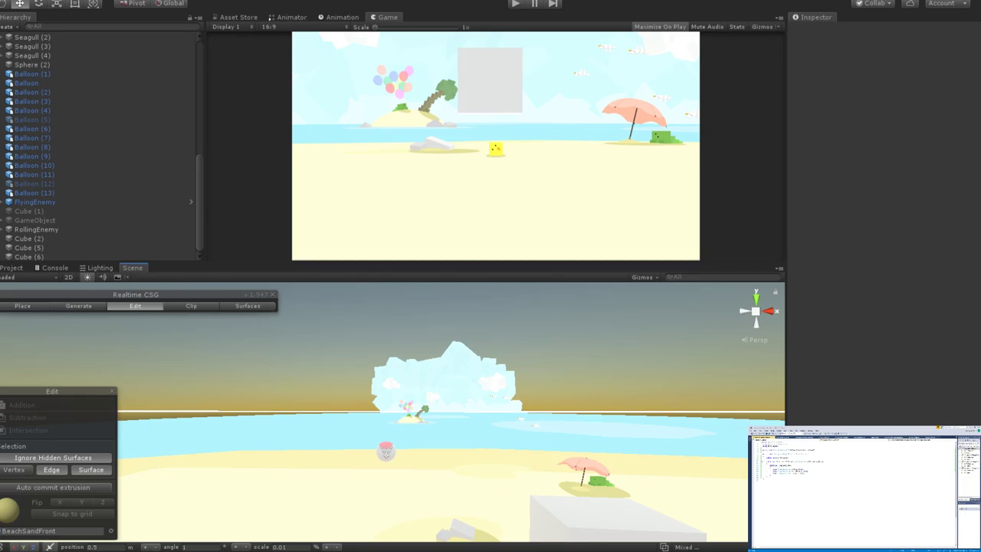
Examine the beach scene around the cube, flying enemy, umbrella and ramp from several viewpoints.
{"action": "key", "text": "d"}
{"action": "right_click_drag", "start_coordinate": [395, 437], "coordinate": [393, 446]}
{"action": "key", "text": "f"}
{"action": "key", "text": "d"}
{"action": "middle_click_drag", "start_coordinate": [393, 446], "coordinate": [560, 468]}
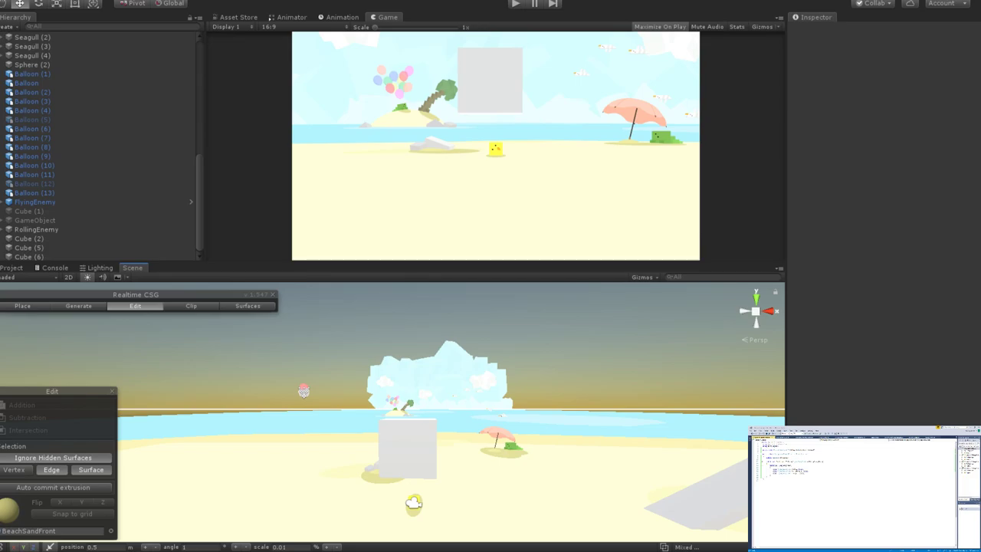
{"action": "right_click_drag", "start_coordinate": [356, 421], "coordinate": [583, 405]}
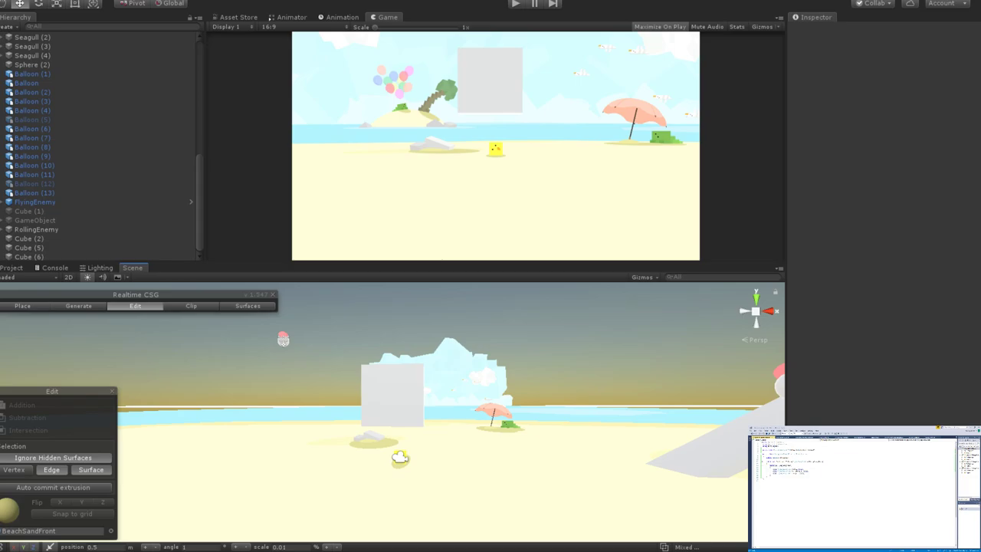
{"action": "left_click_drag", "start_coordinate": [491, 323], "coordinate": [558, 402], "text": "alt"}
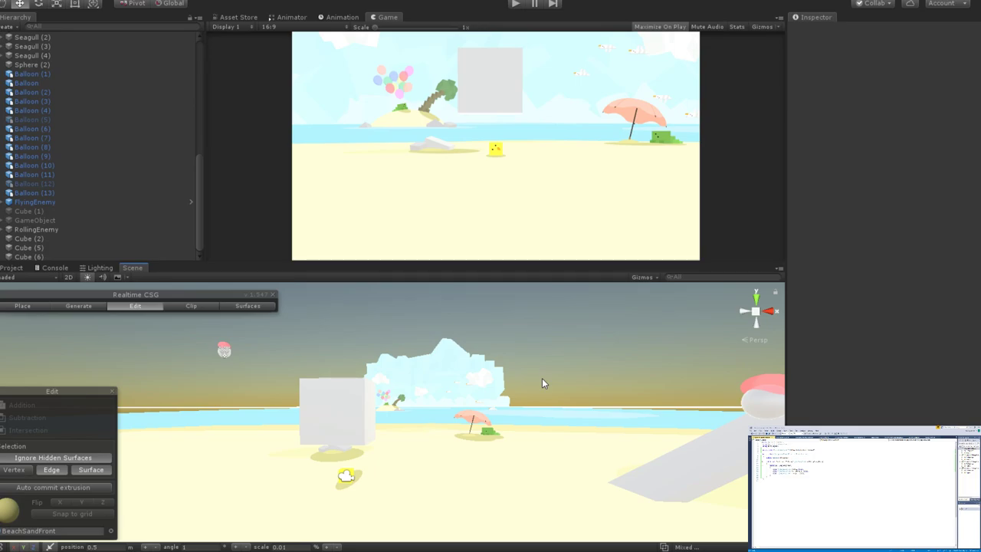
{"action": "scroll", "coordinate": [520, 426], "scroll_direction": "up", "scroll_amount": 2}
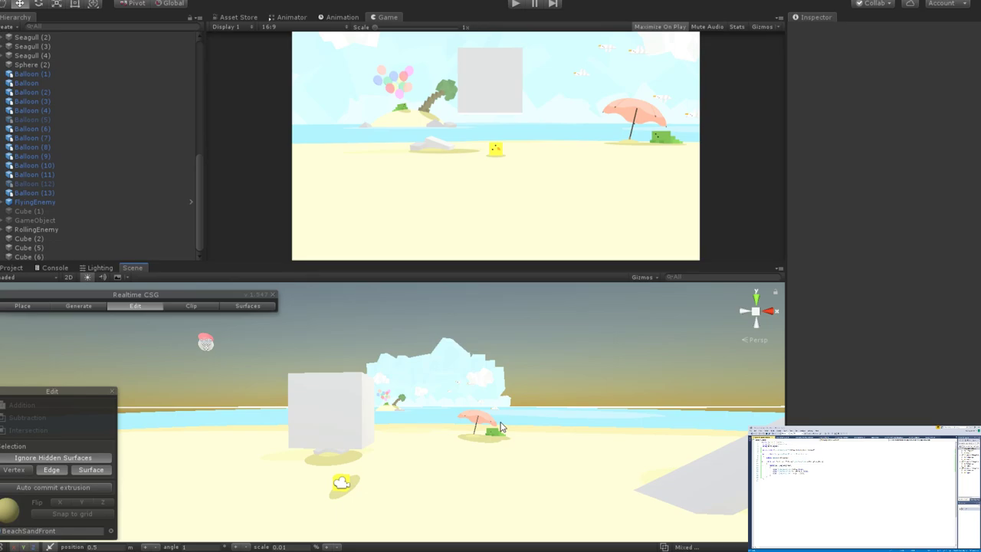
{"action": "scroll", "coordinate": [475, 432], "scroll_direction": "down", "scroll_amount": 2}
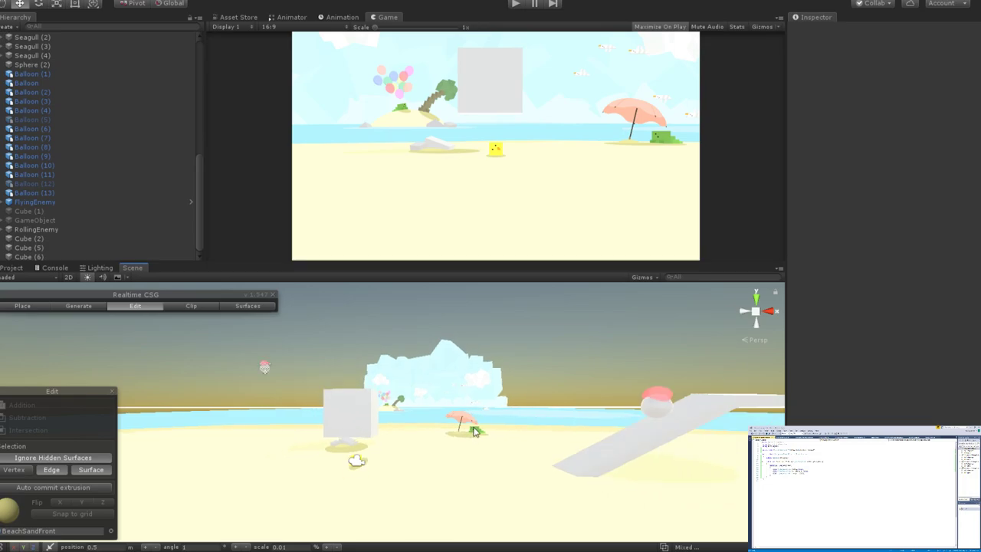
{"action": "scroll", "coordinate": [463, 441], "scroll_direction": "up", "scroll_amount": 1}
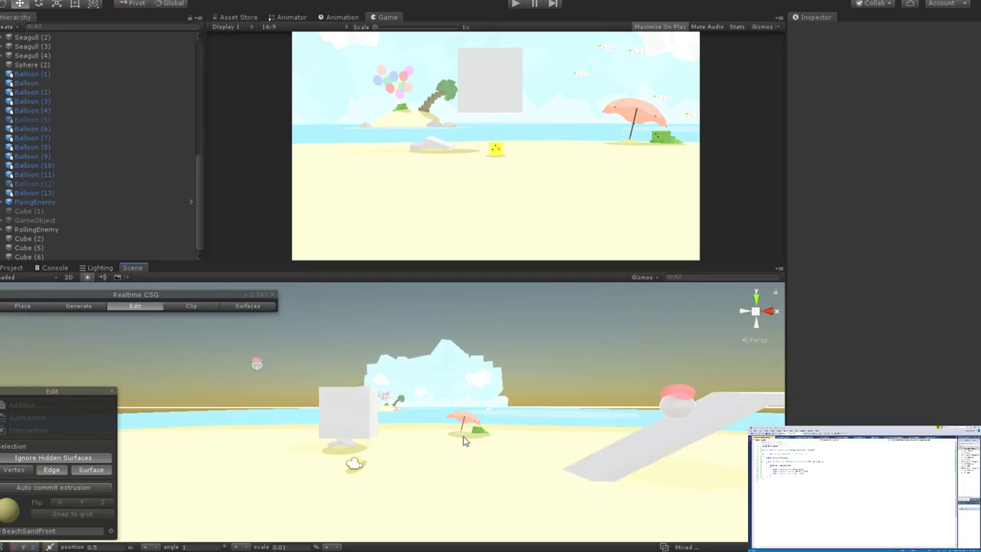
{"action": "middle_click_drag", "start_coordinate": [463, 440], "coordinate": [576, 436]}
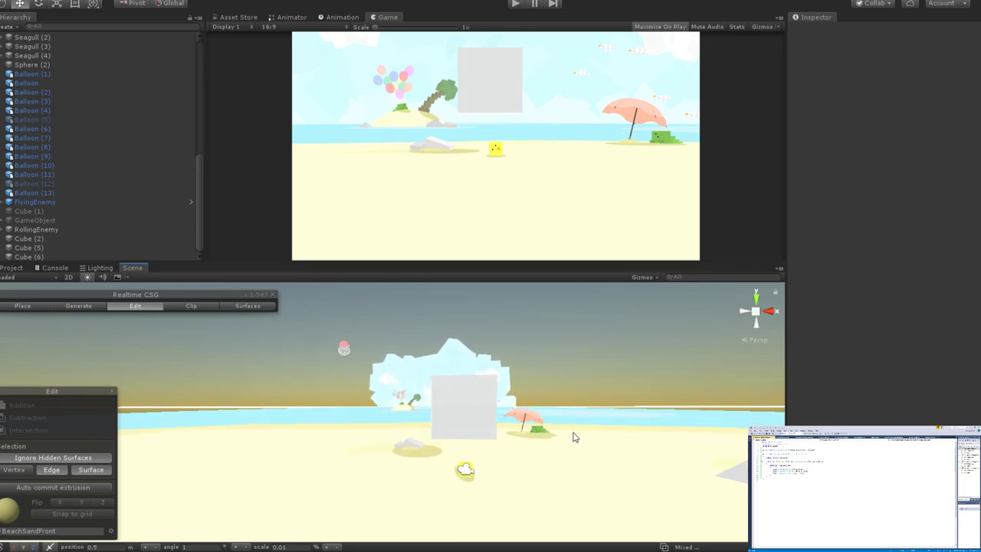
{"action": "scroll", "coordinate": [576, 437], "scroll_direction": "up", "scroll_amount": 2}
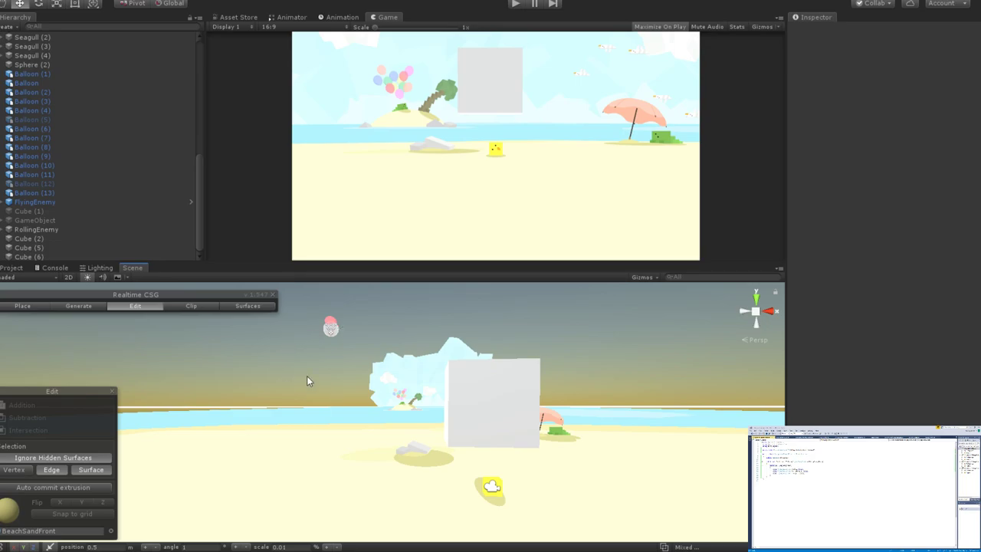
{"action": "middle_click_drag", "start_coordinate": [307, 381], "coordinate": [574, 480]}
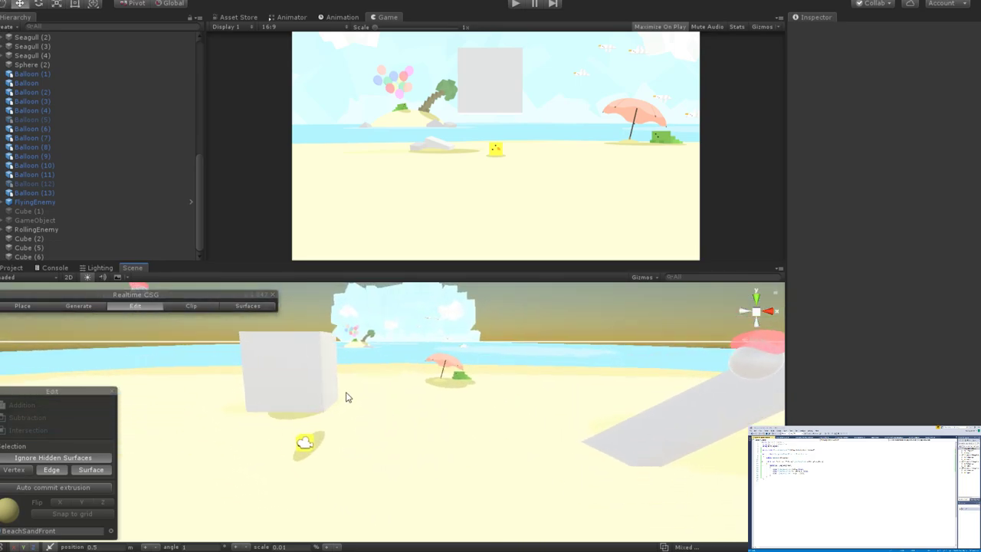
{"action": "scroll", "coordinate": [107, 211], "scroll_direction": "up", "scroll_amount": 3}
{"action": "scroll", "coordinate": [106, 212], "scroll_direction": "down", "scroll_amount": 3}
Expand FlyingEnemy's hierarchy through VisualParent down to the Sphere and inspect the components on VisualParent.
{"action": "left_click", "coordinate": [53, 201]}
{"action": "left_click", "coordinate": [17, 202]}
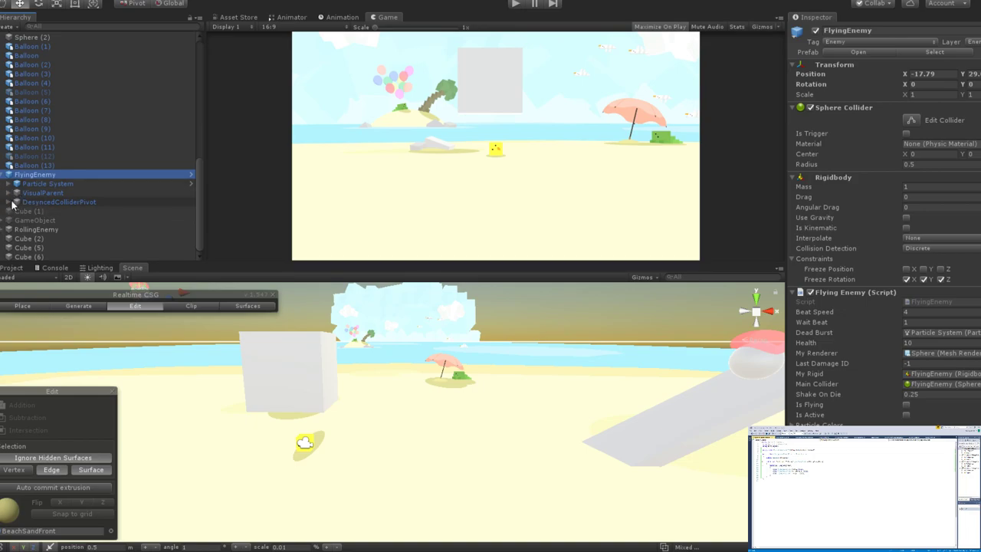
{"action": "left_click", "coordinate": [7, 192]}
{"action": "left_click", "coordinate": [16, 202]}
{"action": "left_click", "coordinate": [24, 211]}
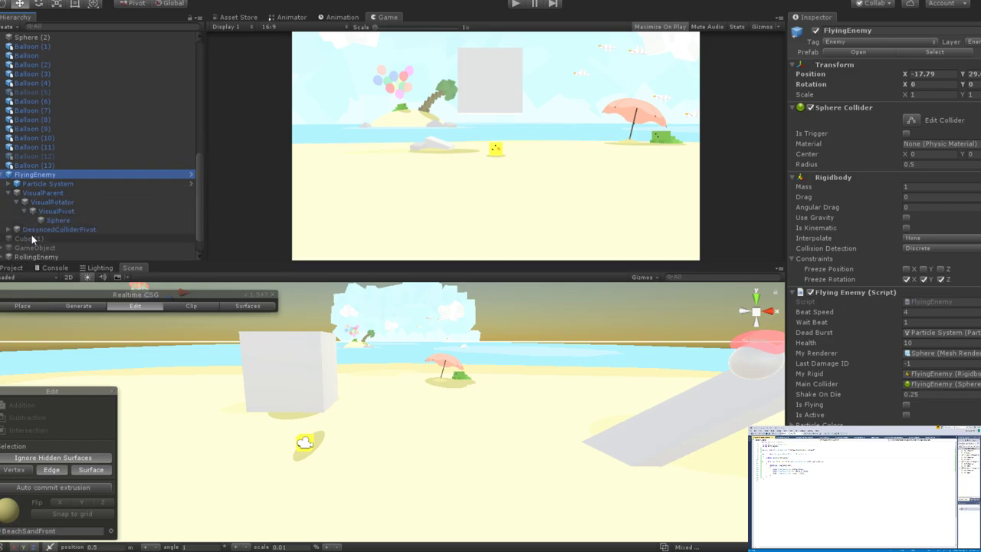
{"action": "left_click", "coordinate": [49, 219]}
{"action": "key", "text": "Up"}
{"action": "key", "text": "Up"}
{"action": "key", "text": "Up"}
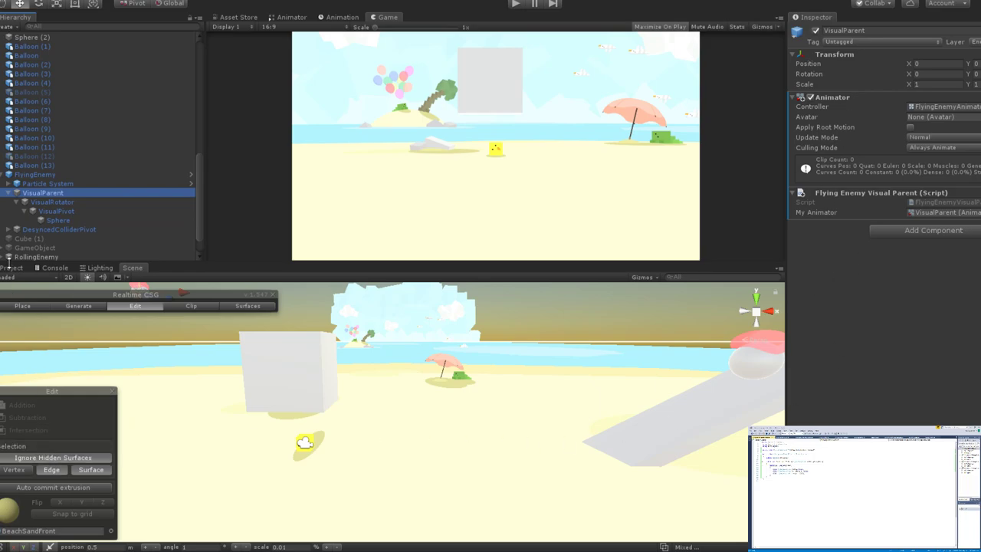
Open the FlyingEnemyVisualParent script and review the FlyingEnemyState enum and the switch cases in SetAnimatorToState.
{"action": "left_click", "coordinate": [11, 267]}
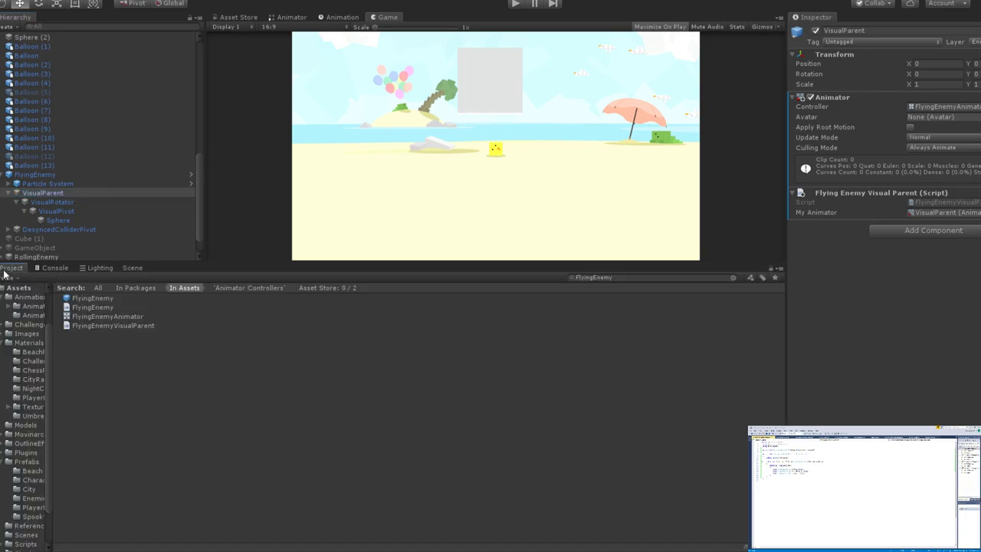
{"action": "left_click", "coordinate": [114, 326]}
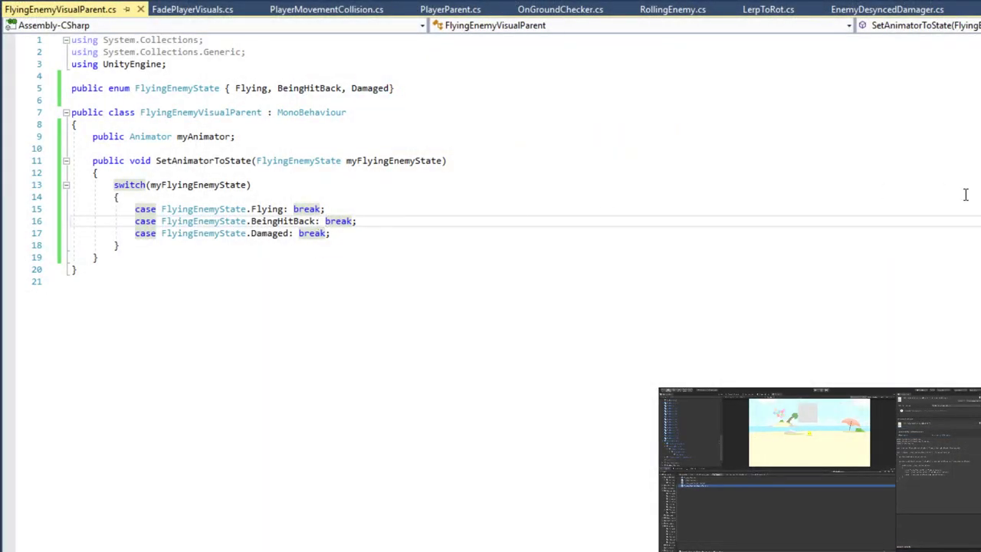
{"action": "key", "text": "shift+Home"}
{"action": "key", "text": "Left"}
{"action": "left_click", "coordinate": [294, 209]}
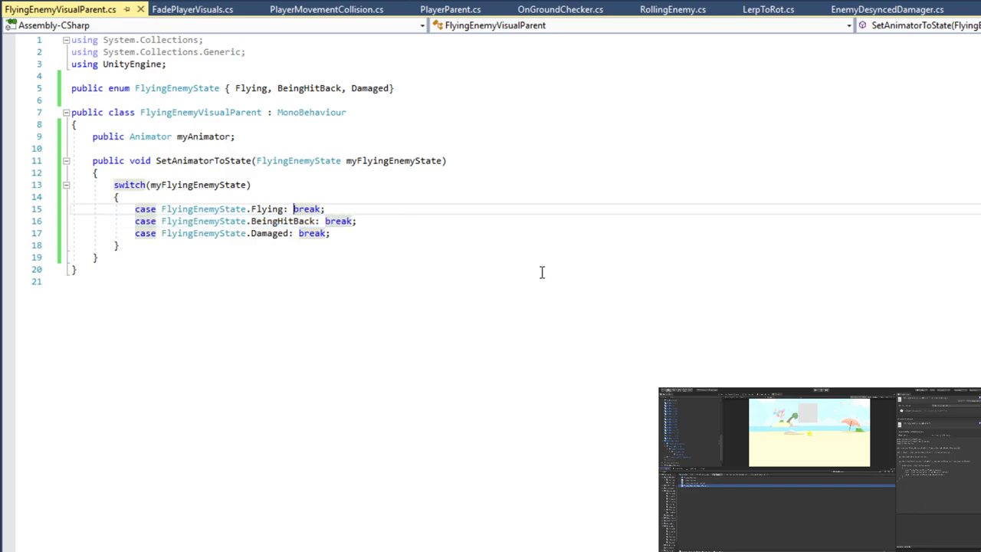
{"action": "triple_click", "coordinate": [253, 94]}
{"action": "double_click", "coordinate": [270, 89]}
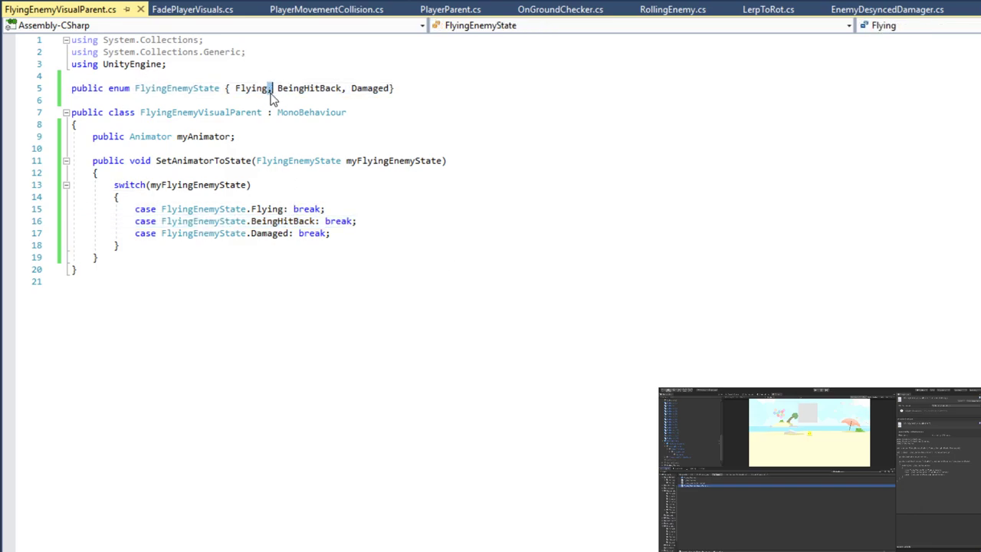
{"action": "left_click", "coordinate": [299, 89]}
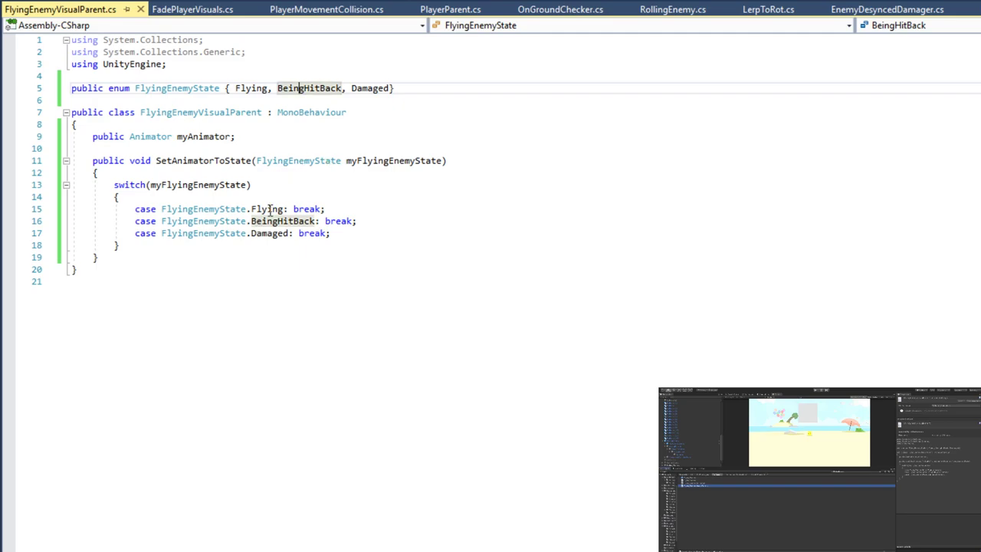
{"action": "left_click", "coordinate": [289, 208]}
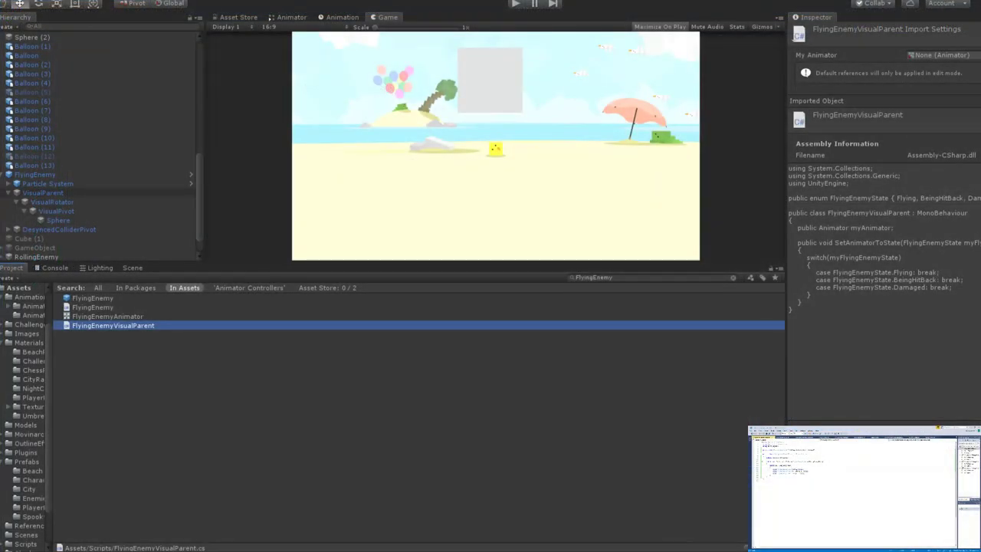
Return to Unity and review the TailStart and TailStop parameters in VisualParent's animator controller.
{"action": "left_click", "coordinate": [55, 193]}
{"action": "left_click", "coordinate": [293, 17]}
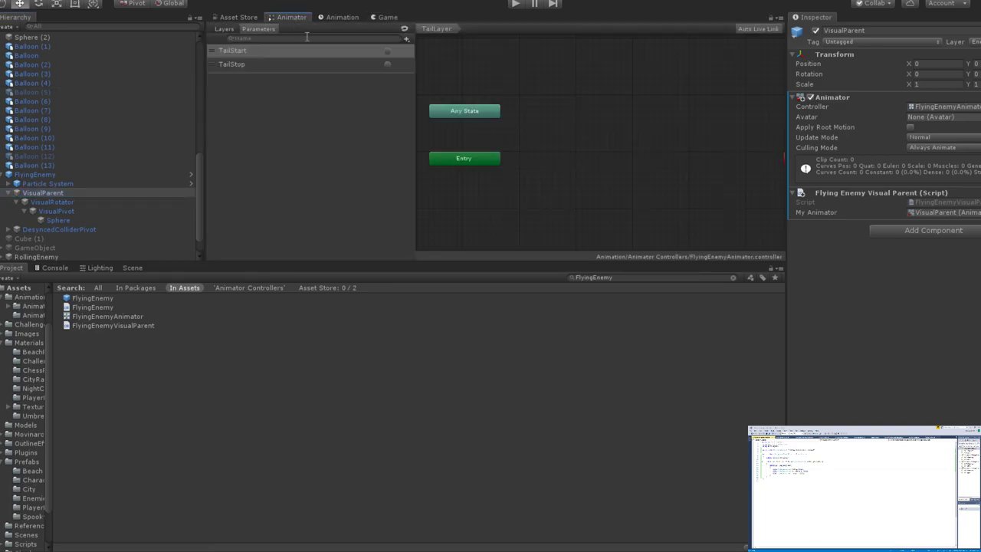
{"action": "scroll", "coordinate": [534, 140], "scroll_direction": "down", "scroll_amount": 5}
{"action": "scroll", "coordinate": [534, 140], "scroll_direction": "up", "scroll_amount": 3}
{"action": "middle_click_drag", "start_coordinate": [535, 140], "coordinate": [567, 144]}
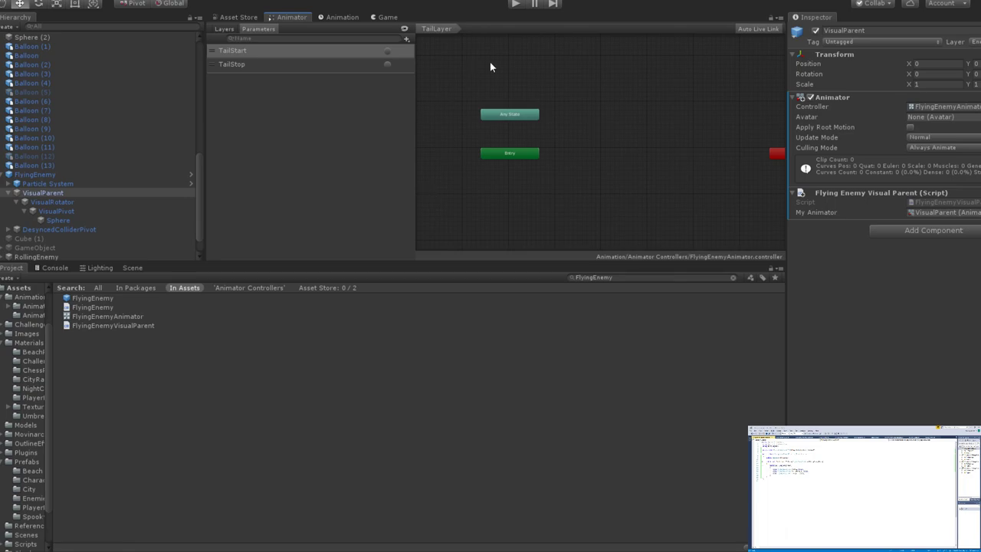
{"action": "left_click", "coordinate": [286, 65]}
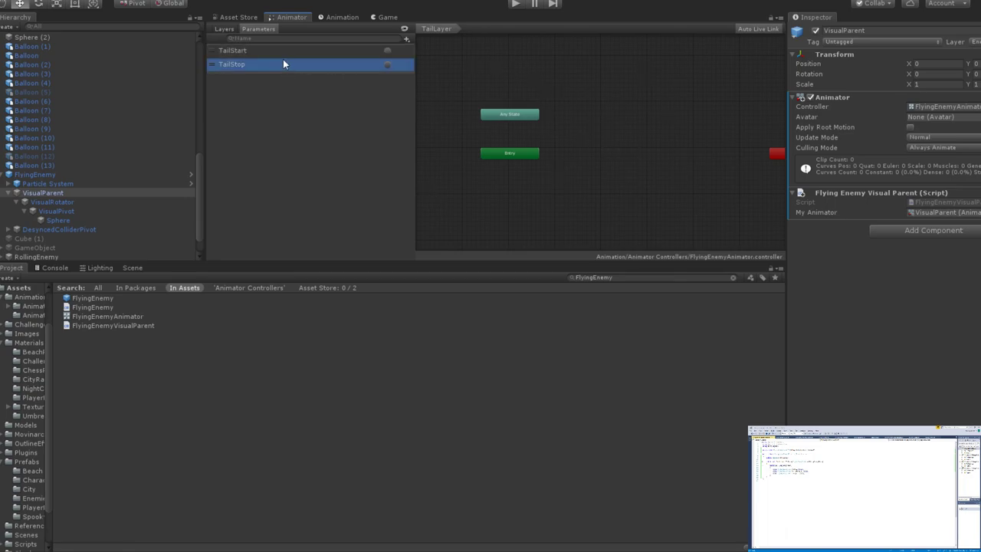
{"action": "left_click", "coordinate": [283, 55]}
{"action": "left_click", "coordinate": [279, 66]}
{"action": "left_click", "coordinate": [312, 52]}
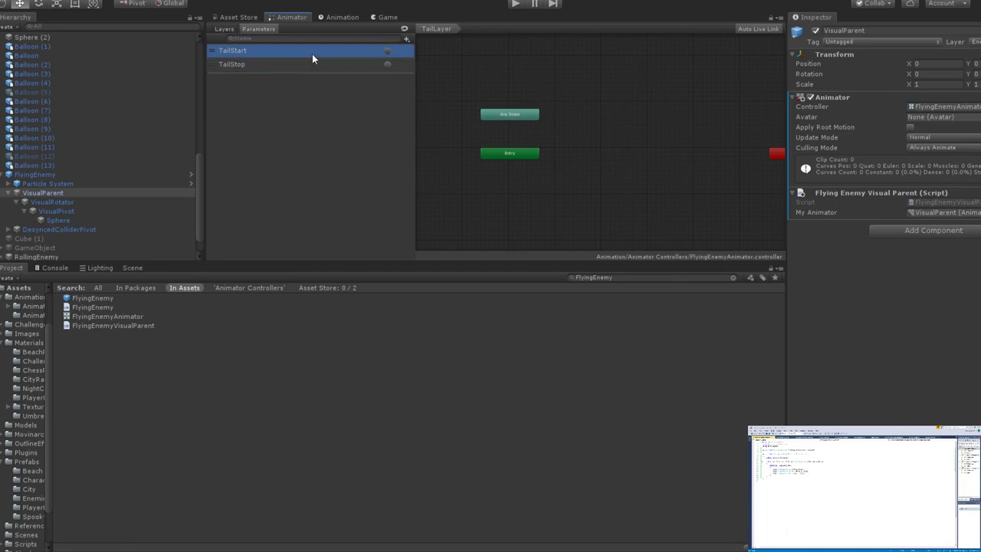
Show the animator controller's layers and examine the FlyingLayer state graph.
{"action": "left_click", "coordinate": [228, 29]}
{"action": "left_click", "coordinate": [239, 53]}
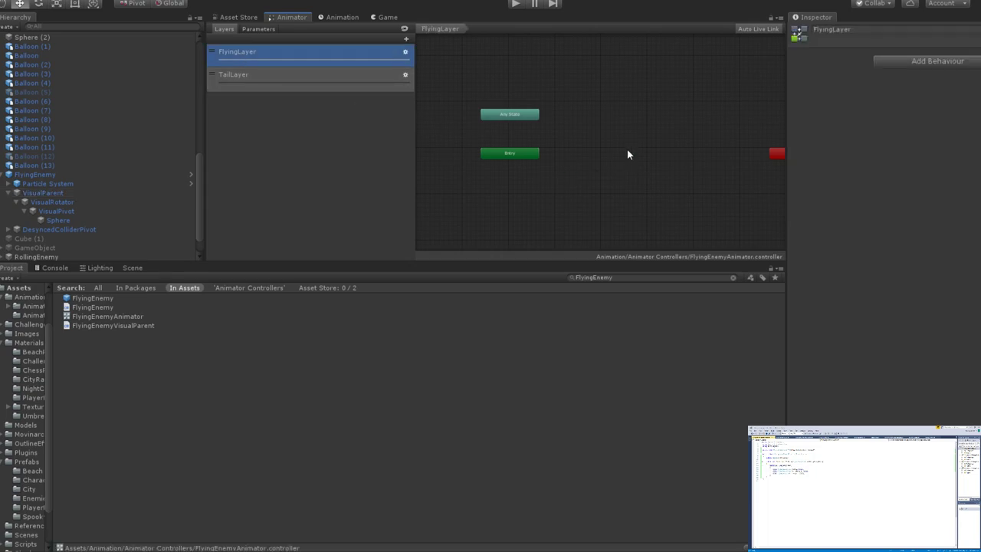
{"action": "scroll", "coordinate": [626, 154], "scroll_direction": "down", "scroll_amount": 5}
{"action": "scroll", "coordinate": [625, 151], "scroll_direction": "up", "scroll_amount": 4}
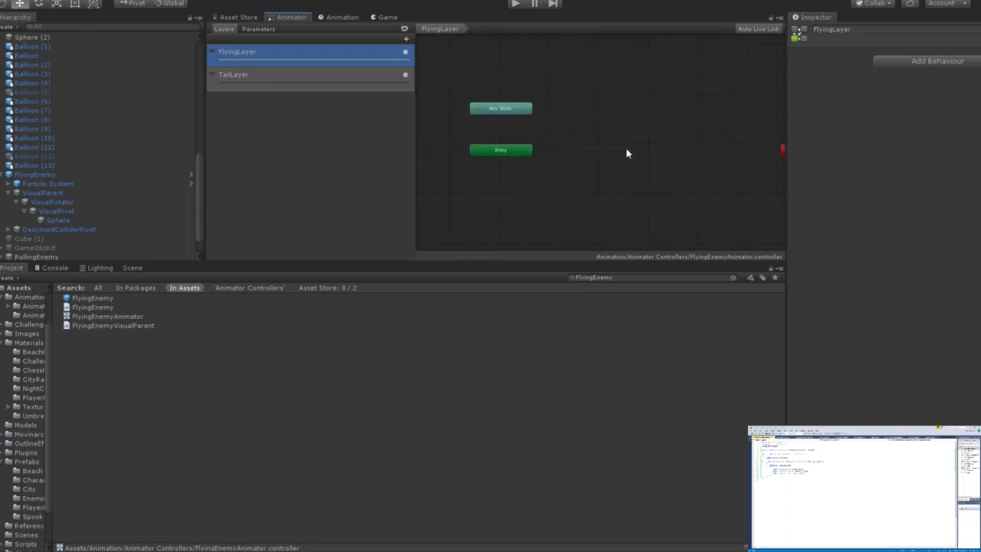
{"action": "middle_click_drag", "start_coordinate": [627, 154], "coordinate": [598, 142]}
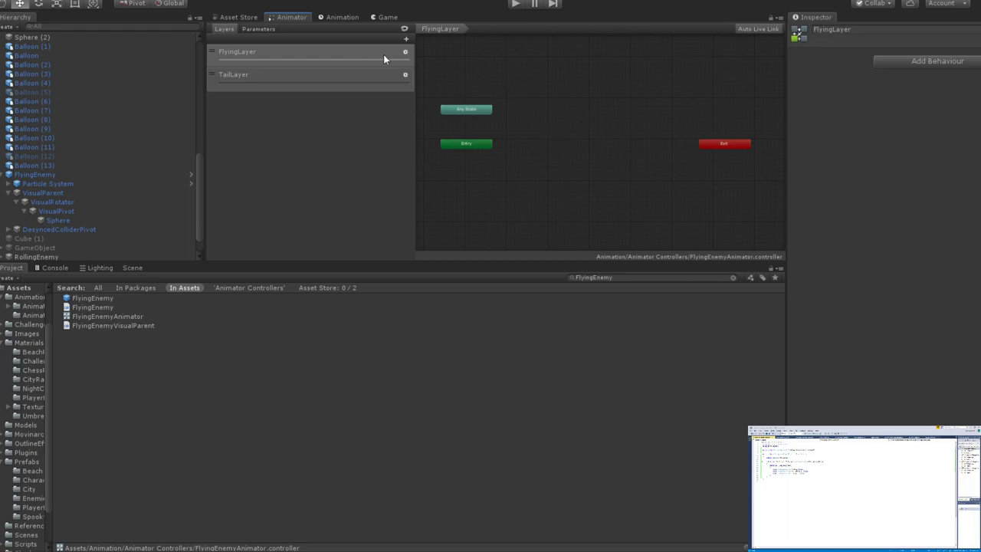
{"action": "scroll", "coordinate": [567, 146], "scroll_direction": "down", "scroll_amount": 5}
{"action": "scroll", "coordinate": [567, 147], "scroll_direction": "up", "scroll_amount": 4}
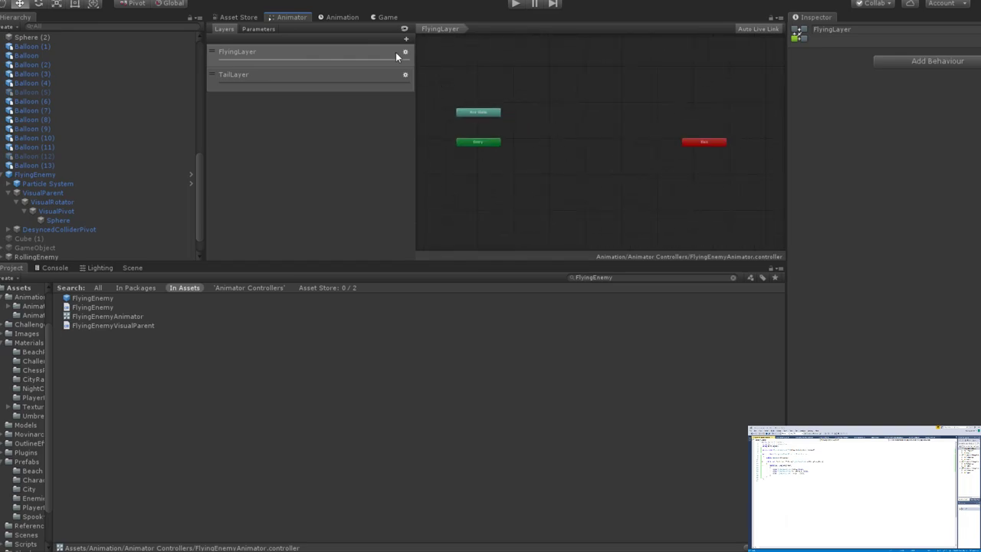
{"action": "scroll", "coordinate": [574, 184], "scroll_direction": "up", "scroll_amount": 2}
{"action": "middle_click_drag", "start_coordinate": [546, 171], "coordinate": [562, 151]}
Dock the Animation window beside the Scene view and enlarge the Animator graph, narrowing its layer list.
{"action": "left_click", "coordinate": [338, 17]}
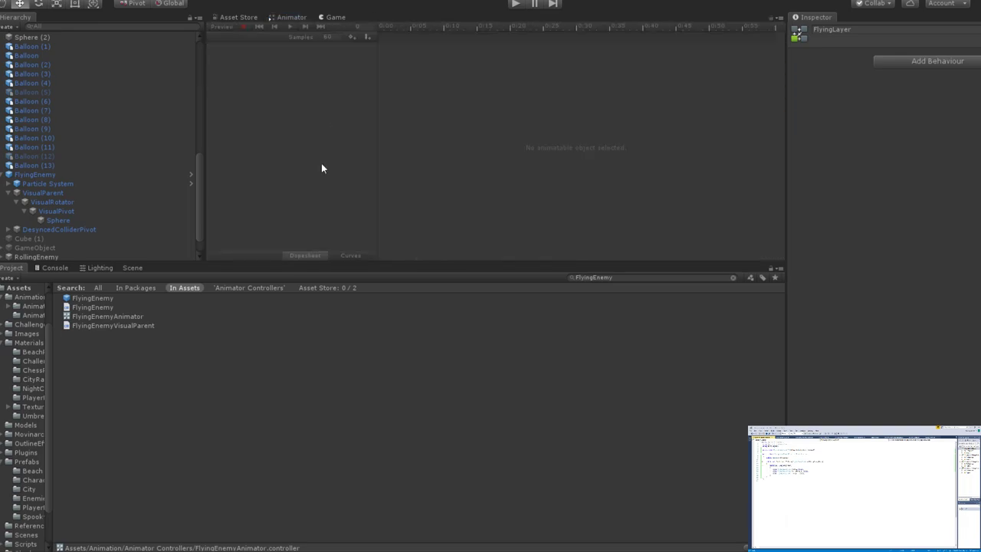
{"action": "left_click_drag", "start_coordinate": [178, 269], "coordinate": [273, 269]}
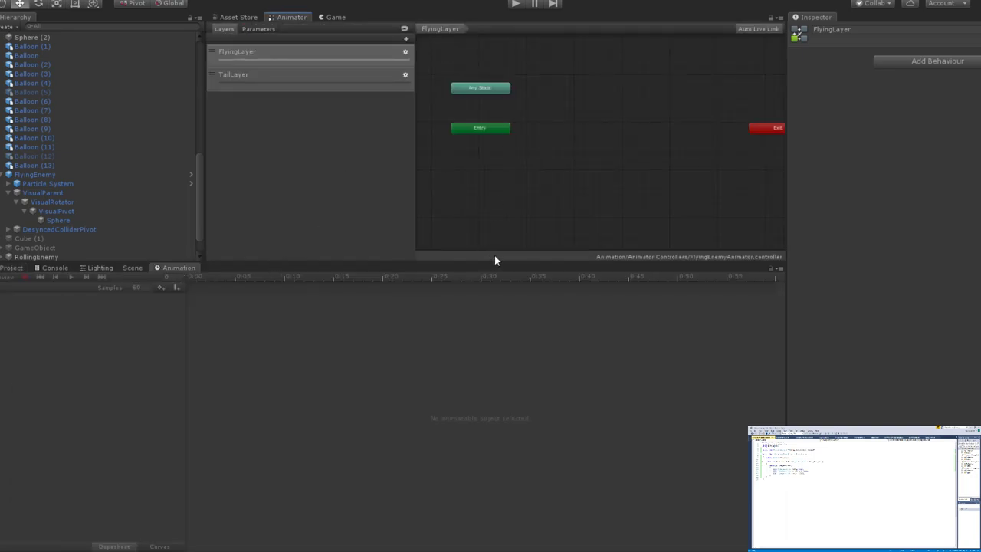
{"action": "left_click_drag", "start_coordinate": [495, 262], "coordinate": [490, 318]}
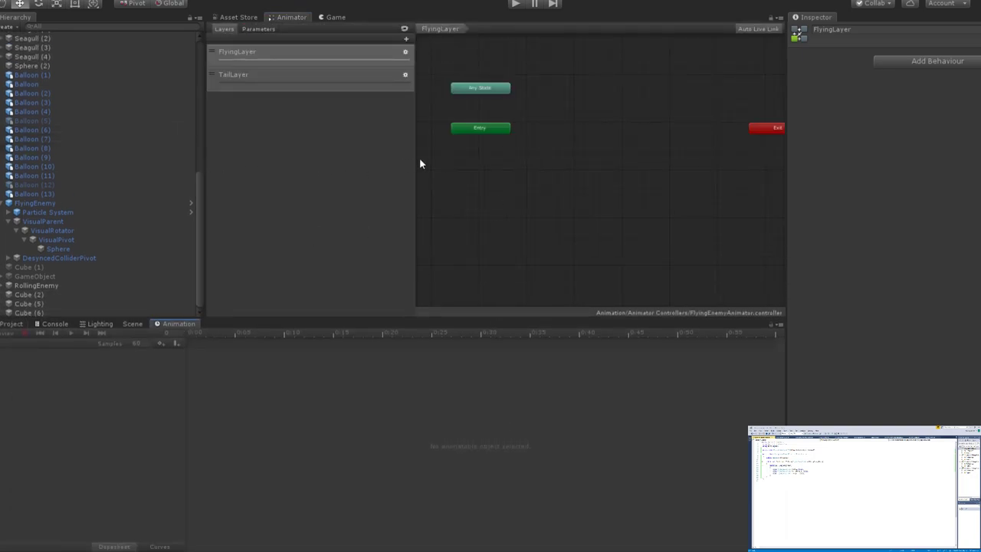
{"action": "left_click_drag", "start_coordinate": [414, 162], "coordinate": [312, 164]}
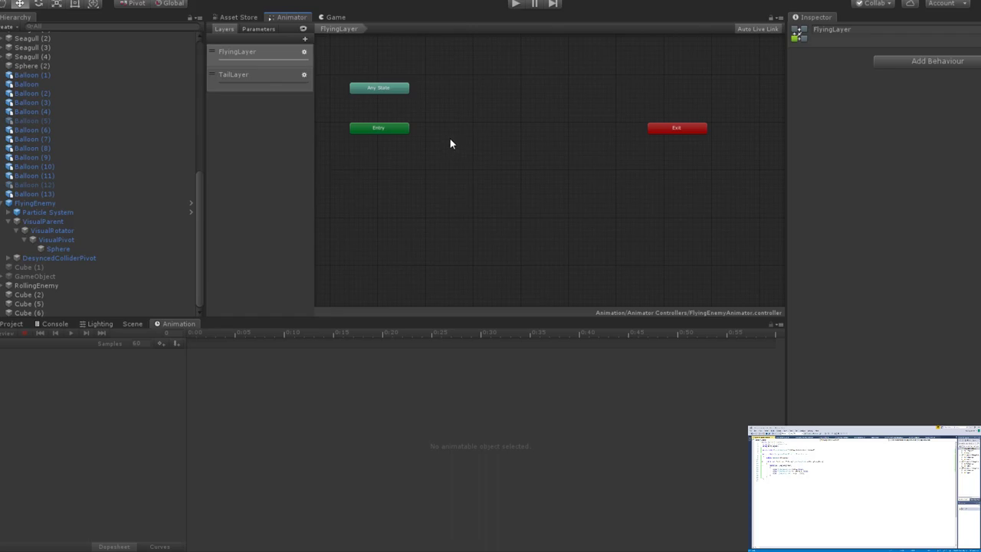
Select VisualParent and enlarge the Scene view to examine the pink-and-white ball enemy on the ramp.
{"action": "left_click", "coordinate": [58, 221]}
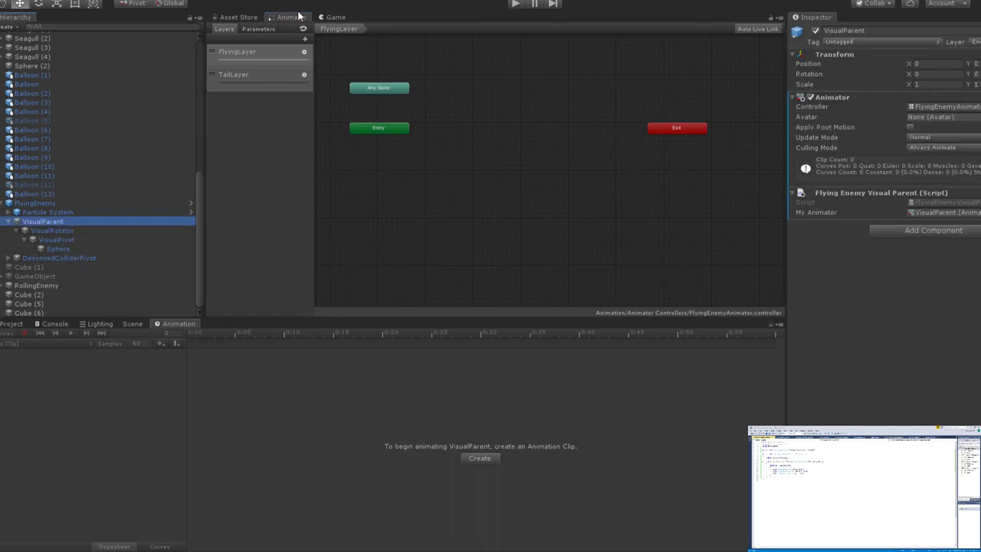
{"action": "left_click", "coordinate": [138, 324]}
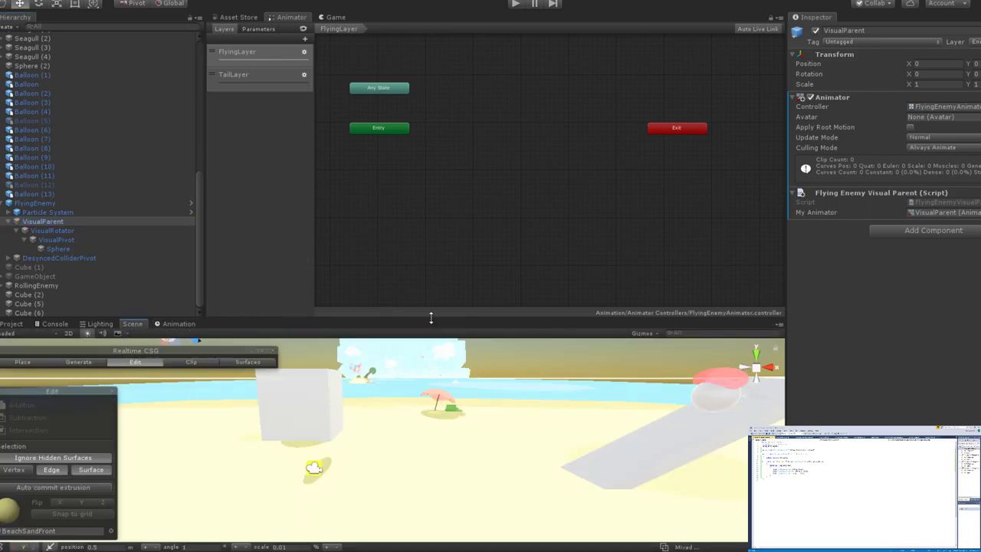
{"action": "left_click_drag", "start_coordinate": [441, 318], "coordinate": [441, 227]}
{"action": "middle_click_drag", "start_coordinate": [564, 350], "coordinate": [369, 357]}
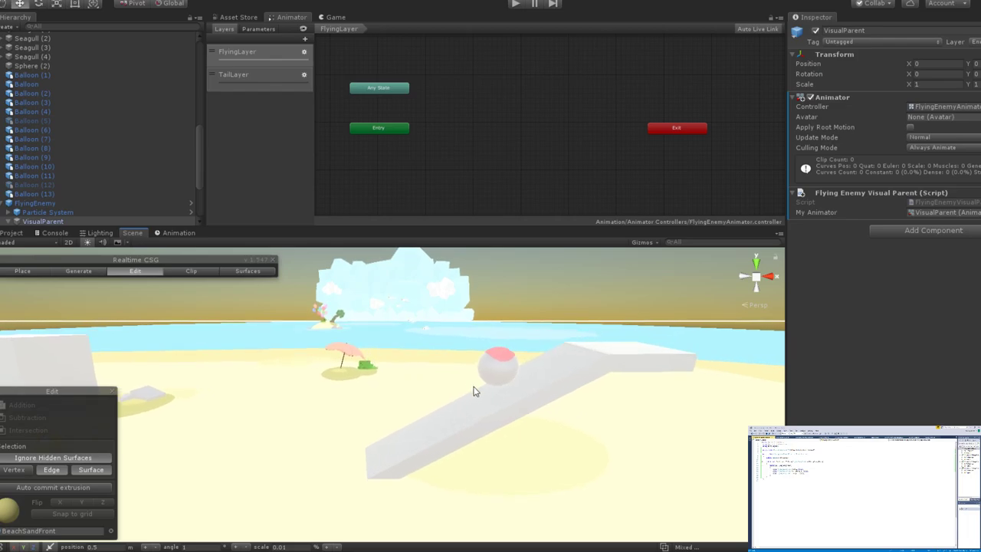
{"action": "left_click_drag", "start_coordinate": [498, 405], "coordinate": [442, 369], "text": "alt"}
{"action": "scroll", "coordinate": [443, 369], "scroll_direction": "up", "scroll_amount": 4}
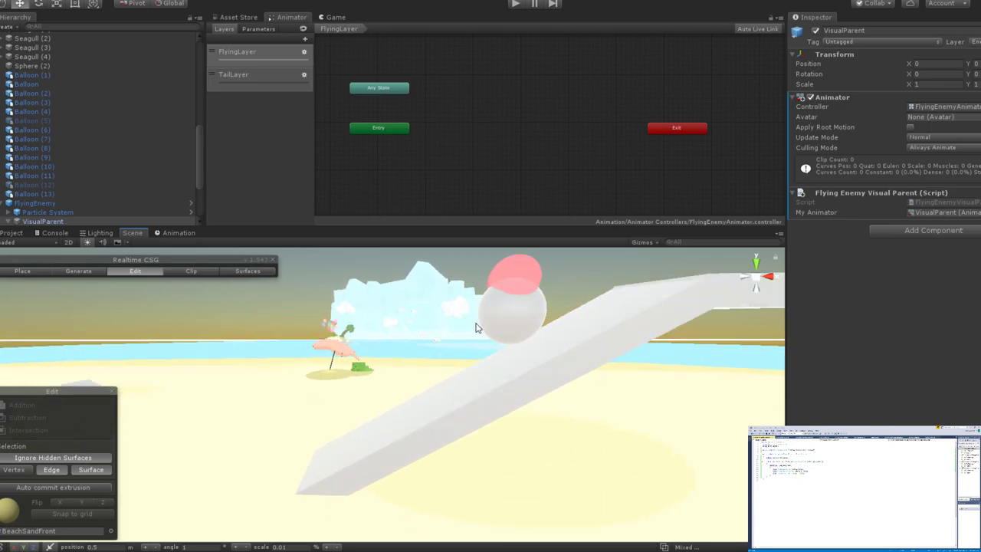
{"action": "scroll", "coordinate": [440, 365], "scroll_direction": "up", "scroll_amount": 3}
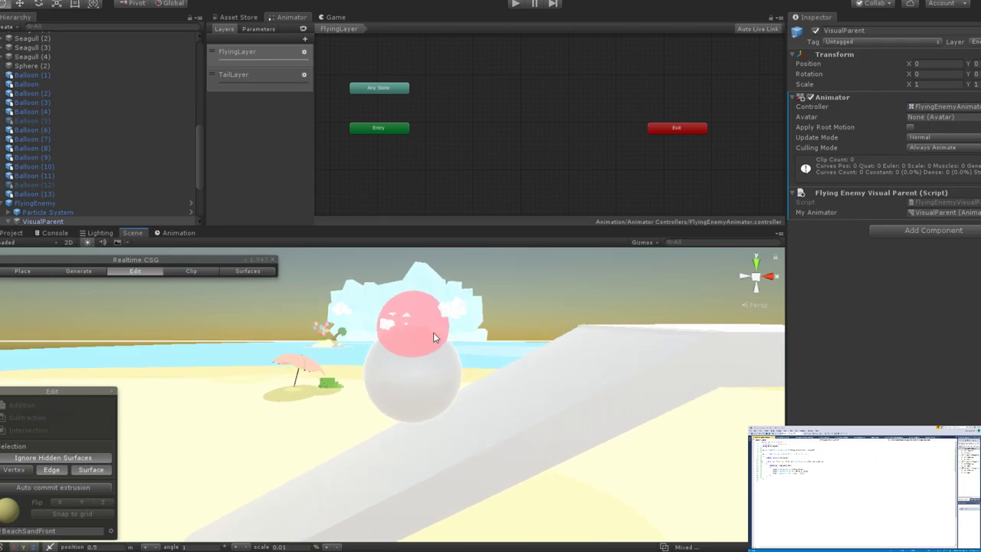
Select the white ball's Sphere in the scene and go to its parent VisualPivot under RollingEnemy.
{"action": "left_click_drag", "start_coordinate": [430, 346], "coordinate": [449, 344], "text": "alt"}
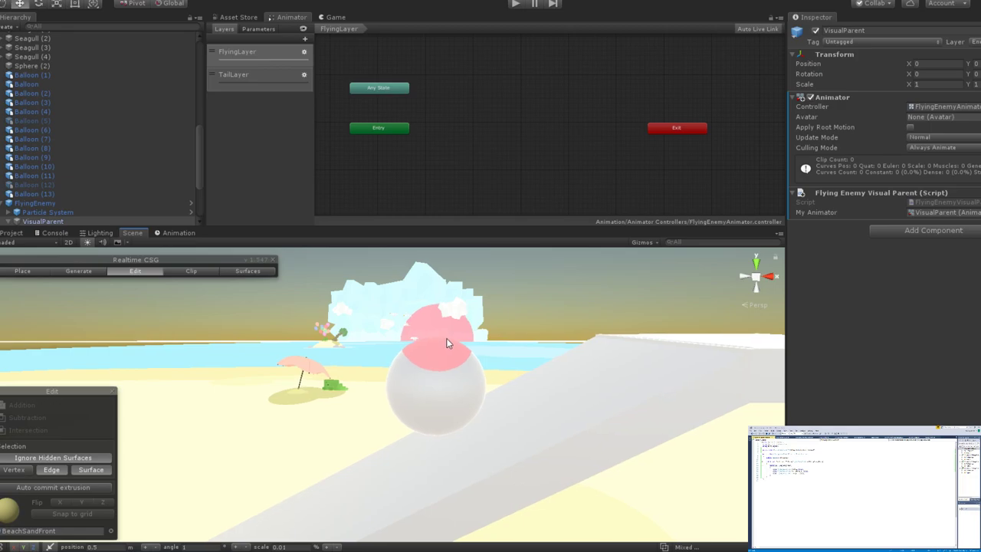
{"action": "left_click_drag", "start_coordinate": [581, 264], "coordinate": [447, 316], "text": "alt"}
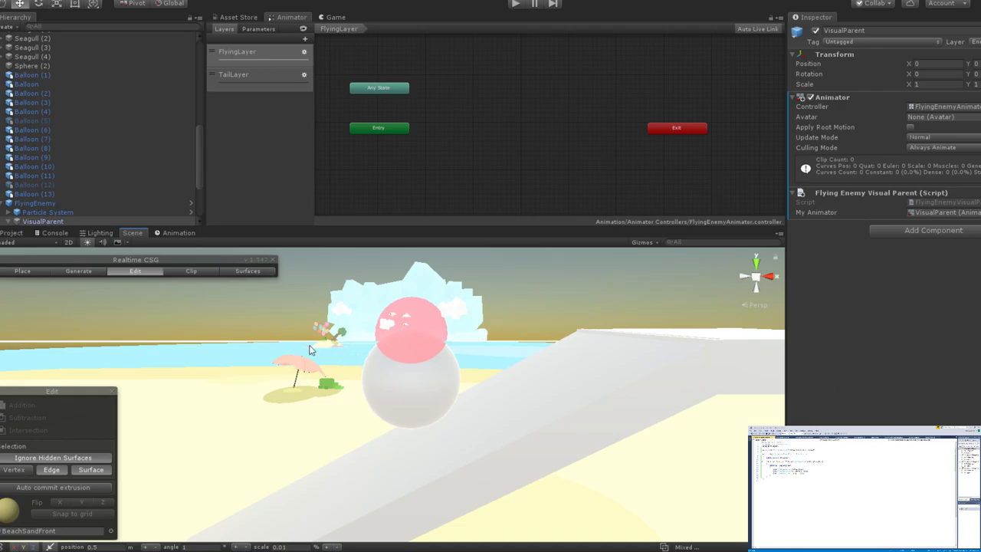
{"action": "left_click", "coordinate": [420, 390]}
{"action": "scroll", "coordinate": [75, 176], "scroll_direction": "down", "scroll_amount": 1}
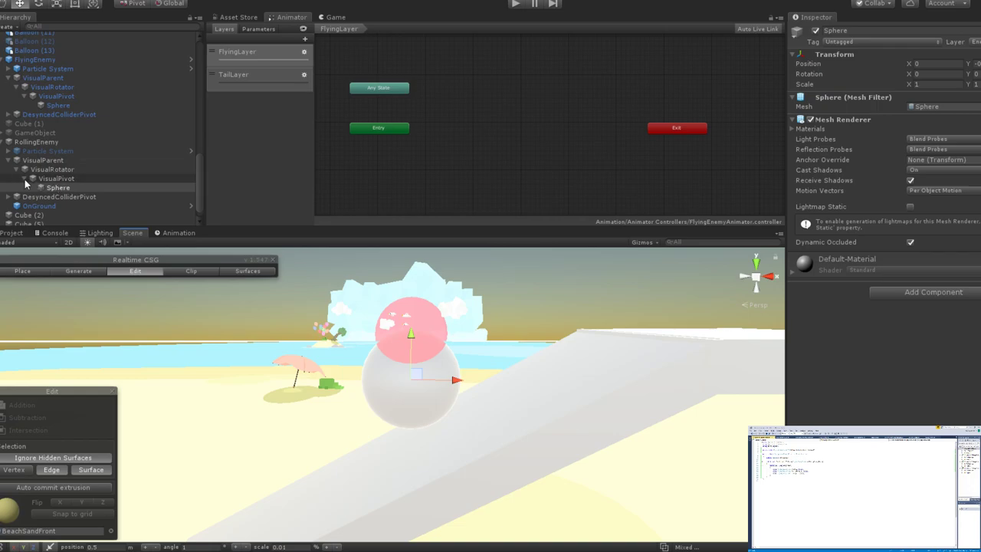
{"action": "left_click", "coordinate": [24, 178]}
{"action": "left_click", "coordinate": [44, 178]}
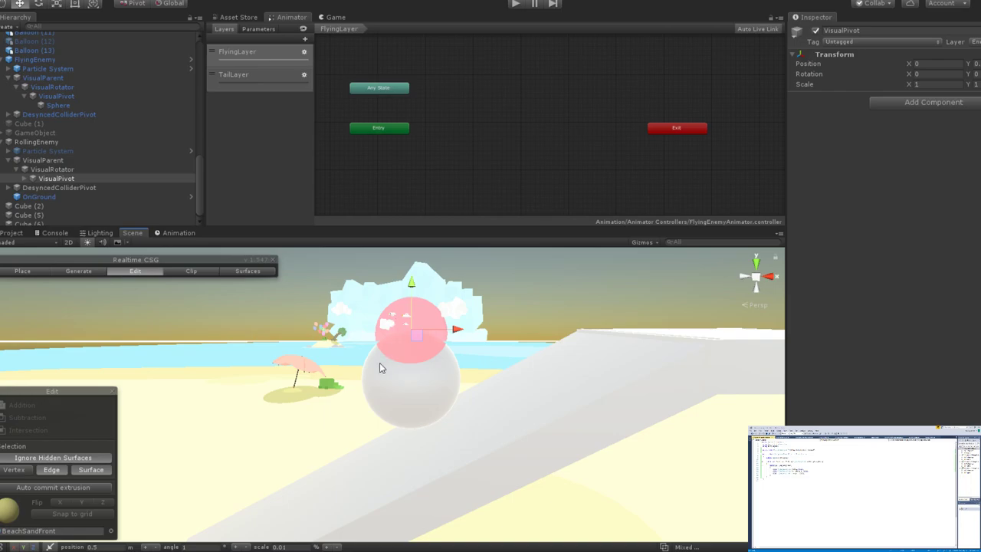
Create an empty child object under RollingEnemy's VisualPivot and name it TailPivot.
{"action": "left_click", "coordinate": [26, 180]}
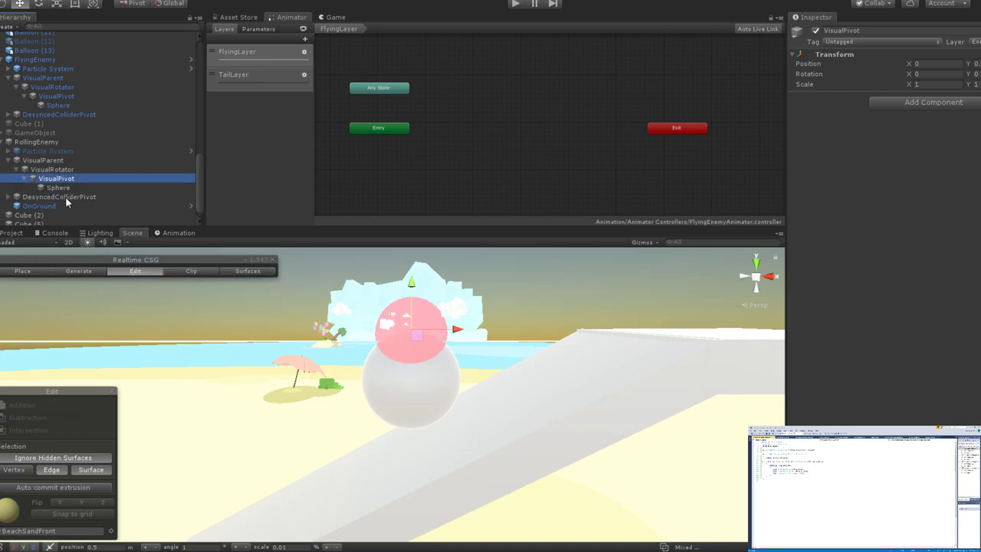
{"action": "key", "text": "alt+shift+n"}
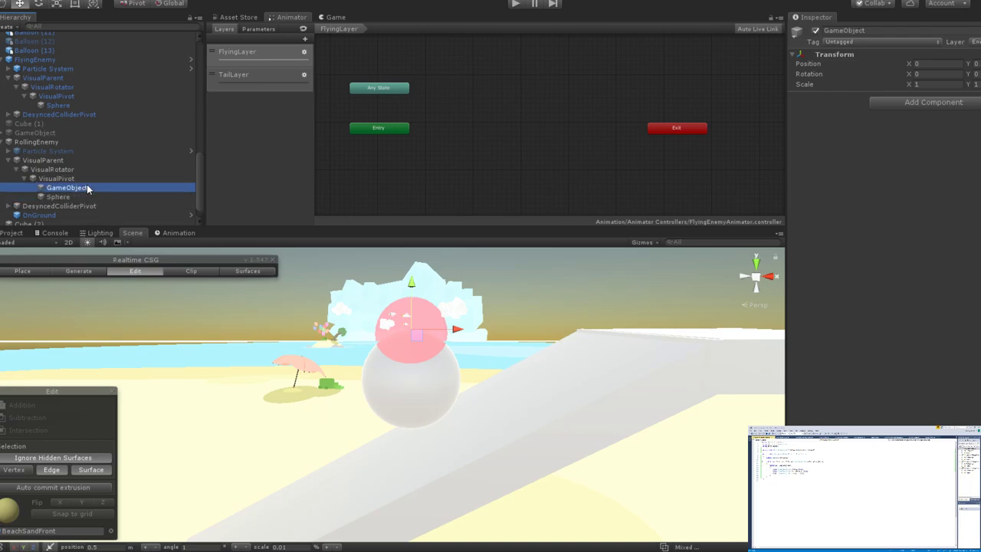
{"action": "left_click", "coordinate": [869, 32]}
{"action": "key", "text": "BackSpace"}
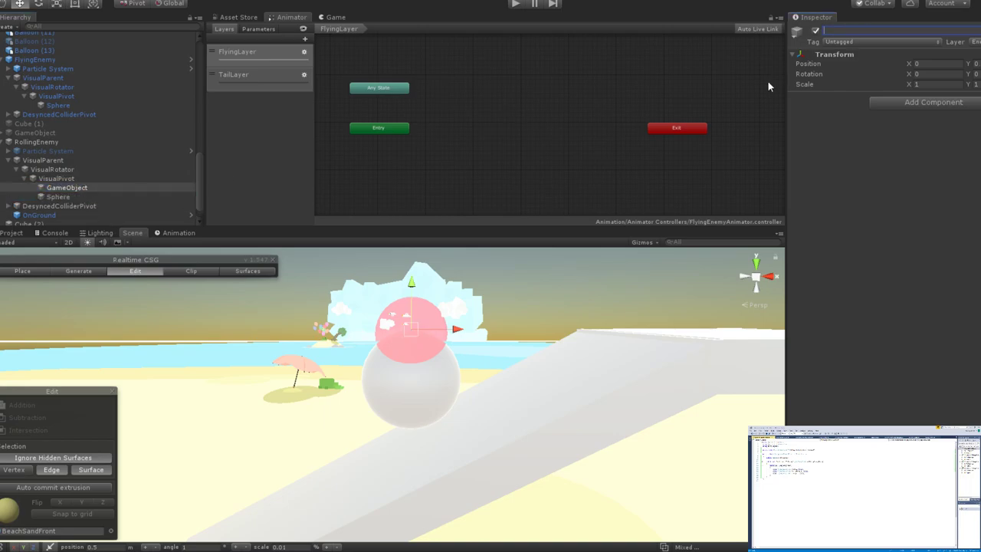
{"action": "type", "text": "TailPivot"}
{"action": "key", "text": "Return"}
{"action": "left_click", "coordinate": [82, 187]}
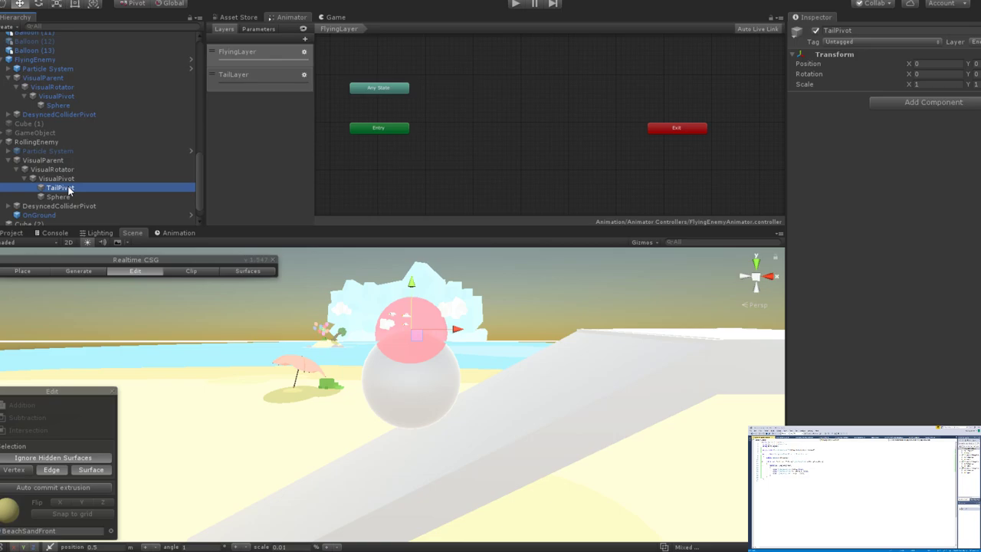
{"action": "left_click_drag", "start_coordinate": [909, 65], "coordinate": [548, 145]}
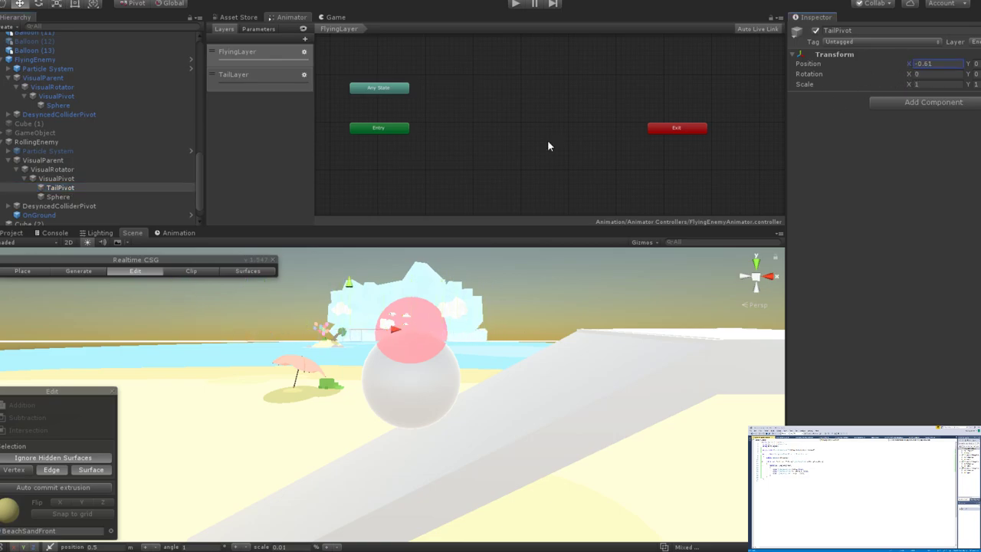
{"action": "key", "text": "Escape"}
{"action": "left_click", "coordinate": [92, 187]}
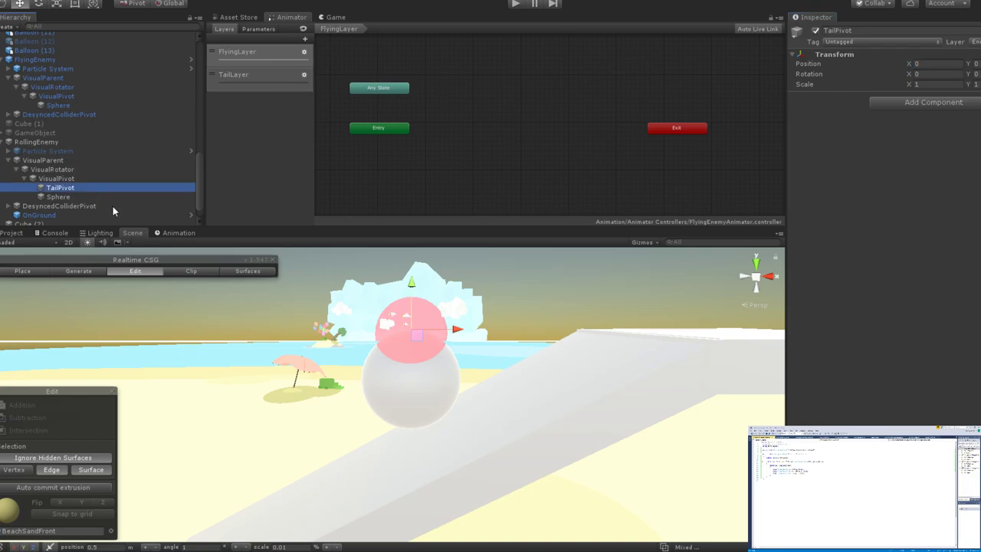
Search the project assets for "Triang", add the Triangle45 model as a child of TailPivot, and return to the scene.
{"action": "left_click", "coordinate": [12, 232]}
{"action": "left_click", "coordinate": [603, 244]}
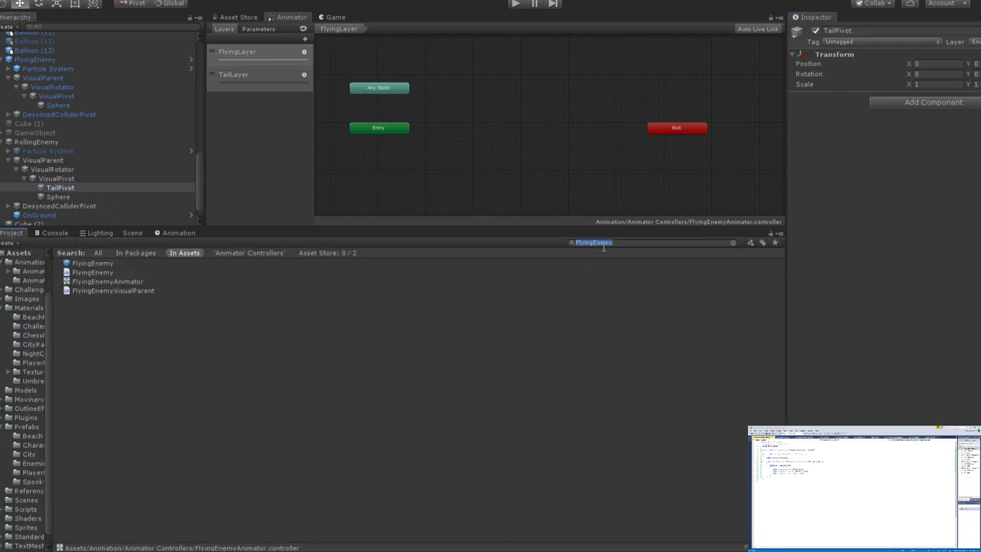
{"action": "type", "text": "Triang"}
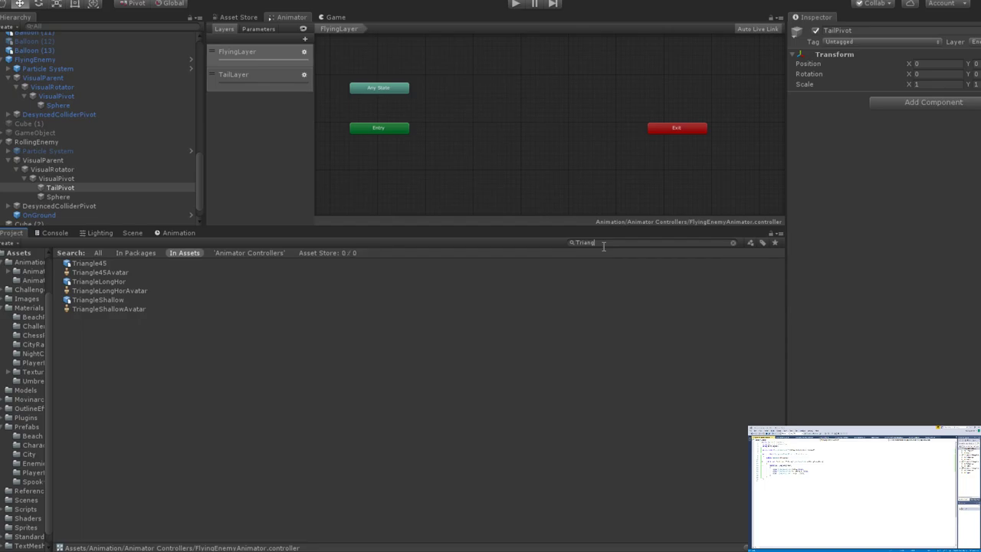
{"action": "left_click_drag", "start_coordinate": [85, 263], "coordinate": [77, 175]}
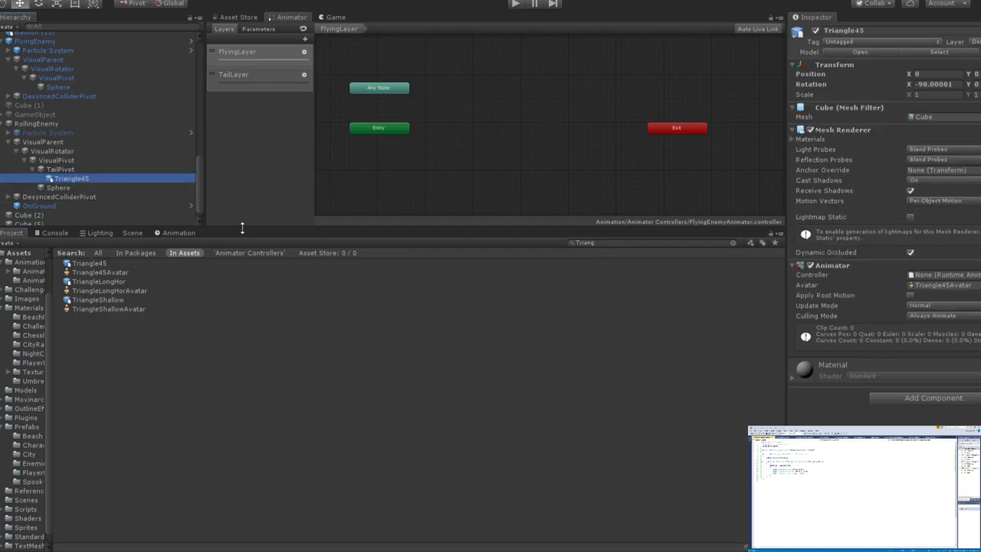
{"action": "left_click", "coordinate": [131, 232]}
{"action": "scroll", "coordinate": [383, 340], "scroll_direction": "down", "scroll_amount": 2}
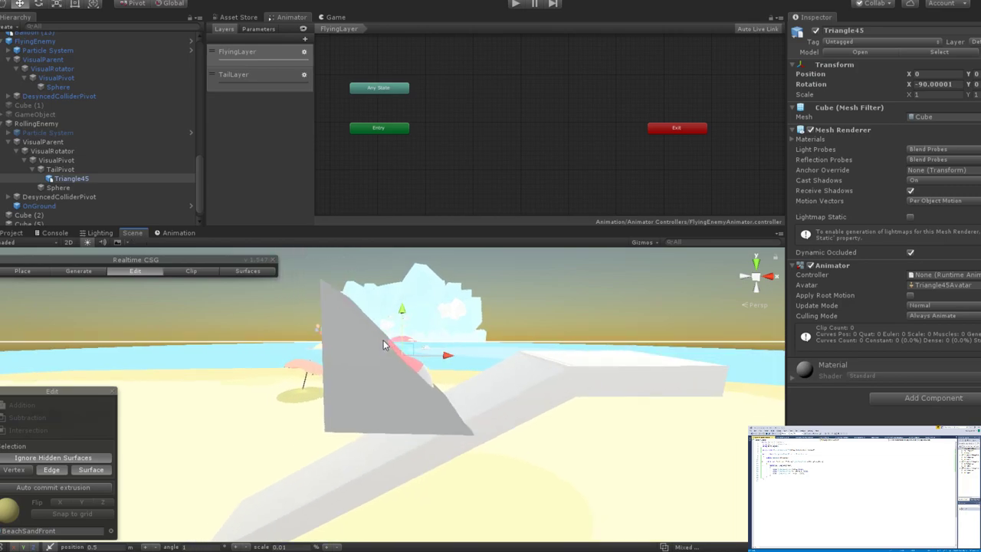
{"action": "left_click", "coordinate": [67, 170]}
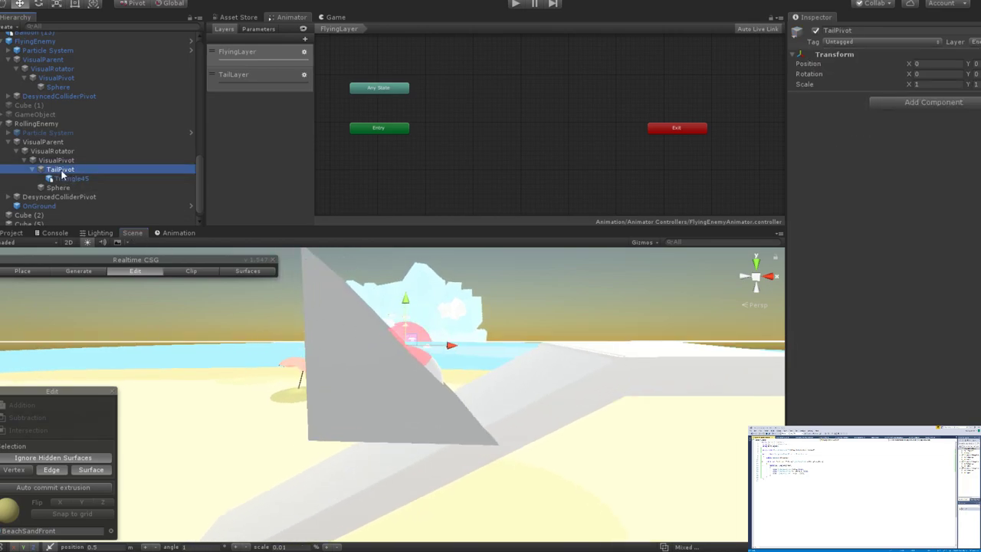
{"action": "left_click_drag", "start_coordinate": [909, 66], "coordinate": [863, 110]}
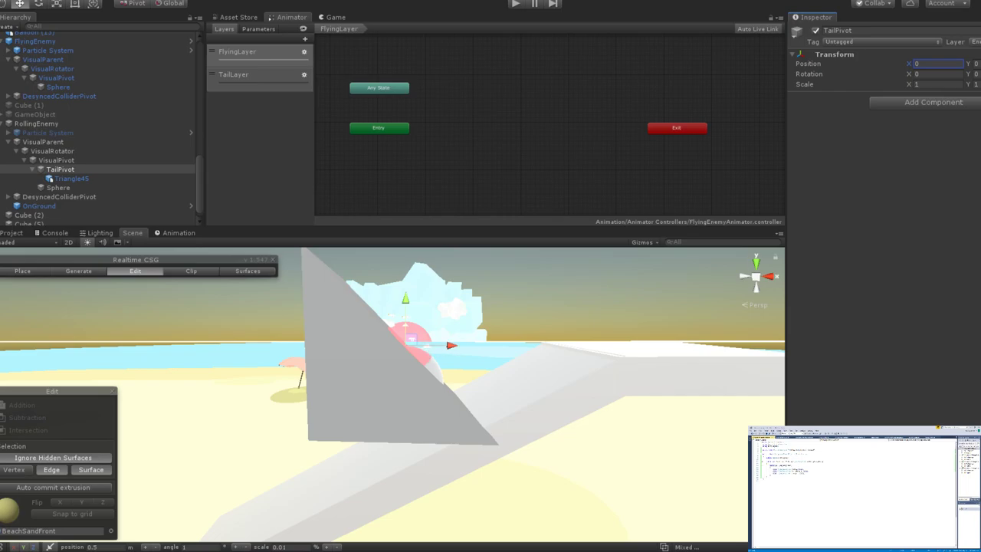
{"action": "scroll", "coordinate": [420, 340], "scroll_direction": "down", "scroll_amount": 3}
{"action": "scroll", "coordinate": [448, 403], "scroll_direction": "up", "scroll_amount": 3}
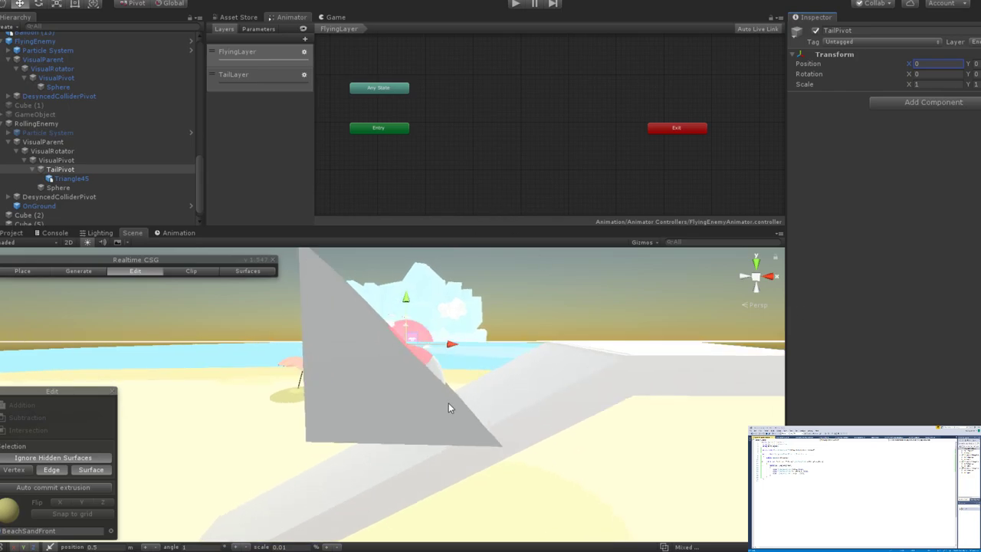
{"action": "middle_click_drag", "start_coordinate": [449, 397], "coordinate": [449, 417]}
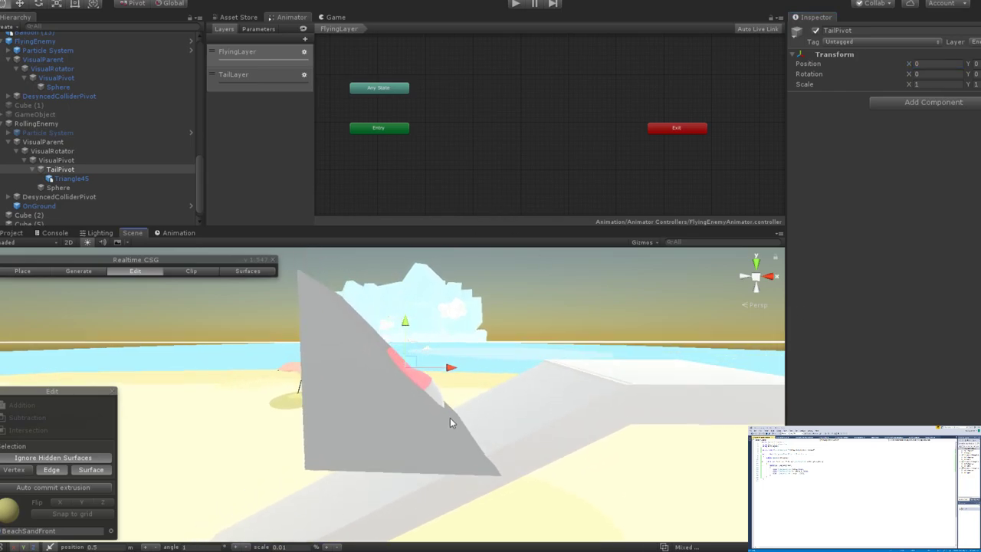
{"action": "left_click_drag", "start_coordinate": [450, 418], "coordinate": [443, 399], "text": "alt"}
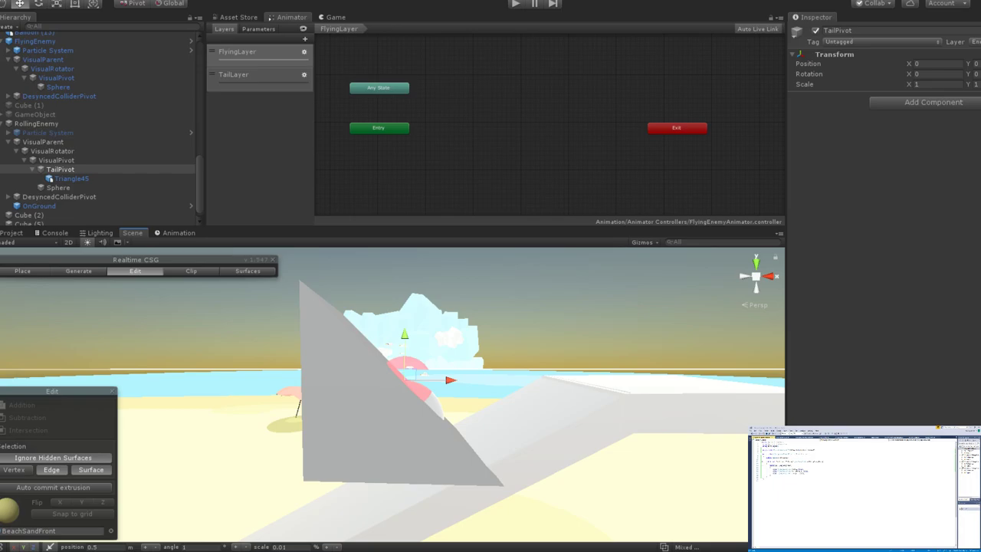
{"action": "left_click", "coordinate": [60, 169]}
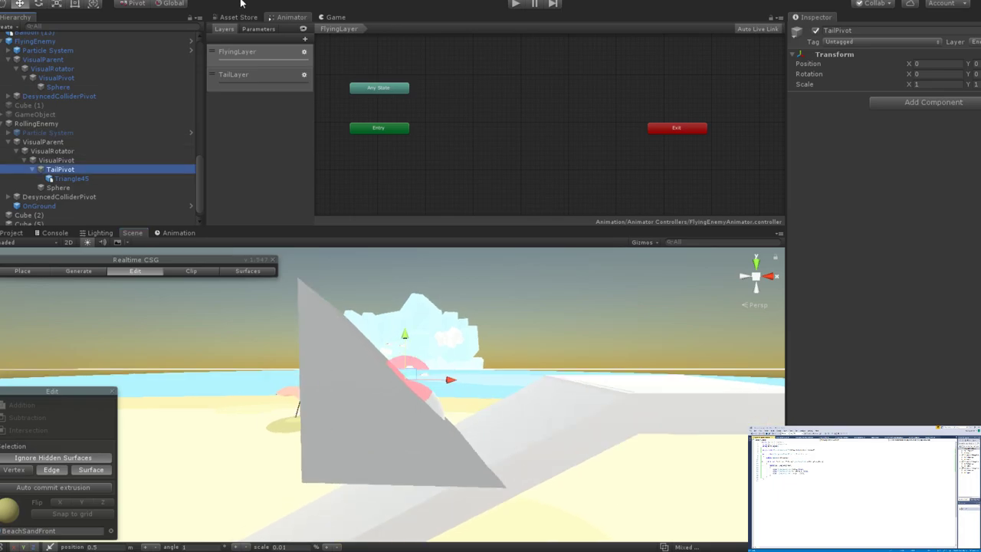
Scale the Triangle45 model under TailPivot down uniformly to about 0.337.
{"action": "scroll", "coordinate": [92, 167], "scroll_direction": "down", "scroll_amount": 1}
{"action": "left_click_drag", "start_coordinate": [76, 168], "coordinate": [75, 159]}
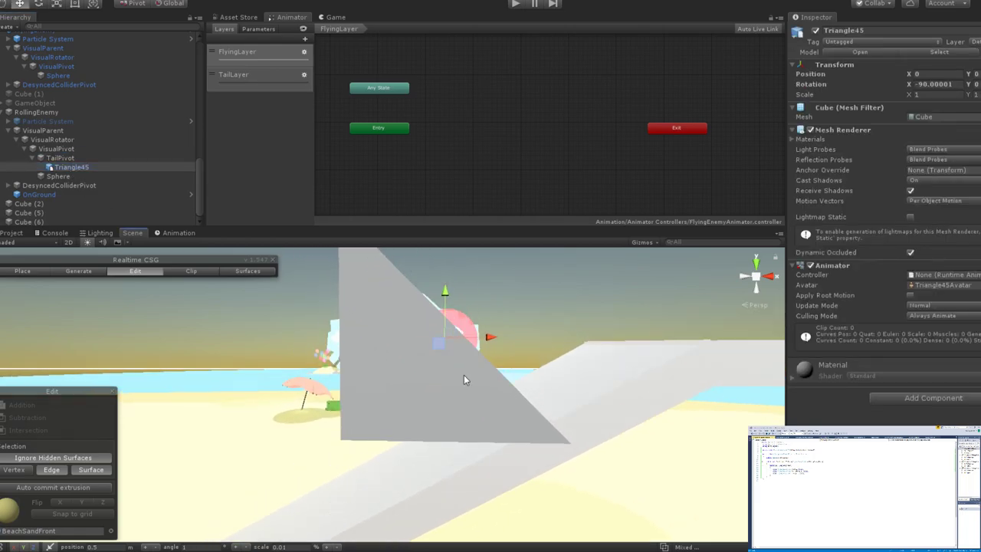
{"action": "key", "text": "r"}
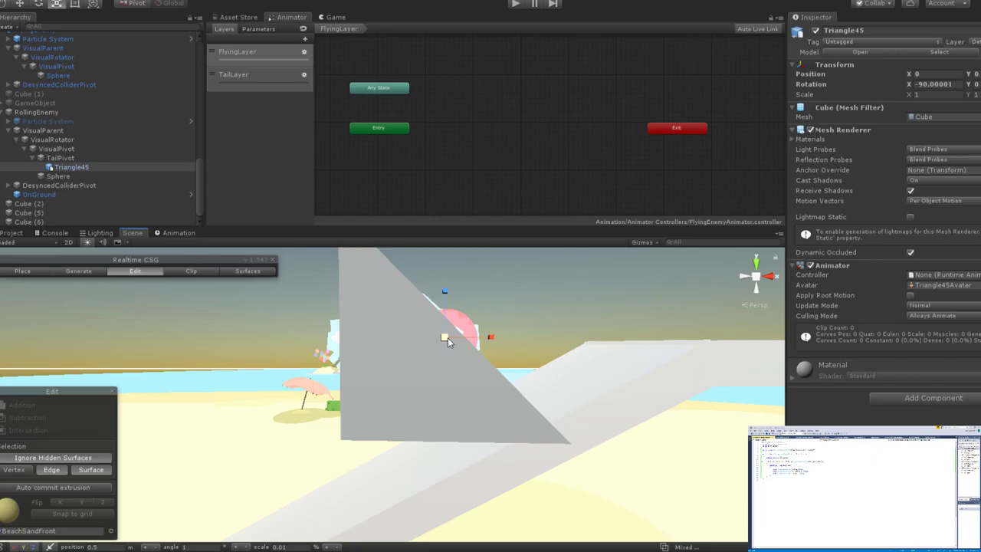
{"action": "left_click_drag", "start_coordinate": [447, 338], "coordinate": [420, 362]}
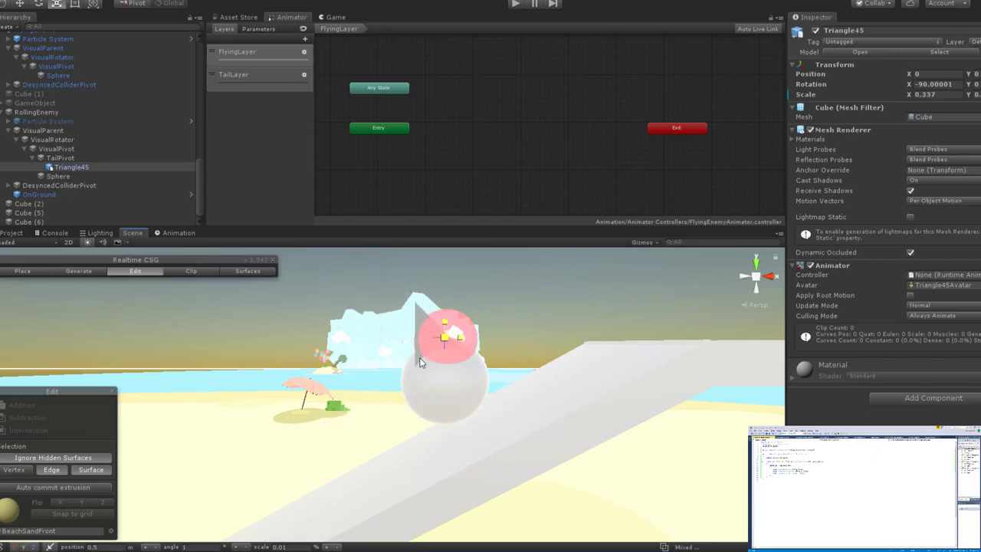
Select the pink ball's DesyncedCollider and disable its Mesh Renderer.
{"action": "left_click", "coordinate": [460, 335]}
{"action": "left_click", "coordinate": [34, 196]}
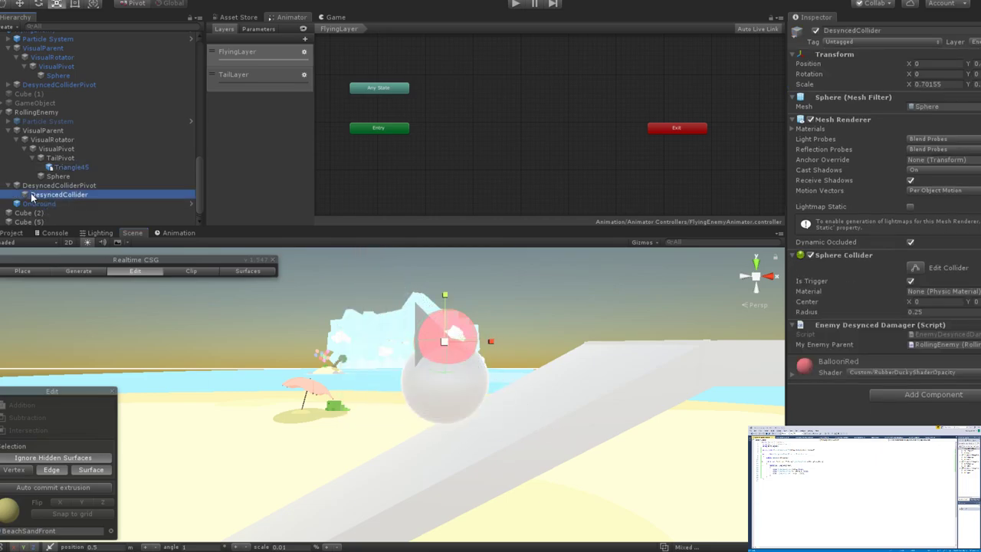
{"action": "left_click", "coordinate": [810, 120]}
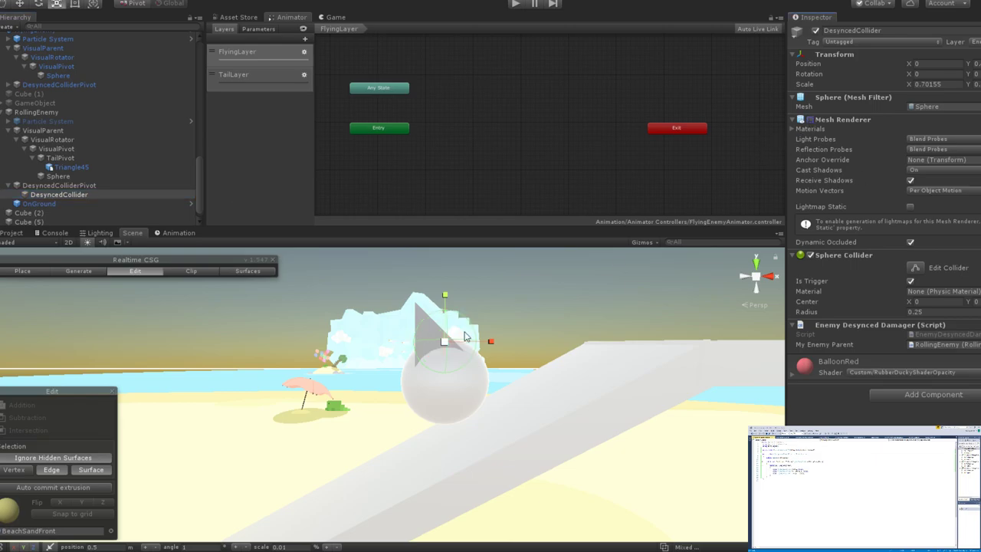
Select Triangle45 and move it up and away from the white ball to about X 0.357.
{"action": "middle_click_drag", "start_coordinate": [444, 334], "coordinate": [390, 358]}
{"action": "left_click", "coordinate": [386, 354]}
{"action": "left_click", "coordinate": [386, 354]}
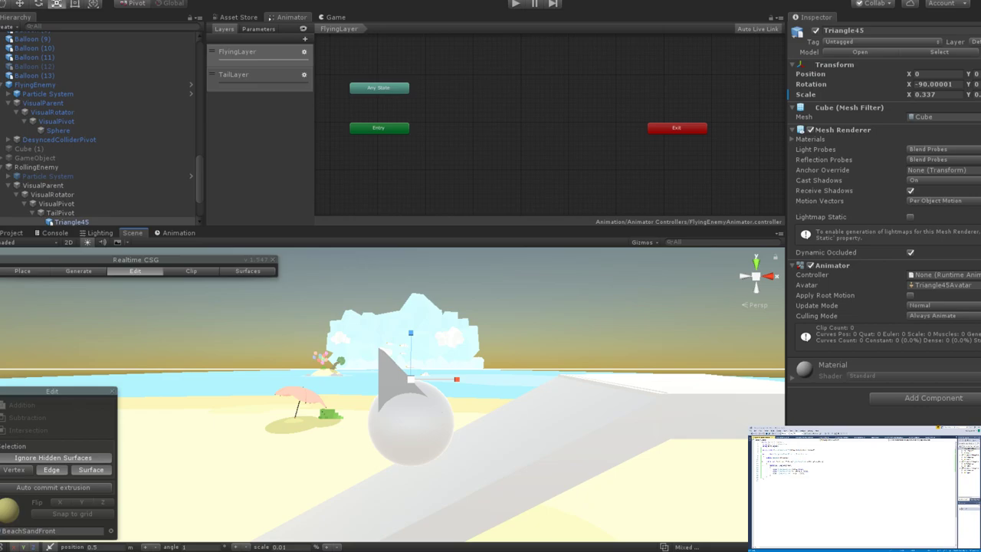
{"action": "left_click_drag", "start_coordinate": [390, 379], "coordinate": [541, 373], "text": "alt"}
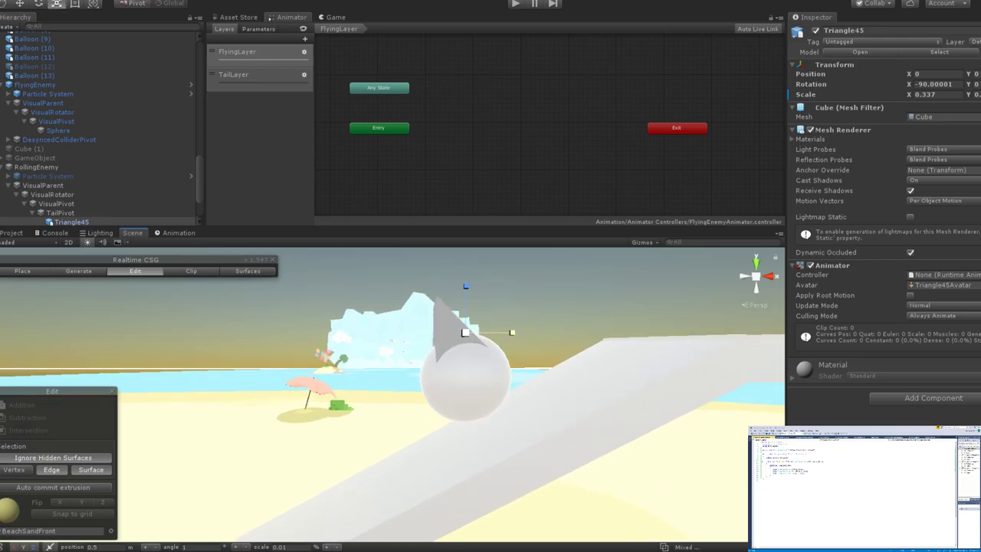
{"action": "left_click_drag", "start_coordinate": [490, 374], "coordinate": [427, 377], "text": "alt"}
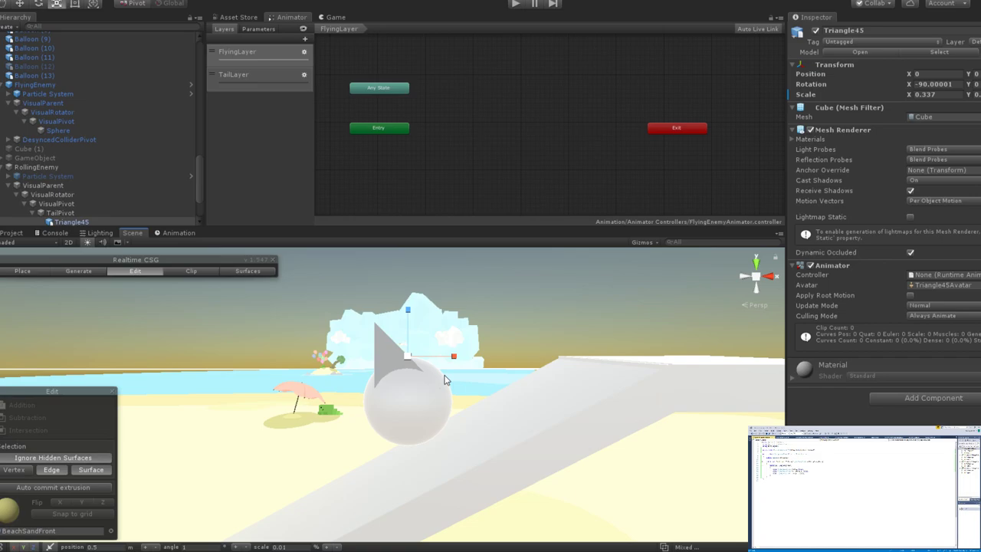
{"action": "middle_click_drag", "start_coordinate": [444, 379], "coordinate": [469, 395]}
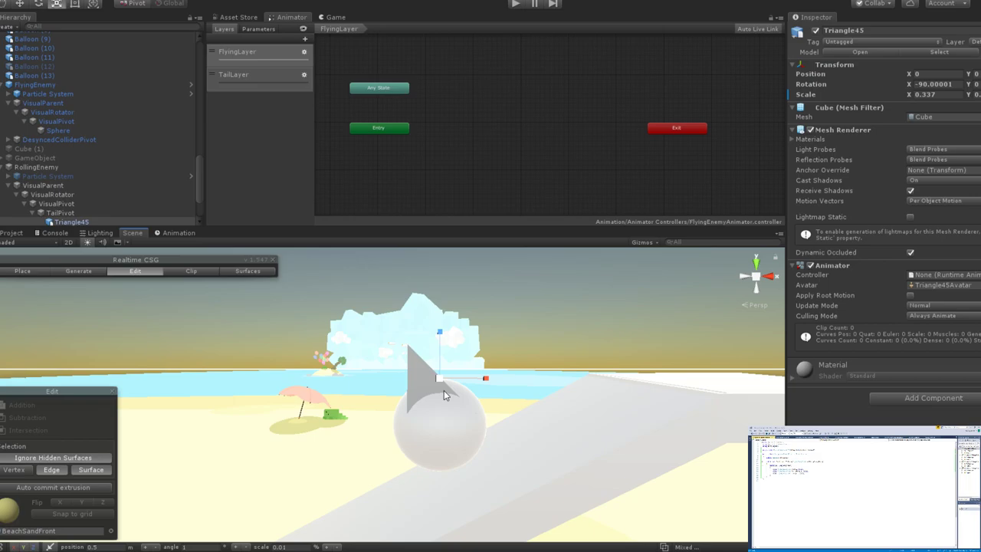
{"action": "middle_click_drag", "start_coordinate": [444, 393], "coordinate": [482, 414]}
{"action": "left_click_drag", "start_coordinate": [483, 414], "coordinate": [443, 329]}
Scale Triangle45 down uniformly in several passes to about 0.104.
{"action": "key", "text": "e"}
{"action": "key", "text": "r"}
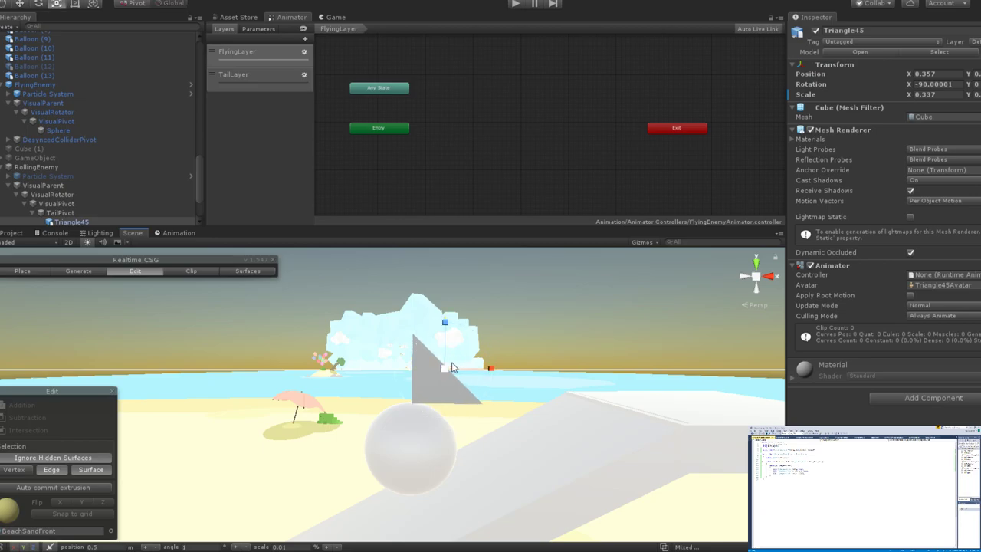
{"action": "left_click_drag", "start_coordinate": [451, 366], "coordinate": [441, 385]}
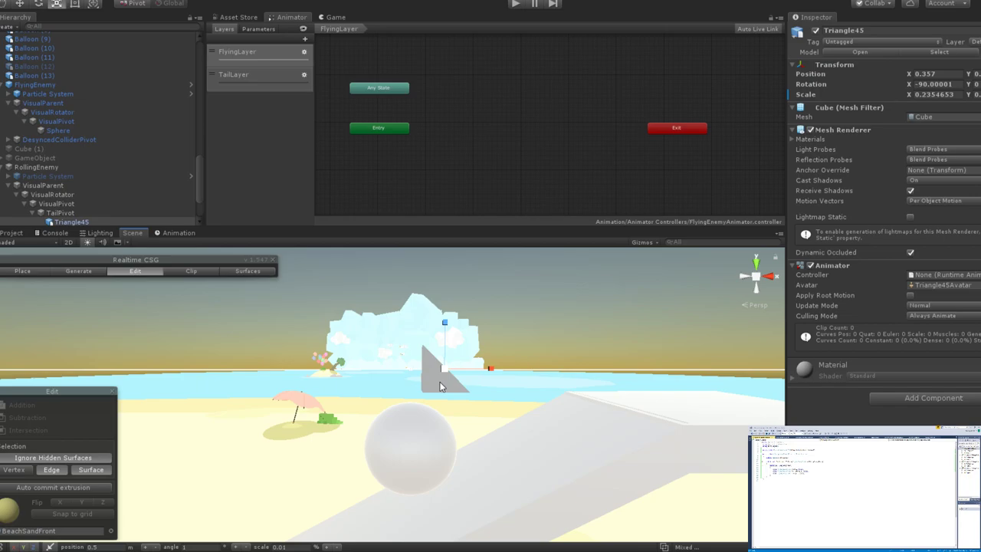
{"action": "scroll", "coordinate": [444, 387], "scroll_direction": "up", "scroll_amount": 4}
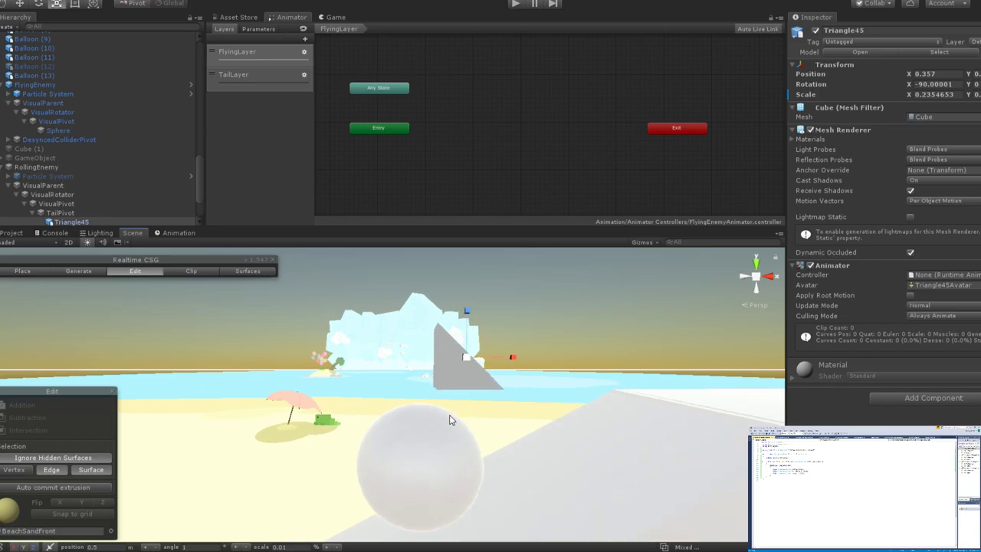
{"action": "left_click_drag", "start_coordinate": [482, 352], "coordinate": [464, 375]}
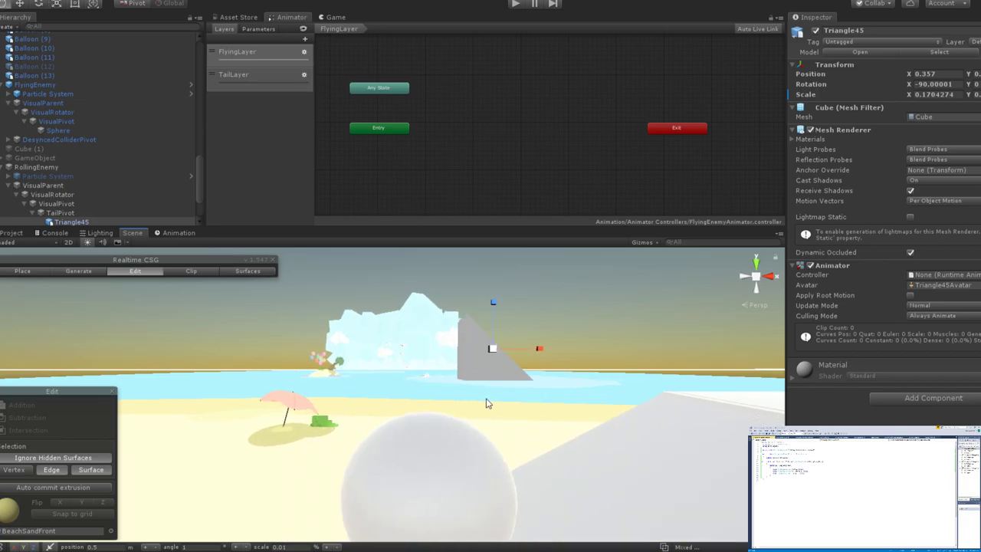
{"action": "left_click", "coordinate": [77, 221]}
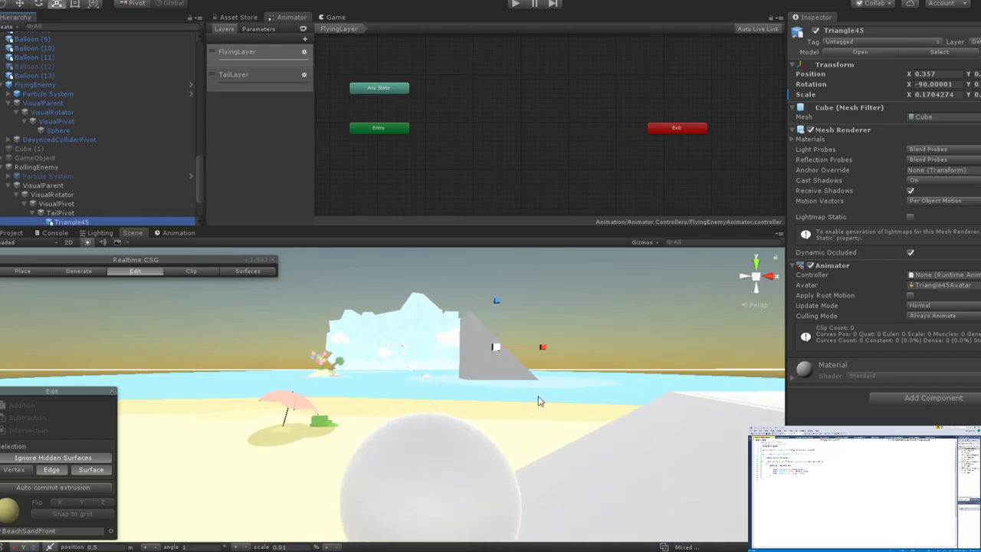
{"action": "key", "text": "e"}
{"action": "key", "text": "r"}
{"action": "left_click_drag", "start_coordinate": [504, 346], "coordinate": [530, 400]}
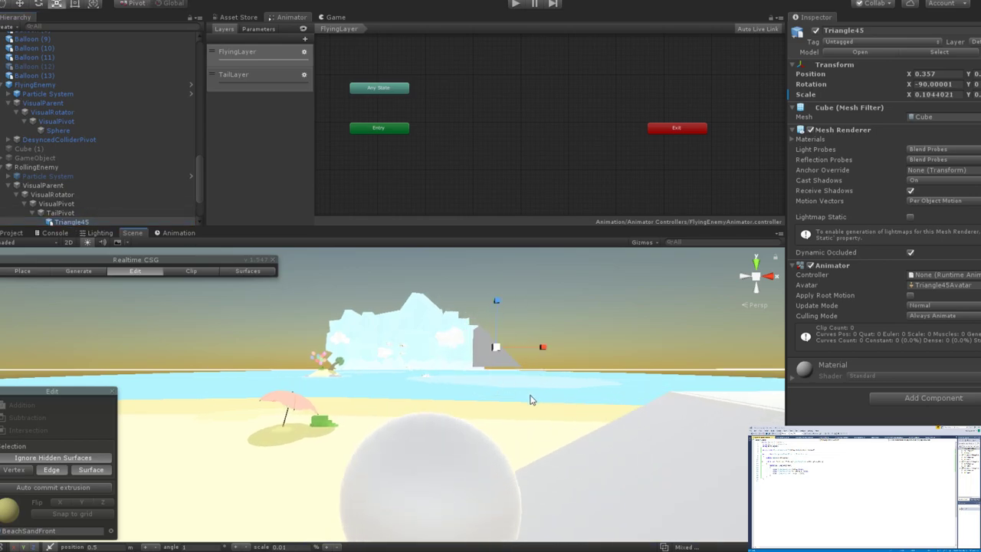
{"action": "middle_click_drag", "start_coordinate": [529, 401], "coordinate": [457, 410]}
{"action": "scroll", "coordinate": [454, 414], "scroll_direction": "down", "scroll_amount": 3}
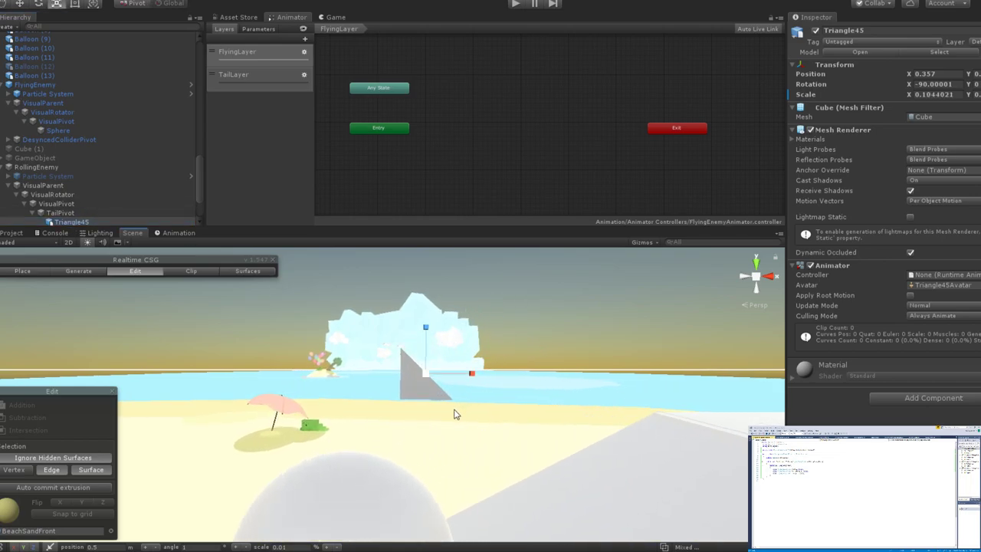
{"action": "key", "text": "w"}
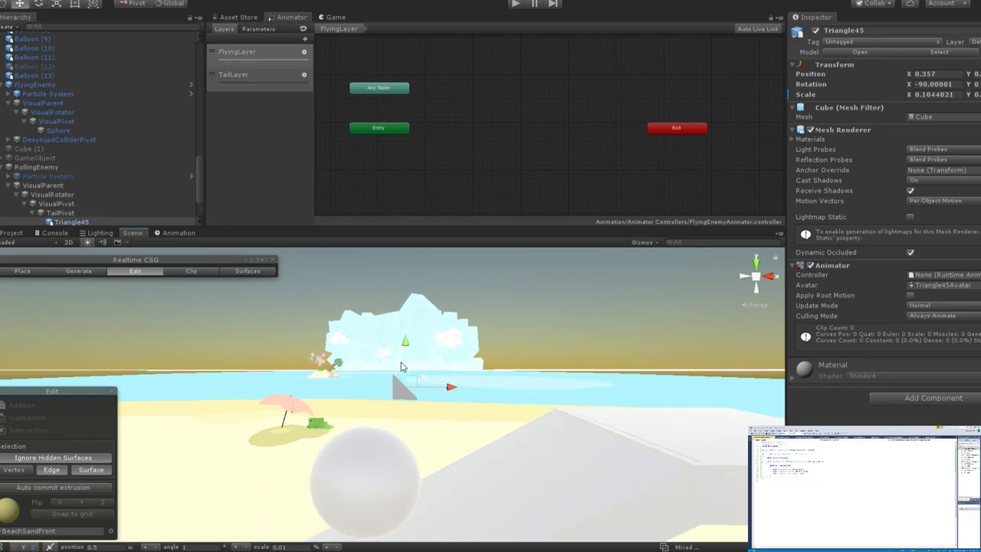
{"action": "scroll", "coordinate": [414, 424], "scroll_direction": "down", "scroll_amount": 3}
{"action": "scroll", "coordinate": [414, 424], "scroll_direction": "down", "scroll_amount": 3}
{"action": "middle_click_drag", "start_coordinate": [346, 412], "coordinate": [457, 409]}
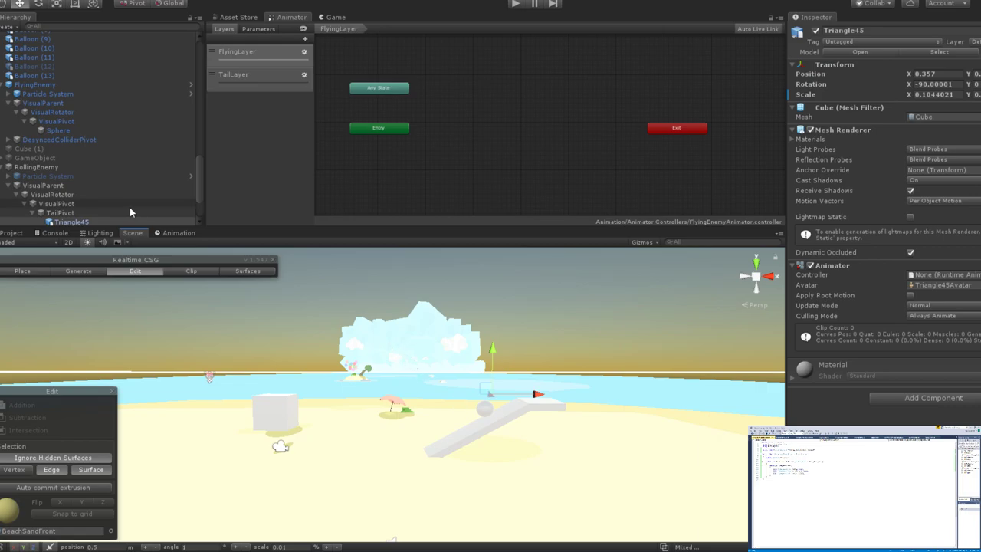
Transfer TailPivot from RollingEnemy's VisualPivot into FlyingEnemy's visual hierarchy and try to nest it under VisualPivot.
{"action": "scroll", "coordinate": [85, 210], "scroll_direction": "down", "scroll_amount": 3}
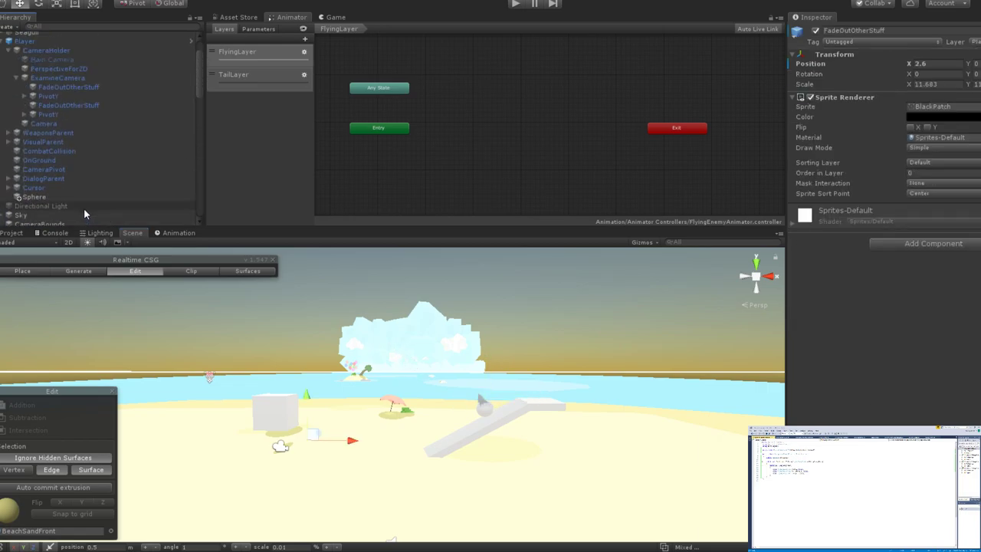
{"action": "scroll", "coordinate": [72, 209], "scroll_direction": "up", "scroll_amount": 6}
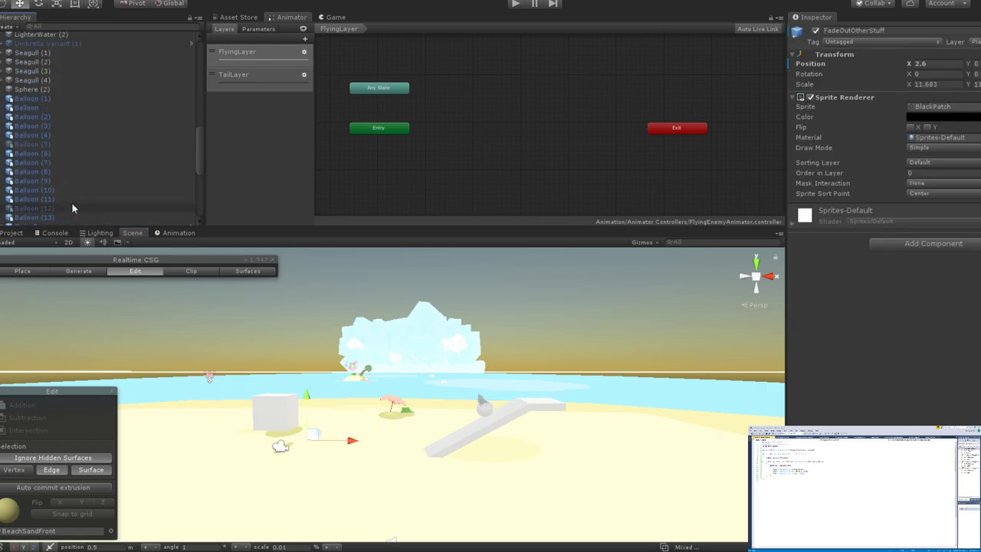
{"action": "scroll", "coordinate": [73, 208], "scroll_direction": "down", "scroll_amount": 2}
{"action": "scroll", "coordinate": [73, 207], "scroll_direction": "down", "scroll_amount": 3}
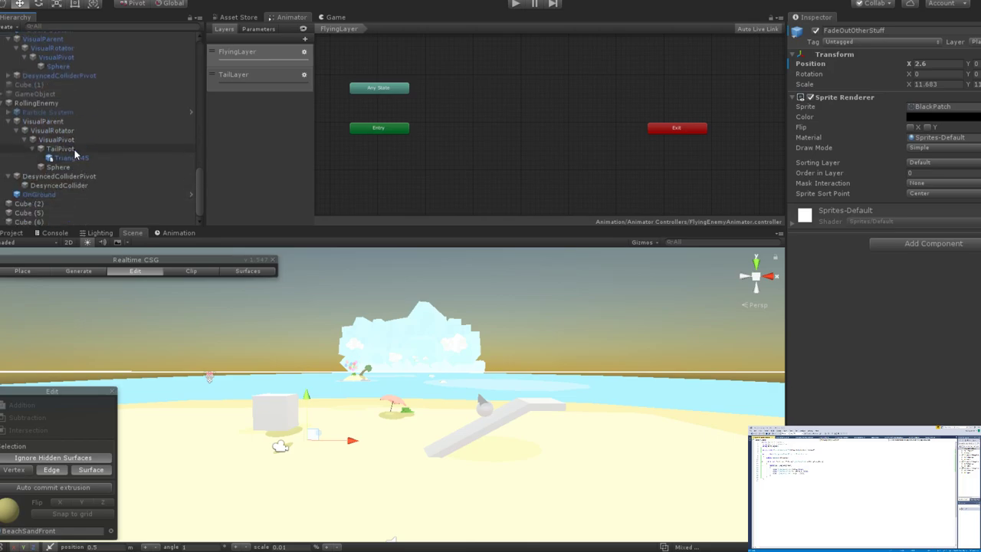
{"action": "left_click", "coordinate": [75, 149]}
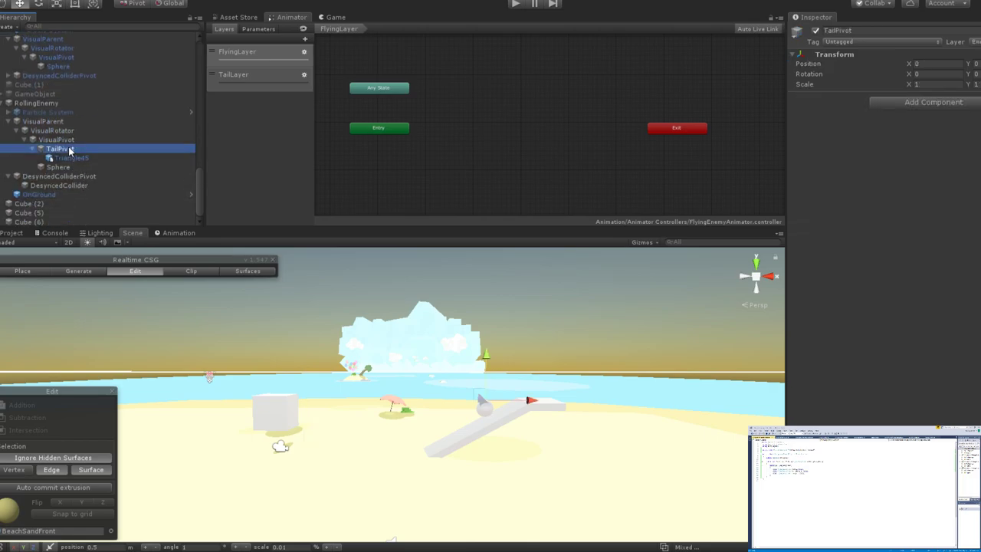
{"action": "key", "text": "Delete"}
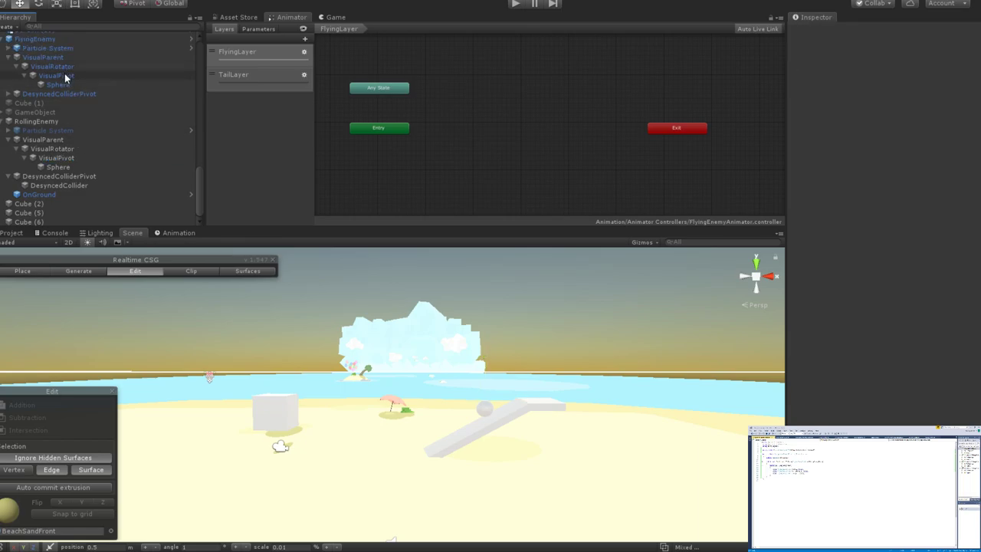
{"action": "key", "text": "ctrl+z"}
{"action": "left_click_drag", "start_coordinate": [50, 93], "coordinate": [49, 83]}
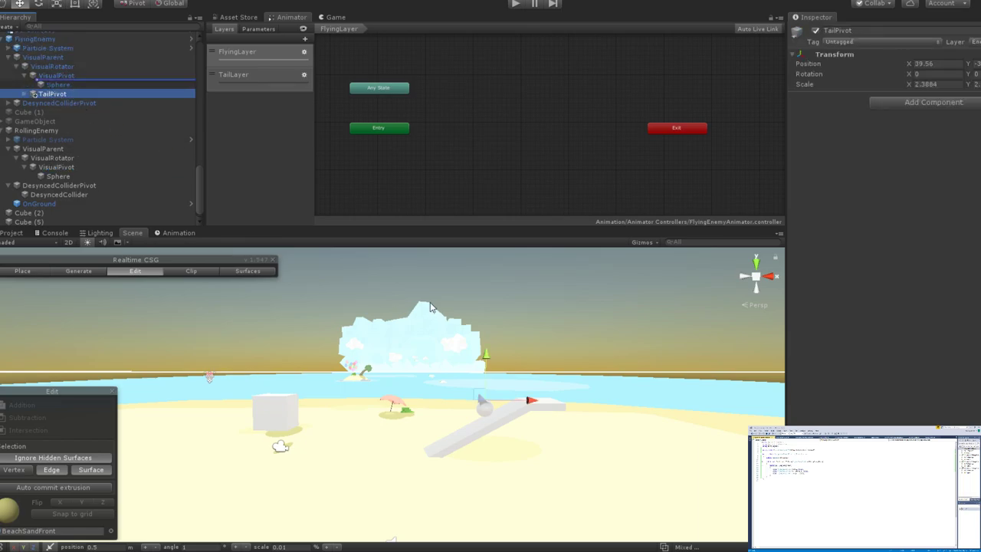
Unpack the FlyingEnemy prefab and place TailPivot inside its VisualPivot, above Sphere.
{"action": "scroll", "coordinate": [46, 120], "scroll_direction": "up", "scroll_amount": 4}
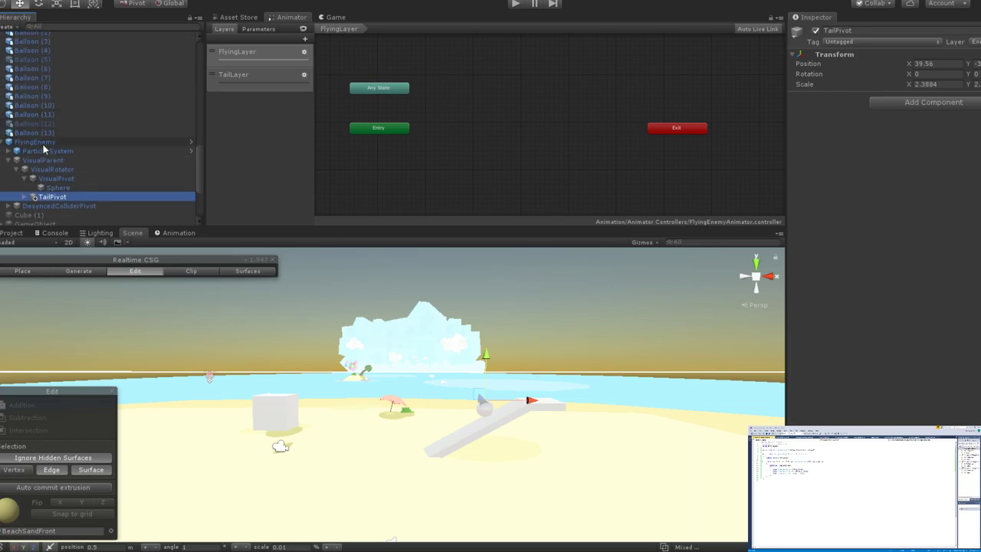
{"action": "left_click", "coordinate": [38, 143]}
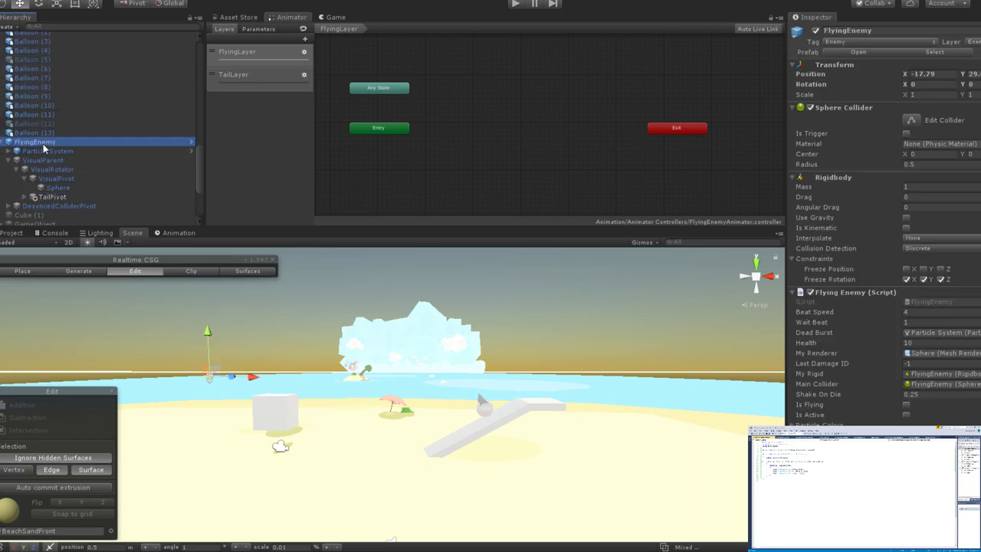
{"action": "left_click_drag", "start_coordinate": [52, 199], "coordinate": [55, 191]}
{"action": "left_click", "coordinate": [35, 191]}
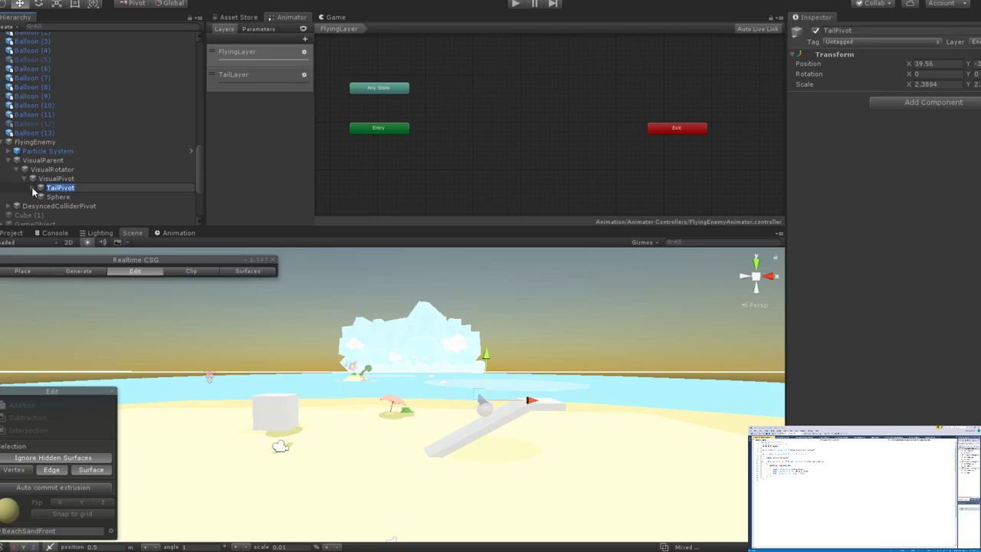
{"action": "key", "text": "Escape"}
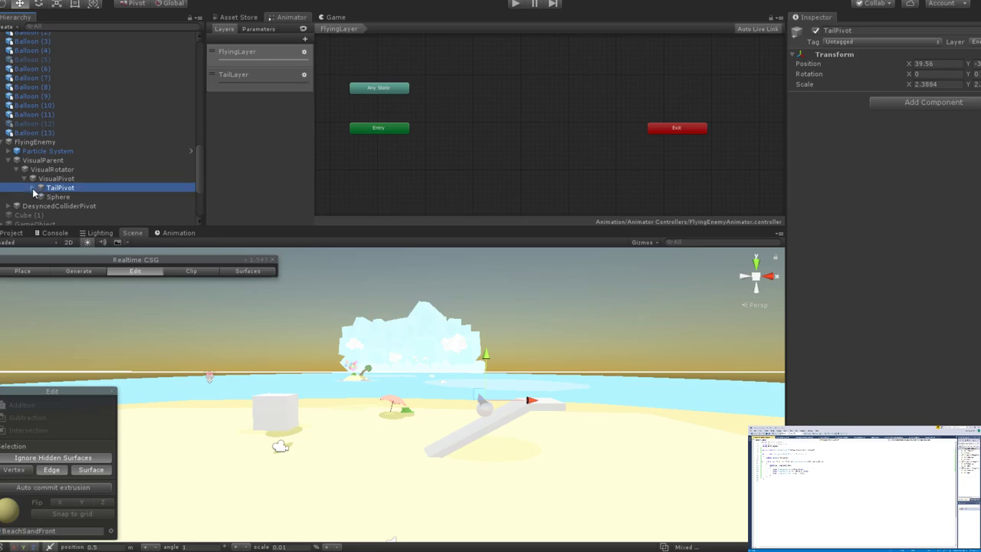
Expand TailPivot to inspect its Triangle45 child, and set TailPivot's X and Y position to 0.
{"action": "left_click", "coordinate": [33, 189]}
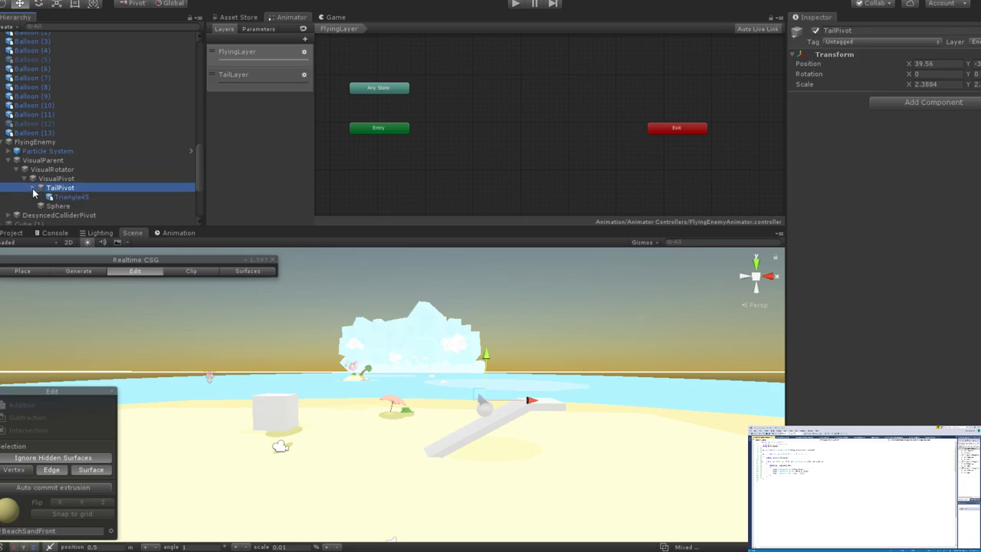
{"action": "left_click", "coordinate": [33, 189]}
{"action": "left_click", "coordinate": [33, 189]}
{"action": "left_click", "coordinate": [61, 197]}
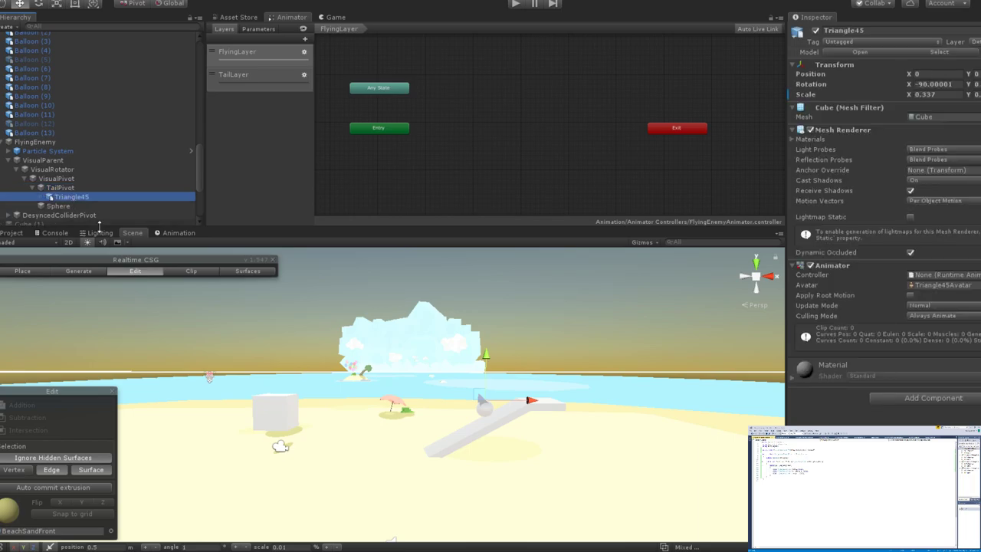
{"action": "key", "text": "f"}
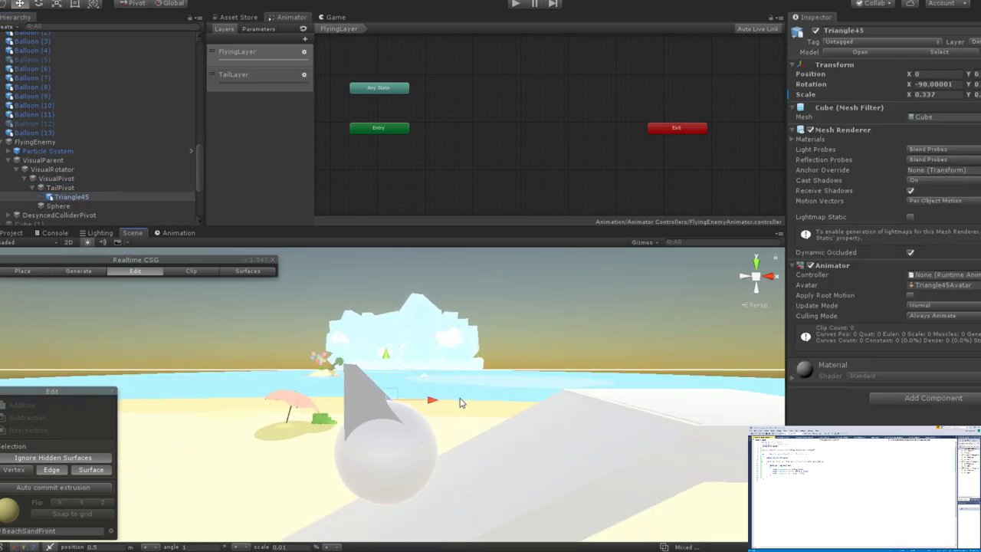
{"action": "left_click", "coordinate": [68, 188]}
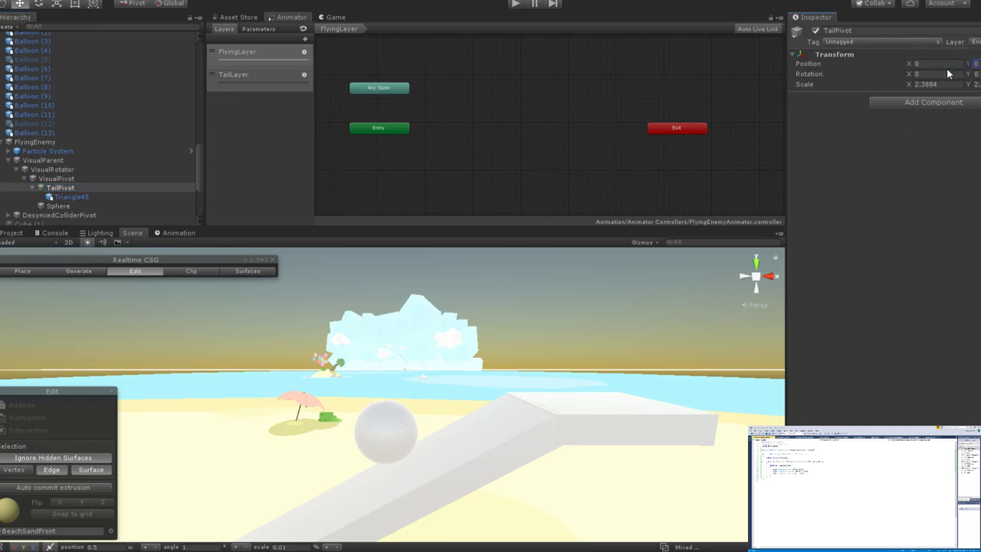
{"action": "key", "text": "f"}
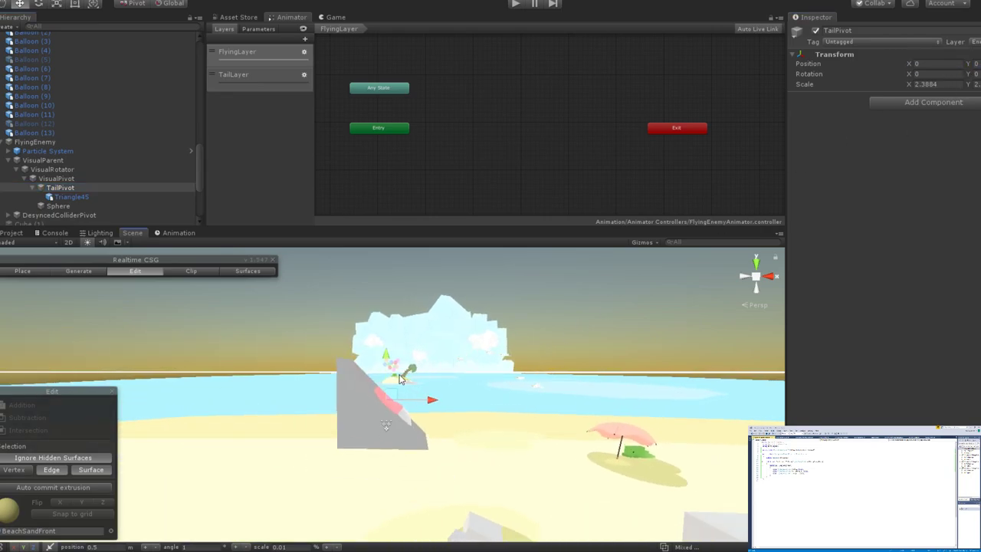
Move TailPivot up and away from the ball to about X 0.88 and scale it down uniformly to about 0.68.
{"action": "left_click_drag", "start_coordinate": [427, 403], "coordinate": [471, 394]}
{"action": "key", "text": "e"}
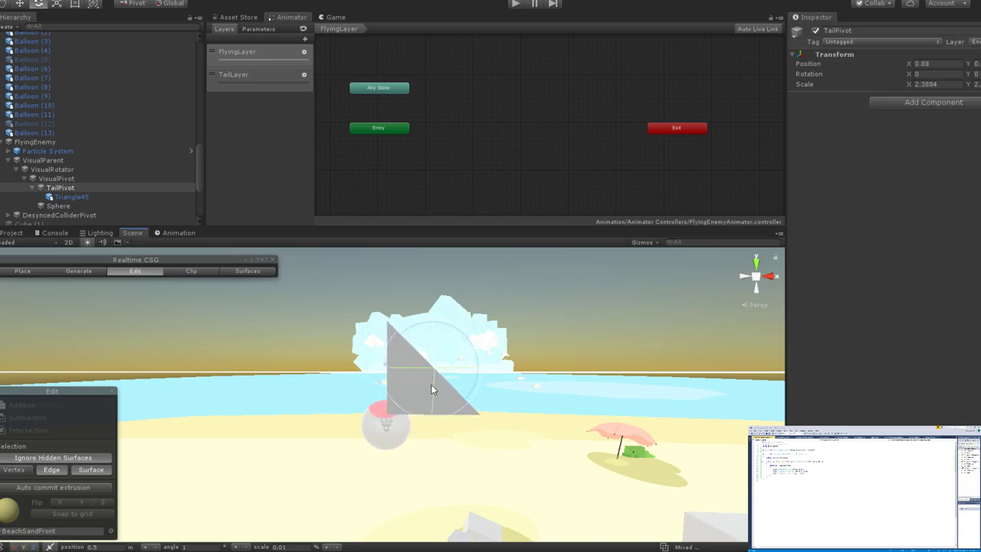
{"action": "key", "text": "r"}
{"action": "left_click_drag", "start_coordinate": [432, 366], "coordinate": [405, 388]}
{"action": "scroll", "coordinate": [420, 402], "scroll_direction": "up", "scroll_amount": 1}
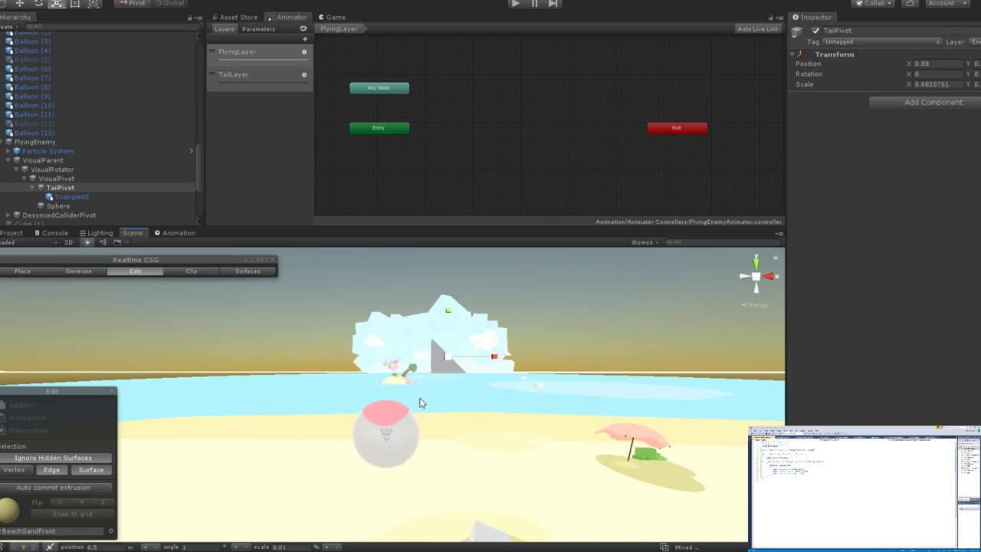
{"action": "middle_click_drag", "start_coordinate": [422, 438], "coordinate": [443, 371]}
Playtest the scene and attack an enemy to check how the flying enemy's tail looks in the game.
{"action": "left_click", "coordinate": [515, 3]}
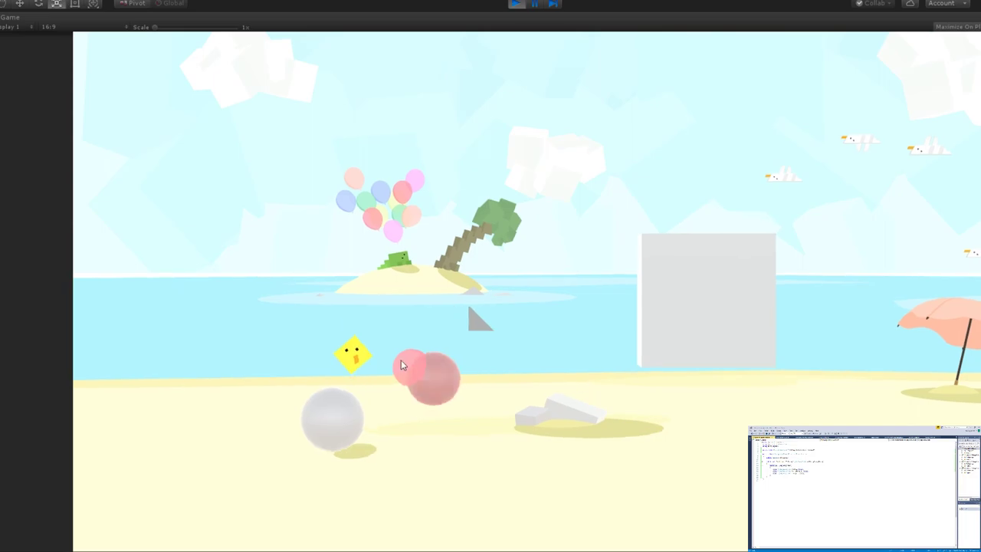
{"action": "left_click", "coordinate": [475, 380]}
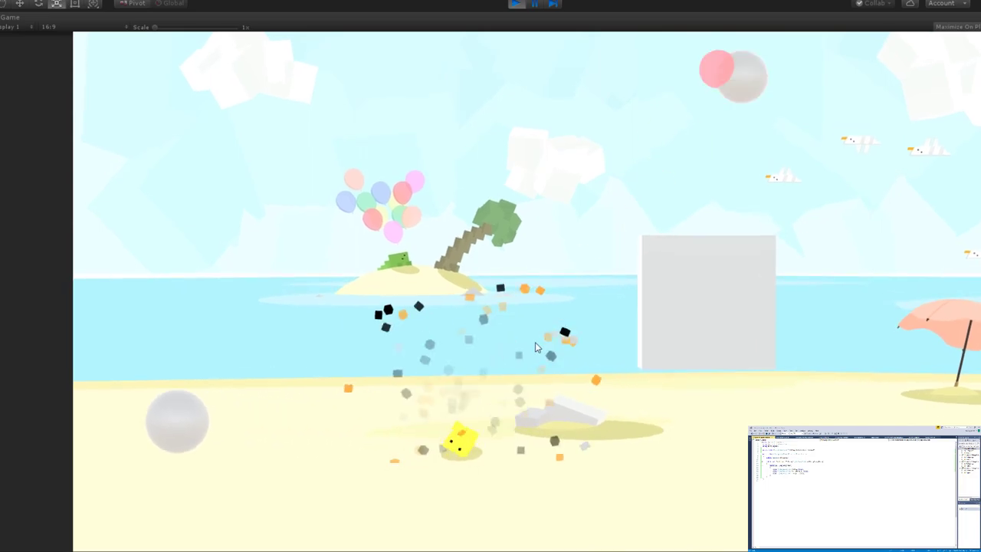
{"action": "left_click", "coordinate": [515, 3]}
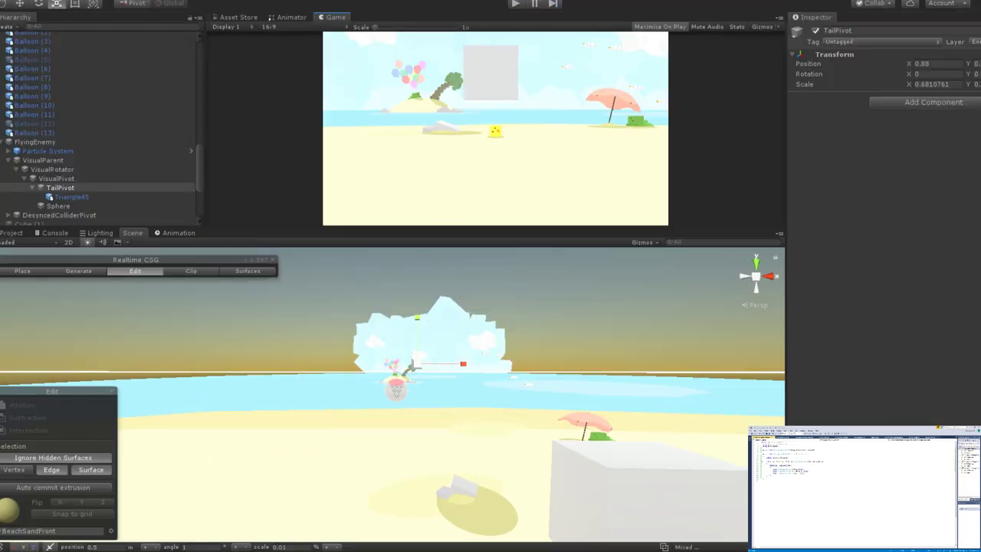
Scale TailPivot down uniformly to about 0.48.
{"action": "scroll", "coordinate": [416, 380], "scroll_direction": "up", "scroll_amount": 5}
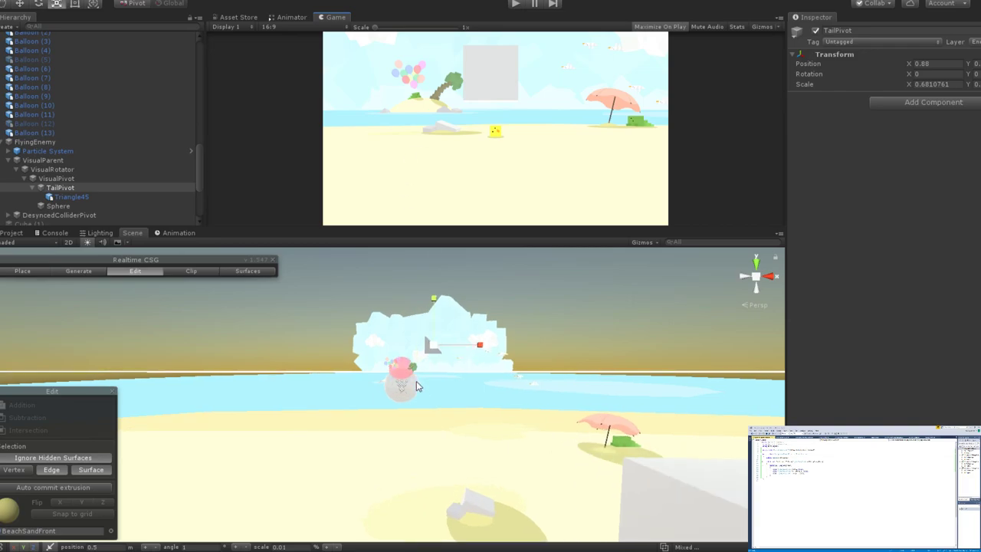
{"action": "middle_click_drag", "start_coordinate": [456, 413], "coordinate": [396, 468]}
{"action": "scroll", "coordinate": [405, 418], "scroll_direction": "up", "scroll_amount": 3}
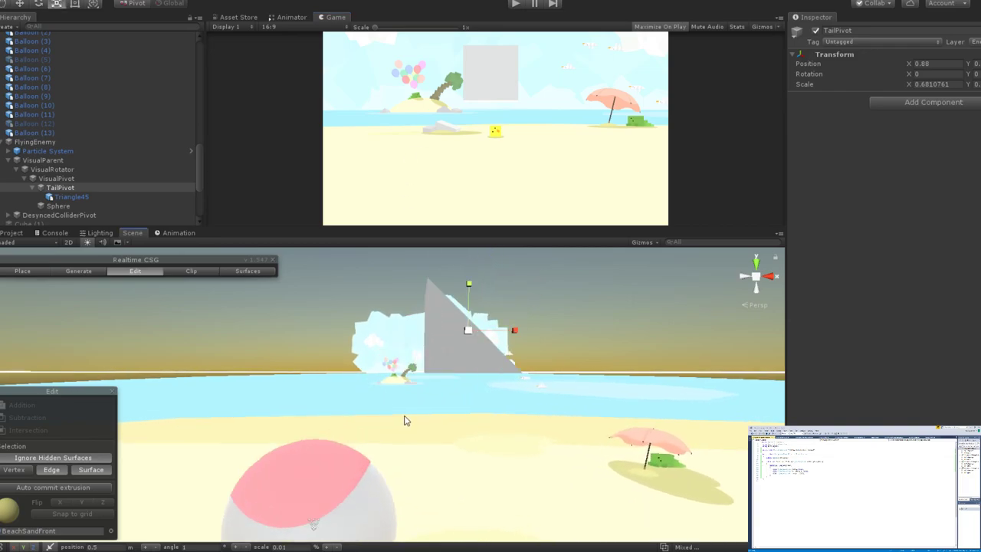
{"action": "scroll", "coordinate": [409, 414], "scroll_direction": "down", "scroll_amount": 3}
{"action": "left_click_drag", "start_coordinate": [437, 359], "coordinate": [432, 373]}
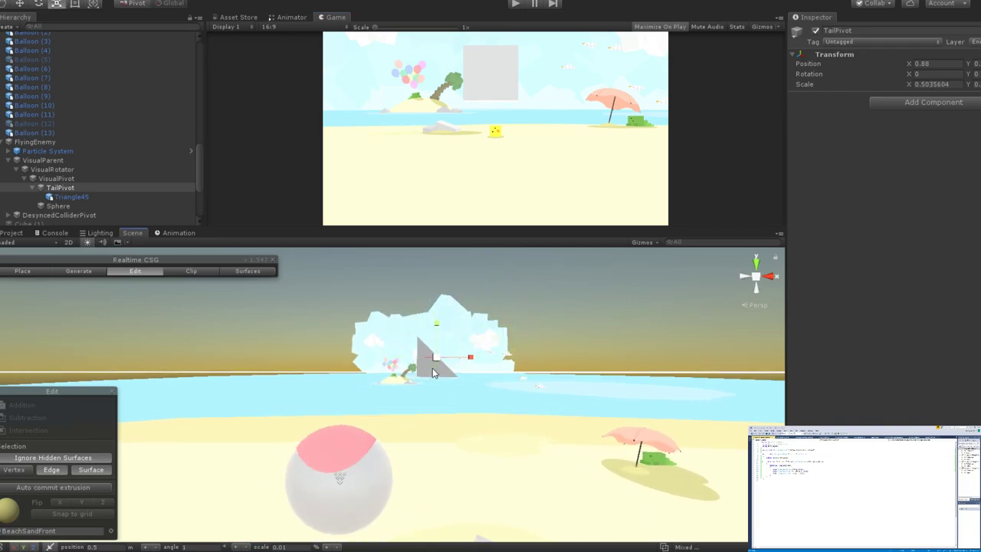
{"action": "key", "text": "e"}
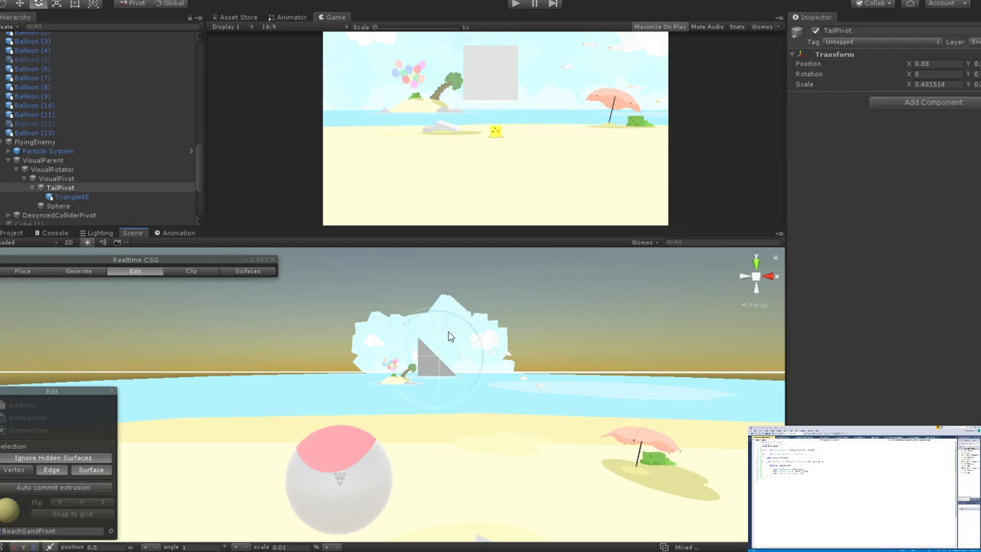
Set TailPivot's X and Y scale to 1.
{"action": "left_click", "coordinate": [122, 196]}
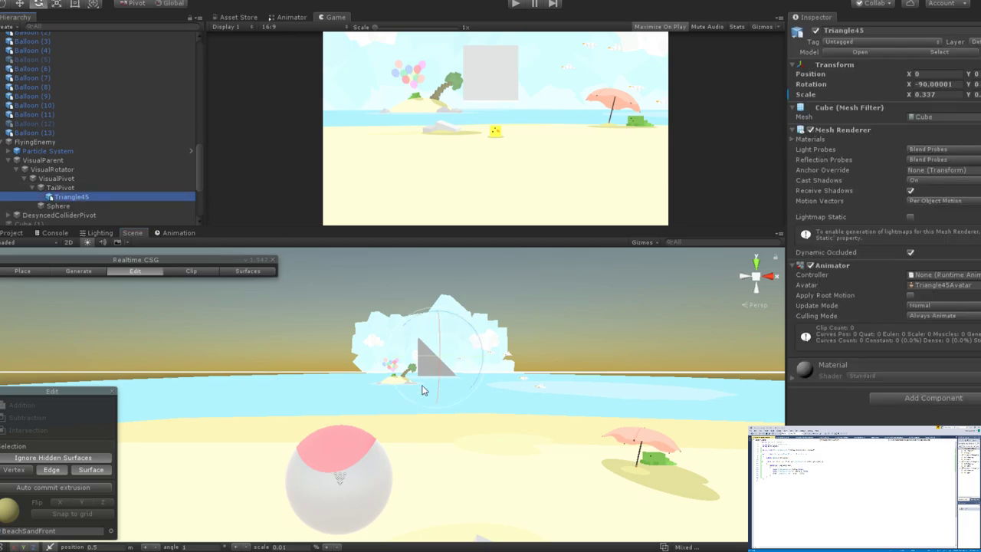
{"action": "key", "text": "r"}
{"action": "left_click", "coordinate": [100, 187]}
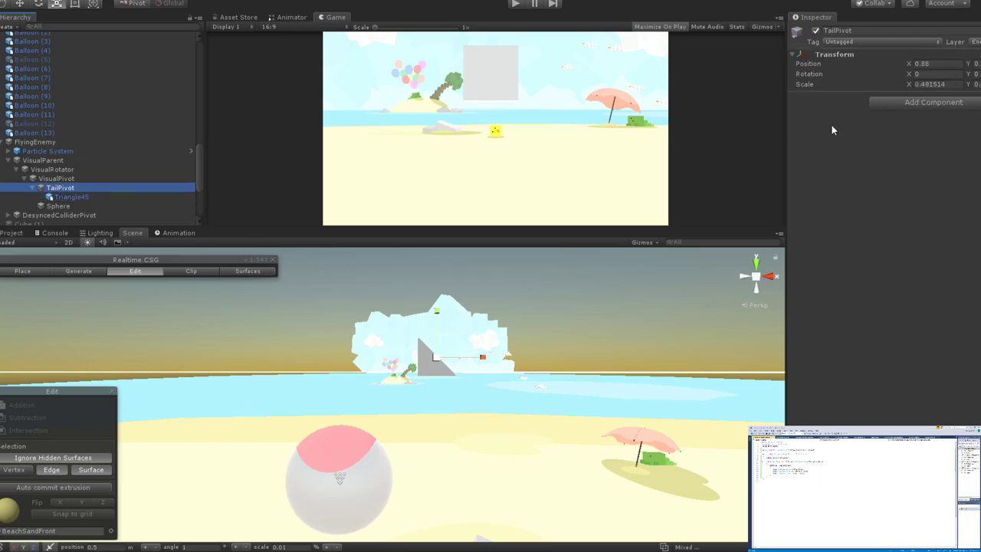
{"action": "left_click", "coordinate": [950, 84]}
{"action": "type", "text": "1"}
{"action": "key", "text": "Tab"}
{"action": "type", "text": "1"}
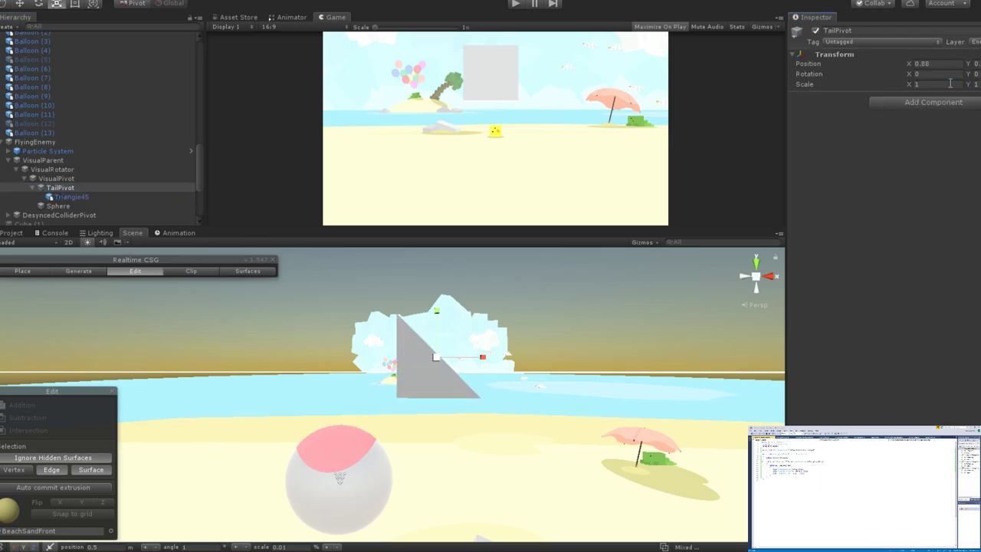
Scale the Triangle45 model under TailPivot down uniformly to about 0.143.
{"action": "left_click", "coordinate": [120, 195]}
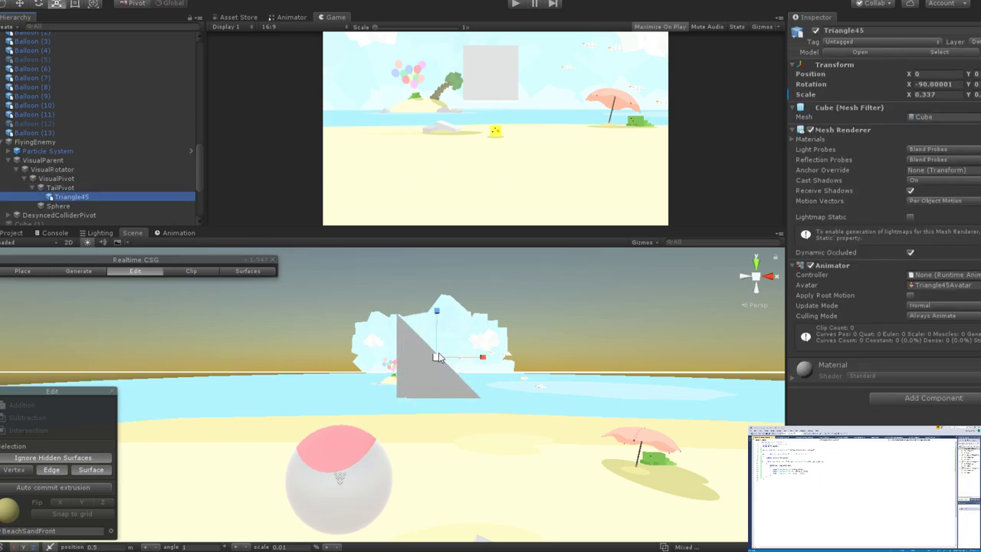
{"action": "left_click_drag", "start_coordinate": [436, 358], "coordinate": [492, 394]}
Rotate Triangle45 to point sideways with an X rotation of -45, and shift its position slightly.
{"action": "key", "text": "e"}
{"action": "left_click", "coordinate": [932, 84]}
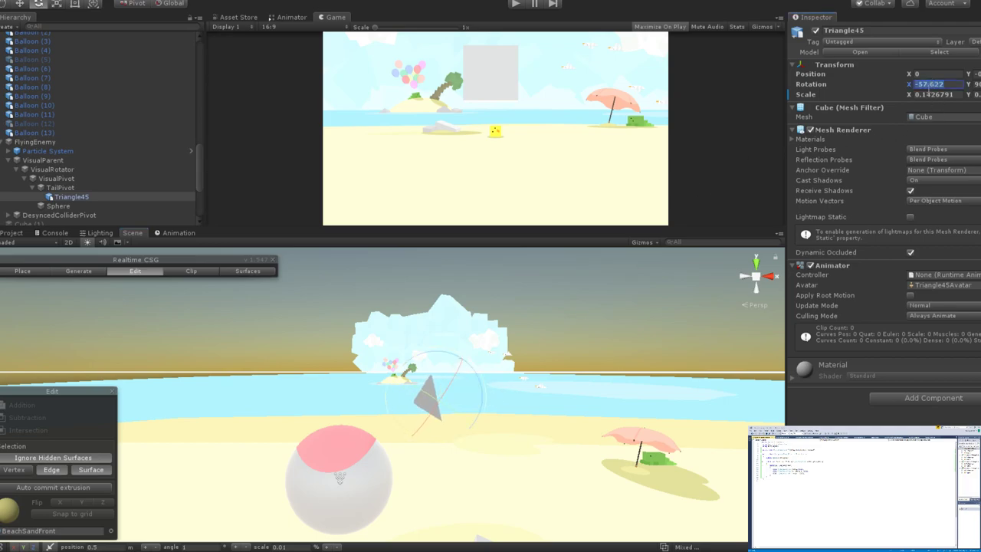
{"action": "type", "text": "-45"}
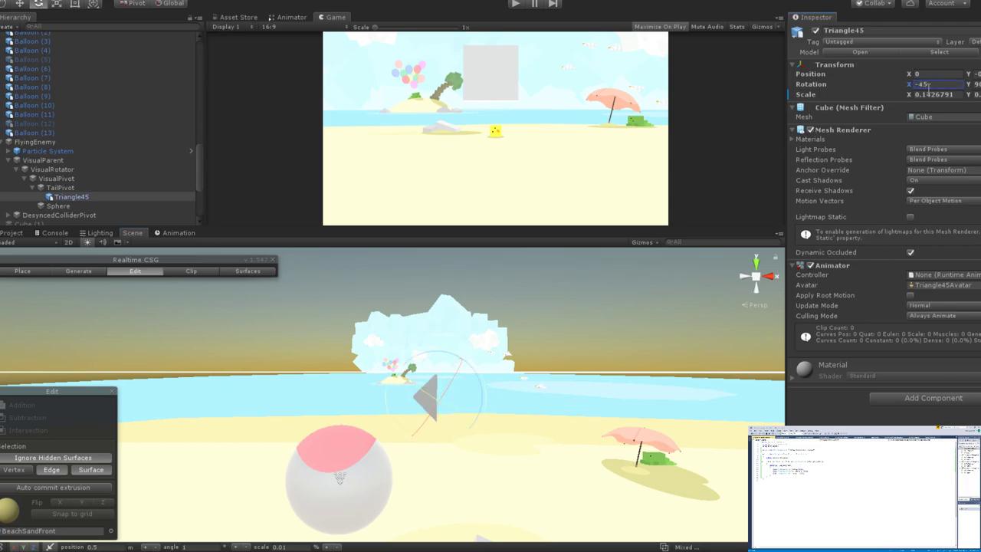
{"action": "key", "text": "Return"}
{"action": "key", "text": "w"}
{"action": "mouse_move", "coordinate": [475, 395]}
{"action": "left_mouse_down"}
{"action": "mouse_move", "coordinate": [502, 396]}
{"action": "mouse_move", "coordinate": [466, 401]}
{"action": "mouse_move", "coordinate": [475, 406]}
{"action": "left_mouse_up"}
Duplicate Triangle45 under TailPivot and set the copy's X rotation to -135.
{"action": "left_click", "coordinate": [122, 197]}
{"action": "key", "text": "ctrl+d"}
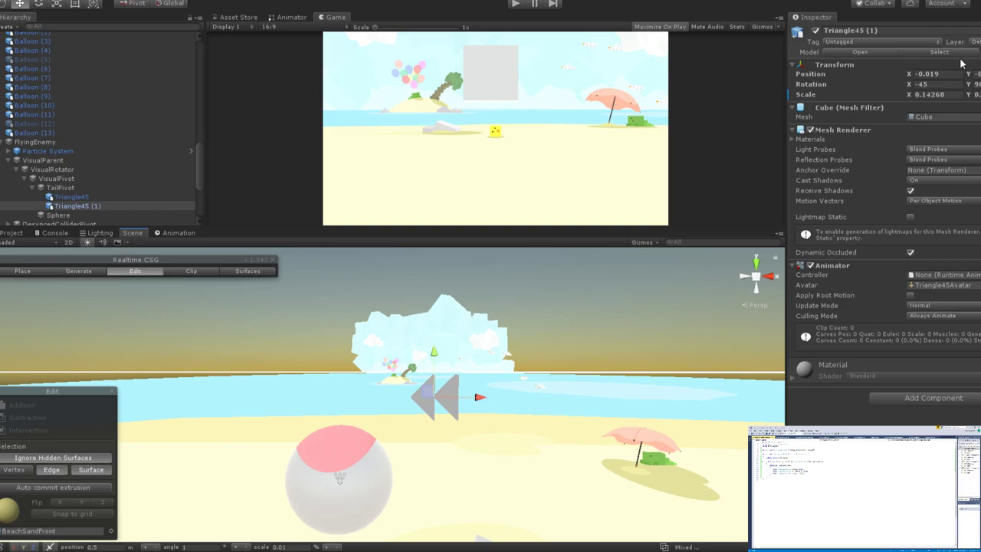
{"action": "left_click", "coordinate": [934, 84]}
{"action": "type", "text": "-135"}
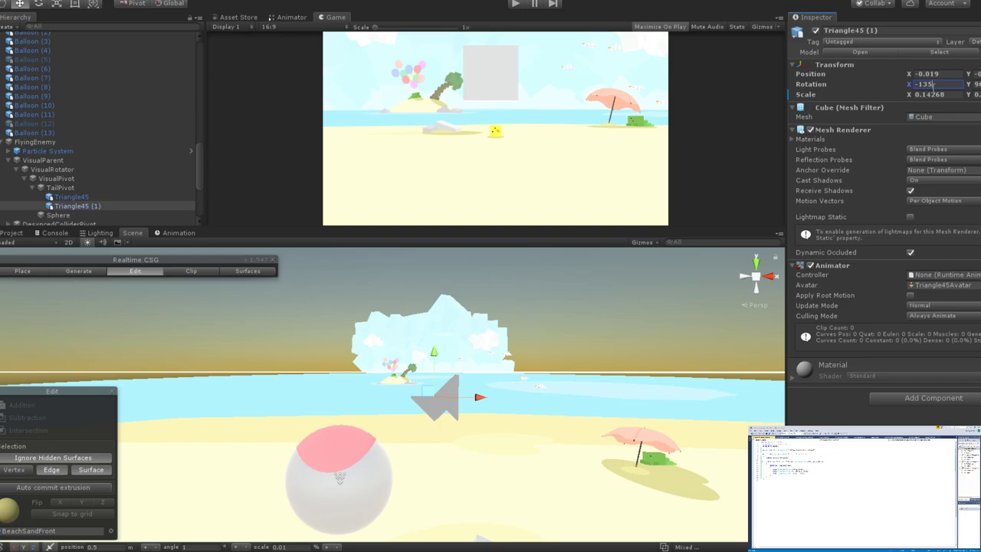
Try X rotation values such as -90 and 0 on Triangle45 (1).
{"action": "key", "text": "BackSpace"}
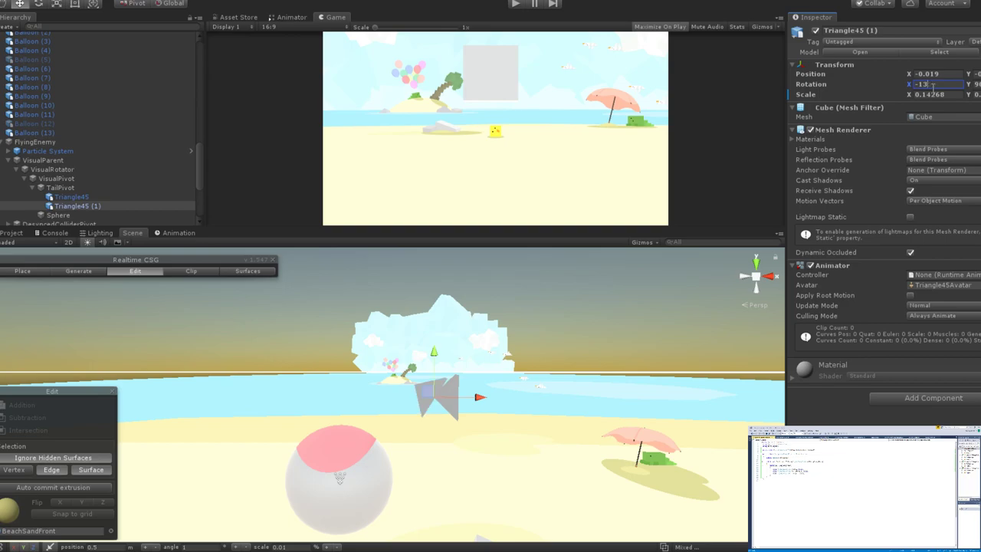
{"action": "key", "text": "BackSpace"}
{"action": "type", "text": "25"}
{"action": "key", "text": "BackSpace"}
{"action": "key", "text": "BackSpace"}
{"action": "type", "text": "90"}
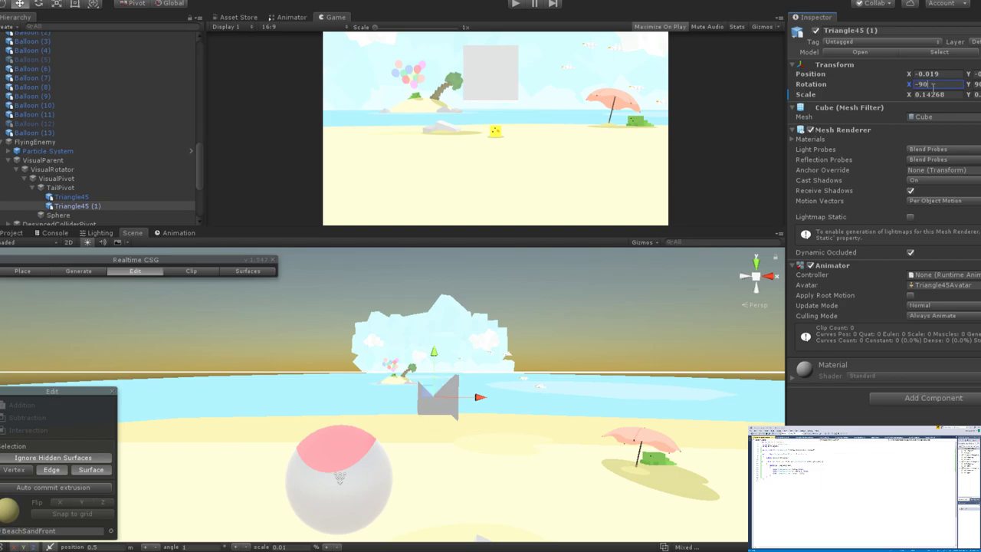
{"action": "key", "text": "BackSpace"}
{"action": "key", "text": "BackSpace"}
{"action": "key", "text": "BackSpace"}
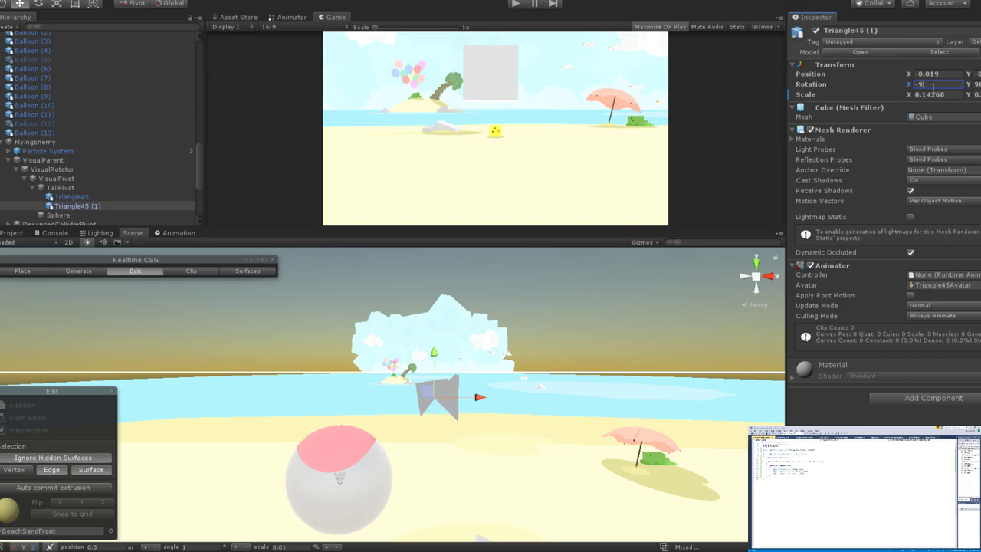
{"action": "type", "text": "45"}
{"action": "key", "text": "BackSpace"}
{"action": "type", "text": "0"}
Rotate Triangle45 (1) to face the other triangle, setting its X rotation to 135.
{"action": "scroll", "coordinate": [444, 394], "scroll_direction": "up", "scroll_amount": 3}
{"action": "scroll", "coordinate": [481, 394], "scroll_direction": "down", "scroll_amount": 2}
{"action": "left_click", "coordinate": [458, 385]}
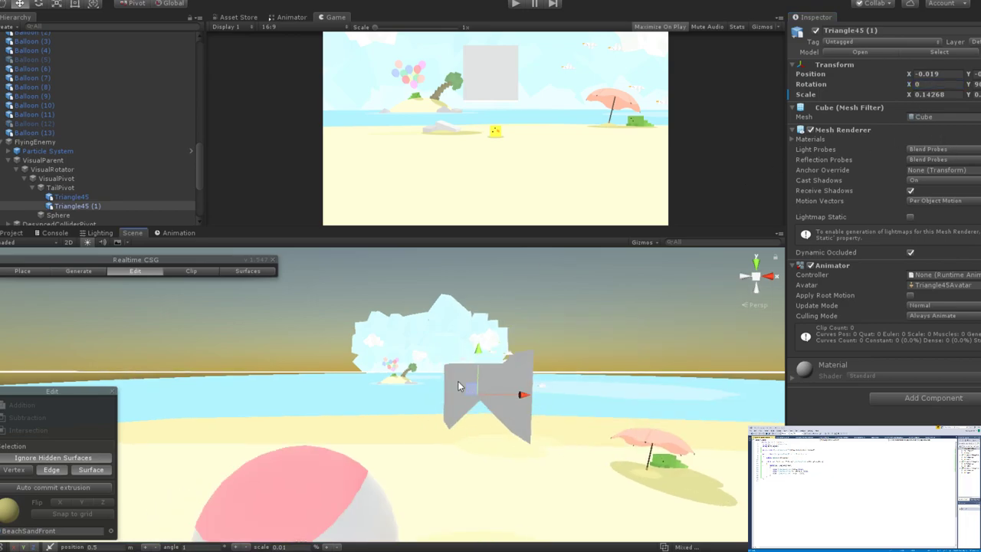
{"action": "key", "text": "e"}
{"action": "left_click_drag", "start_coordinate": [460, 387], "coordinate": [594, 479]}
{"action": "left_click", "coordinate": [935, 84]}
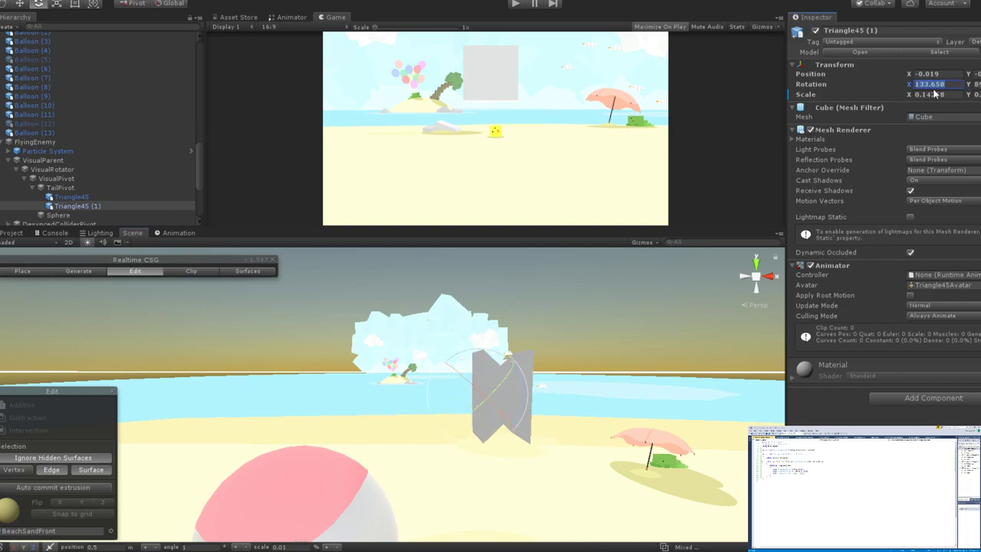
{"action": "type", "text": "135"}
{"action": "scroll", "coordinate": [504, 401], "scroll_direction": "down", "scroll_amount": 3}
{"action": "key", "text": "Return"}
Move Triangle45 (1) sideways to an X position of about -0.232 so its tip faces the other triangle's tip.
{"action": "key", "text": "w"}
{"action": "left_click_drag", "start_coordinate": [466, 397], "coordinate": [454, 396]}
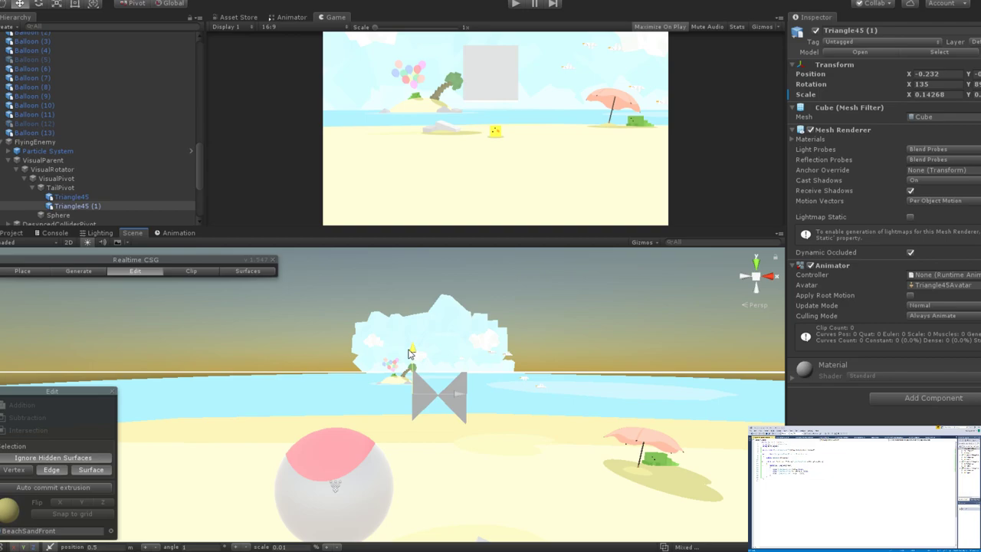
{"action": "scroll", "coordinate": [478, 371], "scroll_direction": "up", "scroll_amount": 3}
{"action": "scroll", "coordinate": [501, 406], "scroll_direction": "down", "scroll_amount": 3}
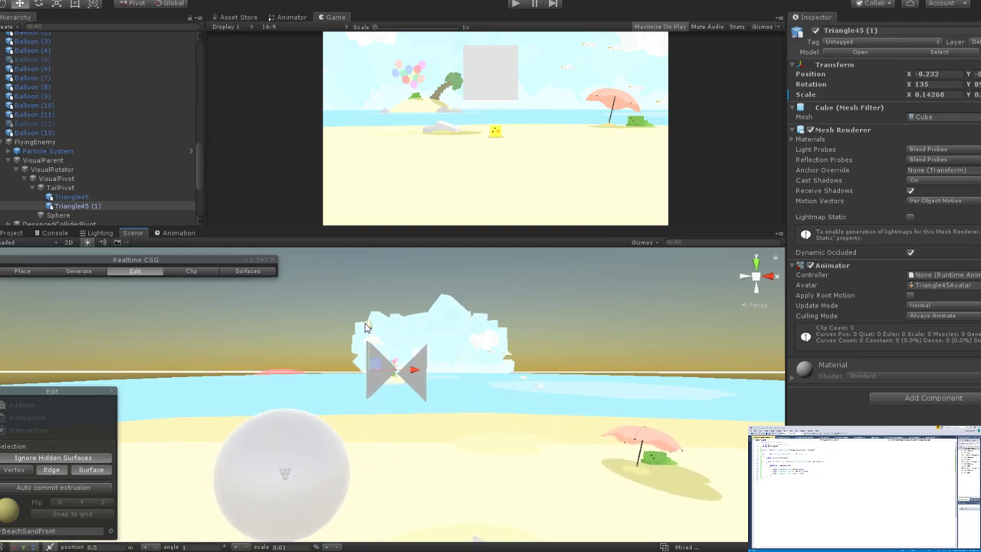
Switch the scene to 2D view and frame the two facing triangles.
{"action": "right_click_drag", "start_coordinate": [516, 417], "coordinate": [266, 503]}
{"action": "left_click_drag", "start_coordinate": [266, 502], "coordinate": [474, 365], "text": "alt"}
{"action": "scroll", "coordinate": [376, 362], "scroll_direction": "down", "scroll_amount": 5}
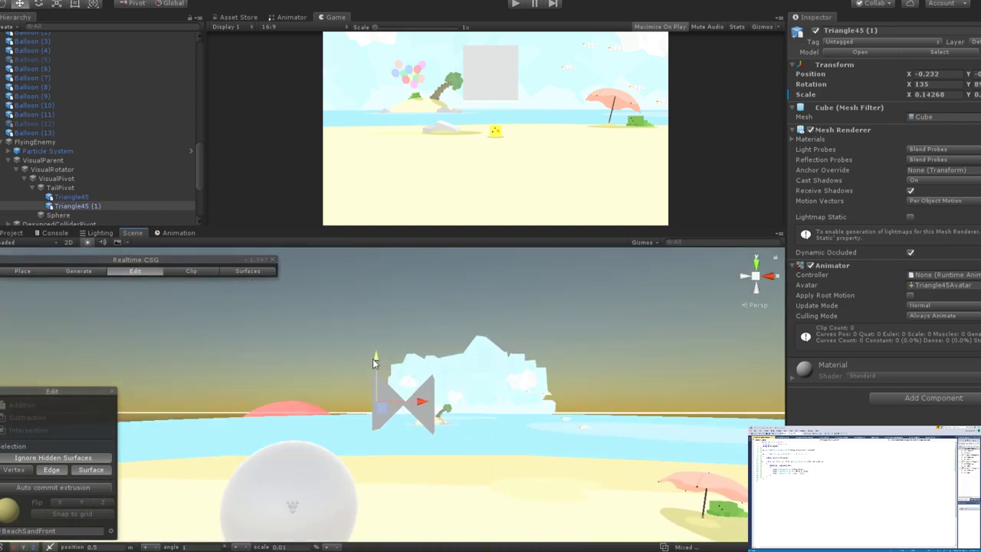
{"action": "key", "text": "t"}
{"action": "left_click", "coordinate": [68, 242]}
{"action": "scroll", "coordinate": [393, 407], "scroll_direction": "up", "scroll_amount": 5}
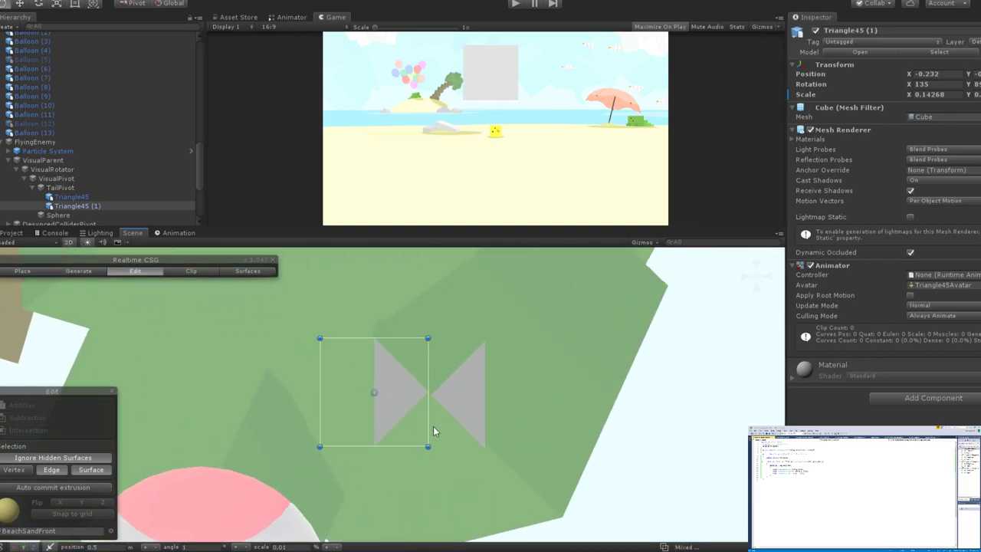
{"action": "scroll", "coordinate": [419, 410], "scroll_direction": "up", "scroll_amount": 2}
{"action": "scroll", "coordinate": [419, 408], "scroll_direction": "down", "scroll_amount": 10}
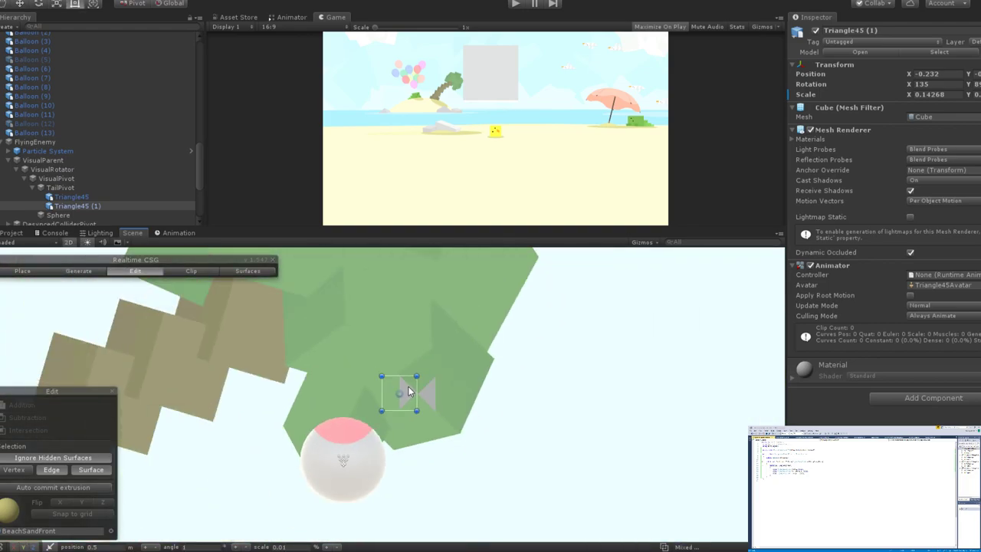
{"action": "scroll", "coordinate": [408, 388], "scroll_direction": "up", "scroll_amount": 10}
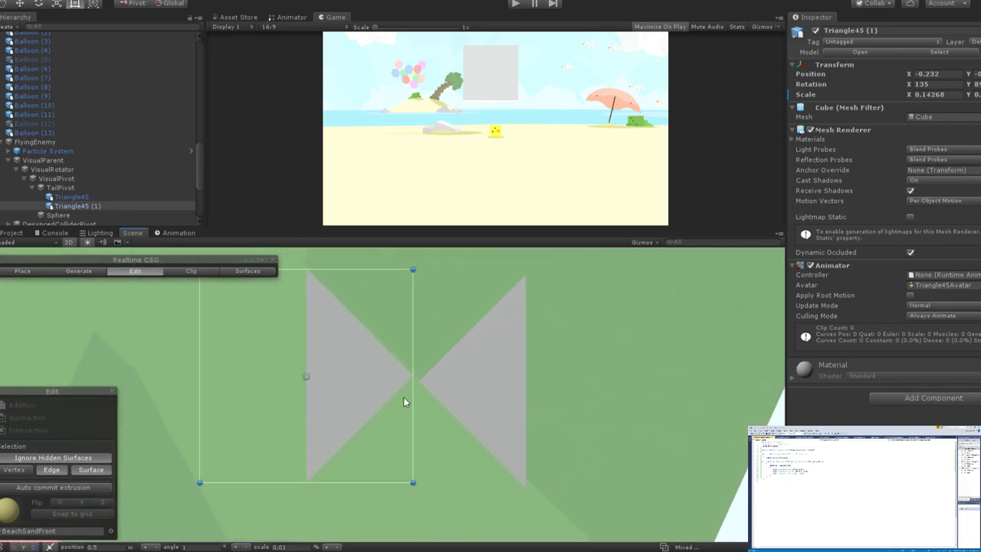
Align Triangle45 (1) vertically with the other triangle and shift it to X about -0.217 so their tips touch.
{"action": "middle_click_drag", "start_coordinate": [409, 388], "coordinate": [409, 423]}
{"action": "key", "text": "w"}
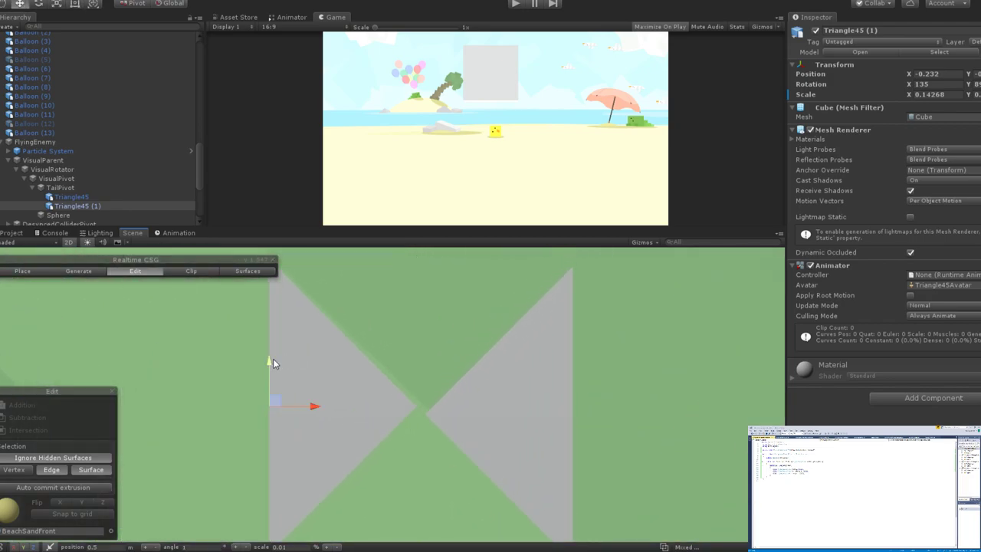
{"action": "left_click_drag", "start_coordinate": [274, 362], "coordinate": [272, 367]}
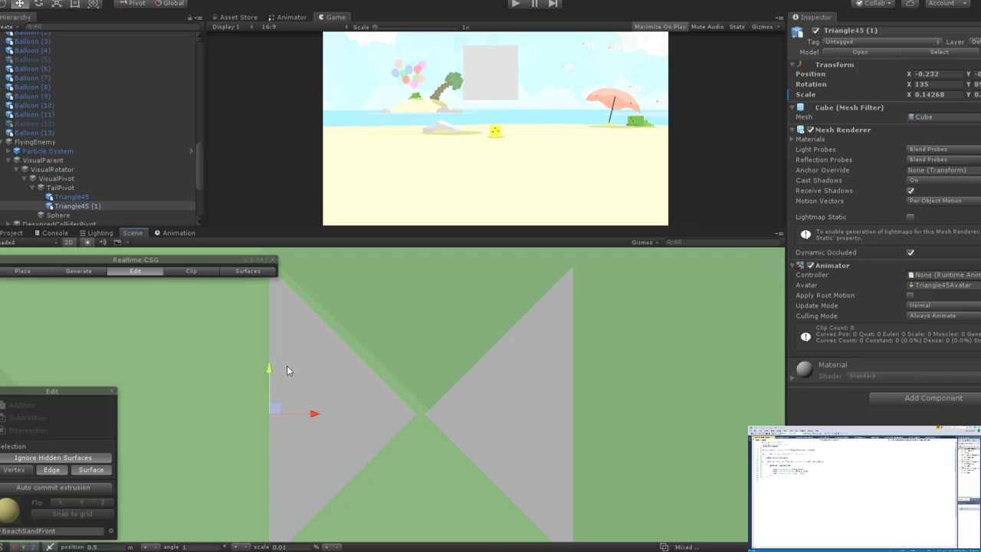
{"action": "scroll", "coordinate": [287, 366], "scroll_direction": "down", "scroll_amount": 3}
{"action": "middle_click_drag", "start_coordinate": [300, 367], "coordinate": [393, 335]}
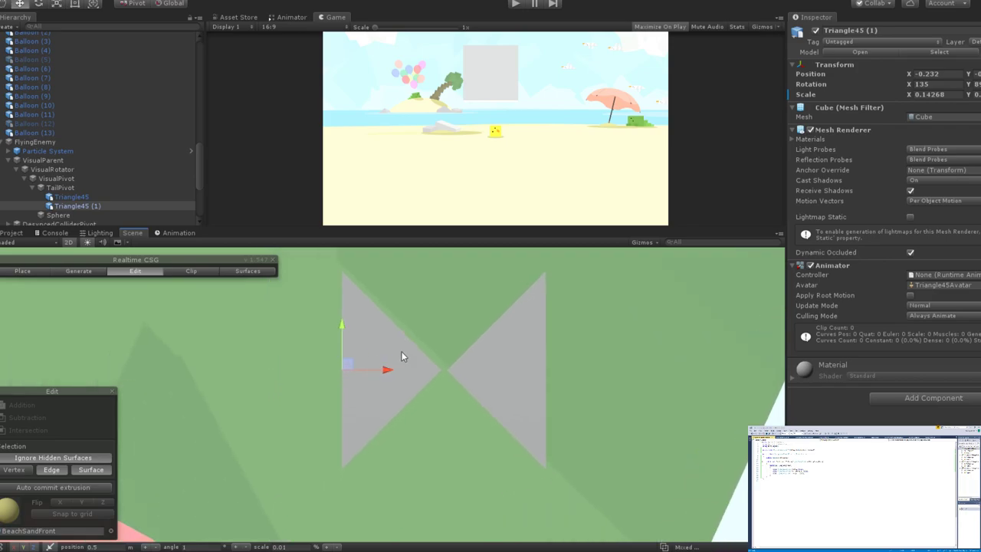
{"action": "left_click_drag", "start_coordinate": [387, 371], "coordinate": [393, 372]}
Examine how the tips of the two triangles meet, up close and from farther out.
{"action": "scroll", "coordinate": [421, 383], "scroll_direction": "down", "scroll_amount": 5}
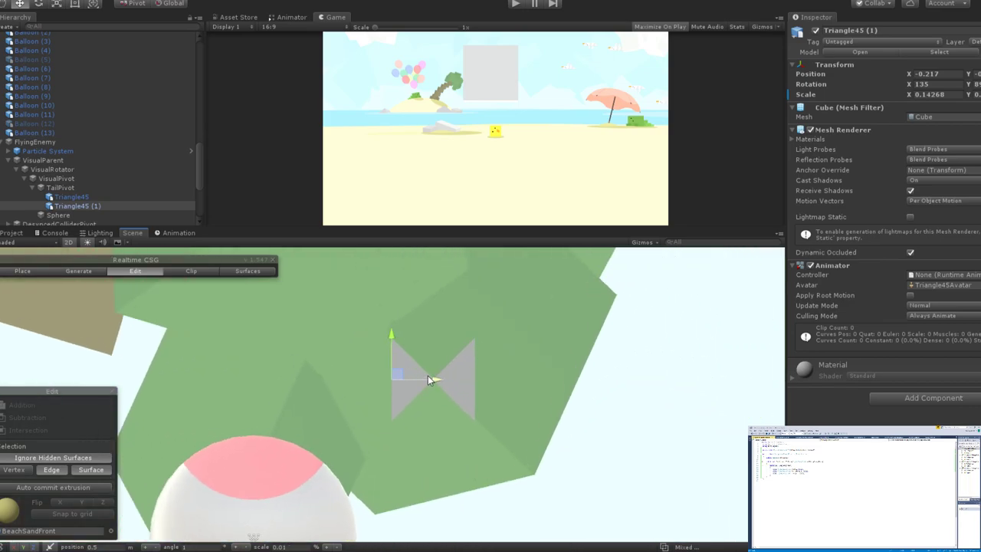
{"action": "scroll", "coordinate": [428, 375], "scroll_direction": "up", "scroll_amount": 10}
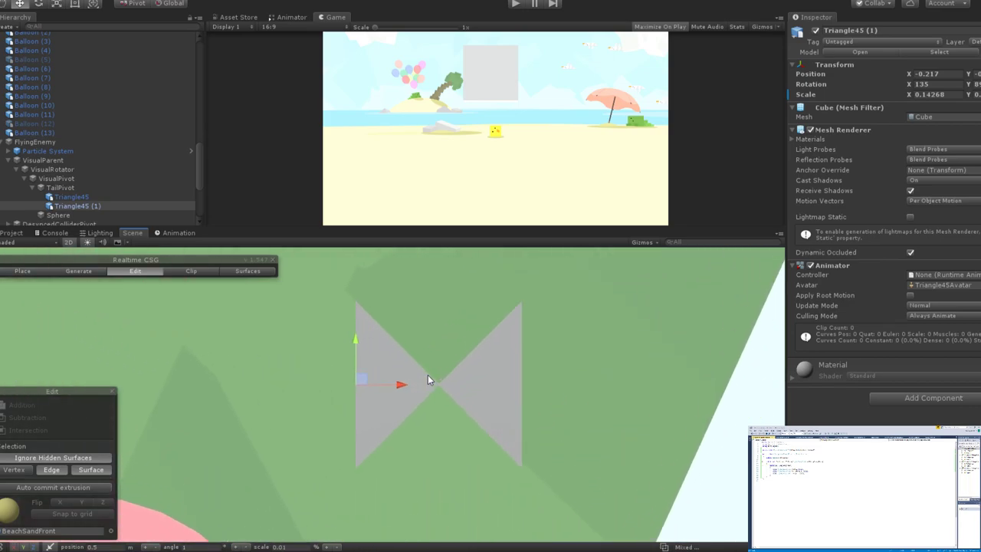
{"action": "scroll", "coordinate": [390, 386], "scroll_direction": "down", "scroll_amount": 3}
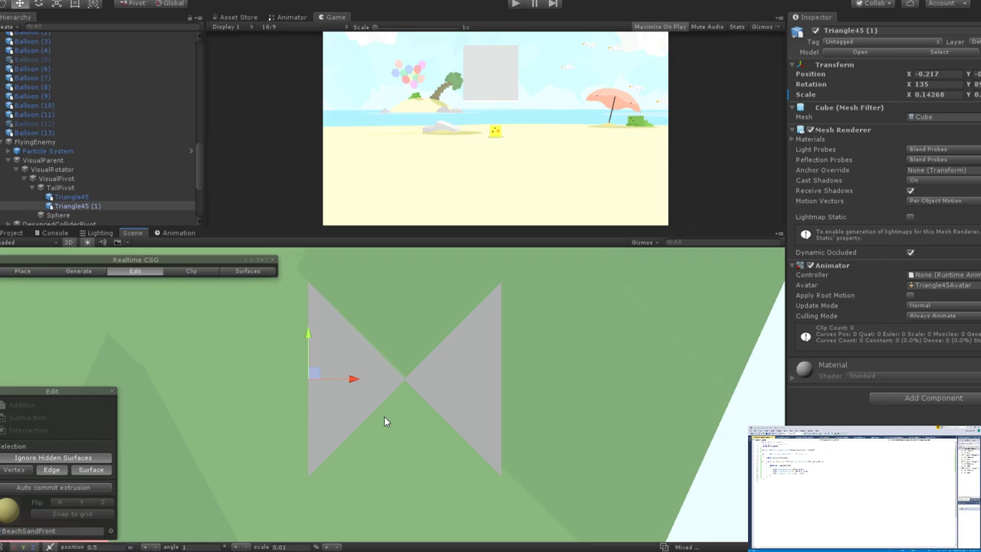
{"action": "scroll", "coordinate": [384, 443], "scroll_direction": "up", "scroll_amount": 5}
{"action": "middle_click_drag", "start_coordinate": [422, 399], "coordinate": [422, 465]}
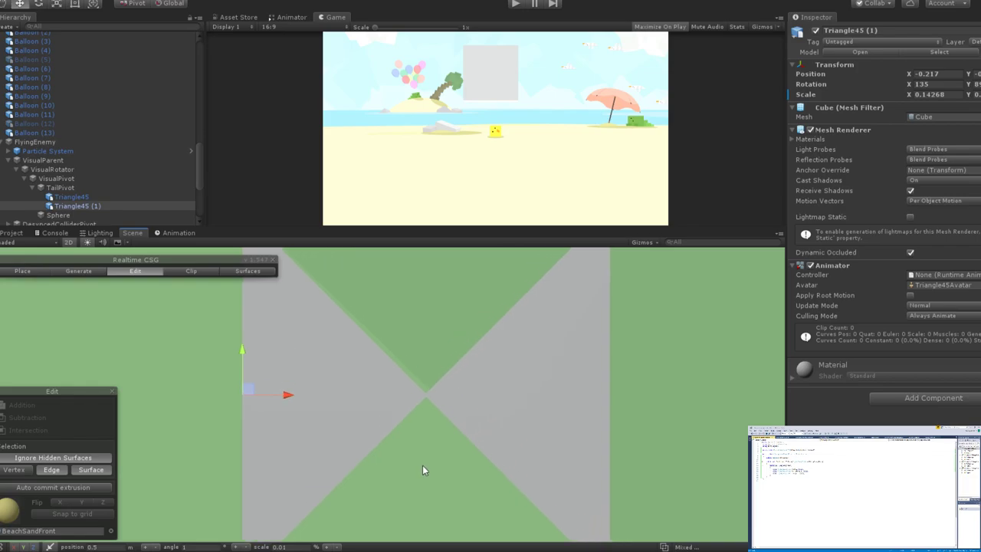
{"action": "scroll", "coordinate": [422, 465], "scroll_direction": "down", "scroll_amount": 3}
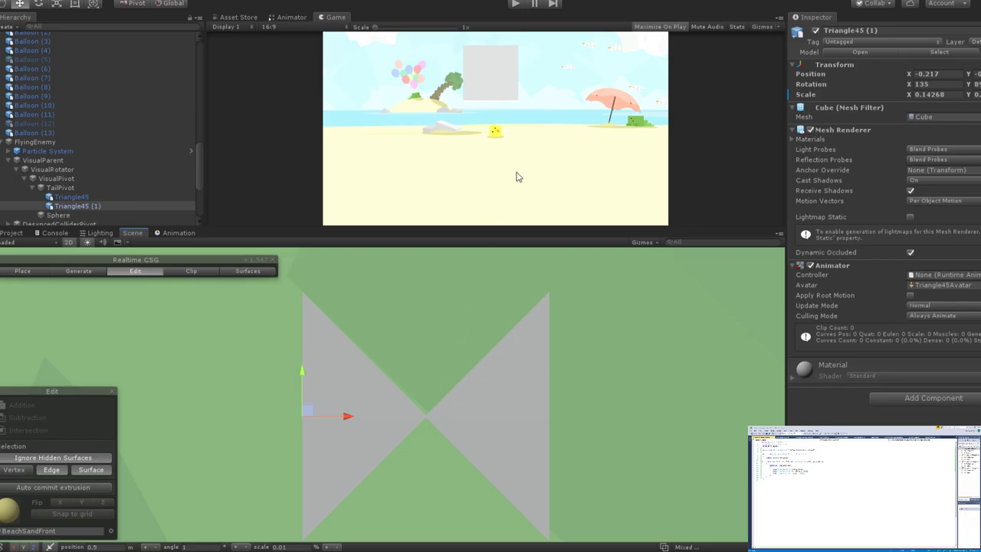
{"action": "scroll", "coordinate": [424, 391], "scroll_direction": "up", "scroll_amount": 3}
{"action": "scroll", "coordinate": [418, 395], "scroll_direction": "down", "scroll_amount": 3}
{"action": "scroll", "coordinate": [418, 404], "scroll_direction": "up", "scroll_amount": 5}
{"action": "middle_click_drag", "start_coordinate": [418, 403], "coordinate": [452, 344]}
Scale Triangle45 (1) down uniformly to about 0.055 and move it to X about -0.122 beside the other triangle's tip.
{"action": "key", "text": "e"}
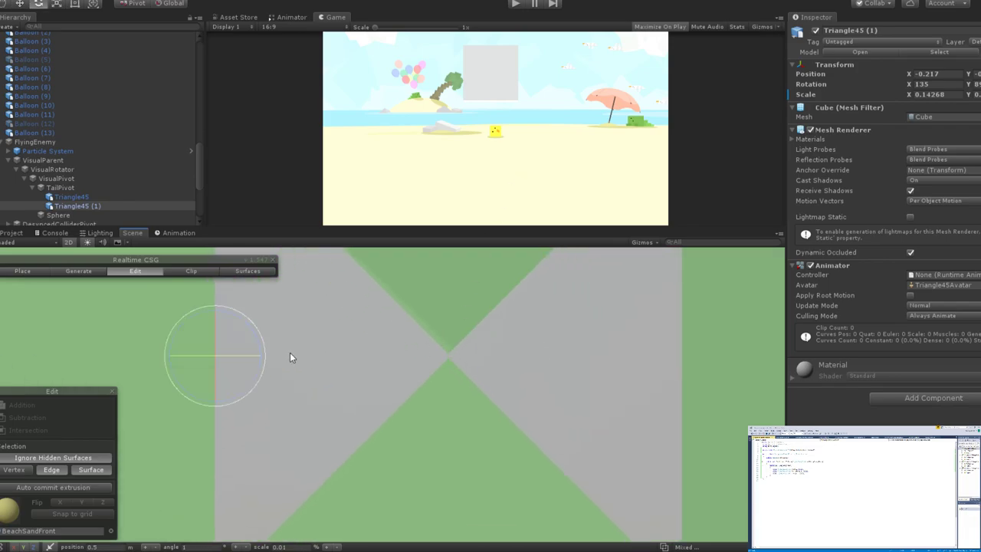
{"action": "key", "text": "r"}
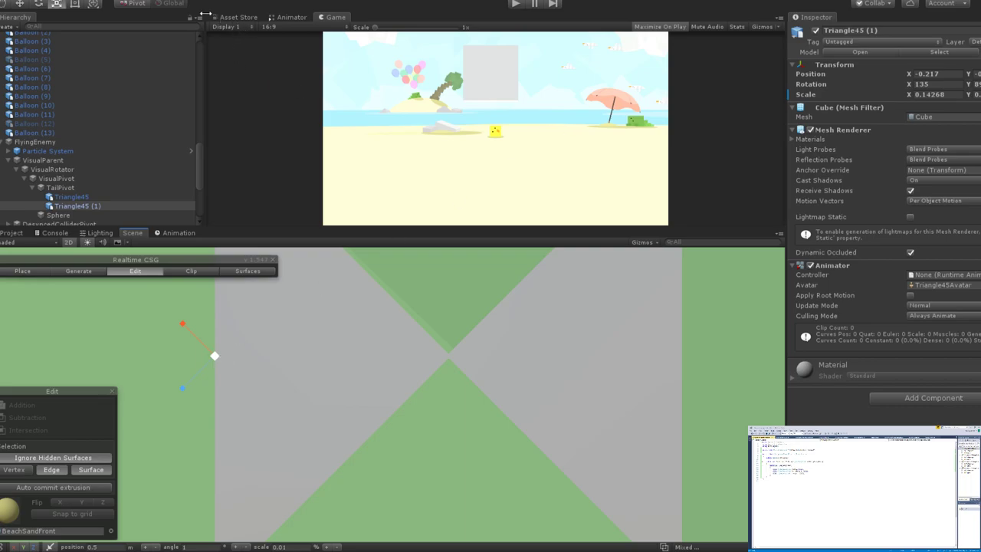
{"action": "left_click", "coordinate": [123, 4]}
{"action": "left_click", "coordinate": [124, 5]}
{"action": "left_click", "coordinate": [77, 206]}
{"action": "scroll", "coordinate": [287, 359], "scroll_direction": "down", "scroll_amount": 3}
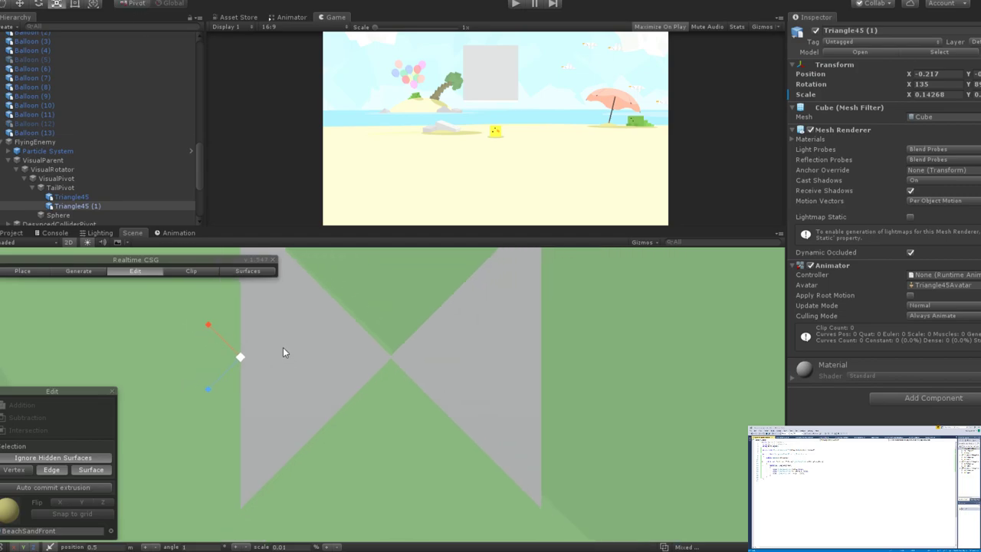
{"action": "key", "text": "e"}
{"action": "key", "text": "r"}
{"action": "left_click_drag", "start_coordinate": [241, 357], "coordinate": [225, 381]}
{"action": "key", "text": "w"}
{"action": "left_click_drag", "start_coordinate": [285, 366], "coordinate": [355, 369]}
{"action": "scroll", "coordinate": [359, 375], "scroll_direction": "down", "scroll_amount": 5}
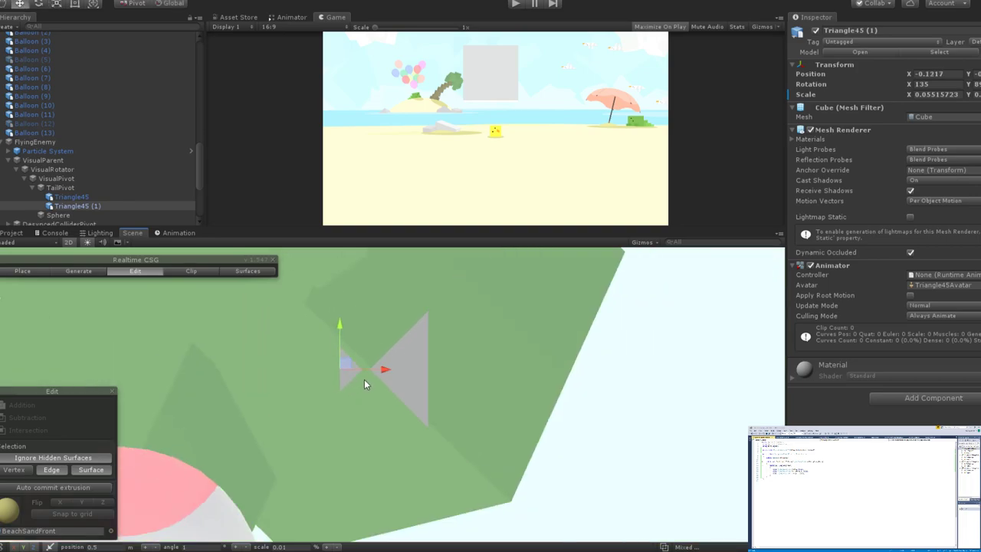
Scale Triangle45 down uniformly to about 0.063 and move it to X about 0.058 next to the smaller triangle.
{"action": "left_click", "coordinate": [404, 365]}
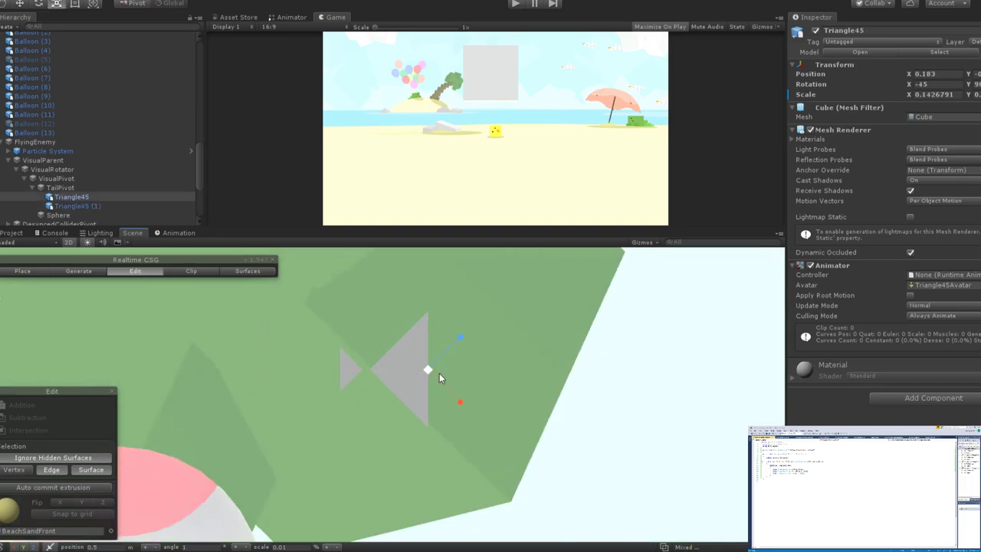
{"action": "left_click_drag", "start_coordinate": [432, 372], "coordinate": [414, 396]}
{"action": "key", "text": "w"}
{"action": "left_click_drag", "start_coordinate": [461, 371], "coordinate": [430, 370]}
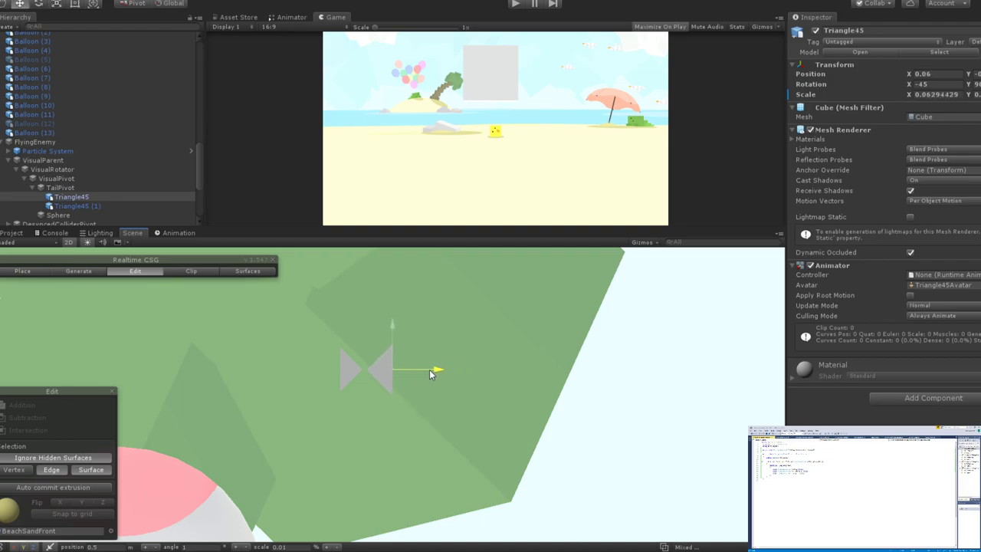
Undo the scaling and moving of both triangles and frame the pair again.
{"action": "scroll", "coordinate": [422, 371], "scroll_direction": "down", "scroll_amount": 5}
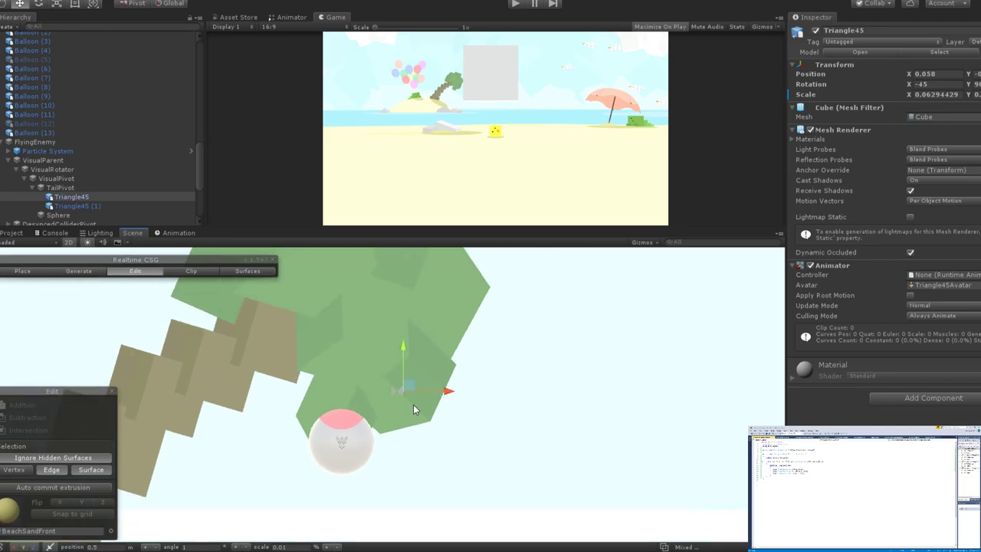
{"action": "key", "text": "ctrl+z"}
{"action": "key", "text": "ctrl+z"}
{"action": "left_click", "coordinate": [415, 405]}
{"action": "scroll", "coordinate": [415, 404], "scroll_direction": "up", "scroll_amount": 4}
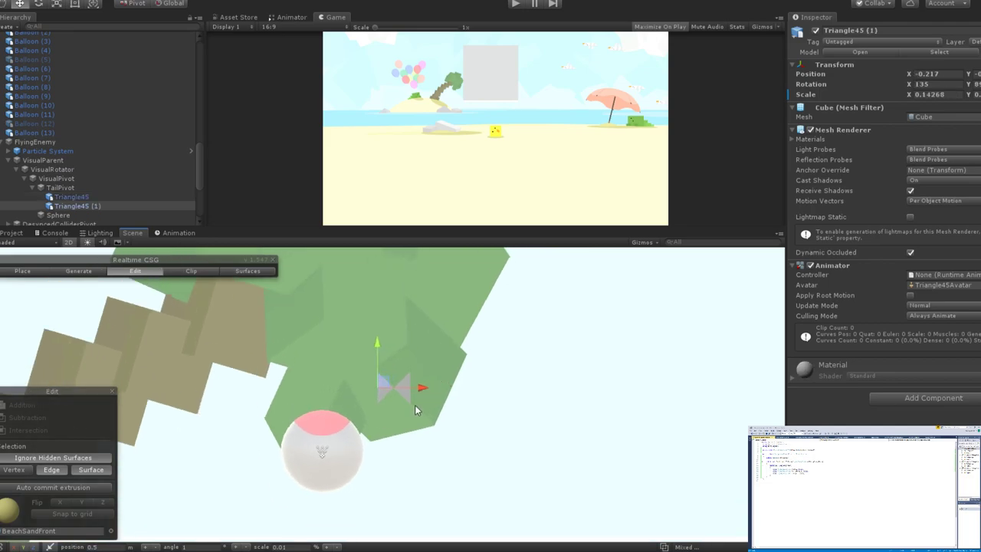
{"action": "scroll", "coordinate": [417, 405], "scroll_direction": "up", "scroll_amount": 6}
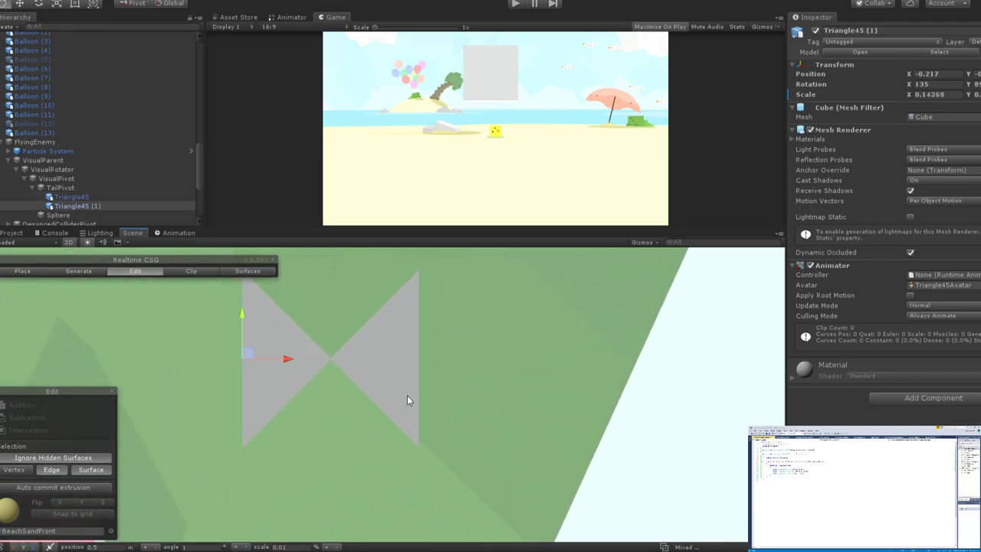
{"action": "scroll", "coordinate": [408, 403], "scroll_direction": "up", "scroll_amount": 1}
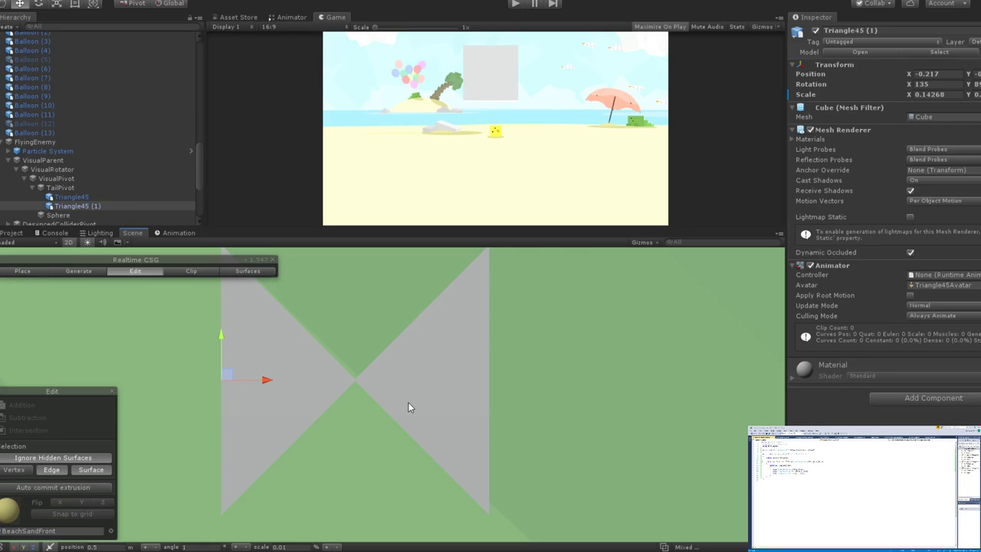
{"action": "left_click_drag", "start_coordinate": [409, 404], "coordinate": [450, 392], "text": "alt"}
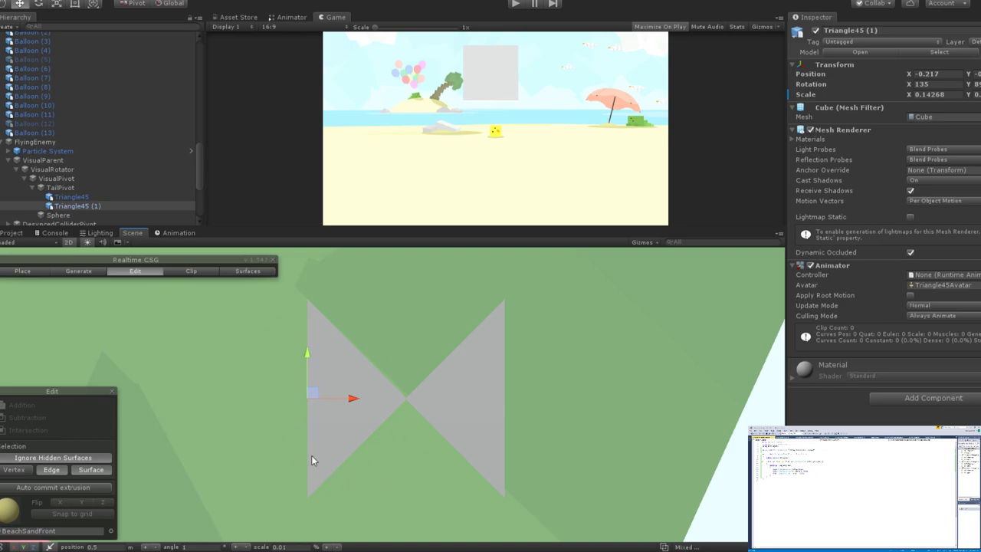
{"action": "scroll", "coordinate": [319, 425], "scroll_direction": "up", "scroll_amount": 2}
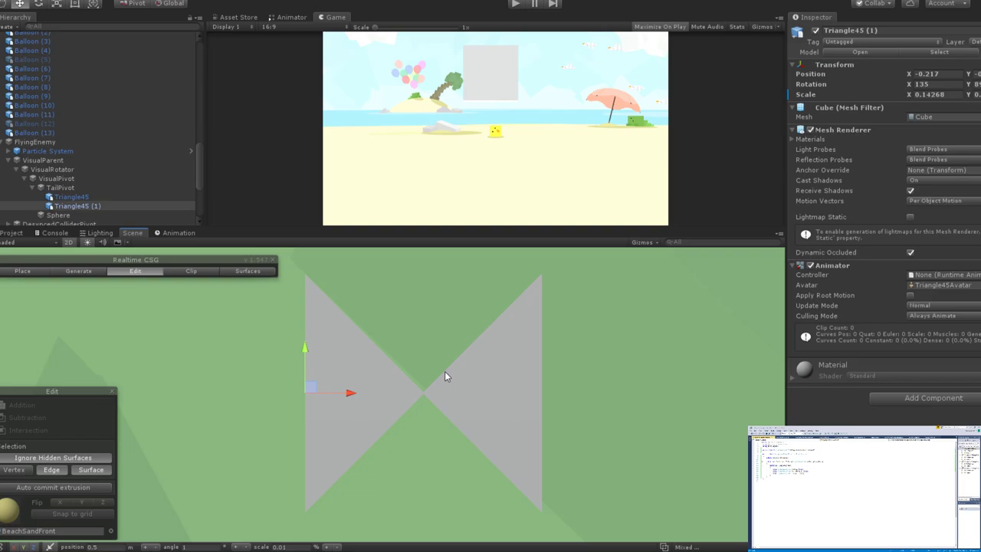
Duplicate Triangle45 (1) and move the copy up and to the right, to an X position of about -0.065.
{"action": "key", "text": "e"}
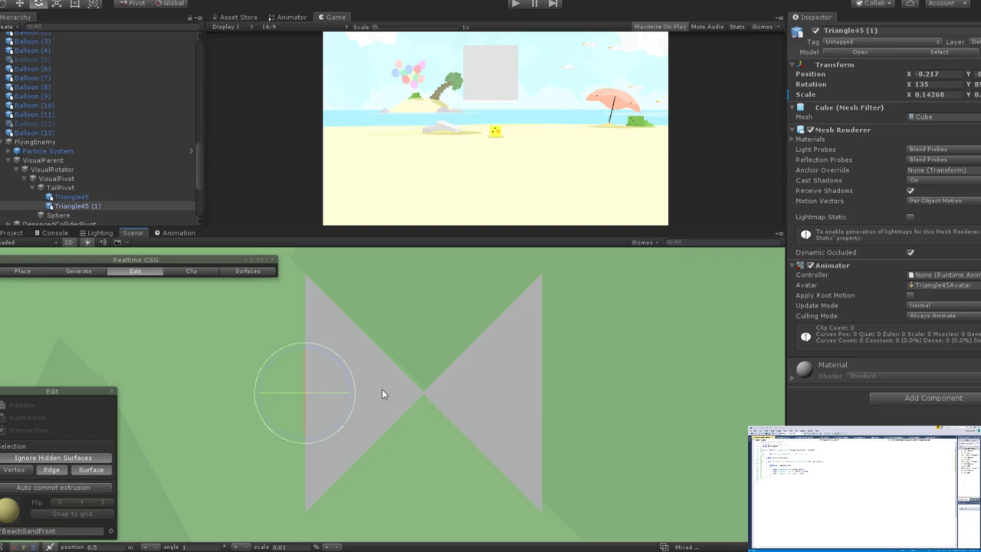
{"action": "left_click", "coordinate": [76, 206]}
{"action": "key", "text": "ctrl+d"}
{"action": "key", "text": "w"}
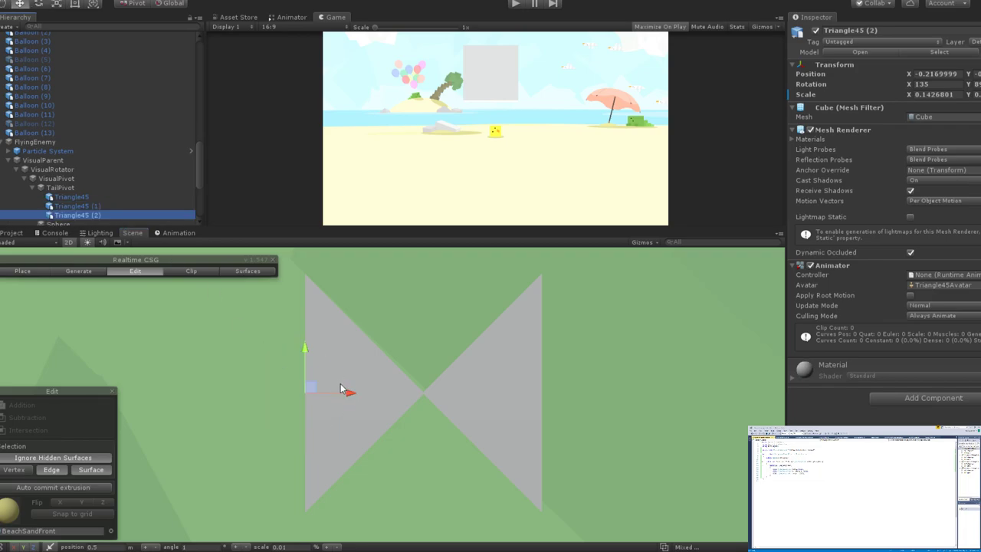
{"action": "left_click_drag", "start_coordinate": [345, 390], "coordinate": [439, 395]}
{"action": "left_click_drag", "start_coordinate": [396, 352], "coordinate": [392, 301]}
{"action": "scroll", "coordinate": [406, 309], "scroll_direction": "down", "scroll_amount": 3}
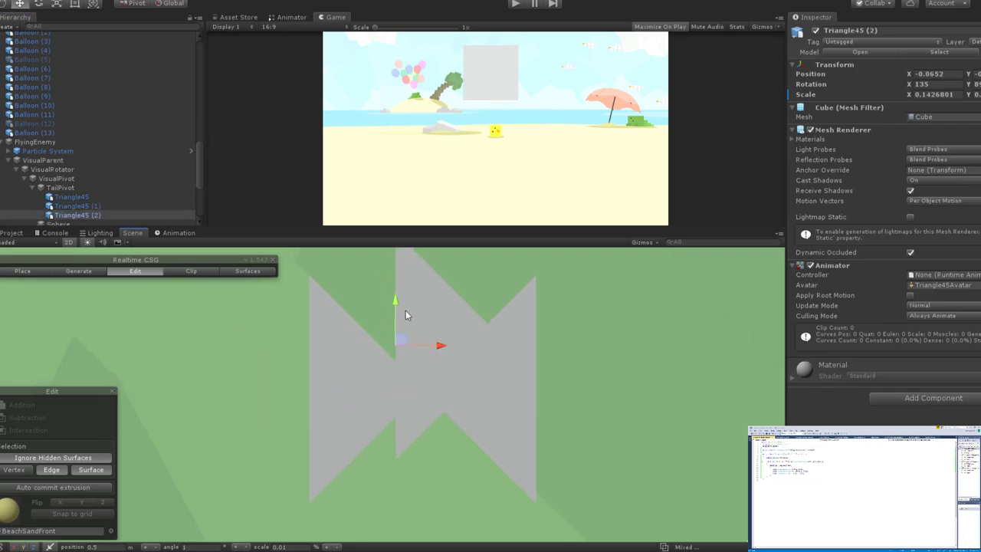
{"action": "left_click", "coordinate": [101, 213]}
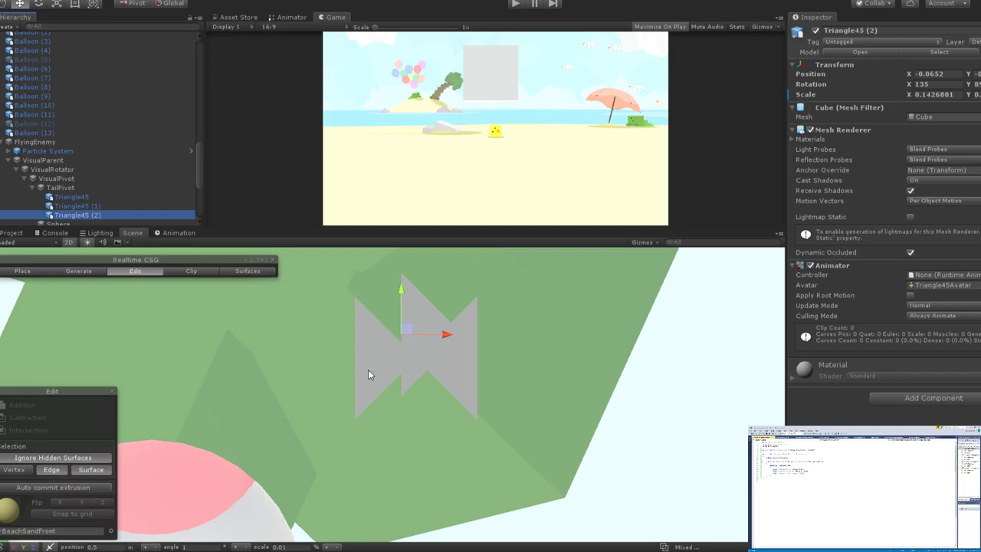
Duplicate Triangle45 (2), place the copy below the bow's centre and rotate it to an X rotation of about 175.
{"action": "key", "text": "ctrl+d"}
{"action": "left_click", "coordinate": [399, 292]}
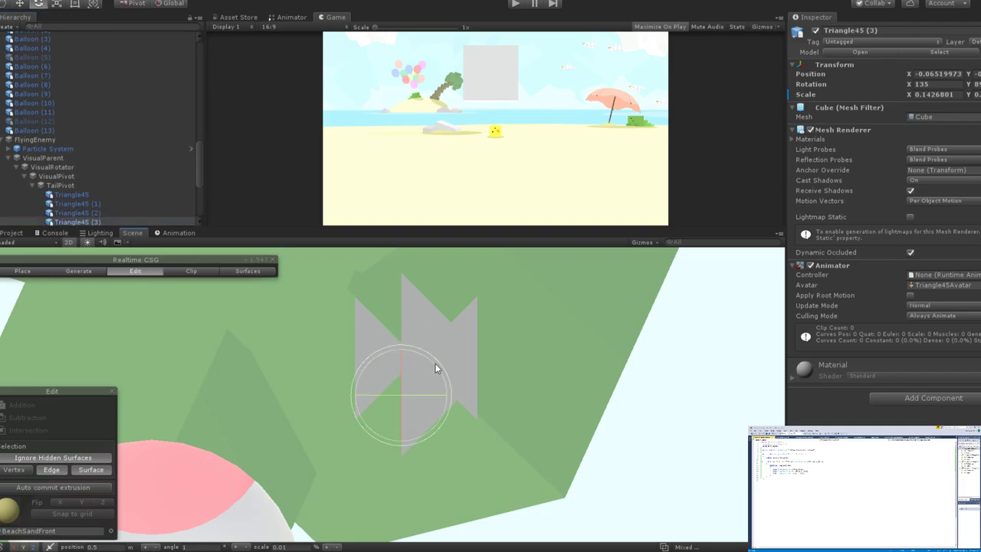
{"action": "key", "text": "e"}
{"action": "left_click_drag", "start_coordinate": [436, 366], "coordinate": [451, 404]}
{"action": "key", "text": "w"}
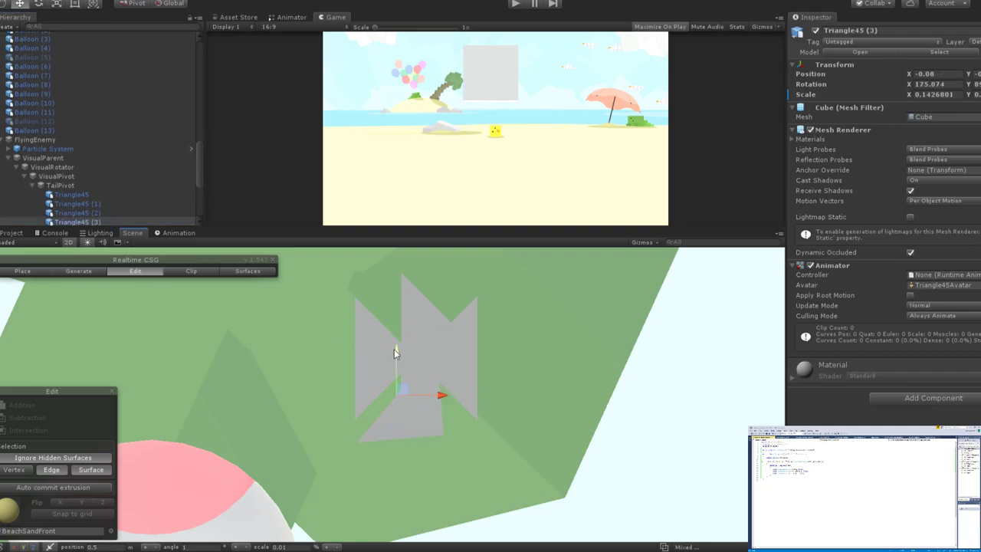
{"action": "left_click_drag", "start_coordinate": [394, 348], "coordinate": [396, 344]}
Duplicate Triangle45 (3), move the copy to X about 0.115 and rotate it to an X rotation of about 296.5.
{"action": "key", "text": "ctrl+d"}
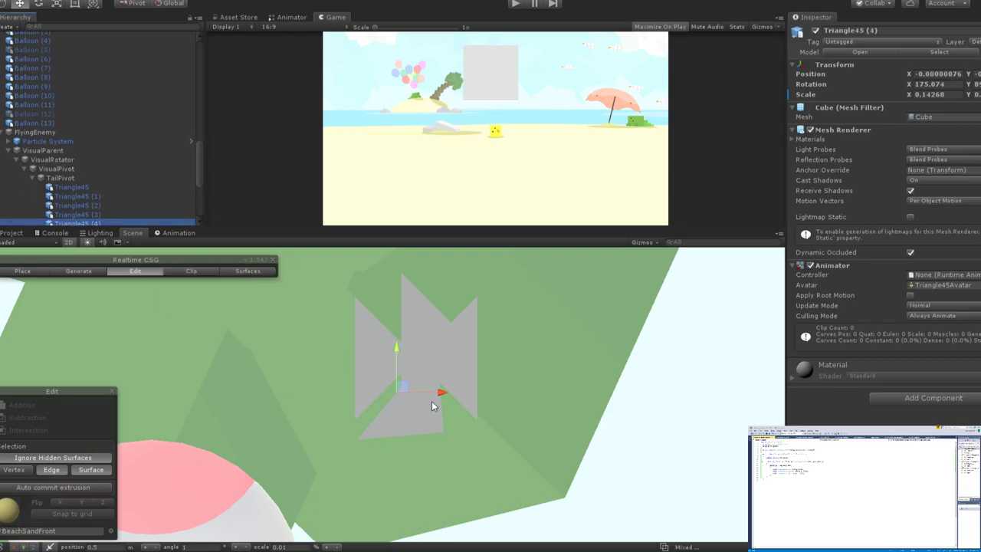
{"action": "left_click_drag", "start_coordinate": [441, 392], "coordinate": [498, 391]}
{"action": "key", "text": "e"}
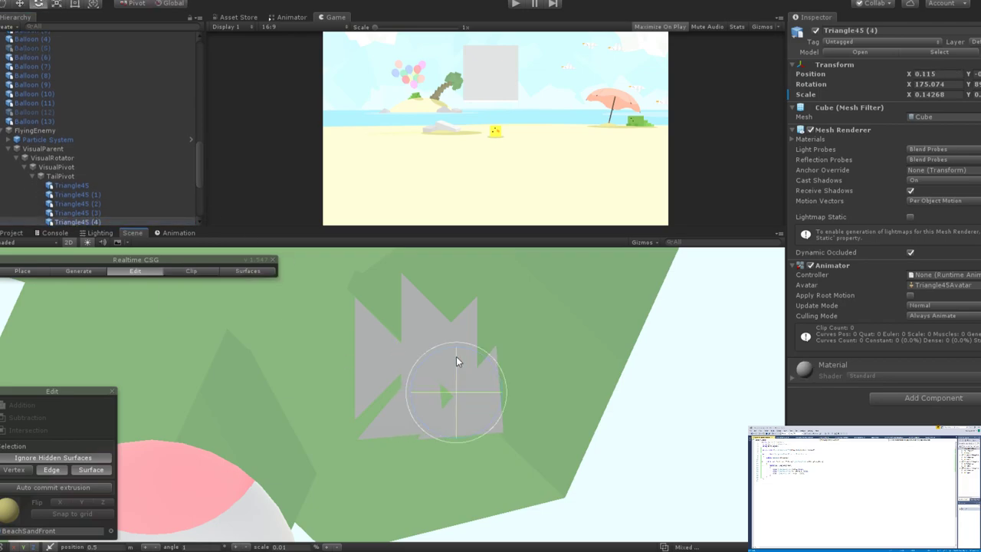
{"action": "left_click_drag", "start_coordinate": [459, 347], "coordinate": [628, 457]}
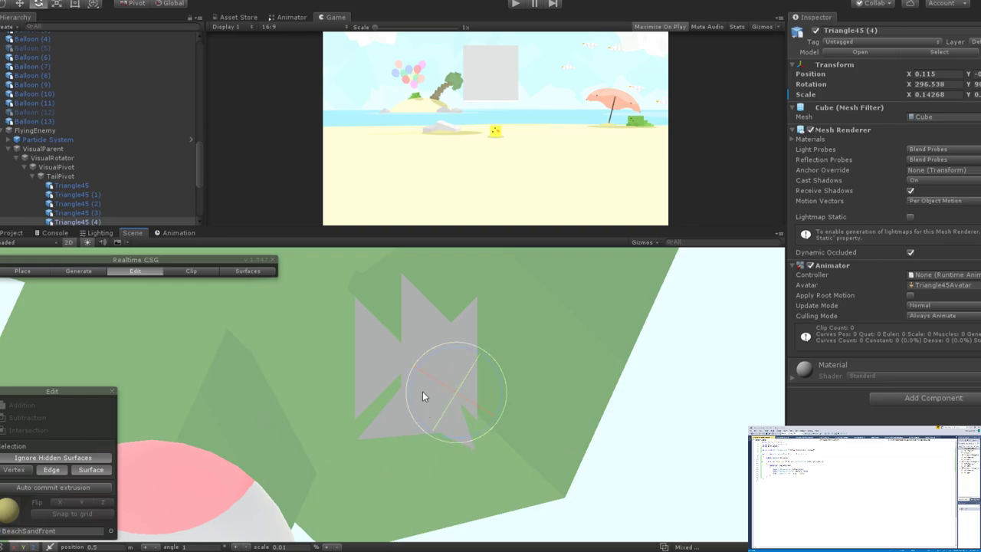
Undo all edits back to the two-triangle bow, removing Triangle45 (2), (3) and (4).
{"action": "key", "text": "ctrl+z"}
{"action": "key", "text": "ctrl+z"}
{"action": "key", "text": "ctrl+z"}
{"action": "key", "text": "ctrl+z"}
{"action": "key", "text": "ctrl+z"}
{"action": "key", "text": "ctrl+z"}
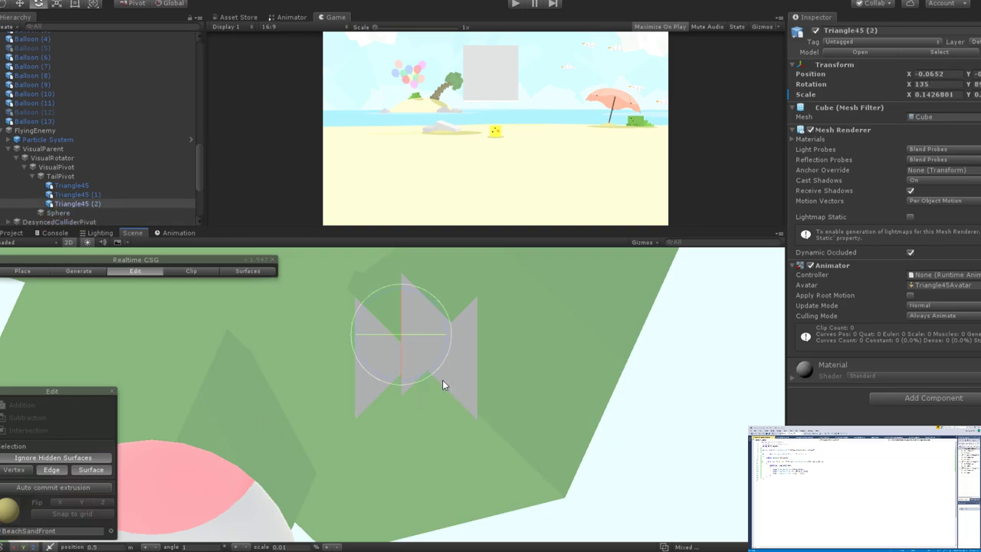
{"action": "key", "text": "ctrl+z"}
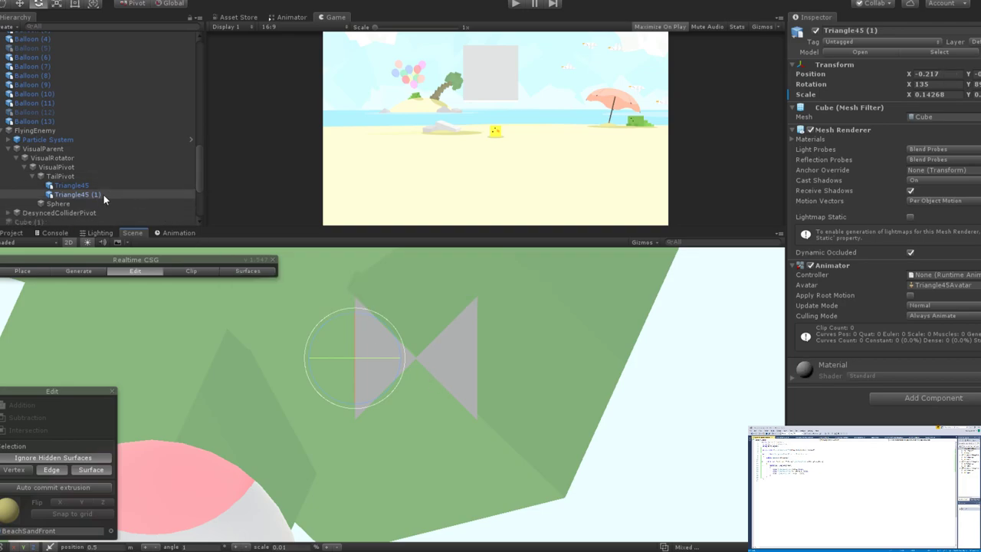
{"action": "left_click", "coordinate": [103, 194]}
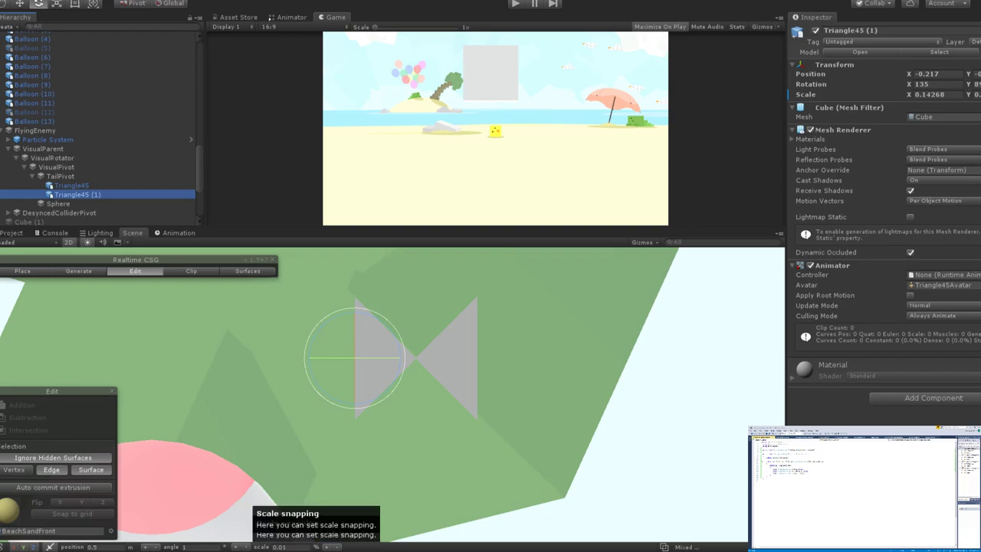
{"action": "mouse_move", "coordinate": [368, 360]}
{"action": "left_mouse_down", "text": "alt"}
{"action": "mouse_move", "coordinate": [360, 352]}
{"action": "mouse_move", "coordinate": [376, 356]}
{"action": "mouse_move", "coordinate": [357, 352]}
{"action": "left_mouse_up", "text": "alt"}
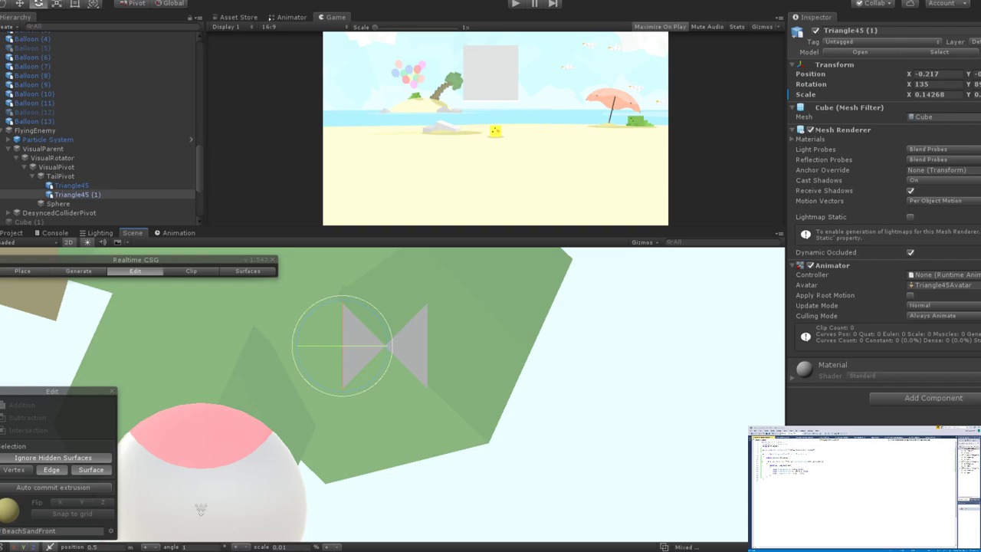
{"action": "key", "text": "f"}
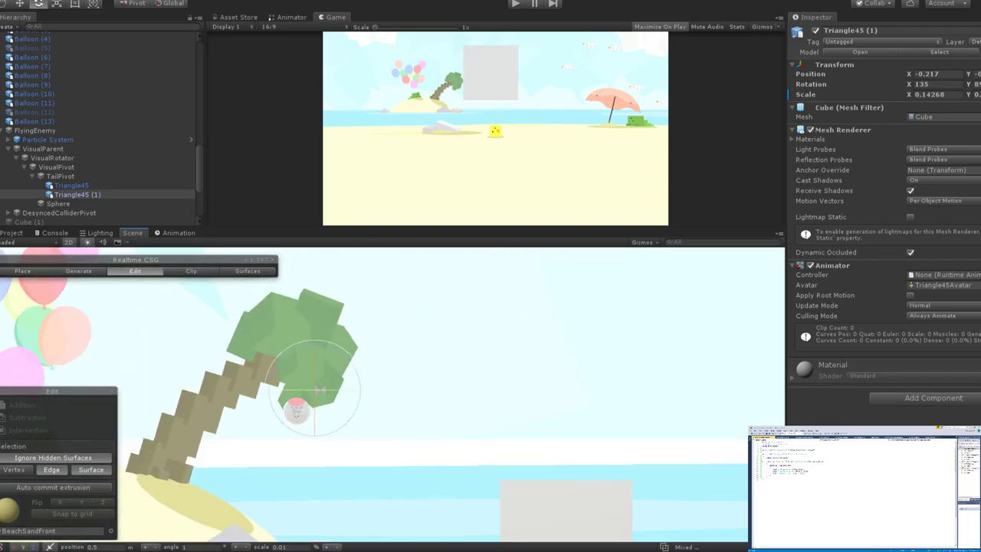
{"action": "scroll", "coordinate": [100, 126], "scroll_direction": "down", "scroll_amount": 5}
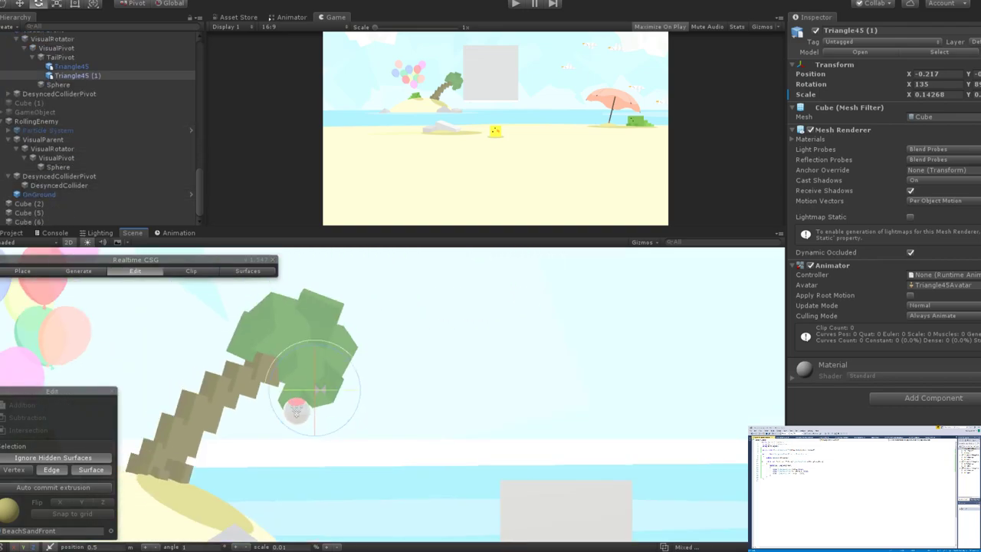
Clear the asset search and import the maxresdefault pinwheel image into the Assets/Sprites folder.
{"action": "left_click", "coordinate": [12, 232]}
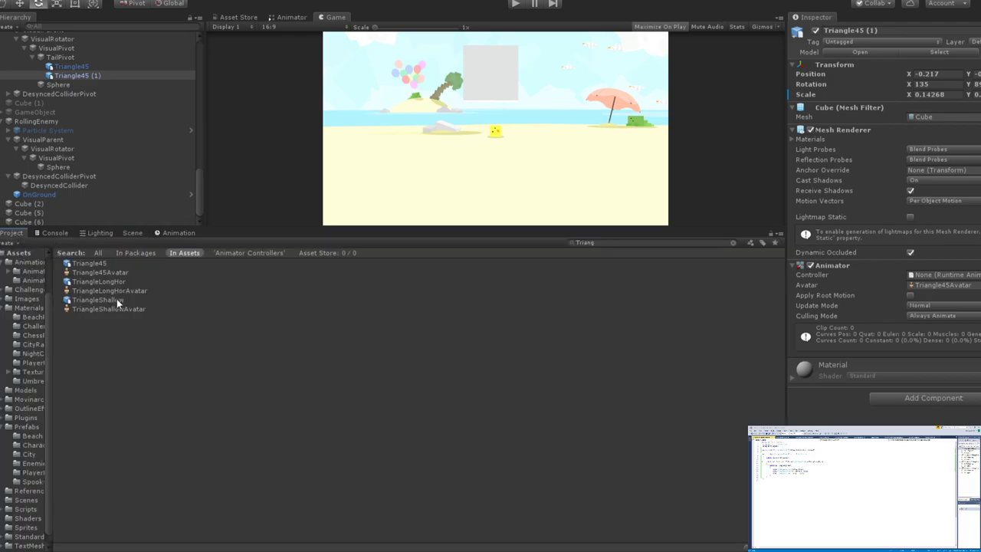
{"action": "left_click", "coordinate": [733, 243]}
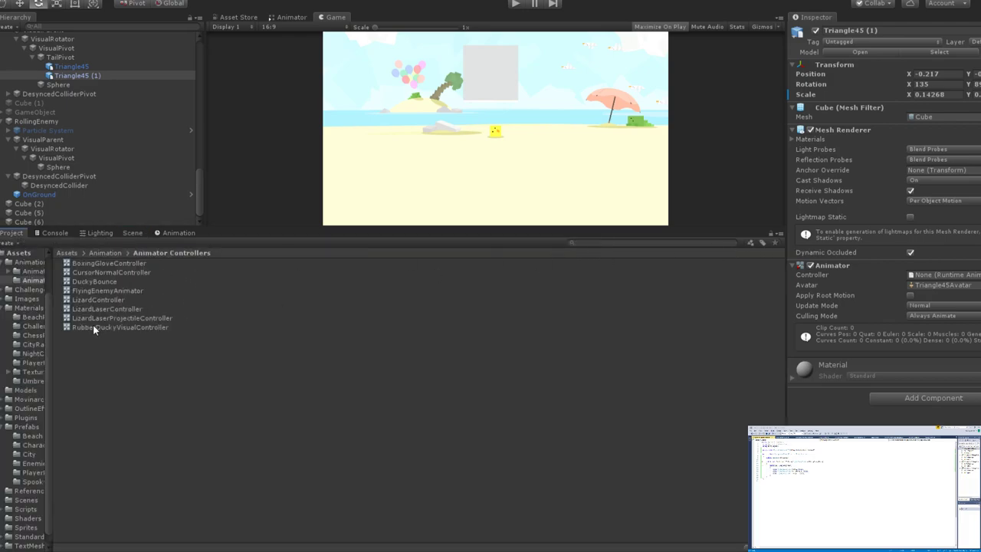
{"action": "left_click", "coordinate": [69, 253]}
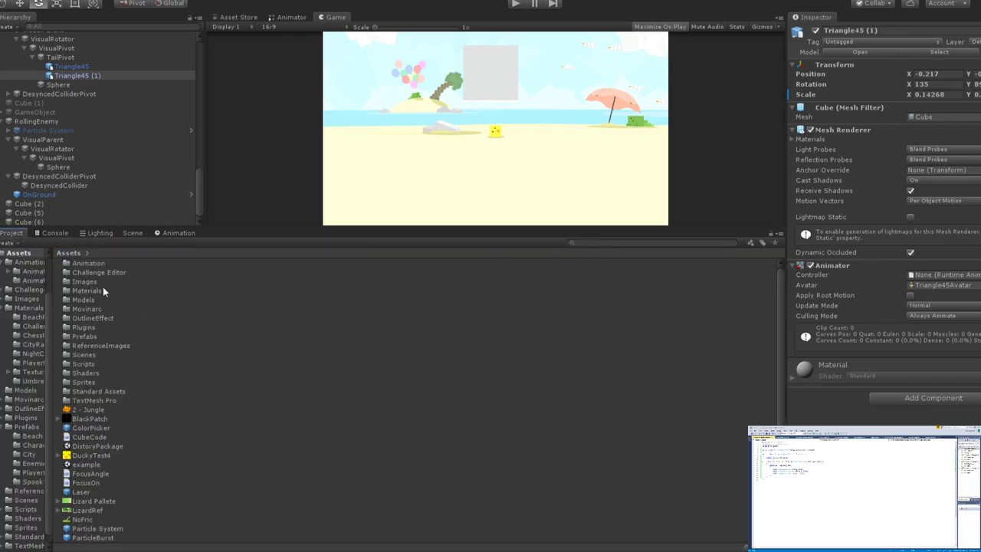
{"action": "left_click", "coordinate": [86, 365]}
{"action": "double_click", "coordinate": [90, 382]}
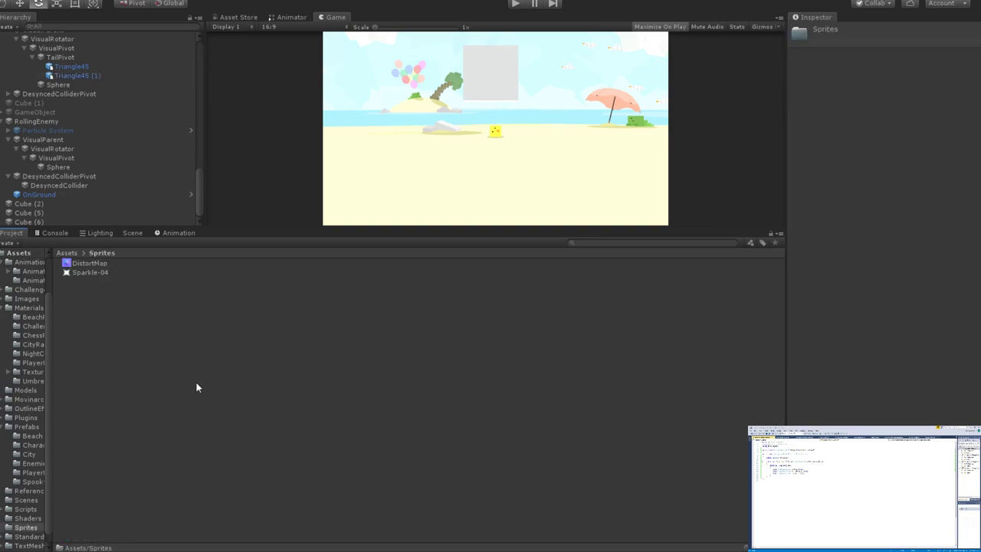
{"action": "left_click_drag", "start_coordinate": [632, 280], "coordinate": [365, 350]}
{"action": "left_click", "coordinate": [89, 274]}
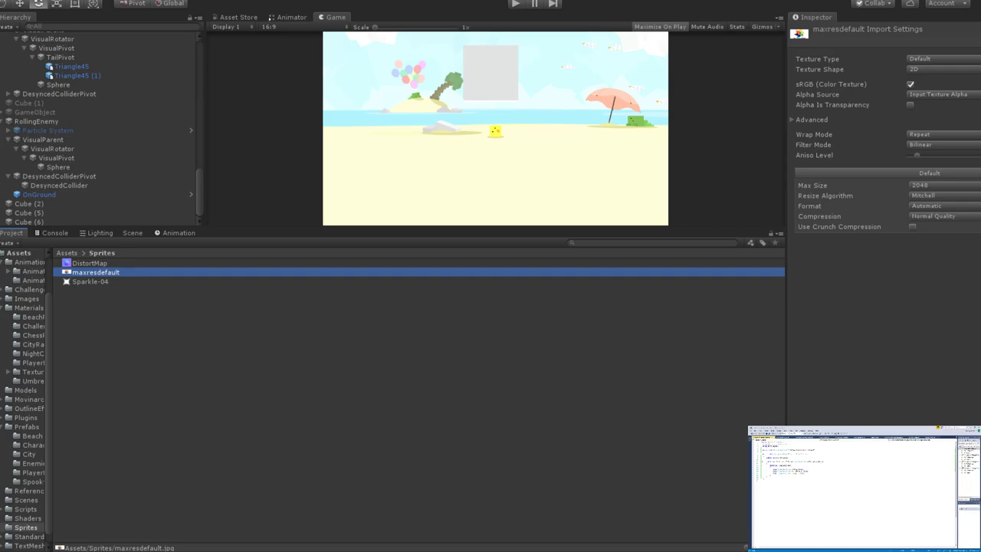
Enlarge the asset preview of maxresdefault and examine the shape of the pinwheel's blades.
{"action": "left_click", "coordinate": [935, 339]}
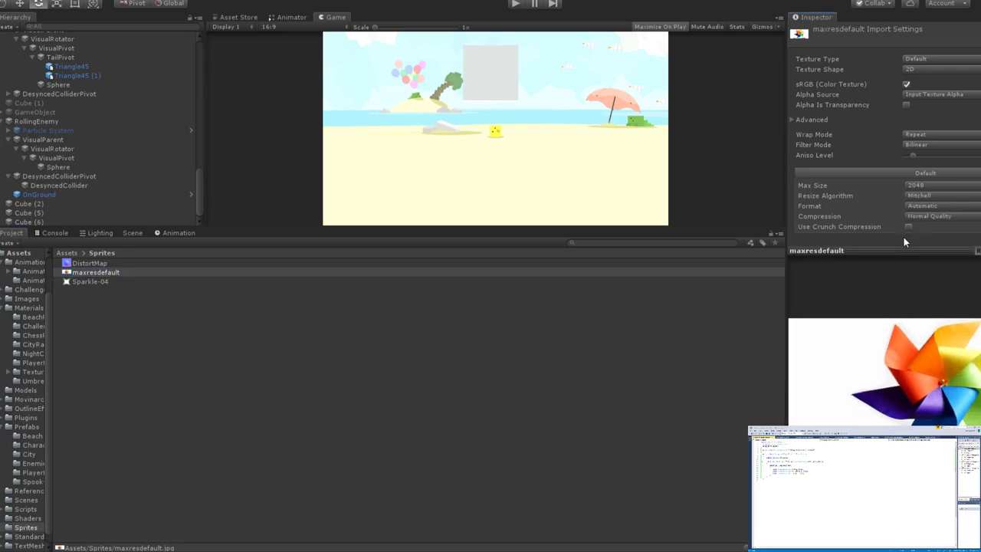
{"action": "left_click_drag", "start_coordinate": [897, 249], "coordinate": [901, 86]}
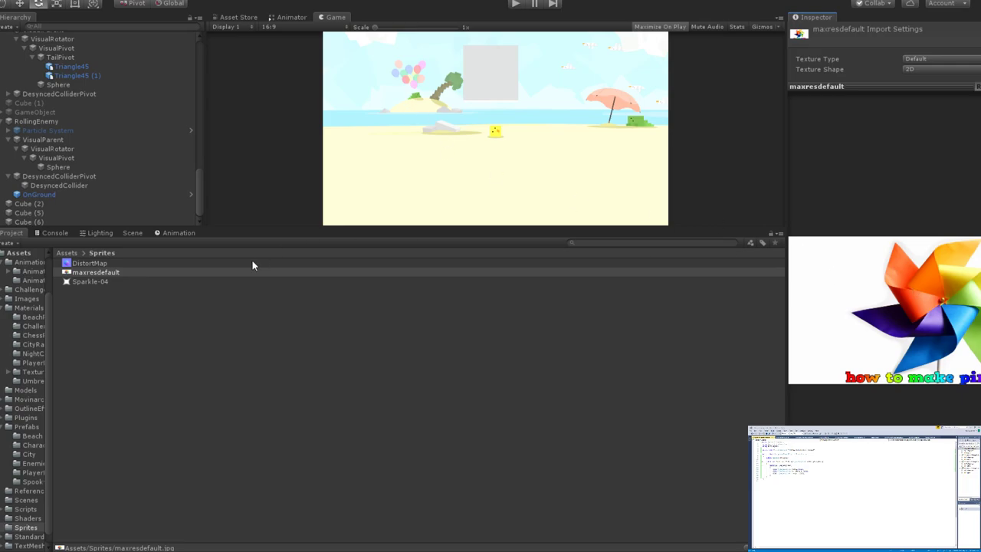
{"action": "scroll", "coordinate": [111, 149], "scroll_direction": "up", "scroll_amount": 5}
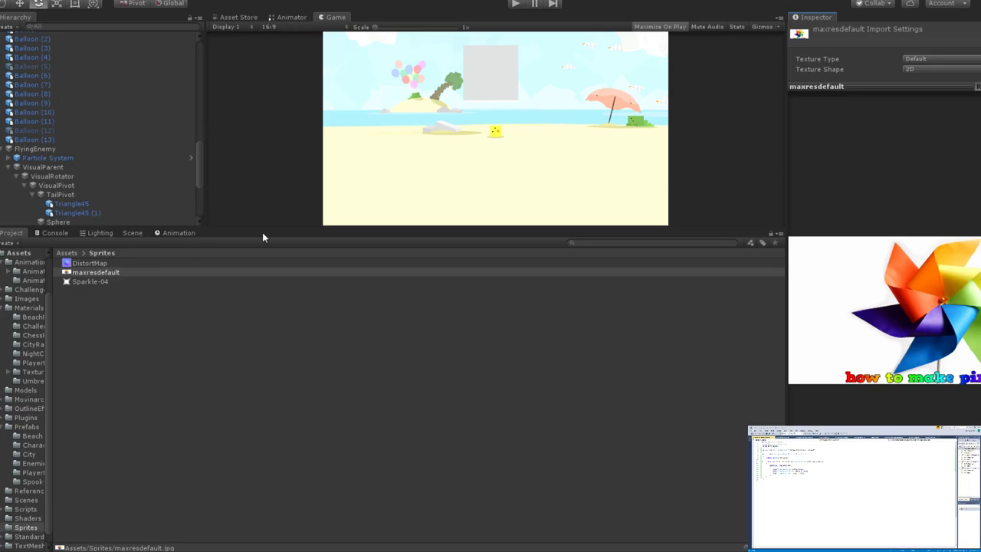
{"action": "scroll", "coordinate": [99, 202], "scroll_direction": "down", "scroll_amount": 5}
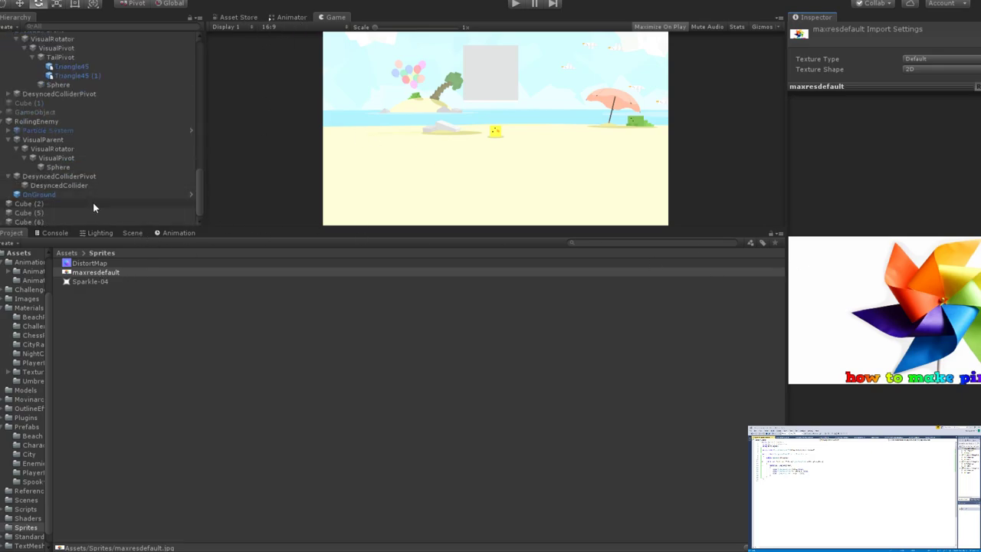
Set the texture type of maxresdefault to Sprite (2D and UI) and apply it.
{"action": "left_click", "coordinate": [92, 275]}
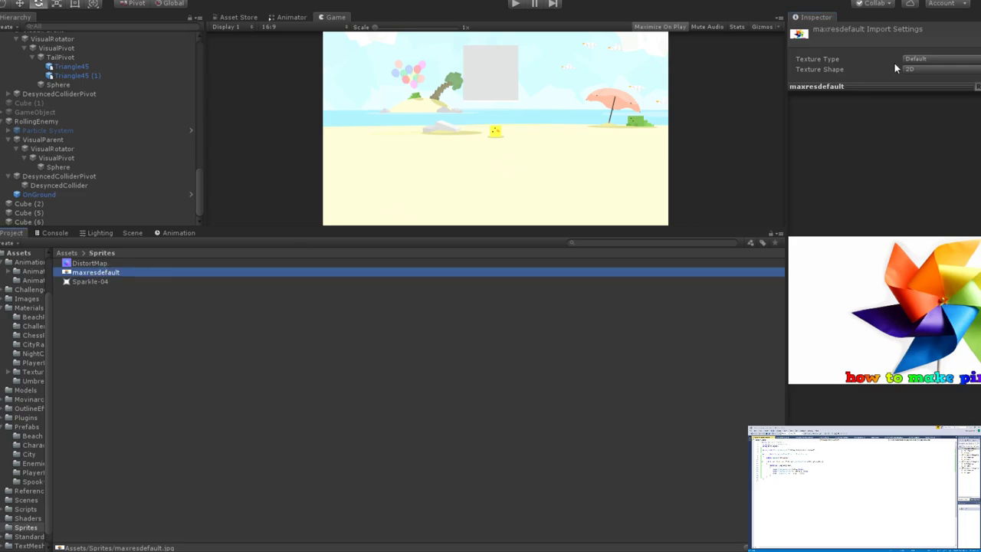
{"action": "left_click", "coordinate": [910, 80]}
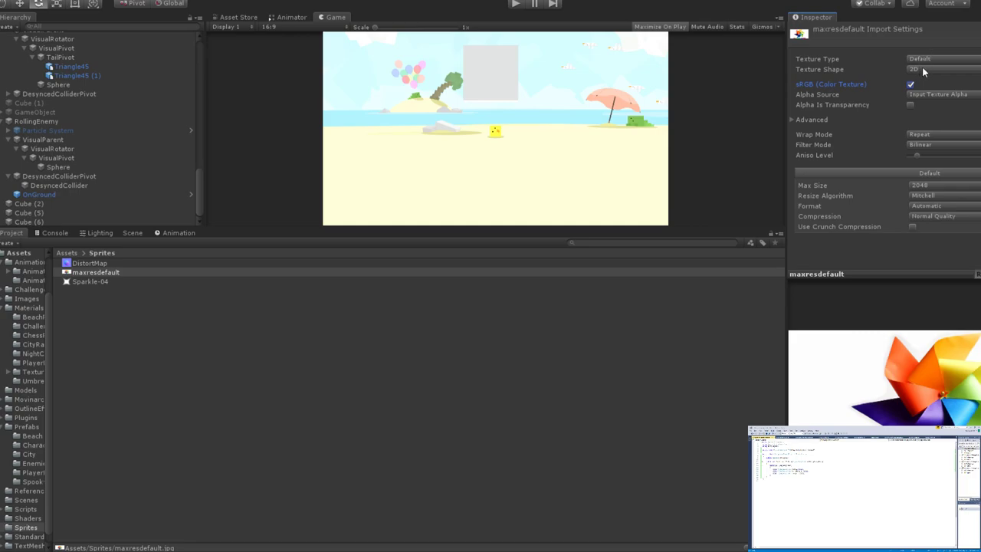
{"action": "left_click", "coordinate": [922, 68]}
{"action": "left_click", "coordinate": [943, 59]}
{"action": "left_click", "coordinate": [943, 71]}
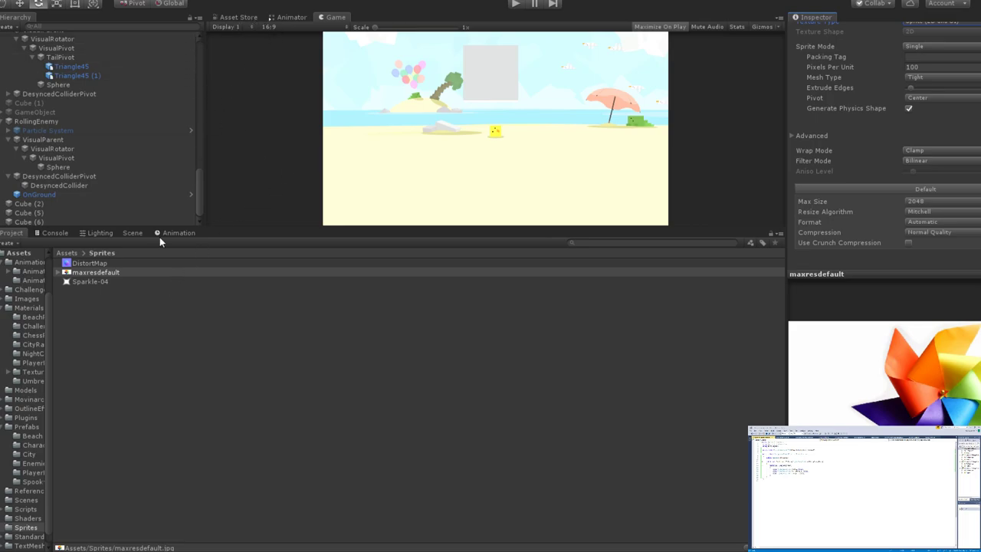
Dock the Project window beside the Game view so assets and the Scene view show together.
{"action": "left_click", "coordinate": [131, 236]}
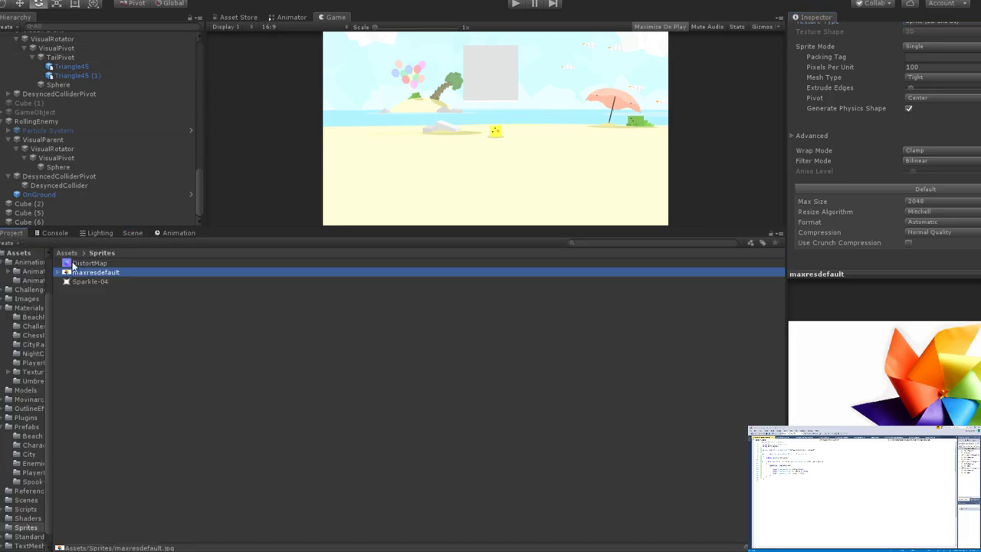
{"action": "left_click", "coordinate": [15, 234]}
{"action": "left_click_drag", "start_coordinate": [17, 238], "coordinate": [387, 23]}
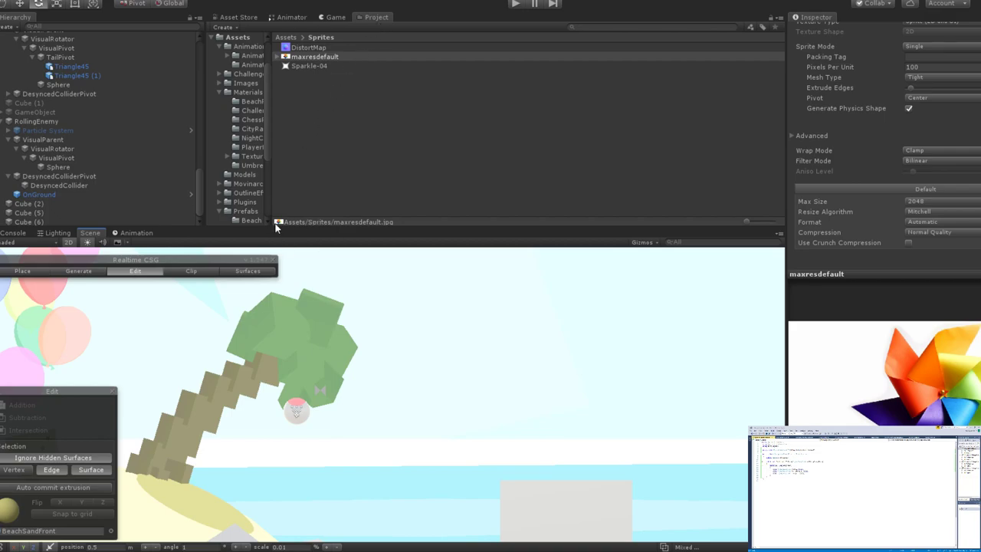
Place the maxresdefault sprite in the scene over FlyingEnemy's tail triangles and scale it down to about 0.21.
{"action": "middle_click_drag", "start_coordinate": [307, 398], "coordinate": [460, 377]}
{"action": "left_click", "coordinate": [463, 379]}
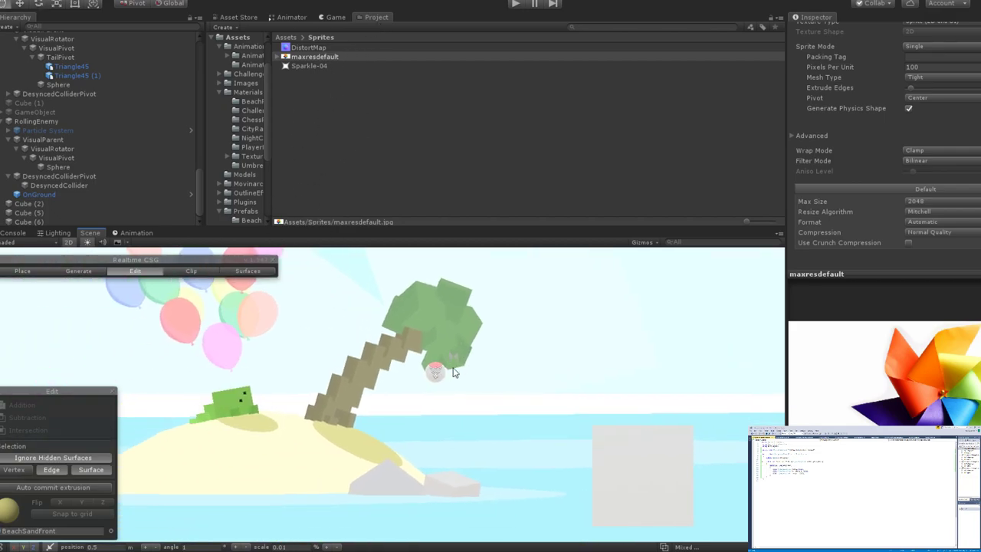
{"action": "key", "text": "f"}
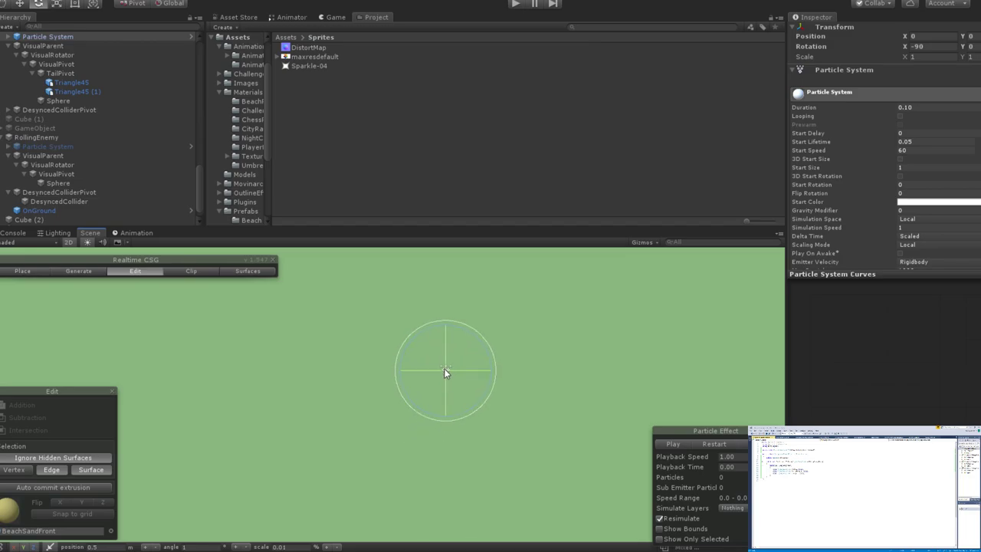
{"action": "left_click", "coordinate": [76, 83]}
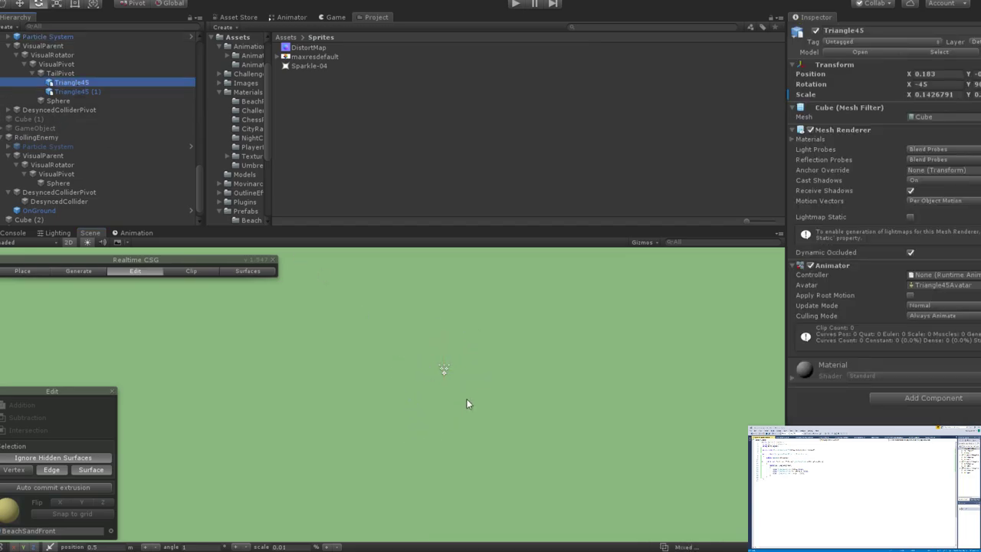
{"action": "key", "text": "f"}
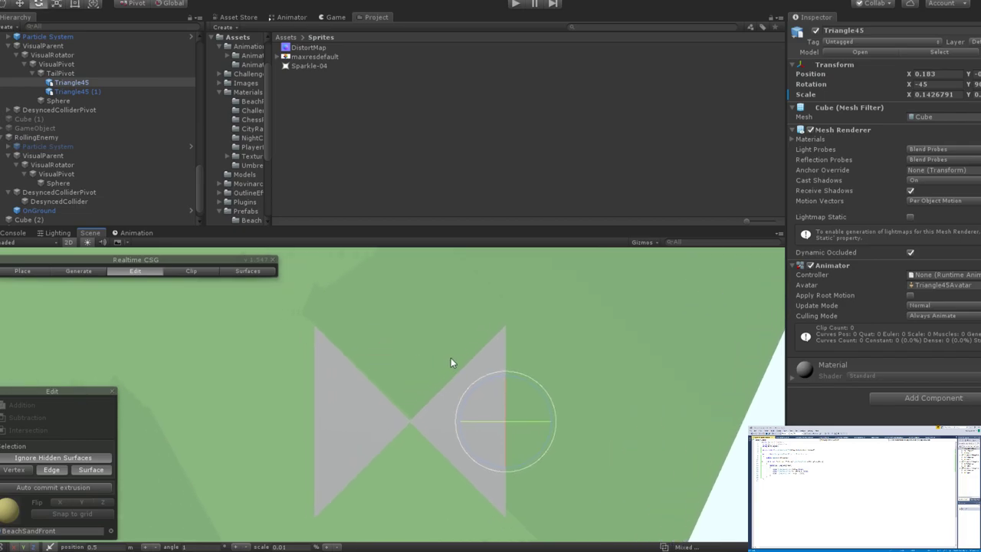
{"action": "left_click_drag", "start_coordinate": [313, 57], "coordinate": [396, 370]}
{"action": "scroll", "coordinate": [440, 350], "scroll_direction": "down", "scroll_amount": 3}
{"action": "scroll", "coordinate": [440, 350], "scroll_direction": "down", "scroll_amount": 3}
{"action": "scroll", "coordinate": [433, 332], "scroll_direction": "down", "scroll_amount": 3}
{"action": "key", "text": "r"}
{"action": "key", "text": "w"}
Move the maxresdefault sprite to X about -16.992 and adjust its height to align the pinwheel's hub with the bow's centre.
{"action": "left_click_drag", "start_coordinate": [433, 293], "coordinate": [432, 317]}
{"action": "left_click_drag", "start_coordinate": [478, 366], "coordinate": [475, 367]}
{"action": "scroll", "coordinate": [437, 368], "scroll_direction": "up", "scroll_amount": 6}
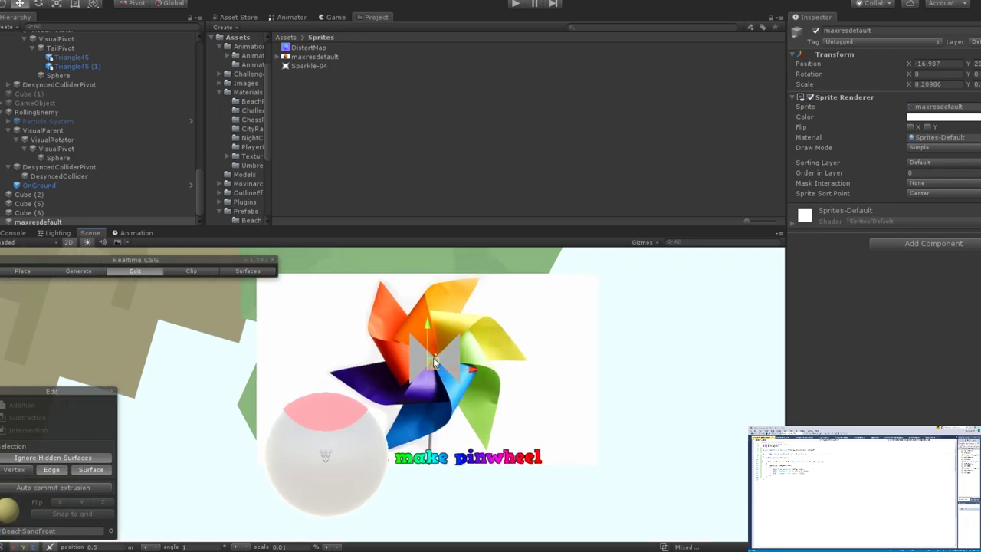
{"action": "scroll", "coordinate": [417, 373], "scroll_direction": "up", "scroll_amount": 3}
{"action": "middle_click_drag", "start_coordinate": [395, 367], "coordinate": [469, 349]}
{"action": "scroll", "coordinate": [469, 350], "scroll_direction": "up", "scroll_amount": 3}
{"action": "middle_click_drag", "start_coordinate": [600, 355], "coordinate": [538, 385]}
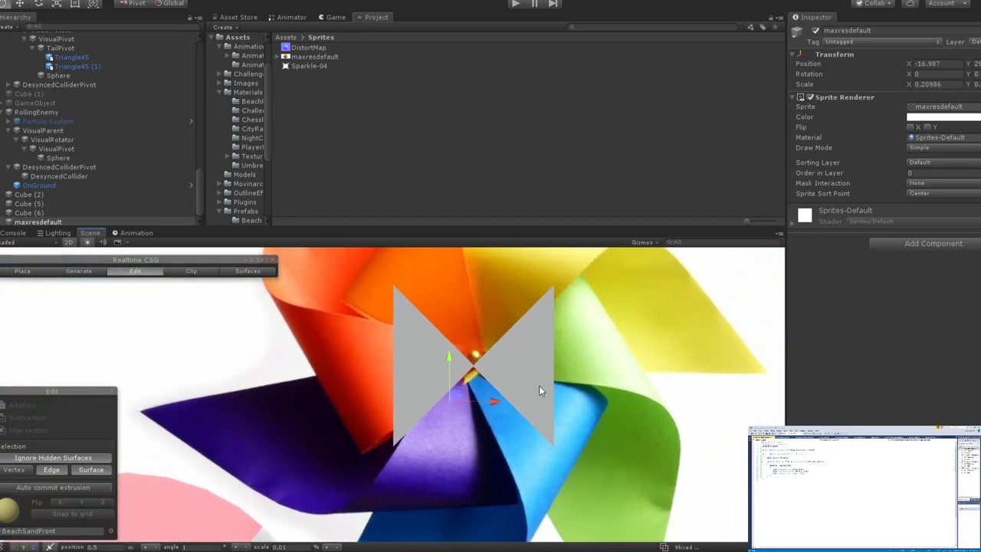
{"action": "scroll", "coordinate": [521, 402], "scroll_direction": "up", "scroll_amount": 2}
{"action": "left_click_drag", "start_coordinate": [498, 427], "coordinate": [498, 427]}
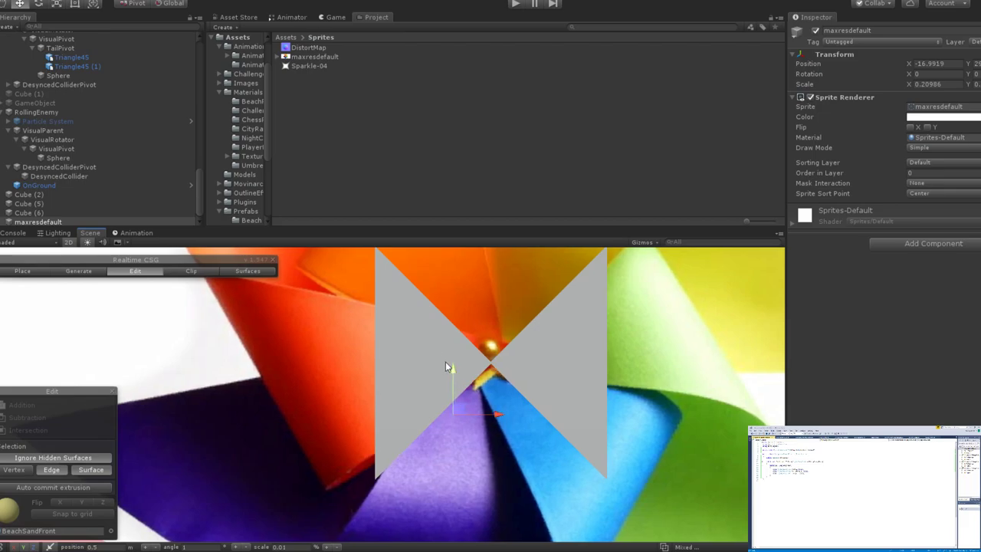
{"action": "left_click_drag", "start_coordinate": [449, 368], "coordinate": [453, 376]}
Rotate Triangle45 (1) to about 239.5 on X, scale it to about 0.193 and position it over the red blade's lower fold.
{"action": "middle_click_drag", "start_coordinate": [520, 353], "coordinate": [480, 397]}
{"action": "scroll", "coordinate": [464, 399], "scroll_direction": "down", "scroll_amount": 5}
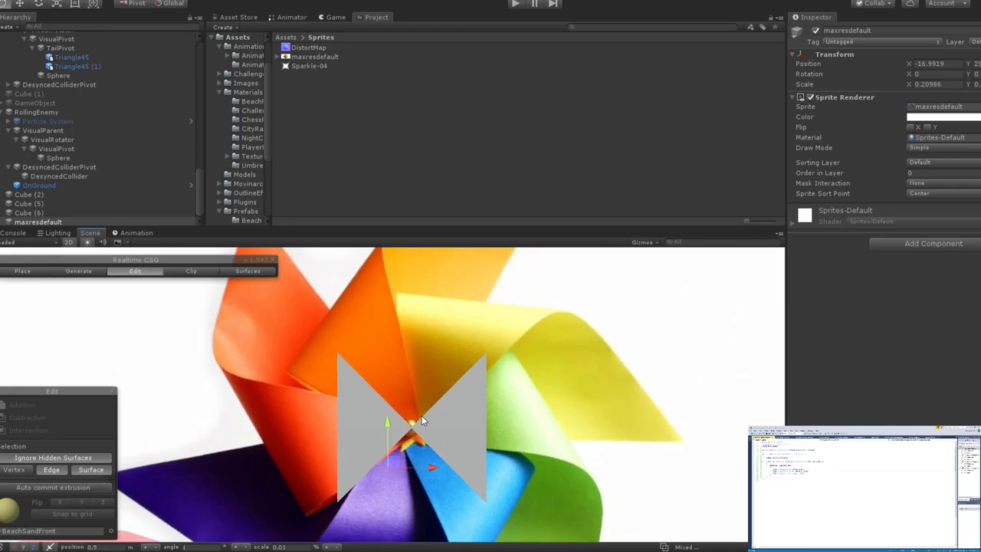
{"action": "middle_click_drag", "start_coordinate": [421, 415], "coordinate": [415, 373]}
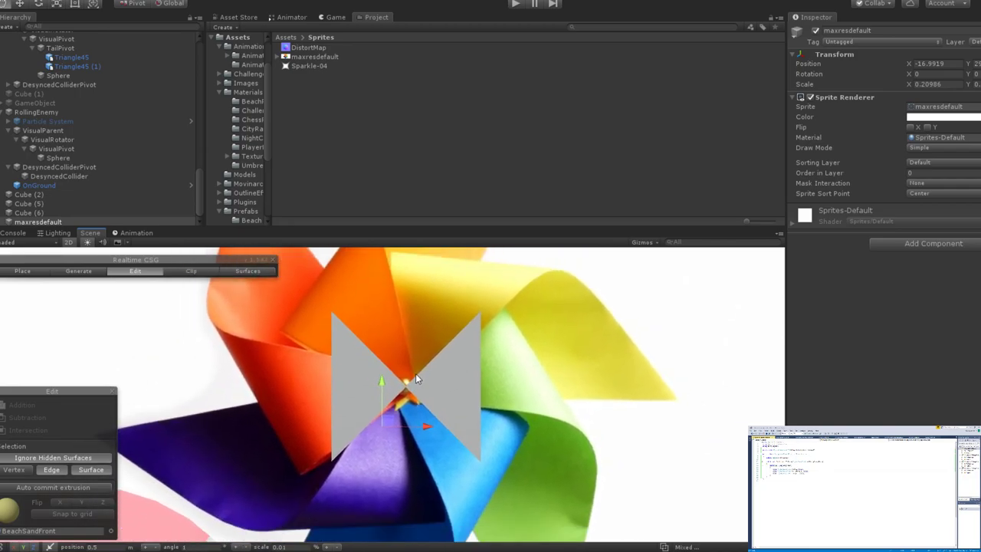
{"action": "left_click", "coordinate": [338, 357]}
{"action": "scroll", "coordinate": [358, 381], "scroll_direction": "down", "scroll_amount": 4}
{"action": "scroll", "coordinate": [359, 381], "scroll_direction": "down", "scroll_amount": 2}
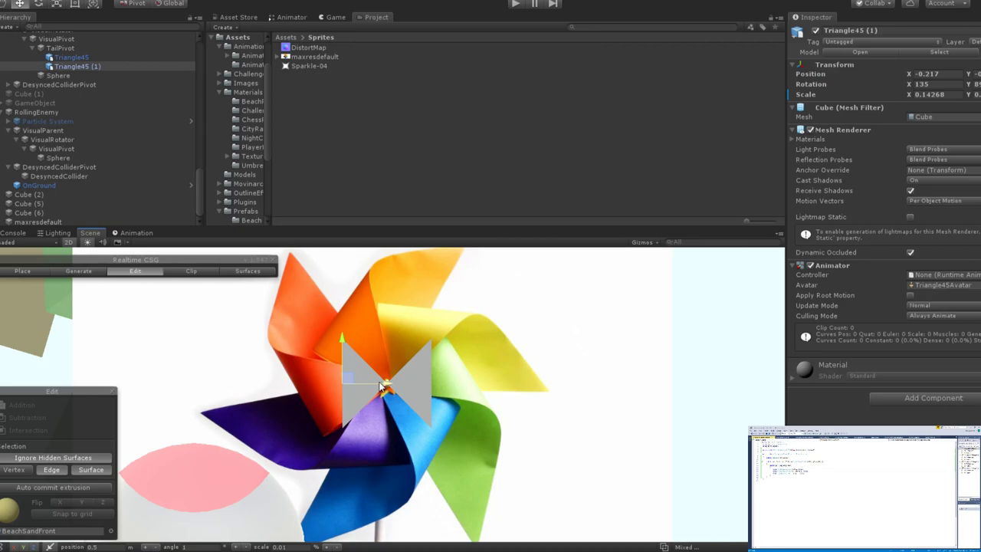
{"action": "key", "text": "e"}
{"action": "key", "text": "r"}
{"action": "left_click_drag", "start_coordinate": [354, 371], "coordinate": [491, 433]}
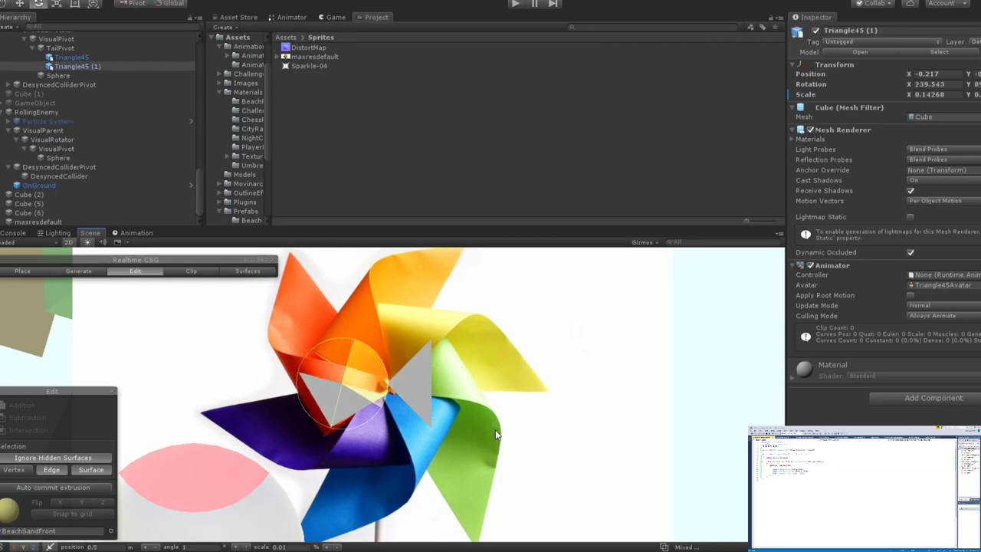
{"action": "key", "text": "r"}
{"action": "left_click_drag", "start_coordinate": [341, 382], "coordinate": [337, 271]}
{"action": "key", "text": "w"}
Rotate Triangle45 to about -76.9 on X, scale it to about 0.219 and place it over the red blade's upper part.
{"action": "left_click", "coordinate": [426, 375]}
{"action": "key", "text": "e"}
{"action": "key", "text": "r"}
{"action": "key", "text": "w"}
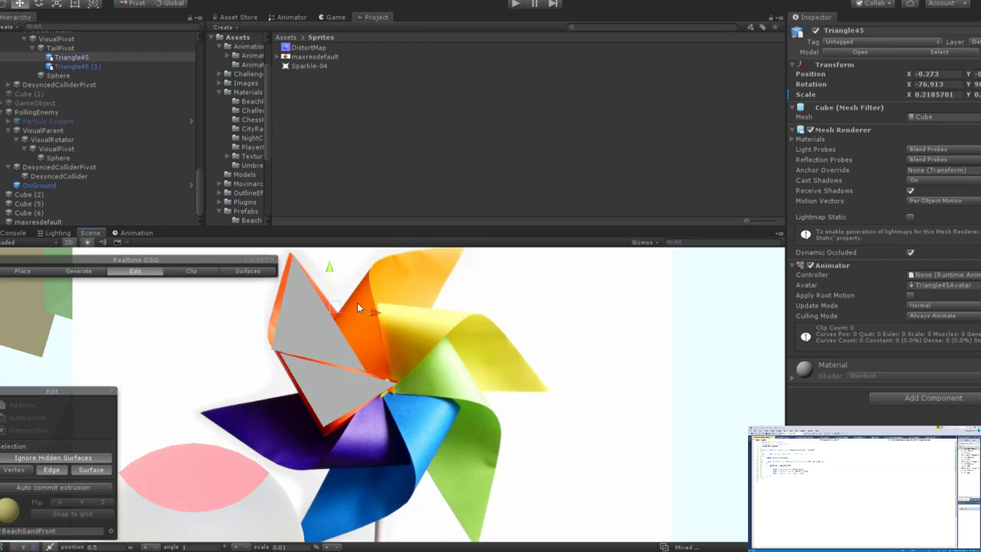
Fine-tune Triangle45's X rotation to about -75.97 and its X position to -0.283 so it follows the red blade.
{"action": "key", "text": "e"}
{"action": "left_click_drag", "start_coordinate": [369, 291], "coordinate": [370, 293]}
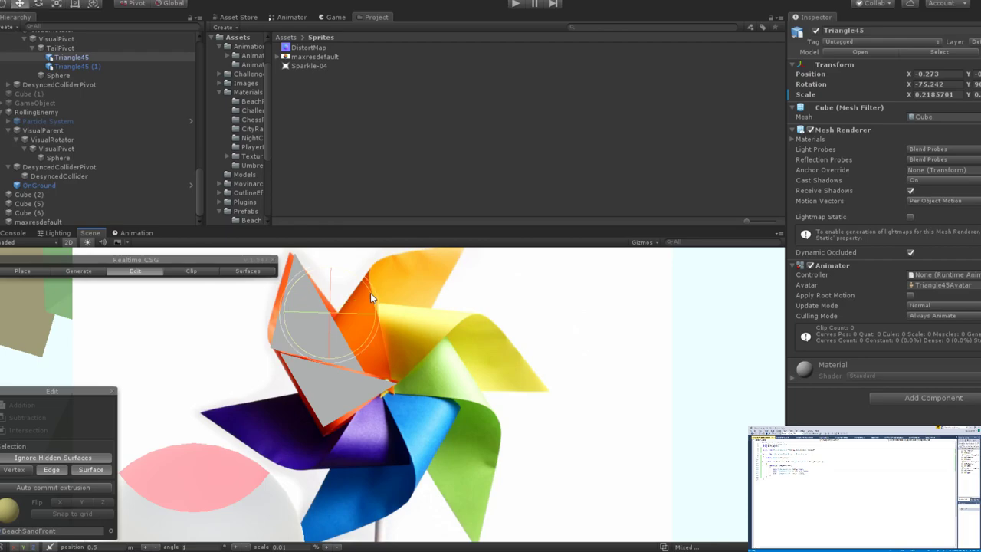
{"action": "key", "text": "w"}
{"action": "left_click_drag", "start_coordinate": [330, 277], "coordinate": [329, 277]}
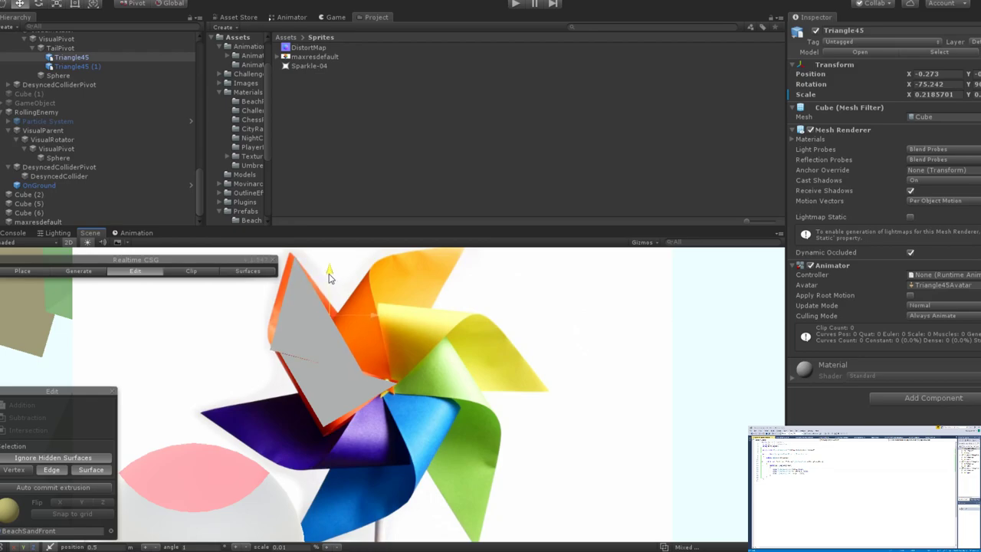
{"action": "left_click_drag", "start_coordinate": [381, 319], "coordinate": [374, 320]}
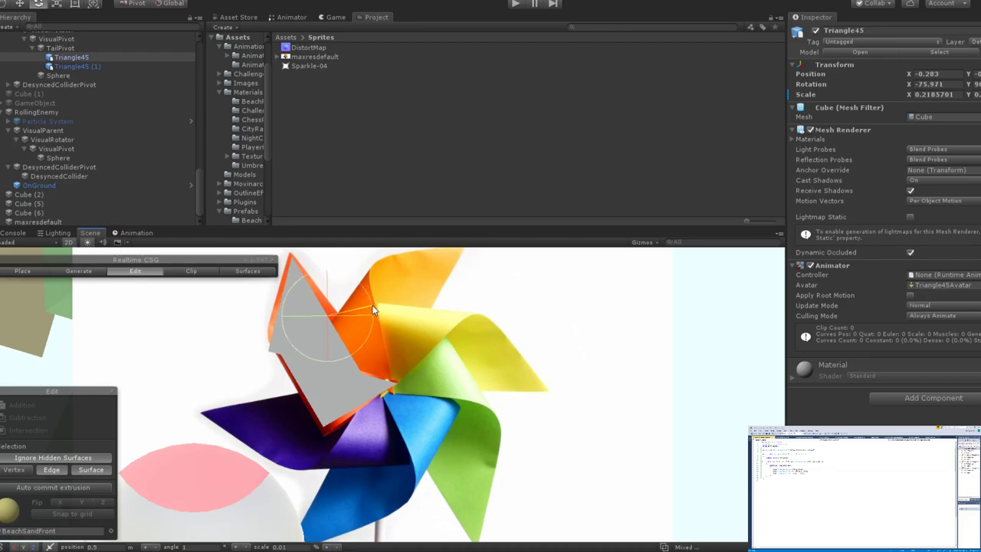
{"action": "left_click", "coordinate": [372, 305]}
{"action": "left_click", "coordinate": [349, 345]}
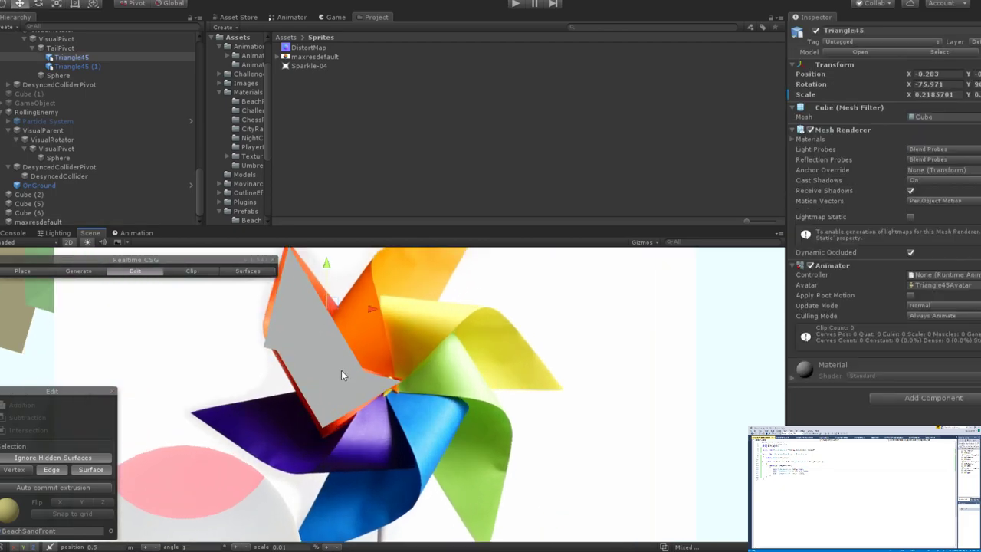
Examine how the two triangles fit together and cover the pinwheel's red blade, close up and from farther away.
{"action": "scroll", "coordinate": [341, 370], "scroll_direction": "up", "scroll_amount": 2}
{"action": "scroll", "coordinate": [314, 395], "scroll_direction": "up", "scroll_amount": 1}
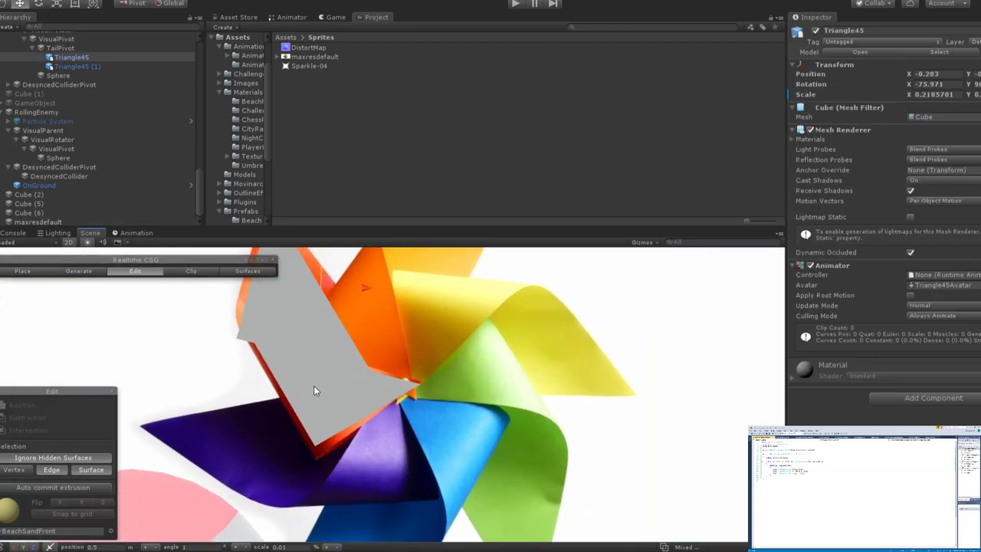
{"action": "scroll", "coordinate": [280, 356], "scroll_direction": "down", "scroll_amount": 2}
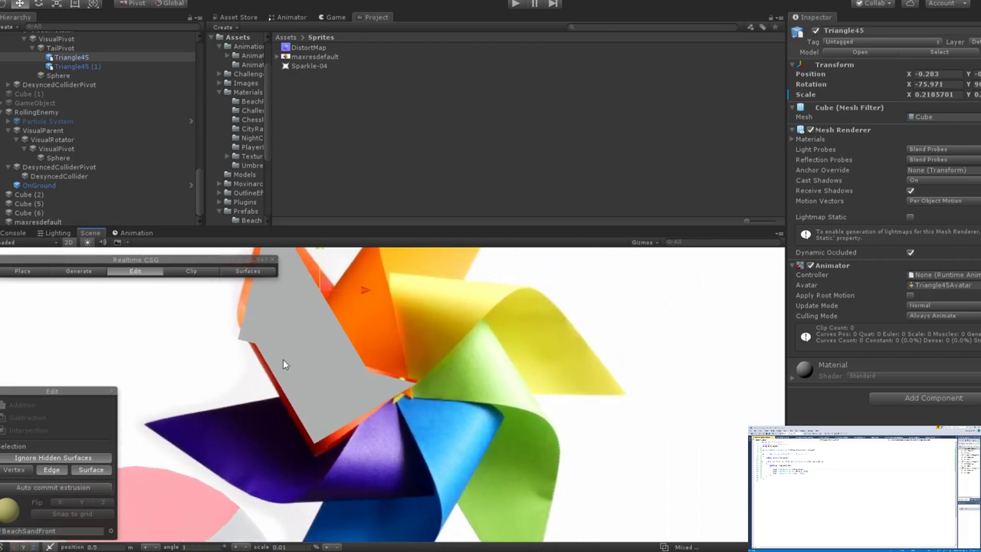
{"action": "scroll", "coordinate": [298, 360], "scroll_direction": "up", "scroll_amount": 3}
{"action": "scroll", "coordinate": [294, 376], "scroll_direction": "up", "scroll_amount": 2}
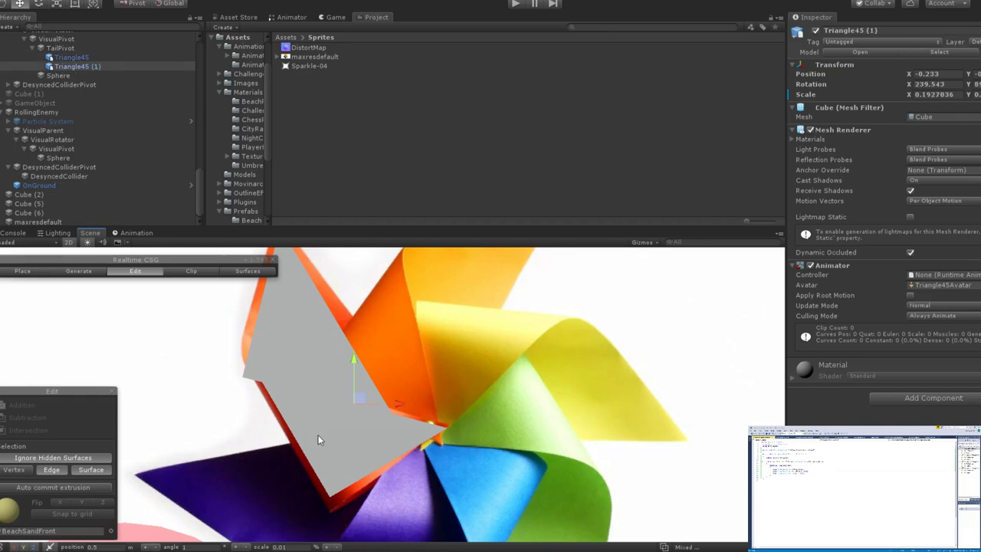
{"action": "scroll", "coordinate": [334, 406], "scroll_direction": "down", "scroll_amount": 2}
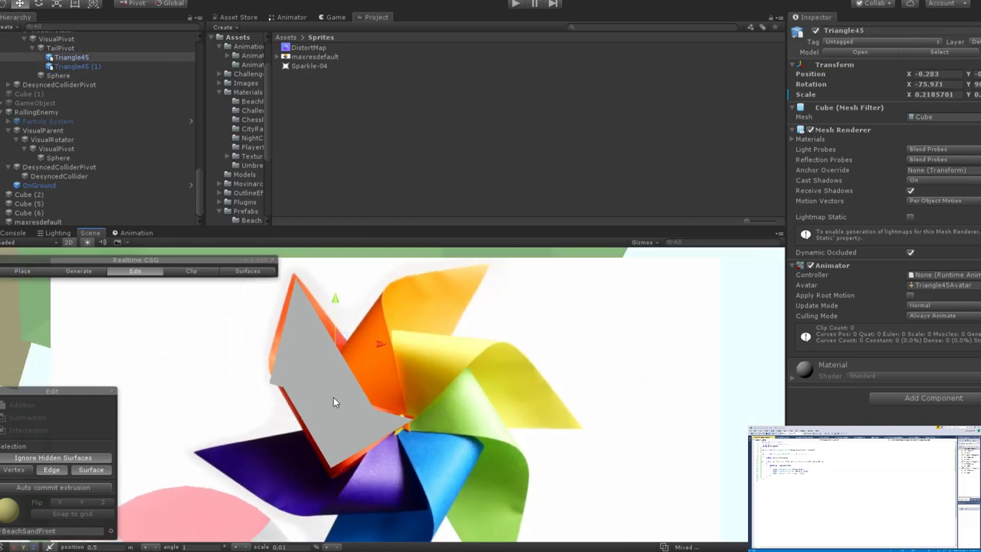
{"action": "scroll", "coordinate": [334, 397], "scroll_direction": "up", "scroll_amount": 3}
{"action": "scroll", "coordinate": [334, 397], "scroll_direction": "down", "scroll_amount": 3}
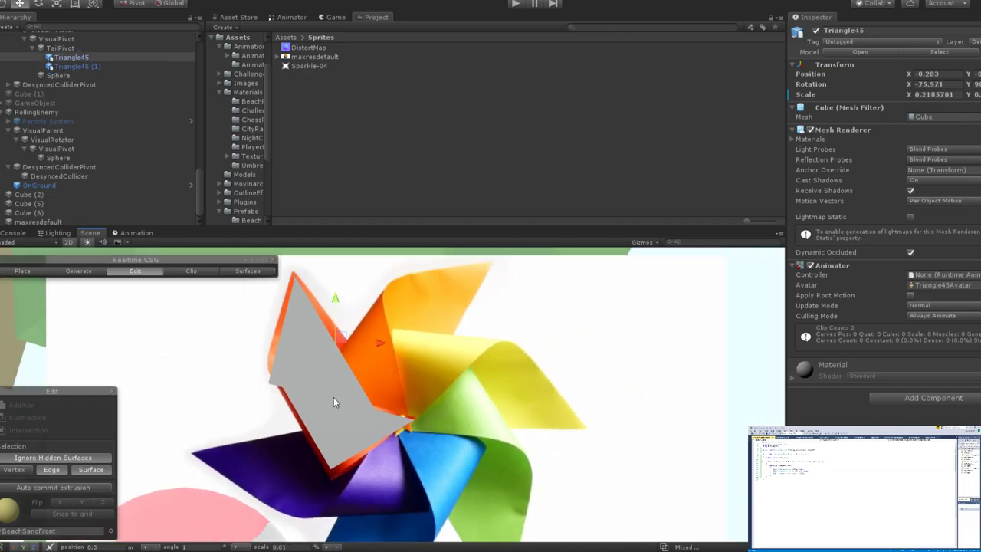
{"action": "scroll", "coordinate": [334, 397], "scroll_direction": "up", "scroll_amount": 1}
{"action": "scroll", "coordinate": [333, 397], "scroll_direction": "up", "scroll_amount": 2}
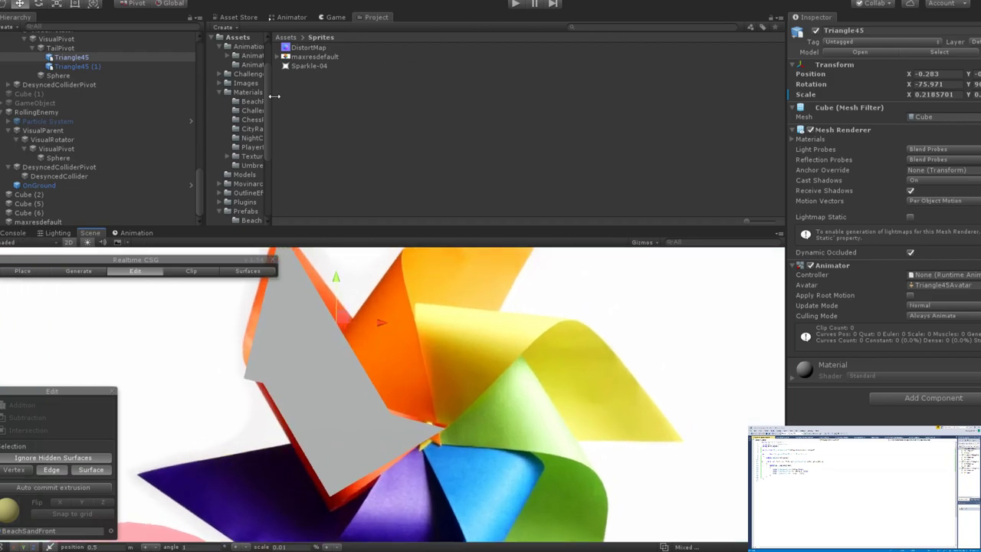
Widen the project folder tree and open the BeachRelated folder inside Materials.
{"action": "scroll", "coordinate": [246, 193], "scroll_direction": "down", "scroll_amount": 4}
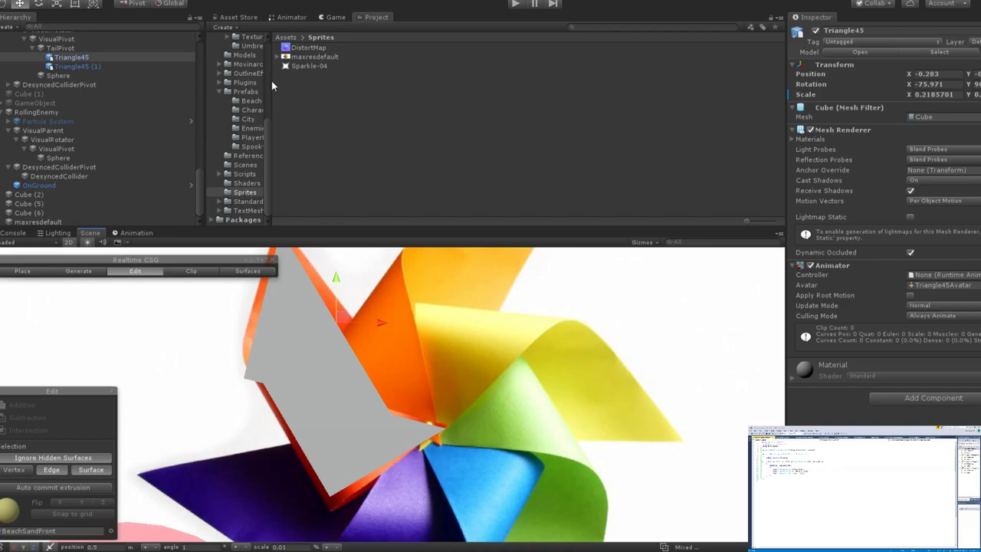
{"action": "left_click_drag", "start_coordinate": [271, 80], "coordinate": [385, 91]}
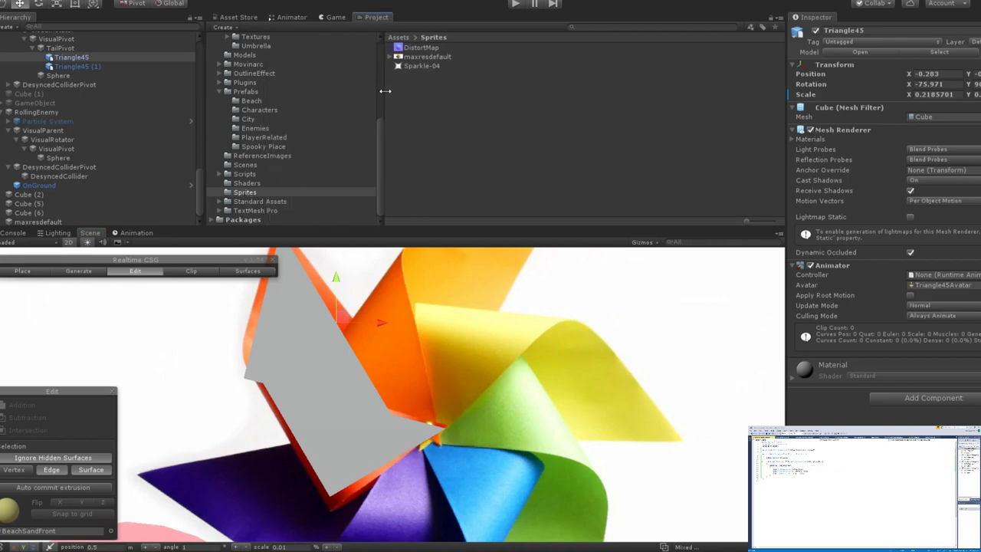
{"action": "scroll", "coordinate": [303, 137], "scroll_direction": "up", "scroll_amount": 5}
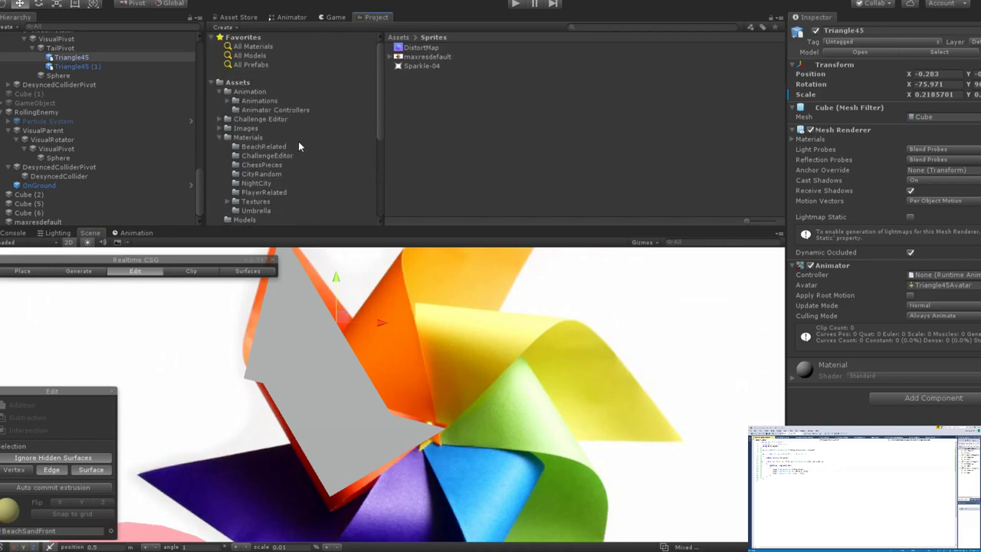
{"action": "left_click", "coordinate": [247, 137]}
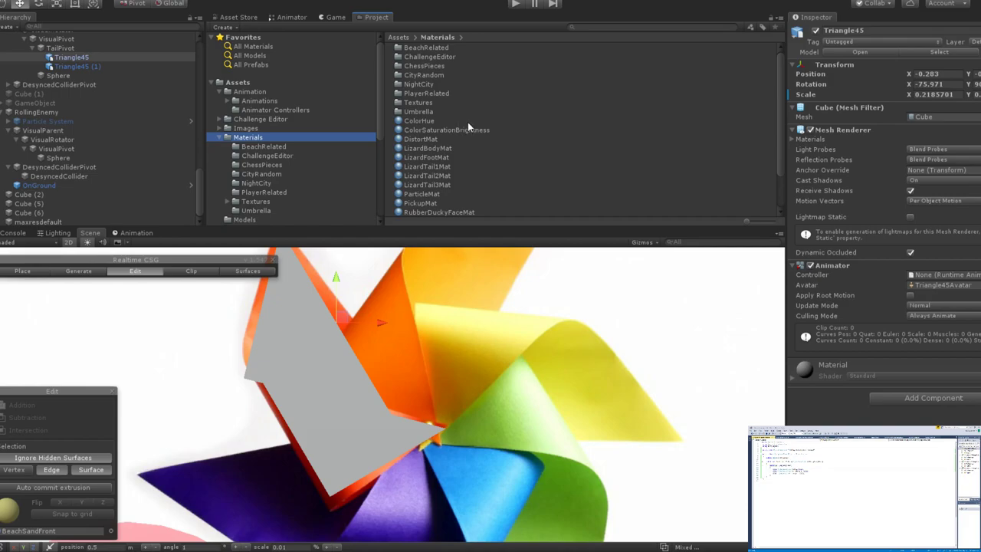
{"action": "double_click", "coordinate": [439, 48]}
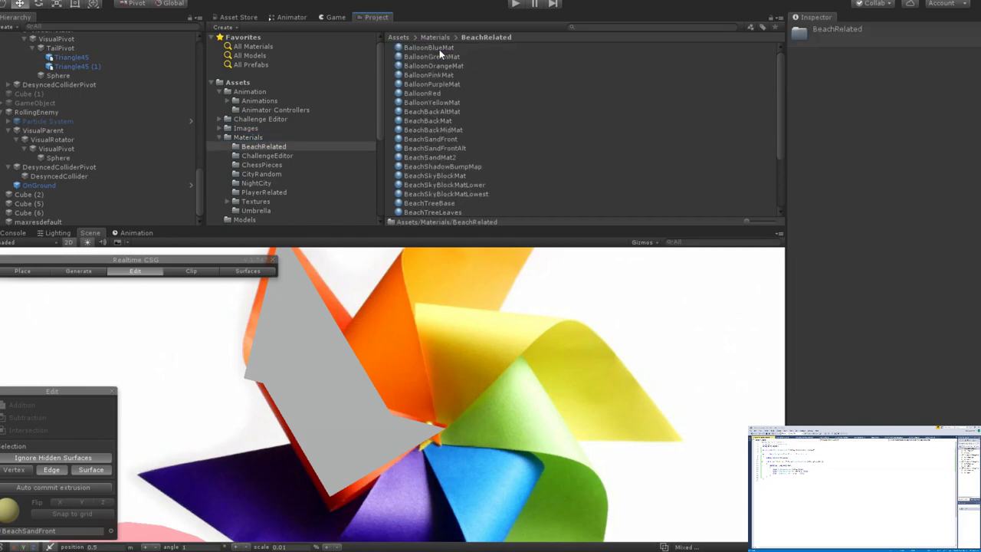
Create a new material in BeachRelated and name it PinwheelMatTest1.
{"action": "left_click", "coordinate": [507, 178]}
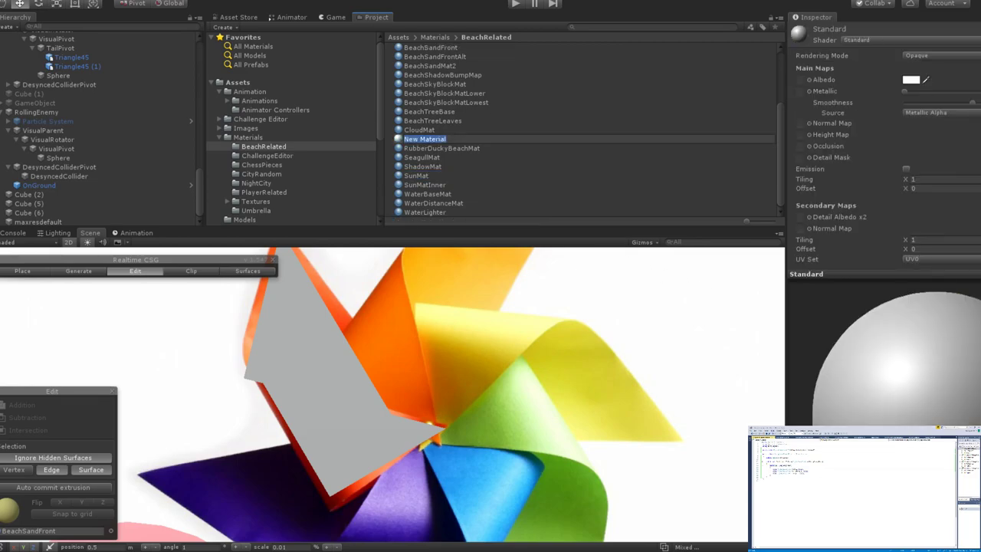
{"action": "key", "text": "Return"}
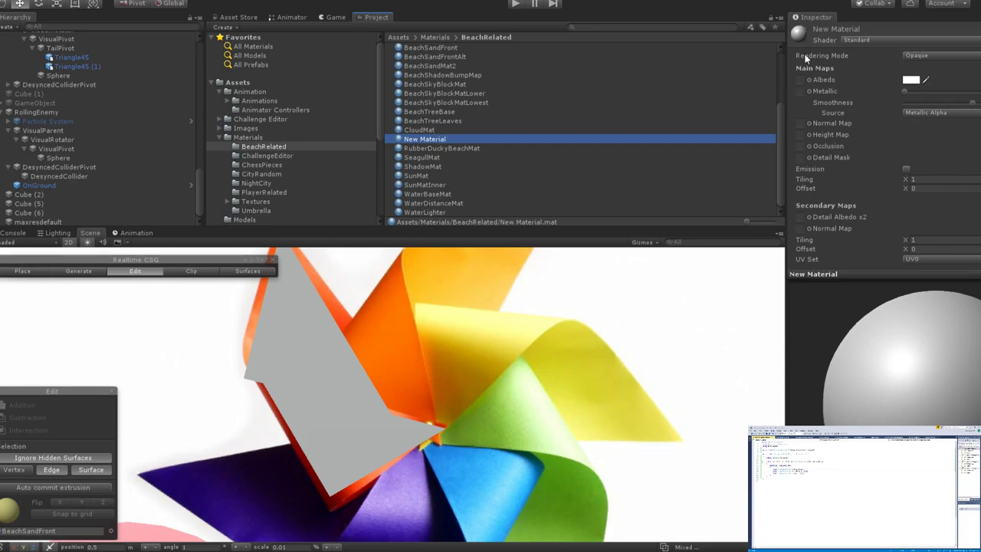
{"action": "left_click", "coordinate": [440, 141]}
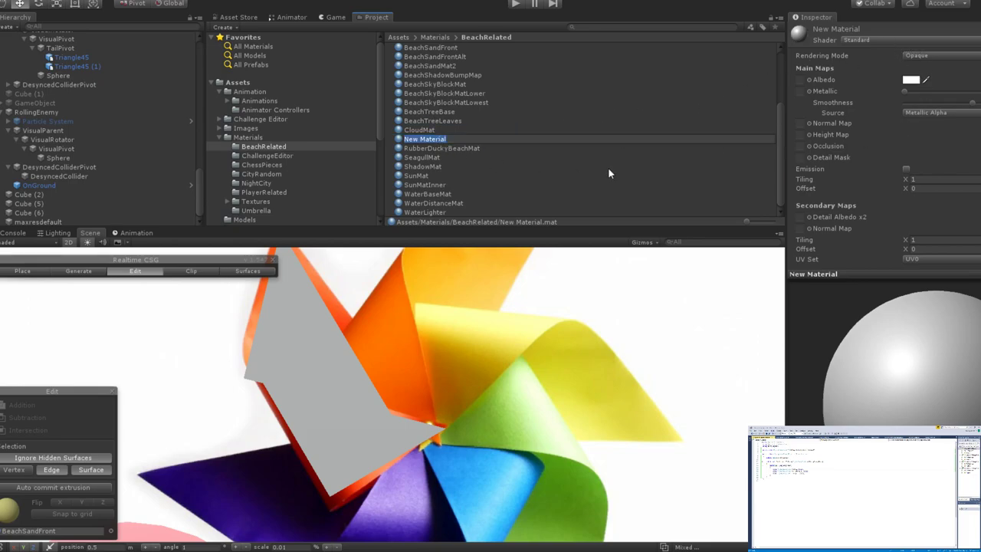
{"action": "key", "text": "BackSpace"}
{"action": "type", "text": "PinwheelMat"}
{"action": "type", "text": "Test1"}
{"action": "key", "text": "Return"}
Switch PinwheelMatTest1 to RubberDuckyShader and keep its emission amount at the minimum.
{"action": "left_click", "coordinate": [871, 39]}
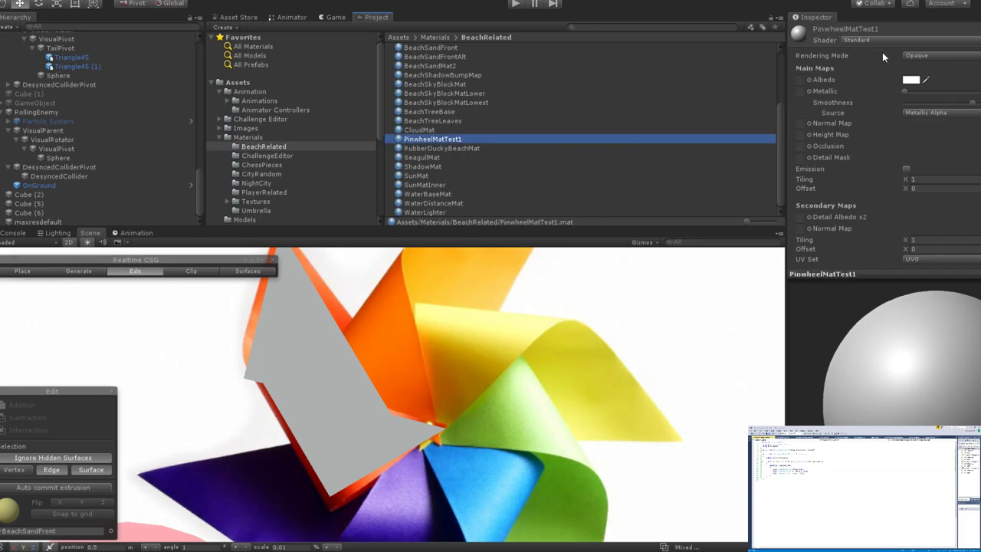
{"action": "left_click", "coordinate": [882, 52]}
{"action": "mouse_move", "coordinate": [908, 105]}
{"action": "left_mouse_down"}
{"action": "mouse_move", "coordinate": [935, 106]}
{"action": "mouse_move", "coordinate": [890, 107]}
{"action": "left_mouse_up"}
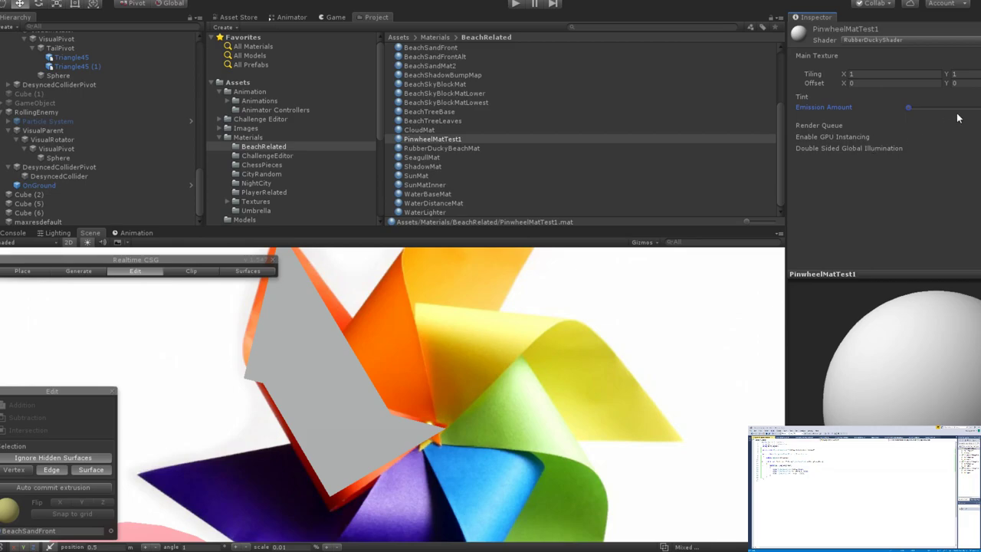
Tint PinwheelMatTest1 red and assign it to the lower triangle, Triangle45 (1).
{"action": "left_click", "coordinate": [924, 142]}
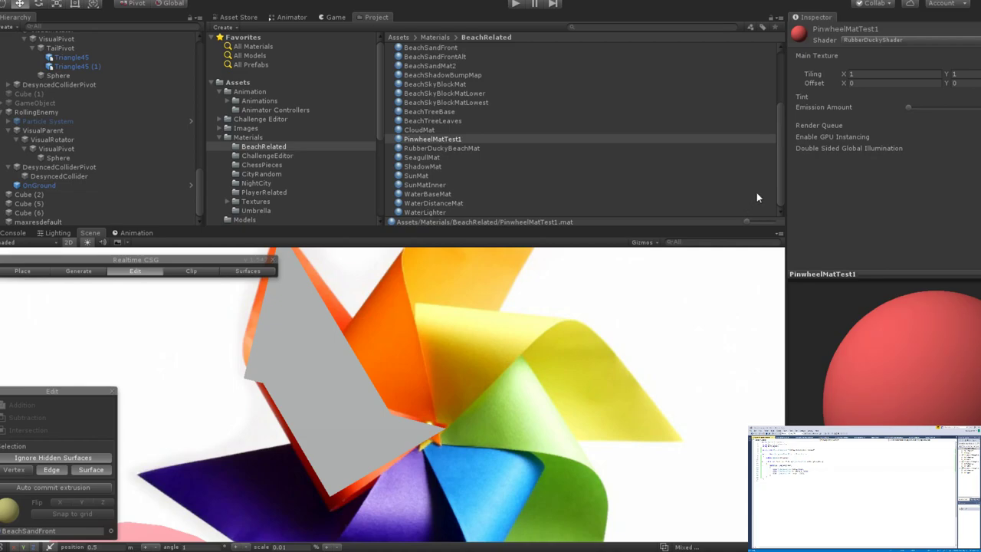
{"action": "left_click", "coordinate": [806, 148]}
{"action": "left_click_drag", "start_coordinate": [416, 141], "coordinate": [347, 440]}
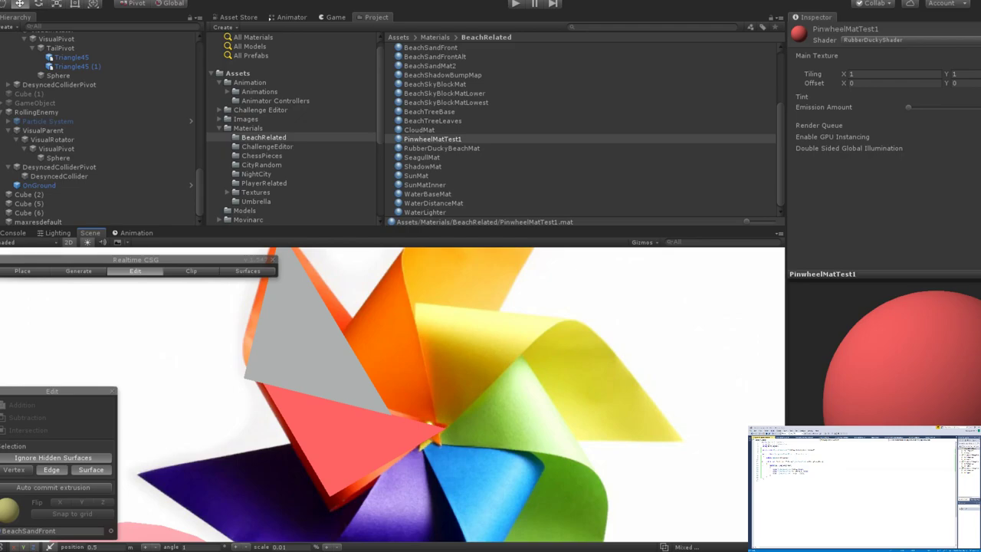
Create a second material named PinwheelMatTest2 in BeachRelated and set its shader to RubberDuckyShader.
{"action": "left_click", "coordinate": [452, 138]}
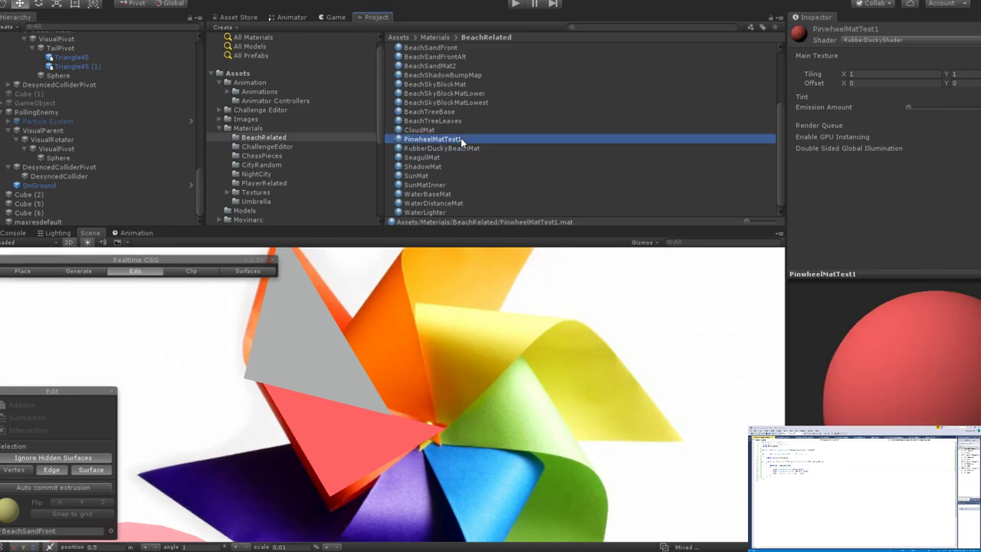
{"action": "left_click", "coordinate": [466, 175]}
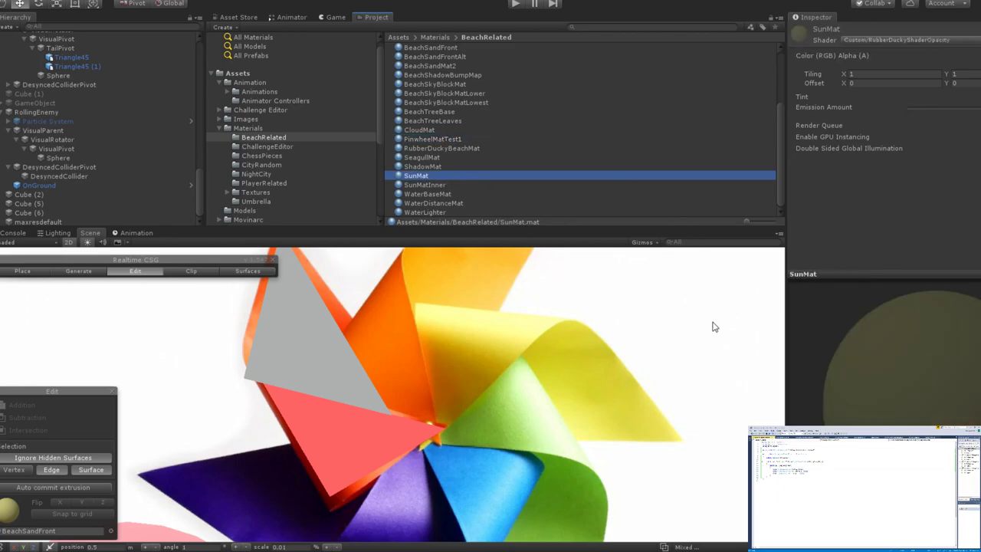
{"action": "key", "text": "ctrl+alt+m"}
{"action": "type", "text": "P"}
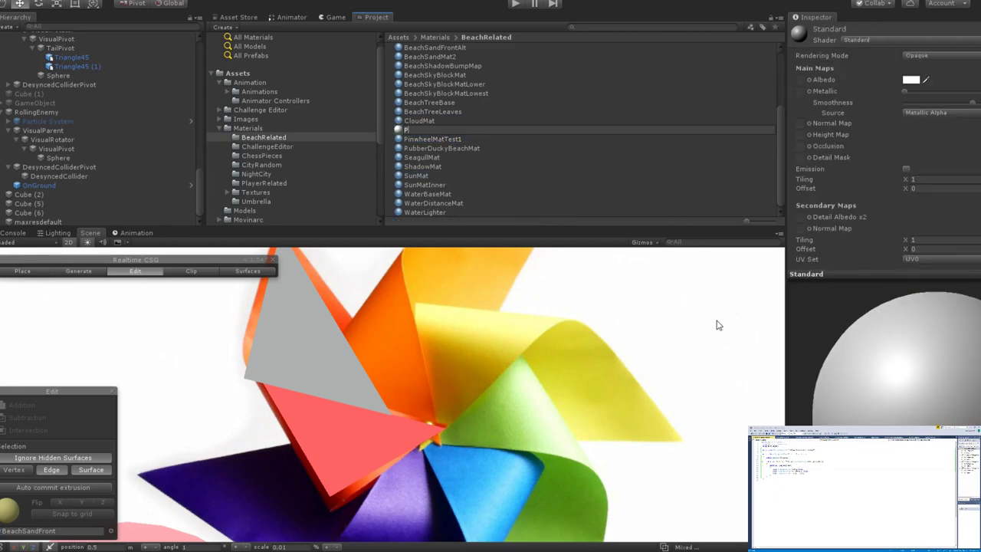
{"action": "type", "text": "inwheelMatTest2"}
{"action": "key", "text": "Return"}
{"action": "left_click", "coordinate": [866, 40]}
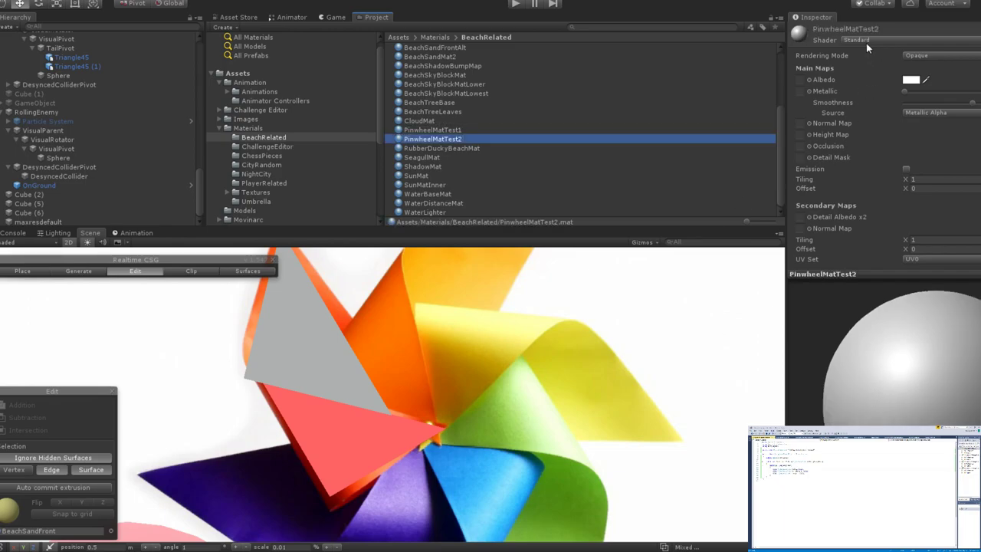
{"action": "left_click", "coordinate": [884, 64]}
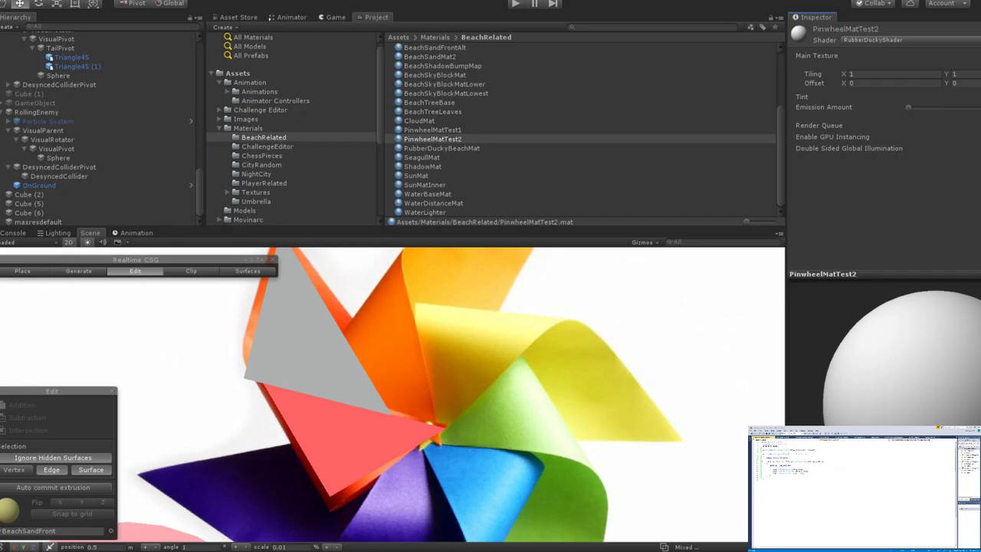
Tint PinwheelMatTest2 a lighter pinkish red than PinwheelMatTest1 and assign it to the upper triangle, Triangle45.
{"action": "left_click", "coordinate": [331, 443]}
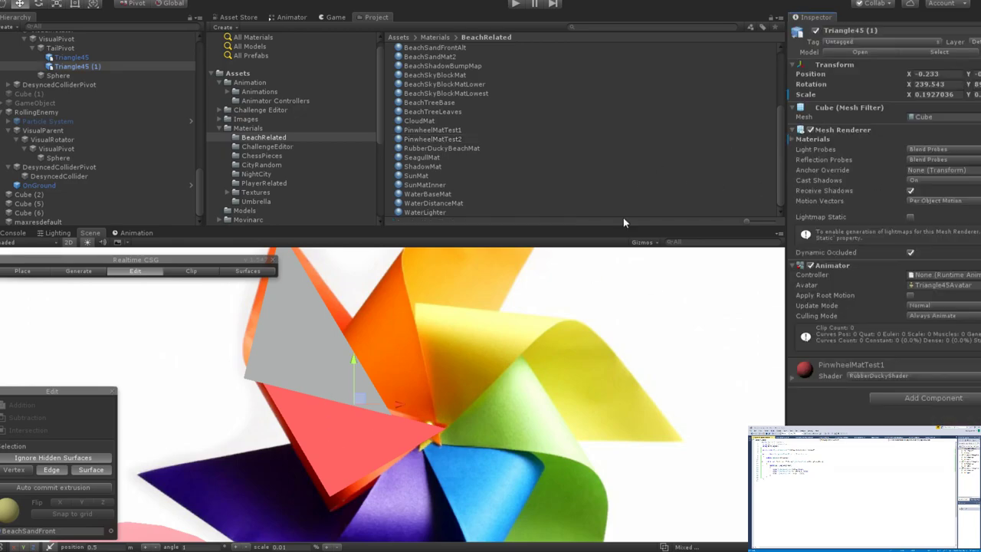
{"action": "left_click", "coordinate": [454, 131]}
{"action": "left_click", "coordinate": [453, 138]}
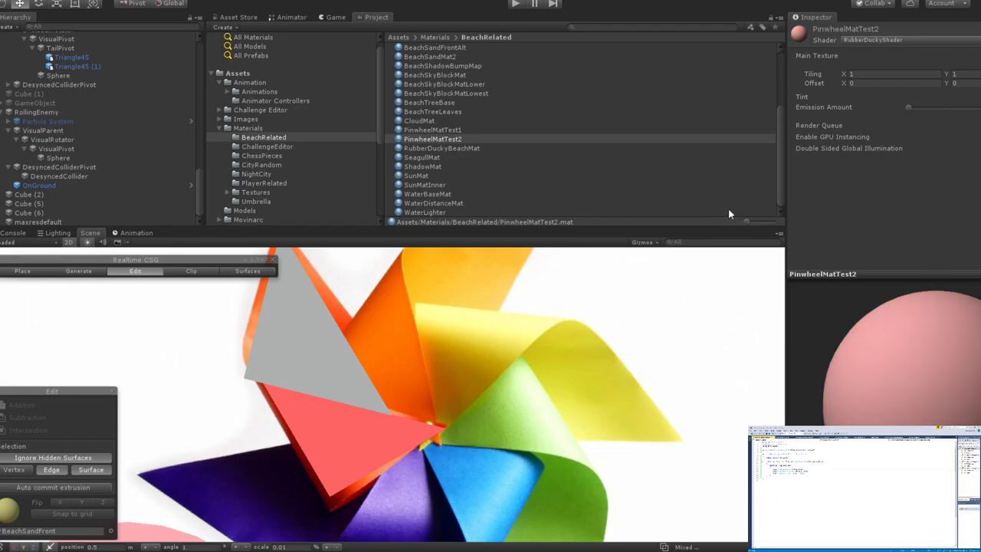
{"action": "left_click", "coordinate": [801, 96]}
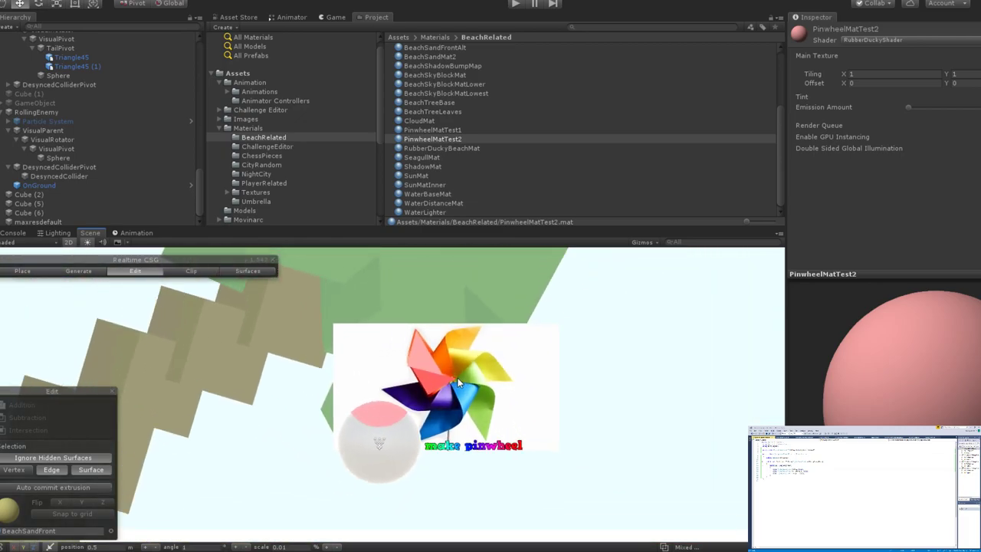
Shift the upper triangle, Triangle45, along X to about -0.234 so it lines up with the lower triangle.
{"action": "left_click", "coordinate": [396, 355]}
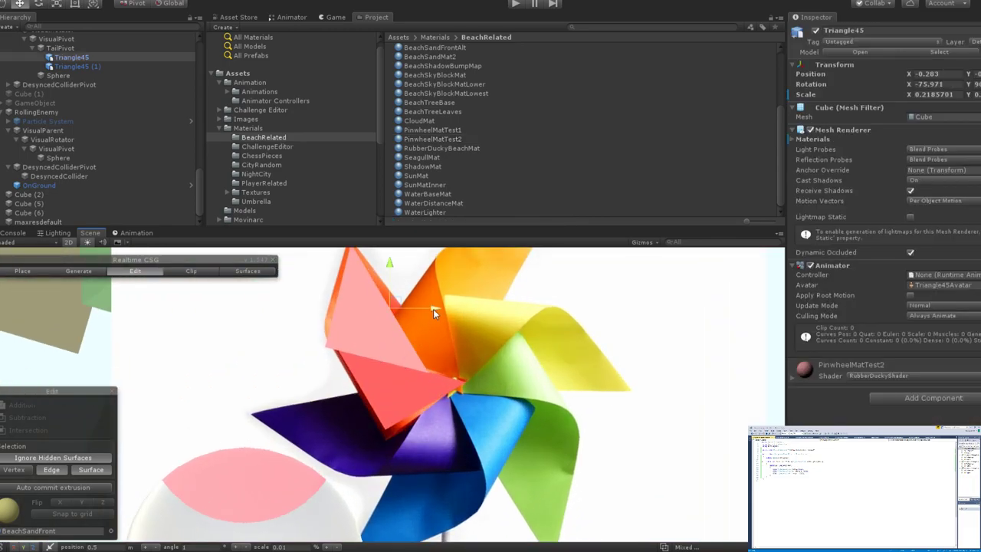
{"action": "left_click_drag", "start_coordinate": [433, 309], "coordinate": [448, 311]}
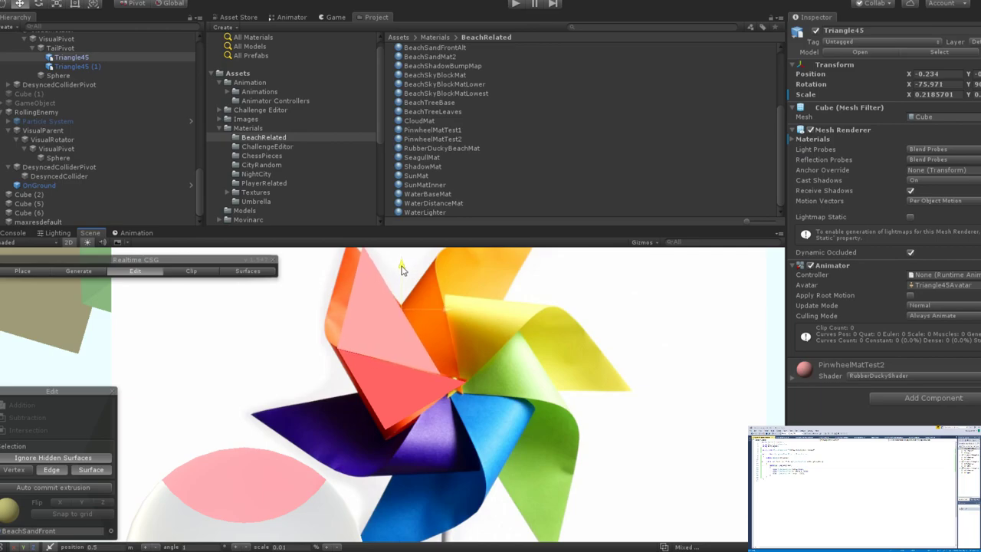
{"action": "left_click_drag", "start_coordinate": [451, 313], "coordinate": [450, 313]}
{"action": "left_click", "coordinate": [450, 315]}
Examine how the two-triangle blade fits the red blade in the reference image.
{"action": "scroll", "coordinate": [452, 318], "scroll_direction": "down", "scroll_amount": 5}
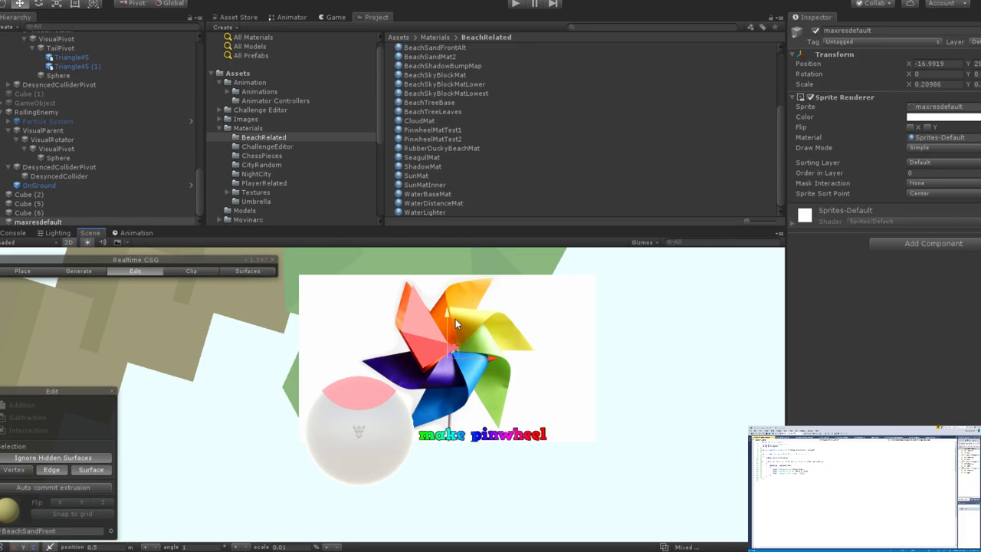
{"action": "scroll", "coordinate": [455, 319], "scroll_direction": "down", "scroll_amount": 4}
{"action": "scroll", "coordinate": [457, 319], "scroll_direction": "up", "scroll_amount": 2}
{"action": "scroll", "coordinate": [457, 319], "scroll_direction": "up", "scroll_amount": 3}
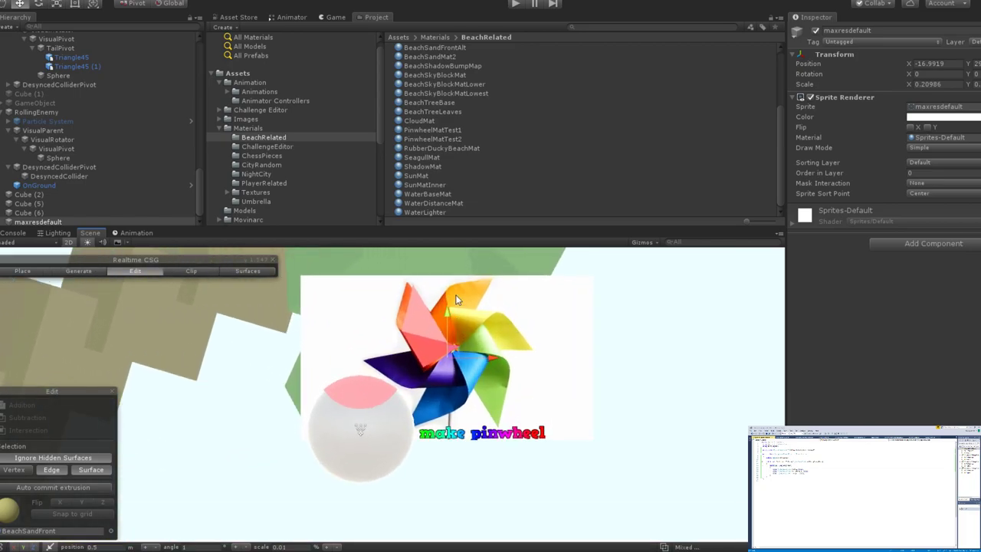
{"action": "scroll", "coordinate": [466, 354], "scroll_direction": "up", "scroll_amount": 2}
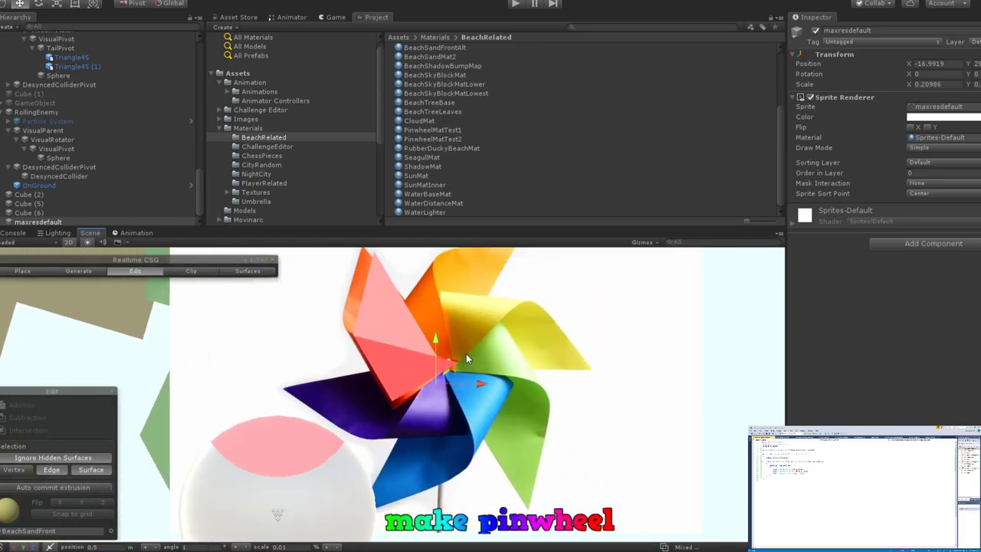
{"action": "scroll", "coordinate": [466, 354], "scroll_direction": "down", "scroll_amount": 2}
{"action": "scroll", "coordinate": [467, 353], "scroll_direction": "up", "scroll_amount": 2}
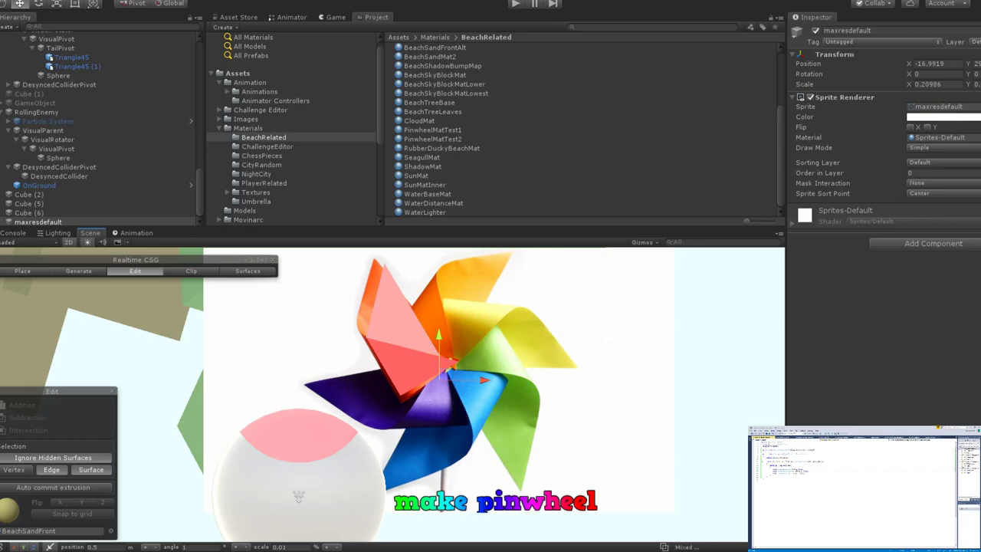
{"action": "scroll", "coordinate": [460, 336], "scroll_direction": "down", "scroll_amount": 2}
{"action": "scroll", "coordinate": [437, 346], "scroll_direction": "up", "scroll_amount": 4}
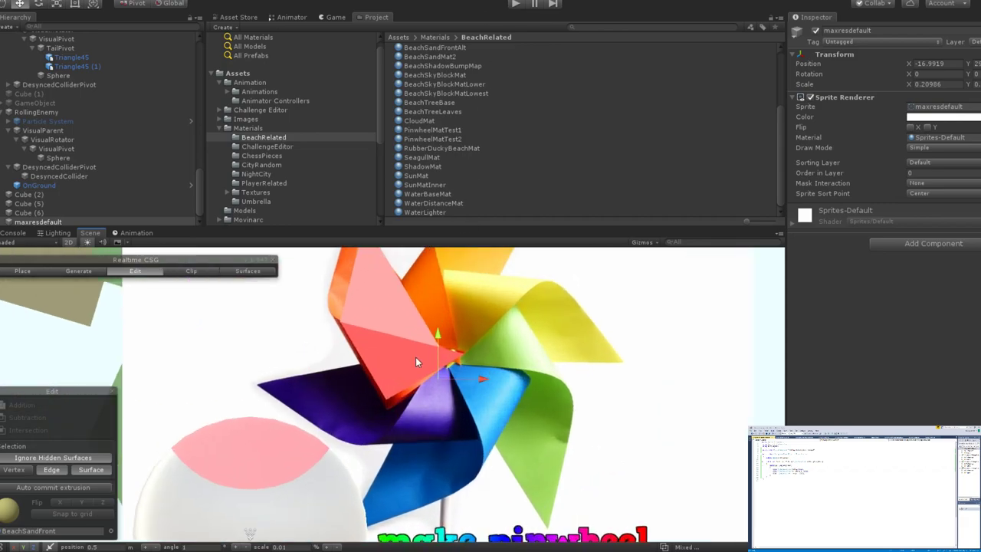
{"action": "left_click", "coordinate": [378, 313]}
{"action": "left_click", "coordinate": [434, 347], "text": "shift"}
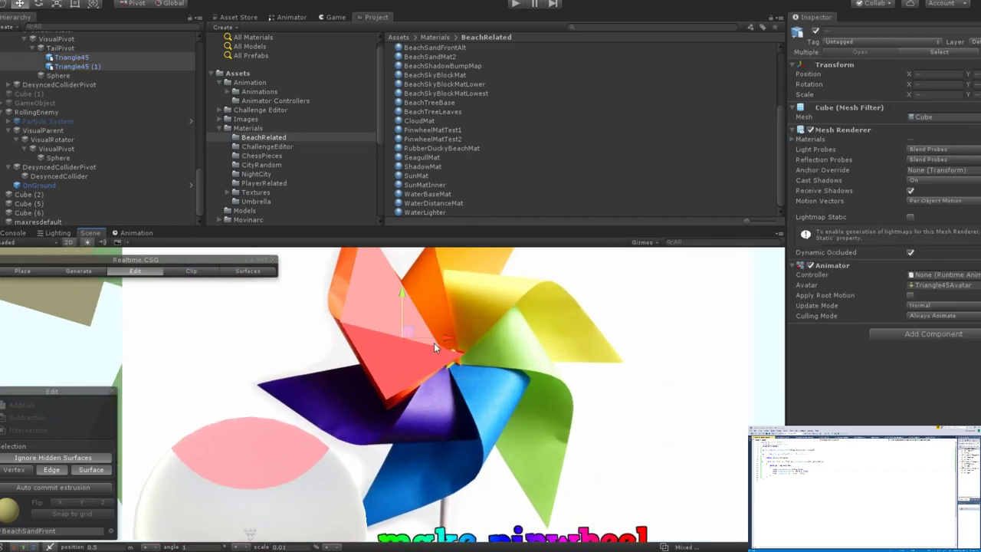
{"action": "left_click", "coordinate": [82, 58]}
{"action": "scroll", "coordinate": [449, 368], "scroll_direction": "down", "scroll_amount": 2}
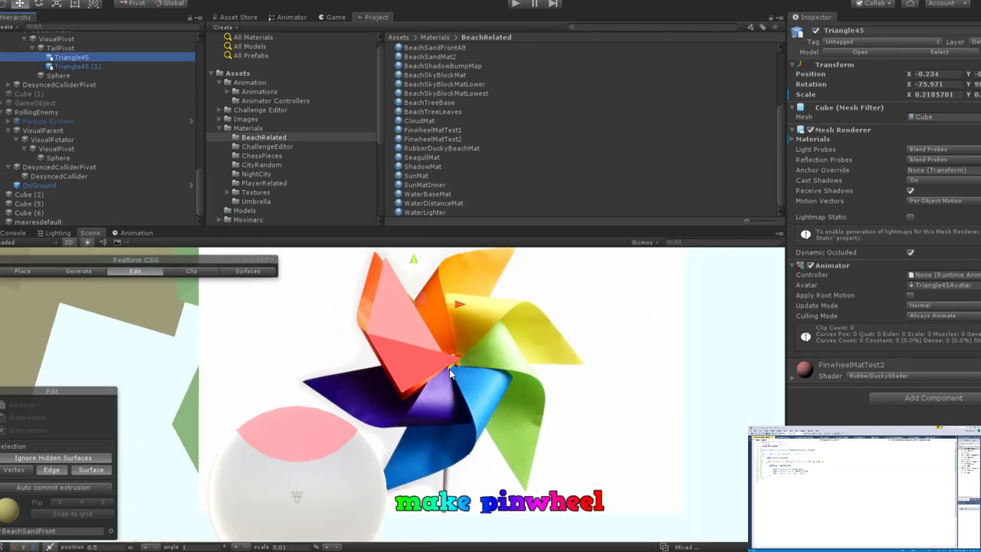
{"action": "scroll", "coordinate": [448, 367], "scroll_direction": "up", "scroll_amount": 3}
{"action": "scroll", "coordinate": [448, 368], "scroll_direction": "down", "scroll_amount": 1}
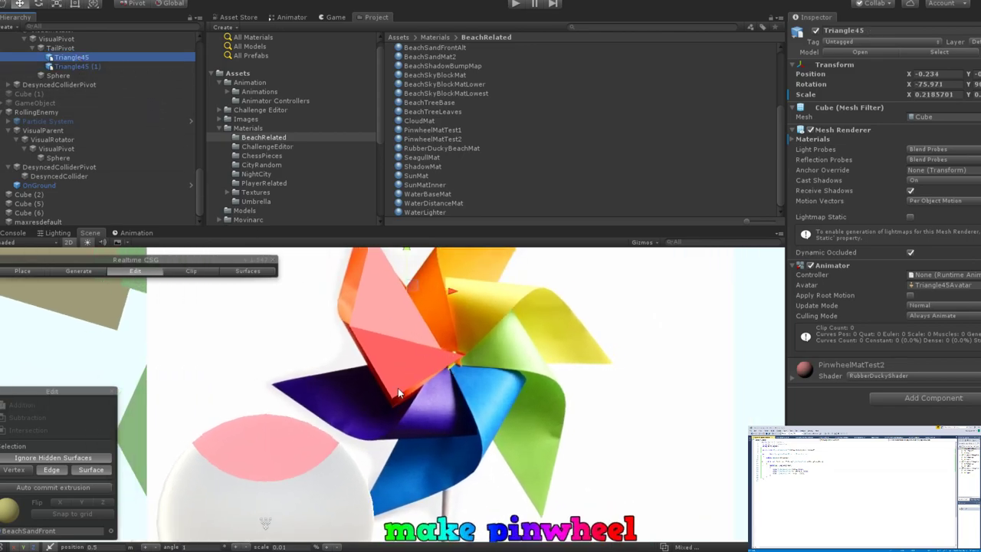
Add an empty child object named PinwheelLeaf under TailPivot, above the two triangles.
{"action": "left_click", "coordinate": [62, 48]}
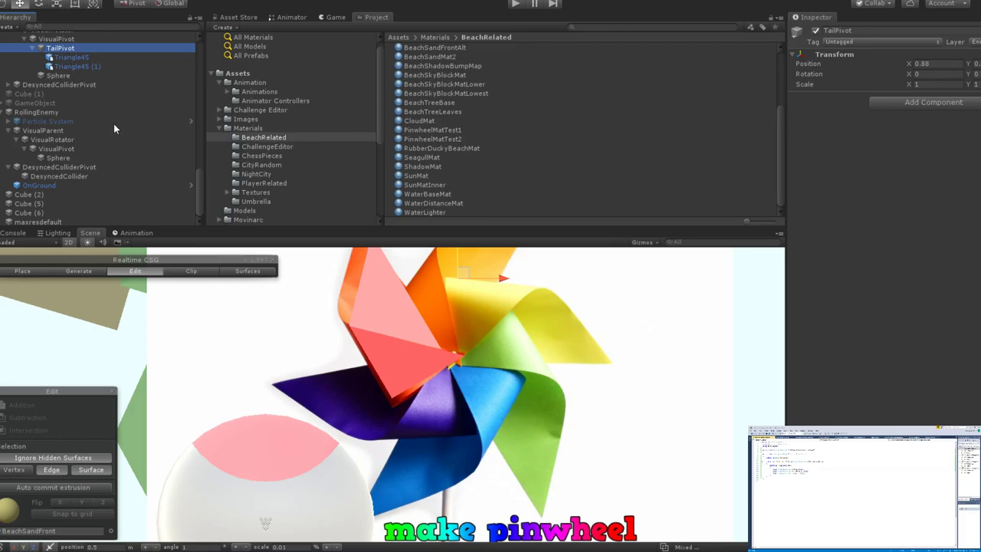
{"action": "key", "text": "ctrl+shift+n"}
{"action": "left_click_drag", "start_coordinate": [81, 76], "coordinate": [76, 58]}
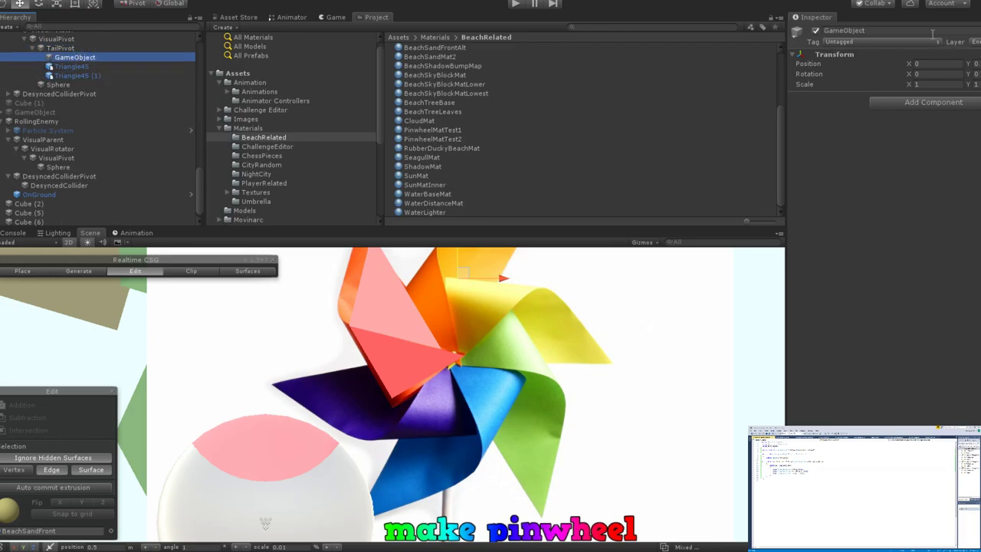
{"action": "left_click", "coordinate": [904, 31]}
{"action": "type", "text": "PinwheelLeaf"}
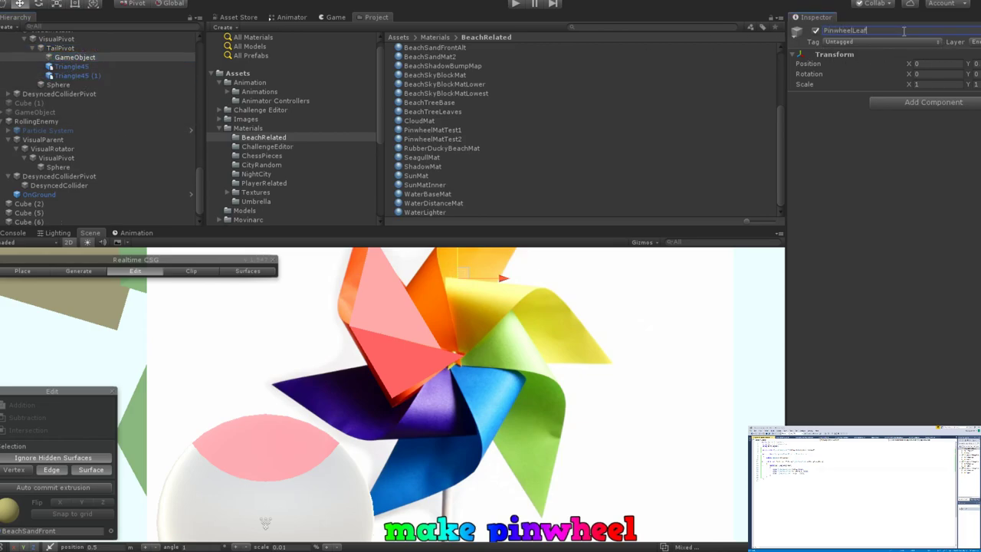
{"action": "key", "text": "Return"}
Nest Triangle45 and Triangle45 (1) inside PinwheelLeaf and check the positions of their pivots.
{"action": "left_click", "coordinate": [115, 67]}
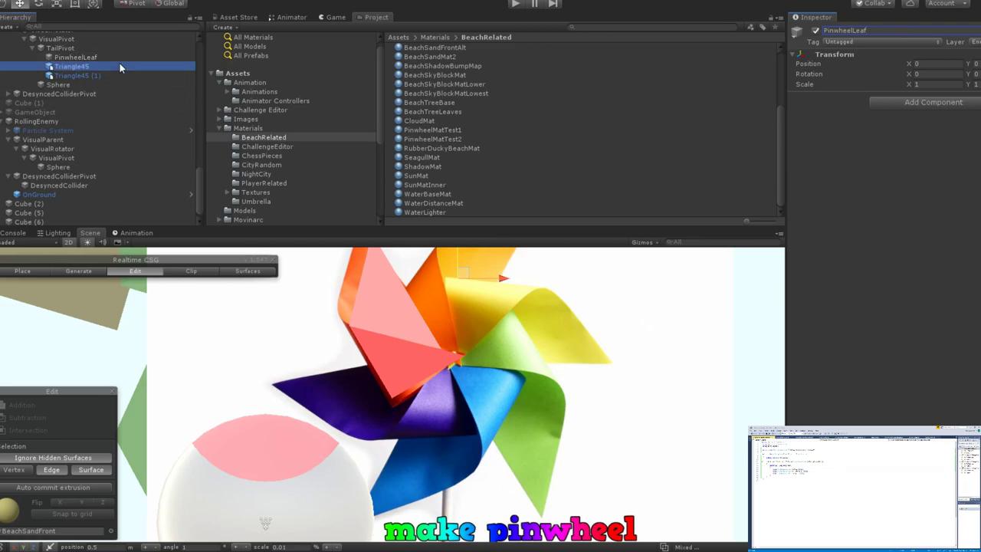
{"action": "left_click", "coordinate": [85, 76], "text": "shift"}
{"action": "mouse_move", "coordinate": [77, 68]}
{"action": "left_mouse_down"}
{"action": "mouse_move", "coordinate": [88, 59]}
{"action": "mouse_move", "coordinate": [80, 58]}
{"action": "left_mouse_up"}
{"action": "left_click", "coordinate": [80, 58]}
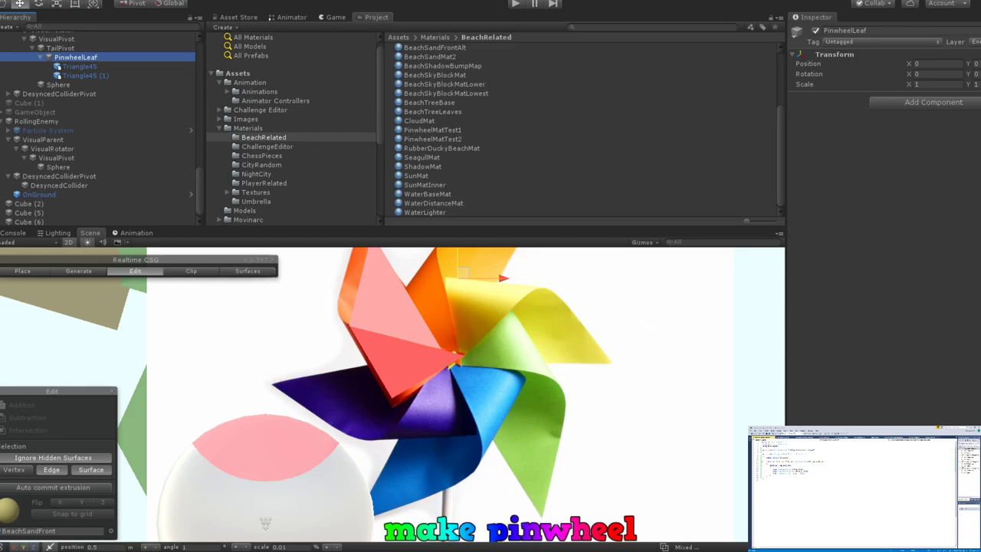
{"action": "left_click", "coordinate": [79, 65]}
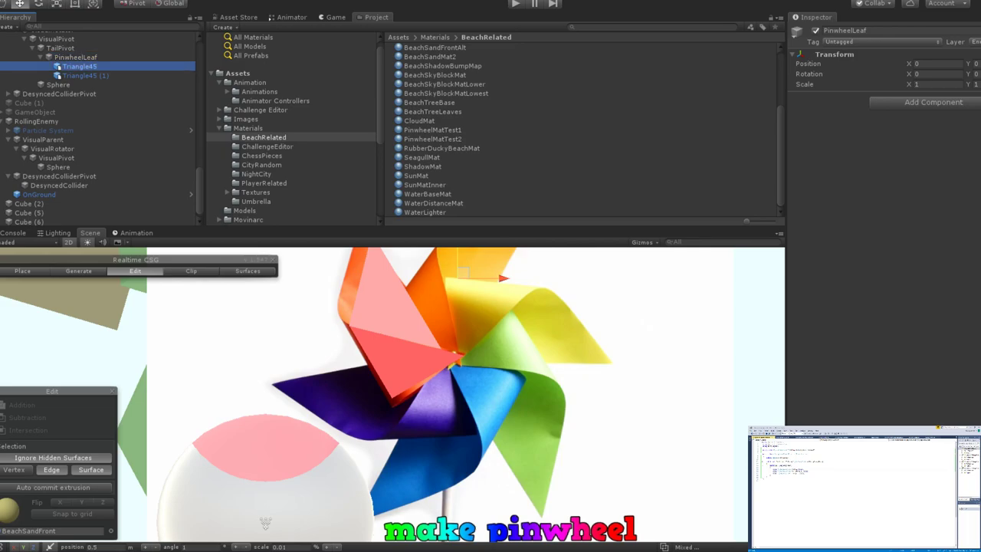
{"action": "left_click", "coordinate": [77, 58]}
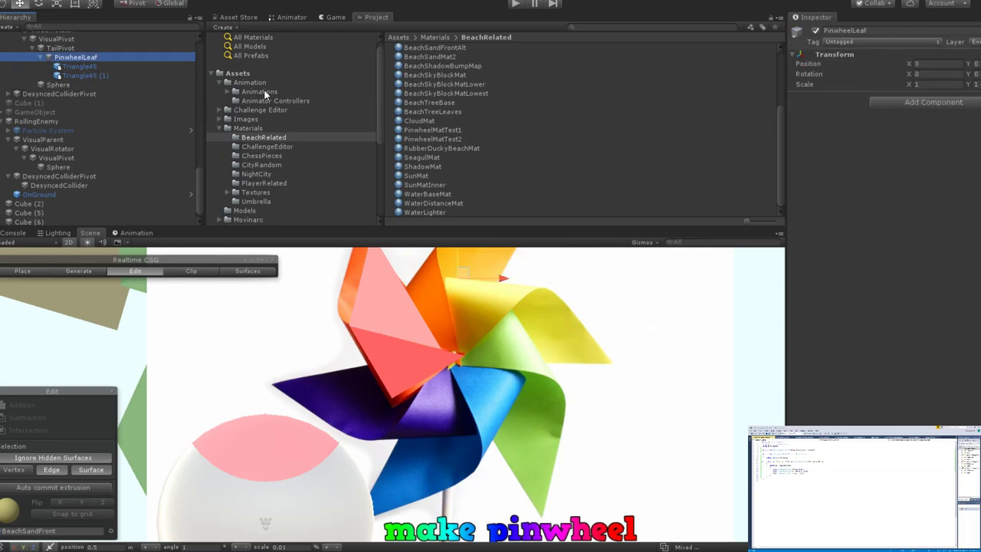
{"action": "left_click", "coordinate": [81, 66]}
{"action": "left_click", "coordinate": [89, 76], "text": "shift"}
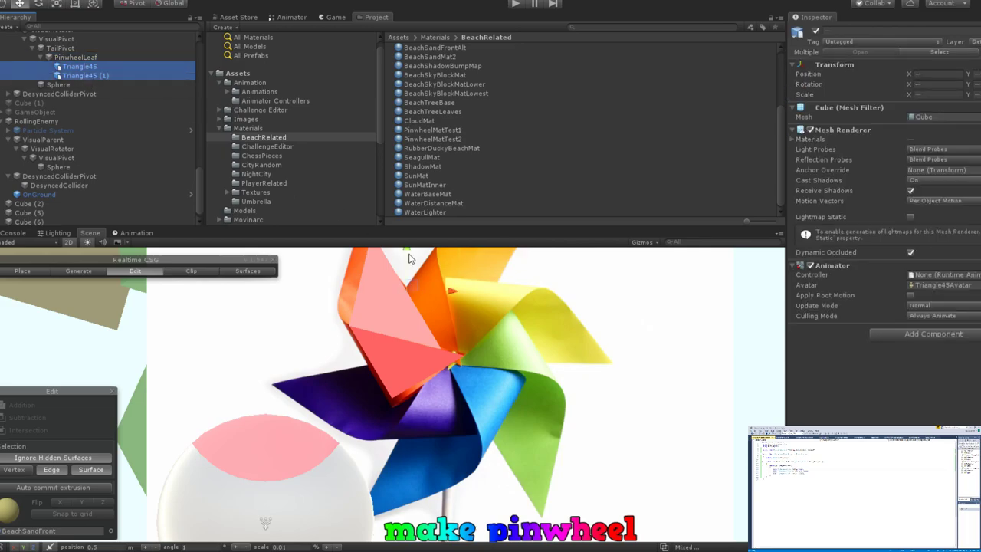
Move both triangles back out of PinwheelLeaf so they sit directly under TailPivot.
{"action": "left_click", "coordinate": [91, 58]}
{"action": "left_click", "coordinate": [90, 67]}
{"action": "left_click", "coordinate": [90, 76], "text": "shift"}
{"action": "left_click_drag", "start_coordinate": [86, 71], "coordinate": [61, 53]}
Move the empty PinwheelLeaf down and across to near the pinwheel's centre, at about X -0.147.
{"action": "left_click", "coordinate": [72, 75]}
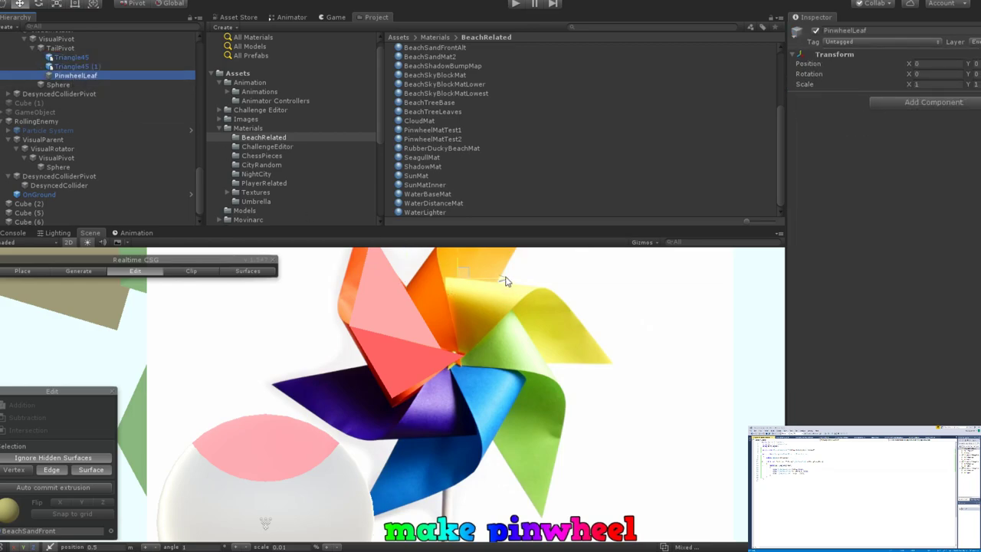
{"action": "left_click_drag", "start_coordinate": [479, 273], "coordinate": [462, 264]}
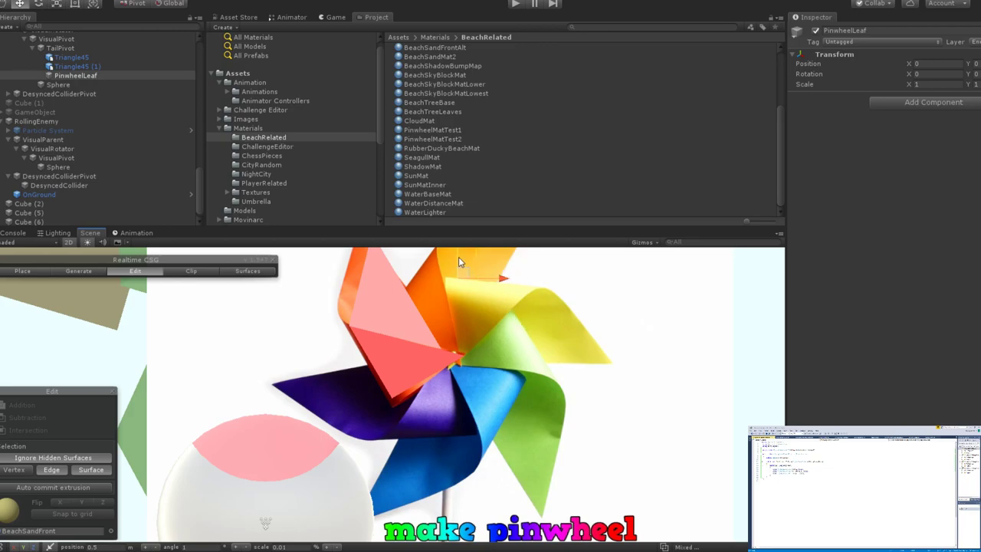
{"action": "left_click_drag", "start_coordinate": [458, 256], "coordinate": [455, 355]}
{"action": "left_click_drag", "start_coordinate": [509, 375], "coordinate": [470, 382]}
Parent Triangle45 and Triangle45 (1) to the repositioned PinwheelLeaf.
{"action": "left_click", "coordinate": [72, 58]}
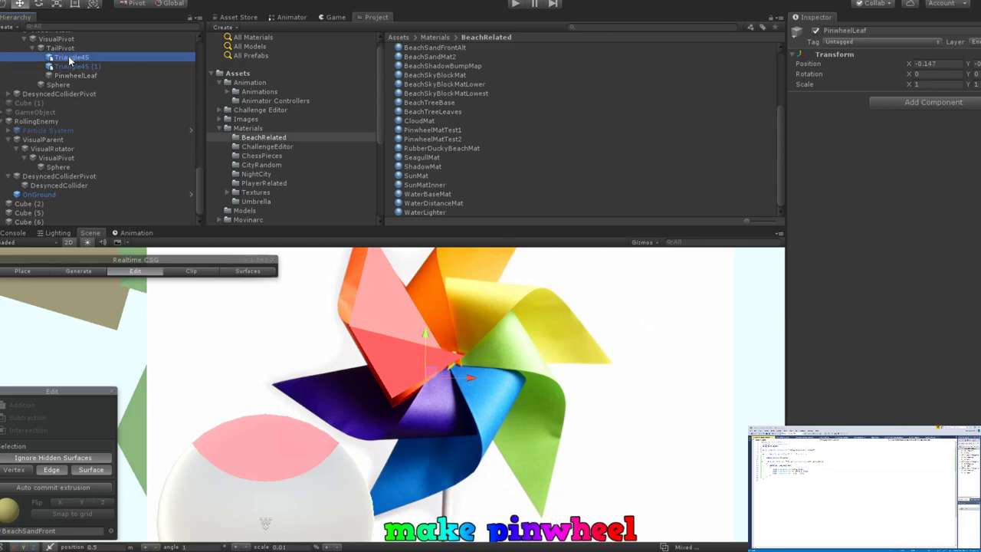
{"action": "left_click", "coordinate": [72, 67], "text": "shift"}
{"action": "left_click_drag", "start_coordinate": [62, 58], "coordinate": [75, 76]}
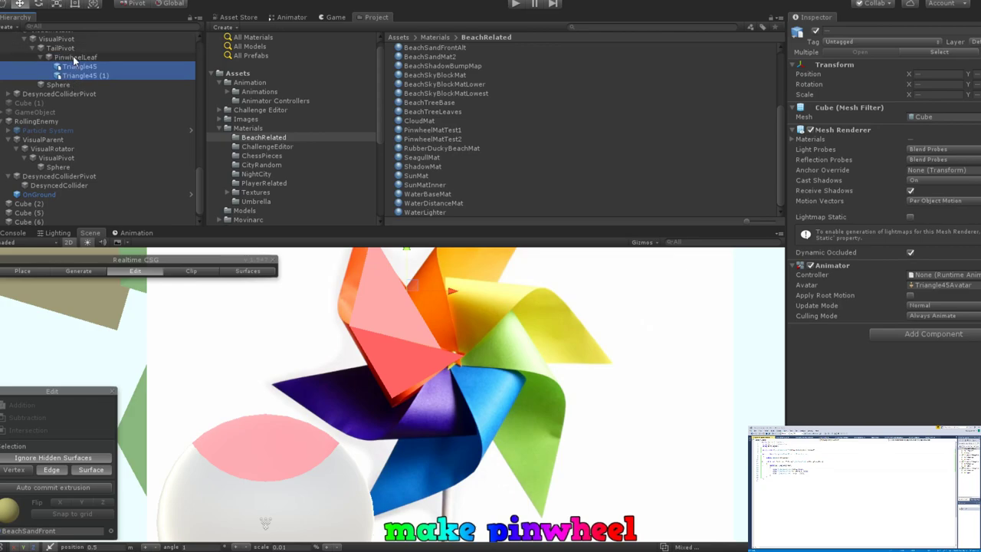
Try rotating PinwheelLeaf around its pivot and collapse it in the hierarchy.
{"action": "left_click", "coordinate": [77, 56]}
{"action": "key", "text": "e"}
{"action": "left_click_drag", "start_coordinate": [455, 351], "coordinate": [493, 399]}
{"action": "left_click", "coordinate": [79, 67]}
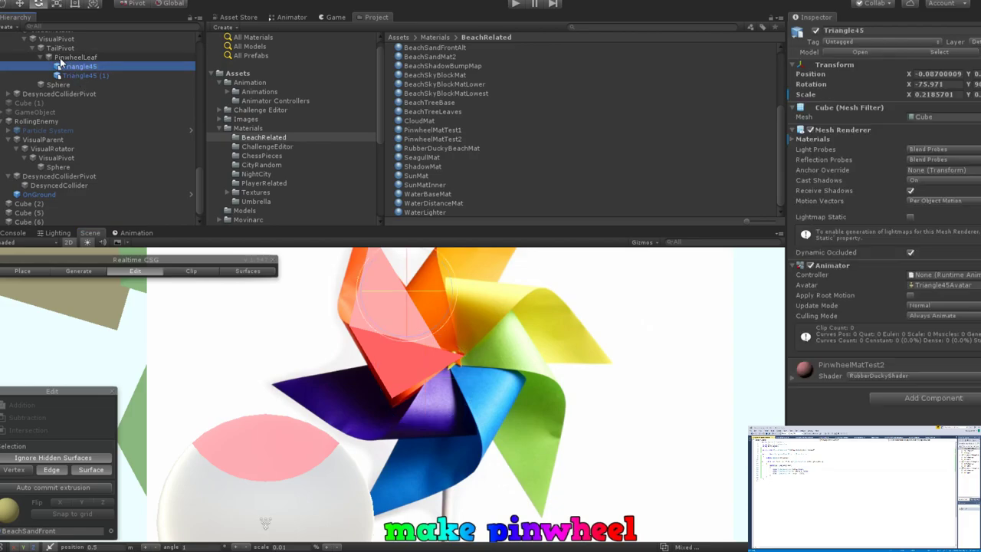
{"action": "left_click", "coordinate": [43, 57]}
Duplicate PinwheelLeaf and rotate the copy clockwise toward the reference image's orange blade.
{"action": "left_click", "coordinate": [80, 66]}
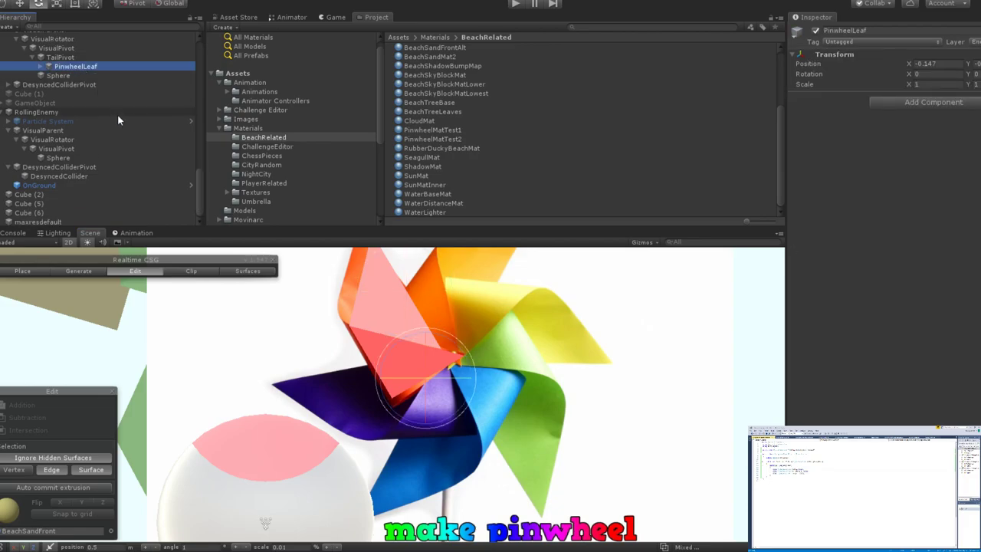
{"action": "key", "text": "ctrl+d"}
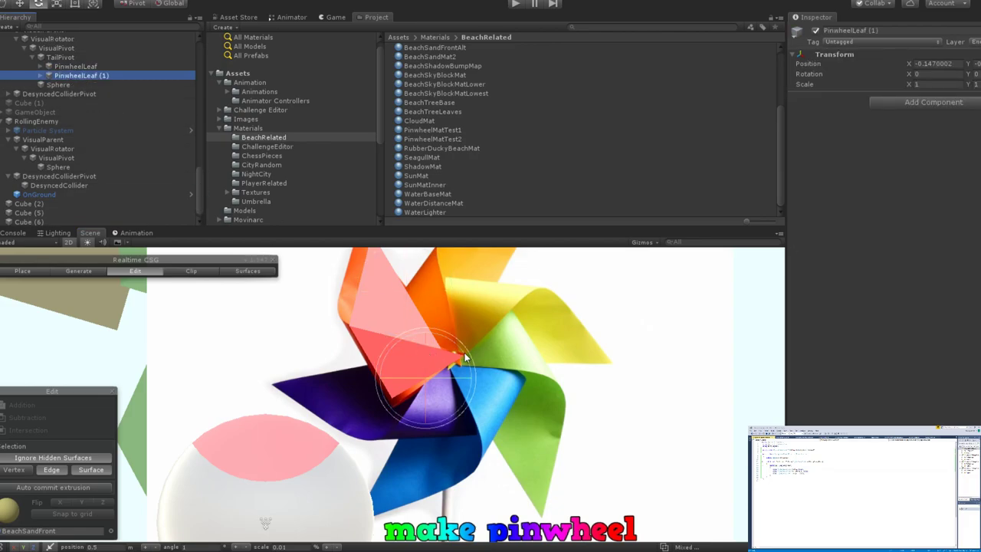
{"action": "mouse_move", "coordinate": [452, 354]}
{"action": "left_mouse_down"}
{"action": "mouse_move", "coordinate": [515, 386]}
{"action": "mouse_move", "coordinate": [444, 350]}
{"action": "left_mouse_up"}
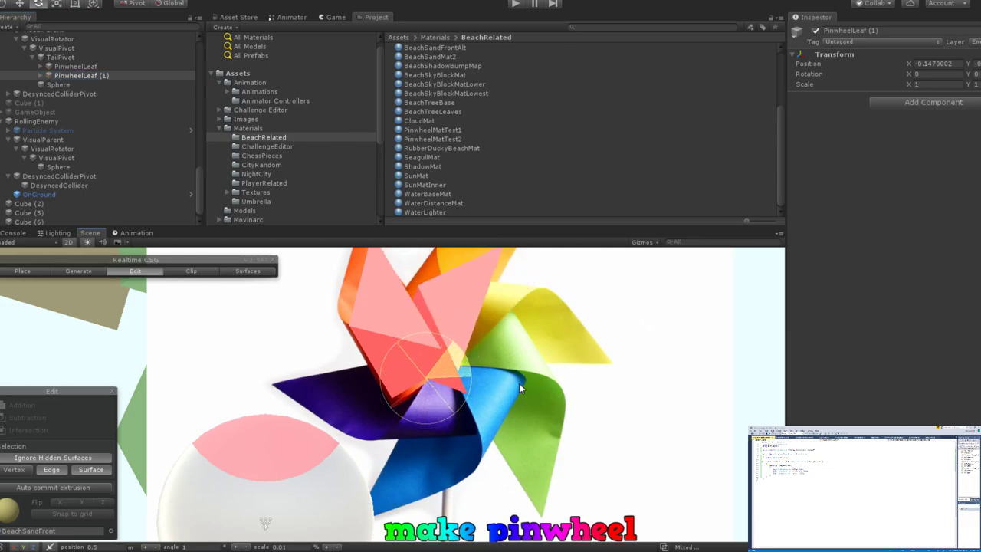
Nudge PinwheelLeaf (1) upward and rotate it slightly further clockwise to fit the orange blade.
{"action": "key", "text": "w"}
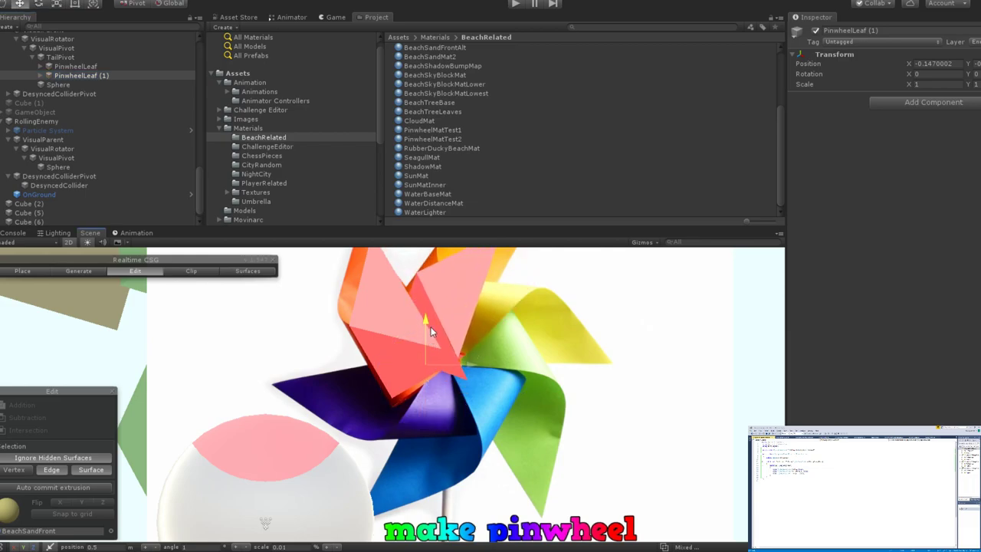
{"action": "scroll", "coordinate": [518, 334], "scroll_direction": "down", "scroll_amount": 3}
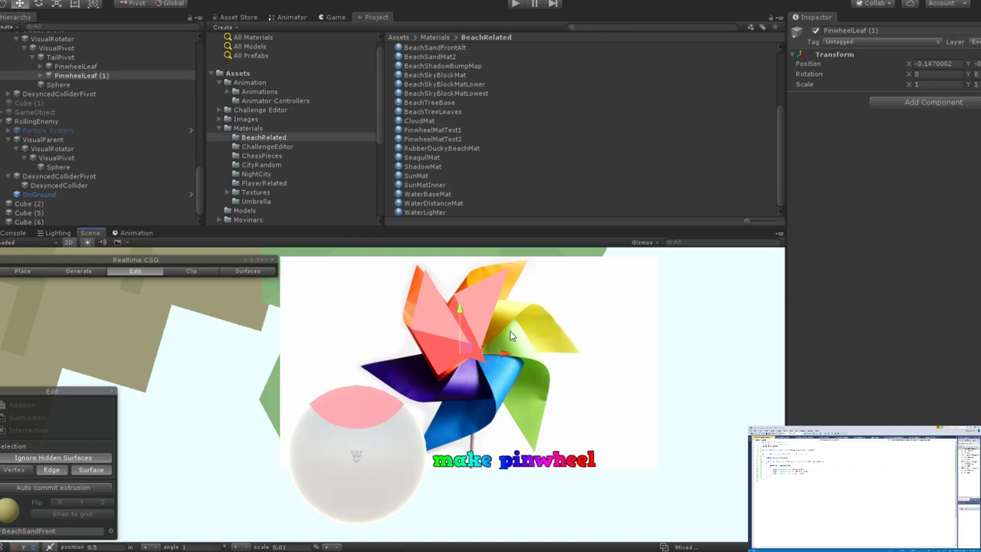
{"action": "scroll", "coordinate": [483, 337], "scroll_direction": "up", "scroll_amount": 3}
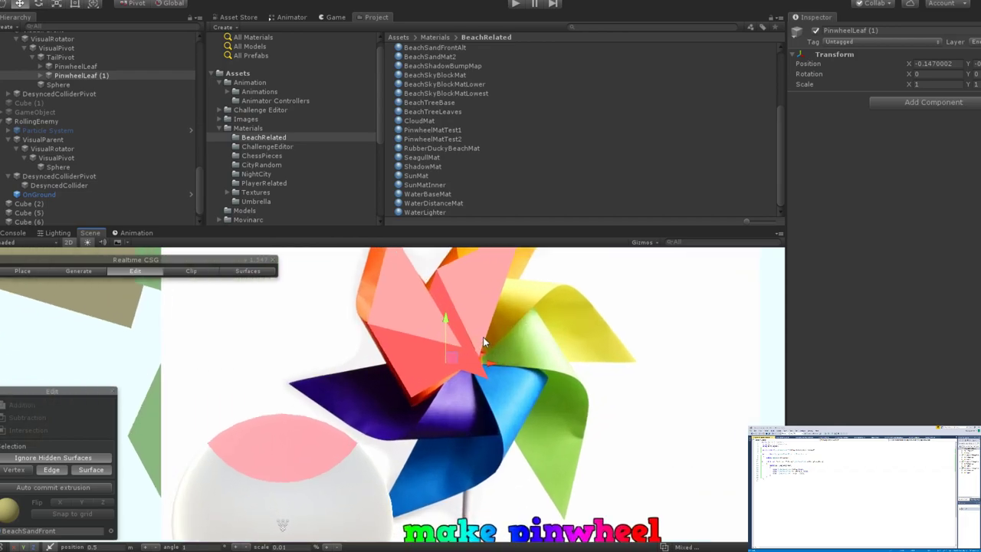
{"action": "key", "text": "r"}
{"action": "key", "text": "e"}
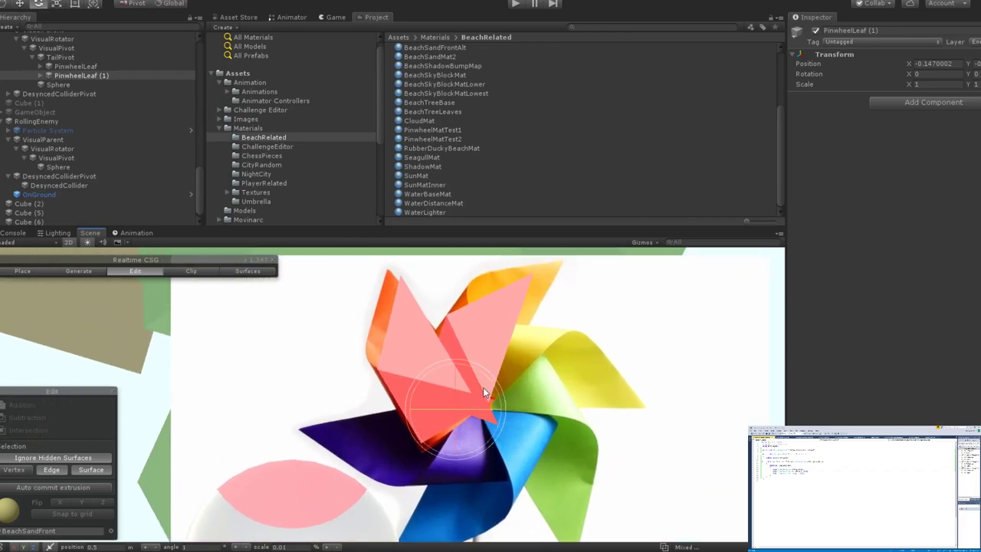
{"action": "key", "text": "w"}
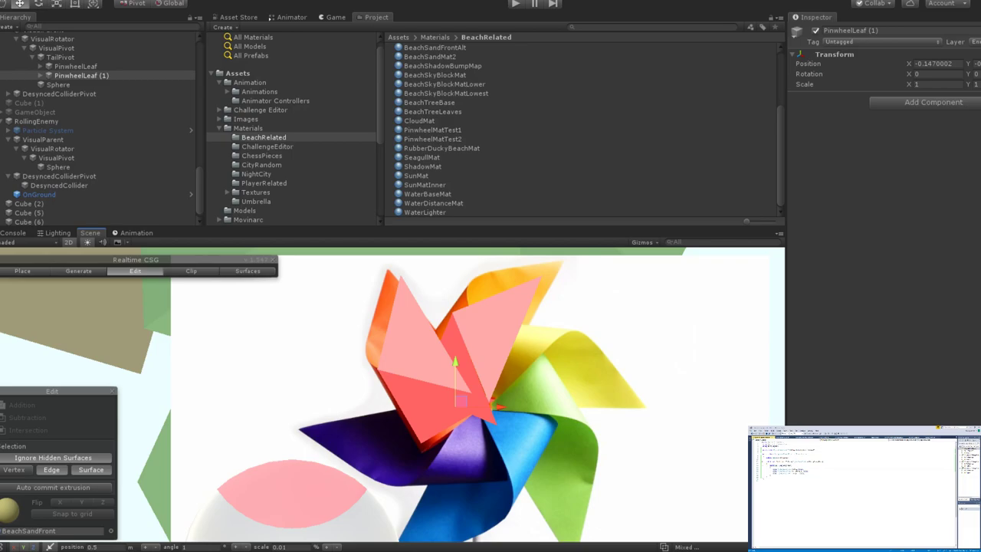
{"action": "scroll", "coordinate": [467, 392], "scroll_direction": "up", "scroll_amount": 3}
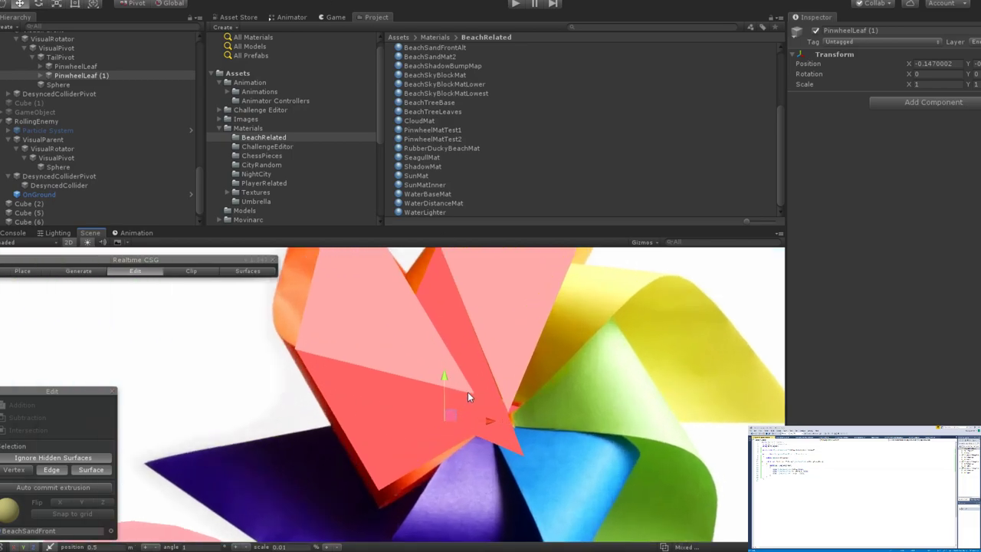
Create a material named YellowPinwheelMat in the BeachRelated folder and assign it the RubberDuckyShader.
{"action": "left_click", "coordinate": [449, 140]}
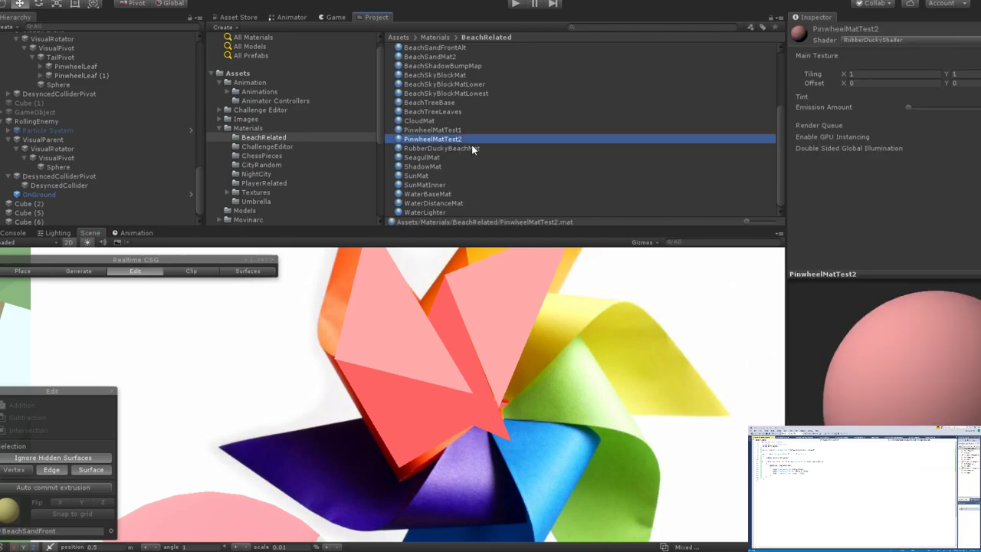
{"action": "left_click", "coordinate": [475, 157]}
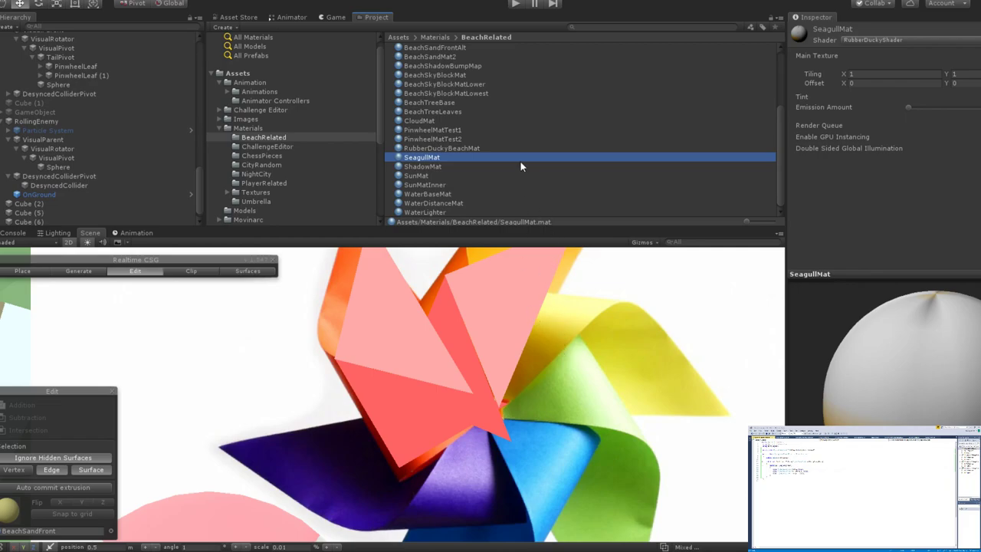
{"action": "key", "text": "ctrl+shift+m"}
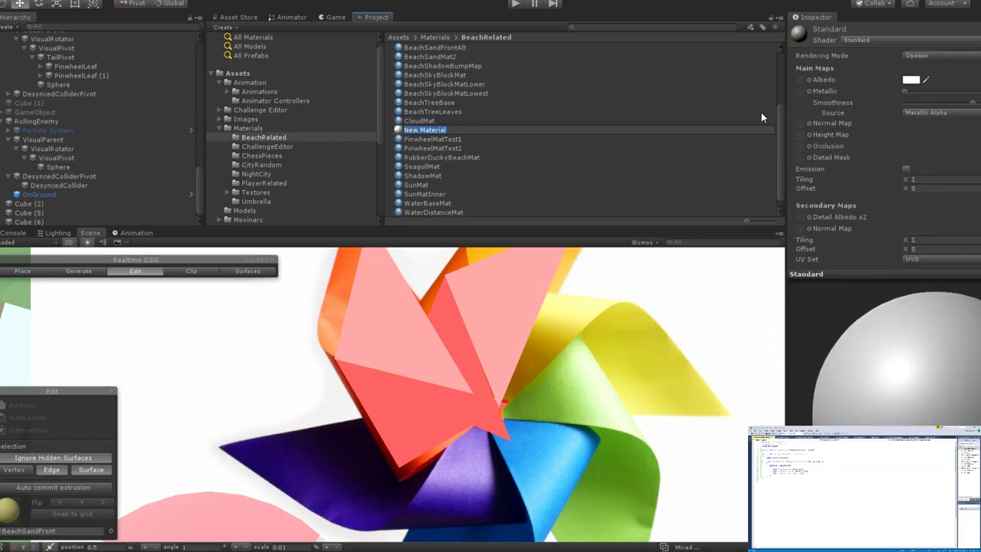
{"action": "key", "text": "BackSpace"}
{"action": "type", "text": "Y"}
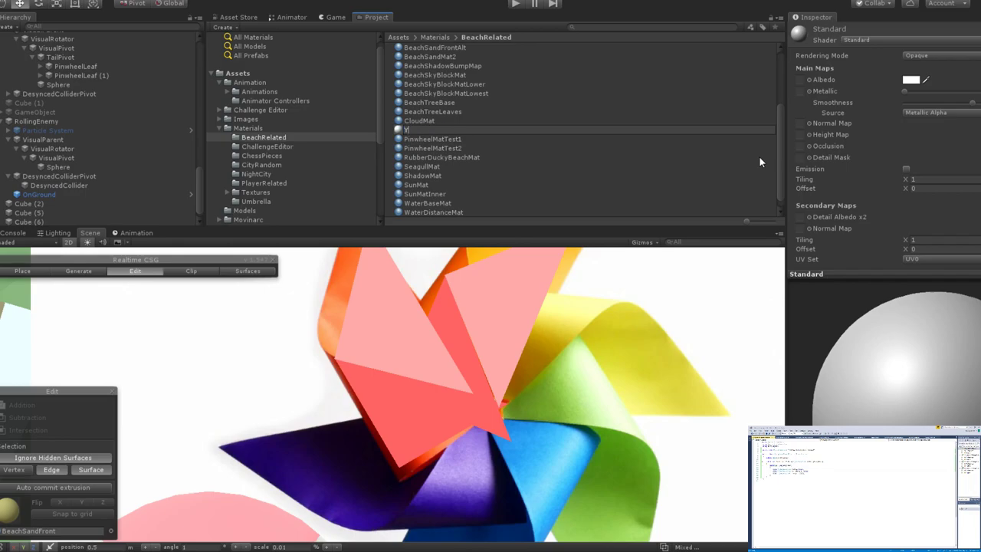
{"action": "type", "text": "ellowPinwheelMat"}
{"action": "key", "text": "Return"}
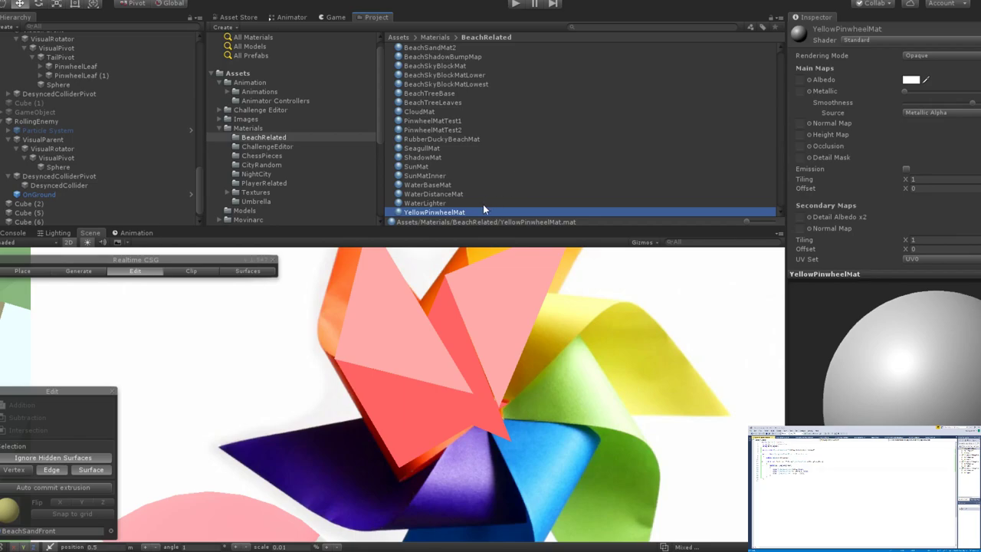
{"action": "left_click", "coordinate": [870, 39]}
{"action": "left_click", "coordinate": [884, 69]}
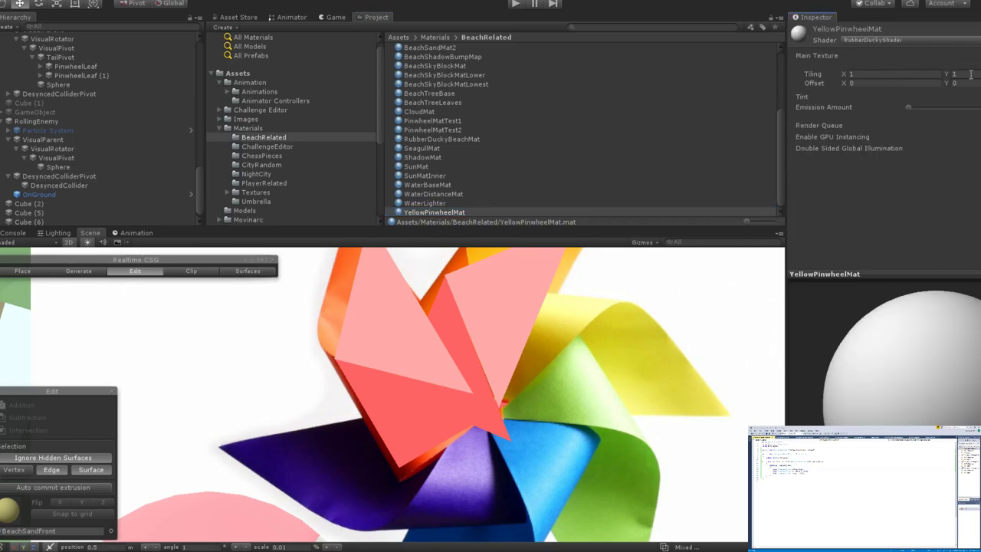
Tint YellowPinwheelMat a pale orange-yellow and apply it to the large front Triangle45 of PinwheelLeaf (1).
{"action": "scroll", "coordinate": [526, 356], "scroll_direction": "down", "scroll_amount": 3}
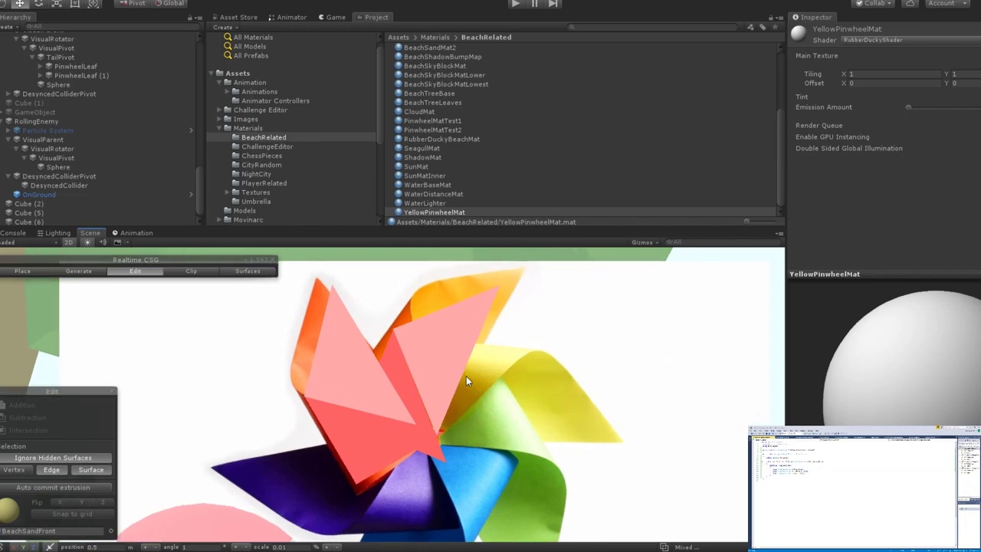
{"action": "scroll", "coordinate": [438, 385], "scroll_direction": "up", "scroll_amount": 2}
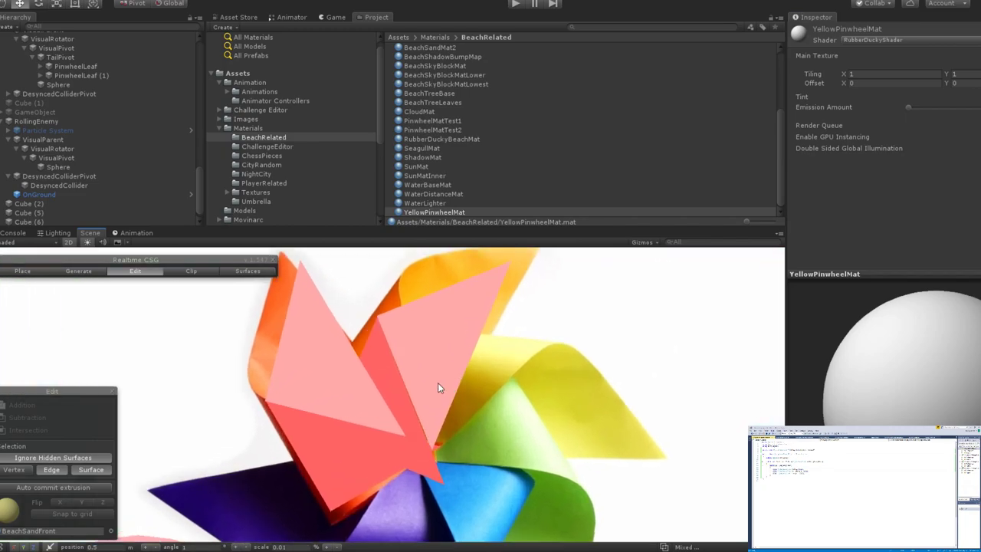
{"action": "left_click", "coordinate": [445, 211]}
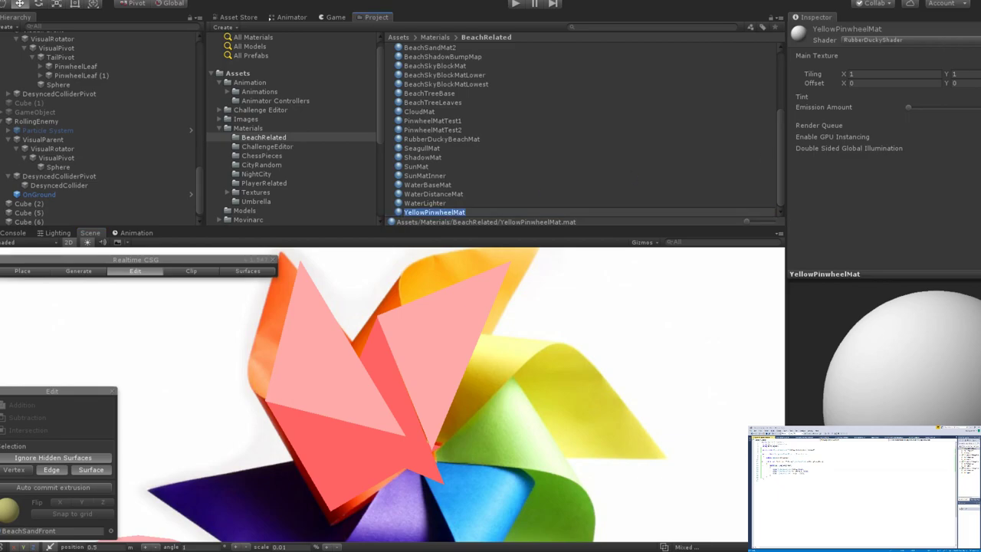
{"action": "left_click", "coordinate": [431, 341]}
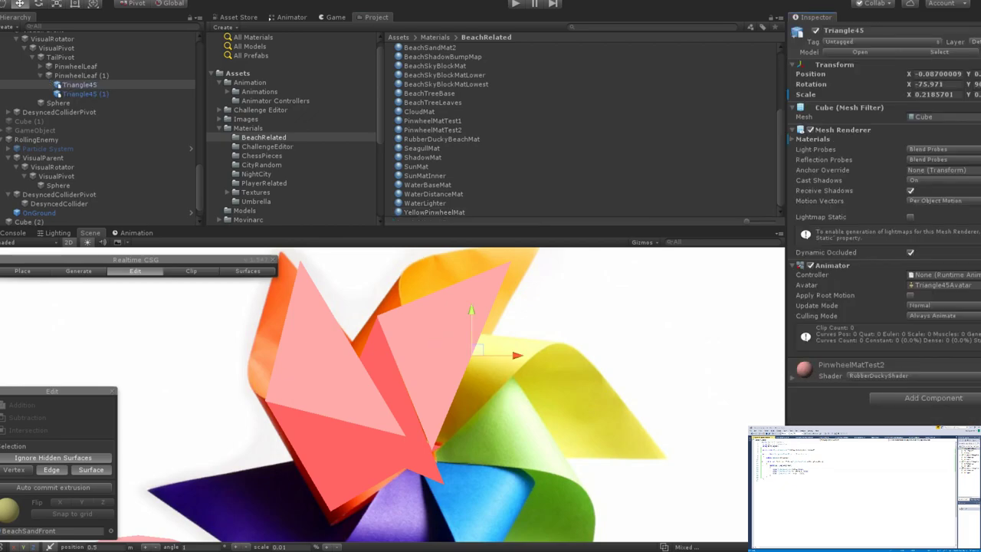
{"action": "left_click_drag", "start_coordinate": [424, 211], "coordinate": [427, 214]}
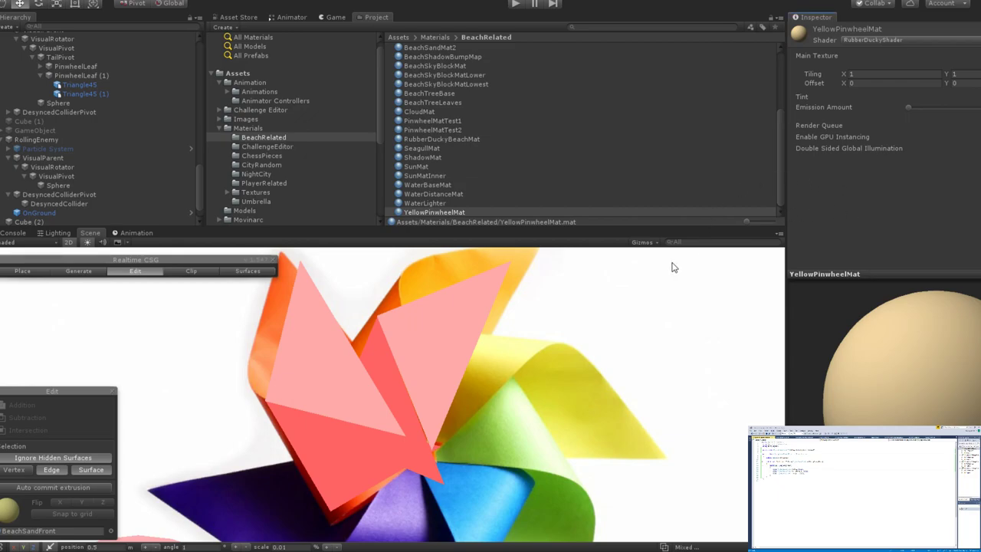
{"action": "left_click_drag", "start_coordinate": [444, 213], "coordinate": [453, 335]}
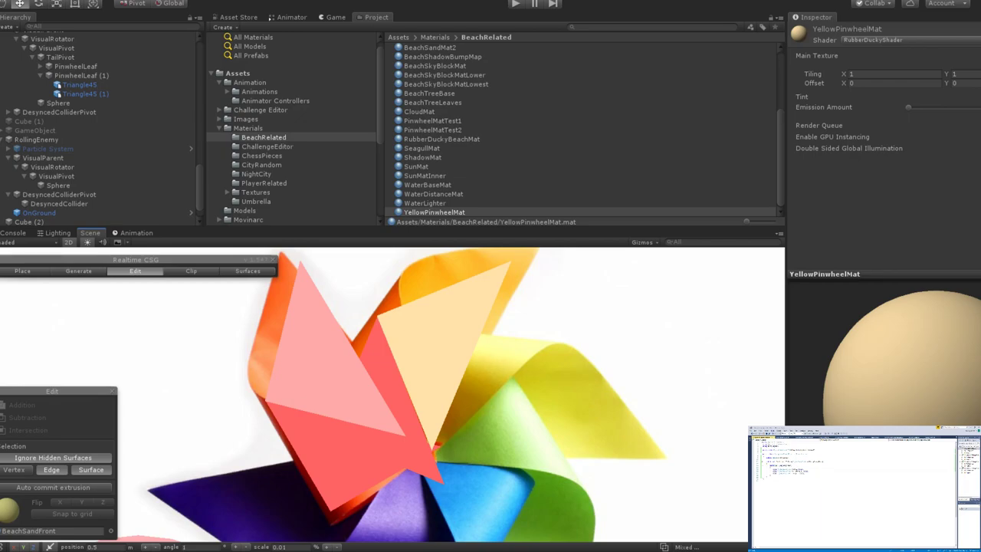
Create a second material named YellowPinwheelMat2 in the BeachRelated folder and assign it the RubberDuckyShader.
{"action": "left_click", "coordinate": [452, 212]}
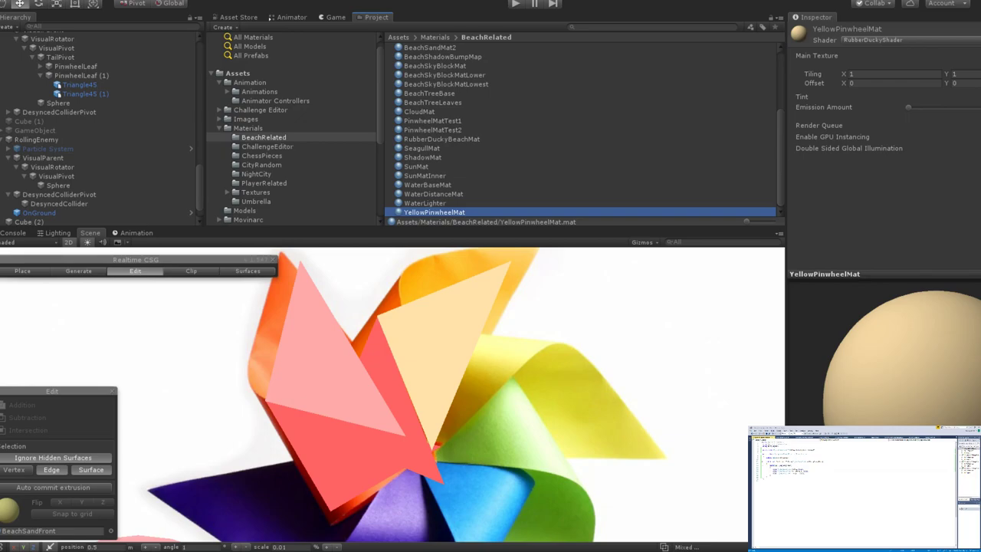
{"action": "left_click", "coordinate": [450, 202]}
{"action": "left_click", "coordinate": [447, 212]}
{"action": "left_click", "coordinate": [460, 183]}
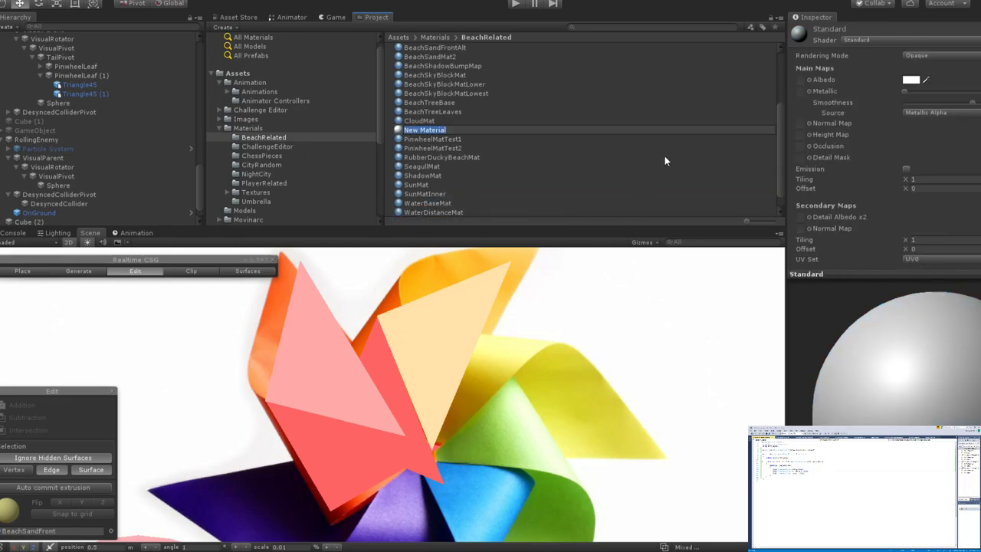
{"action": "key", "text": "BackSpace"}
{"action": "type", "text": "YellowPinwheelMat2"}
{"action": "key", "text": "Return"}
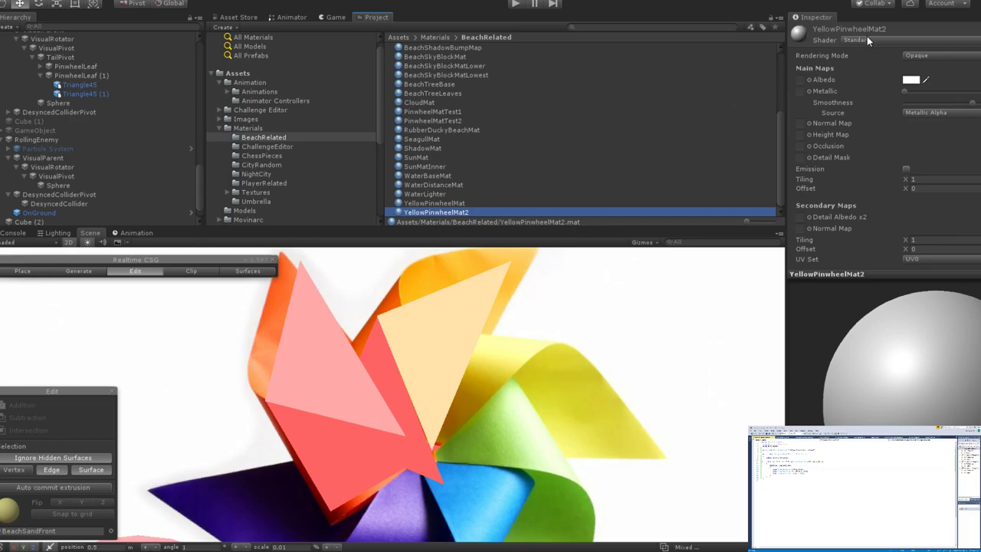
{"action": "left_click", "coordinate": [867, 39]}
{"action": "left_click", "coordinate": [896, 66]}
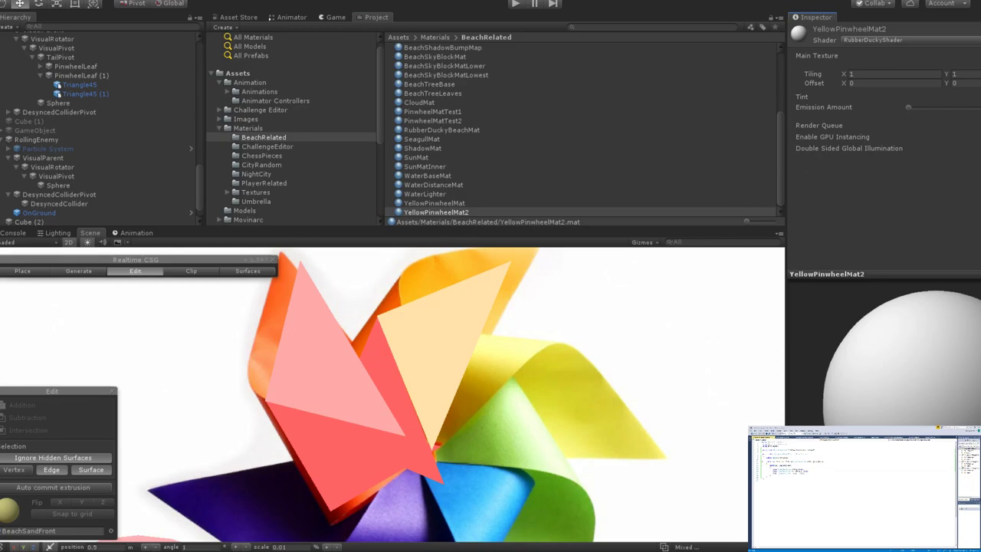
Tint YellowPinwheelMat2 a darker orange-yellow and apply it to Triangle45 (1), the narrow folded side of PinwheelLeaf (1).
{"action": "left_click", "coordinate": [431, 350]}
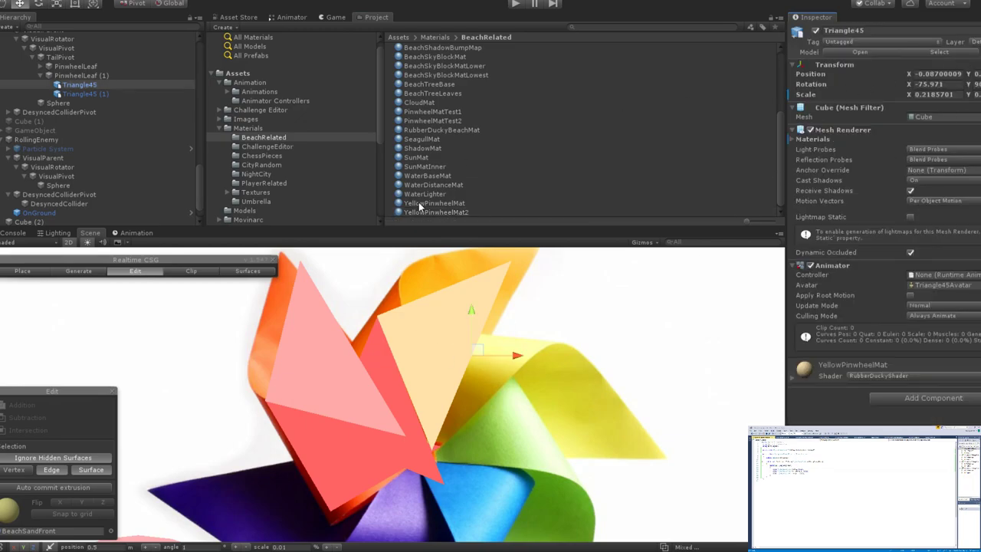
{"action": "left_click", "coordinate": [440, 211]}
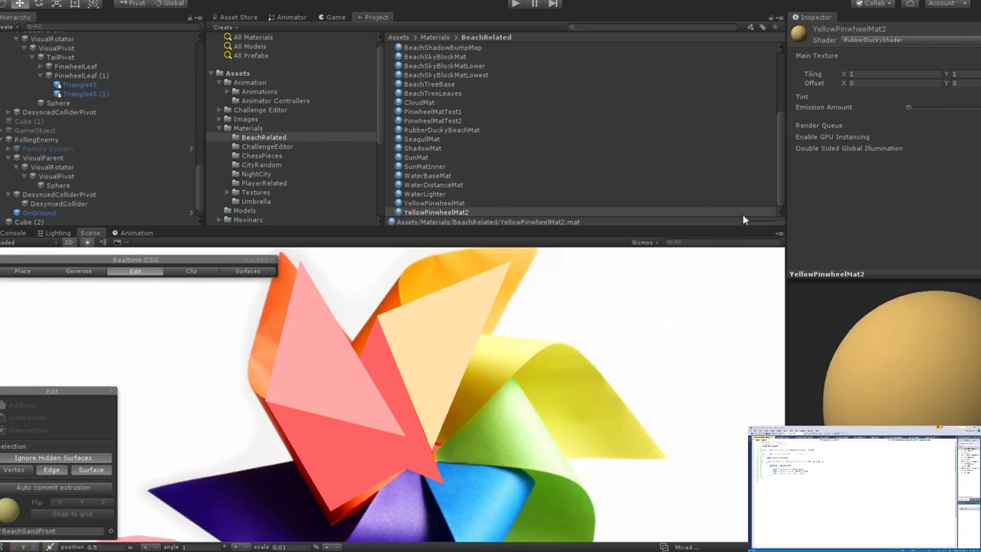
{"action": "left_click_drag", "start_coordinate": [464, 212], "coordinate": [389, 354]}
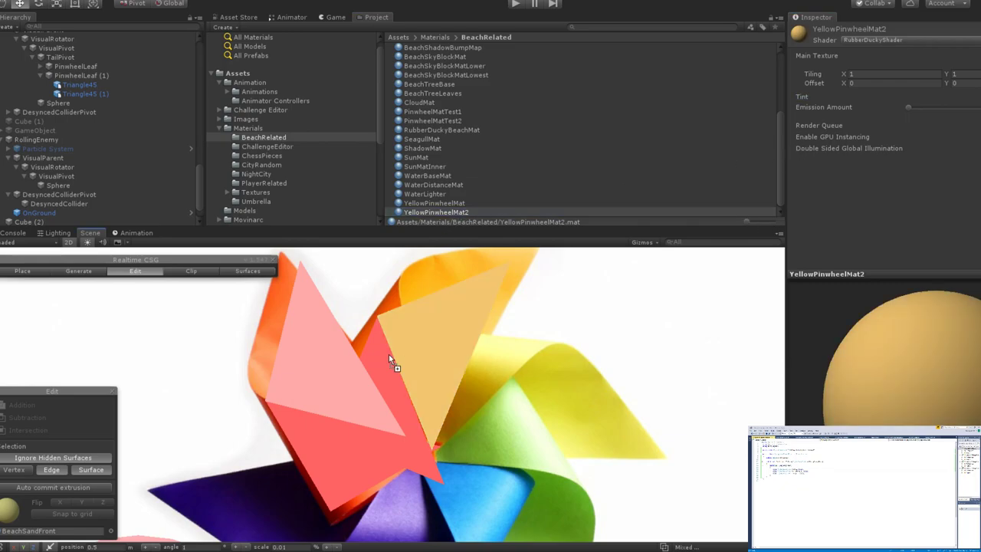
{"action": "scroll", "coordinate": [387, 363], "scroll_direction": "down", "scroll_amount": 4}
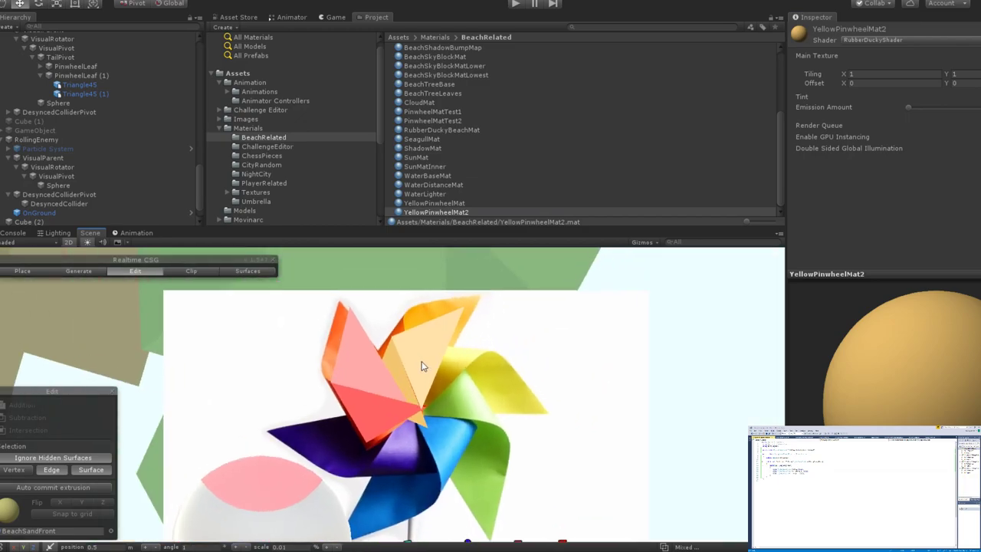
{"action": "scroll", "coordinate": [421, 367], "scroll_direction": "up", "scroll_amount": 2}
{"action": "scroll", "coordinate": [486, 396], "scroll_direction": "down", "scroll_amount": 3}
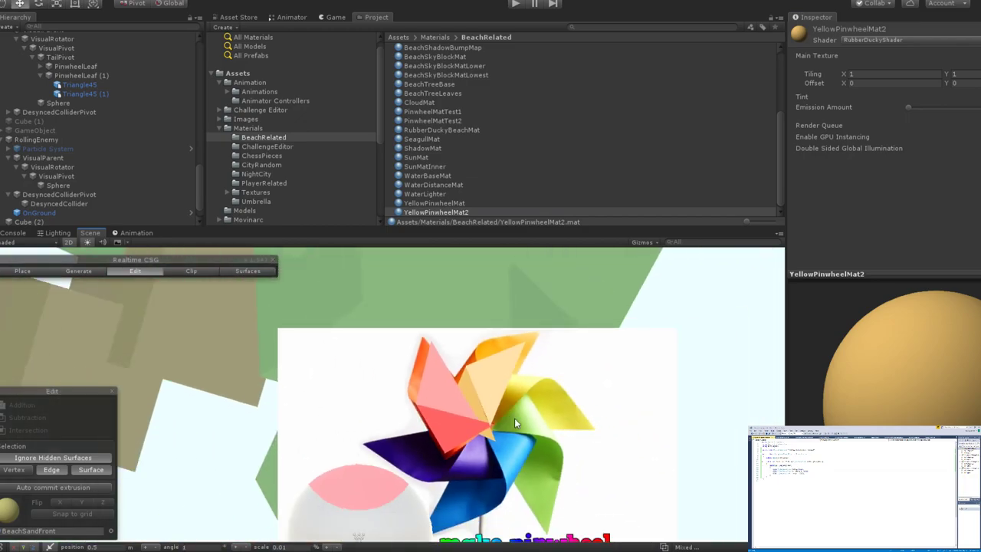
Rotate the pale yellow Triangle45 of PinwheelLeaf (1) to an X rotation of about -75.45 and nudge its X position to -0.083.
{"action": "scroll", "coordinate": [483, 389], "scroll_direction": "up", "scroll_amount": 3}
{"action": "left_click", "coordinate": [466, 350]}
{"action": "key", "text": "e"}
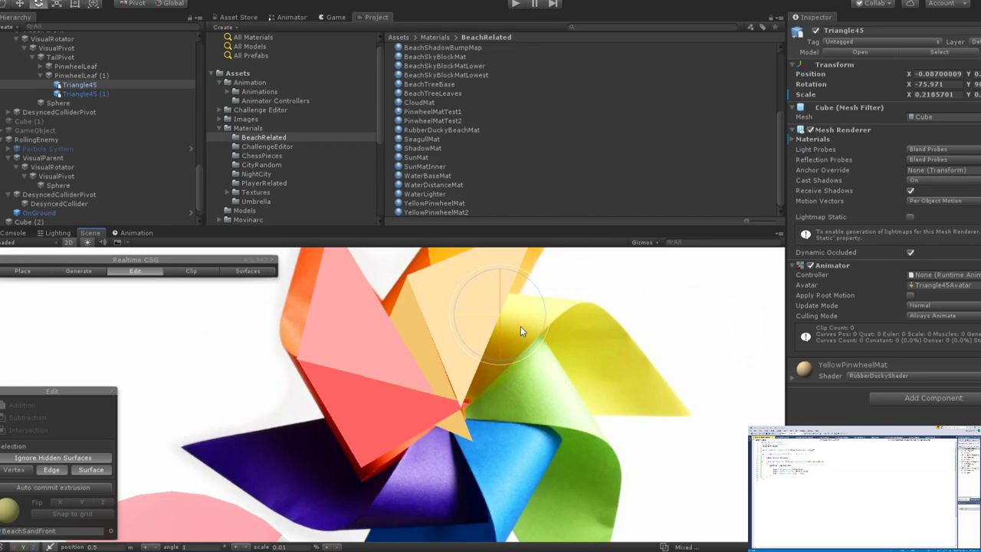
{"action": "scroll", "coordinate": [426, 410], "scroll_direction": "up", "scroll_amount": 5}
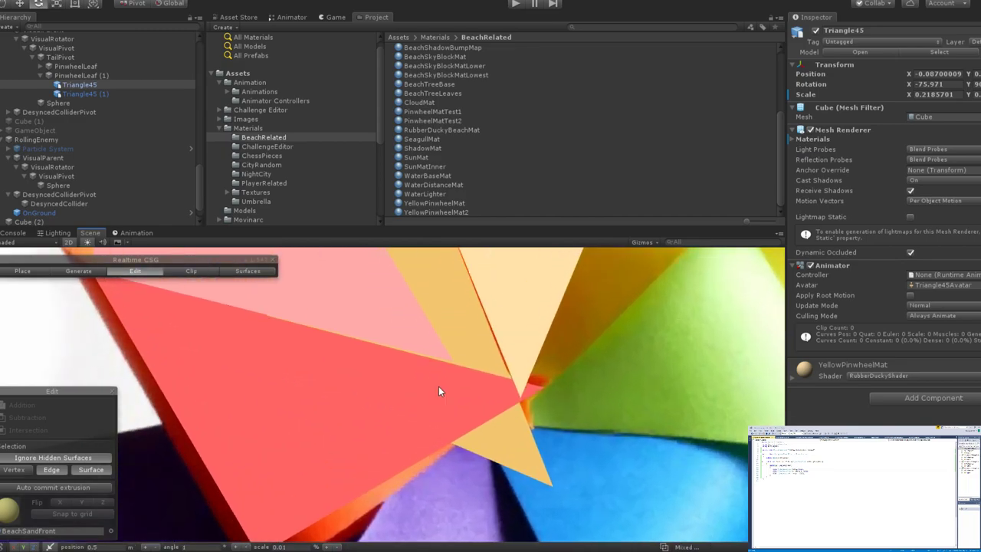
{"action": "scroll", "coordinate": [539, 360], "scroll_direction": "down", "scroll_amount": 5}
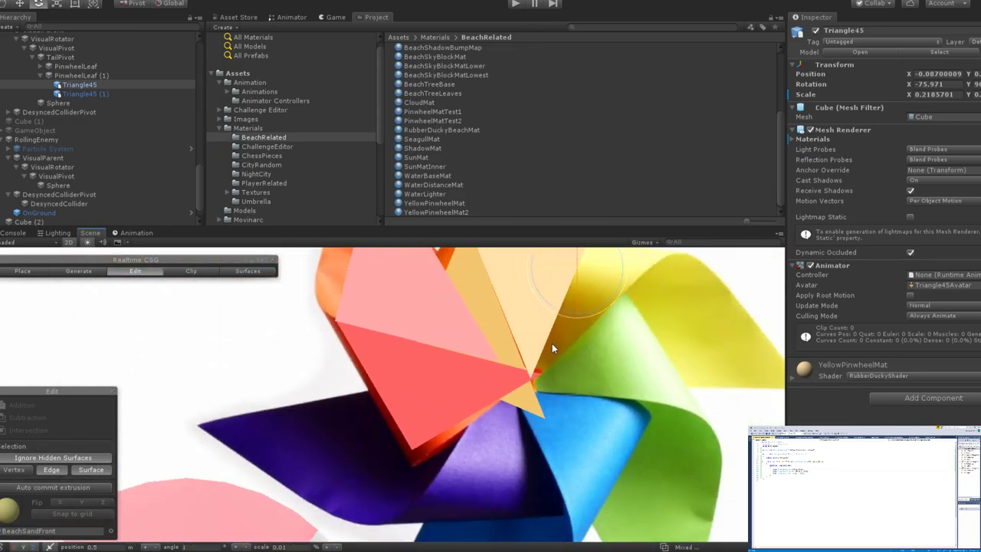
{"action": "left_click_drag", "start_coordinate": [608, 320], "coordinate": [611, 321]}
{"action": "key", "text": "w"}
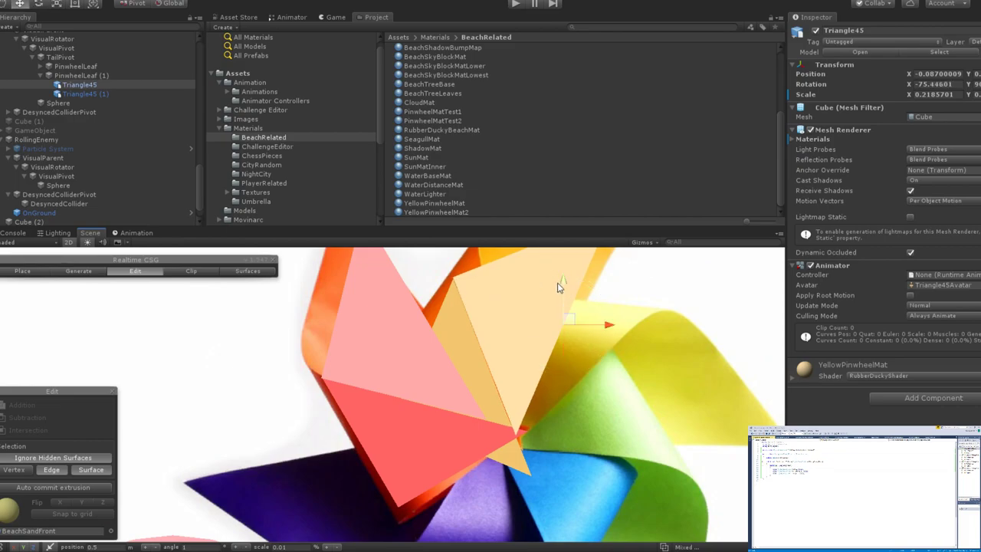
{"action": "left_click_drag", "start_coordinate": [560, 284], "coordinate": [561, 288]}
Rotate the light pink Triangle45 of PinwheelLeaf slightly, to an X rotation of about -75.26.
{"action": "scroll", "coordinate": [561, 288], "scroll_direction": "down", "scroll_amount": 10}
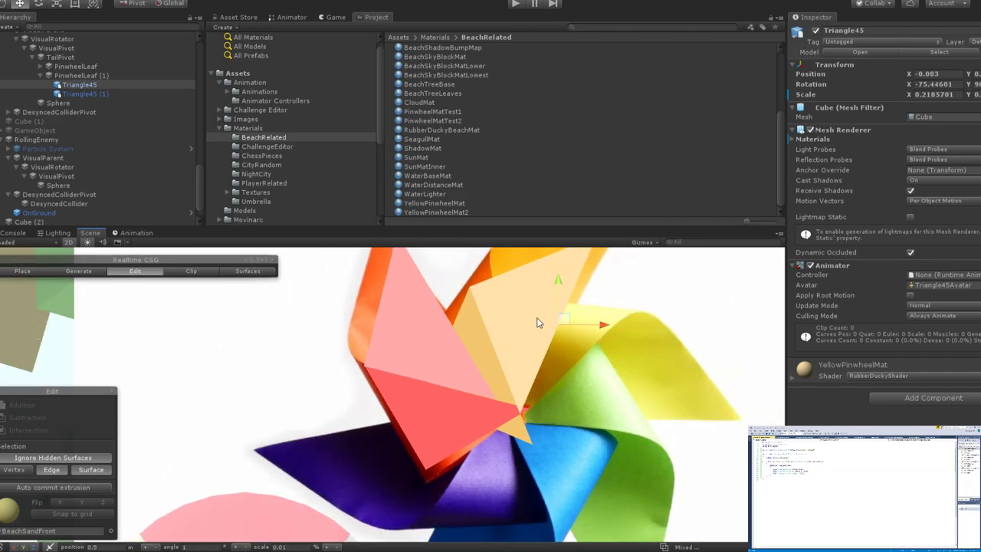
{"action": "scroll", "coordinate": [539, 337], "scroll_direction": "down", "scroll_amount": 3}
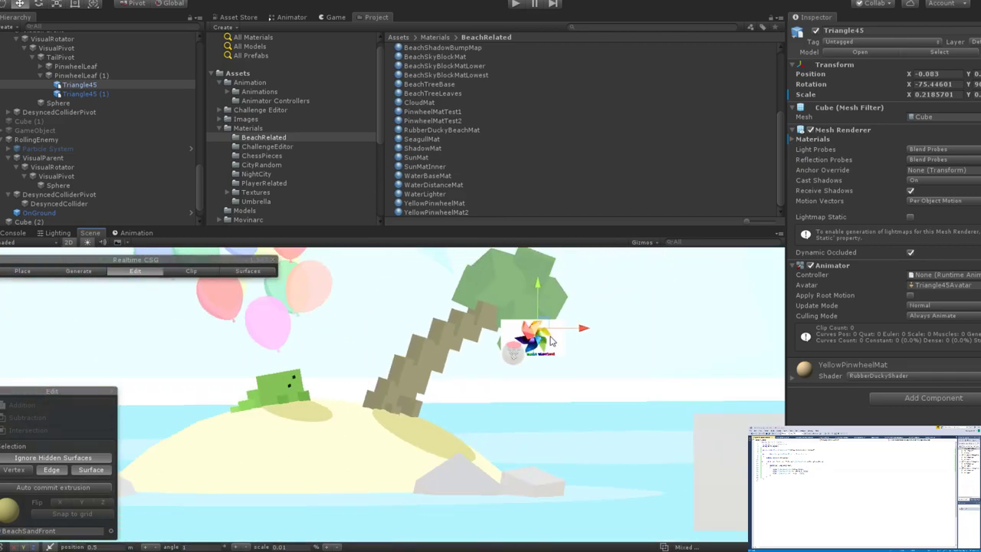
{"action": "scroll", "coordinate": [551, 340], "scroll_direction": "up", "scroll_amount": 2}
{"action": "scroll", "coordinate": [551, 341], "scroll_direction": "down", "scroll_amount": 3}
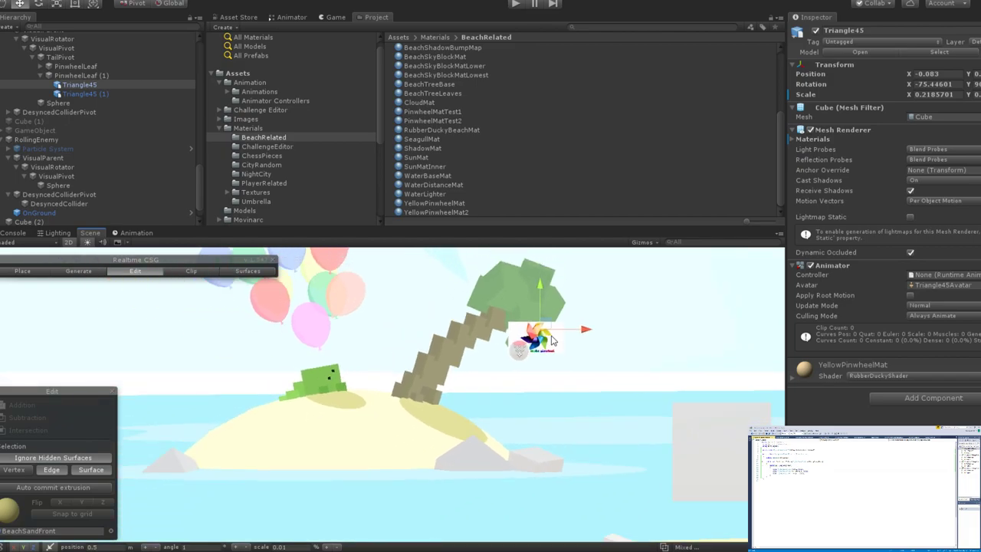
{"action": "scroll", "coordinate": [553, 340], "scroll_direction": "up", "scroll_amount": 6}
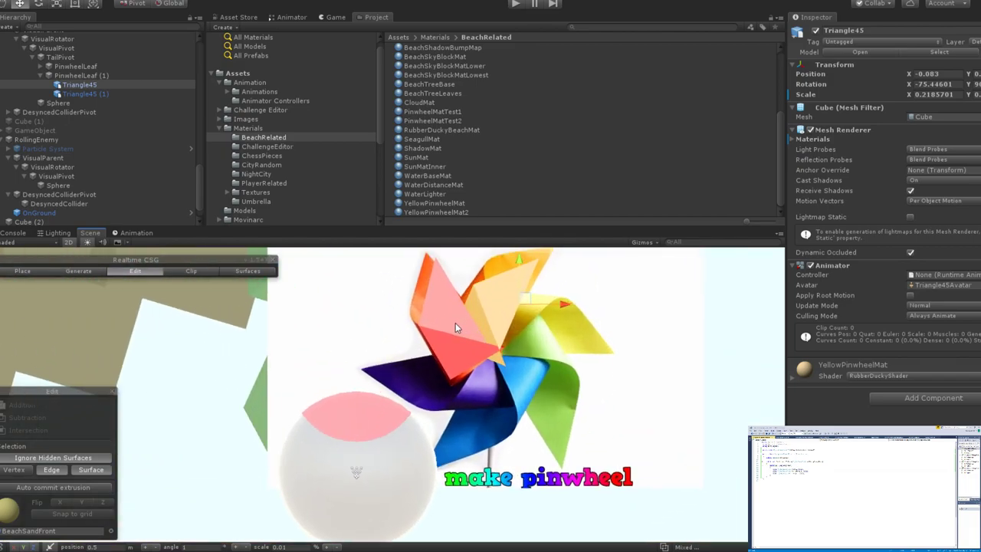
{"action": "scroll", "coordinate": [421, 334], "scroll_direction": "up", "scroll_amount": 6}
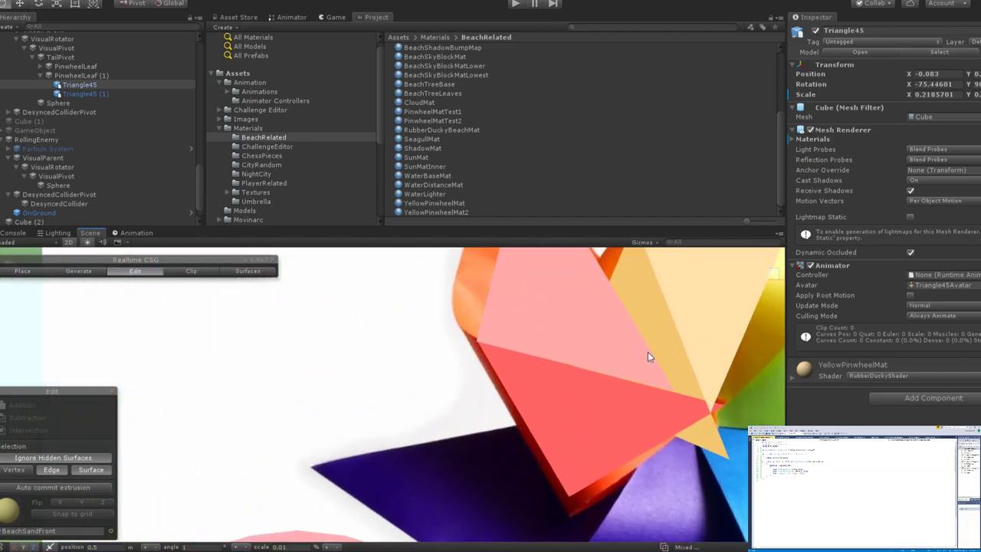
{"action": "left_click", "coordinate": [429, 360]}
{"action": "key", "text": "e"}
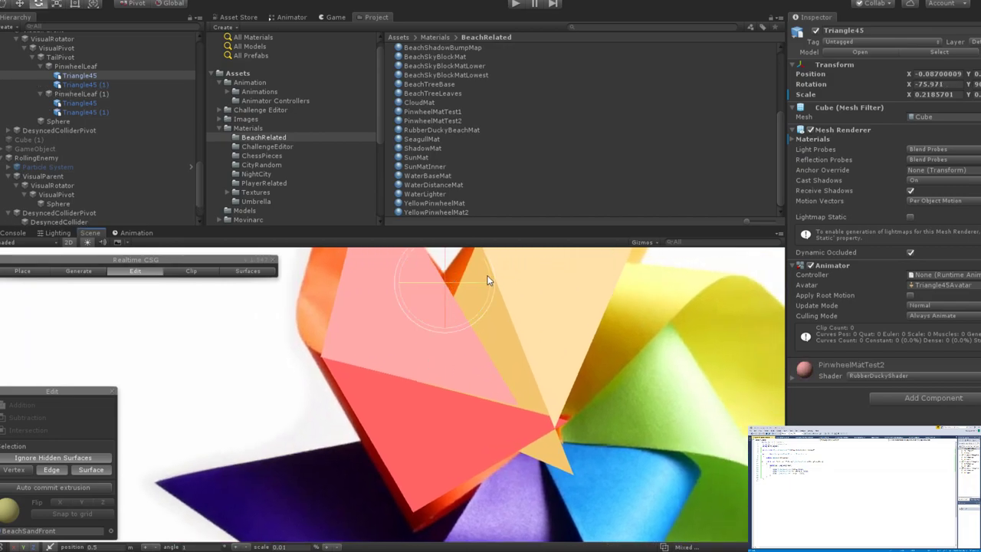
{"action": "left_click_drag", "start_coordinate": [489, 273], "coordinate": [485, 269]}
Fine-tune the light pink Triangle45 of PinwheelLeaf against the neighbouring yellow fold, with its X position at -0.083.
{"action": "left_click", "coordinate": [484, 268]}
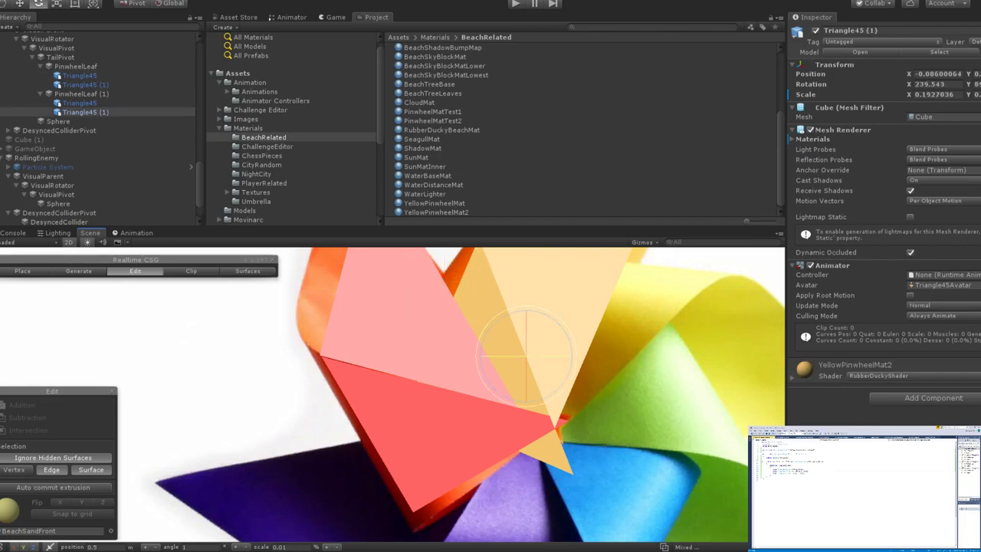
{"action": "key", "text": "w"}
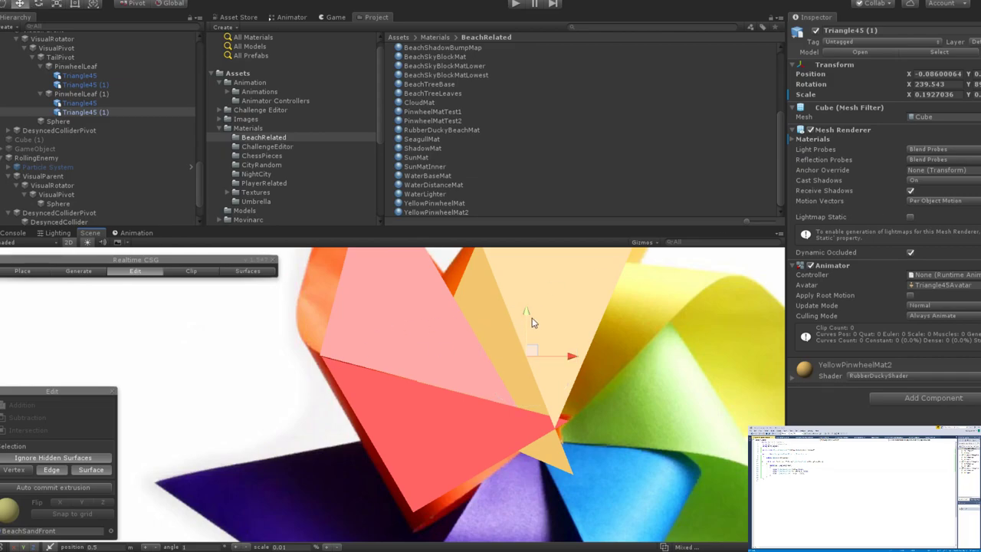
{"action": "left_click_drag", "start_coordinate": [567, 356], "coordinate": [570, 361]}
{"action": "left_click", "coordinate": [413, 348]}
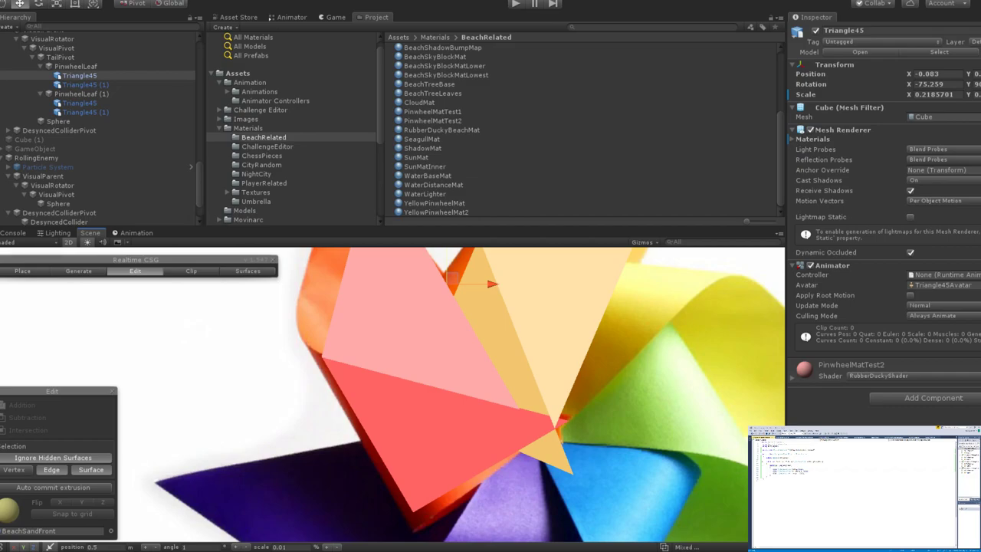
{"action": "scroll", "coordinate": [413, 415], "scroll_direction": "up", "scroll_amount": 4}
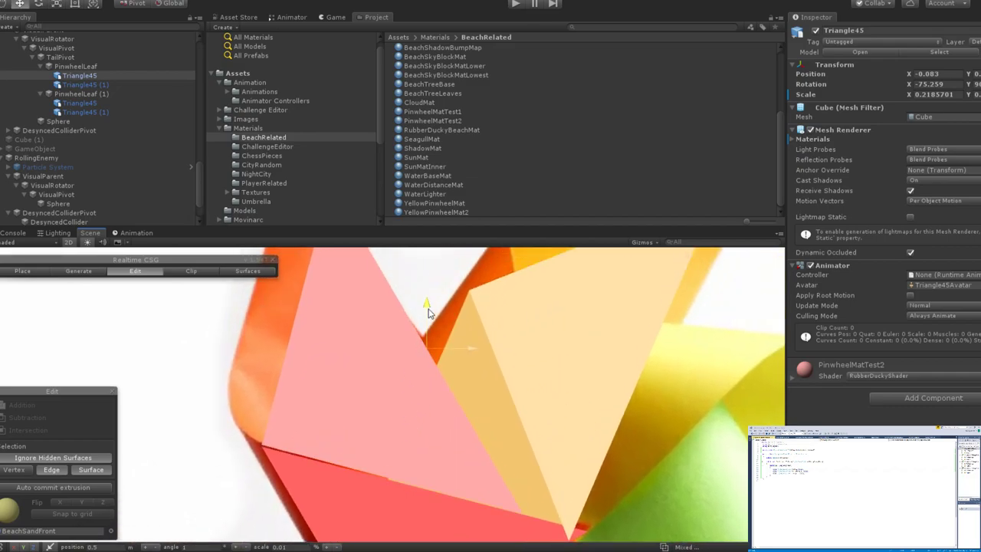
{"action": "key", "text": "e"}
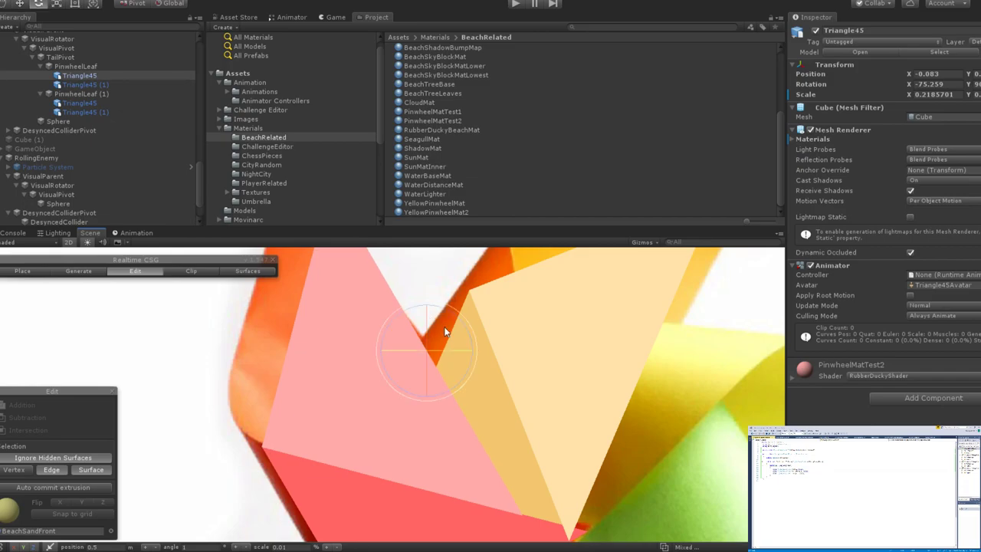
{"action": "left_click_drag", "start_coordinate": [461, 322], "coordinate": [461, 323]}
Examine how the yellow triangles of PinwheelLeaf (1) fit the reference pinwheel and the pink blade, close up and from afar.
{"action": "left_click", "coordinate": [462, 325]}
{"action": "key", "text": "w"}
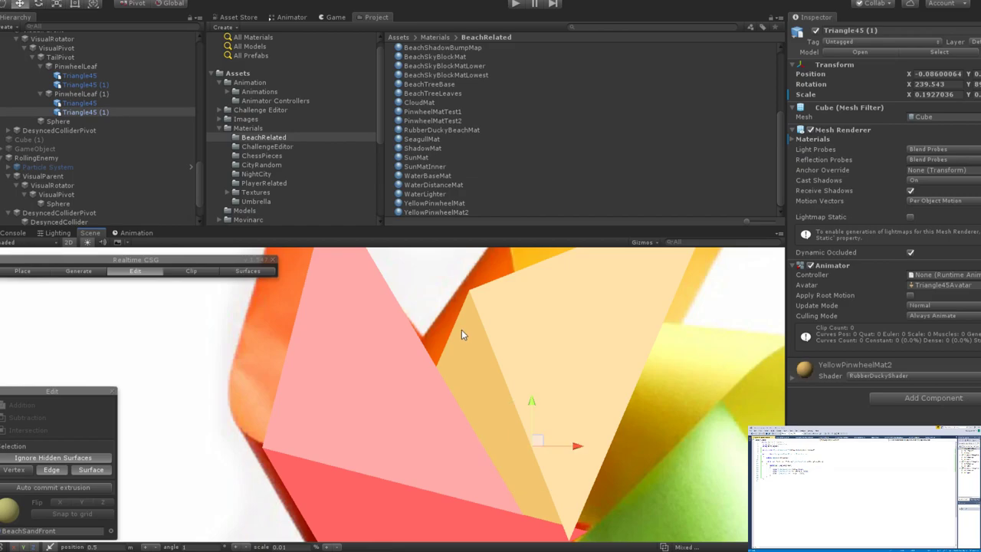
{"action": "scroll", "coordinate": [479, 360], "scroll_direction": "down", "scroll_amount": 5}
{"action": "scroll", "coordinate": [547, 344], "scroll_direction": "up", "scroll_amount": 2}
{"action": "scroll", "coordinate": [498, 341], "scroll_direction": "down", "scroll_amount": 4}
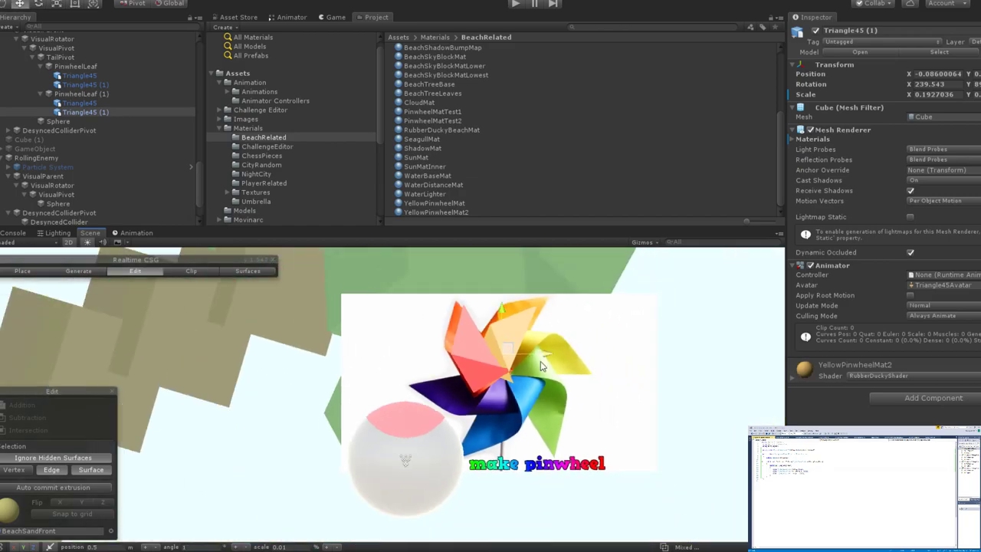
{"action": "scroll", "coordinate": [449, 337], "scroll_direction": "up", "scroll_amount": 5}
{"action": "left_click", "coordinate": [450, 331]}
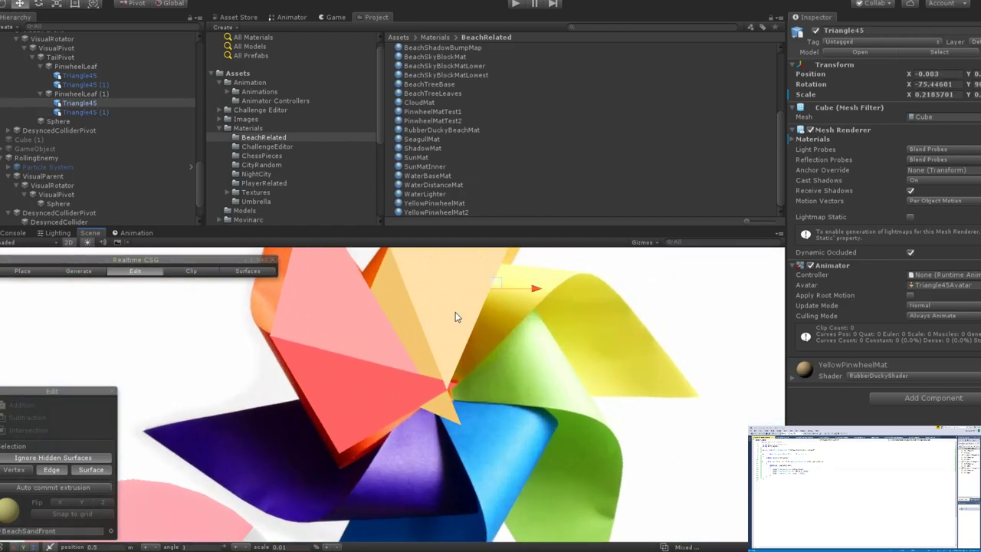
{"action": "scroll", "coordinate": [463, 356], "scroll_direction": "down", "scroll_amount": 3}
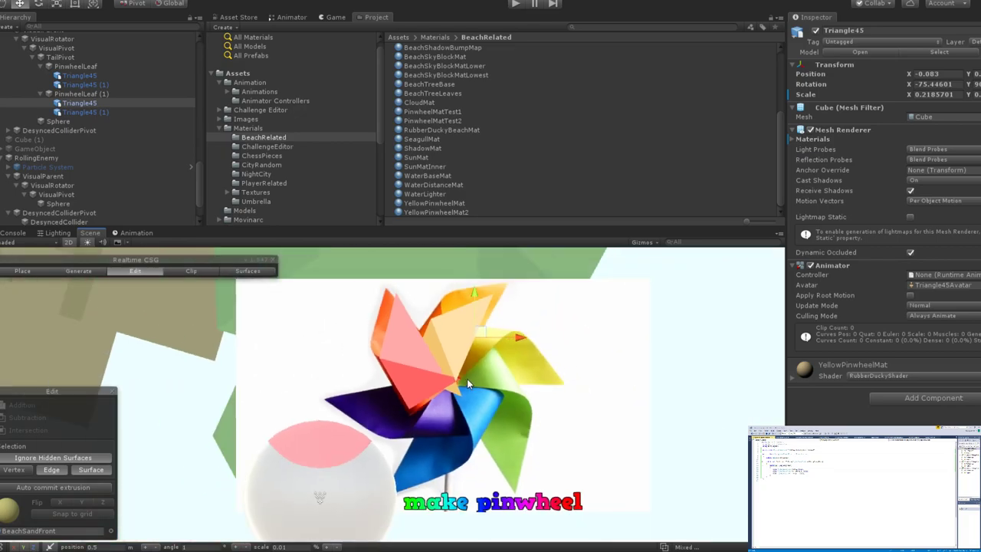
Check where the pivots of PinwheelLeaf (1) and its parent TailPivot sit relative to the pinwheel's centre.
{"action": "left_click", "coordinate": [91, 94]}
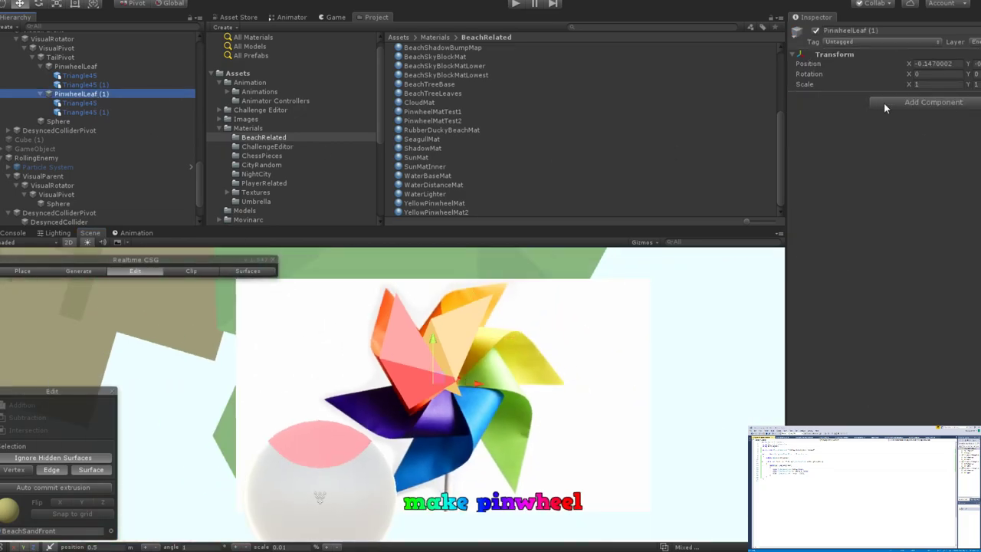
{"action": "middle_click_drag", "start_coordinate": [555, 383], "coordinate": [538, 289]}
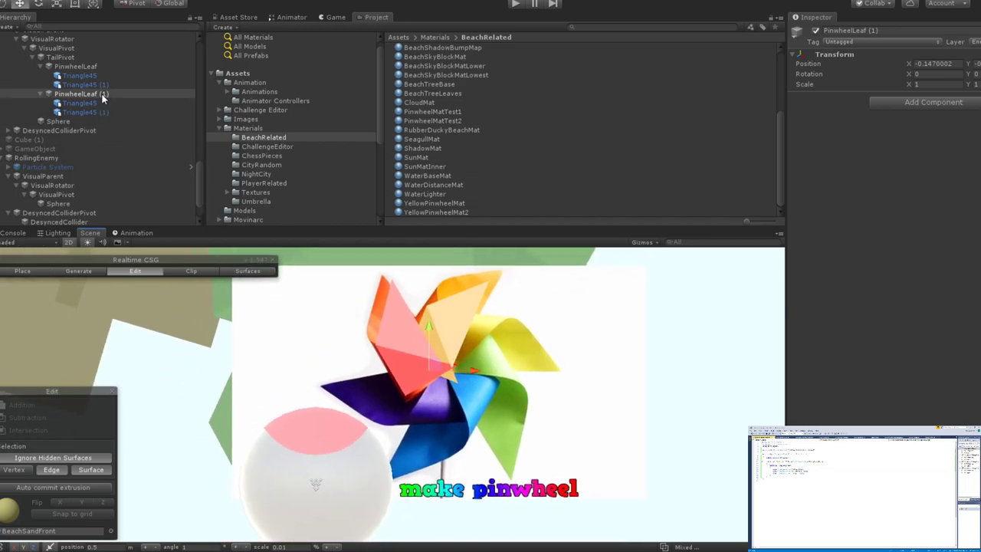
{"action": "left_click", "coordinate": [98, 94]}
{"action": "left_click", "coordinate": [85, 102]}
{"action": "left_click", "coordinate": [77, 94]}
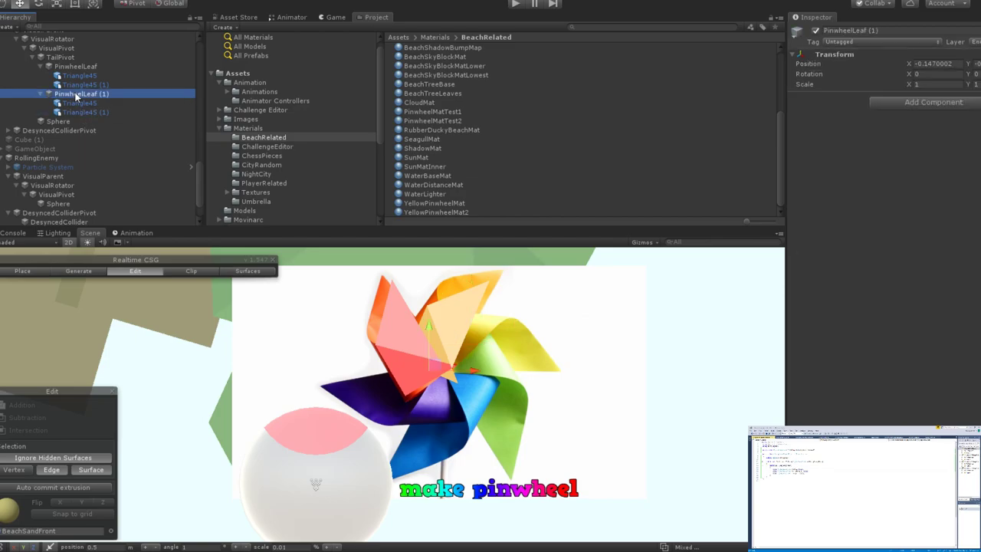
{"action": "left_click", "coordinate": [60, 57]}
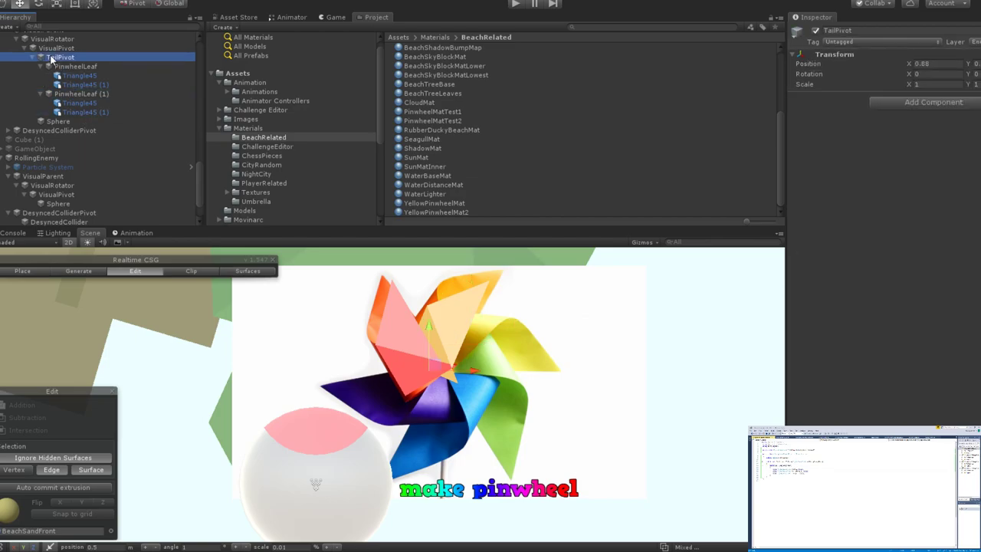
{"action": "key", "text": "e"}
{"action": "key", "text": "r"}
{"action": "key", "text": "e"}
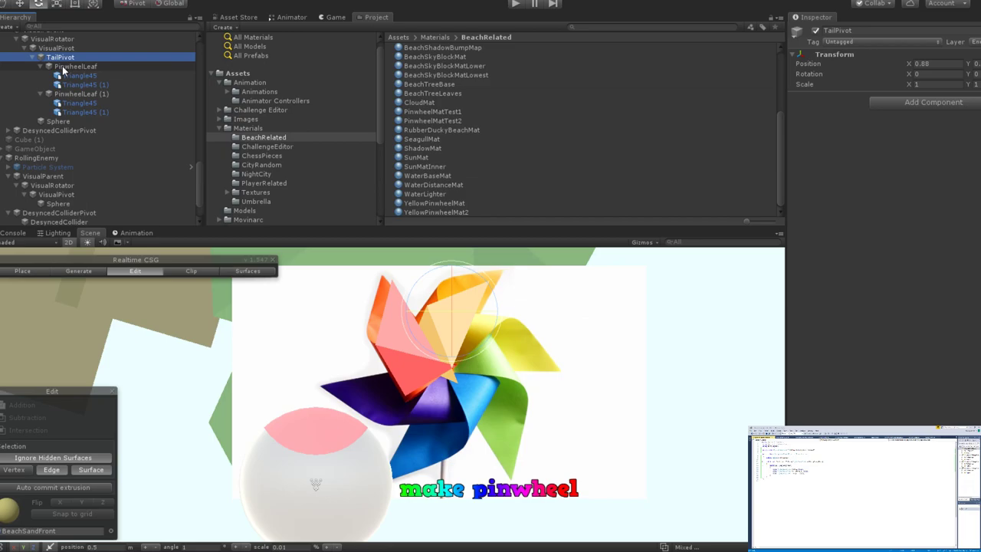
Collapse the PinwheelLeaf and PinwheelLeaf (1) groups under TailPivot in the hierarchy.
{"action": "left_click", "coordinate": [65, 67]}
{"action": "left_click", "coordinate": [43, 68]}
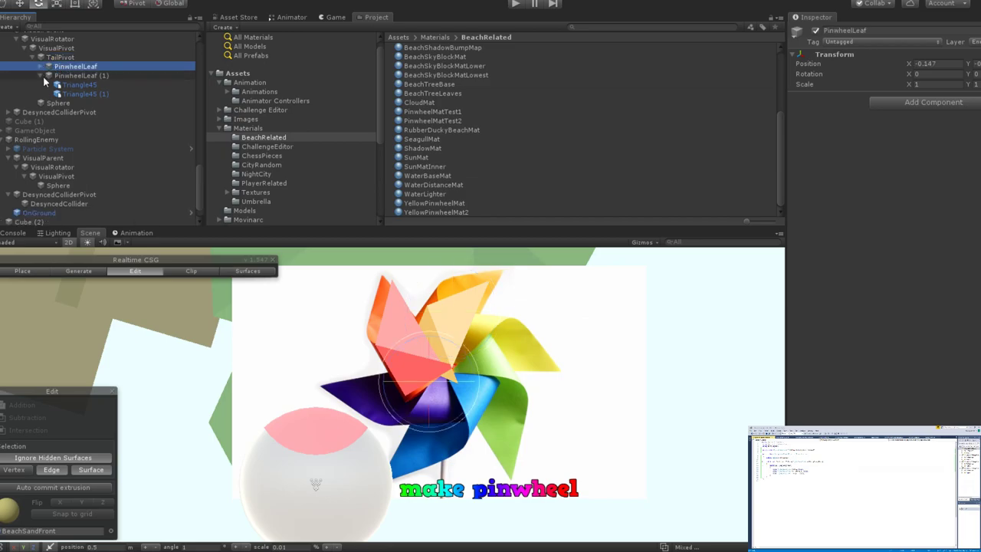
{"action": "left_click", "coordinate": [44, 75]}
{"action": "left_click", "coordinate": [39, 75]}
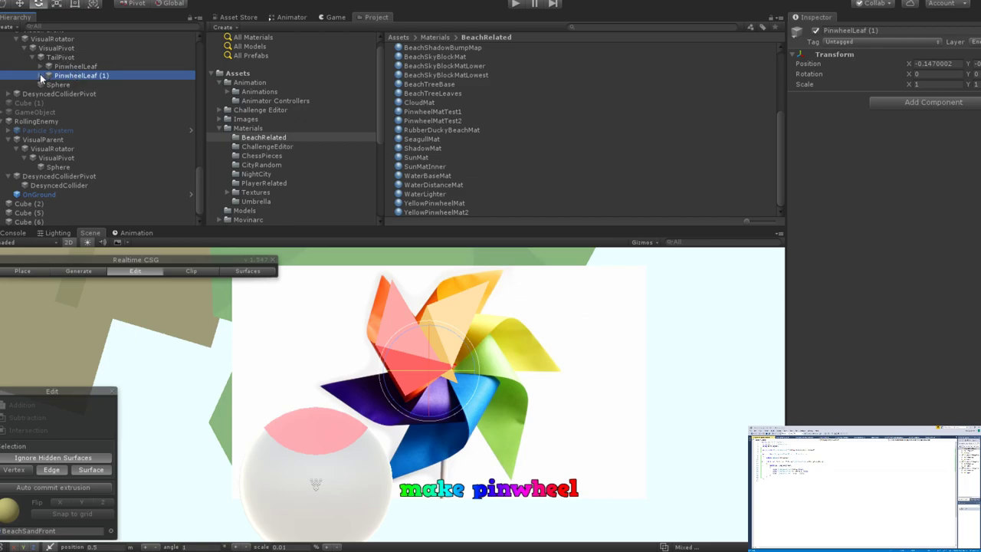
{"action": "left_click", "coordinate": [40, 74]}
{"action": "scroll", "coordinate": [404, 323], "scroll_direction": "up", "scroll_amount": 6}
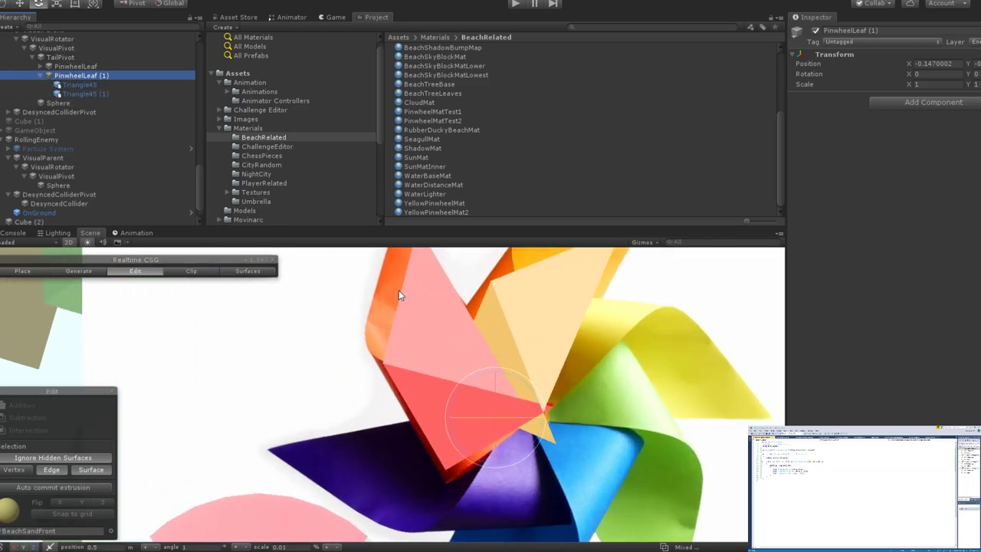
{"action": "left_click", "coordinate": [111, 83]}
{"action": "left_click", "coordinate": [39, 75]}
{"action": "left_click", "coordinate": [75, 66]}
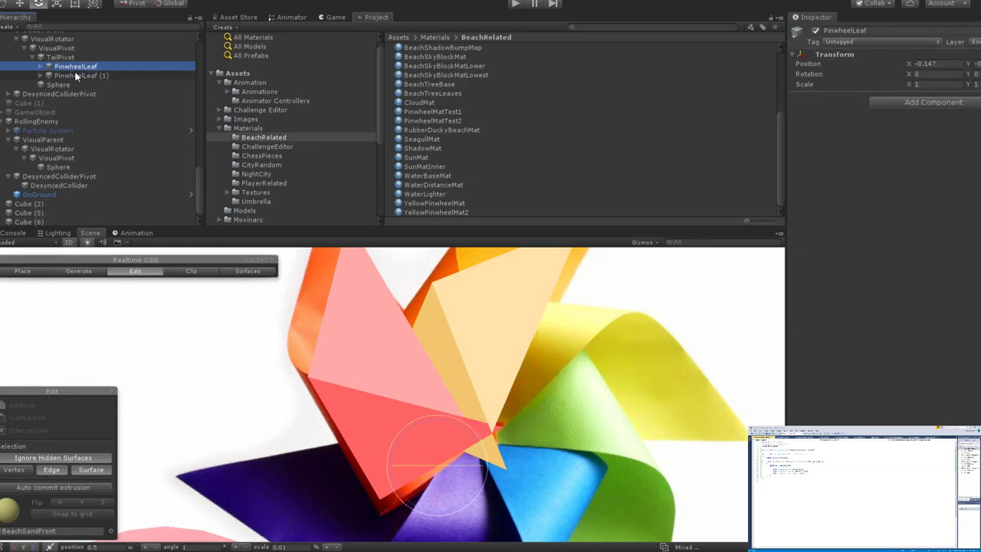
{"action": "key", "text": "ctrl+d"}
{"action": "scroll", "coordinate": [417, 350], "scroll_direction": "down", "scroll_amount": 4}
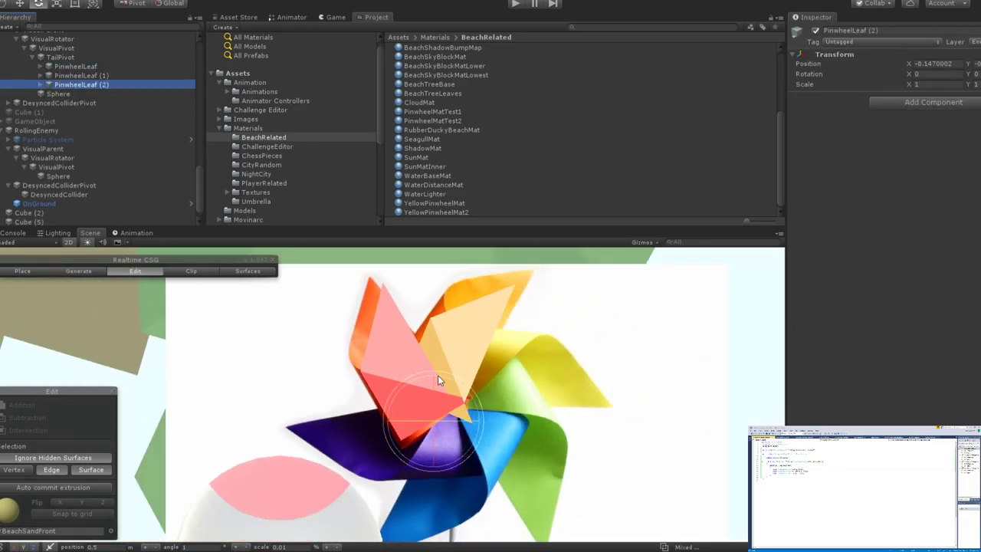
{"action": "key", "text": "ctrl+z"}
Try to move the yellow PinwheelLeaf (1) blade to an X position of 0.387 and rotate it, and undo the changes.
{"action": "left_click", "coordinate": [77, 76]}
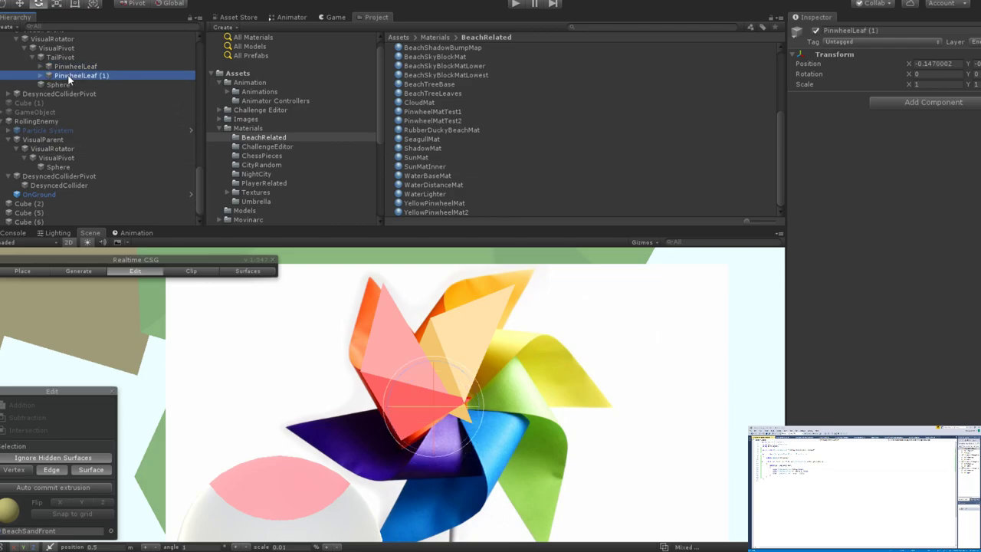
{"action": "scroll", "coordinate": [529, 380], "scroll_direction": "up", "scroll_amount": 4}
{"action": "key", "text": "w"}
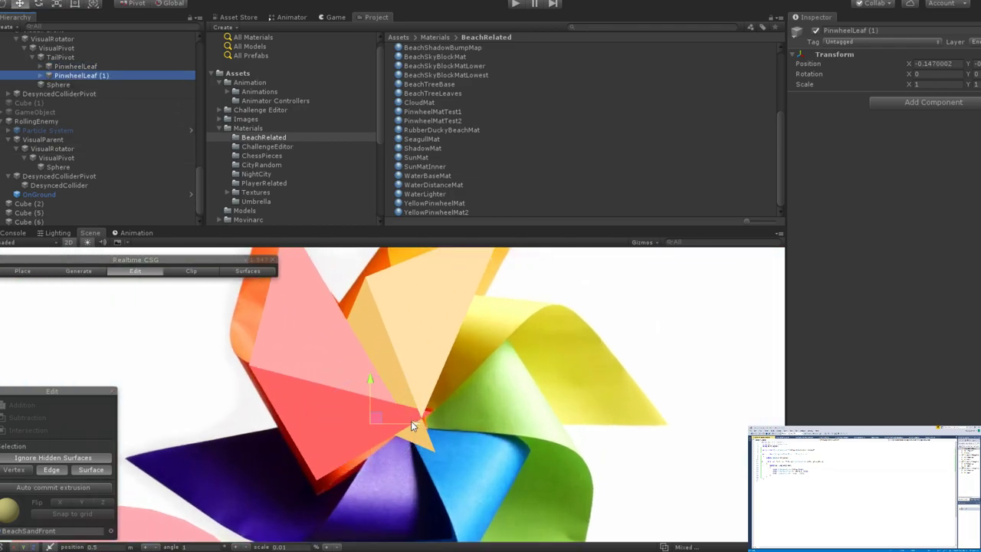
{"action": "left_click_drag", "start_coordinate": [414, 422], "coordinate": [600, 432]}
{"action": "key", "text": "e"}
{"action": "key", "text": "ctrl+z"}
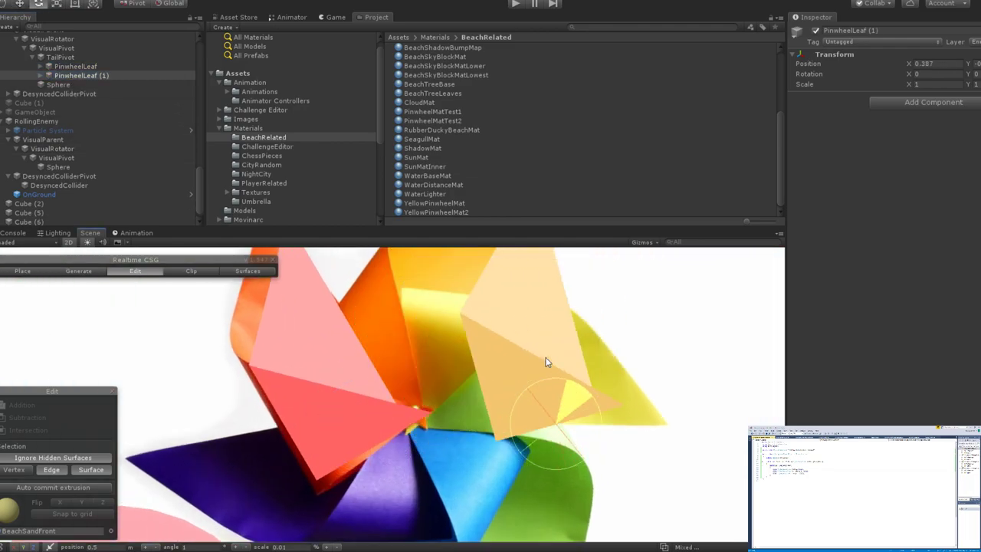
Duplicate the pink PinwheelLeaf blade under TailPivot and undo a trial shift of the copy along X.
{"action": "left_click", "coordinate": [68, 69]}
{"action": "key", "text": "ctrl+d"}
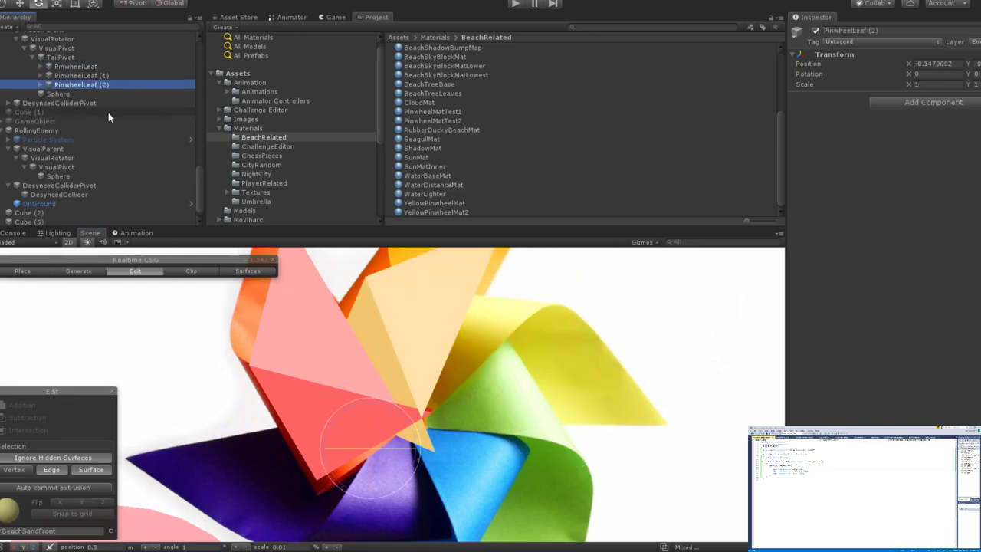
{"action": "scroll", "coordinate": [427, 359], "scroll_direction": "down", "scroll_amount": 5}
{"action": "key", "text": "w"}
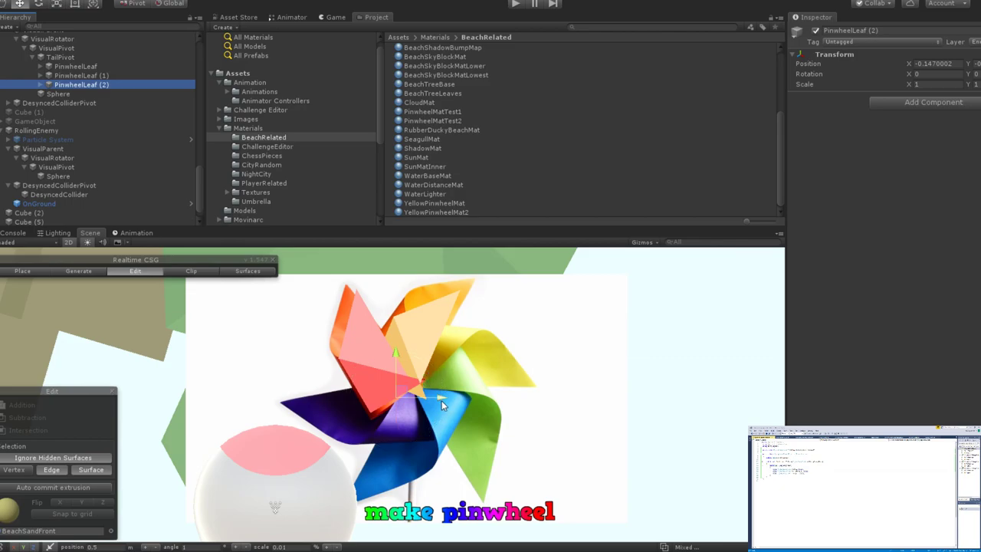
{"action": "left_click_drag", "start_coordinate": [441, 400], "coordinate": [476, 404]}
{"action": "key", "text": "ctrl+z"}
Rotate PinwheelLeaf (2) clockwise and move it onto the reference image's yellow blade, with its X position at -0.05.
{"action": "key", "text": "e"}
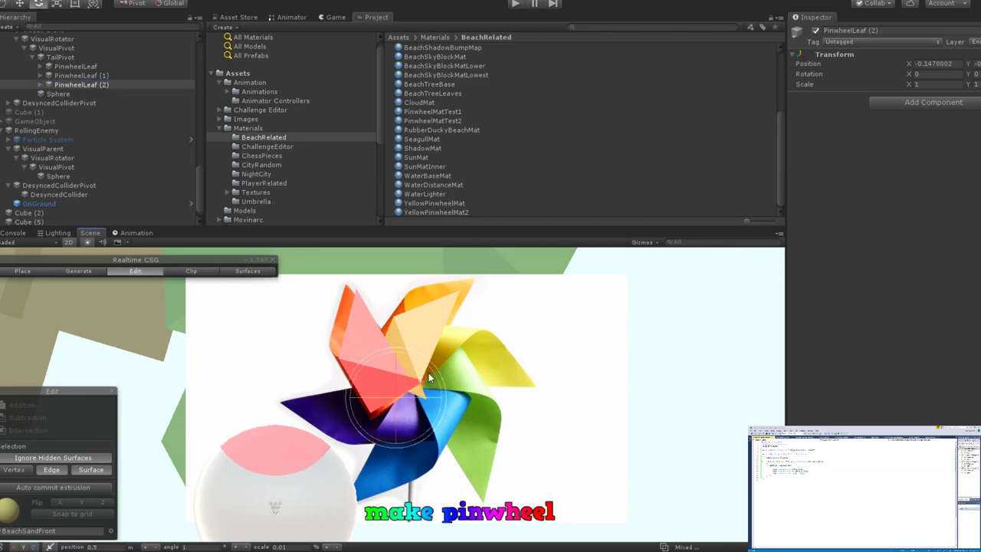
{"action": "left_click_drag", "start_coordinate": [433, 374], "coordinate": [546, 497]}
{"action": "key", "text": "w"}
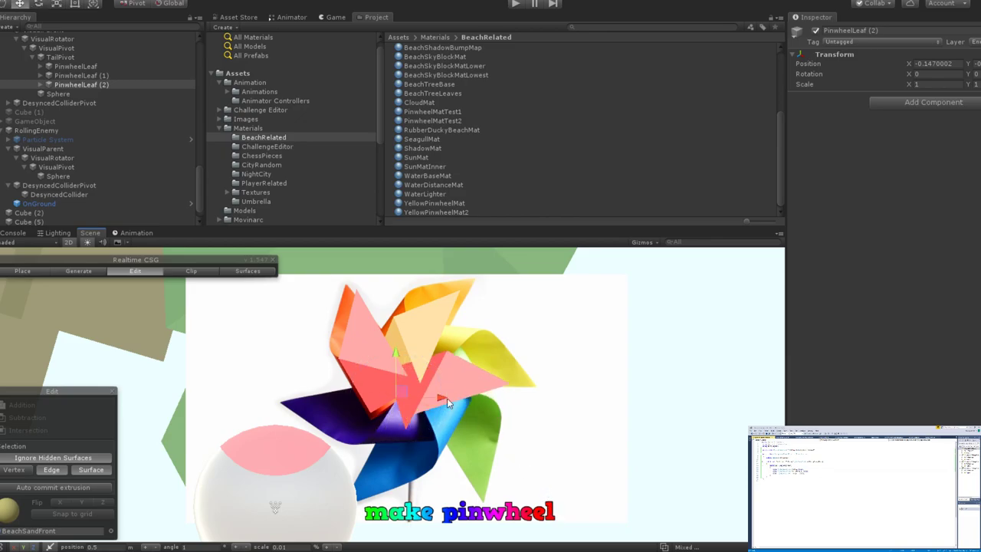
{"action": "left_click_drag", "start_coordinate": [432, 397], "coordinate": [401, 350]}
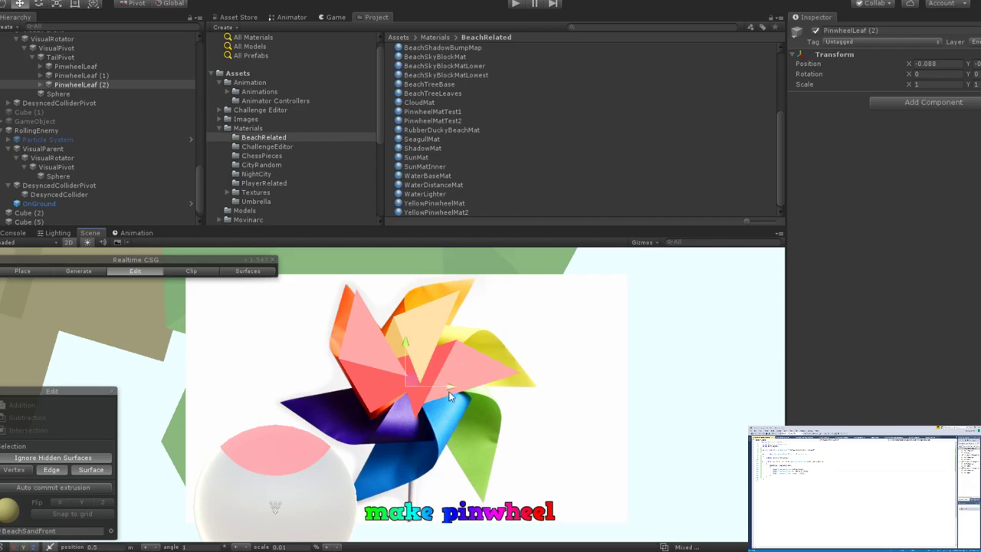
{"action": "mouse_move", "coordinate": [451, 392]}
{"action": "left_mouse_down"}
{"action": "mouse_move", "coordinate": [465, 396]}
{"action": "mouse_move", "coordinate": [454, 394]}
{"action": "left_mouse_up"}
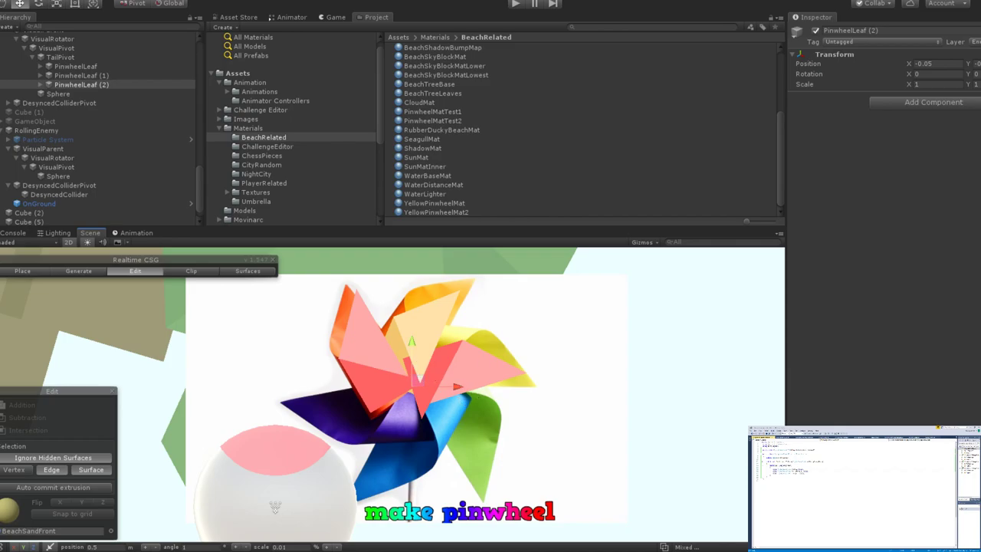
Examine how PinwheelLeaf (2) lines up with the reference's yellow blade and compare its placement with PinwheelLeaf (1).
{"action": "scroll", "coordinate": [467, 376], "scroll_direction": "up", "scroll_amount": 2}
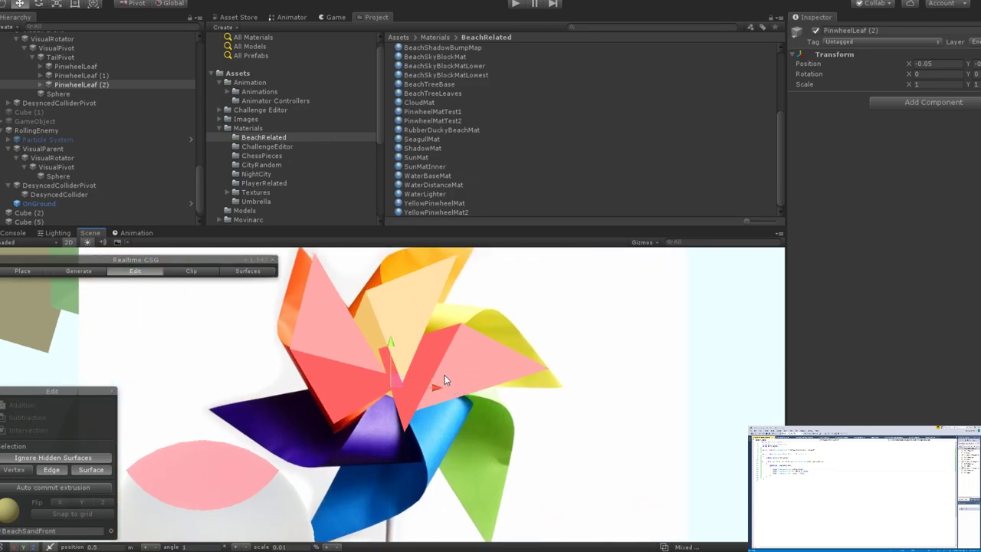
{"action": "scroll", "coordinate": [442, 377], "scroll_direction": "up", "scroll_amount": 1}
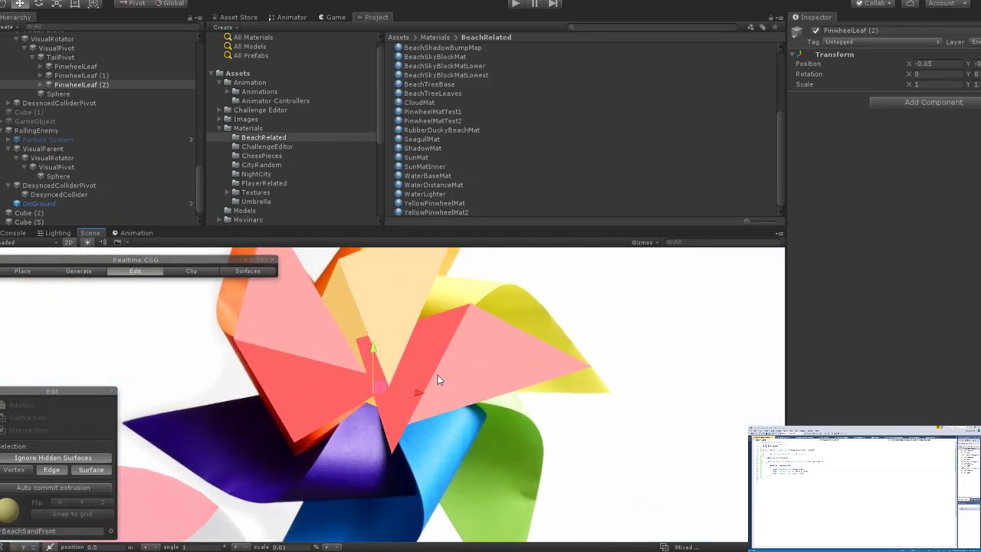
{"action": "left_click", "coordinate": [102, 85]}
{"action": "key", "text": "f"}
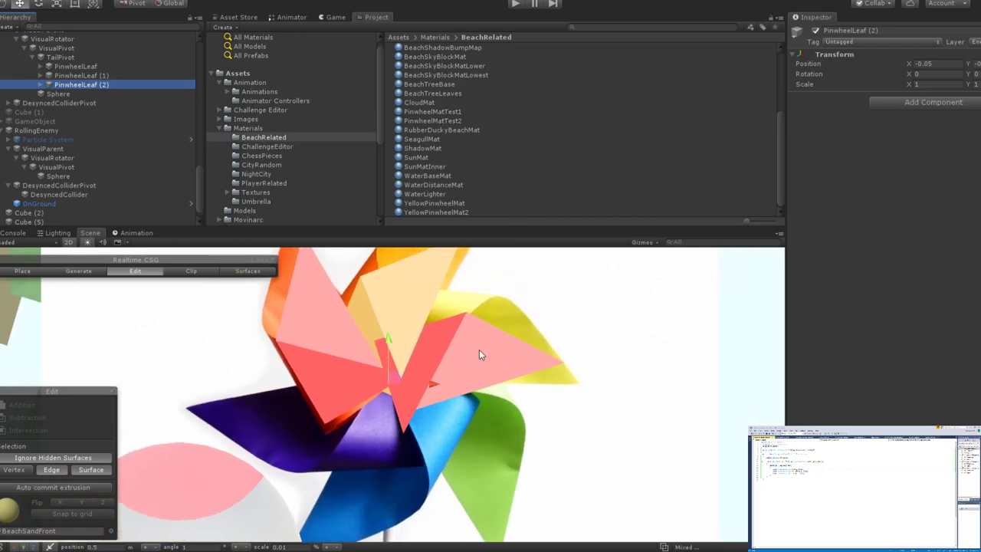
{"action": "middle_click_drag", "start_coordinate": [479, 350], "coordinate": [452, 365]}
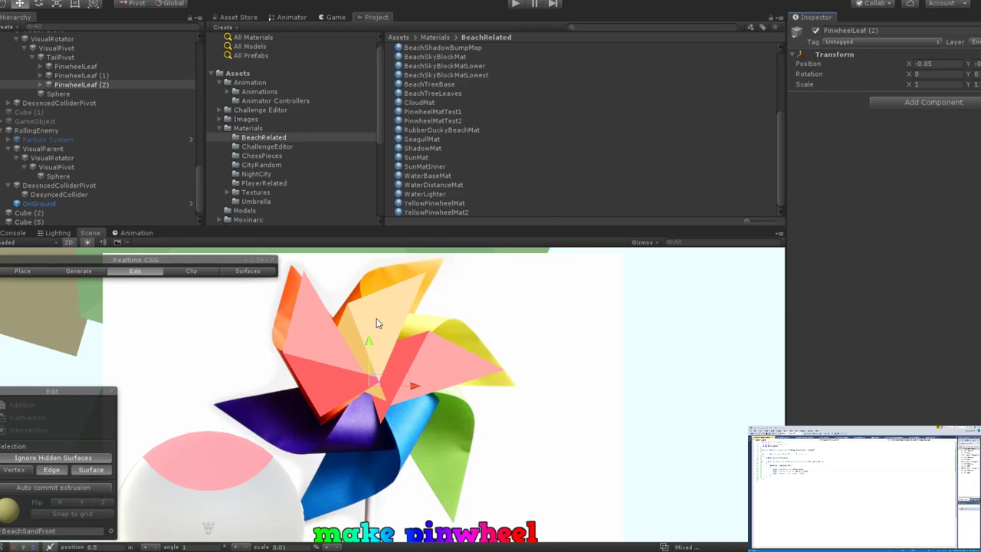
{"action": "left_click", "coordinate": [82, 75]}
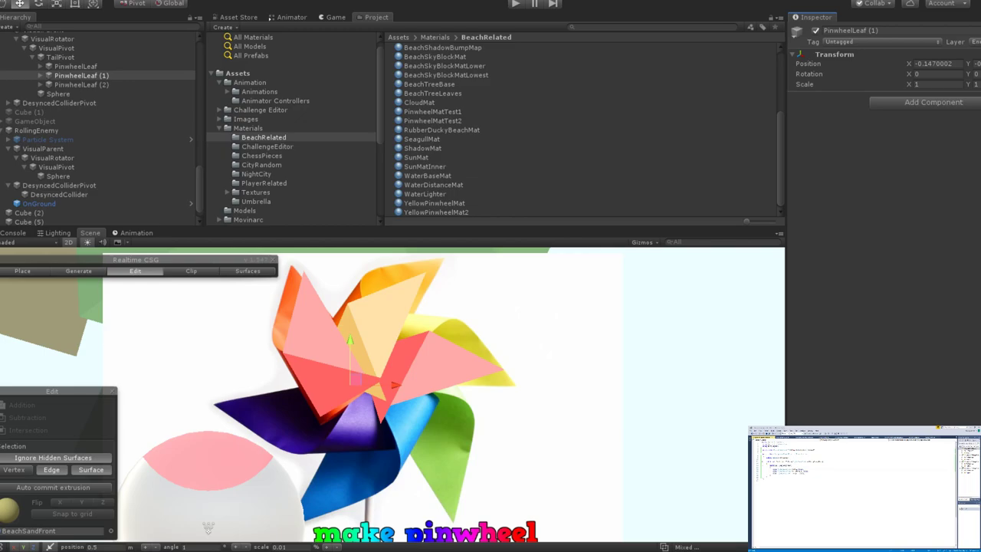
{"action": "left_click", "coordinate": [108, 83]}
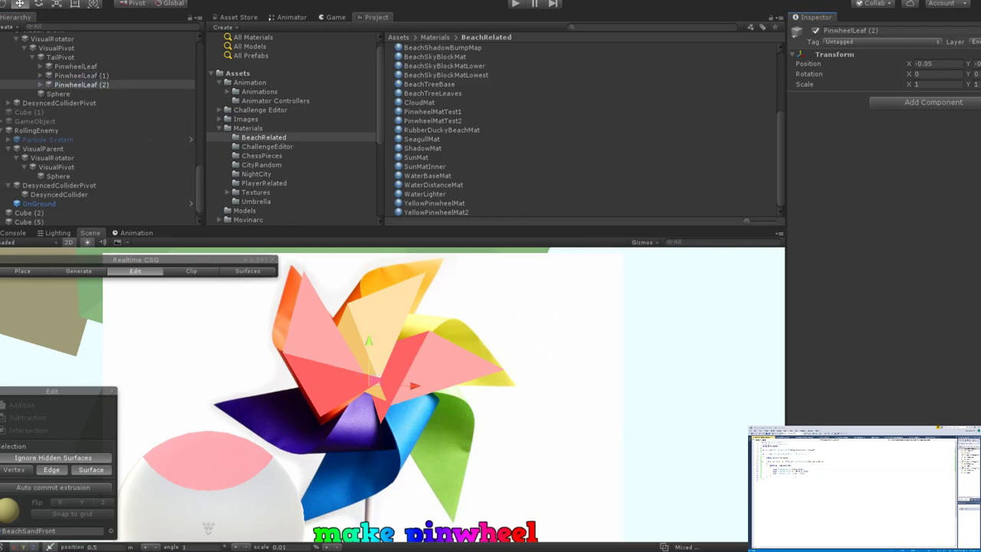
{"action": "scroll", "coordinate": [395, 397], "scroll_direction": "down", "scroll_amount": 2}
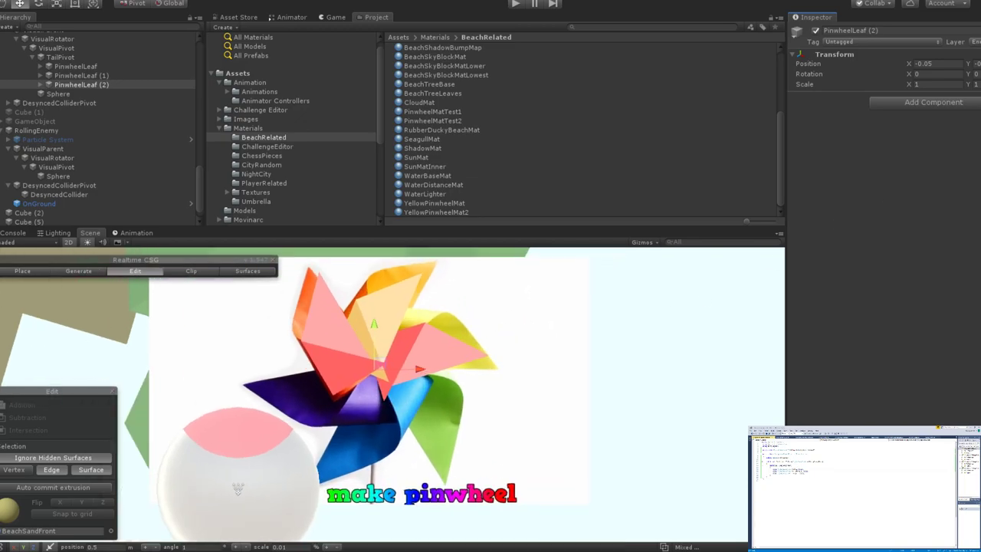
Examine how the three placed blades overlap at the pinwheel's centre and compare PinwheelLeaf (2) with the reference image.
{"action": "scroll", "coordinate": [357, 384], "scroll_direction": "up", "scroll_amount": 4}
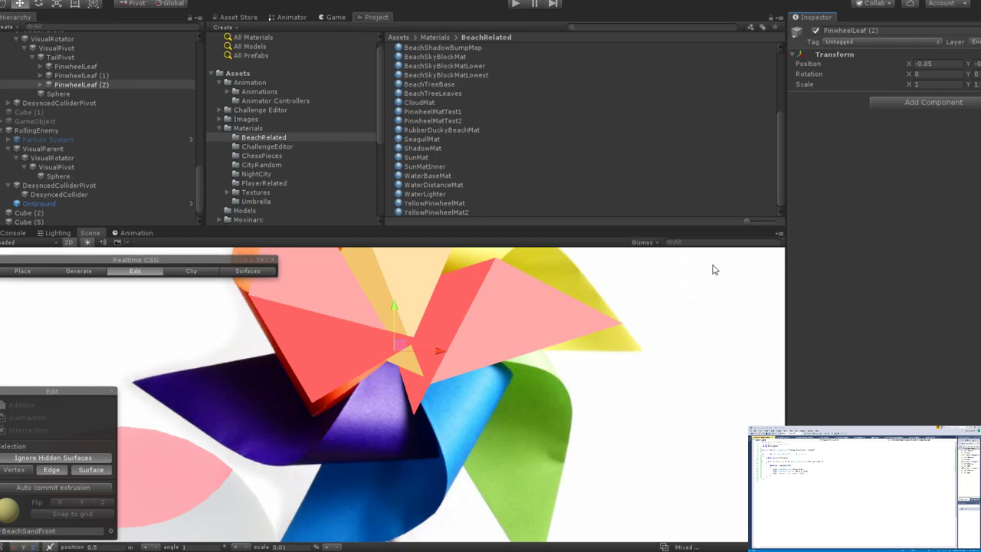
{"action": "scroll", "coordinate": [415, 333], "scroll_direction": "up", "scroll_amount": 2}
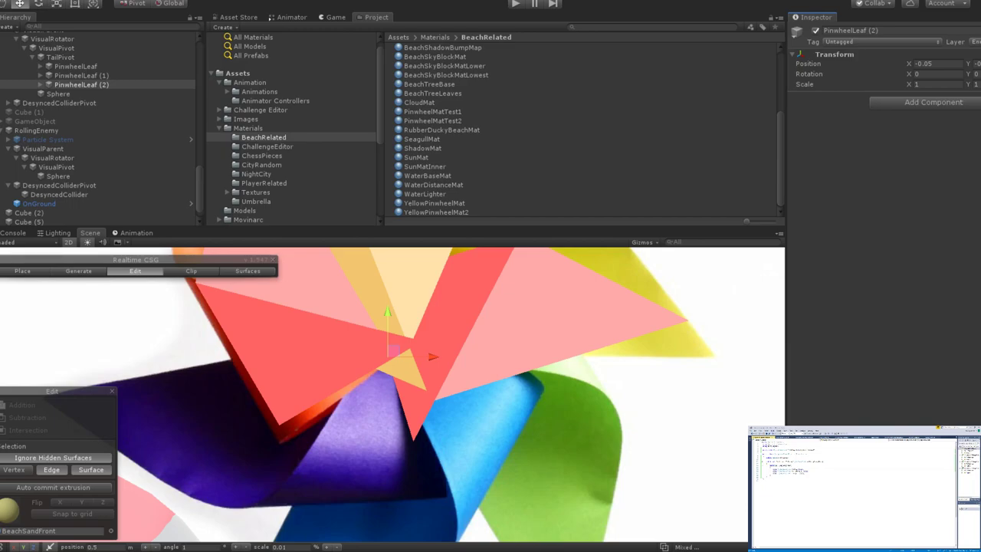
{"action": "scroll", "coordinate": [455, 351], "scroll_direction": "down", "scroll_amount": 2}
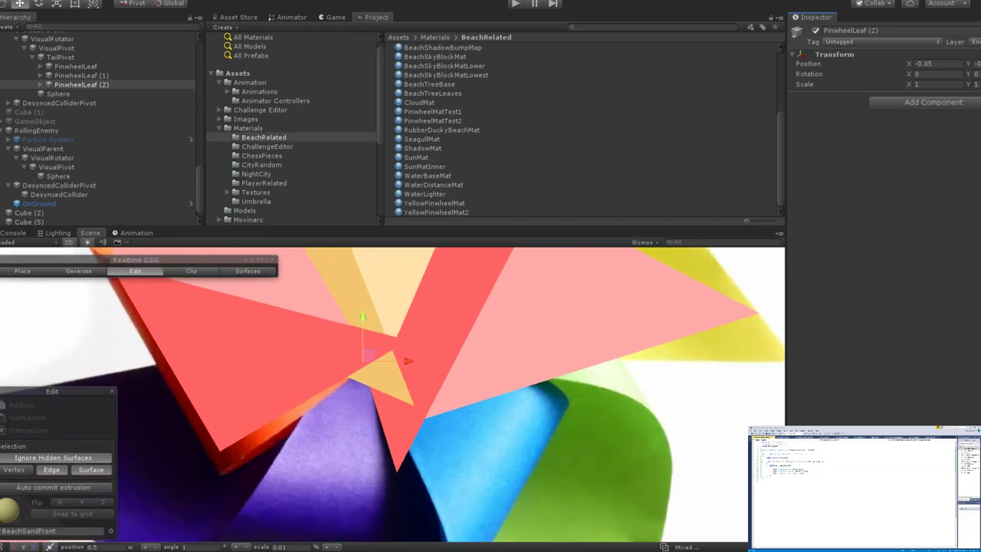
{"action": "scroll", "coordinate": [455, 351], "scroll_direction": "up", "scroll_amount": 2}
{"action": "scroll", "coordinate": [497, 454], "scroll_direction": "down", "scroll_amount": 3}
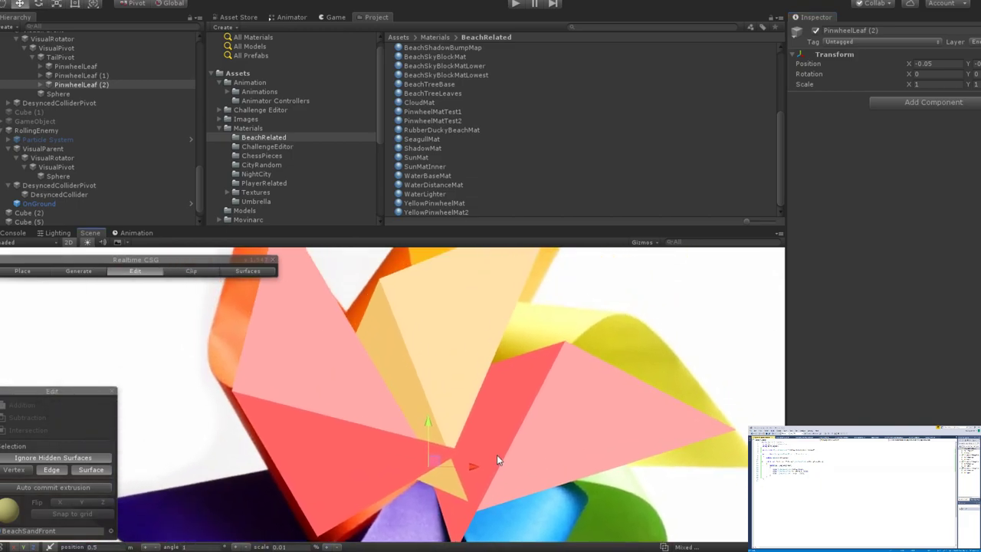
{"action": "scroll", "coordinate": [466, 368], "scroll_direction": "up", "scroll_amount": 2}
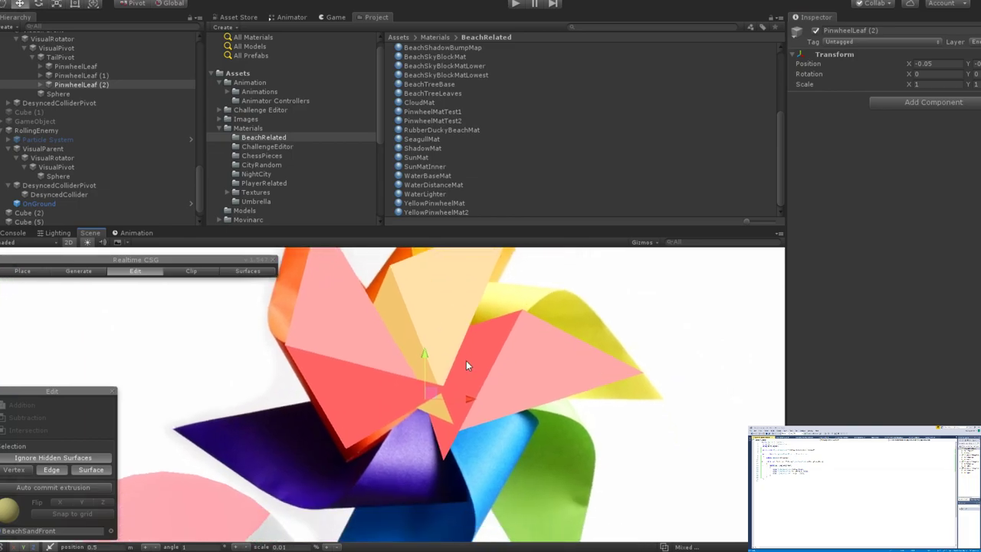
{"action": "scroll", "coordinate": [467, 364], "scroll_direction": "down", "scroll_amount": 3}
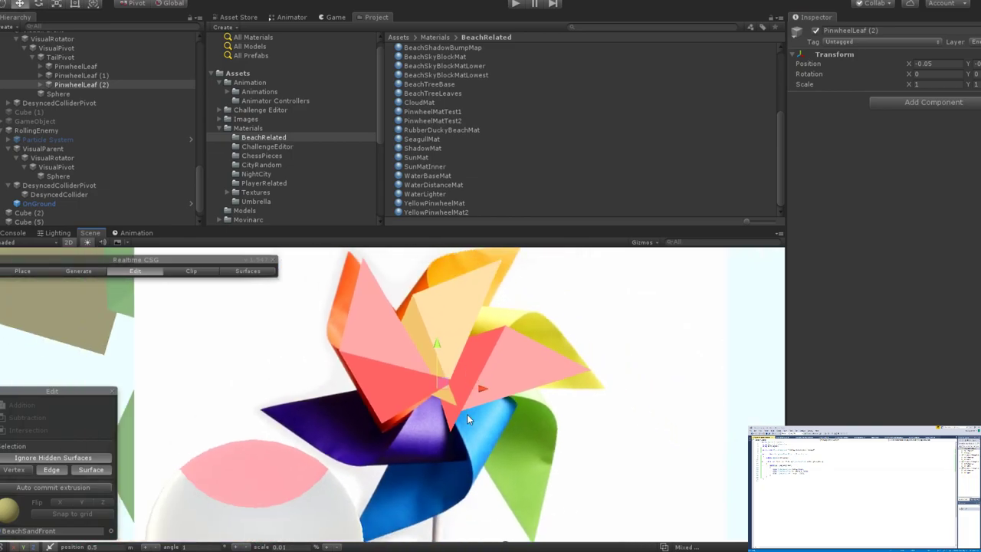
{"action": "left_click", "coordinate": [463, 212]}
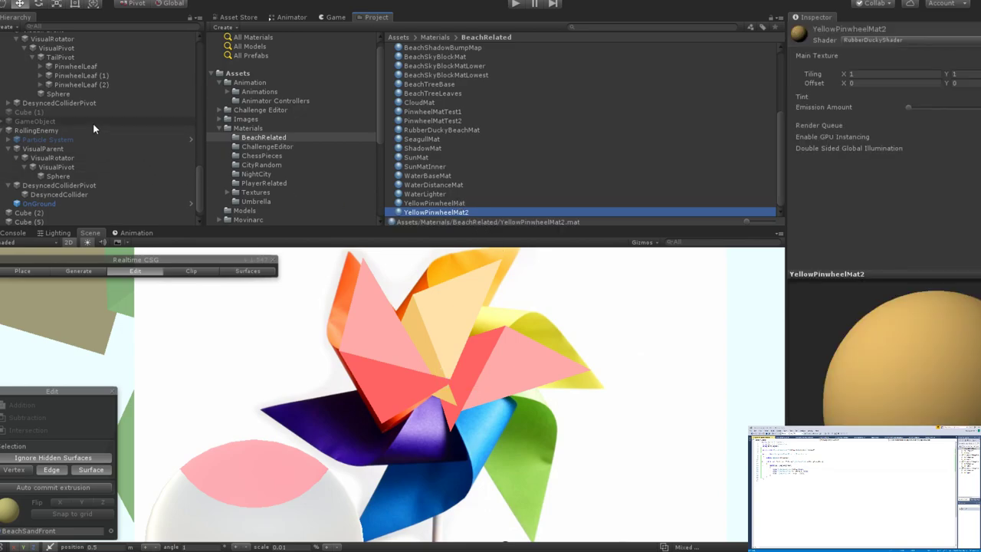
{"action": "left_click", "coordinate": [89, 82]}
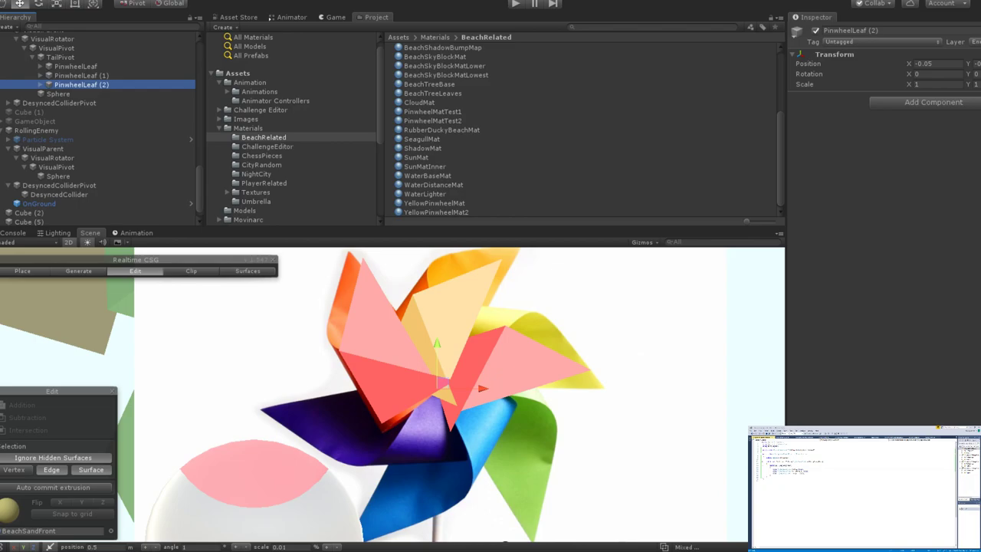
{"action": "scroll", "coordinate": [452, 383], "scroll_direction": "up", "scroll_amount": 3}
{"action": "left_click", "coordinate": [552, 360]}
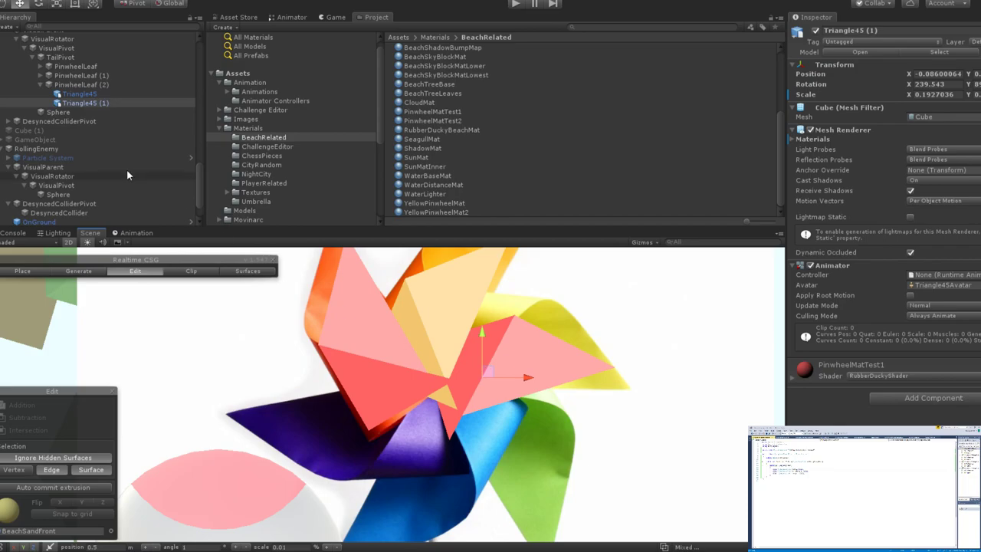
Duplicate the yellow PinwheelLeaf (1) blade and rotate the copy clockwise so it points down beside the reference's green blade.
{"action": "left_click", "coordinate": [137, 74]}
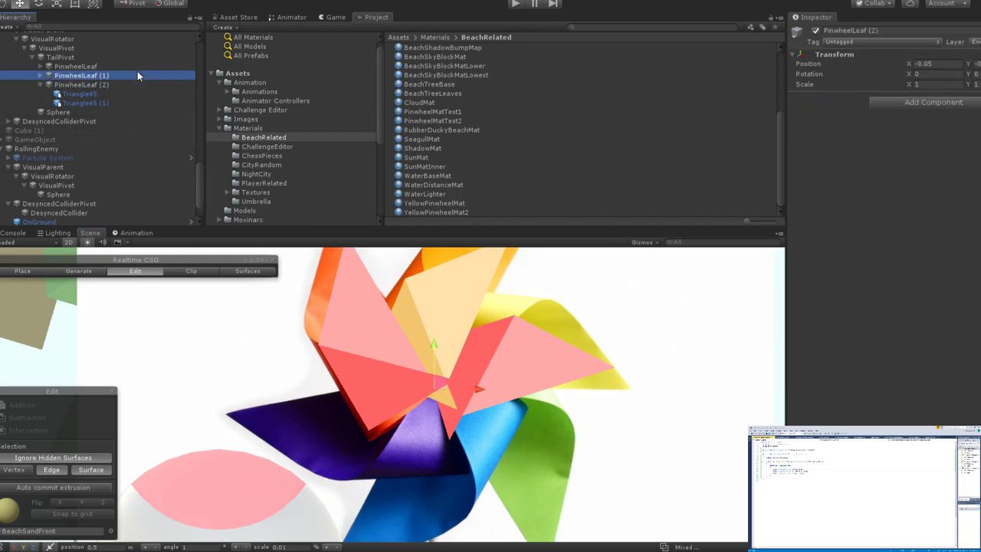
{"action": "key", "text": "ctrl+d"}
{"action": "key", "text": "e"}
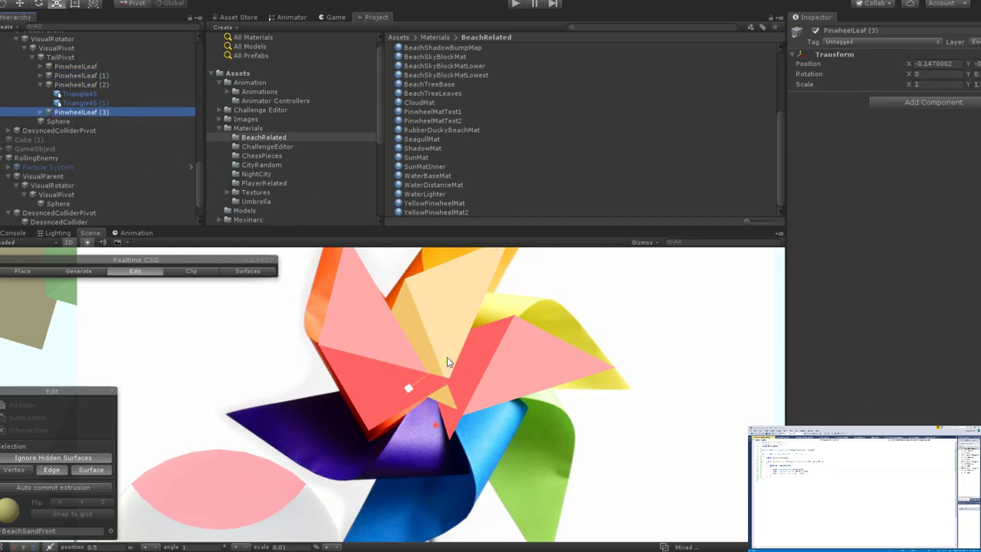
{"action": "left_click_drag", "start_coordinate": [444, 374], "coordinate": [595, 446]}
{"action": "key", "text": "w"}
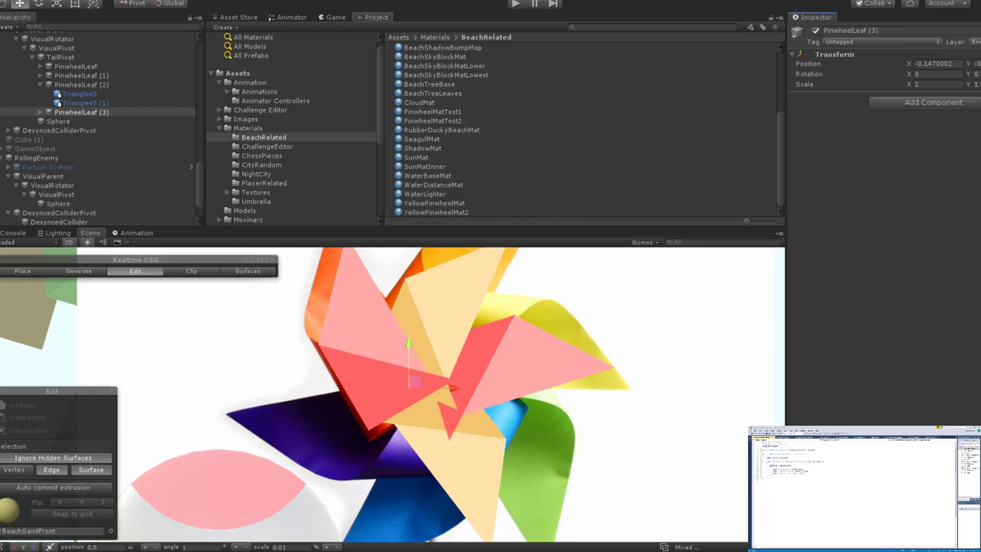
Shift PinwheelLeaf (3) along X onto the reference's green blade, to an X position of 0.015.
{"action": "scroll", "coordinate": [493, 415], "scroll_direction": "down", "scroll_amount": 2}
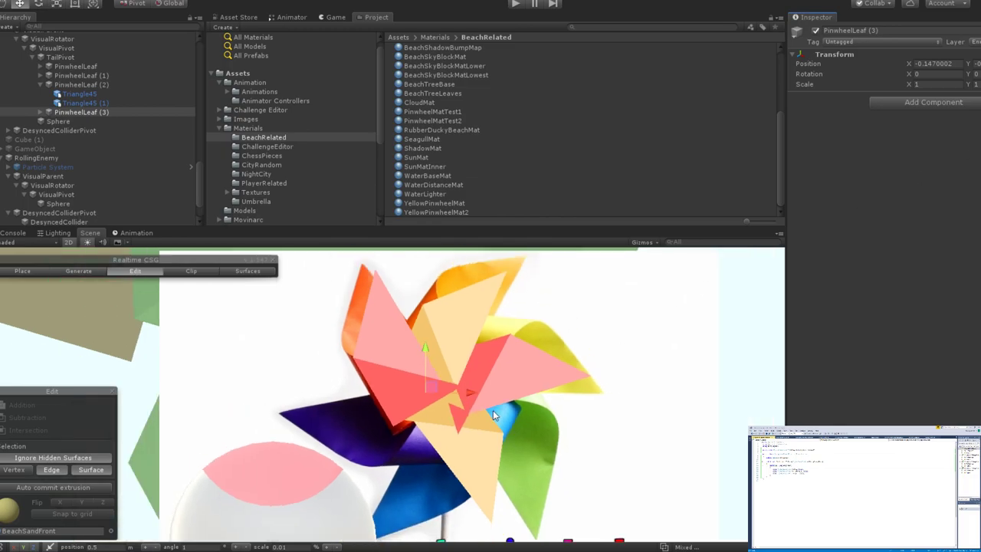
{"action": "scroll", "coordinate": [493, 415], "scroll_direction": "up", "scroll_amount": 2}
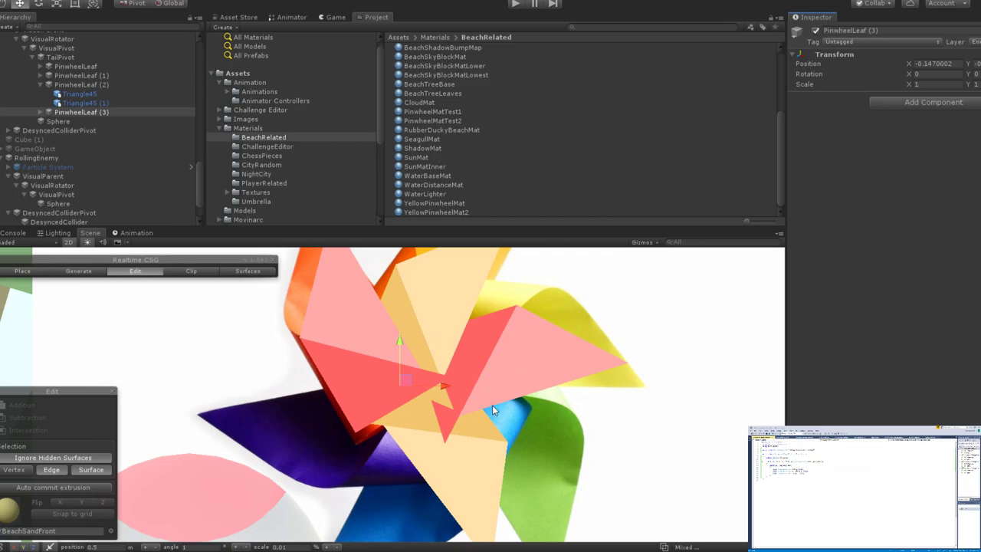
{"action": "middle_click_drag", "start_coordinate": [492, 397], "coordinate": [427, 290]}
{"action": "scroll", "coordinate": [387, 322], "scroll_direction": "down", "scroll_amount": 1}
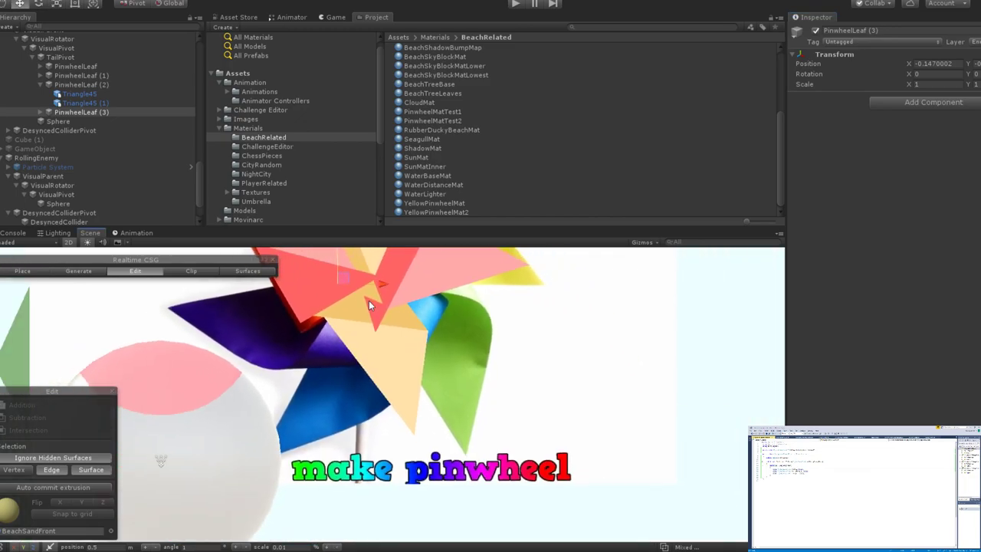
{"action": "left_click_drag", "start_coordinate": [368, 301], "coordinate": [406, 286]}
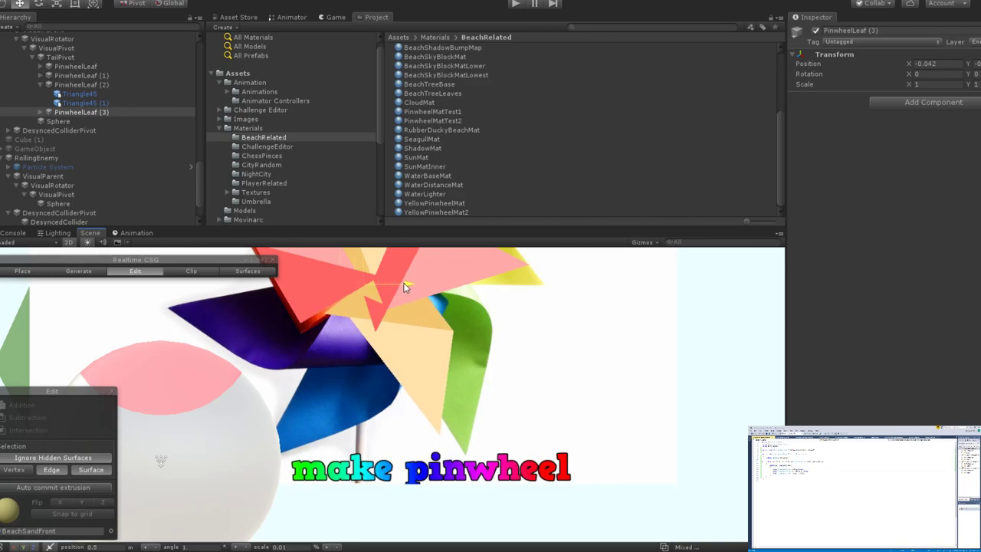
{"action": "scroll", "coordinate": [391, 319], "scroll_direction": "up", "scroll_amount": 2}
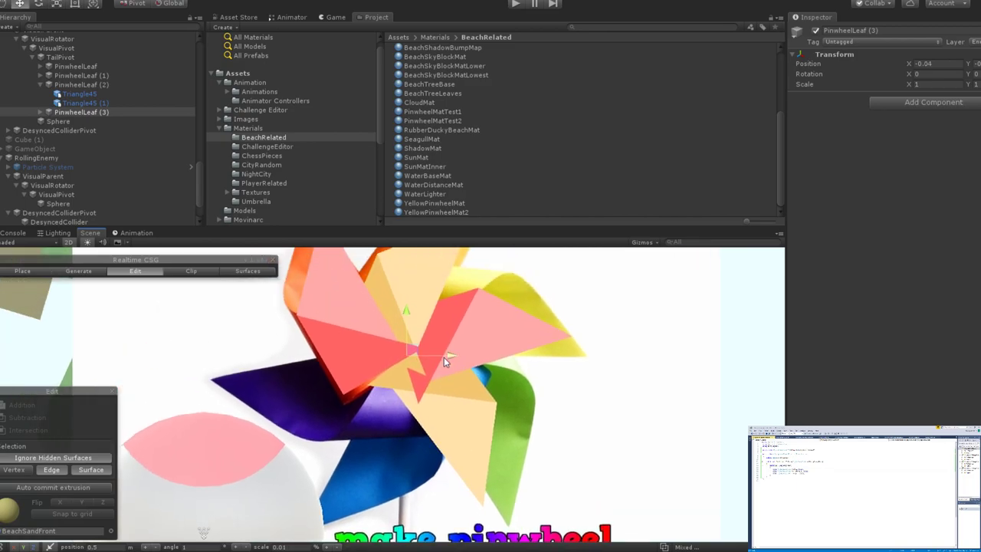
{"action": "left_click_drag", "start_coordinate": [447, 354], "coordinate": [460, 357]}
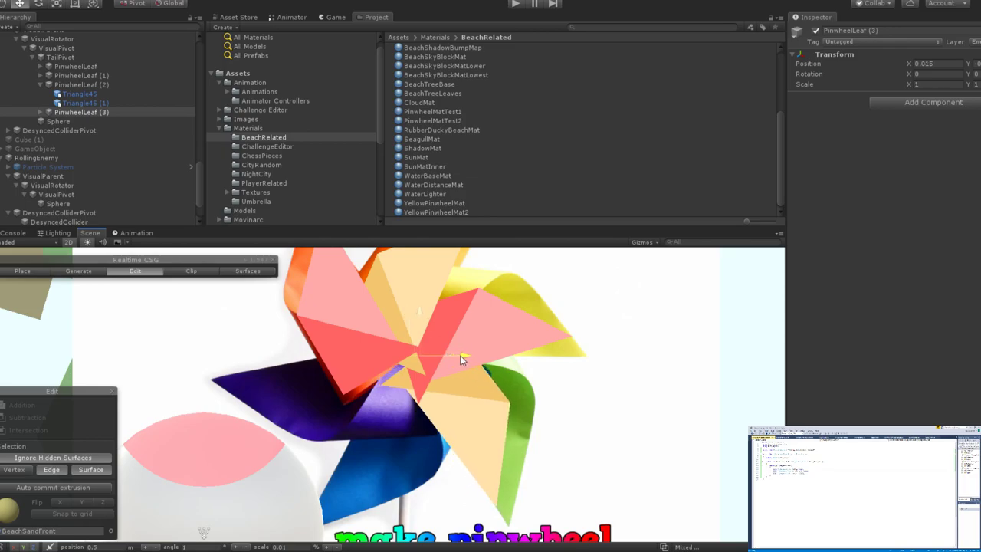
Fine-tune the rotation of PinwheelLeaf (2) and shift it along X to -0.085.
{"action": "scroll", "coordinate": [463, 349], "scroll_direction": "down", "scroll_amount": 4}
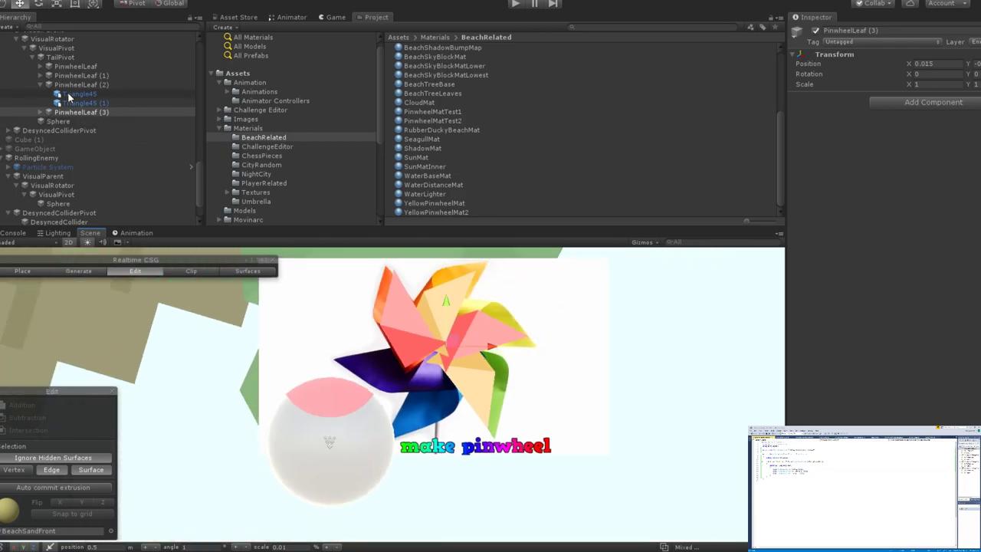
{"action": "left_click", "coordinate": [506, 364]}
{"action": "left_click_drag", "start_coordinate": [465, 316], "coordinate": [472, 319]}
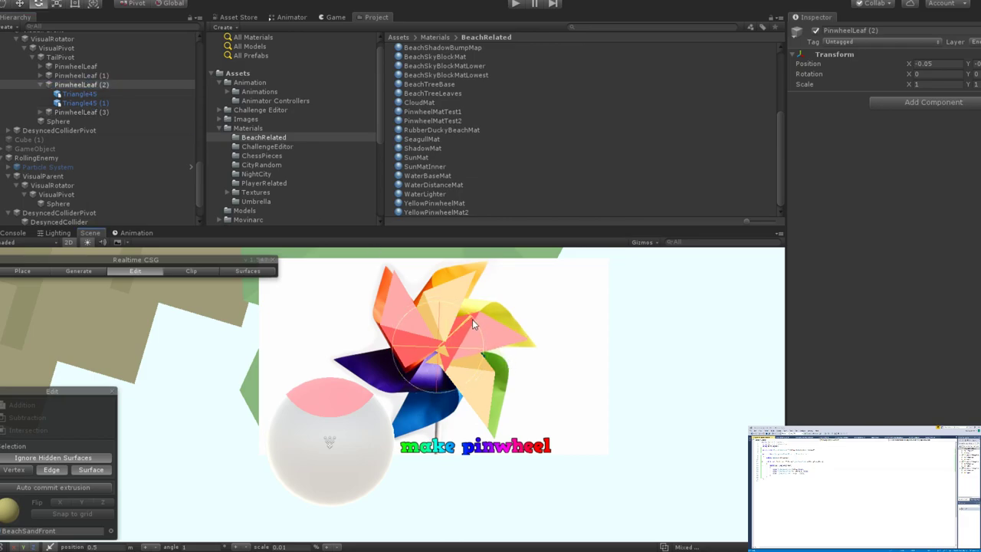
{"action": "key", "text": "w"}
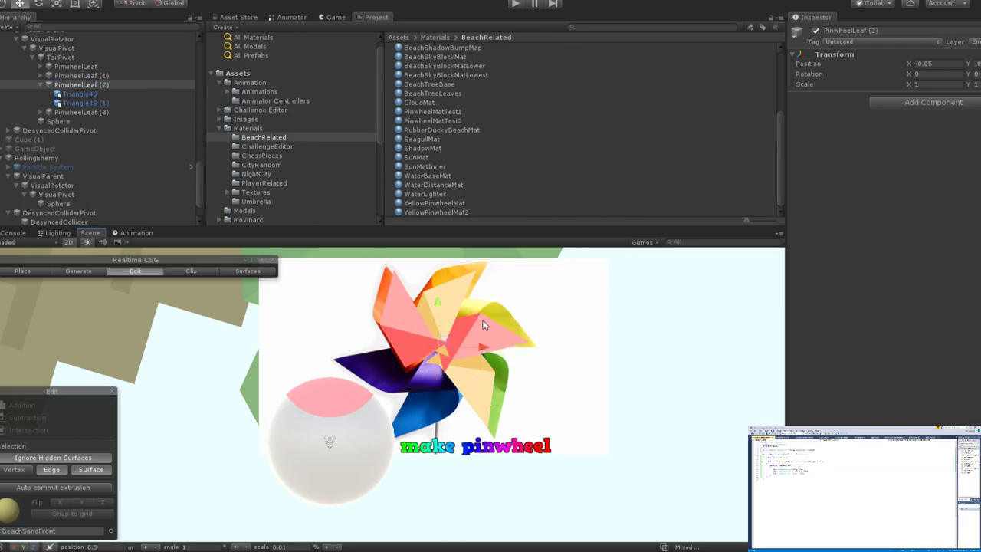
{"action": "left_click_drag", "start_coordinate": [488, 347], "coordinate": [484, 347]}
Adjust the original PinwheelLeaf blade's position to an X value of -0.129 and collapse PinwheelLeaf (2) in the hierarchy.
{"action": "left_click", "coordinate": [84, 68]}
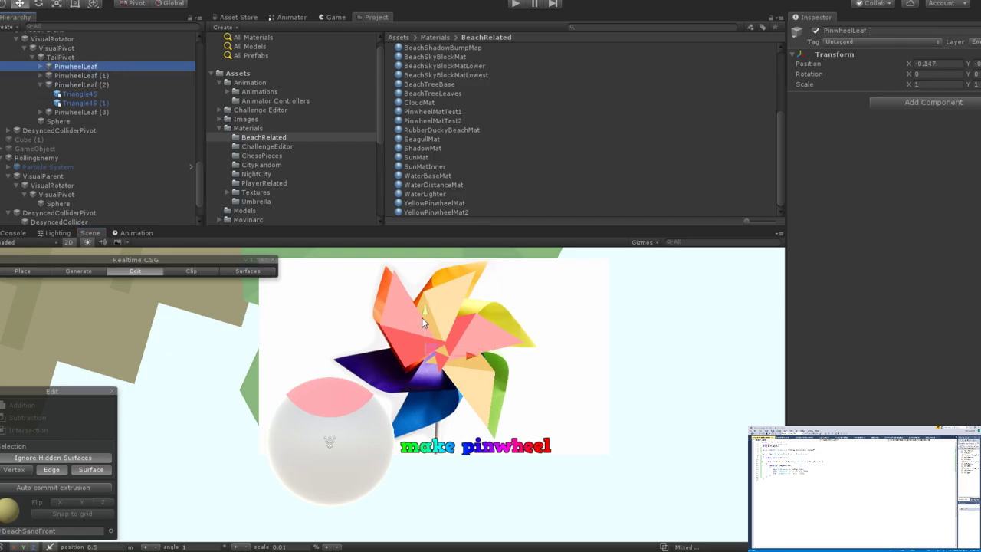
{"action": "left_click_drag", "start_coordinate": [430, 321], "coordinate": [475, 363]}
{"action": "scroll", "coordinate": [475, 363], "scroll_direction": "up", "scroll_amount": 3}
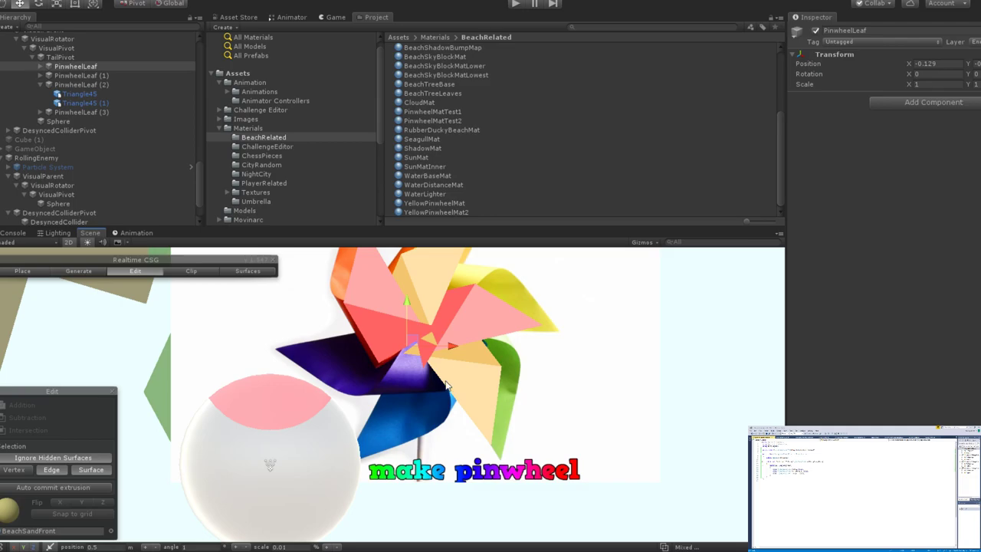
{"action": "scroll", "coordinate": [449, 365], "scroll_direction": "down", "scroll_amount": 1}
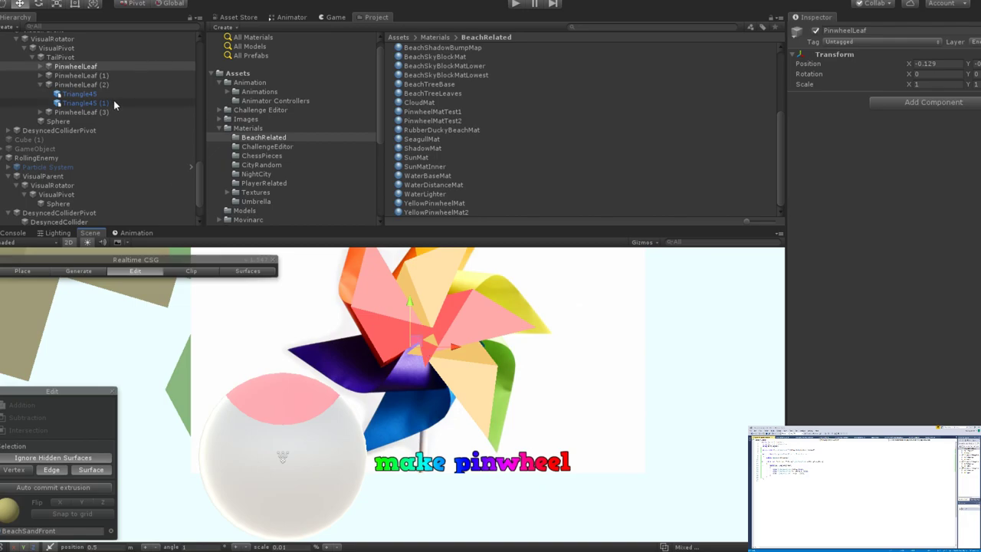
{"action": "left_click", "coordinate": [40, 85]}
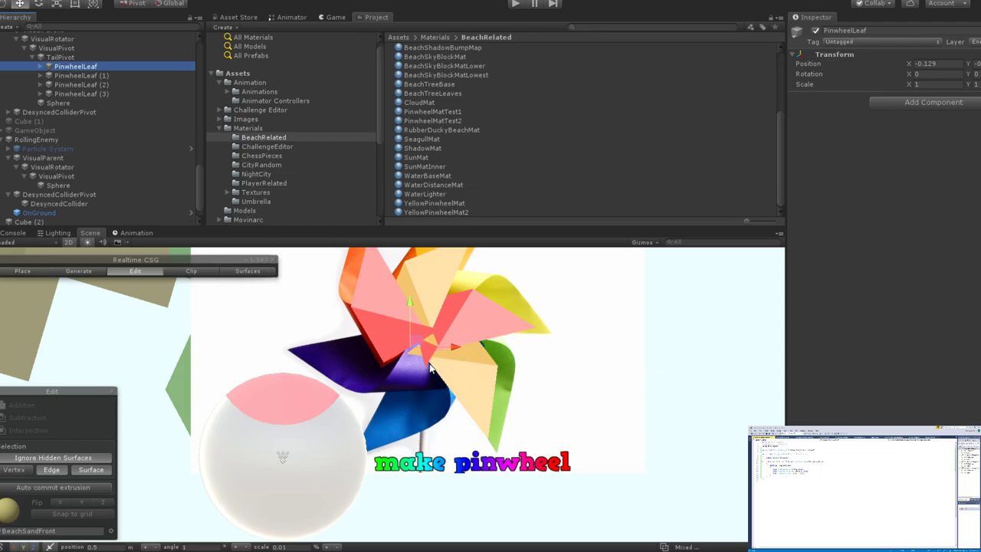
{"action": "scroll", "coordinate": [431, 368], "scroll_direction": "up", "scroll_amount": 3}
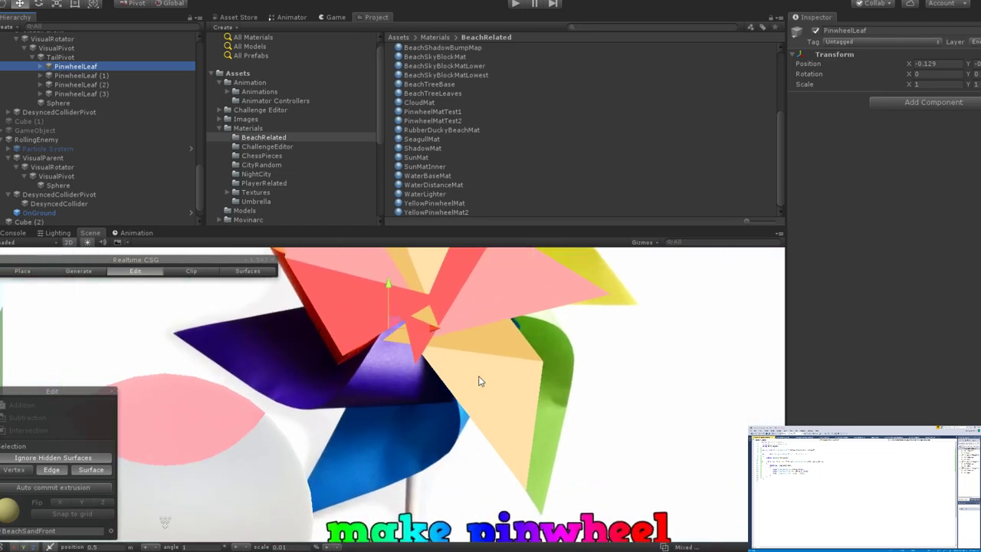
{"action": "scroll", "coordinate": [478, 381], "scroll_direction": "down", "scroll_amount": 2}
Duplicate the pink PinwheelLeaf (2) blade and rotate the copy clockwise so it points down toward the reference's blue blade.
{"action": "left_click", "coordinate": [82, 85]}
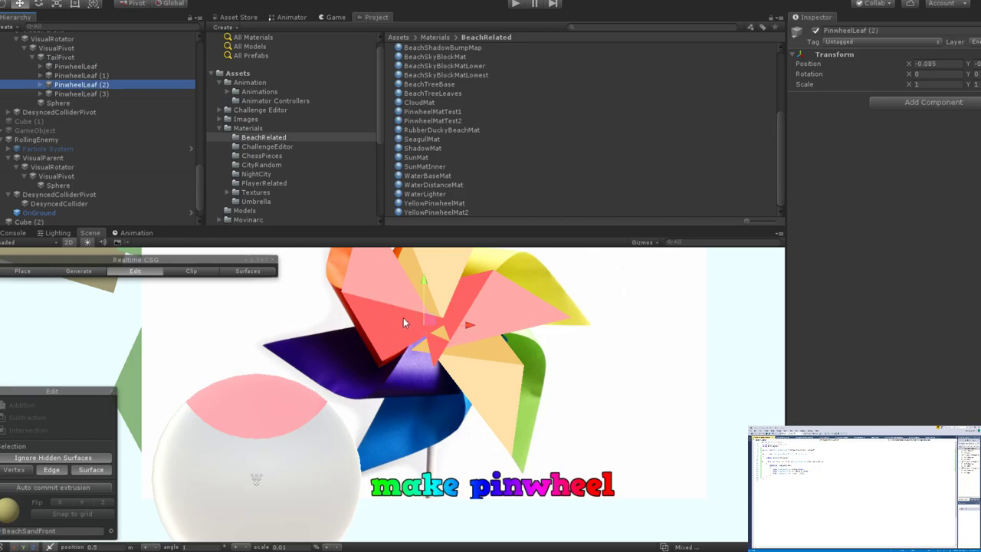
{"action": "key", "text": "ctrl+d"}
{"action": "key", "text": "e"}
{"action": "left_click_drag", "start_coordinate": [416, 284], "coordinate": [573, 498]}
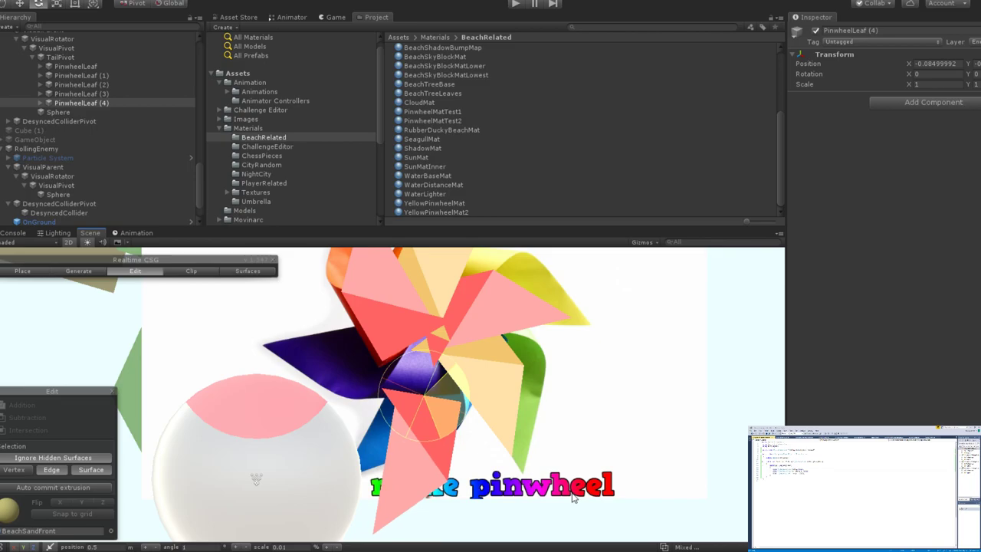
{"action": "key", "text": "w"}
Move PinwheelLeaf (4) up onto the reference's blue blade, fine-tune its rotation and bring its X position to -0.028.
{"action": "left_click_drag", "start_coordinate": [424, 357], "coordinate": [425, 297]}
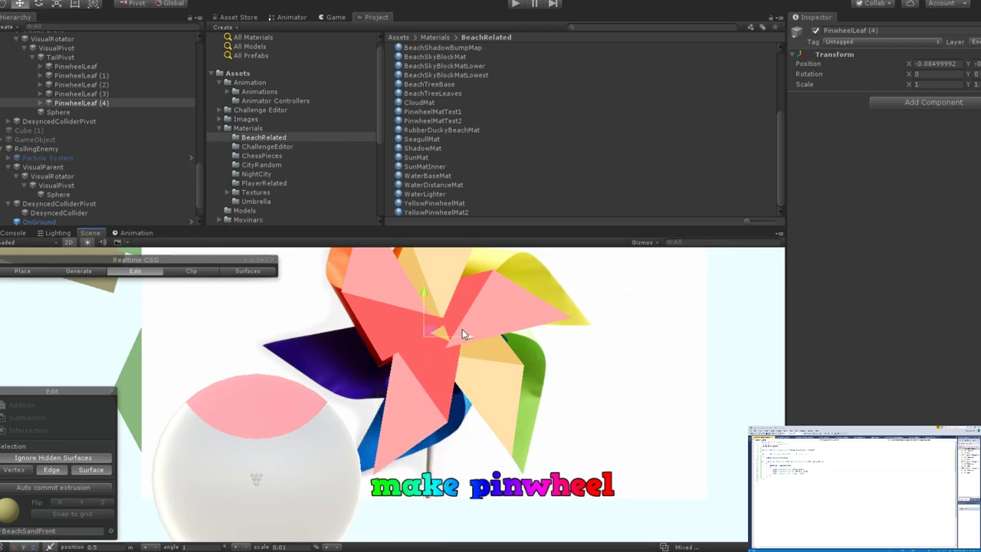
{"action": "left_click_drag", "start_coordinate": [463, 335], "coordinate": [477, 339]}
{"action": "key", "text": "e"}
{"action": "left_click_drag", "start_coordinate": [453, 302], "coordinate": [430, 298]}
{"action": "key", "text": "w"}
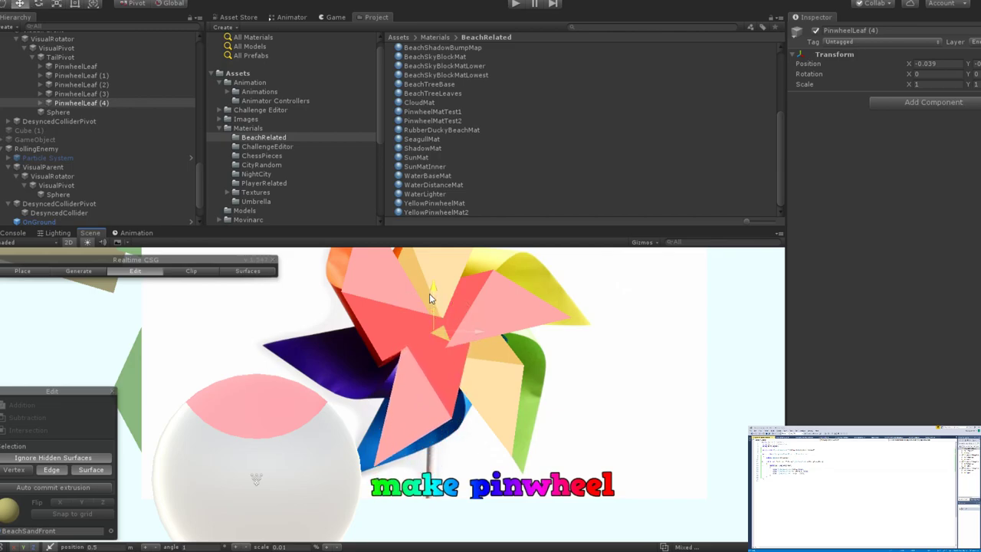
{"action": "left_click_drag", "start_coordinate": [469, 328], "coordinate": [473, 329]}
Try duplicating the yellow PinwheelLeaf (3) blade and shifting the copy along X, and undo the changes.
{"action": "scroll", "coordinate": [499, 337], "scroll_direction": "down", "scroll_amount": 4}
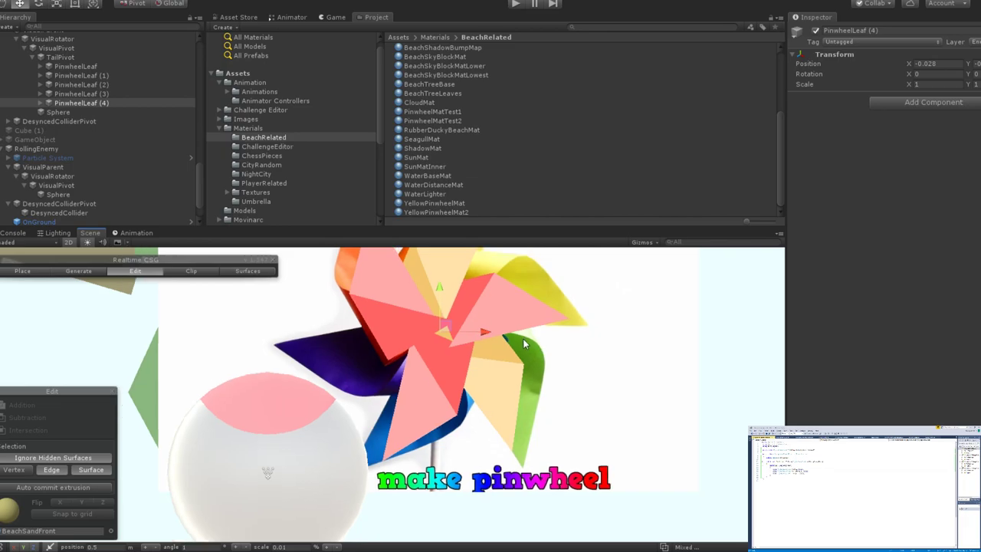
{"action": "key", "text": "f"}
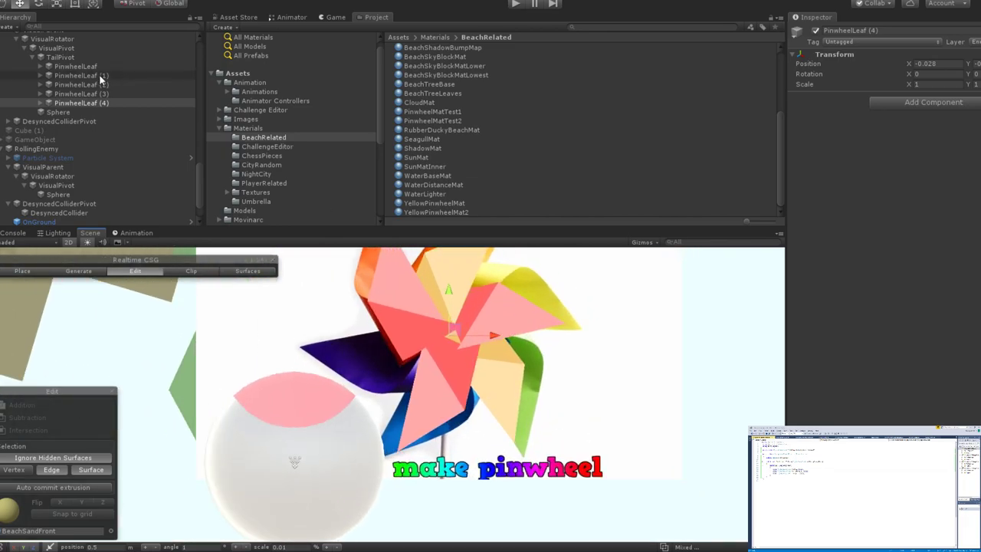
{"action": "key", "text": "ctrl+d"}
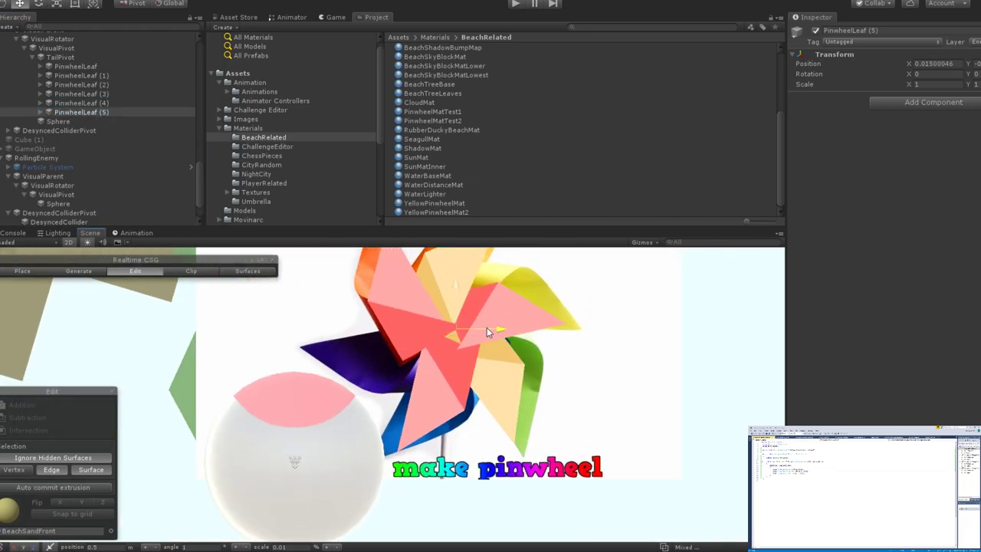
{"action": "left_click_drag", "start_coordinate": [487, 328], "coordinate": [448, 331]}
{"action": "key", "text": "ctrl+z"}
{"action": "key", "text": "ctrl+z"}
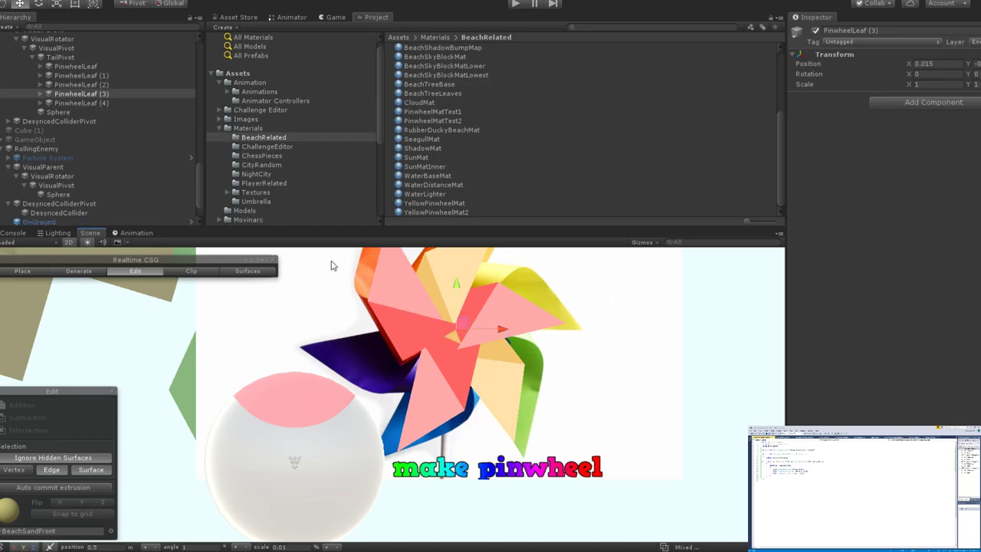
Select PinwheelLeaf (4) and push it back in depth behind the neighbouring yellow blades.
{"action": "left_click", "coordinate": [114, 103]}
{"action": "key", "text": "alt+Tab"}
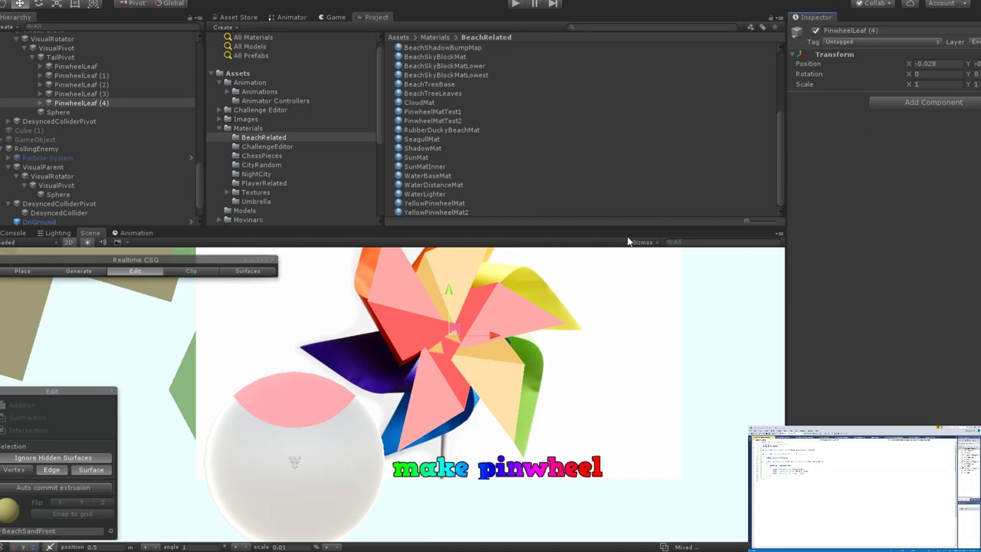
Duplicate the yellow PinwheelLeaf (3) blade, rotate the copy clockwise onto the reference's purple blade and bring its X position to about -0.061.
{"action": "key", "text": "ctrl+d"}
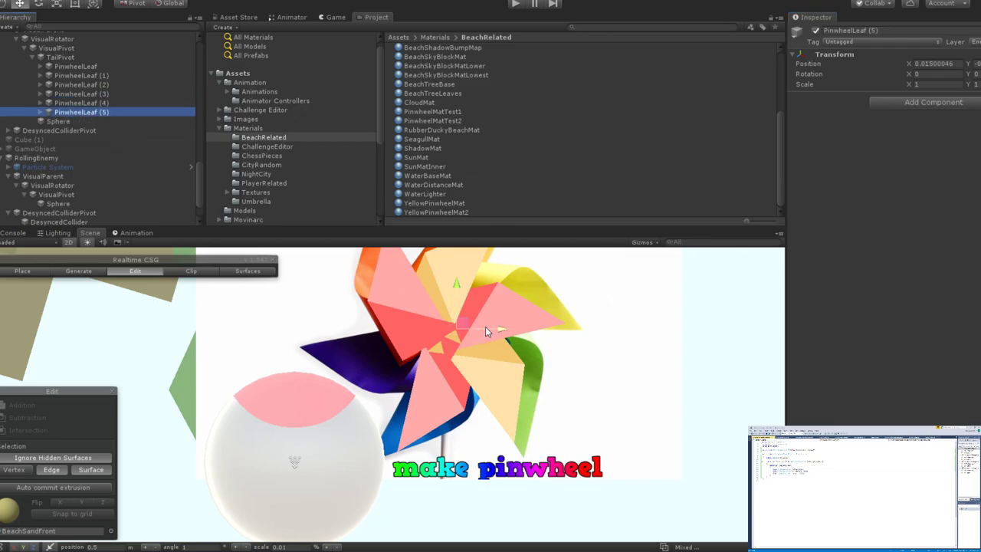
{"action": "left_click_drag", "start_coordinate": [485, 327], "coordinate": [439, 335]}
{"action": "key", "text": "e"}
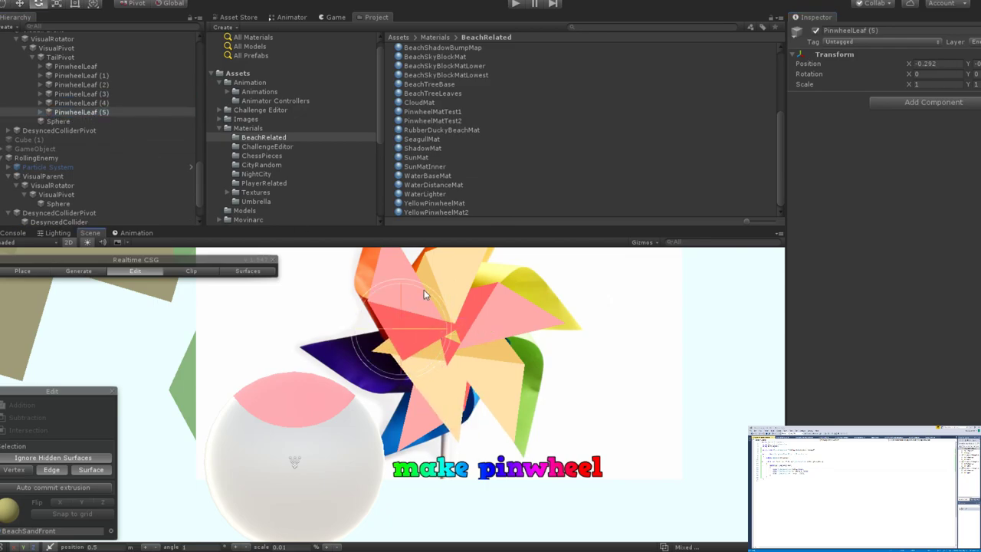
{"action": "left_click_drag", "start_coordinate": [423, 289], "coordinate": [563, 376]}
{"action": "key", "text": "w"}
{"action": "left_click_drag", "start_coordinate": [409, 321], "coordinate": [484, 349]}
{"action": "key", "text": "e"}
{"action": "key", "text": "w"}
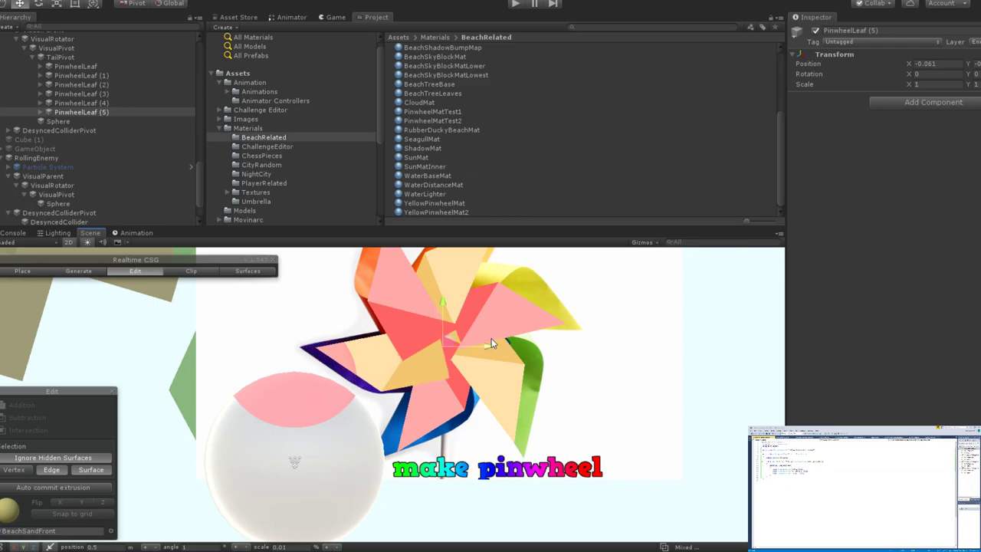
Examine the assembled pinwheel against the reference image, both from afar and close up around the hub.
{"action": "scroll", "coordinate": [491, 338], "scroll_direction": "down", "scroll_amount": 4}
{"action": "scroll", "coordinate": [555, 316], "scroll_direction": "down", "scroll_amount": 2}
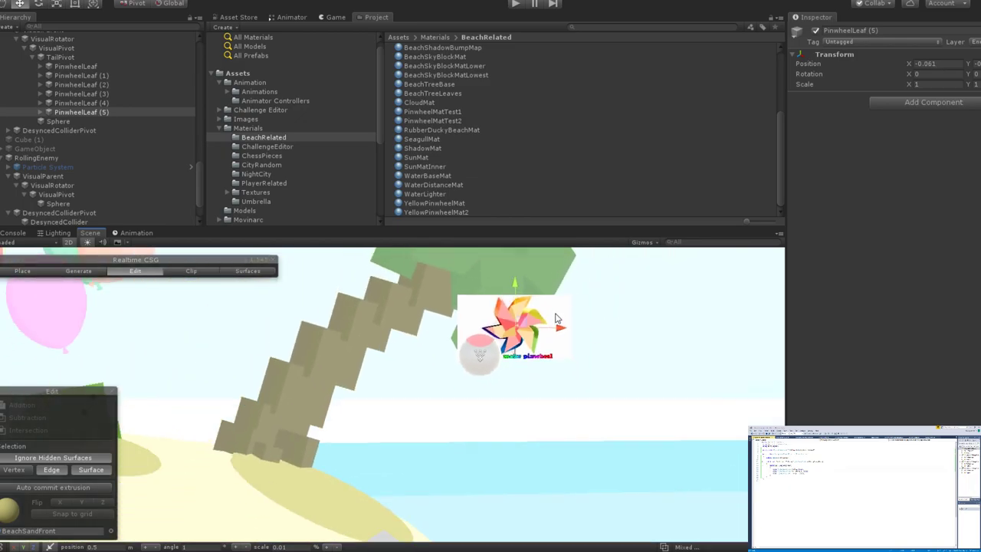
{"action": "scroll", "coordinate": [556, 316], "scroll_direction": "up", "scroll_amount": 6}
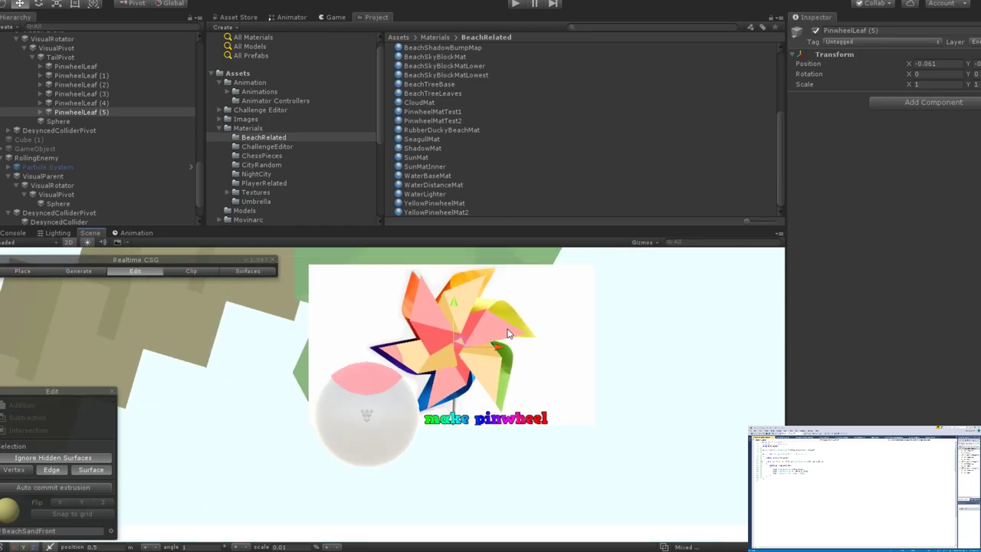
{"action": "scroll", "coordinate": [507, 334], "scroll_direction": "down", "scroll_amount": 3}
{"action": "scroll", "coordinate": [506, 330], "scroll_direction": "up", "scroll_amount": 7}
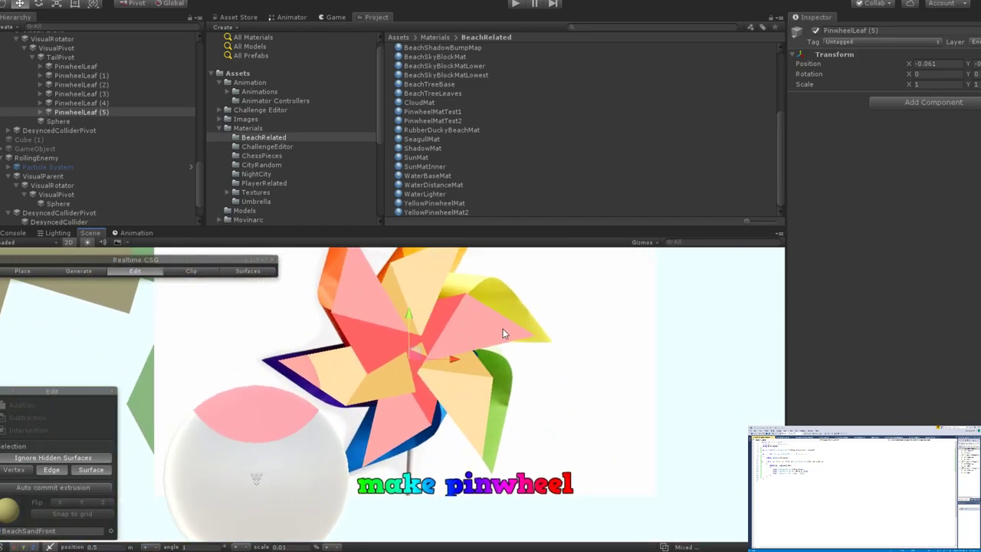
{"action": "scroll", "coordinate": [499, 333], "scroll_direction": "up", "scroll_amount": 2}
{"action": "scroll", "coordinate": [495, 332], "scroll_direction": "up", "scroll_amount": 2}
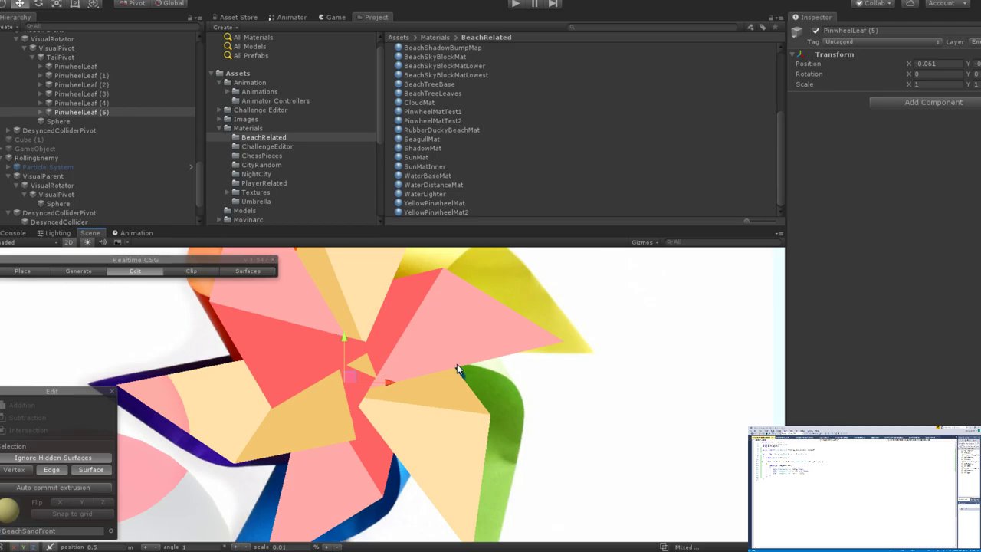
Hide the DesyncedCollider sphere by disabling its Mesh Renderer, and select PinwheelLeaf (5) again.
{"action": "scroll", "coordinate": [457, 370], "scroll_direction": "down", "scroll_amount": 3}
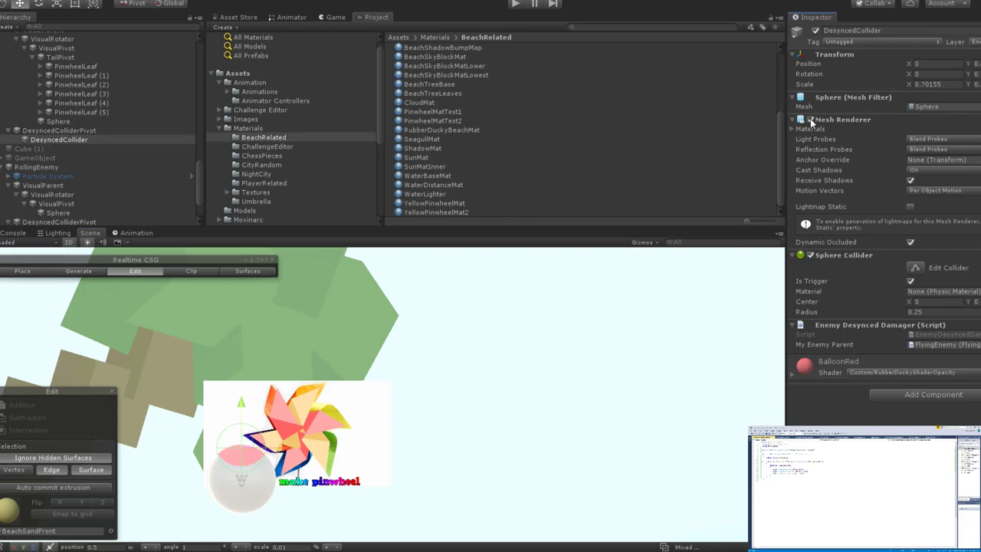
{"action": "scroll", "coordinate": [328, 459], "scroll_direction": "up", "scroll_amount": 5}
{"action": "left_click", "coordinate": [328, 456]}
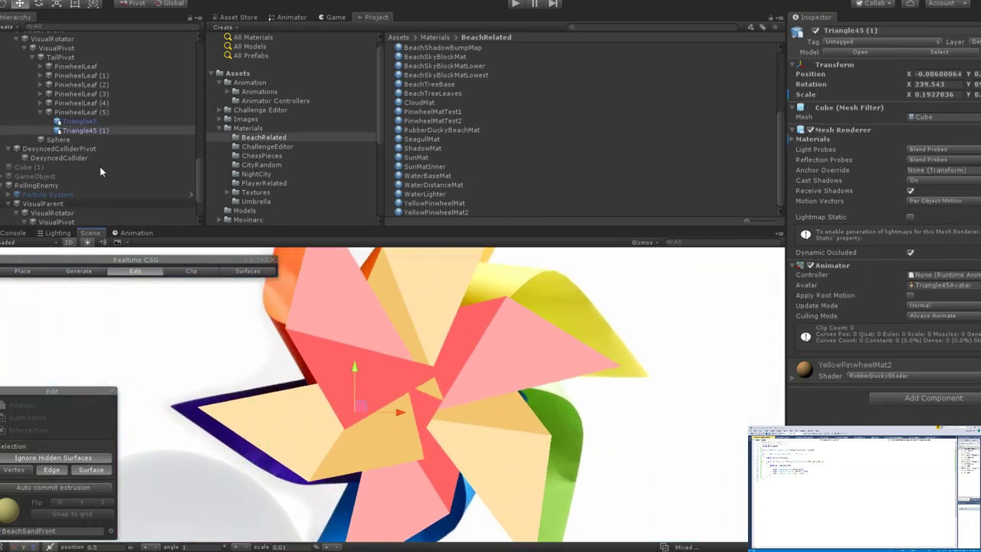
{"action": "left_click", "coordinate": [76, 112]}
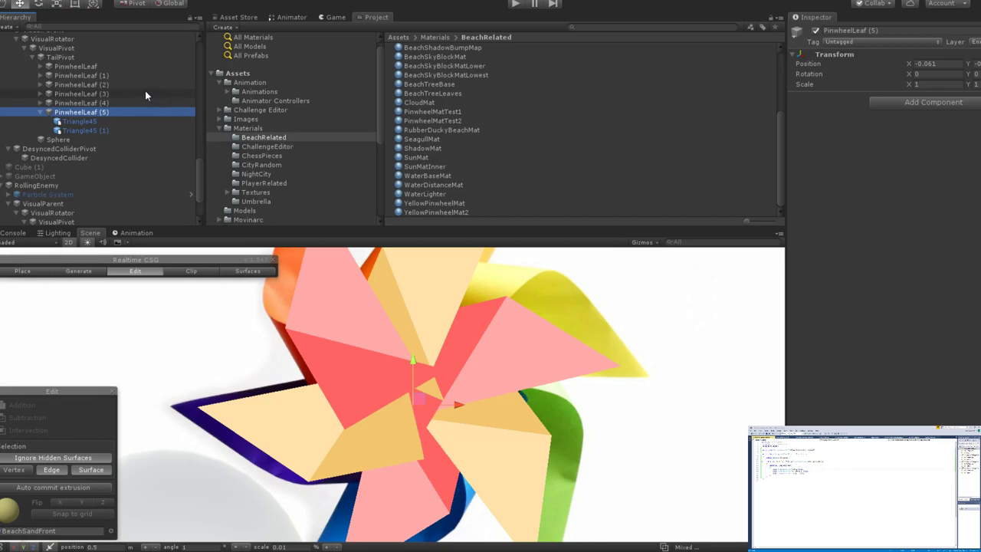
{"action": "left_click", "coordinate": [95, 122]}
{"action": "left_click", "coordinate": [90, 113]}
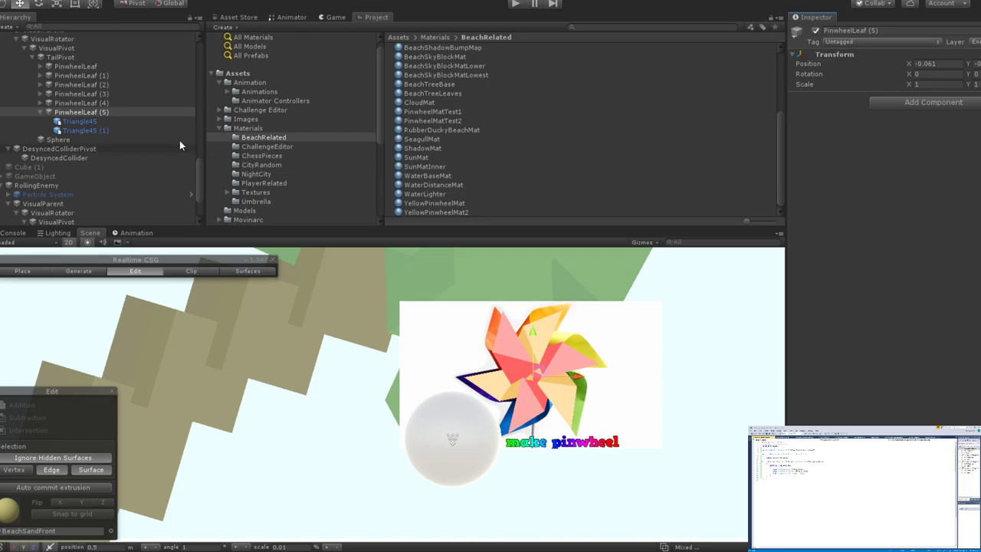
{"action": "left_click", "coordinate": [80, 95]}
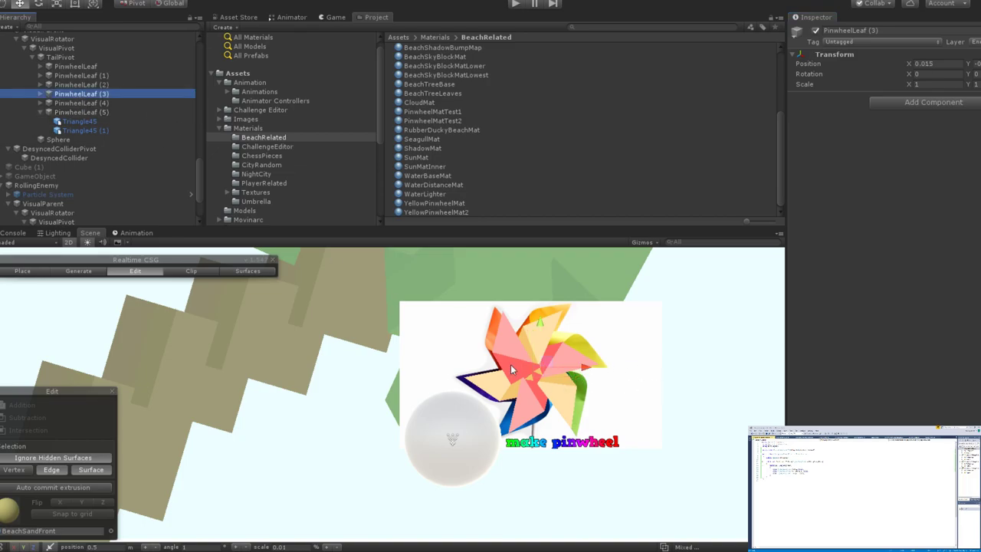
{"action": "left_click_drag", "start_coordinate": [579, 378], "coordinate": [580, 377]}
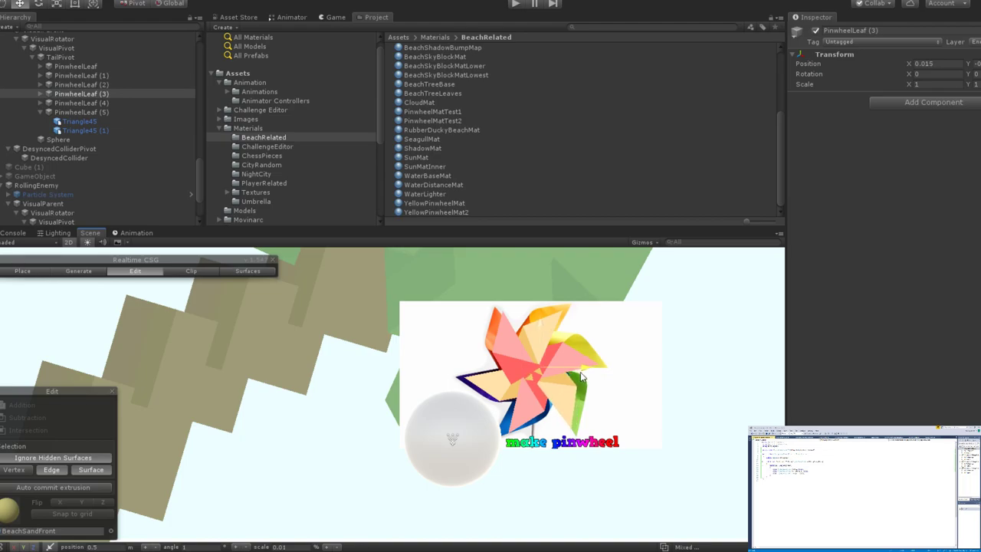
{"action": "left_click", "coordinate": [538, 323]}
{"action": "key", "text": "e"}
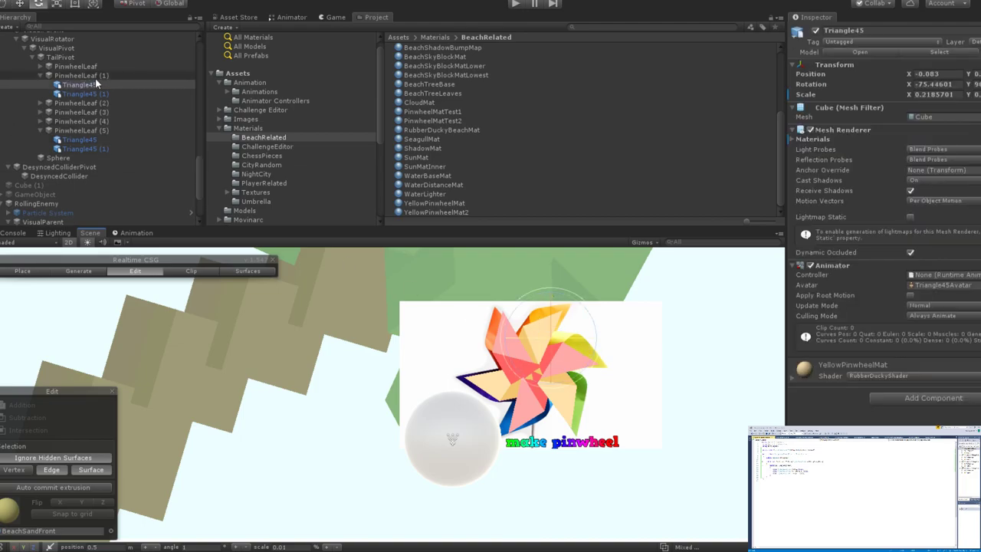
{"action": "left_click", "coordinate": [69, 122]}
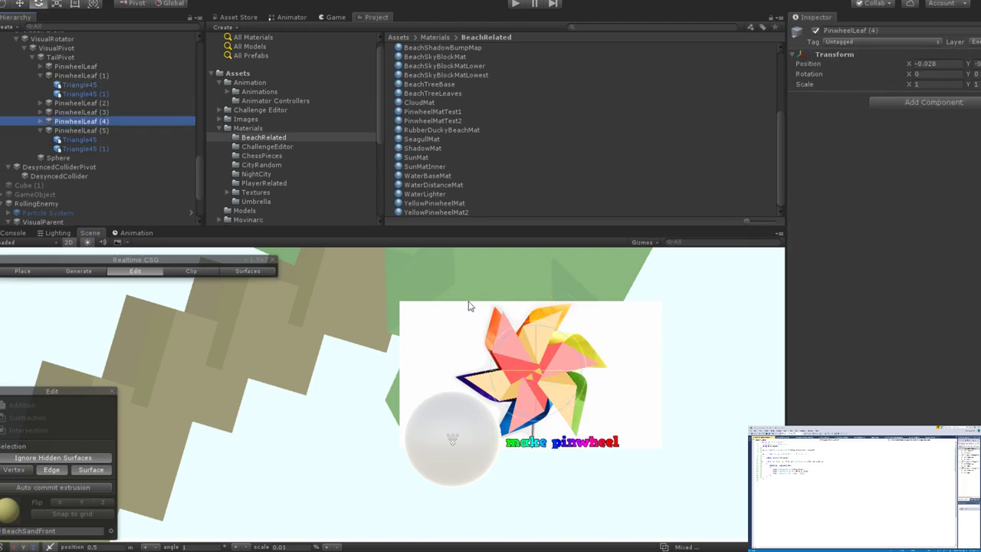
{"action": "left_click", "coordinate": [576, 345]}
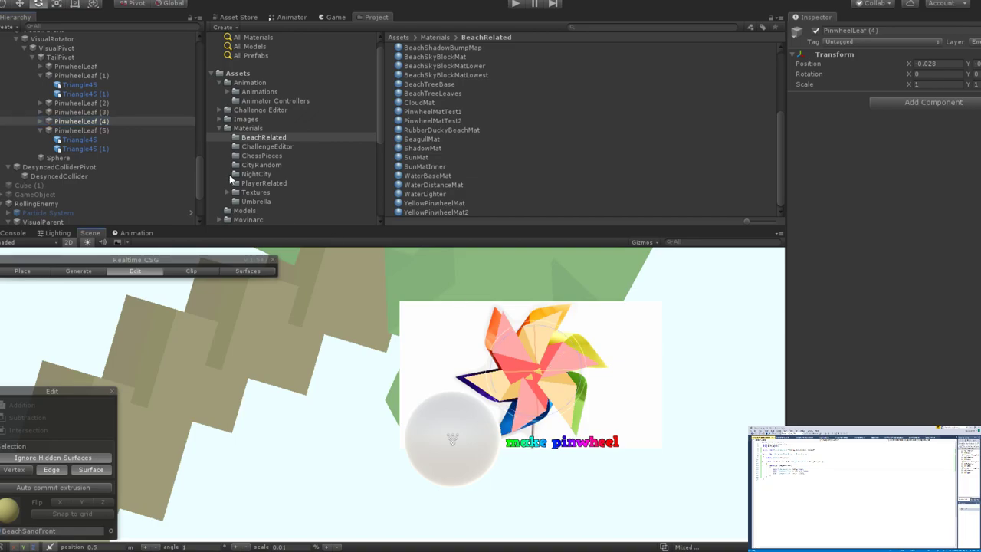
Select PinwheelLeaf (3) and fine-tune its placement on the reference's green blade, bringing its X position to 0.006.
{"action": "left_click", "coordinate": [87, 113]}
{"action": "left_click", "coordinate": [565, 336]}
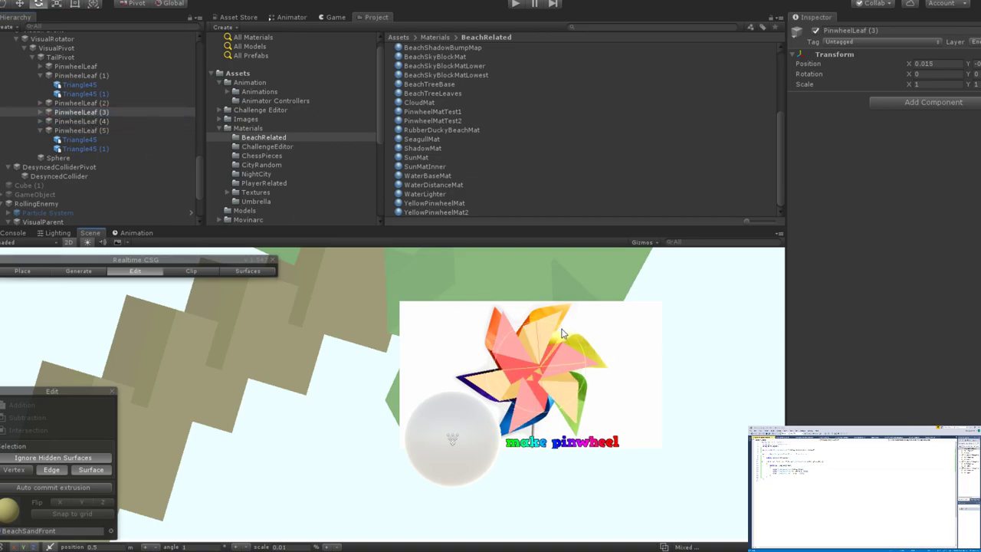
{"action": "key", "text": "w"}
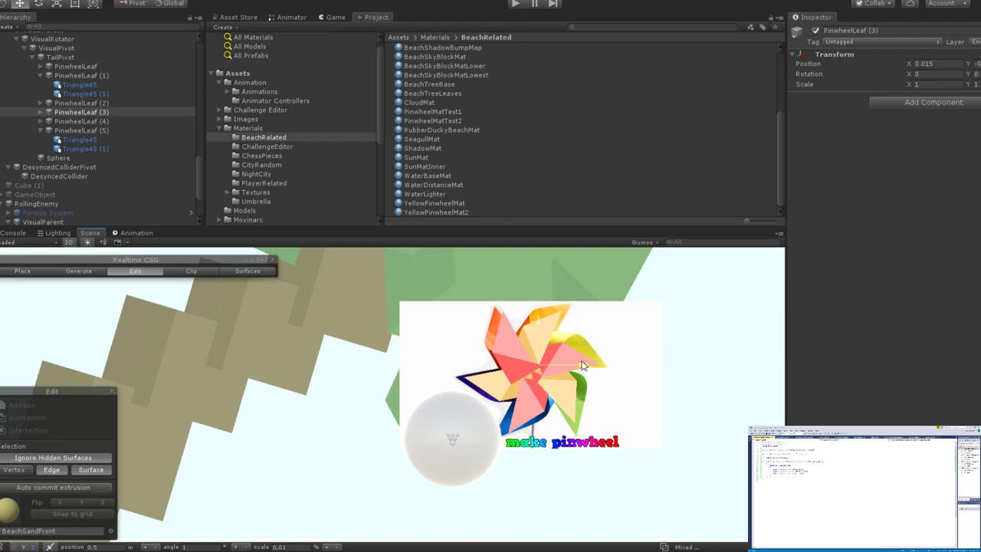
{"action": "left_click_drag", "start_coordinate": [580, 365], "coordinate": [583, 365]}
{"action": "scroll", "coordinate": [568, 357], "scroll_direction": "up", "scroll_amount": 5}
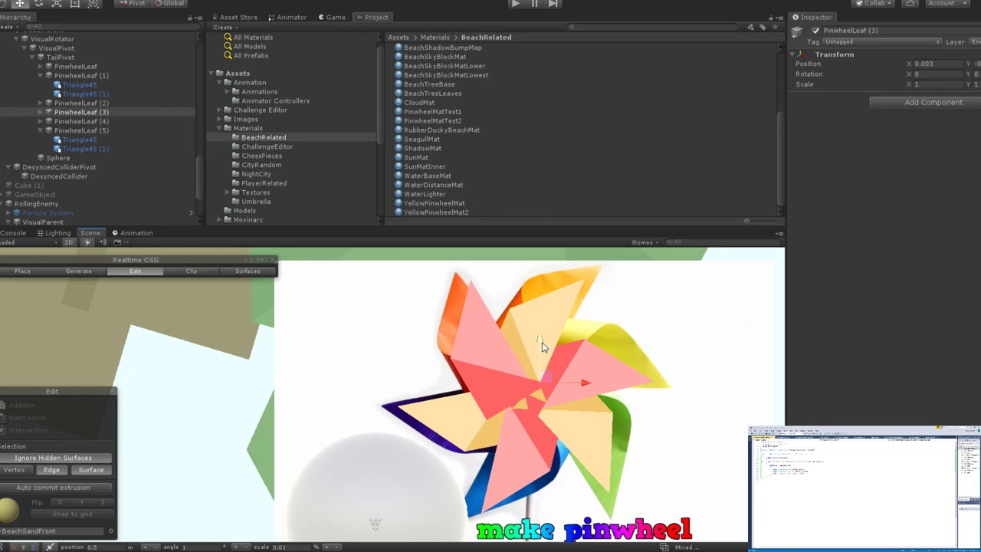
{"action": "left_click_drag", "start_coordinate": [587, 384], "coordinate": [586, 385]}
{"action": "scroll", "coordinate": [585, 383], "scroll_direction": "down", "scroll_amount": 4}
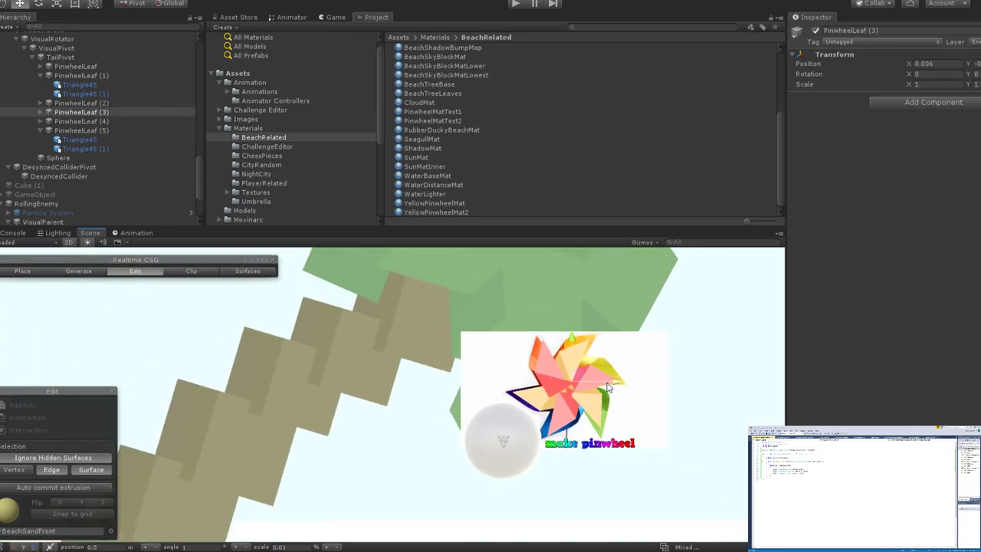
Select PinwheelLeaf (5) on the purple blade and shift it along X toward the hub to -0.035.
{"action": "scroll", "coordinate": [589, 429], "scroll_direction": "up", "scroll_amount": 3}
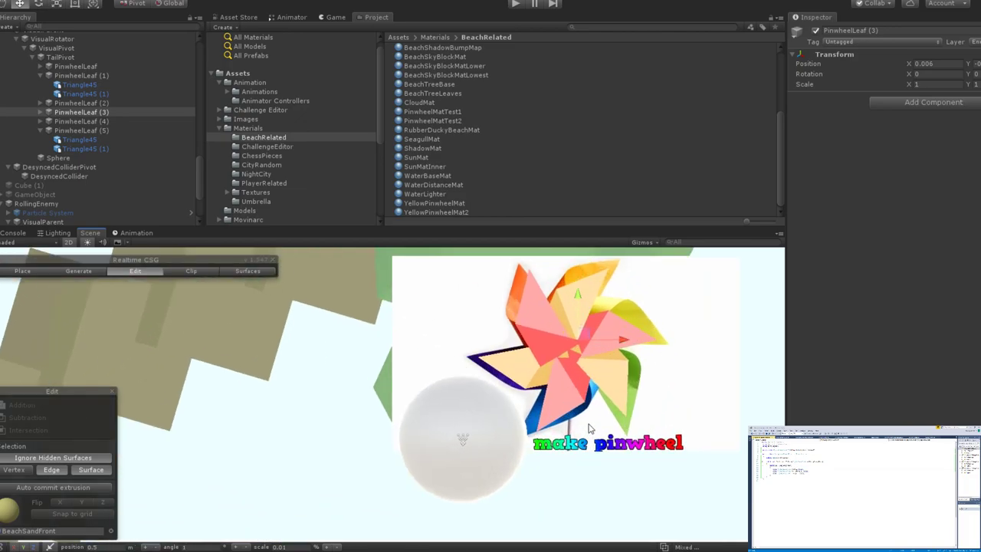
{"action": "scroll", "coordinate": [590, 429], "scroll_direction": "up", "scroll_amount": 2}
{"action": "scroll", "coordinate": [543, 388], "scroll_direction": "down", "scroll_amount": 1}
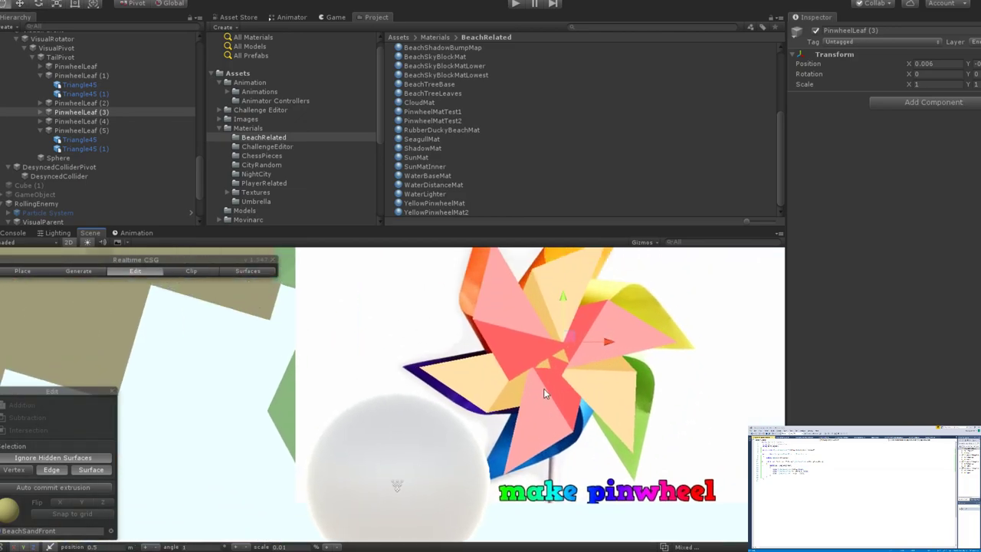
{"action": "scroll", "coordinate": [546, 381], "scroll_direction": "up", "scroll_amount": 3}
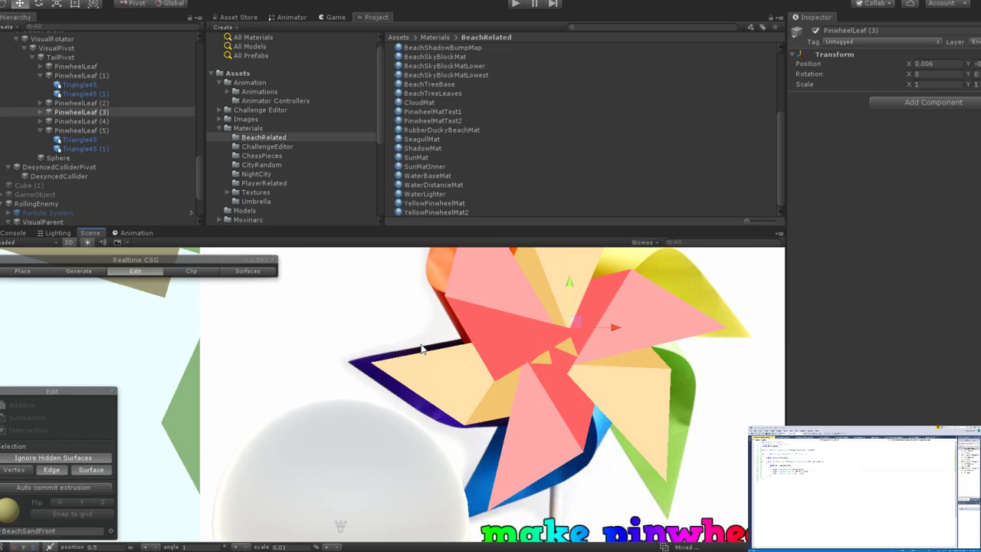
{"action": "left_click", "coordinate": [457, 389]}
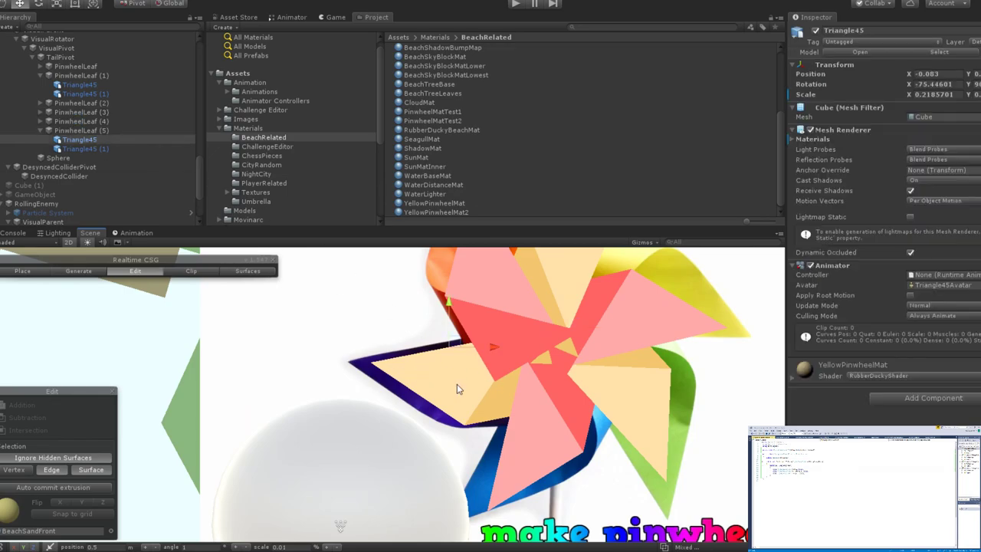
{"action": "left_click", "coordinate": [83, 131]}
{"action": "left_click_drag", "start_coordinate": [596, 366], "coordinate": [599, 367]}
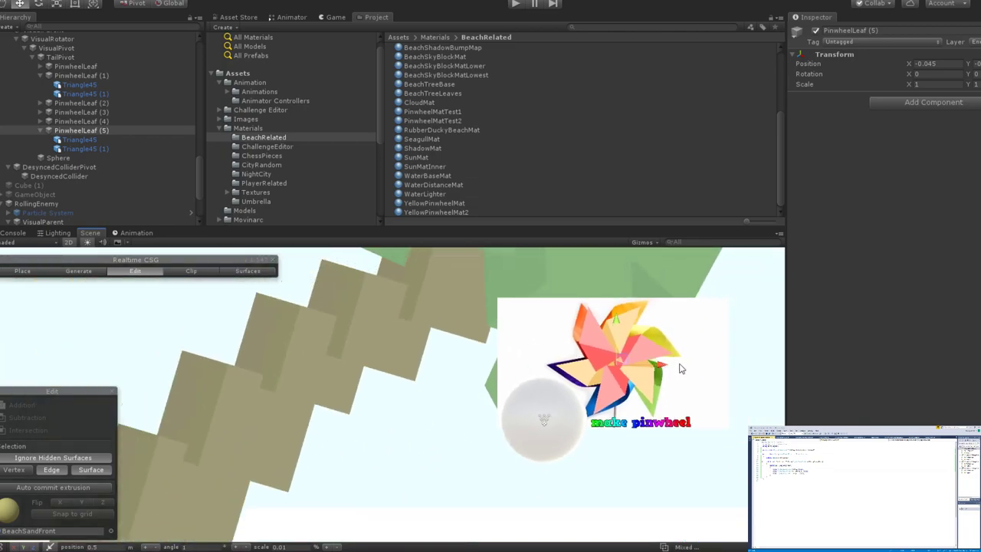
{"action": "left_click_drag", "start_coordinate": [682, 368], "coordinate": [586, 387]}
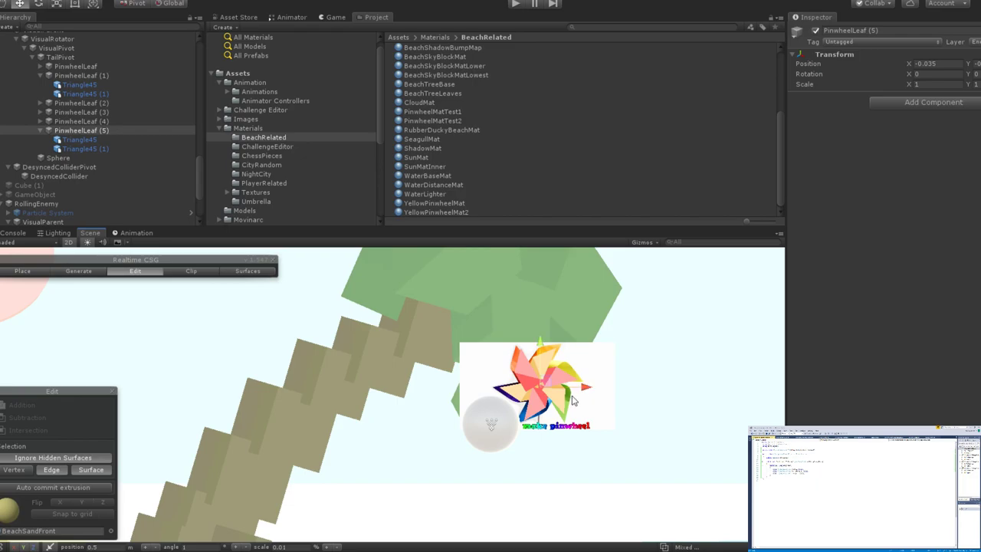
Examine the pinwheel against the reference image from afar and close up, checking the placement of PinwheelLeaf (3) and PinwheelLeaf (5).
{"action": "scroll", "coordinate": [560, 402], "scroll_direction": "up", "scroll_amount": 5}
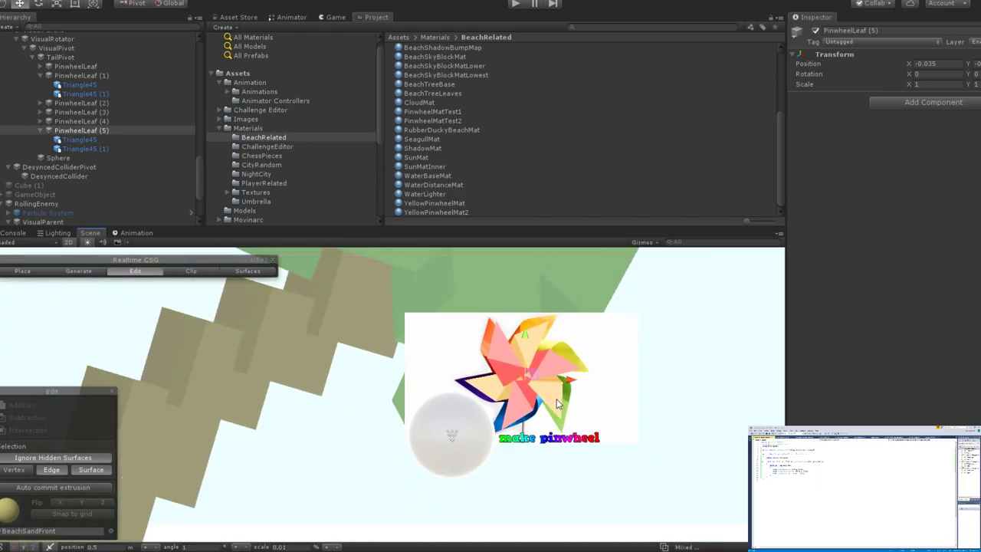
{"action": "scroll", "coordinate": [558, 404], "scroll_direction": "down", "scroll_amount": 3}
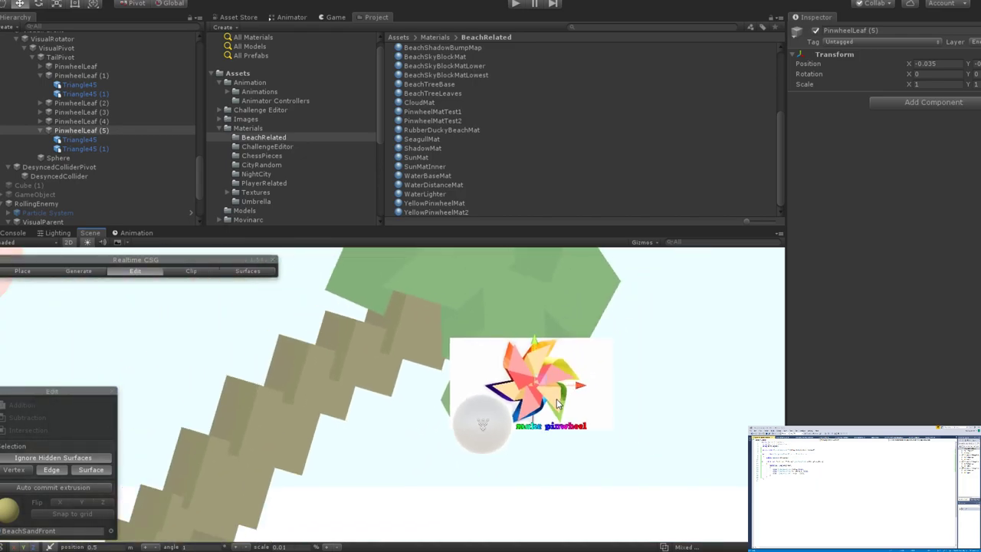
{"action": "scroll", "coordinate": [557, 404], "scroll_direction": "down", "scroll_amount": 4}
{"action": "scroll", "coordinate": [540, 406], "scroll_direction": "up", "scroll_amount": 5}
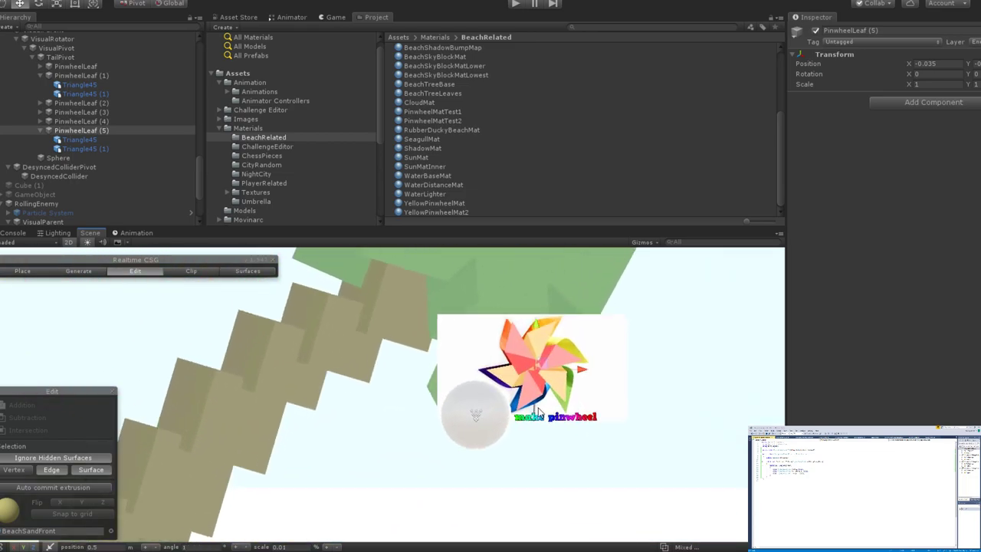
{"action": "scroll", "coordinate": [538, 412], "scroll_direction": "up", "scroll_amount": 4}
{"action": "left_click", "coordinate": [535, 295]}
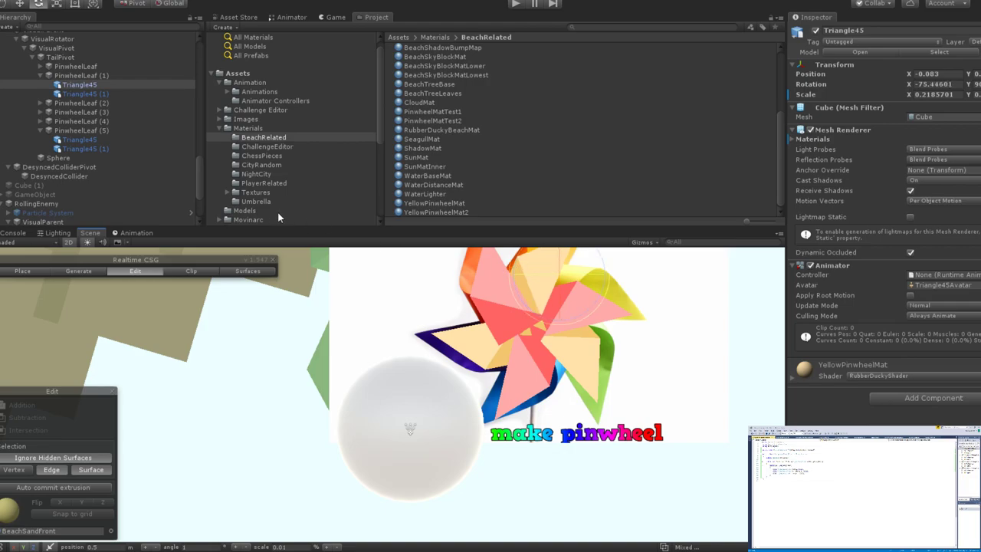
{"action": "left_click", "coordinate": [70, 113]}
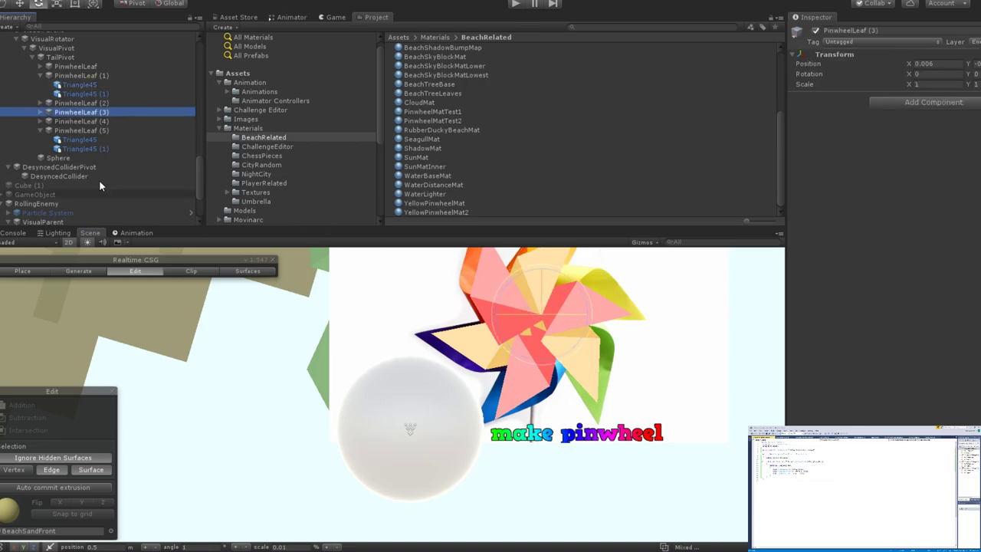
{"action": "left_click", "coordinate": [96, 130]}
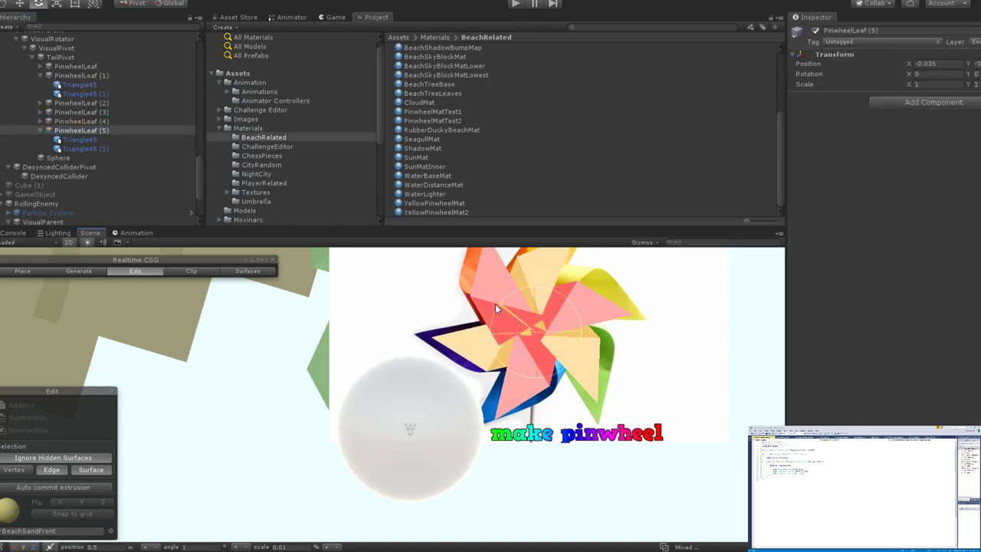
{"action": "key", "text": "w"}
{"action": "left_click", "coordinate": [589, 337]}
{"action": "double_click", "coordinate": [86, 131]}
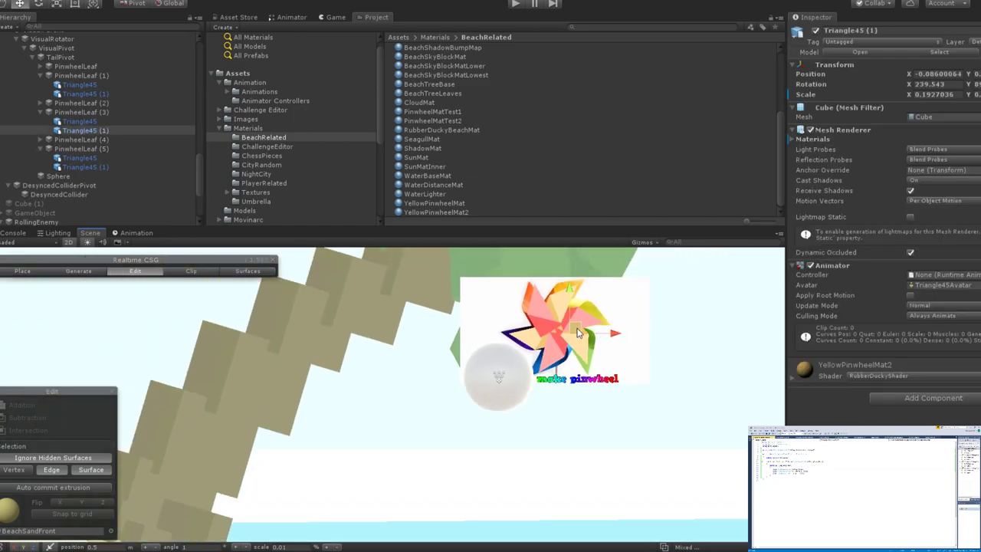
{"action": "double_click", "coordinate": [84, 145]}
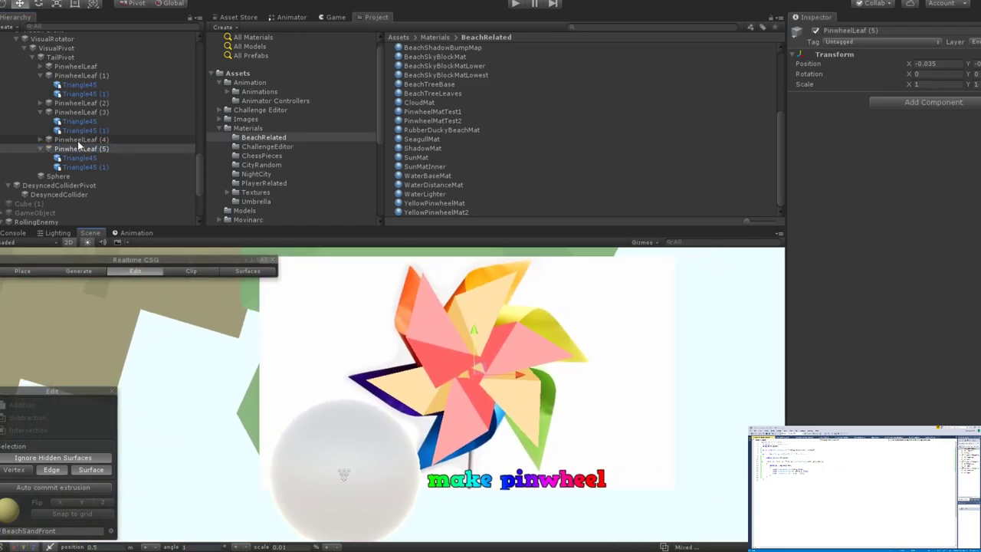
Collapse the expanded leaf groups and bring PinwheelLeaf, PinwheelLeaf (2) and PinwheelLeaf (4) forward together in depth, in front of the other blades.
{"action": "left_click", "coordinate": [74, 140]}
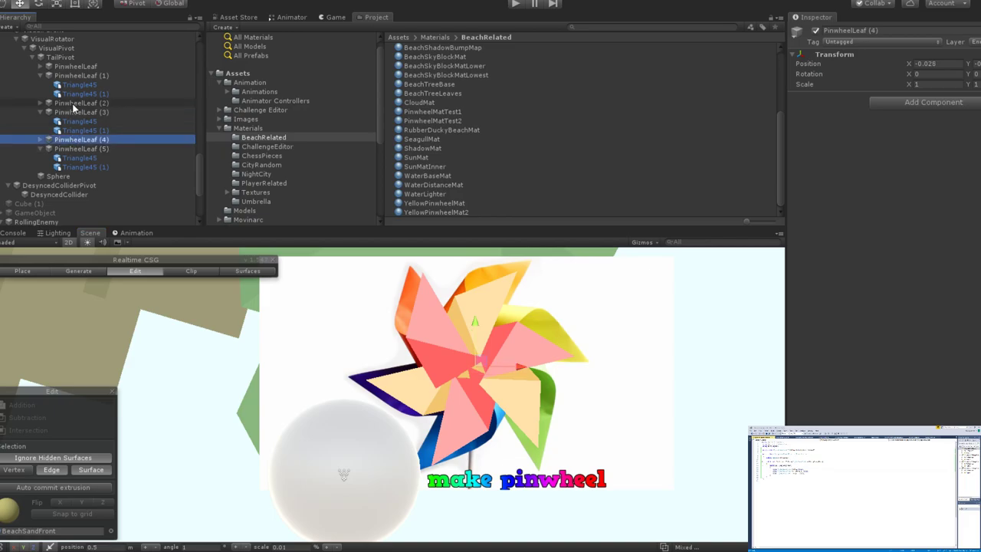
{"action": "left_click", "coordinate": [59, 67]}
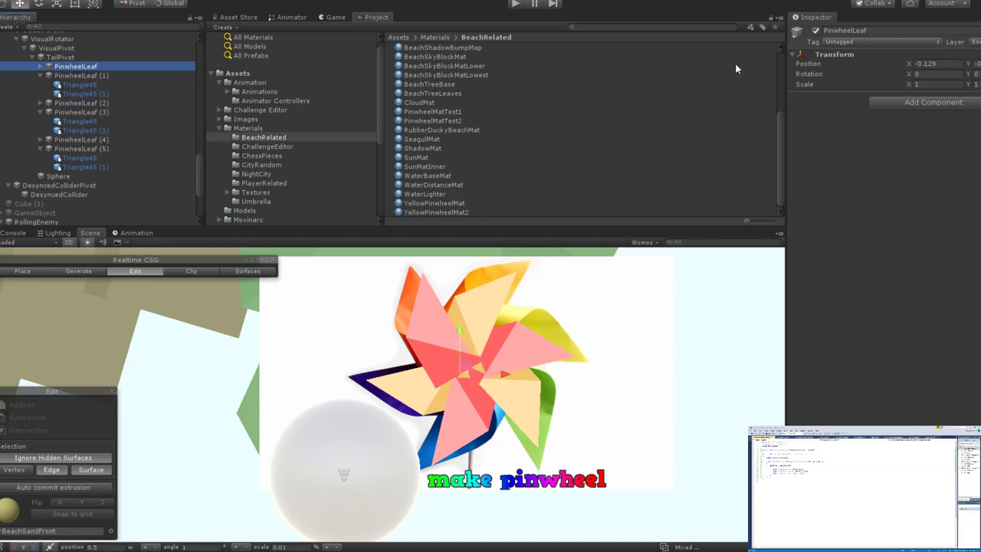
{"action": "left_click", "coordinate": [42, 75]}
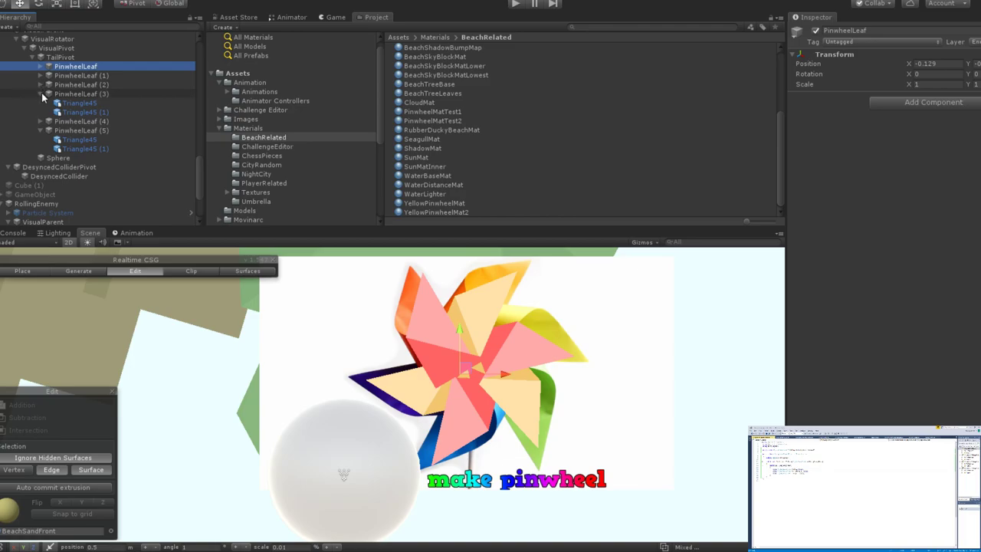
{"action": "left_click", "coordinate": [41, 93]}
{"action": "left_click", "coordinate": [41, 112]}
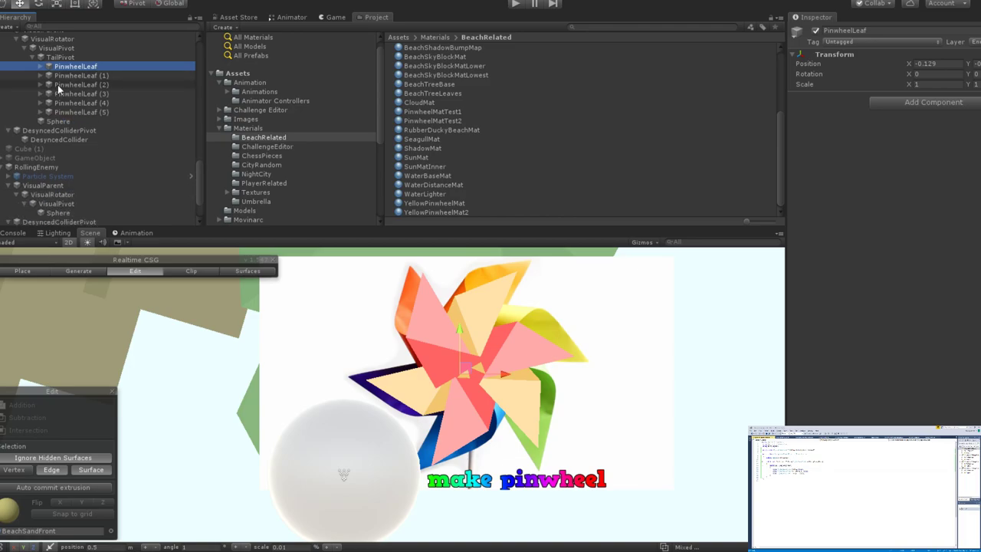
{"action": "left_click", "coordinate": [58, 85], "text": "ctrl"}
{"action": "left_click", "coordinate": [56, 103], "text": "ctrl"}
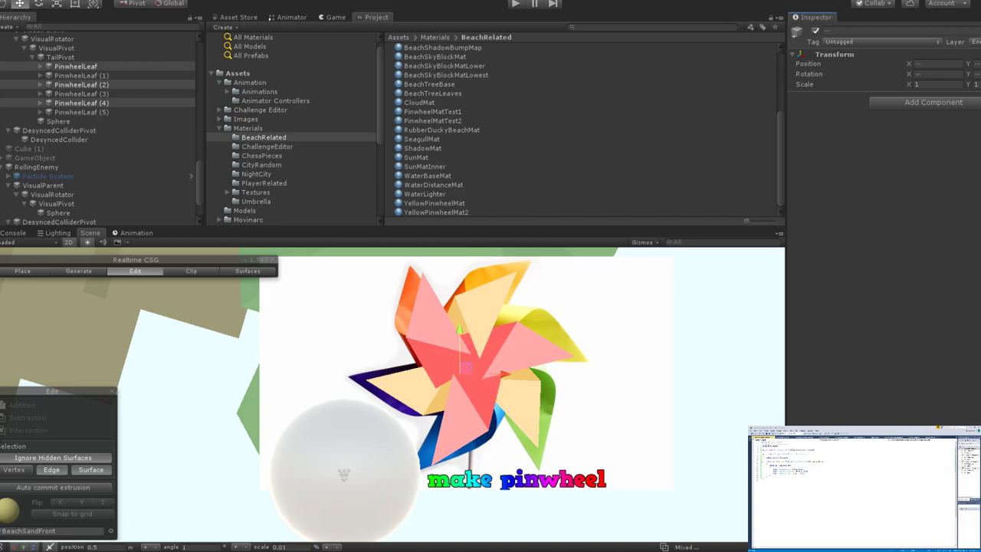
{"action": "scroll", "coordinate": [524, 325], "scroll_direction": "down", "scroll_amount": 5}
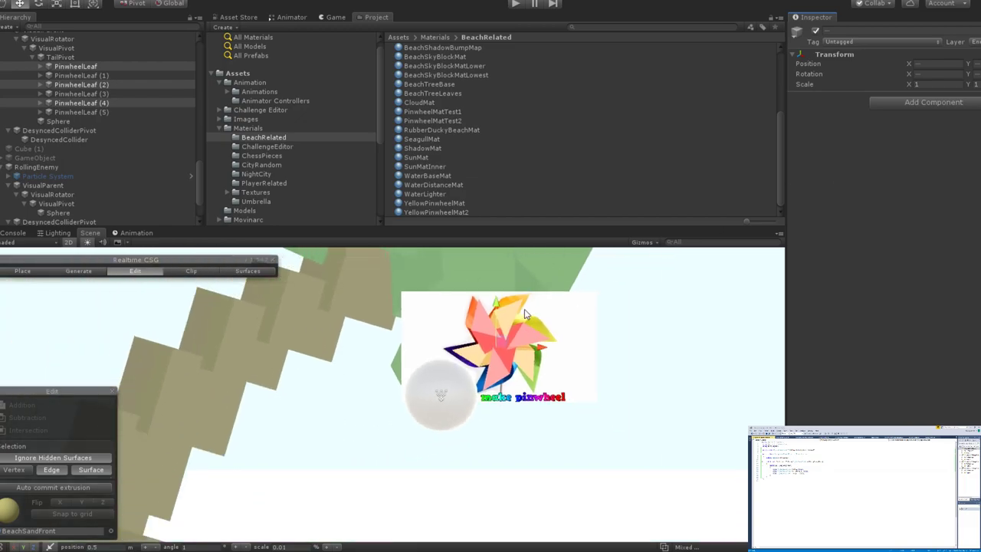
{"action": "scroll", "coordinate": [525, 313], "scroll_direction": "up", "scroll_amount": 3}
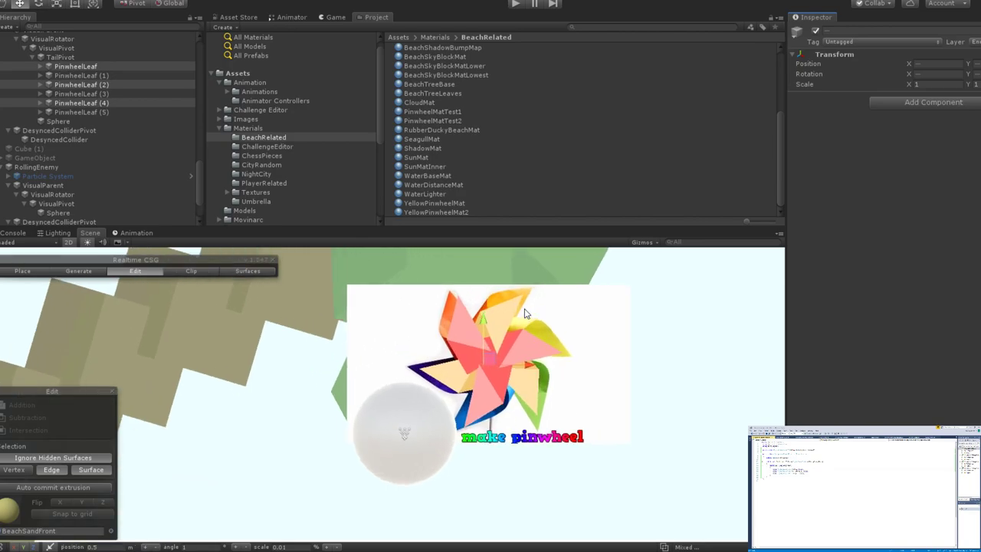
Bring PinwheelLeaf (1), PinwheelLeaf (3) and PinwheelLeaf (5) forward together in depth, in front of the pink blades, and deselect them.
{"action": "left_click", "coordinate": [81, 75]}
{"action": "left_click", "coordinate": [90, 94], "text": "ctrl"}
{"action": "left_click", "coordinate": [161, 112], "text": "ctrl"}
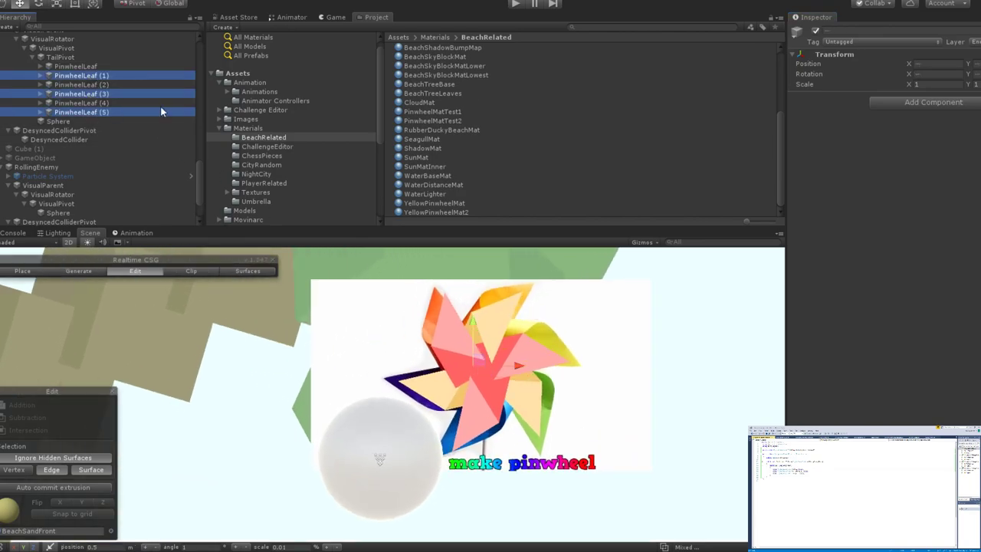
{"action": "key", "text": "alt+Tab"}
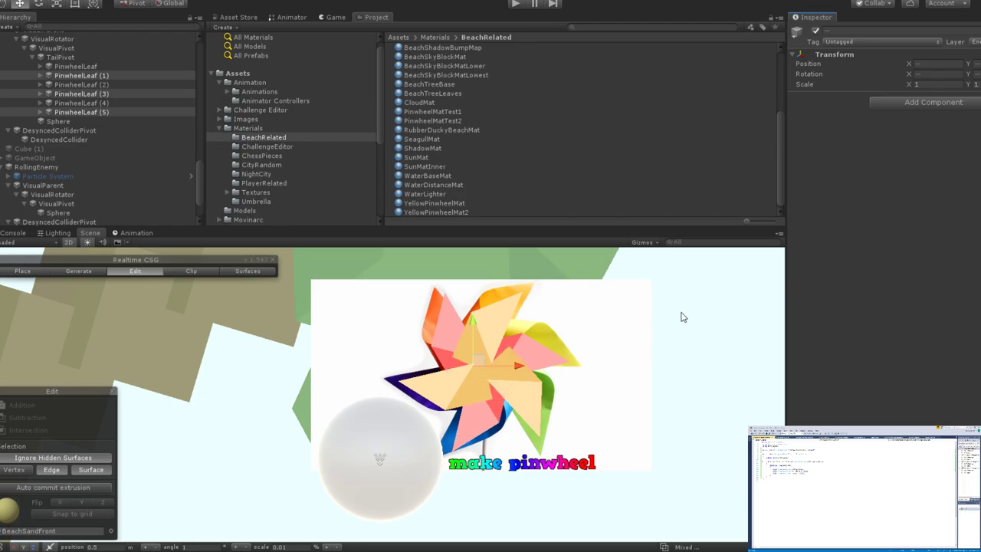
{"action": "scroll", "coordinate": [651, 323], "scroll_direction": "down", "scroll_amount": 2}
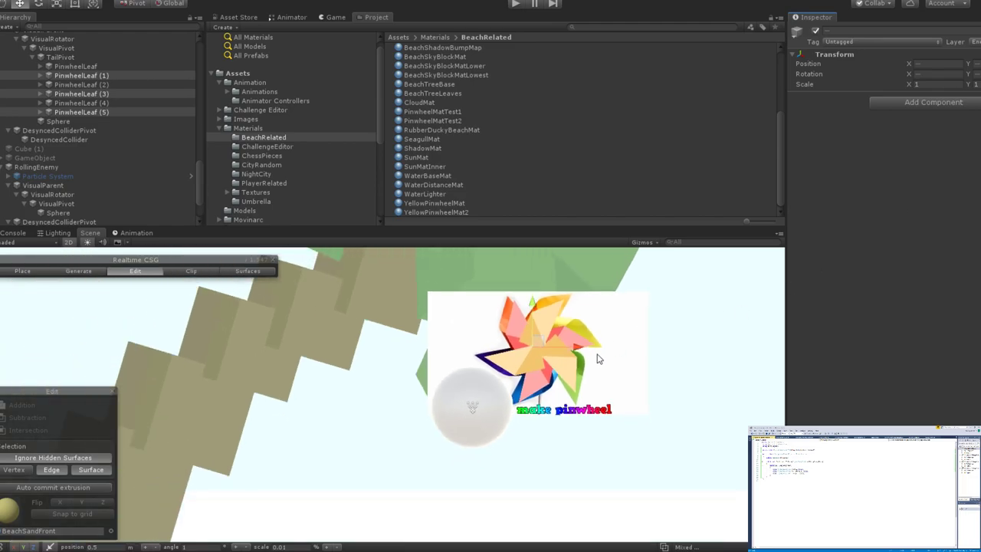
{"action": "left_click", "coordinate": [509, 471]}
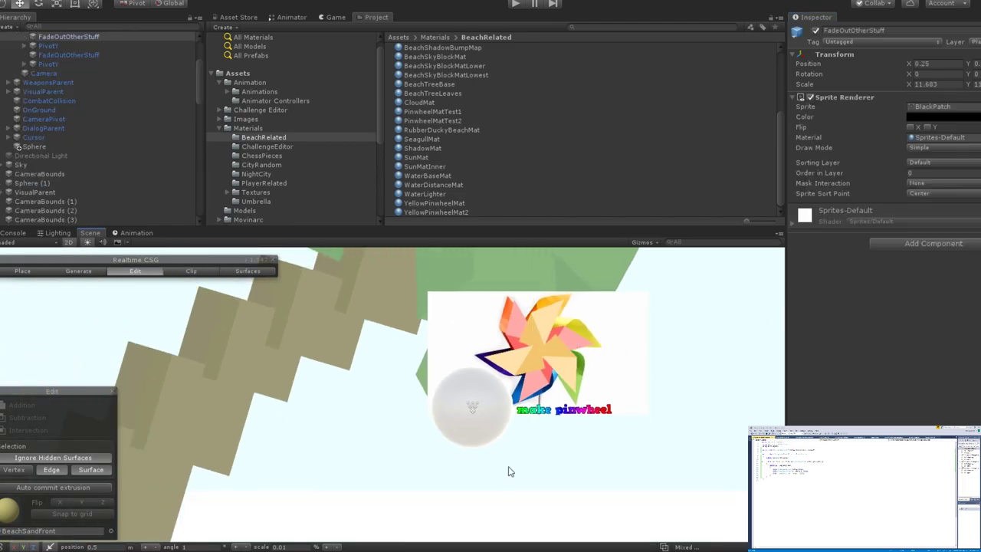
Select the maxresdefault pinwheel reference image beside the palm tree and deactivate it.
{"action": "scroll", "coordinate": [512, 464], "scroll_direction": "down", "scroll_amount": 5}
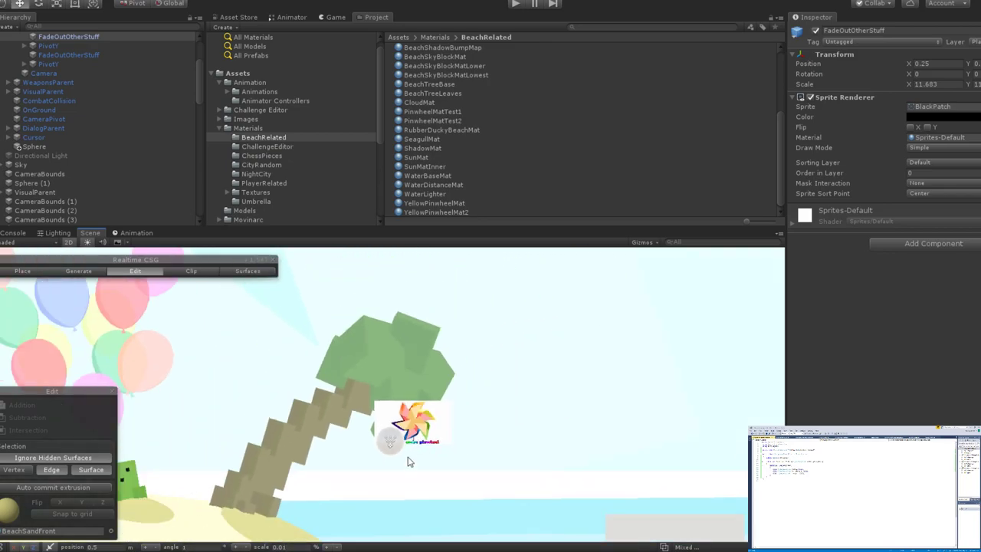
{"action": "middle_click_drag", "start_coordinate": [407, 465], "coordinate": [499, 410]}
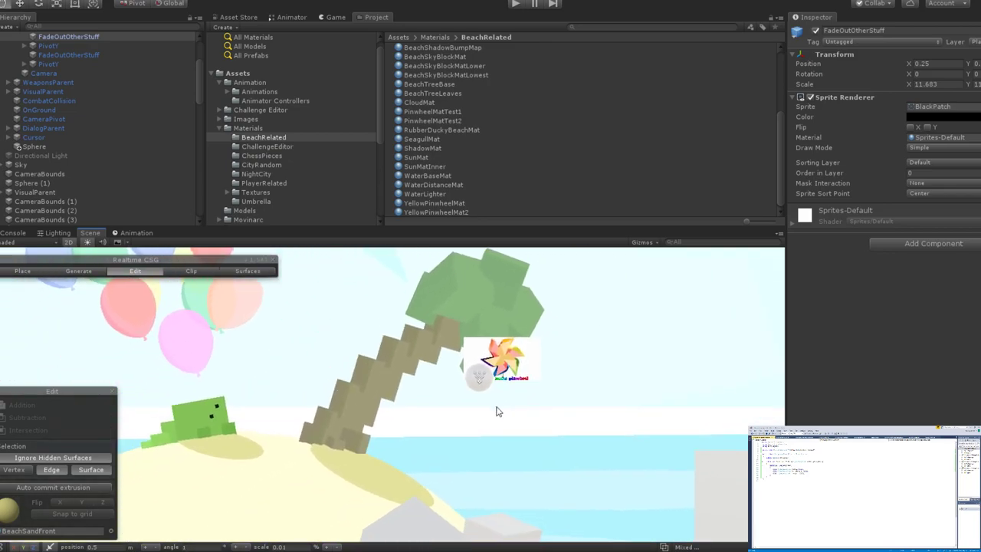
{"action": "left_click", "coordinate": [471, 352]}
{"action": "scroll", "coordinate": [559, 363], "scroll_direction": "up", "scroll_amount": 2}
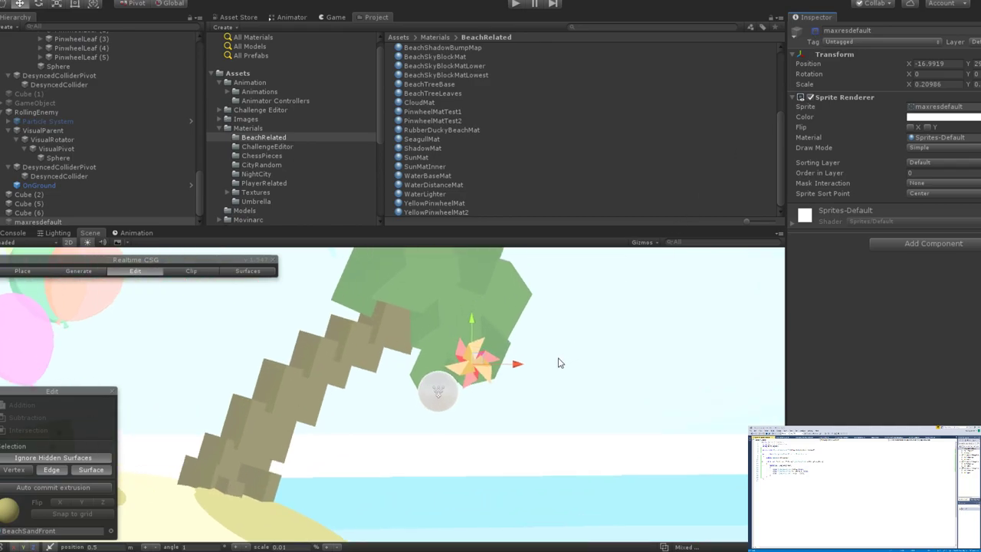
Inspect the modelled pinwheel beside the palm tree, both close up and from a distance within the beach scene.
{"action": "scroll", "coordinate": [524, 383], "scroll_direction": "up", "scroll_amount": 3}
{"action": "middle_click_drag", "start_coordinate": [456, 375], "coordinate": [526, 412]}
{"action": "scroll", "coordinate": [536, 427], "scroll_direction": "up", "scroll_amount": 1}
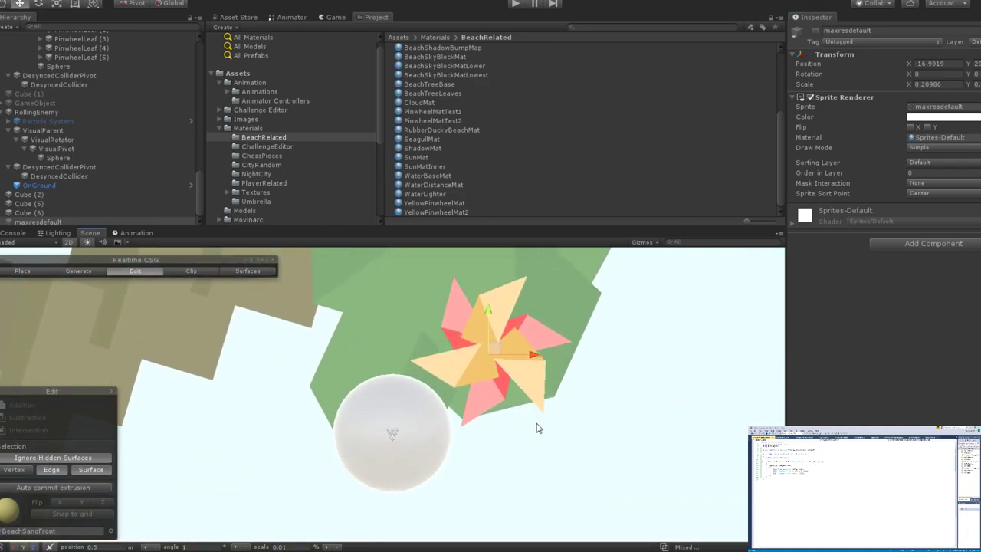
{"action": "scroll", "coordinate": [527, 416], "scroll_direction": "down", "scroll_amount": 5}
{"action": "scroll", "coordinate": [527, 410], "scroll_direction": "down", "scroll_amount": 4}
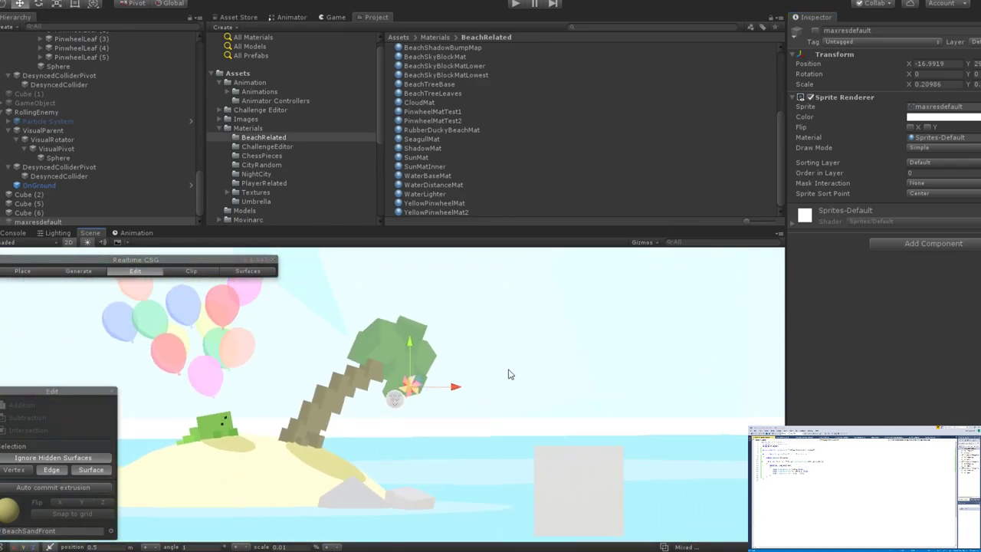
{"action": "scroll", "coordinate": [376, 430], "scroll_direction": "up", "scroll_amount": 2}
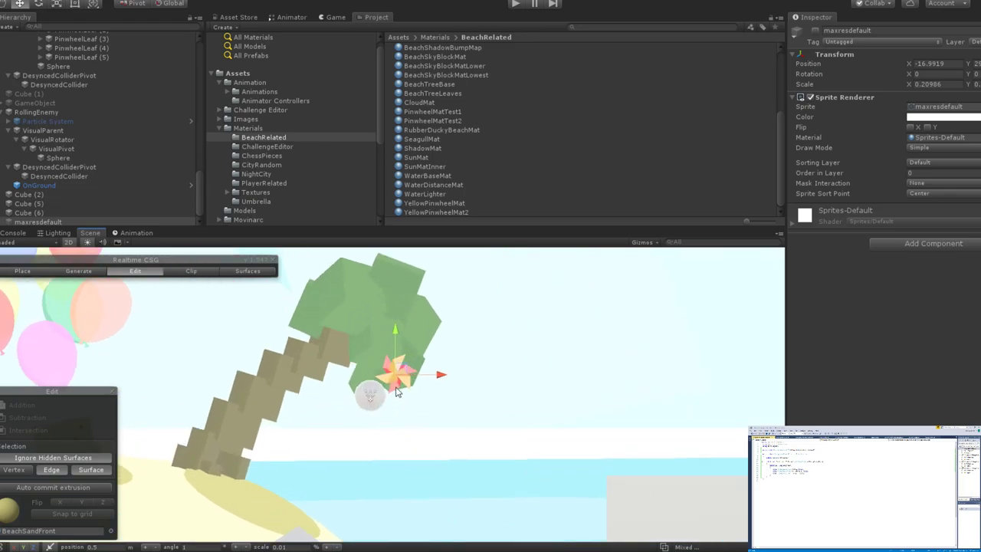
{"action": "scroll", "coordinate": [417, 412], "scroll_direction": "up", "scroll_amount": 3}
{"action": "scroll", "coordinate": [446, 406], "scroll_direction": "up", "scroll_amount": 3}
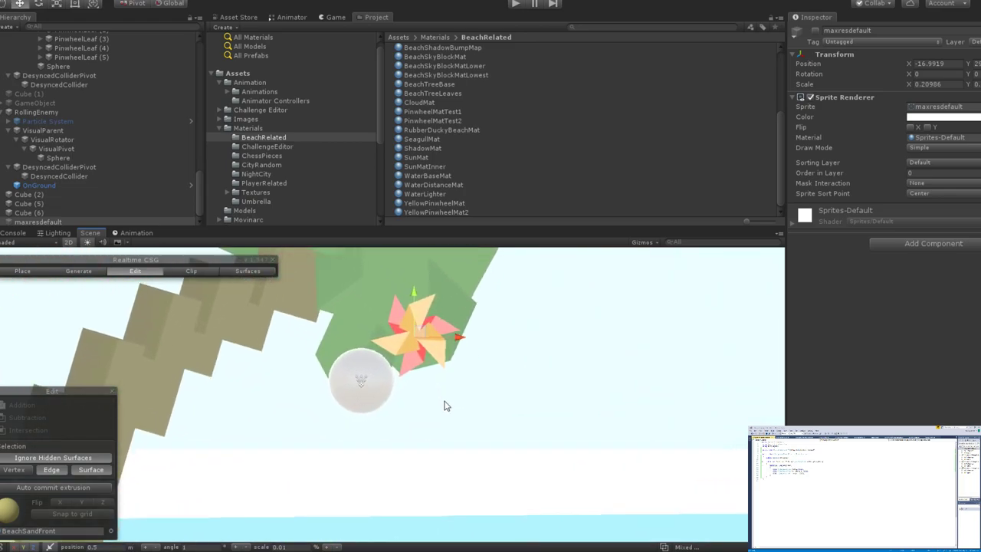
{"action": "scroll", "coordinate": [447, 406], "scroll_direction": "up", "scroll_amount": 4}
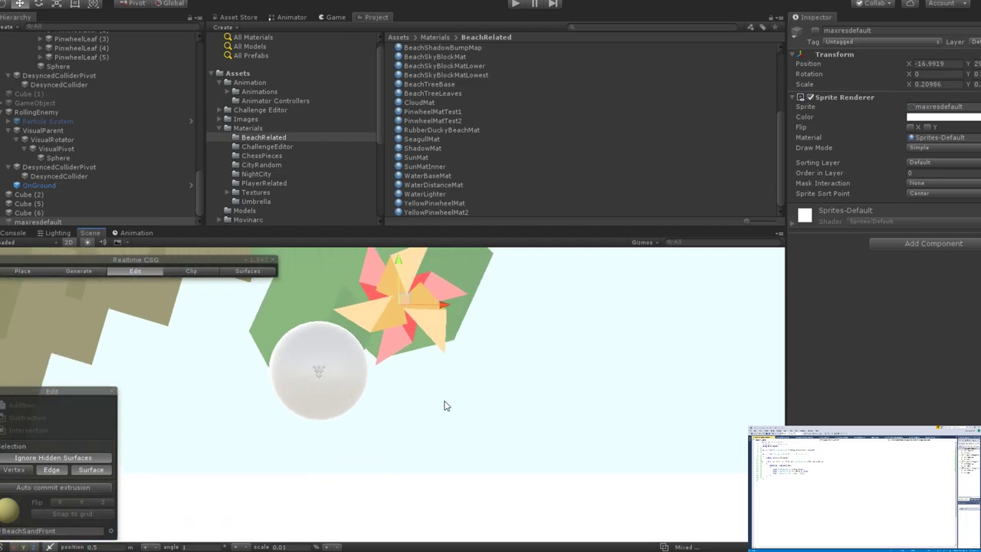
{"action": "scroll", "coordinate": [504, 383], "scroll_direction": "up", "scroll_amount": 2}
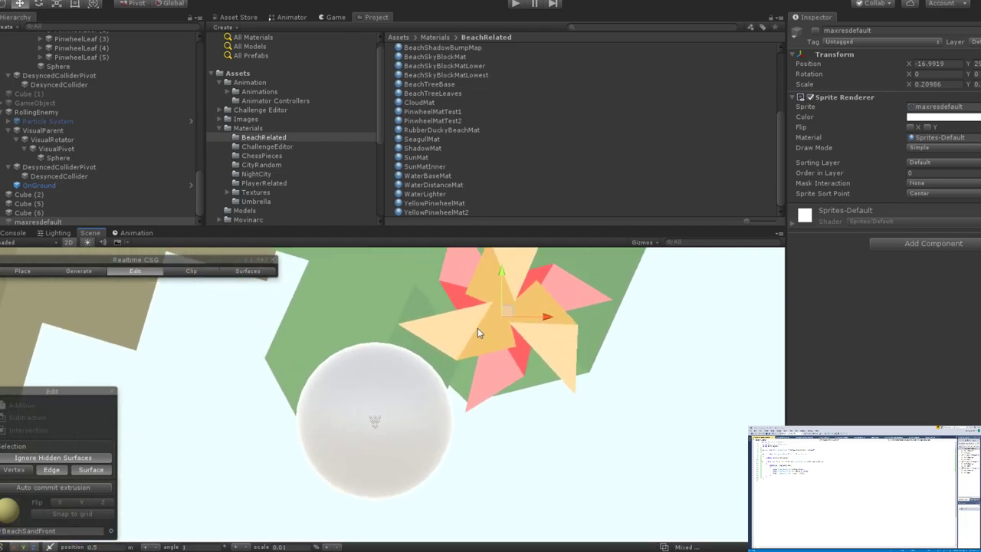
{"action": "scroll", "coordinate": [499, 345], "scroll_direction": "up", "scroll_amount": 2}
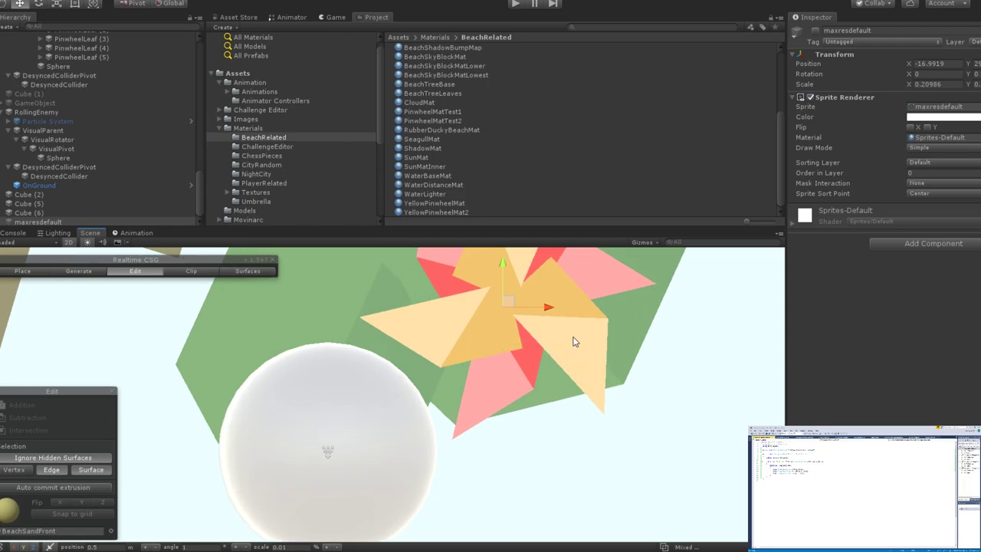
{"action": "middle_click_drag", "start_coordinate": [576, 340], "coordinate": [551, 373]}
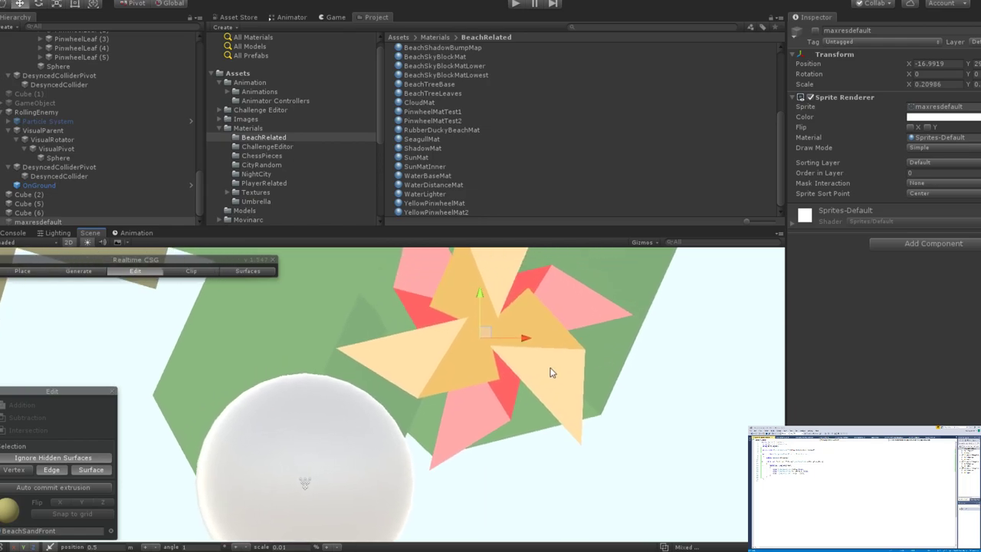
{"action": "scroll", "coordinate": [550, 372], "scroll_direction": "down", "scroll_amount": 3}
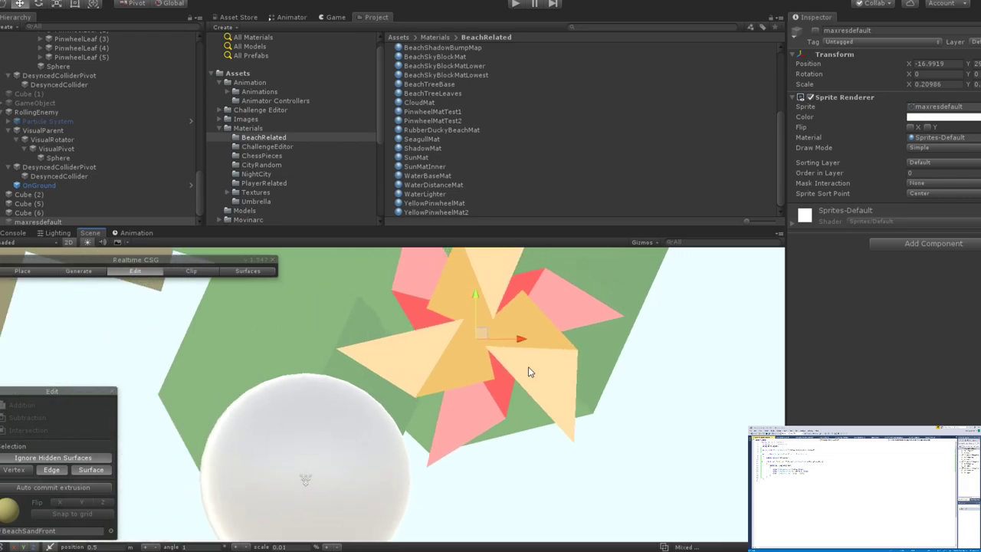
{"action": "scroll", "coordinate": [528, 372], "scroll_direction": "down", "scroll_amount": 5}
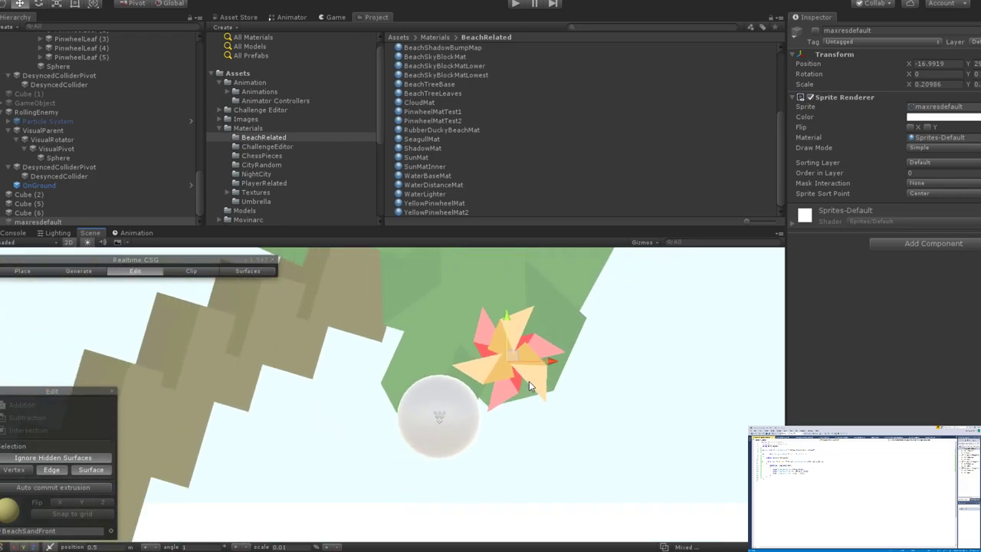
{"action": "scroll", "coordinate": [529, 385], "scroll_direction": "down", "scroll_amount": 2}
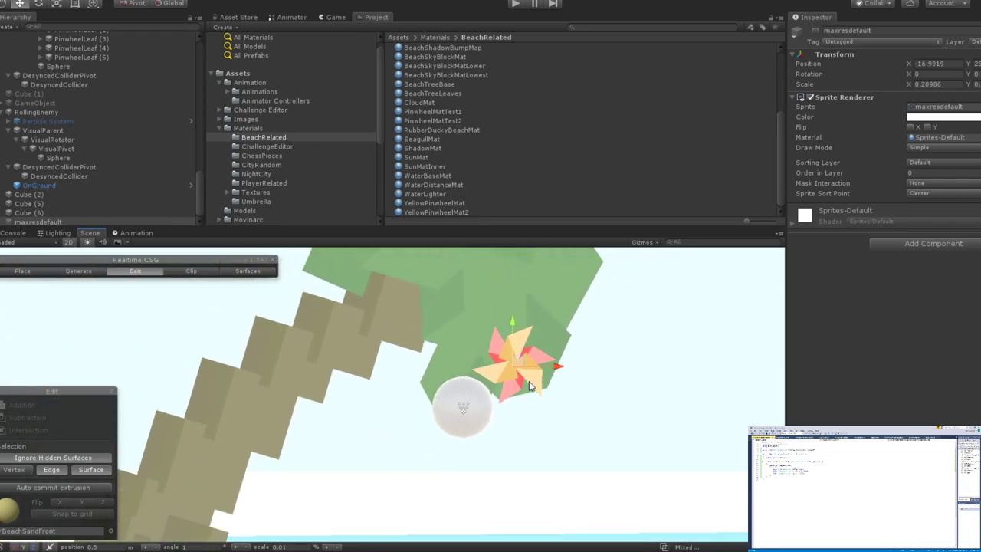
Select the flying enemy's particle system at the white sphere and inspect the pinwheel leaves next to it.
{"action": "left_click", "coordinate": [529, 385]}
{"action": "left_click", "coordinate": [469, 414]}
{"action": "scroll", "coordinate": [567, 421], "scroll_direction": "down", "scroll_amount": 3}
{"action": "scroll", "coordinate": [575, 424], "scroll_direction": "down", "scroll_amount": 3}
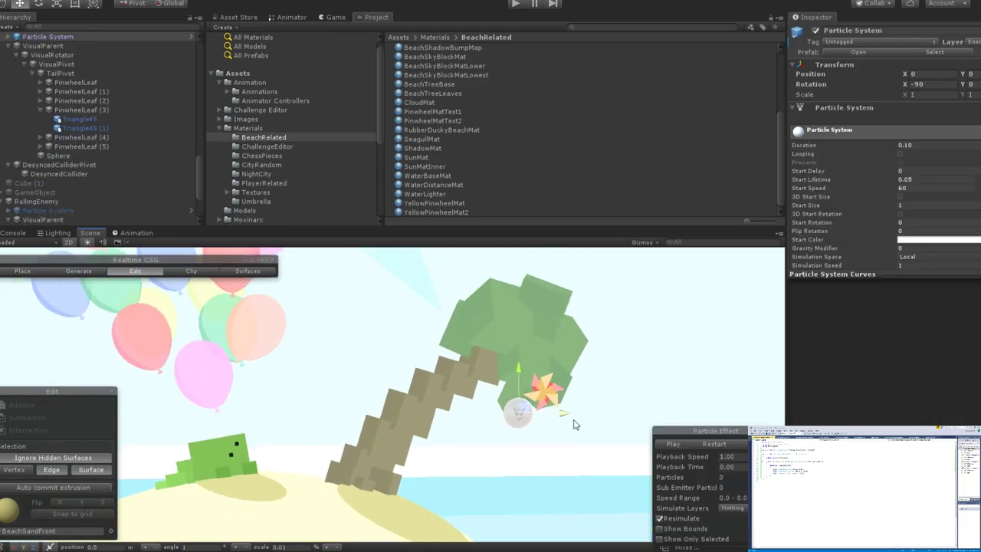
{"action": "scroll", "coordinate": [560, 447], "scroll_direction": "up", "scroll_amount": 6}
{"action": "scroll", "coordinate": [479, 411], "scroll_direction": "up", "scroll_amount": 4}
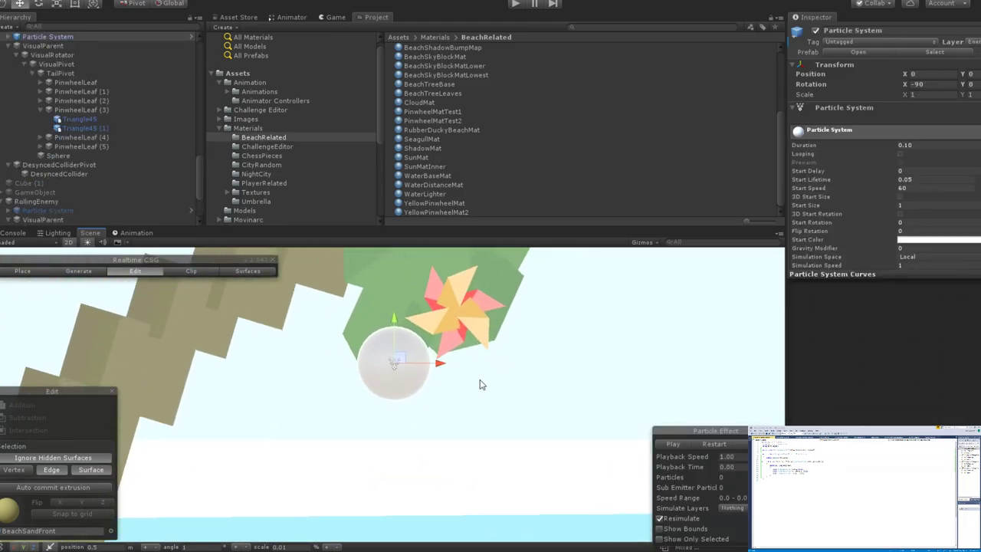
{"action": "scroll", "coordinate": [526, 367], "scroll_direction": "up", "scroll_amount": 2}
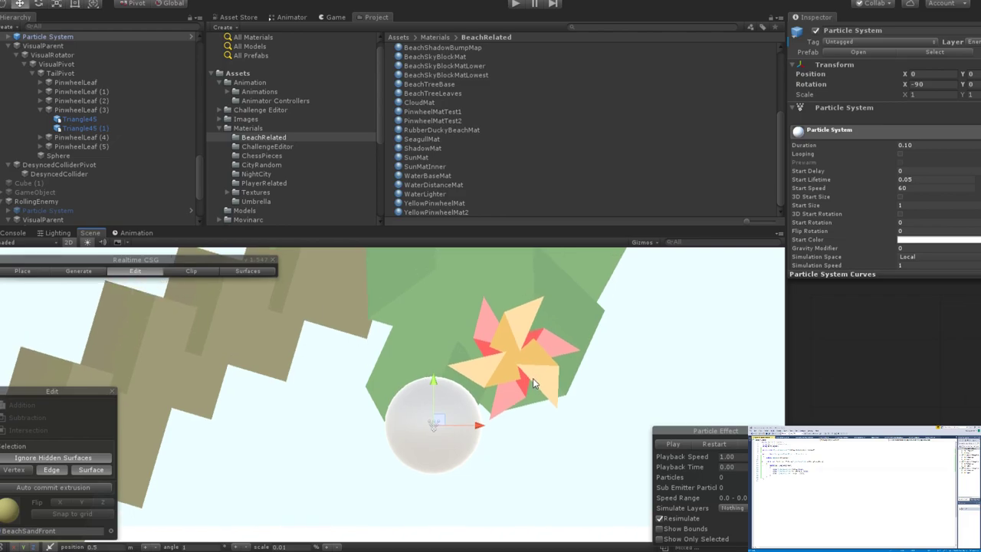
{"action": "scroll", "coordinate": [534, 383], "scroll_direction": "up", "scroll_amount": 5}
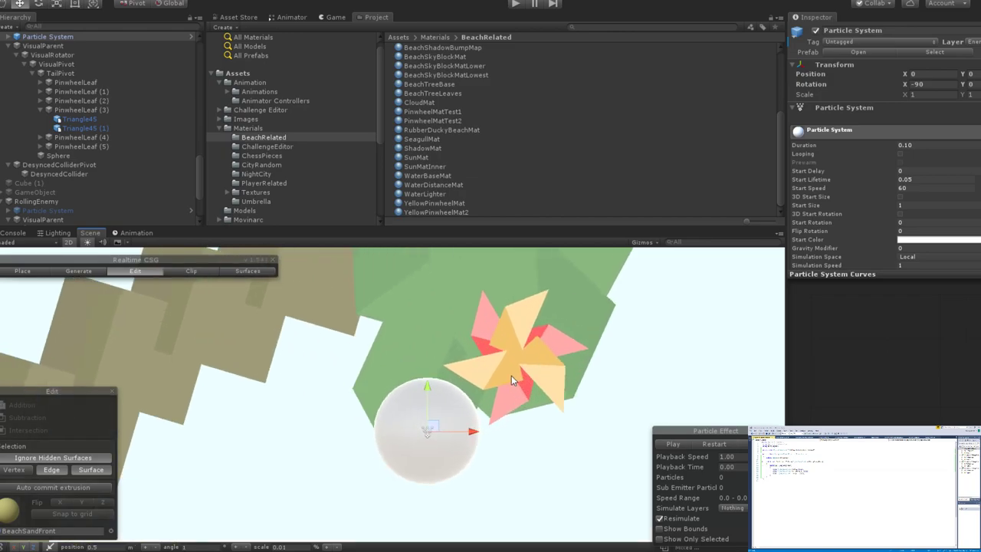
{"action": "scroll", "coordinate": [511, 403], "scroll_direction": "down", "scroll_amount": 3}
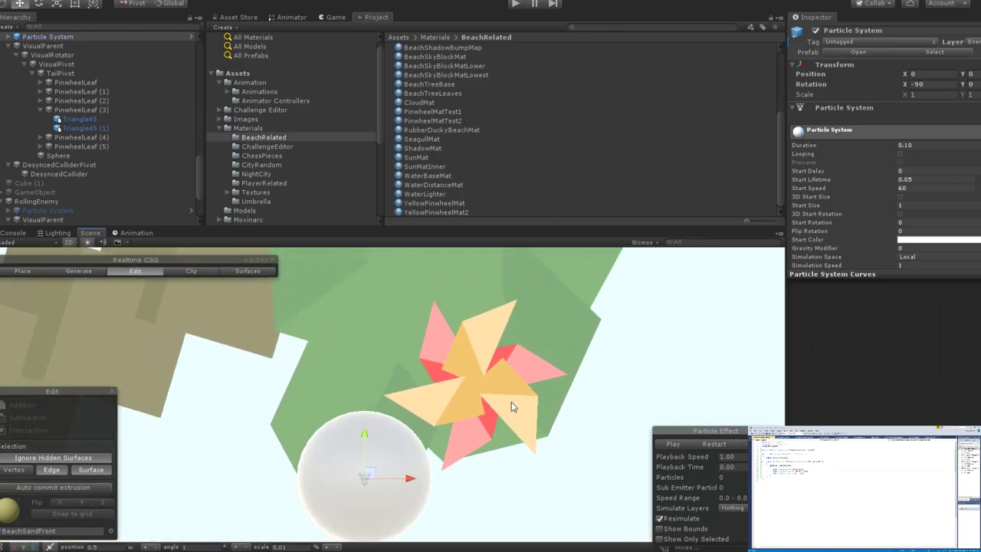
{"action": "scroll", "coordinate": [511, 401], "scroll_direction": "up", "scroll_amount": 3}
{"action": "scroll", "coordinate": [513, 405], "scroll_direction": "up", "scroll_amount": 2}
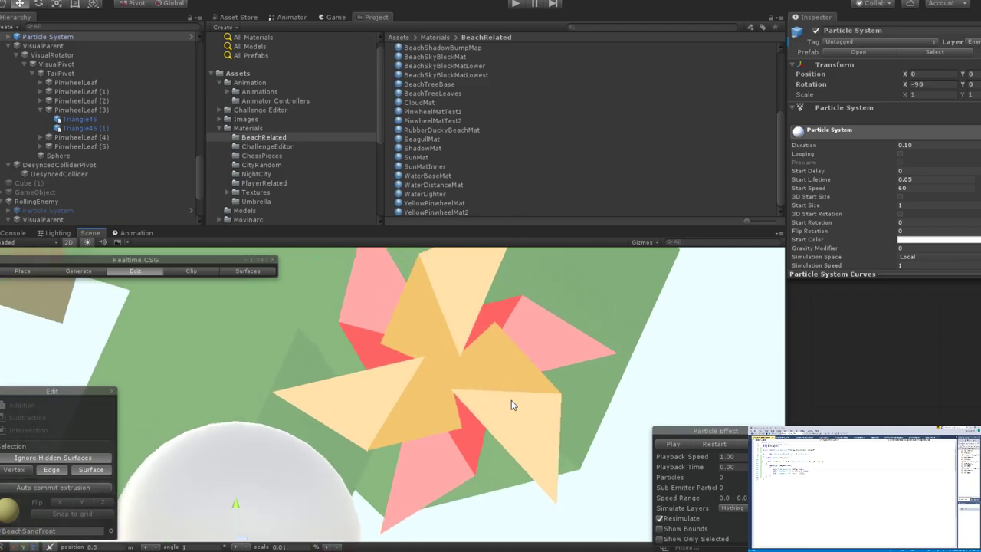
Compare the pinwheel with the palm tree and the green creature on the island.
{"action": "scroll", "coordinate": [511, 401], "scroll_direction": "down", "scroll_amount": 6}
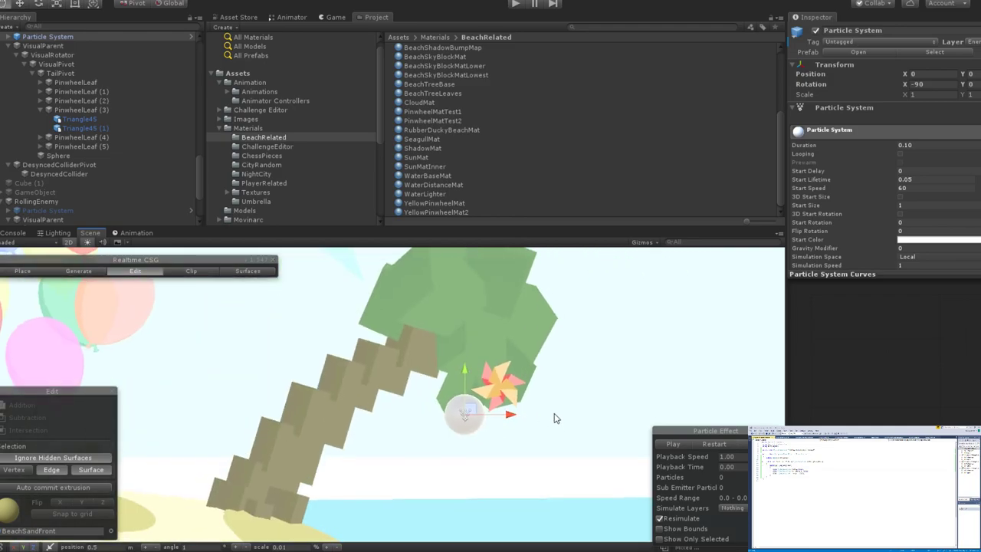
{"action": "scroll", "coordinate": [475, 362], "scroll_direction": "up", "scroll_amount": 2}
{"action": "middle_click_drag", "start_coordinate": [499, 373], "coordinate": [562, 407]}
{"action": "scroll", "coordinate": [344, 350], "scroll_direction": "down", "scroll_amount": 5}
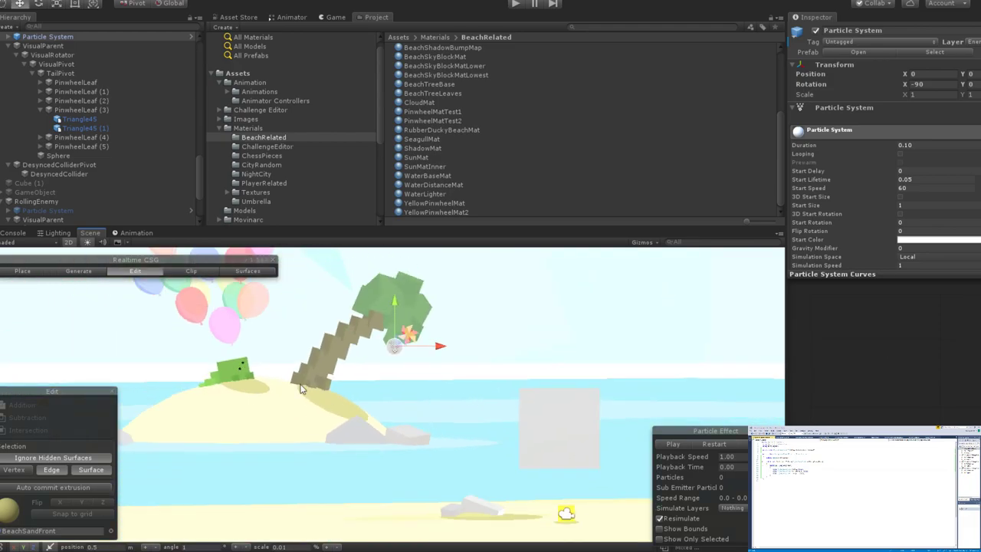
{"action": "scroll", "coordinate": [288, 395], "scroll_direction": "up", "scroll_amount": 1}
{"action": "scroll", "coordinate": [288, 396], "scroll_direction": "up", "scroll_amount": 6}
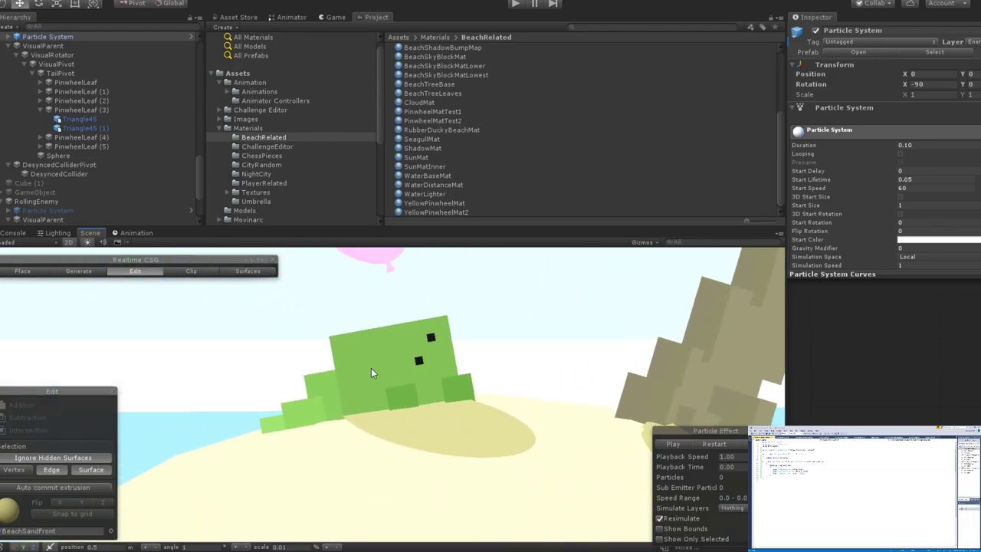
{"action": "key", "text": "f"}
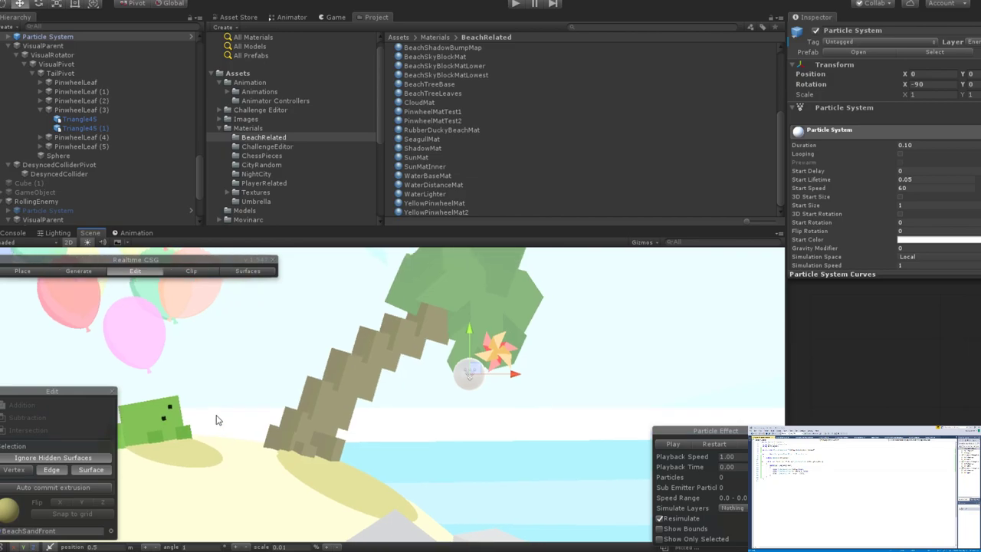
Try shifting PinwheelLeaf (5) slightly within the pinwheel, then undo the move.
{"action": "left_click", "coordinate": [435, 364]}
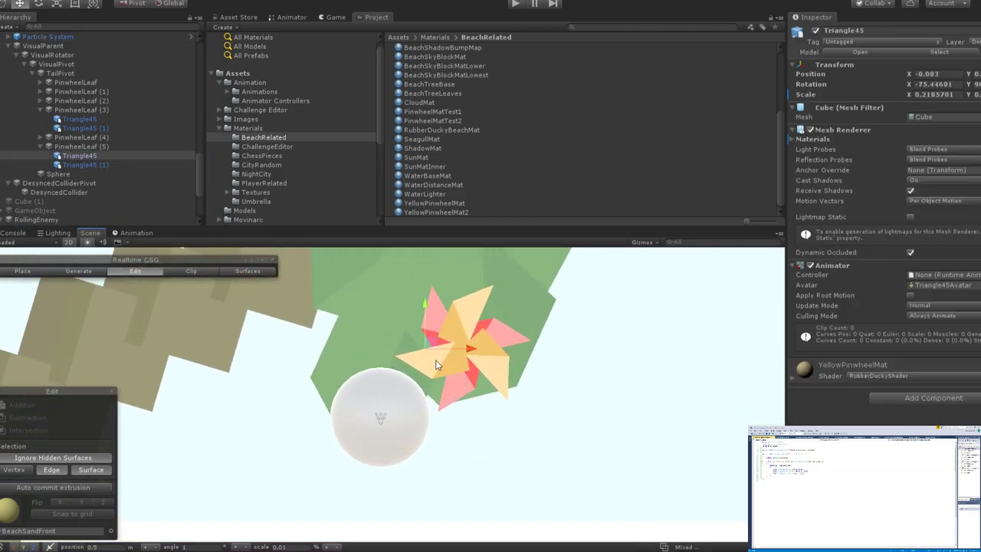
{"action": "left_click", "coordinate": [73, 147]}
{"action": "left_click", "coordinate": [463, 311]}
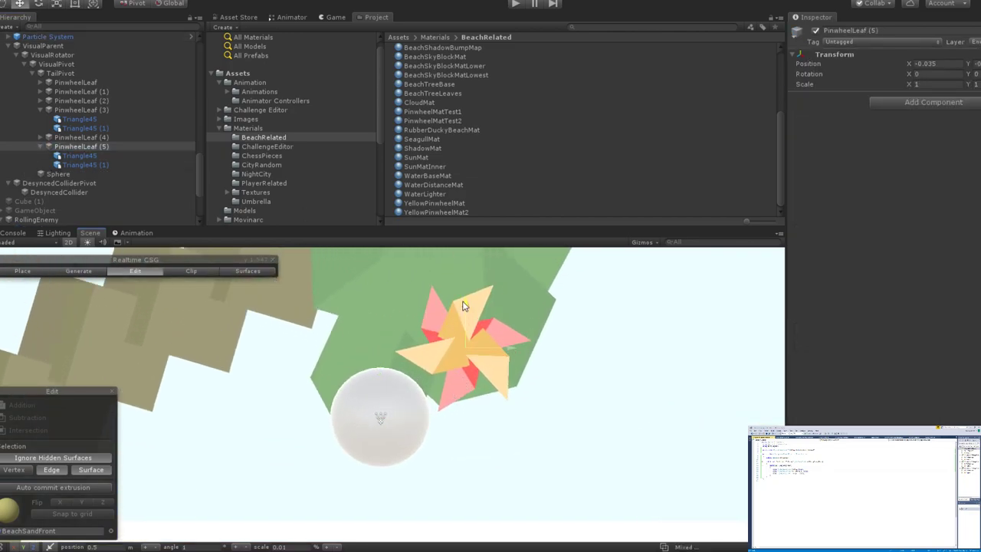
{"action": "key", "text": "e"}
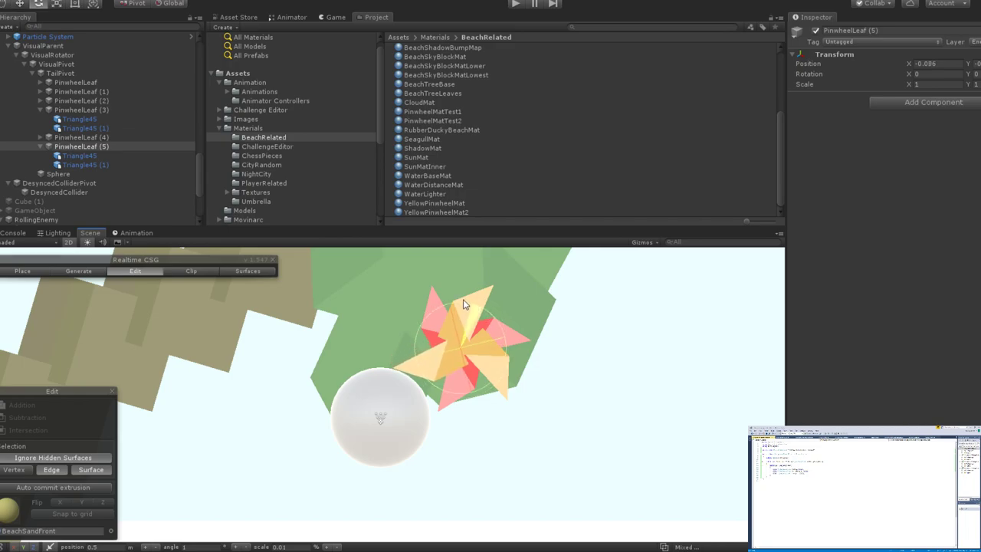
{"action": "key", "text": "w"}
{"action": "left_click_drag", "start_coordinate": [514, 350], "coordinate": [516, 350]}
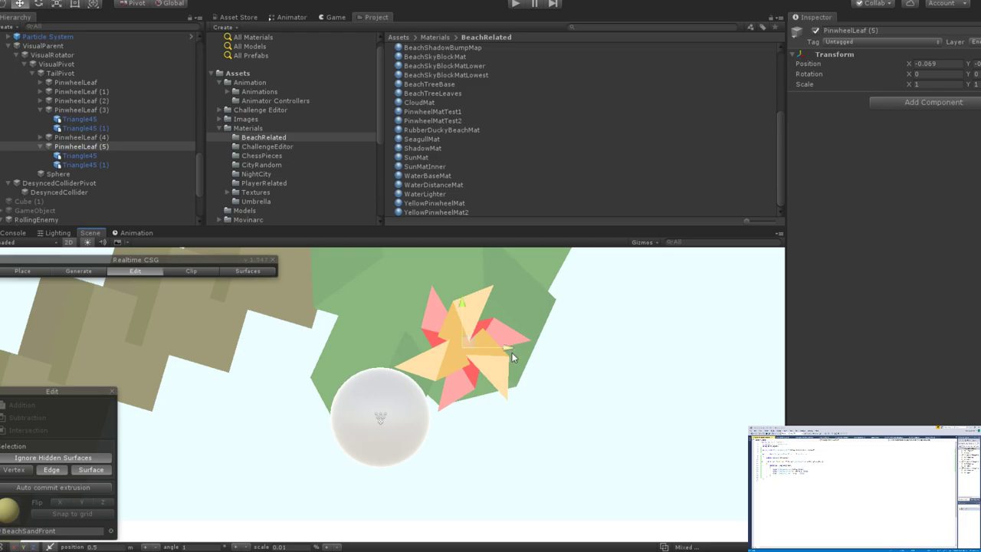
{"action": "scroll", "coordinate": [535, 357], "scroll_direction": "down", "scroll_amount": 2}
{"action": "key", "text": "ctrl+z"}
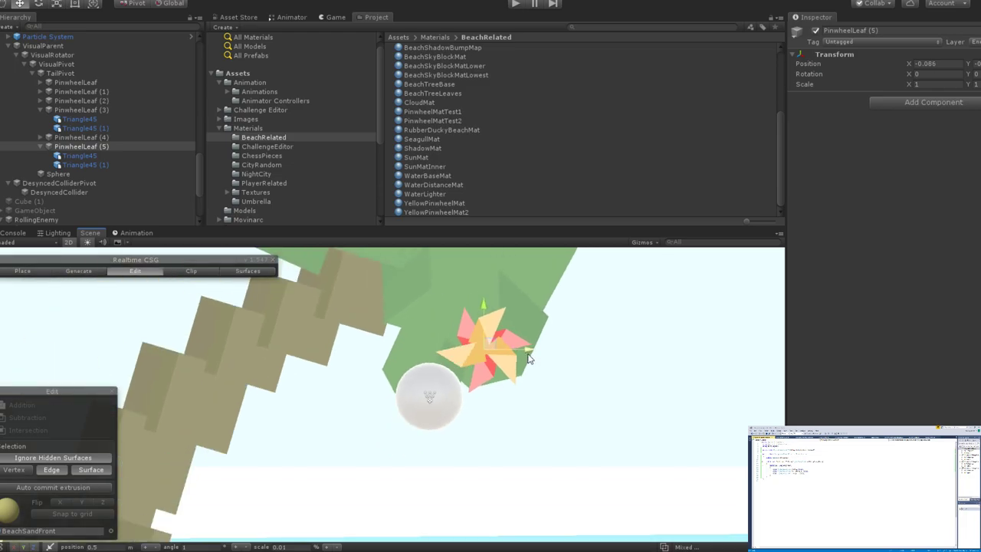
Check the shape and leaf alignment of the pinwheel without its leaf selected, near and far.
{"action": "left_click", "coordinate": [584, 366]}
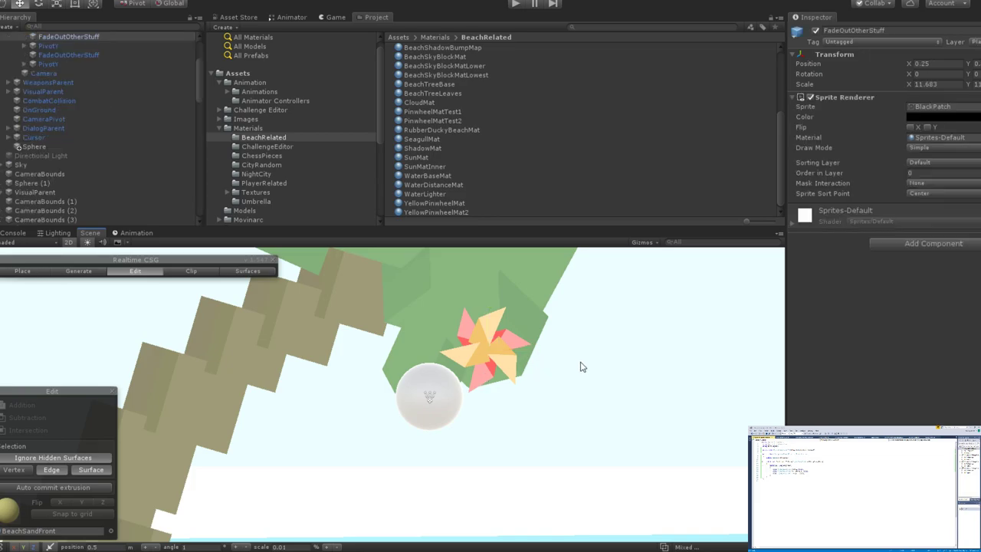
{"action": "scroll", "coordinate": [499, 357], "scroll_direction": "up", "scroll_amount": 4}
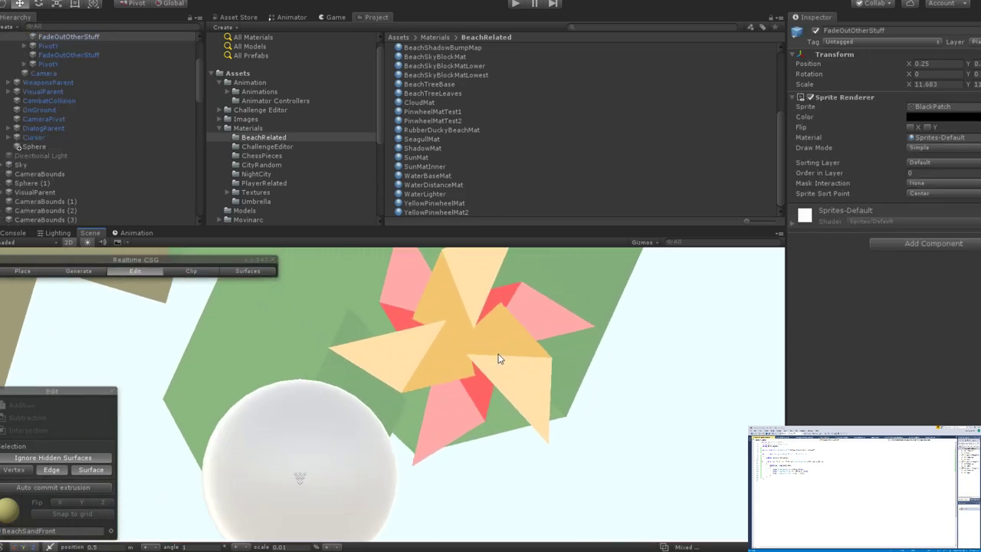
{"action": "scroll", "coordinate": [499, 357], "scroll_direction": "down", "scroll_amount": 3}
{"action": "scroll", "coordinate": [590, 358], "scroll_direction": "down", "scroll_amount": 5}
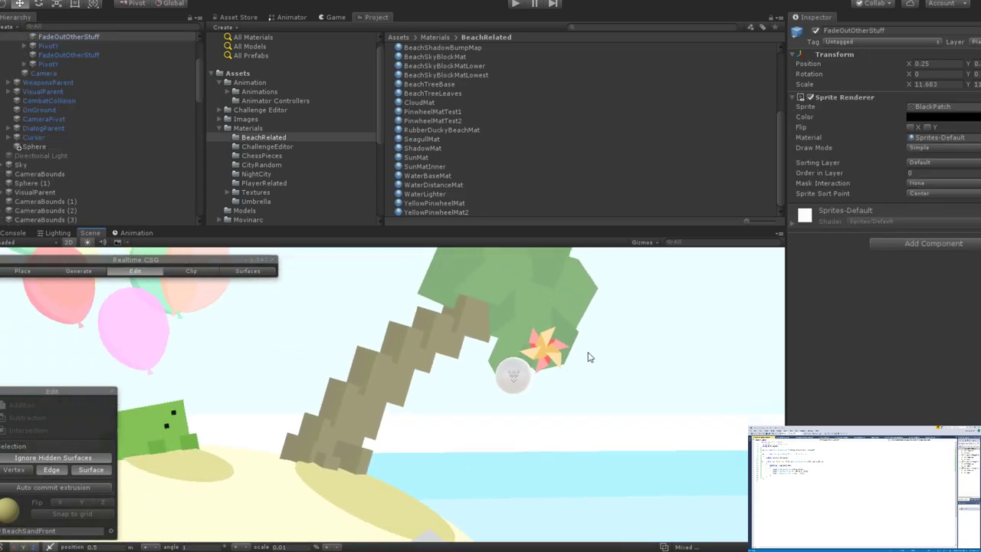
{"action": "scroll", "coordinate": [589, 357], "scroll_direction": "down", "scroll_amount": 3}
{"action": "scroll", "coordinate": [588, 357], "scroll_direction": "up", "scroll_amount": 5}
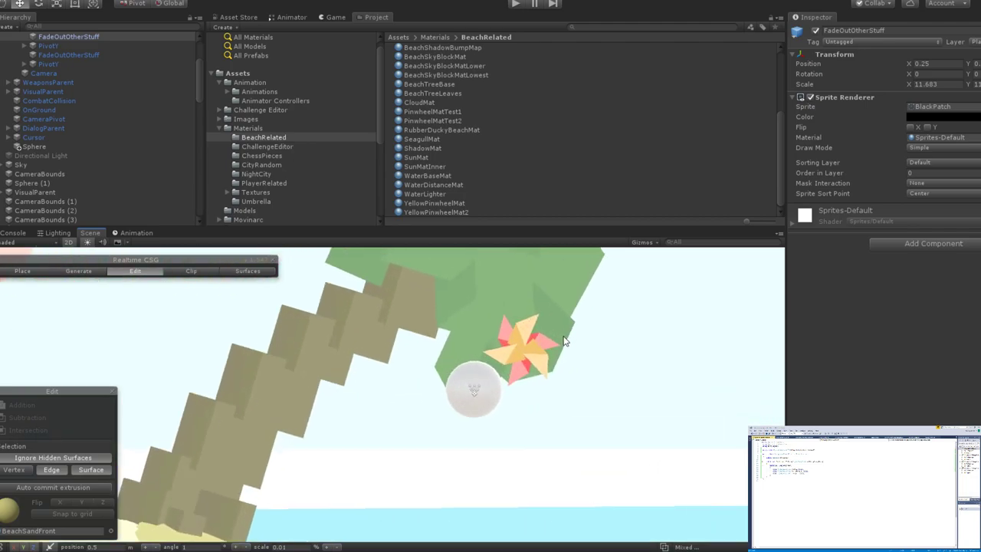
Bring the red leaves PinwheelLeaf, PinwheelLeaf (2) and PinwheelLeaf (4) in front of the yellow leaves.
{"action": "scroll", "coordinate": [119, 117], "scroll_direction": "down", "scroll_amount": 3}
{"action": "scroll", "coordinate": [120, 122], "scroll_direction": "down", "scroll_amount": 3}
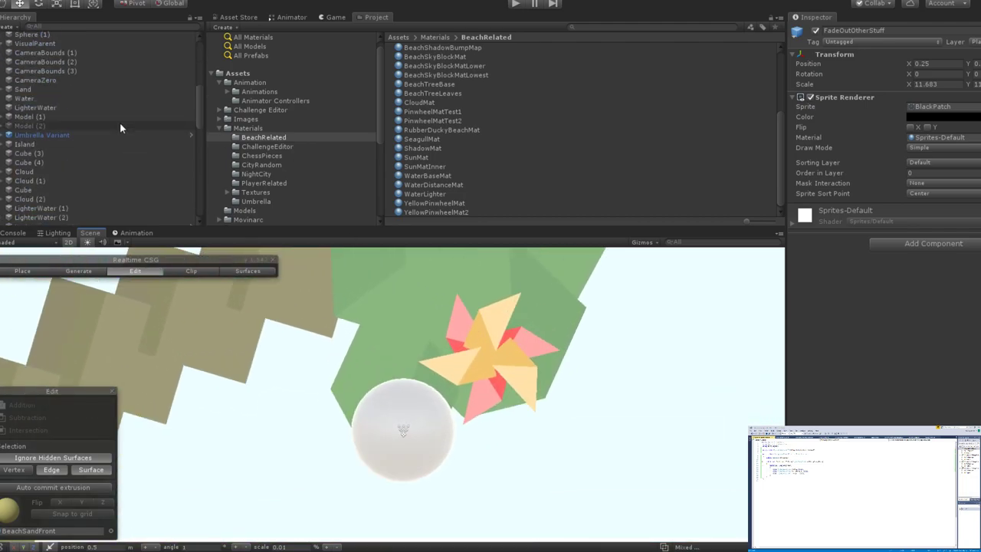
{"action": "left_click", "coordinate": [537, 352]}
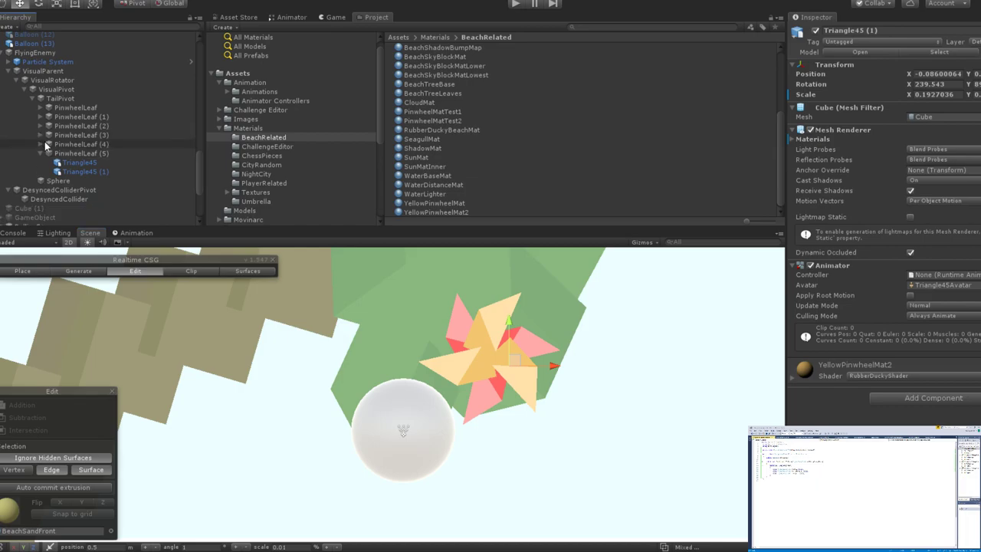
{"action": "left_click", "coordinate": [64, 108]}
{"action": "left_click", "coordinate": [62, 125], "text": "ctrl"}
{"action": "left_click", "coordinate": [61, 144], "text": "ctrl"}
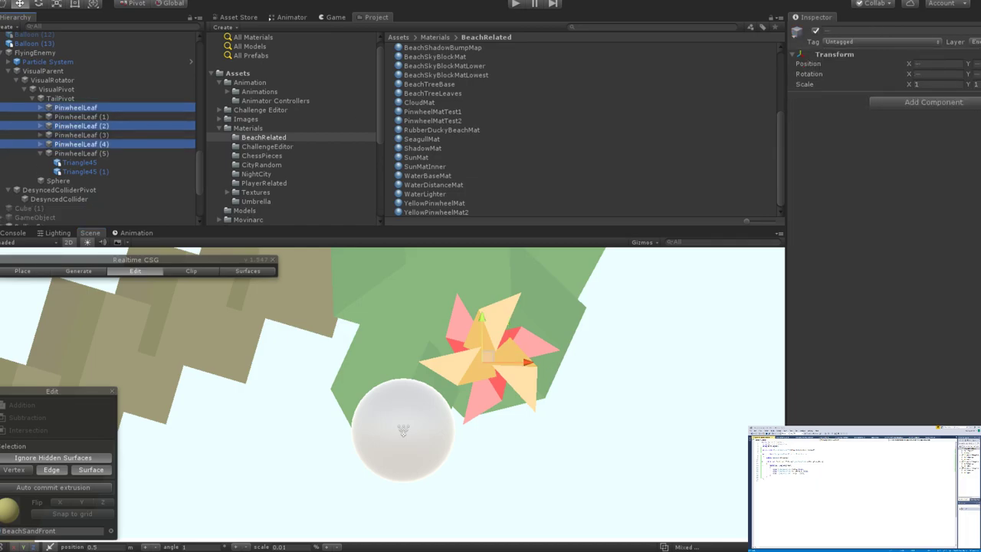
{"action": "key", "text": "alt+Tab"}
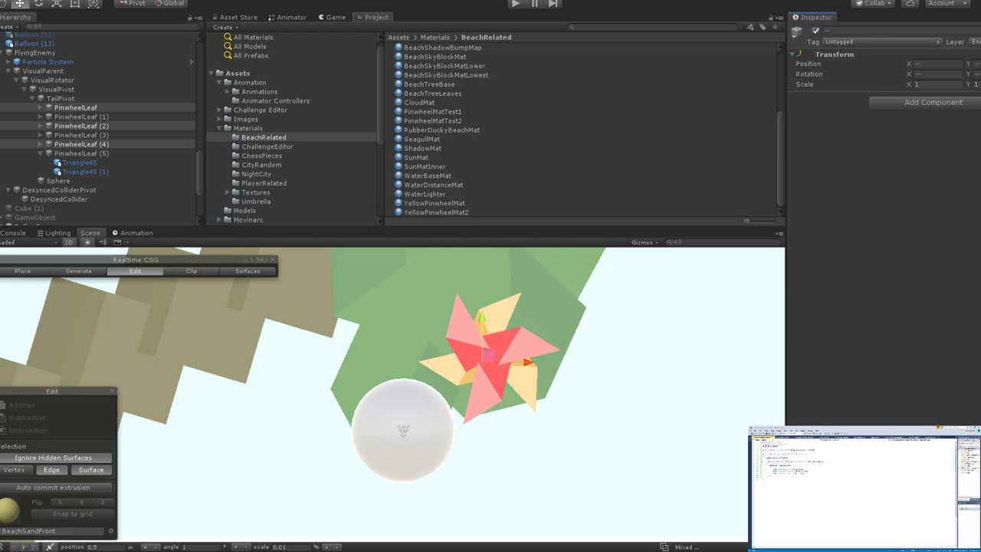
Deselect the leaf triangle and check the pinwheel's new leaf layering against the palm tree and island, near and far.
{"action": "left_click", "coordinate": [81, 171]}
{"action": "scroll", "coordinate": [521, 393], "scroll_direction": "down", "scroll_amount": 5}
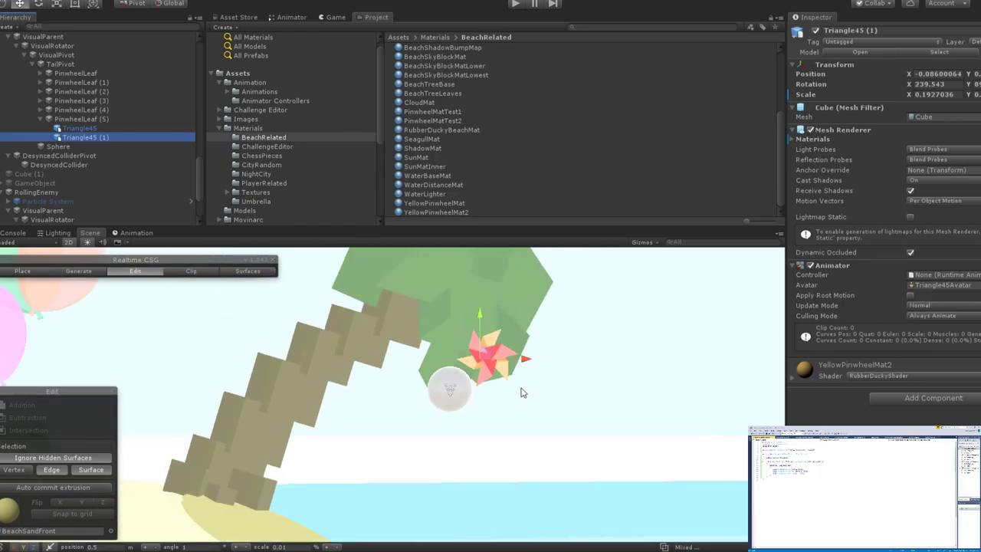
{"action": "left_click", "coordinate": [508, 385]}
{"action": "scroll", "coordinate": [544, 383], "scroll_direction": "down", "scroll_amount": 3}
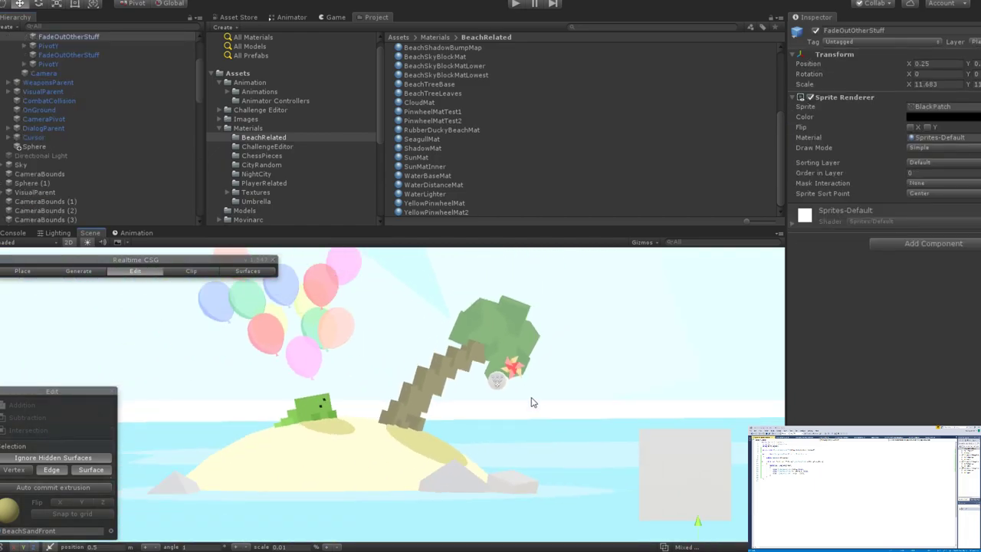
{"action": "scroll", "coordinate": [531, 402], "scroll_direction": "up", "scroll_amount": 10}
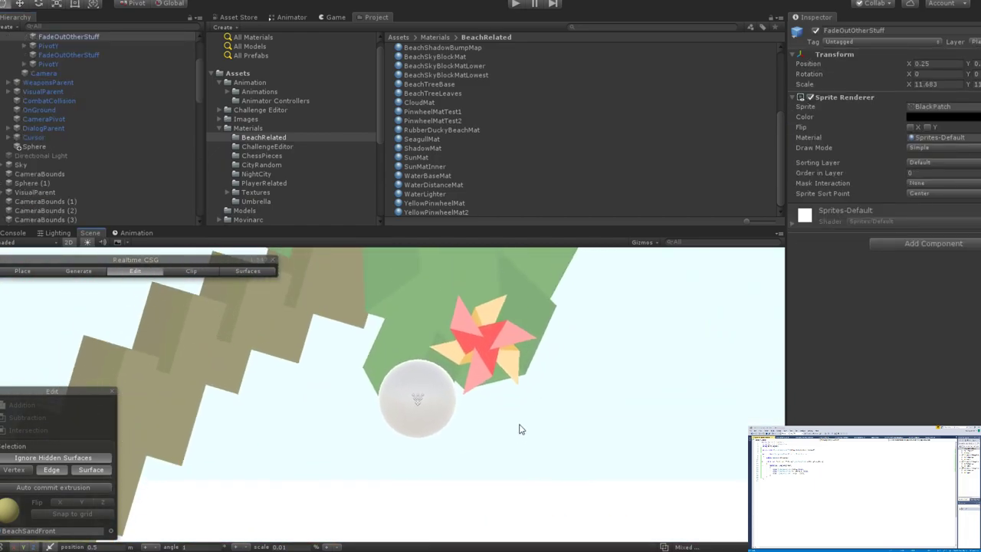
{"action": "scroll", "coordinate": [494, 387], "scroll_direction": "up", "scroll_amount": 3}
{"action": "scroll", "coordinate": [536, 360], "scroll_direction": "down", "scroll_amount": 10}
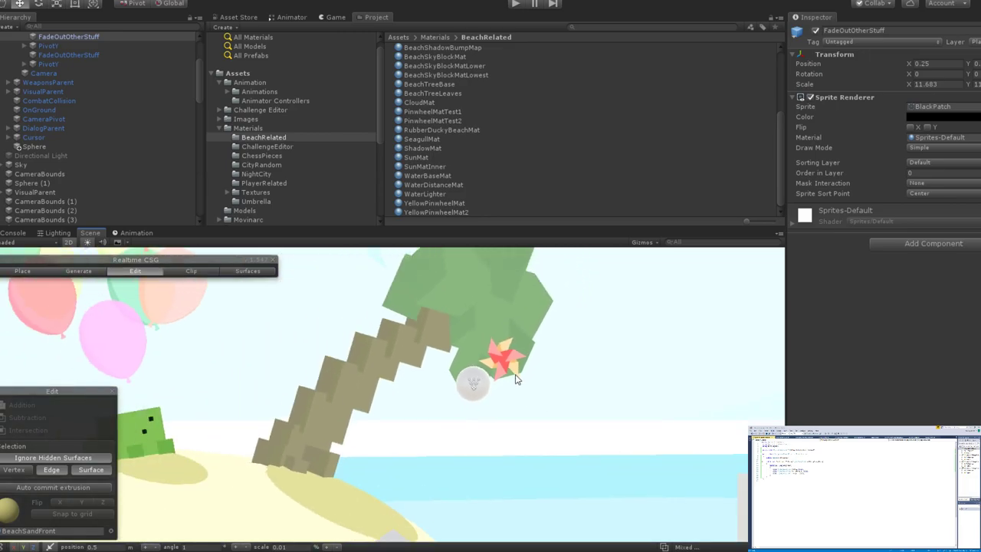
{"action": "scroll", "coordinate": [547, 379], "scroll_direction": "down", "scroll_amount": 3}
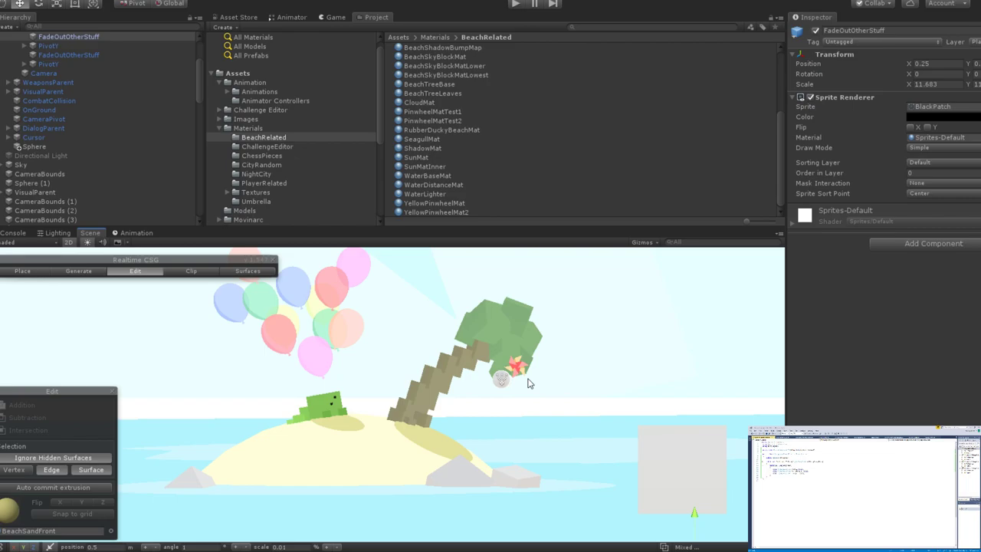
{"action": "scroll", "coordinate": [527, 384], "scroll_direction": "up", "scroll_amount": 10}
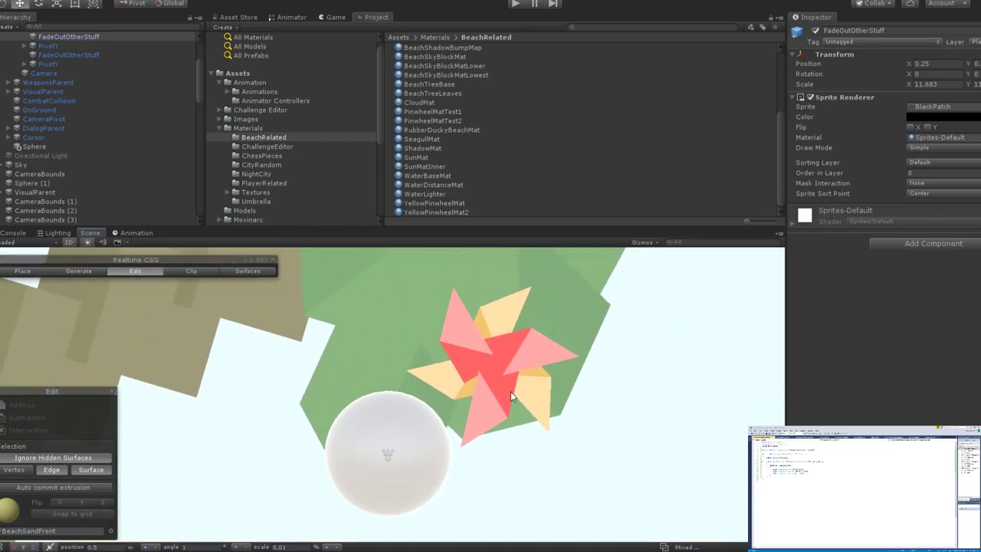
{"action": "scroll", "coordinate": [511, 391], "scroll_direction": "down", "scroll_amount": 10}
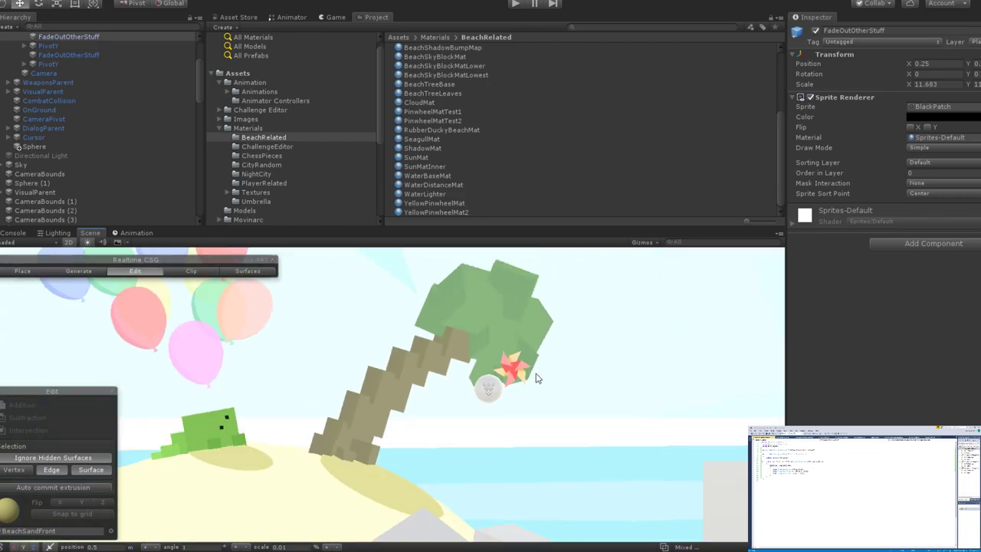
Open the YellowPinwheelMat material's settings and examine the pinwheel's leaf colours up close.
{"action": "left_click", "coordinate": [468, 204]}
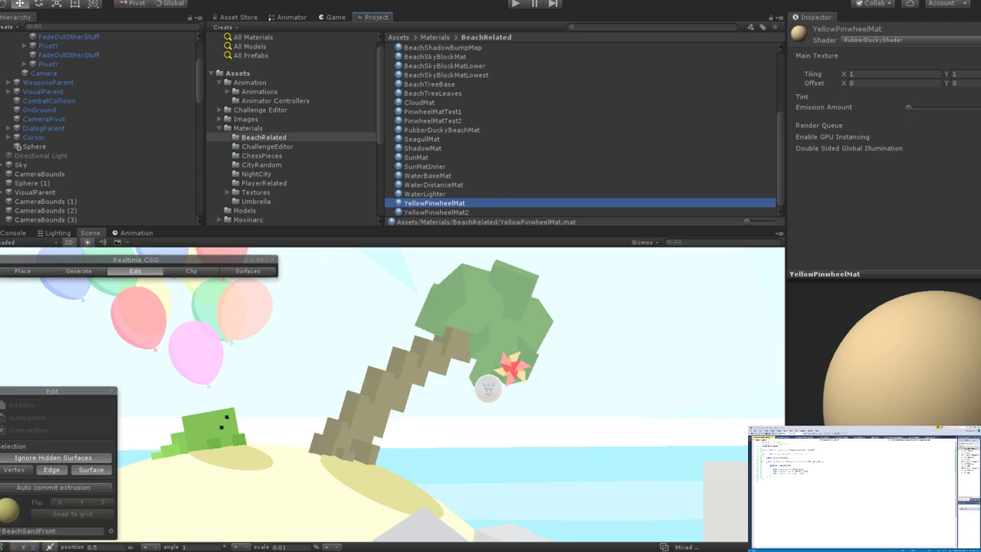
{"action": "scroll", "coordinate": [510, 387], "scroll_direction": "up", "scroll_amount": 5}
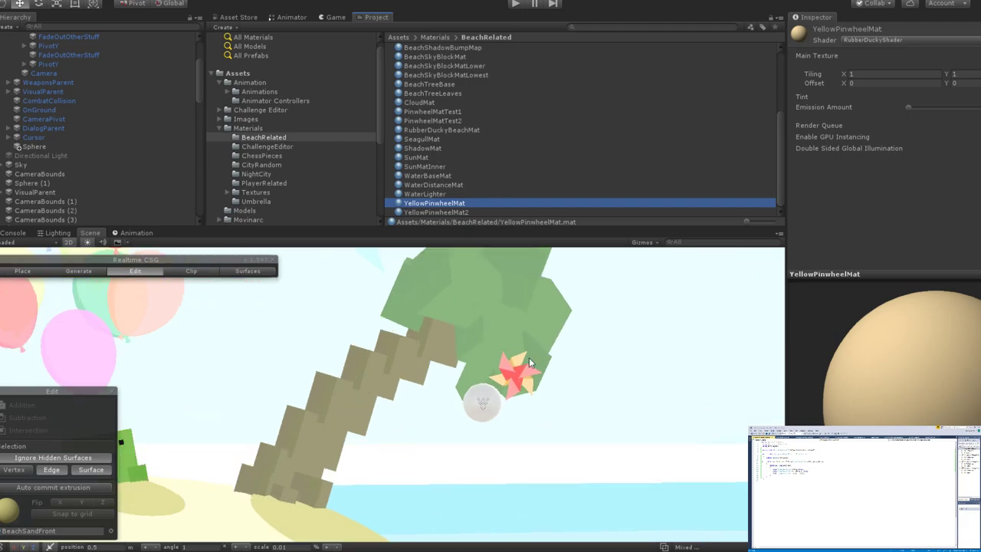
{"action": "scroll", "coordinate": [510, 386], "scroll_direction": "up", "scroll_amount": 3}
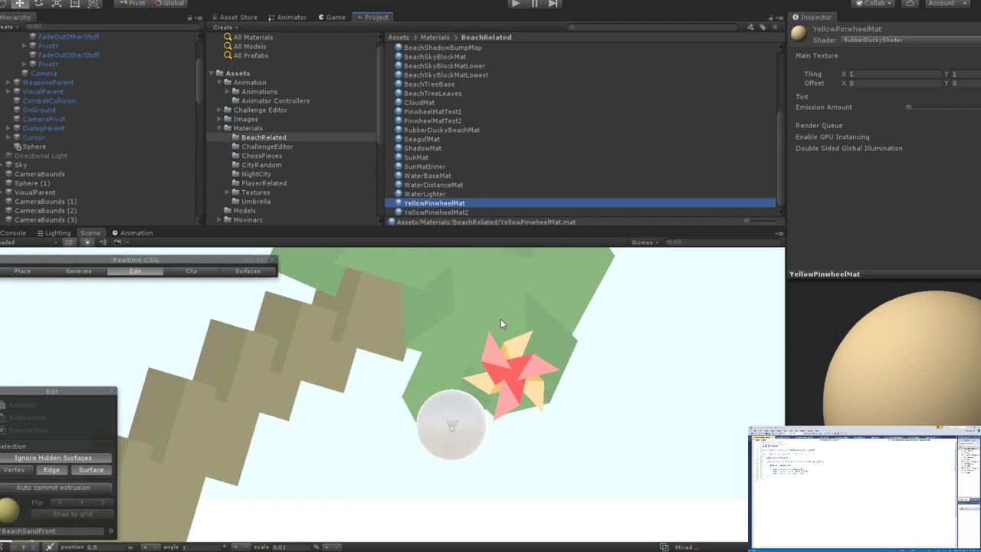
Collapse the expanded pinwheel leaves in the hierarchy and add a new sphere as a child of TailPivot.
{"action": "left_click", "coordinate": [529, 372]}
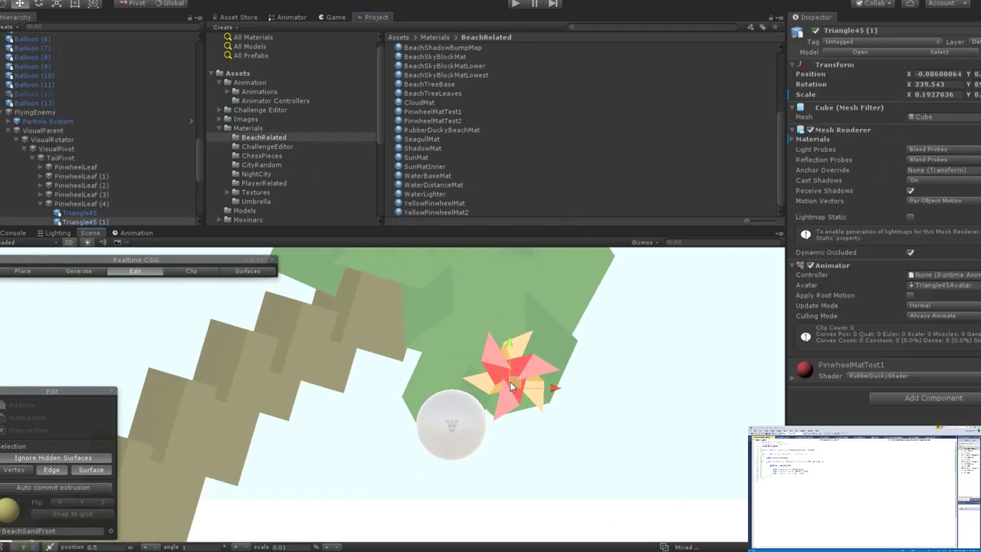
{"action": "key", "text": "f"}
{"action": "left_click", "coordinate": [40, 66]}
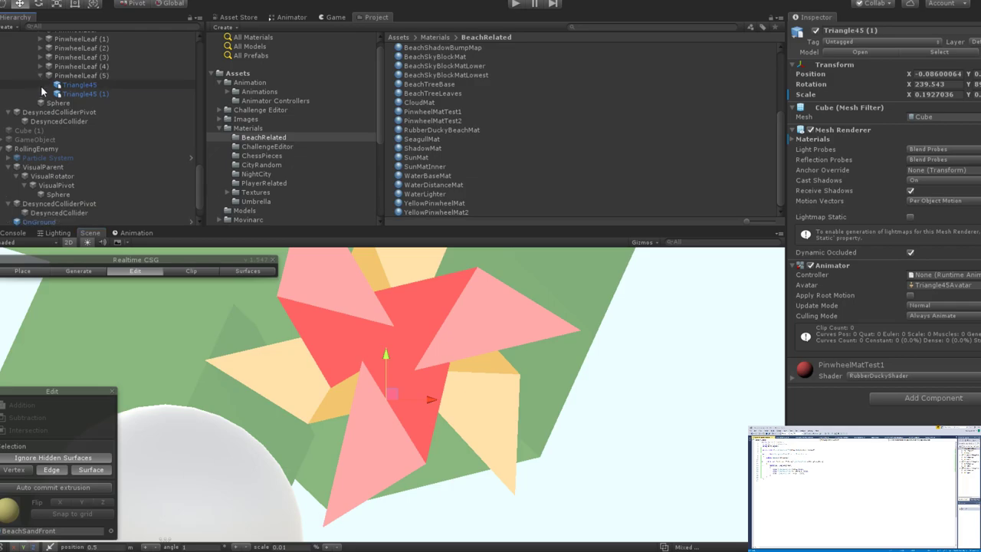
{"action": "left_click", "coordinate": [39, 75]}
{"action": "scroll", "coordinate": [46, 96], "scroll_direction": "up", "scroll_amount": 3}
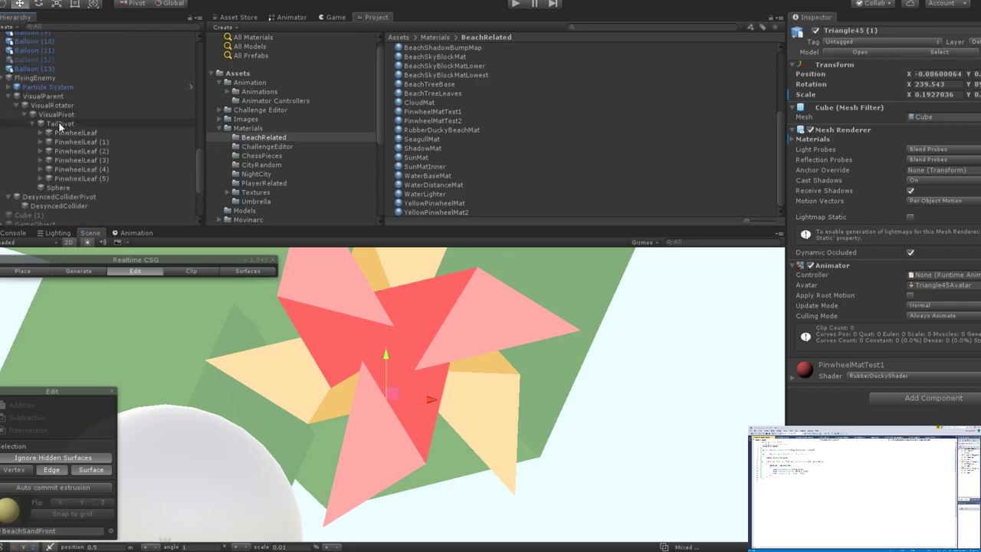
{"action": "left_click", "coordinate": [58, 123]}
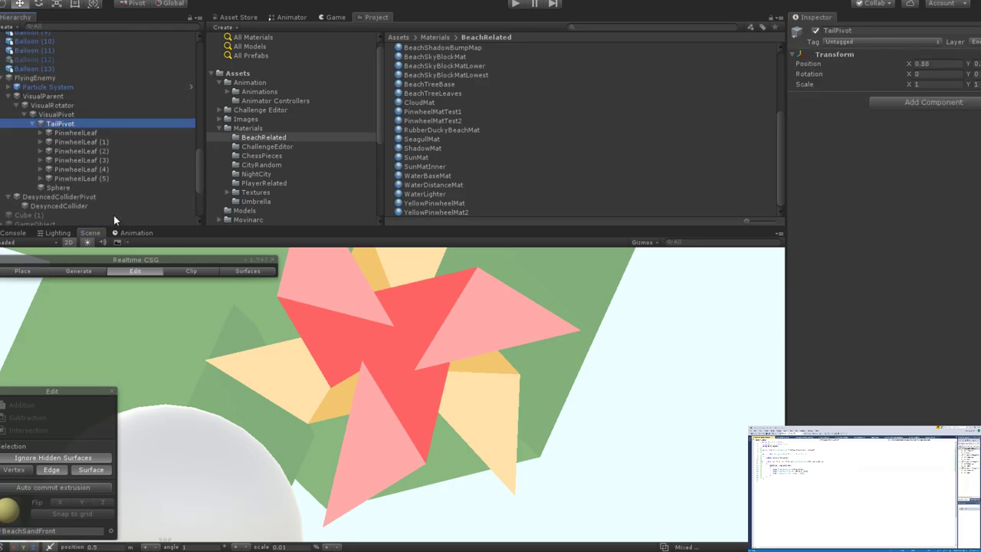
{"action": "key", "text": "ctrl+shift+v"}
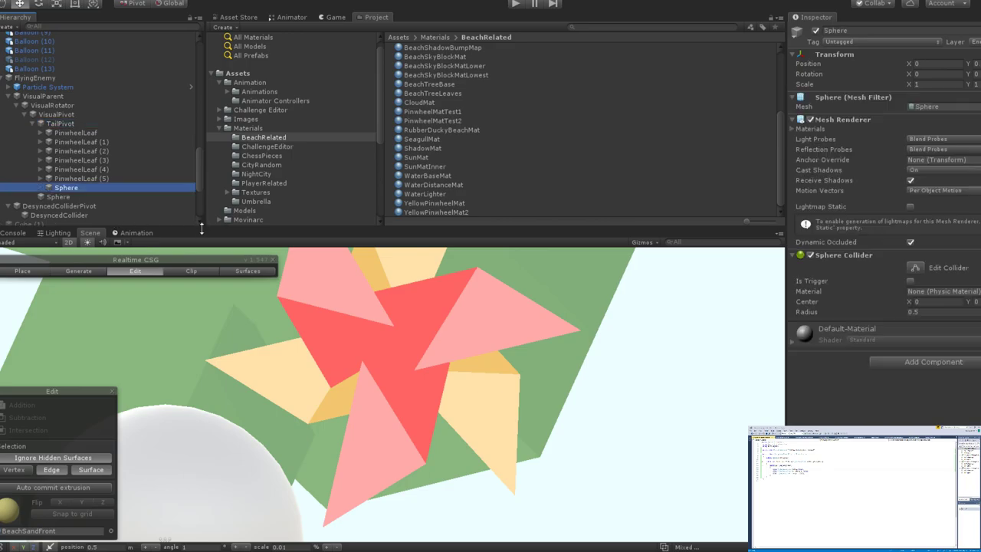
{"action": "key", "text": "f"}
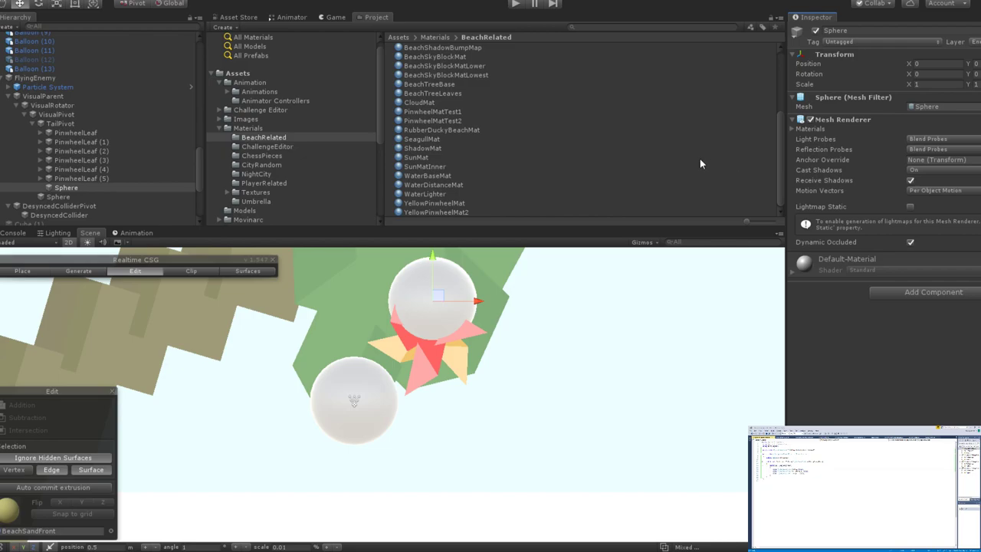
Scale the new sphere down to about 0.357 and place it at the pinwheel's centre, X about -0.036.
{"action": "scroll", "coordinate": [445, 292], "scroll_direction": "up", "scroll_amount": 3}
{"action": "key", "text": "r"}
{"action": "left_click_drag", "start_coordinate": [432, 311], "coordinate": [395, 316]}
{"action": "key", "text": "w"}
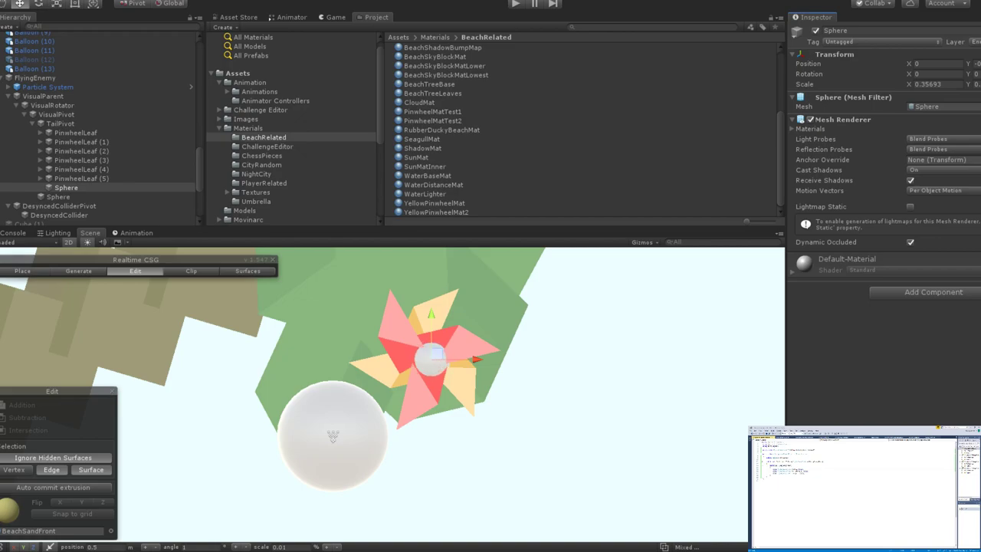
{"action": "left_click_drag", "start_coordinate": [477, 358], "coordinate": [473, 360]}
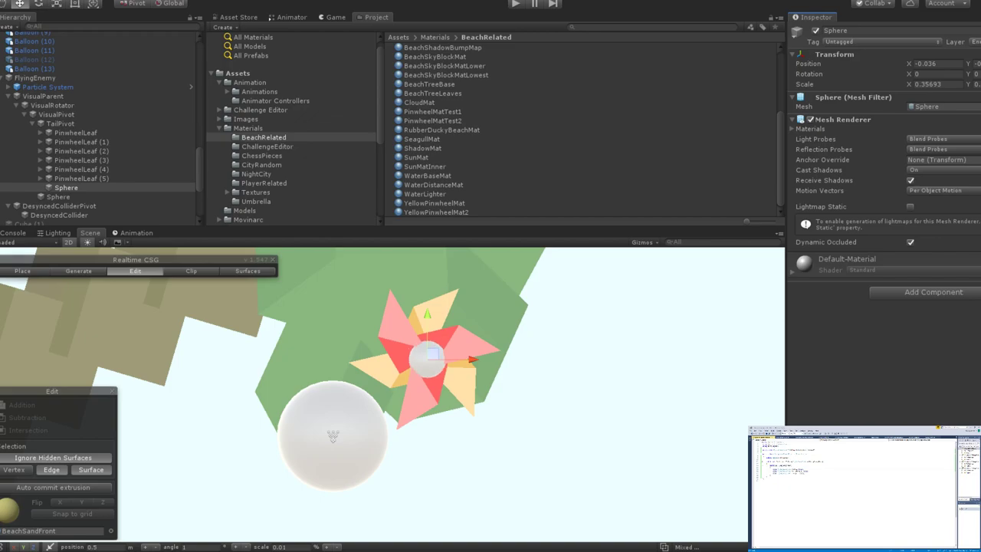
Look through the CityRandom and BeachRelated material folders and reselect the small sphere on the pinwheel.
{"action": "scroll", "coordinate": [555, 254], "scroll_direction": "down", "scroll_amount": 5}
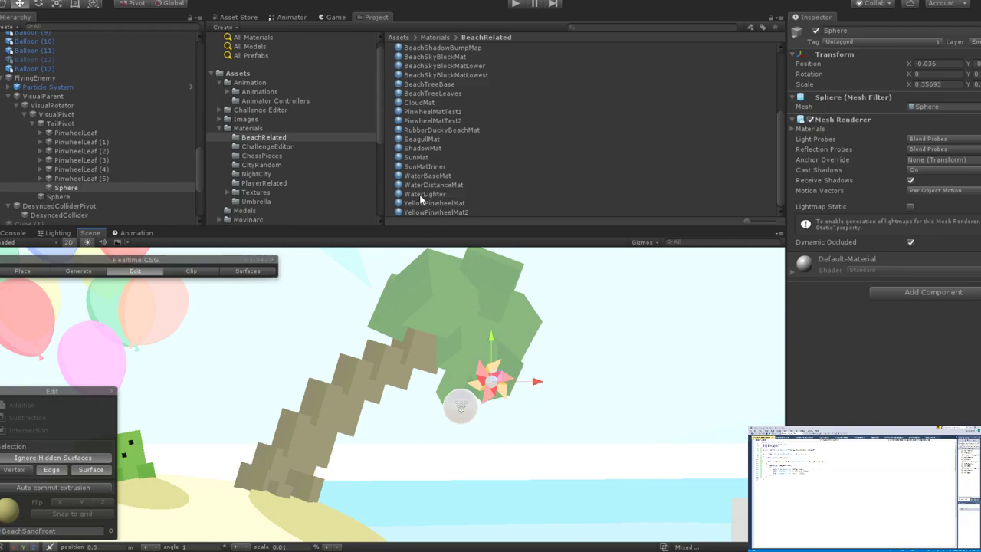
{"action": "left_click", "coordinate": [293, 164]}
{"action": "left_click", "coordinate": [262, 139]}
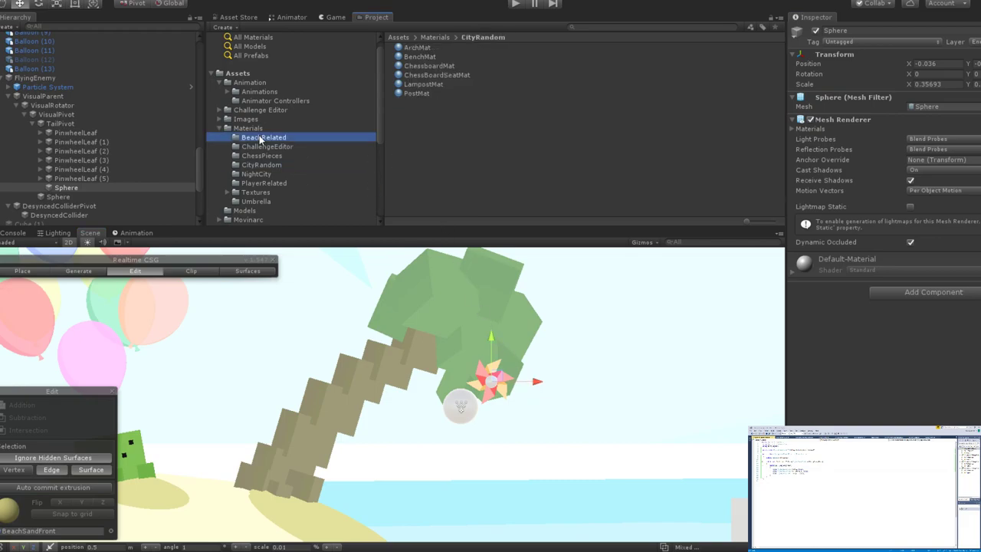
{"action": "left_click", "coordinate": [66, 188]}
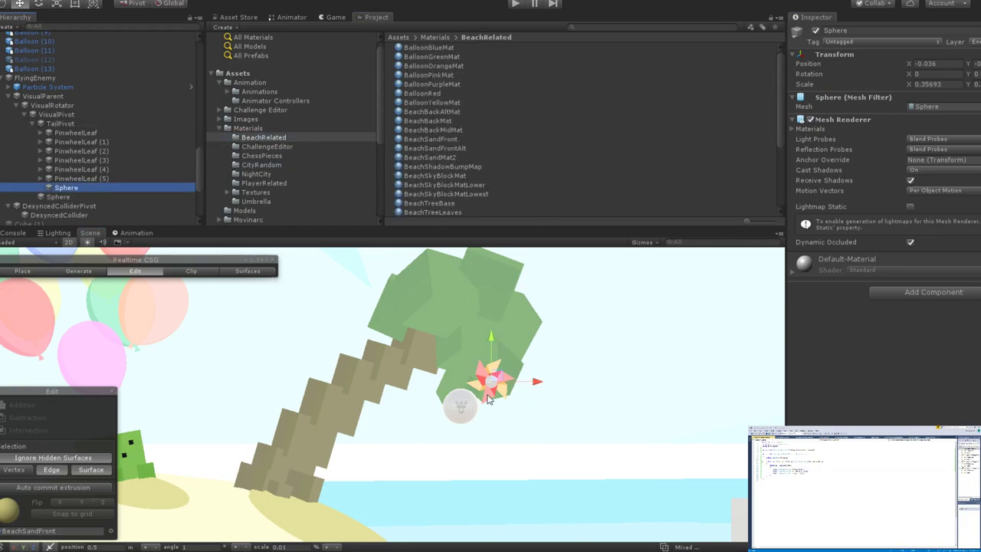
Shrink the pinwheel's centre sphere to about 0.192 and shift it to X about -0.059.
{"action": "key", "text": "f"}
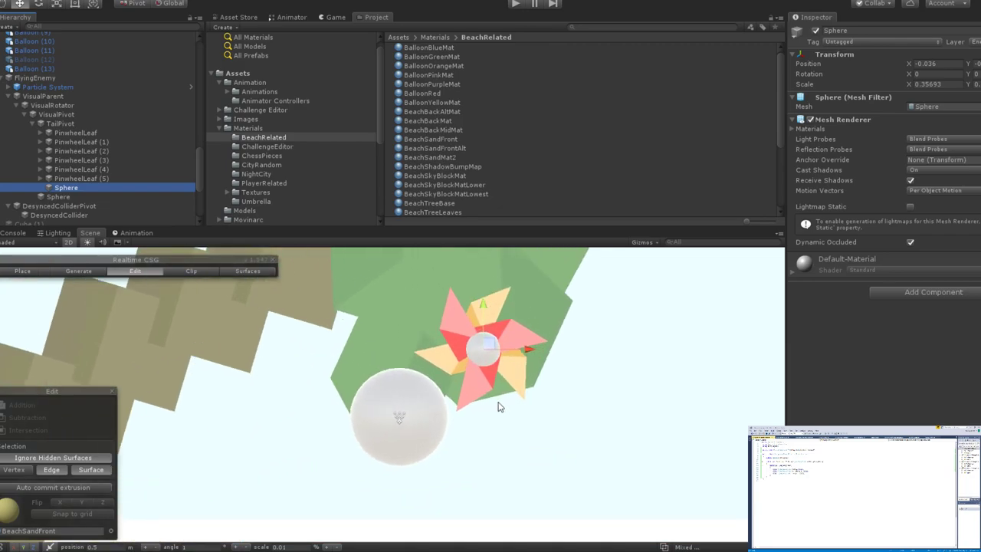
{"action": "key", "text": "e"}
{"action": "key", "text": "r"}
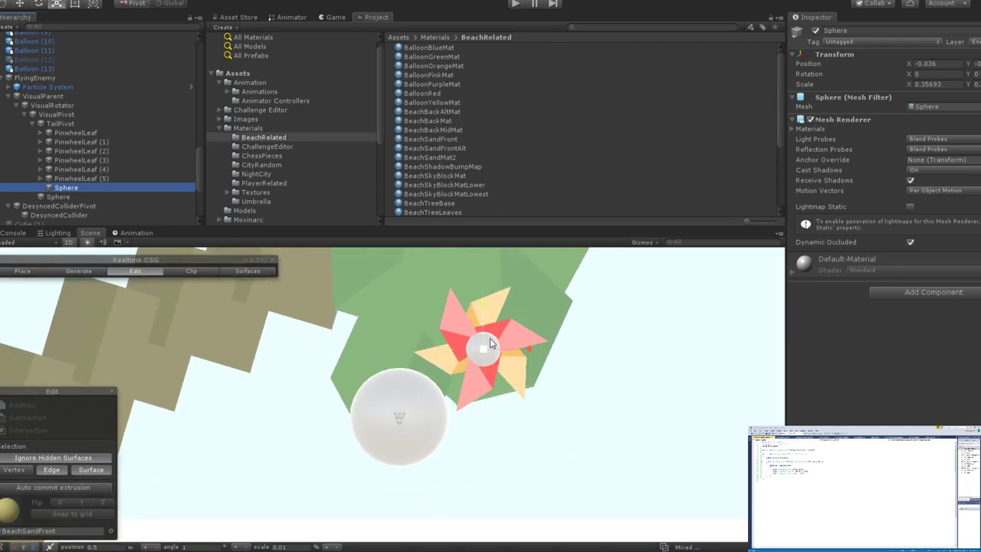
{"action": "left_click_drag", "start_coordinate": [482, 345], "coordinate": [465, 357]}
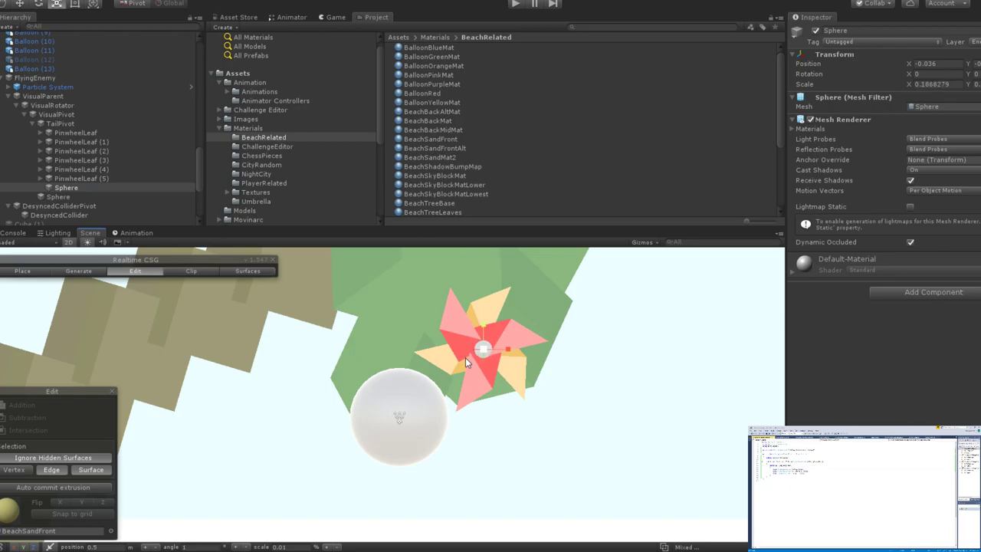
{"action": "key", "text": "w"}
{"action": "left_click_drag", "start_coordinate": [525, 354], "coordinate": [527, 348]}
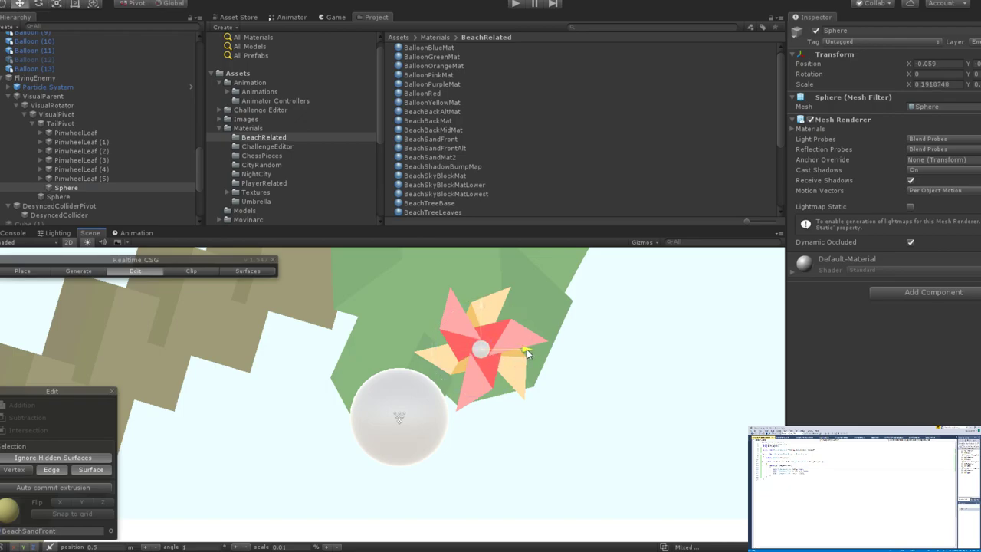
{"action": "left_click", "coordinate": [480, 307]}
{"action": "key", "text": "e"}
{"action": "key", "text": "r"}
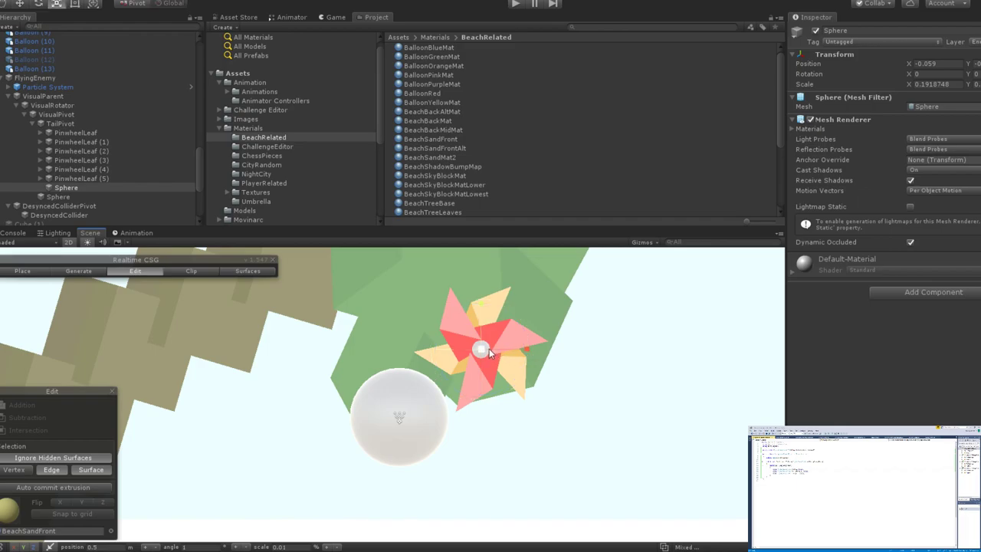
{"action": "left_click_drag", "start_coordinate": [489, 349], "coordinate": [489, 357]}
Look in the ChallengeEditor material folder and inspect the red triangle of PinwheelLeaf (4).
{"action": "left_click", "coordinate": [274, 155]}
{"action": "left_click", "coordinate": [274, 146]}
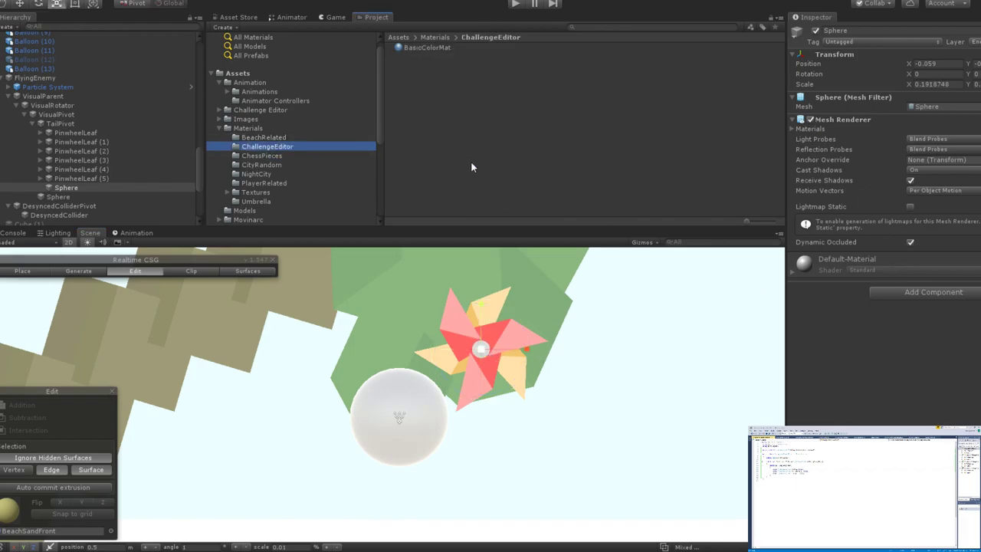
{"action": "left_click", "coordinate": [502, 374]}
{"action": "scroll", "coordinate": [452, 404], "scroll_direction": "down", "scroll_amount": 2}
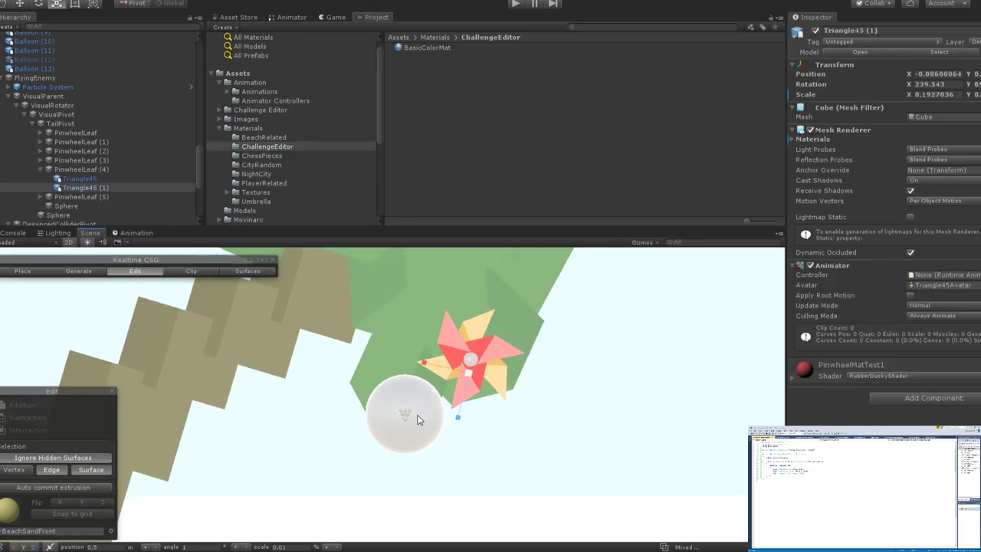
Select the large white sphere and compare it with the pinwheel and its centre sphere, near and far.
{"action": "left_click", "coordinate": [420, 415]}
{"action": "scroll", "coordinate": [485, 408], "scroll_direction": "down", "scroll_amount": 3}
{"action": "scroll", "coordinate": [486, 408], "scroll_direction": "down", "scroll_amount": 2}
{"action": "scroll", "coordinate": [482, 403], "scroll_direction": "up", "scroll_amount": 2}
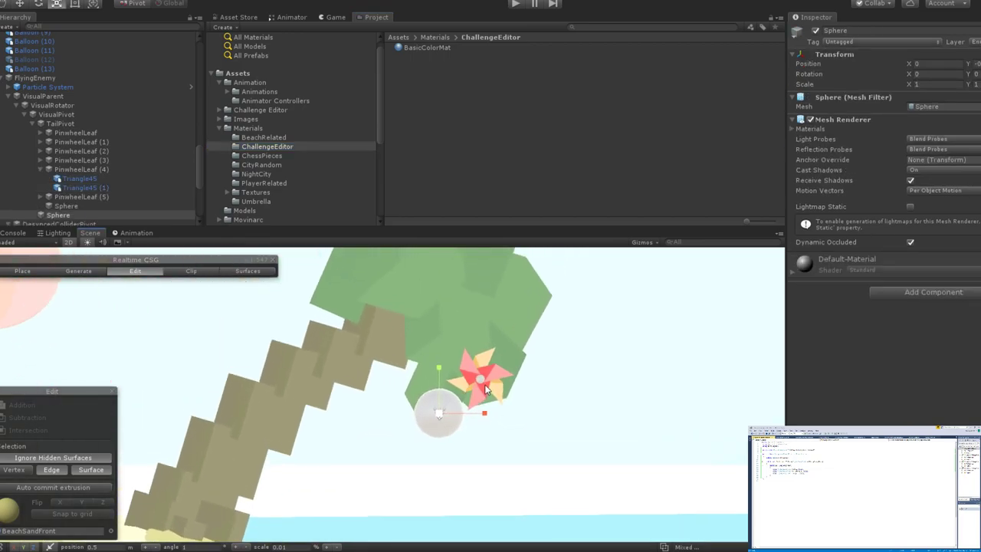
{"action": "scroll", "coordinate": [506, 402], "scroll_direction": "down", "scroll_amount": 2}
{"action": "scroll", "coordinate": [515, 404], "scroll_direction": "down", "scroll_amount": 2}
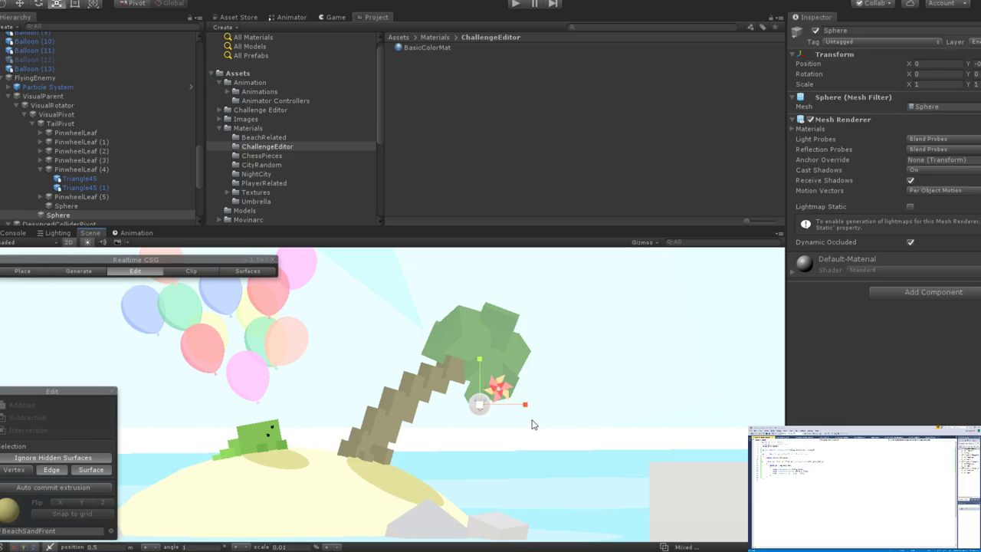
{"action": "scroll", "coordinate": [502, 398], "scroll_direction": "up", "scroll_amount": 3}
{"action": "scroll", "coordinate": [504, 394], "scroll_direction": "up", "scroll_amount": 3}
{"action": "scroll", "coordinate": [494, 379], "scroll_direction": "up", "scroll_amount": 3}
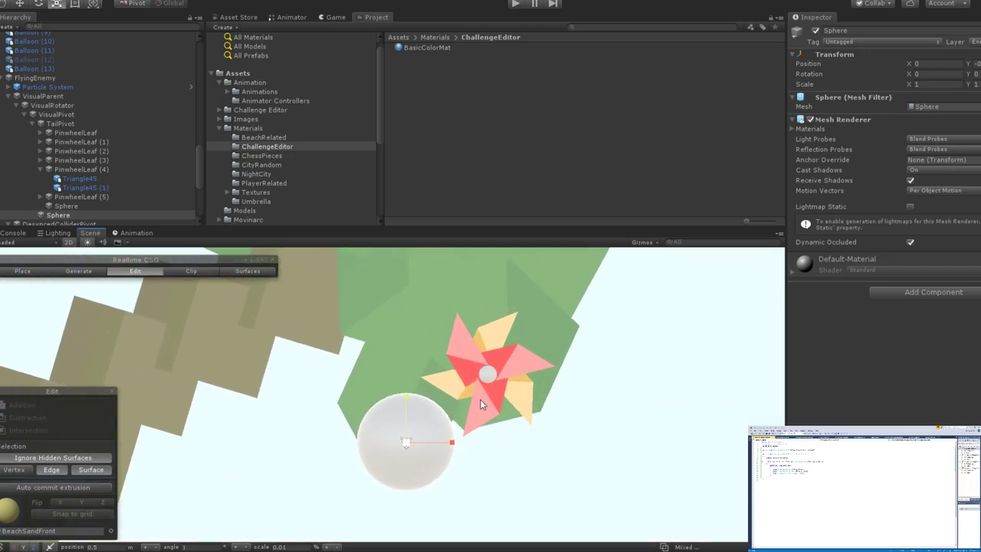
Nudge the pinwheel's centre sphere to X about -0.056 and check its placement among the leaves.
{"action": "left_click", "coordinate": [490, 363]}
{"action": "key", "text": "w"}
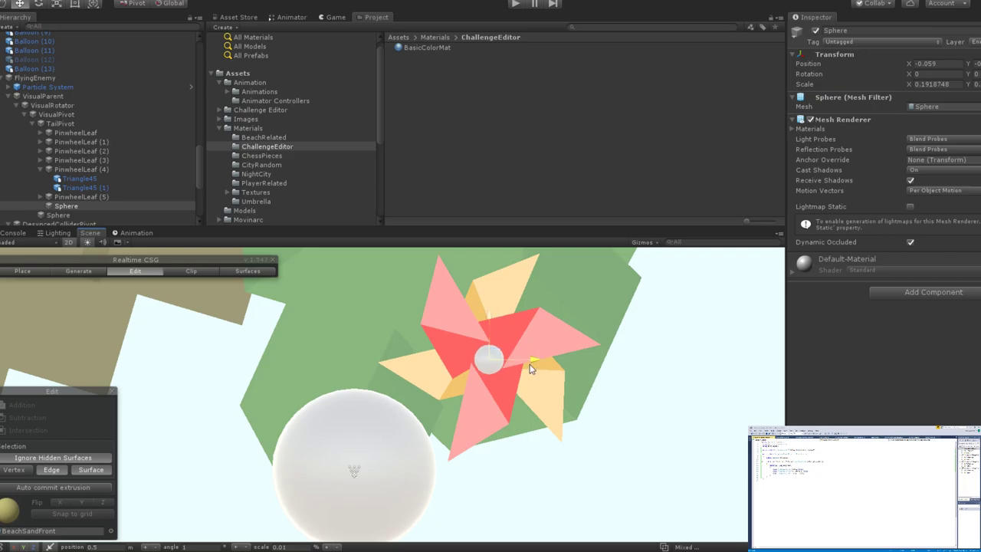
{"action": "left_click_drag", "start_coordinate": [528, 363], "coordinate": [529, 363]}
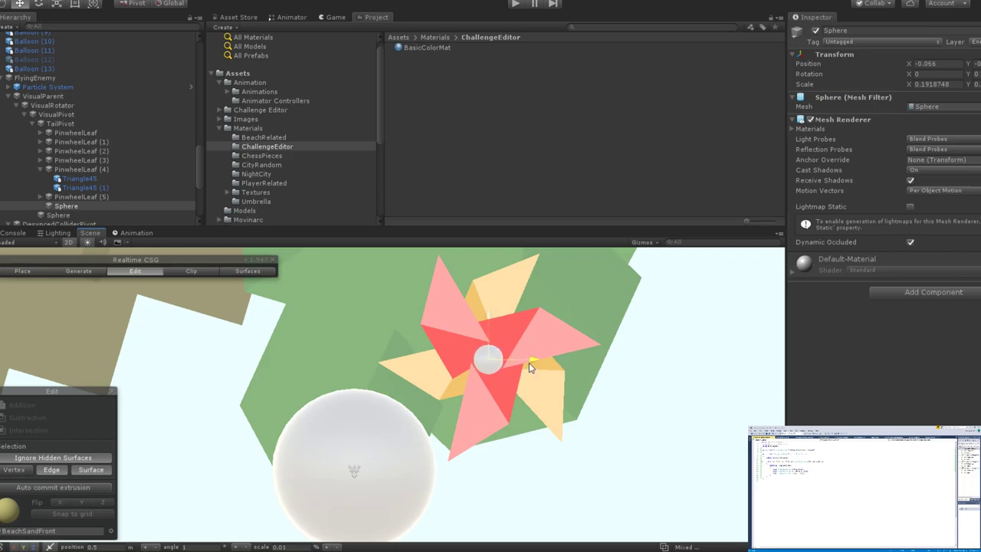
{"action": "left_click", "coordinate": [487, 317]}
{"action": "scroll", "coordinate": [549, 347], "scroll_direction": "down", "scroll_amount": 6}
{"action": "scroll", "coordinate": [540, 351], "scroll_direction": "up", "scroll_amount": 5}
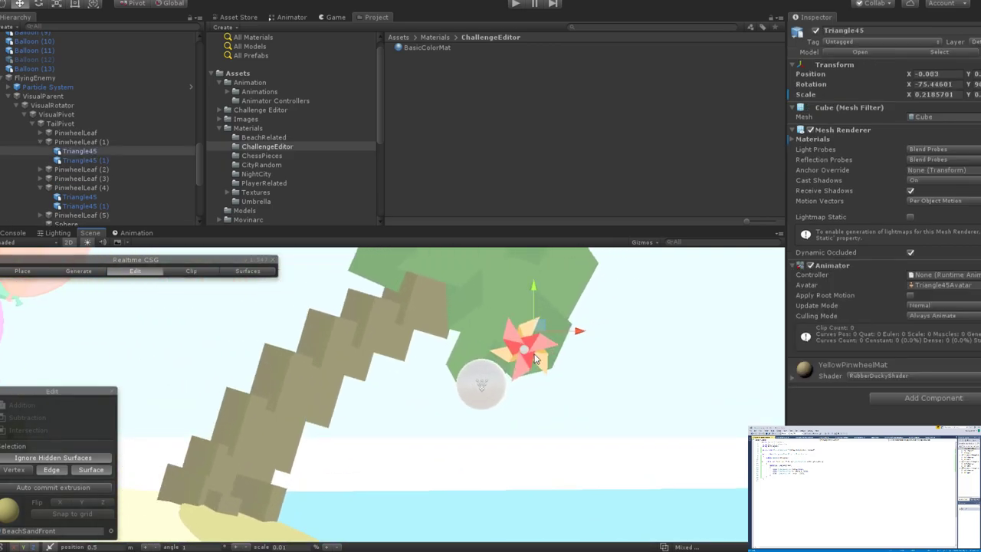
Shrink the pinwheel's centre sphere to about 0.169 and shift it to X about -0.066.
{"action": "left_click", "coordinate": [525, 343]}
{"action": "left_click_drag", "start_coordinate": [525, 347], "coordinate": [523, 353]}
{"action": "key", "text": "w"}
{"action": "scroll", "coordinate": [540, 360], "scroll_direction": "down", "scroll_amount": 5}
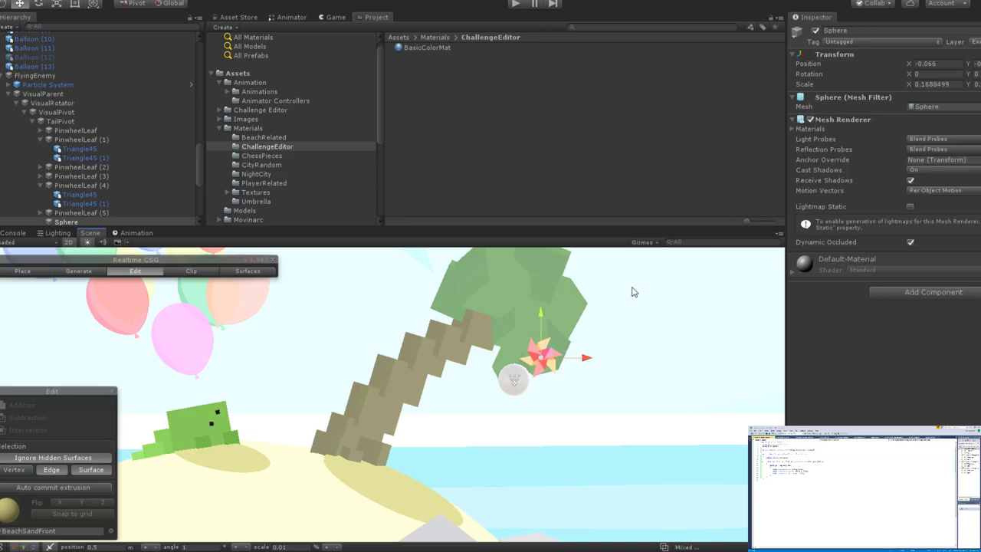
Apply YellowPinwheelMat from the BeachRelated materials folder to the pinwheel's small centre sphere.
{"action": "scroll", "coordinate": [521, 368], "scroll_direction": "up", "scroll_amount": 5}
{"action": "scroll", "coordinate": [521, 373], "scroll_direction": "up", "scroll_amount": 2}
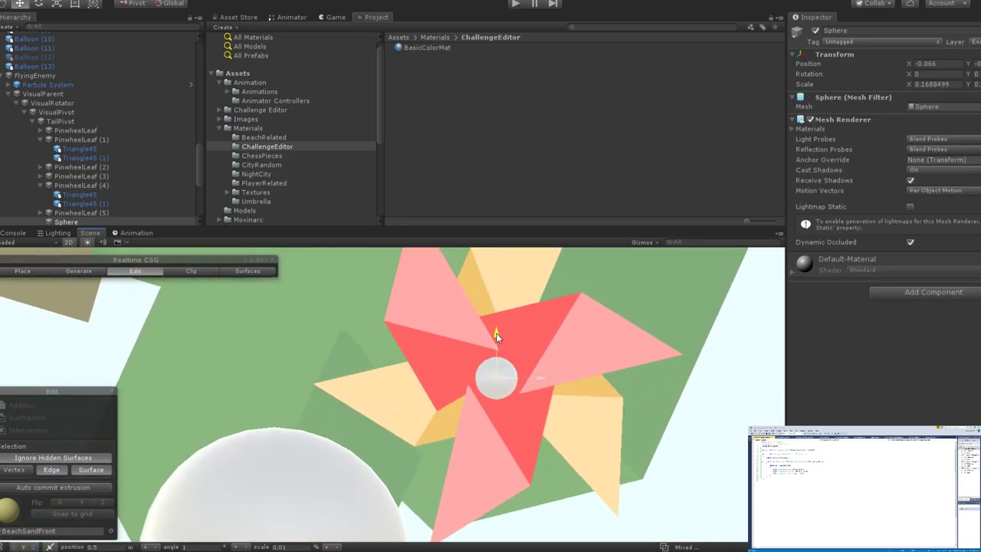
{"action": "left_click", "coordinate": [496, 334]}
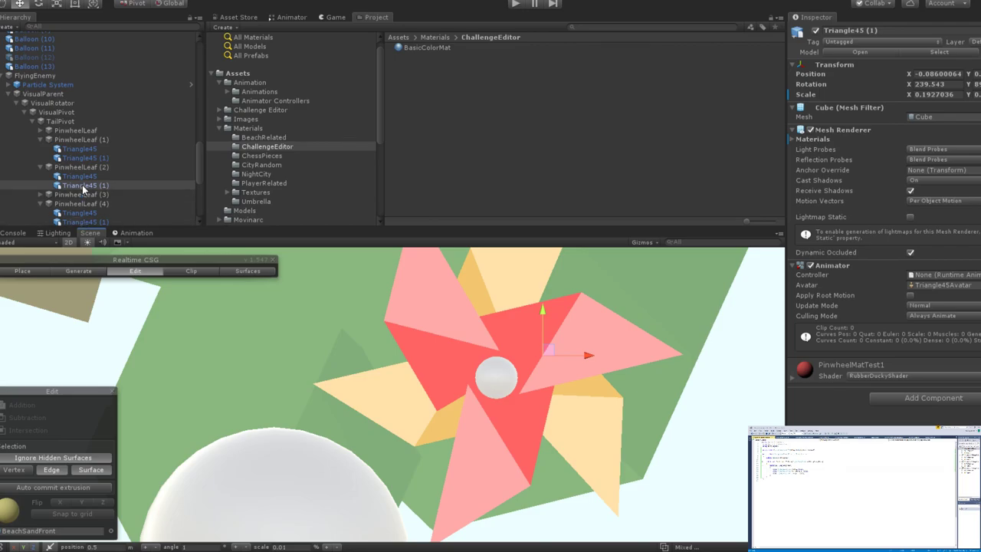
{"action": "scroll", "coordinate": [92, 188], "scroll_direction": "down", "scroll_amount": 3}
{"action": "left_click", "coordinate": [77, 127]}
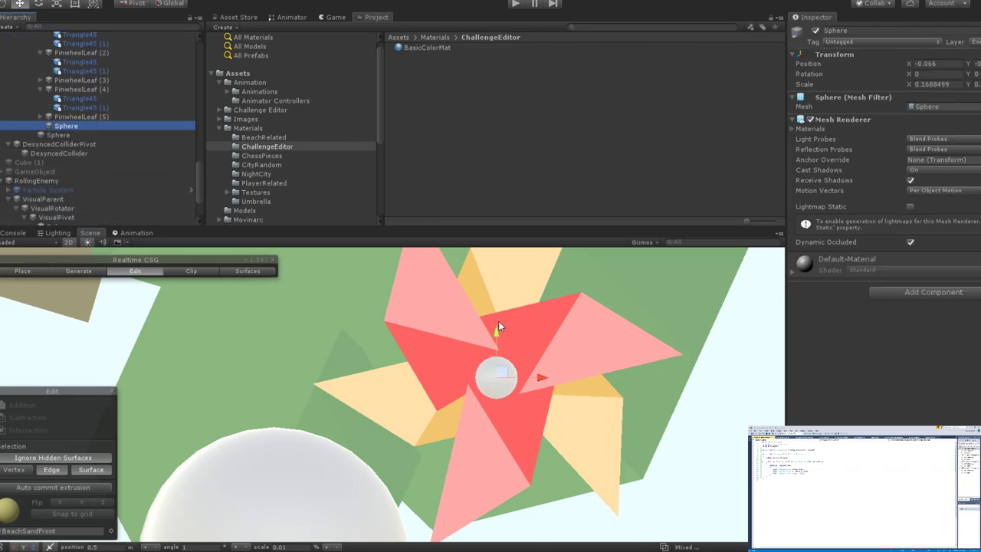
{"action": "key", "text": "f"}
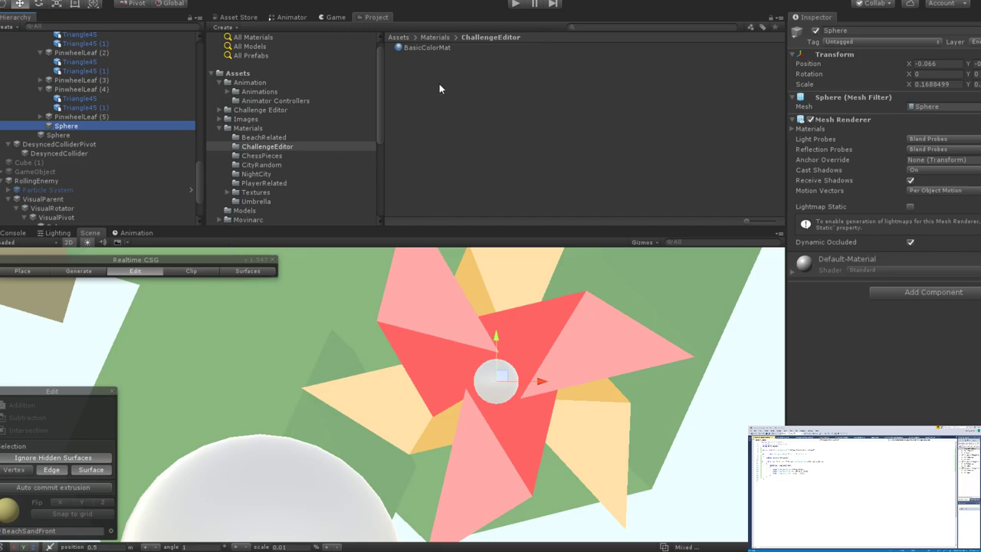
{"action": "scroll", "coordinate": [261, 115], "scroll_direction": "up", "scroll_amount": 1}
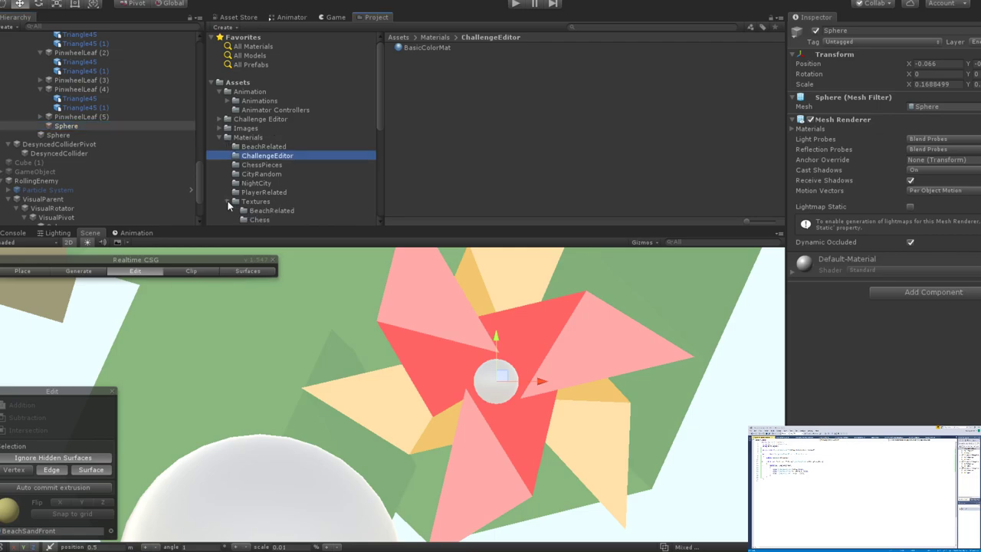
{"action": "left_click", "coordinate": [265, 146]}
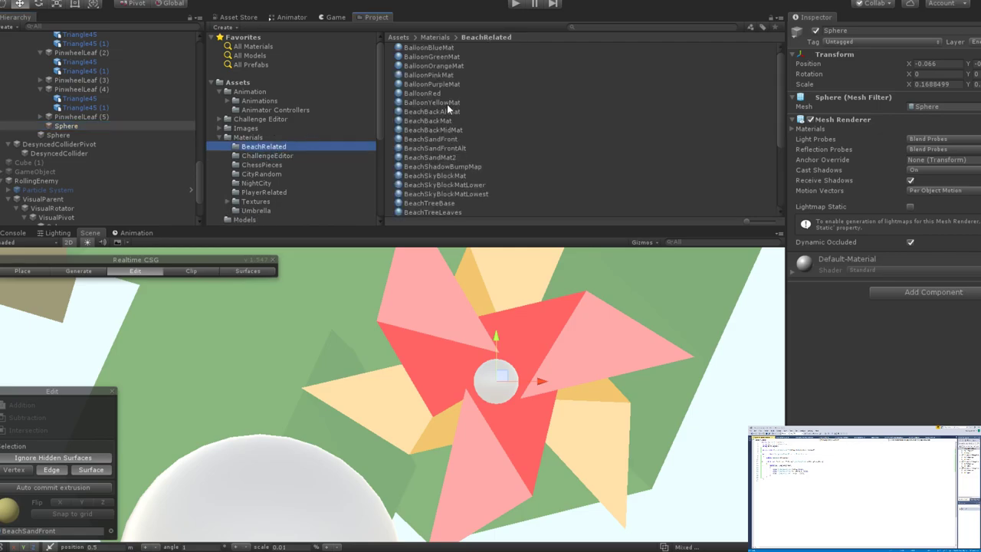
{"action": "scroll", "coordinate": [452, 115], "scroll_direction": "down", "scroll_amount": 2}
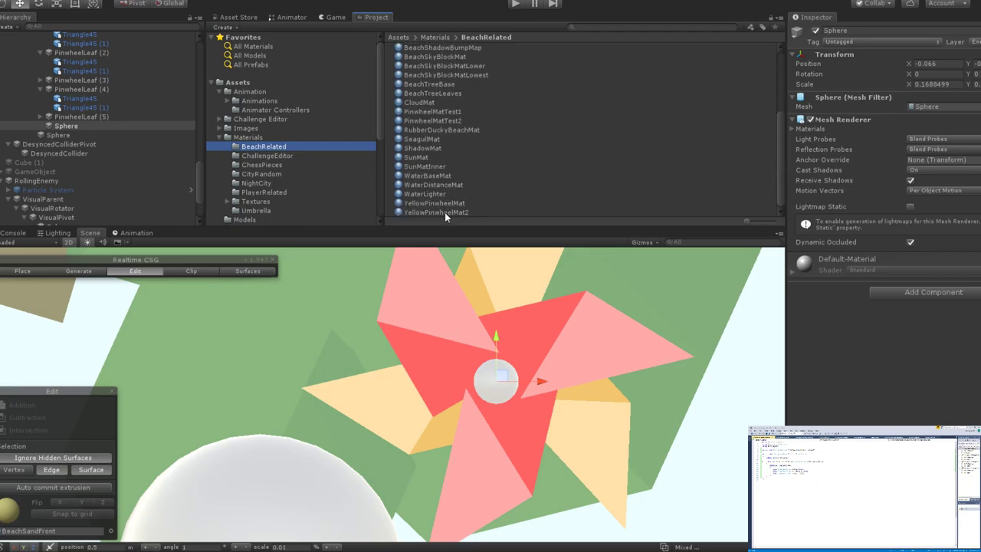
{"action": "left_click_drag", "start_coordinate": [445, 206], "coordinate": [499, 387]}
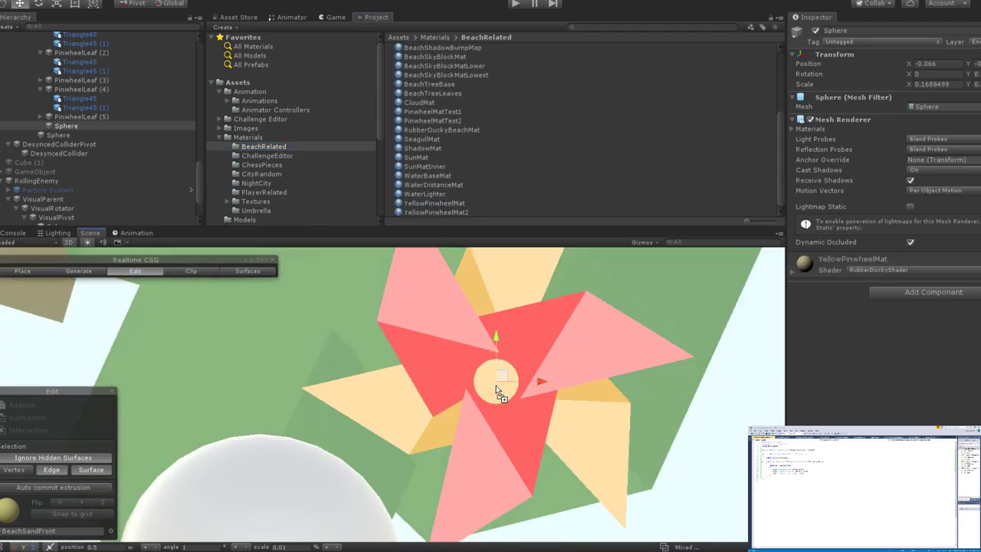
Examine the pinwheel with its recoloured centre beside the palm tree, both near and far.
{"action": "scroll", "coordinate": [496, 386], "scroll_direction": "down", "scroll_amount": 8}
{"action": "left_click", "coordinate": [629, 419]}
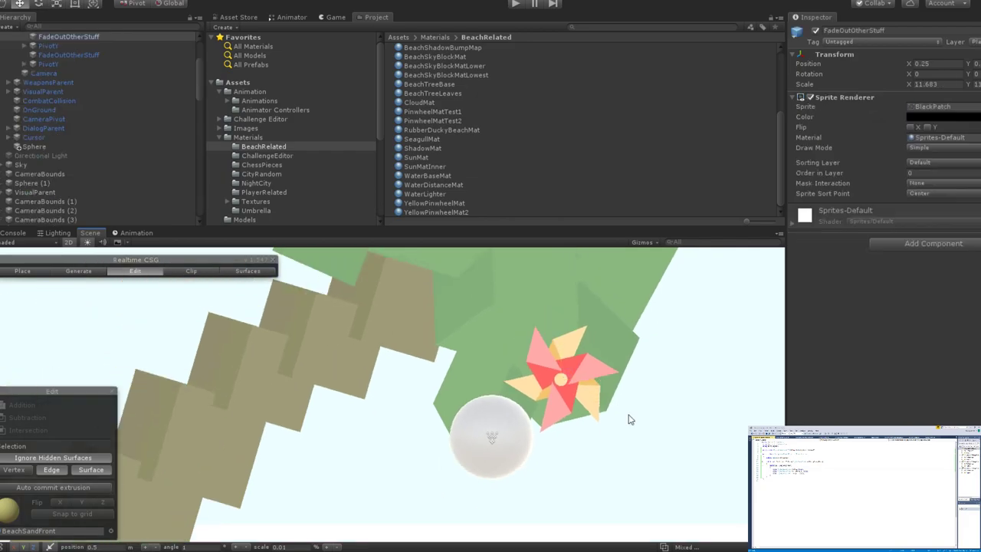
{"action": "scroll", "coordinate": [629, 420], "scroll_direction": "down", "scroll_amount": 10}
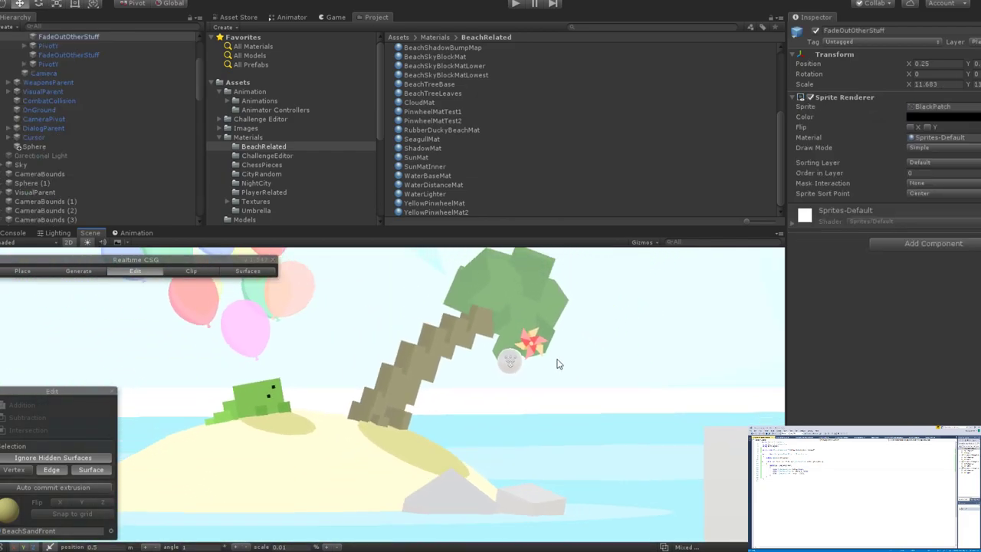
{"action": "scroll", "coordinate": [558, 364], "scroll_direction": "down", "scroll_amount": 3}
{"action": "scroll", "coordinate": [558, 364], "scroll_direction": "up", "scroll_amount": 3}
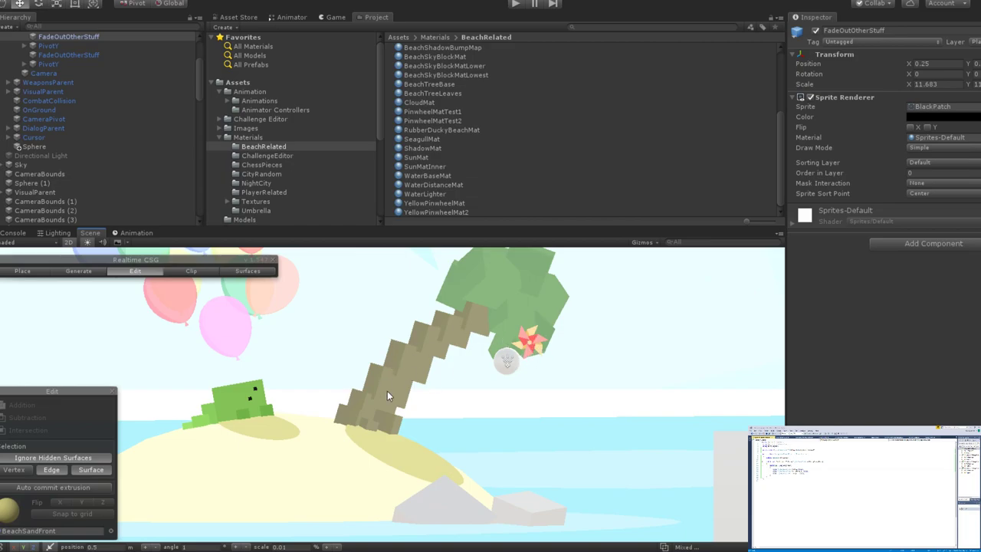
{"action": "scroll", "coordinate": [550, 356], "scroll_direction": "up", "scroll_amount": 3}
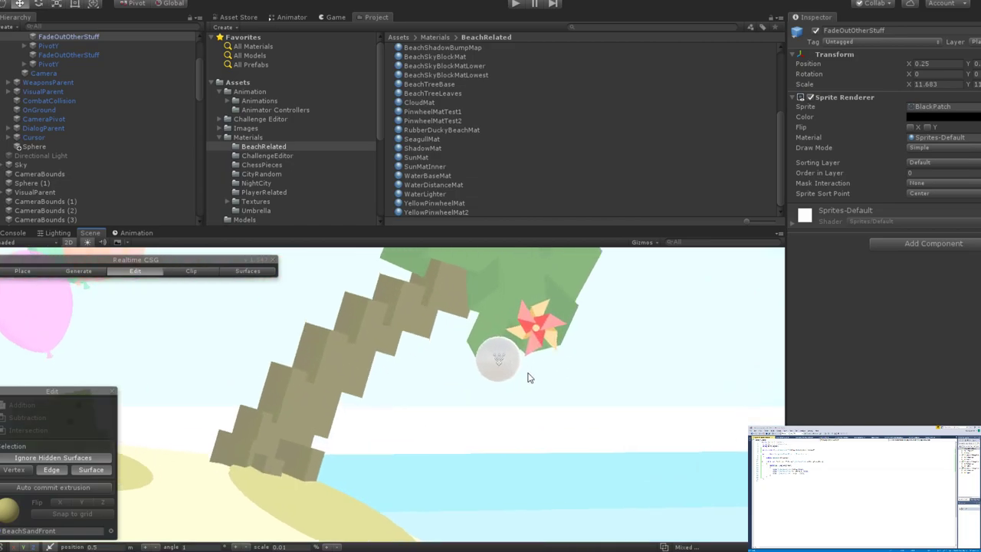
Try moving the large white sphere closer to the pinwheel, at X about 0.188, and undo the move.
{"action": "left_click", "coordinate": [505, 345]}
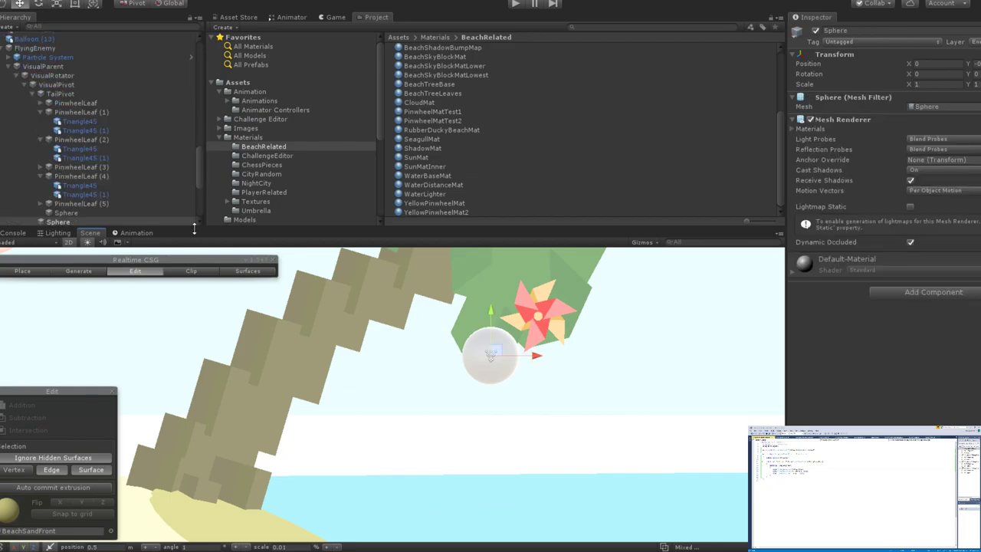
{"action": "left_click_drag", "start_coordinate": [536, 358], "coordinate": [561, 360]}
{"action": "left_click_drag", "start_coordinate": [509, 319], "coordinate": [502, 297]}
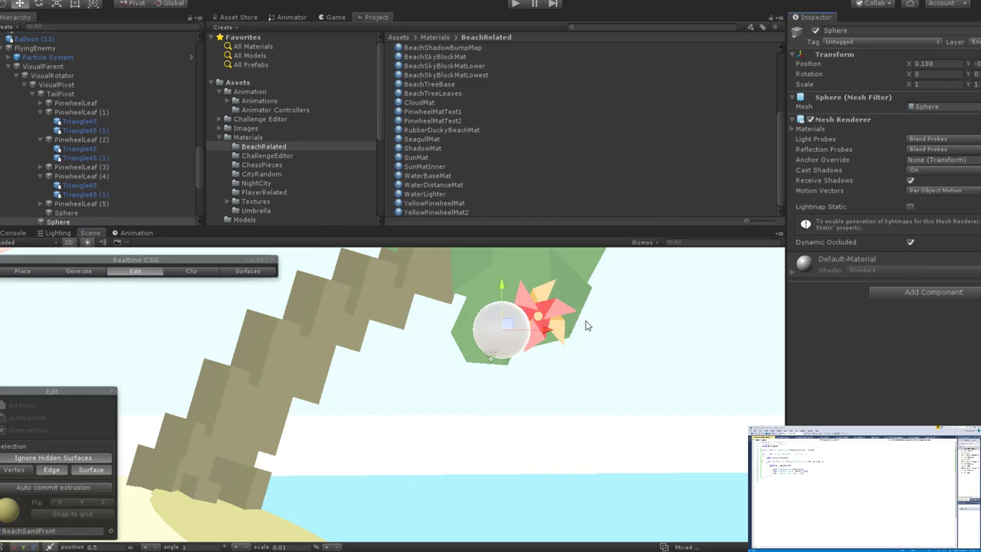
{"action": "key", "text": "ctrl+z"}
Compare the pinwheel's size and colours with the whole beach scene from several distances.
{"action": "left_click", "coordinate": [538, 322]}
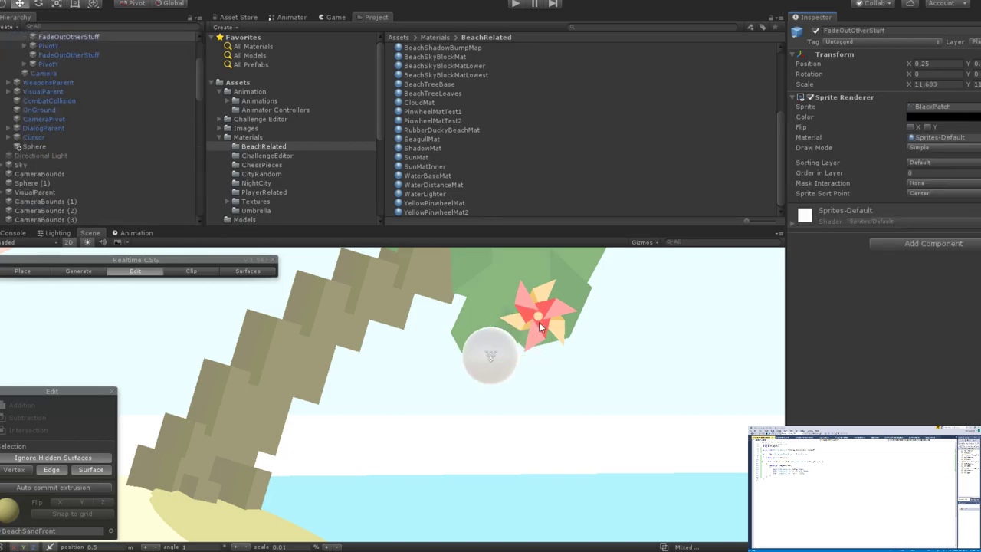
{"action": "scroll", "coordinate": [545, 328], "scroll_direction": "down", "scroll_amount": 3}
{"action": "scroll", "coordinate": [514, 381], "scroll_direction": "up", "scroll_amount": 2}
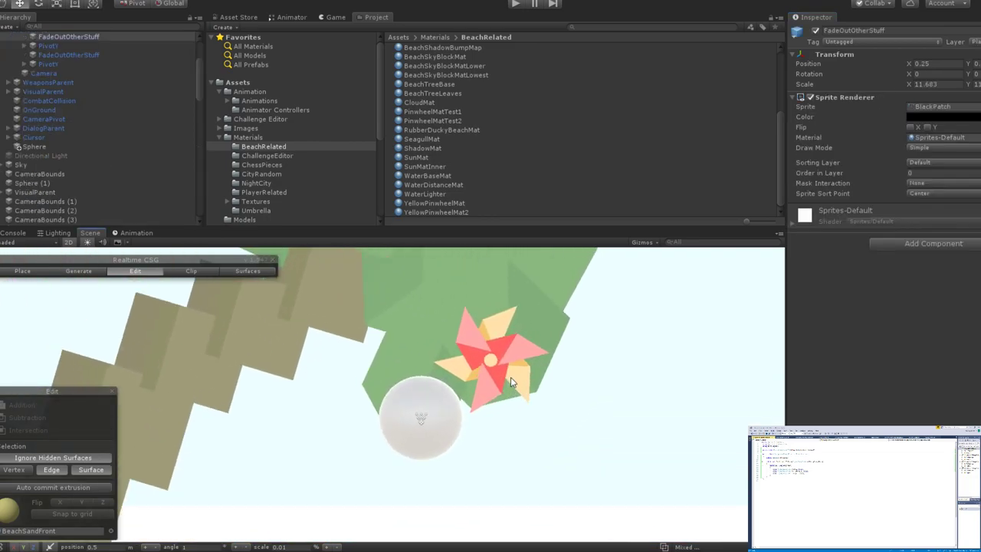
{"action": "scroll", "coordinate": [509, 372], "scroll_direction": "down", "scroll_amount": 4}
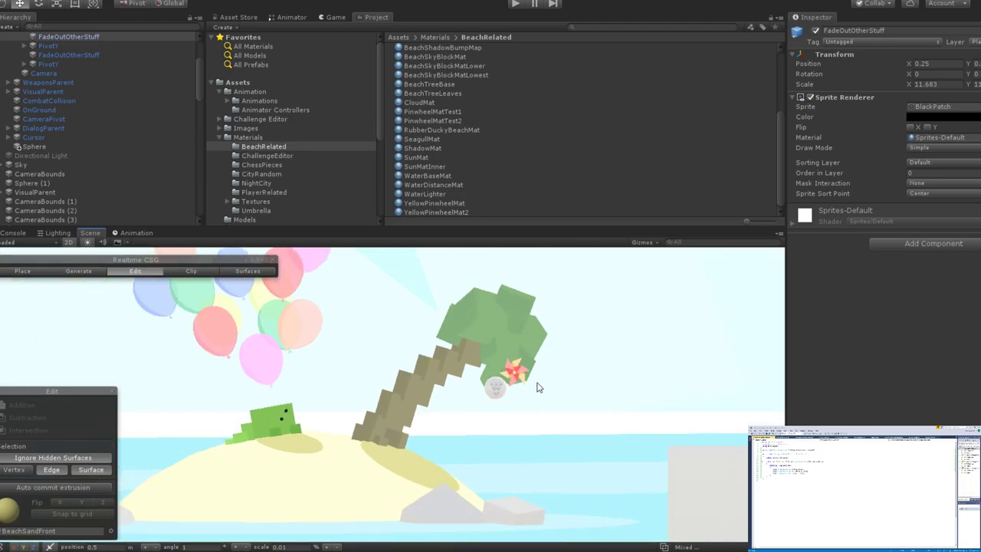
{"action": "scroll", "coordinate": [537, 388], "scroll_direction": "up", "scroll_amount": 3}
{"action": "scroll", "coordinate": [526, 371], "scroll_direction": "down", "scroll_amount": 4}
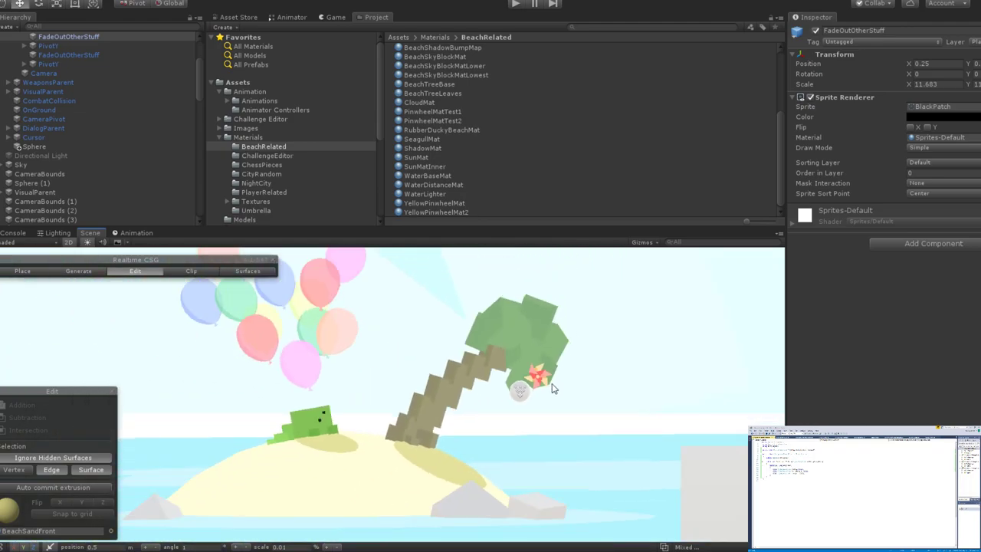
{"action": "scroll", "coordinate": [545, 368], "scroll_direction": "down", "scroll_amount": 4}
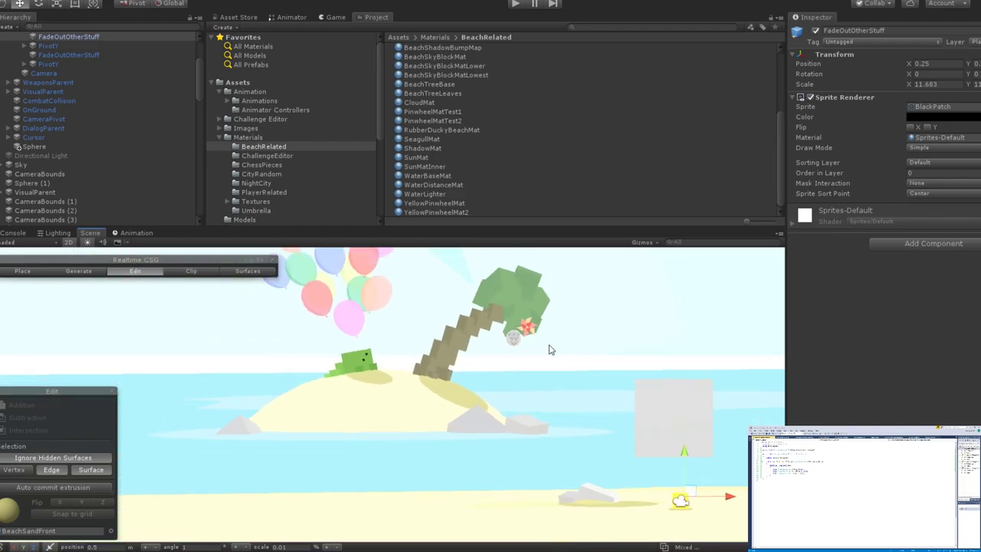
Inspect the pinwheel's layered leaves and centre sphere up close beside the large white sphere.
{"action": "scroll", "coordinate": [547, 347], "scroll_direction": "up", "scroll_amount": 4}
{"action": "scroll", "coordinate": [510, 402], "scroll_direction": "up", "scroll_amount": 2}
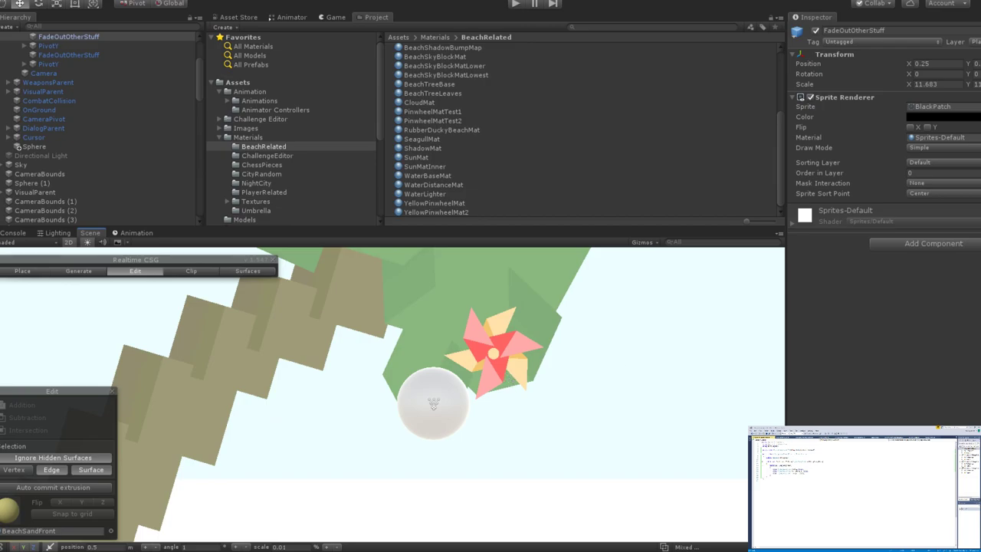
{"action": "scroll", "coordinate": [380, 338], "scroll_direction": "up", "scroll_amount": 2}
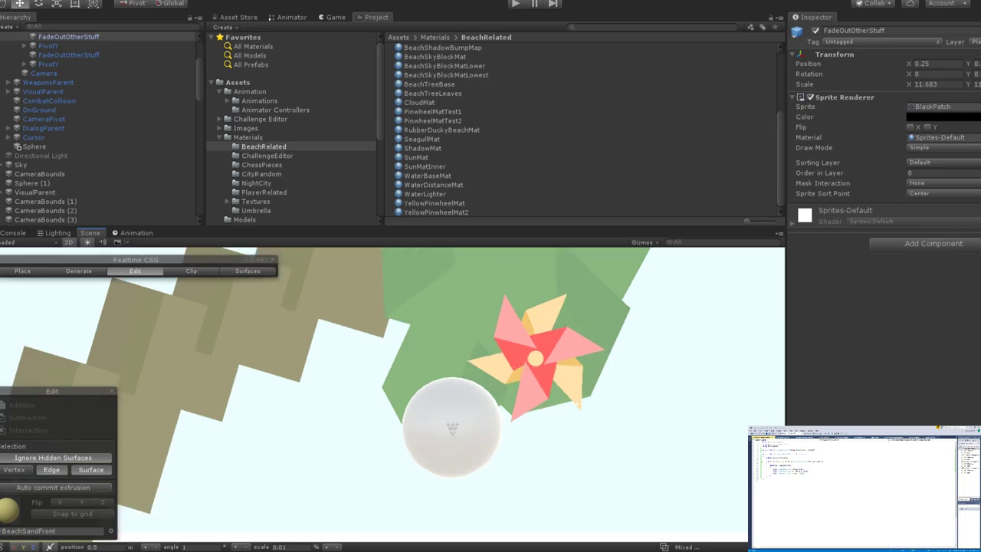
{"action": "scroll", "coordinate": [588, 397], "scroll_direction": "up", "scroll_amount": 3}
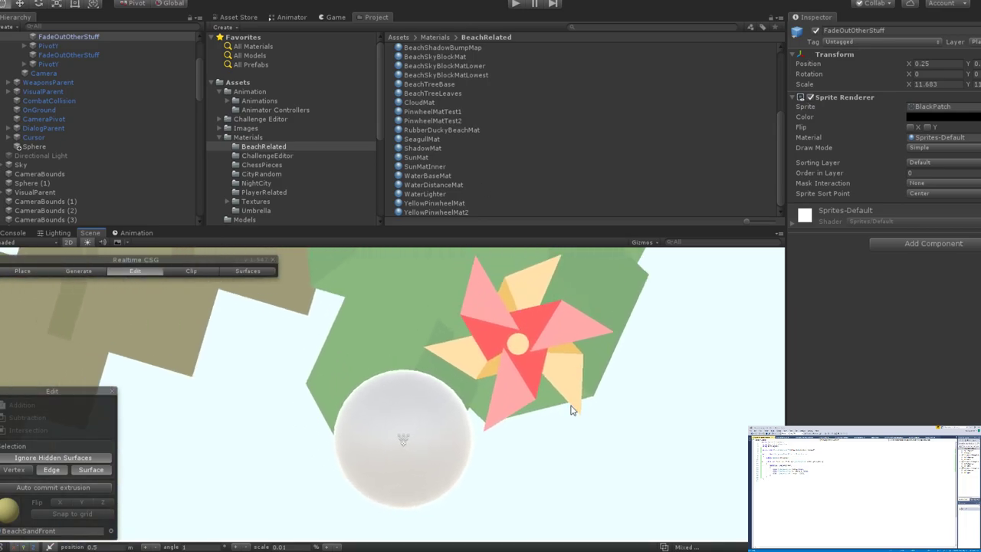
{"action": "middle_click_drag", "start_coordinate": [613, 416], "coordinate": [464, 411]}
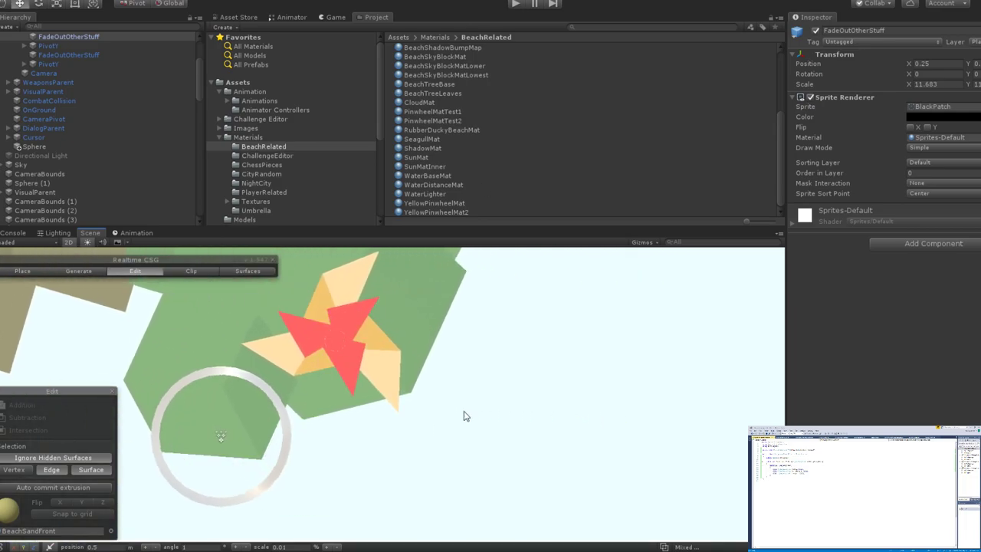
{"action": "scroll", "coordinate": [398, 393], "scroll_direction": "down", "scroll_amount": 3}
{"action": "middle_click_drag", "start_coordinate": [374, 396], "coordinate": [519, 387]}
{"action": "scroll", "coordinate": [93, 173], "scroll_direction": "up", "scroll_amount": 5}
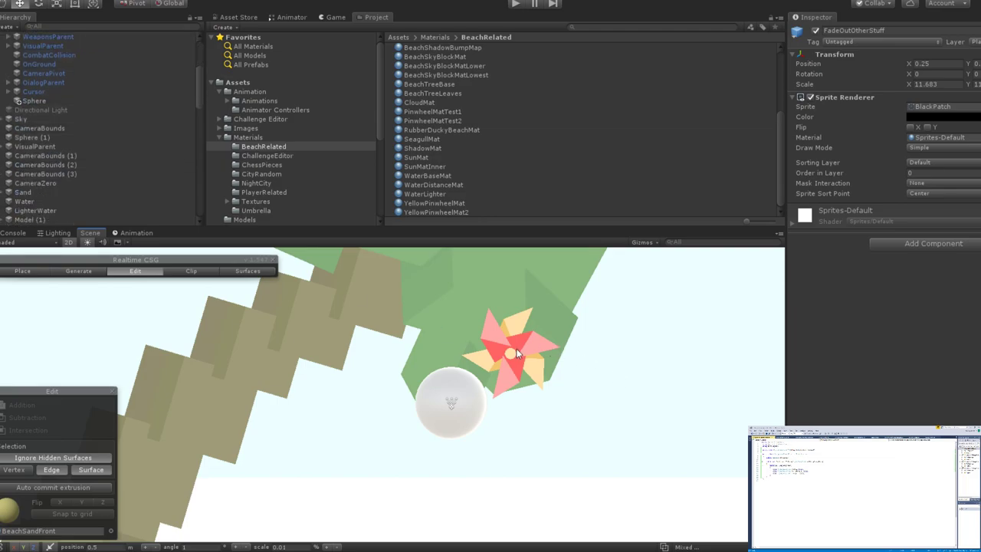
Select the pinwheel's TailPivot parent and collapse the expanded PinwheelLeaf objects beneath it.
{"action": "left_click", "coordinate": [519, 354]}
{"action": "scroll", "coordinate": [108, 187], "scroll_direction": "down", "scroll_amount": 2}
{"action": "left_click", "coordinate": [85, 172]}
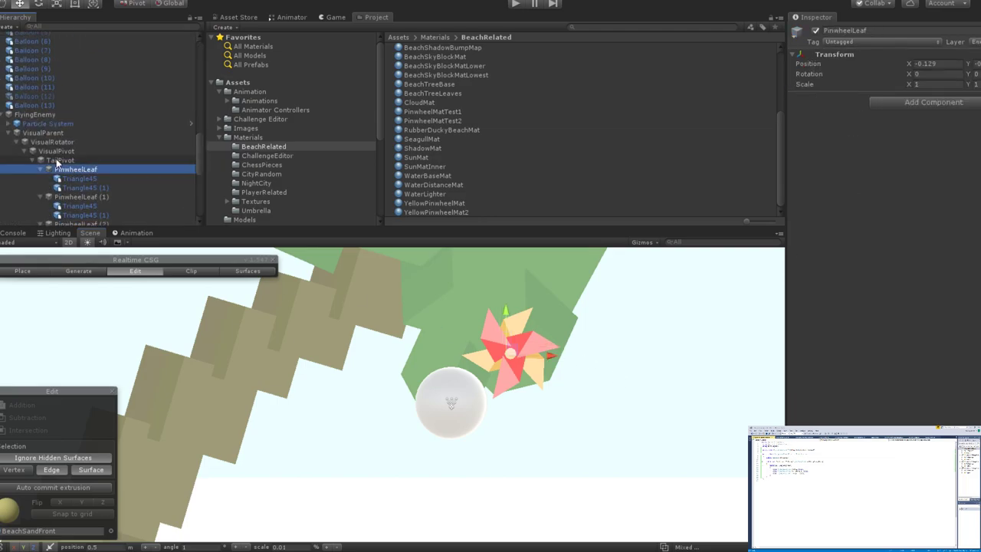
{"action": "scroll", "coordinate": [60, 164], "scroll_direction": "down", "scroll_amount": 1}
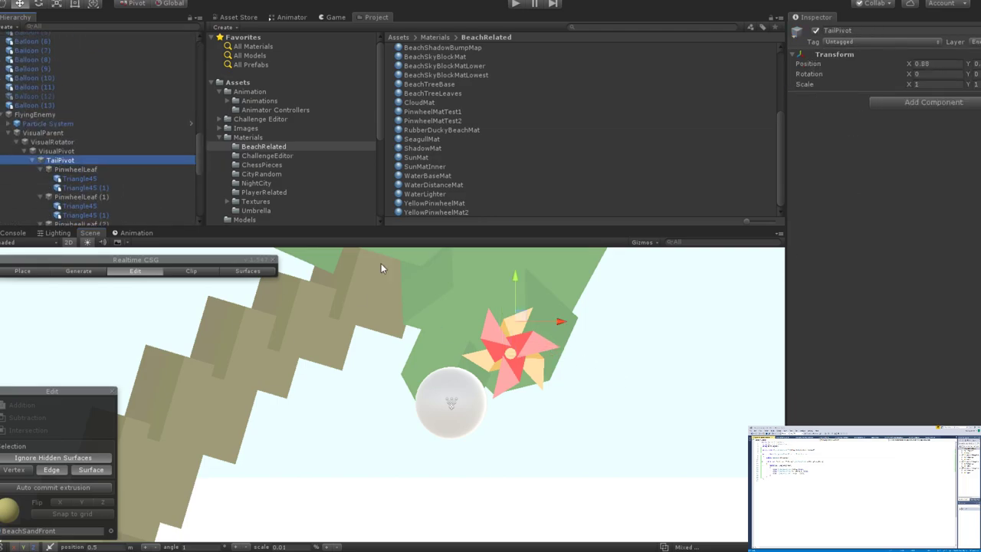
{"action": "left_click", "coordinate": [40, 169]}
{"action": "left_click", "coordinate": [40, 178]}
{"action": "left_click", "coordinate": [40, 188]}
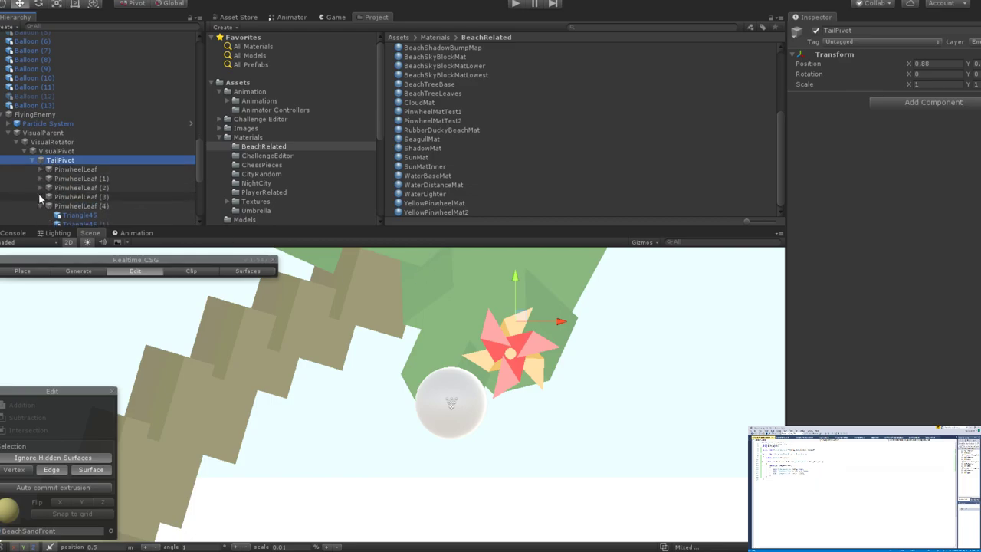
{"action": "left_click", "coordinate": [40, 206]}
{"action": "scroll", "coordinate": [71, 176], "scroll_direction": "down", "scroll_amount": 5}
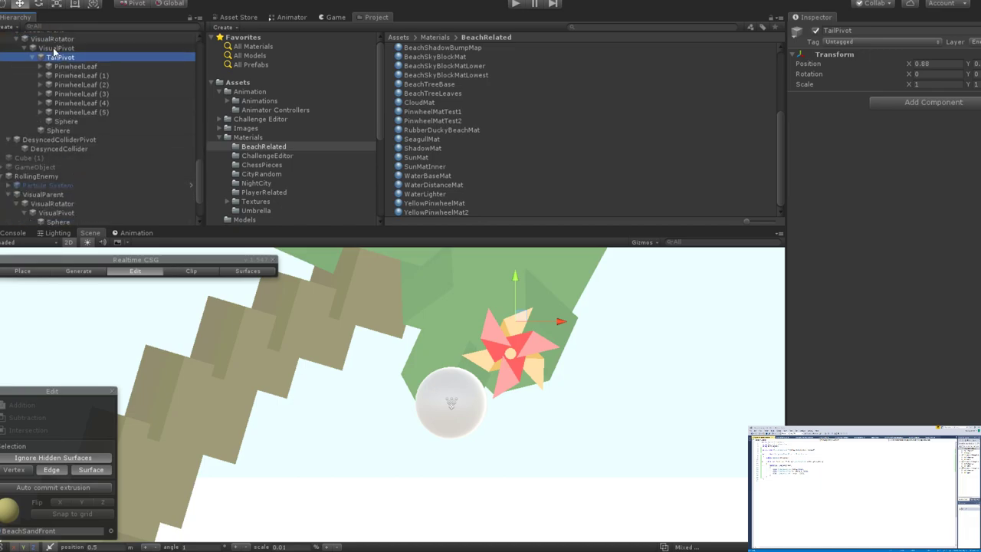
Add an empty child object to TailPivot, place it above the PinwheelLeaf objects, and name it PinwheelPivot.
{"action": "key", "text": "alt+shift+n"}
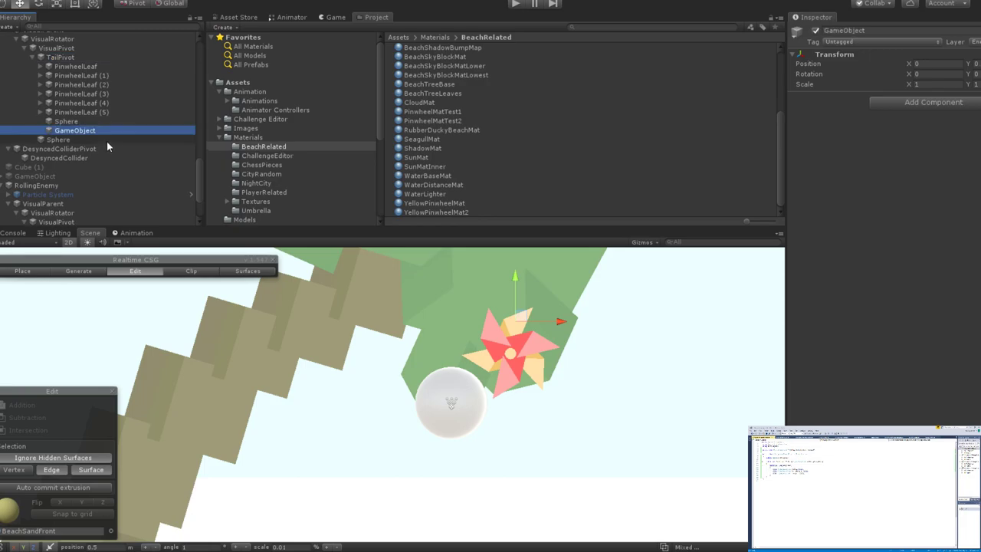
{"action": "left_click_drag", "start_coordinate": [73, 130], "coordinate": [76, 65]}
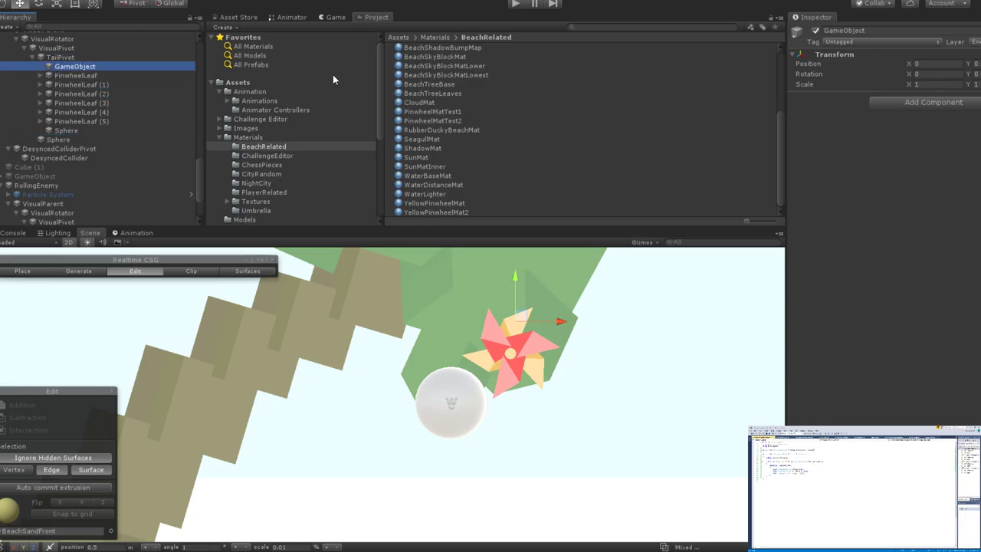
{"action": "left_click", "coordinate": [867, 31]}
{"action": "type", "text": "Pinwheel"}
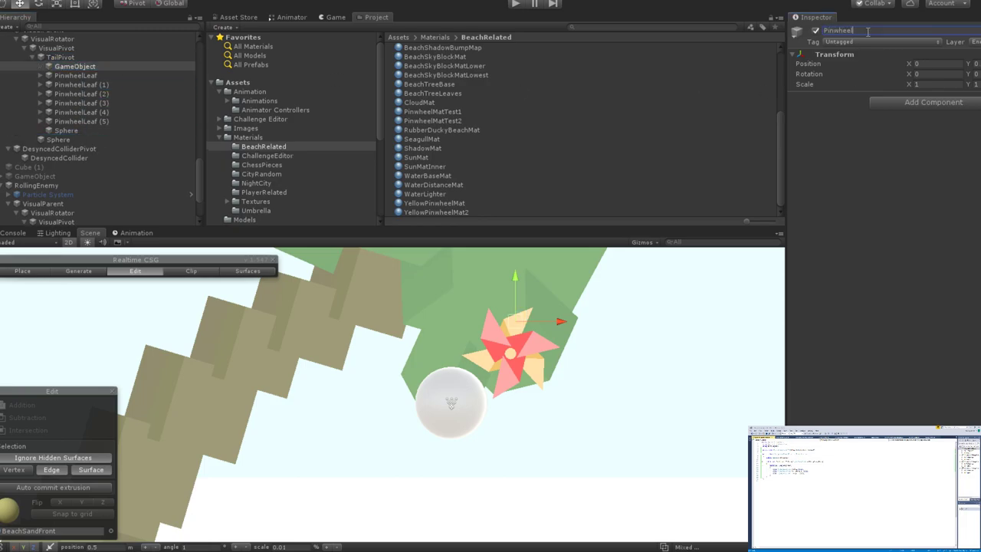
{"action": "type", "text": "Pivot"}
{"action": "key", "text": "Return"}
Move PinwheelPivot onto the centre of the pinwheel, at X about -0.068.
{"action": "left_click", "coordinate": [67, 76]}
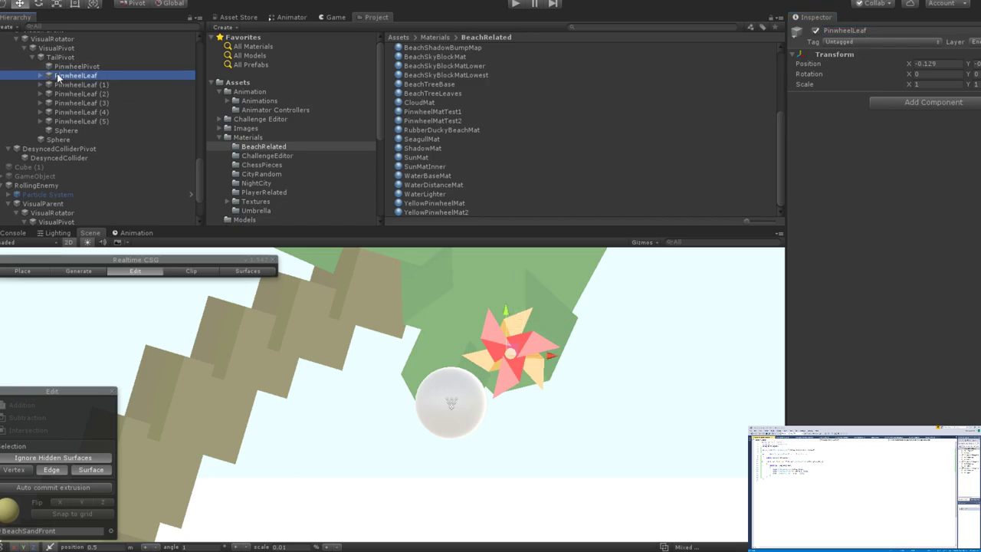
{"action": "left_click", "coordinate": [77, 66]}
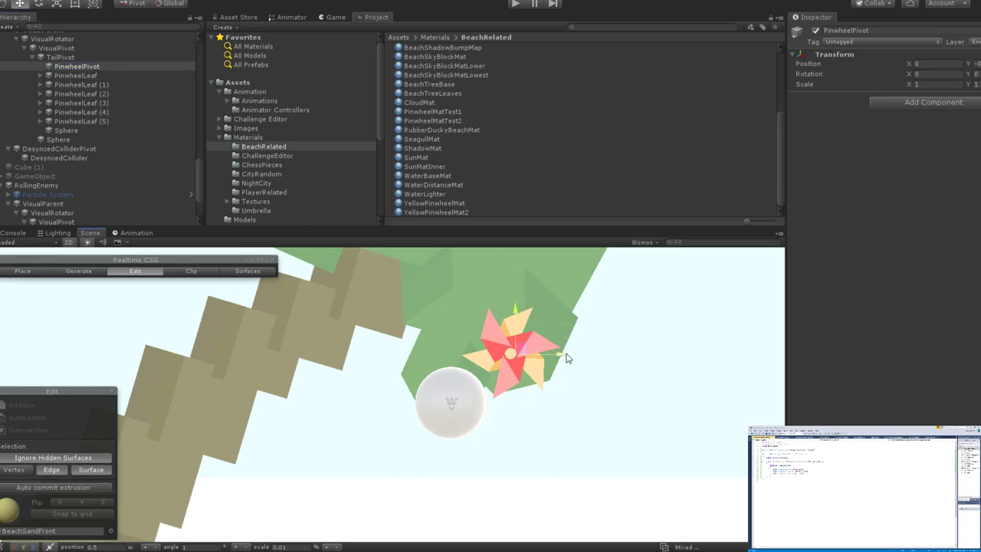
{"action": "left_click_drag", "start_coordinate": [567, 358], "coordinate": [560, 361]}
{"action": "key", "text": "f"}
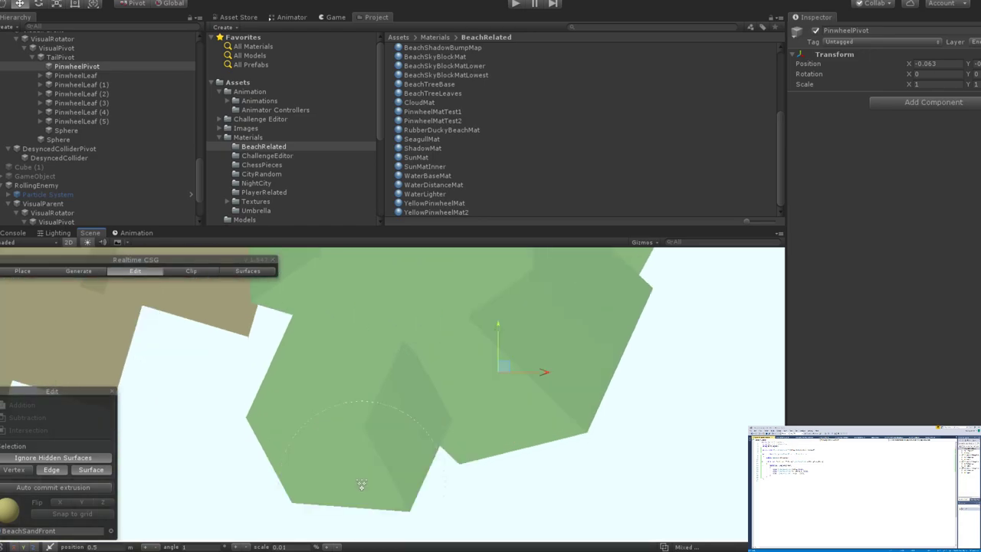
{"action": "scroll", "coordinate": [392, 394], "scroll_direction": "down", "scroll_amount": 3}
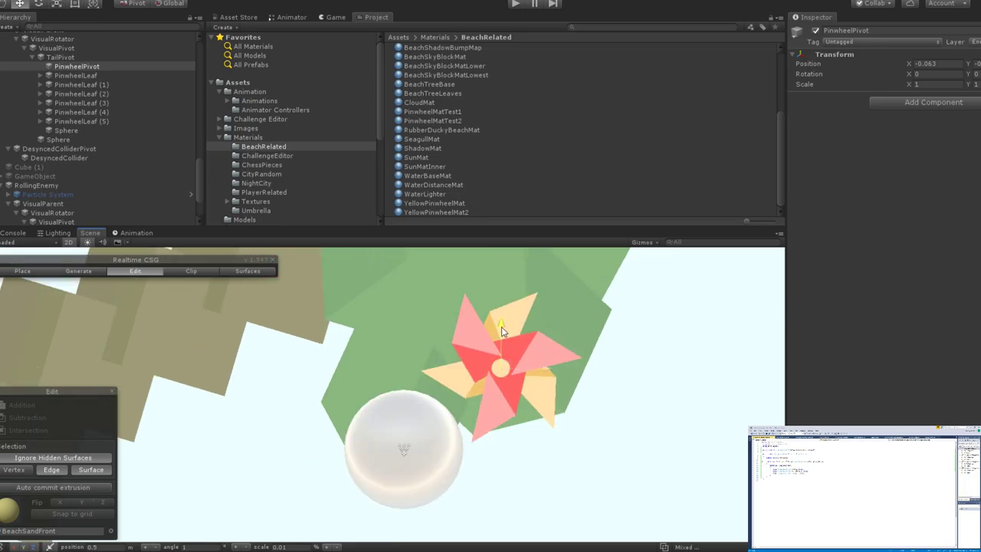
{"action": "left_click_drag", "start_coordinate": [542, 368], "coordinate": [541, 368]}
Parent all six PinwheelLeaf objects under PinwheelPivot.
{"action": "left_click", "coordinate": [80, 72]}
{"action": "left_click", "coordinate": [82, 123], "text": "shift"}
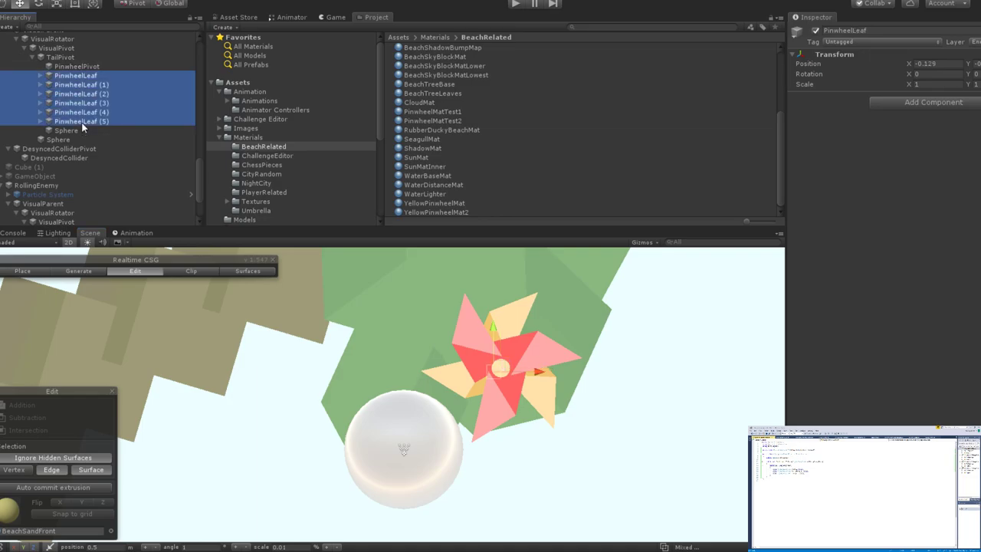
{"action": "left_click", "coordinate": [76, 66]}
Rotate PinwheelPivot in the view plane to spin the leaves together, and check the pinwheel against the beach scene.
{"action": "key", "text": "e"}
{"action": "key", "text": "r"}
{"action": "key", "text": "e"}
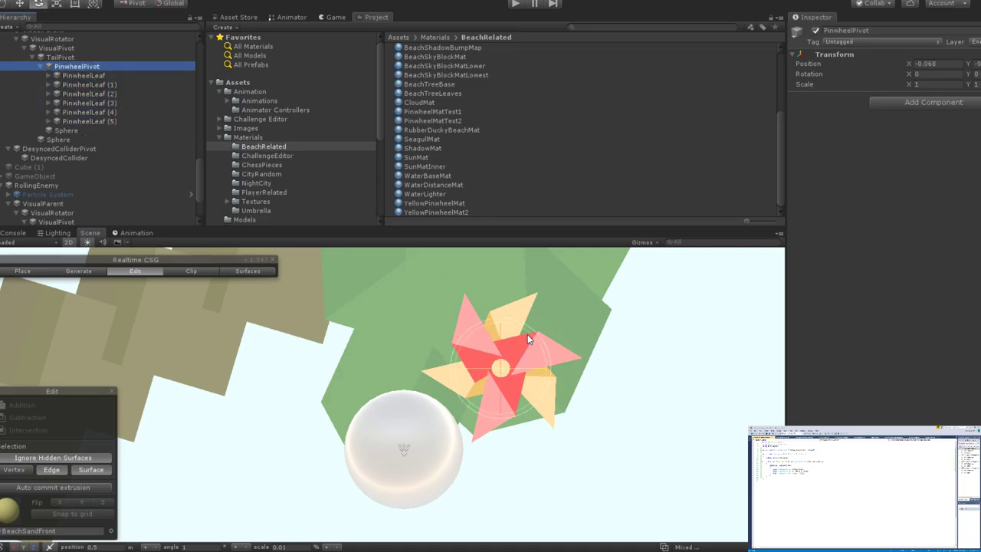
{"action": "left_click_drag", "start_coordinate": [527, 334], "coordinate": [510, 351]}
{"action": "scroll", "coordinate": [505, 395], "scroll_direction": "down", "scroll_amount": 5}
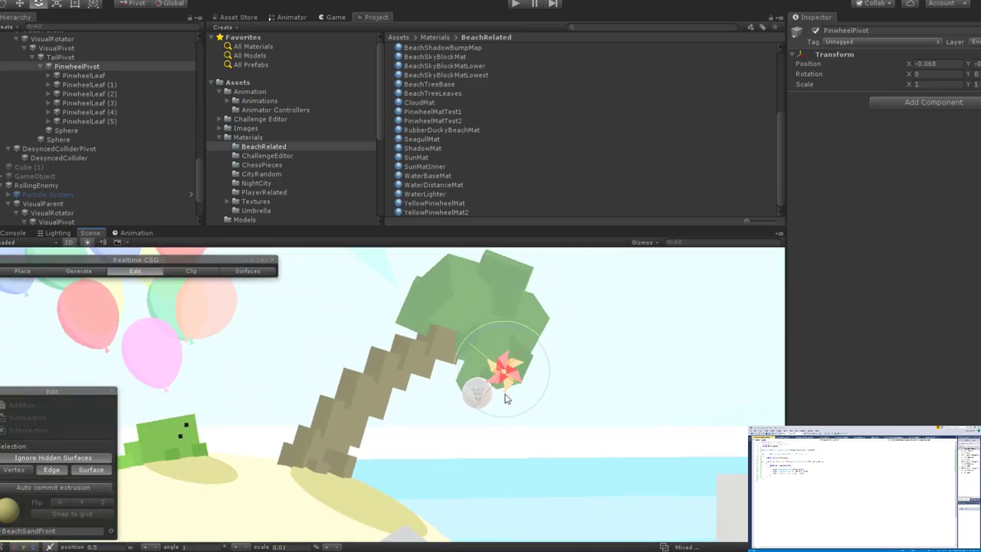
{"action": "scroll", "coordinate": [505, 399], "scroll_direction": "up", "scroll_amount": 3}
Temporarily deactivate the pinwheel's small centre Sphere to check how the rotated leaves meet, and reactivate it.
{"action": "left_click", "coordinate": [77, 131]}
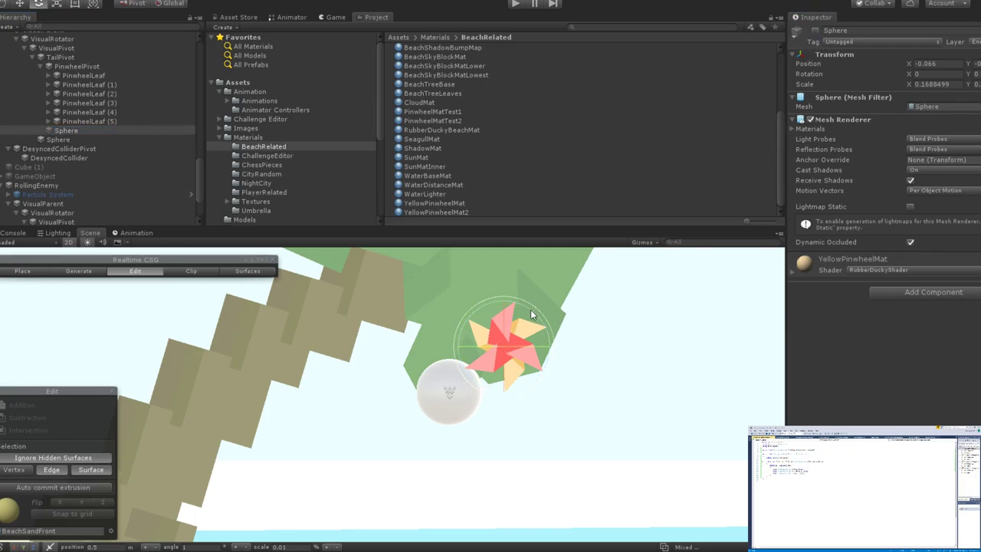
{"action": "left_click", "coordinate": [73, 66]}
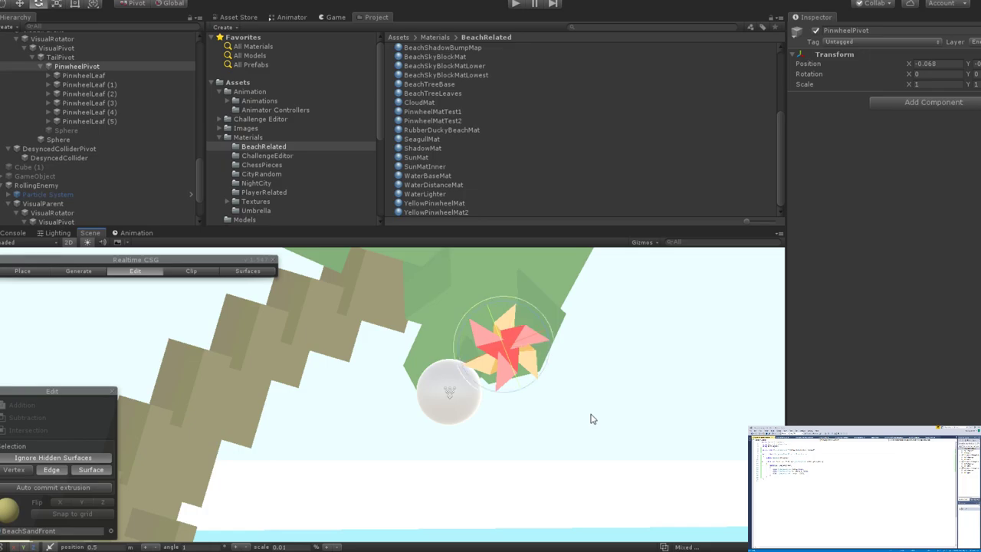
{"action": "left_click", "coordinate": [453, 393]}
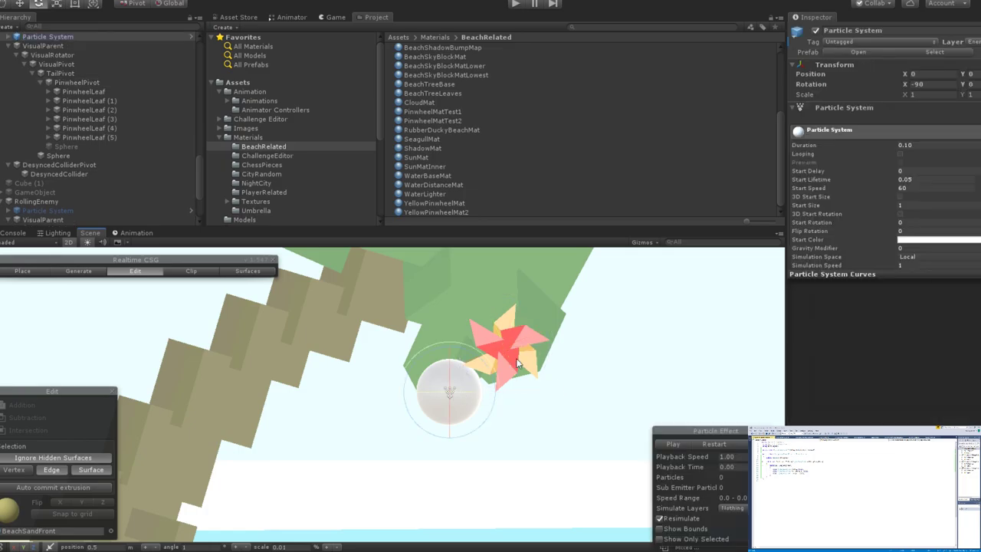
{"action": "left_click", "coordinate": [74, 146]}
{"action": "left_click", "coordinate": [814, 31]}
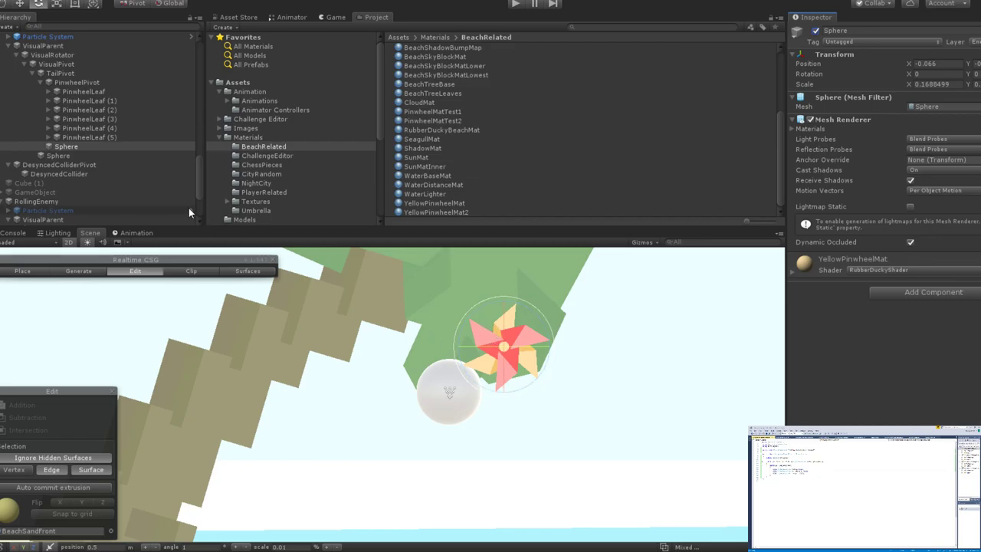
Try nudging PinwheelLeaf to X about -0.069 and PinwheelLeaf (4) to X about 0.015, undoing each move.
{"action": "left_click", "coordinate": [115, 92]}
{"action": "key", "text": "w"}
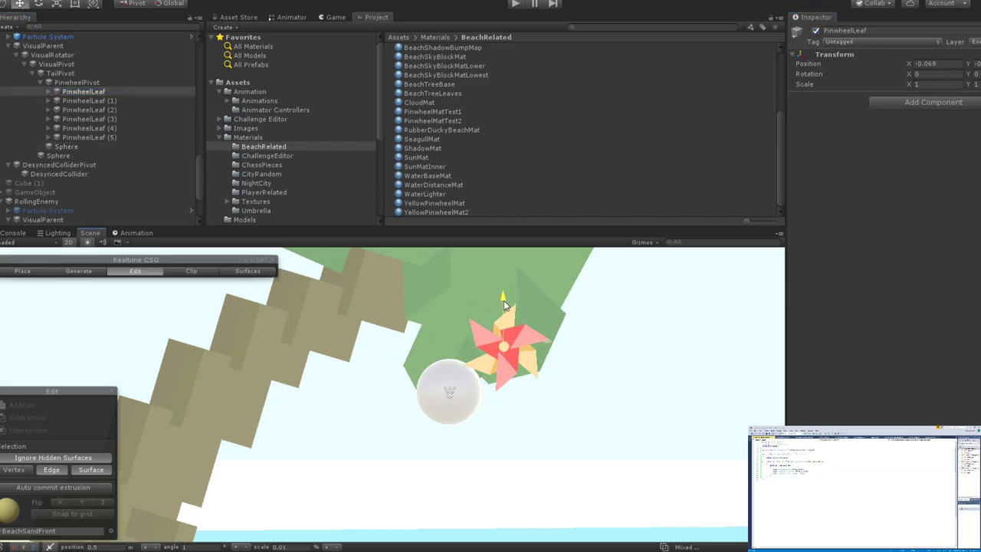
{"action": "left_click_drag", "start_coordinate": [503, 305], "coordinate": [504, 301]}
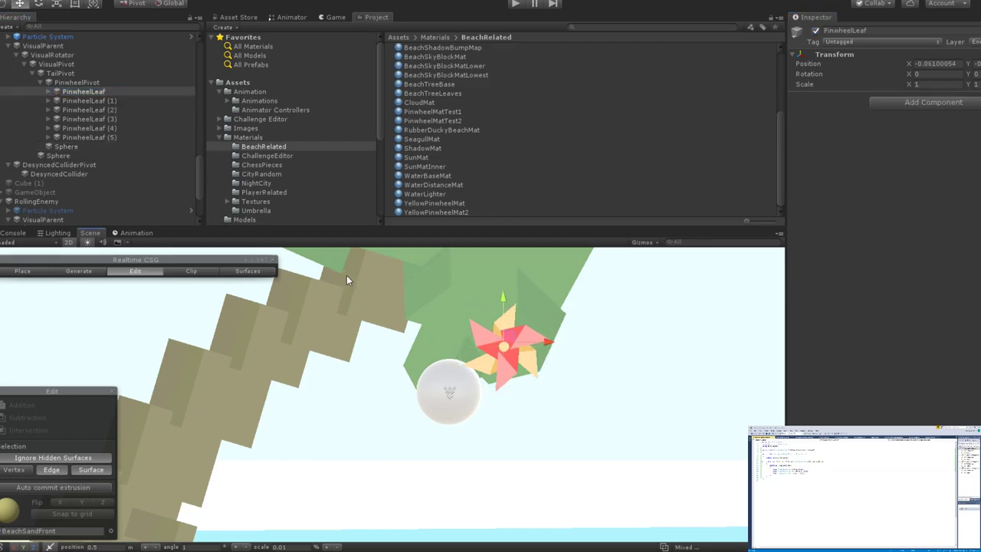
{"action": "left_click", "coordinate": [105, 110]}
{"action": "left_click", "coordinate": [102, 128]}
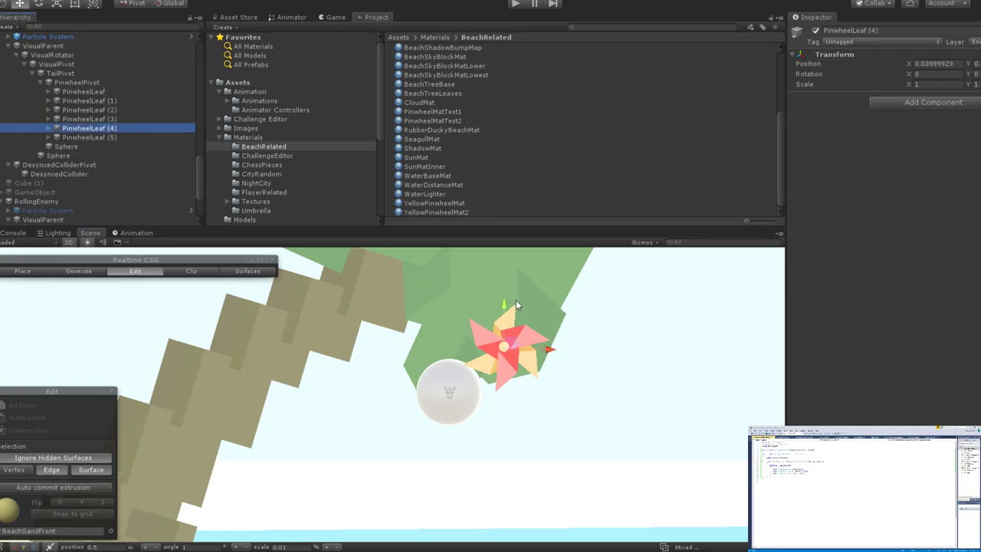
{"action": "left_click_drag", "start_coordinate": [506, 301], "coordinate": [502, 305]}
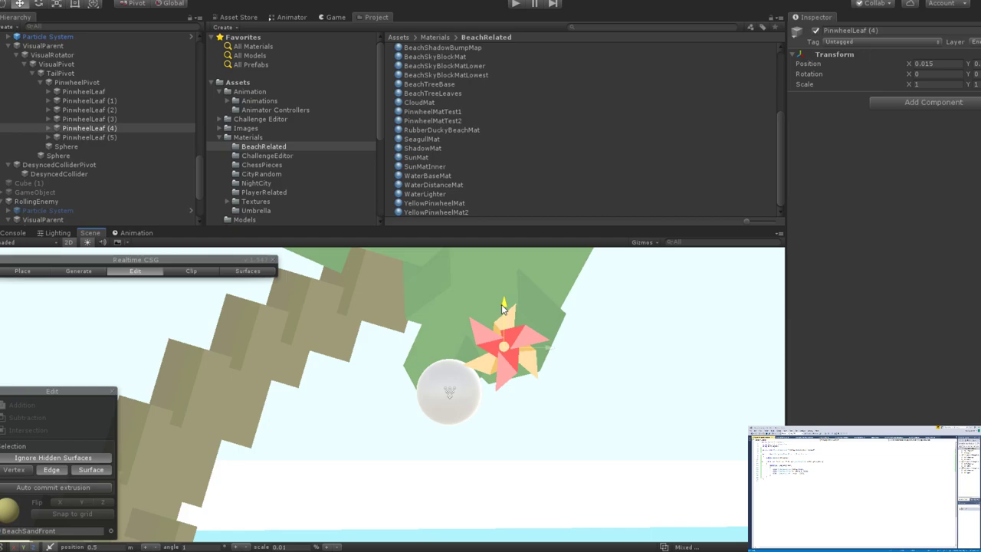
Try shifting the lower-right yellow leaf, PinwheelLeaf (1), to X about -0.038, and undo the move.
{"action": "left_click", "coordinate": [530, 361]}
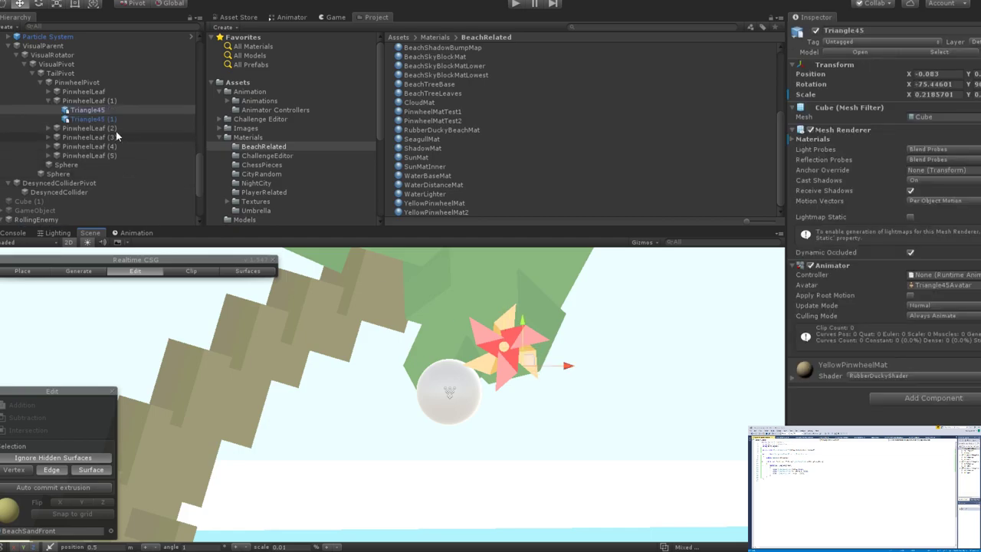
{"action": "left_click", "coordinate": [95, 102]}
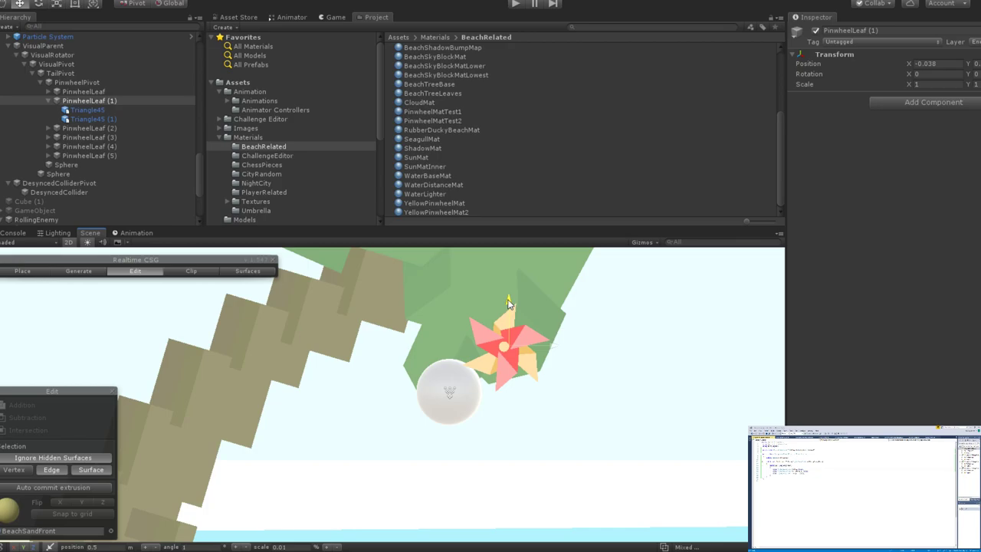
{"action": "scroll", "coordinate": [717, 345], "scroll_direction": "down", "scroll_amount": 5}
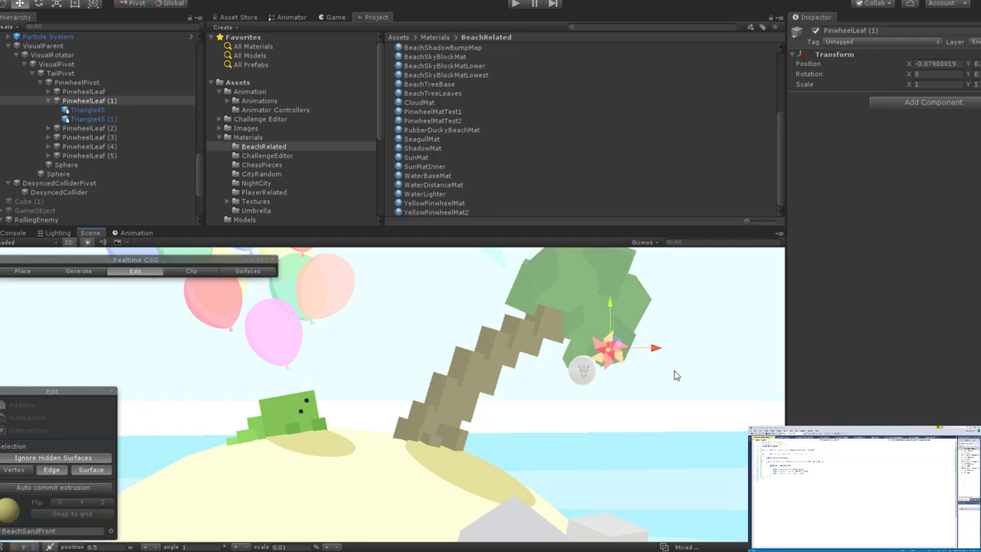
Select PinwheelLeaf (4) and nudge it slightly along the vertical axis within the pinwheel.
{"action": "key", "text": "Down"}
{"action": "key", "text": "Down"}
{"action": "key", "text": "Down"}
{"action": "key", "text": "Down"}
{"action": "key", "text": "Down"}
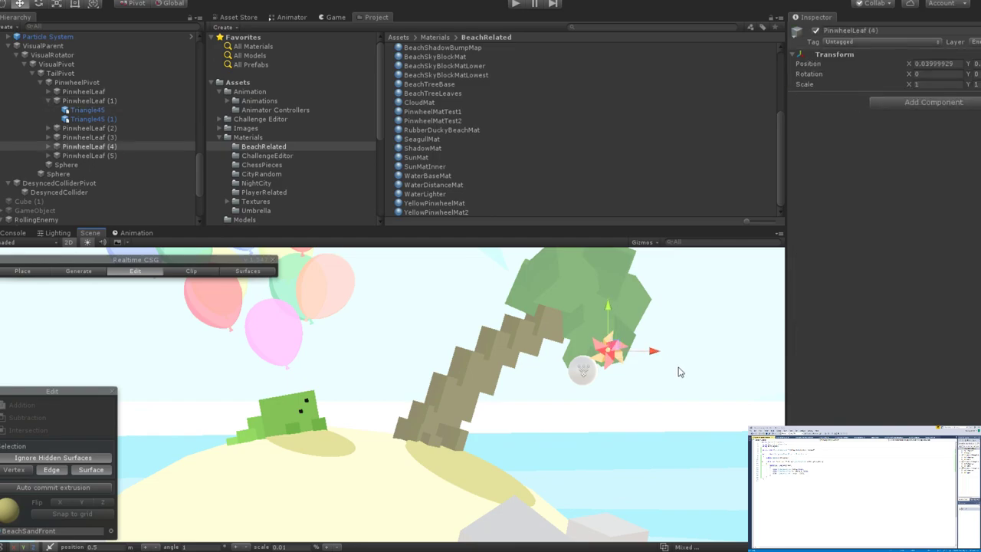
{"action": "scroll", "coordinate": [675, 366], "scroll_direction": "up", "scroll_amount": 4}
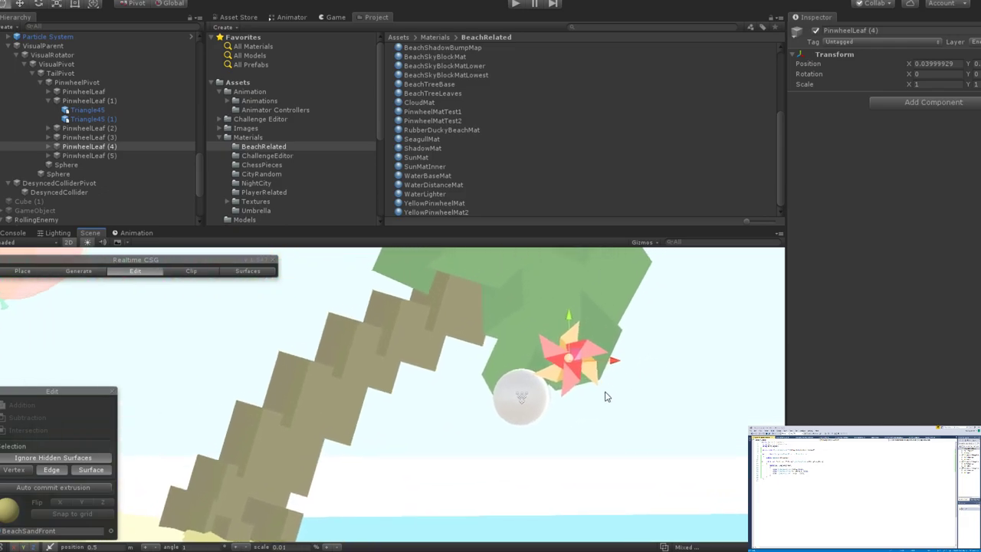
{"action": "middle_click_drag", "start_coordinate": [605, 397], "coordinate": [539, 411]}
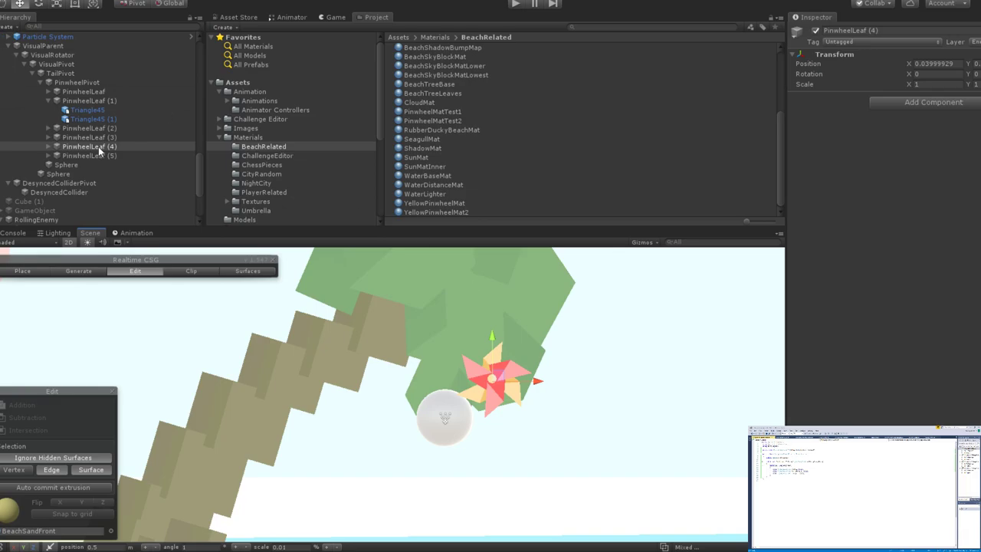
{"action": "left_click_drag", "start_coordinate": [491, 337], "coordinate": [491, 338]}
Shift the lower-left yellow leaf, PinwheelLeaf (3), to X about 0.027 and clear the leaf selection.
{"action": "left_click", "coordinate": [481, 394]}
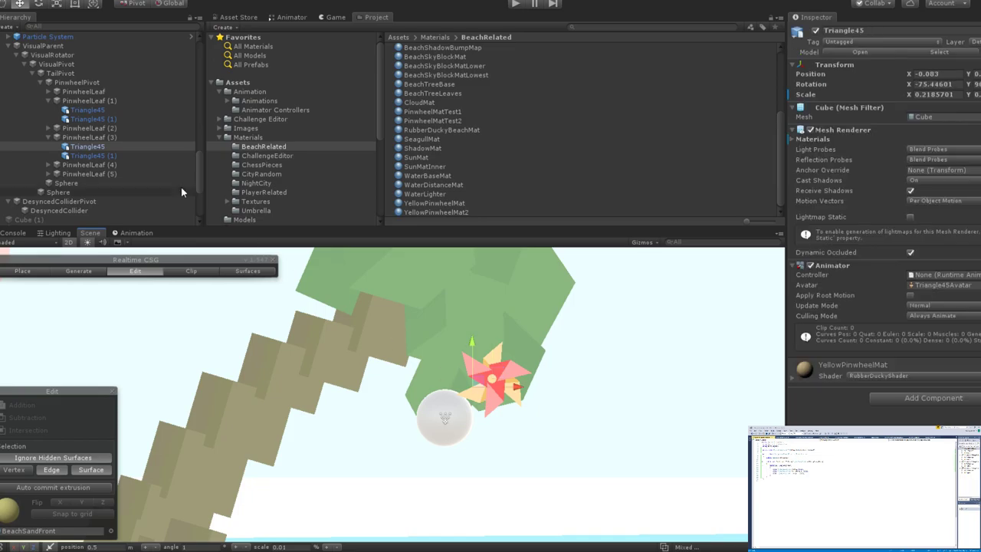
{"action": "left_click", "coordinate": [87, 137]}
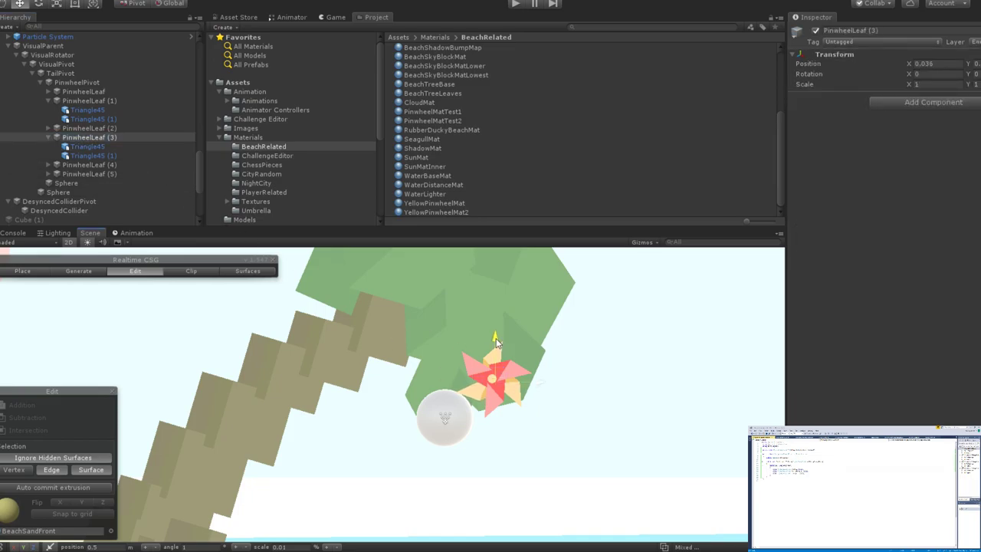
{"action": "scroll", "coordinate": [565, 372], "scroll_direction": "down", "scroll_amount": 5}
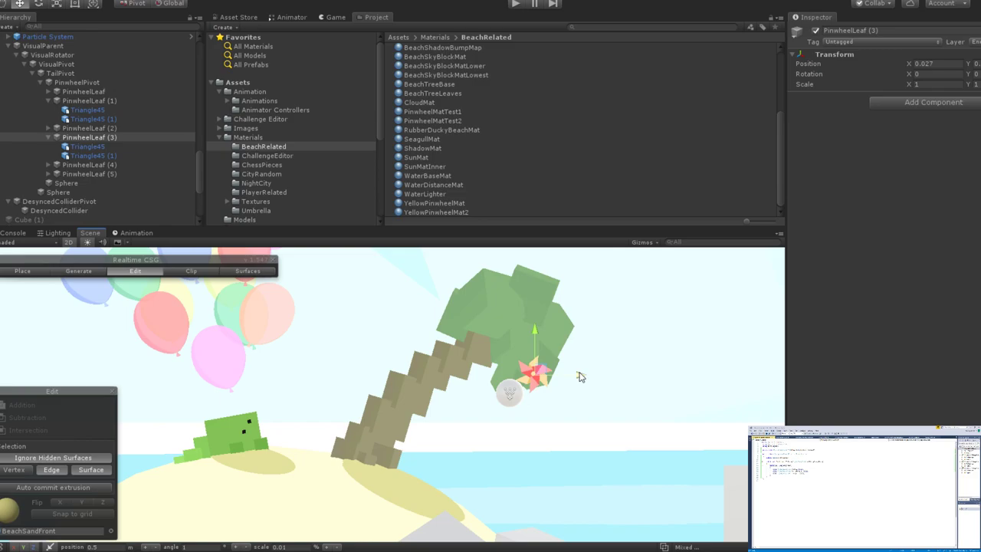
{"action": "left_click", "coordinate": [534, 337]}
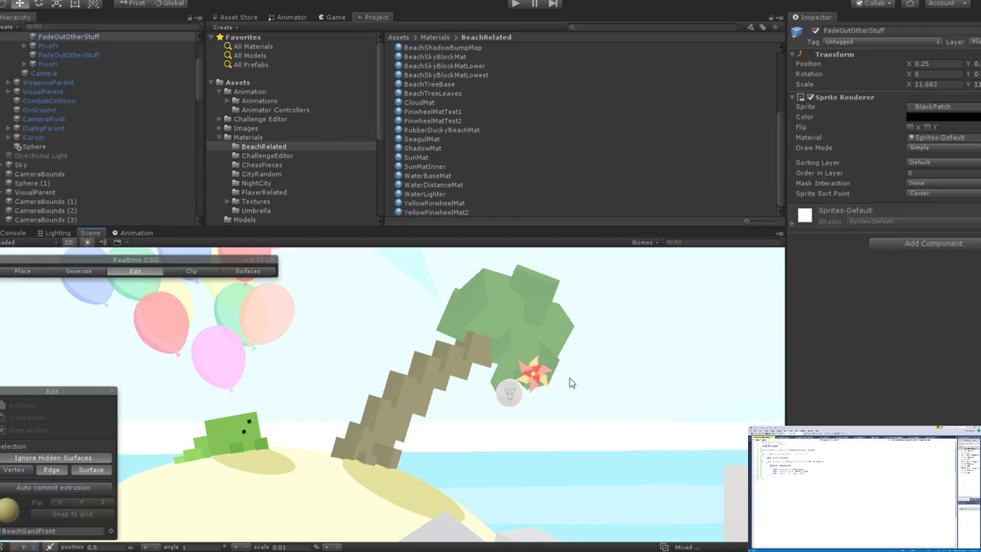
Move the uppermost yellow leaf, PinwheelLeaf (5), down towards the pinwheel's centre, to X about 0.002.
{"action": "scroll", "coordinate": [570, 382], "scroll_direction": "up", "scroll_amount": 5}
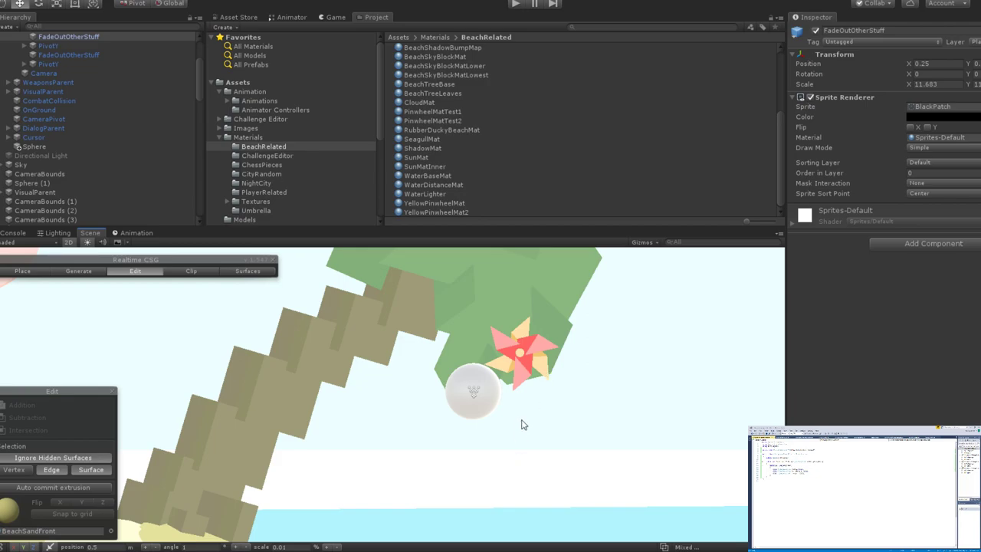
{"action": "scroll", "coordinate": [521, 420], "scroll_direction": "up", "scroll_amount": 2}
{"action": "scroll", "coordinate": [524, 396], "scroll_direction": "up", "scroll_amount": 2}
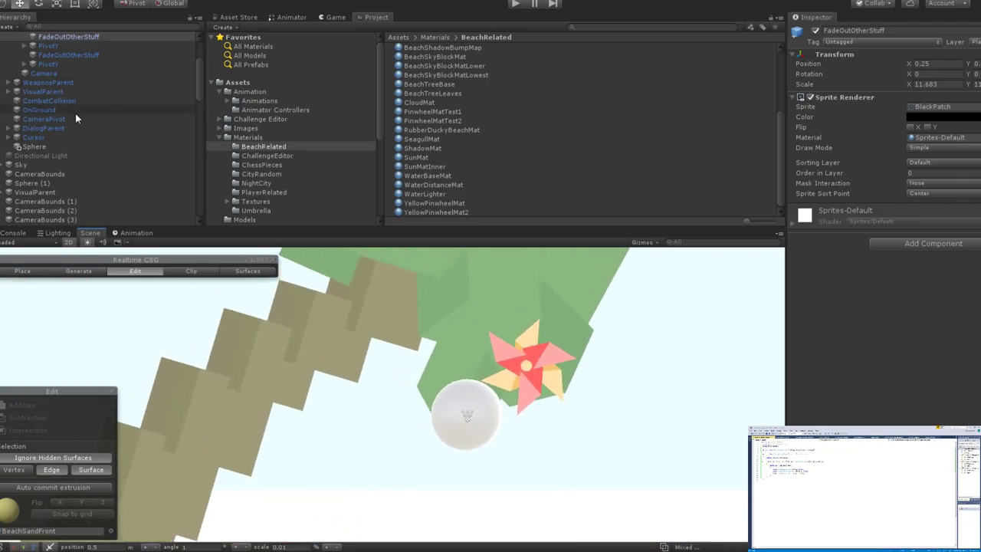
{"action": "scroll", "coordinate": [75, 115], "scroll_direction": "up", "scroll_amount": 3}
{"action": "left_click", "coordinate": [530, 337]}
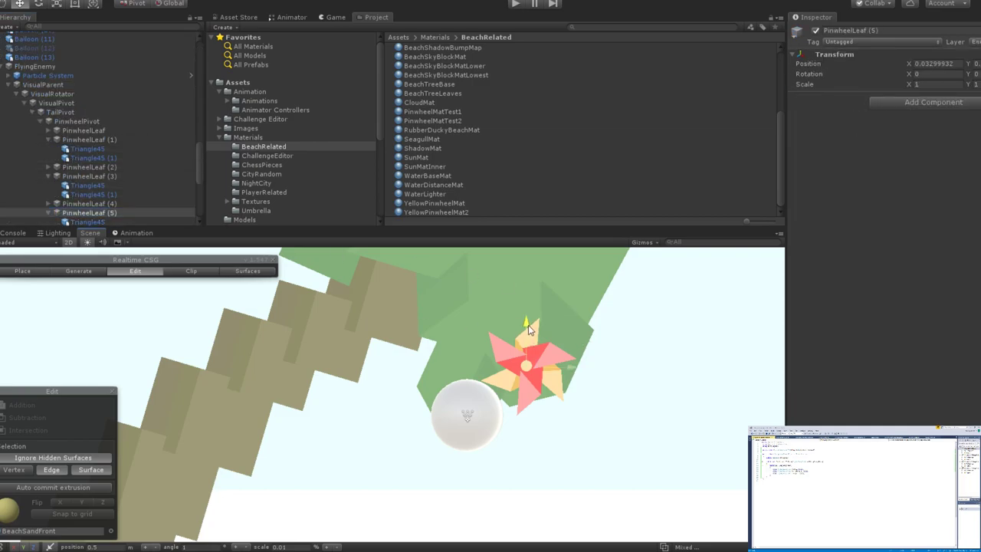
{"action": "left_click_drag", "start_coordinate": [527, 323], "coordinate": [527, 328]}
{"action": "scroll", "coordinate": [527, 328], "scroll_direction": "down", "scroll_amount": 5}
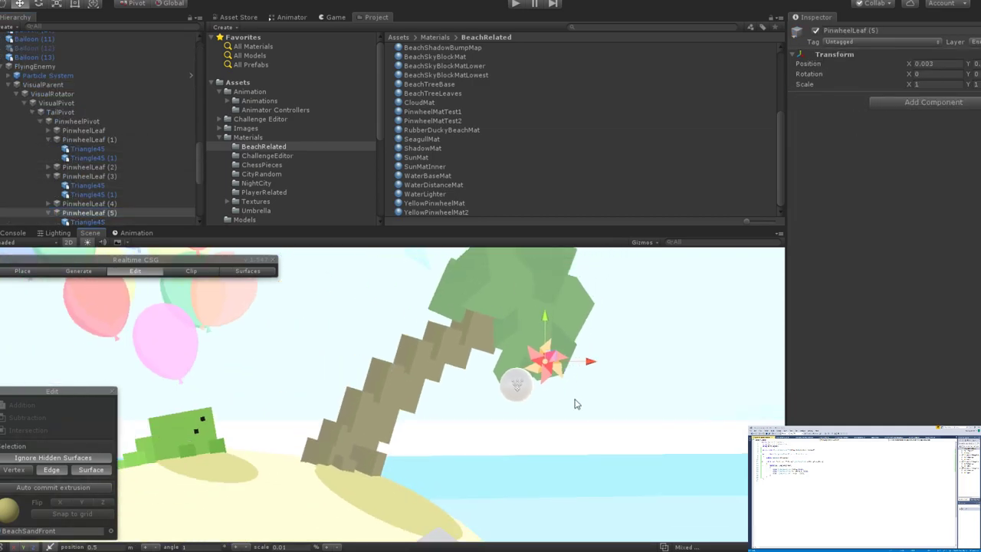
{"action": "left_click", "coordinate": [501, 302]}
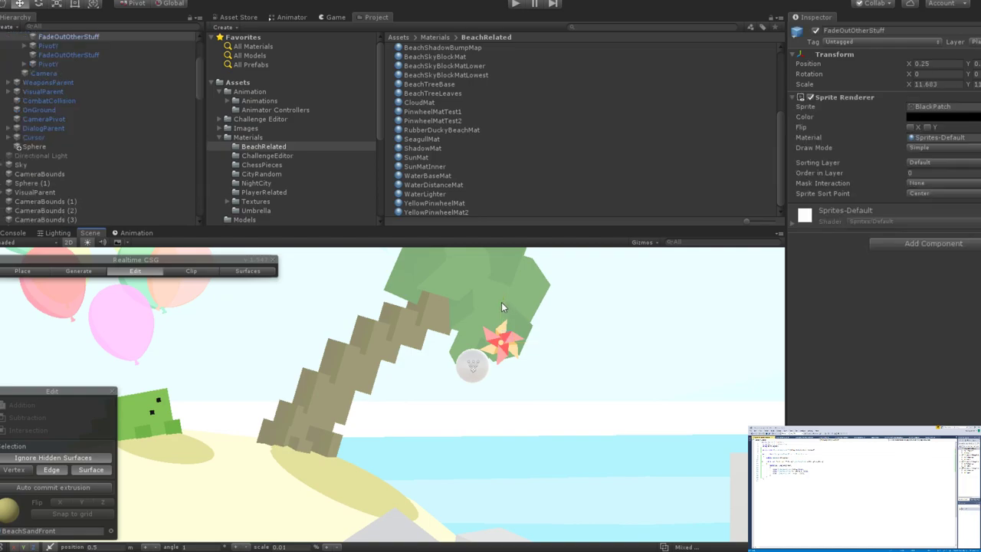
Check the adjusted pinwheel leaves against the palm tree and beach from near and far.
{"action": "scroll", "coordinate": [559, 357], "scroll_direction": "down", "scroll_amount": 4}
{"action": "scroll", "coordinate": [610, 376], "scroll_direction": "up", "scroll_amount": 5}
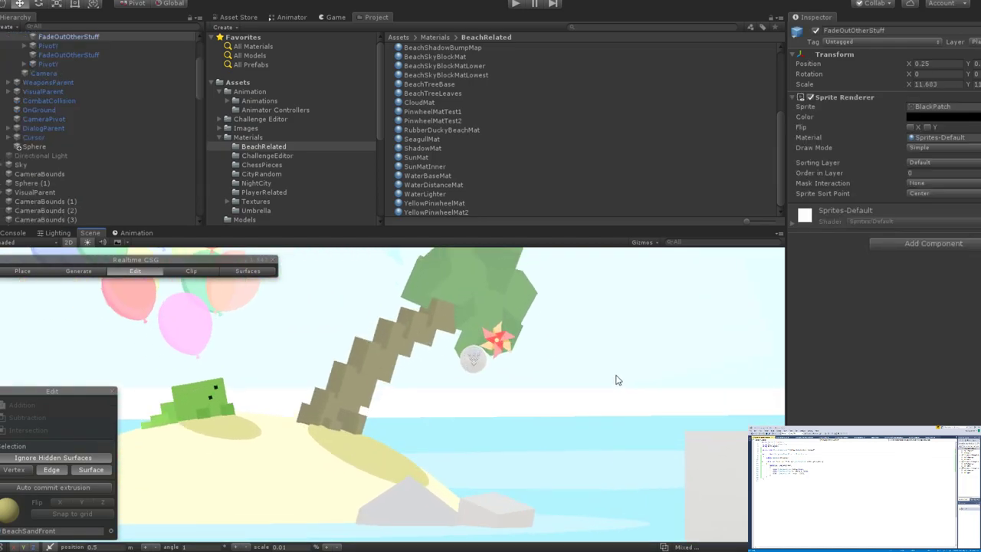
{"action": "scroll", "coordinate": [43, 170], "scroll_direction": "down", "scroll_amount": 10}
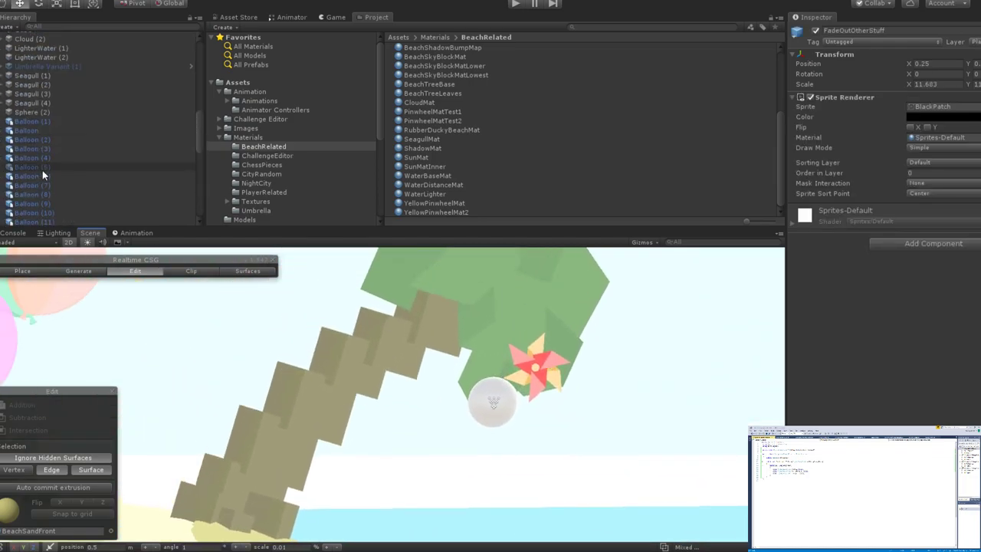
Hide the sphere at the pinwheel's centre, clear the selection and view the pinwheel without it from farther away.
{"action": "left_click", "coordinate": [538, 371]}
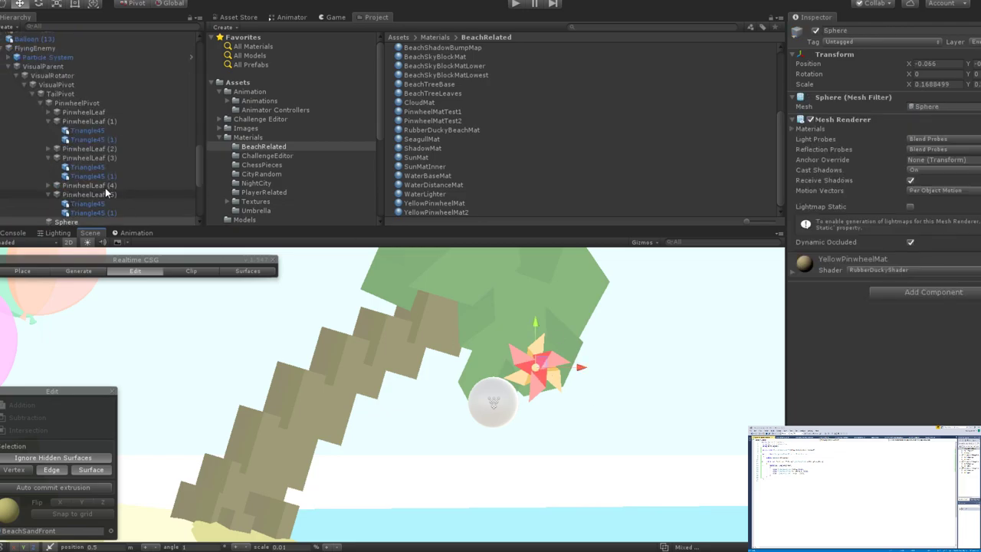
{"action": "scroll", "coordinate": [163, 193], "scroll_direction": "down", "scroll_amount": 3}
{"action": "left_click", "coordinate": [88, 153]}
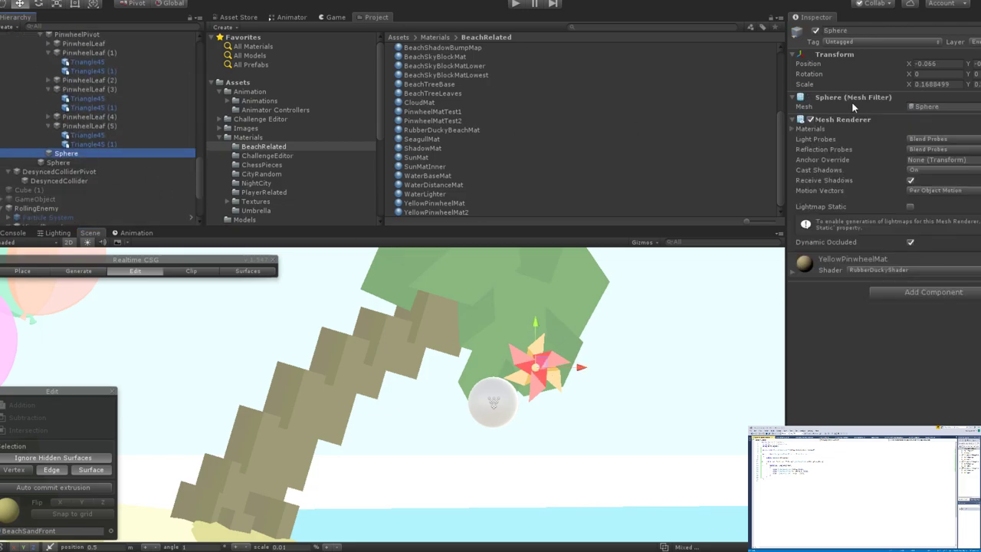
{"action": "left_click", "coordinate": [494, 400]}
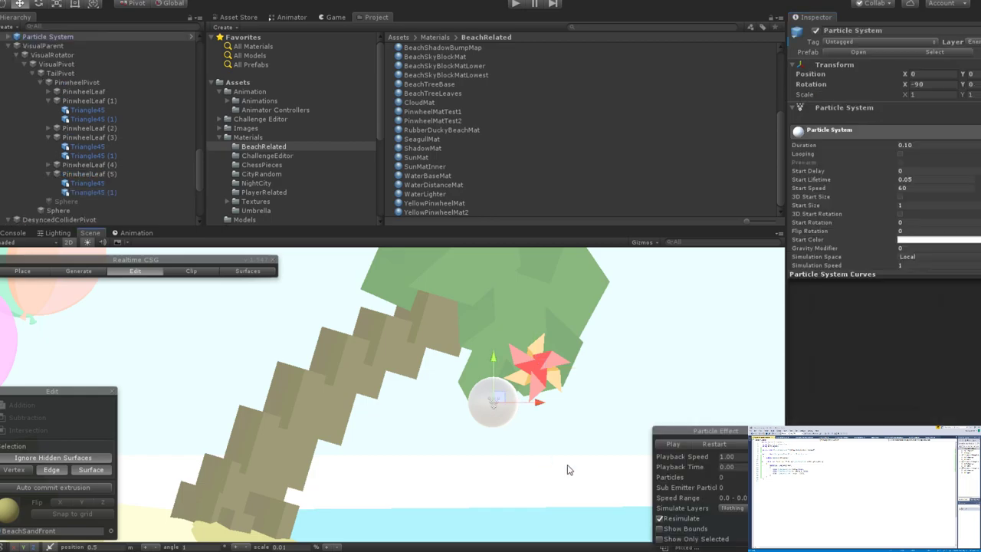
{"action": "scroll", "coordinate": [552, 421], "scroll_direction": "down", "scroll_amount": 3}
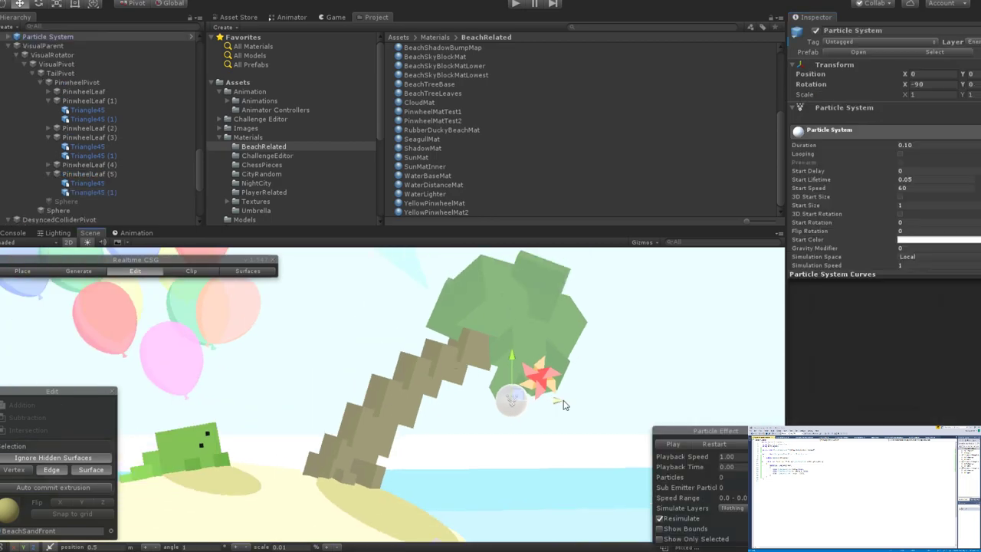
Reactivate the hidden sphere at the pinwheel's centre.
{"action": "left_click", "coordinate": [85, 201]}
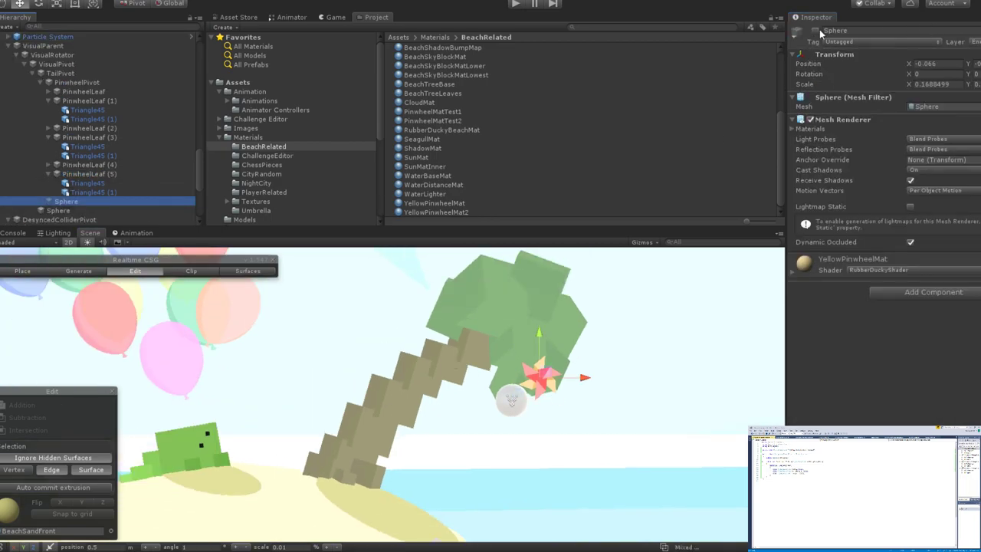
{"action": "left_click", "coordinate": [815, 31]}
{"action": "scroll", "coordinate": [513, 366], "scroll_direction": "up", "scroll_amount": 5}
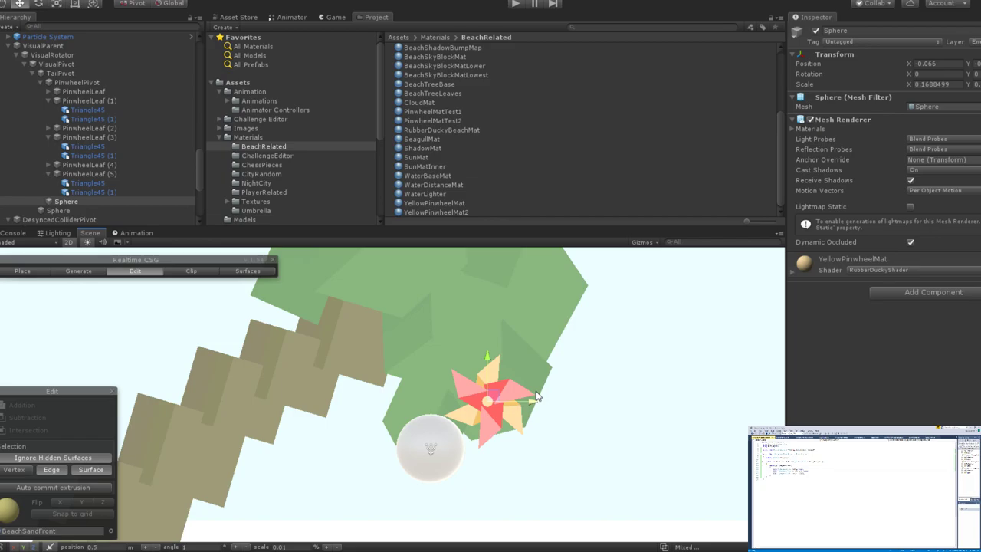
{"action": "scroll", "coordinate": [537, 396], "scroll_direction": "down", "scroll_amount": 3}
Select the pinwheel's centre sphere and examine its placement among the leaves from near and far.
{"action": "left_click", "coordinate": [487, 389]}
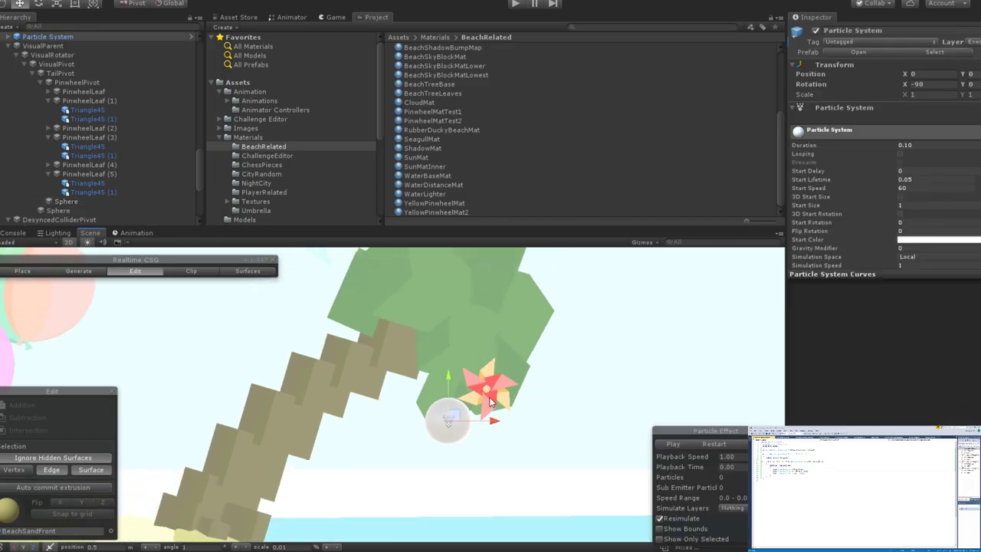
{"action": "left_click", "coordinate": [486, 389]}
{"action": "scroll", "coordinate": [490, 406], "scroll_direction": "up", "scroll_amount": 3}
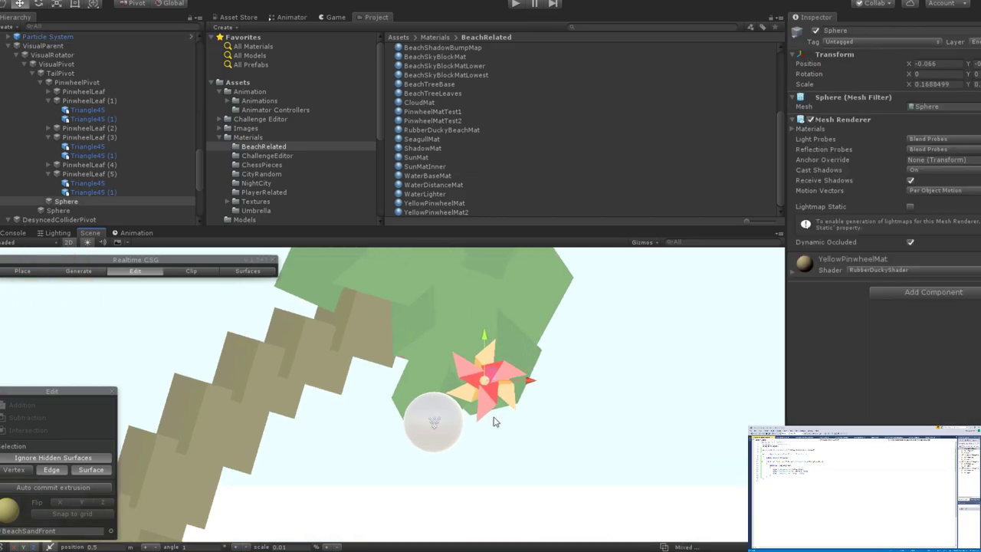
{"action": "scroll", "coordinate": [483, 410], "scroll_direction": "up", "scroll_amount": 5}
{"action": "scroll", "coordinate": [477, 396], "scroll_direction": "down", "scroll_amount": 5}
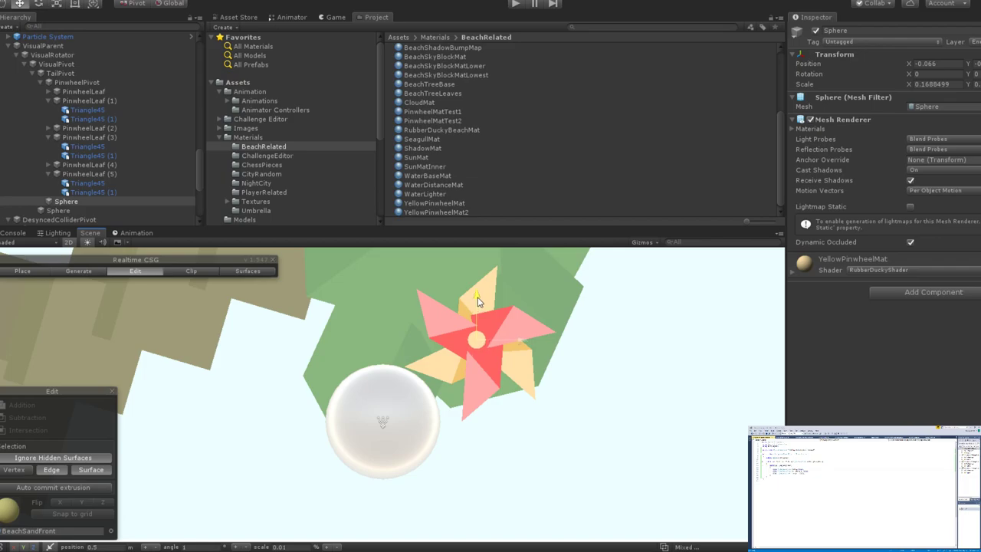
{"action": "scroll", "coordinate": [478, 297], "scroll_direction": "down", "scroll_amount": 10}
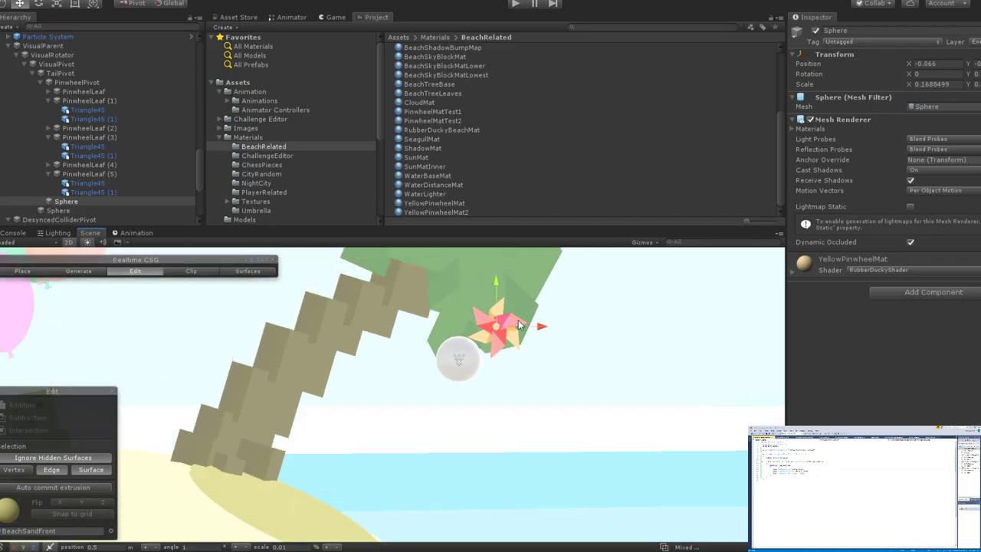
Shift the pinwheel's centre sphere horizontally to X about -0.04 and clear the selection.
{"action": "left_click", "coordinate": [557, 417]}
{"action": "scroll", "coordinate": [568, 421], "scroll_direction": "down", "scroll_amount": 3}
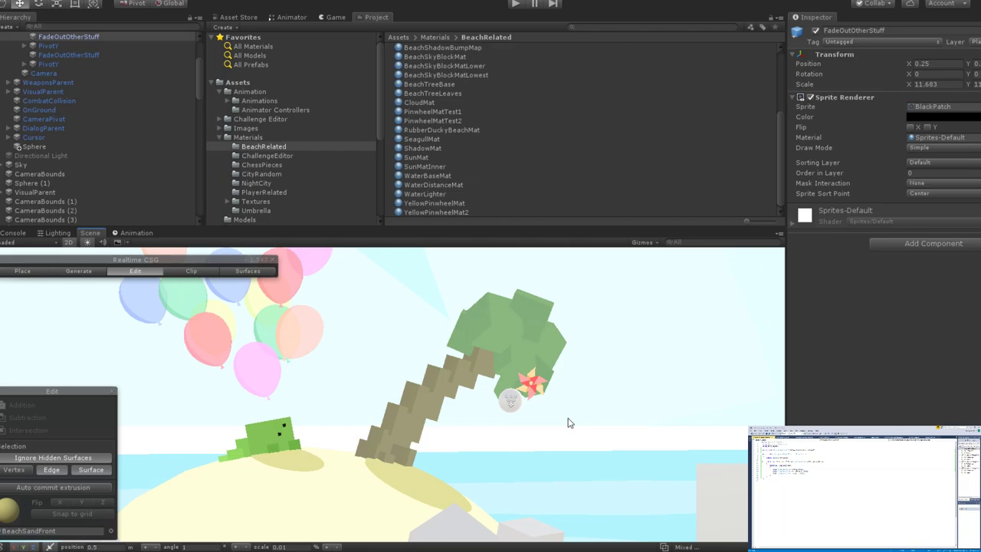
{"action": "left_click", "coordinate": [533, 383]}
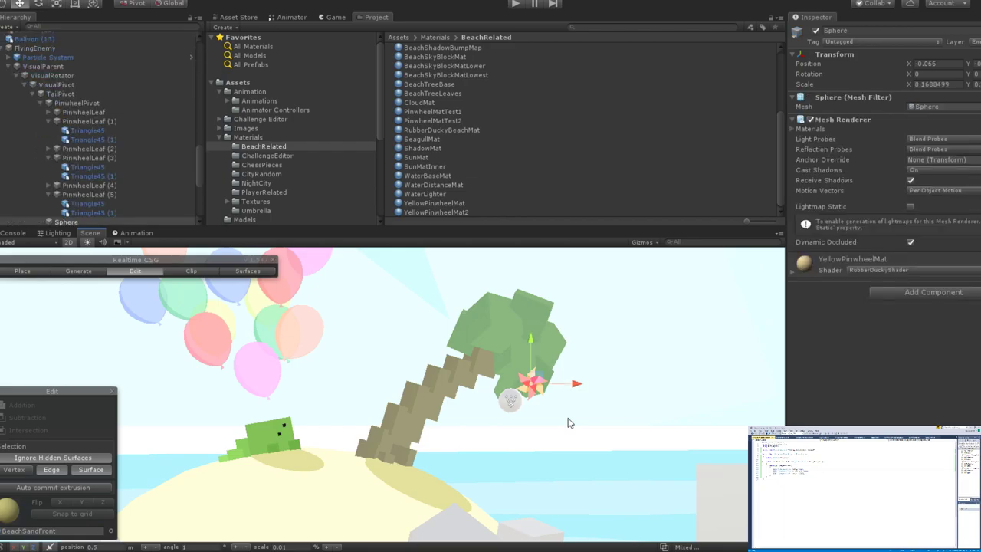
{"action": "left_click_drag", "start_coordinate": [576, 388], "coordinate": [575, 387]}
{"action": "scroll", "coordinate": [571, 386], "scroll_direction": "up", "scroll_amount": 8}
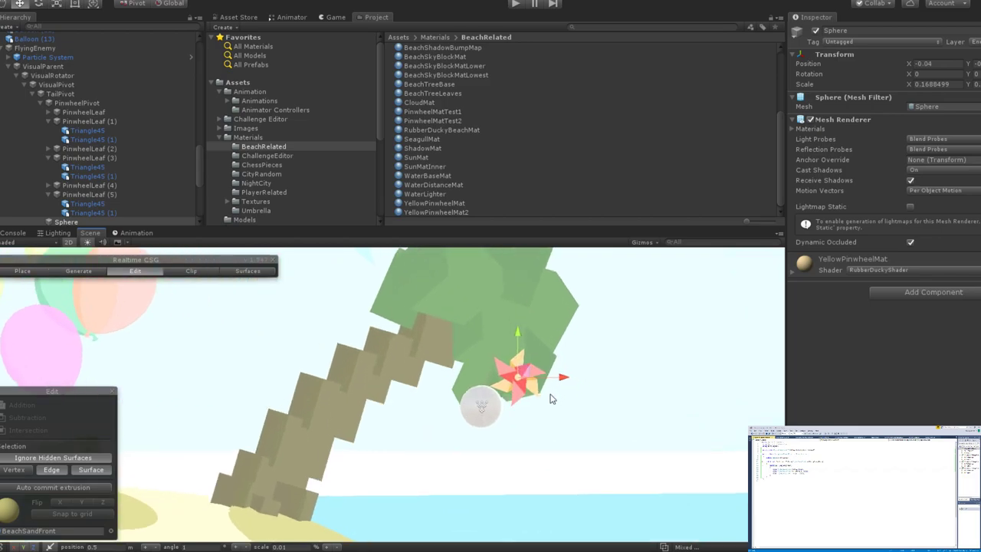
{"action": "scroll", "coordinate": [549, 400], "scroll_direction": "down", "scroll_amount": 6}
{"action": "left_click", "coordinate": [525, 416]}
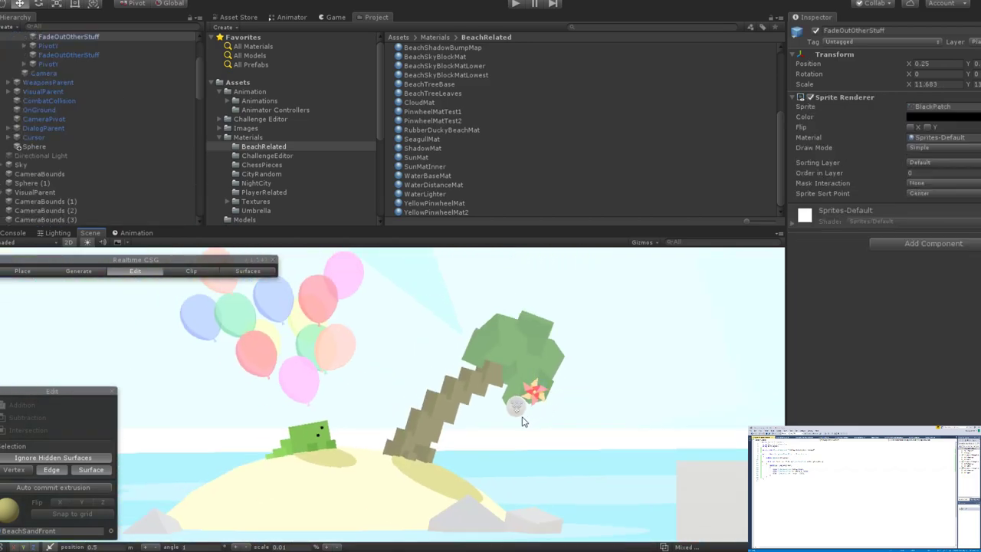
Select the red leaf on the pinwheel's right side, PinwheelLeaf, and shift it to X about -0.074.
{"action": "scroll", "coordinate": [526, 416], "scroll_direction": "up", "scroll_amount": 2}
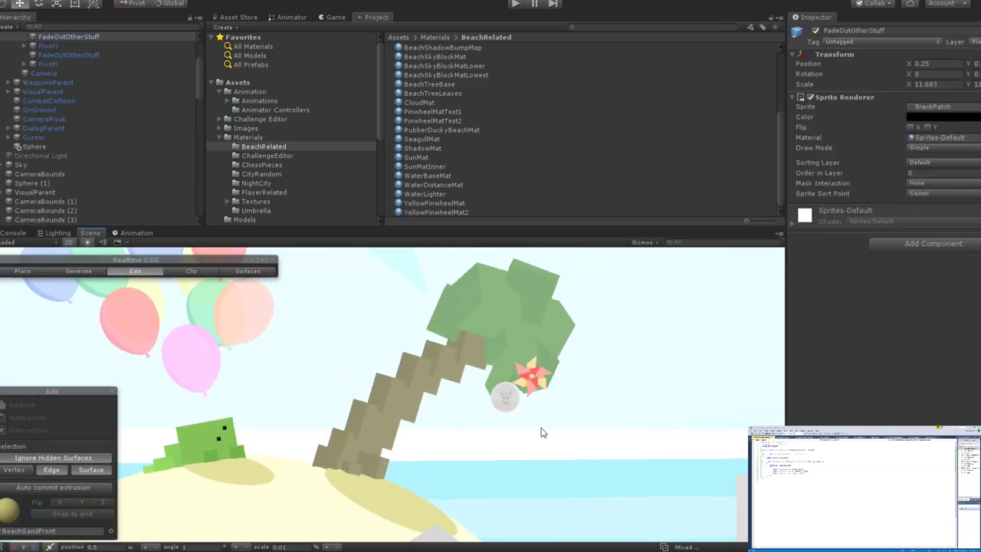
{"action": "left_click", "coordinate": [539, 371]}
{"action": "scroll", "coordinate": [545, 398], "scroll_direction": "up", "scroll_amount": 3}
{"action": "scroll", "coordinate": [545, 400], "scroll_direction": "up", "scroll_amount": 2}
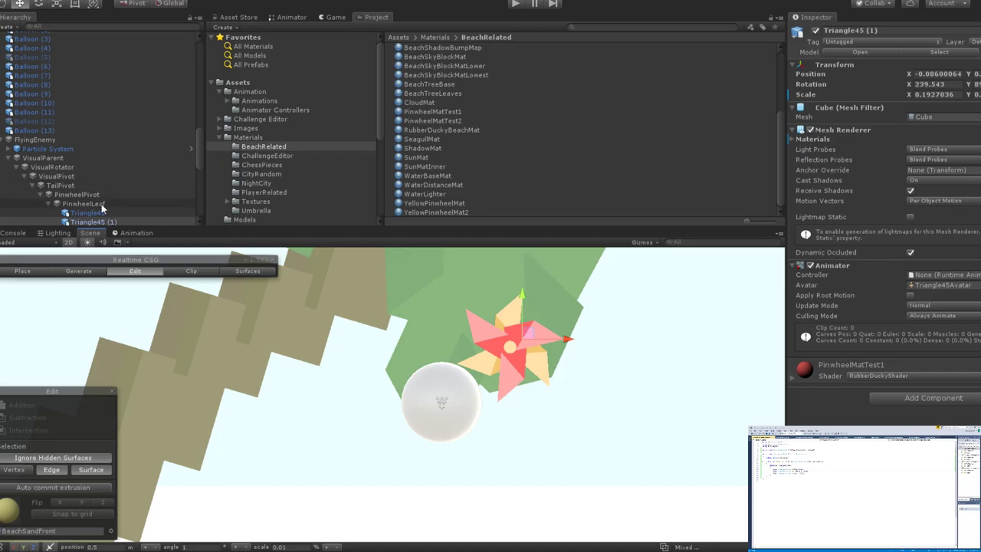
{"action": "left_click", "coordinate": [101, 204]}
{"action": "left_click_drag", "start_coordinate": [546, 346], "coordinate": [548, 347]}
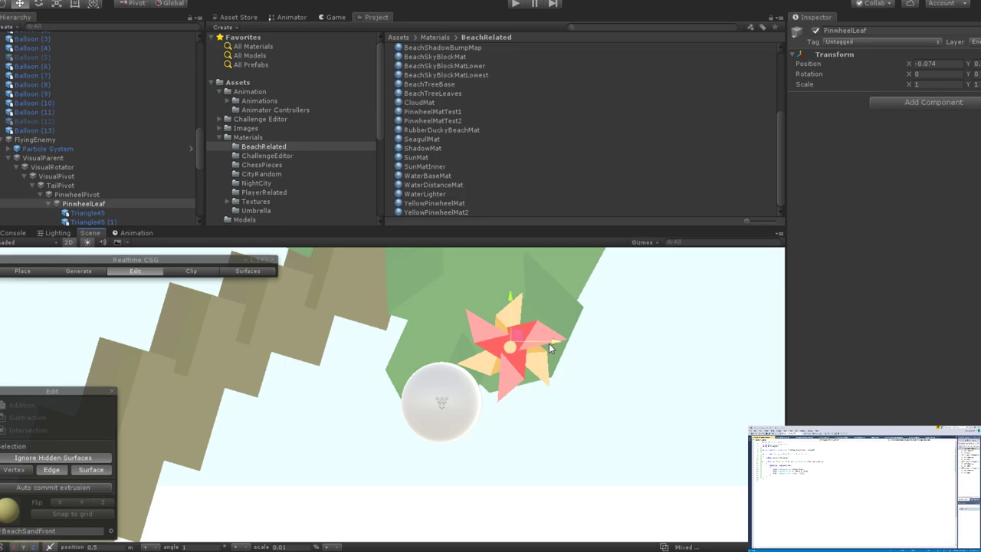
{"action": "scroll", "coordinate": [548, 343], "scroll_direction": "down", "scroll_amount": 5}
Nudge PinwheelLeaf along its vertical and horizontal axes, and try a slight rotation of the leaf.
{"action": "key", "text": "e"}
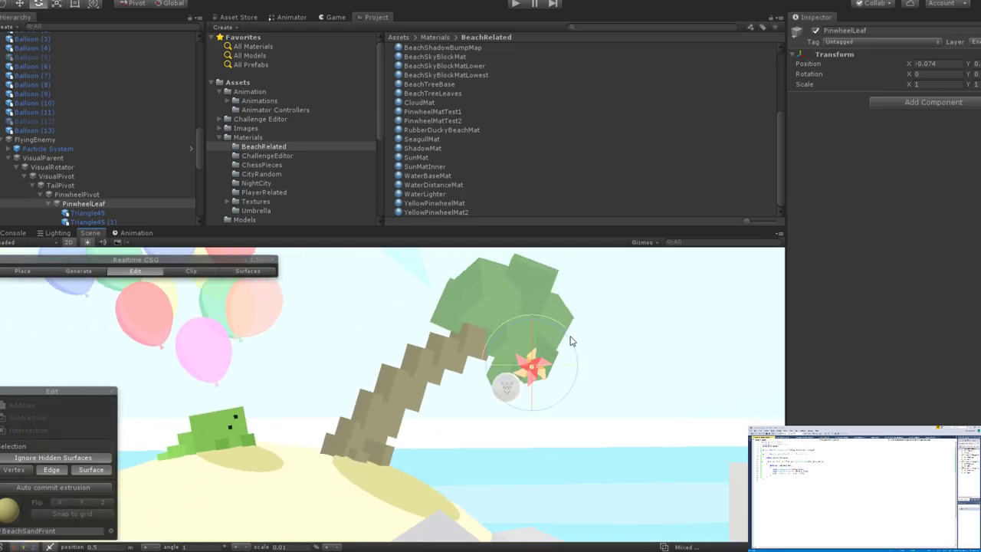
{"action": "key", "text": "w"}
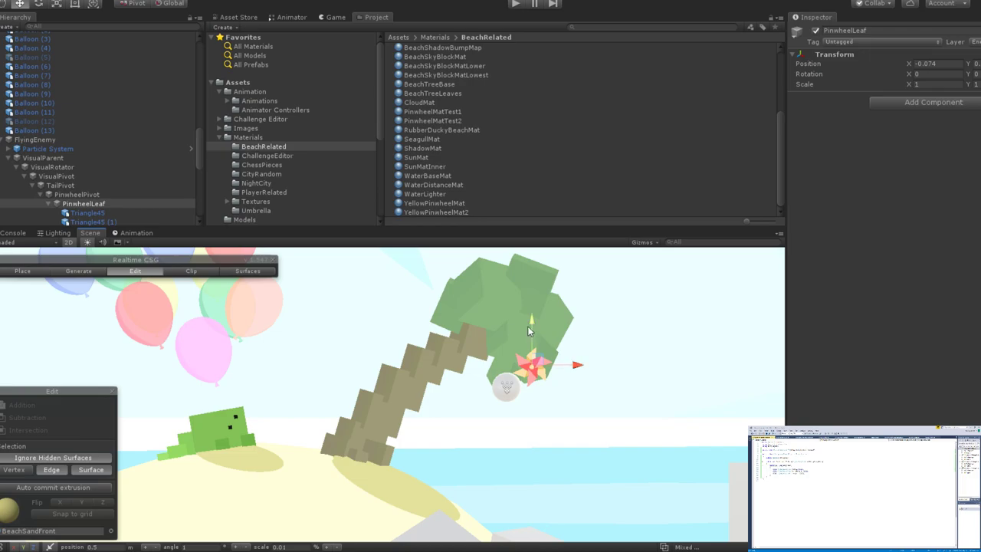
{"action": "left_click_drag", "start_coordinate": [528, 331], "coordinate": [532, 327]}
{"action": "left_click_drag", "start_coordinate": [580, 368], "coordinate": [573, 369]}
{"action": "key", "text": "e"}
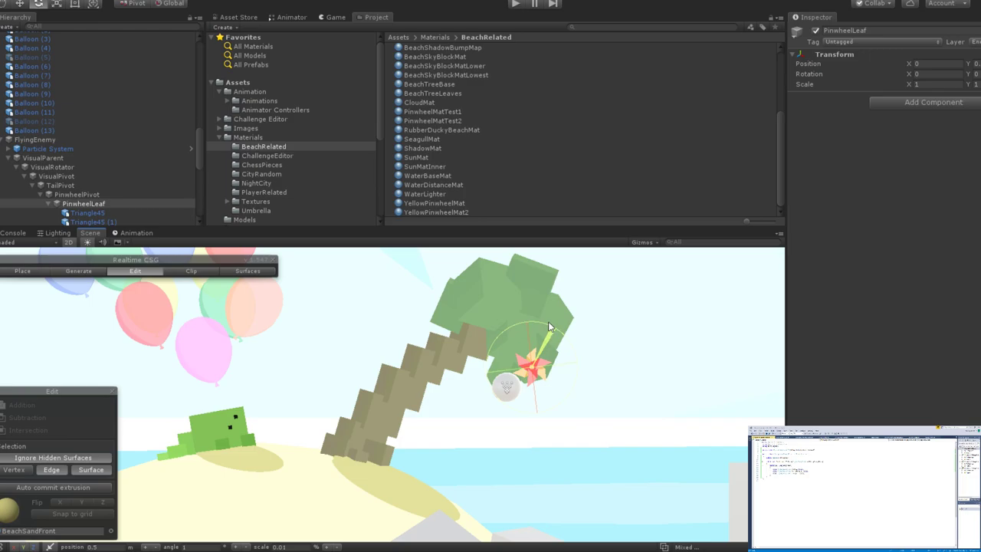
Shift PinwheelLeaf horizontally towards the pinwheel's centre, to X about -0.055.
{"action": "key", "text": "w"}
{"action": "left_click_drag", "start_coordinate": [579, 366], "coordinate": [581, 365]}
{"action": "scroll", "coordinate": [583, 364], "scroll_direction": "down", "scroll_amount": 3}
{"action": "scroll", "coordinate": [574, 383], "scroll_direction": "up", "scroll_amount": 5}
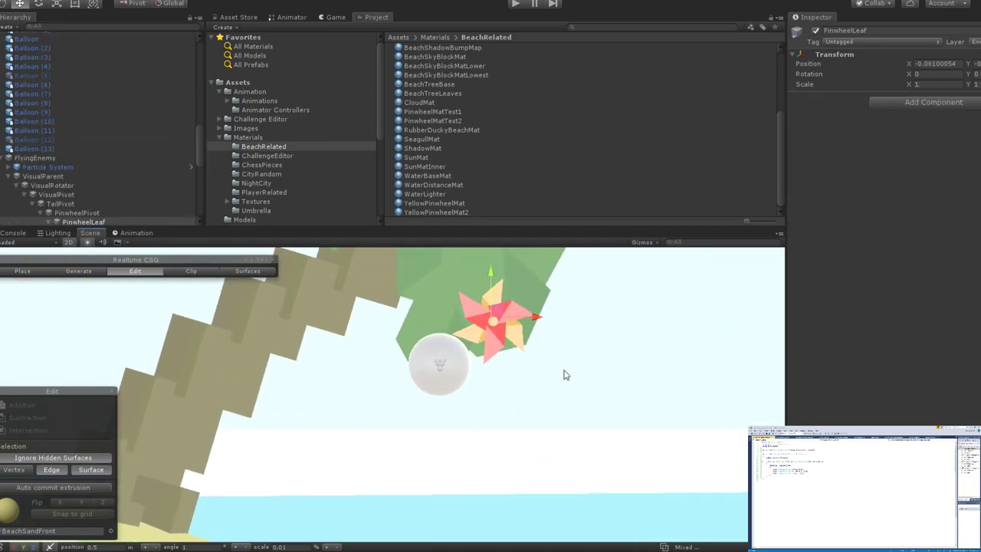
{"action": "left_click_drag", "start_coordinate": [513, 311], "coordinate": [517, 311]}
Nudge the pinwheel's centre sphere slightly along the vertical axis and clear the selection.
{"action": "left_click", "coordinate": [492, 280]}
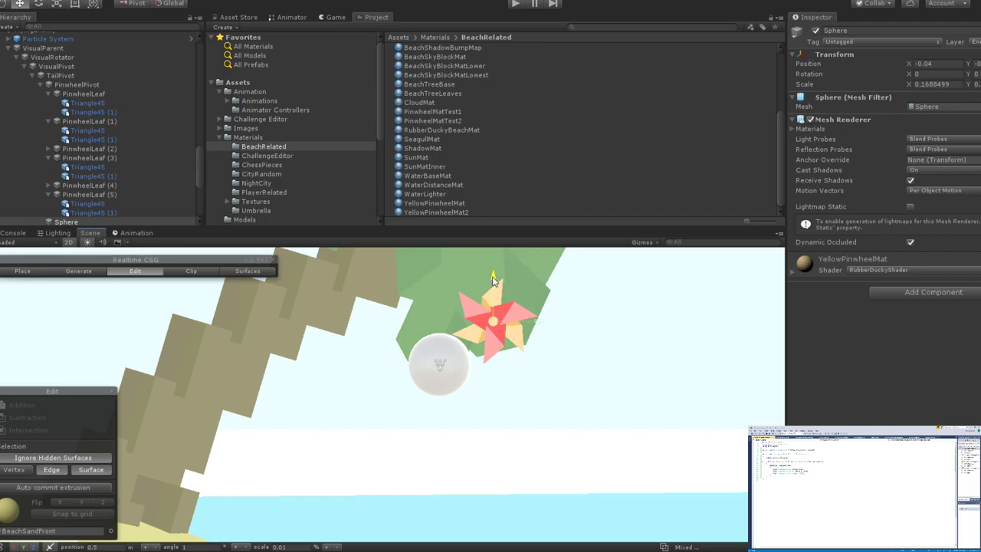
{"action": "left_click", "coordinate": [492, 281]}
{"action": "scroll", "coordinate": [561, 338], "scroll_direction": "down", "scroll_amount": 5}
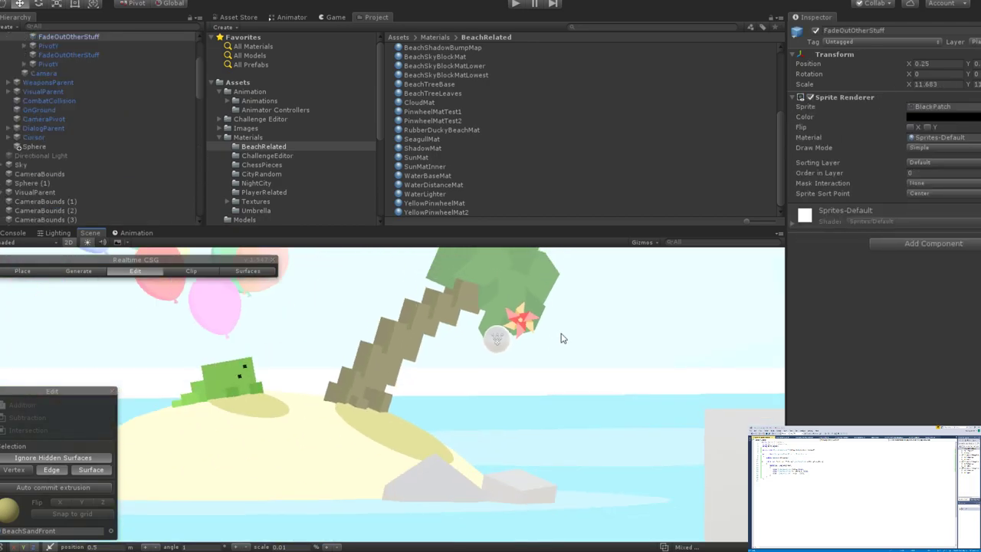
{"action": "scroll", "coordinate": [561, 338], "scroll_direction": "down", "scroll_amount": 4}
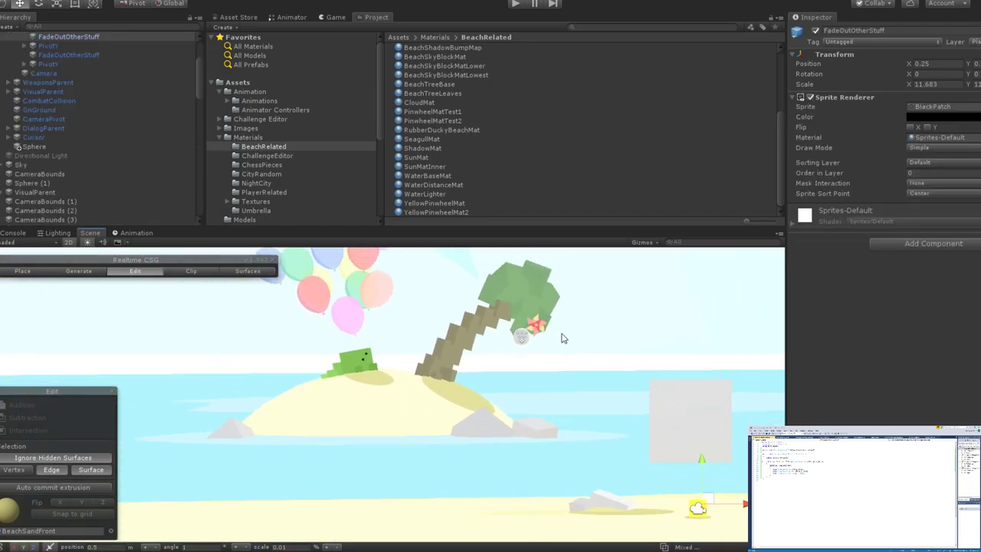
Select PinwheelLeaf as a whole, move it horizontally to X about -0.07 and clear the selection.
{"action": "scroll", "coordinate": [561, 338], "scroll_direction": "up", "scroll_amount": 6}
{"action": "left_click", "coordinate": [509, 310]}
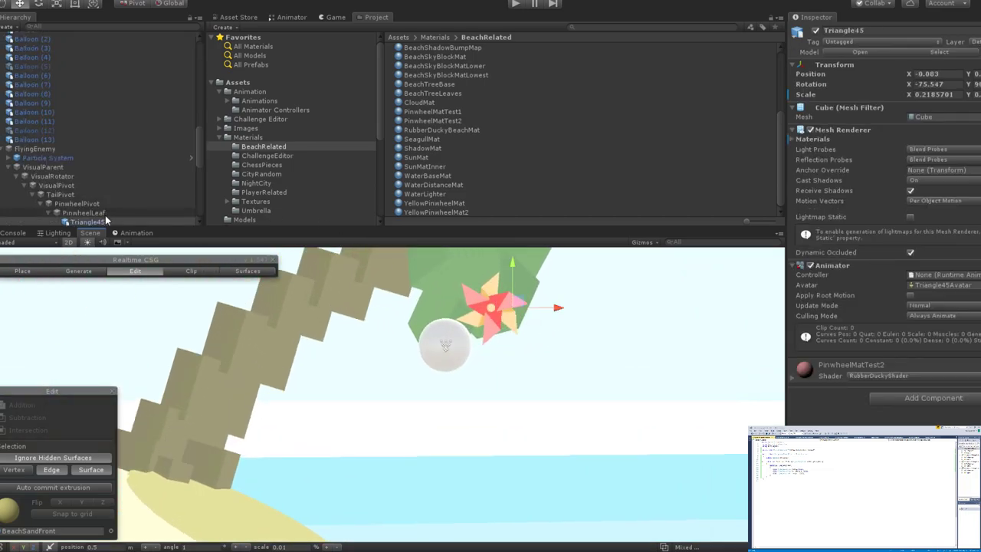
{"action": "scroll", "coordinate": [109, 203], "scroll_direction": "down", "scroll_amount": 2}
{"action": "left_click", "coordinate": [84, 178]}
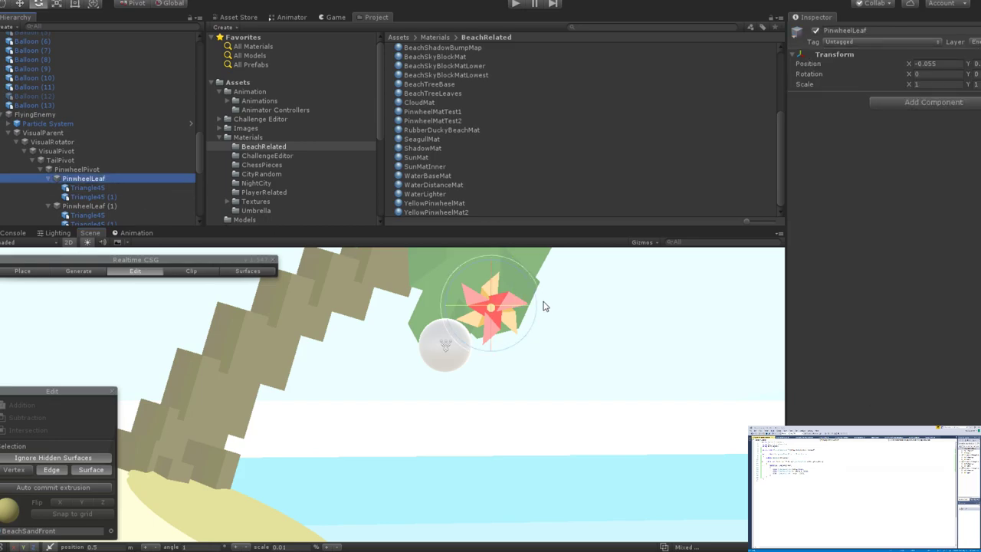
{"action": "key", "text": "w"}
{"action": "left_click_drag", "start_coordinate": [536, 307], "coordinate": [540, 310]}
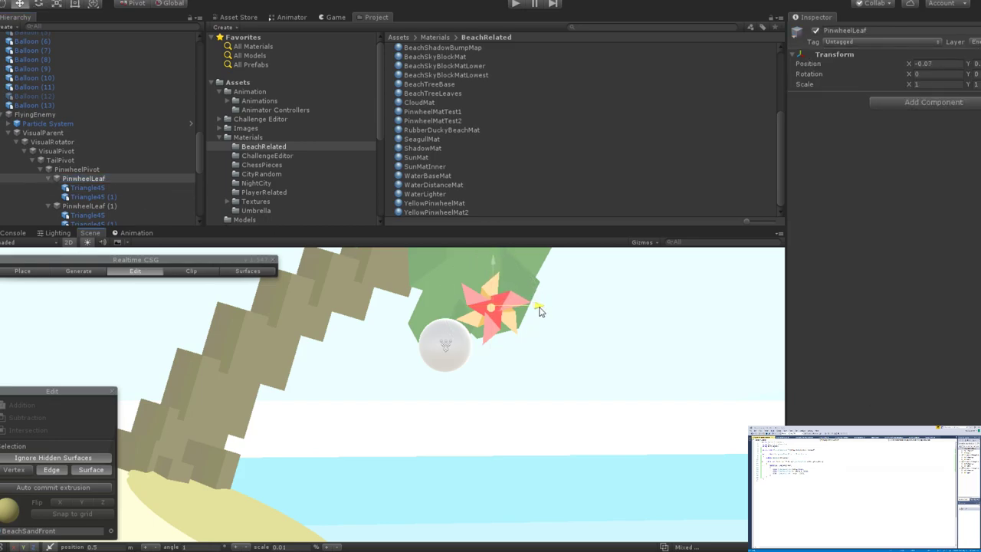
{"action": "scroll", "coordinate": [540, 310], "scroll_direction": "down", "scroll_amount": 5}
{"action": "left_click", "coordinate": [545, 336]}
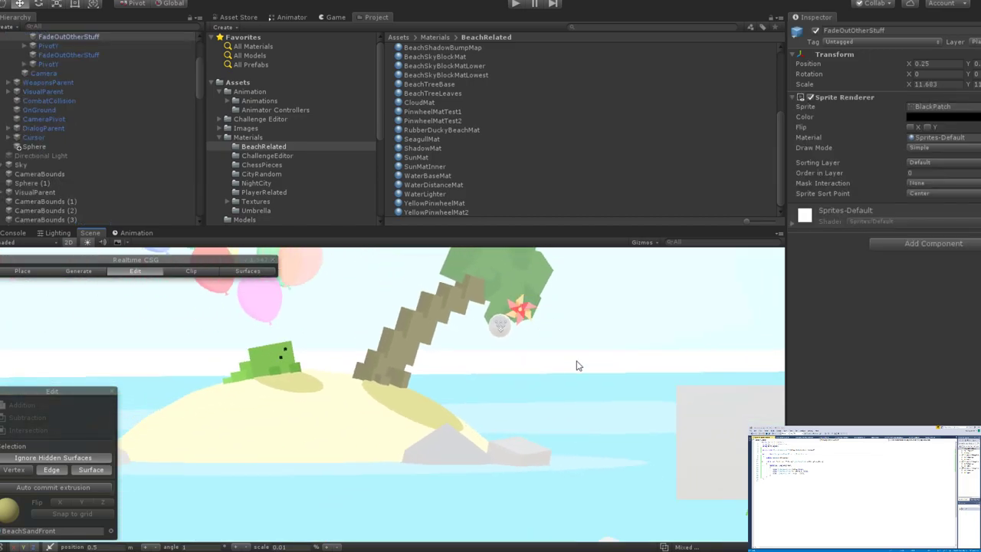
Check the pinwheel's leaves and centre sphere against the palm tree and island from near and far.
{"action": "scroll", "coordinate": [578, 364], "scroll_direction": "down", "scroll_amount": 3}
{"action": "scroll", "coordinate": [579, 364], "scroll_direction": "up", "scroll_amount": 6}
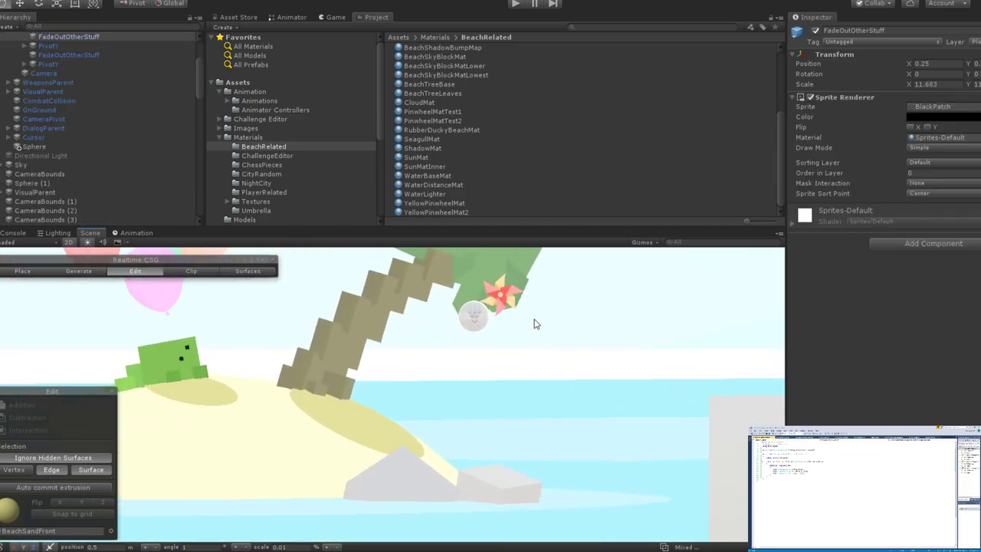
{"action": "scroll", "coordinate": [624, 382], "scroll_direction": "down", "scroll_amount": 5}
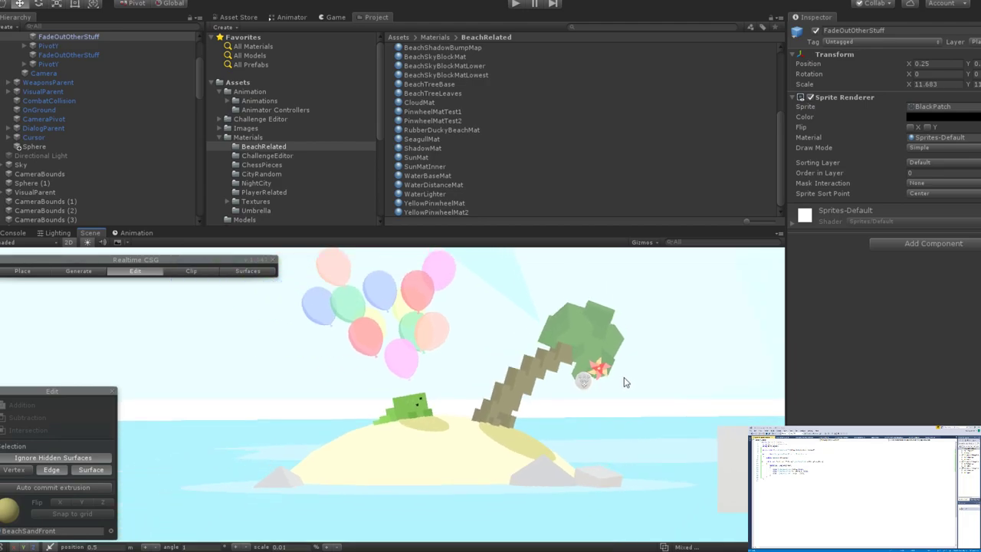
{"action": "scroll", "coordinate": [613, 399], "scroll_direction": "up", "scroll_amount": 5}
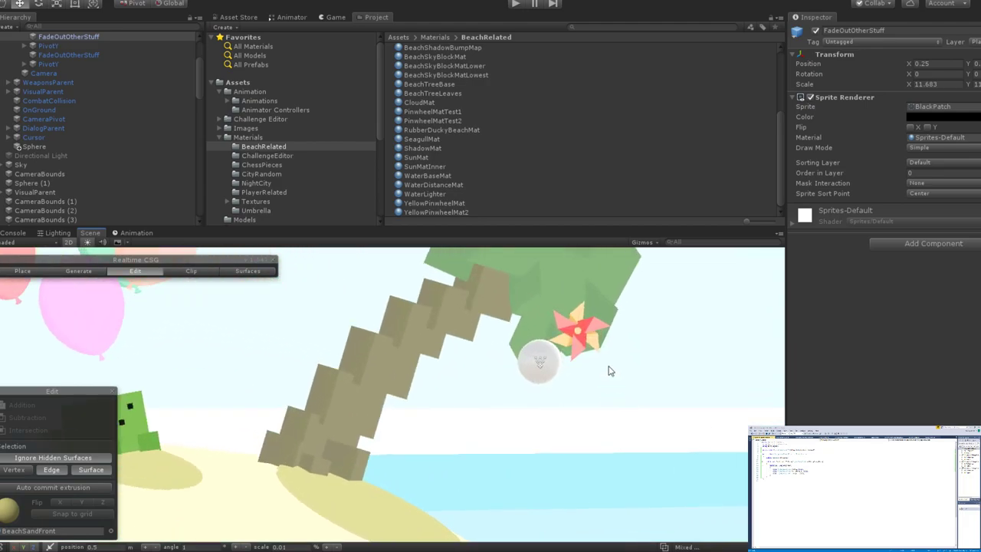
{"action": "scroll", "coordinate": [564, 378], "scroll_direction": "up", "scroll_amount": 4}
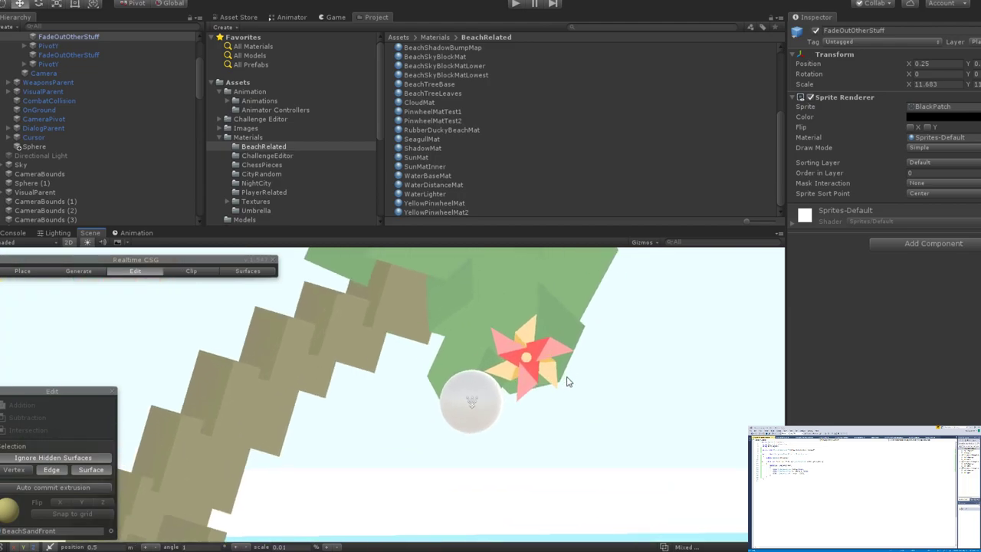
{"action": "scroll", "coordinate": [117, 124], "scroll_direction": "up", "scroll_amount": 3}
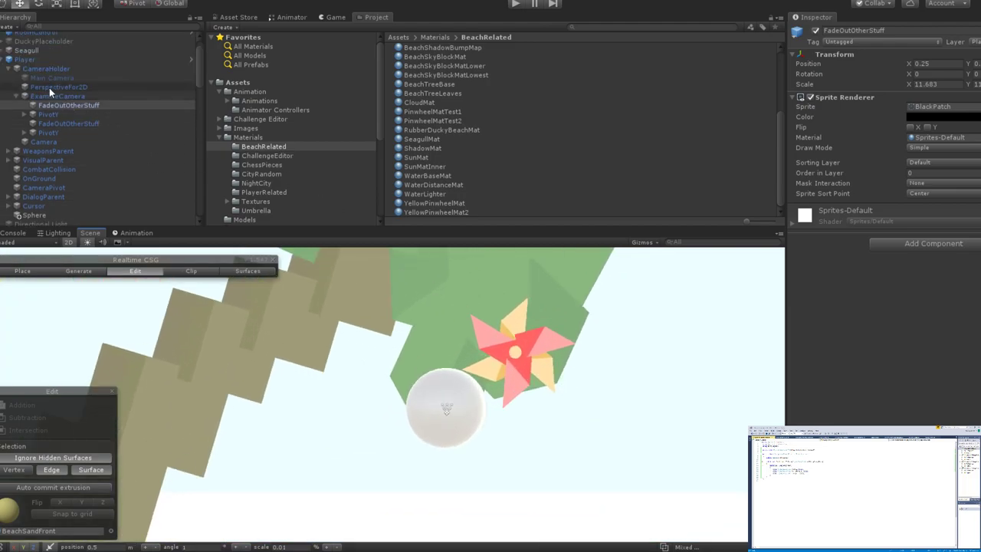
Reposition the whole PinwheelLeaf horizontally and vertically around the pinwheel's centre, to X about 0.021, and clear the selection.
{"action": "left_click", "coordinate": [549, 342]}
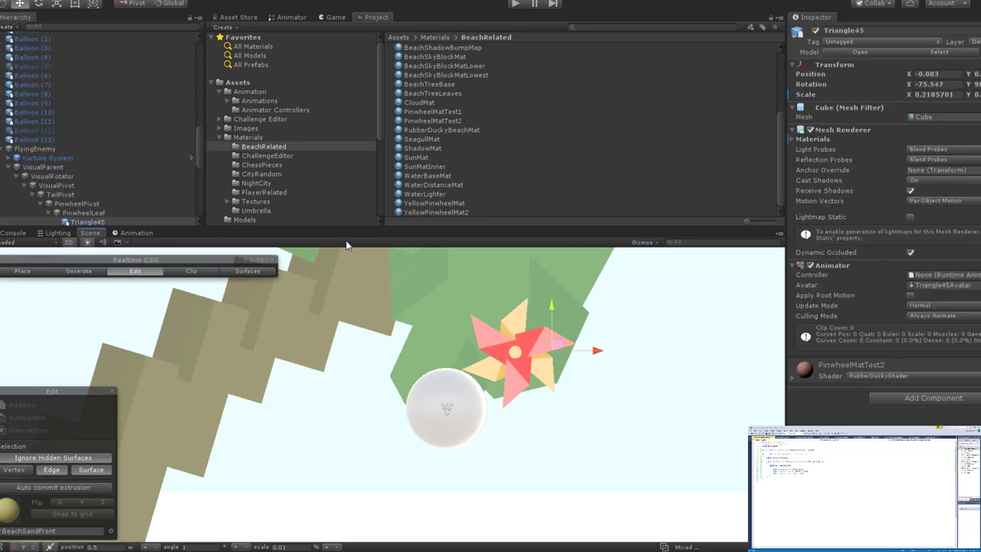
{"action": "left_click", "coordinate": [98, 214]}
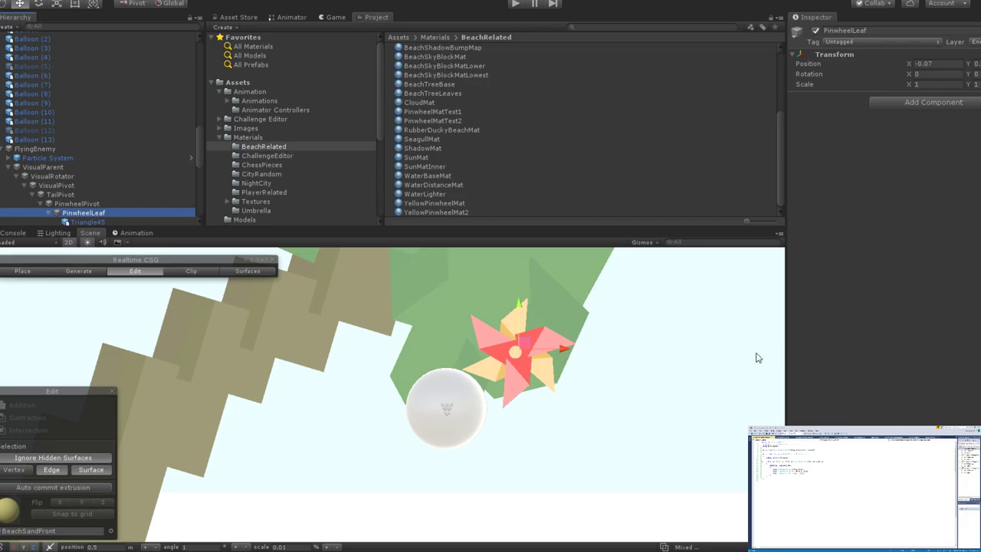
{"action": "key", "text": "e"}
{"action": "key", "text": "r"}
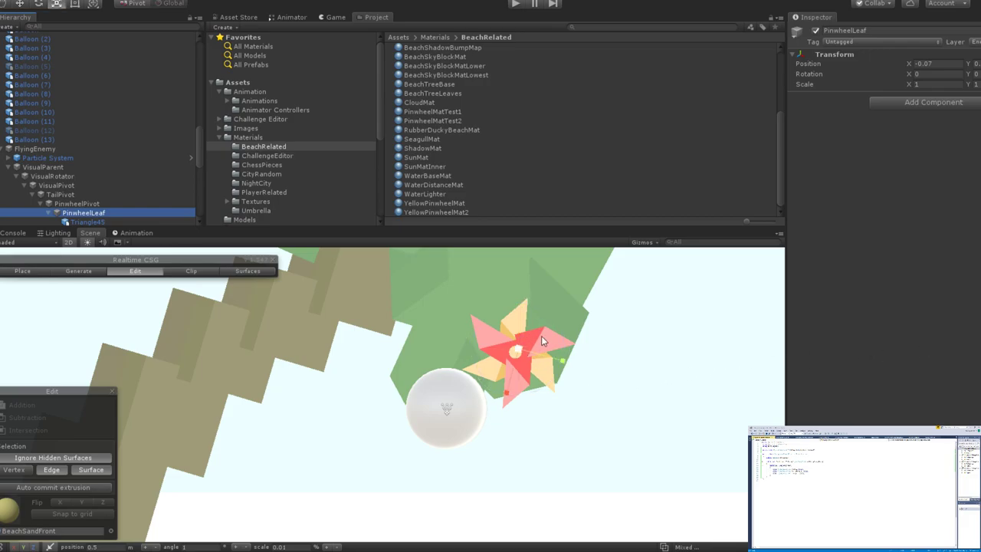
{"action": "key", "text": "e"}
{"action": "key", "text": "w"}
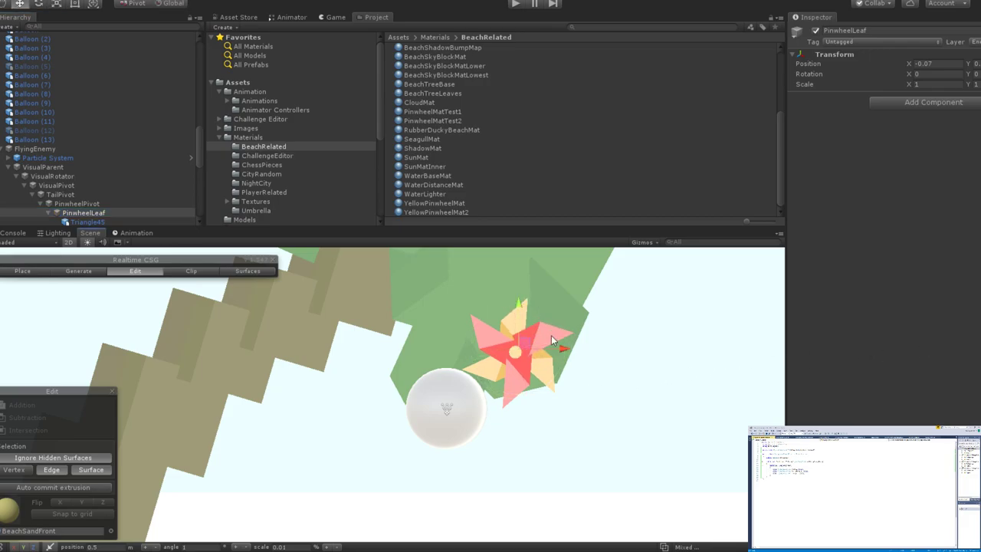
{"action": "left_click_drag", "start_coordinate": [552, 341], "coordinate": [524, 317]}
{"action": "left_click_drag", "start_coordinate": [525, 310], "coordinate": [563, 352]}
{"action": "left_click_drag", "start_coordinate": [517, 308], "coordinate": [519, 321]}
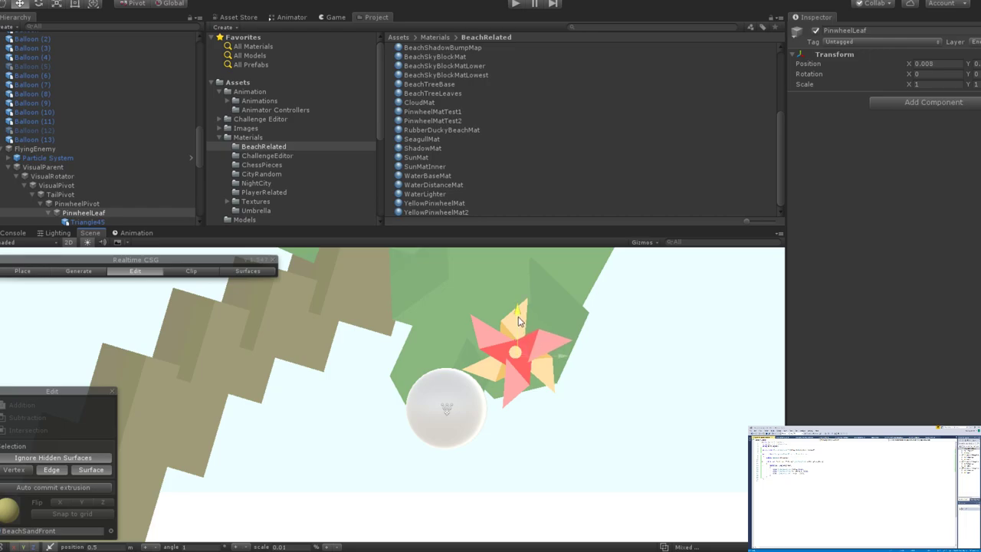
{"action": "left_click_drag", "start_coordinate": [562, 359], "coordinate": [561, 356]}
{"action": "scroll", "coordinate": [576, 367], "scroll_direction": "down", "scroll_amount": 6}
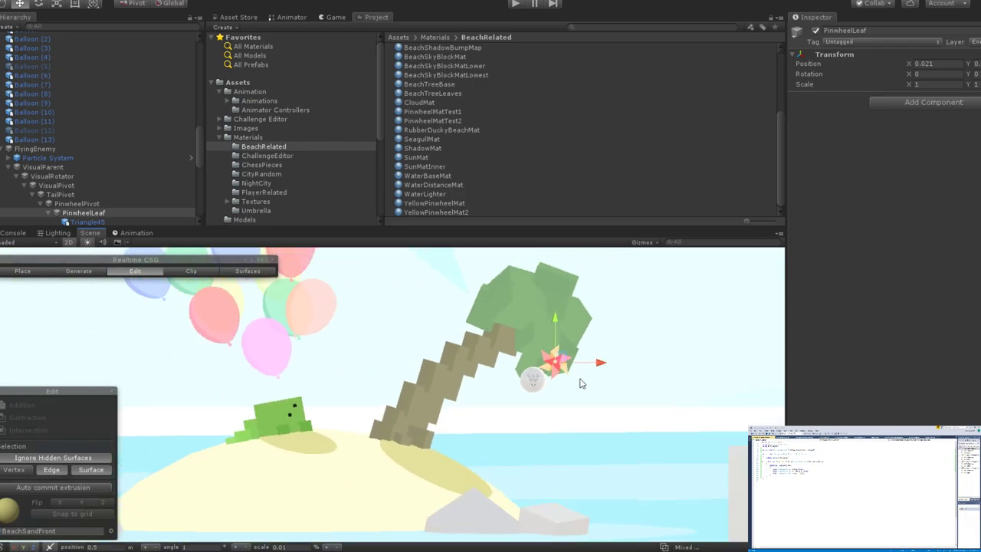
{"action": "scroll", "coordinate": [580, 383], "scroll_direction": "down", "scroll_amount": 2}
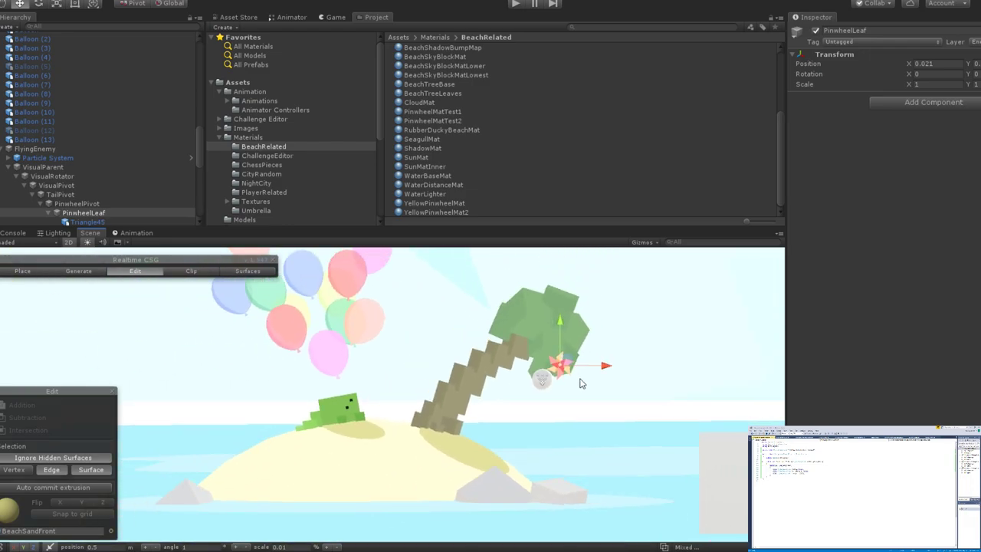
{"action": "left_click", "coordinate": [552, 321]}
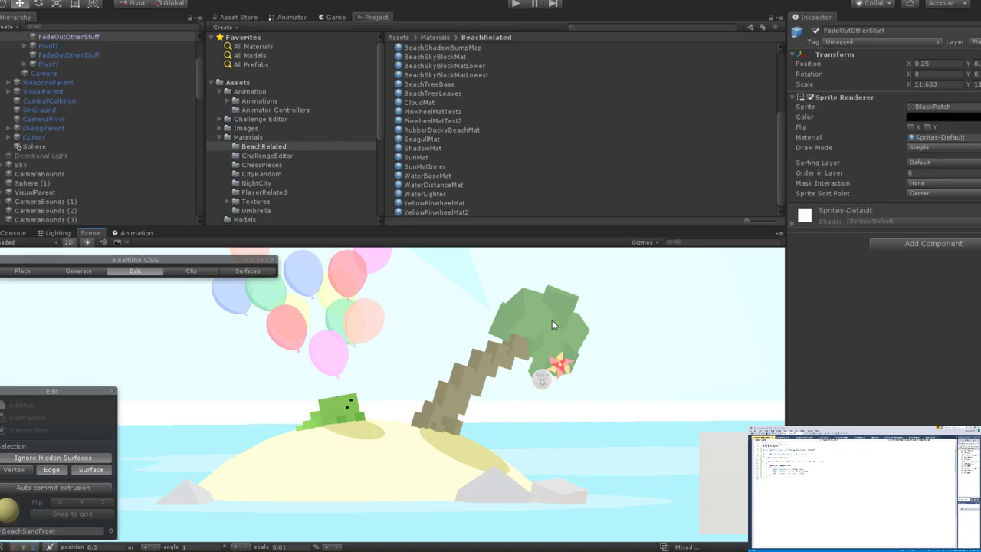
Select PinwheelLeaf again, move it to X about -0.03, clear the selection and check the pinwheel from near and far.
{"action": "scroll", "coordinate": [569, 385], "scroll_direction": "up", "scroll_amount": 2}
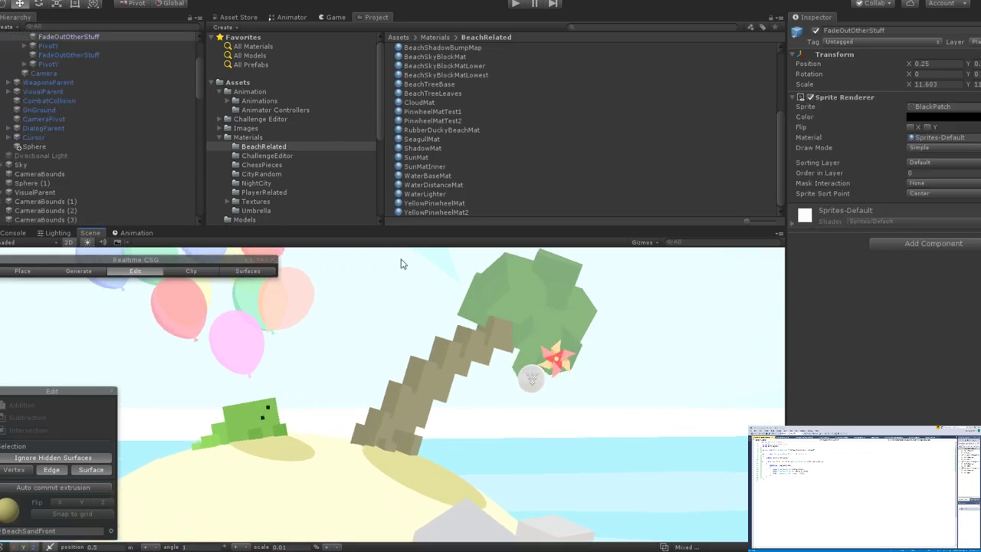
{"action": "left_click", "coordinate": [563, 358]}
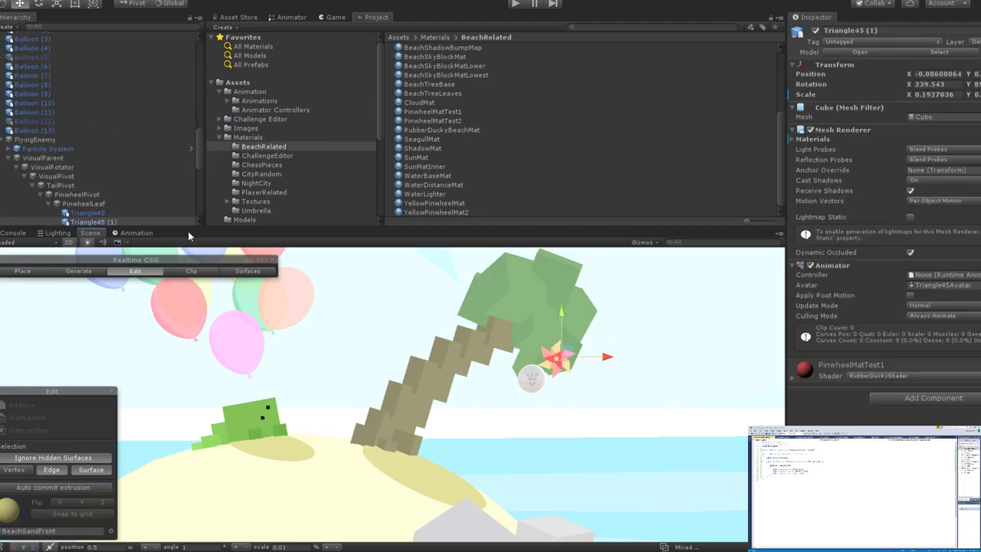
{"action": "left_click", "coordinate": [81, 204]}
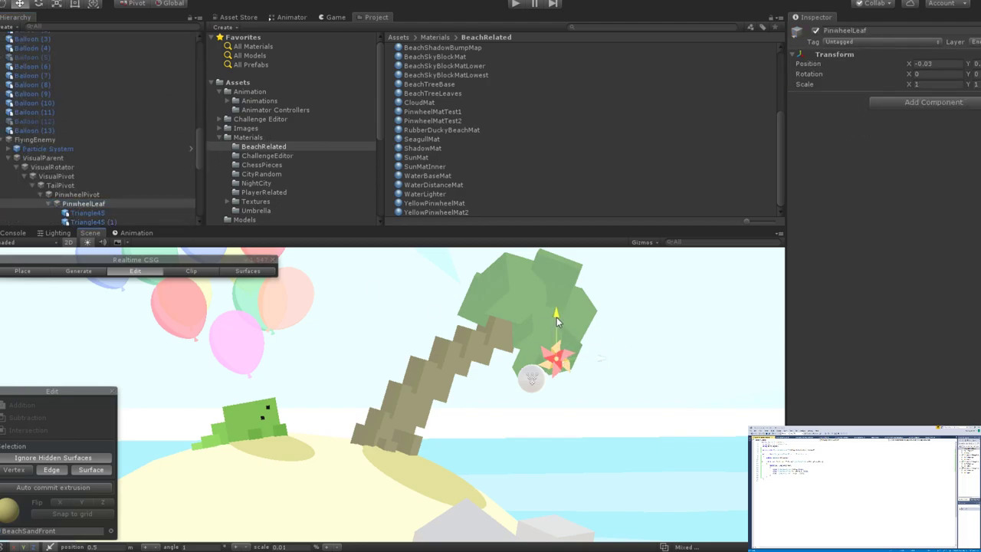
{"action": "scroll", "coordinate": [567, 352], "scroll_direction": "down", "scroll_amount": 2}
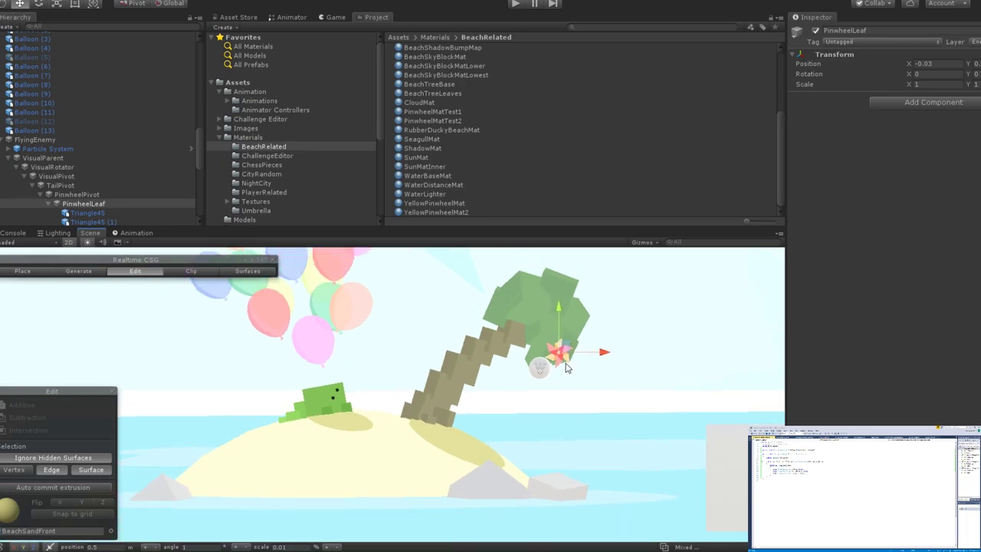
{"action": "left_click", "coordinate": [589, 407]}
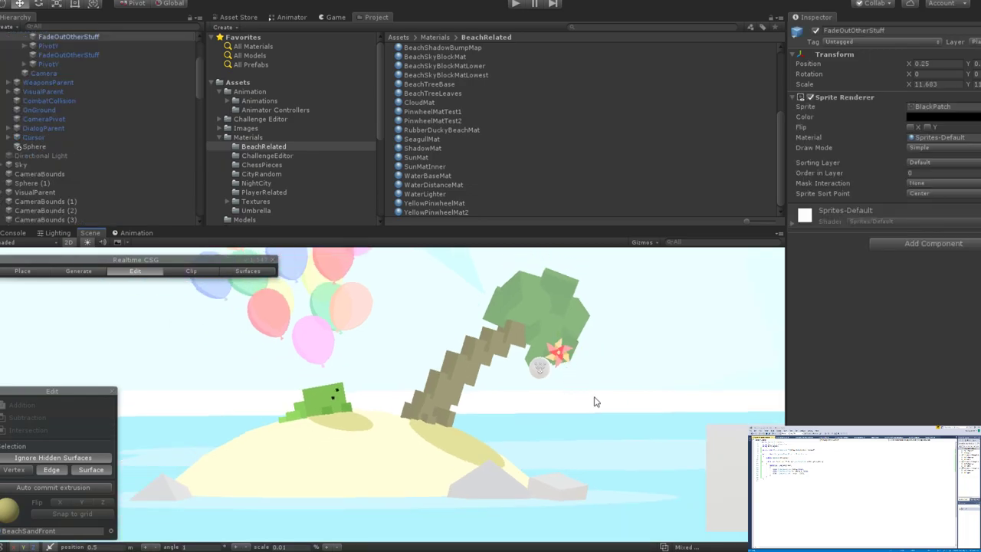
{"action": "scroll", "coordinate": [559, 368], "scroll_direction": "up", "scroll_amount": 5}
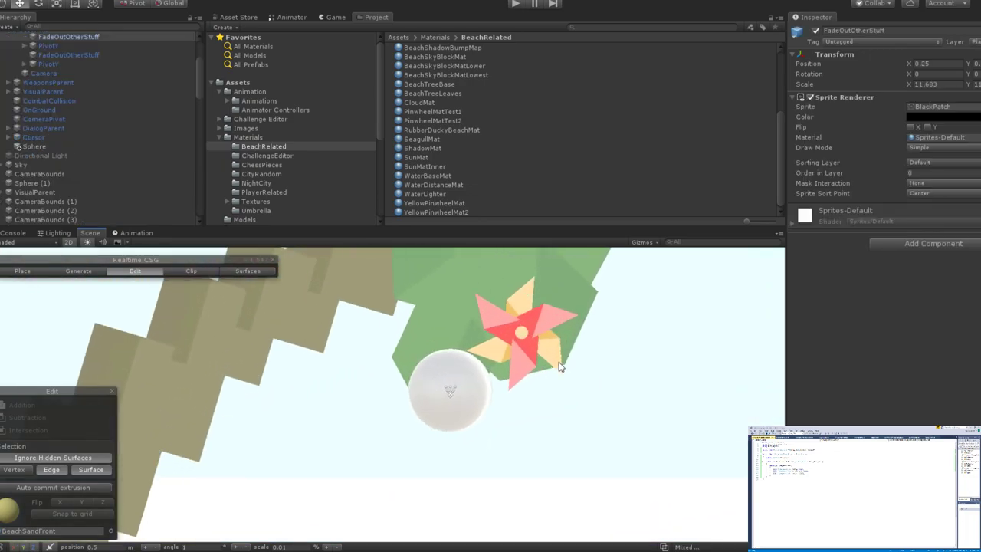
{"action": "scroll", "coordinate": [561, 372], "scroll_direction": "down", "scroll_amount": 5}
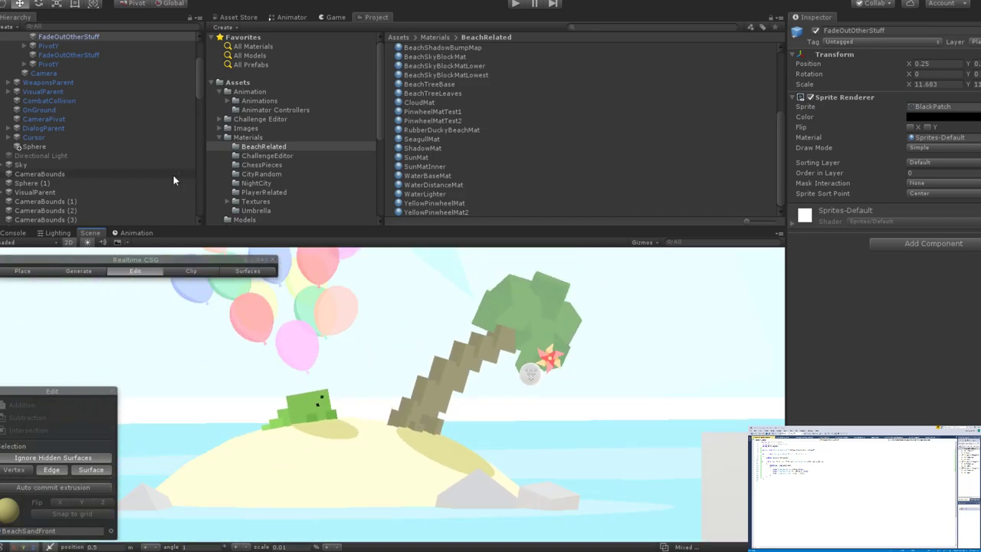
Try rotating PinwheelLeaf and its parent PinwheelPivot to test how the pinwheel spins.
{"action": "left_click", "coordinate": [558, 365]}
{"action": "scroll", "coordinate": [105, 146], "scroll_direction": "down", "scroll_amount": 3}
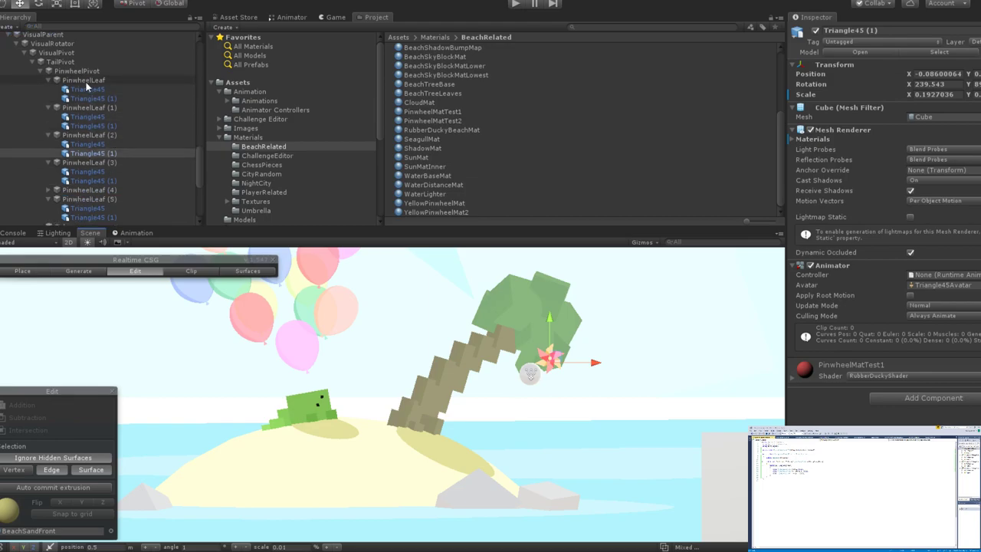
{"action": "left_click", "coordinate": [89, 81]}
{"action": "key", "text": "e"}
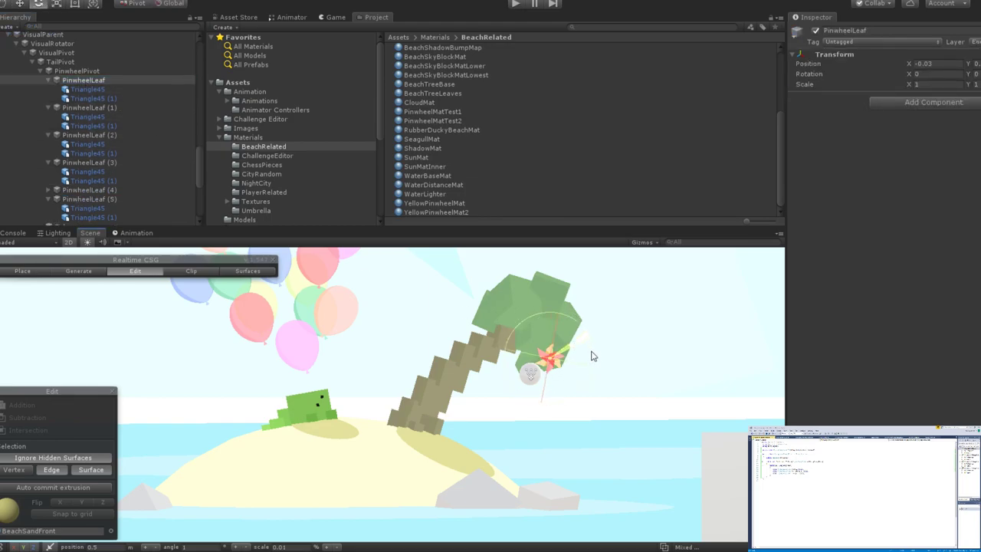
{"action": "left_click", "coordinate": [557, 358]}
{"action": "left_click_drag", "start_coordinate": [567, 329], "coordinate": [517, 336]}
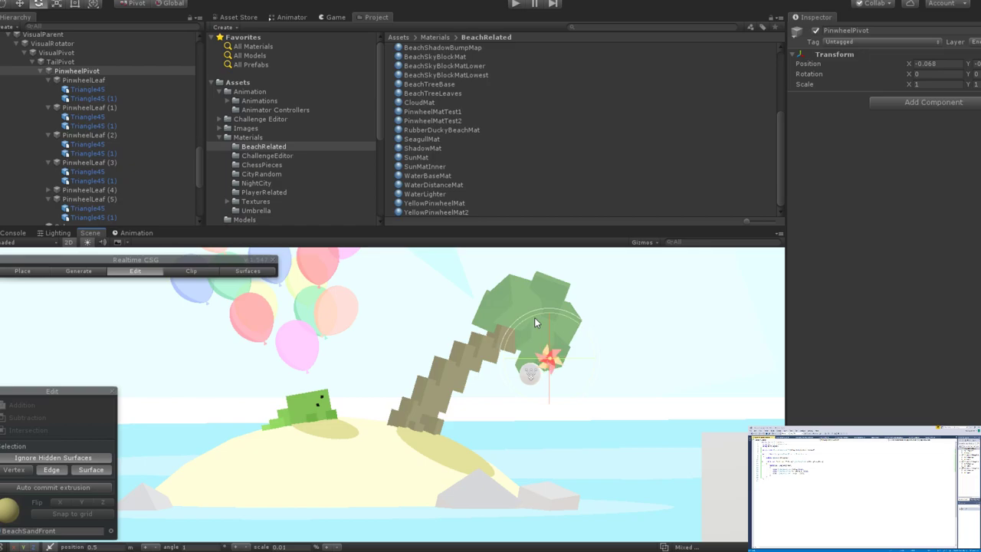
{"action": "key", "text": "Down"}
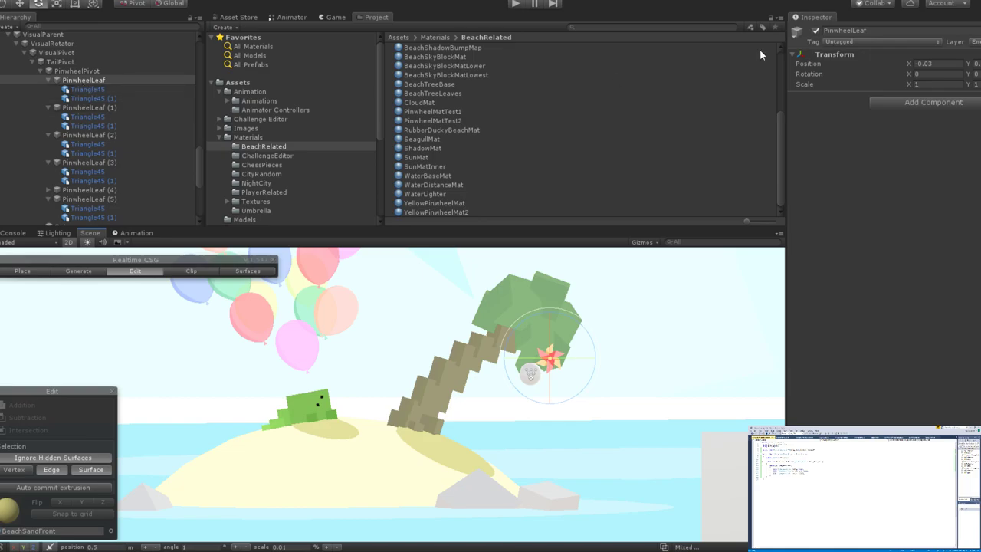
Select the flying enemy's white body sphere and examine it beside the pinwheel from near and far.
{"action": "scroll", "coordinate": [569, 360], "scroll_direction": "up", "scroll_amount": 5}
{"action": "key", "text": "ctrl+shift+s"}
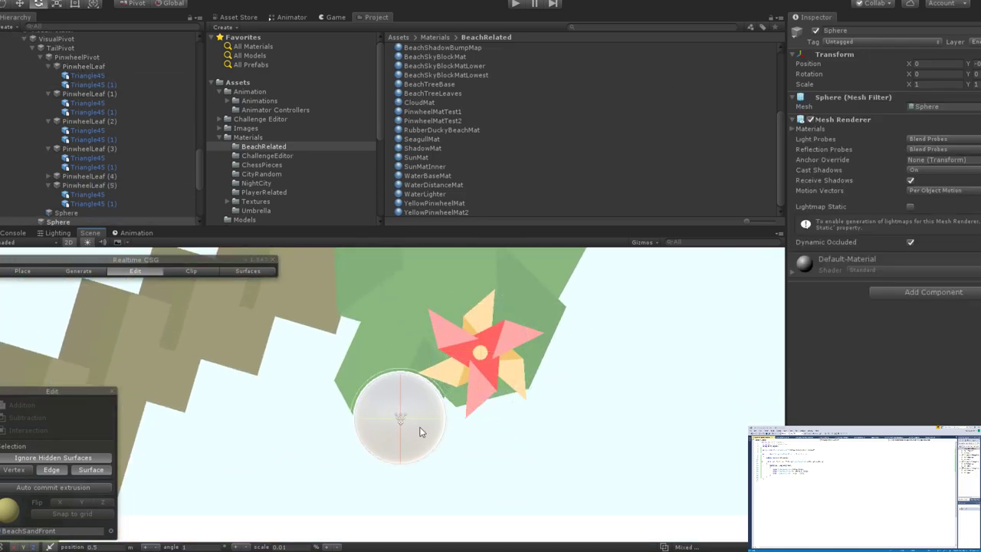
{"action": "scroll", "coordinate": [421, 429], "scroll_direction": "down", "scroll_amount": 1}
{"action": "scroll", "coordinate": [461, 370], "scroll_direction": "down", "scroll_amount": 1}
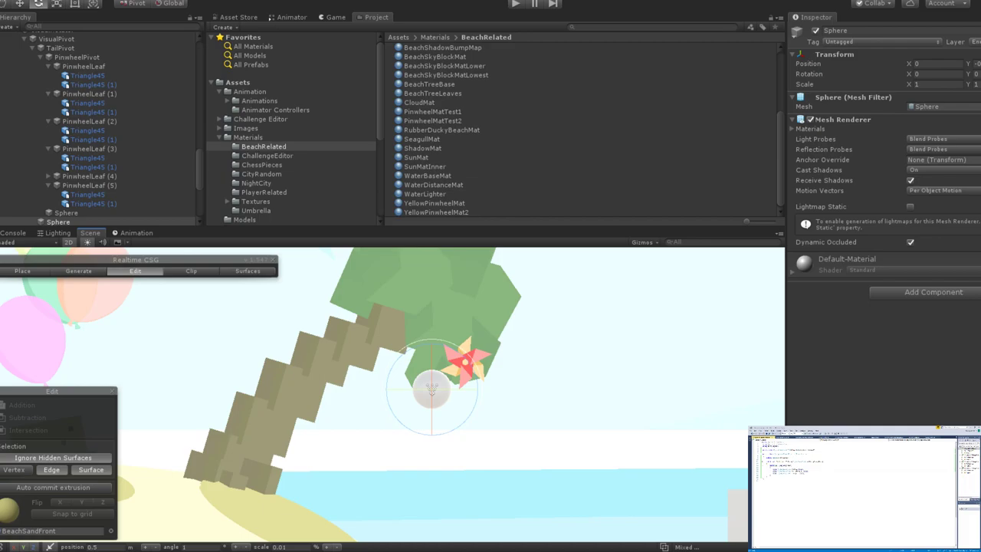
{"action": "key", "text": "f"}
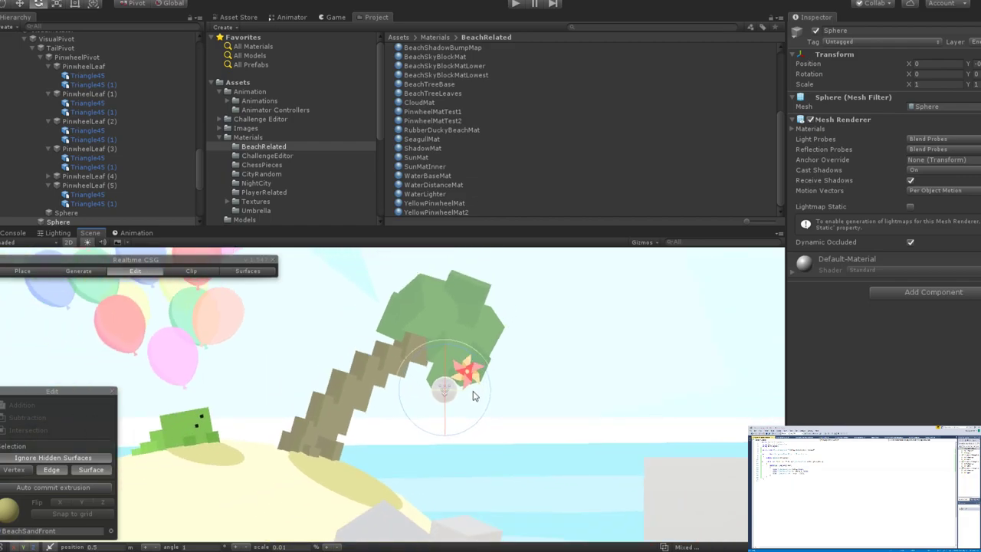
{"action": "scroll", "coordinate": [473, 395], "scroll_direction": "up", "scroll_amount": 5}
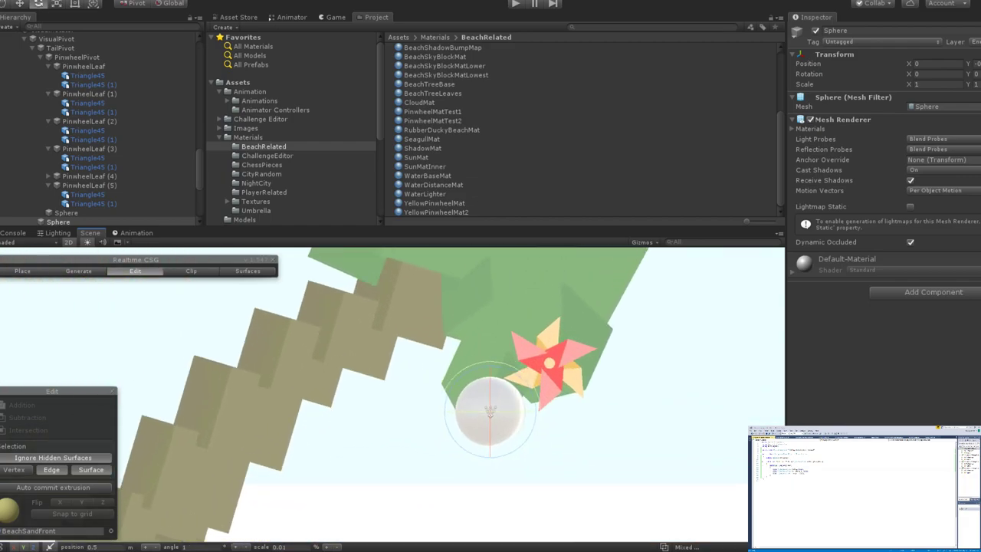
{"action": "scroll", "coordinate": [620, 376], "scroll_direction": "down", "scroll_amount": 5}
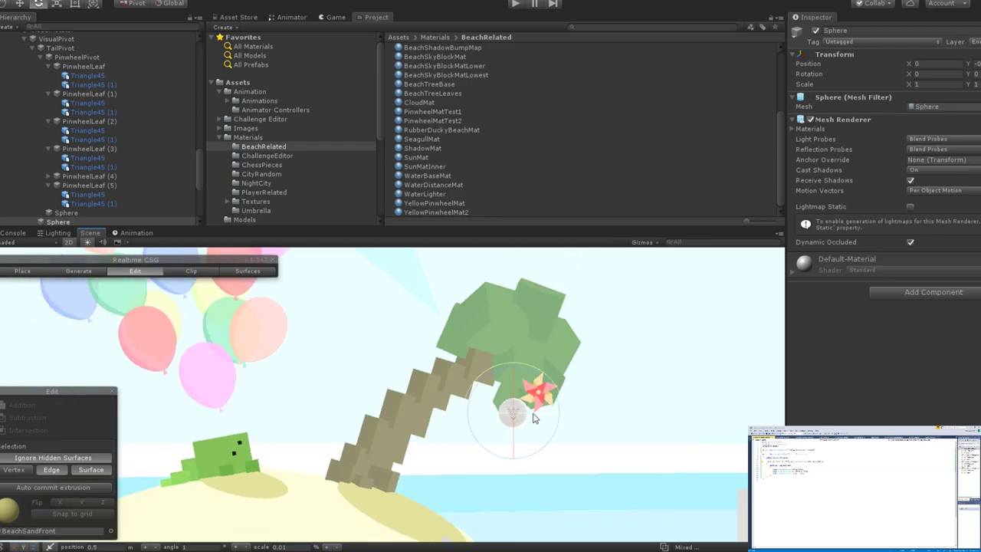
Collapse the PinwheelLeaf and PinwheelPivot branches in the hierarchy and select TailPivot.
{"action": "left_click", "coordinate": [515, 420]}
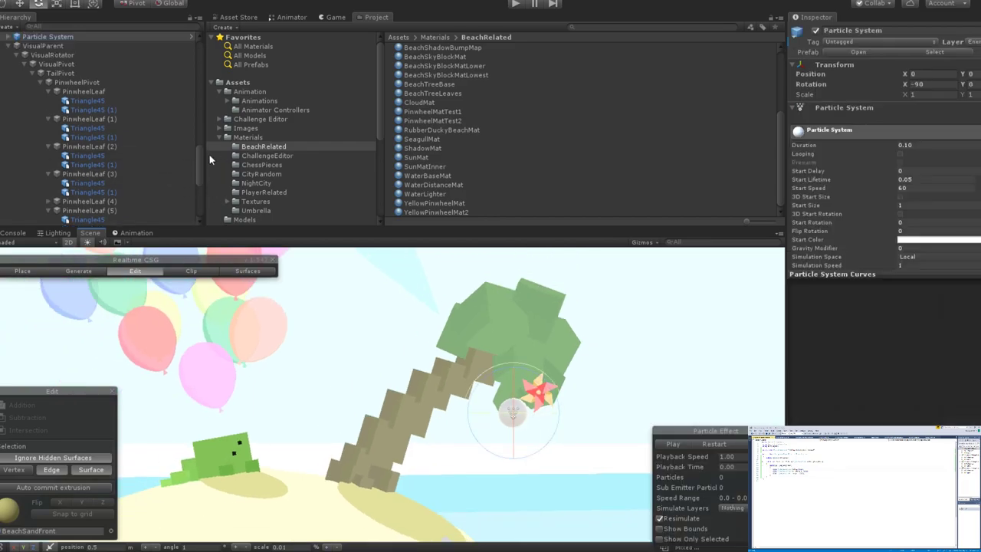
{"action": "left_click", "coordinate": [84, 91]}
{"action": "left_click", "coordinate": [48, 91]}
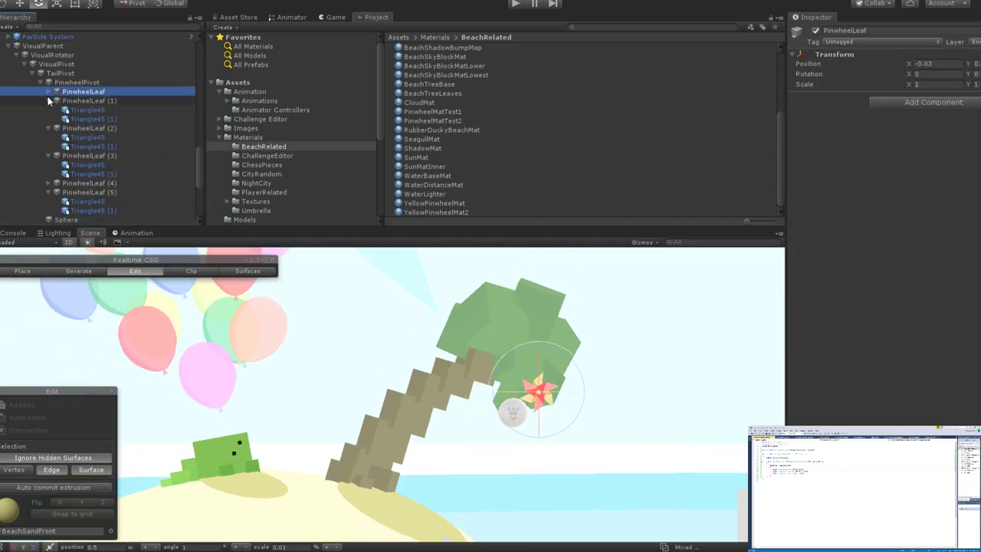
{"action": "left_click", "coordinate": [50, 82]}
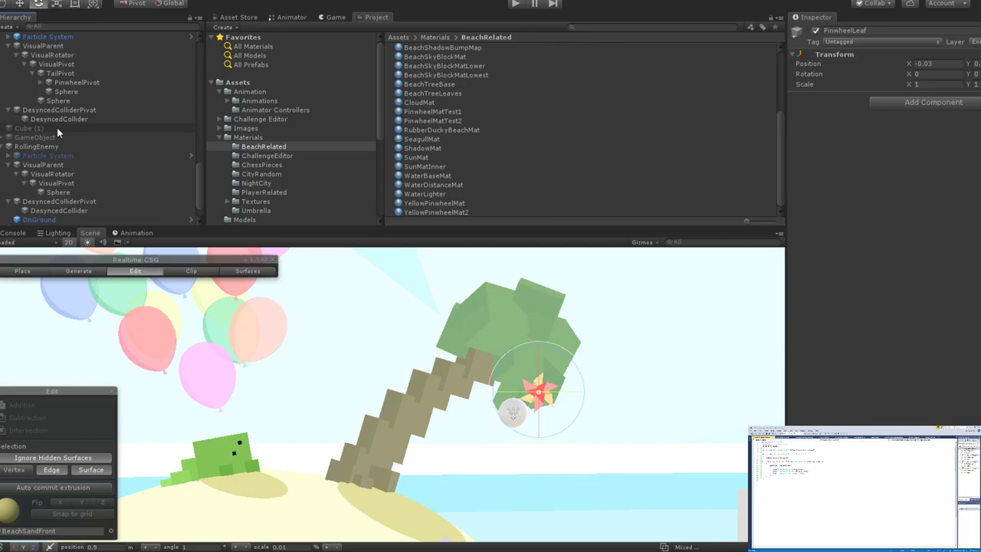
{"action": "left_click", "coordinate": [32, 73]}
{"action": "left_click", "coordinate": [31, 73]}
{"action": "left_click", "coordinate": [48, 74]}
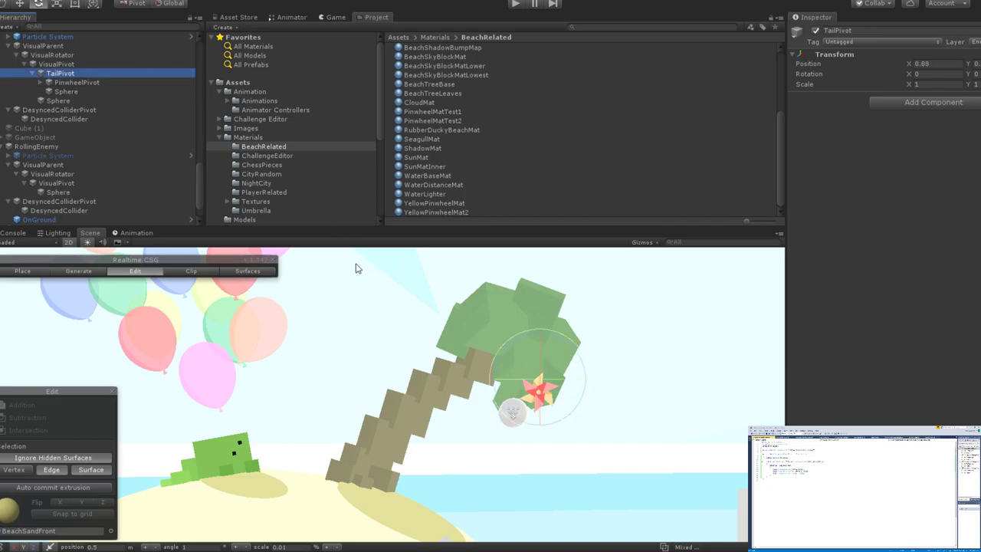
Make the pinwheel's centre Sphere under TailPivot a child of PinwheelPivot.
{"action": "left_click", "coordinate": [69, 82]}
{"action": "key", "text": "w"}
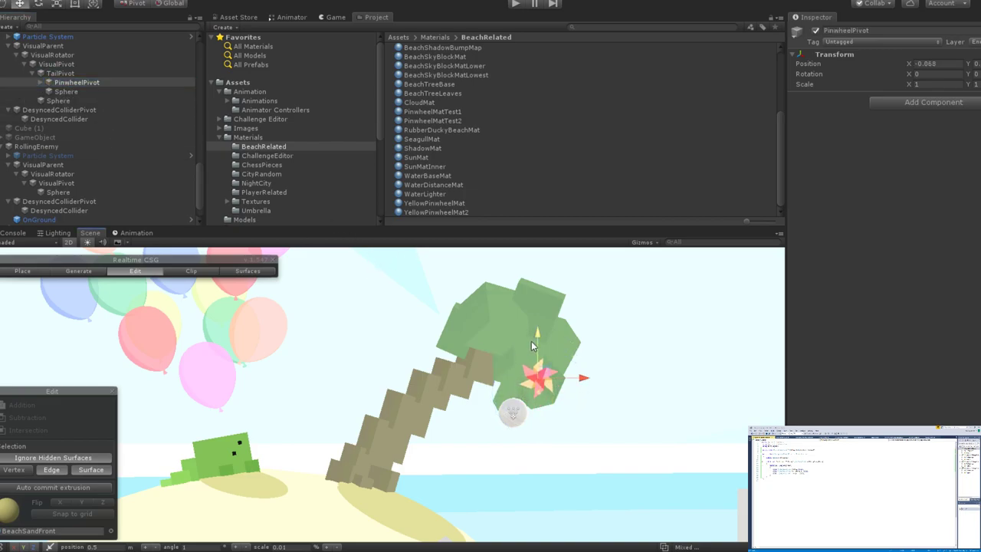
{"action": "left_click", "coordinate": [60, 93]}
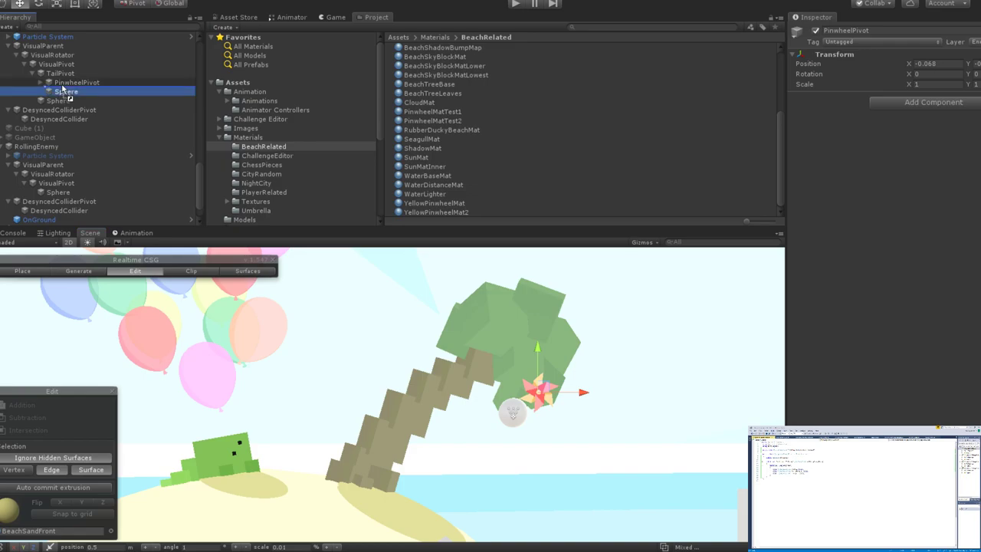
{"action": "left_click", "coordinate": [40, 82]}
Try rotating PinwheelPivot and shifting TailPivot horizontally to X about 1.03 to test the pinwheel's pivots.
{"action": "left_click", "coordinate": [62, 82]}
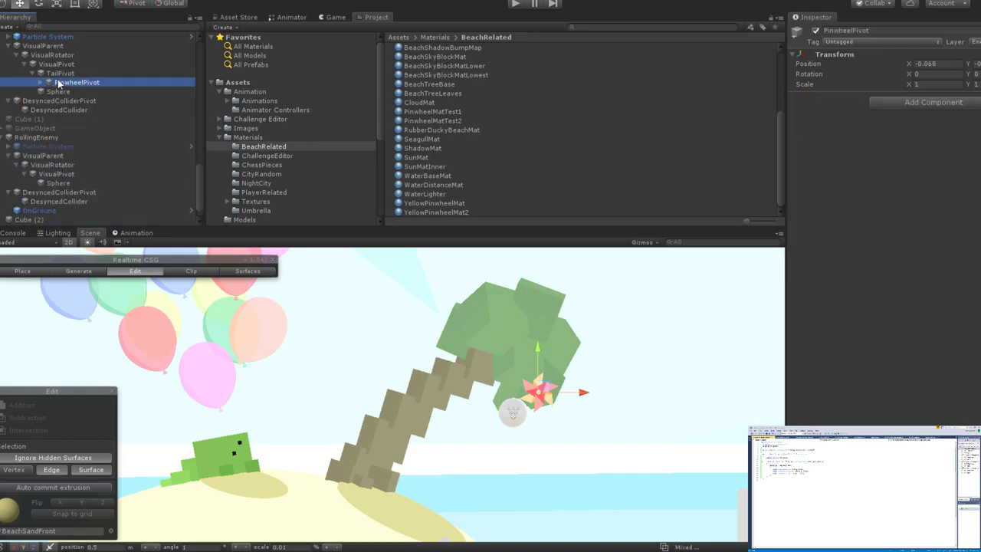
{"action": "key", "text": "e"}
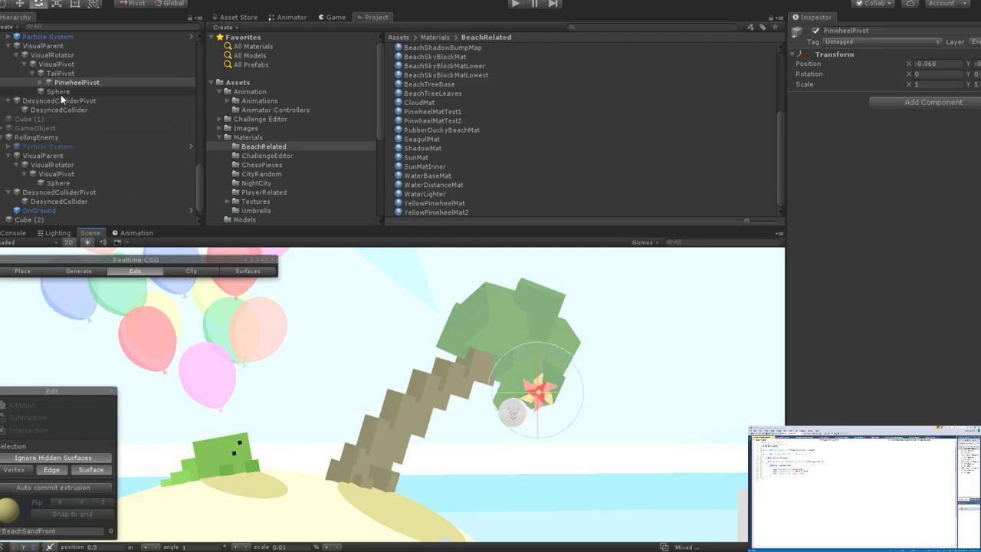
{"action": "left_click", "coordinate": [45, 73]}
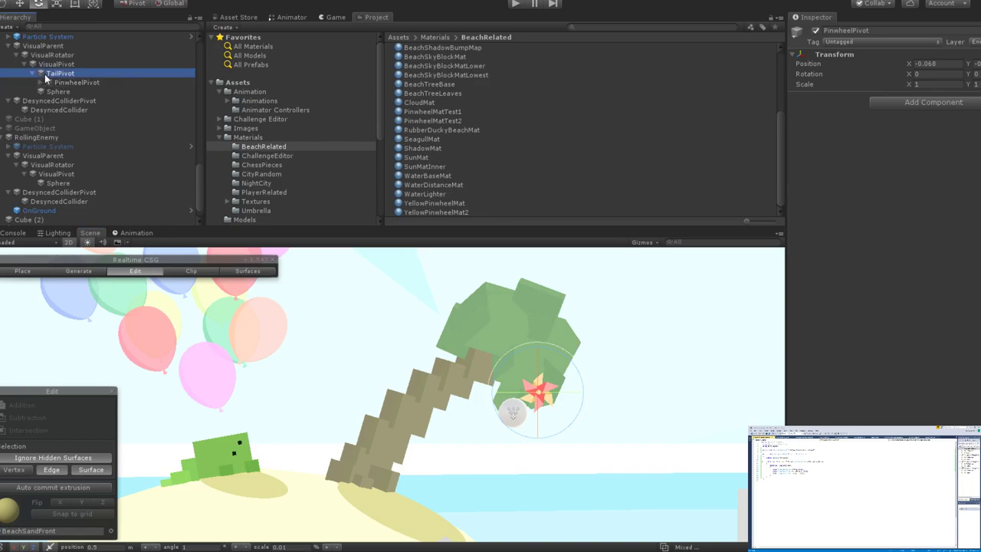
{"action": "key", "text": "w"}
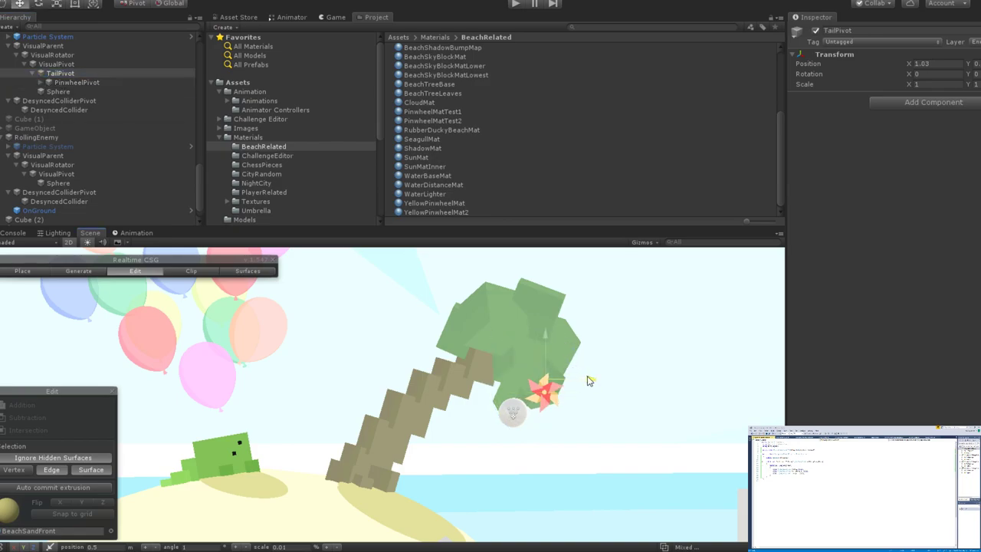
{"action": "left_click", "coordinate": [585, 378]}
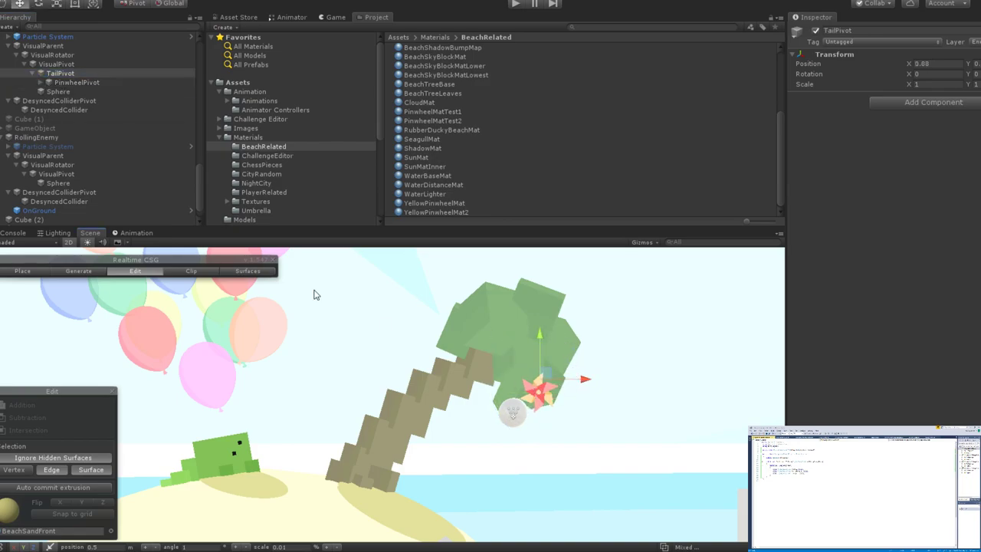
Move PinwheelPivot out of TailPivot so that it sits directly under VisualPivot in the hierarchy.
{"action": "left_click", "coordinate": [57, 83]}
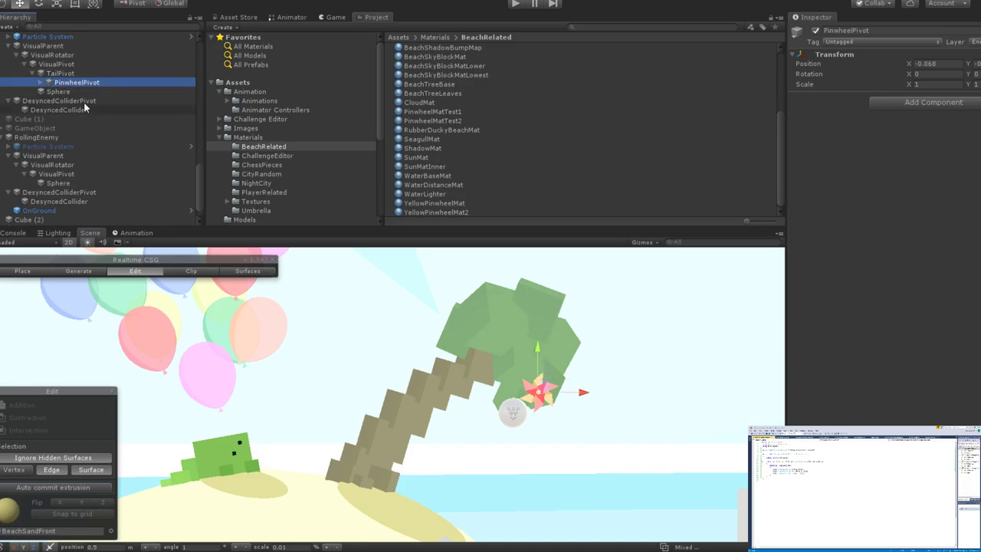
{"action": "mouse_move", "coordinate": [60, 85]}
{"action": "left_mouse_down"}
{"action": "mouse_move", "coordinate": [55, 73]}
{"action": "mouse_move", "coordinate": [68, 87]}
{"action": "mouse_move", "coordinate": [60, 71]}
{"action": "left_mouse_up"}
{"action": "key", "text": "ctrl+z"}
Move TailPivot onto the pinwheel's centre at X 0.839 and make PinwheelPivot its child again.
{"action": "left_click", "coordinate": [63, 83]}
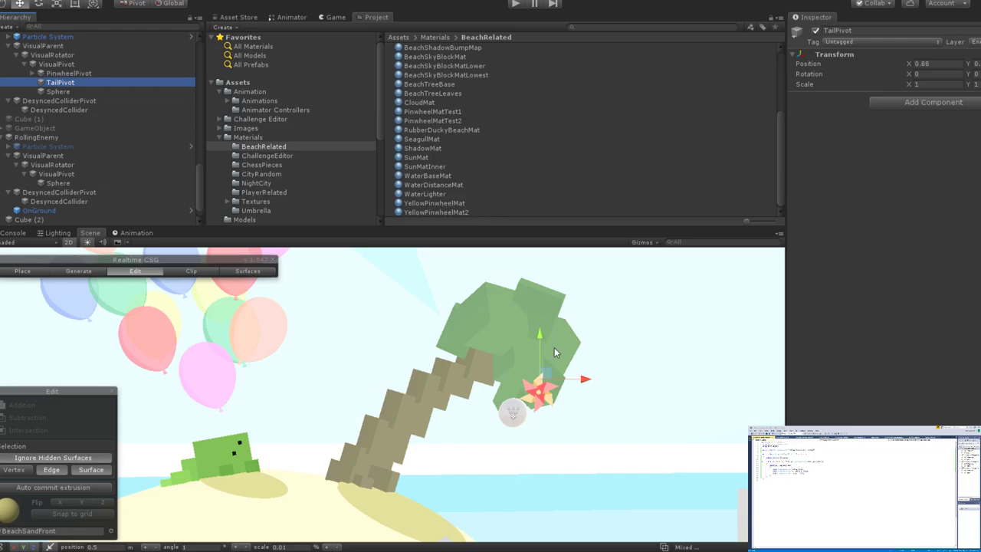
{"action": "scroll", "coordinate": [554, 347], "scroll_direction": "up", "scroll_amount": 5}
{"action": "left_click_drag", "start_coordinate": [537, 334], "coordinate": [537, 365]}
{"action": "left_click_drag", "start_coordinate": [582, 410], "coordinate": [581, 412]}
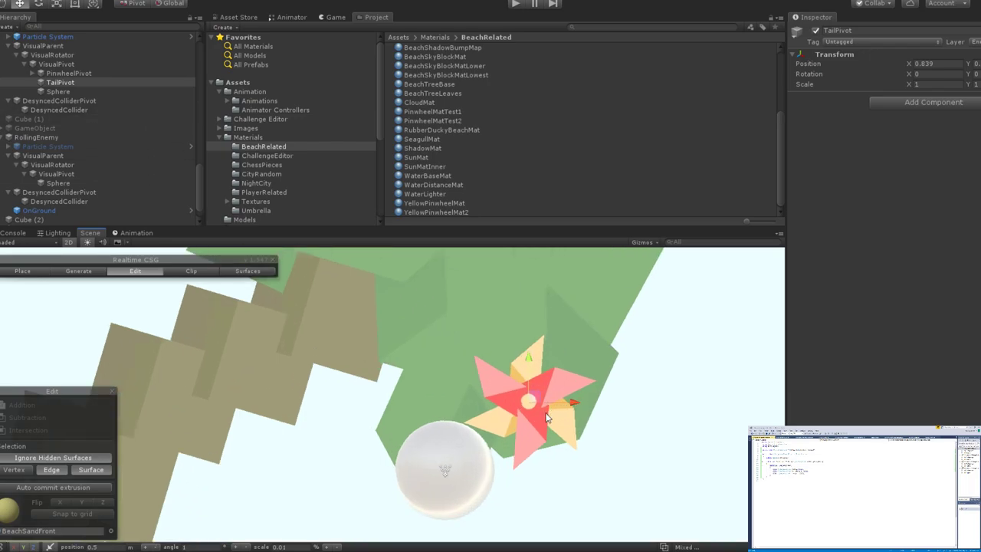
{"action": "left_click_drag", "start_coordinate": [61, 82], "coordinate": [63, 83]}
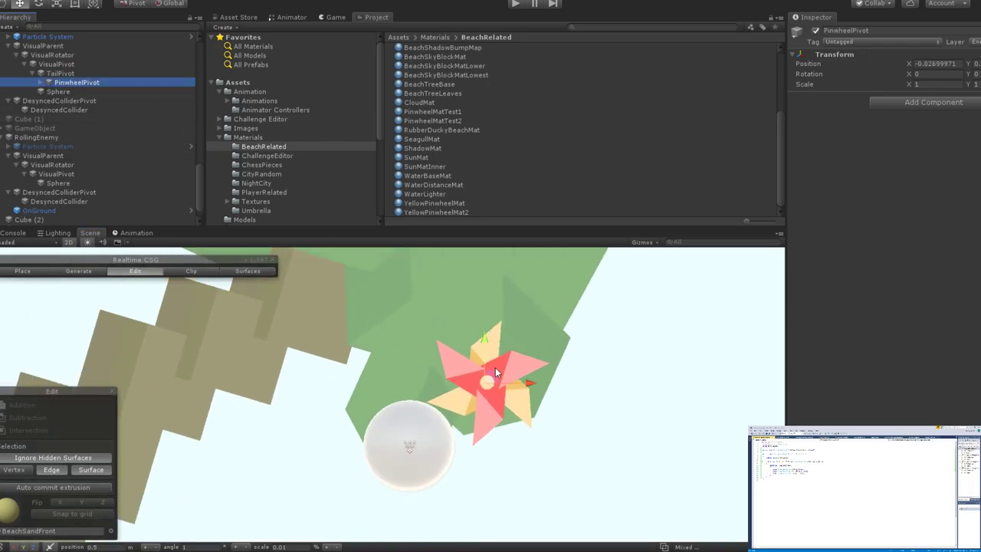
Try rotating TailPivot to test how the pinwheel turns around its realigned pivot.
{"action": "left_click", "coordinate": [78, 64]}
{"action": "left_click", "coordinate": [61, 73]}
{"action": "key", "text": "e"}
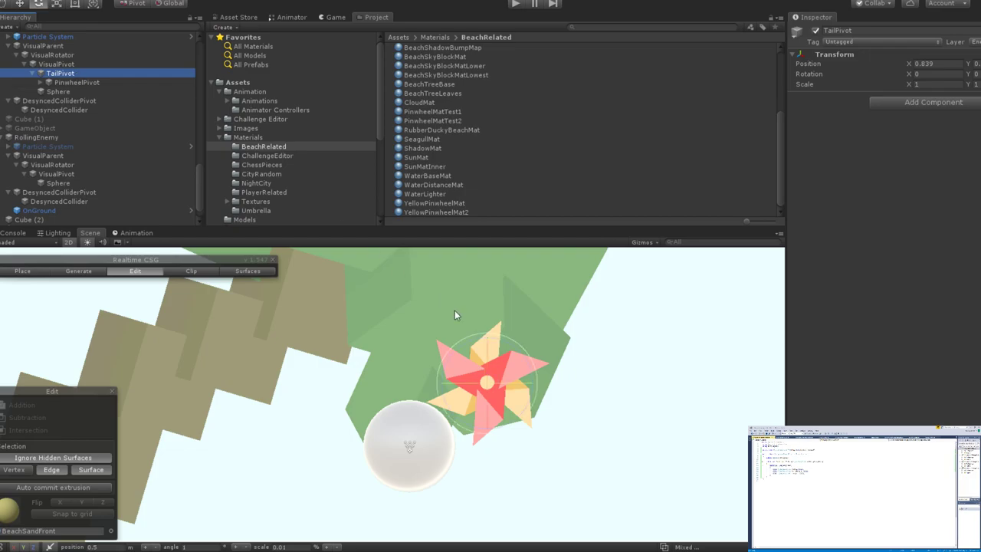
{"action": "key", "text": "r"}
{"action": "key", "text": "e"}
{"action": "left_click_drag", "start_coordinate": [514, 346], "coordinate": [557, 422]}
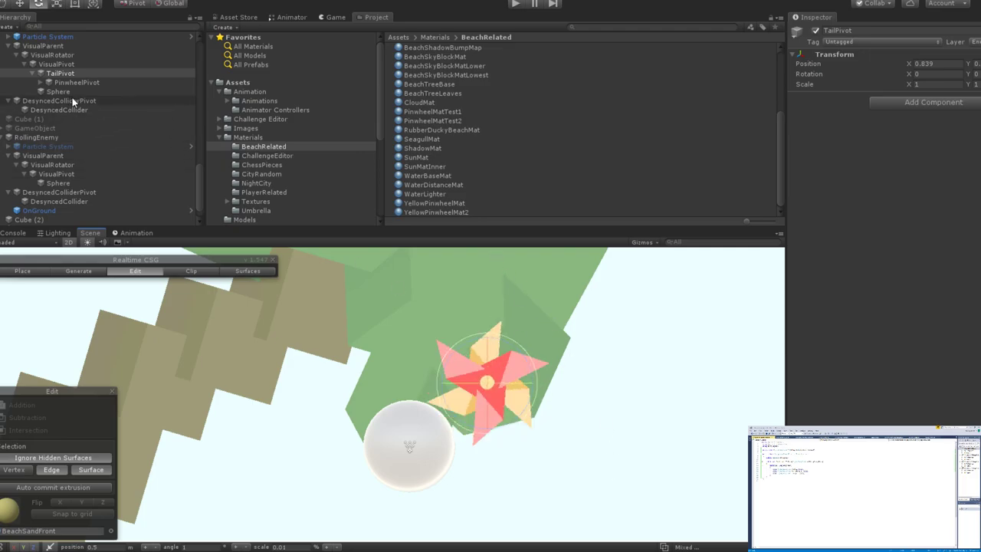
{"action": "scroll", "coordinate": [462, 357], "scroll_direction": "down", "scroll_amount": 2}
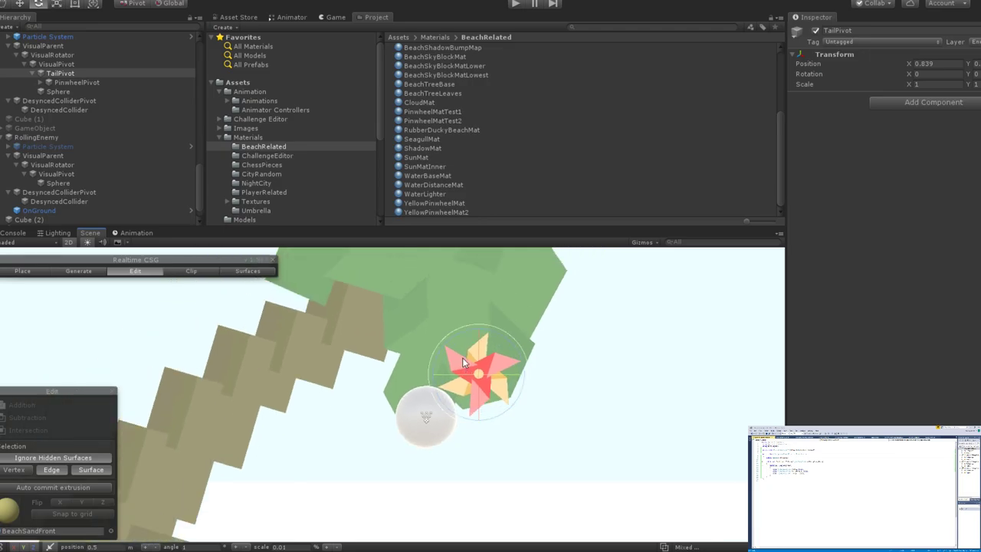
{"action": "scroll", "coordinate": [441, 337], "scroll_direction": "down", "scroll_amount": 3}
{"action": "scroll", "coordinate": [417, 314], "scroll_direction": "up", "scroll_amount": 3}
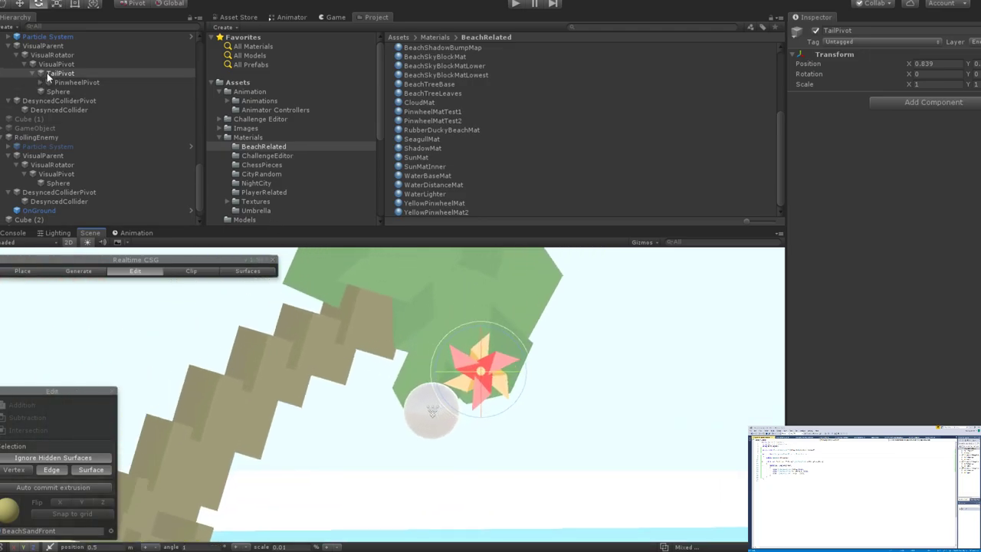
{"action": "left_click", "coordinate": [47, 73]}
{"action": "key", "text": "alt+shift+n"}
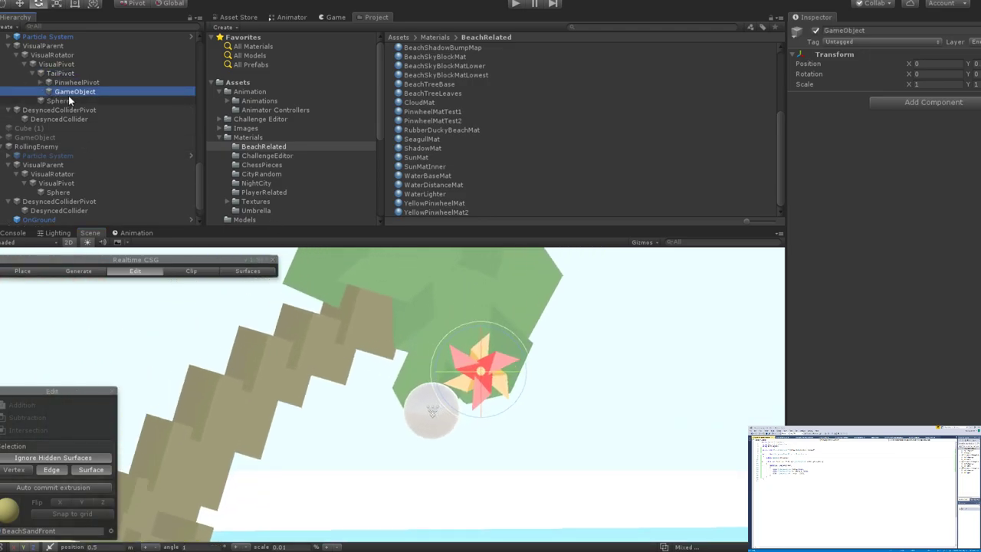
{"action": "key", "text": "ctrl+z"}
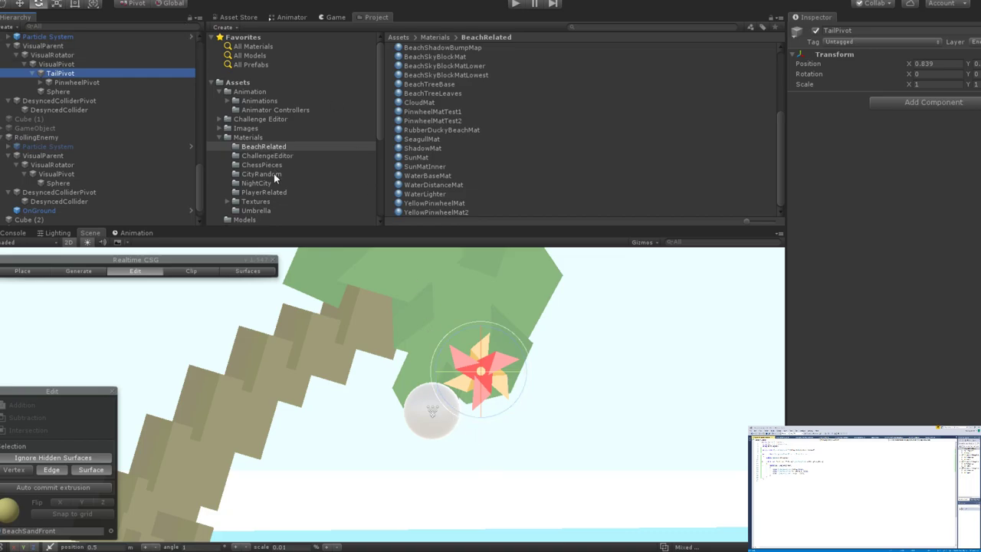
Collapse TailPivot and create an empty child object named EnemyBody under VisualPivot.
{"action": "left_click", "coordinate": [32, 73]}
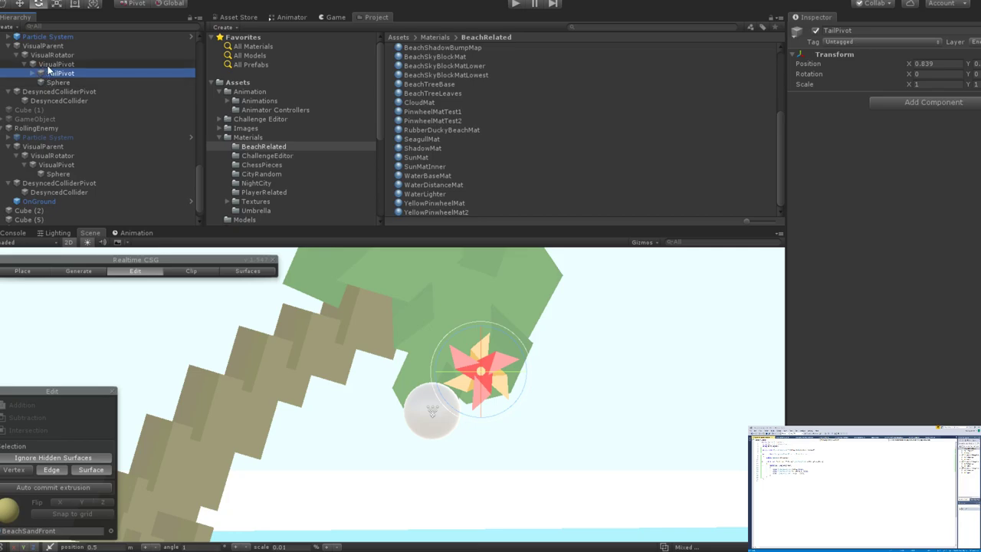
{"action": "left_click", "coordinate": [48, 66]}
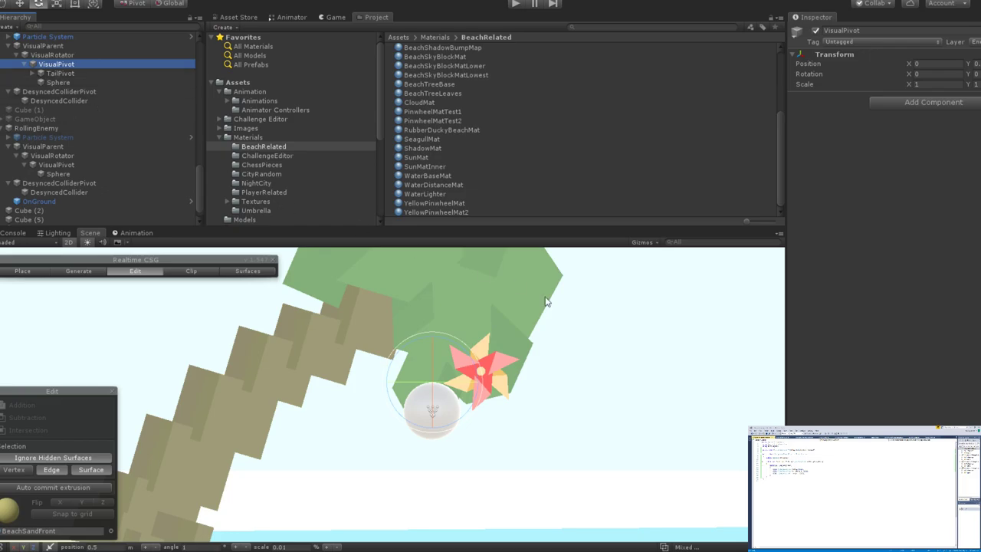
{"action": "scroll", "coordinate": [414, 395], "scroll_direction": "up", "scroll_amount": 3}
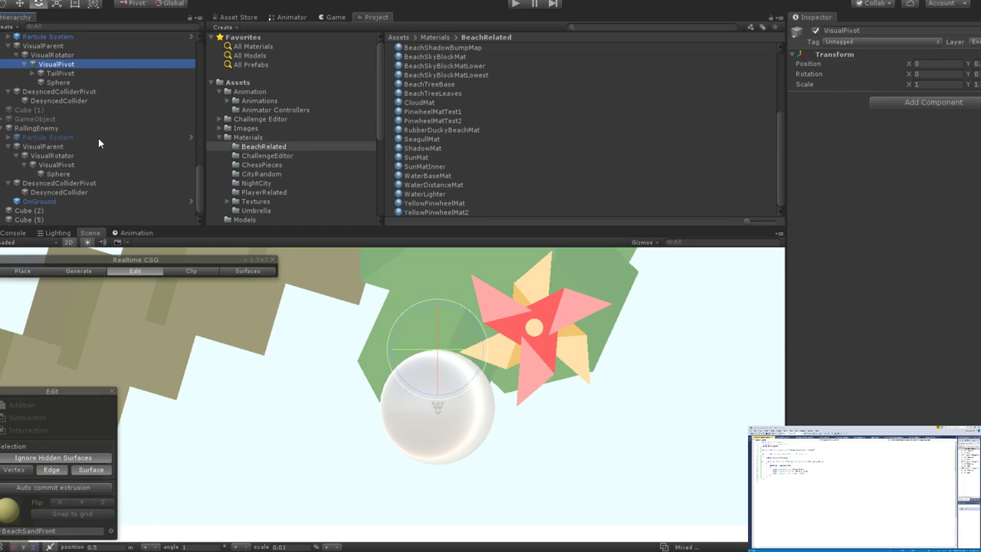
{"action": "key", "text": "alt+shift+n"}
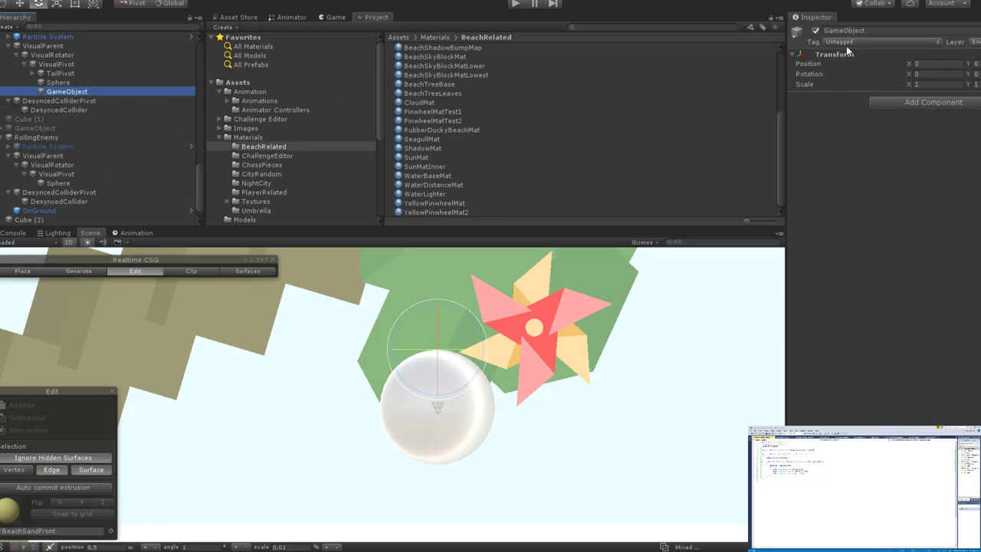
{"action": "left_click", "coordinate": [861, 31]}
{"action": "key", "text": "BackSpace"}
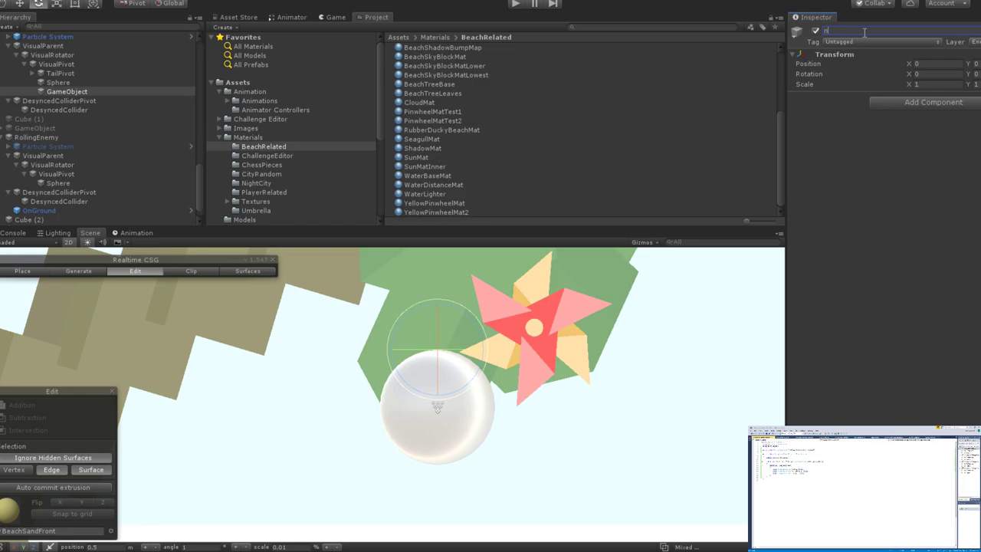
{"action": "type", "text": "EnemyBody"}
{"action": "key", "text": "Return"}
Examine the flying enemy against the island from far and near, and look through the console messages.
{"action": "scroll", "coordinate": [524, 340], "scroll_direction": "down", "scroll_amount": 10}
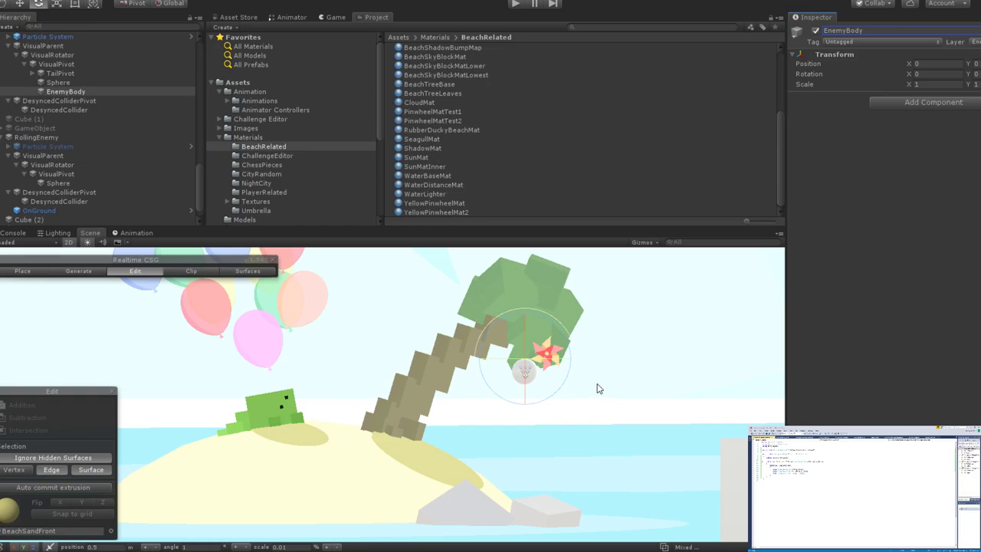
{"action": "scroll", "coordinate": [599, 389], "scroll_direction": "down", "scroll_amount": 5}
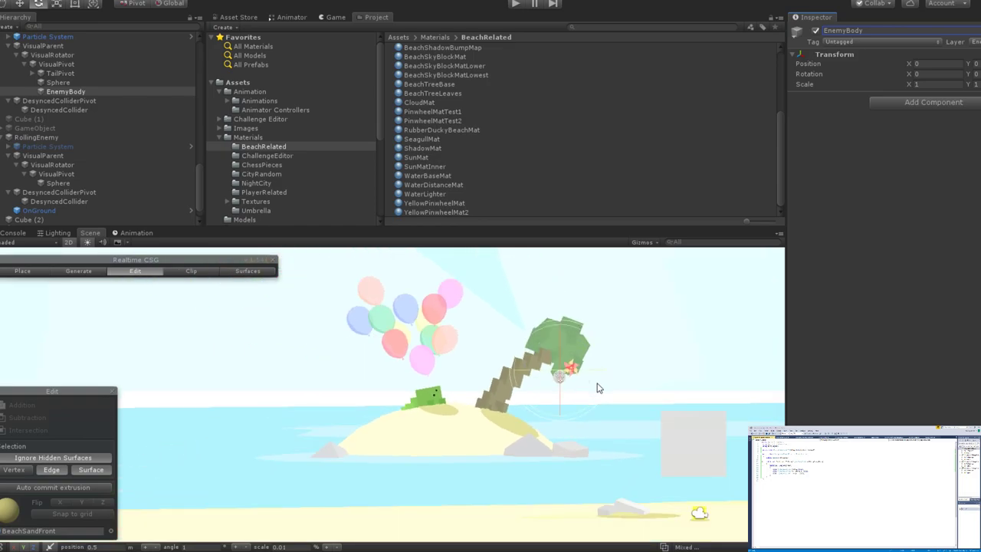
{"action": "key", "text": "f"}
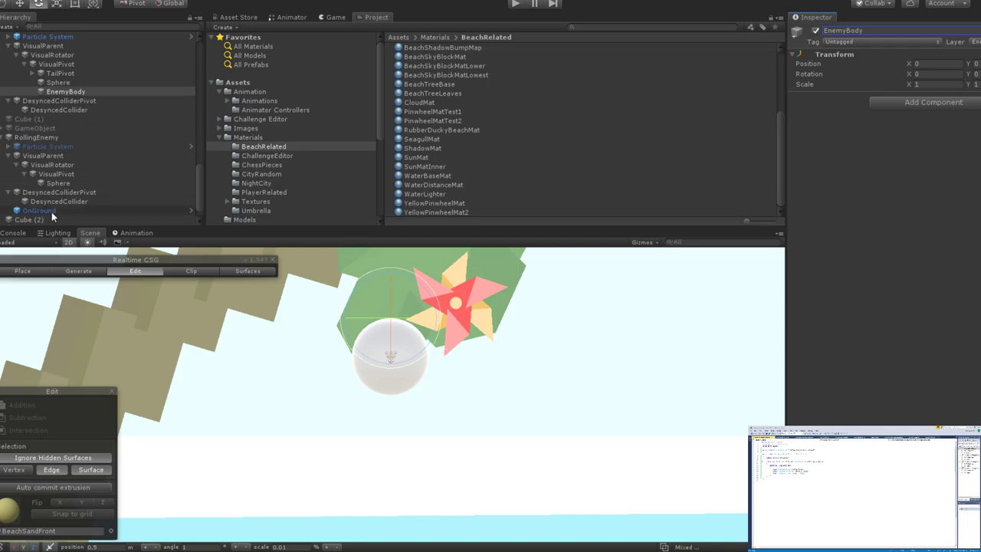
{"action": "left_click", "coordinate": [13, 232]}
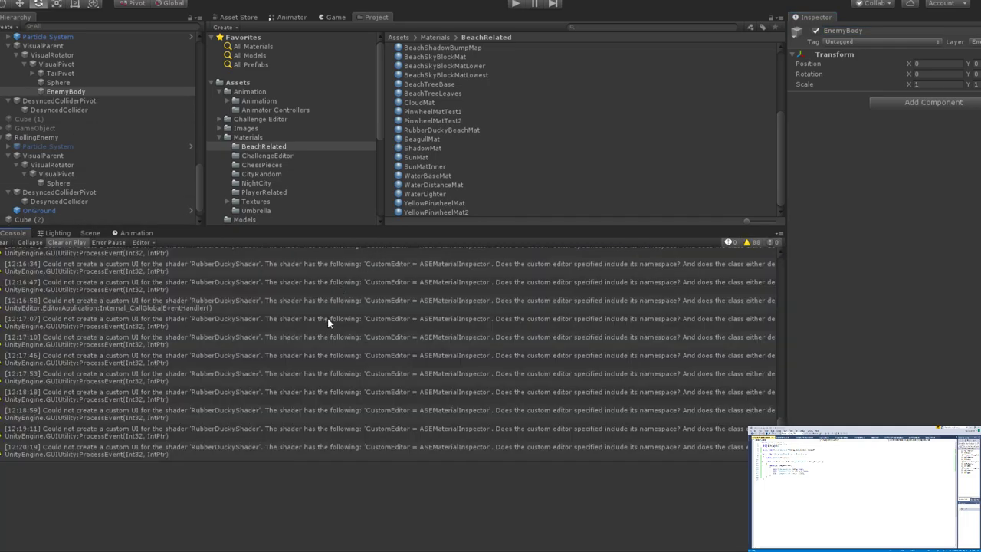
{"action": "scroll", "coordinate": [327, 318], "scroll_direction": "up", "scroll_amount": 10}
{"action": "scroll", "coordinate": [327, 325], "scroll_direction": "up", "scroll_amount": 10}
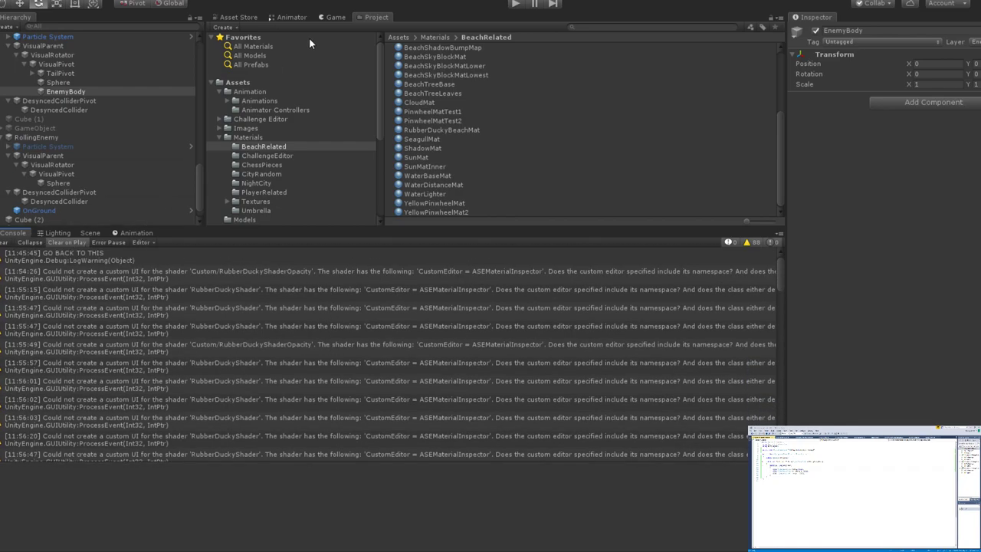
Switch the scene view from 2D to 3D perspective and frame EnemyBody in front of the beach.
{"action": "left_click", "coordinate": [90, 233]}
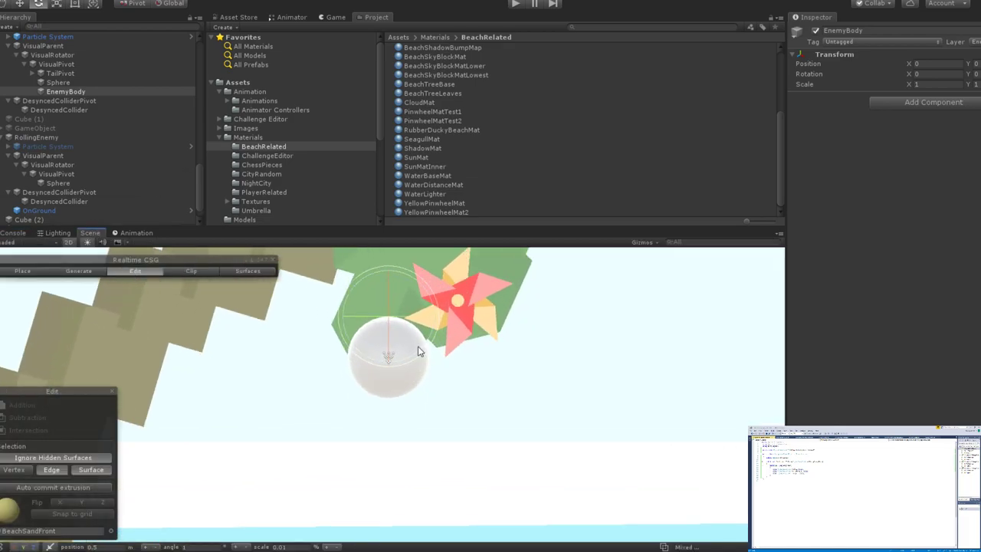
{"action": "left_click", "coordinate": [68, 242]}
{"action": "key", "text": "f"}
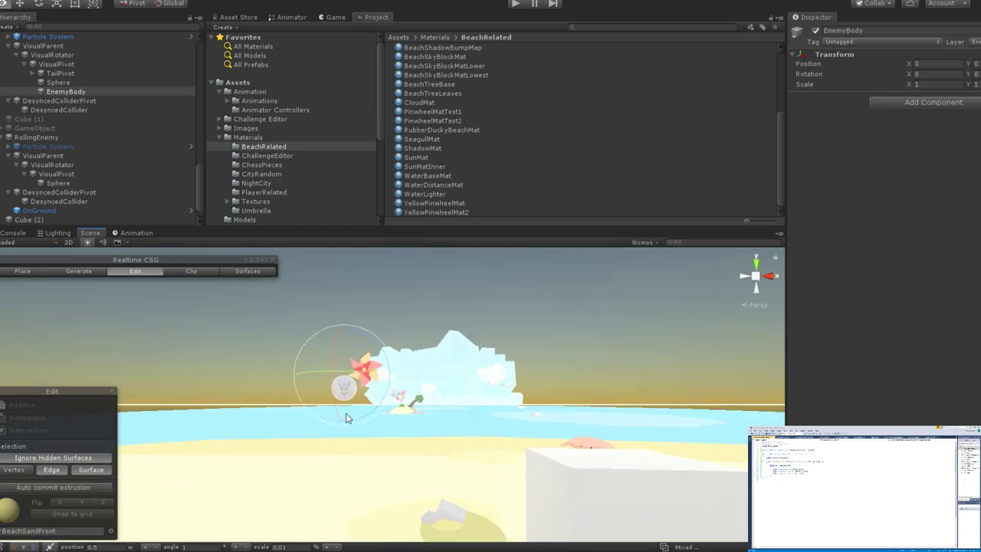
{"action": "mouse_move", "coordinate": [389, 431]}
{"action": "right_mouse_down"}
{"action": "mouse_move", "coordinate": [357, 444]}
{"action": "mouse_move", "coordinate": [386, 446]}
{"action": "right_mouse_up"}
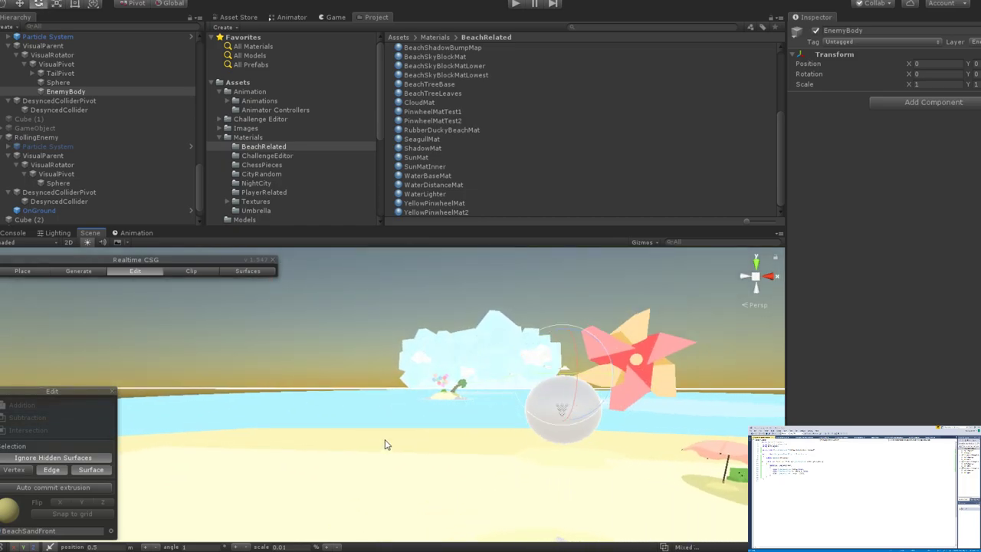
{"action": "middle_click_drag", "start_coordinate": [416, 437], "coordinate": [399, 449]}
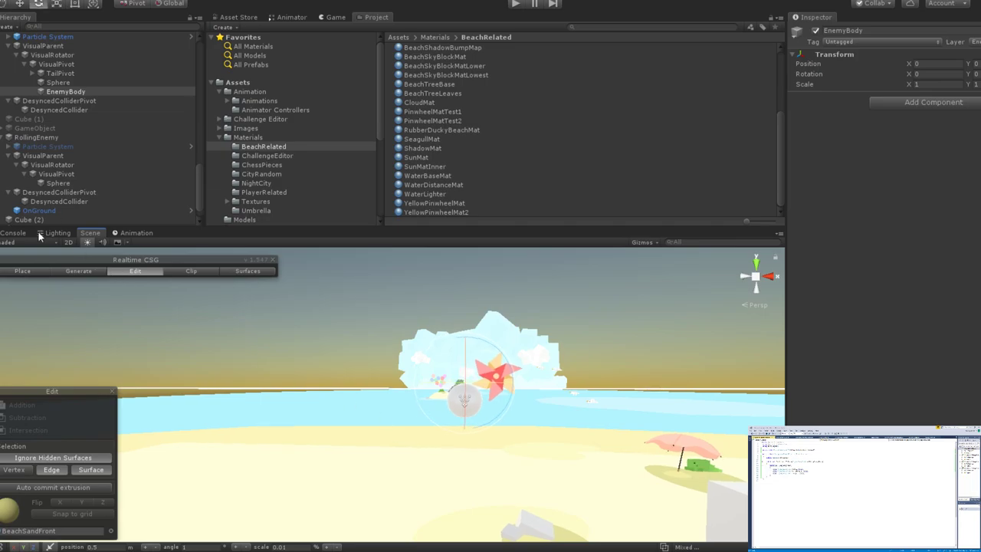
Review the console log, reading the full RubberDuckyShader custom editor warning logged at 12:17:46.
{"action": "left_click", "coordinate": [13, 234]}
{"action": "scroll", "coordinate": [286, 377], "scroll_direction": "down", "scroll_amount": 15}
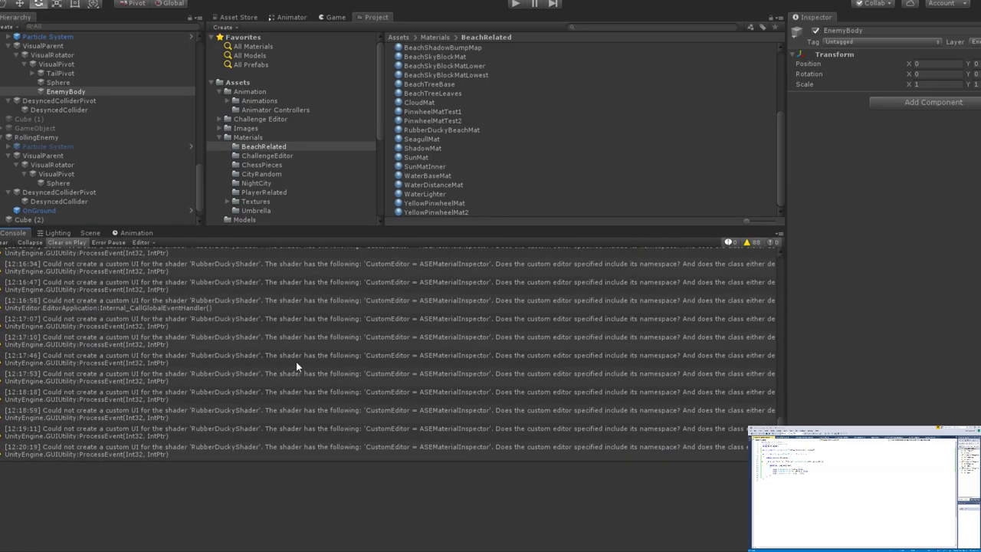
{"action": "left_click", "coordinate": [272, 359]}
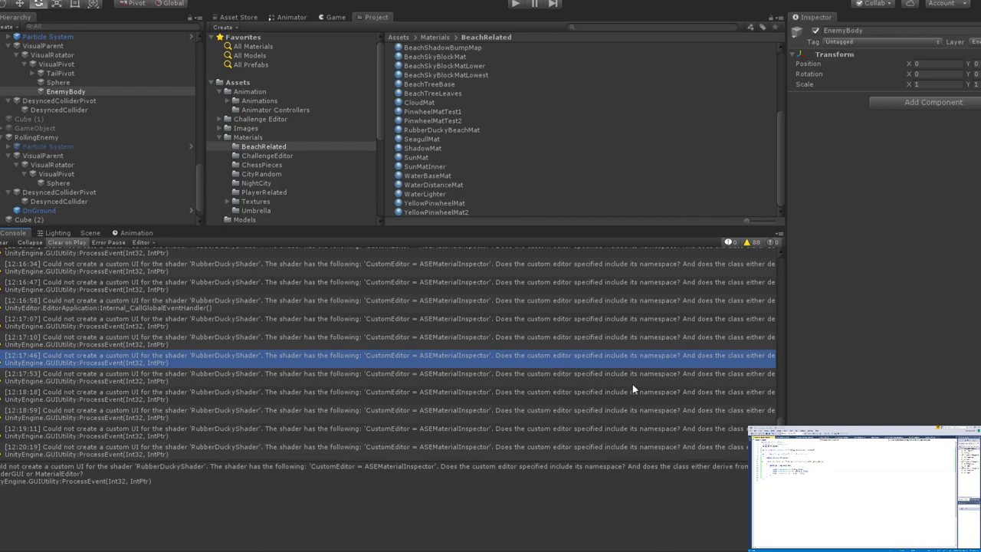
{"action": "scroll", "coordinate": [441, 368], "scroll_direction": "up", "scroll_amount": 10}
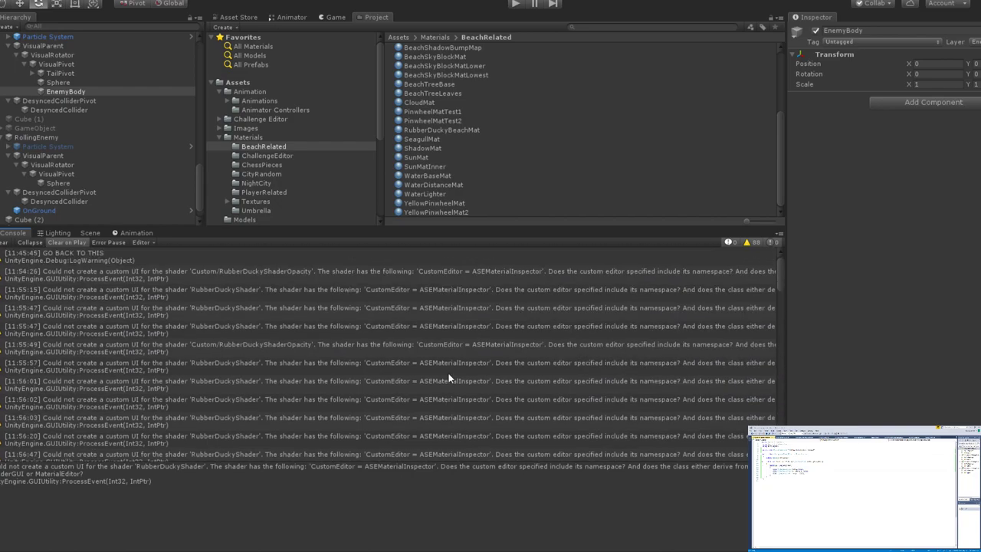
{"action": "scroll", "coordinate": [449, 377], "scroll_direction": "down", "scroll_amount": 10}
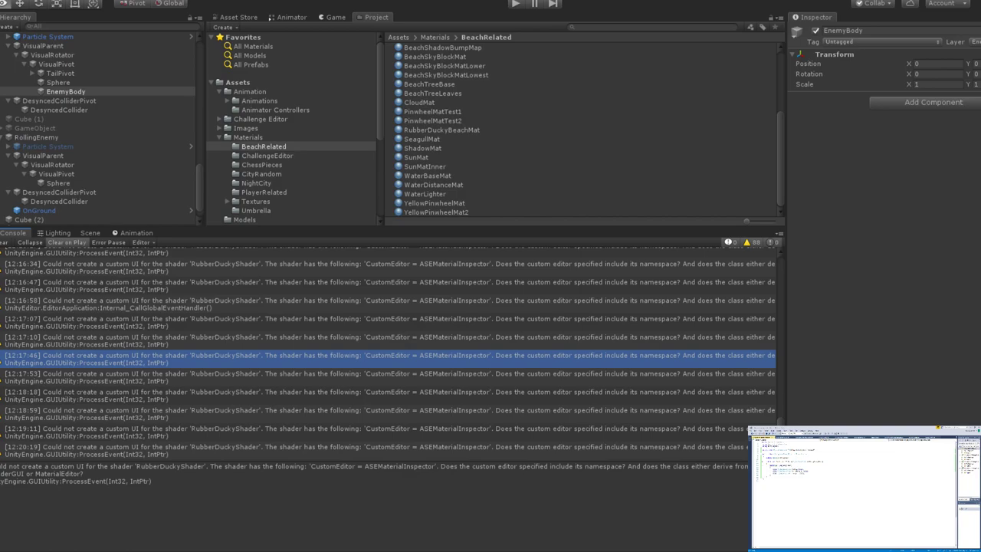
Examine the flying enemy's body and pinwheel from near and far in the 3D beach scene.
{"action": "left_click", "coordinate": [90, 232]}
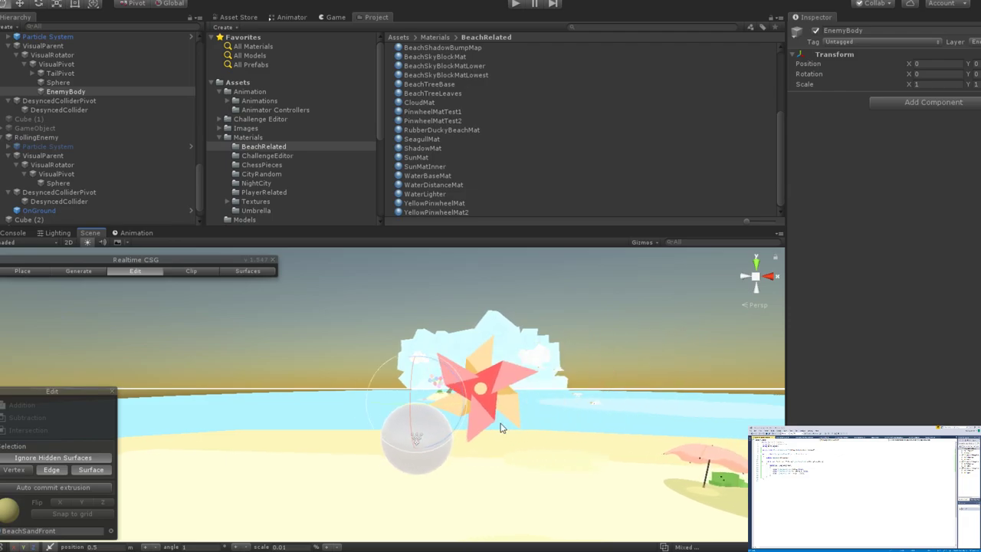
{"action": "scroll", "coordinate": [516, 413], "scroll_direction": "down", "scroll_amount": 3}
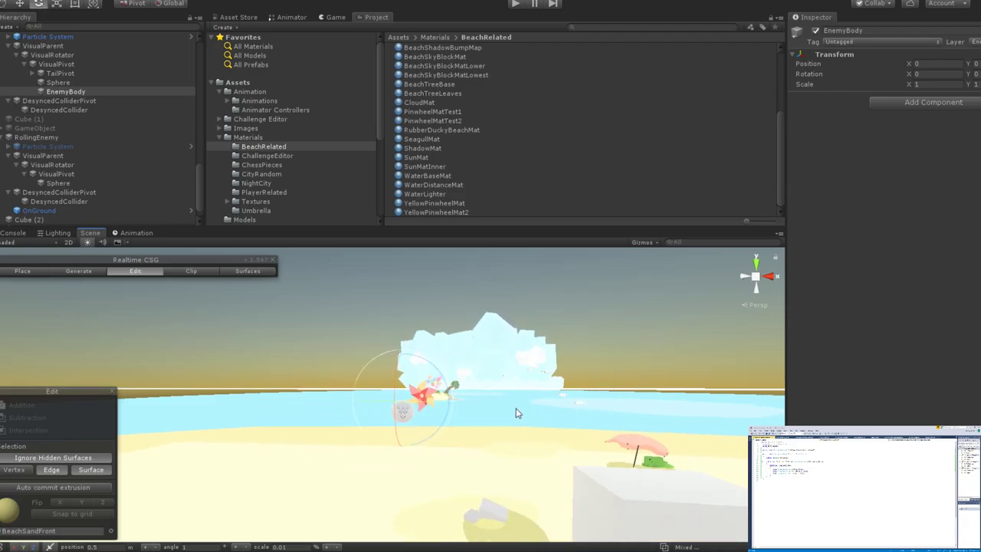
{"action": "scroll", "coordinate": [529, 406], "scroll_direction": "up", "scroll_amount": 3}
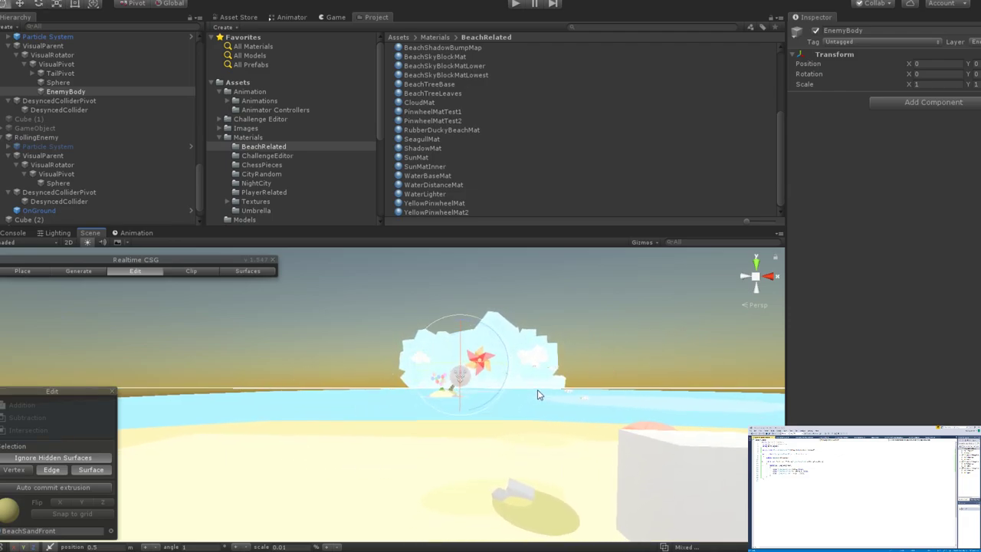
{"action": "scroll", "coordinate": [537, 393], "scroll_direction": "down", "scroll_amount": 3}
{"action": "scroll", "coordinate": [537, 392], "scroll_direction": "up", "scroll_amount": 3}
{"action": "middle_click_drag", "start_coordinate": [537, 392], "coordinate": [496, 361]}
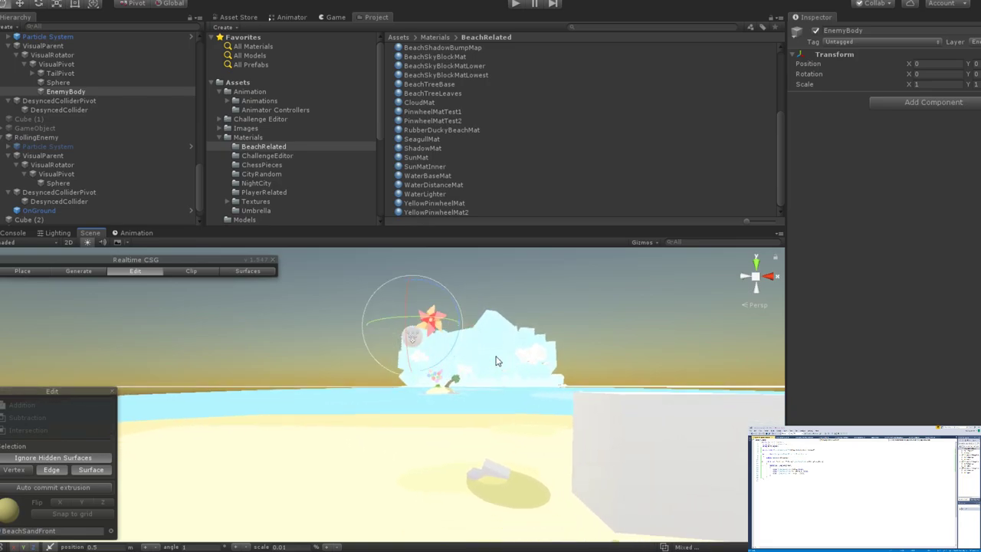
{"action": "scroll", "coordinate": [496, 360], "scroll_direction": "down", "scroll_amount": 5}
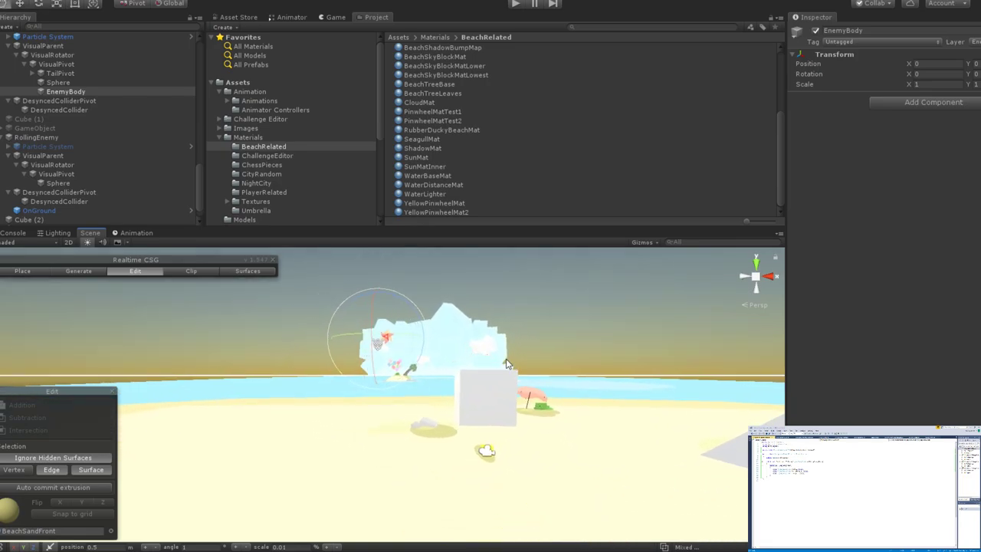
{"action": "scroll", "coordinate": [465, 362], "scroll_direction": "up", "scroll_amount": 4}
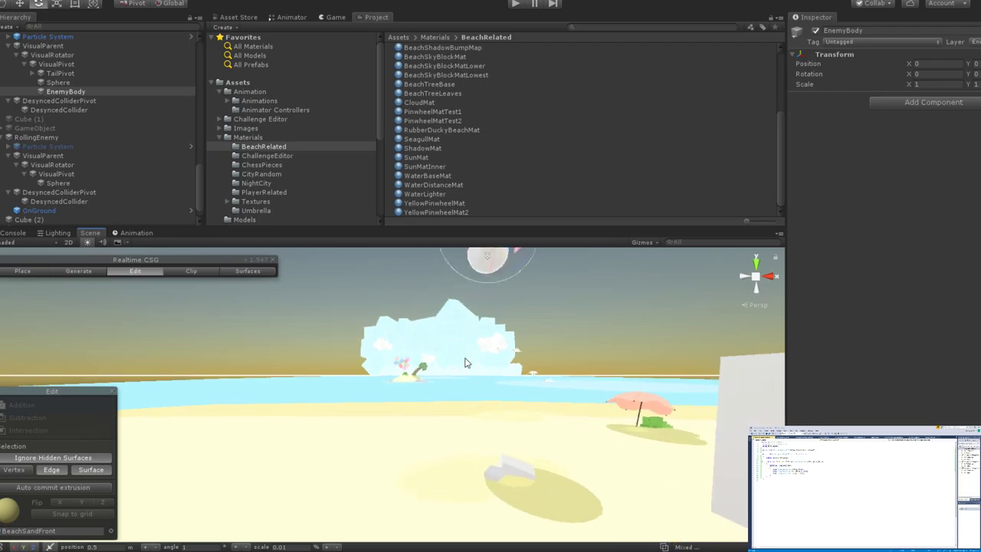
{"action": "middle_click_drag", "start_coordinate": [465, 362], "coordinate": [448, 498]}
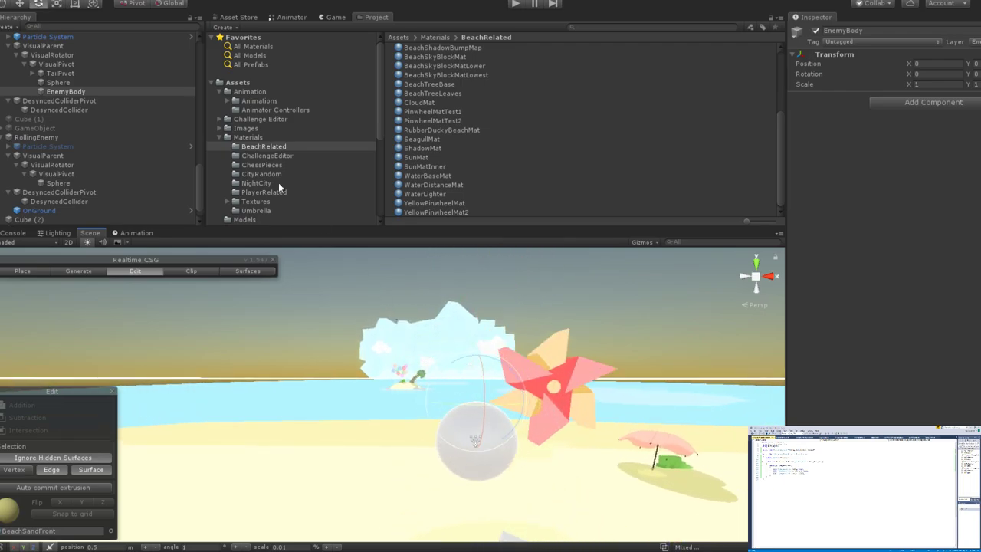
Inspect EnemyBody and a Triangle45 piece of the pinwheel in the scene to see its mesh and hierarchy.
{"action": "left_click", "coordinate": [83, 91]}
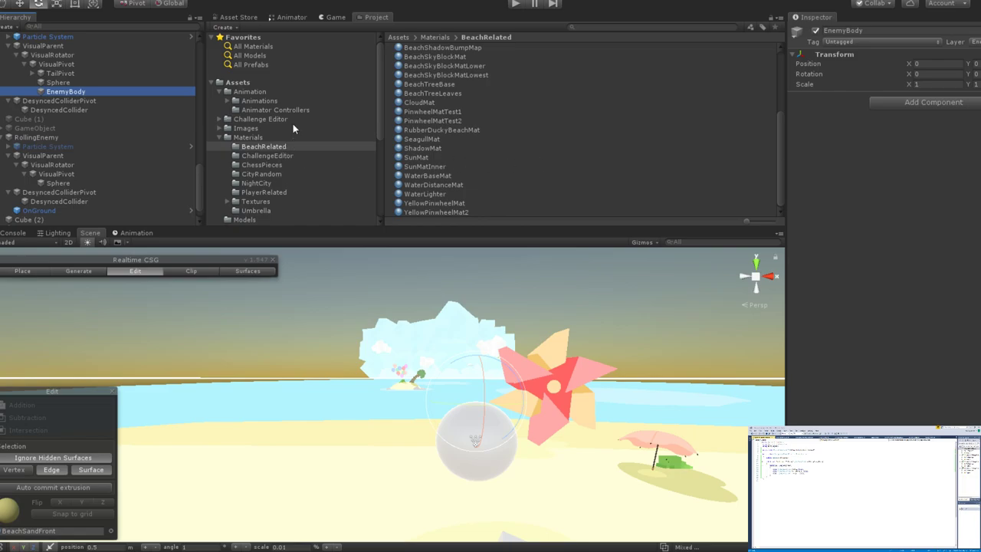
{"action": "left_click", "coordinate": [71, 74]}
{"action": "left_click", "coordinate": [73, 92]}
{"action": "left_click_drag", "start_coordinate": [502, 397], "coordinate": [515, 412]}
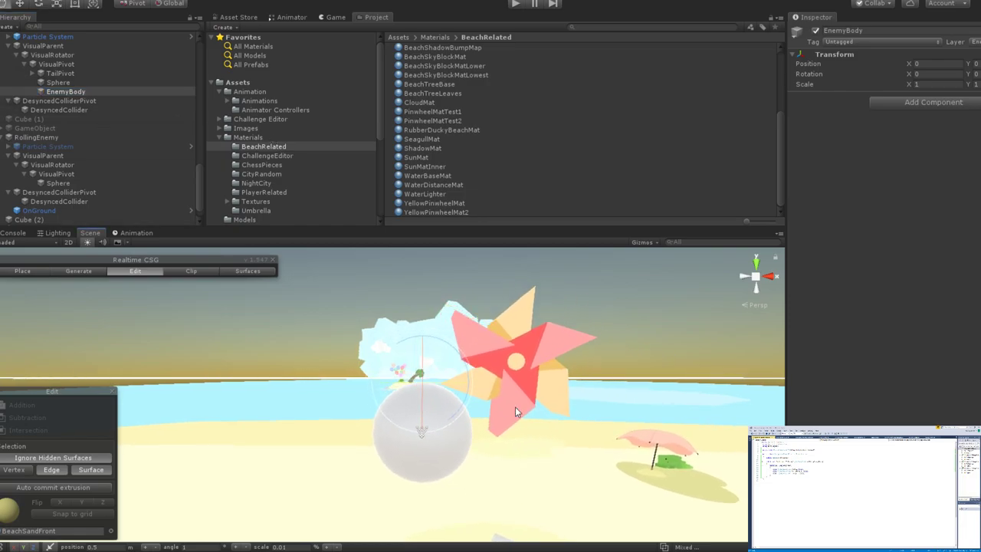
{"action": "left_click", "coordinate": [515, 406]}
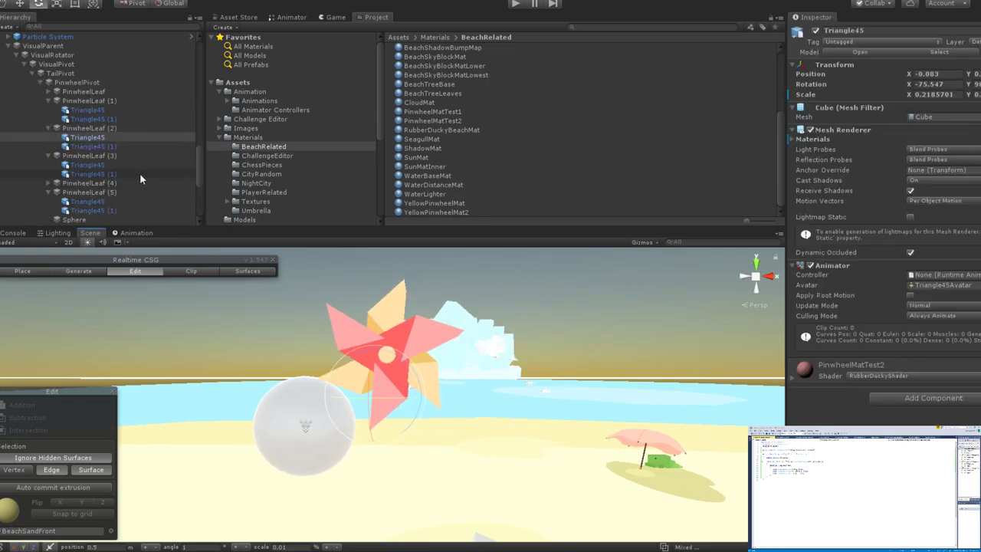
Collapse the expanded PinwheelLeaf objects under PinwheelPivot in the hierarchy and select EnemyBody.
{"action": "left_click", "coordinate": [47, 128]}
{"action": "left_click", "coordinate": [46, 137]}
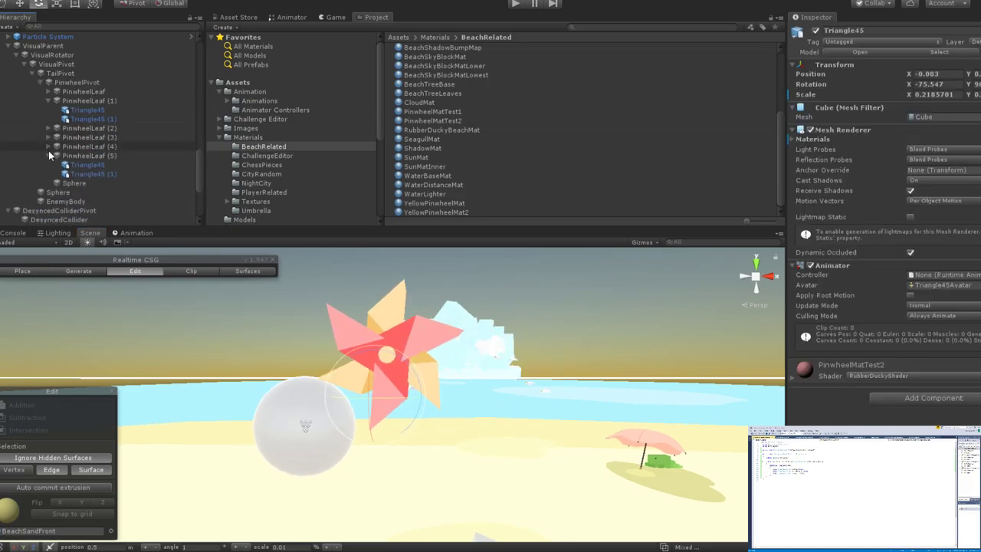
{"action": "left_click", "coordinate": [47, 147]}
{"action": "left_click", "coordinate": [47, 156]}
{"action": "left_click", "coordinate": [47, 101]}
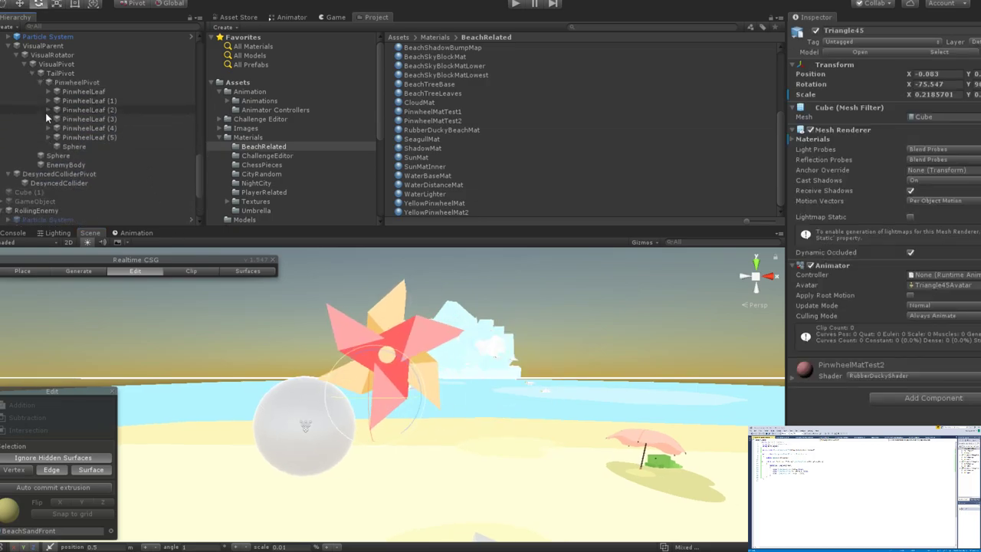
{"action": "left_click", "coordinate": [61, 165]}
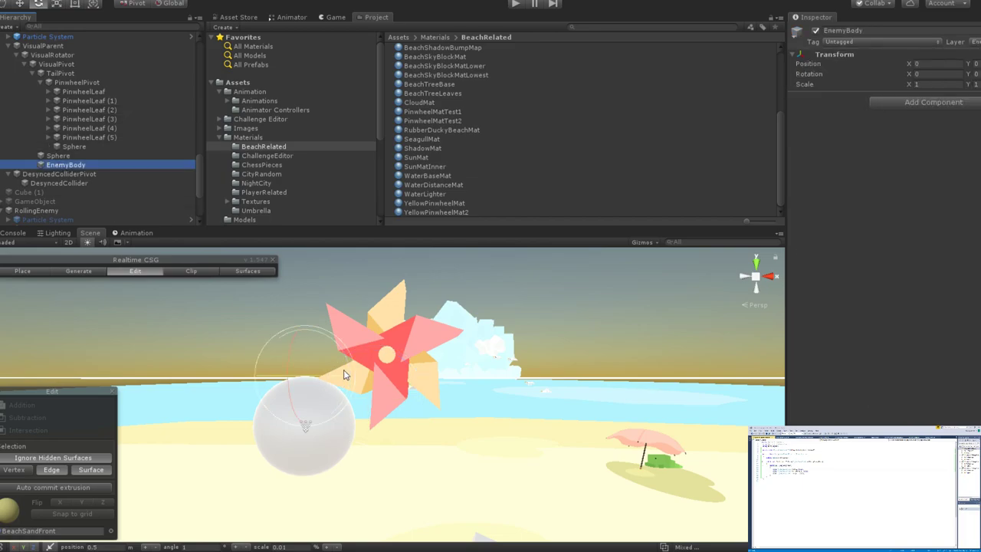
Search the project assets for "Triangle" and add the TriangleLongHor model as a child of EnemyBody.
{"action": "left_click_drag", "start_coordinate": [348, 374], "coordinate": [359, 354], "text": "alt"}
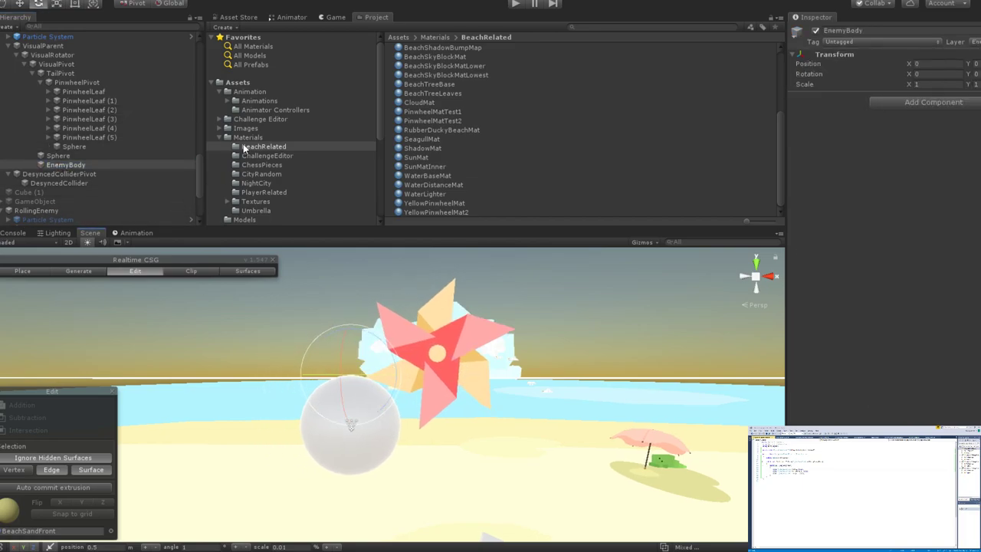
{"action": "scroll", "coordinate": [312, 121], "scroll_direction": "down", "scroll_amount": 2}
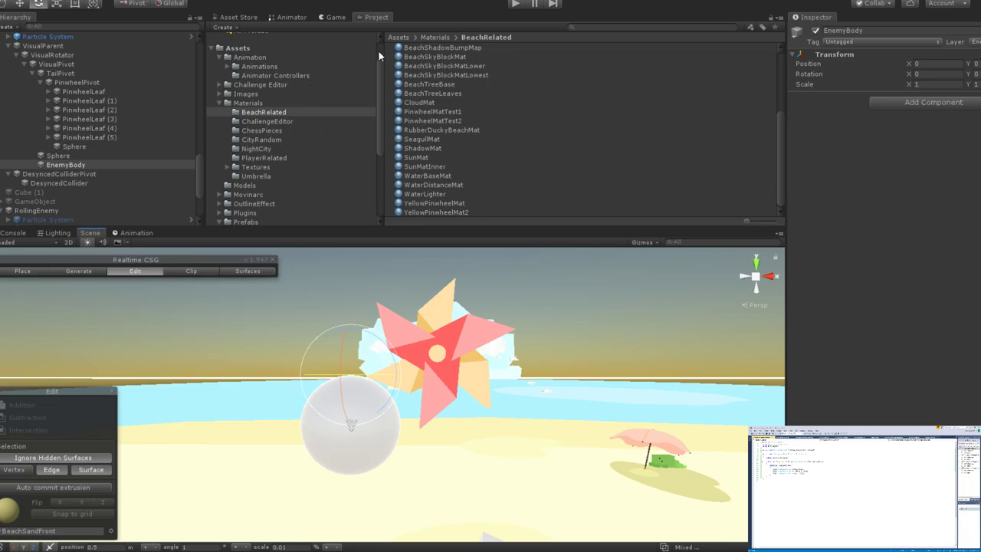
{"action": "left_click", "coordinate": [604, 27]}
{"action": "type", "text": "Triangle"}
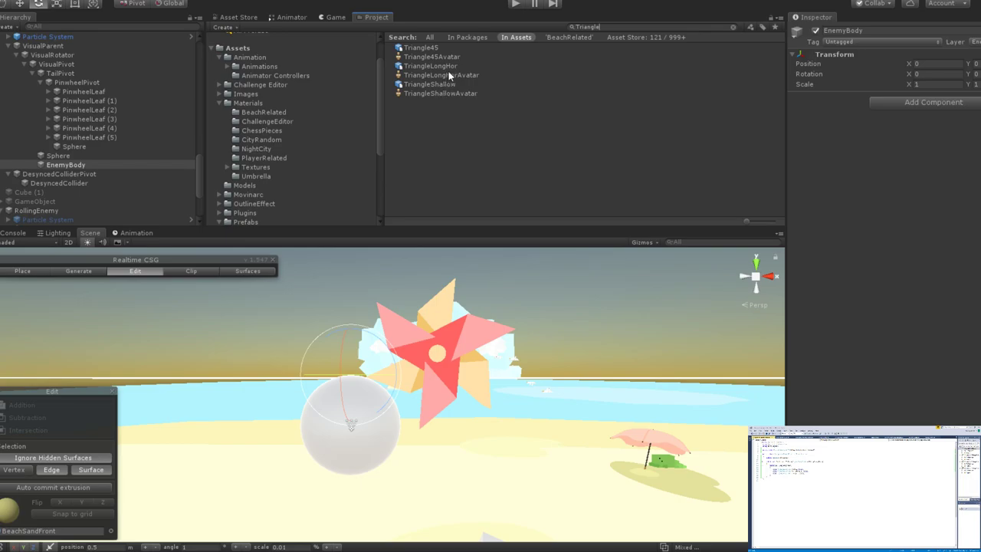
{"action": "left_click_drag", "start_coordinate": [440, 66], "coordinate": [72, 167]}
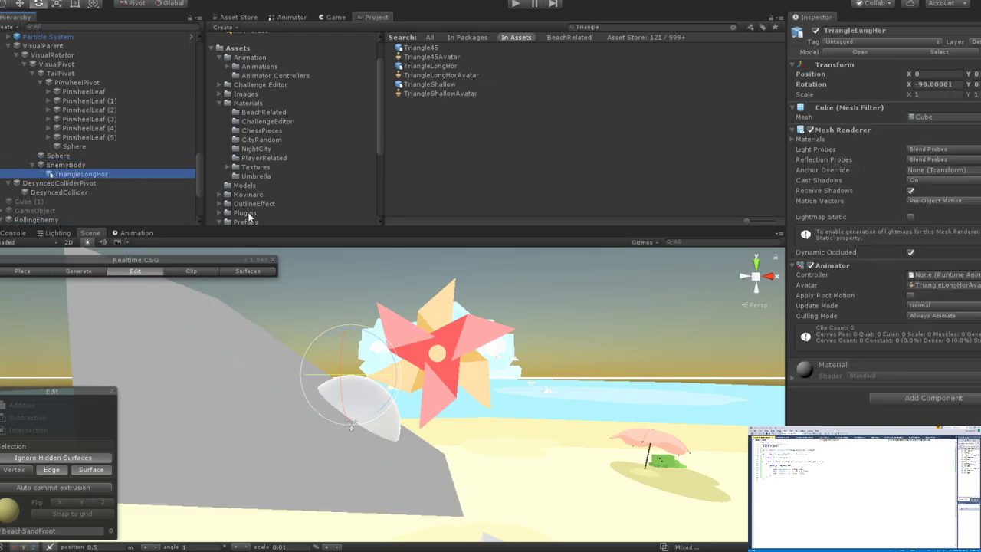
In the 2D scene view, turn TriangleLongHor to taper away from the sphere and move it to X position -2.343.
{"action": "scroll", "coordinate": [356, 350], "scroll_direction": "down", "scroll_amount": 4}
{"action": "key", "text": "f"}
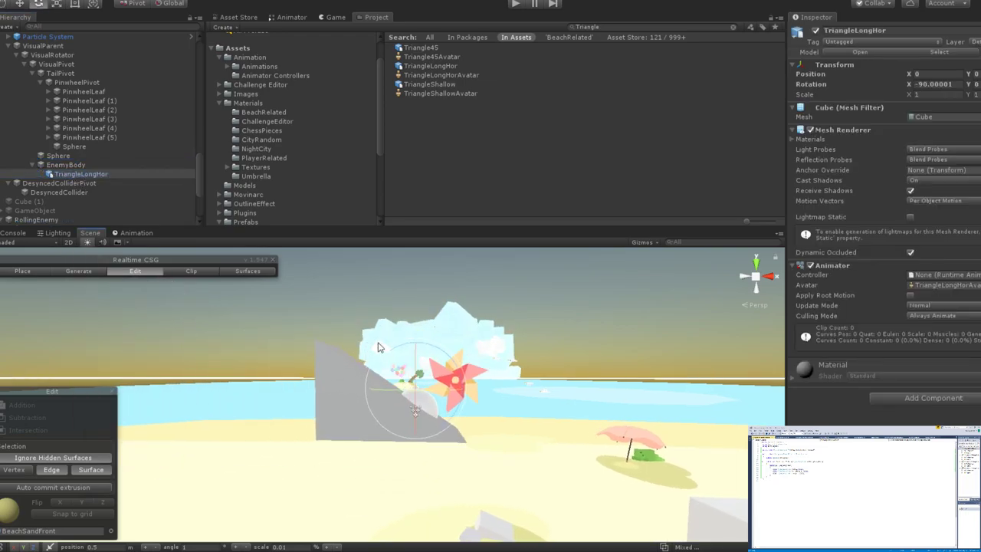
{"action": "left_click", "coordinate": [68, 242]}
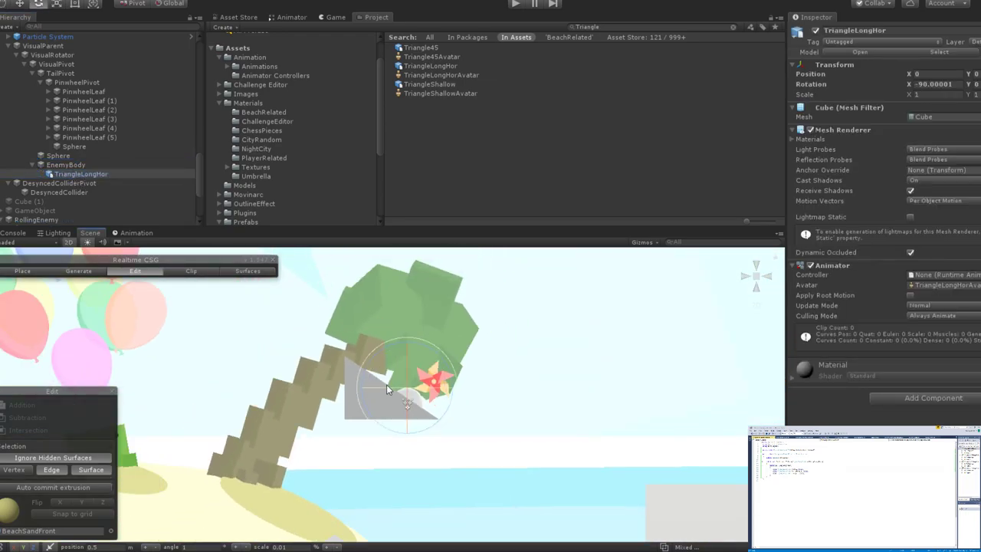
{"action": "scroll", "coordinate": [387, 384], "scroll_direction": "up", "scroll_amount": 2}
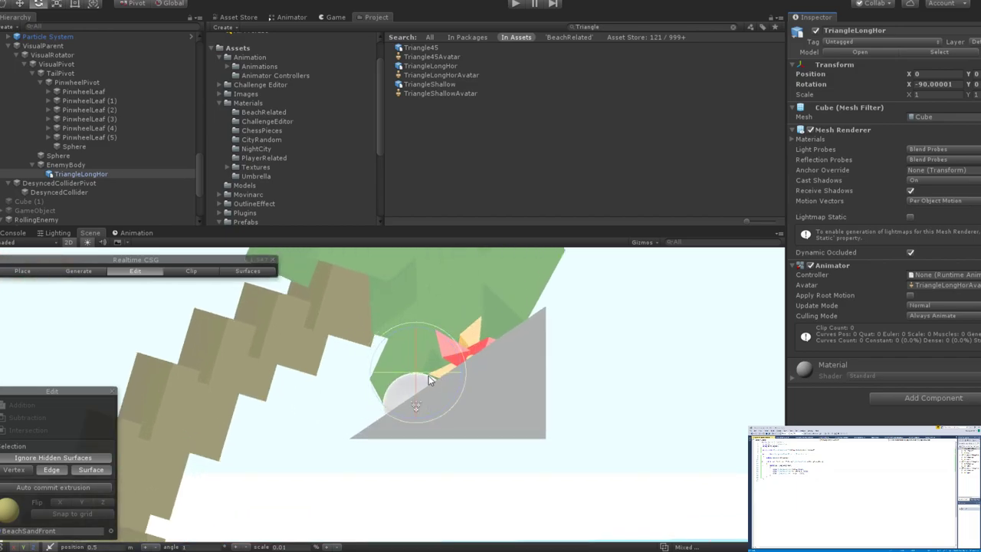
{"action": "key", "text": "w"}
{"action": "left_click_drag", "start_coordinate": [458, 372], "coordinate": [303, 377]}
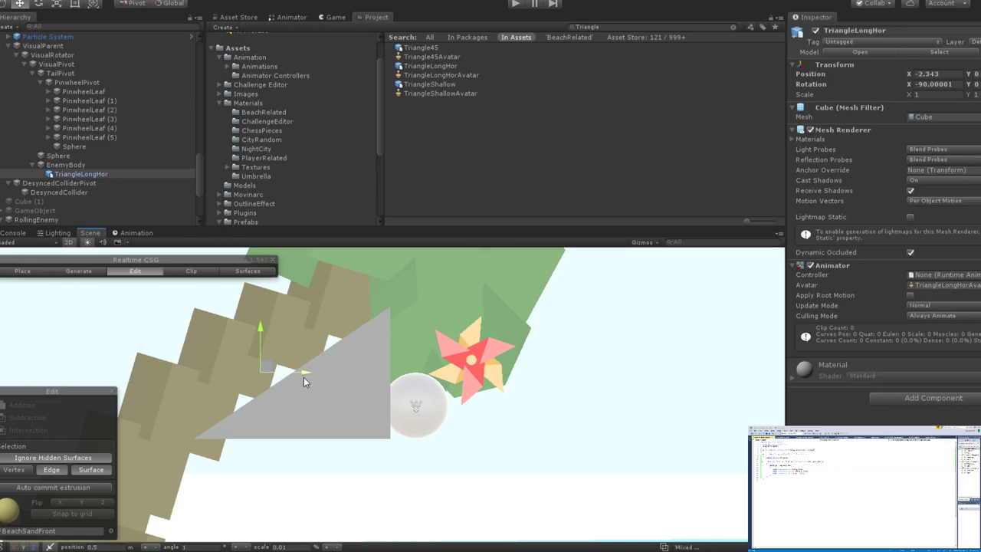
Duplicate TriangleLongHor under EnemyBody and undo a trial rotation of the copy.
{"action": "left_click", "coordinate": [113, 173]}
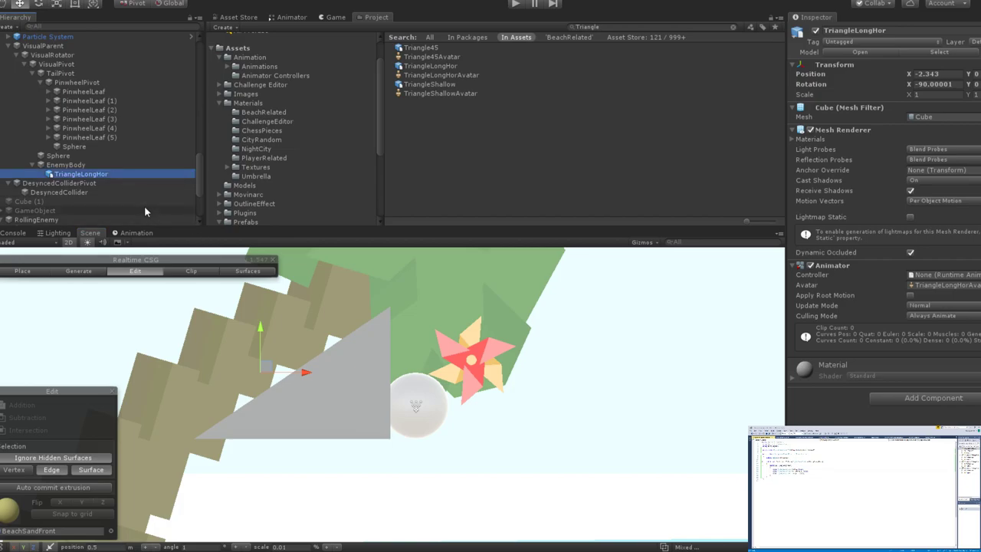
{"action": "key", "text": "ctrl+d"}
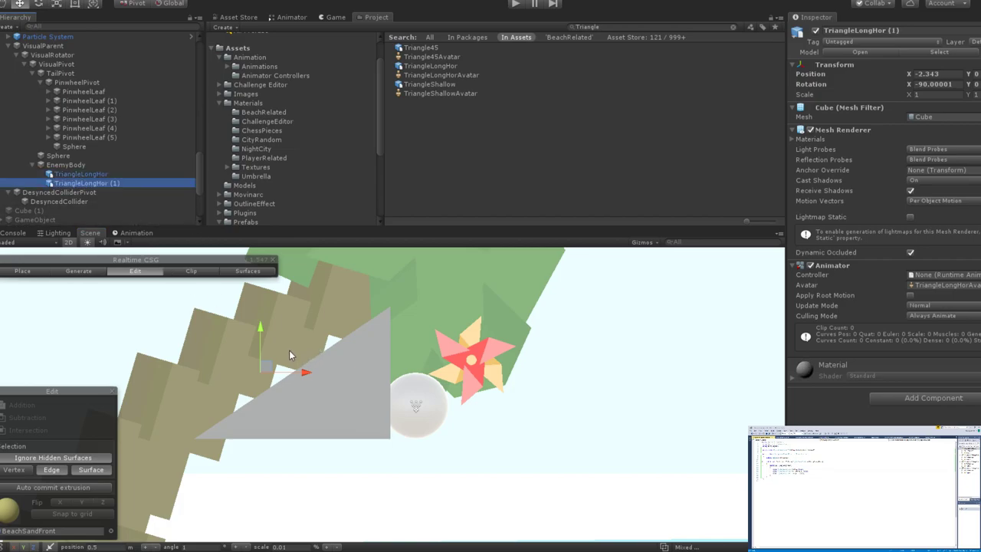
{"action": "key", "text": "e"}
{"action": "left_click_drag", "start_coordinate": [256, 330], "coordinate": [246, 497]}
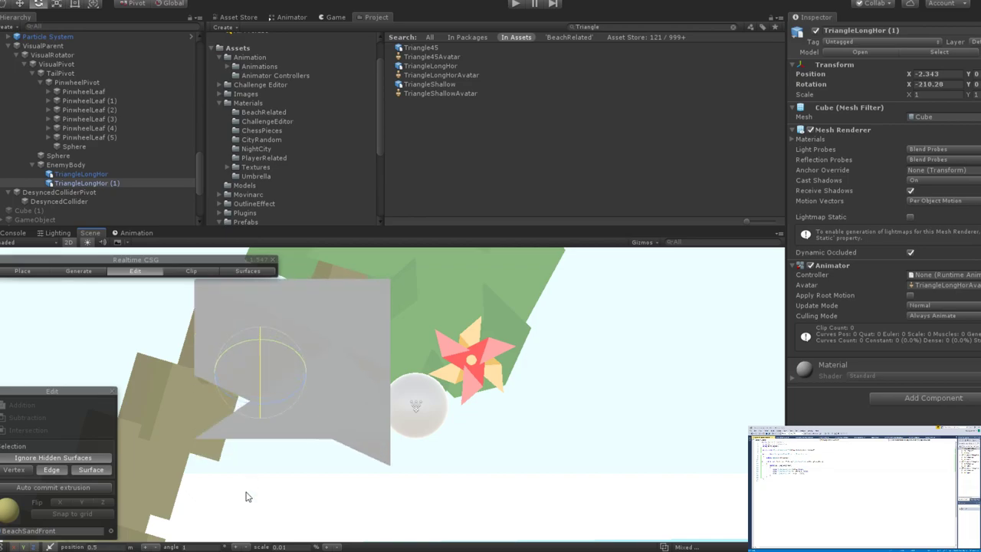
{"action": "key", "text": "ctrl+z"}
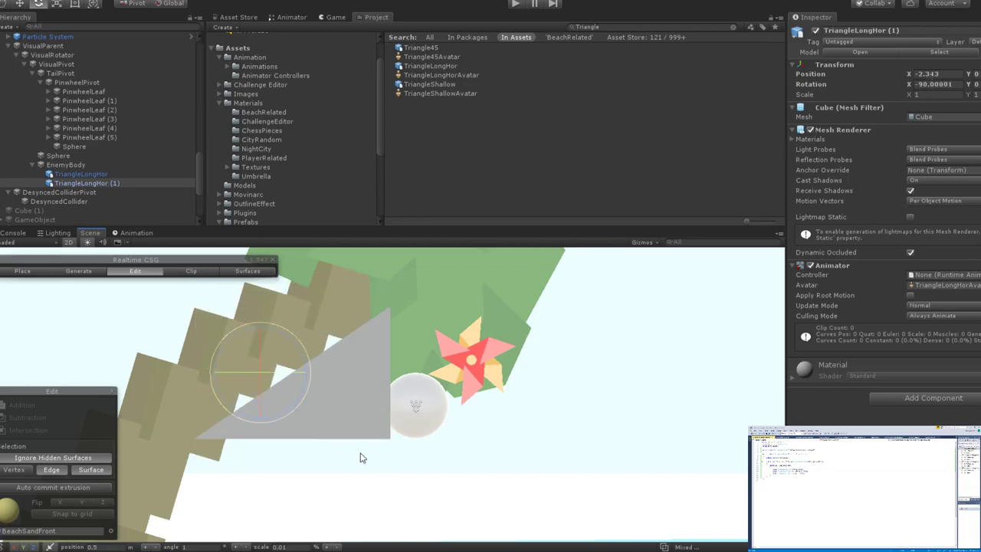
Flip the duplicated triangle upside down by setting its X rotation to -270.
{"action": "left_click_drag", "start_coordinate": [303, 374], "coordinate": [252, 460]}
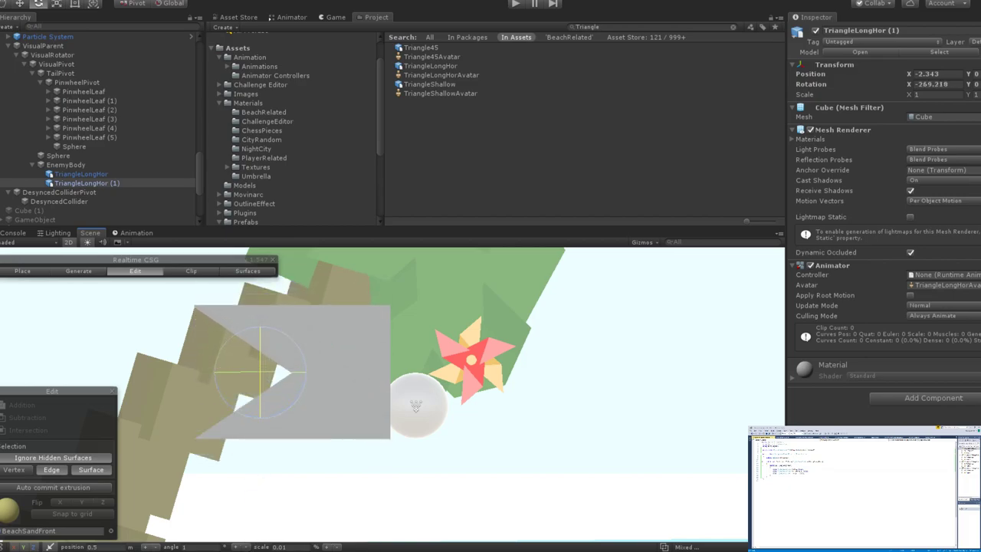
{"action": "left_click_drag", "start_coordinate": [259, 368], "coordinate": [262, 367]}
{"action": "left_click", "coordinate": [932, 84]}
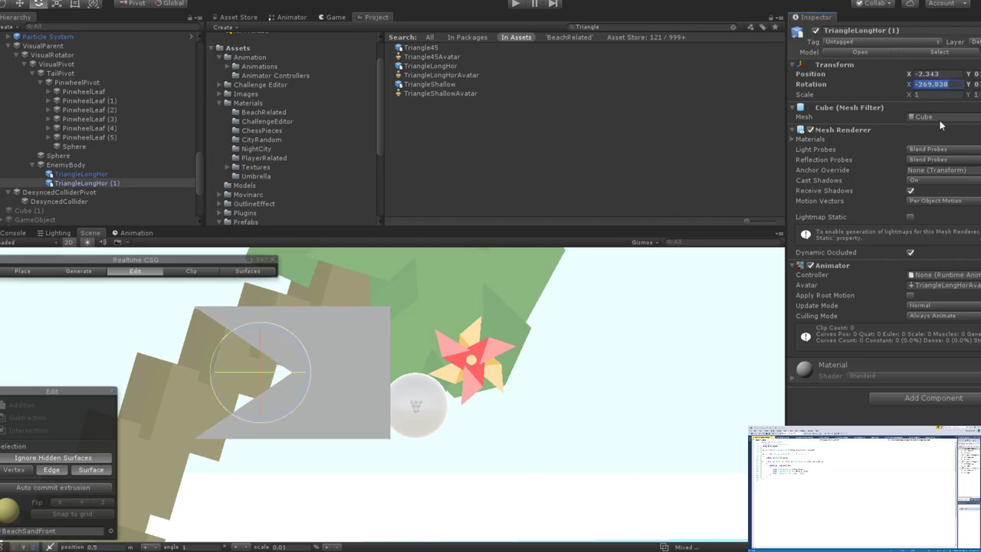
{"action": "type", "text": "279"}
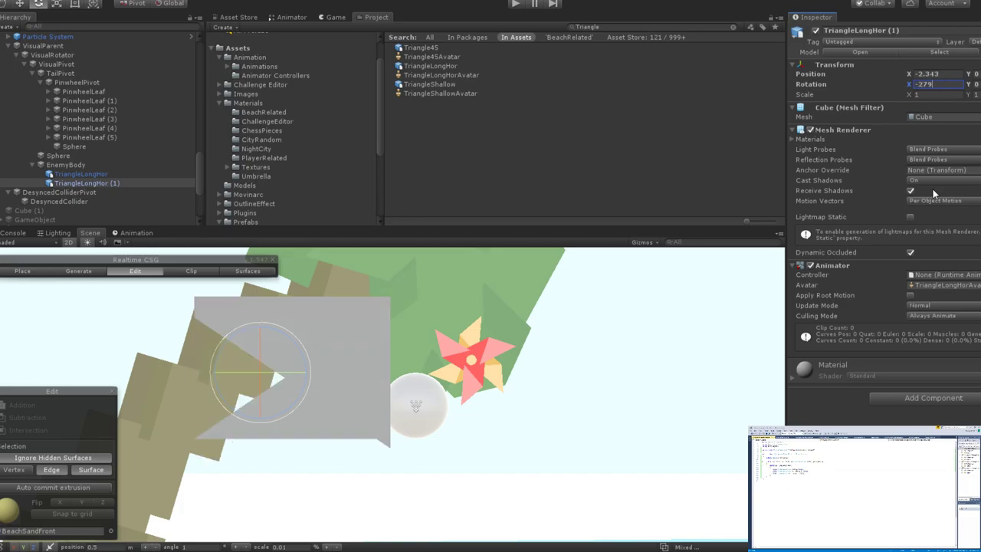
{"action": "key", "text": "BackSpace"}
{"action": "key", "text": "BackSpace"}
{"action": "key", "text": "BackSpace"}
{"action": "key", "text": "BackSpace"}
{"action": "type", "text": "0"}
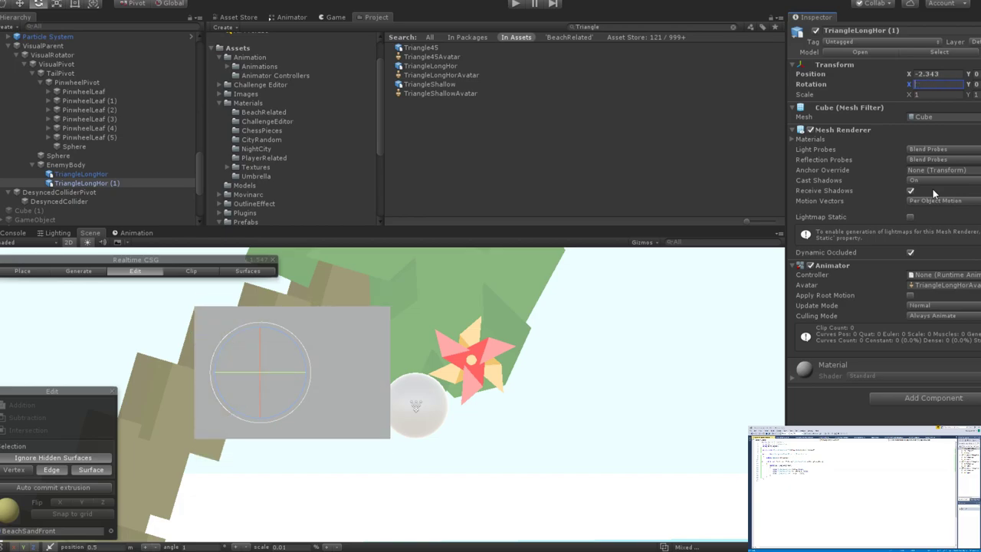
{"action": "key", "text": "BackSpace"}
{"action": "type", "text": "-90"}
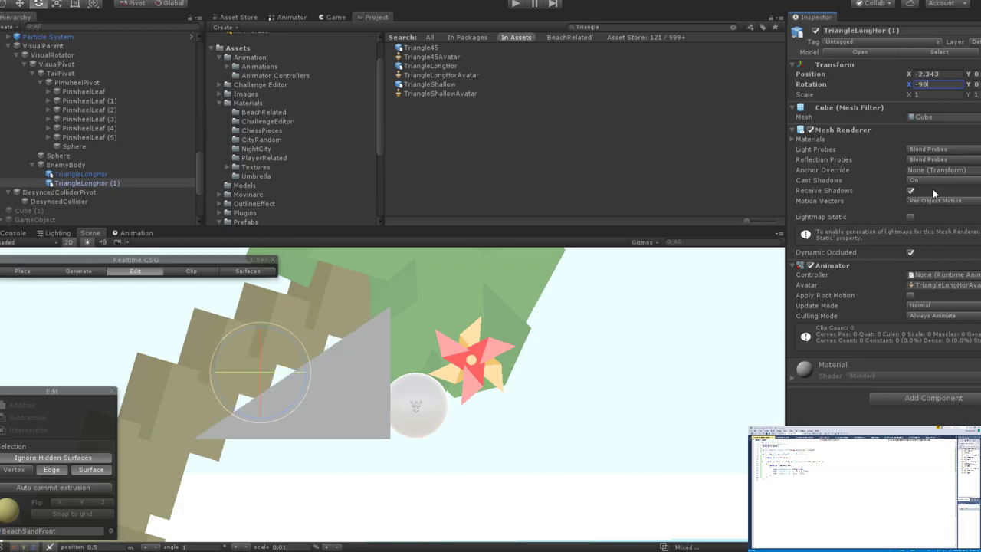
{"action": "key", "text": "BackSpace"}
{"action": "key", "text": "BackSpace"}
{"action": "type", "text": "270"}
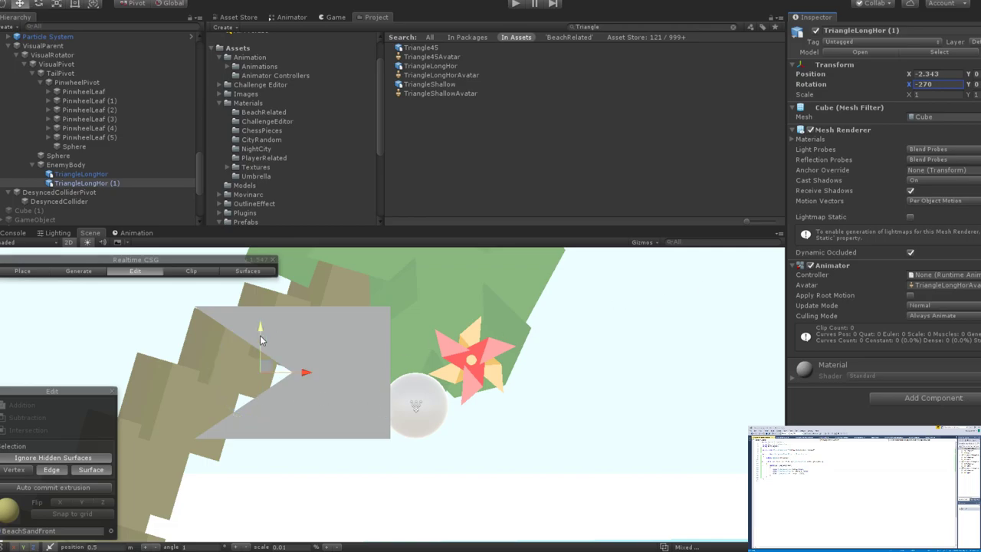
Move the flipped copy straight down until both wedges form one large triangle pointing away from the sphere.
{"action": "left_click_drag", "start_coordinate": [260, 335], "coordinate": [251, 471]}
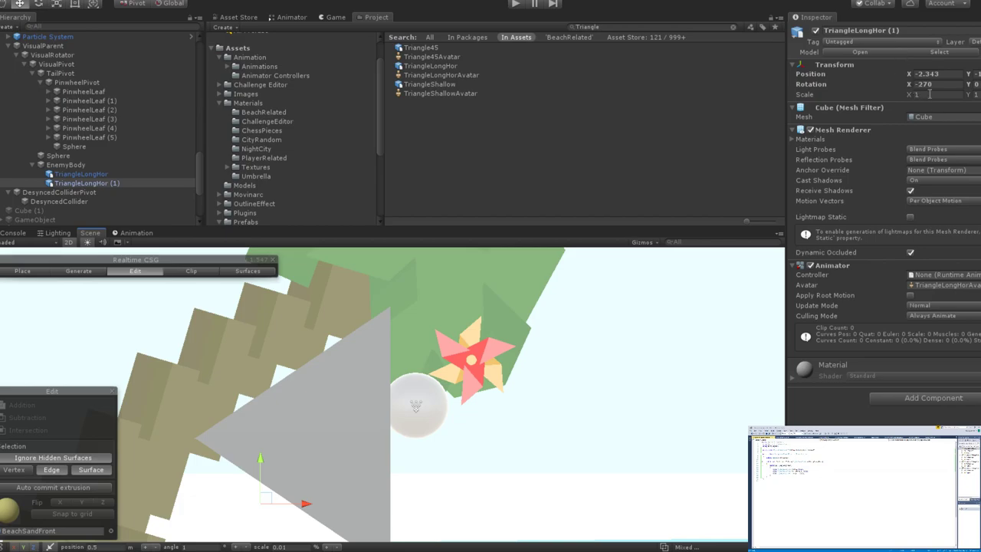
{"action": "left_click", "coordinate": [974, 94]}
{"action": "key", "text": "Return"}
Examine the combined triangle beside the enemy's sphere and pinwheel from near and far.
{"action": "left_click_drag", "start_coordinate": [303, 536], "coordinate": [384, 429], "text": "alt"}
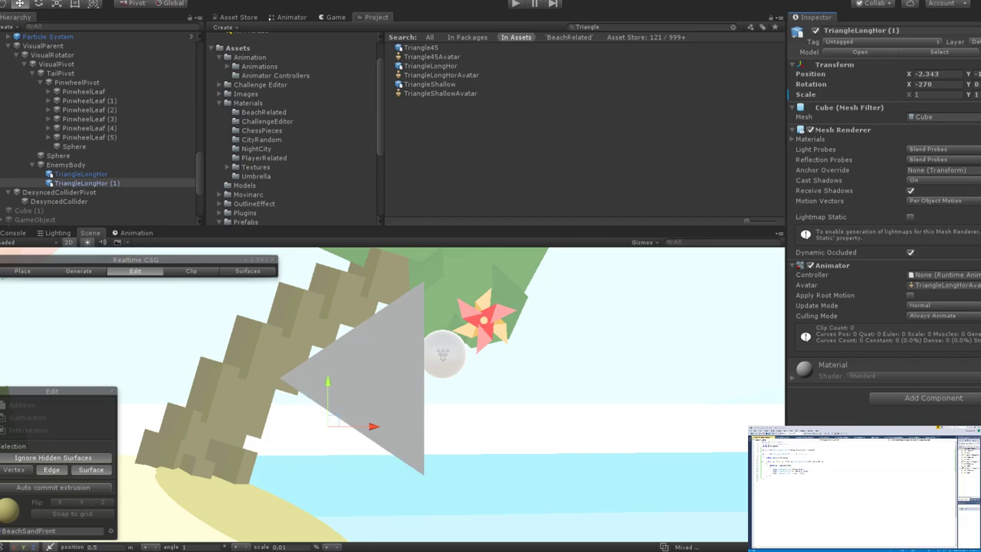
{"action": "scroll", "coordinate": [405, 338], "scroll_direction": "up", "scroll_amount": 4}
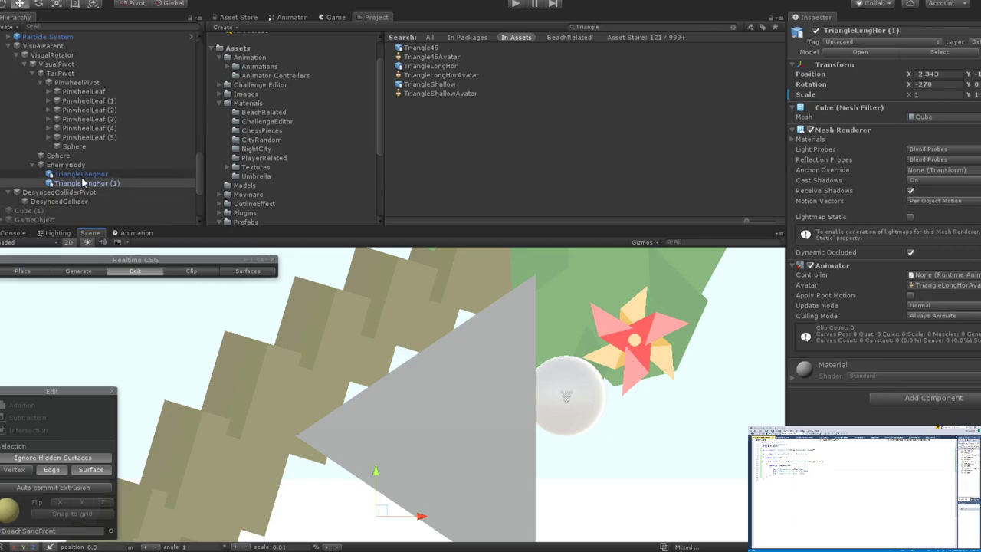
{"action": "key", "text": "f"}
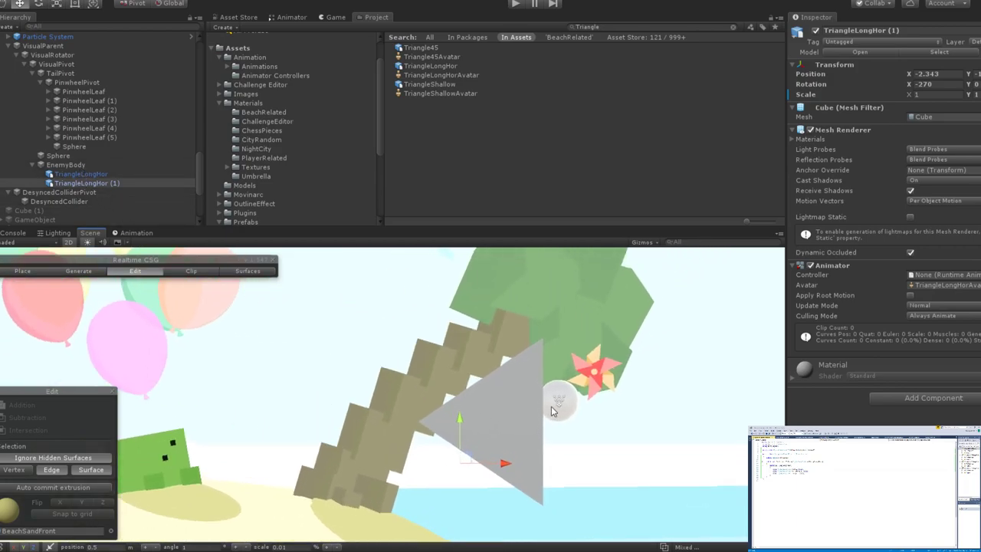
{"action": "scroll", "coordinate": [551, 412], "scroll_direction": "down", "scroll_amount": 2}
{"action": "scroll", "coordinate": [552, 412], "scroll_direction": "up", "scroll_amount": 1}
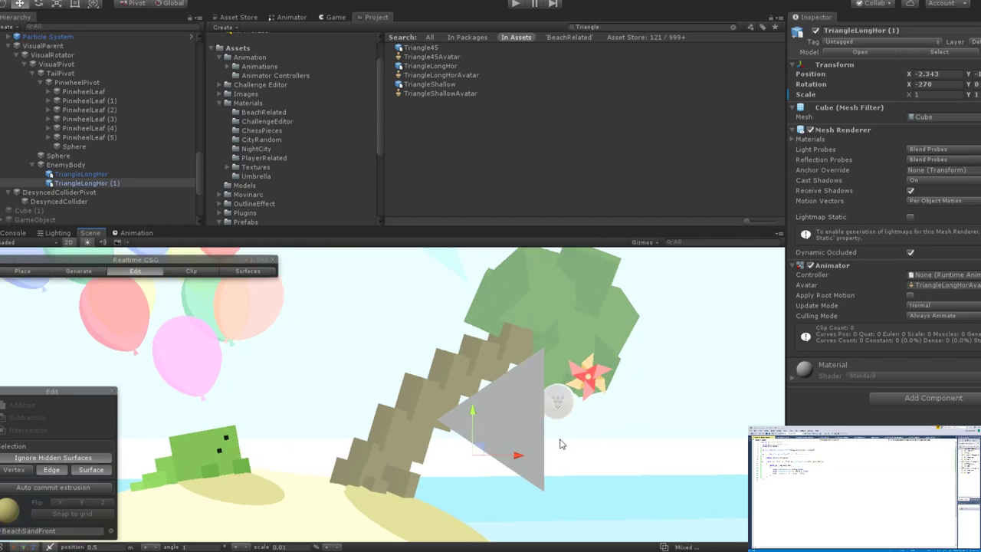
{"action": "left_click", "coordinate": [532, 396]}
{"action": "left_click_drag", "start_coordinate": [543, 386], "coordinate": [520, 384]}
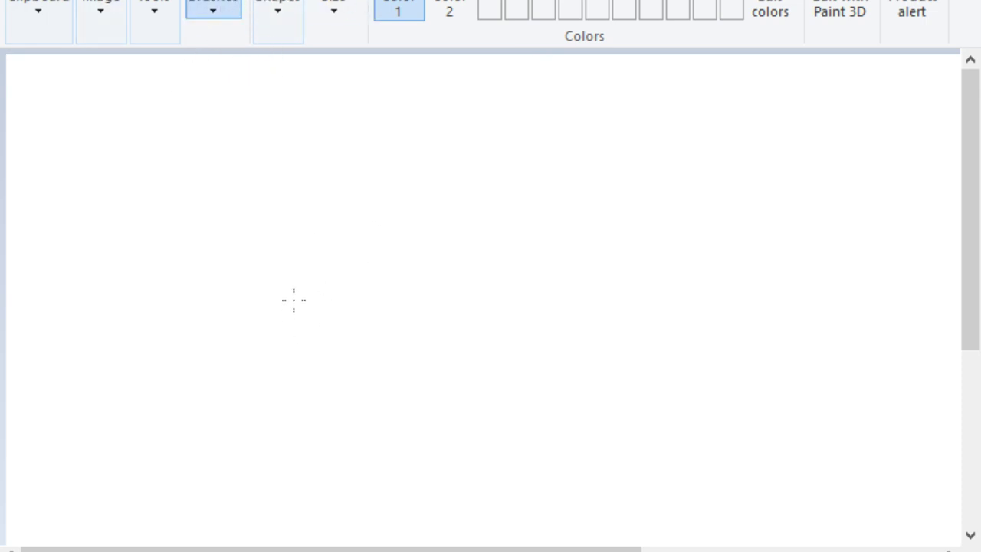
{"action": "left_click_drag", "start_coordinate": [237, 309], "coordinate": [533, 244]}
{"action": "left_click_drag", "start_coordinate": [239, 311], "coordinate": [493, 423]}
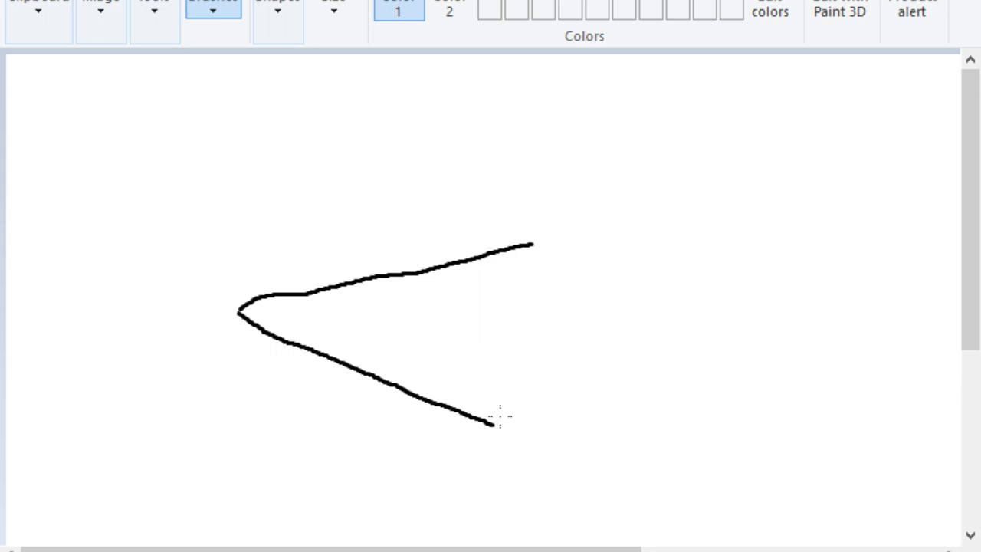
{"action": "key", "text": "ctrl+z"}
{"action": "key", "text": "ctrl+z"}
{"action": "mouse_move", "coordinate": [366, 264]}
{"action": "left_mouse_down"}
{"action": "mouse_move", "coordinate": [388, 247]}
{"action": "mouse_move", "coordinate": [577, 197]}
{"action": "left_mouse_up"}
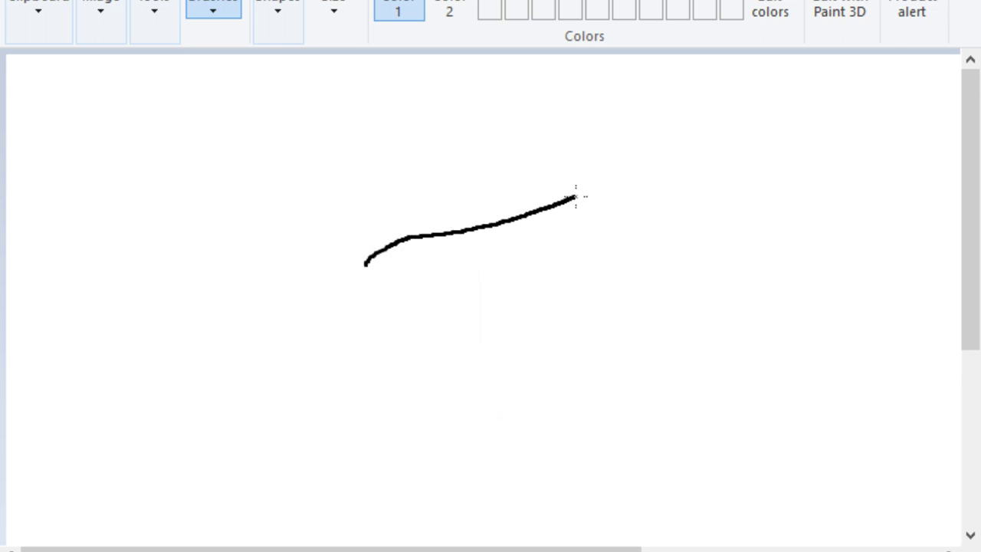
{"action": "left_click_drag", "start_coordinate": [365, 264], "coordinate": [587, 331]}
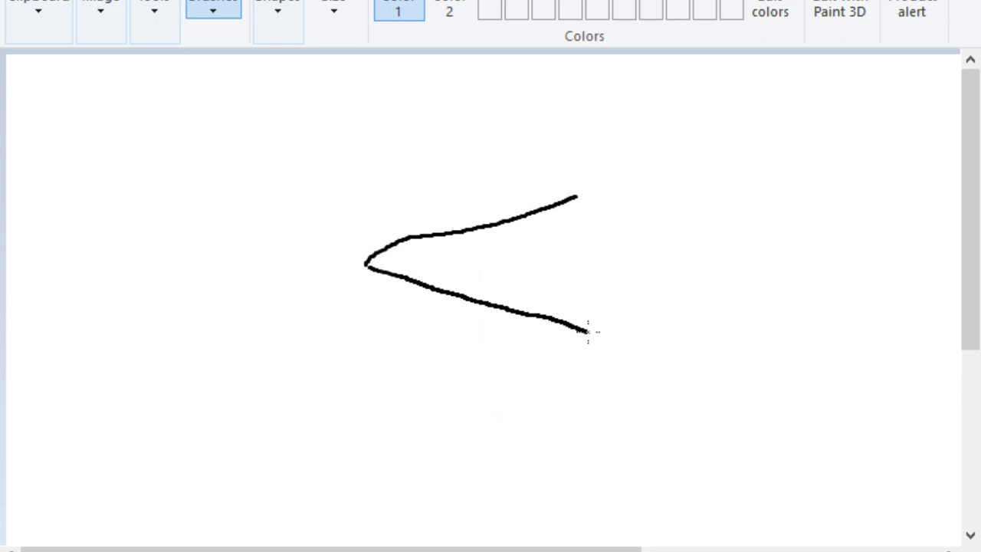
{"action": "key", "text": "ctrl+z"}
{"action": "key", "text": "ctrl+z"}
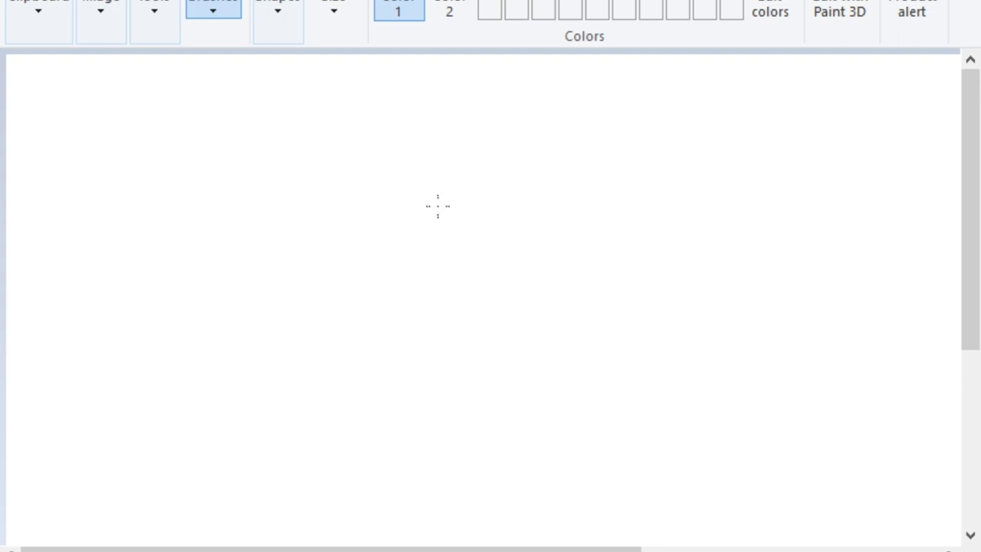
{"action": "mouse_move", "coordinate": [438, 205]}
{"action": "left_mouse_down"}
{"action": "mouse_move", "coordinate": [412, 208]}
{"action": "mouse_move", "coordinate": [383, 228]}
{"action": "mouse_move", "coordinate": [449, 302]}
{"action": "mouse_move", "coordinate": [451, 201]}
{"action": "mouse_move", "coordinate": [591, 229]}
{"action": "left_mouse_up"}
{"action": "left_click_drag", "start_coordinate": [449, 304], "coordinate": [587, 257]}
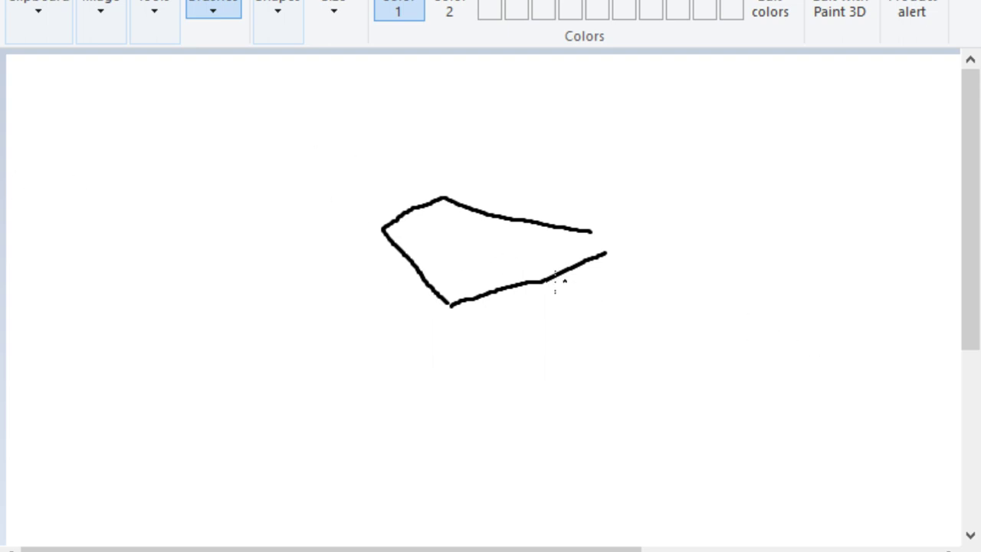
{"action": "key", "text": "ctrl+z"}
{"action": "key", "text": "ctrl+z"}
{"action": "key", "text": "ctrl+z"}
{"action": "key", "text": "ctrl+z"}
Sketch the enemy's body outline as a kite shape with a short pointed nose and two long sides converging at the tail.
{"action": "mouse_move", "coordinate": [371, 213]}
{"action": "left_mouse_down"}
{"action": "mouse_move", "coordinate": [434, 170]}
{"action": "mouse_move", "coordinate": [399, 237]}
{"action": "mouse_move", "coordinate": [438, 257]}
{"action": "left_mouse_up"}
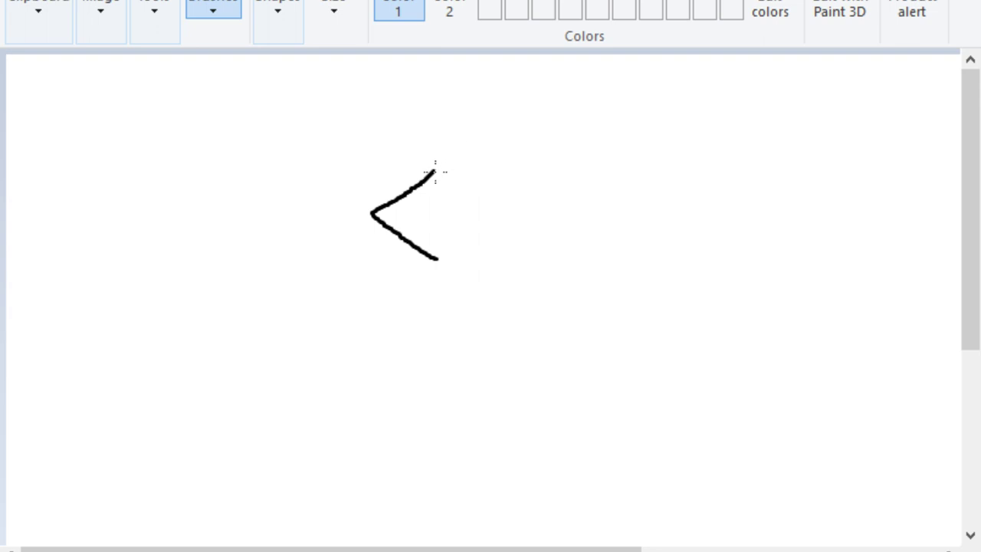
{"action": "left_click_drag", "start_coordinate": [435, 172], "coordinate": [675, 201]}
{"action": "left_click_drag", "start_coordinate": [441, 260], "coordinate": [694, 214]}
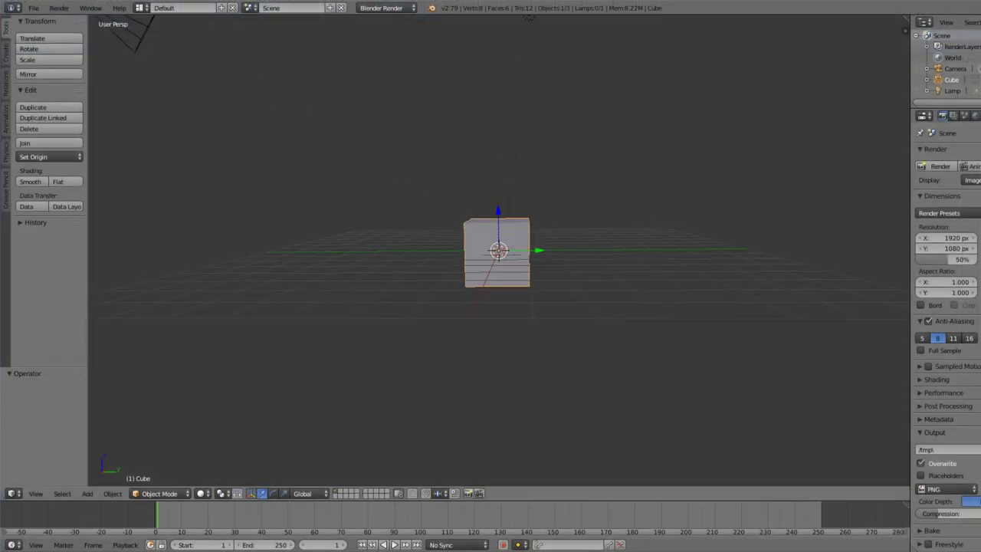
In Blender, split the 3D view in two with the second in front orthographic view, and put the cube in Edit Mode.
{"action": "middle_click_drag", "start_coordinate": [558, 314], "coordinate": [550, 277]}
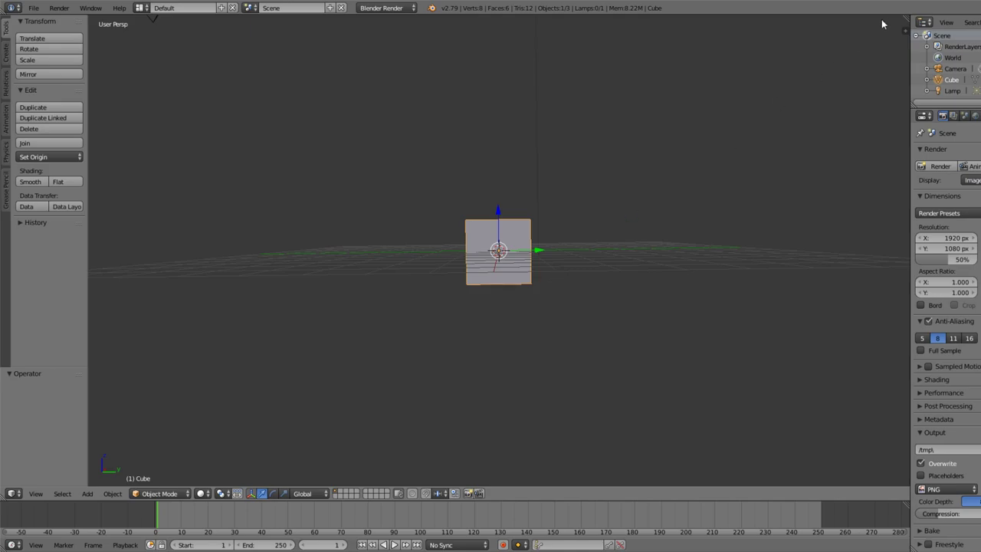
{"action": "left_click_drag", "start_coordinate": [908, 19], "coordinate": [417, 63]}
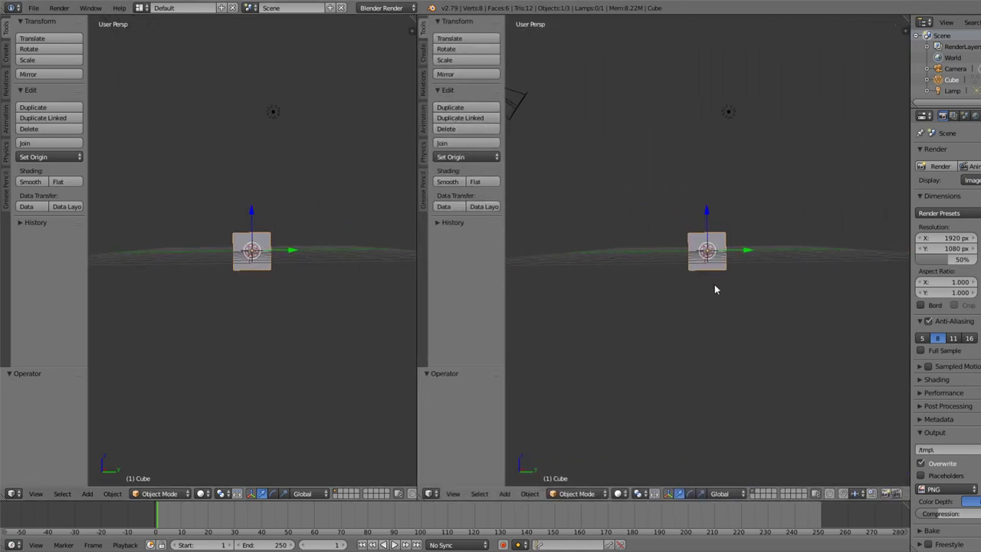
{"action": "key", "text": "KP_1"}
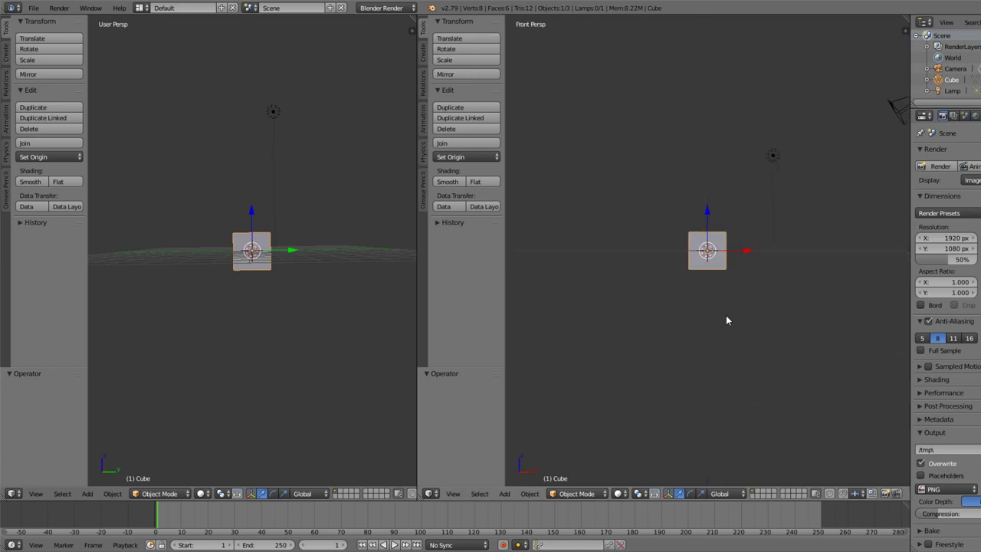
{"action": "key", "text": "KP_5"}
{"action": "middle_click_drag", "start_coordinate": [741, 301], "coordinate": [726, 368]}
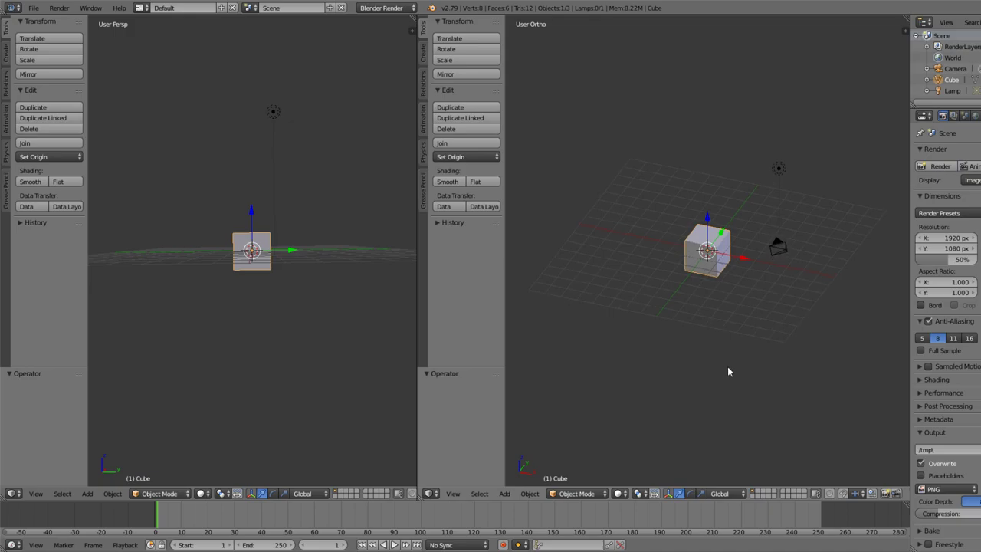
{"action": "key", "text": "KP_1"}
{"action": "scroll", "coordinate": [710, 298], "scroll_direction": "up", "scroll_amount": 8}
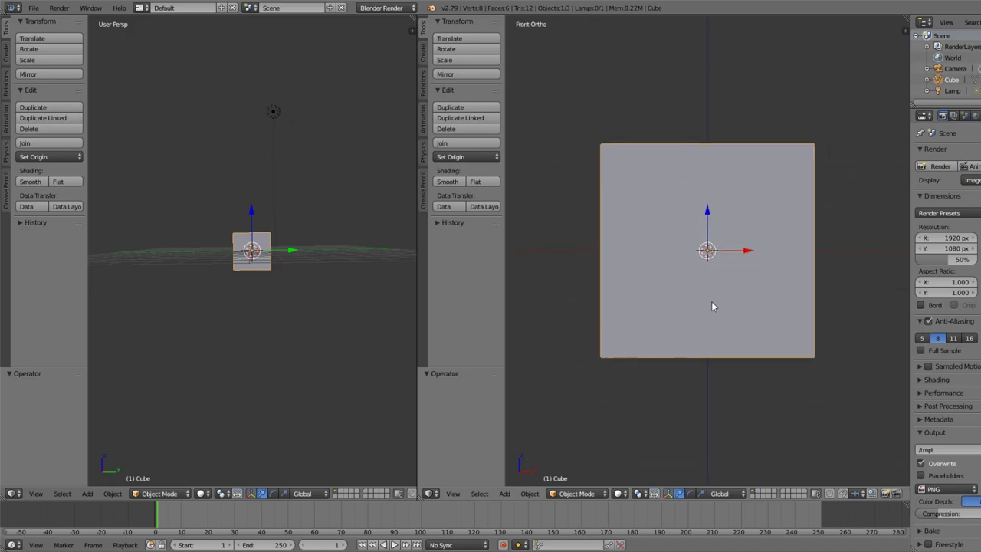
{"action": "scroll", "coordinate": [712, 301], "scroll_direction": "down", "scroll_amount": 3}
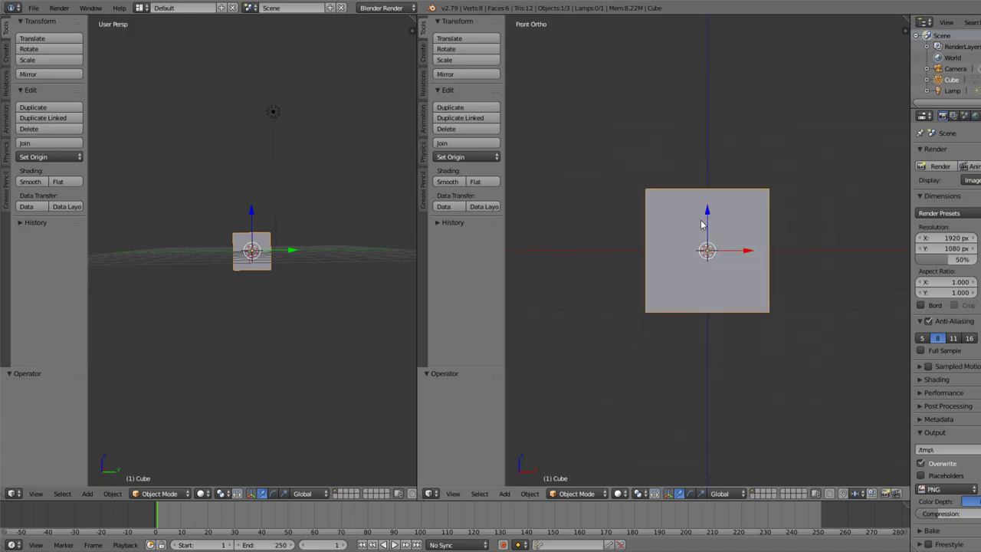
{"action": "key", "text": "Tab"}
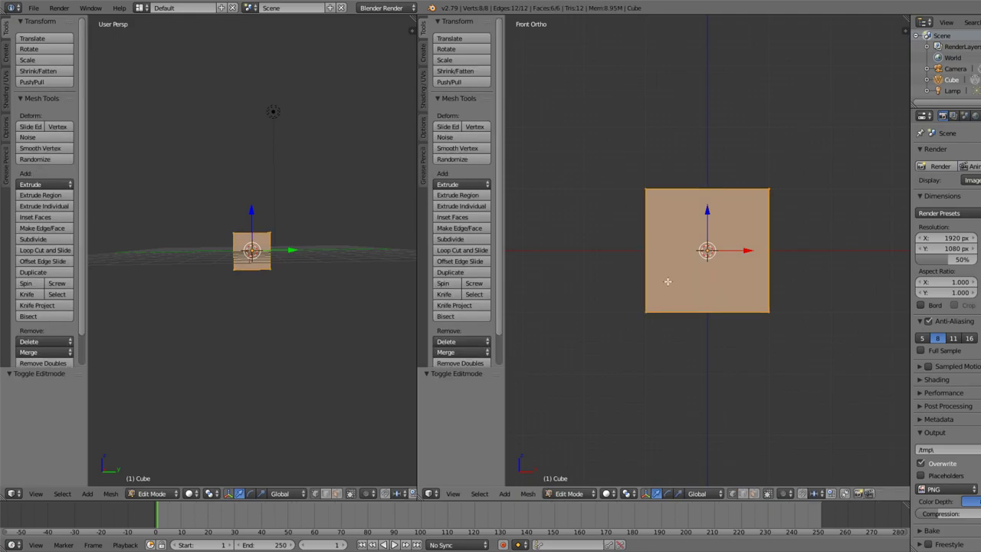
Cut a diagonal across the cube's +X side face with the Knife tool, from its lower -Y corner to its upper +Y corner.
{"action": "middle_click_drag", "start_coordinate": [306, 262], "coordinate": [331, 274]}
{"action": "scroll", "coordinate": [314, 292], "scroll_direction": "up", "scroll_amount": 5}
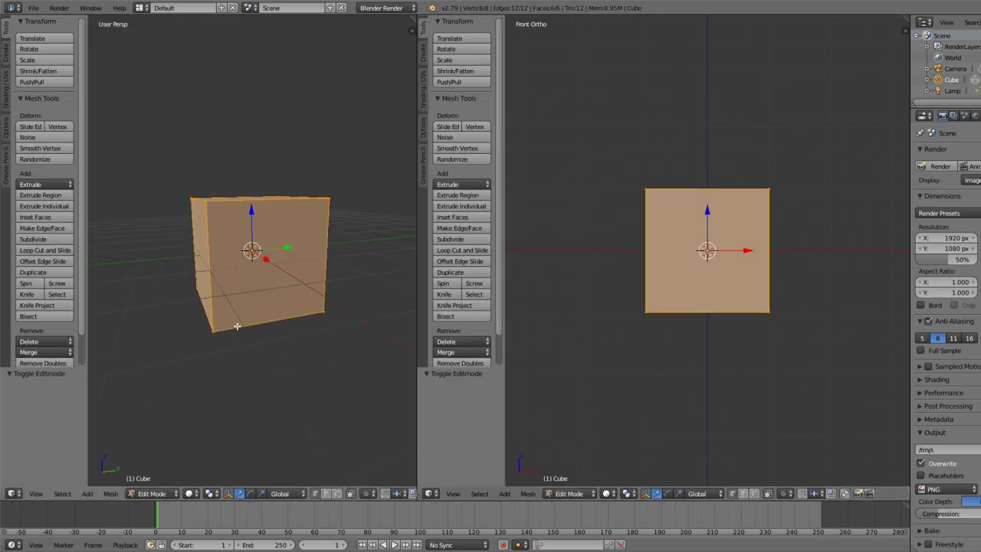
{"action": "key", "text": "k"}
{"action": "left_click", "coordinate": [213, 331]}
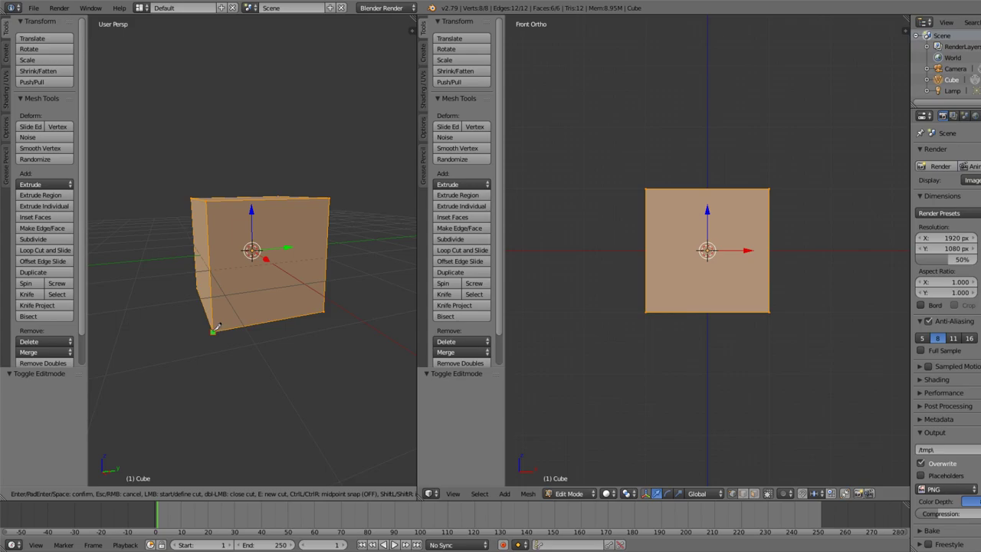
{"action": "left_click", "coordinate": [332, 196]}
{"action": "key", "text": "Return"}
Cut the matching diagonal across the cube's opposite -X side face with the Knife tool.
{"action": "middle_click_drag", "start_coordinate": [251, 306], "coordinate": [109, 315]}
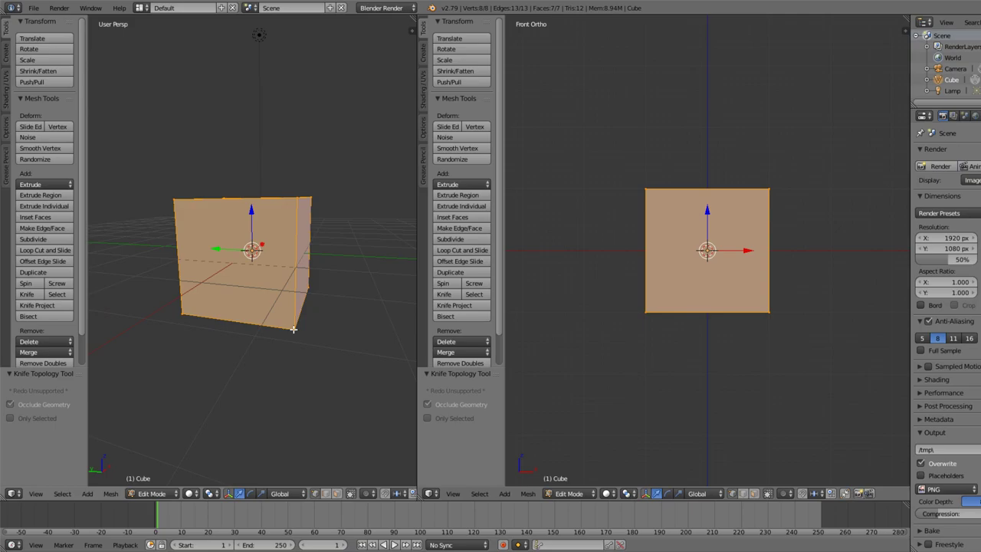
{"action": "key", "text": "k"}
{"action": "middle_click_drag", "start_coordinate": [296, 328], "coordinate": [298, 330]}
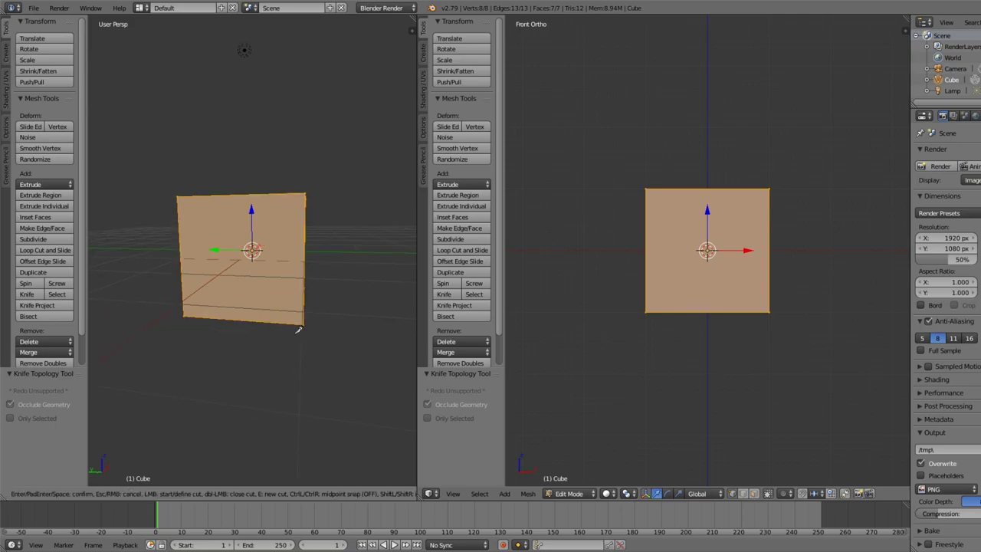
{"action": "left_click", "coordinate": [303, 325]}
{"action": "middle_click_drag", "start_coordinate": [184, 199], "coordinate": [210, 249]}
{"action": "key", "text": "Return"}
Select the top face, the front face and the two upper side triangles in face mode, and dissolve these faces into one slope.
{"action": "key", "text": "ctrl+Tab"}
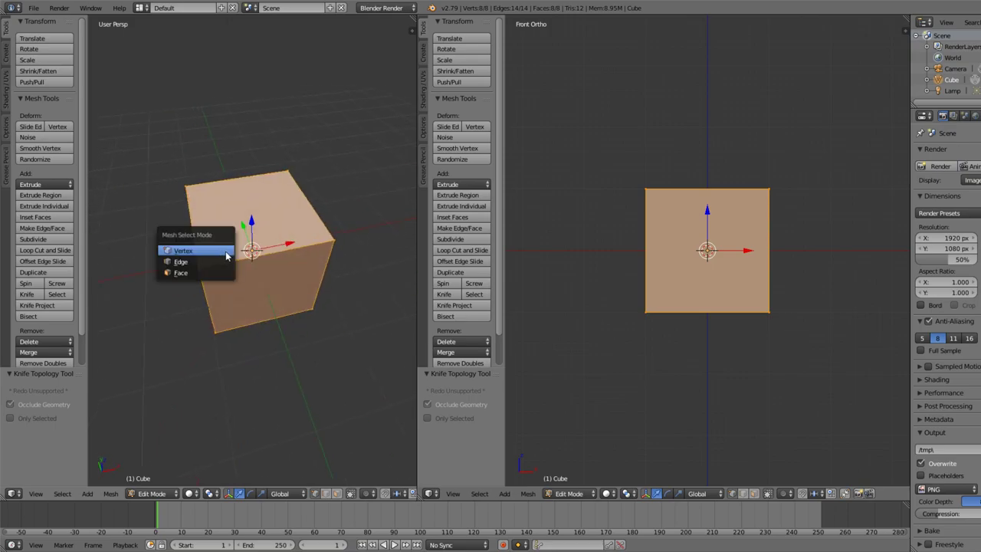
{"action": "left_click", "coordinate": [206, 272]}
{"action": "right_click", "coordinate": [233, 290]}
{"action": "right_click", "coordinate": [231, 247]}
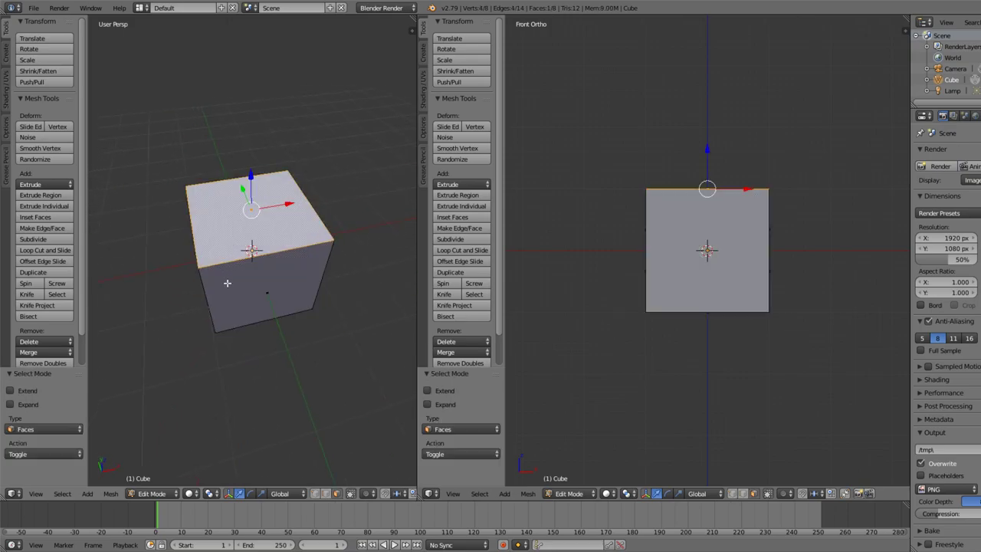
{"action": "right_click", "coordinate": [234, 291]}
{"action": "right_click", "coordinate": [226, 239], "text": "shift"}
{"action": "middle_click_drag", "start_coordinate": [180, 315], "coordinate": [265, 282]}
{"action": "right_click", "coordinate": [205, 280], "text": "shift"}
{"action": "right_click", "coordinate": [267, 281], "text": "shift"}
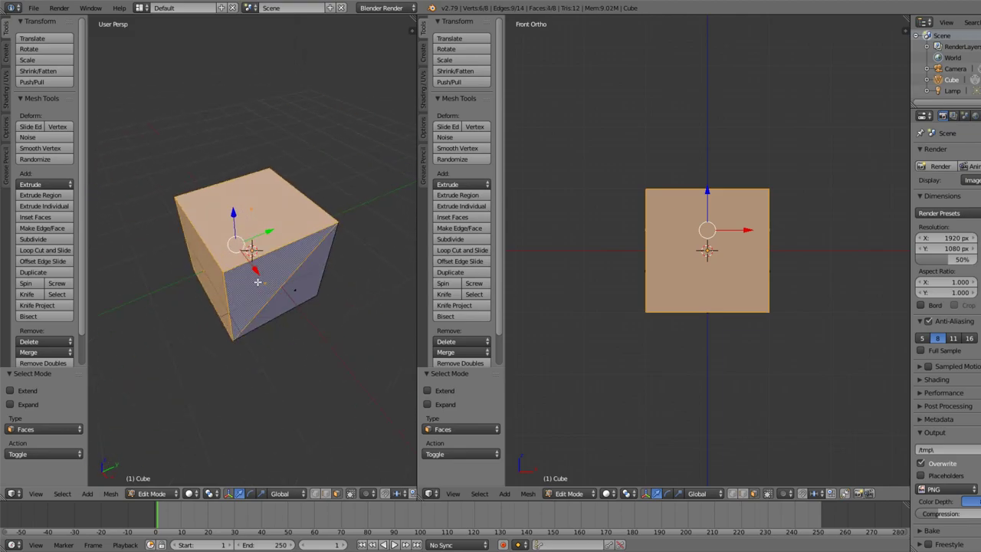
{"action": "key", "text": "x"}
{"action": "left_click", "coordinate": [244, 369]}
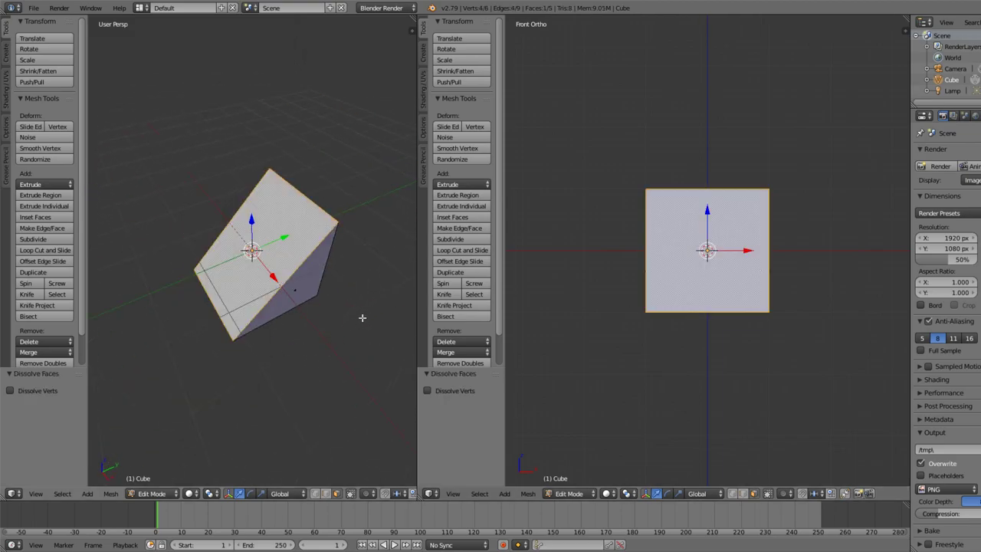
Undo the face dissolve and both diagonal knife cuts to get back the plain cube.
{"action": "middle_click_drag", "start_coordinate": [363, 317], "coordinate": [261, 230]}
{"action": "middle_click_drag", "start_coordinate": [375, 199], "coordinate": [333, 303]}
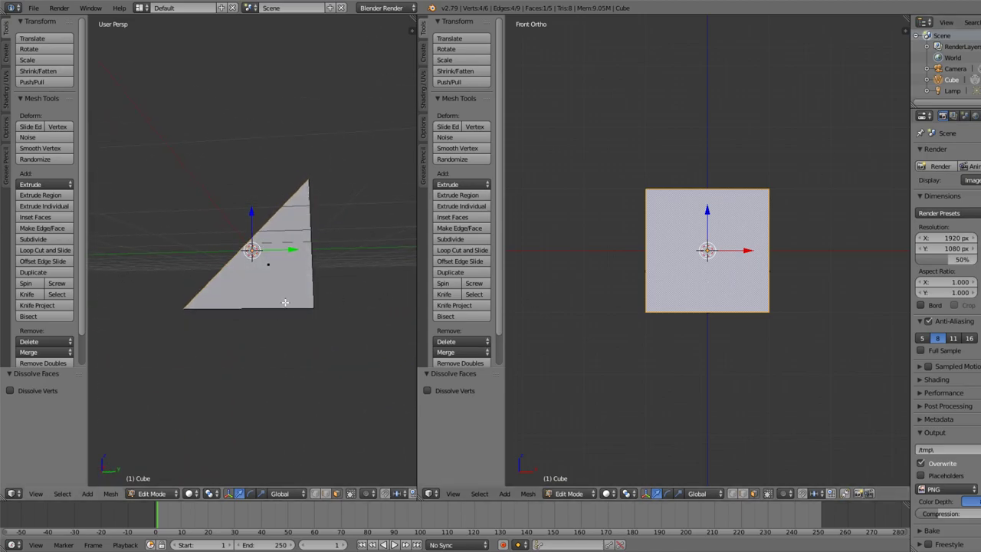
{"action": "scroll", "coordinate": [720, 275], "scroll_direction": "down", "scroll_amount": 6}
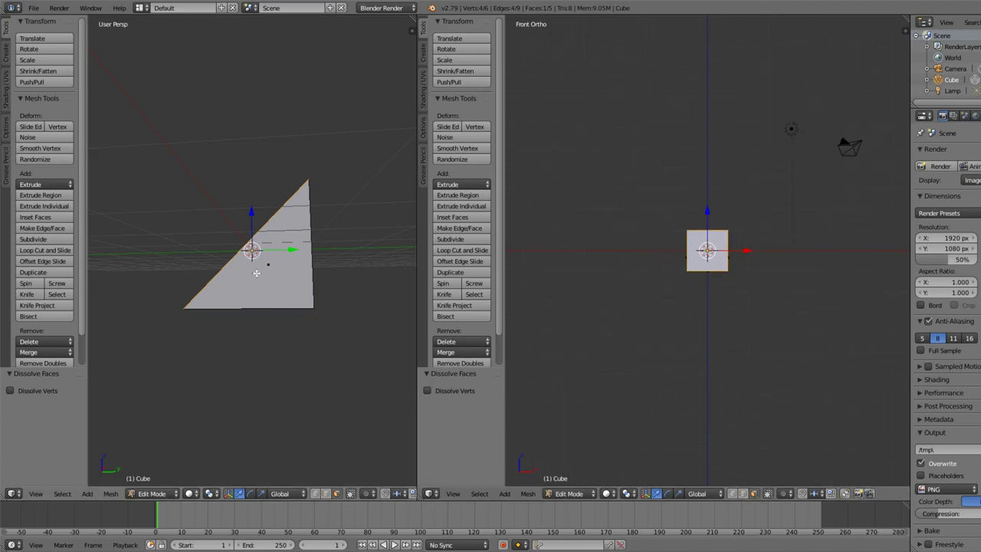
{"action": "key", "text": "ctrl+z"}
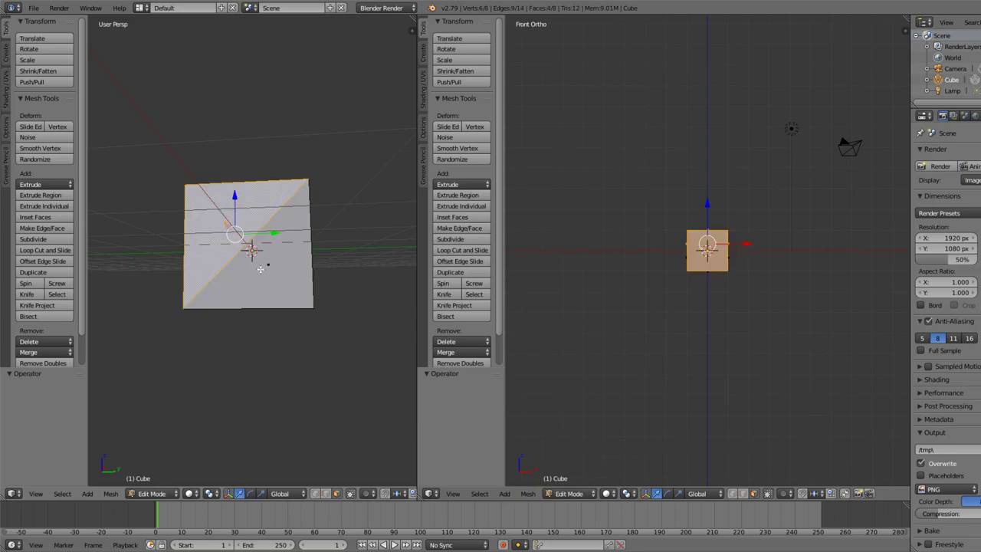
{"action": "middle_click_drag", "start_coordinate": [319, 344], "coordinate": [602, 271]}
{"action": "scroll", "coordinate": [709, 253], "scroll_direction": "up", "scroll_amount": 8}
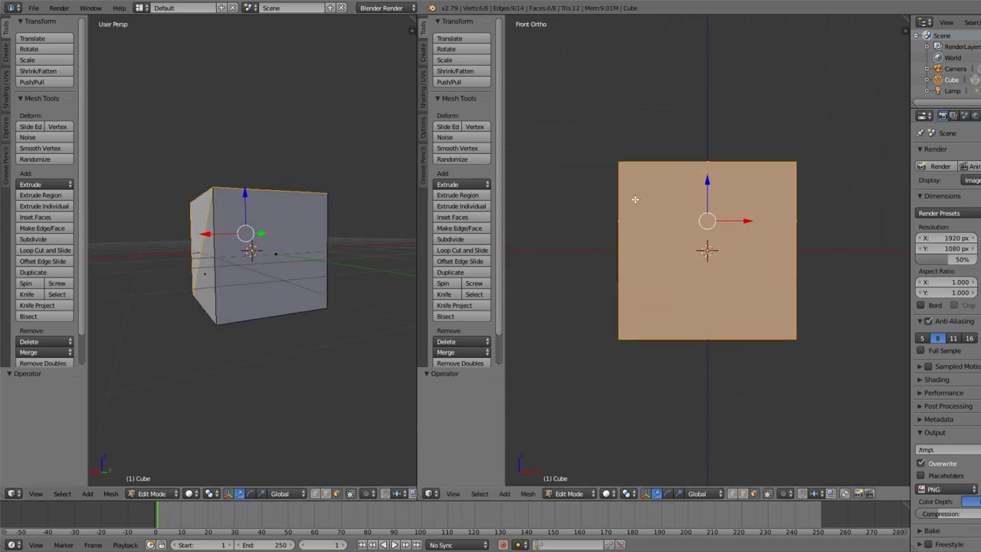
{"action": "right_click", "coordinate": [625, 341], "text": "shift"}
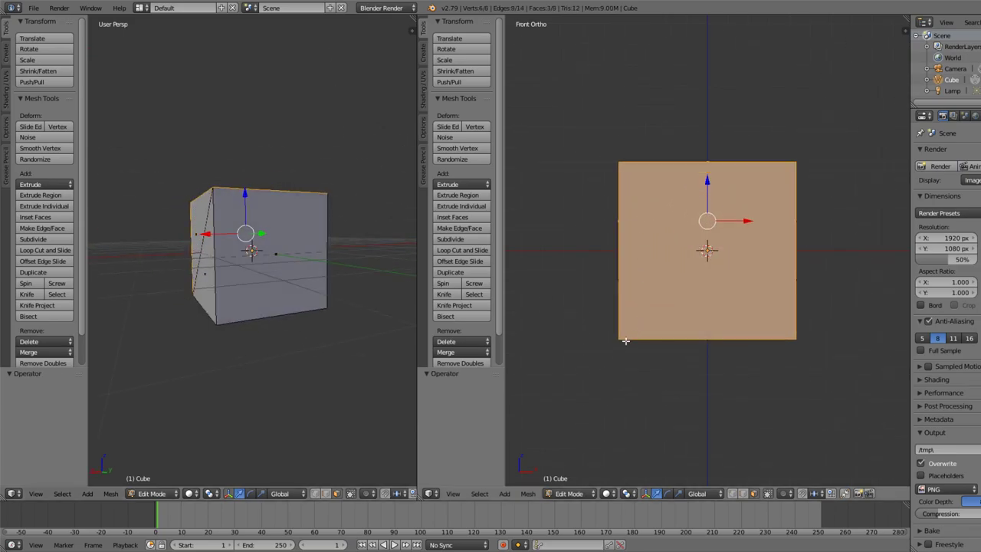
{"action": "key", "text": "a"}
{"action": "key", "text": "a"}
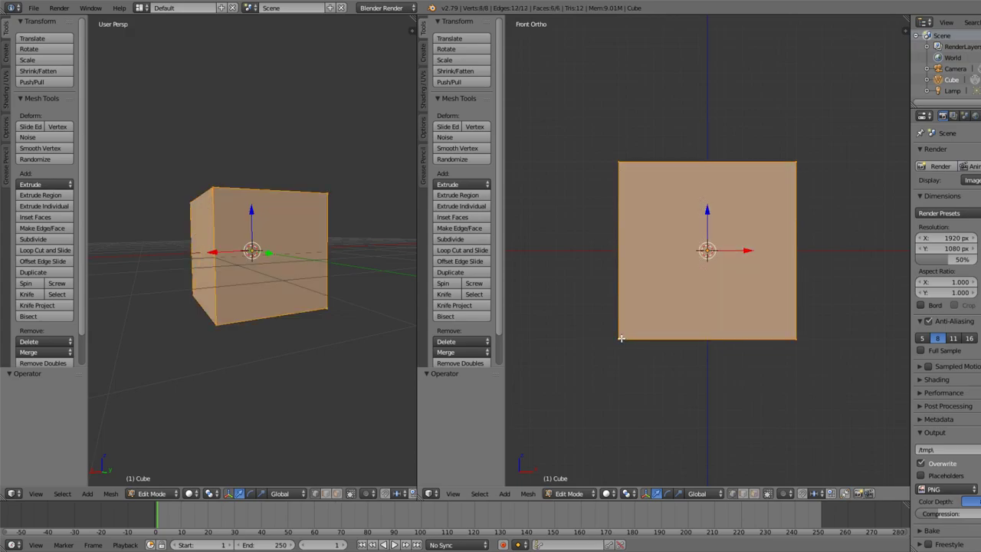
Cut a diagonal across the cube's front face with the Knife tool, from the lower -X corner to the upper +X corner.
{"action": "key", "text": "k"}
{"action": "left_click", "coordinate": [620, 338]}
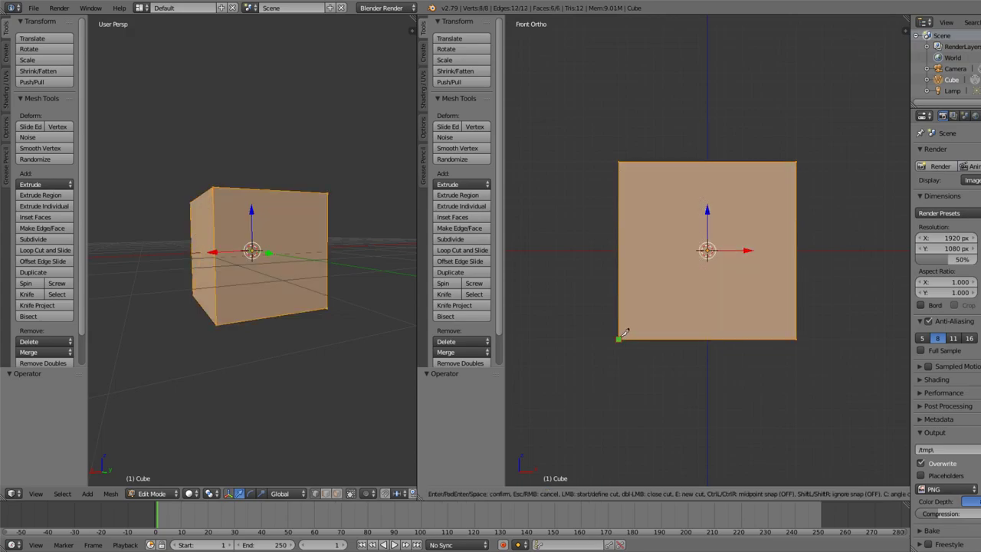
{"action": "left_click", "coordinate": [797, 160]}
{"action": "key", "text": "Return"}
Cut the matching diagonal across the cube's back face with the Knife tool.
{"action": "middle_click_drag", "start_coordinate": [838, 219], "coordinate": [653, 215]}
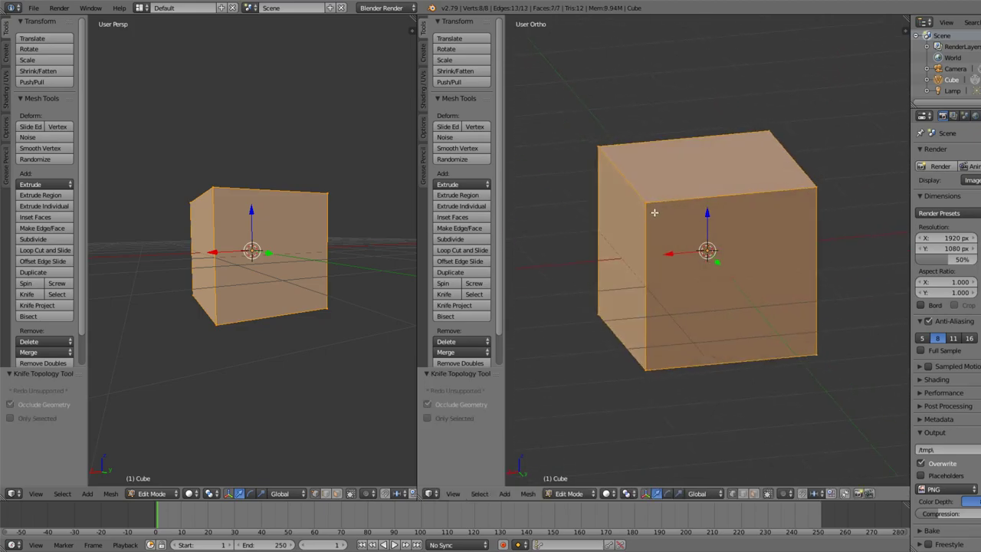
{"action": "key", "text": "k"}
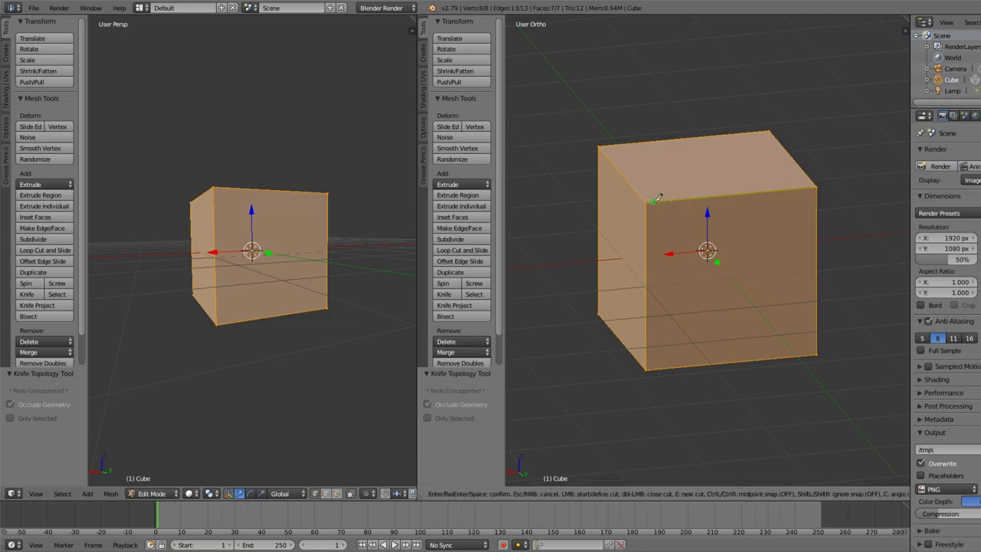
{"action": "left_click", "coordinate": [646, 203]}
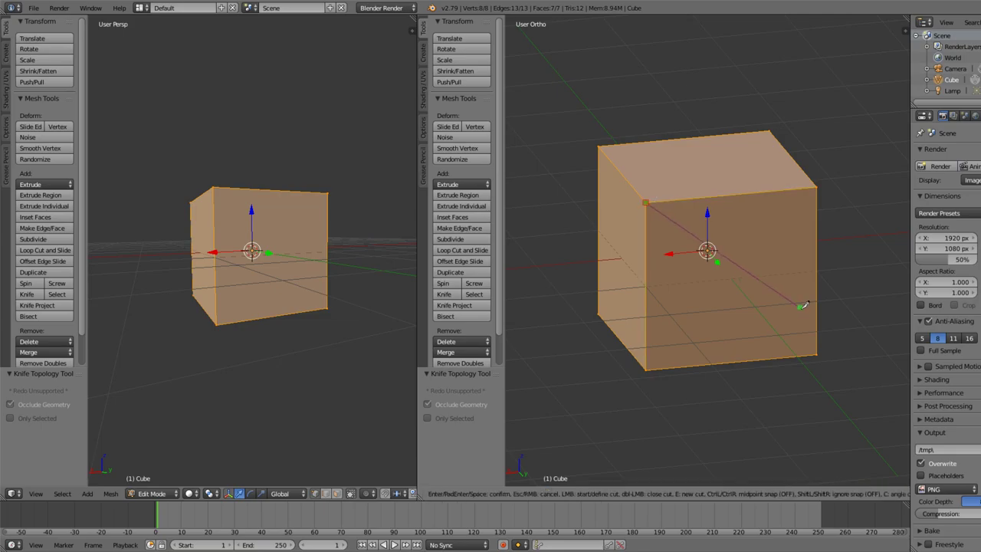
{"action": "left_click", "coordinate": [817, 353]}
{"action": "key", "text": "Return"}
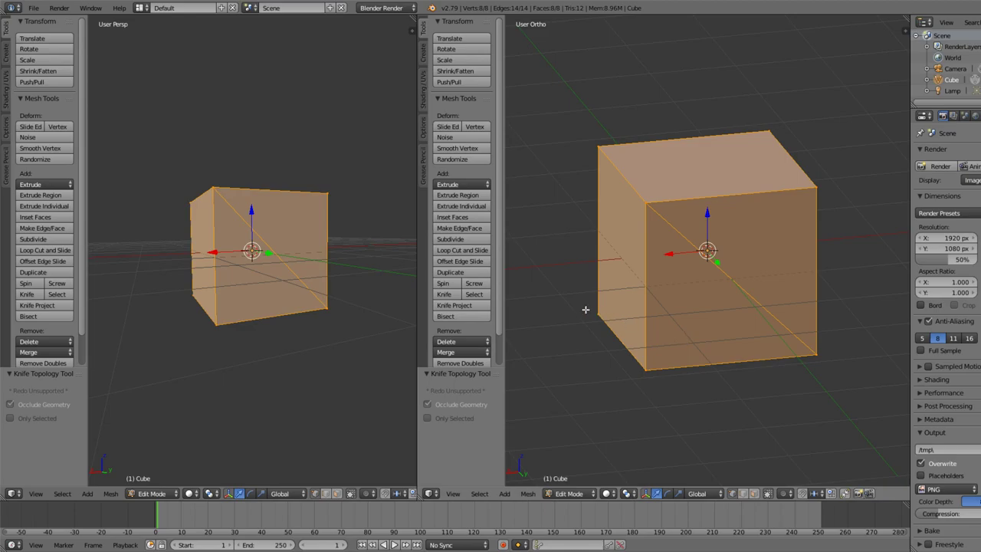
Select the top face, the -X side face and the upper front and back triangles, and dissolve these faces to form a wedge.
{"action": "key", "text": "KP_1"}
{"action": "middle_click_drag", "start_coordinate": [398, 253], "coordinate": [271, 273]}
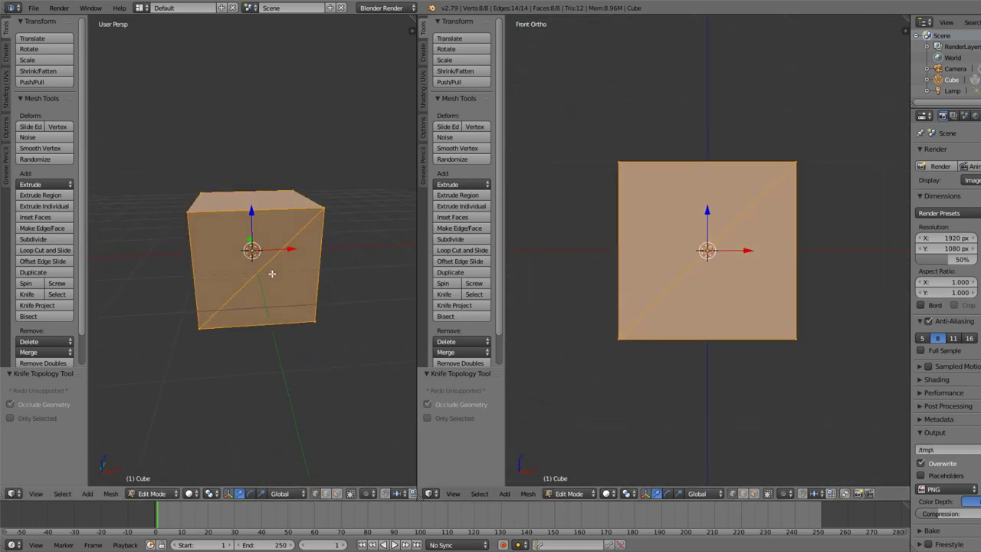
{"action": "key", "text": "ctrl+Tab"}
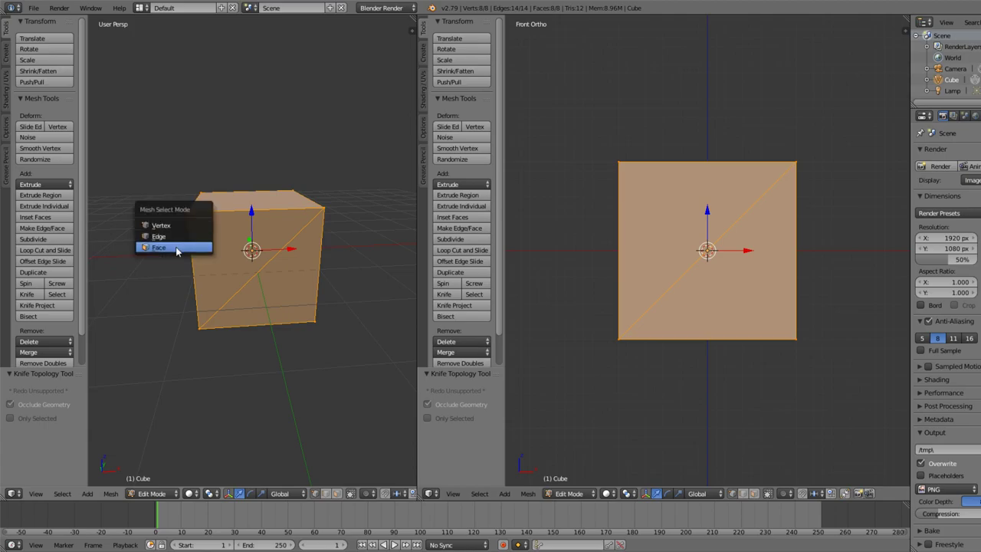
{"action": "left_click", "coordinate": [193, 248]}
{"action": "right_click", "coordinate": [218, 247]}
{"action": "middle_click_drag", "start_coordinate": [130, 302], "coordinate": [256, 246]}
{"action": "right_click", "coordinate": [245, 201], "text": "shift"}
{"action": "right_click", "coordinate": [256, 245], "text": "shift"}
{"action": "key", "text": "x"}
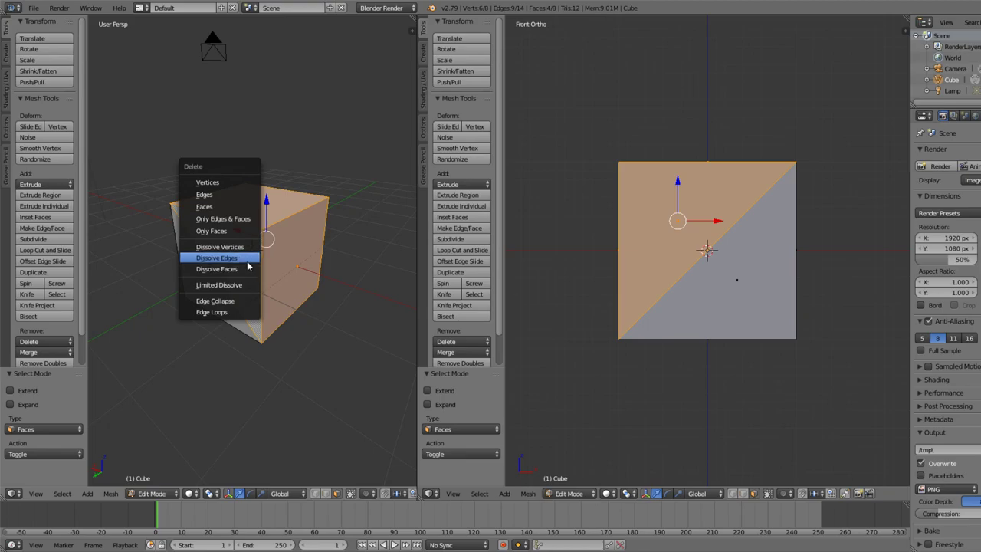
{"action": "left_click", "coordinate": [228, 270]}
{"action": "middle_click_drag", "start_coordinate": [340, 318], "coordinate": [182, 307]}
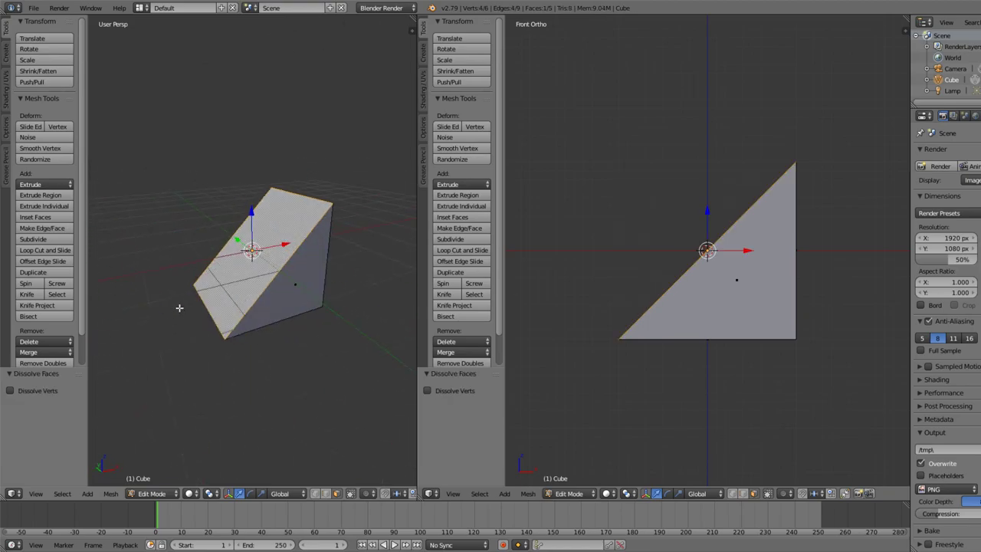
{"action": "middle_click_drag", "start_coordinate": [322, 298], "coordinate": [271, 273]}
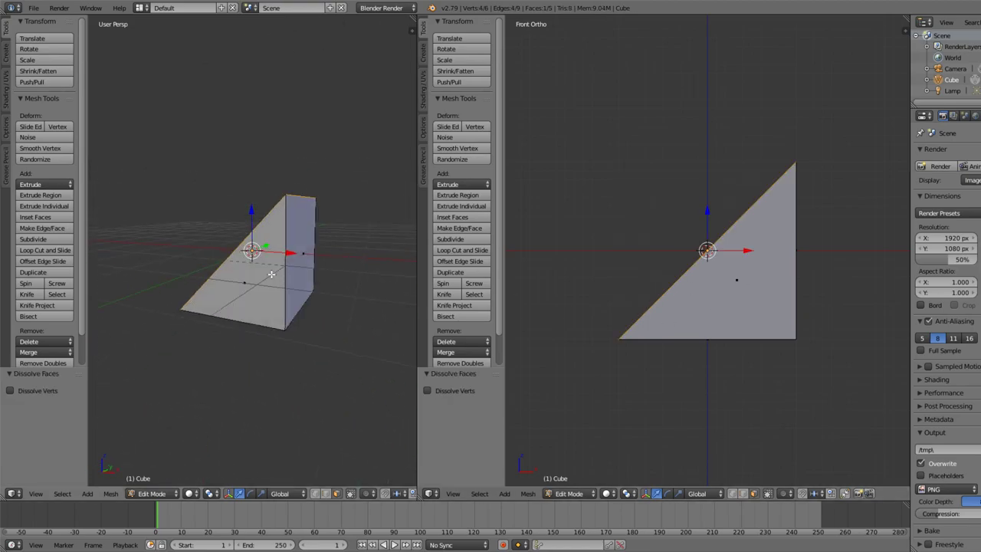
{"action": "scroll", "coordinate": [799, 272], "scroll_direction": "down", "scroll_amount": 3}
{"action": "scroll", "coordinate": [800, 271], "scroll_direction": "up", "scroll_amount": 2}
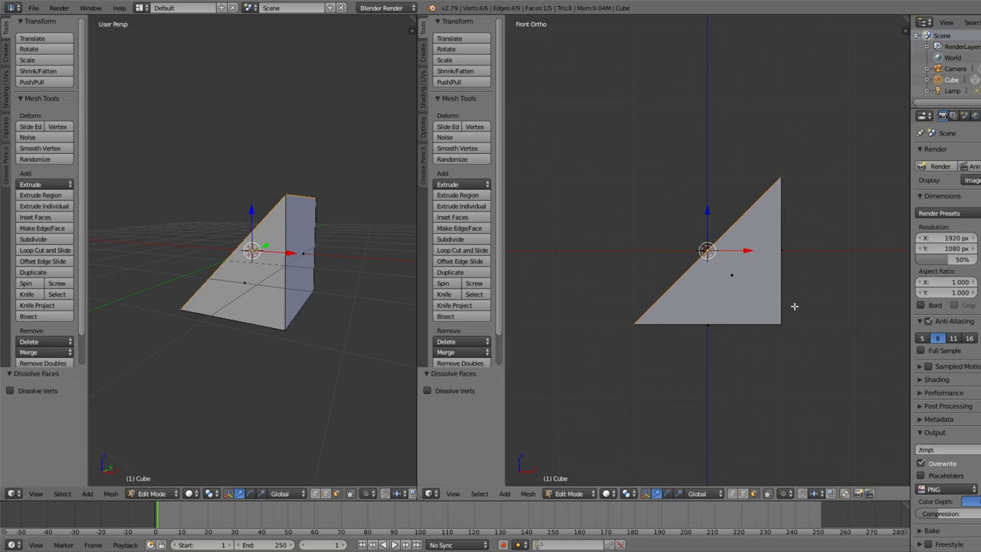
Return the wedge to Object Mode and paste a copy of it in the same place.
{"action": "scroll", "coordinate": [778, 312], "scroll_direction": "down", "scroll_amount": 4}
{"action": "scroll", "coordinate": [740, 277], "scroll_direction": "down", "scroll_amount": 2}
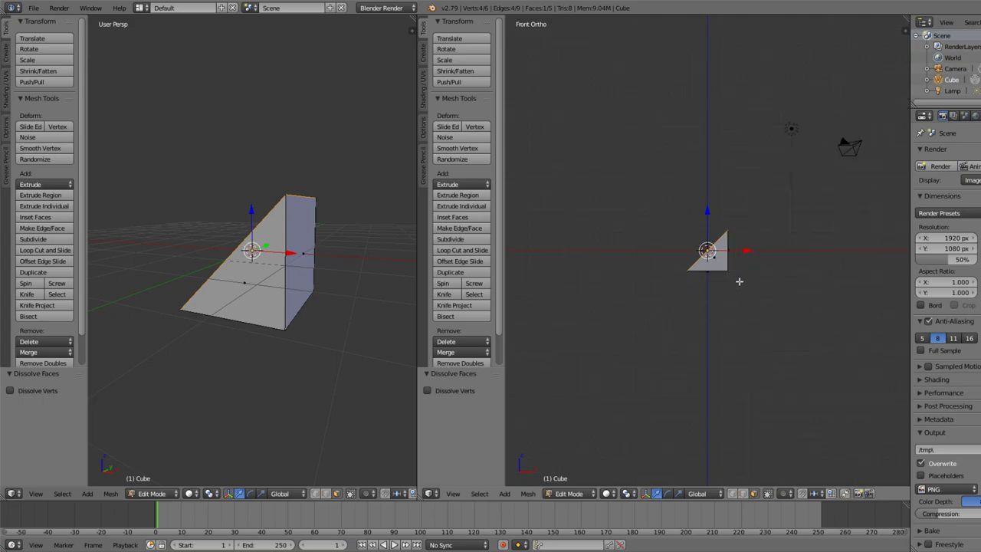
{"action": "scroll", "coordinate": [740, 278], "scroll_direction": "up", "scroll_amount": 2}
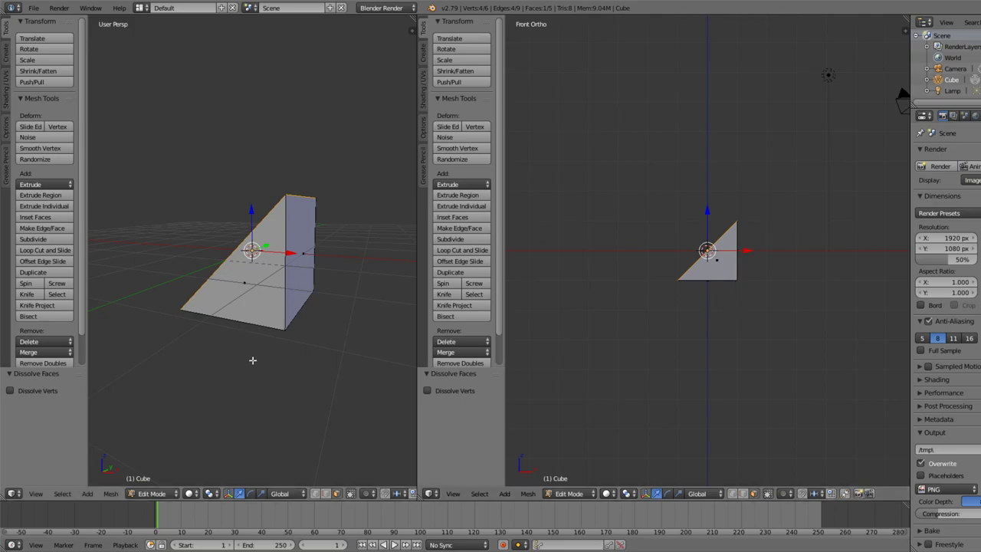
{"action": "middle_click_drag", "start_coordinate": [254, 359], "coordinate": [281, 325]}
{"action": "key", "text": "Tab"}
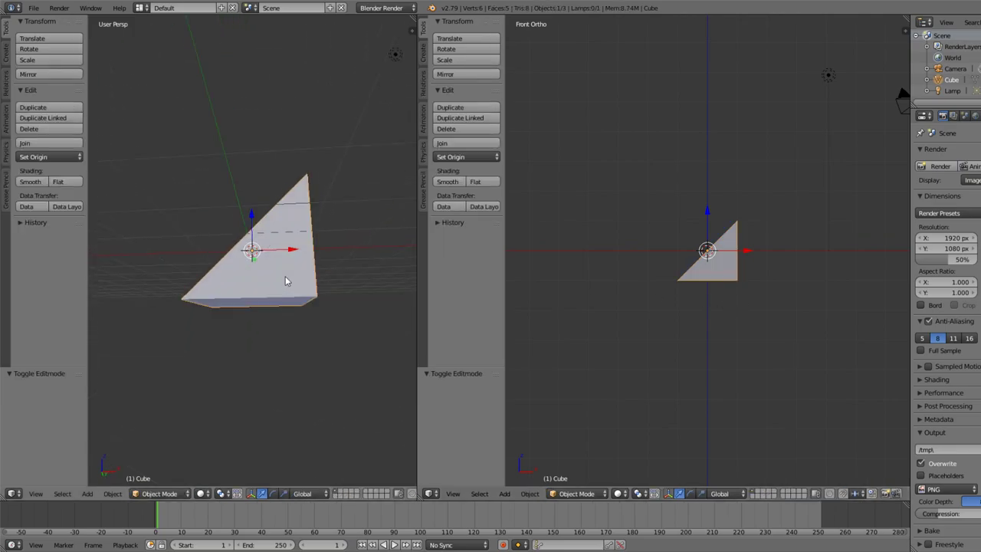
{"action": "key", "text": "ctrl+v"}
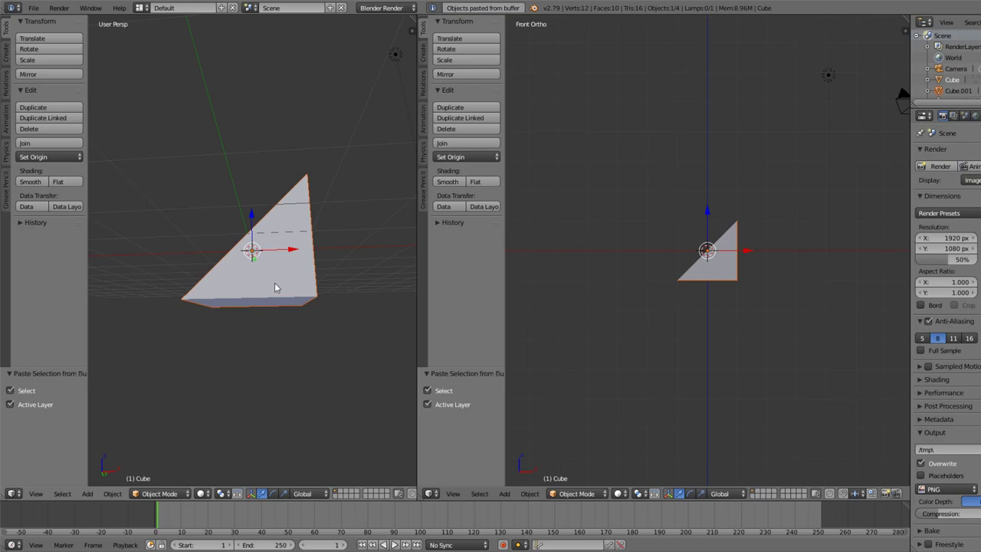
Show the object's transform properties in the perspective view and widen them so the rotation values are readable.
{"action": "key", "text": "r"}
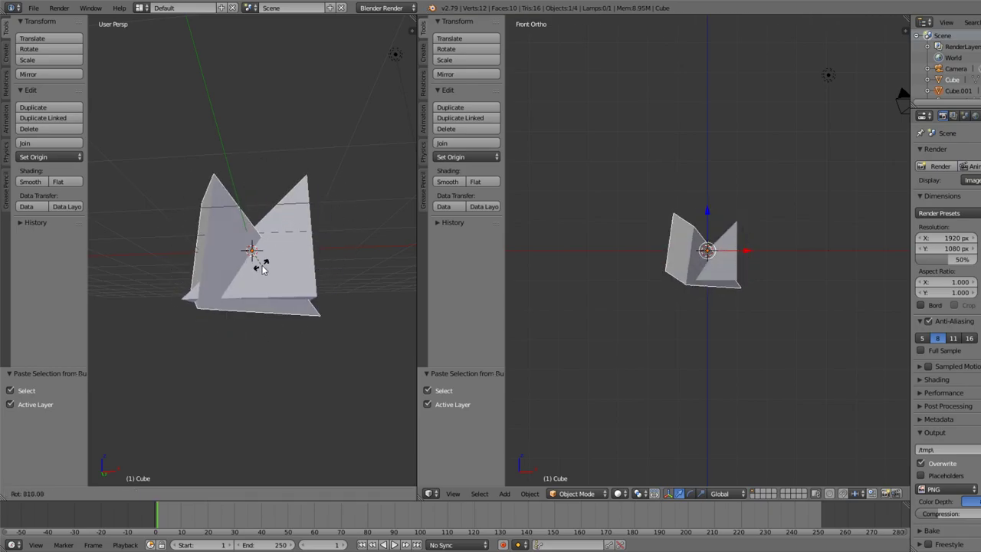
{"action": "right_click", "coordinate": [275, 345]}
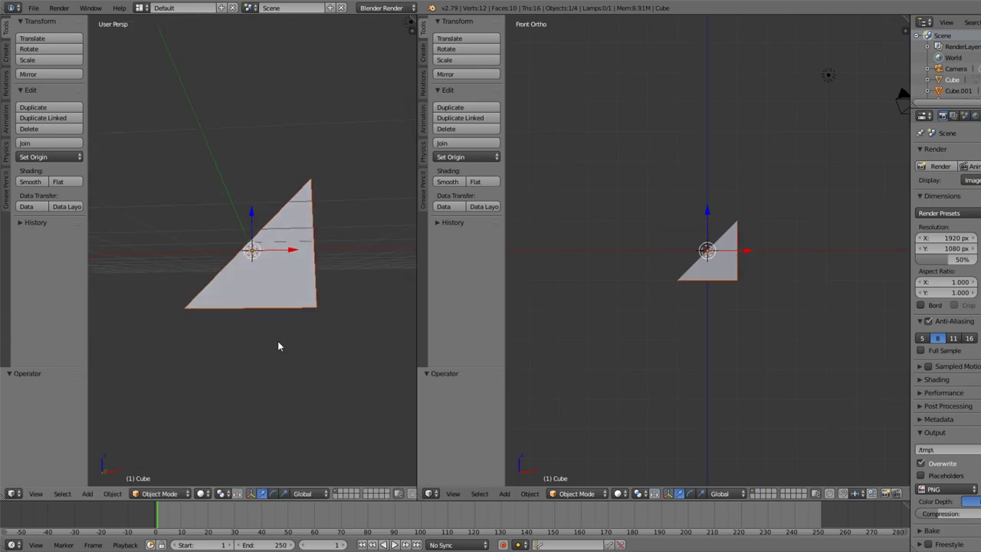
{"action": "left_click", "coordinate": [413, 25]}
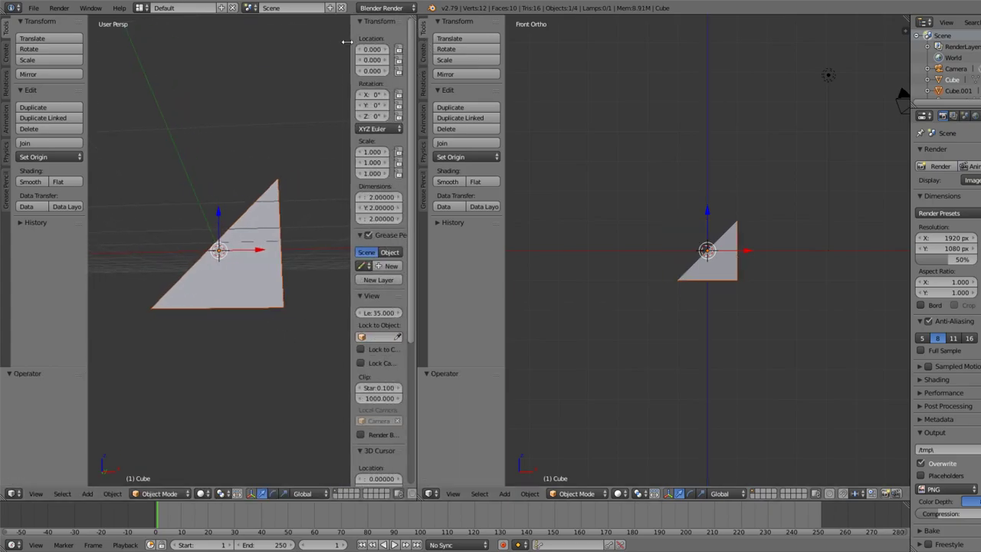
{"action": "left_click_drag", "start_coordinate": [348, 42], "coordinate": [318, 45]}
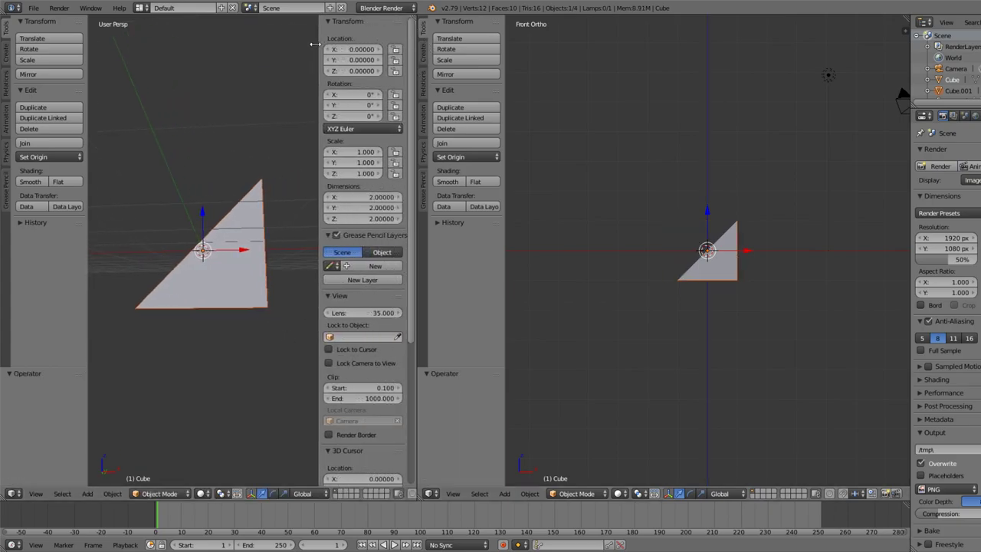
Try rotating the original wedge 180° about Z, and reset that rotation.
{"action": "left_click", "coordinate": [372, 116]}
{"action": "type", "text": "180"}
{"action": "key", "text": "Return"}
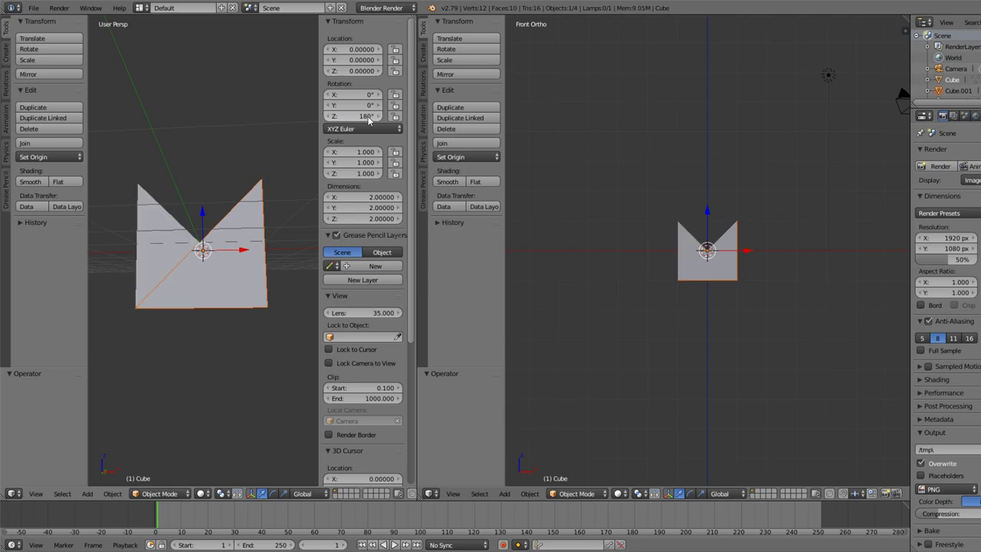
{"action": "key", "text": "BackSpace"}
Set the original wedge's Y rotation to 180°.
{"action": "left_click", "coordinate": [367, 105]}
{"action": "type", "text": "180"}
{"action": "key", "text": "Return"}
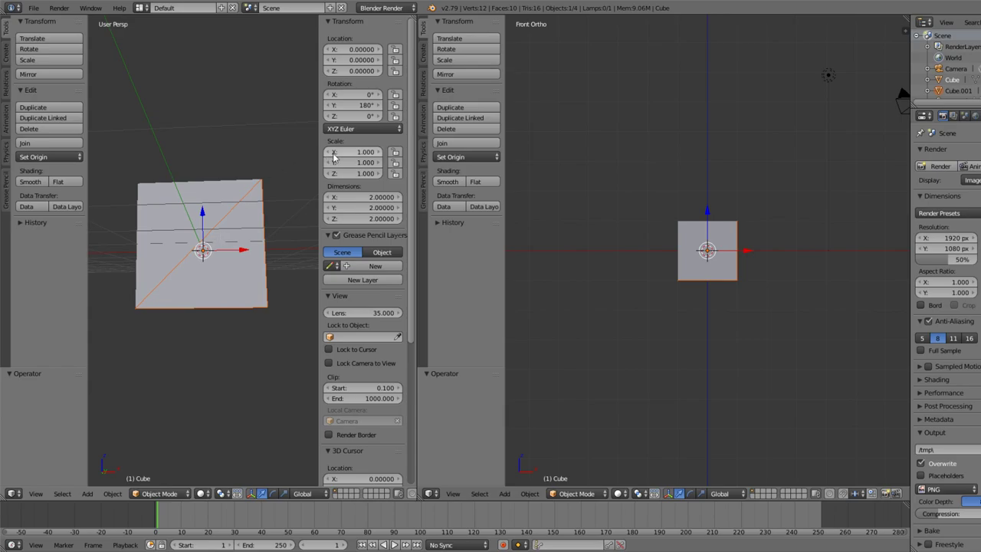
Try an X rotation of 180° on the original wedge as well, and undo it.
{"action": "left_click", "coordinate": [365, 95]}
{"action": "type", "text": "180"}
{"action": "key", "text": "Return"}
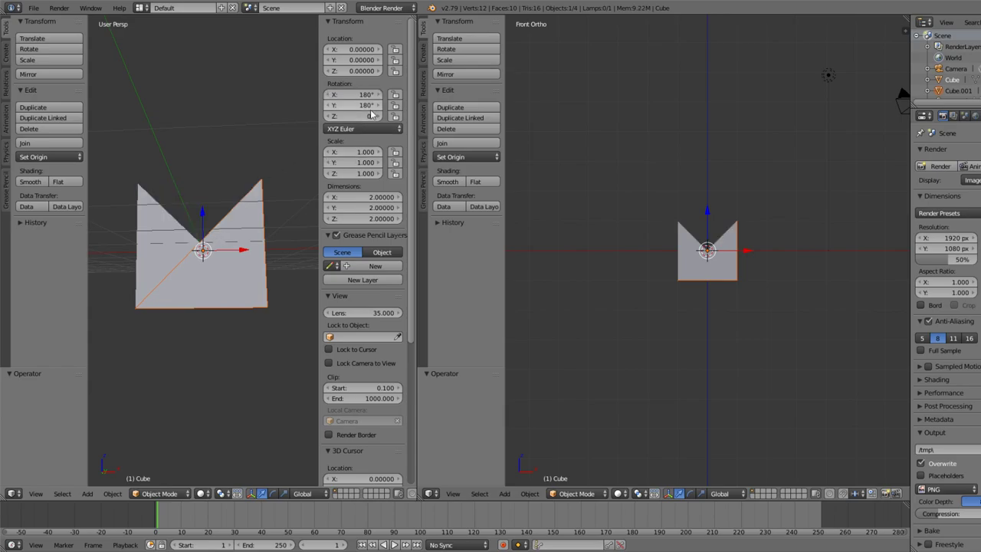
{"action": "key", "text": "ctrl+z"}
Set the original wedge's Z rotation to 180° so it mirrors the pasted copy vertically.
{"action": "left_click", "coordinate": [367, 116]}
{"action": "type", "text": "180"}
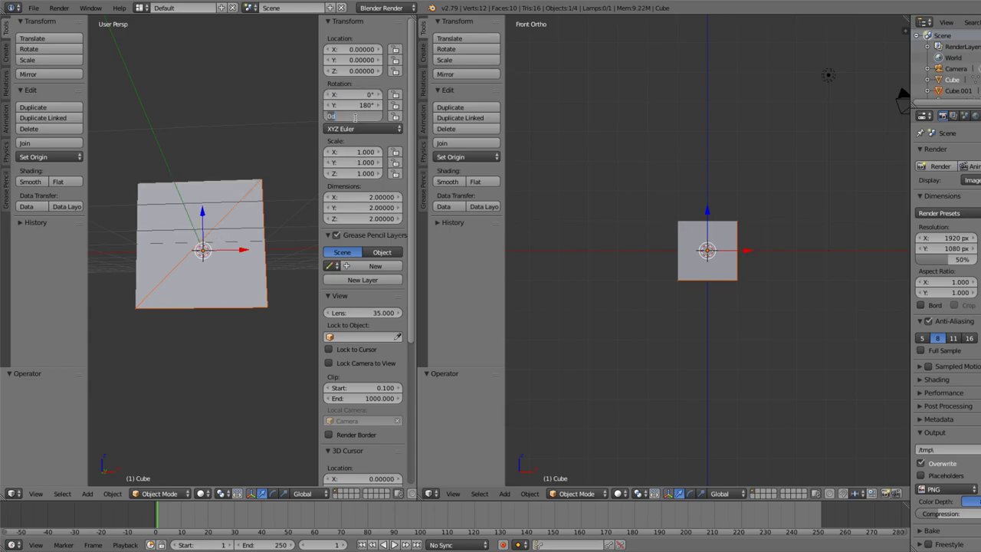
{"action": "key", "text": "Return"}
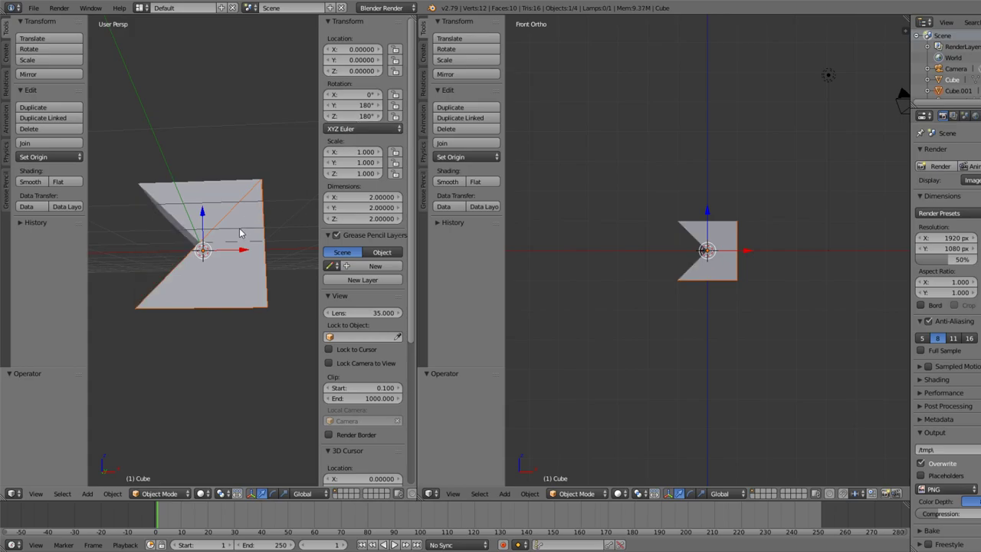
Try moving the pasted wedge copy up 2 units along Z.
{"action": "key", "text": "g"}
{"action": "key", "text": "z"}
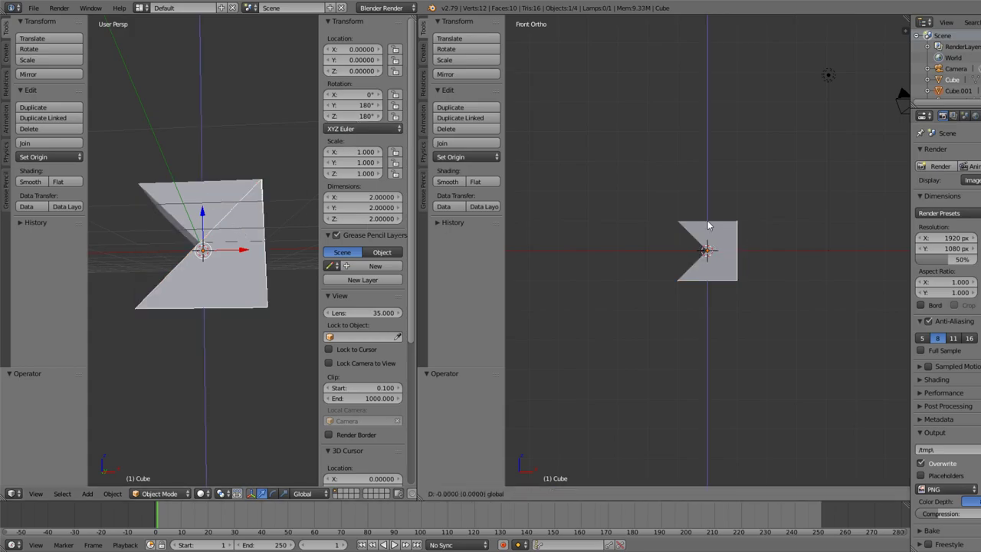
{"action": "key", "text": "Return"}
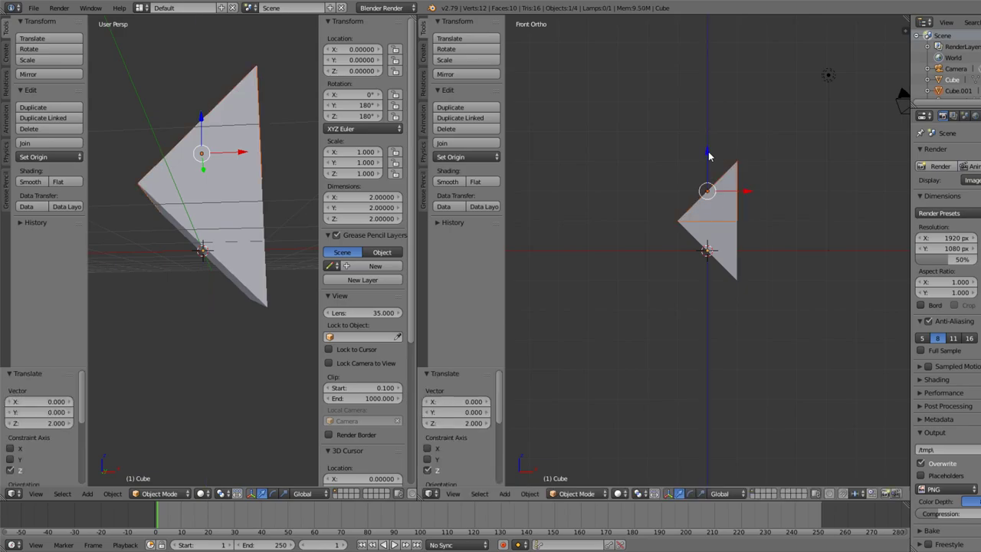
Select the rotated wedge and move it down 2 units along Z, forming one large triangle with the copy.
{"action": "left_click", "coordinate": [203, 194]}
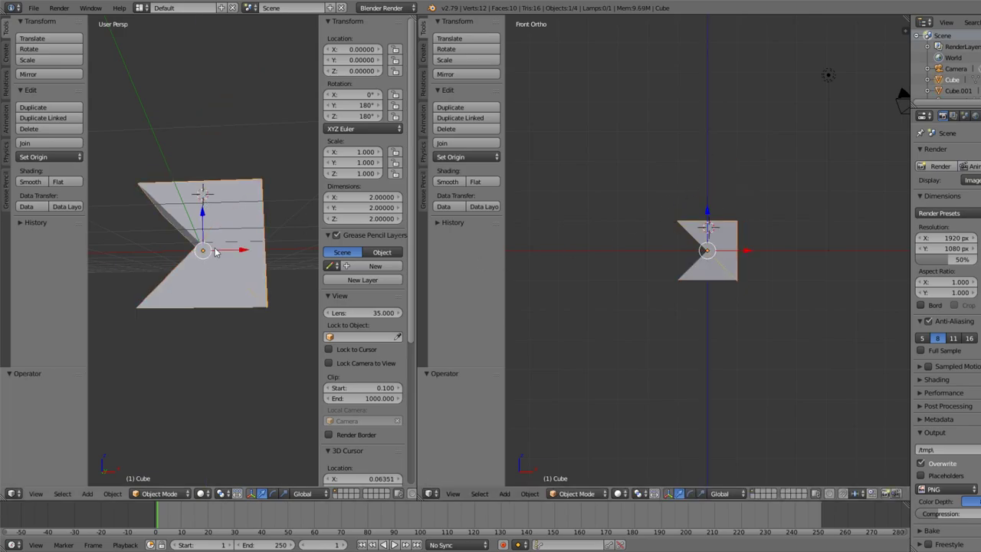
{"action": "key", "text": "g"}
{"action": "key", "text": "z"}
{"action": "left_click", "coordinate": [204, 322]}
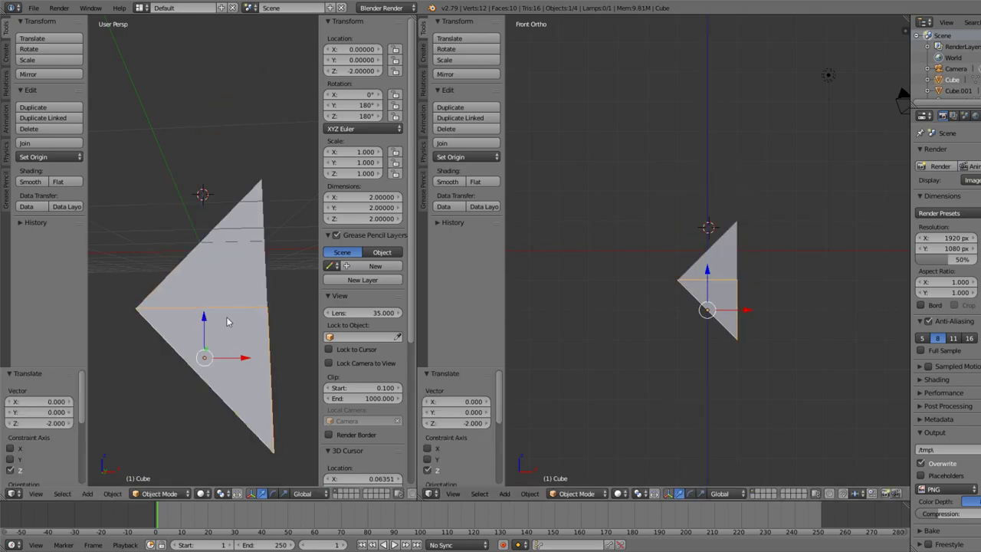
Undo the rotated wedge's downward move and redo it to compare the two arrangements.
{"action": "mouse_move", "coordinate": [736, 260]}
{"action": "middle_mouse_down"}
{"action": "mouse_move", "coordinate": [747, 276]}
{"action": "mouse_move", "coordinate": [775, 267]}
{"action": "mouse_move", "coordinate": [732, 275]}
{"action": "middle_mouse_up"}
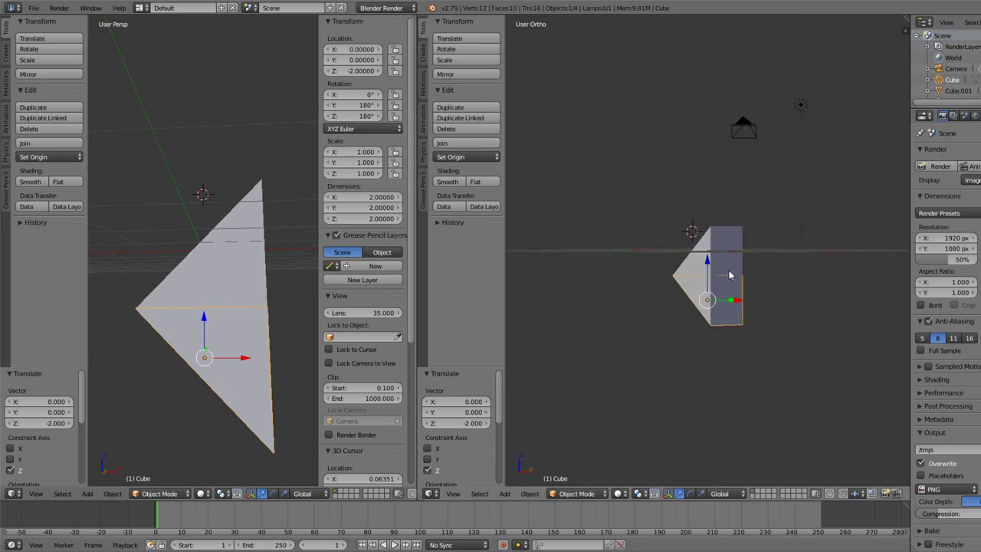
{"action": "key", "text": "ctrl+z"}
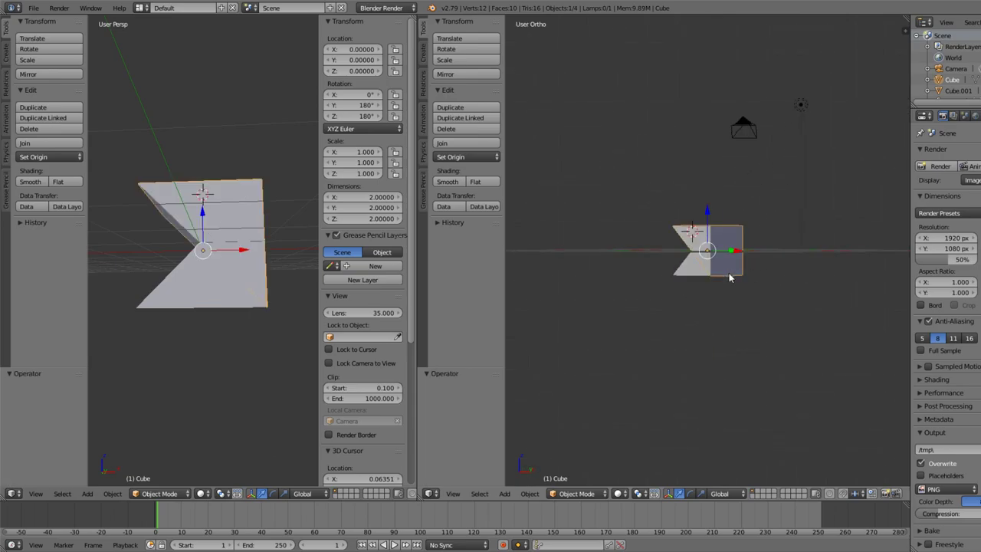
{"action": "key", "text": "ctrl+shift+z"}
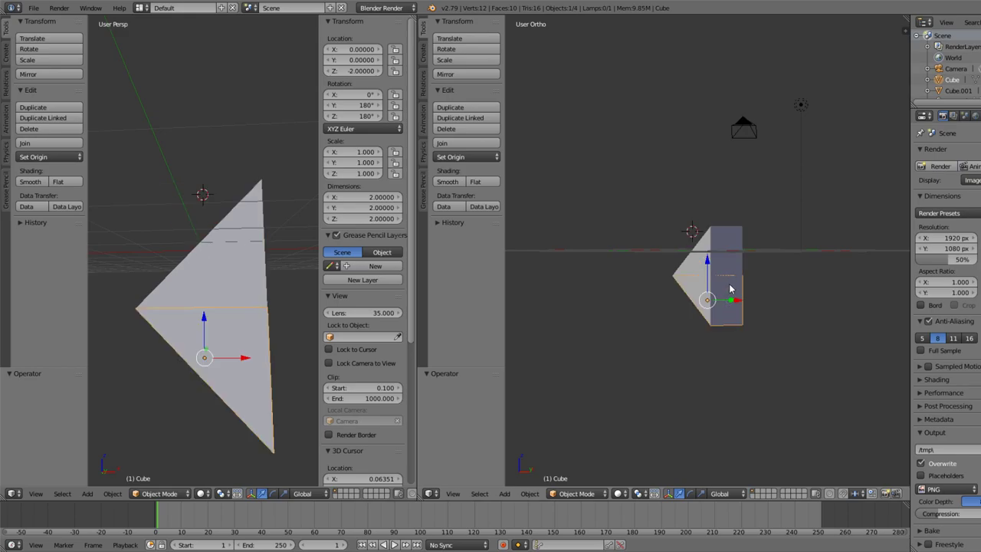
Add a cube mesh at the 3D cursor near the wedges' upper end.
{"action": "key", "text": "KP_1"}
{"action": "scroll", "coordinate": [777, 257], "scroll_direction": "up", "scroll_amount": 4}
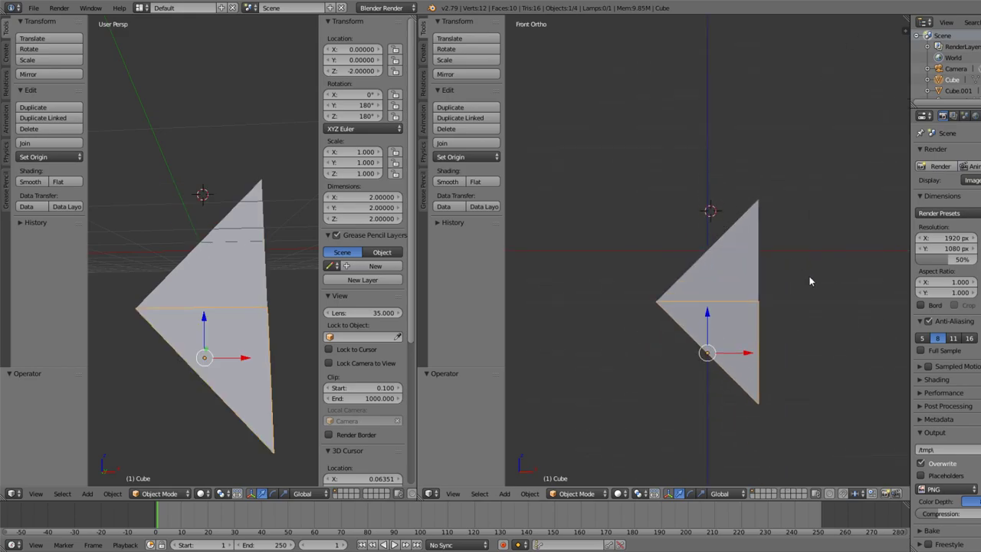
{"action": "middle_click_drag", "start_coordinate": [777, 273], "coordinate": [642, 250], "text": "shift"}
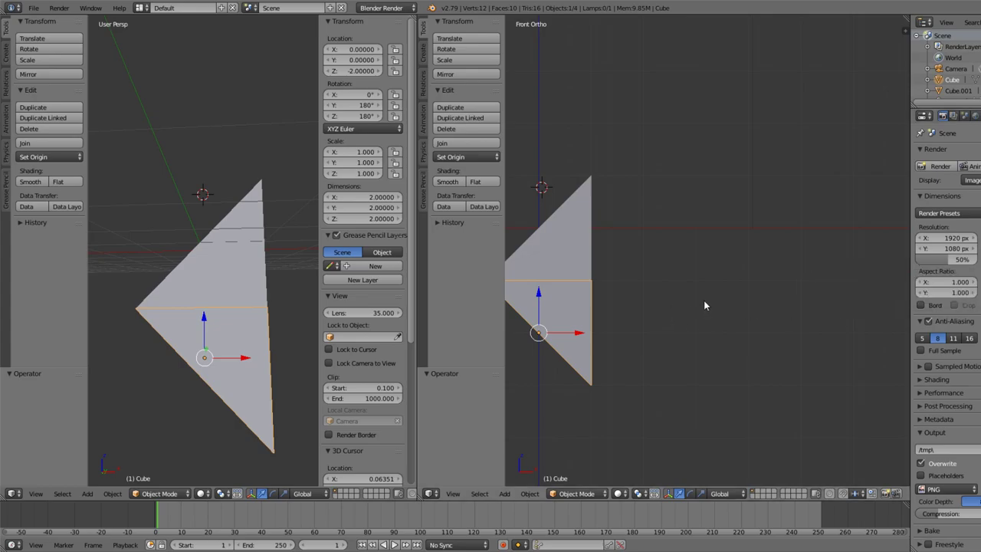
{"action": "scroll", "coordinate": [736, 288], "scroll_direction": "down", "scroll_amount": 2}
{"action": "middle_click_drag", "start_coordinate": [736, 288], "coordinate": [756, 266], "text": "shift"}
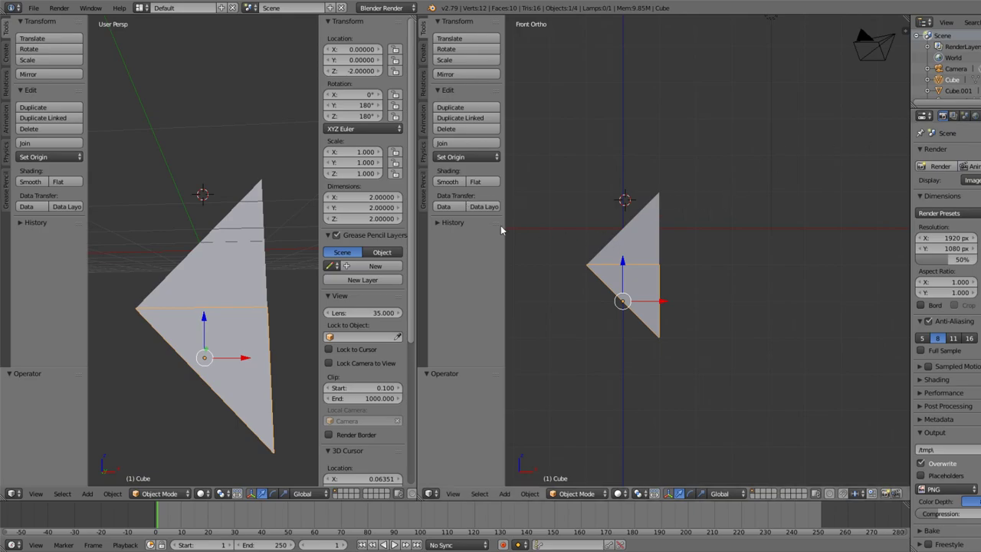
{"action": "key", "text": "shift+a"}
{"action": "mouse_move", "coordinate": [204, 177]}
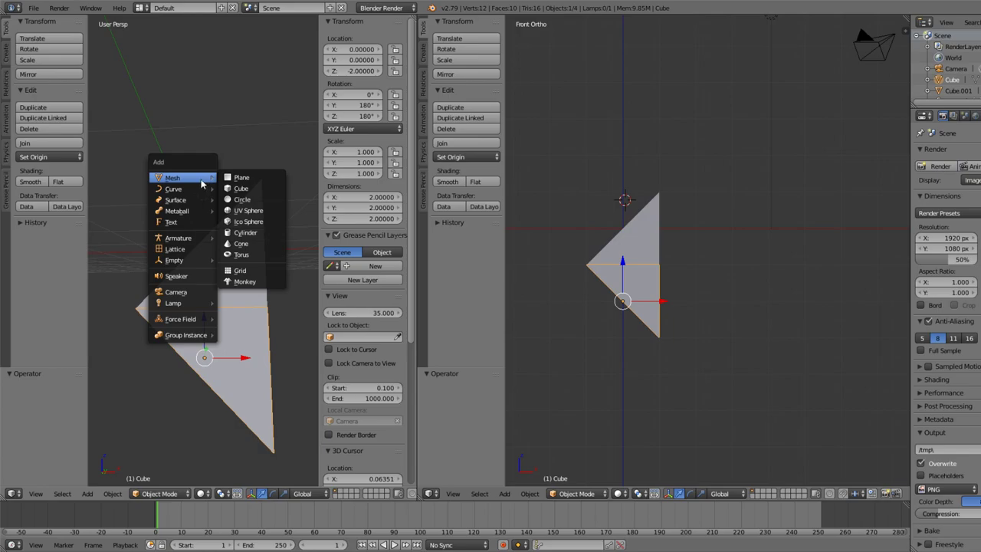
{"action": "left_click", "coordinate": [259, 192]}
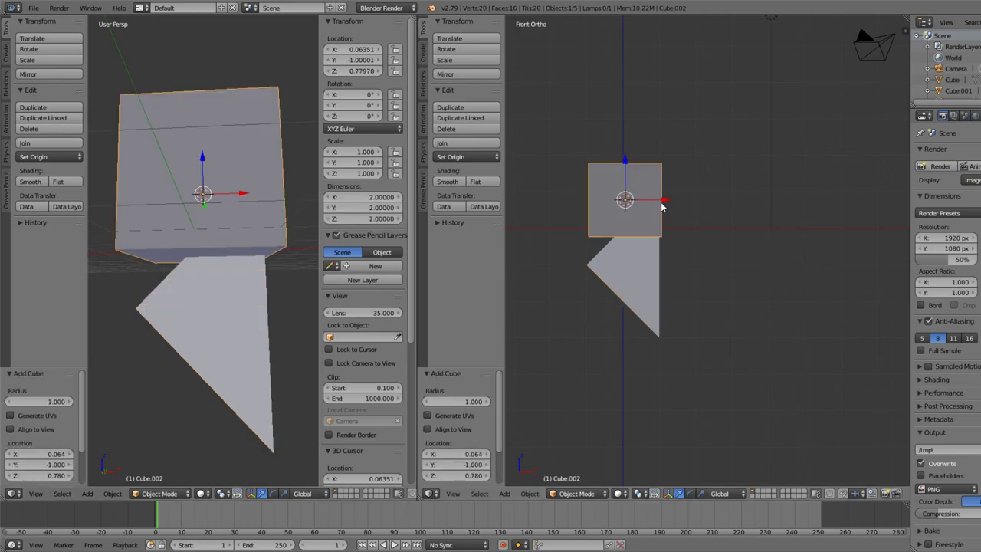
Move the new cube 1.9 units along X and -1.7 units along Z, against the wedges' flat side.
{"action": "key", "text": "g"}
{"action": "left_click", "coordinate": [736, 200]}
{"action": "key", "text": "g"}
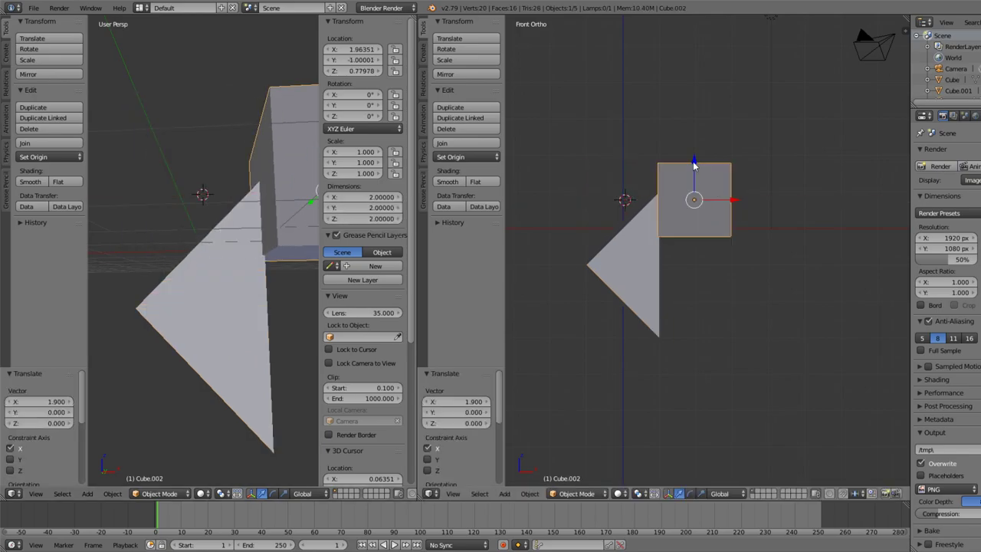
{"action": "key", "text": "z"}
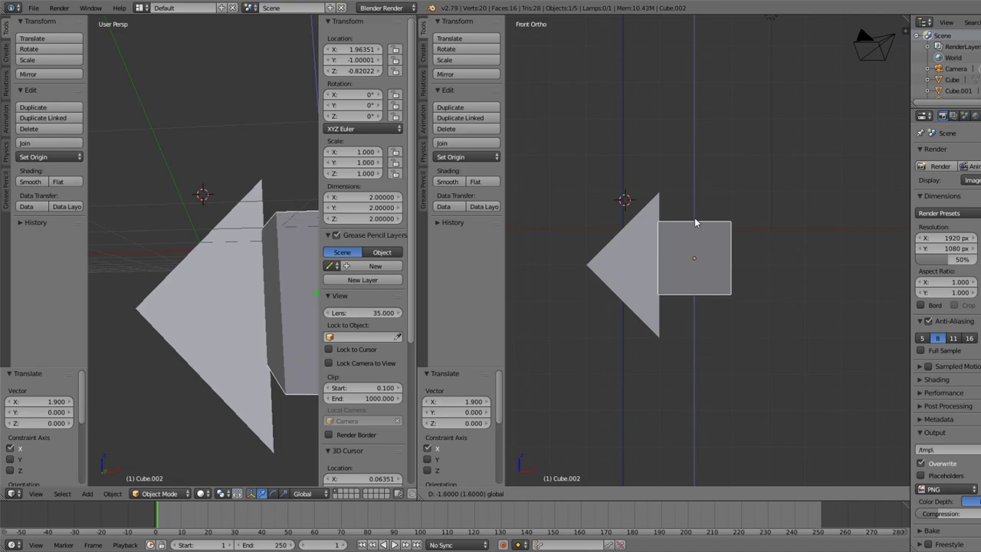
{"action": "left_click", "coordinate": [695, 223]}
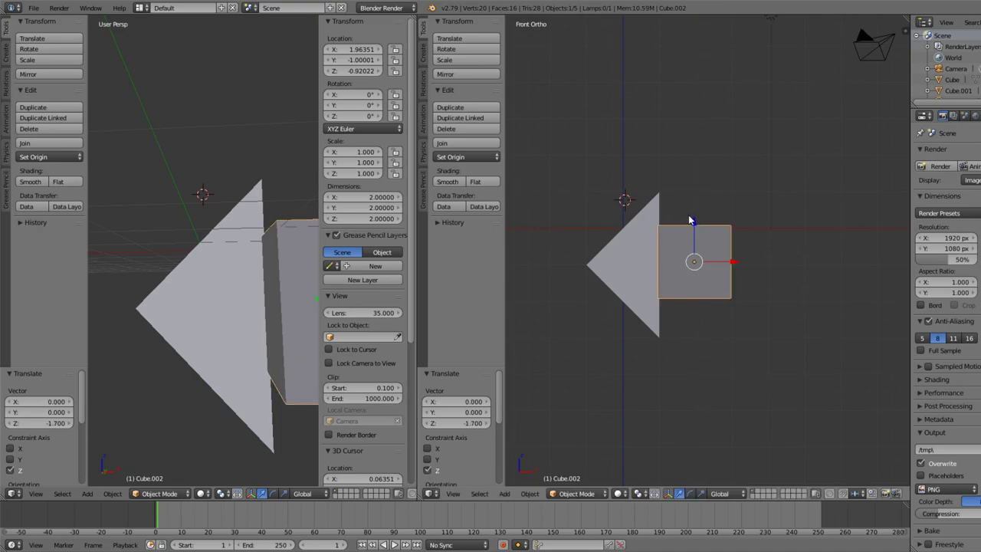
Scale the cube by about 1.897 along Z only, to nearly match the height of the joined wedges.
{"action": "key", "text": "s"}
{"action": "right_click", "coordinate": [690, 203]}
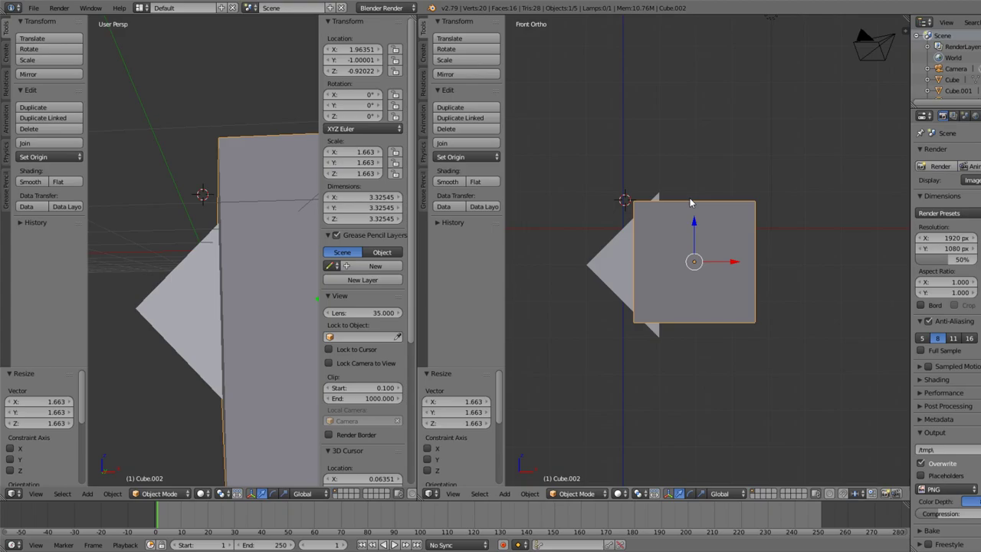
{"action": "key", "text": "s"}
{"action": "key", "text": "z"}
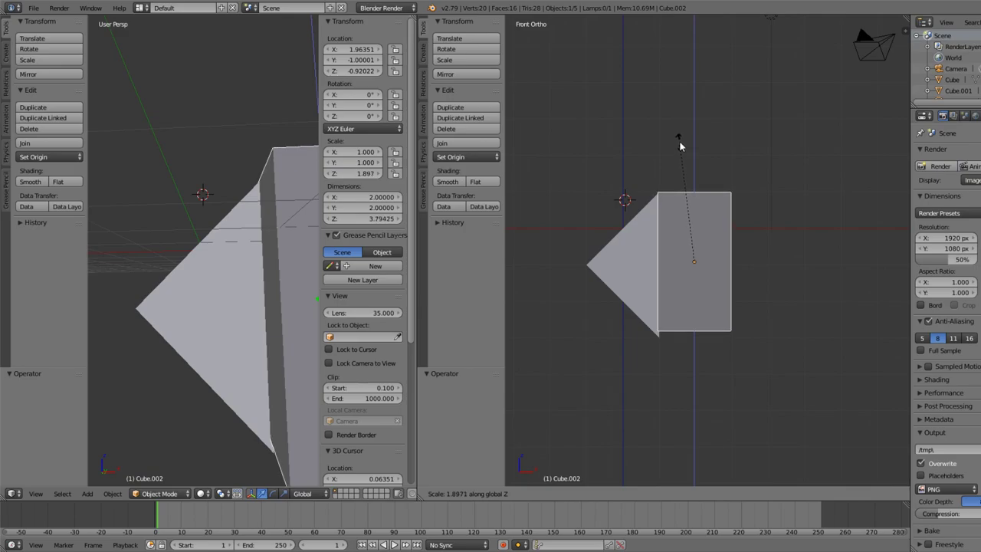
{"action": "left_click", "coordinate": [679, 146]}
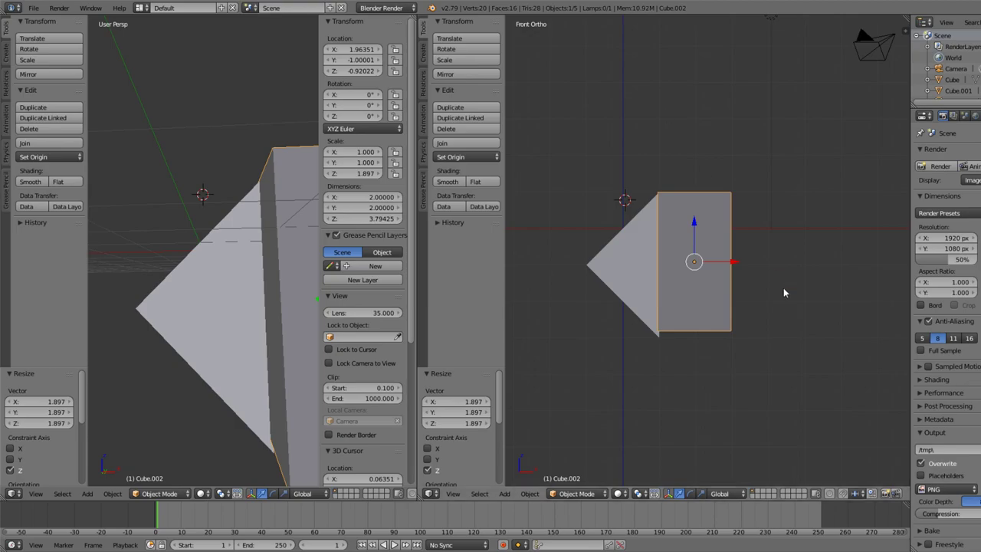
Move the stretched cube about 0.98 units along Y to align its depth with the wedges.
{"action": "scroll", "coordinate": [714, 272], "scroll_direction": "up", "scroll_amount": 4}
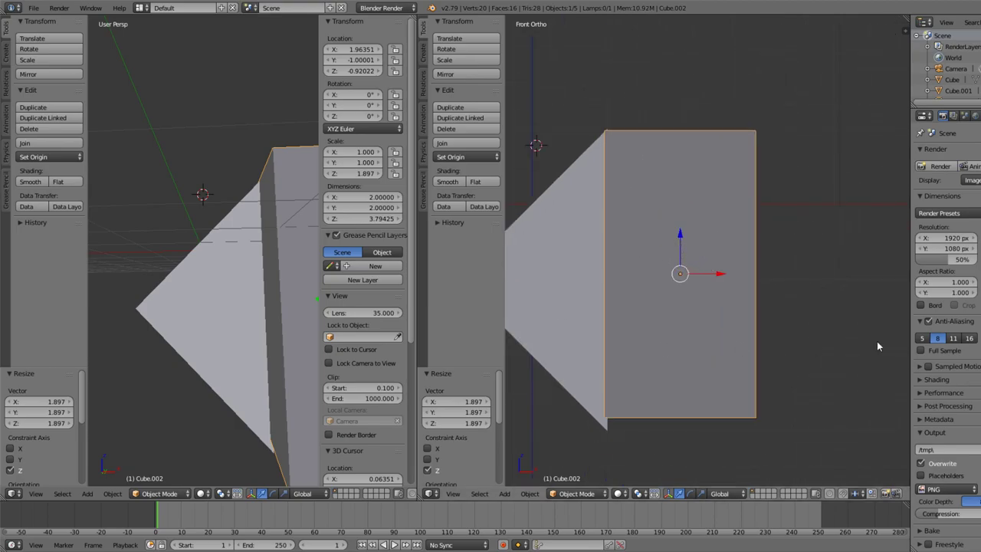
{"action": "middle_click_drag", "start_coordinate": [187, 266], "coordinate": [255, 230]}
{"action": "key", "text": "g"}
{"action": "key", "text": "y"}
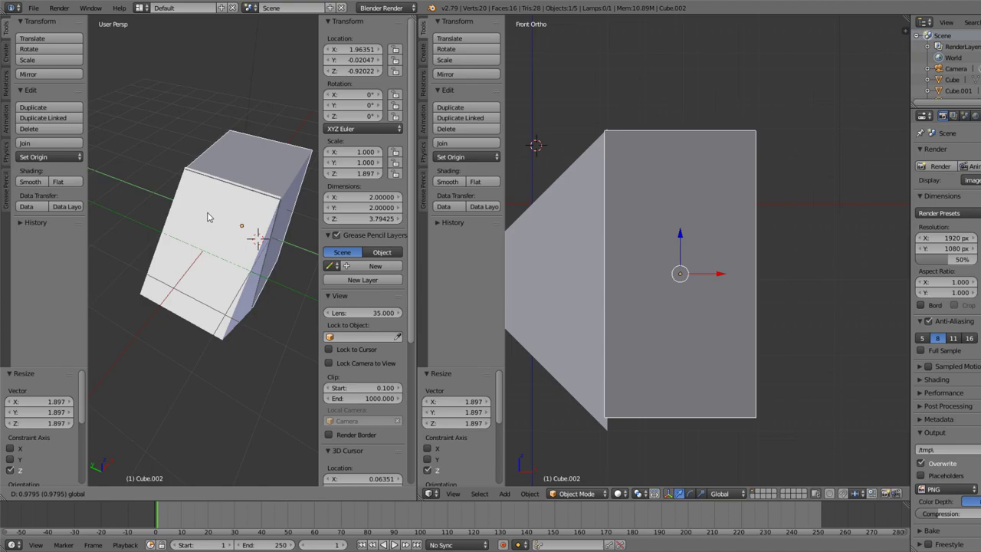
{"action": "left_click", "coordinate": [207, 217]}
{"action": "middle_click_drag", "start_coordinate": [268, 298], "coordinate": [168, 236]}
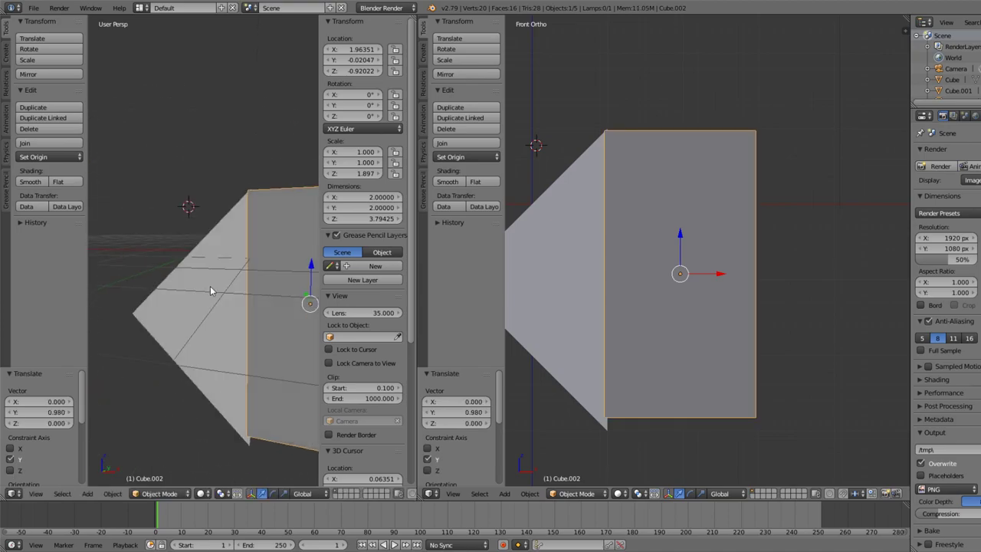
{"action": "middle_click_drag", "start_coordinate": [204, 300], "coordinate": [218, 297]}
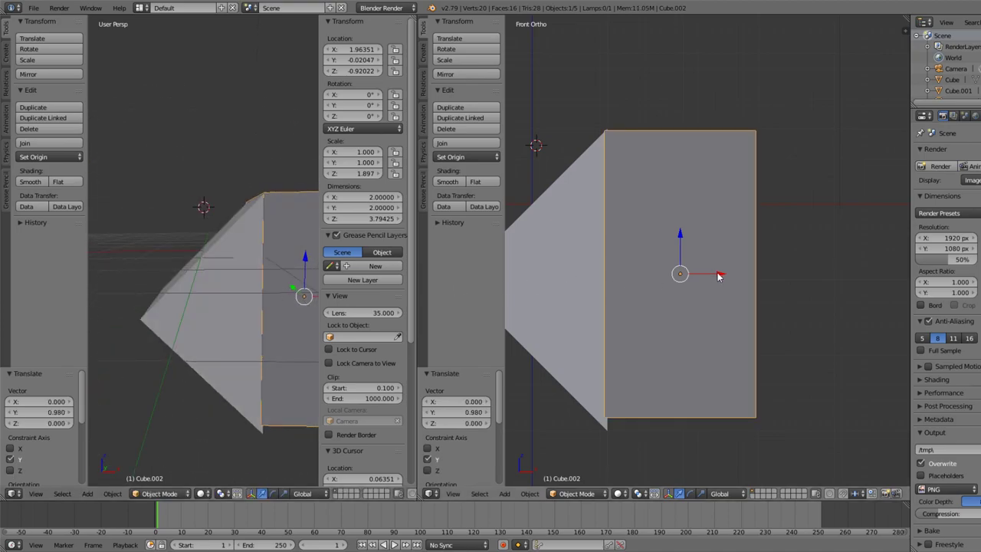
Move the stretched cube about 0.044 units along X and -0.073 units along Z to center it against the wedges' flat side.
{"action": "key", "text": "g"}
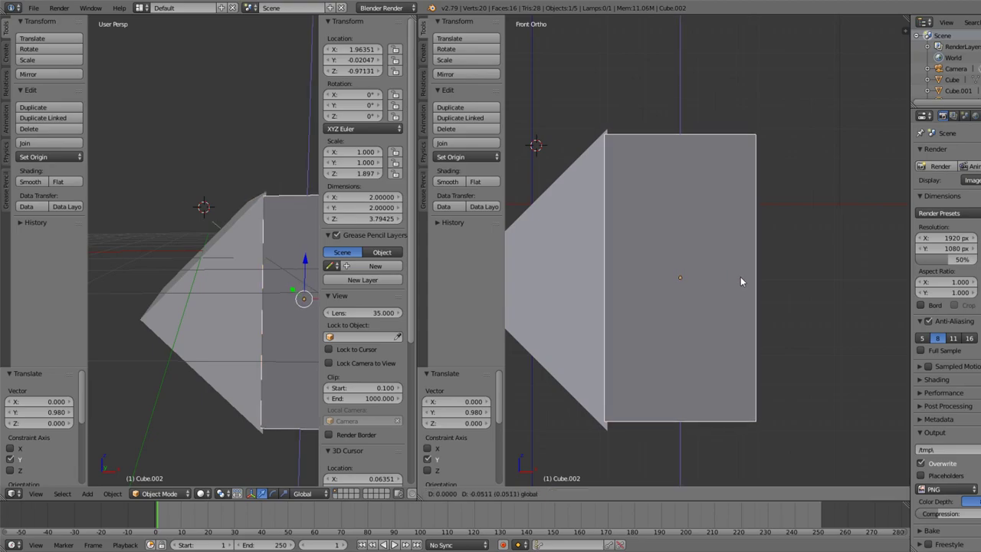
{"action": "left_click", "coordinate": [741, 278]}
{"action": "key", "text": "g"}
{"action": "key", "text": "x"}
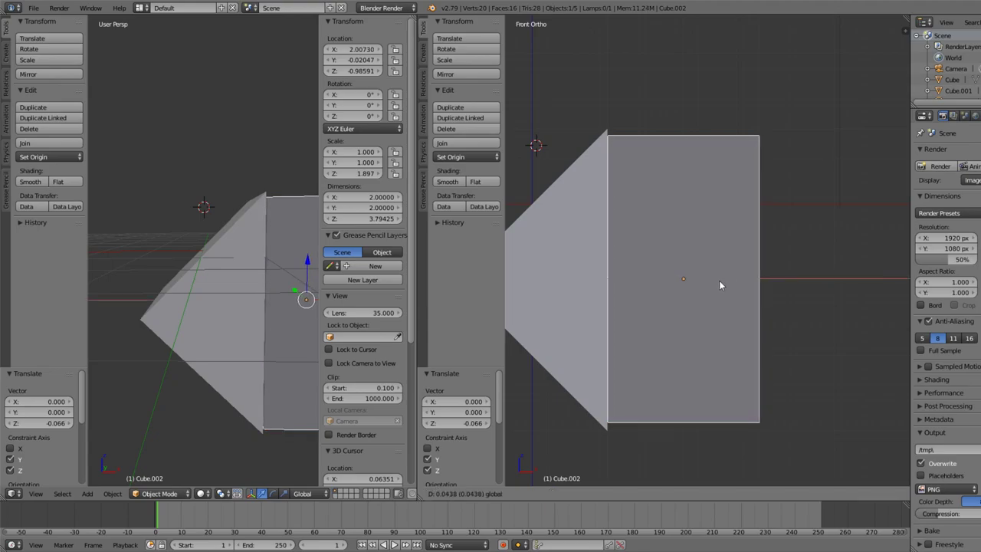
{"action": "left_click", "coordinate": [719, 283]}
{"action": "key", "text": "g"}
{"action": "key", "text": "z"}
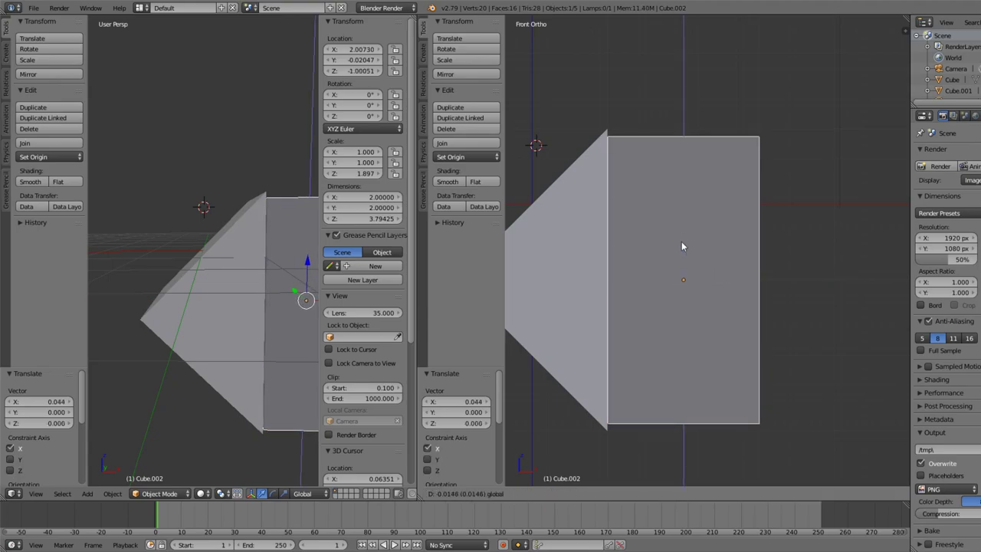
{"action": "left_click", "coordinate": [682, 246]}
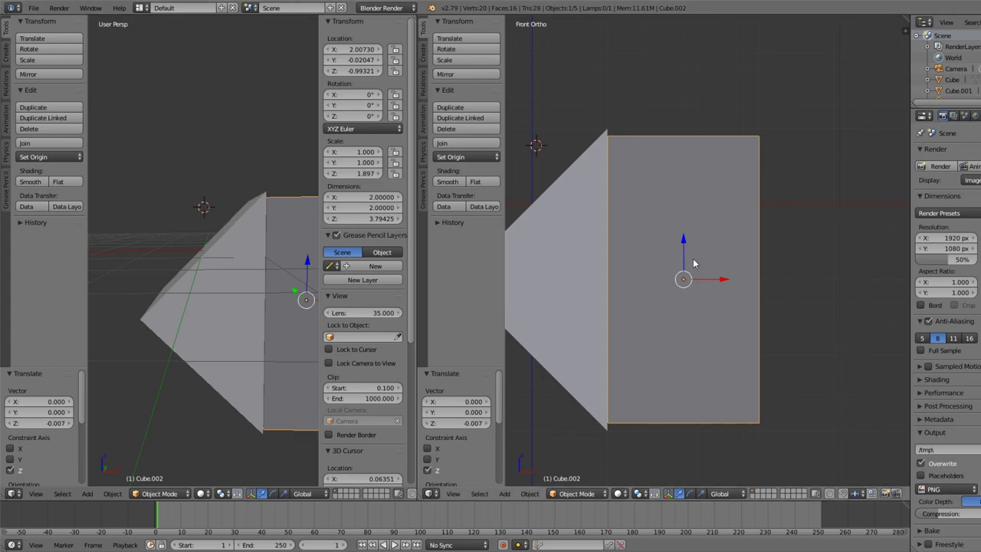
Scale the cube along Z to about 1.975 so its height matches the wedges' flat side.
{"action": "key", "text": "s"}
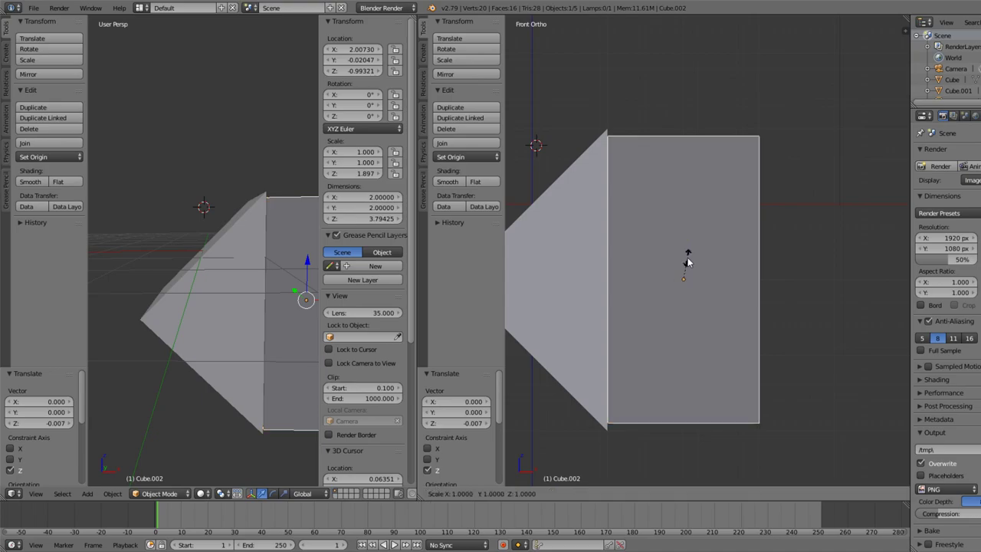
{"action": "key", "text": "z"}
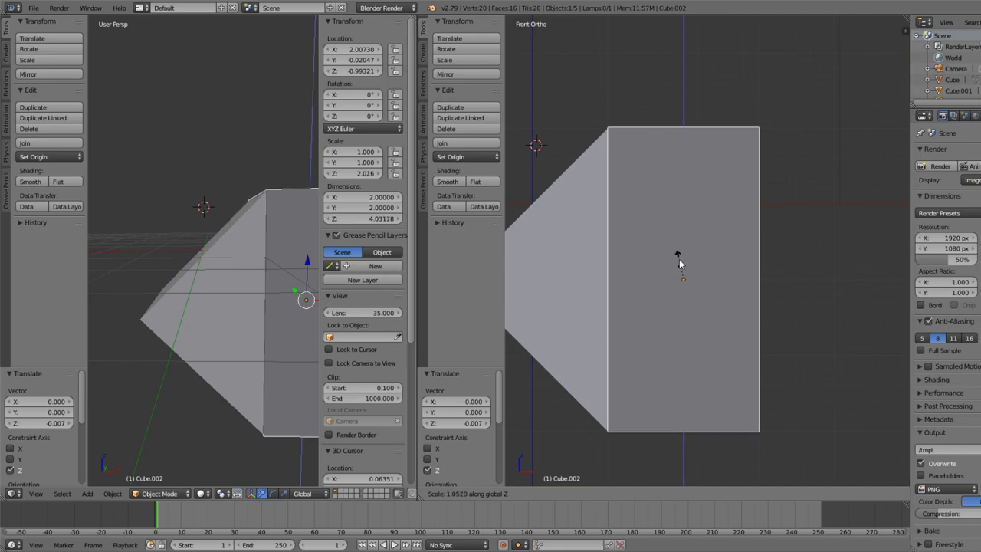
{"action": "left_click", "coordinate": [677, 265]}
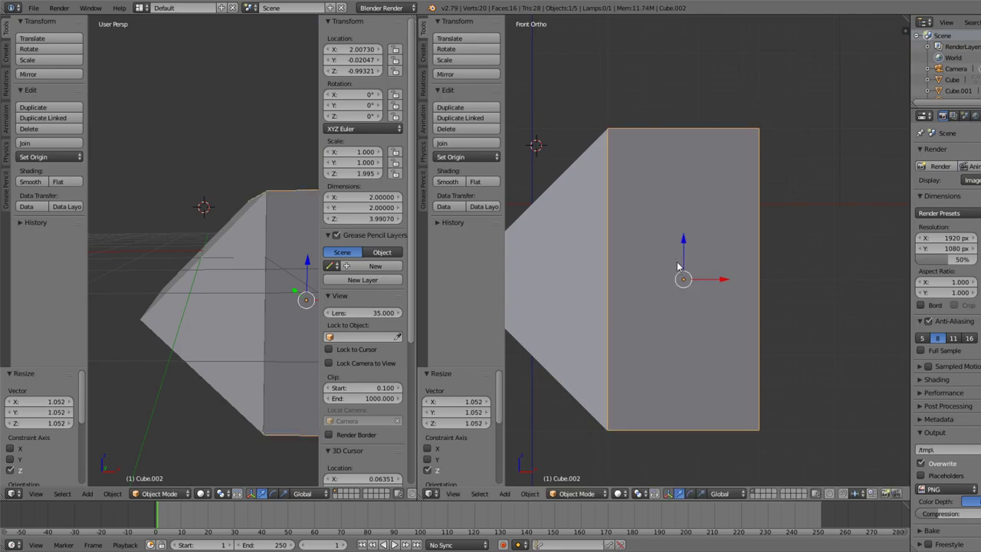
{"action": "key", "text": "s"}
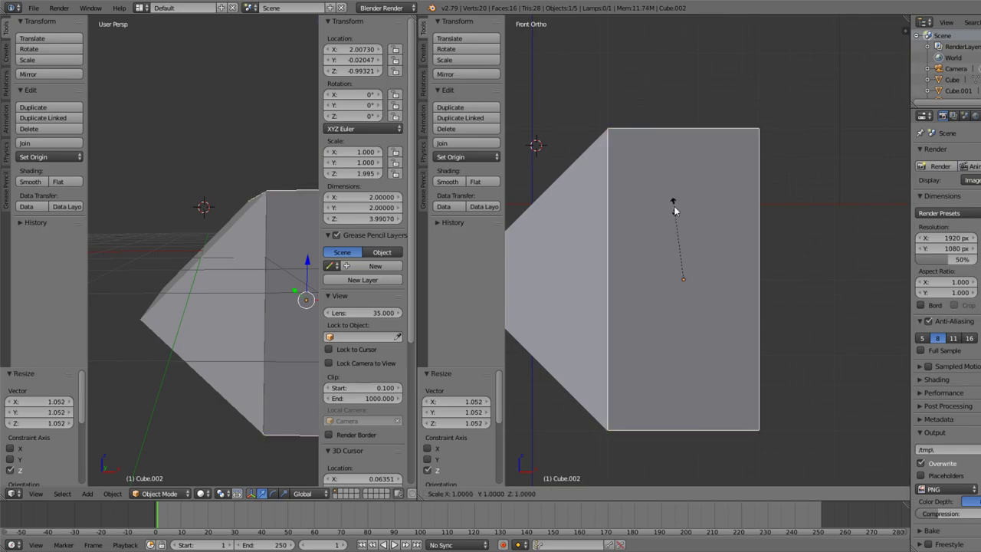
{"action": "key", "text": "z"}
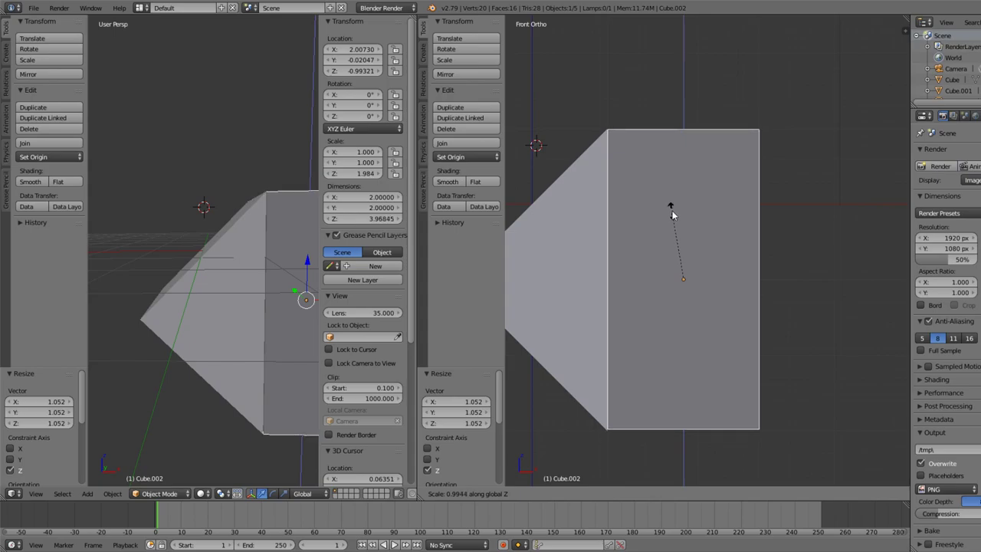
{"action": "left_click", "coordinate": [670, 214]}
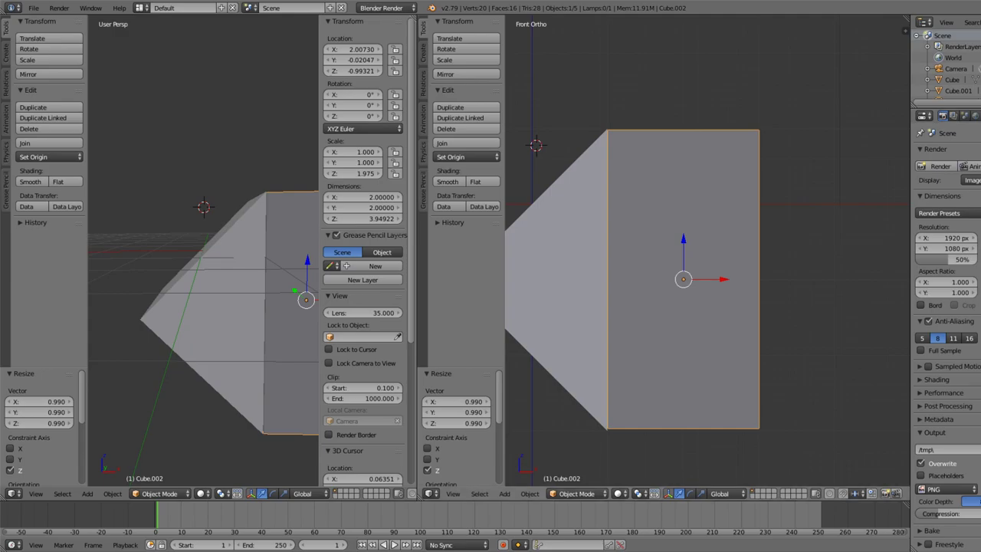
Nudge the cube about -0.009 units along X and -0.004 units along Z to close the seam with the wedges.
{"action": "key", "text": "g"}
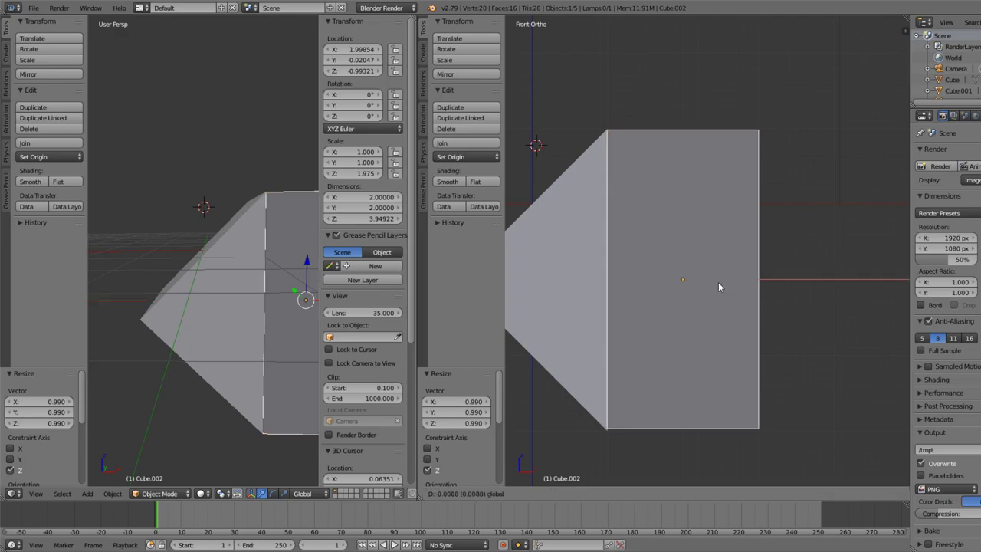
{"action": "left_click", "coordinate": [719, 282]}
{"action": "left_click_drag", "start_coordinate": [682, 240], "coordinate": [682, 242]}
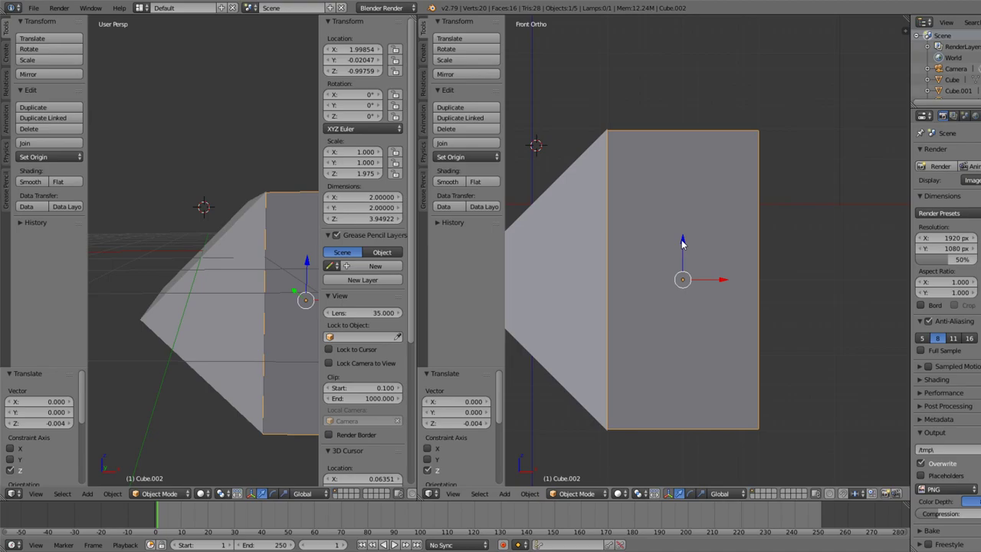
{"action": "left_click_drag", "start_coordinate": [682, 242], "coordinate": [681, 239]}
Scale the cube by about 1.008 along Z to fine-tune its height against the wedges.
{"action": "key", "text": "s"}
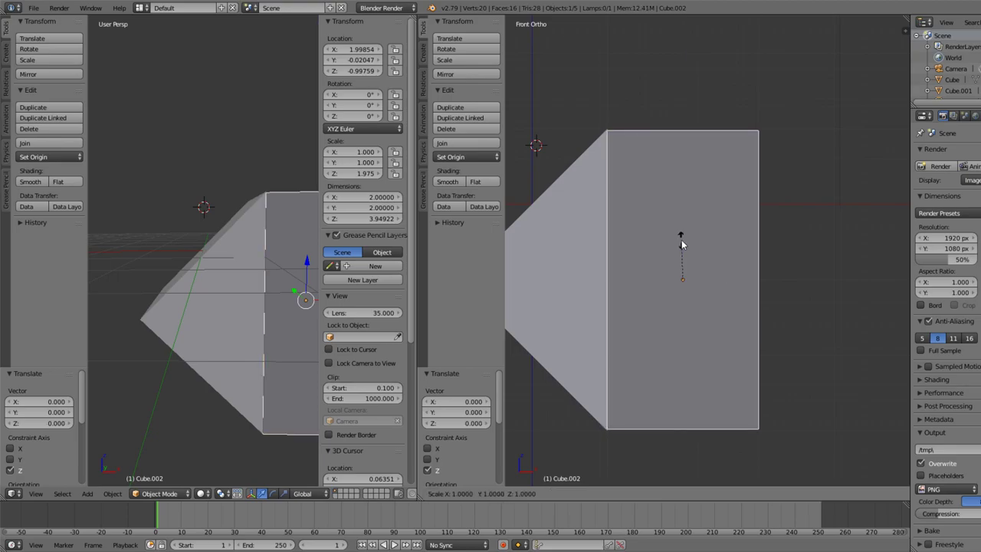
{"action": "key", "text": "z"}
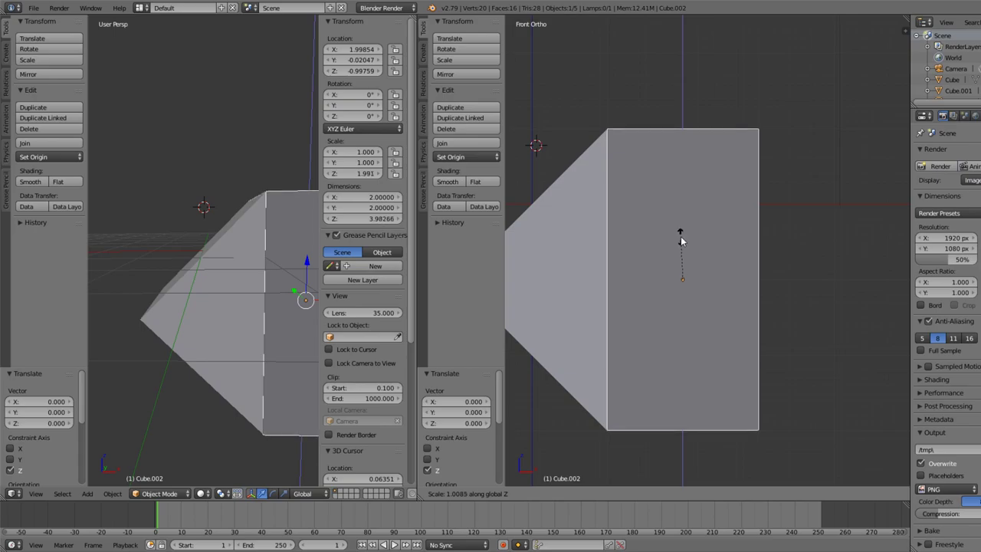
{"action": "left_click", "coordinate": [681, 241]}
In Edit Mode, move the cube's end face opposite the wedges about 3 units along X to lengthen the body.
{"action": "scroll", "coordinate": [725, 245], "scroll_direction": "down", "scroll_amount": 2}
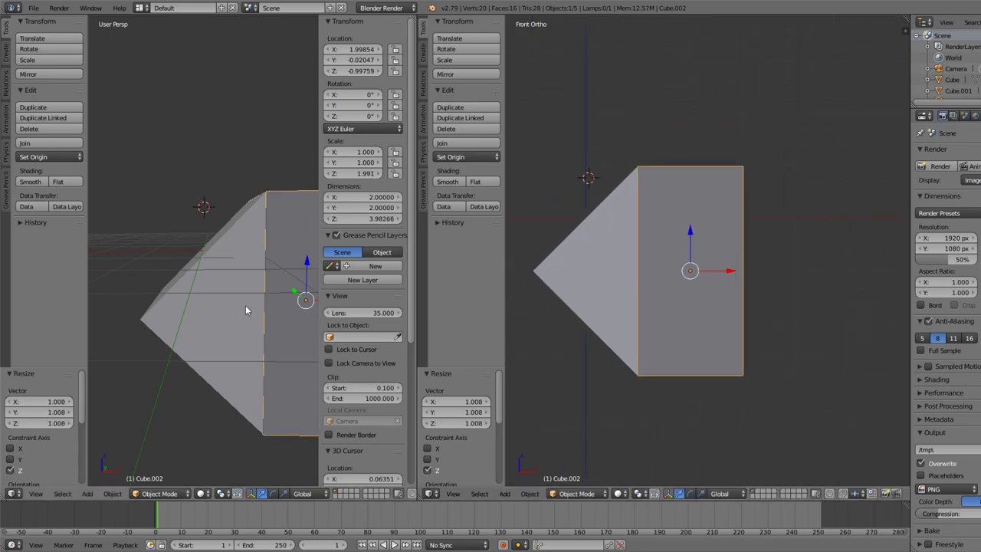
{"action": "middle_click_drag", "start_coordinate": [261, 291], "coordinate": [193, 300]}
{"action": "scroll", "coordinate": [229, 305], "scroll_direction": "down", "scroll_amount": 3}
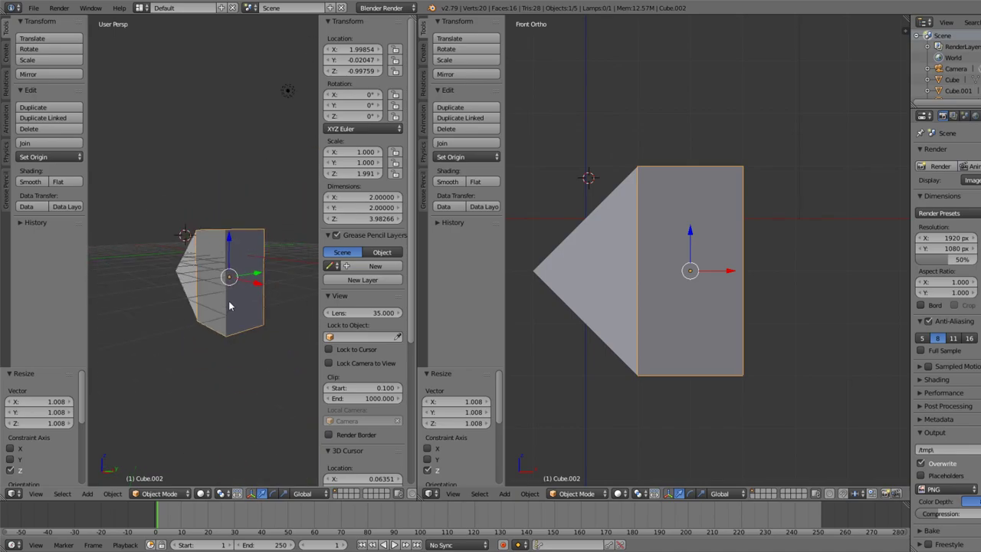
{"action": "key", "text": "Tab"}
{"action": "scroll", "coordinate": [268, 280], "scroll_direction": "up", "scroll_amount": 2}
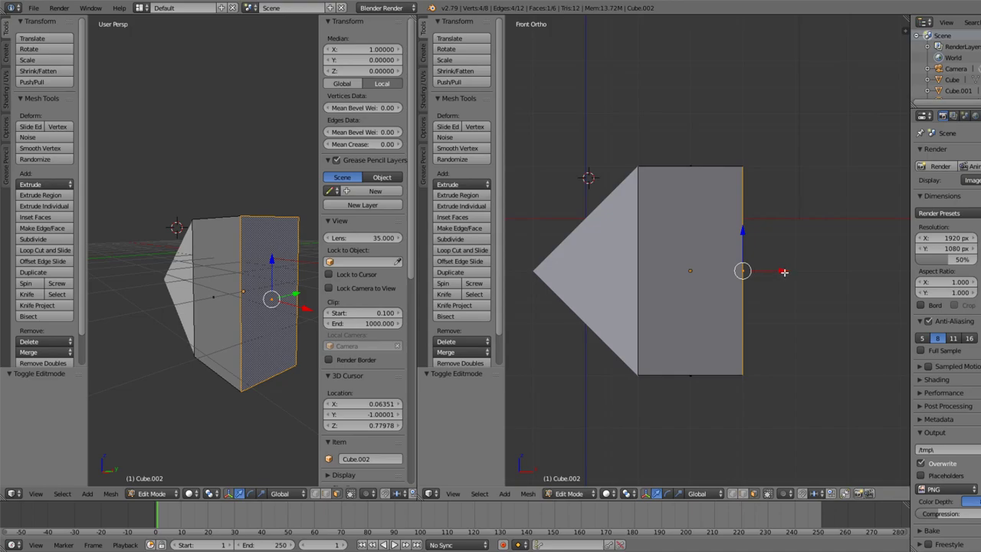
{"action": "left_click_drag", "start_coordinate": [783, 271], "coordinate": [888, 274]}
{"action": "scroll", "coordinate": [856, 289], "scroll_direction": "down", "scroll_amount": 2}
{"action": "scroll", "coordinate": [858, 290], "scroll_direction": "up", "scroll_amount": 1}
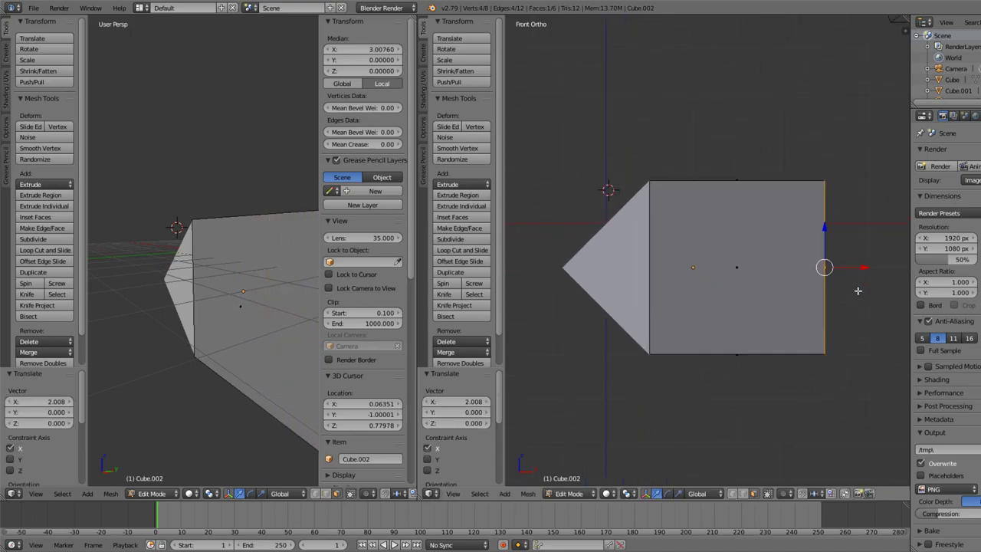
{"action": "middle_click_drag", "start_coordinate": [849, 341], "coordinate": [737, 337], "text": "shift"}
{"action": "scroll", "coordinate": [738, 337], "scroll_direction": "up", "scroll_amount": 1}
{"action": "left_click_drag", "start_coordinate": [751, 272], "coordinate": [796, 284]}
Examine the seam between the lengthened cube and the wedges at their upper corner in the front view.
{"action": "scroll", "coordinate": [797, 283], "scroll_direction": "down", "scroll_amount": 3}
{"action": "middle_click_drag", "start_coordinate": [660, 284], "coordinate": [696, 284], "text": "shift"}
{"action": "scroll", "coordinate": [697, 285], "scroll_direction": "up", "scroll_amount": 5}
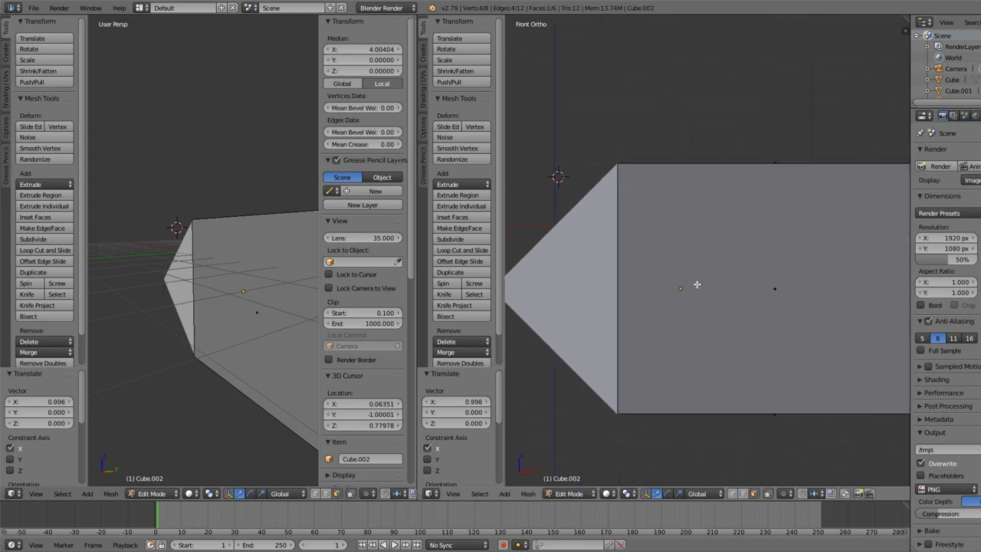
{"action": "scroll", "coordinate": [697, 284], "scroll_direction": "up", "scroll_amount": 3}
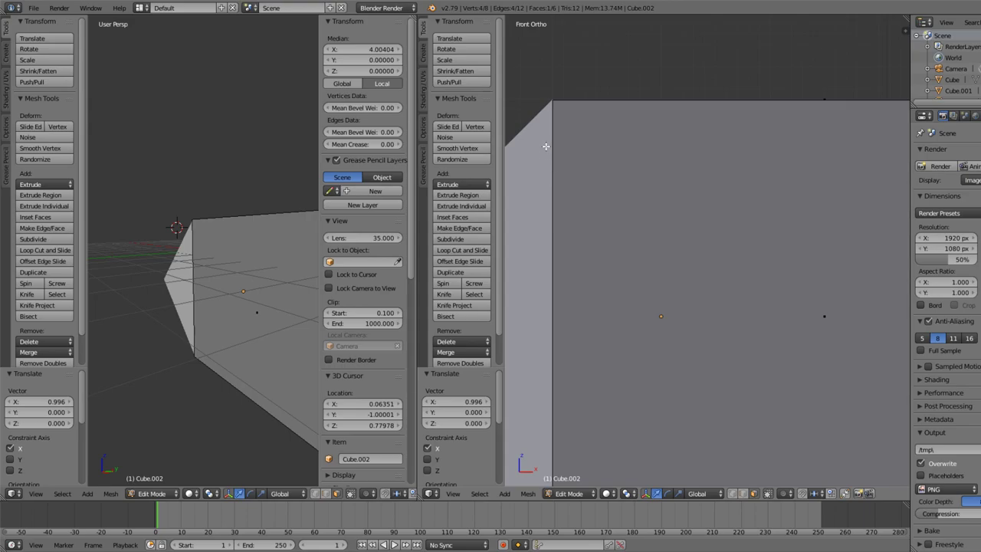
{"action": "scroll", "coordinate": [555, 122], "scroll_direction": "up", "scroll_amount": 1}
{"action": "middle_click_drag", "start_coordinate": [555, 122], "coordinate": [624, 206], "text": "shift"}
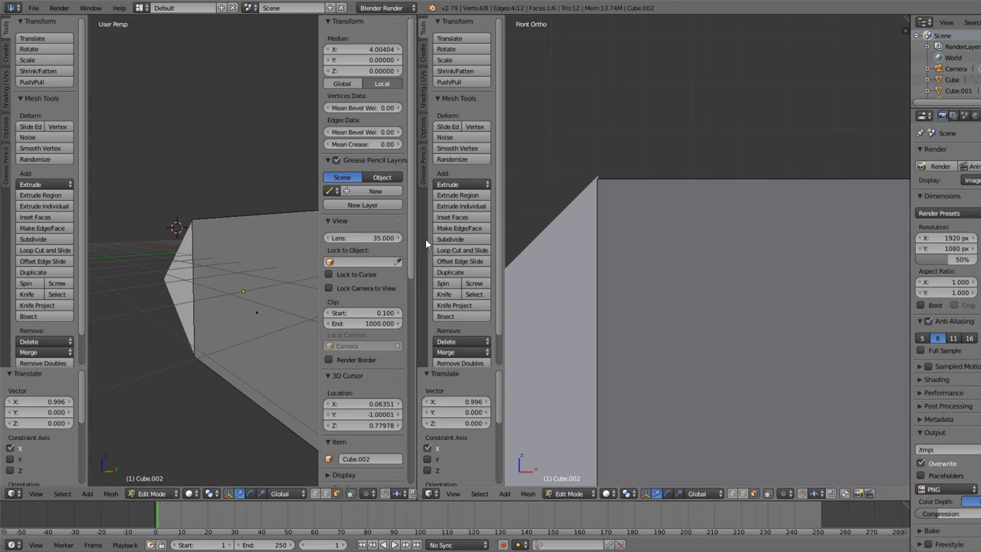
{"action": "middle_click_drag", "start_coordinate": [203, 250], "coordinate": [259, 229]}
{"action": "right_click", "coordinate": [259, 229]}
{"action": "middle_click_drag", "start_coordinate": [264, 301], "coordinate": [248, 437]}
{"action": "key", "text": "g"}
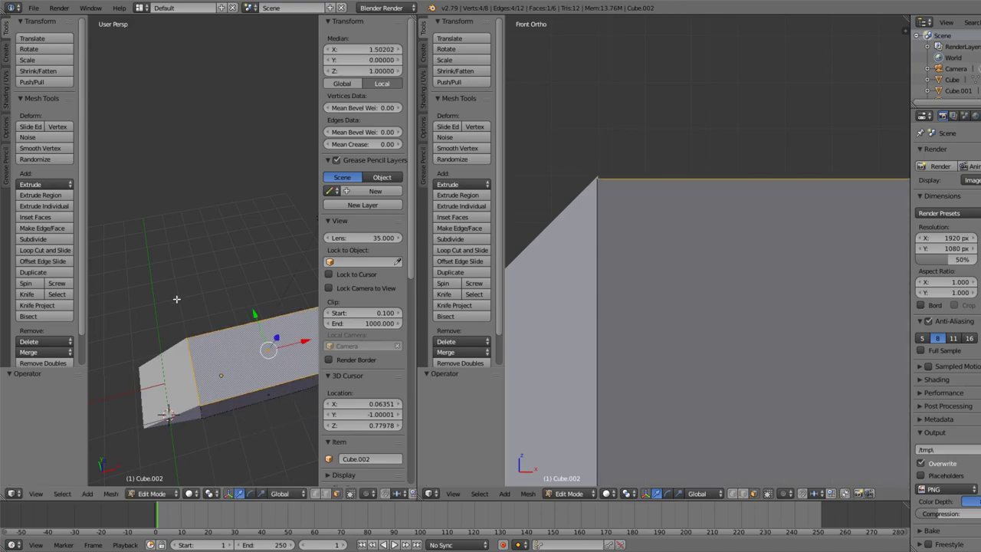
{"action": "key", "text": "Escape"}
Return to Object Mode and move the lengthened cube about 0.021 units along Y to line up with the wedges' sides.
{"action": "middle_click_drag", "start_coordinate": [167, 269], "coordinate": [245, 230]}
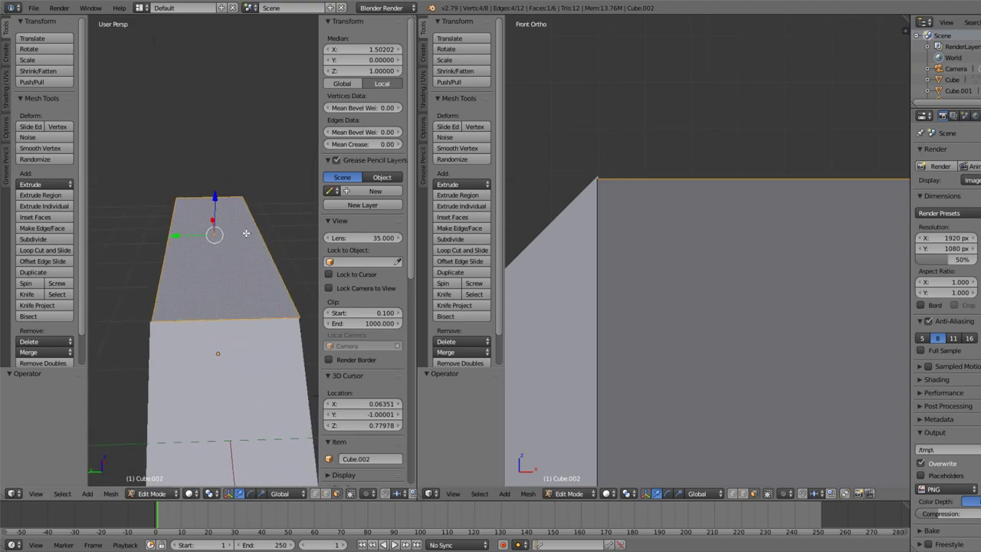
{"action": "key", "text": "Tab"}
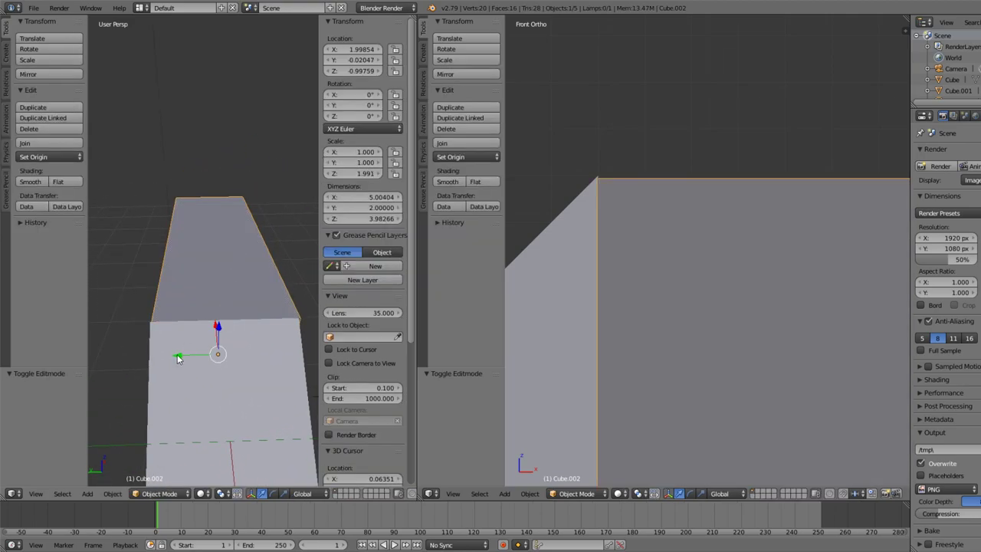
{"action": "left_click_drag", "start_coordinate": [180, 357], "coordinate": [167, 357]}
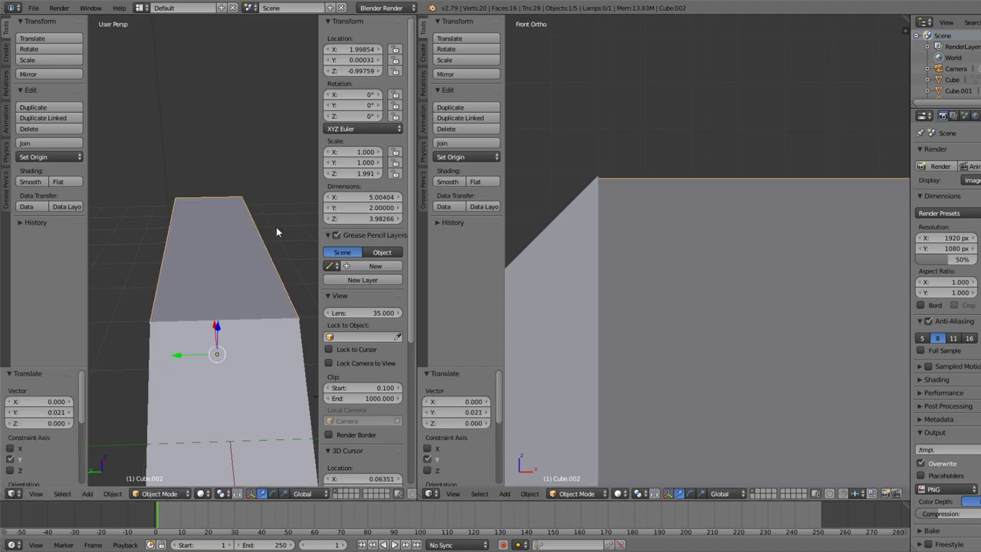
In Edit Mode, move the cube's underside face about -0.007 units along Z to meet the wedges' lower corner.
{"action": "middle_click_drag", "start_coordinate": [276, 227], "coordinate": [155, 224]}
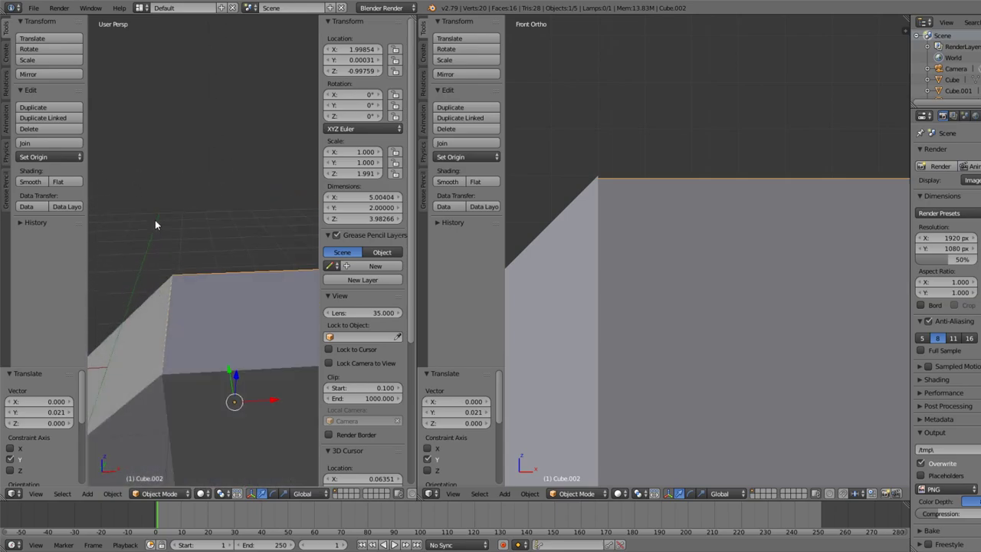
{"action": "key", "text": "Tab"}
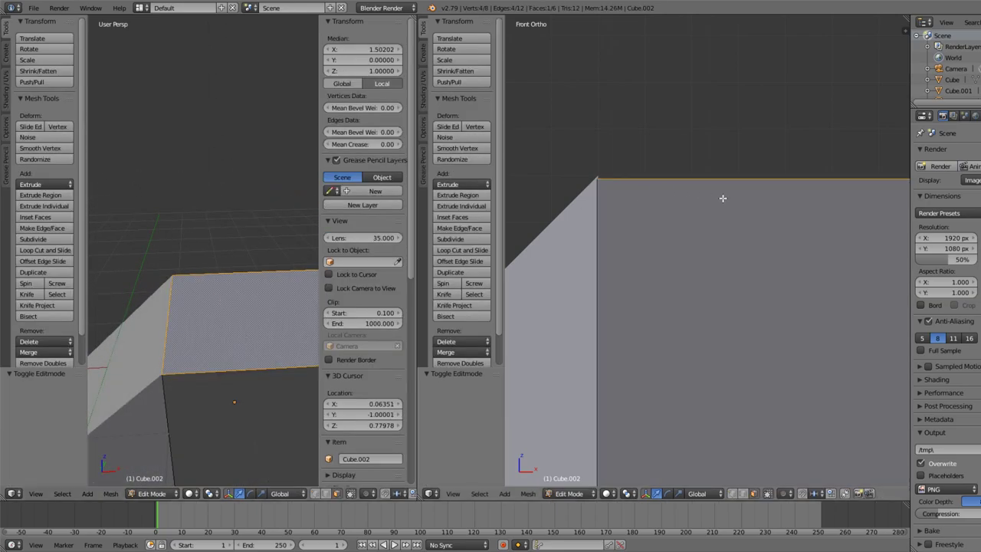
{"action": "scroll", "coordinate": [775, 201], "scroll_direction": "down", "scroll_amount": 3}
{"action": "scroll", "coordinate": [610, 208], "scroll_direction": "down", "scroll_amount": 5}
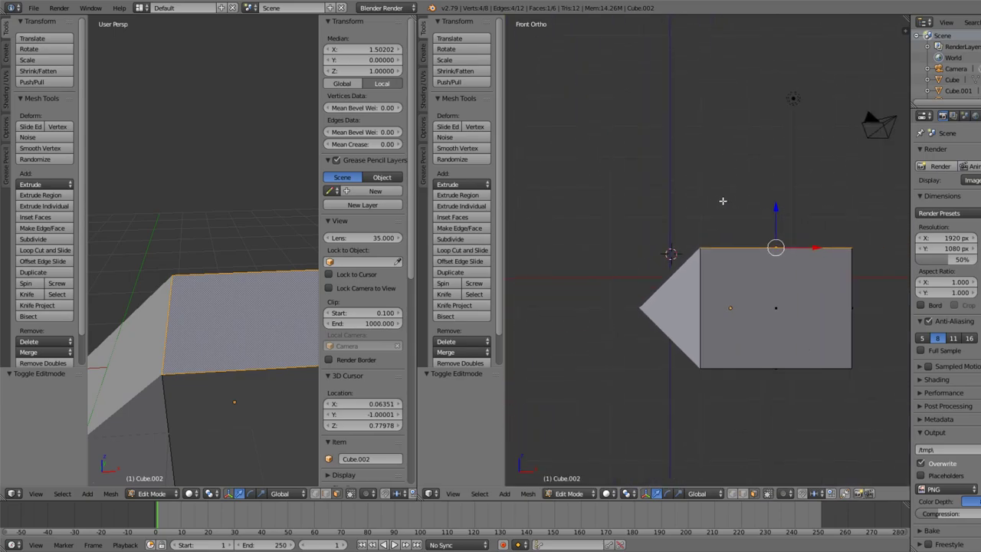
{"action": "scroll", "coordinate": [766, 218], "scroll_direction": "up", "scroll_amount": 5}
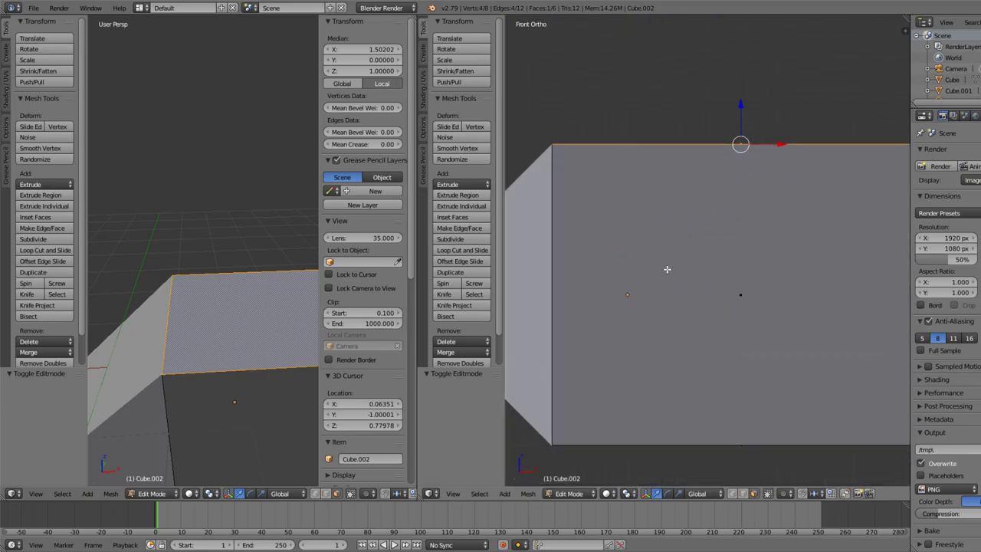
{"action": "middle_click_drag", "start_coordinate": [265, 409], "coordinate": [265, 301]}
{"action": "right_click", "coordinate": [250, 339]}
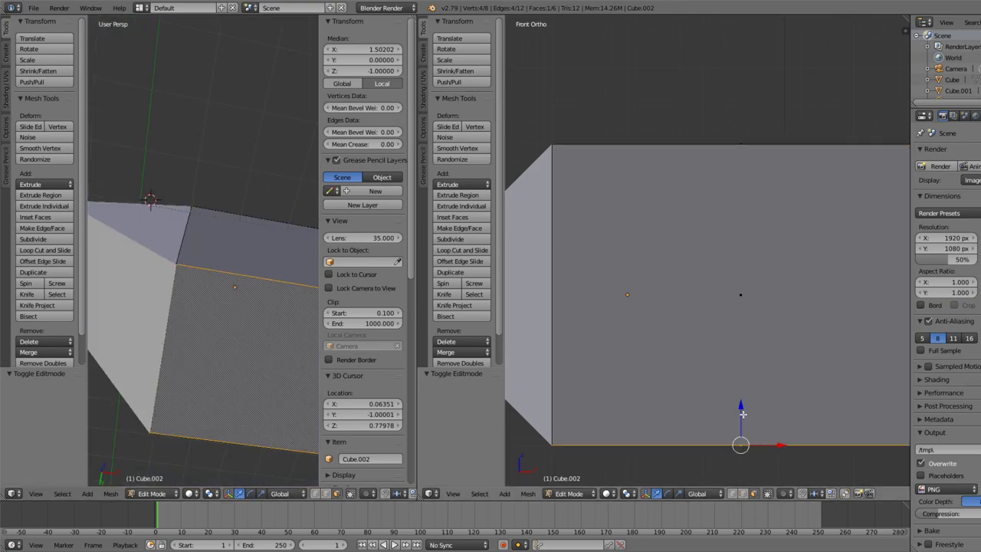
{"action": "left_click_drag", "start_coordinate": [740, 405], "coordinate": [744, 409]}
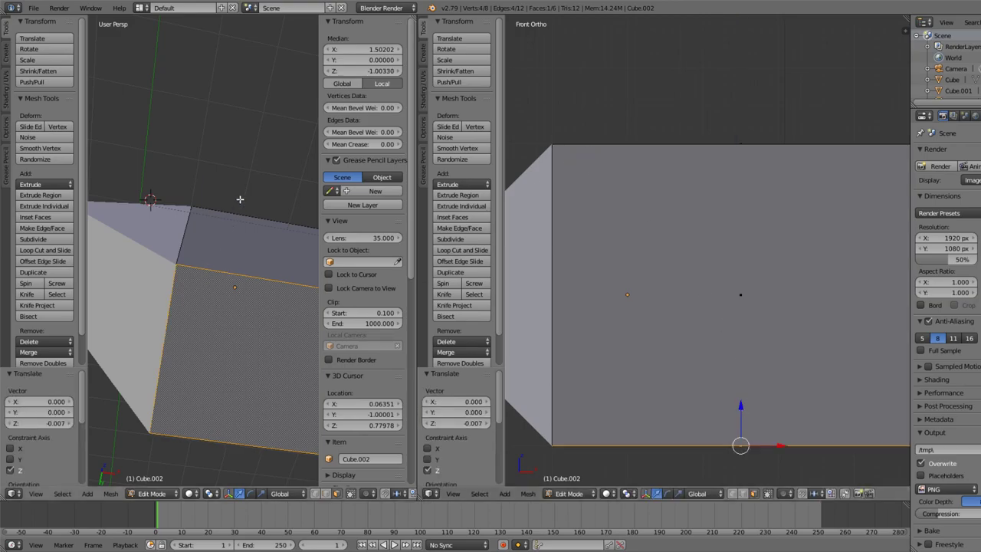
Move the cube's upper face about 0.003 units along Z to meet the wedges' upper corner.
{"action": "middle_click_drag", "start_coordinate": [241, 199], "coordinate": [201, 329]}
{"action": "right_click", "coordinate": [223, 300]}
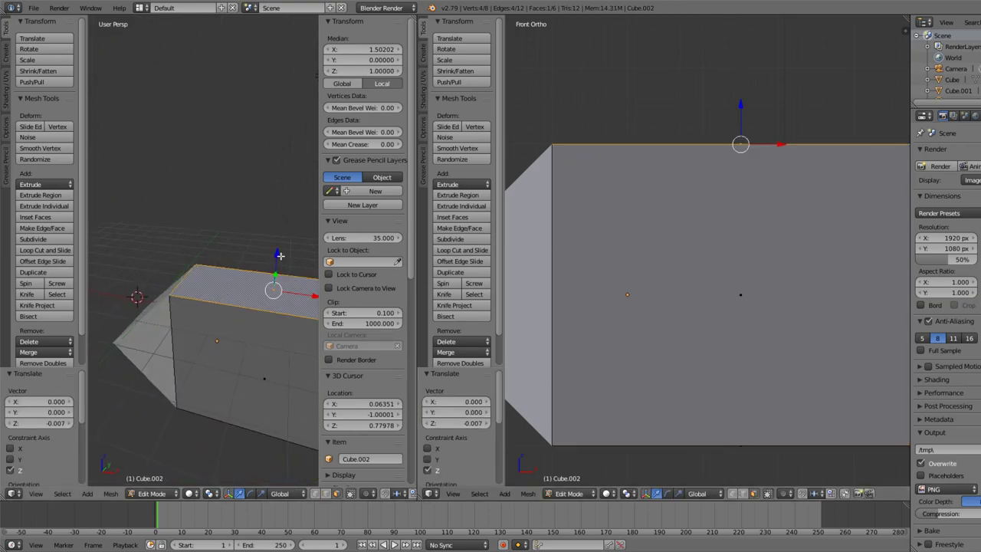
{"action": "left_click_drag", "start_coordinate": [277, 255], "coordinate": [276, 253]}
{"action": "scroll", "coordinate": [189, 335], "scroll_direction": "up", "scroll_amount": 4}
{"action": "scroll", "coordinate": [227, 301], "scroll_direction": "up", "scroll_amount": 1}
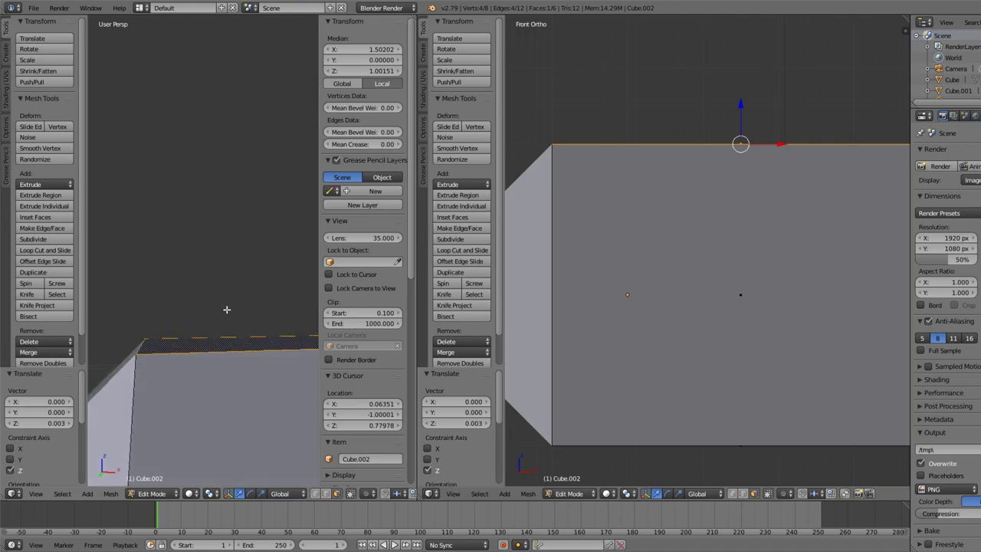
{"action": "scroll", "coordinate": [737, 256], "scroll_direction": "down", "scroll_amount": 4}
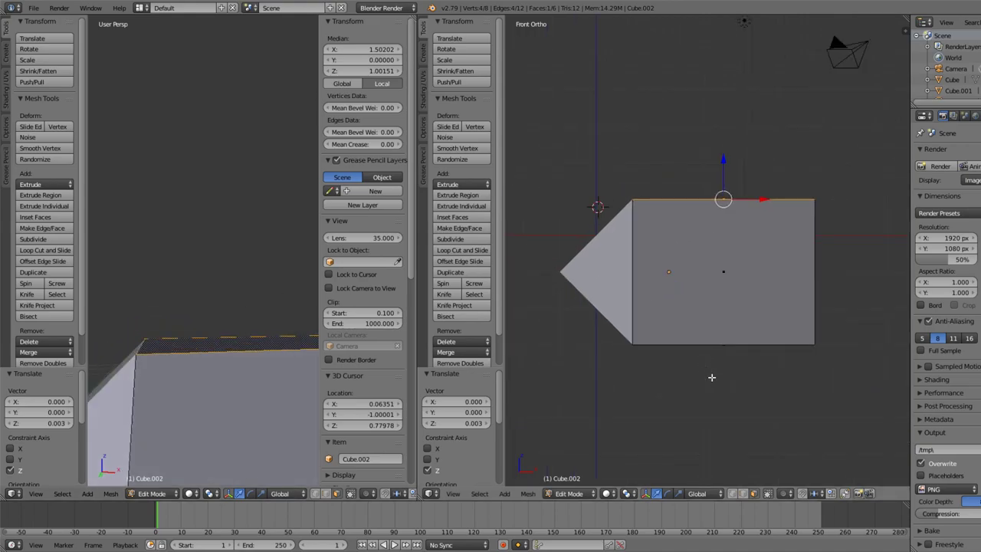
{"action": "scroll", "coordinate": [773, 325], "scroll_direction": "down", "scroll_amount": 4, "text": "ctrl"}
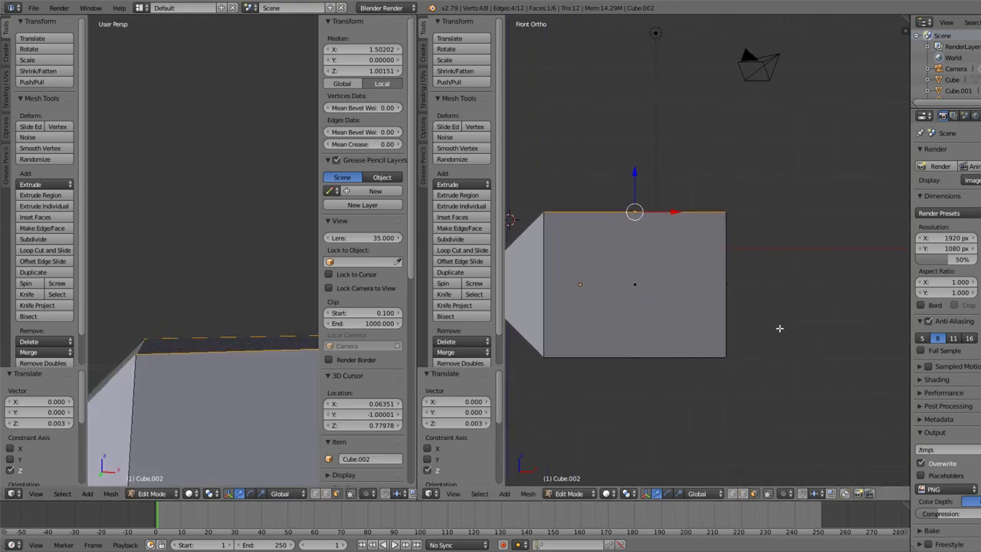
Select the lengthened cube's end face opposite the wedges and scale it along Z by about 0.937.
{"action": "scroll", "coordinate": [222, 356], "scroll_direction": "down", "scroll_amount": 2}
{"action": "scroll", "coordinate": [221, 356], "scroll_direction": "down", "scroll_amount": 6}
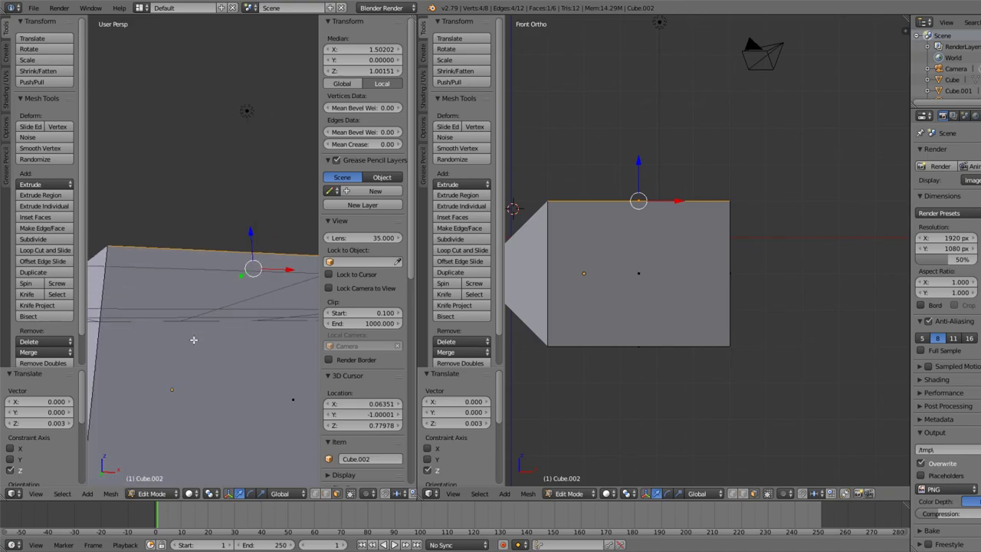
{"action": "middle_click_drag", "start_coordinate": [185, 319], "coordinate": [161, 319]}
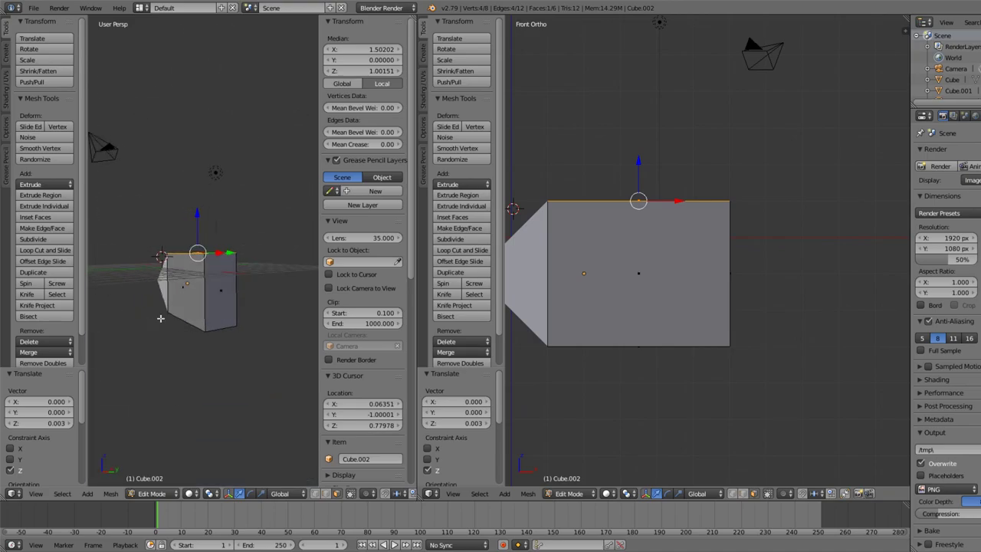
{"action": "right_click", "coordinate": [210, 293]}
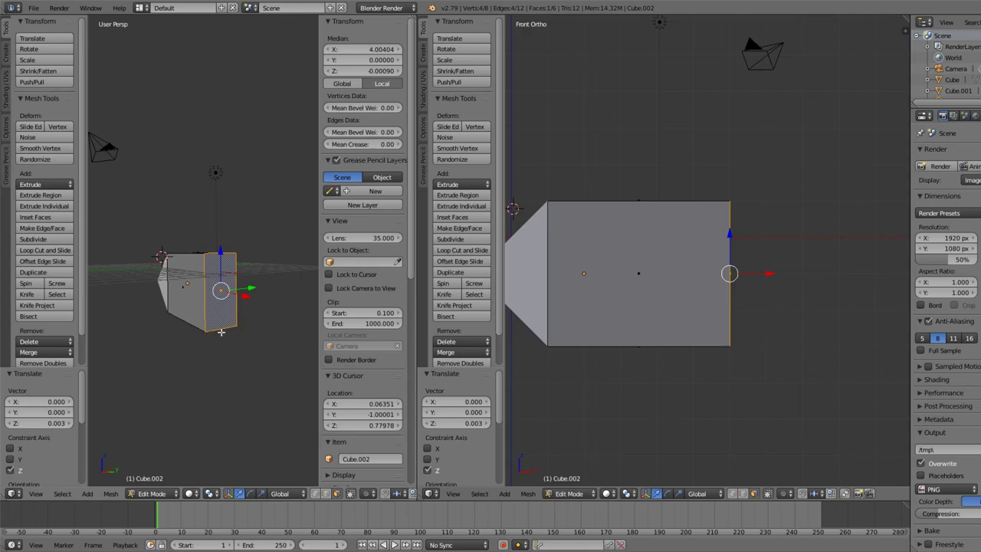
{"action": "middle_click_drag", "start_coordinate": [202, 371], "coordinate": [290, 358]}
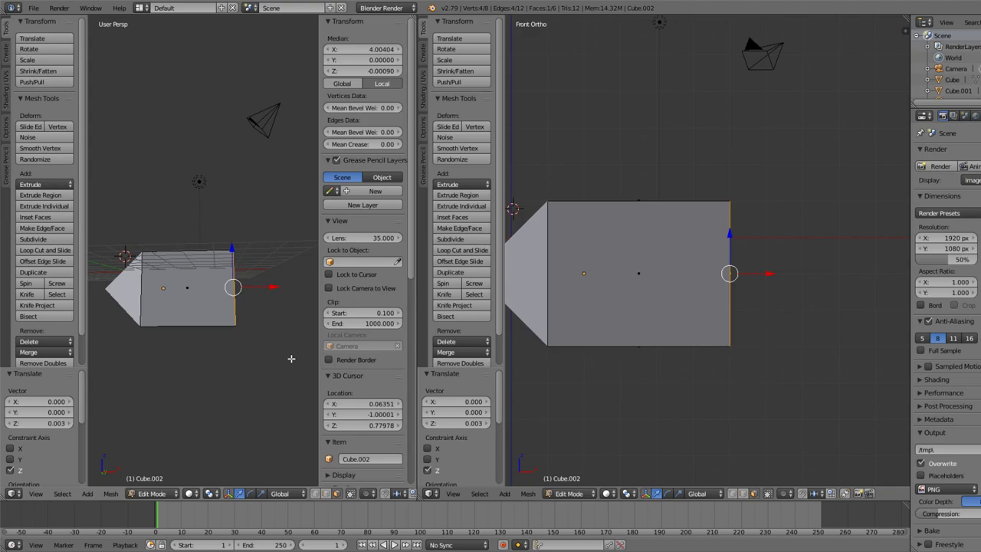
{"action": "middle_click_drag", "start_coordinate": [291, 338], "coordinate": [242, 294]}
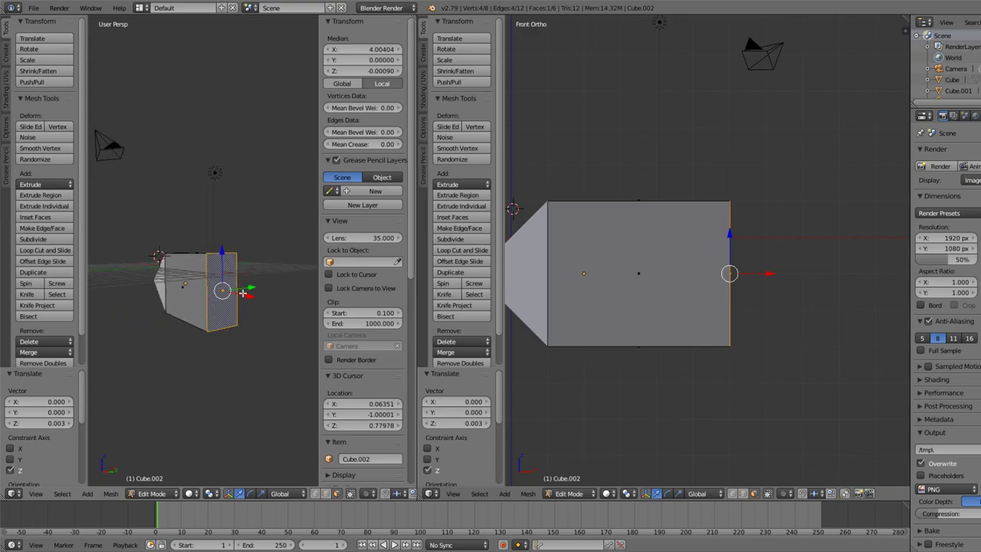
{"action": "key", "text": "s"}
{"action": "key", "text": "z"}
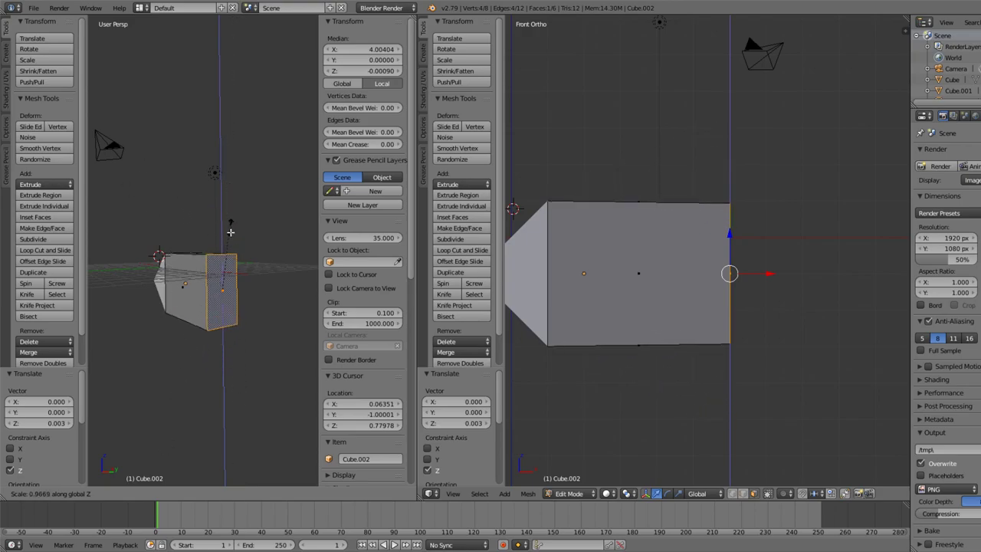
{"action": "left_click", "coordinate": [228, 338]}
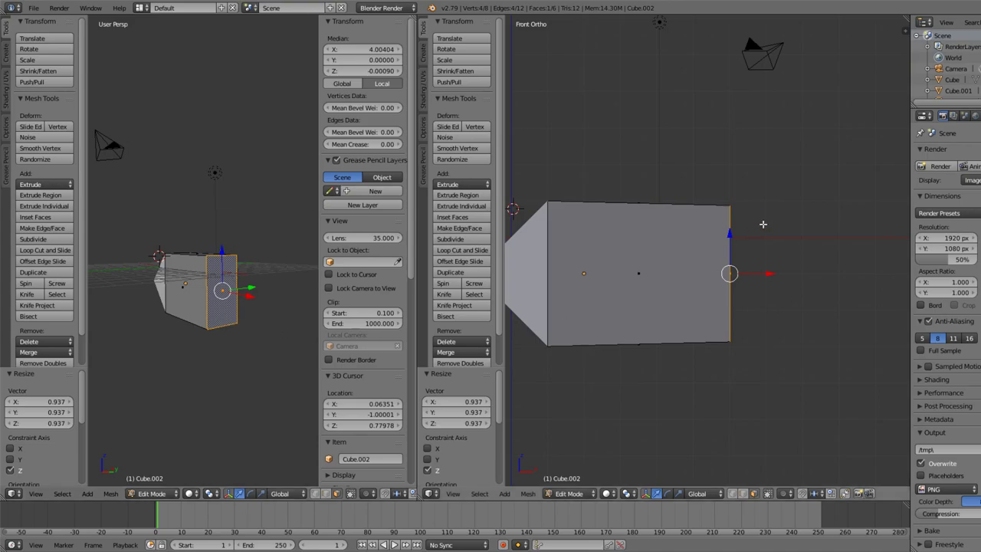
Scale the same end face again in the front view to adjust the body's taper.
{"action": "key", "text": "s"}
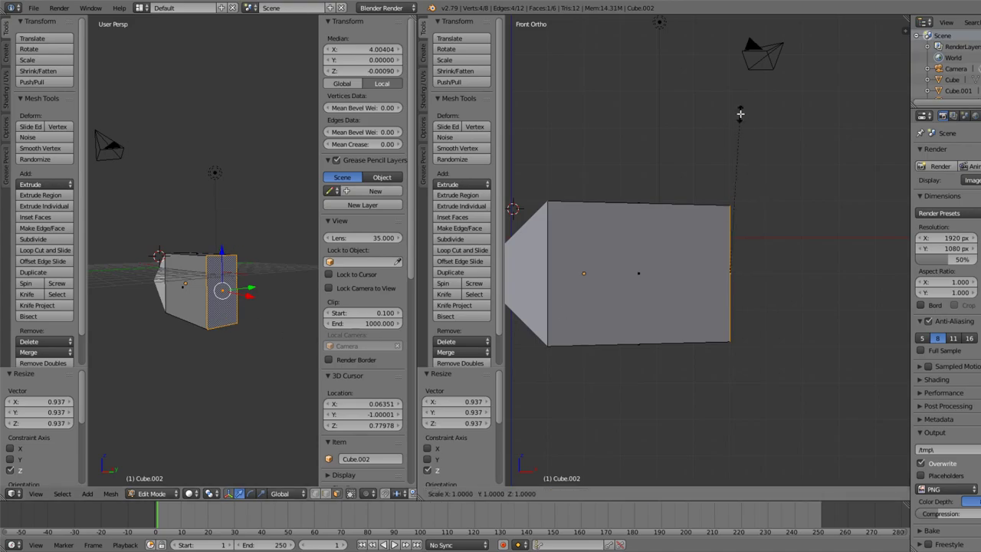
Scale the selected end face along Z by about 0.045 to taper the body almost to an edge.
{"action": "key", "text": "z"}
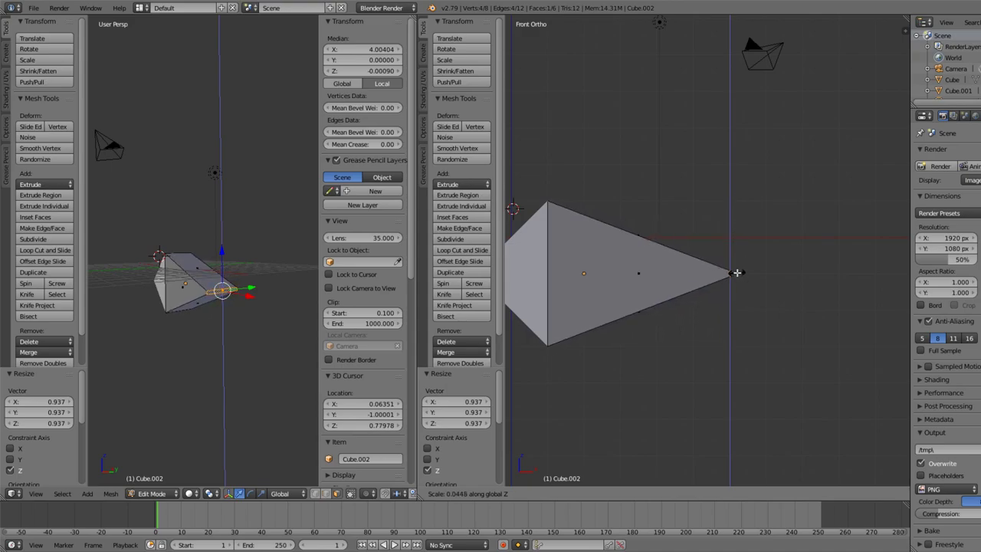
{"action": "left_click", "coordinate": [736, 272]}
{"action": "scroll", "coordinate": [728, 269], "scroll_direction": "down", "scroll_amount": 3}
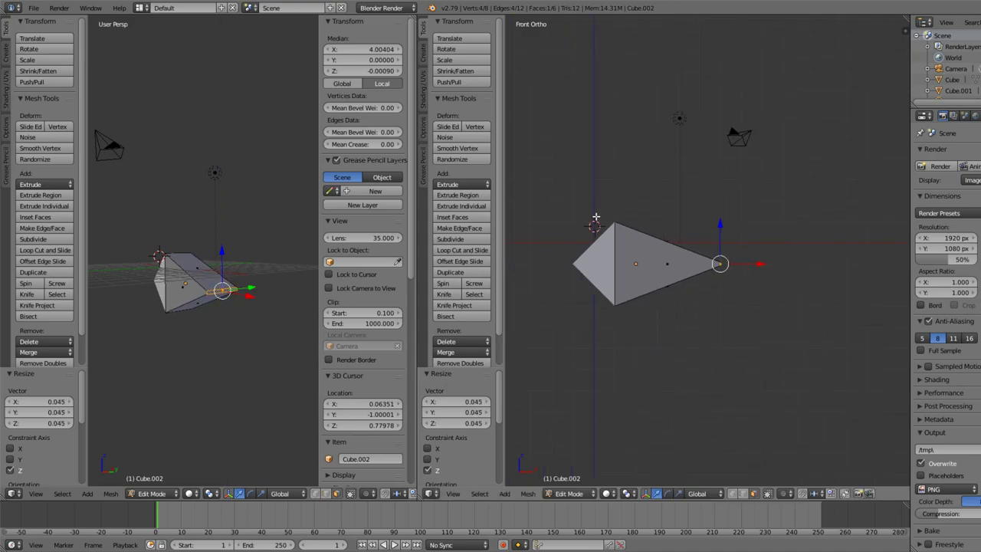
Move the narrowed end face about 0.56 units outward along X to lengthen the tapered body.
{"action": "middle_click_drag", "start_coordinate": [229, 429], "coordinate": [261, 299]}
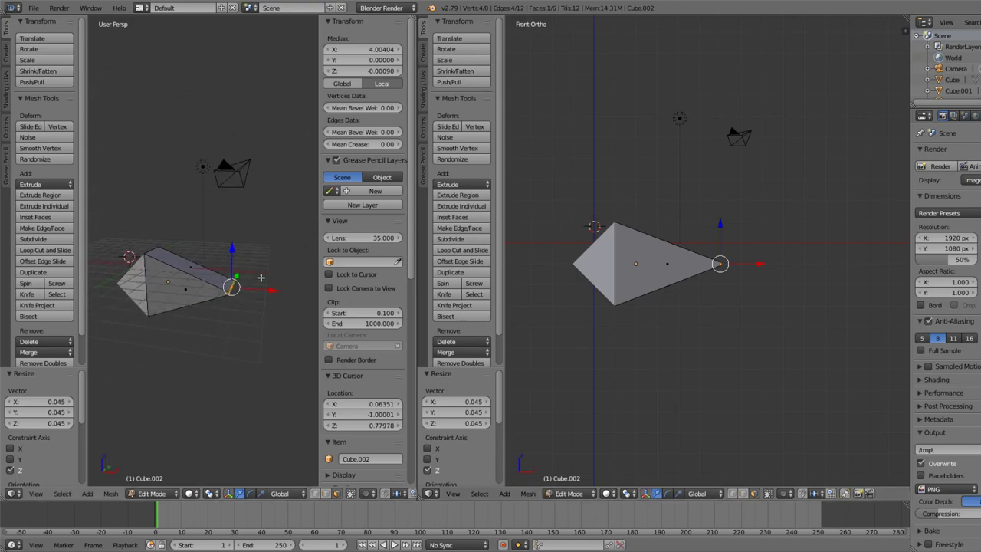
{"action": "middle_click_drag", "start_coordinate": [206, 374], "coordinate": [225, 335]}
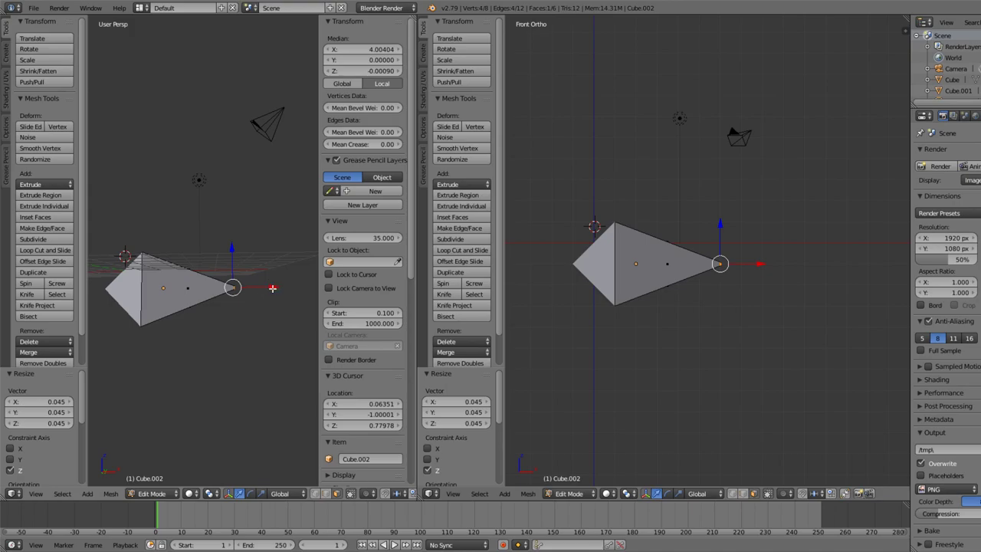
{"action": "left_click_drag", "start_coordinate": [272, 288], "coordinate": [280, 282]}
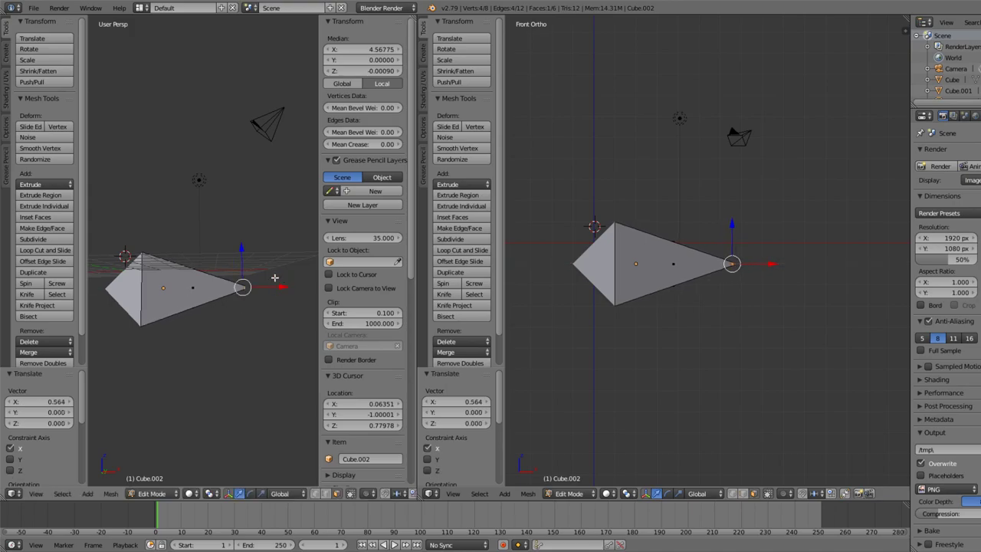
Scale the narrow end face along Z by about 4.67 to make the tip blunter.
{"action": "key", "text": "s"}
{"action": "key", "text": "z"}
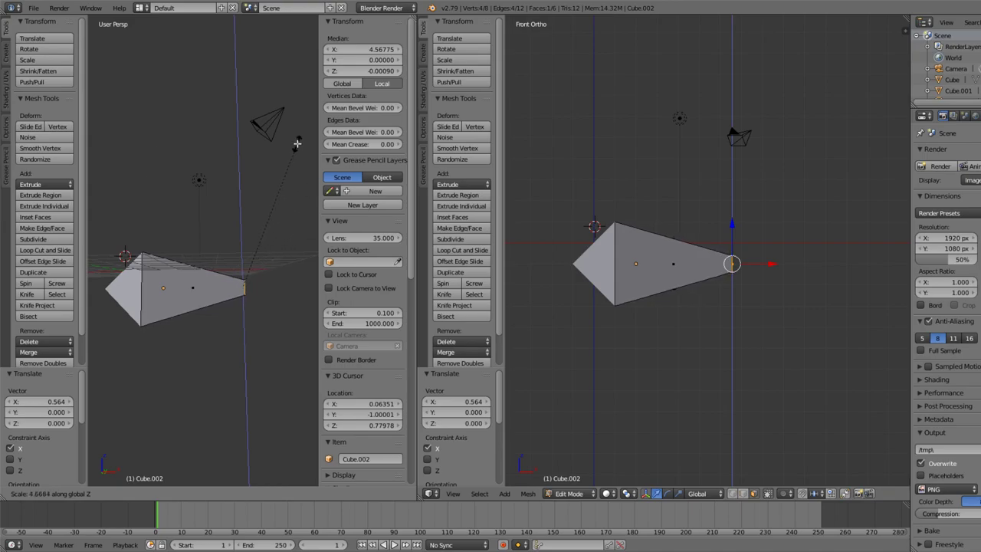
{"action": "left_click", "coordinate": [298, 143]}
{"action": "scroll", "coordinate": [661, 282], "scroll_direction": "down", "scroll_amount": 4}
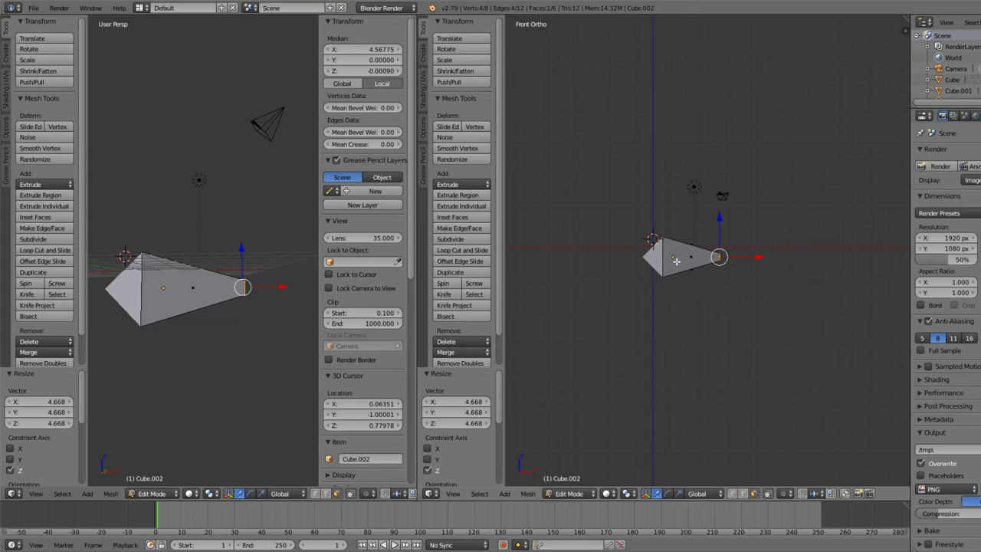
{"action": "scroll", "coordinate": [677, 262], "scroll_direction": "up", "scroll_amount": 5}
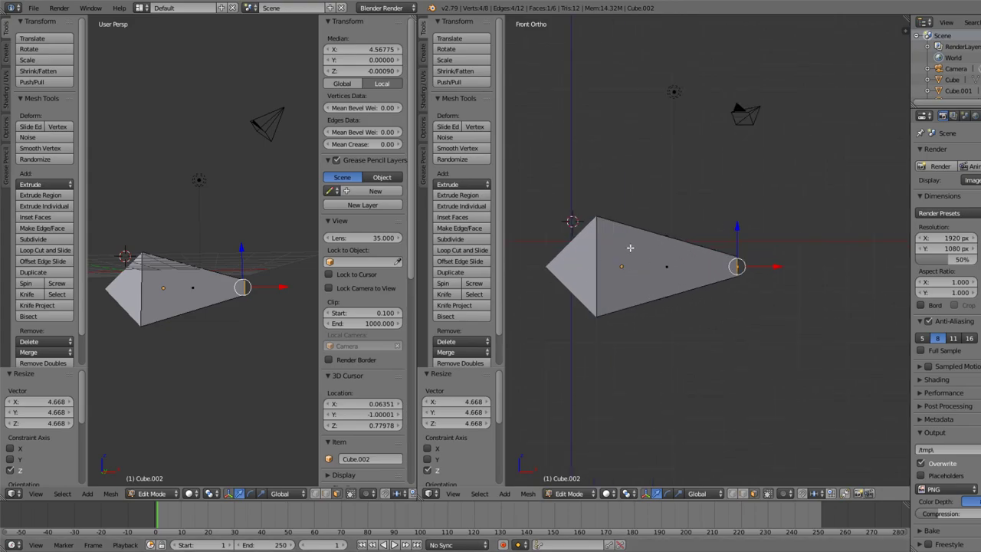
{"action": "scroll", "coordinate": [628, 295], "scroll_direction": "down", "scroll_amount": 5}
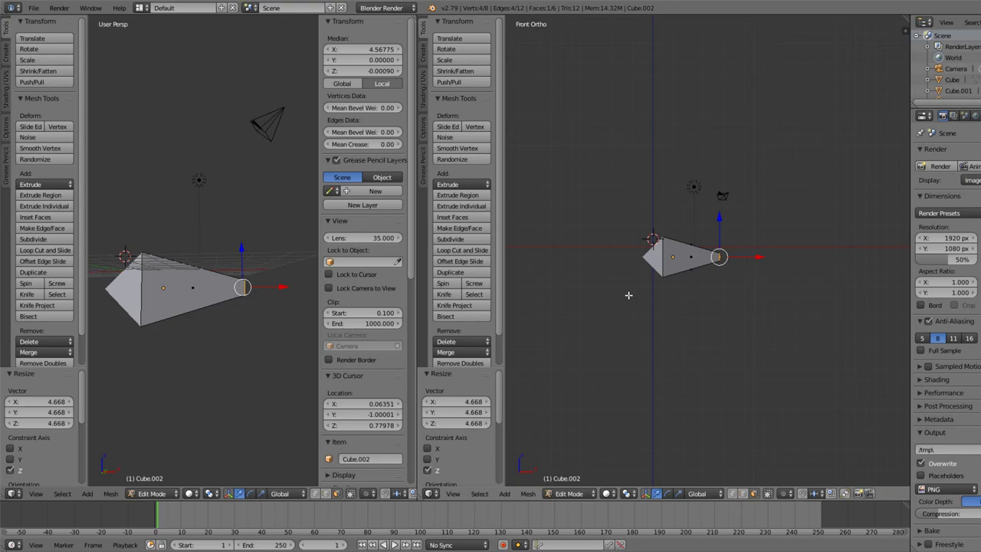
{"action": "scroll", "coordinate": [629, 295], "scroll_direction": "up", "scroll_amount": 5}
{"action": "scroll", "coordinate": [581, 300], "scroll_direction": "up", "scroll_amount": 2}
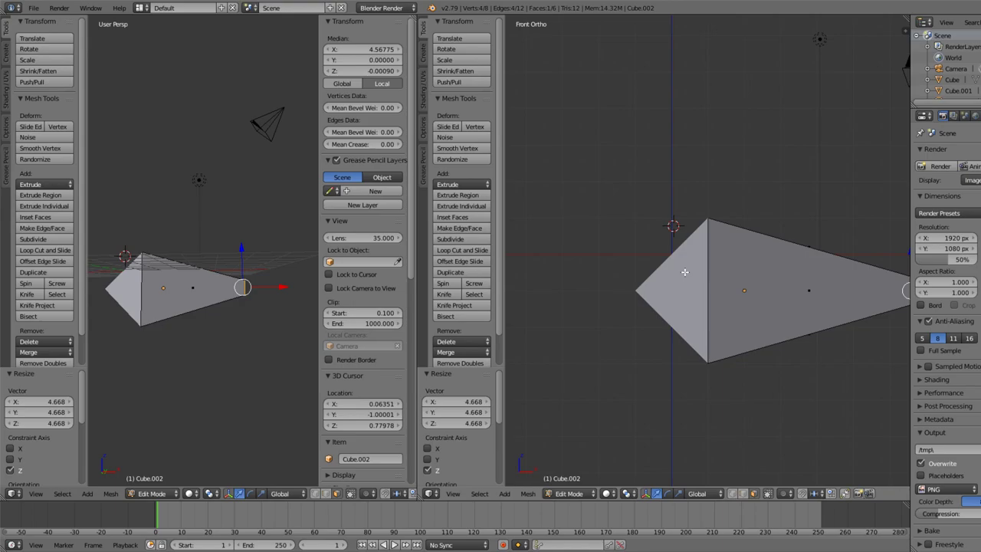
Add a single loop cut around the tapered body and slide it by about 0.64 toward the wide end.
{"action": "middle_click_drag", "start_coordinate": [783, 301], "coordinate": [639, 285], "text": "shift"}
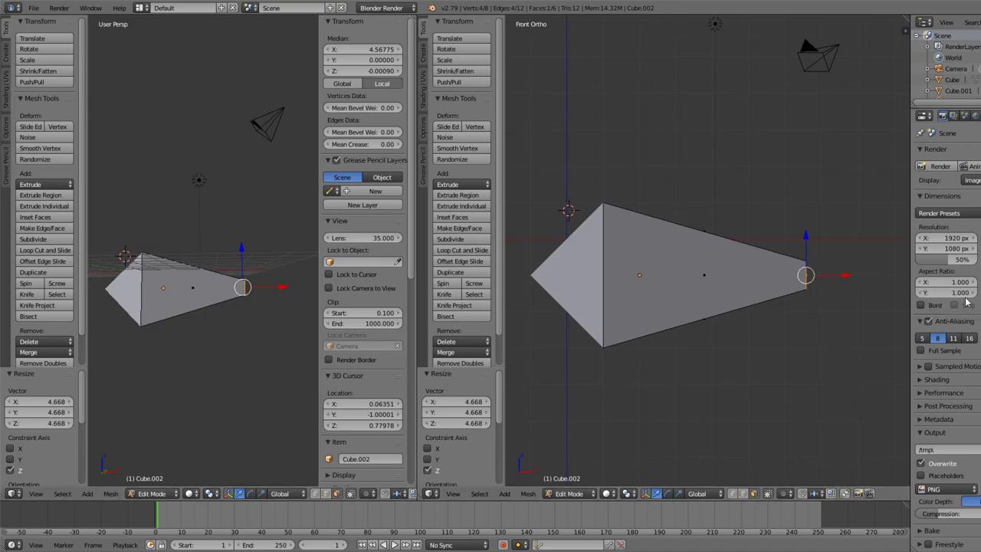
{"action": "scroll", "coordinate": [794, 310], "scroll_direction": "down", "scroll_amount": 2}
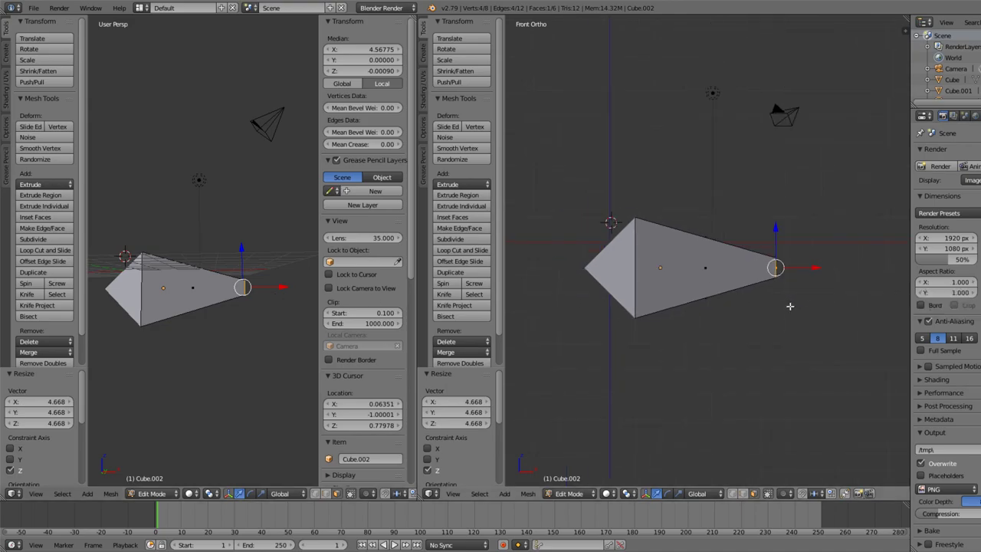
{"action": "key", "text": "ctrl+r"}
{"action": "left_click", "coordinate": [679, 238]}
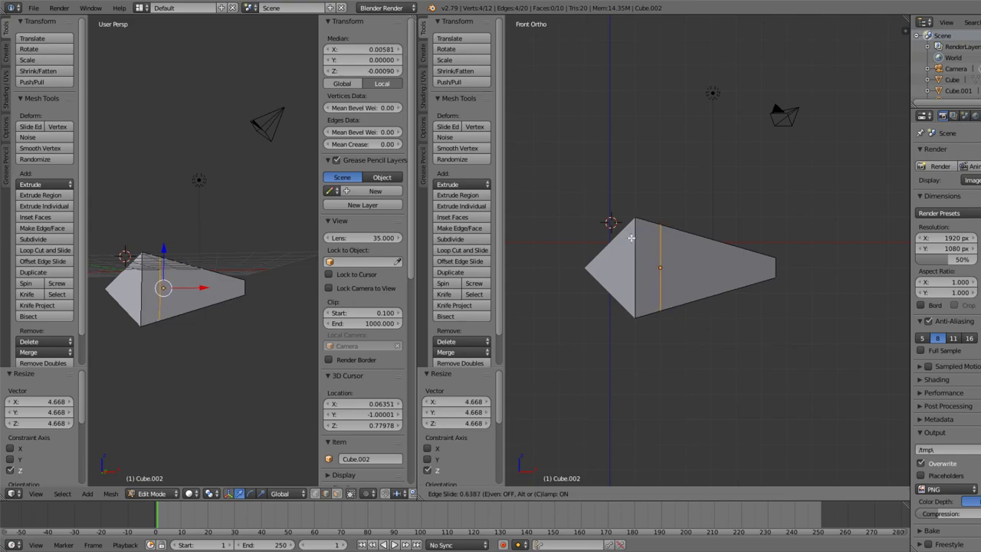
{"action": "left_click", "coordinate": [631, 237]}
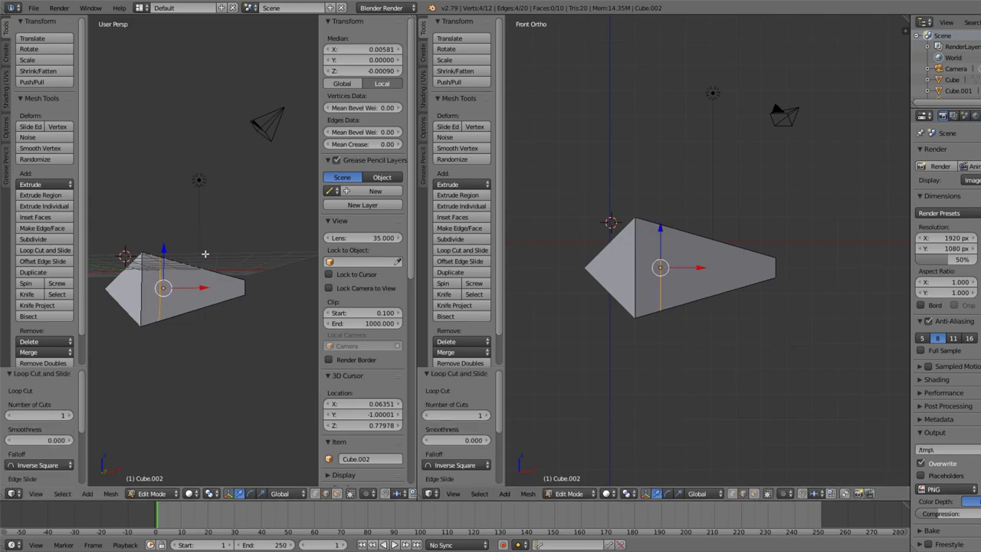
Scale the new edge loop along Z by about 1.126 to widen the body there.
{"action": "key", "text": "s"}
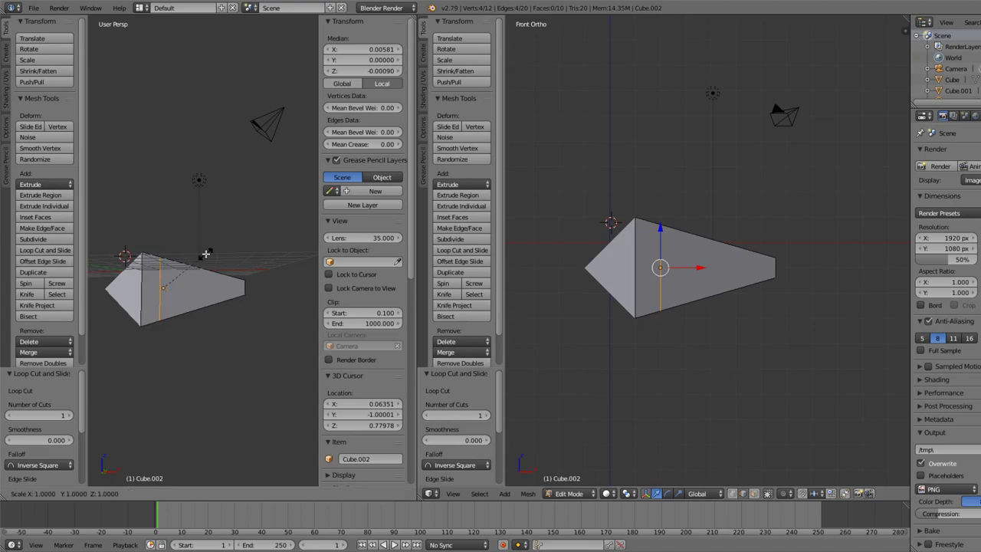
{"action": "key", "text": "z"}
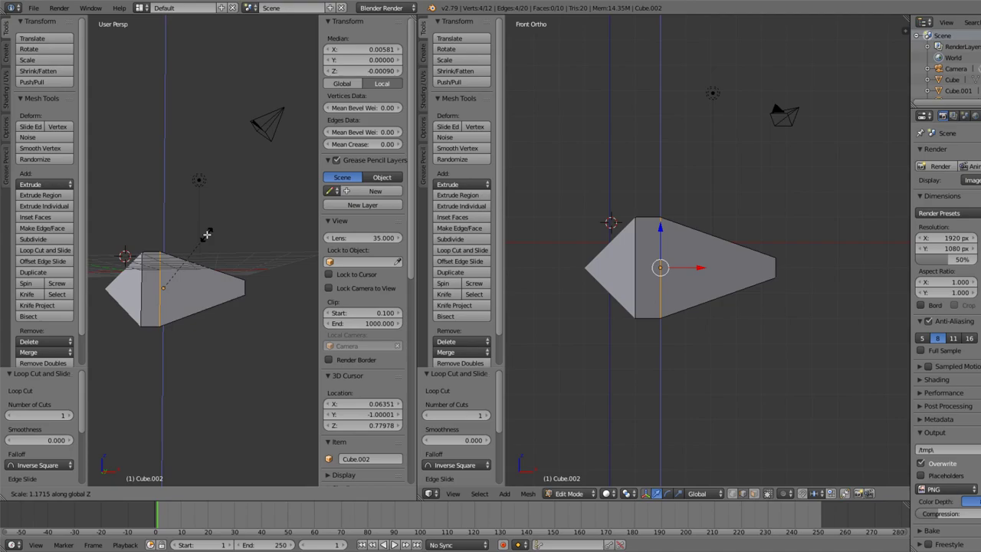
{"action": "left_click", "coordinate": [197, 256]}
Examine the body's profile around the new edge loop in both the front and perspective views.
{"action": "scroll", "coordinate": [671, 256], "scroll_direction": "down", "scroll_amount": 2}
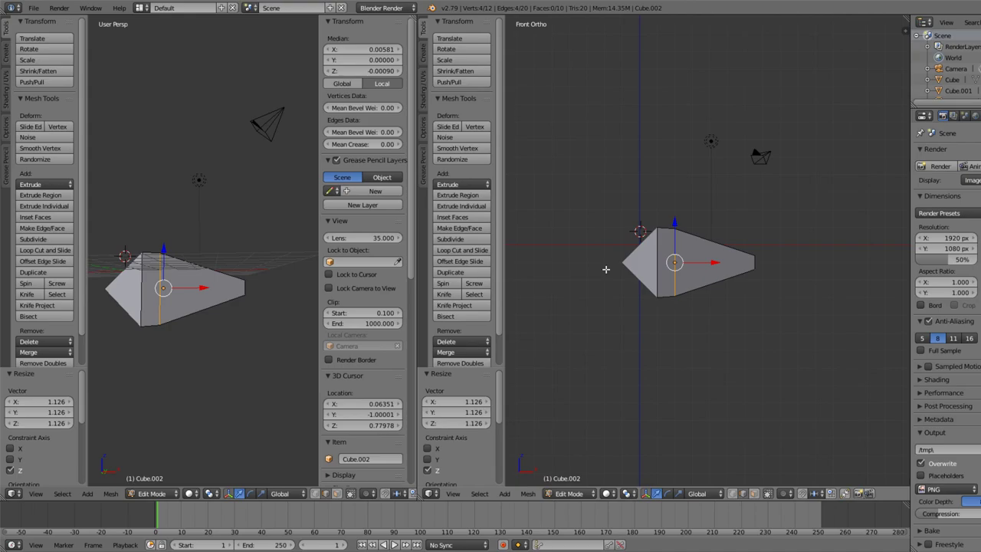
{"action": "scroll", "coordinate": [613, 251], "scroll_direction": "up", "scroll_amount": 4}
{"action": "scroll", "coordinate": [630, 249], "scroll_direction": "down", "scroll_amount": 1}
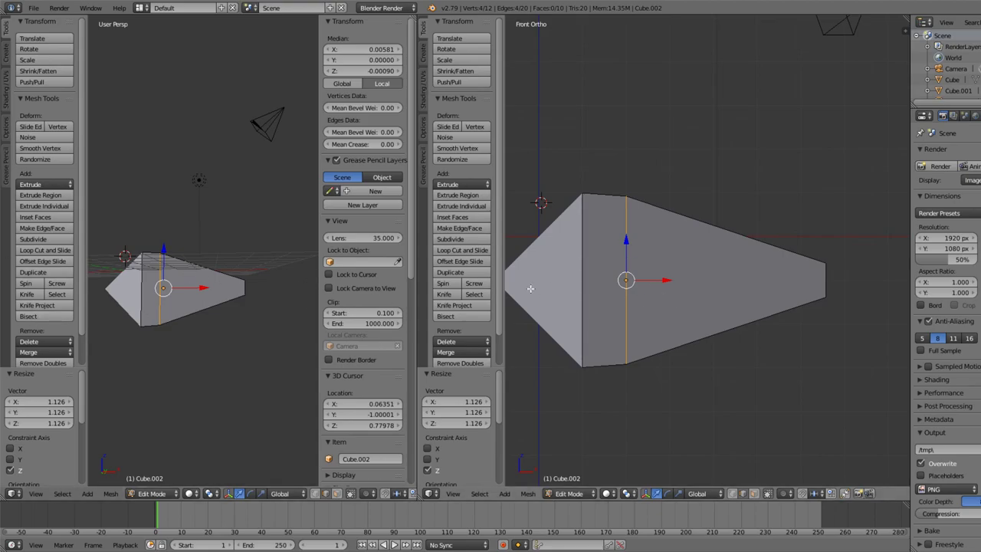
{"action": "scroll", "coordinate": [147, 291], "scroll_direction": "up", "scroll_amount": 2}
{"action": "middle_click_drag", "start_coordinate": [142, 297], "coordinate": [231, 298], "text": "shift"}
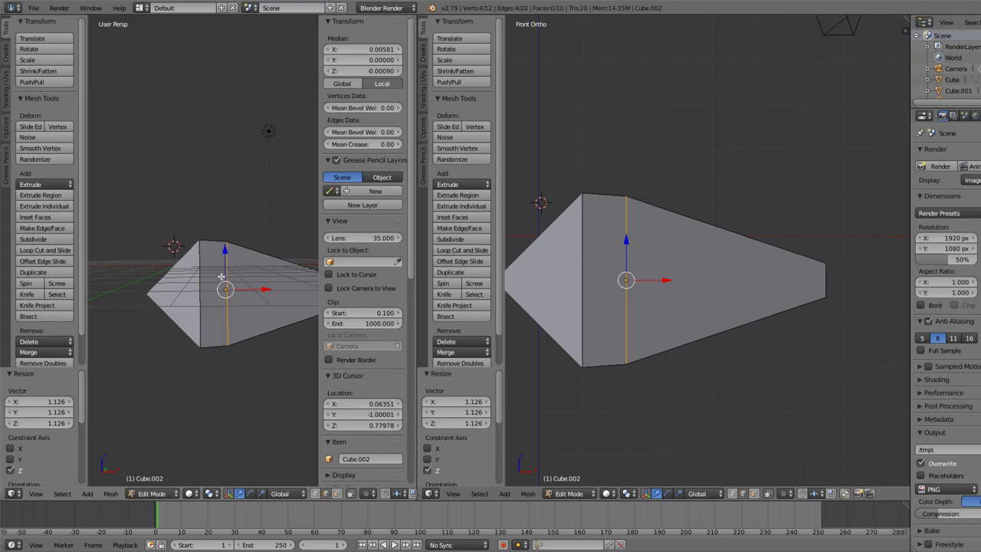
{"action": "scroll", "coordinate": [221, 276], "scroll_direction": "up", "scroll_amount": 2}
{"action": "middle_click_drag", "start_coordinate": [225, 283], "coordinate": [151, 259], "text": "shift"}
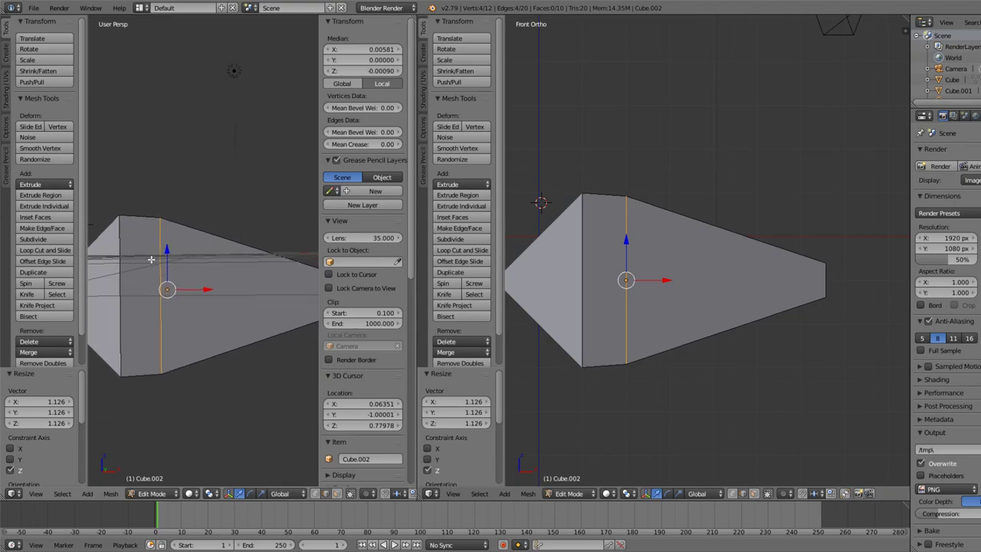
{"action": "scroll", "coordinate": [208, 262], "scroll_direction": "down", "scroll_amount": 3}
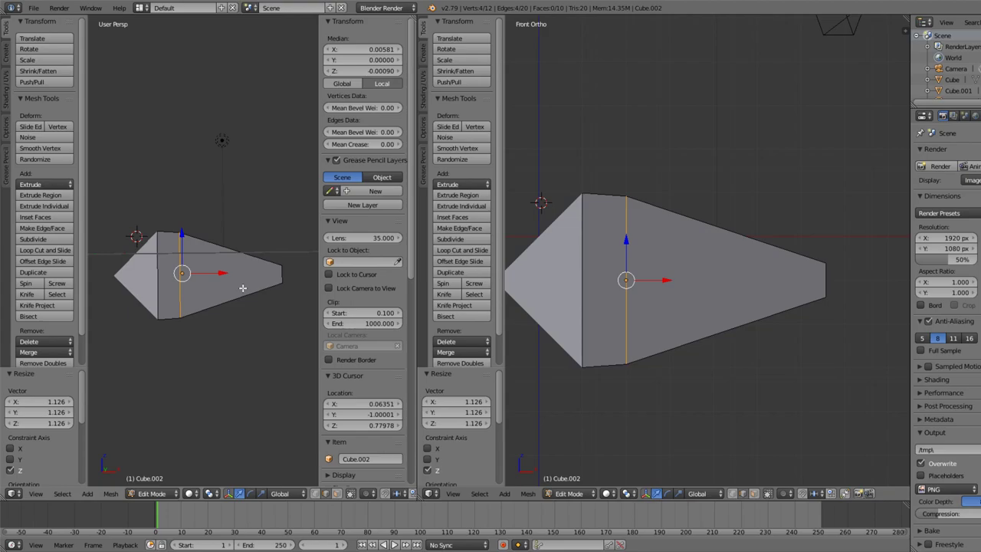
Return the tapered body to Object Mode and inspect its overall silhouette together with the adjoining wedges.
{"action": "key", "text": "Tab"}
{"action": "scroll", "coordinate": [688, 322], "scroll_direction": "down", "scroll_amount": 4}
{"action": "scroll", "coordinate": [686, 325], "scroll_direction": "down", "scroll_amount": 3}
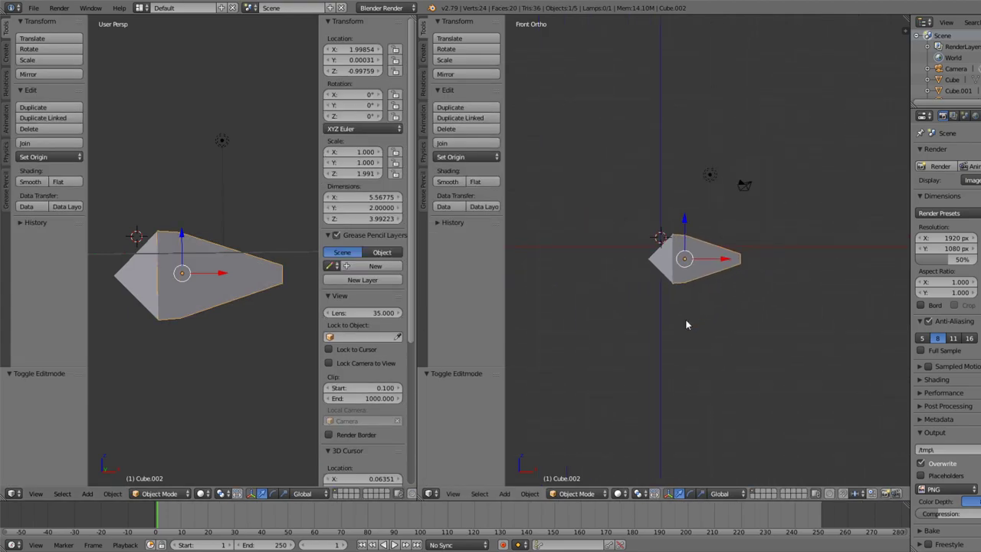
{"action": "scroll", "coordinate": [686, 325], "scroll_direction": "up", "scroll_amount": 3}
{"action": "scroll", "coordinate": [686, 325], "scroll_direction": "down", "scroll_amount": 2}
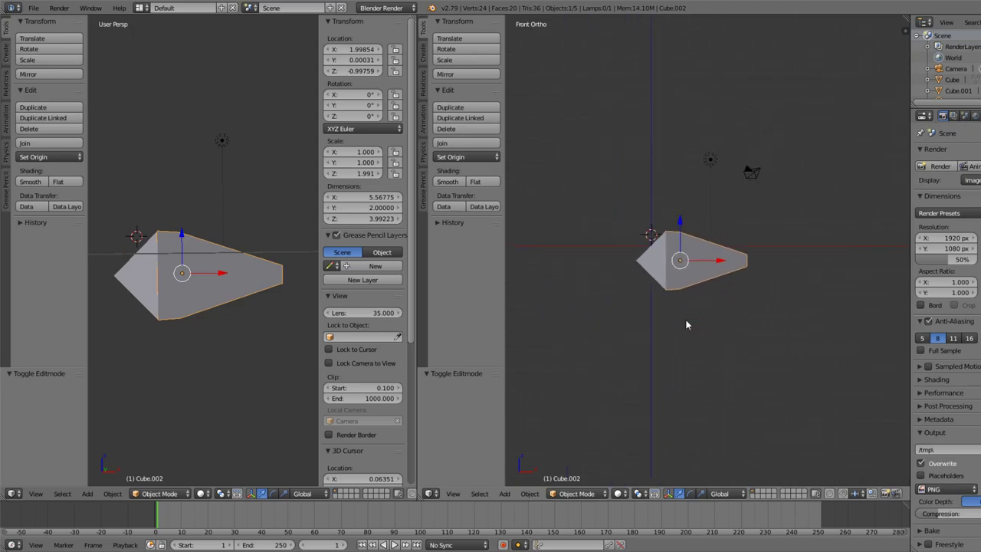
{"action": "scroll", "coordinate": [686, 325], "scroll_direction": "down", "scroll_amount": 1}
{"action": "scroll", "coordinate": [686, 325], "scroll_direction": "up", "scroll_amount": 3}
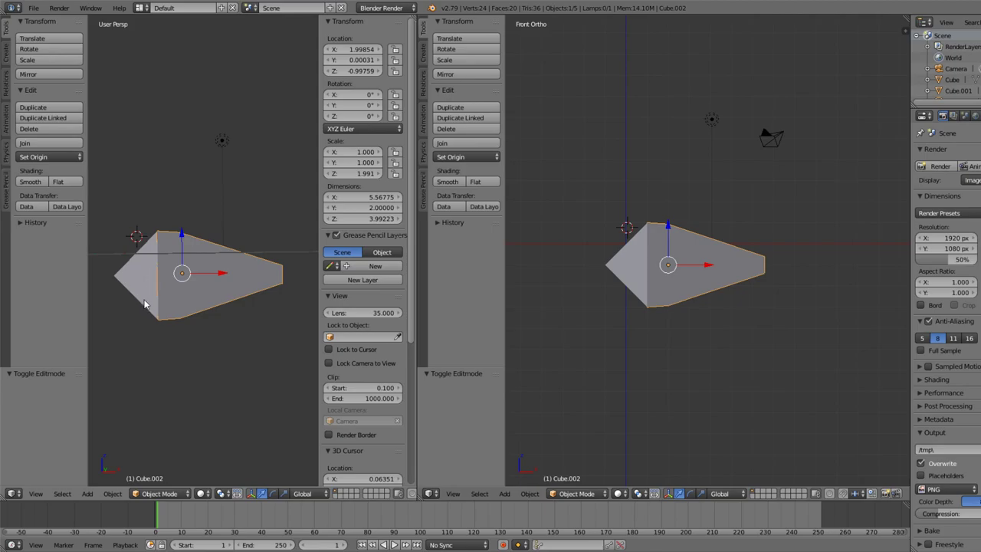
Delete the upper and lower wedge objects in front of the tapered body's wide end.
{"action": "middle_click_drag", "start_coordinate": [170, 305], "coordinate": [242, 310], "text": "shift"}
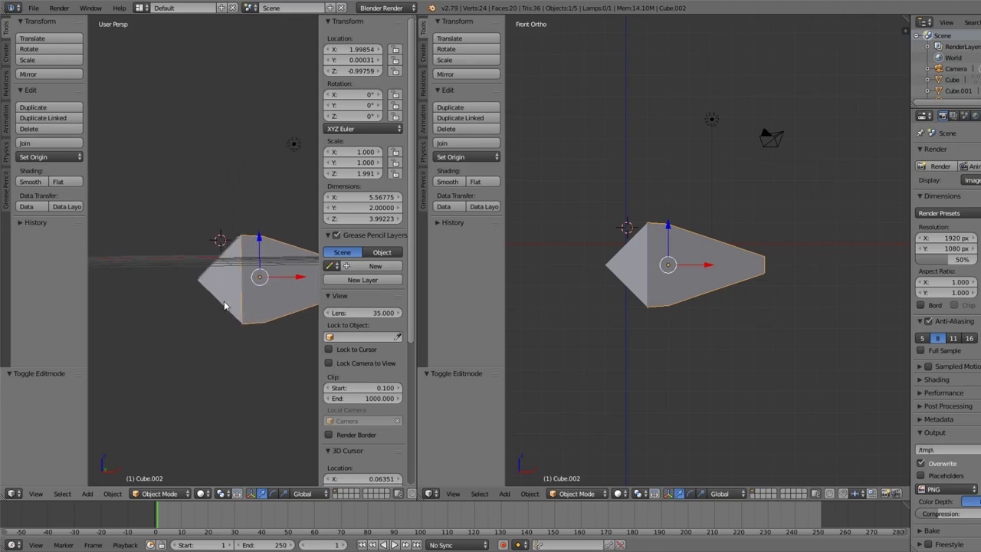
{"action": "scroll", "coordinate": [222, 316], "scroll_direction": "up", "scroll_amount": 3}
{"action": "scroll", "coordinate": [223, 316], "scroll_direction": "down", "scroll_amount": 3}
{"action": "scroll", "coordinate": [222, 313], "scroll_direction": "up", "scroll_amount": 3}
{"action": "scroll", "coordinate": [237, 298], "scroll_direction": "down", "scroll_amount": 1}
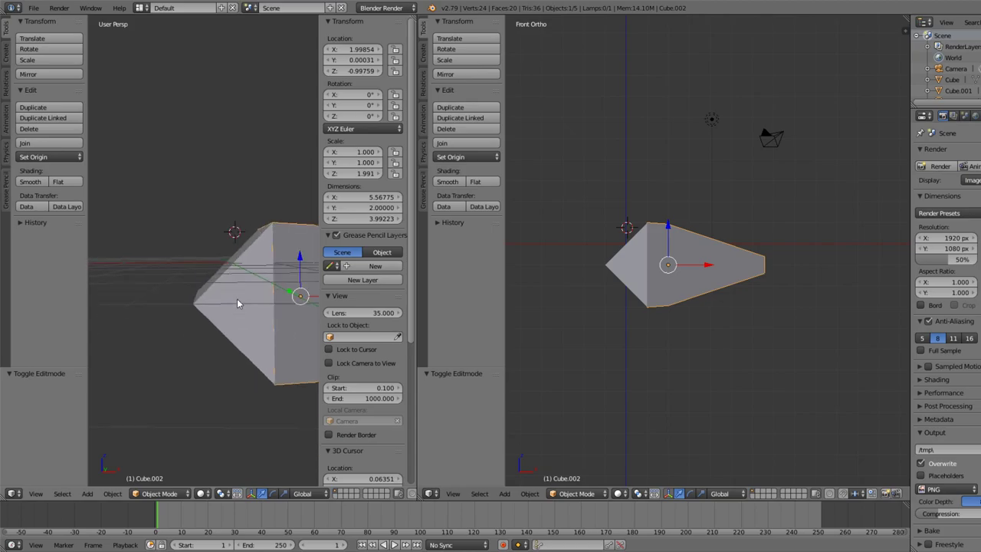
{"action": "scroll", "coordinate": [237, 300], "scroll_direction": "down", "scroll_amount": 1}
{"action": "right_click", "coordinate": [236, 278]}
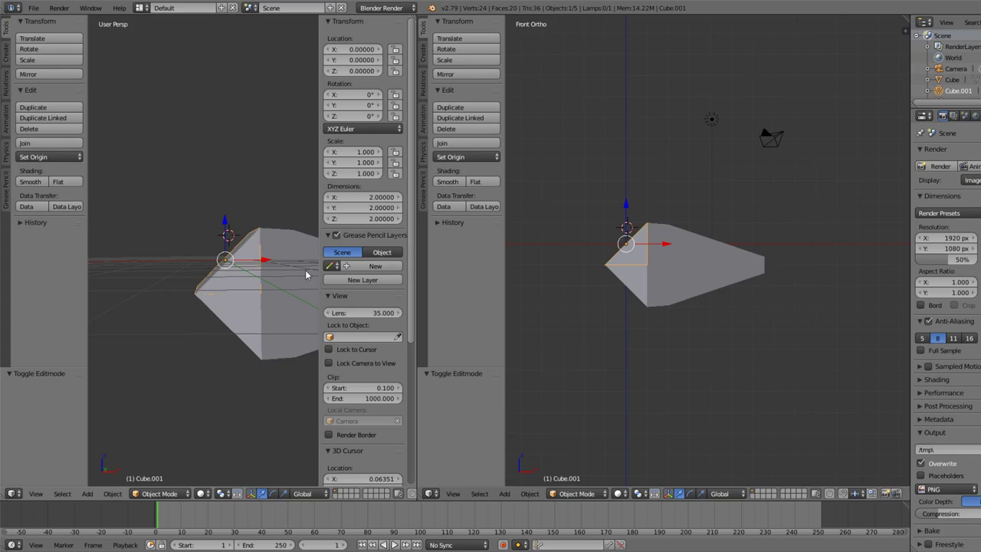
{"action": "key", "text": "x"}
{"action": "left_click", "coordinate": [243, 264]}
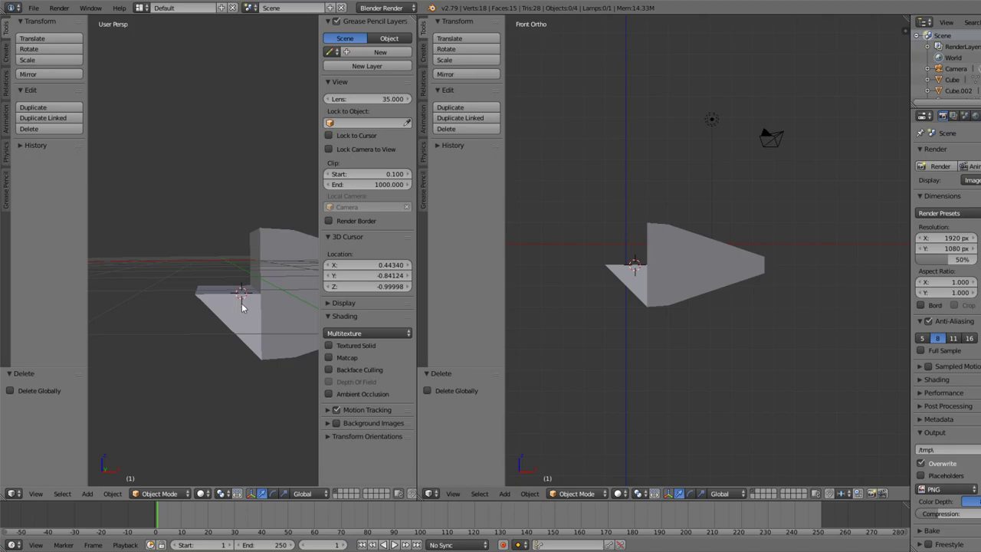
{"action": "right_click", "coordinate": [240, 310]}
{"action": "key", "text": "x"}
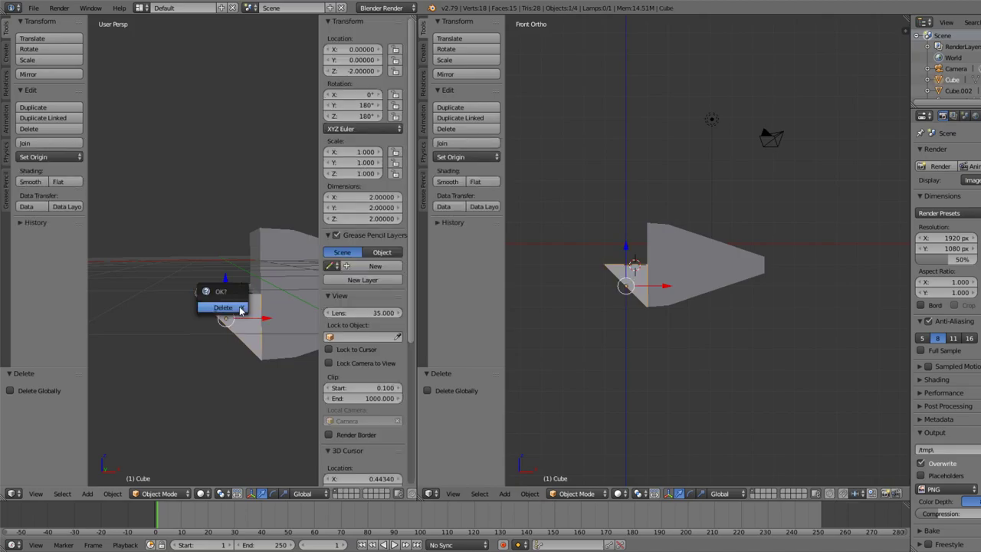
{"action": "left_click", "coordinate": [242, 305]}
In Edit Mode with face selection, extrude the tapered body's wide end face outward by about 1.975 units.
{"action": "middle_click_drag", "start_coordinate": [217, 313], "coordinate": [249, 320]}
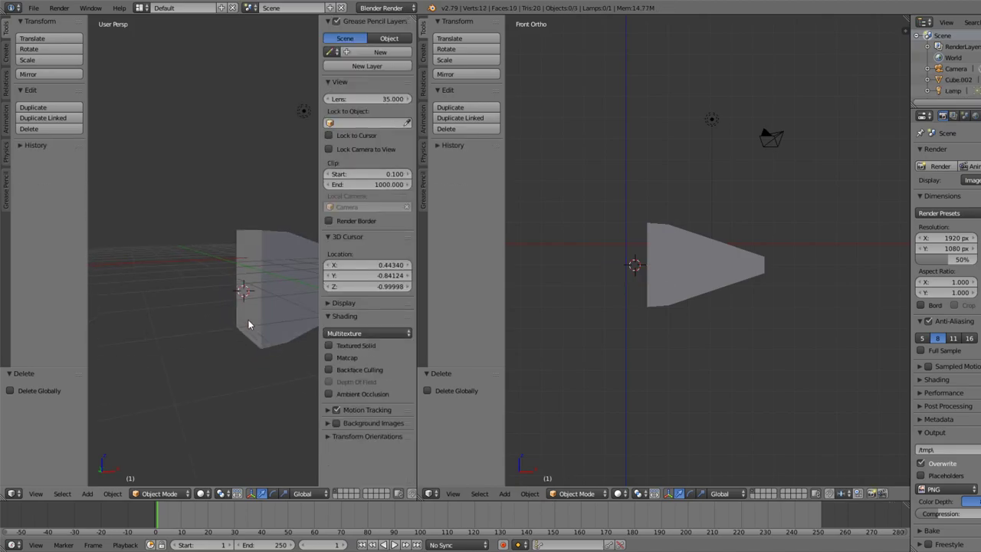
{"action": "right_click", "coordinate": [253, 275]}
{"action": "key", "text": "Tab"}
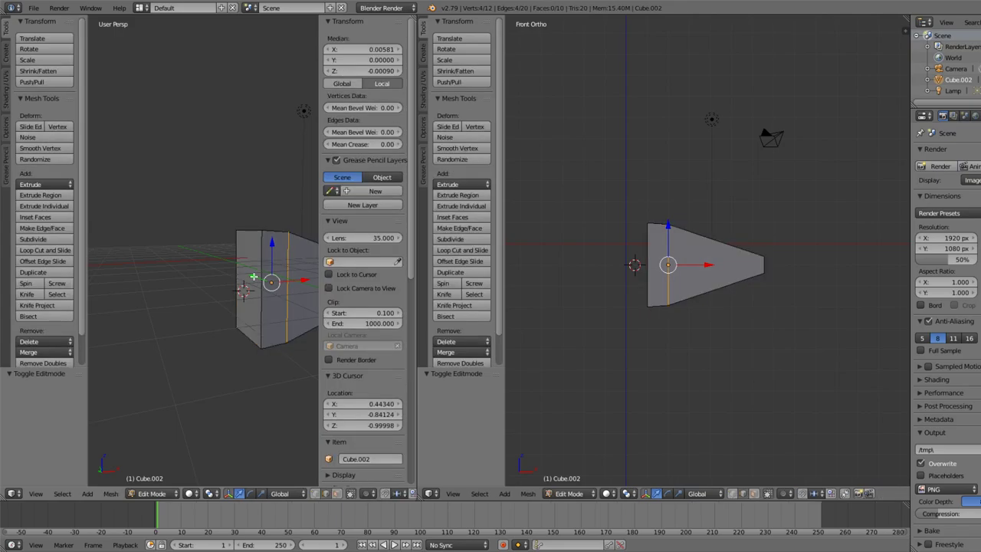
{"action": "right_click", "coordinate": [247, 277]}
{"action": "key", "text": "ctrl+Tab"}
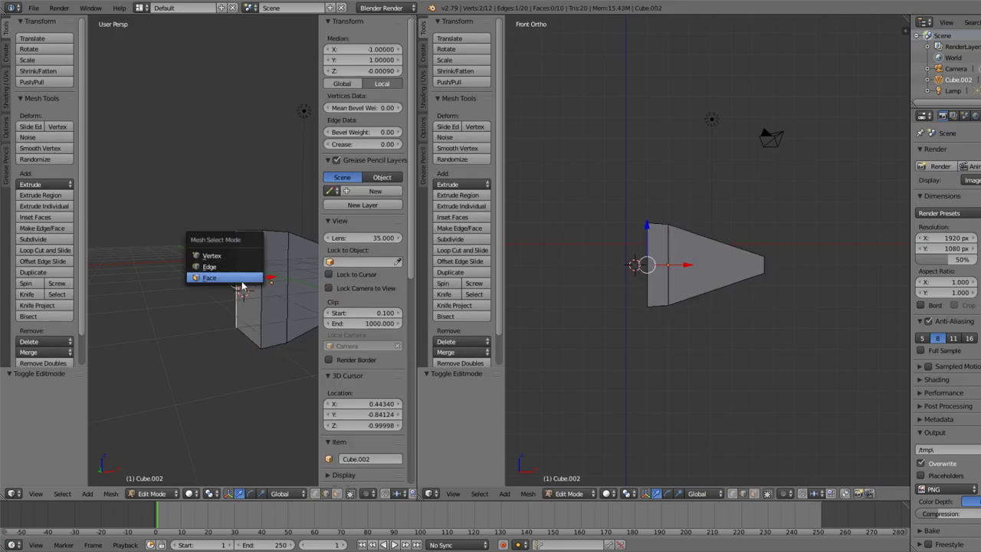
{"action": "left_click", "coordinate": [237, 279]}
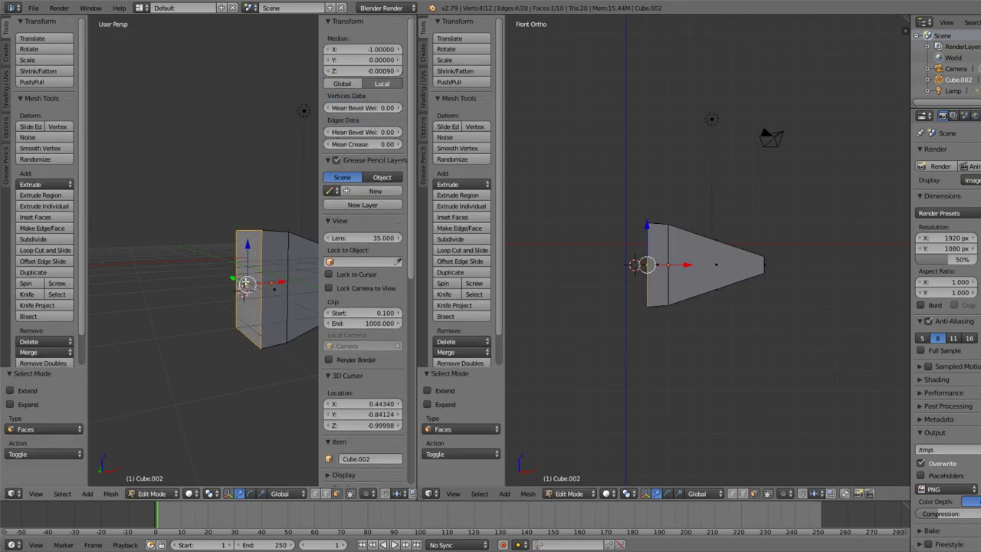
{"action": "key", "text": "e"}
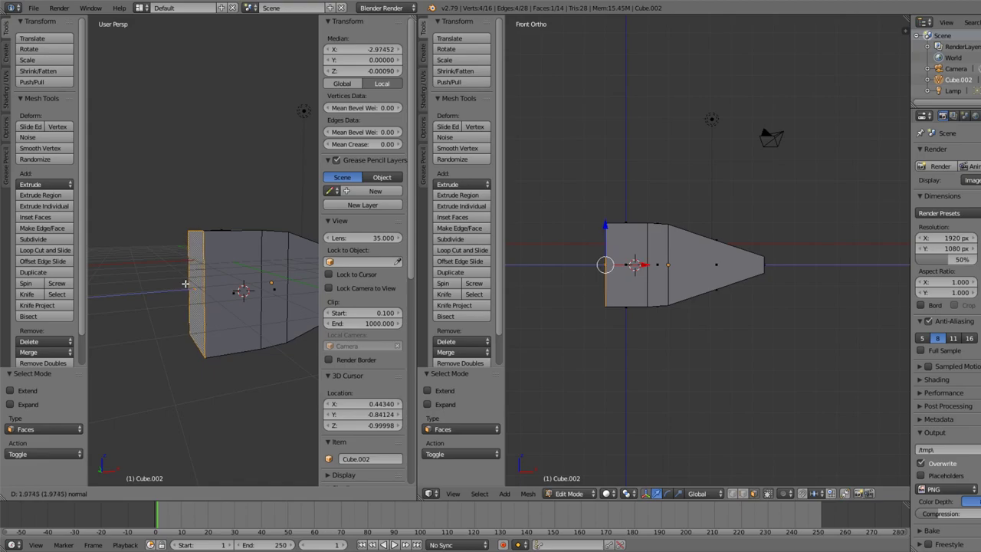
{"action": "left_click", "coordinate": [187, 284]}
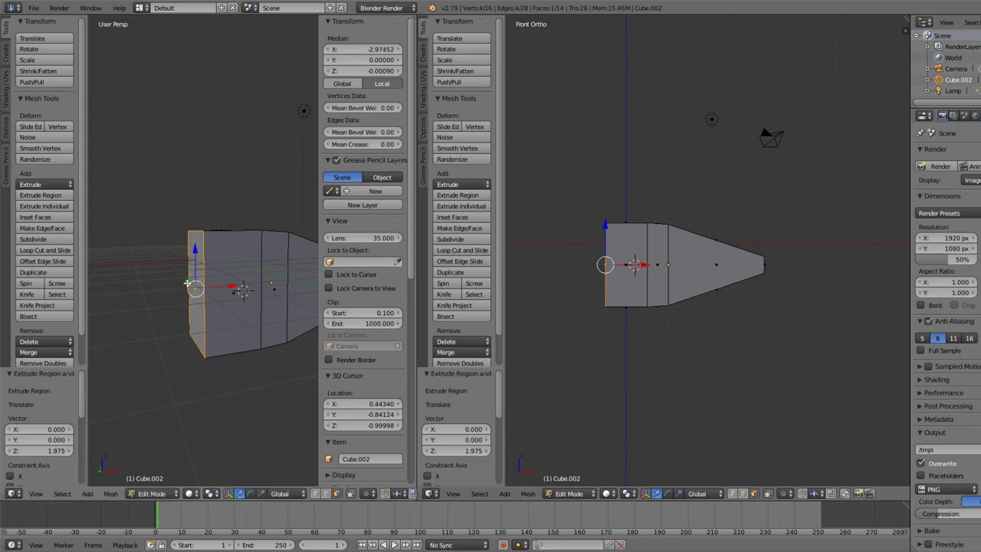
Scale the extruded end face along Z to about 0.388 so the body narrows at that end.
{"action": "key", "text": "s"}
{"action": "key", "text": "z"}
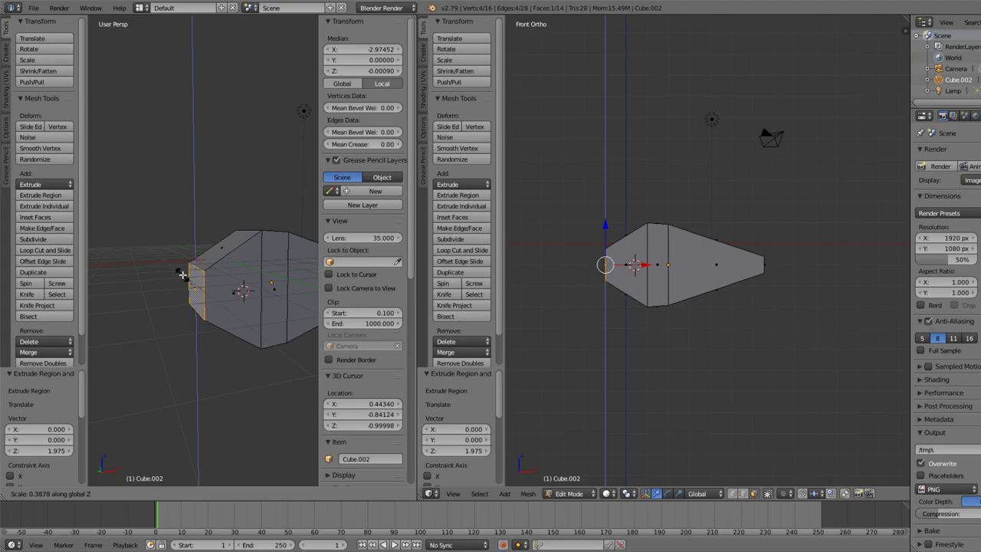
{"action": "left_click", "coordinate": [182, 274]}
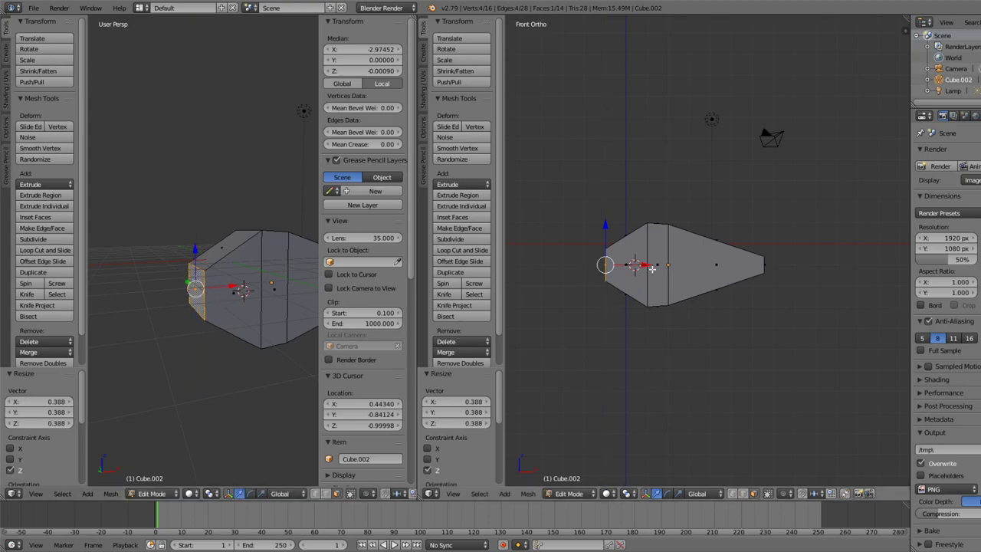
Add a loop cut midway along the newly extruded section and scale it along Z by about 1.212.
{"action": "scroll", "coordinate": [651, 269], "scroll_direction": "down", "scroll_amount": 2}
{"action": "scroll", "coordinate": [651, 268], "scroll_direction": "up", "scroll_amount": 4}
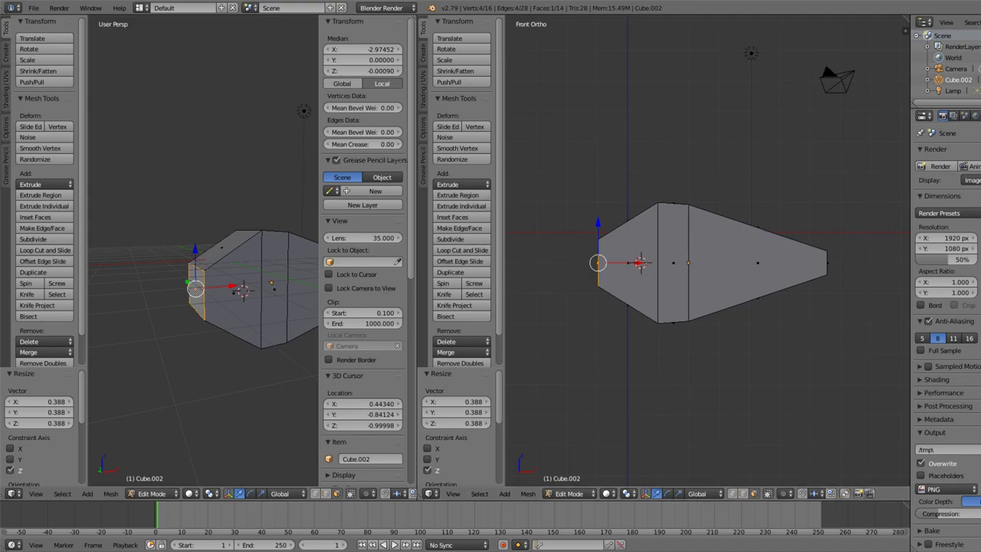
{"action": "scroll", "coordinate": [613, 230], "scroll_direction": "up", "scroll_amount": 2}
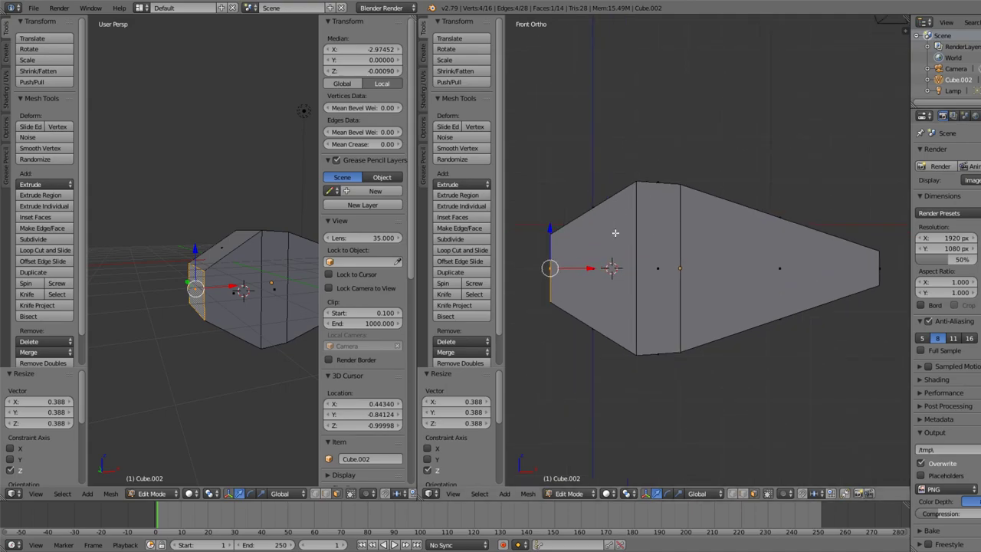
{"action": "key", "text": "ctrl+r"}
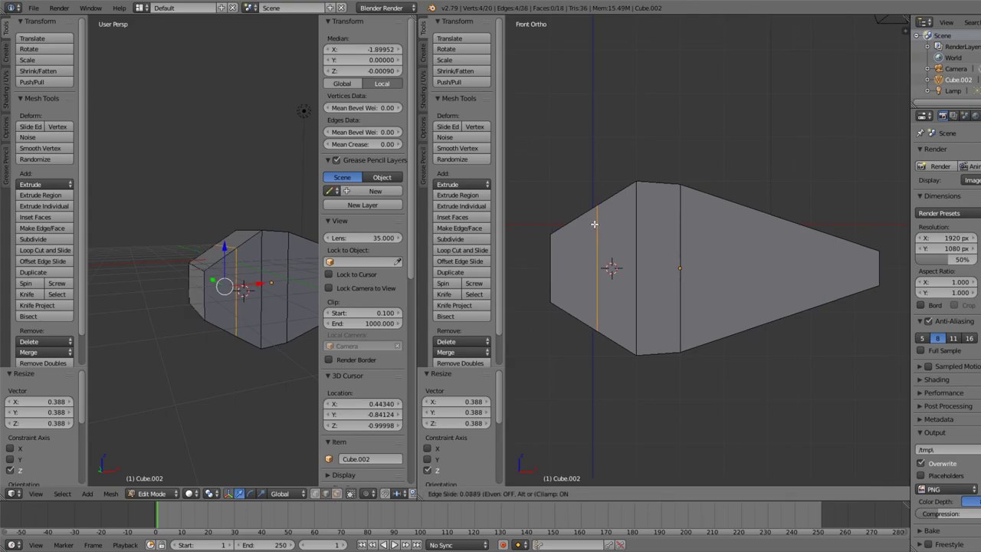
{"action": "left_click", "coordinate": [591, 226]}
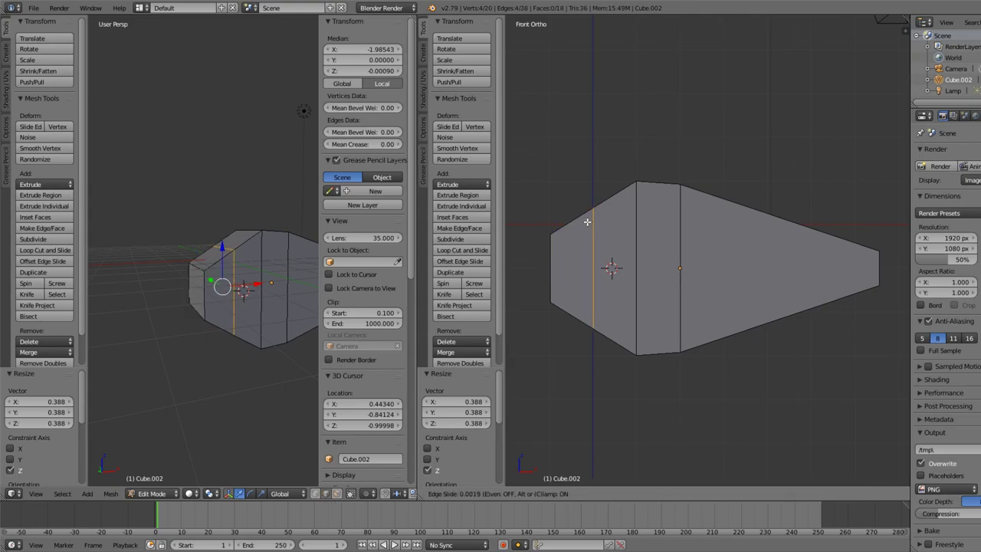
{"action": "left_click", "coordinate": [577, 248]}
{"action": "key", "text": "s"}
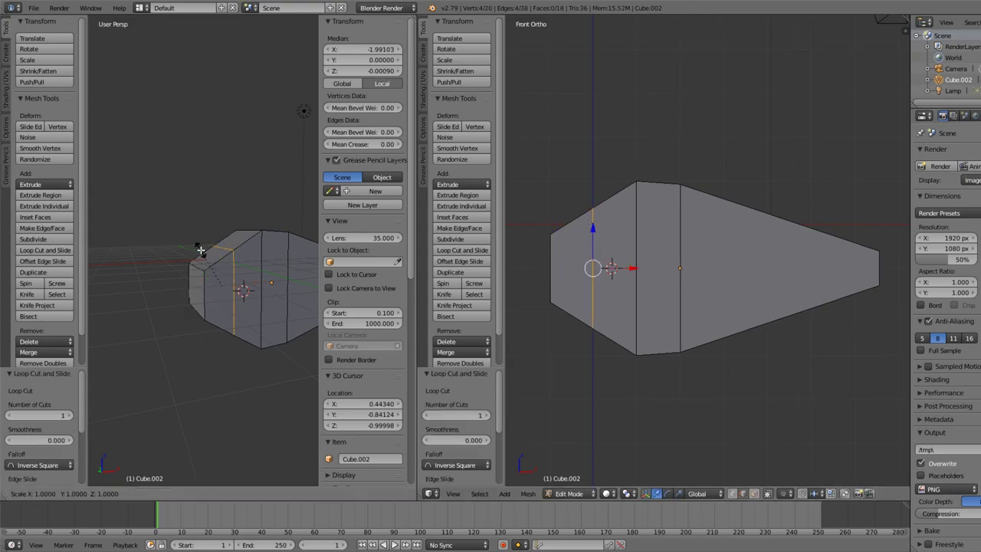
{"action": "key", "text": "z"}
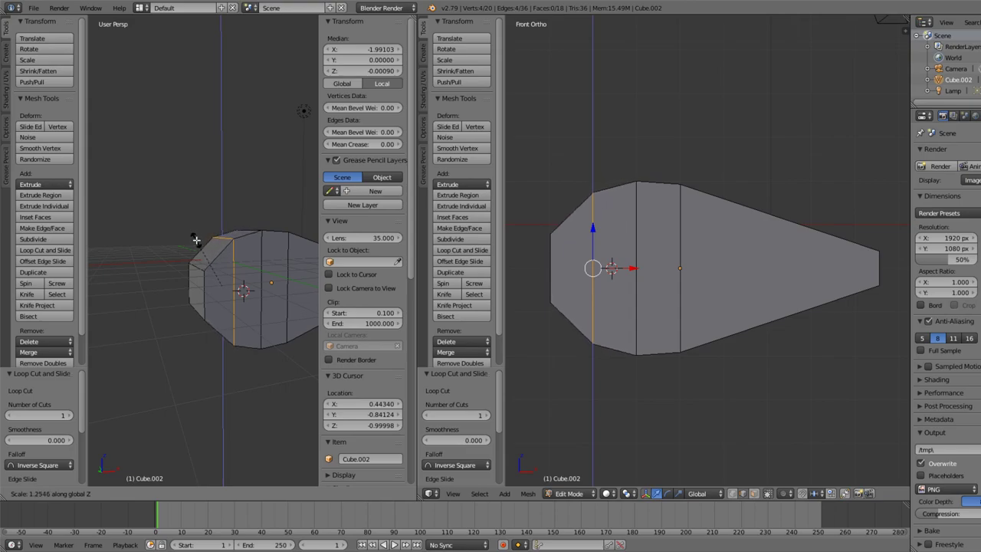
{"action": "left_click", "coordinate": [197, 243]}
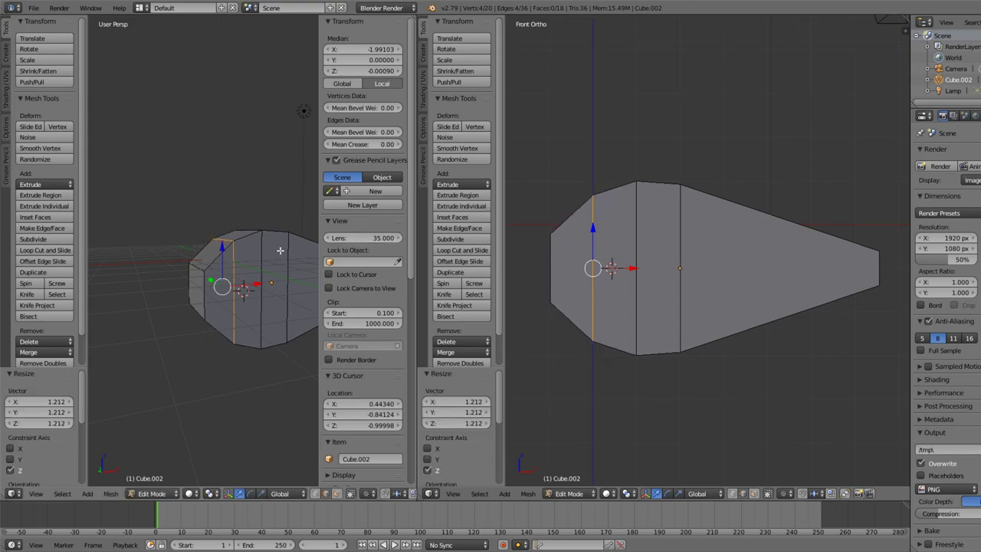
Return the body to Object Mode and examine its rounded front-view silhouette near and far.
{"action": "scroll", "coordinate": [279, 250], "scroll_direction": "down", "scroll_amount": 3}
{"action": "scroll", "coordinate": [280, 250], "scroll_direction": "up", "scroll_amount": 1}
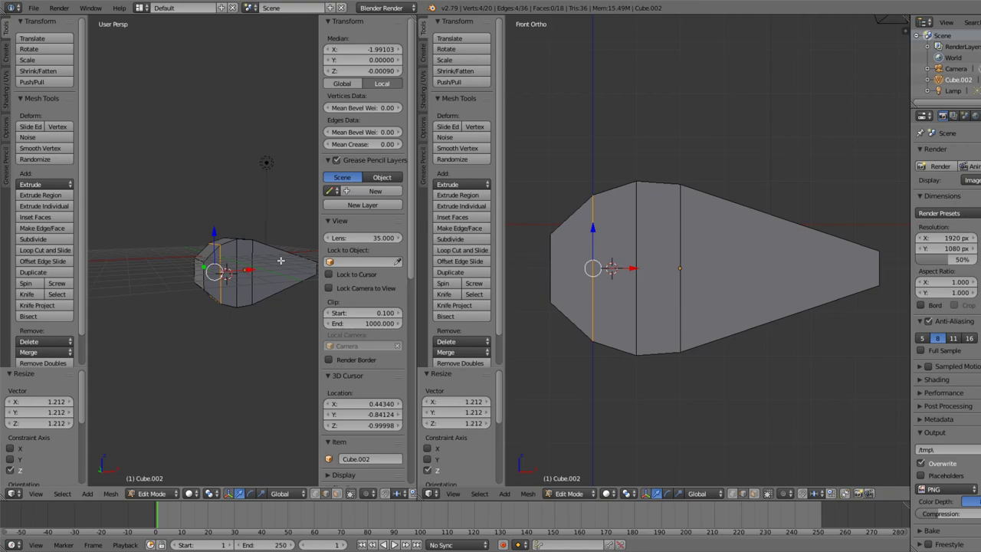
{"action": "key", "text": "Tab"}
{"action": "scroll", "coordinate": [731, 261], "scroll_direction": "down", "scroll_amount": 8}
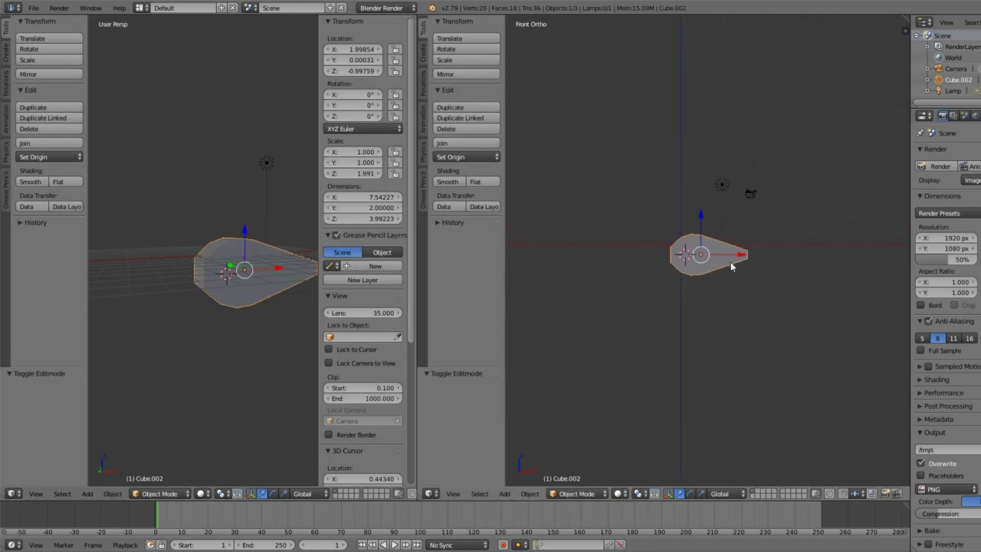
{"action": "scroll", "coordinate": [731, 261], "scroll_direction": "up", "scroll_amount": 8}
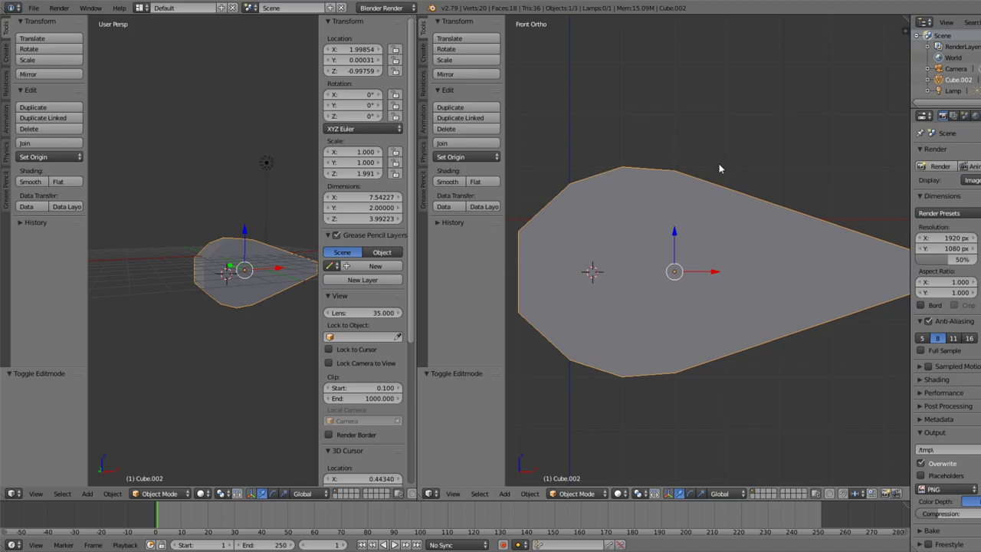
{"action": "scroll", "coordinate": [657, 230], "scroll_direction": "down", "scroll_amount": 5}
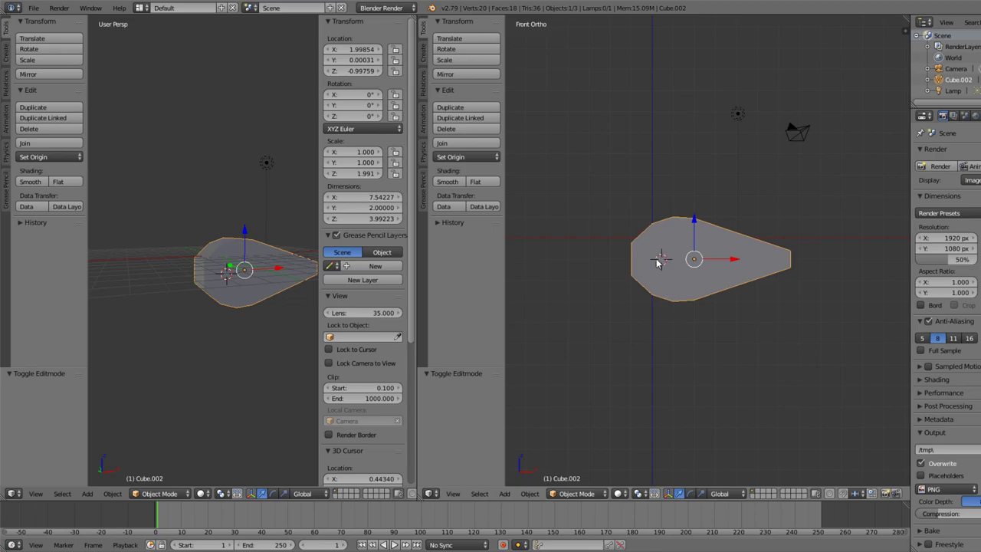
{"action": "scroll", "coordinate": [657, 262], "scroll_direction": "up", "scroll_amount": 4}
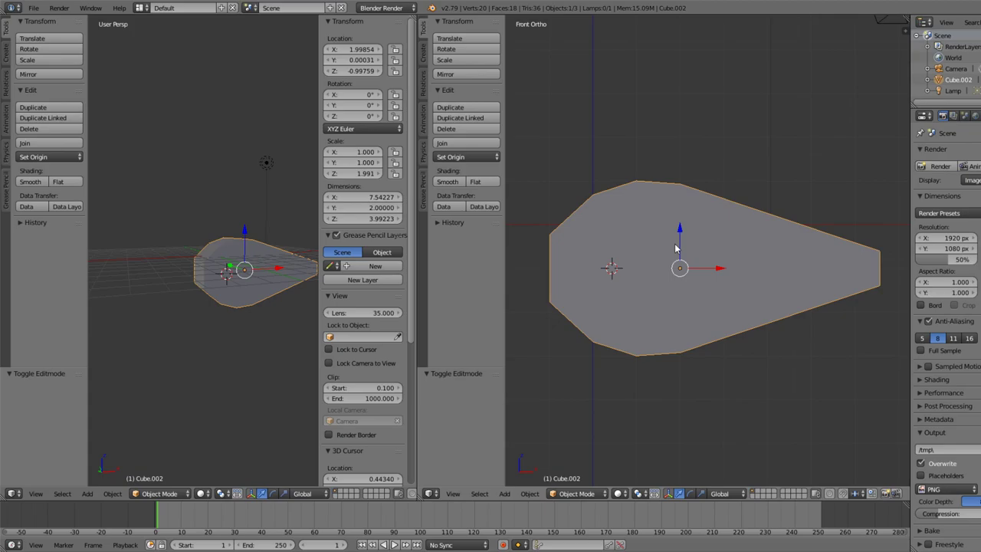
{"action": "scroll", "coordinate": [676, 249], "scroll_direction": "down", "scroll_amount": 6}
{"action": "scroll", "coordinate": [671, 261], "scroll_direction": "up", "scroll_amount": 5}
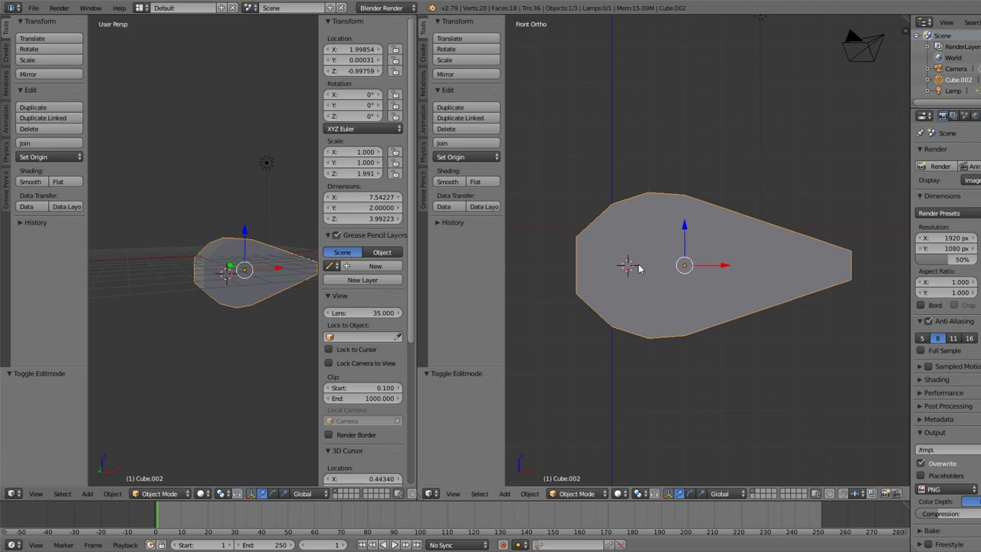
In Edit Mode, add a centred loop cut in the body's widest section and scale it along Z by about 1.017.
{"action": "key", "text": "Tab"}
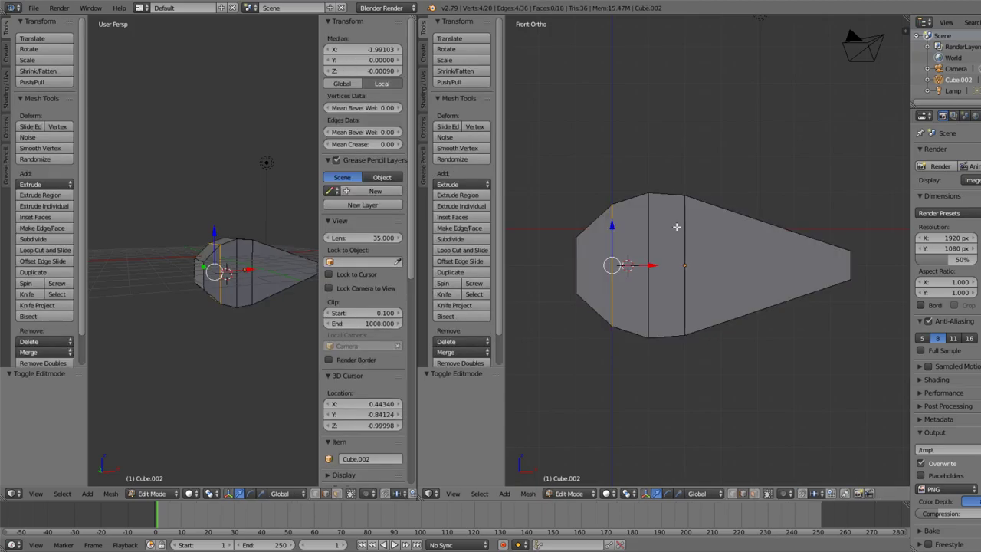
{"action": "key", "text": "Tab"}
{"action": "key", "text": "Tab"}
{"action": "key", "text": "ctrl+r"}
{"action": "left_click", "coordinate": [665, 197]}
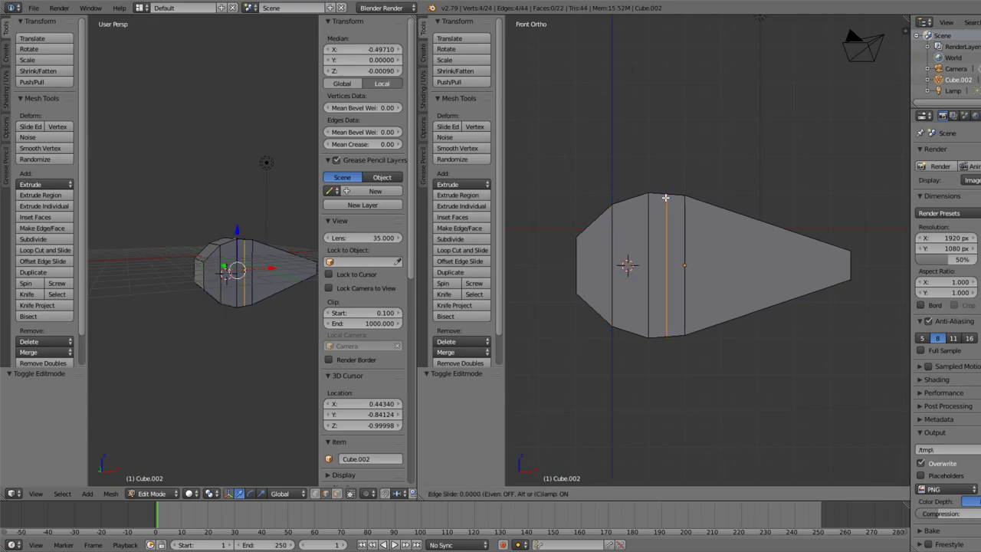
{"action": "left_click", "coordinate": [666, 198]}
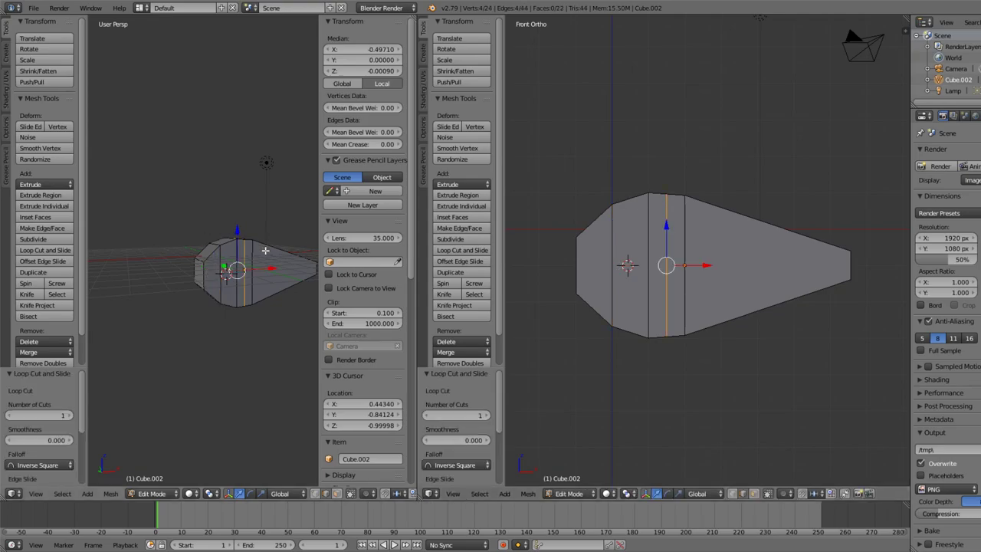
{"action": "scroll", "coordinate": [266, 252], "scroll_direction": "up", "scroll_amount": 2}
{"action": "key", "text": "s"}
{"action": "key", "text": "z"}
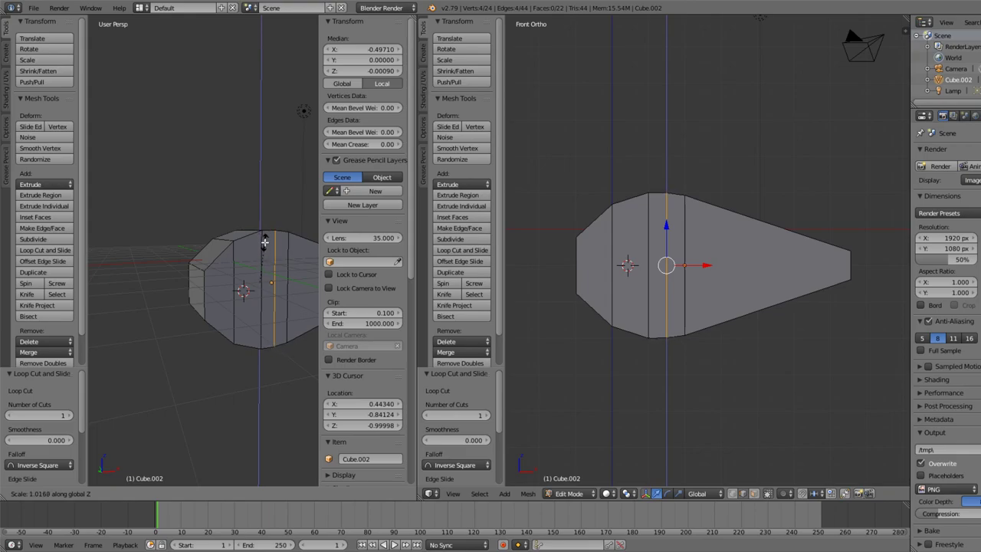
{"action": "left_click", "coordinate": [265, 242]}
Add a centred loop cut in the section just before the widest one and scale it along Z by about 1.041.
{"action": "key", "text": "ctrl+r"}
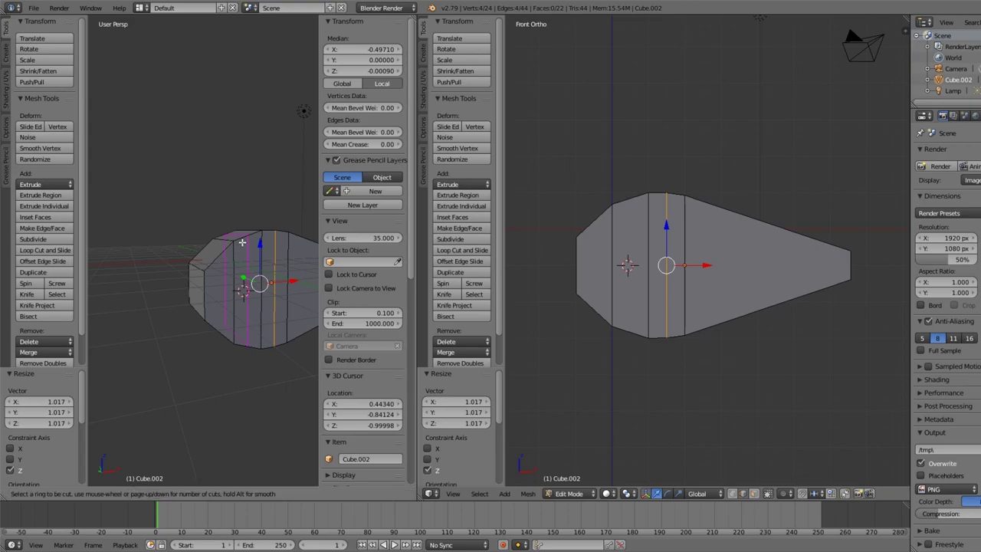
{"action": "left_click", "coordinate": [242, 242]}
{"action": "right_click", "coordinate": [241, 242]}
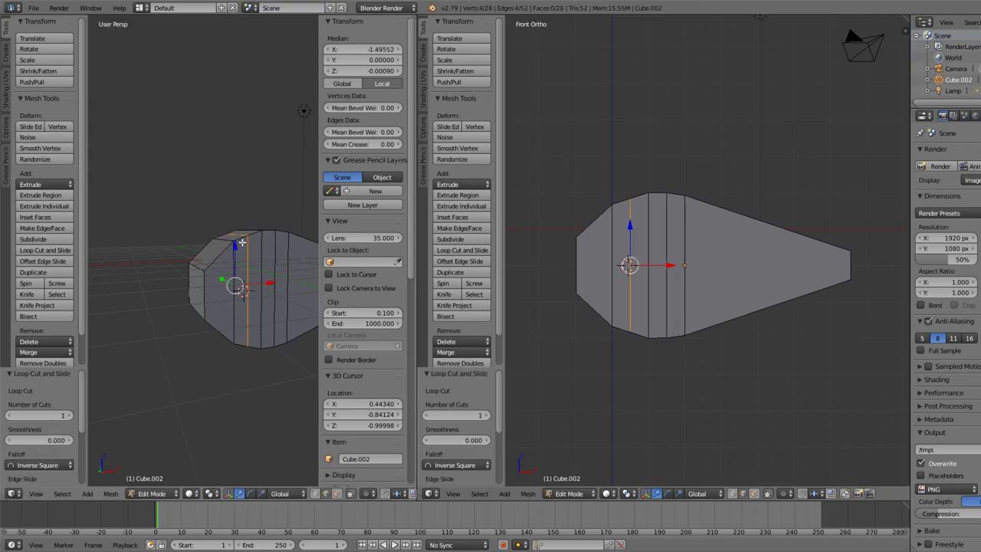
{"action": "key", "text": "s"}
{"action": "key", "text": "z"}
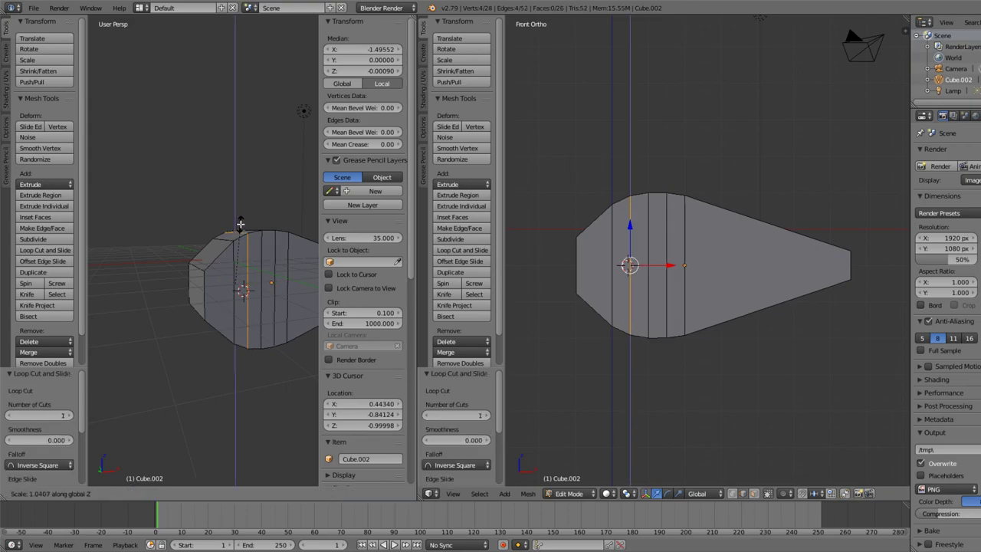
{"action": "left_click", "coordinate": [240, 223]}
Add another loop cut halfway between the newest loop and its neighbour toward the blunt end, scaling it about 1.018 along Z.
{"action": "key", "text": "g"}
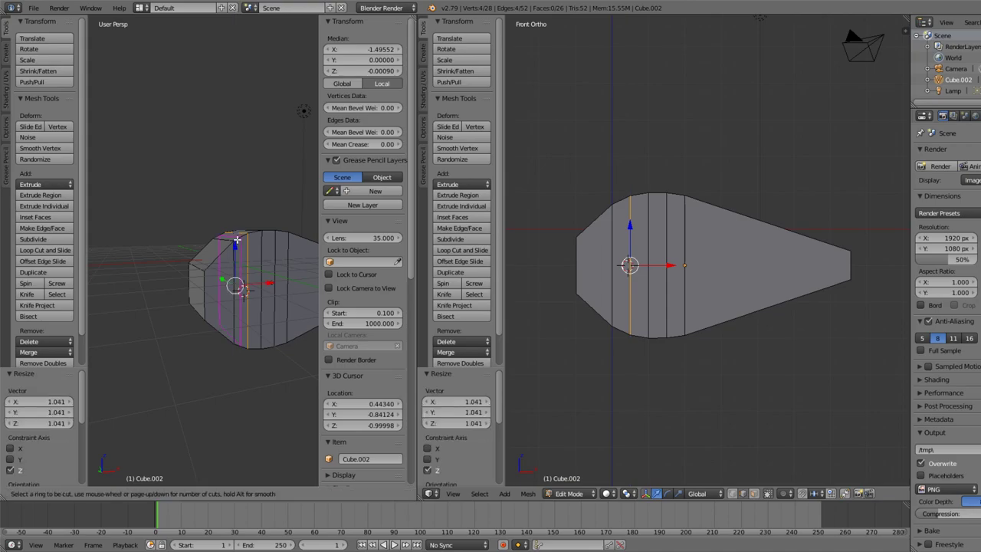
{"action": "key", "text": "g"}
{"action": "left_click", "coordinate": [238, 239]}
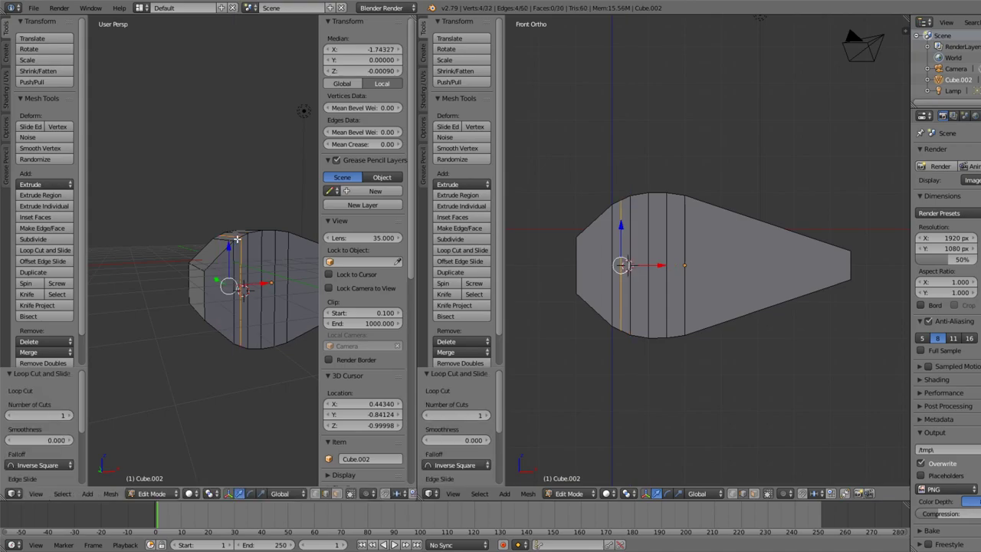
{"action": "key", "text": "s"}
{"action": "key", "text": "z"}
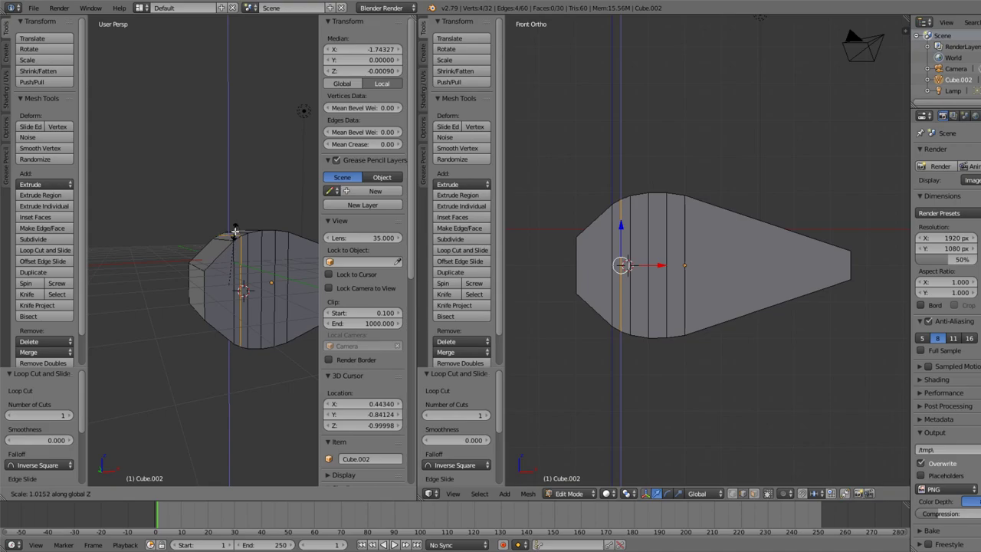
{"action": "left_click", "coordinate": [234, 230]}
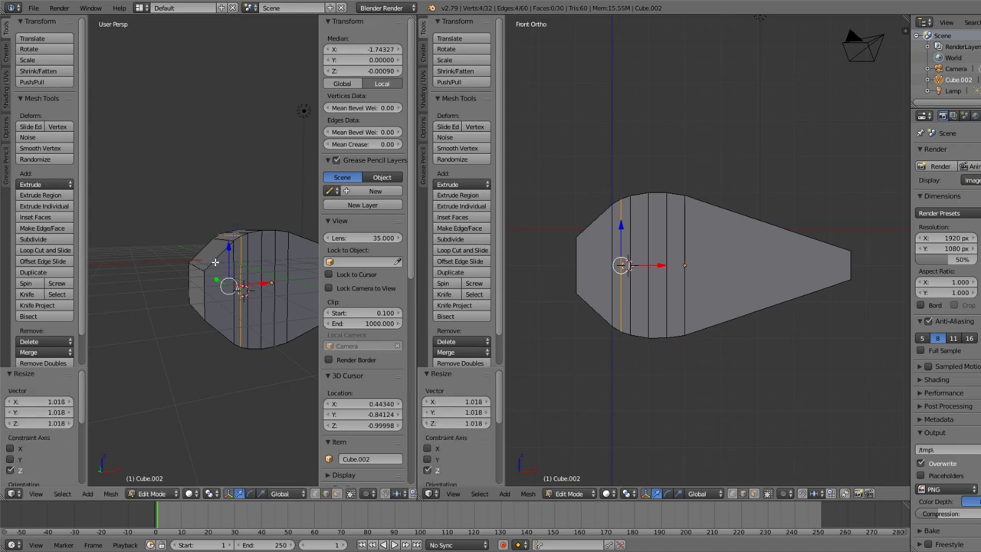
Add a centred loop cut in the section ending at the blunt end face and scale it along Z by about 1.08.
{"action": "key", "text": "ctrl+r"}
{"action": "left_click", "coordinate": [215, 262]}
{"action": "right_click", "coordinate": [216, 262]}
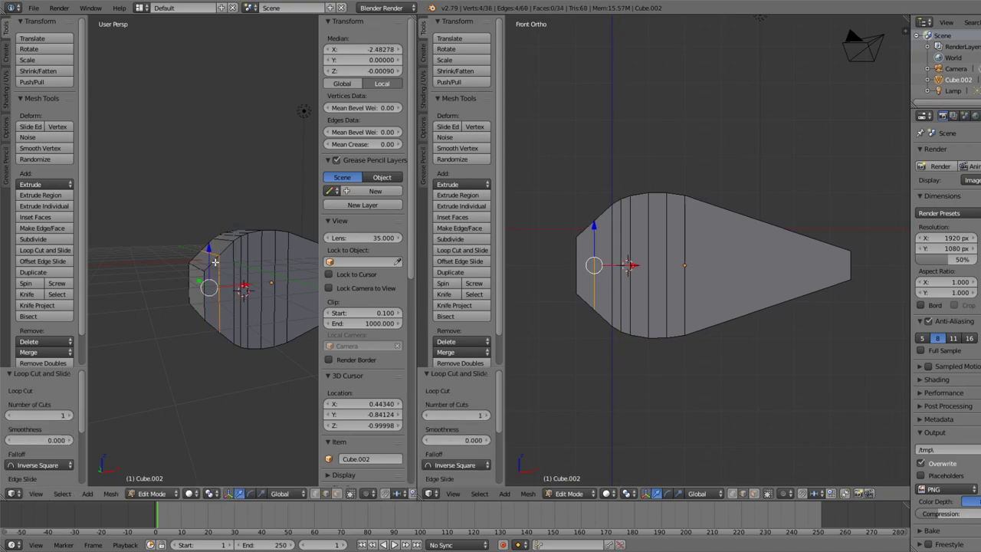
{"action": "key", "text": "s"}
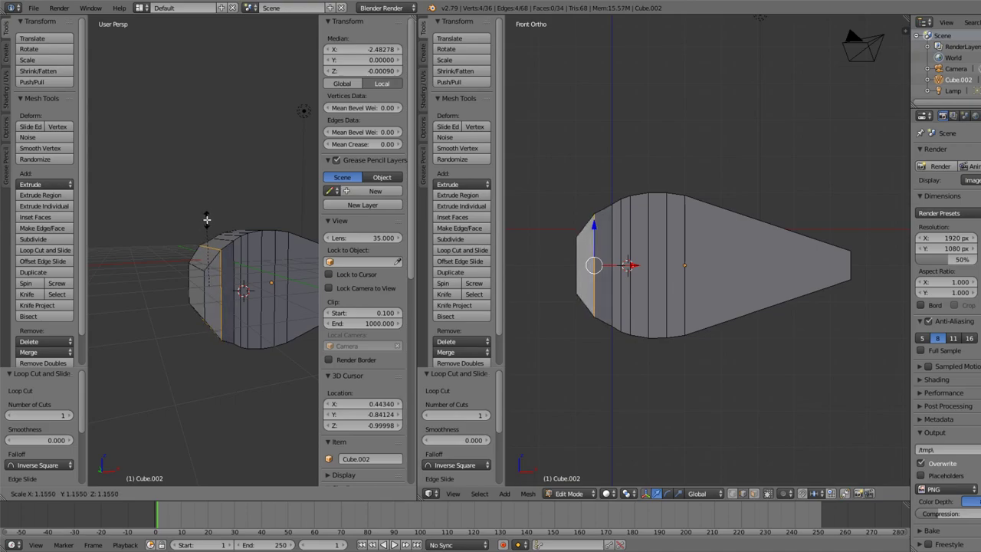
{"action": "right_click", "coordinate": [206, 219]}
{"action": "key", "text": "s"}
{"action": "key", "text": "z"}
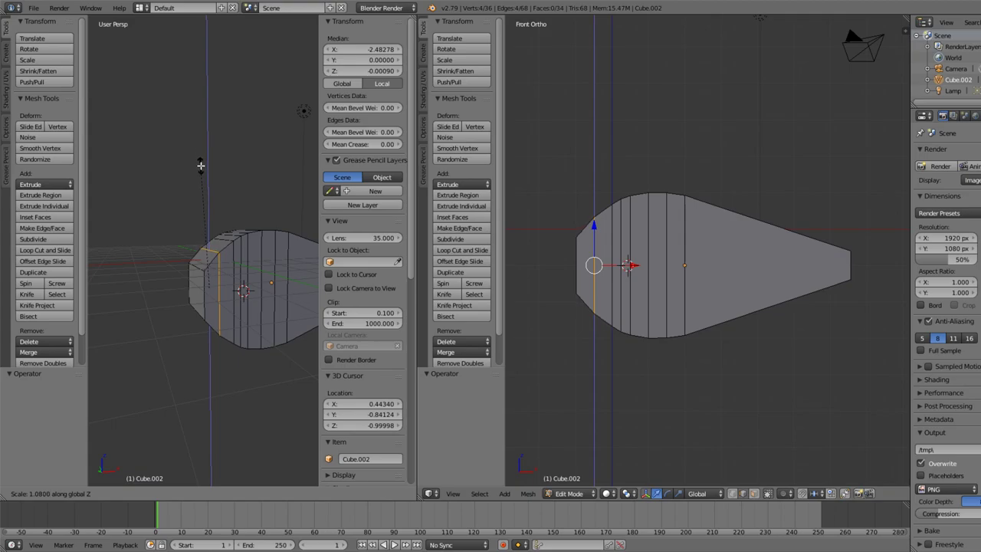
{"action": "left_click", "coordinate": [200, 165]}
Return to Object Mode and inspect the smoothed teardrop silhouette in the front and perspective views.
{"action": "scroll", "coordinate": [677, 278], "scroll_direction": "down", "scroll_amount": 5}
{"action": "key", "text": "Tab"}
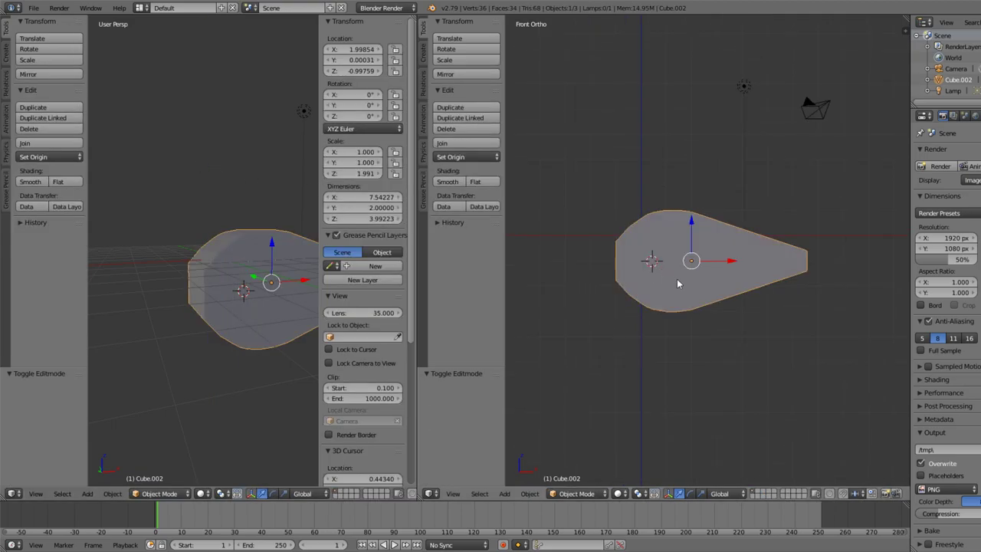
{"action": "scroll", "coordinate": [678, 283], "scroll_direction": "down", "scroll_amount": 2}
{"action": "scroll", "coordinate": [677, 283], "scroll_direction": "up", "scroll_amount": 4}
{"action": "scroll", "coordinate": [678, 283], "scroll_direction": "down", "scroll_amount": 2}
{"action": "scroll", "coordinate": [677, 278], "scroll_direction": "up", "scroll_amount": 3}
{"action": "scroll", "coordinate": [677, 278], "scroll_direction": "up", "scroll_amount": 1}
{"action": "scroll", "coordinate": [677, 278], "scroll_direction": "down", "scroll_amount": 4}
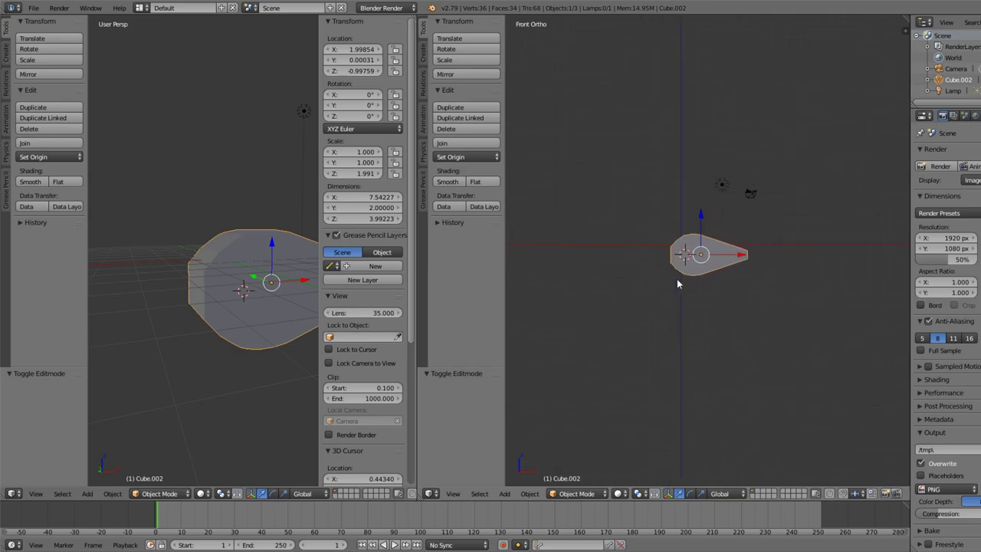
{"action": "scroll", "coordinate": [676, 279], "scroll_direction": "up", "scroll_amount": 3}
{"action": "scroll", "coordinate": [677, 278], "scroll_direction": "down", "scroll_amount": 1}
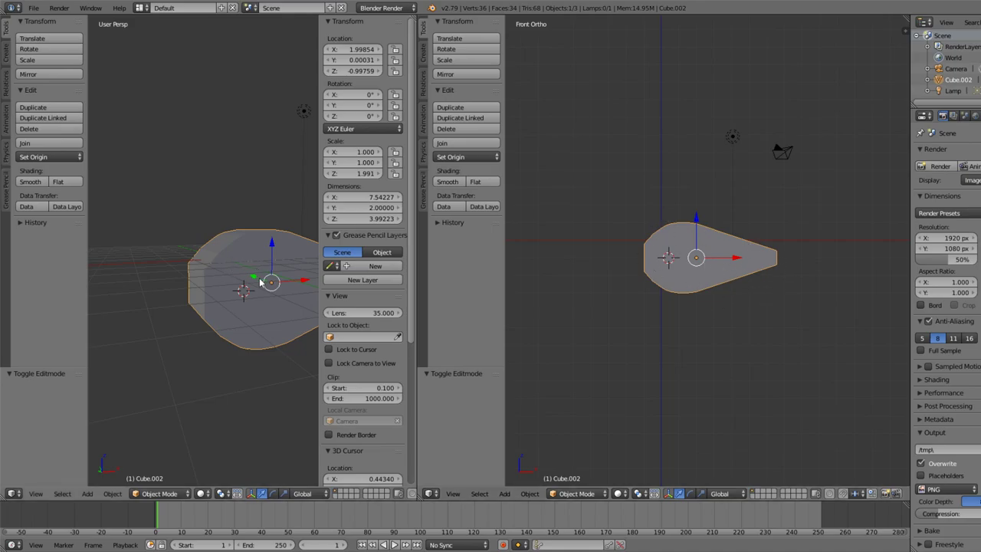
{"action": "middle_click_drag", "start_coordinate": [260, 284], "coordinate": [183, 287]}
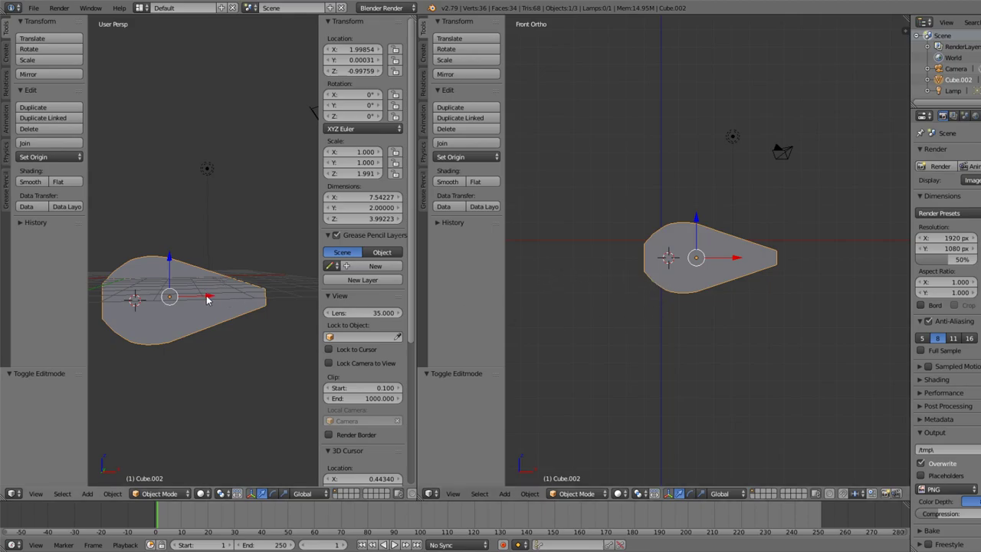
Inspect the rounded body from several angles, picking its blunt end face in face selection mode, and return to Object Mode.
{"action": "scroll", "coordinate": [207, 300], "scroll_direction": "up", "scroll_amount": 2}
{"action": "middle_click_drag", "start_coordinate": [194, 344], "coordinate": [166, 326]}
{"action": "key", "text": "Tab"}
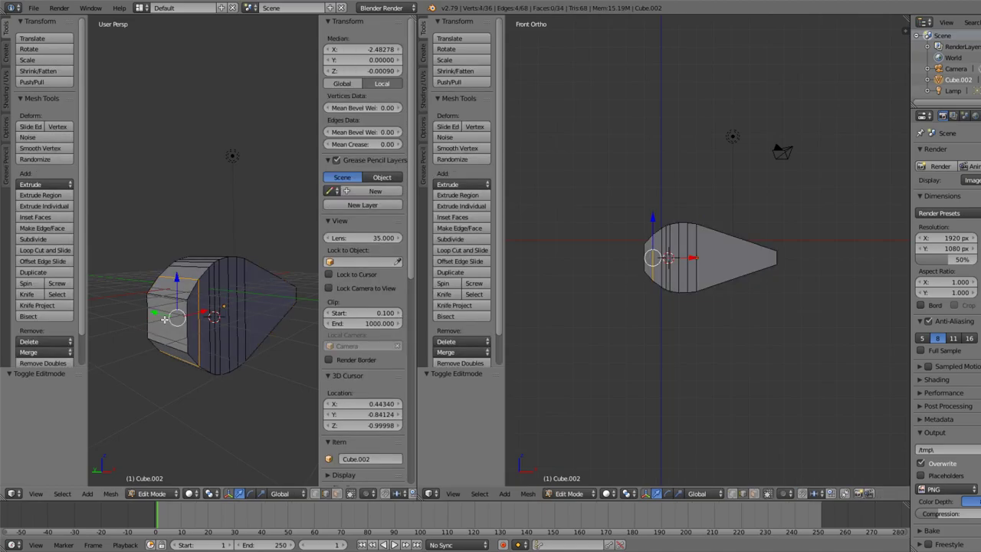
{"action": "right_click", "coordinate": [150, 310]}
{"action": "key", "text": "ctrl+Tab"}
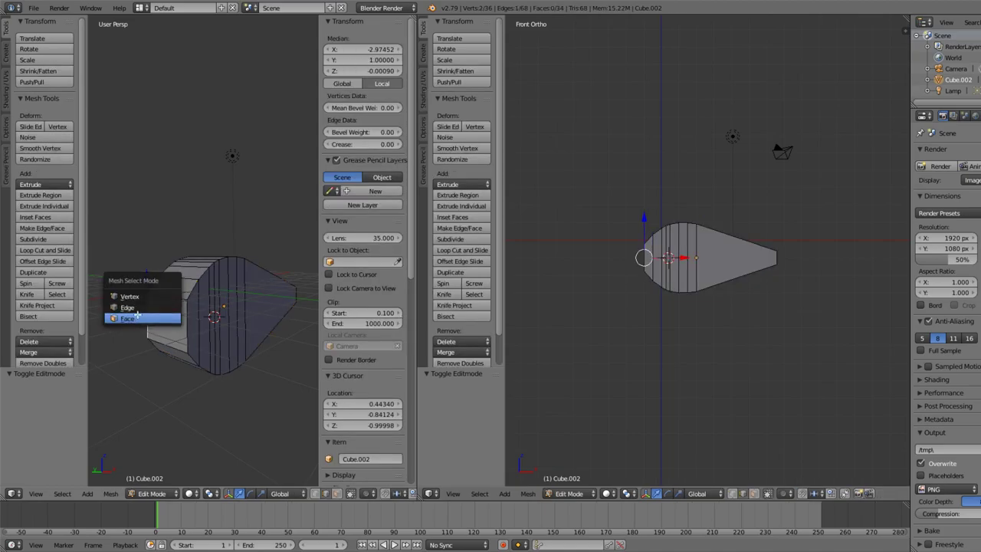
{"action": "left_click", "coordinate": [130, 318]}
{"action": "middle_click_drag", "start_coordinate": [230, 373], "coordinate": [161, 359]}
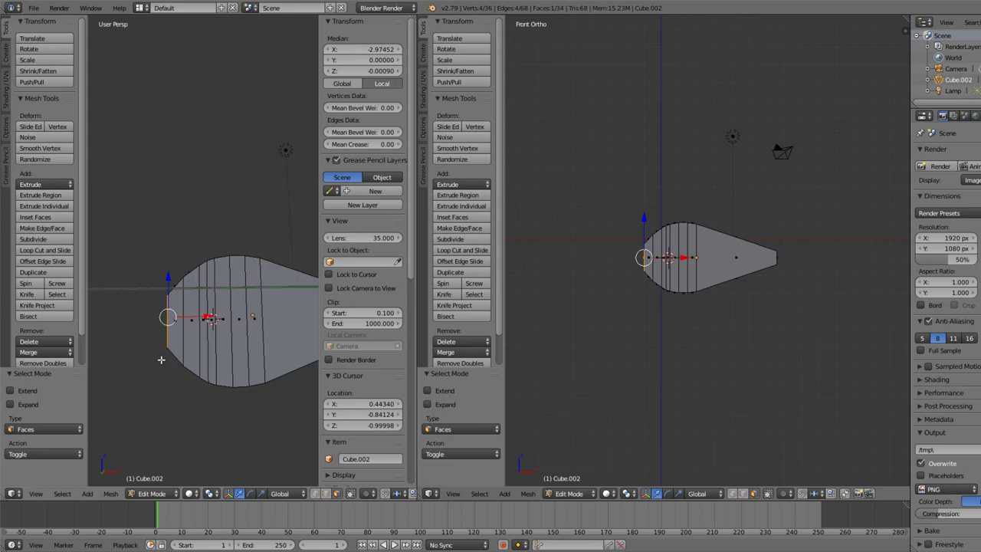
{"action": "key", "text": "Tab"}
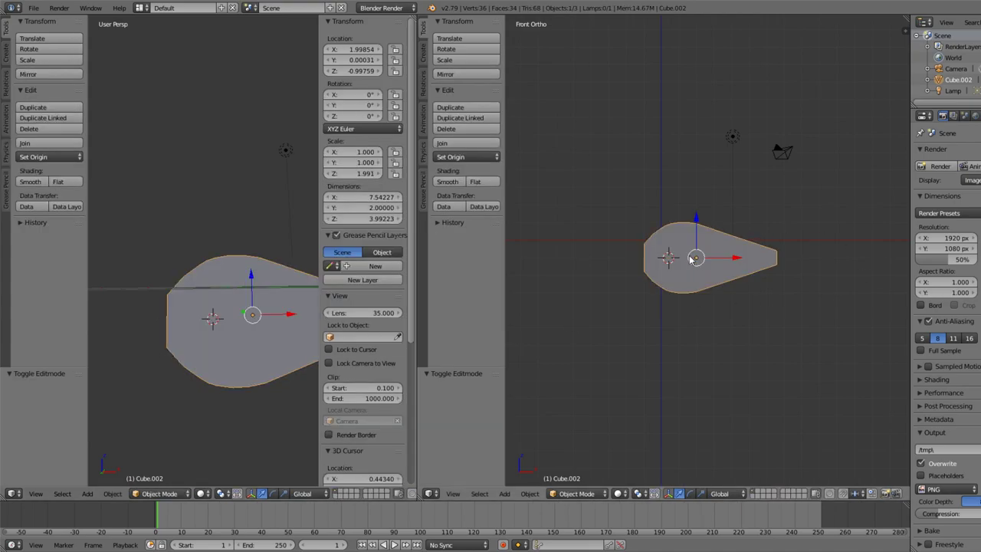
{"action": "scroll", "coordinate": [690, 259], "scroll_direction": "down", "scroll_amount": 3}
{"action": "scroll", "coordinate": [690, 259], "scroll_direction": "up", "scroll_amount": 7}
{"action": "middle_click_drag", "start_coordinate": [636, 253], "coordinate": [617, 263], "text": "shift"}
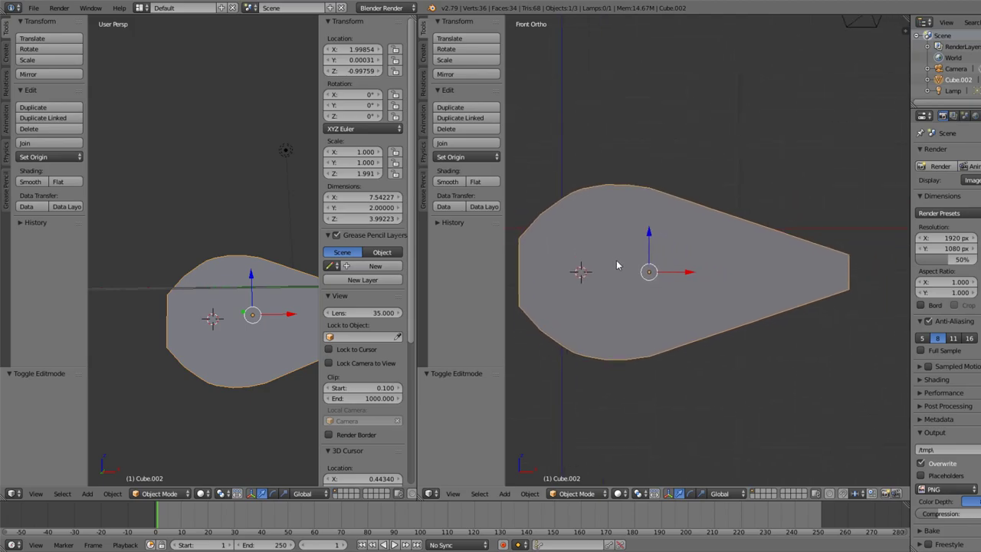
{"action": "middle_click_drag", "start_coordinate": [642, 278], "coordinate": [663, 259], "text": "shift"}
Save the model as FlyingEnemyBody.blend in the project's Models folder.
{"action": "left_click", "coordinate": [34, 8]}
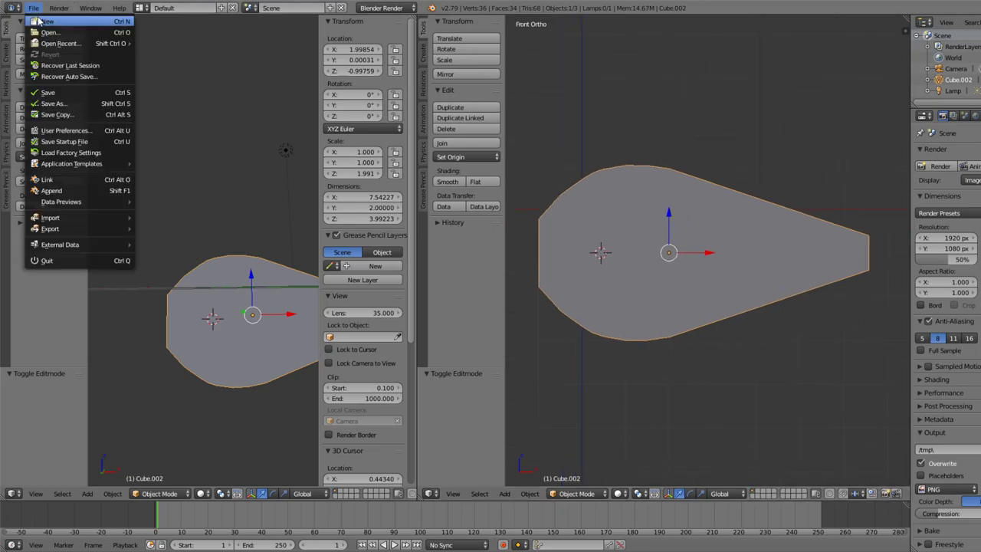
{"action": "left_click", "coordinate": [73, 104]}
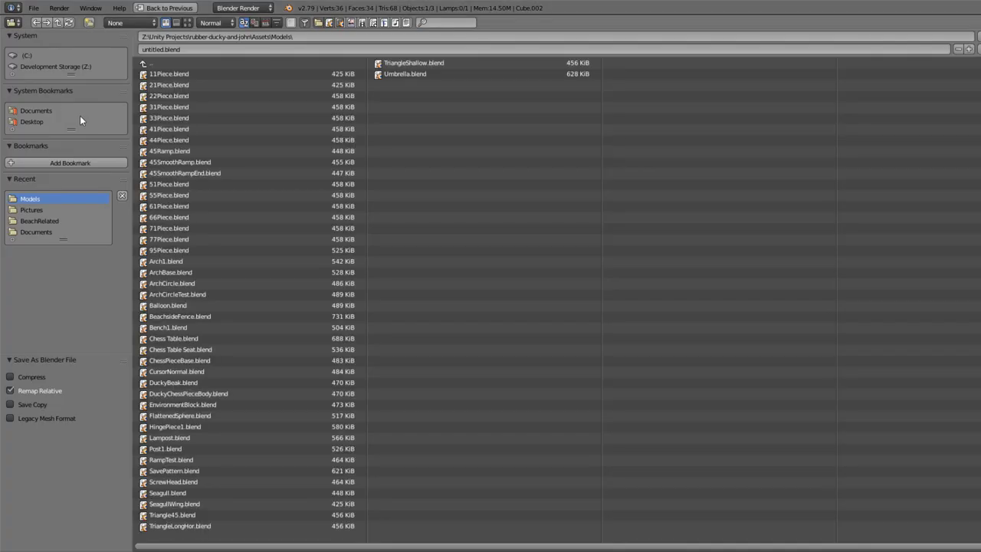
{"action": "left_click", "coordinate": [176, 48]}
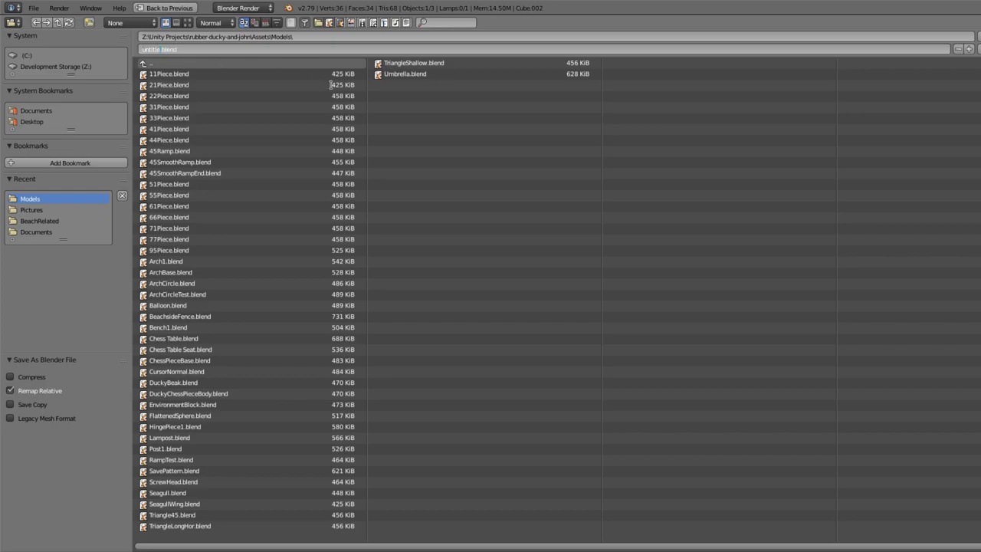
{"action": "key", "text": "BackSpace"}
{"action": "key", "text": "BackSpace"}
{"action": "key", "text": "BackSpace"}
{"action": "key", "text": "BackSpace"}
{"action": "key", "text": "BackSpace"}
{"action": "key", "text": "BackSpace"}
{"action": "key", "text": "BackSpace"}
{"action": "type", "text": "FlyingEnemyBody"}
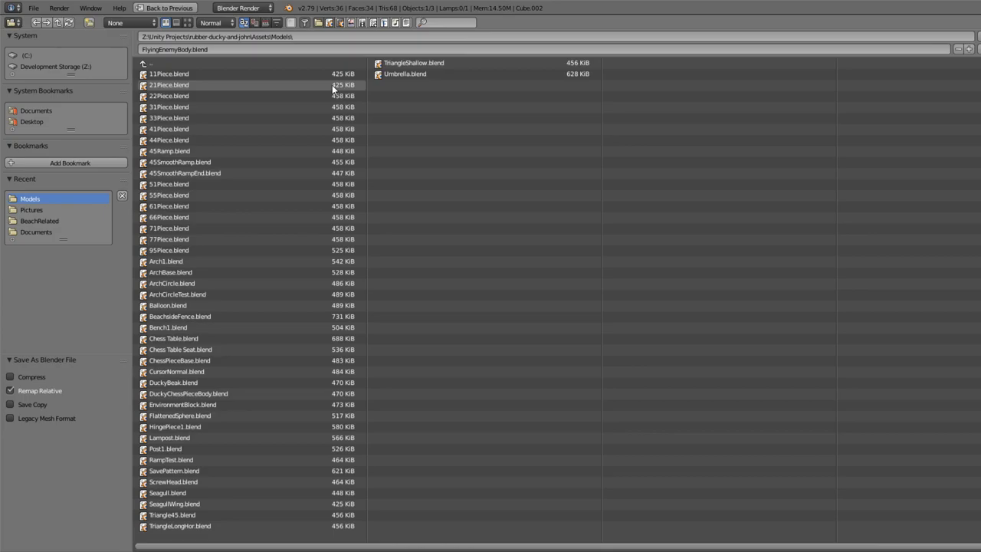
{"action": "key", "text": "Return"}
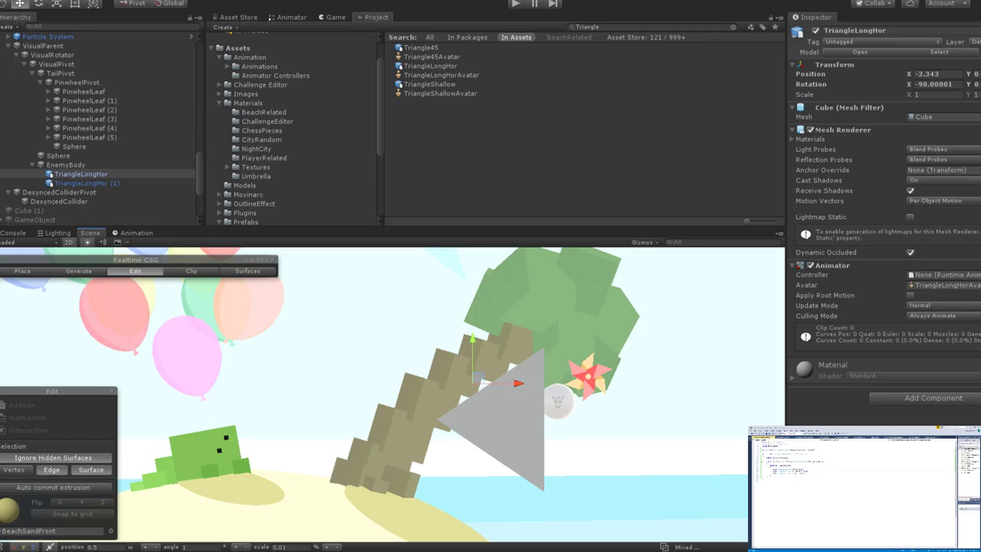
Switch to Unity and delete both TriangleLongHor objects under EnemyBody.
{"action": "scroll", "coordinate": [457, 389], "scroll_direction": "up", "scroll_amount": 4}
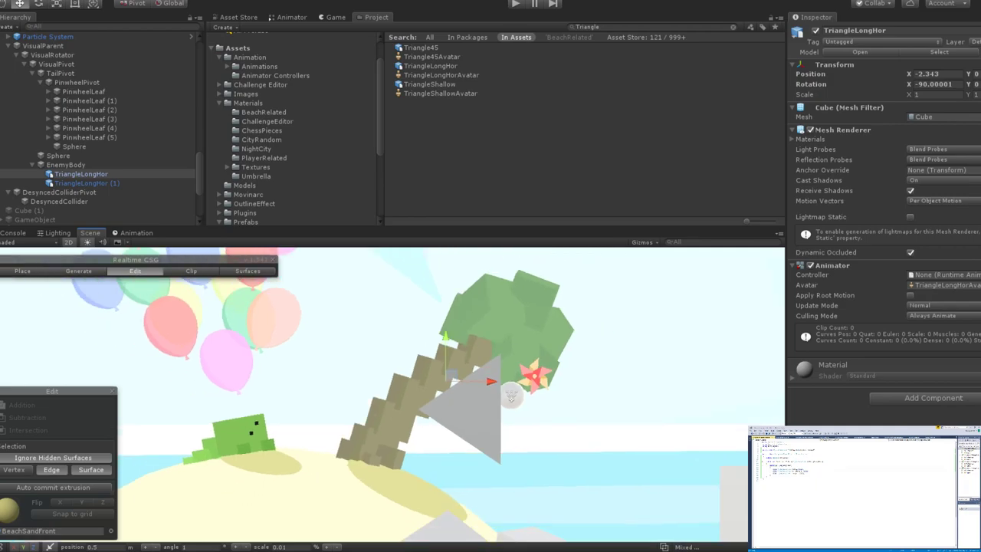
{"action": "scroll", "coordinate": [544, 405], "scroll_direction": "down", "scroll_amount": 2}
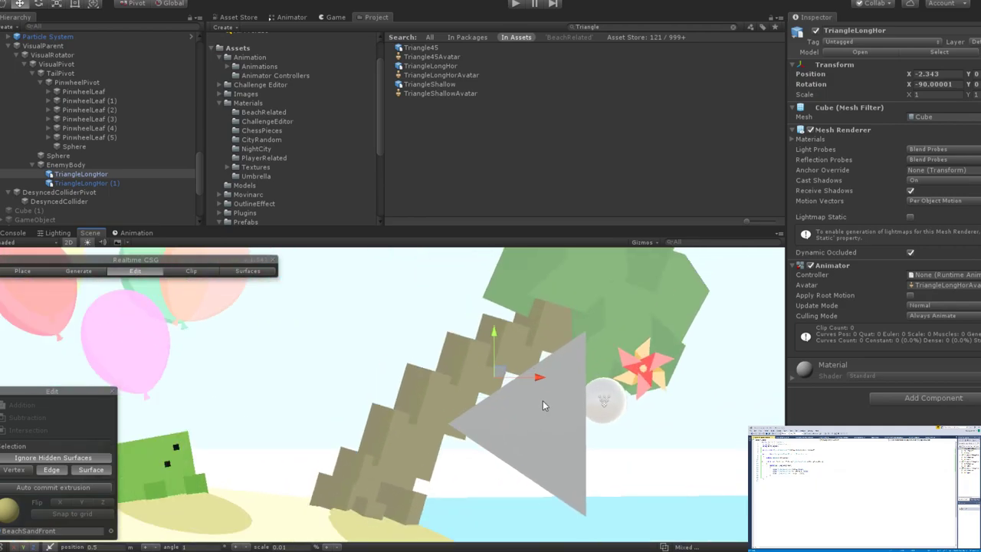
{"action": "left_click", "coordinate": [81, 174]}
{"action": "key", "text": "Delete"}
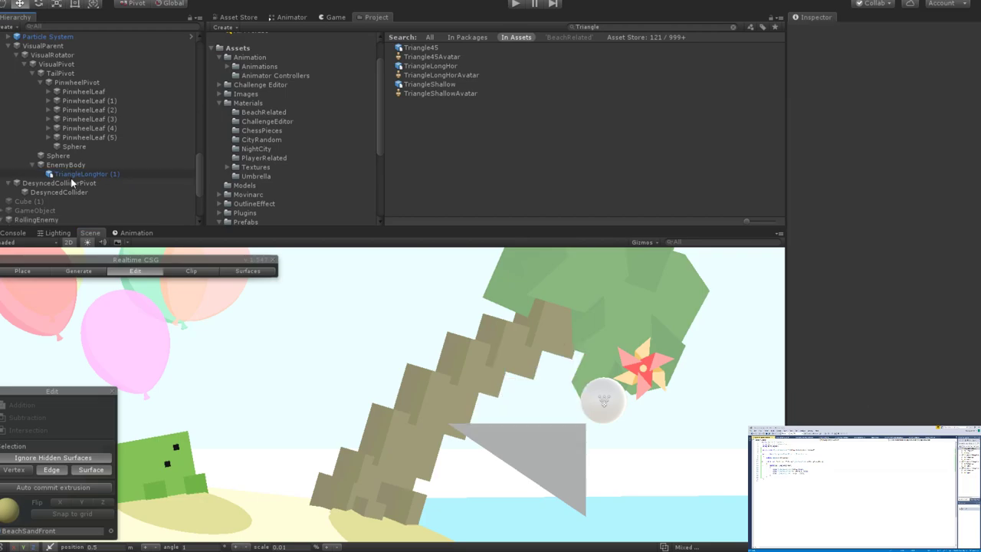
{"action": "left_click", "coordinate": [67, 174]}
{"action": "key", "text": "Delete"}
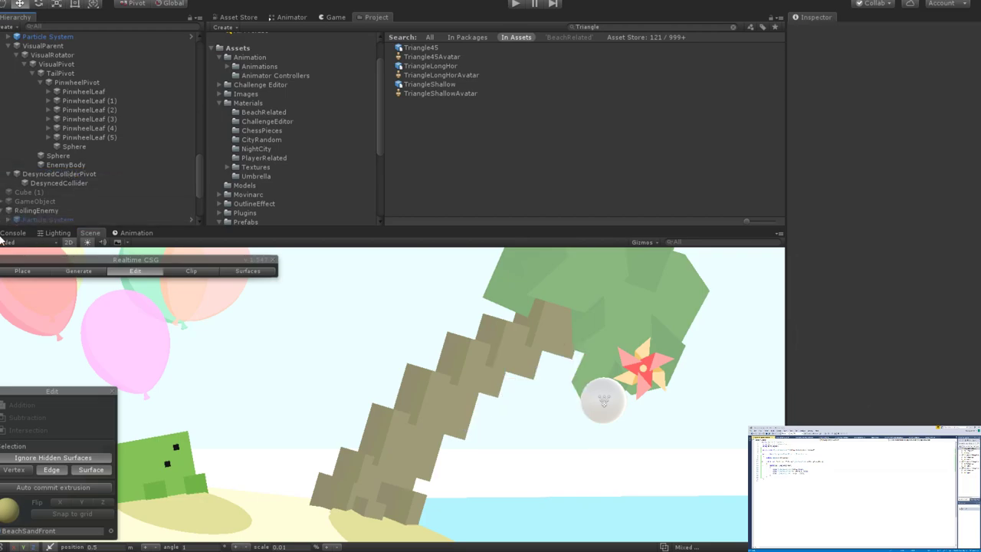
Search the project assets for "flying" and place the FlyingEnemyBody model under EnemyBody.
{"action": "left_click", "coordinate": [602, 28]}
{"action": "type", "text": "flying"}
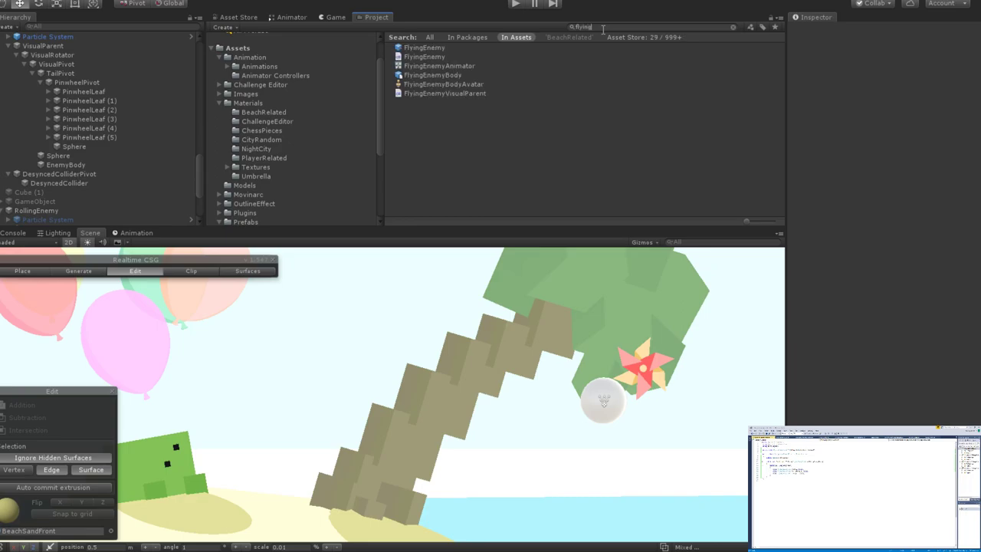
{"action": "left_click_drag", "start_coordinate": [448, 75], "coordinate": [73, 167]}
{"action": "scroll", "coordinate": [496, 362], "scroll_direction": "down", "scroll_amount": 3}
{"action": "scroll", "coordinate": [496, 368], "scroll_direction": "up", "scroll_amount": 3}
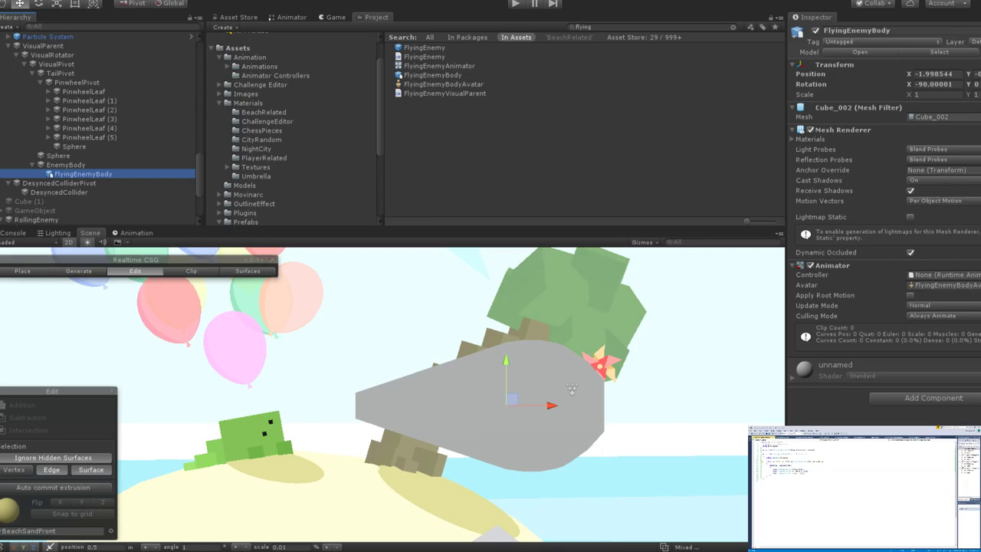
{"action": "left_click", "coordinate": [572, 389]}
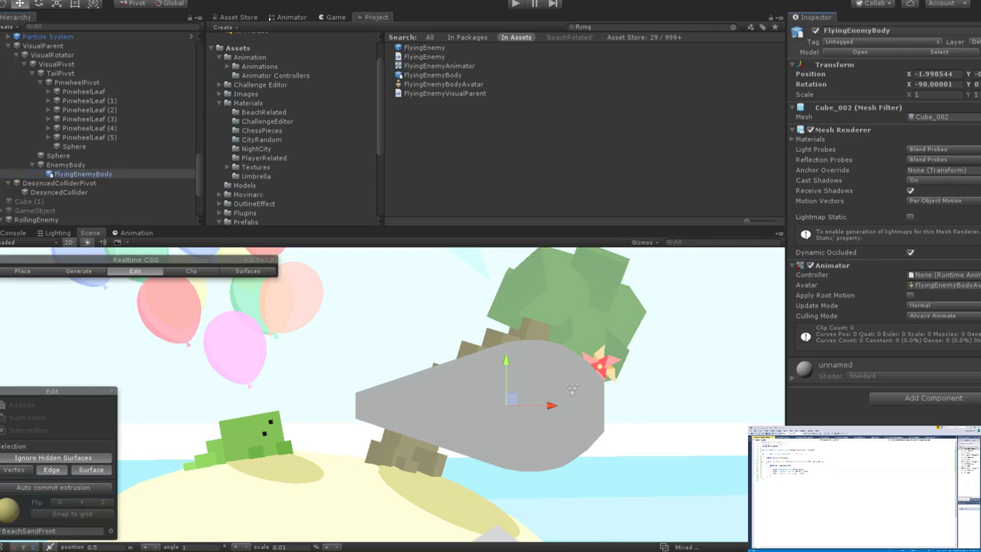
Flip the FlyingEnemyBody with an X scale of -1 and shrink it to about 0.242 over the palm trunk.
{"action": "left_click", "coordinate": [958, 95]}
{"action": "type", "text": "-1"}
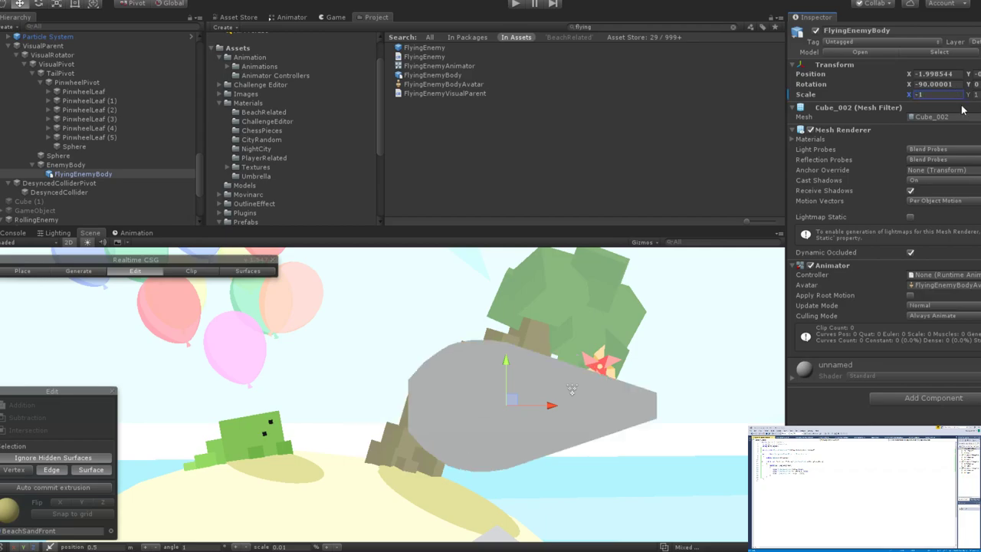
{"action": "left_click_drag", "start_coordinate": [548, 405], "coordinate": [413, 428]}
{"action": "key", "text": "e"}
{"action": "key", "text": "r"}
{"action": "key", "text": "e"}
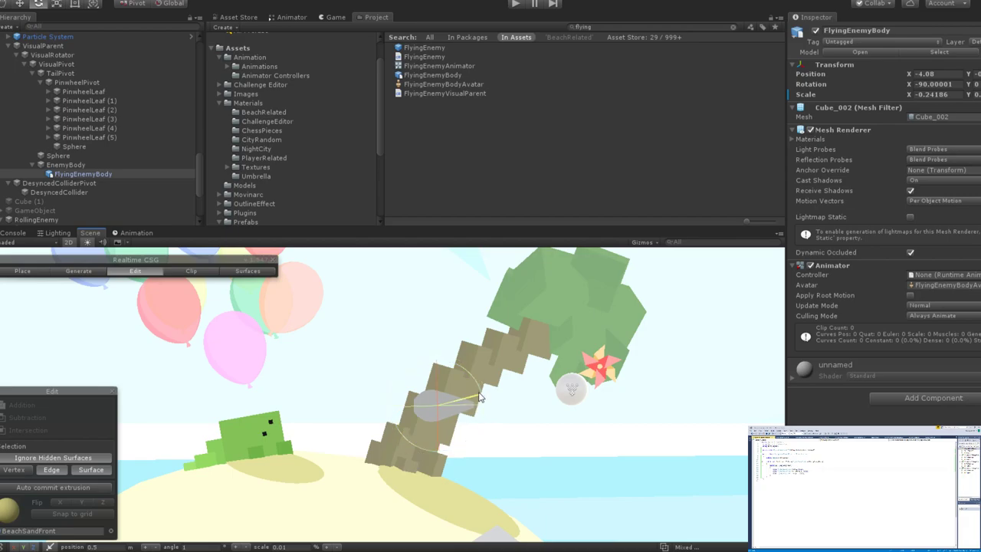
Rotate the body to about -71.4 on X and move it beside the pinwheel at an X position of about -0.21.
{"action": "left_click_drag", "start_coordinate": [479, 397], "coordinate": [464, 369]}
{"action": "key", "text": "w"}
{"action": "left_click_drag", "start_coordinate": [481, 403], "coordinate": [605, 388]}
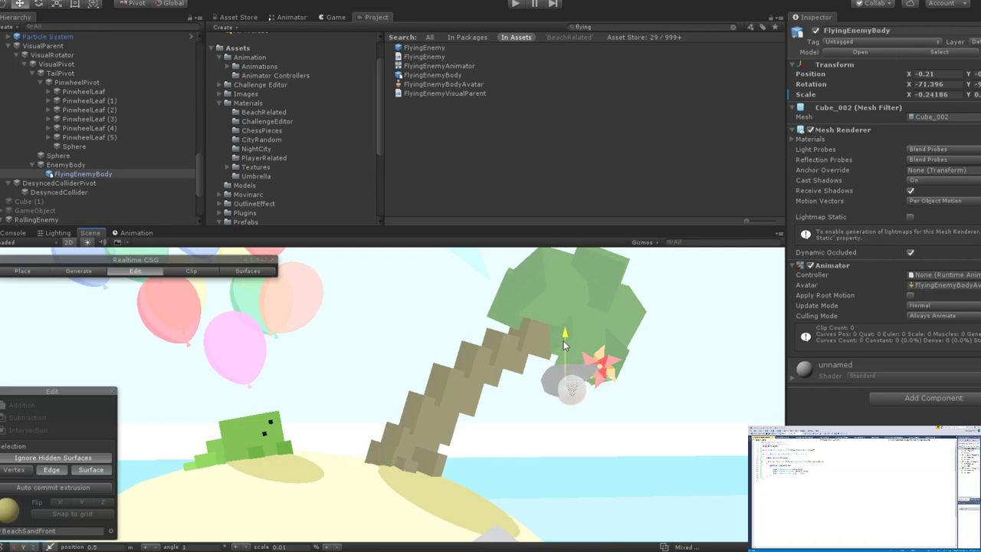
Adjust the position of EnemyBody so the body sits in front of the sphere with its narrow end at the pinwheel's centre.
{"action": "left_click", "coordinate": [68, 167]}
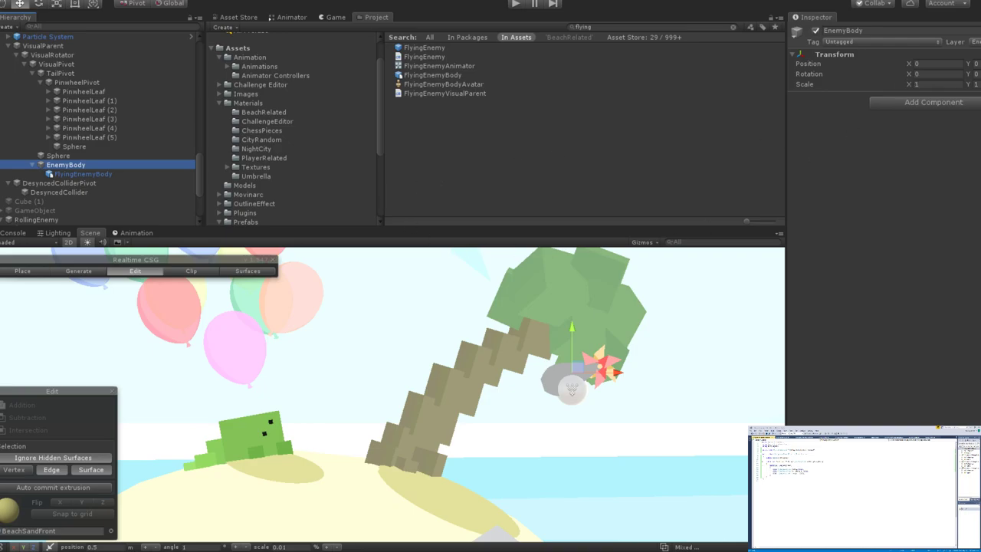
{"action": "left_click", "coordinate": [817, 17]}
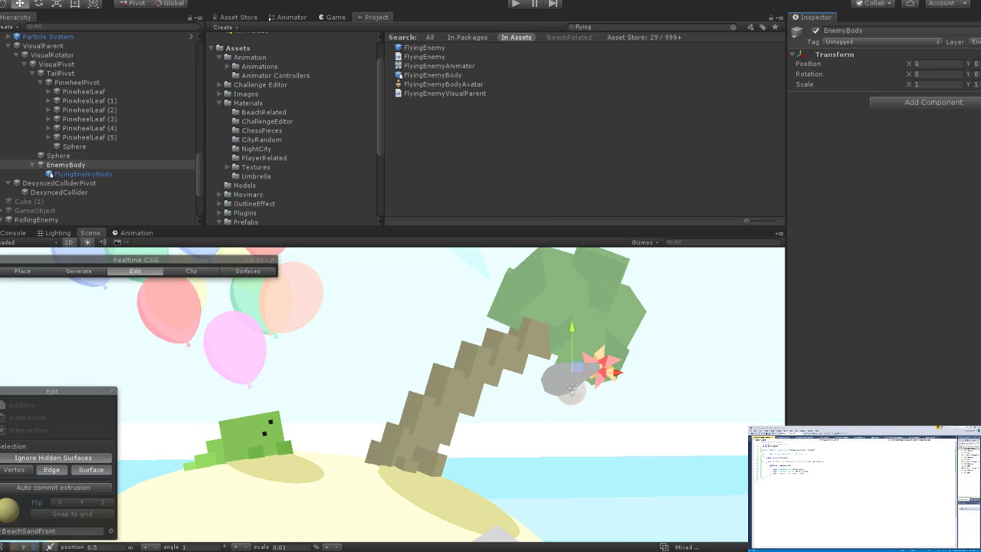
{"action": "scroll", "coordinate": [613, 306], "scroll_direction": "up", "scroll_amount": 5}
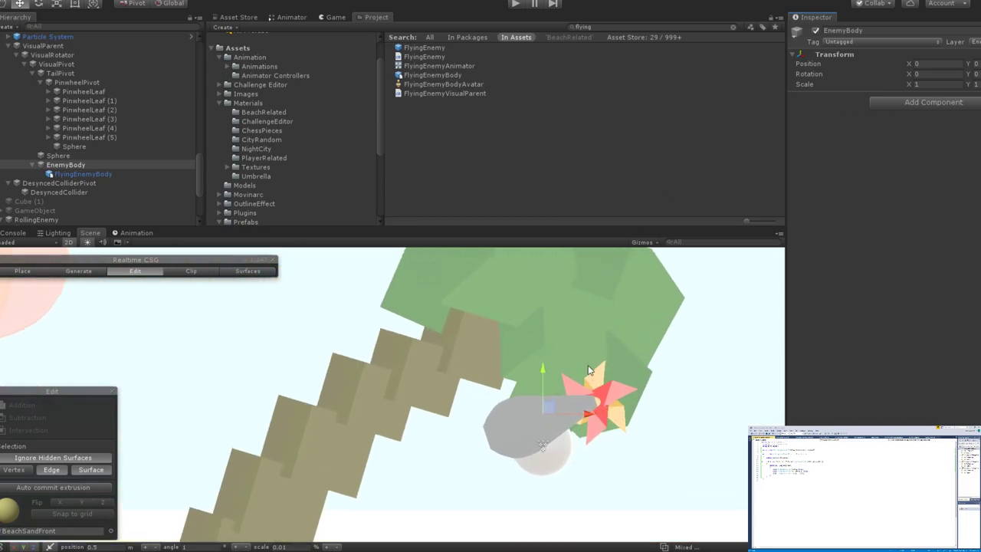
{"action": "left_click_drag", "start_coordinate": [526, 391], "coordinate": [527, 391]}
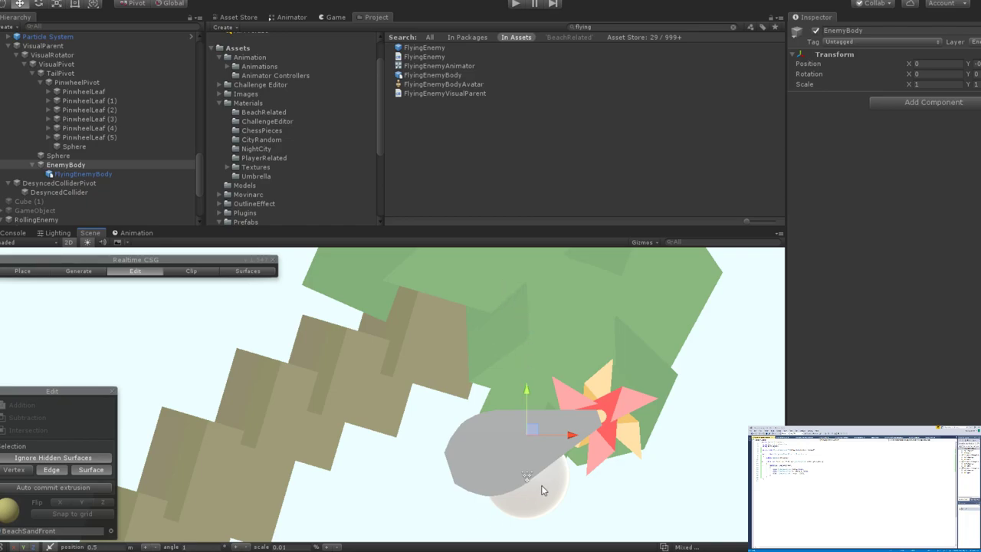
{"action": "mouse_move", "coordinate": [570, 436]}
{"action": "left_mouse_down"}
{"action": "mouse_move", "coordinate": [549, 441]}
{"action": "mouse_move", "coordinate": [574, 444]}
{"action": "mouse_move", "coordinate": [524, 433]}
{"action": "mouse_move", "coordinate": [532, 444]}
{"action": "mouse_move", "coordinate": [585, 439]}
{"action": "mouse_move", "coordinate": [577, 438]}
{"action": "left_mouse_up"}
{"action": "key", "text": "r"}
{"action": "key", "text": "w"}
{"action": "left_click", "coordinate": [573, 440]}
{"action": "scroll", "coordinate": [560, 452], "scroll_direction": "down", "scroll_amount": 10}
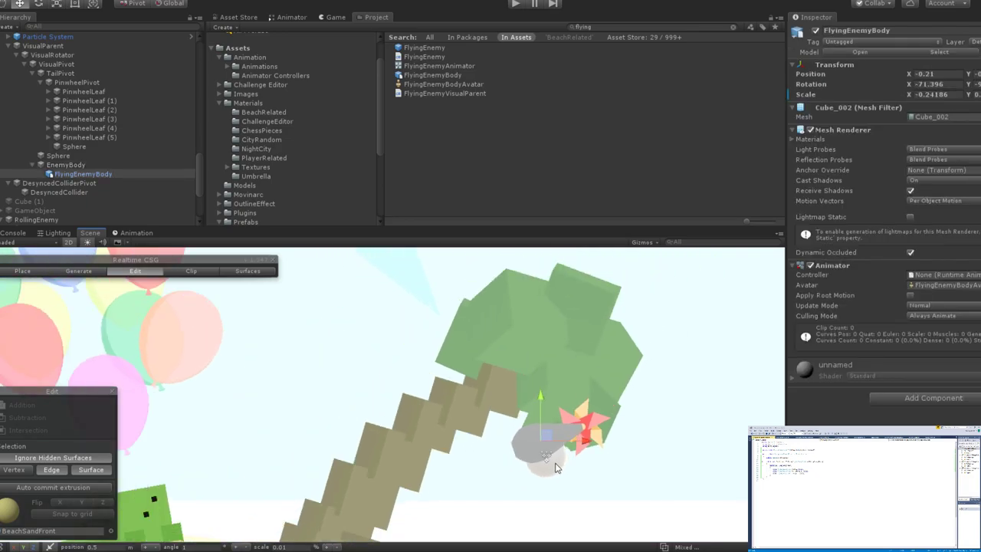
{"action": "scroll", "coordinate": [555, 470], "scroll_direction": "up", "scroll_amount": 6}
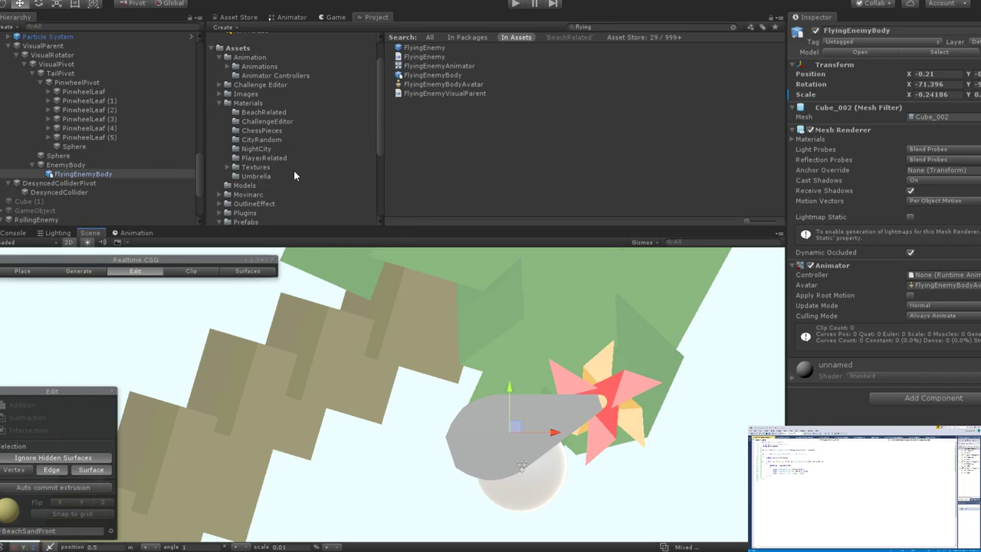
Try YellowPinwheelMat2 from the BeachRelated materials on the body, then apply YellowPinwheelMat instead.
{"action": "left_click", "coordinate": [257, 112]}
{"action": "left_click_drag", "start_coordinate": [435, 211], "coordinate": [524, 405]}
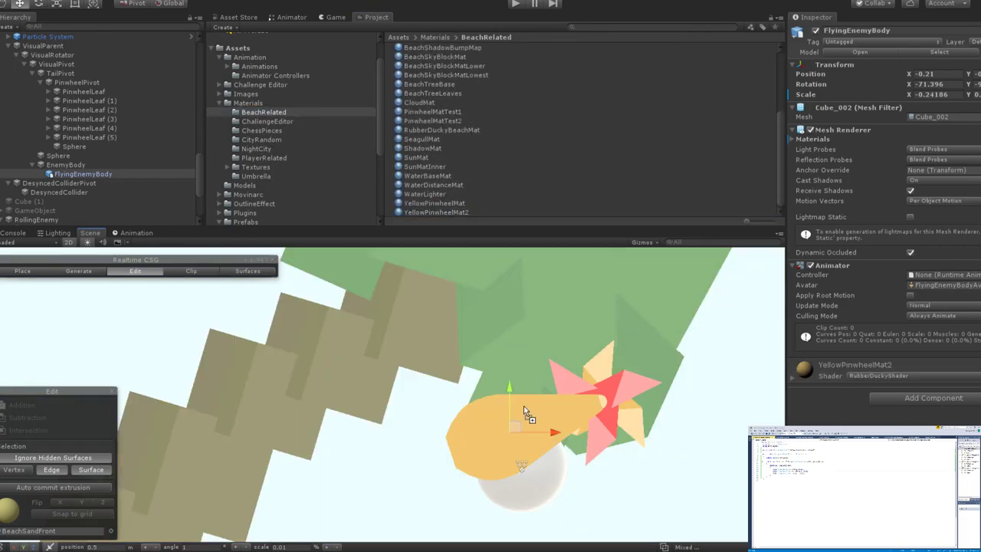
{"action": "left_click_drag", "start_coordinate": [423, 203], "coordinate": [552, 409]}
{"action": "middle_click_drag", "start_coordinate": [613, 418], "coordinate": [649, 423]}
{"action": "scroll", "coordinate": [628, 433], "scroll_direction": "down", "scroll_amount": 5}
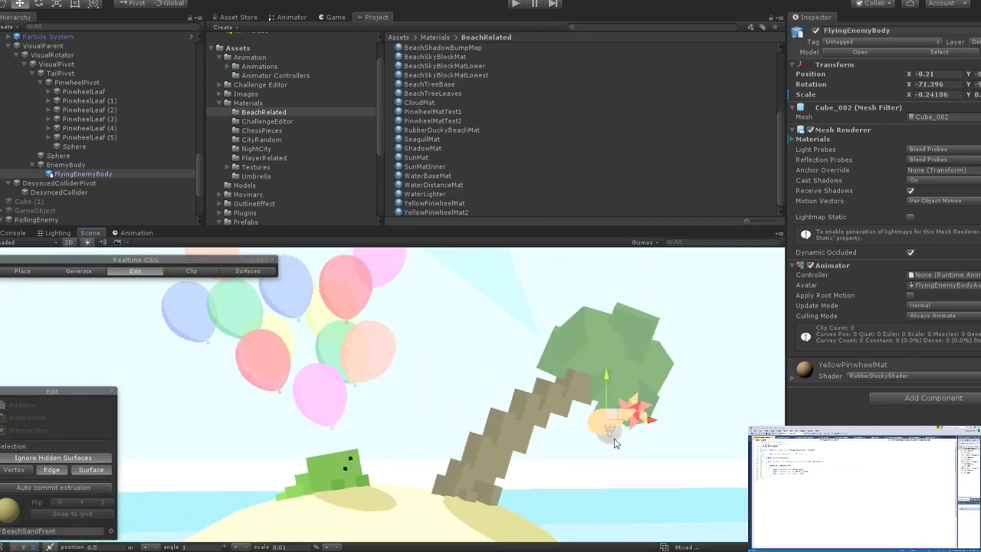
{"action": "scroll", "coordinate": [613, 442], "scroll_direction": "up", "scroll_amount": 2}
Deactivate the Sphere object just above EnemyBody and check how the body looks against the pinwheel.
{"action": "left_click", "coordinate": [616, 443]}
{"action": "left_click", "coordinate": [59, 155]}
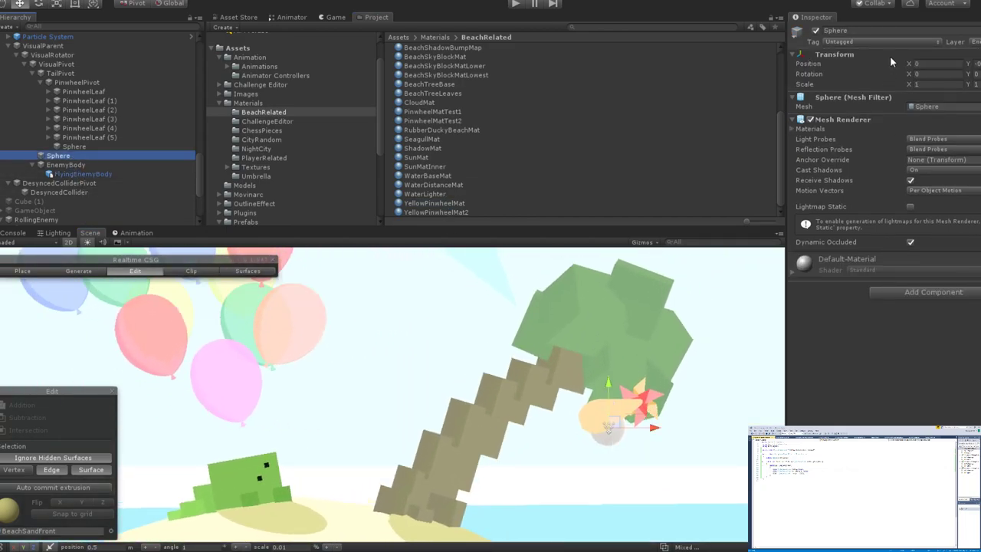
{"action": "left_click", "coordinate": [814, 31]}
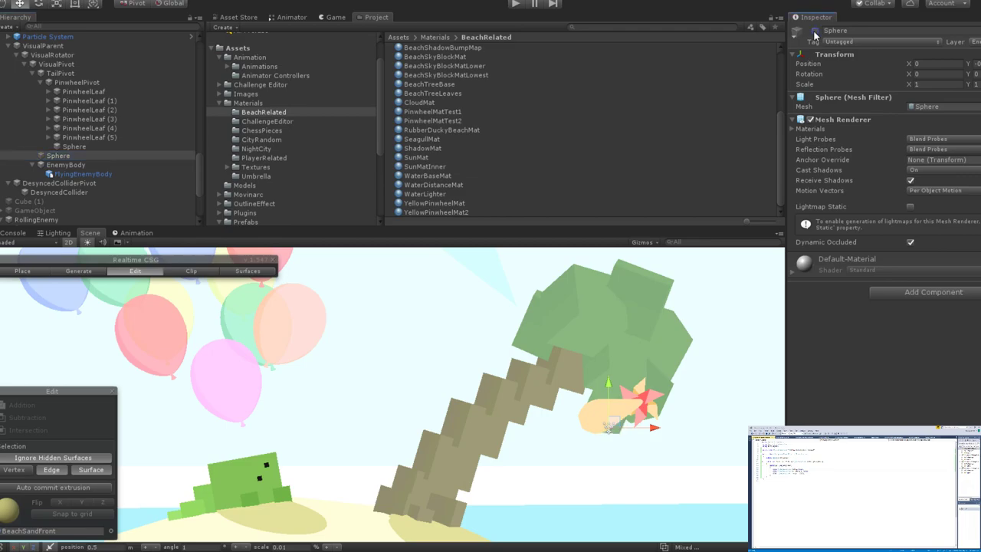
{"action": "left_click", "coordinate": [815, 33]}
{"action": "scroll", "coordinate": [666, 443], "scroll_direction": "up", "scroll_amount": 5}
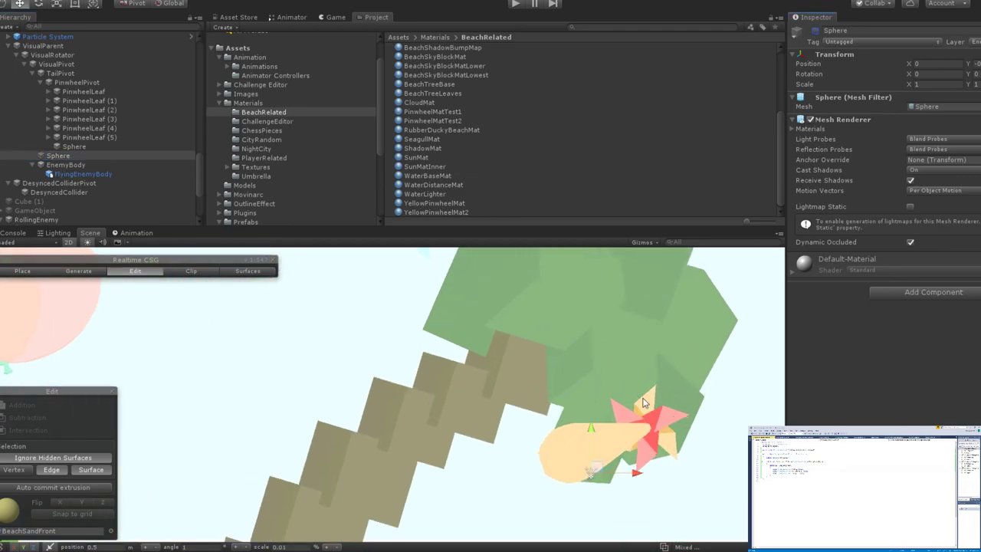
{"action": "scroll", "coordinate": [611, 362], "scroll_direction": "down", "scroll_amount": 8}
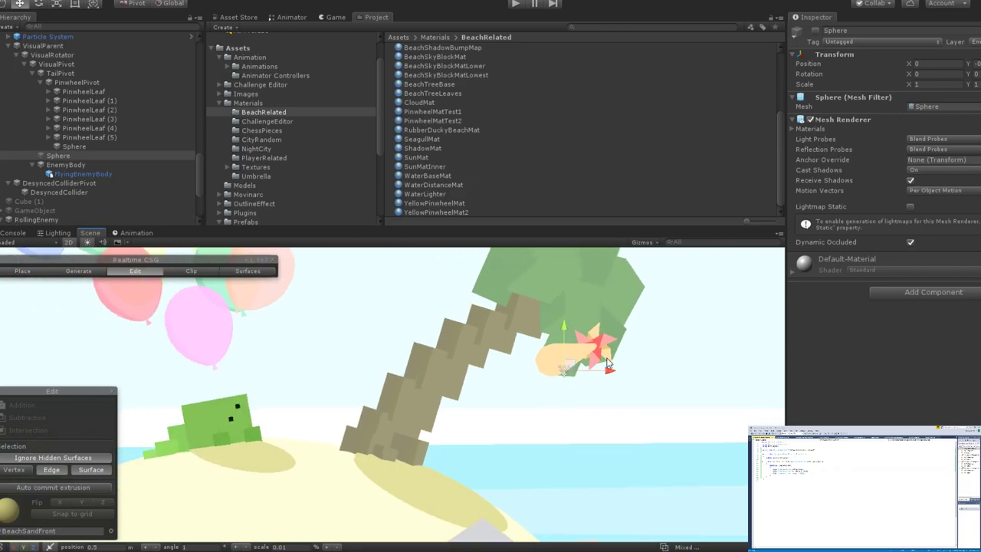
{"action": "scroll", "coordinate": [607, 364], "scroll_direction": "up", "scroll_amount": 5}
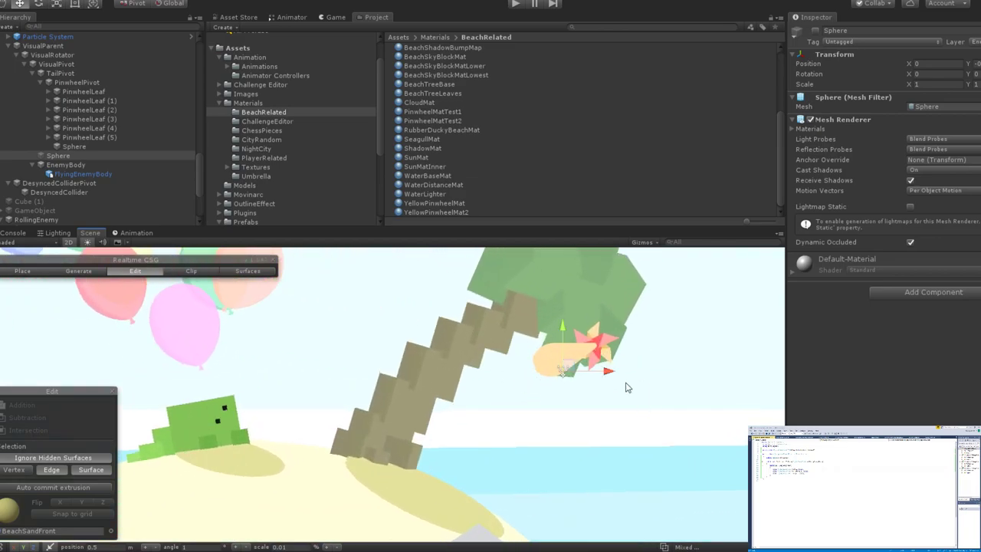
{"action": "scroll", "coordinate": [593, 385], "scroll_direction": "up", "scroll_amount": 4}
{"action": "scroll", "coordinate": [592, 385], "scroll_direction": "up", "scroll_amount": 5}
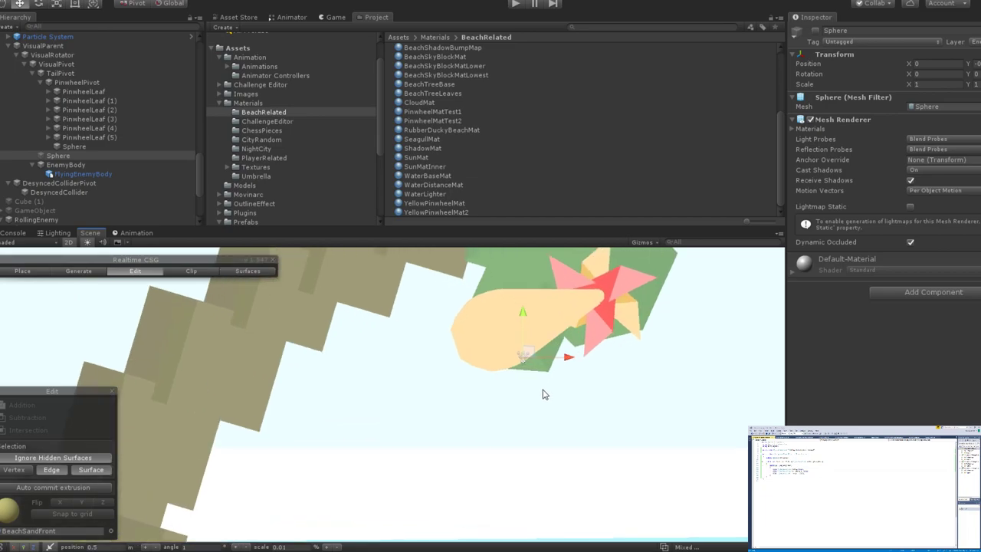
{"action": "middle_click_drag", "start_coordinate": [504, 416], "coordinate": [498, 416]}
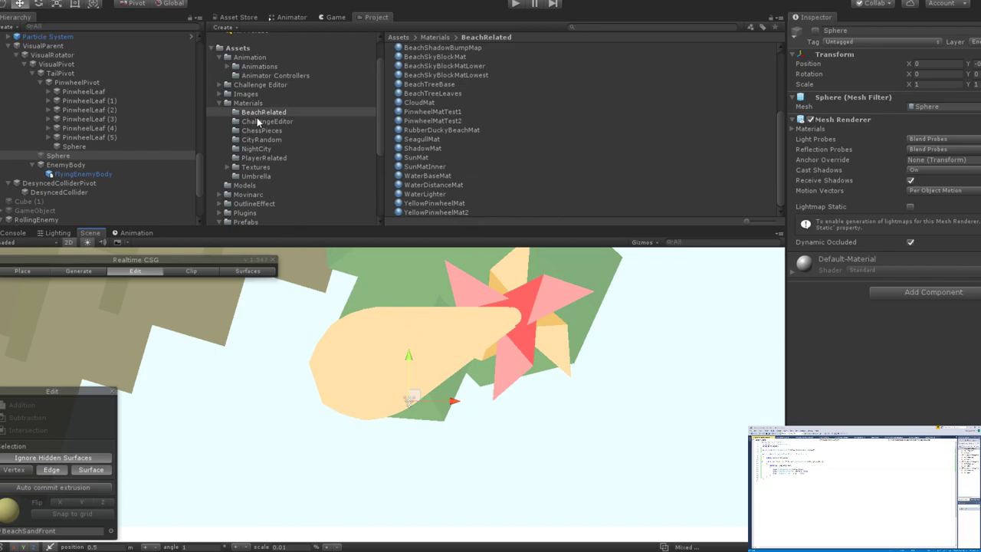
Scale FlyingEnemyBody to about -0.22 on X and move it toward the pinwheel at an X position of about -0.11.
{"action": "left_click", "coordinate": [80, 174]}
{"action": "key", "text": "r"}
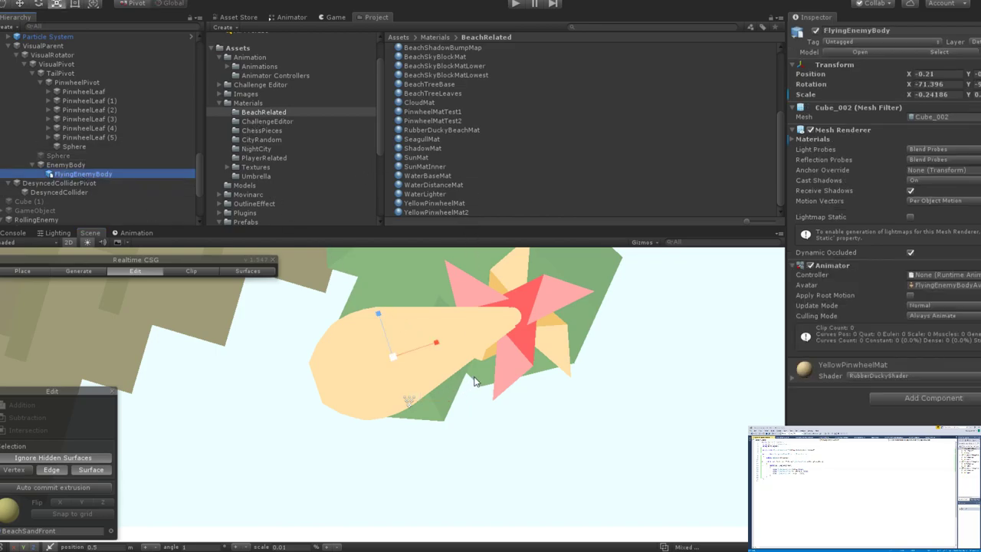
{"action": "left_click_drag", "start_coordinate": [392, 359], "coordinate": [445, 351]}
{"action": "key", "text": "w"}
{"action": "key", "text": "e"}
{"action": "key", "text": "r"}
{"action": "key", "text": "w"}
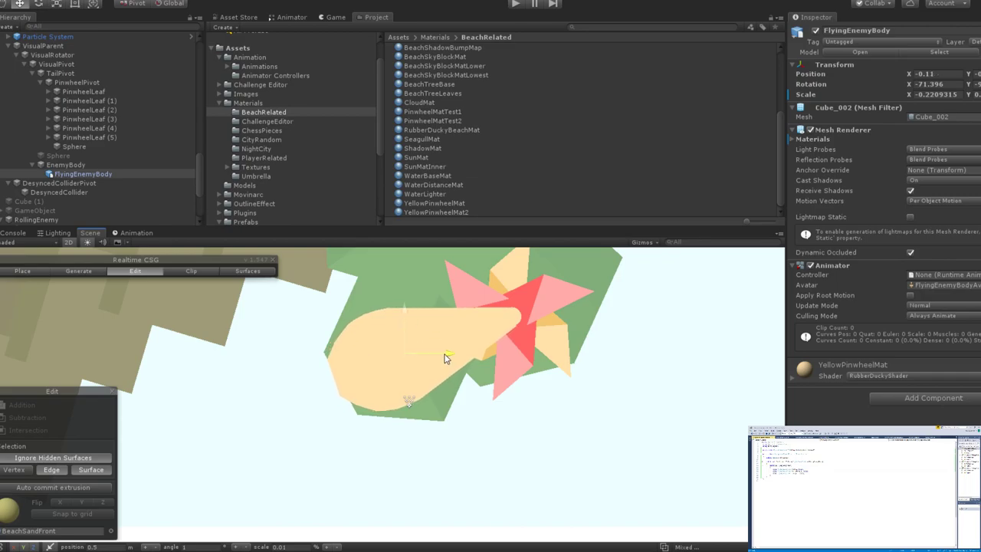
{"action": "left_click_drag", "start_coordinate": [444, 357], "coordinate": [452, 355]}
Examine the resized enemy body and pinwheel against the palm tree, from the whole beach scene and up close.
{"action": "scroll", "coordinate": [407, 314], "scroll_direction": "down", "scroll_amount": 10}
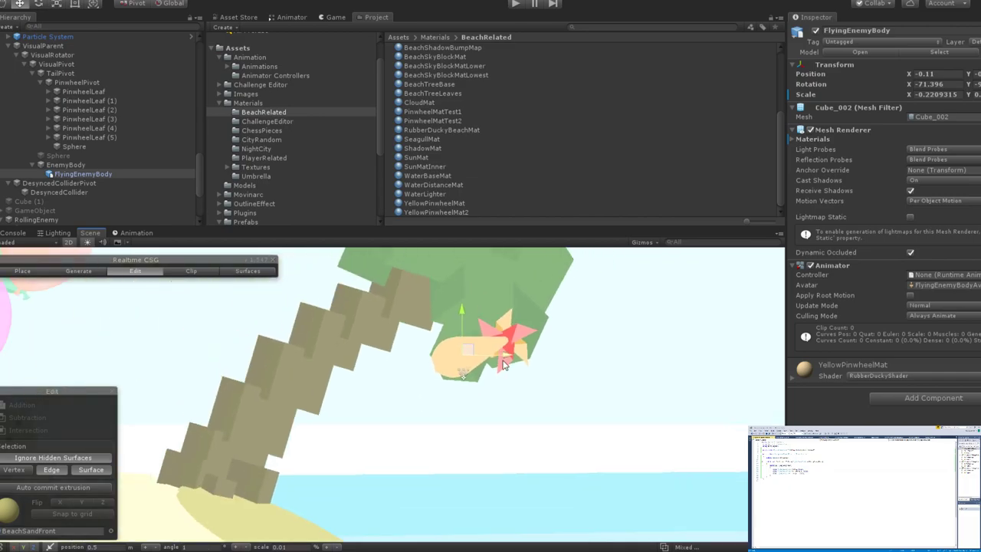
{"action": "scroll", "coordinate": [540, 373], "scroll_direction": "down", "scroll_amount": 5}
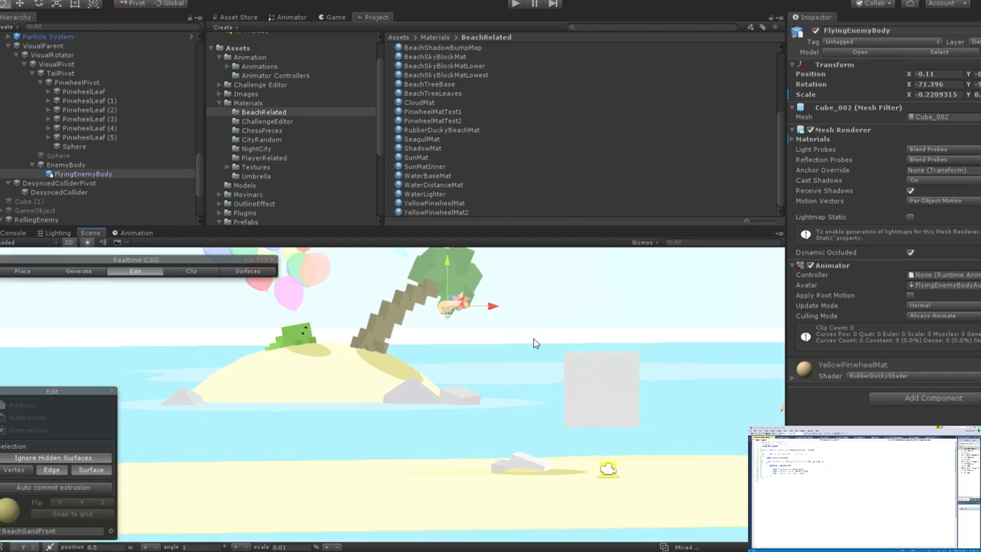
{"action": "middle_click_drag", "start_coordinate": [534, 340], "coordinate": [516, 380]}
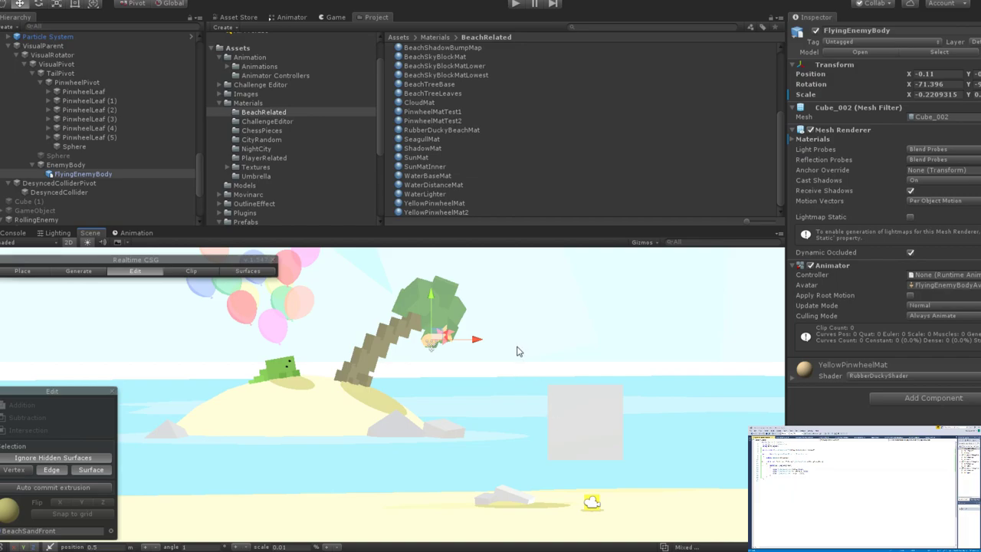
{"action": "scroll", "coordinate": [444, 357], "scroll_direction": "up", "scroll_amount": 5}
{"action": "scroll", "coordinate": [438, 352], "scroll_direction": "down", "scroll_amount": 4}
{"action": "scroll", "coordinate": [438, 350], "scroll_direction": "down", "scroll_amount": 2}
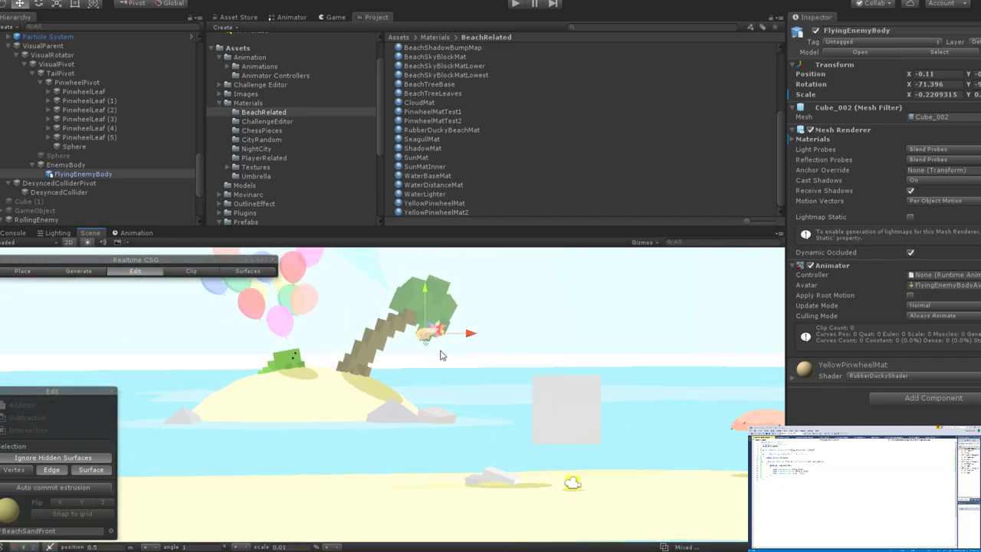
{"action": "scroll", "coordinate": [440, 356], "scroll_direction": "up", "scroll_amount": 6}
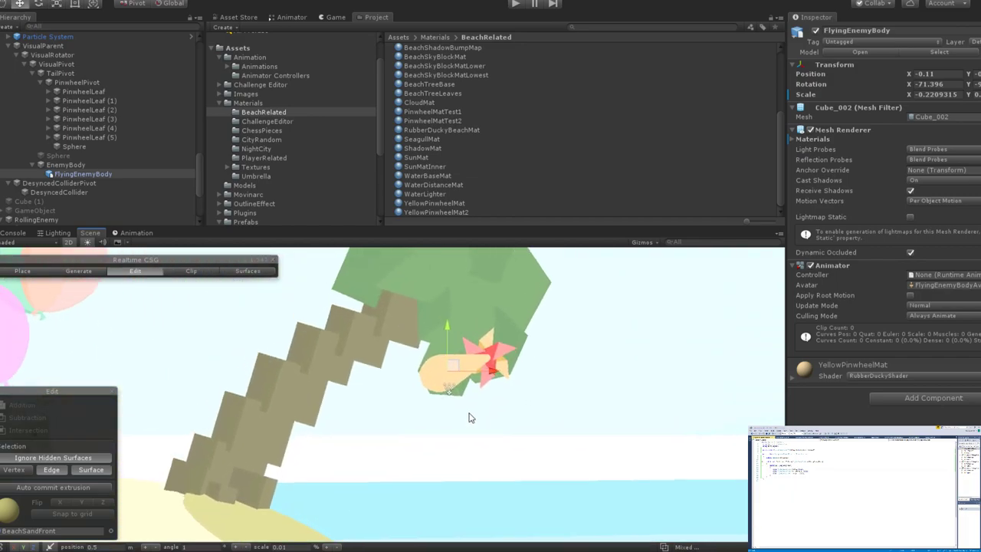
{"action": "scroll", "coordinate": [459, 409], "scroll_direction": "down", "scroll_amount": 5}
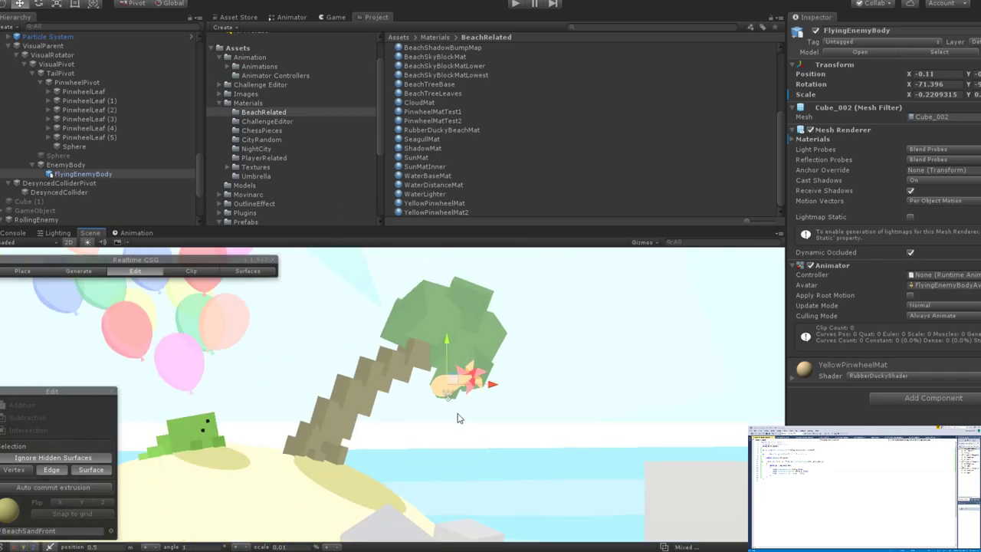
{"action": "scroll", "coordinate": [463, 416], "scroll_direction": "up", "scroll_amount": 6}
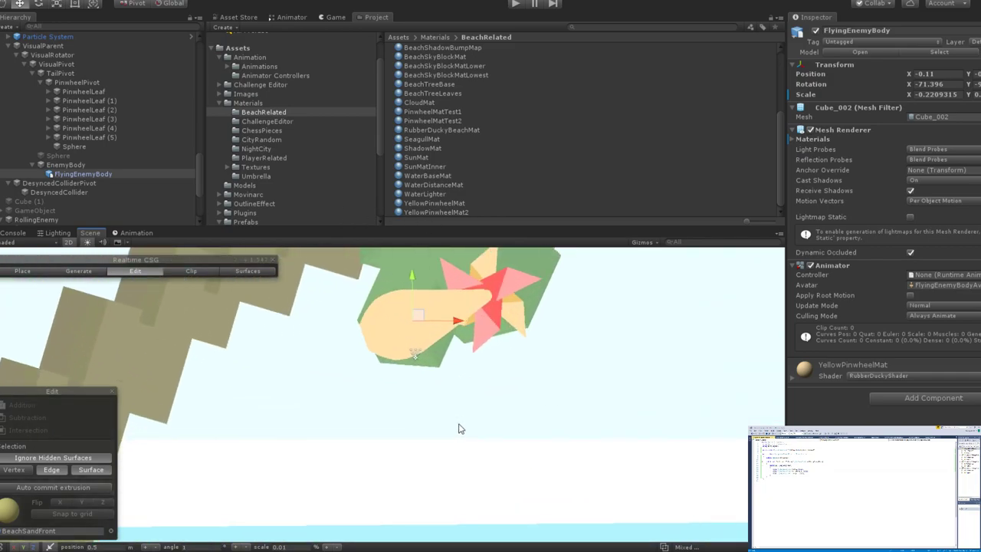
{"action": "scroll", "coordinate": [472, 411], "scroll_direction": "up", "scroll_amount": 3}
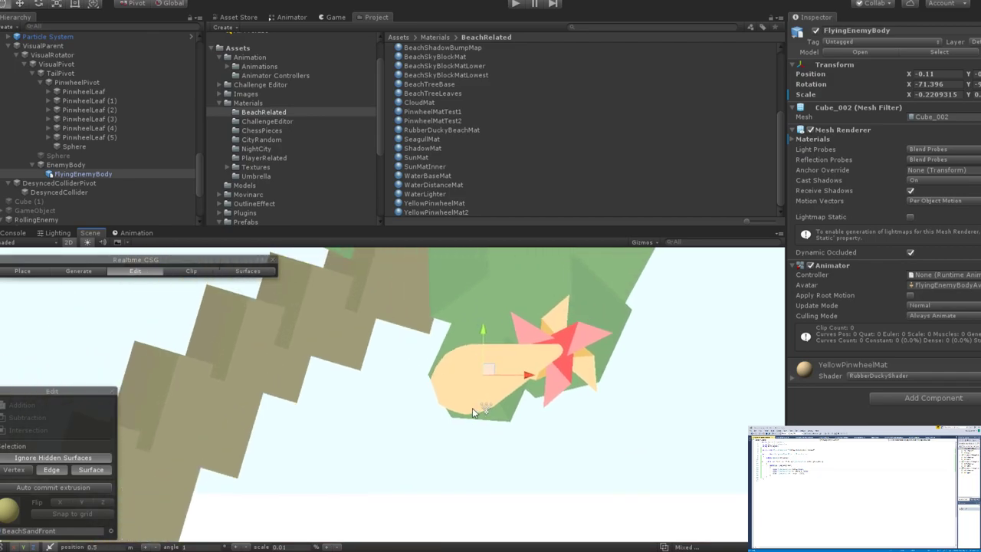
{"action": "middle_click_drag", "start_coordinate": [472, 411], "coordinate": [421, 414]}
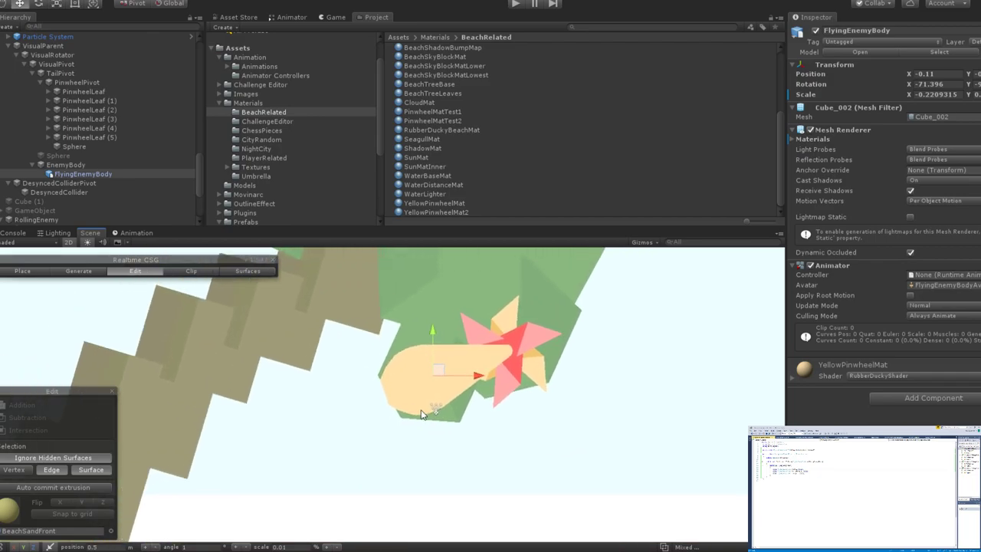
Duplicate FlyingEnemyBody and scale the copy down to about -0.177 on X inside the original.
{"action": "left_click", "coordinate": [105, 175]}
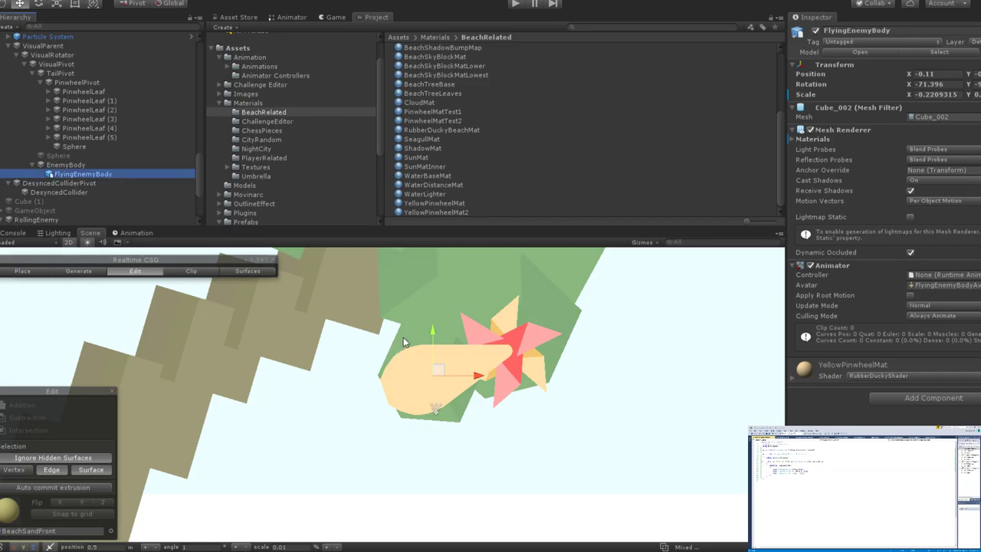
{"action": "key", "text": "ctrl+d"}
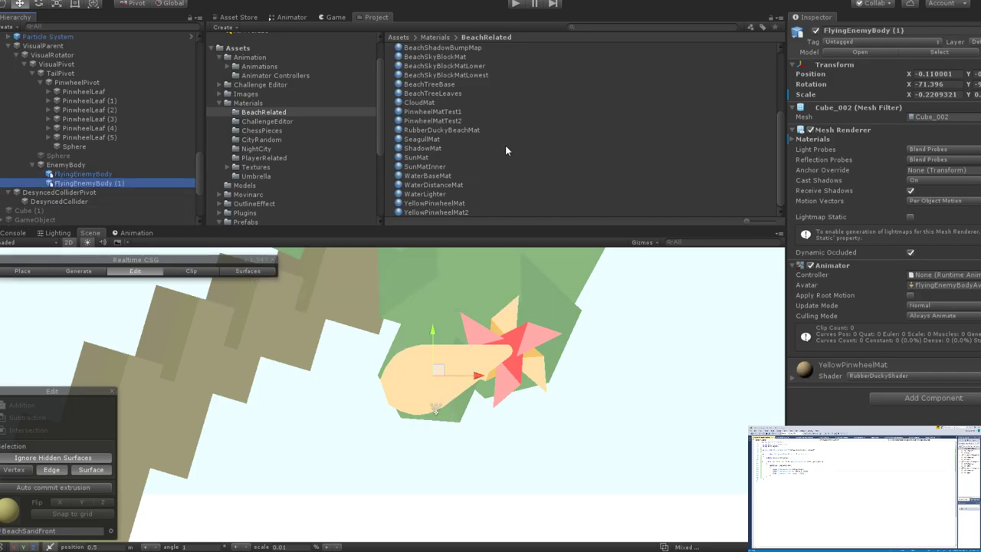
{"action": "key", "text": "r"}
{"action": "left_click_drag", "start_coordinate": [436, 379], "coordinate": [425, 377]}
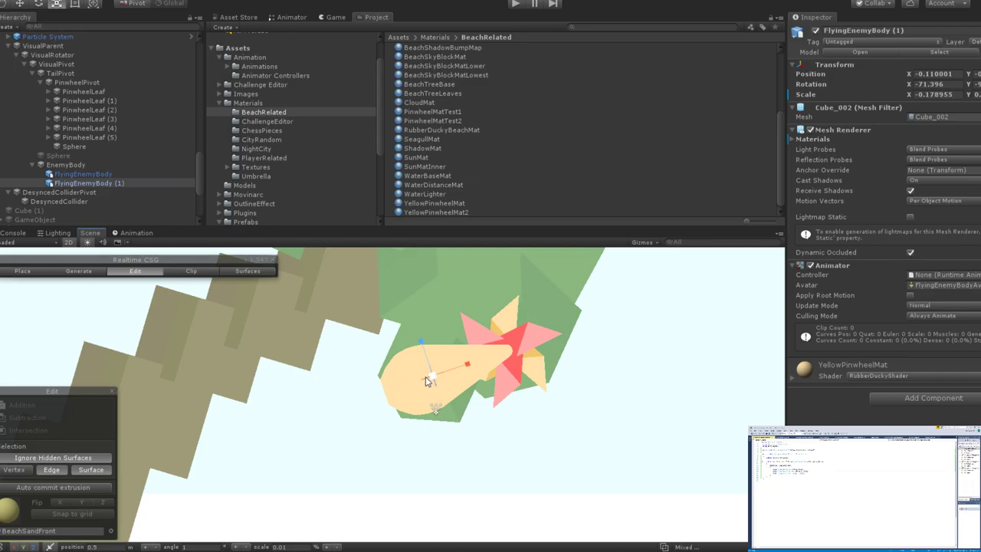
Try YellowPinwheelMat2 on the smaller body copy, using the perspective view to reach it.
{"action": "left_click_drag", "start_coordinate": [442, 204], "coordinate": [445, 373]}
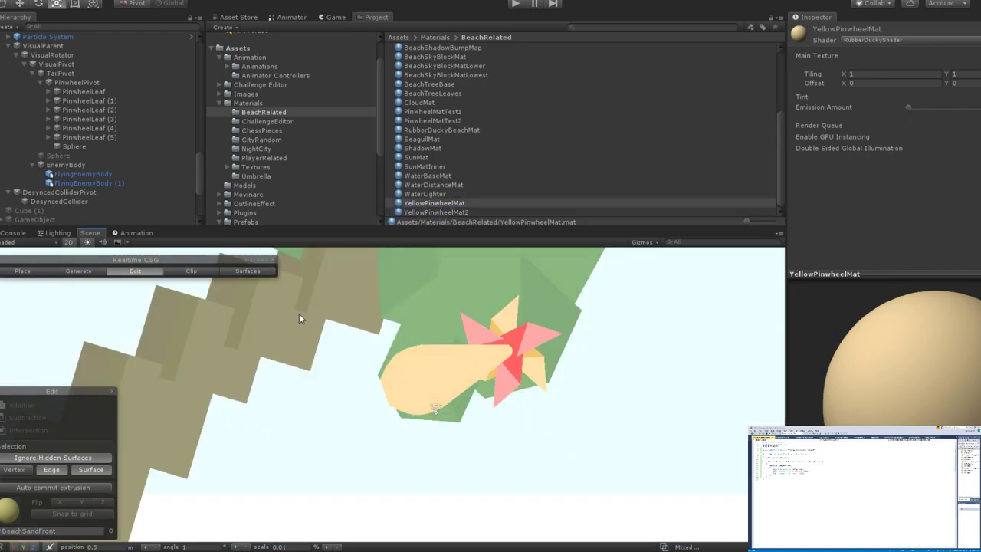
{"action": "left_click", "coordinate": [69, 184]}
{"action": "key", "text": "w"}
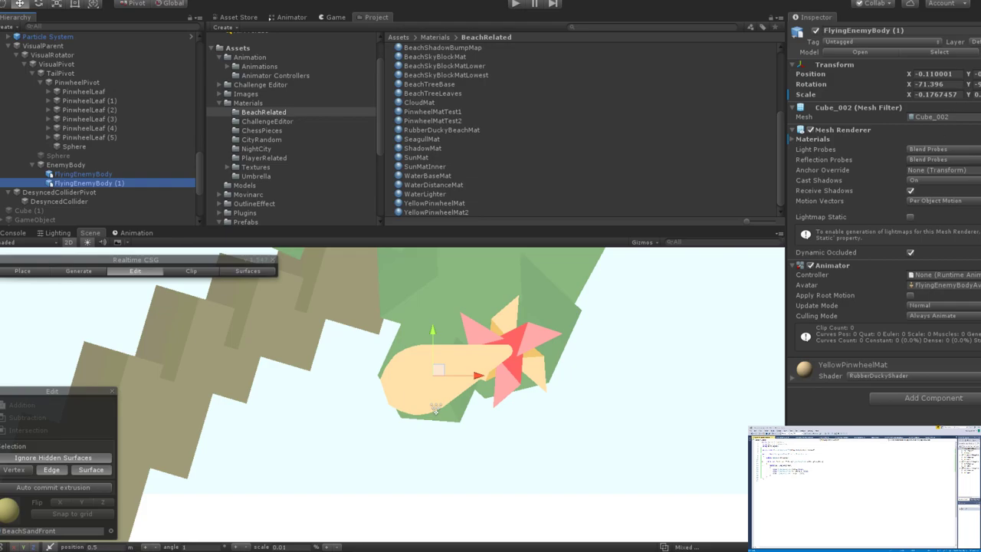
{"action": "left_click", "coordinate": [440, 378]}
{"action": "key", "text": "f"}
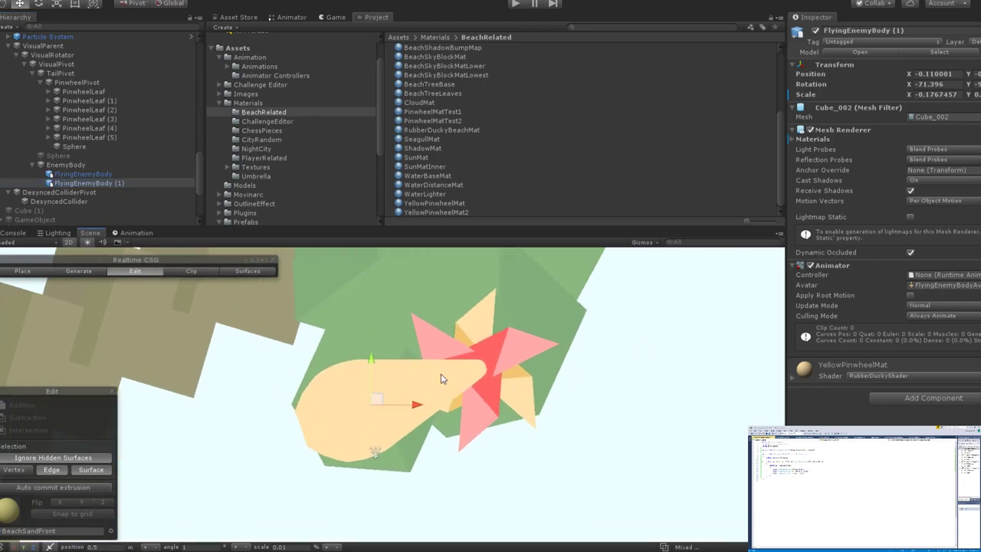
{"action": "left_click", "coordinate": [69, 243]}
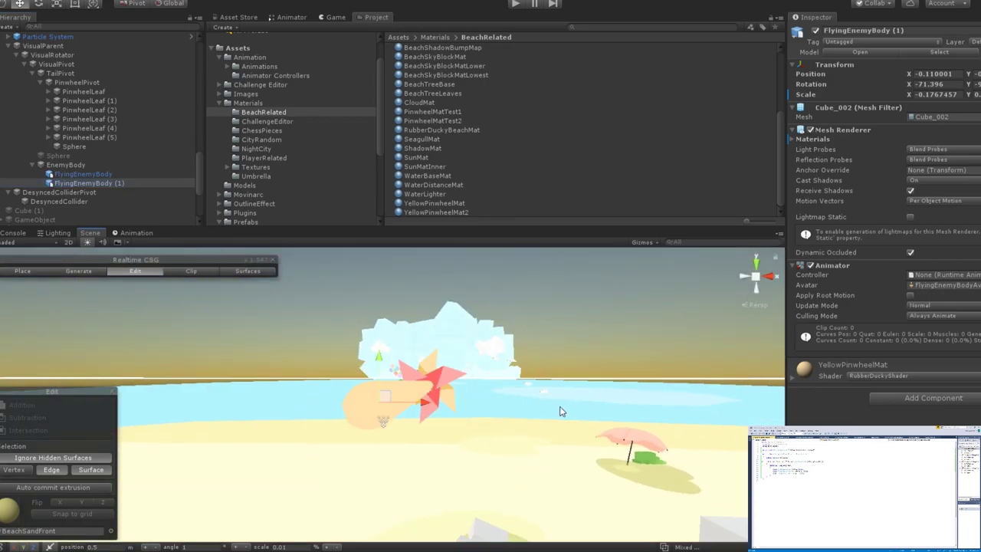
{"action": "right_click_drag", "start_coordinate": [559, 412], "coordinate": [561, 384]}
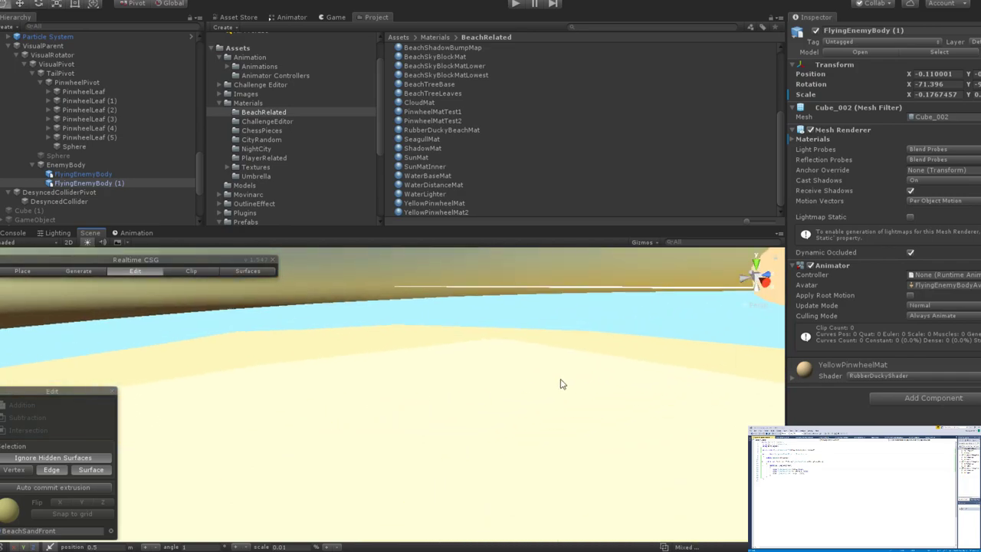
{"action": "key", "text": "f"}
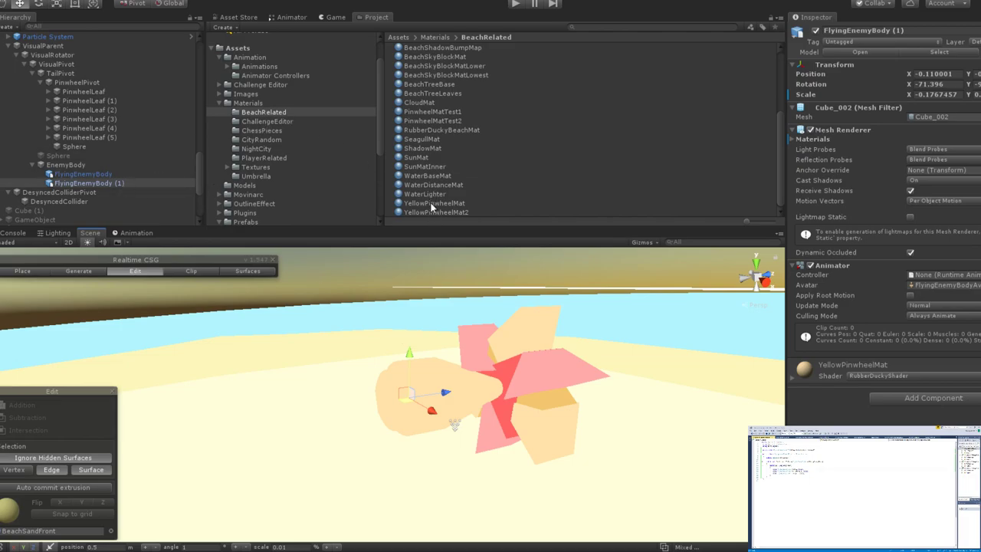
{"action": "left_click_drag", "start_coordinate": [433, 212], "coordinate": [414, 395]}
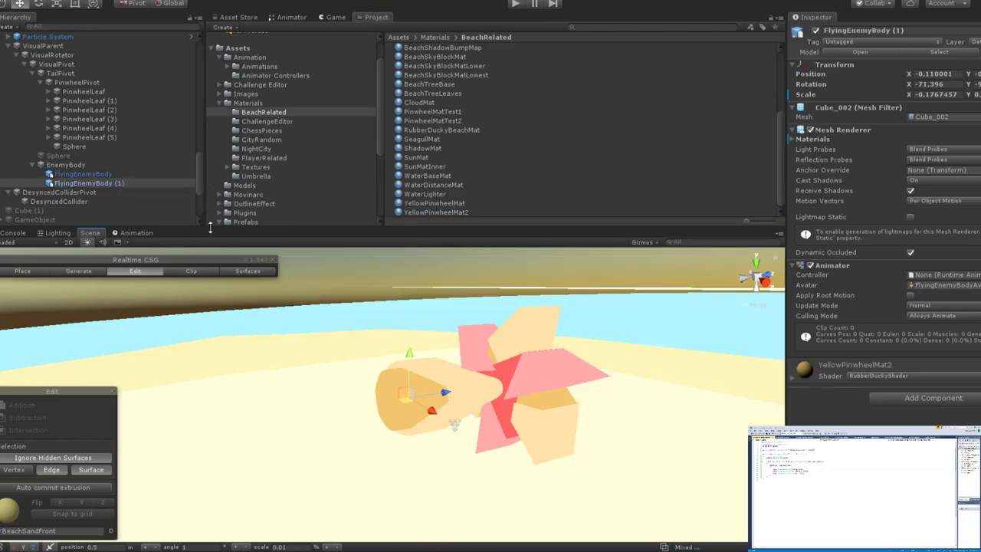
Return to the 2D view and check the two-tone body beside the pinwheel near and far.
{"action": "left_click", "coordinate": [68, 242]}
{"action": "key", "text": "t"}
{"action": "scroll", "coordinate": [453, 389], "scroll_direction": "up", "scroll_amount": 5}
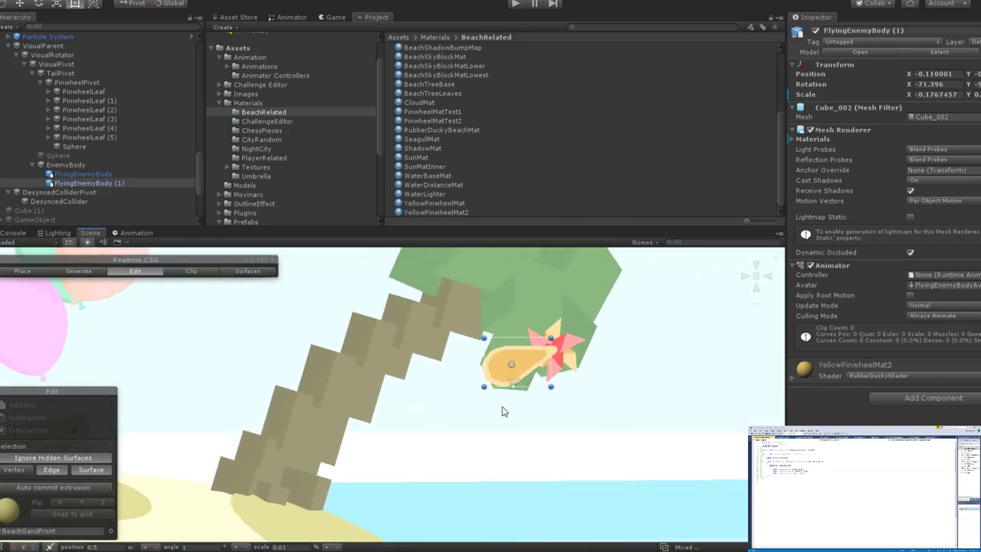
{"action": "scroll", "coordinate": [505, 412], "scroll_direction": "down", "scroll_amount": 3}
{"action": "scroll", "coordinate": [514, 410], "scroll_direction": "up", "scroll_amount": 6}
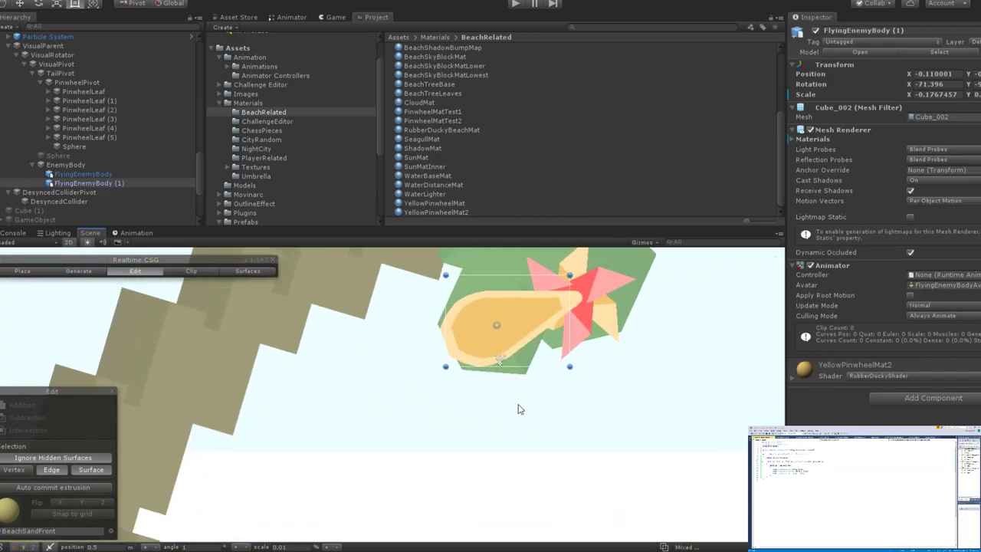
{"action": "scroll", "coordinate": [528, 418], "scroll_direction": "up", "scroll_amount": 1}
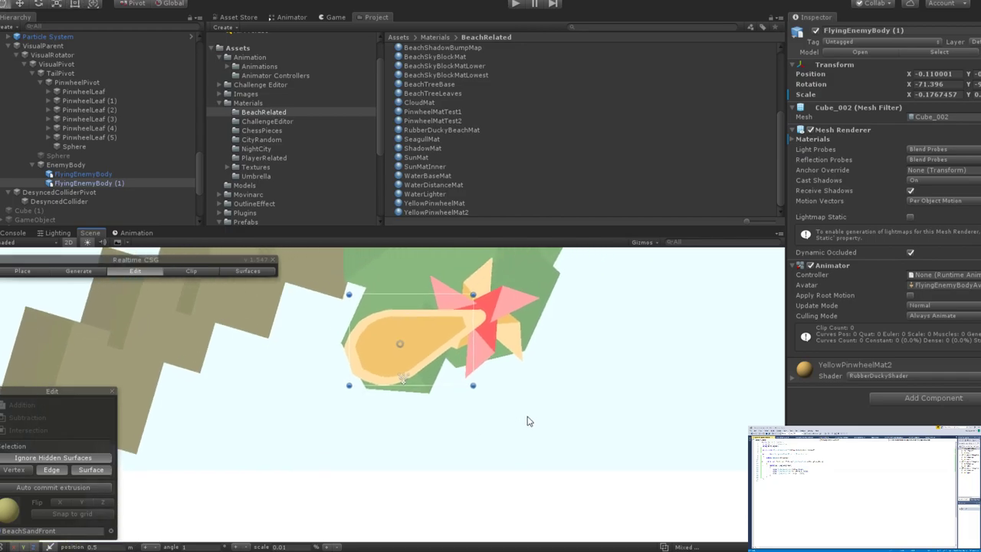
{"action": "scroll", "coordinate": [528, 418], "scroll_direction": "down", "scroll_amount": 6}
Swap the two body materials, applying YellowPinwheelMat to the inner copy and YellowPinwheelMat2 to the outer body.
{"action": "left_click", "coordinate": [523, 424]}
{"action": "scroll", "coordinate": [490, 395], "scroll_direction": "up", "scroll_amount": 10}
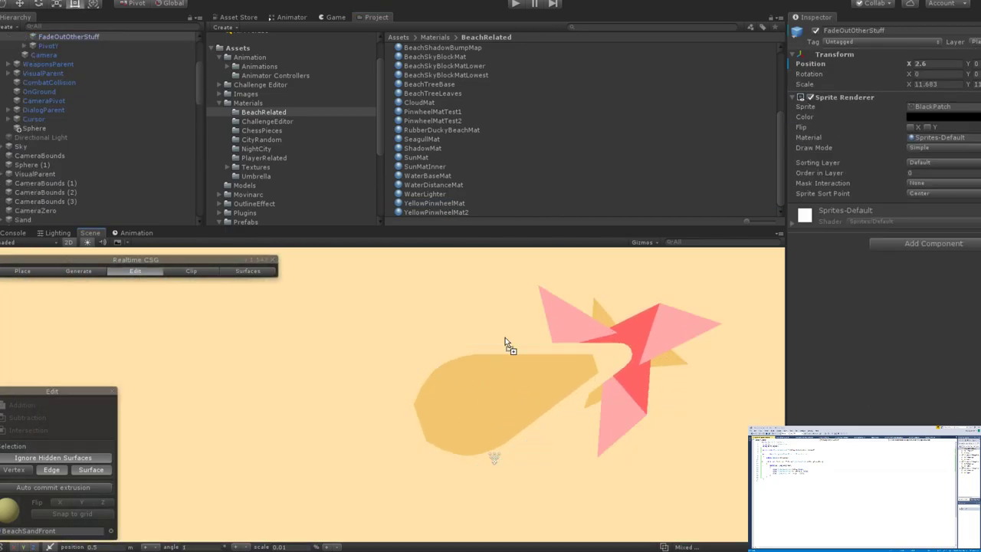
{"action": "left_click_drag", "start_coordinate": [505, 337], "coordinate": [470, 350]}
{"action": "left_click_drag", "start_coordinate": [450, 211], "coordinate": [455, 357]}
{"action": "scroll", "coordinate": [456, 357], "scroll_direction": "down", "scroll_amount": 8}
{"action": "scroll", "coordinate": [523, 372], "scroll_direction": "down", "scroll_amount": 6}
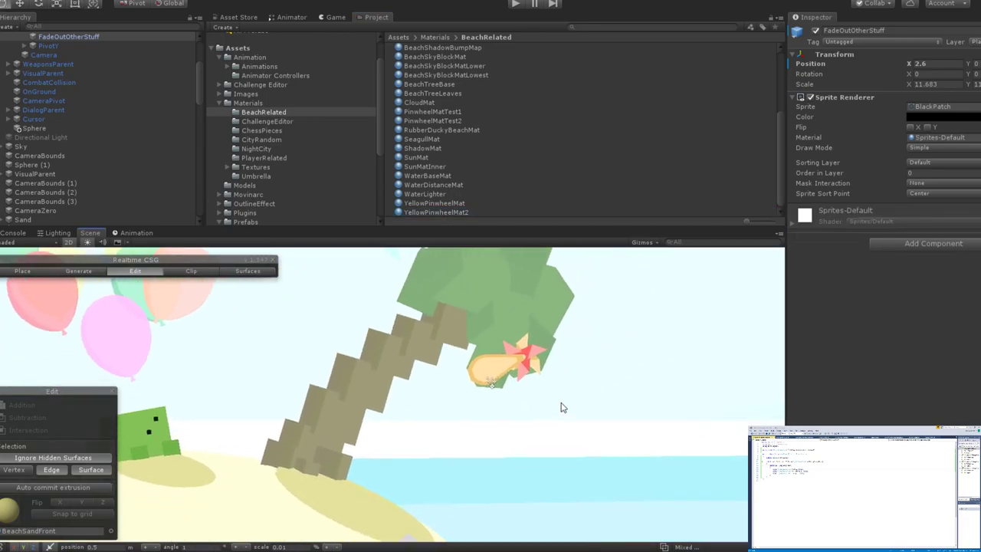
{"action": "scroll", "coordinate": [508, 372], "scroll_direction": "up", "scroll_amount": 8}
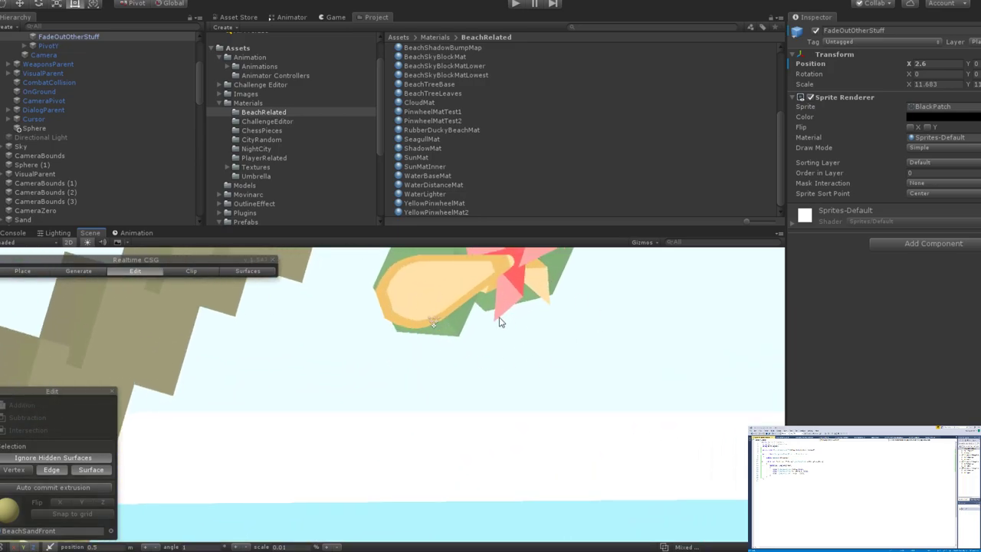
{"action": "scroll", "coordinate": [406, 368], "scroll_direction": "up", "scroll_amount": 4}
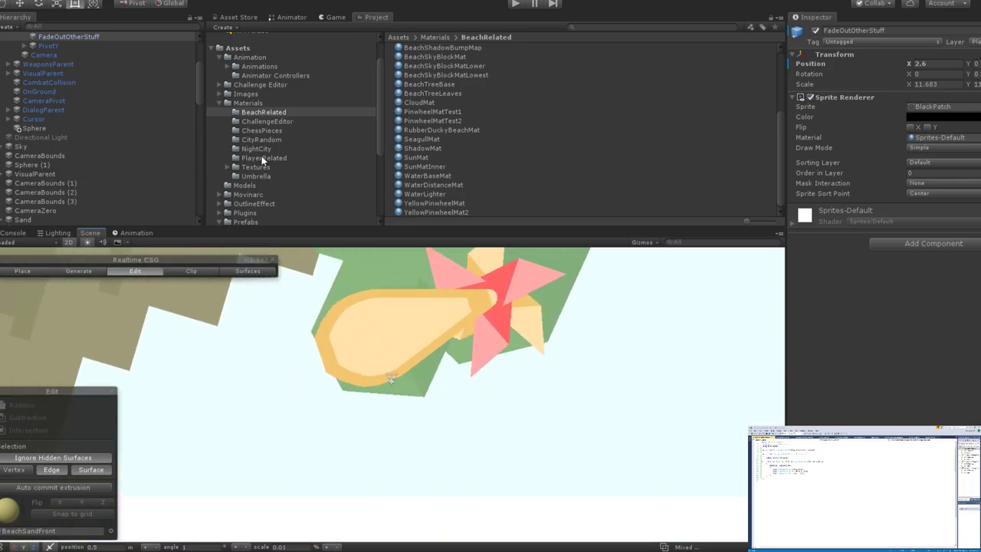
Create a 3D sphere as a child of EnemyBody.
{"action": "left_click", "coordinate": [396, 325]}
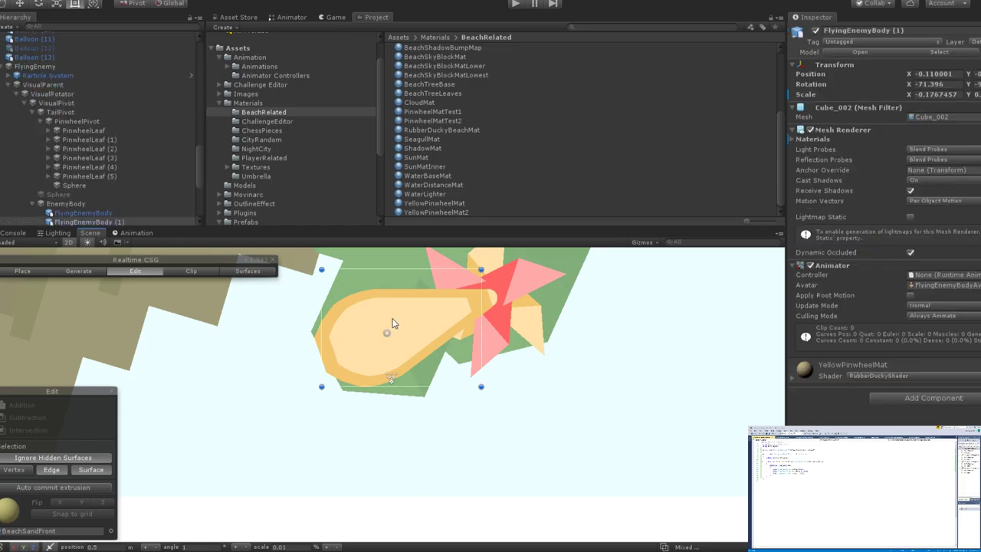
{"action": "scroll", "coordinate": [376, 326], "scroll_direction": "down", "scroll_amount": 3}
{"action": "scroll", "coordinate": [119, 215], "scroll_direction": "down", "scroll_amount": 2}
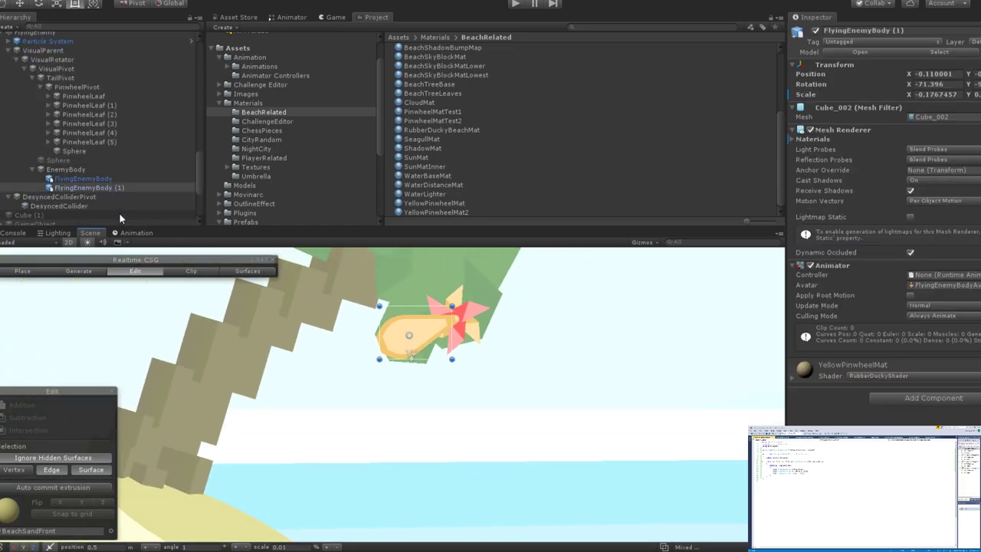
{"action": "left_click", "coordinate": [86, 169]}
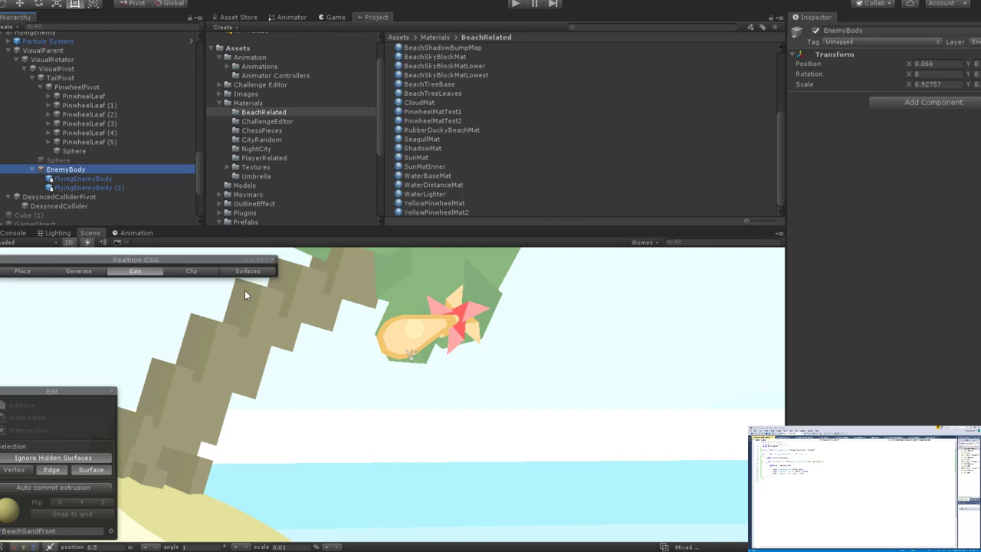
{"action": "left_click", "coordinate": [443, 351]}
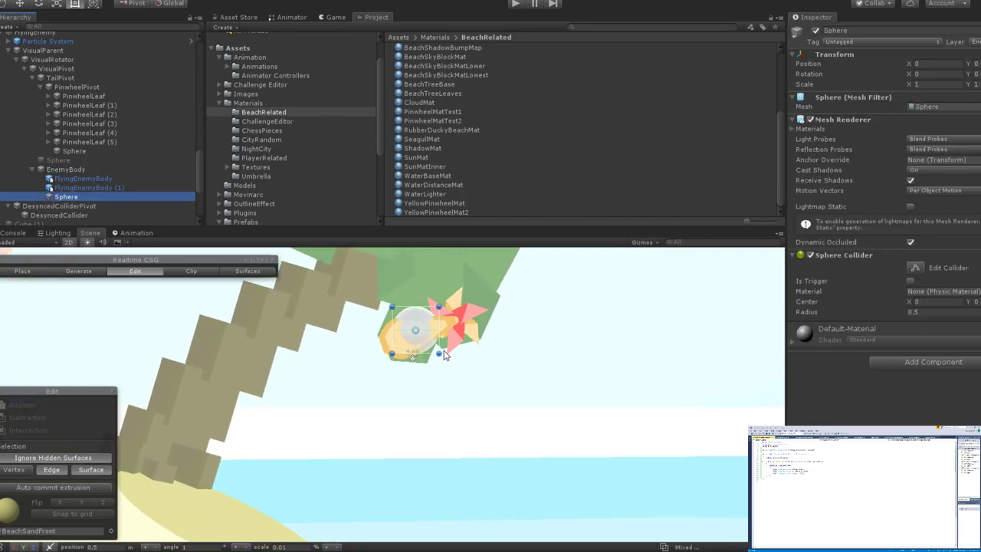
Scale the new sphere uniformly down to about 0.22 so it is a small ball on the body.
{"action": "key", "text": "f"}
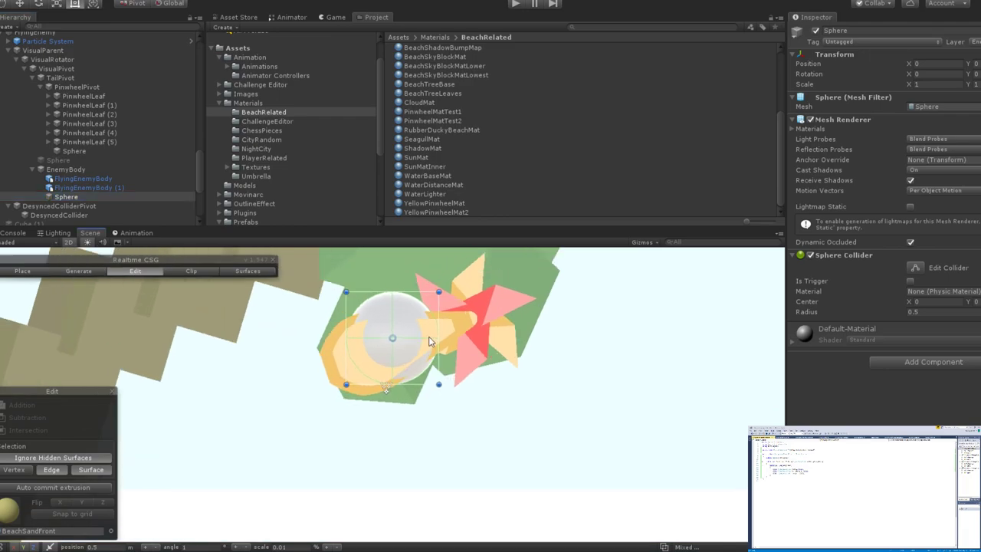
{"action": "key", "text": "r"}
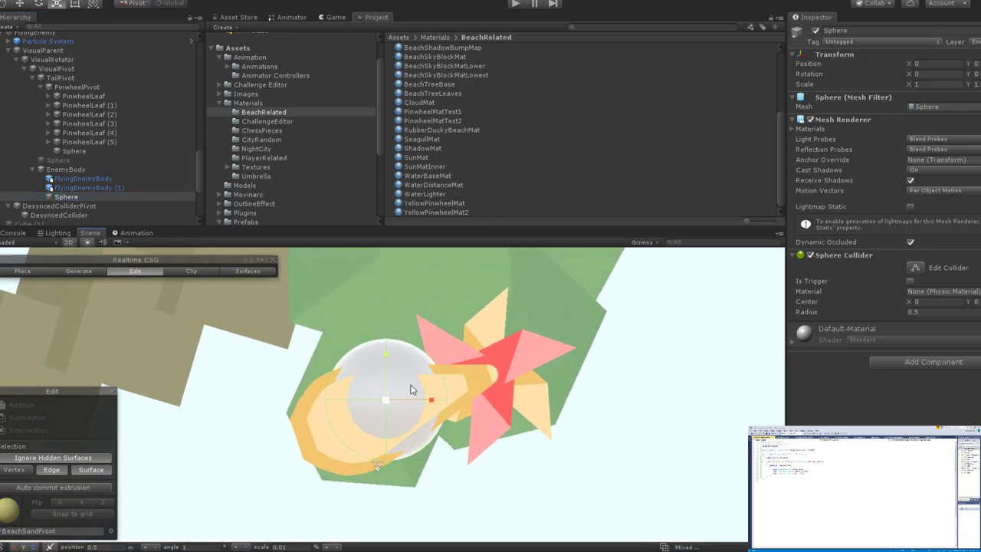
{"action": "left_click_drag", "start_coordinate": [387, 407], "coordinate": [353, 418]}
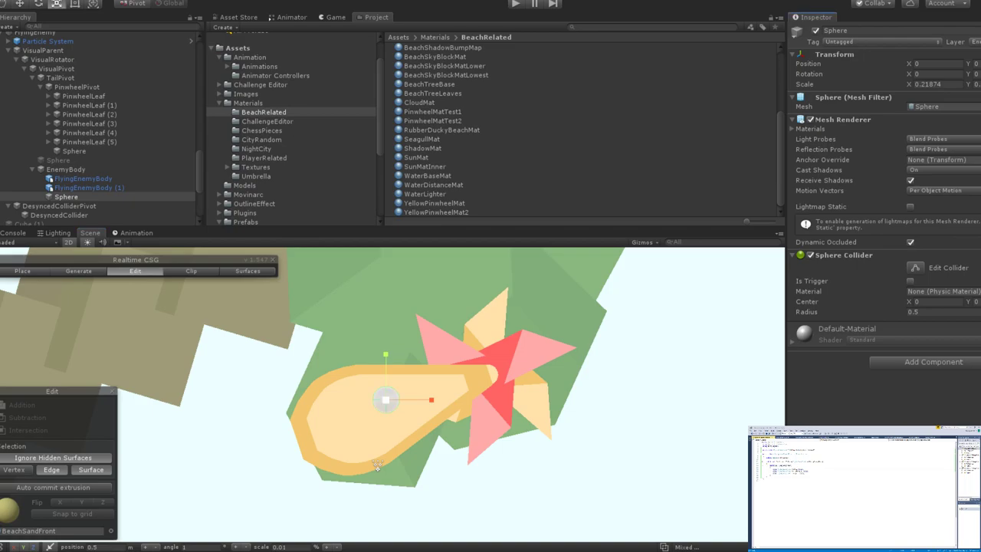
Move the small sphere to about X -0.361 near the body's wide end and apply the WaterLighter material to it.
{"action": "key", "text": "w"}
{"action": "left_click_drag", "start_coordinate": [429, 400], "coordinate": [383, 406]}
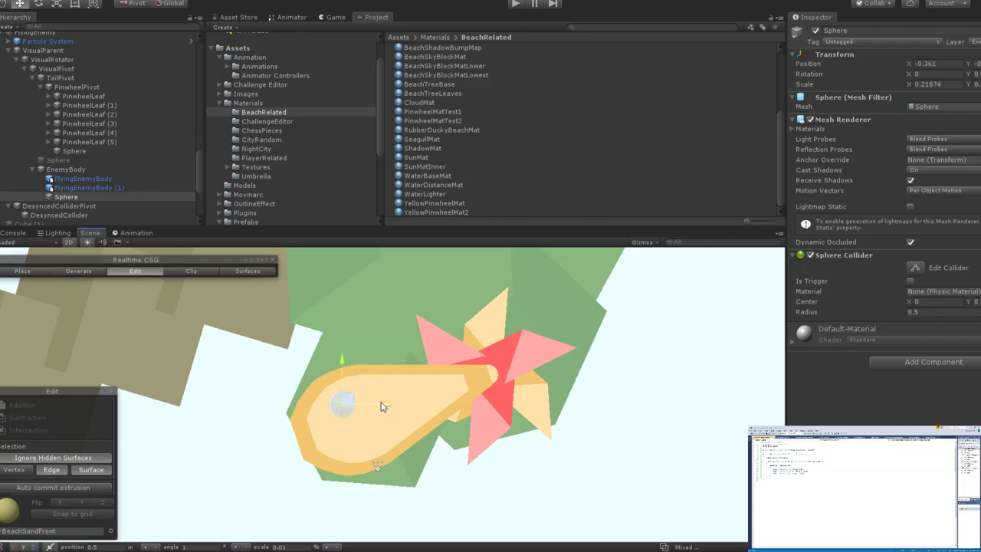
{"action": "scroll", "coordinate": [383, 406], "scroll_direction": "down", "scroll_amount": 2}
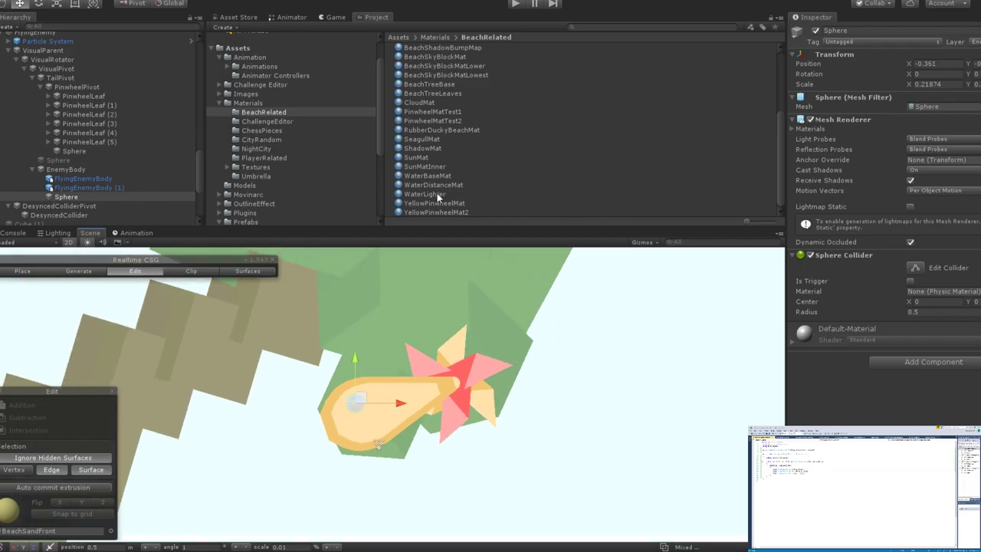
{"action": "left_click_drag", "start_coordinate": [438, 200], "coordinate": [356, 405]}
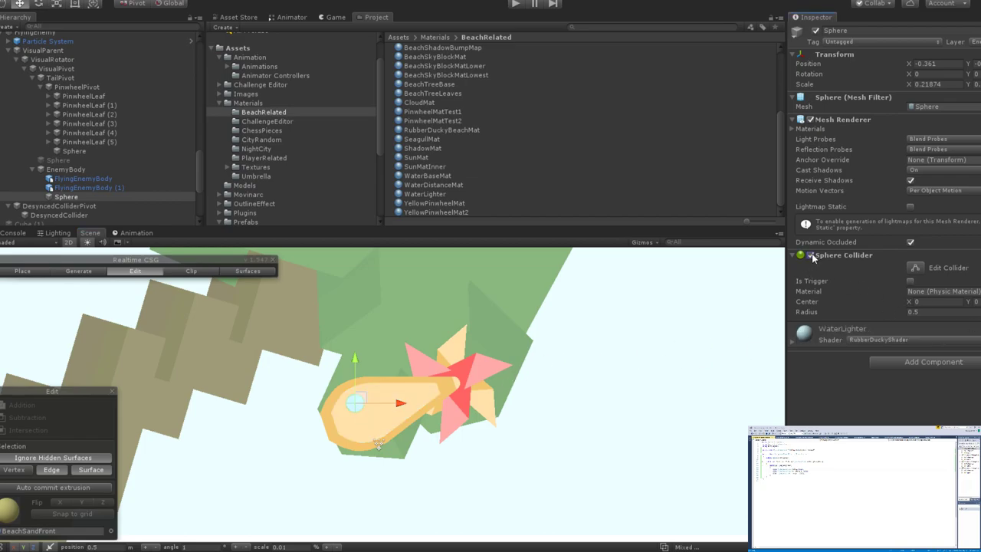
{"action": "left_click", "coordinate": [622, 394]}
{"action": "scroll", "coordinate": [539, 376], "scroll_direction": "down", "scroll_amount": 3}
{"action": "scroll", "coordinate": [539, 377], "scroll_direction": "up", "scroll_amount": 5}
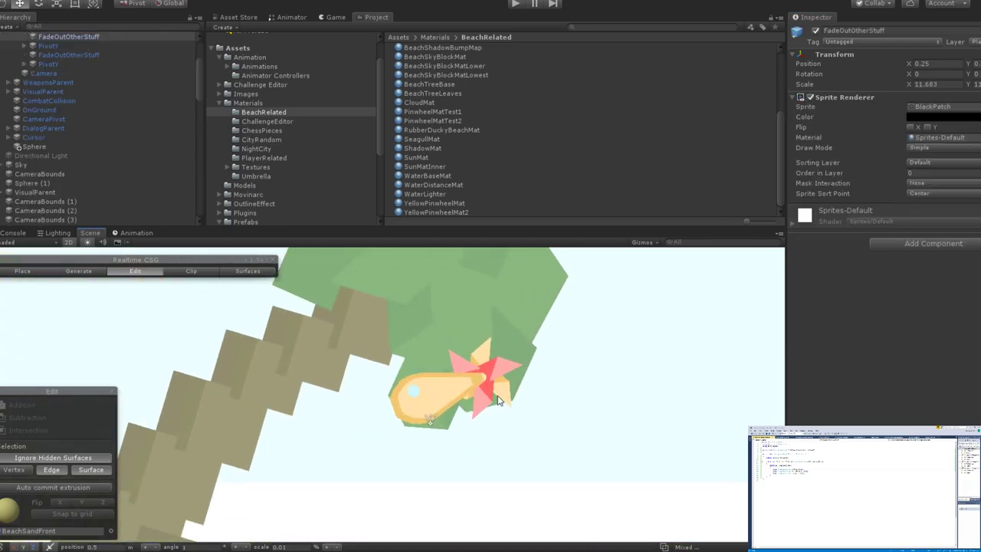
Disable the Sphere Collider component on the small light-blue sphere under EnemyBody.
{"action": "left_click", "coordinate": [369, 381]}
{"action": "scroll", "coordinate": [445, 147], "scroll_direction": "up", "scroll_amount": 2}
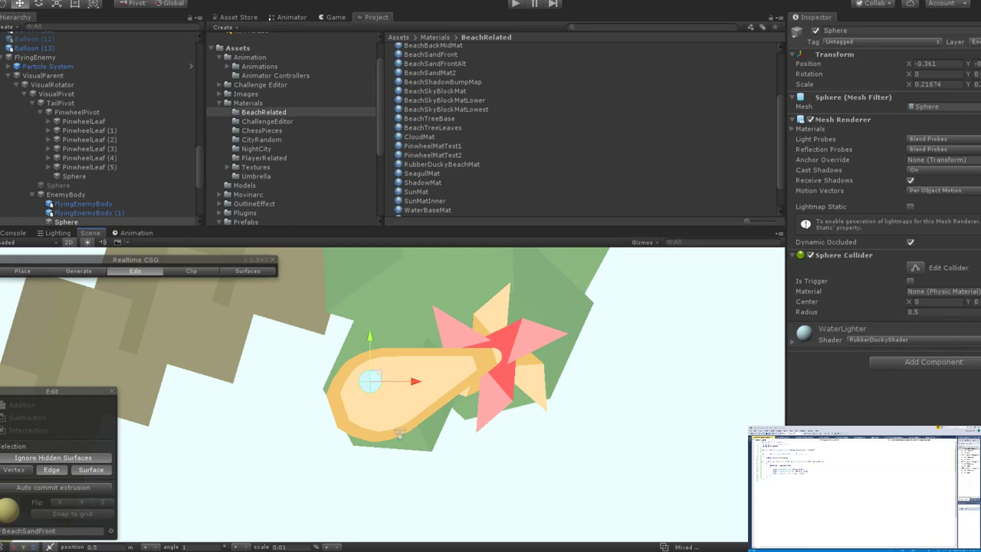
{"action": "left_click", "coordinate": [810, 256]}
{"action": "scroll", "coordinate": [103, 189], "scroll_direction": "down", "scroll_amount": 2}
{"action": "left_click", "coordinate": [96, 189]}
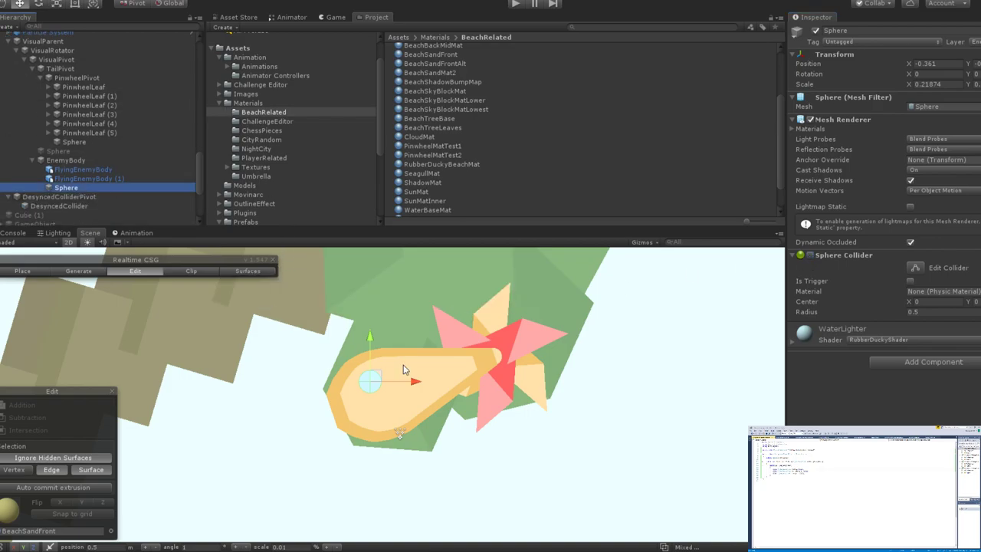
Examine the whole EnemyBody with its new sphere beside the pinwheel, both close up and from a distance.
{"action": "key", "text": "f"}
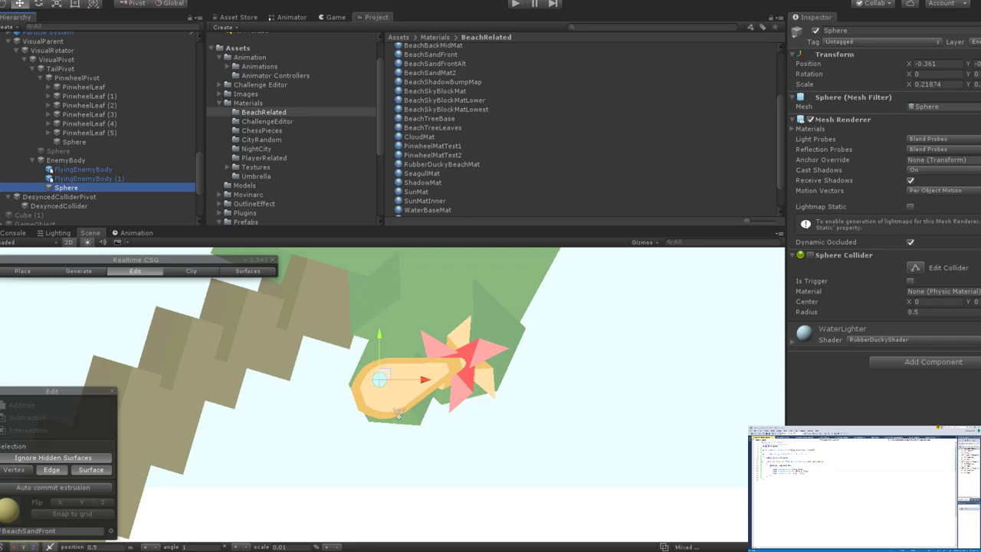
{"action": "key", "text": "f"}
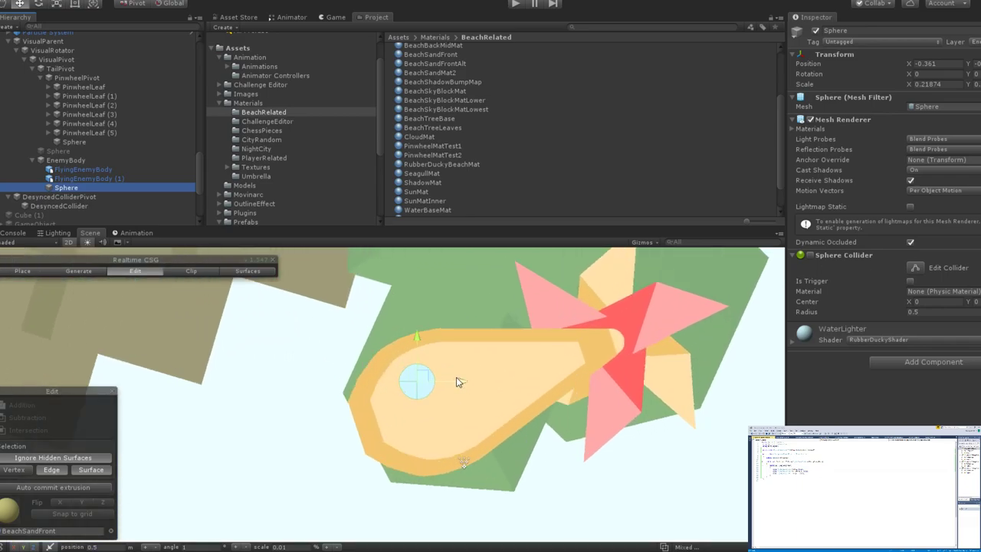
{"action": "scroll", "coordinate": [458, 381], "scroll_direction": "down", "scroll_amount": 5}
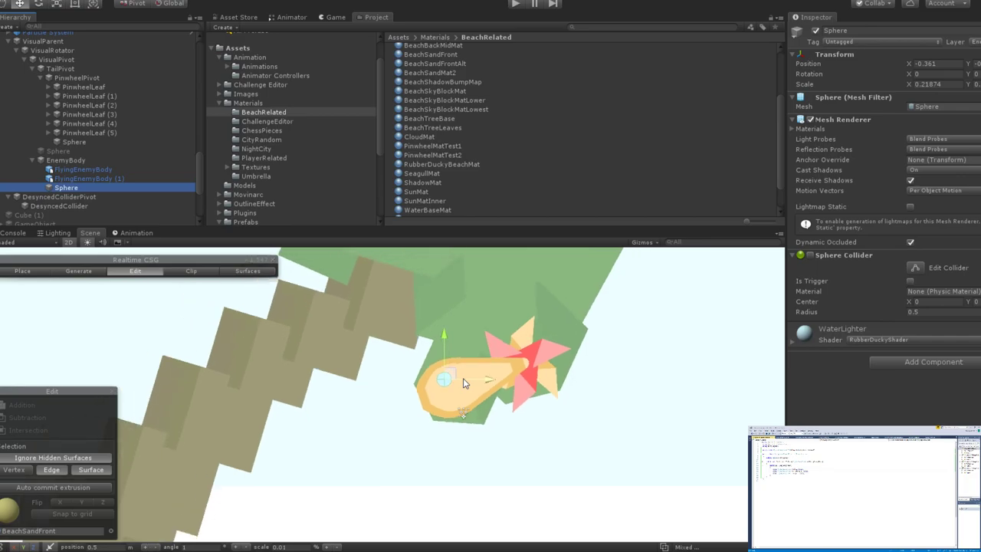
{"action": "scroll", "coordinate": [462, 378], "scroll_direction": "up", "scroll_amount": 3}
{"action": "left_click", "coordinate": [69, 160]}
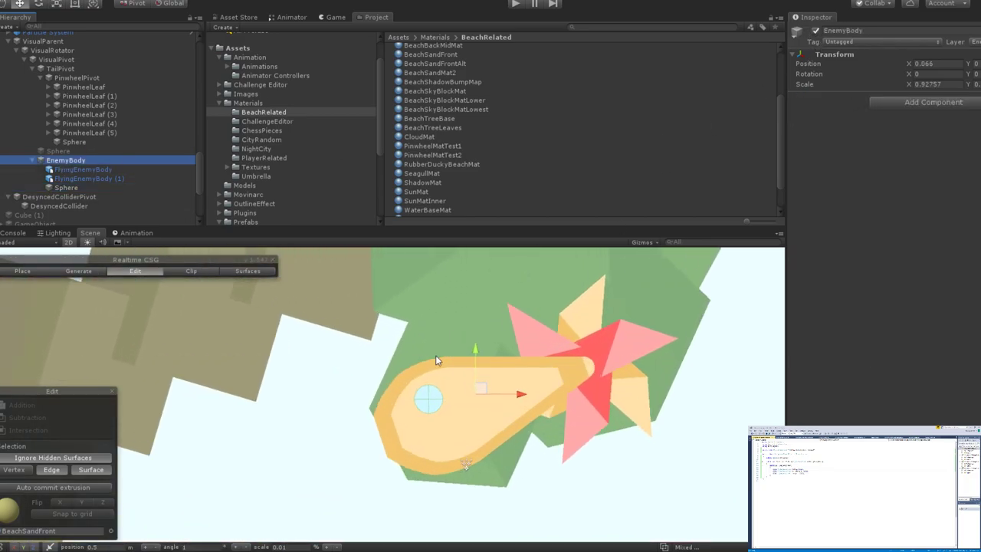
{"action": "scroll", "coordinate": [436, 354], "scroll_direction": "up", "scroll_amount": 5}
{"action": "scroll", "coordinate": [423, 392], "scroll_direction": "down", "scroll_amount": 10}
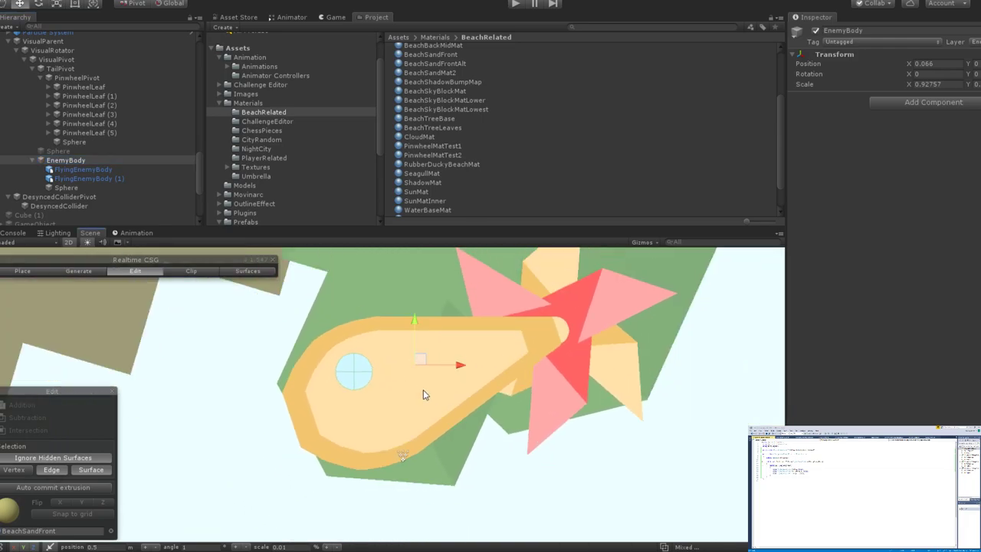
{"action": "scroll", "coordinate": [453, 401], "scroll_direction": "up", "scroll_amount": 8}
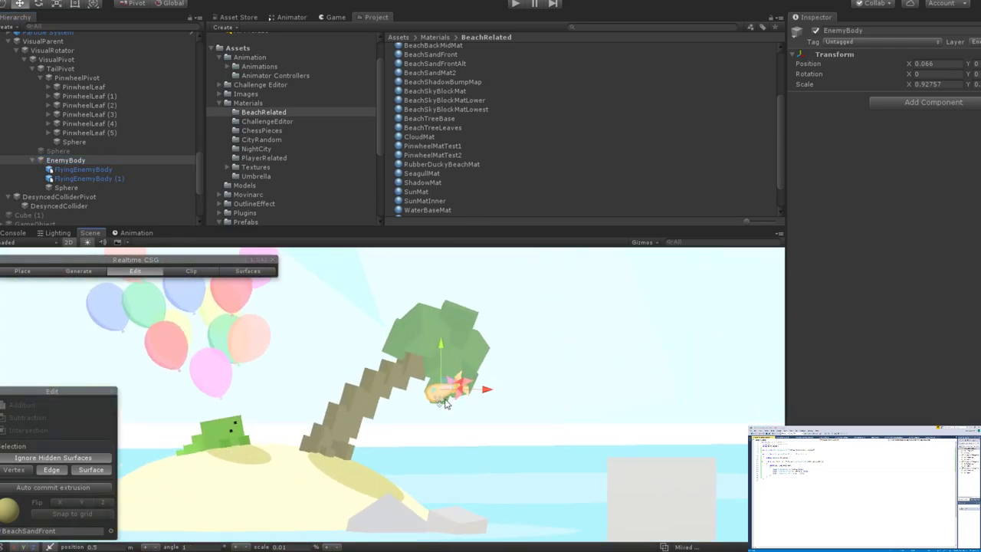
{"action": "scroll", "coordinate": [444, 405], "scroll_direction": "down", "scroll_amount": 3}
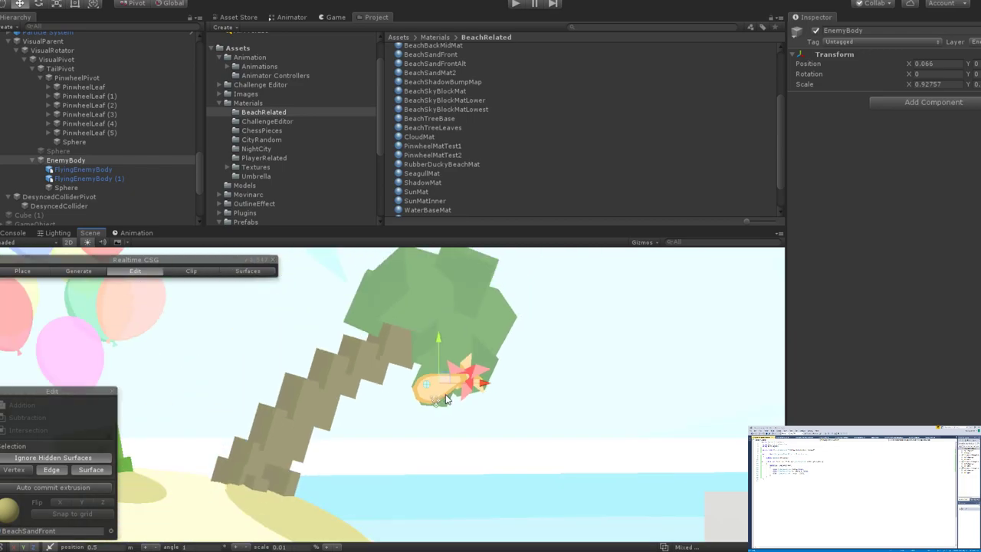
{"action": "scroll", "coordinate": [447, 399], "scroll_direction": "up", "scroll_amount": 5}
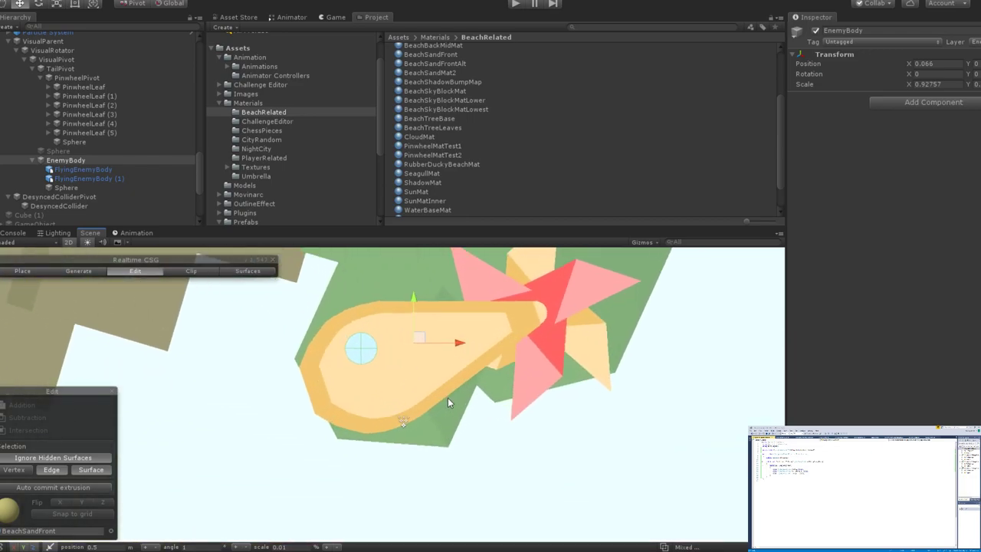
{"action": "scroll", "coordinate": [450, 398], "scroll_direction": "down", "scroll_amount": 4}
{"action": "scroll", "coordinate": [449, 387], "scroll_direction": "up", "scroll_amount": 4}
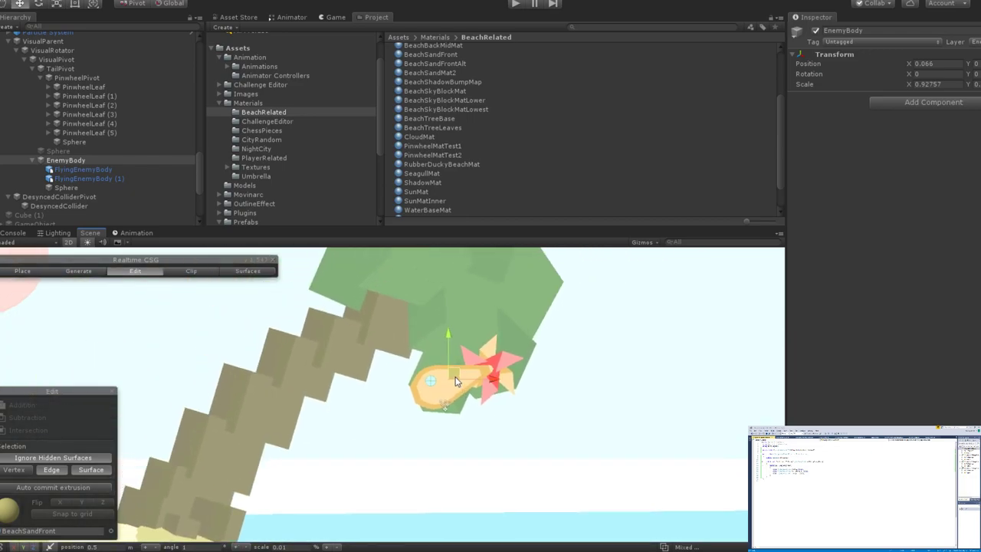
{"action": "scroll", "coordinate": [430, 376], "scroll_direction": "up", "scroll_amount": 3}
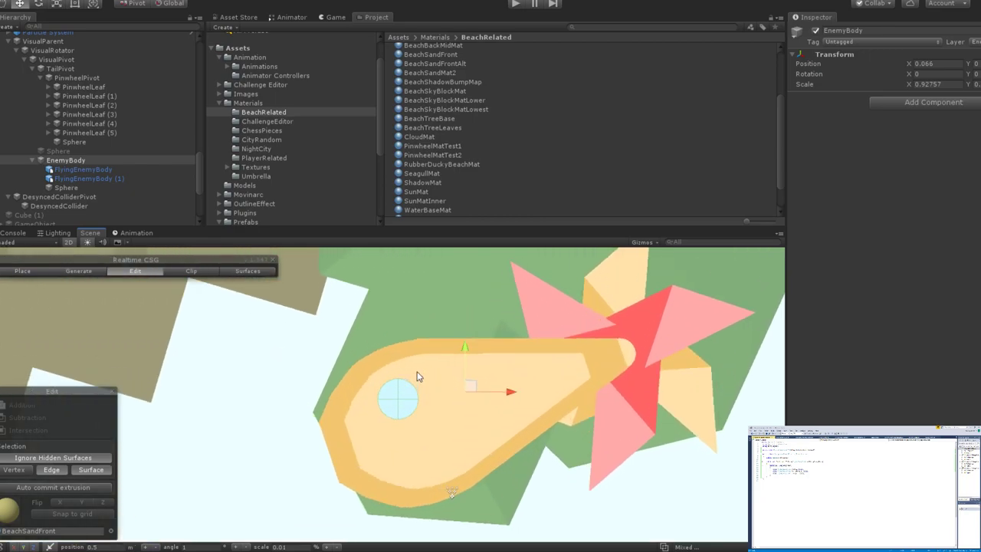
{"action": "scroll", "coordinate": [420, 383], "scroll_direction": "down", "scroll_amount": 6}
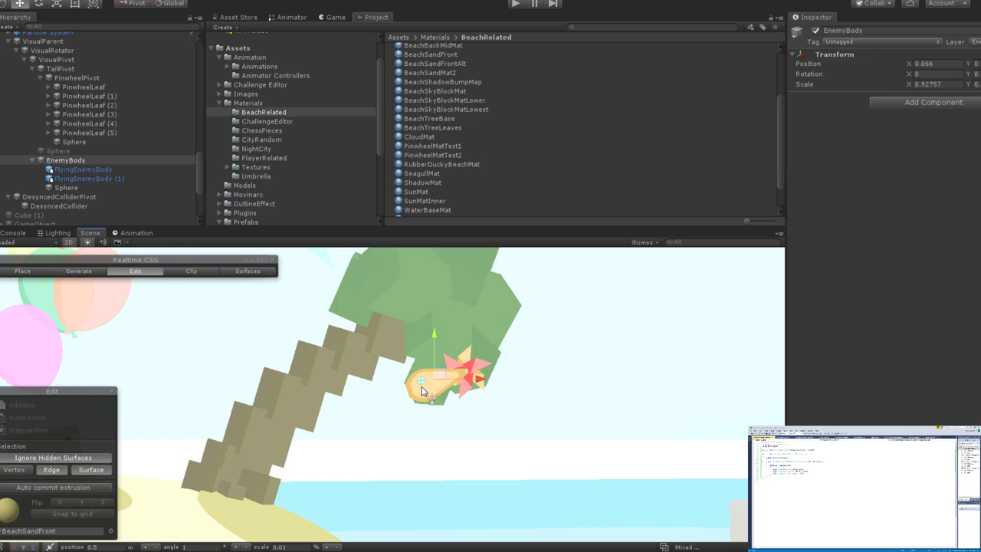
Examine the seagull elsewhere in the beach scene for comparison, and return to the flying enemy.
{"action": "scroll", "coordinate": [421, 391], "scroll_direction": "down", "scroll_amount": 5}
{"action": "right_click_drag", "start_coordinate": [681, 422], "coordinate": [404, 410]}
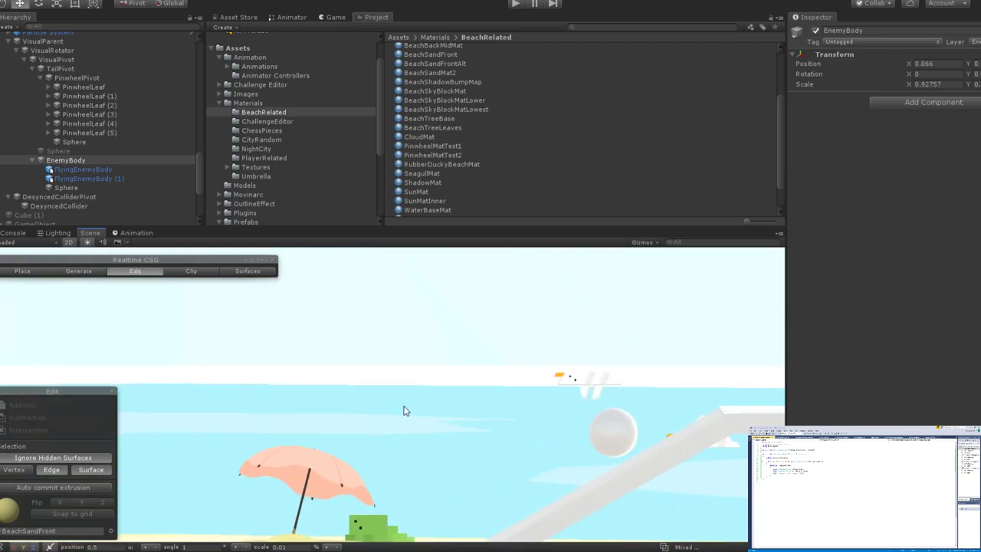
{"action": "key", "text": "f"}
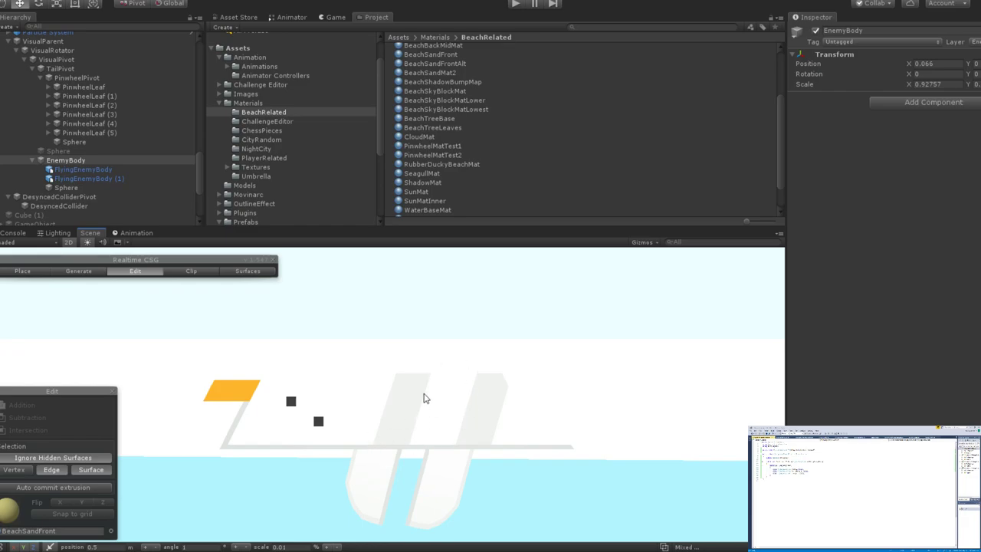
{"action": "scroll", "coordinate": [464, 379], "scroll_direction": "down", "scroll_amount": 5}
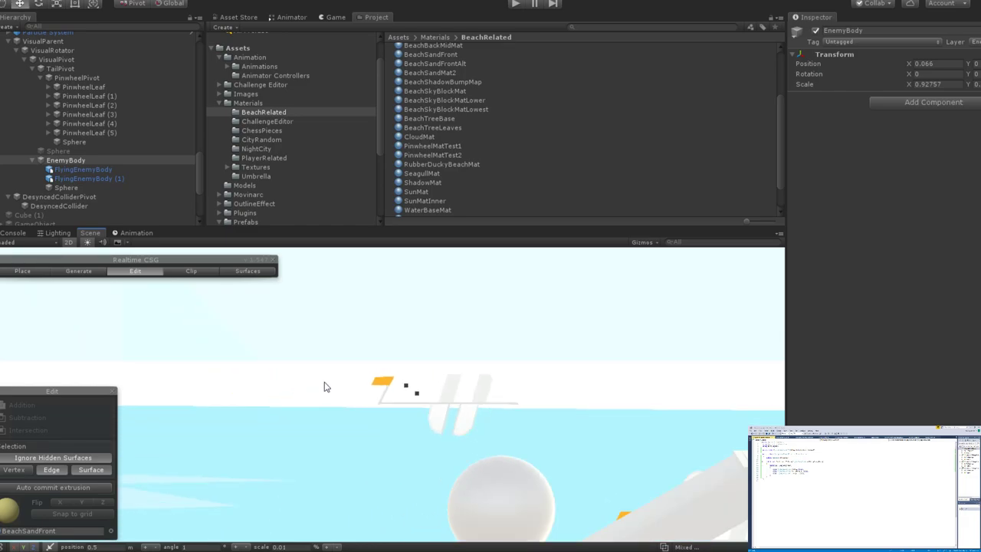
{"action": "middle_click_drag", "start_coordinate": [325, 387], "coordinate": [736, 398]}
{"action": "middle_click_drag", "start_coordinate": [453, 385], "coordinate": [601, 388]}
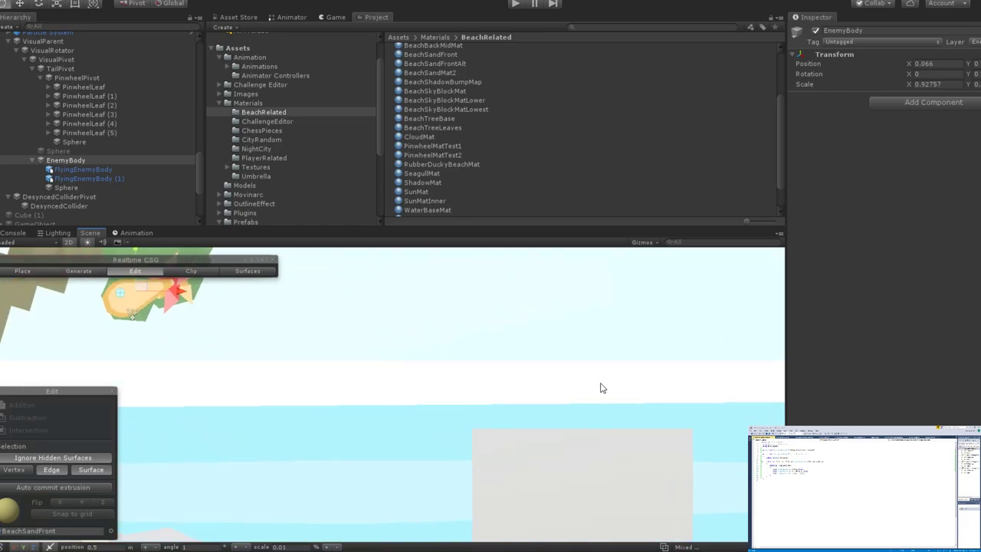
{"action": "right_click_drag", "start_coordinate": [602, 388], "coordinate": [489, 387]}
{"action": "key", "text": "f"}
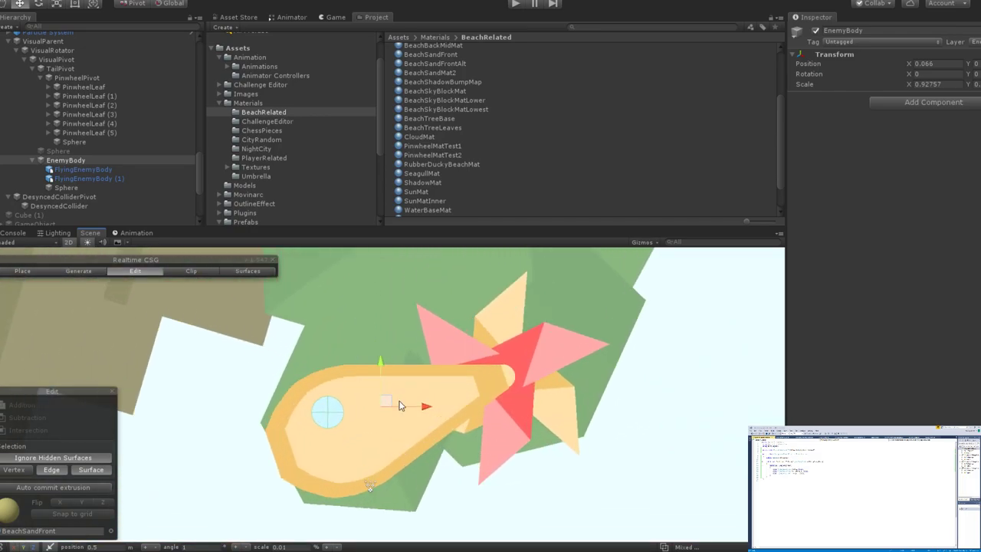
{"action": "scroll", "coordinate": [401, 403], "scroll_direction": "up", "scroll_amount": 2}
{"action": "scroll", "coordinate": [424, 407], "scroll_direction": "down", "scroll_amount": 2}
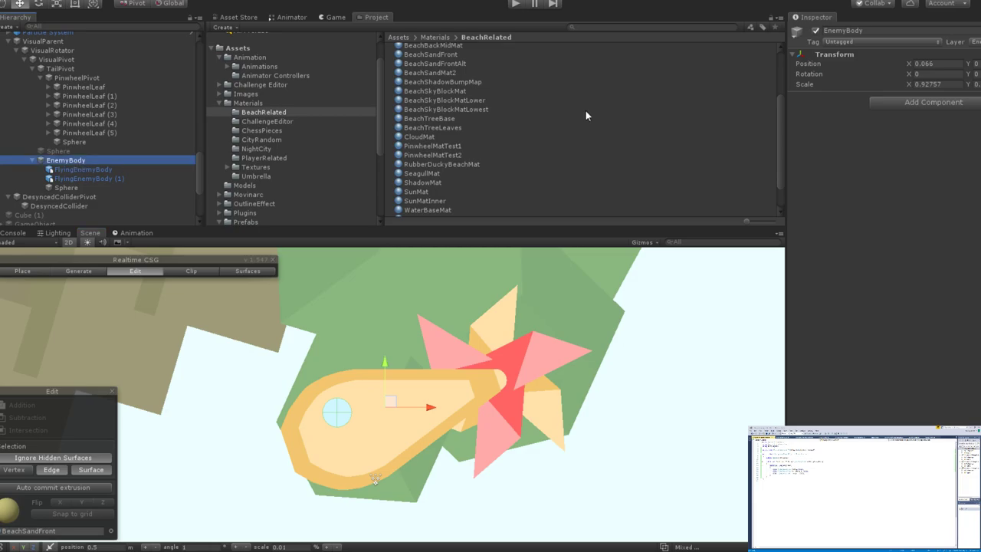
Deactivate EnemyBody and inspect the pinwheel on its own.
{"action": "left_click", "coordinate": [816, 30]}
{"action": "left_click_drag", "start_coordinate": [496, 364], "coordinate": [449, 453], "text": "alt"}
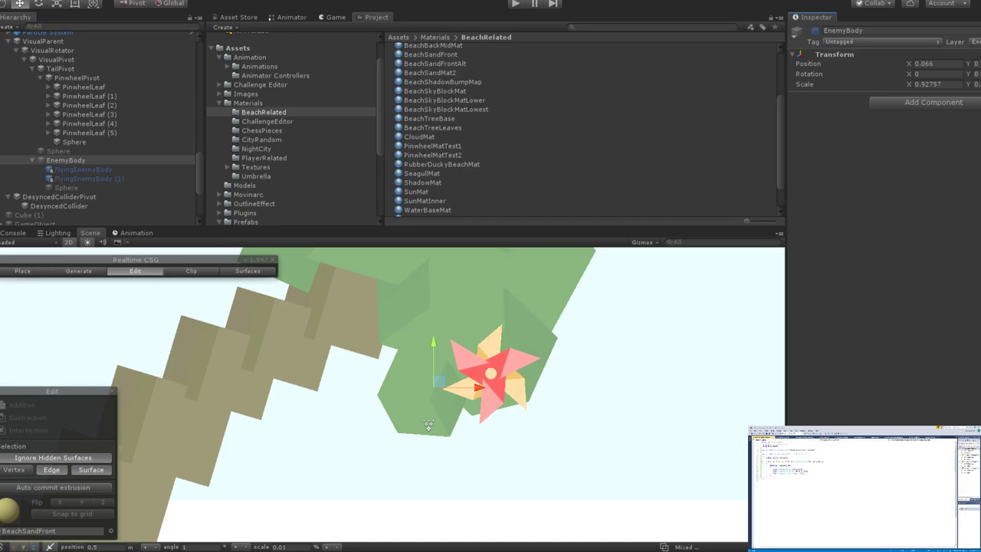
{"action": "scroll", "coordinate": [521, 413], "scroll_direction": "up", "scroll_amount": 6}
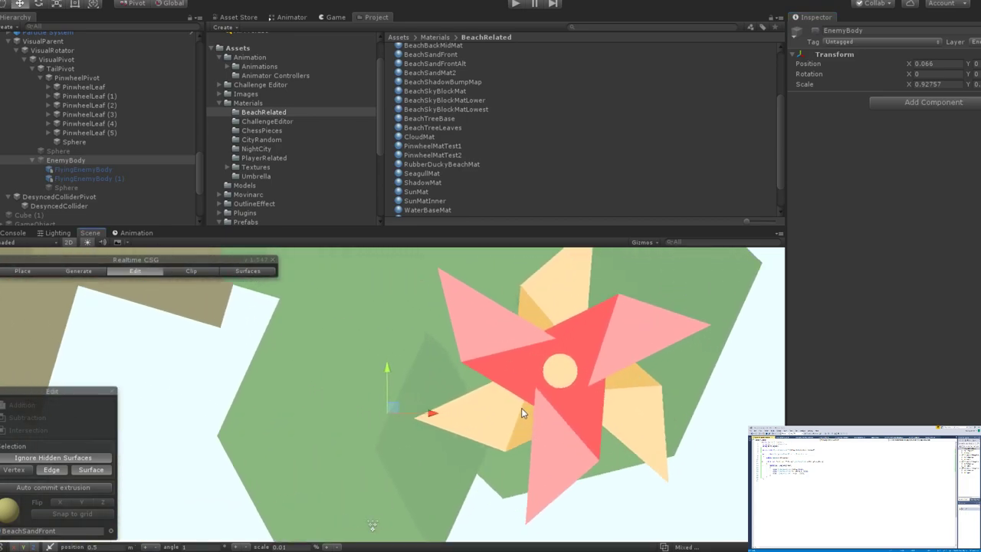
{"action": "scroll", "coordinate": [521, 412], "scroll_direction": "down", "scroll_amount": 3}
Collapse the TailPivot and EnemyBody branches in the object hierarchy.
{"action": "left_click", "coordinate": [66, 160]}
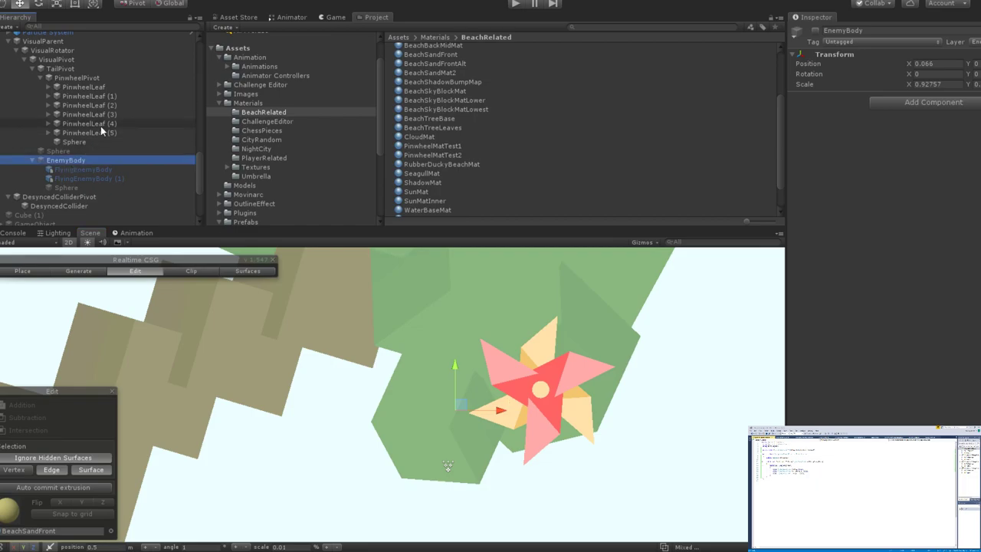
{"action": "left_click", "coordinate": [32, 69]}
{"action": "scroll", "coordinate": [31, 70], "scroll_direction": "down", "scroll_amount": 3}
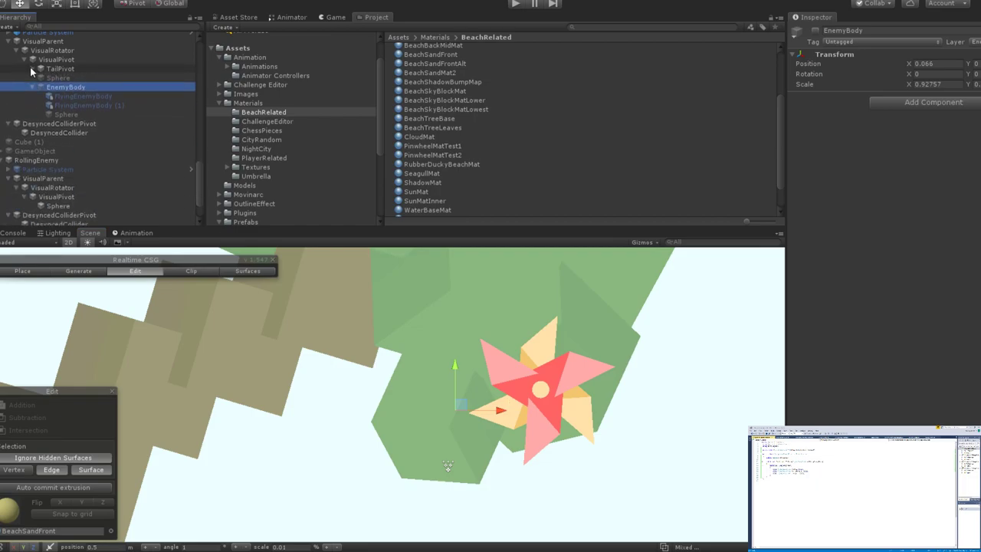
{"action": "scroll", "coordinate": [31, 70], "scroll_direction": "up", "scroll_amount": 3}
{"action": "left_click", "coordinate": [31, 69]}
{"action": "left_click", "coordinate": [31, 87]}
Create an empty child object under the flying enemy's VisualPivot and name it EnemyBody2.
{"action": "left_click", "coordinate": [48, 61]}
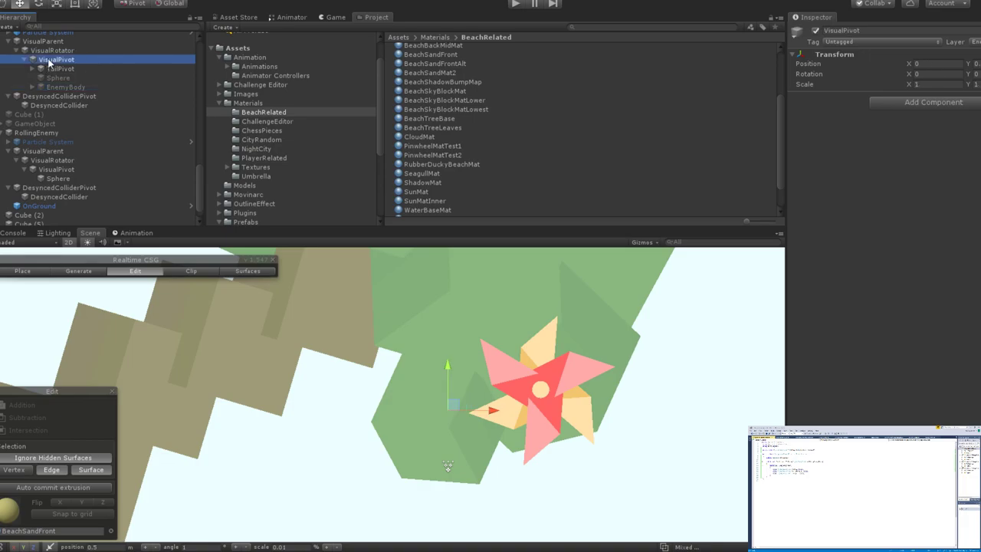
{"action": "key", "text": "alt+shift+n"}
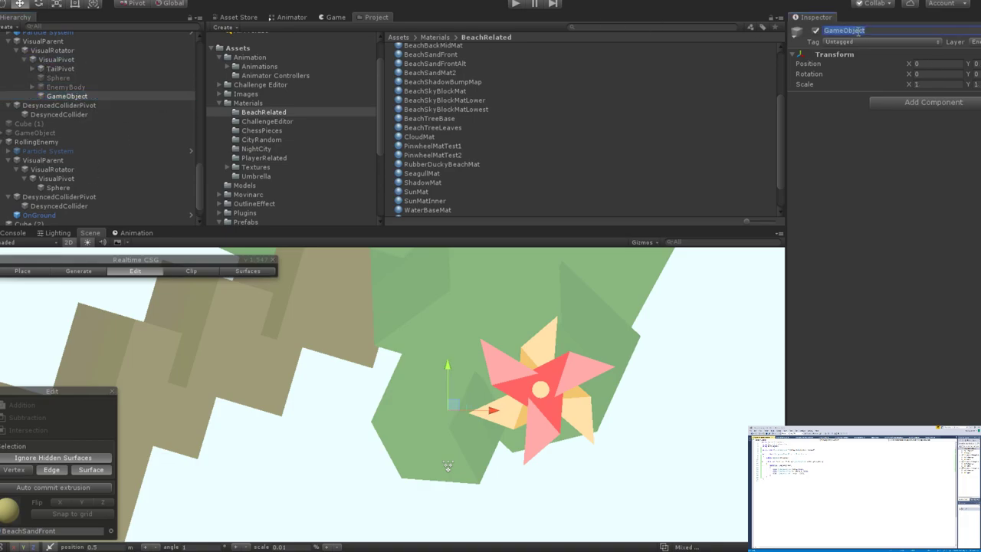
{"action": "left_click", "coordinate": [845, 30]}
{"action": "type", "text": "EnemyBody2"}
{"action": "key", "text": "Return"}
{"action": "left_click", "coordinate": [882, 29]}
{"action": "left_click", "coordinate": [883, 29]}
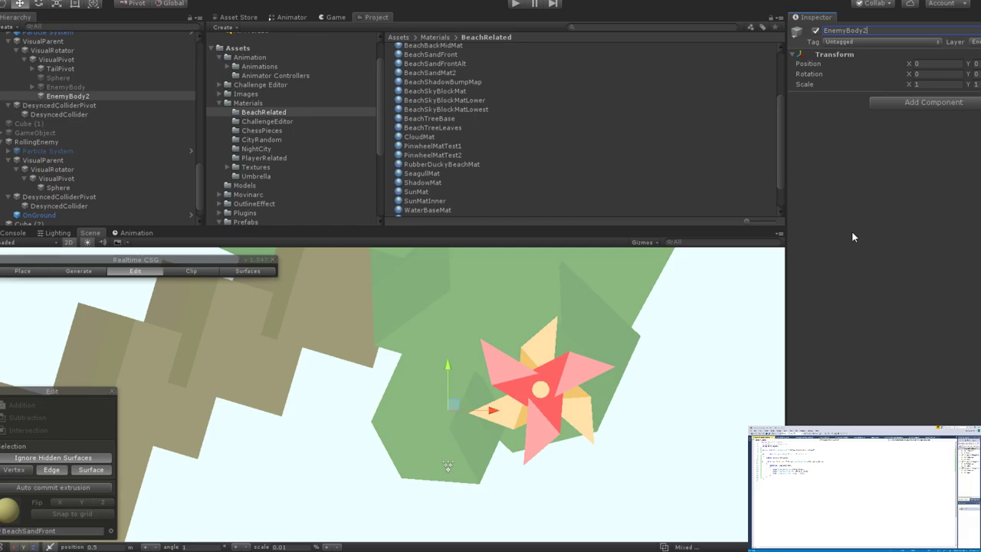
Reactivate EnemyBody and select the empty EnemyBody2 object.
{"action": "scroll", "coordinate": [553, 415], "scroll_direction": "down", "scroll_amount": 3}
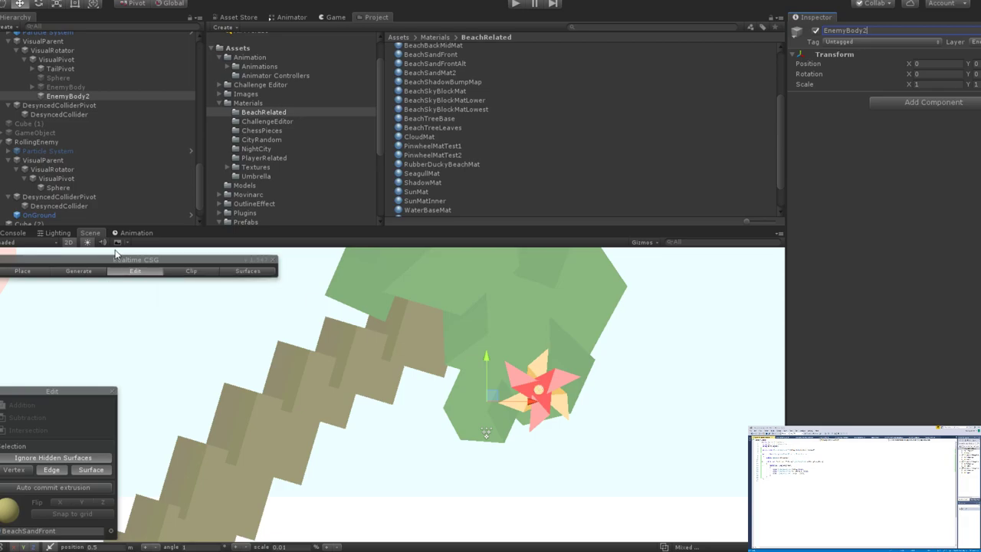
{"action": "left_click", "coordinate": [40, 87]}
{"action": "left_click", "coordinate": [816, 30]}
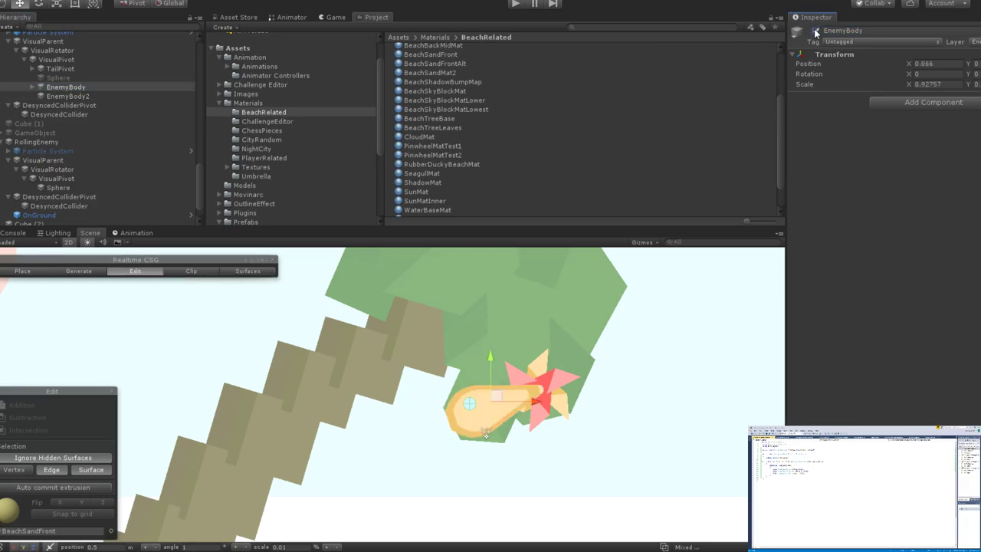
{"action": "scroll", "coordinate": [495, 415], "scroll_direction": "up", "scroll_amount": 4}
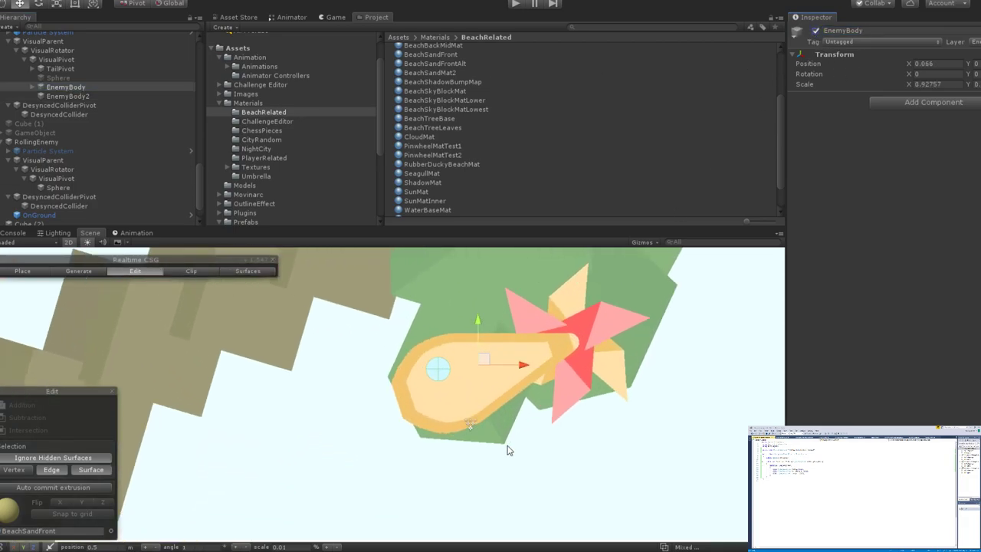
{"action": "left_click", "coordinate": [74, 98]}
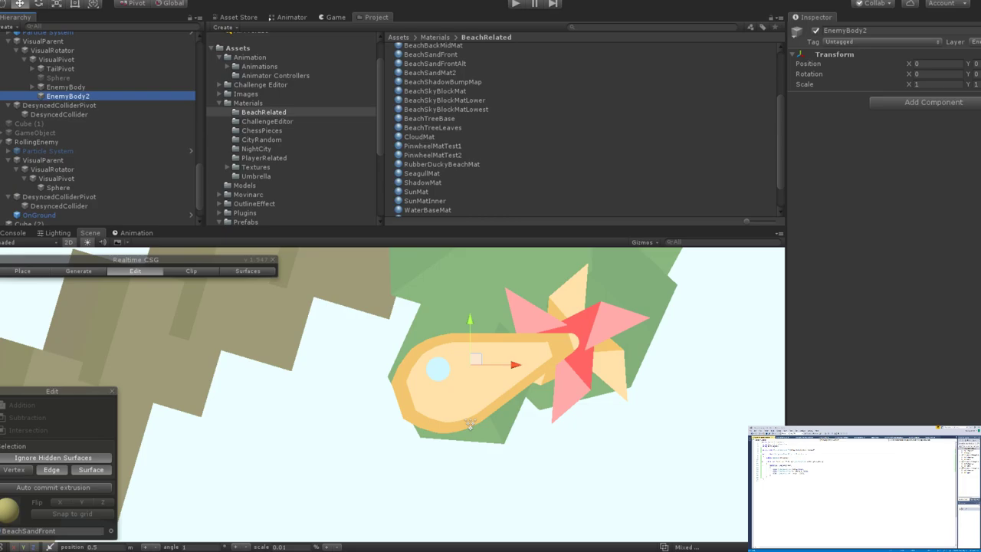
{"action": "scroll", "coordinate": [374, 371], "scroll_direction": "up", "scroll_amount": 3}
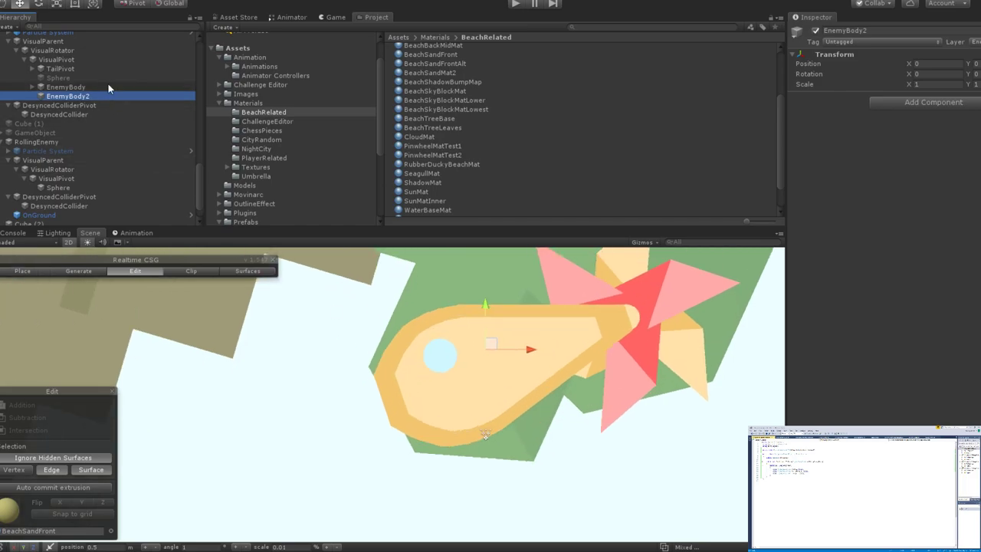
Examine the flying enemy's two-tone body, eye sphere and pinwheel in the scene from near and far.
{"action": "left_click", "coordinate": [100, 87]}
{"action": "left_click", "coordinate": [99, 95]}
{"action": "left_click", "coordinate": [399, 306]}
{"action": "scroll", "coordinate": [400, 306], "scroll_direction": "down", "scroll_amount": 2}
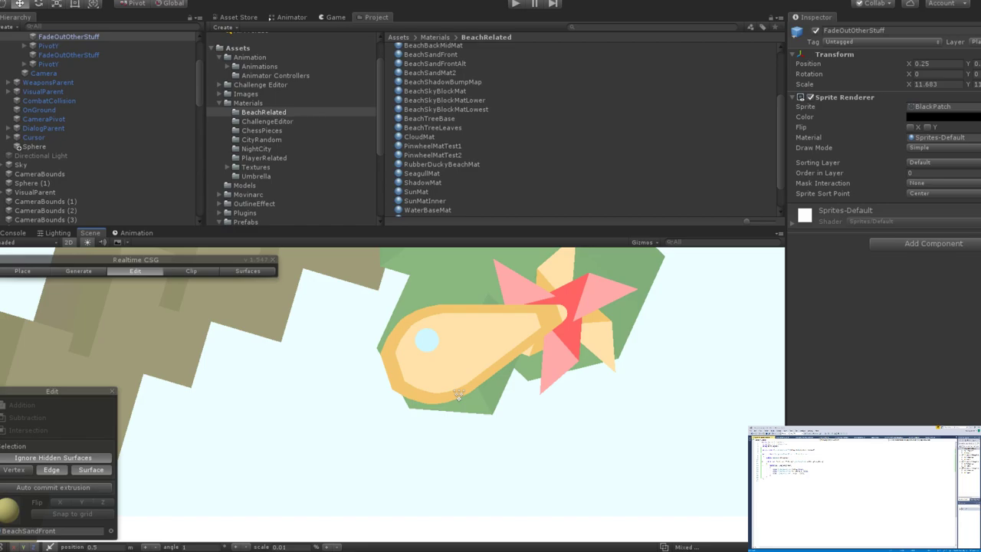
{"action": "scroll", "coordinate": [459, 395], "scroll_direction": "up", "scroll_amount": 2}
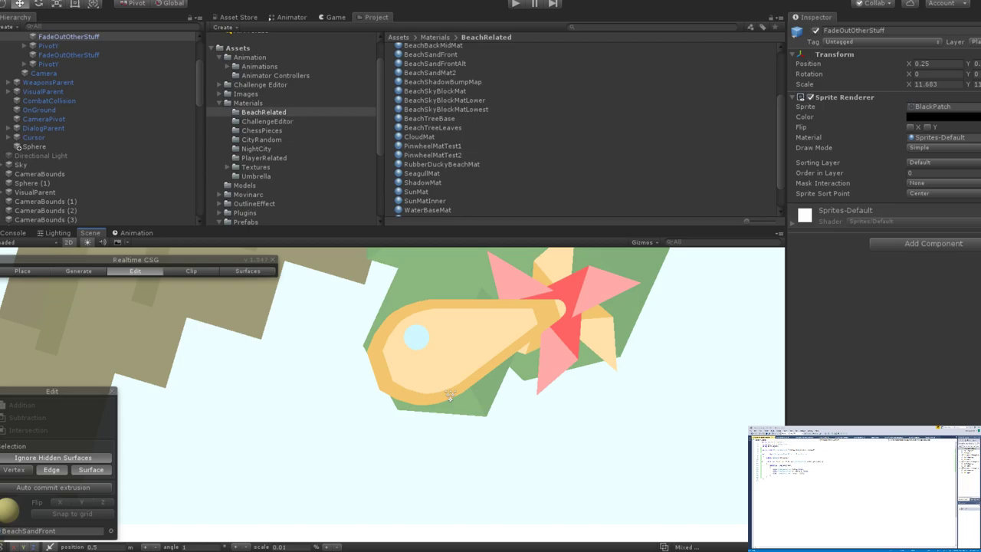
{"action": "scroll", "coordinate": [484, 368], "scroll_direction": "up", "scroll_amount": 3}
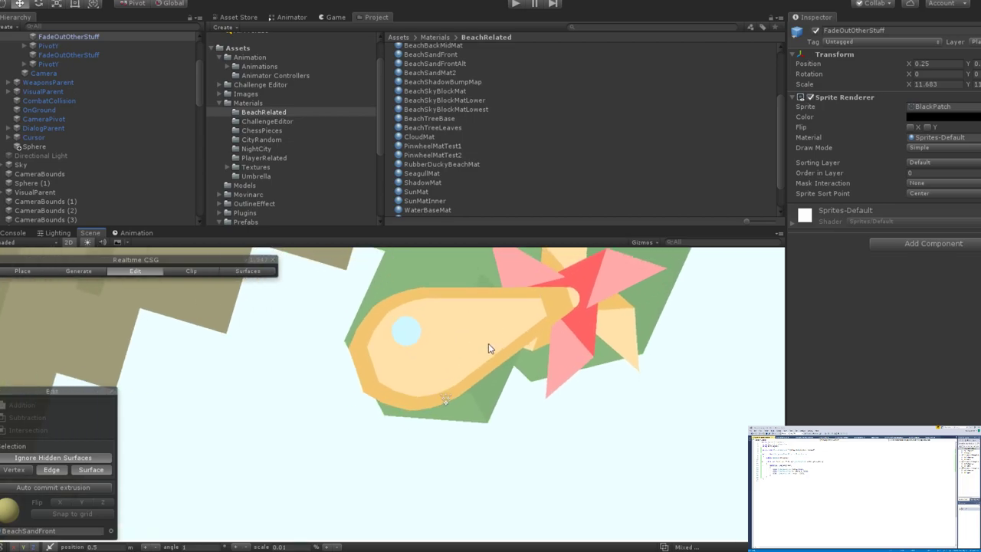
{"action": "scroll", "coordinate": [488, 347], "scroll_direction": "up", "scroll_amount": 3}
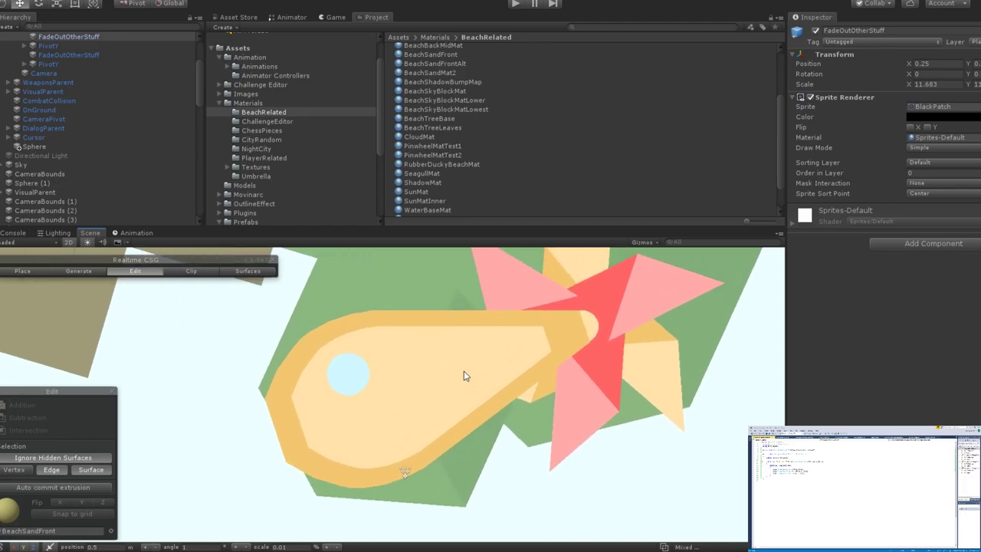
{"action": "scroll", "coordinate": [105, 129], "scroll_direction": "up", "scroll_amount": 3}
{"action": "scroll", "coordinate": [105, 139], "scroll_direction": "down", "scroll_amount": 3}
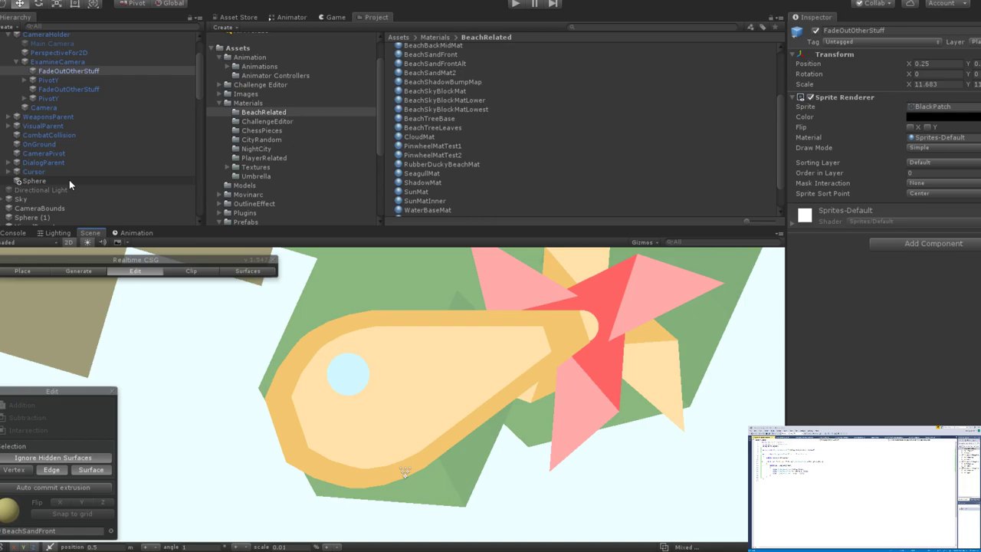
Find the flying enemy's body in the object hierarchy, collapse the EnemyBody branch and select EnemyBody2.
{"action": "left_click", "coordinate": [450, 395]}
{"action": "scroll", "coordinate": [134, 192], "scroll_direction": "down", "scroll_amount": 3}
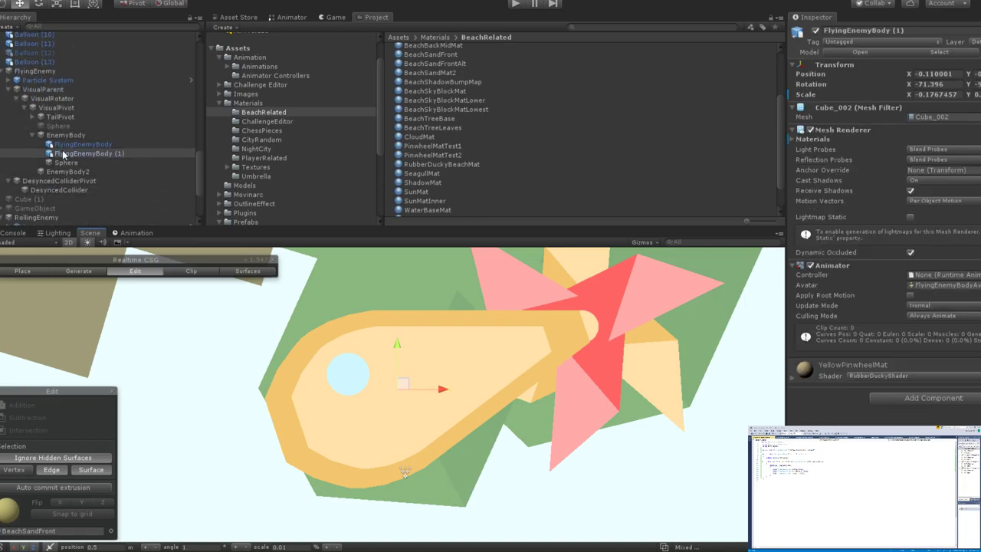
{"action": "left_click", "coordinate": [32, 135]}
{"action": "left_click", "coordinate": [62, 144]}
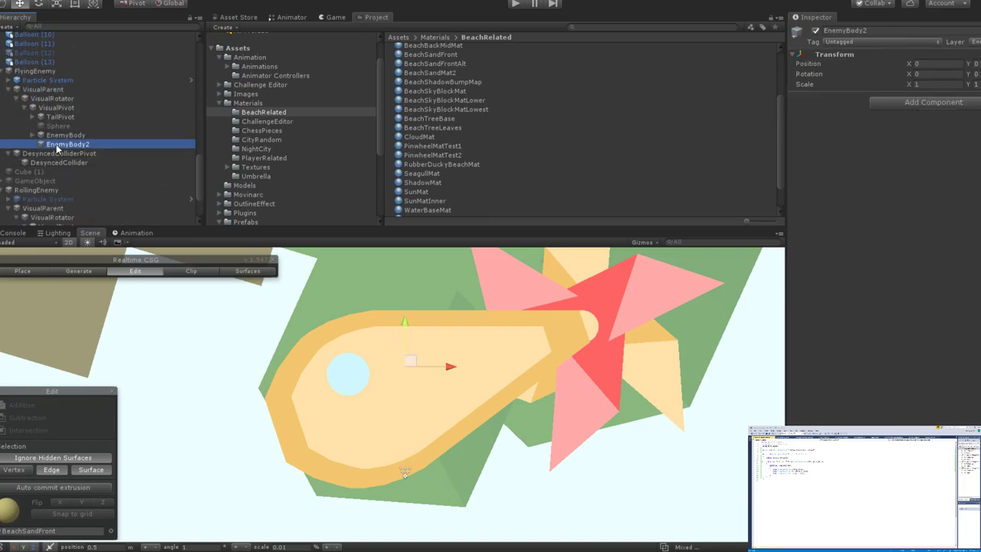
Look through the console's logged warnings back to the oldest entry and return to the scene view.
{"action": "left_click", "coordinate": [14, 234]}
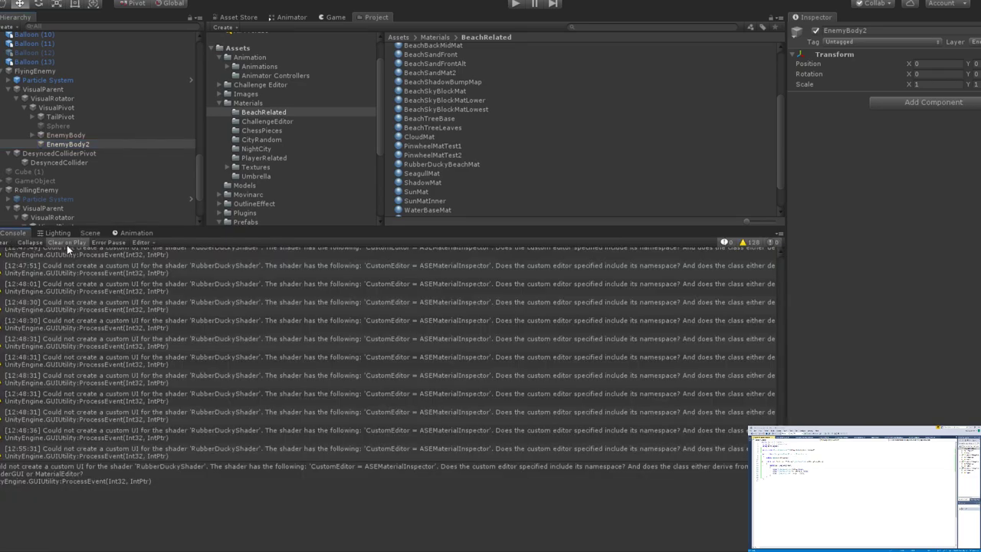
{"action": "scroll", "coordinate": [362, 349], "scroll_direction": "up", "scroll_amount": 3}
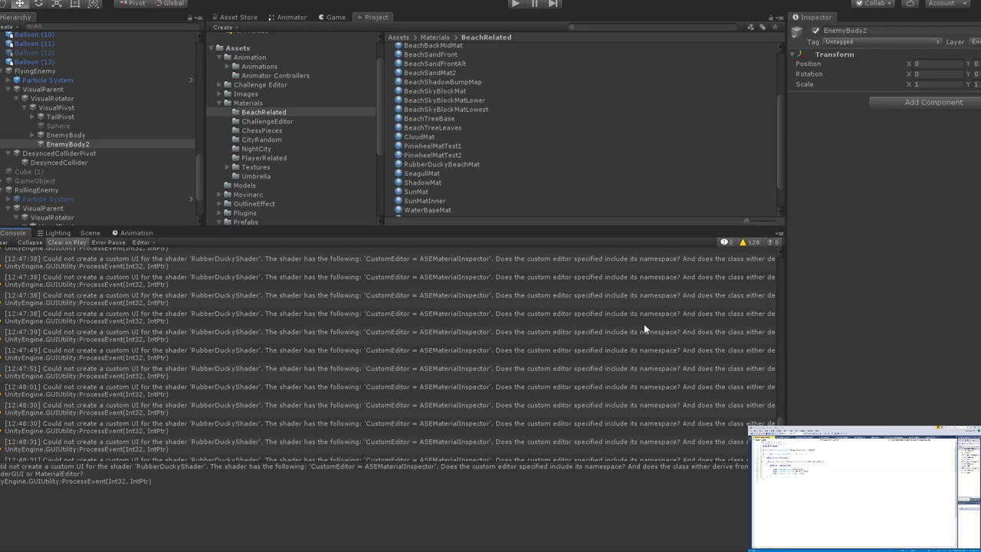
{"action": "scroll", "coordinate": [779, 420], "scroll_direction": "down", "scroll_amount": 1}
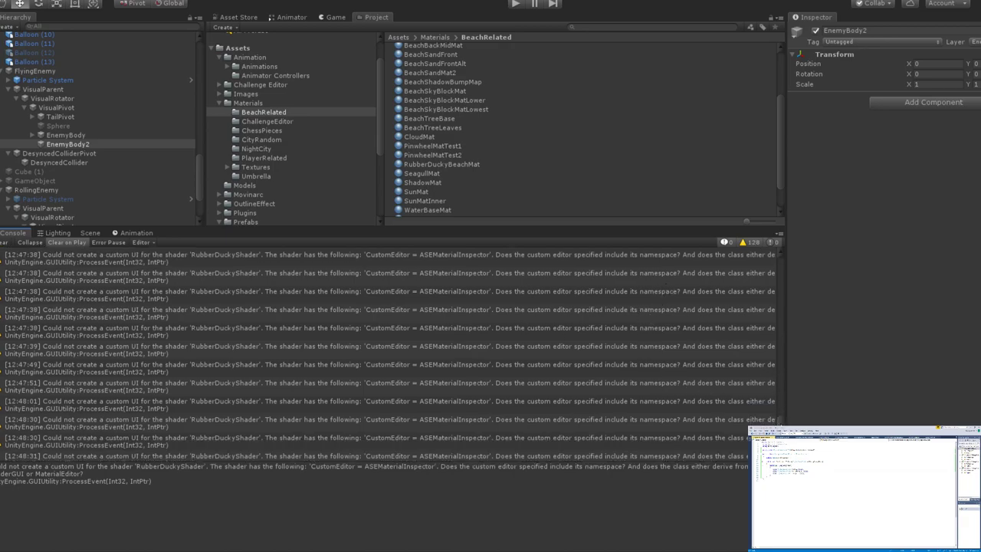
{"action": "left_click_drag", "start_coordinate": [779, 420], "coordinate": [777, 244]}
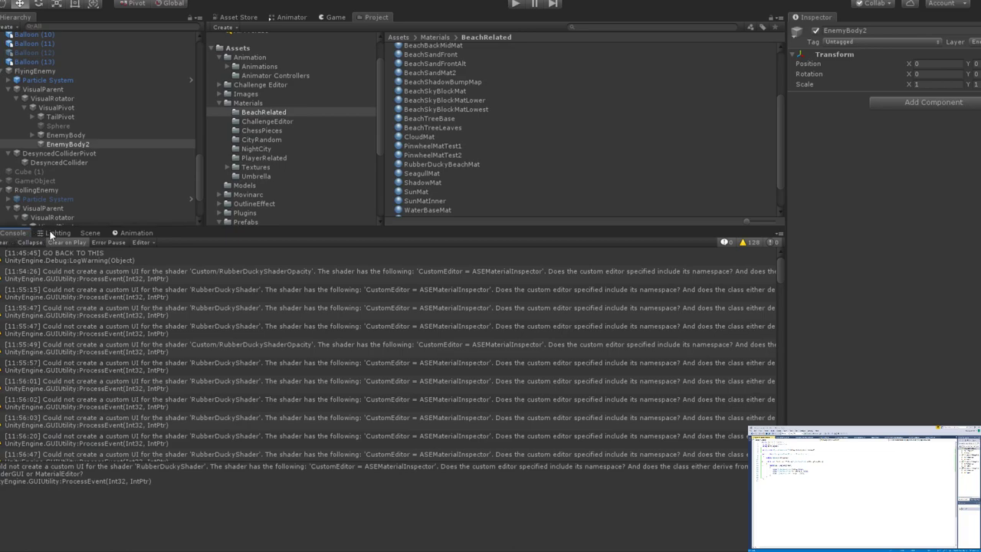
{"action": "left_click", "coordinate": [90, 232]}
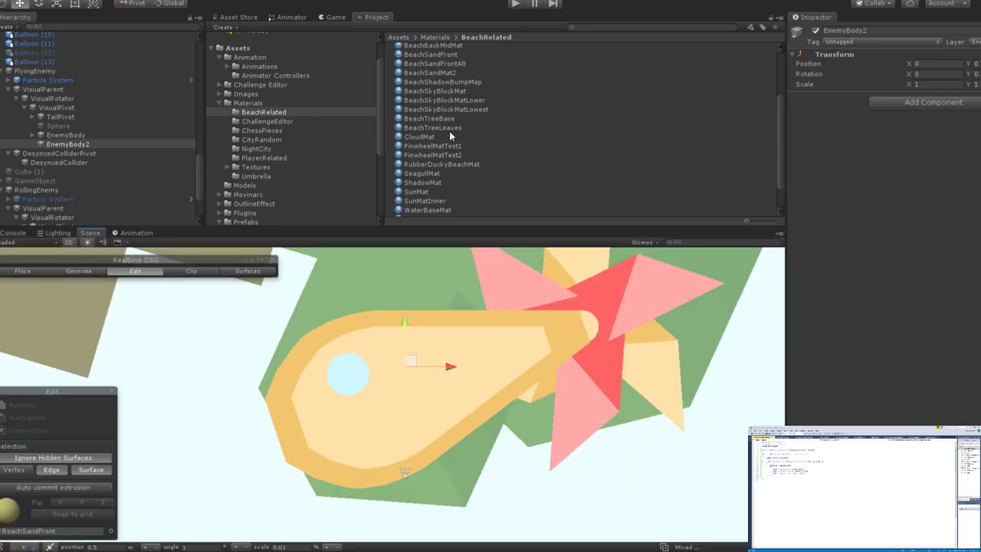
Search the project assets for "Triang" and add the TriangleShallow model as a child of EnemyBody2.
{"action": "scroll", "coordinate": [449, 131], "scroll_direction": "up", "scroll_amount": 3}
{"action": "left_click", "coordinate": [620, 29]}
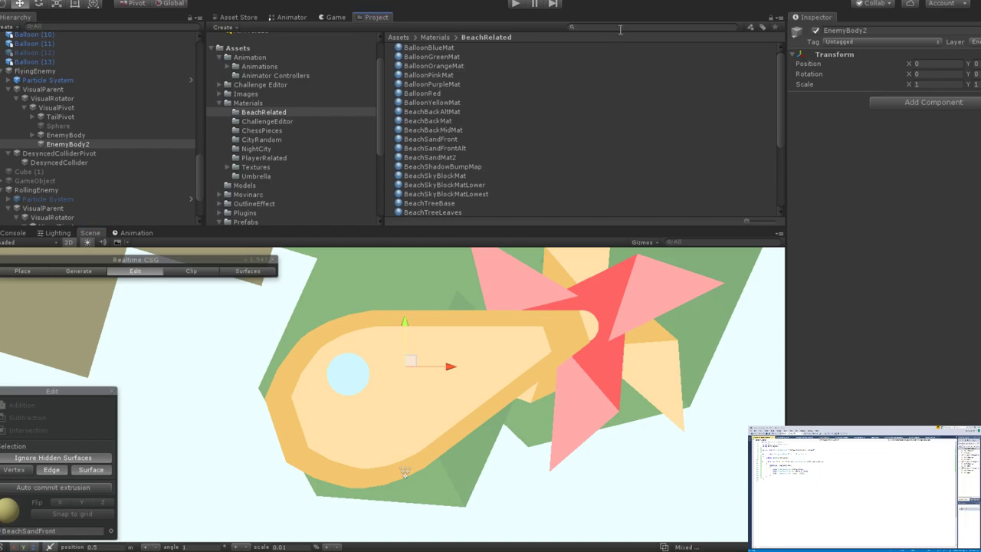
{"action": "type", "text": "r"}
{"action": "type", "text": "T"}
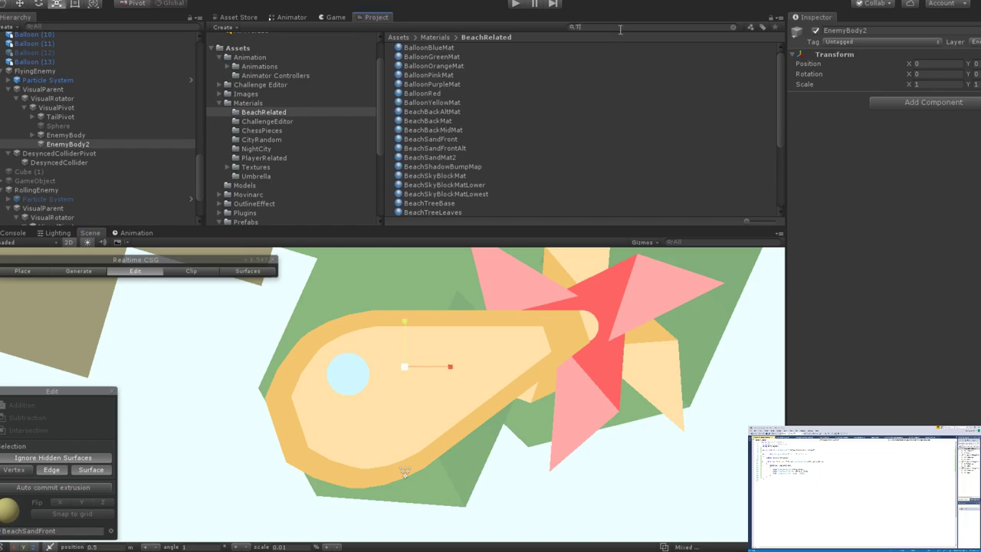
{"action": "type", "text": "riang"}
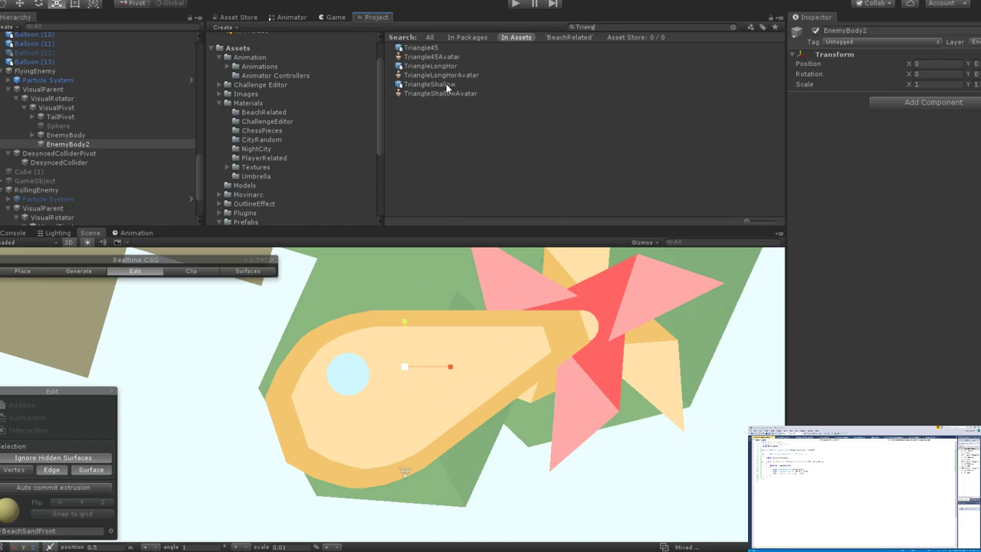
{"action": "left_click_drag", "start_coordinate": [427, 84], "coordinate": [90, 145]}
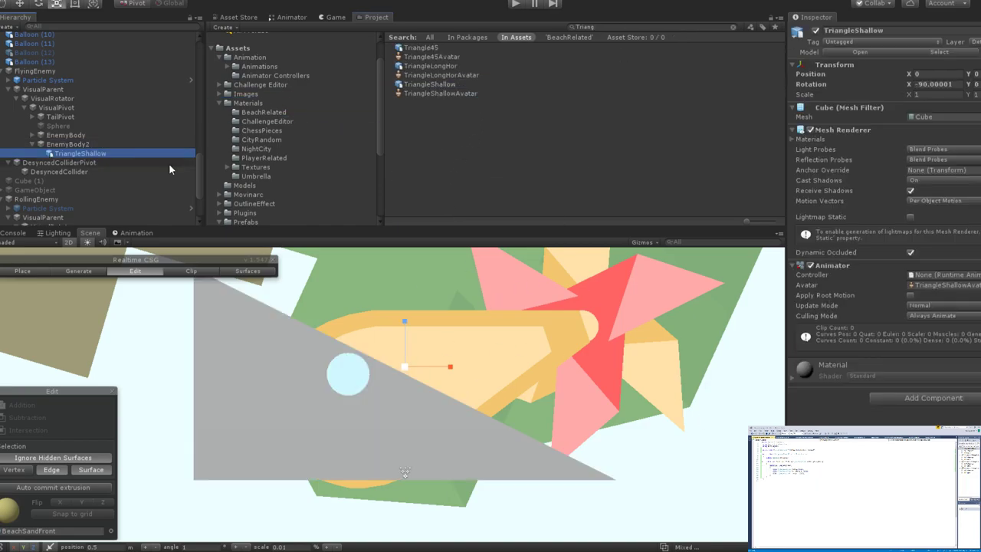
Rotate TriangleShallow to -59.8 on X, move it to X 0.259 by the body's upper edge, and try squashing it.
{"action": "scroll", "coordinate": [382, 331], "scroll_direction": "down", "scroll_amount": 5}
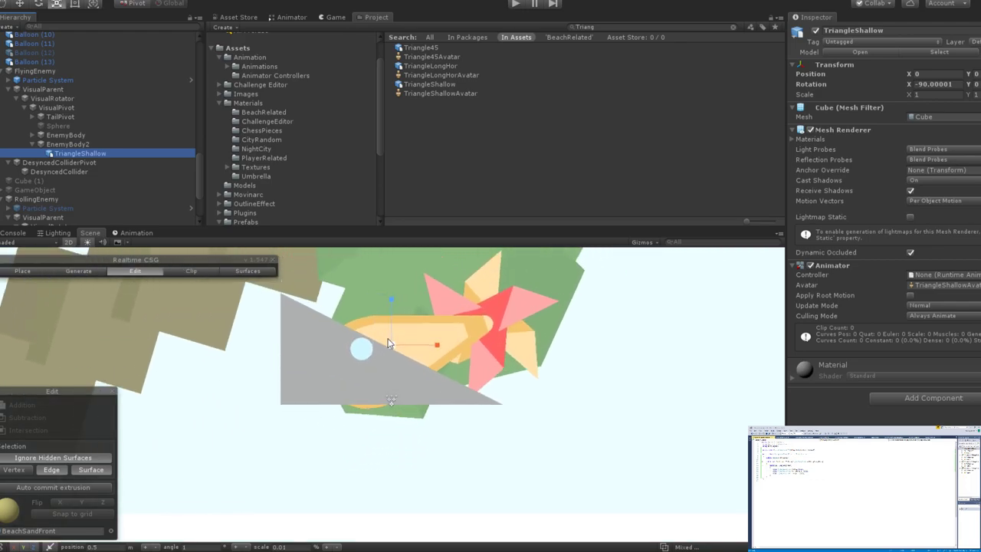
{"action": "scroll", "coordinate": [387, 343], "scroll_direction": "up", "scroll_amount": 3}
{"action": "scroll", "coordinate": [394, 347], "scroll_direction": "down", "scroll_amount": 3}
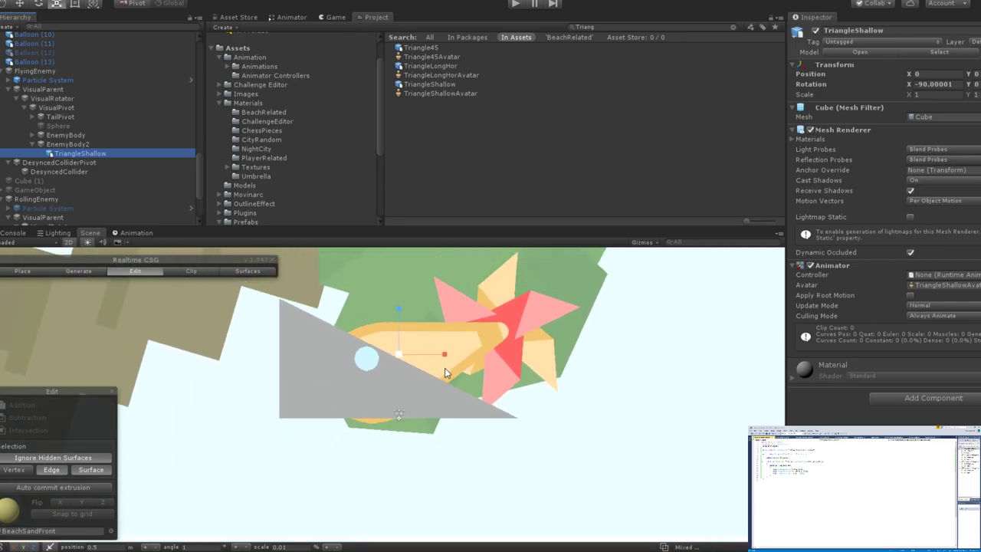
{"action": "key", "text": "e"}
{"action": "left_click_drag", "start_coordinate": [440, 339], "coordinate": [411, 301]}
{"action": "key", "text": "w"}
{"action": "key", "text": "r"}
{"action": "left_click_drag", "start_coordinate": [454, 326], "coordinate": [420, 339]}
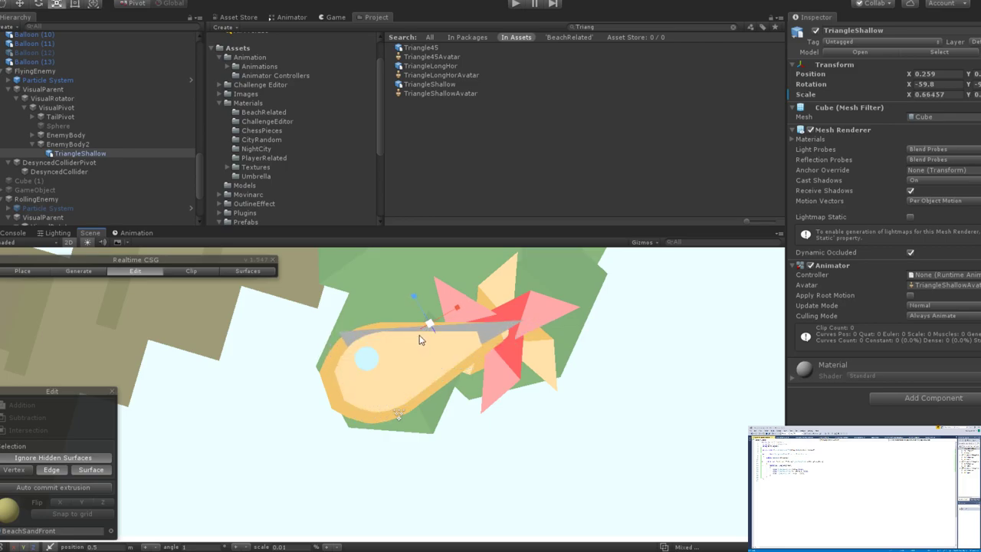
Undo the squashing of TriangleShallow and scale it down to about 0.5 on X.
{"action": "left_click", "coordinate": [88, 144]}
{"action": "left_click", "coordinate": [944, 77]}
{"action": "key", "text": "ctrl+z"}
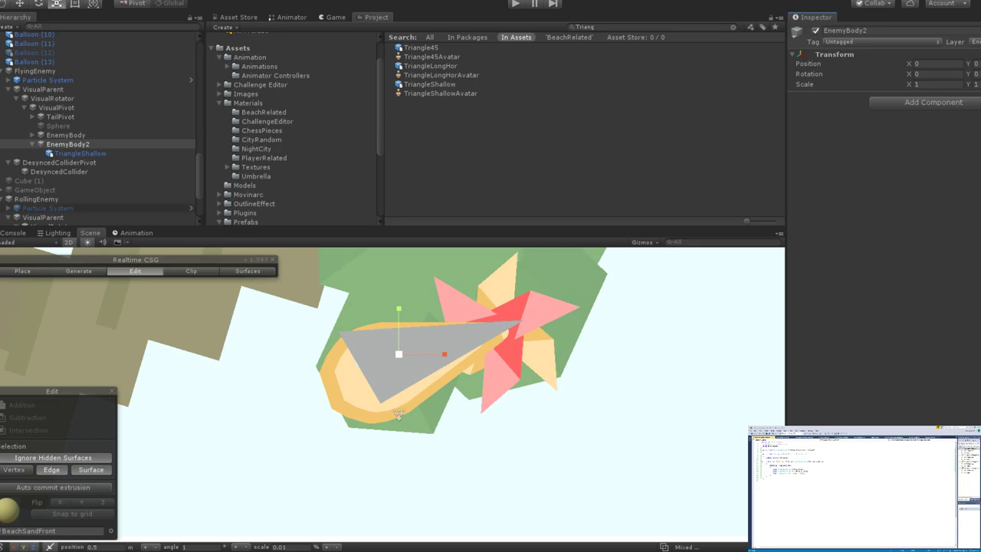
{"action": "left_click", "coordinate": [81, 152]}
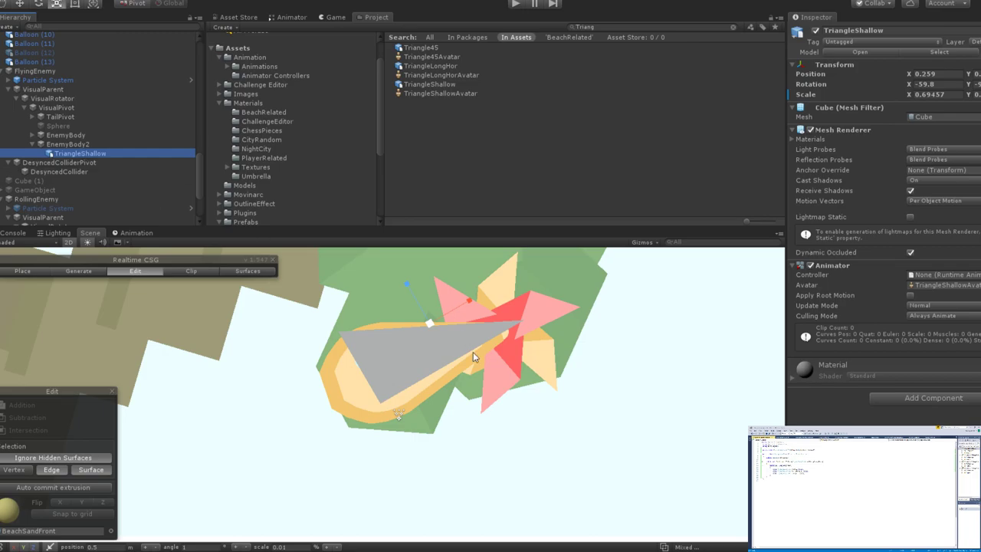
{"action": "scroll", "coordinate": [473, 352], "scroll_direction": "up", "scroll_amount": 5}
{"action": "left_click_drag", "start_coordinate": [423, 312], "coordinate": [397, 314]}
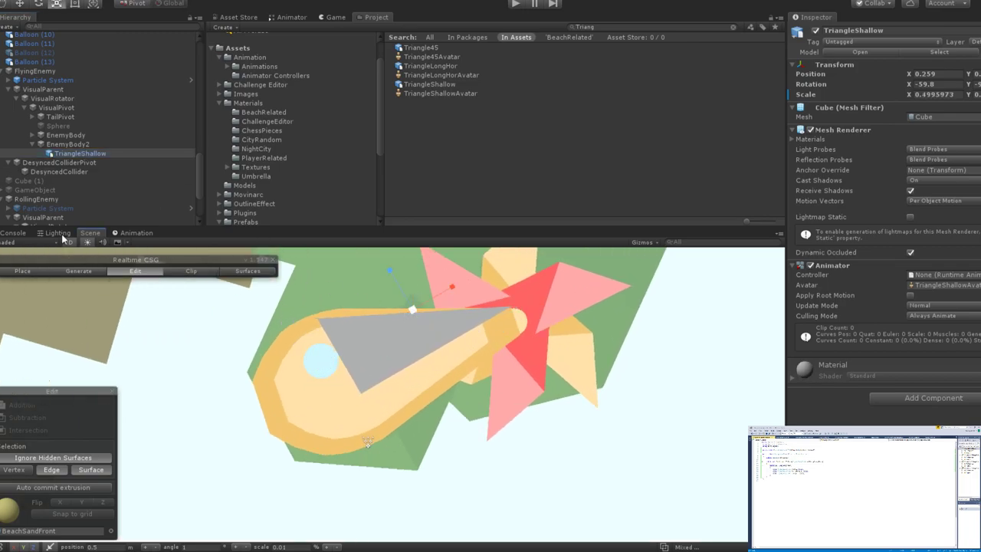
Open FadePlayerVisuals.cs in the code editor from the console's "GO BACK TO THIS" warning.
{"action": "left_click", "coordinate": [6, 234]}
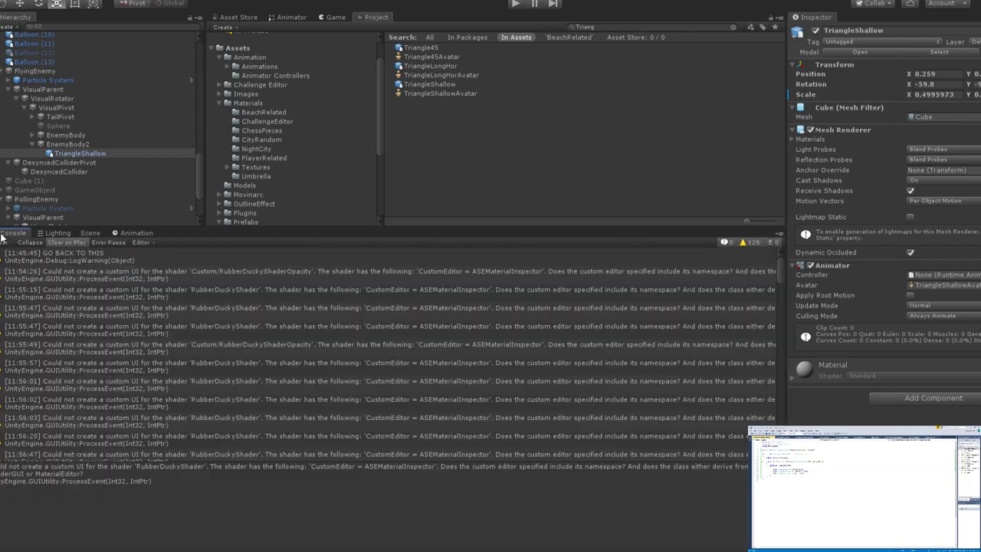
{"action": "left_click", "coordinate": [49, 253]}
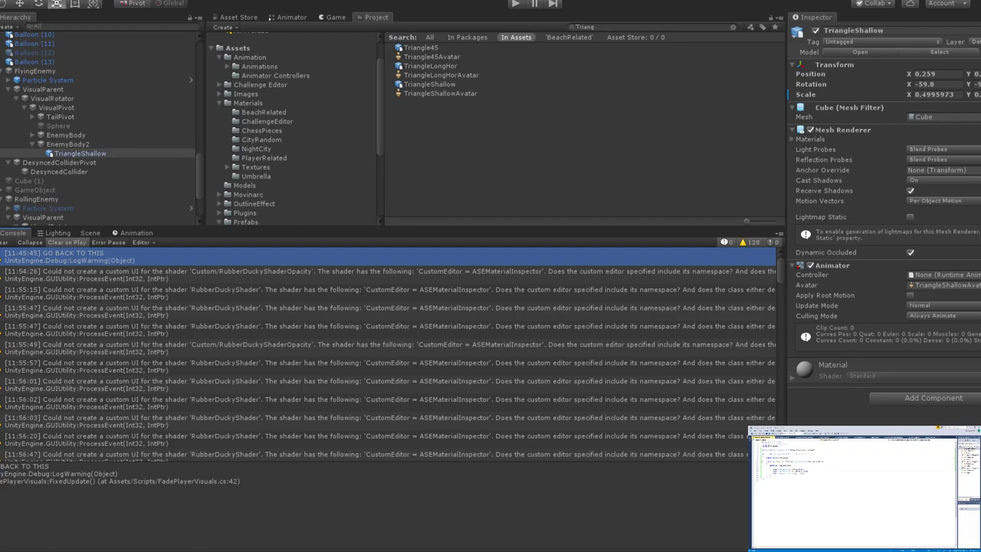
{"action": "double_click", "coordinate": [161, 265]}
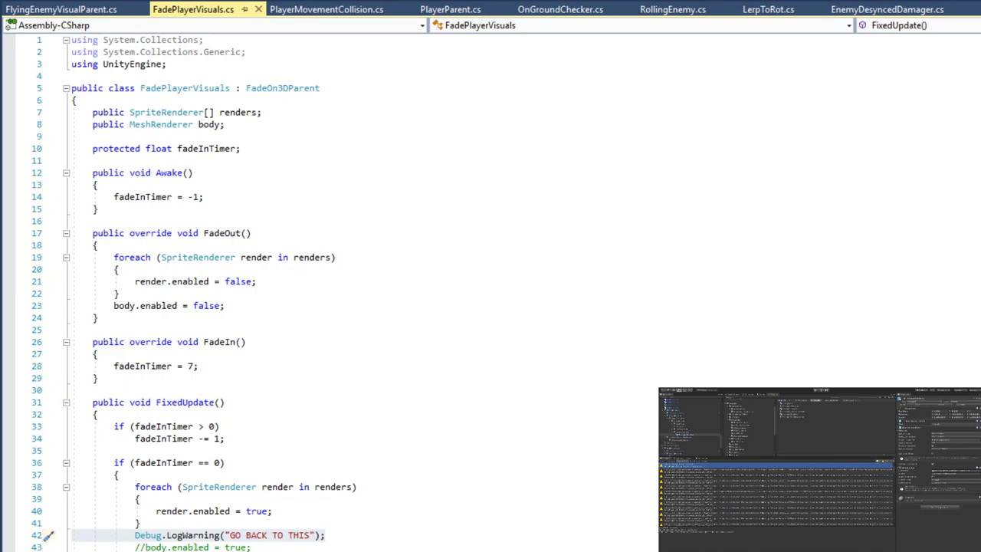
Examine the FixedUpdate method and its SpriteRenderer foreach loop in FadePlayerVisuals.cs.
{"action": "left_click_drag", "start_coordinate": [135, 487], "coordinate": [229, 524]}
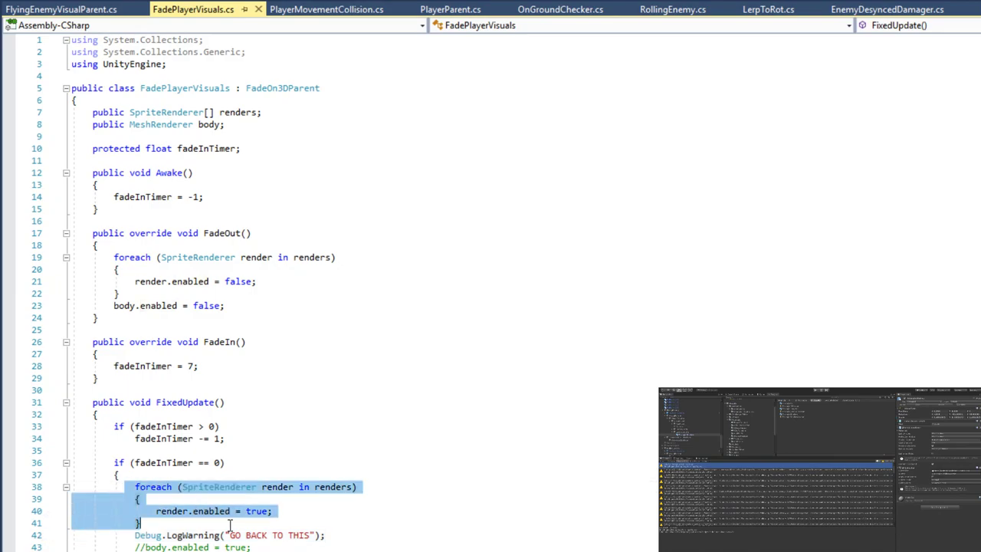
{"action": "left_click", "coordinate": [229, 524]}
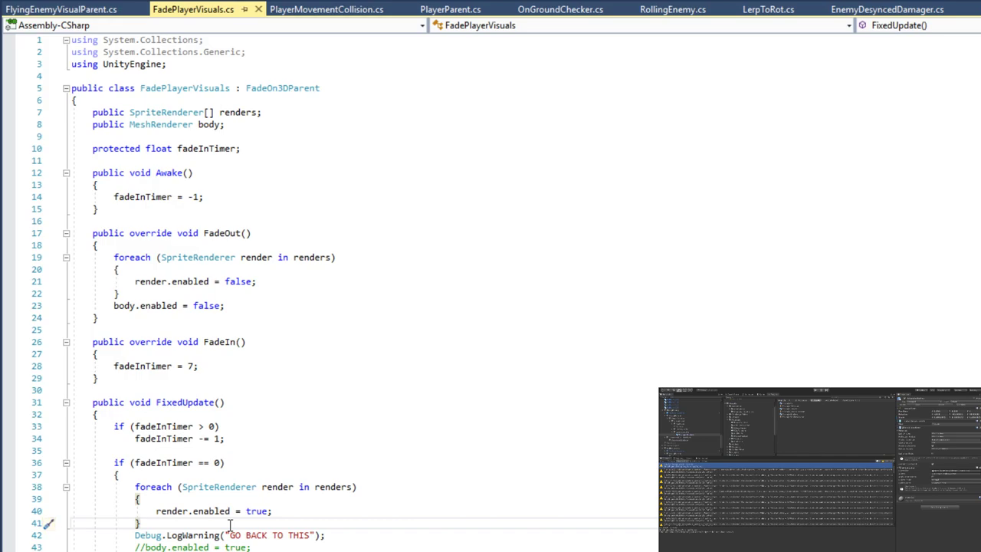
{"action": "left_click_drag", "start_coordinate": [230, 526], "coordinate": [135, 488]}
{"action": "left_click", "coordinate": [136, 488]}
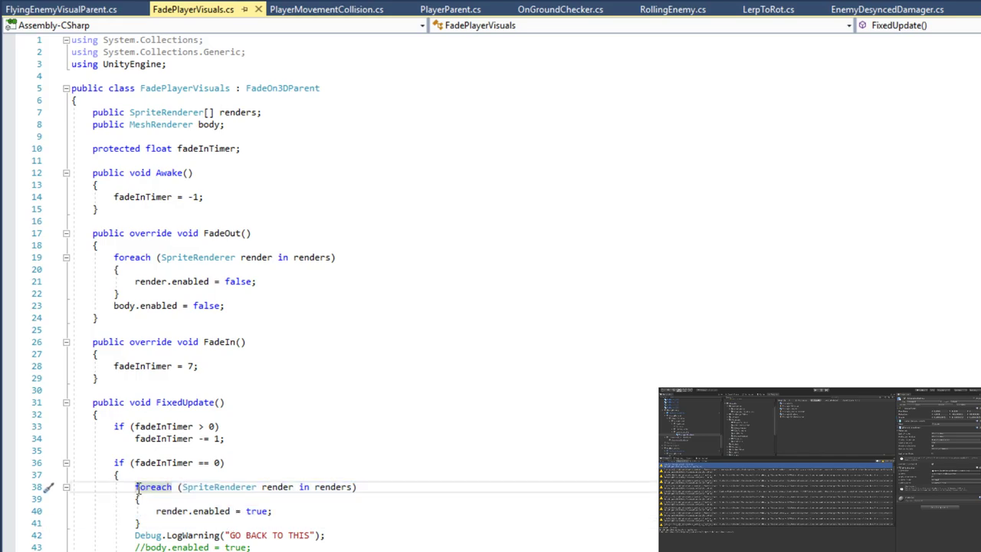
{"action": "double_click", "coordinate": [181, 403]}
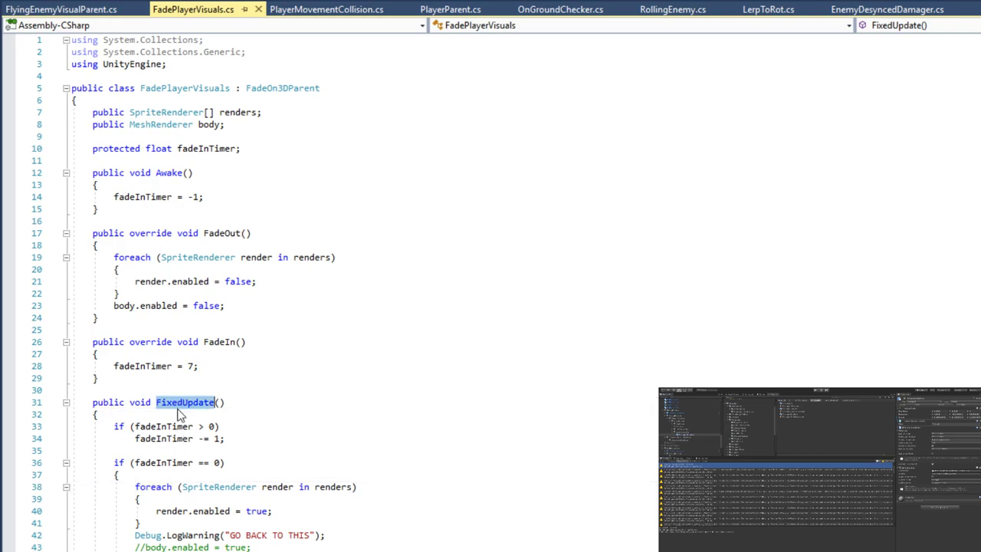
{"action": "left_click", "coordinate": [296, 450]}
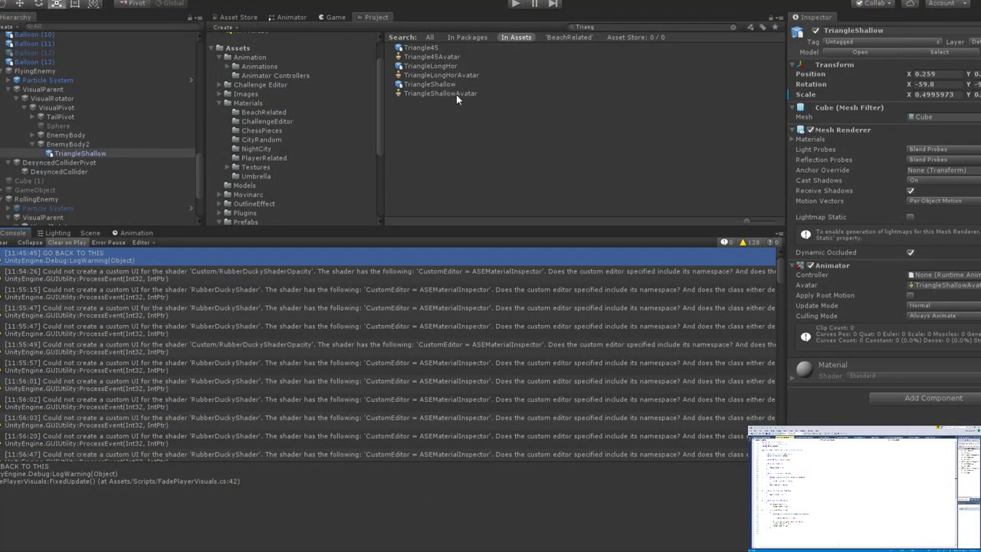
Back in Unity's scene view, rotate TriangleShallow to about -62.9, scale it to about 0.39 and move it to 0.372 on X, nearer the pinwheel.
{"action": "left_click", "coordinate": [90, 233]}
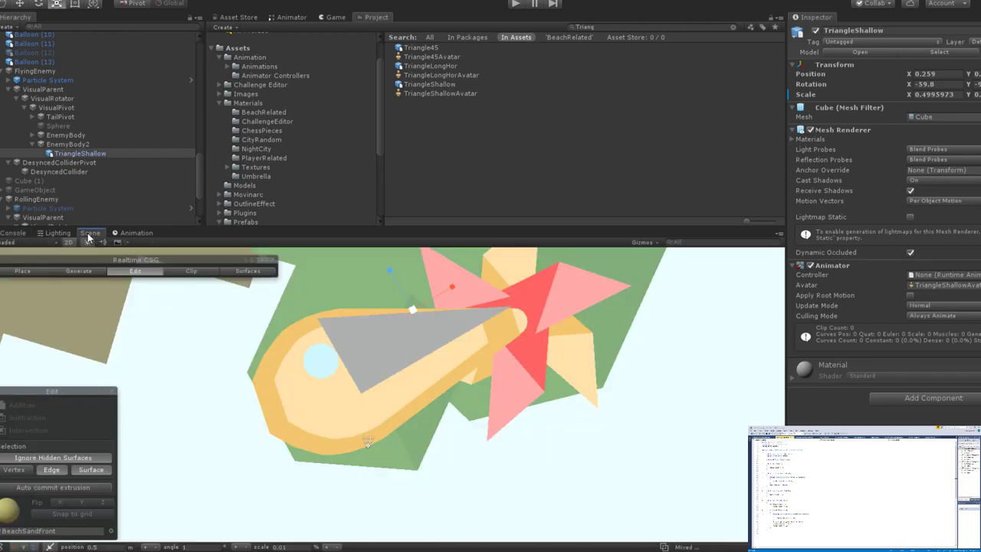
{"action": "key", "text": "e"}
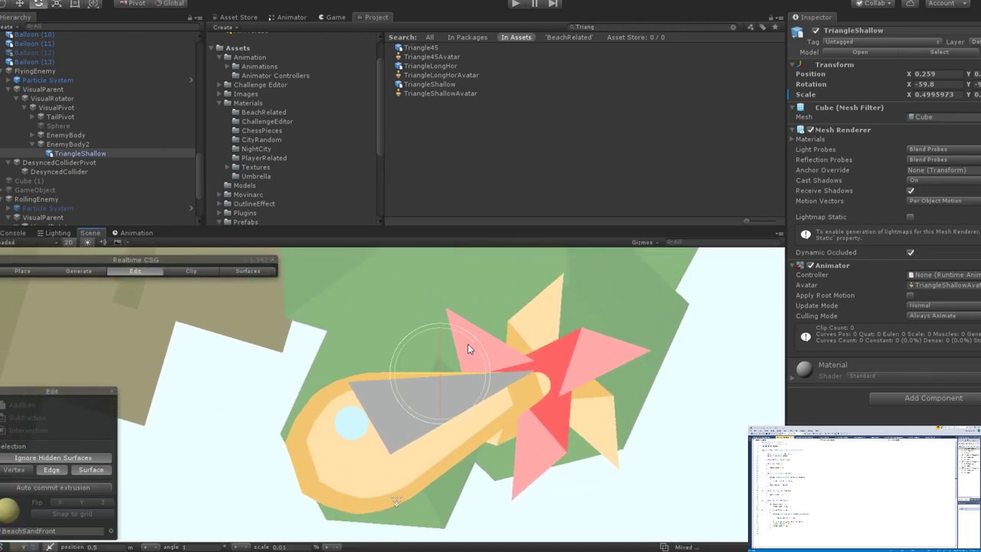
{"action": "left_click_drag", "start_coordinate": [468, 343], "coordinate": [476, 342]}
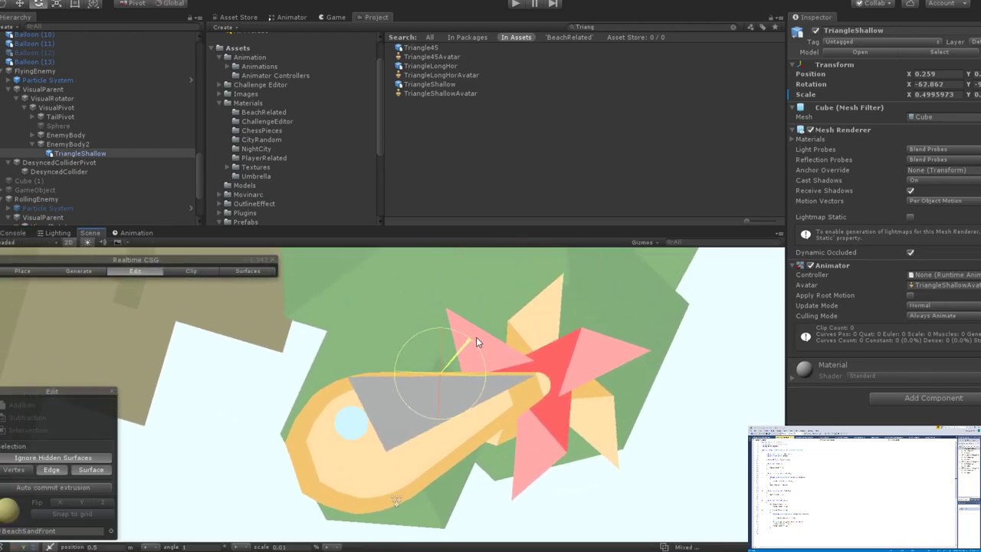
{"action": "key", "text": "r"}
{"action": "left_click_drag", "start_coordinate": [443, 372], "coordinate": [500, 375]}
{"action": "key", "text": "w"}
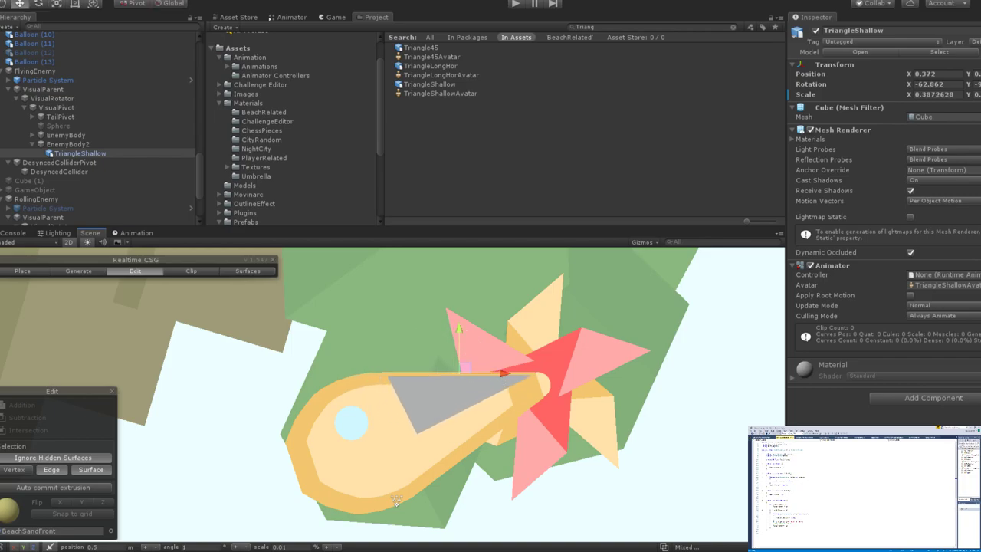
{"action": "scroll", "coordinate": [453, 378], "scroll_direction": "down", "scroll_amount": 6}
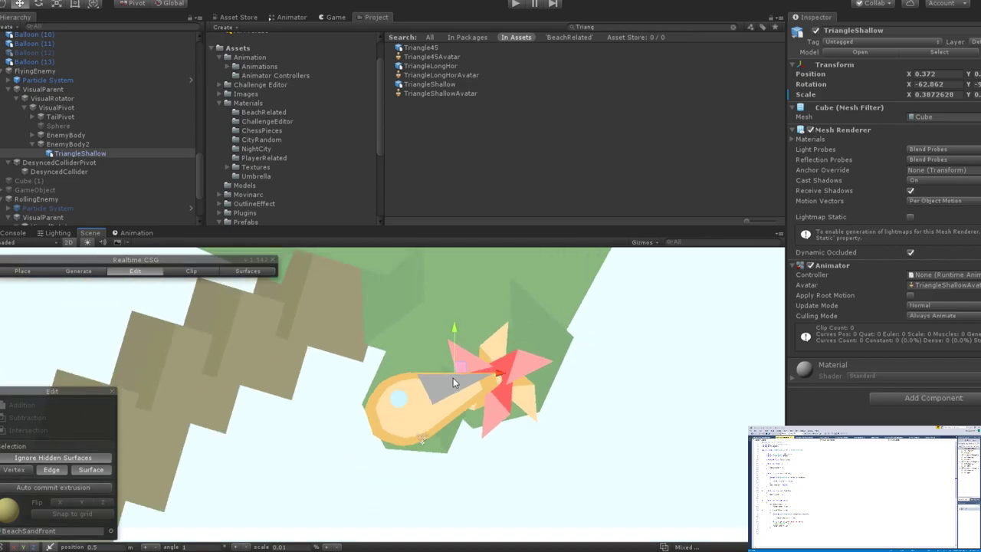
Scale TriangleShallow down to about 0.30 and move it to 0.487 on X, with its tip toward the pinwheel's centre.
{"action": "scroll", "coordinate": [463, 386], "scroll_direction": "up", "scroll_amount": 7}
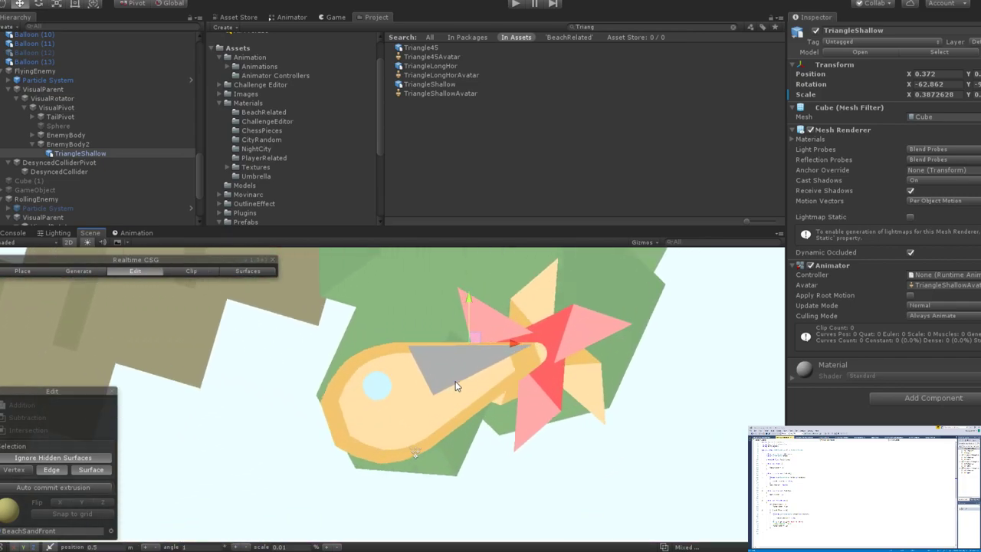
{"action": "key", "text": "e"}
{"action": "key", "text": "r"}
{"action": "left_click_drag", "start_coordinate": [514, 309], "coordinate": [539, 335]}
{"action": "key", "text": "w"}
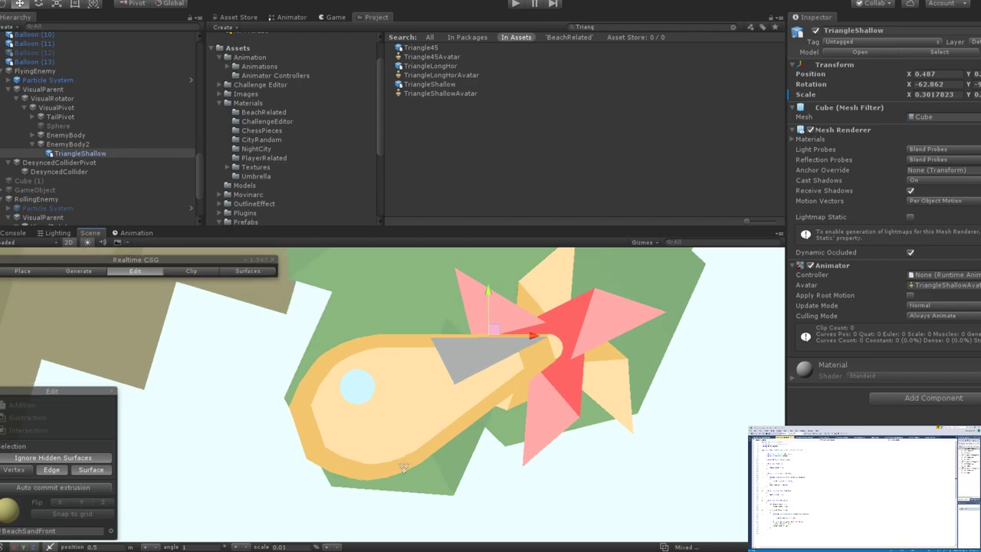
Rotate TriangleShallow to about -74.6 and move it to 0.552 on X so its tip meets the body's narrow end.
{"action": "scroll", "coordinate": [391, 497], "scroll_direction": "up", "scroll_amount": 2}
{"action": "key", "text": "e"}
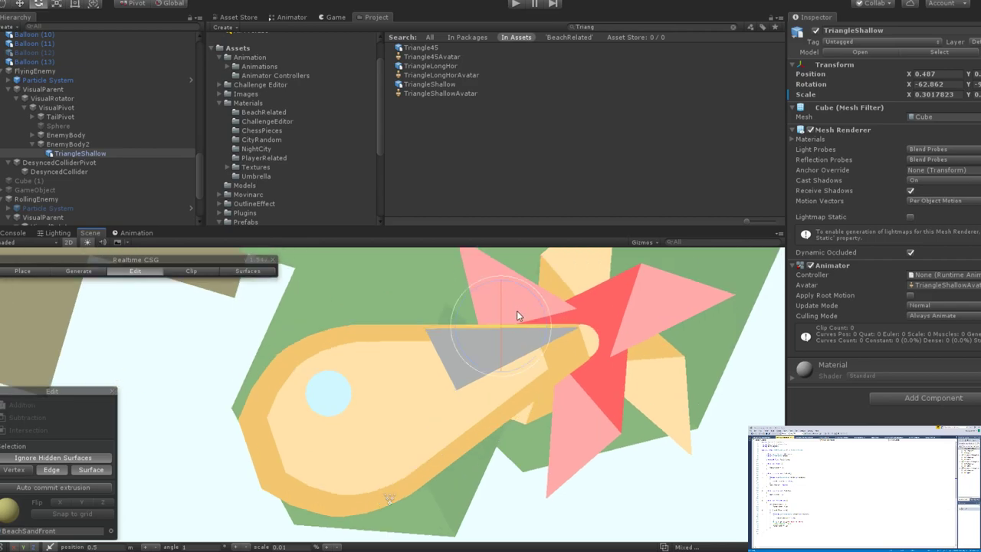
{"action": "left_click_drag", "start_coordinate": [516, 311], "coordinate": [557, 323]}
{"action": "key", "text": "w"}
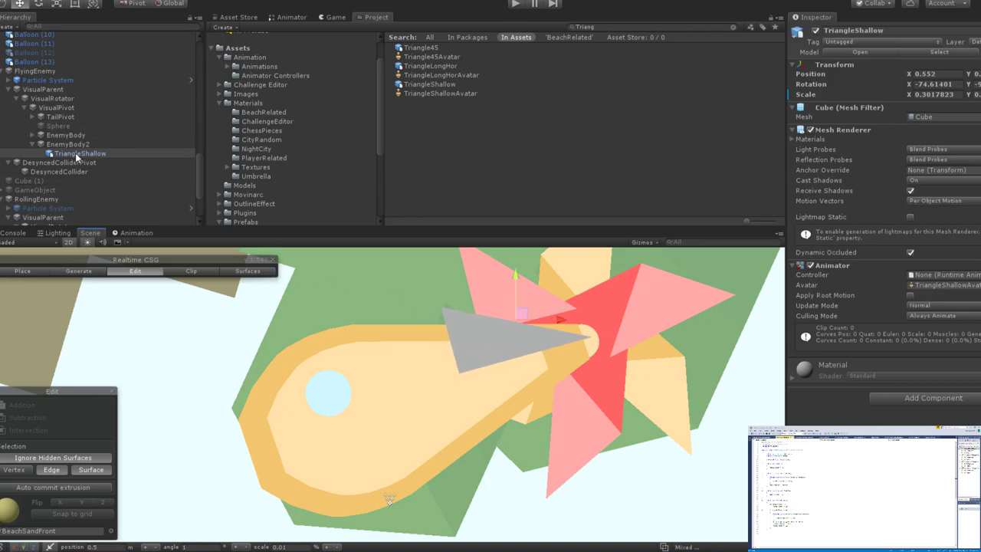
Duplicate TriangleShallow and move the copy along the body away from the pinwheel, to 0.218 on X.
{"action": "left_click", "coordinate": [70, 152]}
{"action": "key", "text": "ctrl+d"}
{"action": "left_click_drag", "start_coordinate": [567, 320], "coordinate": [409, 330]}
Duplicate the triangles twice more toward the eye, placing TriangleShallow (2) at 0.015 and TriangleShallow (3) at -0.133 on X.
{"action": "left_click", "coordinate": [83, 164]}
{"action": "key", "text": "ctrl+d"}
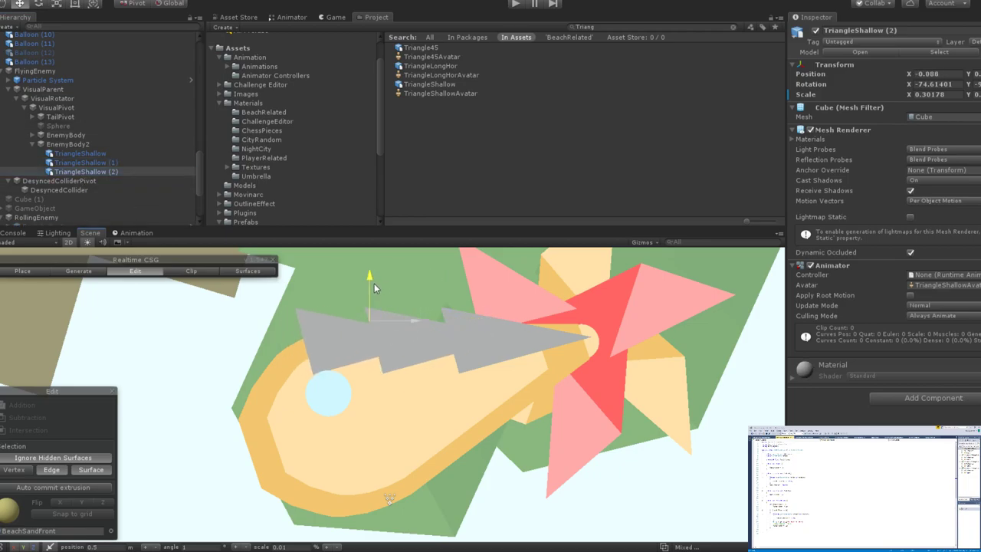
{"action": "left_click_drag", "start_coordinate": [374, 284], "coordinate": [376, 289]}
{"action": "left_click_drag", "start_coordinate": [407, 332], "coordinate": [433, 329]}
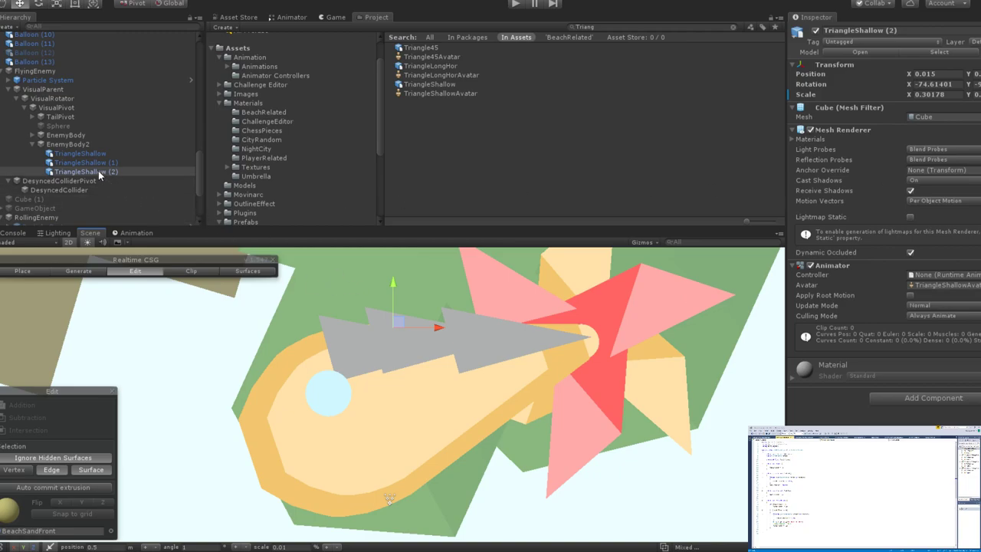
{"action": "key", "text": "ctrl+d"}
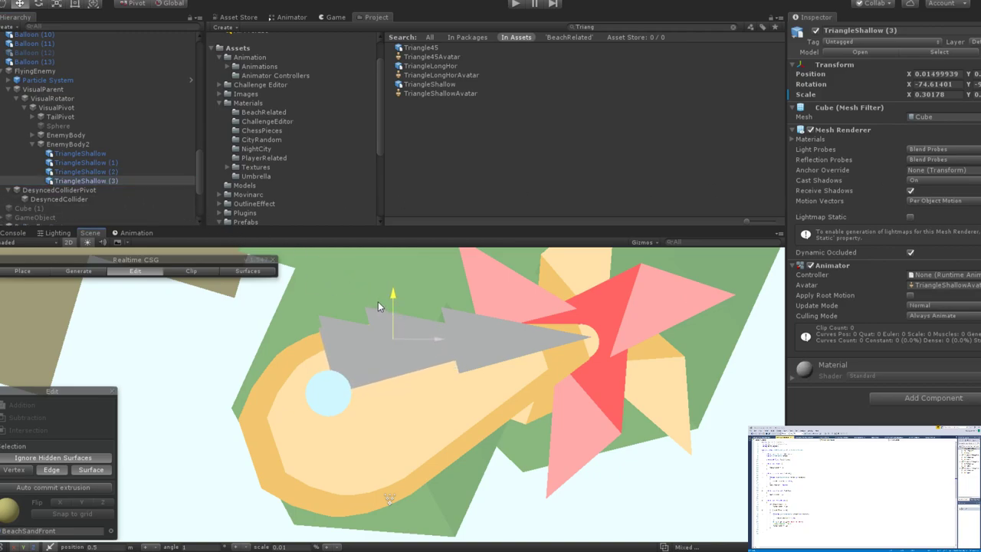
{"action": "left_click_drag", "start_coordinate": [437, 338], "coordinate": [410, 347]}
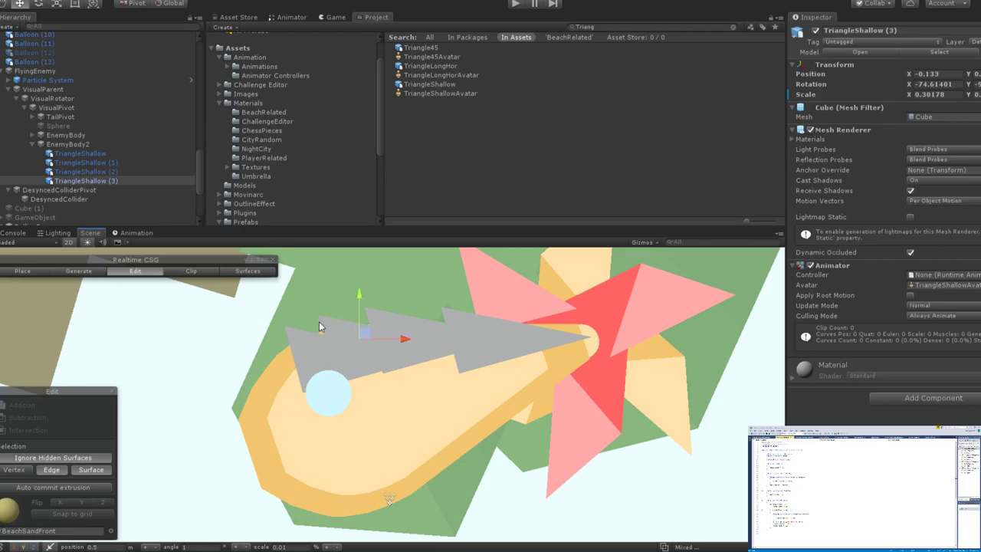
Rotate TriangleShallow (1) to about -69.7 to follow the body's curve.
{"action": "left_click", "coordinate": [401, 331]}
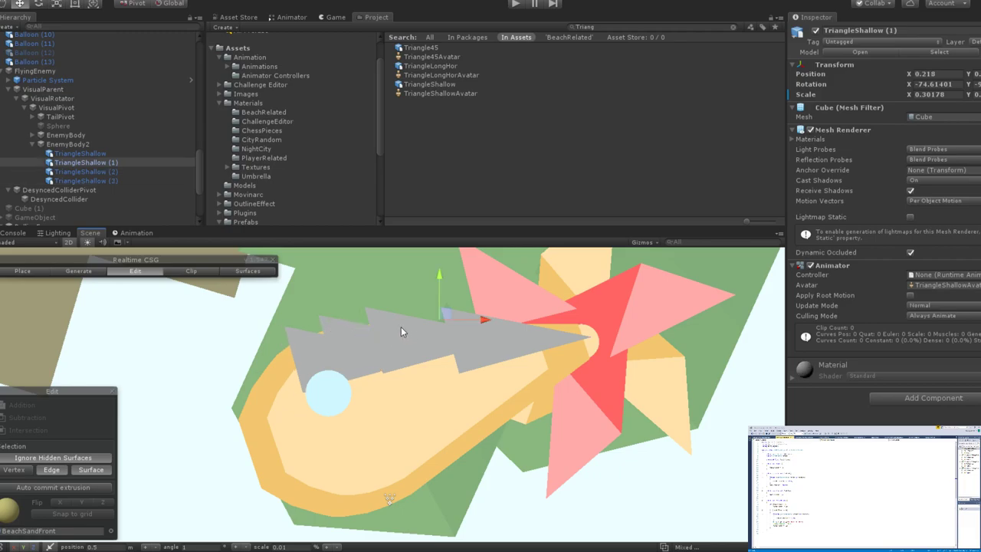
{"action": "key", "text": "e"}
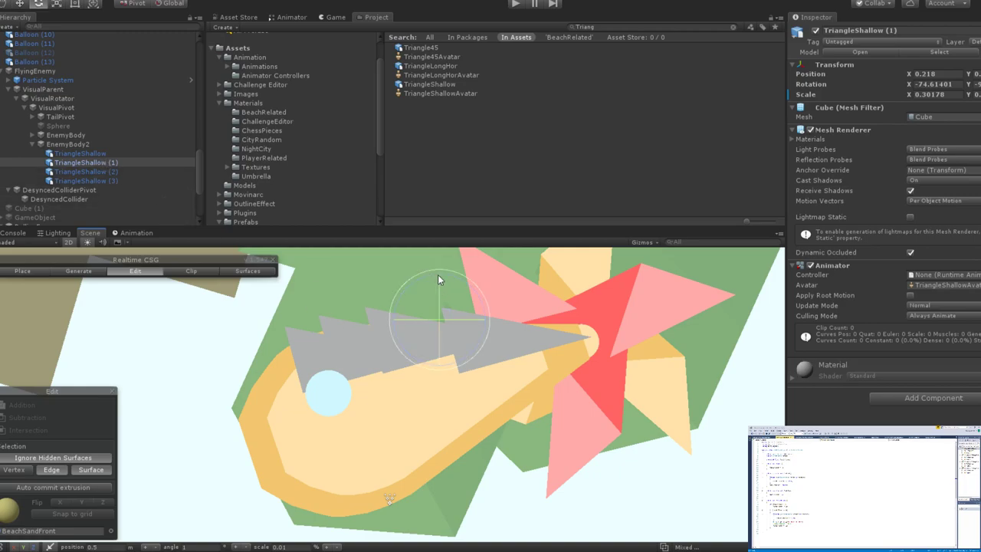
{"action": "left_click_drag", "start_coordinate": [419, 282], "coordinate": [413, 284]}
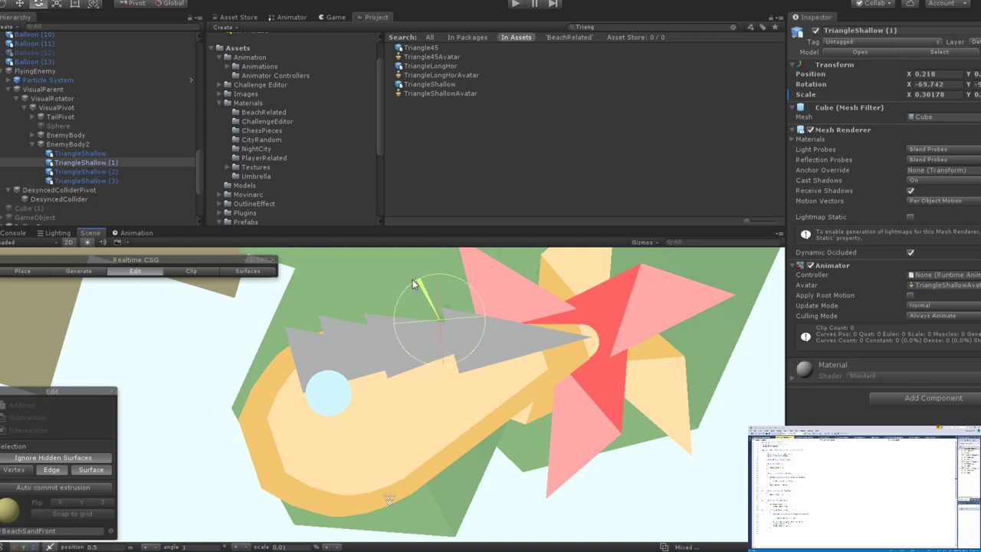
Rotate TriangleShallow (2) to about -66.6, raise it slightly and move it to 0.002 on X.
{"action": "left_click", "coordinate": [333, 323]}
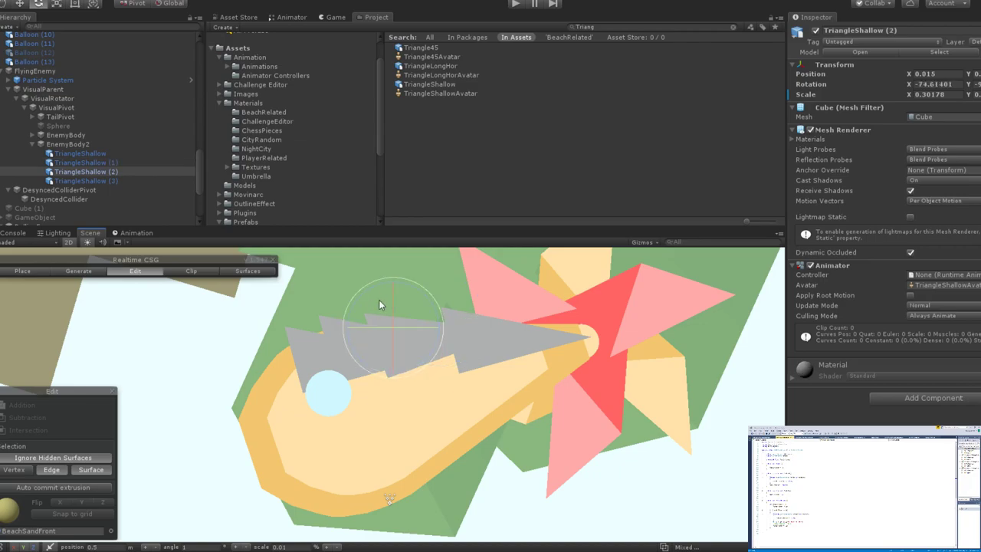
{"action": "left_click_drag", "start_coordinate": [366, 293], "coordinate": [354, 300]}
{"action": "key", "text": "w"}
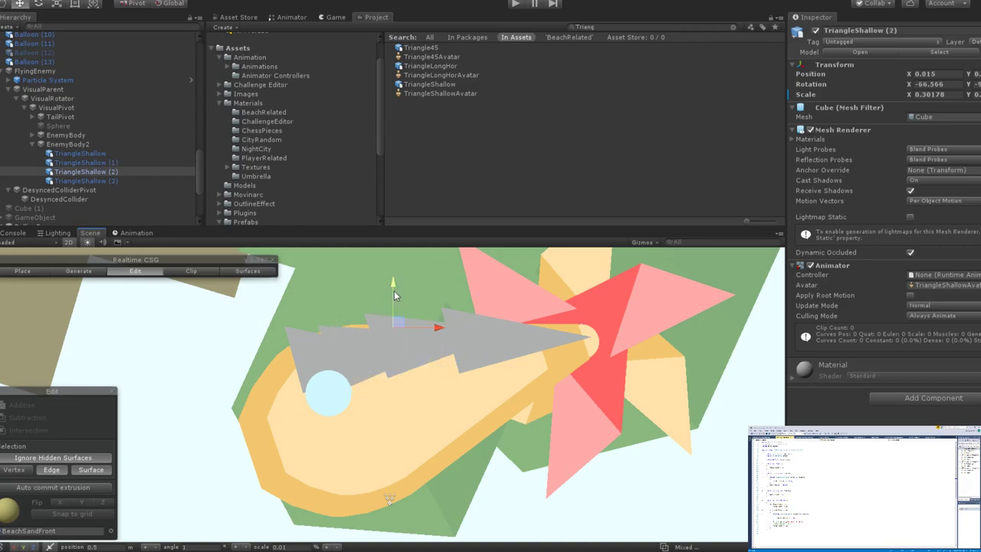
{"action": "left_click_drag", "start_coordinate": [438, 326], "coordinate": [434, 325]}
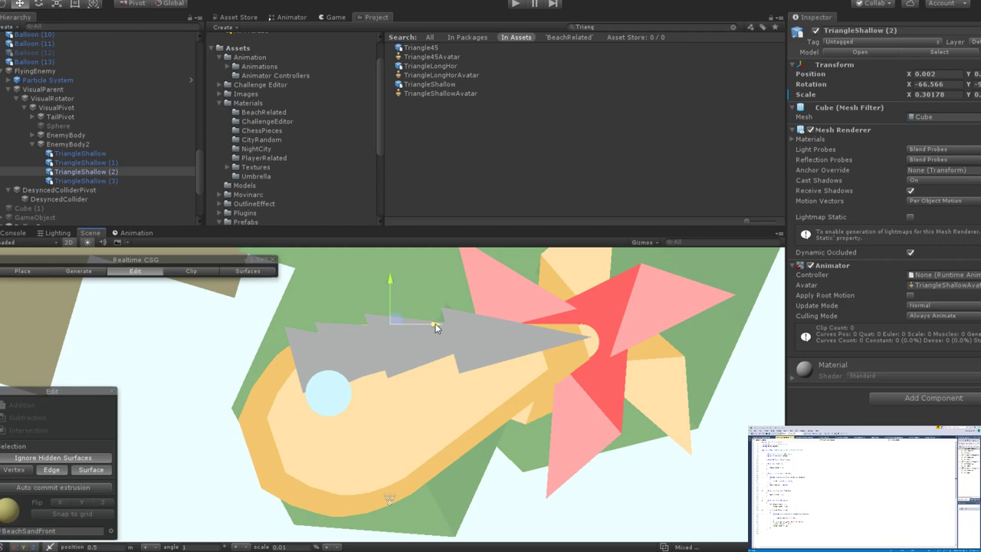
{"action": "left_click", "coordinate": [388, 274]}
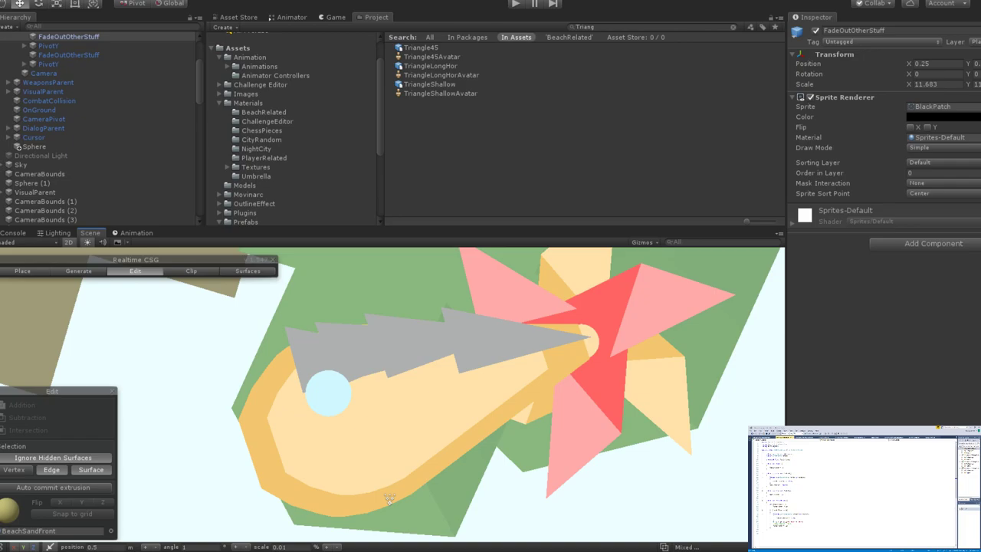
Rotate TriangleShallow (3) to about -62 and reposition it above the eye, at -0.206 on X.
{"action": "left_click", "coordinate": [332, 350]}
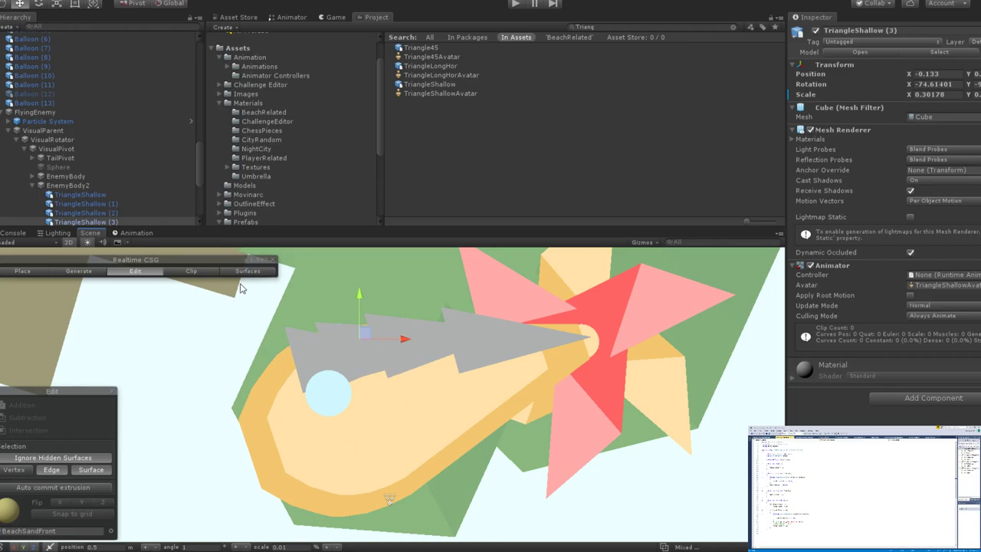
{"action": "left_click_drag", "start_coordinate": [410, 339], "coordinate": [390, 339]}
{"action": "key", "text": "e"}
{"action": "left_click_drag", "start_coordinate": [362, 301], "coordinate": [349, 307]}
{"action": "key", "text": "w"}
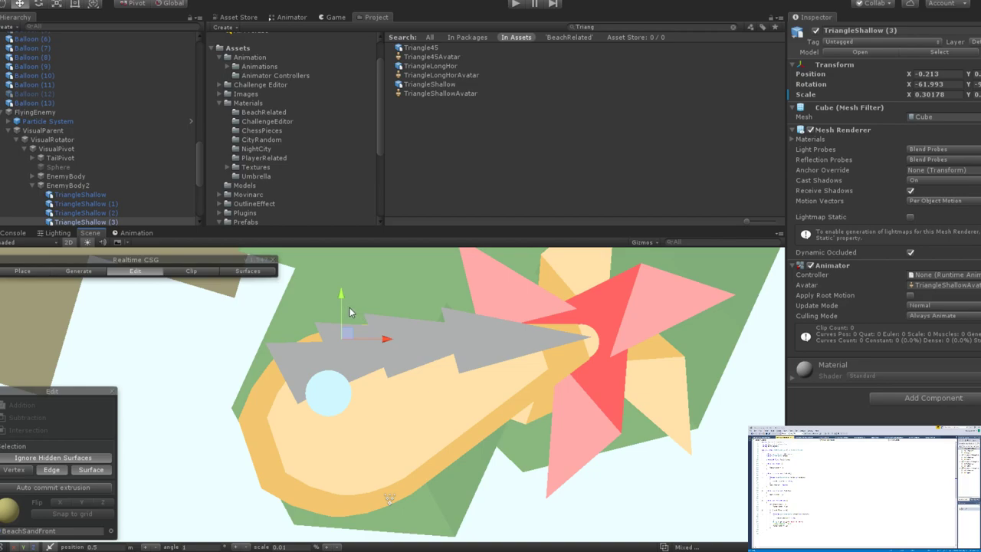
{"action": "left_click_drag", "start_coordinate": [387, 339], "coordinate": [386, 342]}
{"action": "left_click_drag", "start_coordinate": [344, 296], "coordinate": [343, 286]}
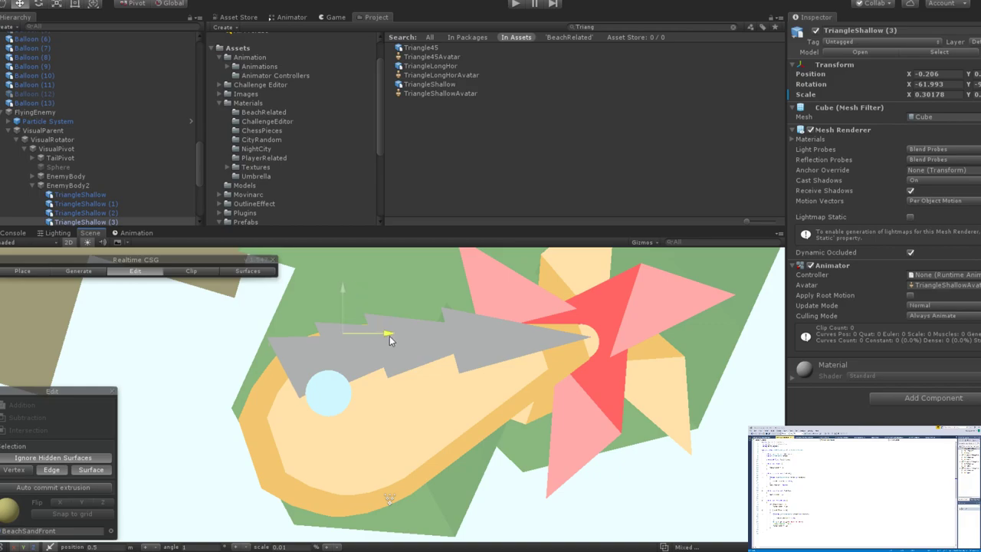
Rotate TriangleShallow (3) further to about -56.2 and shift it to -0.221 on X.
{"action": "mouse_move", "coordinate": [389, 335]}
{"action": "left_mouse_down"}
{"action": "mouse_move", "coordinate": [379, 316]}
{"action": "mouse_move", "coordinate": [371, 333]}
{"action": "left_mouse_up"}
{"action": "key", "text": "e"}
{"action": "key", "text": "w"}
{"action": "scroll", "coordinate": [386, 339], "scroll_direction": "down", "scroll_amount": 4}
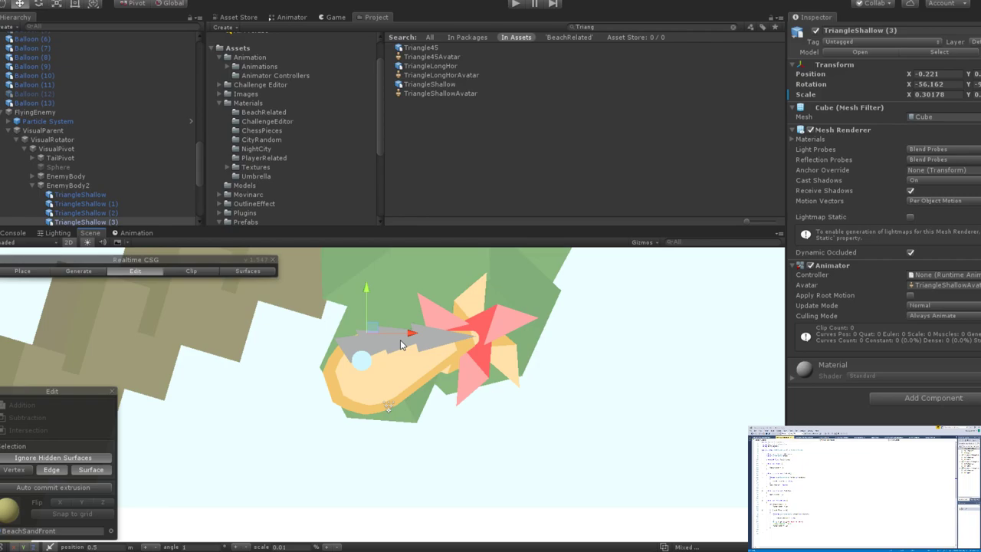
Rotate TriangleShallow (3) back to about -65.2 and move it to -0.239 on X.
{"action": "scroll", "coordinate": [399, 344], "scroll_direction": "up", "scroll_amount": 5}
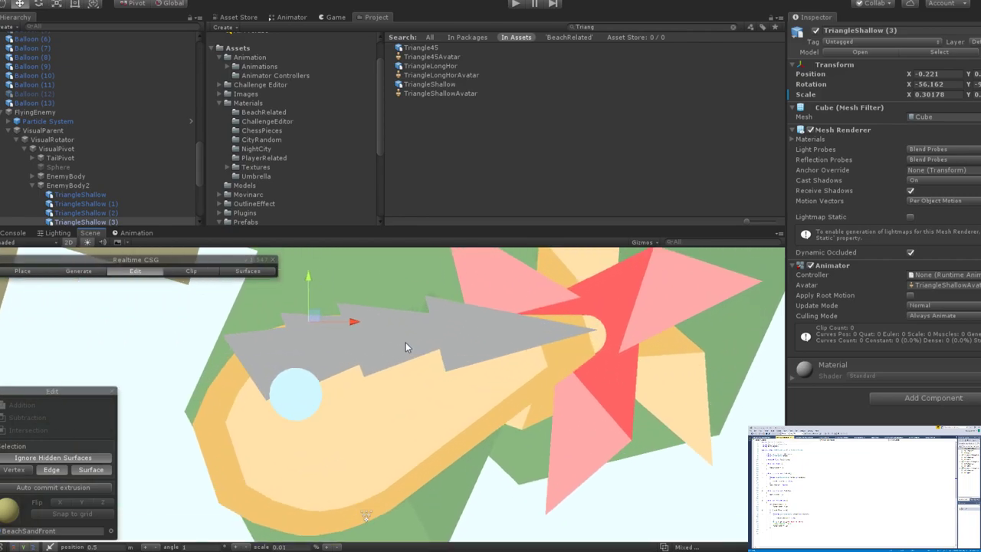
{"action": "scroll", "coordinate": [405, 342], "scroll_direction": "up", "scroll_amount": 2}
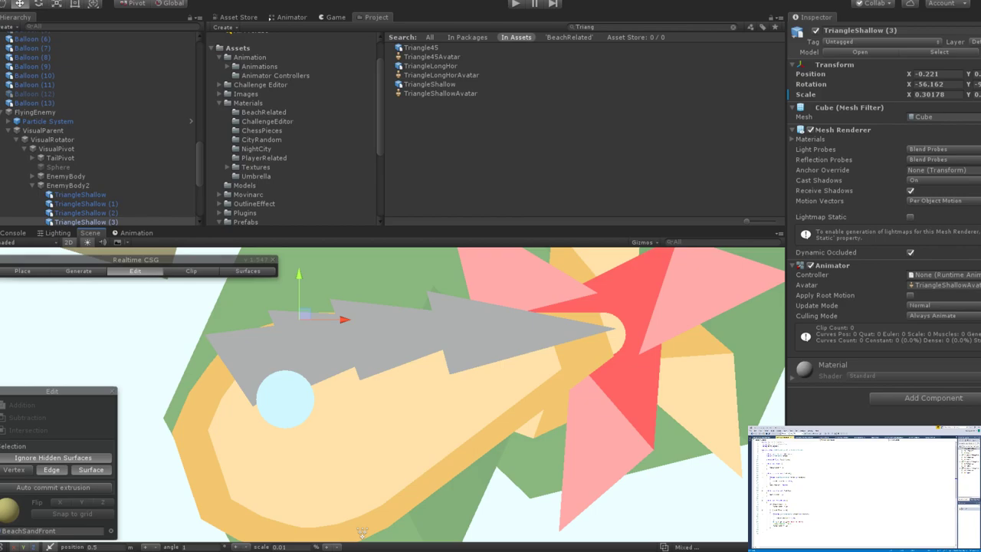
{"action": "key", "text": "e"}
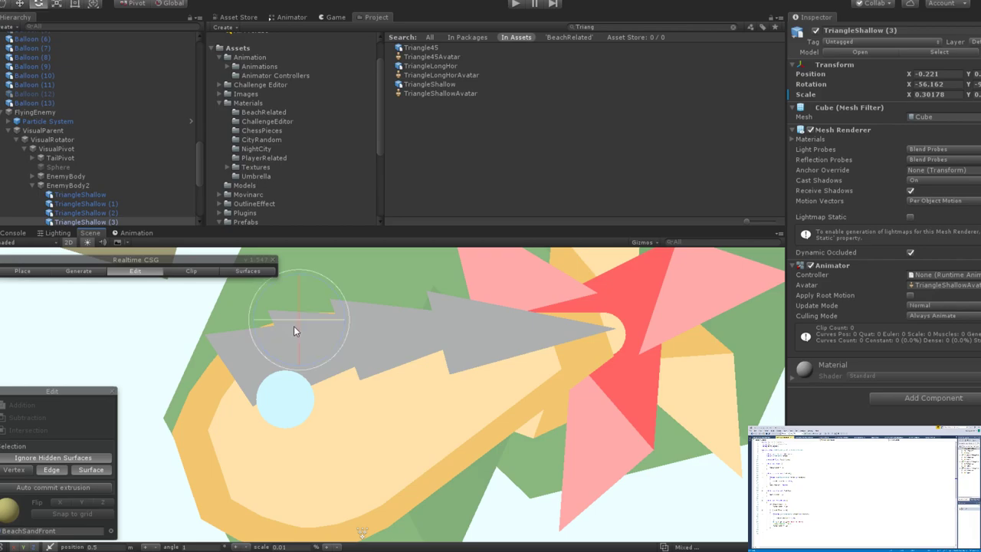
{"action": "left_click_drag", "start_coordinate": [328, 287], "coordinate": [301, 285]}
{"action": "key", "text": "w"}
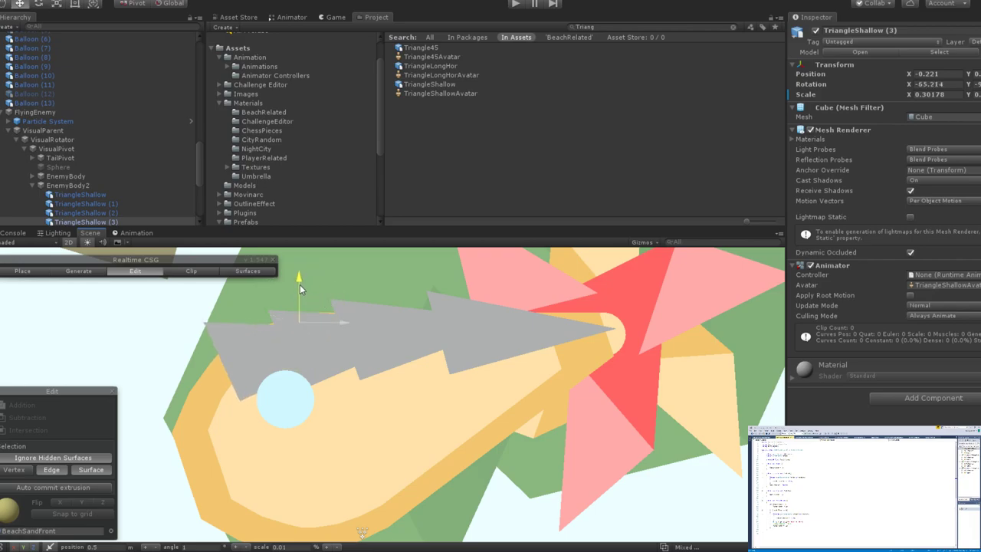
{"action": "left_click_drag", "start_coordinate": [339, 330], "coordinate": [333, 328]}
Raise TriangleShallow (2) slightly, and rotate TriangleShallow (1) to about -72.4 at 0.238 on X.
{"action": "left_click", "coordinate": [288, 314]}
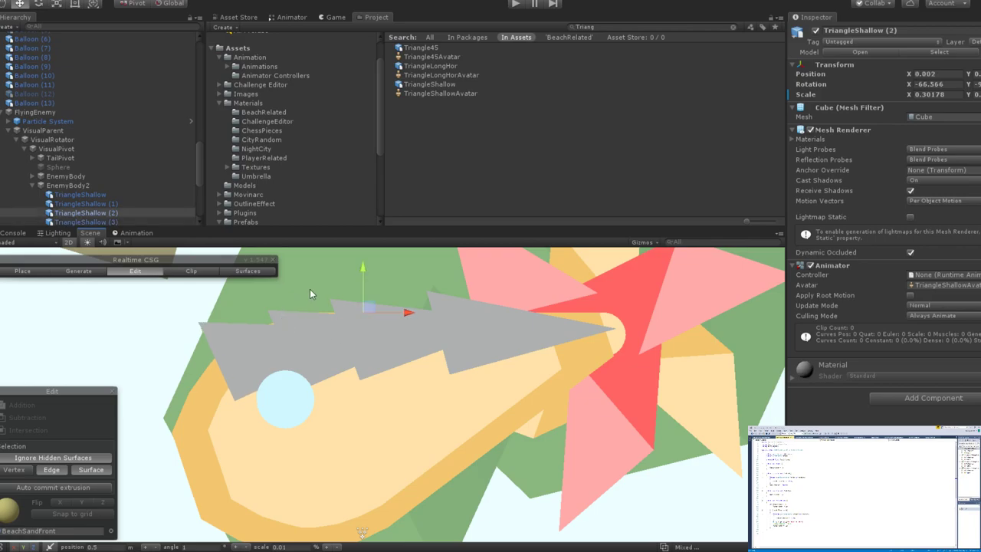
{"action": "left_click_drag", "start_coordinate": [360, 277], "coordinate": [360, 275]}
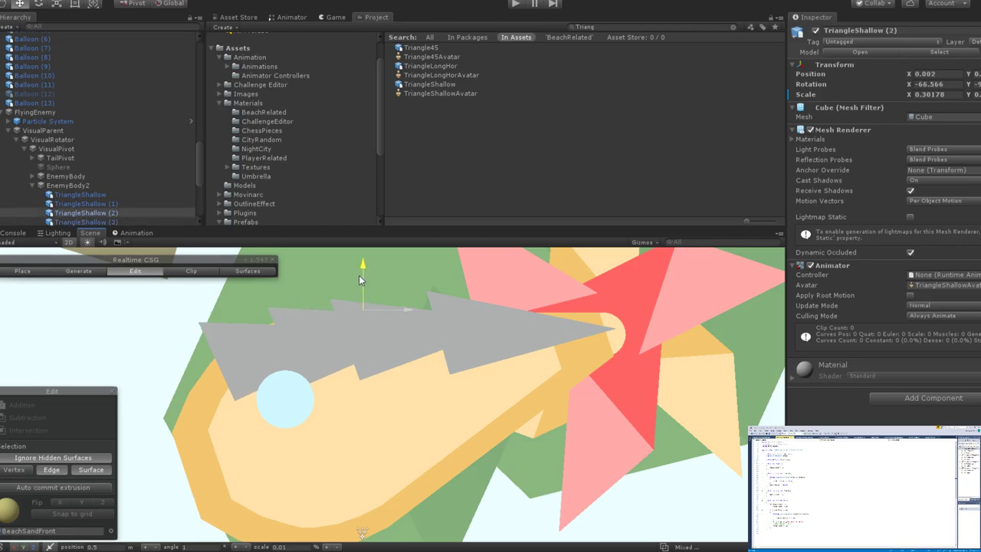
{"action": "left_click", "coordinate": [357, 284]}
{"action": "key", "text": "e"}
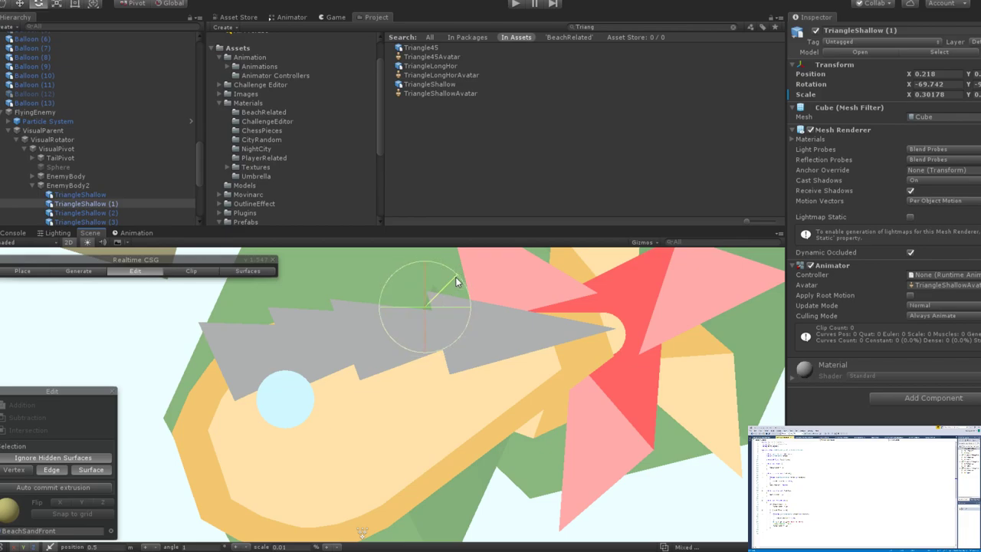
{"action": "left_click_drag", "start_coordinate": [456, 282], "coordinate": [475, 311]}
{"action": "key", "text": "w"}
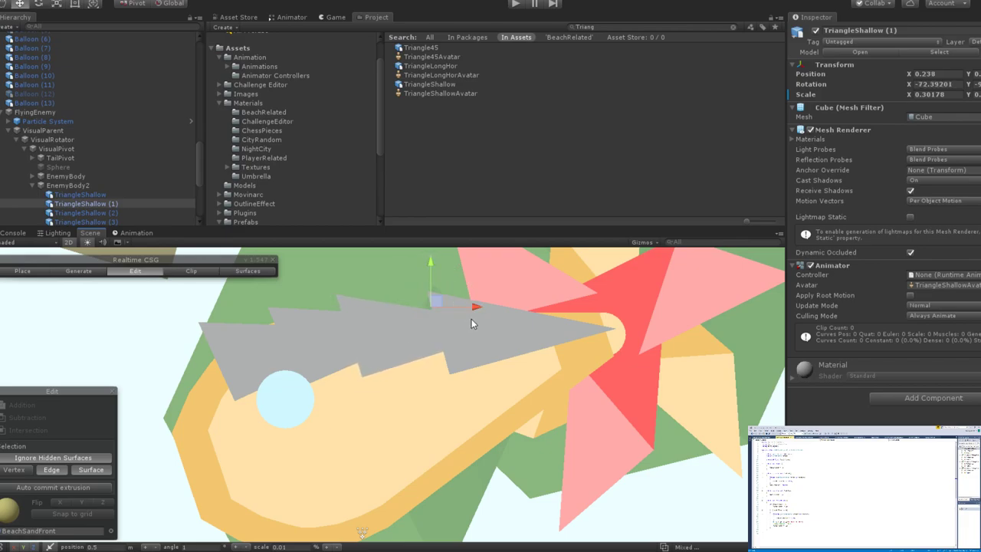
Examine how the row of grey triangles follows the upper edge of the existing body, from near and far.
{"action": "left_click_drag", "start_coordinate": [438, 332], "coordinate": [414, 369], "text": "alt"}
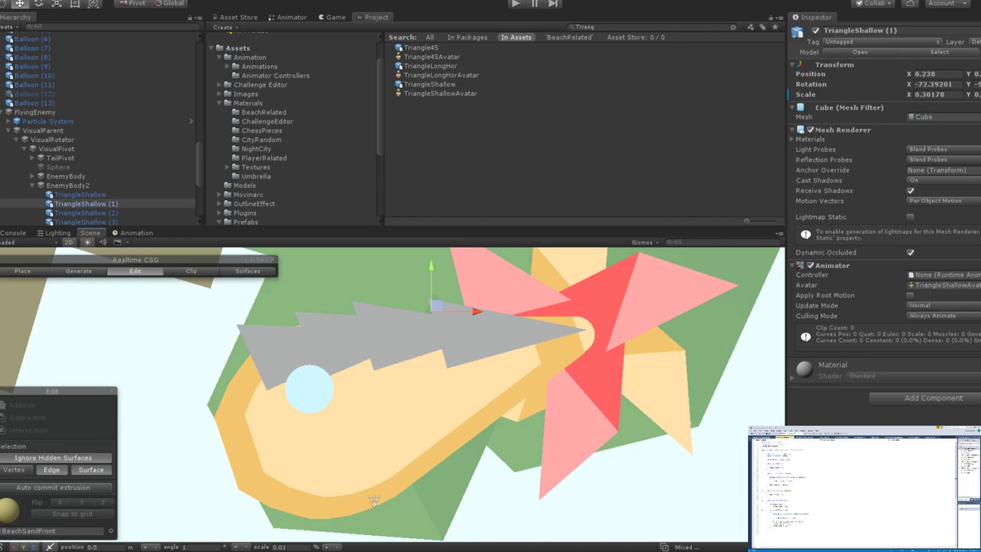
{"action": "left_click", "coordinate": [300, 311]}
{"action": "scroll", "coordinate": [299, 310], "scroll_direction": "down", "scroll_amount": 3}
{"action": "scroll", "coordinate": [295, 310], "scroll_direction": "up", "scroll_amount": 3}
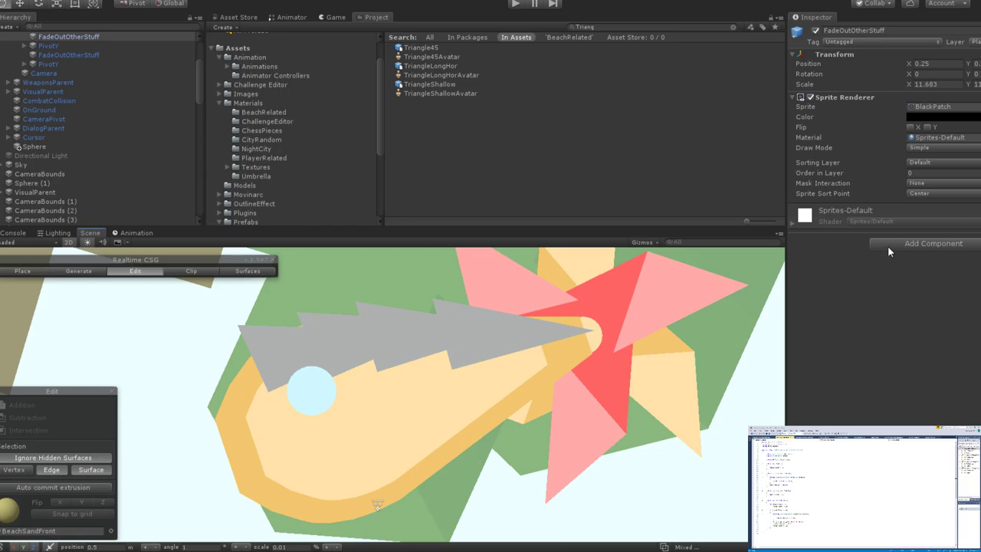
{"action": "left_click", "coordinate": [454, 344]}
{"action": "scroll", "coordinate": [460, 336], "scroll_direction": "down", "scroll_amount": 2}
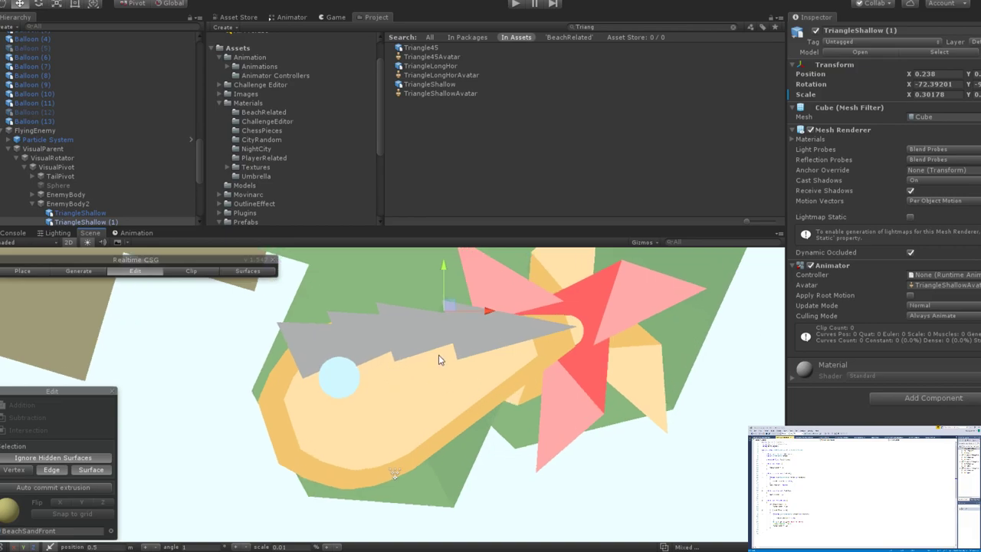
{"action": "scroll", "coordinate": [435, 356], "scroll_direction": "up", "scroll_amount": 2}
{"action": "scroll", "coordinate": [437, 356], "scroll_direction": "down", "scroll_amount": 2}
{"action": "scroll", "coordinate": [440, 359], "scroll_direction": "up", "scroll_amount": 2}
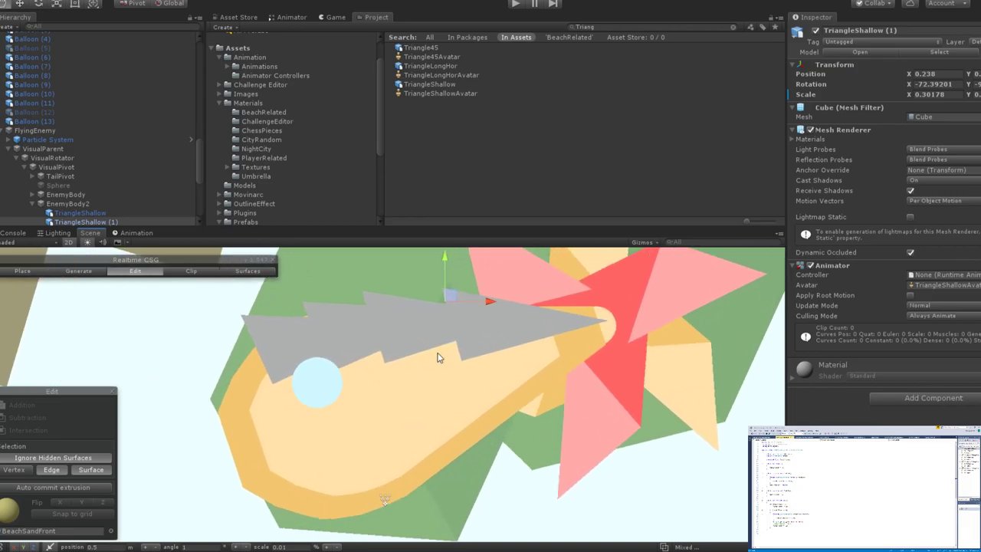
Move TriangleShallow (3) to -0.18 on X, closer to its neighbouring triangle.
{"action": "scroll", "coordinate": [437, 352], "scroll_direction": "up", "scroll_amount": 3}
{"action": "left_click", "coordinate": [265, 367]}
{"action": "key", "text": "ctrl+d"}
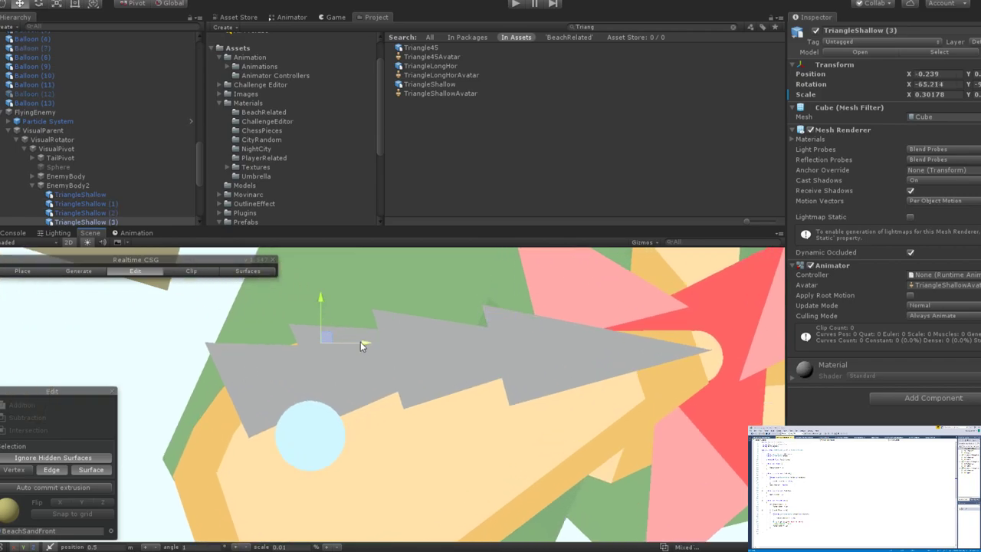
{"action": "left_click_drag", "start_coordinate": [361, 346], "coordinate": [354, 307]}
{"action": "key", "text": "e"}
Delete TriangleShallow (3) from EnemyBody2.
{"action": "scroll", "coordinate": [99, 180], "scroll_direction": "down", "scroll_amount": 3}
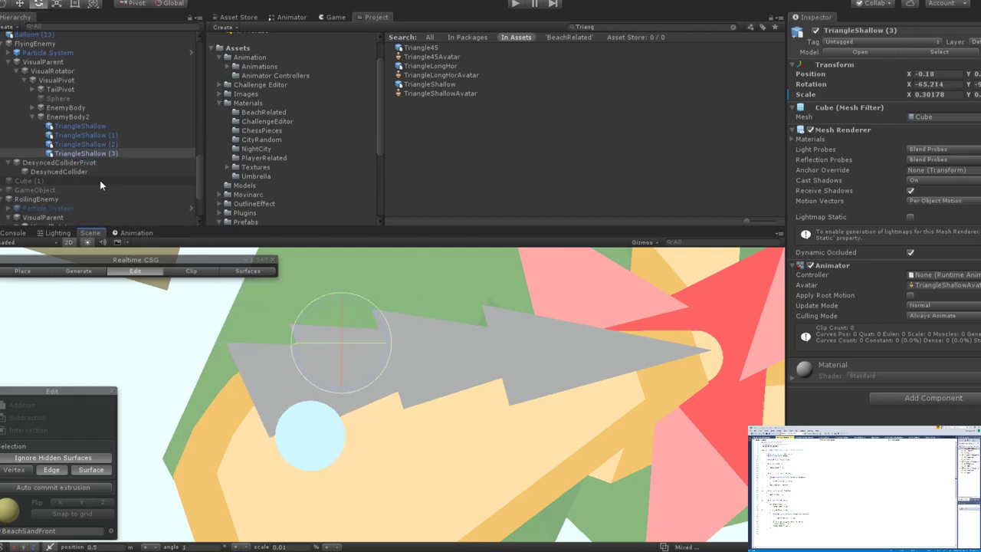
{"action": "left_click", "coordinate": [97, 153]}
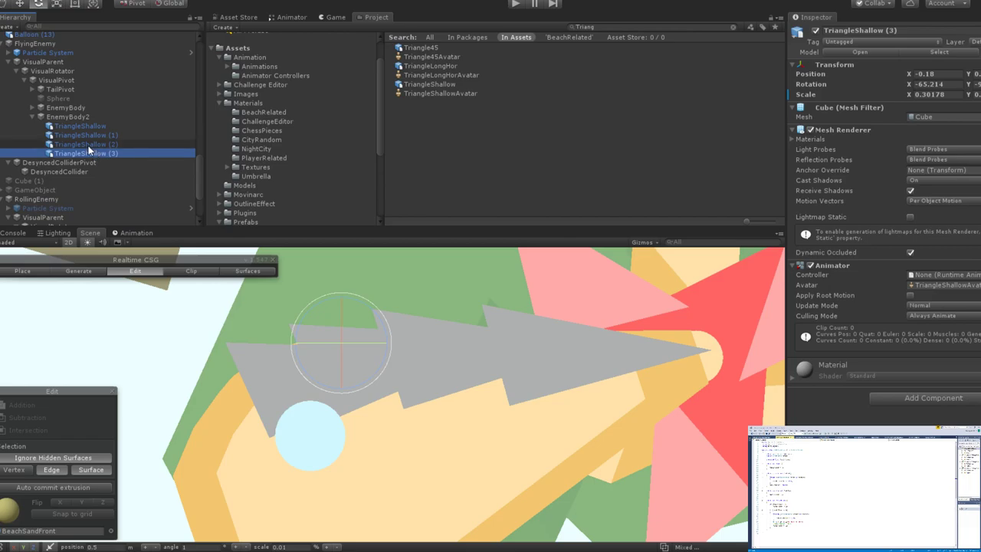
{"action": "key", "text": "Delete"}
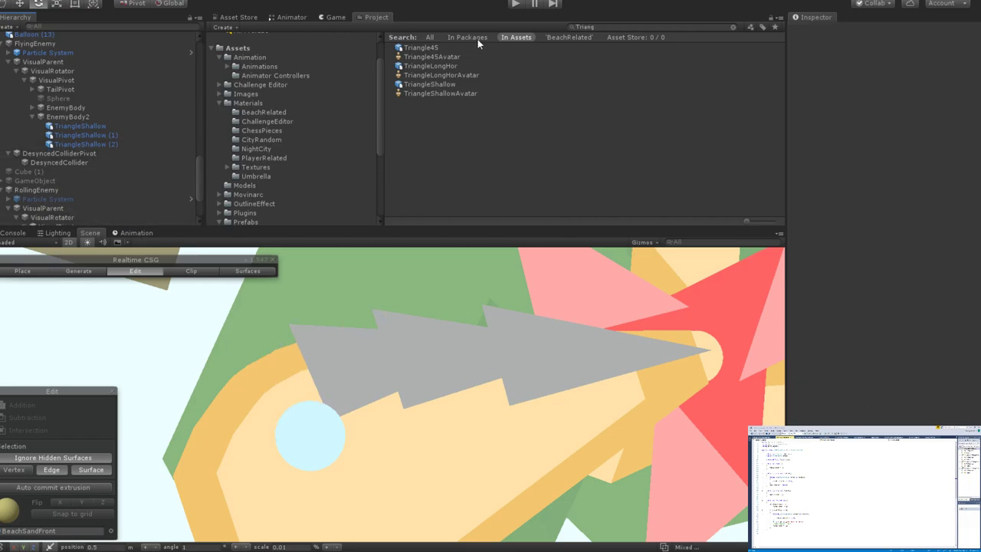
Place a Triangle45 model over the enemy's body, rotated to about -6.2 on X and scaled down to about 0.194.
{"action": "left_click", "coordinate": [415, 48]}
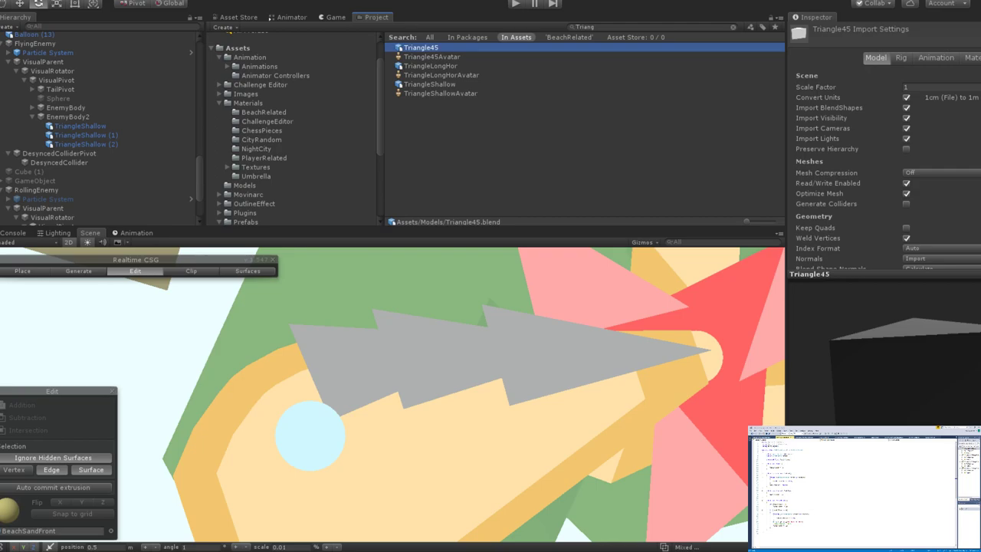
{"action": "left_click_drag", "start_coordinate": [452, 49], "coordinate": [337, 368]}
{"action": "scroll", "coordinate": [338, 368], "scroll_direction": "down", "scroll_amount": 3}
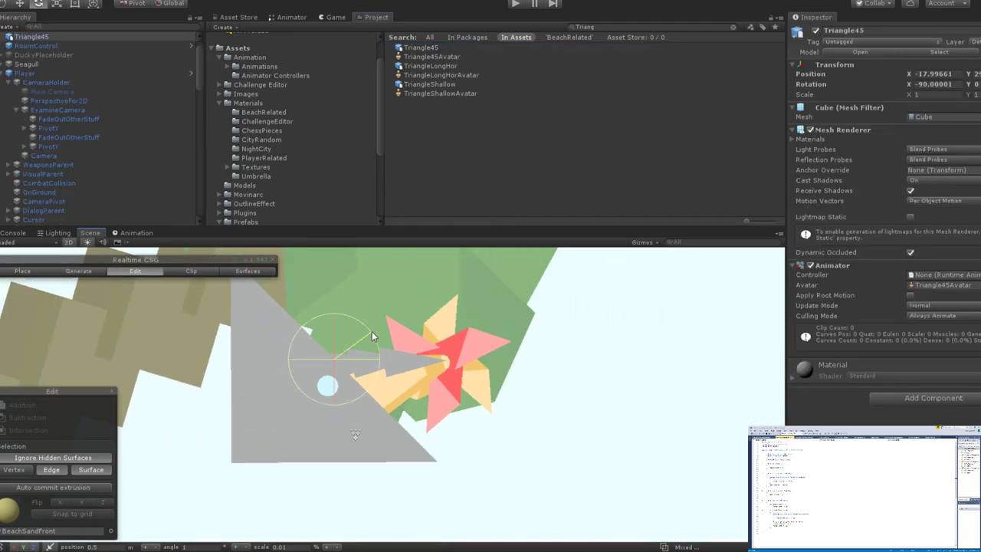
{"action": "left_click_drag", "start_coordinate": [372, 331], "coordinate": [234, 280]}
{"action": "key", "text": "r"}
{"action": "left_click_drag", "start_coordinate": [336, 358], "coordinate": [305, 390]}
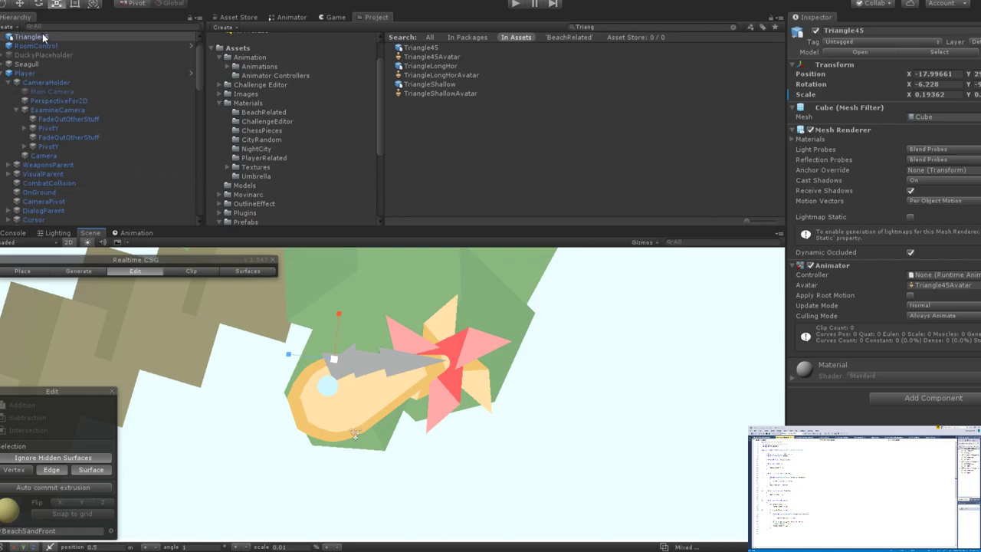
Parent Triangle45 under EnemyBody2 and move it to -0.453 on X, toward the rounded head end of the body.
{"action": "left_click_drag", "start_coordinate": [35, 37], "coordinate": [84, 149]}
{"action": "scroll", "coordinate": [417, 331], "scroll_direction": "up", "scroll_amount": 4}
{"action": "scroll", "coordinate": [472, 374], "scroll_direction": "up", "scroll_amount": 2}
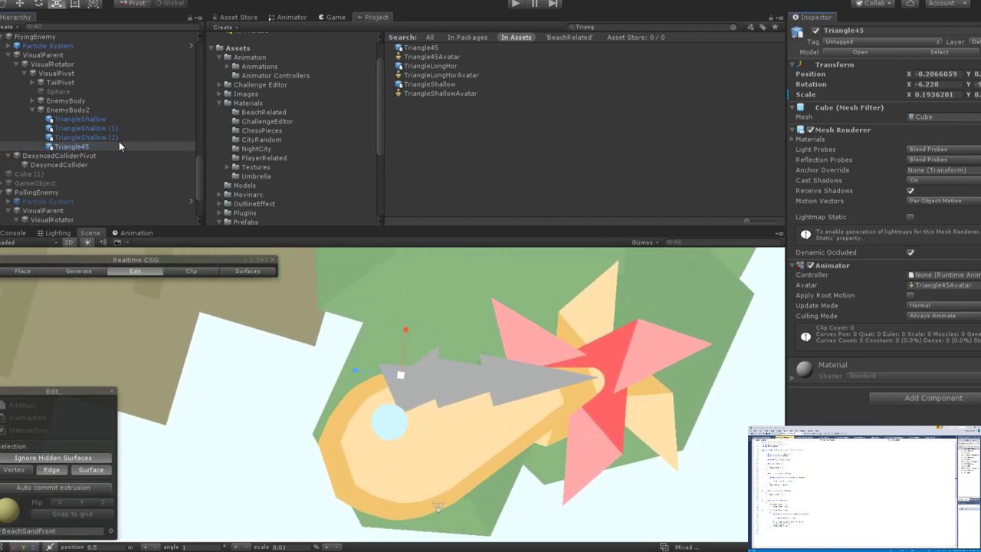
{"action": "key", "text": "w"}
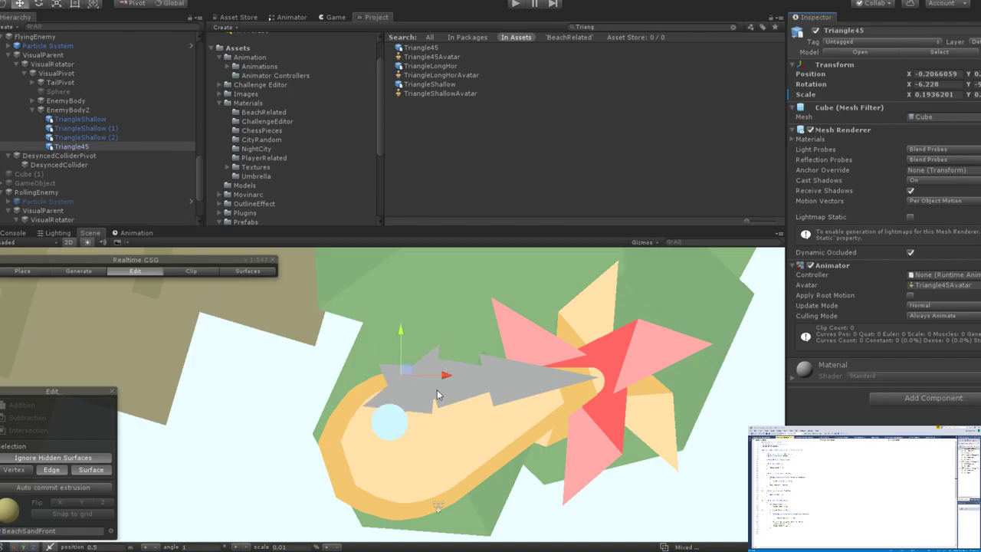
{"action": "left_click_drag", "start_coordinate": [447, 381], "coordinate": [399, 388]}
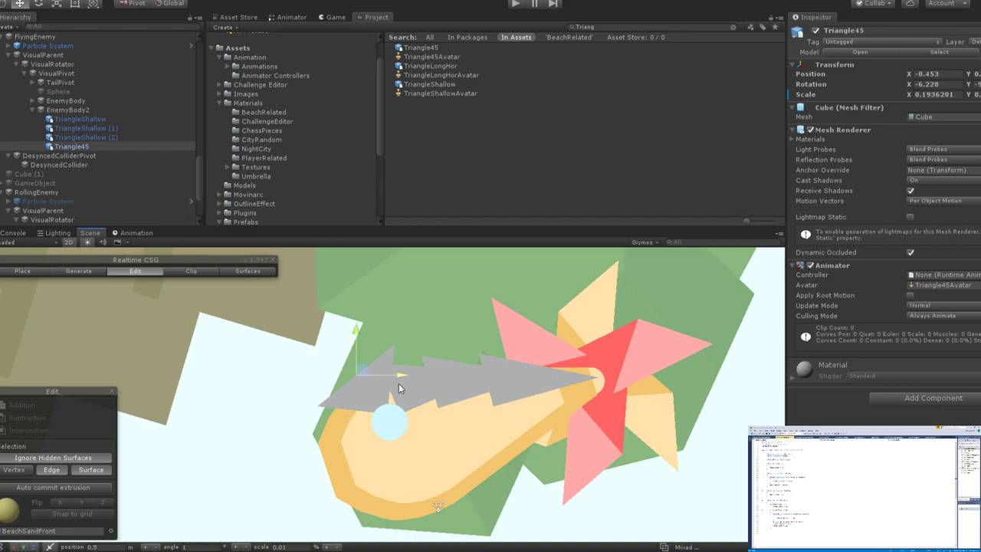
Rotate Triangle45 to about -13.6 on X and shift it to -0.409 on X, slightly higher.
{"action": "key", "text": "e"}
{"action": "mouse_move", "coordinate": [371, 345]}
{"action": "left_mouse_down"}
{"action": "mouse_move", "coordinate": [384, 342]}
{"action": "mouse_move", "coordinate": [357, 354]}
{"action": "left_mouse_up"}
{"action": "key", "text": "w"}
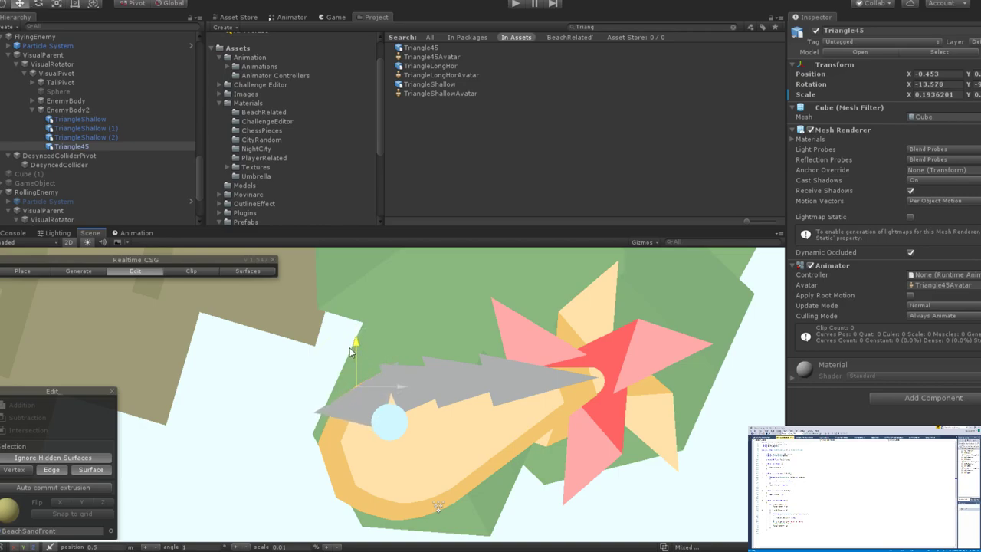
{"action": "left_click_drag", "start_coordinate": [394, 387], "coordinate": [409, 392]}
{"action": "left_click_drag", "start_coordinate": [361, 347], "coordinate": [361, 341]}
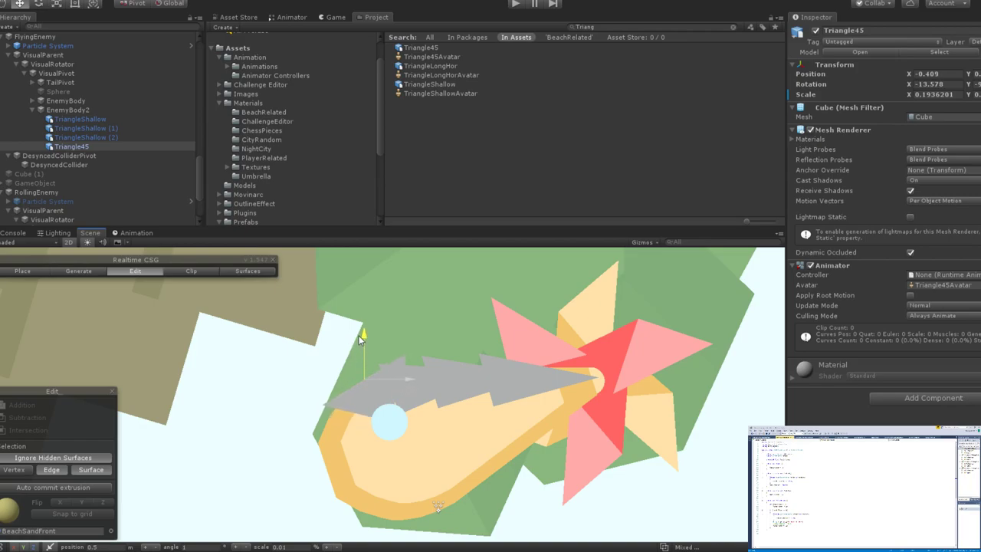
Rotate Triangle45 to about 6.8 on X and move it away from the neighbouring shallow triangle, to about -0.49 on X.
{"action": "key", "text": "e"}
{"action": "left_click_drag", "start_coordinate": [410, 372], "coordinate": [389, 332]}
{"action": "key", "text": "w"}
{"action": "left_click_drag", "start_coordinate": [407, 377], "coordinate": [394, 378]}
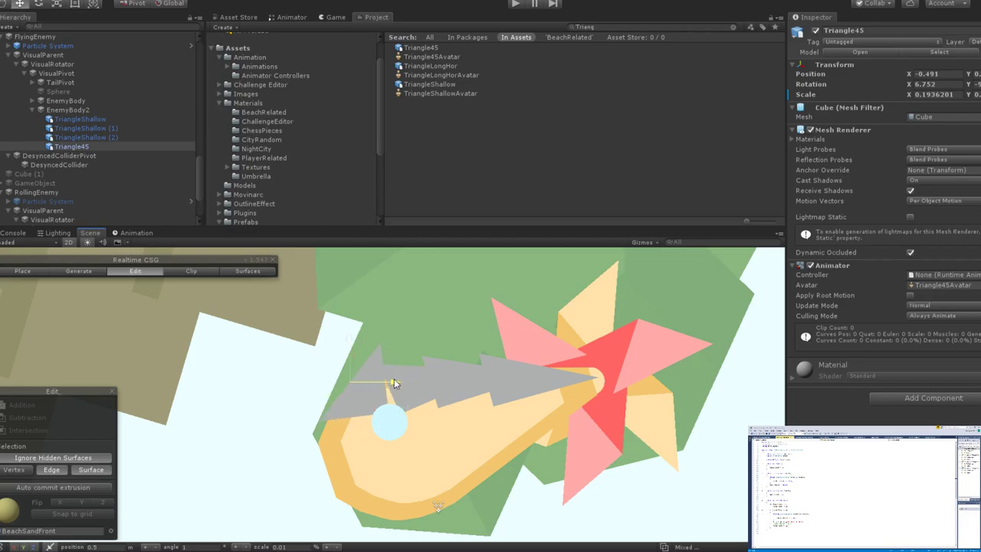
Rotate Triangle45 to about 0.33 and scale it down to about 0.14, positioned at -0.446 on X.
{"action": "scroll", "coordinate": [347, 359], "scroll_direction": "up", "scroll_amount": 5}
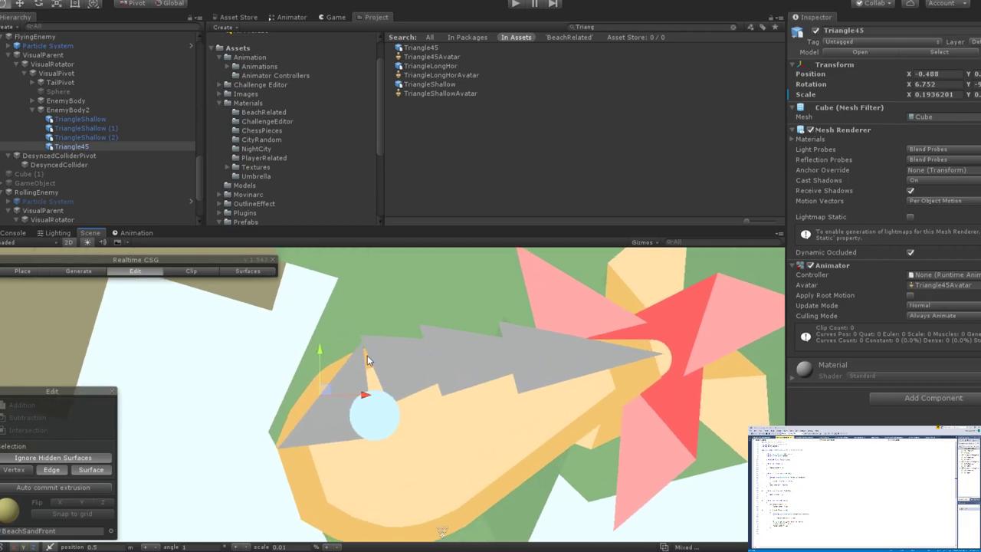
{"action": "key", "text": "e"}
{"action": "left_click_drag", "start_coordinate": [320, 354], "coordinate": [342, 376]}
{"action": "key", "text": "w"}
{"action": "key", "text": "r"}
{"action": "key", "text": "w"}
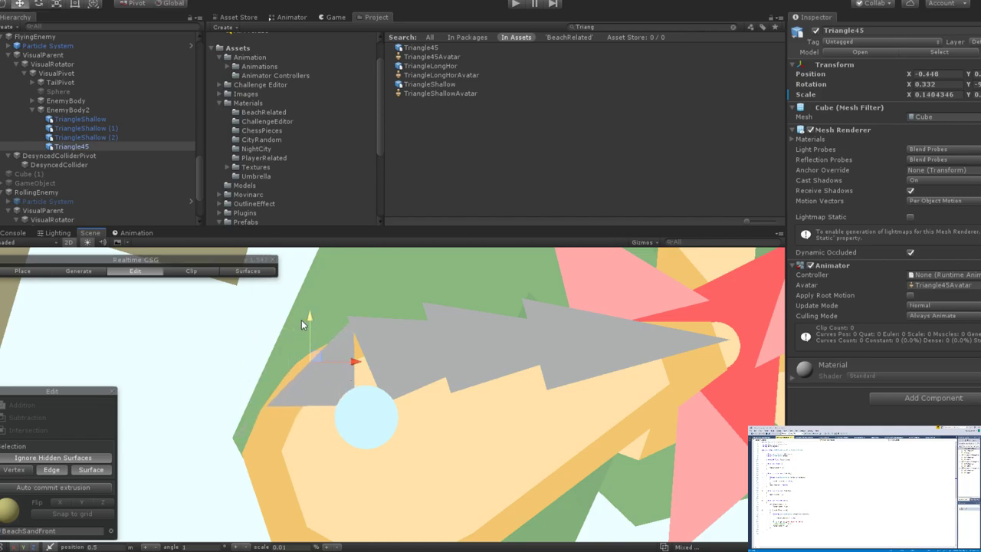
Rotate Triangle45 to about -8 and move it to -0.473 on X along the head's upper edge.
{"action": "key", "text": "e"}
{"action": "left_click_drag", "start_coordinate": [305, 322], "coordinate": [301, 311]}
{"action": "key", "text": "w"}
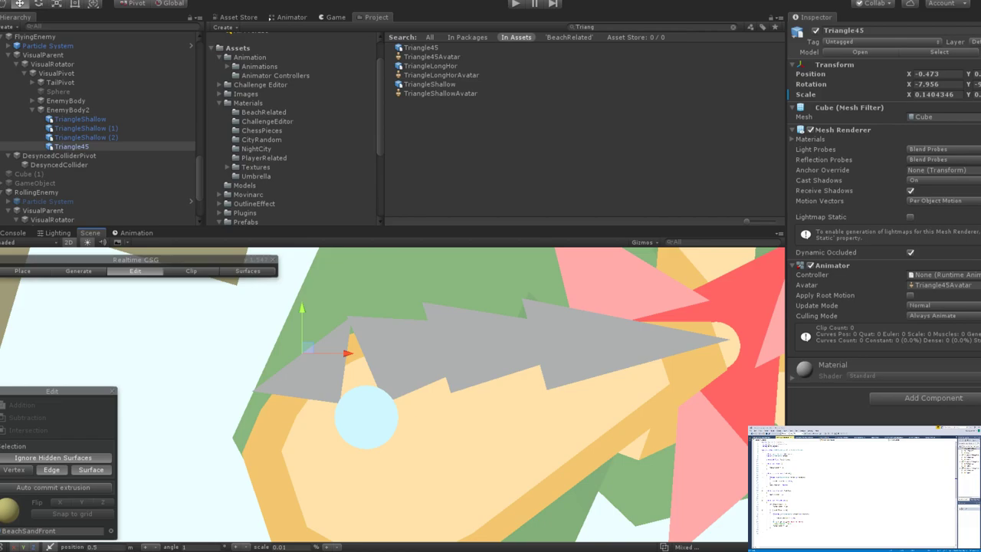
Toggle EnemyBody off and on repeatedly to compare the grey triangle row with the existing body.
{"action": "left_click", "coordinate": [486, 374]}
{"action": "scroll", "coordinate": [490, 380], "scroll_direction": "down", "scroll_amount": 5}
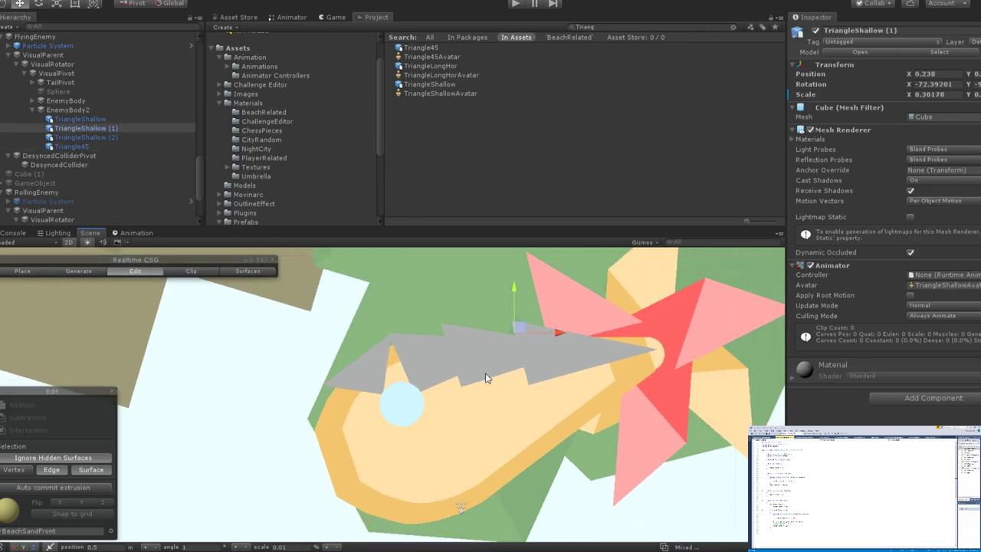
{"action": "left_click", "coordinate": [498, 411]}
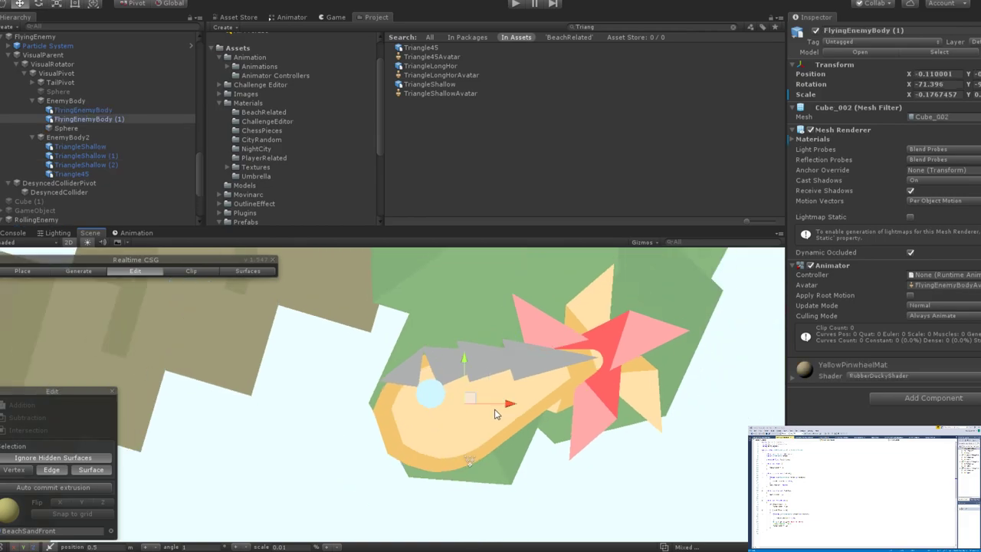
{"action": "left_click", "coordinate": [55, 100]}
{"action": "left_click", "coordinate": [816, 31]}
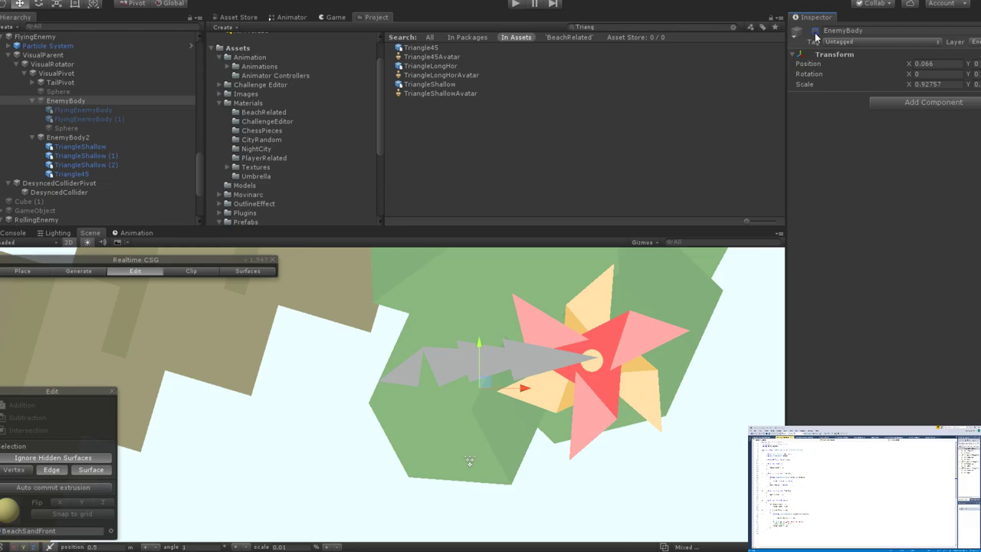
{"action": "left_click", "coordinate": [817, 32]}
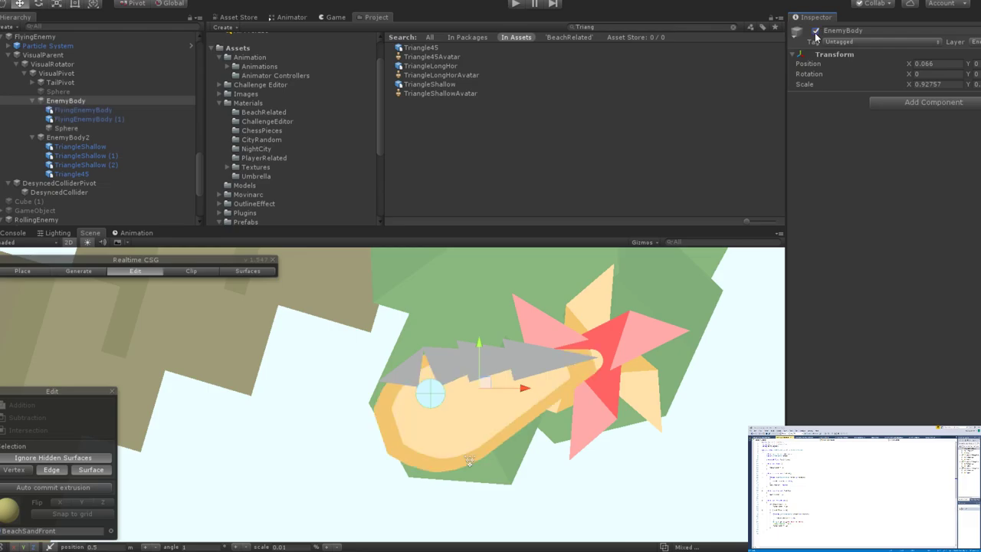
{"action": "left_click", "coordinate": [817, 31]}
{"action": "left_click", "coordinate": [816, 32]}
{"action": "left_click", "coordinate": [816, 32]}
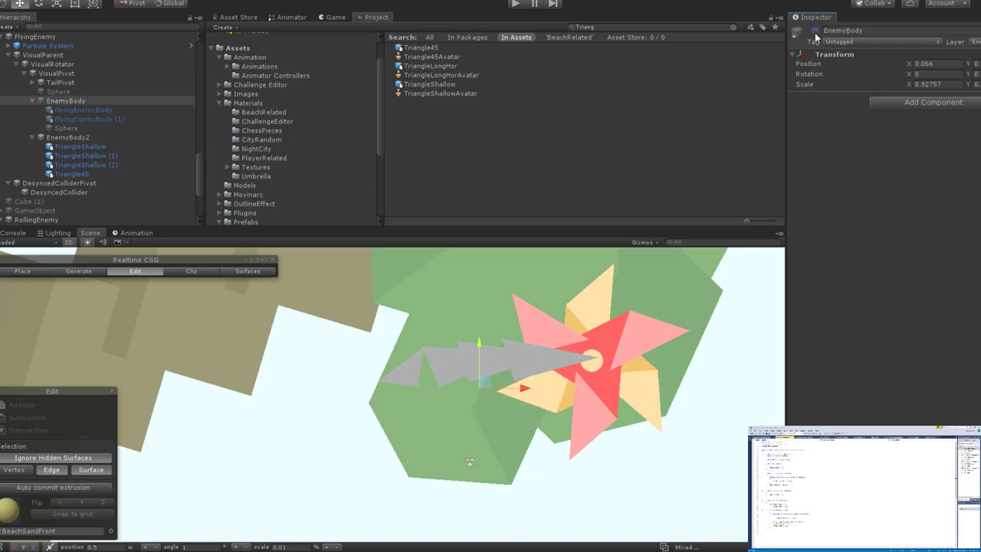
{"action": "left_click", "coordinate": [816, 31]}
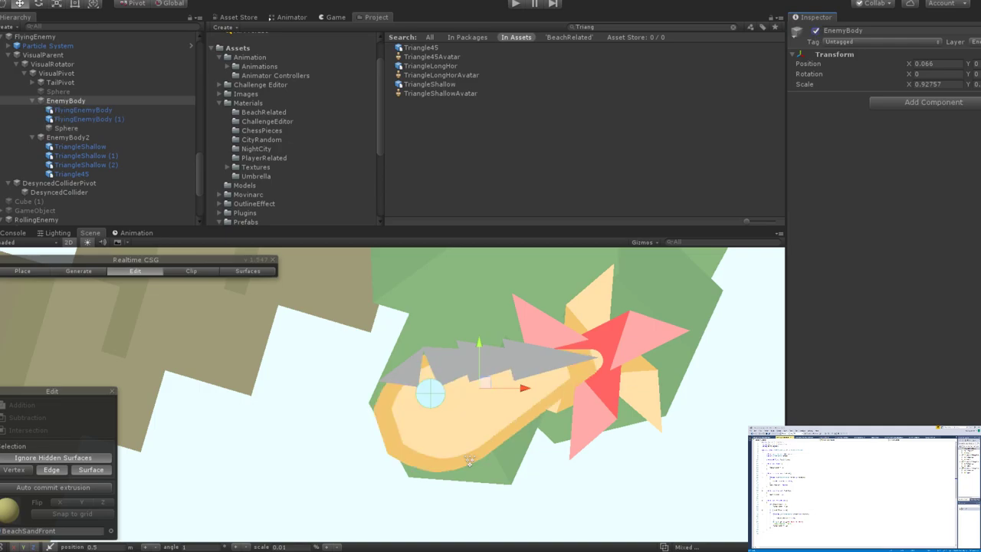
Move Triangle45 to -0.485 on X so its tip meets the corner of the adjoining shallow triangle.
{"action": "scroll", "coordinate": [469, 460], "scroll_direction": "up", "scroll_amount": 5}
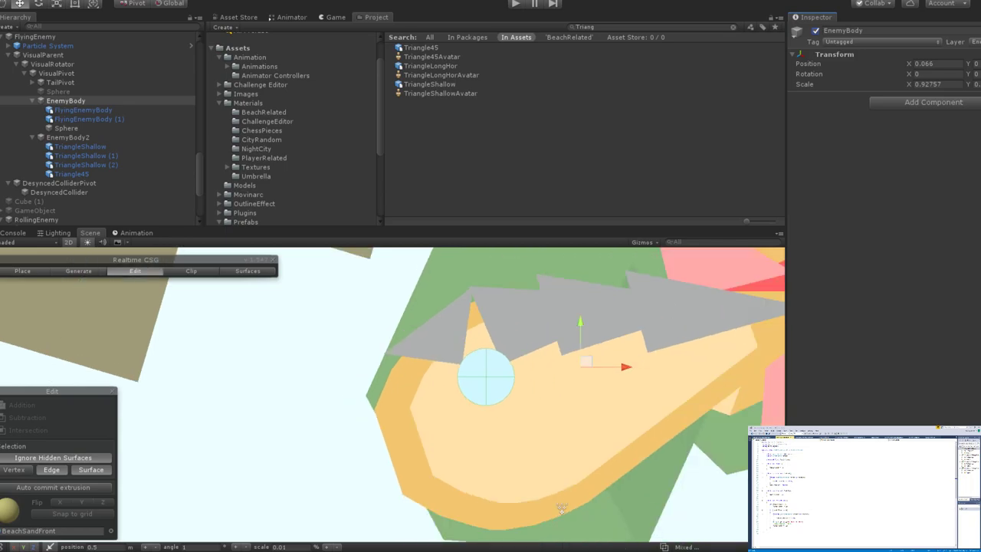
{"action": "left_click", "coordinate": [479, 305]}
{"action": "scroll", "coordinate": [479, 305], "scroll_direction": "up", "scroll_amount": 3}
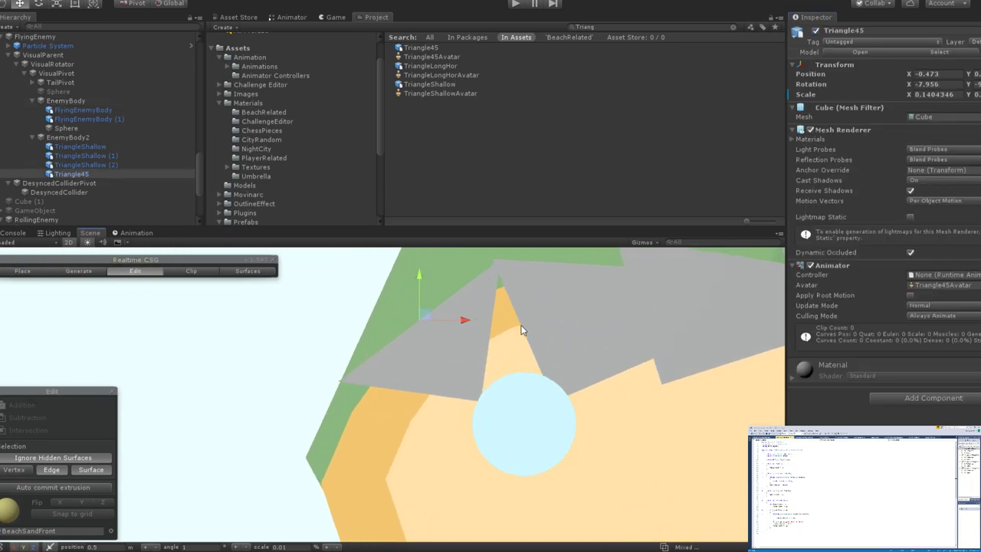
{"action": "left_click_drag", "start_coordinate": [422, 358], "coordinate": [416, 359]}
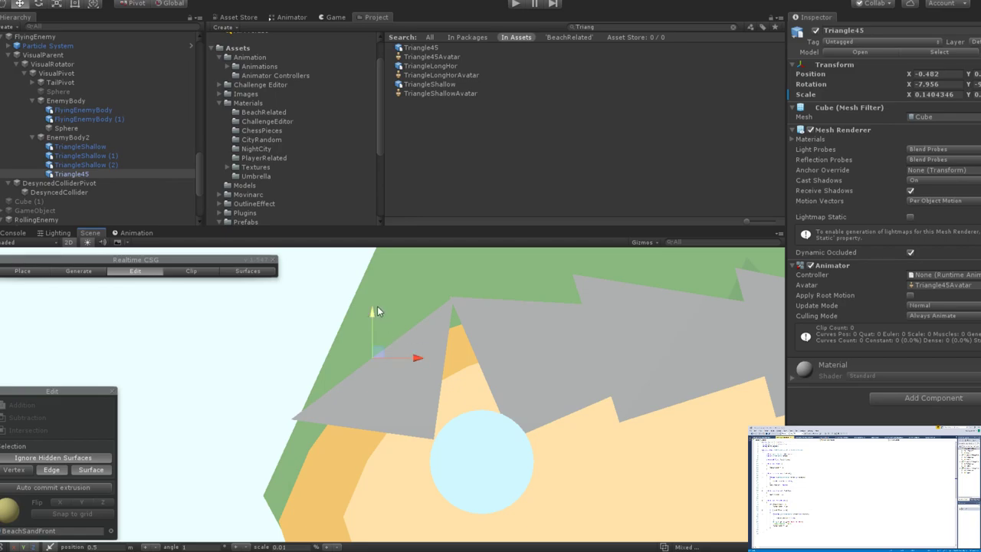
{"action": "left_click_drag", "start_coordinate": [422, 358], "coordinate": [420, 357]}
{"action": "left_click_drag", "start_coordinate": [420, 356], "coordinate": [451, 347], "text": "alt"}
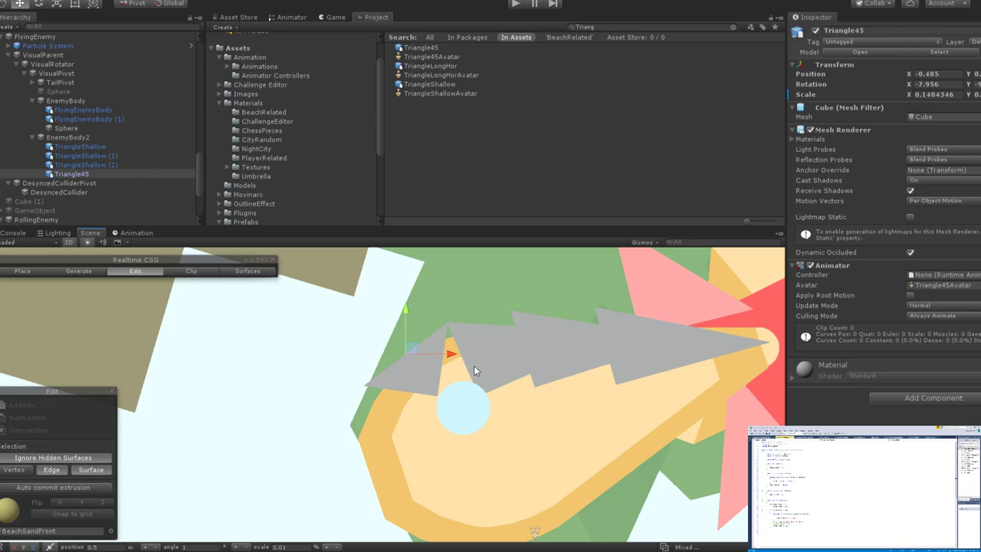
Rotate Triangle45 to -3.36 and reposition it at -0.476 on X against the head's upper edge.
{"action": "scroll", "coordinate": [561, 400], "scroll_direction": "down", "scroll_amount": 5}
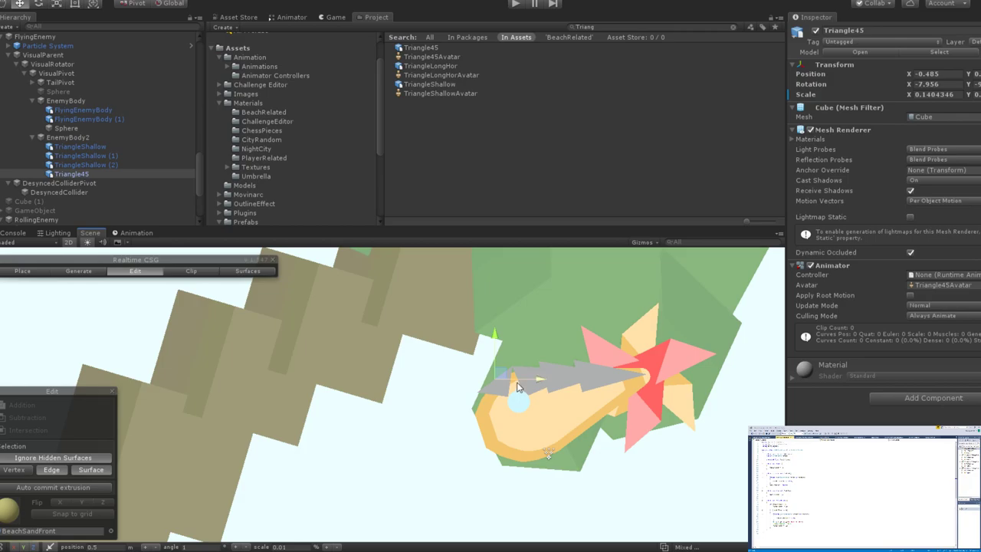
{"action": "scroll", "coordinate": [517, 387], "scroll_direction": "up", "scroll_amount": 6}
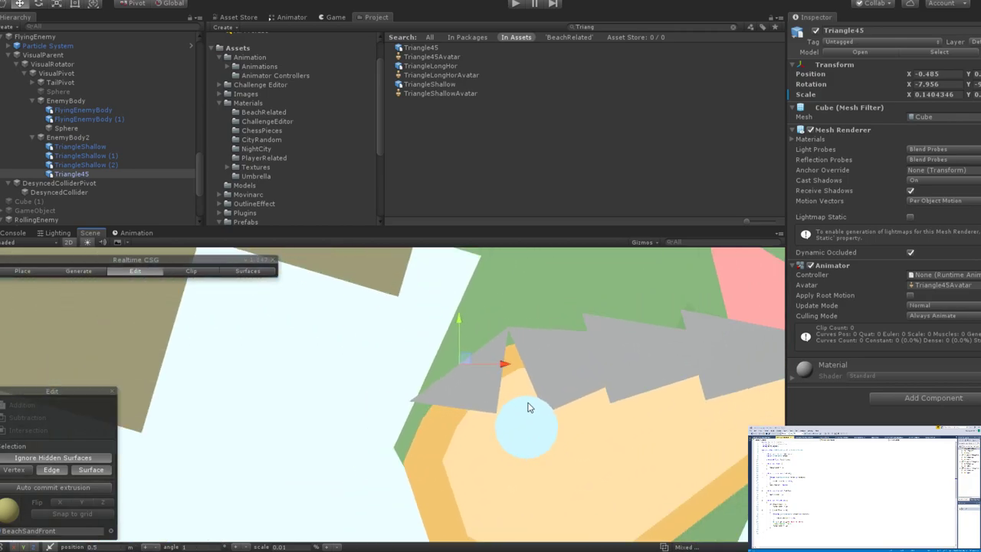
{"action": "scroll", "coordinate": [527, 406], "scroll_direction": "down", "scroll_amount": 10}
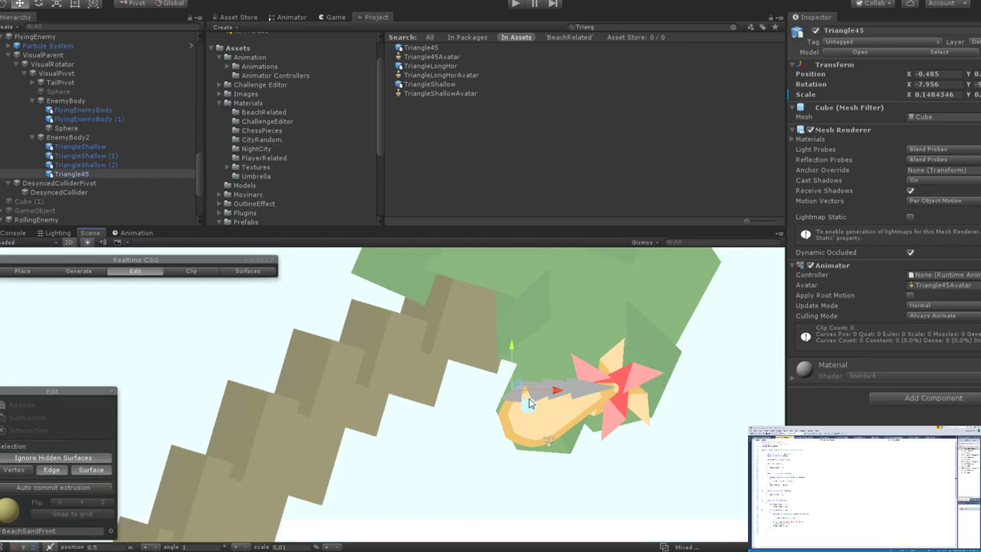
{"action": "scroll", "coordinate": [529, 400], "scroll_direction": "up", "scroll_amount": 8}
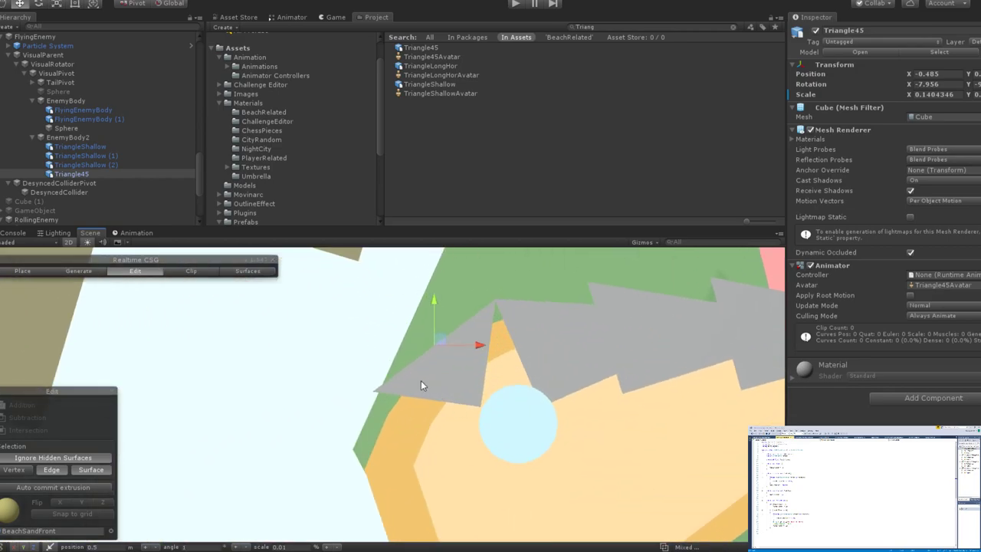
{"action": "key", "text": "e"}
{"action": "key", "text": "r"}
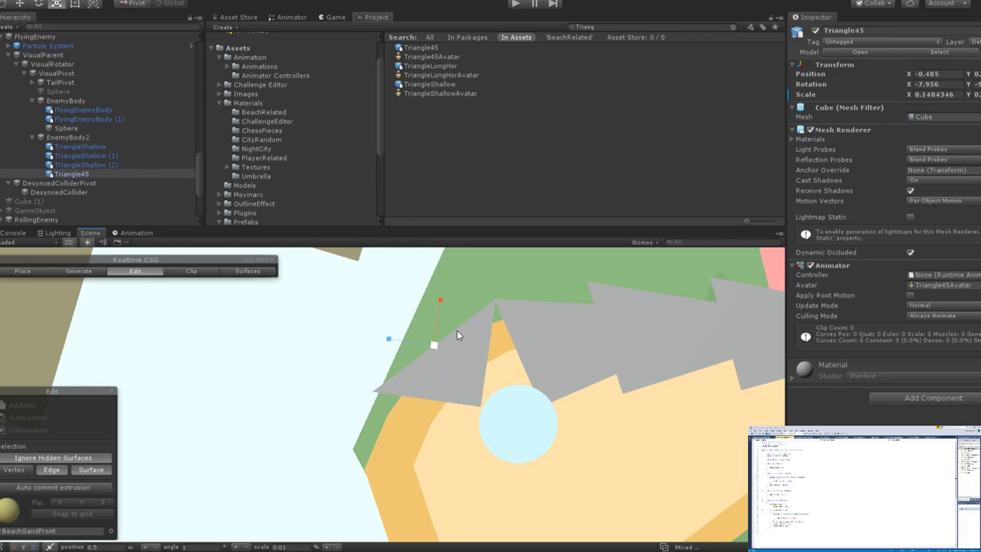
{"action": "key", "text": "e"}
{"action": "left_click_drag", "start_coordinate": [476, 319], "coordinate": [434, 306]}
{"action": "key", "text": "w"}
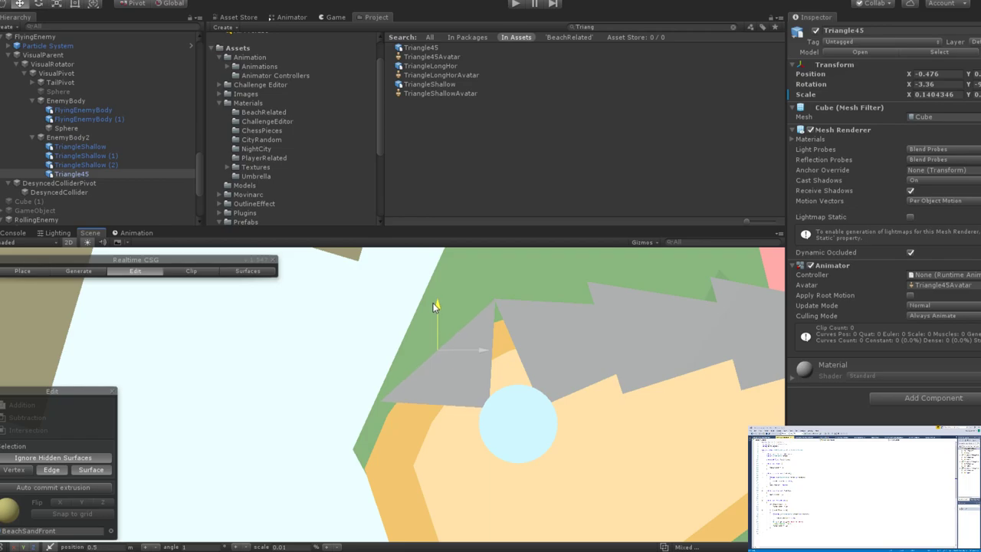
{"action": "left_click_drag", "start_coordinate": [433, 306], "coordinate": [434, 305]}
Duplicate Triangle45, rotate the copy to about 45.5, and move it to -0.625 on X at the front of the head.
{"action": "key", "text": "ctrl+d"}
{"action": "scroll", "coordinate": [452, 358], "scroll_direction": "down", "scroll_amount": 2}
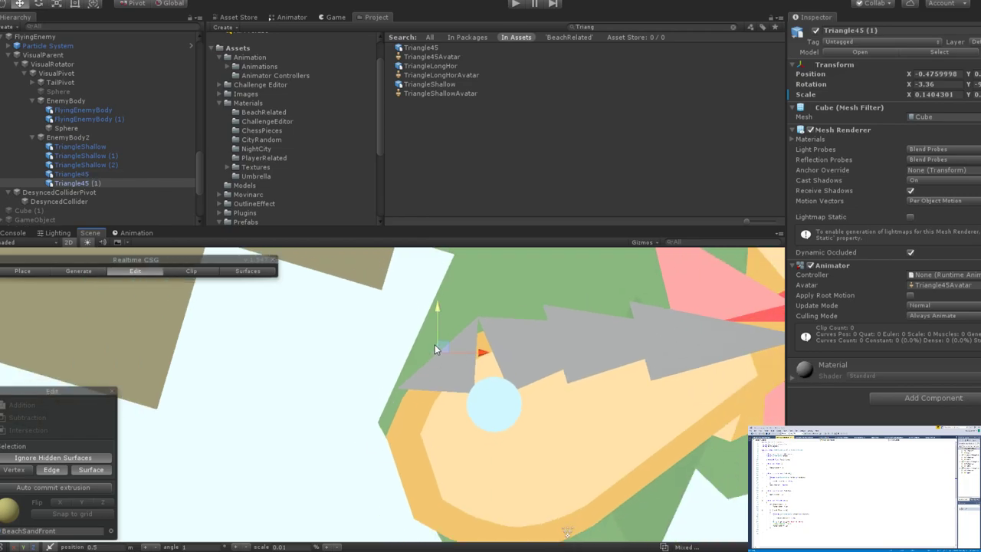
{"action": "key", "text": "e"}
{"action": "left_click", "coordinate": [474, 407]}
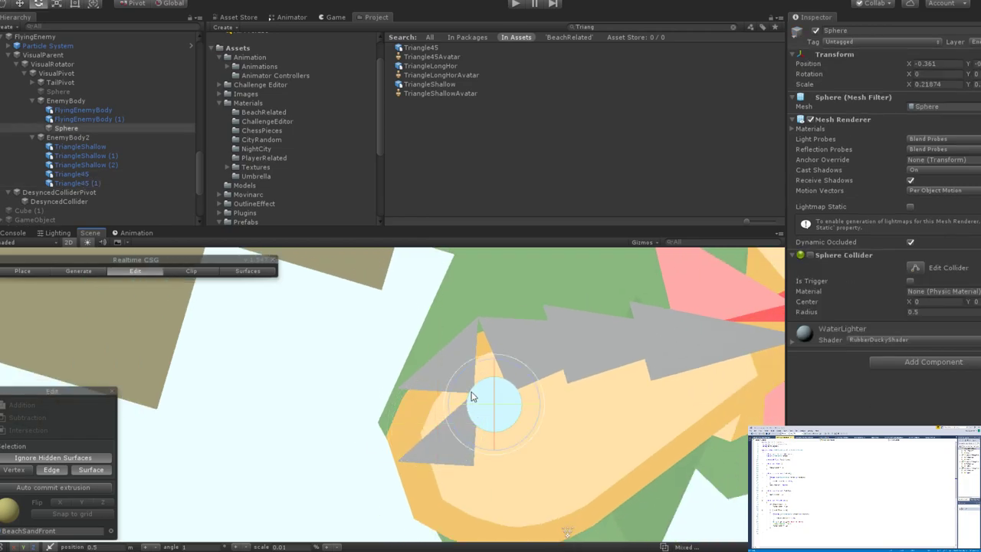
{"action": "left_click", "coordinate": [453, 423]}
{"action": "left_click_drag", "start_coordinate": [453, 423], "coordinate": [412, 344]}
{"action": "key", "text": "w"}
{"action": "left_click_drag", "start_coordinate": [479, 427], "coordinate": [439, 434]}
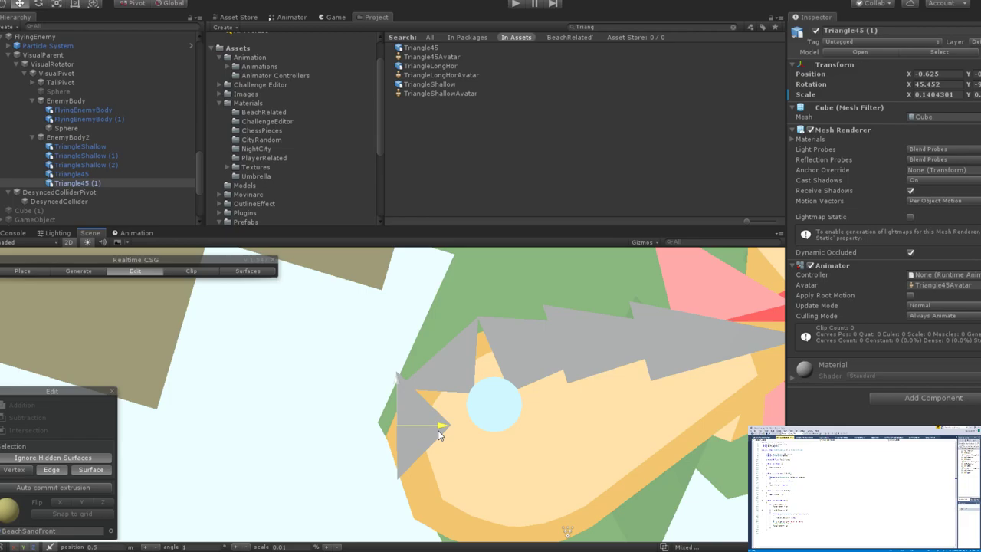
Scale Triangle45 (1) down to about 0.128 and nudge it to -0.631 on X.
{"action": "left_click_drag", "start_coordinate": [438, 432], "coordinate": [439, 433]}
{"action": "key", "text": "e"}
{"action": "key", "text": "r"}
{"action": "left_click_drag", "start_coordinate": [394, 426], "coordinate": [442, 426]}
{"action": "key", "text": "w"}
{"action": "key", "text": "e"}
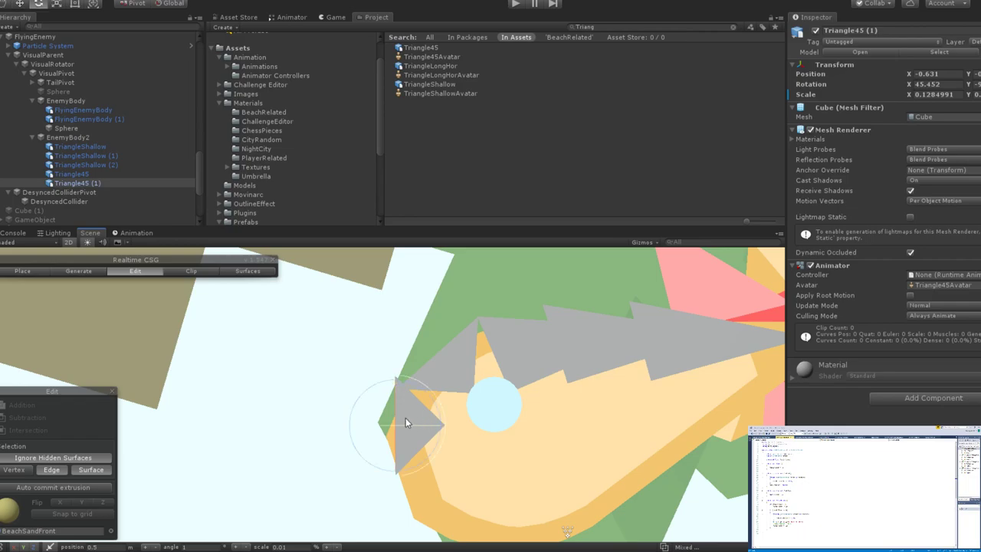
Rotate Triangle45 (1) to about 29.5, shift it to -0.667 on X, and raise it along the head's front edge.
{"action": "key", "text": "r"}
{"action": "key", "text": "e"}
{"action": "left_click_drag", "start_coordinate": [397, 384], "coordinate": [435, 429]}
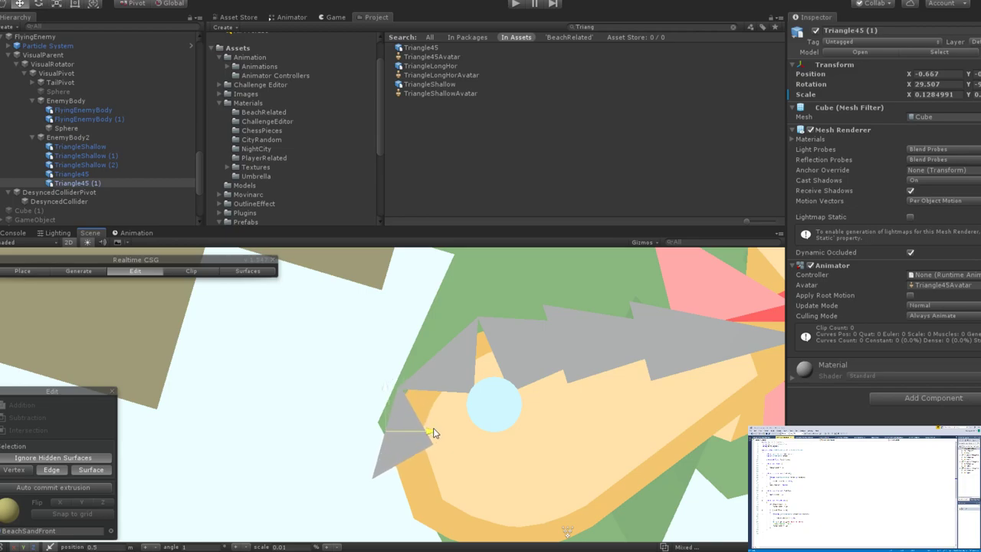
{"action": "left_click_drag", "start_coordinate": [378, 391], "coordinate": [387, 367]}
Move the original Triangle45 to -0.451 on X, overlapping the adjoining shallow triangle.
{"action": "left_click", "coordinate": [471, 349]}
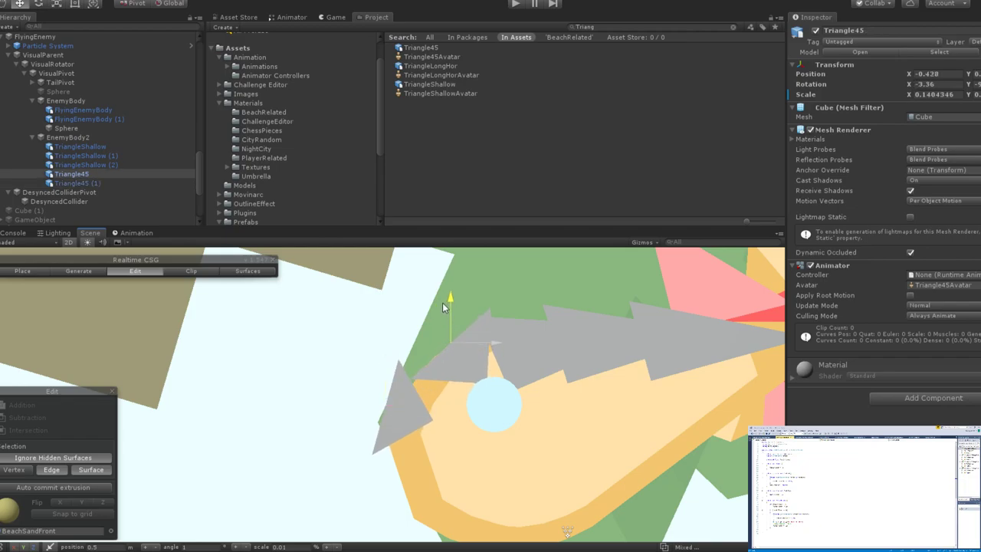
{"action": "left_click_drag", "start_coordinate": [495, 353], "coordinate": [490, 350]}
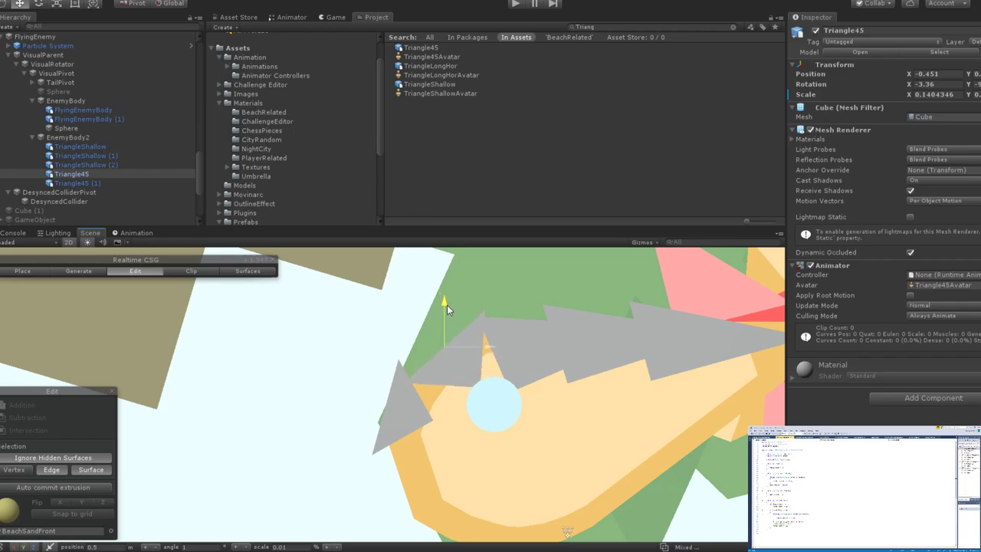
Adjust Triangle45's height along the head and move Triangle45 (1) to -0.658 on X at the head's front edge.
{"action": "left_click_drag", "start_coordinate": [446, 305], "coordinate": [447, 306]}
{"action": "scroll", "coordinate": [582, 339], "scroll_direction": "down", "scroll_amount": 2}
{"action": "scroll", "coordinate": [585, 337], "scroll_direction": "down", "scroll_amount": 2}
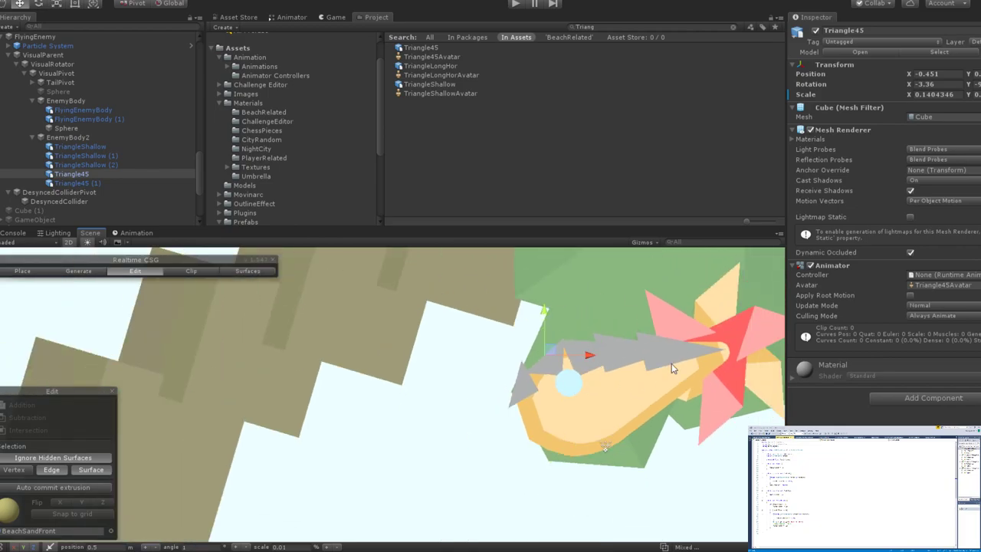
{"action": "scroll", "coordinate": [529, 382], "scroll_direction": "up", "scroll_amount": 2}
{"action": "left_click", "coordinate": [518, 366]}
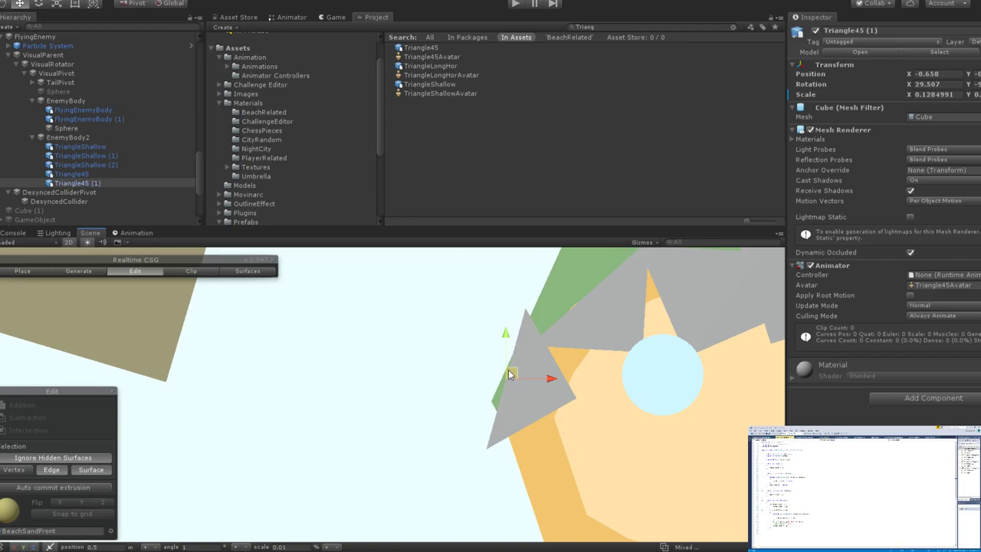
{"action": "key", "text": "f"}
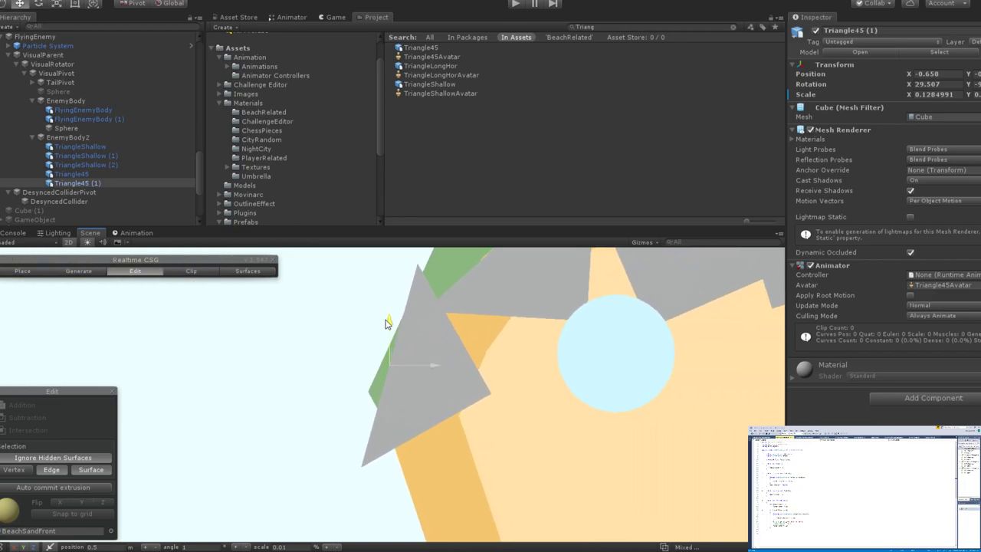
{"action": "left_click_drag", "start_coordinate": [404, 335], "coordinate": [494, 372], "text": "alt"}
{"action": "middle_click_drag", "start_coordinate": [494, 372], "coordinate": [431, 353]}
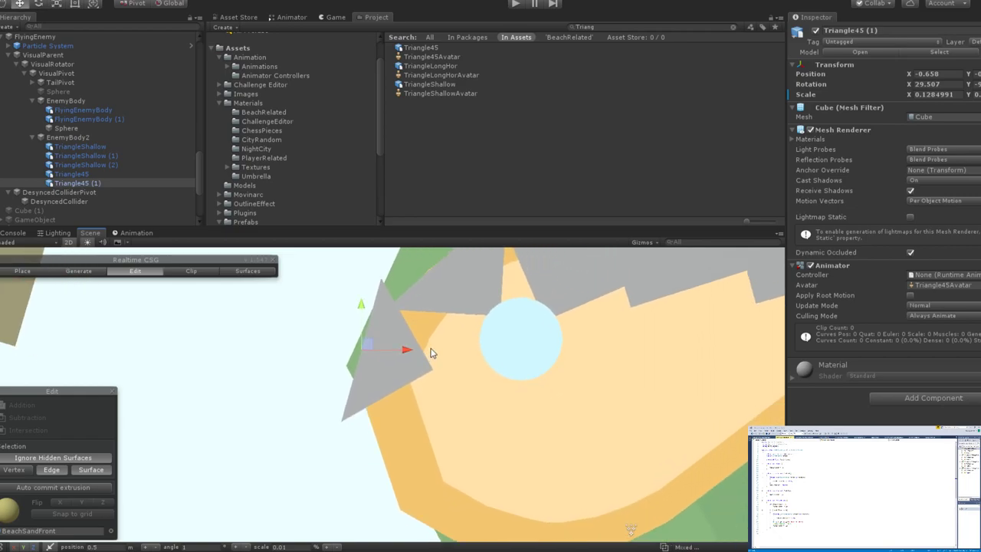
Duplicate Triangle45 (1), place the copy lower on the head's front, rotate it to about 74.5, and scale it to about 0.174.
{"action": "left_click", "coordinate": [135, 185]}
{"action": "key", "text": "ctrl+d"}
{"action": "left_click_drag", "start_coordinate": [357, 330], "coordinate": [361, 376]}
{"action": "key", "text": "e"}
{"action": "key", "text": "r"}
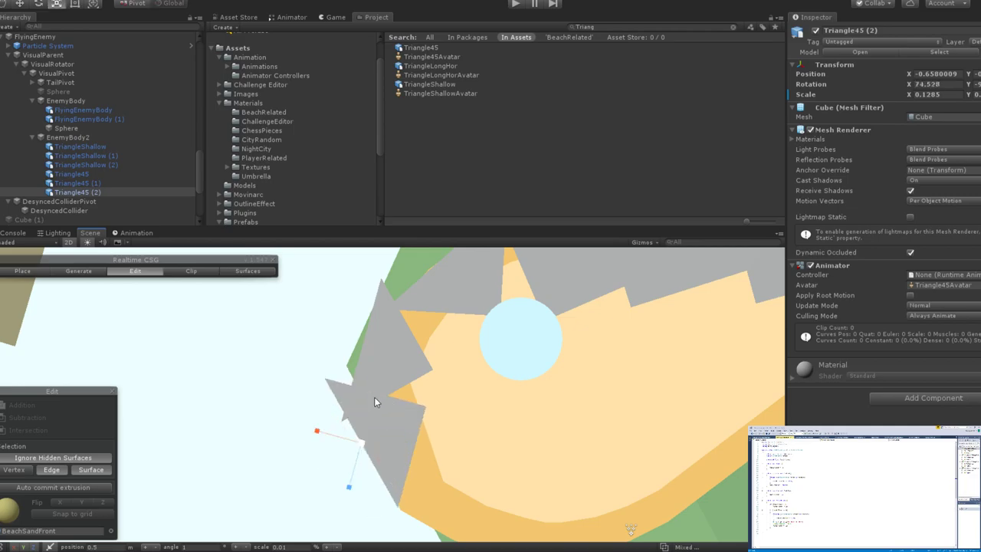
{"action": "left_click_drag", "start_coordinate": [362, 456], "coordinate": [366, 437]}
{"action": "scroll", "coordinate": [434, 336], "scroll_direction": "down", "scroll_amount": 5}
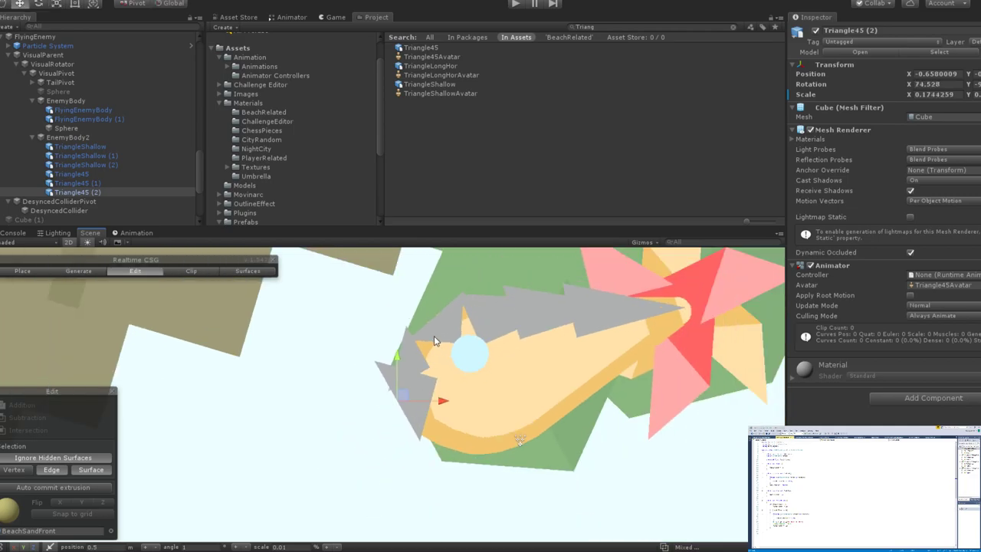
Scale the original Triangle45 above the eye up to about 0.187.
{"action": "left_click", "coordinate": [434, 335]}
{"action": "left_click_drag", "start_coordinate": [440, 318], "coordinate": [447, 302]}
{"action": "key", "text": "w"}
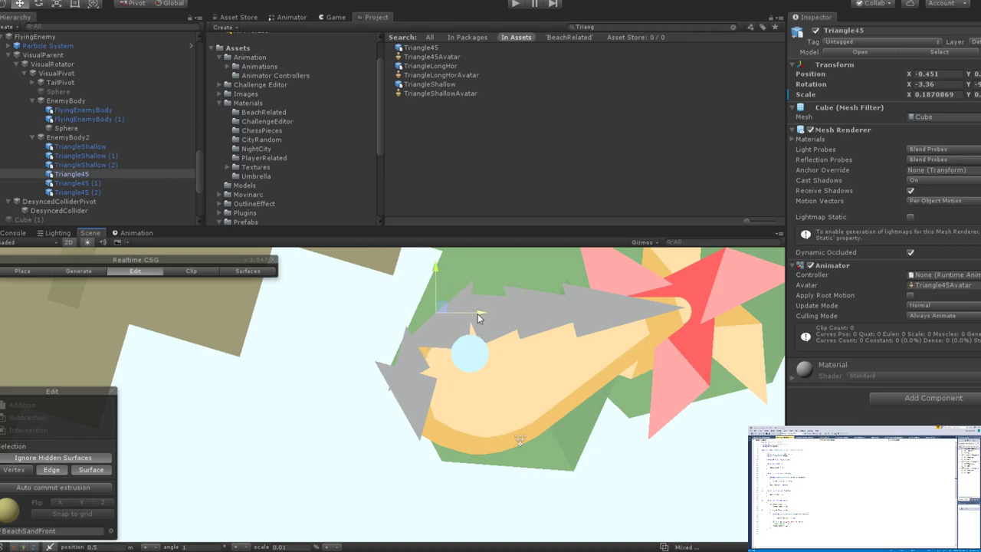
Move Triangle45 (2) to -0.61 on X and scale it to about 0.177.
{"action": "left_click", "coordinate": [422, 397]}
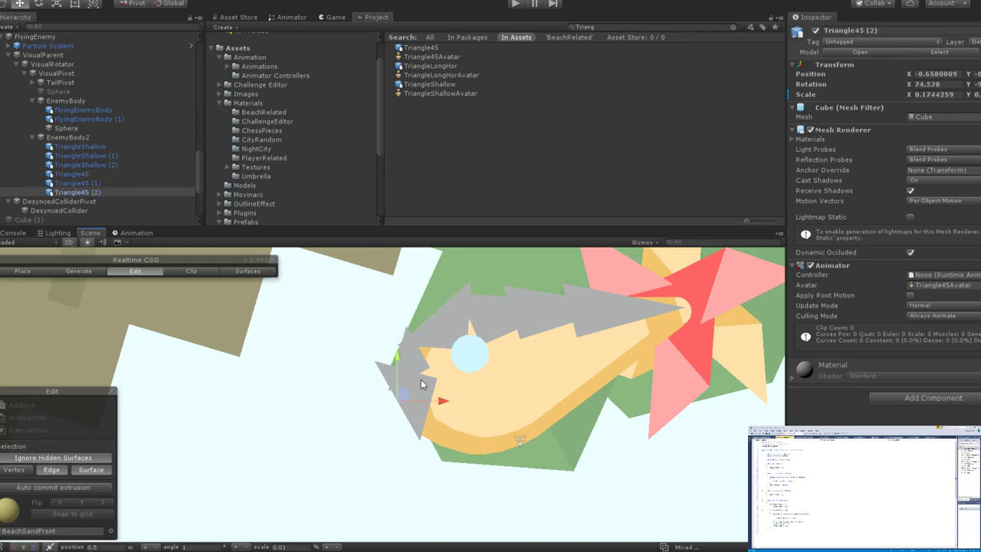
{"action": "left_click_drag", "start_coordinate": [440, 404], "coordinate": [449, 411]}
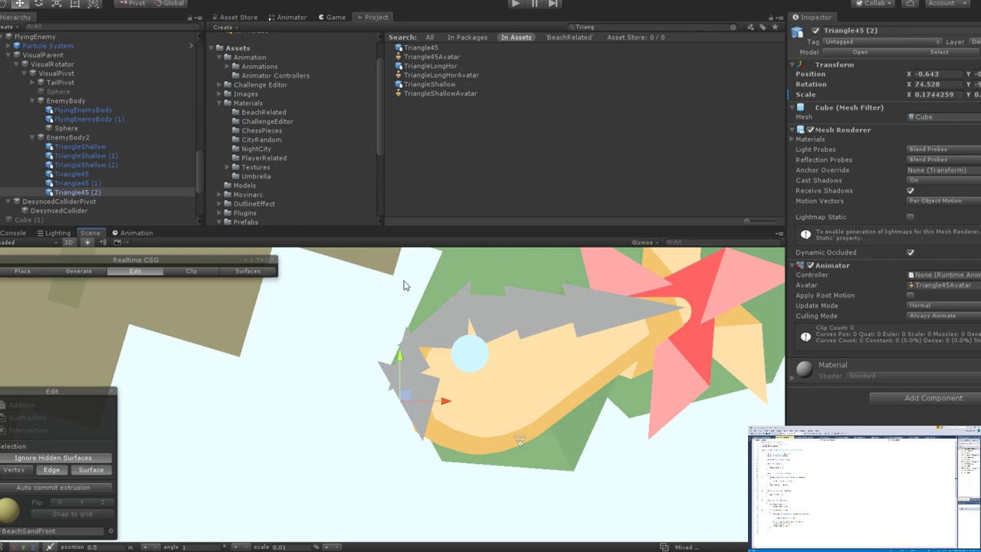
{"action": "scroll", "coordinate": [408, 328], "scroll_direction": "up", "scroll_amount": 2}
{"action": "middle_click_drag", "start_coordinate": [428, 420], "coordinate": [423, 376]}
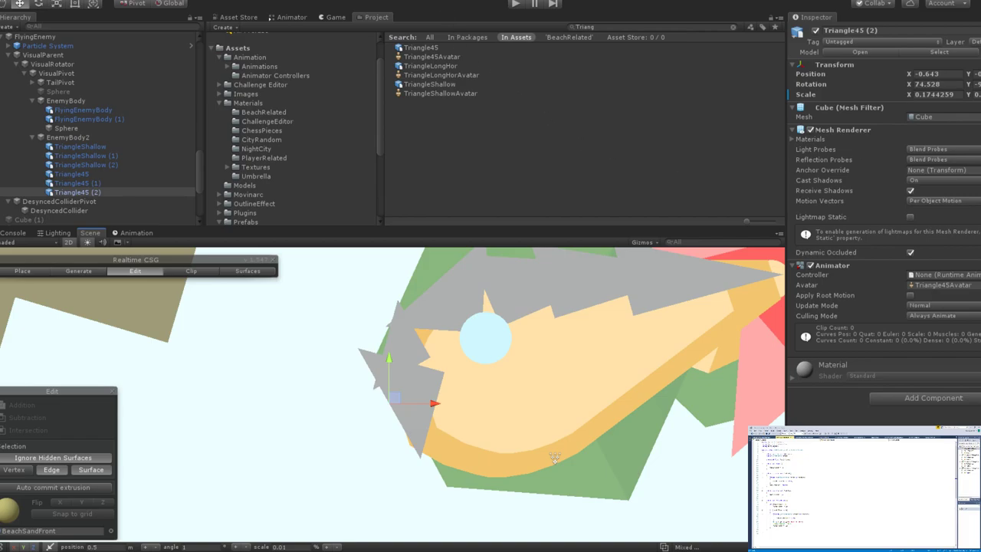
{"action": "scroll", "coordinate": [402, 408], "scroll_direction": "up", "scroll_amount": 2}
{"action": "scroll", "coordinate": [420, 344], "scroll_direction": "up", "scroll_amount": 3}
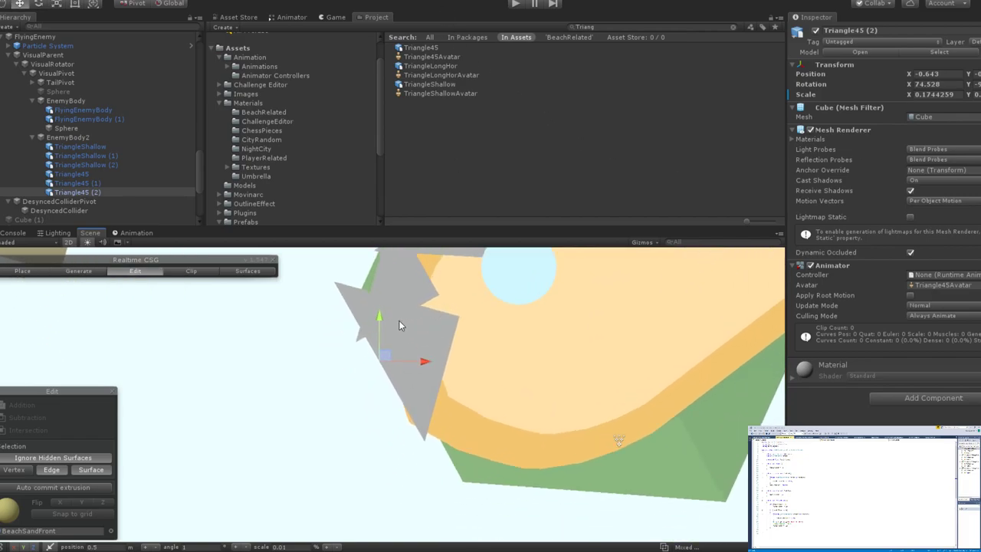
{"action": "scroll", "coordinate": [403, 325], "scroll_direction": "down", "scroll_amount": 2}
{"action": "key", "text": "e"}
{"action": "key", "text": "r"}
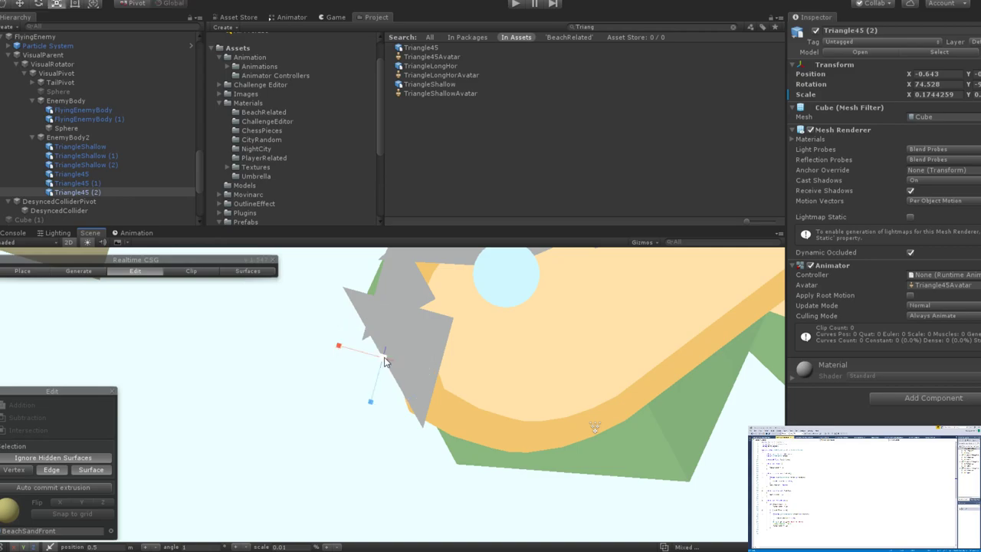
{"action": "left_click_drag", "start_coordinate": [385, 360], "coordinate": [460, 369]}
{"action": "key", "text": "w"}
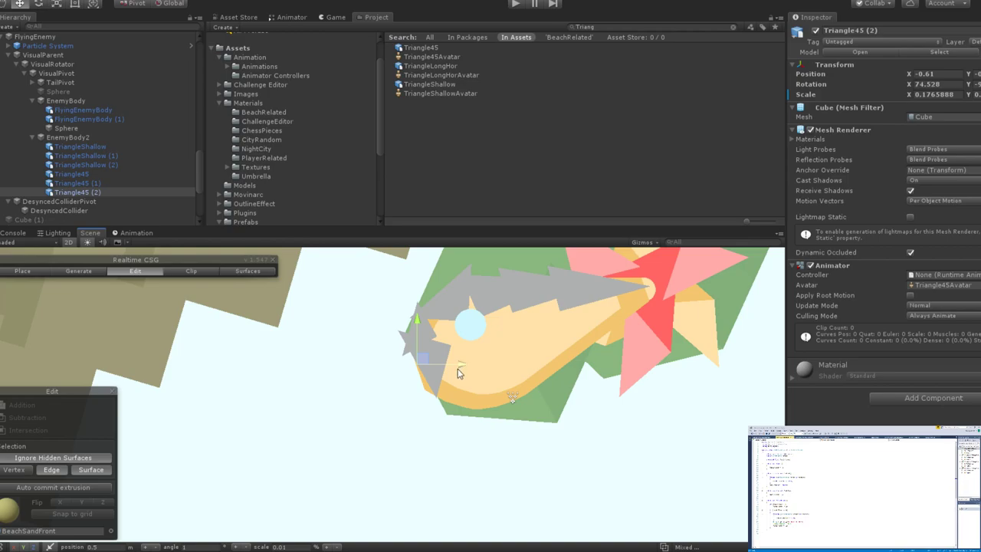
Scale Triangle45 (2) down to about 0.14, move it to -0.694 on X, and rotate it to about 75.6.
{"action": "key", "text": "e"}
{"action": "key", "text": "r"}
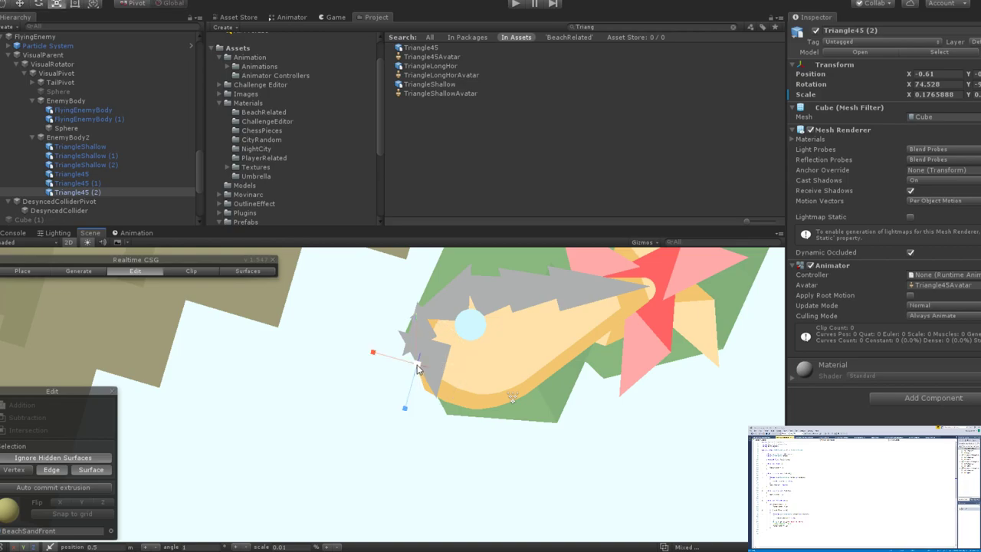
{"action": "left_click_drag", "start_coordinate": [417, 368], "coordinate": [407, 377]}
{"action": "key", "text": "w"}
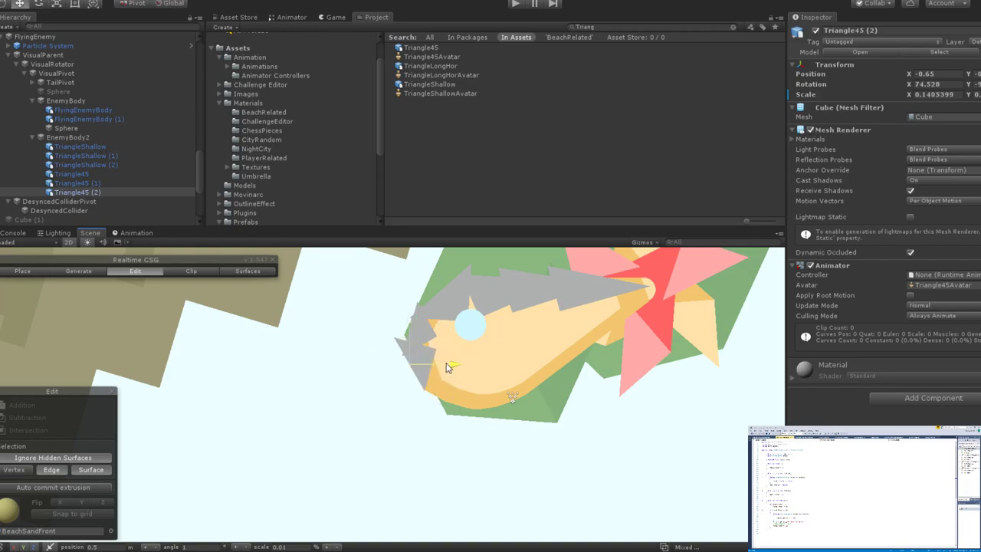
{"action": "key", "text": "e"}
{"action": "left_click_drag", "start_coordinate": [445, 367], "coordinate": [424, 341]}
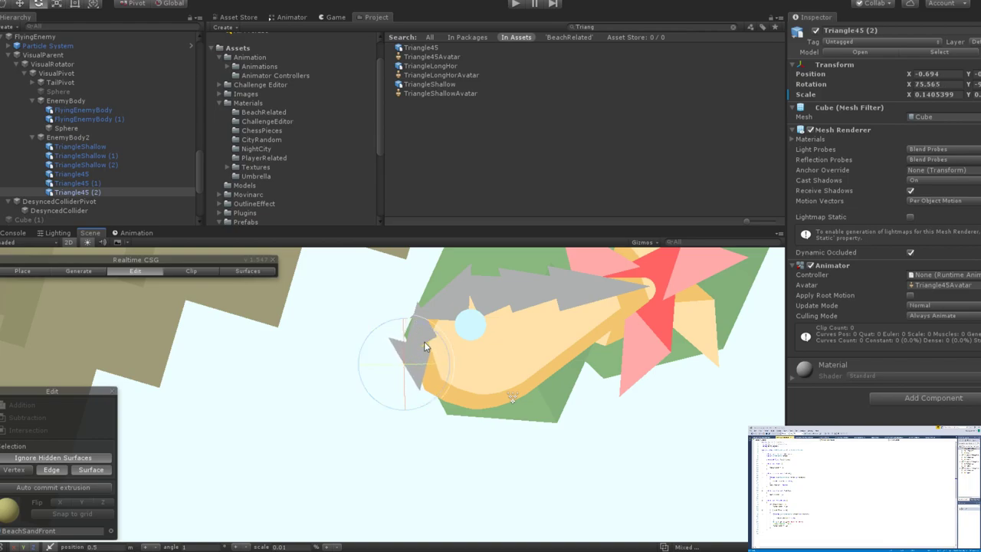
Duplicate Triangle45 (2), move the copy to -0.525 on X at the head's lower front, and rotate it to about -16.6.
{"action": "left_click", "coordinate": [106, 192]}
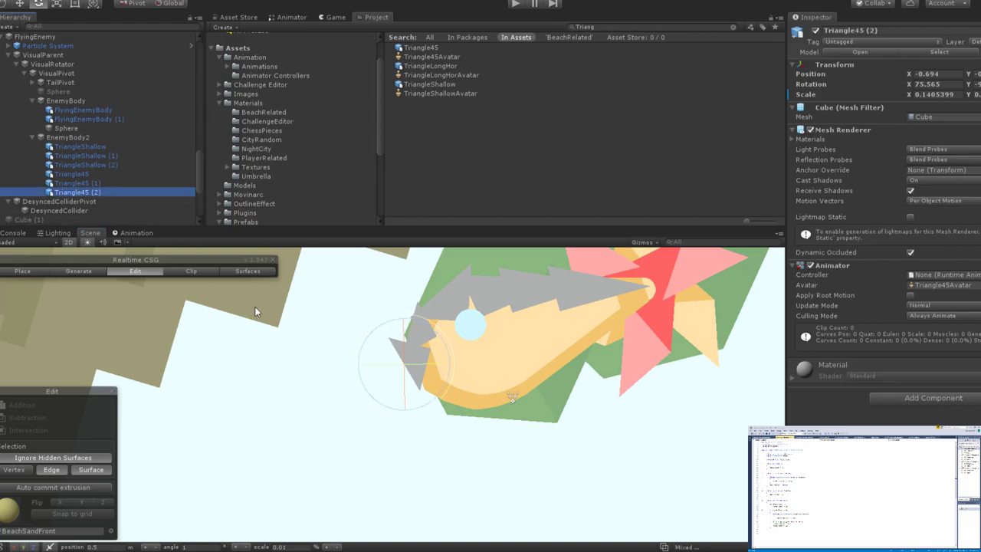
{"action": "key", "text": "ctrl+d"}
{"action": "key", "text": "w"}
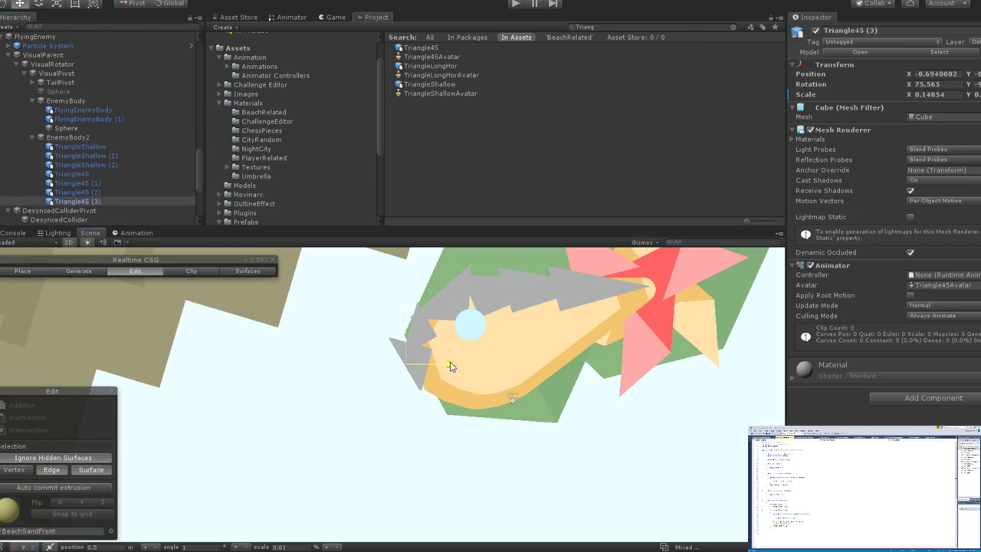
{"action": "left_click_drag", "start_coordinate": [452, 366], "coordinate": [394, 322]}
{"action": "key", "text": "e"}
{"action": "key", "text": "w"}
{"action": "key", "text": "e"}
{"action": "key", "text": "w"}
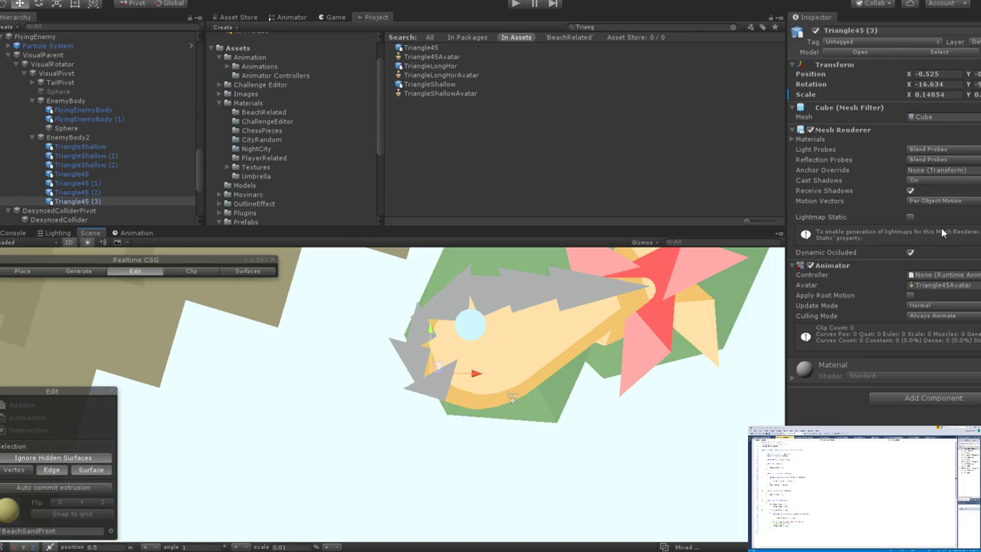
Duplicate Triangle45 (3), move the copy to -0.378 on X under the head, and rotate it to about -117.3.
{"action": "key", "text": "ctrl+d"}
{"action": "left_click_drag", "start_coordinate": [443, 379], "coordinate": [454, 333]}
{"action": "key", "text": "e"}
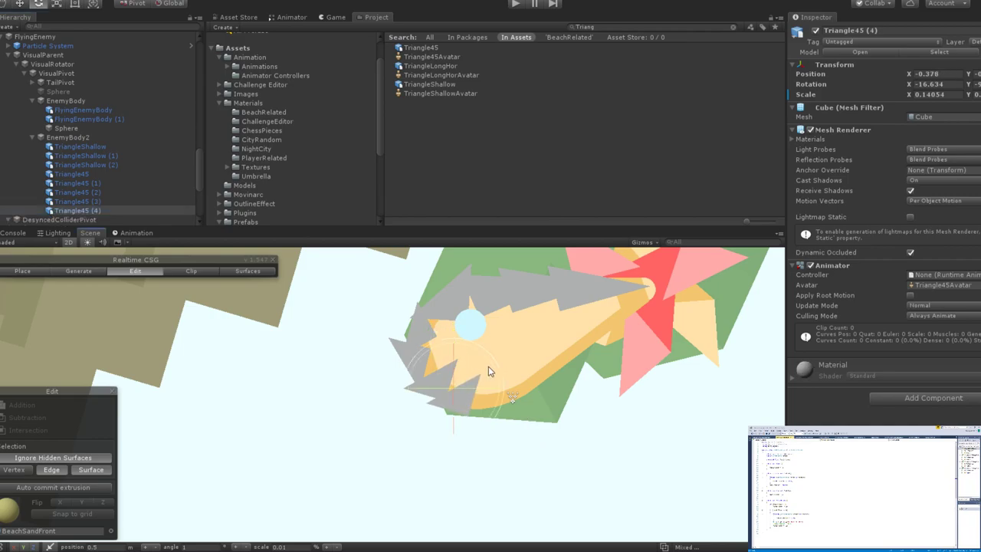
{"action": "left_click_drag", "start_coordinate": [464, 372], "coordinate": [579, 486]}
{"action": "key", "text": "w"}
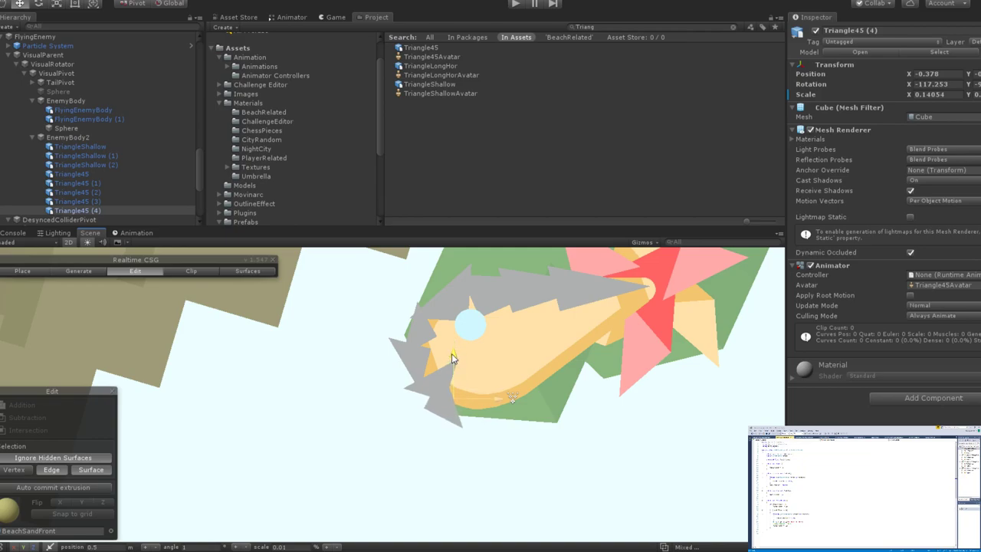
{"action": "left_click_drag", "start_coordinate": [457, 344], "coordinate": [463, 351], "text": "alt"}
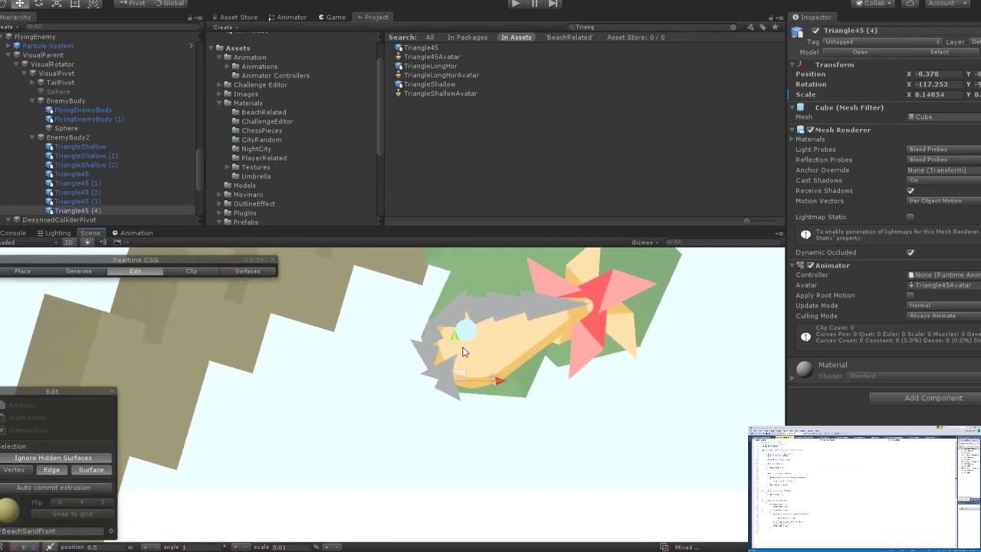
{"action": "scroll", "coordinate": [454, 380], "scroll_direction": "up", "scroll_amount": 2}
{"action": "scroll", "coordinate": [469, 392], "scroll_direction": "up", "scroll_amount": 3}
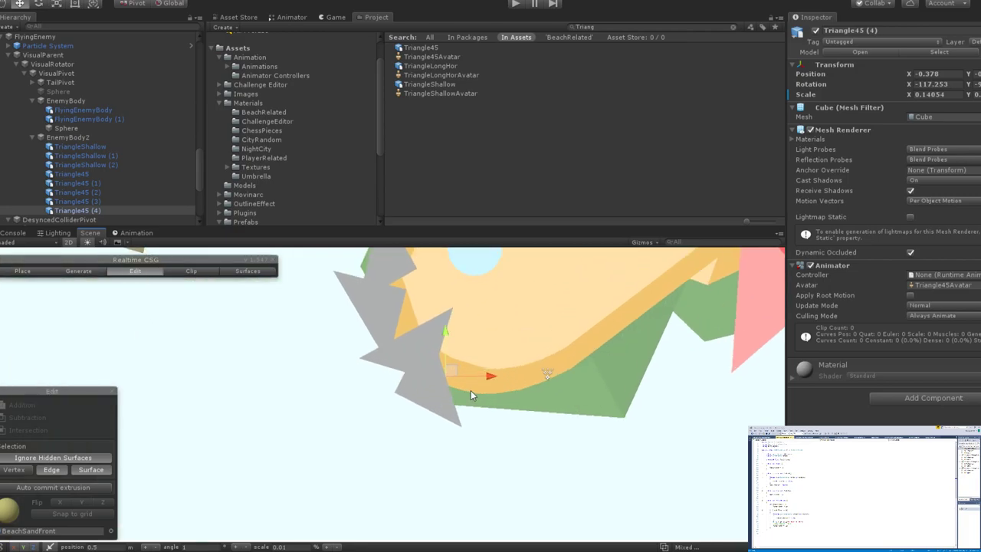
{"action": "mouse_move", "coordinate": [471, 396]}
{"action": "left_mouse_down", "text": "alt"}
{"action": "mouse_move", "coordinate": [449, 429]}
{"action": "mouse_move", "coordinate": [475, 403]}
{"action": "mouse_move", "coordinate": [438, 429]}
{"action": "mouse_move", "coordinate": [480, 350]}
{"action": "mouse_move", "coordinate": [457, 407]}
{"action": "left_mouse_up", "text": "alt"}
{"action": "scroll", "coordinate": [455, 419], "scroll_direction": "up", "scroll_amount": 2}
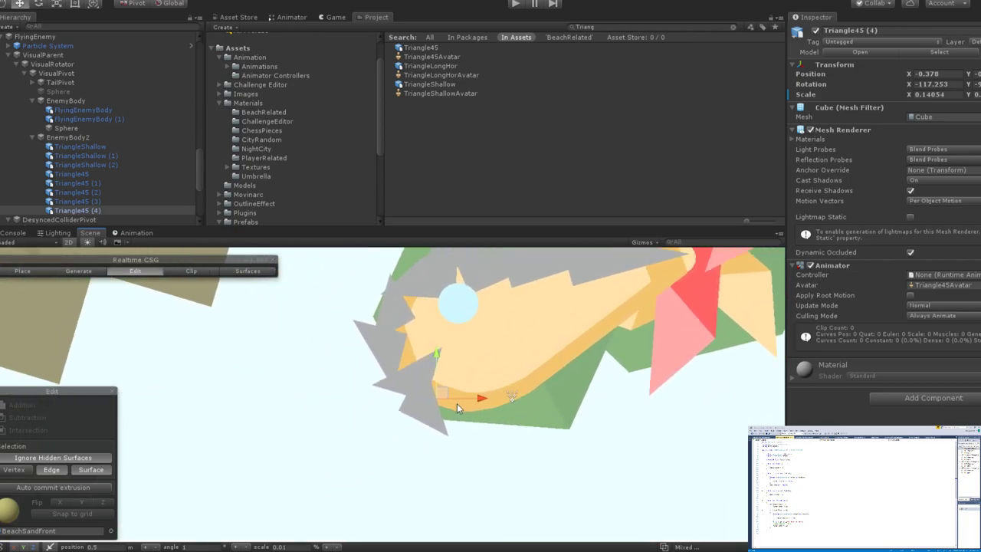
Rotate Triangle45 (4) to about -65.8 to try it along the body's lower edge.
{"action": "scroll", "coordinate": [457, 403], "scroll_direction": "up", "scroll_amount": 2}
{"action": "key", "text": "e"}
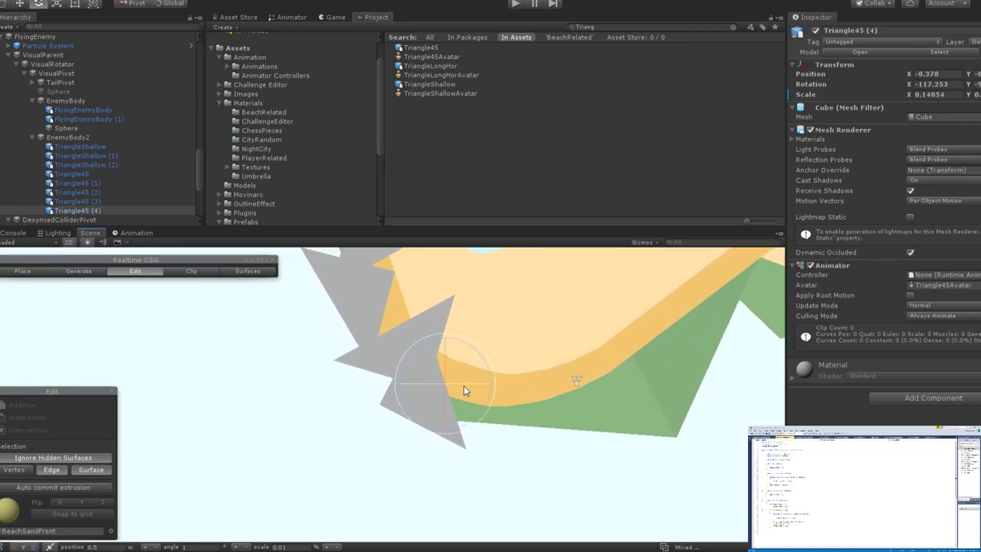
{"action": "left_click_drag", "start_coordinate": [493, 361], "coordinate": [418, 395]}
{"action": "scroll", "coordinate": [508, 400], "scroll_direction": "down", "scroll_amount": 8}
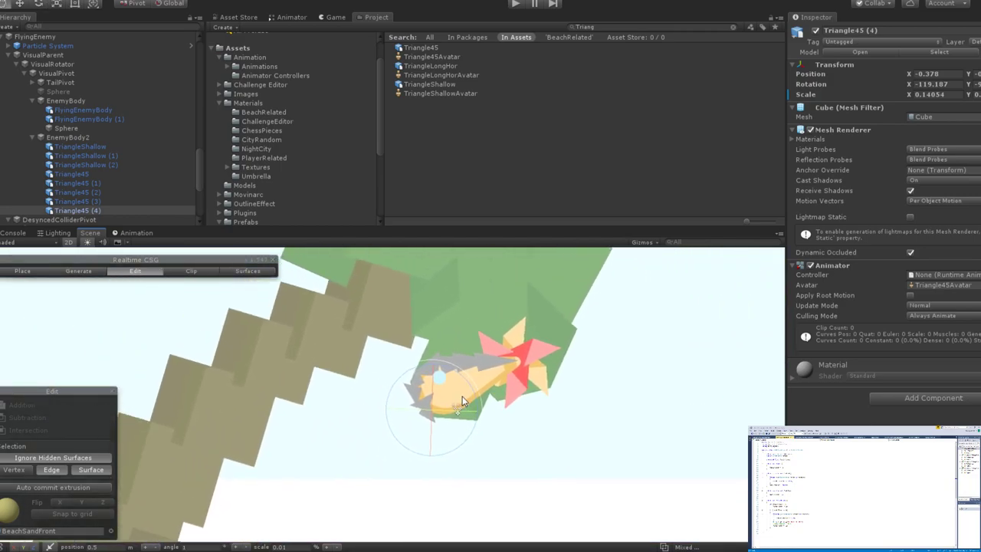
{"action": "scroll", "coordinate": [446, 404], "scroll_direction": "up", "scroll_amount": 3}
{"action": "scroll", "coordinate": [447, 405], "scroll_direction": "up", "scroll_amount": 5}
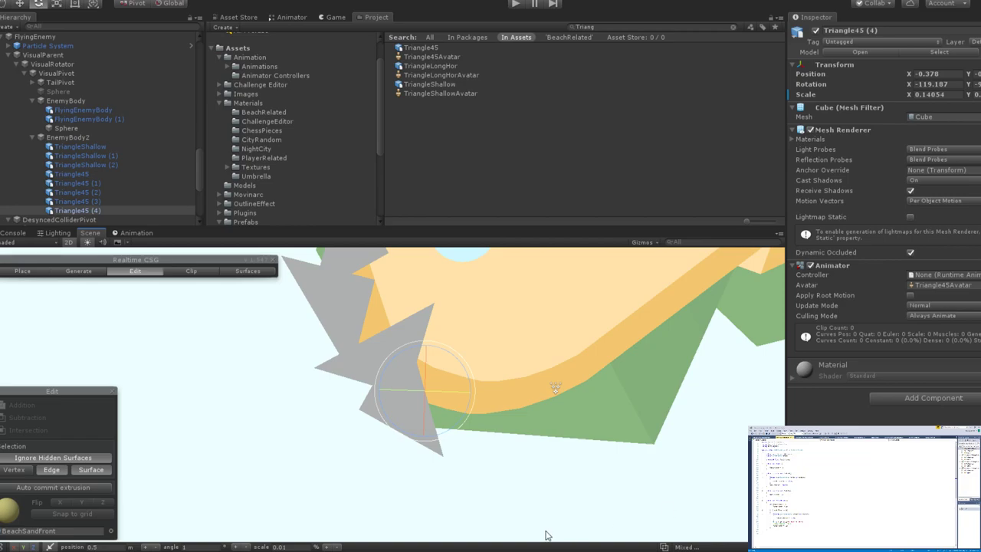
{"action": "left_click_drag", "start_coordinate": [473, 387], "coordinate": [418, 361]}
{"action": "key", "text": "w"}
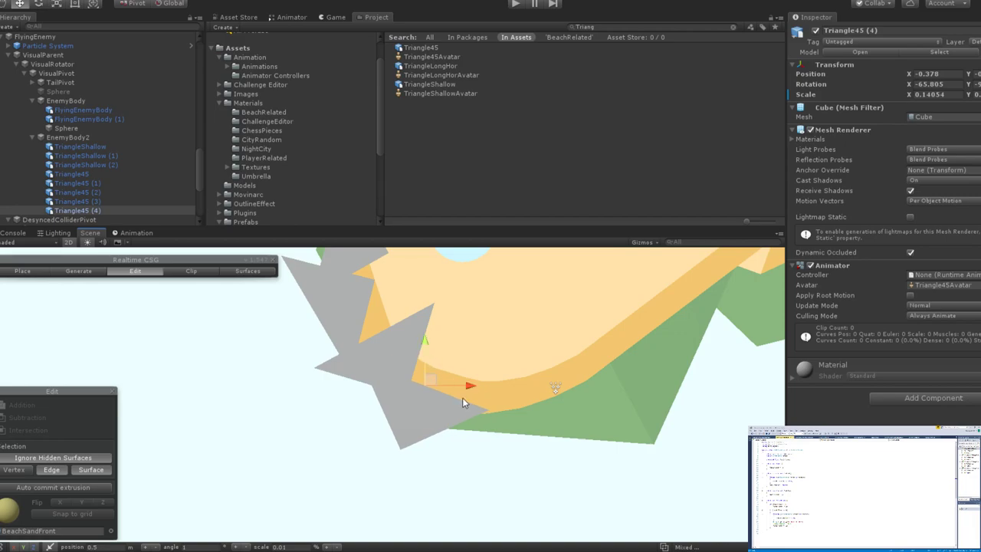
Try Triangle45 (4) at a smaller scale of about 0.096 and delete the piece.
{"action": "key", "text": "e"}
{"action": "key", "text": "r"}
{"action": "left_click_drag", "start_coordinate": [426, 386], "coordinate": [408, 397]}
{"action": "key", "text": "w"}
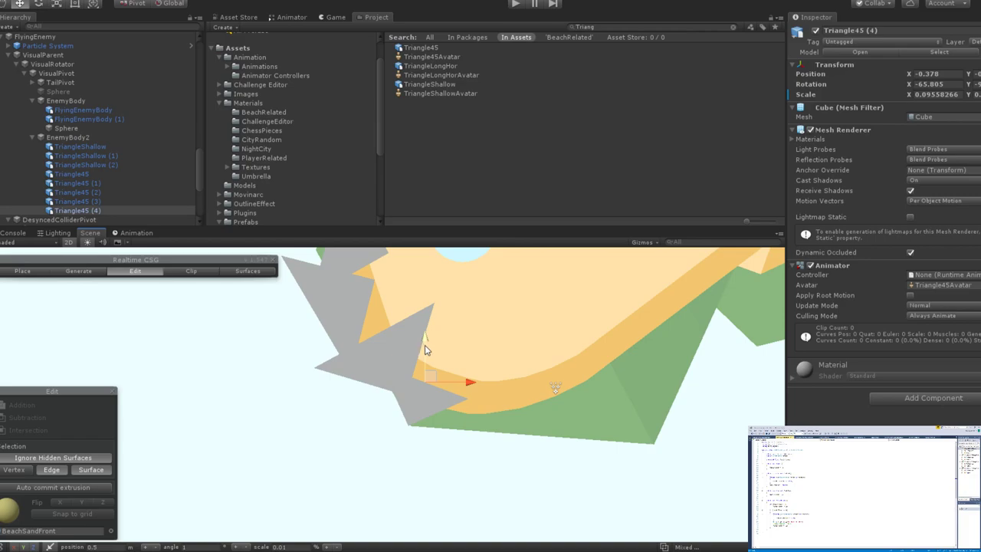
{"action": "left_click_drag", "start_coordinate": [455, 384], "coordinate": [422, 375]}
{"action": "key", "text": "e"}
{"action": "key", "text": "r"}
{"action": "key", "text": "Delete"}
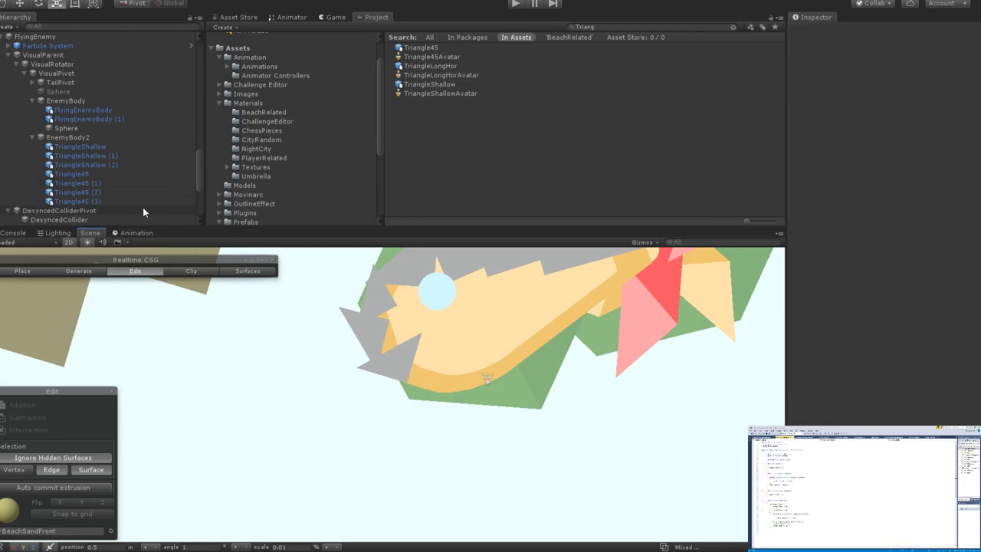
Duplicate TriangleShallow (2) and move the copy down to the lower head at -0.297 on X.
{"action": "left_click", "coordinate": [112, 163]}
{"action": "key", "text": "ctrl+d"}
{"action": "key", "text": "f"}
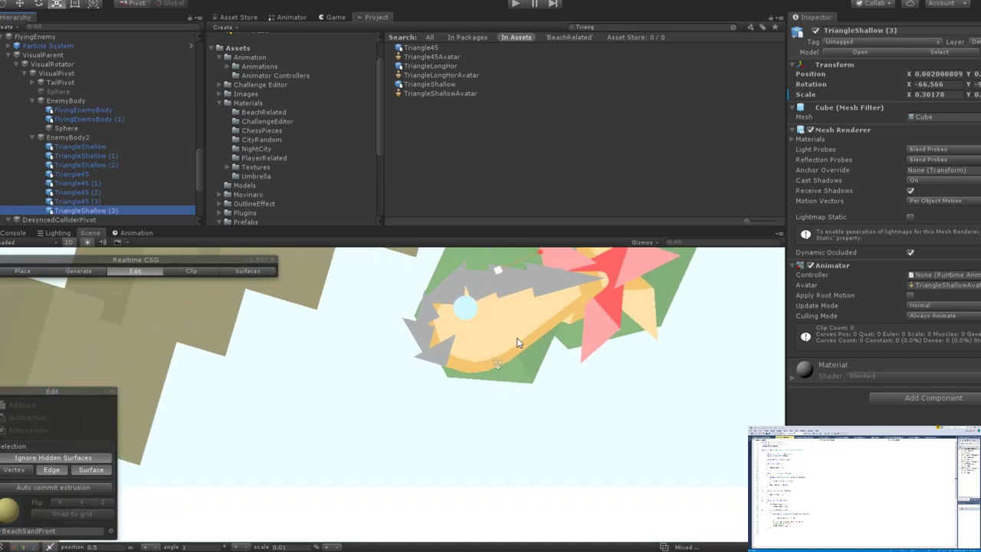
{"action": "key", "text": "w"}
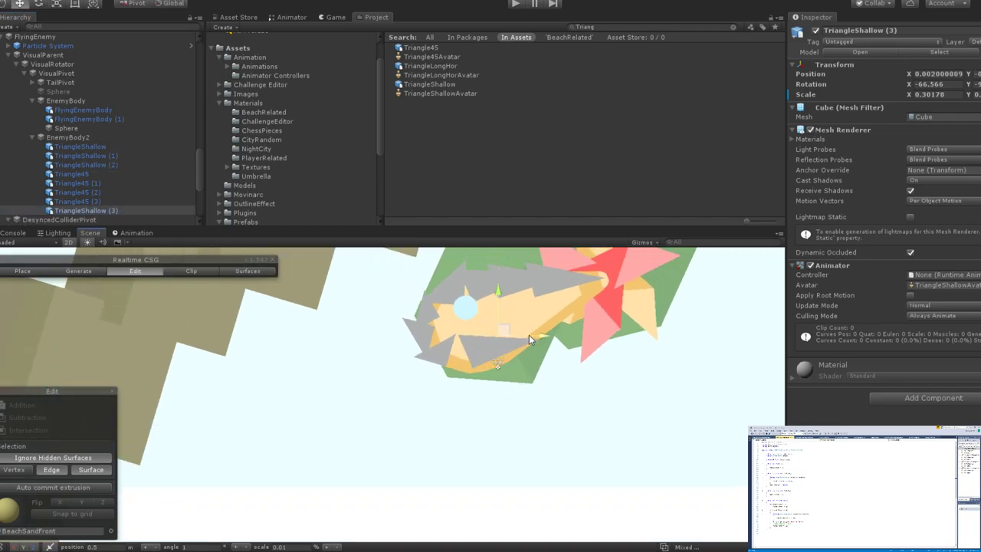
{"action": "left_click_drag", "start_coordinate": [530, 335], "coordinate": [505, 342]}
Move TriangleShallow (3) to -0.378 on X and rotate it to about -140.9 along the head's lower front.
{"action": "key", "text": "e"}
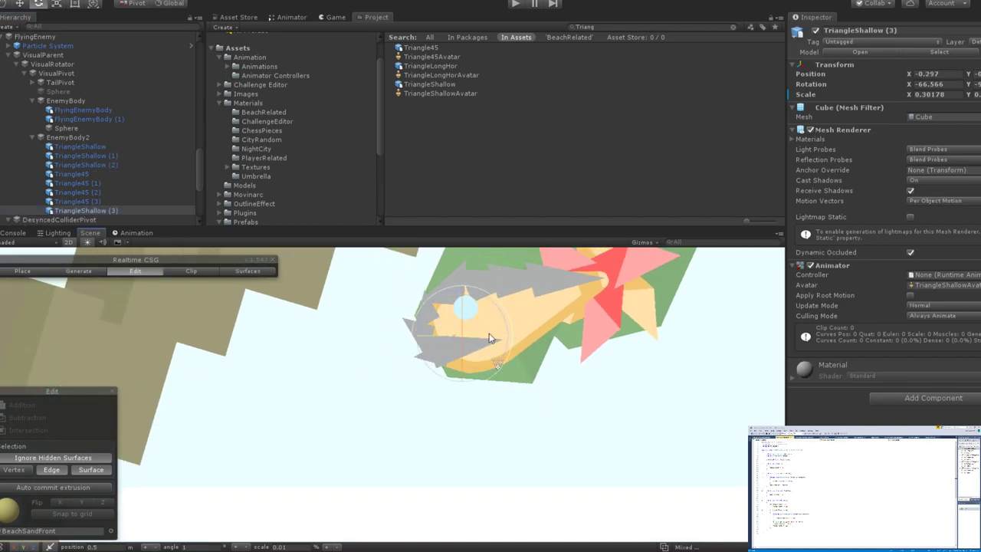
{"action": "left_click_drag", "start_coordinate": [483, 306], "coordinate": [503, 350]}
{"action": "key", "text": "e"}
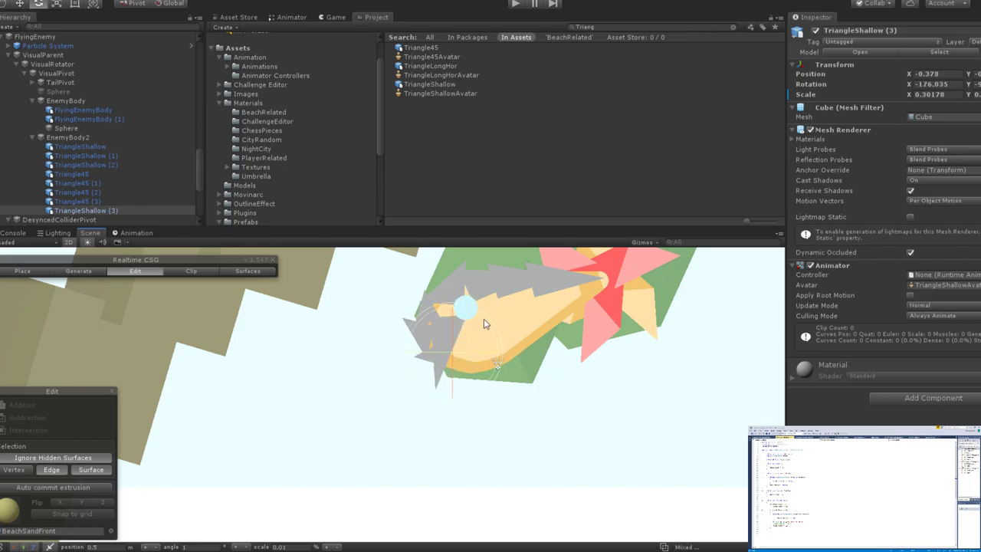
{"action": "left_click_drag", "start_coordinate": [464, 314], "coordinate": [455, 329]}
{"action": "key", "text": "w"}
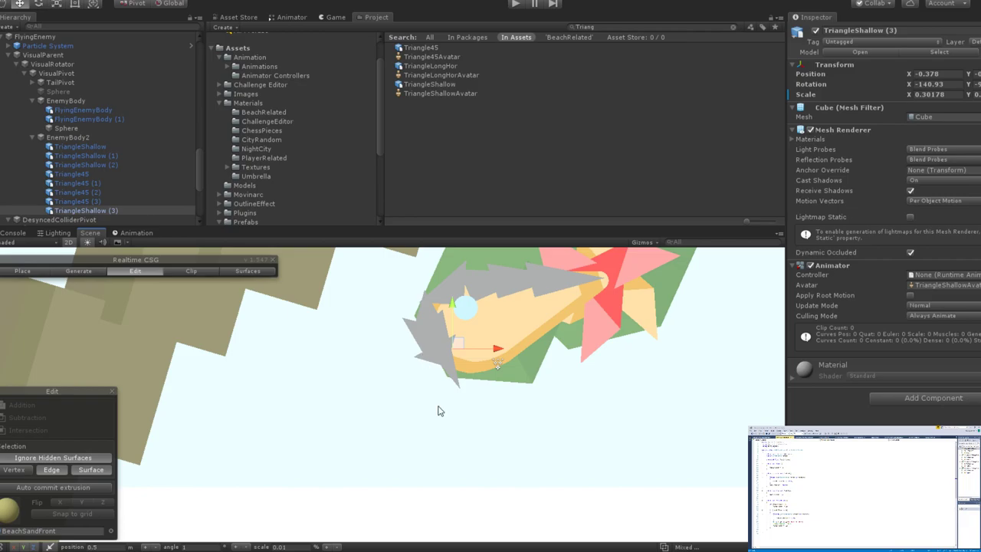
Examine how the grey triangle pieces cover the enemy's head and front edge, up close and from farther away.
{"action": "scroll", "coordinate": [440, 409], "scroll_direction": "up", "scroll_amount": 5}
{"action": "scroll", "coordinate": [453, 440], "scroll_direction": "down", "scroll_amount": 1}
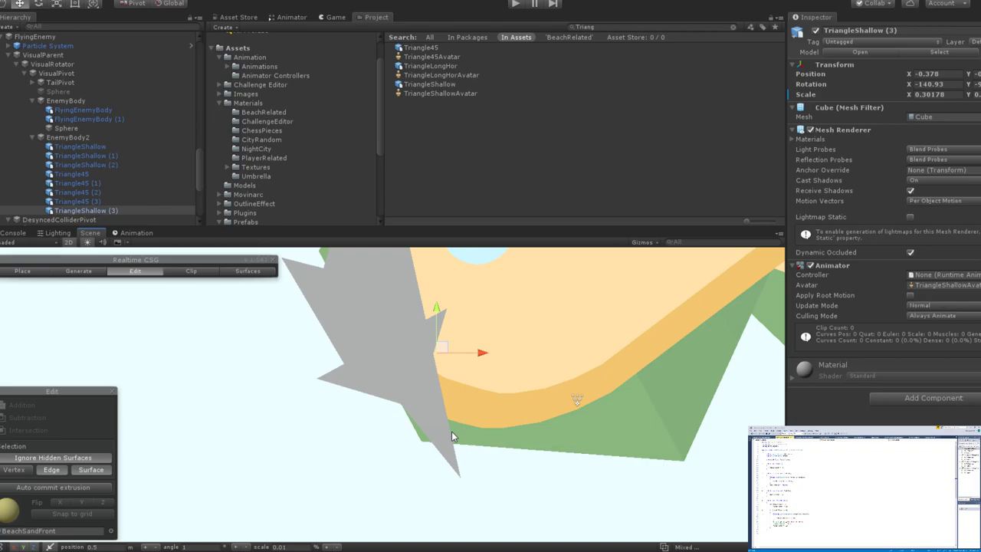
{"action": "scroll", "coordinate": [451, 431], "scroll_direction": "down", "scroll_amount": 4}
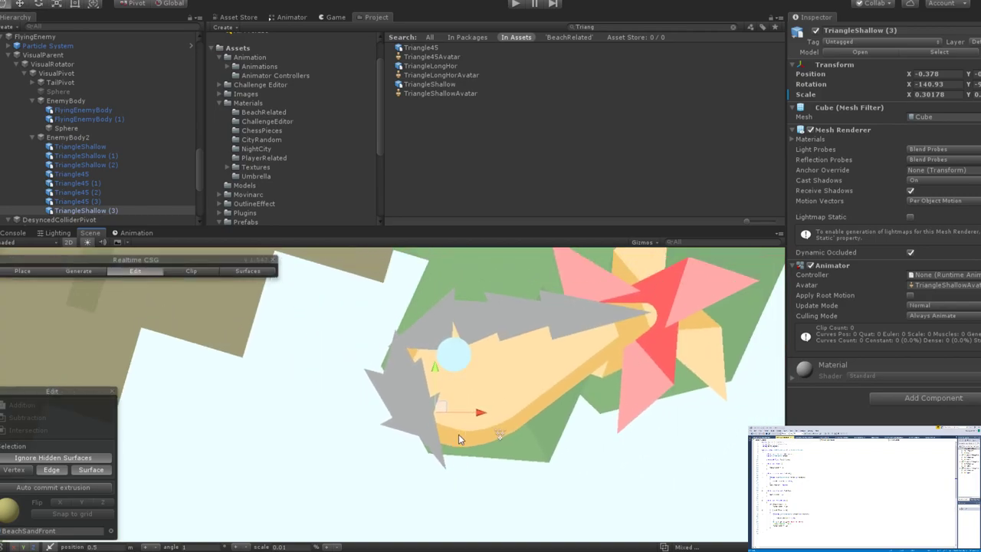
{"action": "scroll", "coordinate": [458, 434], "scroll_direction": "up", "scroll_amount": 2}
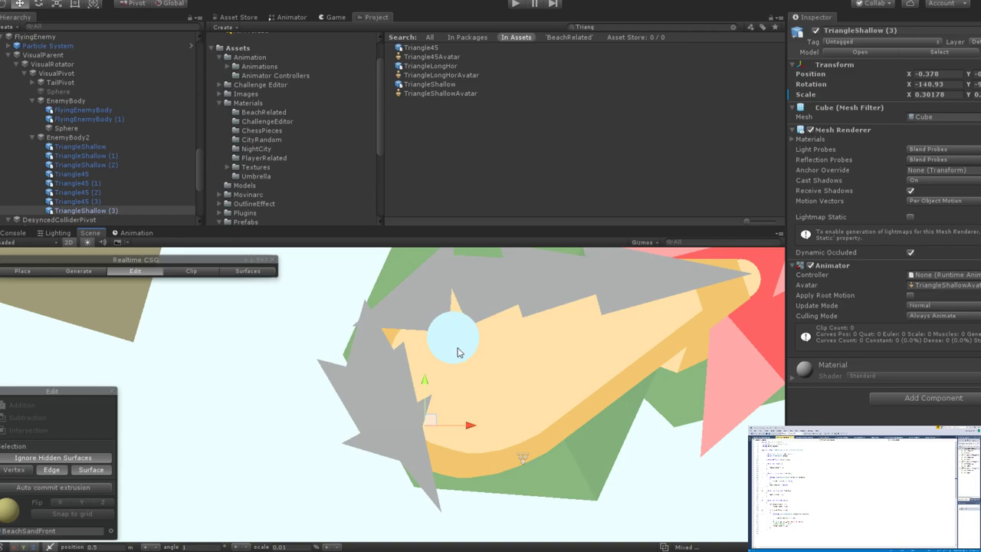
{"action": "scroll", "coordinate": [458, 349], "scroll_direction": "up", "scroll_amount": 2}
{"action": "scroll", "coordinate": [459, 356], "scroll_direction": "up", "scroll_amount": 2}
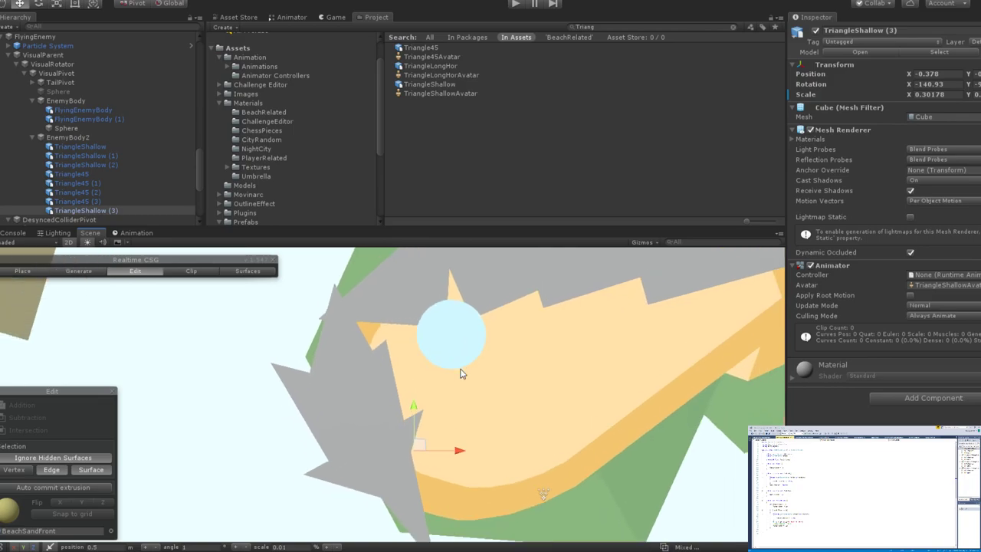
{"action": "scroll", "coordinate": [459, 448], "scroll_direction": "down", "scroll_amount": 4}
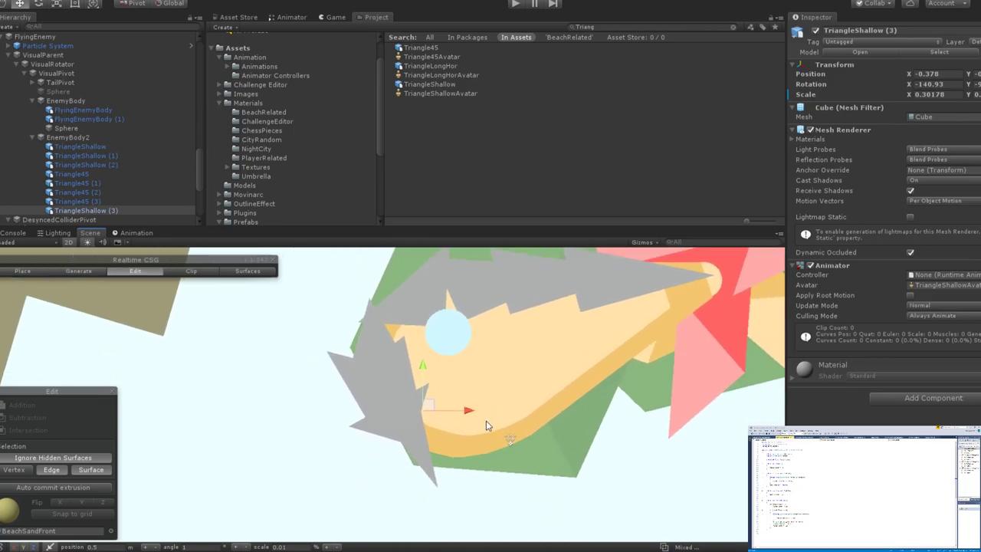
{"action": "scroll", "coordinate": [473, 418], "scroll_direction": "down", "scroll_amount": 2}
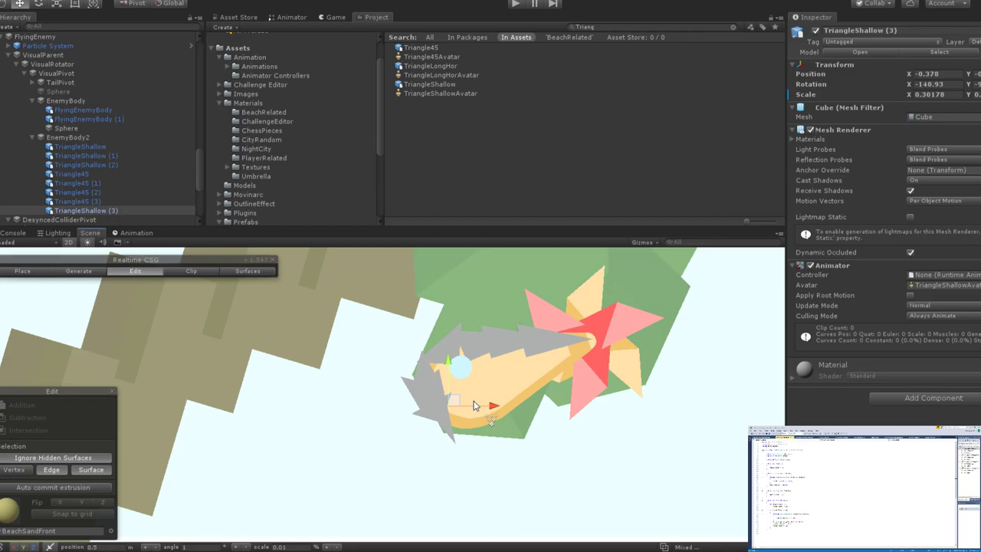
{"action": "scroll", "coordinate": [473, 403], "scroll_direction": "up", "scroll_amount": 3}
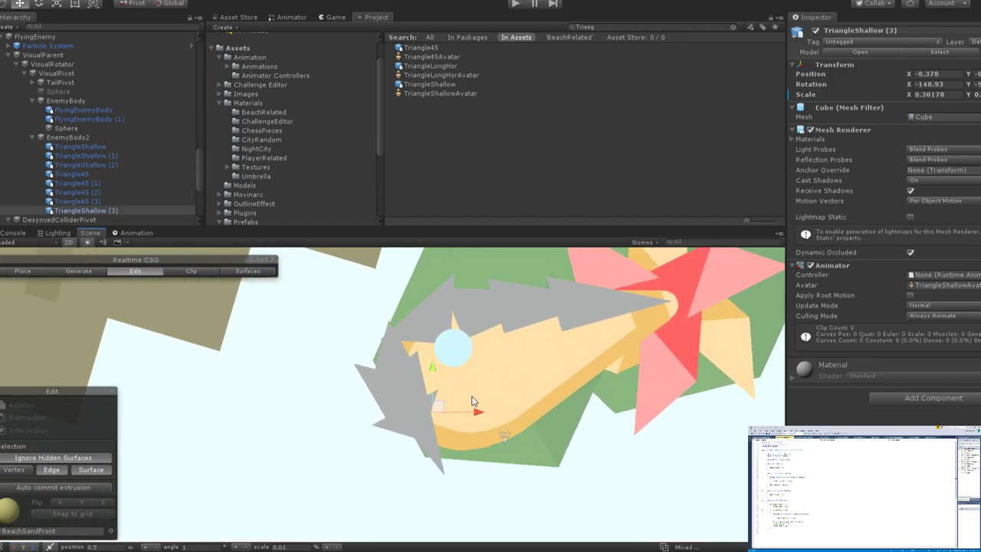
Duplicate TriangleShallow (3), move the copy to -0.172 on X and rotate it to about -78.6 along the body's underside.
{"action": "middle_click_drag", "start_coordinate": [472, 401], "coordinate": [439, 354]}
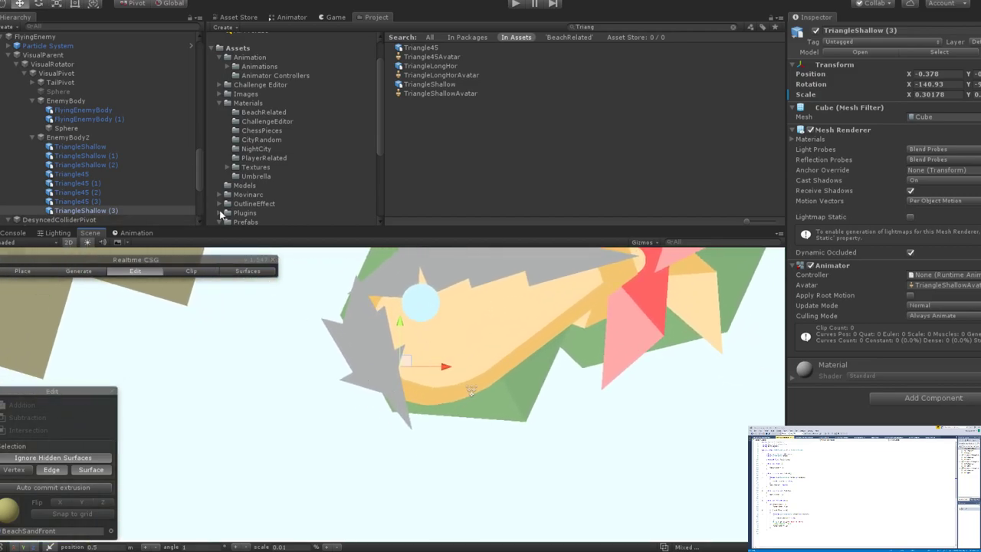
{"action": "left_click", "coordinate": [123, 211]}
{"action": "key", "text": "ctrl+d"}
{"action": "left_click_drag", "start_coordinate": [409, 368], "coordinate": [386, 292]}
{"action": "key", "text": "e"}
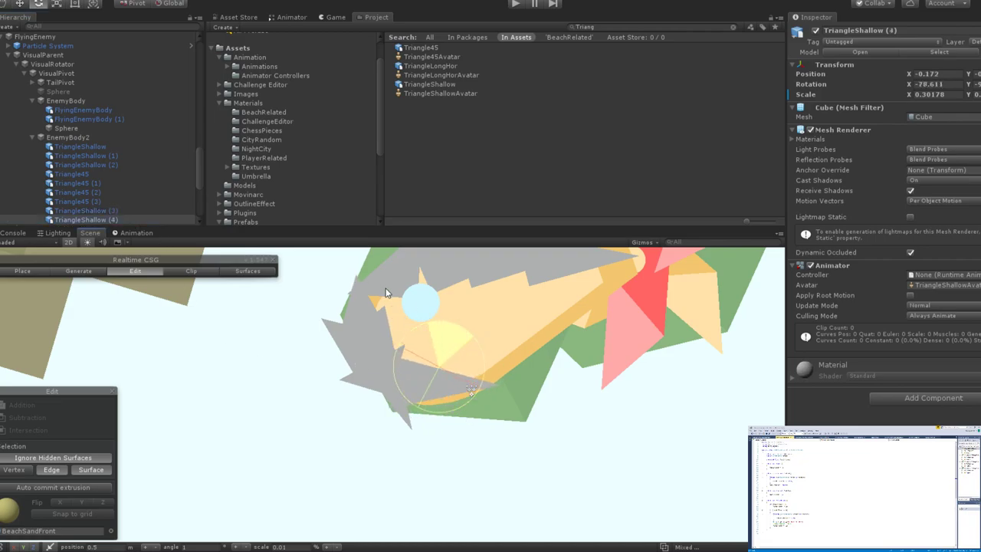
{"action": "key", "text": "w"}
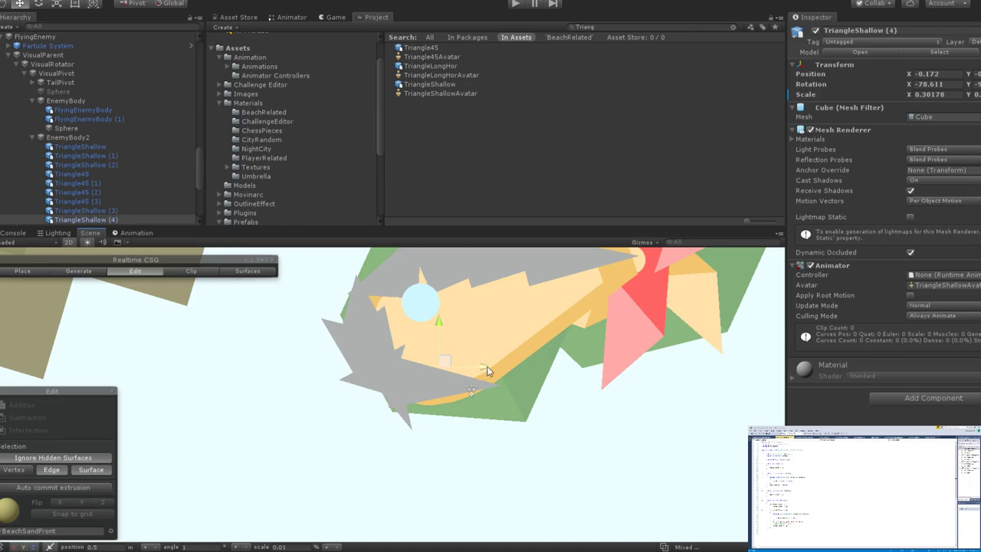
Move TriangleShallow (4) to -0.297 on X and rotate it to about -17.4 so it points up behind the lower head.
{"action": "left_click_drag", "start_coordinate": [484, 369], "coordinate": [492, 377]}
{"action": "key", "text": "e"}
{"action": "left_click_drag", "start_coordinate": [469, 334], "coordinate": [416, 302]}
{"action": "key", "text": "w"}
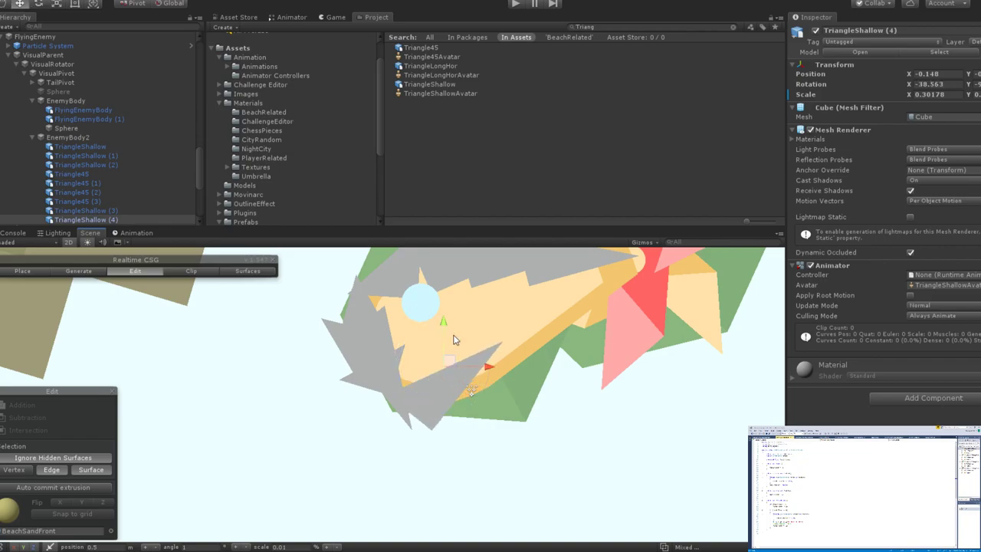
{"action": "left_click_drag", "start_coordinate": [489, 360], "coordinate": [418, 303]}
{"action": "key", "text": "e"}
{"action": "key", "text": "w"}
{"action": "left_click_drag", "start_coordinate": [471, 363], "coordinate": [414, 315]}
Examine the jagged body silhouette against the palm tree and beach from different distances.
{"action": "scroll", "coordinate": [448, 357], "scroll_direction": "down", "scroll_amount": 3}
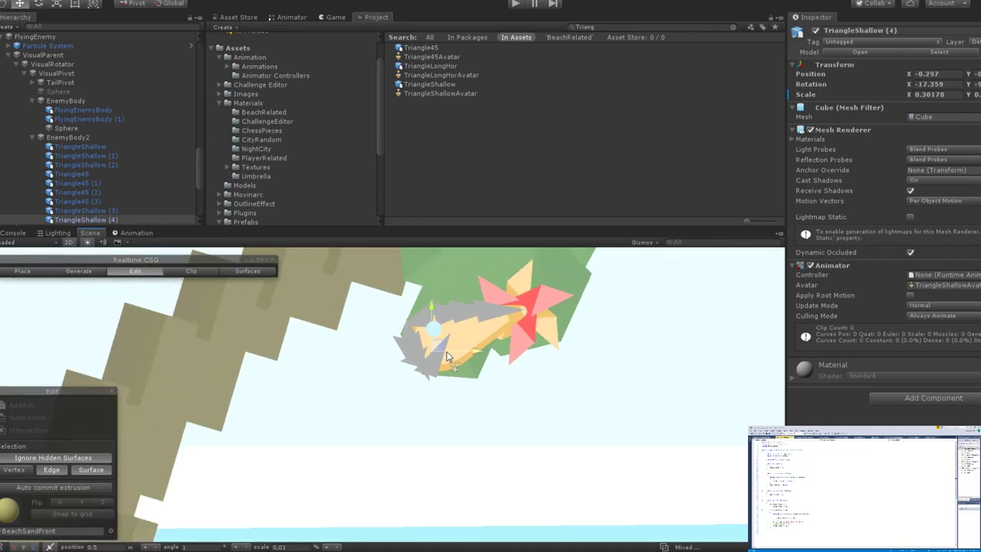
{"action": "scroll", "coordinate": [449, 356], "scroll_direction": "down", "scroll_amount": 3}
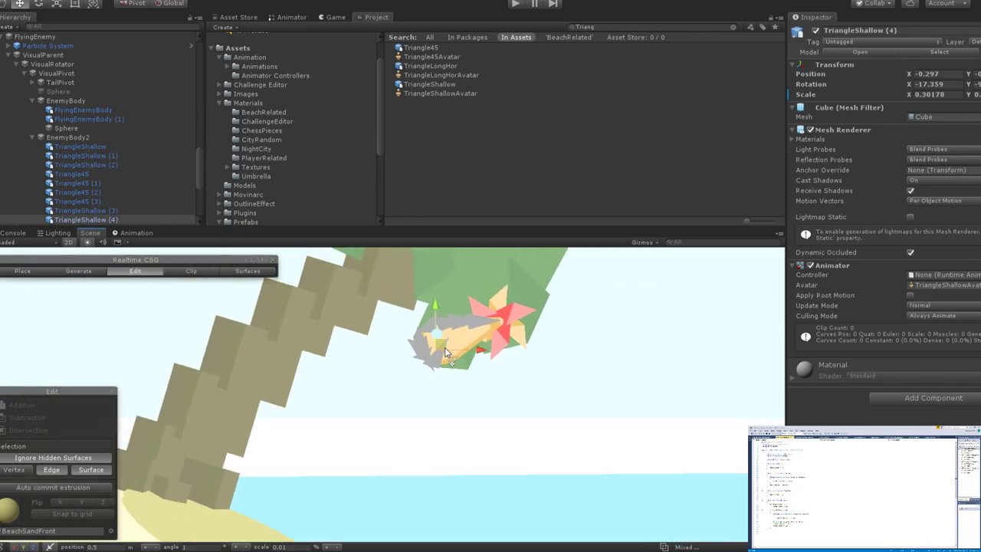
{"action": "scroll", "coordinate": [445, 353], "scroll_direction": "up", "scroll_amount": 5}
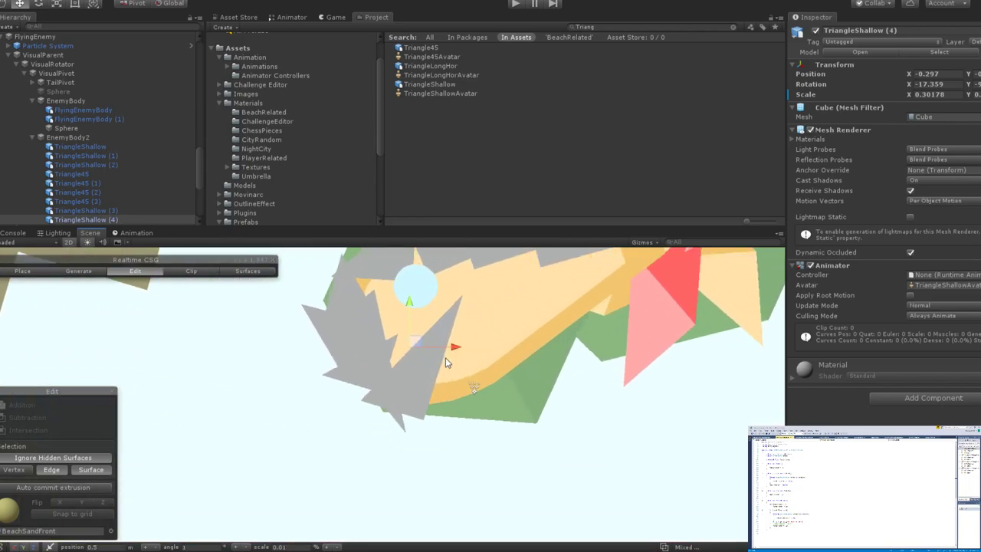
{"action": "scroll", "coordinate": [447, 361], "scroll_direction": "down", "scroll_amount": 4}
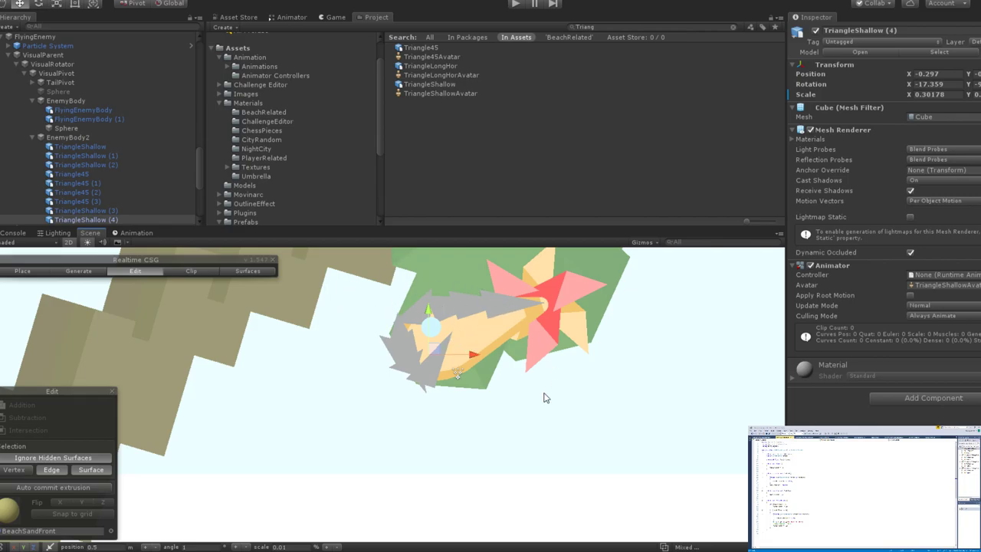
{"action": "scroll", "coordinate": [544, 310], "scroll_direction": "down", "scroll_amount": 4}
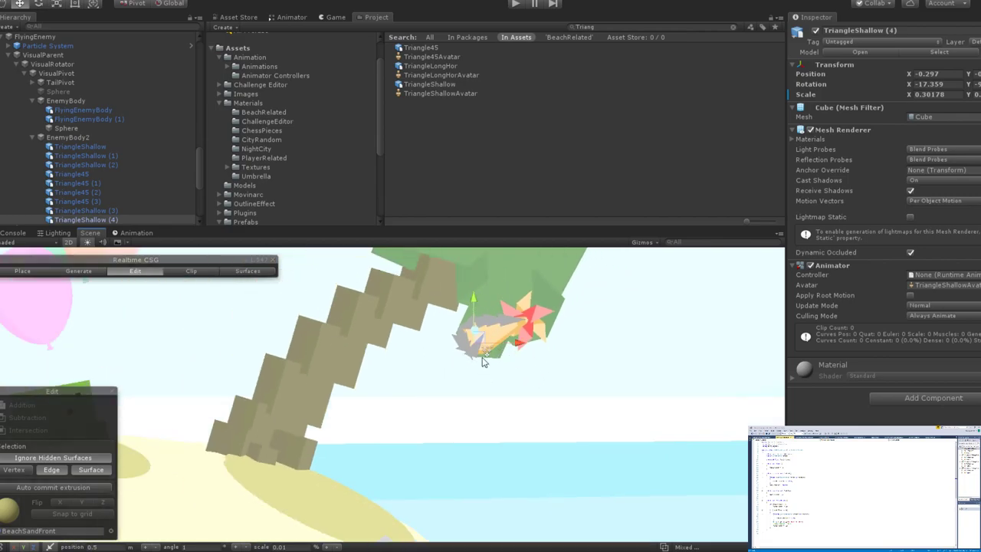
{"action": "scroll", "coordinate": [510, 348], "scroll_direction": "up", "scroll_amount": 2}
{"action": "scroll", "coordinate": [508, 348], "scroll_direction": "up", "scroll_amount": 2}
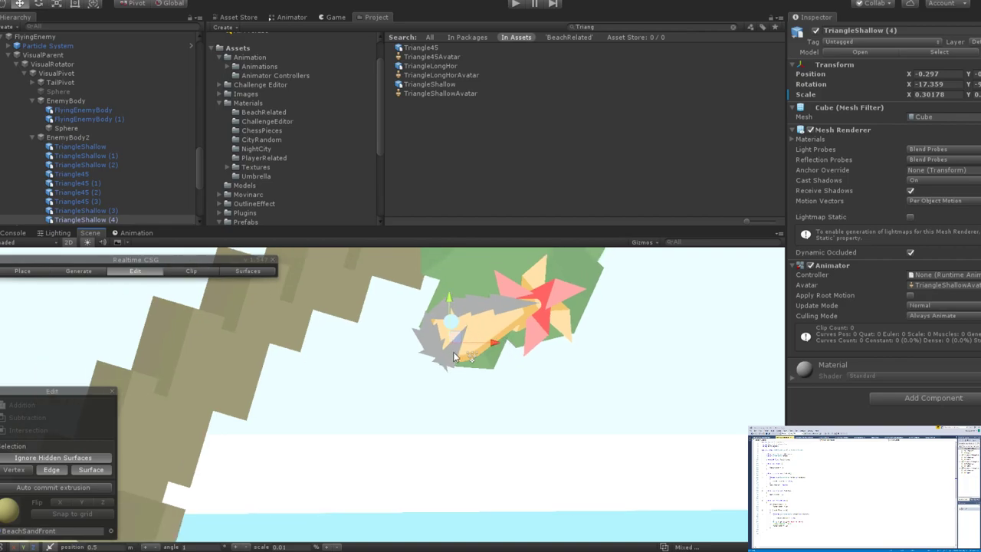
{"action": "key", "text": "f"}
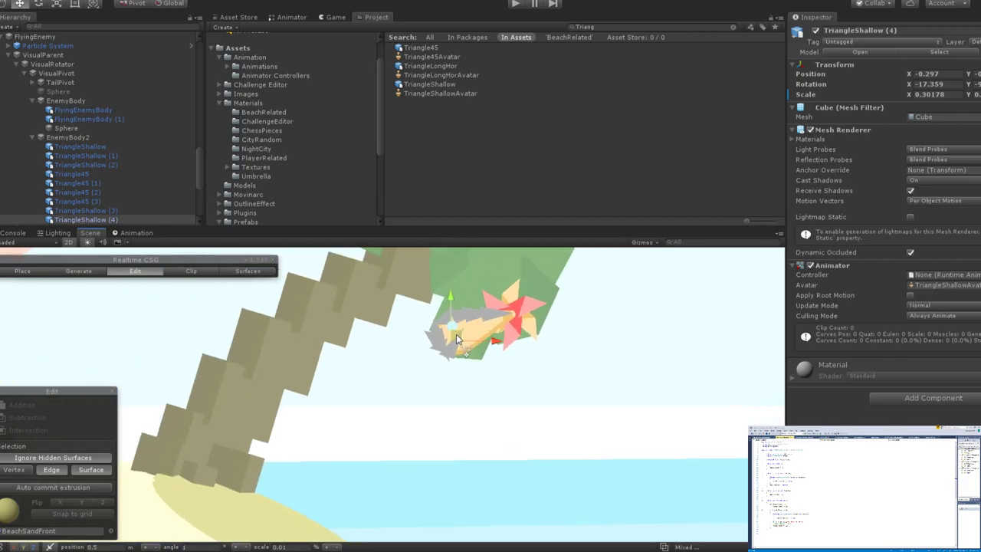
Duplicate Triangle45 (3), scale the copy to about 0.214 and move it to -0.462 on X inside the head.
{"action": "left_click", "coordinate": [104, 201]}
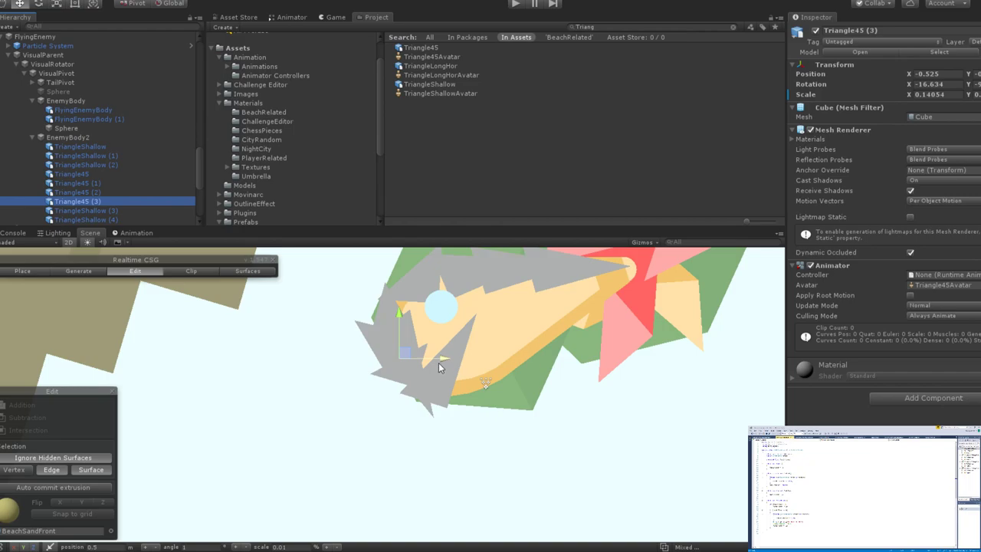
{"action": "key", "text": "ctrl+d"}
{"action": "key", "text": "e"}
{"action": "key", "text": "r"}
{"action": "left_click_drag", "start_coordinate": [434, 357], "coordinate": [472, 331]}
{"action": "key", "text": "w"}
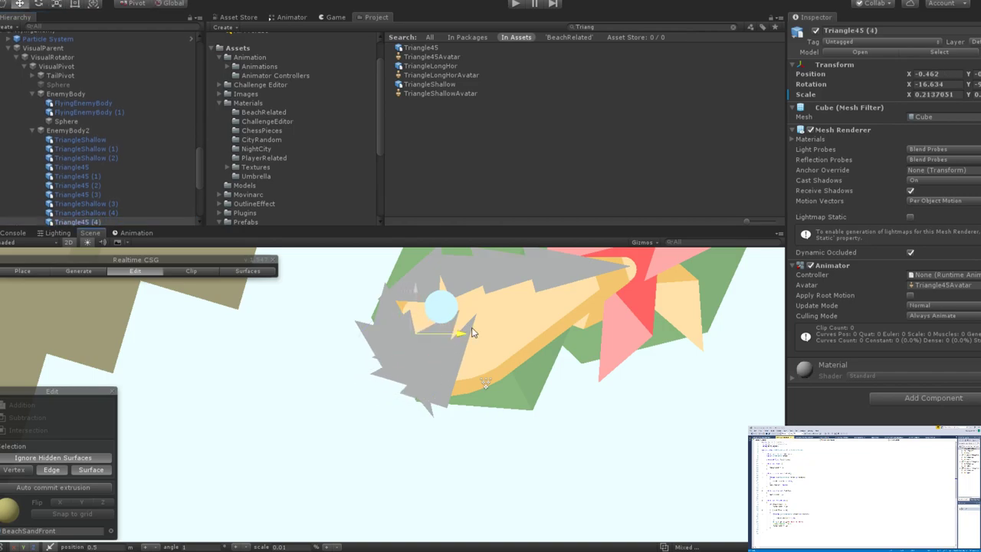
Try Triangle45 (4) below the eye at -0.323 on X, rotated to about -106.7.
{"action": "key", "text": "e"}
{"action": "left_click_drag", "start_coordinate": [440, 302], "coordinate": [463, 299]}
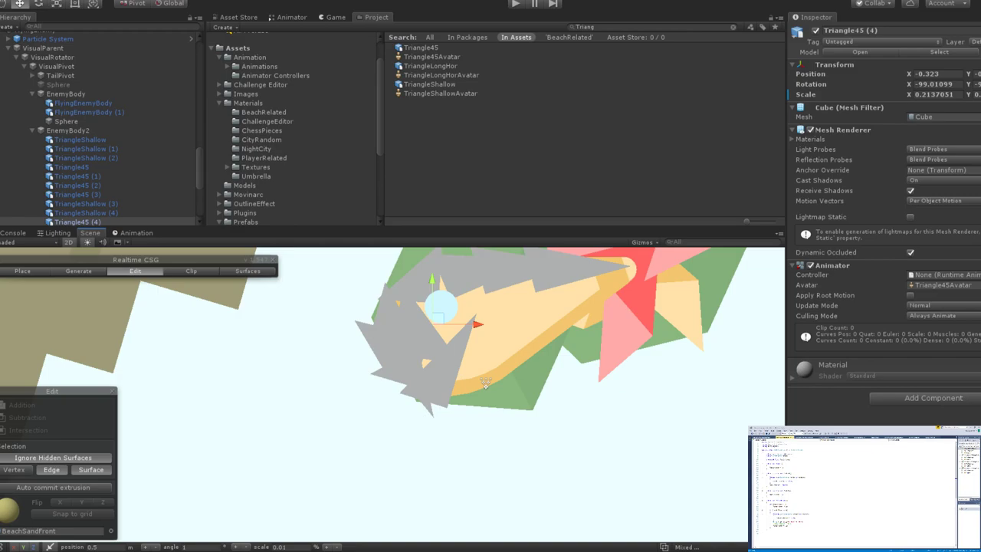
{"action": "scroll", "coordinate": [486, 383], "scroll_direction": "down", "scroll_amount": 2}
{"action": "scroll", "coordinate": [439, 303], "scroll_direction": "up", "scroll_amount": 3}
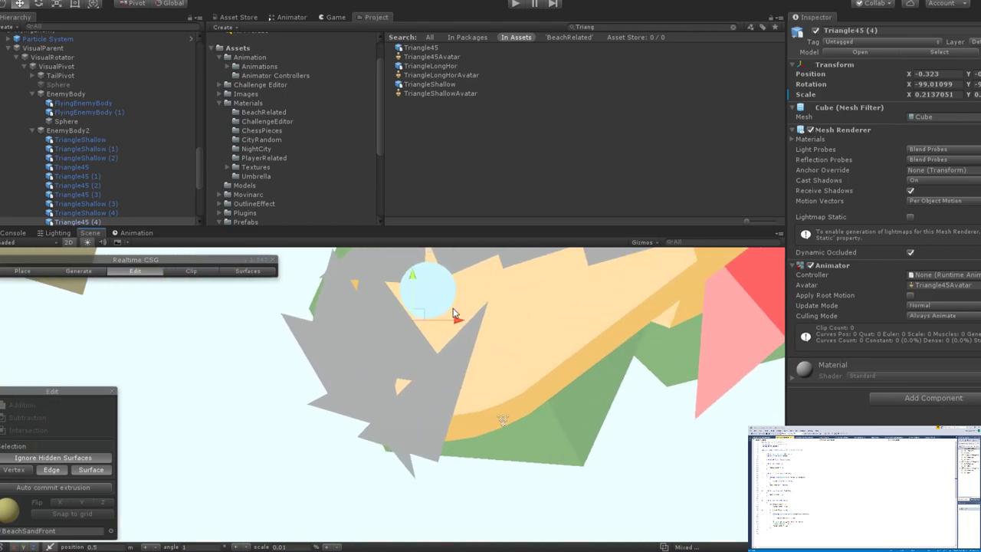
{"action": "scroll", "coordinate": [474, 335], "scroll_direction": "up", "scroll_amount": 2}
{"action": "scroll", "coordinate": [452, 330], "scroll_direction": "down", "scroll_amount": 4}
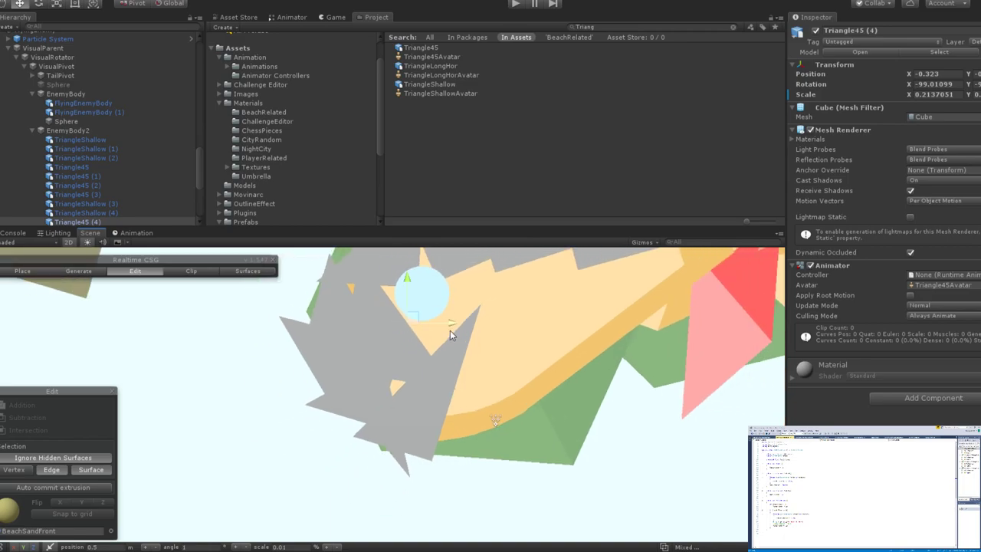
{"action": "key", "text": "e"}
{"action": "left_click_drag", "start_coordinate": [441, 286], "coordinate": [452, 296]}
{"action": "key", "text": "w"}
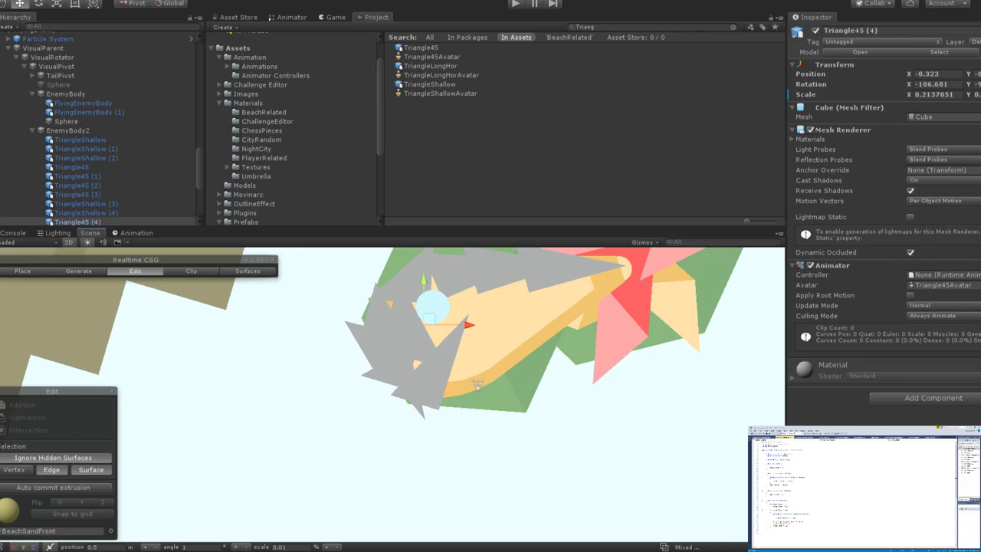
Move Triangle45 (4) to -0.357 on X and rotate it to about -157.4 beside the eye.
{"action": "scroll", "coordinate": [488, 399], "scroll_direction": "up", "scroll_amount": 2}
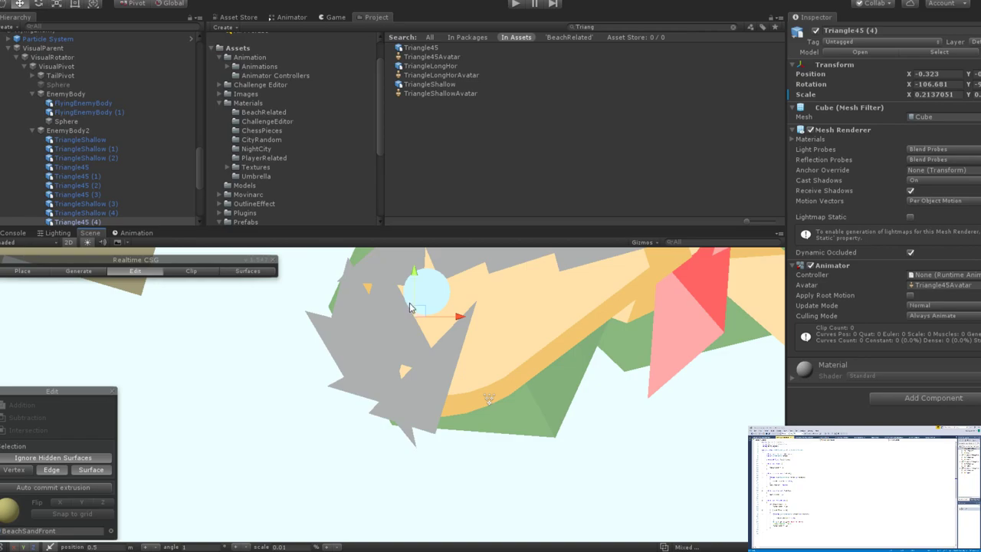
{"action": "left_click_drag", "start_coordinate": [412, 308], "coordinate": [387, 333], "text": "alt"}
{"action": "key", "text": "e"}
{"action": "left_click_drag", "start_coordinate": [419, 351], "coordinate": [411, 373]}
{"action": "key", "text": "w"}
{"action": "key", "text": "e"}
{"action": "left_click_drag", "start_coordinate": [378, 342], "coordinate": [403, 349]}
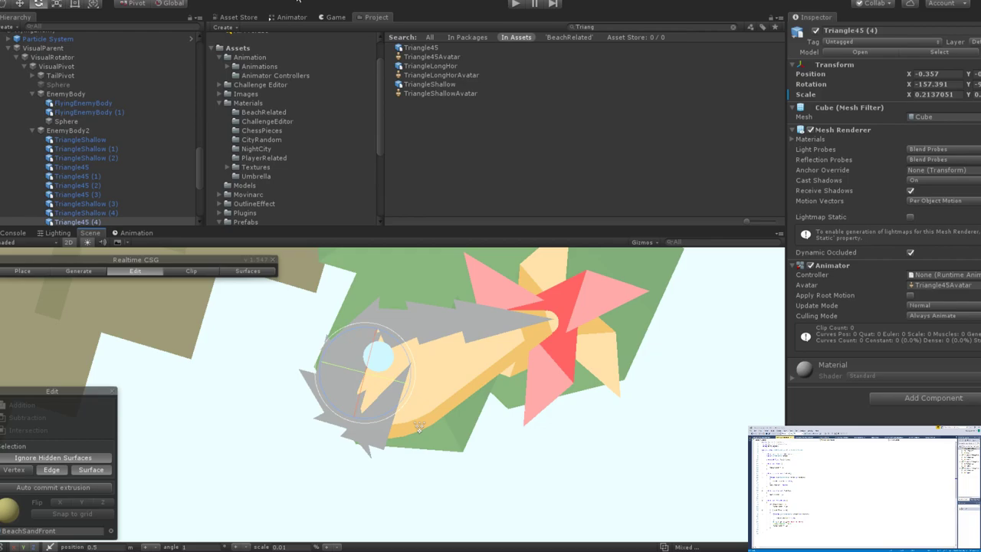
Duplicate Triangle45 (3), scale the copy to about 0.236, rotate it to about -3.3 and move it to -0.136 on X at the belly.
{"action": "left_click_drag", "start_coordinate": [454, 254], "coordinate": [440, 394], "text": "alt"}
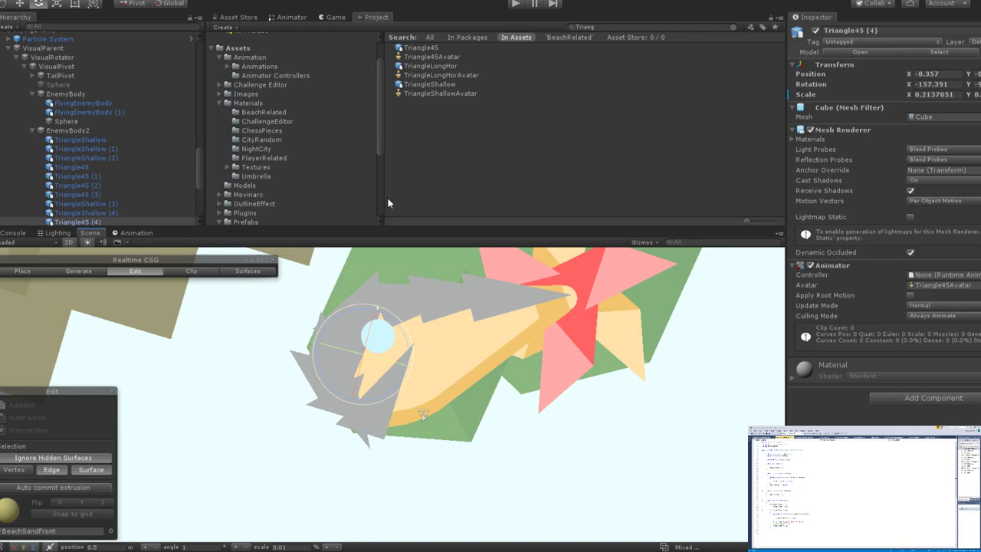
{"action": "left_click", "coordinate": [109, 222]}
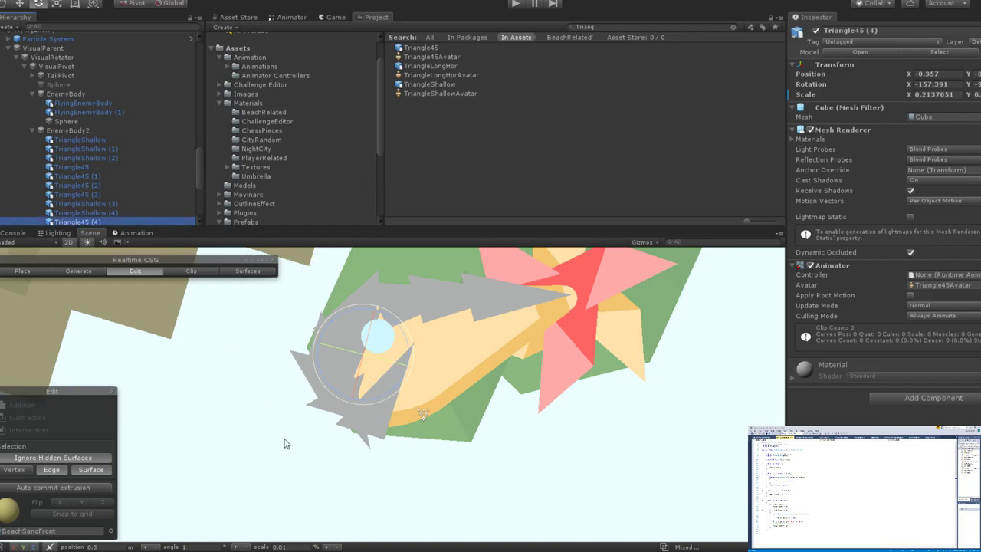
{"action": "left_click", "coordinate": [93, 192]}
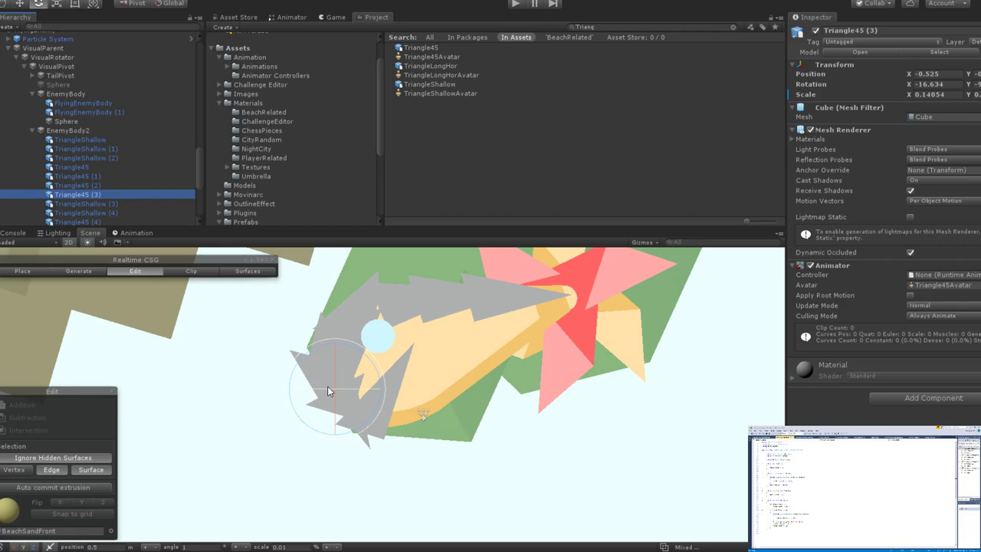
{"action": "key", "text": "ctrl+d"}
{"action": "left_click_drag", "start_coordinate": [381, 385], "coordinate": [404, 353]}
{"action": "key", "text": "r"}
{"action": "key", "text": "e"}
{"action": "key", "text": "w"}
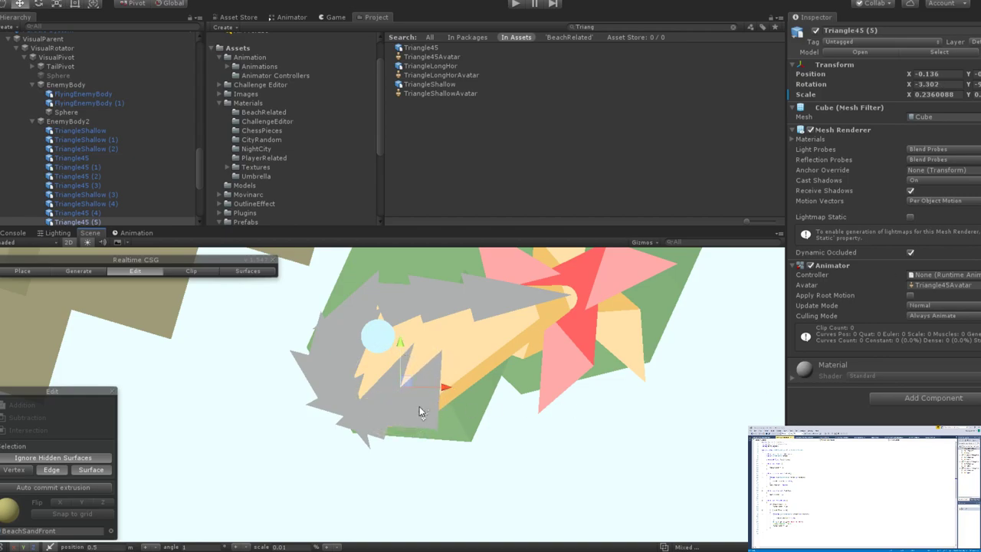
Scale Triangle45 (5) down to about 0.162, rotate it to about 18.7 and move it to -0.194 on X along the lower body.
{"action": "left_click", "coordinate": [111, 221]}
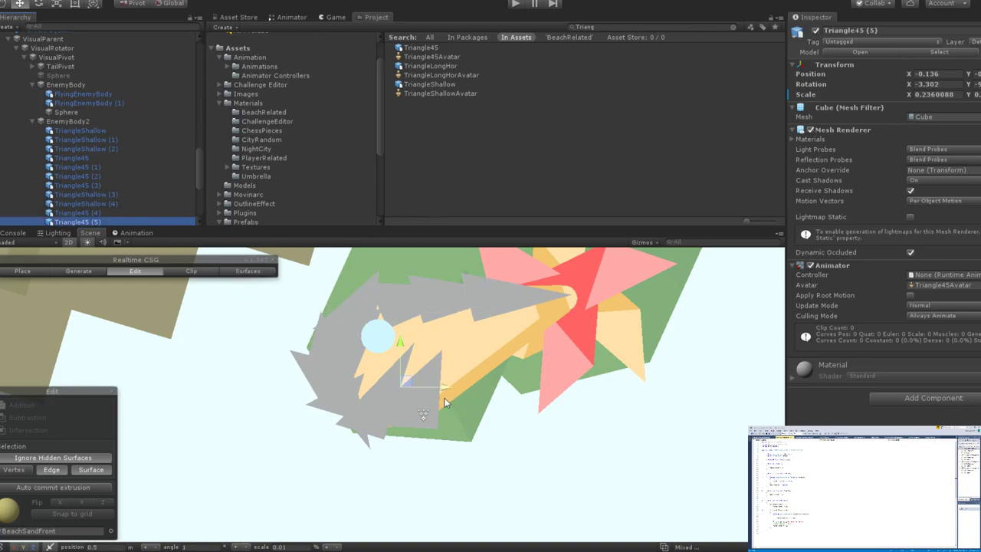
{"action": "key", "text": "e"}
{"action": "mouse_move", "coordinate": [435, 384]}
{"action": "left_mouse_down"}
{"action": "mouse_move", "coordinate": [403, 339]}
{"action": "mouse_move", "coordinate": [463, 397]}
{"action": "mouse_move", "coordinate": [433, 370]}
{"action": "left_mouse_up"}
{"action": "key", "text": "w"}
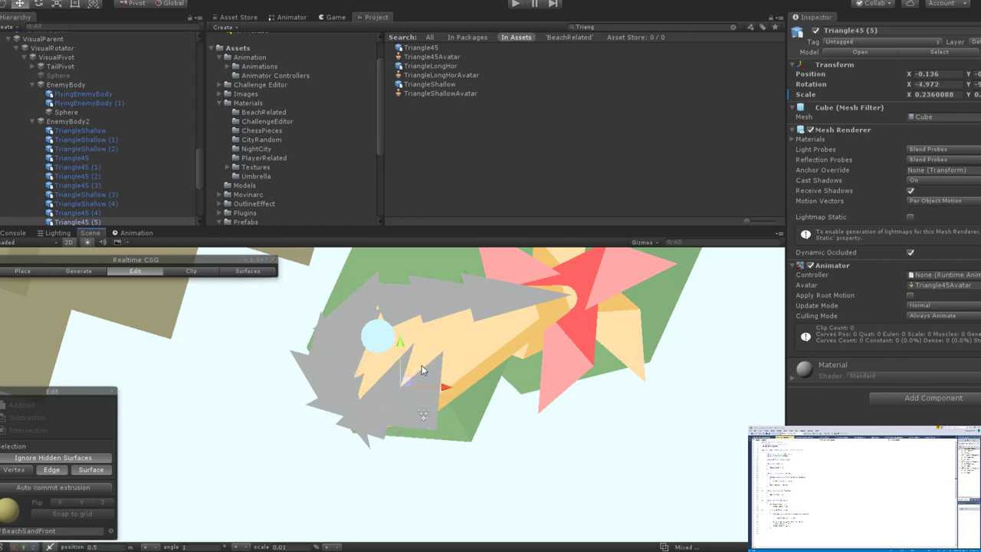
{"action": "key", "text": "r"}
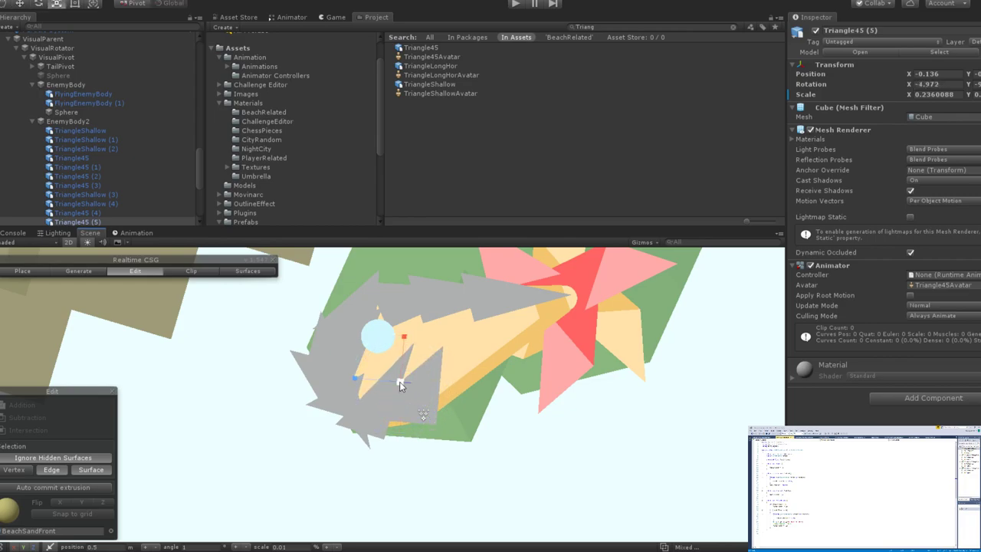
{"action": "left_click_drag", "start_coordinate": [400, 382], "coordinate": [388, 391]}
{"action": "key", "text": "w"}
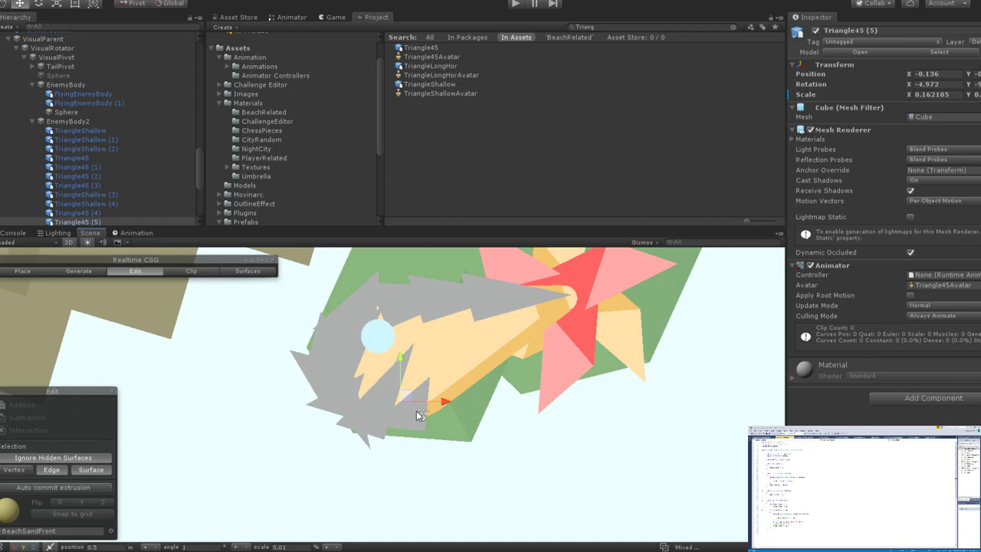
{"action": "left_click_drag", "start_coordinate": [449, 403], "coordinate": [389, 366]}
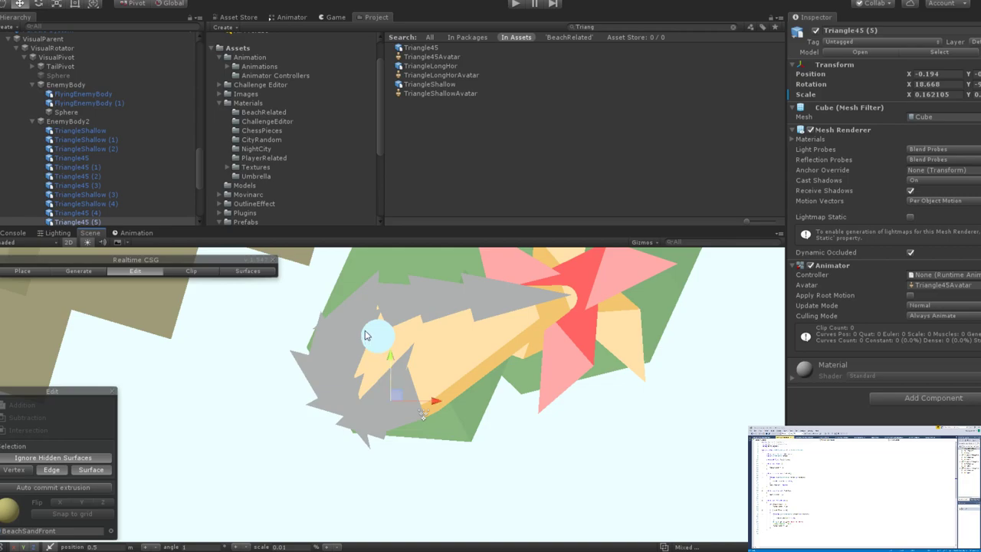
Duplicate TriangleShallow (4), rotate the copy to about -51.5, size it to about 0.197 and move it to 0.044 on X.
{"action": "scroll", "coordinate": [111, 206], "scroll_direction": "down", "scroll_amount": 3}
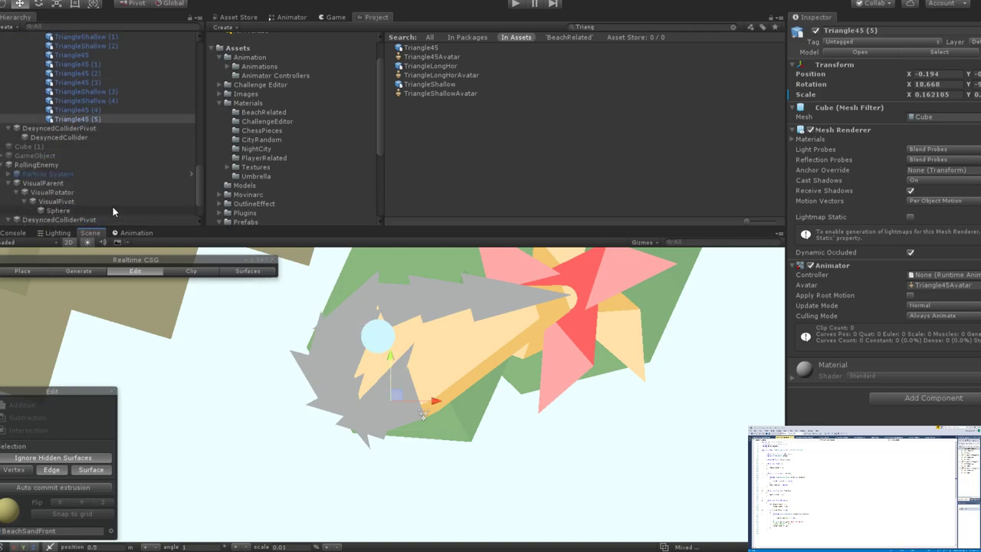
{"action": "left_click", "coordinate": [105, 101]}
{"action": "key", "text": "ctrl+d"}
{"action": "left_click_drag", "start_coordinate": [358, 338], "coordinate": [435, 337]}
{"action": "key", "text": "e"}
{"action": "key", "text": "r"}
{"action": "key", "text": "w"}
{"action": "key", "text": "e"}
{"action": "scroll", "coordinate": [443, 348], "scroll_direction": "down", "scroll_amount": 3}
{"action": "scroll", "coordinate": [443, 348], "scroll_direction": "down", "scroll_amount": 2}
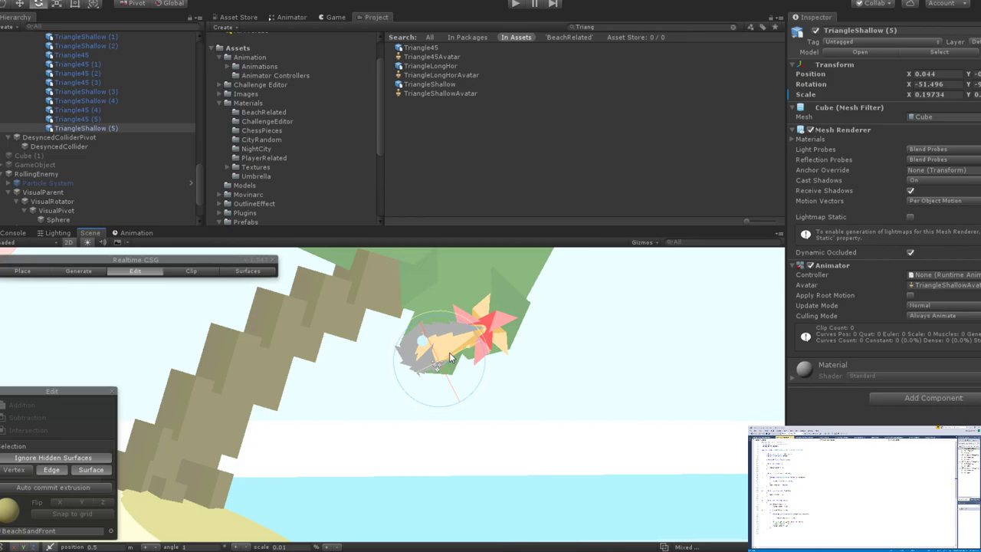
{"action": "scroll", "coordinate": [451, 357], "scroll_direction": "up", "scroll_amount": 5}
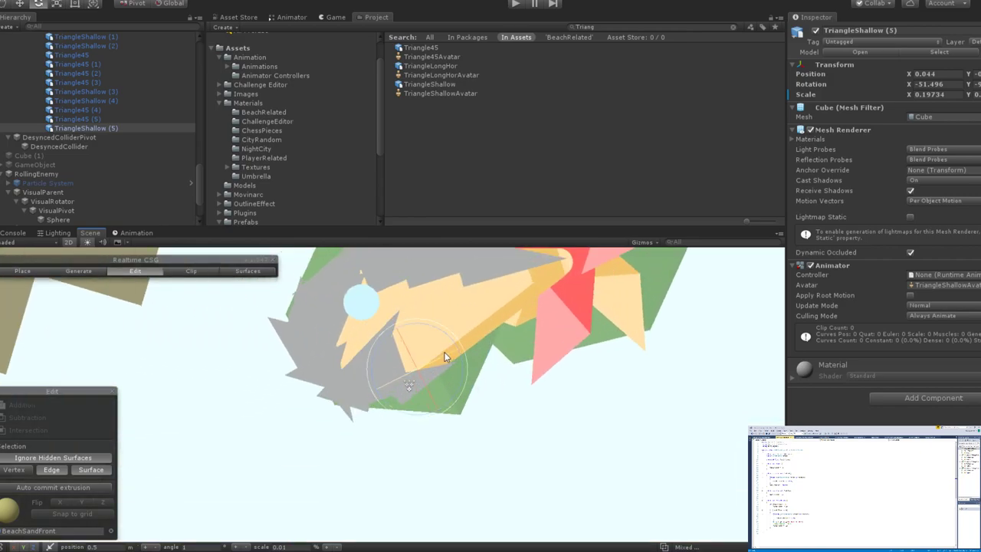
{"action": "scroll", "coordinate": [443, 358], "scroll_direction": "up", "scroll_amount": 3}
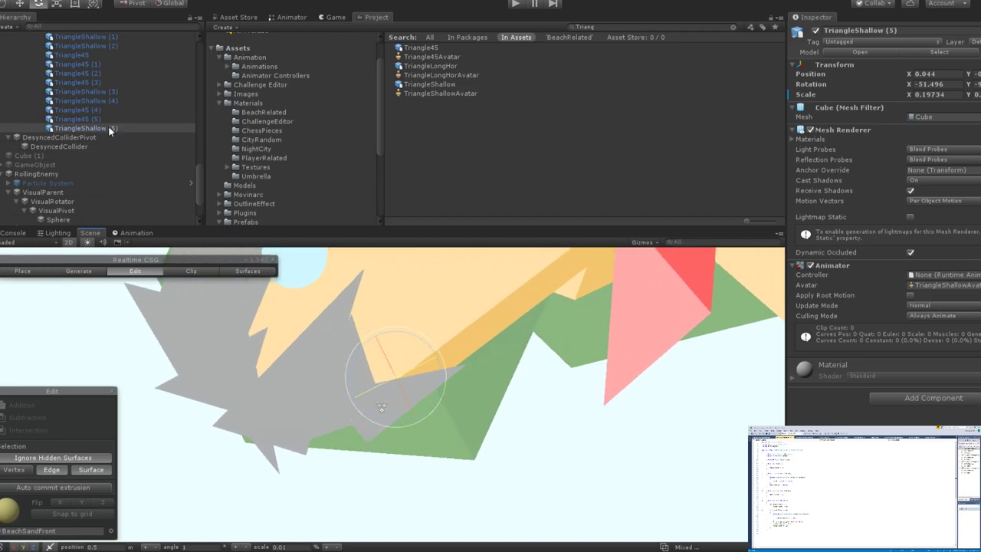
Duplicate TriangleShallow (5), rotate the copy to about -199.5 and move it to 0.194 on X over the belly.
{"action": "left_click", "coordinate": [108, 127]}
{"action": "key", "text": "ctrl+d"}
{"action": "key", "text": "w"}
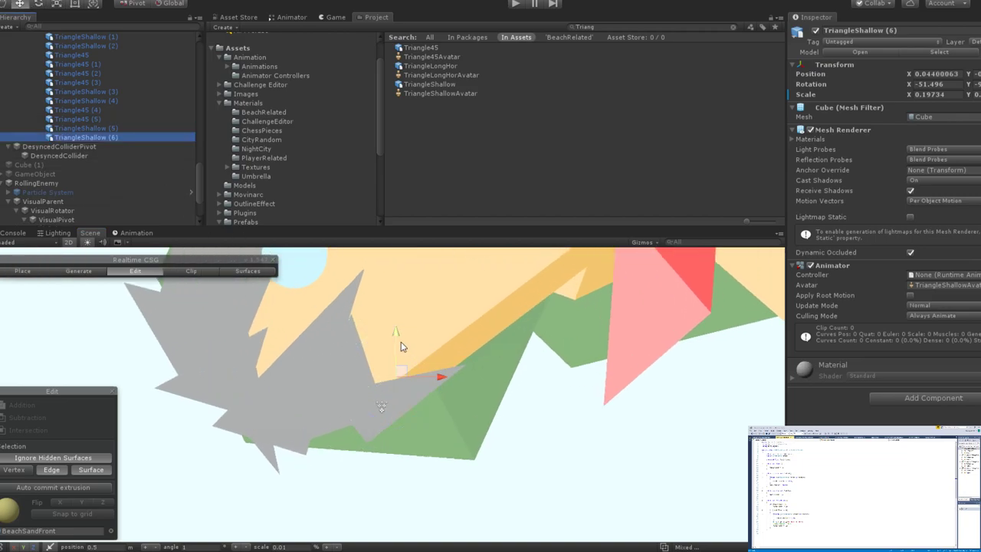
{"action": "left_click_drag", "start_coordinate": [401, 340], "coordinate": [437, 384]}
{"action": "key", "text": "e"}
{"action": "key", "text": "w"}
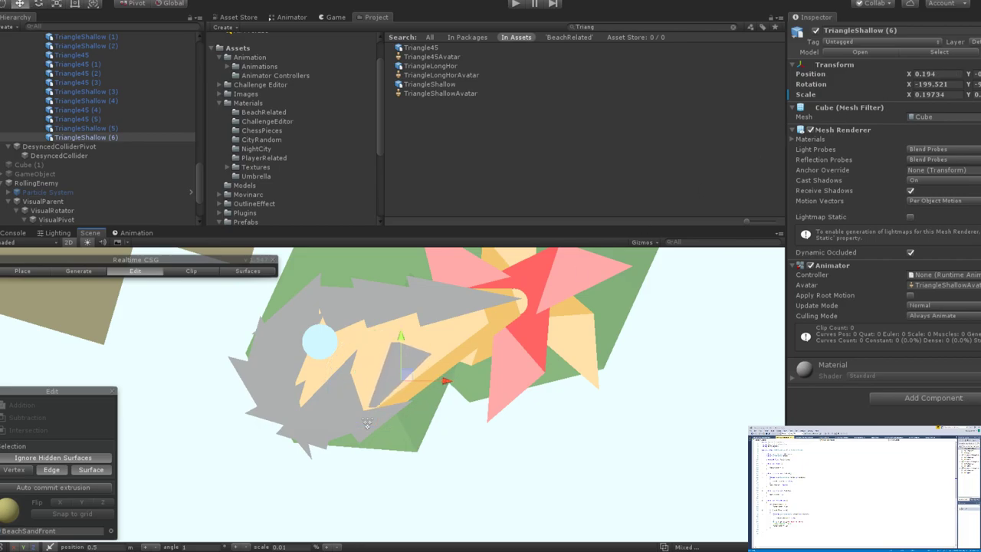
Examine EnemyBody2 from a perspective angle and the placement of TriangleShallow (6) on the belly.
{"action": "scroll", "coordinate": [96, 114], "scroll_direction": "up", "scroll_amount": 3}
{"action": "left_click", "coordinate": [83, 119]}
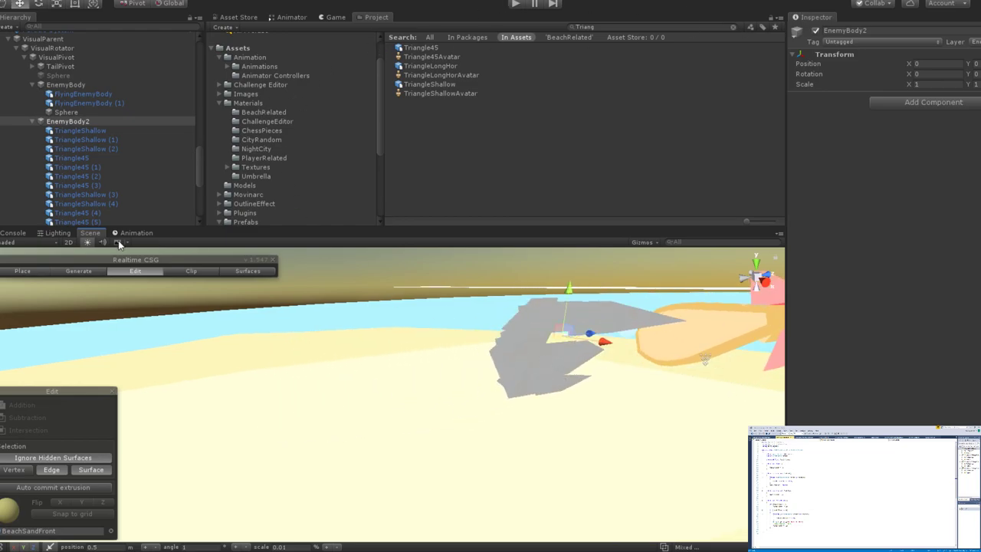
{"action": "left_click_drag", "start_coordinate": [67, 250], "coordinate": [505, 360], "text": "alt"}
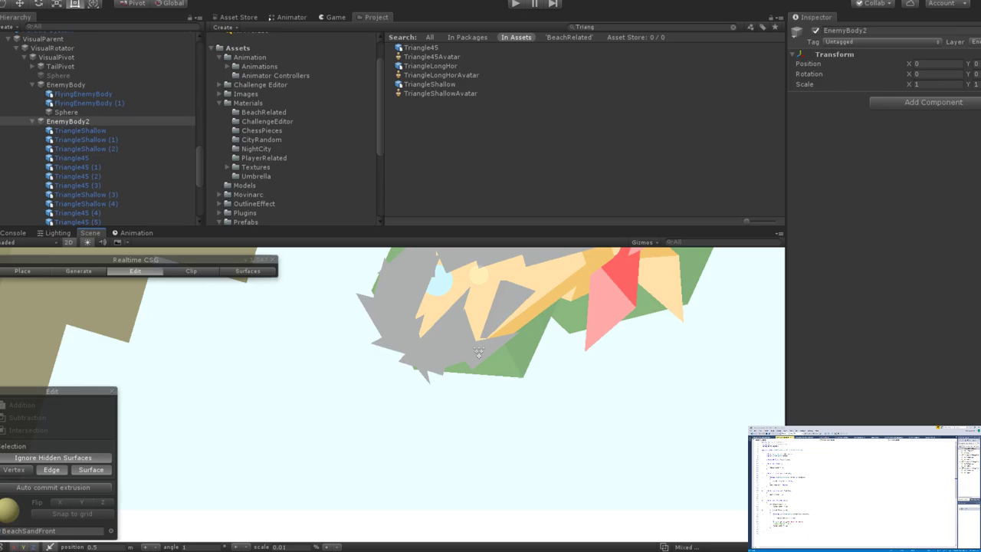
{"action": "scroll", "coordinate": [535, 302], "scroll_direction": "up", "scroll_amount": 5}
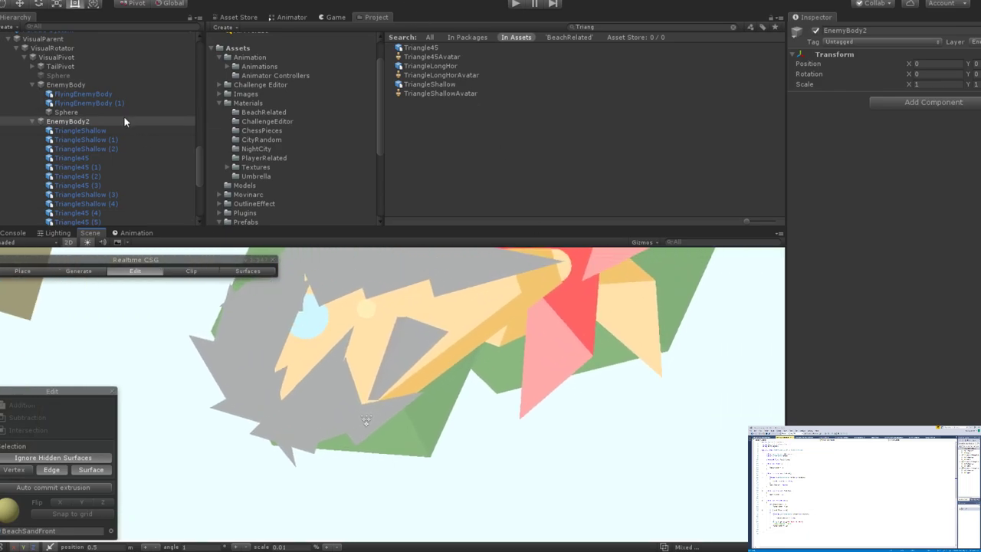
{"action": "scroll", "coordinate": [124, 116], "scroll_direction": "down", "scroll_amount": 3}
{"action": "left_click", "coordinate": [119, 137]}
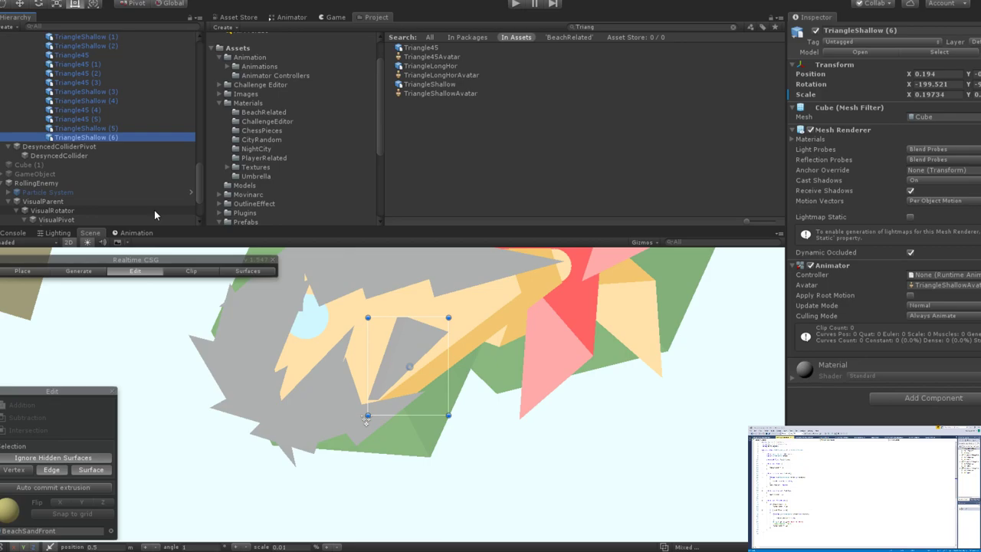
{"action": "key", "text": "f"}
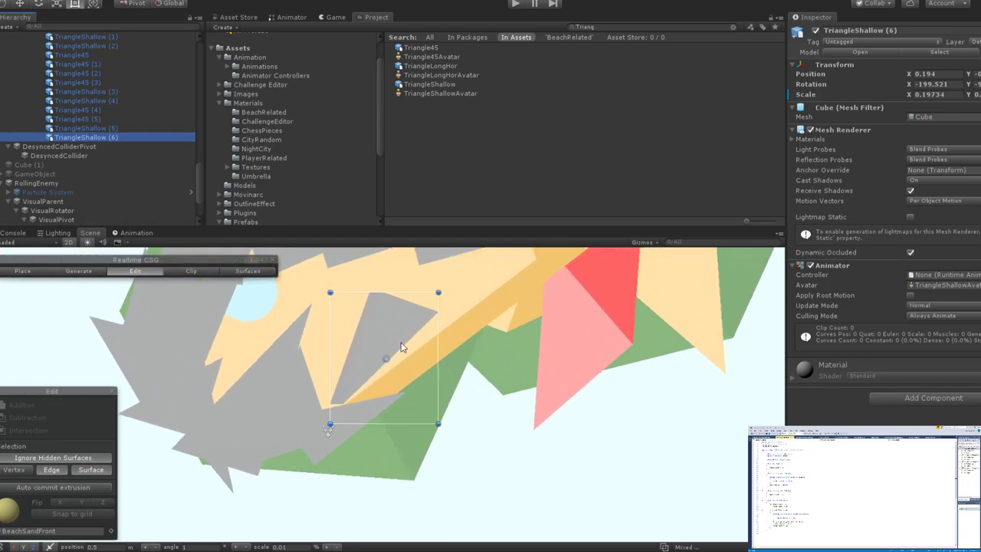
{"action": "scroll", "coordinate": [402, 347], "scroll_direction": "down", "scroll_amount": 2}
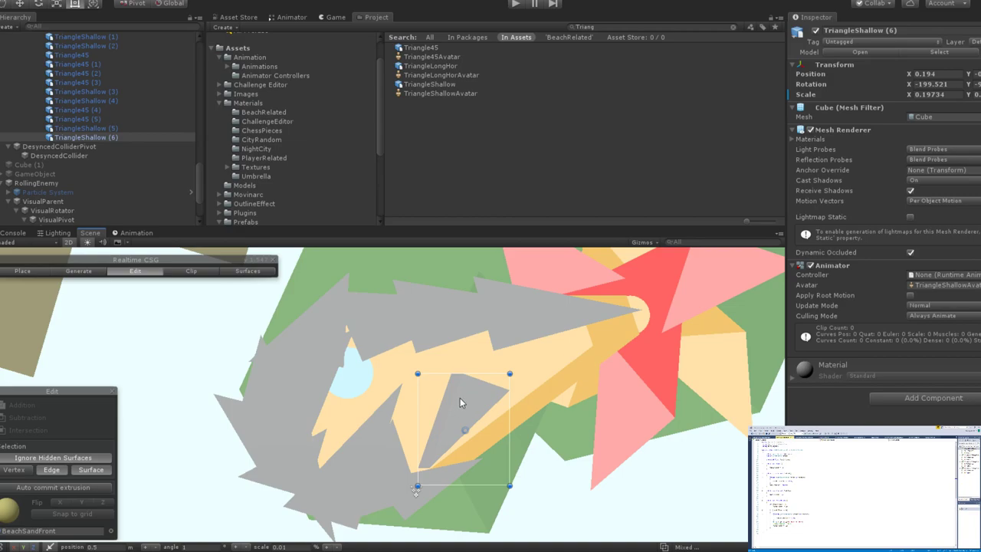
{"action": "scroll", "coordinate": [462, 407], "scroll_direction": "up", "scroll_amount": 2}
{"action": "scroll", "coordinate": [464, 412], "scroll_direction": "down", "scroll_amount": 2}
{"action": "middle_click_drag", "start_coordinate": [495, 423], "coordinate": [425, 375]}
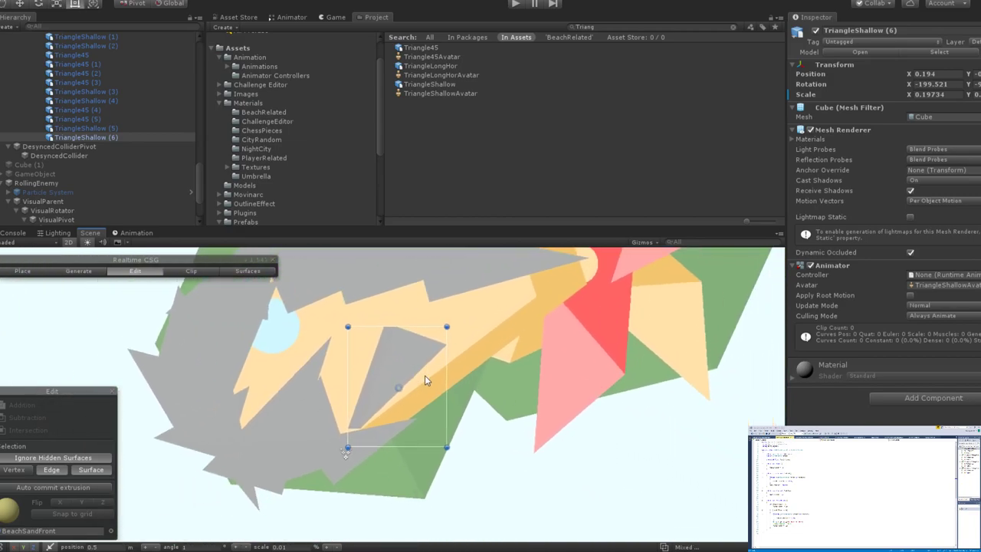
Duplicate TriangleShallow (6), move the copy to 0.384 on X and scale it up to about 0.234.
{"action": "left_click", "coordinate": [134, 138]}
{"action": "key", "text": "ctrl+d"}
{"action": "key", "text": "w"}
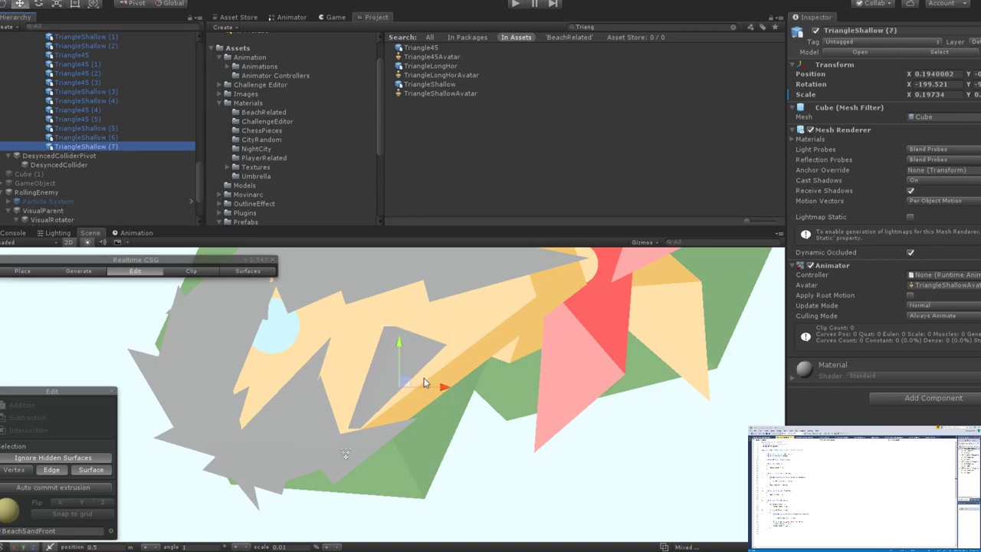
{"action": "left_click_drag", "start_coordinate": [425, 383], "coordinate": [466, 384]}
{"action": "key", "text": "e"}
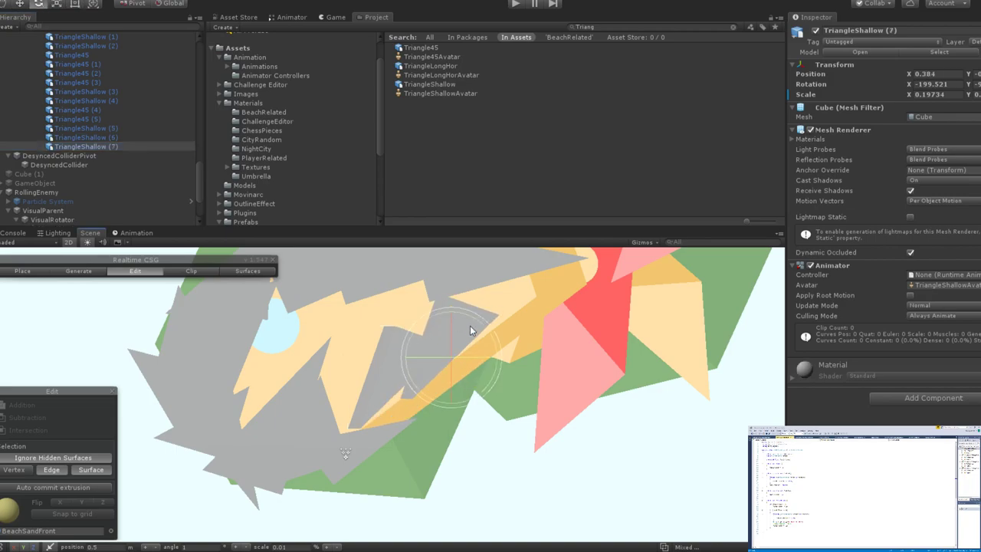
{"action": "key", "text": "r"}
{"action": "left_click_drag", "start_coordinate": [461, 359], "coordinate": [553, 373]}
Rotate TriangleShallow (7) to about -261 and move it to 0.165 on X over the belly.
{"action": "key", "text": "e"}
{"action": "key", "text": "w"}
{"action": "mouse_move", "coordinate": [493, 354]}
{"action": "left_mouse_down"}
{"action": "mouse_move", "coordinate": [496, 341]}
{"action": "mouse_move", "coordinate": [475, 359]}
{"action": "left_mouse_up"}
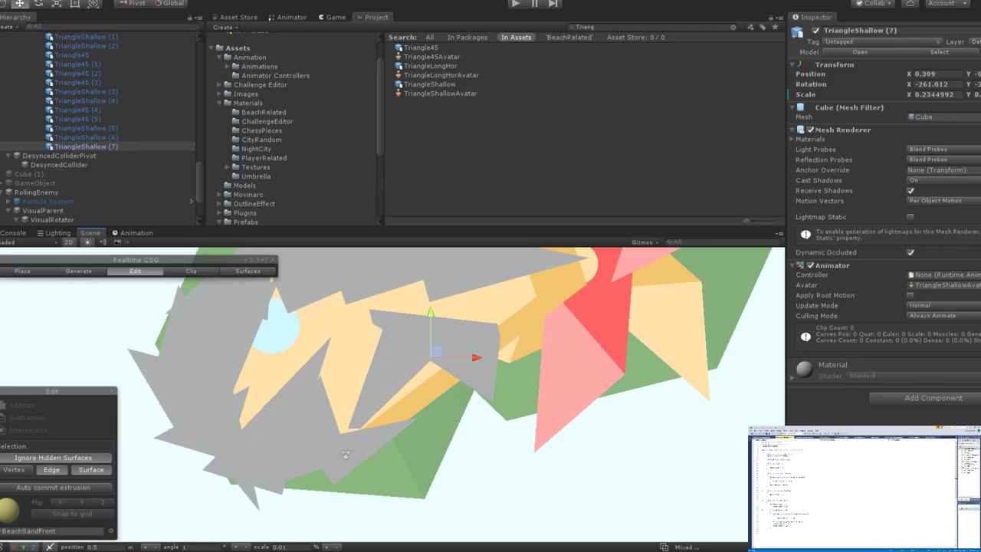
{"action": "left_click_drag", "start_coordinate": [482, 368], "coordinate": [444, 372]}
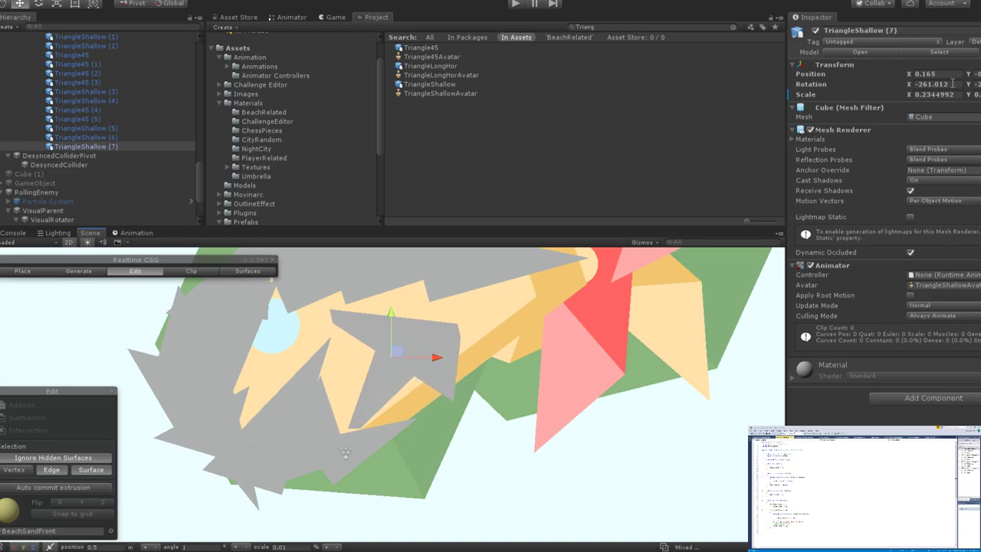
{"action": "scroll", "coordinate": [459, 375], "scroll_direction": "up", "scroll_amount": 2}
{"action": "scroll", "coordinate": [460, 374], "scroll_direction": "down", "scroll_amount": 2}
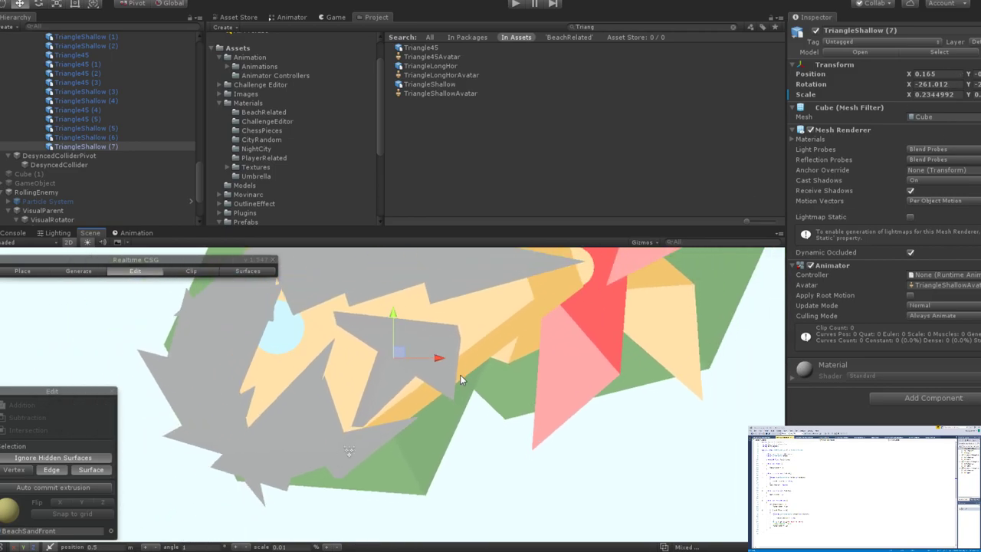
{"action": "scroll", "coordinate": [460, 375], "scroll_direction": "up", "scroll_amount": 2}
{"action": "scroll", "coordinate": [460, 374], "scroll_direction": "down", "scroll_amount": 2}
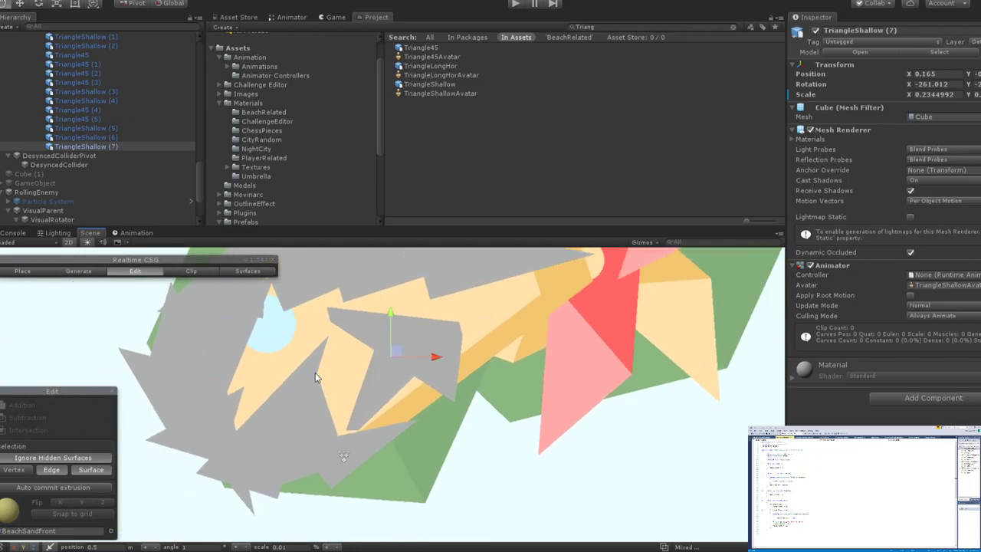
{"action": "middle_click_drag", "start_coordinate": [315, 372], "coordinate": [358, 370]}
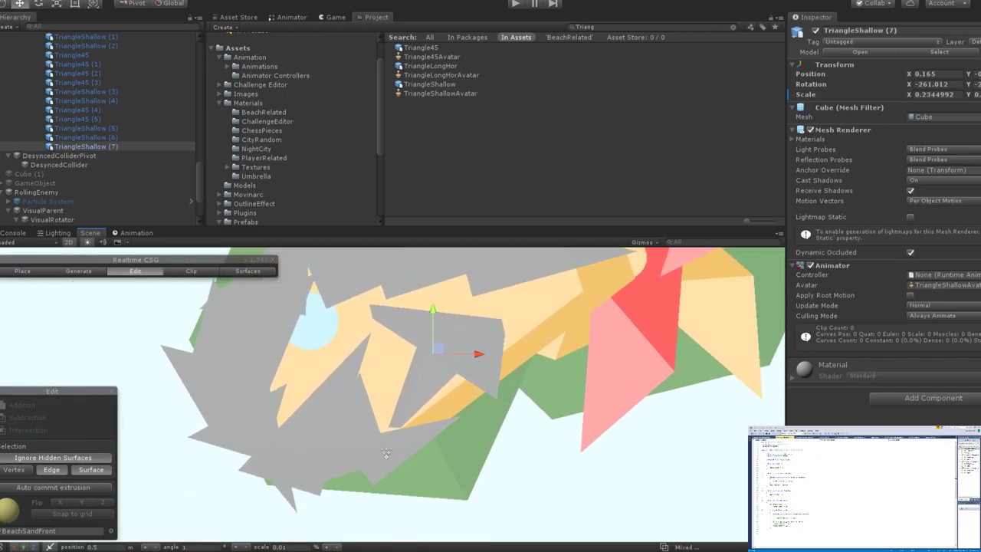
Set TriangleShallow (7)'s rotation to -90 on X and 0 on Y, and raise it to the middle of the body.
{"action": "left_click", "coordinate": [943, 83]}
{"action": "type", "text": "0"}
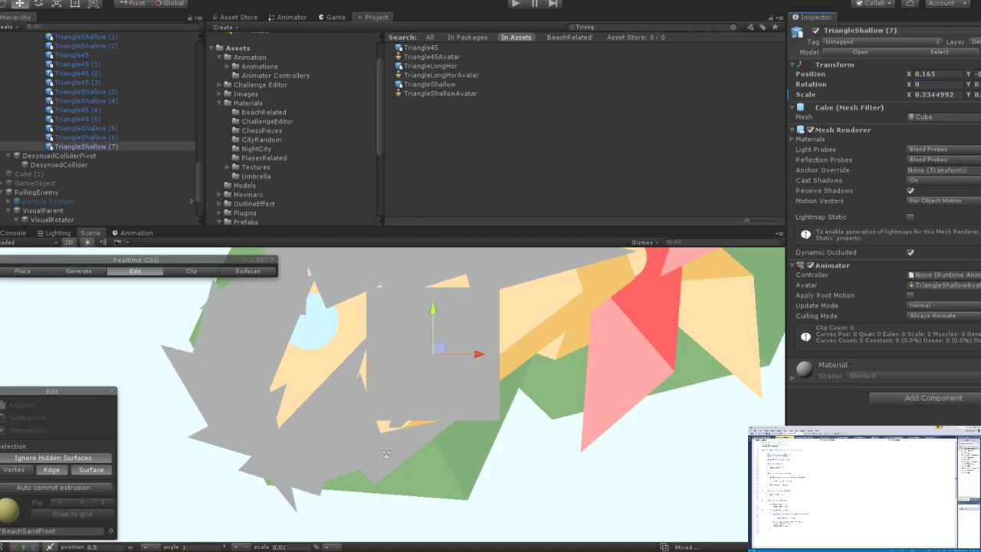
{"action": "key", "text": "Tab"}
{"action": "type", "text": "-90"}
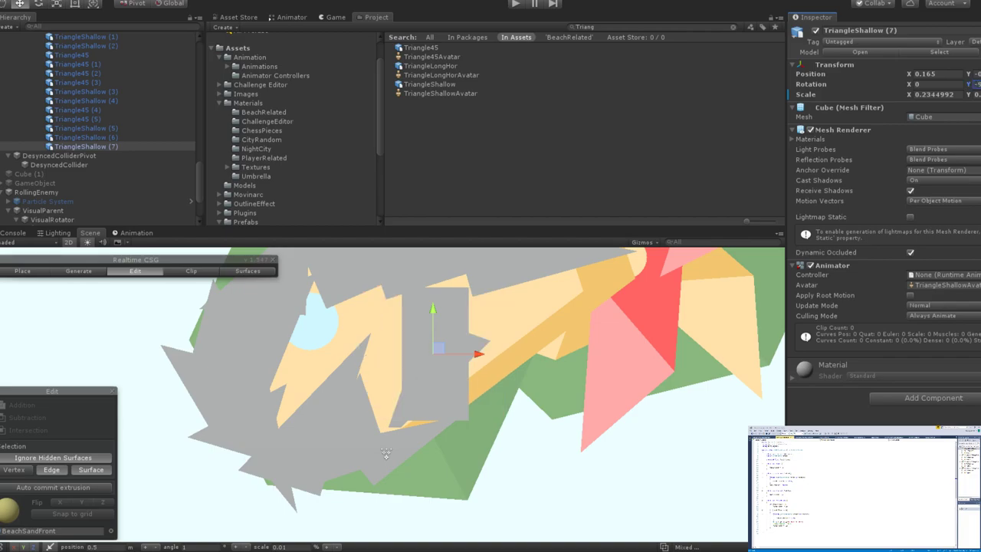
{"action": "left_click", "coordinate": [944, 86]}
{"action": "type", "text": "-90"}
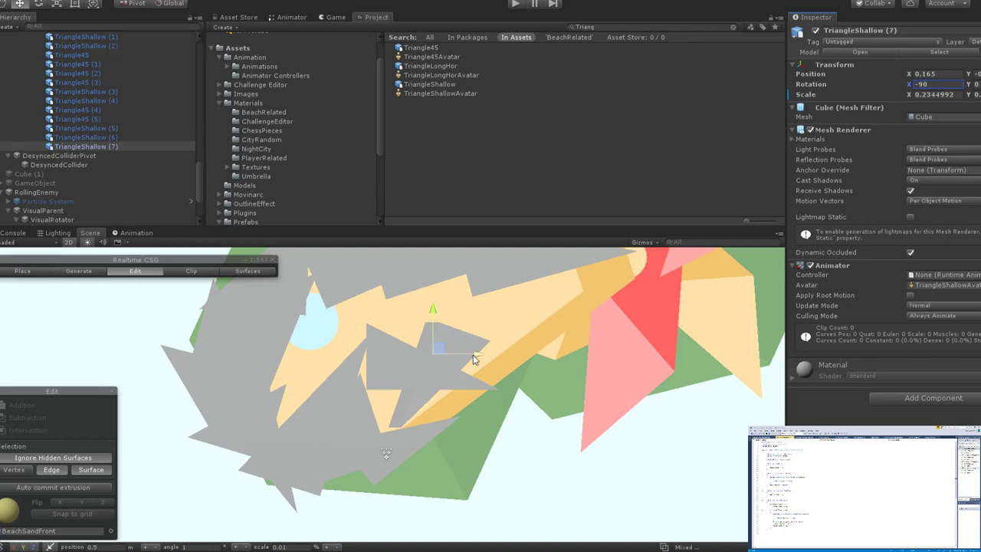
{"action": "left_click_drag", "start_coordinate": [432, 308], "coordinate": [436, 269]}
Set TriangleShallow (6)'s X rotation to -90 and move it to 0.142 on X at the belly's lower edge.
{"action": "left_click", "coordinate": [438, 371]}
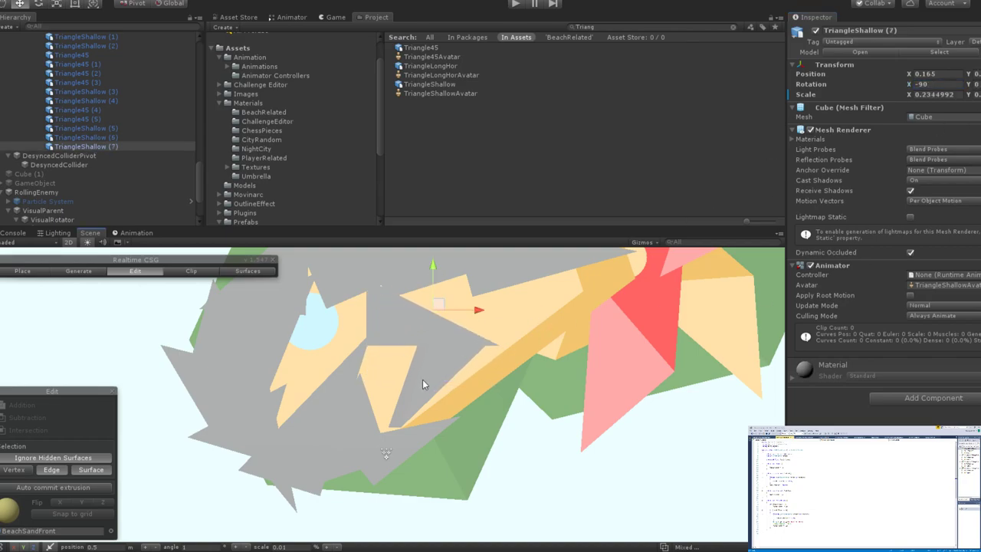
{"action": "left_click", "coordinate": [936, 83]}
{"action": "type", "text": "-90"}
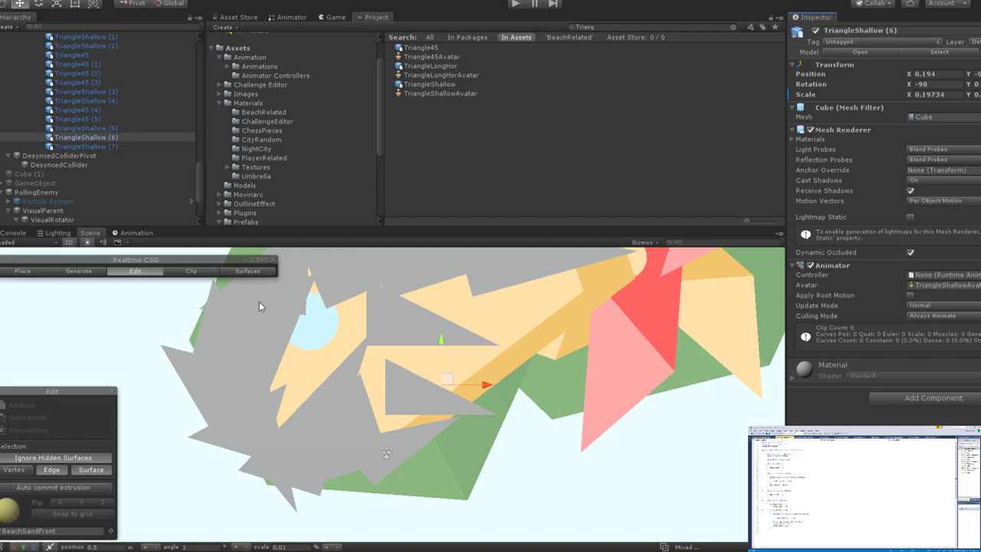
{"action": "scroll", "coordinate": [261, 303], "scroll_direction": "down", "scroll_amount": 3}
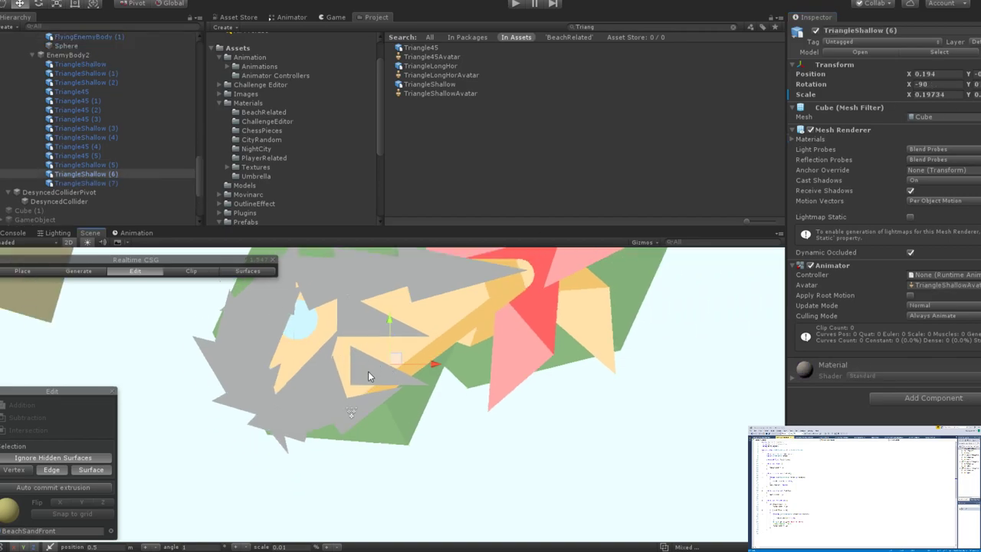
{"action": "left_click_drag", "start_coordinate": [434, 365], "coordinate": [433, 381]}
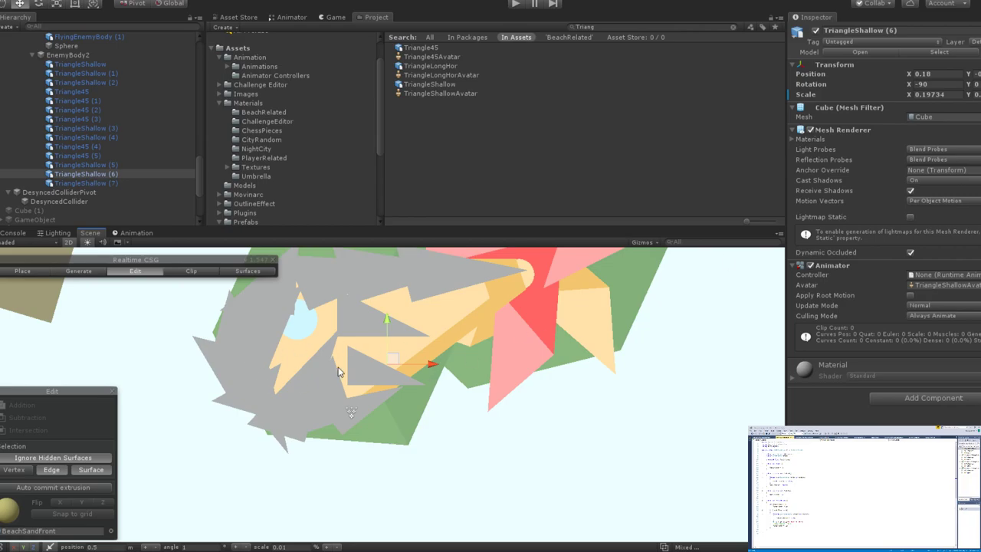
{"action": "scroll", "coordinate": [389, 361], "scroll_direction": "up", "scroll_amount": 5}
{"action": "left_click_drag", "start_coordinate": [433, 338], "coordinate": [412, 373]}
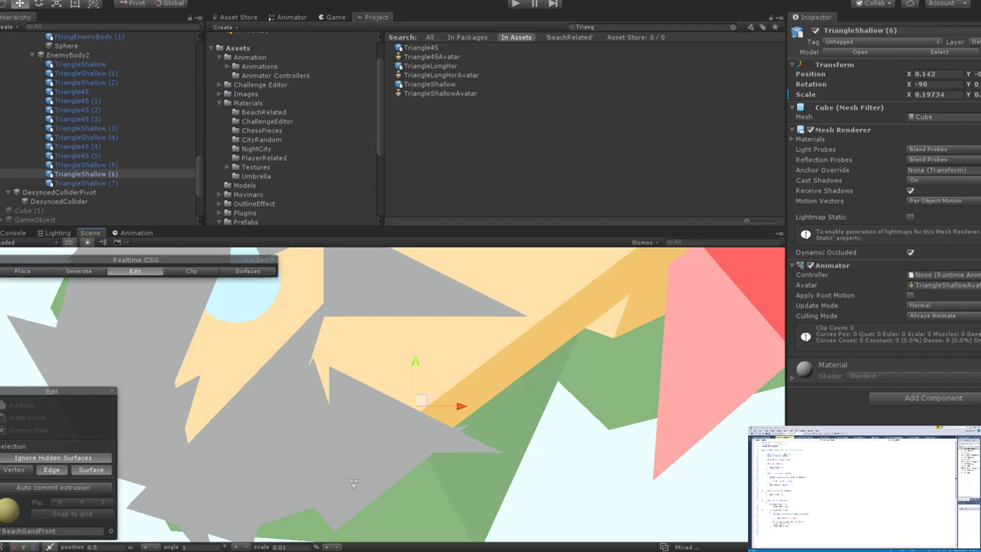
Rotate TriangleShallow (7) to about -226.2, lower it onto the belly and move it to -0.011 on X.
{"action": "scroll", "coordinate": [353, 482], "scroll_direction": "down", "scroll_amount": 3}
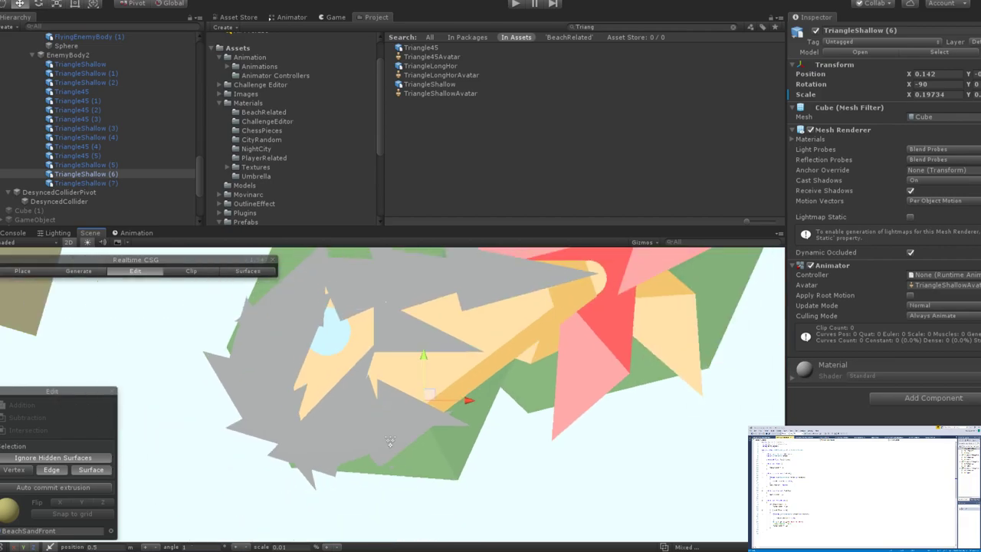
{"action": "scroll", "coordinate": [449, 392], "scroll_direction": "up", "scroll_amount": 2}
{"action": "scroll", "coordinate": [438, 406], "scroll_direction": "up", "scroll_amount": 2}
{"action": "scroll", "coordinate": [433, 408], "scroll_direction": "down", "scroll_amount": 2}
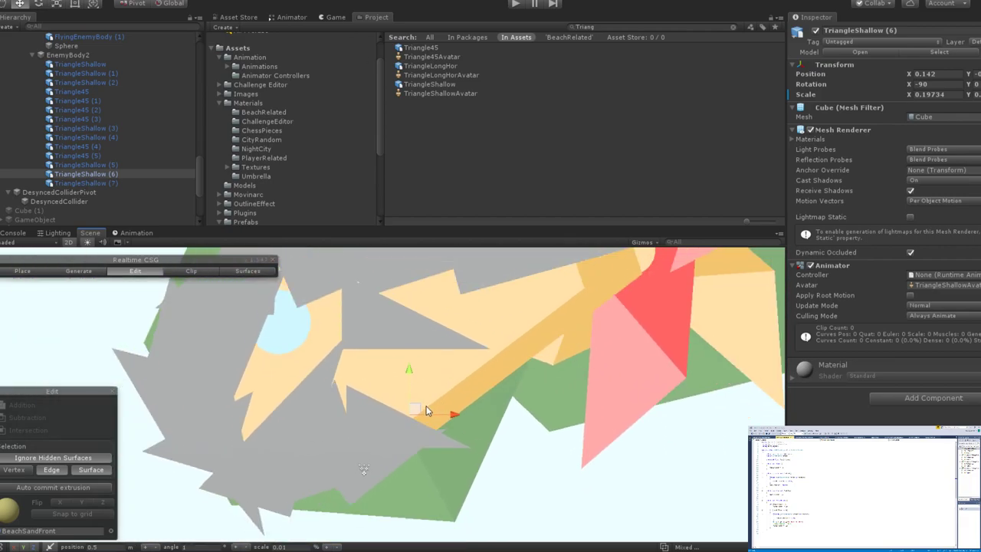
{"action": "middle_click_drag", "start_coordinate": [427, 409], "coordinate": [506, 386]}
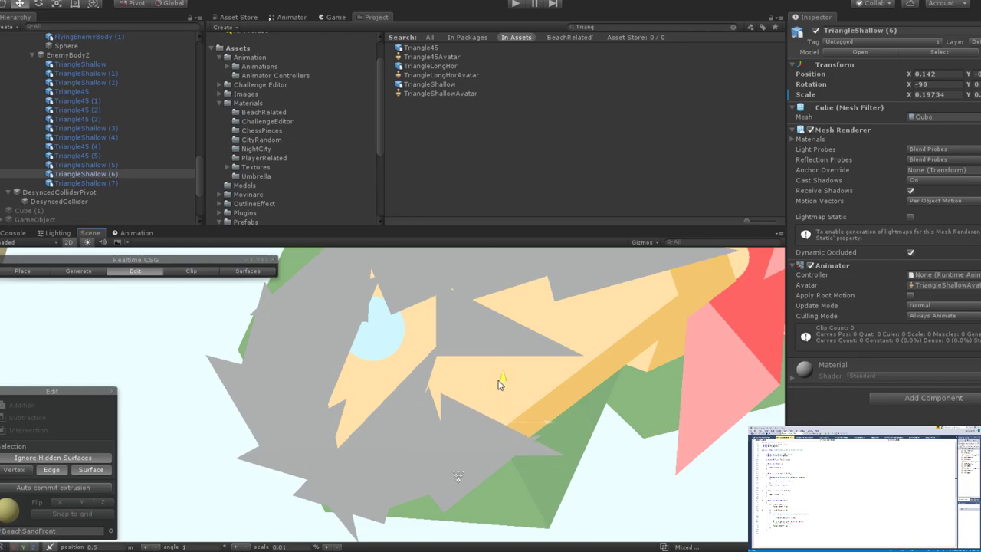
{"action": "scroll", "coordinate": [548, 424], "scroll_direction": "down", "scroll_amount": 3}
{"action": "left_click", "coordinate": [502, 371]}
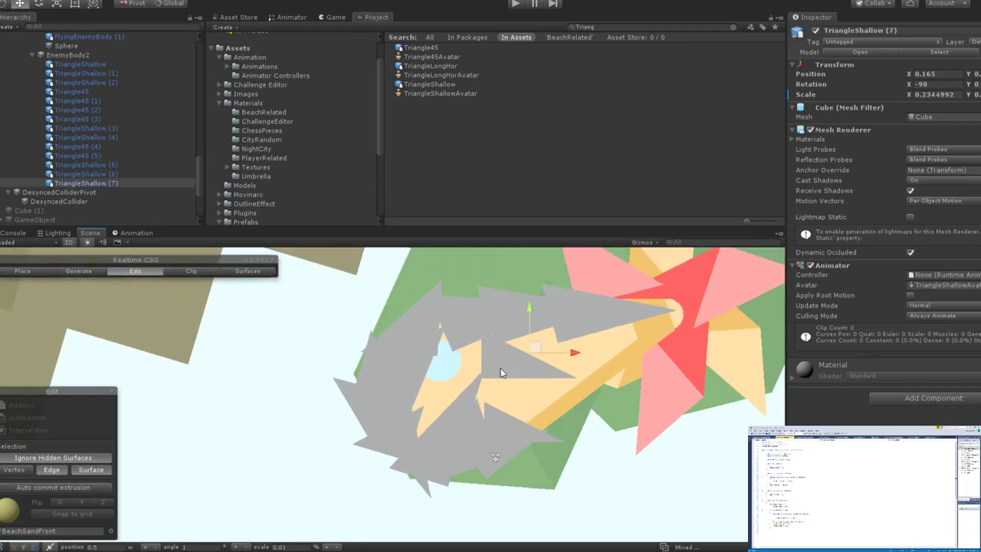
{"action": "key", "text": "e"}
{"action": "left_click_drag", "start_coordinate": [549, 355], "coordinate": [727, 431]}
{"action": "key", "text": "w"}
{"action": "left_click_drag", "start_coordinate": [555, 337], "coordinate": [513, 357]}
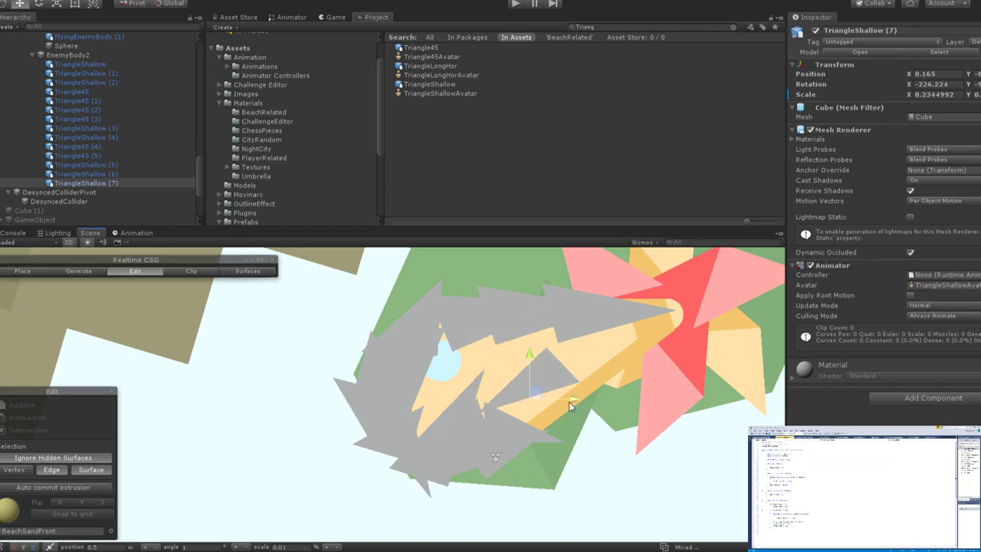
{"action": "left_click_drag", "start_coordinate": [569, 402], "coordinate": [532, 414]}
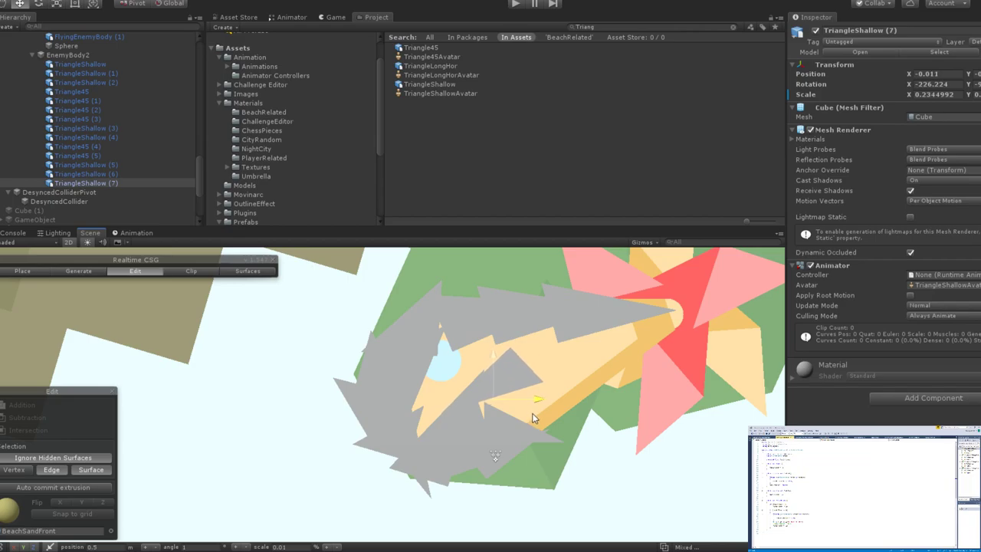
{"action": "scroll", "coordinate": [534, 418], "scroll_direction": "down", "scroll_amount": 5}
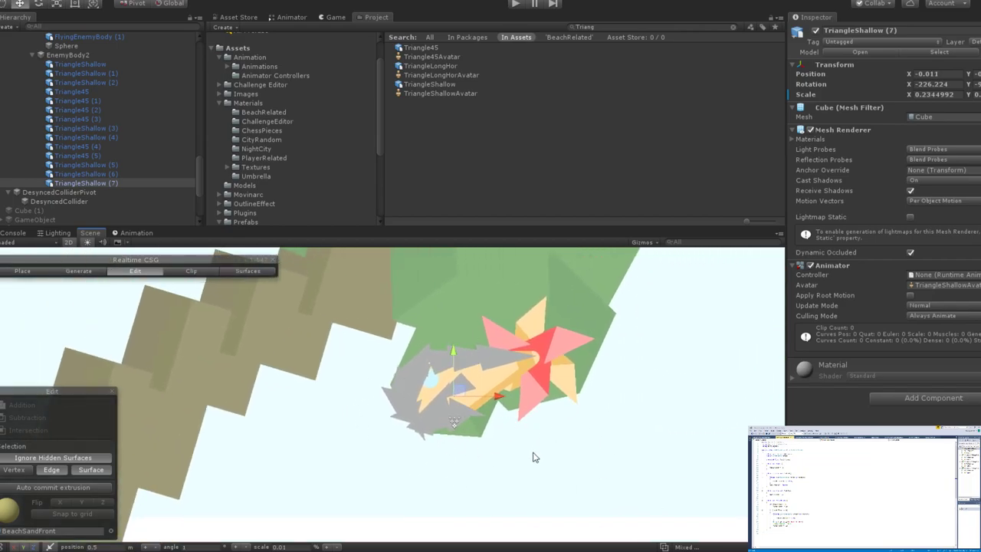
{"action": "scroll", "coordinate": [525, 460], "scroll_direction": "up", "scroll_amount": 1}
{"action": "scroll", "coordinate": [525, 460], "scroll_direction": "up", "scroll_amount": 3}
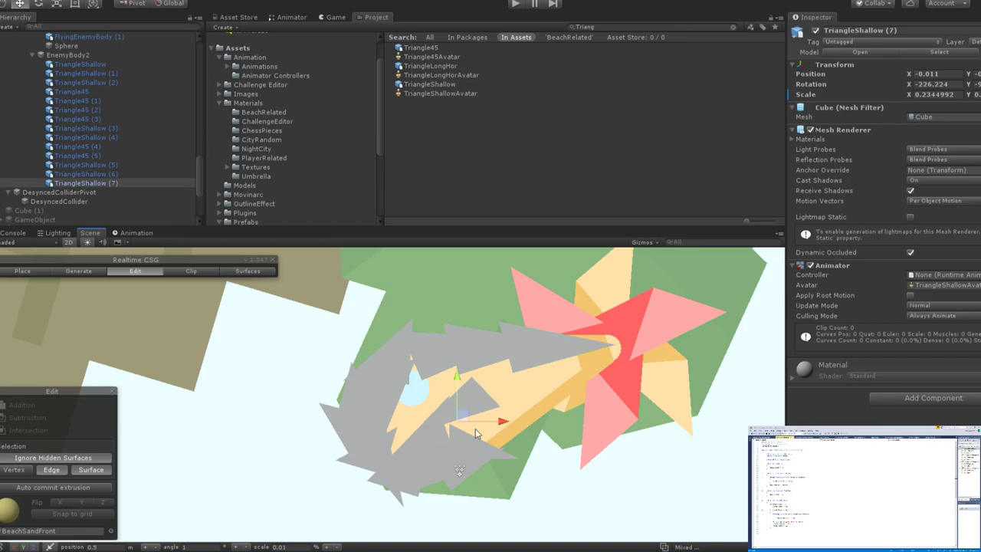
{"action": "scroll", "coordinate": [479, 435], "scroll_direction": "up", "scroll_amount": 2}
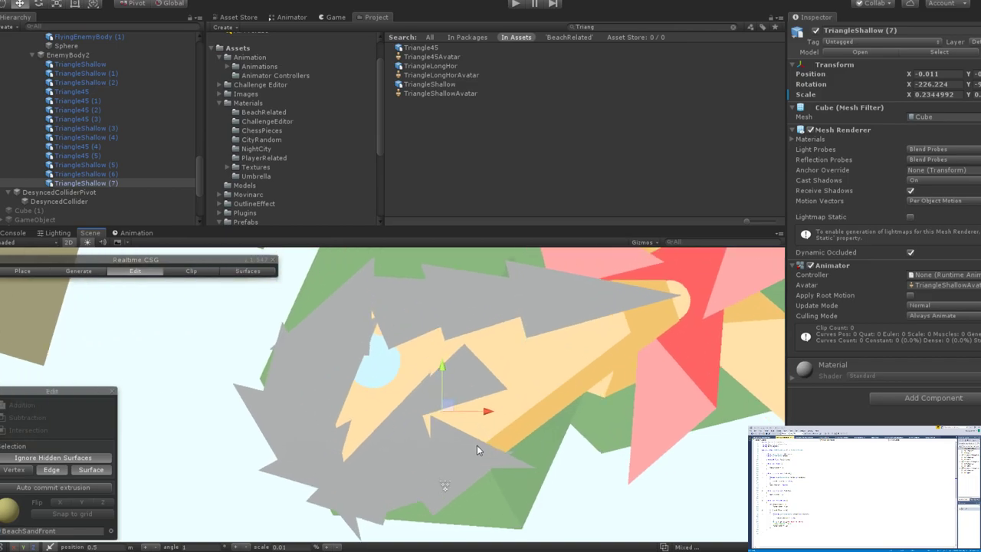
{"action": "scroll", "coordinate": [476, 446], "scroll_direction": "up", "scroll_amount": 2}
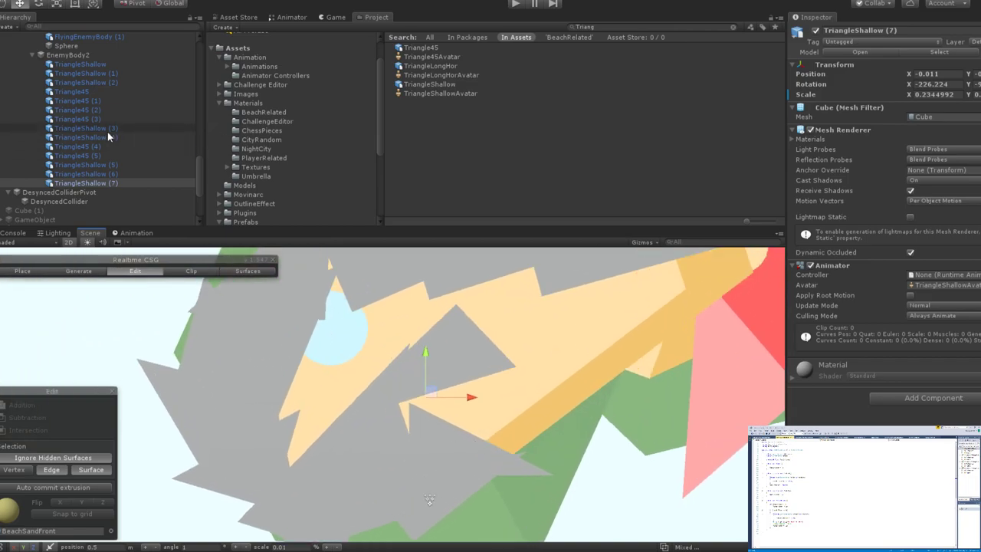
Duplicate Triangle45 (1) in EnemyBody2, rotate it to X about 18, scale it to about 0.188 and place it at X about 0.19 on the body's lower edge.
{"action": "left_click", "coordinate": [94, 102]}
{"action": "key", "text": "ctrl+d"}
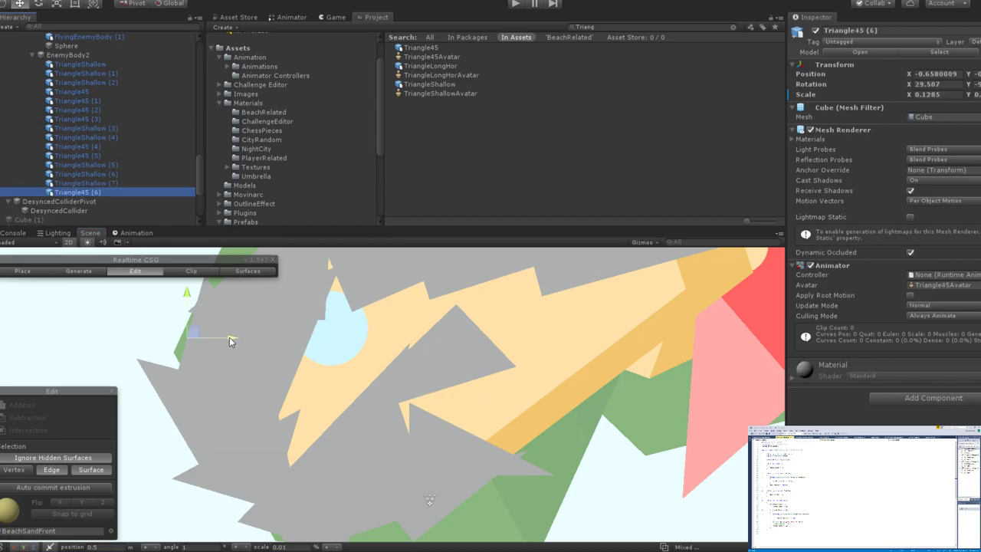
{"action": "left_click_drag", "start_coordinate": [226, 337], "coordinate": [557, 351]}
{"action": "key", "text": "e"}
{"action": "left_click_drag", "start_coordinate": [534, 288], "coordinate": [534, 335]}
{"action": "key", "text": "r"}
{"action": "key", "text": "w"}
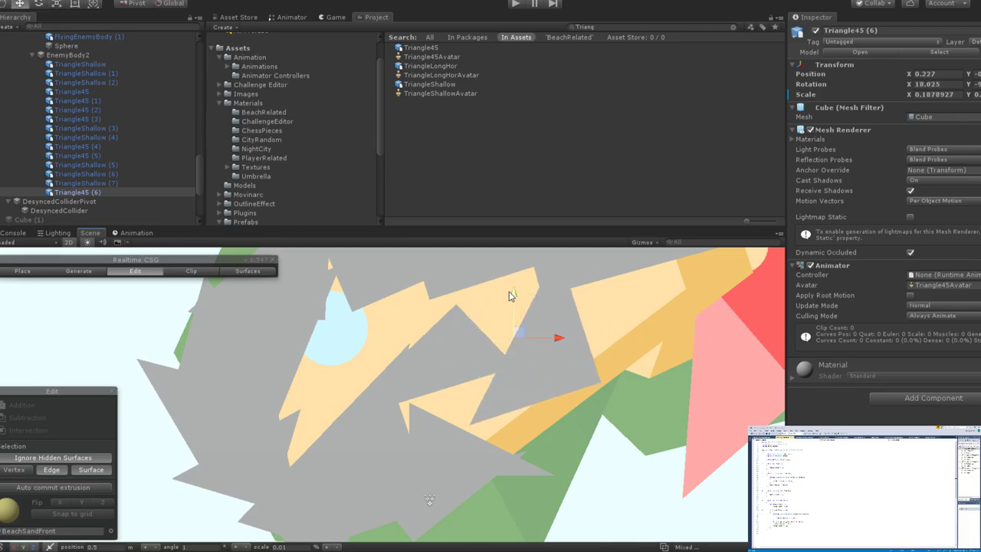
{"action": "left_click_drag", "start_coordinate": [510, 294], "coordinate": [514, 339]}
{"action": "left_click_drag", "start_coordinate": [556, 390], "coordinate": [543, 395]}
{"action": "scroll", "coordinate": [544, 403], "scroll_direction": "down", "scroll_amount": 5}
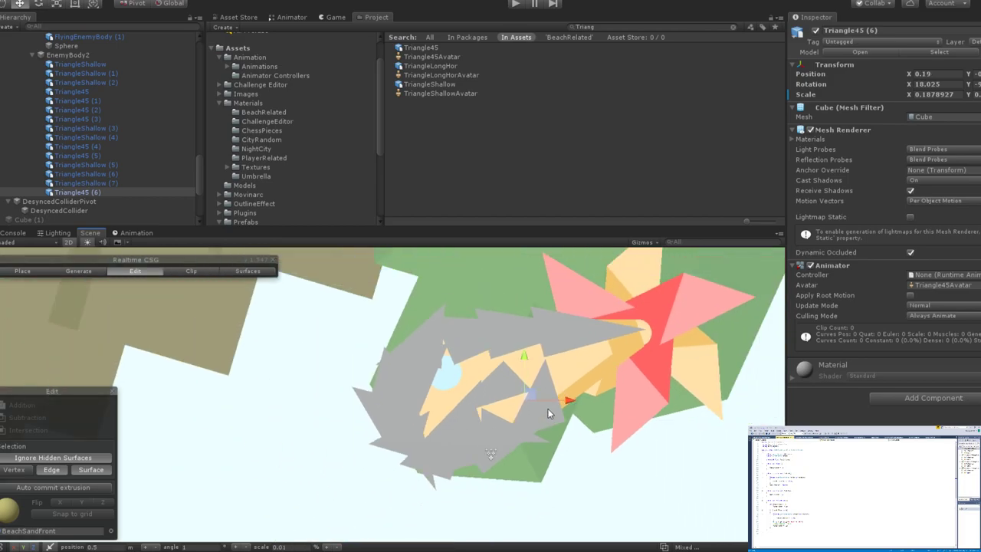
Duplicate the newest Triangle45 piece, shrink it to about 0.132, move it to X about 0.439 and rotate it to X about -53.3.
{"action": "left_click", "coordinate": [69, 194]}
{"action": "key", "text": "ctrl+d"}
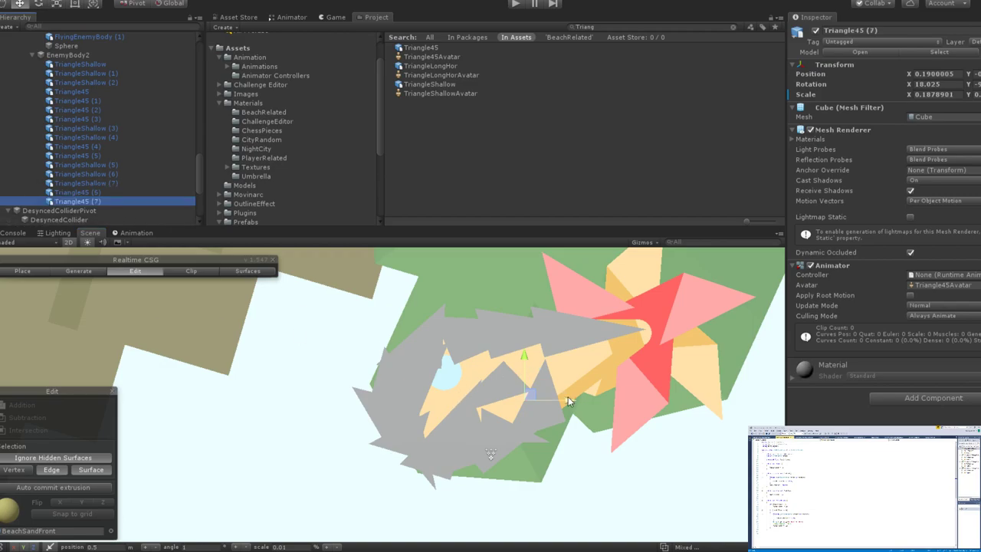
{"action": "mouse_move", "coordinate": [560, 400]}
{"action": "left_mouse_down"}
{"action": "mouse_move", "coordinate": [602, 406]}
{"action": "mouse_move", "coordinate": [558, 409]}
{"action": "left_mouse_up"}
{"action": "key", "text": "r"}
{"action": "key", "text": "w"}
{"action": "key", "text": "e"}
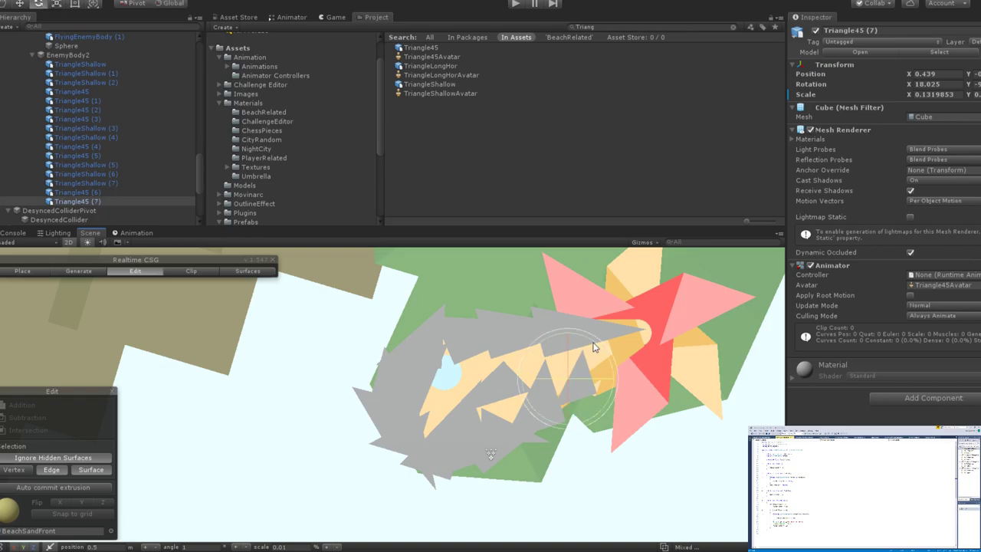
{"action": "left_click_drag", "start_coordinate": [606, 383], "coordinate": [671, 428]}
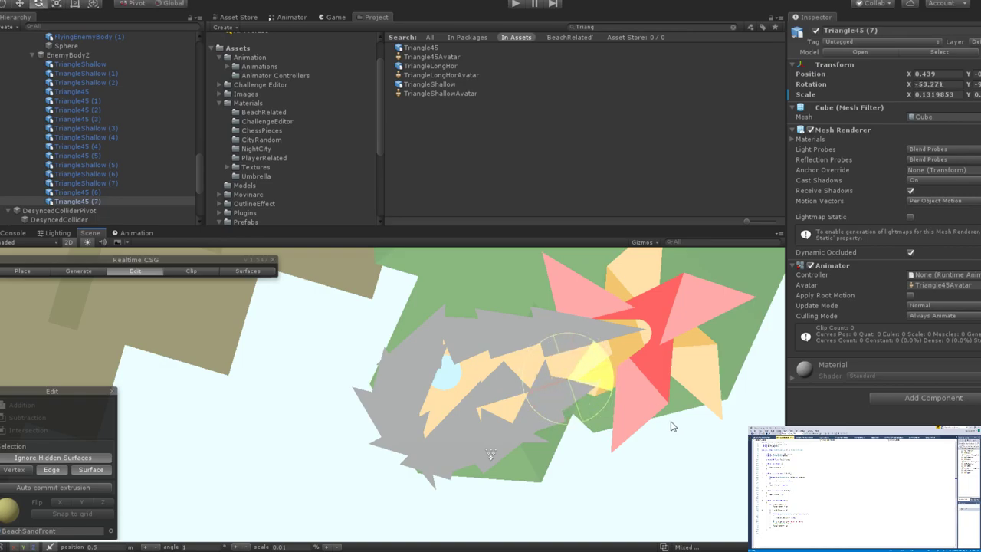
{"action": "key", "text": "w"}
{"action": "scroll", "coordinate": [551, 406], "scroll_direction": "down", "scroll_amount": 5}
{"action": "scroll", "coordinate": [545, 425], "scroll_direction": "up", "scroll_amount": 5}
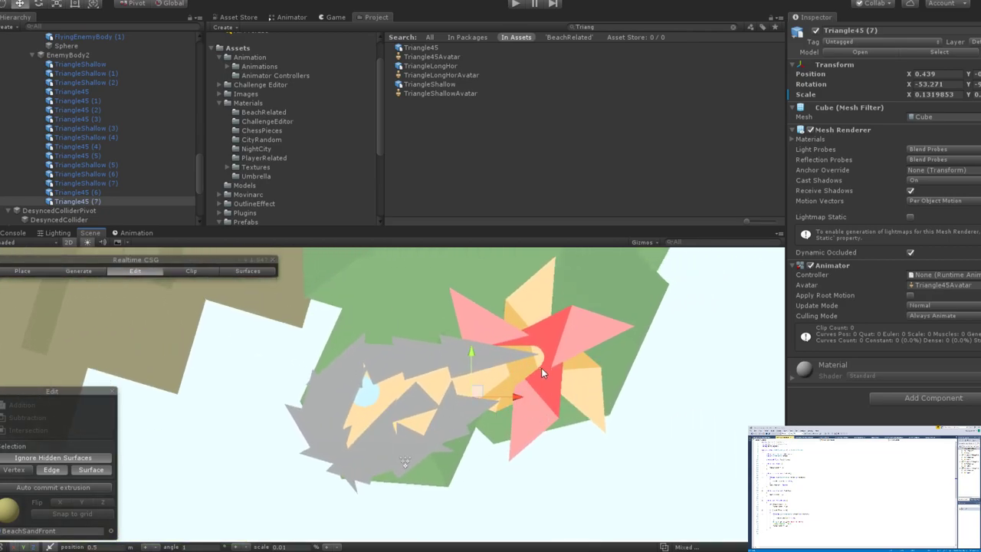
Duplicate the long TriangleShallow piece beside the flower, flip it through its scale and move it to the body's lower edge at X about 0.639.
{"action": "left_click", "coordinate": [456, 355]}
{"action": "left_click", "coordinate": [491, 366]}
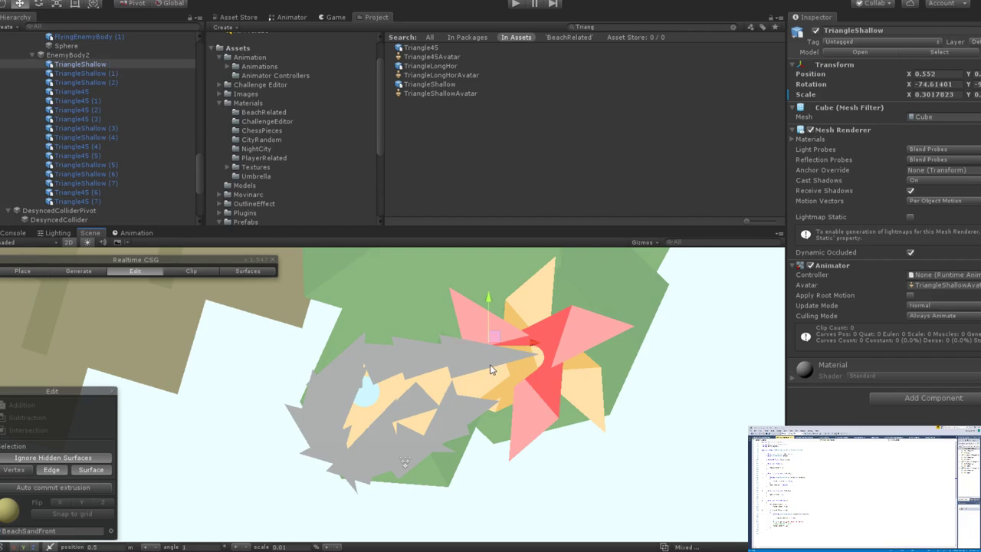
{"action": "key", "text": "ctrl+d"}
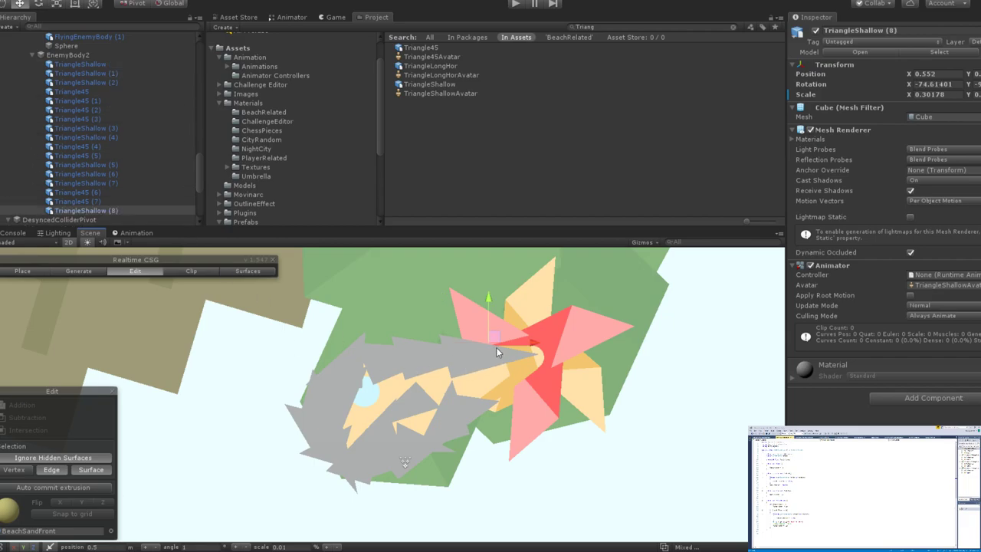
{"action": "left_click", "coordinate": [975, 95]}
{"action": "key", "text": "Return"}
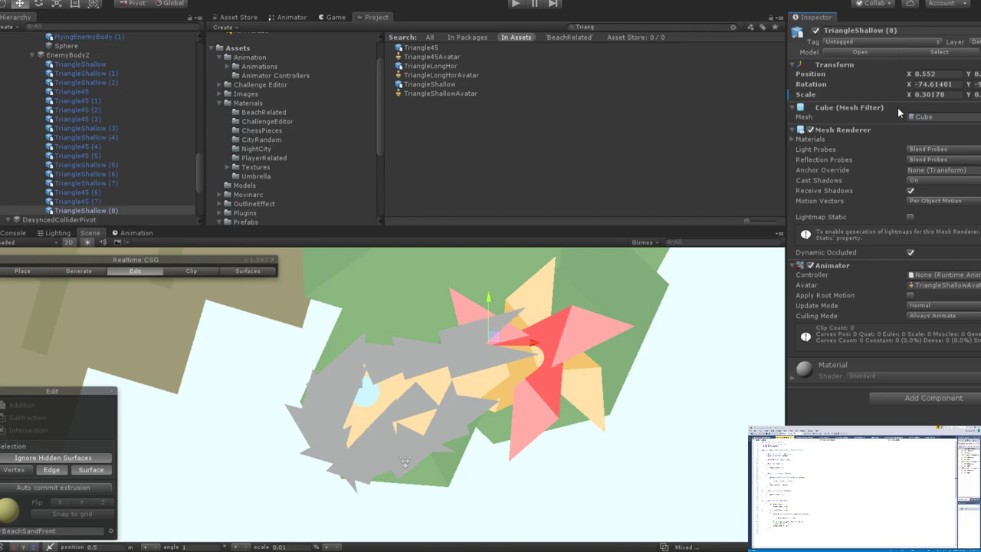
{"action": "left_click_drag", "start_coordinate": [488, 303], "coordinate": [514, 360]}
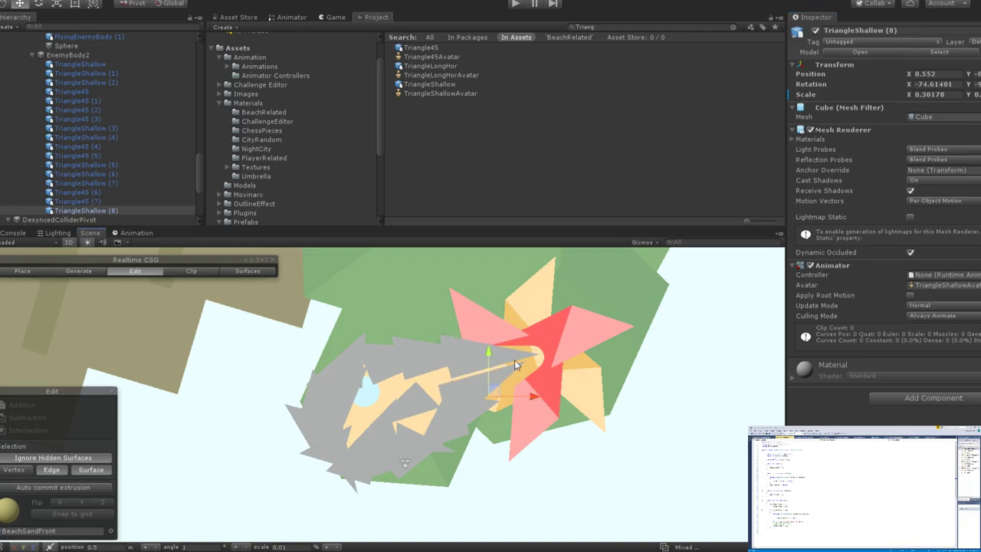
{"action": "left_click_drag", "start_coordinate": [531, 399], "coordinate": [543, 393]}
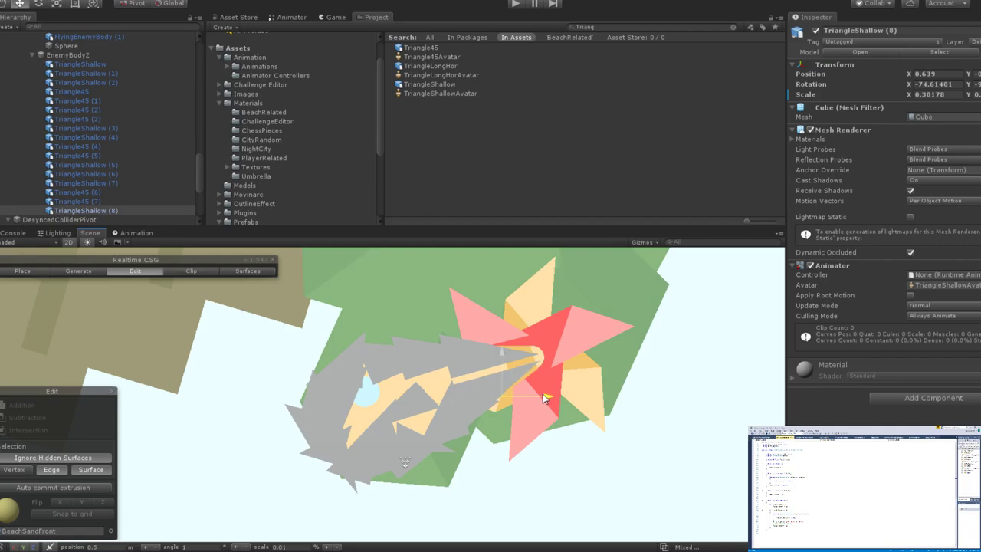
Examine the enemy body's silhouette from close up and from afar against the palm tree and beach scene.
{"action": "scroll", "coordinate": [405, 419], "scroll_direction": "down", "scroll_amount": 8}
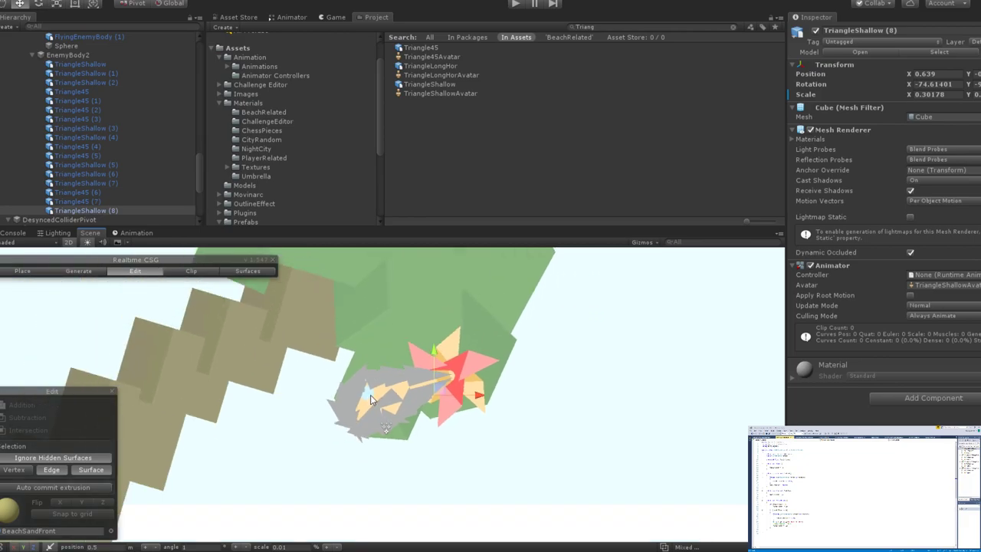
{"action": "scroll", "coordinate": [404, 419], "scroll_direction": "up", "scroll_amount": 10}
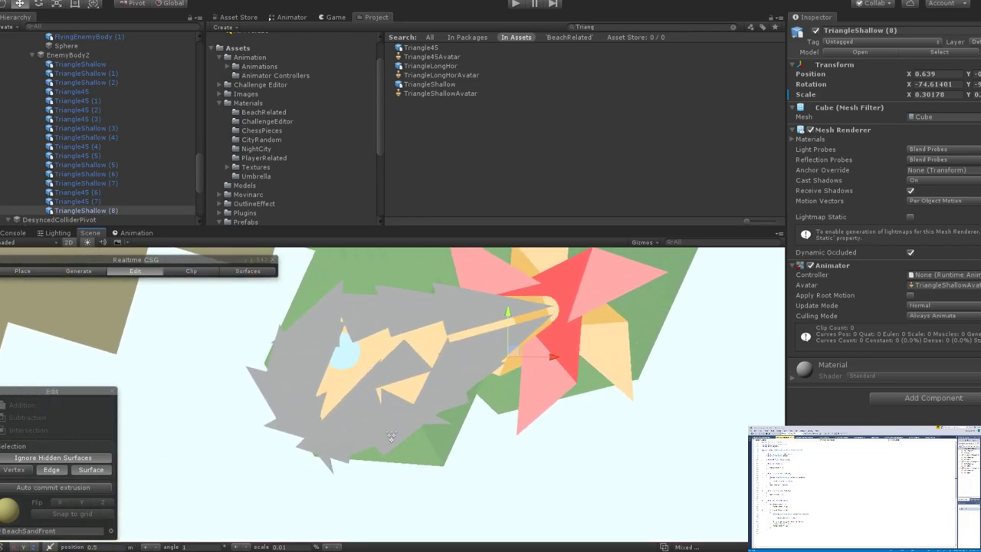
{"action": "scroll", "coordinate": [388, 352], "scroll_direction": "down", "scroll_amount": 1}
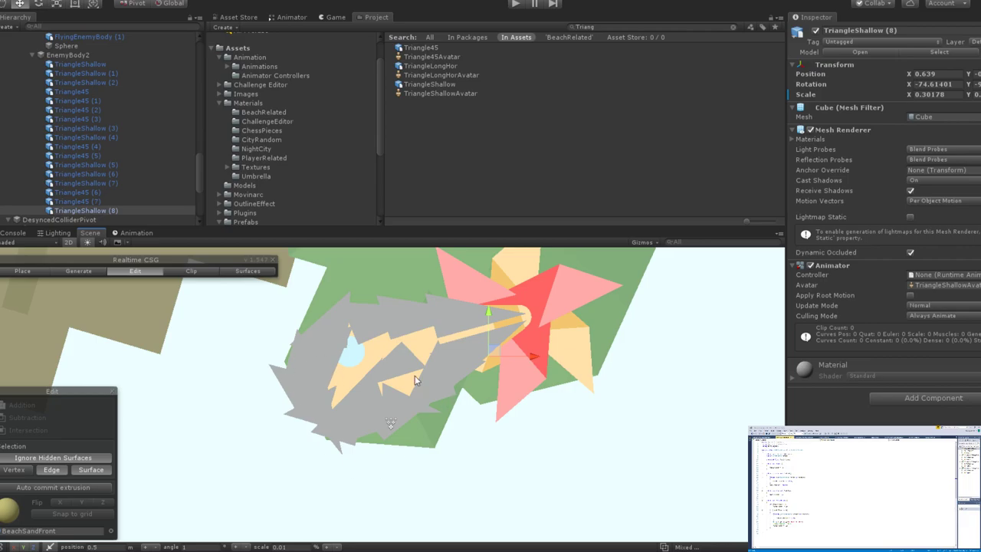
{"action": "scroll", "coordinate": [355, 358], "scroll_direction": "up", "scroll_amount": 2}
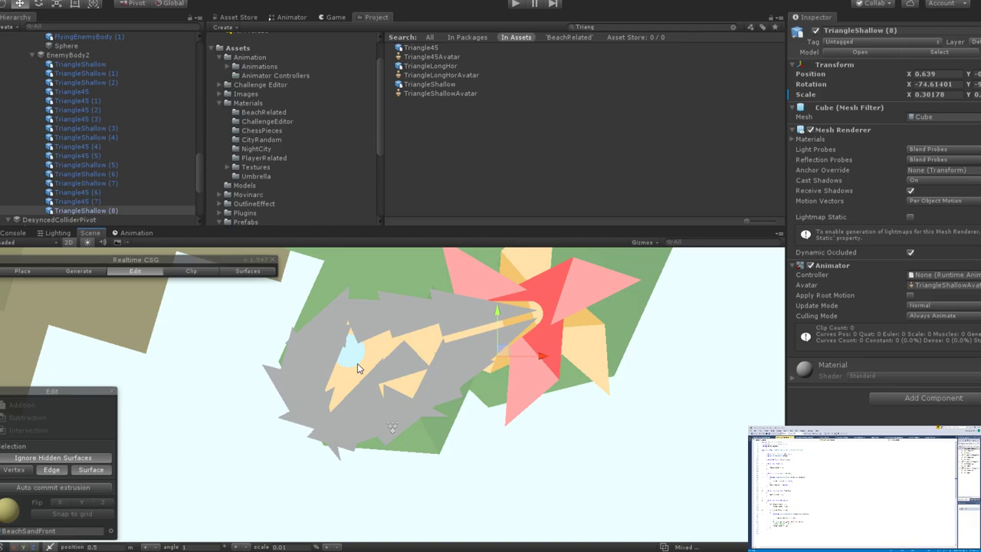
{"action": "scroll", "coordinate": [354, 362], "scroll_direction": "up", "scroll_amount": 3}
{"action": "scroll", "coordinate": [475, 401], "scroll_direction": "down", "scroll_amount": 5}
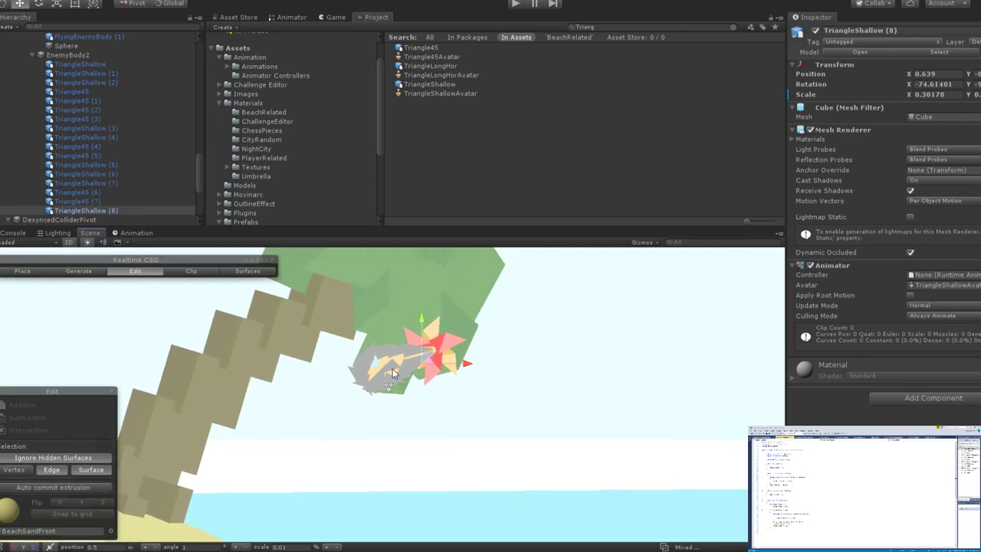
{"action": "scroll", "coordinate": [414, 383], "scroll_direction": "down", "scroll_amount": 6}
{"action": "scroll", "coordinate": [413, 381], "scroll_direction": "down", "scroll_amount": 1}
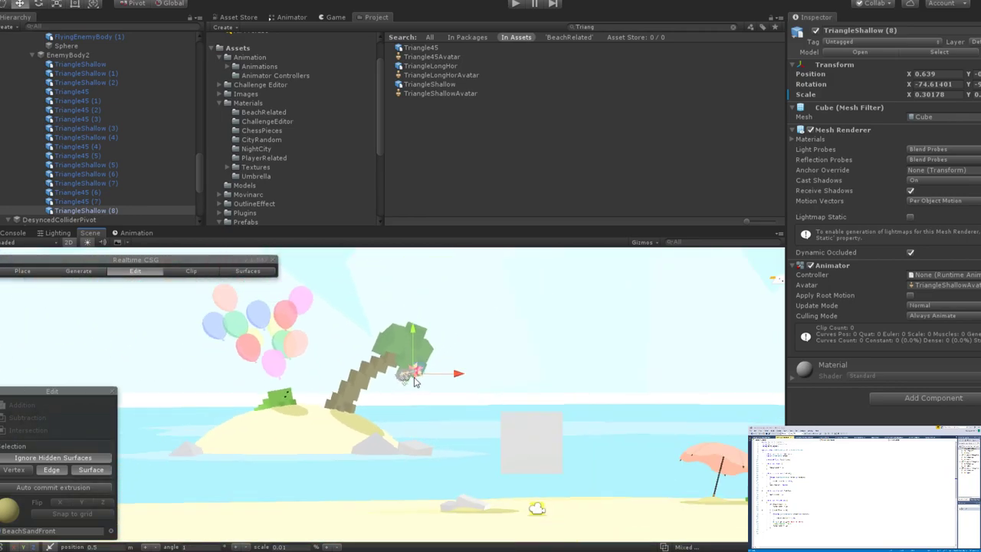
{"action": "scroll", "coordinate": [419, 382], "scroll_direction": "up", "scroll_amount": 2}
{"action": "scroll", "coordinate": [406, 402], "scroll_direction": "up", "scroll_amount": 2}
{"action": "scroll", "coordinate": [402, 391], "scroll_direction": "up", "scroll_amount": 8}
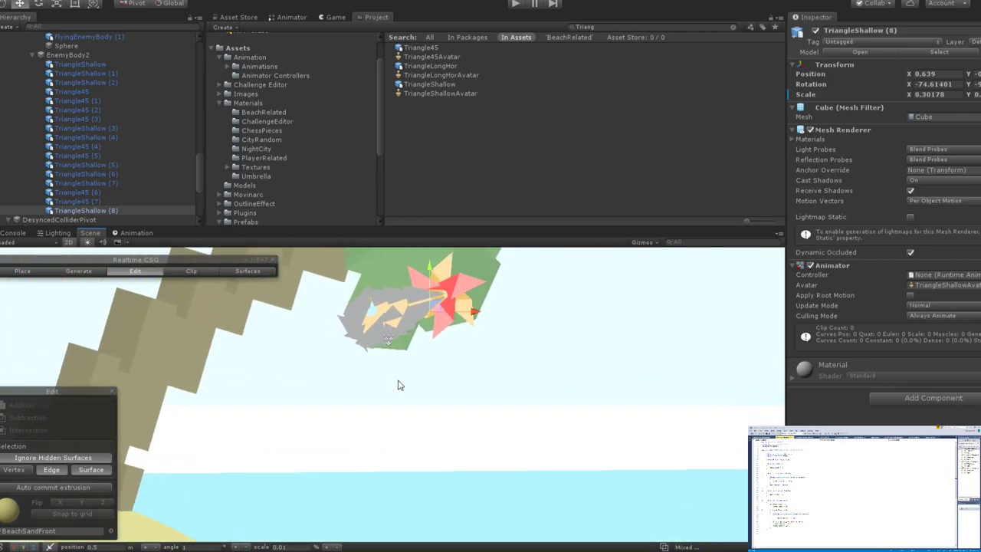
{"action": "scroll", "coordinate": [416, 391], "scroll_direction": "up", "scroll_amount": 2}
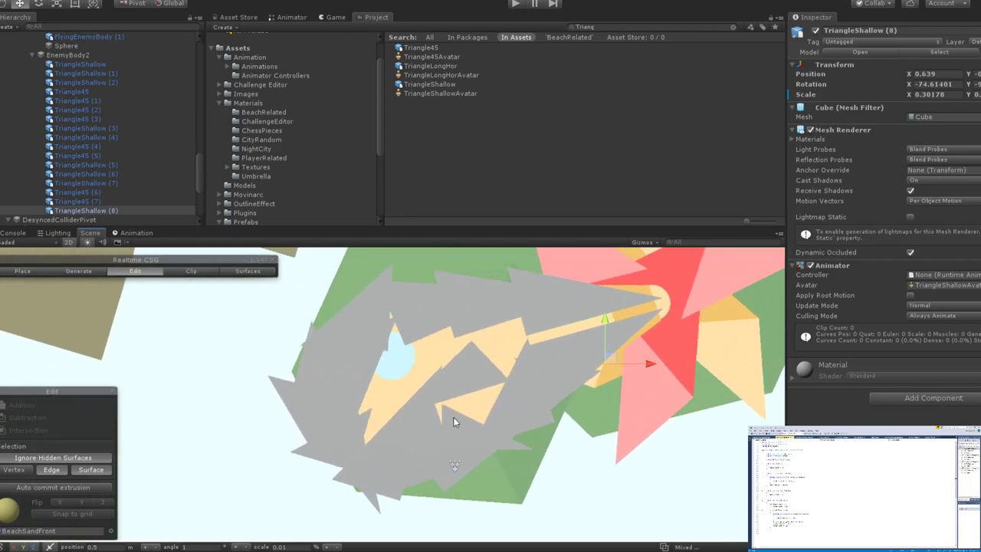
Scale TriangleShallow (7) to about 0.269, rotate it to X about -241 and shift it to X about -0.12 to cover the body's middle.
{"action": "left_click", "coordinate": [471, 374]}
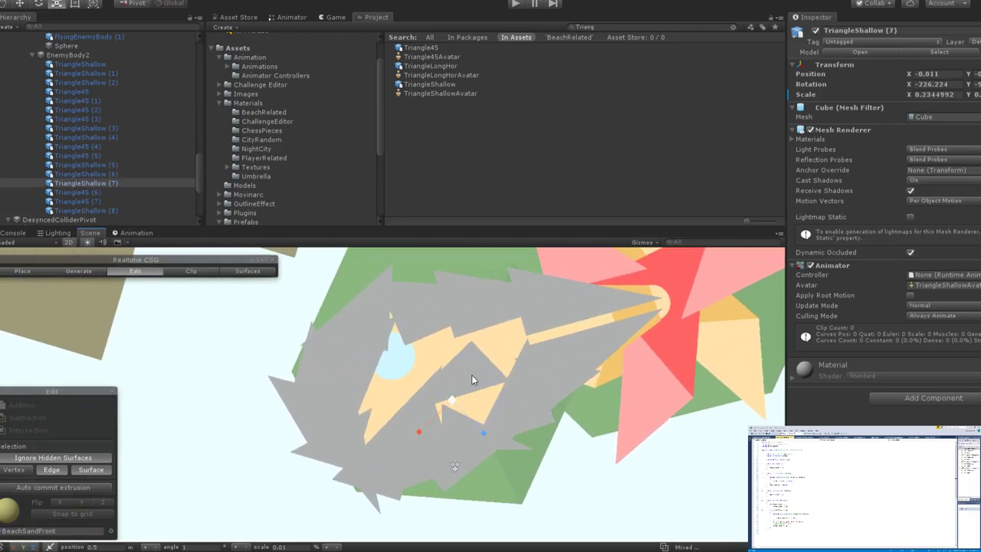
{"action": "key", "text": "r"}
{"action": "left_click_drag", "start_coordinate": [455, 405], "coordinate": [457, 397]}
{"action": "key", "text": "e"}
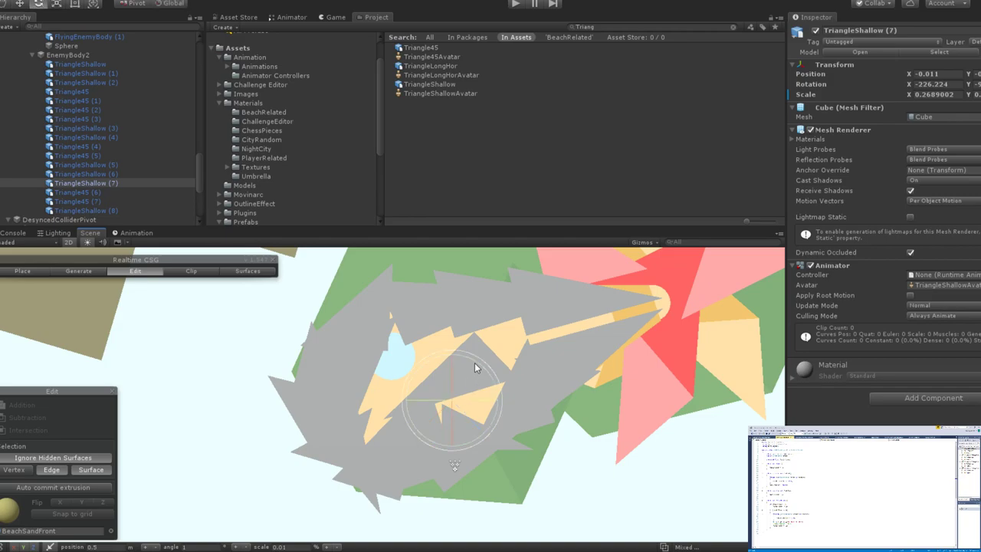
{"action": "left_click_drag", "start_coordinate": [474, 363], "coordinate": [494, 376]}
{"action": "key", "text": "w"}
{"action": "mouse_move", "coordinate": [462, 404]}
{"action": "left_mouse_down"}
{"action": "mouse_move", "coordinate": [483, 403]}
{"action": "mouse_move", "coordinate": [464, 400]}
{"action": "left_mouse_up"}
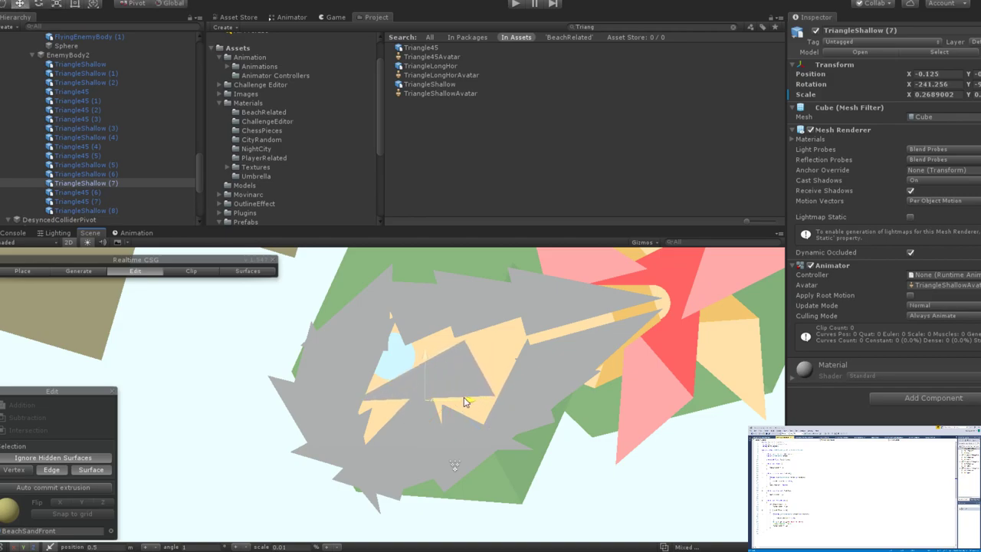
{"action": "left_click_drag", "start_coordinate": [463, 397], "coordinate": [463, 397]}
{"action": "left_click_drag", "start_coordinate": [468, 400], "coordinate": [473, 407]}
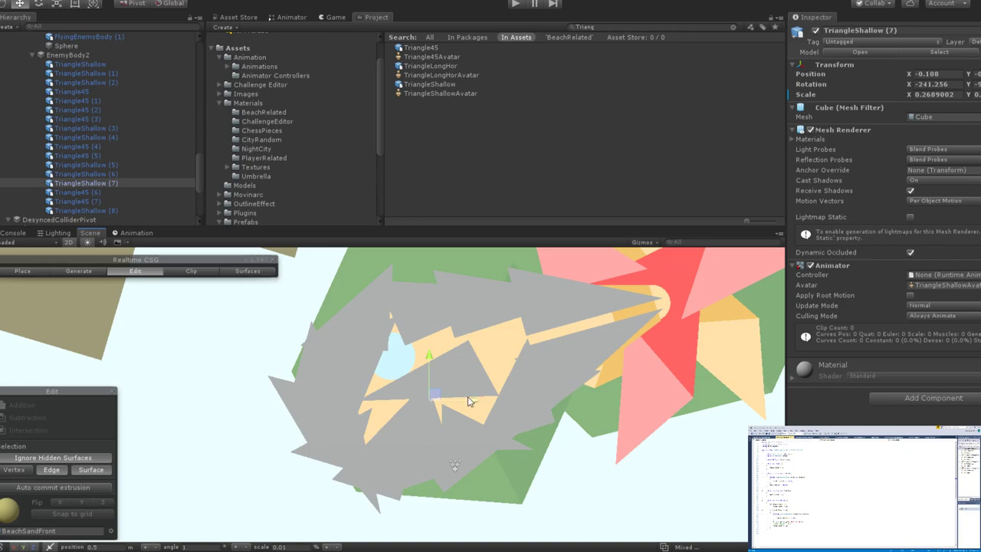
{"action": "left_click_drag", "start_coordinate": [469, 400], "coordinate": [465, 397]}
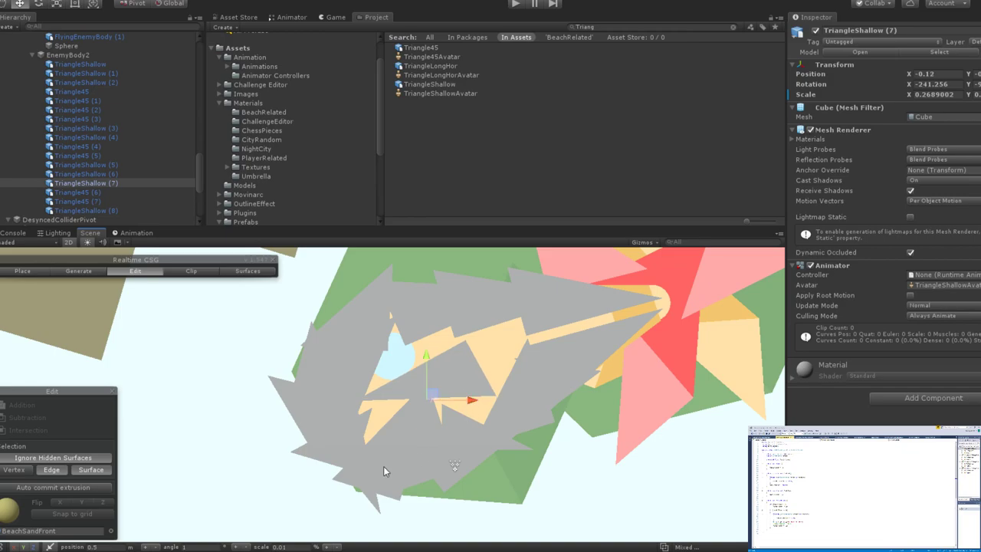
Duplicate TriangleShallow (7), rotate it to X about -424, shrink it to about 0.153 and raise it over the gap above the eye area.
{"action": "scroll", "coordinate": [402, 448], "scroll_direction": "down", "scroll_amount": 5}
{"action": "scroll", "coordinate": [416, 431], "scroll_direction": "up", "scroll_amount": 5}
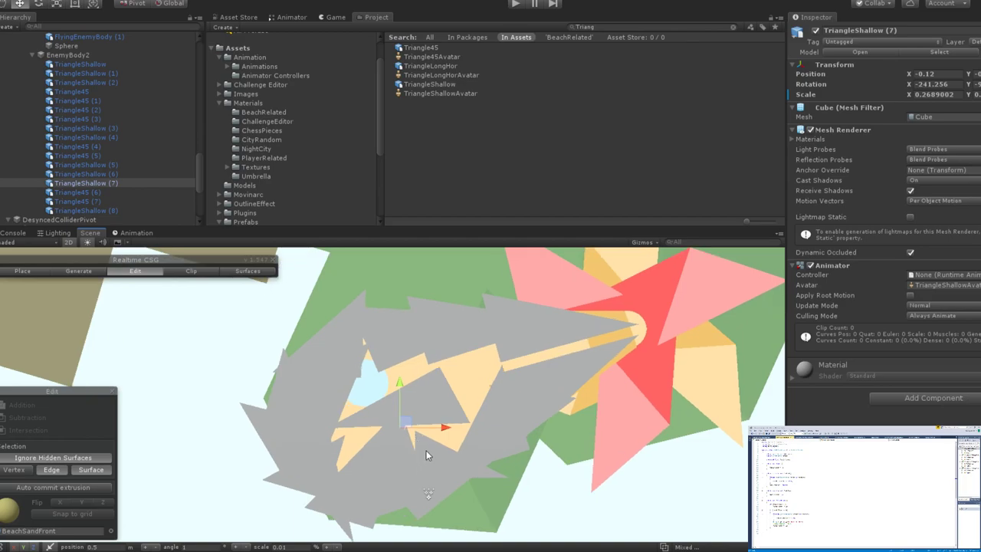
{"action": "scroll", "coordinate": [426, 449], "scroll_direction": "down", "scroll_amount": 3}
{"action": "scroll", "coordinate": [426, 416], "scroll_direction": "up", "scroll_amount": 3}
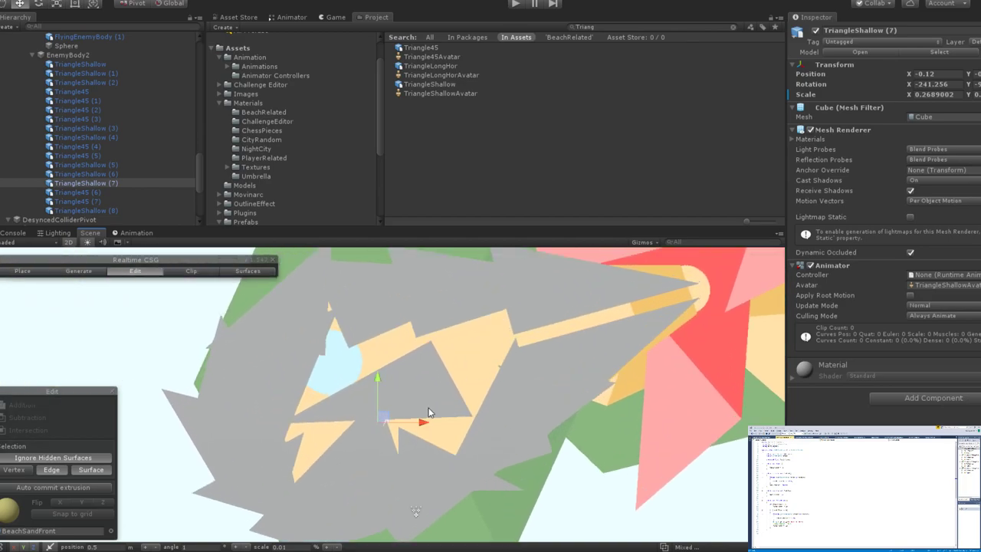
{"action": "key", "text": "ctrl+d"}
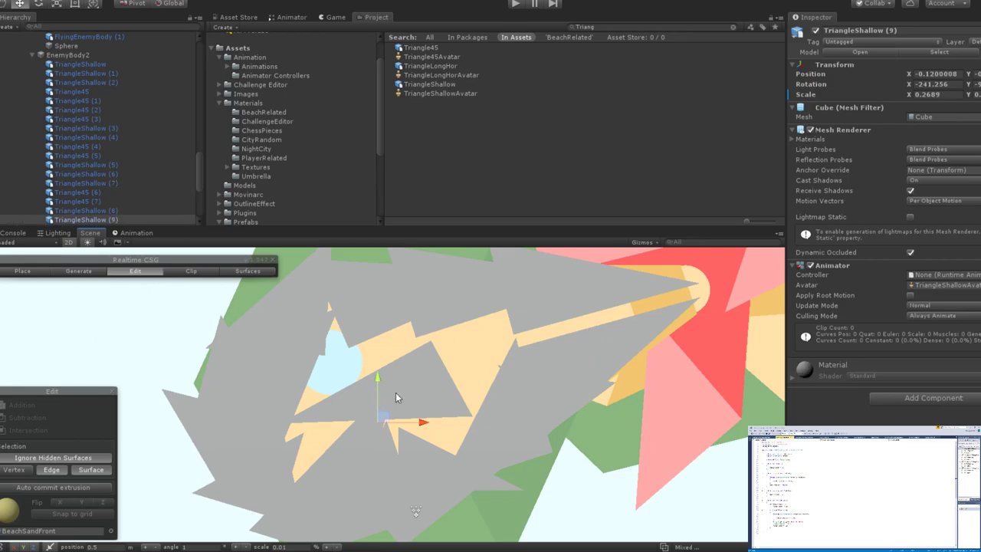
{"action": "key", "text": "e"}
{"action": "left_click_drag", "start_coordinate": [400, 337], "coordinate": [357, 360]}
{"action": "key", "text": "w"}
{"action": "key", "text": "r"}
{"action": "key", "text": "w"}
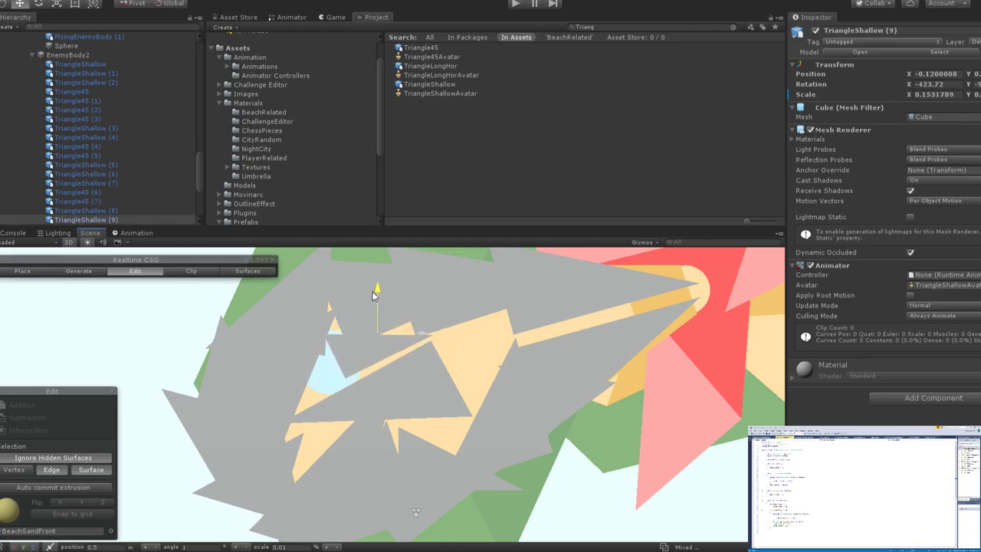
Examine the remaining gaps in the gray enemy body and its overall shape at several zoom levels.
{"action": "scroll", "coordinate": [429, 330], "scroll_direction": "down", "scroll_amount": 5}
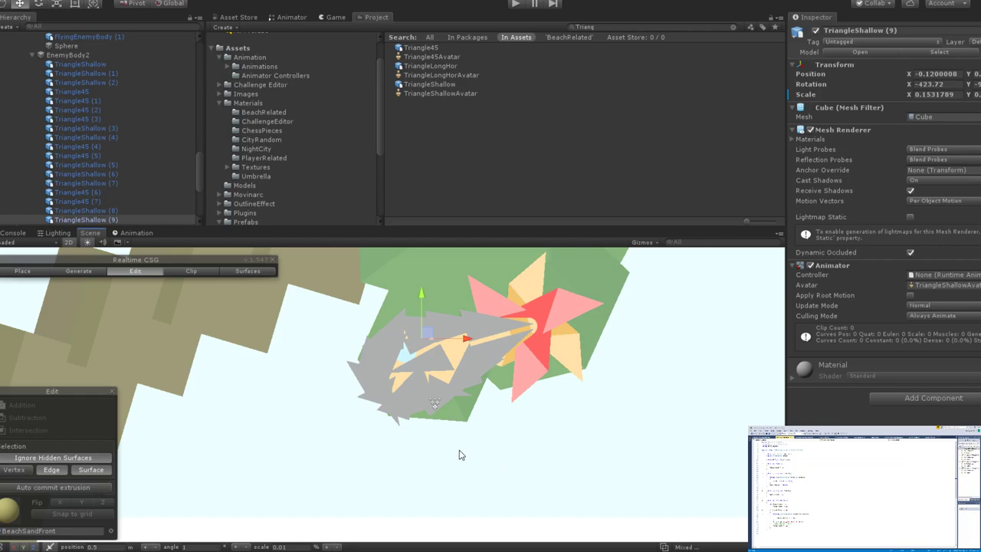
{"action": "scroll", "coordinate": [429, 364], "scroll_direction": "up", "scroll_amount": 5}
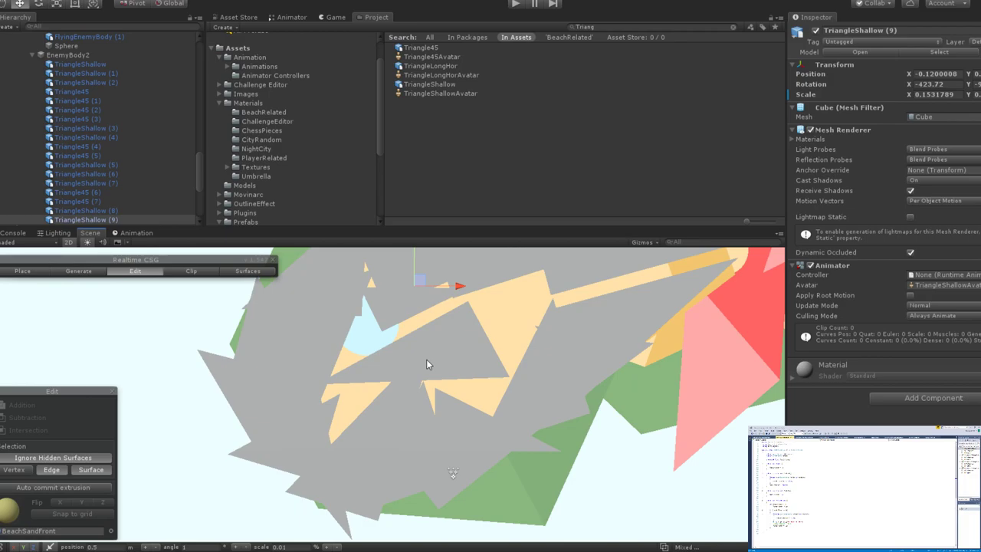
{"action": "scroll", "coordinate": [426, 359], "scroll_direction": "up", "scroll_amount": 2}
{"action": "scroll", "coordinate": [426, 358], "scroll_direction": "down", "scroll_amount": 10}
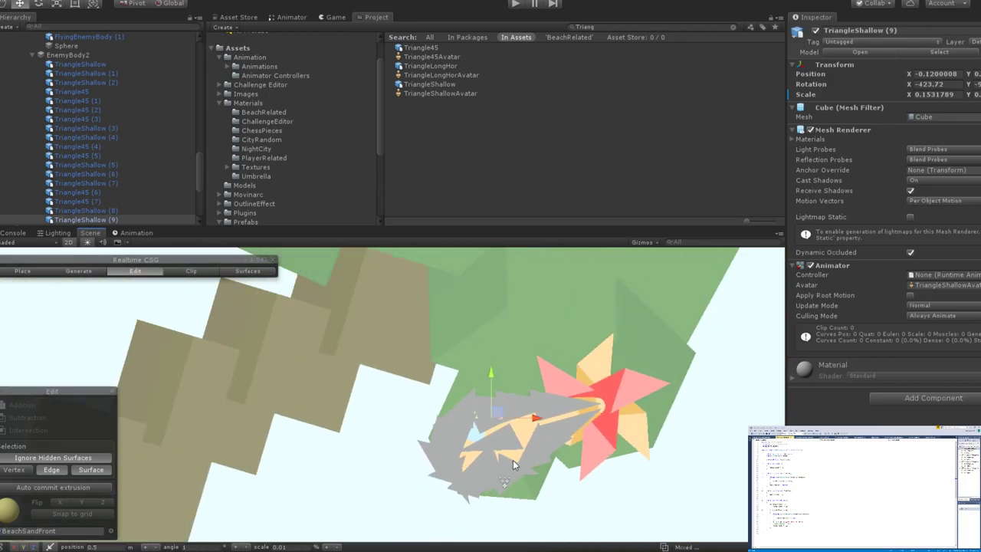
{"action": "middle_click_drag", "start_coordinate": [513, 460], "coordinate": [334, 368]}
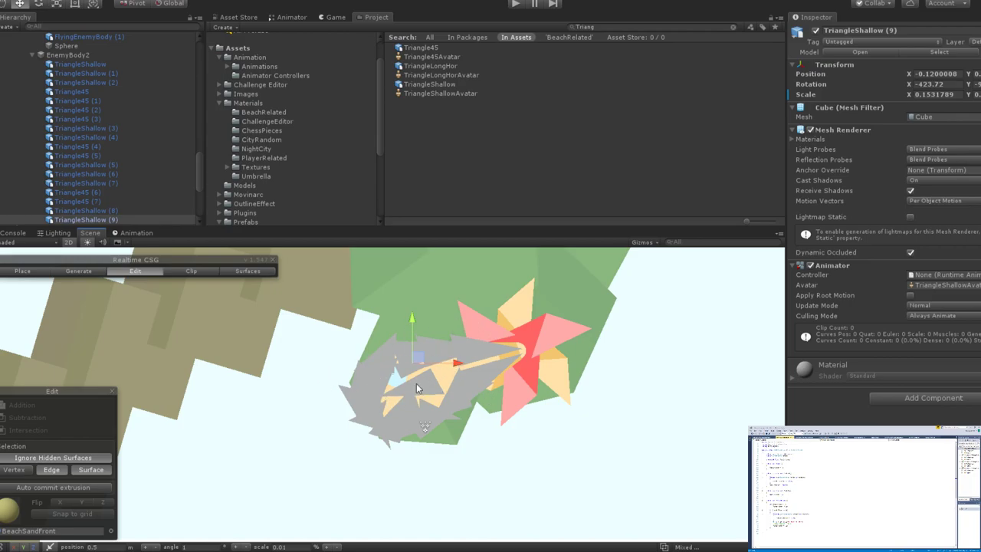
{"action": "scroll", "coordinate": [419, 399], "scroll_direction": "up", "scroll_amount": 2}
{"action": "scroll", "coordinate": [420, 399], "scroll_direction": "down", "scroll_amount": 4}
{"action": "scroll", "coordinate": [421, 399], "scroll_direction": "up", "scroll_amount": 3}
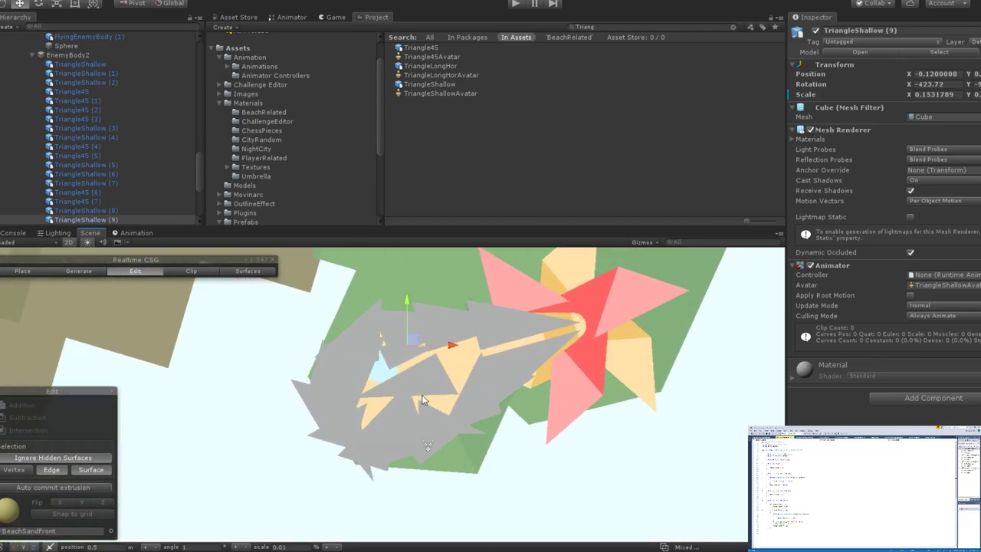
{"action": "scroll", "coordinate": [440, 410], "scroll_direction": "up", "scroll_amount": 6}
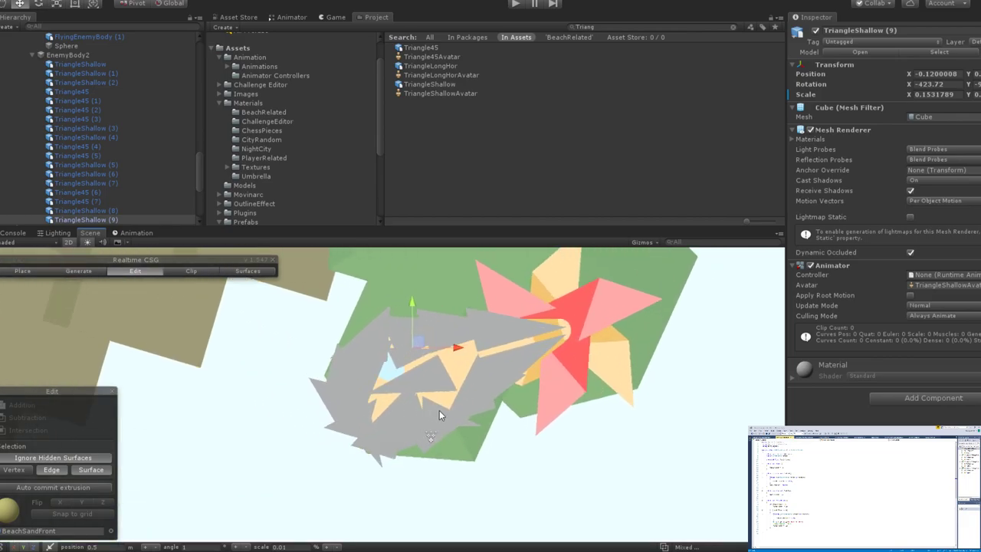
Shift TriangleShallow (9) to X about -0.161 and rotate it to X about -446 over the small gaps above the eye area.
{"action": "scroll", "coordinate": [479, 393], "scroll_direction": "down", "scroll_amount": 3}
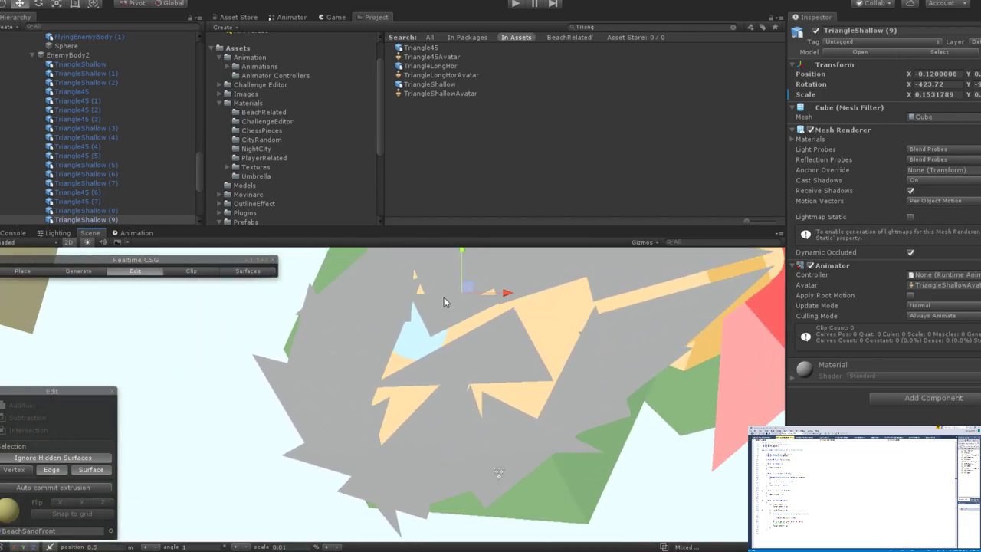
{"action": "middle_click_drag", "start_coordinate": [450, 337], "coordinate": [491, 382]}
{"action": "left_click_drag", "start_coordinate": [504, 327], "coordinate": [534, 317]}
{"action": "key", "text": "e"}
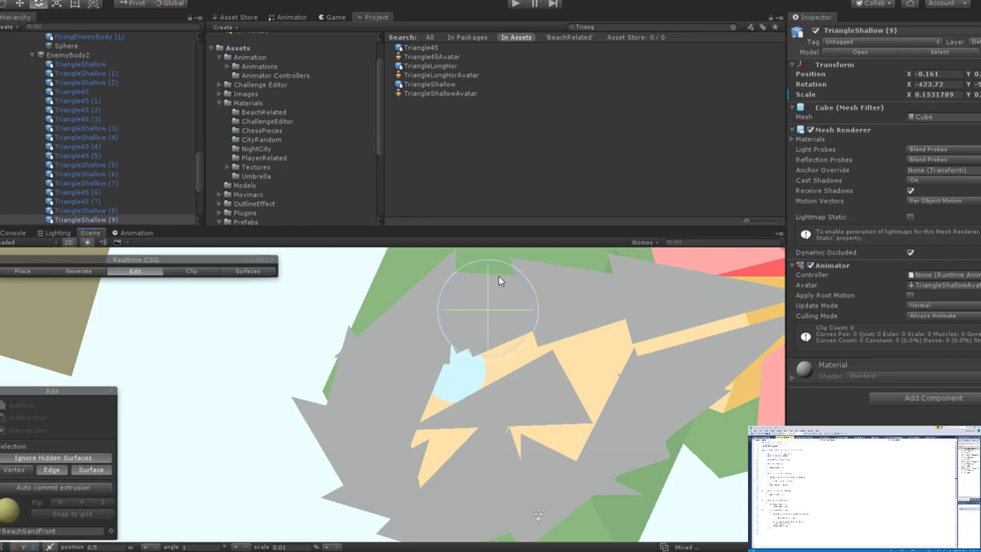
{"action": "mouse_move", "coordinate": [499, 281]}
{"action": "left_mouse_down"}
{"action": "mouse_move", "coordinate": [521, 277]}
{"action": "mouse_move", "coordinate": [536, 300]}
{"action": "mouse_move", "coordinate": [492, 288]}
{"action": "left_mouse_up"}
{"action": "key", "text": "w"}
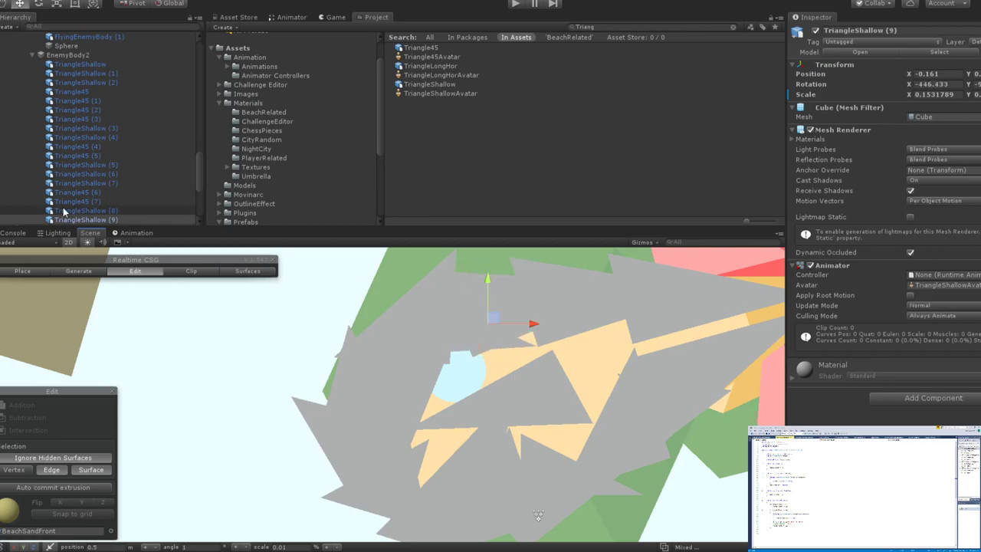
Duplicate a Triangle45 piece in the body's middle, rotate the copy to X about -48.5 and shift it to X about -0.034.
{"action": "left_click", "coordinate": [98, 189]}
{"action": "left_click", "coordinate": [597, 386]}
{"action": "left_click_drag", "start_coordinate": [597, 386], "coordinate": [506, 331]}
{"action": "left_click_drag", "start_coordinate": [664, 374], "coordinate": [606, 368]}
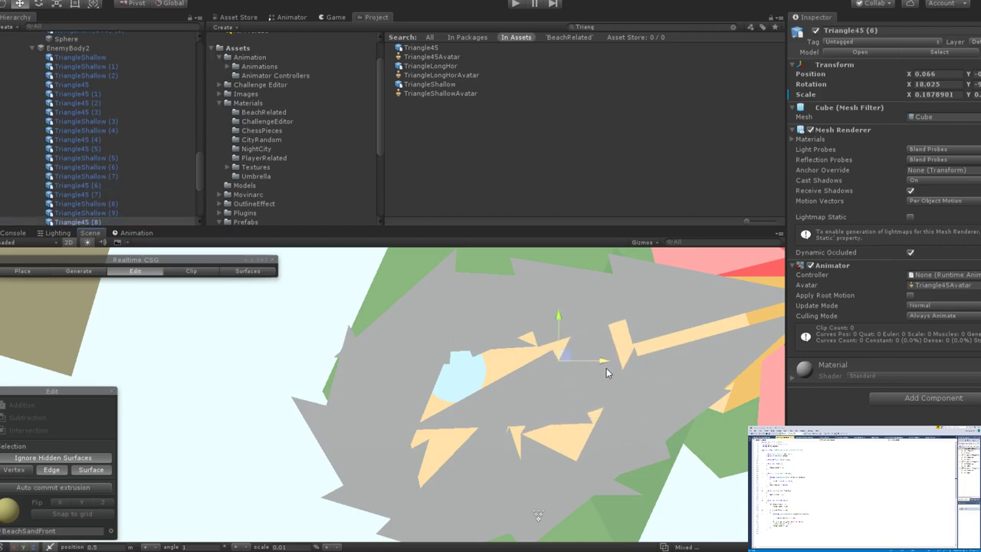
{"action": "key", "text": "e"}
{"action": "left_click_drag", "start_coordinate": [575, 322], "coordinate": [664, 373]}
{"action": "key", "text": "w"}
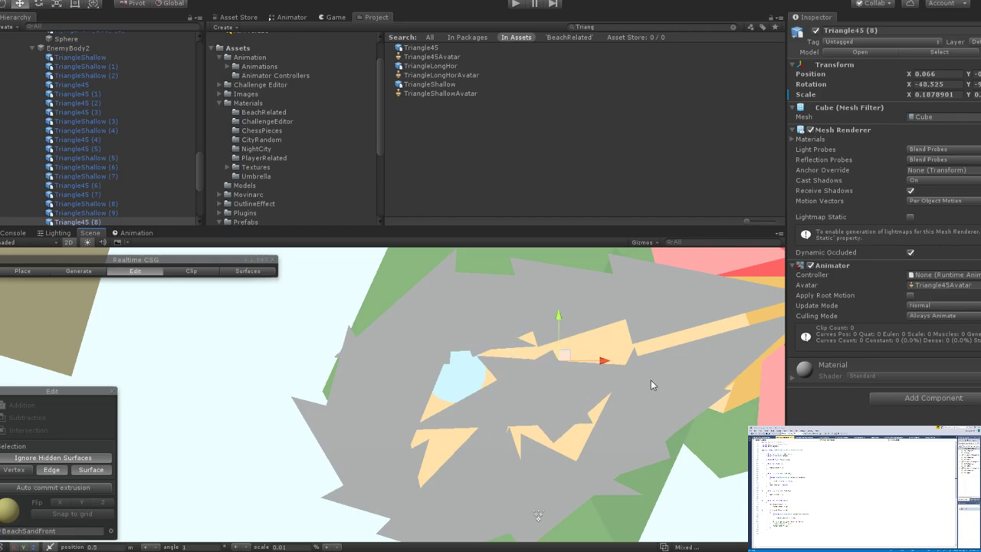
{"action": "left_click_drag", "start_coordinate": [602, 361], "coordinate": [563, 357]}
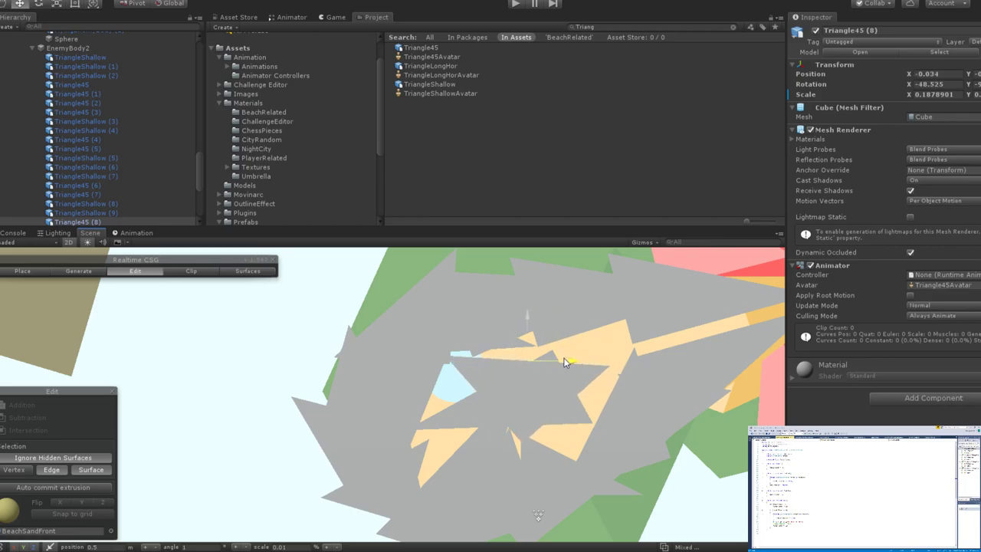
Check the body against the beach scene, move Triangle45 (8) to X about 0.197 and shrink it to about 0.107.
{"action": "scroll", "coordinate": [571, 376], "scroll_direction": "down", "scroll_amount": 10}
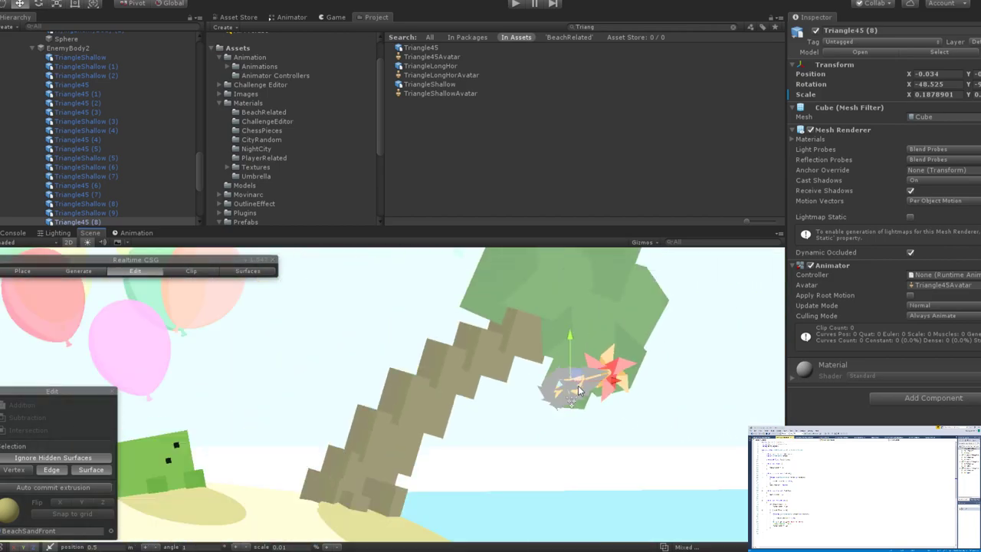
{"action": "middle_click_drag", "start_coordinate": [588, 410], "coordinate": [491, 409]}
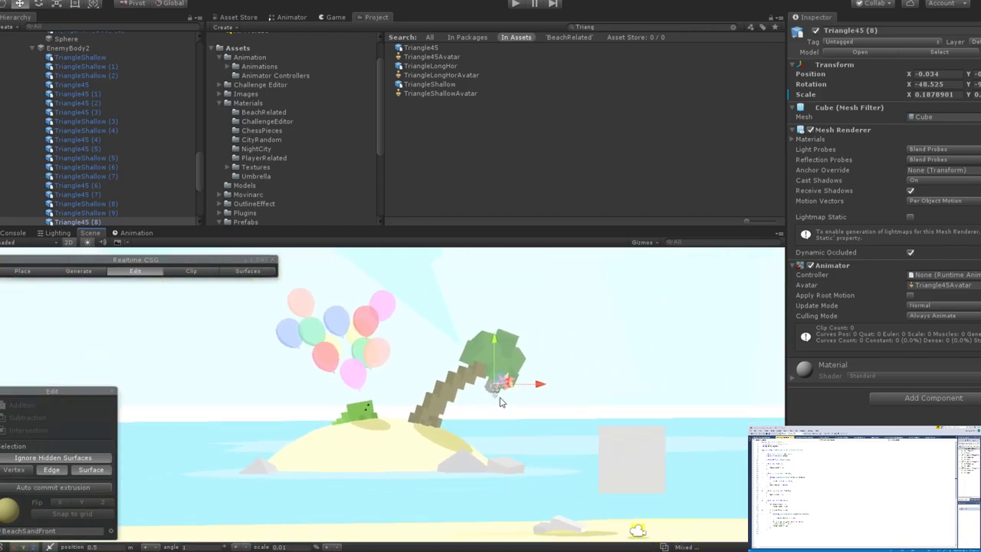
{"action": "scroll", "coordinate": [488, 407], "scroll_direction": "up", "scroll_amount": 6}
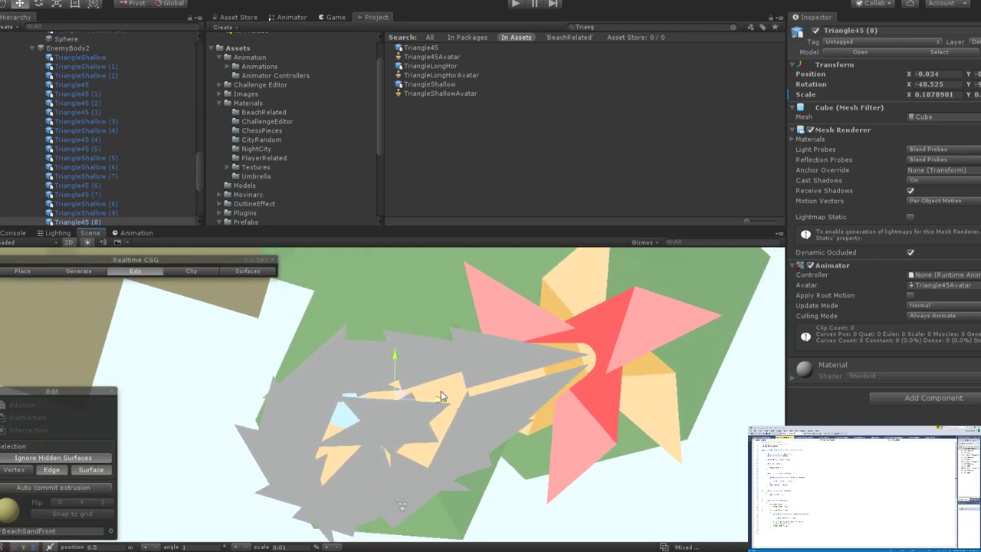
{"action": "scroll", "coordinate": [440, 391], "scroll_direction": "down", "scroll_amount": 6}
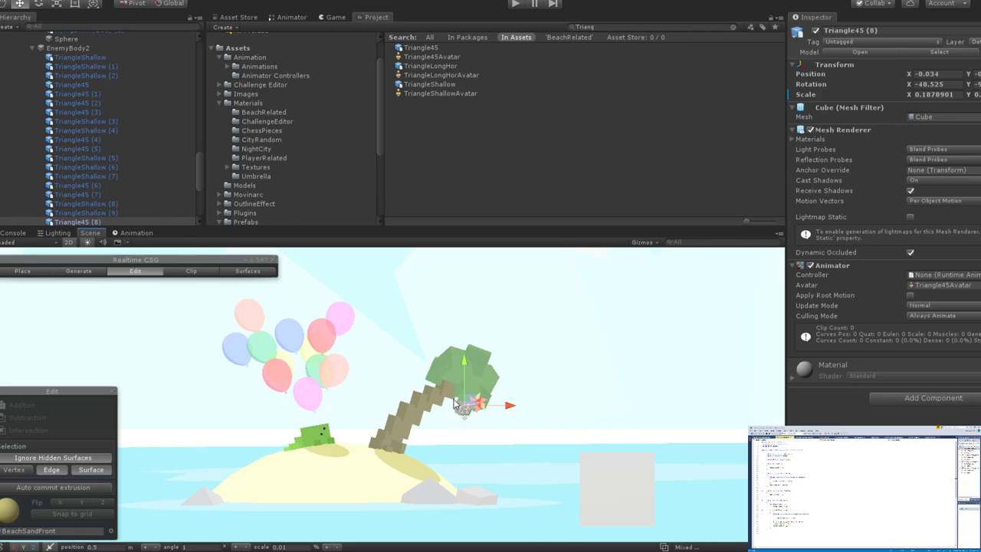
{"action": "scroll", "coordinate": [441, 418], "scroll_direction": "up", "scroll_amount": 2}
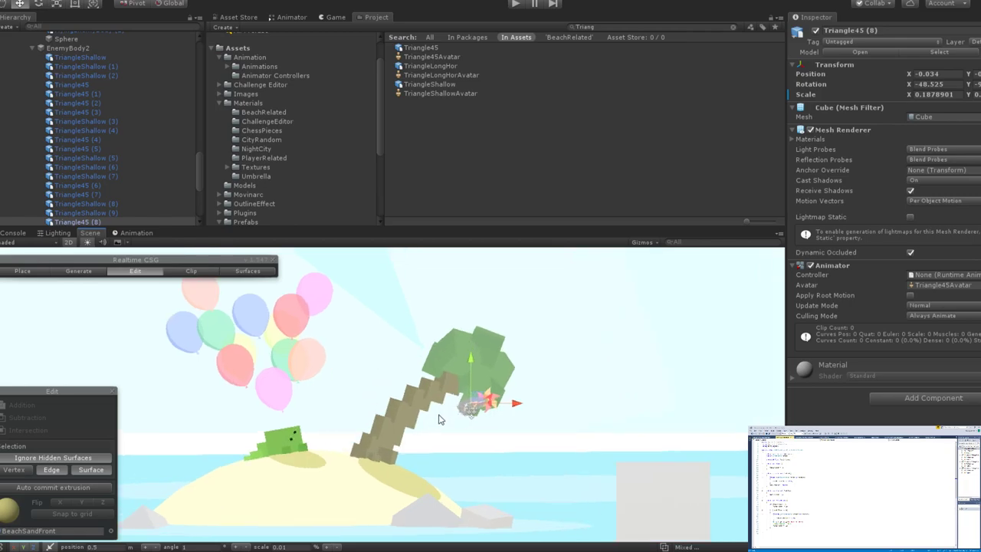
{"action": "scroll", "coordinate": [440, 419], "scroll_direction": "up", "scroll_amount": 10}
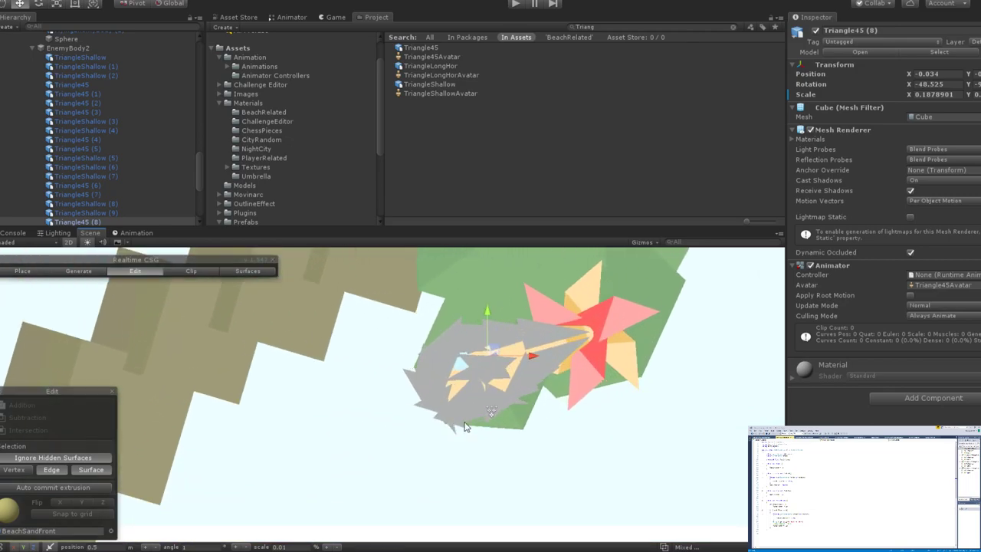
{"action": "key", "text": "e"}
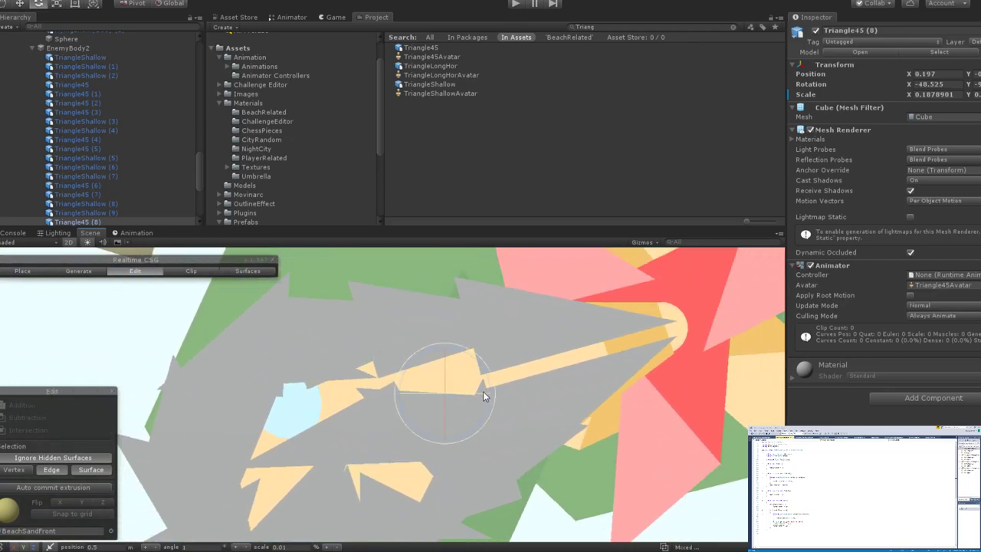
{"action": "key", "text": "r"}
{"action": "left_click_drag", "start_coordinate": [429, 404], "coordinate": [429, 406]}
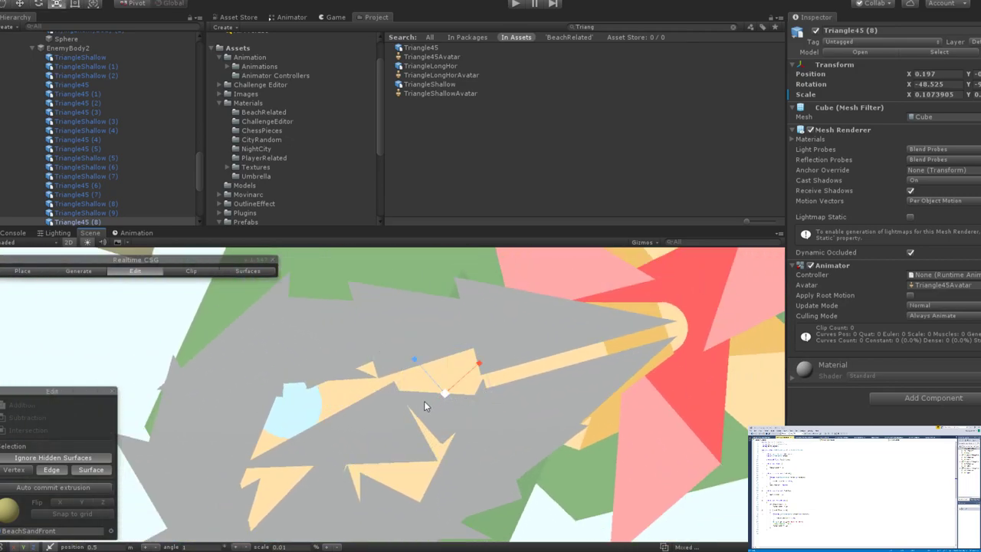
Rotate Triangle45 (8) to X about -75.8 and shift it to X about 0.292 between the beige strip and the middle gap.
{"action": "key", "text": "w"}
{"action": "key", "text": "e"}
{"action": "left_click_drag", "start_coordinate": [452, 354], "coordinate": [501, 381]}
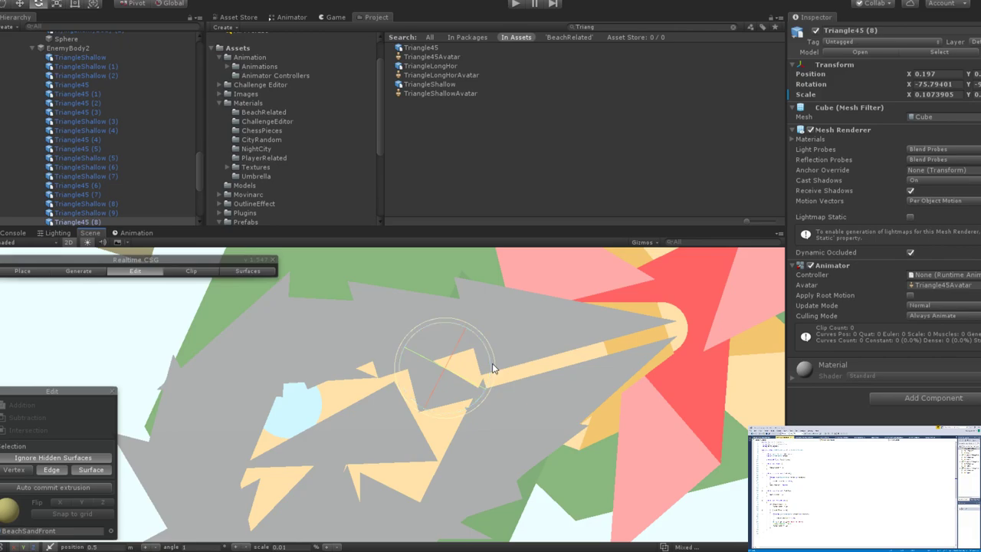
{"action": "key", "text": "w"}
{"action": "left_click_drag", "start_coordinate": [488, 367], "coordinate": [552, 361]}
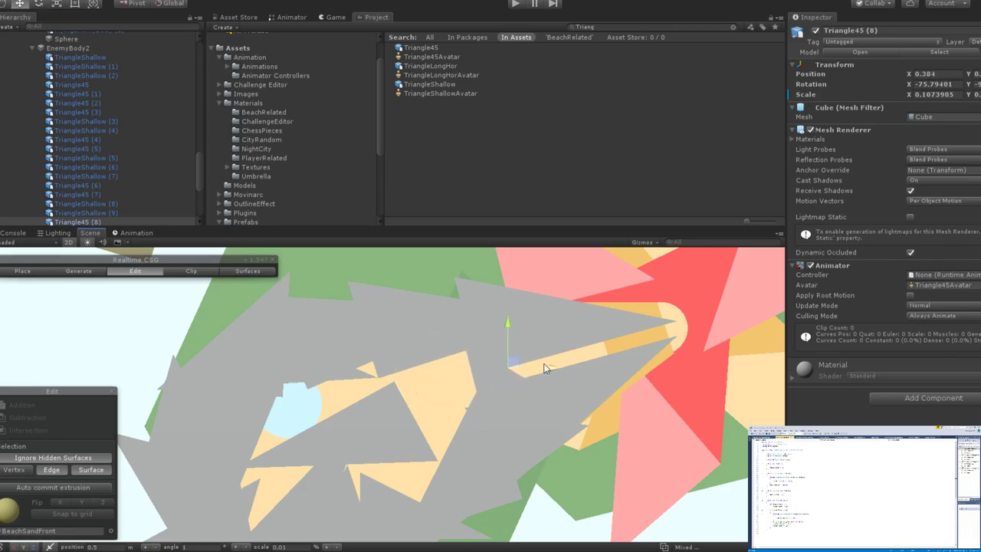
{"action": "scroll", "coordinate": [552, 364], "scroll_direction": "down", "scroll_amount": 3}
{"action": "scroll", "coordinate": [551, 368], "scroll_direction": "up", "scroll_amount": 3}
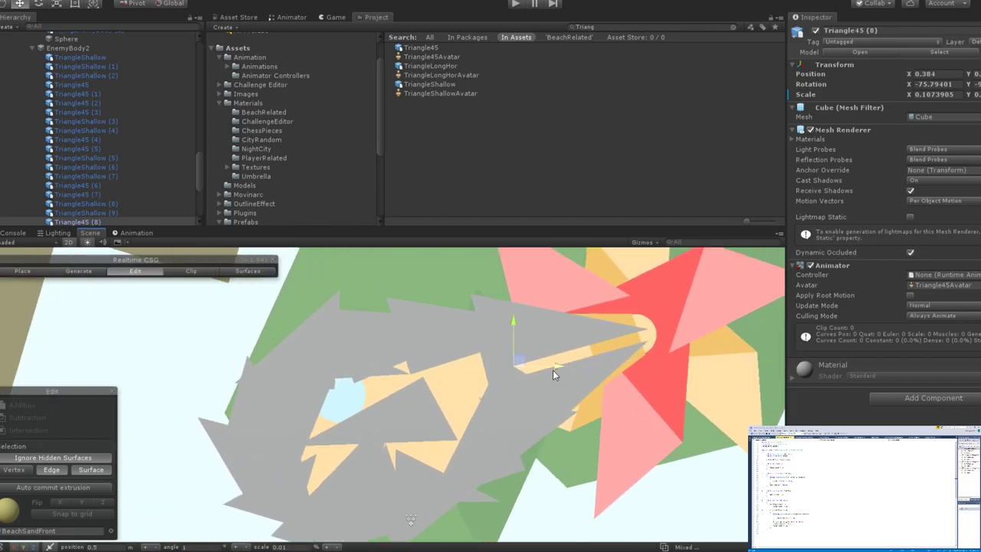
{"action": "left_click_drag", "start_coordinate": [548, 367], "coordinate": [520, 375]}
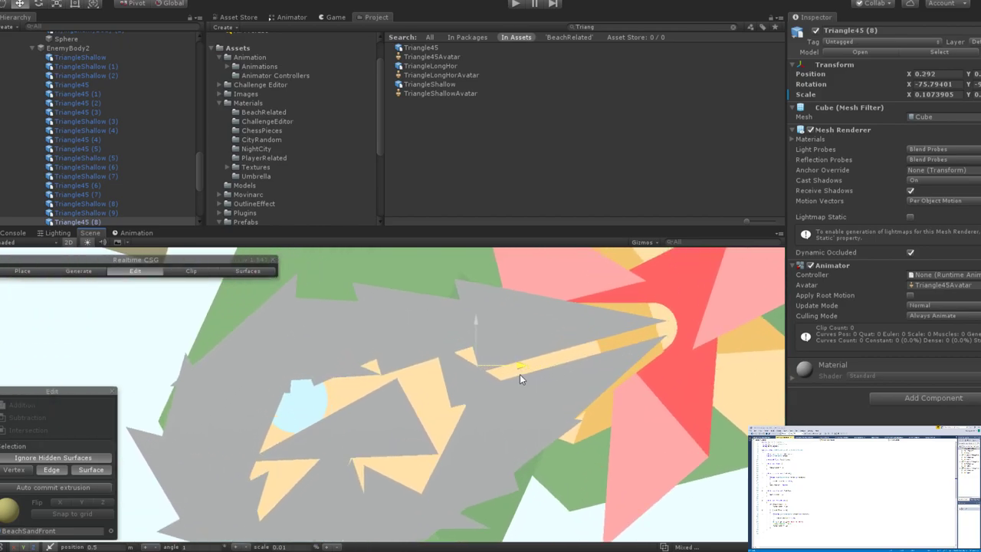
Duplicate Triangle45 (8), rotate the copy to X about -160, enlarge it to about 0.14 and place it at X about 0.107.
{"action": "key", "text": "e"}
{"action": "left_click_drag", "start_coordinate": [511, 334], "coordinate": [448, 380]}
{"action": "key", "text": "ctrl+d"}
{"action": "key", "text": "w"}
{"action": "left_click_drag", "start_coordinate": [407, 317], "coordinate": [528, 435]}
{"action": "key", "text": "r"}
{"action": "key", "text": "e"}
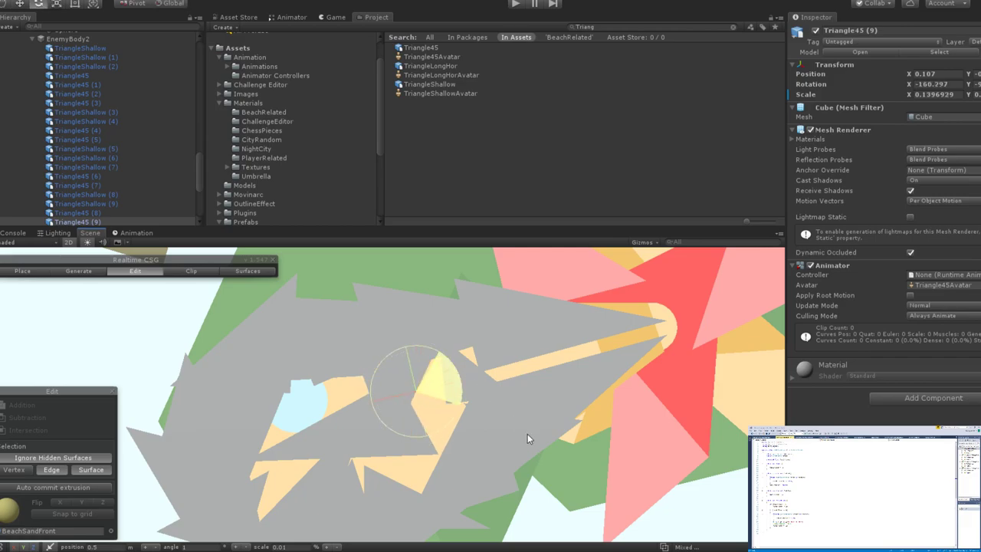
Check the body's shape from afar against the palm tree and shift Triangle45 (9) to X about 0.058.
{"action": "scroll", "coordinate": [492, 381], "scroll_direction": "down", "scroll_amount": 10}
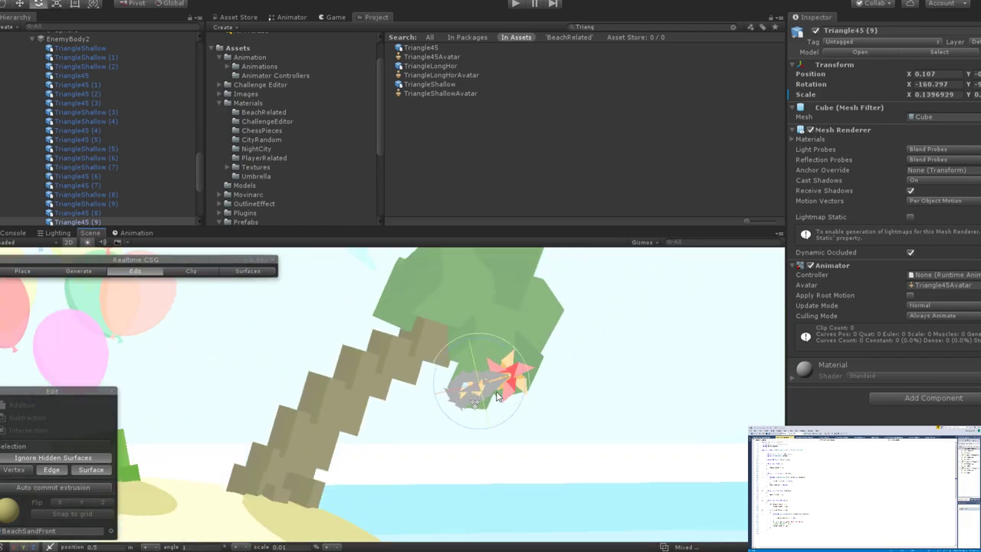
{"action": "scroll", "coordinate": [497, 391], "scroll_direction": "down", "scroll_amount": 3}
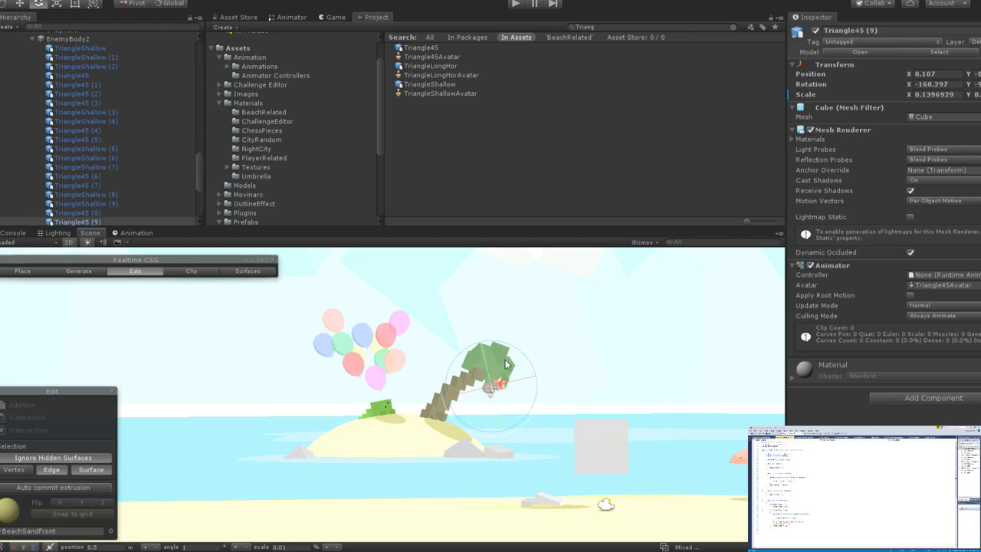
{"action": "scroll", "coordinate": [486, 381], "scroll_direction": "up", "scroll_amount": 2}
{"action": "scroll", "coordinate": [486, 381], "scroll_direction": "up", "scroll_amount": 6}
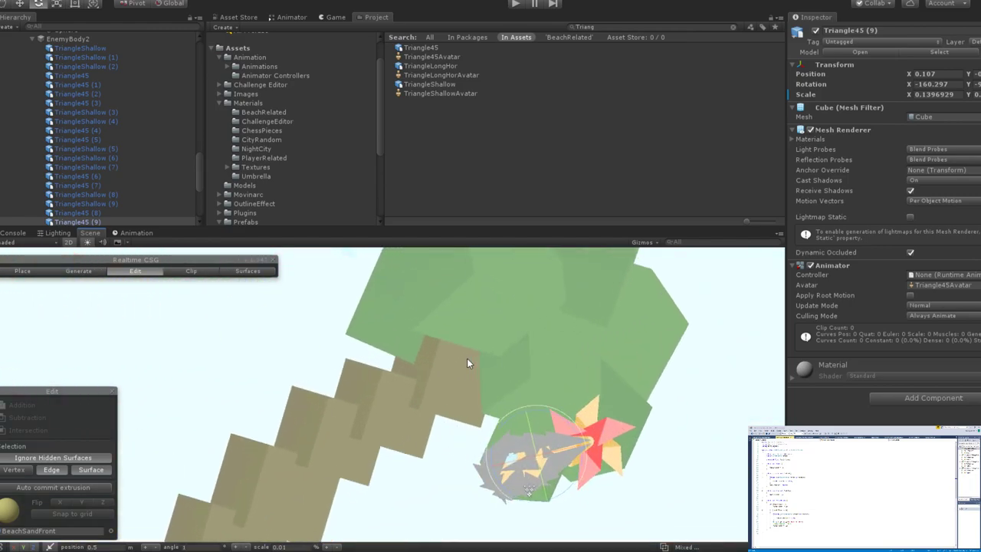
{"action": "scroll", "coordinate": [520, 393], "scroll_direction": "up", "scroll_amount": 8}
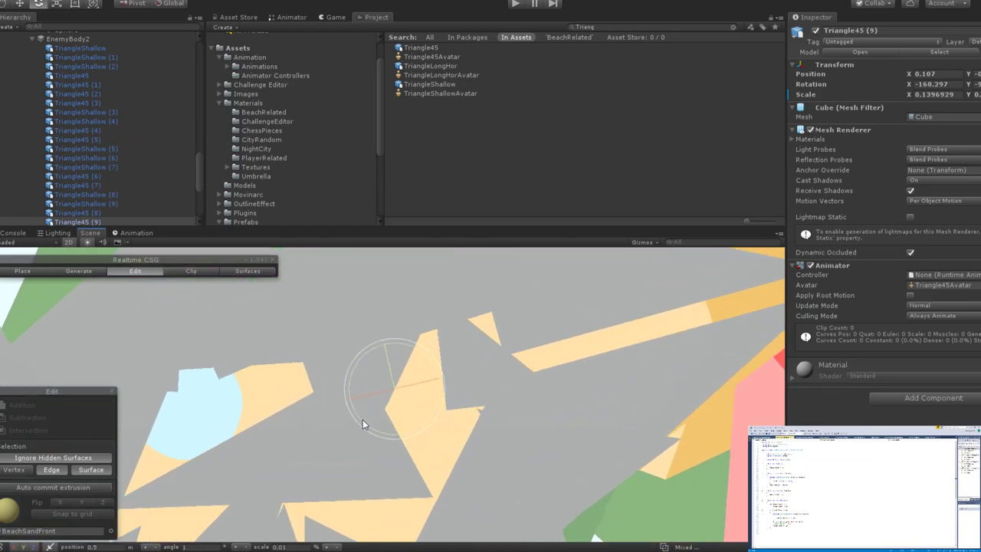
{"action": "key", "text": "w"}
{"action": "left_click_drag", "start_coordinate": [547, 354], "coordinate": [514, 357]}
Duplicate Triangle45 (9), move the copy to X about -0.141, rotate it to X about -213 and shrink it to about 0.079.
{"action": "scroll", "coordinate": [515, 357], "scroll_direction": "down", "scroll_amount": 8}
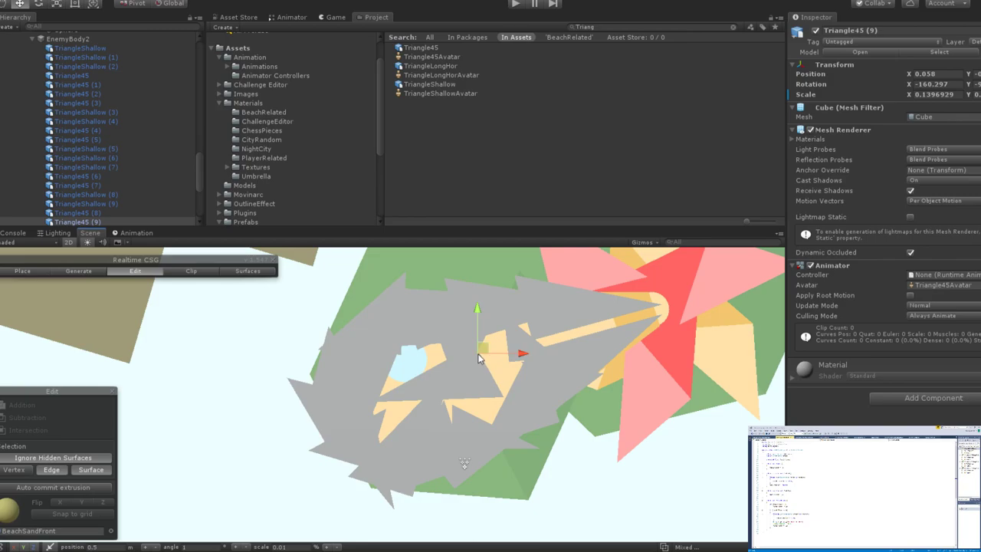
{"action": "scroll", "coordinate": [477, 357], "scroll_direction": "up", "scroll_amount": 8}
{"action": "key", "text": "ctrl+d"}
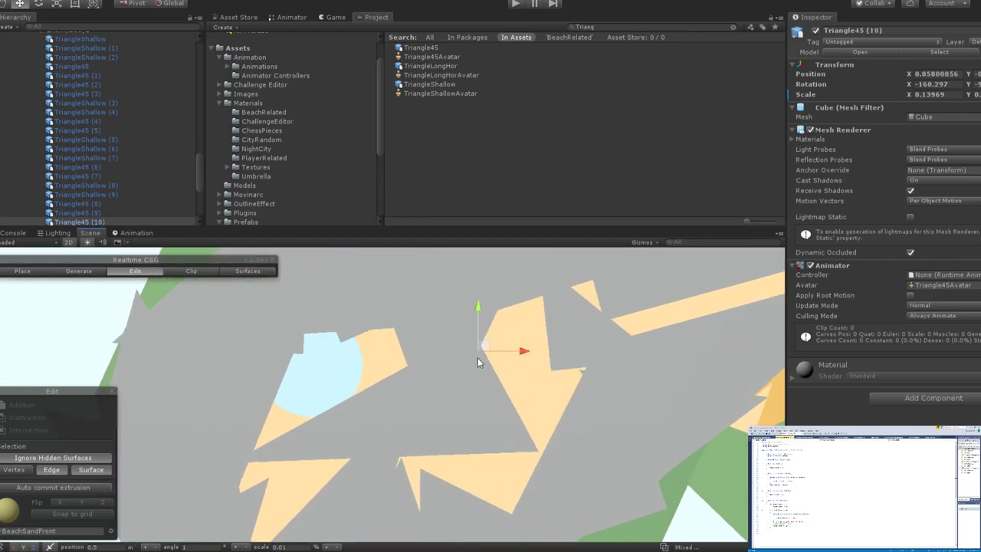
{"action": "left_click_drag", "start_coordinate": [535, 353], "coordinate": [459, 387]}
{"action": "key", "text": "e"}
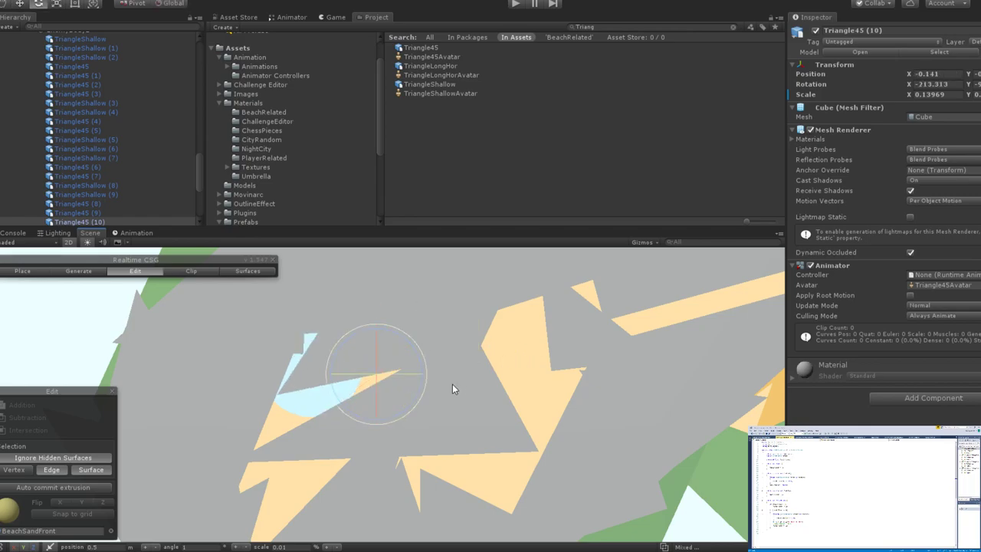
{"action": "key", "text": "r"}
{"action": "left_click_drag", "start_coordinate": [382, 375], "coordinate": [351, 386]}
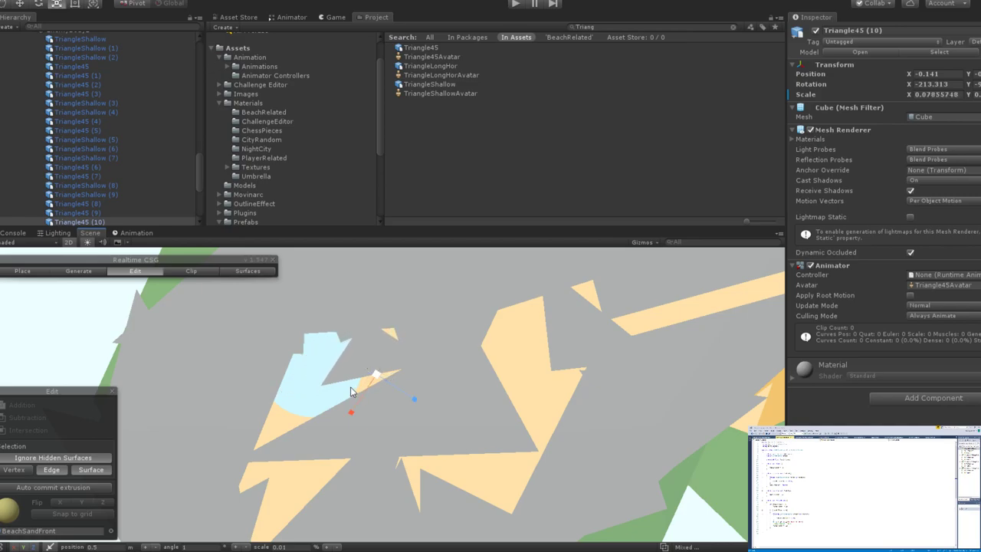
Shift Triangle45 (10) to X about -0.23 and scale it to about 0.086 over the upper part of the light blue gap.
{"action": "key", "text": "w"}
{"action": "left_click_drag", "start_coordinate": [419, 376], "coordinate": [329, 381]}
{"action": "key", "text": "e"}
{"action": "key", "text": "r"}
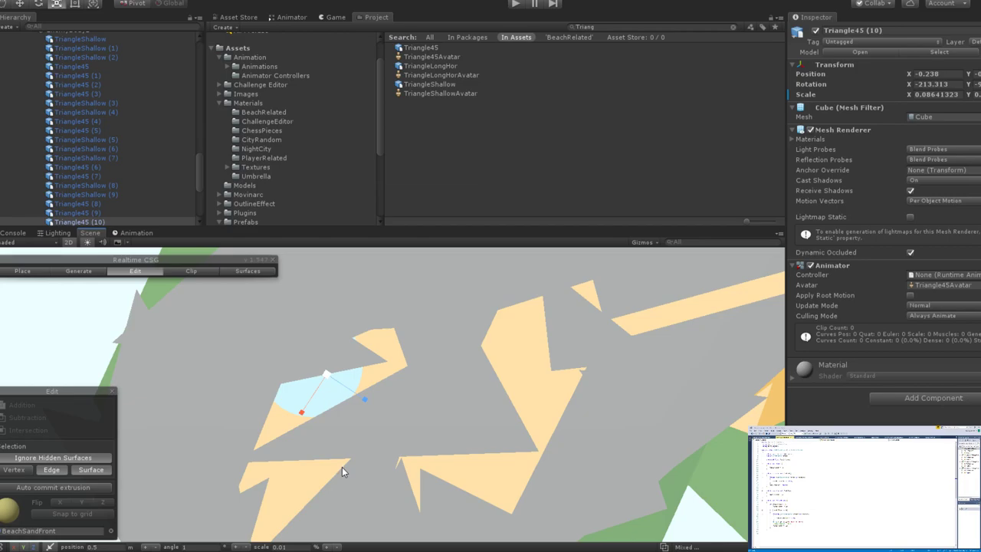
{"action": "scroll", "coordinate": [374, 394], "scroll_direction": "down", "scroll_amount": 5}
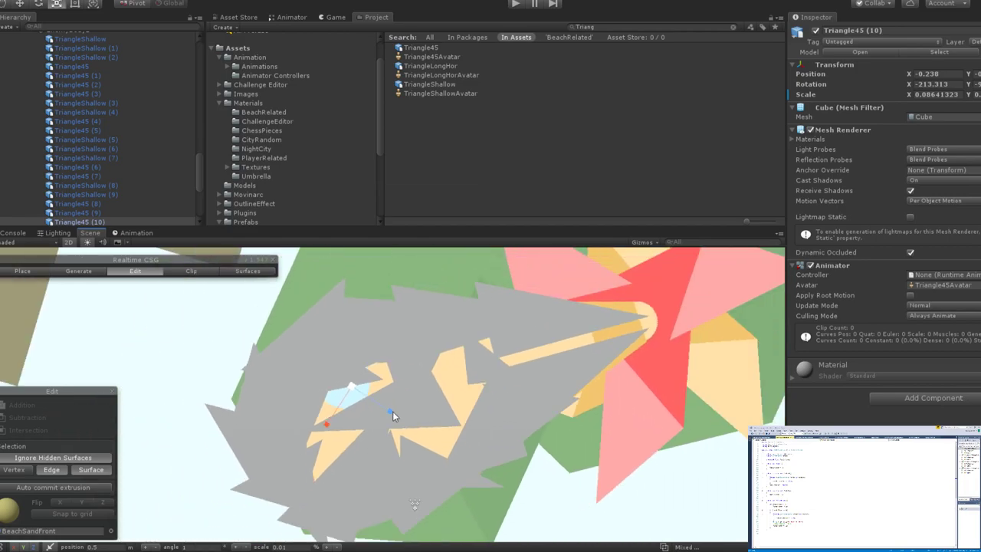
{"action": "scroll", "coordinate": [397, 415], "scroll_direction": "up", "scroll_amount": 3}
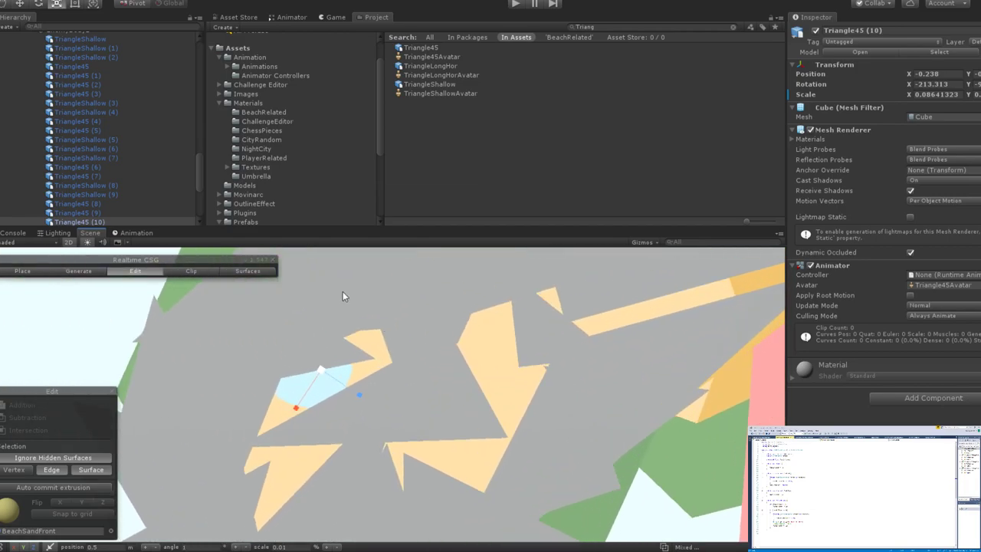
Duplicate TriangleShallow (7), raise the copy toward the light blue gap and rotate it to X about -425.
{"action": "left_click", "coordinate": [94, 158]}
{"action": "key", "text": "ctrl+d"}
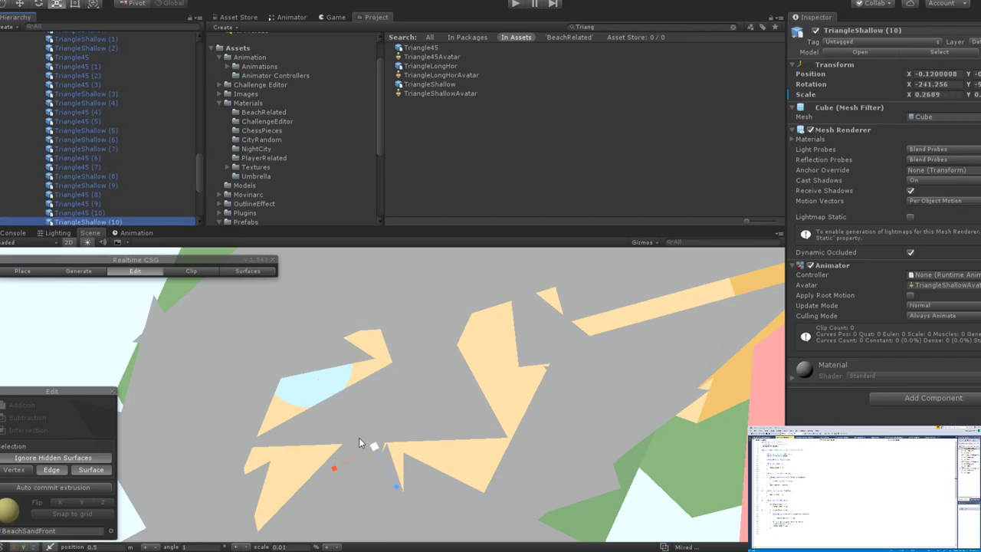
{"action": "key", "text": "w"}
{"action": "left_click_drag", "start_coordinate": [373, 441], "coordinate": [646, 476]}
{"action": "key", "text": "e"}
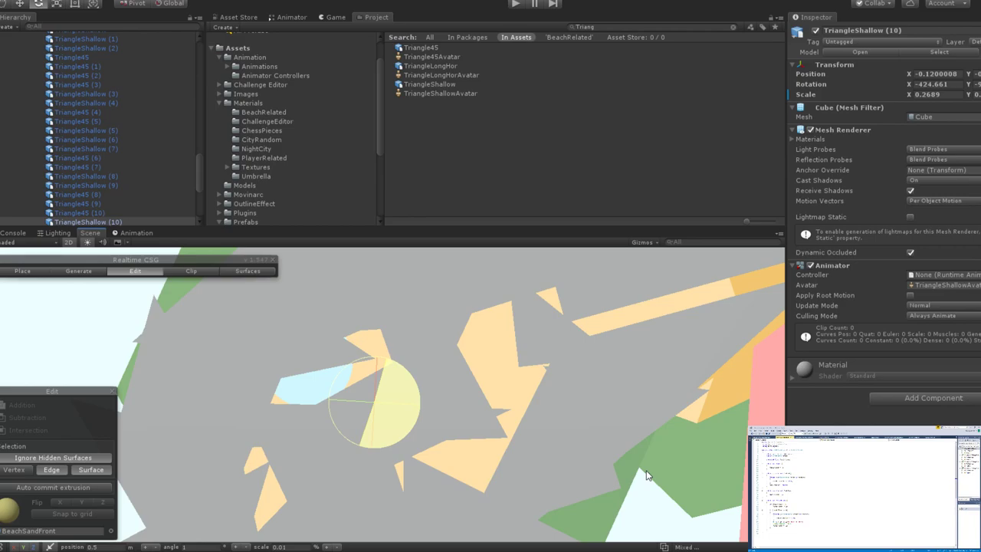
Shrink TriangleShallow (10) to about 0.206 at X about -0.243 to cover the light blue gap, and select TriangleShallow (7).
{"action": "key", "text": "w"}
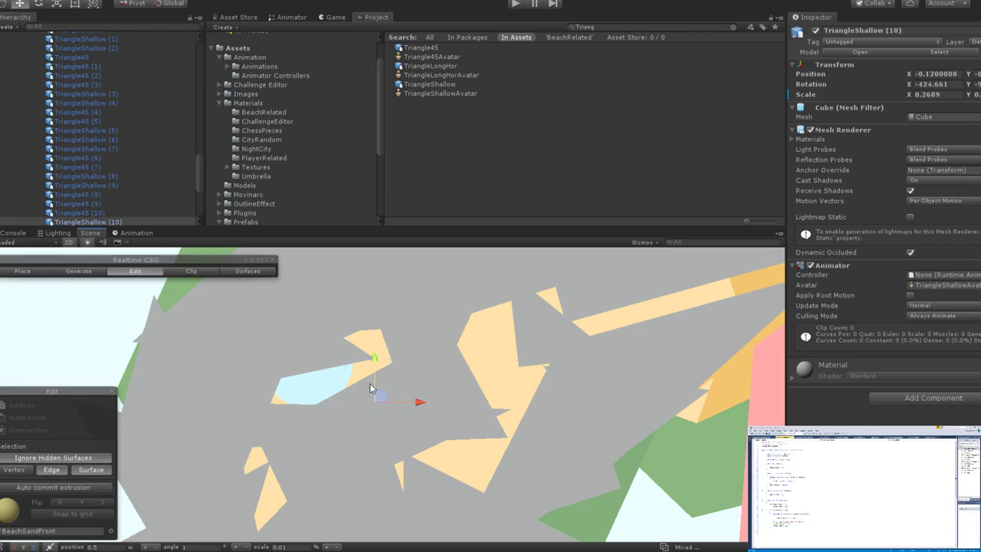
{"action": "left_click_drag", "start_coordinate": [373, 394], "coordinate": [366, 359]}
{"action": "key", "text": "r"}
{"action": "key", "text": "w"}
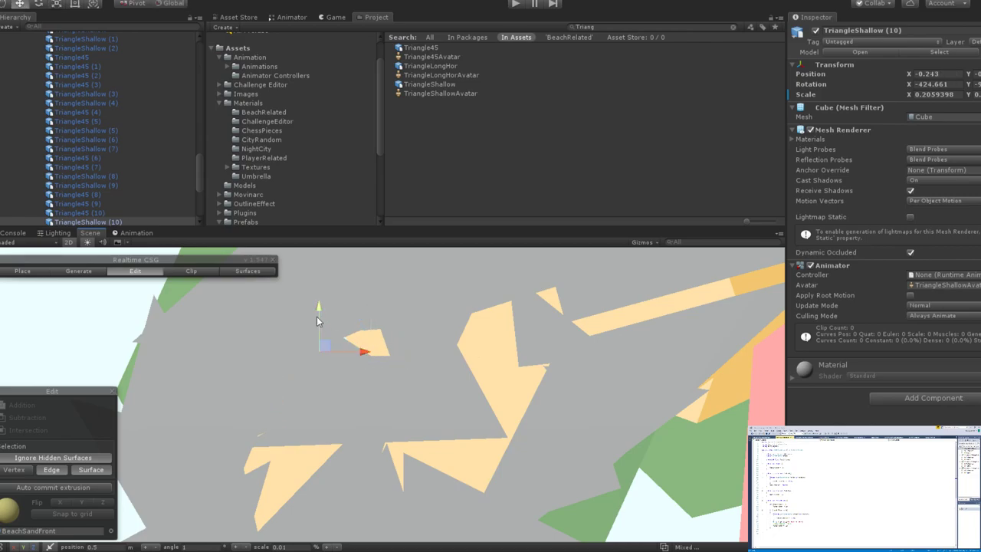
{"action": "left_click", "coordinate": [450, 417]}
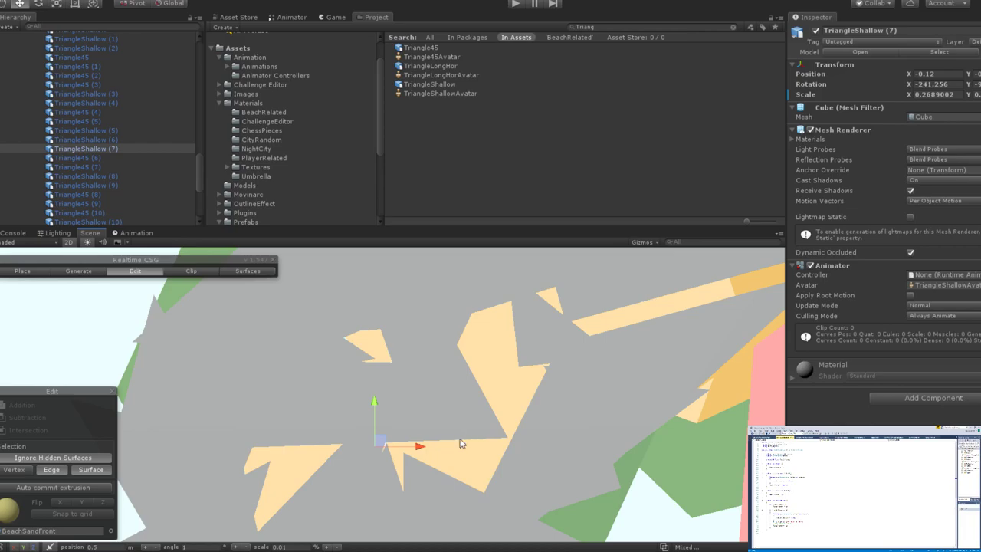
Duplicate TriangleShallow (7), raise the copy over the upper peach gaps at X about -0.088 and rotate it to X about -235.6.
{"action": "key", "text": "f"}
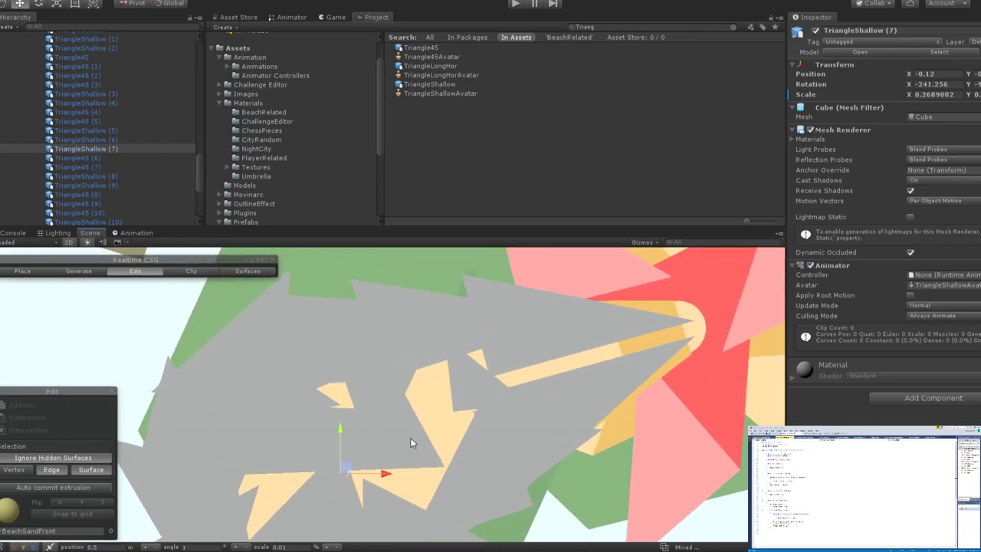
{"action": "key", "text": "ctrl+d"}
{"action": "left_click_drag", "start_coordinate": [340, 434], "coordinate": [360, 373]}
{"action": "key", "text": "e"}
{"action": "scroll", "coordinate": [309, 400], "scroll_direction": "down", "scroll_amount": 5}
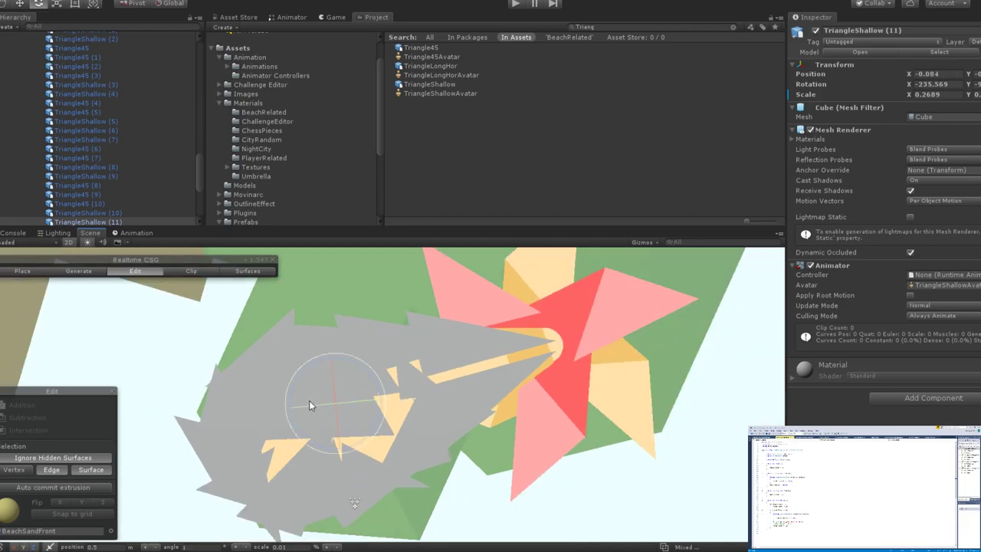
{"action": "scroll", "coordinate": [309, 423], "scroll_direction": "down", "scroll_amount": 2}
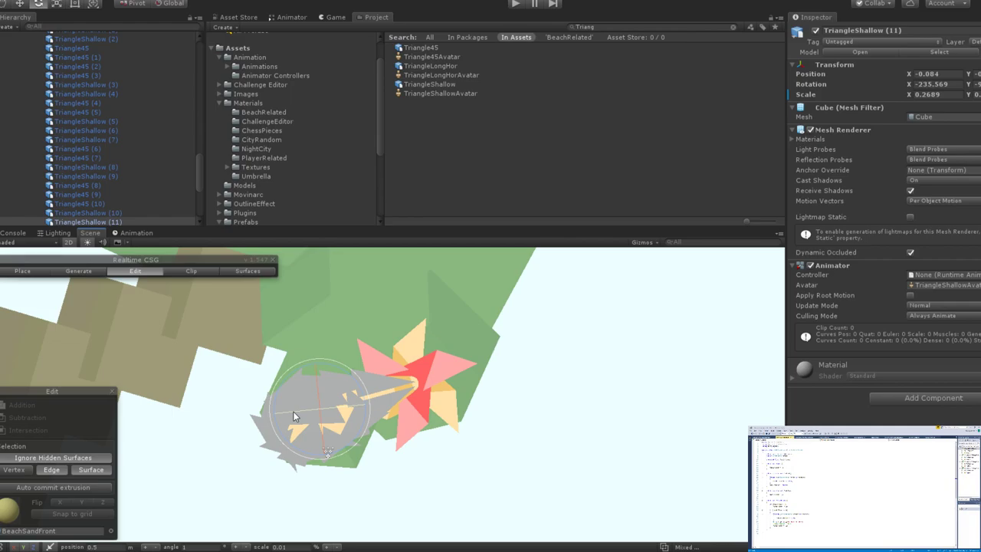
{"action": "scroll", "coordinate": [309, 422], "scroll_direction": "up", "scroll_amount": 6}
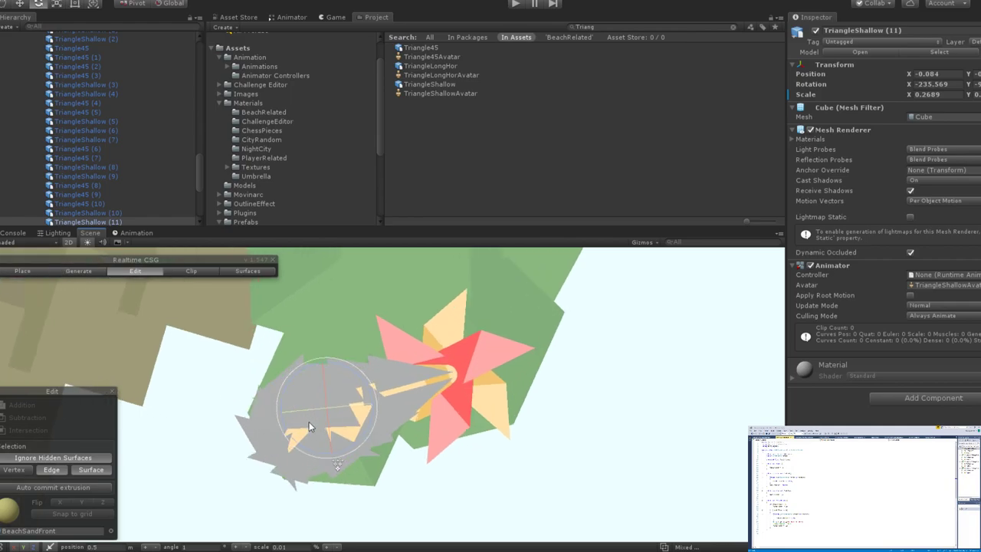
{"action": "key", "text": "w"}
{"action": "mouse_move", "coordinate": [393, 390]}
{"action": "left_mouse_down"}
{"action": "mouse_move", "coordinate": [447, 385]}
{"action": "mouse_move", "coordinate": [392, 385]}
{"action": "left_mouse_up"}
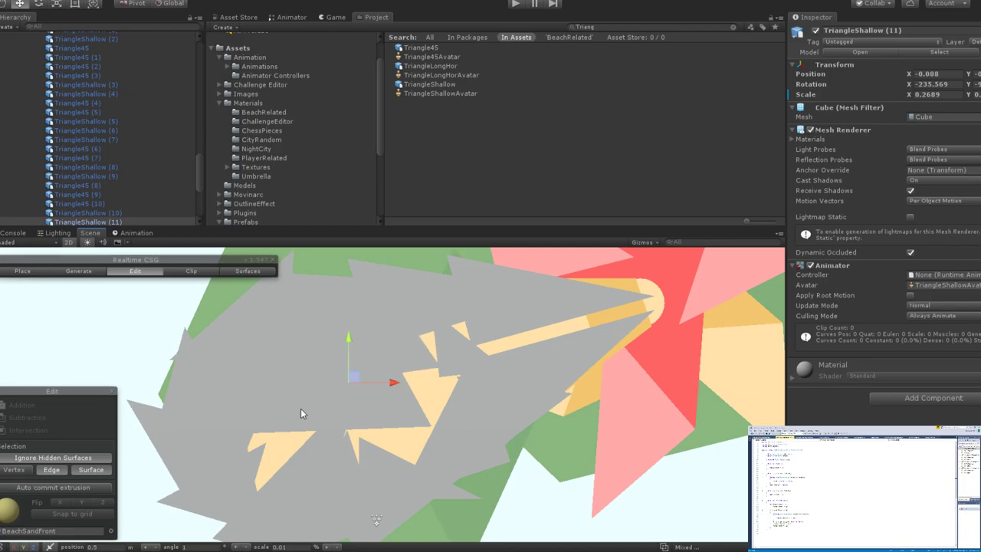
Duplicate TriangleShallow (7) again, move the copy to X about -0.222 and rotate it to X about -399 over the lower-left peach gap.
{"action": "key", "text": "ctrl+d"}
{"action": "scroll", "coordinate": [300, 414], "scroll_direction": "up", "scroll_amount": 3}
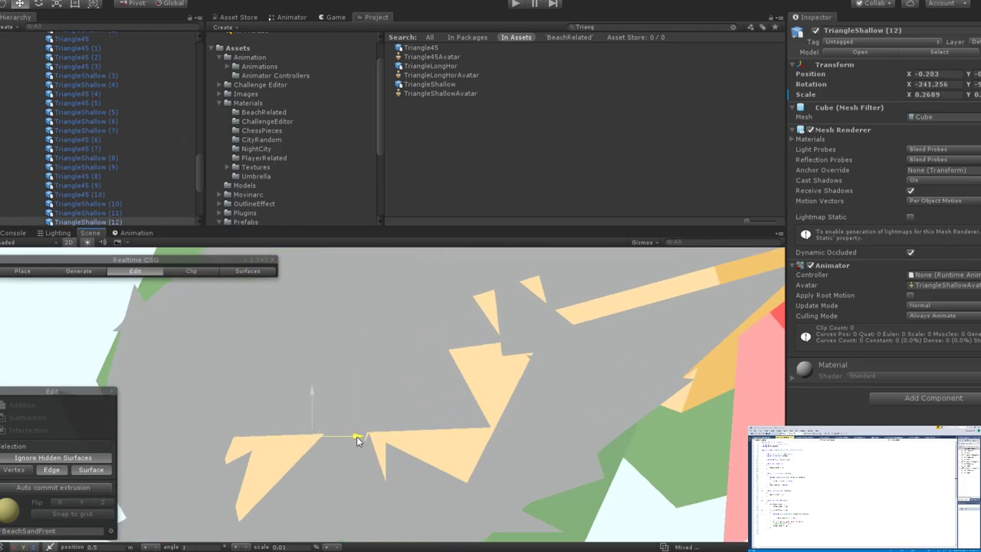
{"action": "left_click_drag", "start_coordinate": [357, 440], "coordinate": [292, 438]}
{"action": "scroll", "coordinate": [340, 429], "scroll_direction": "down", "scroll_amount": 5}
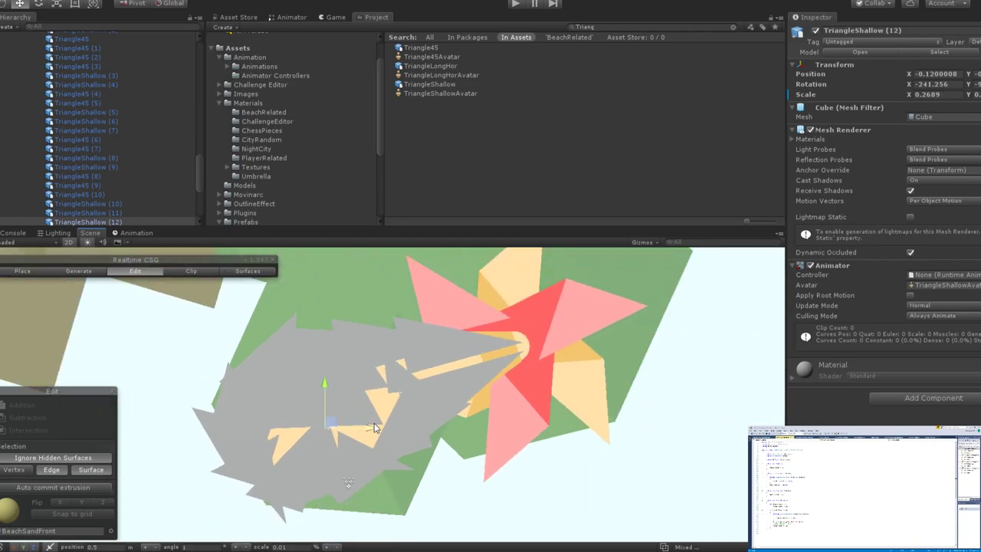
{"action": "left_click_drag", "start_coordinate": [375, 428], "coordinate": [294, 377]}
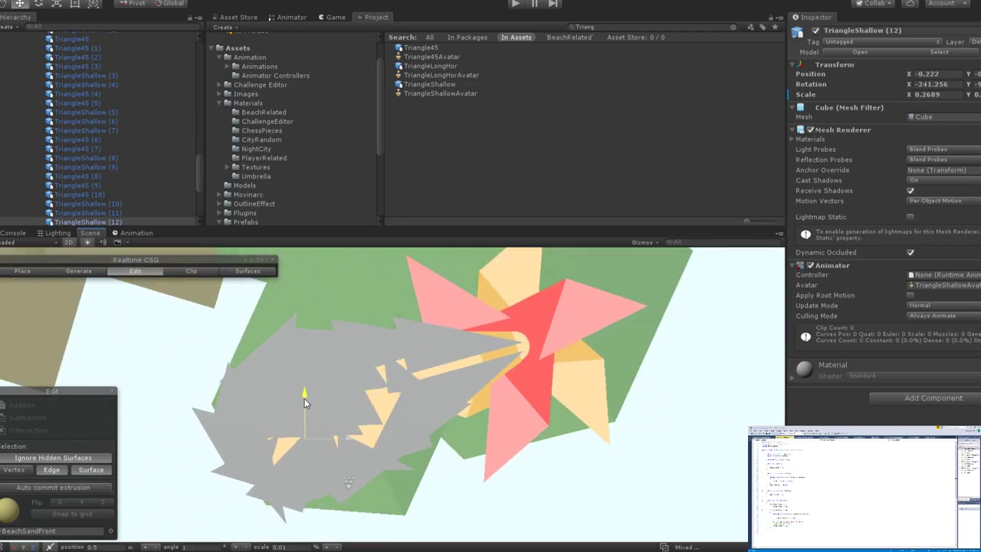
{"action": "key", "text": "e"}
{"action": "left_click_drag", "start_coordinate": [327, 416], "coordinate": [452, 542]}
{"action": "key", "text": "w"}
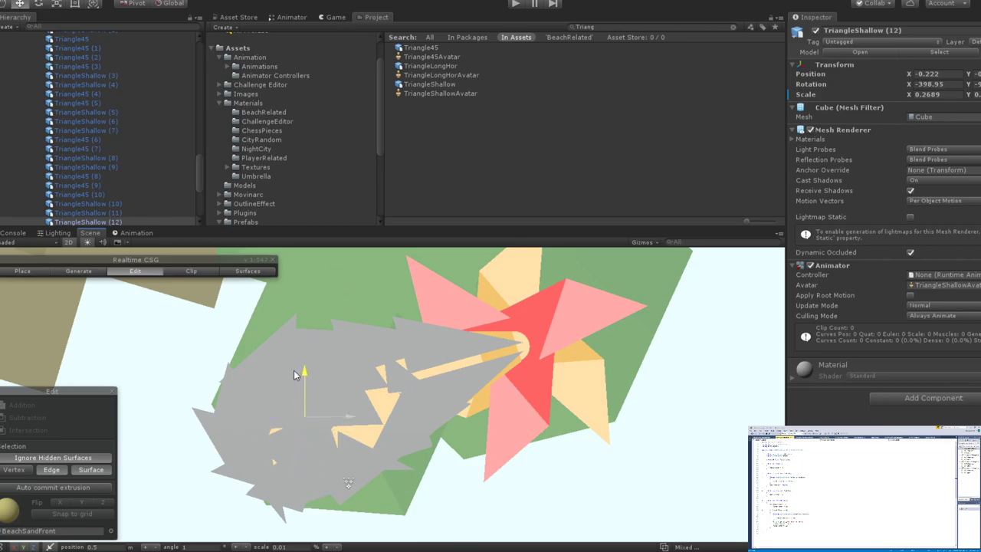
Shrink TriangleShallow (12) to about 0.214 and shift it to X about -0.297 to cover the rest of the lower-left gap.
{"action": "key", "text": "e"}
{"action": "key", "text": "r"}
{"action": "mouse_move", "coordinate": [307, 399]}
{"action": "left_mouse_down"}
{"action": "mouse_move", "coordinate": [322, 392]}
{"action": "mouse_move", "coordinate": [302, 413]}
{"action": "left_mouse_up"}
{"action": "key", "text": "w"}
{"action": "key", "text": "e"}
{"action": "key", "text": "r"}
{"action": "left_click_drag", "start_coordinate": [296, 424], "coordinate": [301, 422]}
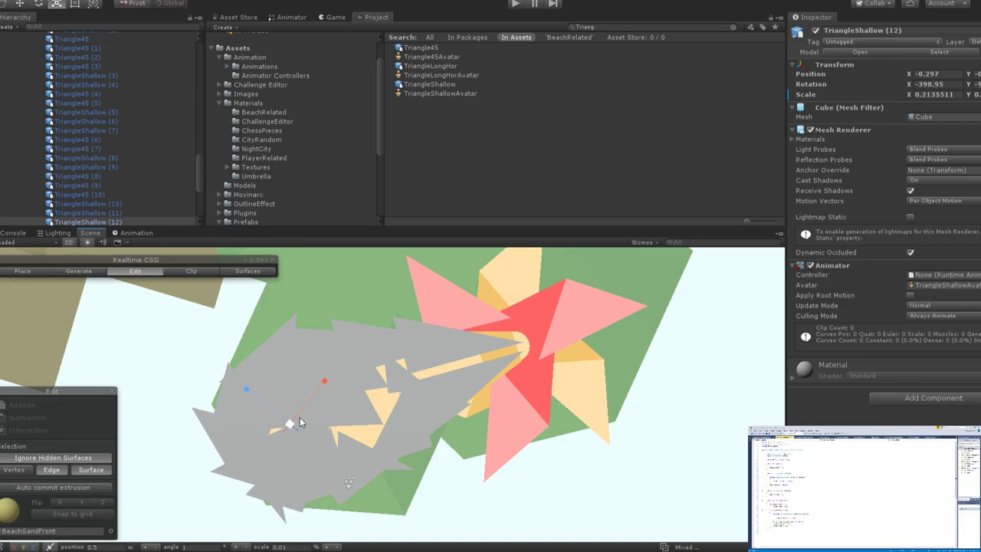
{"action": "key", "text": "e"}
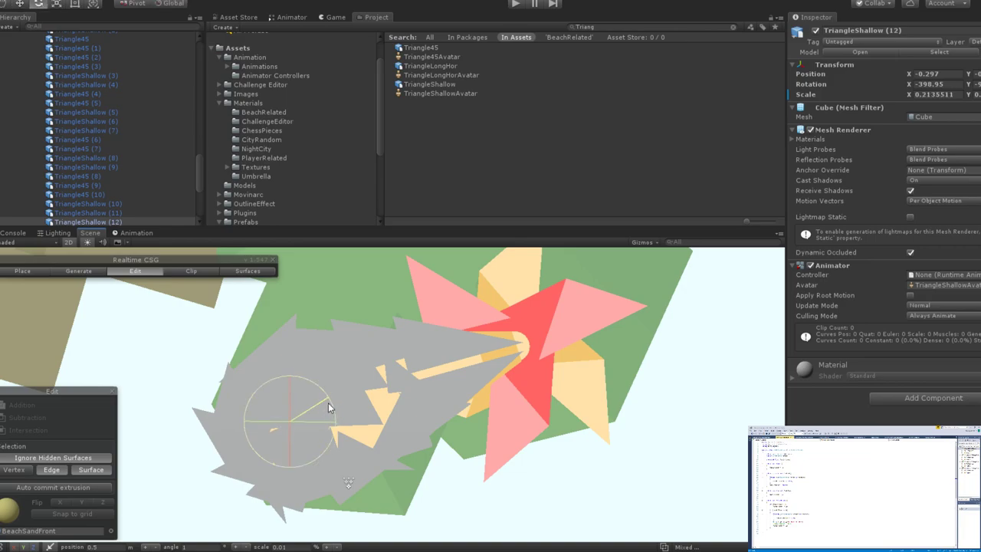
{"action": "key", "text": "w"}
Nudge Triangle45 (4) to X about -0.36 to cover the last sliver of the lower-left gap.
{"action": "left_click", "coordinate": [299, 398]}
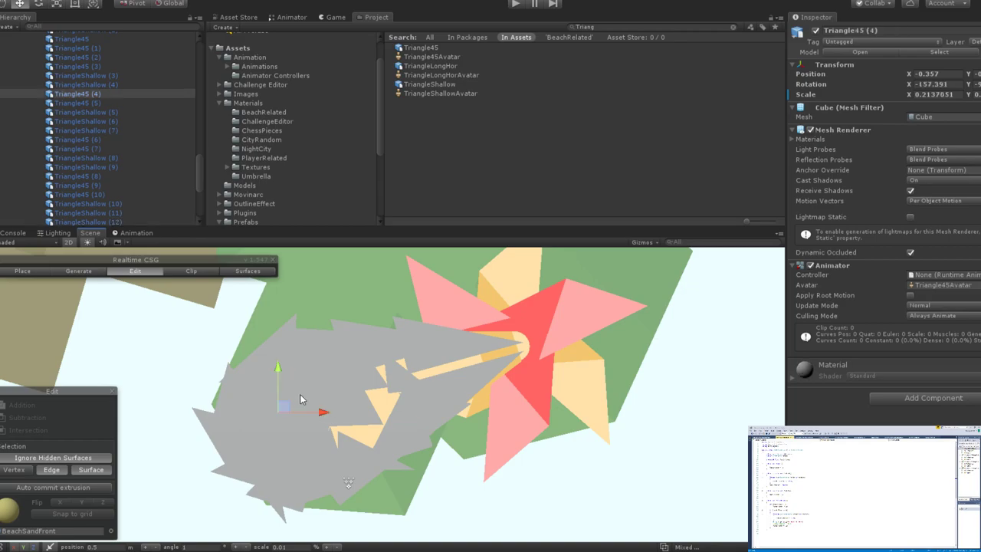
{"action": "left_click_drag", "start_coordinate": [306, 411], "coordinate": [317, 414]}
{"action": "scroll", "coordinate": [408, 411], "scroll_direction": "down", "scroll_amount": 3}
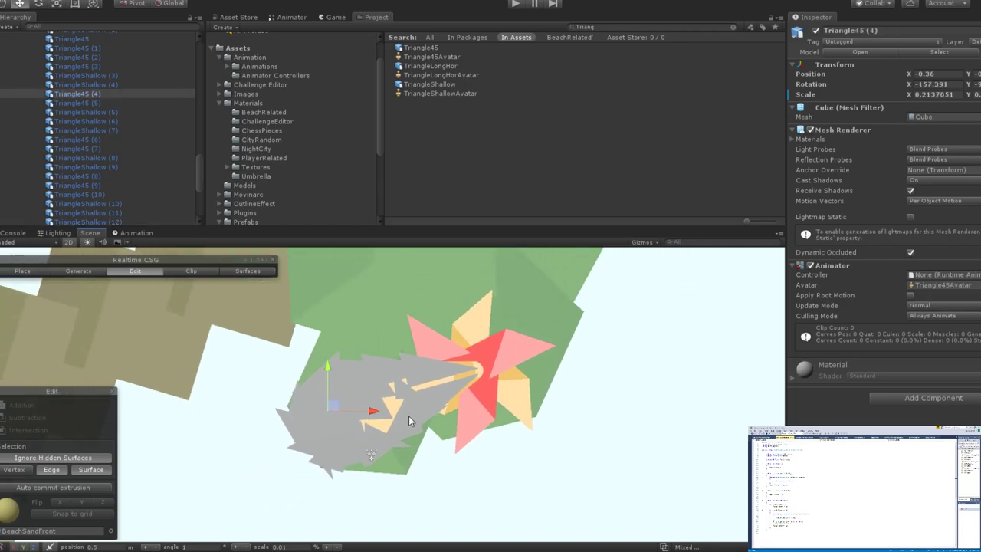
{"action": "scroll", "coordinate": [406, 421], "scroll_direction": "up", "scroll_amount": 2}
{"action": "scroll", "coordinate": [373, 384], "scroll_direction": "up", "scroll_amount": 4}
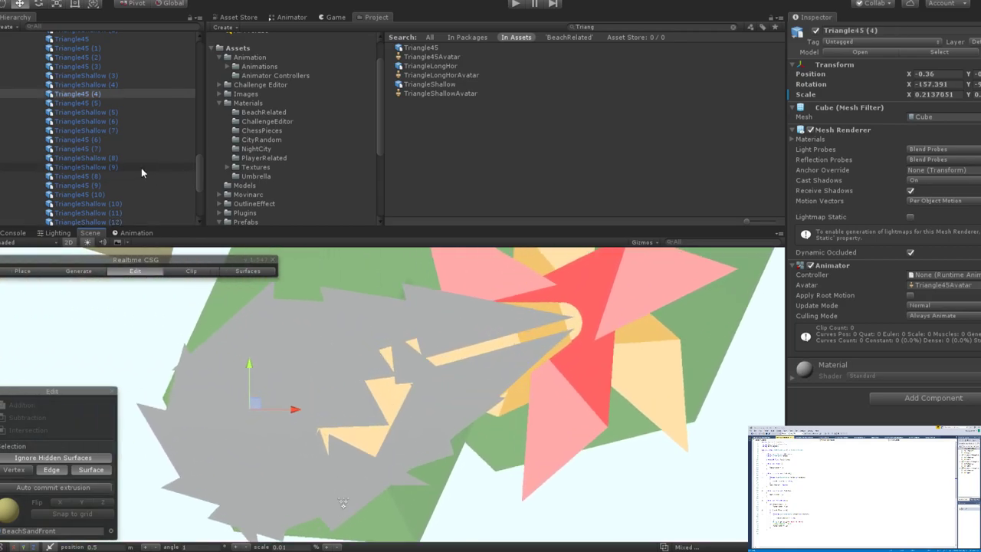
{"action": "scroll", "coordinate": [135, 191], "scroll_direction": "up", "scroll_amount": 4}
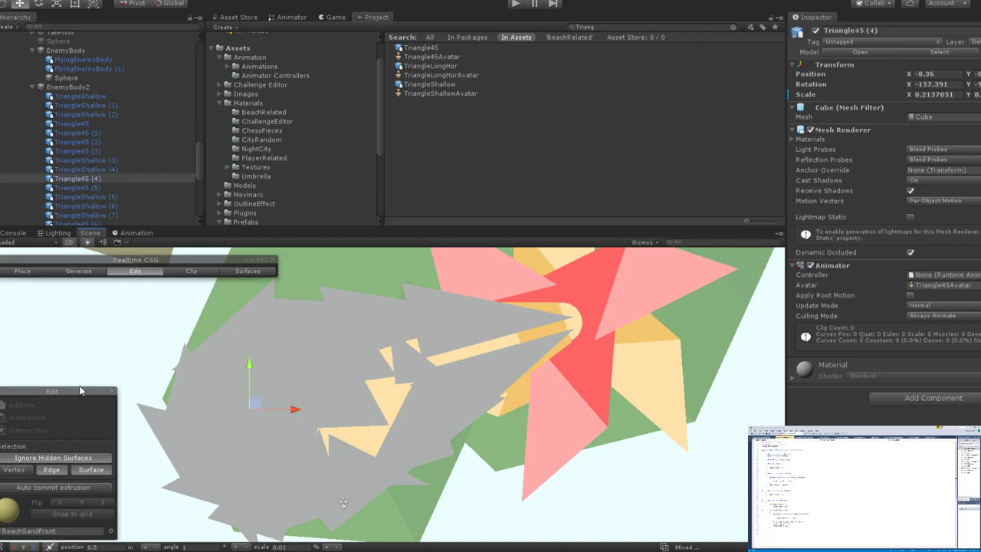
{"action": "scroll", "coordinate": [319, 374], "scroll_direction": "up", "scroll_amount": 5}
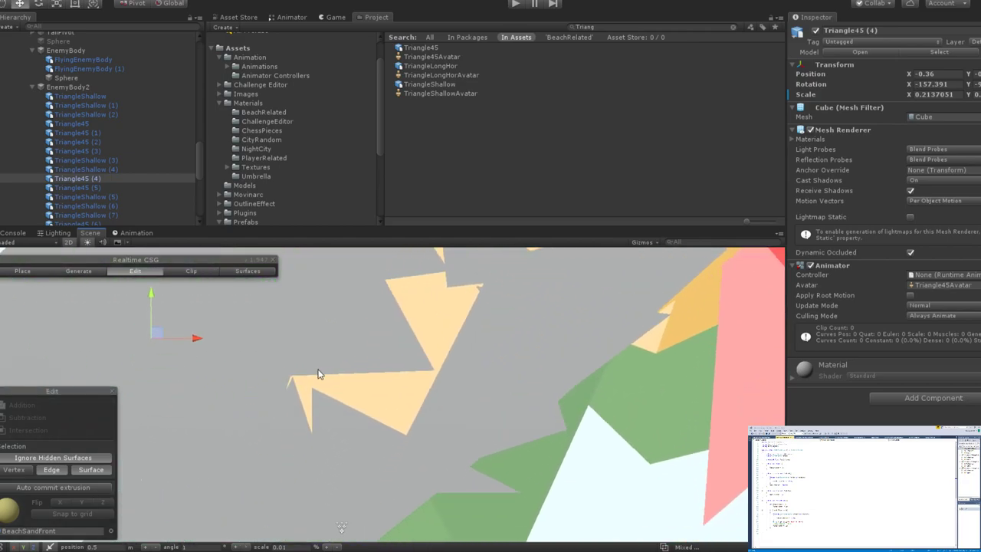
{"action": "scroll", "coordinate": [344, 360], "scroll_direction": "down", "scroll_amount": 4}
Duplicate Triangle45 (3), move the copy onto the lower central peach gap, rotate it to X about -38.6 and enlarge it to about 0.169.
{"action": "left_click", "coordinate": [99, 151]}
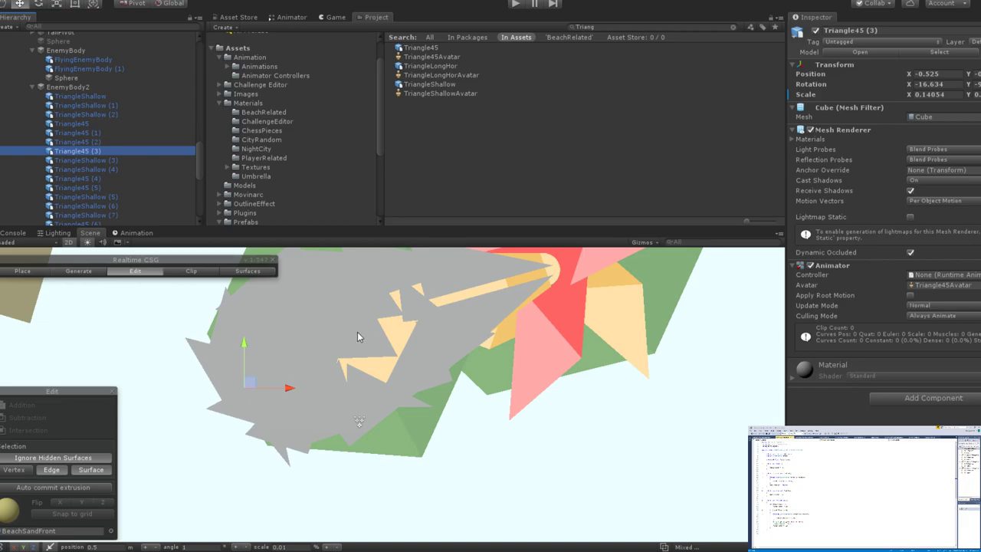
{"action": "scroll", "coordinate": [358, 341], "scroll_direction": "up", "scroll_amount": 3}
{"action": "left_click_drag", "start_coordinate": [242, 413], "coordinate": [388, 402]}
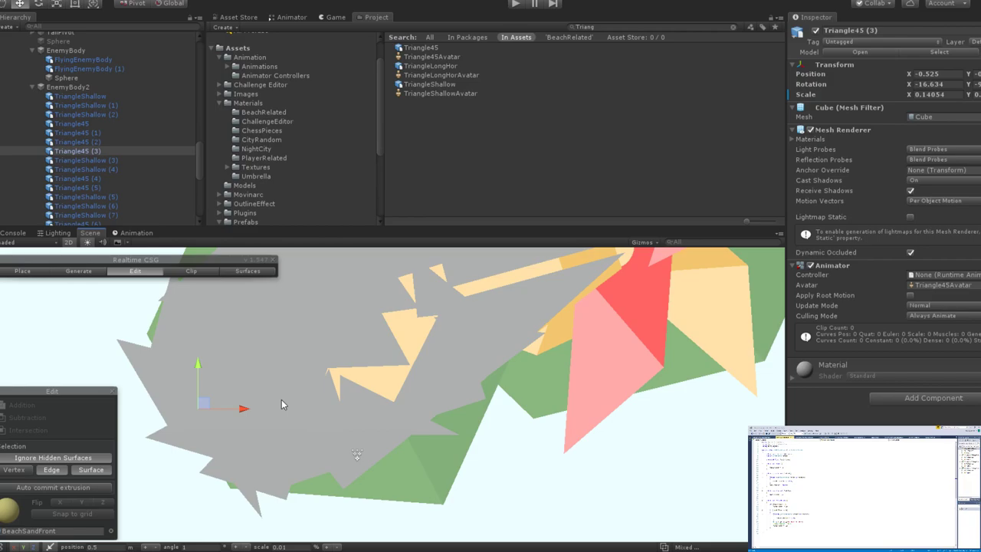
{"action": "key", "text": "ctrl+d"}
{"action": "left_click_drag", "start_coordinate": [243, 408], "coordinate": [395, 406]}
{"action": "mouse_move", "coordinate": [353, 360]}
{"action": "left_mouse_down"}
{"action": "mouse_move", "coordinate": [350, 331]}
{"action": "mouse_move", "coordinate": [407, 366]}
{"action": "mouse_move", "coordinate": [361, 369]}
{"action": "left_mouse_up"}
{"action": "key", "text": "e"}
{"action": "key", "text": "r"}
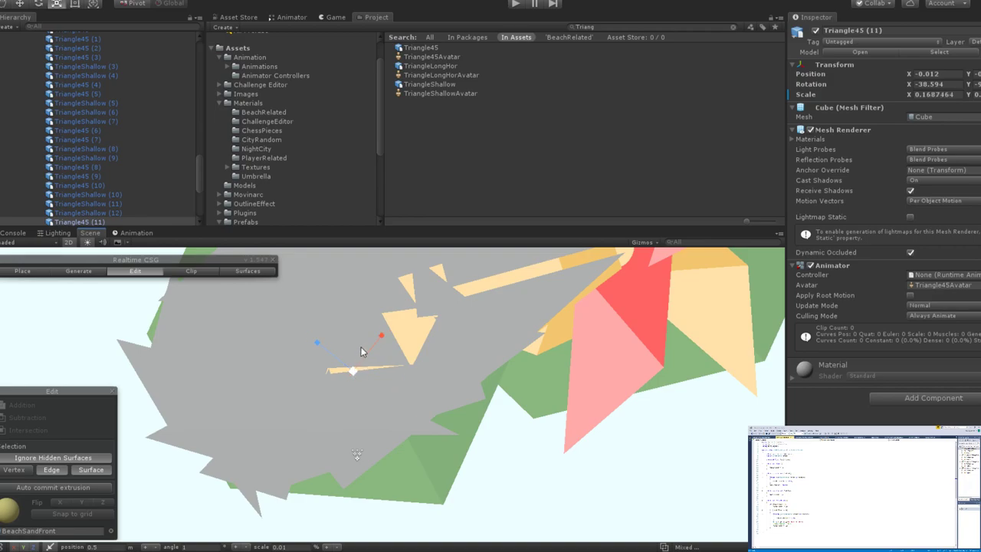
Raise Triangle45 (11) and shift it to X about 0.011 to close the lower central gap.
{"action": "key", "text": "w"}
{"action": "left_click_drag", "start_coordinate": [357, 330], "coordinate": [356, 324]}
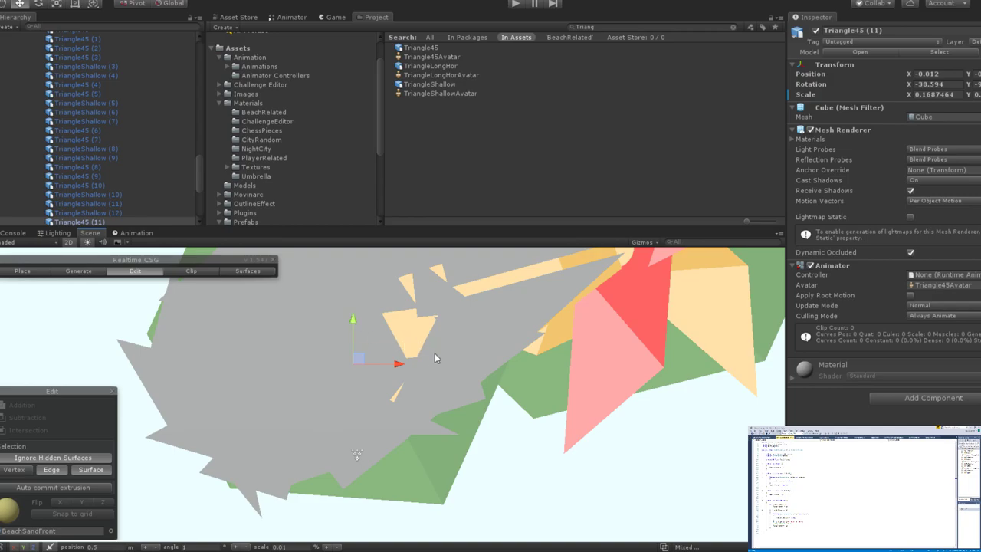
{"action": "mouse_move", "coordinate": [399, 363]}
{"action": "left_mouse_down"}
{"action": "mouse_move", "coordinate": [413, 373]}
{"action": "mouse_move", "coordinate": [442, 338]}
{"action": "mouse_move", "coordinate": [392, 375]}
{"action": "left_mouse_up"}
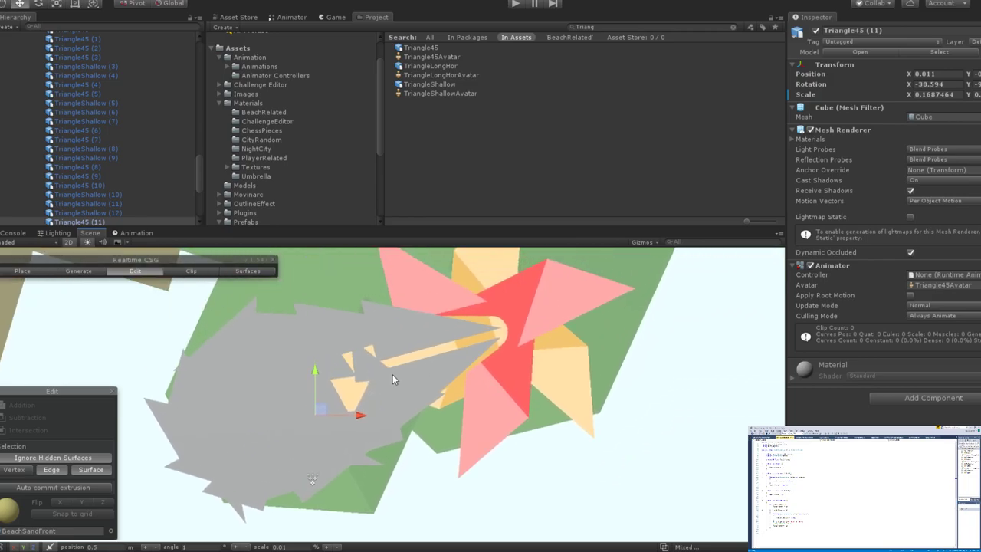
Duplicate the Triangle45 piece between the remaining gaps, move the copy down to X about 0.203 and rotate it to X about -207.8.
{"action": "scroll", "coordinate": [392, 375], "scroll_direction": "up", "scroll_amount": 5}
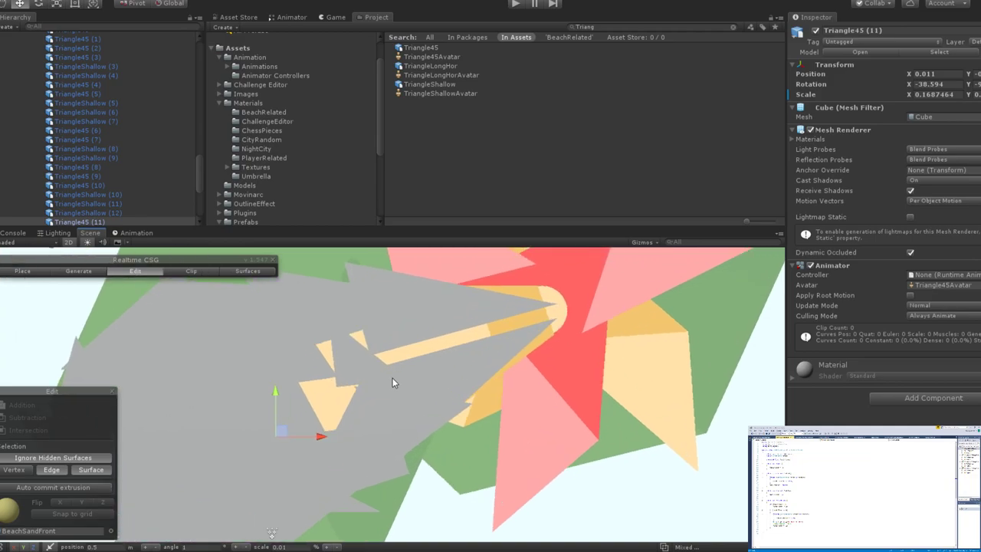
{"action": "left_click", "coordinate": [335, 358]}
{"action": "key", "text": "ctrl+d"}
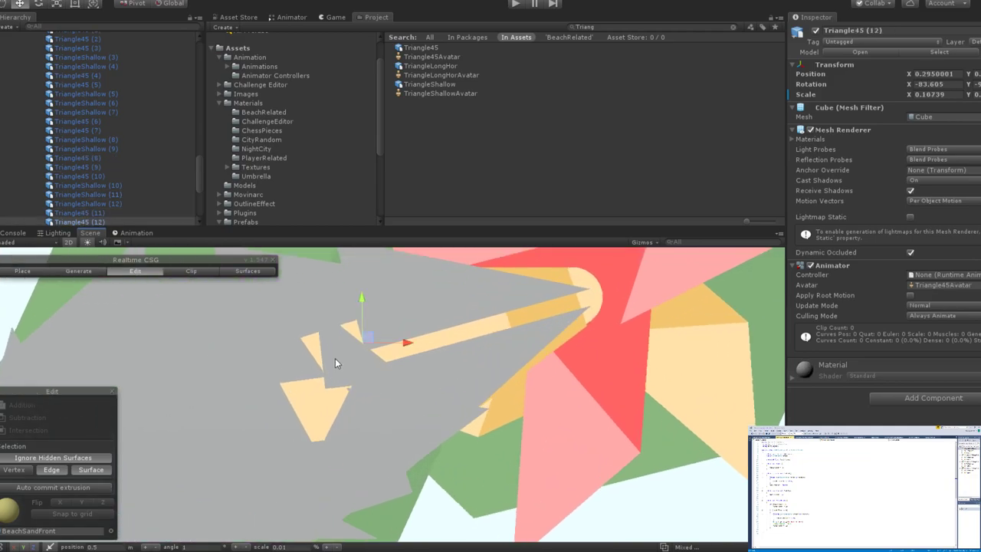
{"action": "left_click_drag", "start_coordinate": [362, 305], "coordinate": [496, 438]}
{"action": "key", "text": "e"}
{"action": "key", "text": "w"}
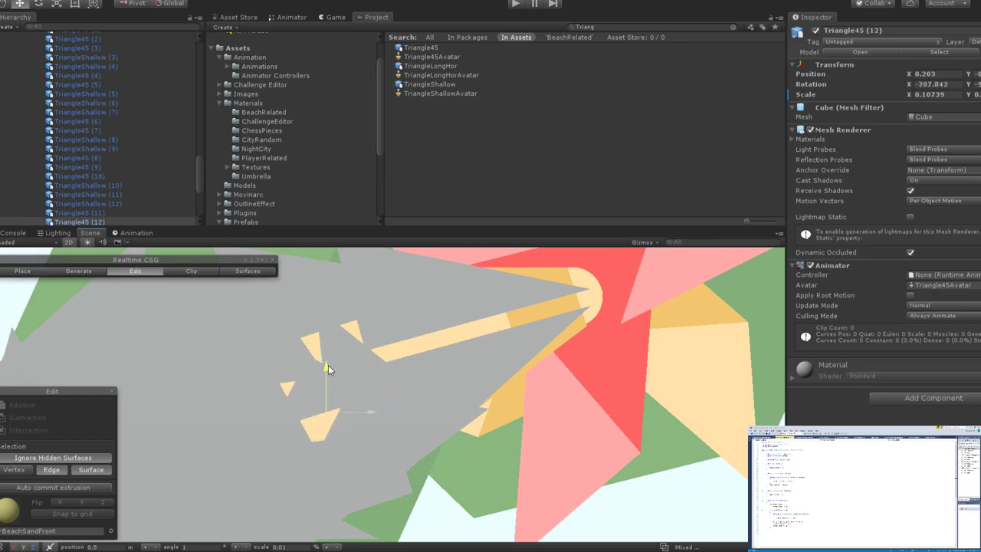
Enlarge Triangle45 (12) to about 0.157 and shift it to X about 0.219 to cover more of the remaining gap.
{"action": "key", "text": "r"}
{"action": "left_click_drag", "start_coordinate": [330, 421], "coordinate": [387, 412]}
{"action": "key", "text": "w"}
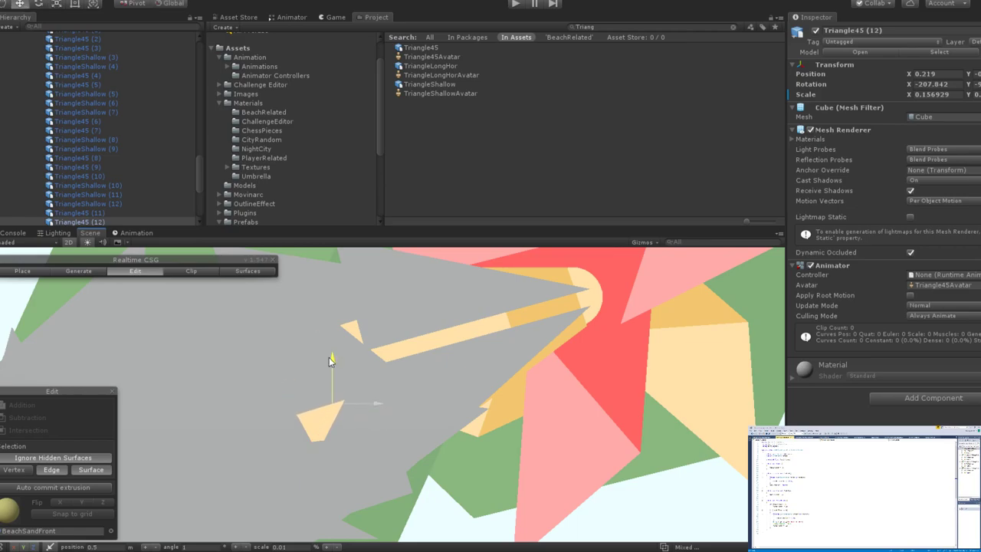
Examine the EnemyBody2 silhouette and its remaining gaps up close and against the whole beach scene.
{"action": "scroll", "coordinate": [315, 453], "scroll_direction": "down", "scroll_amount": 5}
{"action": "scroll", "coordinate": [286, 430], "scroll_direction": "down", "scroll_amount": 2}
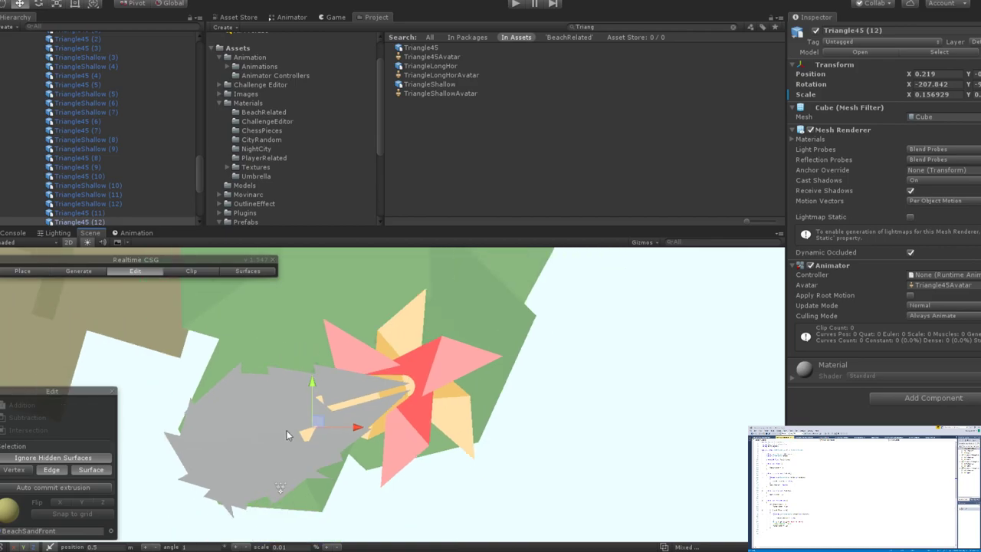
{"action": "middle_click_drag", "start_coordinate": [287, 430], "coordinate": [335, 458]}
{"action": "left_click", "coordinate": [309, 460]}
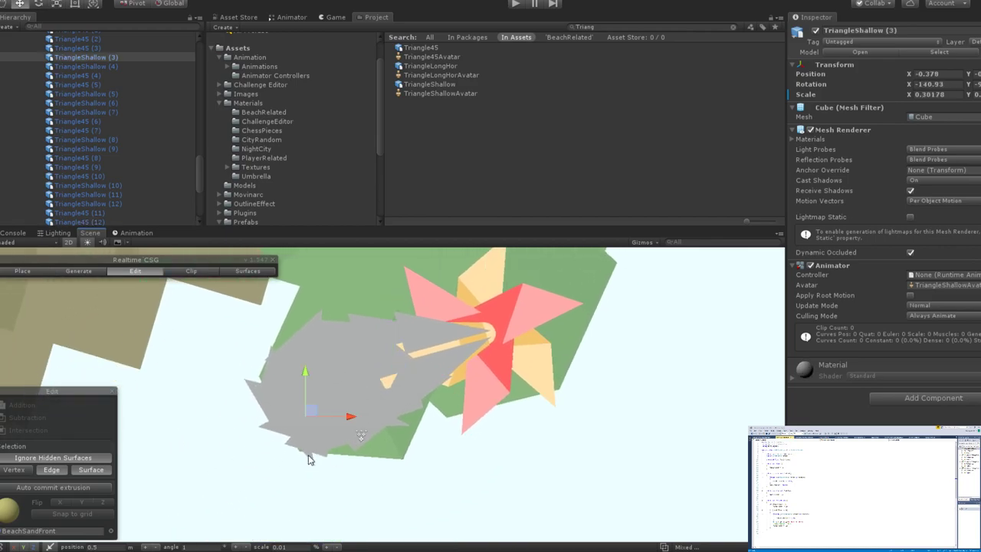
{"action": "scroll", "coordinate": [375, 407], "scroll_direction": "down", "scroll_amount": 5}
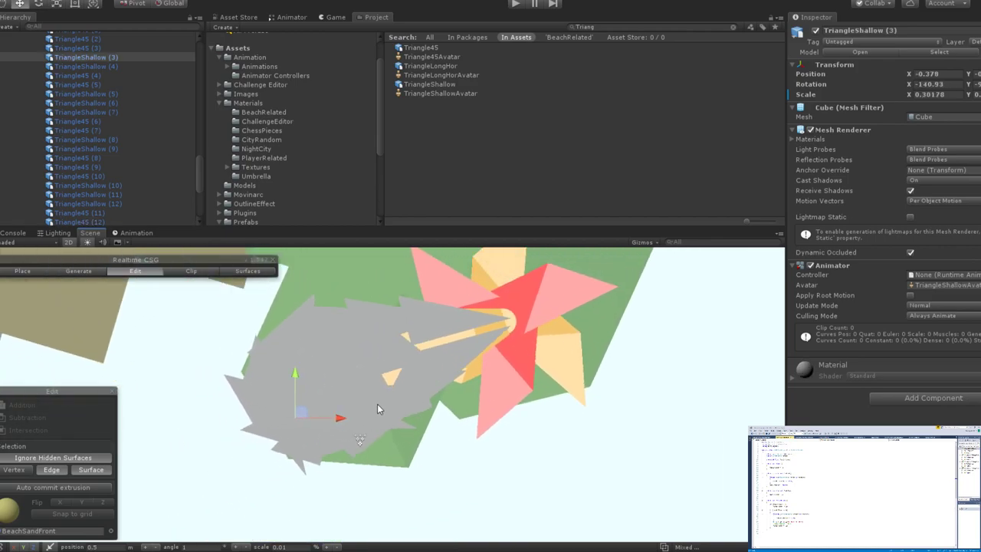
{"action": "scroll", "coordinate": [387, 407], "scroll_direction": "up", "scroll_amount": 2}
{"action": "scroll", "coordinate": [387, 408], "scroll_direction": "down", "scroll_amount": 4}
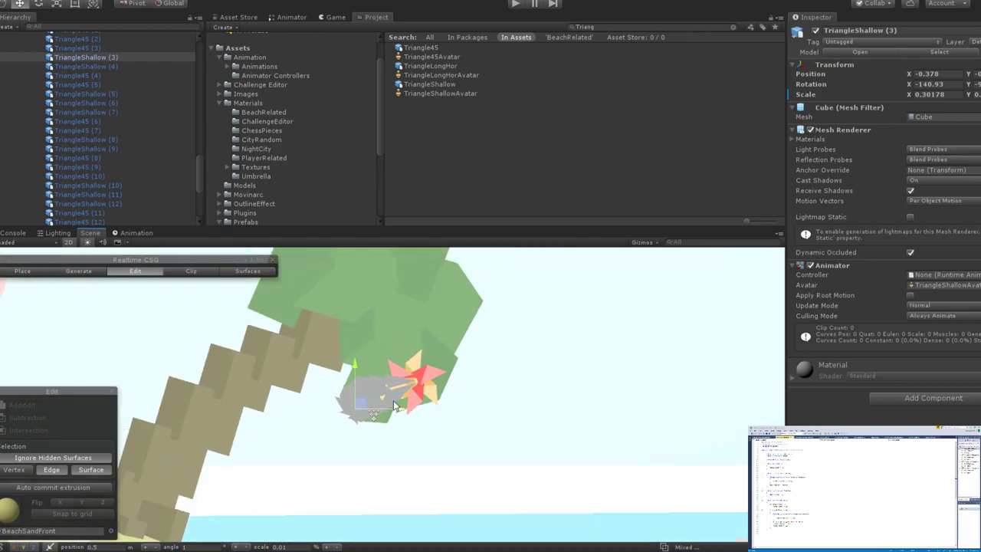
{"action": "scroll", "coordinate": [405, 361], "scroll_direction": "up", "scroll_amount": 3}
{"action": "middle_click_drag", "start_coordinate": [387, 359], "coordinate": [385, 404]}
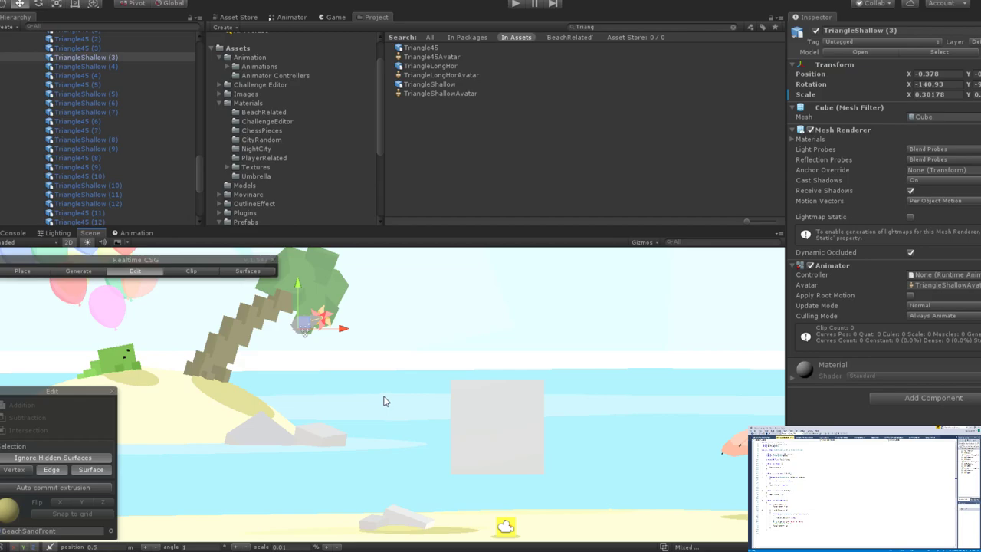
{"action": "scroll", "coordinate": [385, 401], "scroll_direction": "up", "scroll_amount": 3}
{"action": "key", "text": "f"}
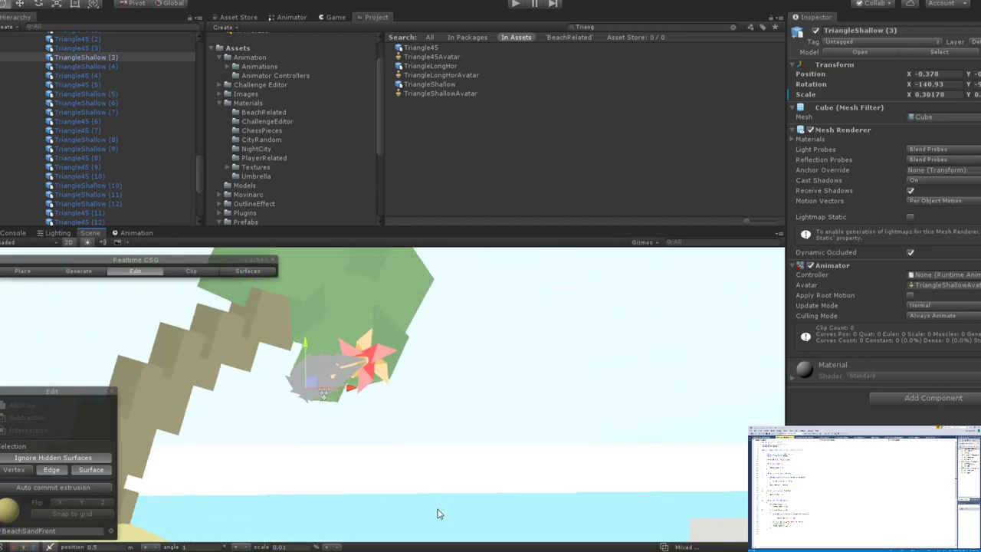
{"action": "left_click", "coordinate": [351, 347]}
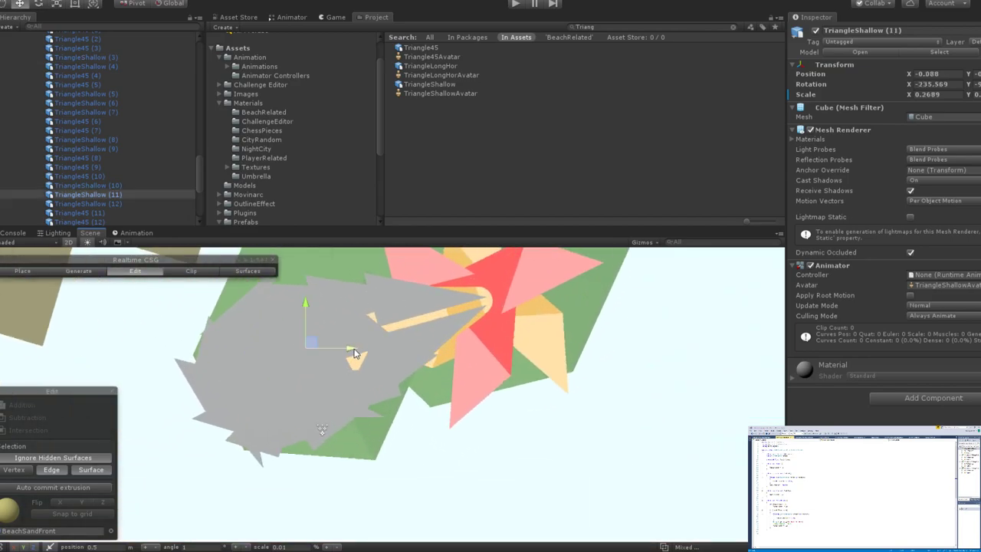
{"action": "key", "text": "f"}
{"action": "scroll", "coordinate": [328, 354], "scroll_direction": "down", "scroll_amount": 6}
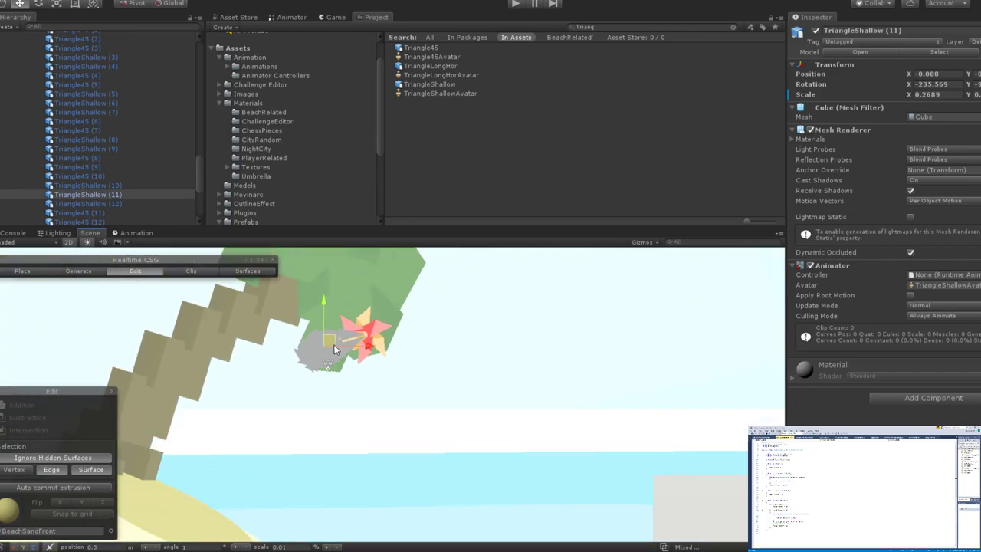
{"action": "scroll", "coordinate": [368, 360], "scroll_direction": "down", "scroll_amount": 2}
{"action": "scroll", "coordinate": [372, 363], "scroll_direction": "up", "scroll_amount": 6}
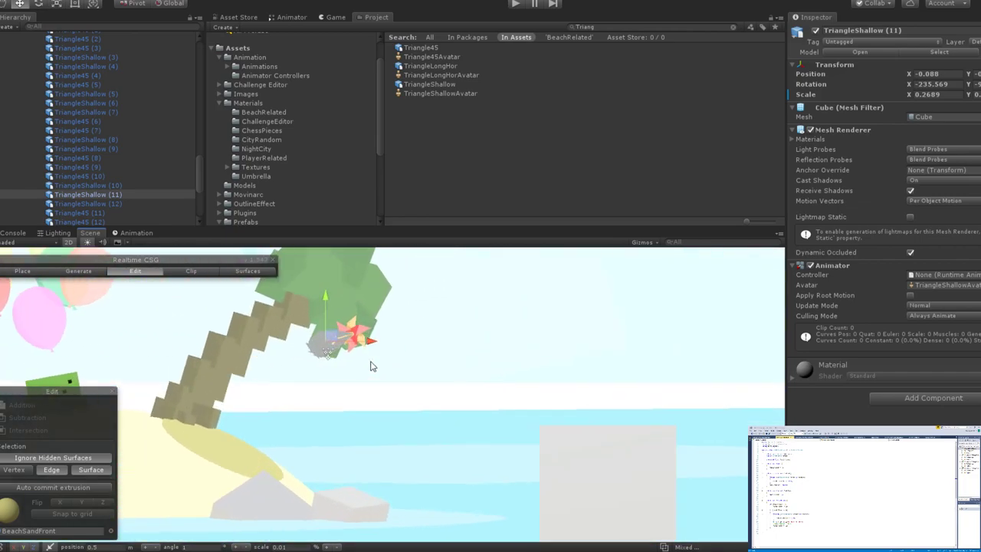
{"action": "scroll", "coordinate": [109, 146], "scroll_direction": "up", "scroll_amount": 5}
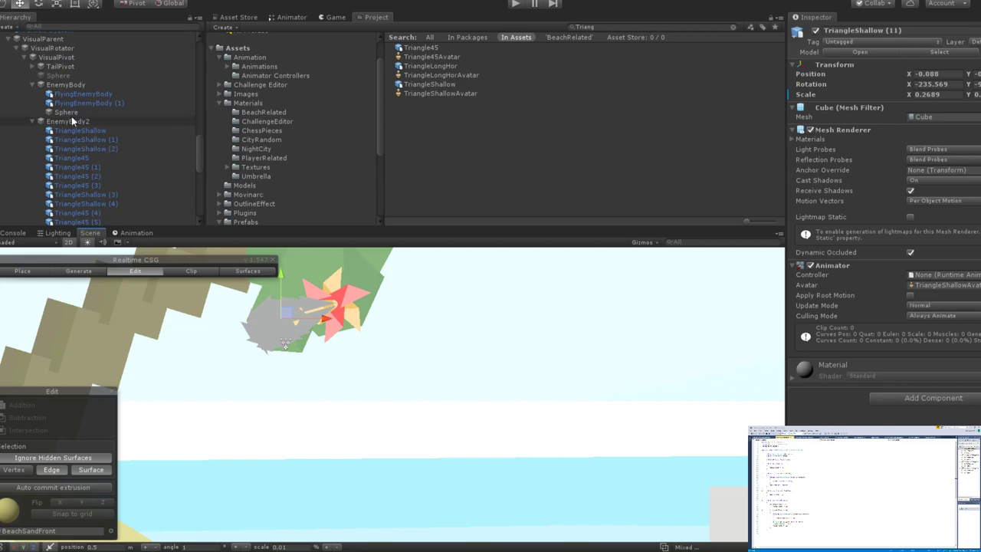
Duplicate the Triangle45 piece beside the two central EnemyBody2 gaps, raise the copy and rotate it to X about -15.9.
{"action": "left_click", "coordinate": [71, 116]}
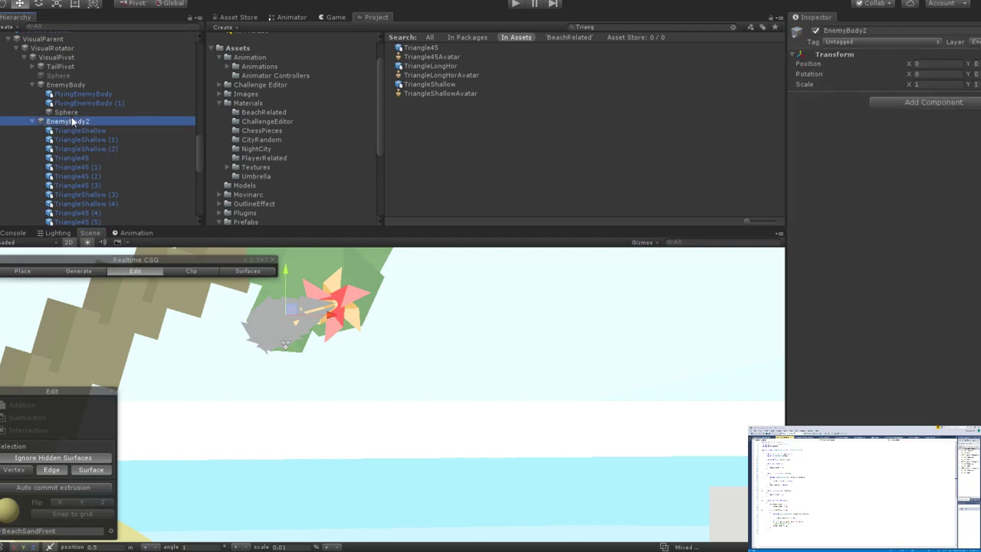
{"action": "scroll", "coordinate": [71, 116], "scroll_direction": "down", "scroll_amount": 10}
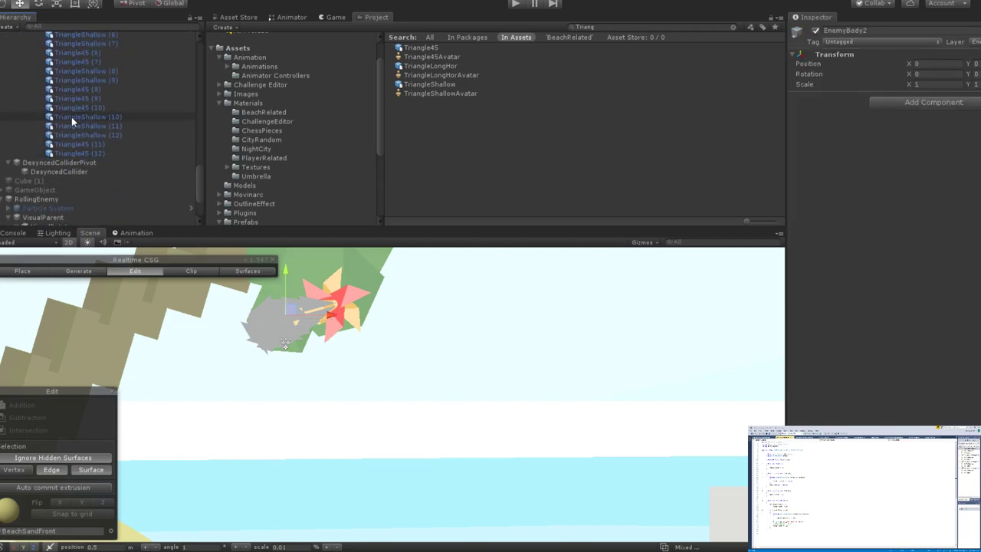
{"action": "scroll", "coordinate": [72, 119], "scroll_direction": "up", "scroll_amount": 10}
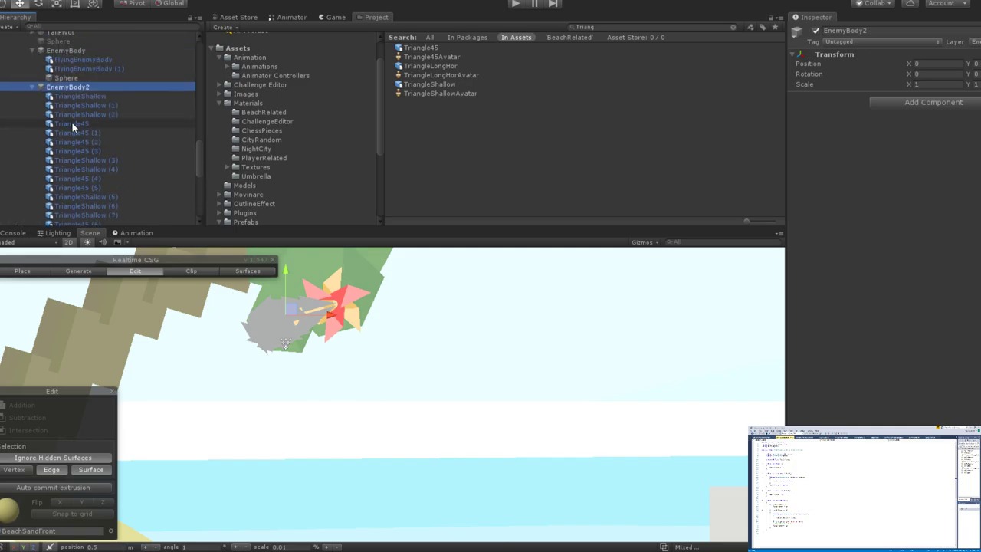
{"action": "key", "text": "f"}
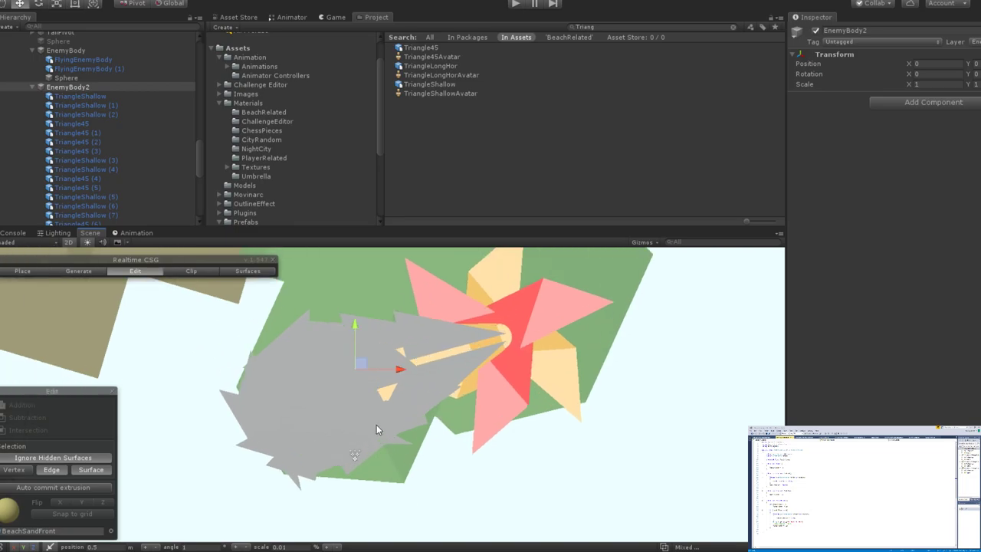
{"action": "left_click", "coordinate": [408, 369]}
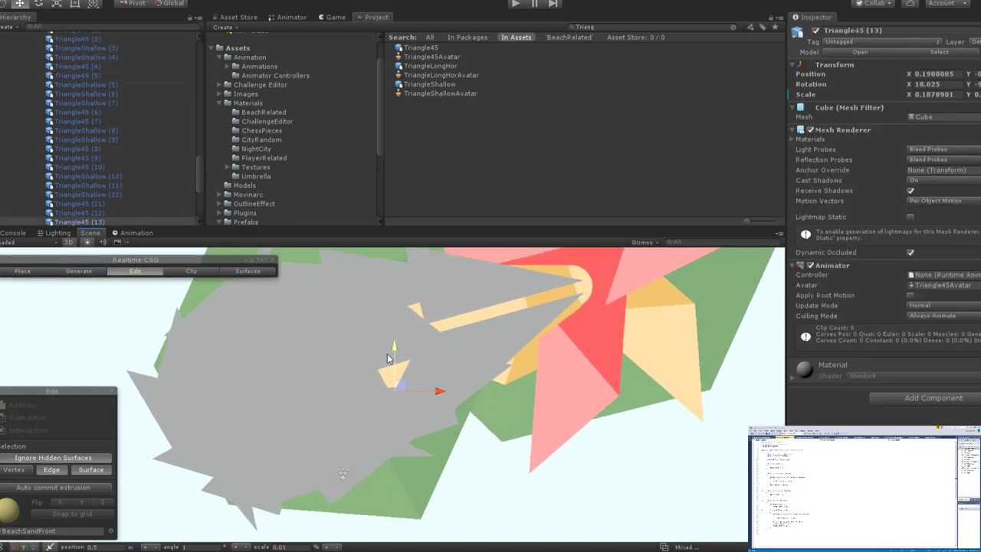
{"action": "left_click_drag", "start_coordinate": [388, 359], "coordinate": [388, 292]}
{"action": "key", "text": "e"}
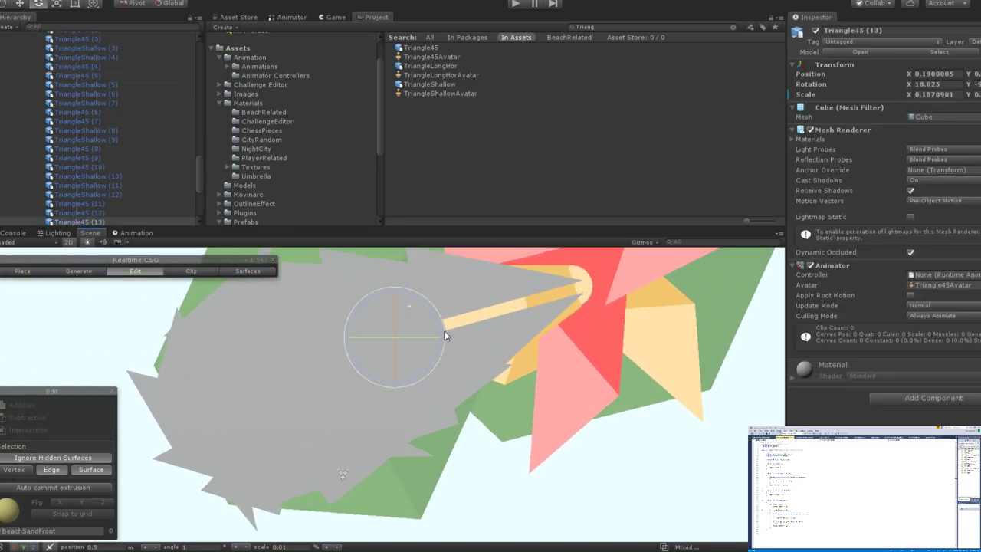
{"action": "mouse_move", "coordinate": [444, 332]}
{"action": "left_mouse_down"}
{"action": "mouse_move", "coordinate": [434, 319]}
{"action": "mouse_move", "coordinate": [467, 348]}
{"action": "mouse_move", "coordinate": [456, 342]}
{"action": "left_mouse_up"}
Shrink Triangle45 (13) to about 0.142 and raise it over the small upper gap.
{"action": "key", "text": "w"}
{"action": "key", "text": "e"}
{"action": "key", "text": "r"}
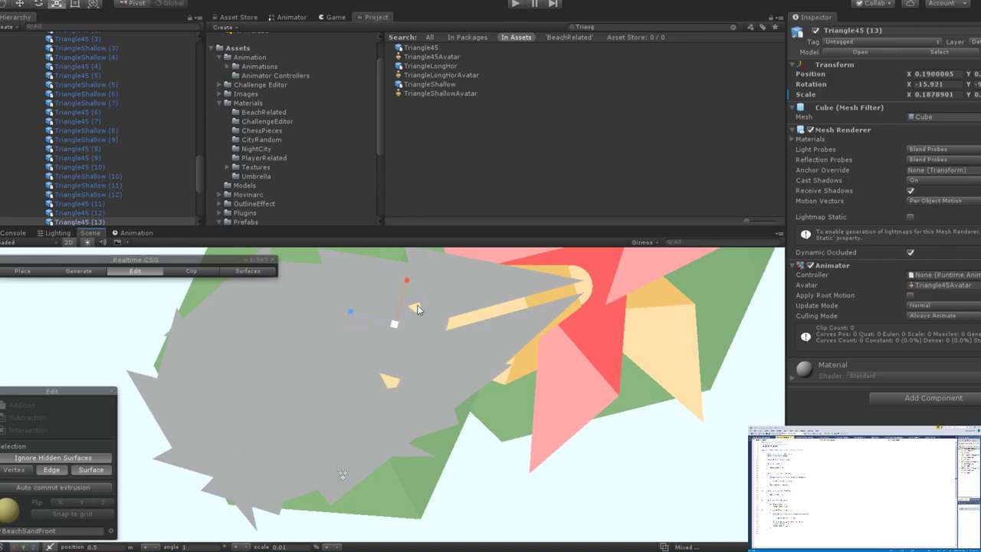
{"action": "left_click_drag", "start_coordinate": [391, 334], "coordinate": [384, 326]}
{"action": "key", "text": "w"}
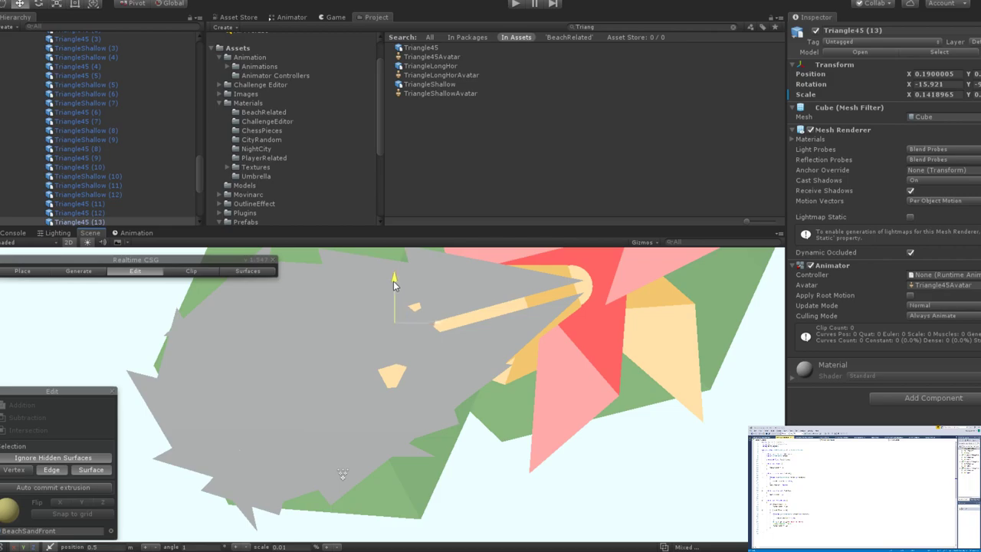
Duplicate Triangle45 (11) over the remaining lower gap, rotate the copy to X about 7.2 and move it to X about 0.15.
{"action": "left_click", "coordinate": [380, 420]}
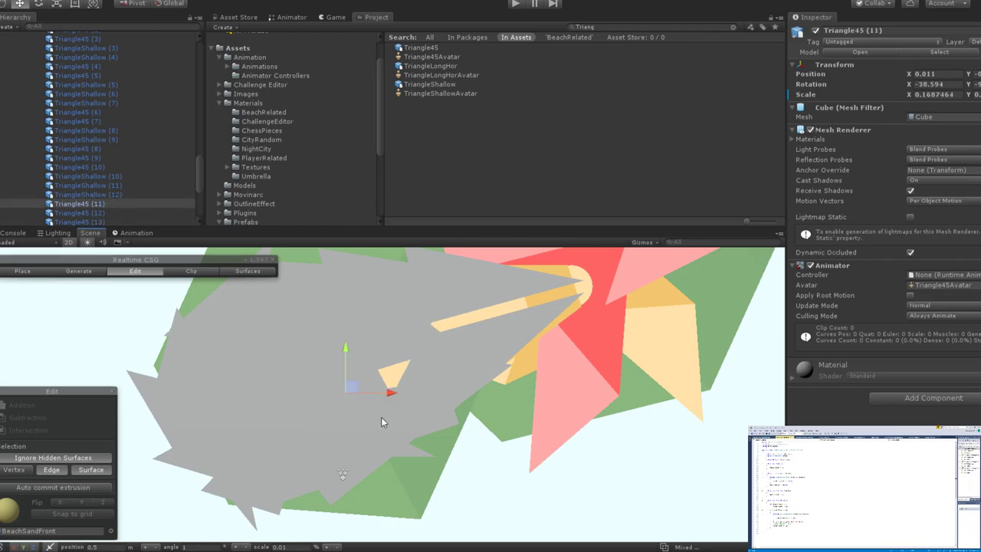
{"action": "key", "text": "ctrl+d"}
{"action": "left_click_drag", "start_coordinate": [385, 398], "coordinate": [360, 294]}
{"action": "key", "text": "e"}
{"action": "key", "text": "w"}
{"action": "left_click_drag", "start_coordinate": [449, 358], "coordinate": [427, 357]}
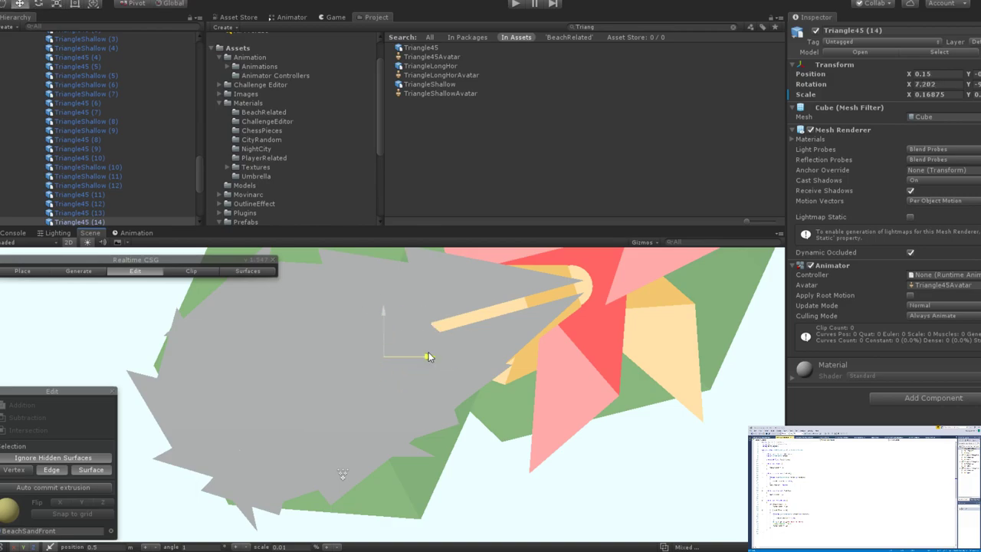
Shrink Triangle45 (14) to about 0.102, shift it to X about 0.14 and adjust its rotation to cover the gap.
{"action": "key", "text": "e"}
{"action": "key", "text": "r"}
{"action": "left_click_drag", "start_coordinate": [370, 372], "coordinate": [369, 368]}
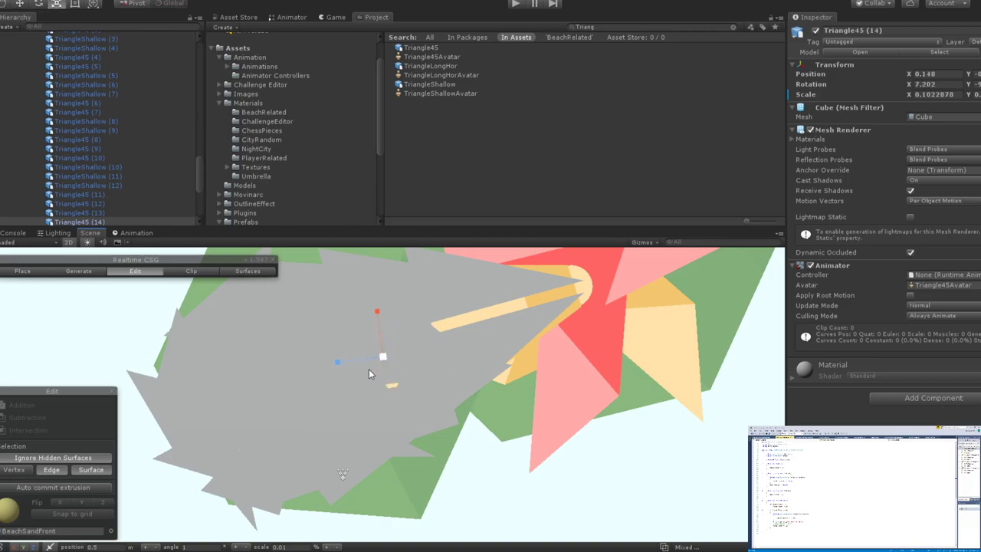
{"action": "key", "text": "w"}
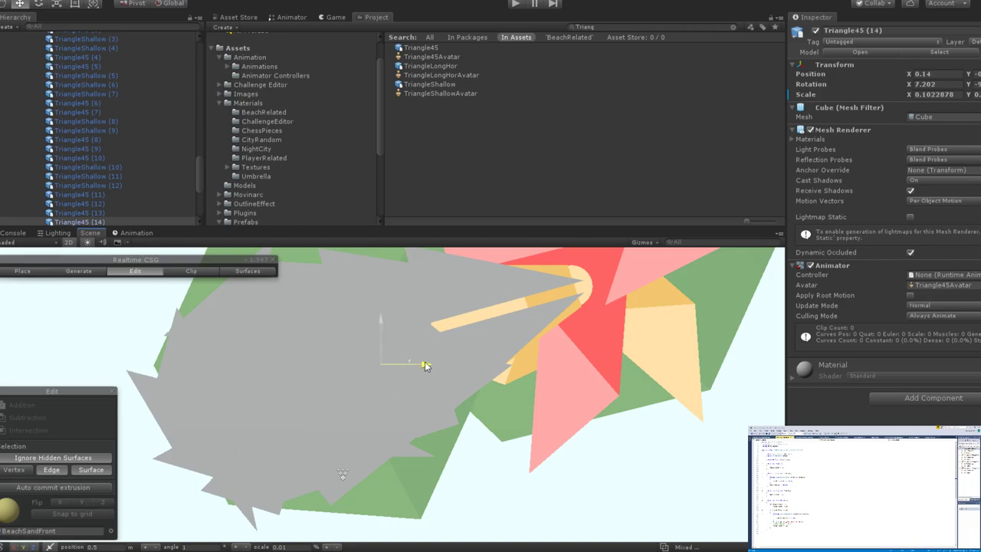
{"action": "key", "text": "e"}
{"action": "left_click_drag", "start_coordinate": [432, 368], "coordinate": [458, 328]}
Enlarge Triangle45 (2) at the rear edge of EnemyBody2 to about 0.2 and shift it outward to X about -0.751.
{"action": "scroll", "coordinate": [472, 336], "scroll_direction": "down", "scroll_amount": 5}
{"action": "middle_click_drag", "start_coordinate": [468, 374], "coordinate": [414, 354]}
{"action": "left_click", "coordinate": [348, 345]}
{"action": "key", "text": "w"}
{"action": "left_click_drag", "start_coordinate": [360, 343], "coordinate": [353, 342]}
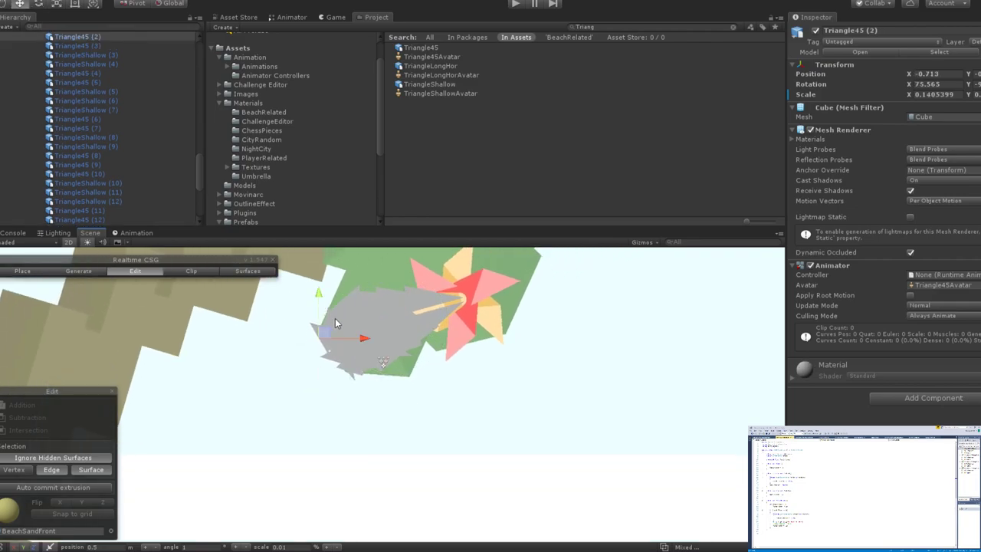
{"action": "key", "text": "e"}
{"action": "key", "text": "r"}
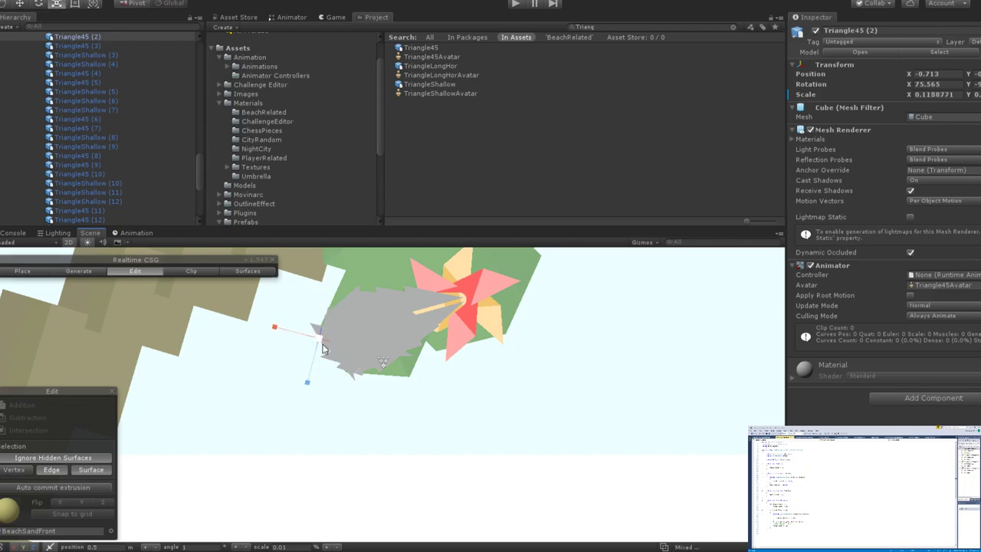
{"action": "mouse_move", "coordinate": [320, 345]}
{"action": "left_mouse_down"}
{"action": "mouse_move", "coordinate": [344, 341]}
{"action": "mouse_move", "coordinate": [334, 335]}
{"action": "left_mouse_up"}
{"action": "key", "text": "w"}
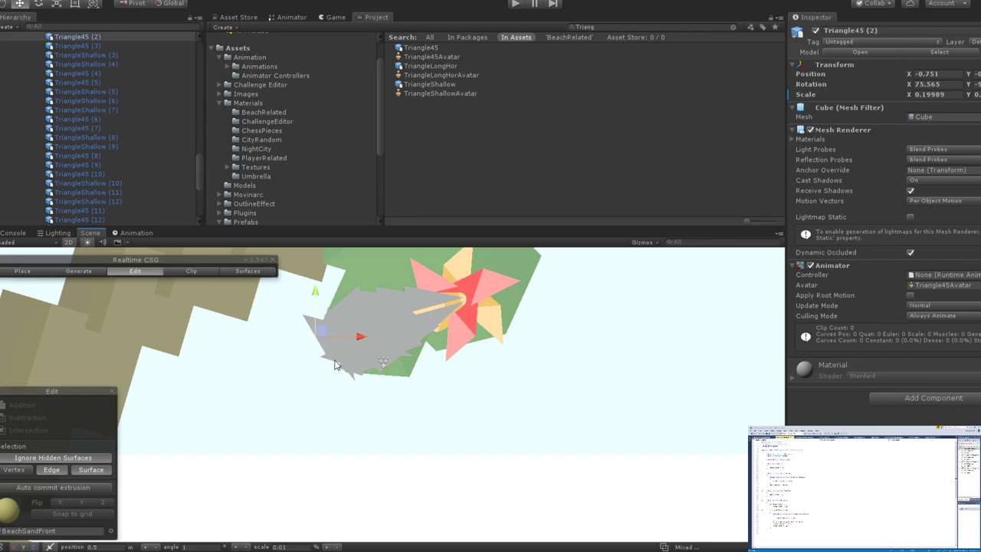
Enlarge Triangle45 (3) on the lower rear edge to about 0.249 to form a longer spike.
{"action": "left_click", "coordinate": [341, 342]}
{"action": "scroll", "coordinate": [348, 348], "scroll_direction": "up", "scroll_amount": 3}
{"action": "key", "text": "e"}
{"action": "key", "text": "r"}
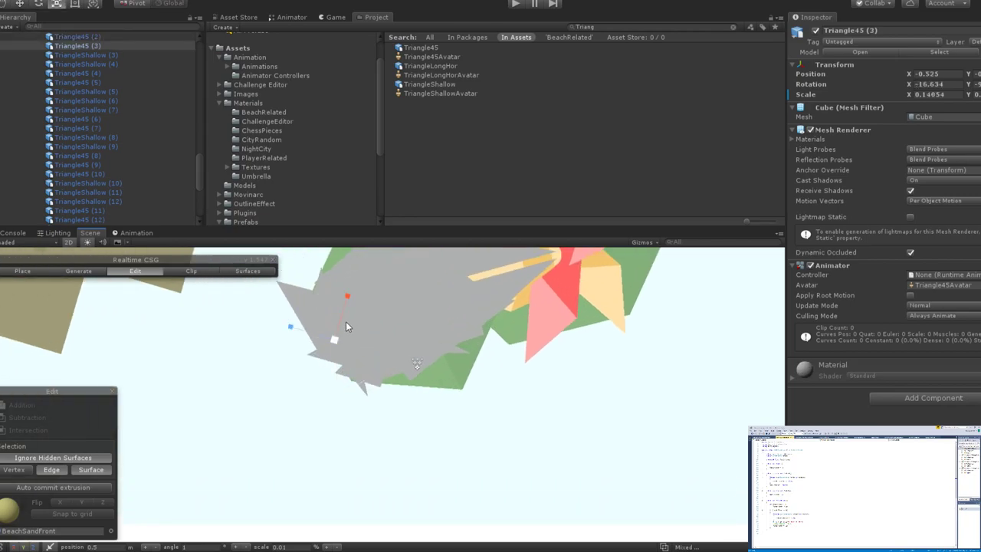
{"action": "left_click_drag", "start_coordinate": [334, 339], "coordinate": [413, 290]}
{"action": "scroll", "coordinate": [379, 320], "scroll_direction": "down", "scroll_amount": 2}
{"action": "scroll", "coordinate": [399, 307], "scroll_direction": "up", "scroll_amount": 2}
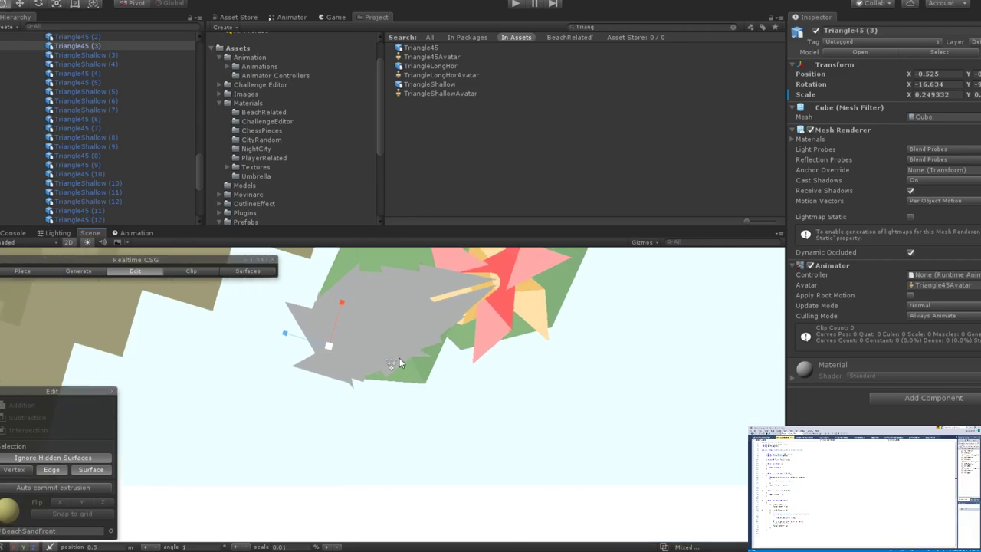
Enlarge TriangleShallow (4) at the body's lower edge to about 0.382 and shift it to X about -0.196.
{"action": "middle_click_drag", "start_coordinate": [397, 362], "coordinate": [354, 392]}
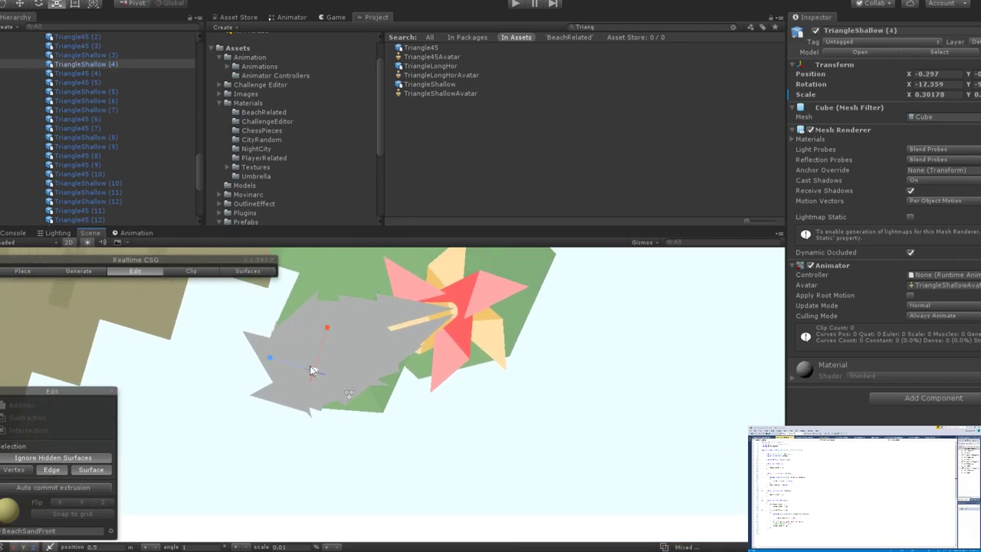
{"action": "left_click_drag", "start_coordinate": [310, 366], "coordinate": [375, 373]}
{"action": "key", "text": "w"}
{"action": "key", "text": "e"}
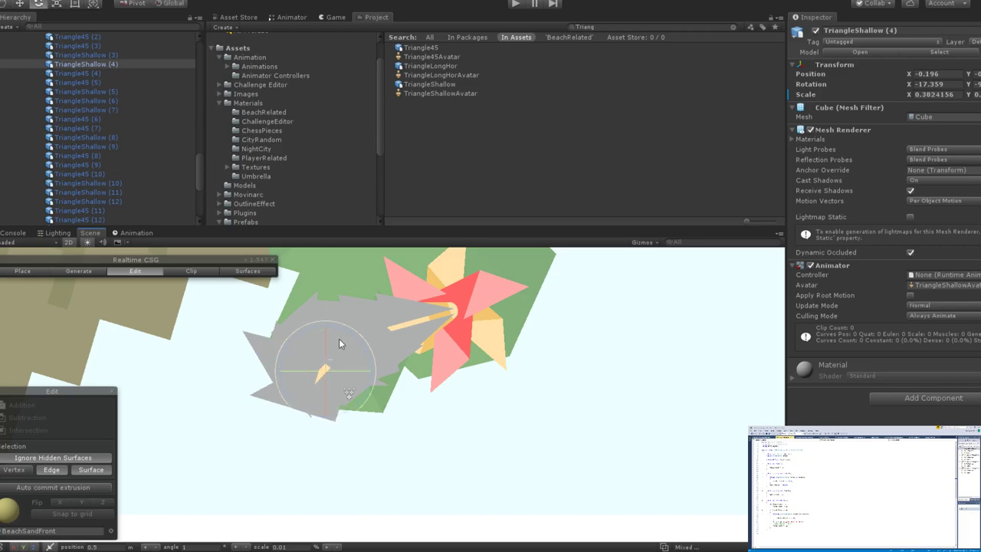
Rotate TriangleShallow (4) to X about -1.9 and move it back and slightly down to X about -0.297.
{"action": "left_click_drag", "start_coordinate": [339, 339], "coordinate": [317, 325]}
{"action": "key", "text": "w"}
{"action": "left_click_drag", "start_coordinate": [372, 364], "coordinate": [361, 374]}
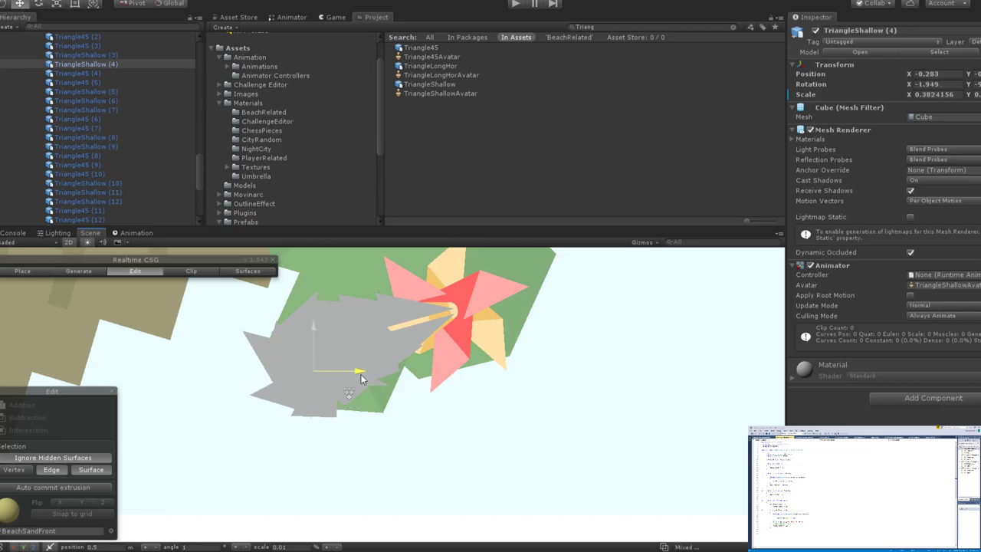
{"action": "left_click_drag", "start_coordinate": [314, 337], "coordinate": [312, 335]}
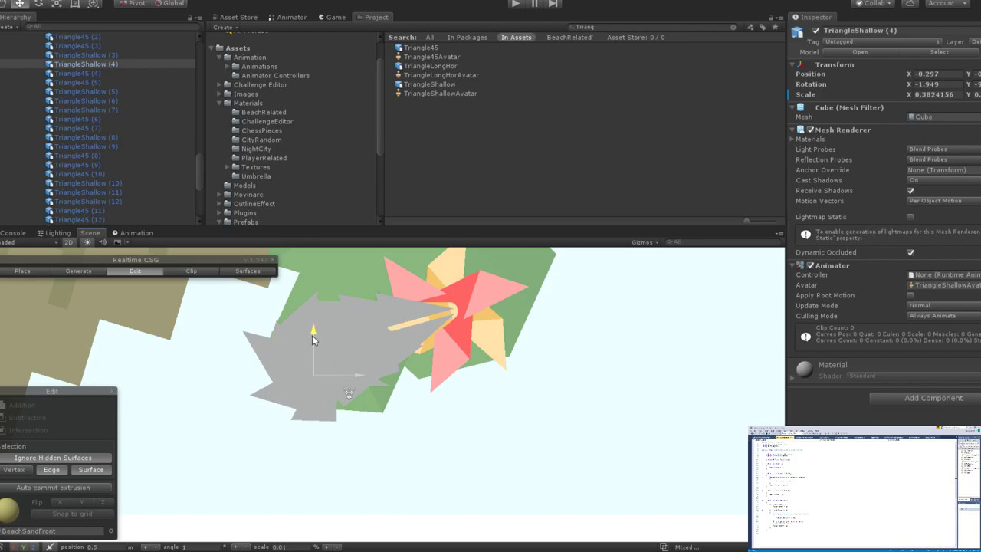
Enlarge Triangle45 on the upper rear edge to about 0.225 and shift it outward to X about -0.493.
{"action": "scroll", "coordinate": [351, 334], "scroll_direction": "up", "scroll_amount": 4}
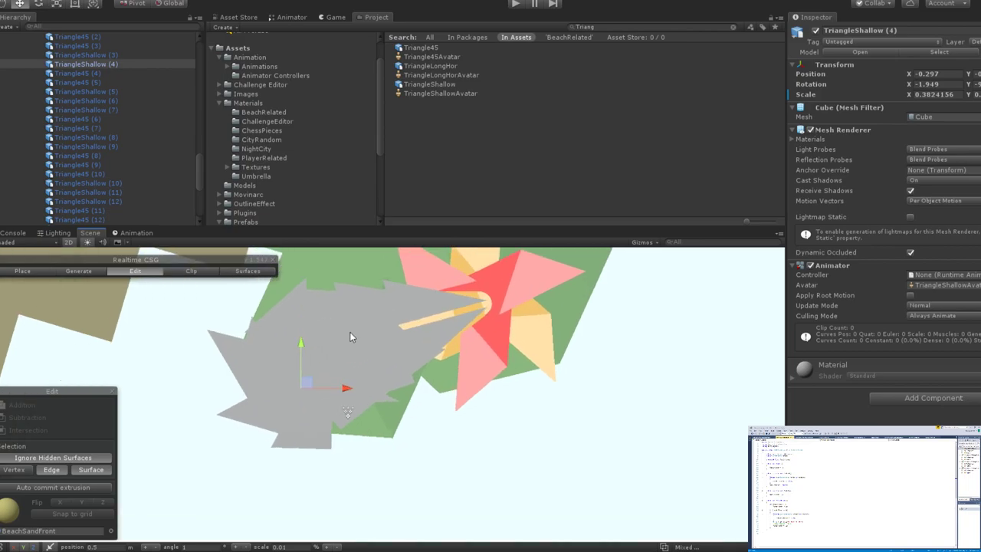
{"action": "left_click", "coordinate": [270, 294]}
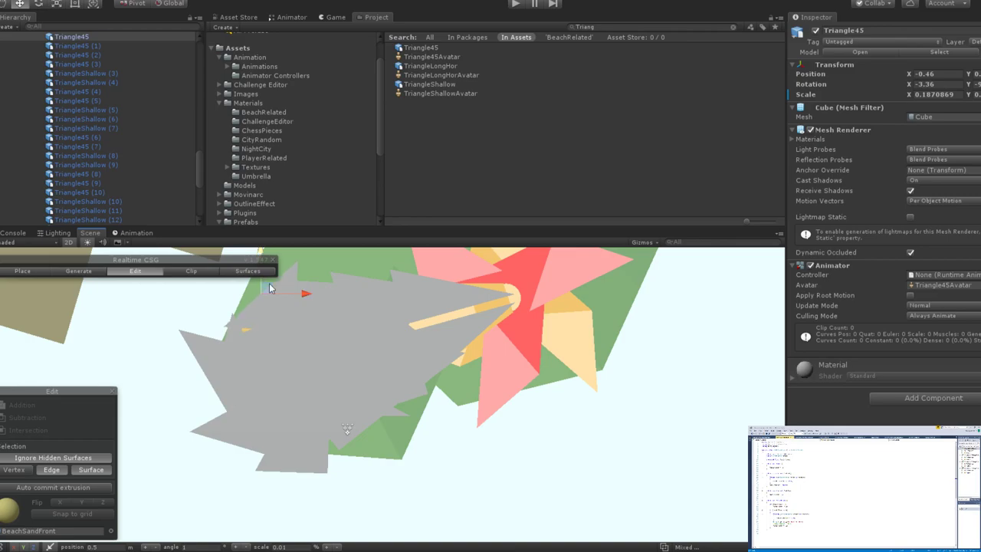
{"action": "left_click_drag", "start_coordinate": [307, 299], "coordinate": [266, 289]}
{"action": "key", "text": "e"}
{"action": "key", "text": "r"}
{"action": "key", "text": "w"}
Enlarge Triangle45 further to about 0.263, rotate it to X about -7.2 and shift it to X about -0.538.
{"action": "scroll", "coordinate": [259, 303], "scroll_direction": "down", "scroll_amount": 3}
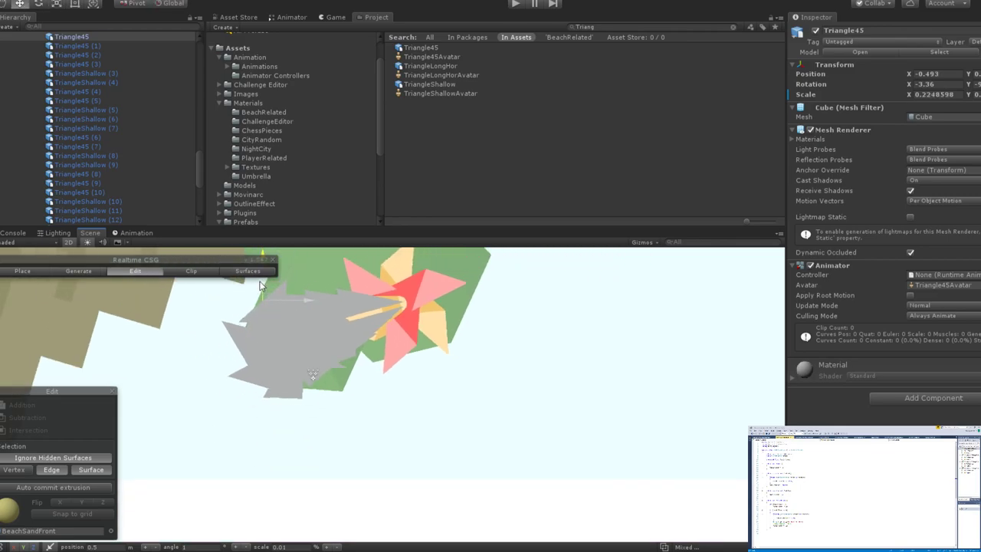
{"action": "key", "text": "r"}
{"action": "left_click_drag", "start_coordinate": [266, 300], "coordinate": [301, 293]}
{"action": "key", "text": "w"}
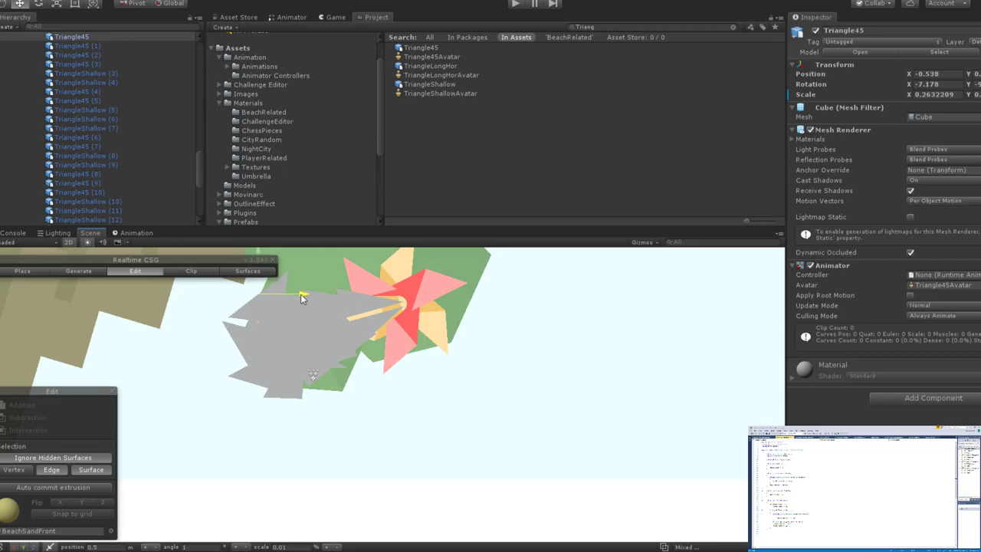
Rotate Triangle45 to X about -58.4 and shift it to X about -0.454 so it forms an upper rear spike.
{"action": "scroll", "coordinate": [259, 285], "scroll_direction": "down", "scroll_amount": 3}
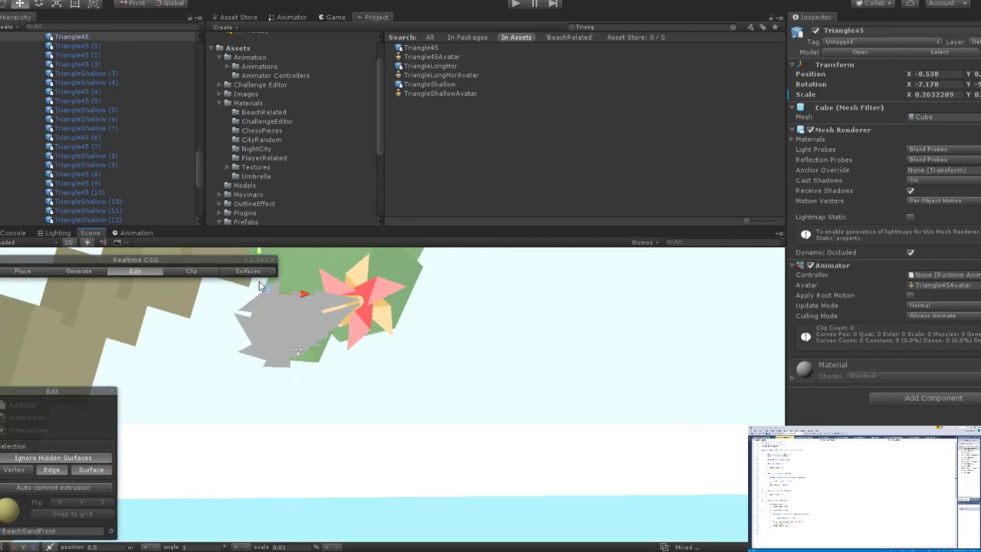
{"action": "scroll", "coordinate": [326, 322], "scroll_direction": "up", "scroll_amount": 3}
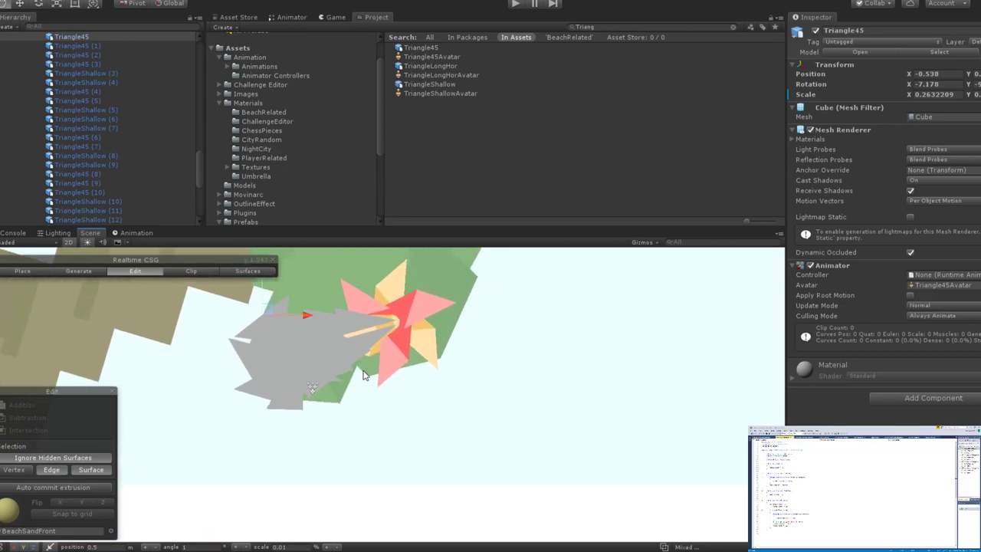
{"action": "right_click_drag", "start_coordinate": [364, 375], "coordinate": [334, 372]}
{"action": "key", "text": "e"}
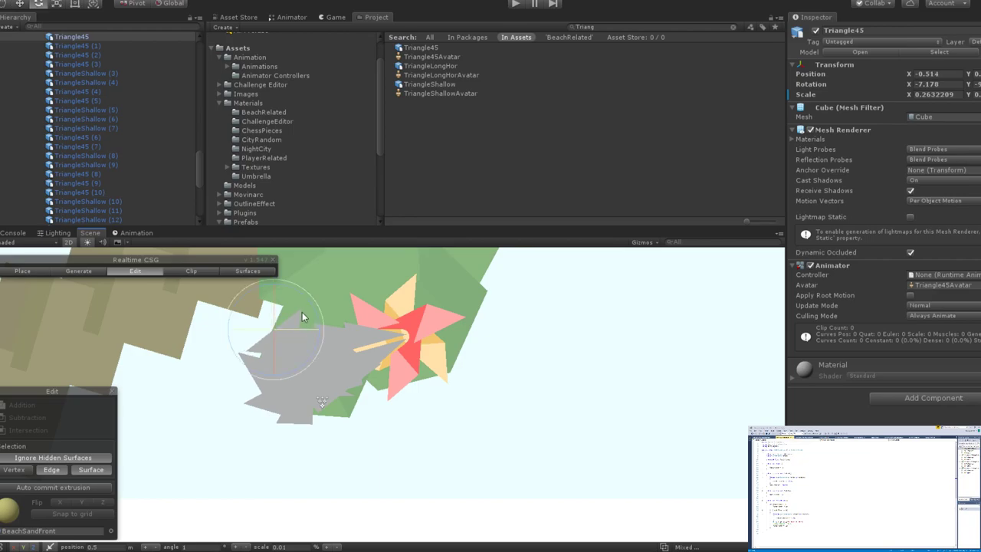
{"action": "left_click_drag", "start_coordinate": [315, 330], "coordinate": [343, 370]}
{"action": "key", "text": "w"}
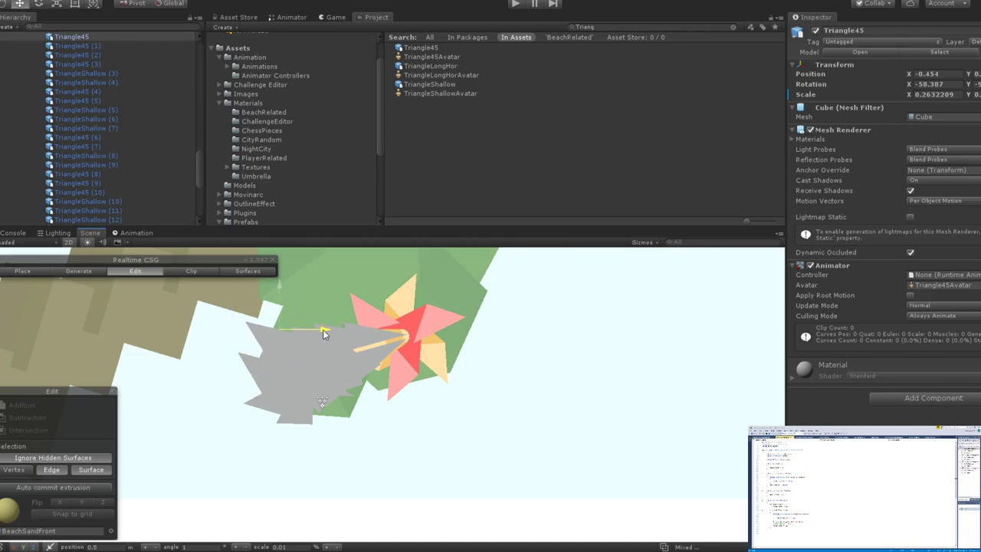
{"action": "left_click", "coordinate": [322, 330]}
Enlarge TriangleShallow (1) on the body's upper edge to about 0.356 and adjust its height.
{"action": "scroll", "coordinate": [340, 329], "scroll_direction": "up", "scroll_amount": 3}
{"action": "left_click", "coordinate": [325, 319]}
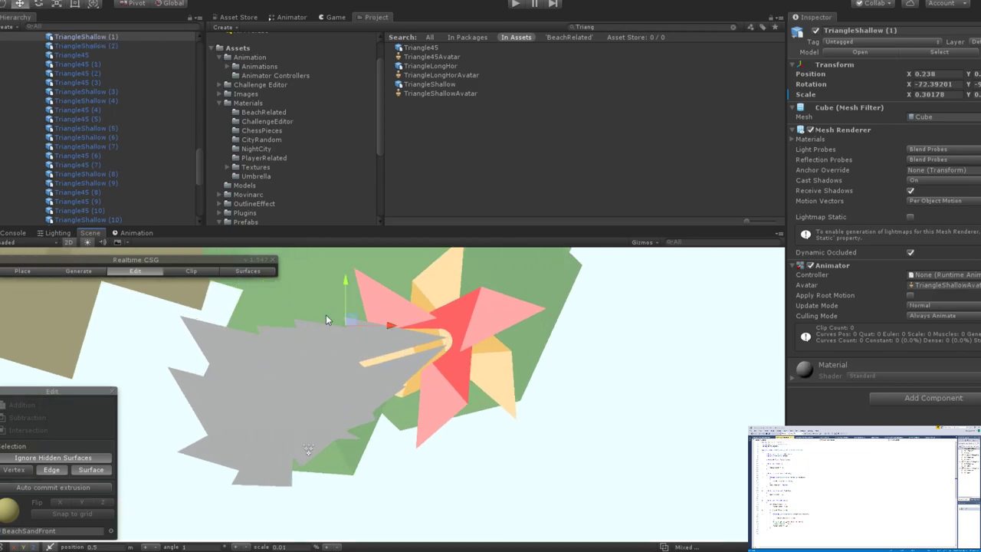
{"action": "key", "text": "r"}
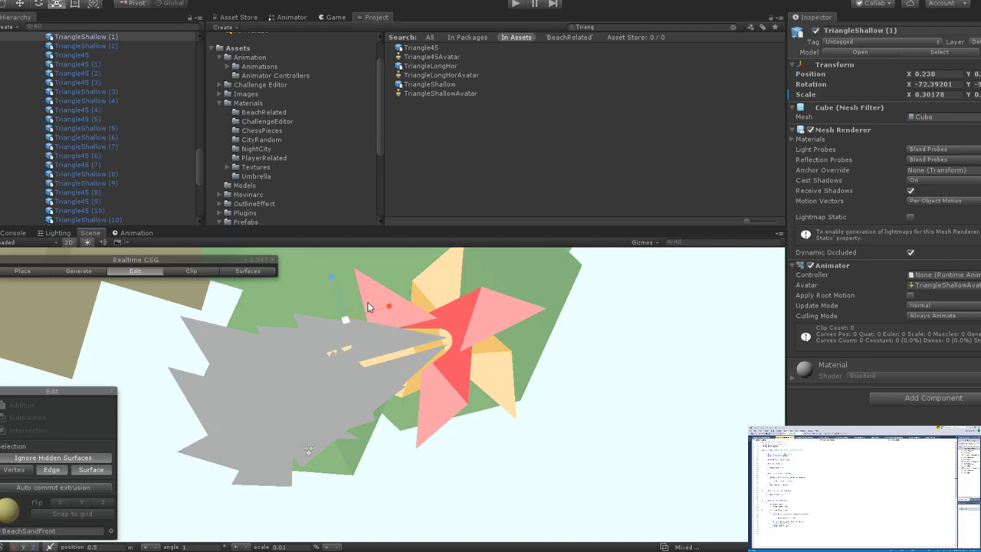
{"action": "left_click_drag", "start_coordinate": [346, 315], "coordinate": [356, 314]}
{"action": "key", "text": "w"}
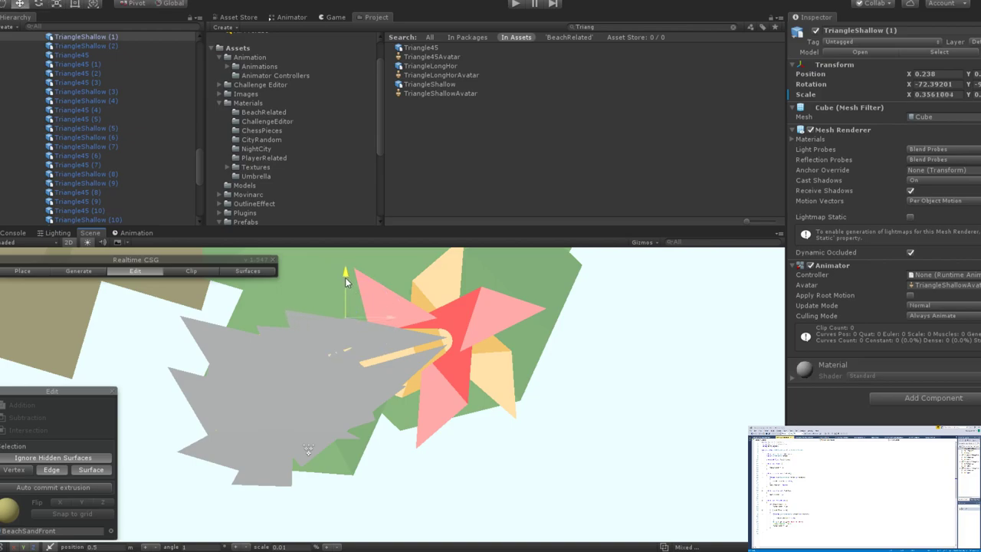
Enlarge TriangleShallow (2) on the upper edge to about 0.393, then reselect TriangleShallow (1).
{"action": "left_click", "coordinate": [267, 332]}
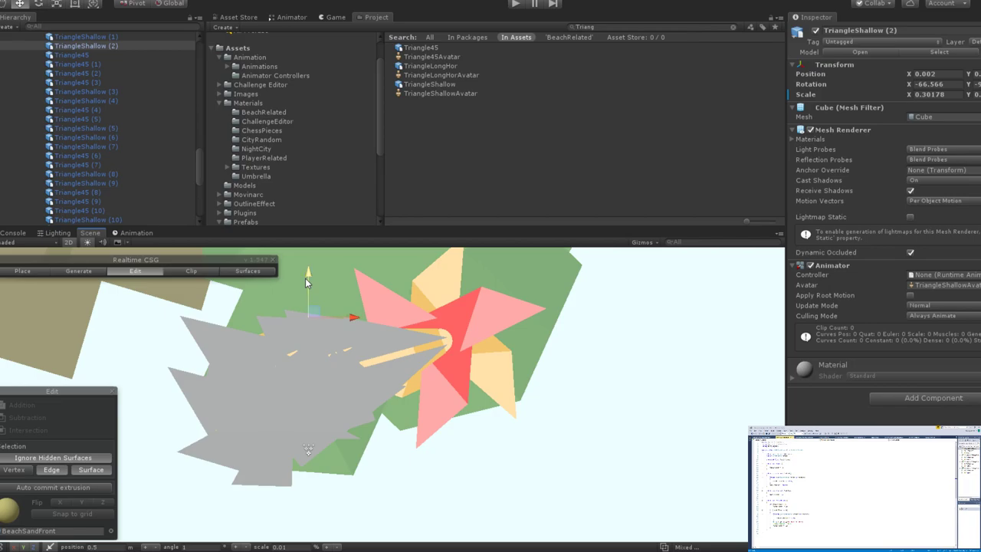
{"action": "key", "text": "r"}
{"action": "left_click_drag", "start_coordinate": [315, 320], "coordinate": [327, 319]}
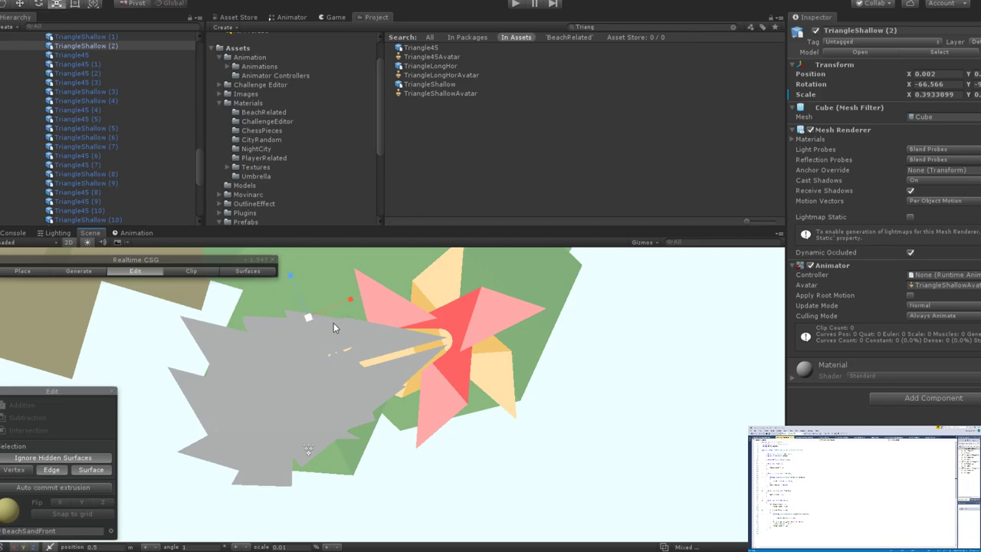
{"action": "left_click", "coordinate": [287, 313]}
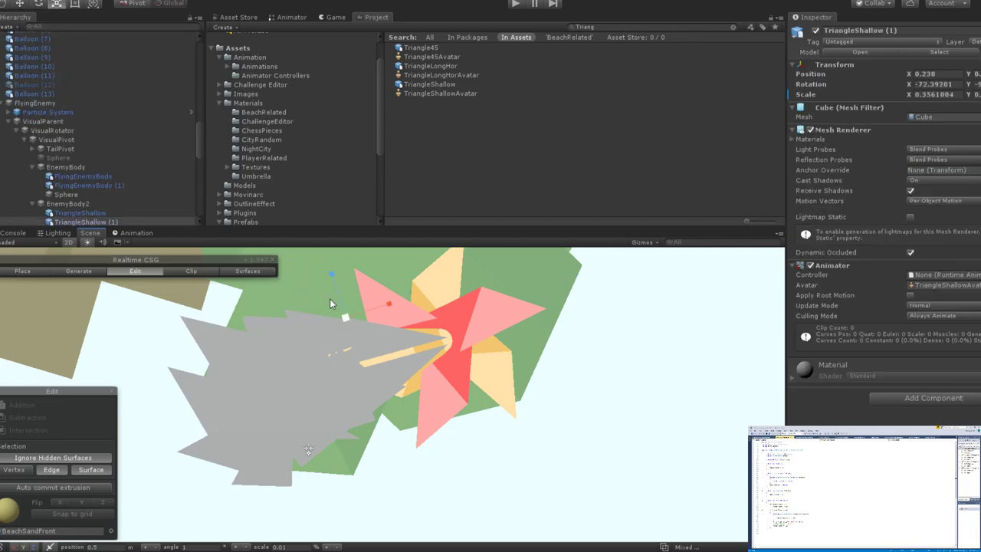
Shift TriangleShallow (1) along the body's upper edge to X about 0.347.
{"action": "key", "text": "w"}
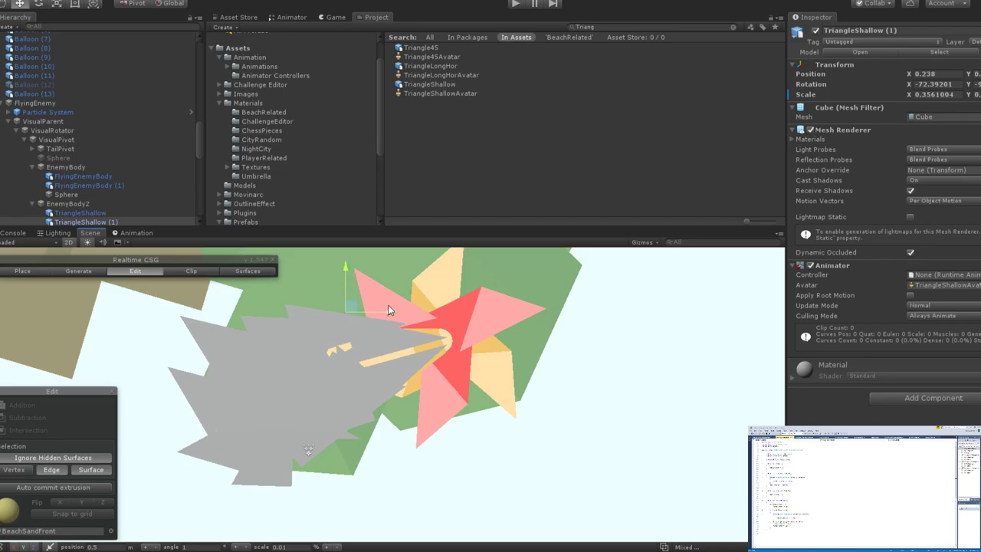
{"action": "left_click_drag", "start_coordinate": [391, 314], "coordinate": [409, 312]}
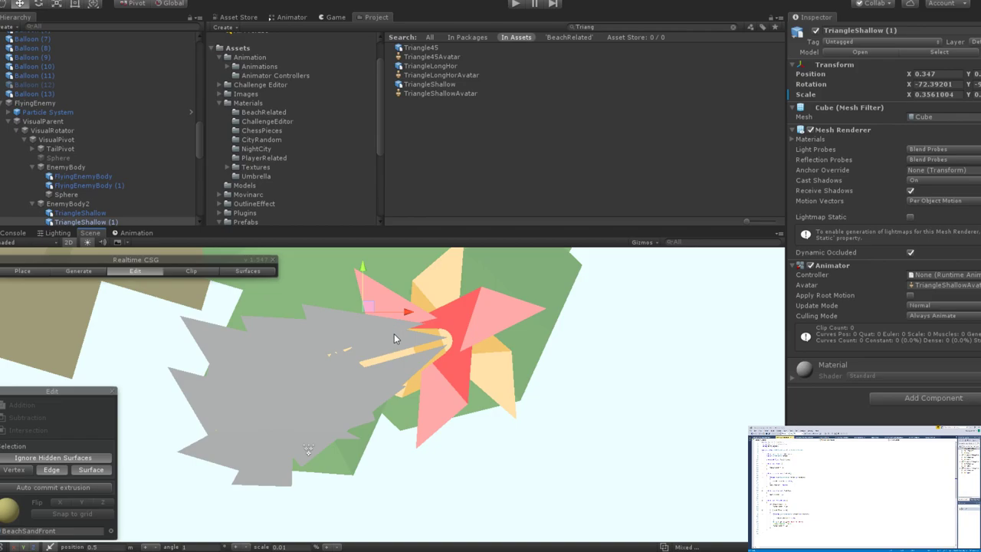
{"action": "left_click", "coordinate": [294, 394]}
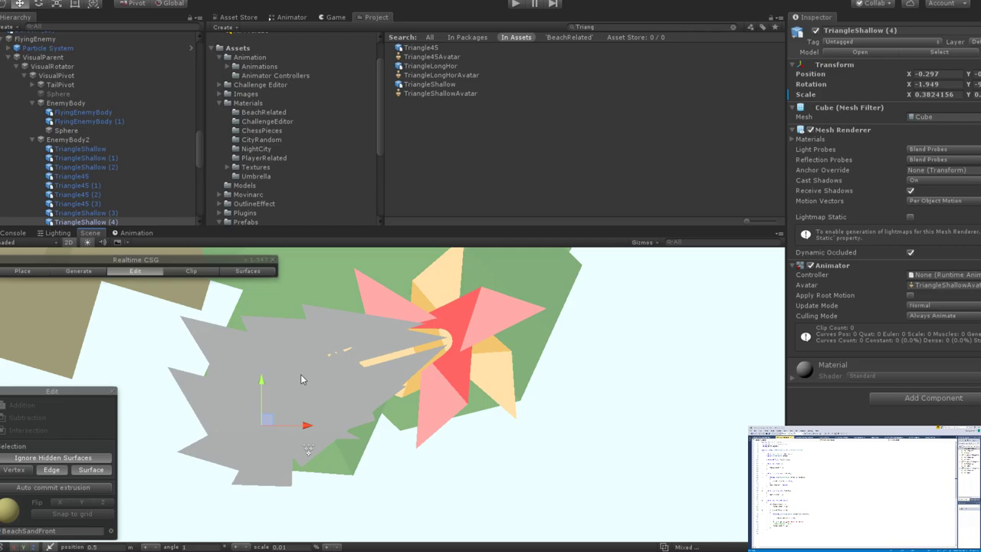
{"action": "left_click_drag", "start_coordinate": [299, 379], "coordinate": [333, 361], "text": "alt"}
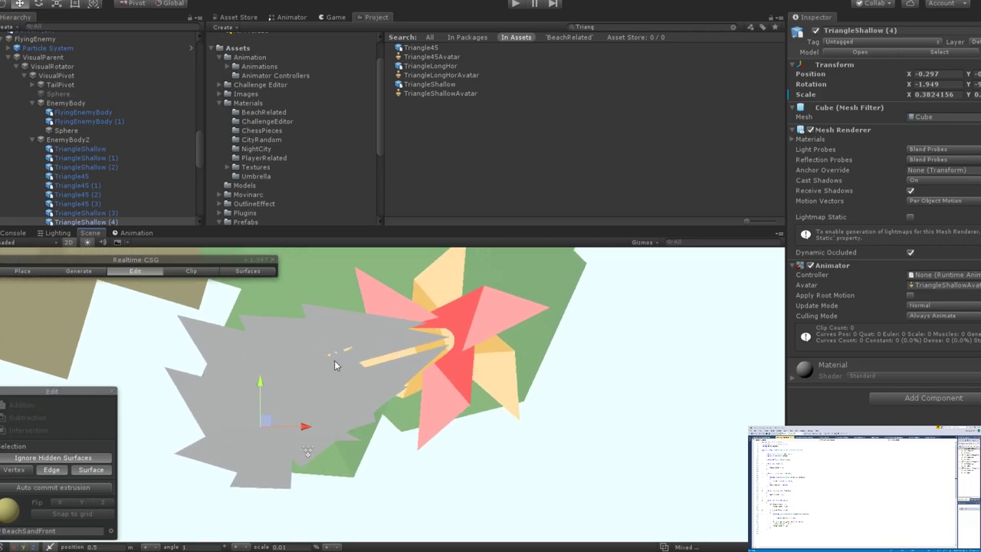
Duplicate TriangleShallow (10), move the copy over the gap near the face to X about 0.301 and enlarge it to about 0.400.
{"action": "scroll", "coordinate": [71, 174], "scroll_direction": "down", "scroll_amount": 6}
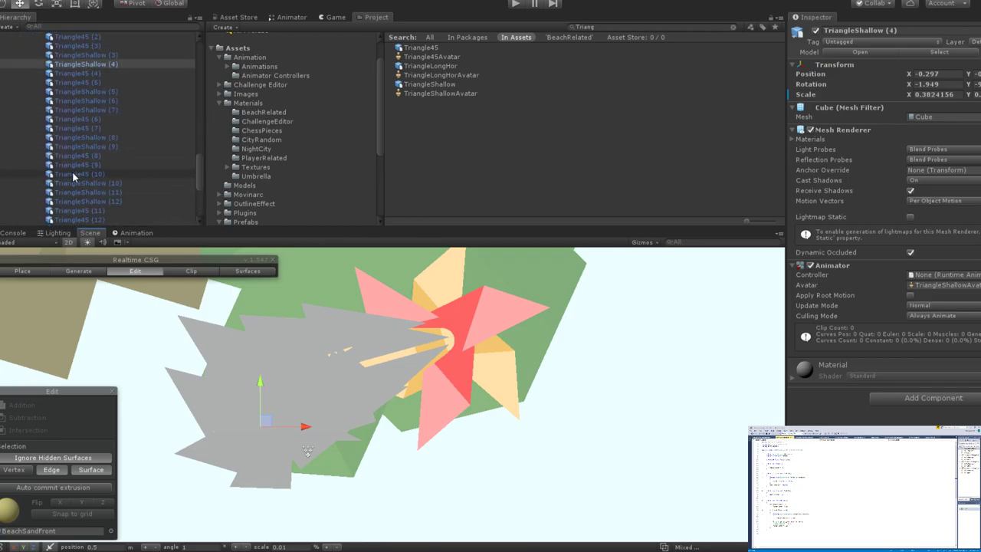
{"action": "scroll", "coordinate": [72, 171], "scroll_direction": "down", "scroll_amount": 2}
{"action": "left_click", "coordinate": [84, 149]}
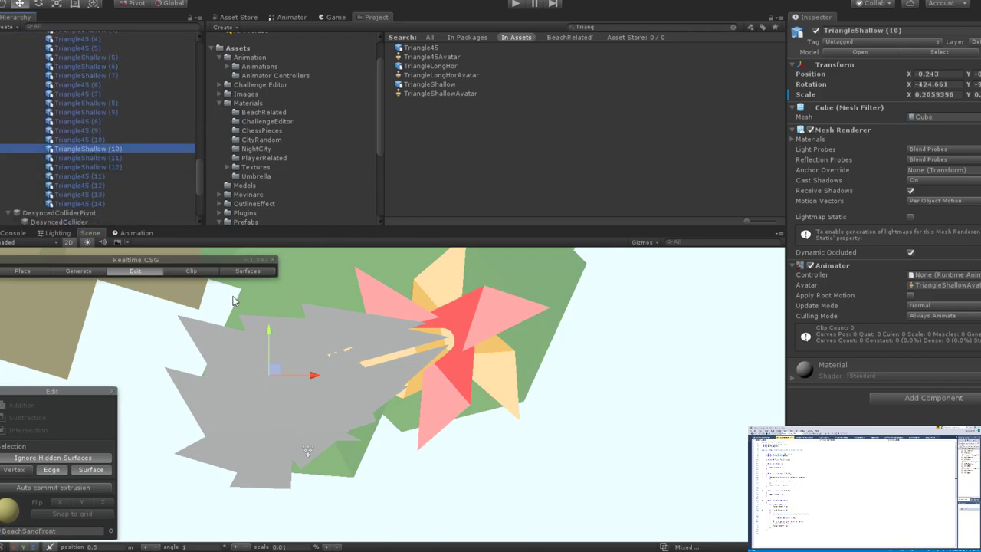
{"action": "key", "text": "ctrl+d"}
{"action": "left_click_drag", "start_coordinate": [322, 373], "coordinate": [376, 337]}
{"action": "key", "text": "e"}
{"action": "key", "text": "r"}
{"action": "key", "text": "w"}
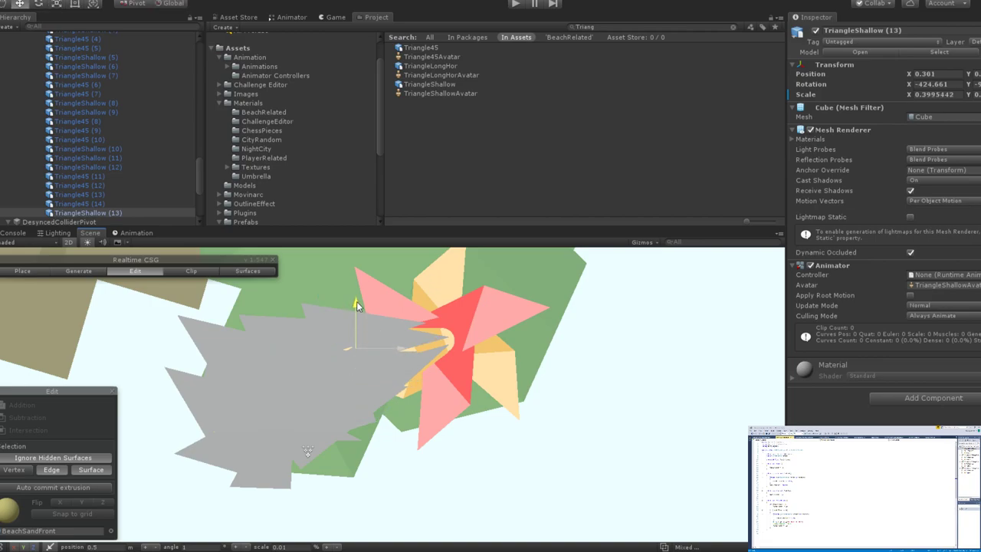
Adjust the new triangle's height and shift it to X about 0.294 so it covers the remaining gap.
{"action": "left_click_drag", "start_coordinate": [355, 301], "coordinate": [360, 298]}
{"action": "left_click_drag", "start_coordinate": [403, 342], "coordinate": [401, 343]}
{"action": "scroll", "coordinate": [399, 353], "scroll_direction": "down", "scroll_amount": 2}
{"action": "scroll", "coordinate": [398, 360], "scroll_direction": "down", "scroll_amount": 4}
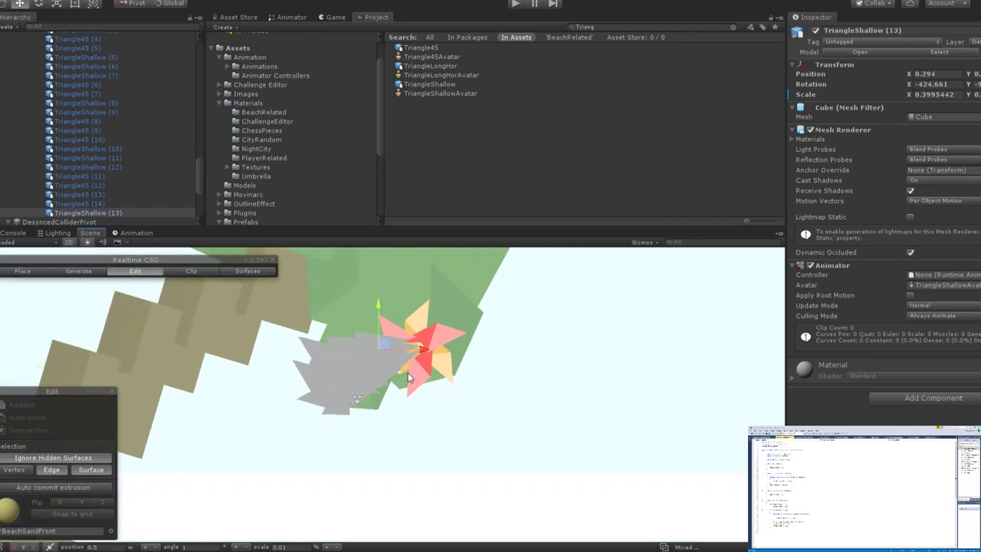
Enlarge TriangleShallow (6) on the lower edge to about 0.344 and rotate it to X about -105.1 as a forward-pointing spike.
{"action": "scroll", "coordinate": [406, 371], "scroll_direction": "up", "scroll_amount": 5}
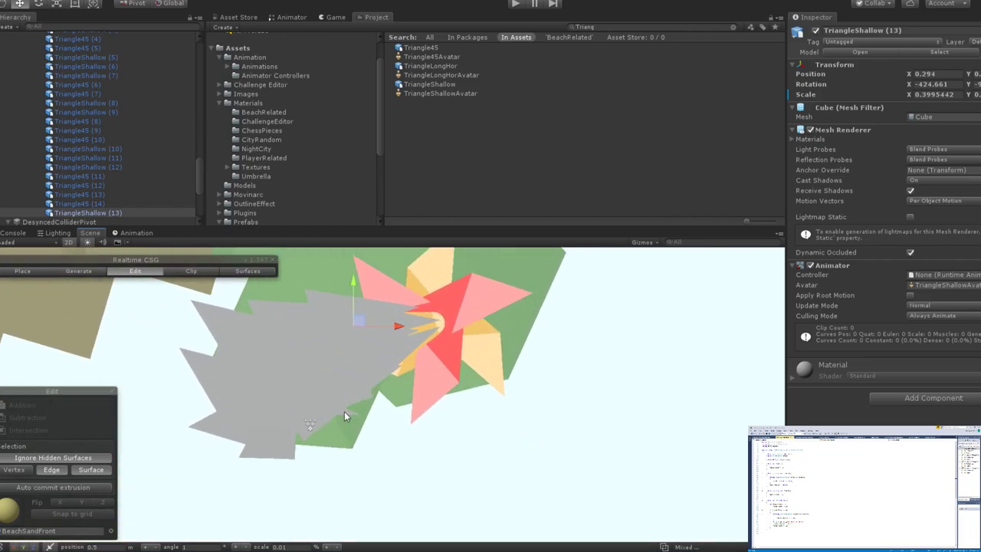
{"action": "left_click", "coordinate": [345, 412]}
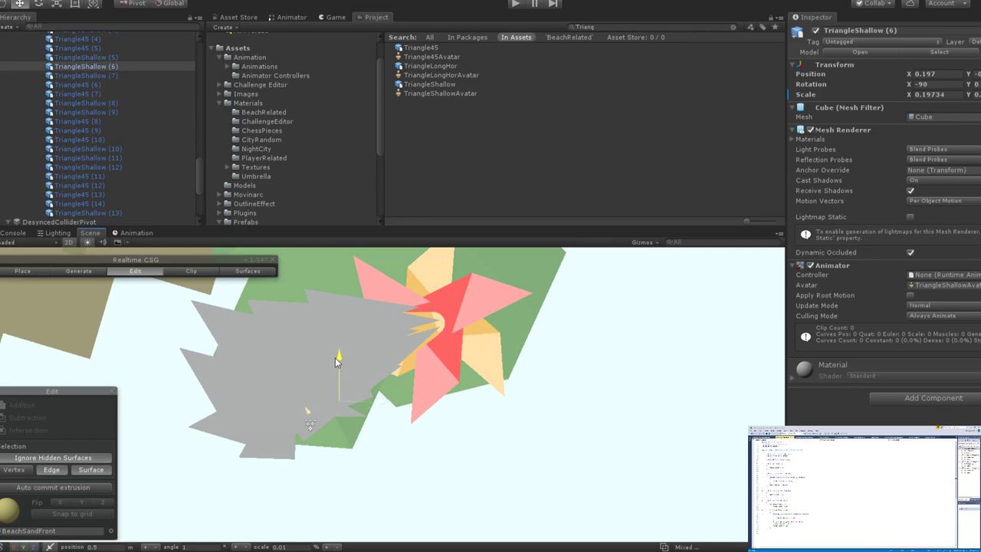
{"action": "key", "text": "e"}
{"action": "key", "text": "r"}
{"action": "left_click_drag", "start_coordinate": [341, 411], "coordinate": [366, 370]}
{"action": "key", "text": "w"}
{"action": "key", "text": "e"}
{"action": "key", "text": "w"}
{"action": "key", "text": "e"}
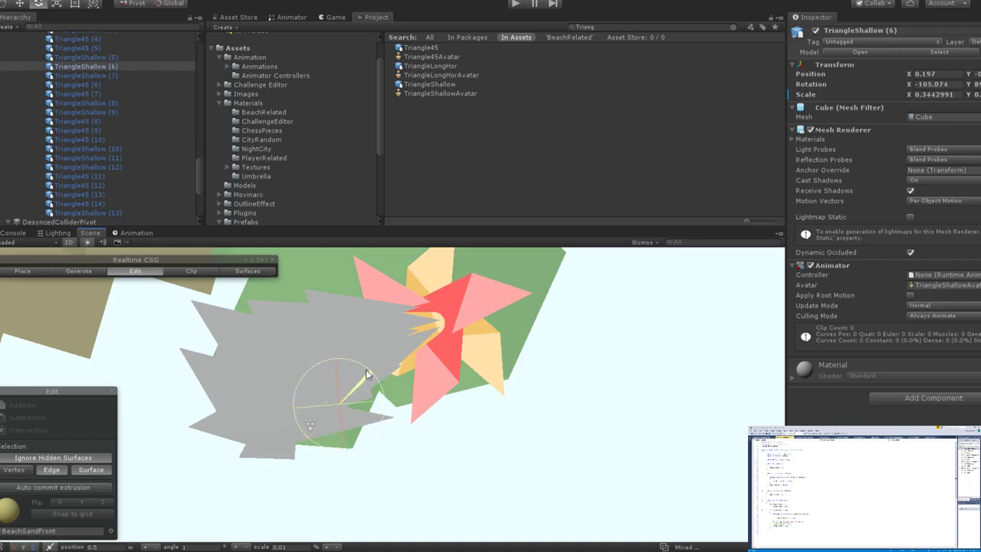
{"action": "key", "text": "w"}
Examine the EnemyBody2 silhouette up close and from a distance against the palm tree and beach.
{"action": "scroll", "coordinate": [393, 373], "scroll_direction": "down", "scroll_amount": 3}
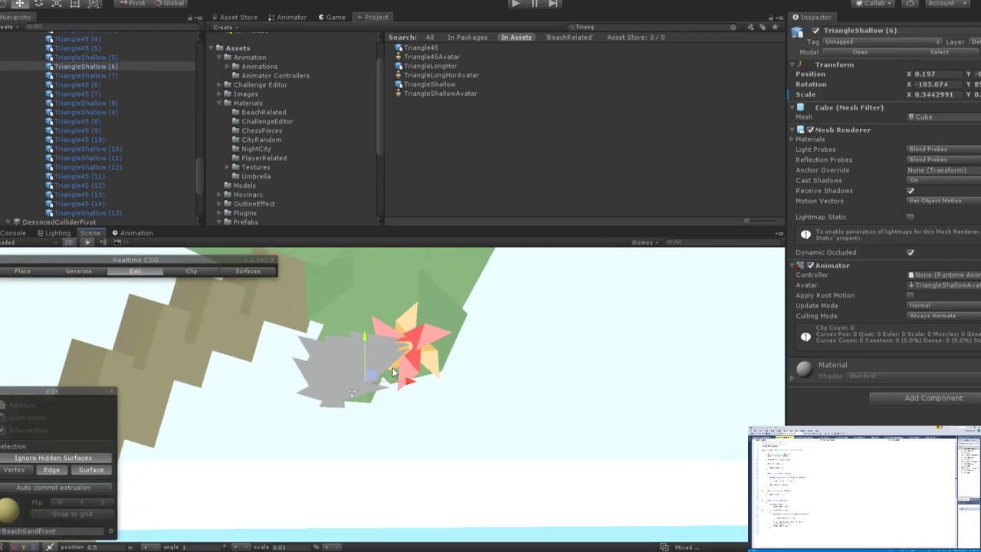
{"action": "scroll", "coordinate": [392, 369], "scroll_direction": "up", "scroll_amount": 5}
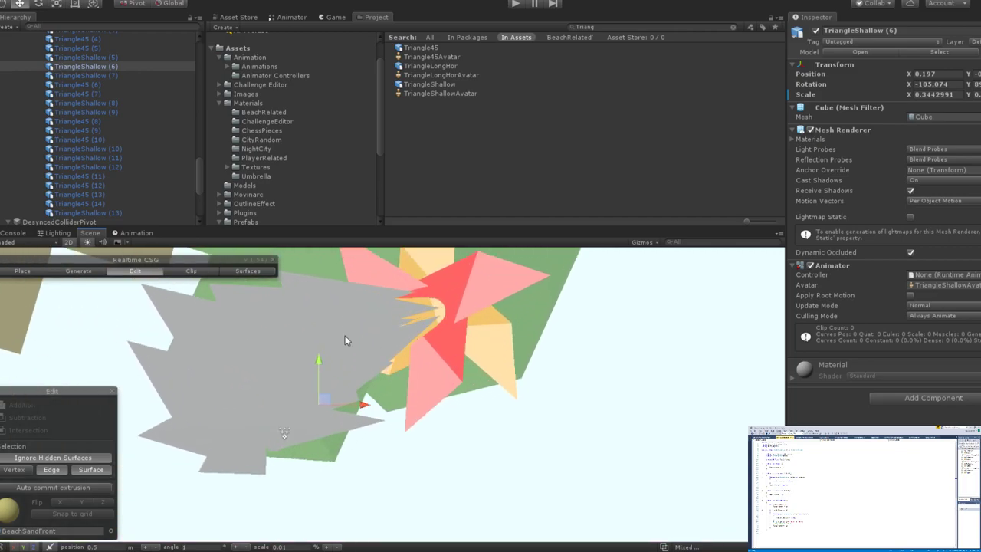
{"action": "left_click", "coordinate": [370, 383]}
{"action": "scroll", "coordinate": [376, 385], "scroll_direction": "down", "scroll_amount": 3}
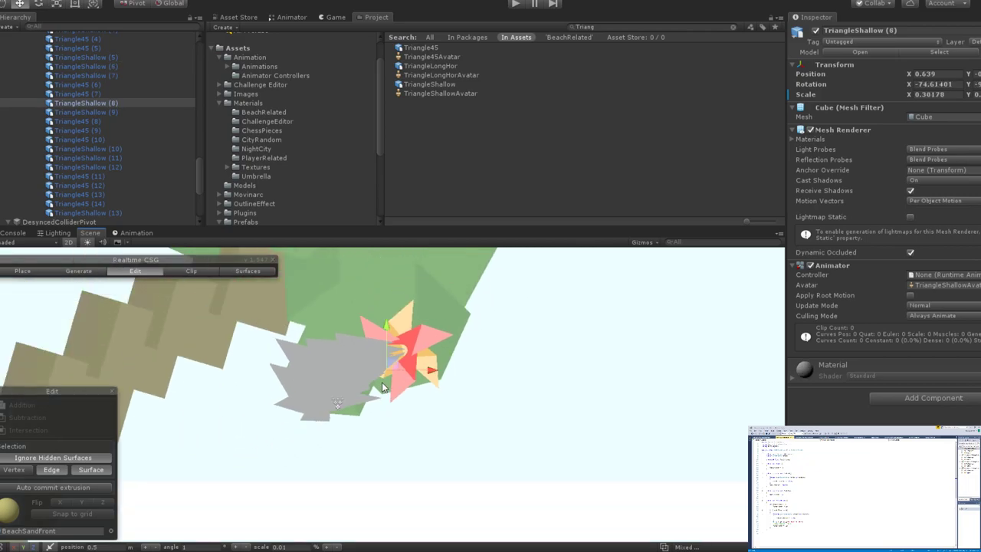
{"action": "scroll", "coordinate": [383, 387], "scroll_direction": "down", "scroll_amount": 6}
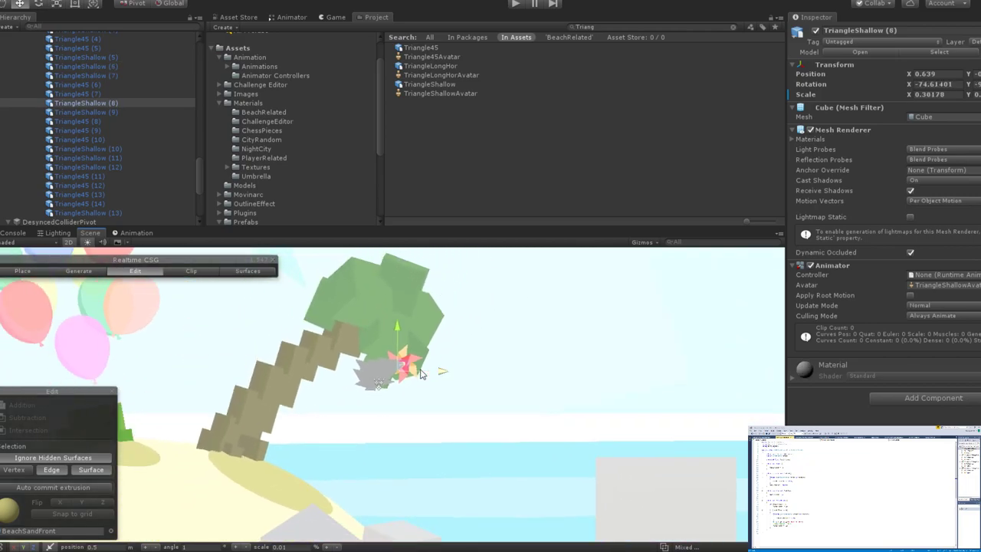
{"action": "scroll", "coordinate": [420, 374], "scroll_direction": "down", "scroll_amount": 2}
{"action": "scroll", "coordinate": [421, 373], "scroll_direction": "up", "scroll_amount": 5}
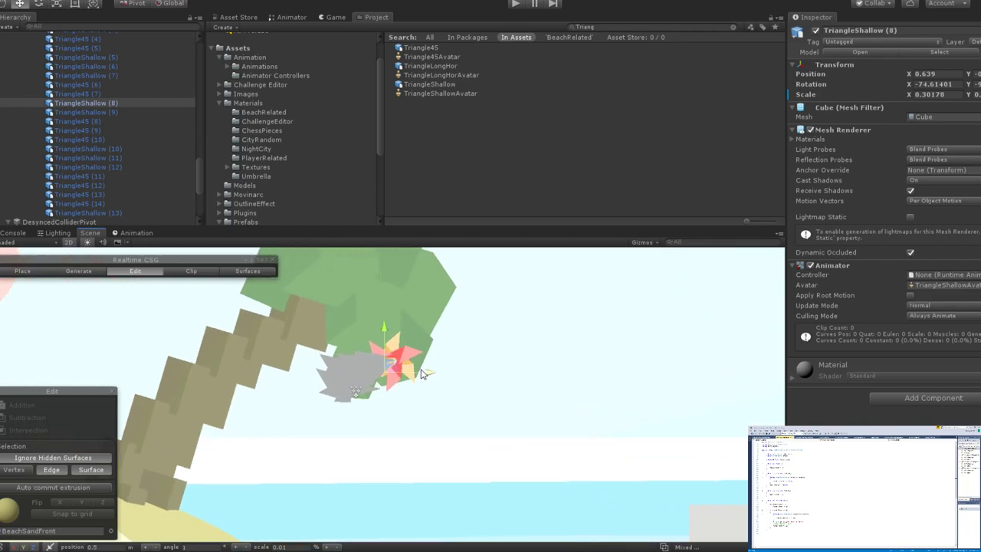
{"action": "scroll", "coordinate": [422, 373], "scroll_direction": "down", "scroll_amount": 5}
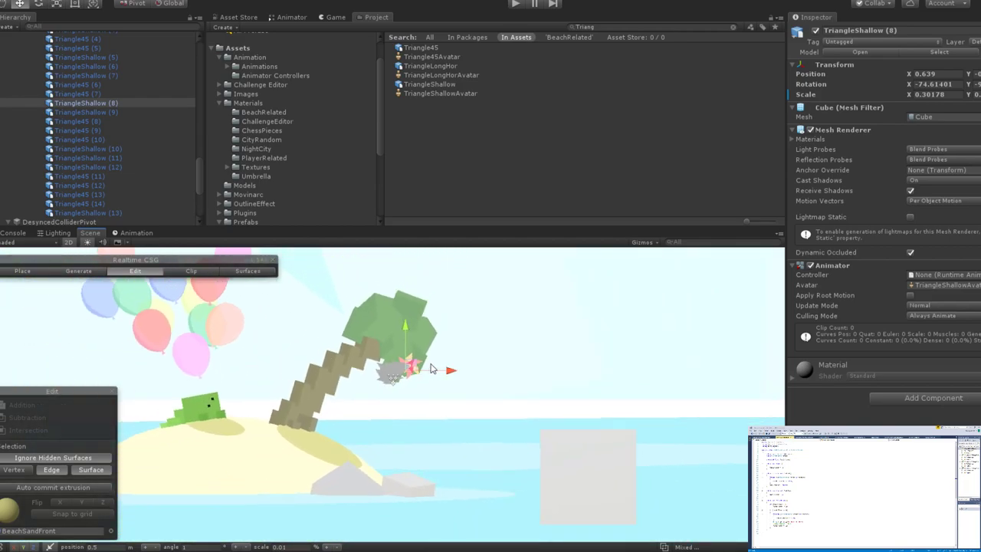
{"action": "middle_click_drag", "start_coordinate": [431, 368], "coordinate": [458, 351]}
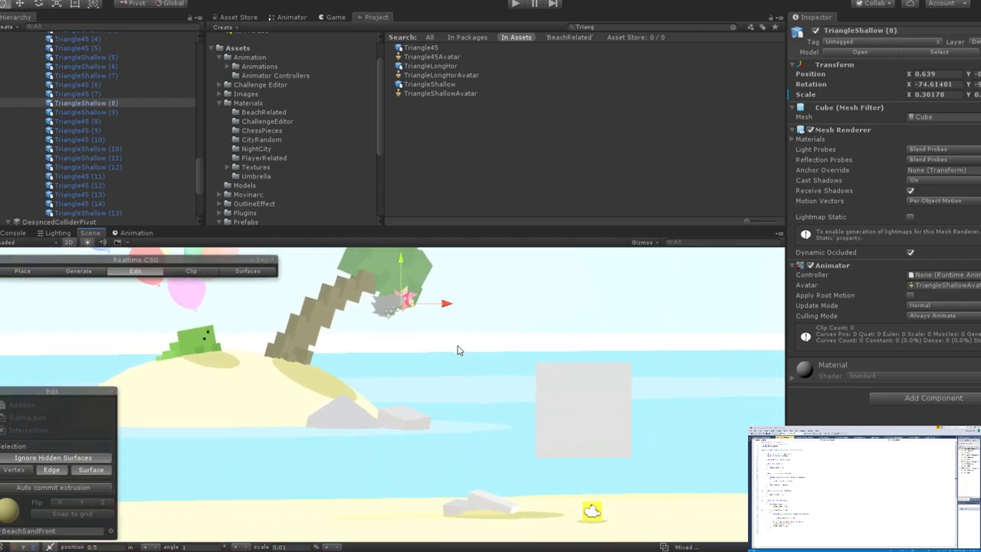
{"action": "scroll", "coordinate": [429, 351], "scroll_direction": "up", "scroll_amount": 8}
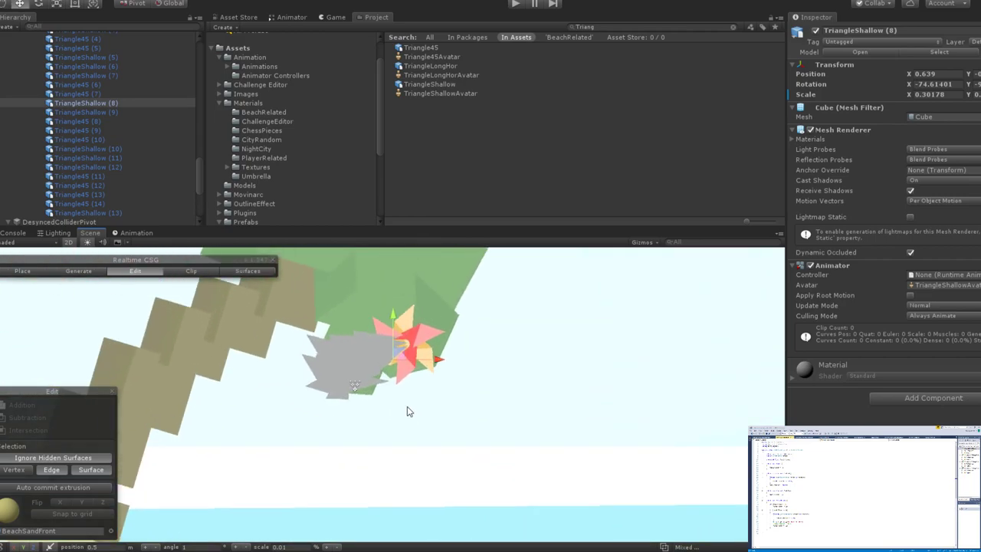
Rotate Triangle45 at the upper rear to X about -79.4 and shift it to X about -0.426.
{"action": "left_click", "coordinate": [280, 305]}
{"action": "key", "text": "e"}
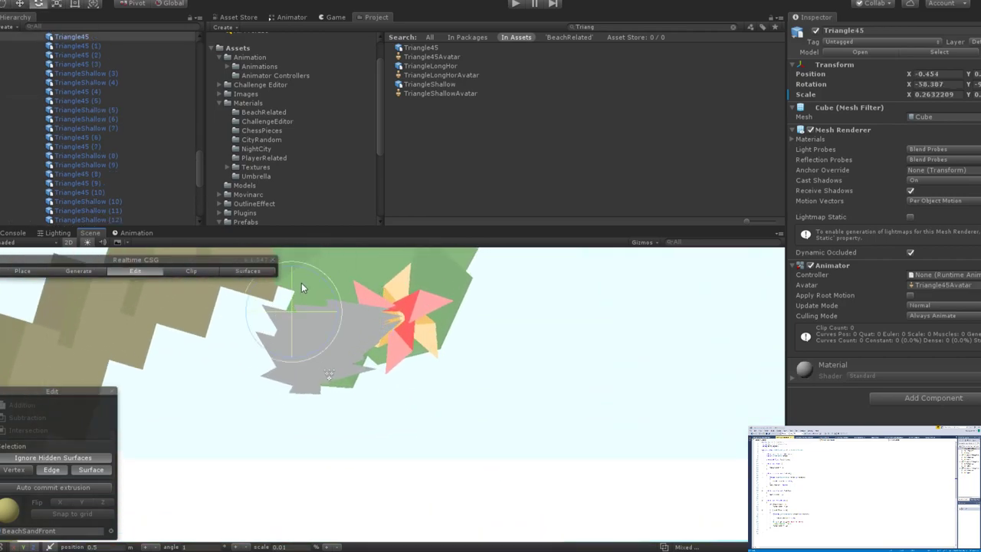
{"action": "mouse_move", "coordinate": [321, 272]}
{"action": "left_mouse_down"}
{"action": "mouse_move", "coordinate": [347, 280]}
{"action": "mouse_move", "coordinate": [297, 274]}
{"action": "mouse_move", "coordinate": [338, 312]}
{"action": "mouse_move", "coordinate": [297, 274]}
{"action": "left_mouse_up"}
{"action": "key", "text": "w"}
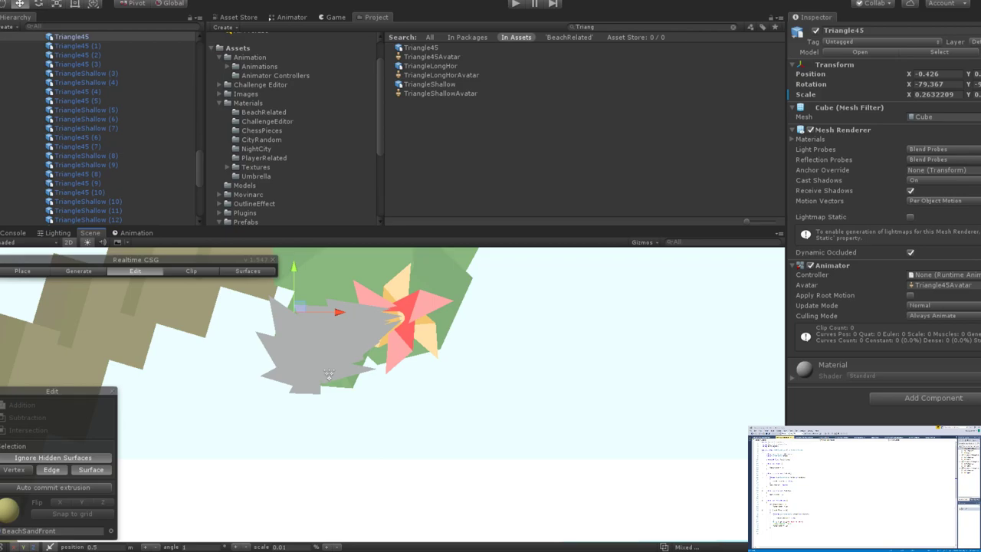
Rotate TriangleShallow (2) on the upper edge to X about -78.9 and shift it to X about 0.02.
{"action": "left_click", "coordinate": [353, 339]}
{"action": "scroll", "coordinate": [353, 343], "scroll_direction": "up", "scroll_amount": 3}
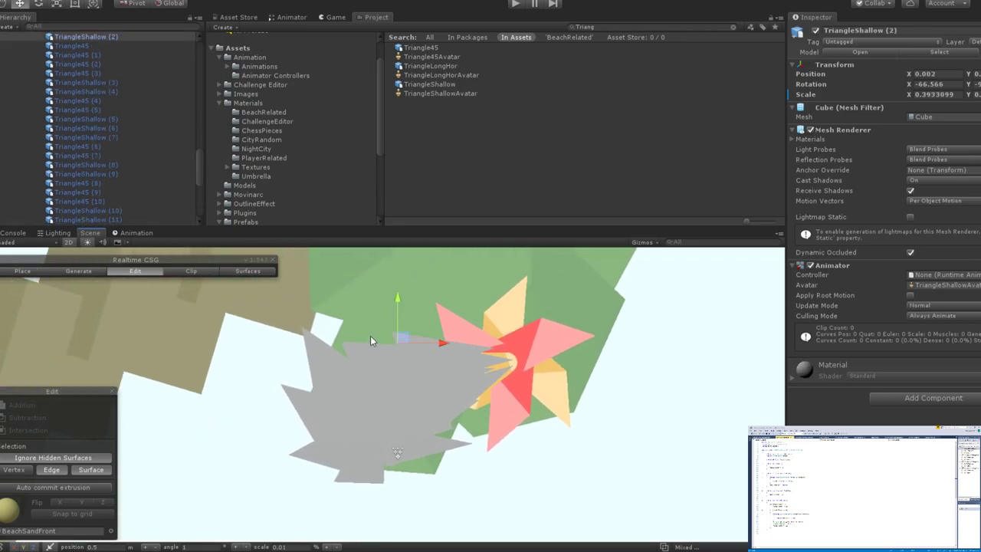
{"action": "key", "text": "e"}
{"action": "left_click_drag", "start_coordinate": [429, 309], "coordinate": [438, 316]}
{"action": "key", "text": "w"}
{"action": "key", "text": "e"}
{"action": "left_click_drag", "start_coordinate": [428, 310], "coordinate": [435, 313]}
{"action": "key", "text": "w"}
{"action": "left_click_drag", "start_coordinate": [443, 347], "coordinate": [442, 348]}
{"action": "scroll", "coordinate": [431, 388], "scroll_direction": "down", "scroll_amount": 3}
{"action": "scroll", "coordinate": [431, 388], "scroll_direction": "down", "scroll_amount": 3}
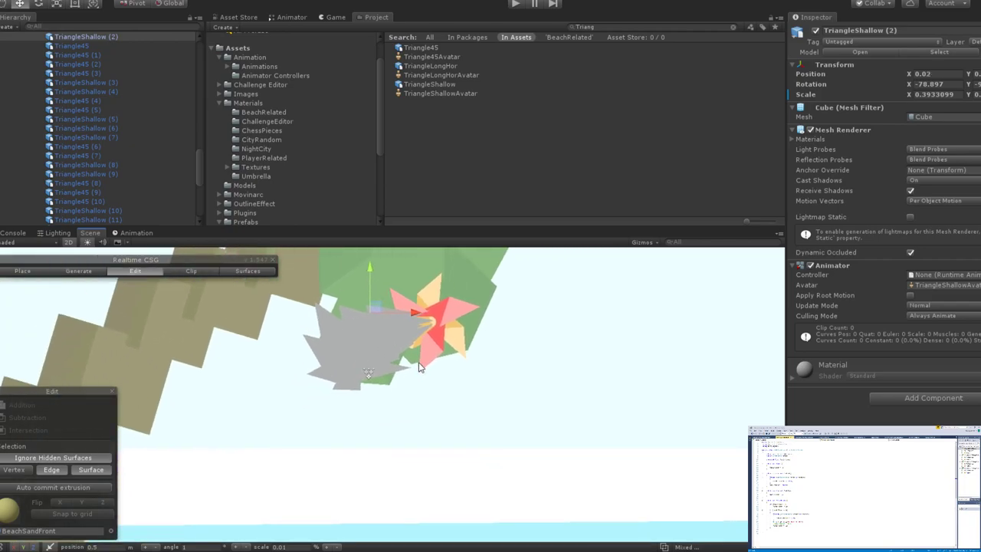
Rotate TriangleShallow (2) further and reposition it so it forms a steeper spike on the body's upper edge.
{"action": "key", "text": "e"}
{"action": "left_click_drag", "start_coordinate": [377, 277], "coordinate": [399, 275]}
{"action": "key", "text": "w"}
{"action": "left_click_drag", "start_coordinate": [408, 309], "coordinate": [396, 372]}
{"action": "key", "text": "e"}
{"action": "key", "text": "r"}
{"action": "key", "text": "w"}
Enlarge TriangleShallow (6) to about 0.410, rotate it to X about -99.3 and shift it to X about 0.163.
{"action": "scroll", "coordinate": [383, 352], "scroll_direction": "up", "scroll_amount": 3}
{"action": "left_click", "coordinate": [379, 344]}
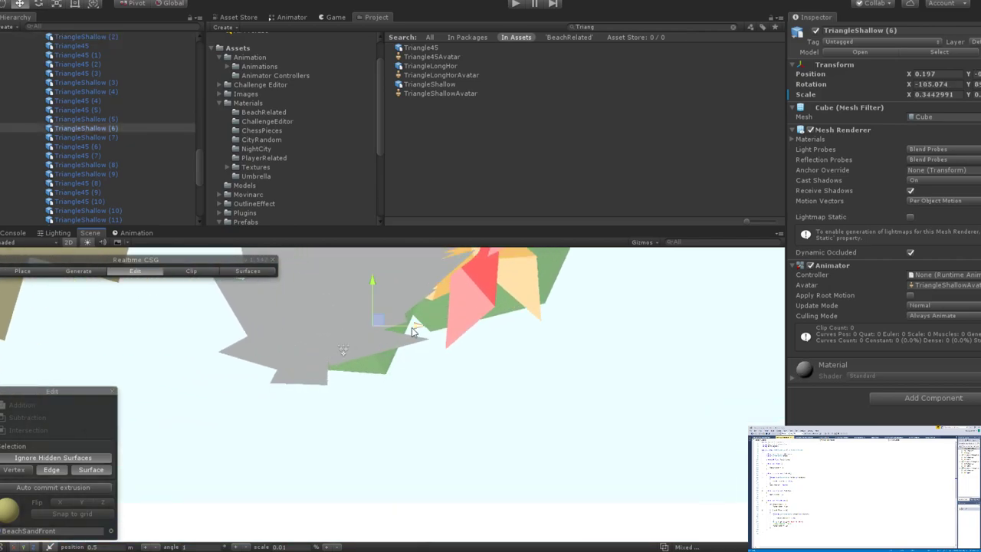
{"action": "key", "text": "e"}
{"action": "key", "text": "w"}
{"action": "left_click_drag", "start_coordinate": [411, 306], "coordinate": [401, 328]}
{"action": "key", "text": "e"}
{"action": "key", "text": "r"}
{"action": "key", "text": "w"}
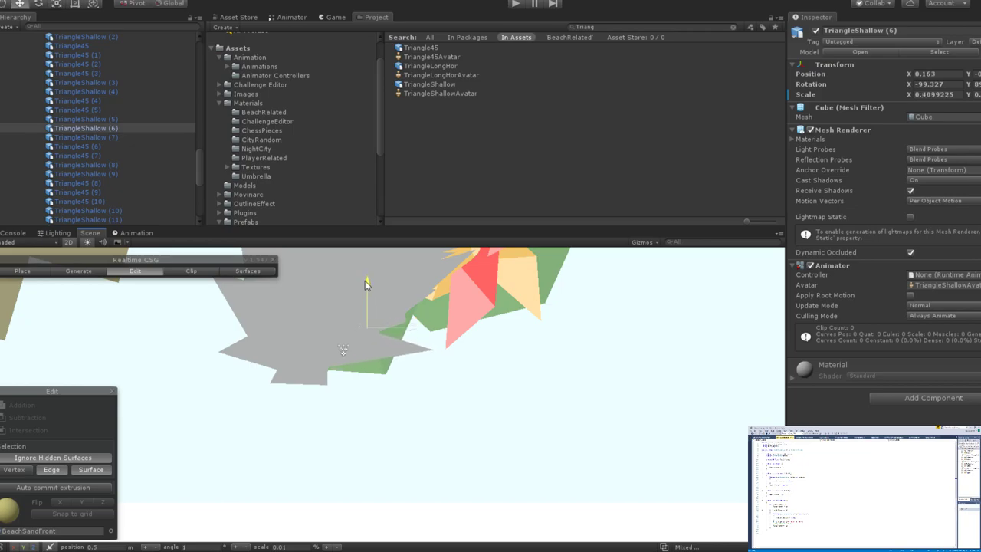
{"action": "scroll", "coordinate": [390, 326], "scroll_direction": "down", "scroll_amount": 3}
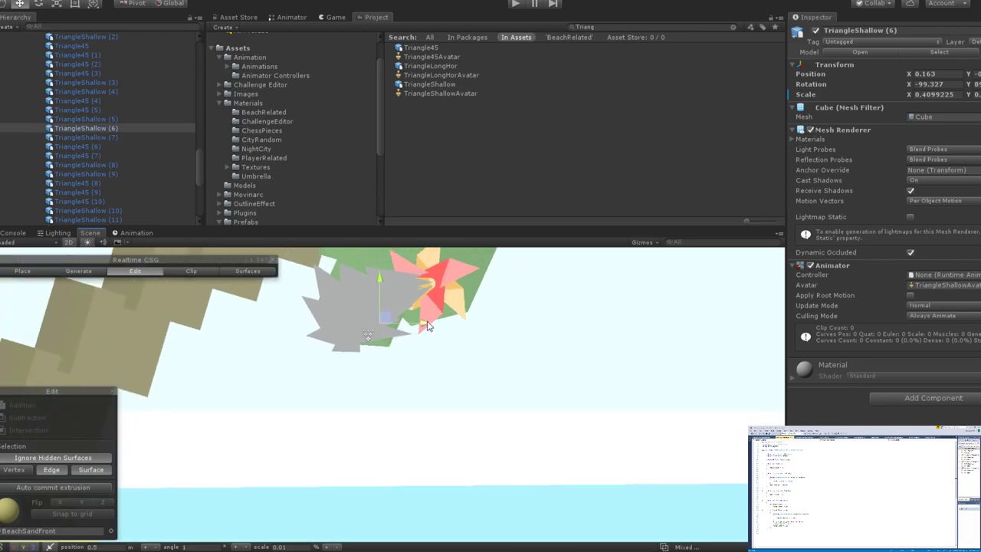
Enlarge Triangle45 (6) on the lower front edge to about 0.248 so it sticks out as a spike.
{"action": "scroll", "coordinate": [427, 327], "scroll_direction": "up", "scroll_amount": 2}
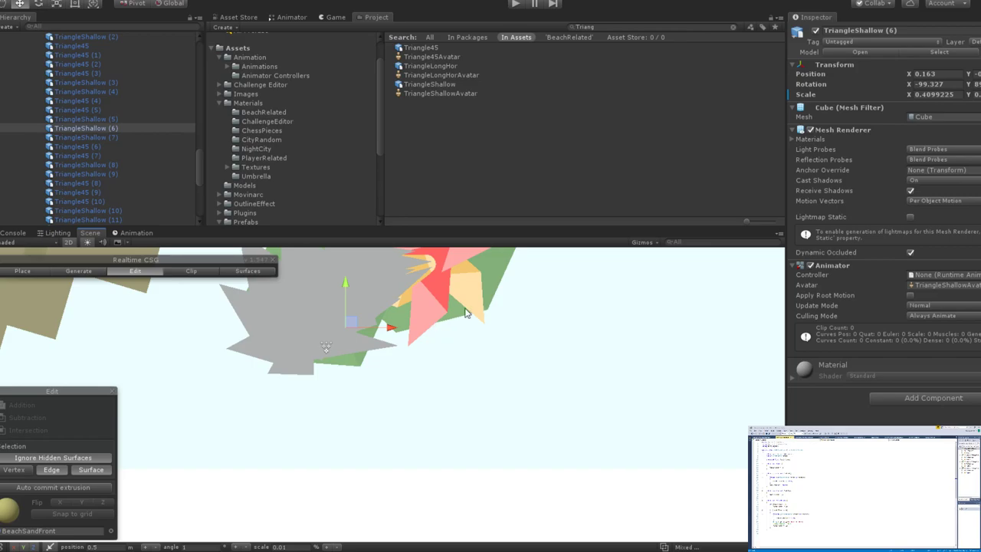
{"action": "scroll", "coordinate": [414, 337], "scroll_direction": "up", "scroll_amount": 3}
{"action": "left_click", "coordinate": [334, 366]}
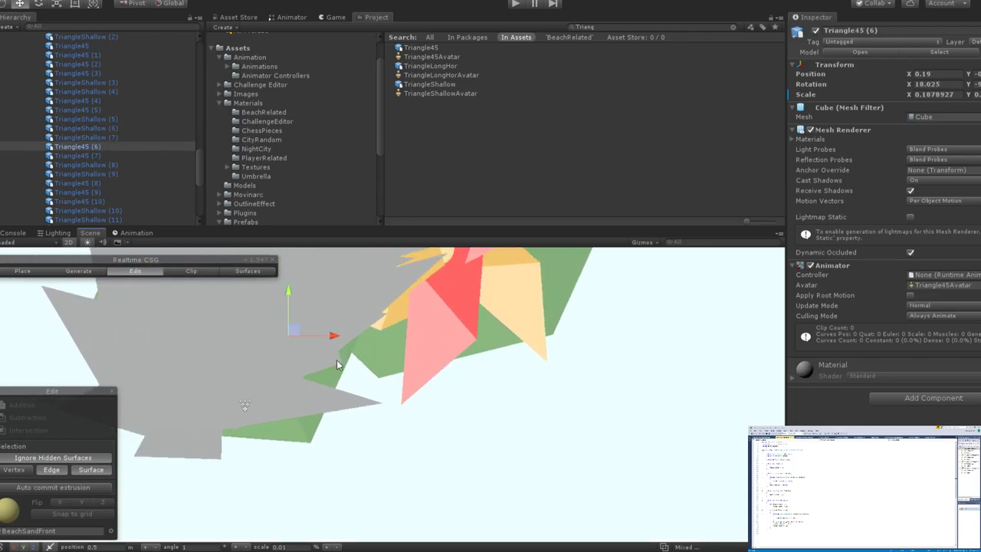
{"action": "key", "text": "r"}
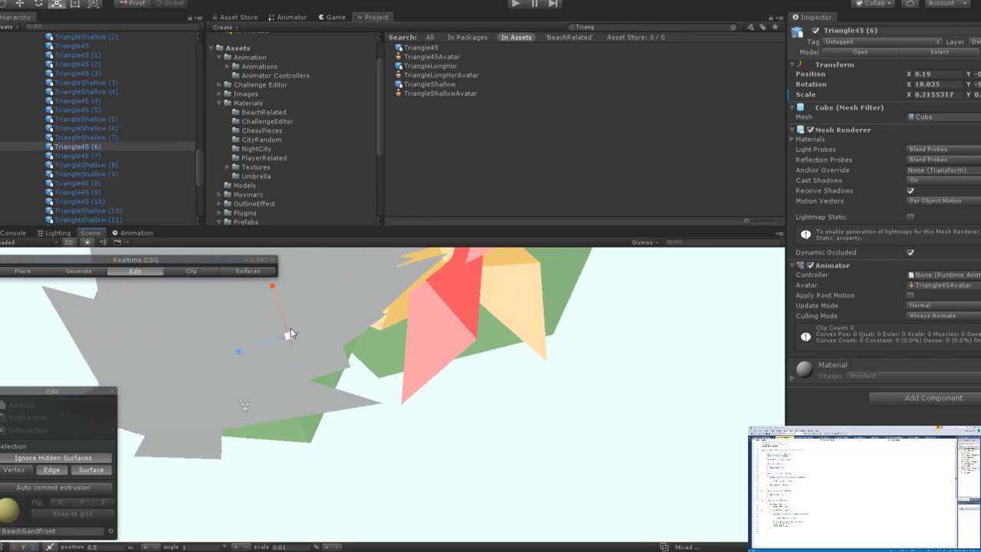
{"action": "key", "text": "w"}
{"action": "left_click_drag", "start_coordinate": [330, 337], "coordinate": [292, 332]}
{"action": "key", "text": "e"}
{"action": "key", "text": "r"}
Examine the reshaped EnemyBody2 silhouette at scene distance and up close.
{"action": "scroll", "coordinate": [353, 349], "scroll_direction": "down", "scroll_amount": 3}
{"action": "scroll", "coordinate": [371, 360], "scroll_direction": "down", "scroll_amount": 5}
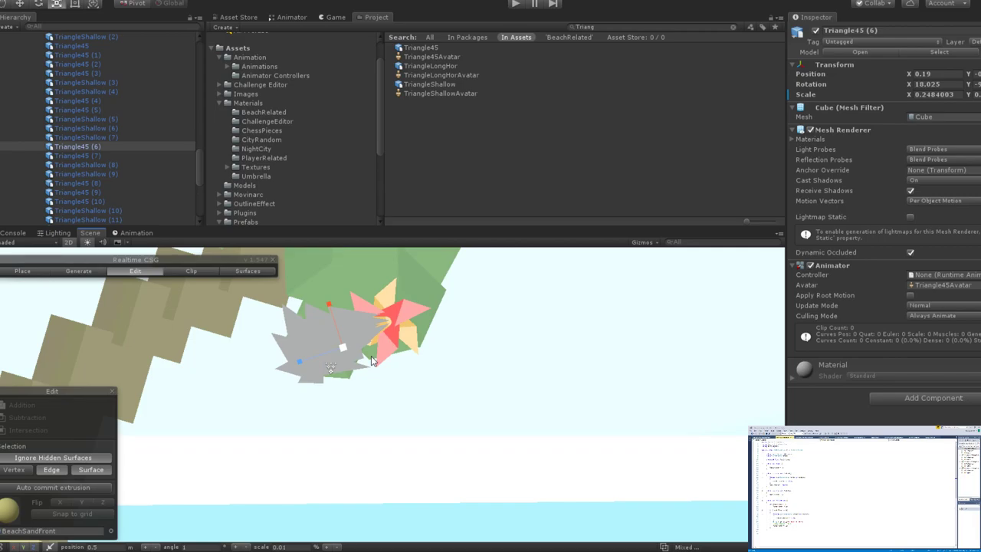
{"action": "scroll", "coordinate": [370, 358], "scroll_direction": "down", "scroll_amount": 5}
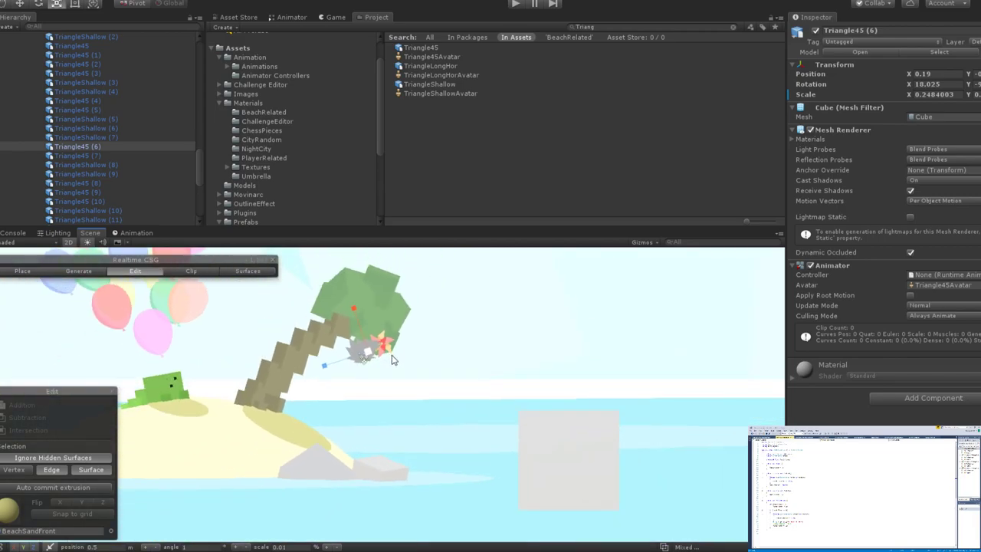
{"action": "scroll", "coordinate": [387, 358], "scroll_direction": "up", "scroll_amount": 6}
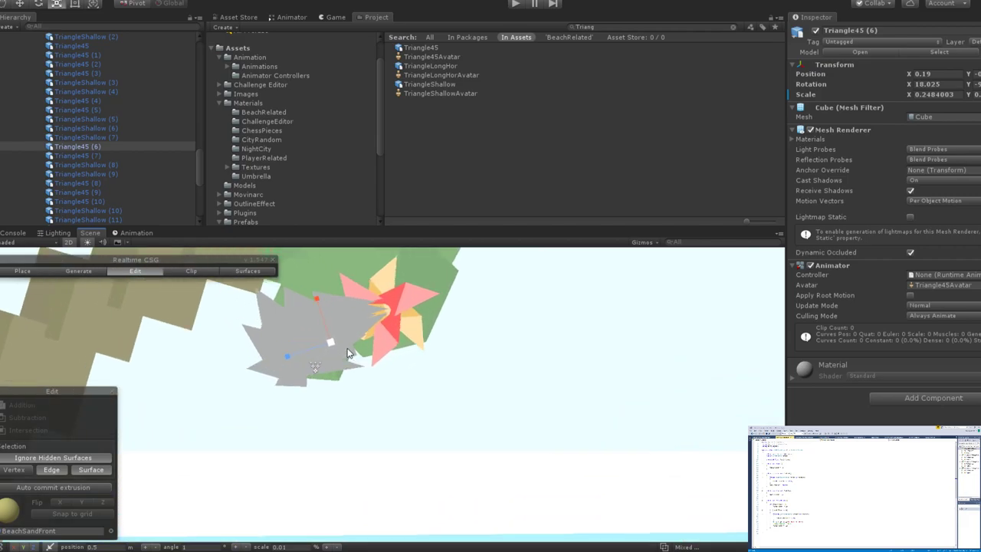
{"action": "middle_click_drag", "start_coordinate": [347, 353], "coordinate": [432, 395]}
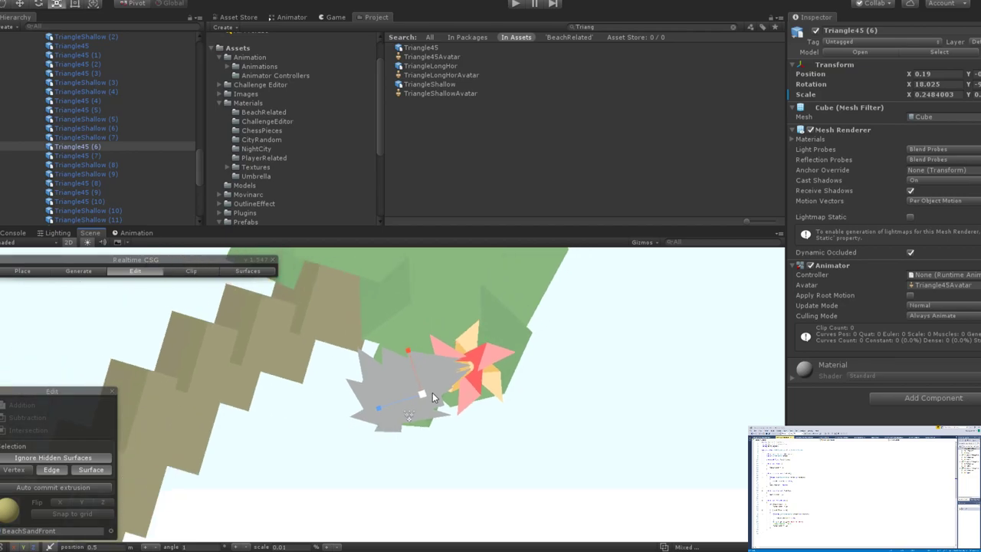
{"action": "scroll", "coordinate": [432, 392], "scroll_direction": "up", "scroll_amount": 2}
{"action": "scroll", "coordinate": [433, 392], "scroll_direction": "up", "scroll_amount": 2}
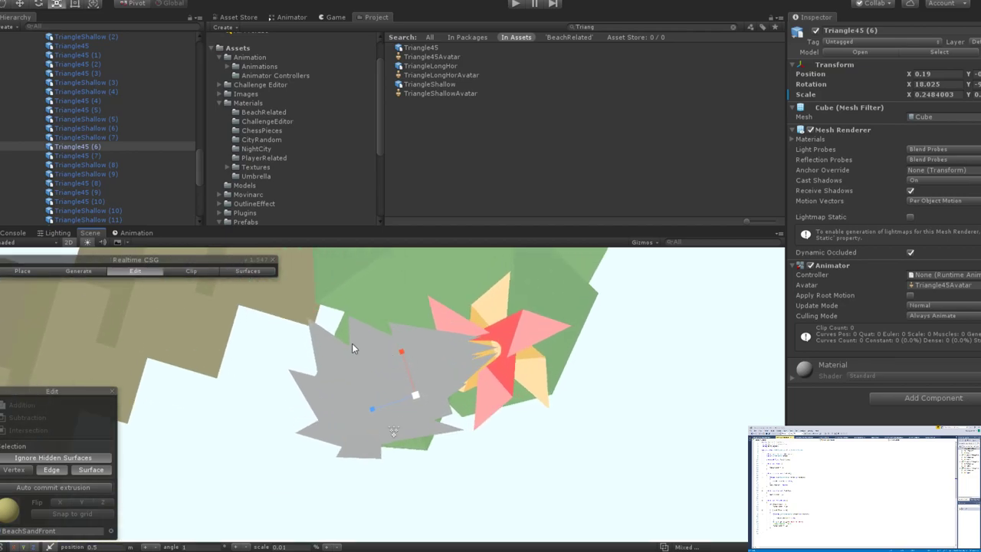
Move the whole EnemyBody2 group slightly down behind the flower head.
{"action": "scroll", "coordinate": [80, 134], "scroll_direction": "up", "scroll_amount": 4}
{"action": "left_click", "coordinate": [75, 111]}
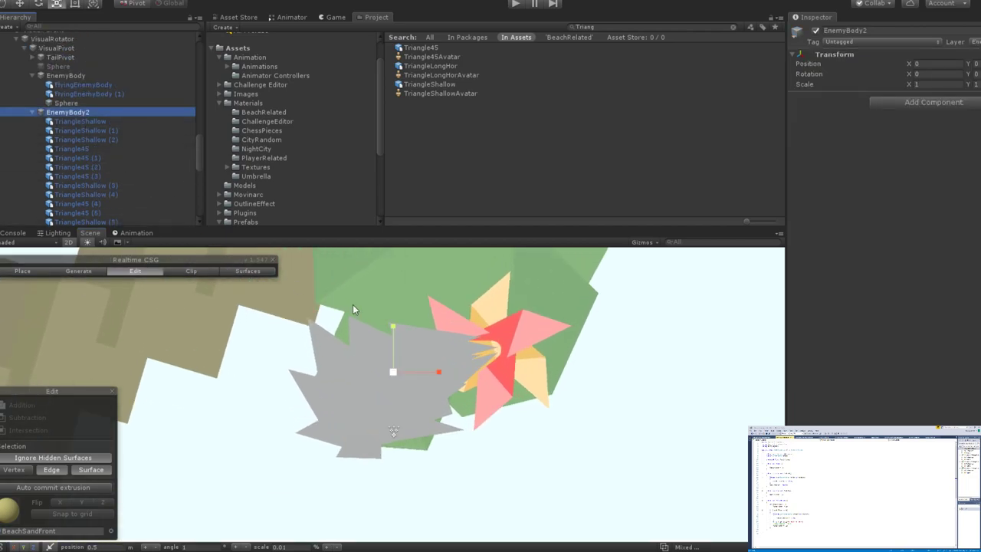
{"action": "key", "text": "w"}
{"action": "left_click_drag", "start_coordinate": [395, 323], "coordinate": [377, 376]}
Examine the lowered EnemyBody2 silhouette against the flower head, both across the whole beach scene and up close.
{"action": "scroll", "coordinate": [376, 374], "scroll_direction": "down", "scroll_amount": 2}
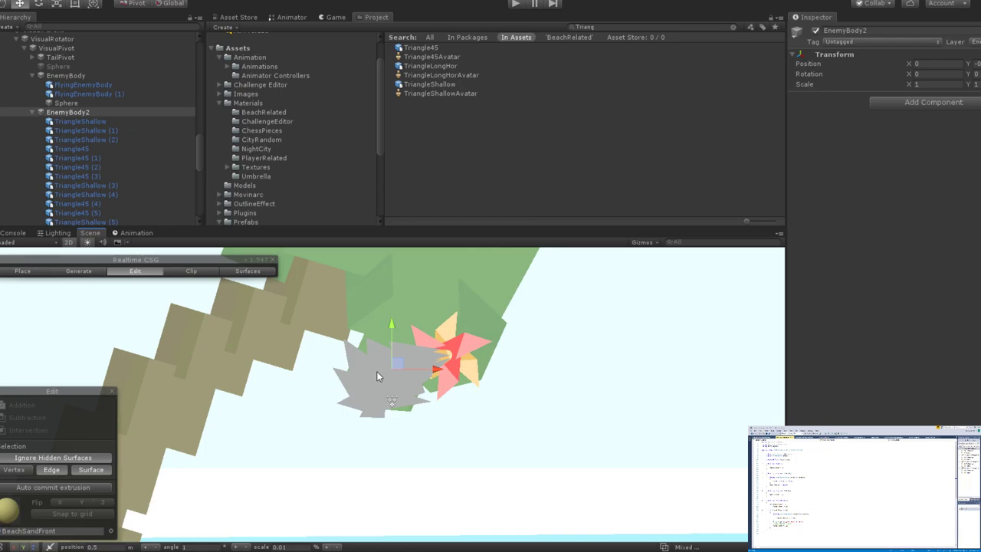
{"action": "scroll", "coordinate": [381, 383], "scroll_direction": "down", "scroll_amount": 3}
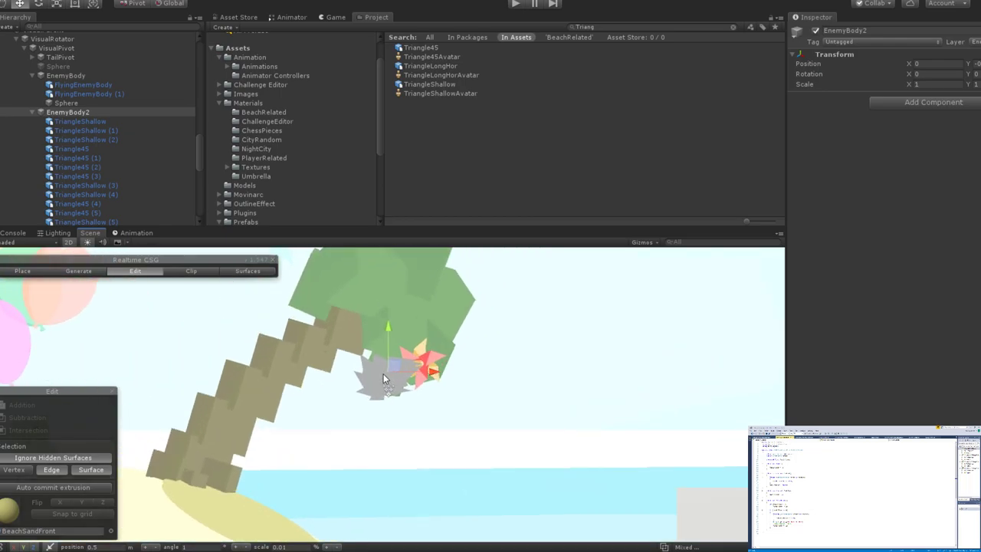
{"action": "scroll", "coordinate": [384, 378], "scroll_direction": "up", "scroll_amount": 5}
{"action": "scroll", "coordinate": [386, 380], "scroll_direction": "up", "scroll_amount": 3}
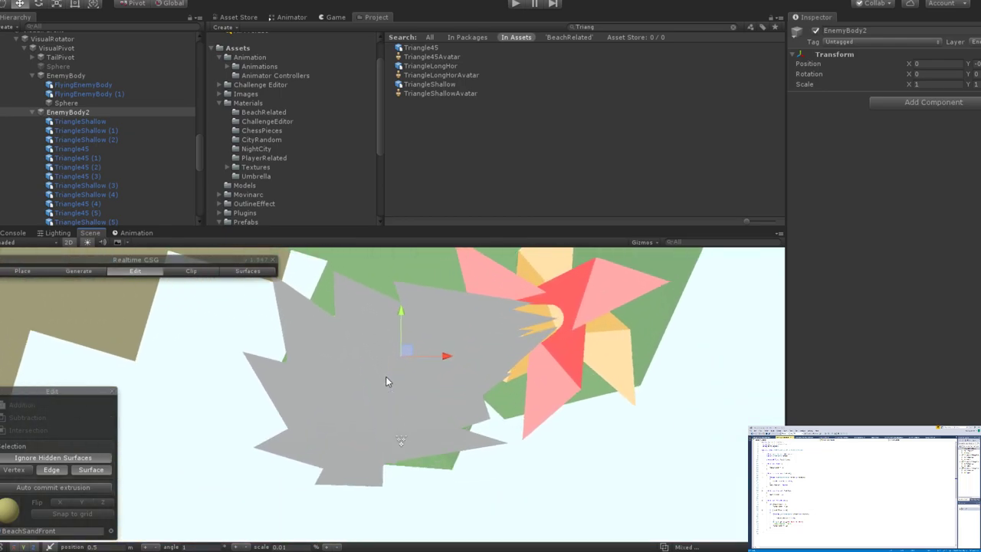
{"action": "scroll", "coordinate": [386, 380], "scroll_direction": "down", "scroll_amount": 1}
{"action": "middle_click_drag", "start_coordinate": [385, 383], "coordinate": [355, 372]}
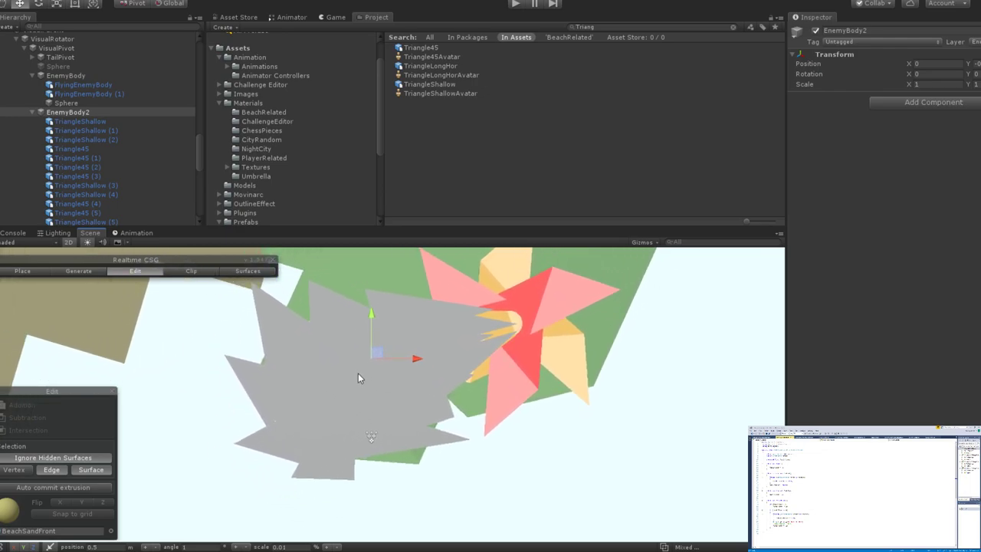
{"action": "scroll", "coordinate": [358, 372], "scroll_direction": "down", "scroll_amount": 3}
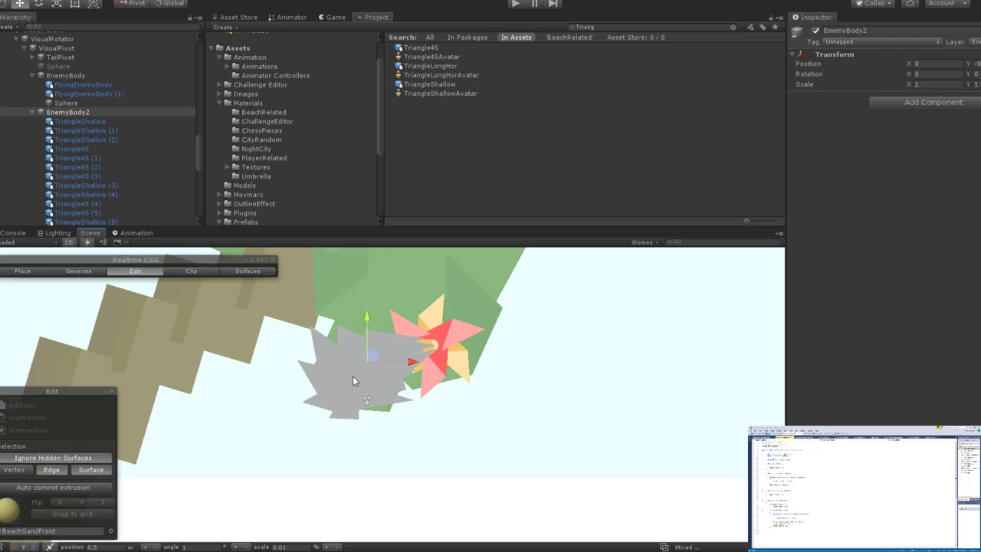
{"action": "scroll", "coordinate": [360, 387], "scroll_direction": "down", "scroll_amount": 5}
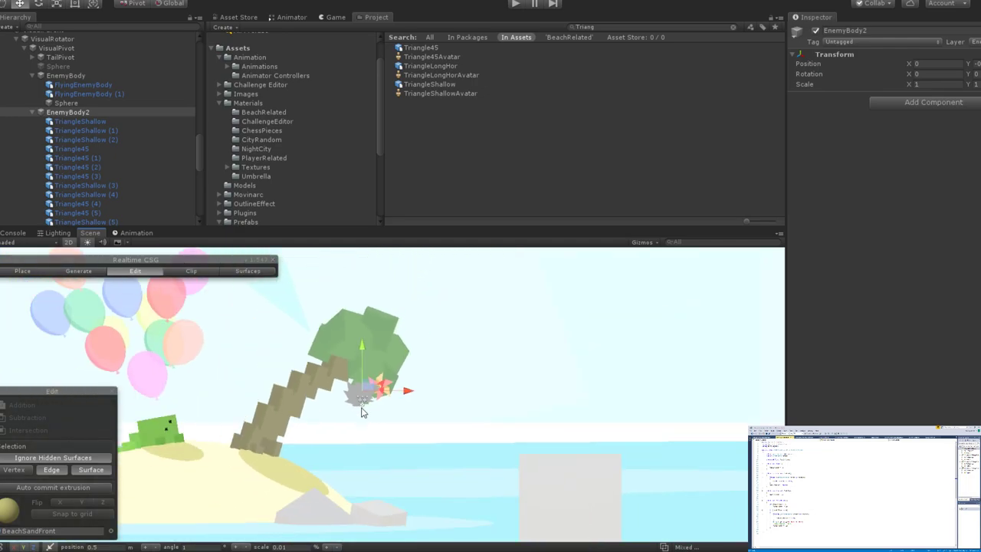
{"action": "middle_click_drag", "start_coordinate": [402, 401], "coordinate": [460, 379]}
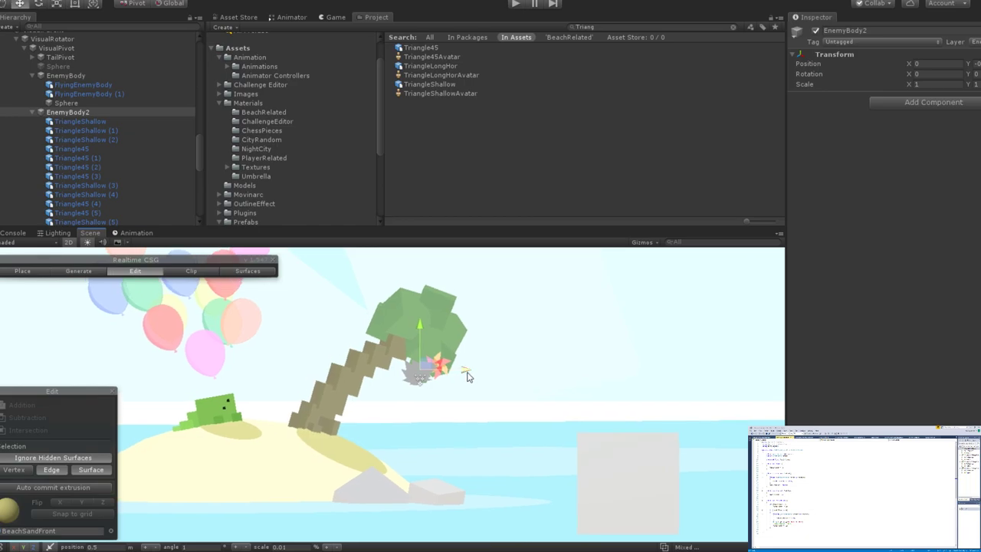
{"action": "scroll", "coordinate": [444, 391], "scroll_direction": "down", "scroll_amount": 3}
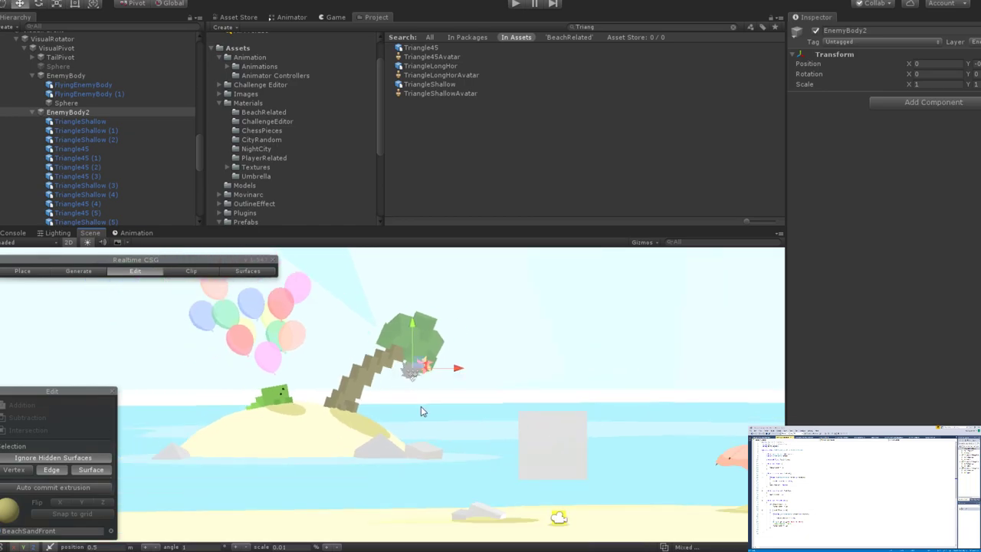
{"action": "scroll", "coordinate": [368, 429], "scroll_direction": "up", "scroll_amount": 3}
{"action": "scroll", "coordinate": [355, 422], "scroll_direction": "down", "scroll_amount": 5}
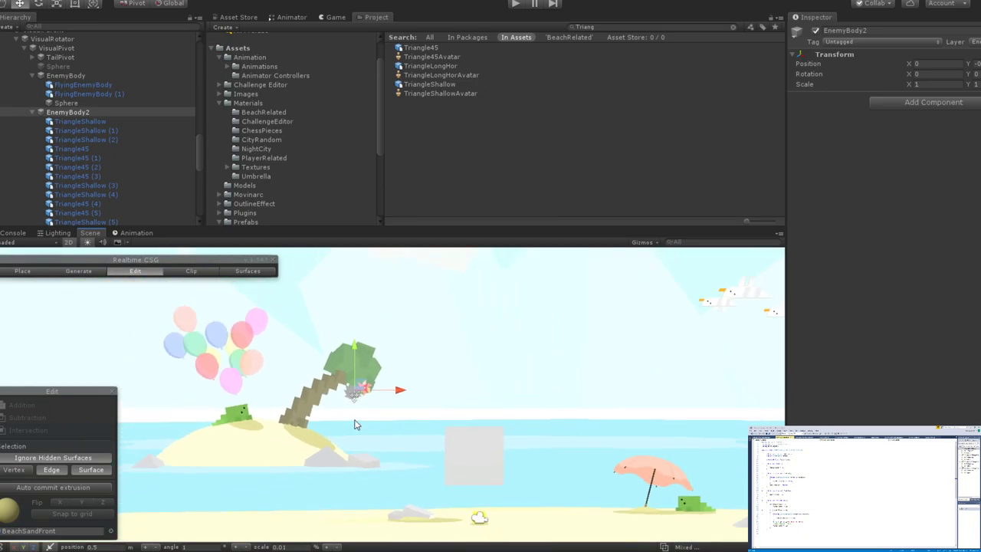
{"action": "scroll", "coordinate": [355, 422], "scroll_direction": "up", "scroll_amount": 1}
{"action": "scroll", "coordinate": [432, 400], "scroll_direction": "down", "scroll_amount": 2}
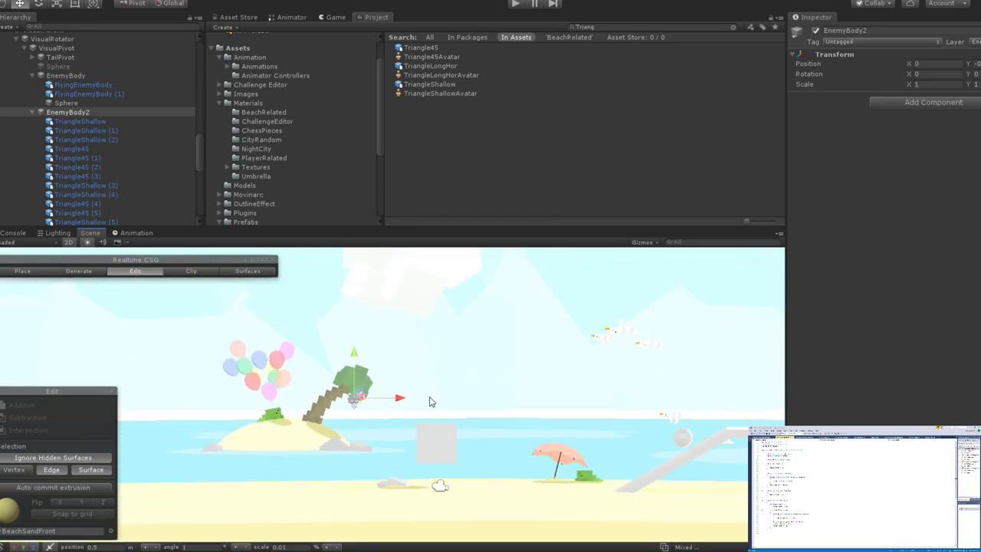
{"action": "scroll", "coordinate": [416, 412], "scroll_direction": "up", "scroll_amount": 1}
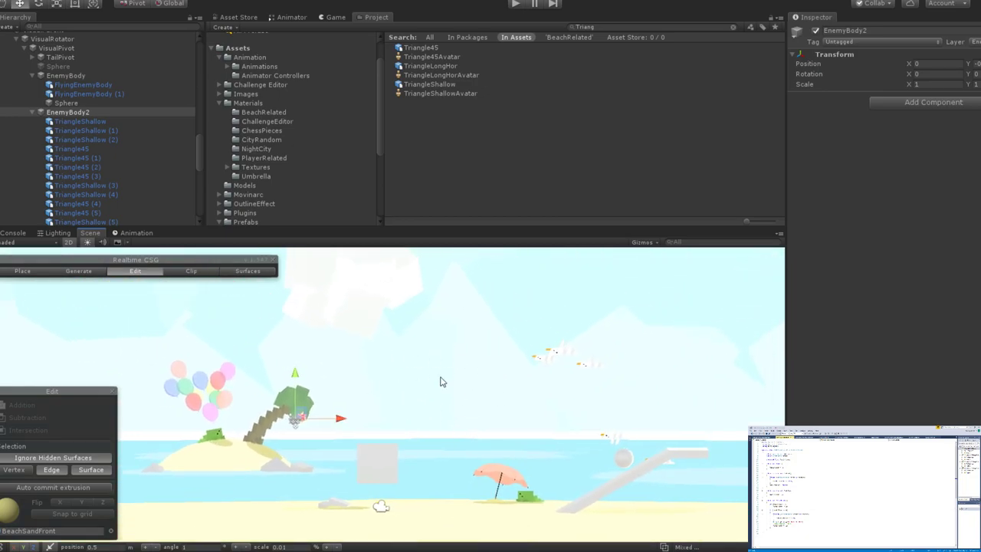
{"action": "scroll", "coordinate": [301, 428], "scroll_direction": "up", "scroll_amount": 3}
{"action": "scroll", "coordinate": [301, 428], "scroll_direction": "up", "scroll_amount": 6}
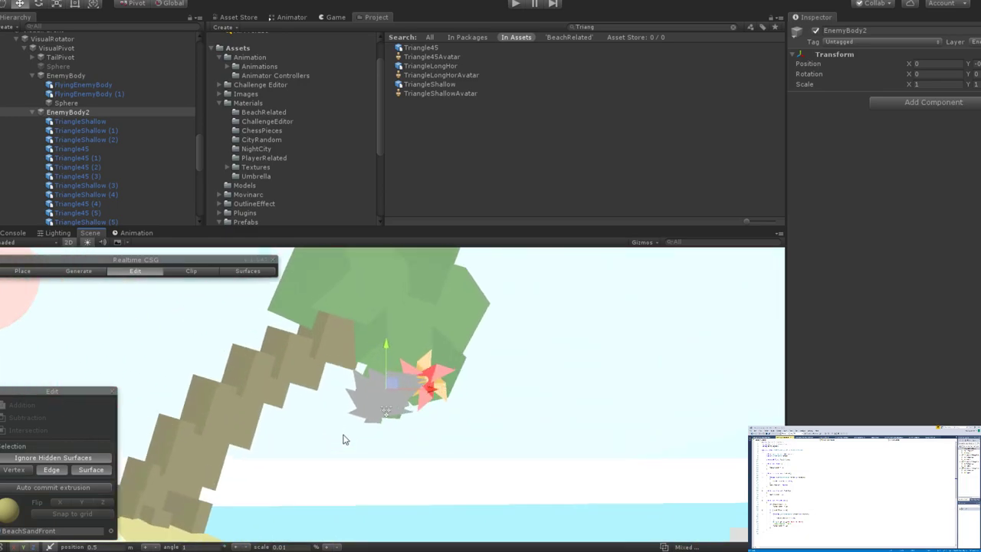
{"action": "scroll", "coordinate": [473, 411], "scroll_direction": "up", "scroll_amount": 5}
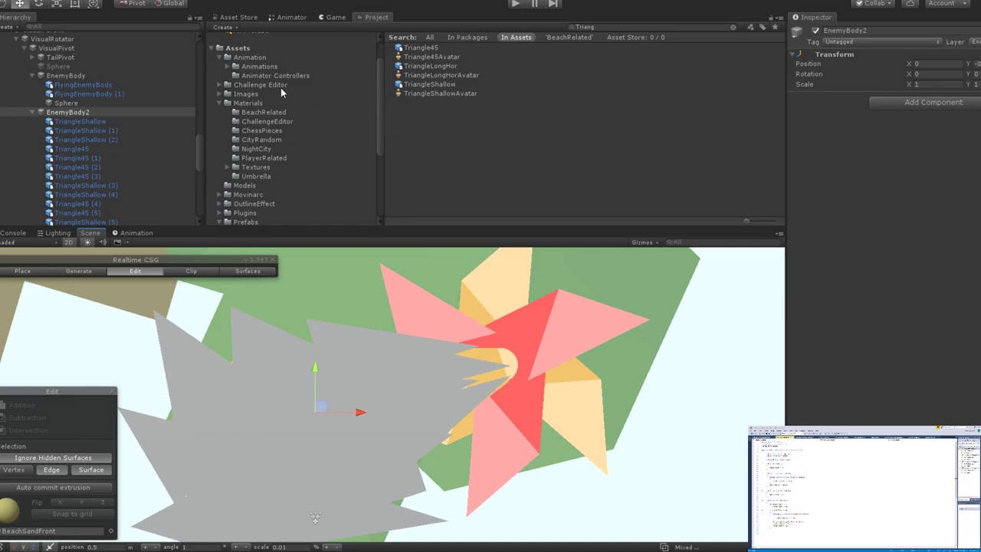
Apply YellowPinwheelMat and YellowPinwheelMat2 from the BeachRelated materials alternately to the spikes on EnemyBody2's upper edge and rear.
{"action": "left_click", "coordinate": [266, 103]}
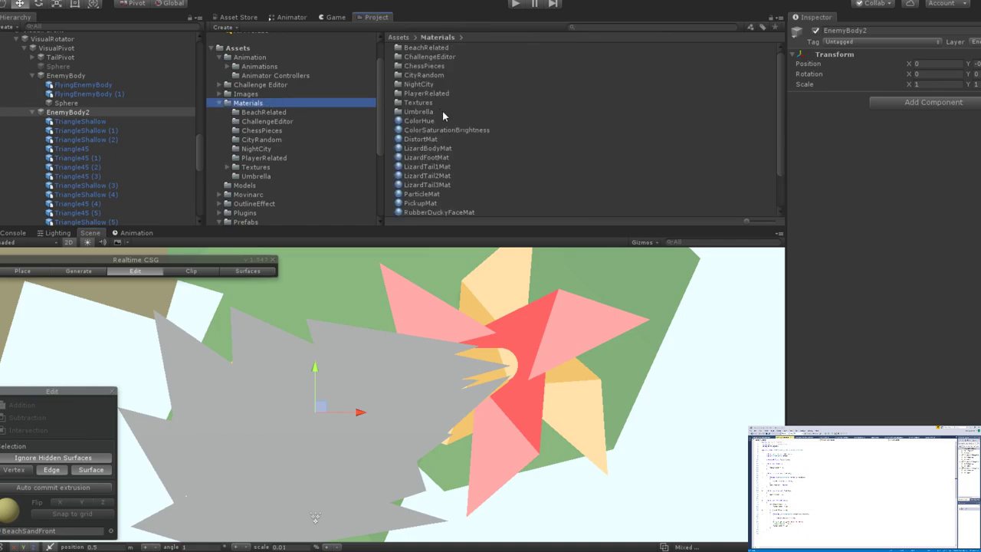
{"action": "double_click", "coordinate": [426, 48]}
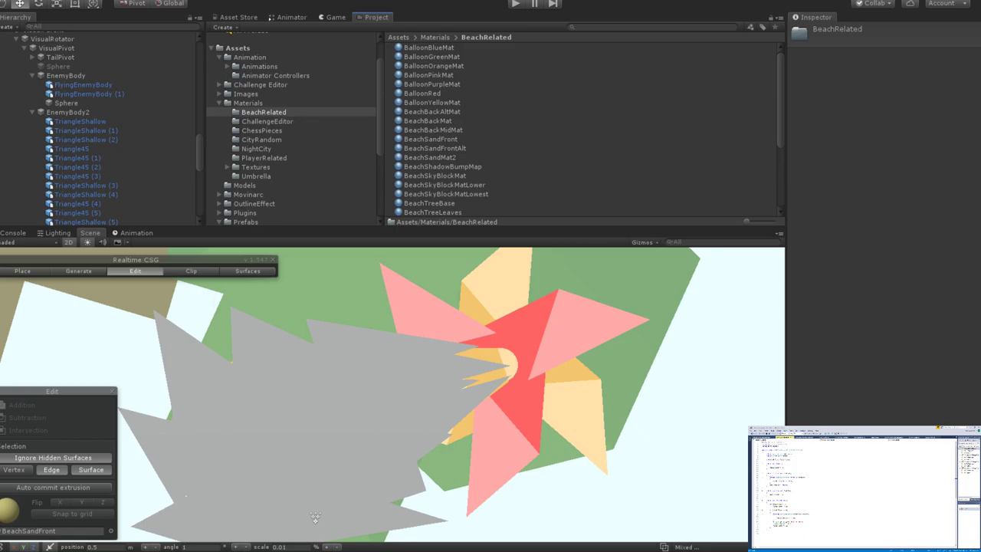
{"action": "scroll", "coordinate": [474, 110], "scroll_direction": "down", "scroll_amount": 5}
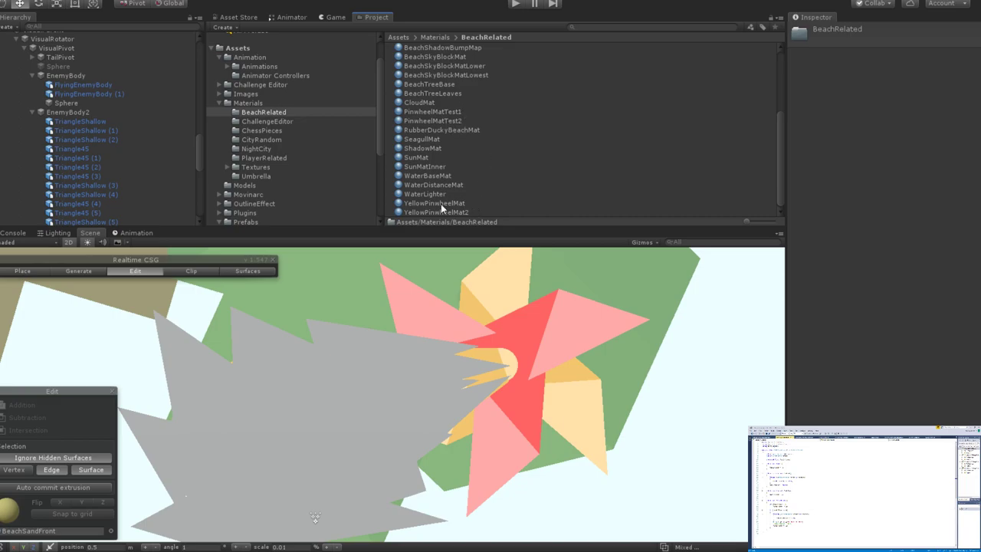
{"action": "left_click_drag", "start_coordinate": [440, 204], "coordinate": [229, 374]}
{"action": "left_click_drag", "start_coordinate": [426, 213], "coordinate": [354, 353]}
{"action": "left_click_drag", "start_coordinate": [433, 209], "coordinate": [175, 442]}
{"action": "left_click_drag", "start_coordinate": [460, 213], "coordinate": [292, 461]}
Colour the grey lower spikes with YellowPinwheelMat and apply YellowPinwheelMat2 to an overlapping piece at the lower rear.
{"action": "scroll", "coordinate": [323, 448], "scroll_direction": "down", "scroll_amount": 5}
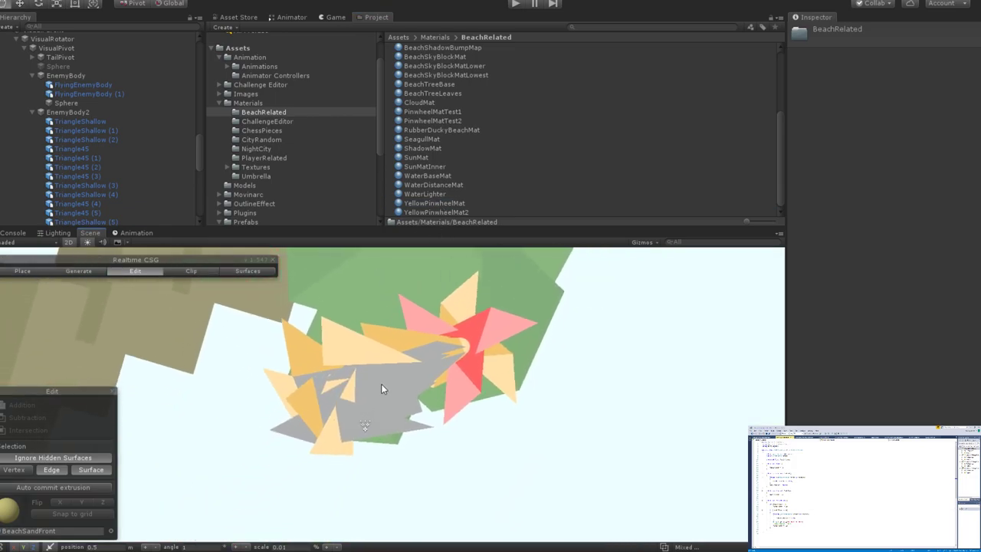
{"action": "left_click_drag", "start_coordinate": [434, 203], "coordinate": [360, 409]}
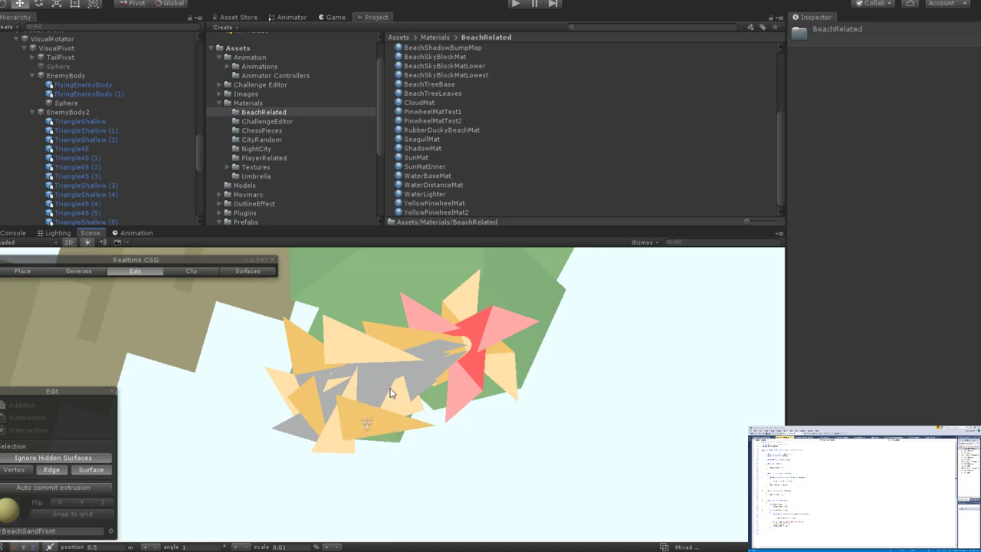
{"action": "scroll", "coordinate": [390, 393], "scroll_direction": "down", "scroll_amount": 5}
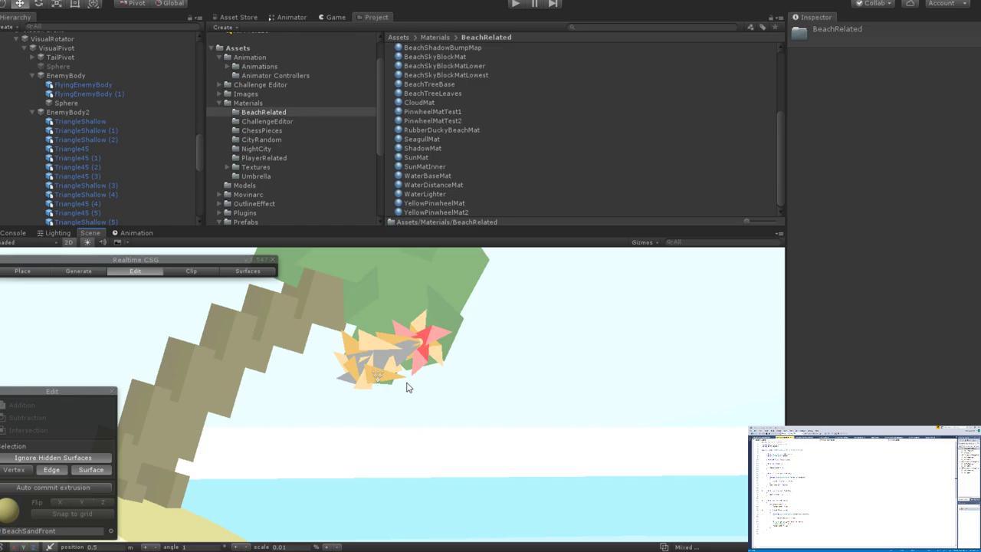
{"action": "scroll", "coordinate": [407, 383], "scroll_direction": "up", "scroll_amount": 5}
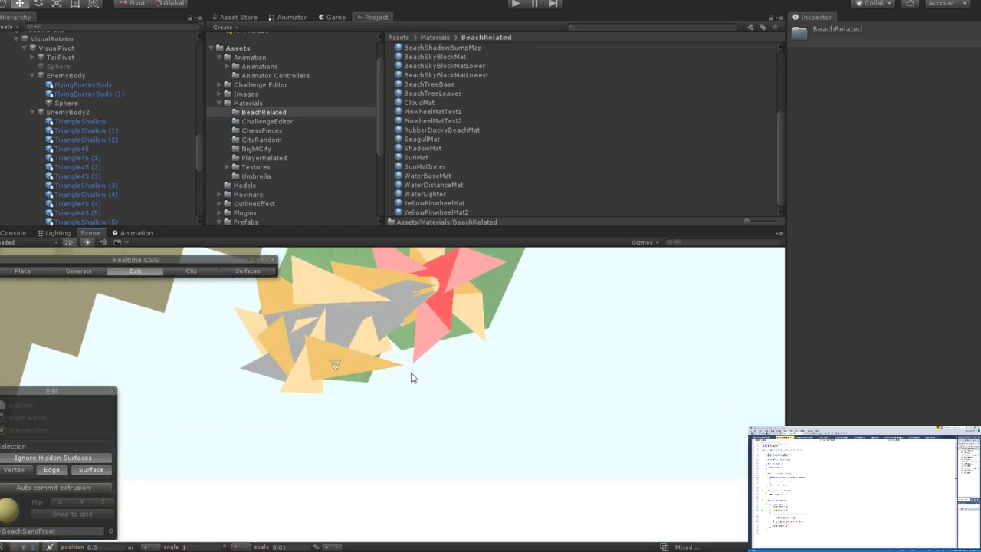
{"action": "left_click_drag", "start_coordinate": [433, 203], "coordinate": [264, 363]}
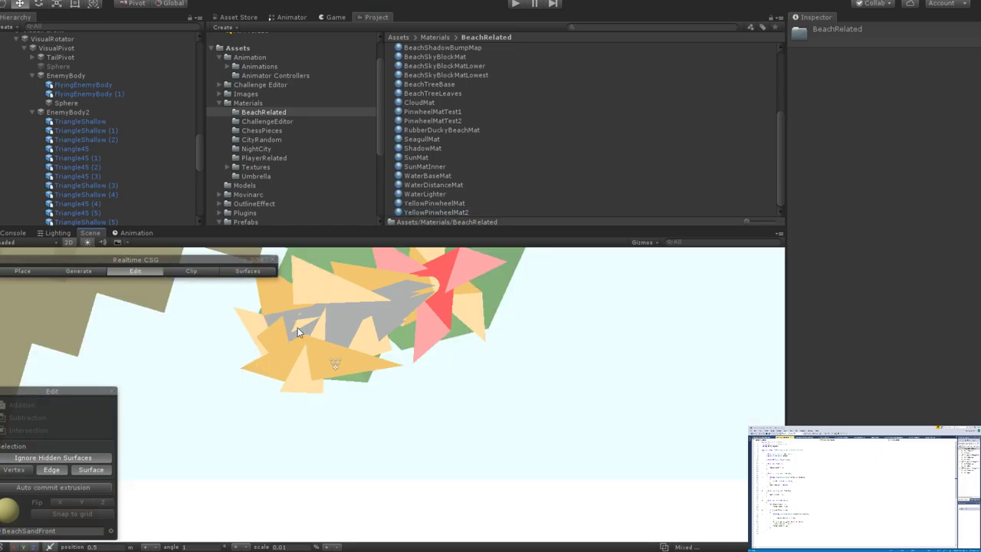
{"action": "left_click_drag", "start_coordinate": [427, 211], "coordinate": [281, 366]}
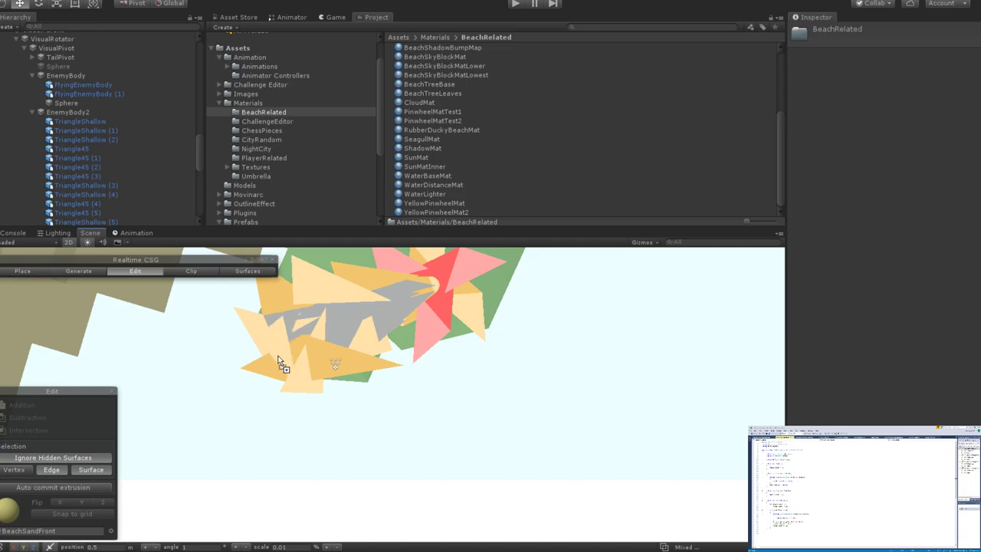
Apply YellowPinwheelMat to the large grey triangle in the middle of EnemyBody2.
{"action": "scroll", "coordinate": [435, 359], "scroll_direction": "down", "scroll_amount": 2}
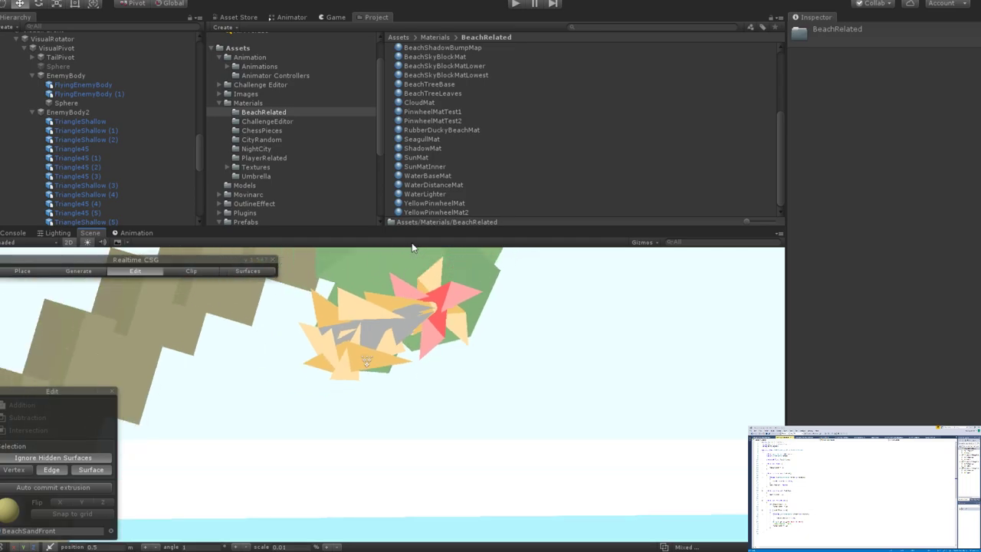
{"action": "scroll", "coordinate": [422, 349], "scroll_direction": "down", "scroll_amount": 5}
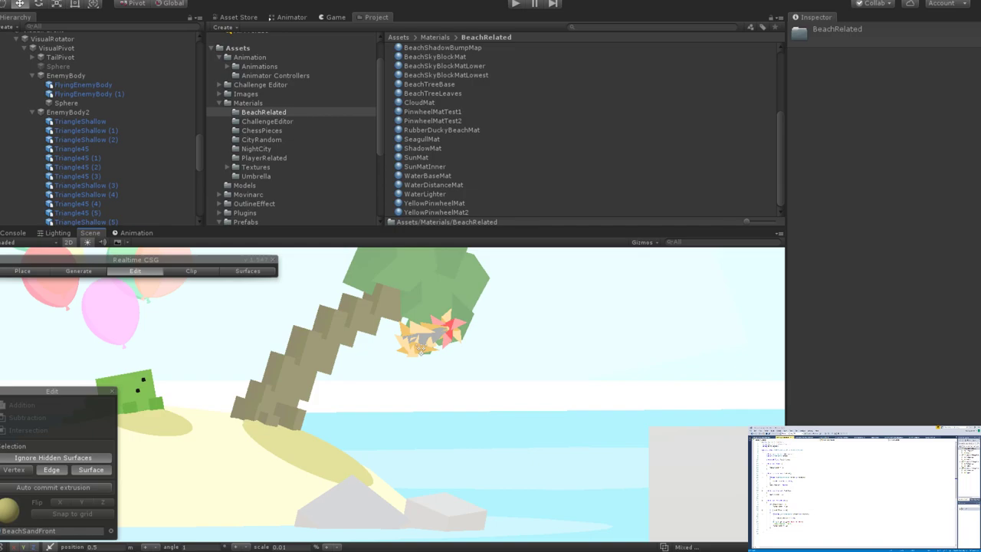
{"action": "scroll", "coordinate": [420, 349], "scroll_direction": "up", "scroll_amount": 8}
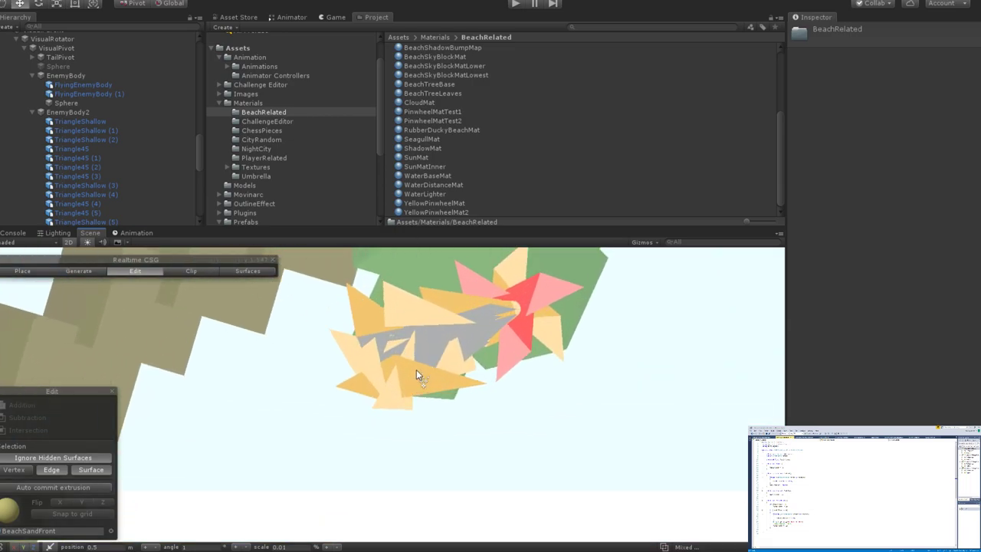
{"action": "scroll", "coordinate": [417, 370], "scroll_direction": "up", "scroll_amount": 3}
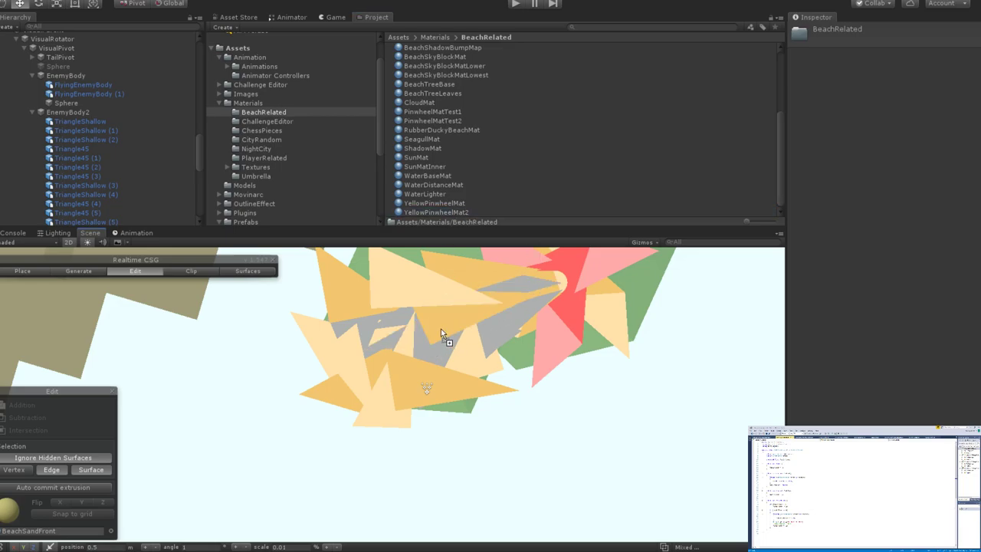
Cover more grey pieces in the body's middle and near the flower head with YellowPinwheelMat and YellowPinwheelMat2.
{"action": "scroll", "coordinate": [527, 330], "scroll_direction": "down", "scroll_amount": 5}
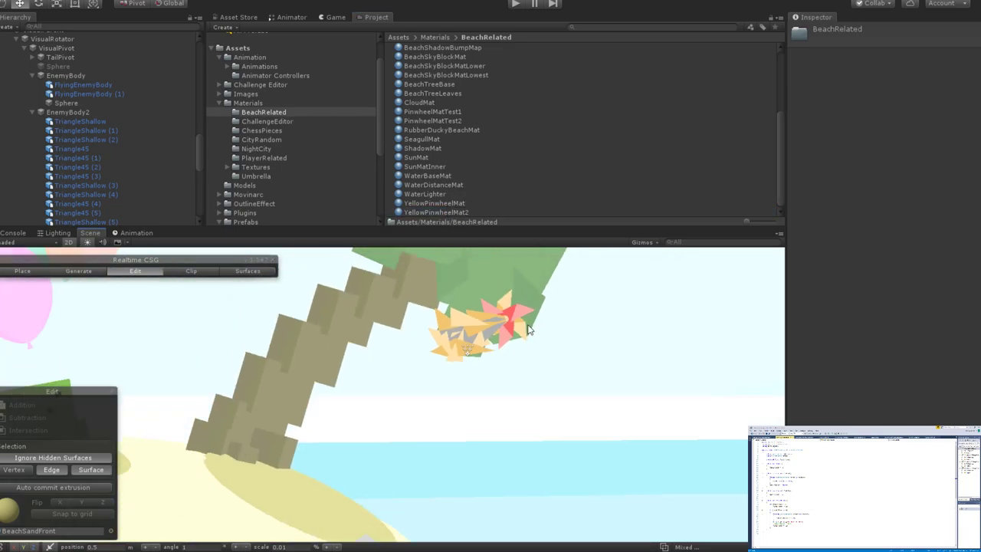
{"action": "scroll", "coordinate": [527, 329], "scroll_direction": "down", "scroll_amount": 2}
{"action": "scroll", "coordinate": [410, 389], "scroll_direction": "down", "scroll_amount": 5}
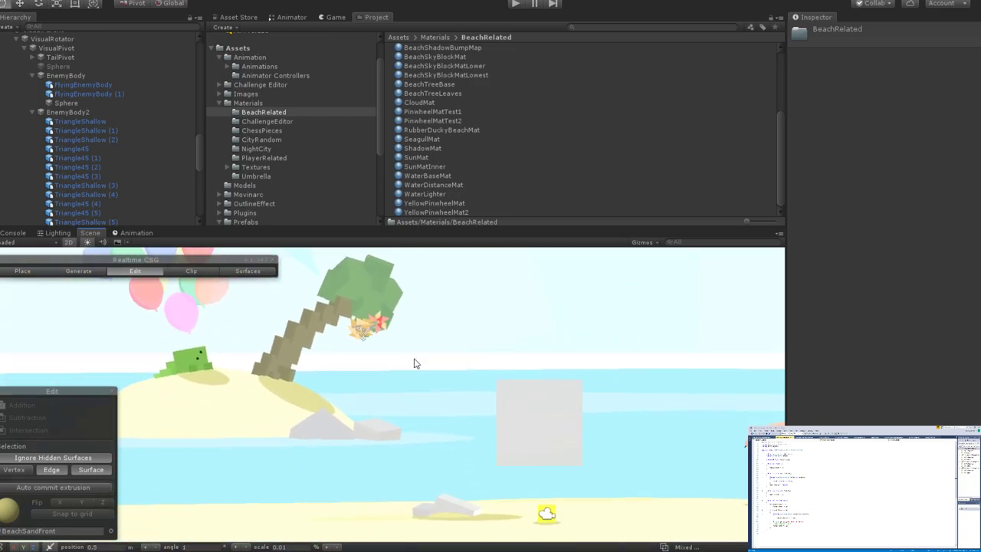
{"action": "key", "text": "w"}
{"action": "scroll", "coordinate": [437, 384], "scroll_direction": "up", "scroll_amount": 10}
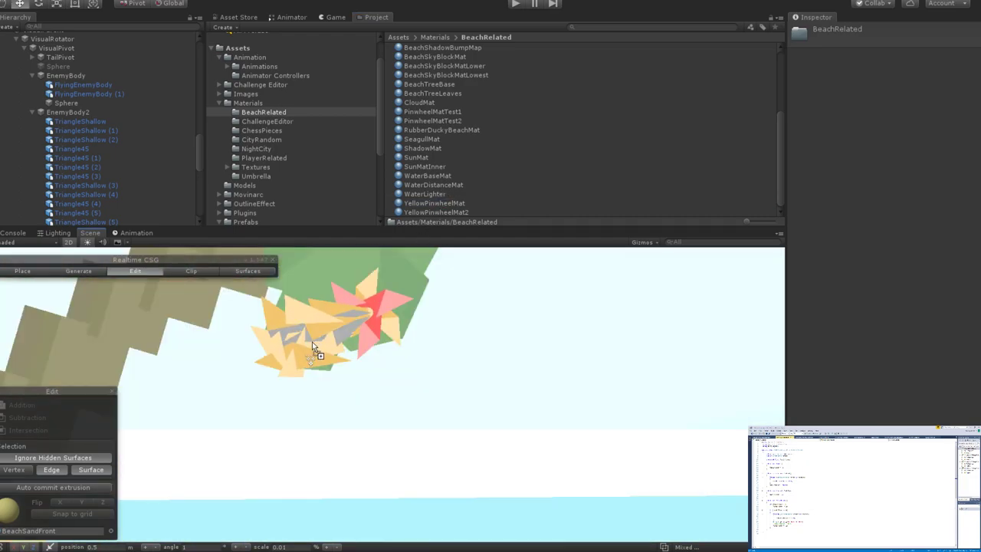
{"action": "left_click_drag", "start_coordinate": [434, 212], "coordinate": [311, 343]}
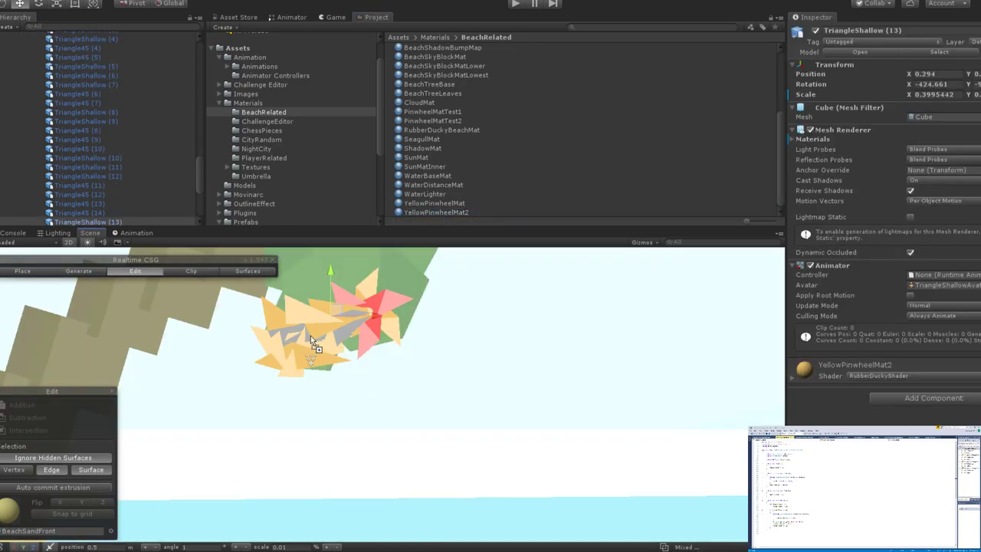
{"action": "key", "text": "f"}
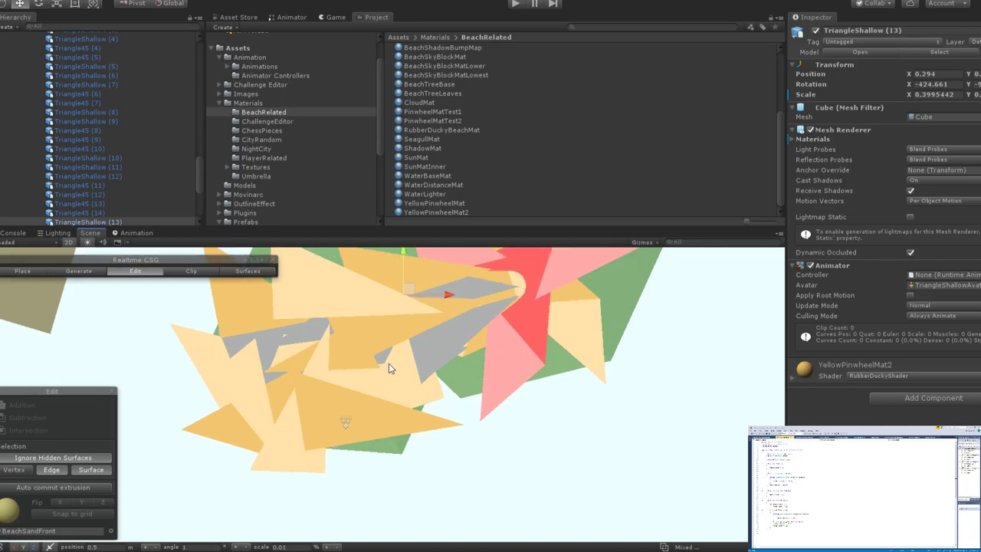
{"action": "mouse_move", "coordinate": [443, 212]}
{"action": "left_mouse_down"}
{"action": "mouse_move", "coordinate": [326, 381]}
{"action": "mouse_move", "coordinate": [554, 405]}
{"action": "mouse_move", "coordinate": [574, 378]}
{"action": "mouse_move", "coordinate": [476, 194]}
{"action": "mouse_move", "coordinate": [453, 211]}
{"action": "left_mouse_up"}
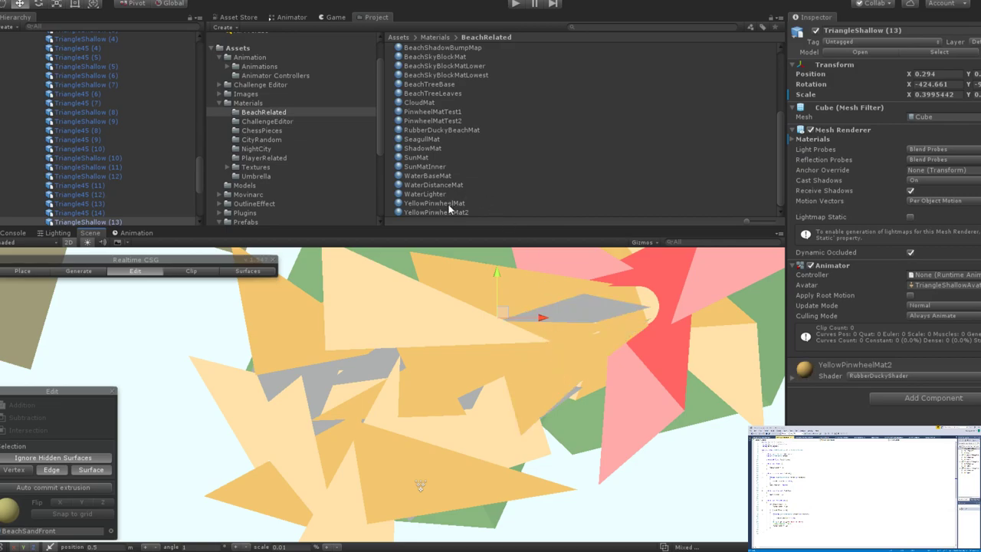
{"action": "scroll", "coordinate": [578, 310], "scroll_direction": "down", "scroll_amount": 5}
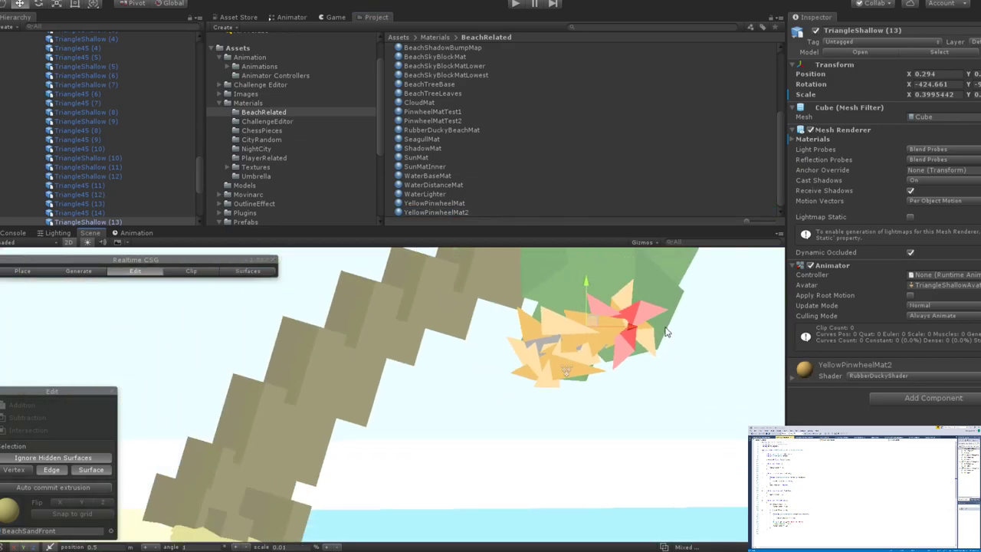
{"action": "key", "text": "f"}
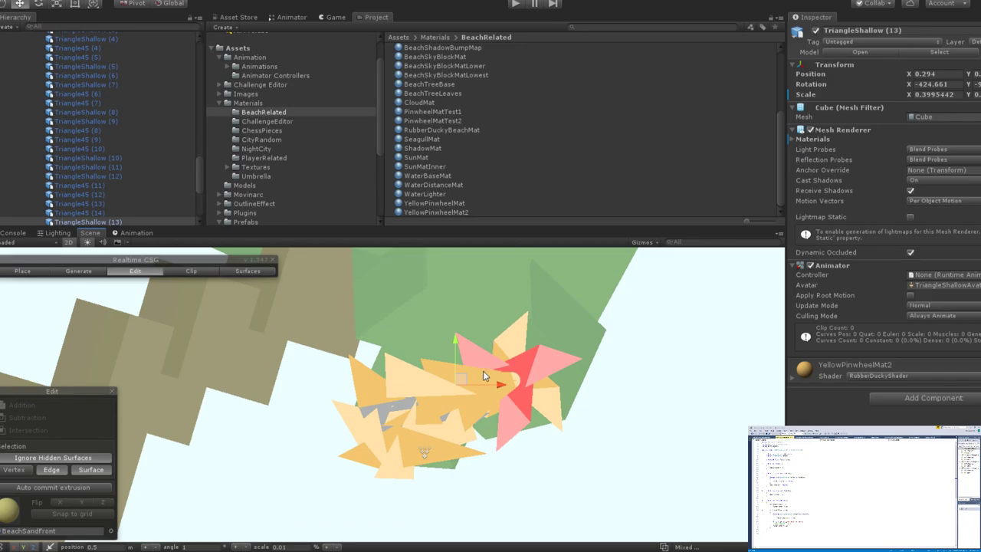
Cover the remaining grey pieces in EnemyBody2's middle and upper rear with YellowPinwheelMat and YellowPinwheelMat2.
{"action": "scroll", "coordinate": [482, 370], "scroll_direction": "up", "scroll_amount": 2}
{"action": "scroll", "coordinate": [449, 380], "scroll_direction": "up", "scroll_amount": 3}
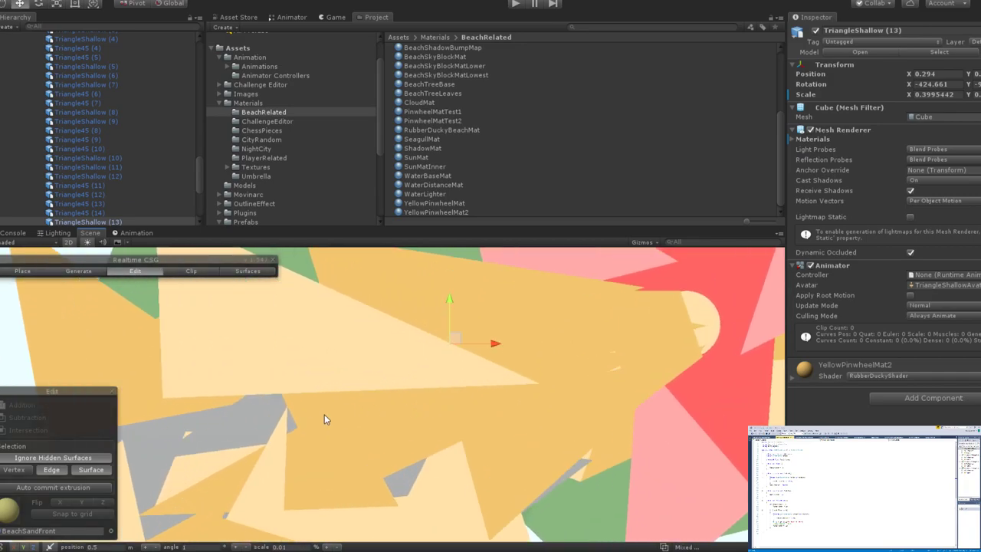
{"action": "middle_click_drag", "start_coordinate": [394, 355], "coordinate": [455, 249]}
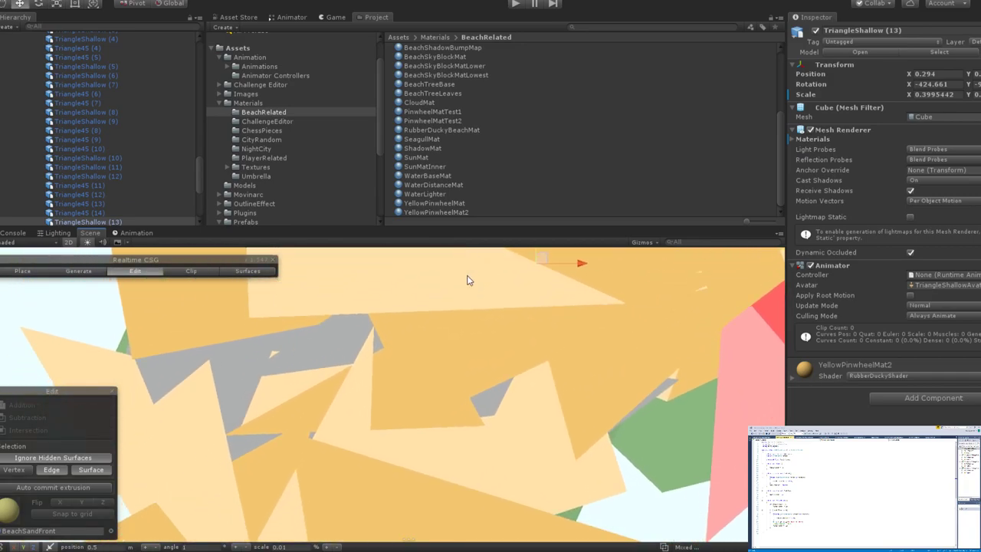
{"action": "right_click_drag", "start_coordinate": [469, 280], "coordinate": [504, 306]}
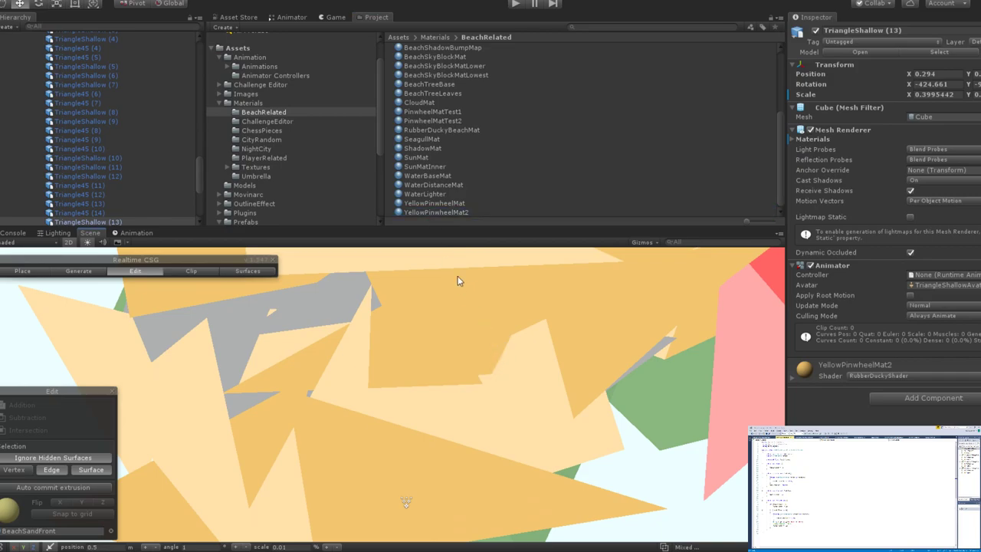
{"action": "left_click_drag", "start_coordinate": [441, 203], "coordinate": [310, 313]}
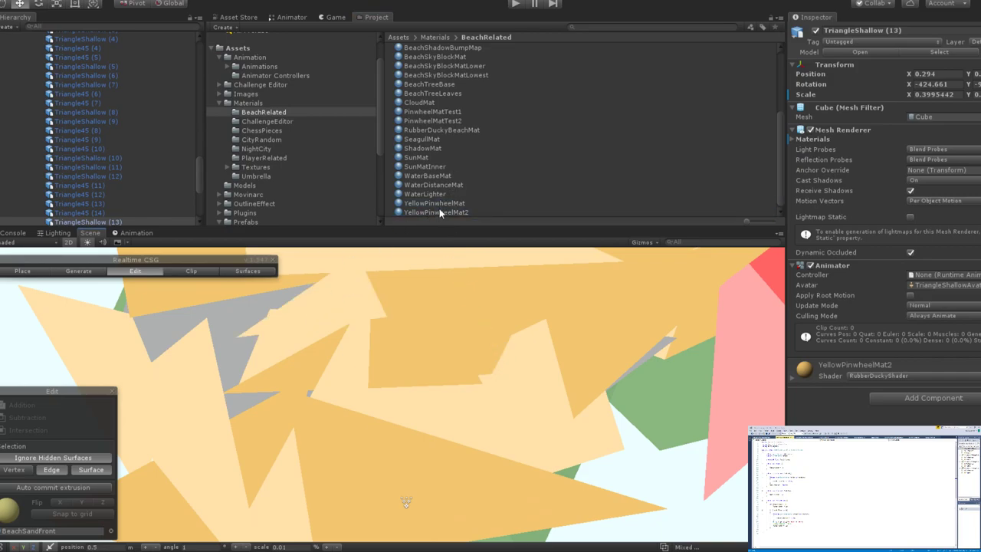
{"action": "left_click_drag", "start_coordinate": [439, 213], "coordinate": [283, 298]}
{"action": "scroll", "coordinate": [298, 396], "scroll_direction": "down", "scroll_amount": 6}
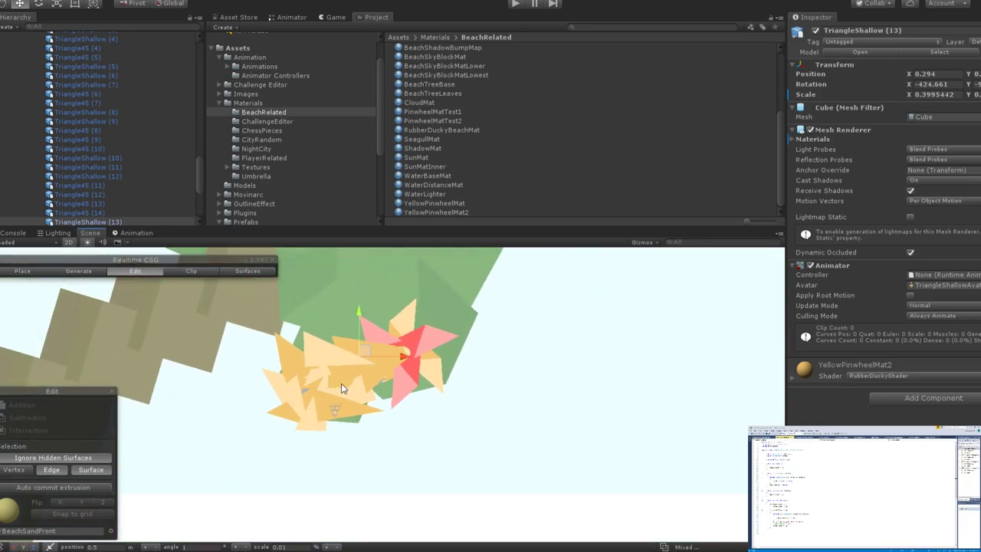
Apply YellowPinwheelMat to the large central triangle of EnemyBody2 and colour the small grey gap left at the rear.
{"action": "scroll", "coordinate": [326, 395], "scroll_direction": "up", "scroll_amount": 3}
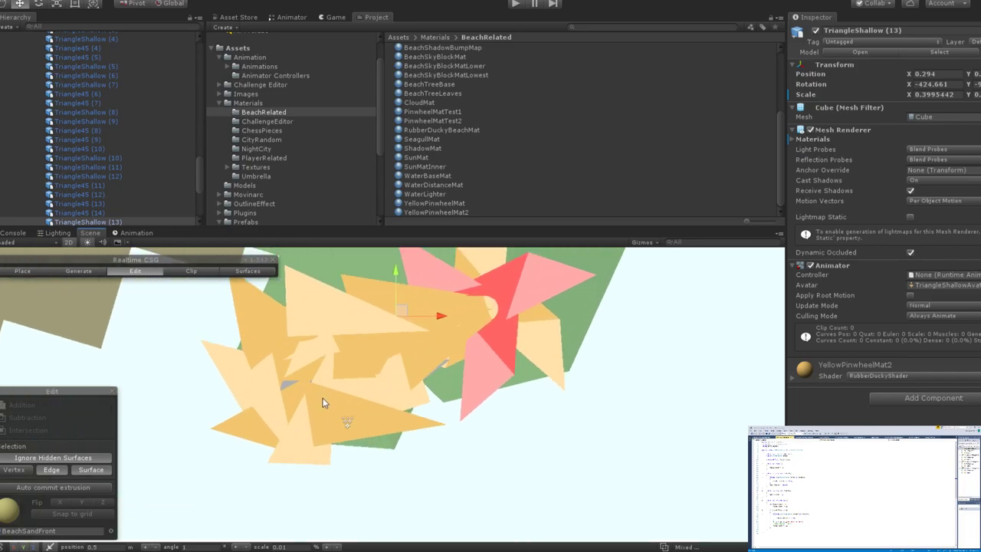
{"action": "scroll", "coordinate": [330, 392], "scroll_direction": "down", "scroll_amount": 3}
{"action": "scroll", "coordinate": [330, 392], "scroll_direction": "up", "scroll_amount": 1}
{"action": "scroll", "coordinate": [331, 398], "scroll_direction": "up", "scroll_amount": 2}
{"action": "scroll", "coordinate": [336, 396], "scroll_direction": "down", "scroll_amount": 4}
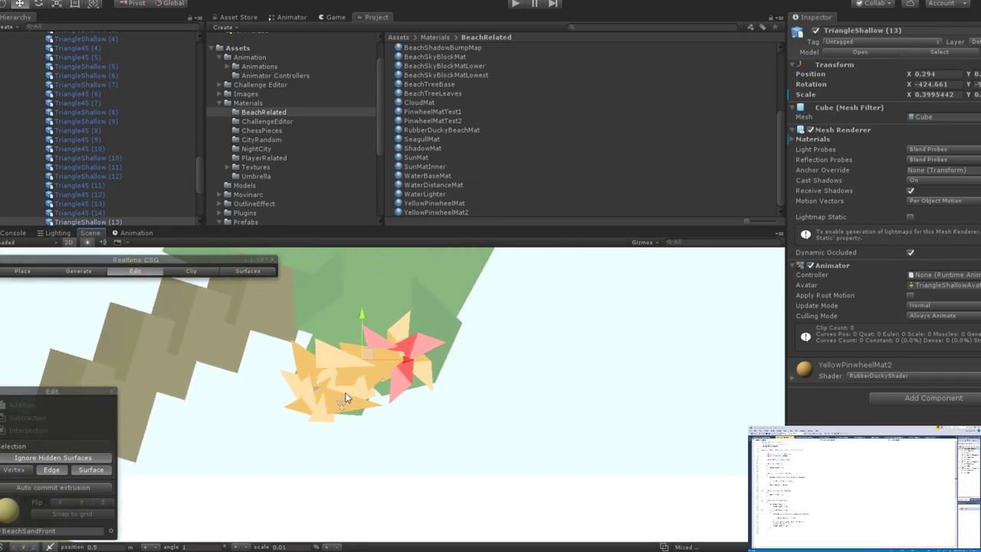
{"action": "scroll", "coordinate": [398, 389], "scroll_direction": "up", "scroll_amount": 1}
{"action": "scroll", "coordinate": [400, 389], "scroll_direction": "up", "scroll_amount": 5}
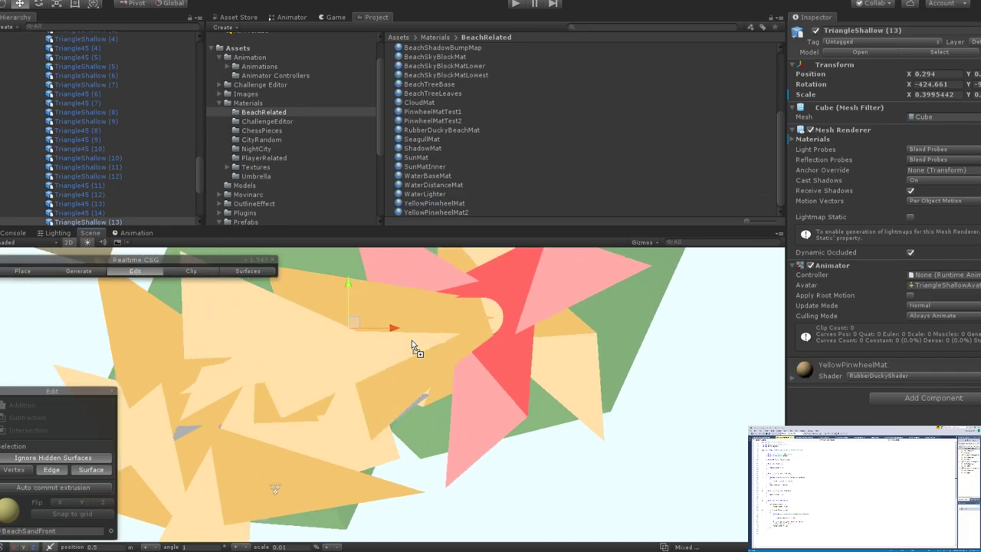
{"action": "scroll", "coordinate": [371, 375], "scroll_direction": "down", "scroll_amount": 4}
{"action": "middle_click_drag", "start_coordinate": [348, 398], "coordinate": [441, 342]}
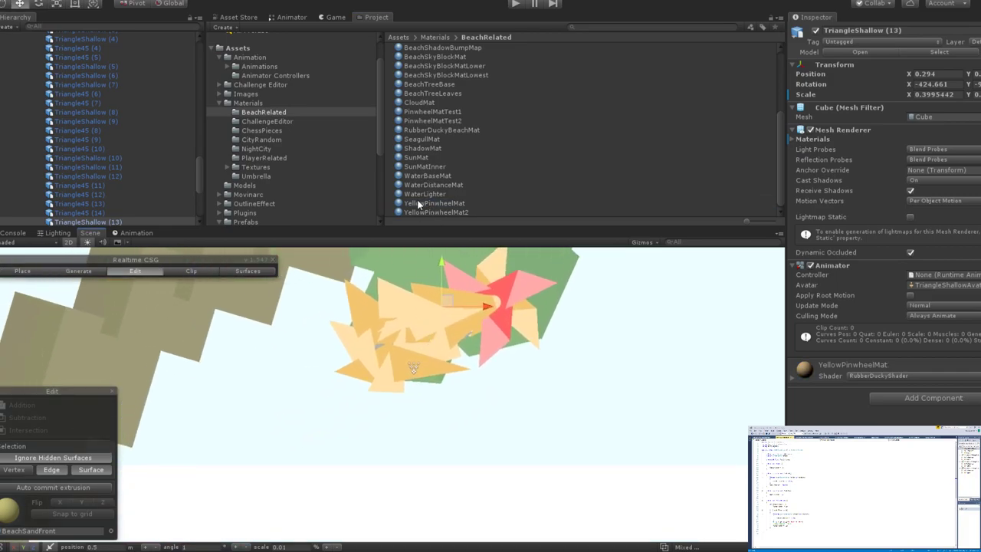
{"action": "left_click_drag", "start_coordinate": [414, 211], "coordinate": [379, 345]}
Examine the coloured spiky body from afar and close up against the palm tree and beach.
{"action": "scroll", "coordinate": [564, 379], "scroll_direction": "down", "scroll_amount": 6}
{"action": "middle_click_drag", "start_coordinate": [563, 379], "coordinate": [442, 319]}
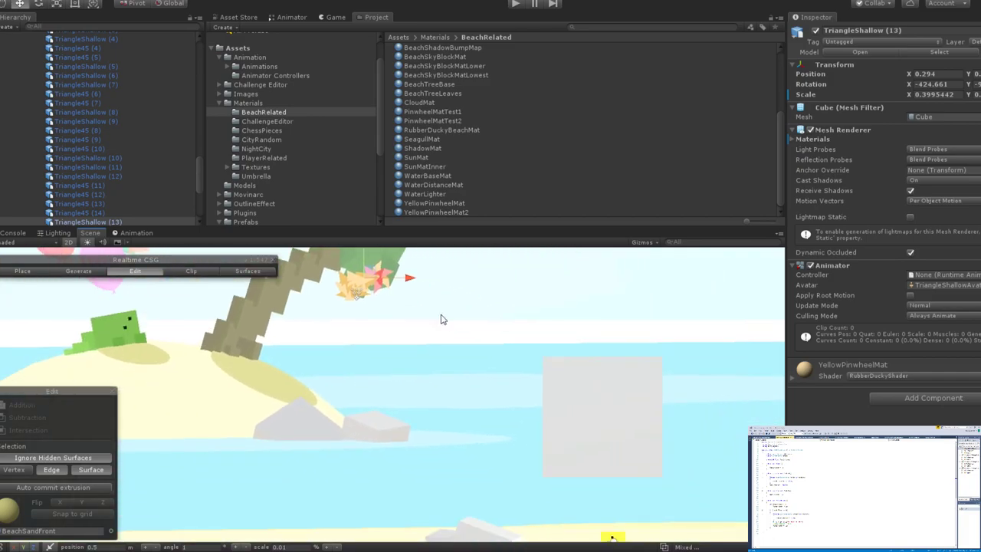
{"action": "scroll", "coordinate": [472, 368], "scroll_direction": "up", "scroll_amount": 6}
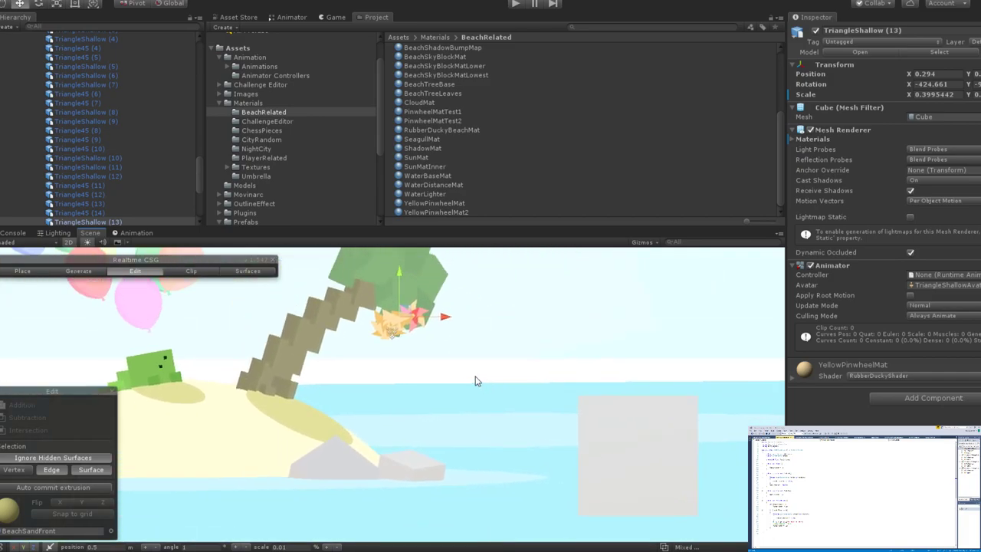
{"action": "scroll", "coordinate": [413, 374], "scroll_direction": "up", "scroll_amount": 2}
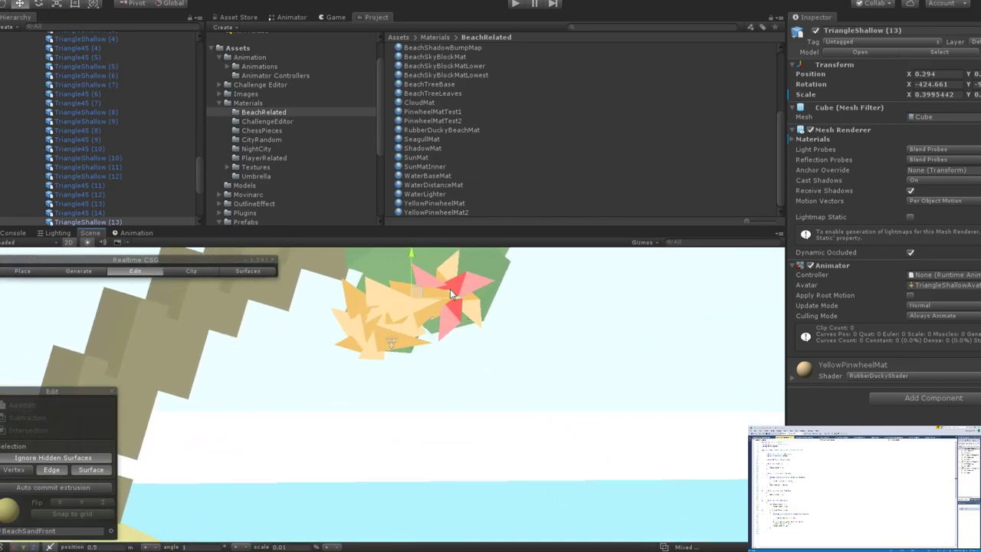
{"action": "scroll", "coordinate": [355, 307], "scroll_direction": "up", "scroll_amount": 3}
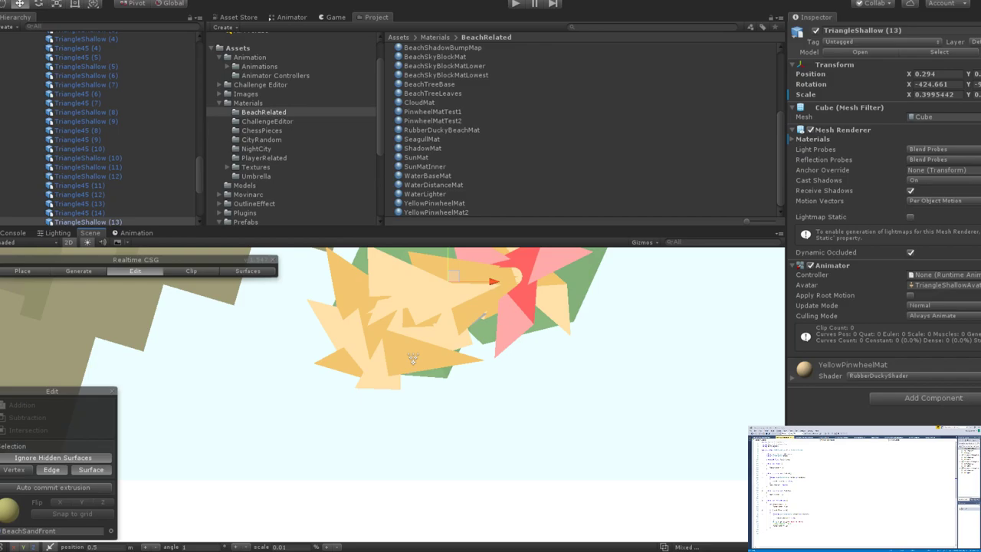
{"action": "scroll", "coordinate": [425, 329], "scroll_direction": "down", "scroll_amount": 5}
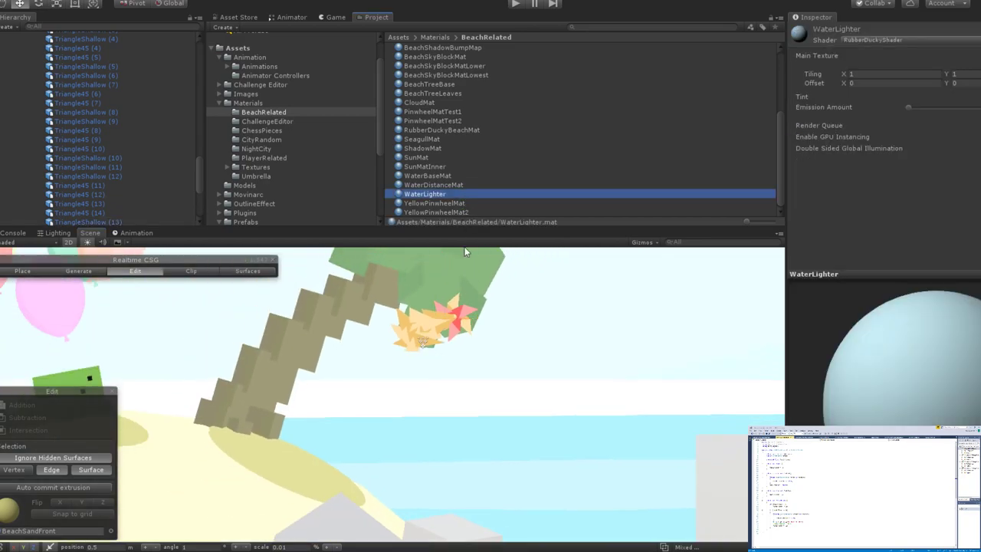
{"action": "right_click_drag", "start_coordinate": [465, 251], "coordinate": [452, 382]}
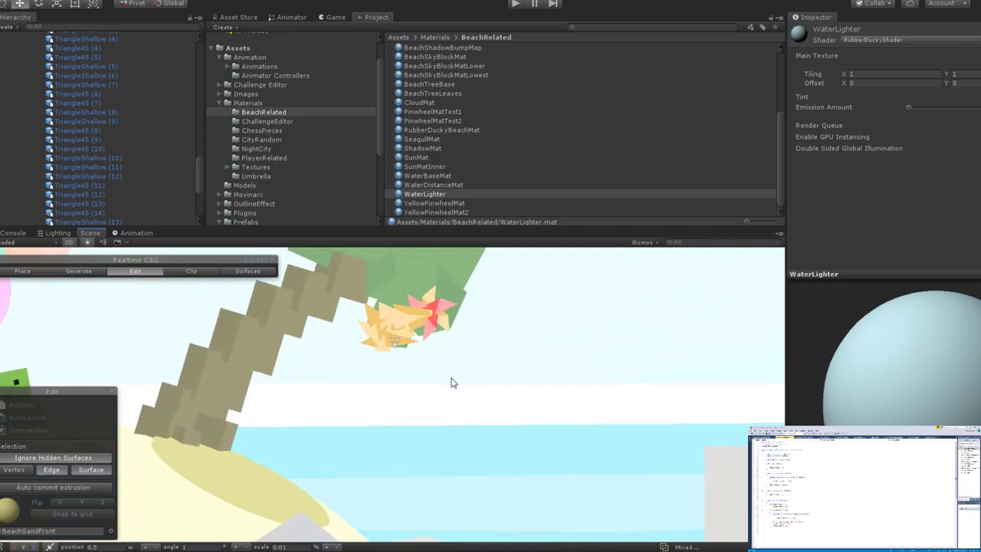
{"action": "right_click_drag", "start_coordinate": [452, 382], "coordinate": [406, 363]}
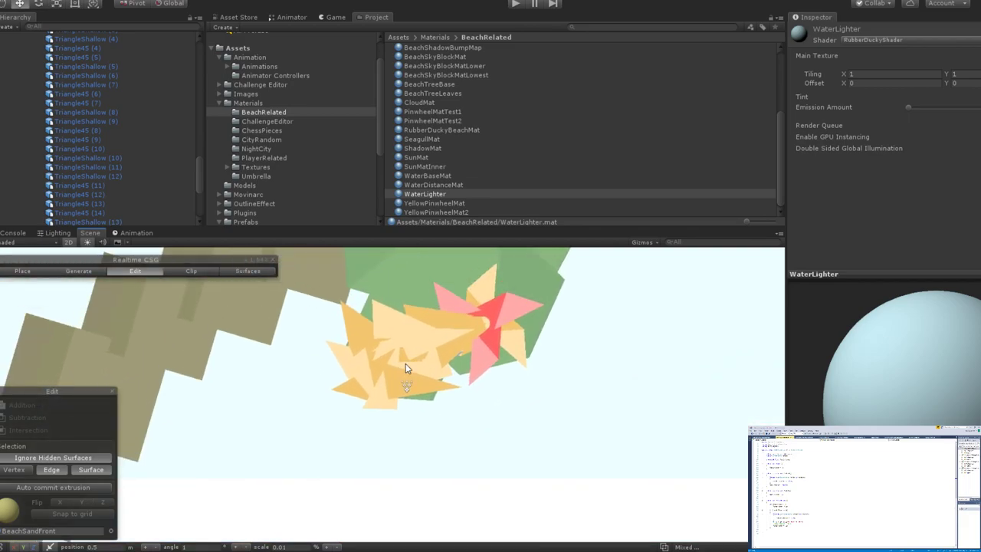
{"action": "scroll", "coordinate": [409, 362], "scroll_direction": "down", "scroll_amount": 8}
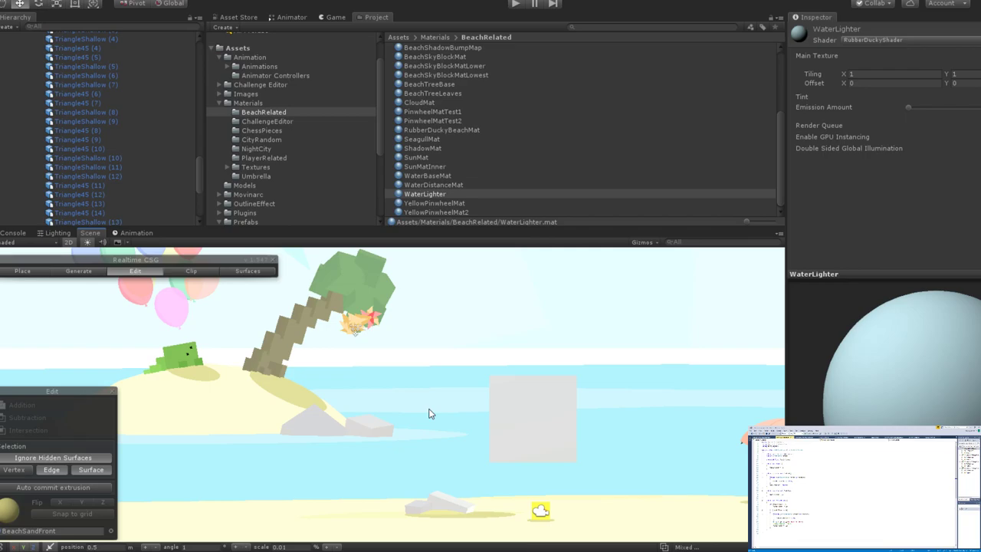
{"action": "scroll", "coordinate": [392, 360], "scroll_direction": "up", "scroll_amount": 8}
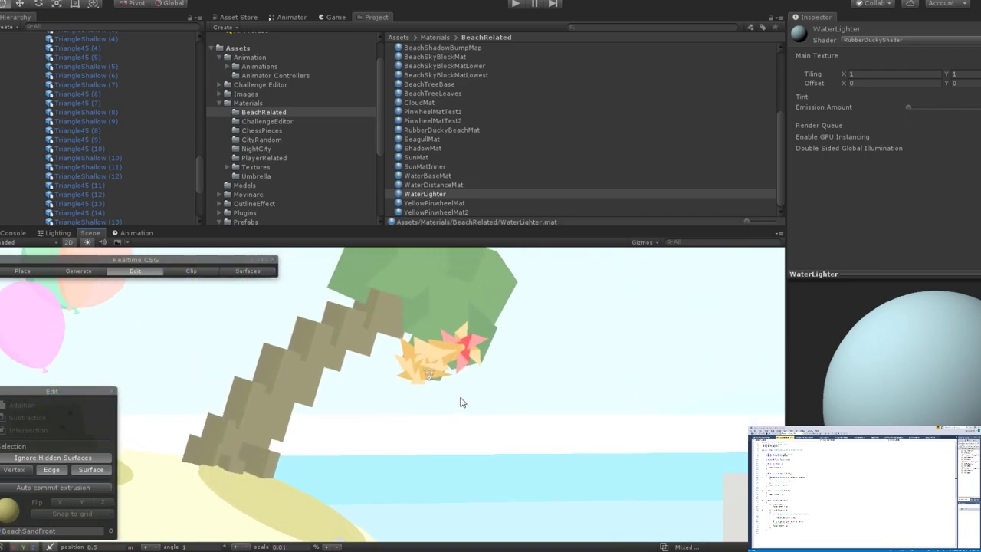
{"action": "middle_click_drag", "start_coordinate": [459, 402], "coordinate": [464, 405]}
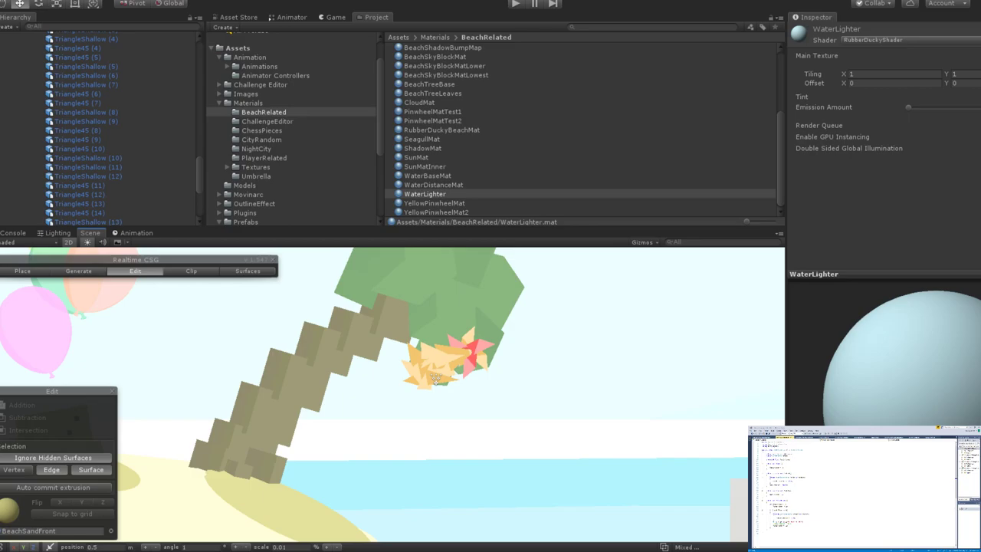
{"action": "scroll", "coordinate": [433, 377], "scroll_direction": "up", "scroll_amount": 6}
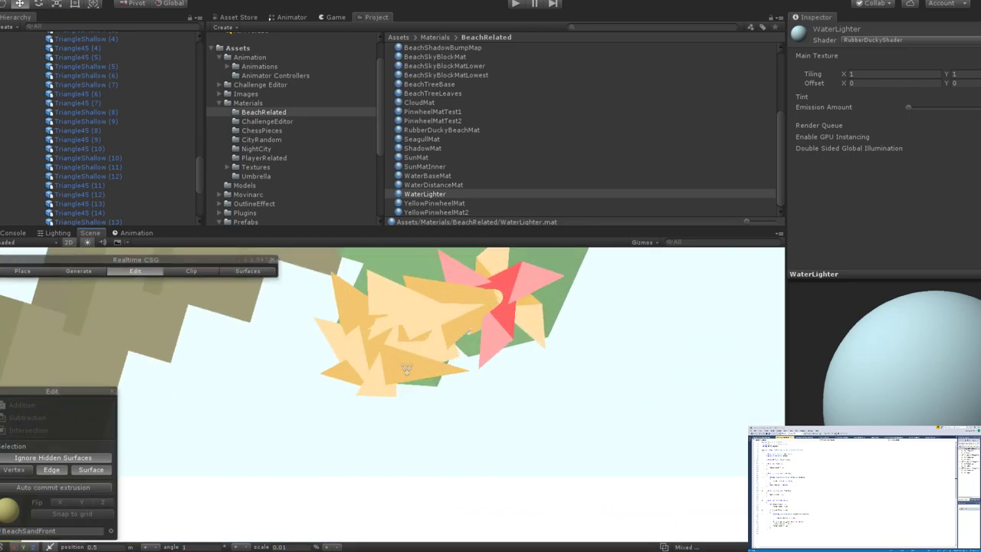
{"action": "scroll", "coordinate": [406, 370], "scroll_direction": "down", "scroll_amount": 6}
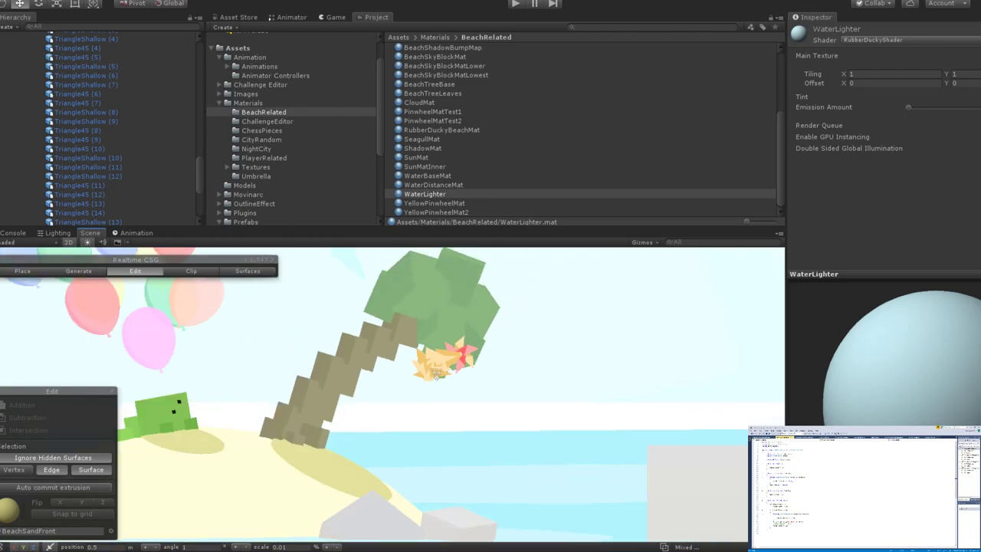
{"action": "scroll", "coordinate": [481, 332], "scroll_direction": "down", "scroll_amount": 1}
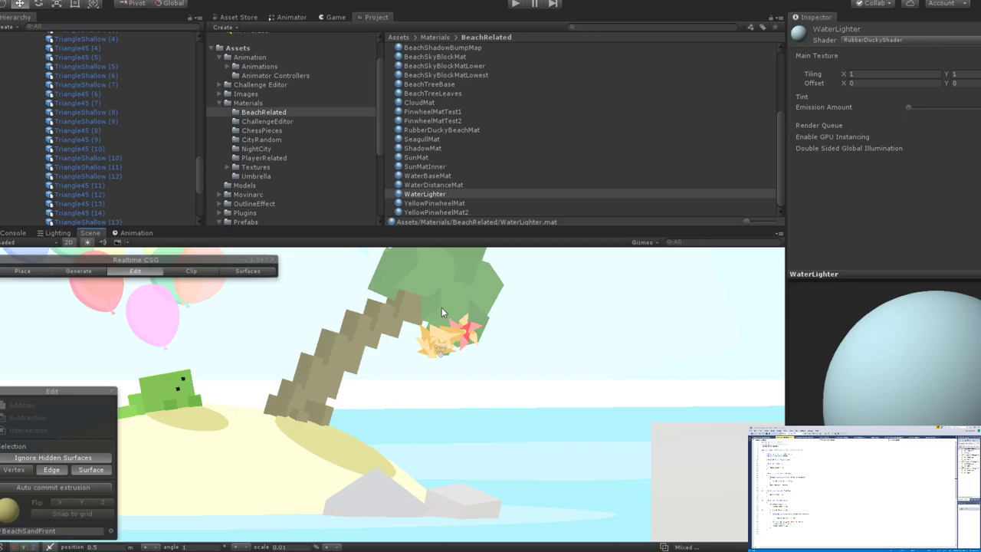
{"action": "scroll", "coordinate": [442, 308], "scroll_direction": "up", "scroll_amount": 6}
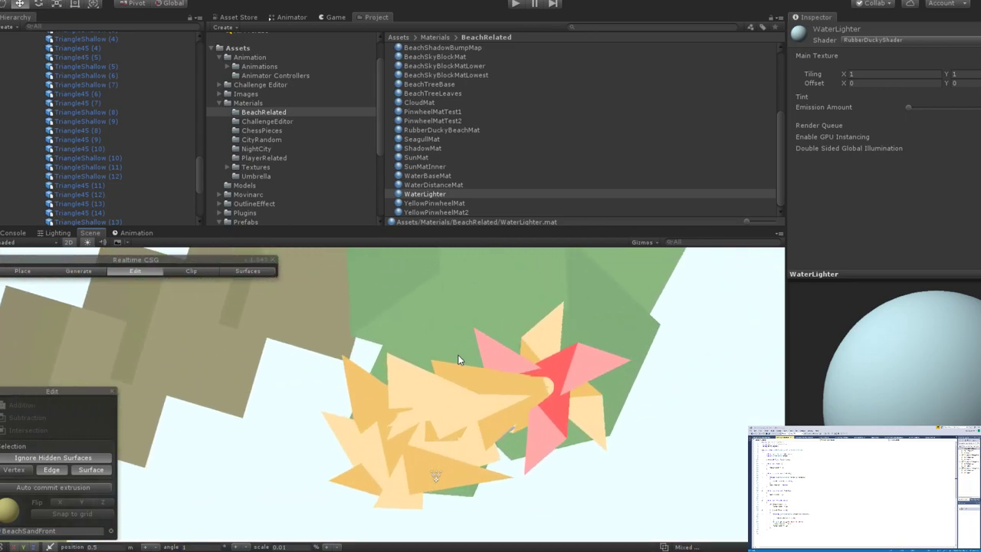
{"action": "middle_click_drag", "start_coordinate": [458, 360], "coordinate": [420, 374]}
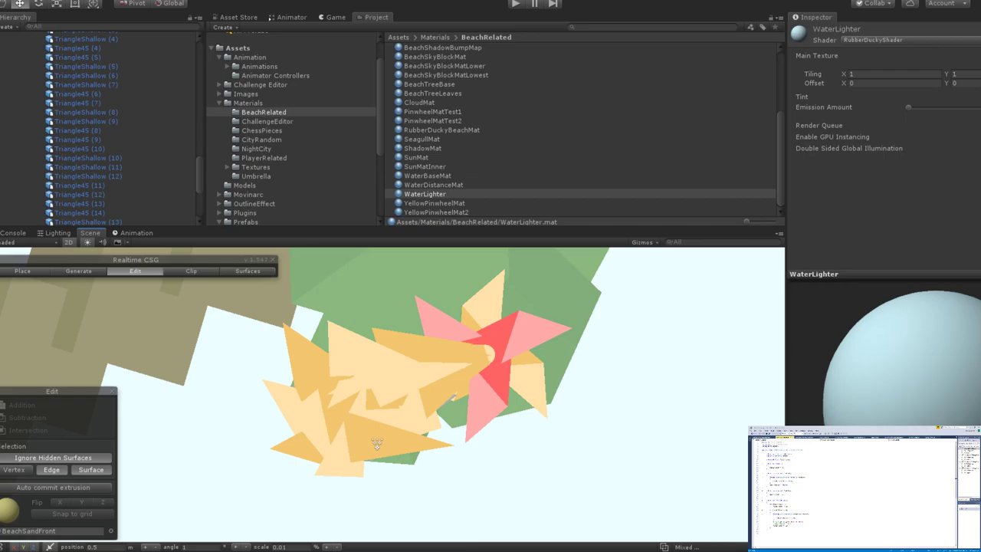
{"action": "scroll", "coordinate": [376, 443], "scroll_direction": "down", "scroll_amount": 5}
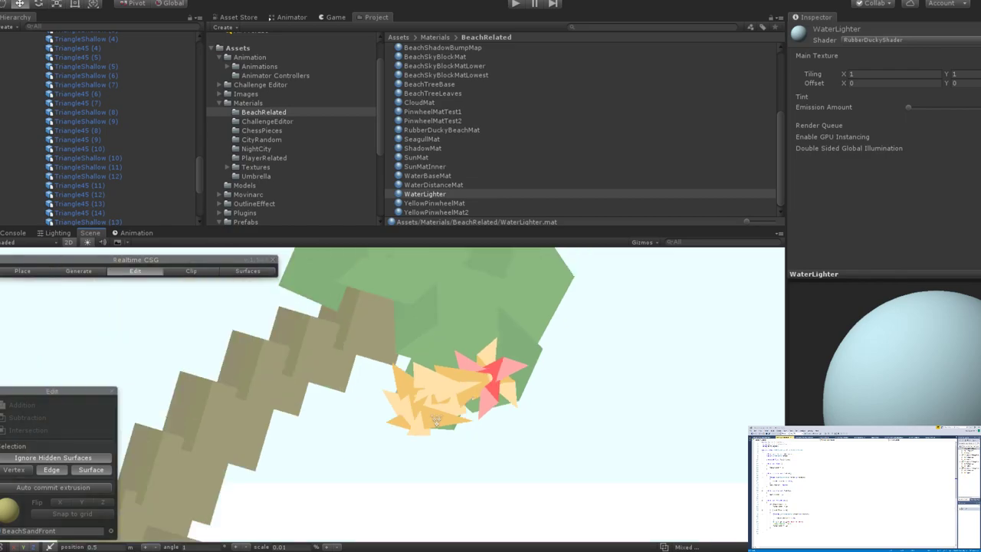
{"action": "scroll", "coordinate": [437, 380], "scroll_direction": "down", "scroll_amount": 6}
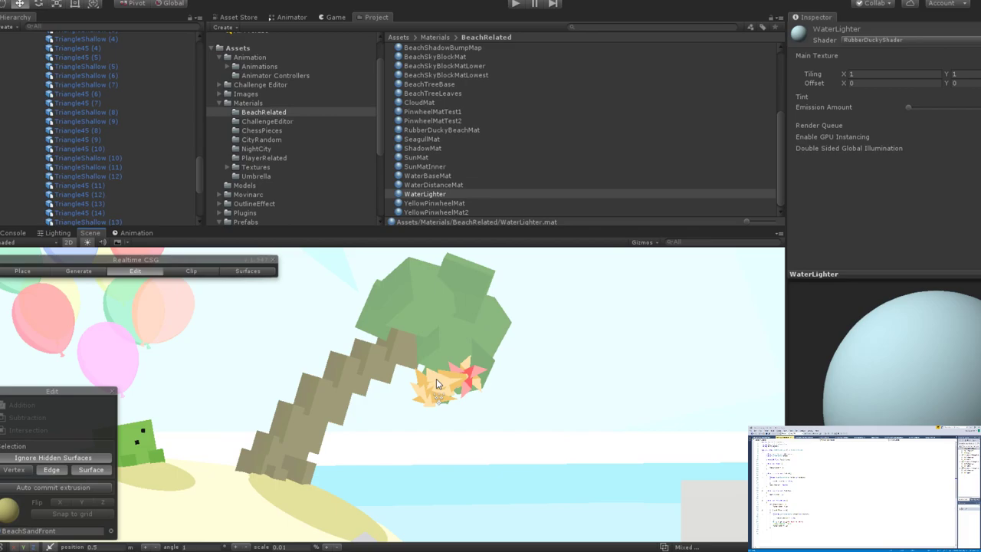
{"action": "scroll", "coordinate": [436, 378], "scroll_direction": "up", "scroll_amount": 6}
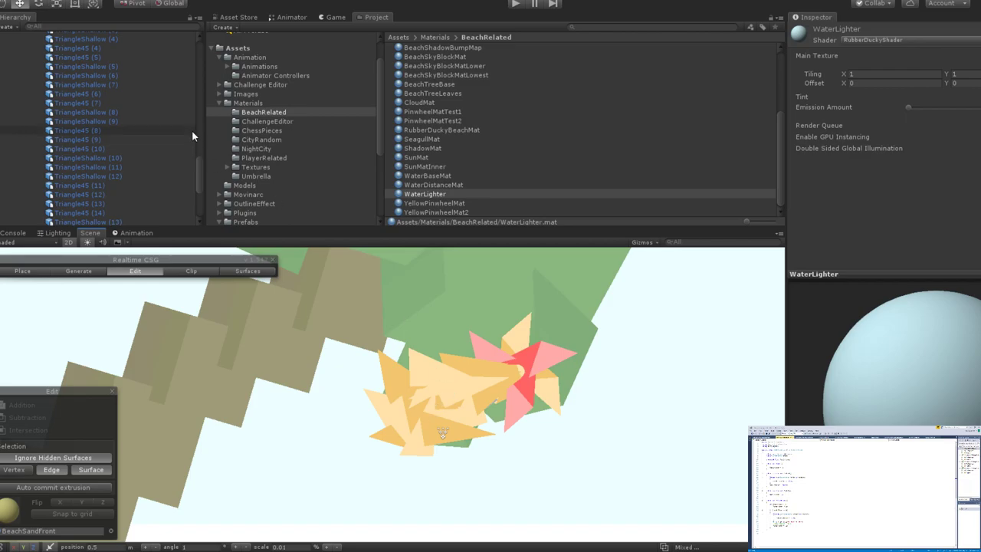
Swap EnemyBody2 for the original EnemyBody to compare them, and switch back by deactivating EnemyBody and activating EnemyBody2.
{"action": "scroll", "coordinate": [194, 120], "scroll_direction": "up", "scroll_amount": 10}
{"action": "left_click", "coordinate": [69, 197]}
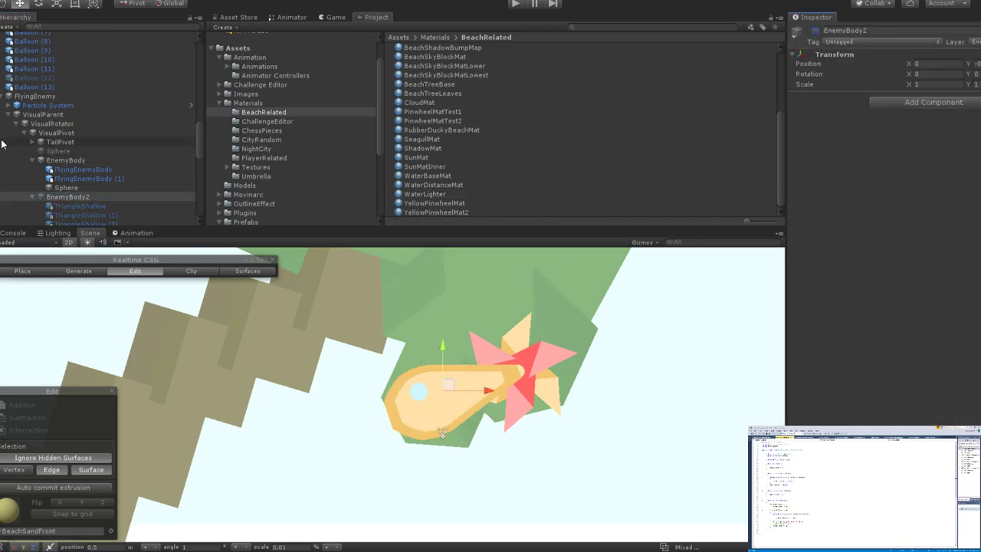
{"action": "left_click", "coordinate": [65, 159]}
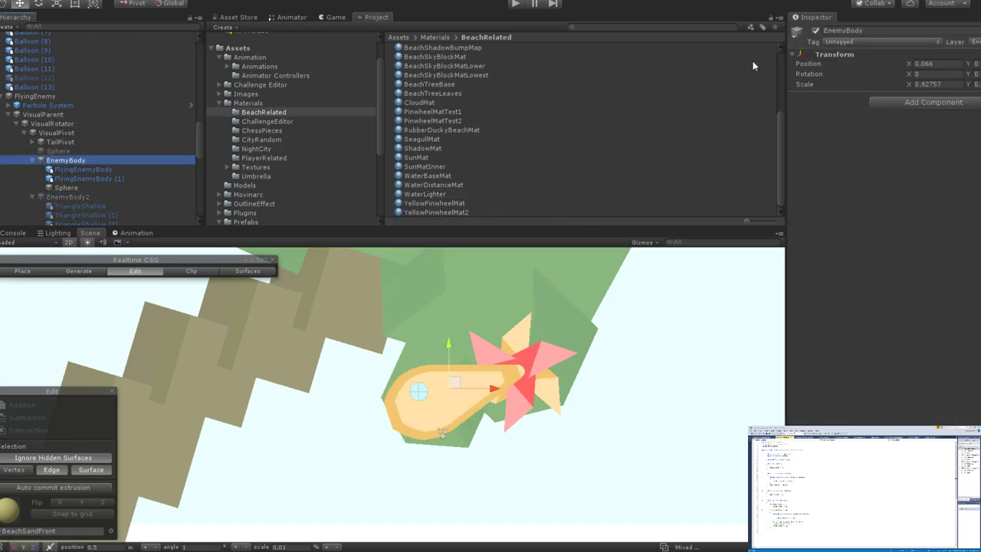
{"action": "left_click", "coordinate": [816, 31]}
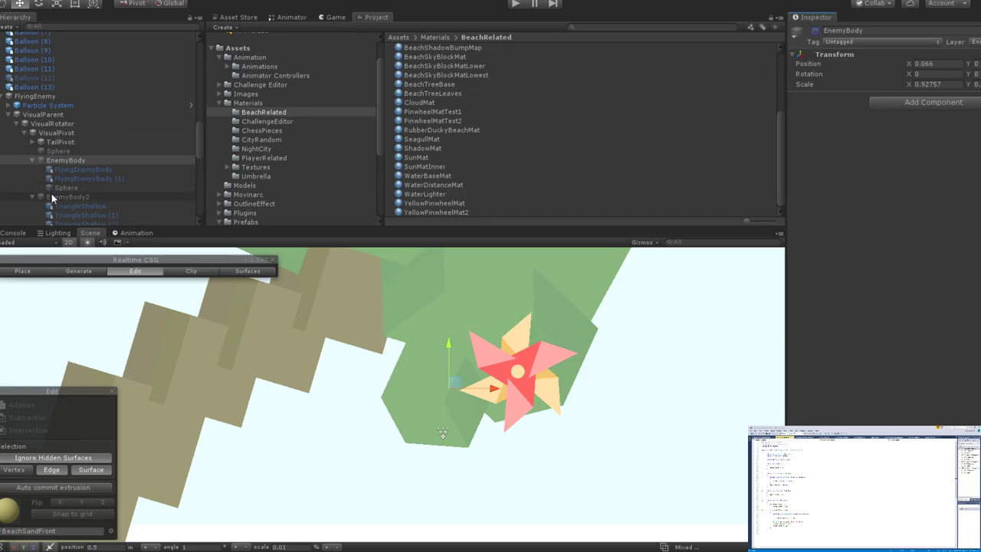
{"action": "left_click", "coordinate": [51, 194]}
{"action": "left_click", "coordinate": [817, 32]}
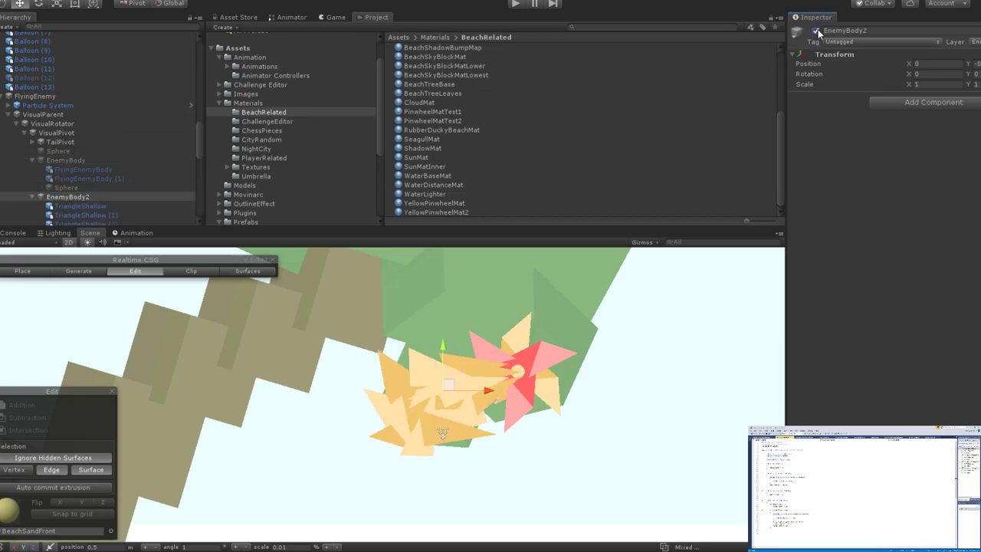
Inspect the reactivated EnemyBody2 with its pinwheel flower at several viewing distances.
{"action": "scroll", "coordinate": [575, 265], "scroll_direction": "down", "scroll_amount": 5}
{"action": "scroll", "coordinate": [470, 342], "scroll_direction": "down", "scroll_amount": 2}
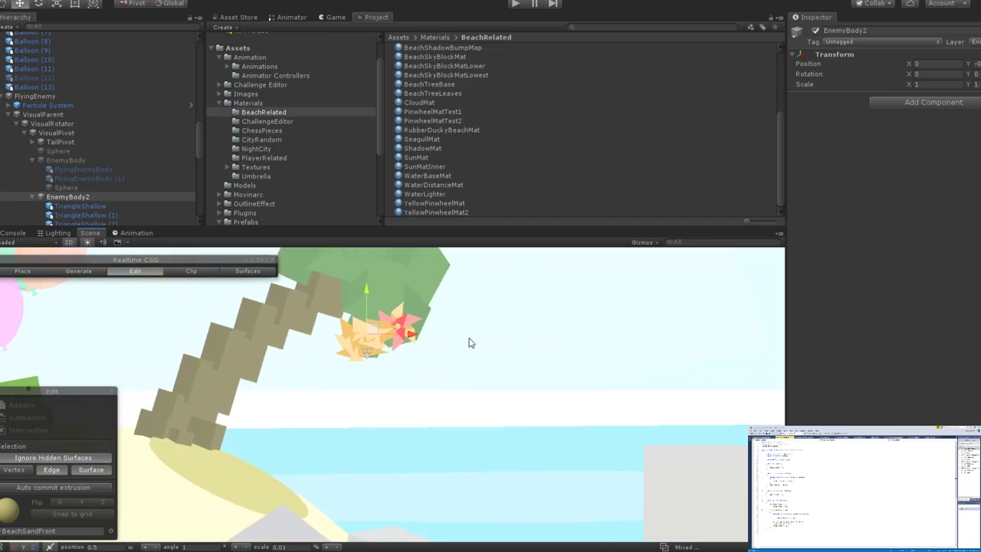
{"action": "scroll", "coordinate": [471, 342], "scroll_direction": "down", "scroll_amount": 3}
{"action": "scroll", "coordinate": [470, 343], "scroll_direction": "up", "scroll_amount": 4}
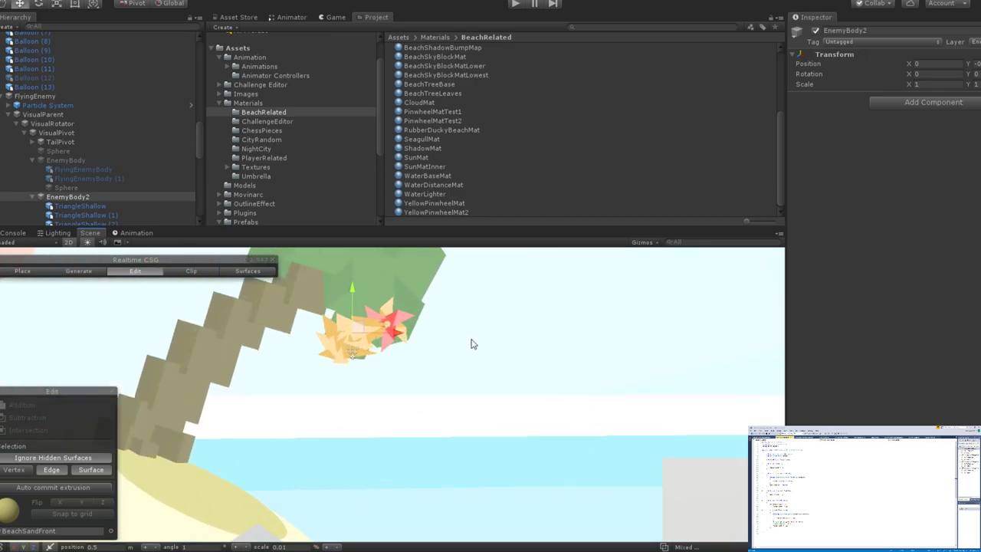
{"action": "scroll", "coordinate": [386, 385], "scroll_direction": "up", "scroll_amount": 3}
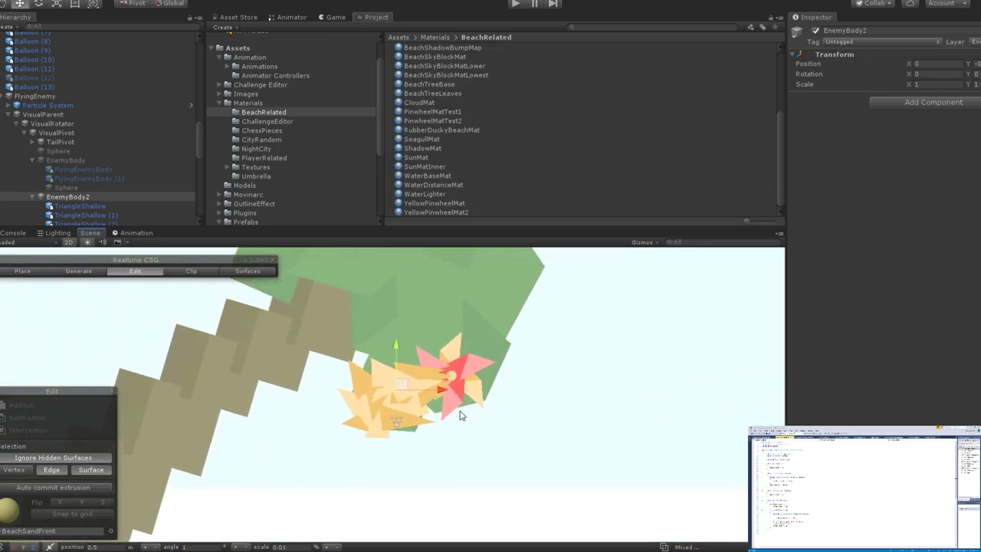
{"action": "scroll", "coordinate": [460, 415], "scroll_direction": "up", "scroll_amount": 2}
{"action": "scroll", "coordinate": [456, 414], "scroll_direction": "down", "scroll_amount": 1}
{"action": "scroll", "coordinate": [449, 413], "scroll_direction": "up", "scroll_amount": 1}
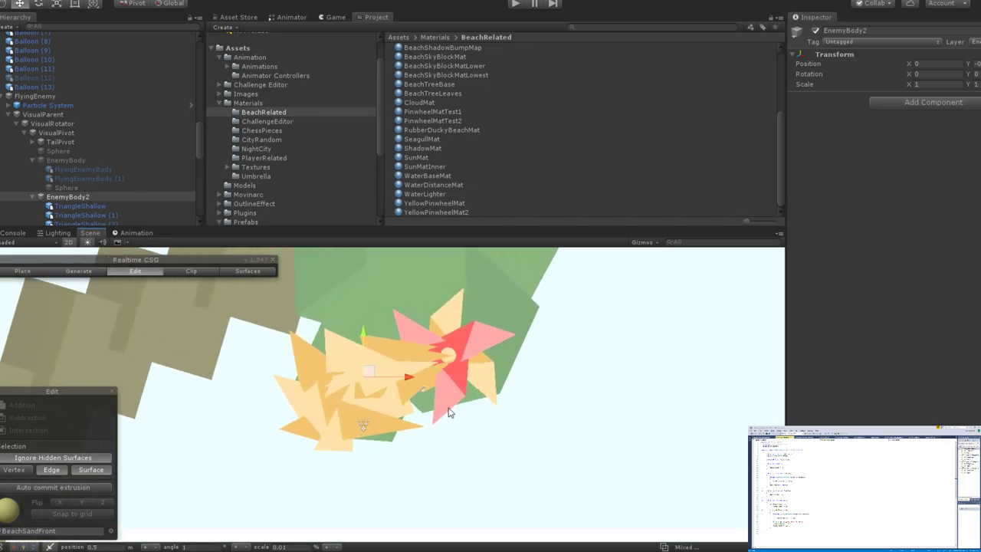
Play-test the beach scene, pause it, and examine the spiky enemy from afar and close up in the Scene view.
{"action": "left_click", "coordinate": [516, 5]}
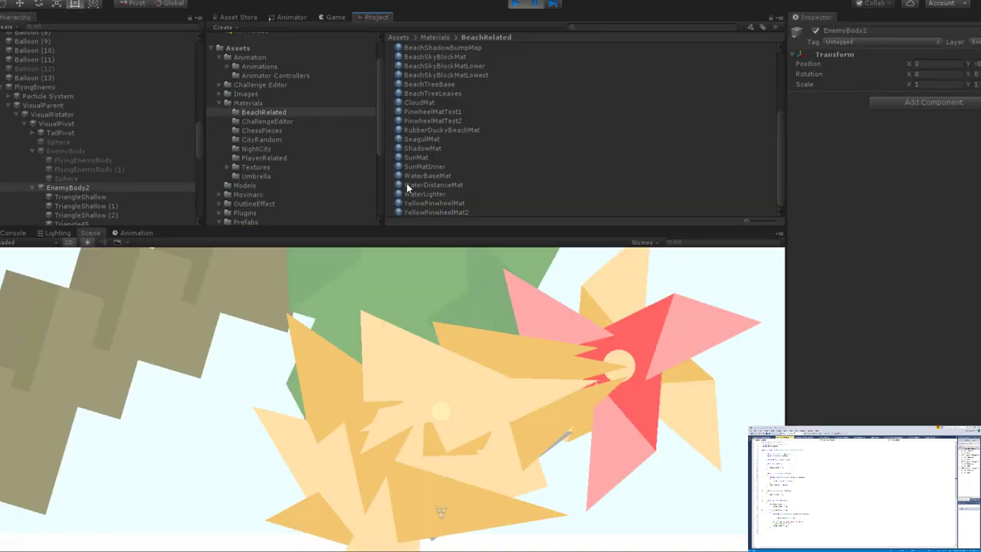
{"action": "left_click", "coordinate": [535, 4]}
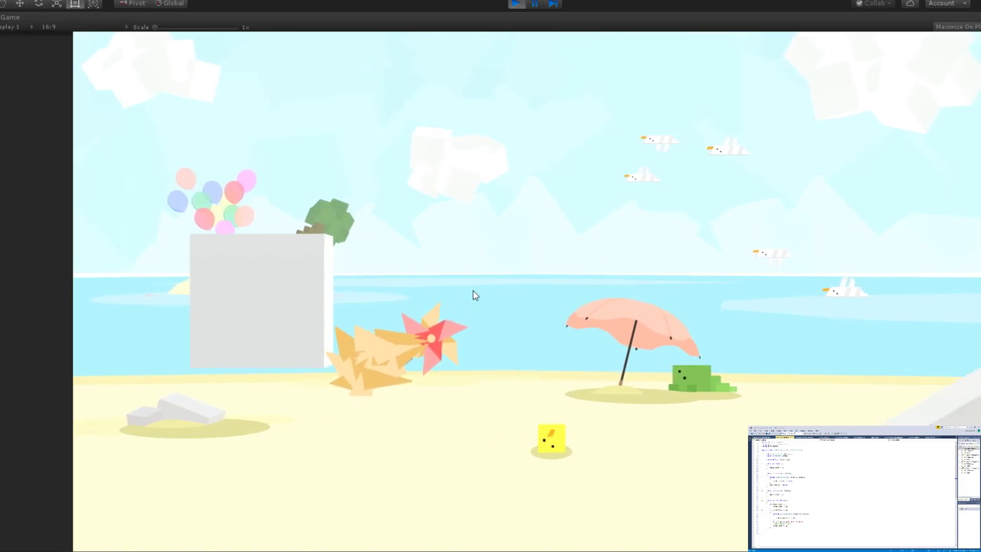
{"action": "left_click", "coordinate": [551, 4]}
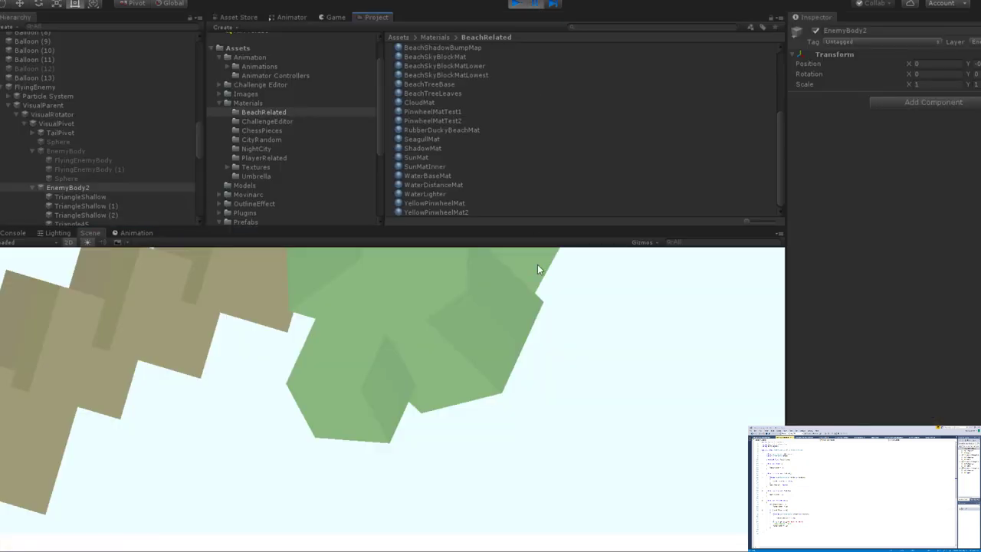
{"action": "scroll", "coordinate": [377, 471], "scroll_direction": "down", "scroll_amount": 6}
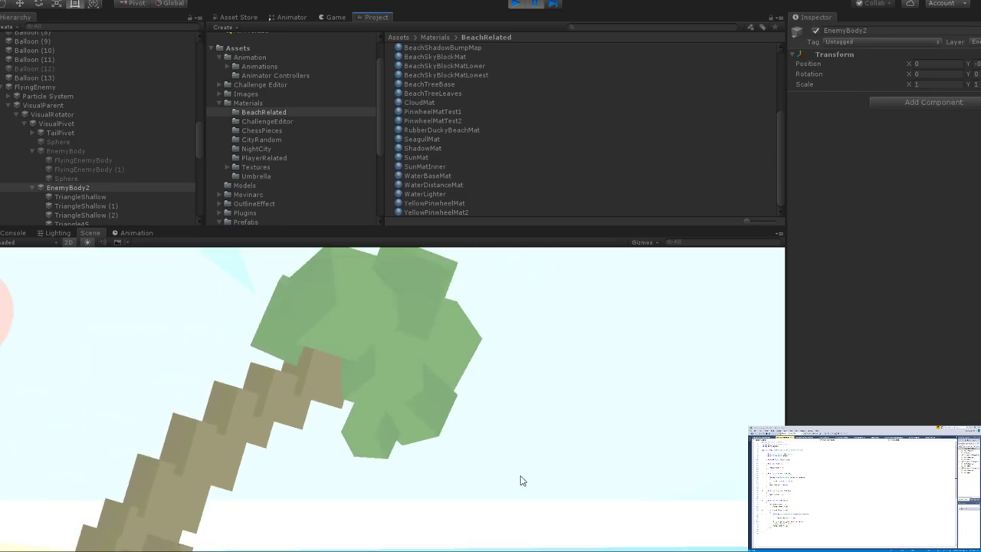
{"action": "scroll", "coordinate": [536, 446], "scroll_direction": "down", "scroll_amount": 3}
{"action": "middle_click_drag", "start_coordinate": [536, 447], "coordinate": [429, 367]}
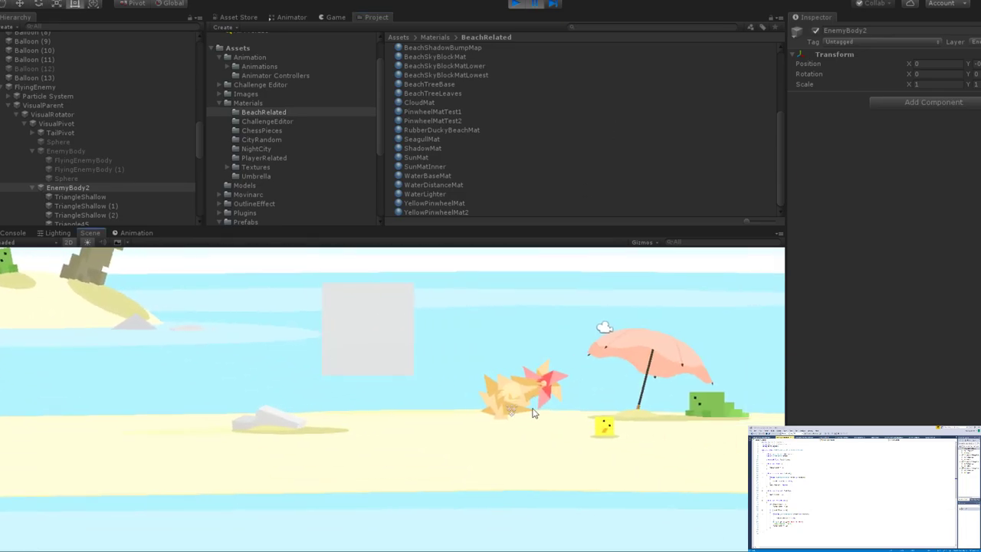
{"action": "scroll", "coordinate": [539, 415], "scroll_direction": "up", "scroll_amount": 4}
{"action": "scroll", "coordinate": [540, 415], "scroll_direction": "up", "scroll_amount": 5}
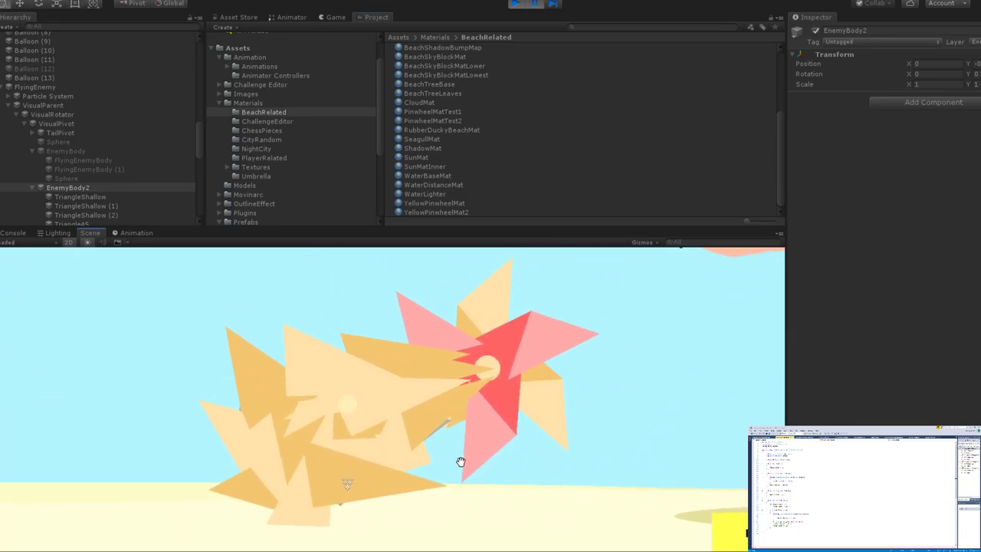
Judge the paused enemy in an enlarged Game view, exit play mode and restore the space for the Scene view.
{"action": "left_click", "coordinate": [334, 18]}
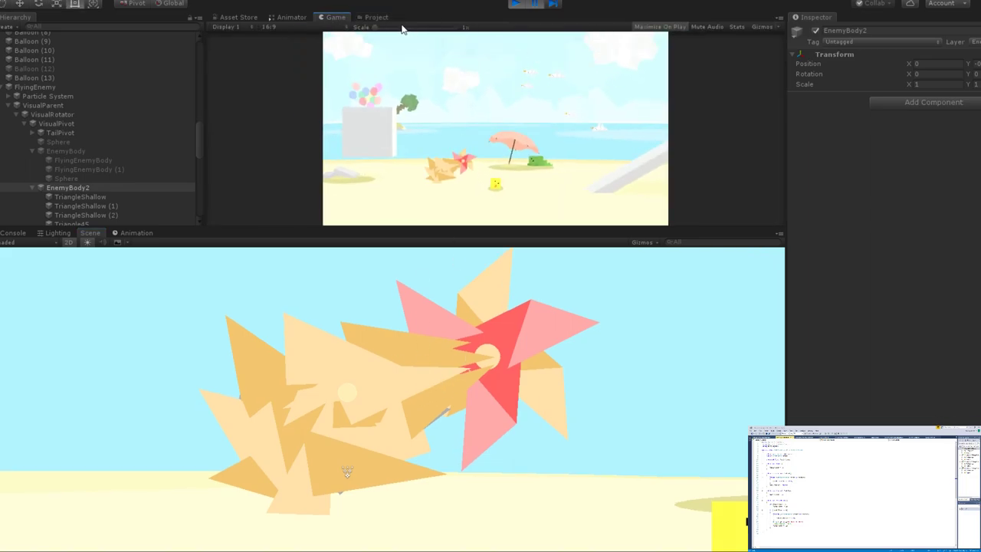
{"action": "left_click_drag", "start_coordinate": [758, 229], "coordinate": [739, 450]}
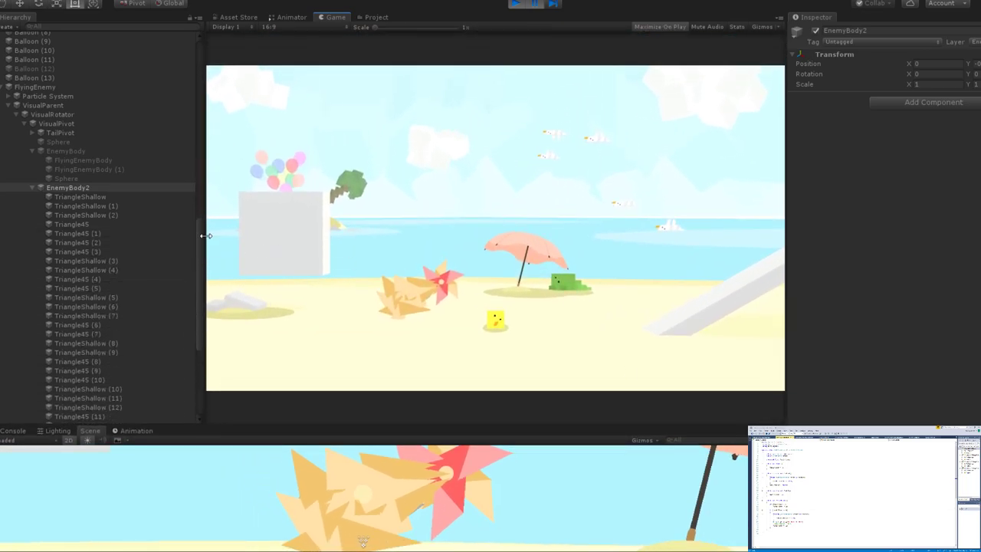
{"action": "left_click_drag", "start_coordinate": [206, 235], "coordinate": [73, 223]}
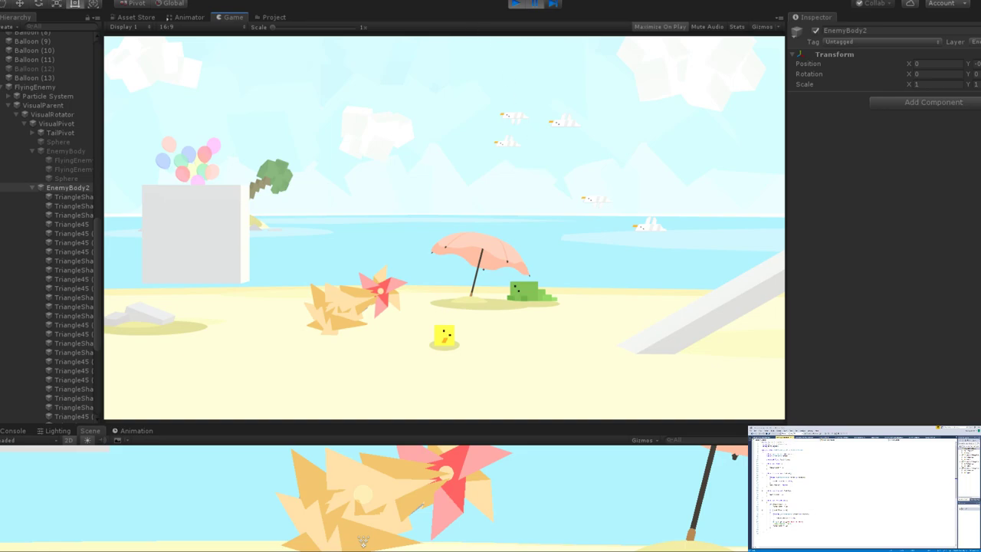
{"action": "left_click", "coordinate": [515, 4]}
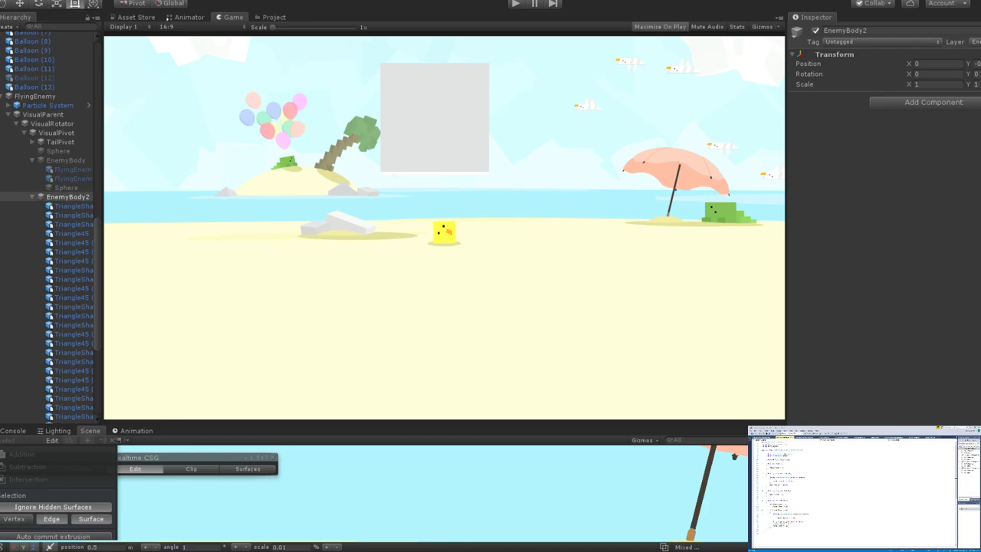
{"action": "left_click_drag", "start_coordinate": [398, 424], "coordinate": [399, 241]}
Find the flying enemy by the palm tree and deactivate its EnemyBody2 object.
{"action": "scroll", "coordinate": [361, 346], "scroll_direction": "down", "scroll_amount": 5}
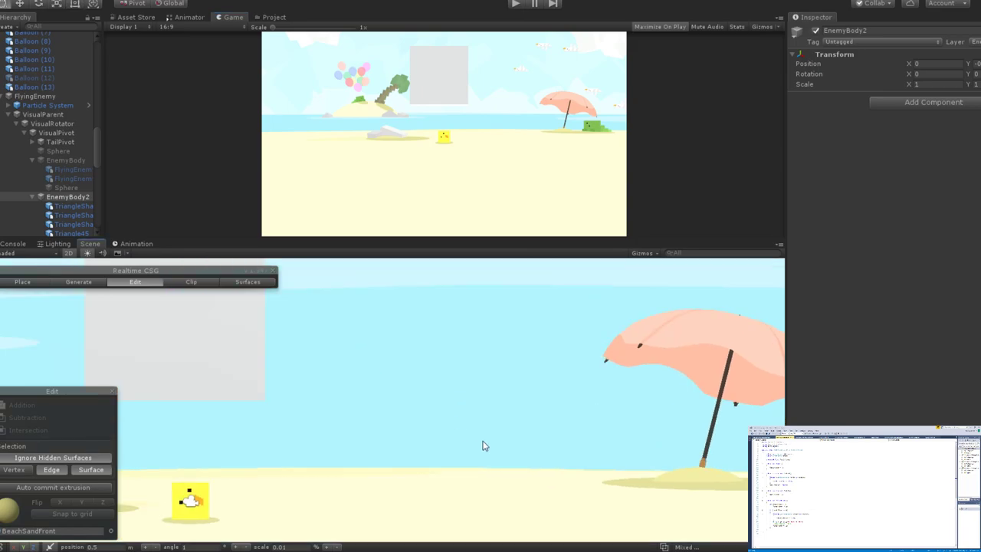
{"action": "scroll", "coordinate": [378, 372], "scroll_direction": "down", "scroll_amount": 4}
{"action": "scroll", "coordinate": [376, 406], "scroll_direction": "up", "scroll_amount": 8}
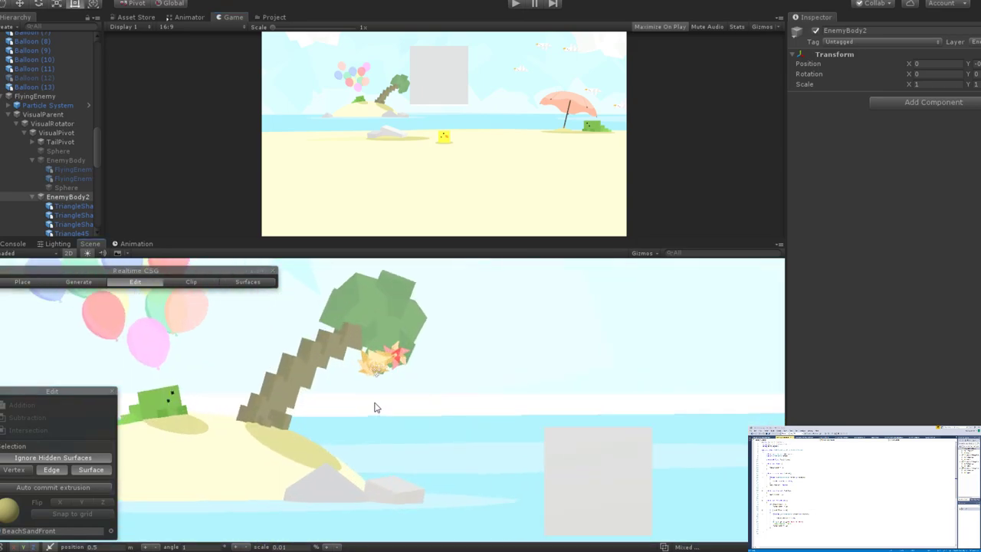
{"action": "scroll", "coordinate": [375, 407], "scroll_direction": "up", "scroll_amount": 3}
{"action": "left_click", "coordinate": [354, 342]}
{"action": "scroll", "coordinate": [366, 342], "scroll_direction": "up", "scroll_amount": 6}
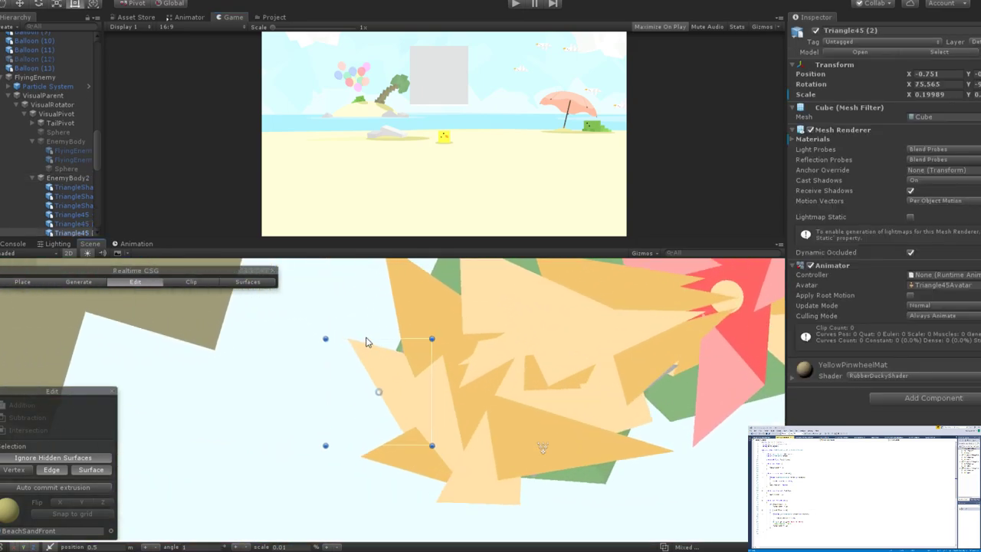
{"action": "scroll", "coordinate": [366, 342], "scroll_direction": "up", "scroll_amount": 1}
{"action": "scroll", "coordinate": [87, 164], "scroll_direction": "down", "scroll_amount": 4}
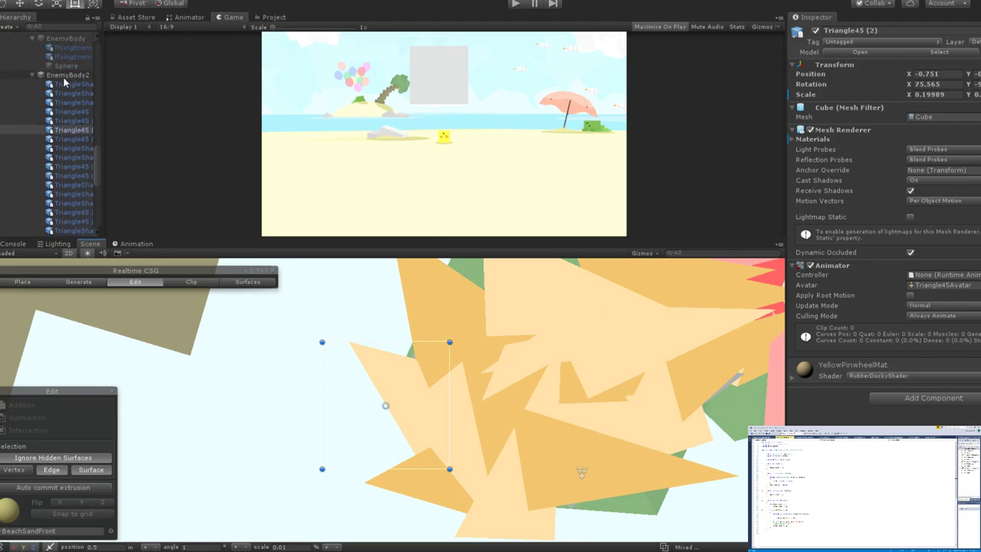
{"action": "scroll", "coordinate": [428, 401], "scroll_direction": "down", "scroll_amount": 5}
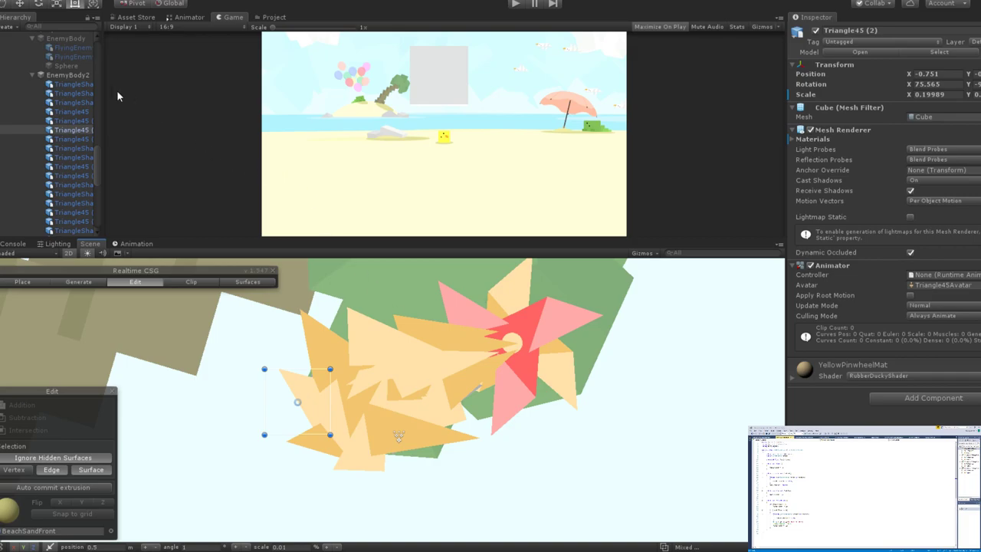
{"action": "left_click", "coordinate": [67, 75]}
{"action": "scroll", "coordinate": [431, 346], "scroll_direction": "up", "scroll_amount": 3}
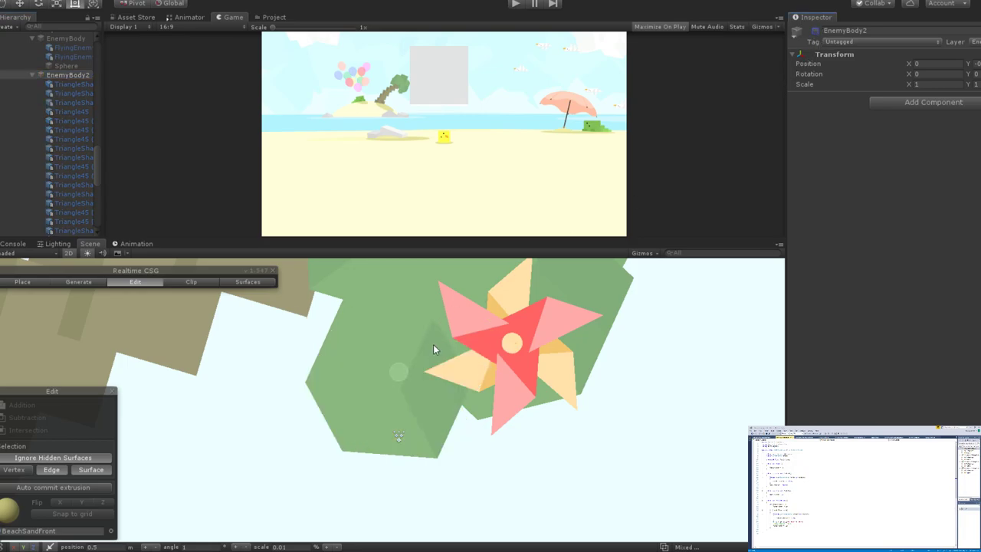
Widen the Hierarchy to show full object names and collapse the EnemyBody2 and EnemyBody groups.
{"action": "scroll", "coordinate": [432, 346], "scroll_direction": "down", "scroll_amount": 2}
{"action": "scroll", "coordinate": [432, 346], "scroll_direction": "up", "scroll_amount": 2}
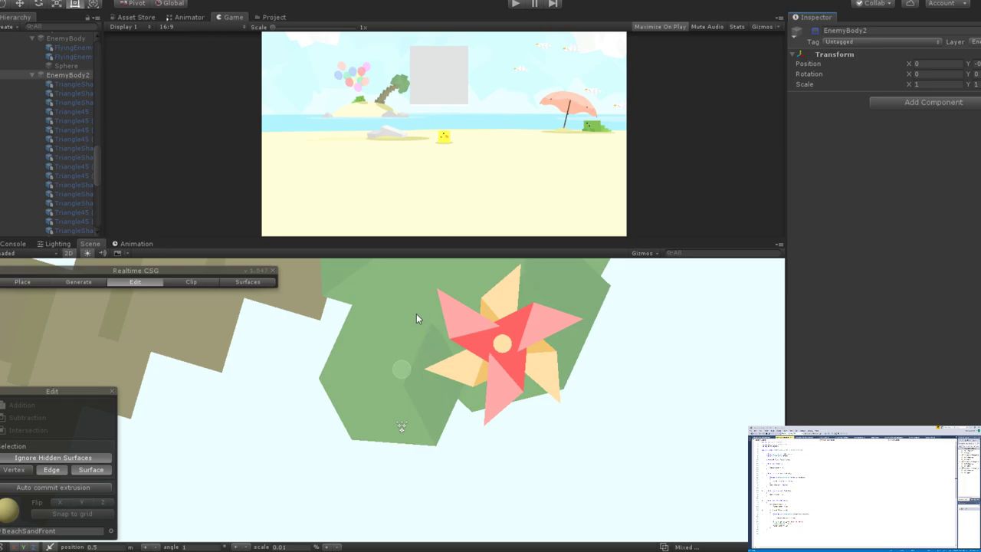
{"action": "scroll", "coordinate": [399, 393], "scroll_direction": "down", "scroll_amount": 2}
{"action": "scroll", "coordinate": [399, 388], "scroll_direction": "up", "scroll_amount": 3}
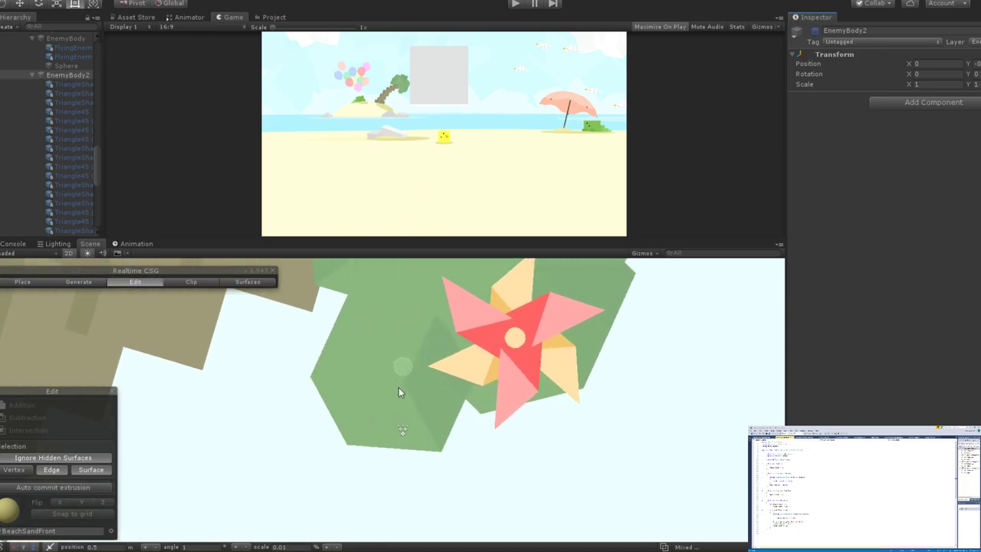
{"action": "left_click_drag", "start_coordinate": [107, 158], "coordinate": [156, 158]}
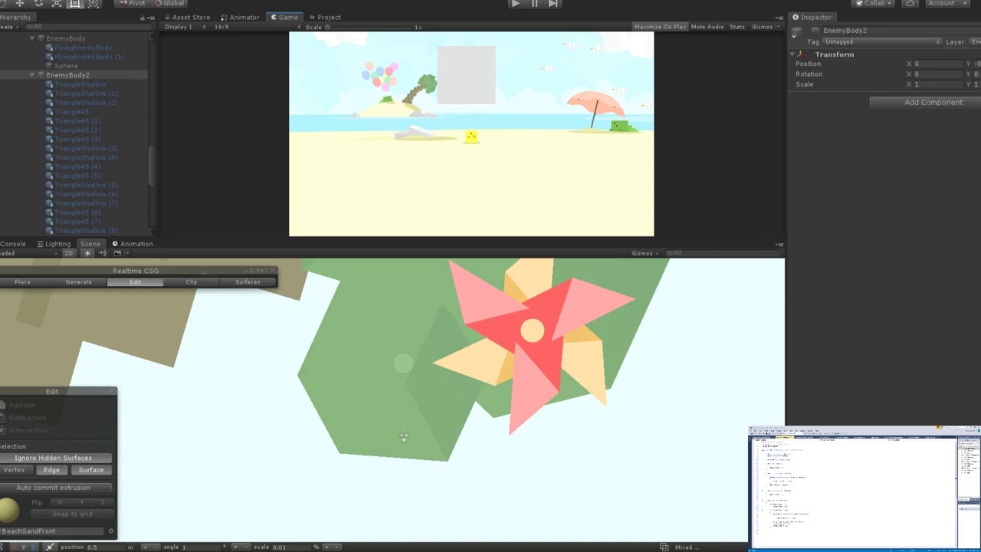
{"action": "scroll", "coordinate": [431, 383], "scroll_direction": "up", "scroll_amount": 3}
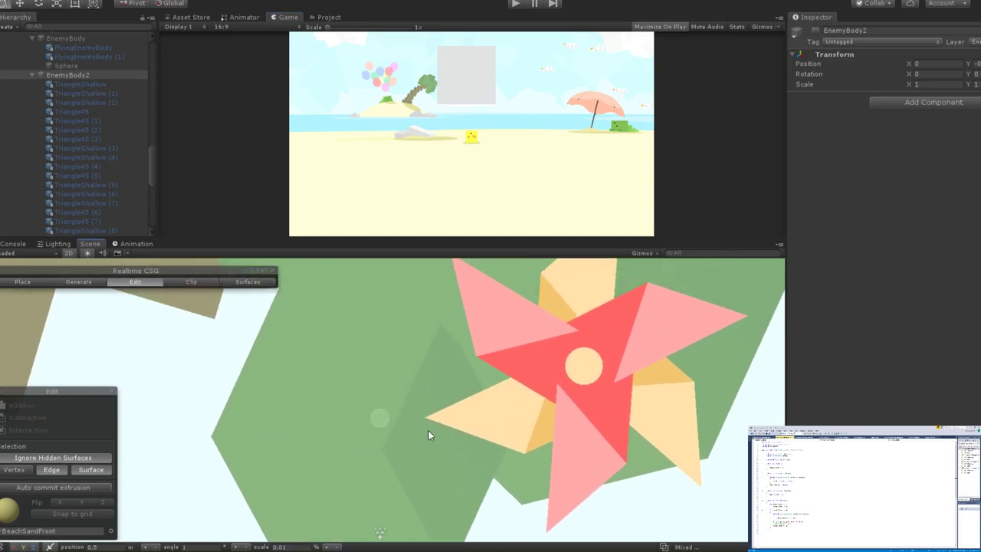
{"action": "scroll", "coordinate": [428, 434], "scroll_direction": "down", "scroll_amount": 3}
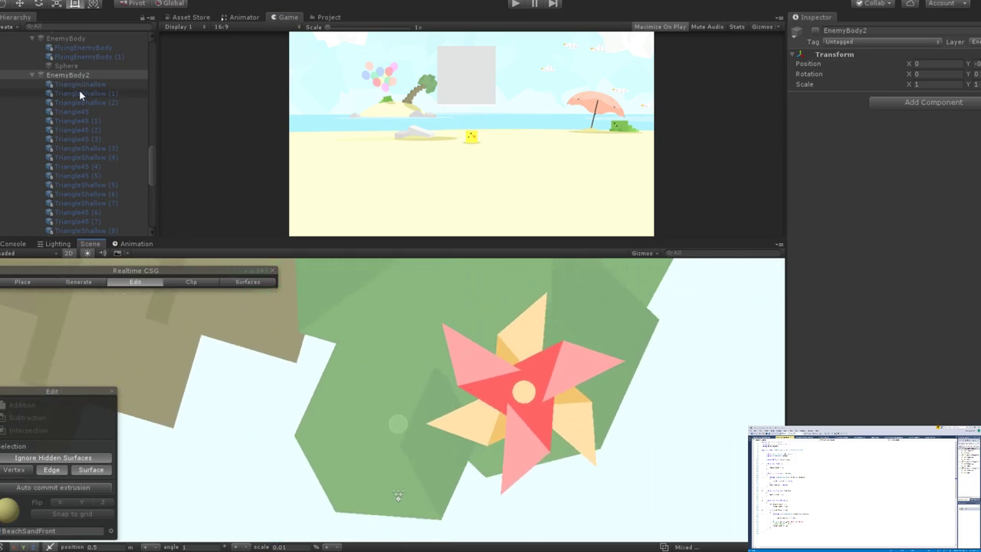
{"action": "left_click", "coordinate": [73, 67]}
{"action": "left_click", "coordinate": [72, 76]}
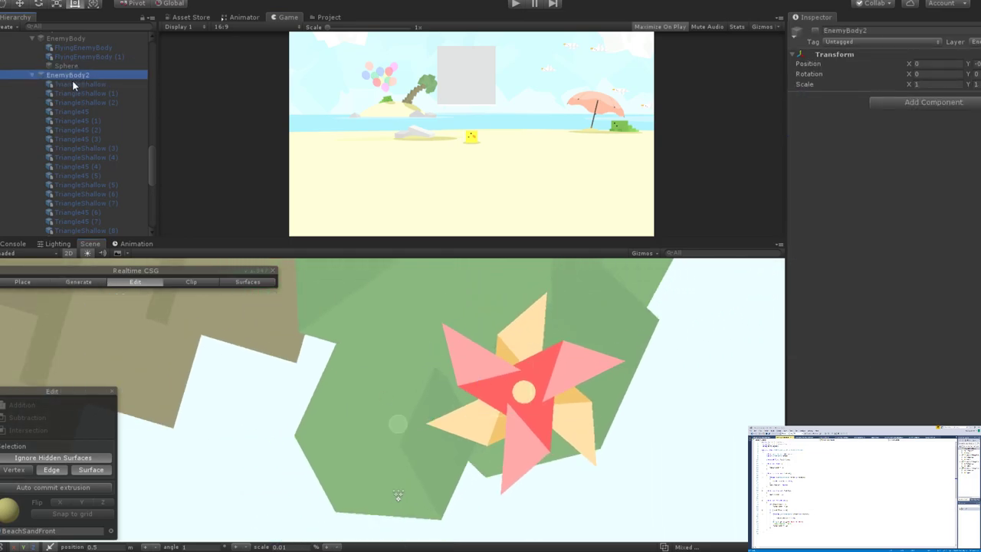
{"action": "left_click", "coordinate": [31, 76]}
{"action": "scroll", "coordinate": [61, 79], "scroll_direction": "up", "scroll_amount": 3}
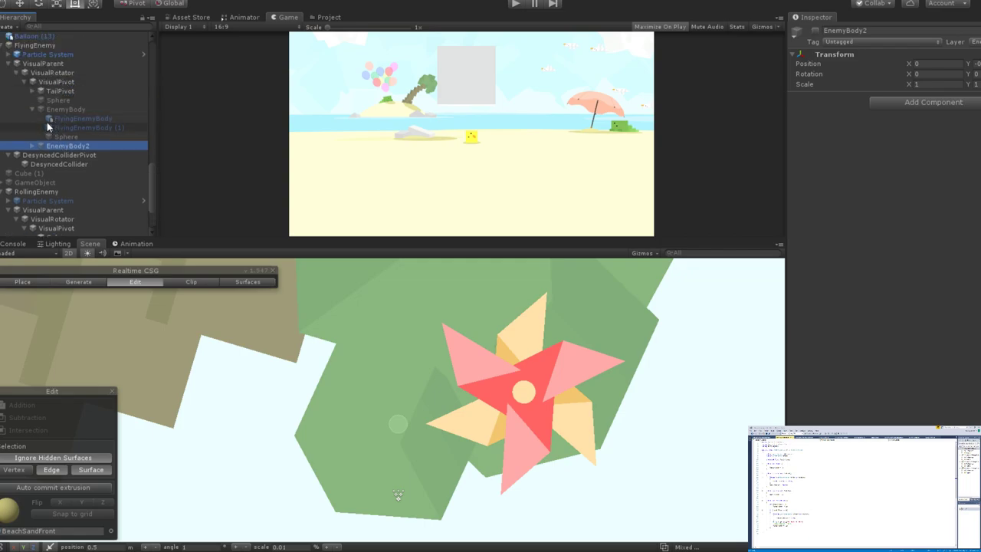
{"action": "left_click", "coordinate": [33, 109]}
Create an empty child object under the flying enemy's VisualPivot and name it EnemyBody3.
{"action": "left_click", "coordinate": [51, 82]}
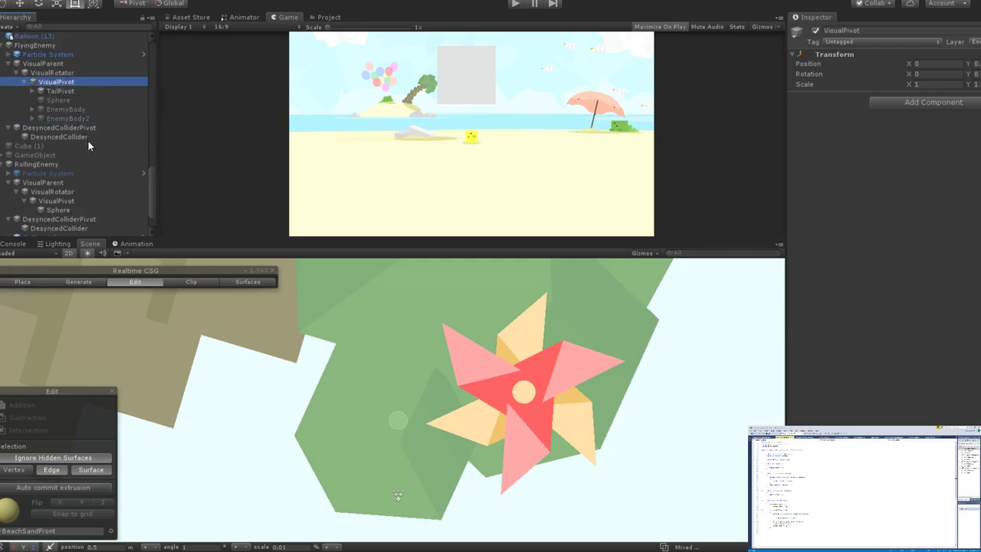
{"action": "key", "text": "alt+shift+n"}
{"action": "left_click", "coordinate": [862, 31]}
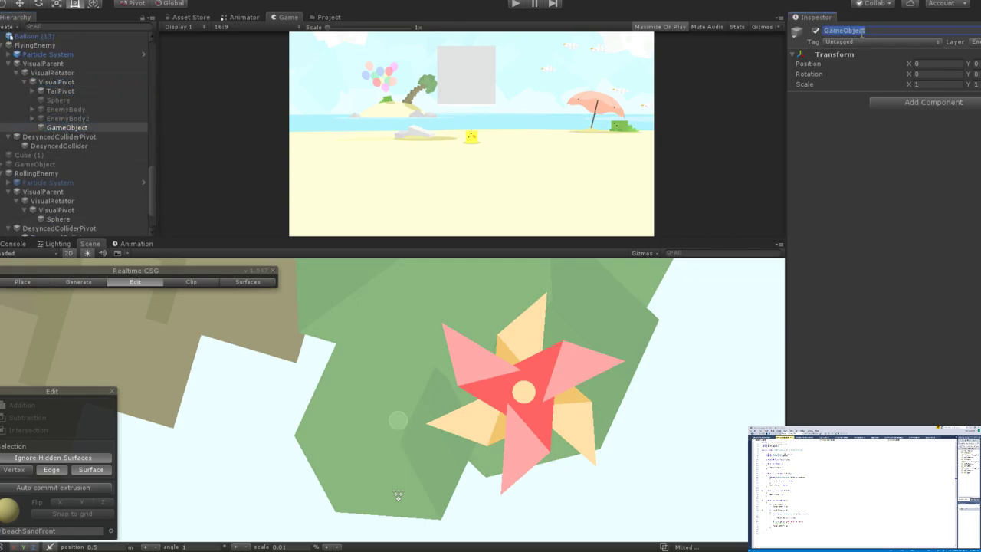
{"action": "key", "text": "BackSpace"}
{"action": "type", "text": "EnemyBody3"}
{"action": "key", "text": "Return"}
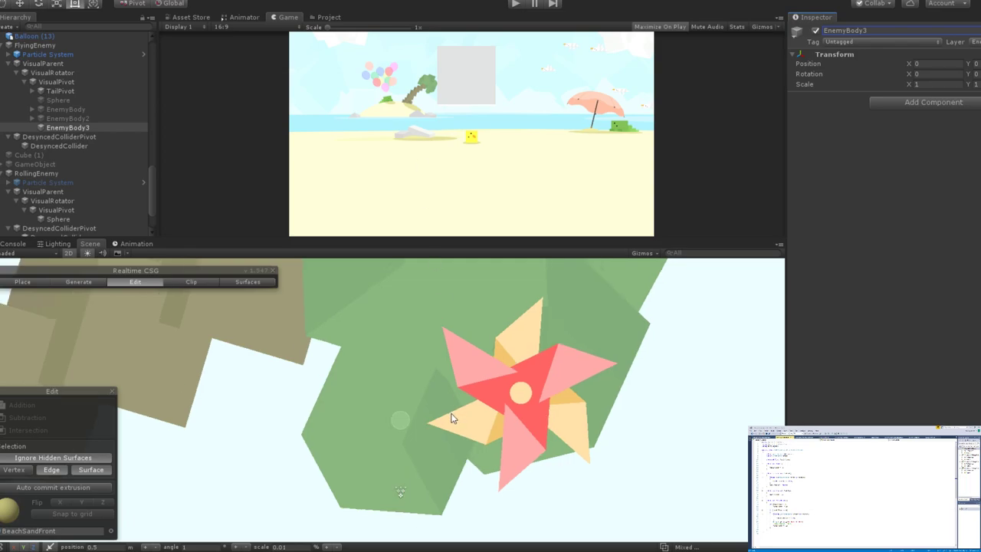
{"action": "left_click", "coordinate": [69, 127]}
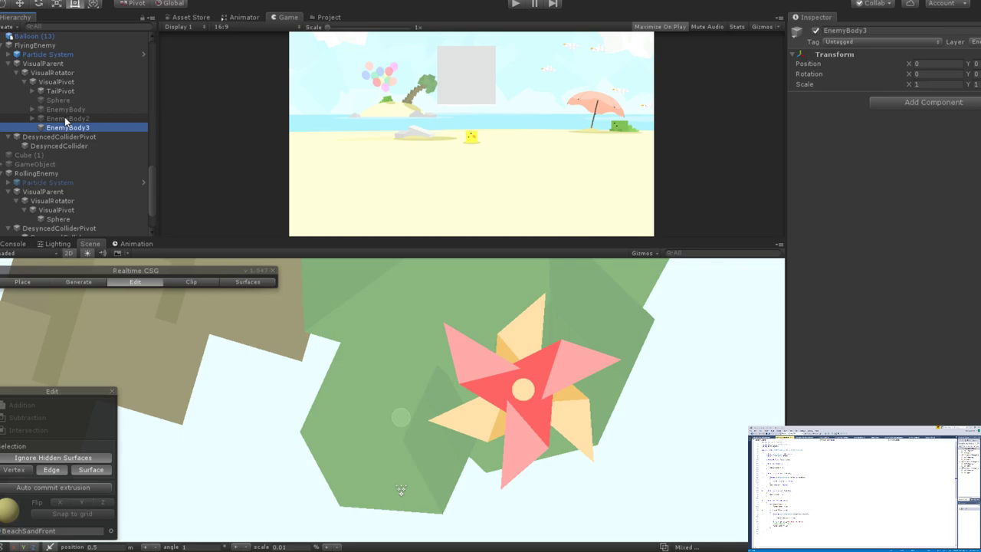
Examine the bare pinwheel flower against the palm tree and beach at several distances to plan the third body.
{"action": "scroll", "coordinate": [465, 336], "scroll_direction": "down", "scroll_amount": 3}
{"action": "scroll", "coordinate": [452, 396], "scroll_direction": "down", "scroll_amount": 5}
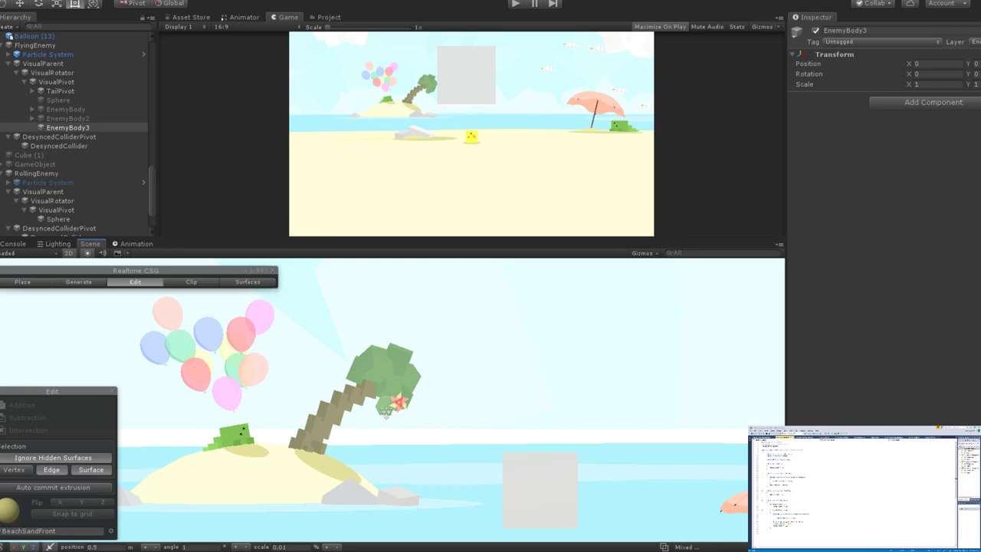
{"action": "scroll", "coordinate": [416, 434], "scroll_direction": "up", "scroll_amount": 5}
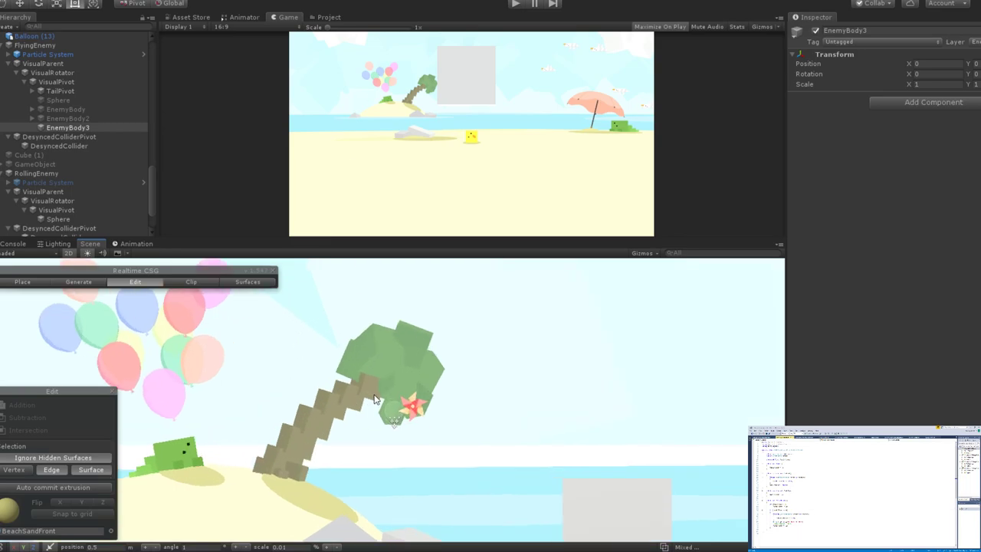
{"action": "scroll", "coordinate": [414, 434], "scroll_direction": "up", "scroll_amount": 4}
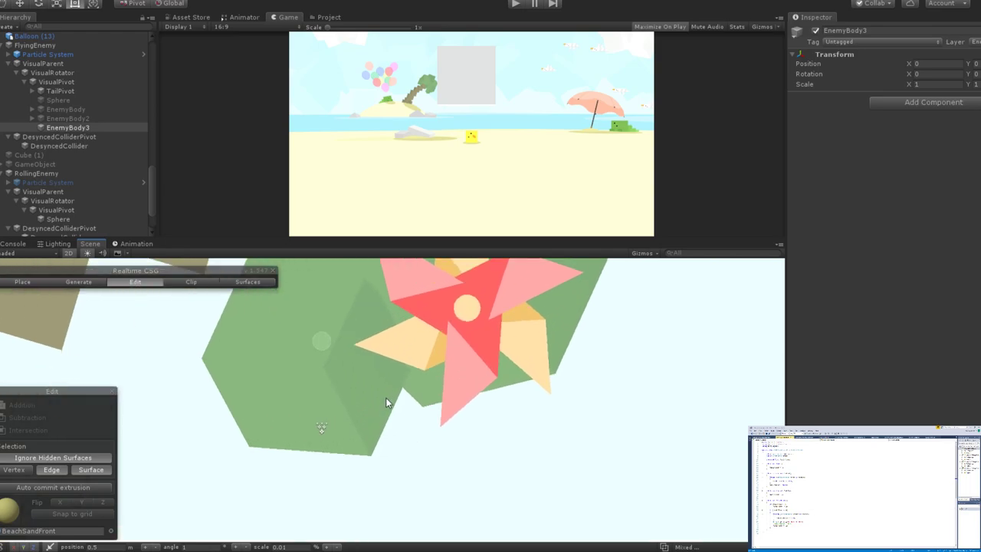
{"action": "scroll", "coordinate": [387, 400], "scroll_direction": "up", "scroll_amount": 2}
{"action": "middle_click_drag", "start_coordinate": [385, 397], "coordinate": [540, 442]}
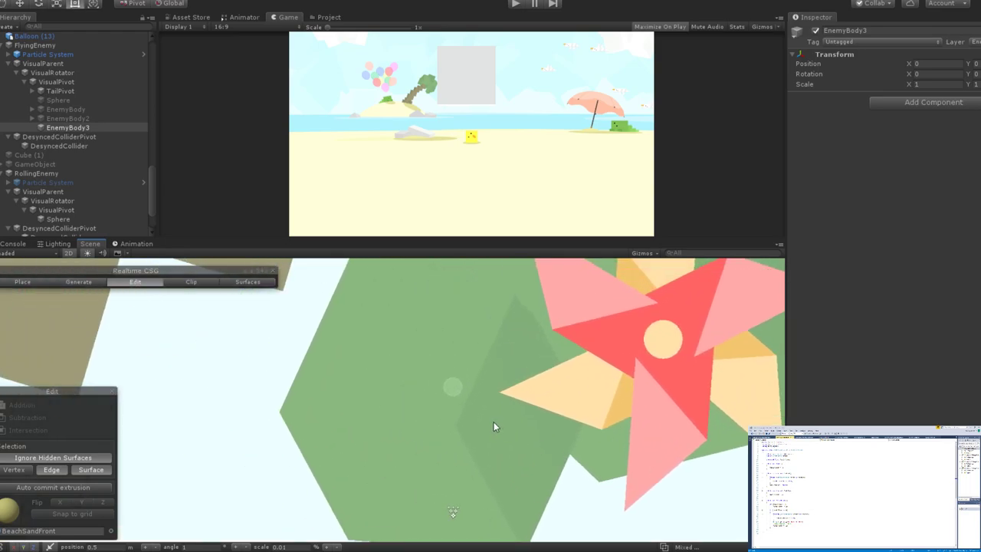
{"action": "scroll", "coordinate": [493, 421], "scroll_direction": "down", "scroll_amount": 6}
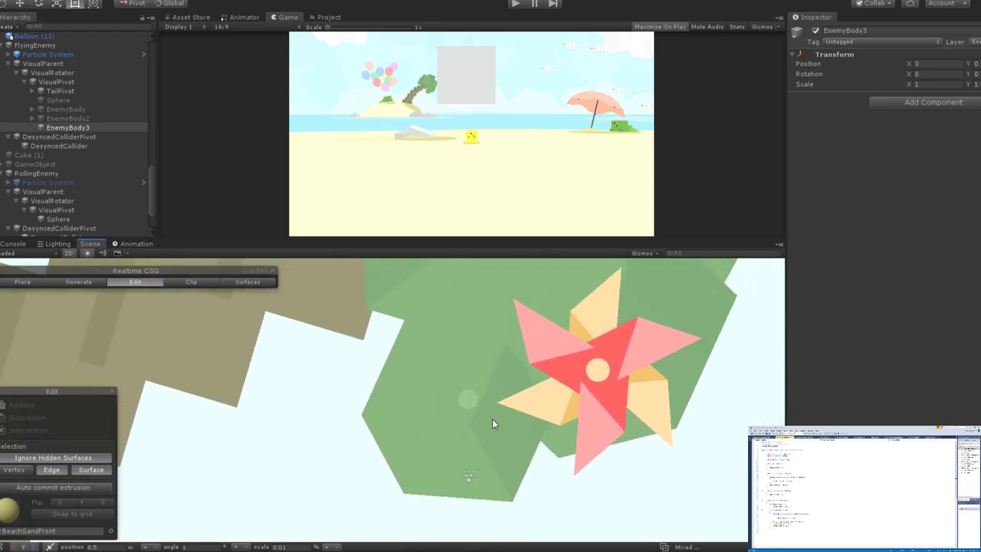
{"action": "scroll", "coordinate": [519, 393], "scroll_direction": "up", "scroll_amount": 2}
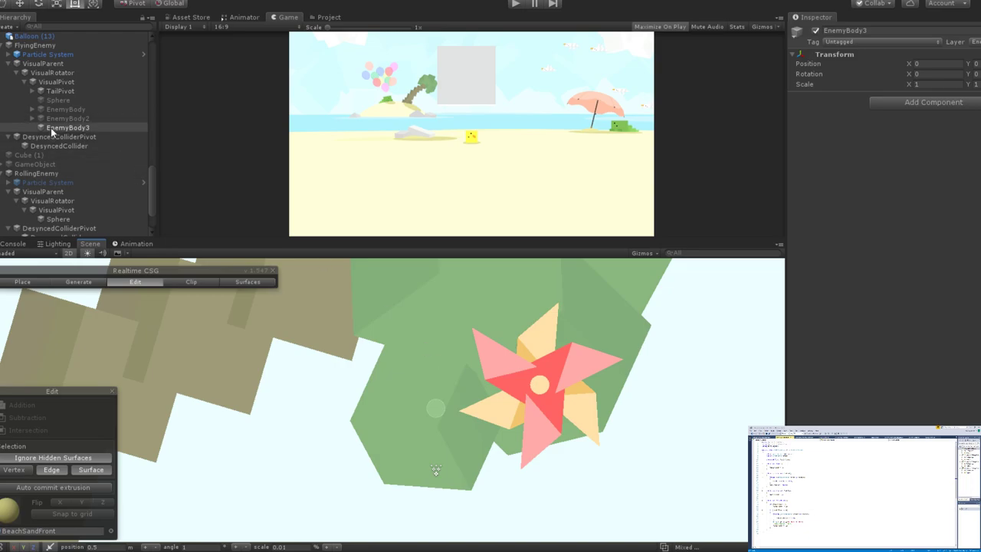
Search the project assets for triangle models and place TriangleShallow in the scene beside the flying enemy's pinwheel.
{"action": "left_click", "coordinate": [13, 243]}
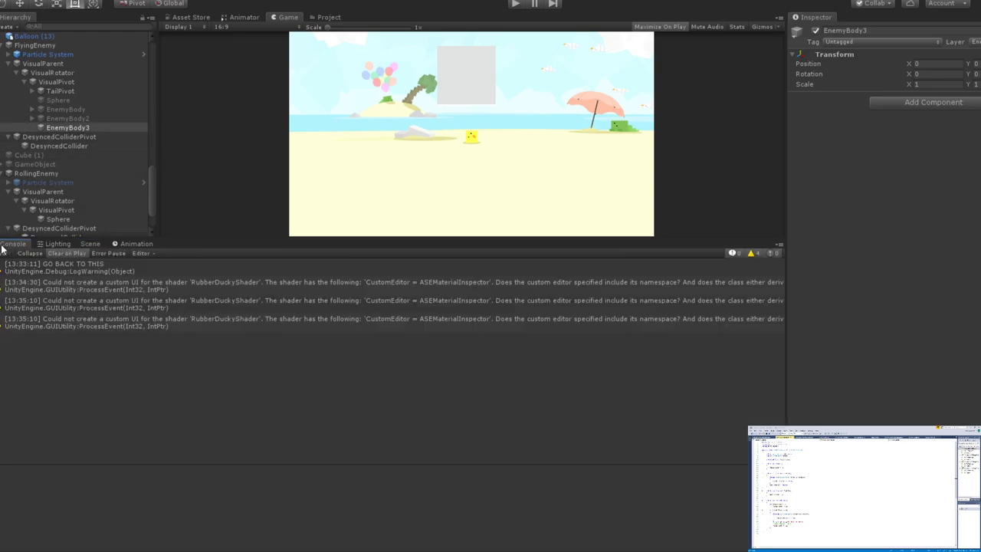
{"action": "left_click", "coordinate": [89, 244]}
{"action": "left_click", "coordinate": [331, 17]}
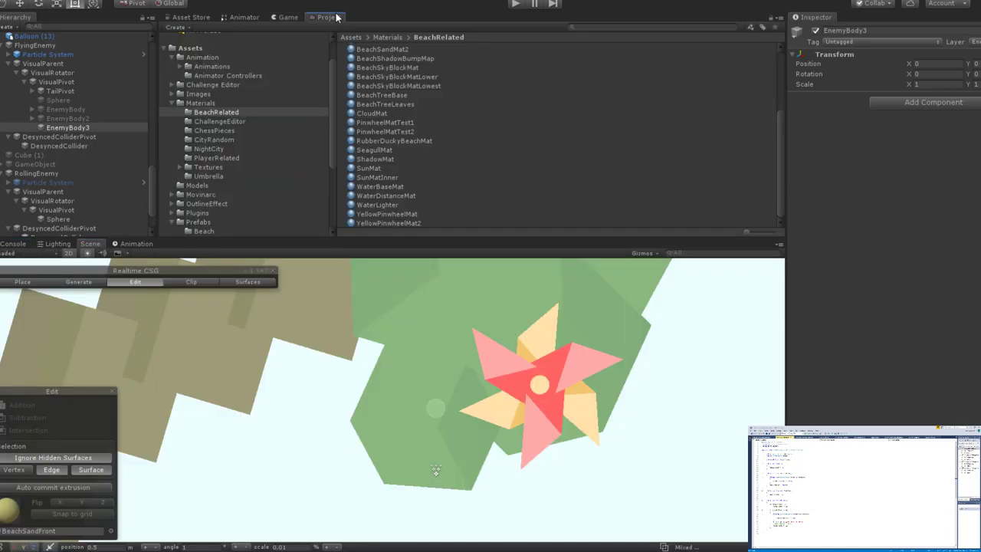
{"action": "type", "text": "Trai"}
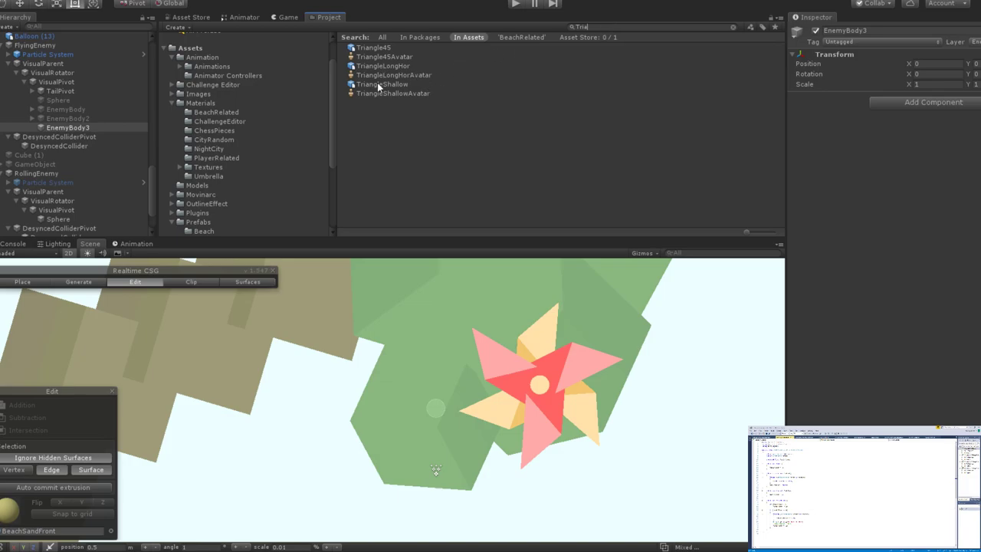
{"action": "left_click_drag", "start_coordinate": [377, 82], "coordinate": [406, 376]}
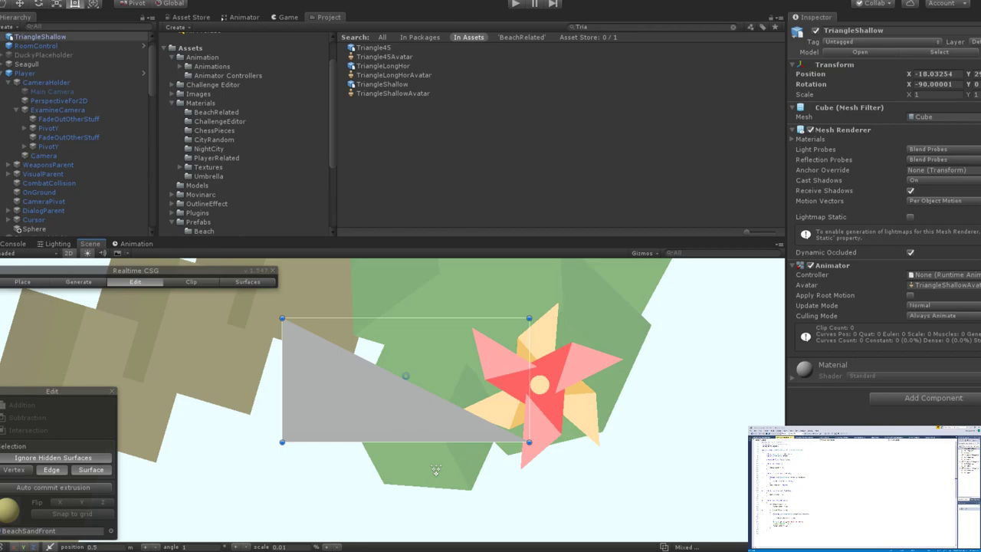
Try mirroring the triangle by setting its X scale to -1, and restore the X scale to 1.
{"action": "scroll", "coordinate": [309, 360], "scroll_direction": "down", "scroll_amount": 5}
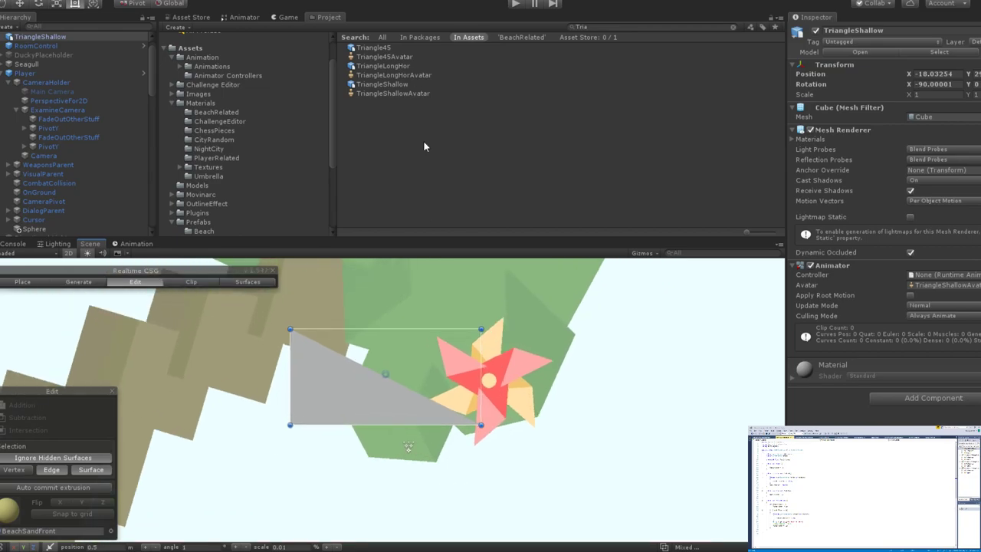
{"action": "scroll", "coordinate": [427, 385], "scroll_direction": "up", "scroll_amount": 2}
{"action": "scroll", "coordinate": [408, 409], "scroll_direction": "up", "scroll_amount": 4}
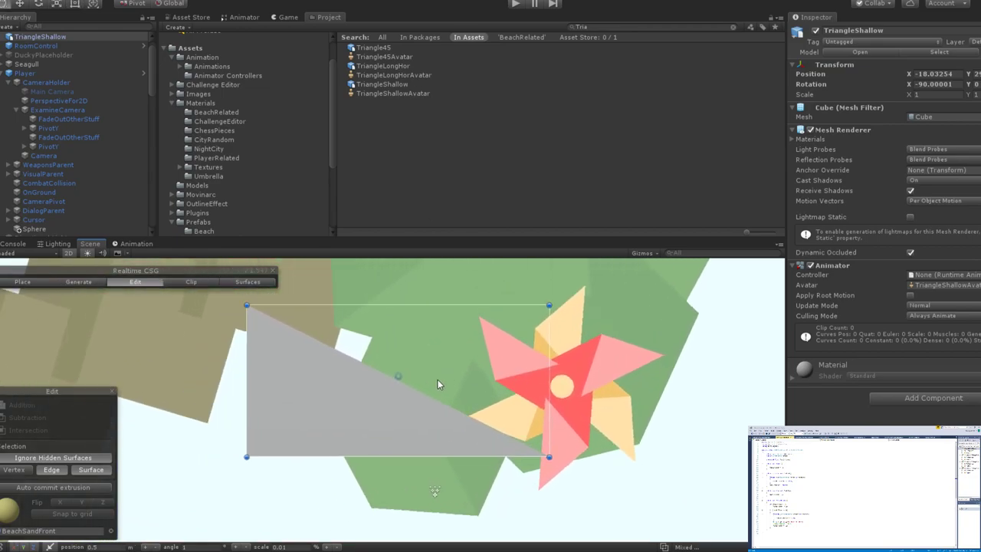
{"action": "scroll", "coordinate": [485, 376], "scroll_direction": "down", "scroll_amount": 1}
{"action": "scroll", "coordinate": [485, 375], "scroll_direction": "down", "scroll_amount": 1}
{"action": "middle_click_drag", "start_coordinate": [482, 384], "coordinate": [367, 397]}
{"action": "scroll", "coordinate": [364, 395], "scroll_direction": "down", "scroll_amount": 2}
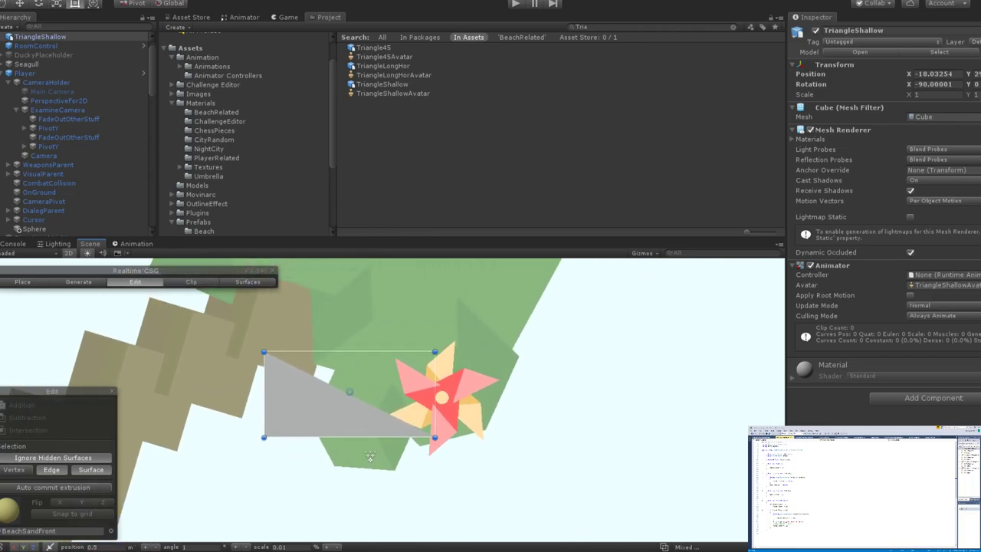
{"action": "left_click", "coordinate": [931, 94]}
{"action": "type", "text": "-1"}
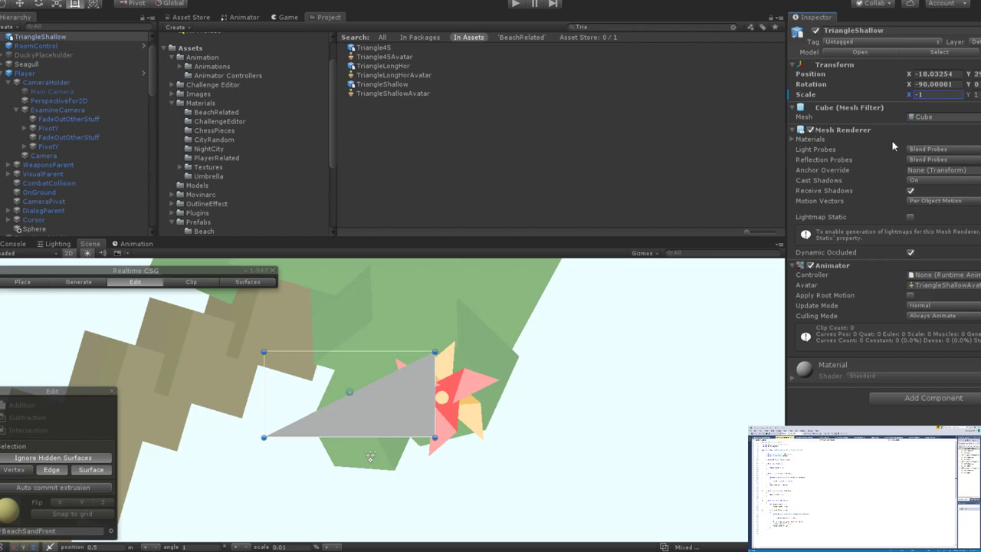
{"action": "scroll", "coordinate": [435, 353], "scroll_direction": "down", "scroll_amount": 2}
{"action": "scroll", "coordinate": [434, 353], "scroll_direction": "up", "scroll_amount": 2}
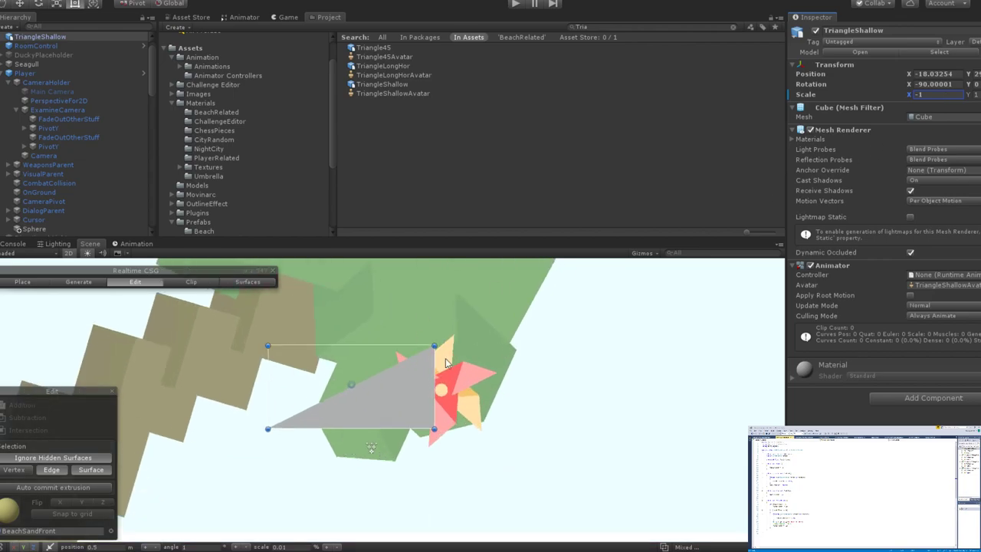
{"action": "key", "text": "Home"}
{"action": "key", "text": "Delete"}
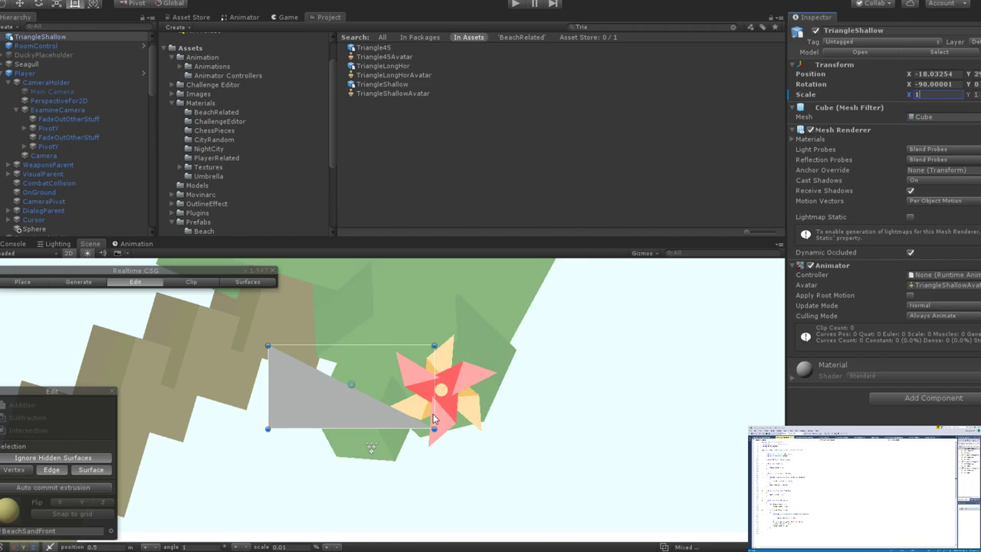
Move the triangle so its pointed tip sits at the pinwheel's centre, at about X -17.957.
{"action": "scroll", "coordinate": [446, 405], "scroll_direction": "up", "scroll_amount": 2}
{"action": "middle_click_drag", "start_coordinate": [419, 428], "coordinate": [488, 411]}
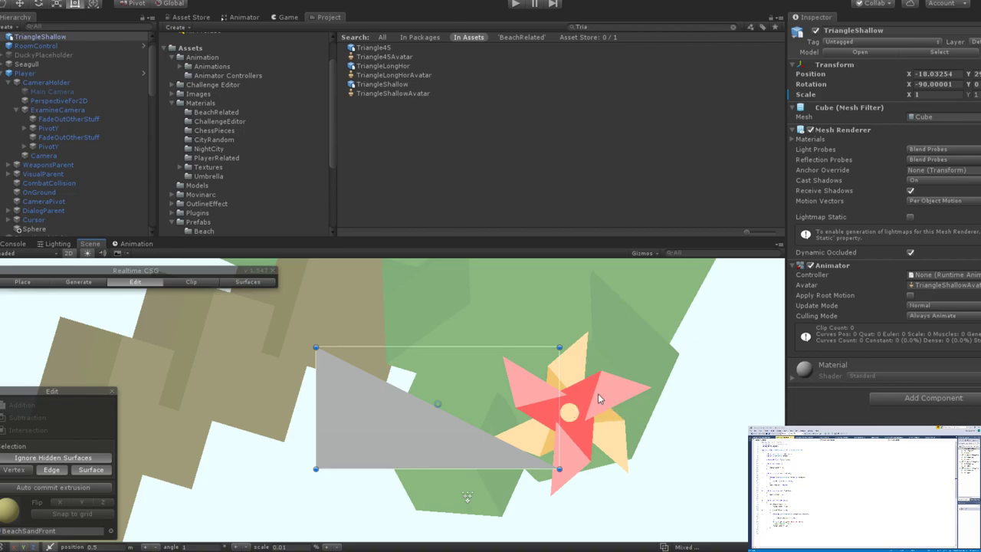
{"action": "key", "text": "w"}
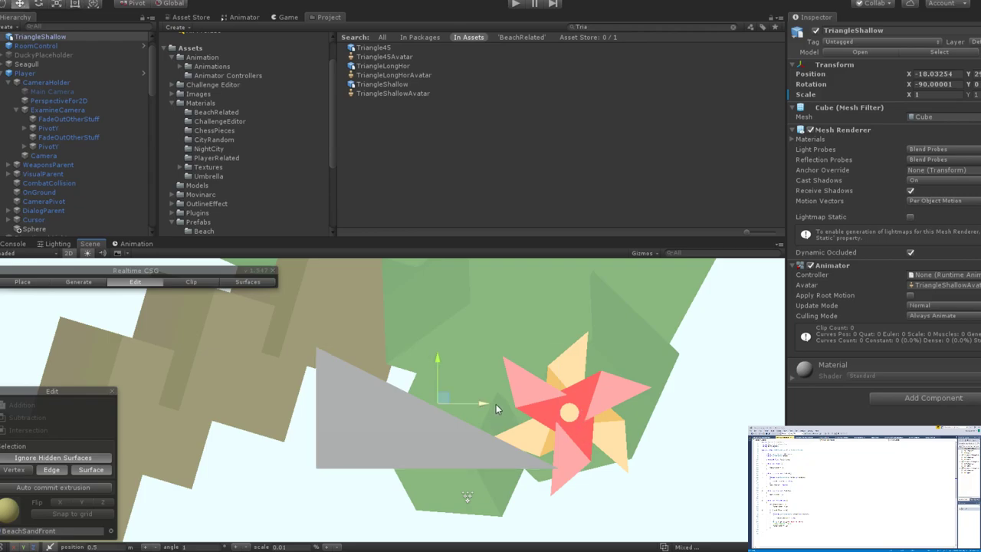
{"action": "left_click_drag", "start_coordinate": [483, 367], "coordinate": [520, 364]}
{"action": "left_click_drag", "start_coordinate": [459, 360], "coordinate": [452, 309]}
{"action": "key", "text": "e"}
{"action": "key", "text": "w"}
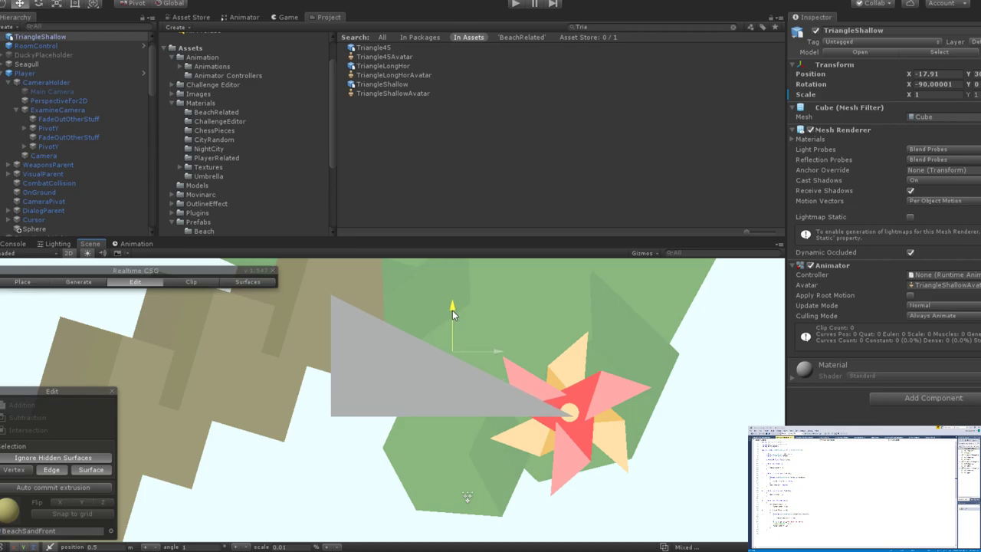
{"action": "left_click_drag", "start_coordinate": [452, 310], "coordinate": [455, 312]}
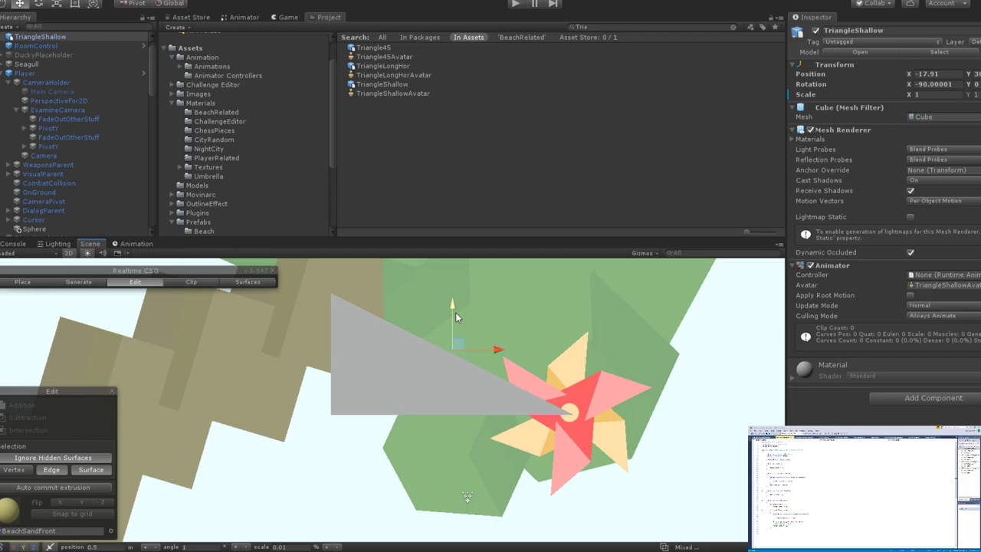
{"action": "left_click_drag", "start_coordinate": [452, 302], "coordinate": [449, 296]}
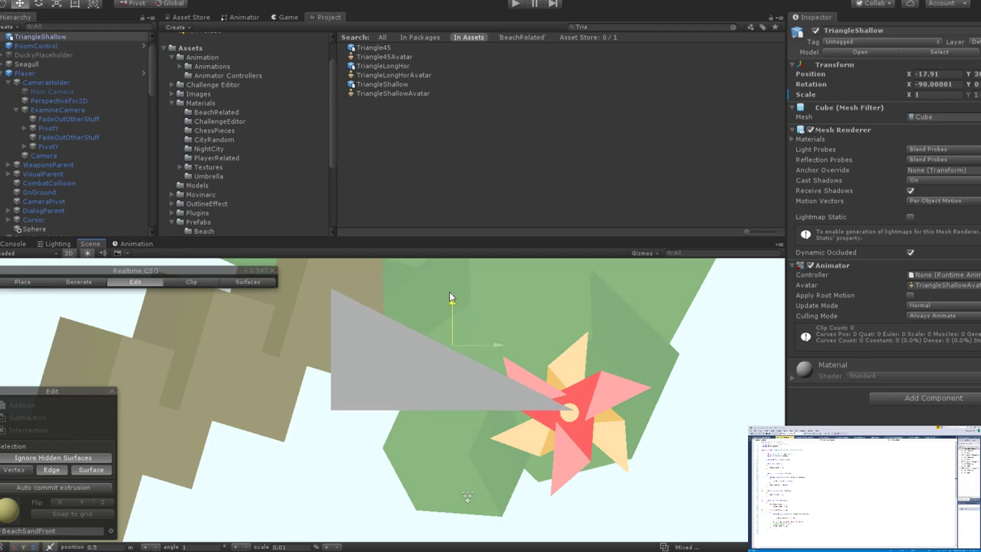
{"action": "left_click_drag", "start_coordinate": [497, 345], "coordinate": [490, 343]}
{"action": "left_click_drag", "start_coordinate": [444, 298], "coordinate": [445, 299]}
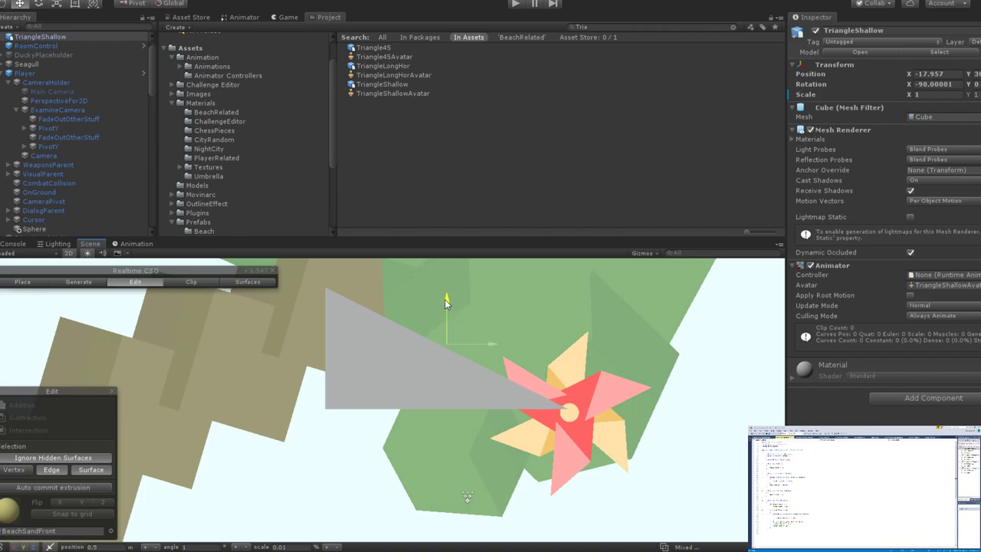
Examine the triangle body's size and shape against the pinwheel and palm tree at several distances.
{"action": "scroll", "coordinate": [475, 337], "scroll_direction": "down", "scroll_amount": 4}
{"action": "scroll", "coordinate": [489, 354], "scroll_direction": "down", "scroll_amount": 2}
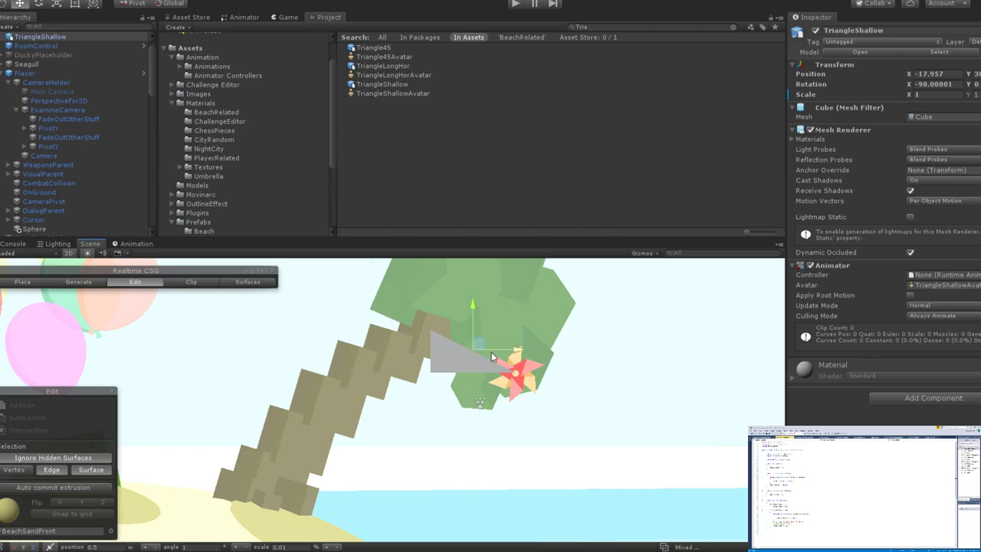
{"action": "scroll", "coordinate": [491, 352], "scroll_direction": "up", "scroll_amount": 6}
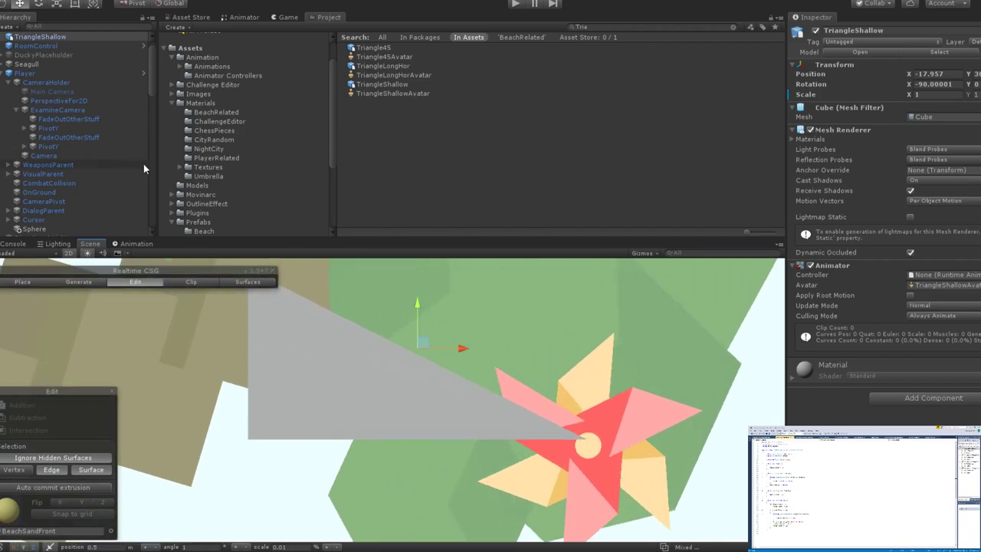
{"action": "scroll", "coordinate": [485, 413], "scroll_direction": "down", "scroll_amount": 5}
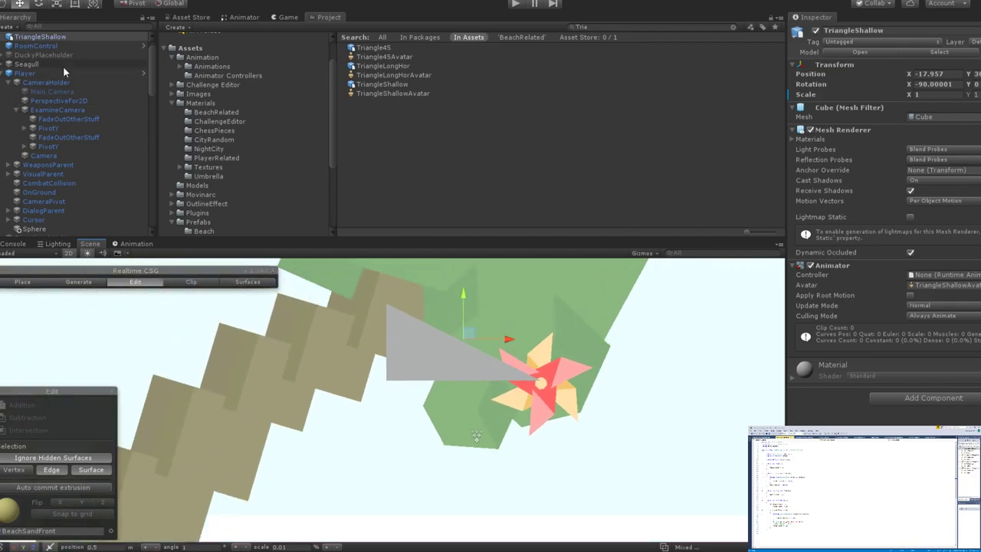
{"action": "scroll", "coordinate": [54, 62], "scroll_direction": "up", "scroll_amount": 2}
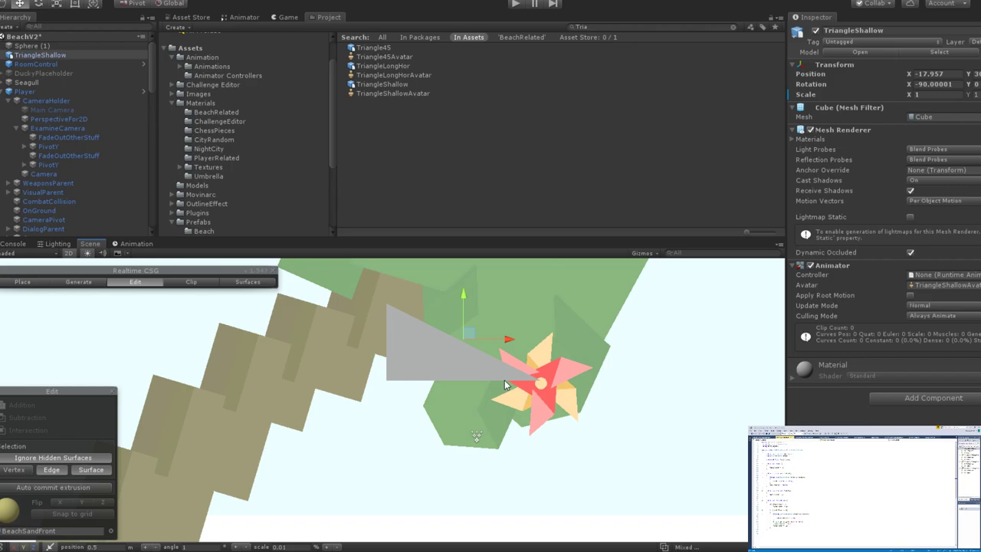
{"action": "scroll", "coordinate": [506, 383], "scroll_direction": "up", "scroll_amount": 3}
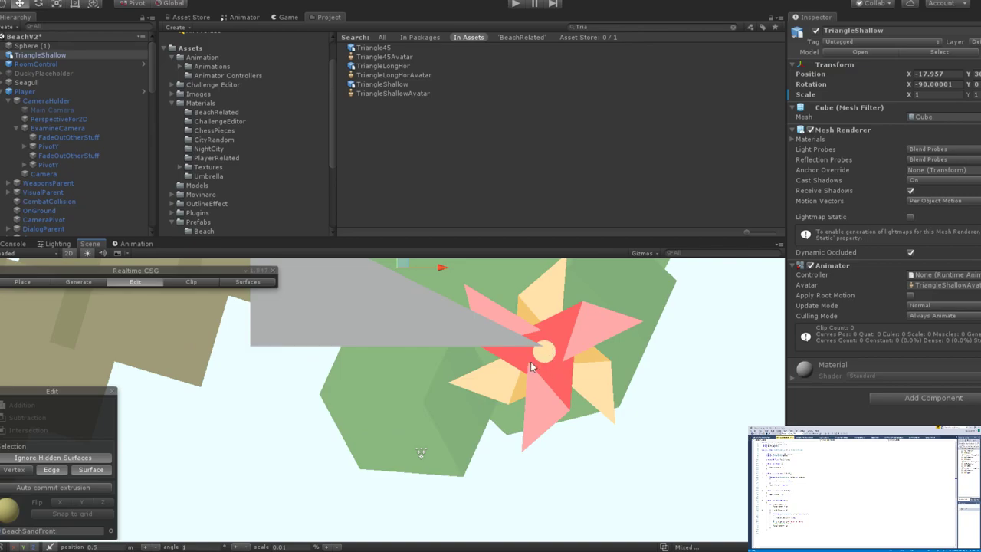
{"action": "scroll", "coordinate": [502, 385], "scroll_direction": "down", "scroll_amount": 5}
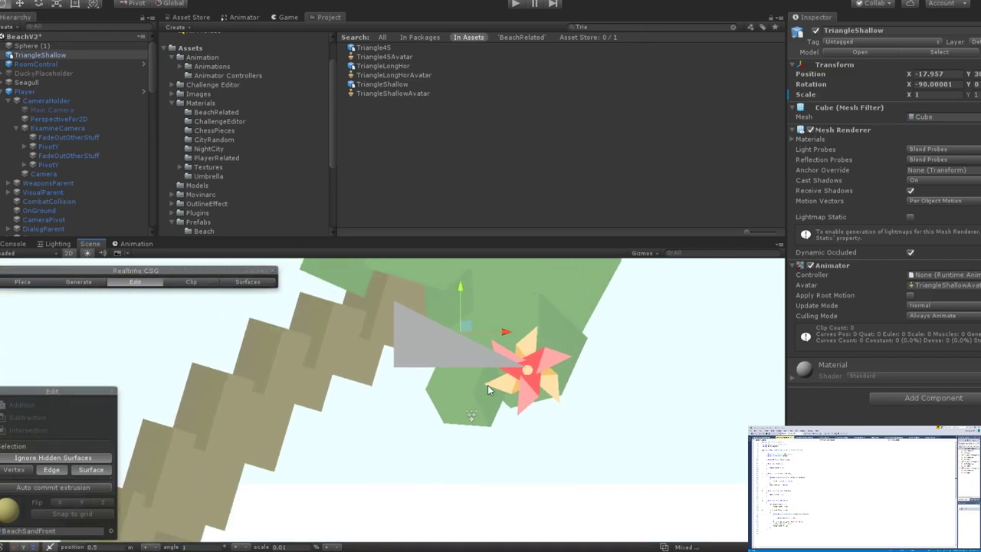
{"action": "middle_click_drag", "start_coordinate": [488, 385], "coordinate": [553, 394]}
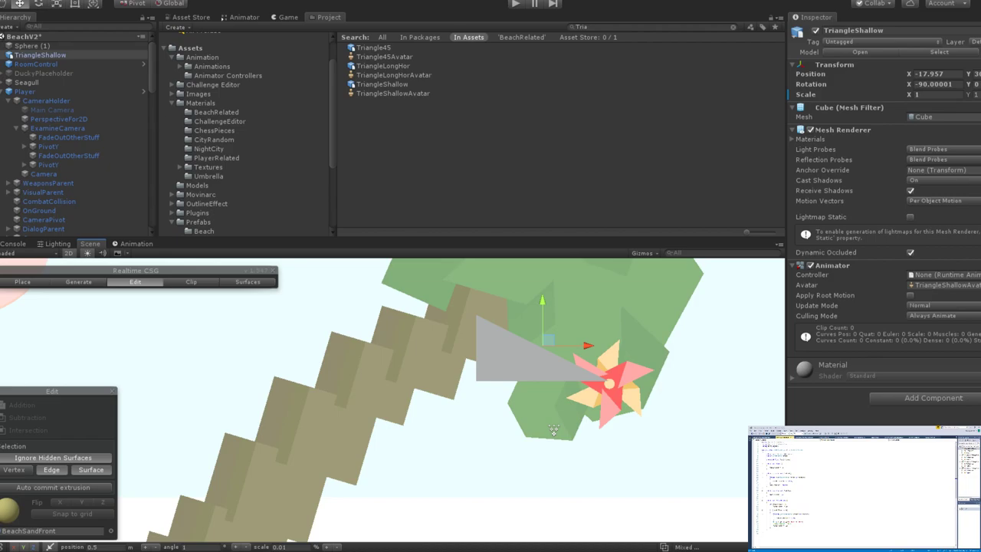
{"action": "scroll", "coordinate": [503, 375], "scroll_direction": "down", "scroll_amount": 3}
{"action": "scroll", "coordinate": [503, 376], "scroll_direction": "up", "scroll_amount": 3}
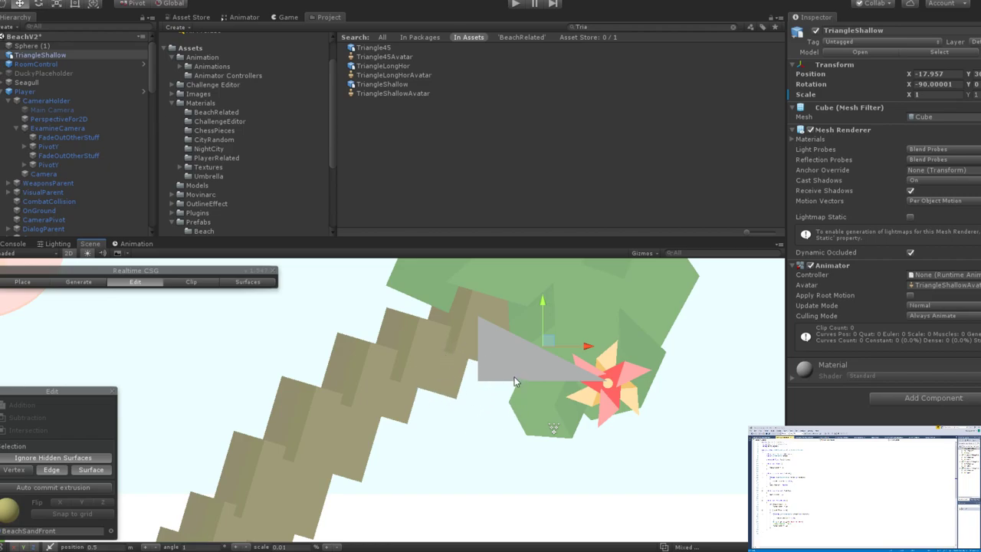
{"action": "scroll", "coordinate": [589, 402], "scroll_direction": "down", "scroll_amount": 2}
{"action": "scroll", "coordinate": [589, 402], "scroll_direction": "up", "scroll_amount": 2}
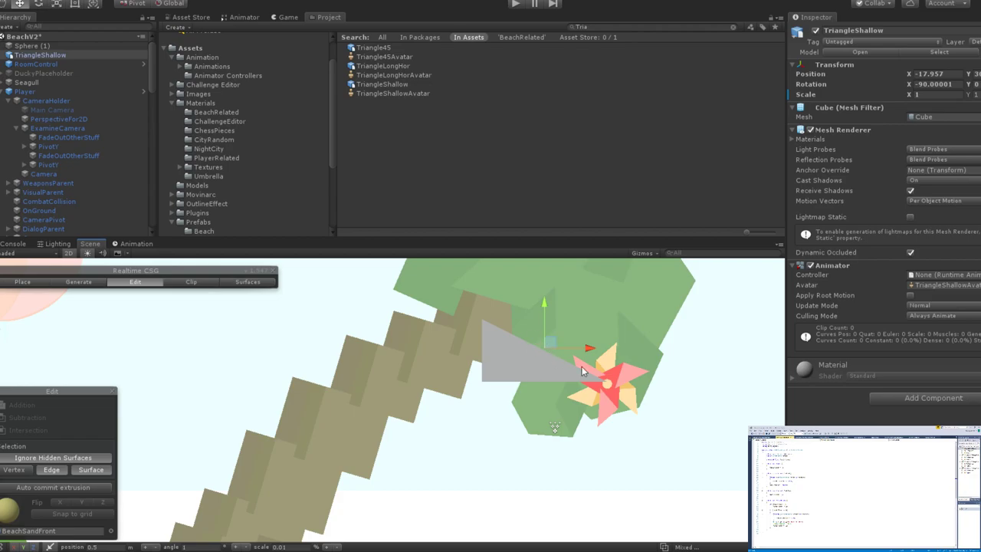
Try tilting the triangle and shrinking it to a scale of about 0.73 beside the pinwheel, and undo these changes.
{"action": "key", "text": "e"}
{"action": "left_click_drag", "start_coordinate": [573, 308], "coordinate": [558, 326]}
{"action": "key", "text": "r"}
{"action": "key", "text": "w"}
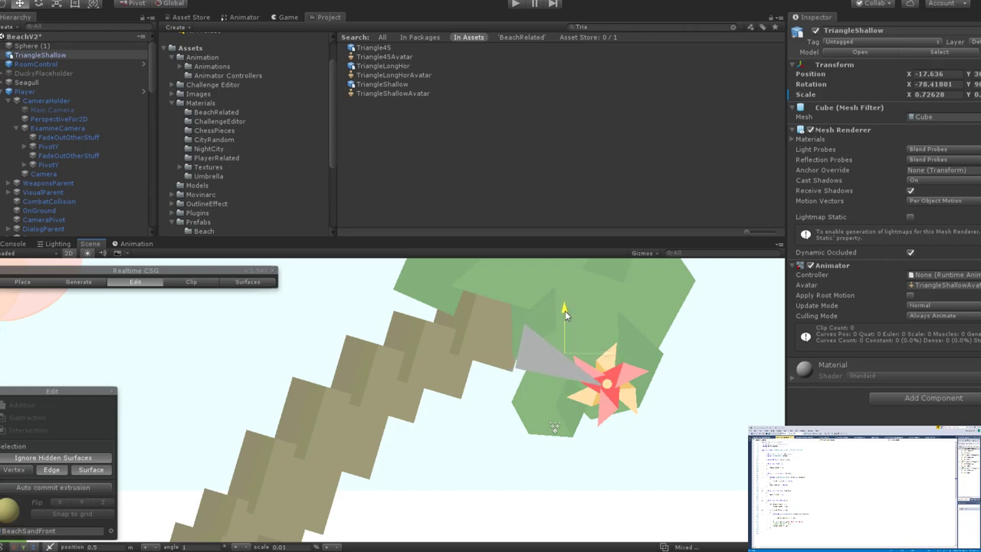
{"action": "key", "text": "e"}
{"action": "key", "text": "ctrl+z"}
{"action": "key", "text": "ctrl+z"}
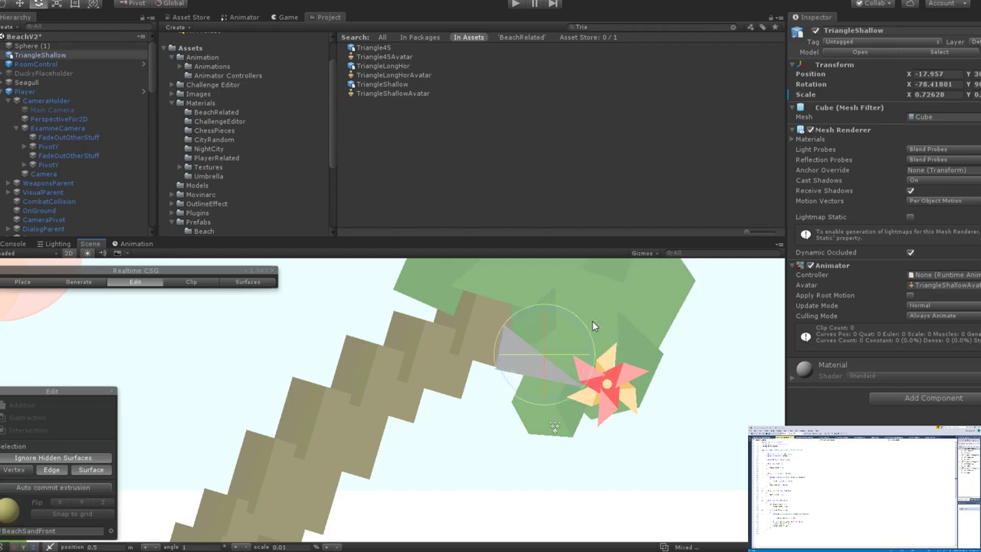
{"action": "key", "text": "ctrl+z"}
Scale the triangle down uniformly to about 0.776 and move its tip back to the pinwheel's centre, at about X -17.727.
{"action": "key", "text": "r"}
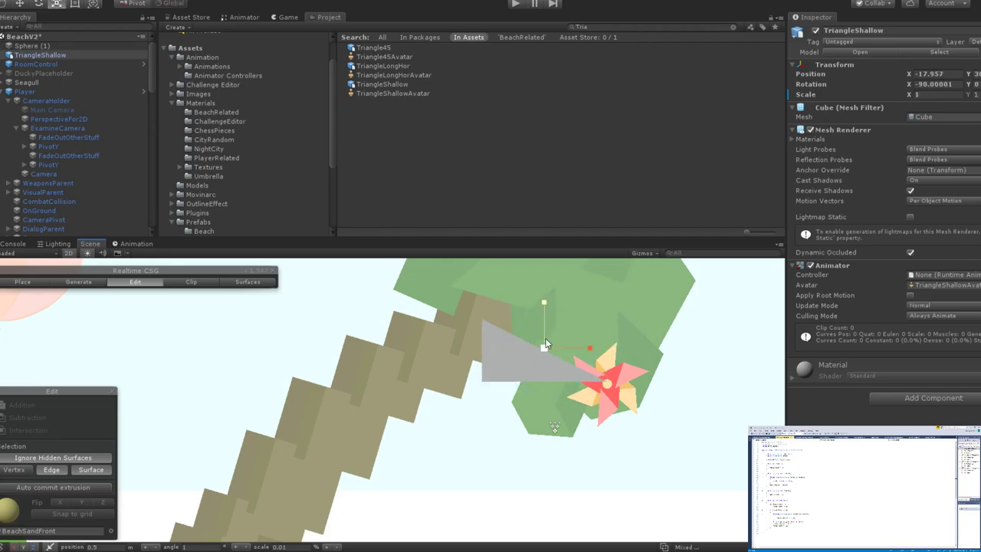
{"action": "key", "text": "ctrl+z"}
{"action": "key", "text": "w"}
{"action": "key", "text": "ctrl+z"}
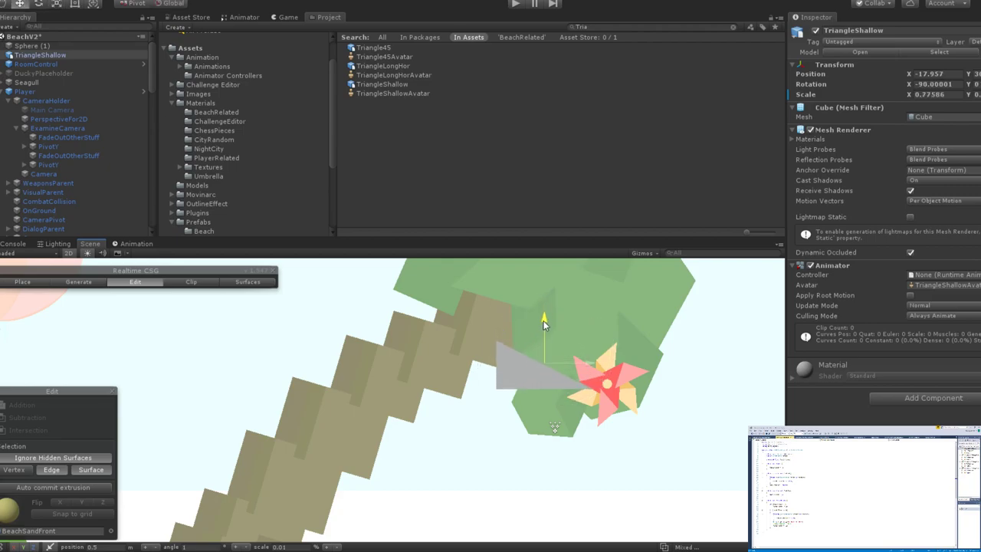
{"action": "left_click_drag", "start_coordinate": [584, 357], "coordinate": [598, 357]}
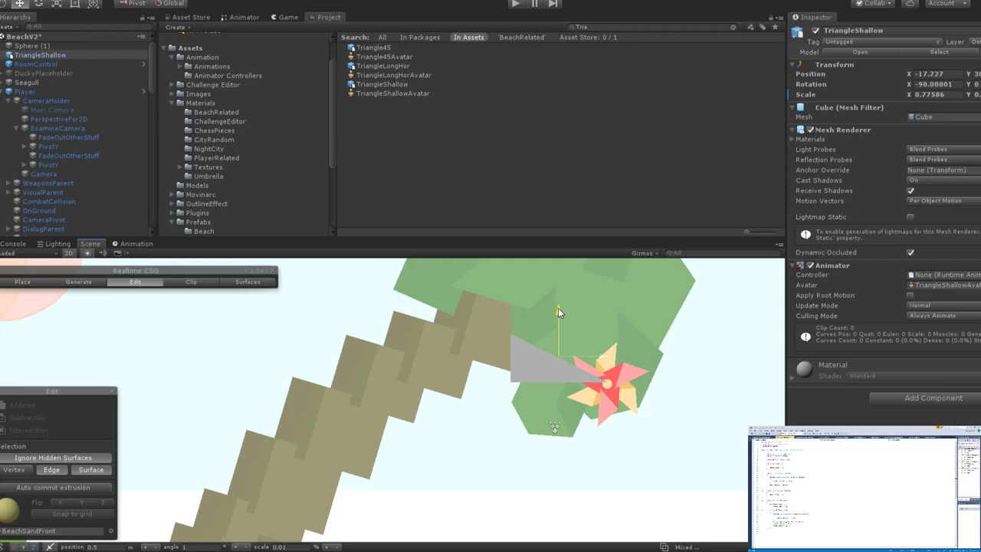
Fine-tune the triangle's vertical position so its tip lines up with the pinwheel's centre.
{"action": "scroll", "coordinate": [582, 370], "scroll_direction": "up", "scroll_amount": 5}
{"action": "scroll", "coordinate": [594, 378], "scroll_direction": "down", "scroll_amount": 5}
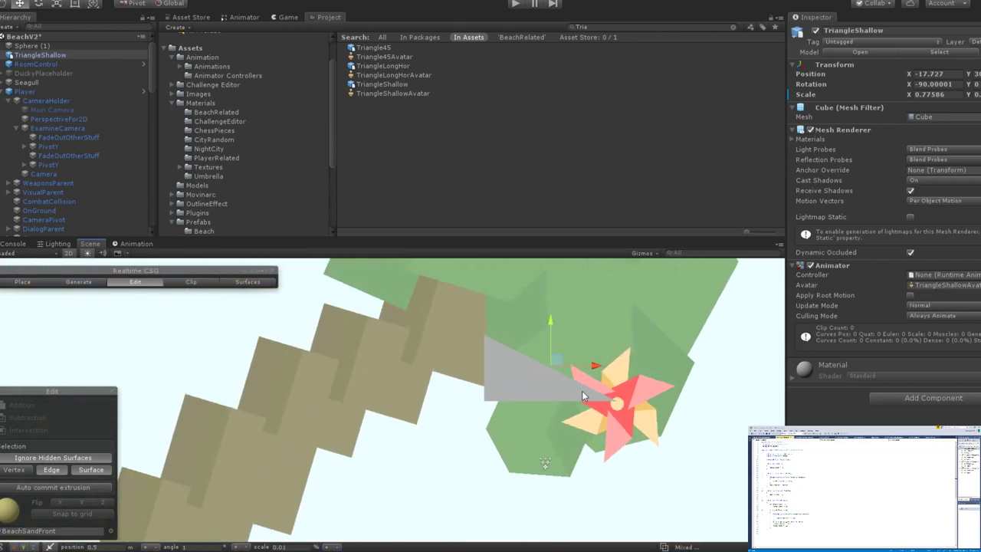
{"action": "scroll", "coordinate": [538, 389], "scroll_direction": "up", "scroll_amount": 4}
{"action": "key", "text": "e"}
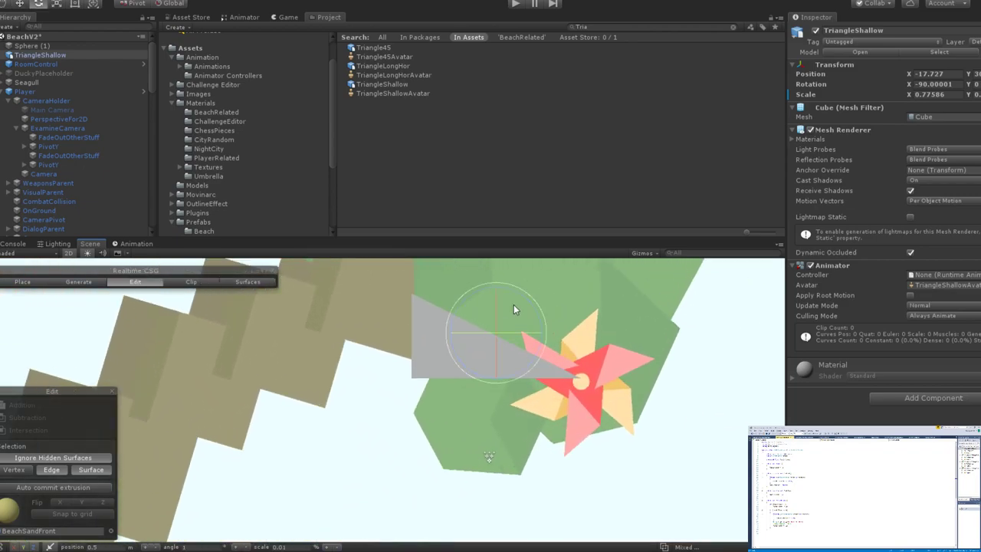
{"action": "key", "text": "r"}
{"action": "left_click_drag", "start_coordinate": [497, 335], "coordinate": [498, 335]}
{"action": "key", "text": "w"}
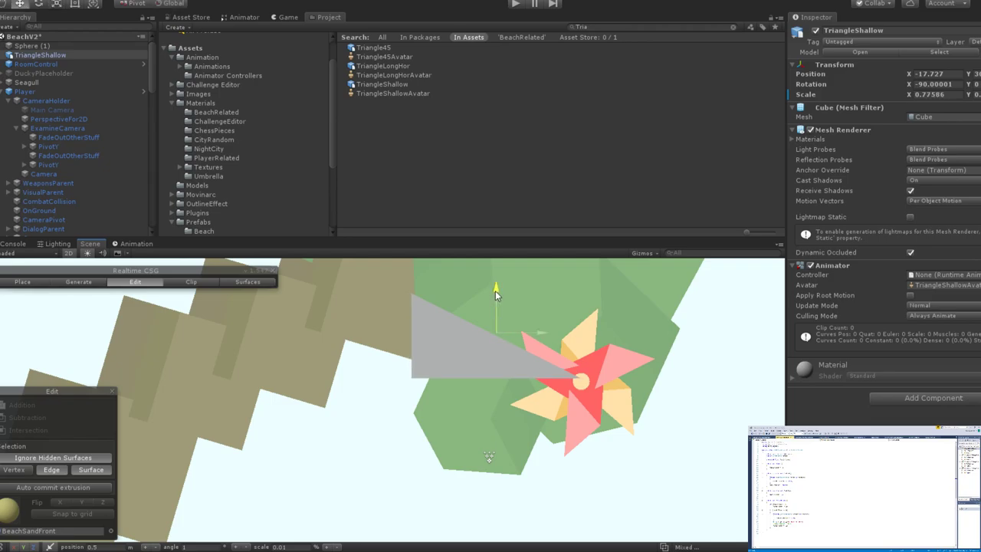
{"action": "left_click_drag", "start_coordinate": [495, 291], "coordinate": [495, 289]}
Make TriangleShallow a child of the flying enemy's EnemyBody3 object.
{"action": "scroll", "coordinate": [495, 289], "scroll_direction": "down", "scroll_amount": 4}
{"action": "left_click_drag", "start_coordinate": [515, 326], "coordinate": [536, 337], "text": "alt"}
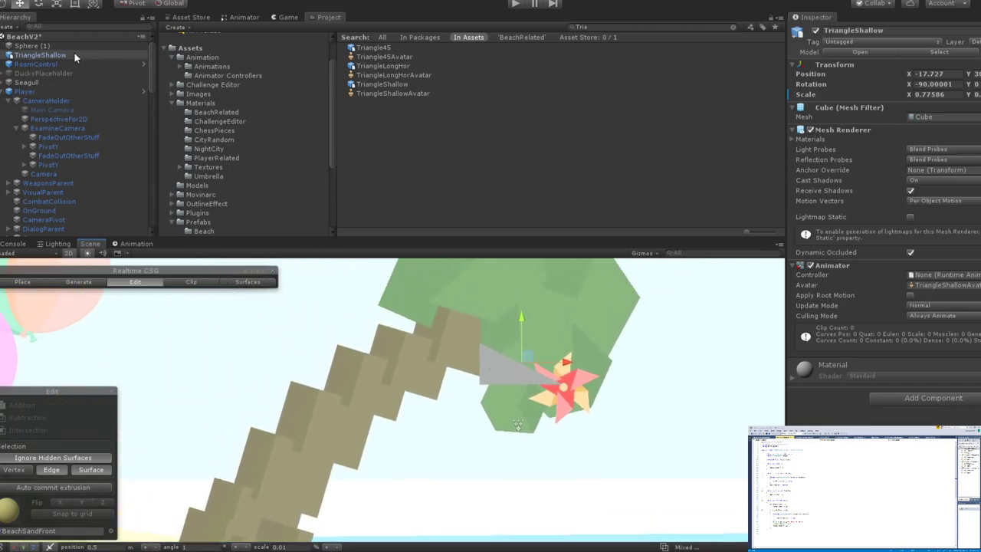
{"action": "left_click_drag", "start_coordinate": [63, 53], "coordinate": [75, 176]}
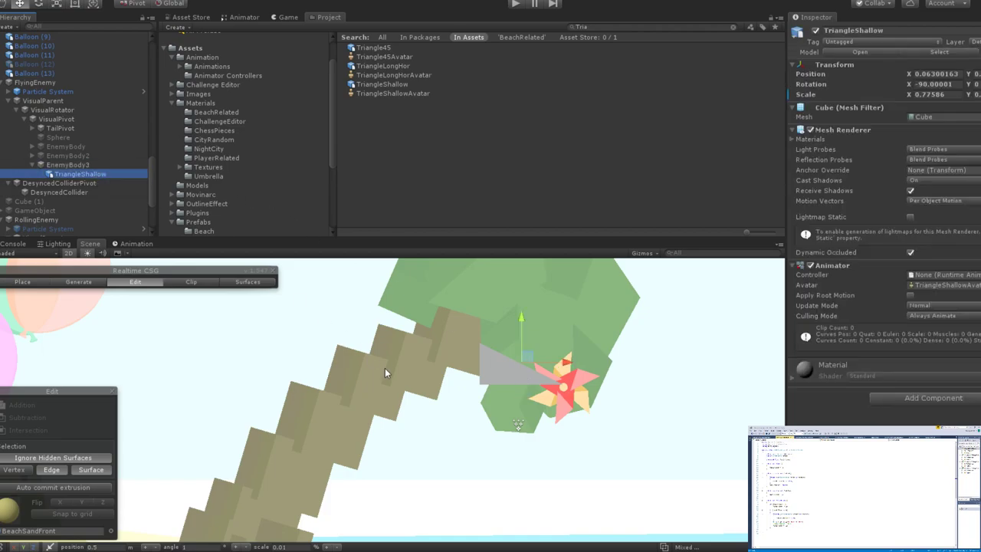
Duplicate TriangleShallow, mirror the copy vertically with a negative scale, and place it just below the original behind the pinwheel.
{"action": "key", "text": "ctrl+d"}
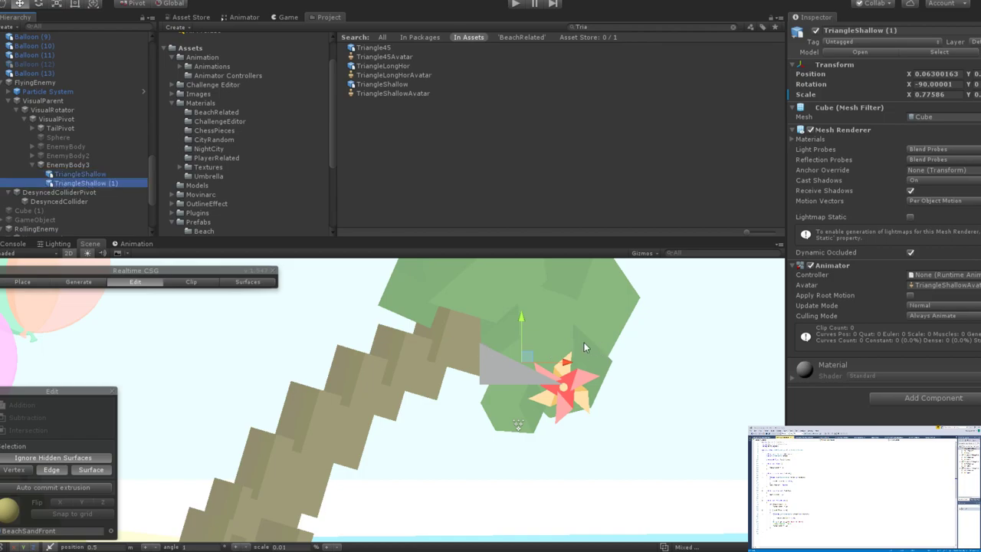
{"action": "mouse_move", "coordinate": [521, 321]}
{"action": "left_mouse_down"}
{"action": "mouse_move", "coordinate": [521, 356]}
{"action": "mouse_move", "coordinate": [519, 336]}
{"action": "left_mouse_up"}
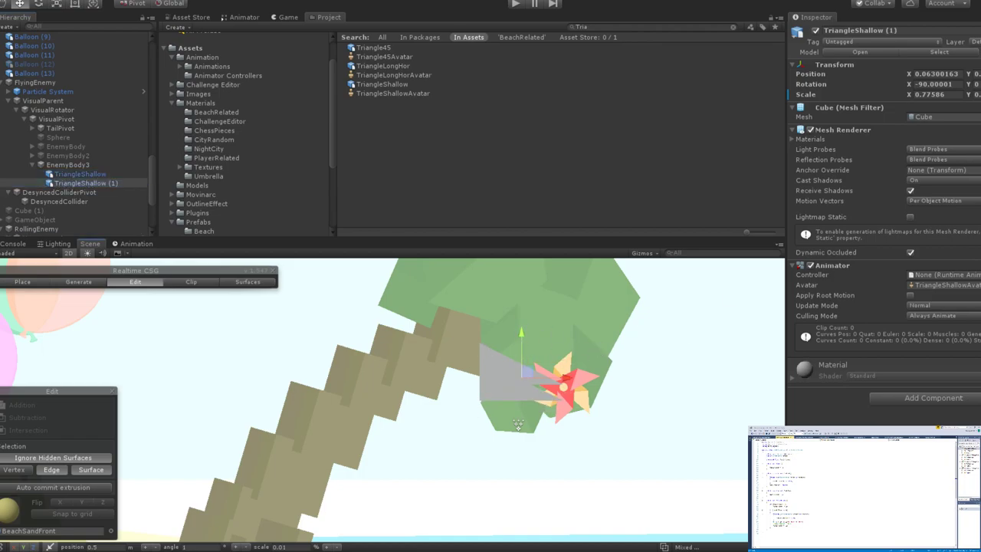
{"action": "left_click", "coordinate": [976, 94]}
{"action": "type", "text": "-"}
{"action": "type", "text": "0."}
{"action": "key", "text": "Return"}
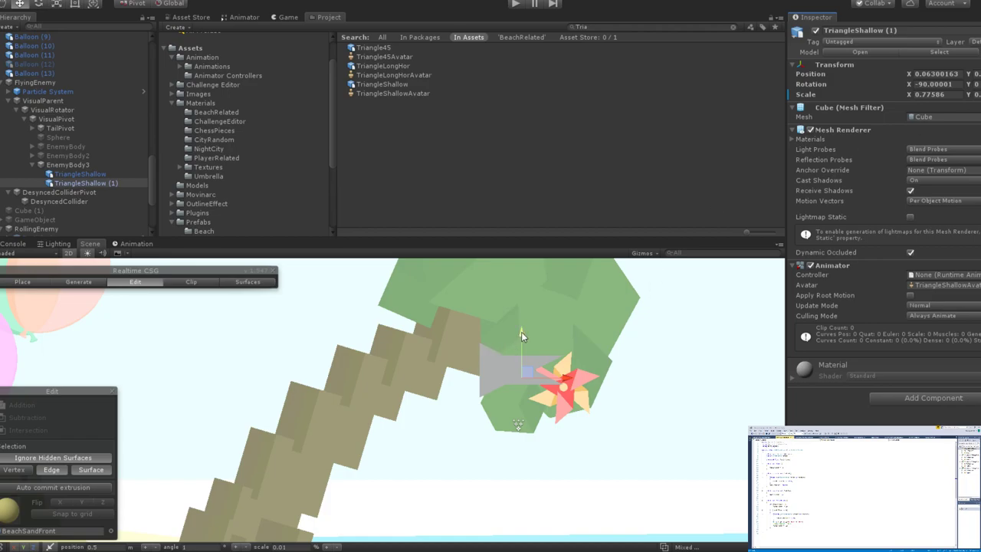
{"action": "left_click_drag", "start_coordinate": [521, 335], "coordinate": [512, 367]}
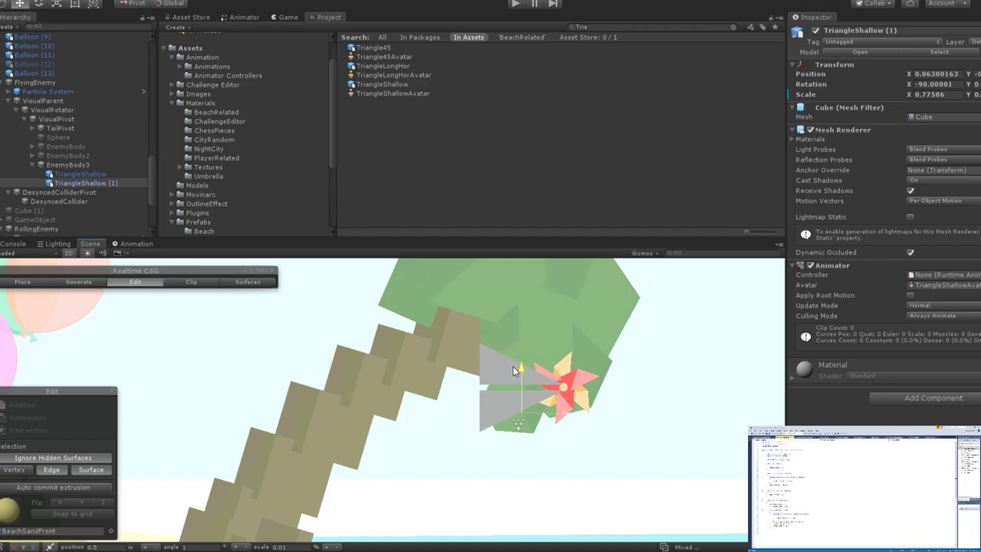
{"action": "scroll", "coordinate": [514, 371], "scroll_direction": "down", "scroll_amount": 5}
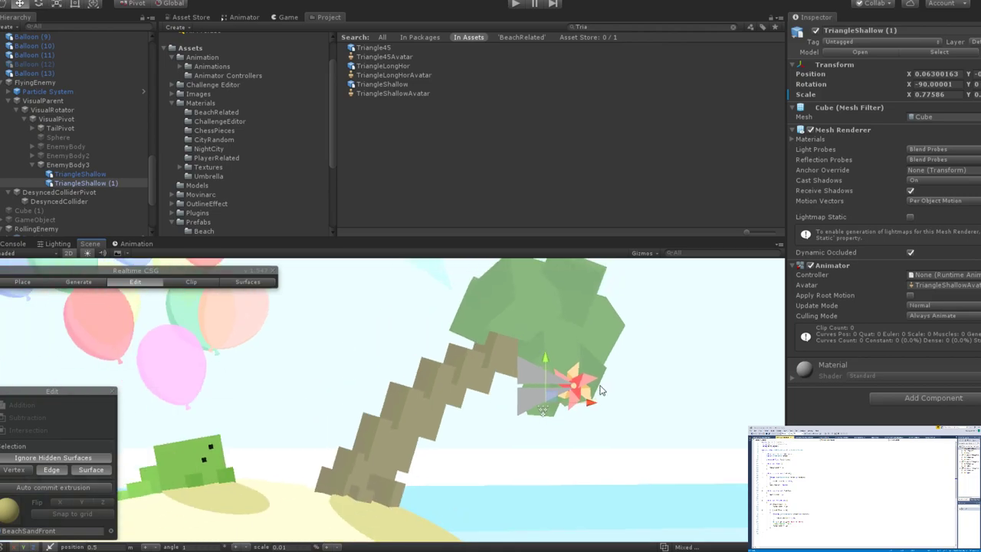
{"action": "scroll", "coordinate": [608, 394], "scroll_direction": "up", "scroll_amount": 6}
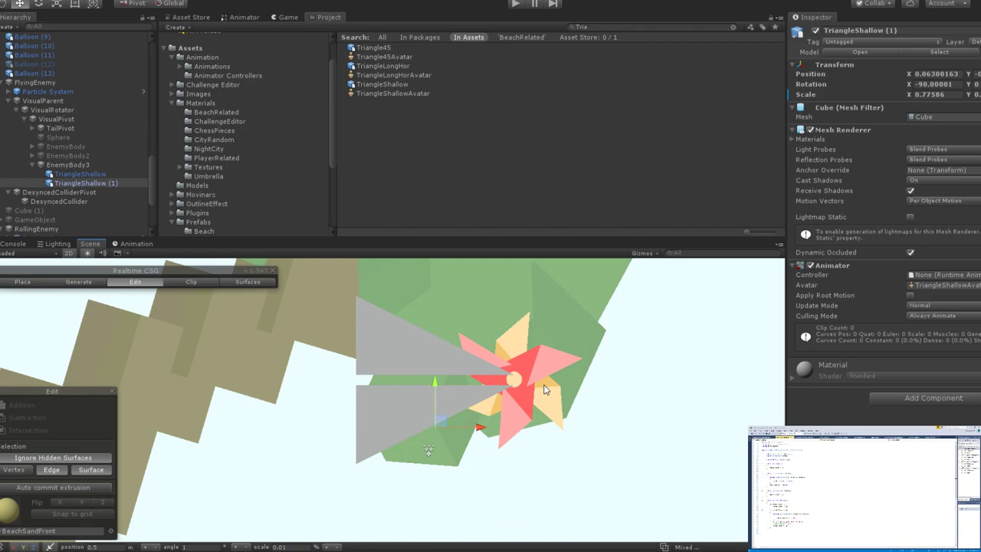
{"action": "scroll", "coordinate": [511, 389], "scroll_direction": "down", "scroll_amount": 4}
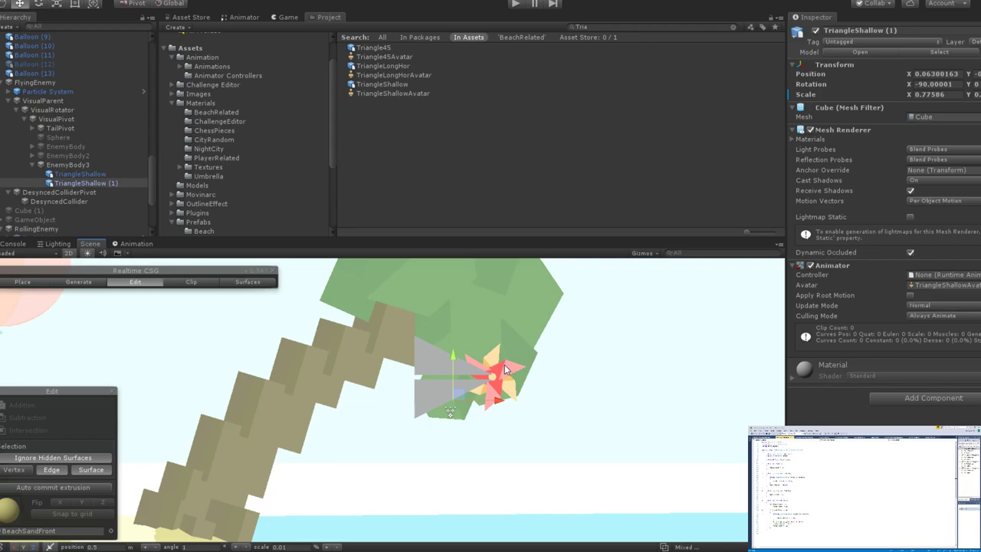
{"action": "scroll", "coordinate": [495, 407], "scroll_direction": "up", "scroll_amount": 3}
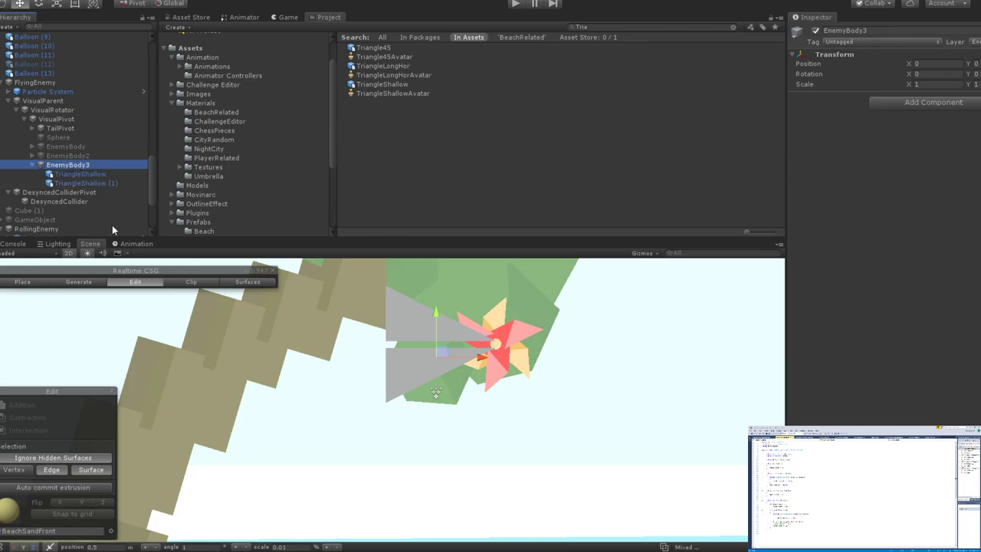
Add an empty child object to EnemyBody3 and name it EnemyHead.
{"action": "key", "text": "ctrl+shift+n"}
{"action": "left_click", "coordinate": [906, 29]}
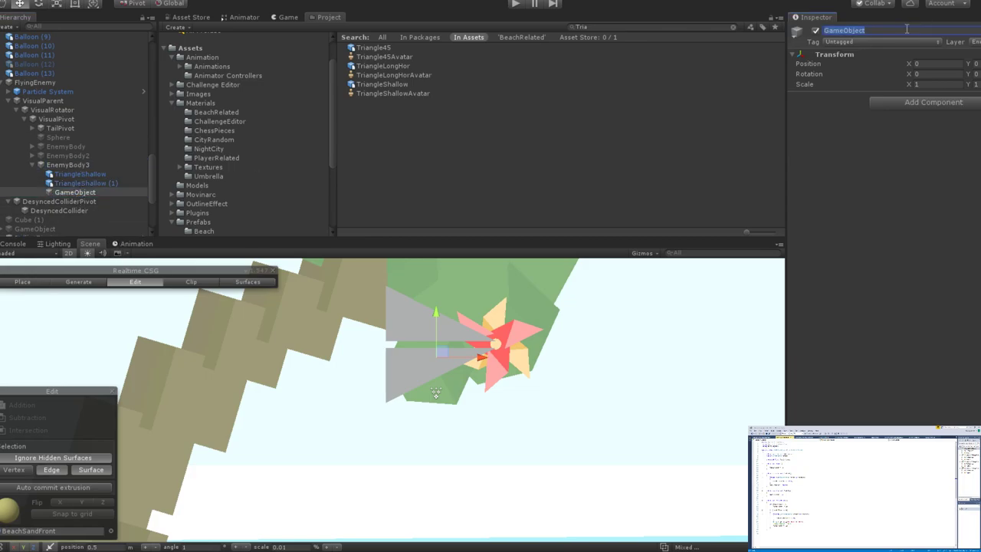
{"action": "type", "text": "EnemyHead"}
{"action": "key", "text": "Return"}
Enable EnemyBody2 temporarily to compare it with the new body, and disable it again.
{"action": "left_click", "coordinate": [68, 154]}
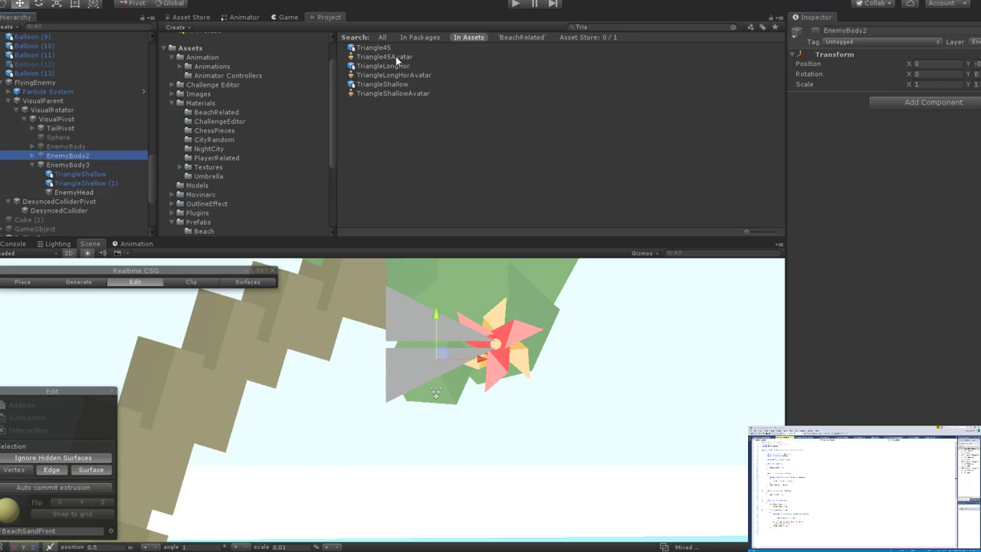
{"action": "left_click", "coordinate": [816, 32]}
{"action": "left_click", "coordinate": [816, 32]}
{"action": "left_click", "coordinate": [816, 32]}
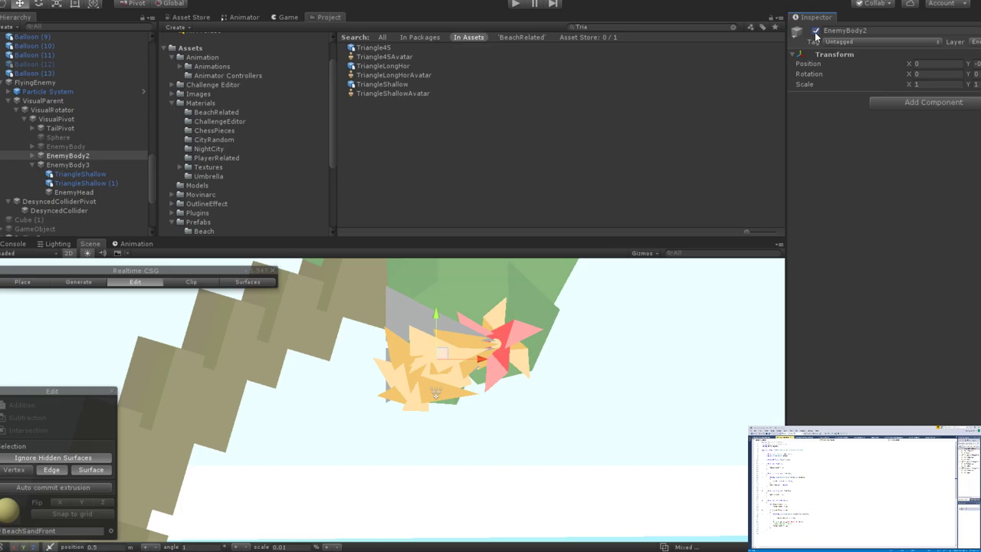
{"action": "left_click", "coordinate": [815, 32]}
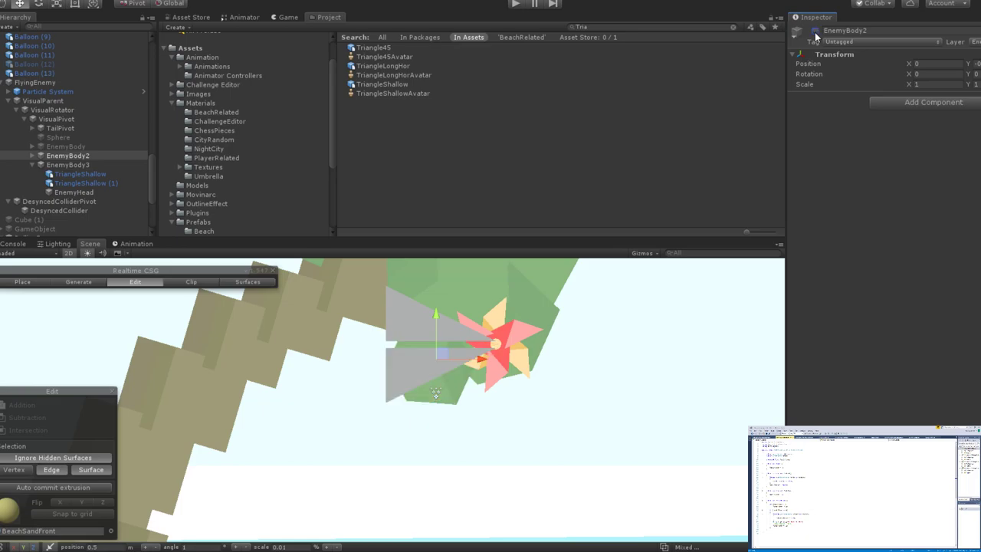
Add a Triangle45 model under EnemyHead, shrink it uniformly to about 0.486 and move it behind the body to about X -1.012.
{"action": "left_click", "coordinate": [72, 191]}
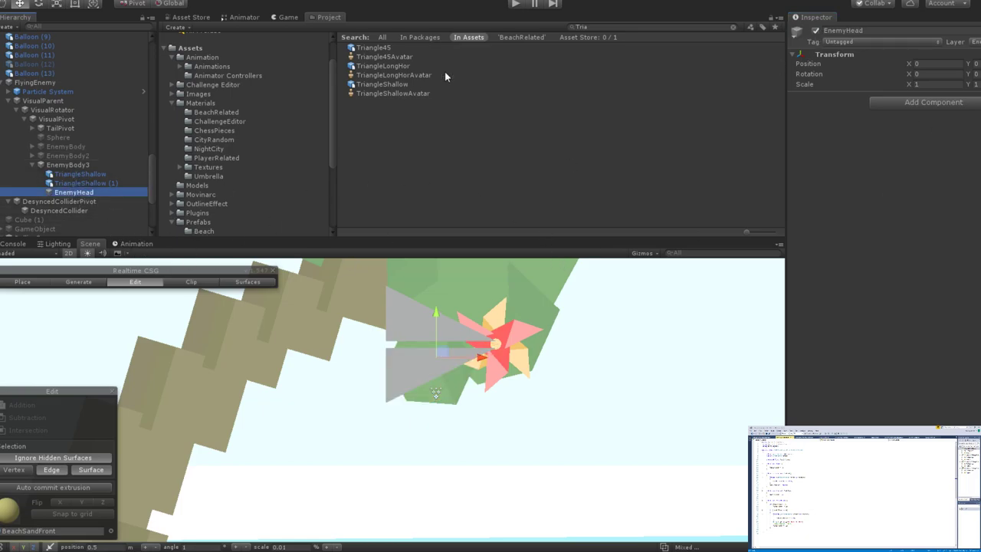
{"action": "left_click_drag", "start_coordinate": [382, 49], "coordinate": [84, 192]}
{"action": "key", "text": "e"}
{"action": "key", "text": "r"}
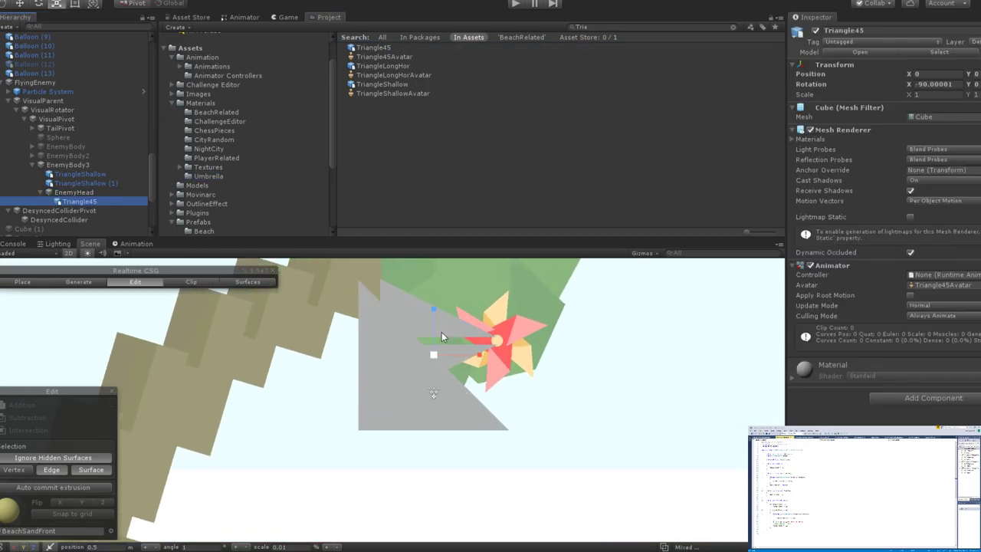
{"action": "left_click_drag", "start_coordinate": [436, 354], "coordinate": [390, 358]}
{"action": "key", "text": "w"}
{"action": "left_click_drag", "start_coordinate": [357, 317], "coordinate": [355, 261]}
{"action": "middle_click_drag", "start_coordinate": [395, 337], "coordinate": [487, 403]}
Refine the head triangle's uniform scale to about 0.45 and shift it toward the body to about X -0.89.
{"action": "key", "text": "r"}
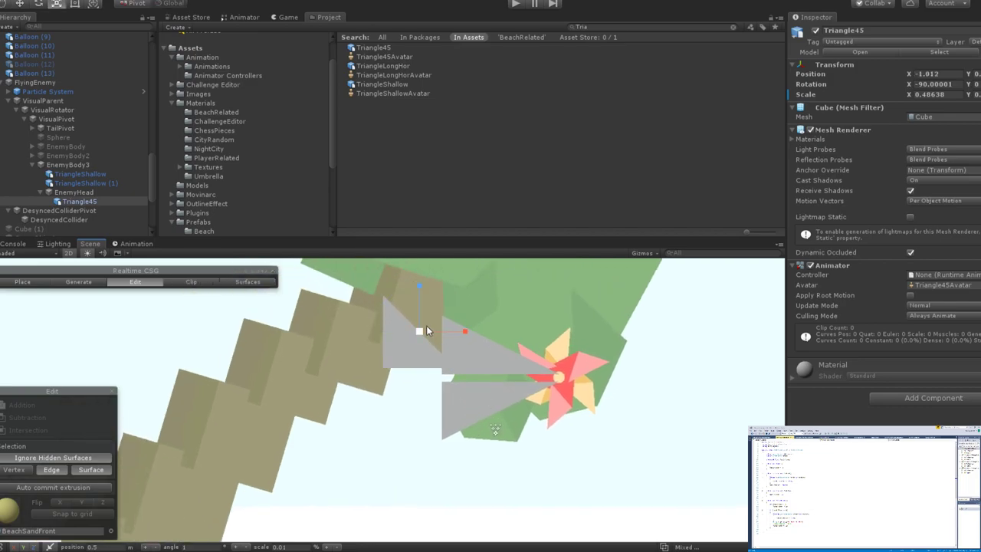
{"action": "left_click_drag", "start_coordinate": [421, 334], "coordinate": [430, 334]}
{"action": "key", "text": "w"}
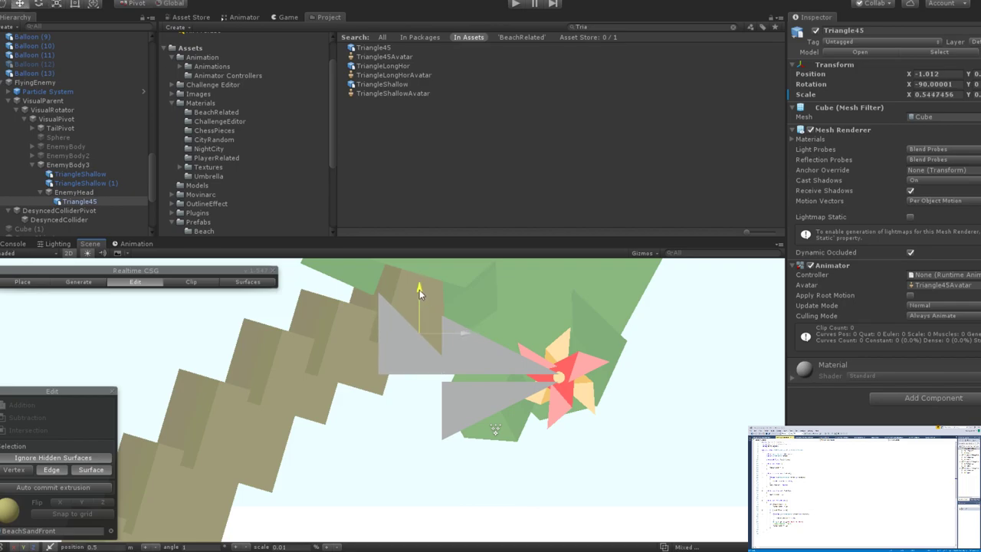
{"action": "key", "text": "r"}
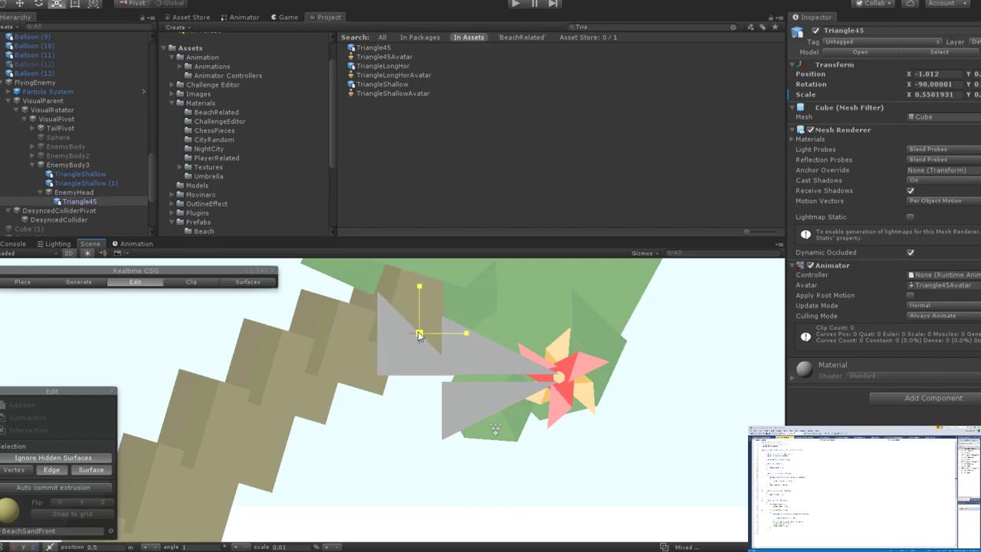
{"action": "left_click_drag", "start_coordinate": [418, 334], "coordinate": [470, 337]}
{"action": "key", "text": "w"}
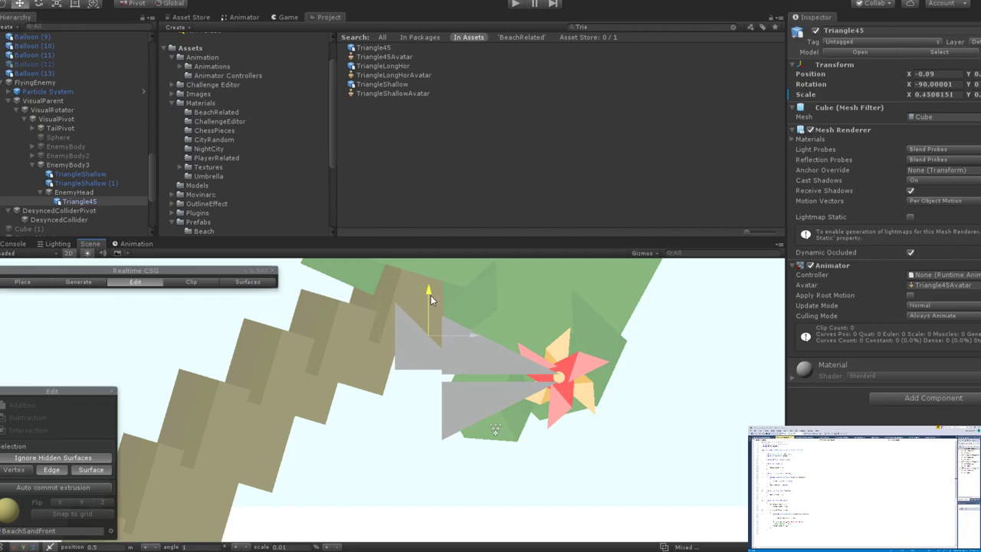
Duplicate Triangle45, flip the copy vertically, and place it directly below the original so their flat edges meet.
{"action": "left_click", "coordinate": [71, 201]}
{"action": "key", "text": "ctrl+d"}
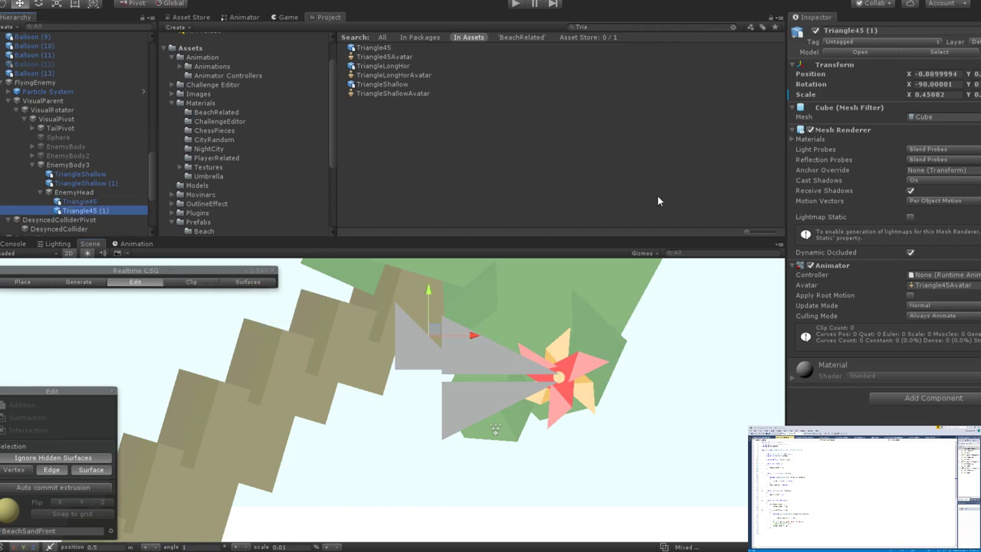
{"action": "left_click", "coordinate": [495, 429]}
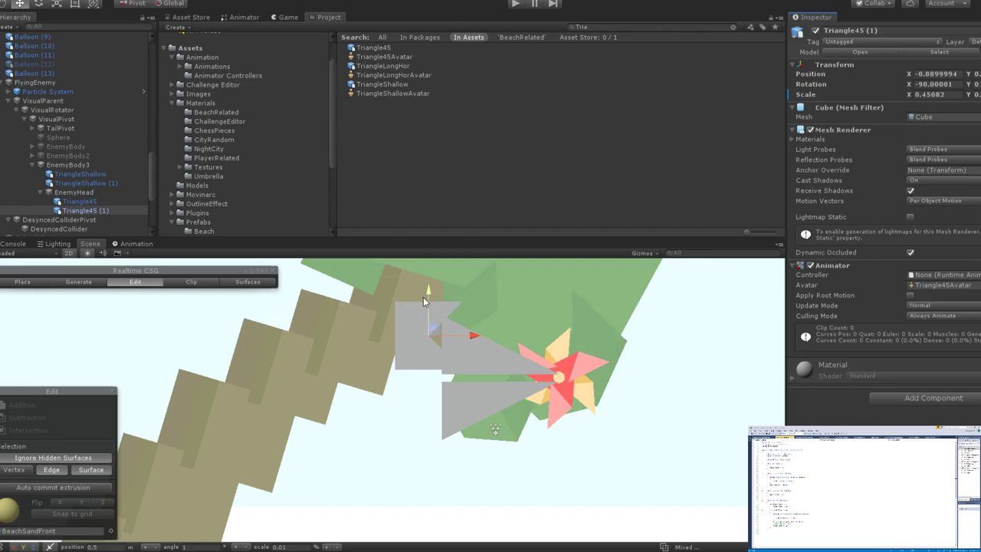
{"action": "left_click_drag", "start_coordinate": [423, 299], "coordinate": [436, 364]}
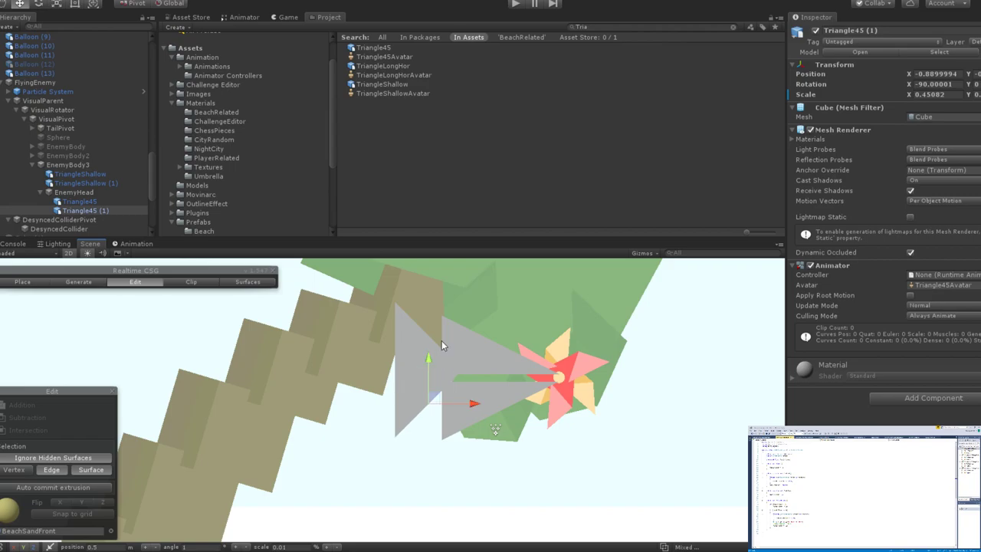
Duplicate both head triangles, mirror the copies with an X scale of -0.45082, and move them to about X -1.787 to complete the diamond.
{"action": "left_click", "coordinate": [104, 200]}
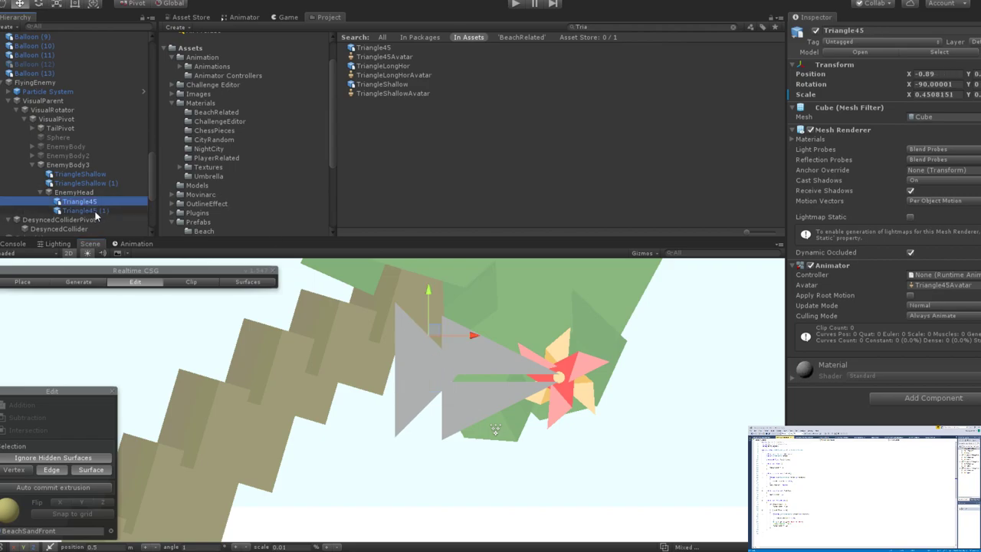
{"action": "left_click", "coordinate": [97, 213], "text": "shift"}
{"action": "key", "text": "ctrl+d"}
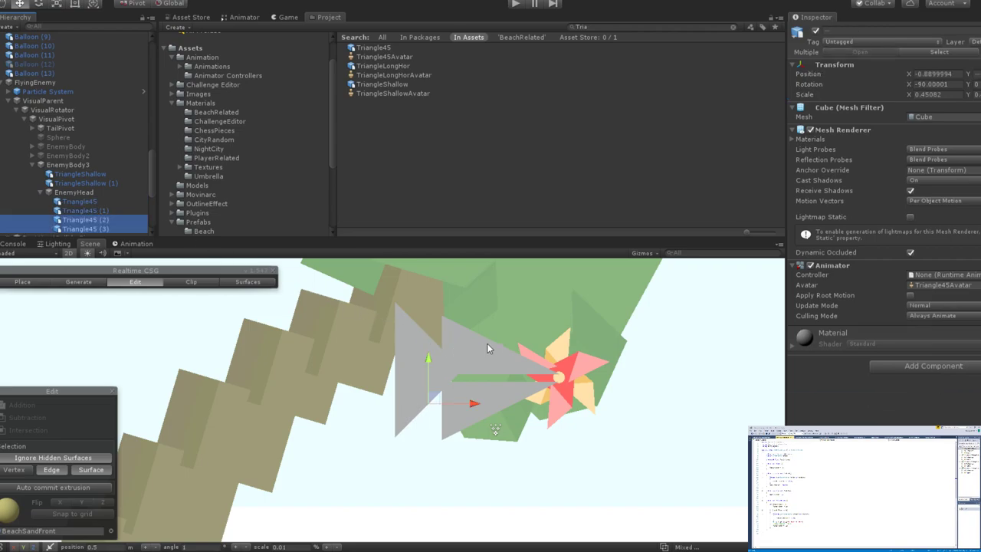
{"action": "left_click", "coordinate": [926, 95]}
{"action": "type", "text": "-"}
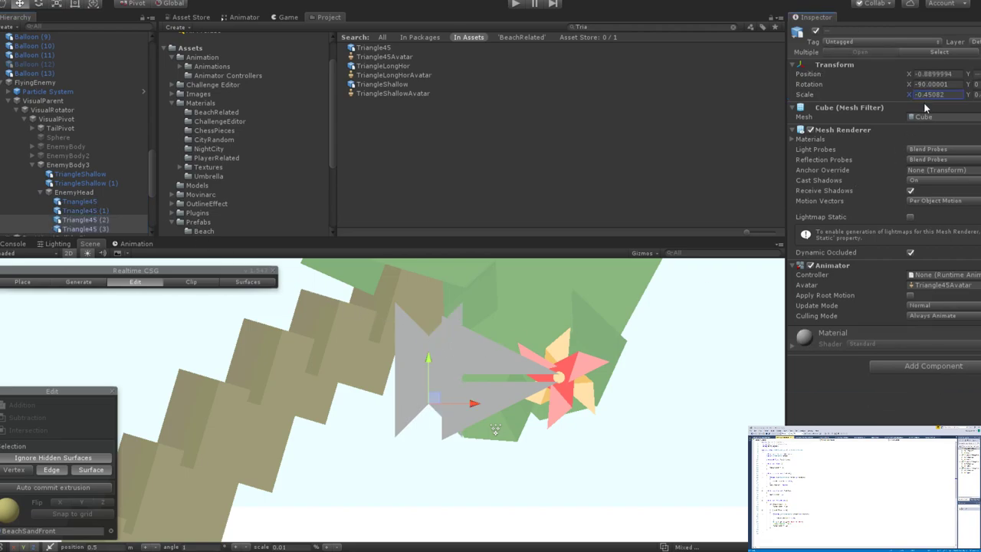
{"action": "left_click_drag", "start_coordinate": [474, 403], "coordinate": [408, 408]}
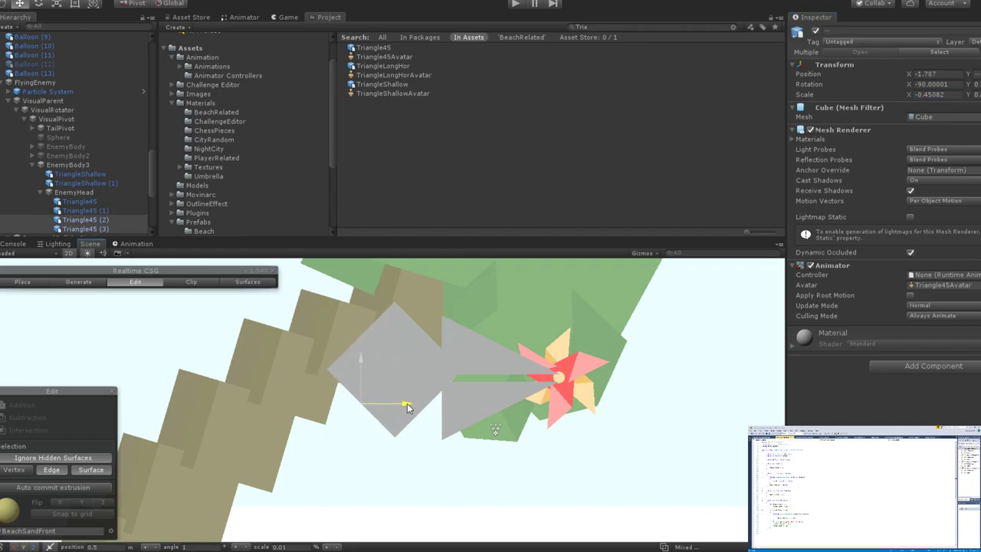
{"action": "scroll", "coordinate": [495, 379], "scroll_direction": "down", "scroll_amount": 3}
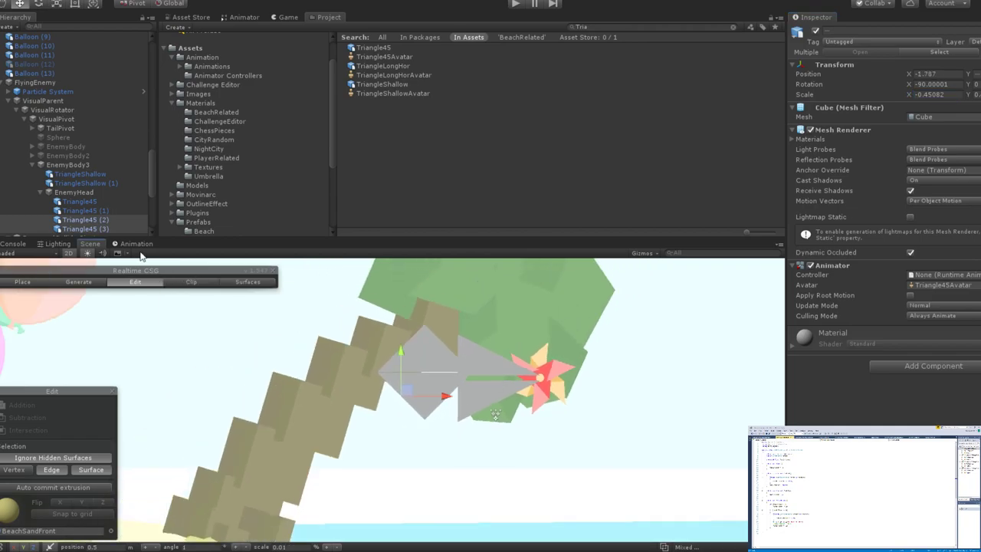
Try nudging Triangle45 (1) and Triangle45 (2) vertically together to adjust the seam across the head.
{"action": "left_click", "coordinate": [79, 194]}
{"action": "scroll", "coordinate": [413, 367], "scroll_direction": "up", "scroll_amount": 3}
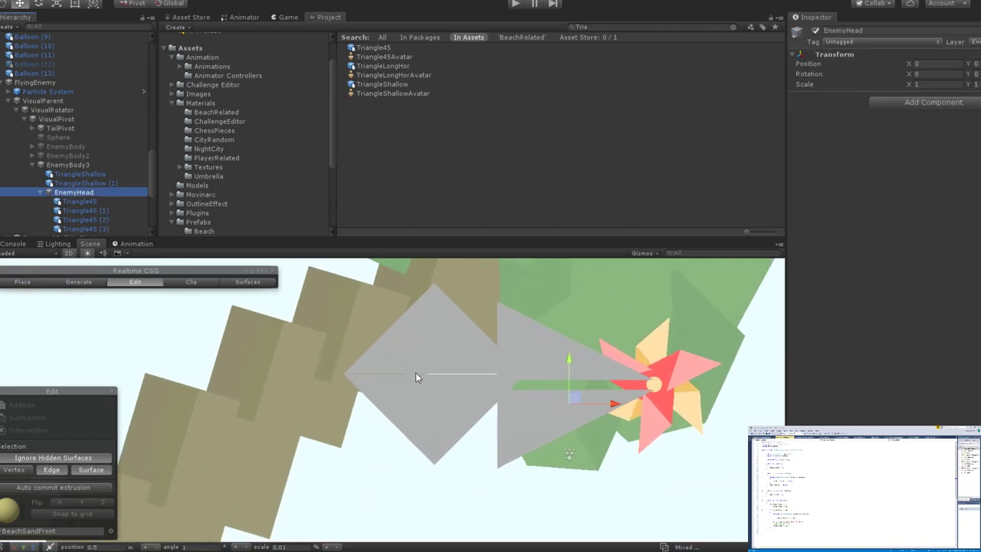
{"action": "left_click", "coordinate": [99, 200]}
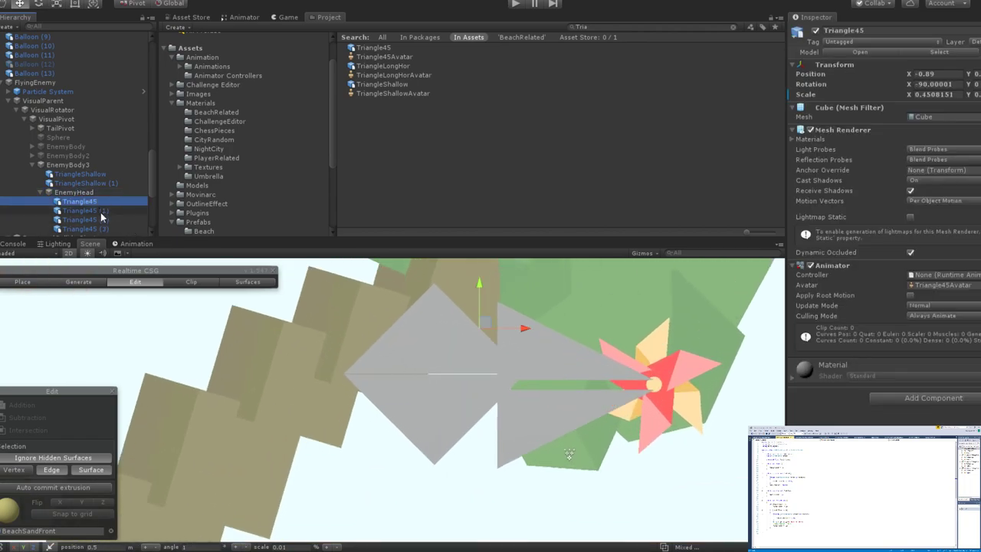
{"action": "left_click", "coordinate": [98, 221]}
{"action": "left_click", "coordinate": [85, 211], "text": "shift"}
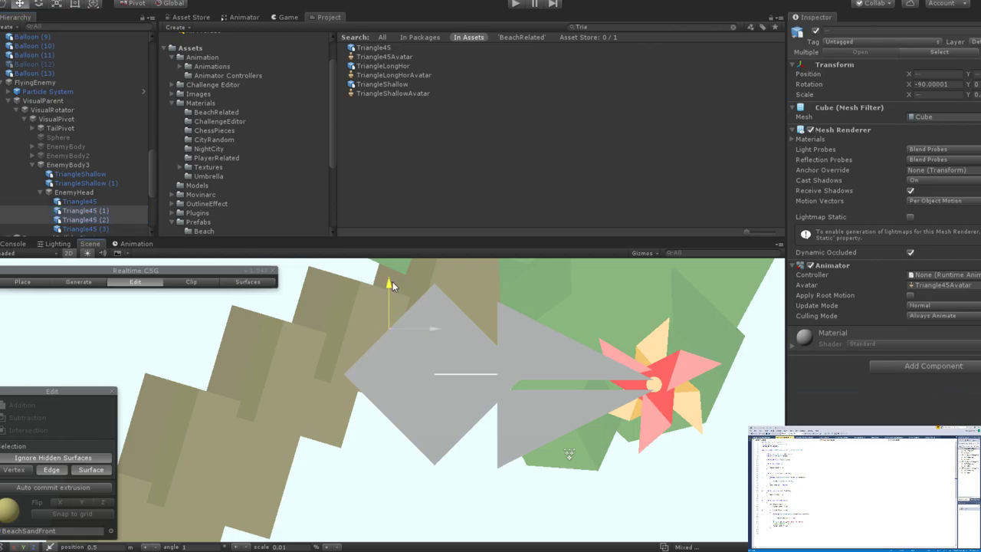
{"action": "mouse_move", "coordinate": [393, 282]}
{"action": "left_mouse_down"}
{"action": "mouse_move", "coordinate": [395, 313]}
{"action": "mouse_move", "coordinate": [396, 264]}
{"action": "mouse_move", "coordinate": [397, 283]}
{"action": "left_mouse_up"}
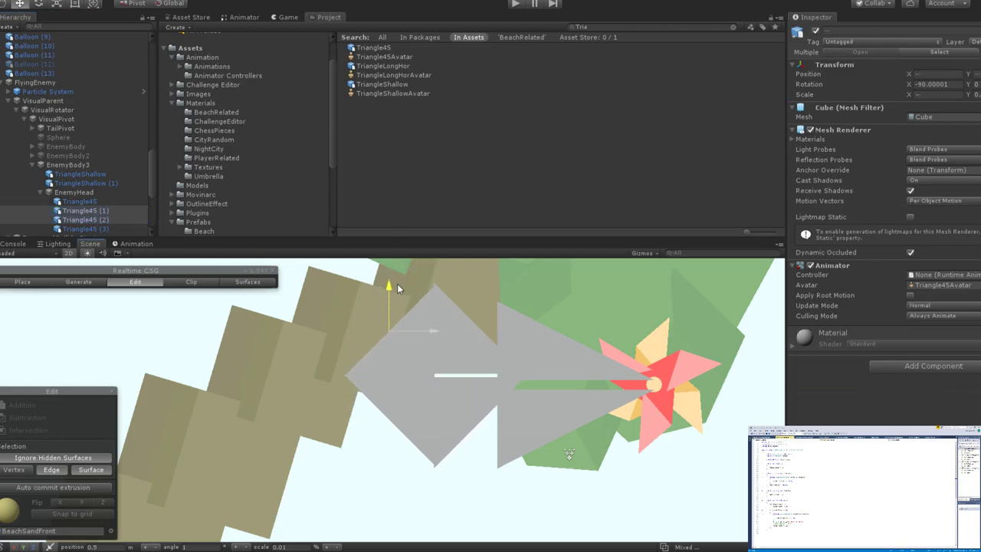
Try nudging Triangle45 and Triangle45 (1) vertically to fix the head's seam, and undo the move.
{"action": "left_click", "coordinate": [107, 228]}
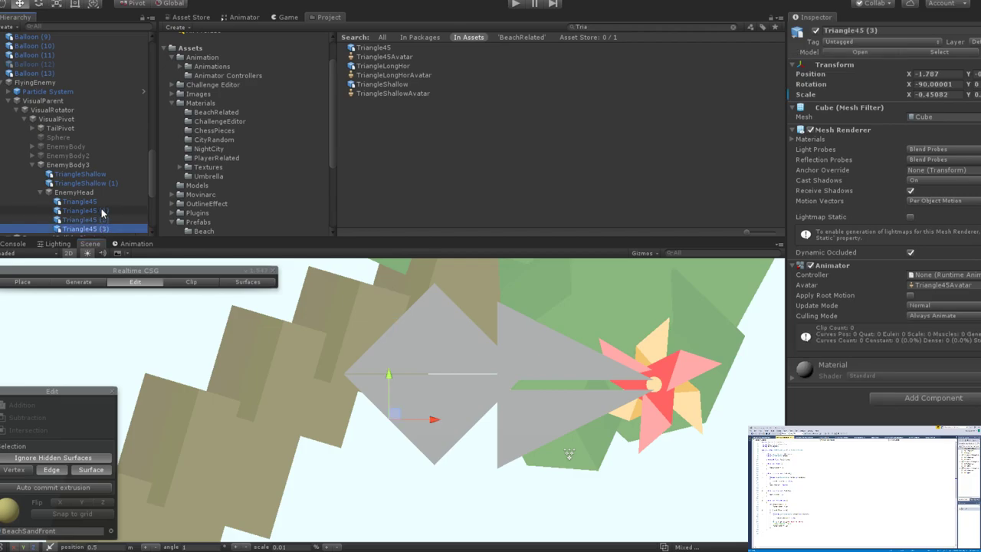
{"action": "left_click", "coordinate": [95, 202], "text": "ctrl"}
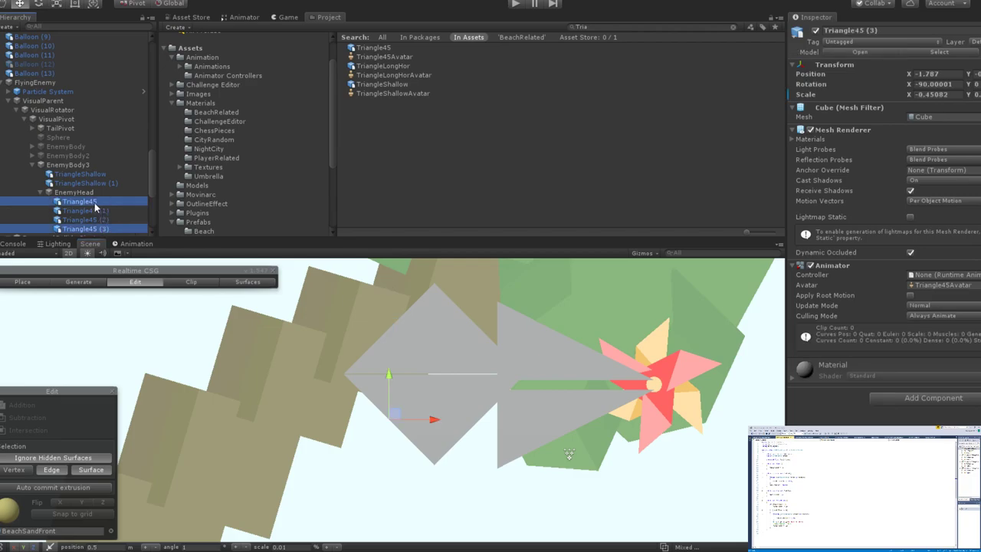
{"action": "left_click", "coordinate": [393, 365]}
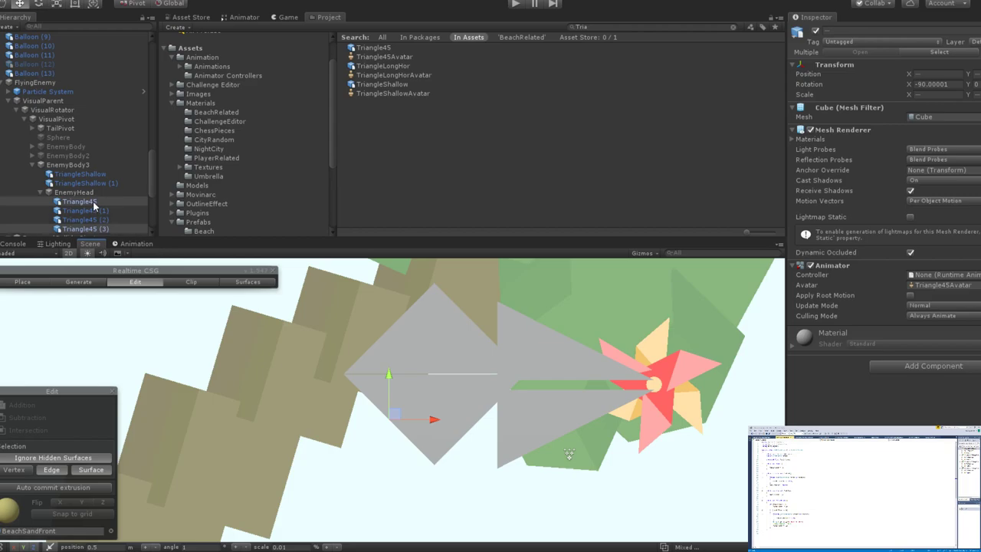
{"action": "left_click", "coordinate": [86, 228], "text": "shift"}
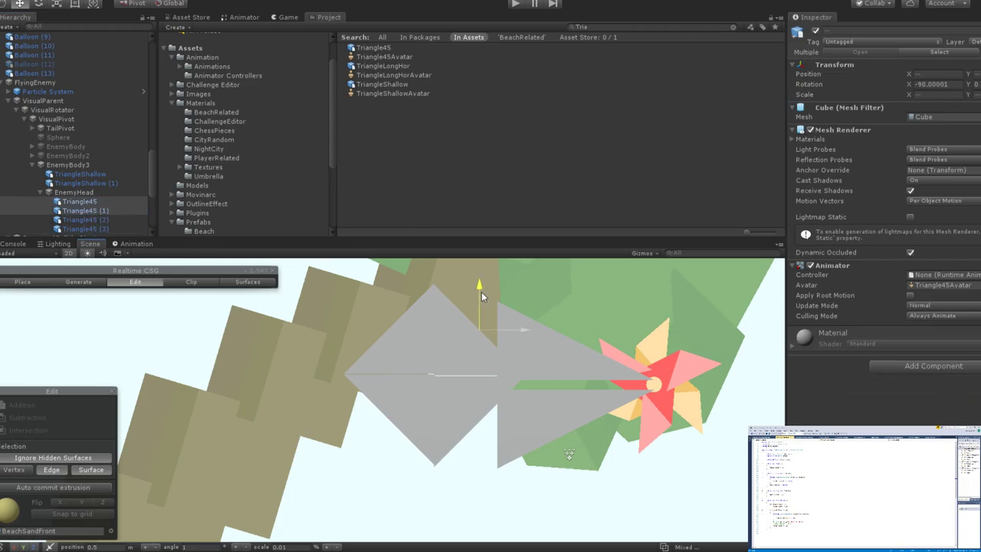
{"action": "left_click", "coordinate": [480, 290]}
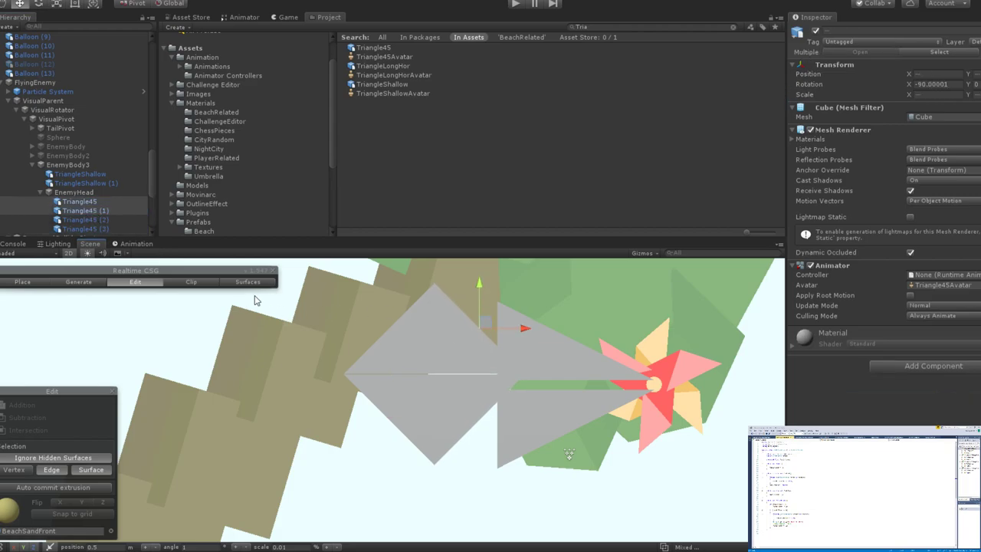
Nudge Triangle45 (1) and Triangle45 (3) vertically together to close the seam across the head.
{"action": "left_click", "coordinate": [105, 229]}
{"action": "left_click", "coordinate": [105, 212], "text": "shift"}
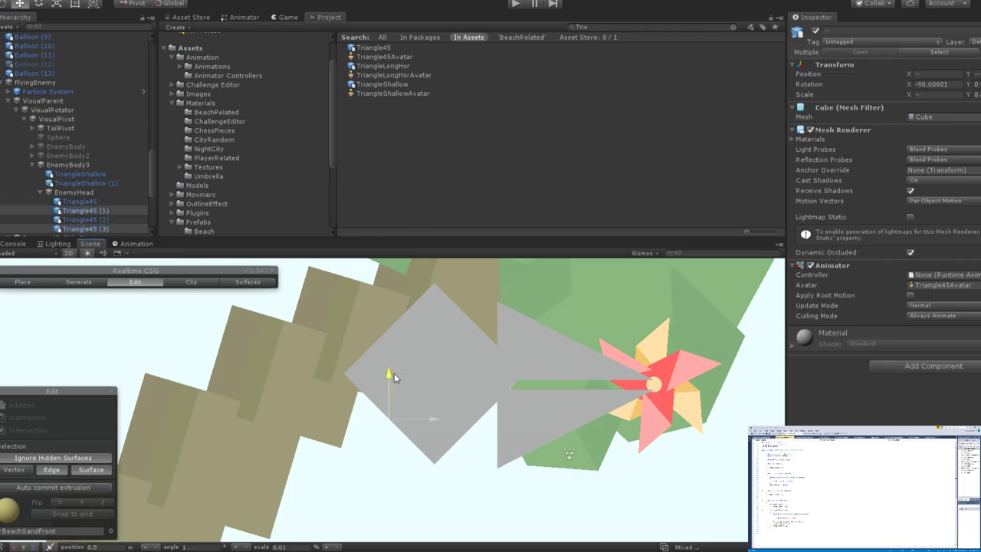
Lower EnemyHead slightly to line it up with the body, and move it along X to 0.269.
{"action": "left_click", "coordinate": [106, 191]}
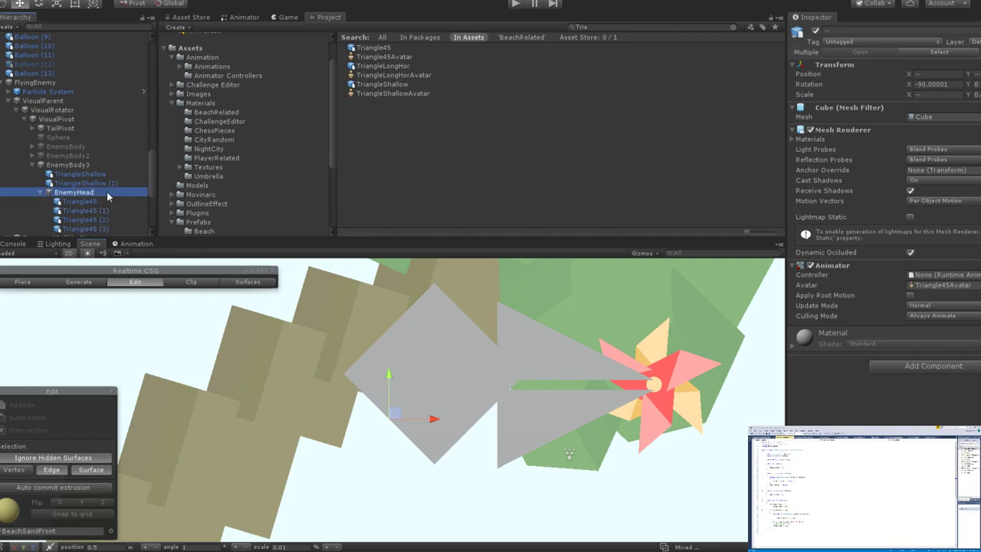
{"action": "left_click", "coordinate": [569, 357]}
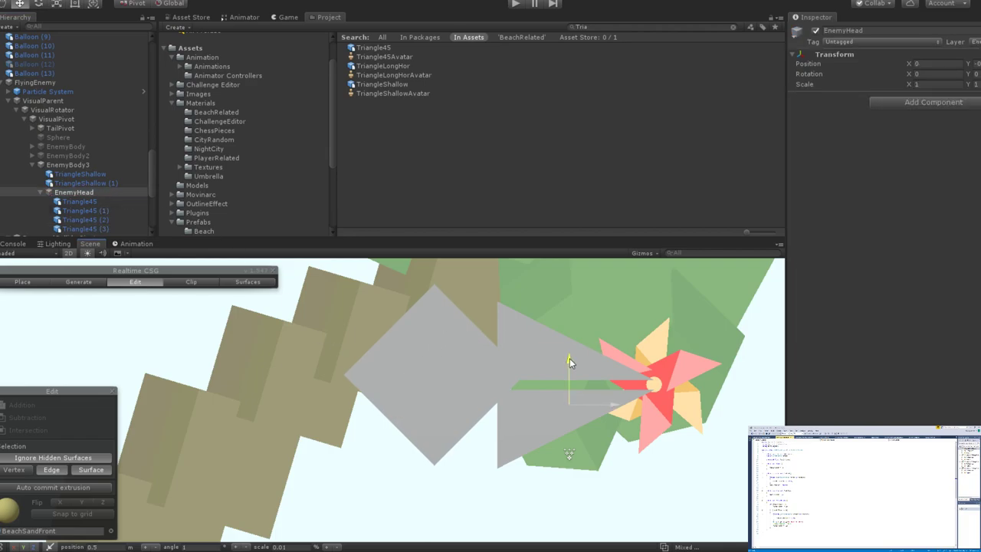
{"action": "left_click_drag", "start_coordinate": [568, 360], "coordinate": [567, 369]}
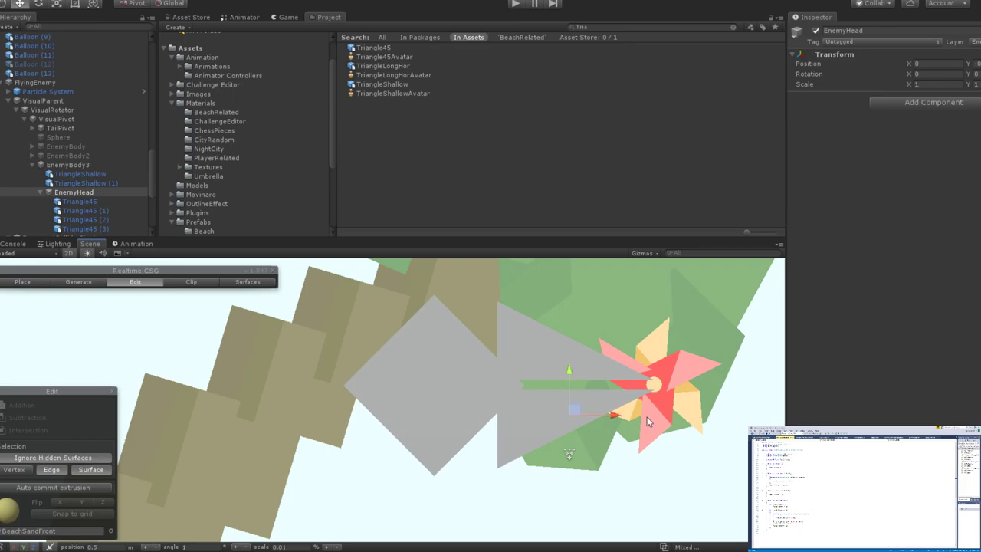
{"action": "left_click_drag", "start_coordinate": [613, 415], "coordinate": [638, 433]}
{"action": "scroll", "coordinate": [530, 352], "scroll_direction": "down", "scroll_amount": 5}
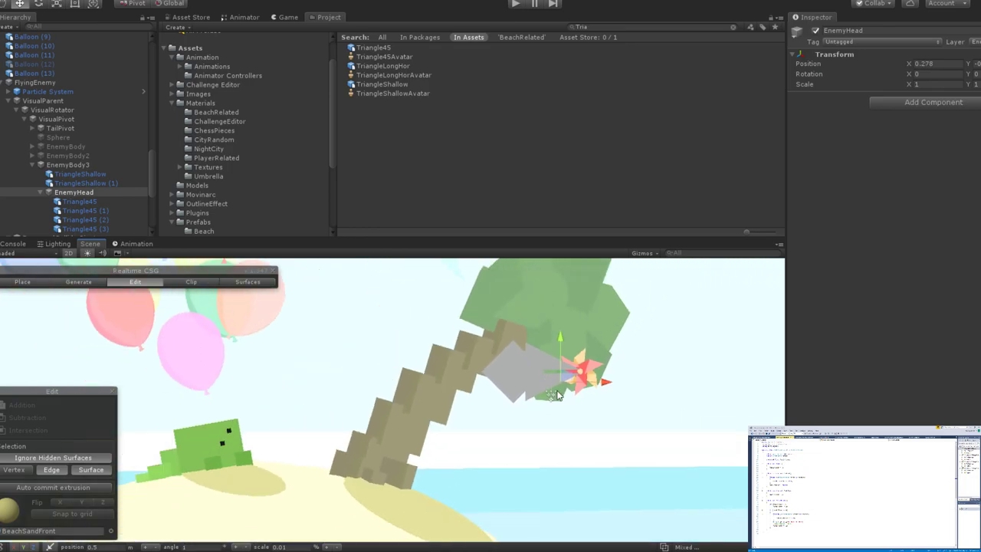
{"action": "scroll", "coordinate": [558, 396], "scroll_direction": "up", "scroll_amount": 5}
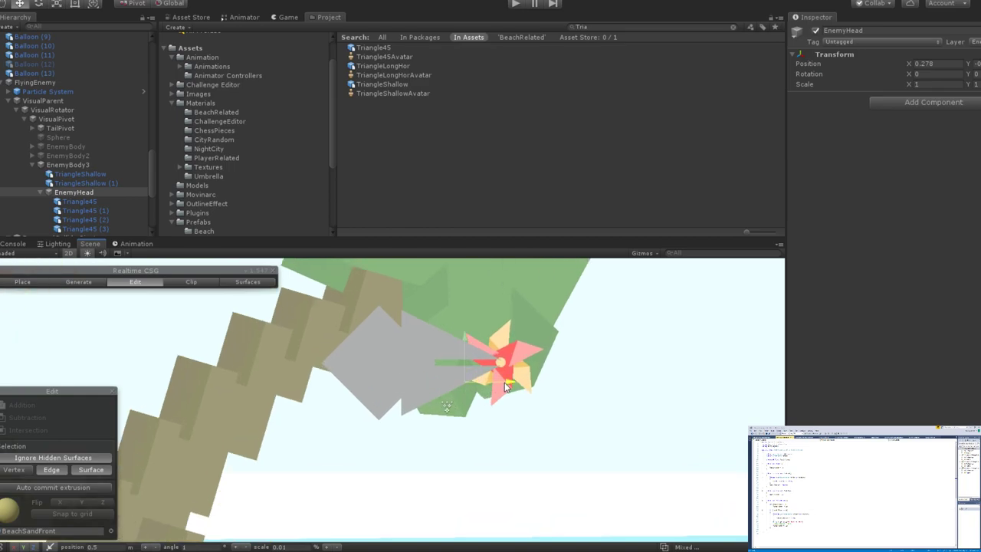
{"action": "mouse_move", "coordinate": [505, 387]}
{"action": "left_mouse_down"}
{"action": "mouse_move", "coordinate": [480, 393]}
{"action": "mouse_move", "coordinate": [522, 399]}
{"action": "mouse_move", "coordinate": [503, 400]}
{"action": "left_mouse_up"}
{"action": "scroll", "coordinate": [503, 401], "scroll_direction": "down", "scroll_amount": 5}
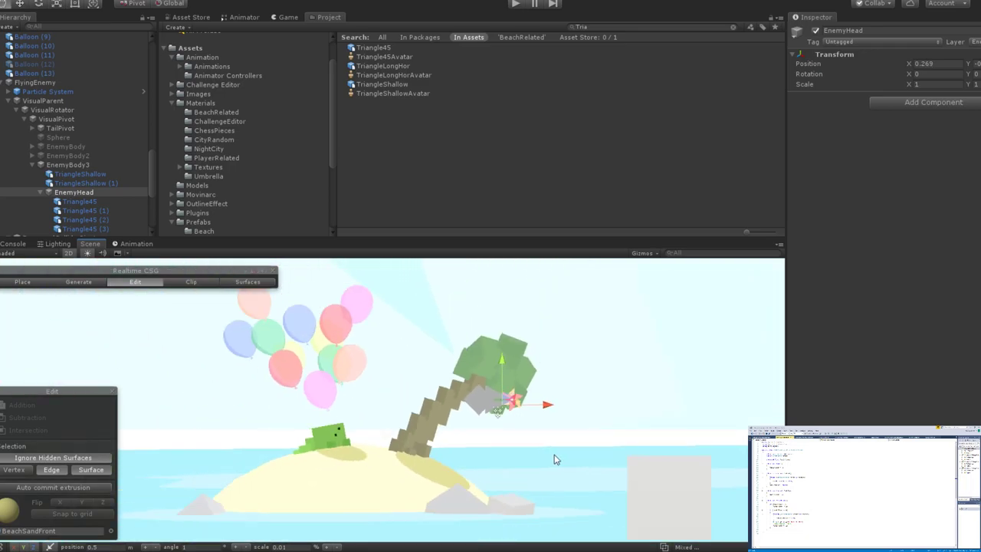
{"action": "scroll", "coordinate": [556, 459], "scroll_direction": "up", "scroll_amount": 8}
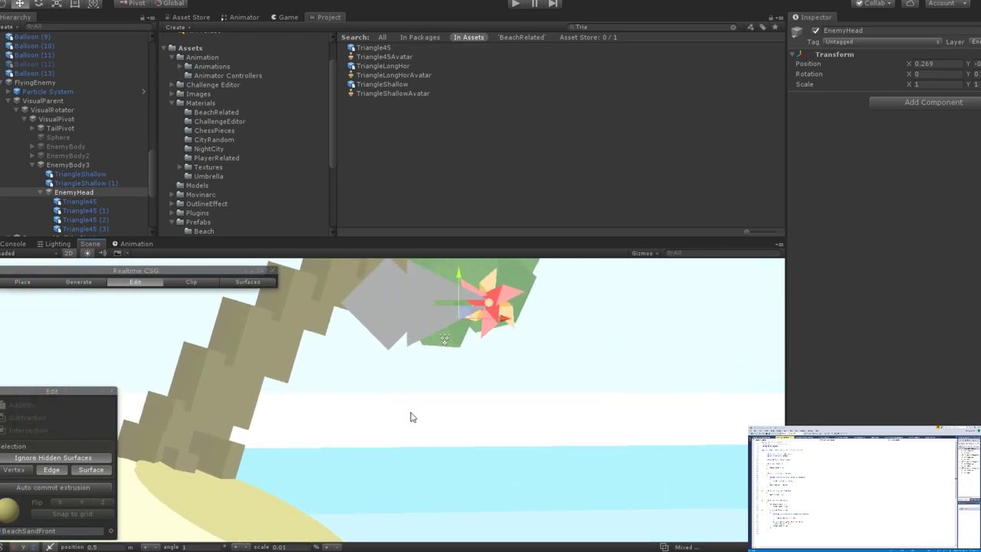
{"action": "scroll", "coordinate": [490, 495], "scroll_direction": "up", "scroll_amount": 3}
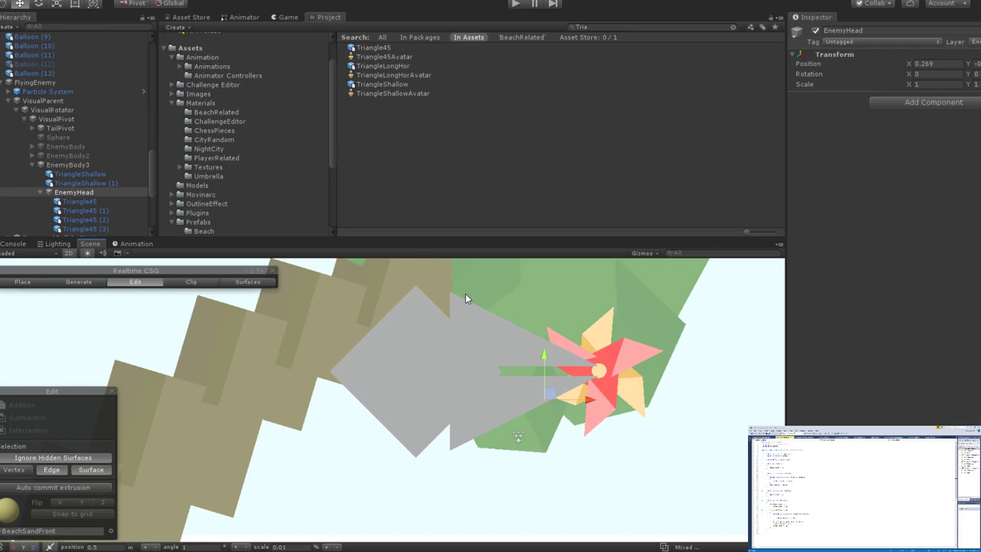
Try rotating EnemyHead to check where its pivot lies relative to the diamond.
{"action": "scroll", "coordinate": [90, 200], "scroll_direction": "down", "scroll_amount": 3}
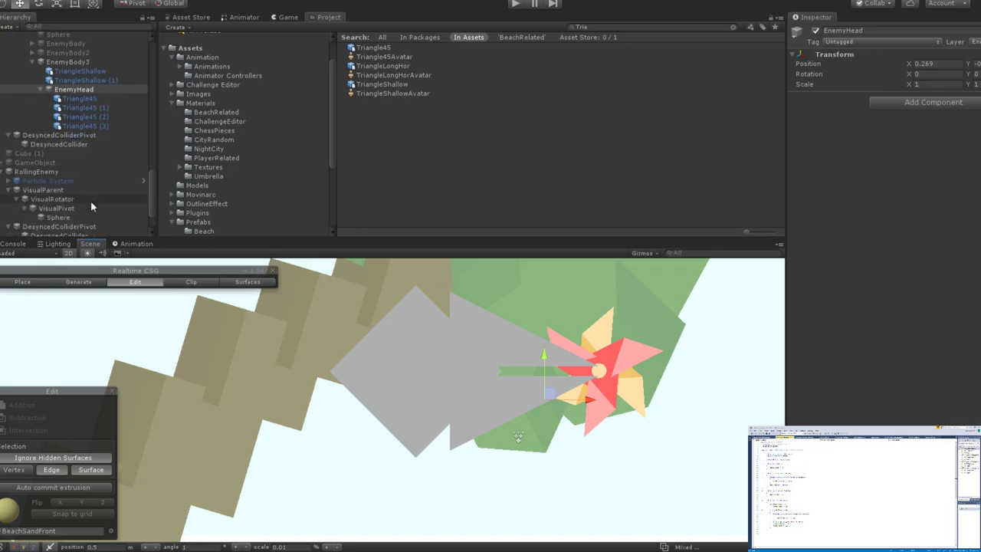
{"action": "scroll", "coordinate": [86, 186], "scroll_direction": "up", "scroll_amount": 2}
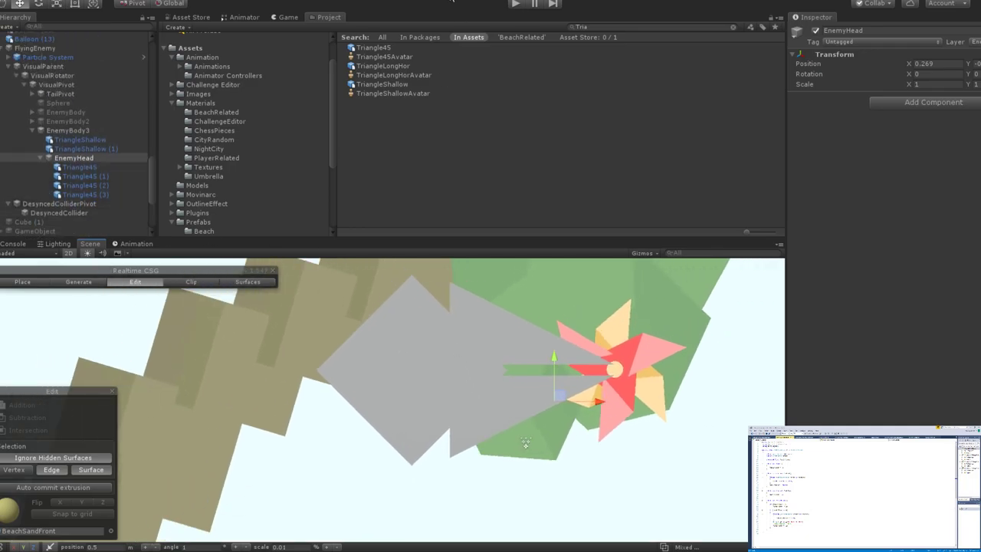
{"action": "scroll", "coordinate": [488, 349], "scroll_direction": "up", "scroll_amount": 2}
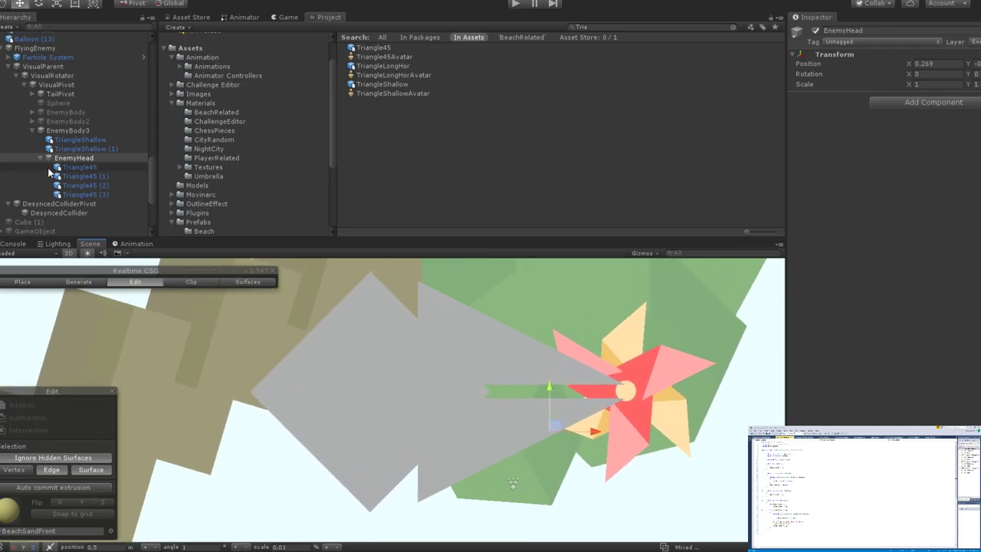
{"action": "left_click", "coordinate": [79, 158]}
{"action": "scroll", "coordinate": [472, 382], "scroll_direction": "down", "scroll_amount": 2}
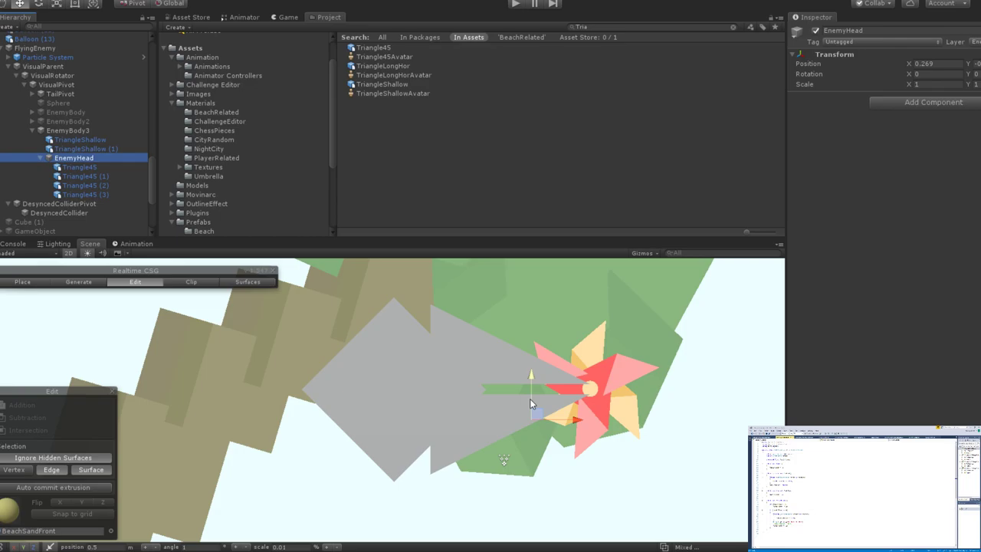
{"action": "key", "text": "r"}
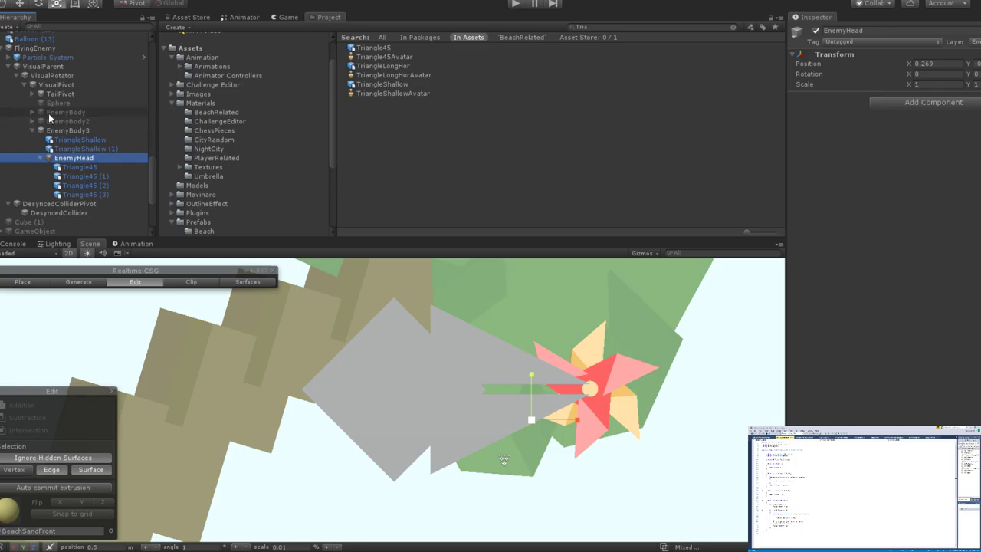
{"action": "key", "text": "e"}
{"action": "left_click_drag", "start_coordinate": [536, 416], "coordinate": [368, 351]}
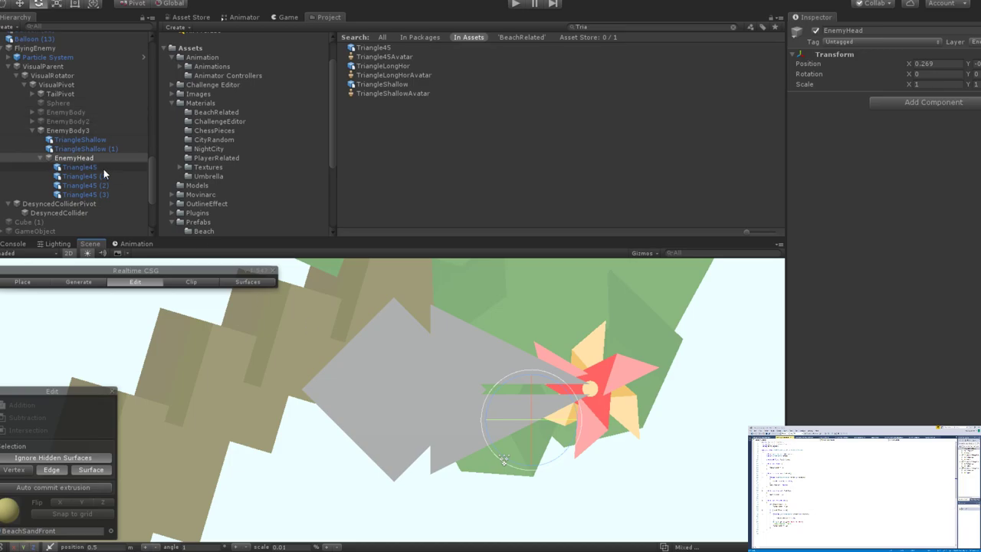
Move the four Triangle45 pieces out of EnemyHead into EnemyBody3, and place the empty EnemyHead at the diamond's centre, X -1.069.
{"action": "left_click", "coordinate": [91, 191], "text": "shift"}
{"action": "left_click_drag", "start_coordinate": [83, 168], "coordinate": [82, 152]}
{"action": "left_click", "coordinate": [76, 193]}
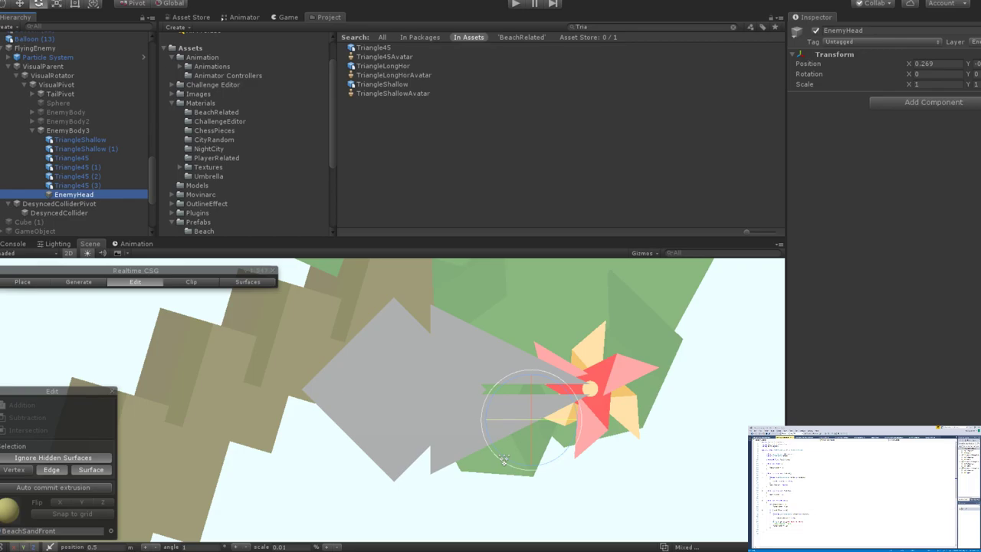
{"action": "key", "text": "w"}
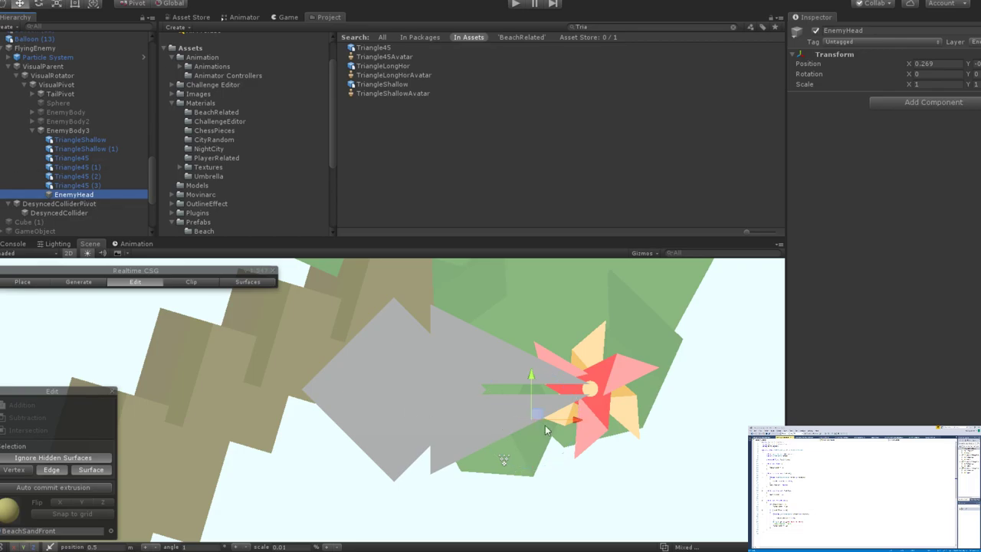
{"action": "left_click_drag", "start_coordinate": [555, 418], "coordinate": [441, 415]}
{"action": "left_click_drag", "start_coordinate": [389, 358], "coordinate": [386, 345]}
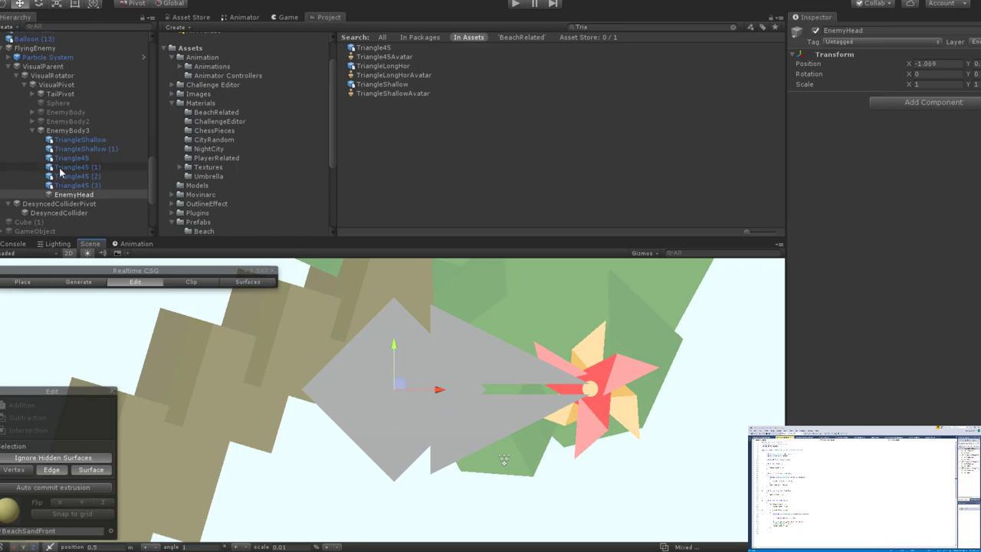
Parent the four Triangle45 pieces back under EnemyHead.
{"action": "left_click", "coordinate": [70, 157]}
{"action": "left_click", "coordinate": [79, 186], "text": "shift"}
{"action": "left_click_drag", "start_coordinate": [82, 185], "coordinate": [83, 196]}
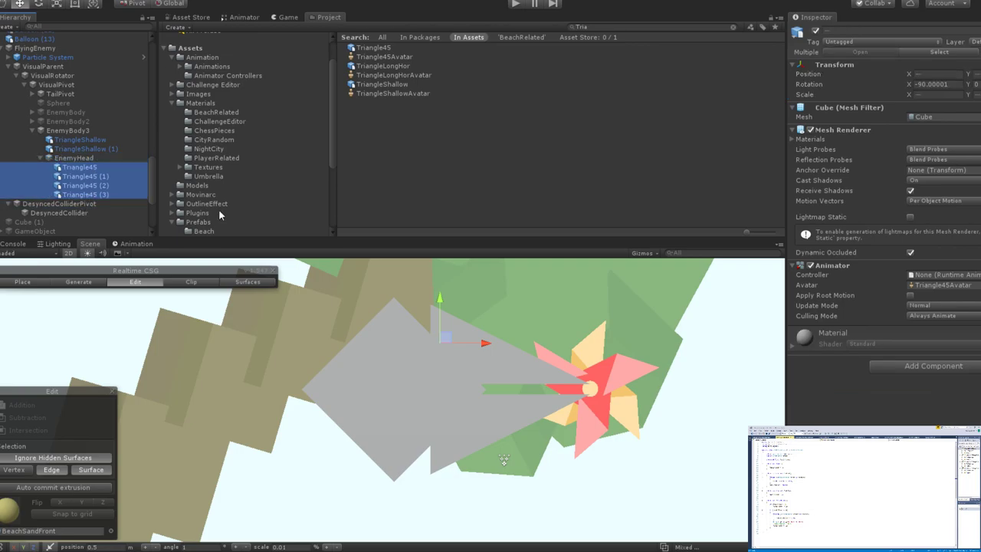
Try rotating EnemyHead about its recentred pivot.
{"action": "left_click", "coordinate": [94, 157]}
{"action": "key", "text": "e"}
{"action": "left_click_drag", "start_coordinate": [433, 365], "coordinate": [514, 414]}
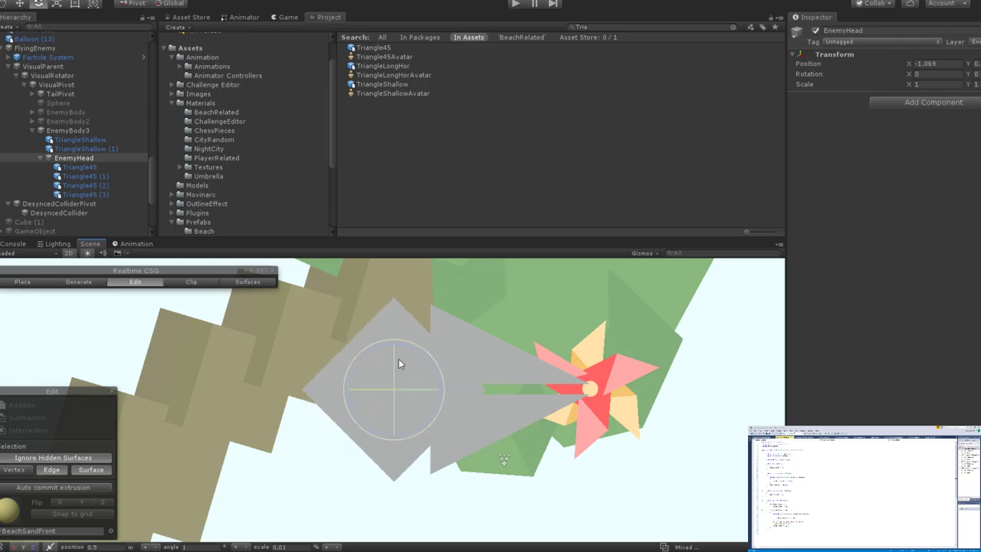
{"action": "scroll", "coordinate": [455, 380], "scroll_direction": "down", "scroll_amount": 8}
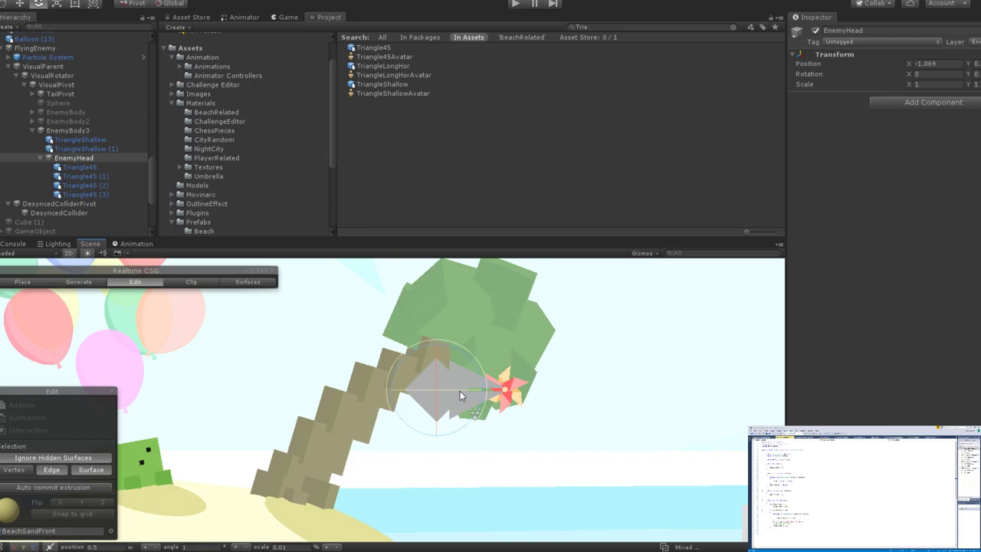
{"action": "scroll", "coordinate": [460, 391], "scroll_direction": "up", "scroll_amount": 6}
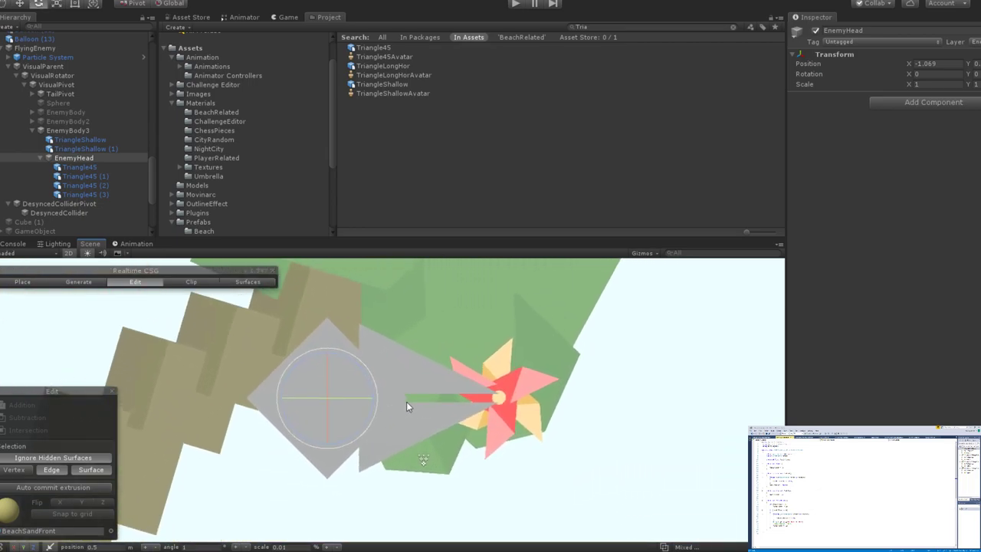
{"action": "scroll", "coordinate": [410, 403], "scroll_direction": "up", "scroll_amount": 2}
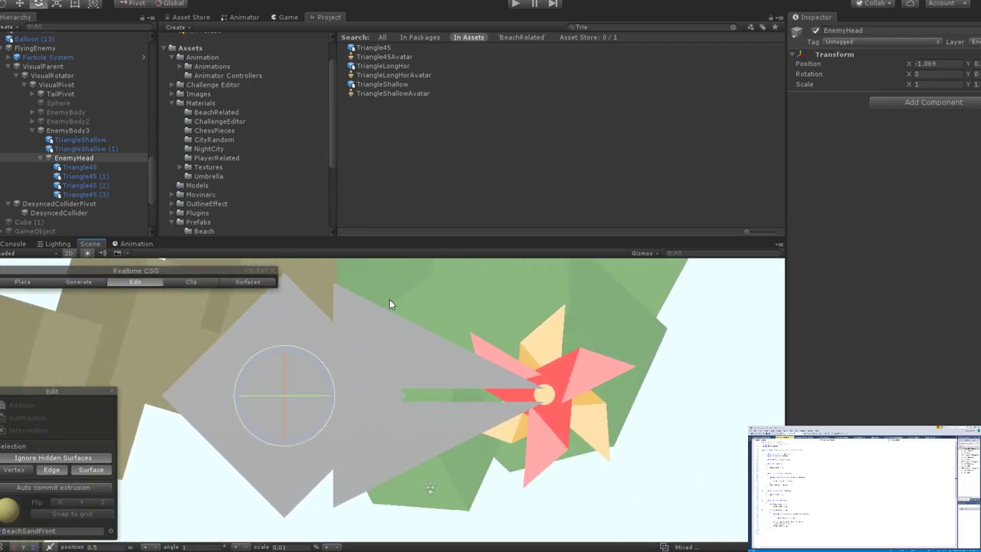
Duplicate TriangleShallow, and move the copy slightly down and to X 0.109 to cover the gap in the body.
{"action": "left_click", "coordinate": [41, 159]}
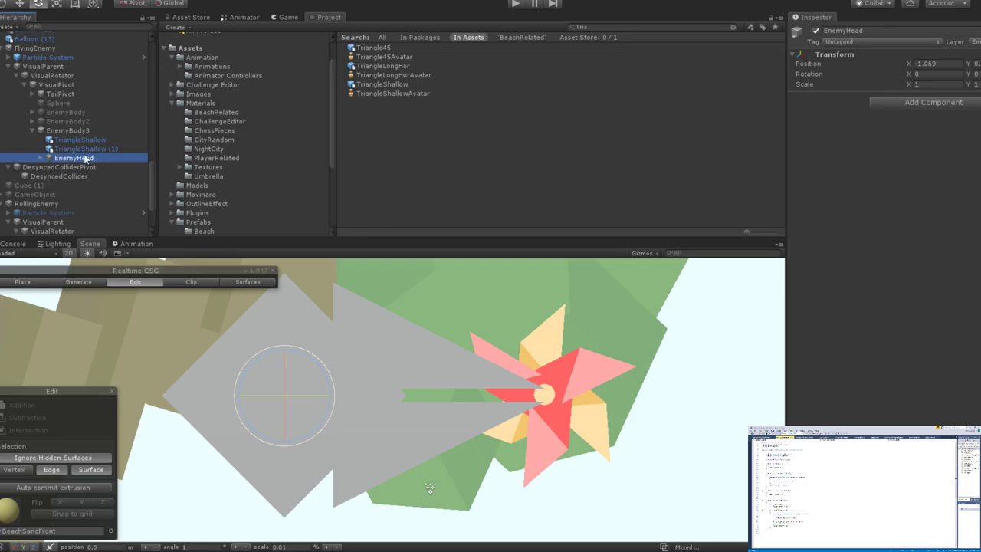
{"action": "left_click", "coordinate": [74, 141]}
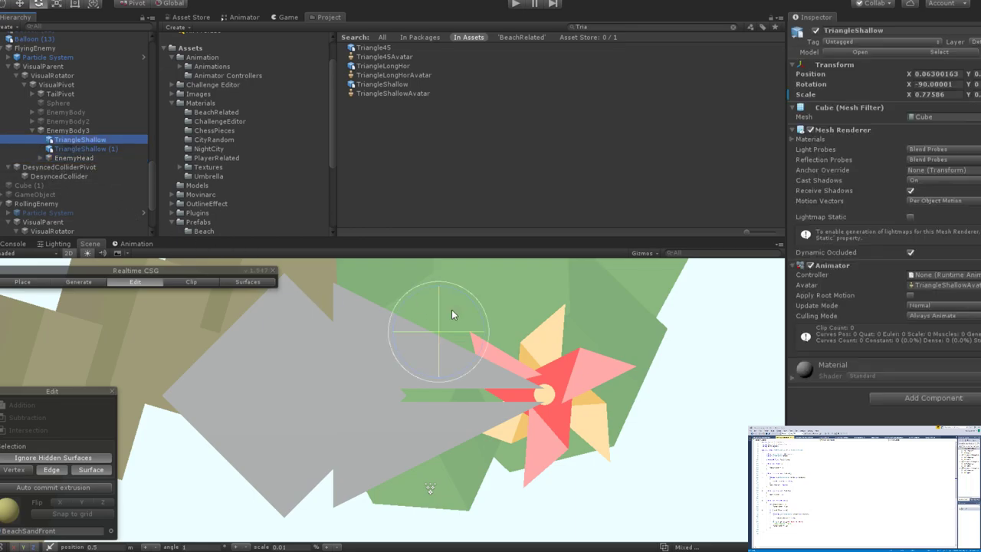
{"action": "key", "text": "ctrl+d"}
{"action": "key", "text": "w"}
{"action": "left_click_drag", "start_coordinate": [439, 292], "coordinate": [438, 303]}
{"action": "left_click_drag", "start_coordinate": [474, 336], "coordinate": [499, 349]}
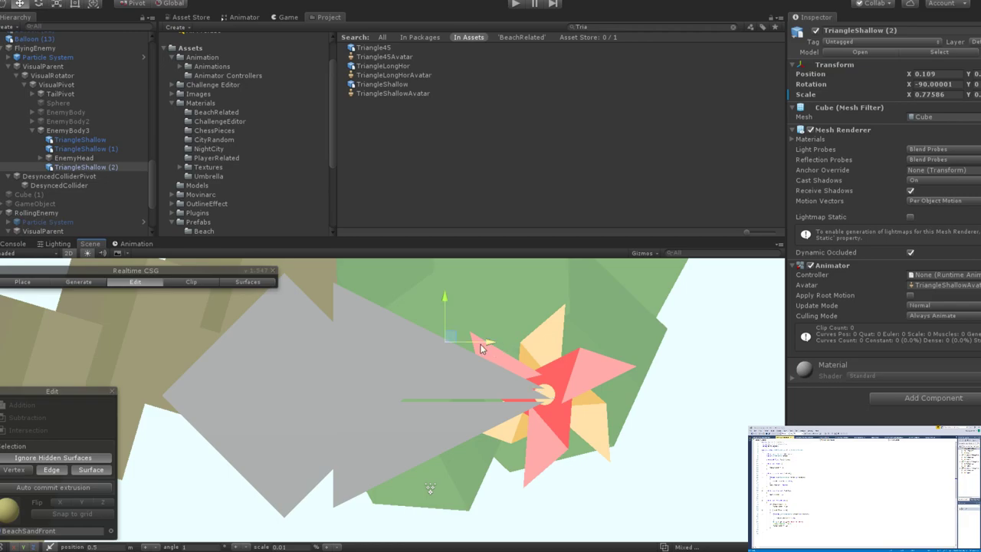
Scale TriangleShallow (2) down to 0.6570991 on X, and reposition it at X 0.168 along the body's upper edge.
{"action": "key", "text": "e"}
{"action": "key", "text": "r"}
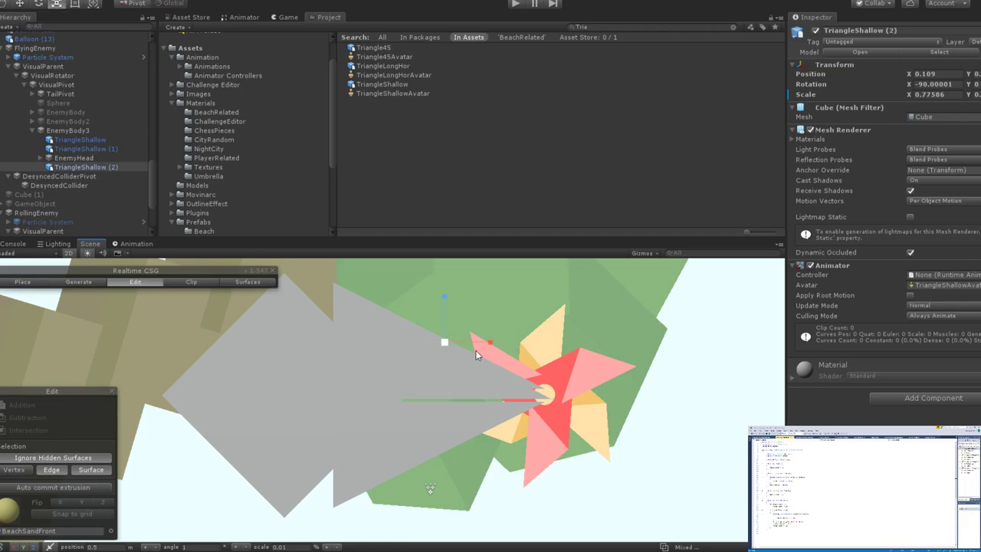
{"action": "left_click_drag", "start_coordinate": [445, 343], "coordinate": [498, 352]}
{"action": "key", "text": "w"}
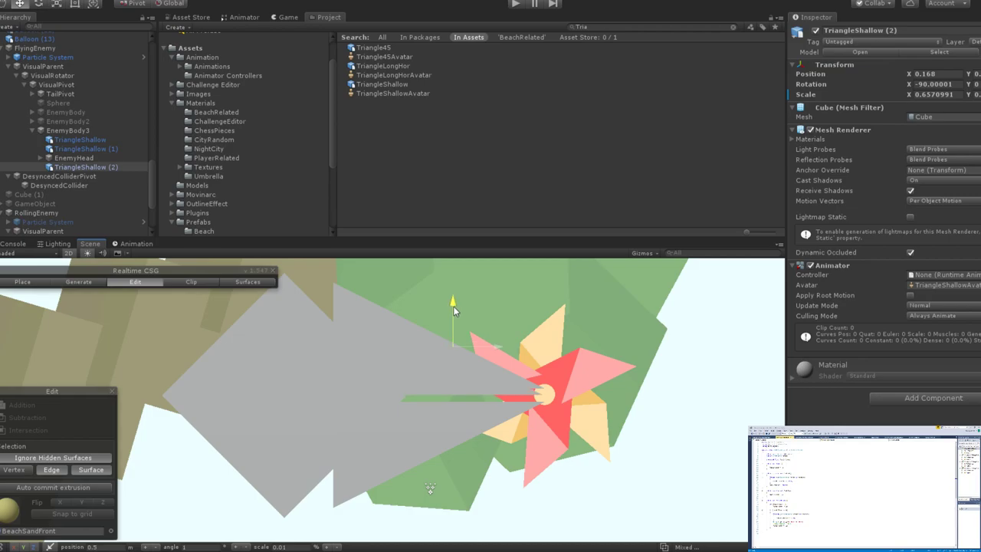
Duplicate TriangleShallow (1), nudge the copy up, and match its X scale to TriangleShallow (2) at 0.6570991.
{"action": "left_click", "coordinate": [115, 147]}
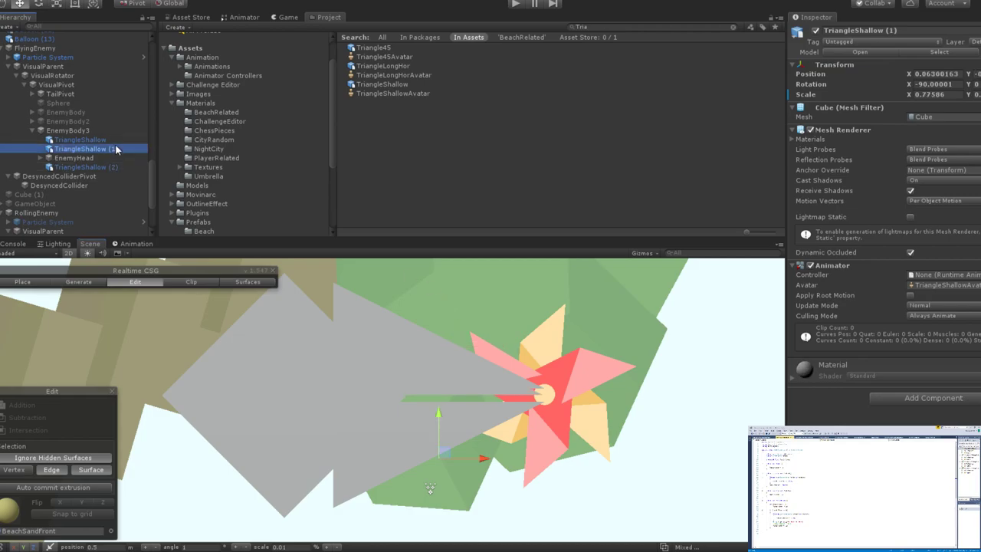
{"action": "left_click", "coordinate": [101, 167]}
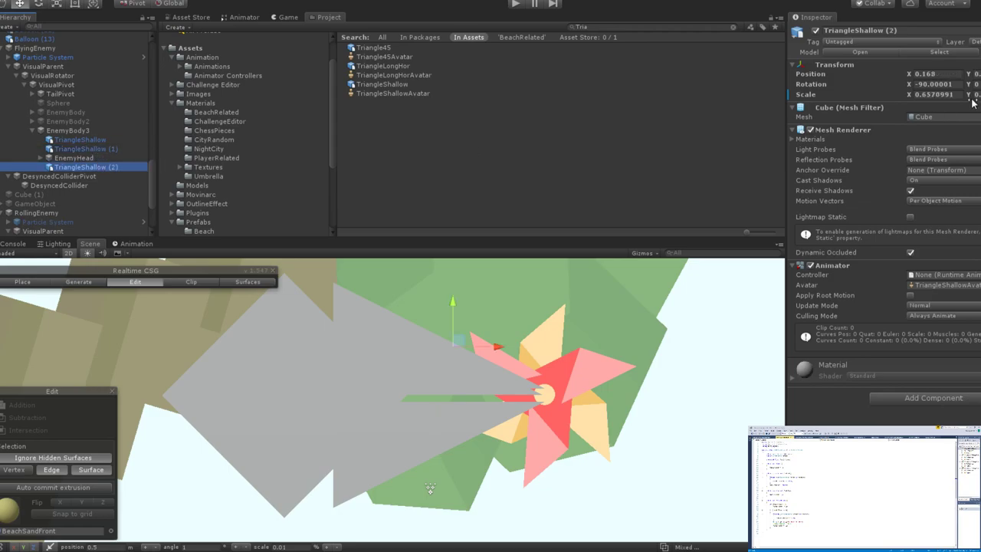
{"action": "left_click", "coordinate": [934, 85]}
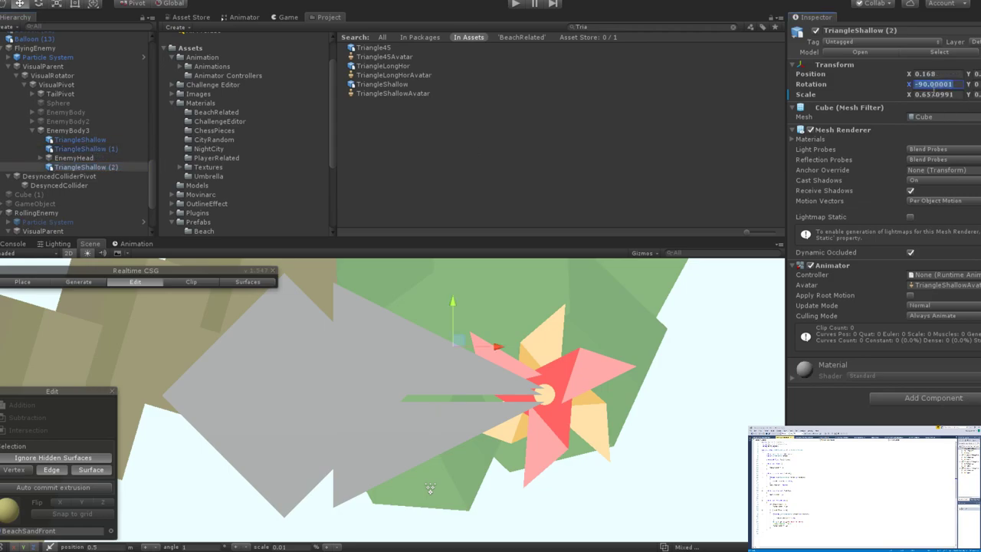
{"action": "left_click", "coordinate": [102, 147]}
{"action": "key", "text": "ctrl+d"}
{"action": "left_click_drag", "start_coordinate": [436, 412], "coordinate": [433, 407]}
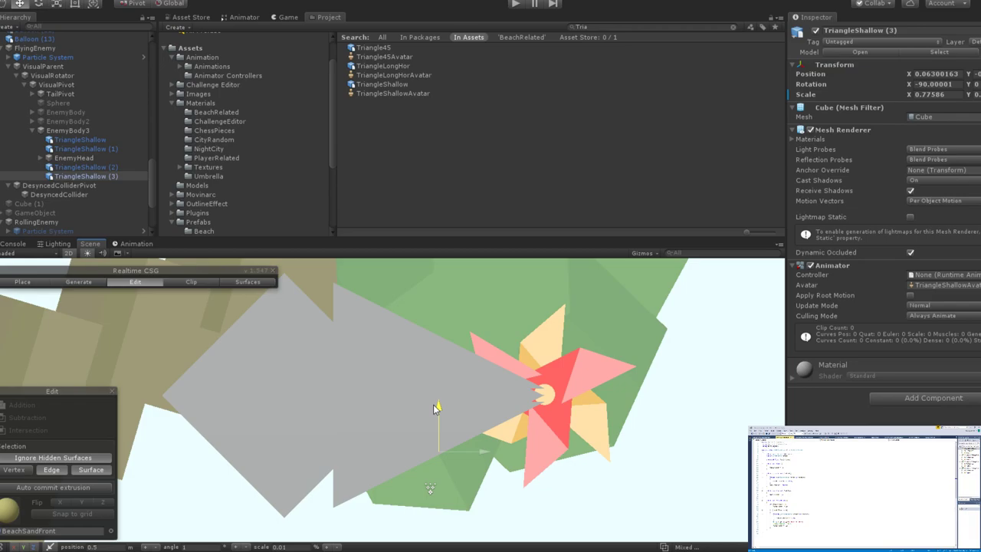
{"action": "left_click", "coordinate": [935, 94]}
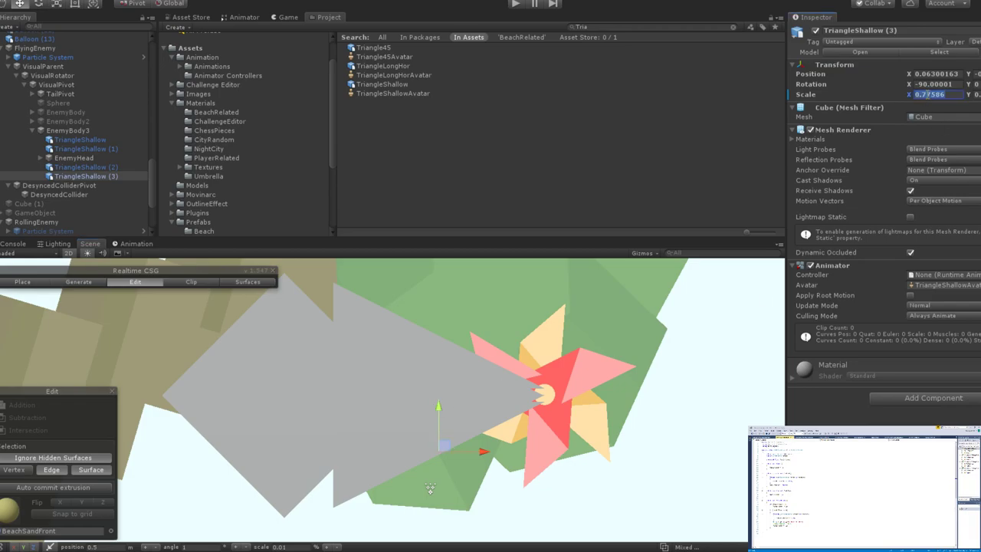
{"action": "type", "text": "0.6570991"}
{"action": "key", "text": "Return"}
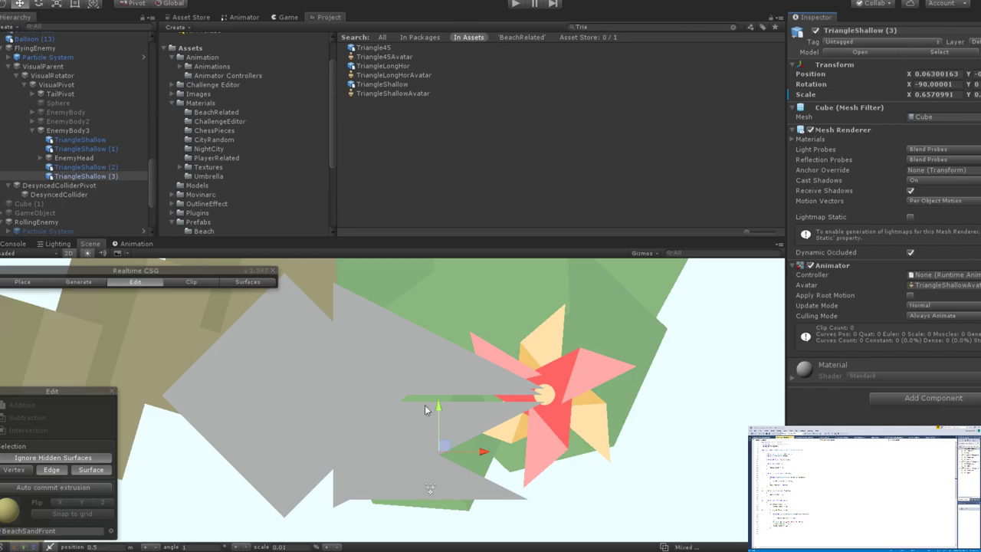
Move TriangleShallow (3) upward and along X so it fills the body's gap in line with the lower edge.
{"action": "left_click_drag", "start_coordinate": [437, 405], "coordinate": [435, 305]}
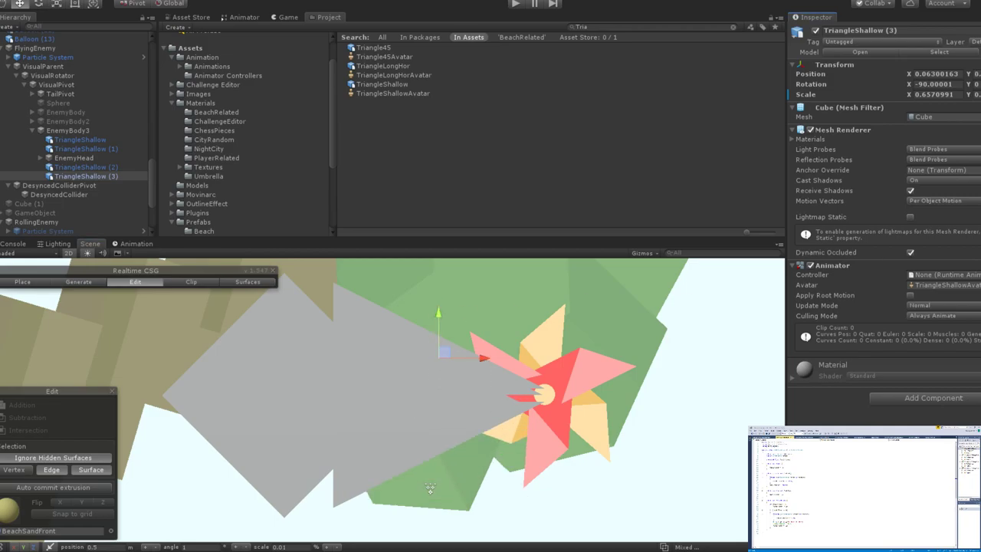
{"action": "left_click_drag", "start_coordinate": [437, 310], "coordinate": [441, 399]}
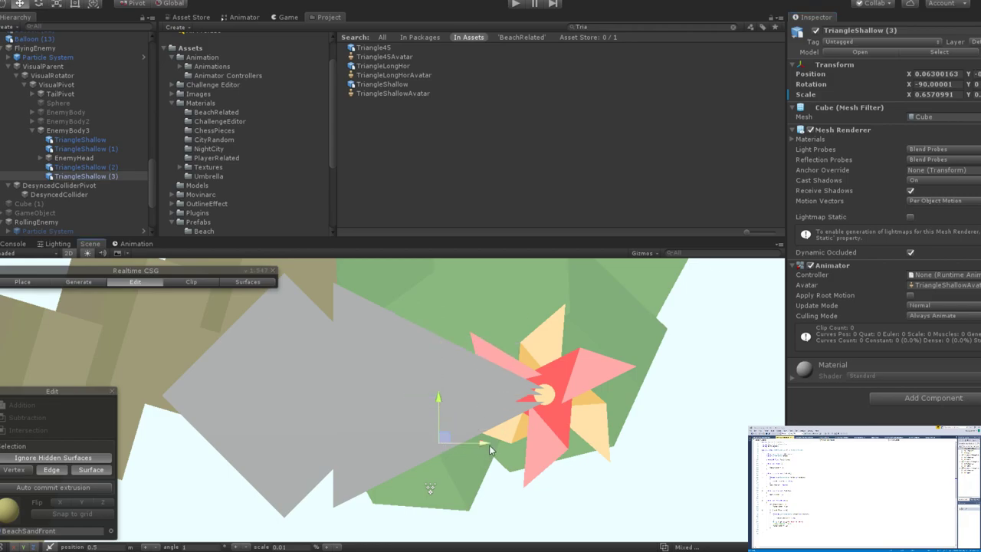
{"action": "left_click_drag", "start_coordinate": [489, 444], "coordinate": [500, 452]}
{"action": "left_click_drag", "start_coordinate": [500, 452], "coordinate": [500, 452]}
Shift TriangleShallow (2) and TriangleShallow (3) together along X toward the pinwheel's centre.
{"action": "left_click", "coordinate": [84, 167]}
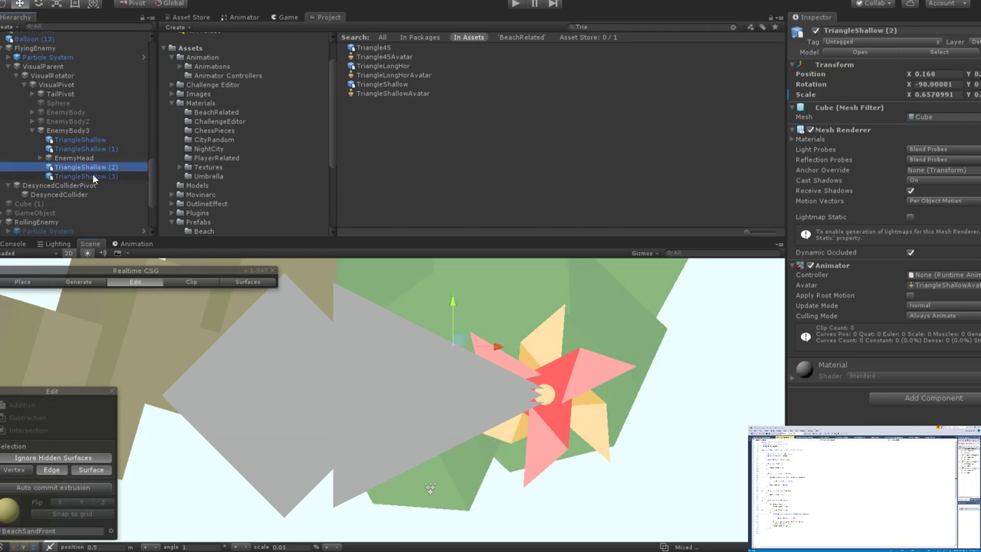
{"action": "left_click", "coordinate": [92, 173], "text": "ctrl"}
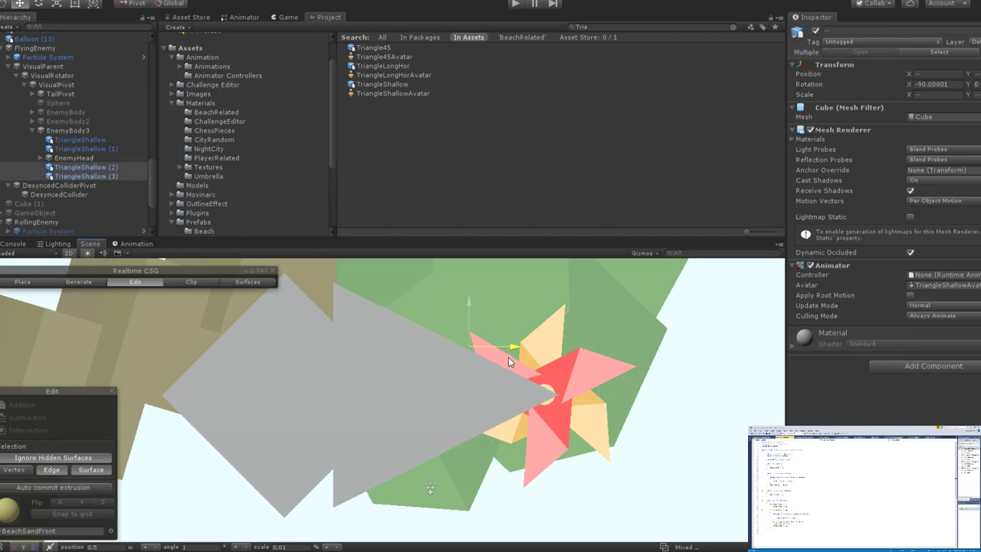
Examine how the grey TriangleShallow body pieces fit together and line up with the pinwheel behind them.
{"action": "scroll", "coordinate": [504, 374], "scroll_direction": "down", "scroll_amount": 10}
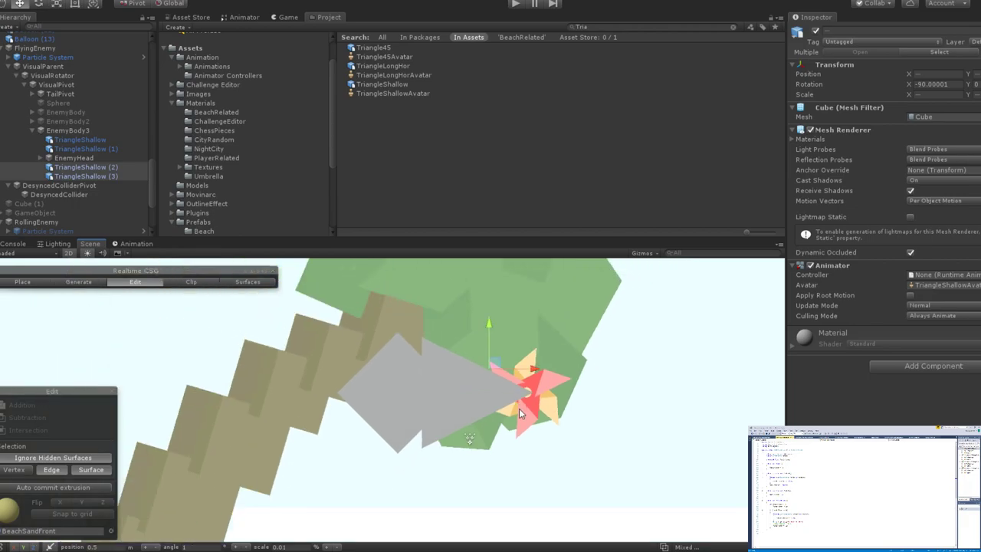
{"action": "middle_click_drag", "start_coordinate": [462, 434], "coordinate": [453, 405]}
{"action": "scroll", "coordinate": [427, 401], "scroll_direction": "up", "scroll_amount": 5}
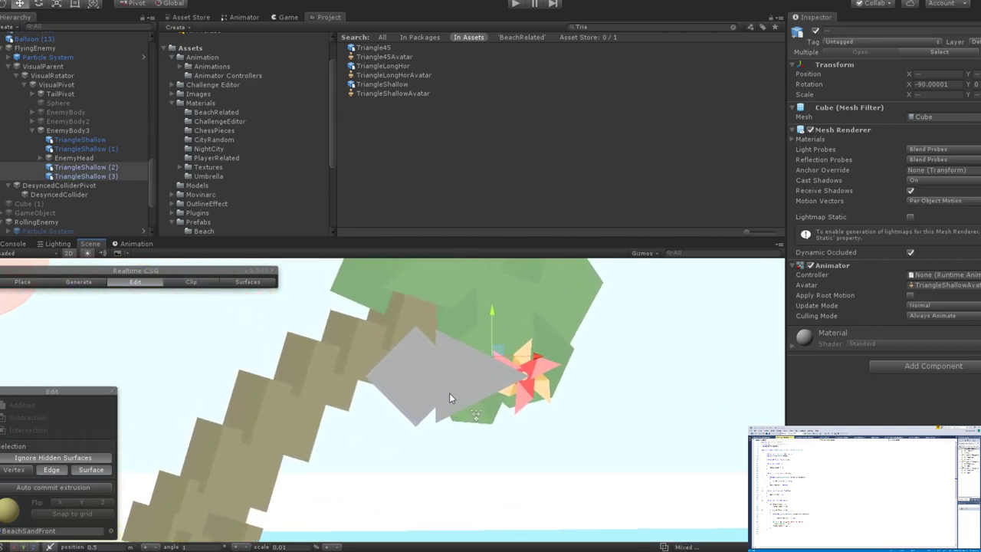
{"action": "scroll", "coordinate": [449, 395], "scroll_direction": "up", "scroll_amount": 3}
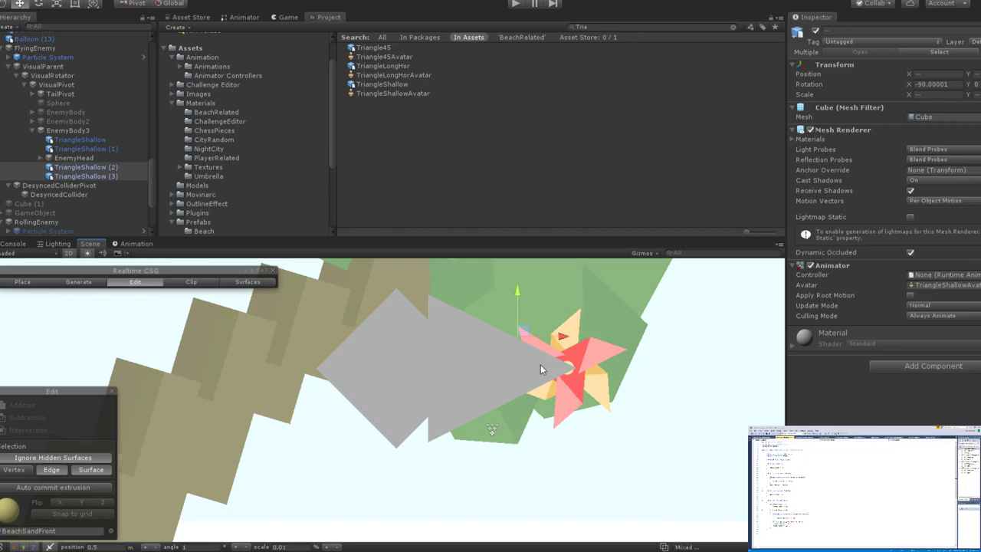
{"action": "scroll", "coordinate": [457, 371], "scroll_direction": "up", "scroll_amount": 2}
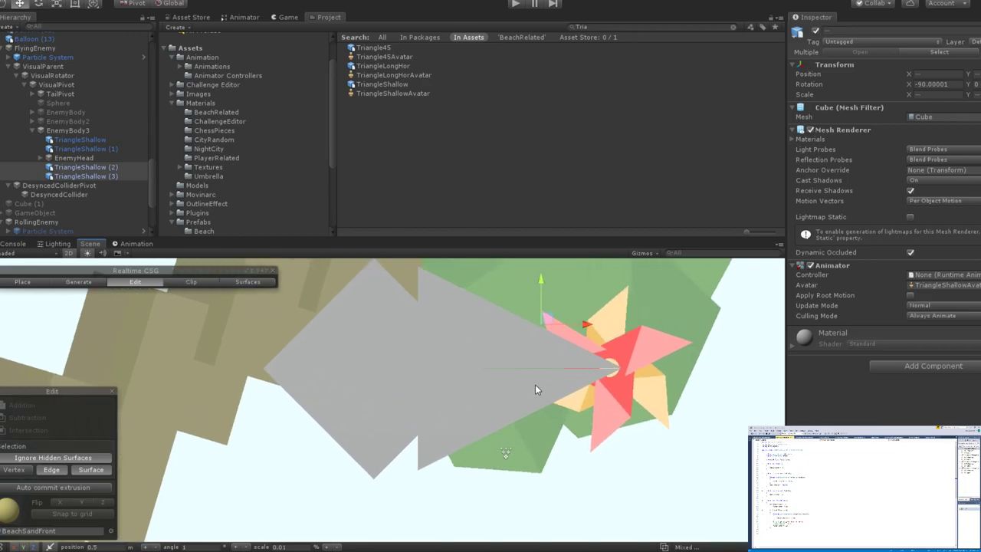
{"action": "scroll", "coordinate": [535, 385], "scroll_direction": "up", "scroll_amount": 3}
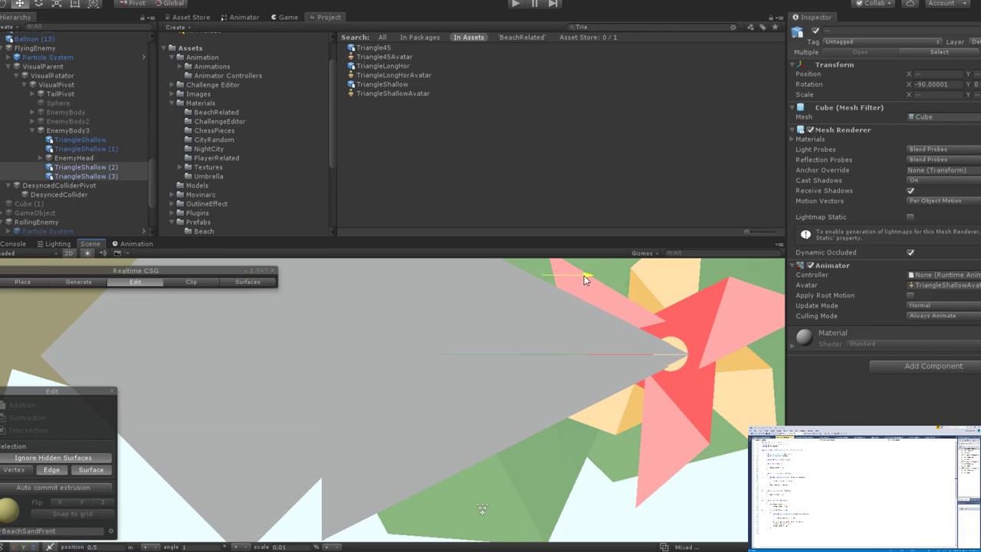
{"action": "left_click", "coordinate": [530, 382]}
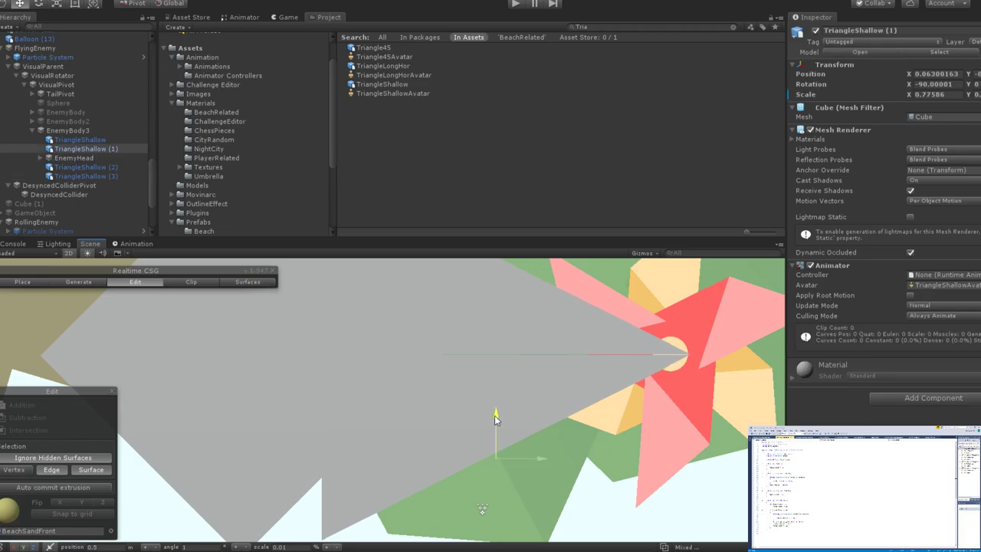
{"action": "left_click", "coordinate": [553, 272]}
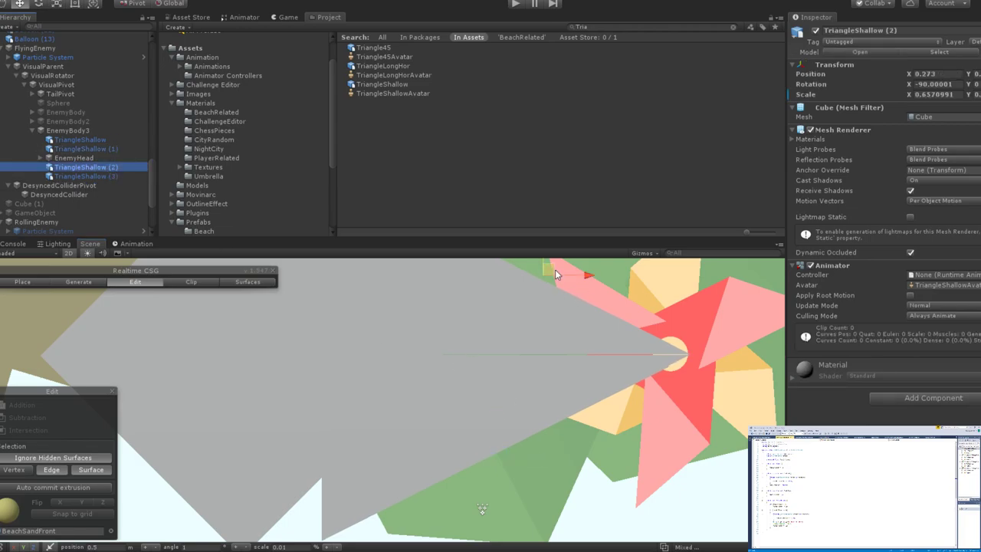
{"action": "scroll", "coordinate": [552, 273], "scroll_direction": "down", "scroll_amount": 2}
{"action": "left_click_drag", "start_coordinate": [552, 274], "coordinate": [532, 278], "text": "alt"}
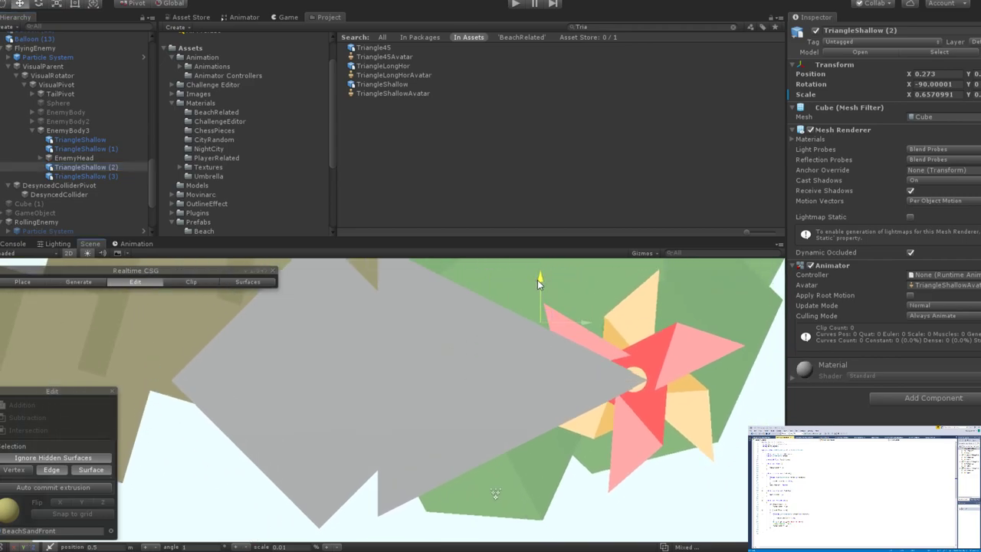
{"action": "left_click_drag", "start_coordinate": [505, 328], "coordinate": [477, 337], "text": "alt"}
{"action": "scroll", "coordinate": [484, 334], "scroll_direction": "up", "scroll_amount": 5}
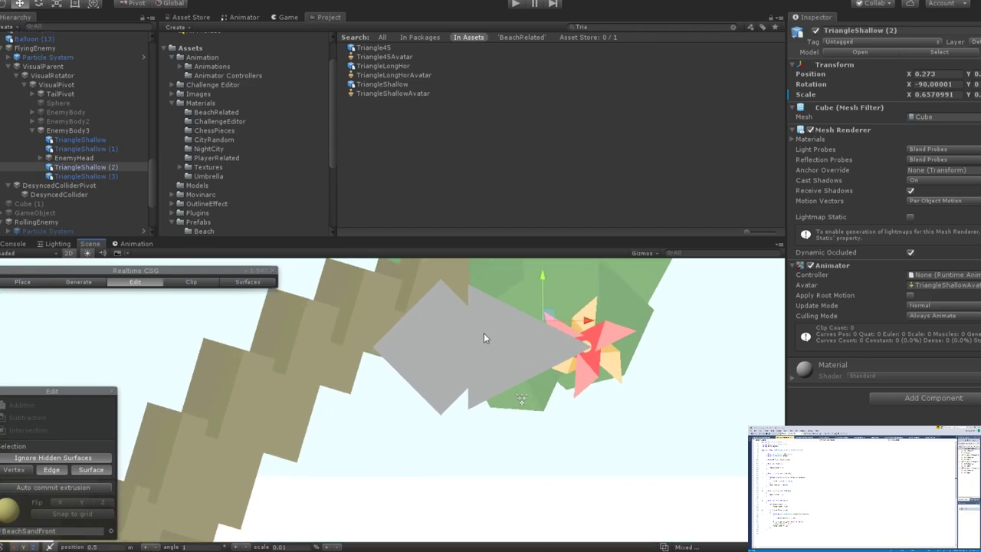
Select the EnemyBody3 group and expand its EnemyHead child in the hierarchy.
{"action": "left_click", "coordinate": [101, 176]}
{"action": "left_click", "coordinate": [88, 141]}
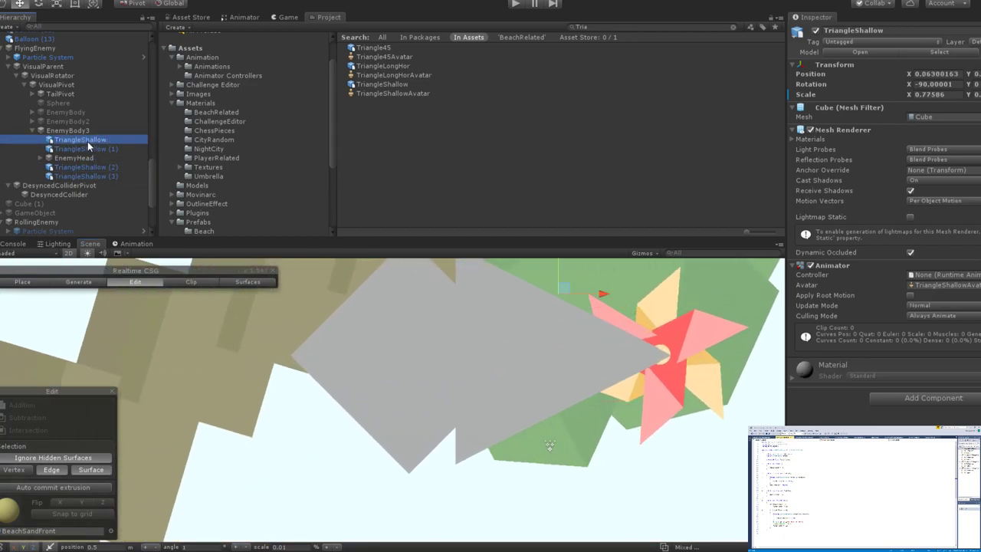
{"action": "left_click", "coordinate": [76, 131]}
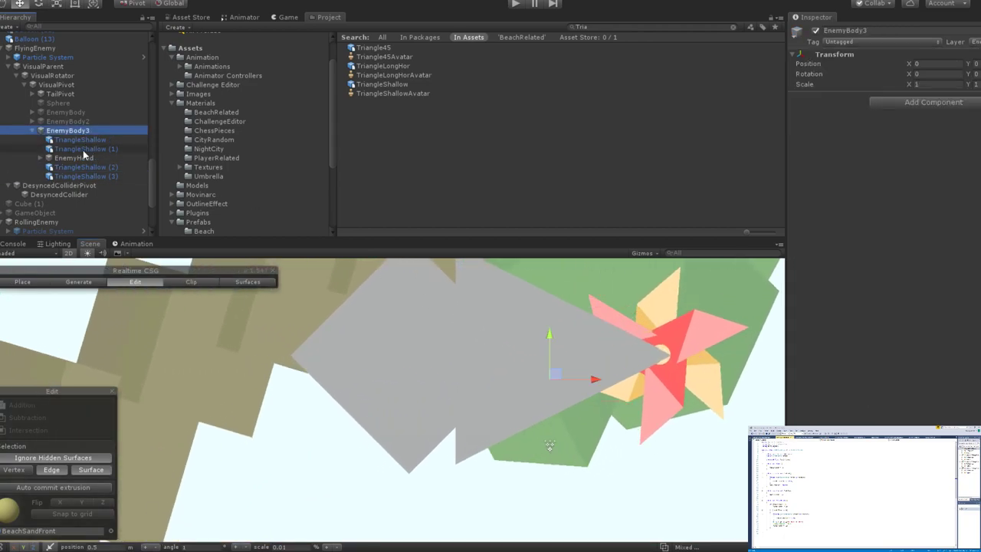
{"action": "left_click", "coordinate": [41, 158]}
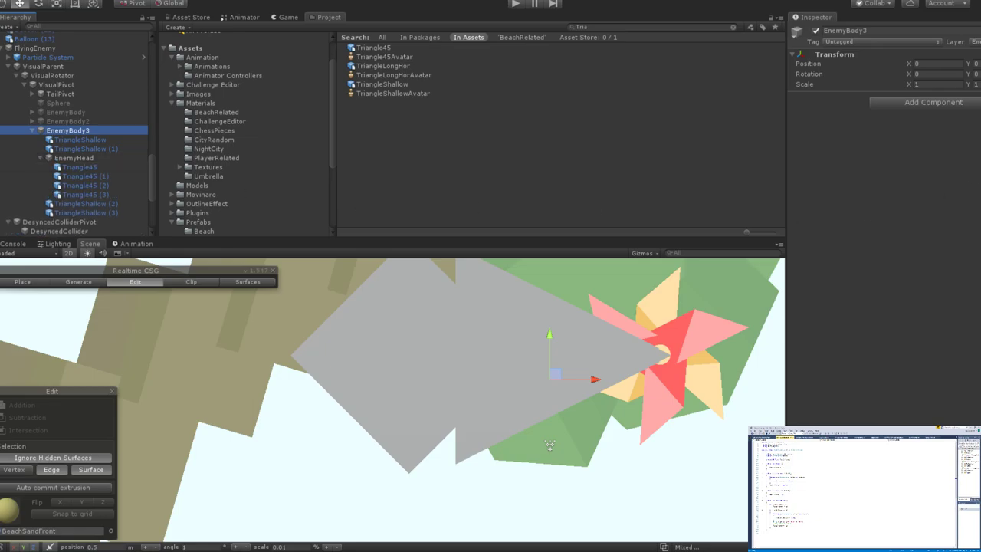
Shift EnemyBody3 slightly along the X axis to a position of about -0.084, away from the pinwheel.
{"action": "scroll", "coordinate": [550, 445], "scroll_direction": "down", "scroll_amount": 6}
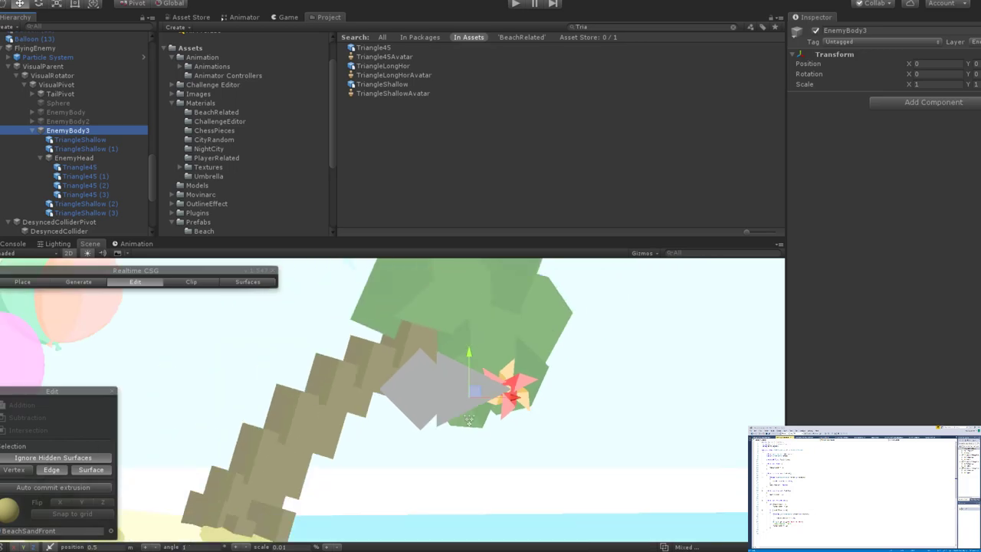
{"action": "scroll", "coordinate": [469, 420], "scroll_direction": "up", "scroll_amount": 5}
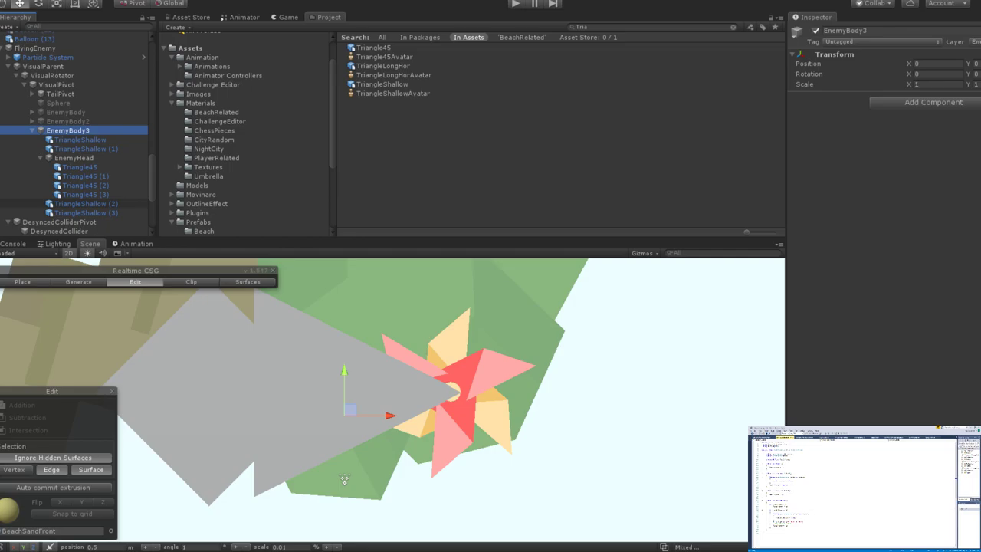
{"action": "scroll", "coordinate": [344, 479], "scroll_direction": "down", "scroll_amount": 7}
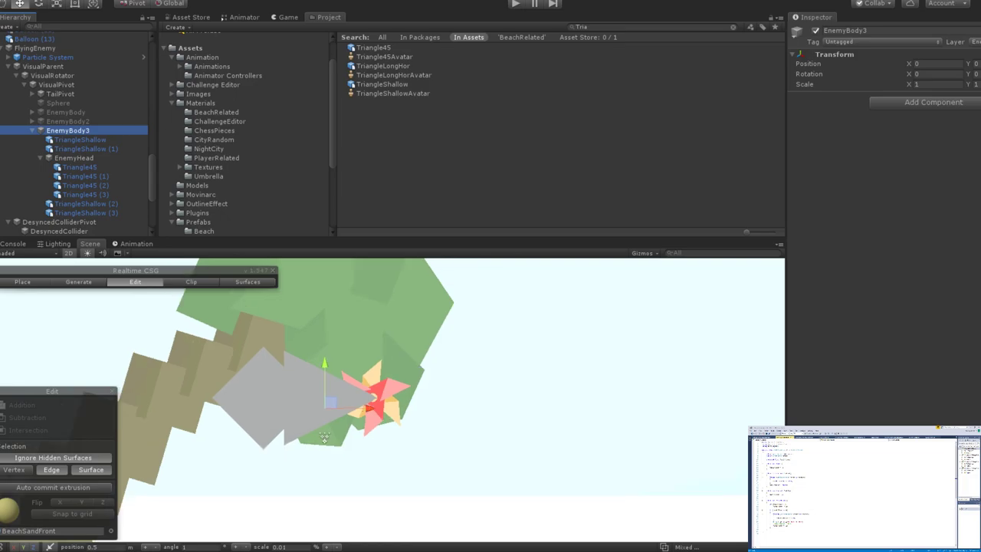
{"action": "scroll", "coordinate": [430, 423], "scroll_direction": "down", "scroll_amount": 6}
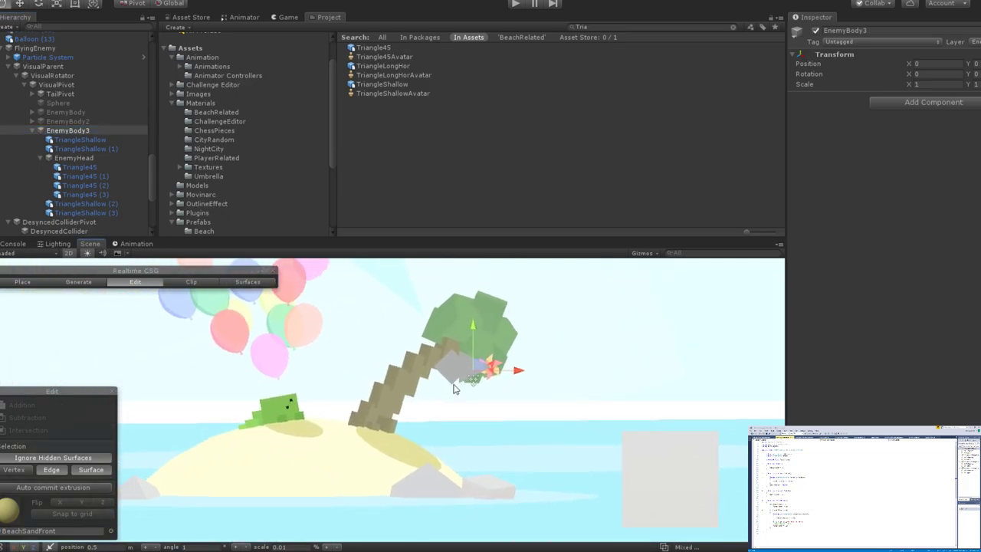
{"action": "scroll", "coordinate": [430, 423], "scroll_direction": "up", "scroll_amount": 10}
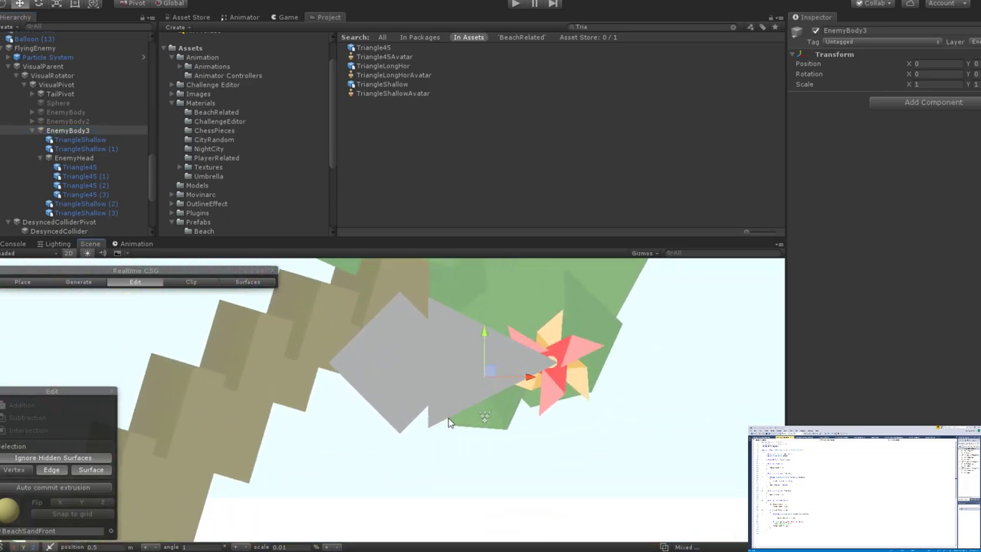
{"action": "scroll", "coordinate": [436, 408], "scroll_direction": "up", "scroll_amount": 2}
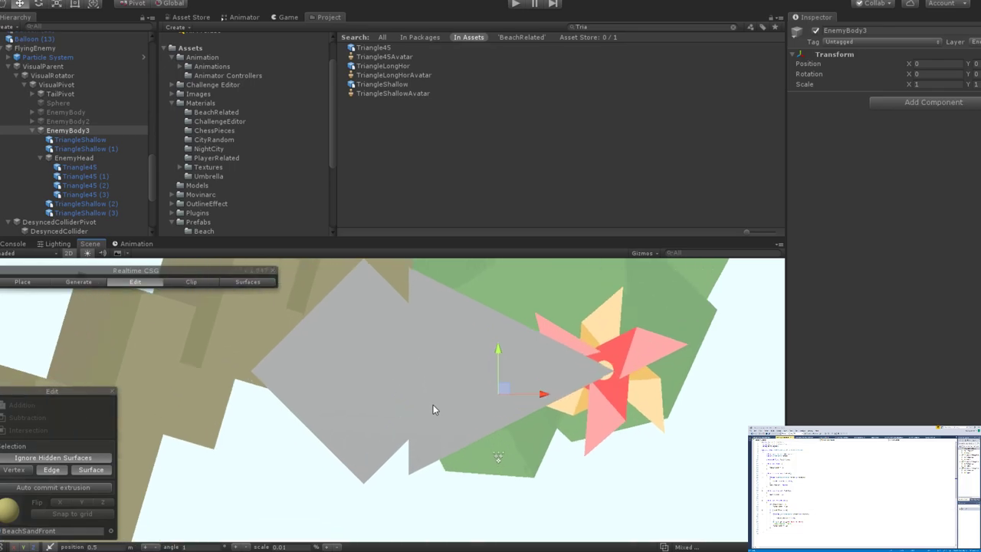
{"action": "scroll", "coordinate": [434, 396], "scroll_direction": "down", "scroll_amount": 2}
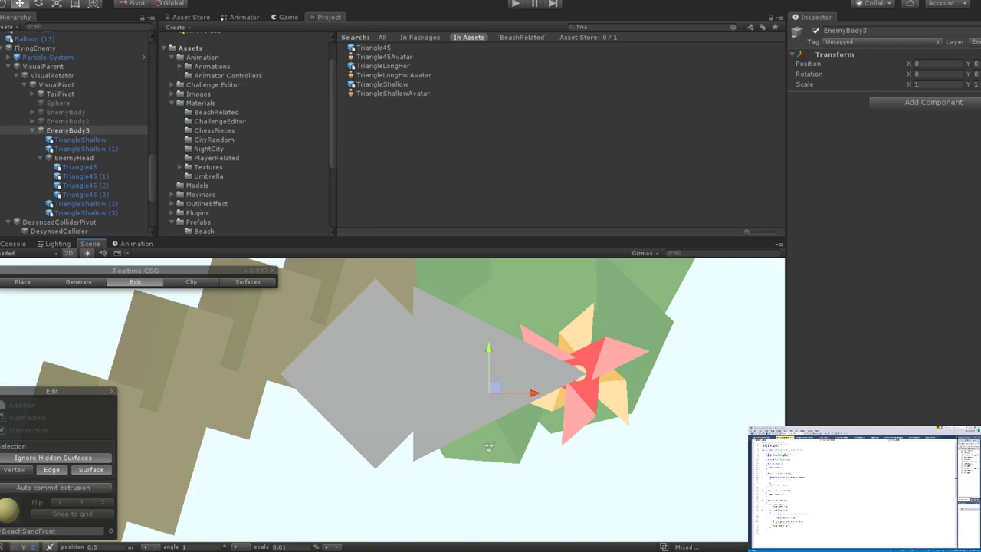
{"action": "scroll", "coordinate": [419, 352], "scroll_direction": "down", "scroll_amount": 3}
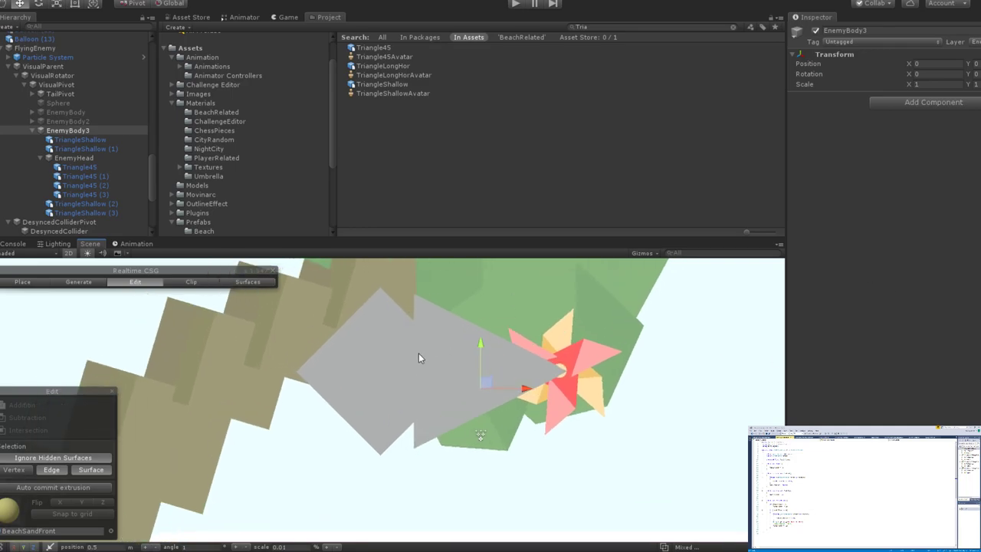
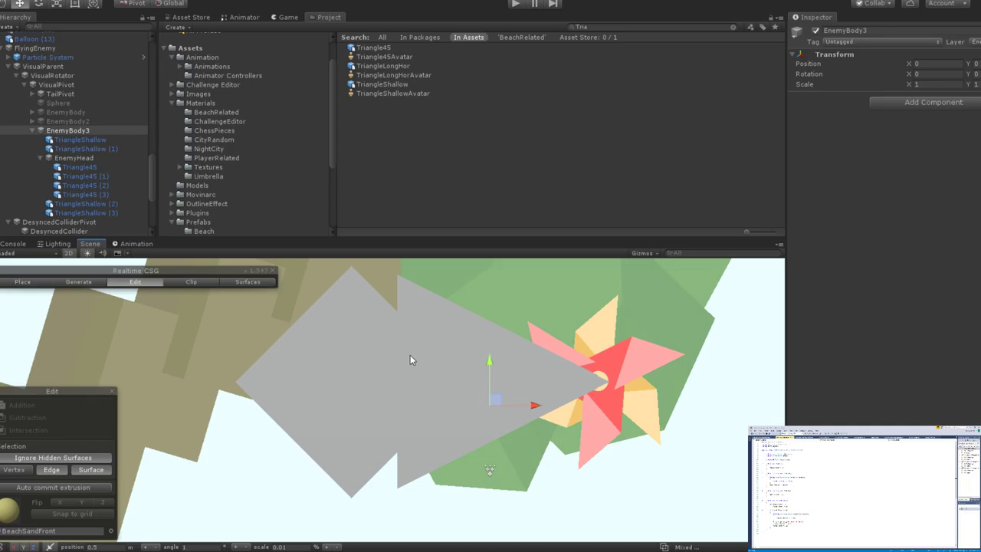
{"action": "mouse_move", "coordinate": [530, 412]}
{"action": "left_mouse_down"}
{"action": "mouse_move", "coordinate": [496, 411]}
{"action": "mouse_move", "coordinate": [521, 417]}
{"action": "left_mouse_up"}
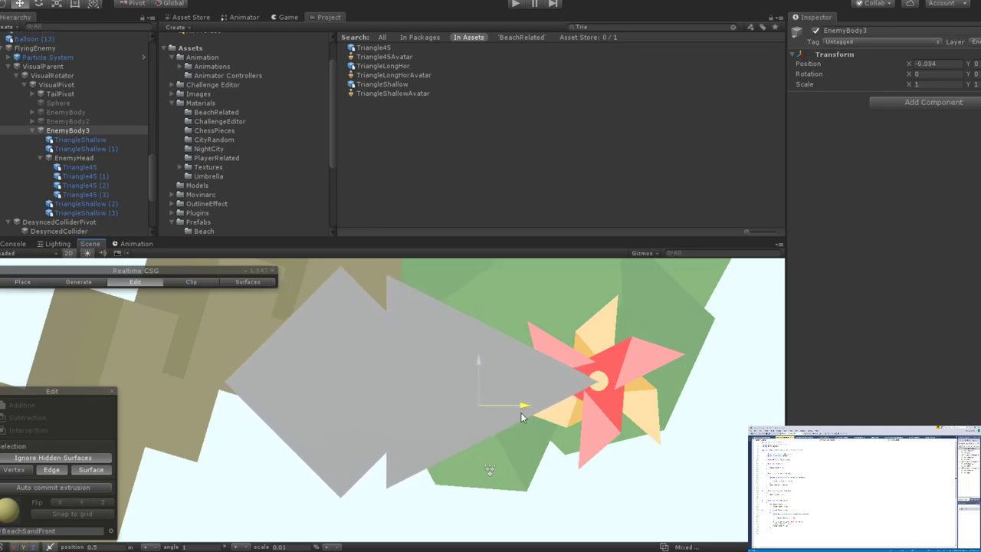
{"action": "scroll", "coordinate": [529, 407], "scroll_direction": "down", "scroll_amount": 5}
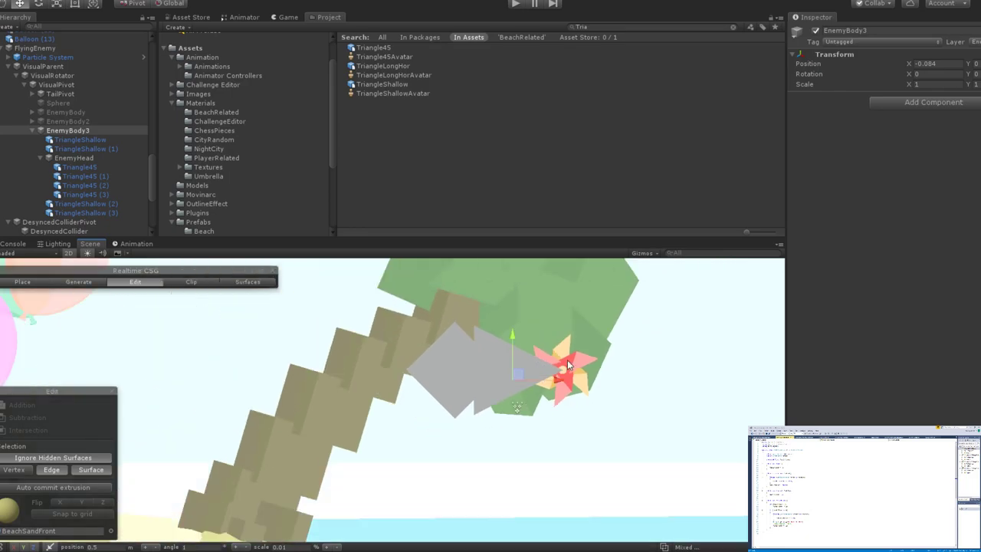
{"action": "scroll", "coordinate": [582, 372], "scroll_direction": "up", "scroll_amount": 5}
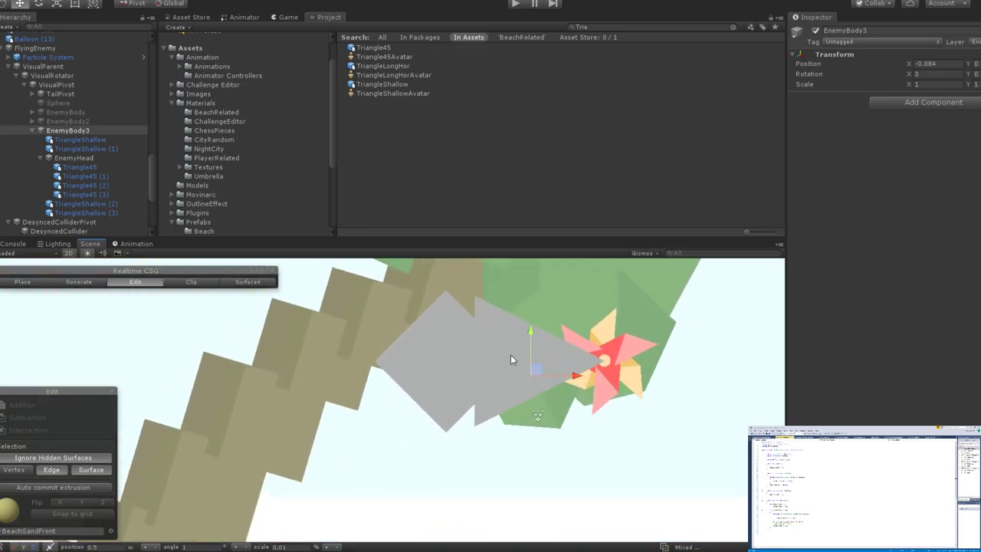
Clear the asset search and apply the YellowPinwheelMat material from BeachRelated to the Triangle45 pieces of EnemyHead.
{"action": "left_click", "coordinate": [79, 141]}
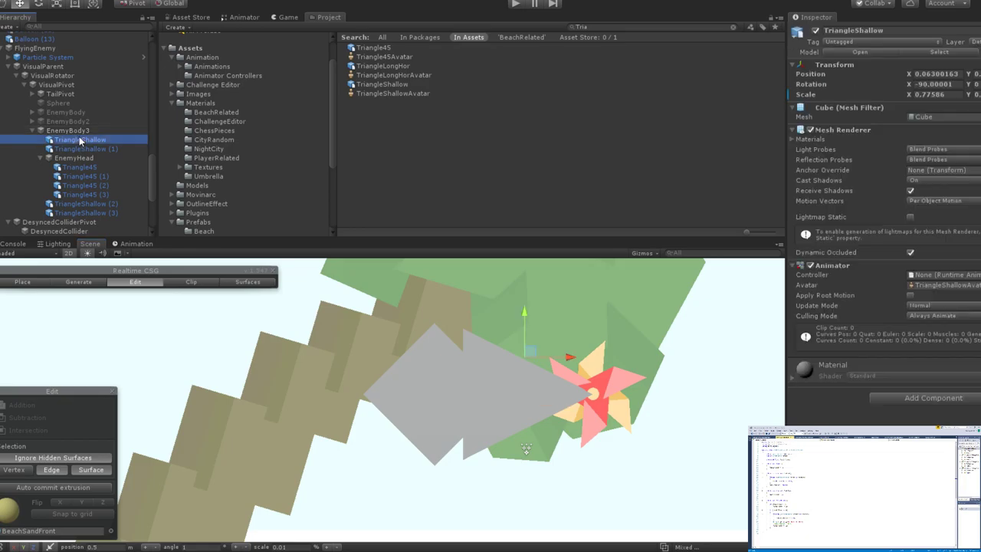
{"action": "left_click", "coordinate": [69, 167]}
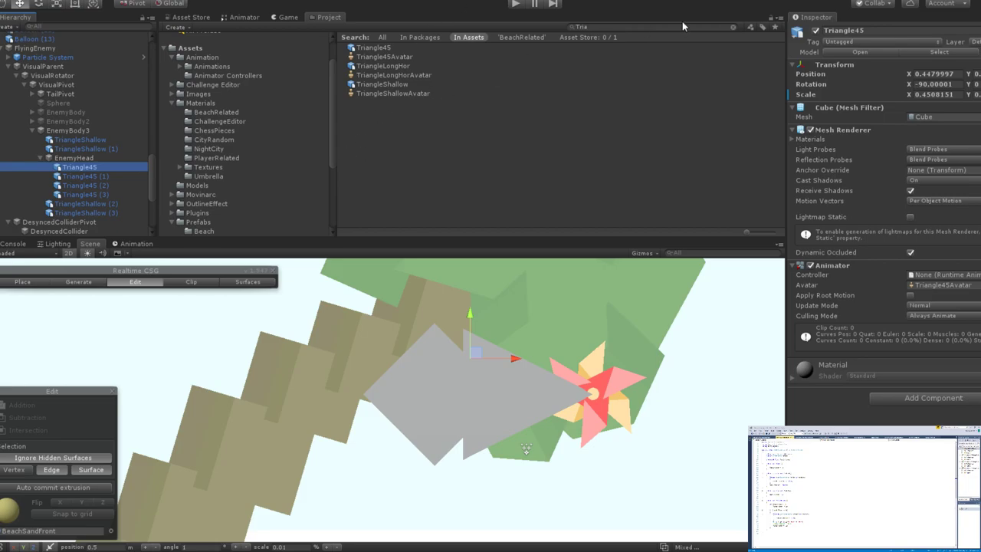
{"action": "left_click", "coordinate": [732, 27]}
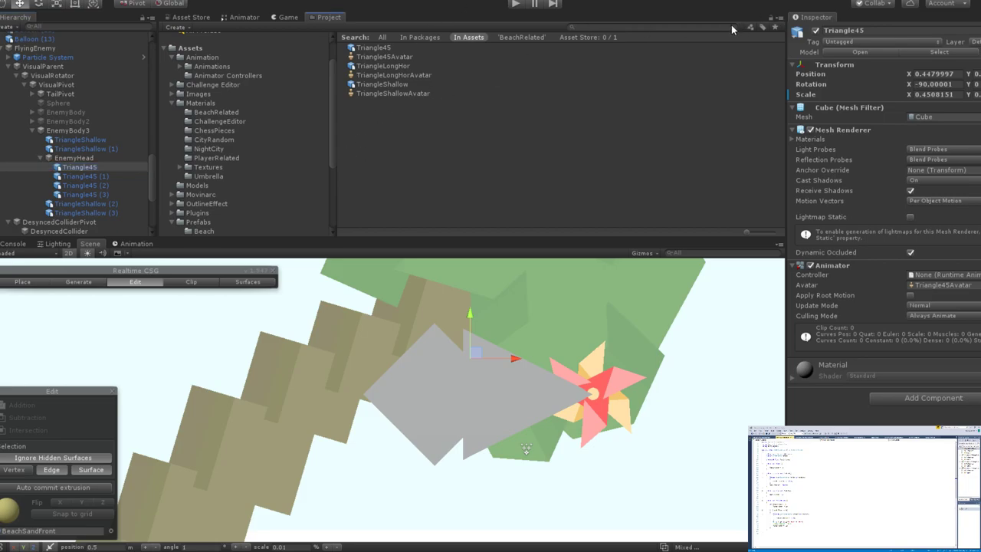
{"action": "scroll", "coordinate": [416, 80], "scroll_direction": "down", "scroll_amount": 5}
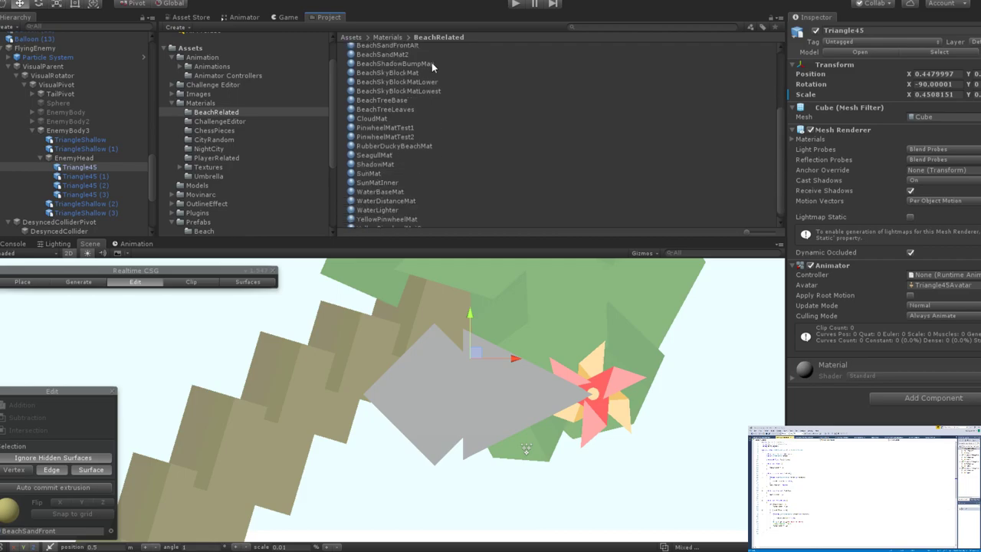
{"action": "left_click_drag", "start_coordinate": [425, 218], "coordinate": [417, 367]}
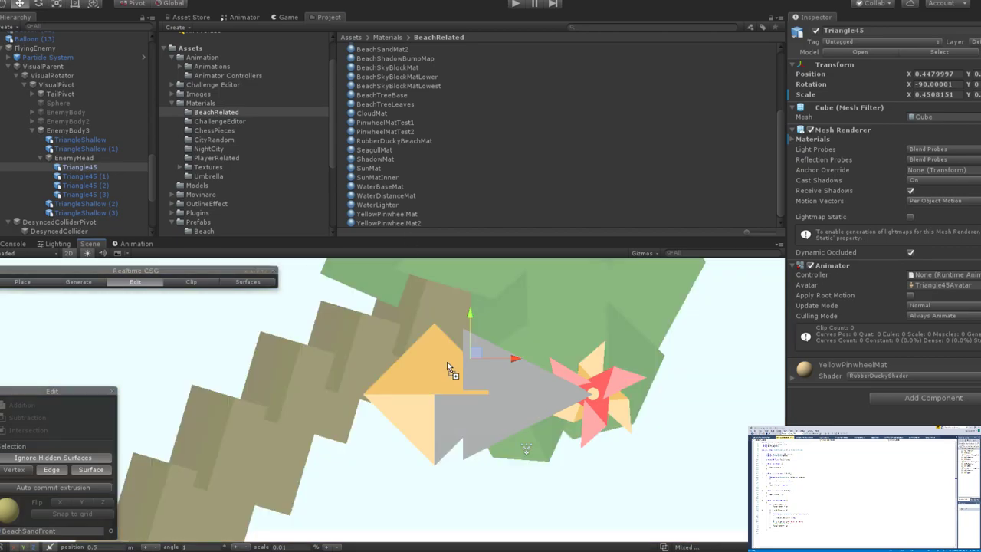
{"action": "scroll", "coordinate": [456, 402], "scroll_direction": "down", "scroll_amount": 5}
{"action": "left_click_drag", "start_coordinate": [455, 400], "coordinate": [469, 371]}
Bring the EnemyHead group forward so its full diamond shape sits in front of the grey body triangles.
{"action": "scroll", "coordinate": [475, 372], "scroll_direction": "up", "scroll_amount": 4}
{"action": "scroll", "coordinate": [474, 374], "scroll_direction": "down", "scroll_amount": 2}
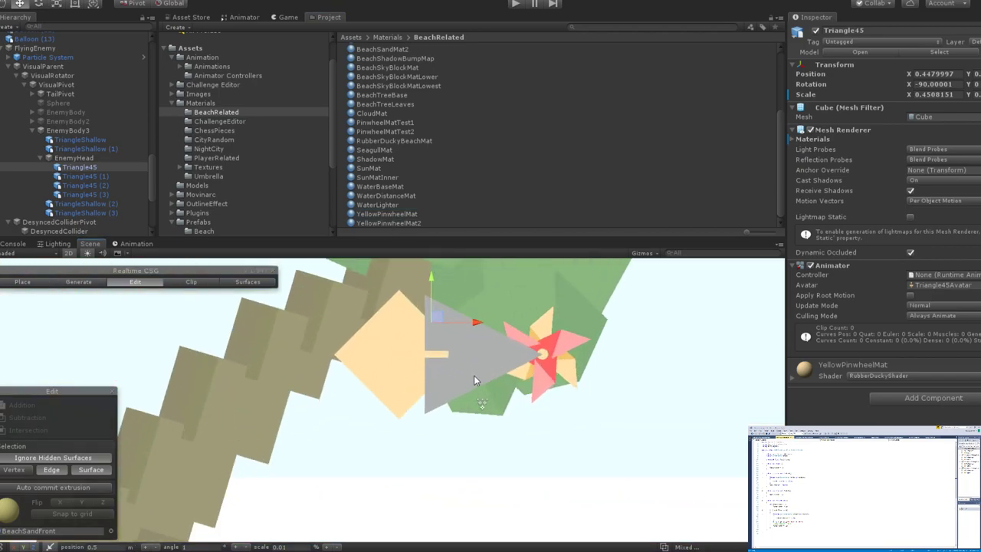
{"action": "left_click", "coordinate": [145, 155]}
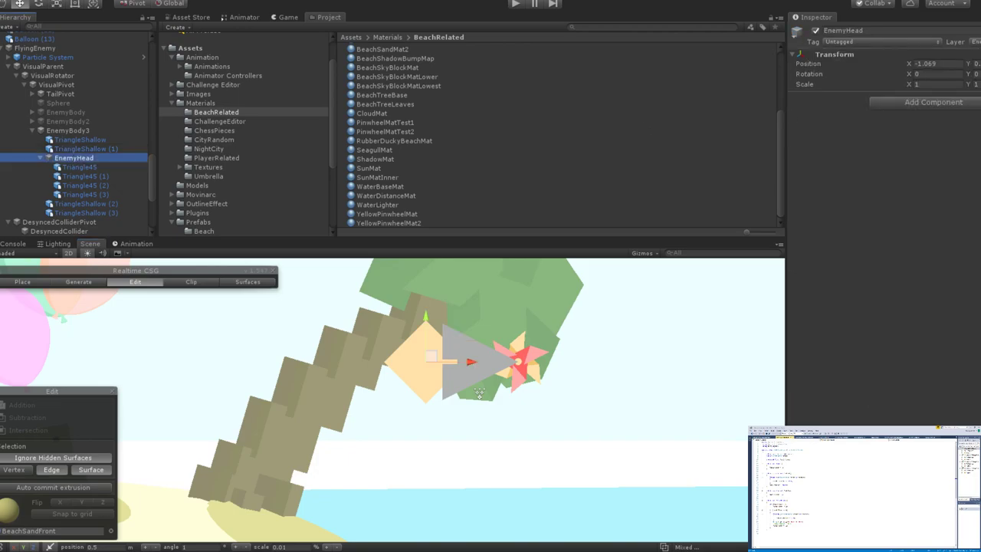
{"action": "left_click", "coordinate": [479, 393]}
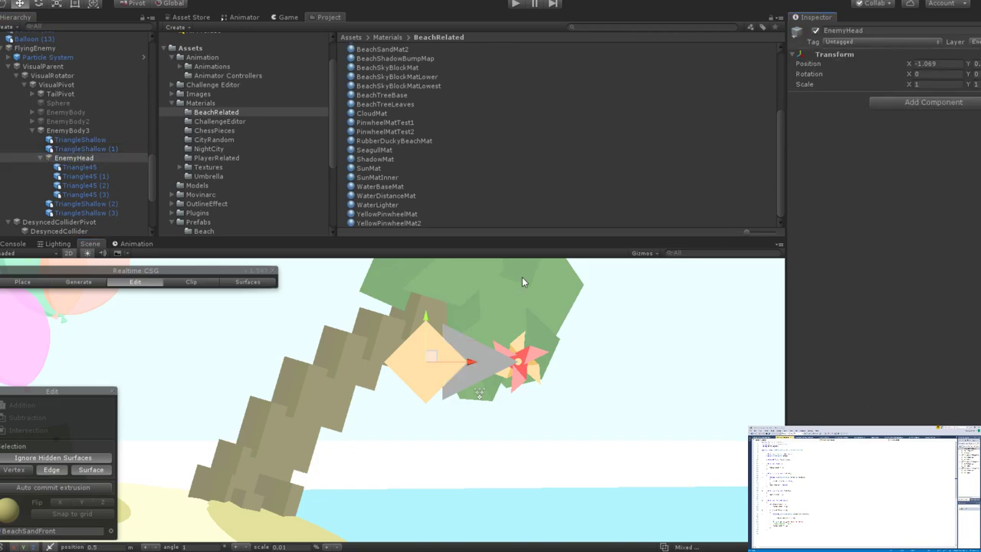
Apply the YellowPinwheelMat and YellowPinwheelMat2 materials to the grey TriangleShallow pieces of EnemyBody3.
{"action": "left_click", "coordinate": [460, 343]}
{"action": "key", "text": "f"}
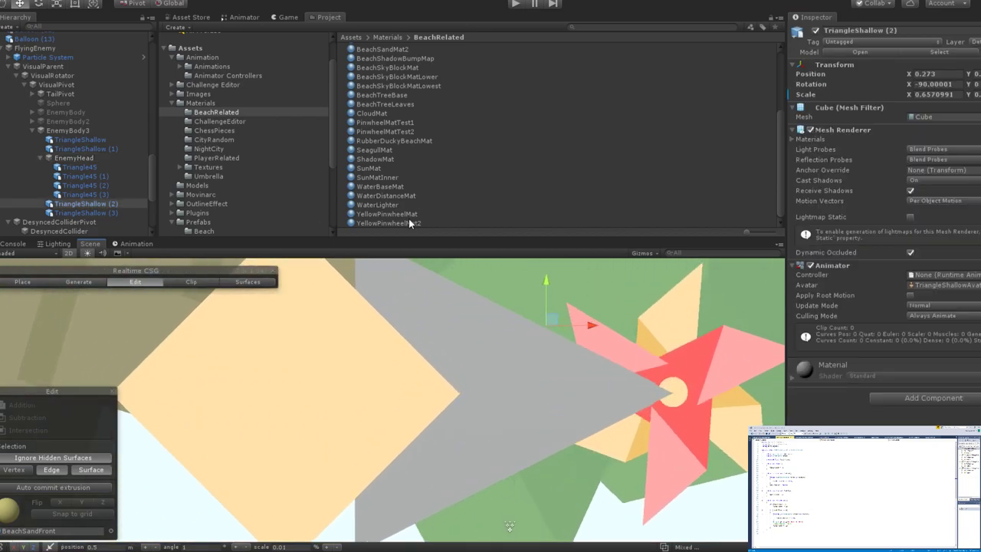
{"action": "left_click_drag", "start_coordinate": [396, 217], "coordinate": [422, 269]}
{"action": "left_click_drag", "start_coordinate": [381, 222], "coordinate": [507, 397]}
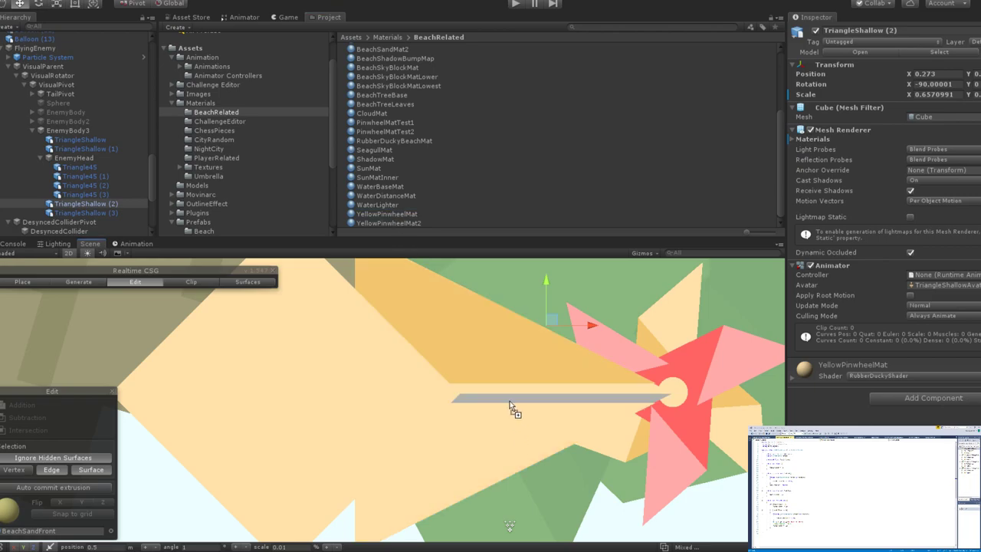
{"action": "scroll", "coordinate": [509, 398], "scroll_direction": "down", "scroll_amount": 5}
{"action": "scroll", "coordinate": [516, 403], "scroll_direction": "down", "scroll_amount": 10}
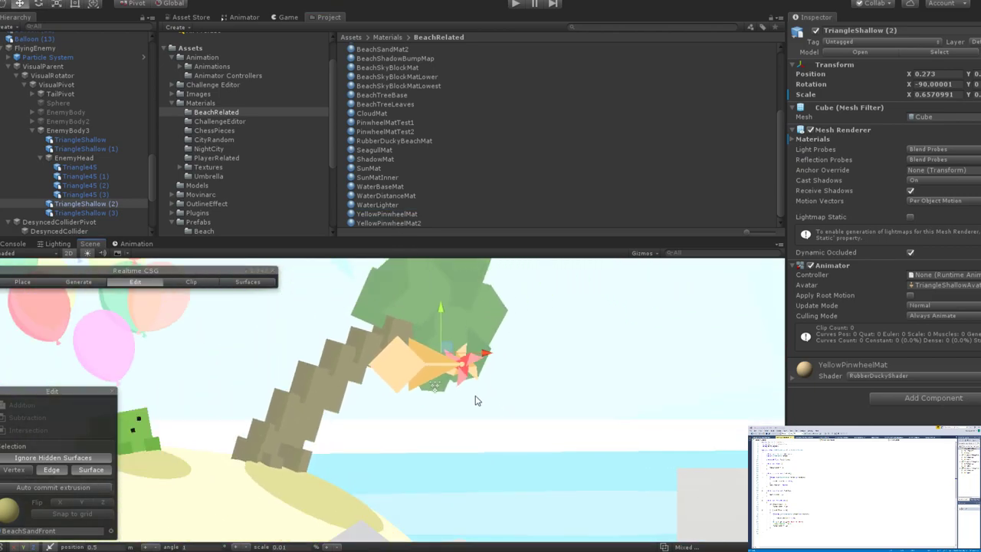
Look over the colored enemy against the beach scene and go up from BeachRelated to the Materials asset folder.
{"action": "scroll", "coordinate": [498, 417], "scroll_direction": "up", "scroll_amount": 5}
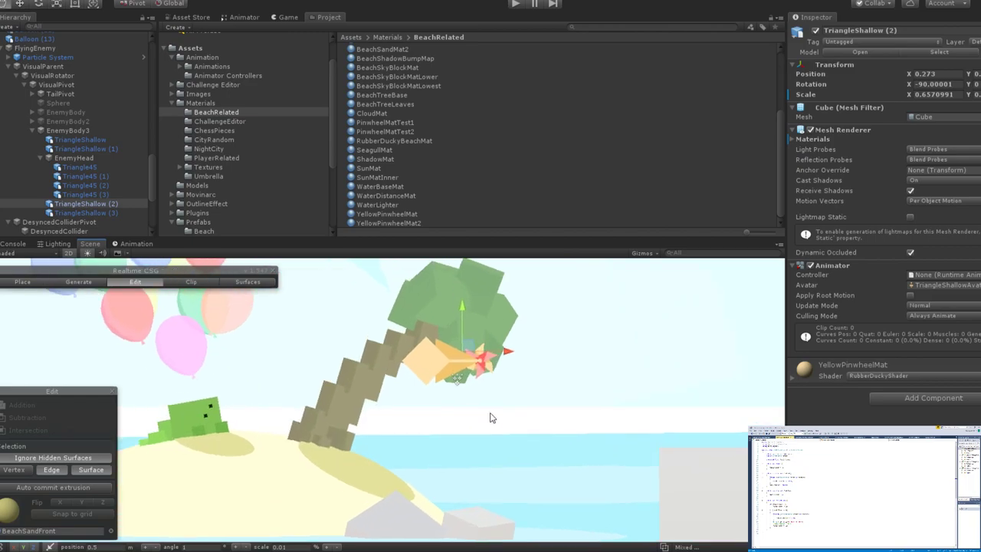
{"action": "scroll", "coordinate": [564, 421], "scroll_direction": "up", "scroll_amount": 1}
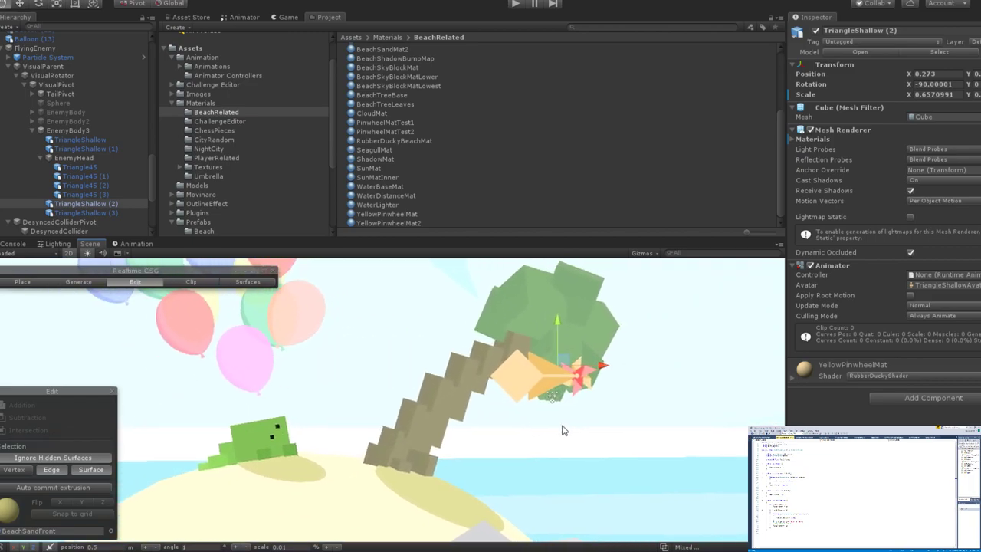
{"action": "middle_click_drag", "start_coordinate": [562, 427], "coordinate": [525, 438]}
{"action": "left_click", "coordinate": [416, 431]}
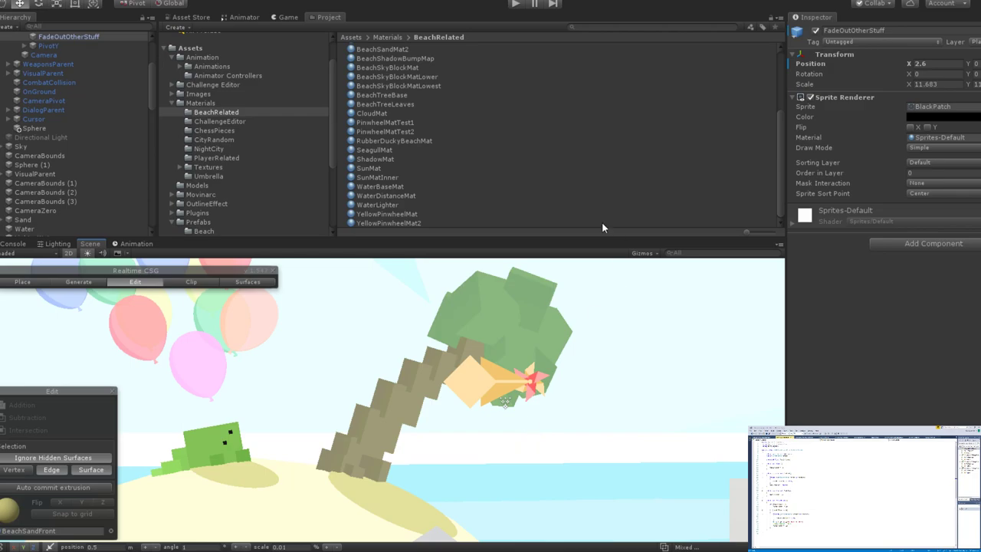
{"action": "left_click", "coordinate": [420, 76]}
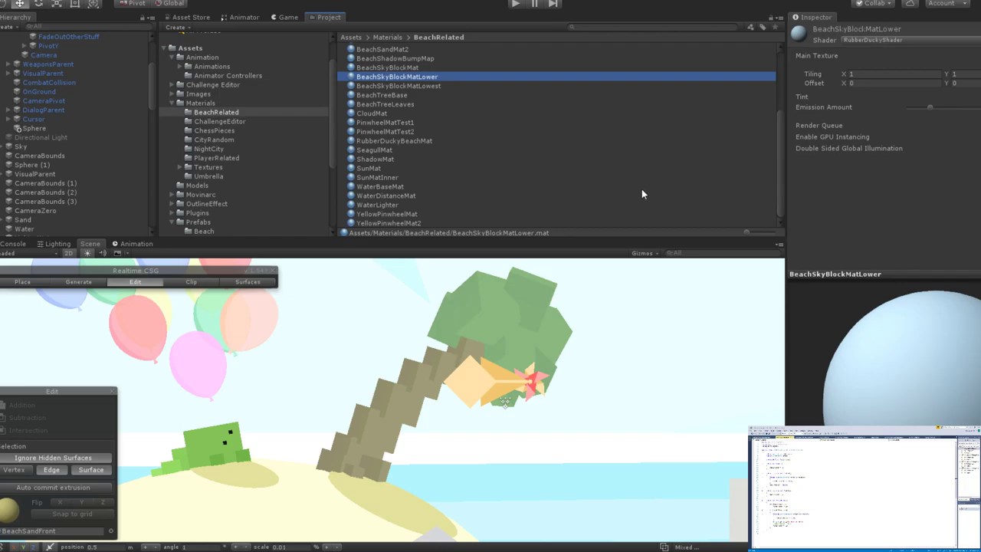
{"action": "left_click", "coordinate": [382, 36]}
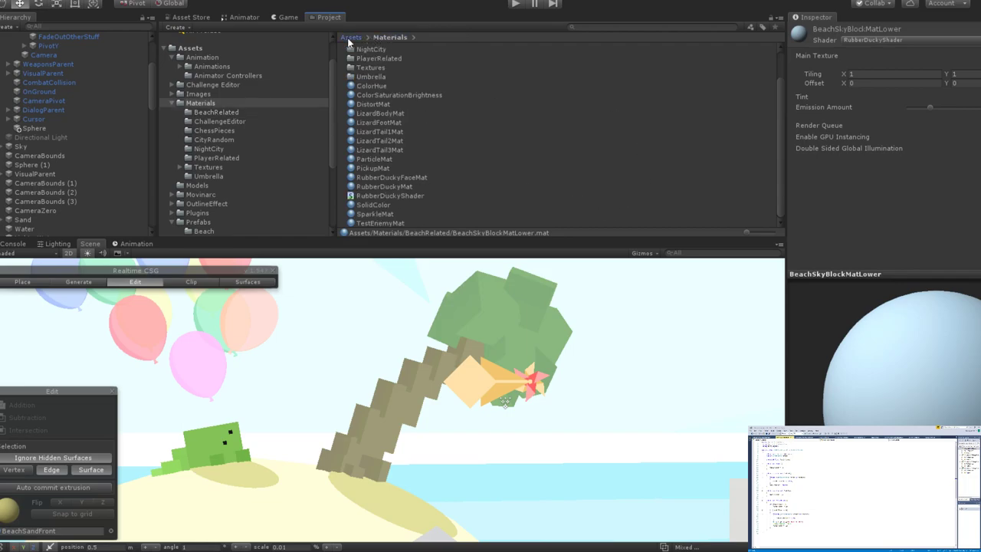
{"action": "left_click", "coordinate": [353, 36]}
{"action": "key", "text": "ctrl+z"}
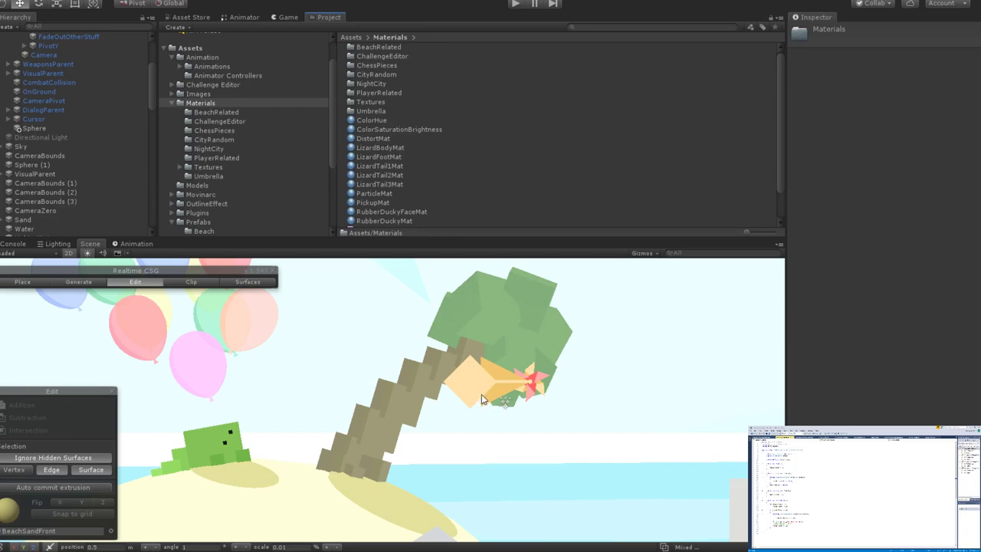
Collapse EnemyHead and bring TriangleShallow (2) and TriangleShallow (3) together in front of the darker body triangles.
{"action": "scroll", "coordinate": [495, 386], "scroll_direction": "up", "scroll_amount": 5}
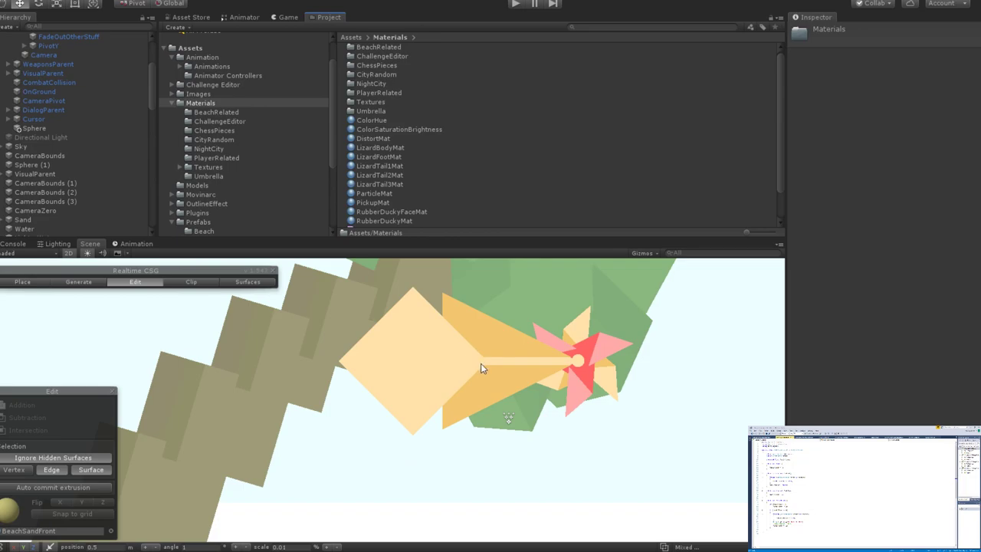
{"action": "left_click", "coordinate": [531, 370]}
{"action": "key", "text": "f"}
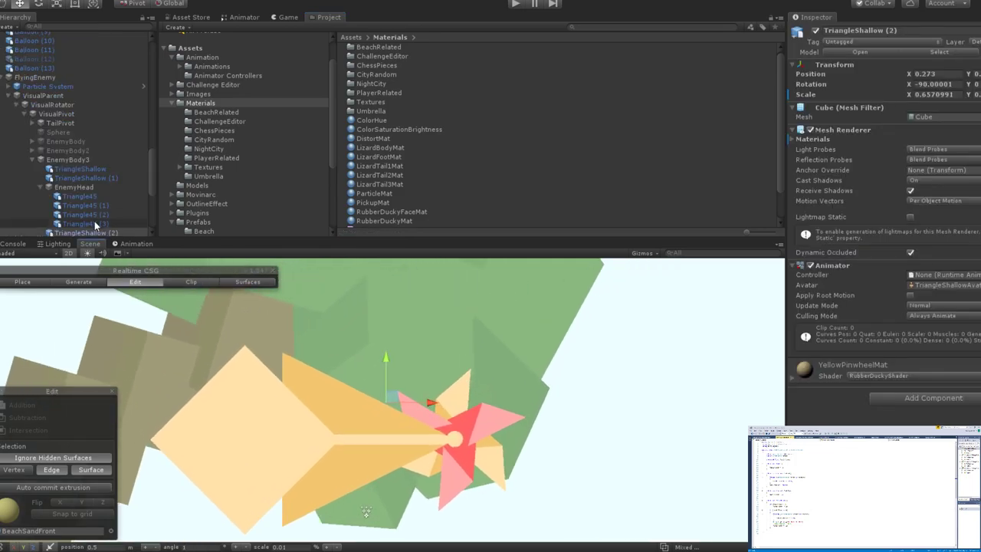
{"action": "scroll", "coordinate": [88, 177], "scroll_direction": "down", "scroll_amount": 5}
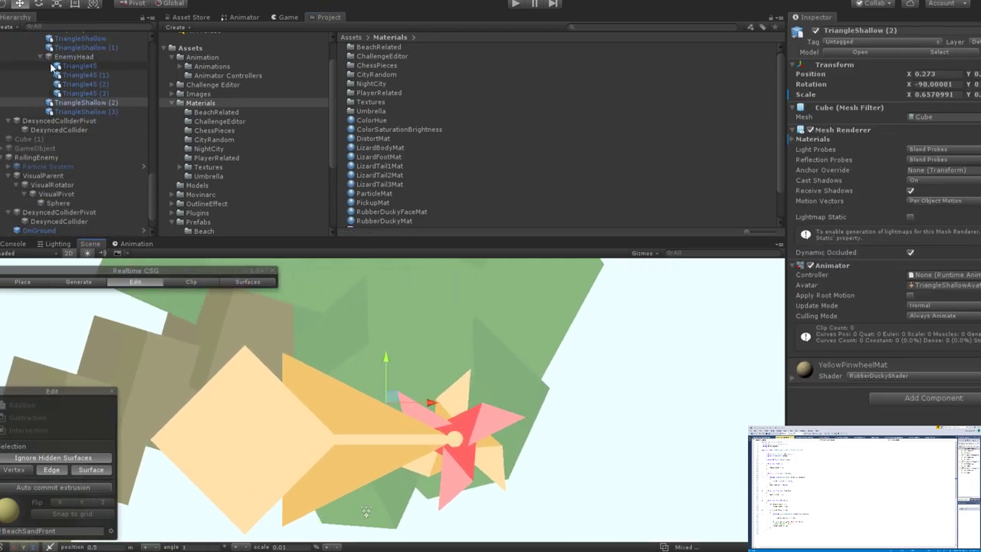
{"action": "left_click", "coordinate": [40, 57]}
{"action": "left_click", "coordinate": [73, 76], "text": "ctrl"}
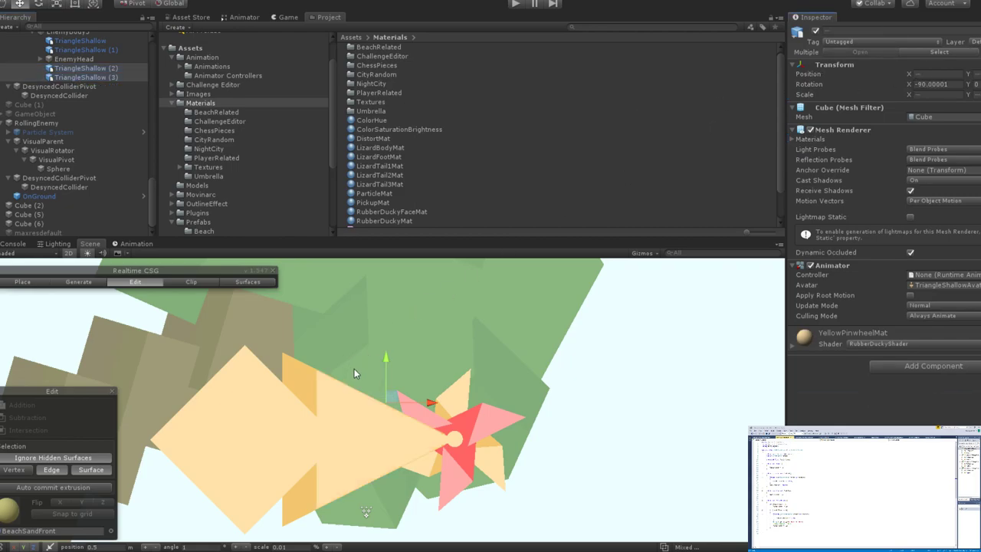
Try to scale TriangleShallow (2) and TriangleShallow (3) together.
{"action": "key", "text": "e"}
{"action": "key", "text": "r"}
{"action": "mouse_move", "coordinate": [387, 406]}
{"action": "left_mouse_down"}
{"action": "mouse_move", "coordinate": [384, 414]}
{"action": "mouse_move", "coordinate": [386, 405]}
{"action": "left_mouse_up"}
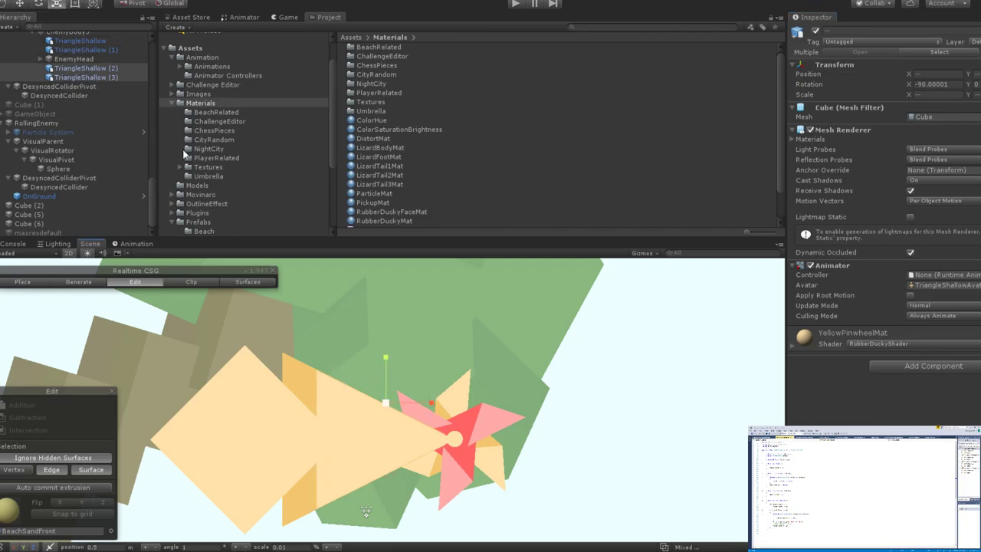
Create an empty GameObject at TriangleShallow (2), move it directly under EnemyBody3, and parent TriangleShallow (2) and (3) to it.
{"action": "left_click", "coordinate": [61, 60]}
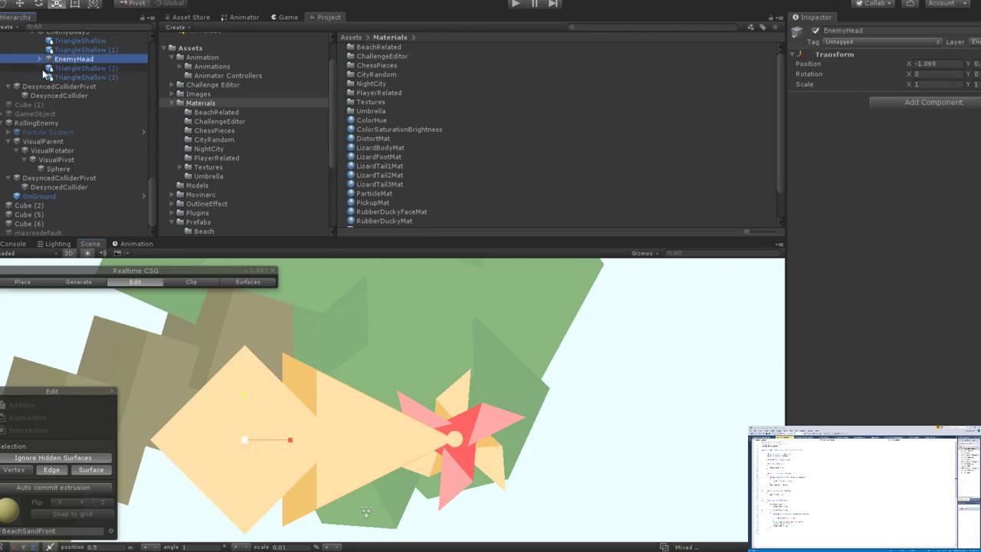
{"action": "left_click", "coordinate": [46, 68]}
{"action": "key", "text": "alt+shift+n"}
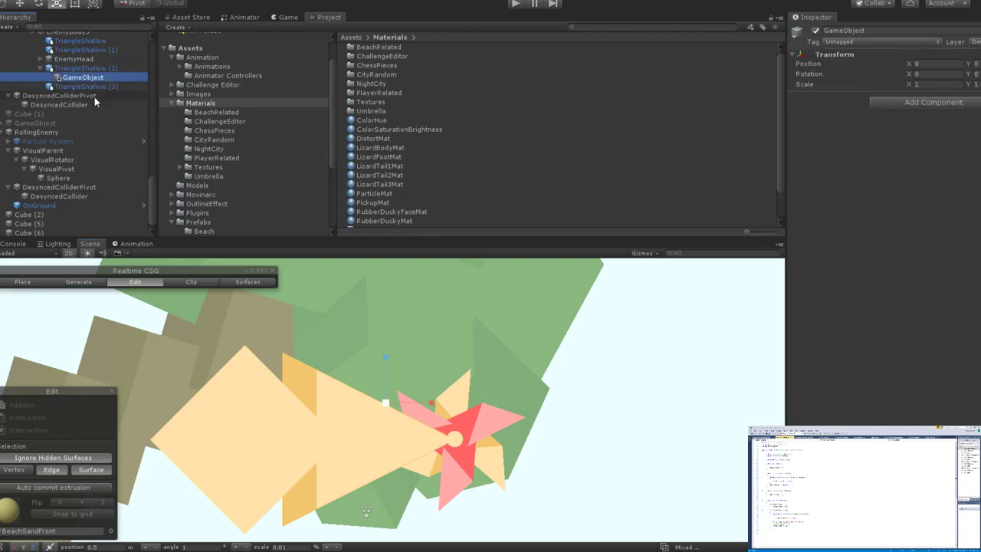
{"action": "left_click_drag", "start_coordinate": [81, 78], "coordinate": [80, 70]}
{"action": "key", "text": "e"}
{"action": "left_click", "coordinate": [93, 70]}
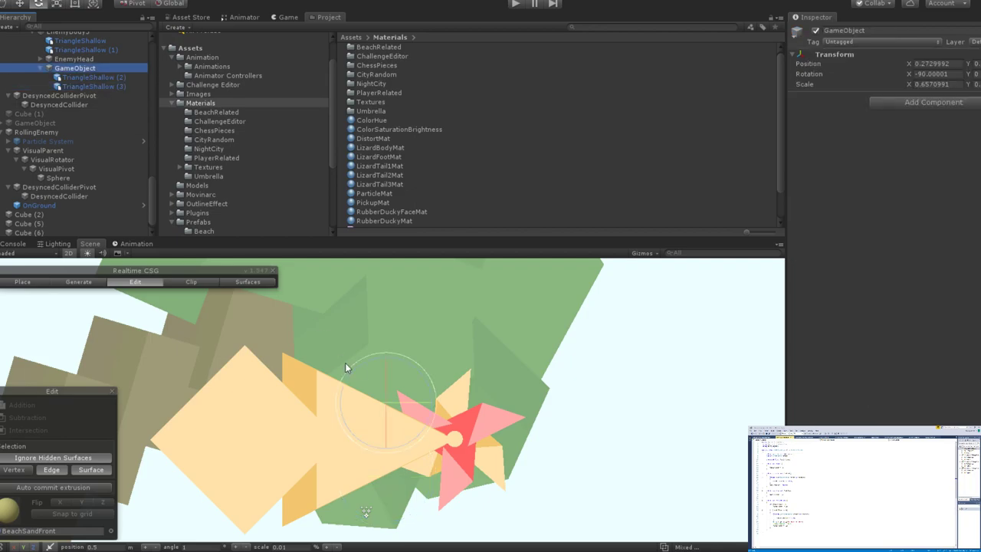
Scale the GameObject holding the light triangles down to about 0.48 and move it along X to about 0.338.
{"action": "key", "text": "r"}
{"action": "left_click_drag", "start_coordinate": [387, 413], "coordinate": [368, 426]}
{"action": "key", "text": "w"}
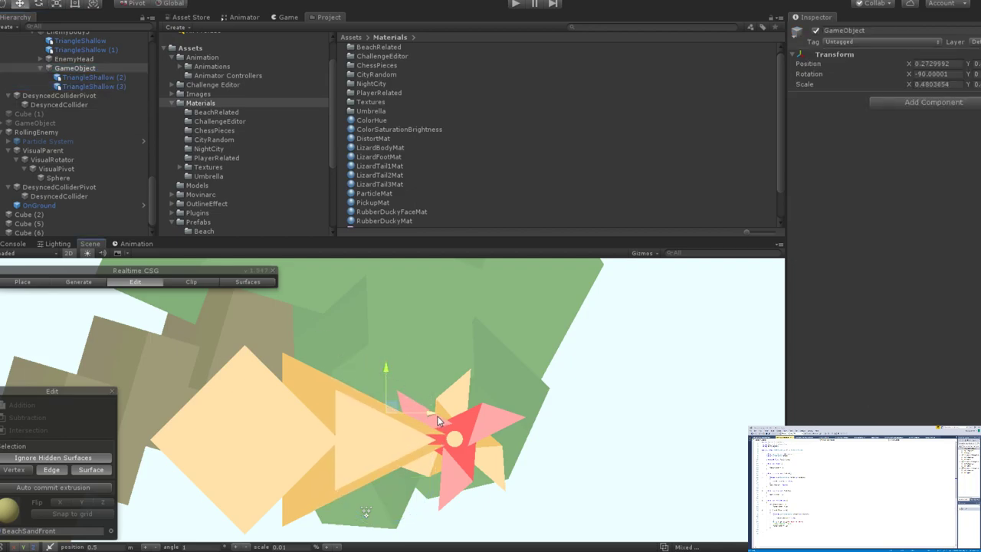
{"action": "left_click_drag", "start_coordinate": [441, 418], "coordinate": [379, 396]}
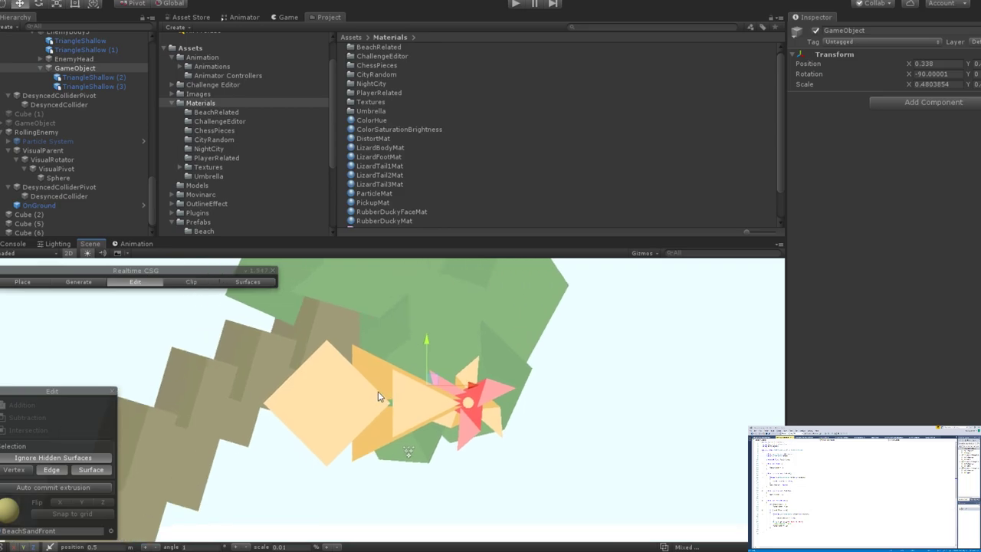
Nudge TriangleShallow and TriangleShallow (1) along Y to close the gap between the darker body halves.
{"action": "left_click", "coordinate": [372, 370]}
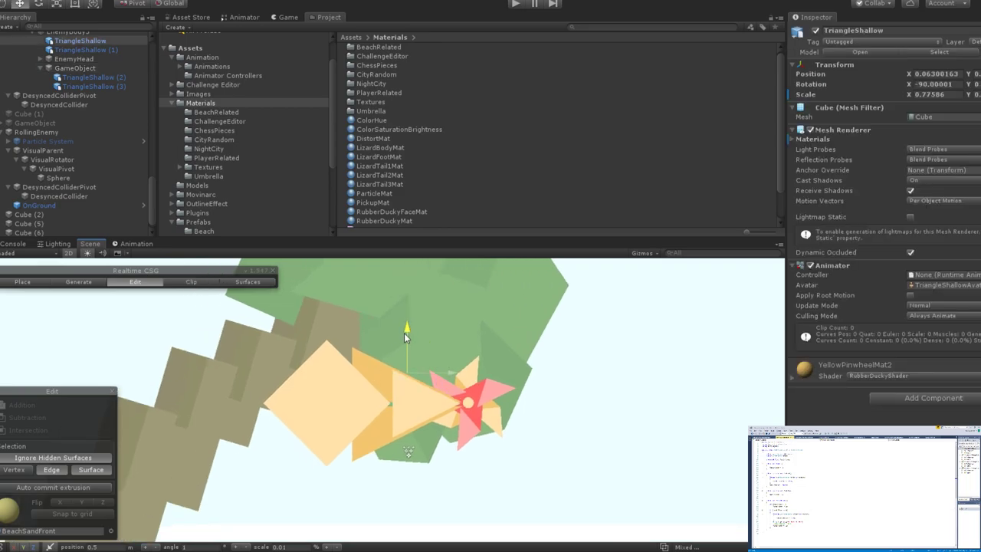
{"action": "left_click", "coordinate": [391, 432]}
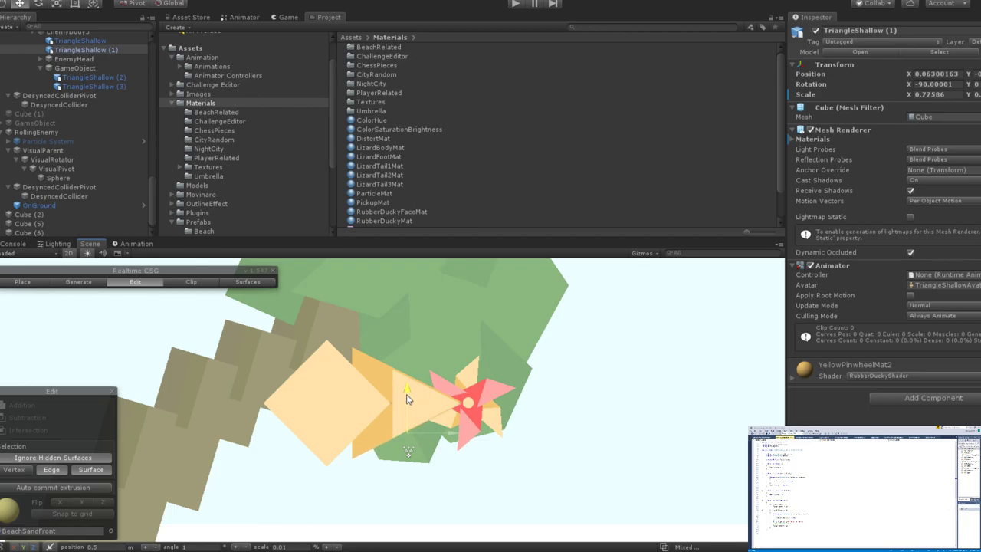
{"action": "left_click", "coordinate": [373, 365]}
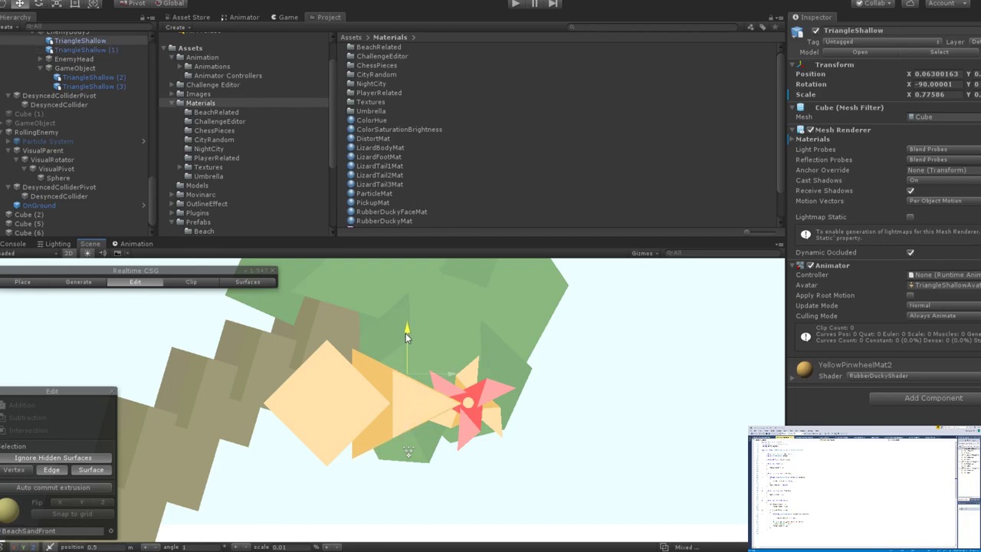
Move the GameObject holding the light triangles along X toward EnemyHead, to a position of about 0.063.
{"action": "left_click", "coordinate": [408, 407]}
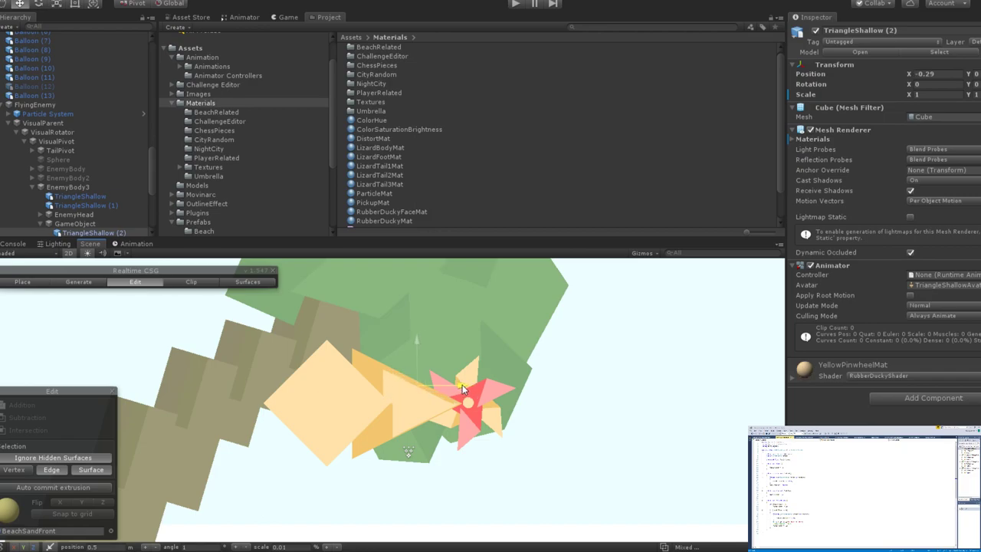
{"action": "scroll", "coordinate": [93, 170], "scroll_direction": "down", "scroll_amount": 5}
{"action": "scroll", "coordinate": [93, 170], "scroll_direction": "up", "scroll_amount": 2}
{"action": "left_click", "coordinate": [80, 128]}
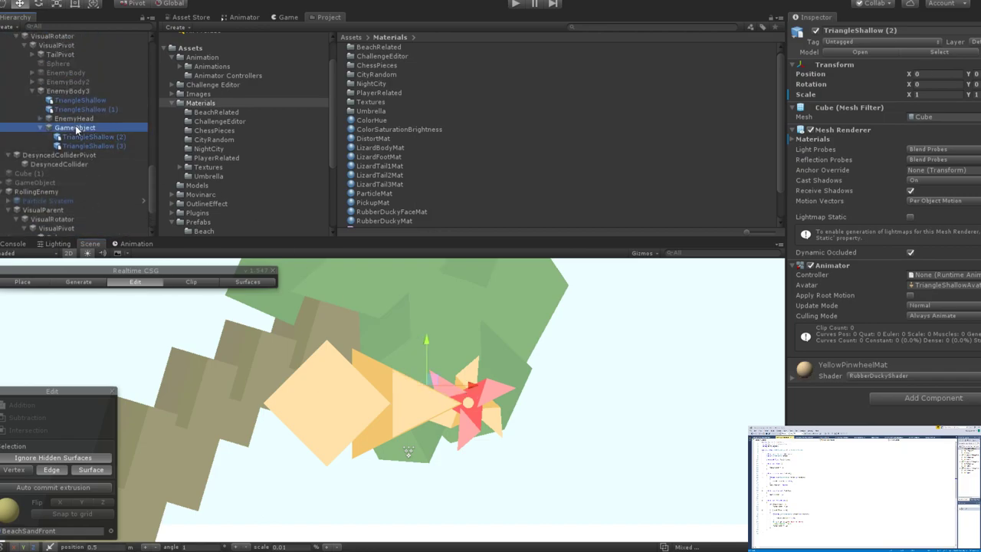
{"action": "left_click_drag", "start_coordinate": [474, 386], "coordinate": [469, 384]}
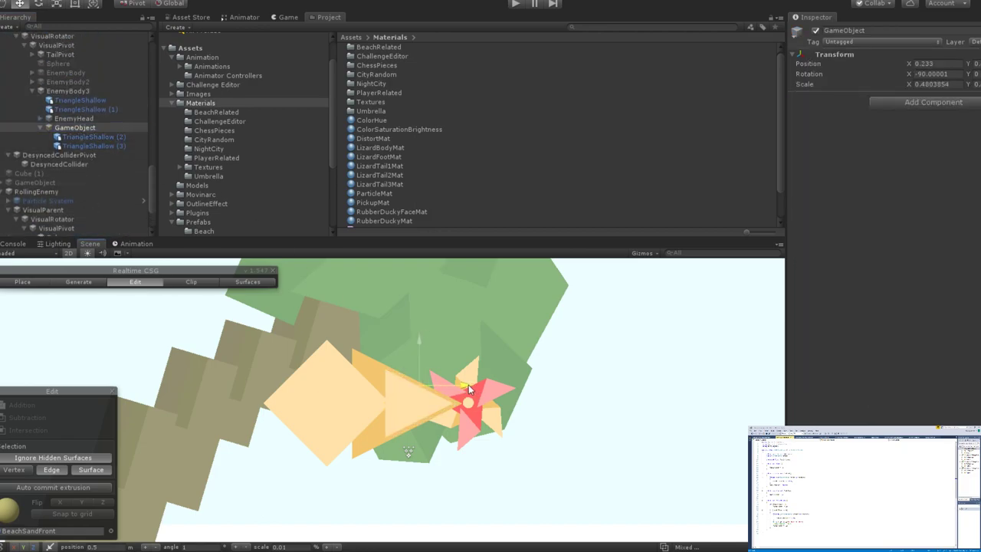
{"action": "left_click", "coordinate": [467, 386]}
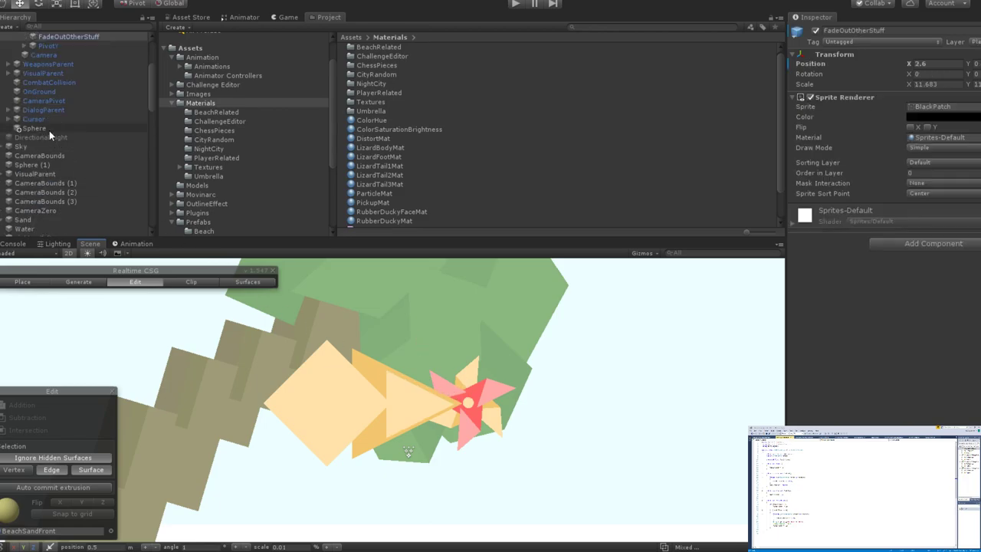
{"action": "left_click", "coordinate": [421, 424]}
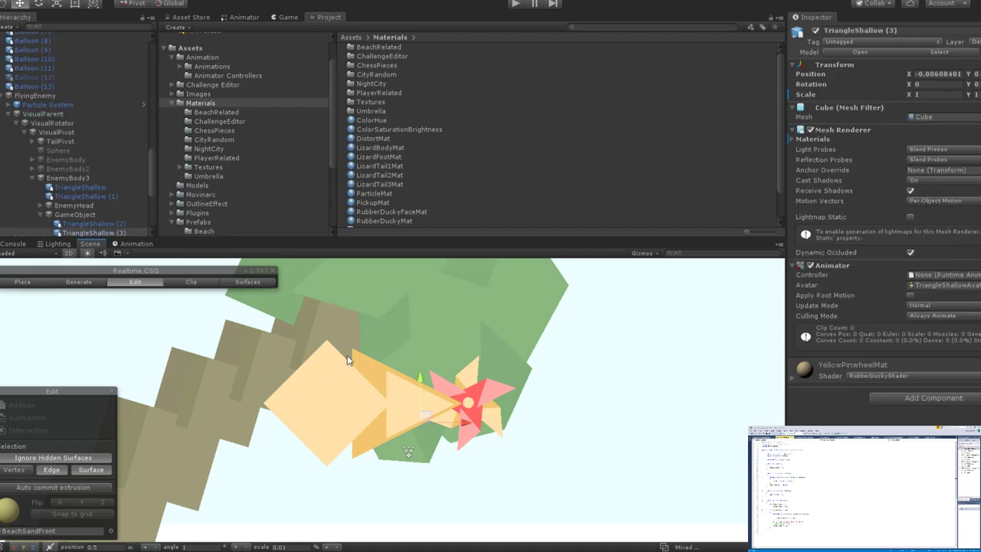
{"action": "scroll", "coordinate": [86, 148], "scroll_direction": "down", "scroll_amount": 1}
{"action": "left_click", "coordinate": [76, 146]}
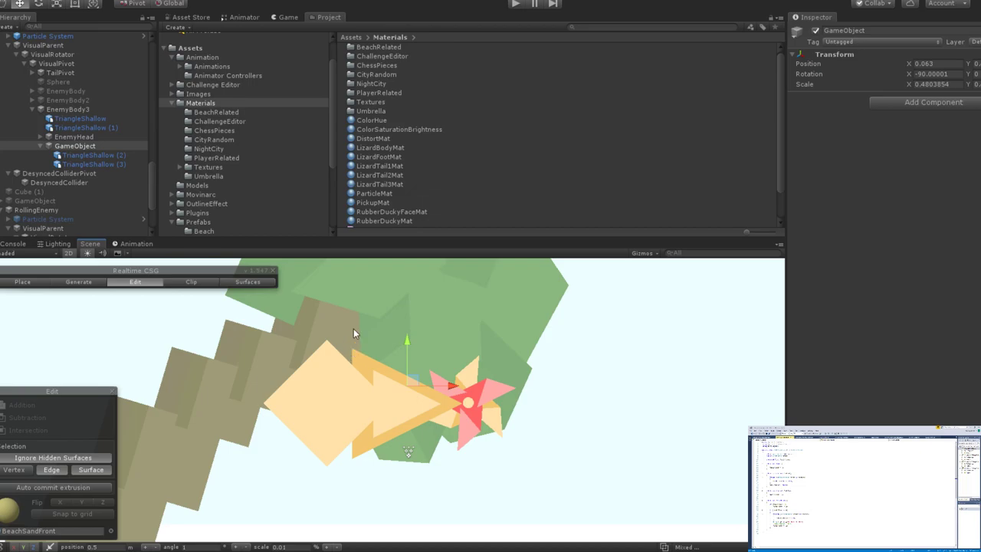
Examine the enemy's silhouette from near and far against the palm tree and beach.
{"action": "scroll", "coordinate": [368, 341], "scroll_direction": "down", "scroll_amount": 5}
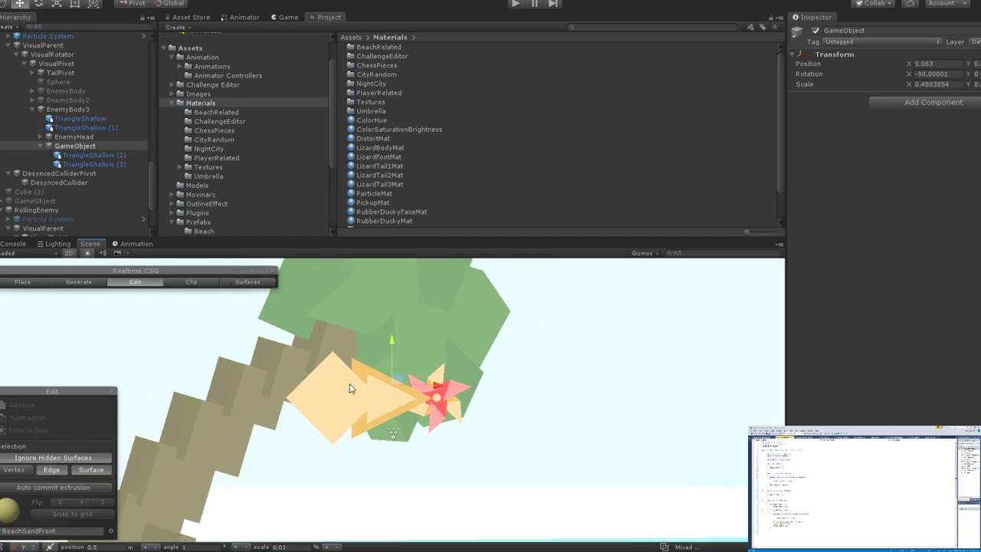
{"action": "scroll", "coordinate": [401, 400], "scroll_direction": "down", "scroll_amount": 2}
{"action": "middle_click_drag", "start_coordinate": [401, 400], "coordinate": [465, 387]}
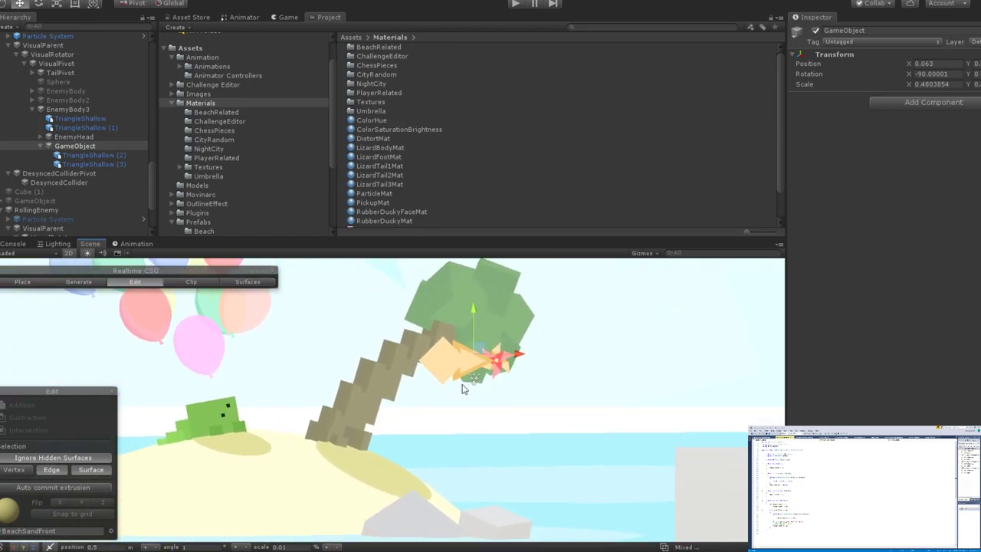
{"action": "scroll", "coordinate": [460, 387], "scroll_direction": "down", "scroll_amount": 2}
{"action": "scroll", "coordinate": [455, 387], "scroll_direction": "up", "scroll_amount": 5}
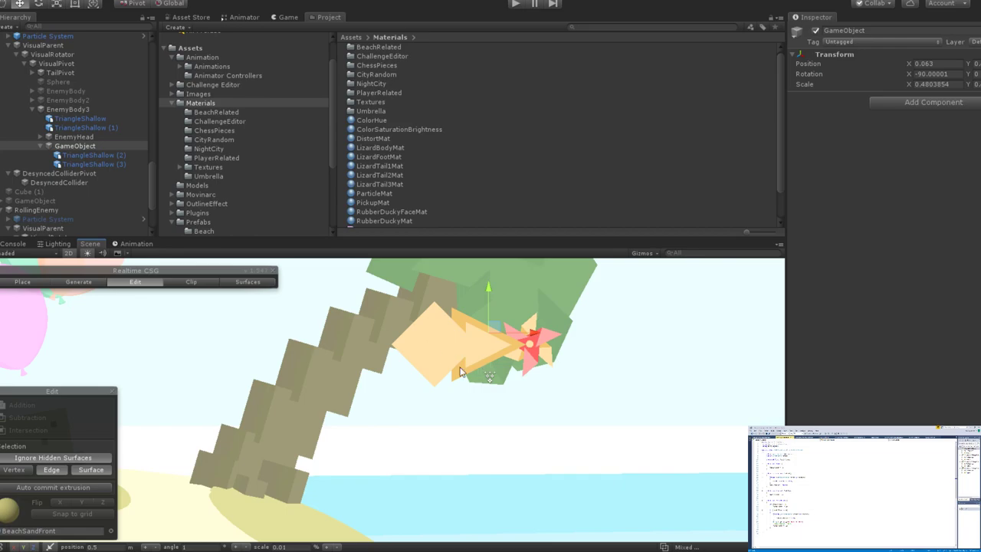
{"action": "scroll", "coordinate": [453, 361], "scroll_direction": "down", "scroll_amount": 5}
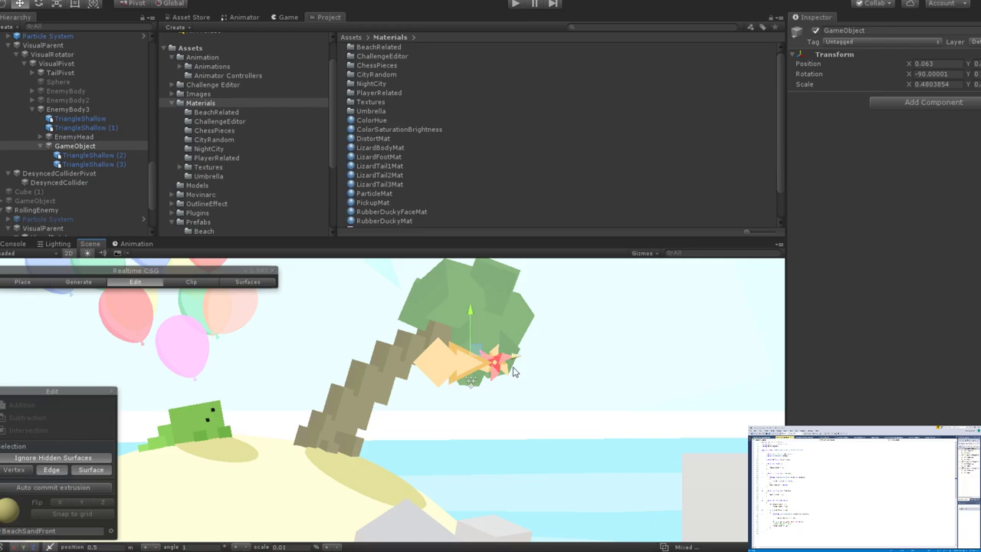
{"action": "scroll", "coordinate": [453, 364], "scroll_direction": "up", "scroll_amount": 2}
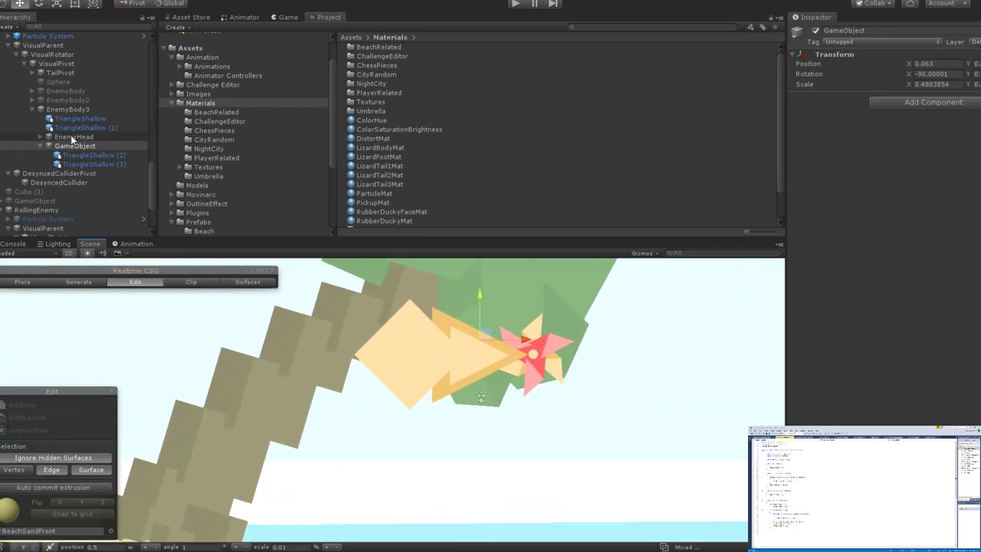
Scale EnemyHead down to about 0.889 and move it along X to about -0.708 so it overlaps the body.
{"action": "left_click", "coordinate": [73, 136]}
{"action": "key", "text": "e"}
{"action": "key", "text": "r"}
{"action": "left_click_drag", "start_coordinate": [414, 360], "coordinate": [472, 365]}
{"action": "key", "text": "w"}
{"action": "scroll", "coordinate": [580, 373], "scroll_direction": "down", "scroll_amount": 4}
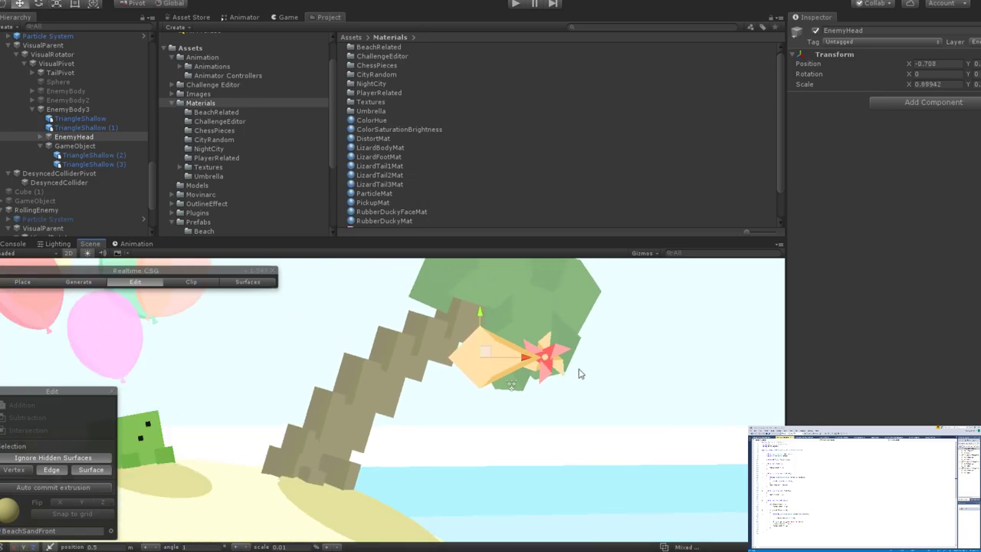
Enlarge EnemyHead to a scale of about 0.979 and move it along X to about -0.79.
{"action": "scroll", "coordinate": [504, 360], "scroll_direction": "up", "scroll_amount": 4}
{"action": "key", "text": "r"}
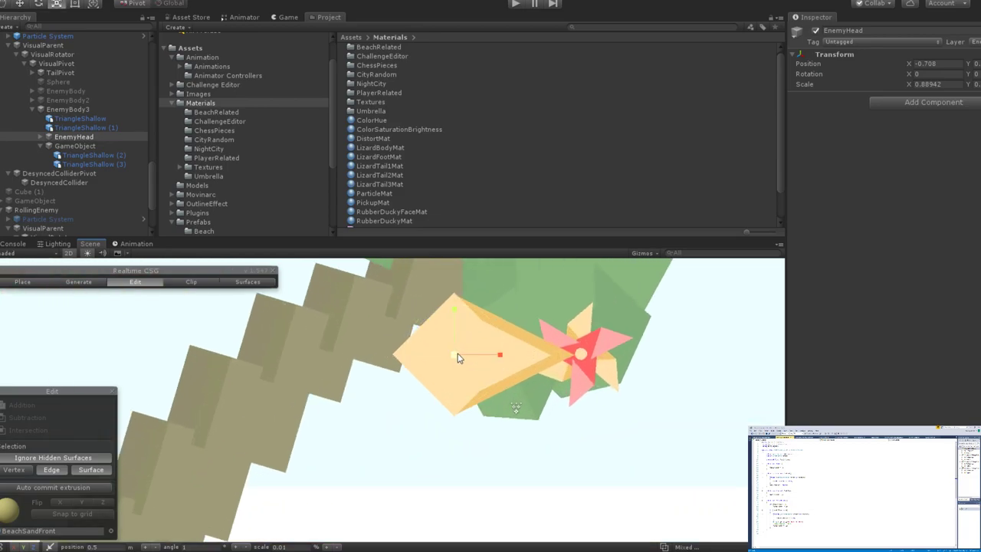
{"action": "left_click_drag", "start_coordinate": [450, 355], "coordinate": [460, 357]}
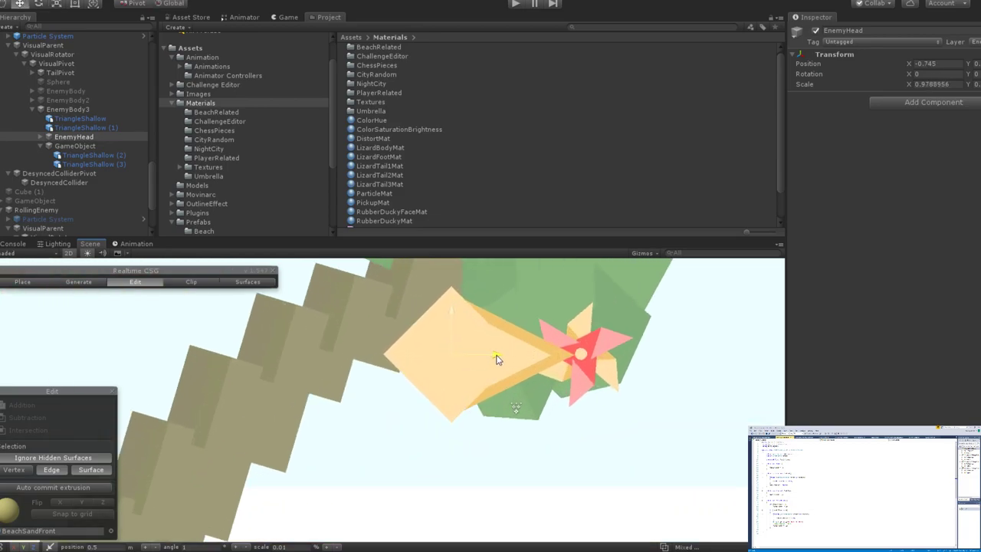
{"action": "scroll", "coordinate": [569, 385], "scroll_direction": "down", "scroll_amount": 3}
{"action": "scroll", "coordinate": [569, 385], "scroll_direction": "down", "scroll_amount": 2}
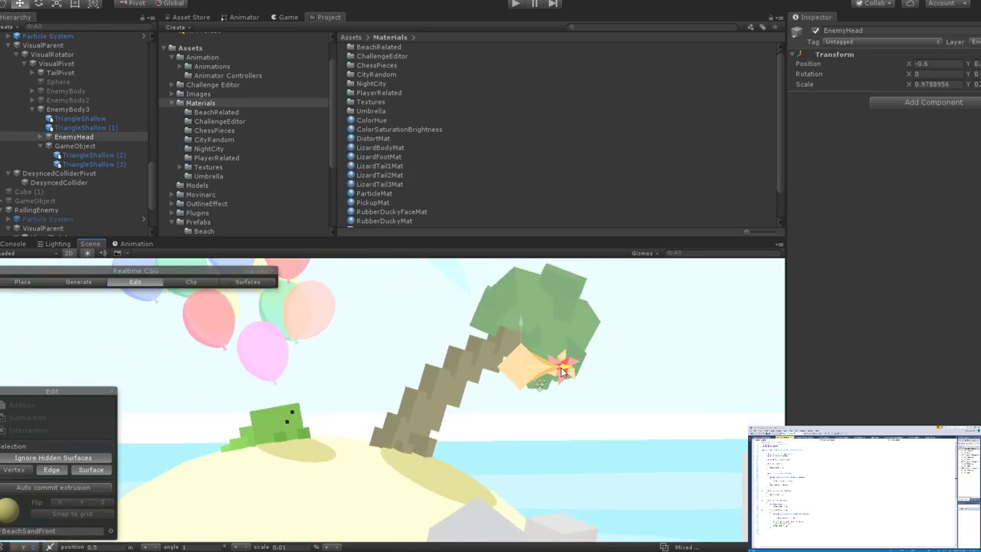
{"action": "left_click_drag", "start_coordinate": [561, 370], "coordinate": [555, 372]}
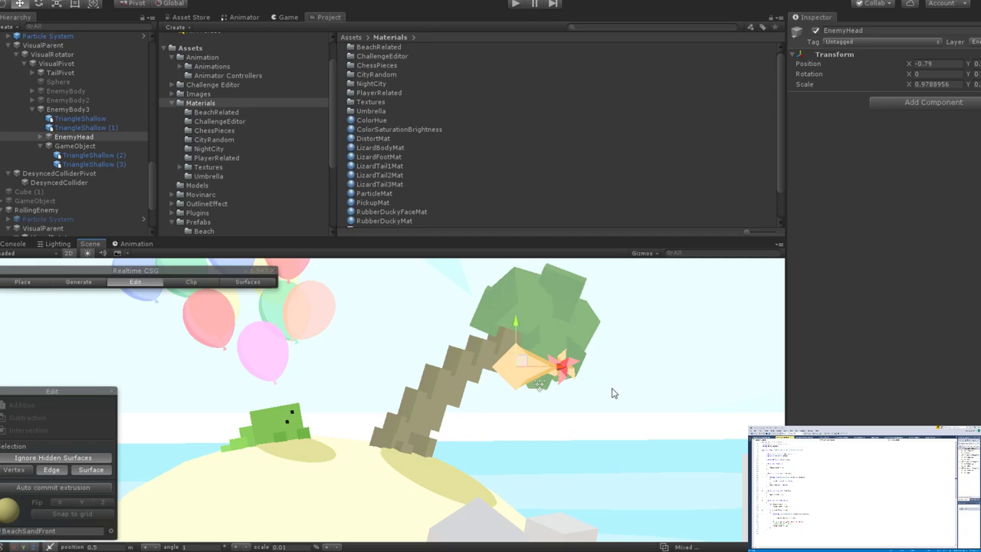
Duplicate EnemyHead and rotate the copy about Z so the two overlapping diamonds form a star-shaped head.
{"action": "scroll", "coordinate": [611, 394], "scroll_direction": "down", "scroll_amount": 2}
{"action": "scroll", "coordinate": [628, 399], "scroll_direction": "down", "scroll_amount": 2}
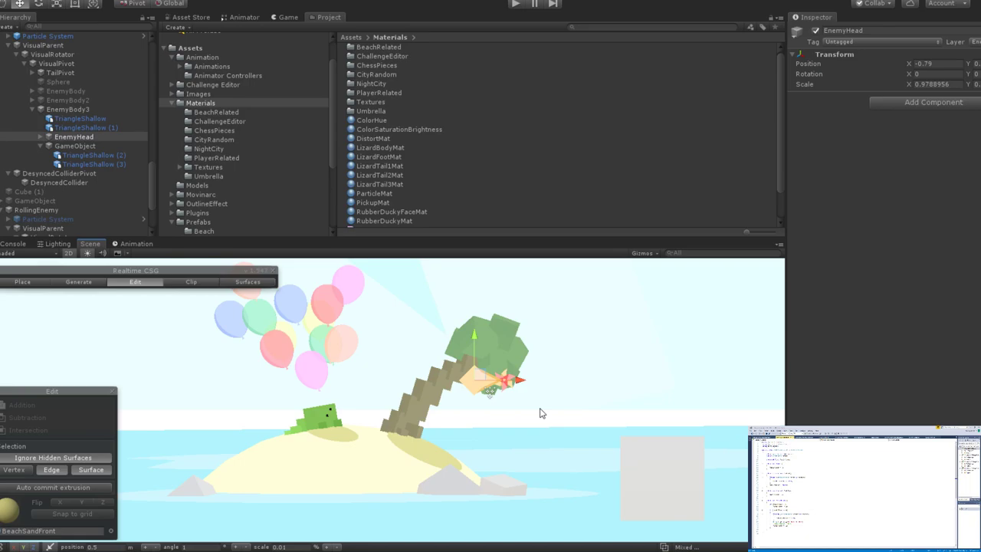
{"action": "key", "text": "f"}
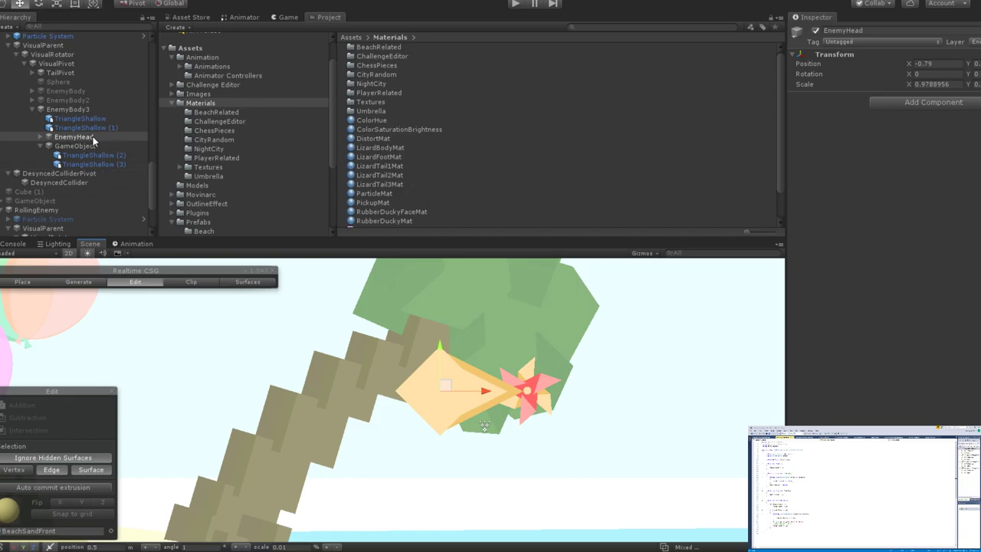
{"action": "left_click", "coordinate": [67, 139]}
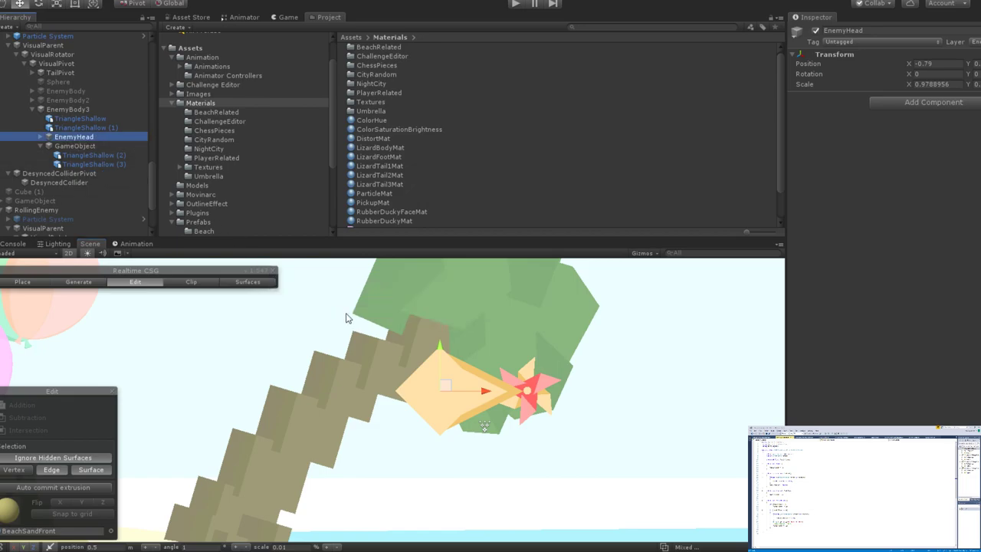
{"action": "key", "text": "ctrl+d"}
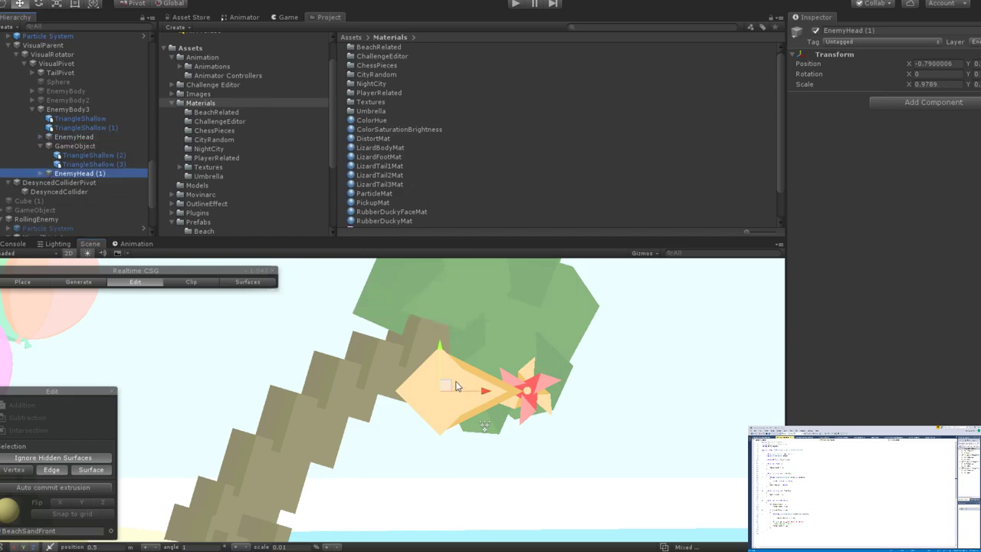
{"action": "key", "text": "e"}
{"action": "left_click_drag", "start_coordinate": [469, 360], "coordinate": [517, 391]}
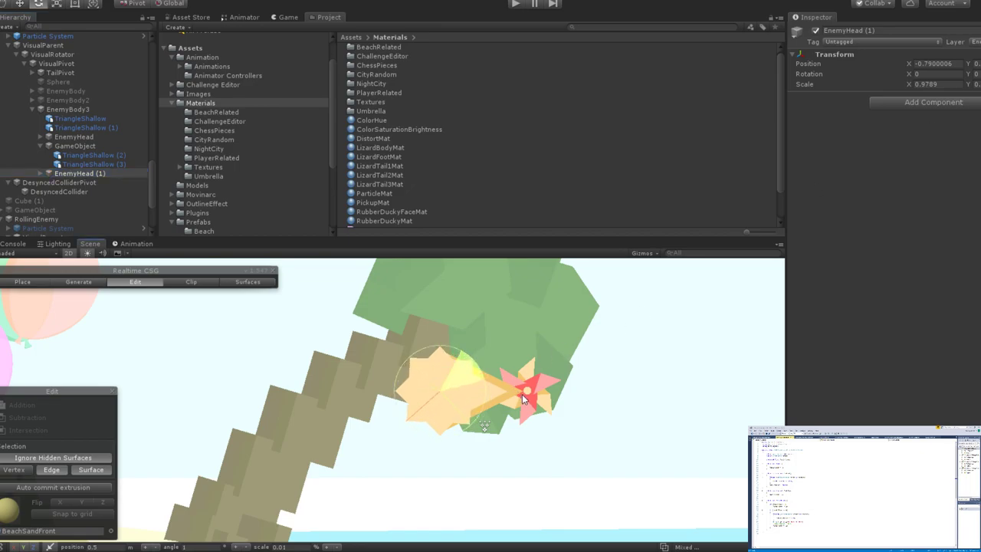
Scale the duplicated EnemyHead (1) down to about 0.757 and move it along X to about -1.03.
{"action": "scroll", "coordinate": [541, 410], "scroll_direction": "down", "scroll_amount": 5}
{"action": "left_click", "coordinate": [541, 410]}
{"action": "scroll", "coordinate": [541, 410], "scroll_direction": "down", "scroll_amount": 3}
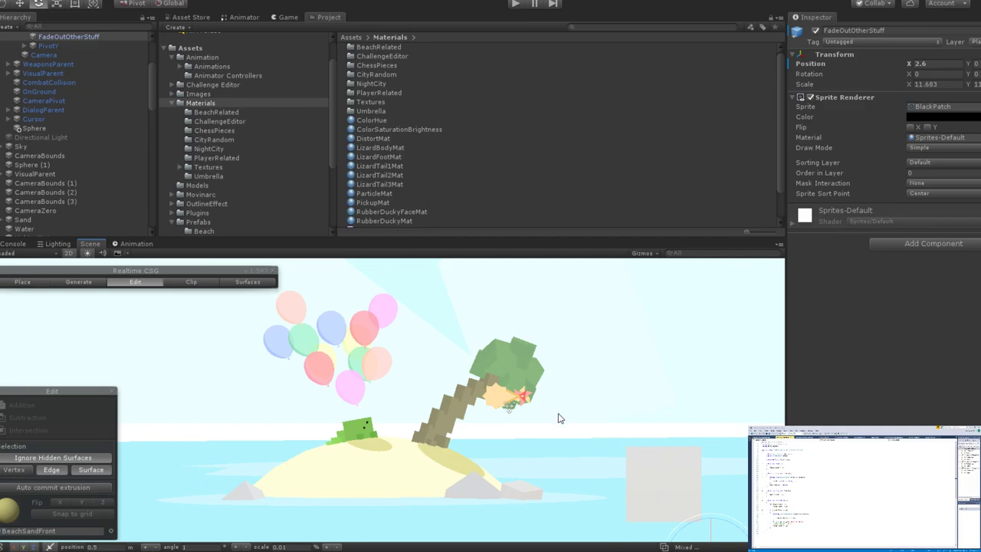
{"action": "scroll", "coordinate": [478, 361], "scroll_direction": "up", "scroll_amount": 3}
{"action": "scroll", "coordinate": [519, 390], "scroll_direction": "up", "scroll_amount": 5}
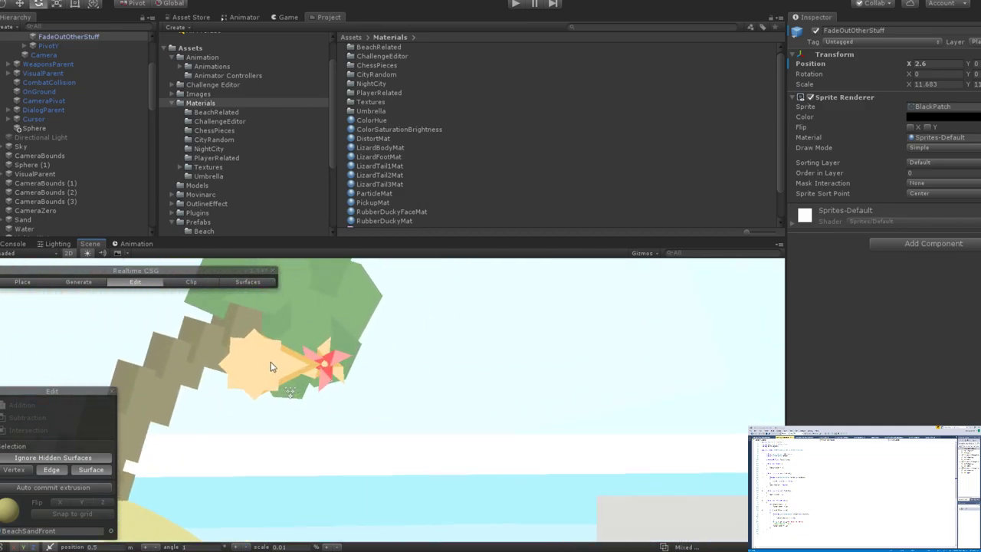
{"action": "scroll", "coordinate": [62, 117], "scroll_direction": "up", "scroll_amount": 2}
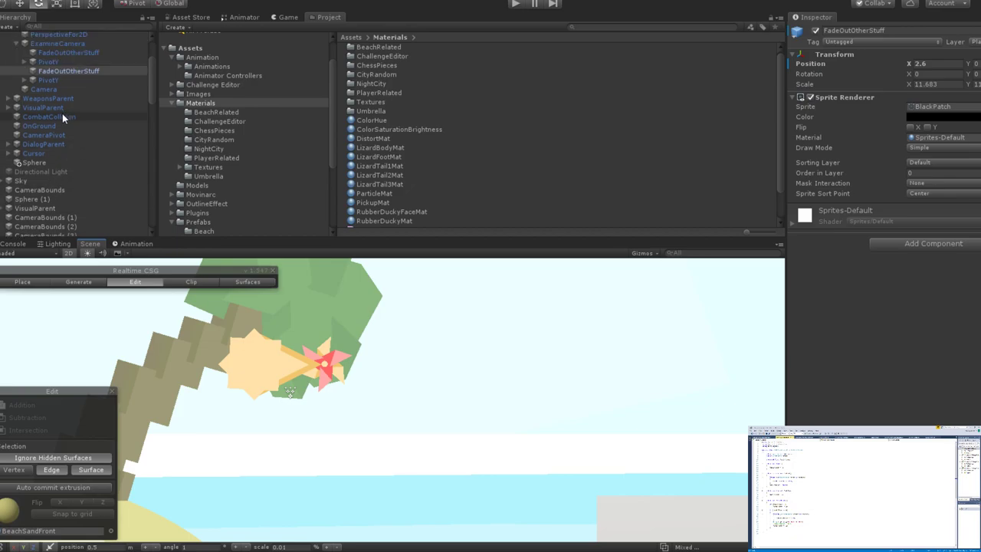
{"action": "left_click", "coordinate": [258, 370]}
{"action": "left_click", "coordinate": [79, 180]}
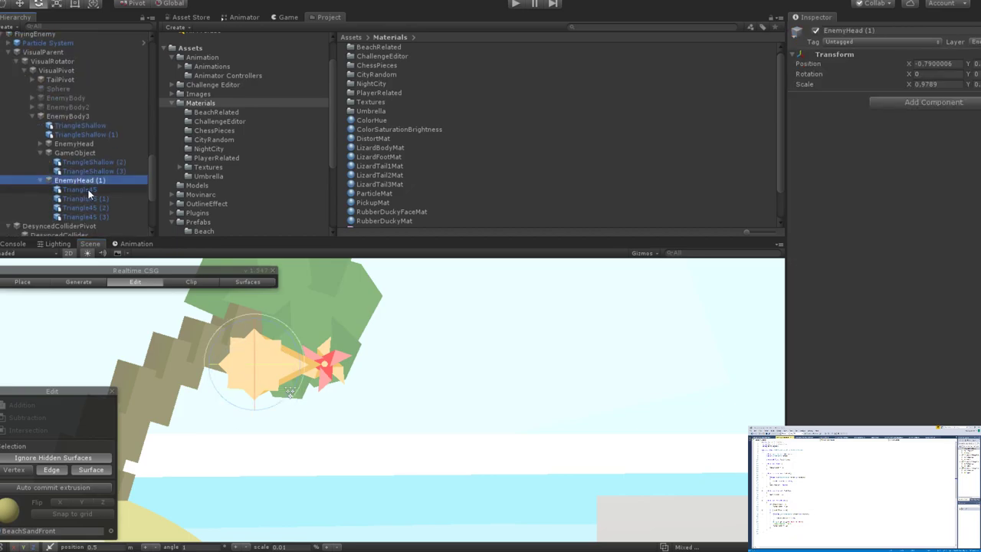
{"action": "key", "text": "r"}
{"action": "left_click_drag", "start_coordinate": [250, 365], "coordinate": [288, 366]}
{"action": "key", "text": "w"}
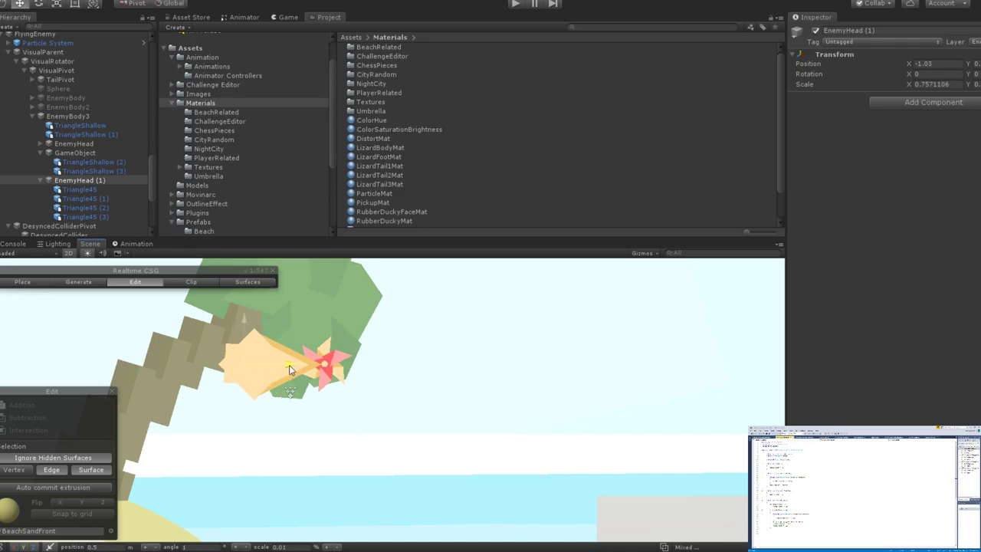
Delete the duplicated EnemyHead (1) from EnemyBody3.
{"action": "scroll", "coordinate": [412, 377], "scroll_direction": "down", "scroll_amount": 5}
{"action": "scroll", "coordinate": [453, 391], "scroll_direction": "up", "scroll_amount": 5}
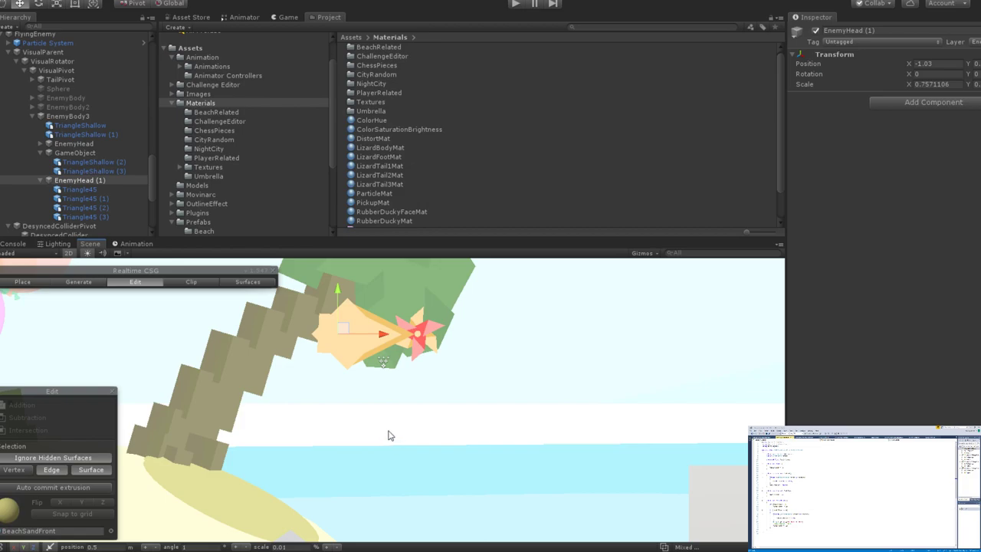
{"action": "scroll", "coordinate": [372, 374], "scroll_direction": "up", "scroll_amount": 1}
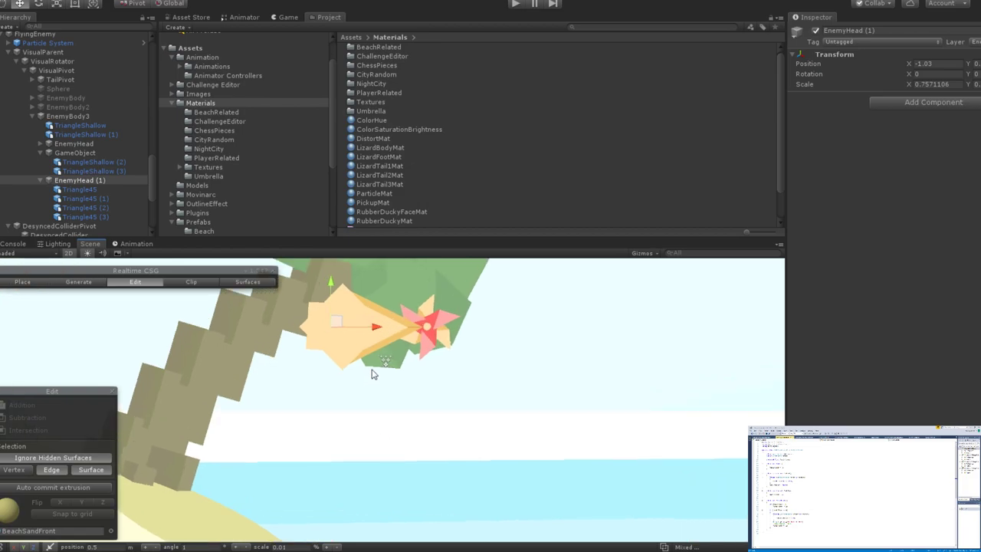
{"action": "scroll", "coordinate": [372, 374], "scroll_direction": "up", "scroll_amount": 3}
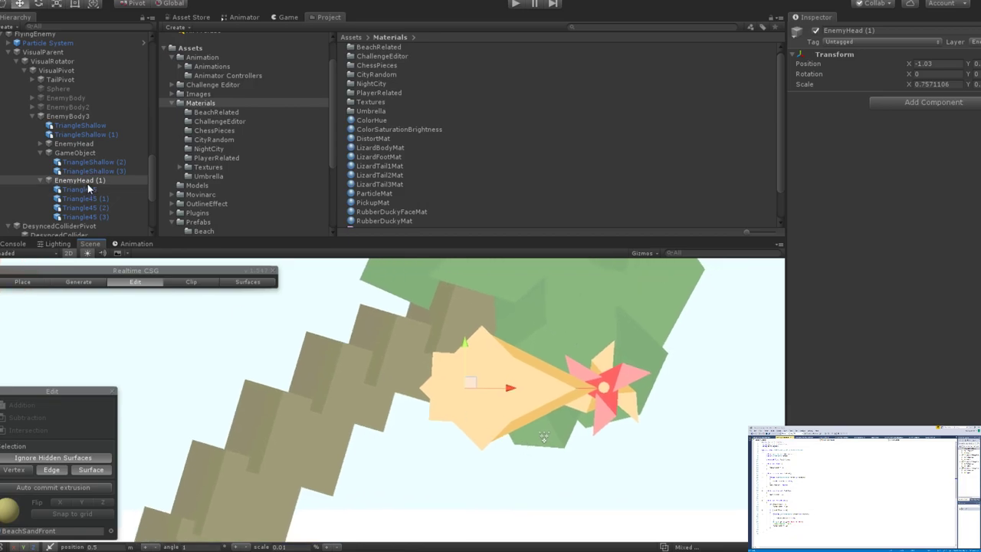
{"action": "left_click", "coordinate": [94, 179]}
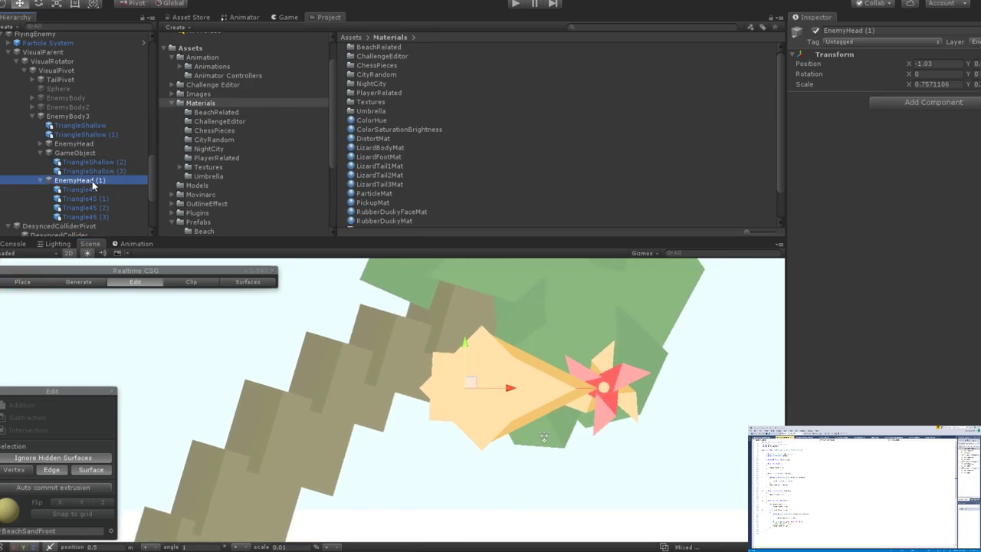
{"action": "key", "text": "Delete"}
Examine the enemy with its single diamond head against the palm tree at several distances.
{"action": "scroll", "coordinate": [483, 400], "scroll_direction": "down", "scroll_amount": 2}
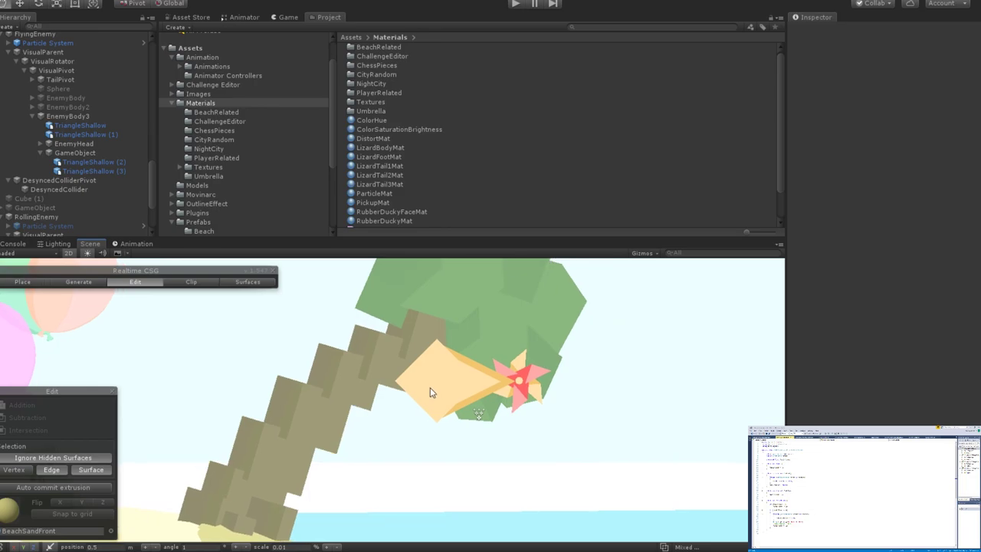
{"action": "scroll", "coordinate": [437, 391], "scroll_direction": "up", "scroll_amount": 3}
{"action": "scroll", "coordinate": [447, 398], "scroll_direction": "down", "scroll_amount": 3}
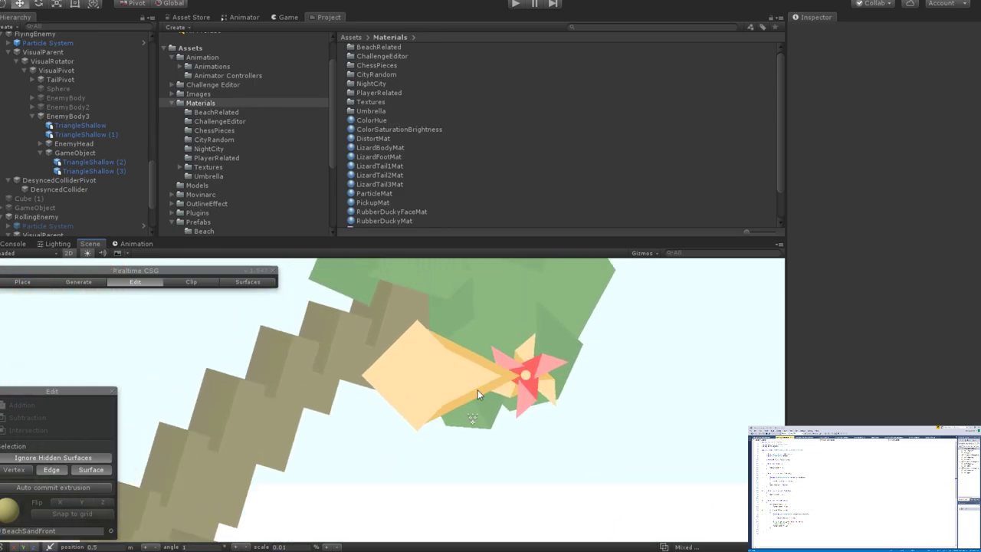
{"action": "scroll", "coordinate": [481, 395], "scroll_direction": "up", "scroll_amount": 3}
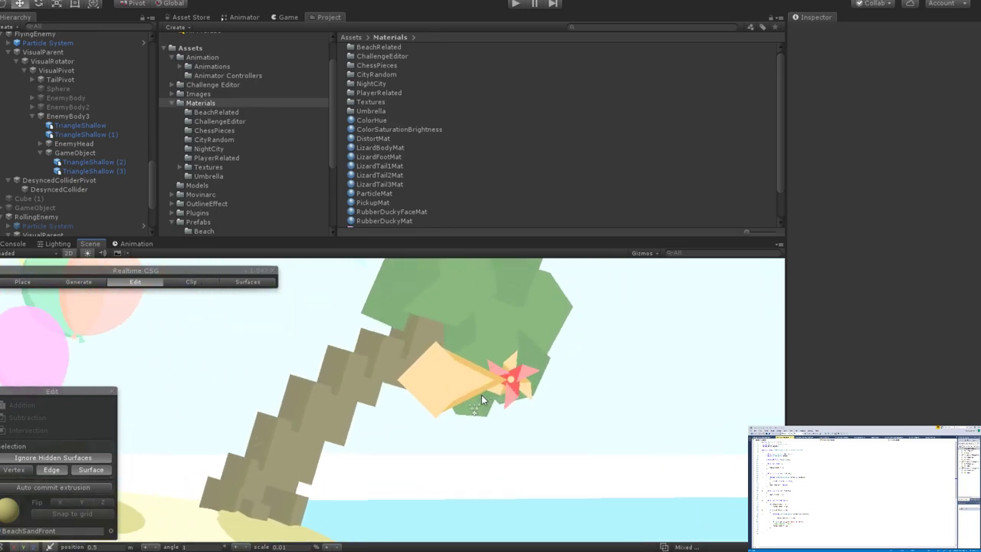
{"action": "scroll", "coordinate": [427, 165], "scroll_direction": "down", "scroll_amount": 1}
{"action": "scroll", "coordinate": [427, 165], "scroll_direction": "up", "scroll_amount": 1}
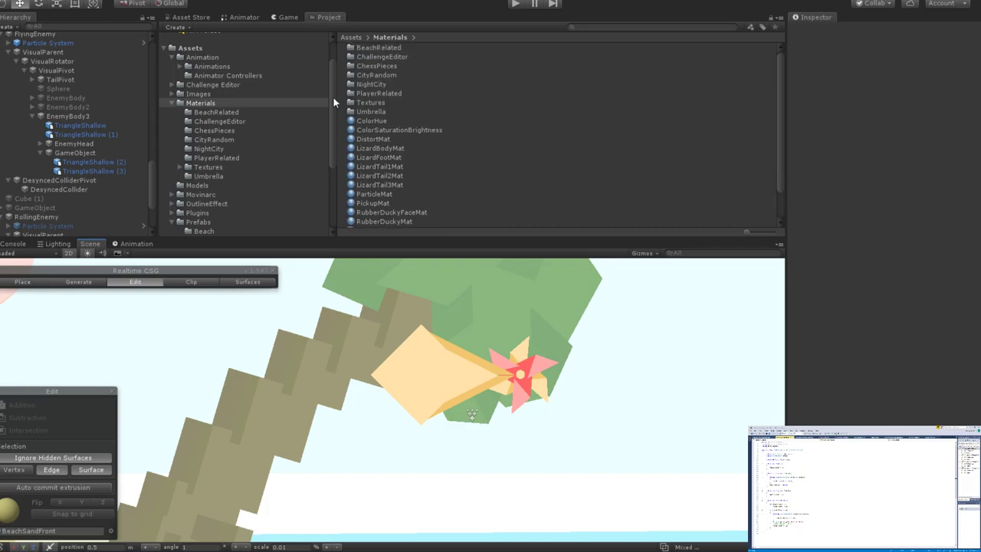
Create a material named FlyingEnemyBody1 in the BeachRelated materials folder.
{"action": "double_click", "coordinate": [376, 48]}
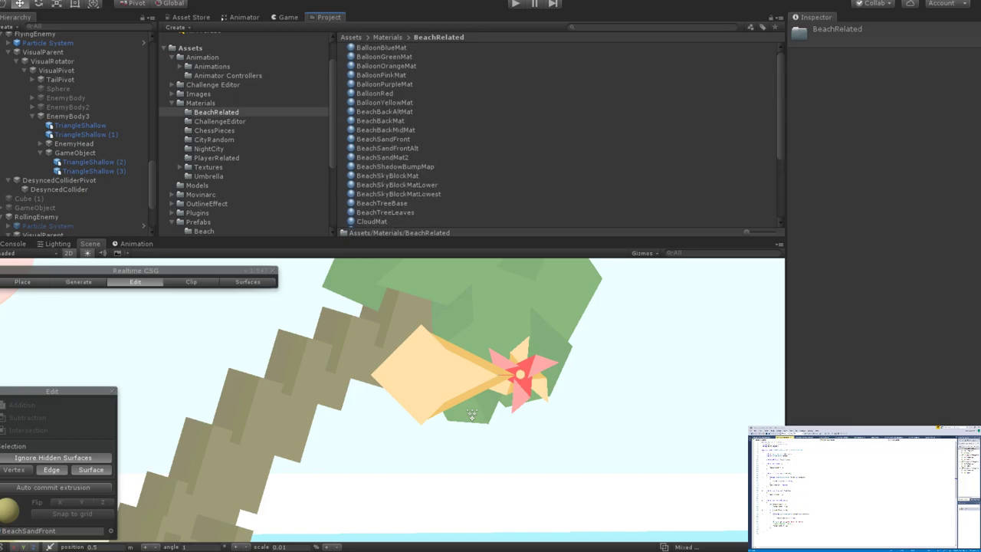
{"action": "left_click", "coordinate": [521, 158]}
{"action": "left_click", "coordinate": [445, 149]}
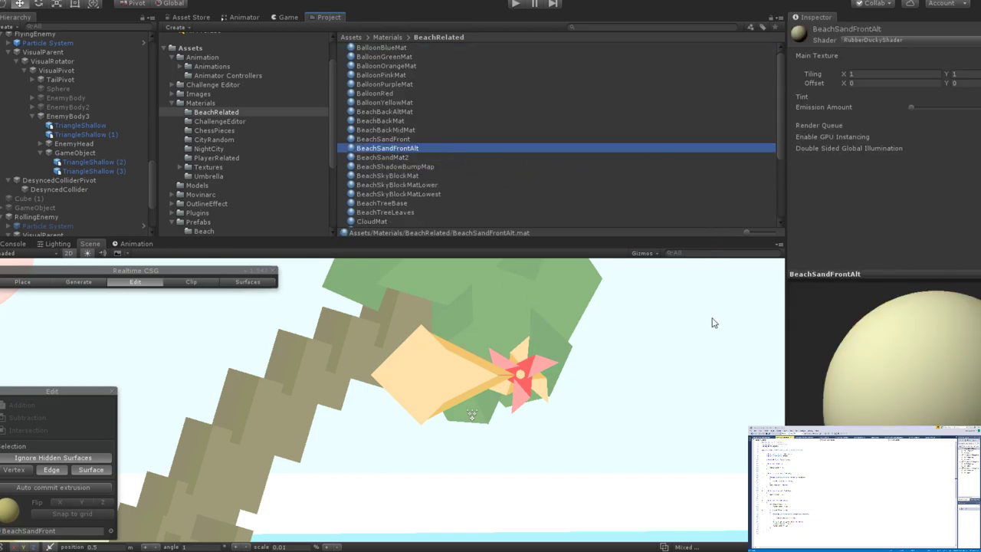
{"action": "key", "text": "ctrl+shift+m"}
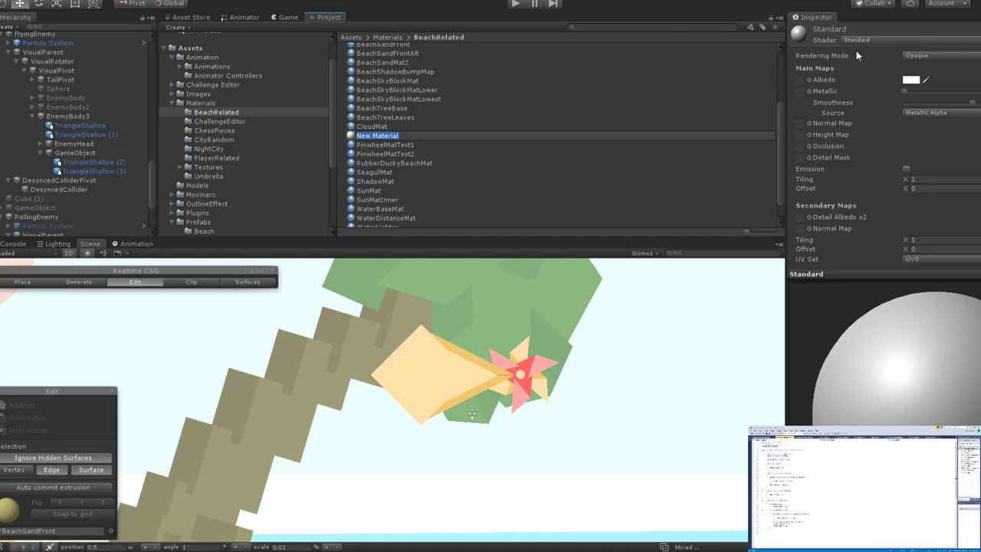
{"action": "key", "text": "BackSpace"}
{"action": "type", "text": "FlyingEnemy"}
{"action": "key", "text": "BackSpace"}
{"action": "key", "text": "BackSpace"}
{"action": "key", "text": "BackSpace"}
{"action": "key", "text": "BackSpace"}
{"action": "key", "text": "BackSpace"}
{"action": "type", "text": "EnemyBody1"}
{"action": "key", "text": "Return"}
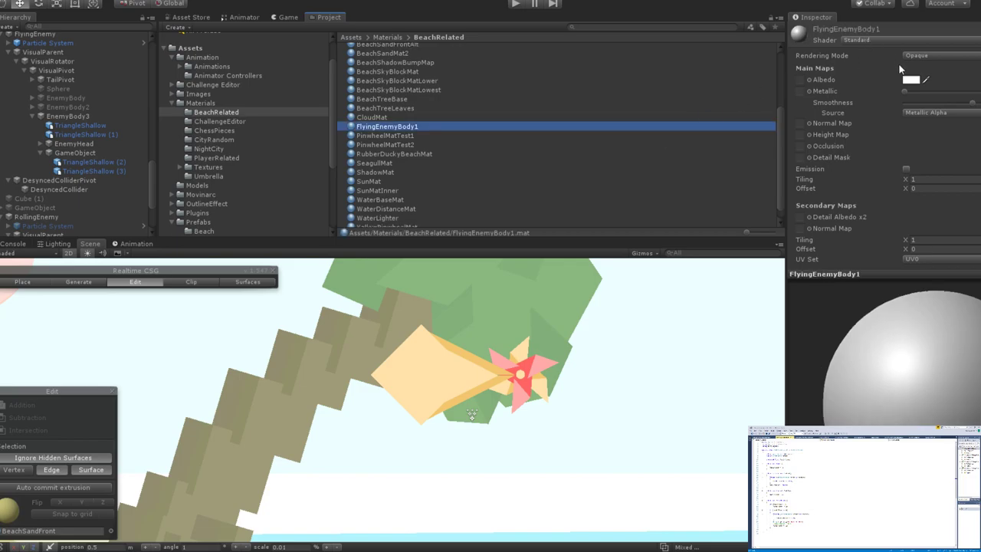
Switch FlyingEnemyBody1 to RubberDuckyShader and apply the material to both light body triangles behind the head.
{"action": "left_click", "coordinate": [870, 40]}
{"action": "left_click", "coordinate": [889, 92]}
{"action": "left_click", "coordinate": [797, 491]}
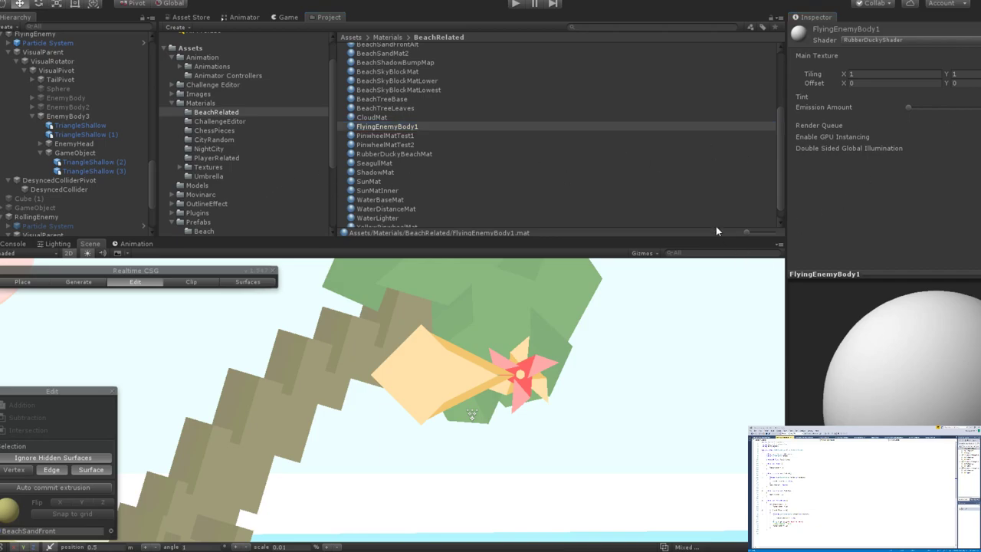
{"action": "left_click_drag", "start_coordinate": [392, 128], "coordinate": [483, 373]}
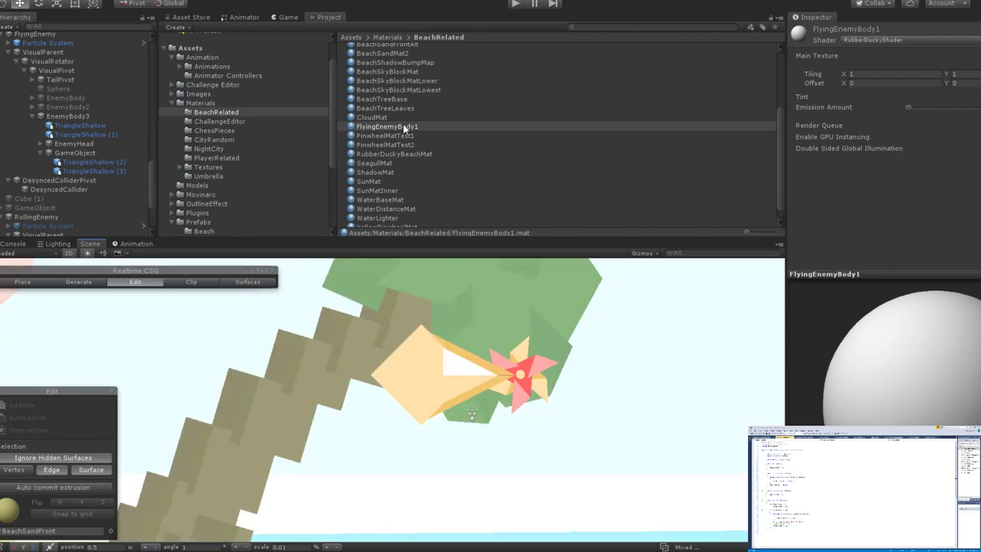
{"action": "left_click_drag", "start_coordinate": [405, 127], "coordinate": [472, 387]}
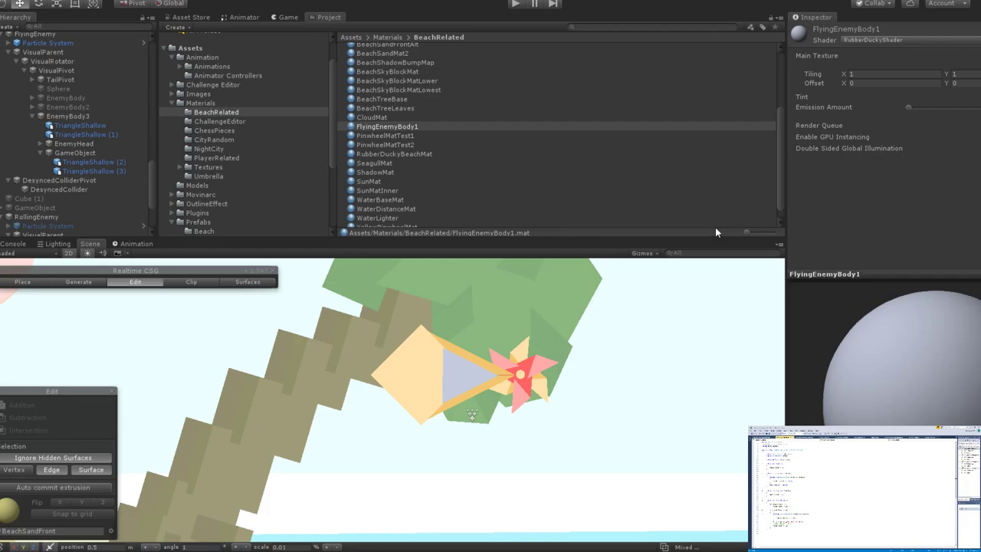
Examine the blue-grey body triangles against the head, pinwheel tail and palm tree from near and far.
{"action": "scroll", "coordinate": [462, 374], "scroll_direction": "down", "scroll_amount": 8}
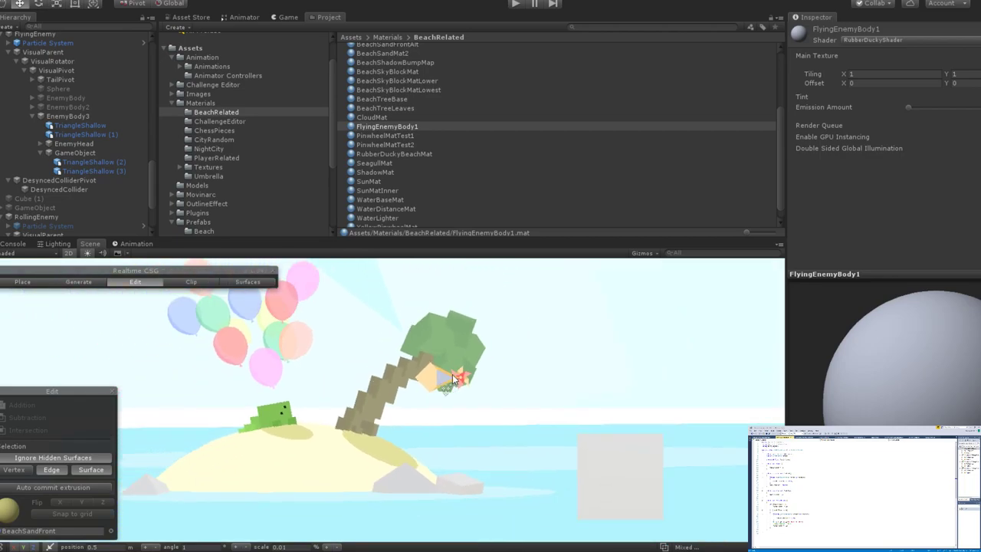
{"action": "scroll", "coordinate": [450, 375], "scroll_direction": "up", "scroll_amount": 8}
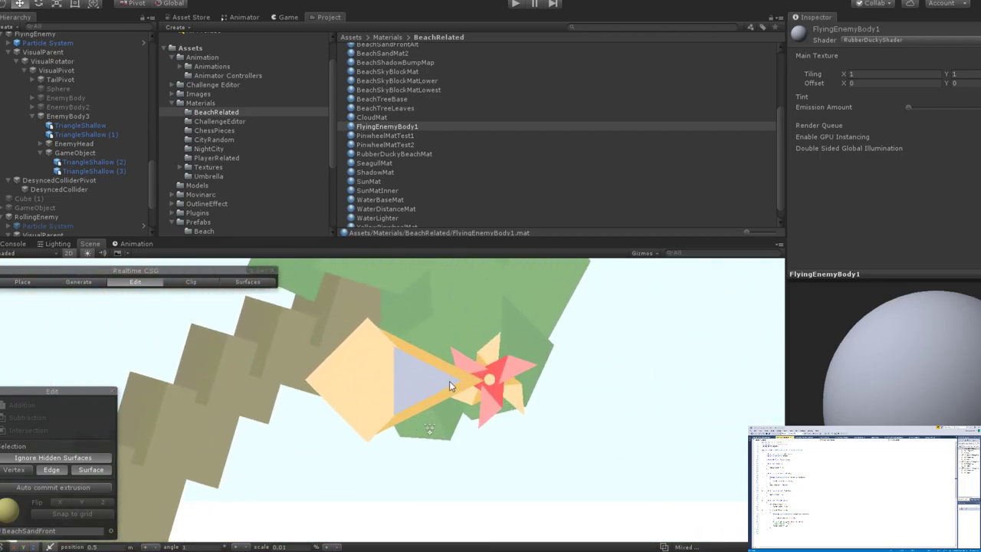
{"action": "scroll", "coordinate": [450, 384], "scroll_direction": "up", "scroll_amount": 4}
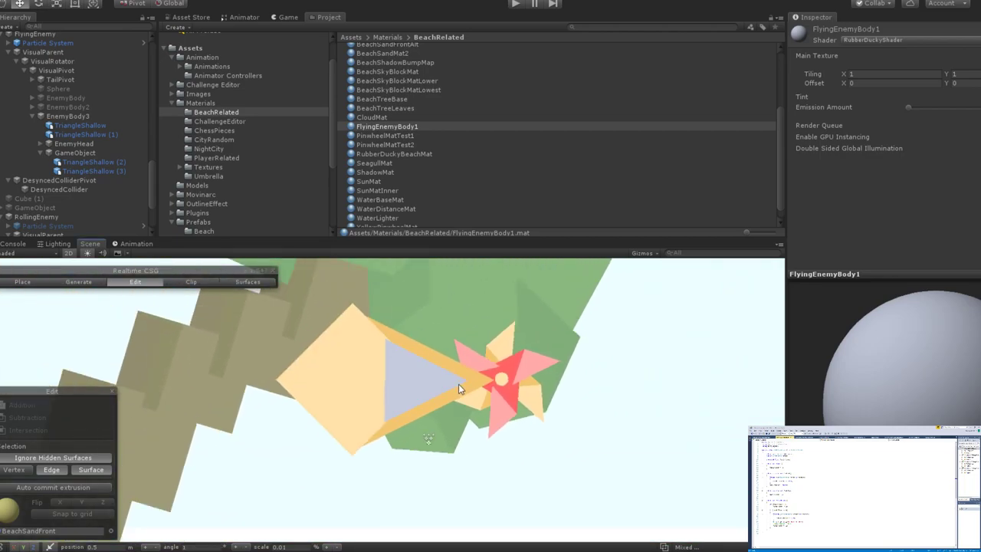
{"action": "middle_click_drag", "start_coordinate": [458, 384], "coordinate": [528, 375]}
{"action": "middle_click_drag", "start_coordinate": [462, 373], "coordinate": [499, 400]}
{"action": "scroll", "coordinate": [499, 401], "scroll_direction": "down", "scroll_amount": 3}
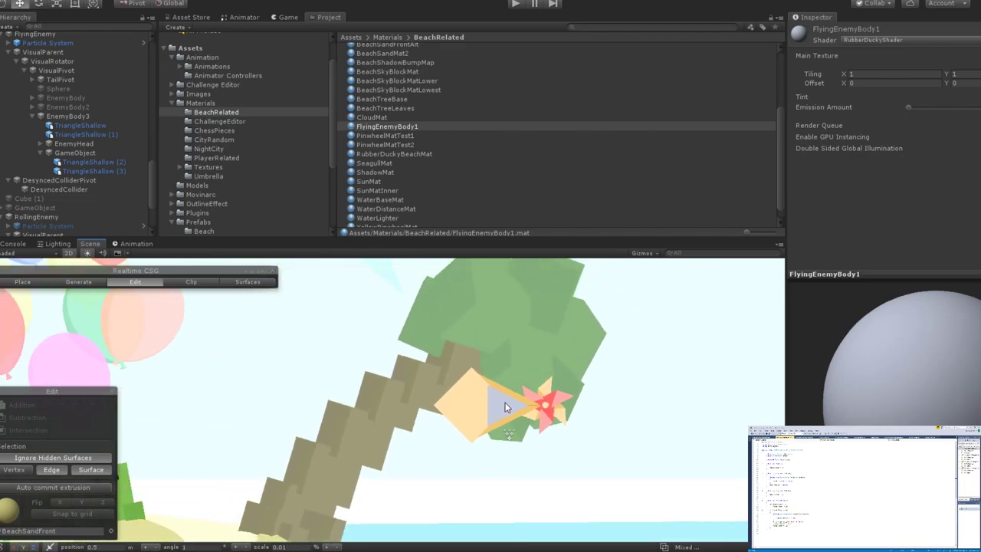
{"action": "scroll", "coordinate": [502, 402], "scroll_direction": "up", "scroll_amount": 4}
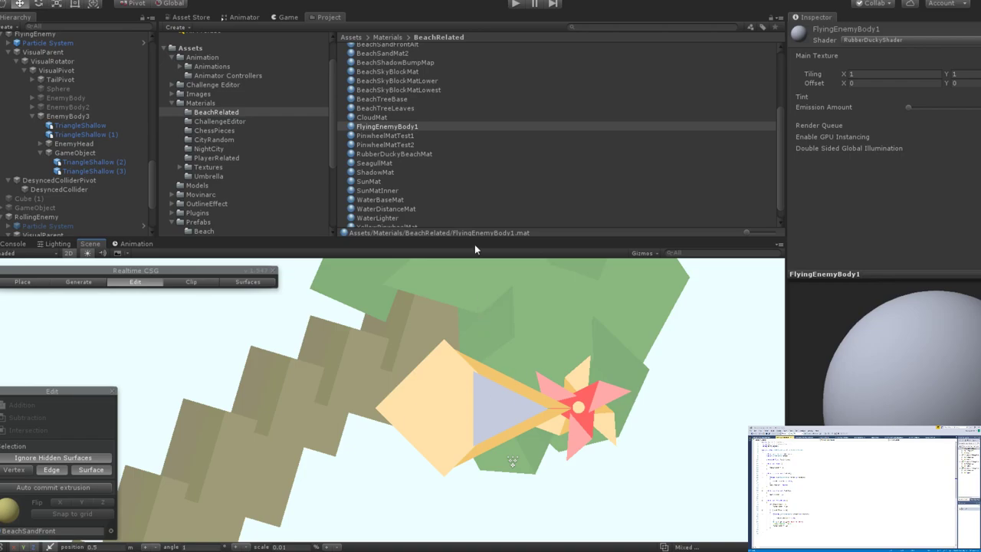
Create a second material named FlyingEnemyBody2 in the BeachRelated folder and give it RubberDuckyShader.
{"action": "left_click", "coordinate": [432, 125]}
{"action": "scroll", "coordinate": [450, 152], "scroll_direction": "up", "scroll_amount": 1}
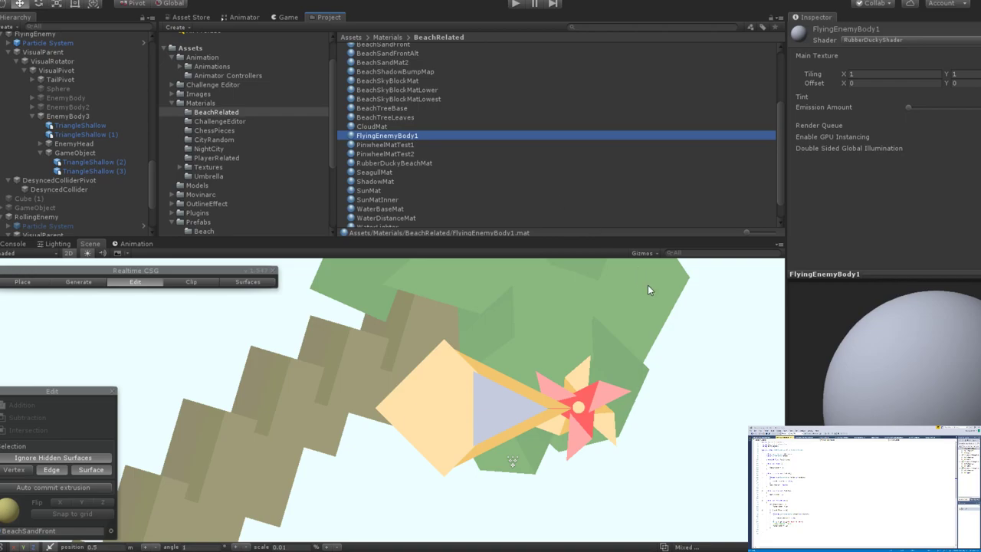
{"action": "key", "text": "ctrl+shift+m"}
{"action": "type", "text": "Flyingh"}
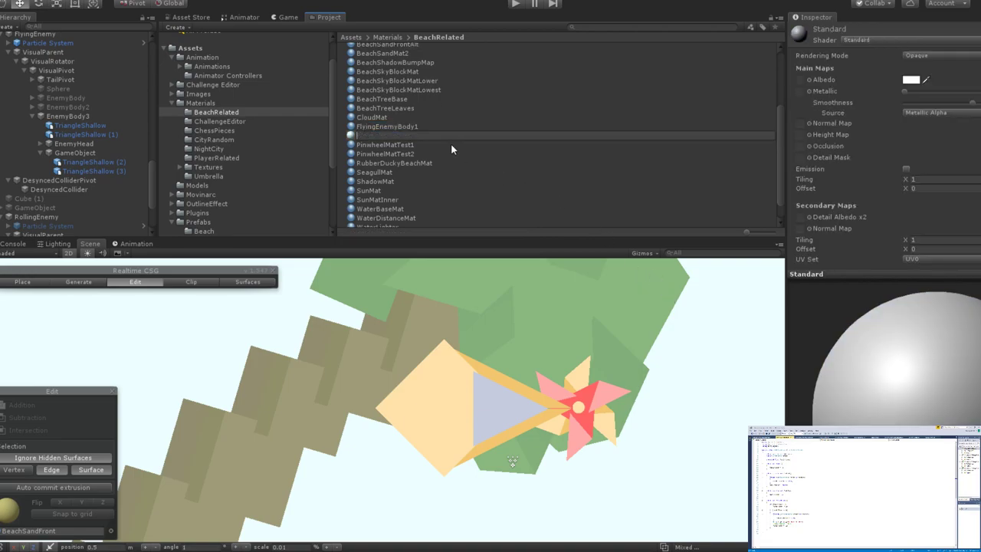
{"action": "key", "text": "BackSpace"}
{"action": "type", "text": "EnemyBody2"}
{"action": "key", "text": "Return"}
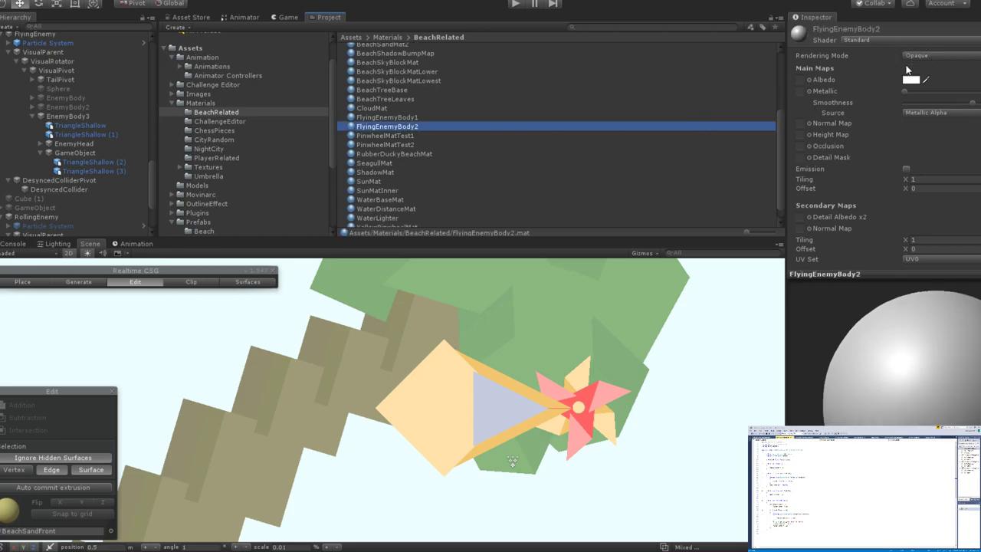
{"action": "left_click", "coordinate": [896, 41]}
{"action": "left_click", "coordinate": [863, 123]}
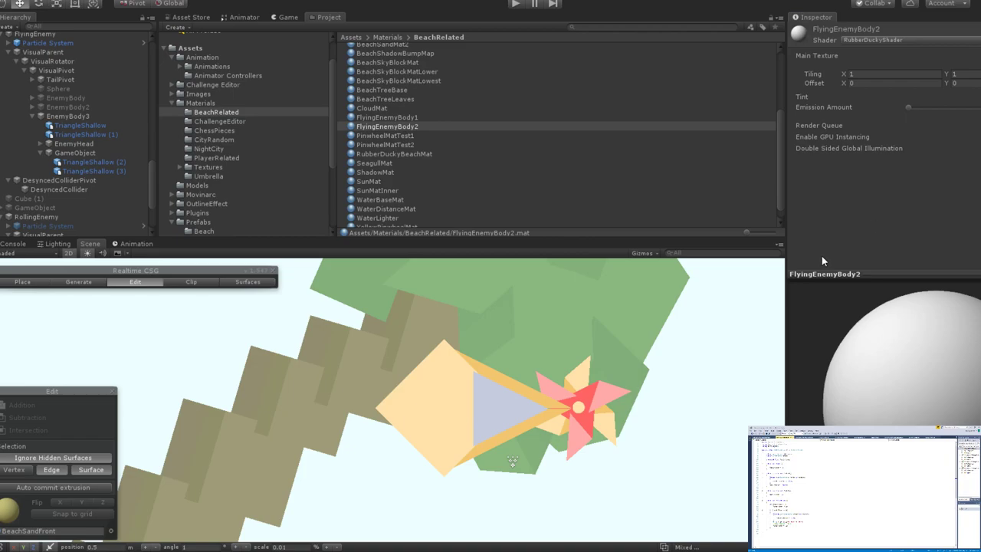
Apply the FlyingEnemyBody2 material to the two yellow outer body triangles behind the flying enemy's head.
{"action": "left_click", "coordinate": [495, 408]}
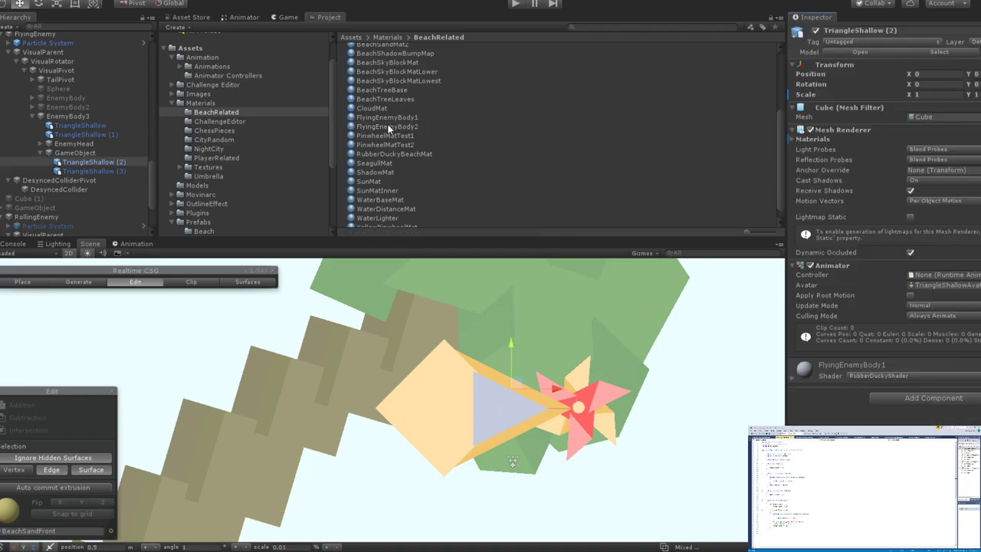
{"action": "left_click_drag", "start_coordinate": [389, 128], "coordinate": [493, 376]}
{"action": "left_click_drag", "start_coordinate": [405, 129], "coordinate": [503, 434]}
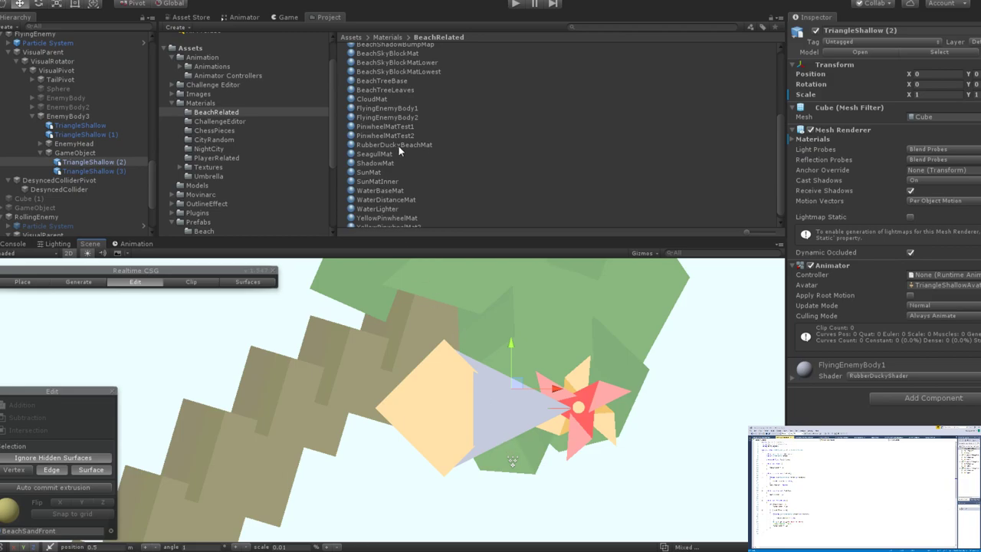
Tint FlyingEnemyBody2 a pale grey so the outer body triangles contrast slightly with the blue-grey inner ones.
{"action": "left_click", "coordinate": [397, 120]}
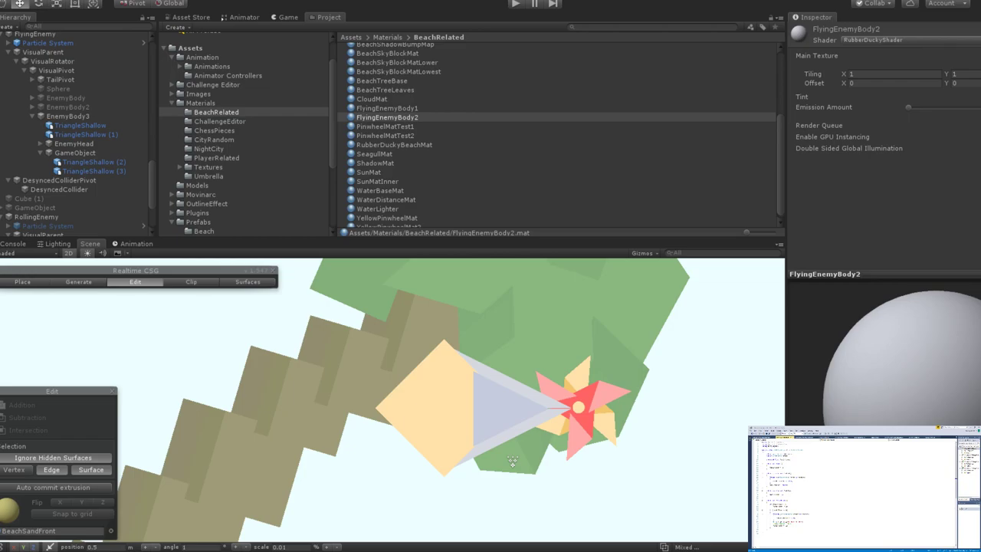
{"action": "scroll", "coordinate": [494, 265], "scroll_direction": "down", "scroll_amount": 3}
{"action": "scroll", "coordinate": [495, 265], "scroll_direction": "up", "scroll_amount": 3}
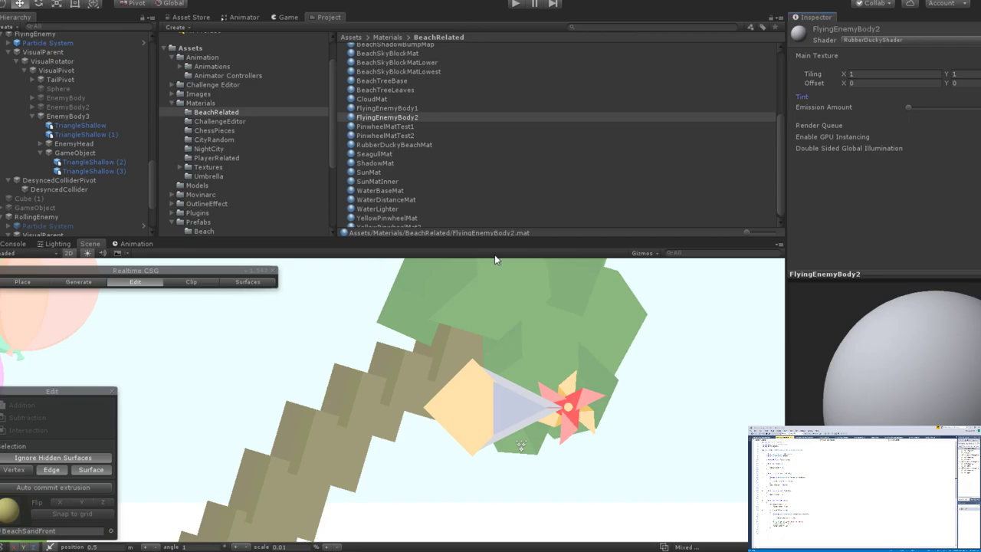
{"action": "scroll", "coordinate": [518, 346], "scroll_direction": "up", "scroll_amount": 5}
{"action": "scroll", "coordinate": [537, 414], "scroll_direction": "down", "scroll_amount": 2}
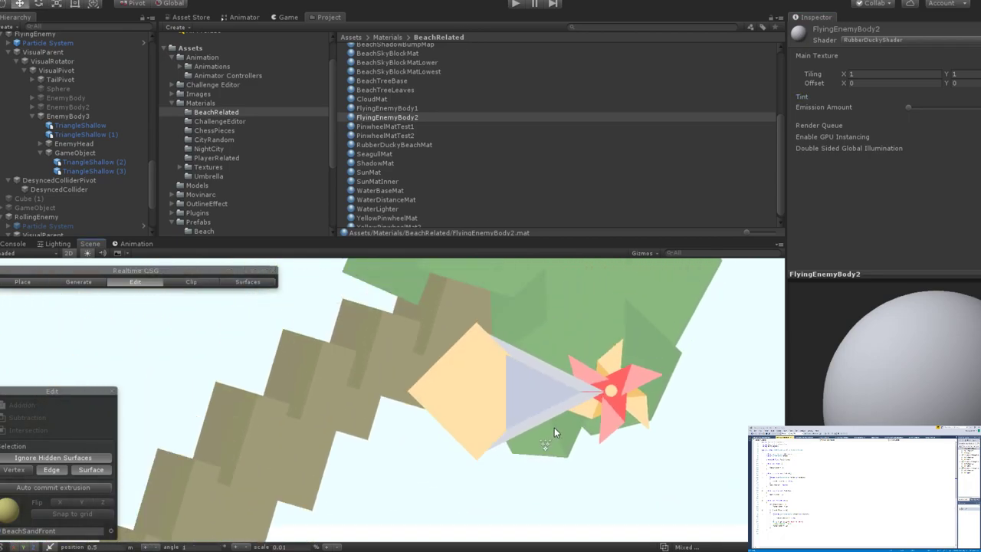
{"action": "middle_click_drag", "start_coordinate": [554, 427], "coordinate": [534, 384]}
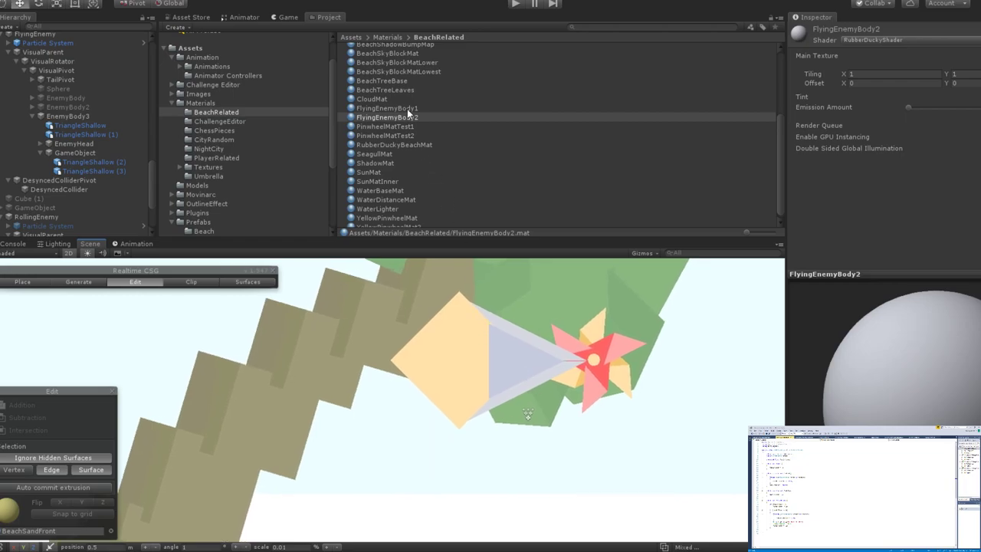
Apply the FlyingEnemyBody1 material to all four triangles of the flying enemy's diamond-shaped head.
{"action": "left_click_drag", "start_coordinate": [408, 115], "coordinate": [464, 332]}
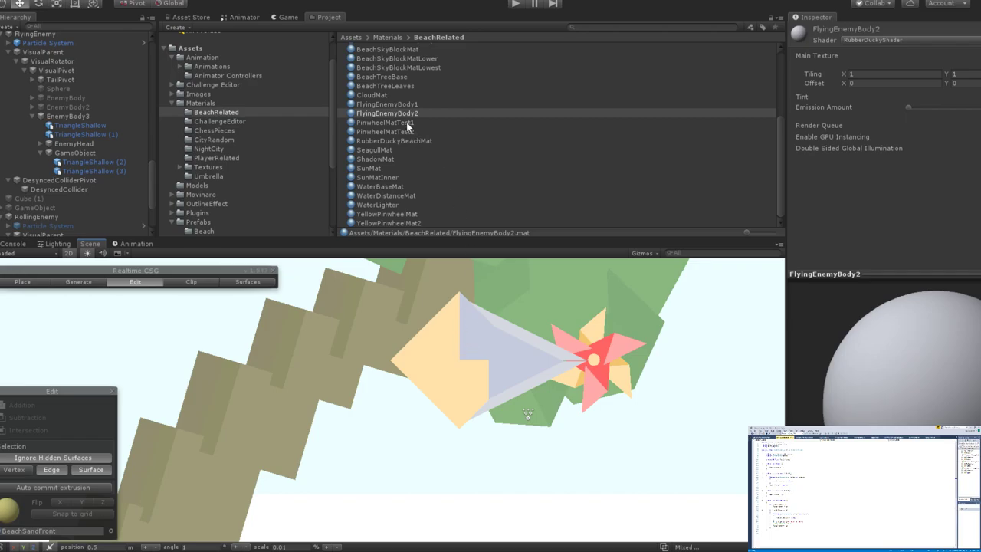
{"action": "left_click_drag", "start_coordinate": [408, 113], "coordinate": [476, 371]}
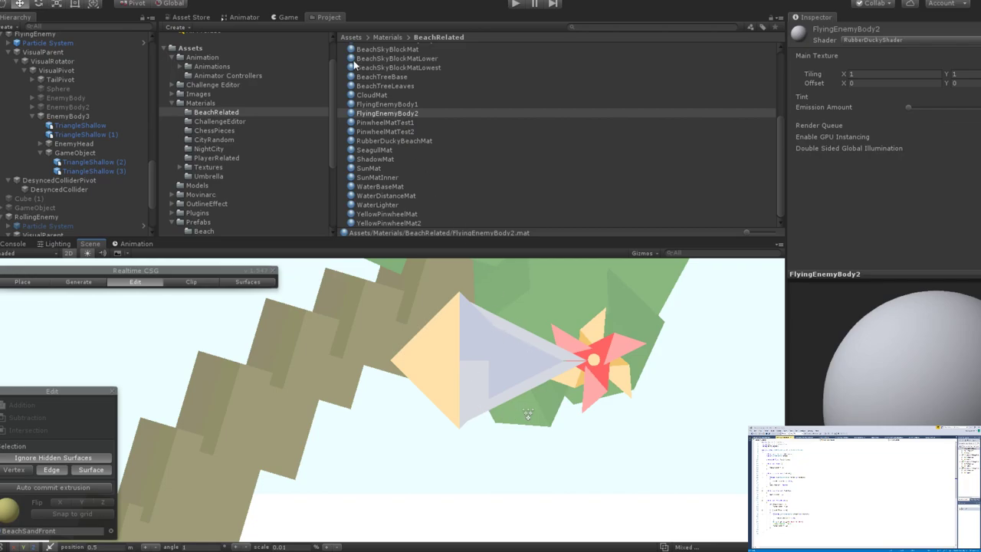
{"action": "left_click_drag", "start_coordinate": [411, 113], "coordinate": [476, 389]}
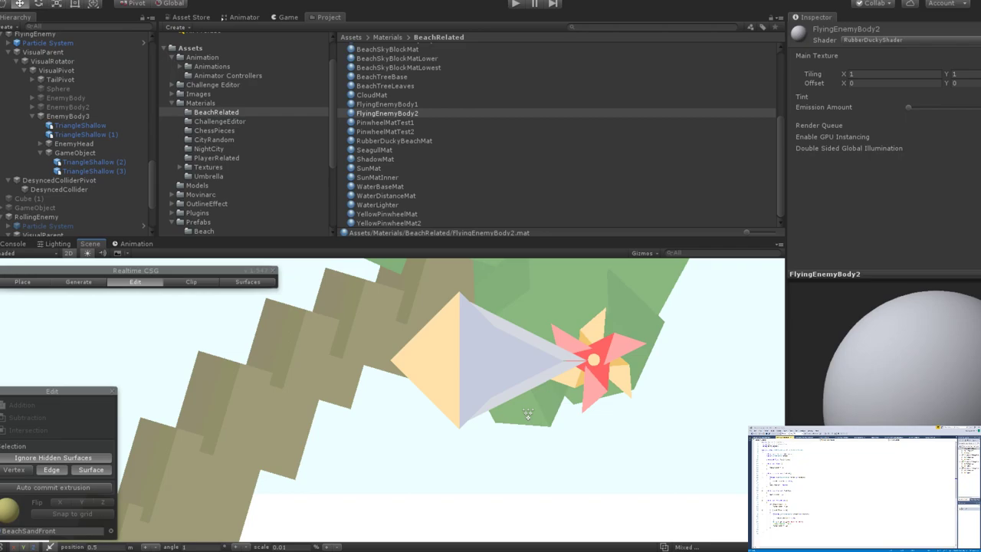
{"action": "left_click_drag", "start_coordinate": [392, 115], "coordinate": [445, 325]}
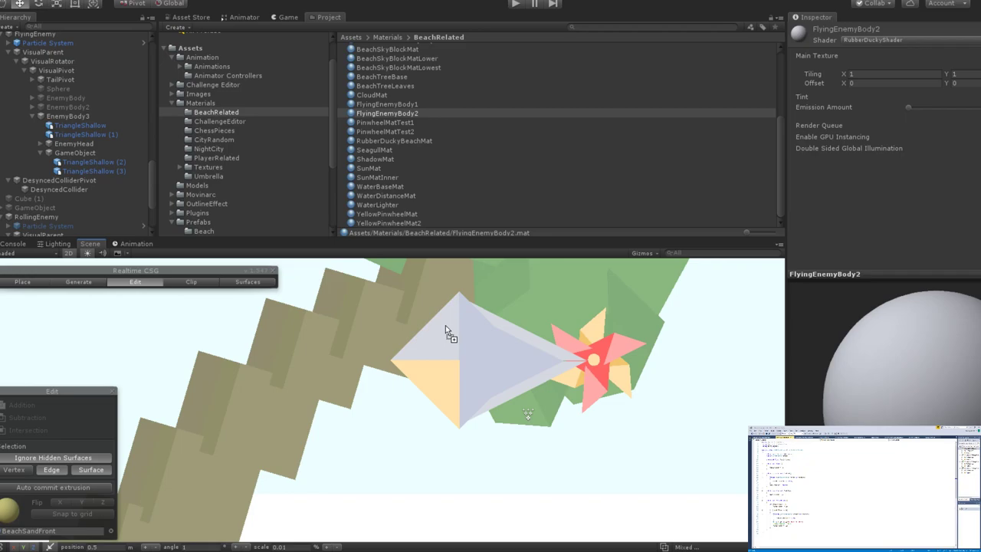
{"action": "mouse_move", "coordinate": [401, 113]}
{"action": "left_mouse_down"}
{"action": "mouse_move", "coordinate": [449, 329]}
{"action": "mouse_move", "coordinate": [400, 115]}
{"action": "left_mouse_up"}
Examine the recolored flying enemy against its pinwheel tail, the palm tree and the beach scene from near and far.
{"action": "scroll", "coordinate": [437, 373], "scroll_direction": "down", "scroll_amount": 10}
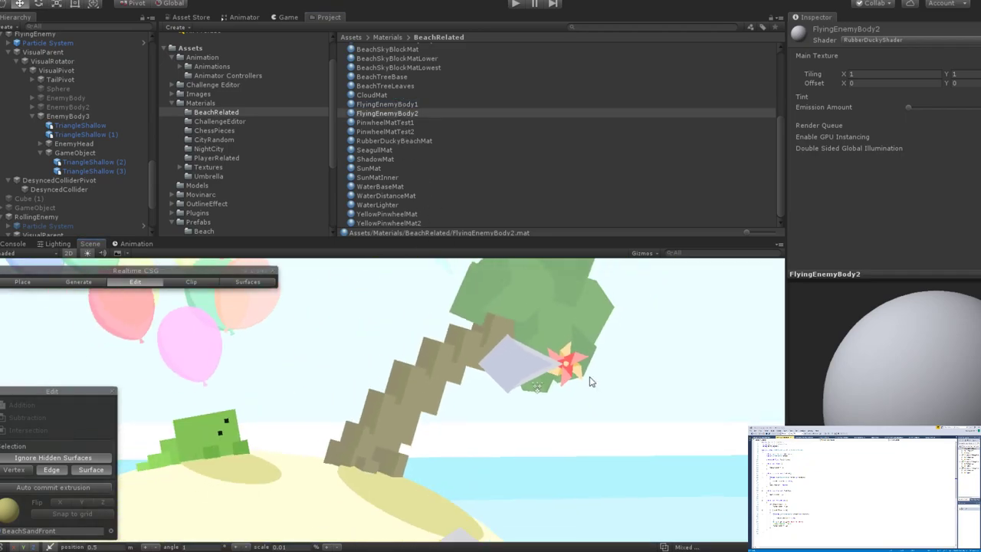
{"action": "scroll", "coordinate": [547, 381], "scroll_direction": "up", "scroll_amount": 5}
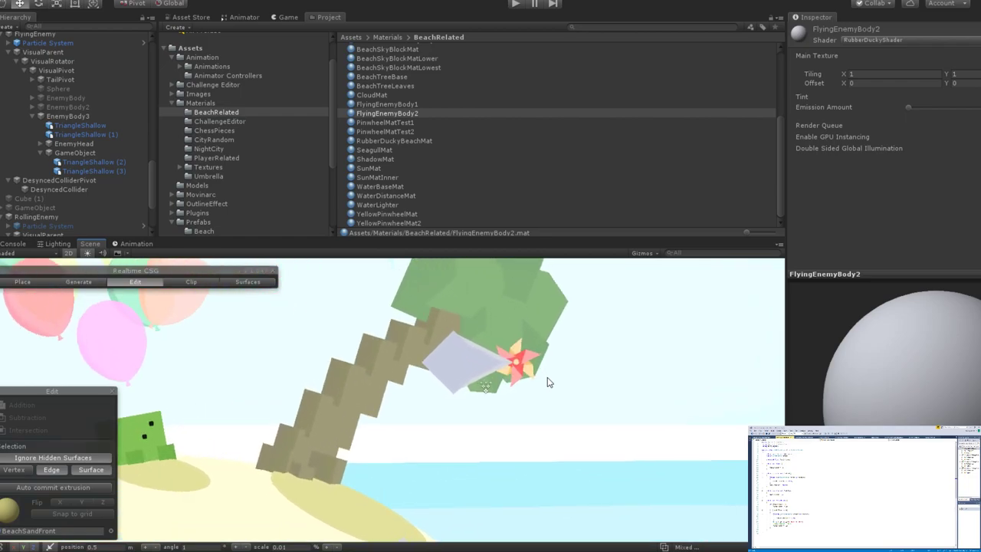
{"action": "scroll", "coordinate": [536, 368], "scroll_direction": "up", "scroll_amount": 3}
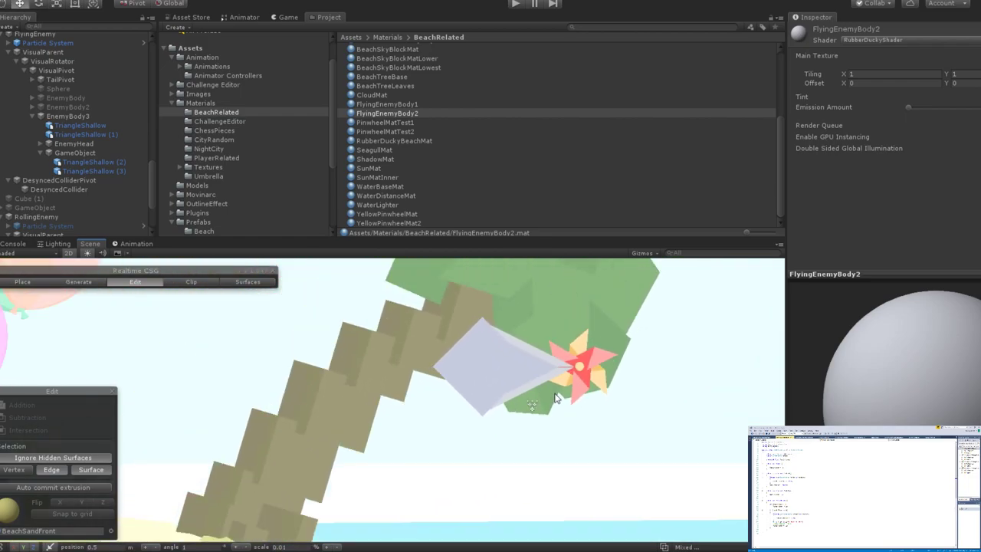
{"action": "scroll", "coordinate": [557, 398], "scroll_direction": "down", "scroll_amount": 4}
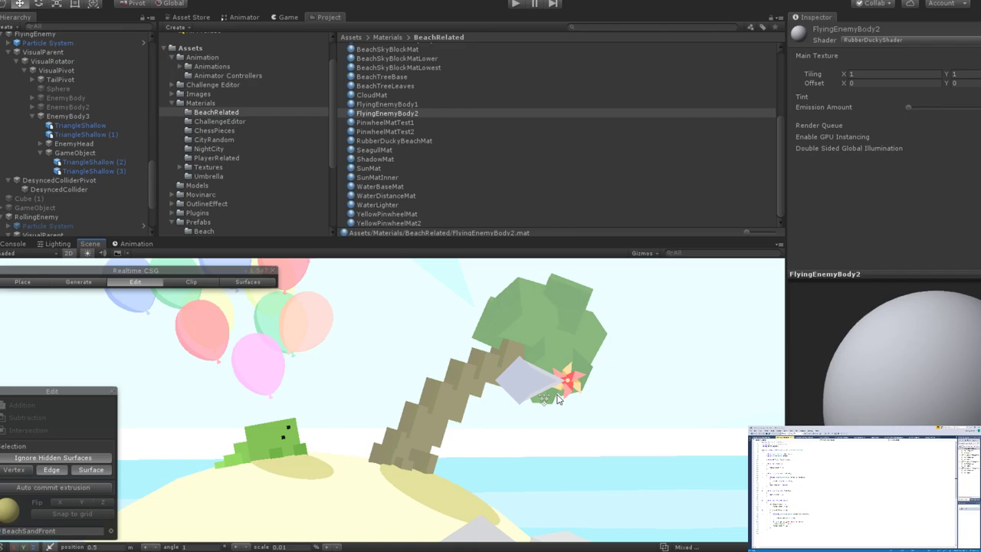
{"action": "scroll", "coordinate": [557, 399], "scroll_direction": "down", "scroll_amount": 3}
{"action": "scroll", "coordinate": [557, 399], "scroll_direction": "up", "scroll_amount": 3}
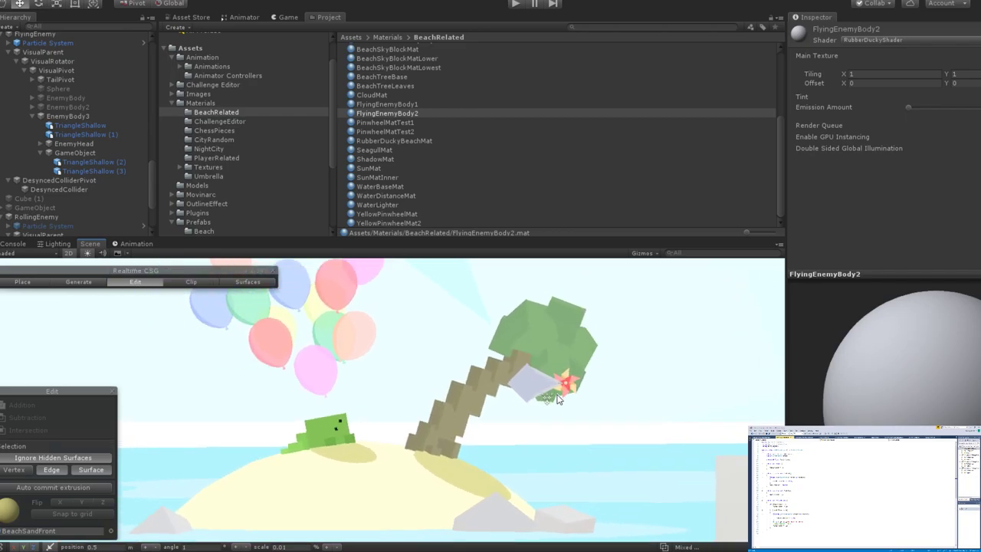
{"action": "scroll", "coordinate": [557, 399], "scroll_direction": "down", "scroll_amount": 2}
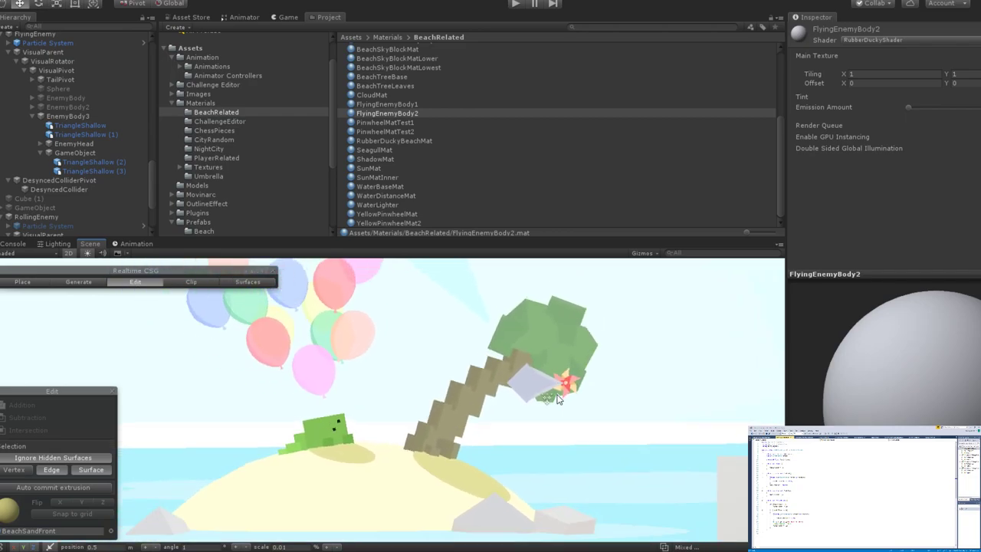
{"action": "scroll", "coordinate": [557, 399], "scroll_direction": "up", "scroll_amount": 5}
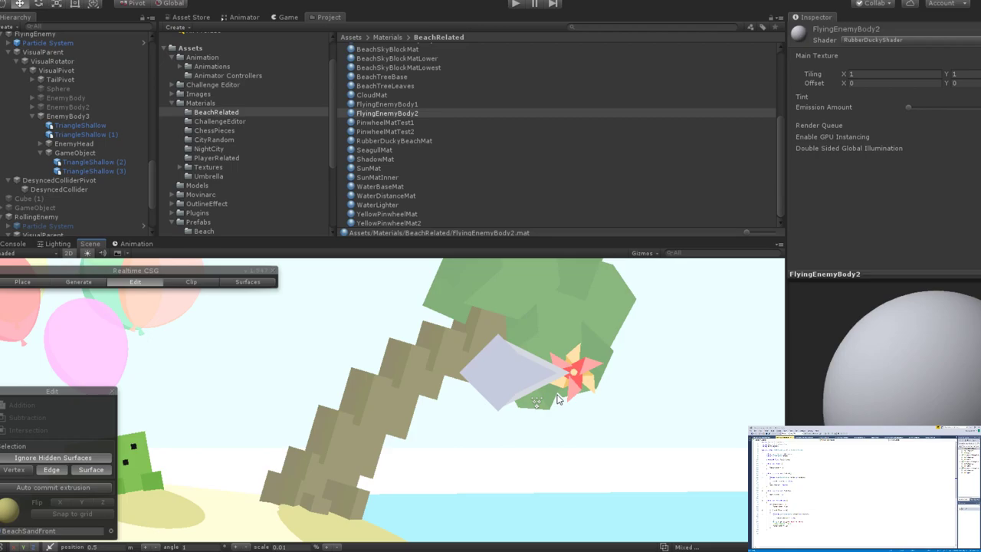
{"action": "scroll", "coordinate": [557, 399], "scroll_direction": "down", "scroll_amount": 4}
{"action": "scroll", "coordinate": [557, 398], "scroll_direction": "up", "scroll_amount": 3}
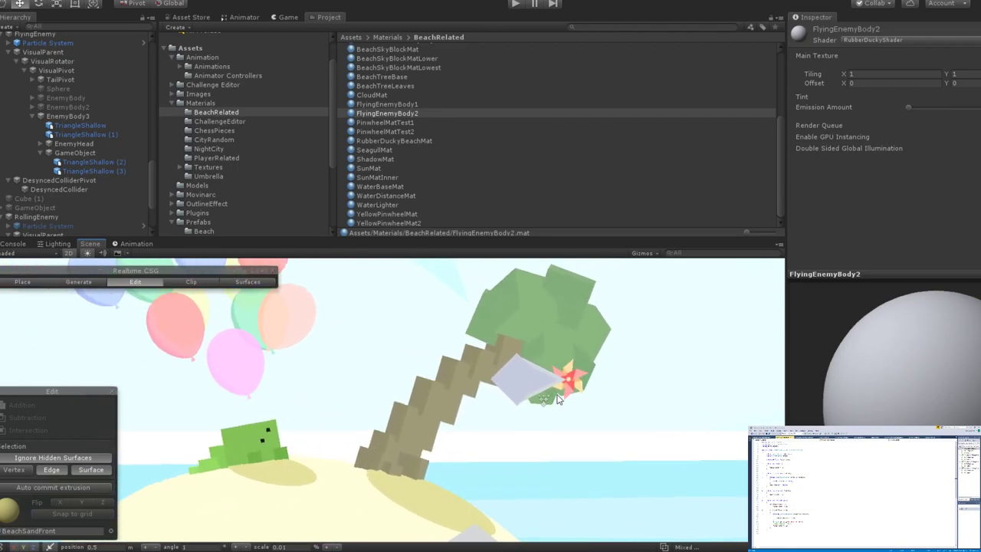
{"action": "scroll", "coordinate": [558, 398], "scroll_direction": "down", "scroll_amount": 4}
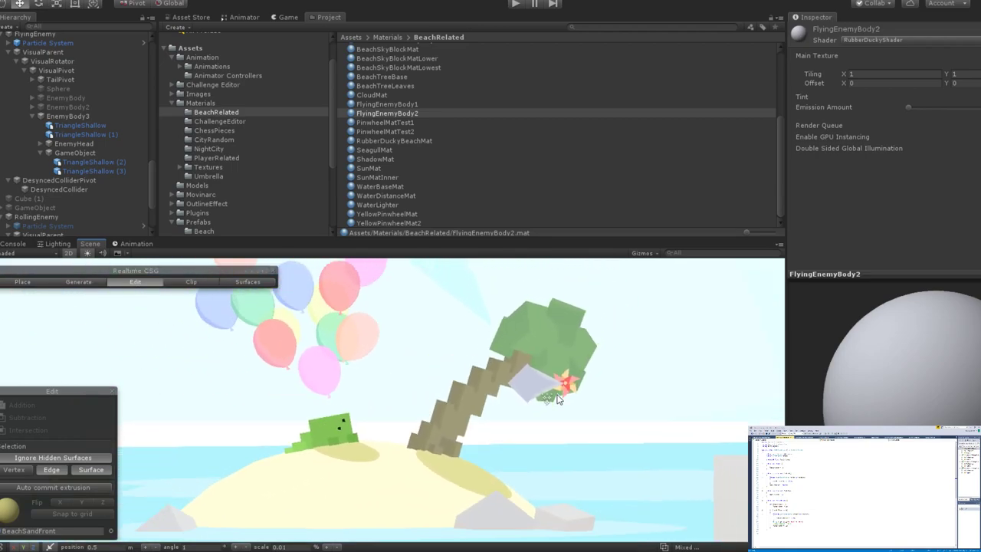
{"action": "scroll", "coordinate": [557, 399], "scroll_direction": "up", "scroll_amount": 3}
{"action": "scroll", "coordinate": [557, 399], "scroll_direction": "up", "scroll_amount": 5}
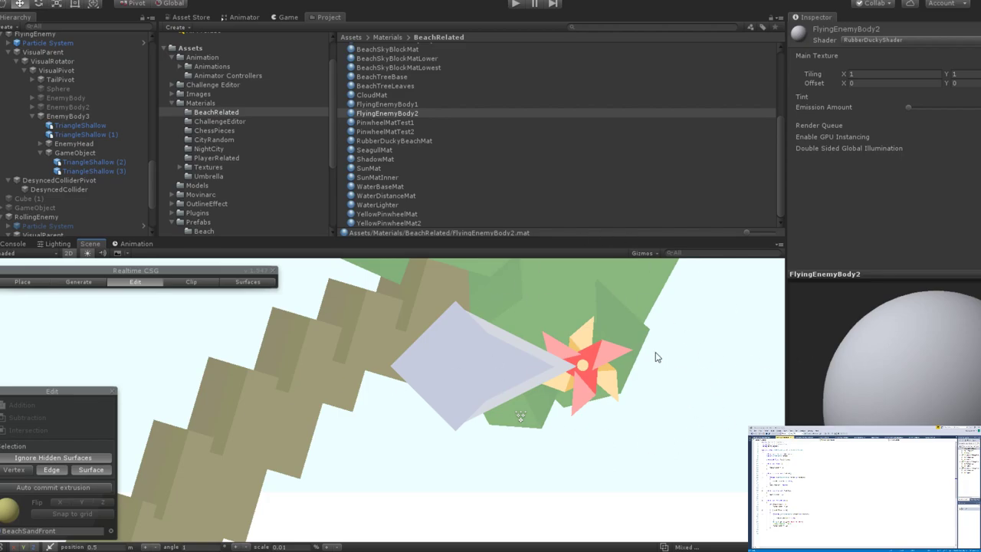
{"action": "scroll", "coordinate": [563, 433], "scroll_direction": "down", "scroll_amount": 5}
{"action": "scroll", "coordinate": [573, 383], "scroll_direction": "down", "scroll_amount": 4}
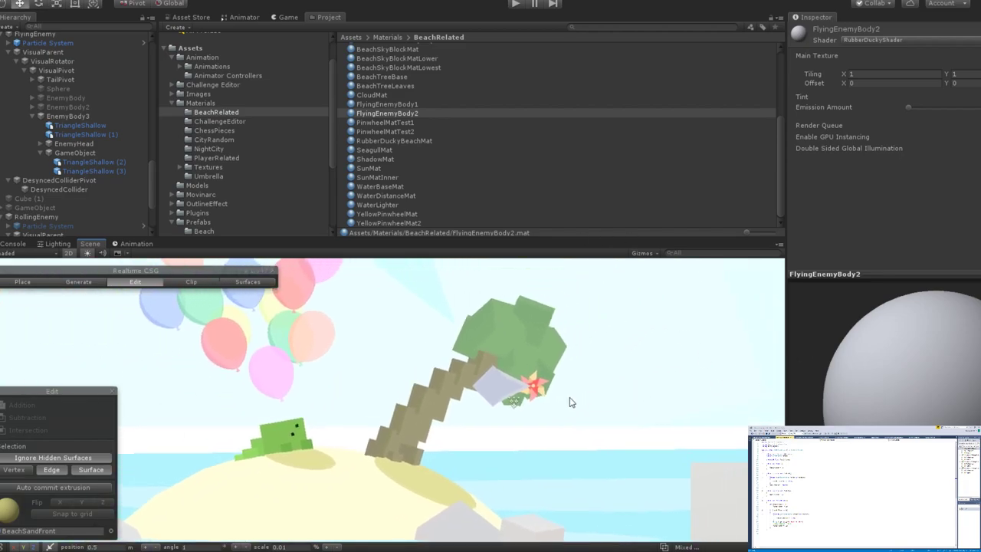
{"action": "scroll", "coordinate": [486, 421], "scroll_direction": "up", "scroll_amount": 5}
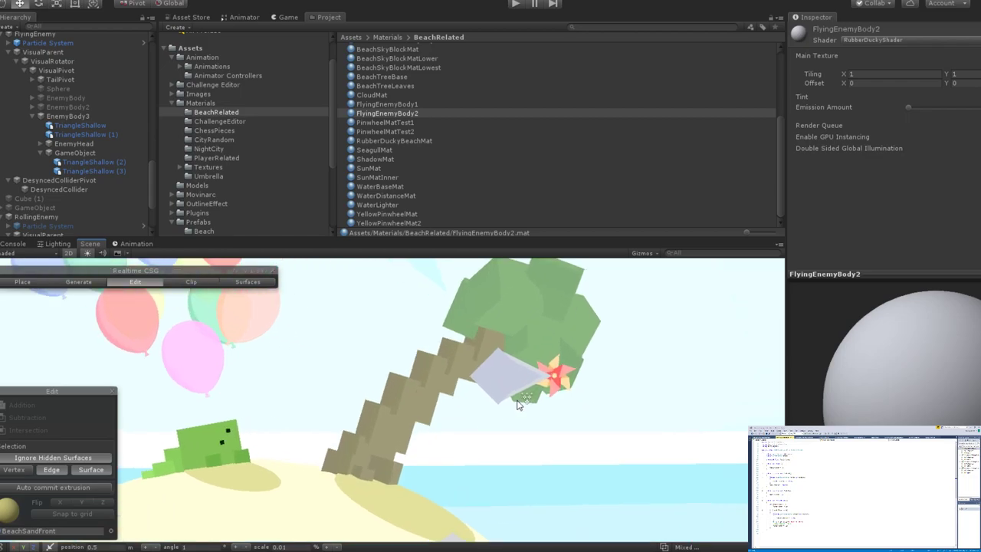
{"action": "scroll", "coordinate": [474, 387], "scroll_direction": "down", "scroll_amount": 5}
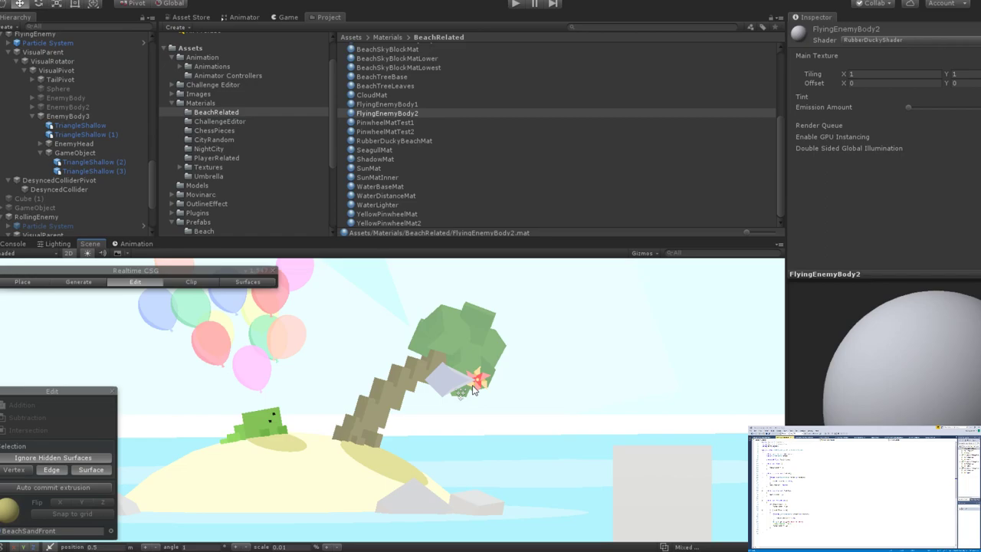
{"action": "scroll", "coordinate": [473, 386], "scroll_direction": "up", "scroll_amount": 5}
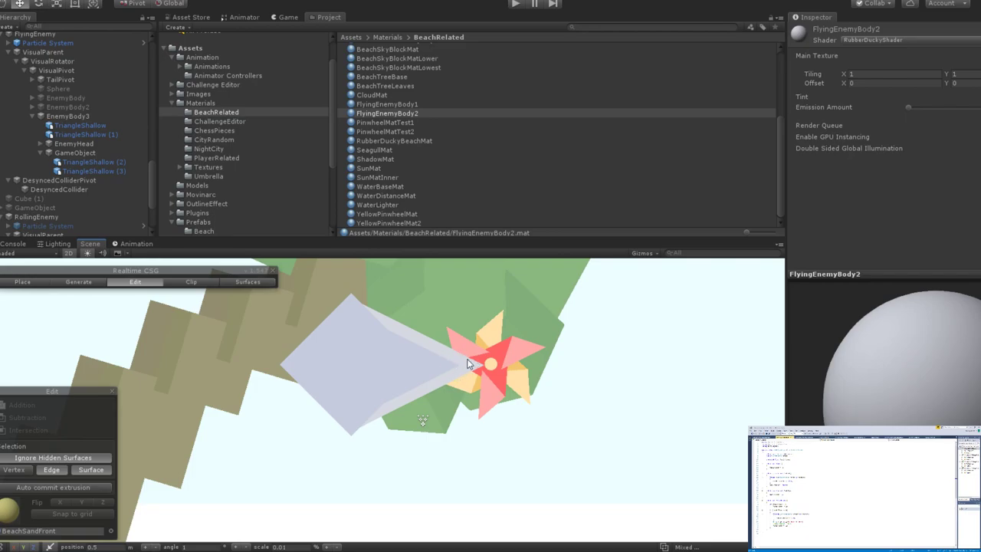
{"action": "scroll", "coordinate": [469, 364], "scroll_direction": "down", "scroll_amount": 5}
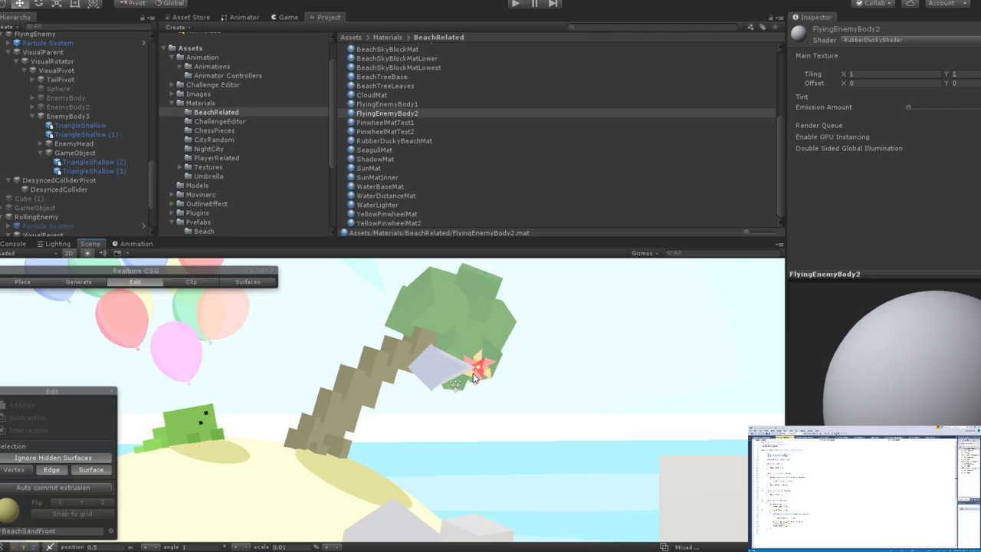
{"action": "scroll", "coordinate": [473, 376], "scroll_direction": "up", "scroll_amount": 4}
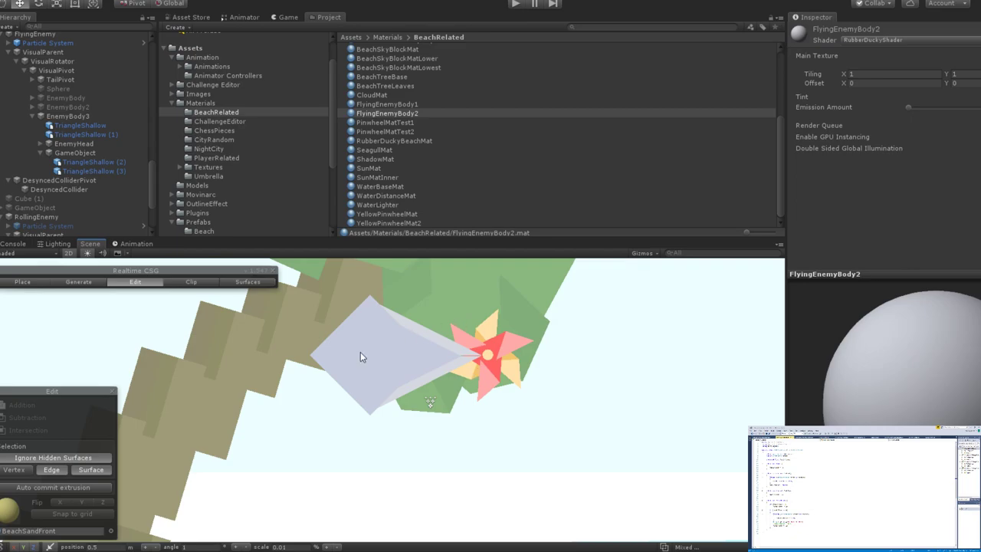
{"action": "scroll", "coordinate": [360, 352], "scroll_direction": "down", "scroll_amount": 5}
{"action": "middle_click_drag", "start_coordinate": [376, 363], "coordinate": [532, 348]}
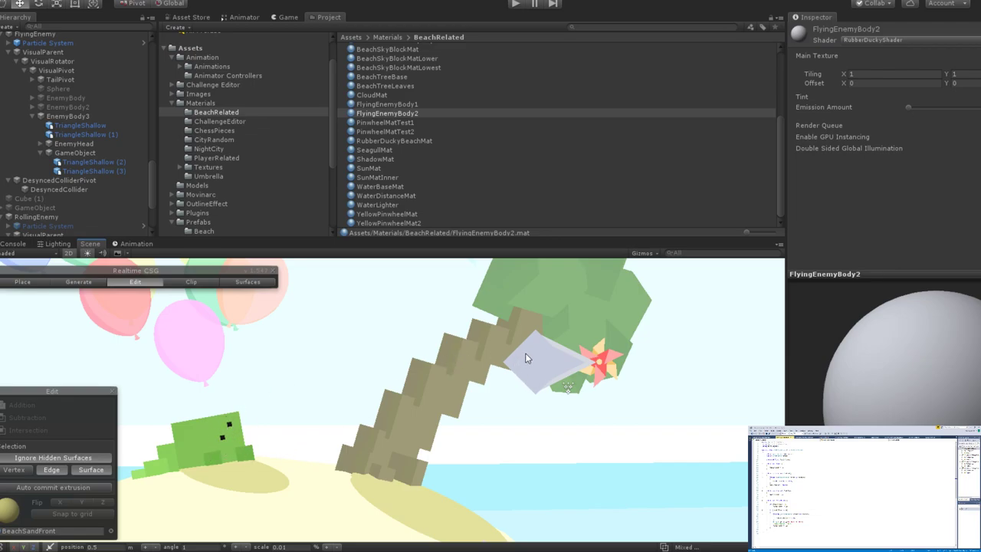
{"action": "right_click_drag", "start_coordinate": [229, 431], "coordinate": [475, 377]}
{"action": "scroll", "coordinate": [476, 379], "scroll_direction": "up", "scroll_amount": 2}
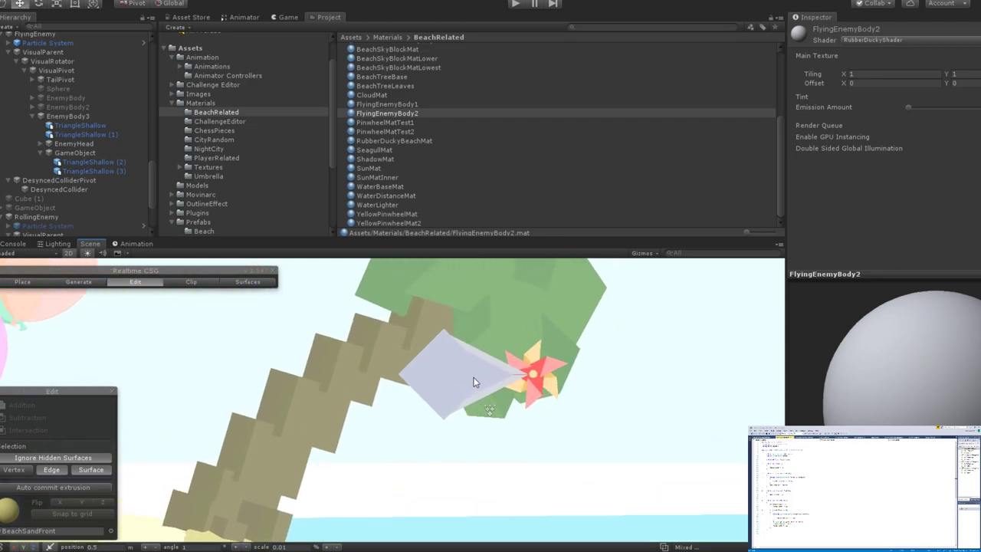
{"action": "scroll", "coordinate": [473, 381], "scroll_direction": "down", "scroll_amount": 3}
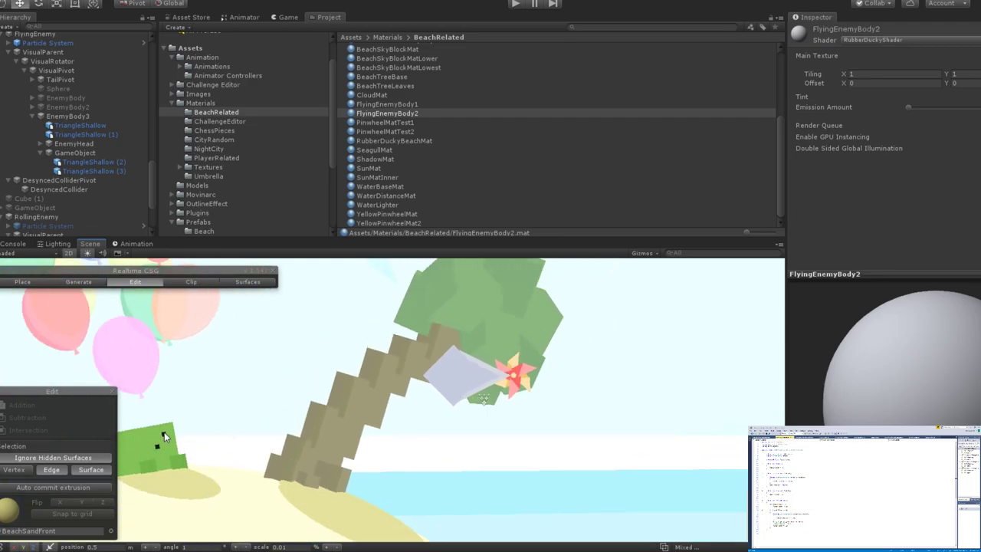
Collapse the EnemyHead and GameObject groups under EnemyBody3 and open GameObject's name for editing.
{"action": "left_click", "coordinate": [164, 431]}
{"action": "scroll", "coordinate": [47, 165], "scroll_direction": "up", "scroll_amount": 3}
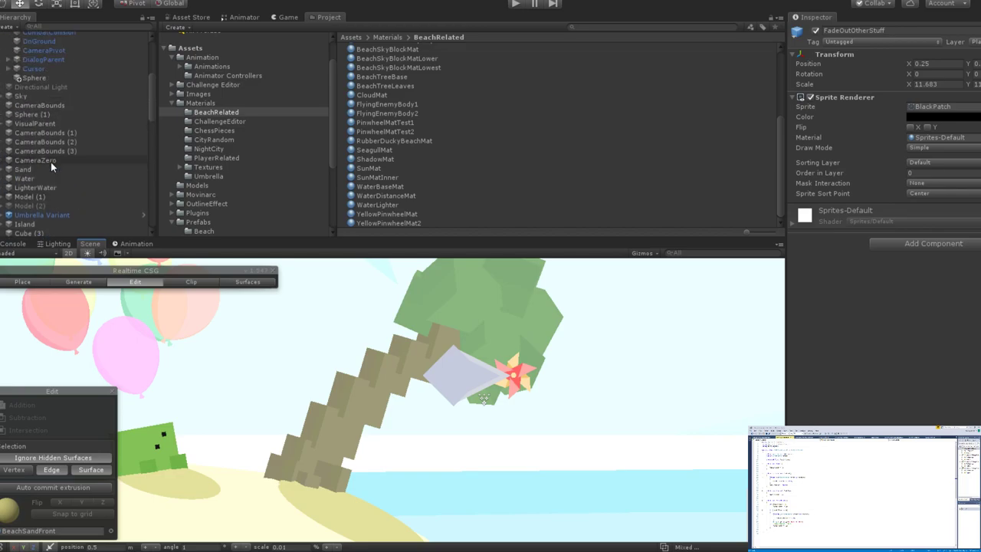
{"action": "left_click", "coordinate": [445, 370]}
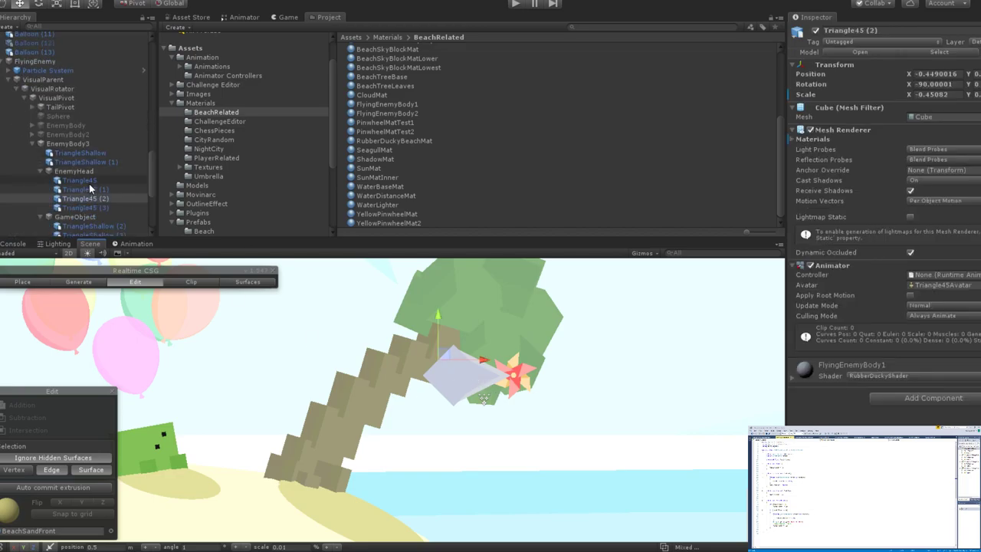
{"action": "left_click", "coordinate": [40, 171]}
{"action": "left_click", "coordinate": [41, 180]}
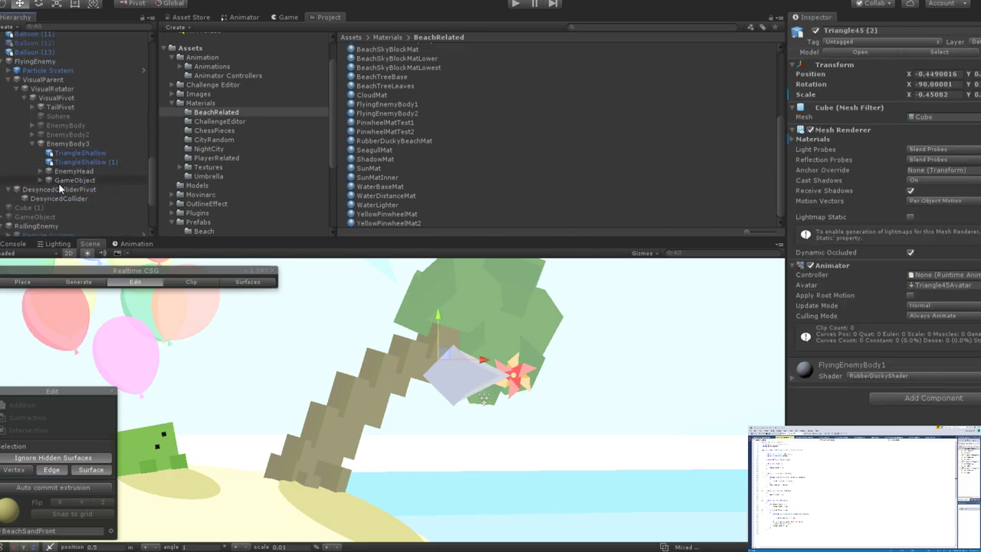
{"action": "left_click", "coordinate": [62, 181]}
{"action": "left_click", "coordinate": [877, 31]}
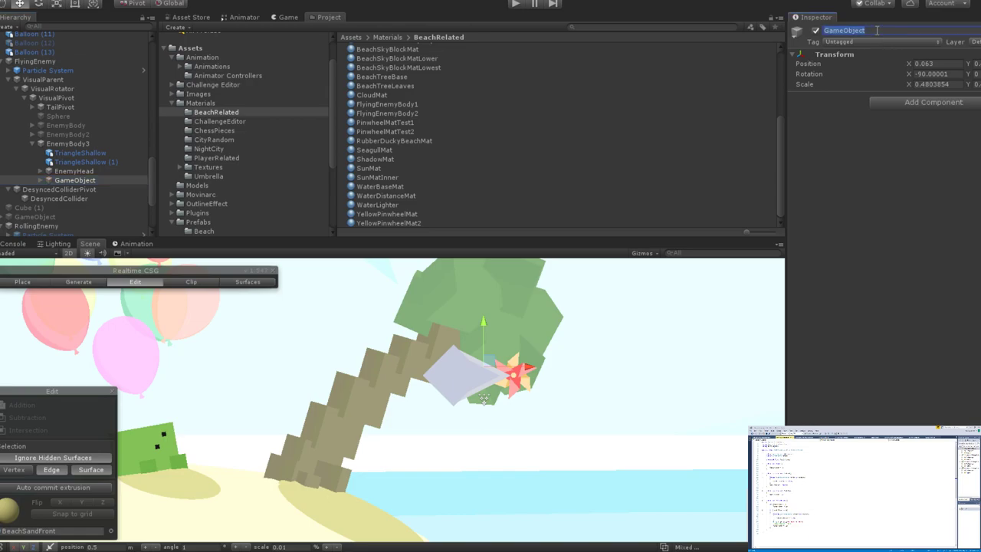
Examine the green character's blocky body and square black eyes on the sand up close.
{"action": "right_click_drag", "start_coordinate": [738, 312], "coordinate": [342, 381]}
{"action": "middle_click_drag", "start_coordinate": [342, 381], "coordinate": [448, 355]}
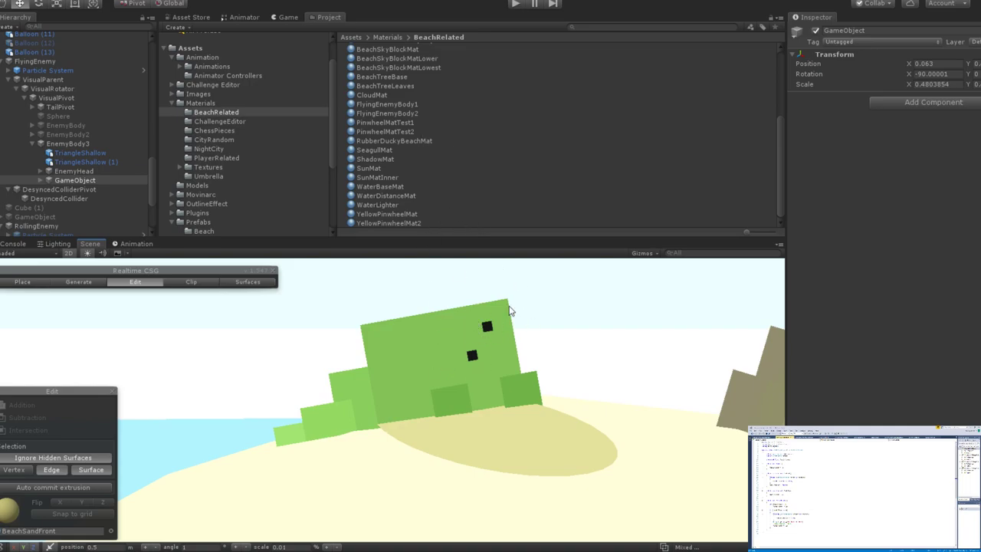
{"action": "scroll", "coordinate": [448, 341], "scroll_direction": "up", "scroll_amount": 3}
{"action": "scroll", "coordinate": [497, 343], "scroll_direction": "down", "scroll_amount": 3}
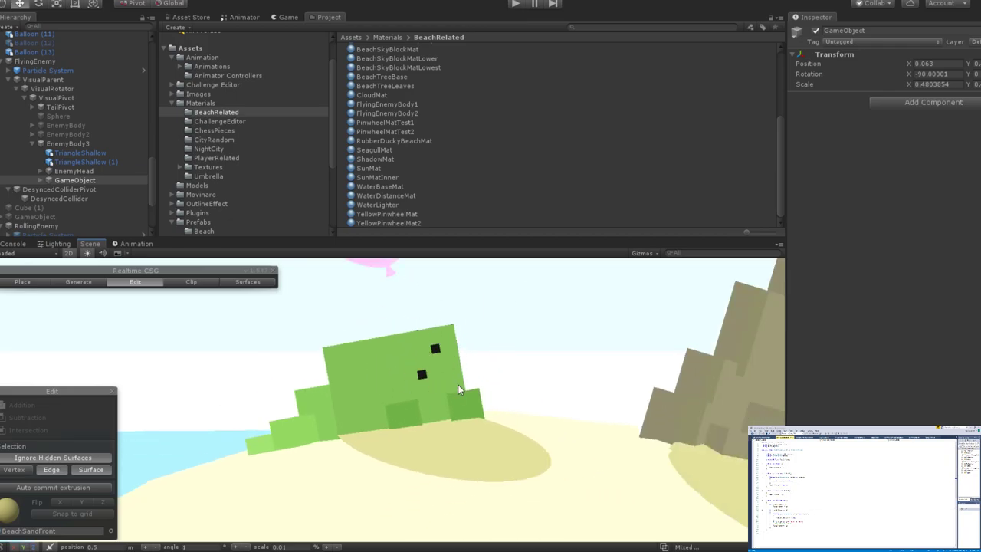
Compare the green character's shape and colors with the palm tree, balloons and flying enemy from near and far.
{"action": "scroll", "coordinate": [399, 366], "scroll_direction": "down", "scroll_amount": 5}
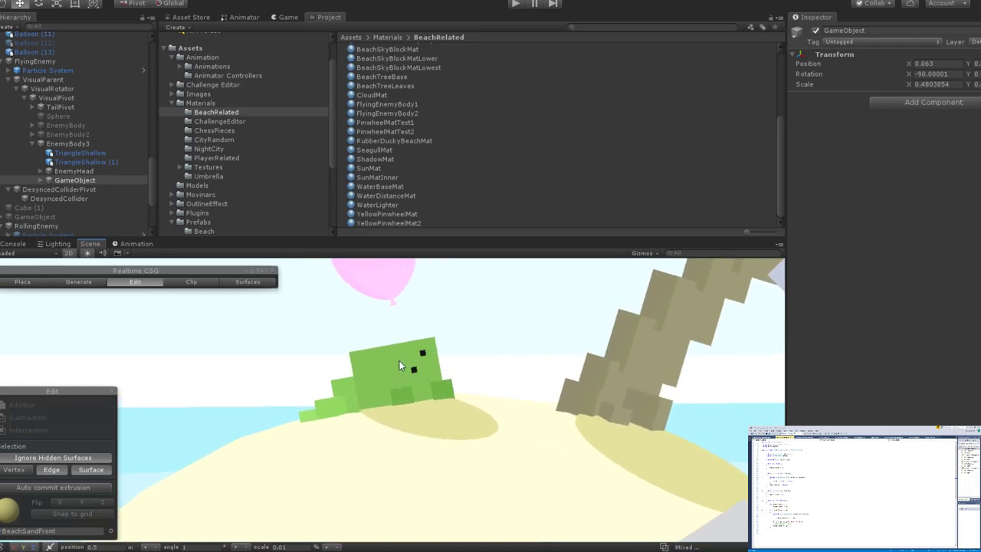
{"action": "scroll", "coordinate": [399, 360], "scroll_direction": "up", "scroll_amount": 2}
{"action": "scroll", "coordinate": [399, 360], "scroll_direction": "down", "scroll_amount": 4}
{"action": "scroll", "coordinate": [400, 357], "scroll_direction": "up", "scroll_amount": 1}
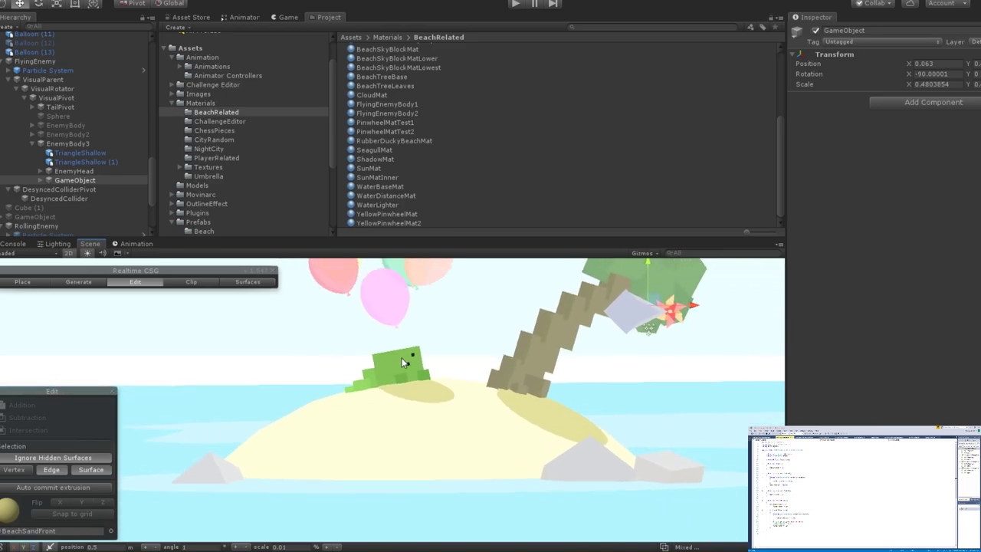
{"action": "scroll", "coordinate": [402, 361], "scroll_direction": "up", "scroll_amount": 5}
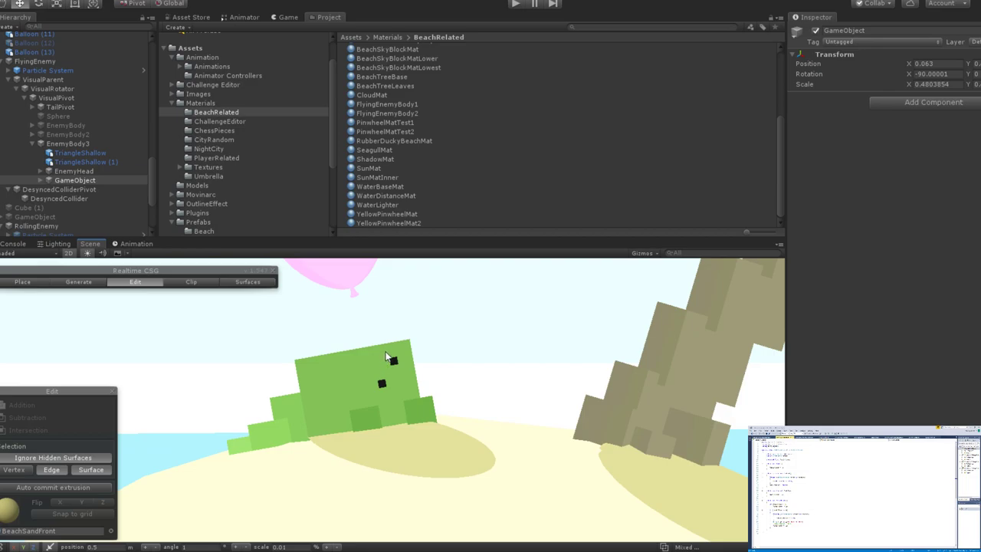
{"action": "scroll", "coordinate": [511, 346], "scroll_direction": "down", "scroll_amount": 5}
{"action": "scroll", "coordinate": [491, 360], "scroll_direction": "down", "scroll_amount": 2}
{"action": "scroll", "coordinate": [345, 382], "scroll_direction": "up", "scroll_amount": 4}
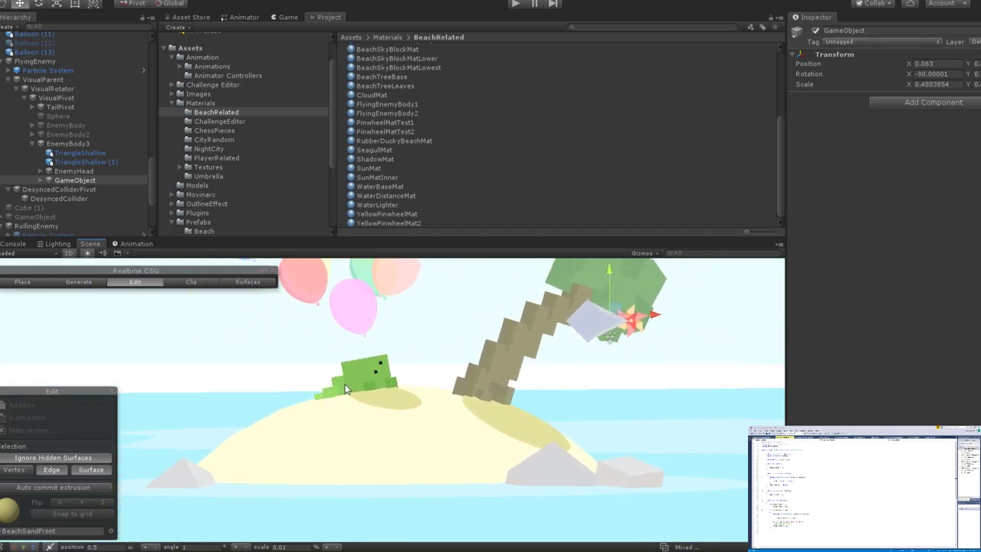
{"action": "scroll", "coordinate": [345, 383], "scroll_direction": "up", "scroll_amount": 2}
{"action": "middle_click_drag", "start_coordinate": [521, 374], "coordinate": [295, 401]}
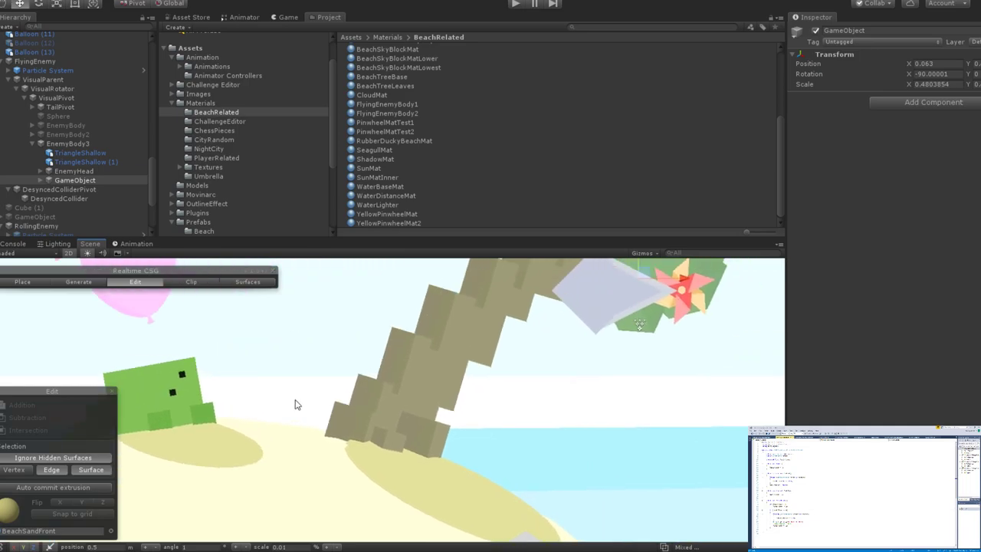
Check the material on the flying enemy's diamond-shaped head and tint FlyingEnemyBody1 a more saturated blue.
{"action": "key", "text": "f"}
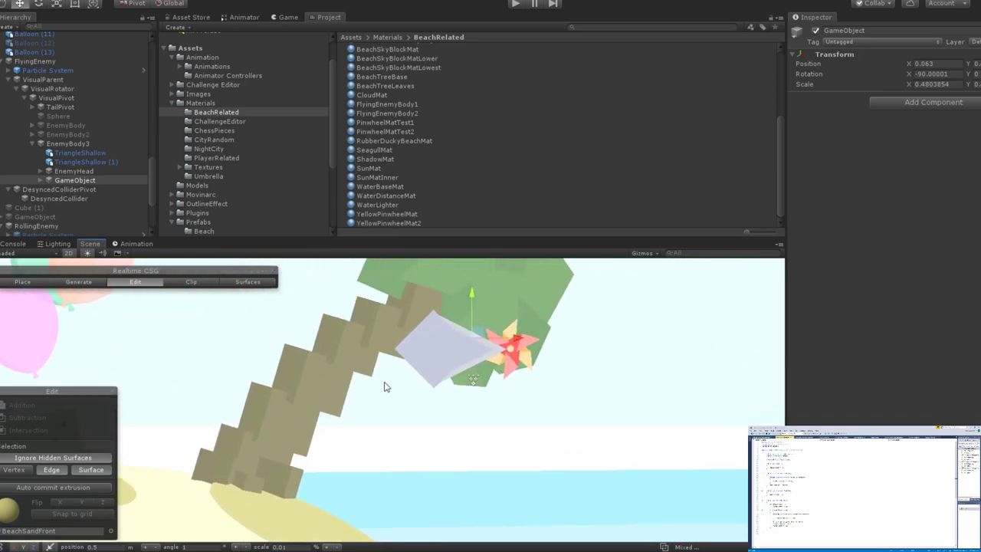
{"action": "scroll", "coordinate": [430, 369], "scroll_direction": "up", "scroll_amount": 1}
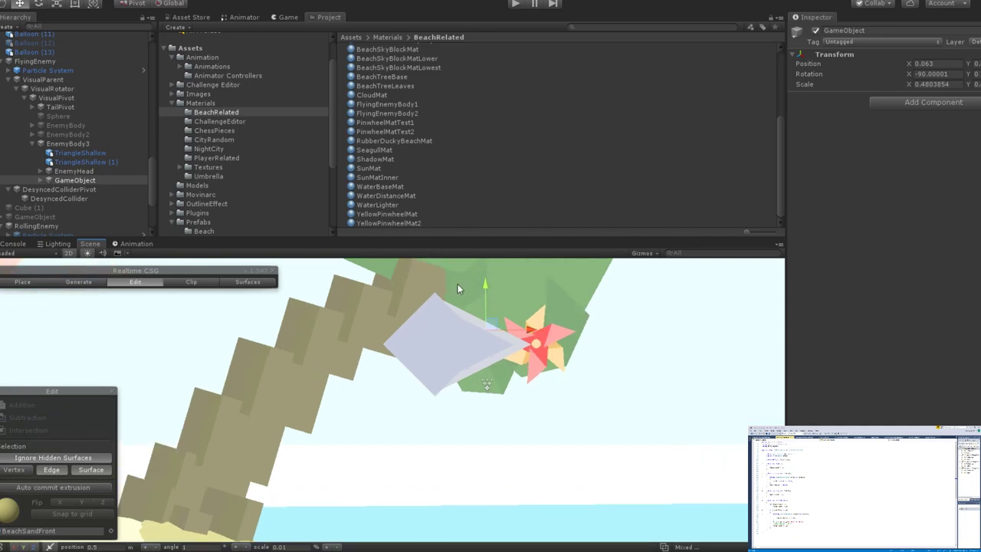
{"action": "left_click", "coordinate": [449, 330]}
{"action": "scroll", "coordinate": [449, 329], "scroll_direction": "down", "scroll_amount": 5}
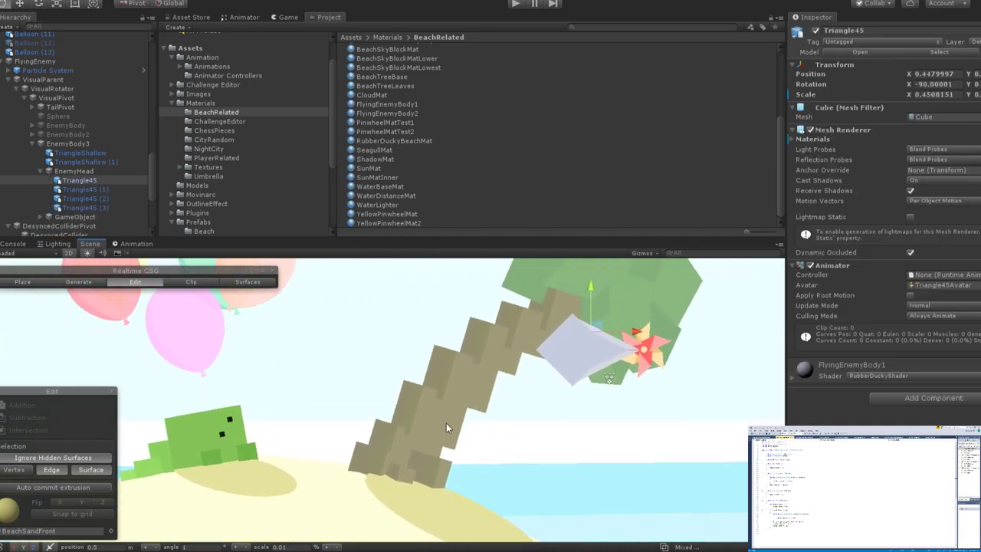
{"action": "scroll", "coordinate": [413, 377], "scroll_direction": "up", "scroll_amount": 3}
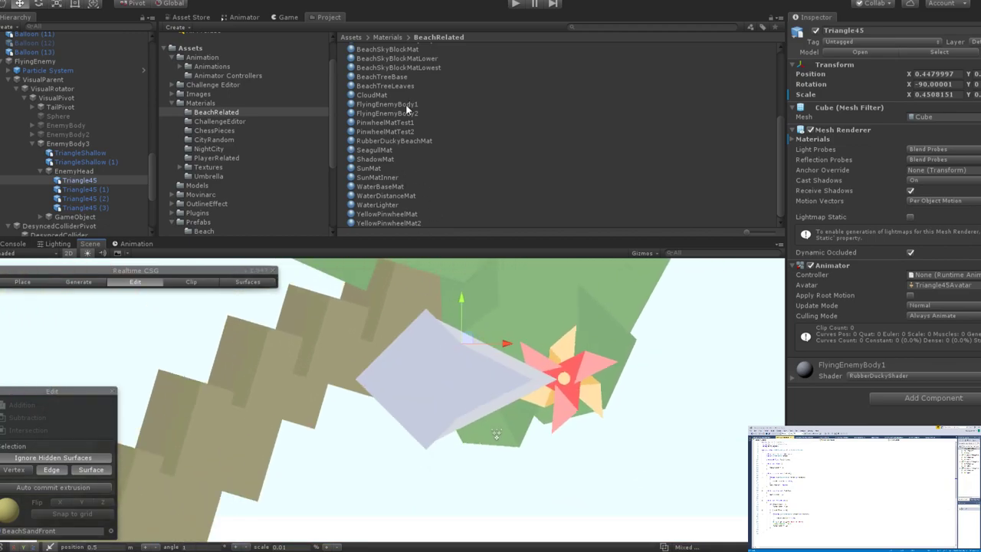
{"action": "left_click", "coordinate": [406, 105]}
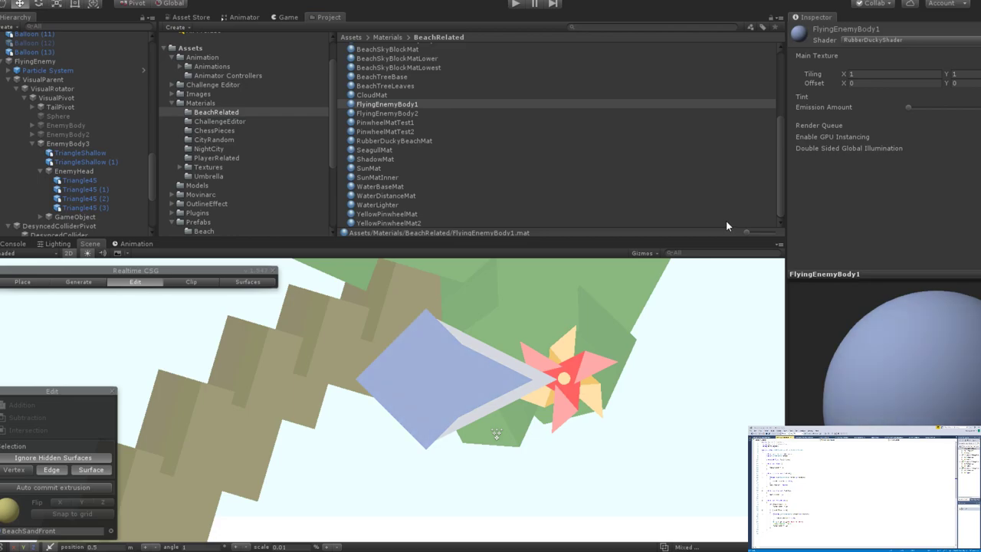
{"action": "scroll", "coordinate": [449, 399], "scroll_direction": "down", "scroll_amount": 6}
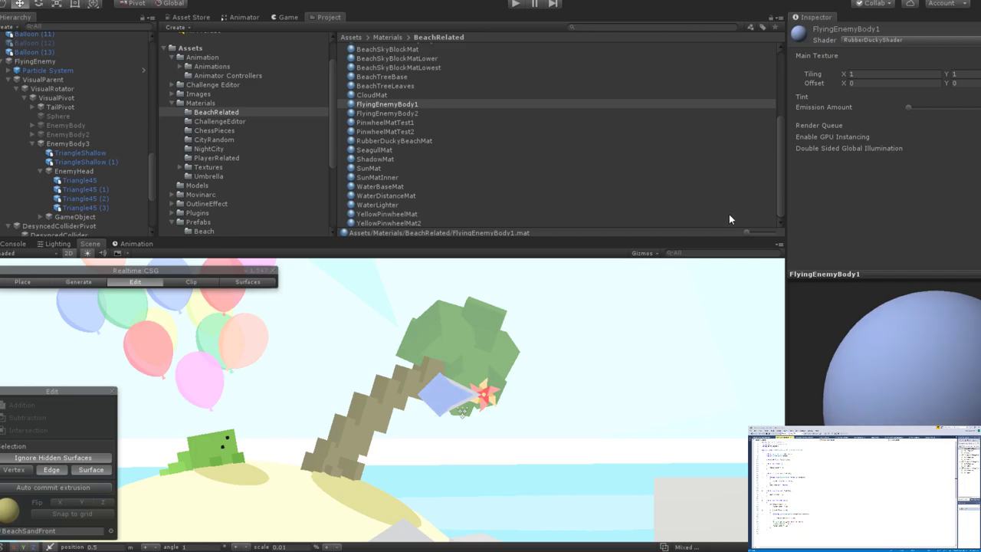
Tint the FlyingEnemyBody2 material a light blue close to the head's color.
{"action": "left_click", "coordinate": [389, 113]}
{"action": "left_click", "coordinate": [843, 195]}
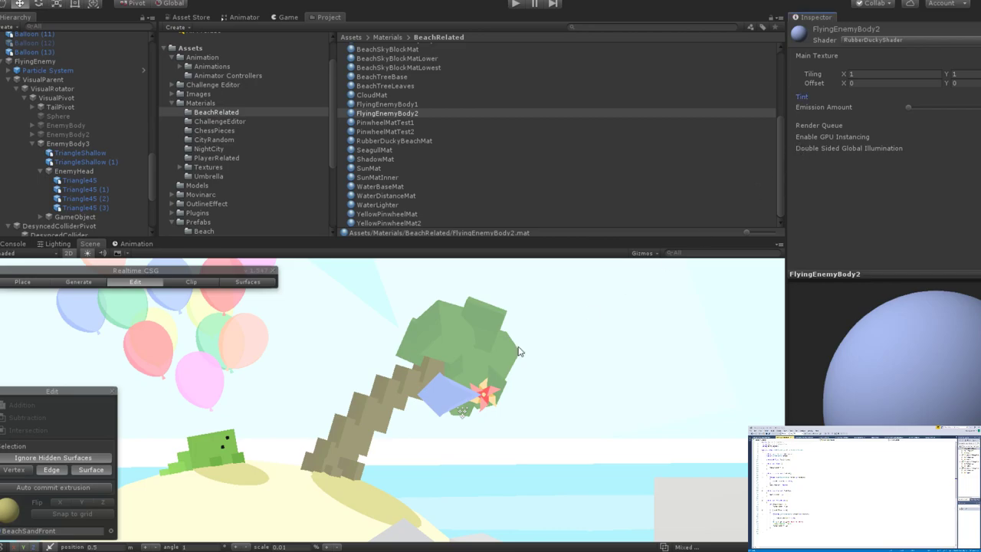
{"action": "scroll", "coordinate": [466, 414], "scroll_direction": "down", "scroll_amount": 3}
{"action": "scroll", "coordinate": [466, 413], "scroll_direction": "down", "scroll_amount": 2}
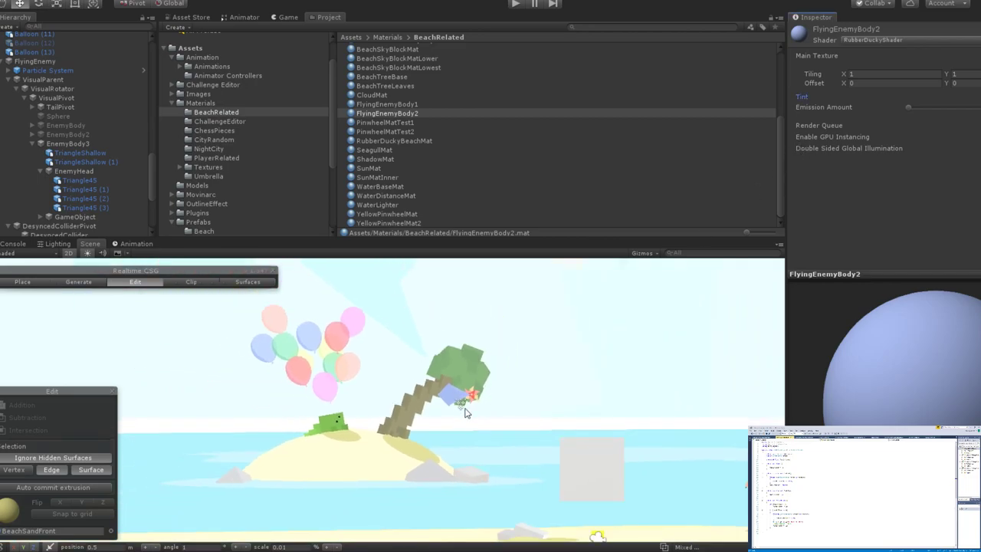
{"action": "scroll", "coordinate": [466, 413], "scroll_direction": "up", "scroll_amount": 8}
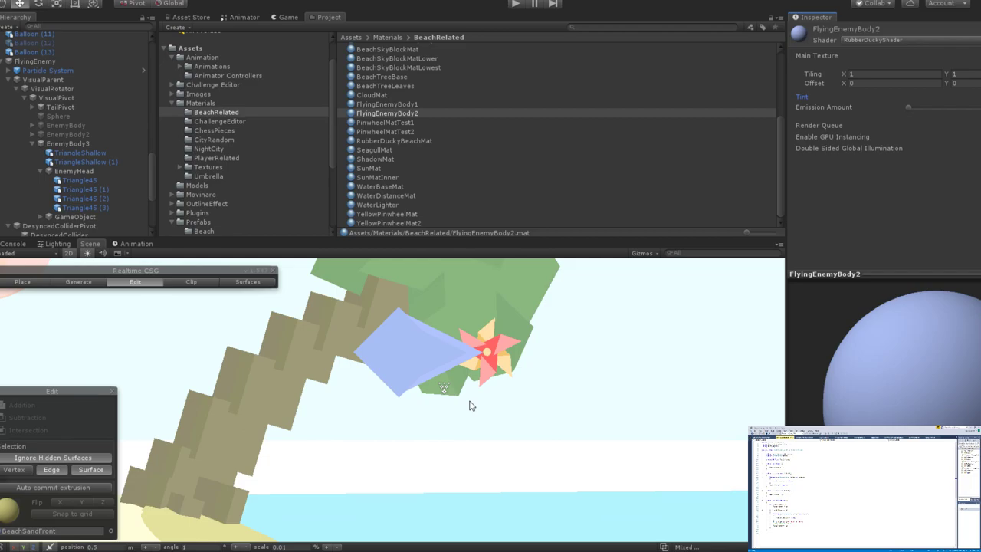
Examine the blue flying enemy's head and body layers against the pinwheel tail and palm tree from near and far.
{"action": "scroll", "coordinate": [469, 404], "scroll_direction": "down", "scroll_amount": 2}
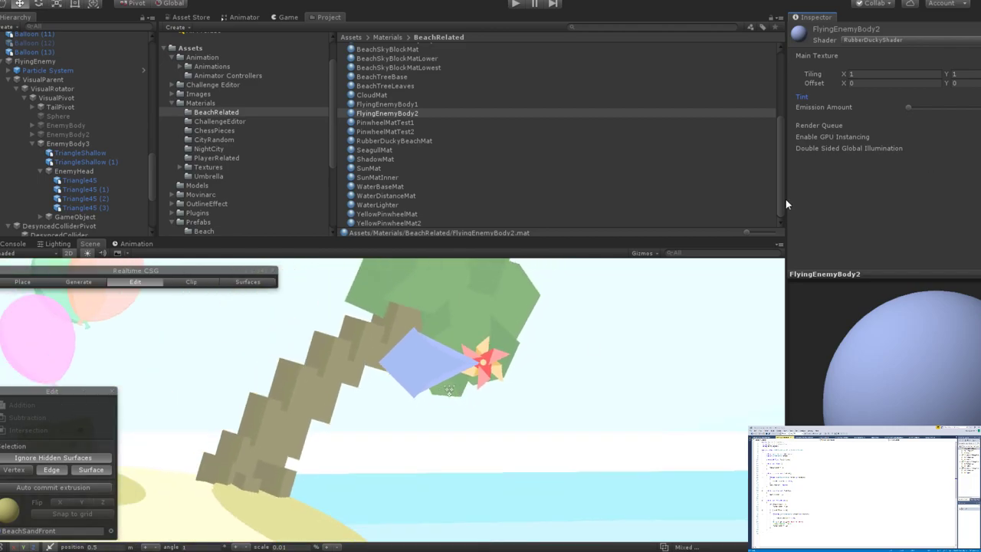
{"action": "scroll", "coordinate": [468, 333], "scroll_direction": "up", "scroll_amount": 1}
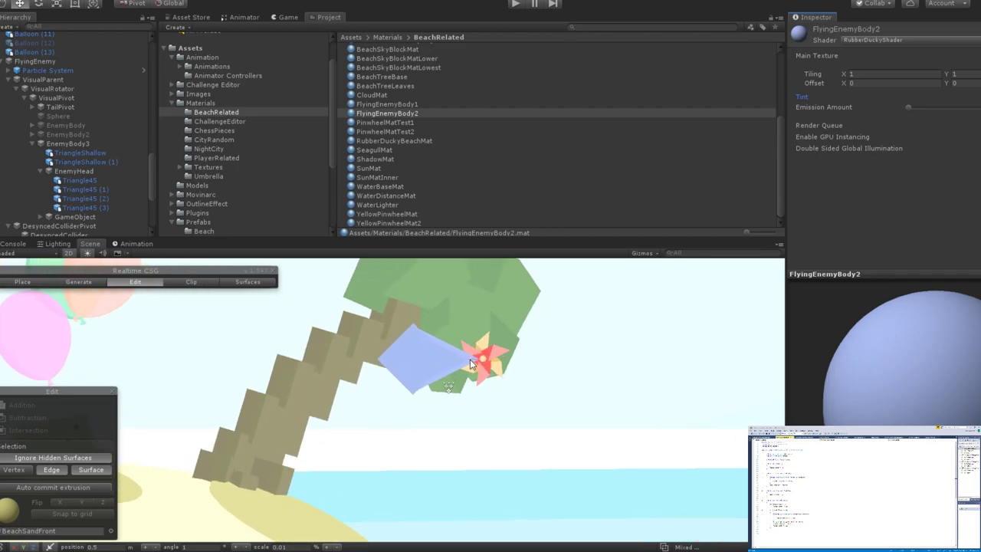
{"action": "scroll", "coordinate": [469, 361], "scroll_direction": "up", "scroll_amount": 3}
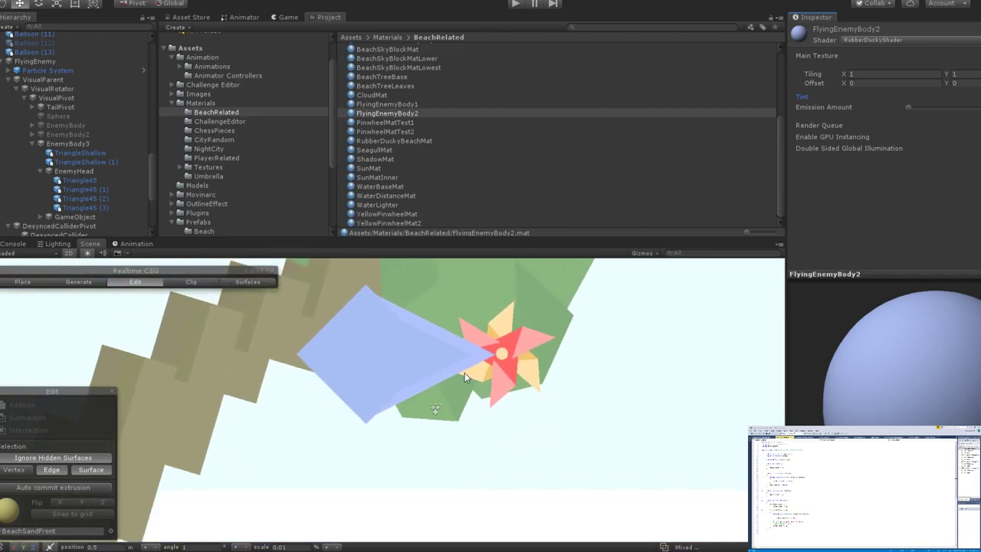
{"action": "middle_click_drag", "start_coordinate": [465, 373], "coordinate": [484, 383]}
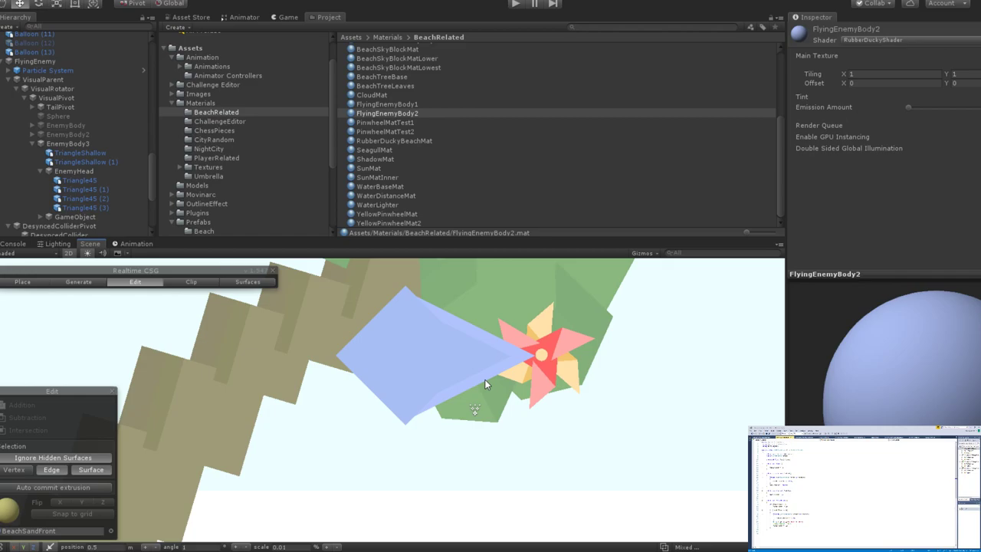
{"action": "scroll", "coordinate": [479, 383], "scroll_direction": "down", "scroll_amount": 5}
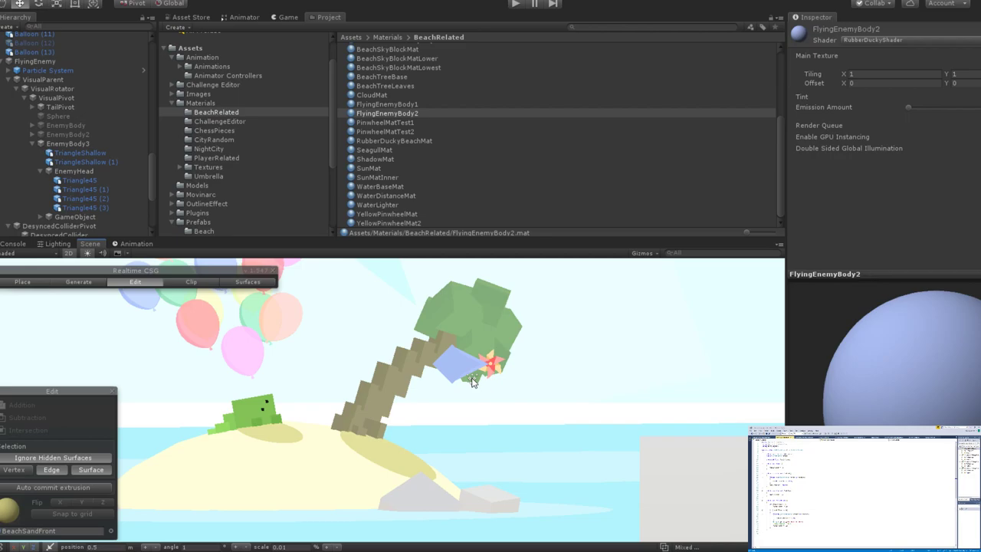
{"action": "scroll", "coordinate": [472, 382], "scroll_direction": "up", "scroll_amount": 2}
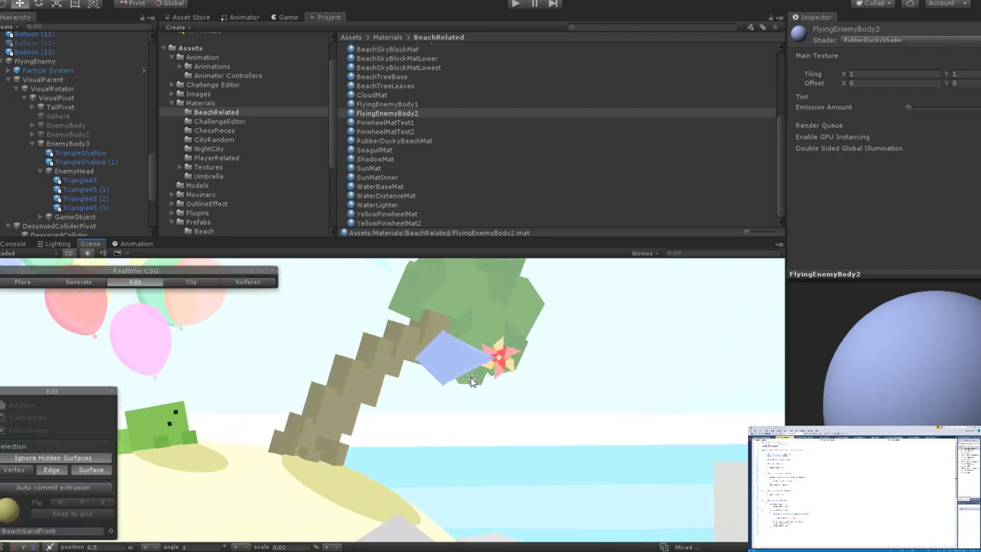
{"action": "scroll", "coordinate": [470, 378], "scroll_direction": "up", "scroll_amount": 2}
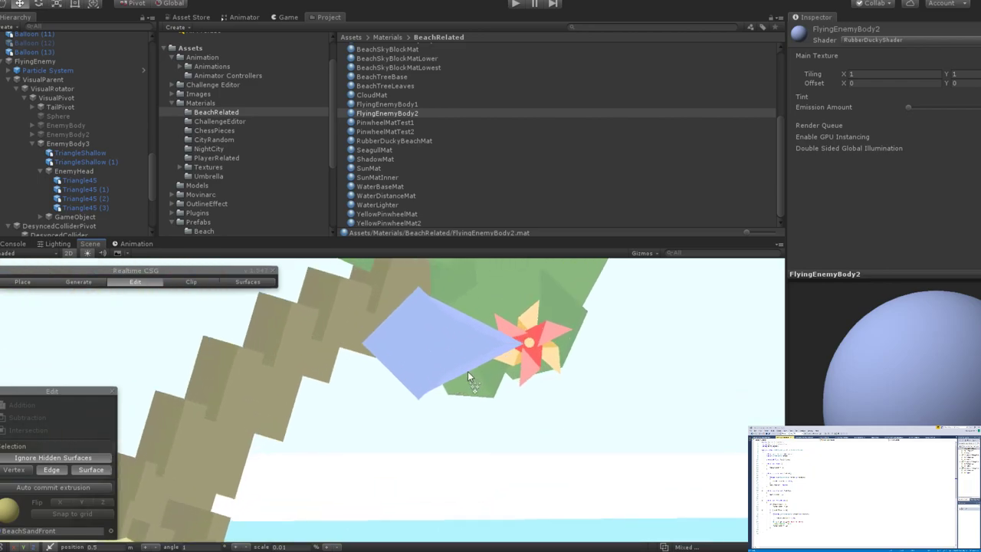
{"action": "scroll", "coordinate": [468, 371], "scroll_direction": "up", "scroll_amount": 3}
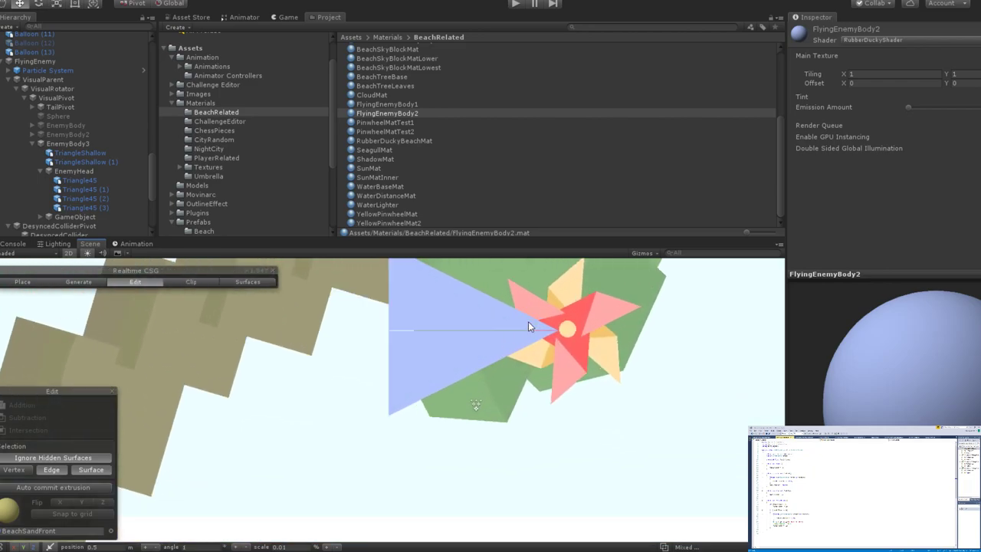
Inspect the materials on the flying enemy's body triangles TriangleShallow, TriangleShallow (1) and TriangleShallow (2).
{"action": "left_click", "coordinate": [527, 327]}
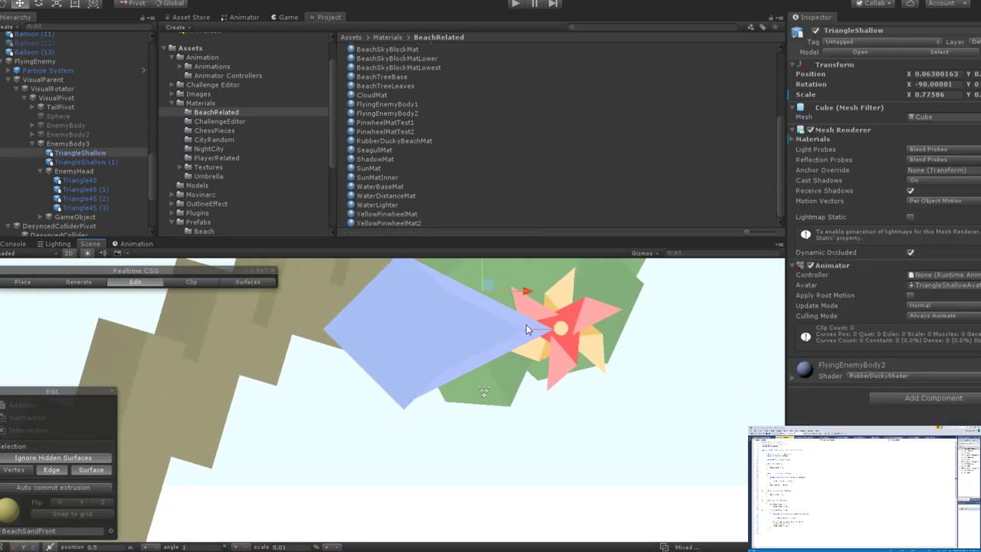
{"action": "left_click", "coordinate": [481, 267], "text": "shift"}
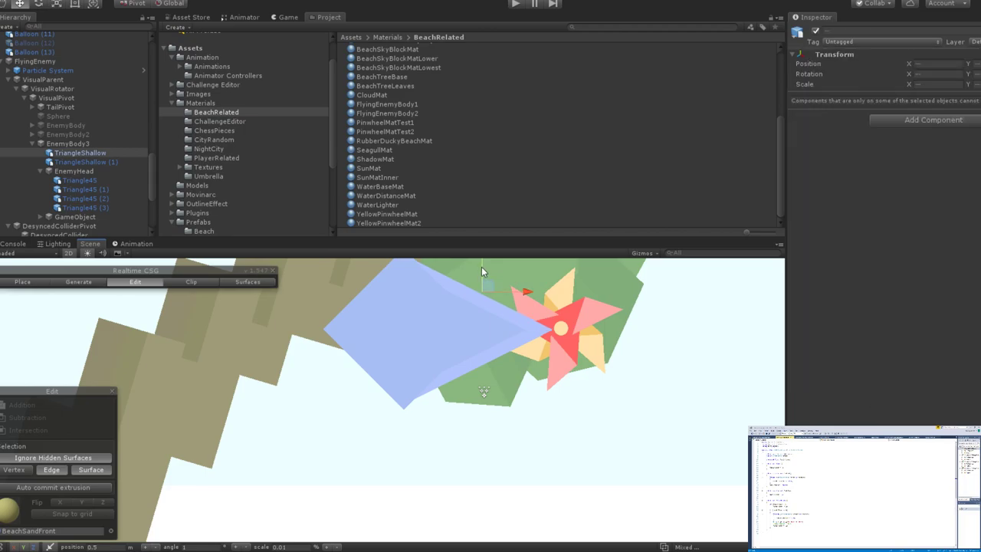
{"action": "left_click", "coordinate": [458, 370]}
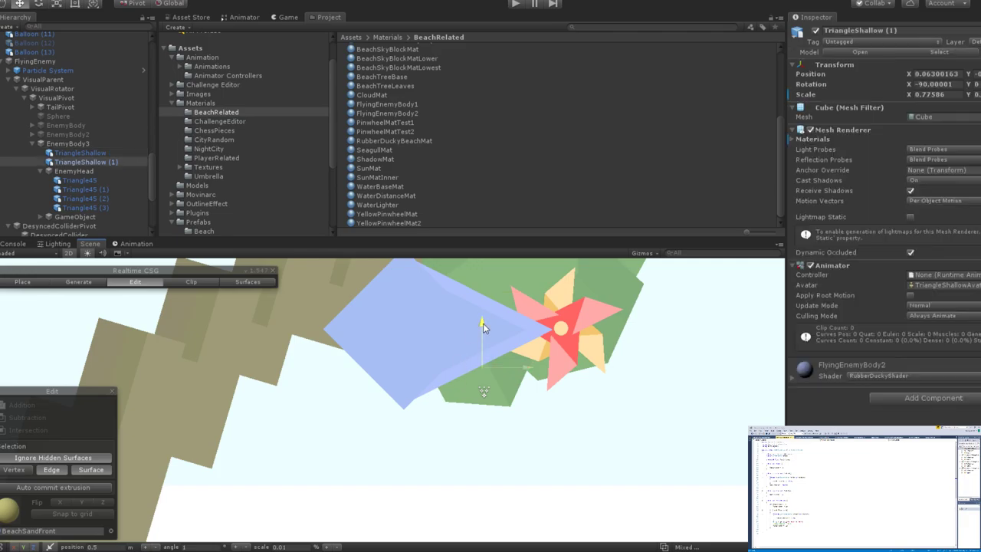
{"action": "key", "text": "ctrl+d"}
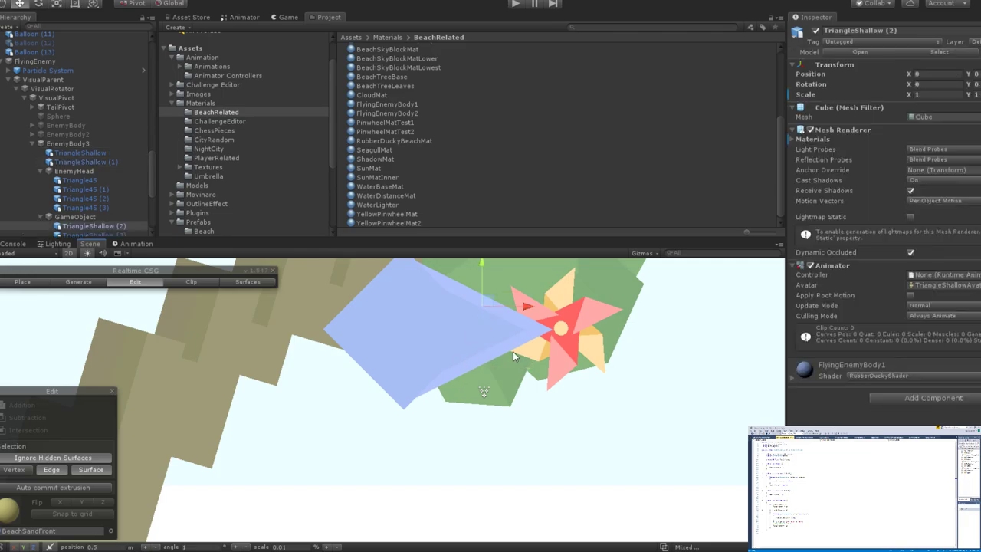
Examine how the blue flying enemy fits with the green character, balloons and island at different distances.
{"action": "scroll", "coordinate": [513, 351], "scroll_direction": "down", "scroll_amount": 5}
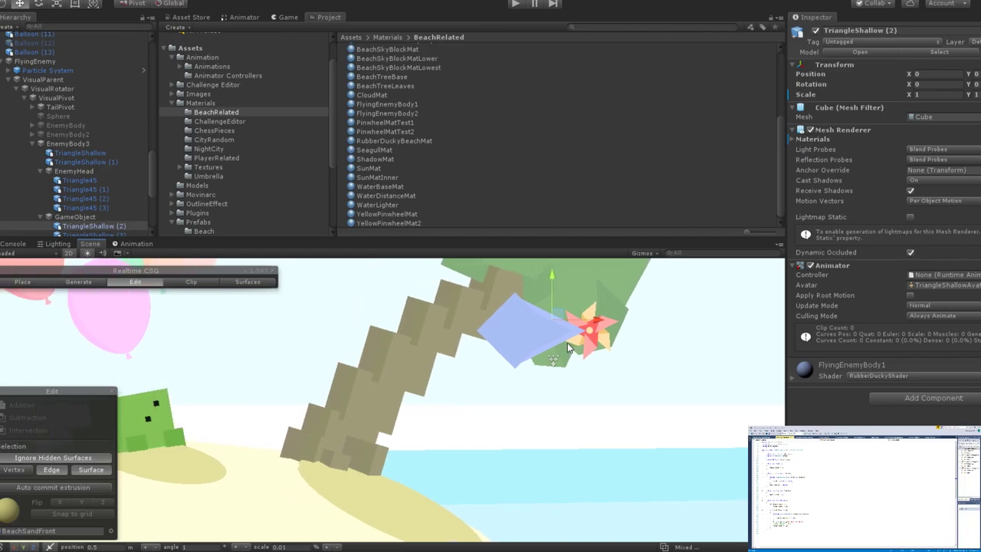
{"action": "scroll", "coordinate": [488, 406], "scroll_direction": "down", "scroll_amount": 3}
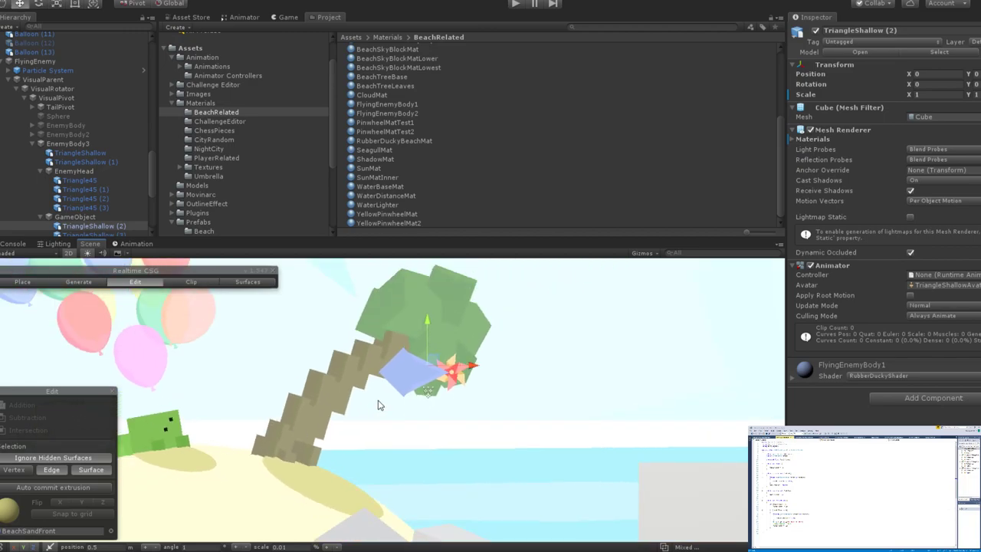
{"action": "middle_click_drag", "start_coordinate": [377, 405], "coordinate": [405, 393]}
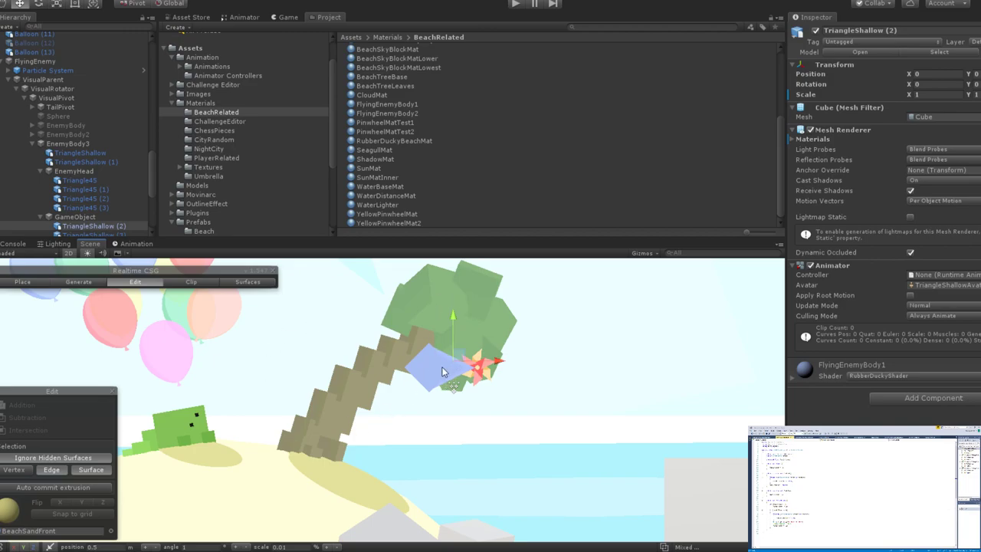
{"action": "left_click_drag", "start_coordinate": [446, 372], "coordinate": [357, 402], "text": "alt"}
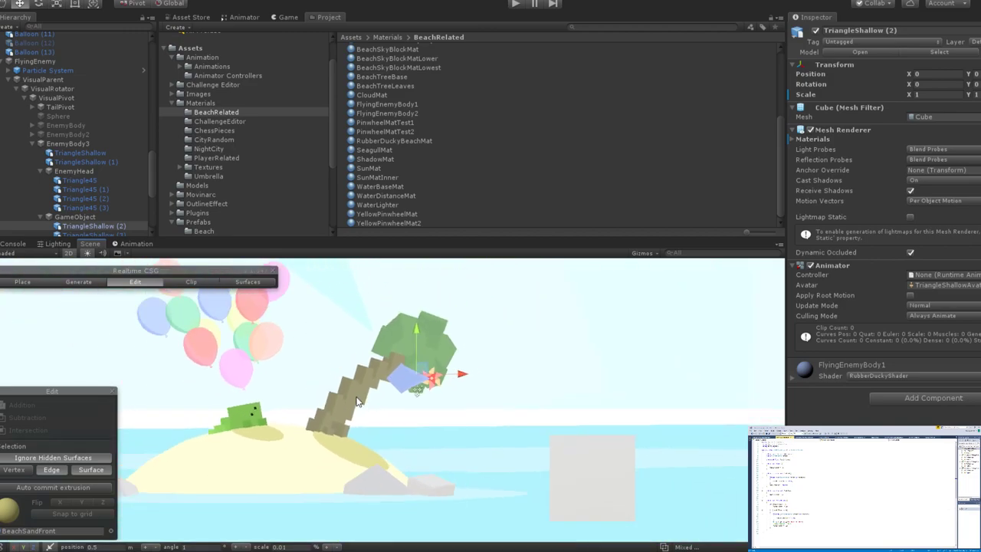
{"action": "scroll", "coordinate": [413, 399], "scroll_direction": "up", "scroll_amount": 5}
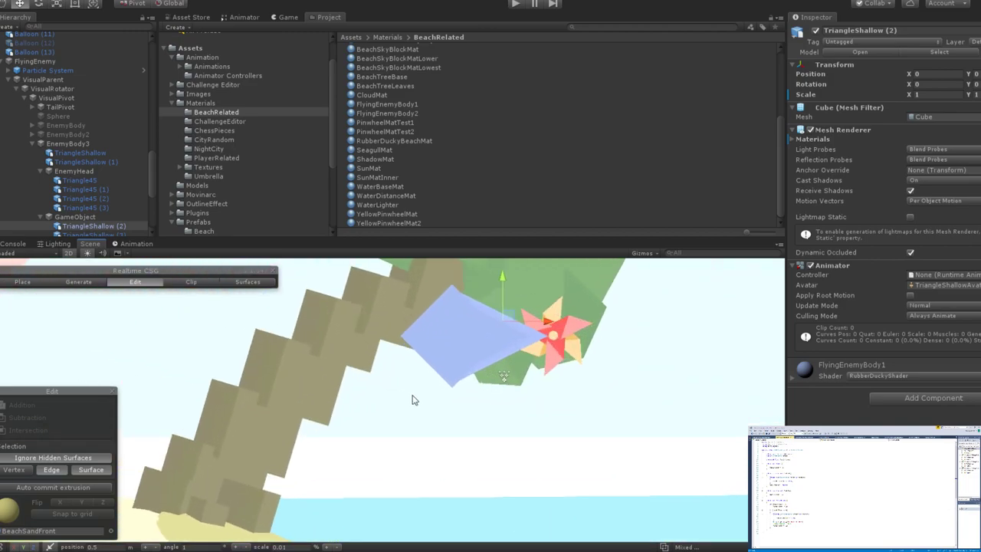
{"action": "scroll", "coordinate": [412, 399], "scroll_direction": "down", "scroll_amount": 5}
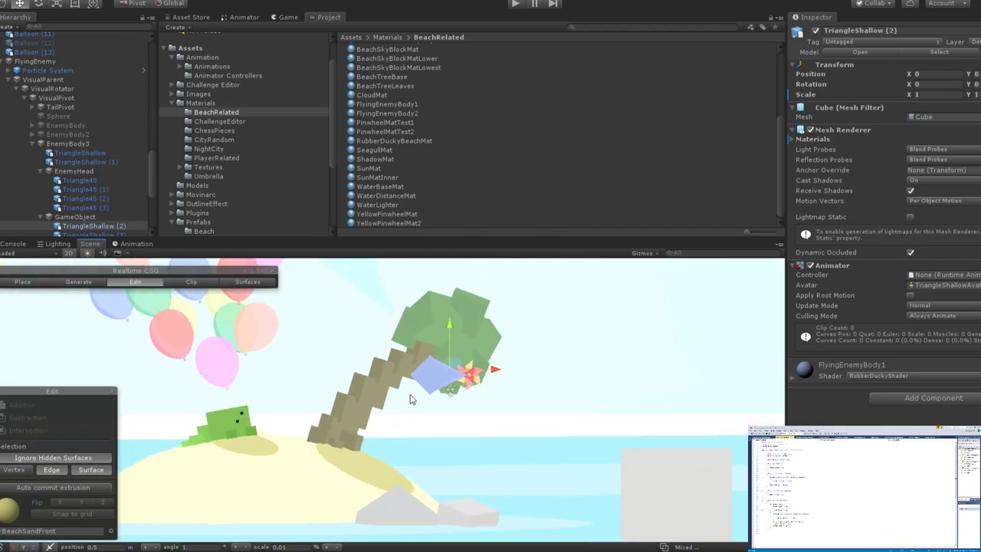
{"action": "left_click_drag", "start_coordinate": [441, 392], "coordinate": [435, 398], "text": "alt"}
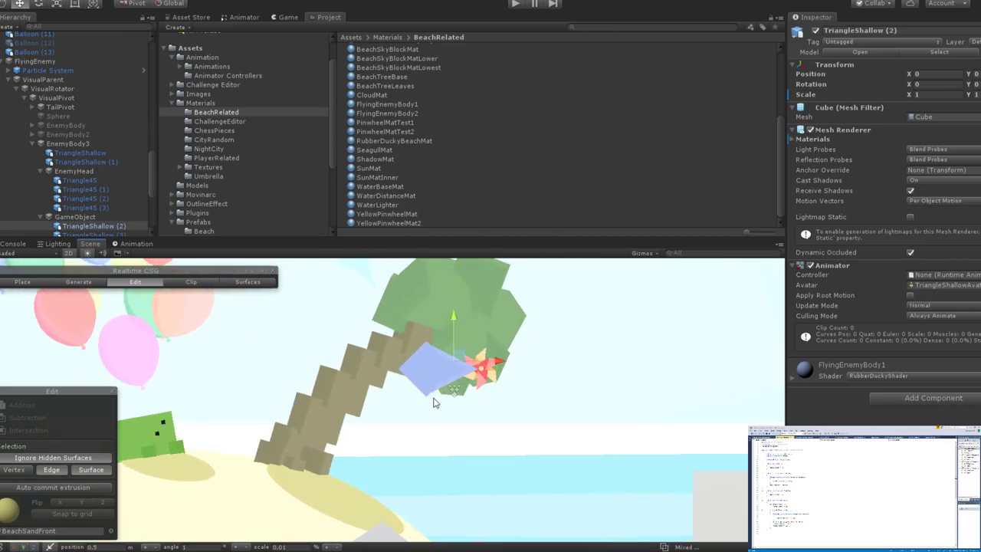
{"action": "scroll", "coordinate": [430, 398], "scroll_direction": "up", "scroll_amount": 5}
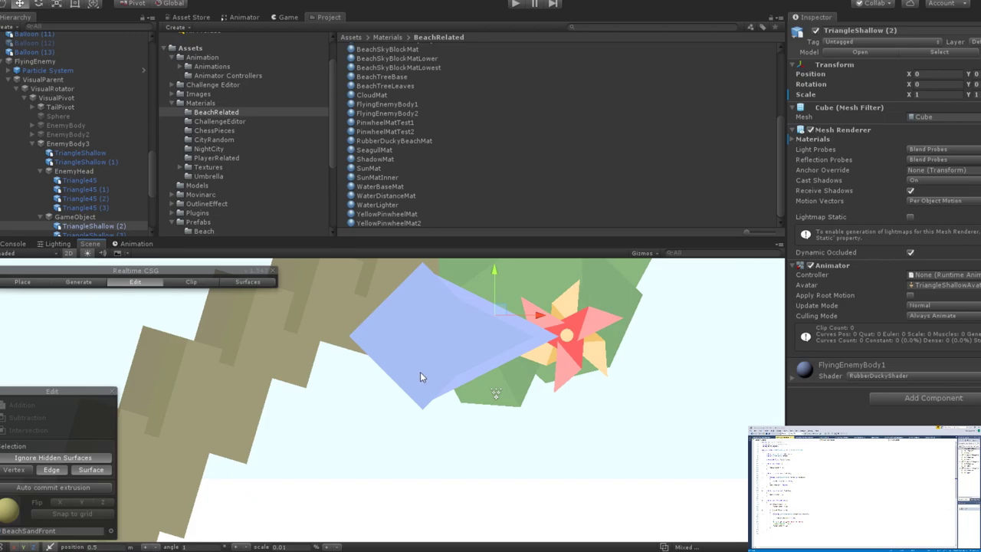
{"action": "scroll", "coordinate": [420, 377], "scroll_direction": "down", "scroll_amount": 6}
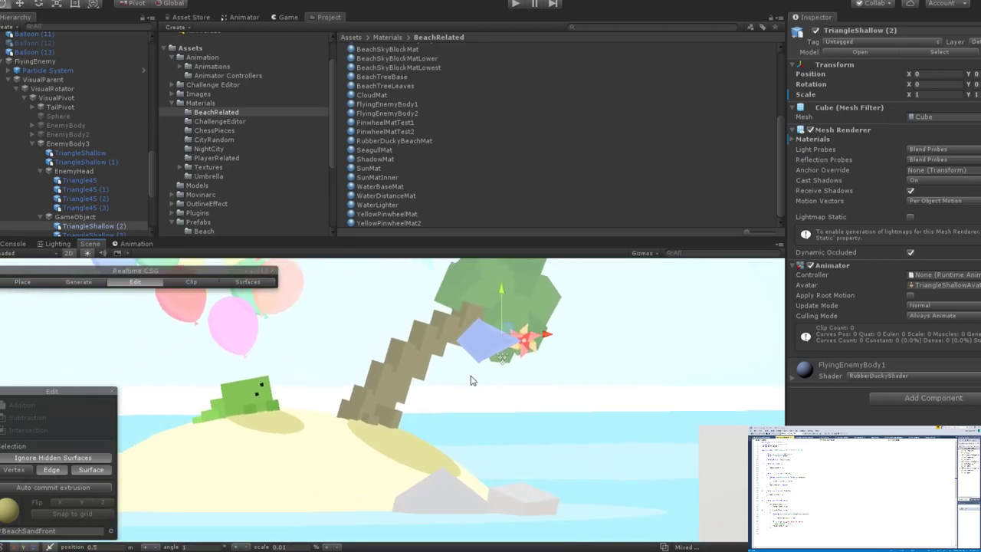
Examine the flying enemy's blue head and tapered body beside the pinwheel tail at several zoom levels.
{"action": "middle_click_drag", "start_coordinate": [471, 380], "coordinate": [482, 386]}
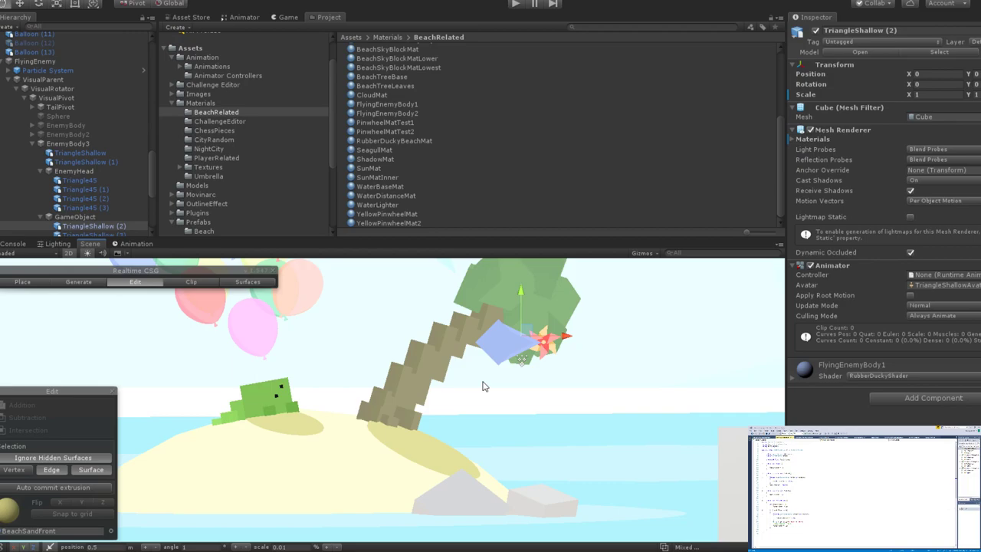
{"action": "scroll", "coordinate": [502, 366], "scroll_direction": "up", "scroll_amount": 3}
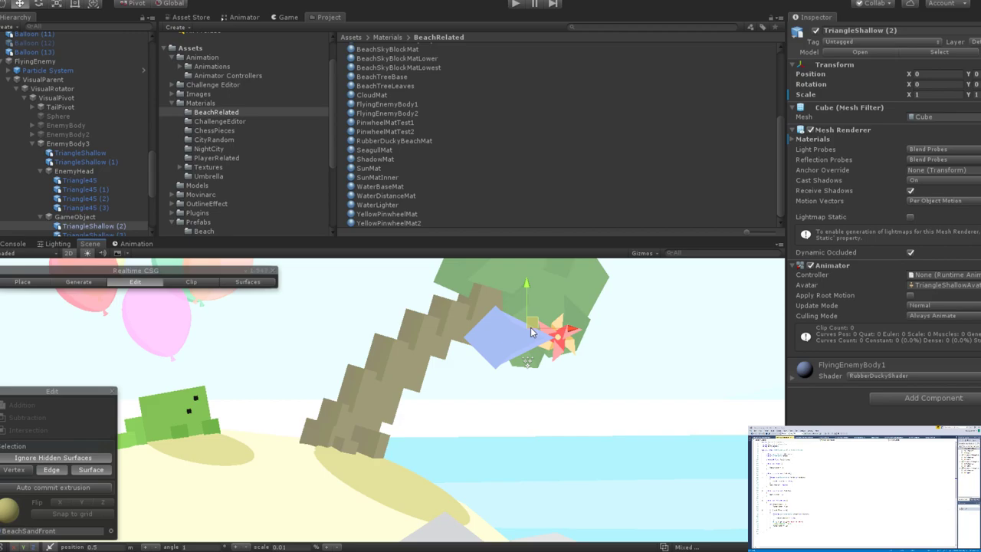
{"action": "scroll", "coordinate": [529, 342], "scroll_direction": "up", "scroll_amount": 5}
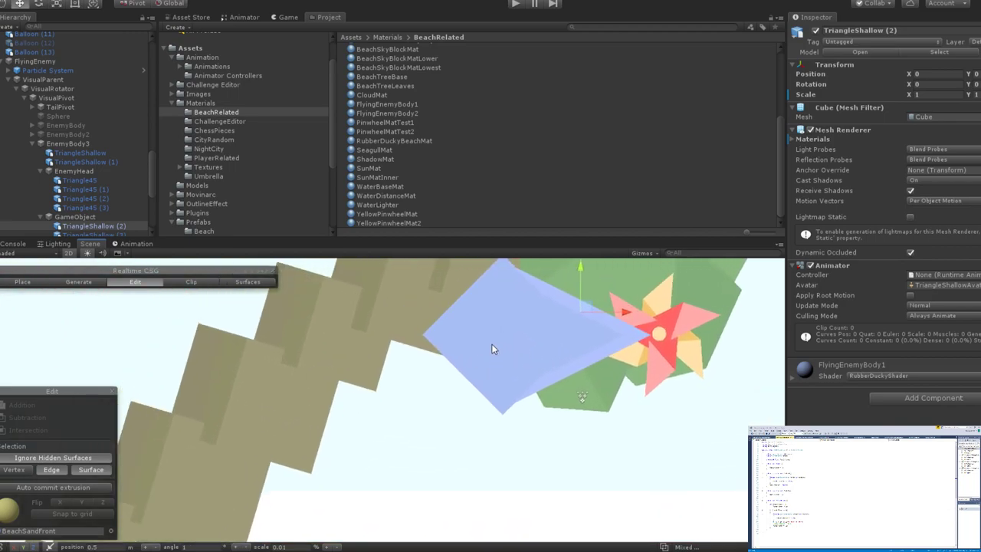
{"action": "scroll", "coordinate": [498, 343], "scroll_direction": "down", "scroll_amount": 4}
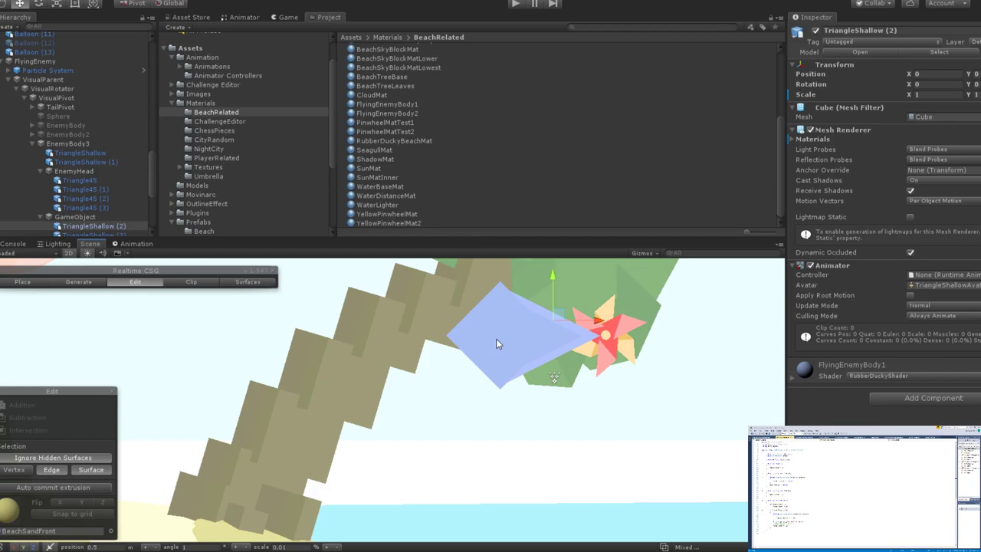
{"action": "scroll", "coordinate": [501, 346], "scroll_direction": "up", "scroll_amount": 3}
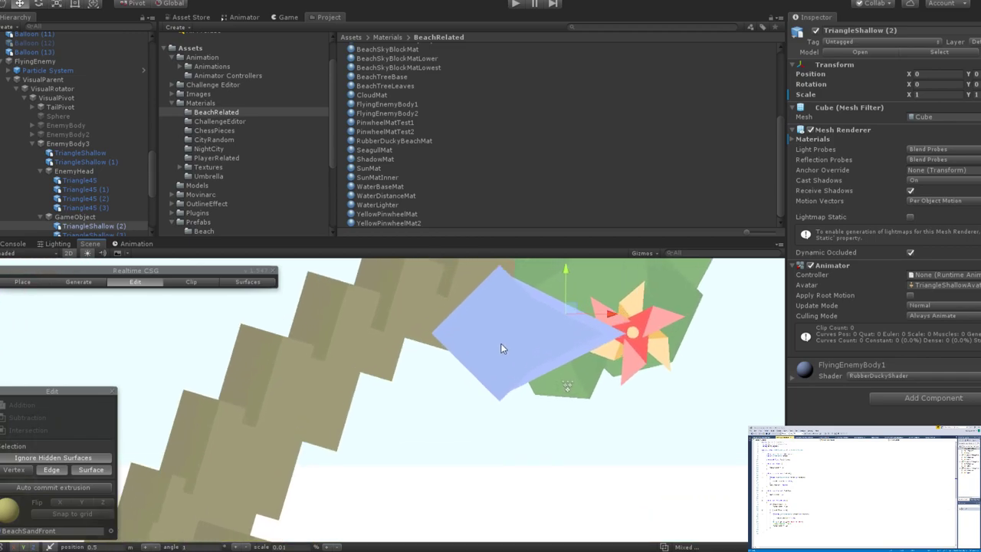
{"action": "scroll", "coordinate": [495, 335], "scroll_direction": "down", "scroll_amount": 3}
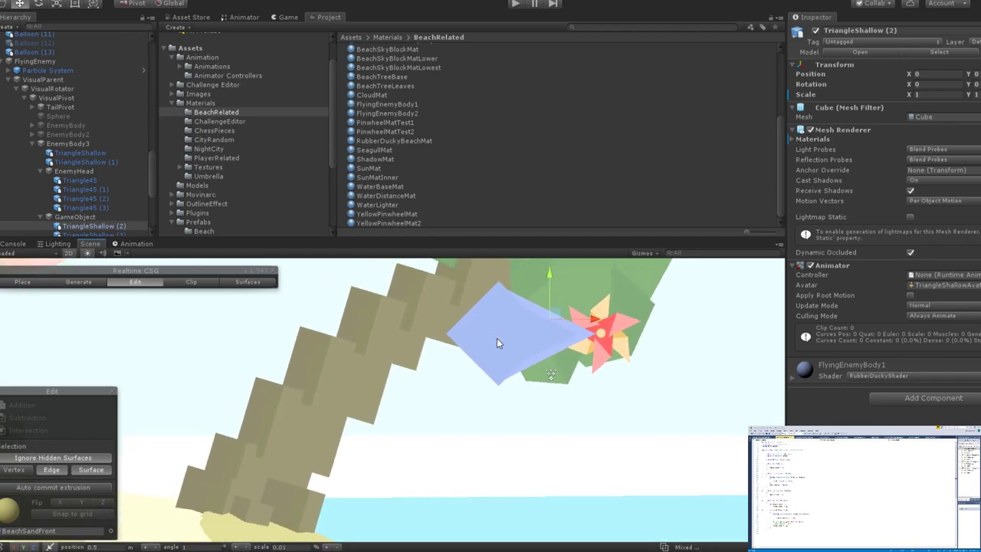
{"action": "scroll", "coordinate": [497, 338], "scroll_direction": "up", "scroll_amount": 2}
{"action": "scroll", "coordinate": [488, 355], "scroll_direction": "up", "scroll_amount": 3}
{"action": "scroll", "coordinate": [495, 361], "scroll_direction": "down", "scroll_amount": 2}
{"action": "left_click", "coordinate": [492, 365]}
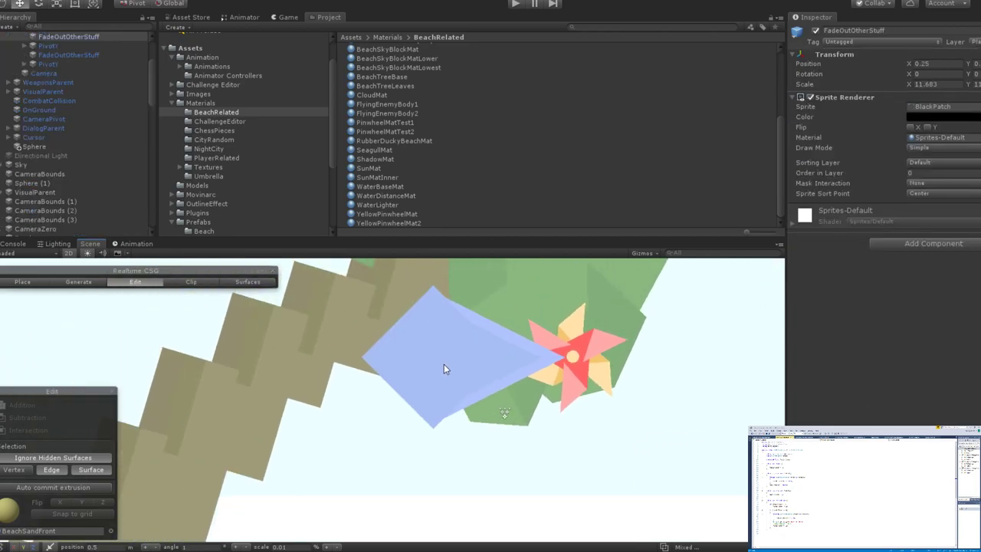
{"action": "middle_click_drag", "start_coordinate": [444, 364], "coordinate": [470, 361]}
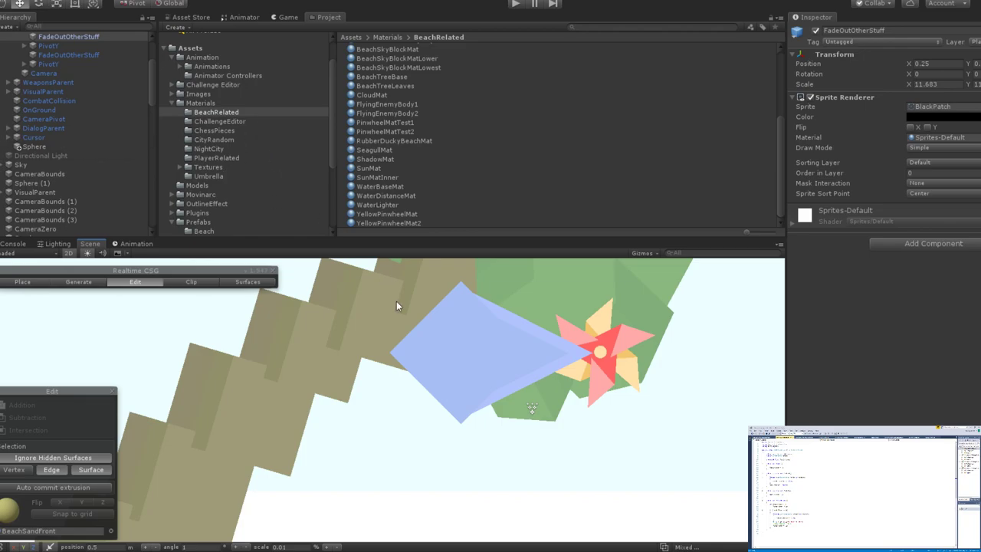
{"action": "scroll", "coordinate": [499, 377], "scroll_direction": "down", "scroll_amount": 5}
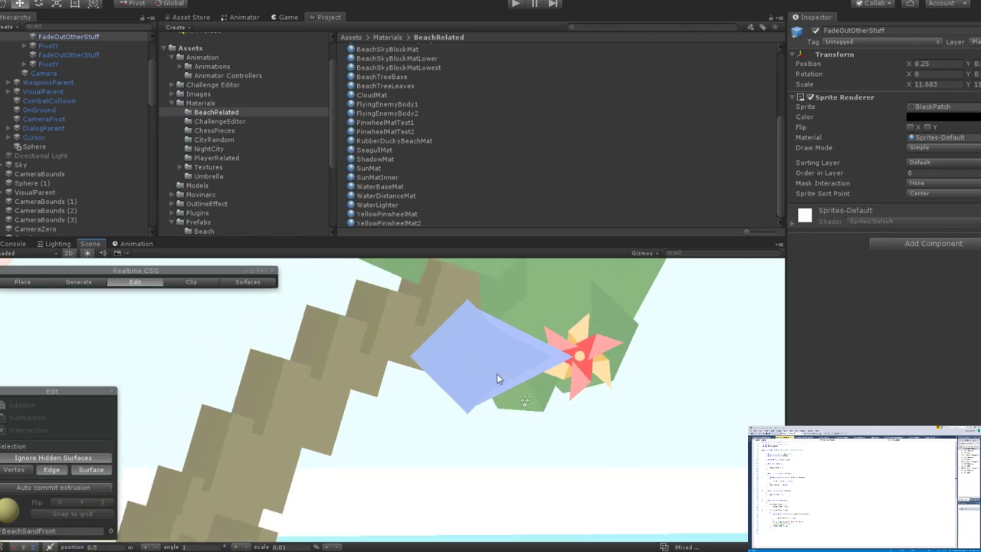
{"action": "scroll", "coordinate": [491, 358], "scroll_direction": "up", "scroll_amount": 5}
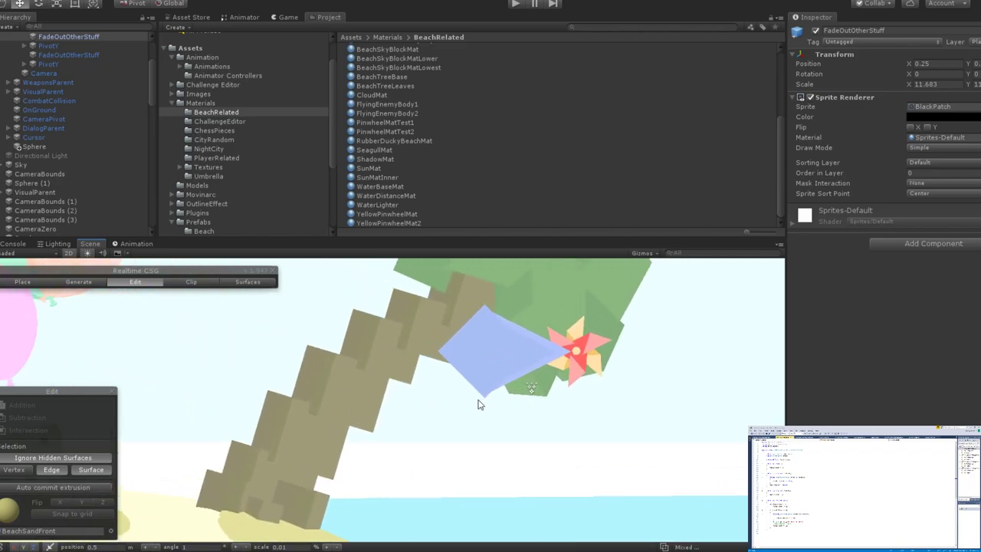
{"action": "middle_click_drag", "start_coordinate": [448, 414], "coordinate": [467, 386]}
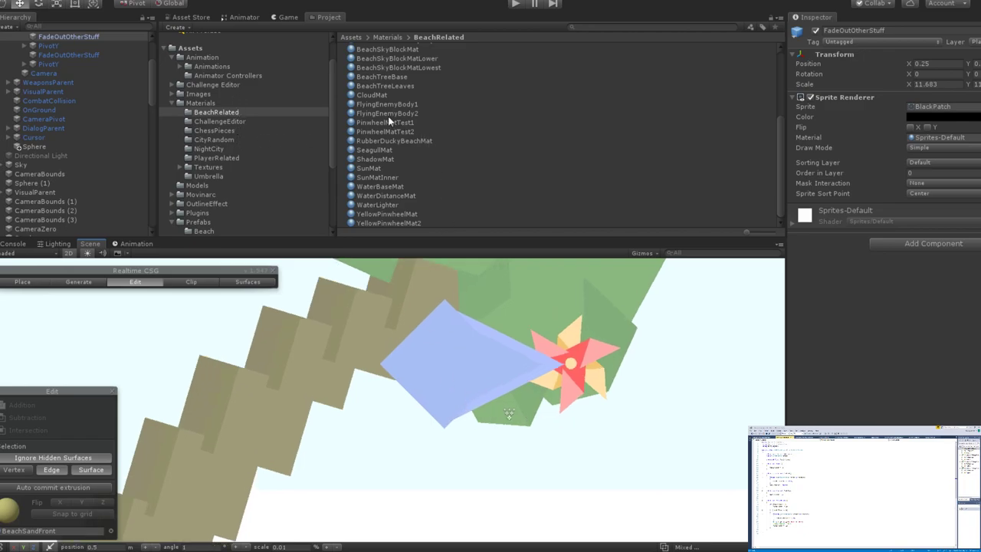
Rename the GameObject holding the back triangles under EnemyBody3 to BodyBack, and collapse it and EnemyHead.
{"action": "left_click", "coordinate": [461, 372]}
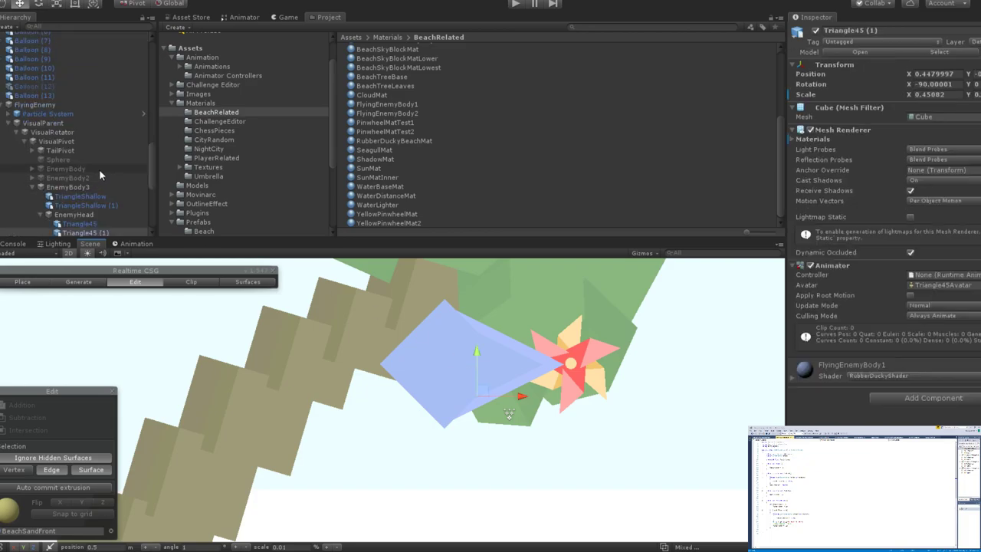
{"action": "scroll", "coordinate": [100, 170], "scroll_direction": "down", "scroll_amount": 3}
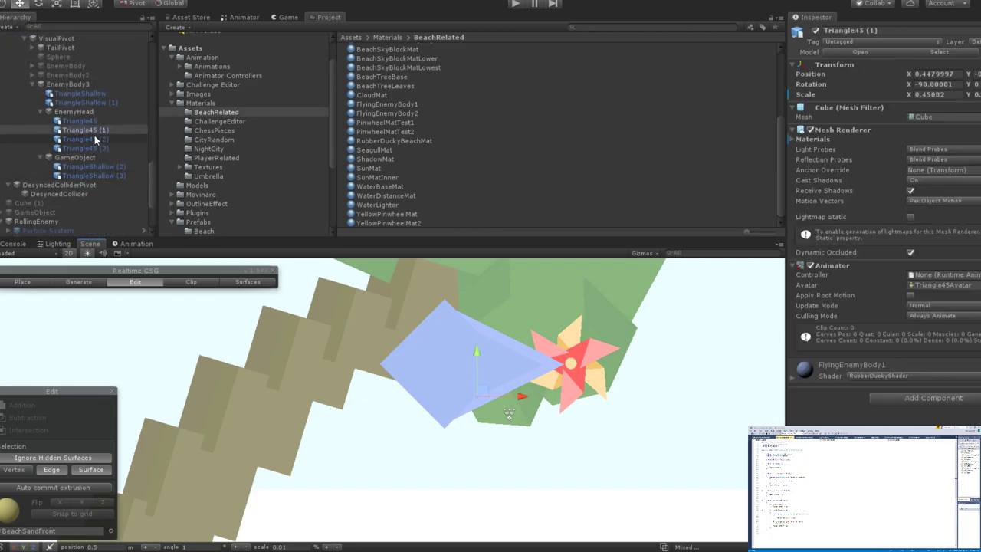
{"action": "scroll", "coordinate": [95, 139], "scroll_direction": "down", "scroll_amount": 1}
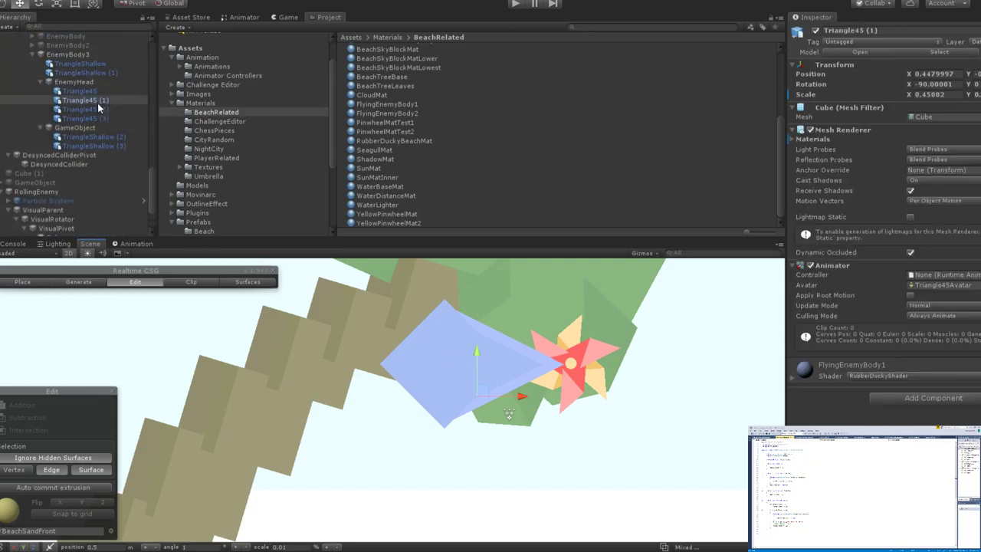
{"action": "left_click", "coordinate": [92, 138]}
{"action": "left_click", "coordinate": [80, 128]}
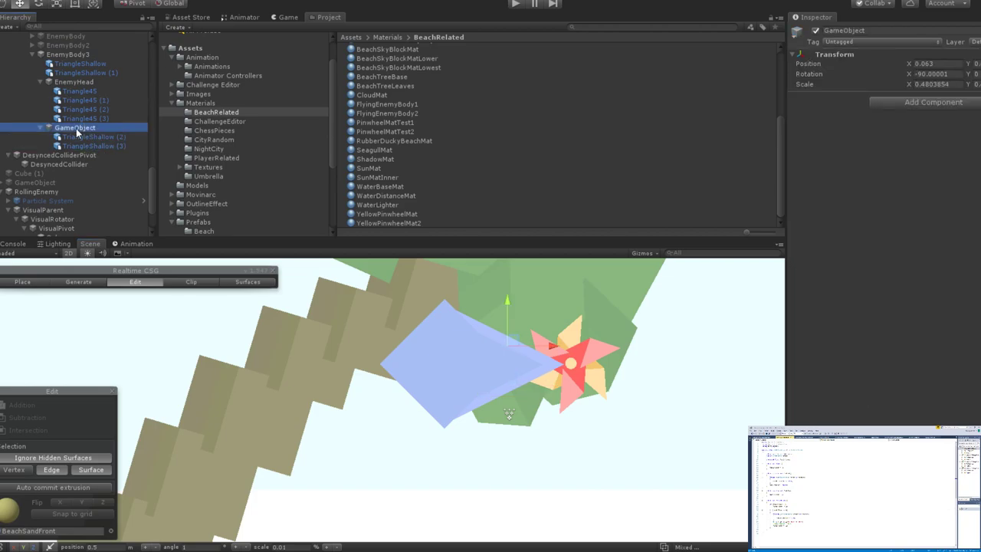
{"action": "left_click", "coordinate": [860, 31]}
{"action": "type", "text": "Bod"}
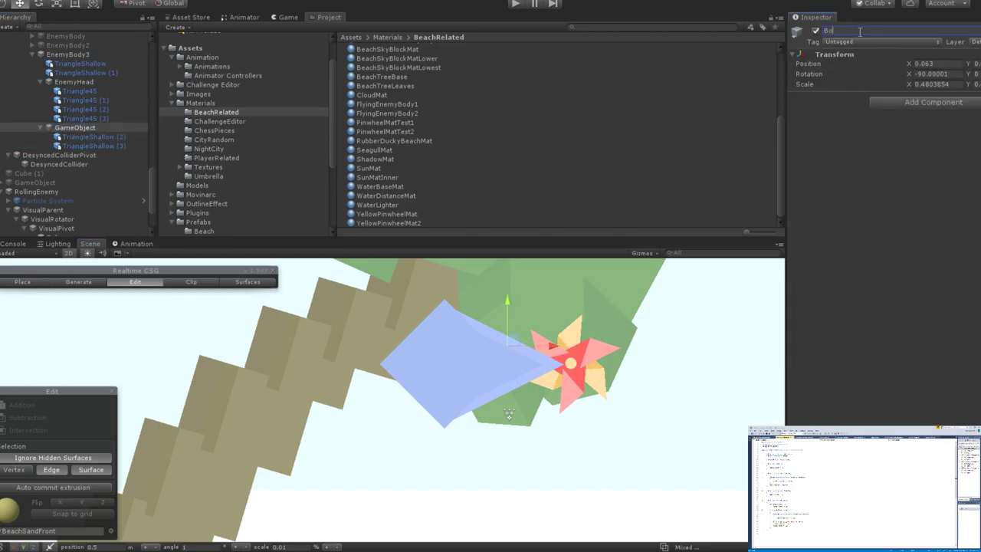
{"action": "type", "text": "yBack"}
{"action": "key", "text": "Return"}
{"action": "left_click", "coordinate": [38, 127]}
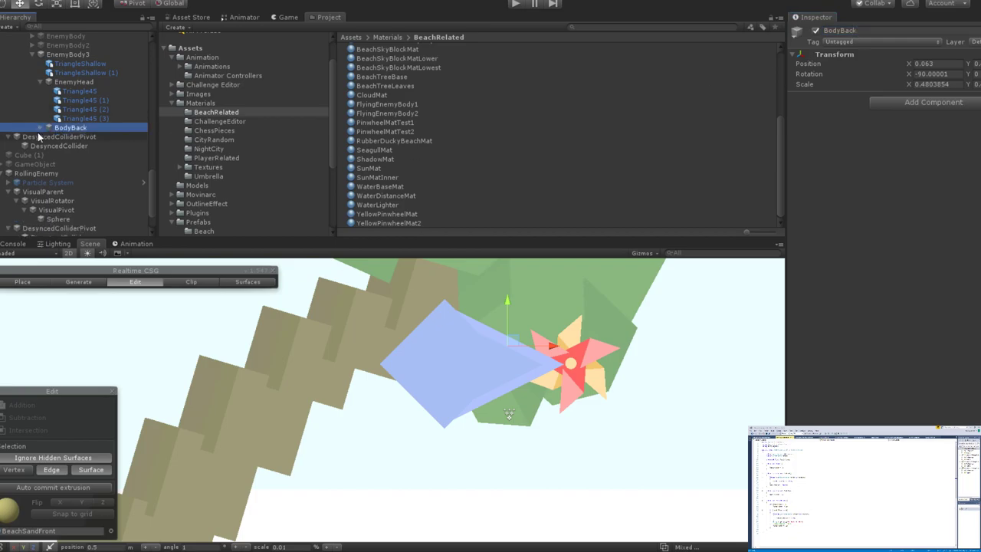
{"action": "left_click", "coordinate": [40, 81]}
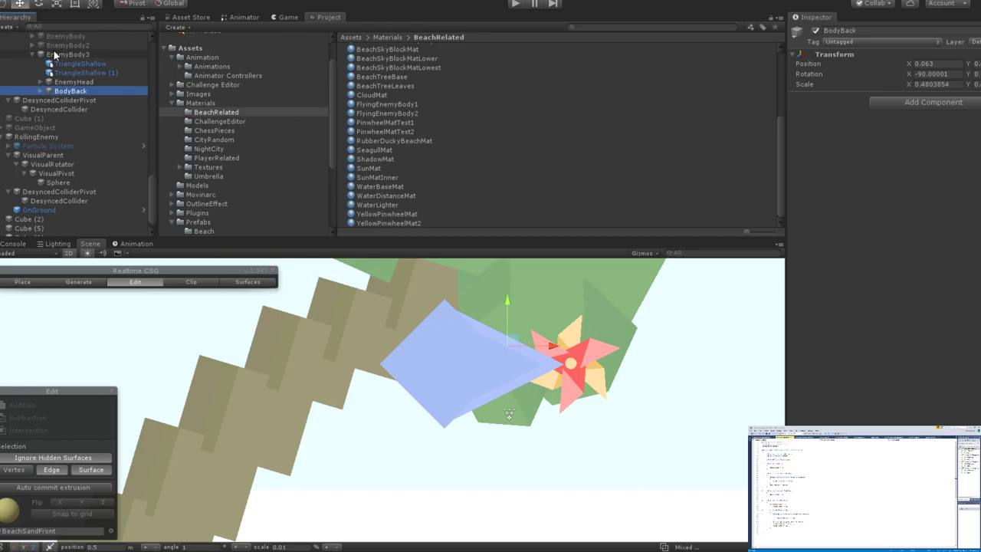
Find the Triangle45 model among the project assets, add it to the scene and rotate it below the enemy's head.
{"action": "left_click", "coordinate": [66, 55]}
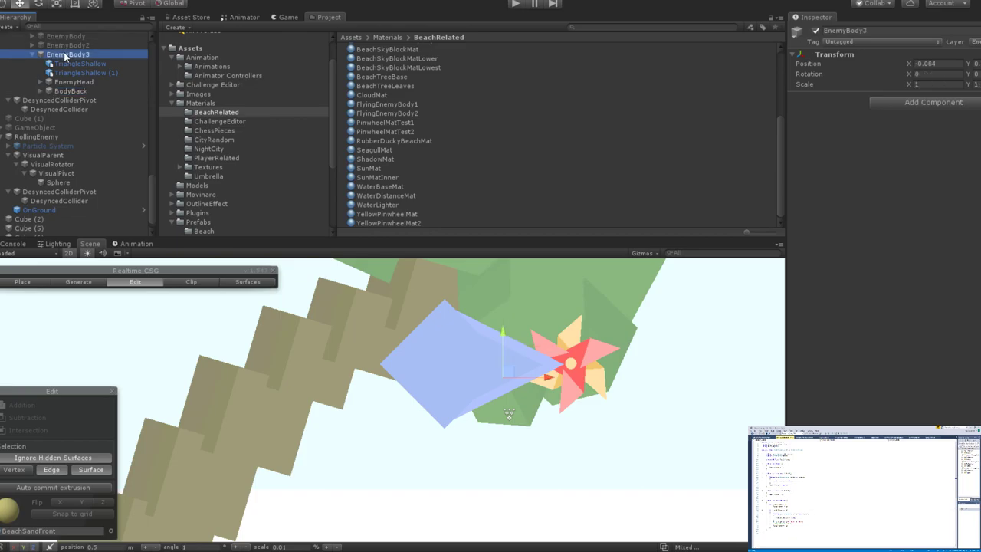
{"action": "left_click", "coordinate": [624, 28]}
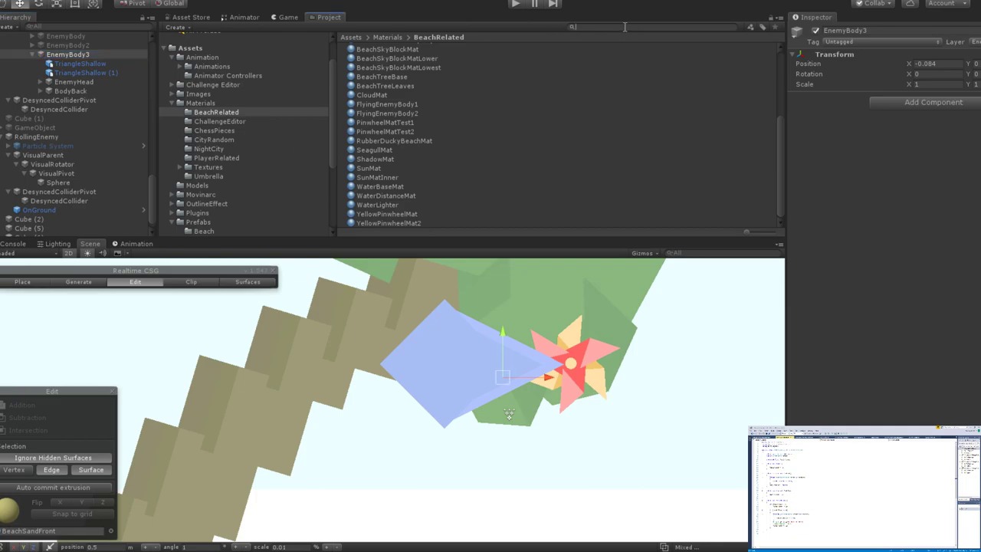
{"action": "type", "text": "Tri"}
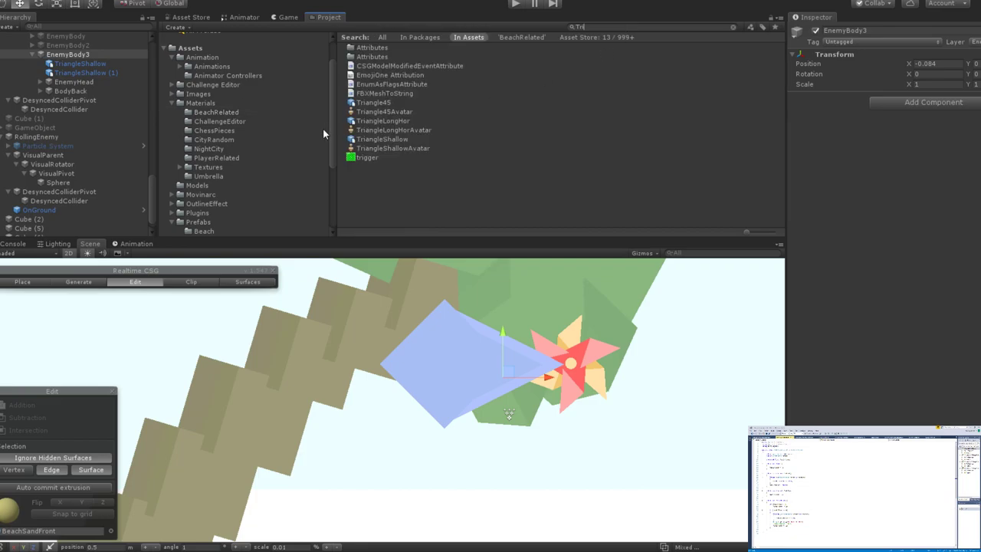
{"action": "left_click_drag", "start_coordinate": [368, 103], "coordinate": [439, 395]}
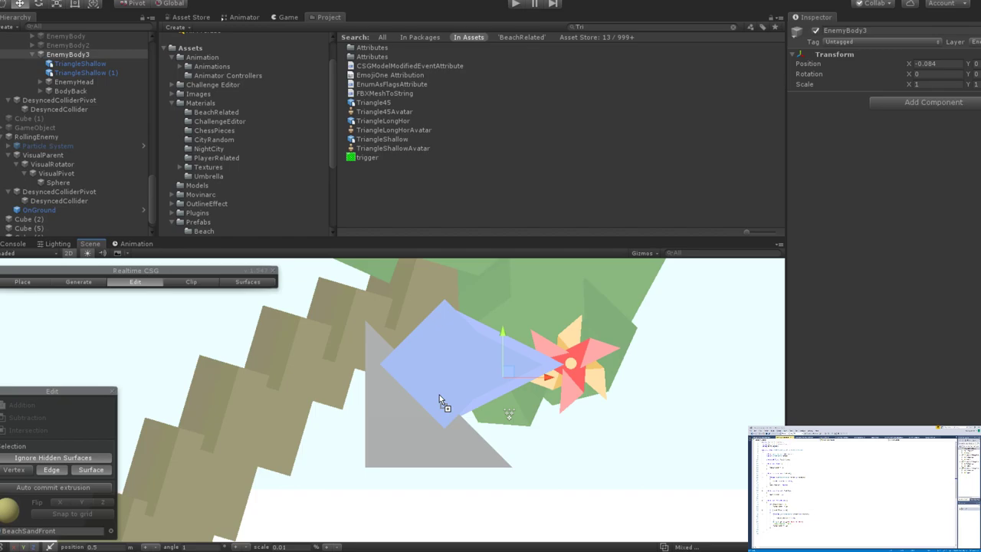
{"action": "left_click_drag", "start_coordinate": [439, 395], "coordinate": [439, 395]}
{"action": "key", "text": "e"}
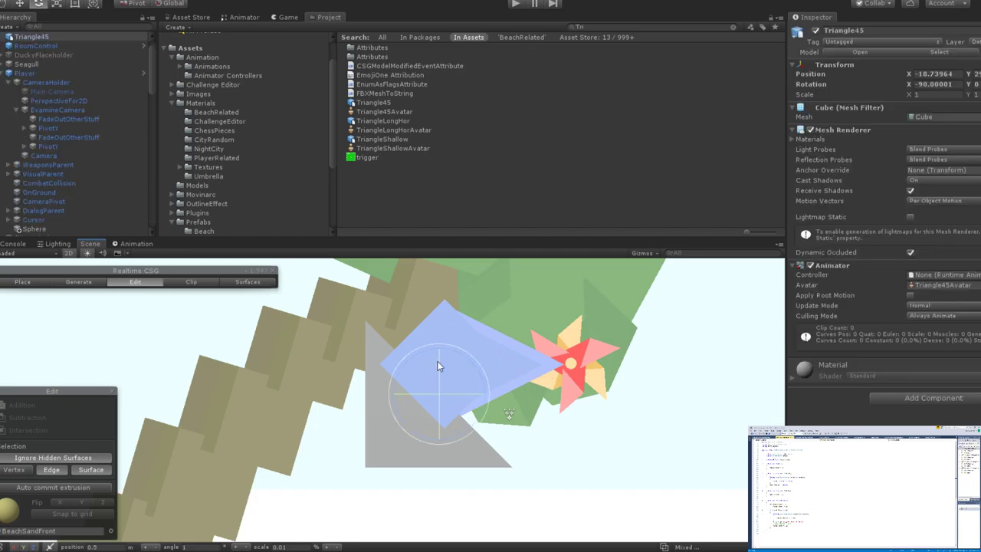
{"action": "left_click_drag", "start_coordinate": [460, 362], "coordinate": [465, 465]}
{"action": "key", "text": "w"}
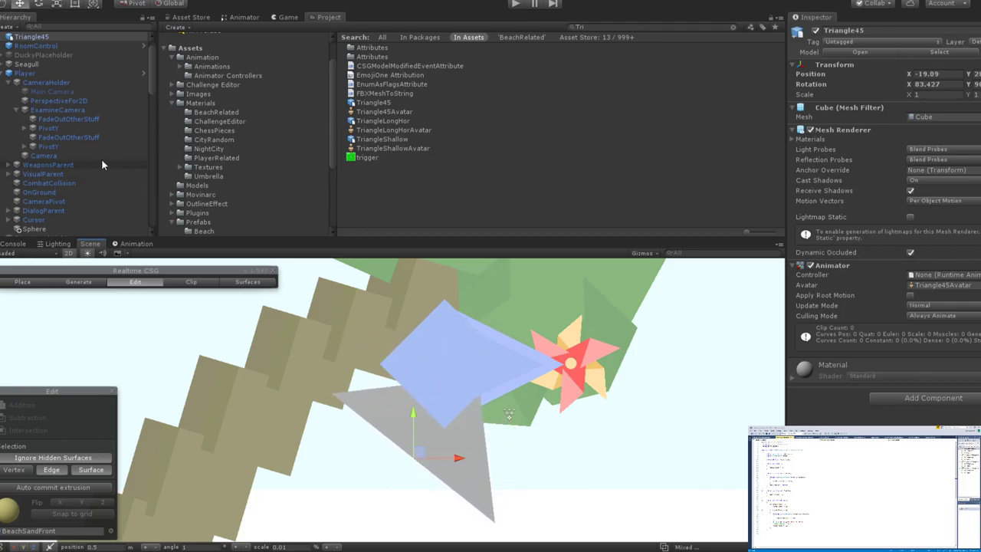
Make the new gray Triangle45 a child of EnemyBody3.
{"action": "scroll", "coordinate": [101, 159], "scroll_direction": "up", "scroll_amount": 1}
{"action": "left_click", "coordinate": [31, 55]}
{"action": "left_click_drag", "start_coordinate": [63, 238], "coordinate": [100, 49]}
{"action": "scroll", "coordinate": [92, 71], "scroll_direction": "up", "scroll_amount": 3}
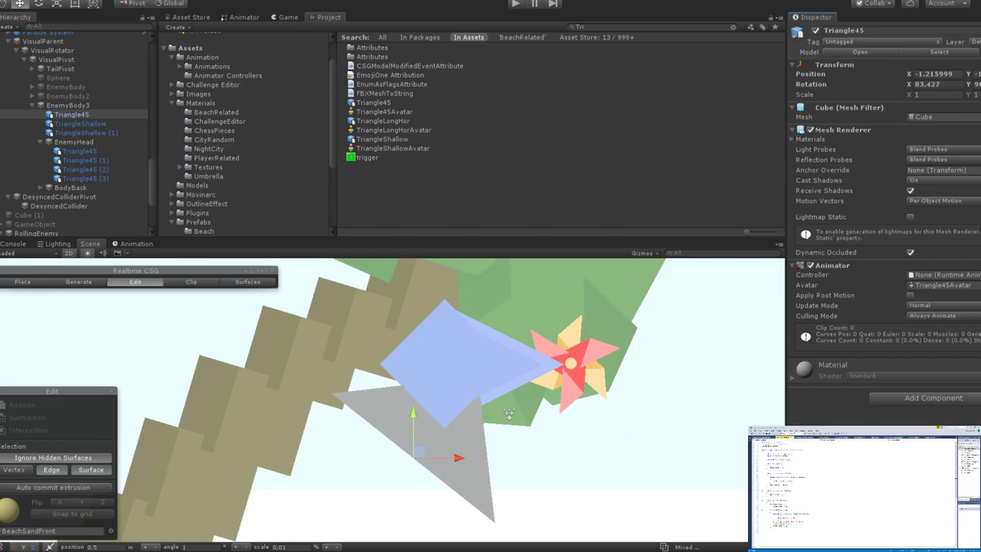
Try the gray Triangle45 scaled down to about 0.37 against the underside of the enemy's body, and delete it.
{"action": "key", "text": "e"}
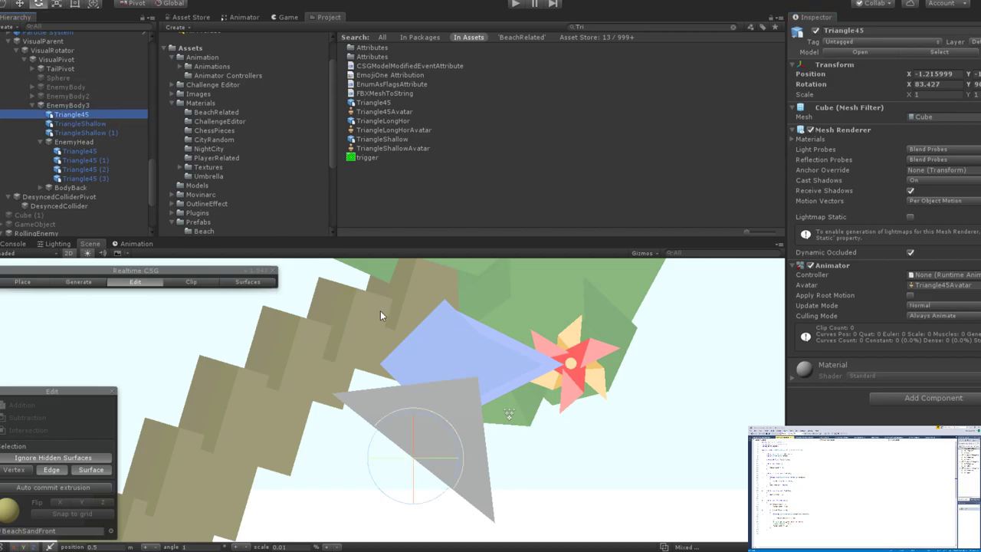
{"action": "key", "text": "r"}
{"action": "left_click_drag", "start_coordinate": [414, 459], "coordinate": [387, 481]}
{"action": "key", "text": "w"}
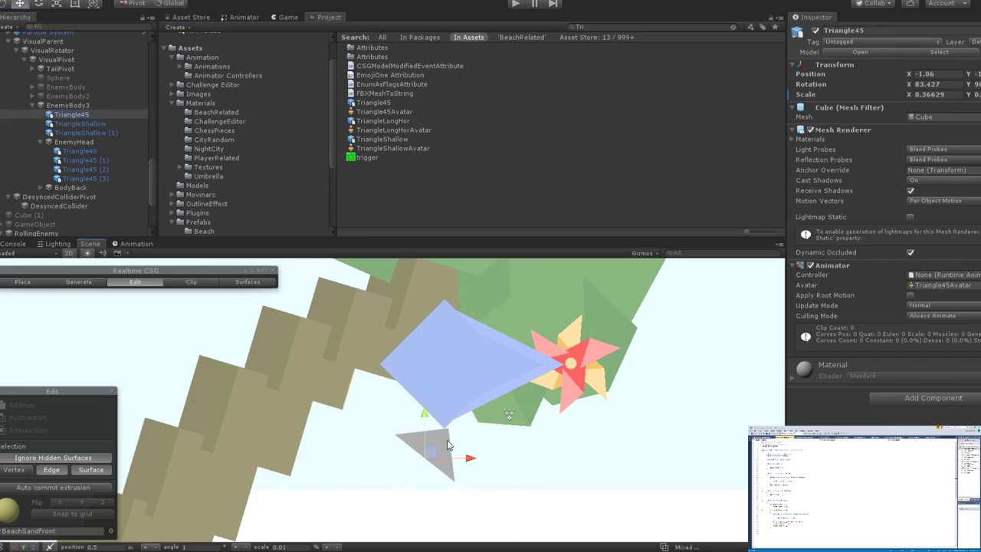
{"action": "left_click_drag", "start_coordinate": [425, 419], "coordinate": [427, 400]}
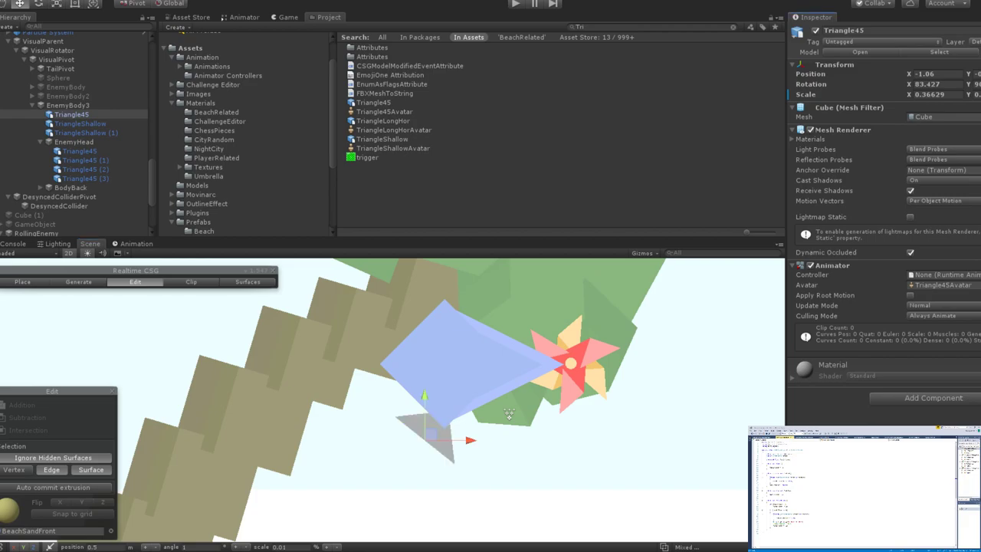
{"action": "scroll", "coordinate": [468, 429], "scroll_direction": "down", "scroll_amount": 5}
{"action": "left_click_drag", "start_coordinate": [463, 446], "coordinate": [469, 449]}
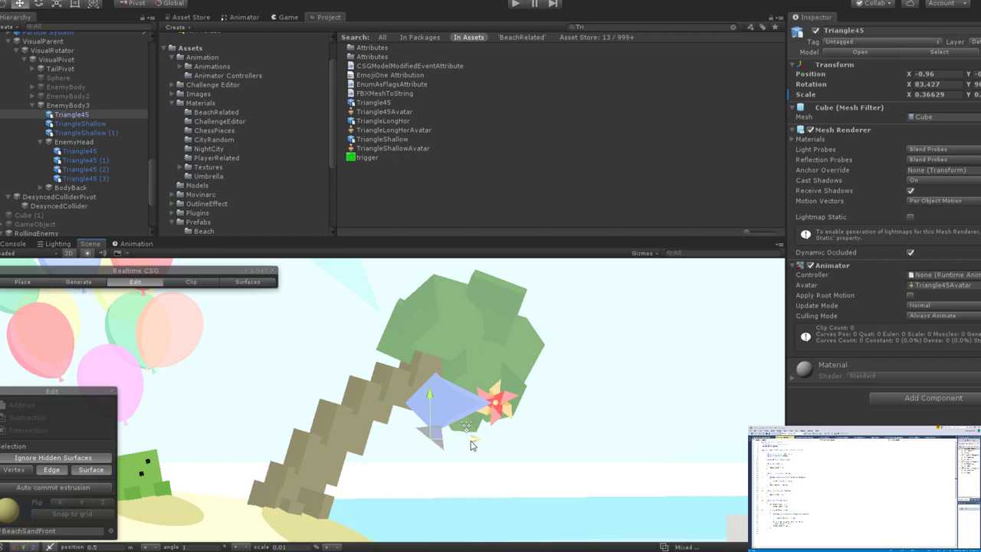
{"action": "left_click", "coordinate": [126, 115]}
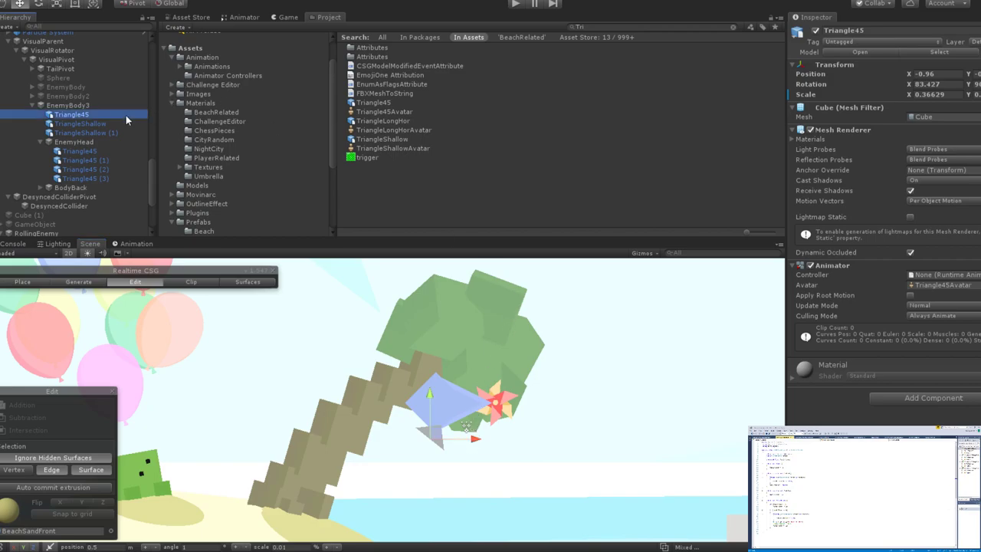
{"action": "key", "text": "Delete"}
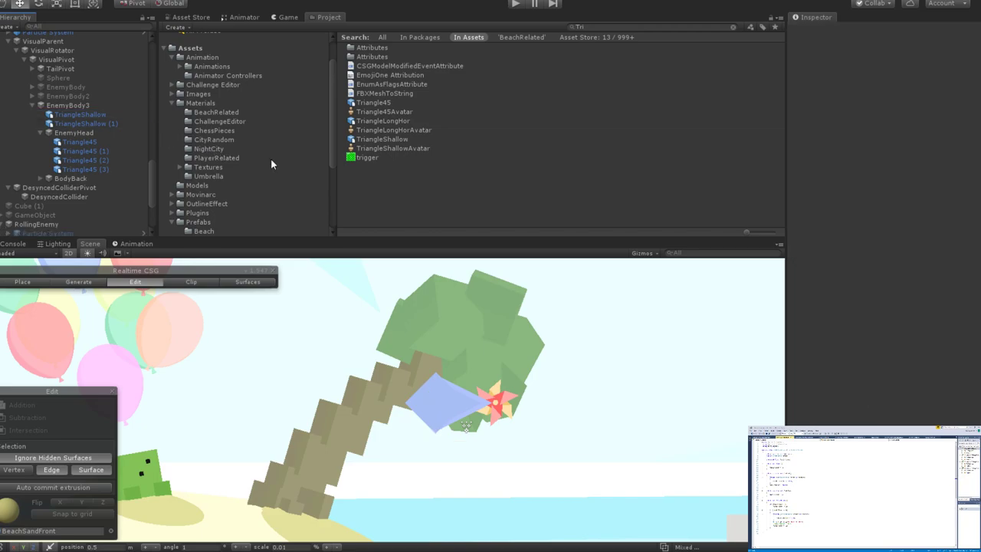
Add a cube as a child of EnemyBody3 and place it just below the lower corner of the enemy's head.
{"action": "left_click", "coordinate": [63, 103]}
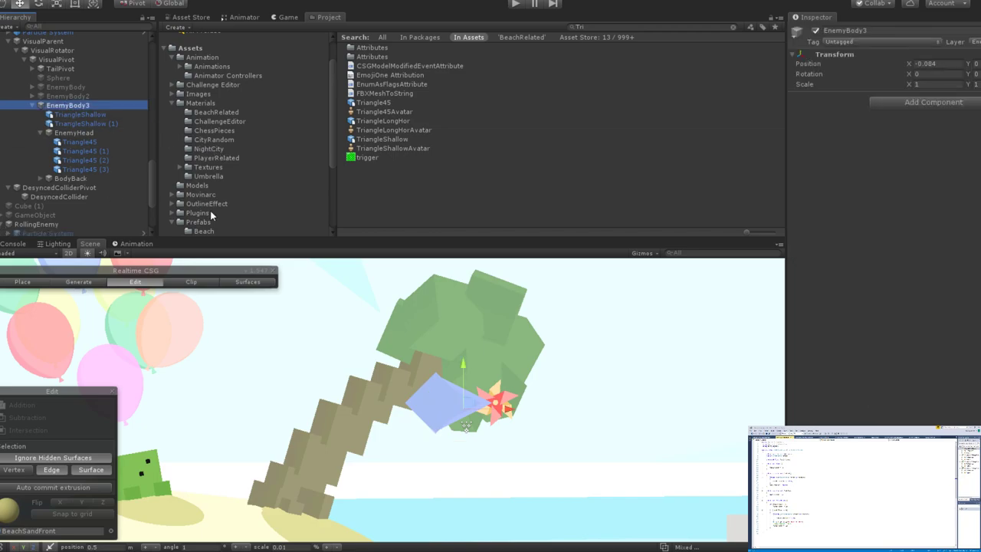
{"action": "key", "text": "ctrl+shift+c"}
{"action": "scroll", "coordinate": [502, 368], "scroll_direction": "up", "scroll_amount": 3}
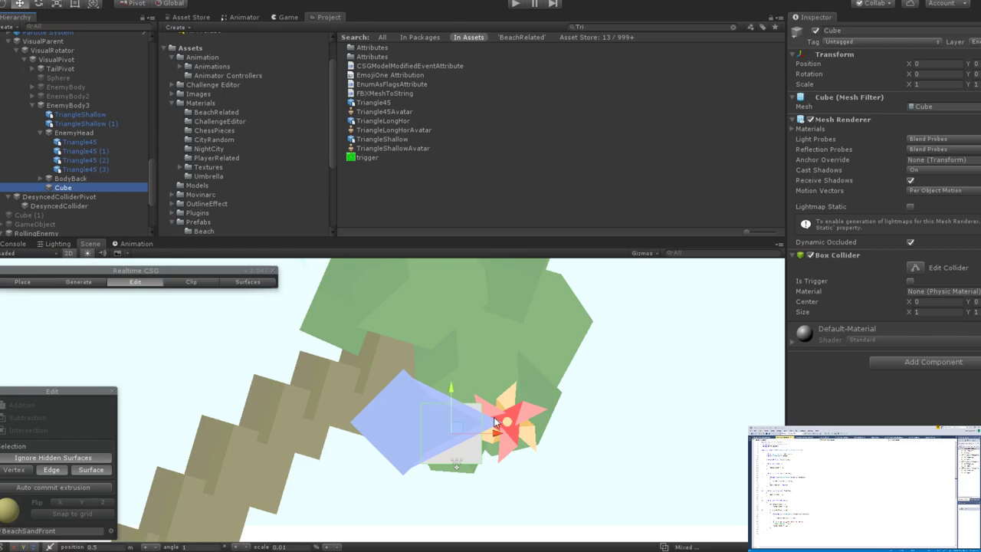
{"action": "left_click_drag", "start_coordinate": [463, 431], "coordinate": [404, 446]}
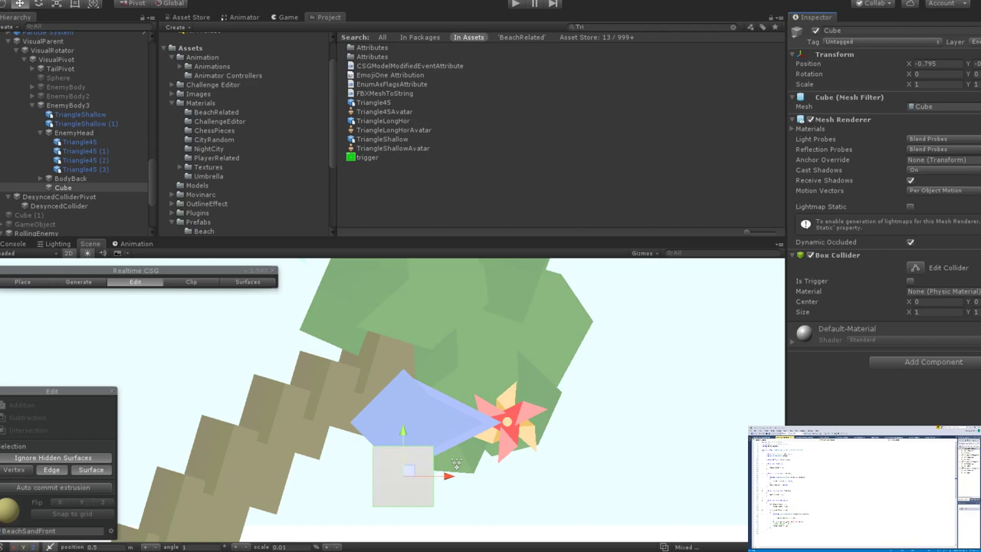
{"action": "left_click", "coordinate": [68, 189]}
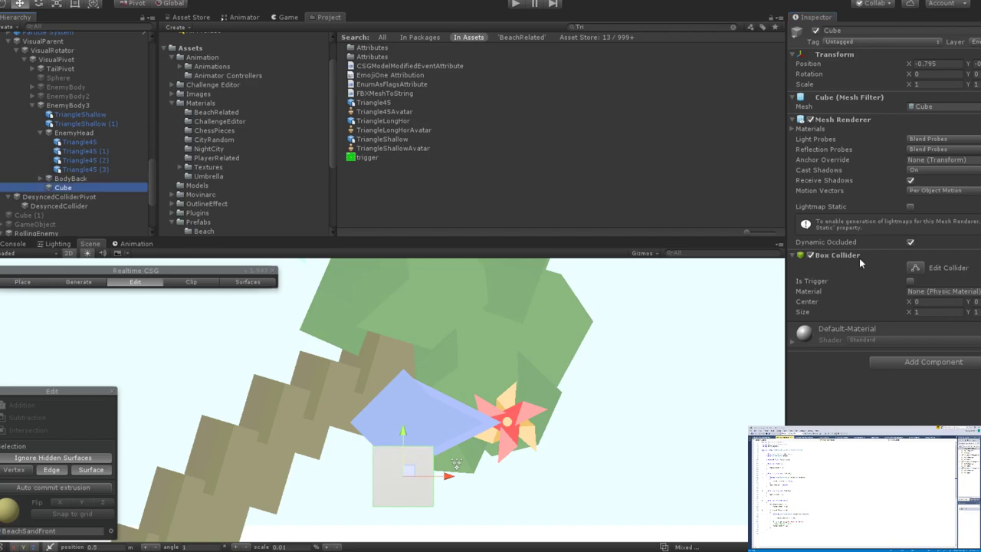
Remove the Box Collider from the cube and scale the cube down to about 0.38.
{"action": "left_click", "coordinate": [813, 259]}
{"action": "scroll", "coordinate": [416, 452], "scroll_direction": "up", "scroll_amount": 4}
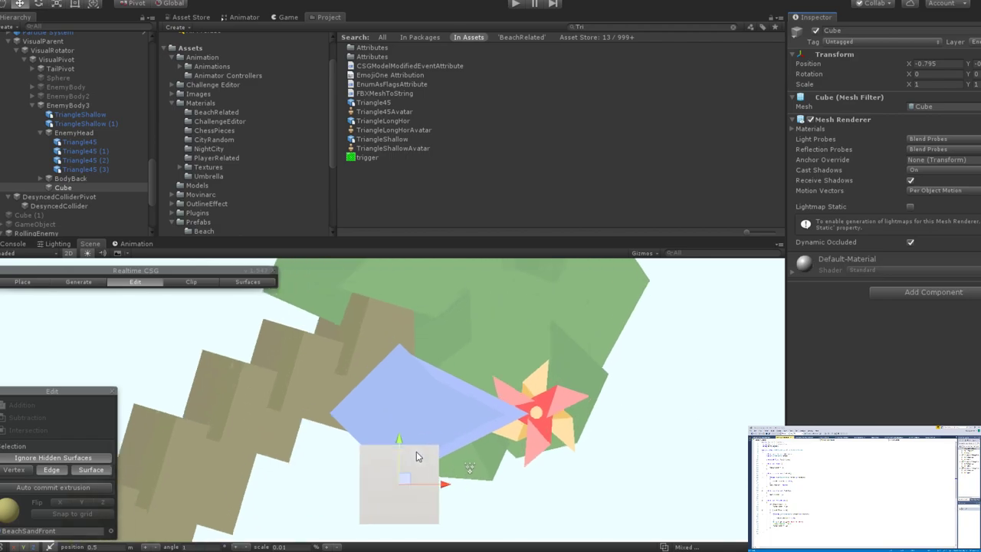
{"action": "key", "text": "e"}
{"action": "key", "text": "r"}
{"action": "left_click_drag", "start_coordinate": [403, 484], "coordinate": [373, 517]}
{"action": "key", "text": "w"}
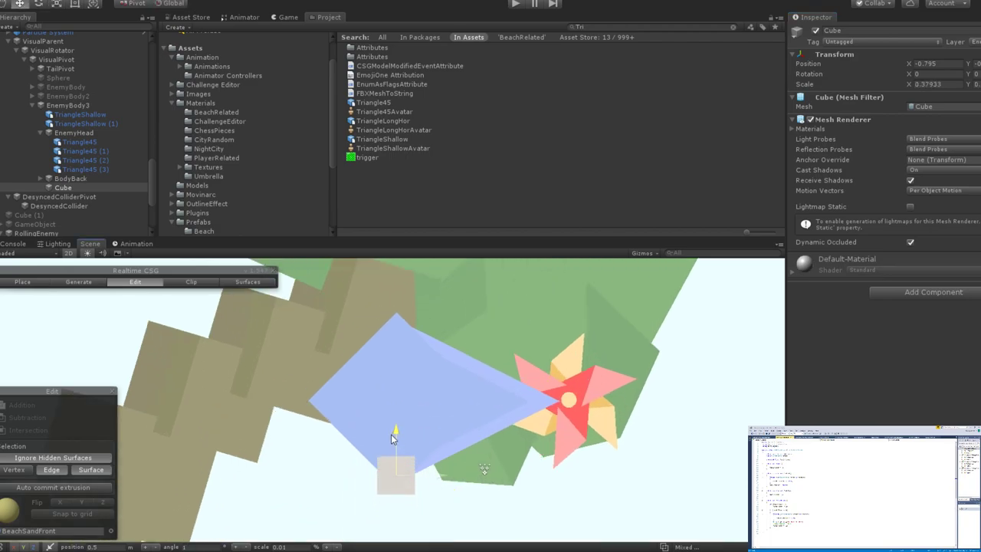
Shrink the cube to about 0.33 and move it beneath the lower corner of the enemy's head, at about X -0.8.
{"action": "left_click_drag", "start_coordinate": [441, 482], "coordinate": [460, 490]}
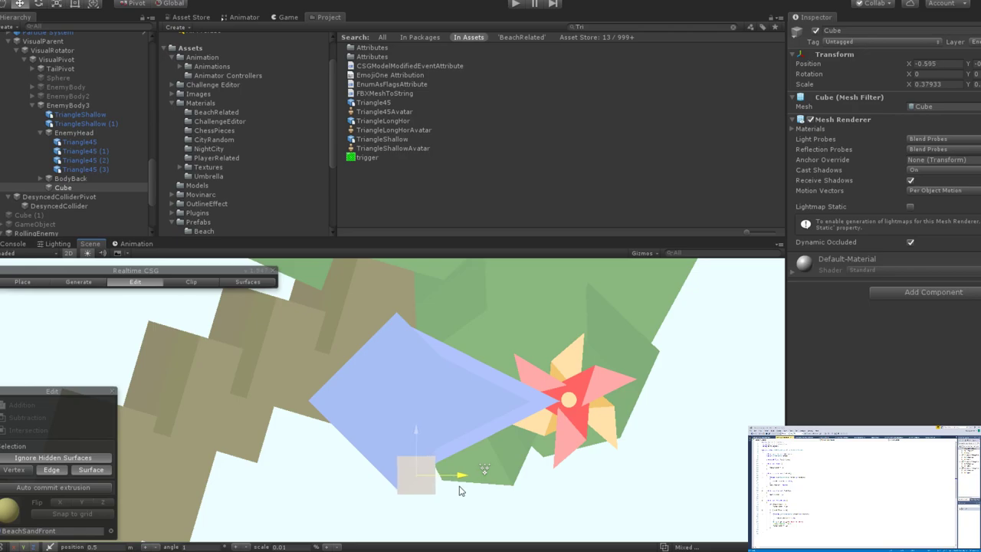
{"action": "left_click_drag", "start_coordinate": [419, 428], "coordinate": [419, 433]}
{"action": "left_click_drag", "start_coordinate": [465, 487], "coordinate": [470, 489]}
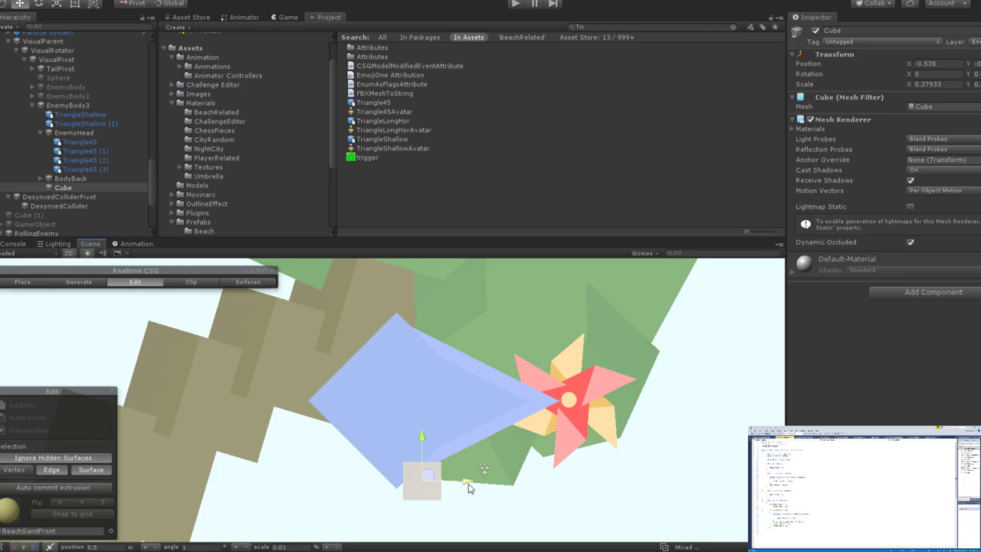
{"action": "key", "text": "e"}
{"action": "key", "text": "r"}
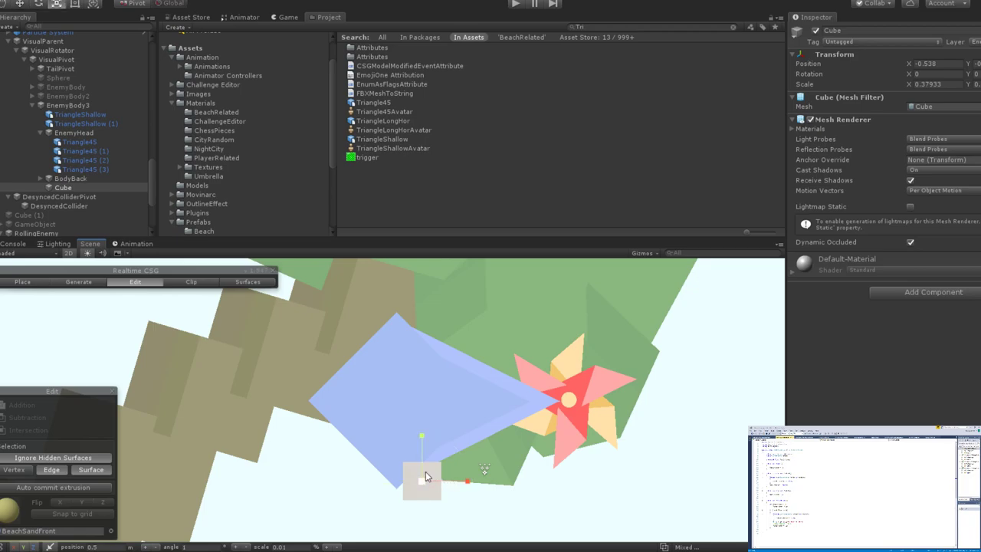
{"action": "left_click_drag", "start_coordinate": [422, 480], "coordinate": [417, 489]}
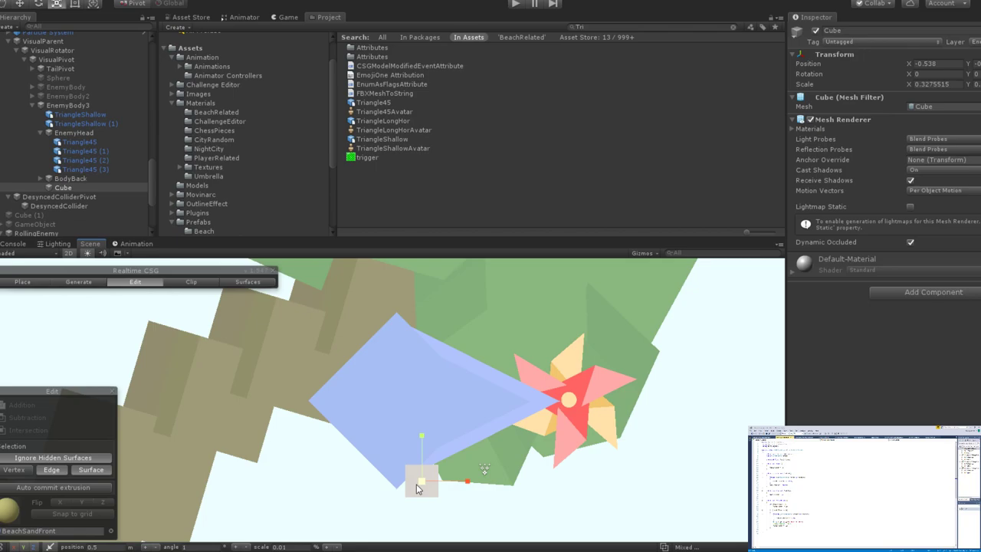
{"action": "key", "text": "w"}
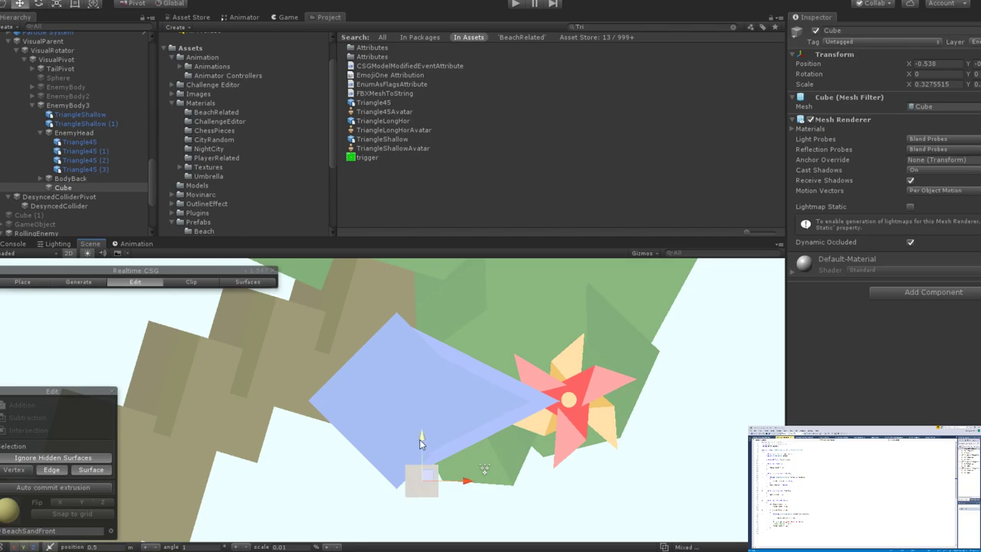
{"action": "left_click_drag", "start_coordinate": [452, 475], "coordinate": [430, 460]}
{"action": "key", "text": "e"}
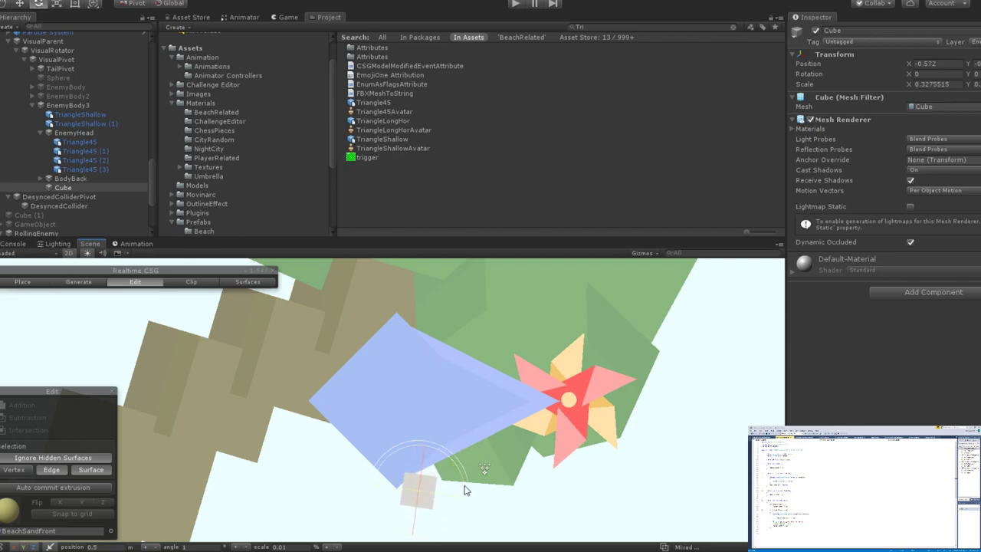
{"action": "key", "text": "w"}
{"action": "left_click_drag", "start_coordinate": [459, 475], "coordinate": [438, 483]}
Try to rotate the cube beneath the enemy's head.
{"action": "key", "text": "e"}
{"action": "left_click_drag", "start_coordinate": [417, 440], "coordinate": [529, 417]}
{"action": "key", "text": "ctrl+z"}
{"action": "key", "text": "w"}
{"action": "left_click", "coordinate": [528, 418]}
{"action": "key", "text": "f"}
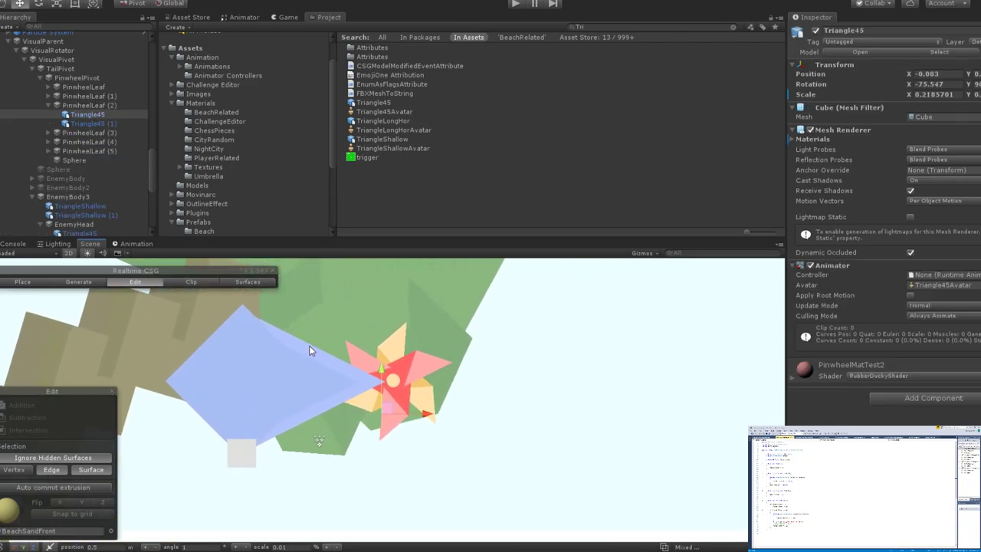
Enlarge the cube below the enemy's head slightly, to a scale of about 0.35.
{"action": "left_click_drag", "start_coordinate": [301, 360], "coordinate": [489, 381], "text": "alt"}
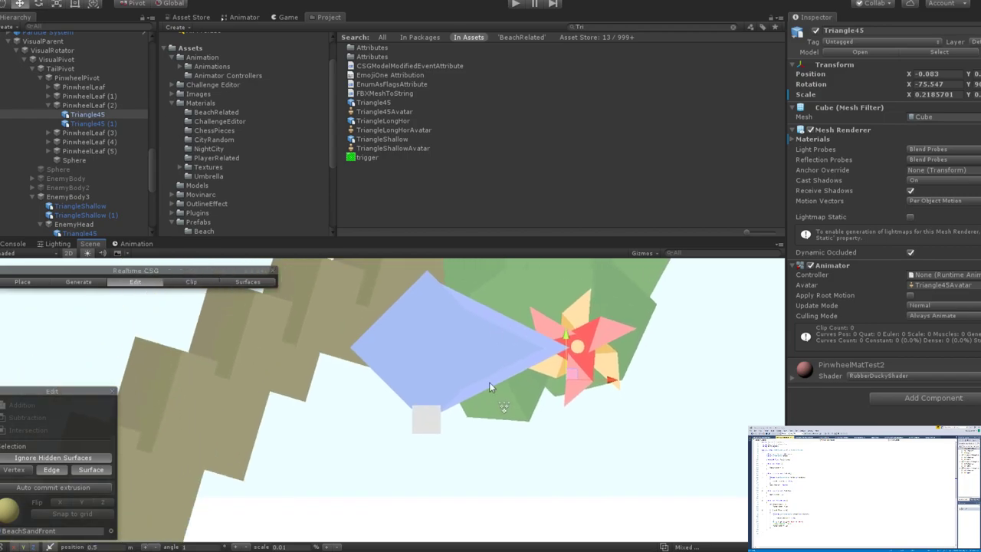
{"action": "left_click", "coordinate": [437, 421]}
{"action": "key", "text": "e"}
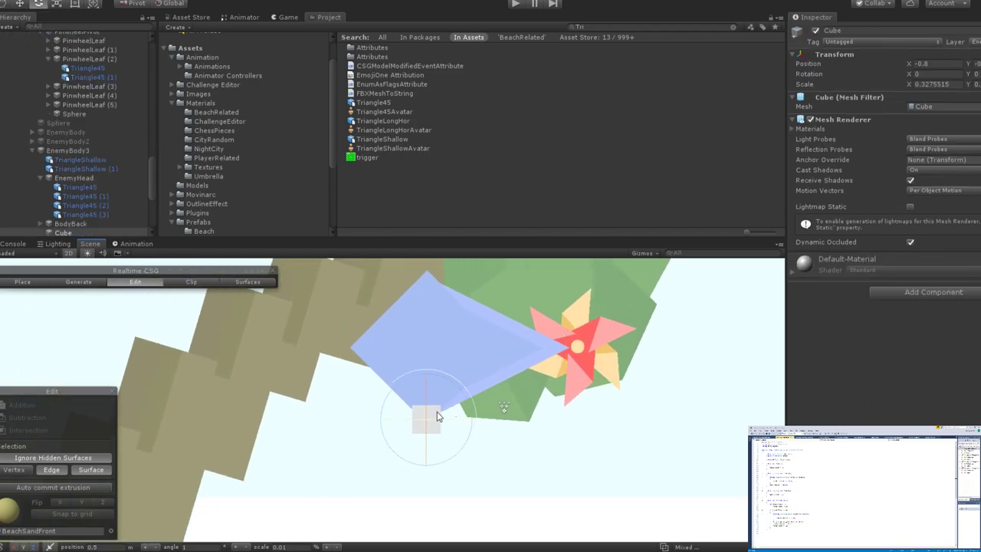
{"action": "key", "text": "r"}
{"action": "left_click_drag", "start_coordinate": [429, 416], "coordinate": [466, 423]}
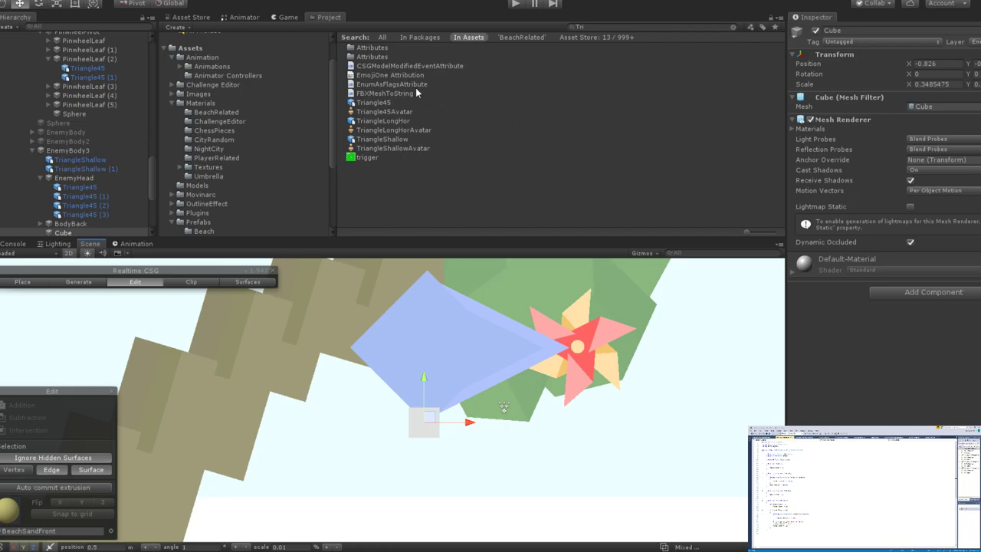
Clear the asset search and apply the FlyingEnemyBody2 material from the BeachRelated folder to the cube.
{"action": "left_click", "coordinate": [733, 27]}
{"action": "scroll", "coordinate": [460, 161], "scroll_direction": "down", "scroll_amount": 3}
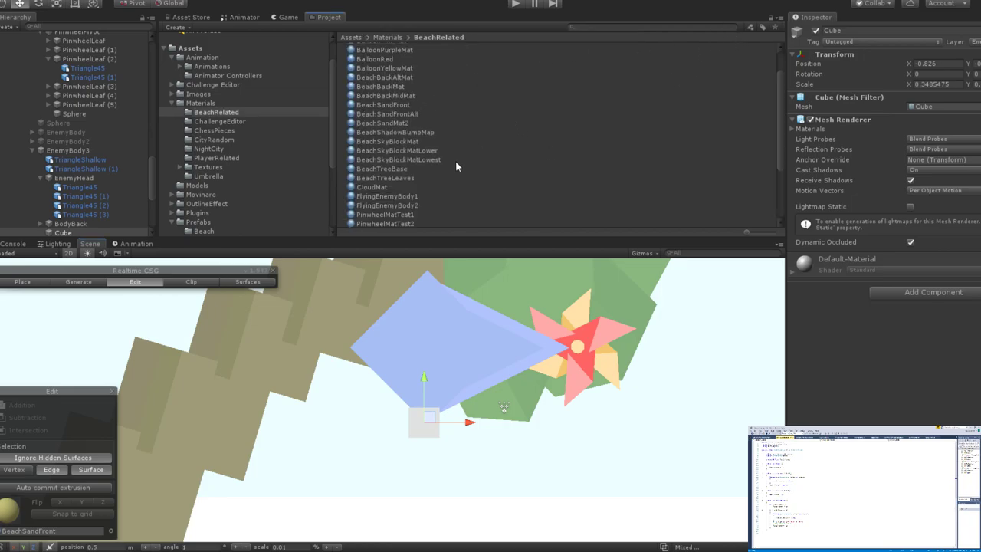
{"action": "scroll", "coordinate": [414, 156], "scroll_direction": "up", "scroll_amount": 3}
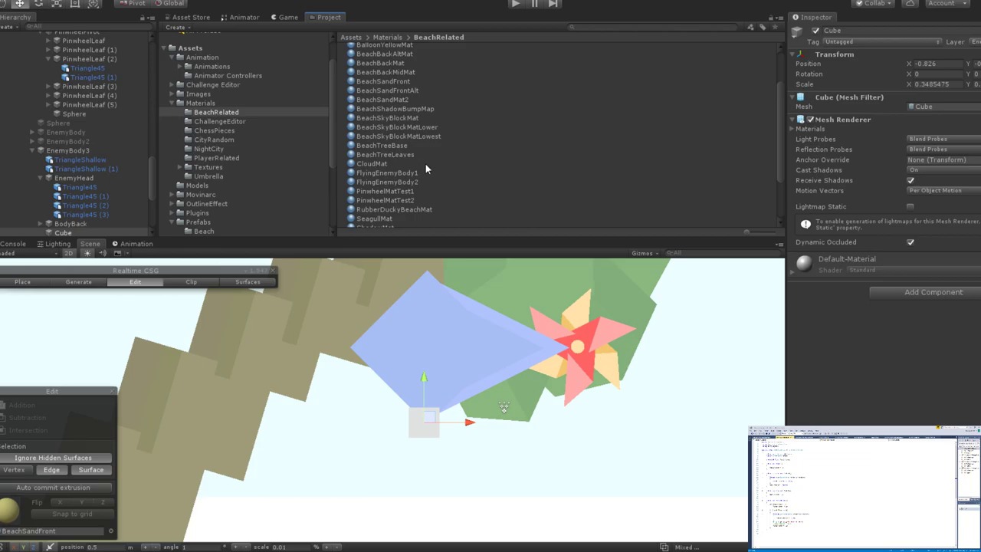
{"action": "scroll", "coordinate": [425, 164], "scroll_direction": "down", "scroll_amount": 3}
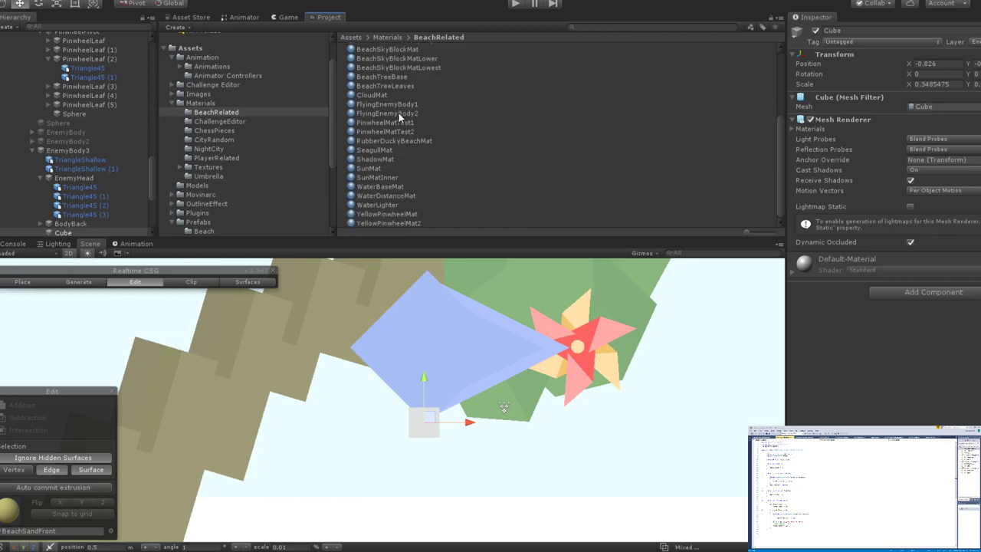
{"action": "left_click_drag", "start_coordinate": [398, 112], "coordinate": [460, 426]}
{"action": "key", "text": "e"}
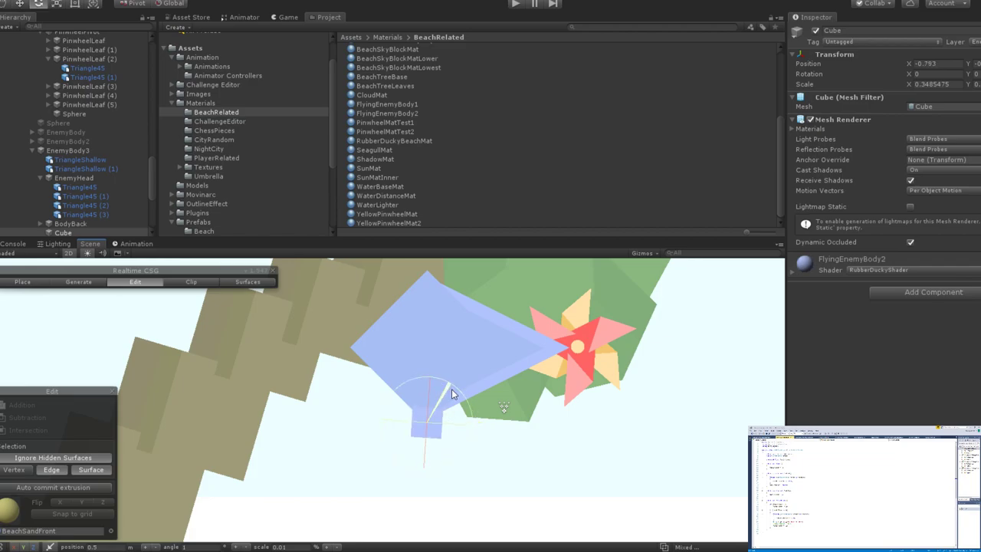
{"action": "key", "text": "ctrl+a"}
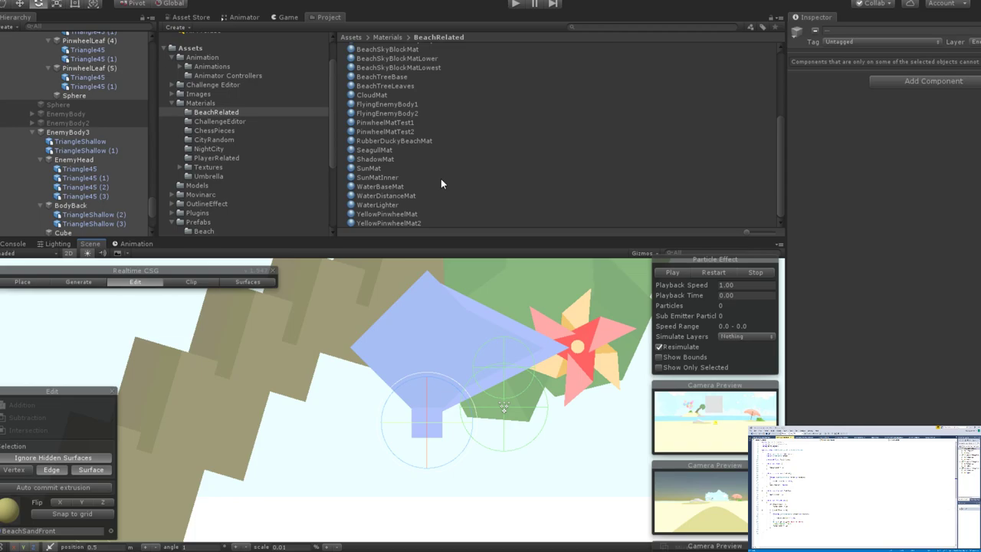
Create a new material named FlyingEnemyBody3 in the BeachRelated materials folder.
{"action": "left_click", "coordinate": [452, 158]}
{"action": "left_click", "coordinate": [439, 131]}
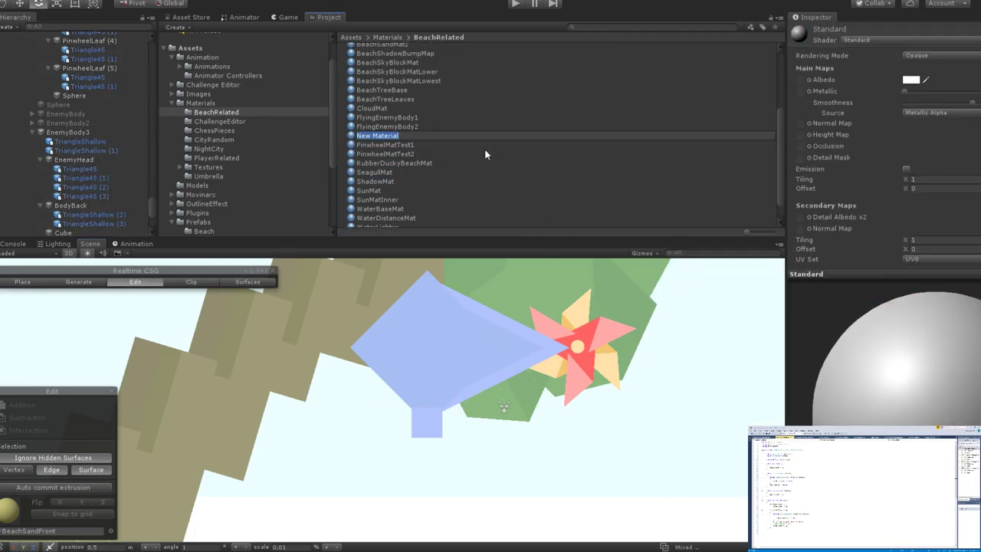
{"action": "key", "text": "BackSpace"}
{"action": "type", "text": "FlyingEnemyBody3"}
{"action": "key", "text": "Return"}
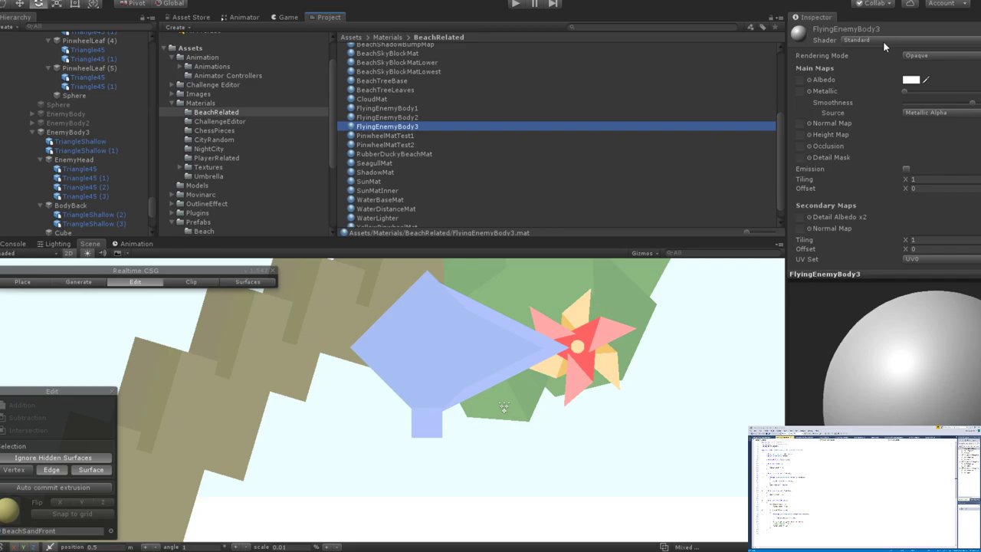
Give FlyingEnemyBody3 the RubberDuckyShader and a blue tint matching the cube, and apply the material to the cube.
{"action": "left_click", "coordinate": [885, 62]}
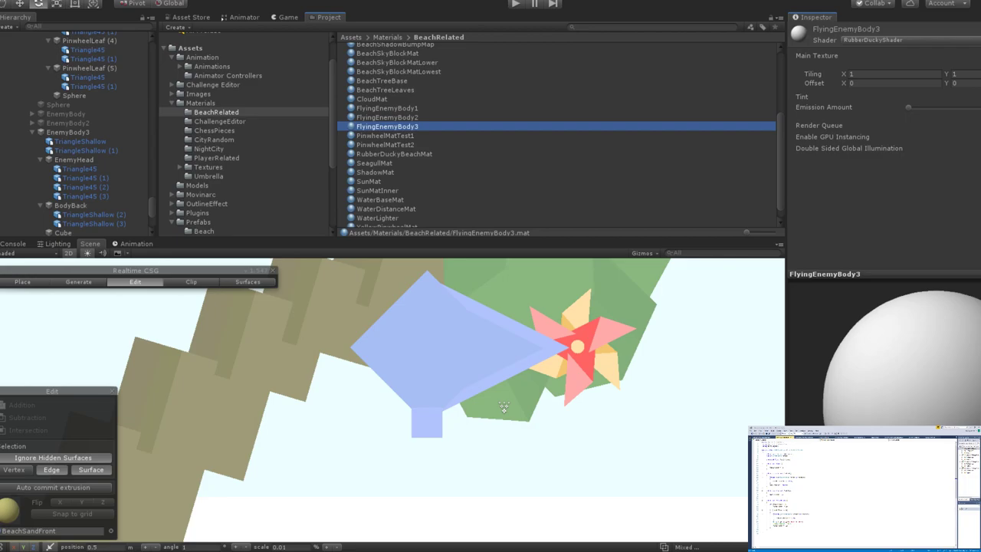
{"action": "left_click", "coordinate": [431, 433]}
{"action": "left_click", "coordinate": [409, 127]}
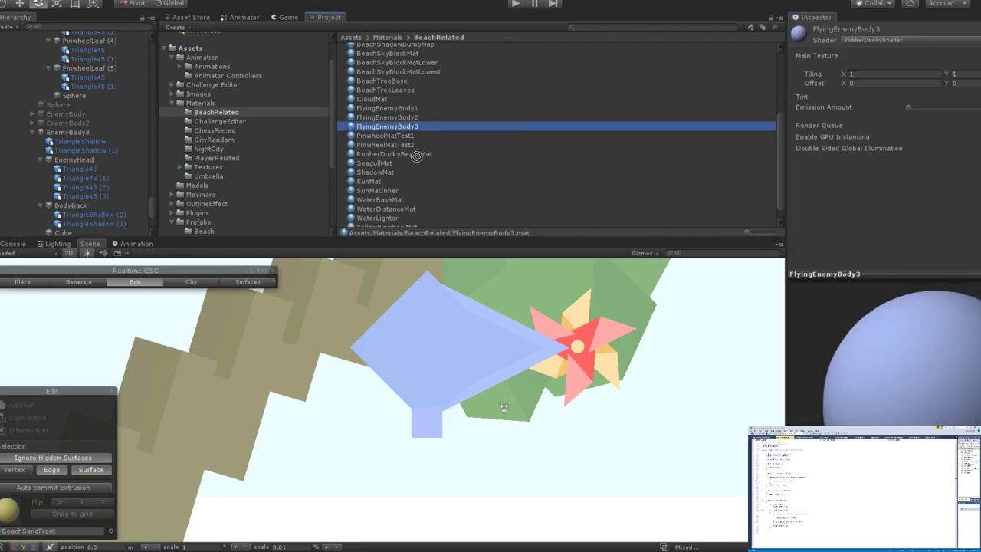
{"action": "left_click_drag", "start_coordinate": [417, 156], "coordinate": [430, 430]}
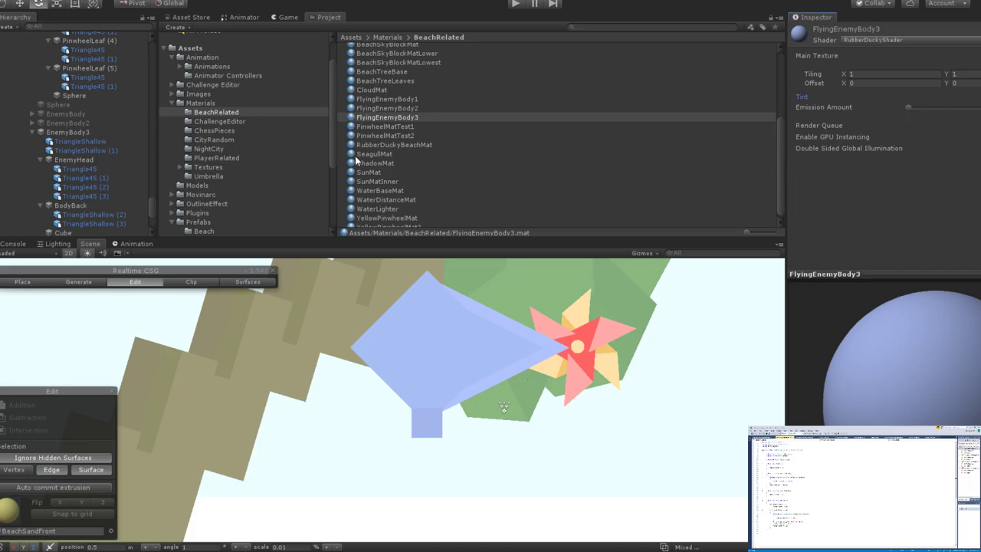
Move the cube towards the enemy's tail and slightly up against the body, to about X -0.65.
{"action": "left_click", "coordinate": [427, 422]}
{"action": "left_click_drag", "start_coordinate": [469, 424], "coordinate": [480, 428]}
{"action": "key", "text": "e"}
{"action": "key", "text": "w"}
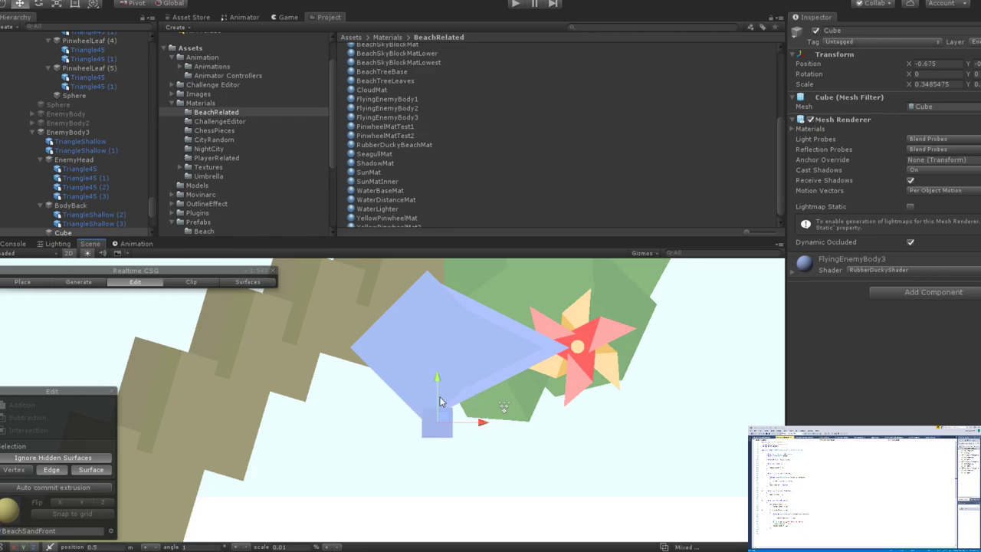
{"action": "left_click_drag", "start_coordinate": [485, 430], "coordinate": [491, 423]}
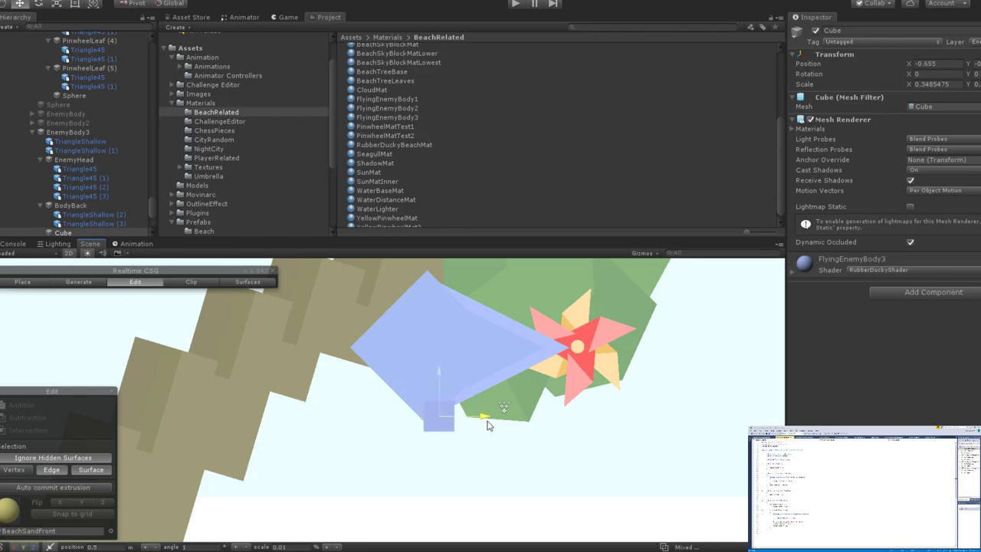
{"action": "left_click", "coordinate": [437, 368]}
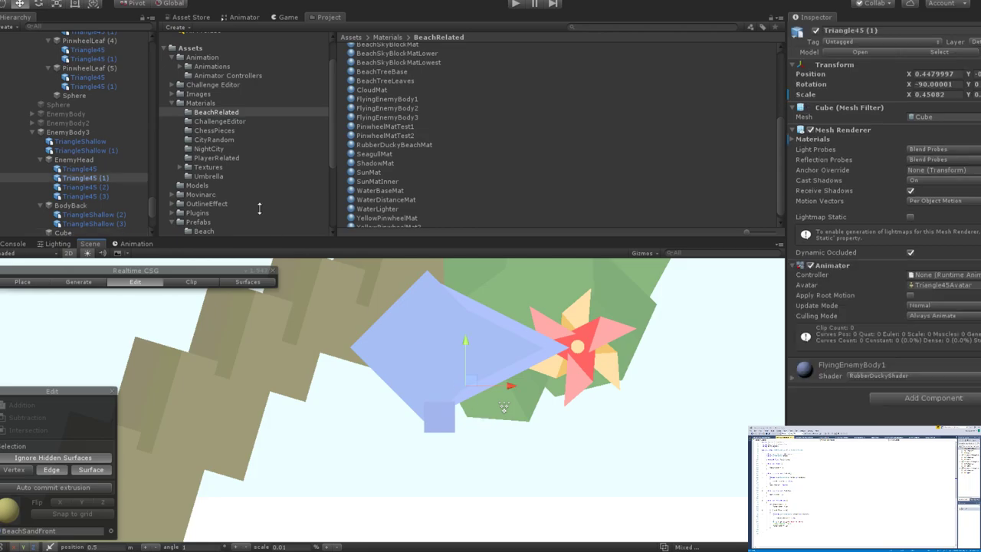
Duplicate the cube and place the copy beside it on the side away from the pinwheel, at about X -1.09.
{"action": "left_click", "coordinate": [452, 423]}
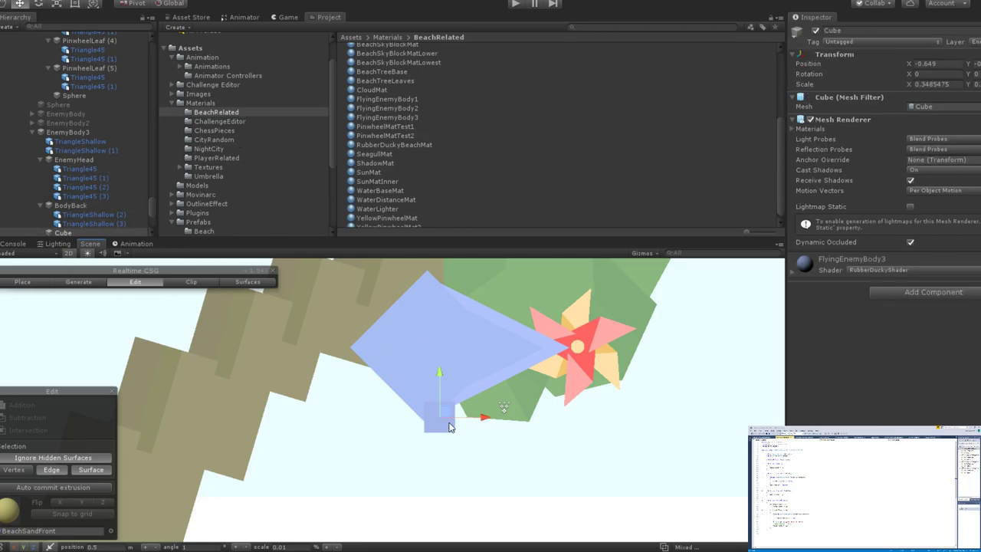
{"action": "key", "text": "ctrl+d"}
{"action": "left_click_drag", "start_coordinate": [476, 418], "coordinate": [450, 417]}
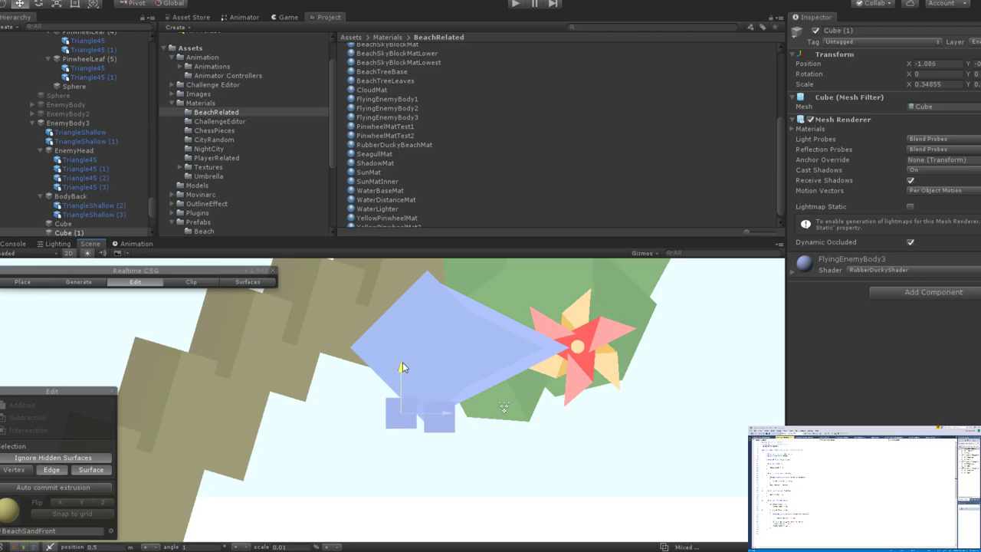
Adjust the spacing between the two cubes under the body by moving the copy to about X -1.13.
{"action": "scroll", "coordinate": [404, 363], "scroll_direction": "down", "scroll_amount": 5}
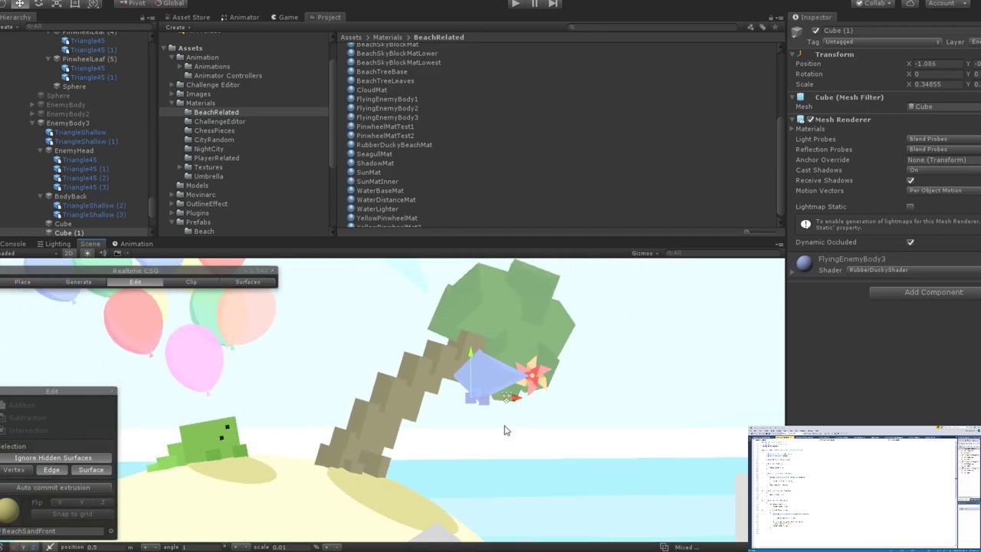
{"action": "left_click", "coordinate": [505, 414]}
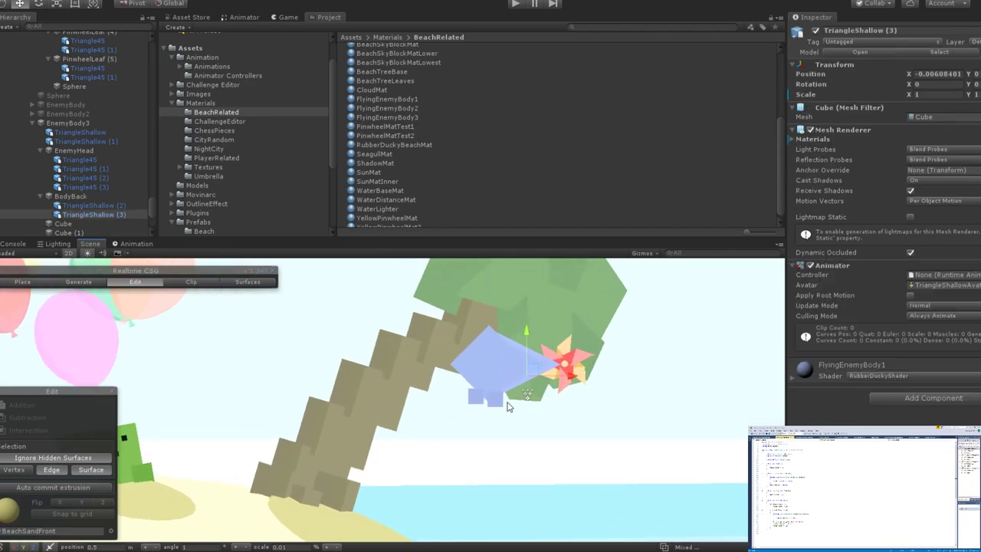
{"action": "scroll", "coordinate": [508, 404], "scroll_direction": "up", "scroll_amount": 8}
{"action": "scroll", "coordinate": [492, 391], "scroll_direction": "down", "scroll_amount": 5}
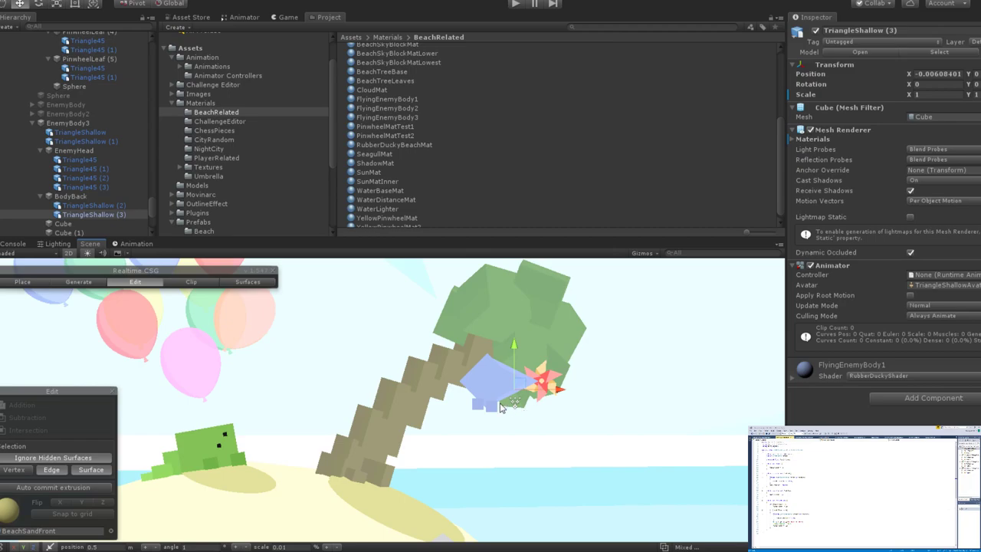
{"action": "left_click", "coordinate": [480, 409]}
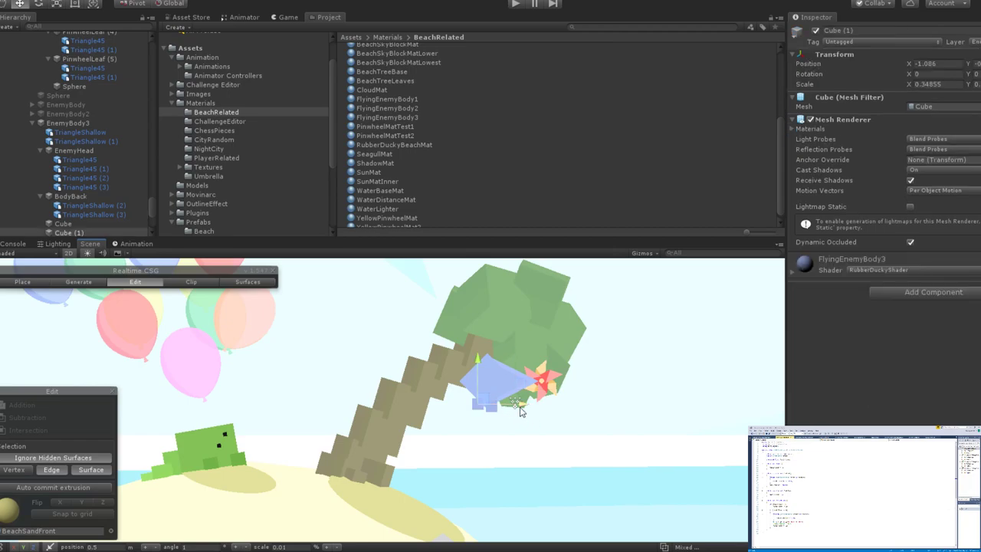
{"action": "left_click_drag", "start_coordinate": [522, 406], "coordinate": [516, 406]}
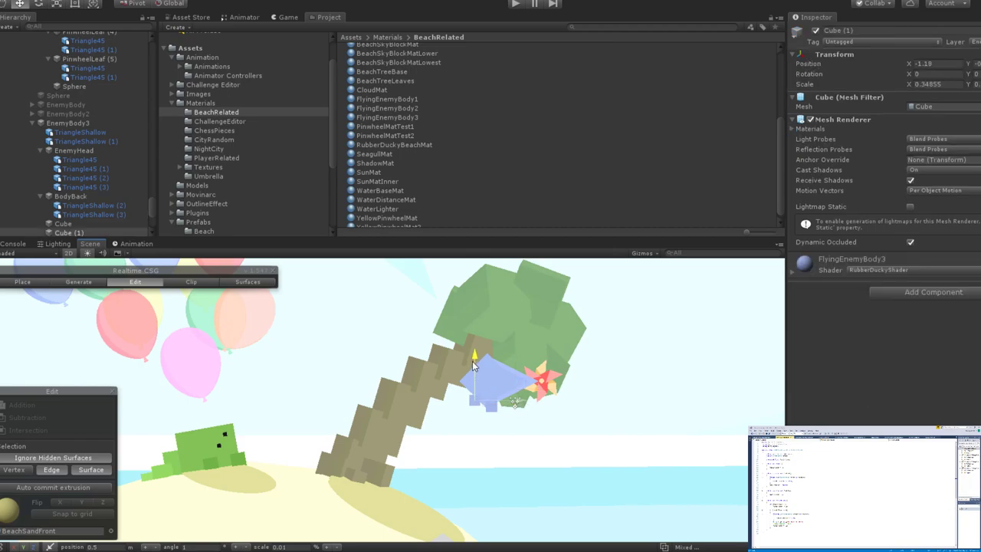
{"action": "left_click_drag", "start_coordinate": [522, 407], "coordinate": [524, 409]}
{"action": "scroll", "coordinate": [495, 417], "scroll_direction": "up", "scroll_amount": 5}
{"action": "scroll", "coordinate": [493, 416], "scroll_direction": "down", "scroll_amount": 8}
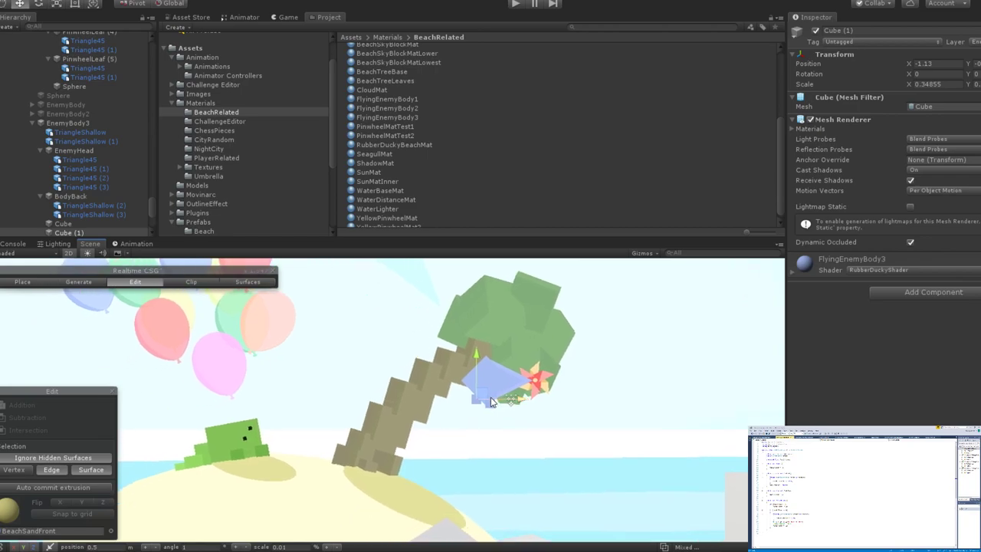
{"action": "left_click", "coordinate": [465, 423]}
{"action": "scroll", "coordinate": [500, 432], "scroll_direction": "up", "scroll_amount": 3}
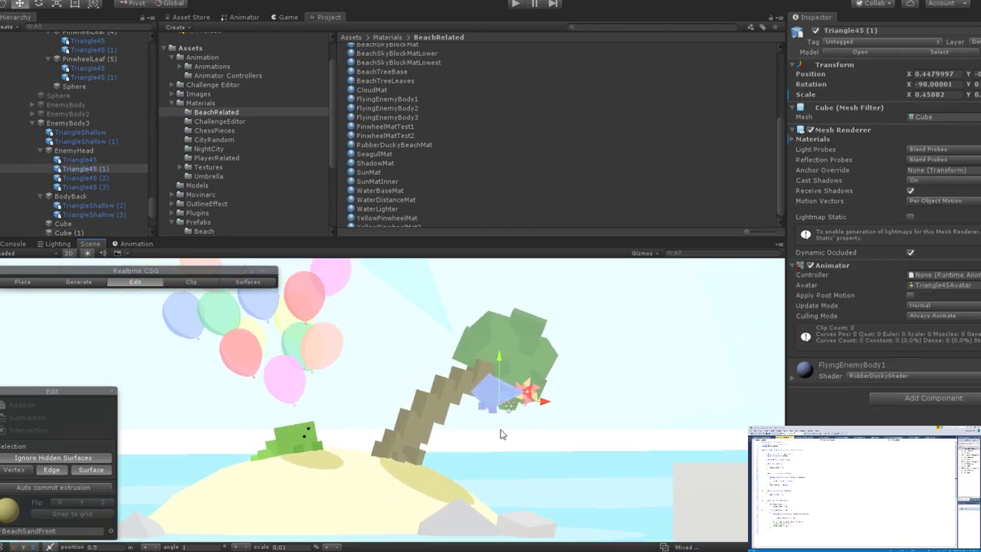
{"action": "left_click", "coordinate": [475, 388]}
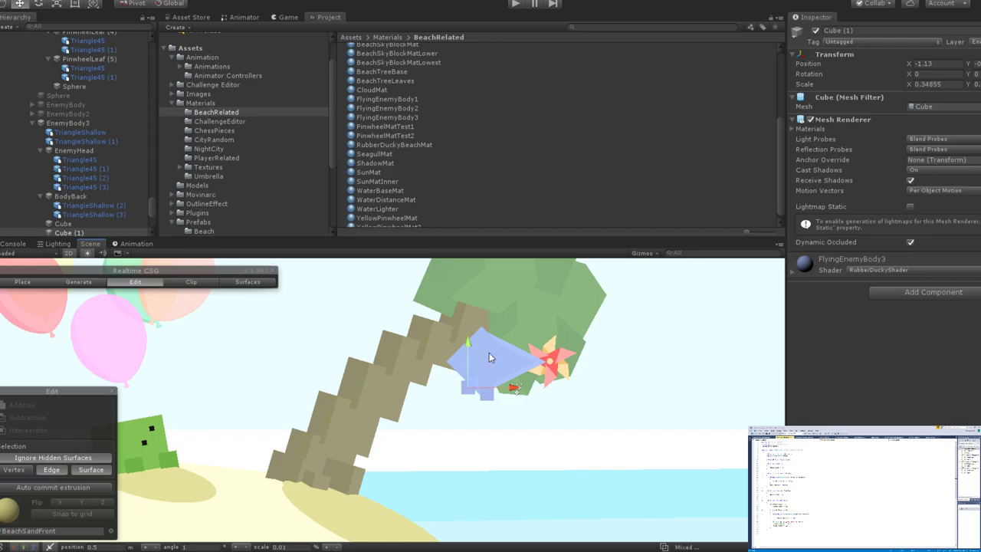
Examine the blue enemy's head and cube feet against the palm tree, both close up and from farther away.
{"action": "left_click", "coordinate": [492, 356]}
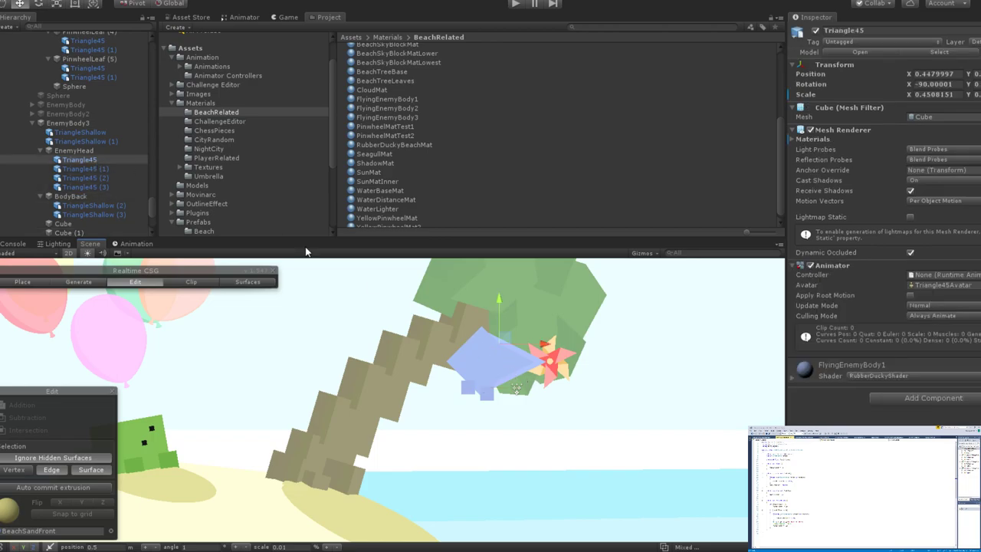
{"action": "left_click", "coordinate": [92, 151]}
{"action": "mouse_move", "coordinate": [482, 325]}
{"action": "left_mouse_down"}
{"action": "mouse_move", "coordinate": [479, 317]}
{"action": "mouse_move", "coordinate": [481, 325]}
{"action": "left_mouse_up"}
{"action": "scroll", "coordinate": [503, 395], "scroll_direction": "down", "scroll_amount": 3}
{"action": "left_click", "coordinate": [473, 371]}
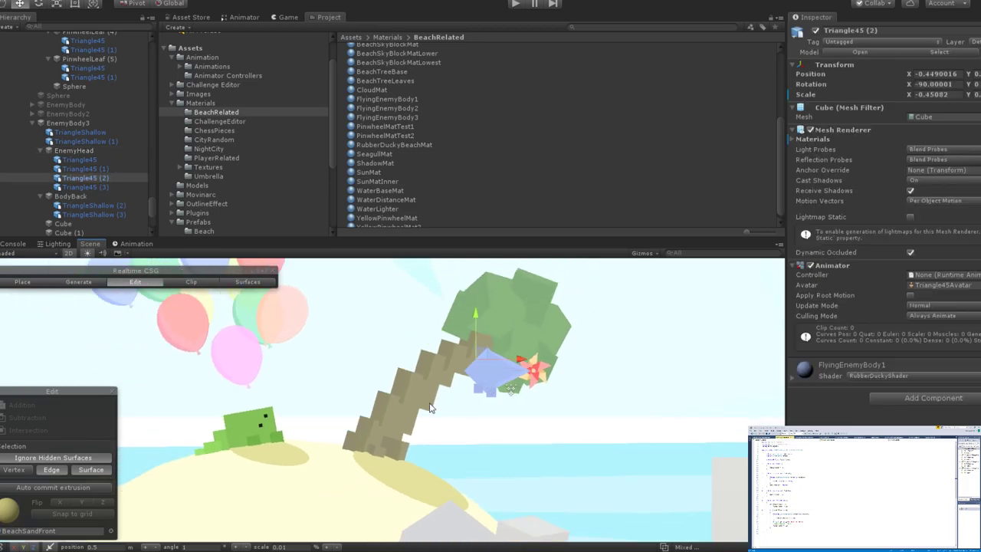
{"action": "left_click", "coordinate": [429, 408]}
{"action": "left_click", "coordinate": [484, 370]}
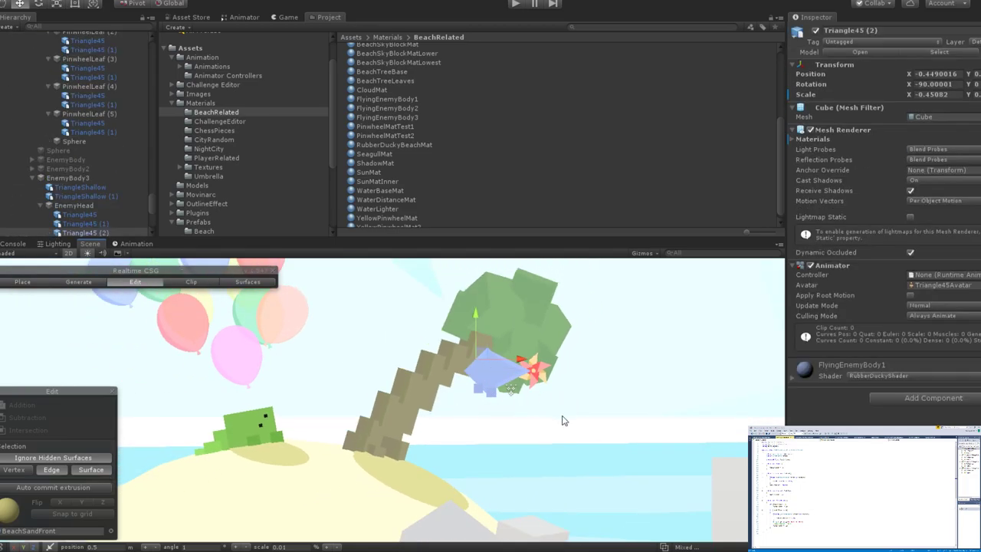
{"action": "scroll", "coordinate": [561, 418], "scroll_direction": "down", "scroll_amount": 3}
{"action": "scroll", "coordinate": [560, 418], "scroll_direction": "up", "scroll_amount": 5}
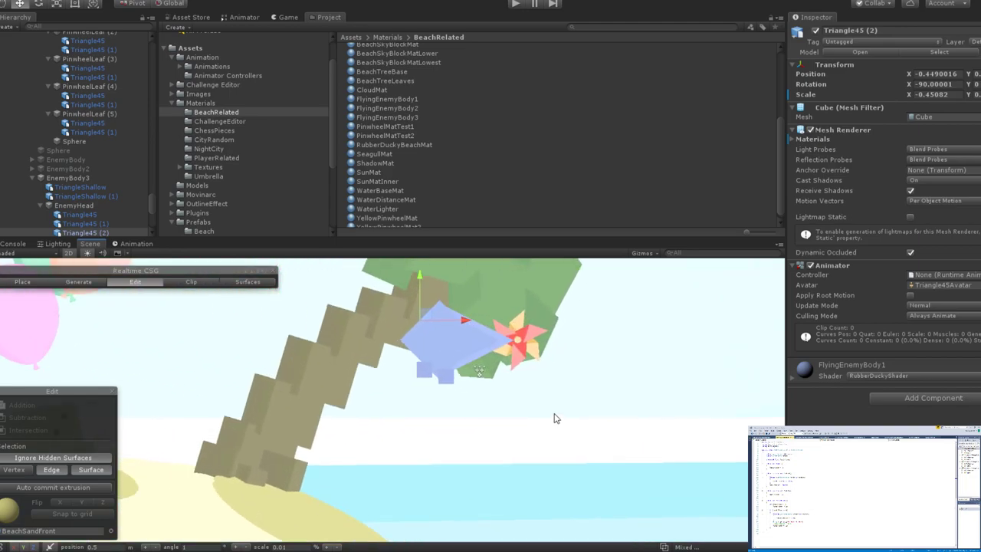
{"action": "scroll", "coordinate": [547, 414], "scroll_direction": "down", "scroll_amount": 3}
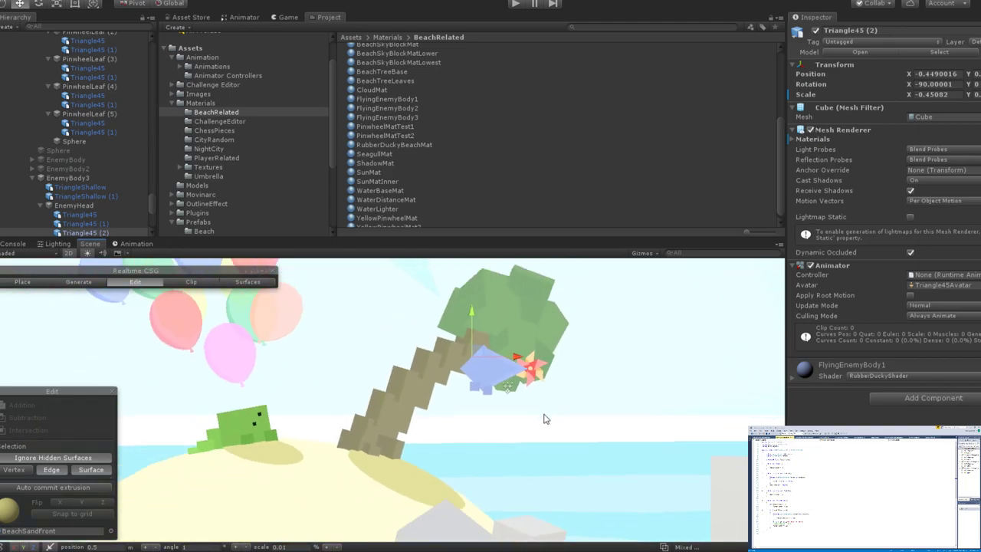
{"action": "scroll", "coordinate": [494, 404], "scroll_direction": "up", "scroll_amount": 2}
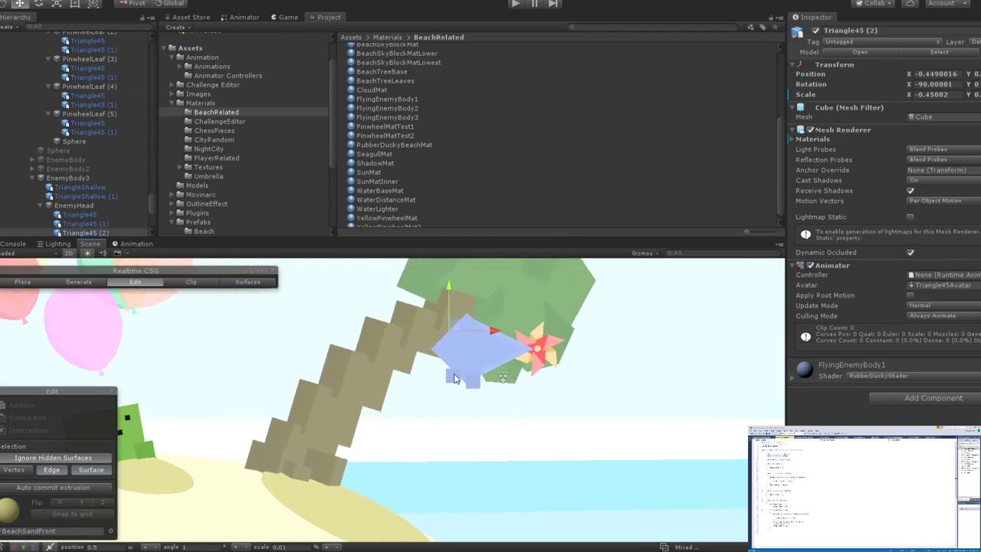
Shift Cube (1), the foot farther from the pinwheel, slightly outward to about X -1.16.
{"action": "left_click", "coordinate": [456, 378]}
{"action": "left_click", "coordinate": [489, 378]}
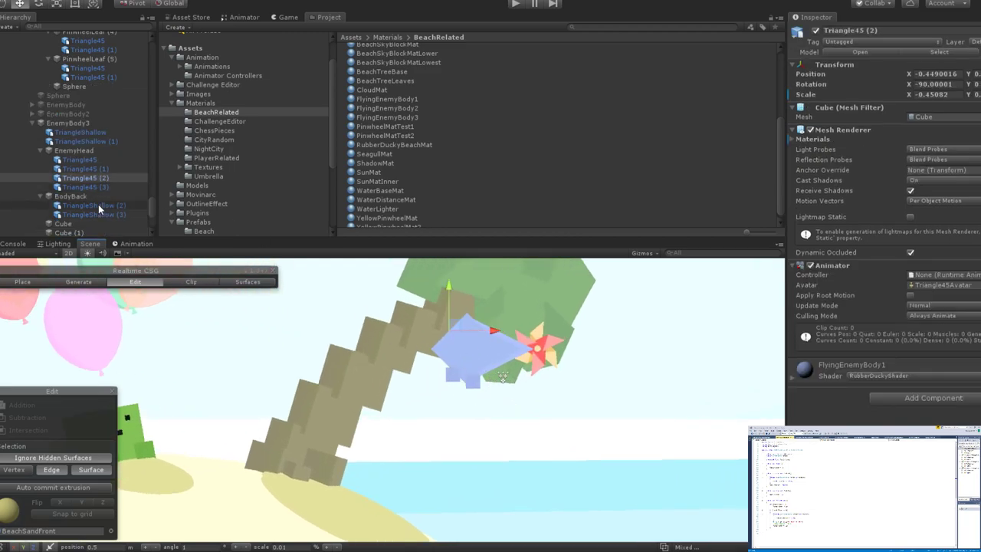
{"action": "scroll", "coordinate": [98, 204], "scroll_direction": "down", "scroll_amount": 2}
{"action": "left_click", "coordinate": [75, 198]}
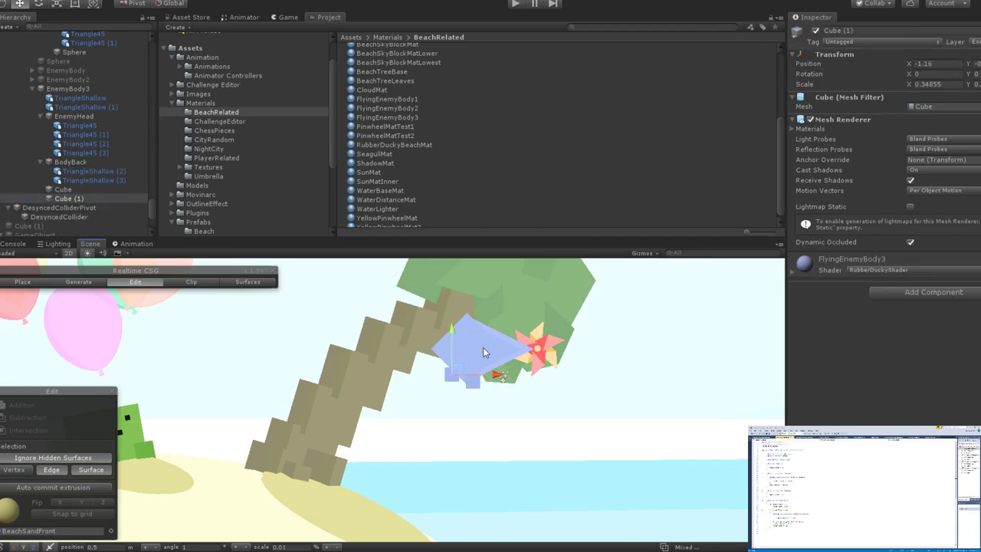
Compare the blue enemy's silhouette with the green enemy on the island at several viewing distances.
{"action": "scroll", "coordinate": [500, 377], "scroll_direction": "down", "scroll_amount": 4}
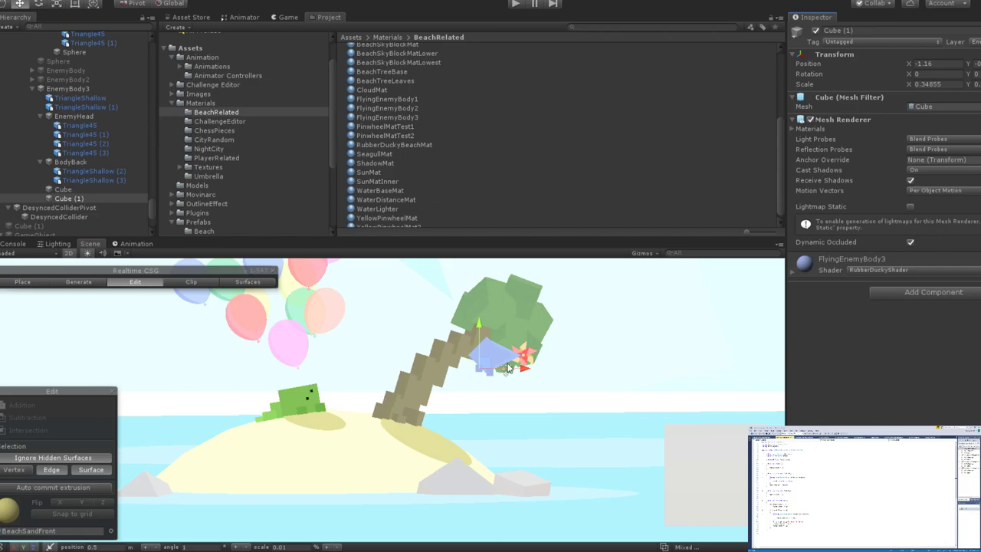
{"action": "left_click", "coordinate": [493, 365]}
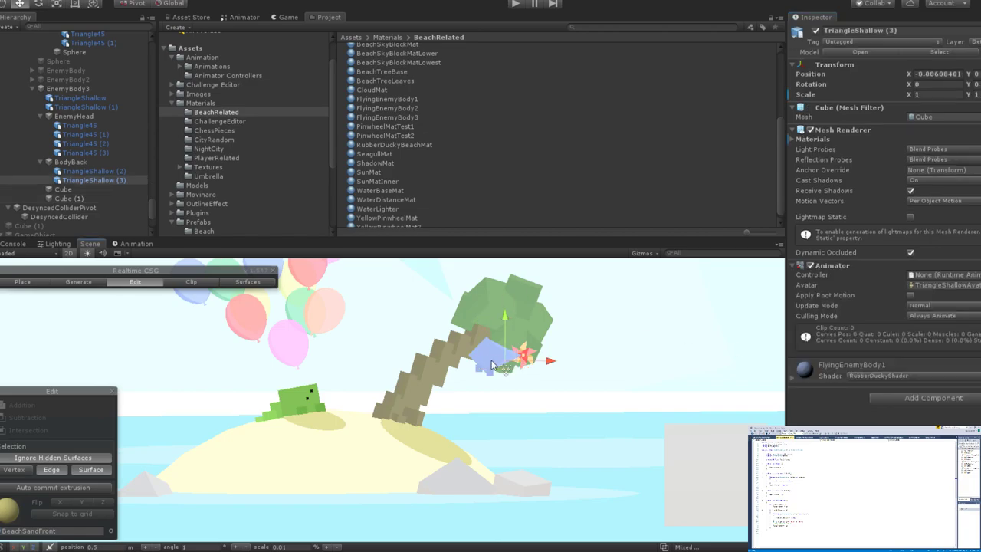
{"action": "left_click", "coordinate": [490, 361]}
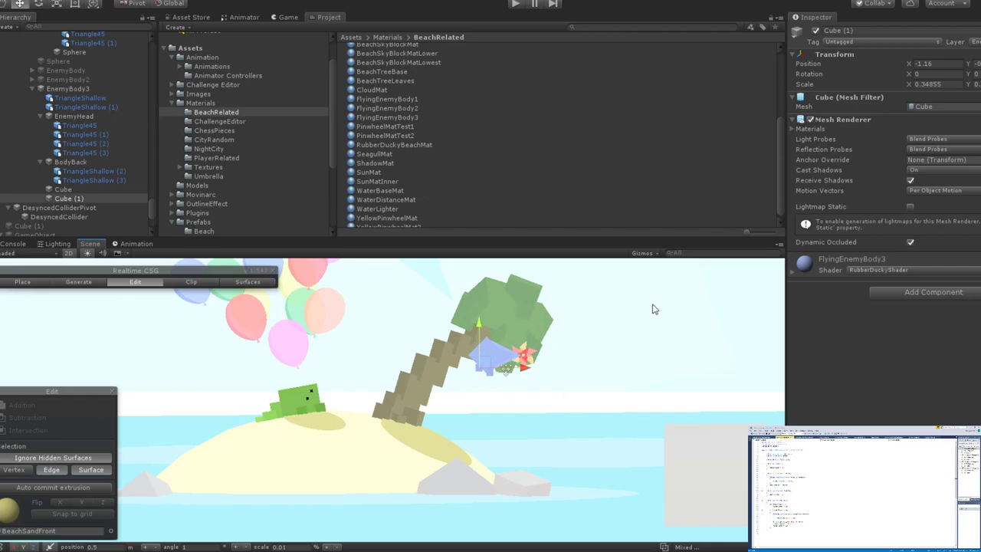
{"action": "scroll", "coordinate": [540, 333], "scroll_direction": "up", "scroll_amount": 10}
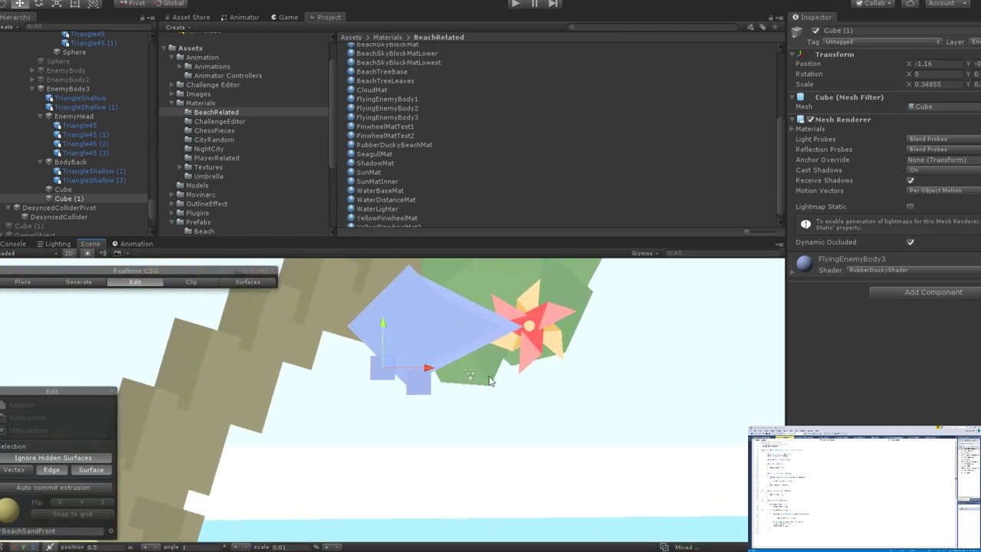
{"action": "scroll", "coordinate": [555, 402], "scroll_direction": "down", "scroll_amount": 10}
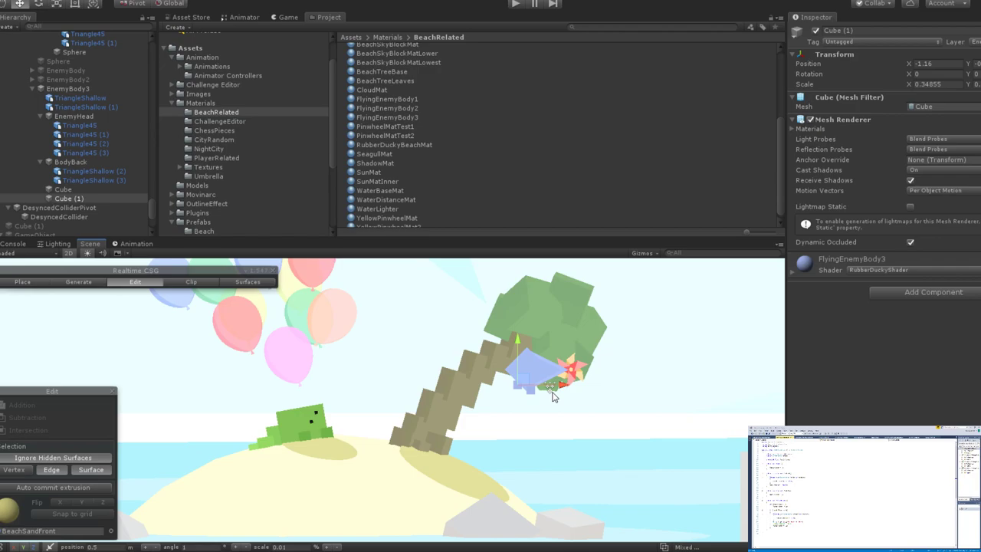
{"action": "scroll", "coordinate": [553, 395], "scroll_direction": "up", "scroll_amount": 5}
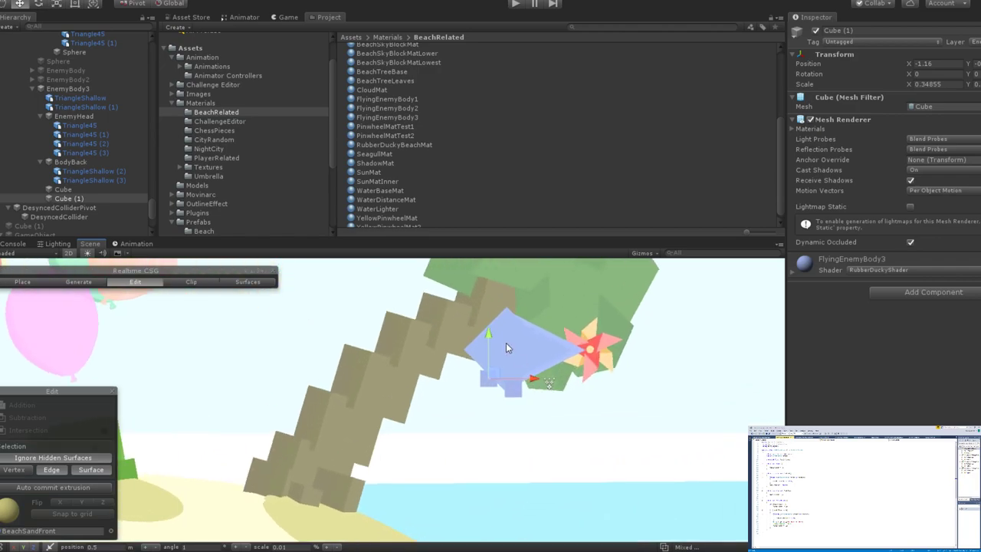
{"action": "scroll", "coordinate": [506, 346], "scroll_direction": "down", "scroll_amount": 2}
{"action": "scroll", "coordinate": [515, 387], "scroll_direction": "up", "scroll_amount": 2}
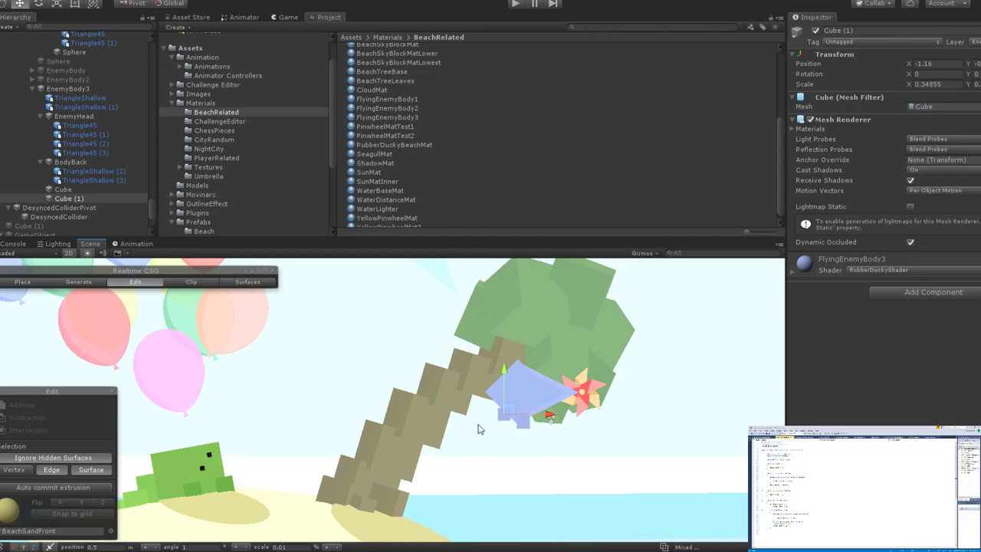
{"action": "left_click", "coordinate": [211, 458]}
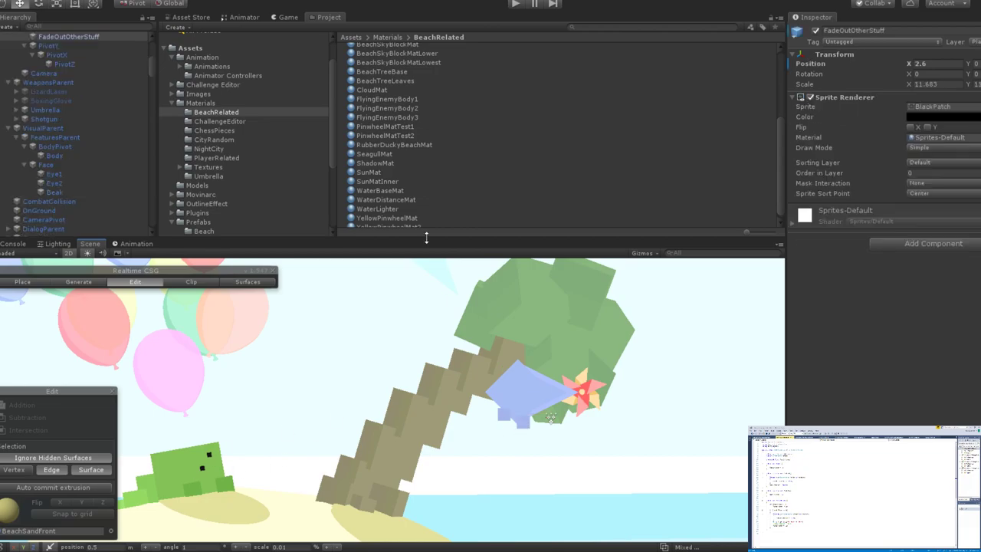
{"action": "left_click", "coordinate": [544, 402]}
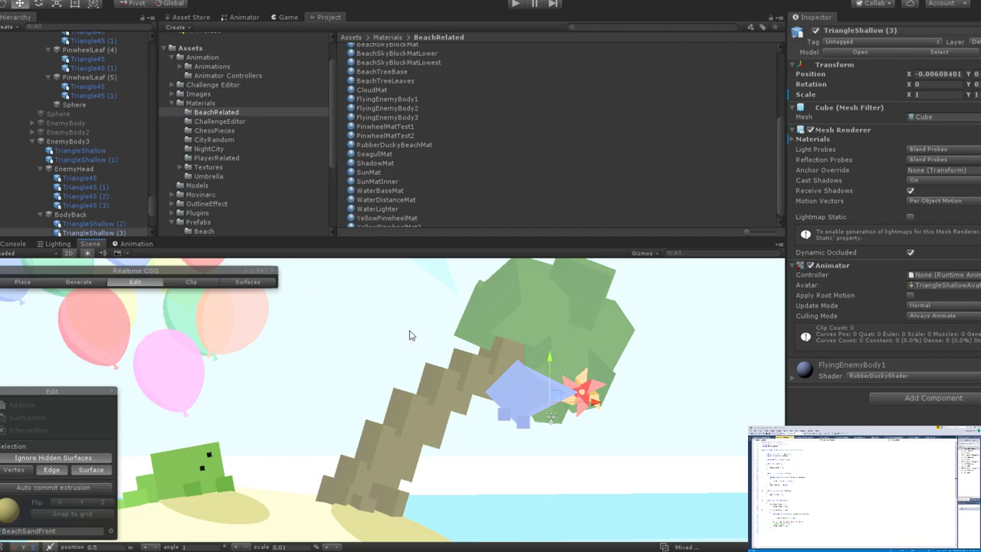
Collapse the BodyBack and EnemyHead groups in the hierarchy and select their parent, EnemyBody3.
{"action": "scroll", "coordinate": [112, 156], "scroll_direction": "down", "scroll_amount": 4}
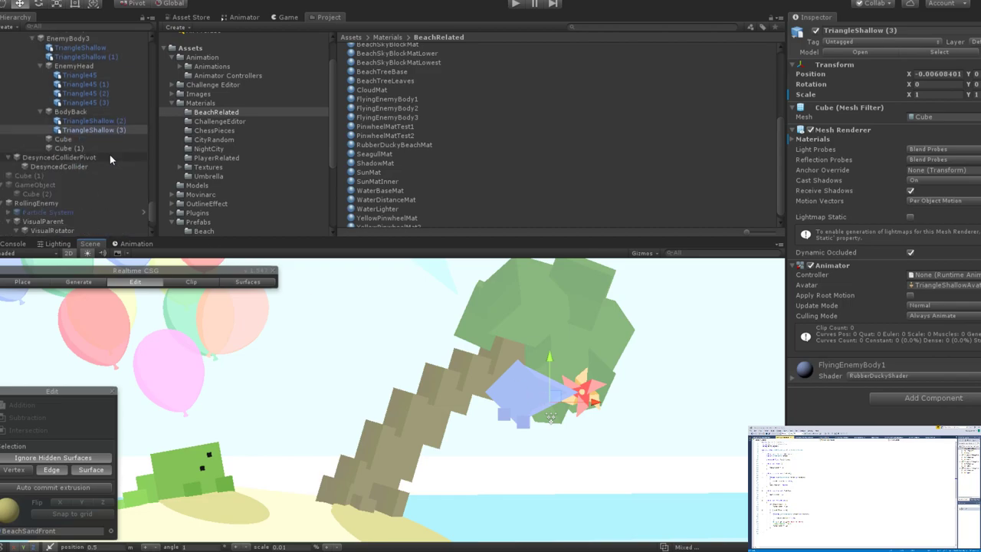
{"action": "left_click", "coordinate": [40, 147]}
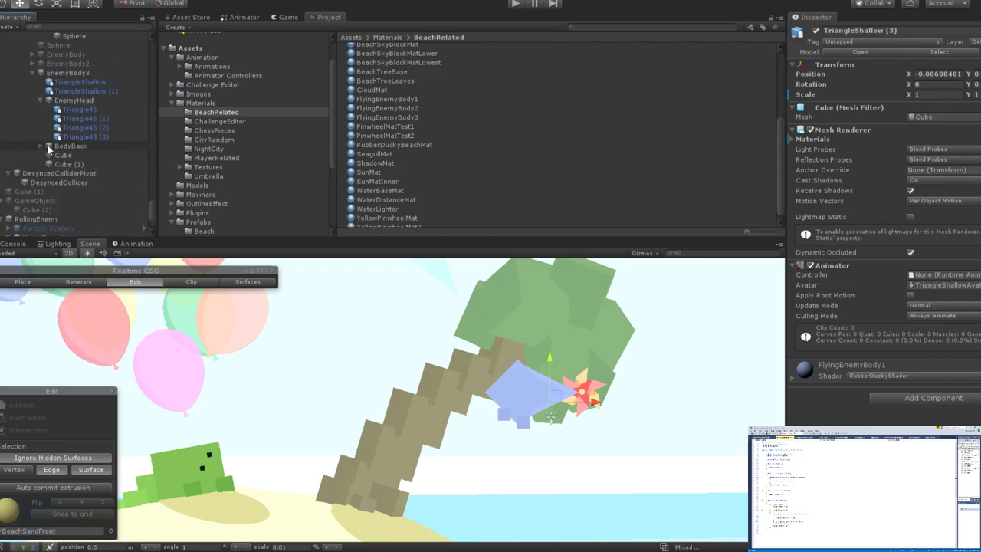
{"action": "left_click", "coordinate": [40, 100]}
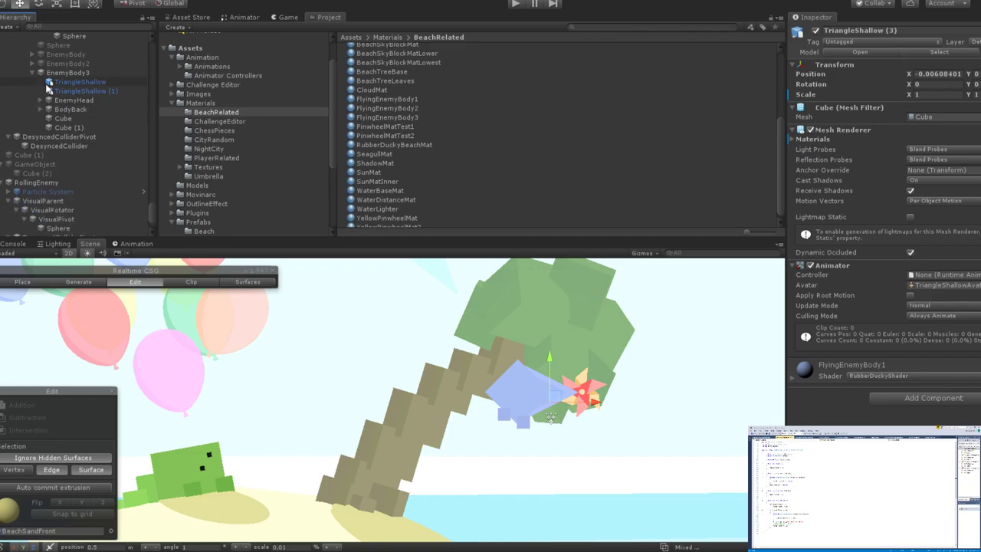
{"action": "left_click", "coordinate": [59, 72]}
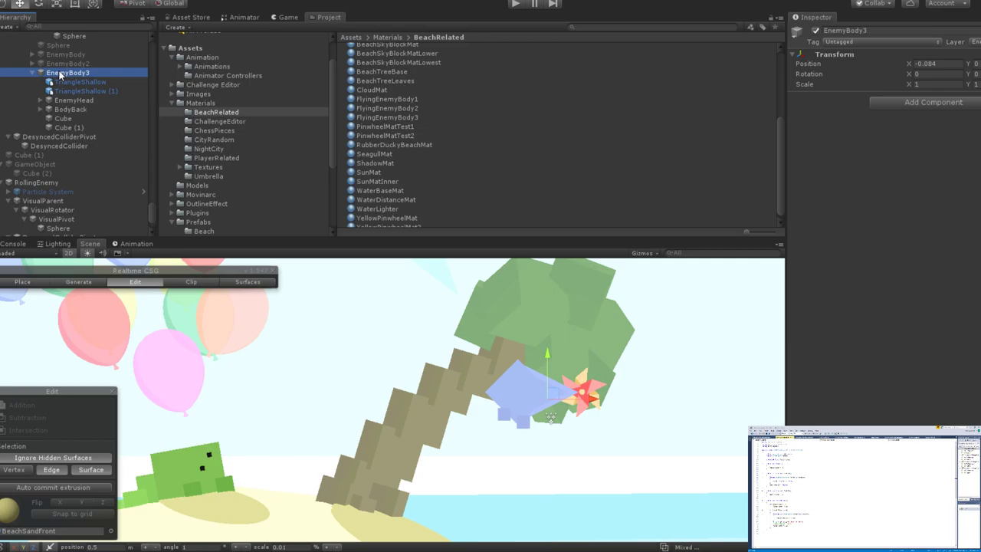
{"action": "key", "text": "alt+shift+n"}
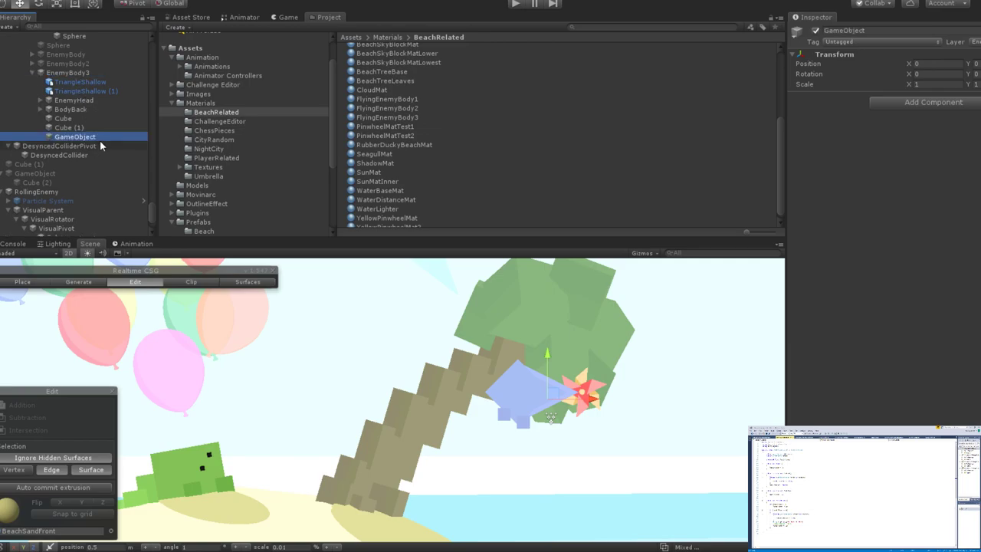
{"action": "key", "text": "ctrl+z"}
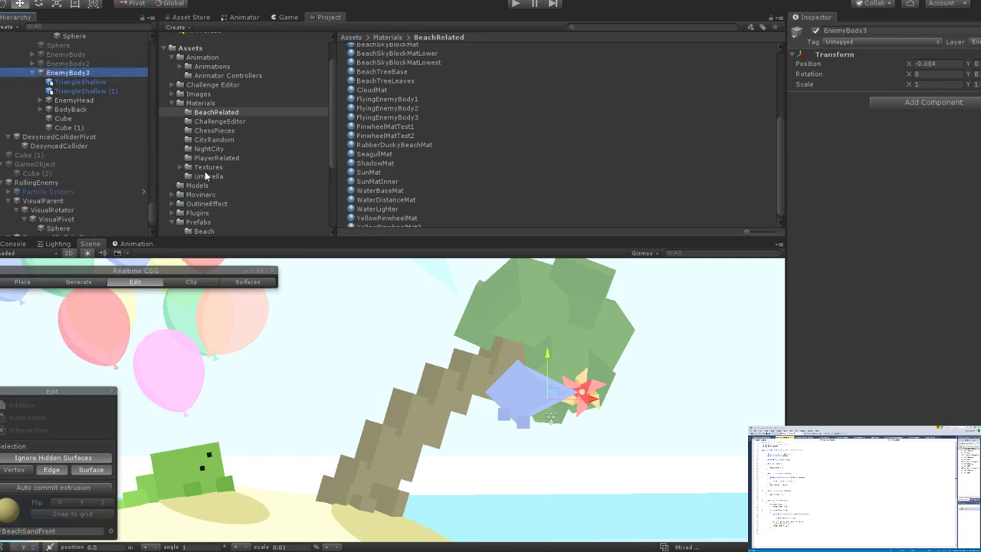
Add a new cube as a child of EnemyBody3, remove its Box Collider, and scale it down to about 0.35.
{"action": "key", "text": "alt+shift+c"}
{"action": "scroll", "coordinate": [590, 375], "scroll_direction": "up", "scroll_amount": 3}
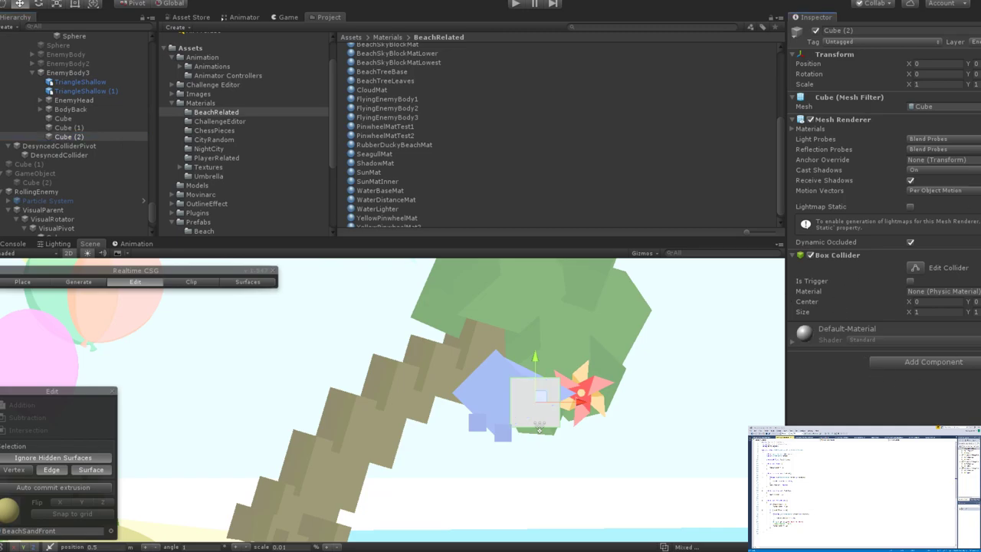
{"action": "key", "text": "e"}
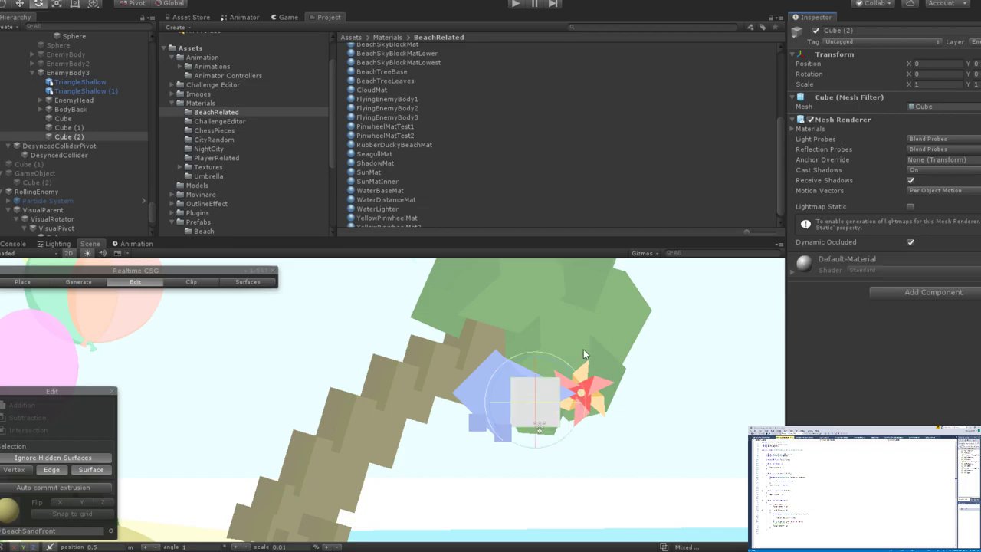
{"action": "key", "text": "r"}
{"action": "left_click_drag", "start_coordinate": [563, 401], "coordinate": [500, 420]}
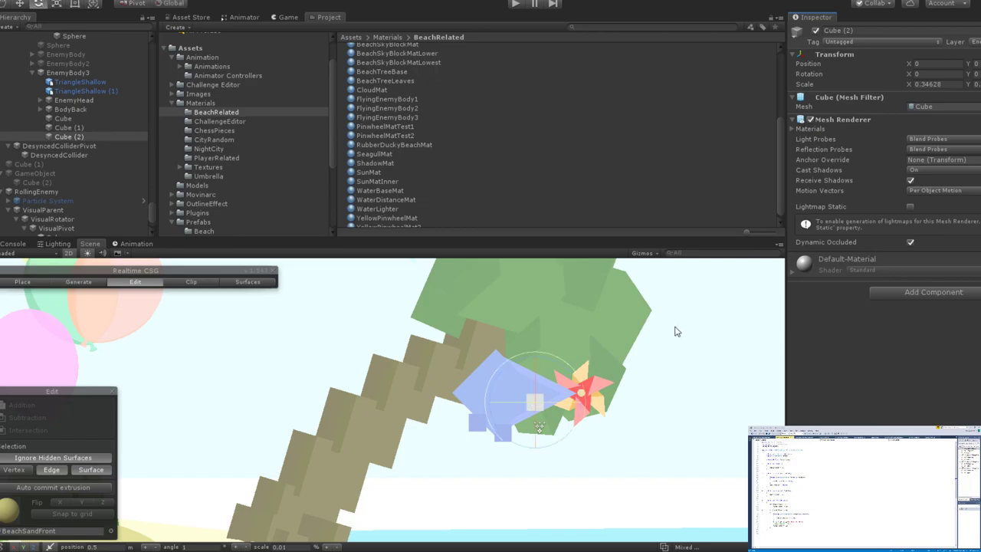
Shrink the new cube to about 0.118 and place it on the enemy's head as an eye at about X -1.14.
{"action": "left_click_drag", "start_coordinate": [534, 402], "coordinate": [479, 380]}
{"action": "scroll", "coordinate": [529, 414], "scroll_direction": "down", "scroll_amount": 3}
{"action": "scroll", "coordinate": [471, 431], "scroll_direction": "up", "scroll_amount": 3}
{"action": "key", "text": "w"}
{"action": "left_click_drag", "start_coordinate": [488, 336], "coordinate": [485, 328]}
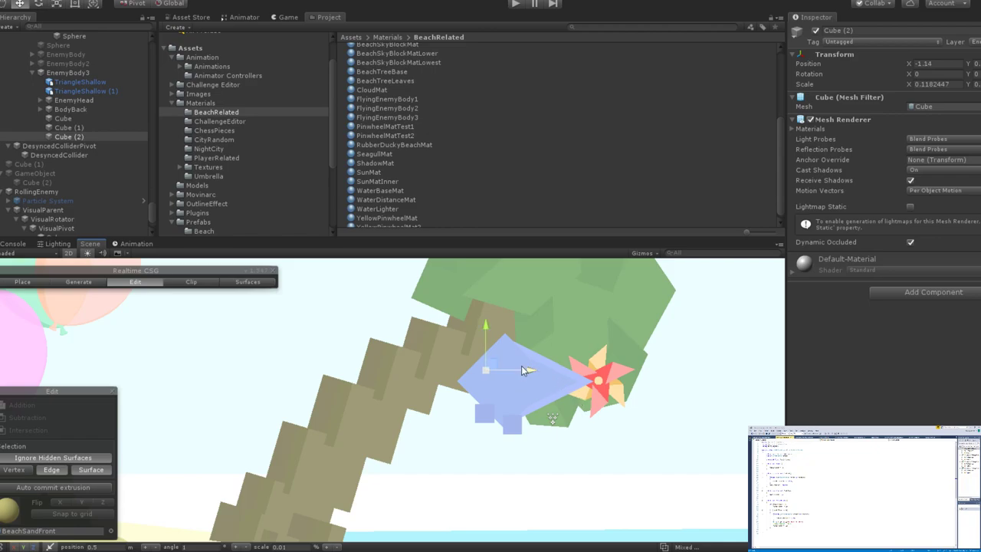
Fine-tune the eye cube's placement on the head, lowering it slightly and moving it to about X -1.18.
{"action": "scroll", "coordinate": [506, 344], "scroll_direction": "down", "scroll_amount": 3}
{"action": "scroll", "coordinate": [345, 380], "scroll_direction": "up", "scroll_amount": 2}
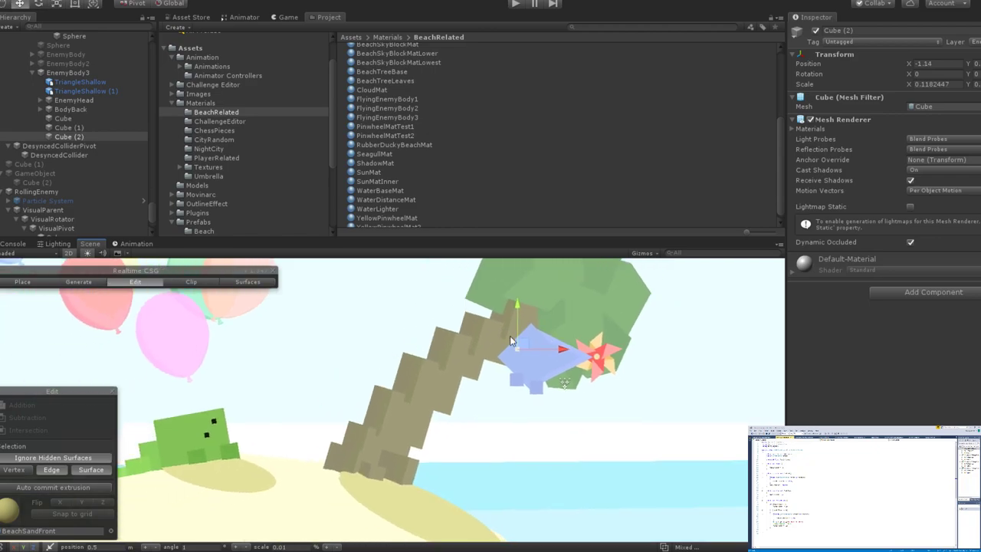
{"action": "left_click_drag", "start_coordinate": [514, 308], "coordinate": [519, 321]}
{"action": "left_click_drag", "start_coordinate": [558, 348], "coordinate": [559, 349]}
{"action": "scroll", "coordinate": [436, 354], "scroll_direction": "up", "scroll_amount": 2}
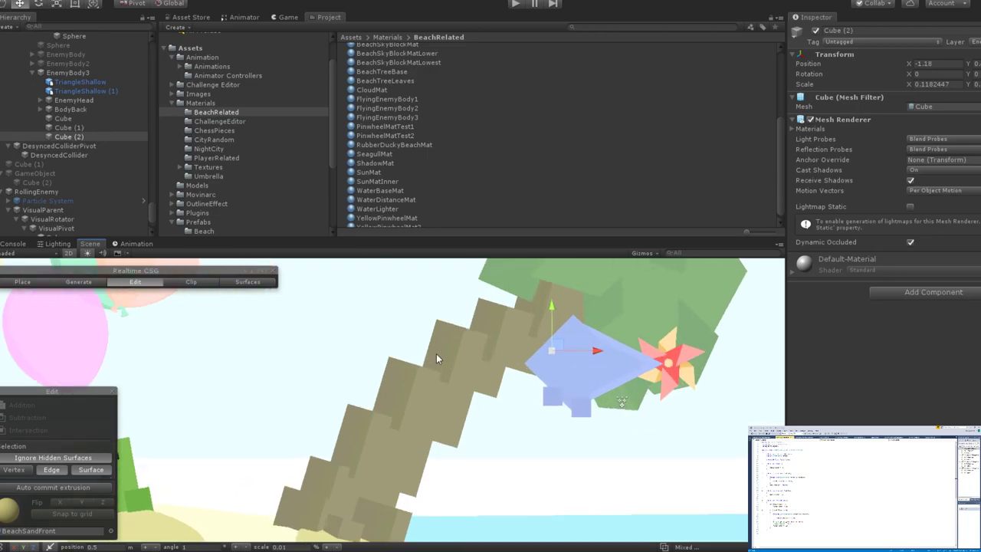
Search the project assets for "Eye" and apply the RubberDuckyChessPieceEye material to the eye cube.
{"action": "left_click", "coordinate": [608, 28]}
{"action": "type", "text": "Eye"}
{"action": "left_click_drag", "start_coordinate": [412, 66], "coordinate": [554, 349]}
{"action": "scroll", "coordinate": [554, 349], "scroll_direction": "down", "scroll_amount": 4}
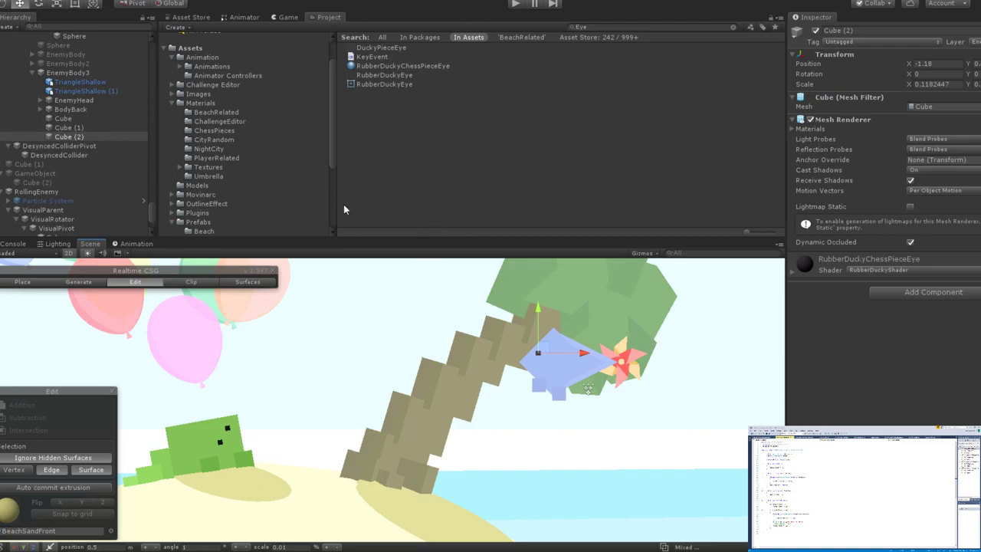
Duplicate the eye cube and place the copy lower and nearer the pinwheel, at about X -0.85.
{"action": "left_click_drag", "start_coordinate": [540, 354], "coordinate": [603, 363]}
{"action": "key", "text": "ctrl+d"}
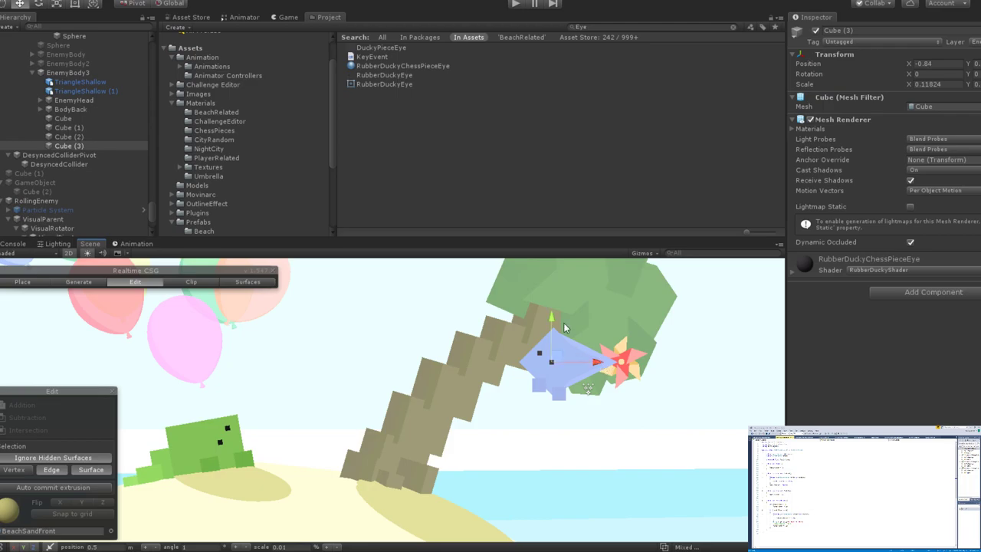
{"action": "left_click", "coordinate": [552, 322]}
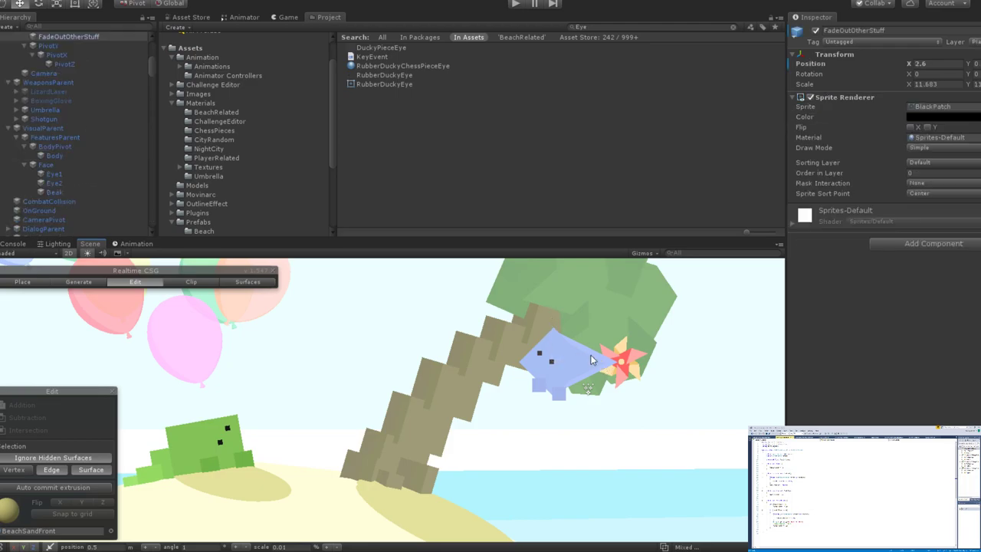
{"action": "left_click", "coordinate": [553, 367]}
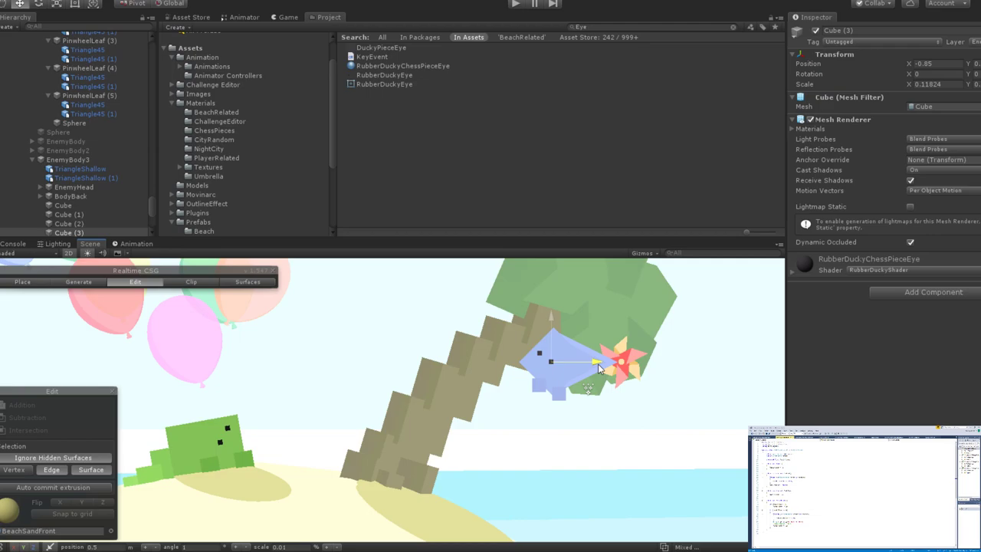
Deselect the second eye and review the enemy's face beside the green enemy from different distances.
{"action": "scroll", "coordinate": [606, 366], "scroll_direction": "down", "scroll_amount": 3}
{"action": "left_click", "coordinate": [674, 394]}
{"action": "scroll", "coordinate": [672, 405], "scroll_direction": "up", "scroll_amount": 2}
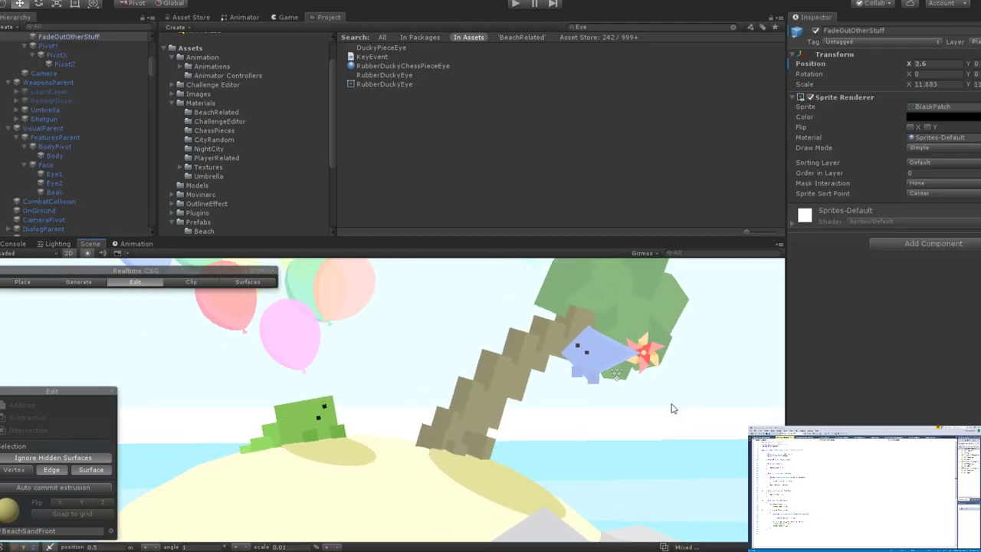
{"action": "scroll", "coordinate": [670, 407], "scroll_direction": "down", "scroll_amount": 3}
{"action": "scroll", "coordinate": [580, 395], "scroll_direction": "up", "scroll_amount": 1}
{"action": "scroll", "coordinate": [580, 395], "scroll_direction": "up", "scroll_amount": 2}
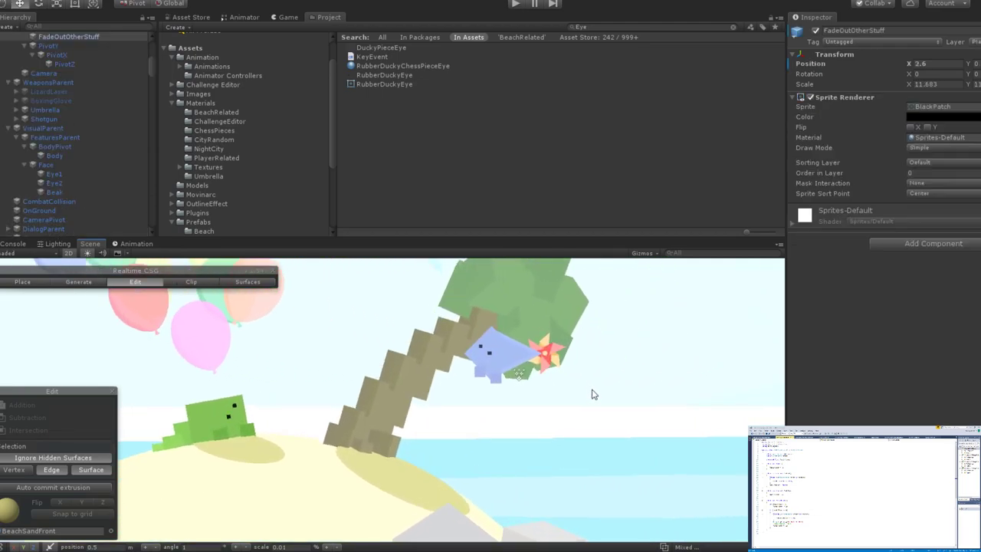
Shift the enemy's front foot cube slightly away from the pinwheel, to about X -1.19.
{"action": "scroll", "coordinate": [570, 388], "scroll_direction": "down", "scroll_amount": 3}
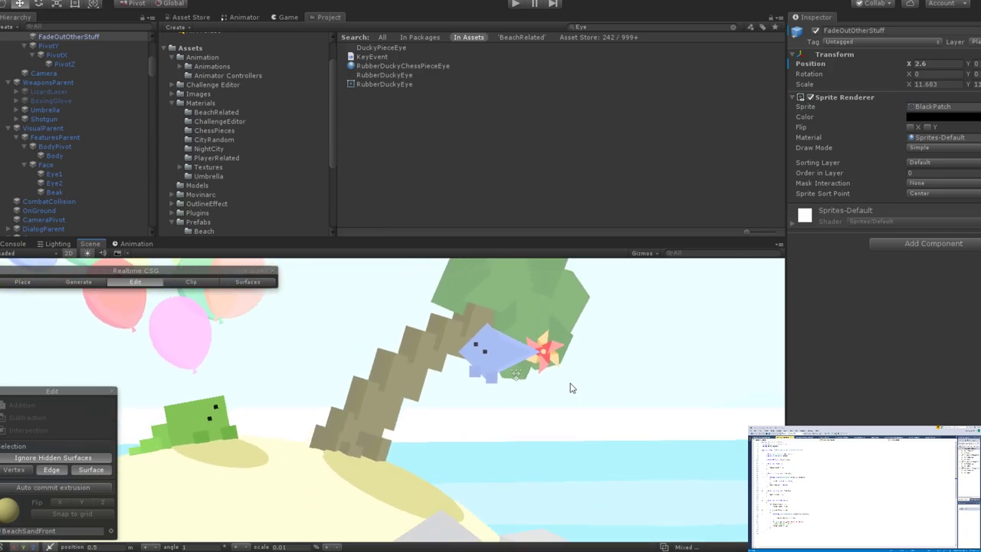
{"action": "scroll", "coordinate": [570, 388], "scroll_direction": "up", "scroll_amount": 2}
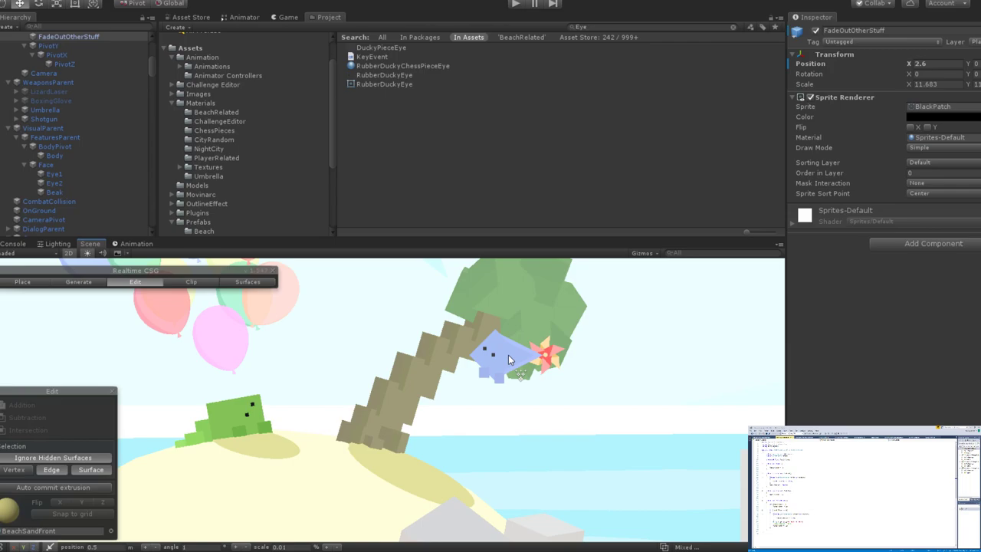
{"action": "scroll", "coordinate": [508, 355], "scroll_direction": "up", "scroll_amount": 3}
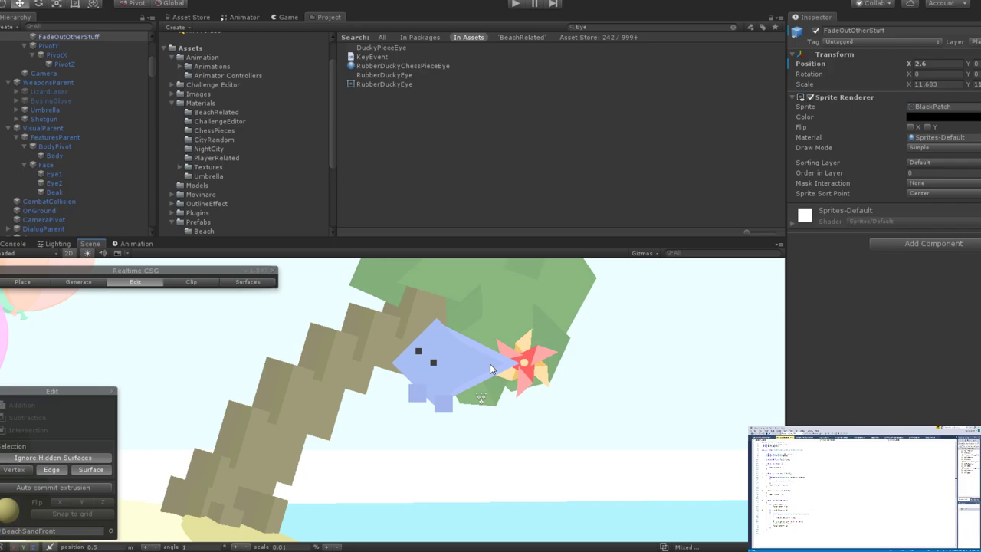
{"action": "scroll", "coordinate": [489, 368], "scroll_direction": "up", "scroll_amount": 4}
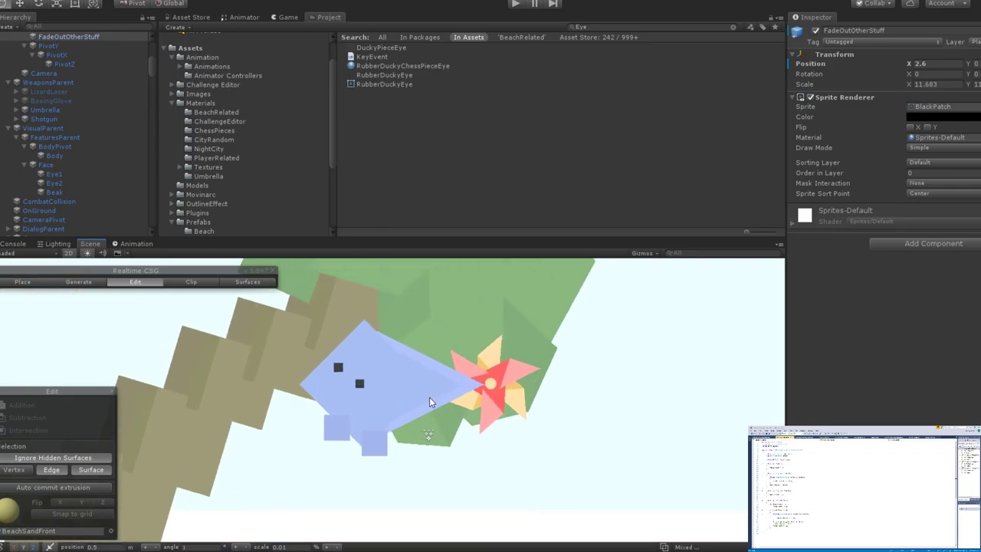
{"action": "middle_click_drag", "start_coordinate": [501, 403], "coordinate": [487, 383]}
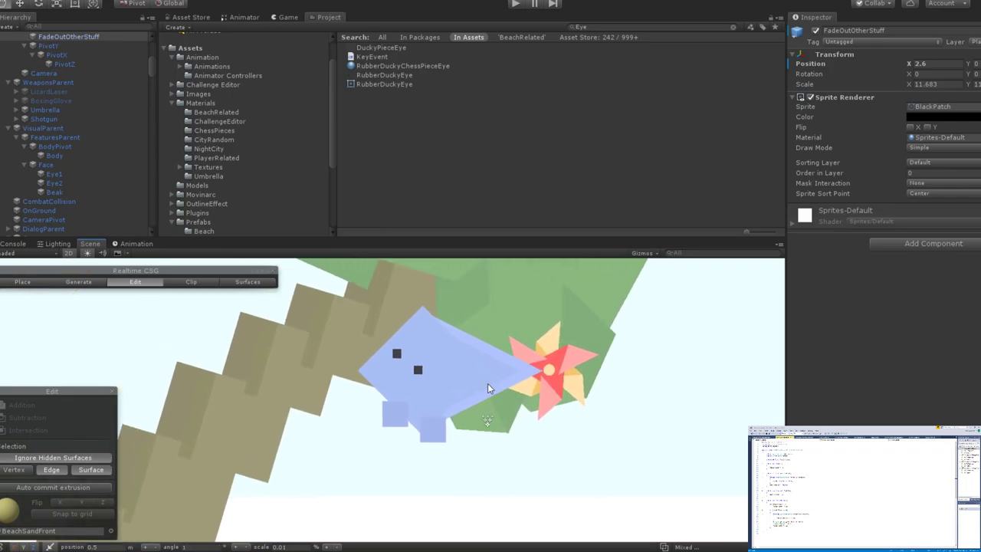
{"action": "left_click", "coordinate": [401, 423]}
{"action": "left_click_drag", "start_coordinate": [445, 417], "coordinate": [441, 416]}
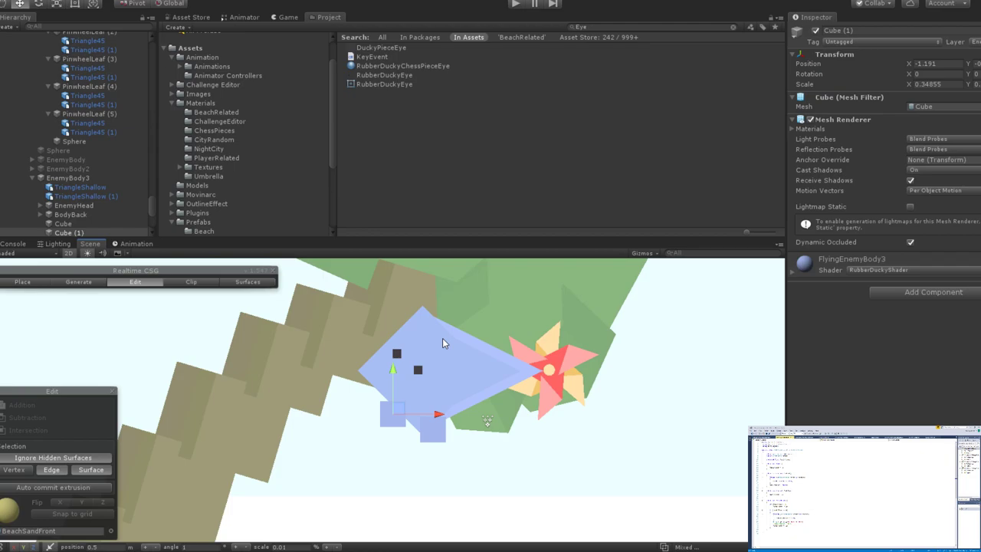
Examine the enemy's feet and overall silhouette against the palm tree and the green enemy, both far and near.
{"action": "scroll", "coordinate": [442, 338], "scroll_direction": "down", "scroll_amount": 5}
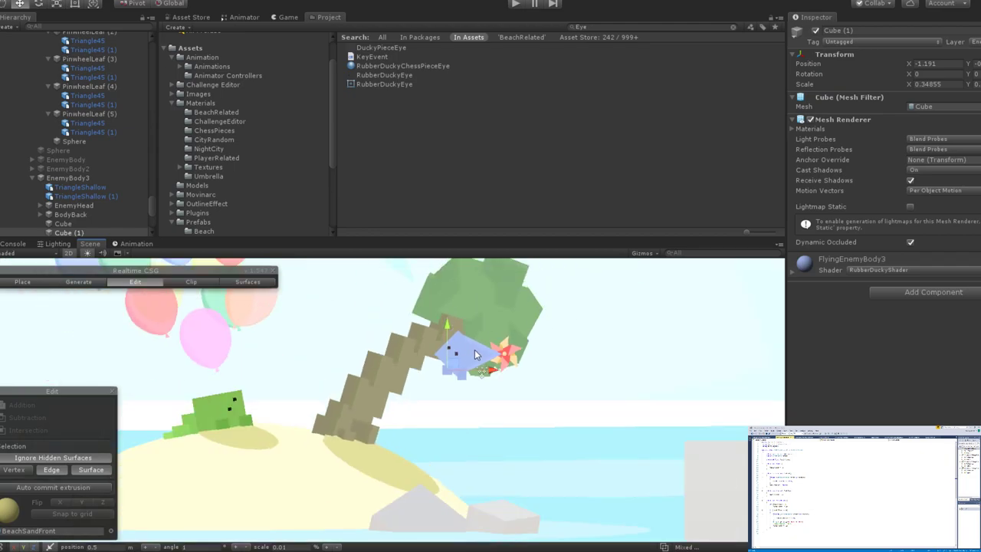
{"action": "middle_click_drag", "start_coordinate": [470, 355], "coordinate": [445, 364]}
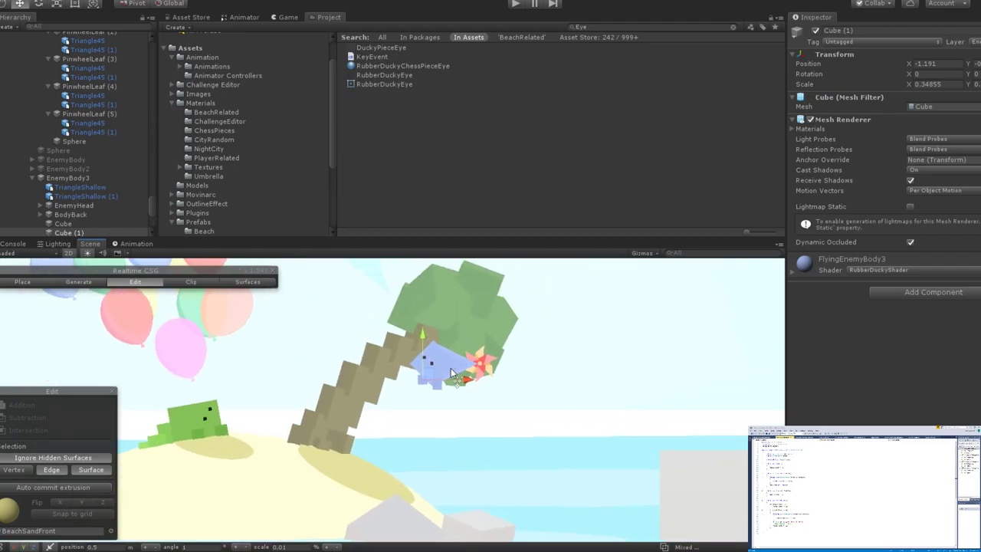
{"action": "scroll", "coordinate": [451, 372], "scroll_direction": "down", "scroll_amount": 1}
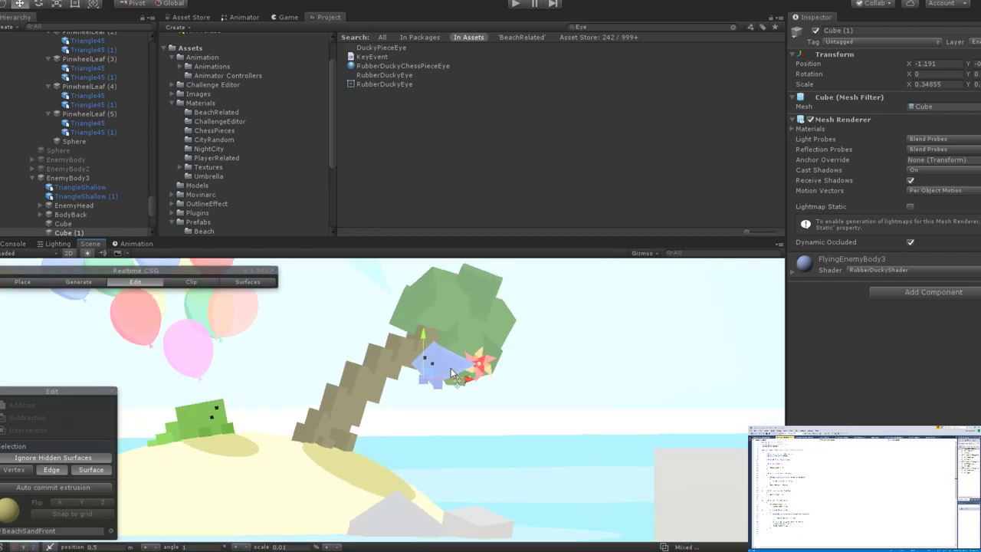
{"action": "scroll", "coordinate": [451, 368], "scroll_direction": "up", "scroll_amount": 1}
{"action": "scroll", "coordinate": [450, 368], "scroll_direction": "down", "scroll_amount": 2}
{"action": "scroll", "coordinate": [450, 360], "scroll_direction": "up", "scroll_amount": 3}
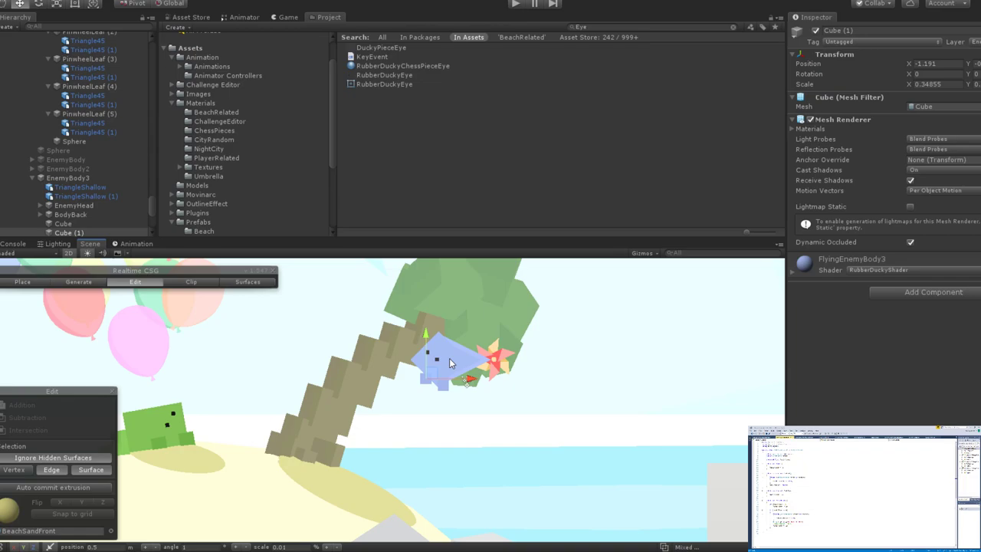
{"action": "scroll", "coordinate": [464, 360], "scroll_direction": "up", "scroll_amount": 5}
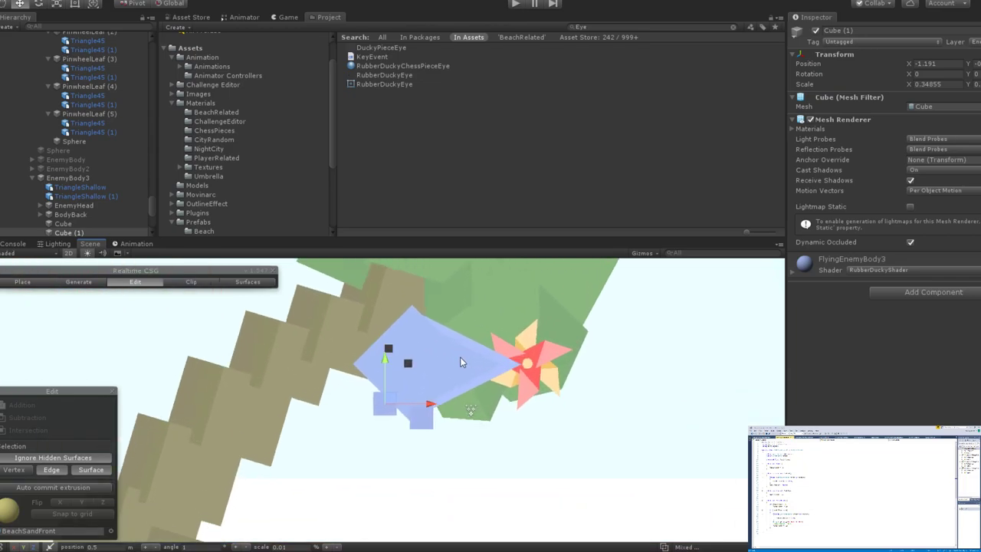
Clear the asset search and create a FlyingEnemyHead material with RubberDuckyShader in the BeachRelated materials folder.
{"action": "left_click", "coordinate": [733, 27]}
{"action": "scroll", "coordinate": [453, 136], "scroll_direction": "down", "scroll_amount": 5}
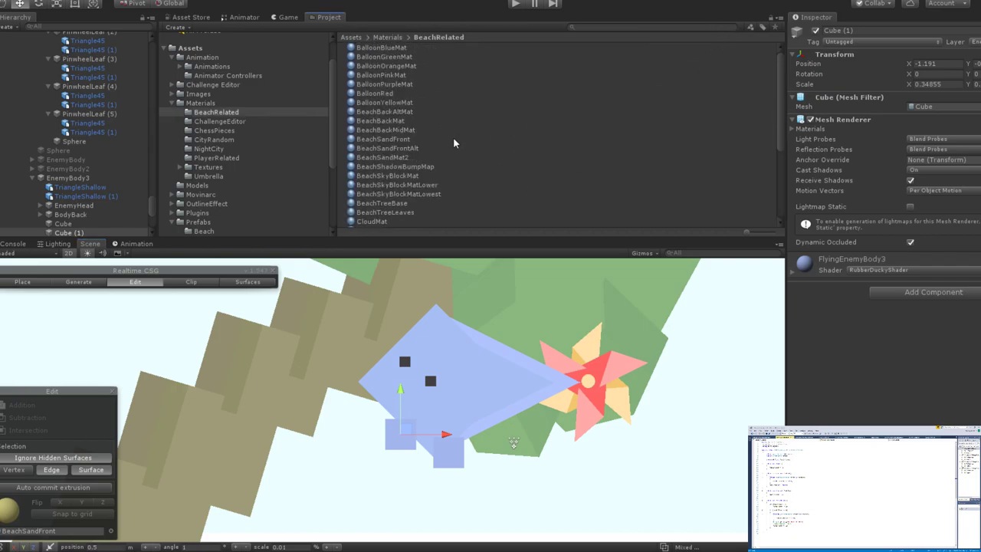
{"action": "left_click", "coordinate": [453, 114]}
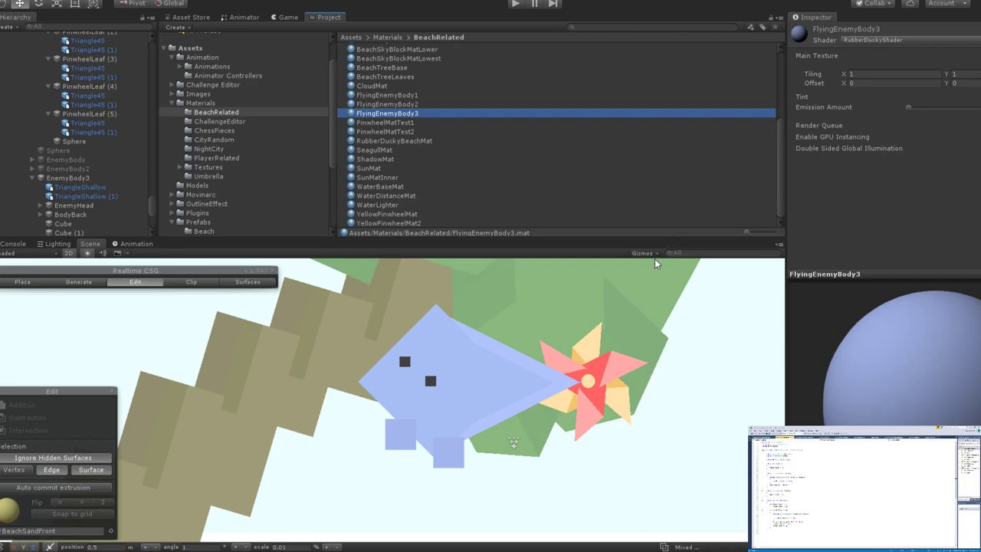
{"action": "key", "text": "ctrl+shift+m"}
{"action": "type", "text": "FlyingEnemy"}
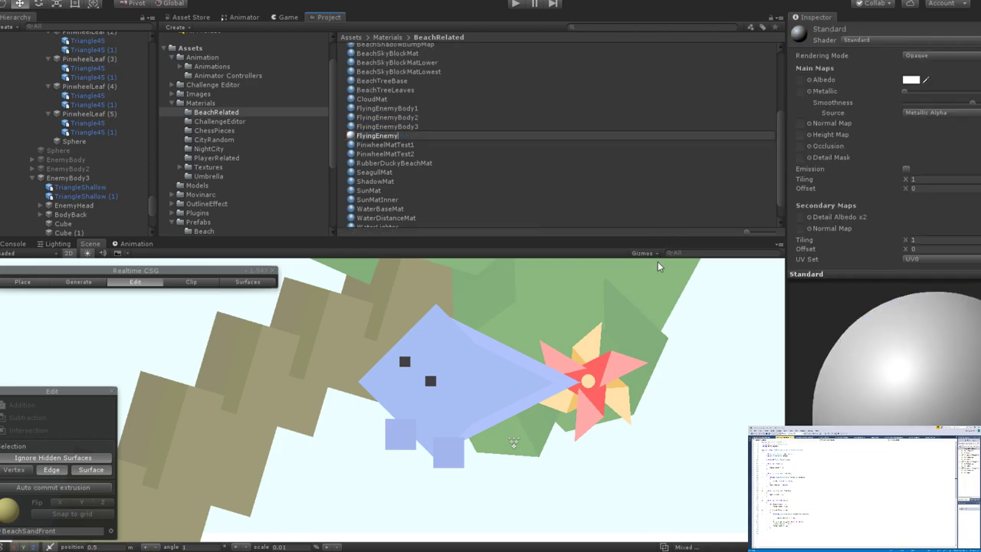
{"action": "type", "text": "Head"}
{"action": "key", "text": "Return"}
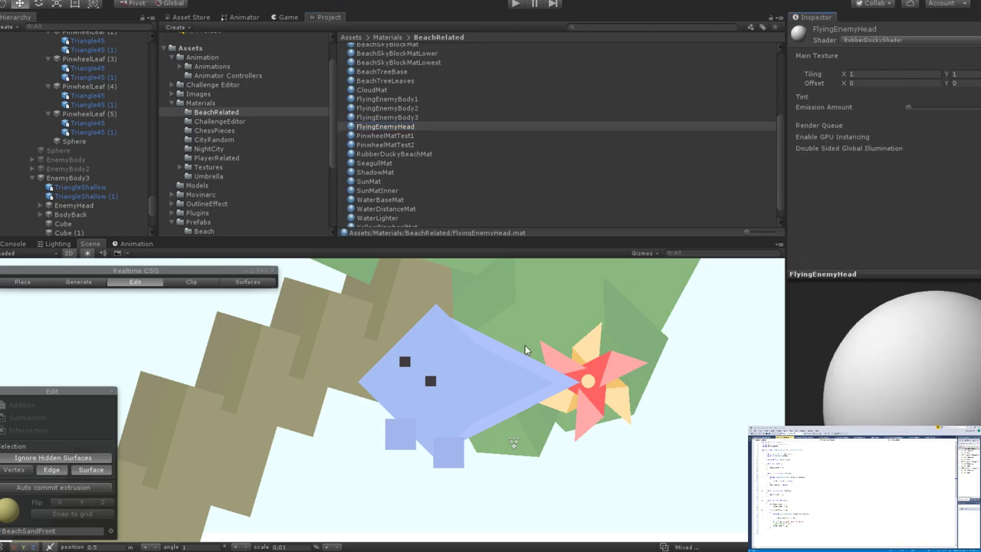
Tint the FlyingEnemyHead material a strong blue and apply it to the triangles that form the enemy's head.
{"action": "scroll", "coordinate": [525, 346], "scroll_direction": "down", "scroll_amount": 2}
{"action": "scroll", "coordinate": [483, 358], "scroll_direction": "up", "scroll_amount": 2}
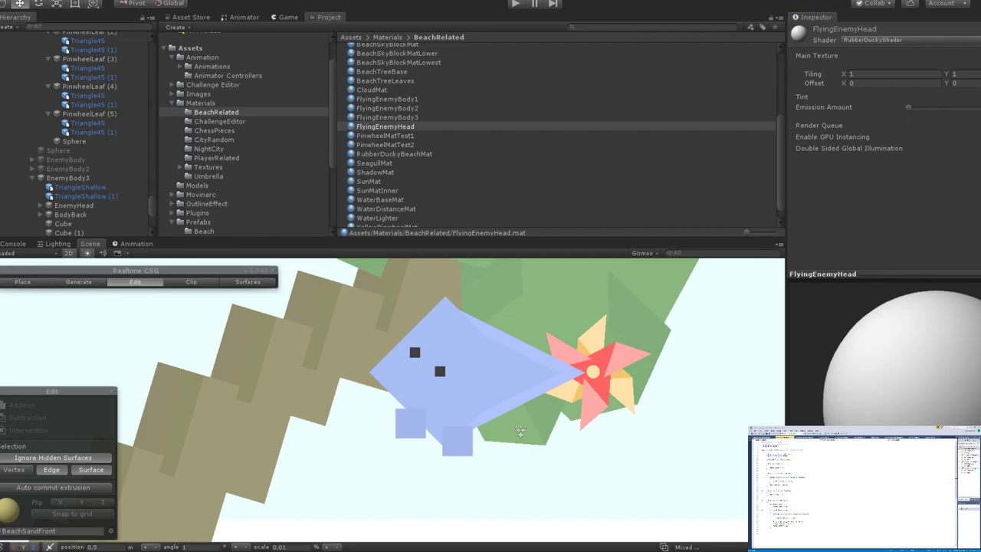
{"action": "left_click", "coordinate": [520, 314]}
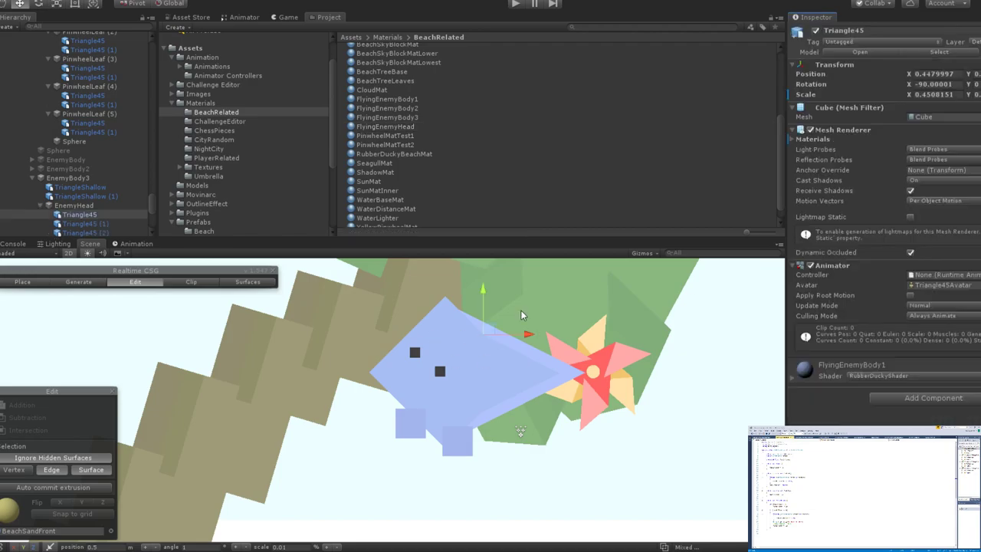
{"action": "left_click", "coordinate": [444, 126]}
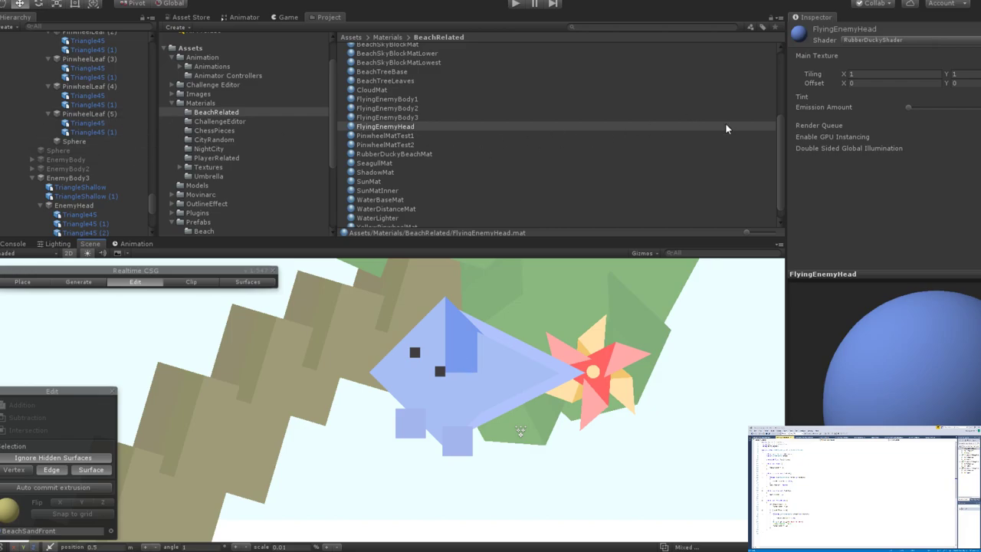
{"action": "left_click_drag", "start_coordinate": [392, 127], "coordinate": [417, 391]}
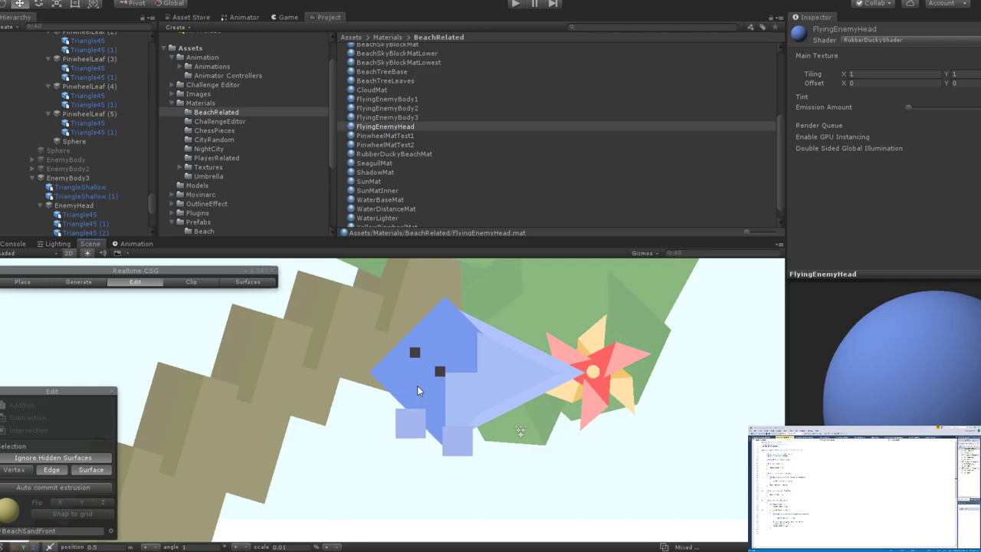
{"action": "left_click", "coordinate": [414, 128]}
Bring the EnemyHead group forward in front of the body, and move both eye cubes forward in front of the head.
{"action": "scroll", "coordinate": [557, 375], "scroll_direction": "down", "scroll_amount": 1}
{"action": "scroll", "coordinate": [557, 375], "scroll_direction": "down", "scroll_amount": 3}
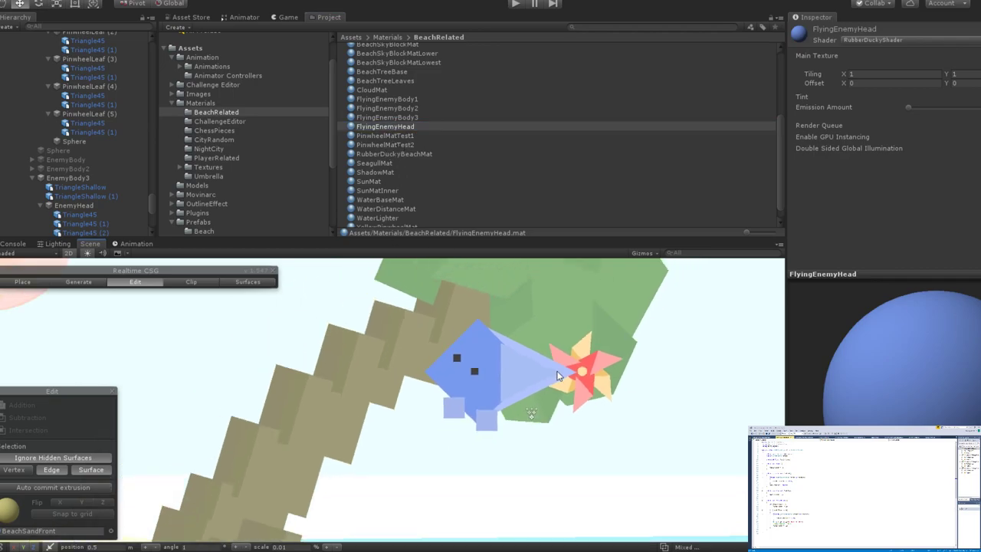
{"action": "scroll", "coordinate": [557, 376], "scroll_direction": "up", "scroll_amount": 1}
{"action": "scroll", "coordinate": [557, 376], "scroll_direction": "down", "scroll_amount": 2}
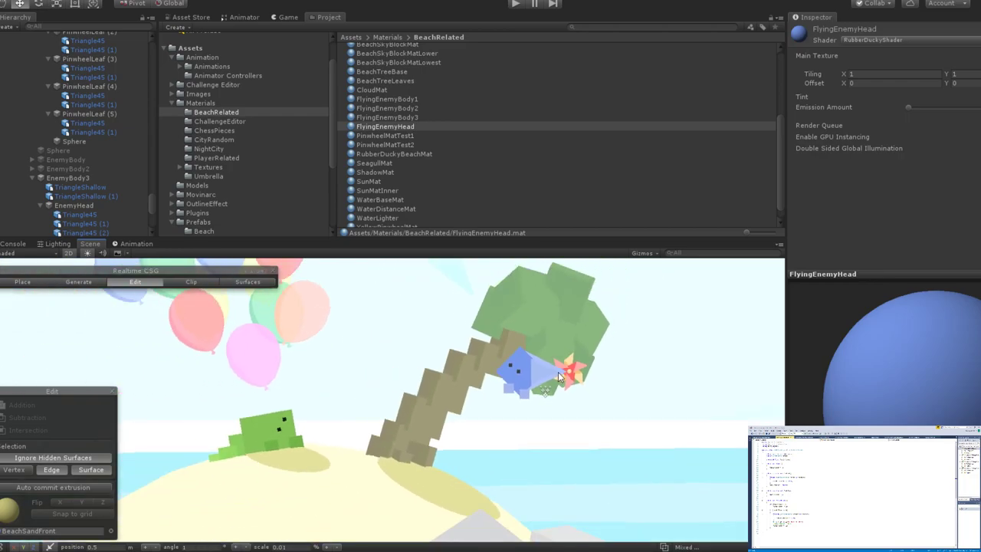
{"action": "scroll", "coordinate": [558, 371], "scroll_direction": "up", "scroll_amount": 5}
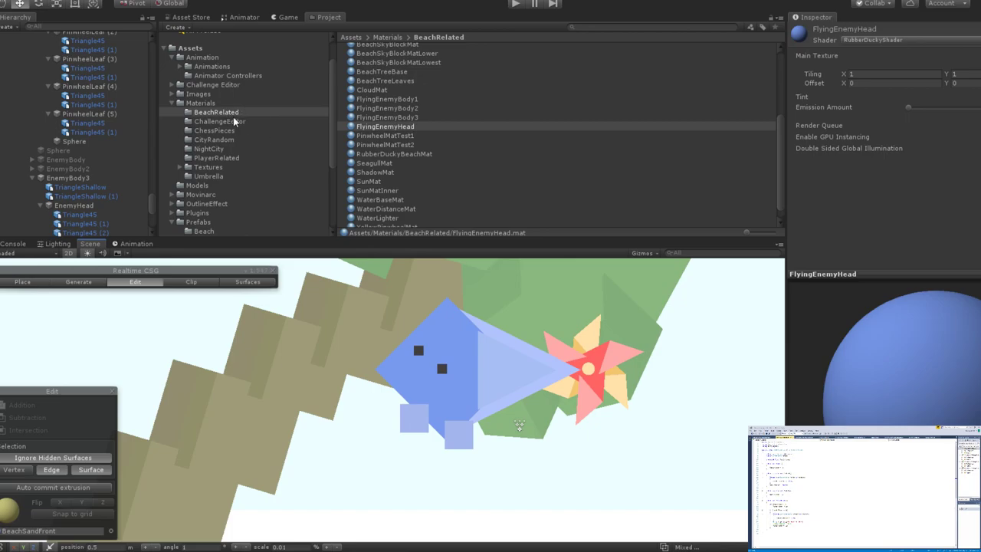
{"action": "left_click", "coordinate": [437, 330]}
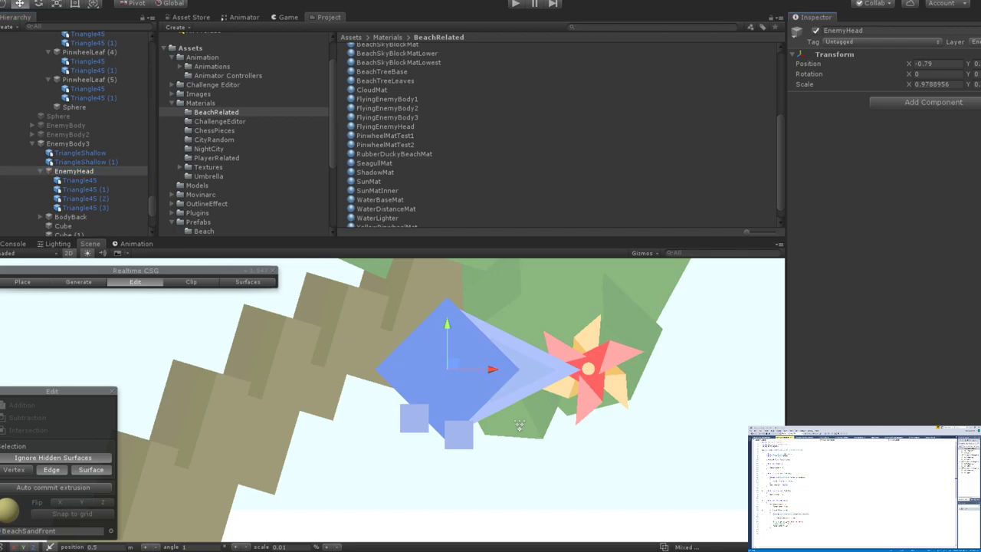
{"action": "left_click", "coordinate": [41, 172]}
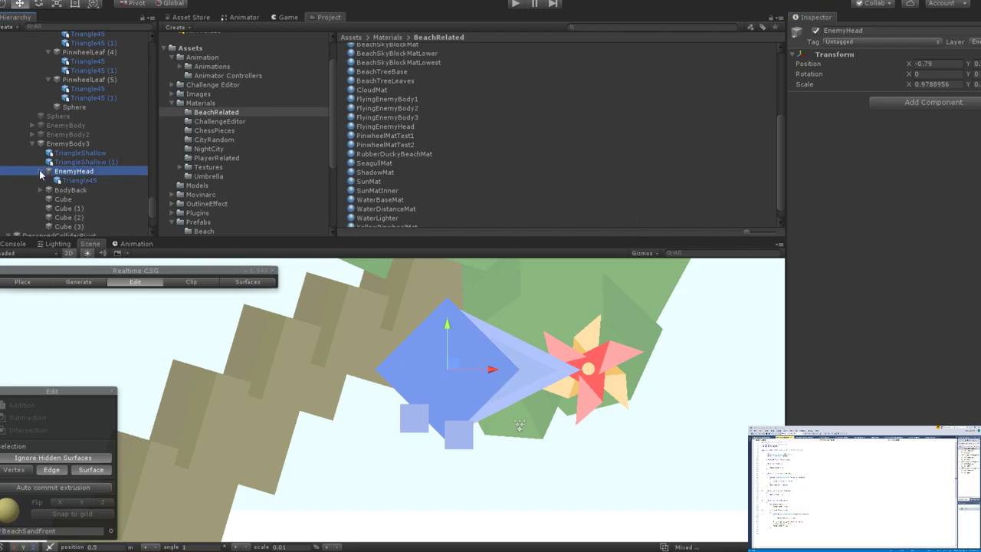
{"action": "left_click", "coordinate": [69, 198]}
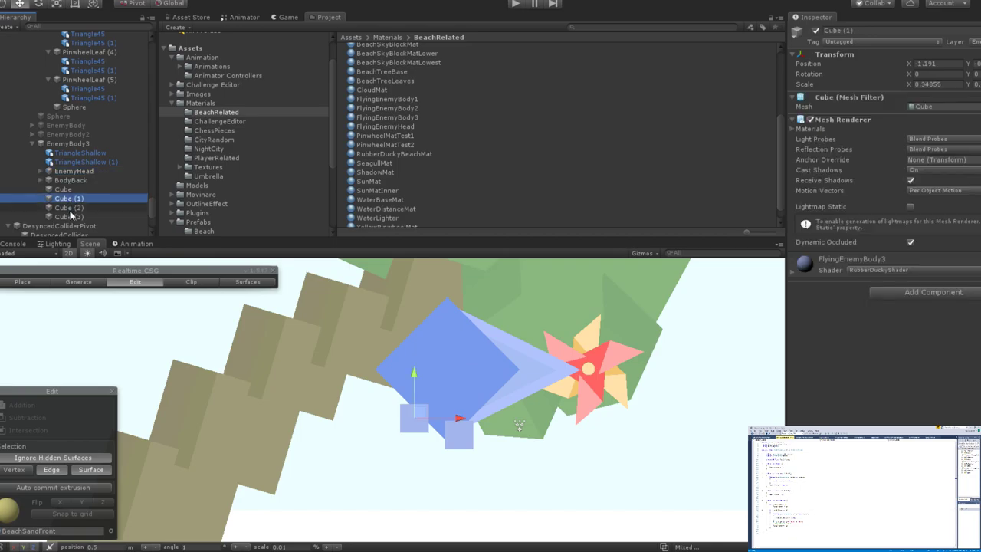
{"action": "left_click", "coordinate": [69, 208]}
{"action": "left_click_drag", "start_coordinate": [69, 207], "coordinate": [69, 220]}
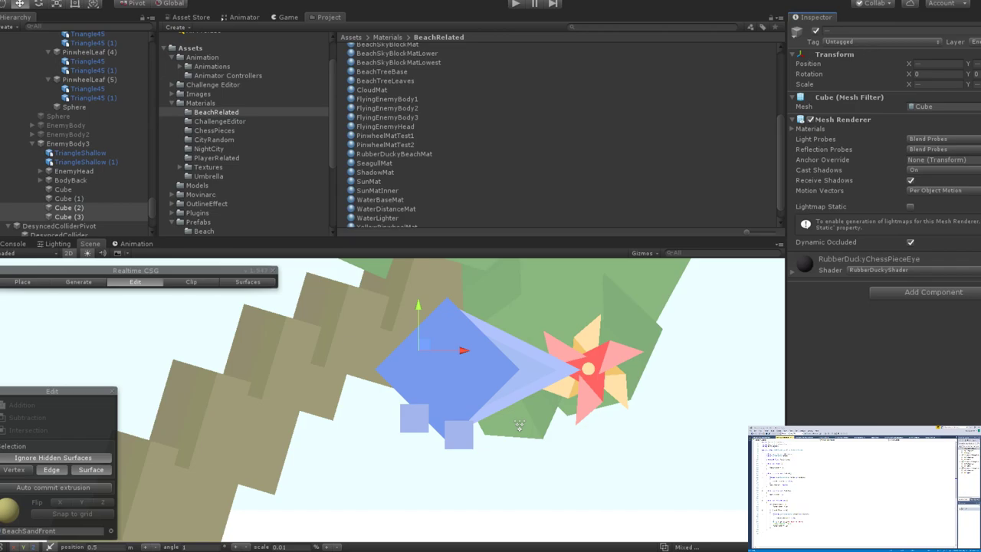
{"action": "scroll", "coordinate": [518, 424], "scroll_direction": "down", "scroll_amount": 3}
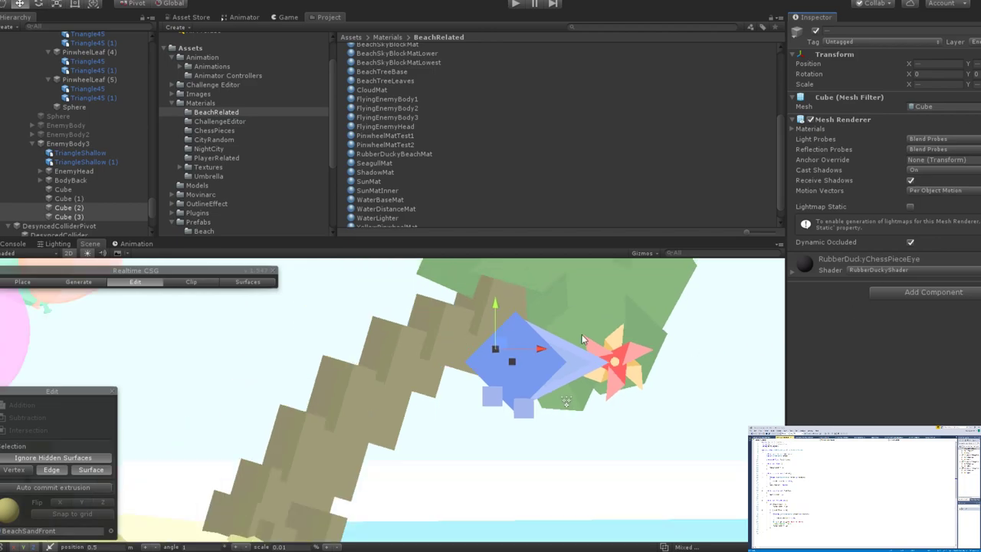
Change the FlyingEnemyHead material's tint to a softer, paler blue closer to the body color.
{"action": "left_click", "coordinate": [524, 375]}
{"action": "scroll", "coordinate": [525, 377], "scroll_direction": "down", "scroll_amount": 3}
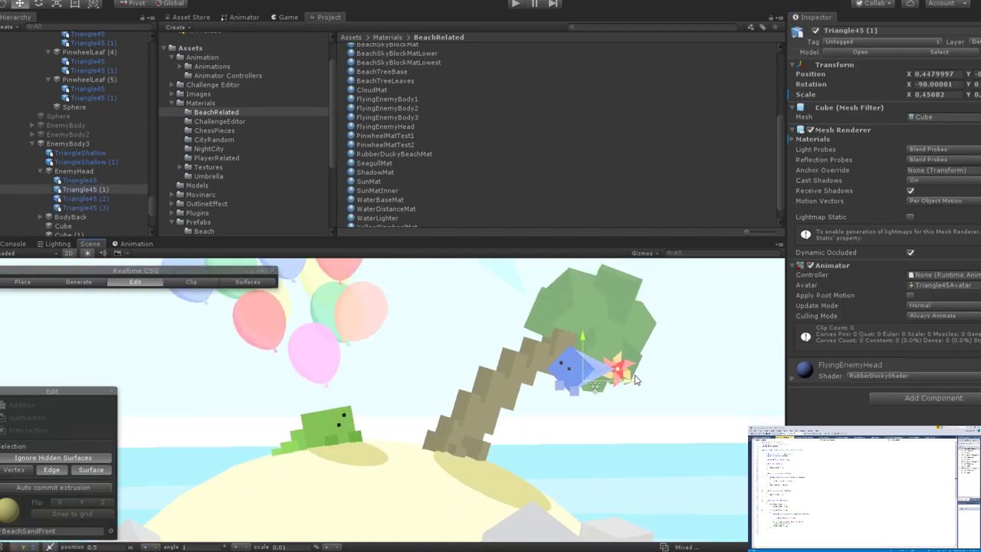
{"action": "scroll", "coordinate": [635, 379], "scroll_direction": "down", "scroll_amount": 2}
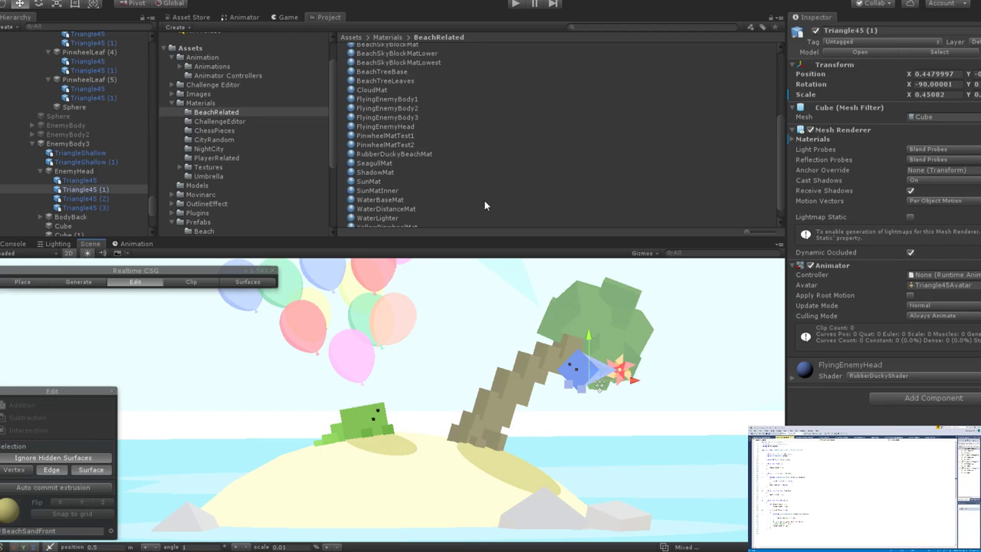
{"action": "left_click", "coordinate": [407, 127]}
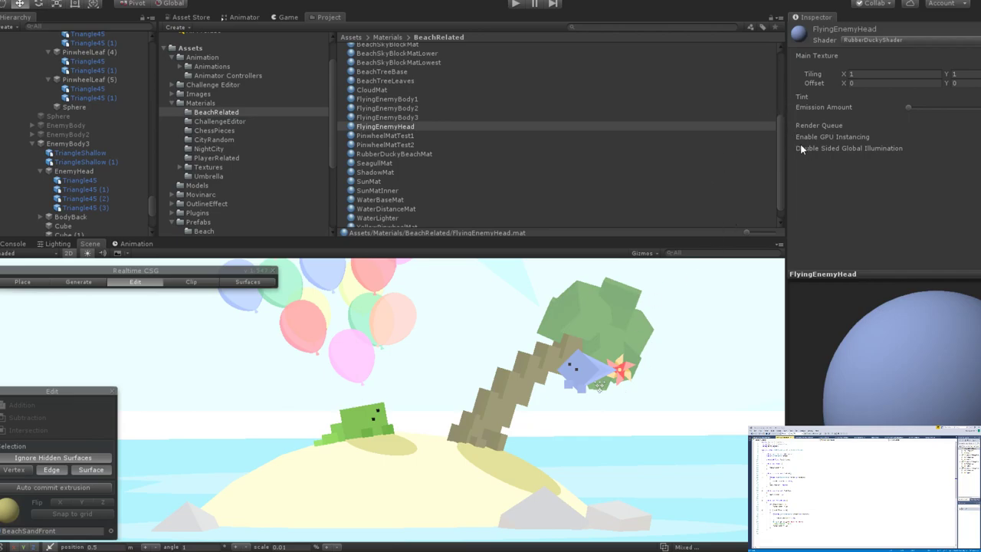
Deactivate the enemy's two foot cubes, Cube and Cube (1), in the EnemyBody3 group.
{"action": "scroll", "coordinate": [522, 387], "scroll_direction": "up", "scroll_amount": 5}
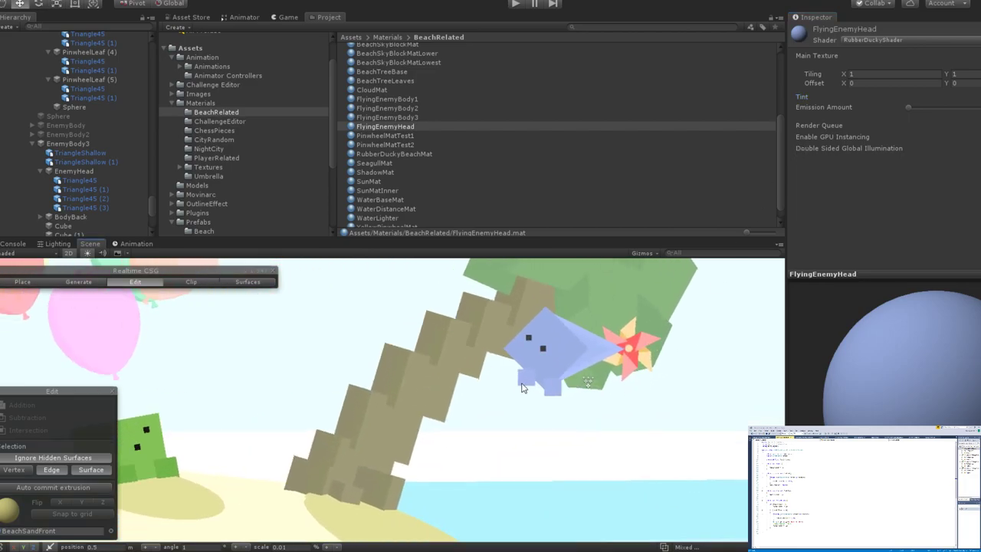
{"action": "scroll", "coordinate": [521, 388], "scroll_direction": "down", "scroll_amount": 4}
{"action": "scroll", "coordinate": [536, 391], "scroll_direction": "down", "scroll_amount": 2}
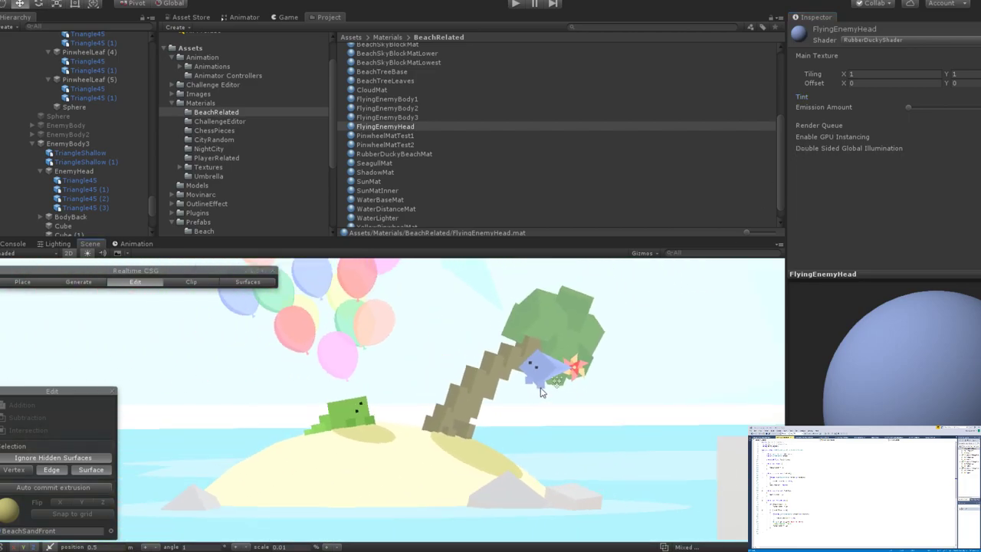
{"action": "scroll", "coordinate": [540, 392], "scroll_direction": "up", "scroll_amount": 1}
{"action": "scroll", "coordinate": [540, 392], "scroll_direction": "down", "scroll_amount": 1}
{"action": "left_click", "coordinate": [533, 386]}
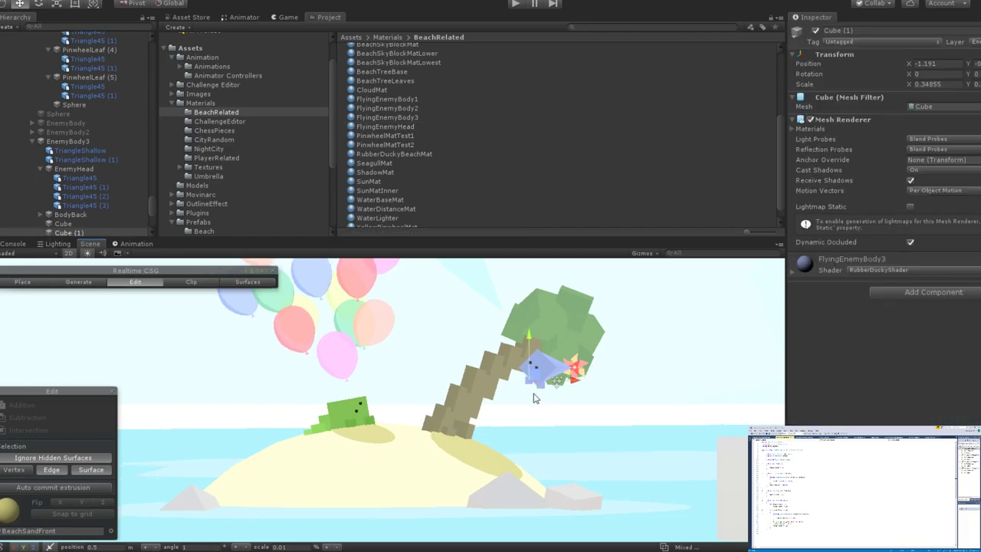
{"action": "scroll", "coordinate": [540, 395], "scroll_direction": "up", "scroll_amount": 3}
{"action": "scroll", "coordinate": [543, 398], "scroll_direction": "up", "scroll_amount": 2}
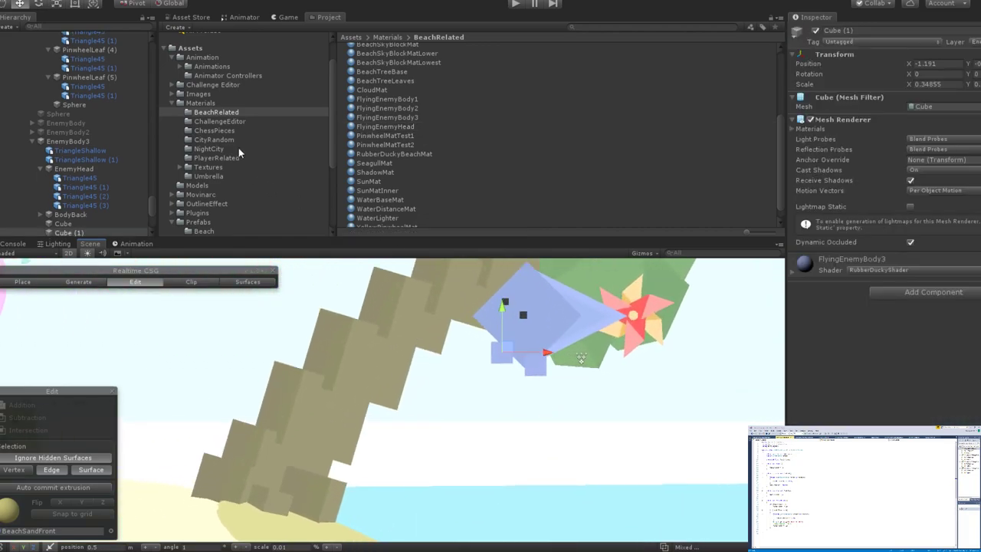
{"action": "scroll", "coordinate": [103, 219], "scroll_direction": "down", "scroll_amount": 2}
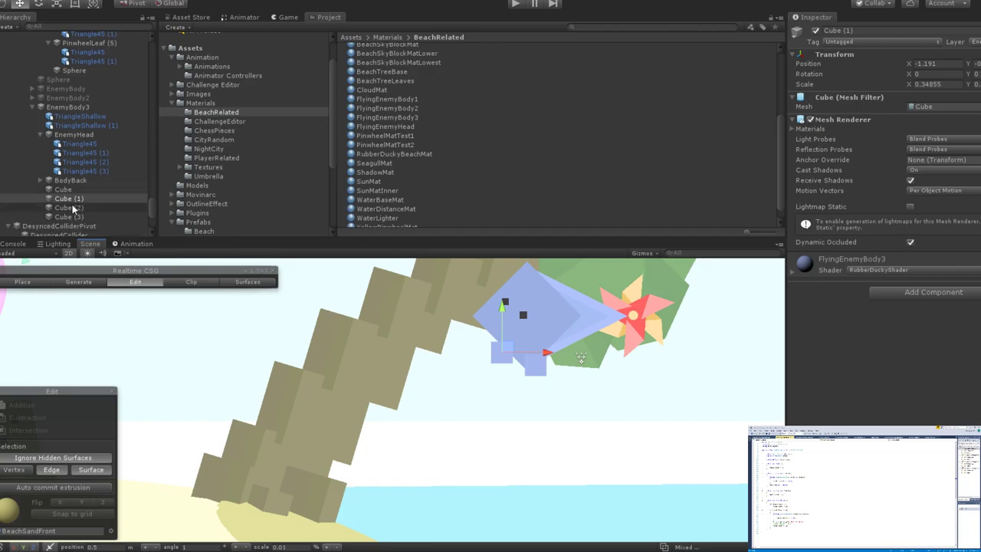
{"action": "left_click", "coordinate": [72, 208]}
{"action": "left_click", "coordinate": [63, 190]}
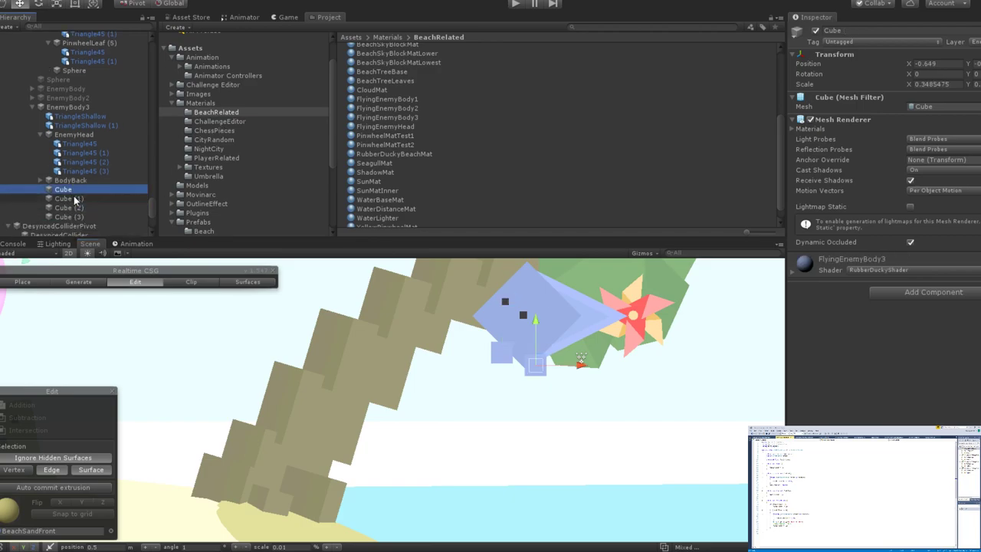
{"action": "left_click", "coordinate": [67, 198], "text": "ctrl"}
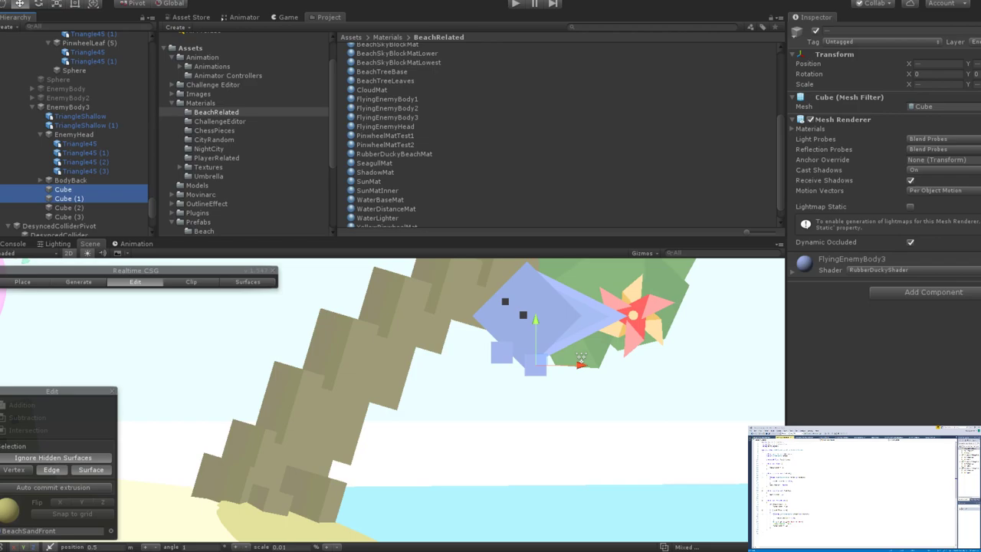
{"action": "left_click", "coordinate": [814, 31]}
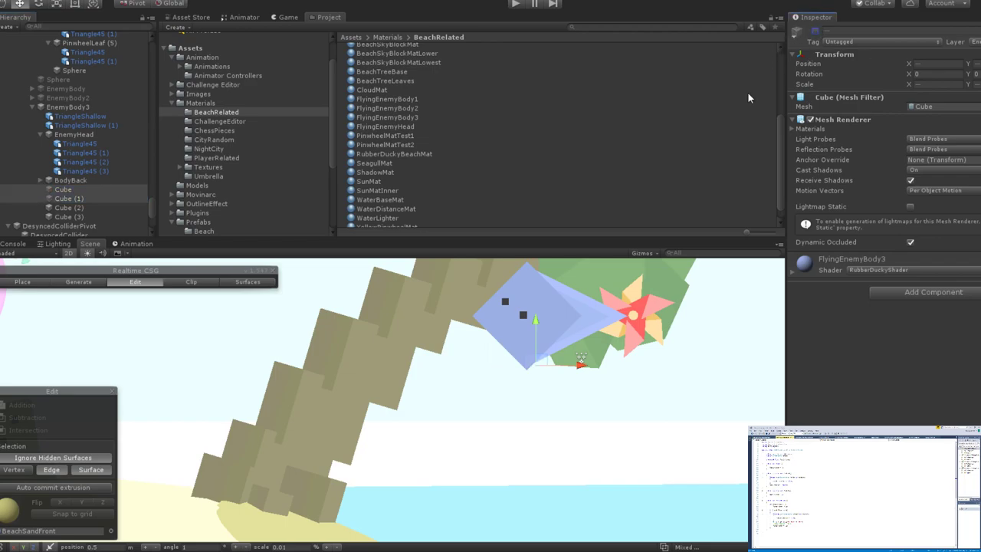
Examine the enemy without its feet, both close up and from a distance against the island scene.
{"action": "scroll", "coordinate": [597, 342], "scroll_direction": "down", "scroll_amount": 2}
{"action": "scroll", "coordinate": [597, 342], "scroll_direction": "down", "scroll_amount": 3}
{"action": "scroll", "coordinate": [592, 341], "scroll_direction": "up", "scroll_amount": 4}
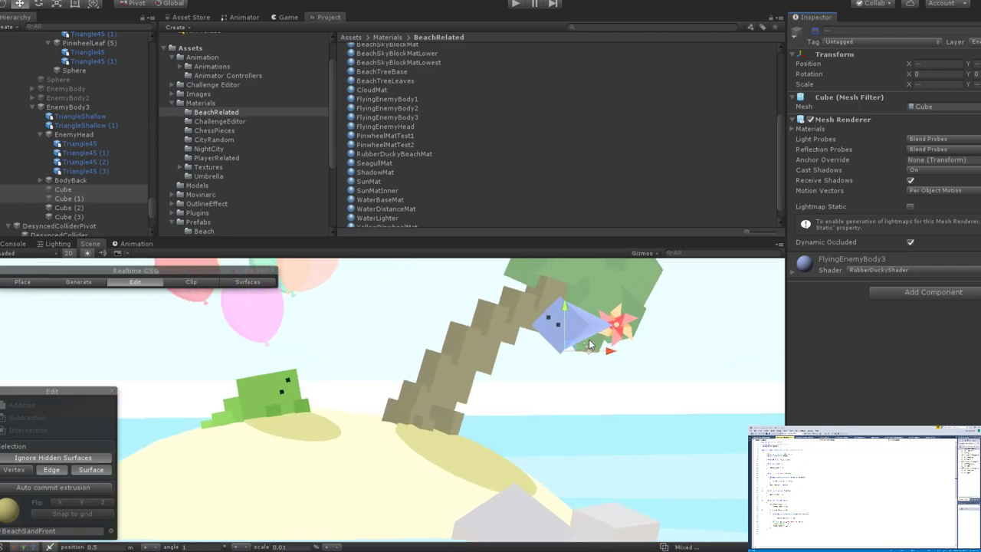
{"action": "scroll", "coordinate": [590, 340], "scroll_direction": "up", "scroll_amount": 3}
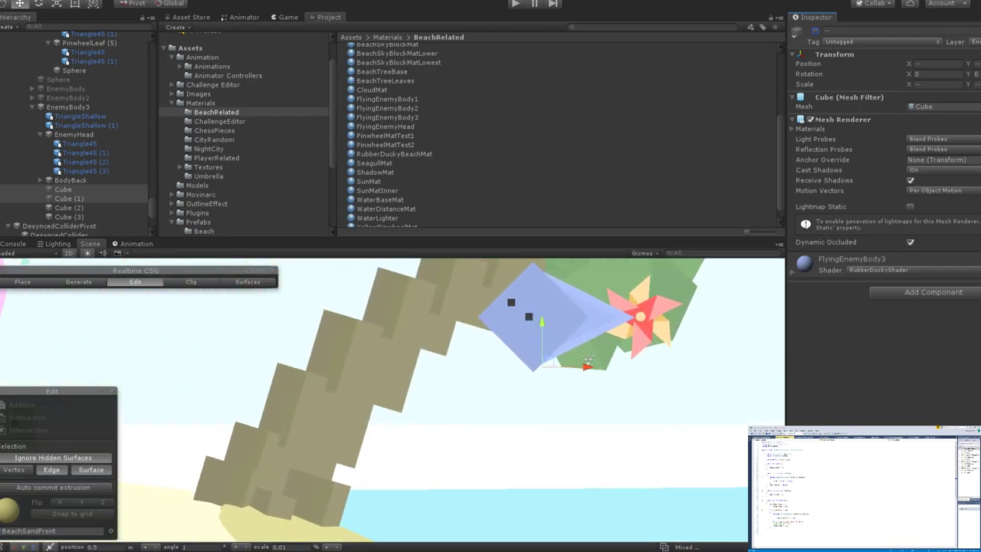
{"action": "scroll", "coordinate": [552, 322], "scroll_direction": "down", "scroll_amount": 4}
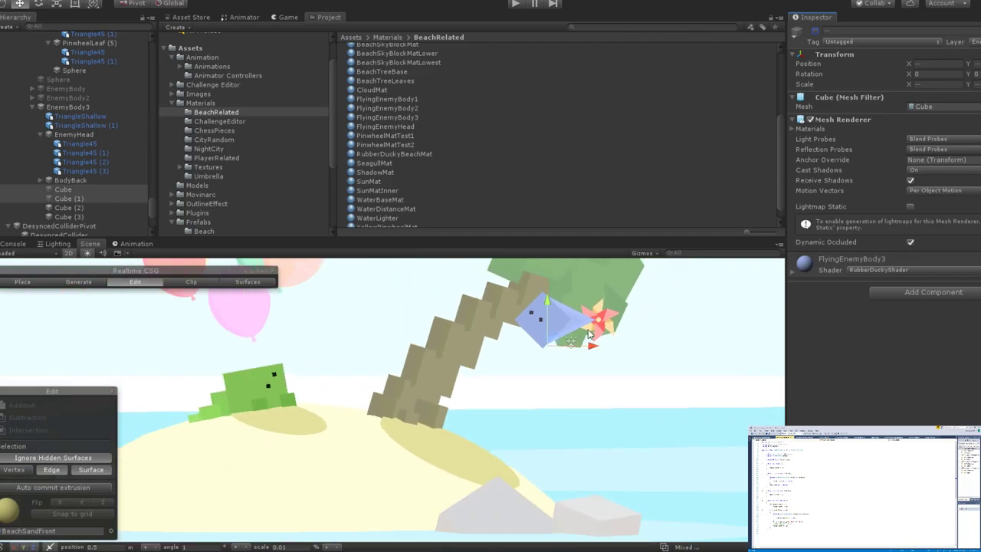
{"action": "scroll", "coordinate": [568, 327], "scroll_direction": "up", "scroll_amount": 3}
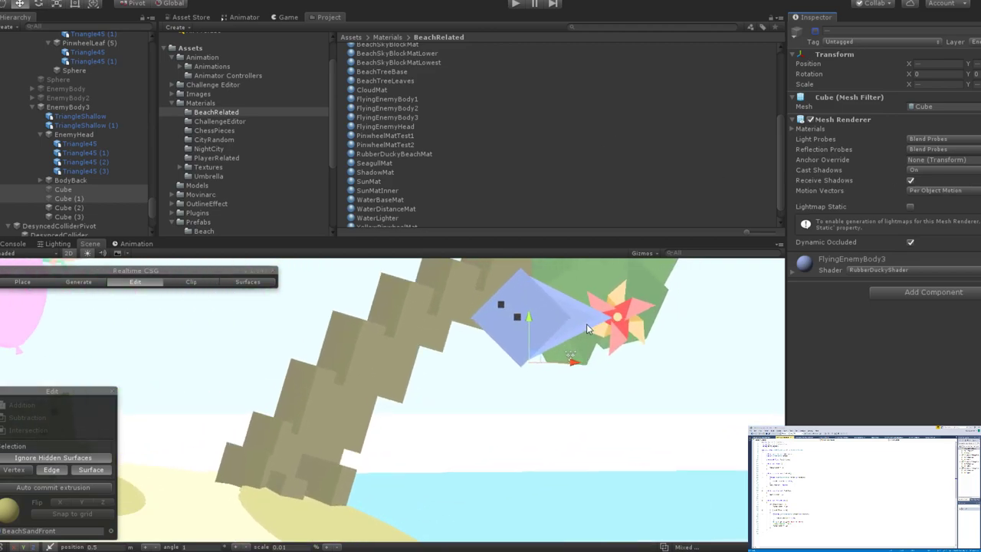
{"action": "left_click", "coordinate": [529, 318]}
{"action": "scroll", "coordinate": [466, 279], "scroll_direction": "down", "scroll_amount": 5}
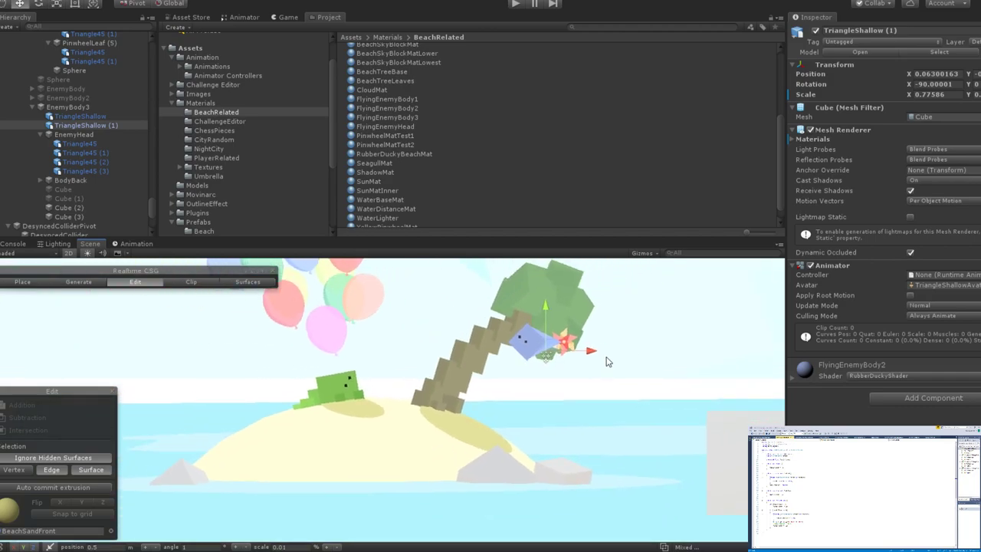
{"action": "scroll", "coordinate": [601, 363], "scroll_direction": "up", "scroll_amount": 4}
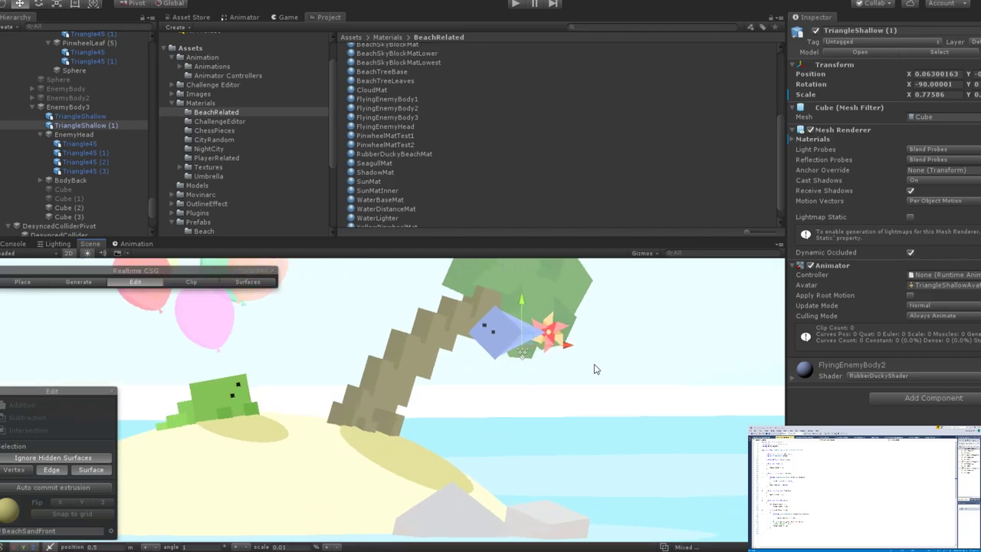
{"action": "scroll", "coordinate": [528, 344], "scroll_direction": "up", "scroll_amount": 1}
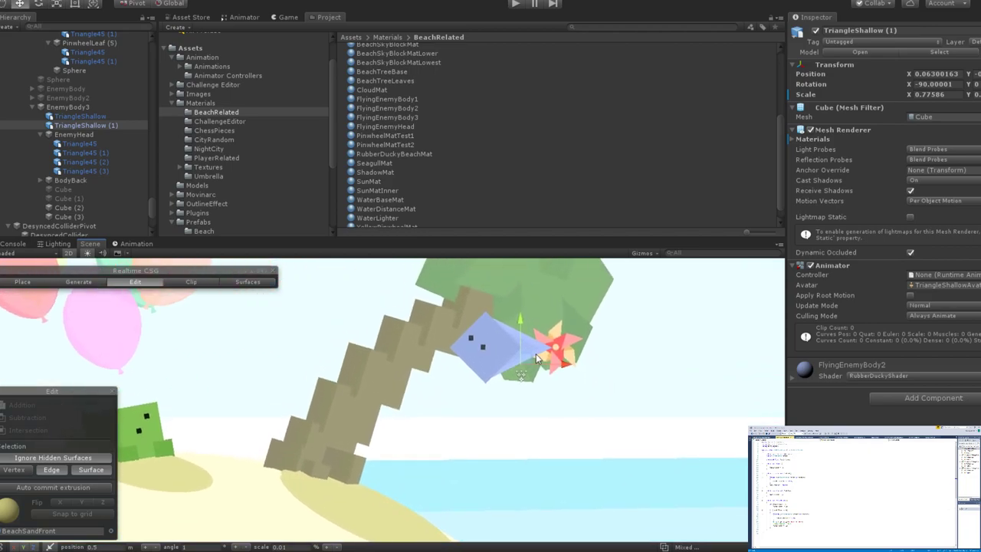
{"action": "scroll", "coordinate": [536, 353], "scroll_direction": "up", "scroll_amount": 4}
{"action": "scroll", "coordinate": [585, 341], "scroll_direction": "down", "scroll_amount": 5}
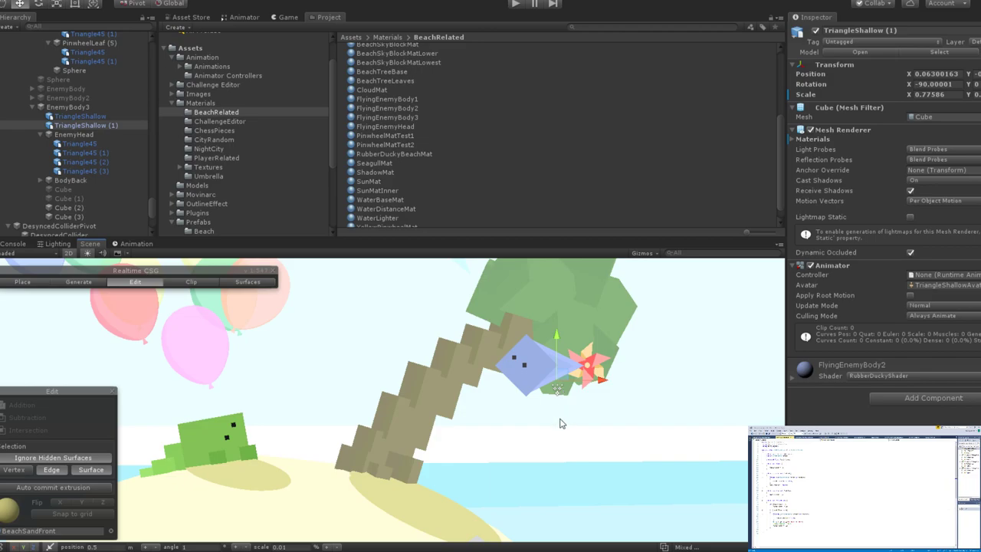
{"action": "scroll", "coordinate": [562, 422], "scroll_direction": "down", "scroll_amount": 5}
{"action": "scroll", "coordinate": [602, 415], "scroll_direction": "down", "scroll_amount": 5}
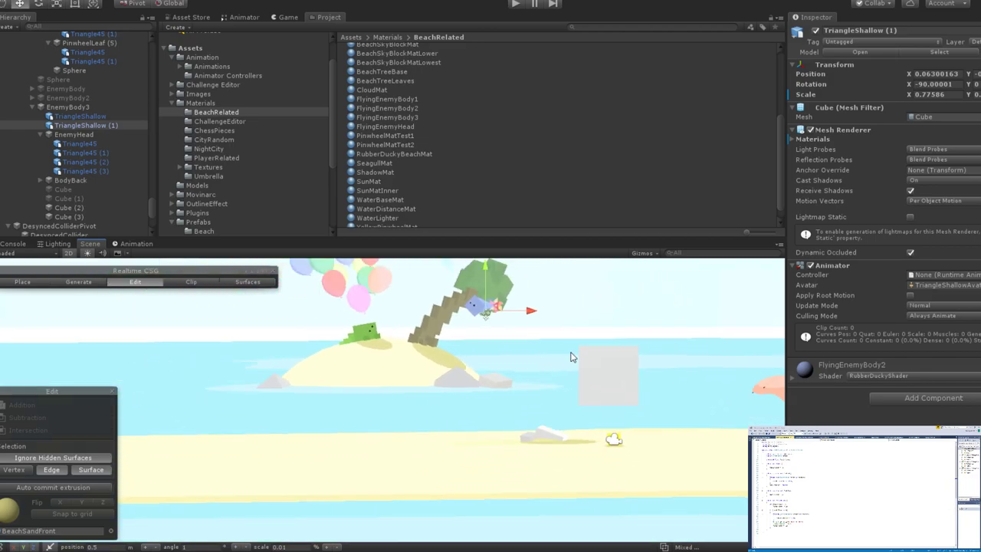
{"action": "middle_click_drag", "start_coordinate": [522, 393], "coordinate": [516, 377]}
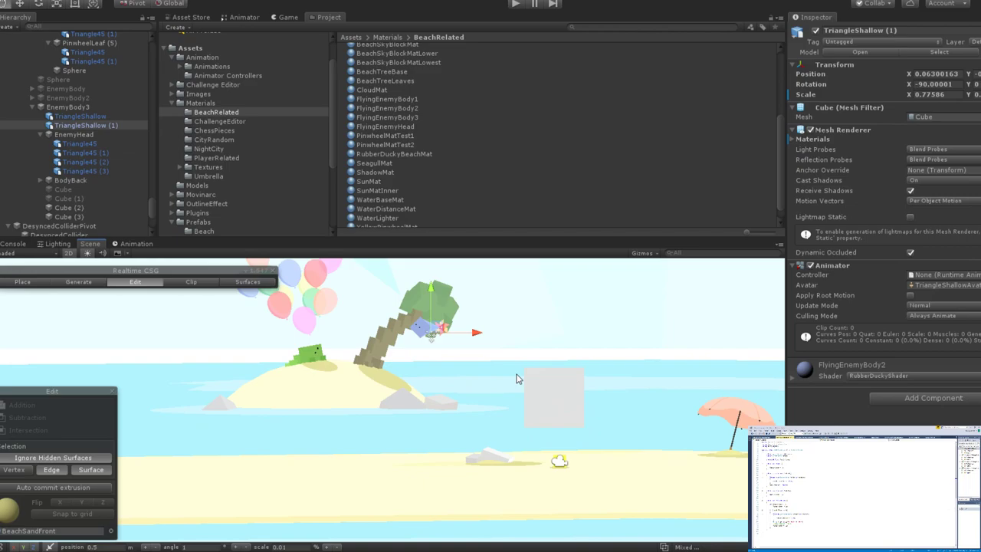
{"action": "scroll", "coordinate": [521, 381], "scroll_direction": "up", "scroll_amount": 5}
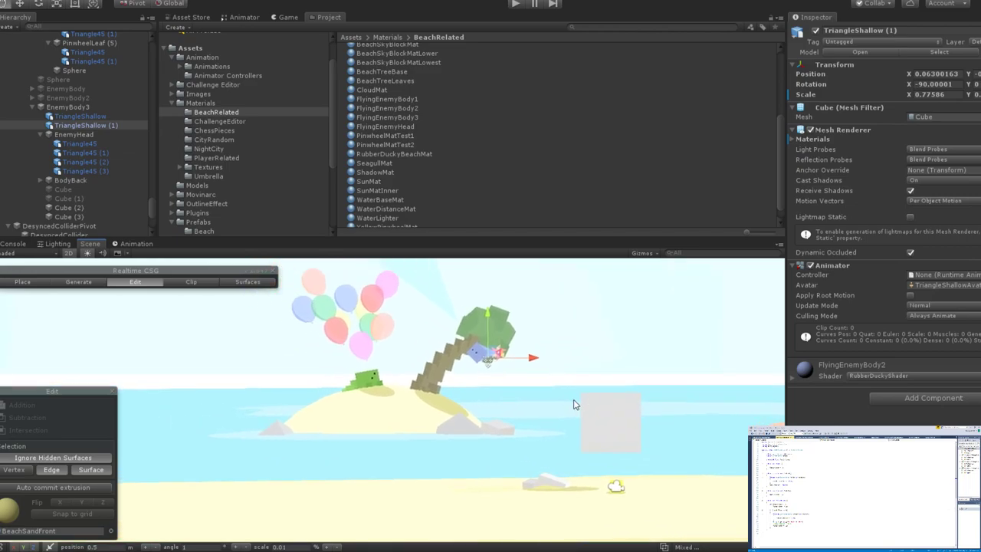
{"action": "scroll", "coordinate": [518, 372], "scroll_direction": "up", "scroll_amount": 5}
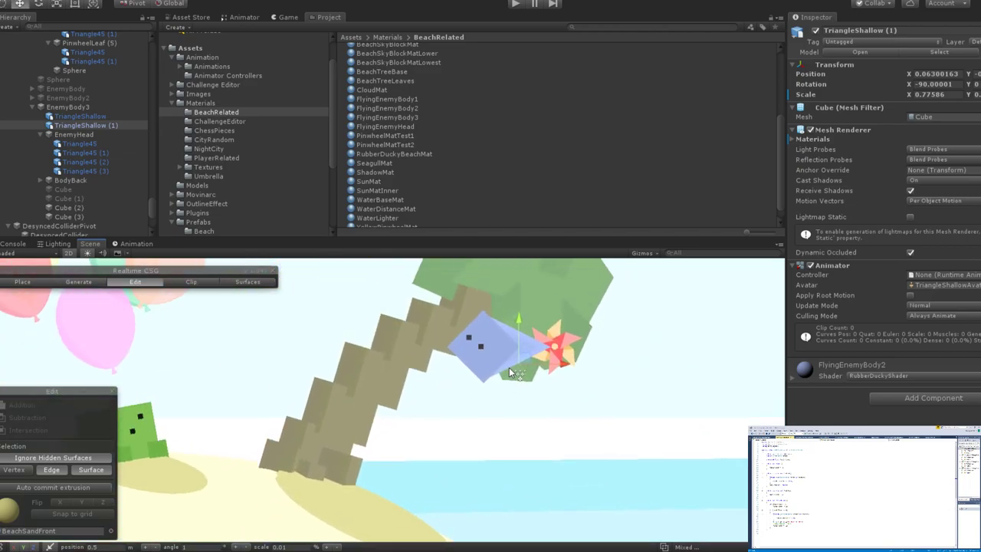
Reactivate the foot cubes Cube and Cube (1) to compare the enemy with feet, and deactivate both again.
{"action": "left_click", "coordinate": [456, 331]}
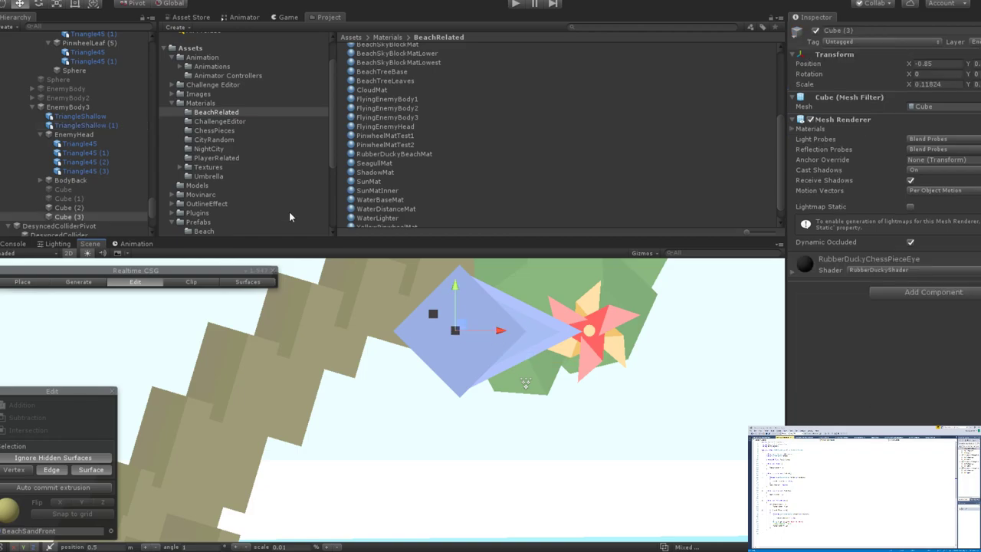
{"action": "scroll", "coordinate": [90, 193], "scroll_direction": "down", "scroll_amount": 1}
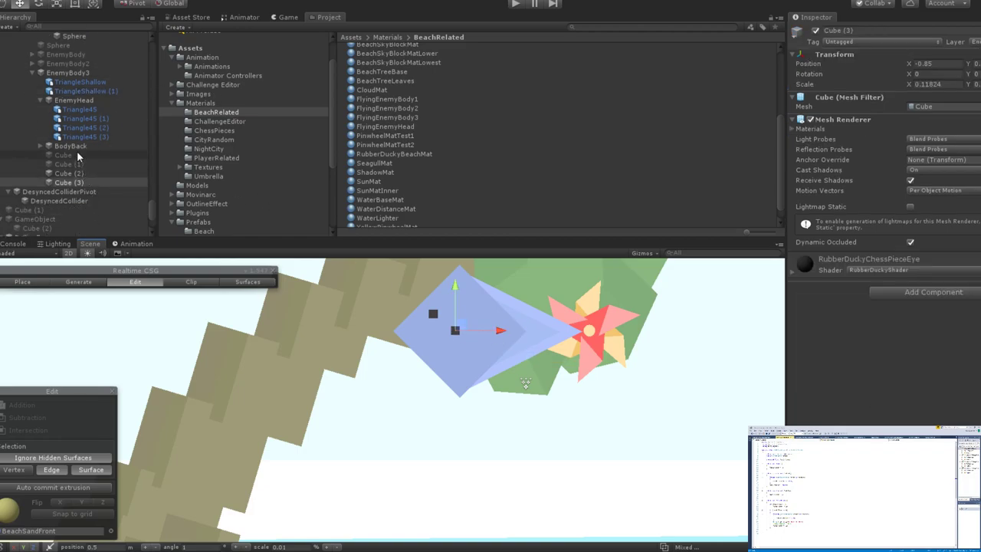
{"action": "left_click", "coordinate": [76, 155]}
{"action": "left_click", "coordinate": [77, 164], "text": "shift"}
{"action": "left_click", "coordinate": [816, 34]}
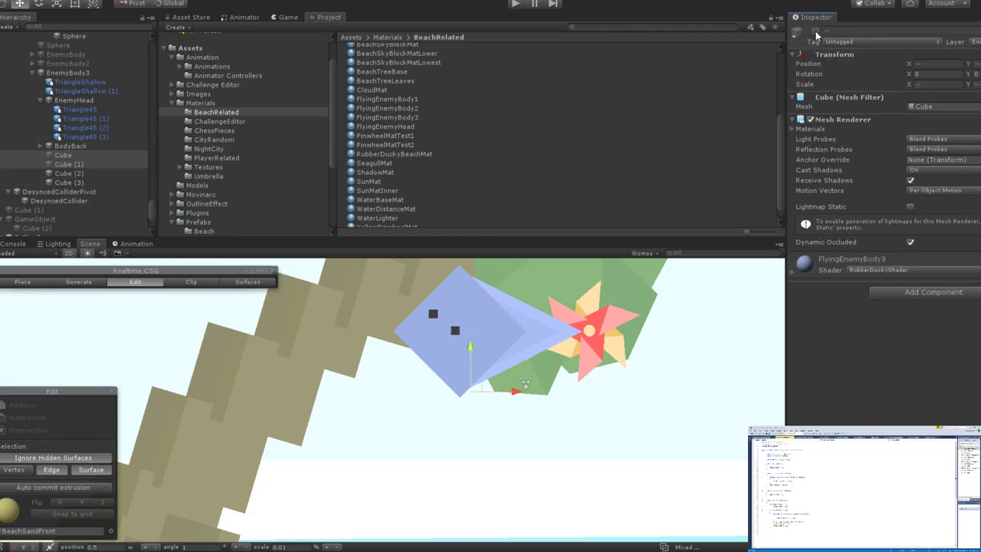
{"action": "scroll", "coordinate": [643, 307], "scroll_direction": "down", "scroll_amount": 10}
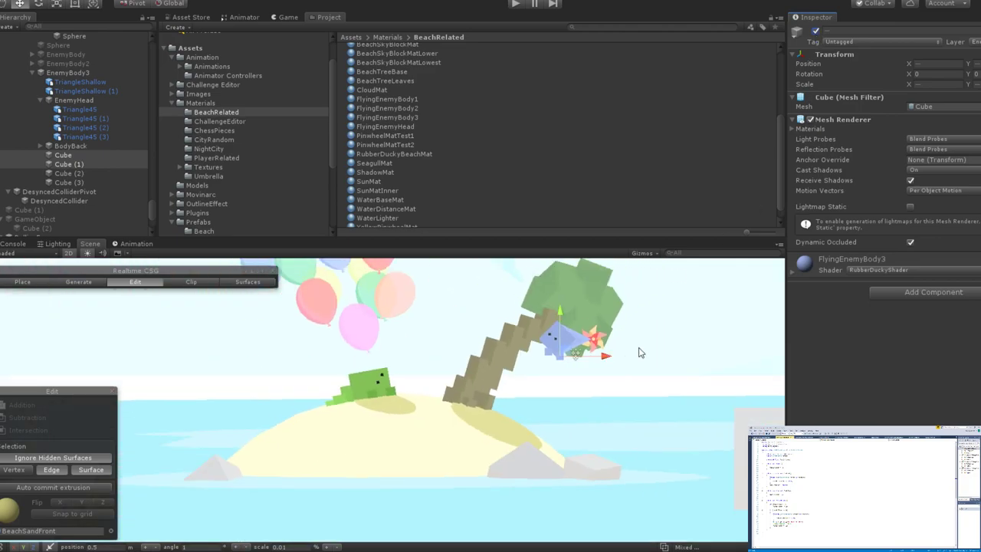
{"action": "middle_click_drag", "start_coordinate": [641, 352], "coordinate": [545, 375]}
{"action": "key", "text": "f"}
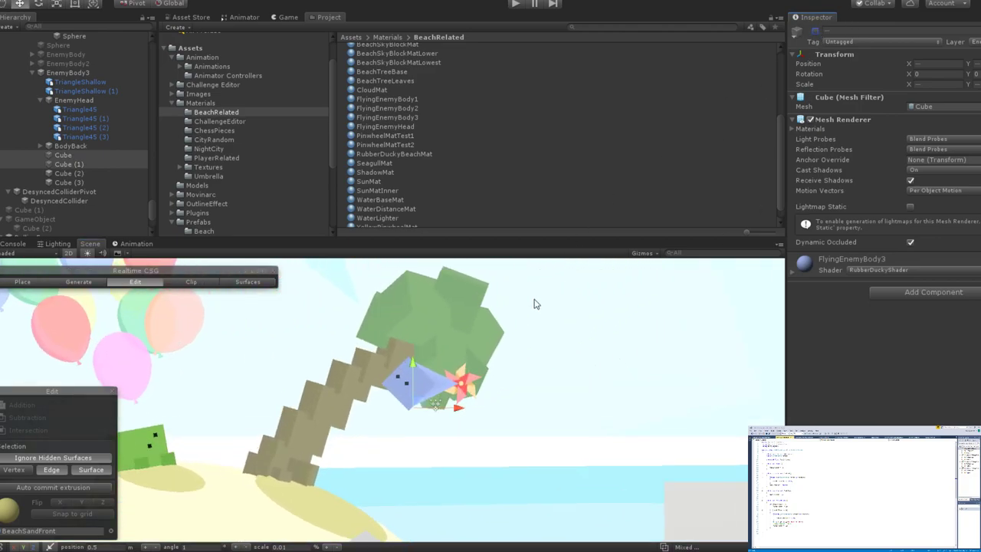
Inspect the footless enemy's head, eyes and tapered body beside the pinwheel and palm tree at several zoom levels.
{"action": "scroll", "coordinate": [525, 324], "scroll_direction": "up", "scroll_amount": 1}
{"action": "scroll", "coordinate": [525, 323], "scroll_direction": "up", "scroll_amount": 3}
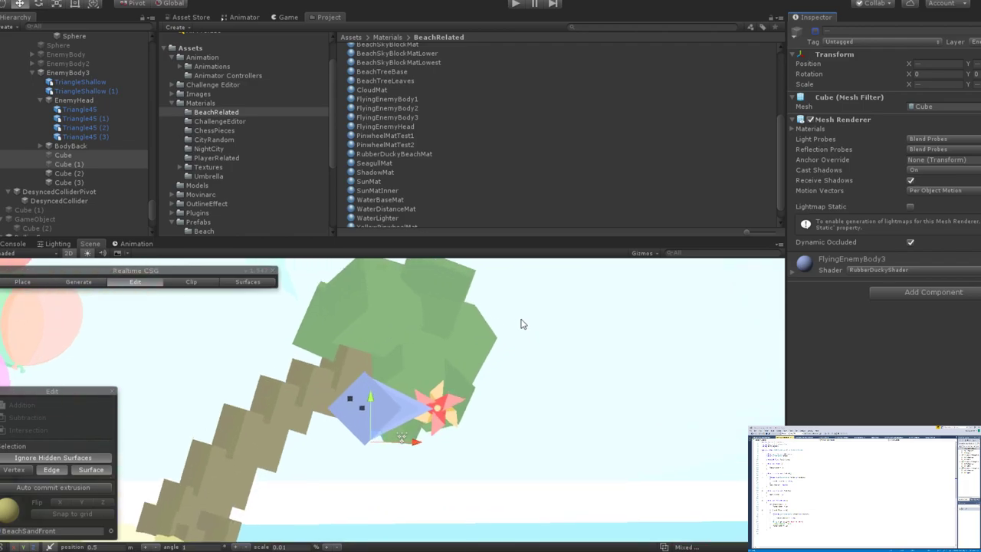
{"action": "scroll", "coordinate": [438, 358], "scroll_direction": "down", "scroll_amount": 2}
{"action": "scroll", "coordinate": [430, 382], "scroll_direction": "up", "scroll_amount": 2}
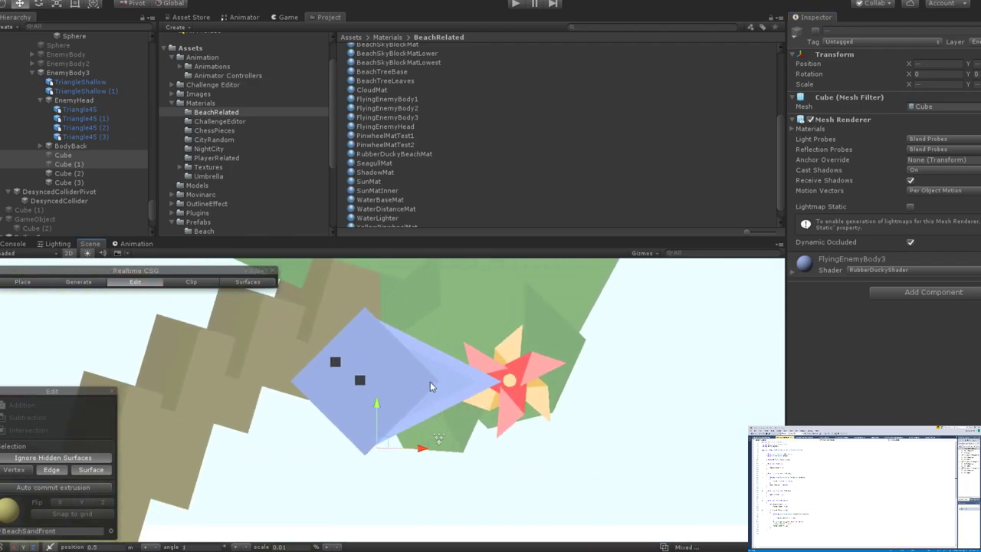
{"action": "scroll", "coordinate": [422, 381], "scroll_direction": "down", "scroll_amount": 4}
{"action": "middle_click_drag", "start_coordinate": [417, 396], "coordinate": [458, 359]}
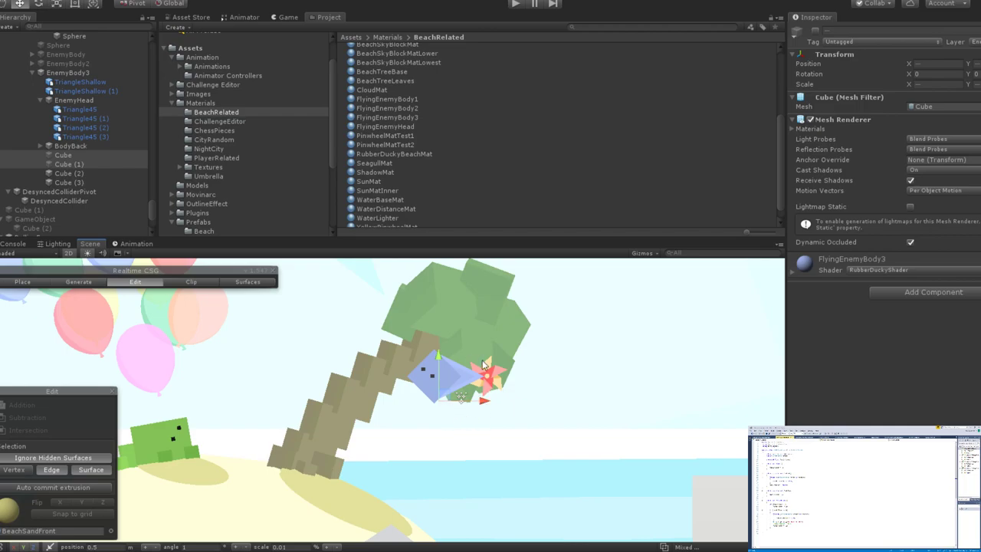
{"action": "scroll", "coordinate": [489, 369], "scroll_direction": "up", "scroll_amount": 2}
{"action": "scroll", "coordinate": [489, 370], "scroll_direction": "up", "scroll_amount": 3}
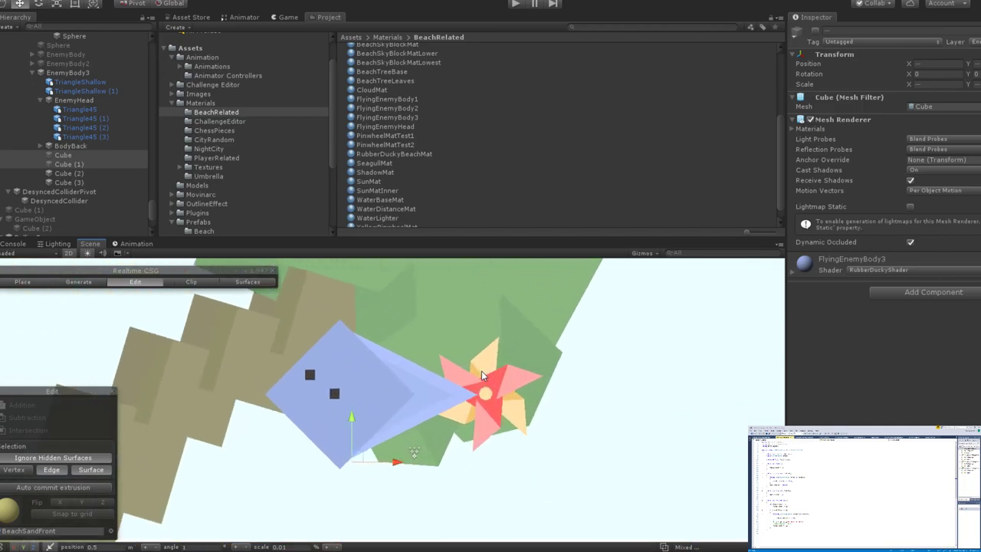
{"action": "scroll", "coordinate": [460, 379], "scroll_direction": "down", "scroll_amount": 5}
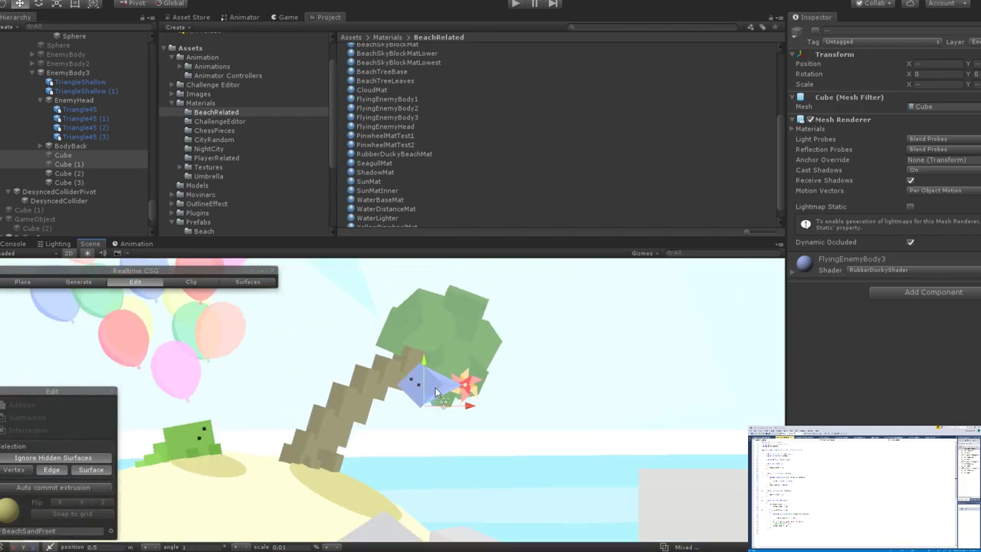
{"action": "middle_click_drag", "start_coordinate": [435, 393], "coordinate": [469, 379]}
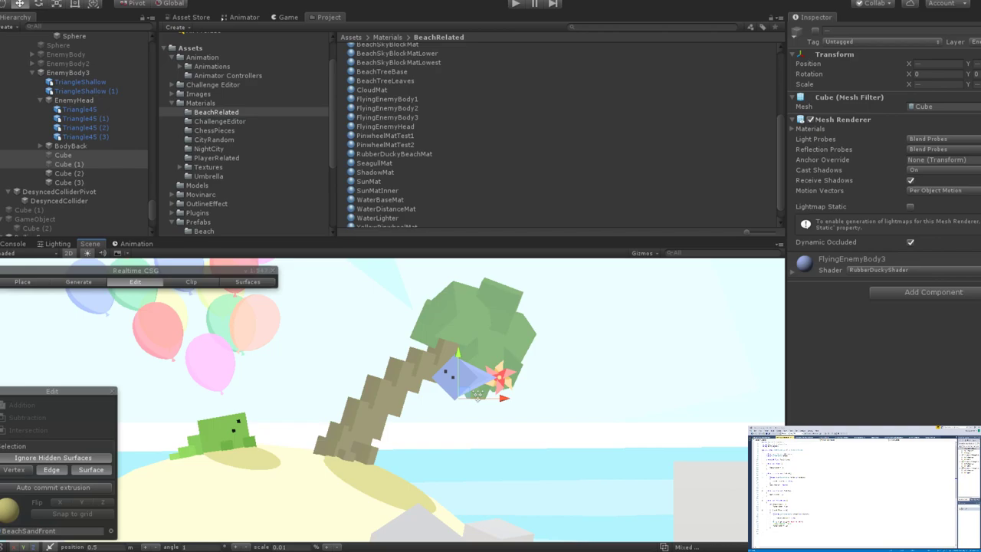
{"action": "scroll", "coordinate": [429, 425], "scroll_direction": "up", "scroll_amount": 5}
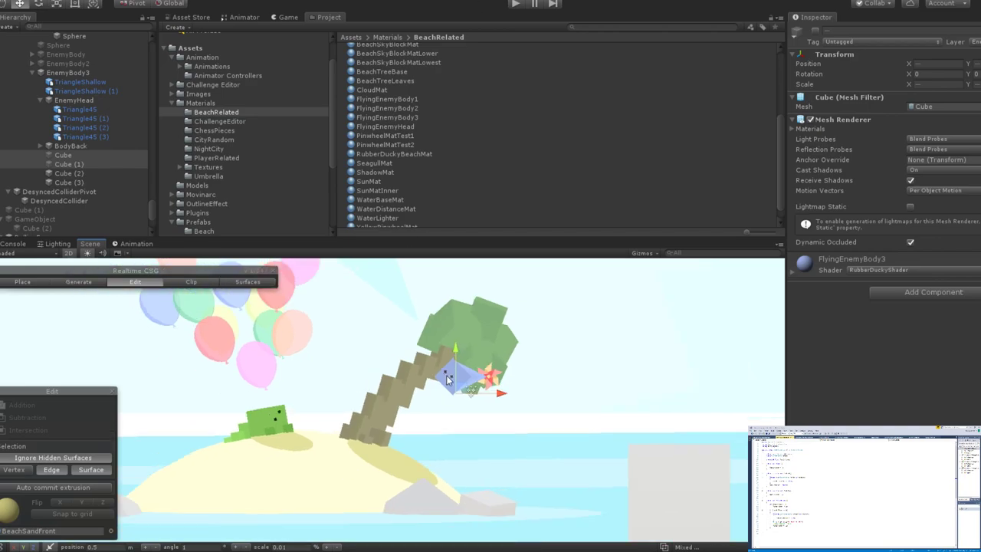
{"action": "scroll", "coordinate": [426, 425], "scroll_direction": "up", "scroll_amount": 5}
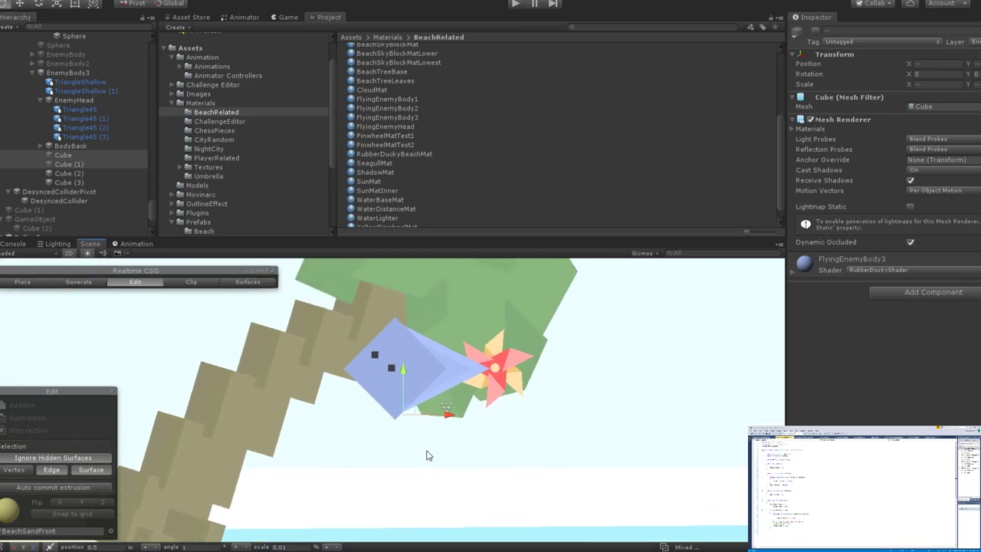
{"action": "scroll", "coordinate": [424, 406], "scroll_direction": "up", "scroll_amount": 3}
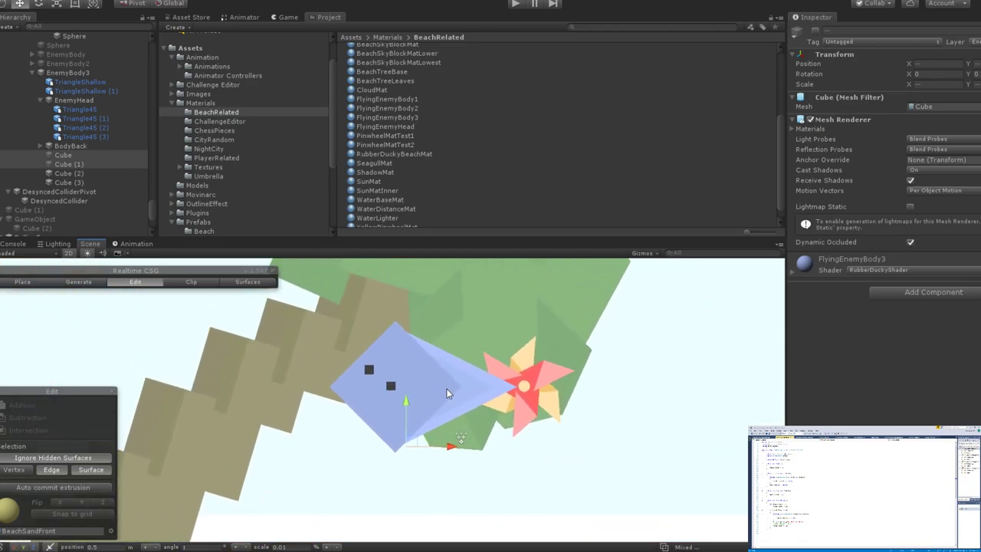
{"action": "scroll", "coordinate": [445, 390], "scroll_direction": "up", "scroll_amount": 3}
{"action": "scroll", "coordinate": [447, 383], "scroll_direction": "down", "scroll_amount": 6}
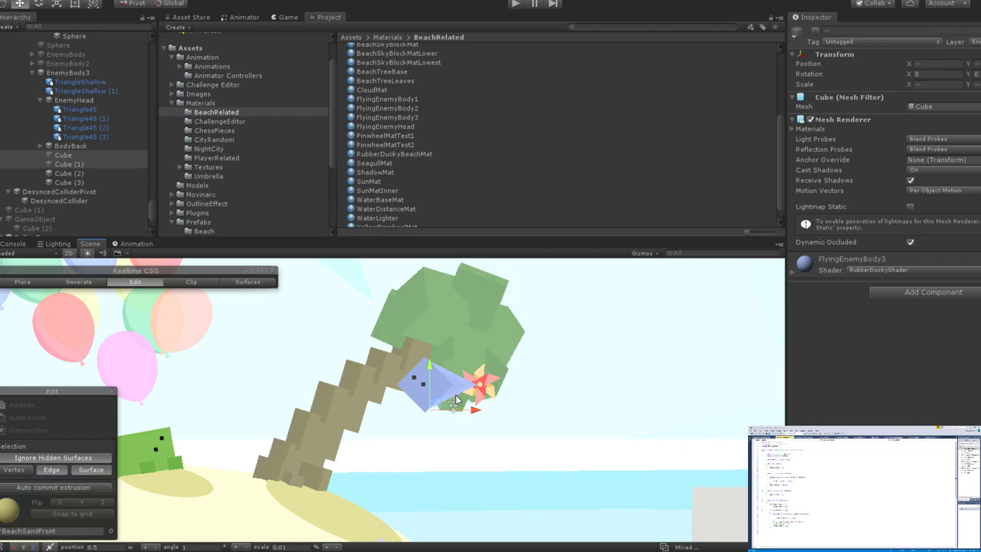
Adjust the tint of the FlyingEnemyBody2 material, comparing its blue with the enemy's head both close up and from a distance.
{"action": "scroll", "coordinate": [456, 397], "scroll_direction": "up", "scroll_amount": 5}
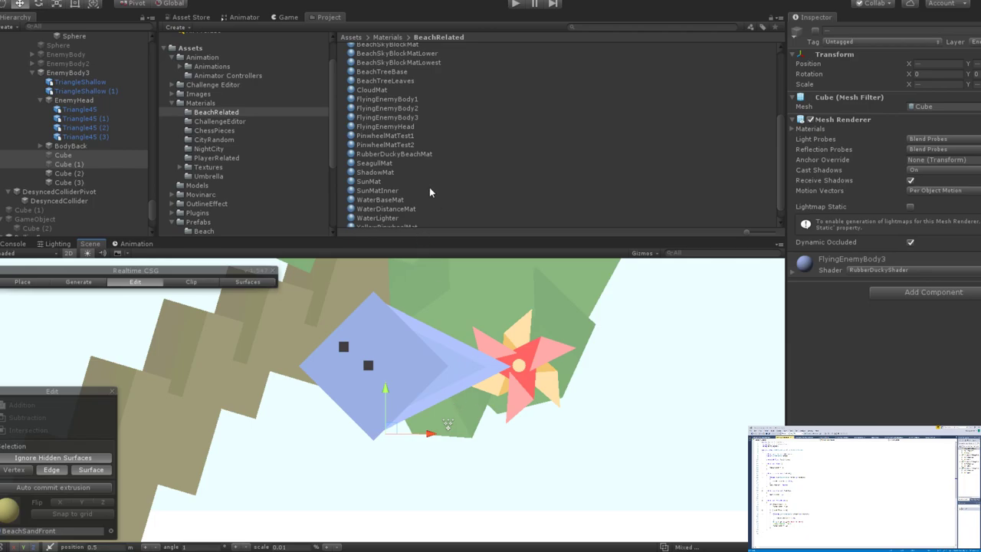
{"action": "scroll", "coordinate": [429, 153], "scroll_direction": "up", "scroll_amount": 3}
{"action": "left_click", "coordinate": [400, 168]}
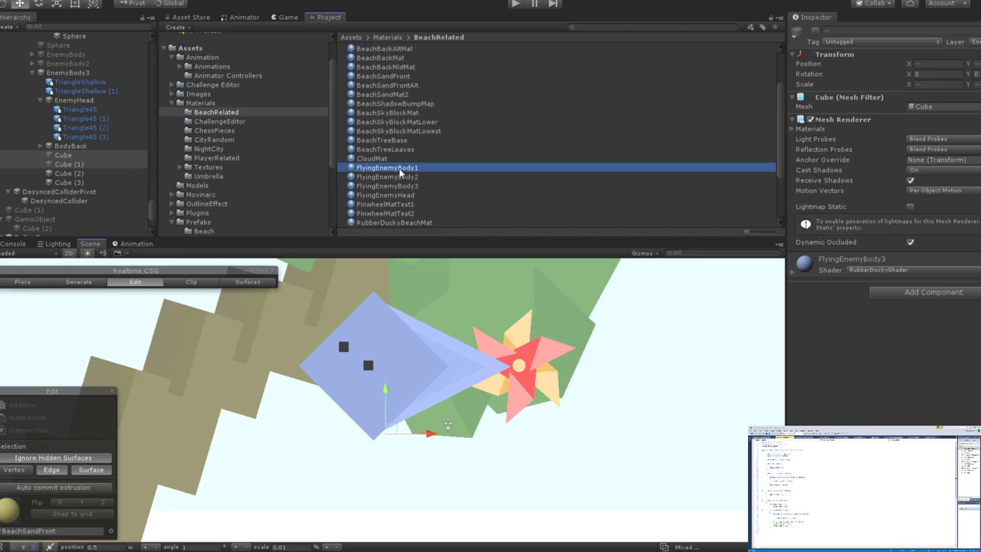
{"action": "left_click", "coordinate": [399, 180]}
{"action": "left_click", "coordinate": [398, 169]}
{"action": "left_click", "coordinate": [398, 180]}
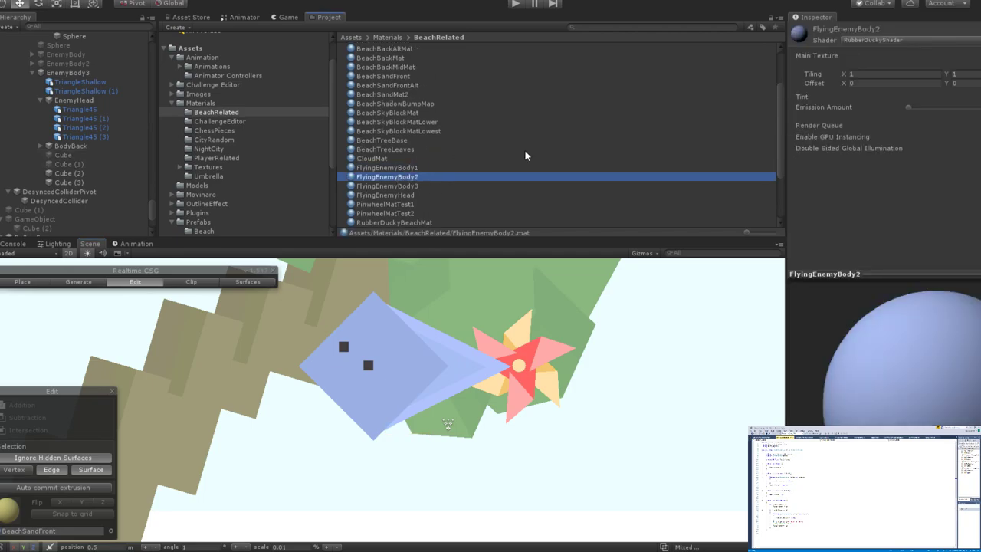
{"action": "left_click", "coordinate": [711, 249]}
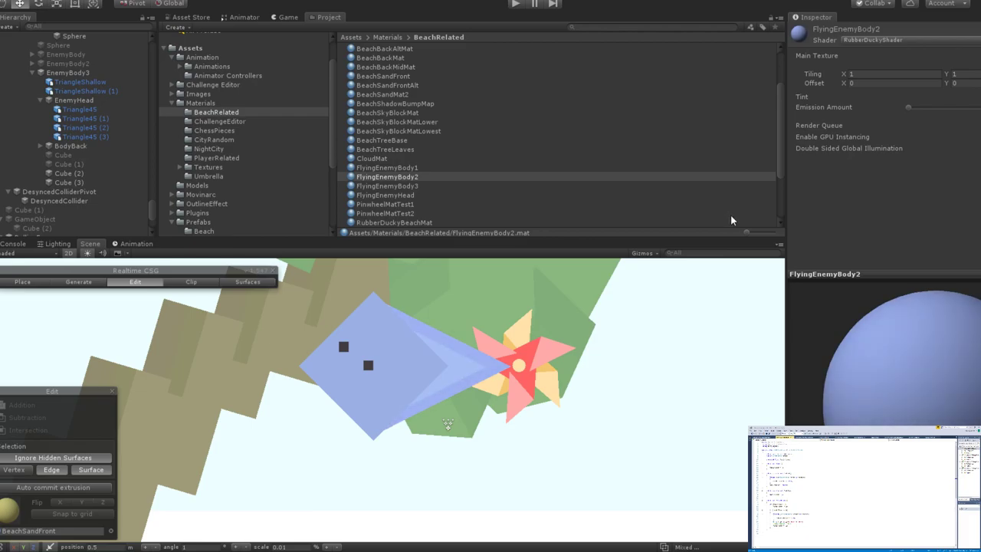
{"action": "scroll", "coordinate": [459, 307], "scroll_direction": "down", "scroll_amount": 10}
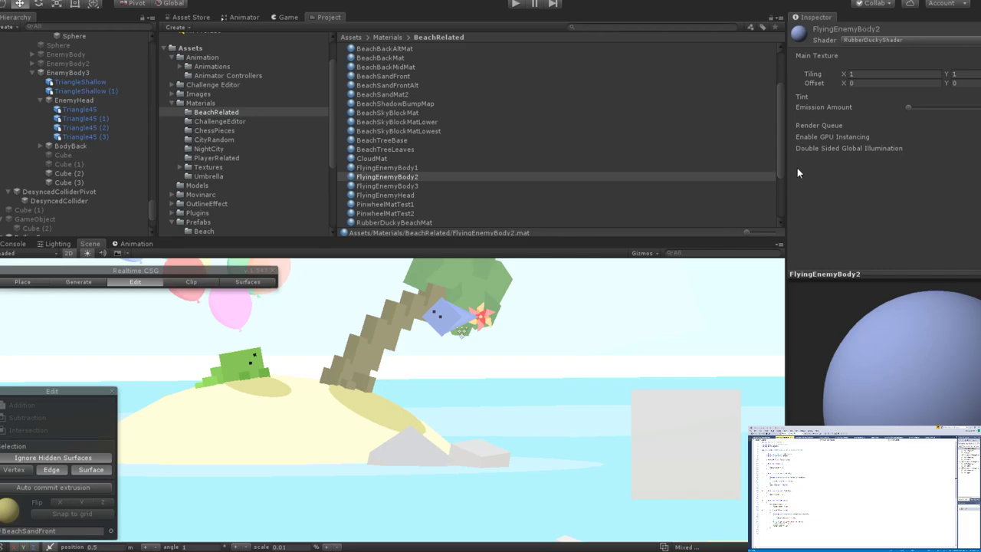
{"action": "scroll", "coordinate": [448, 338], "scroll_direction": "up", "scroll_amount": 10}
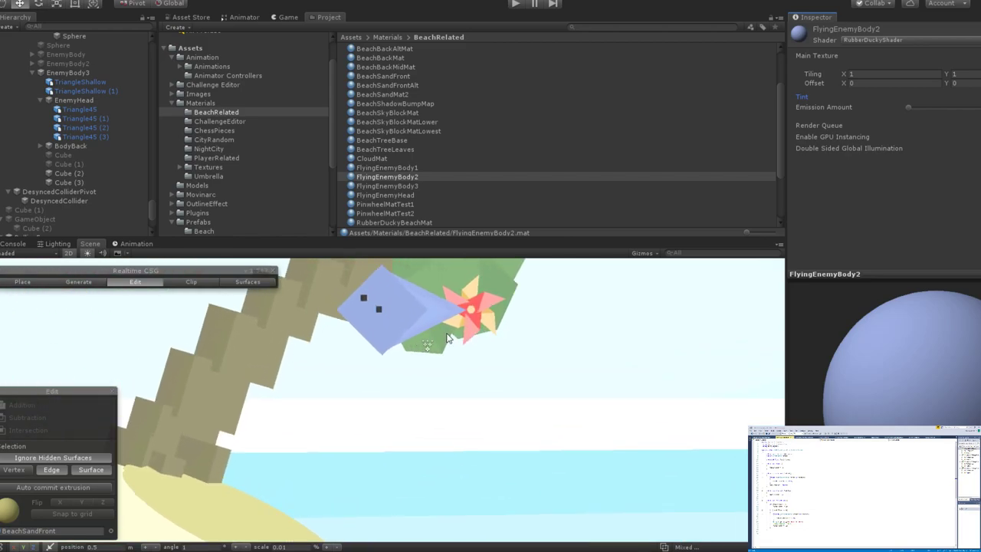
{"action": "scroll", "coordinate": [452, 342], "scroll_direction": "up", "scroll_amount": 6}
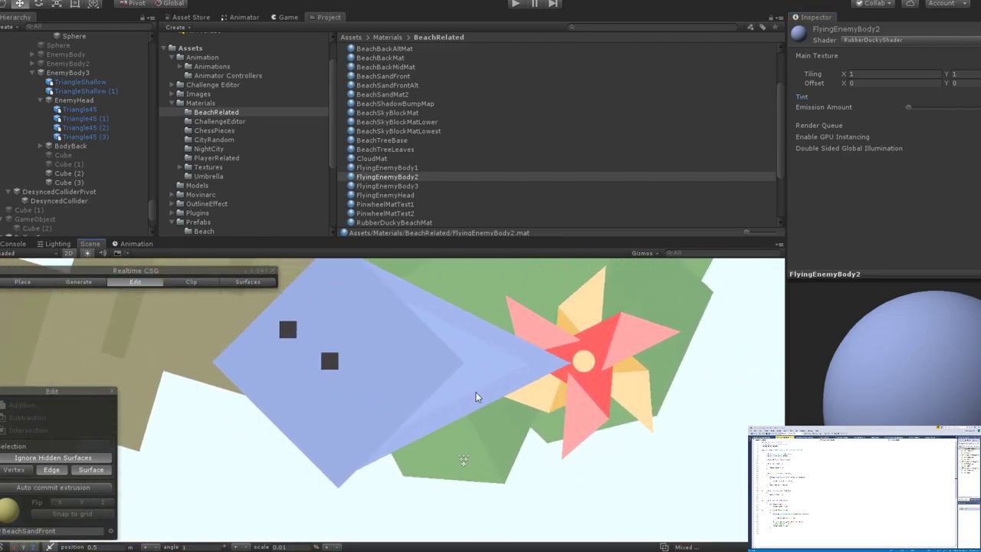
Check which materials the body pieces TriangleShallow (1) and TriangleShallow (3) use, and view the enemy against the palm tree.
{"action": "left_click", "coordinate": [473, 392]}
{"action": "scroll", "coordinate": [467, 388], "scroll_direction": "down", "scroll_amount": 4}
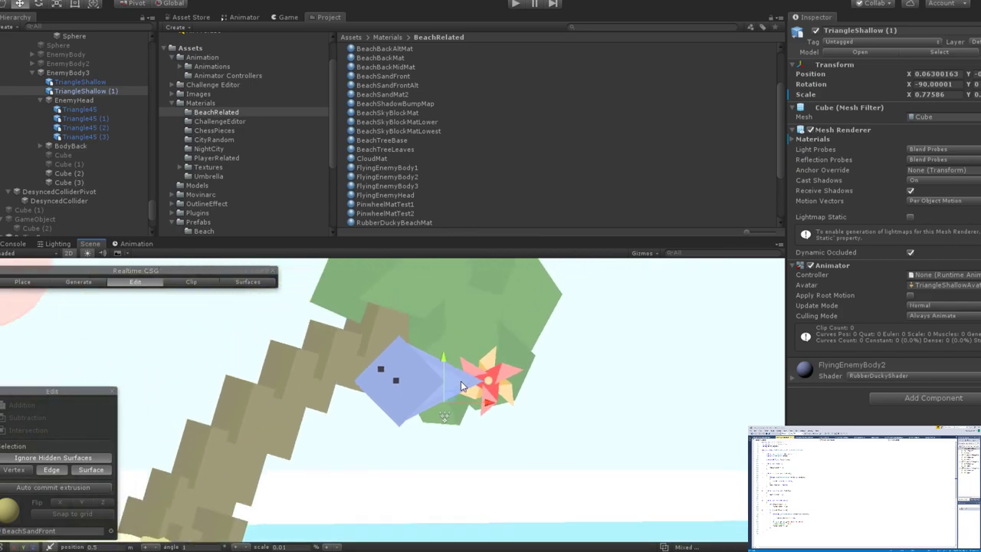
{"action": "left_click", "coordinate": [451, 390]}
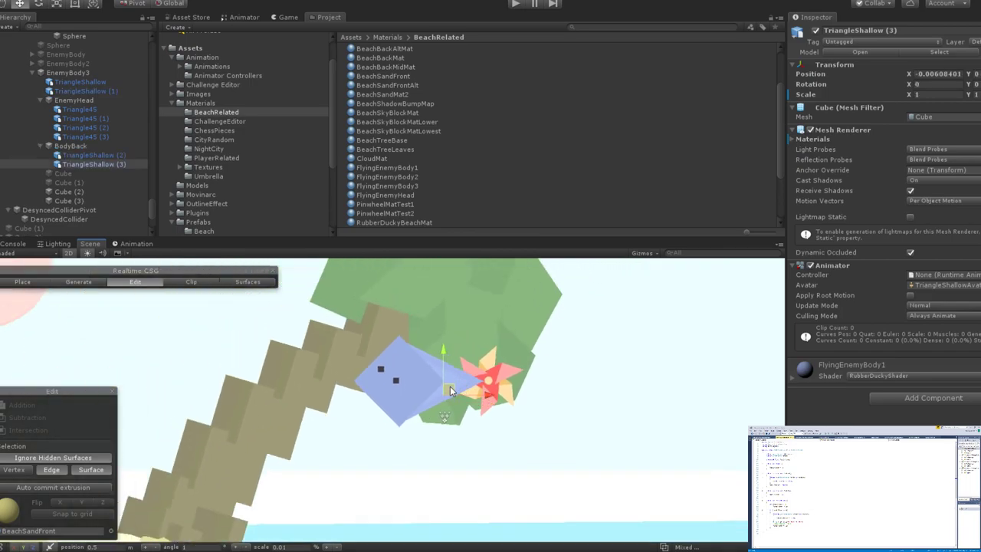
{"action": "scroll", "coordinate": [452, 390], "scroll_direction": "down", "scroll_amount": 4}
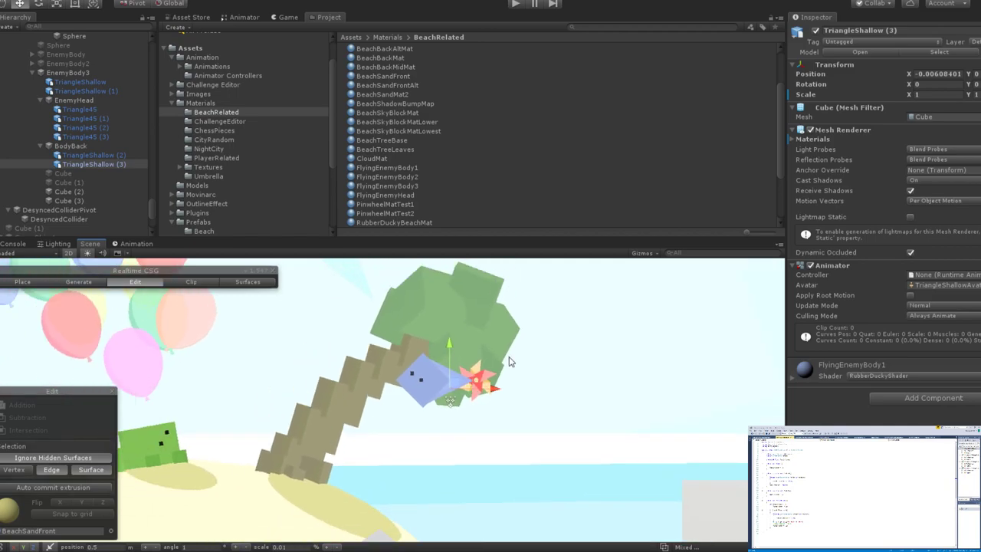
{"action": "scroll", "coordinate": [506, 363], "scroll_direction": "up", "scroll_amount": 3}
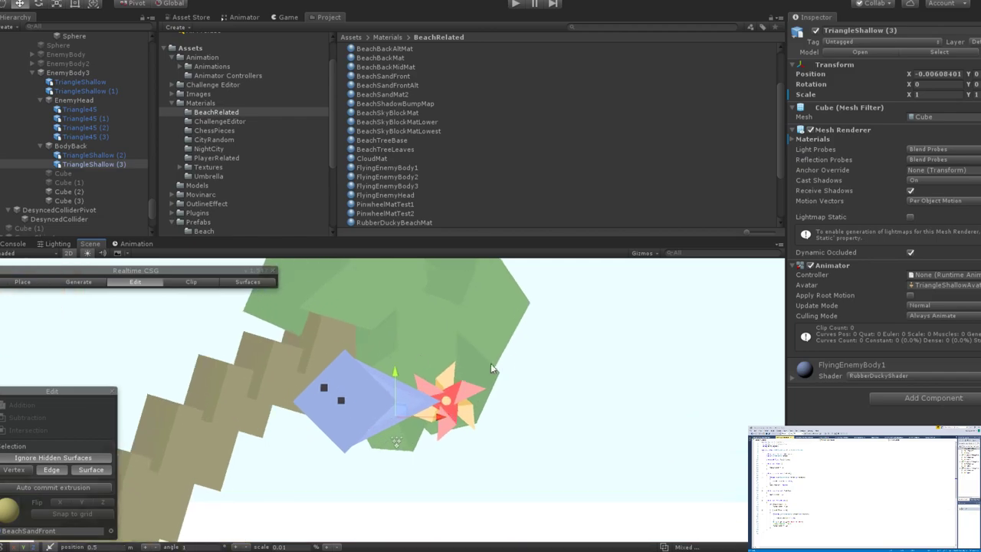
Try rotating the head piece Triangle45 in the EnemyHead group and restore its original angle.
{"action": "left_click", "coordinate": [93, 120]}
{"action": "left_click", "coordinate": [82, 127]}
{"action": "left_click", "coordinate": [83, 137]}
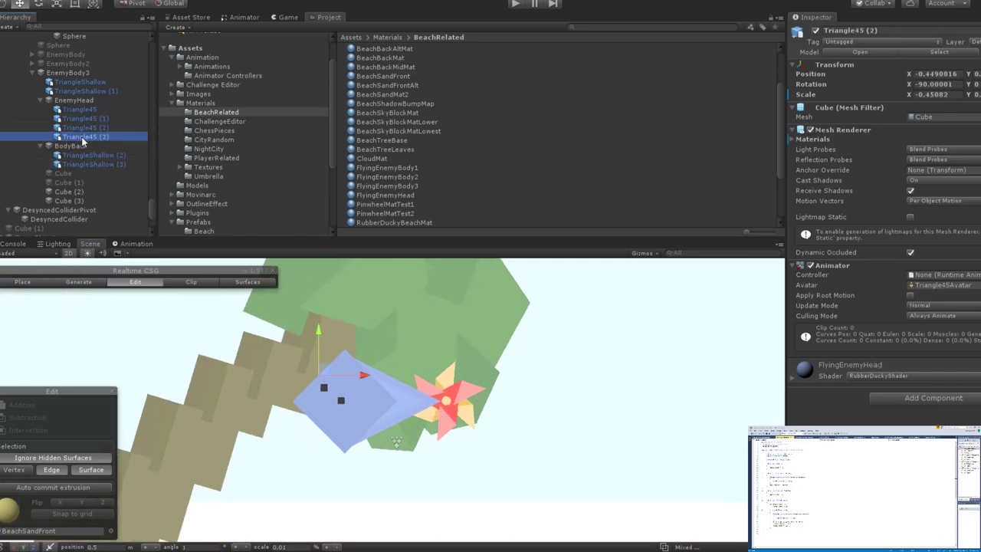
{"action": "left_click", "coordinate": [83, 109]}
{"action": "key", "text": "e"}
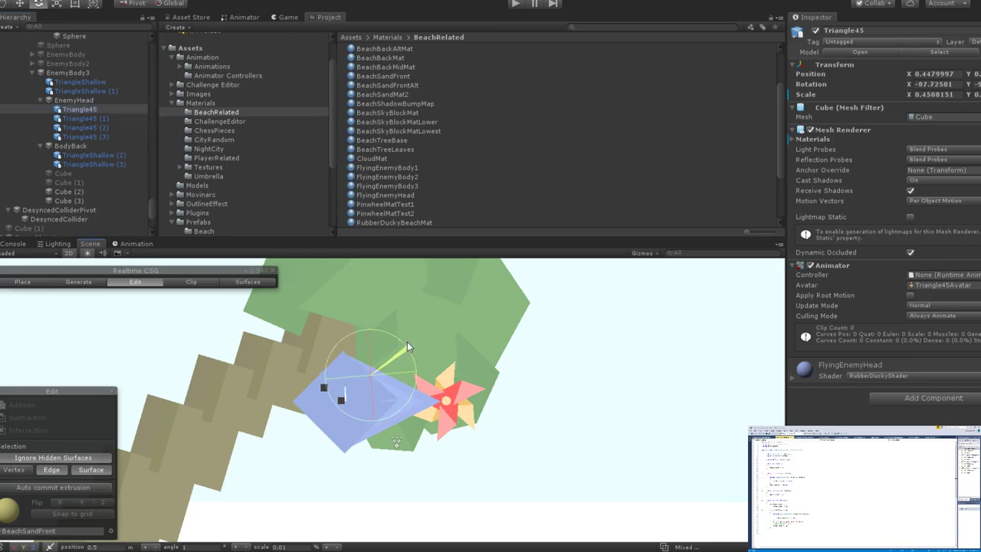
{"action": "left_click_drag", "start_coordinate": [407, 341], "coordinate": [405, 339]}
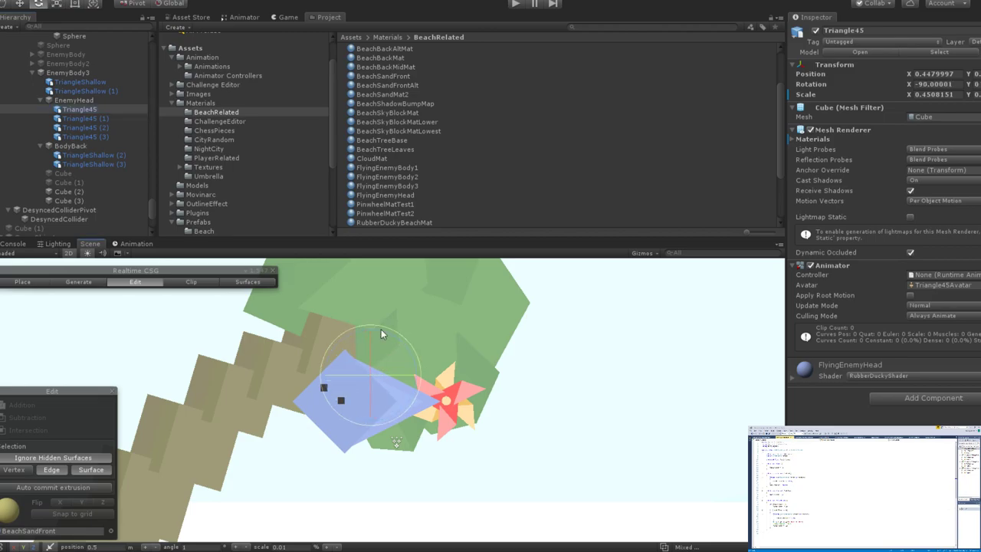
{"action": "left_click", "coordinate": [40, 101]}
Try rotating the upper body piece TriangleShallow outward and undo the rotation.
{"action": "left_click", "coordinate": [81, 82]}
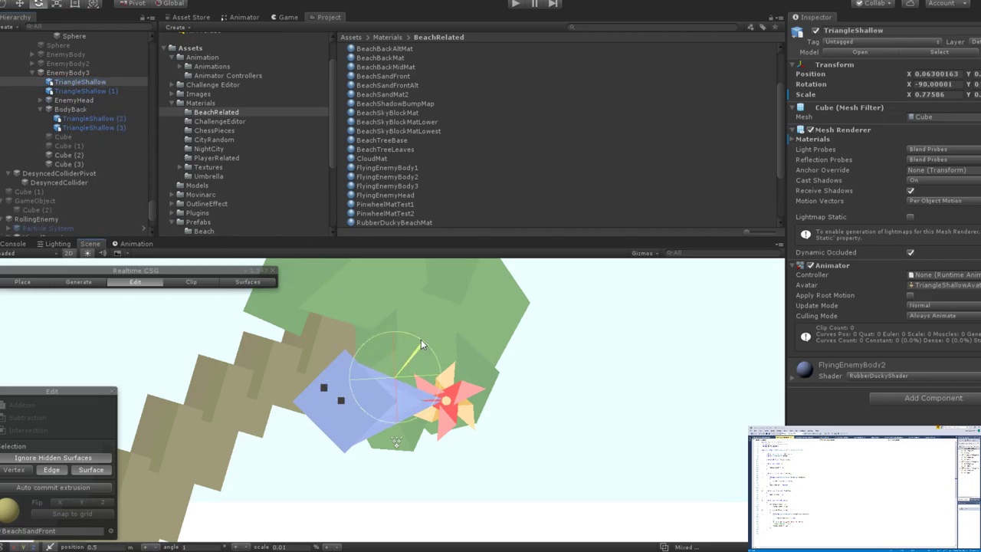
{"action": "left_click_drag", "start_coordinate": [421, 346], "coordinate": [414, 337]}
{"action": "key", "text": "w"}
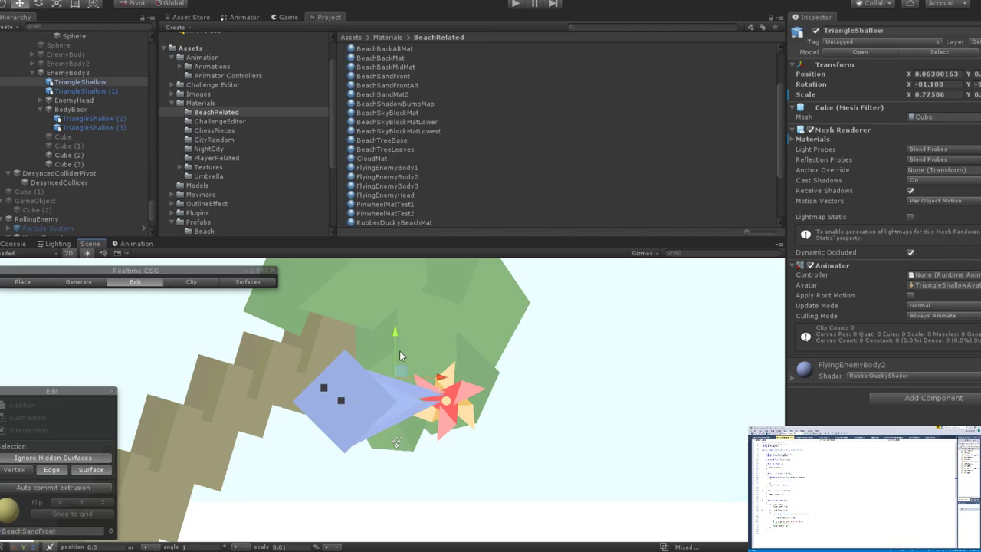
{"action": "key", "text": "ctrl+z"}
{"action": "key", "text": "e"}
Split the tail tip by moving TriangleShallow slightly upward, and shift it and TriangleShallow (1) toward the head to X position -0.043.
{"action": "key", "text": "w"}
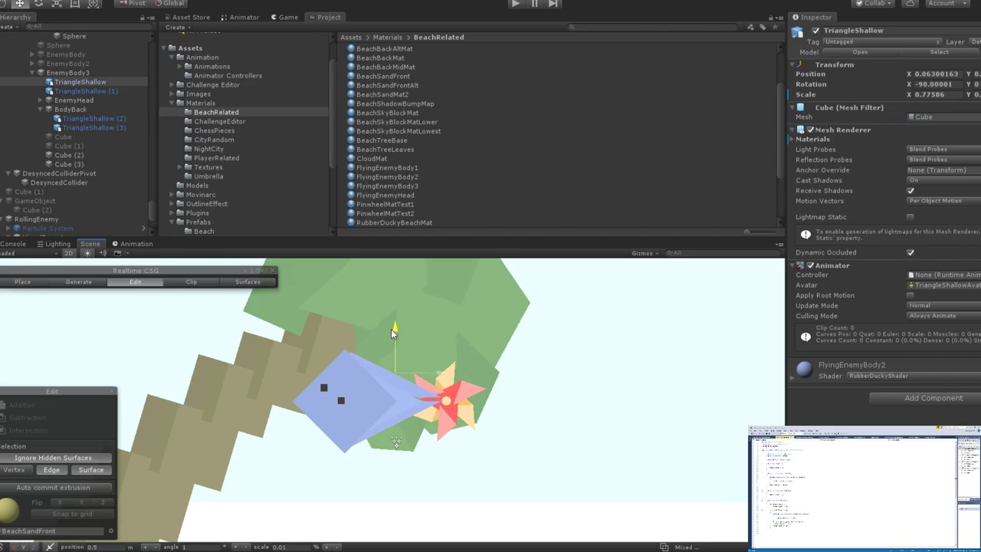
{"action": "left_click_drag", "start_coordinate": [443, 373], "coordinate": [436, 373]}
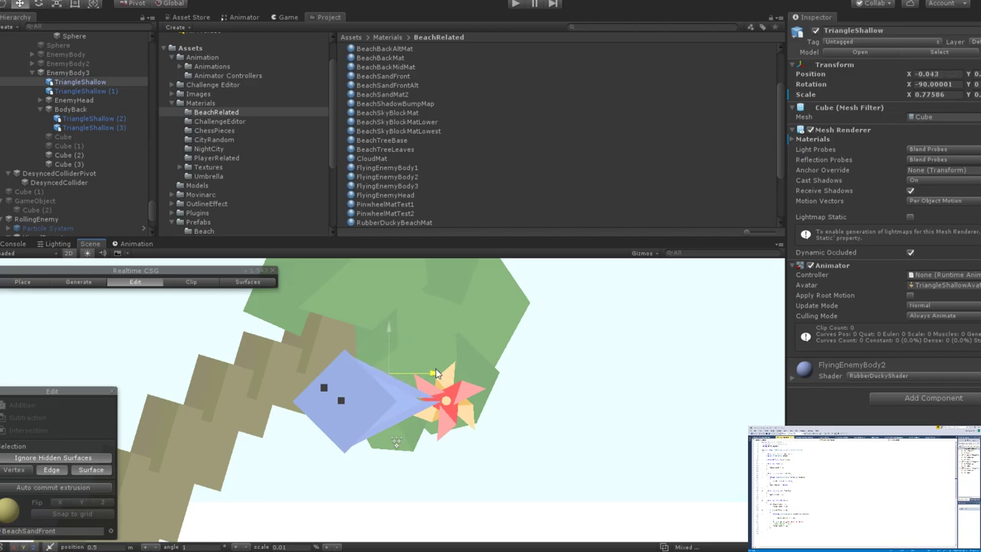
{"action": "left_click", "coordinate": [443, 412]}
{"action": "left_click_drag", "start_coordinate": [439, 431], "coordinate": [434, 430]}
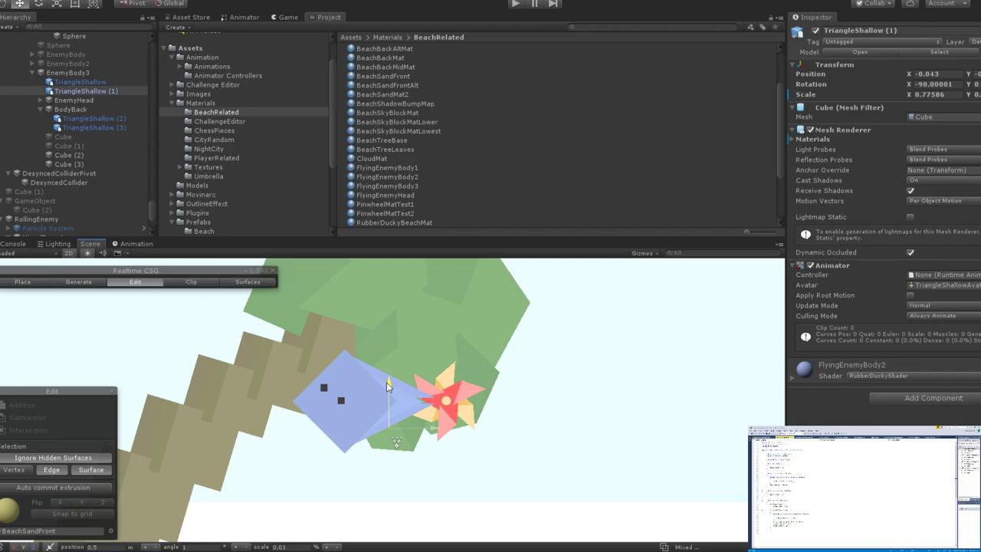
Fine-tune the vertical position of TriangleShallow (1) to shape the gap in the tail, checking the enemy against the island.
{"action": "scroll", "coordinate": [388, 385], "scroll_direction": "down", "scroll_amount": 6}
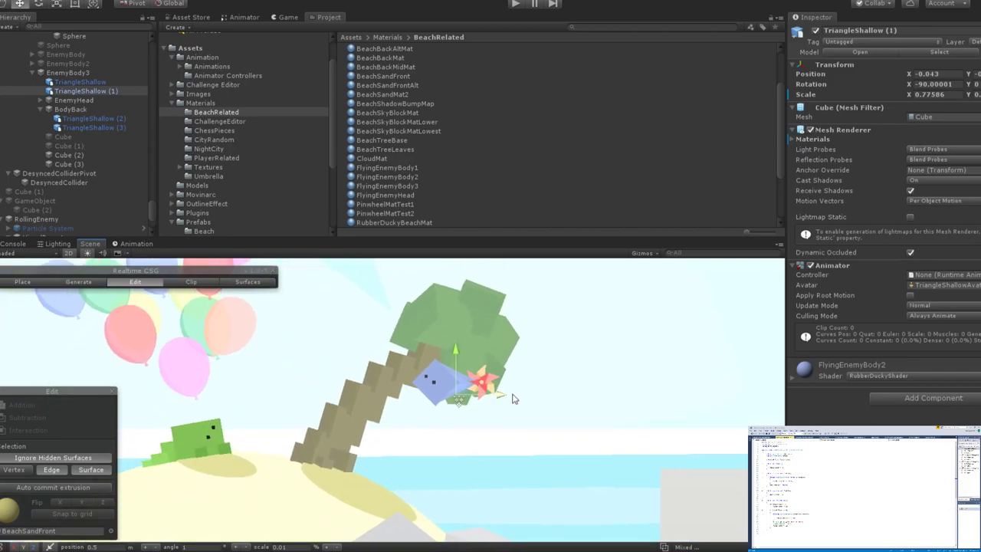
{"action": "key", "text": "f"}
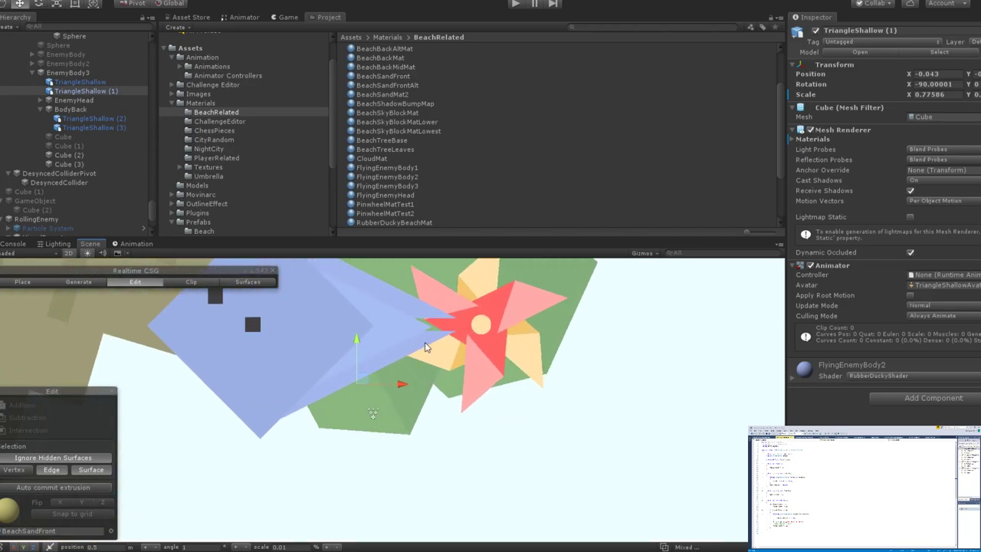
{"action": "left_click_drag", "start_coordinate": [360, 344], "coordinate": [361, 347]}
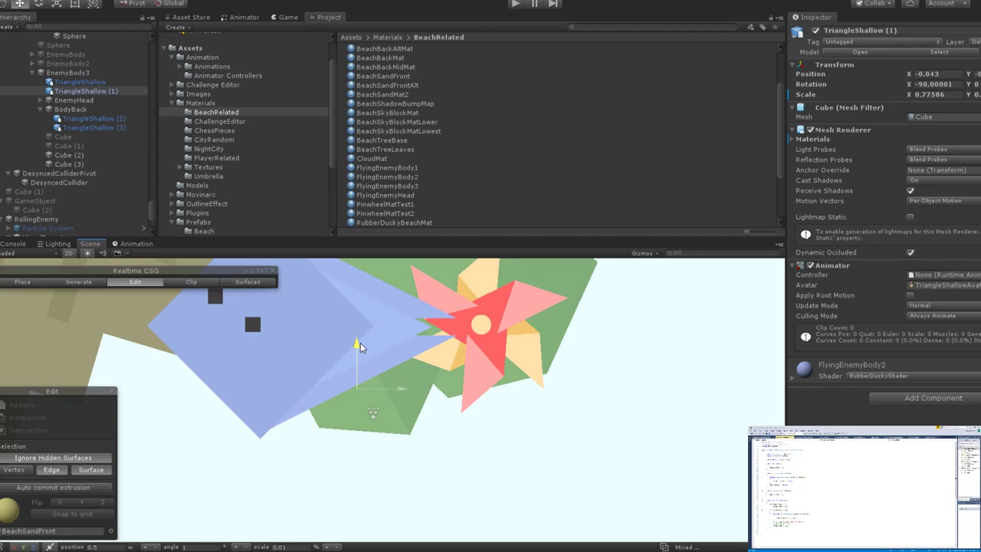
{"action": "left_click_drag", "start_coordinate": [360, 346], "coordinate": [357, 344]}
{"action": "scroll", "coordinate": [383, 391], "scroll_direction": "down", "scroll_amount": 3}
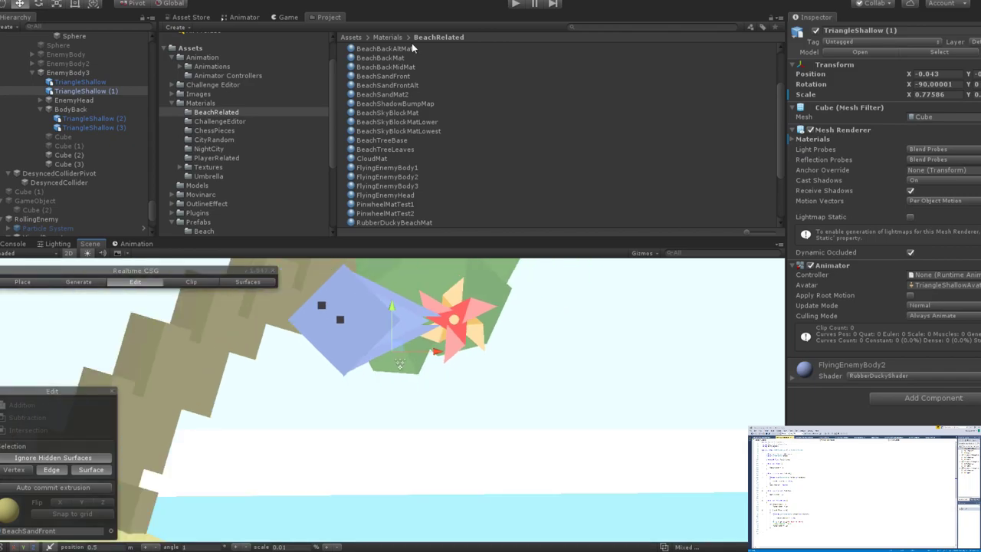
{"action": "scroll", "coordinate": [471, 350], "scroll_direction": "down", "scroll_amount": 6}
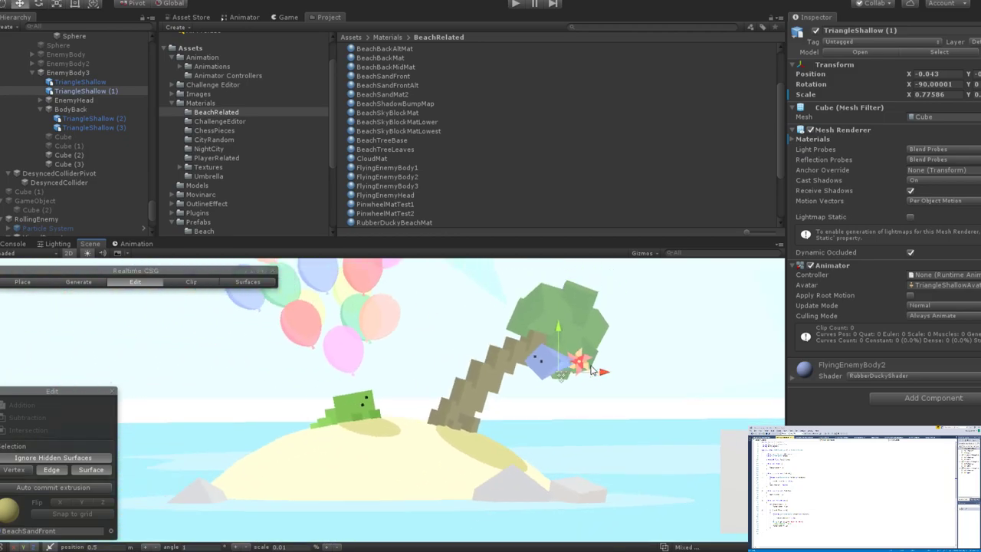
{"action": "scroll", "coordinate": [583, 364], "scroll_direction": "up", "scroll_amount": 5}
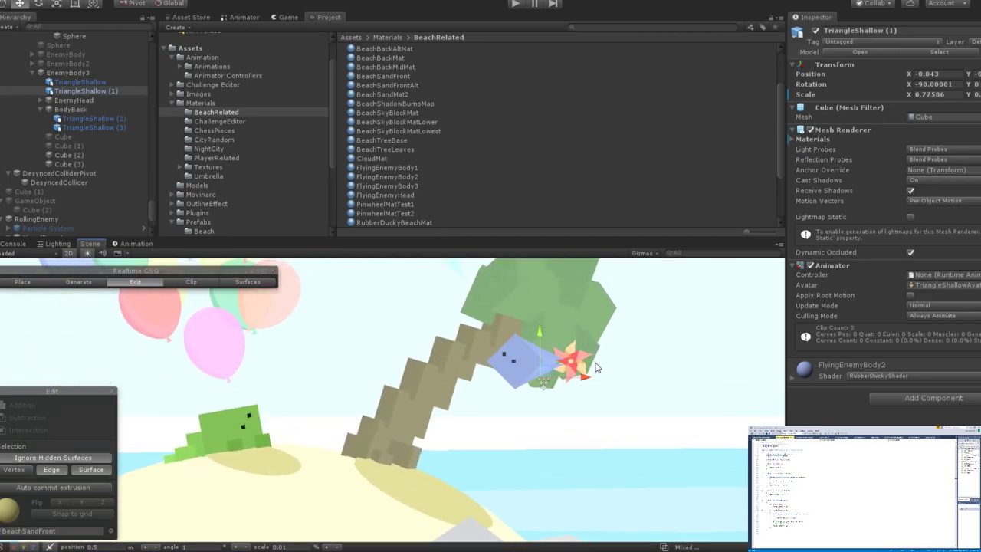
Rotate the upper body piece TriangleShallow outward to an X rotation of -87.35101 and reposition it at X -0.004 to spread the tail.
{"action": "scroll", "coordinate": [538, 350], "scroll_direction": "up", "scroll_amount": 2}
{"action": "left_click", "coordinate": [497, 346]}
{"action": "key", "text": "e"}
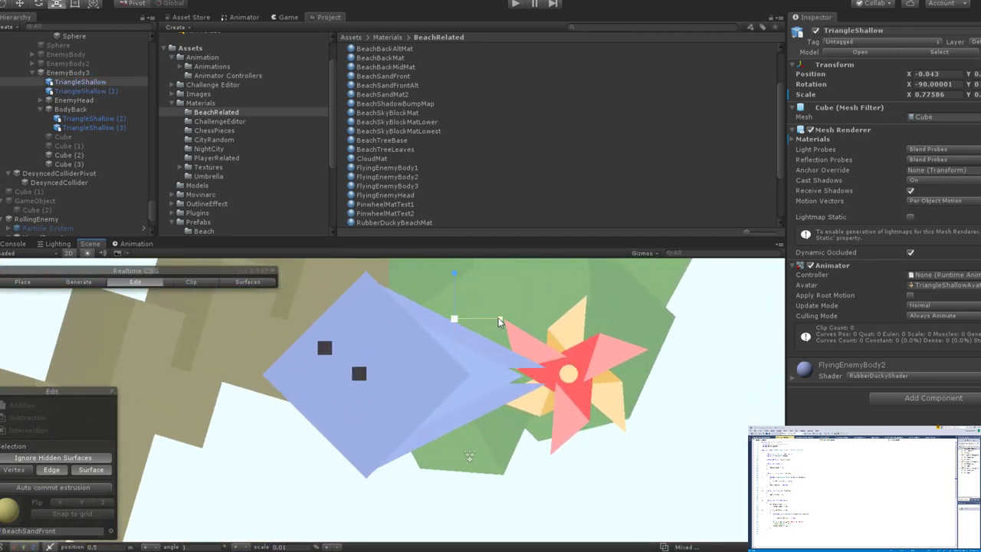
{"action": "left_click_drag", "start_coordinate": [498, 315], "coordinate": [493, 292]}
{"action": "key", "text": "w"}
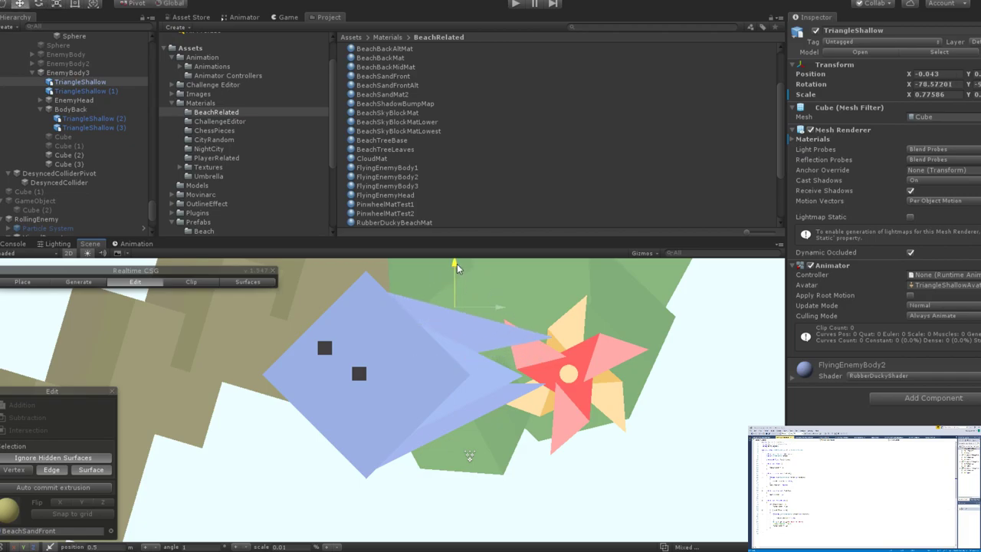
{"action": "left_click_drag", "start_coordinate": [502, 305], "coordinate": [494, 277]}
{"action": "key", "text": "e"}
{"action": "key", "text": "r"}
{"action": "key", "text": "e"}
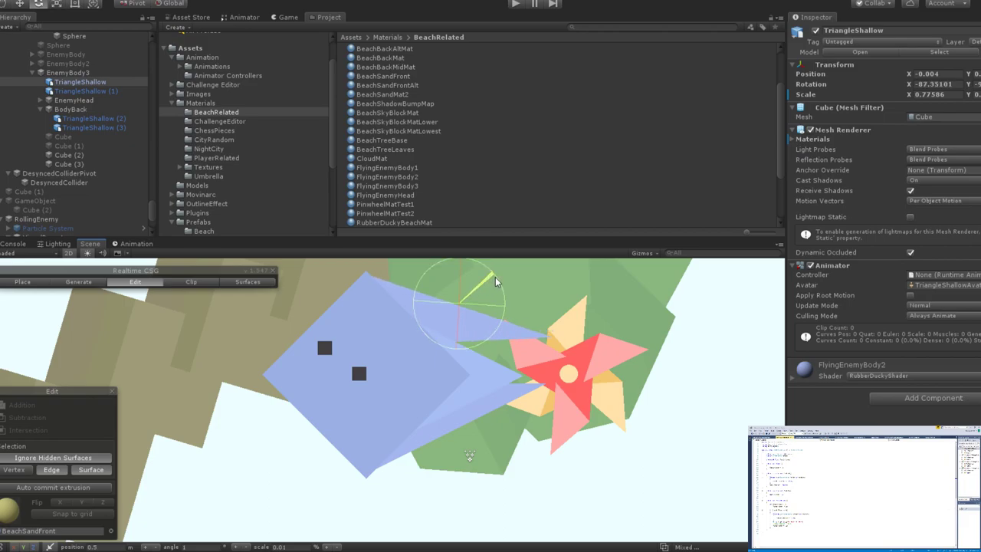
Examine the enemy's spread tail from a distance against the island scene and close up beside the pinwheel.
{"action": "scroll", "coordinate": [536, 330], "scroll_direction": "down", "scroll_amount": 8}
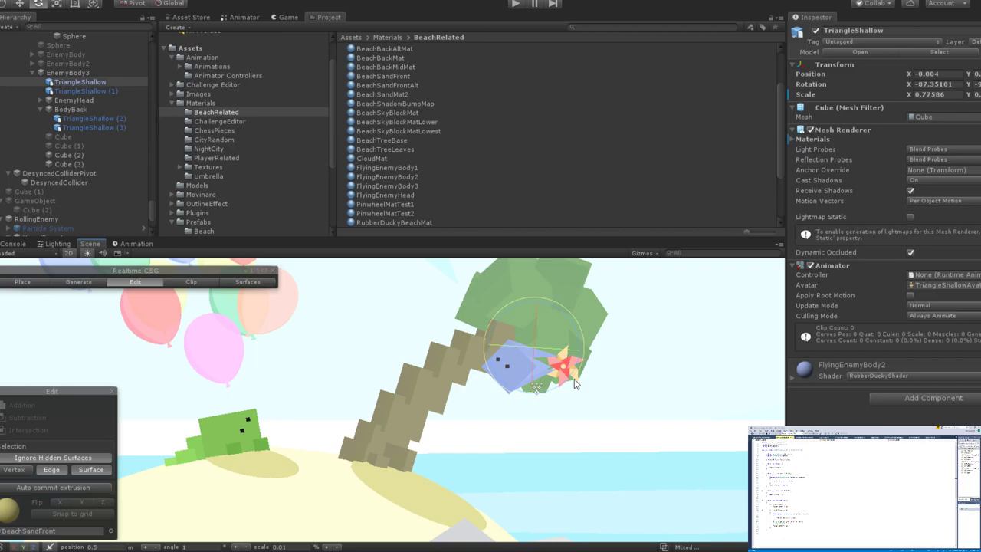
{"action": "scroll", "coordinate": [577, 383], "scroll_direction": "down", "scroll_amount": 3}
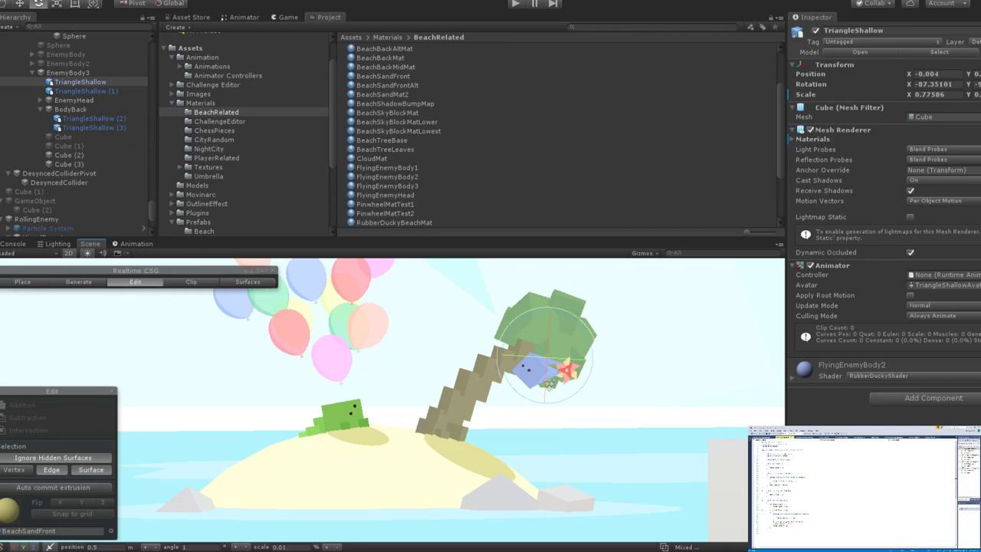
{"action": "scroll", "coordinate": [536, 383], "scroll_direction": "up", "scroll_amount": 10}
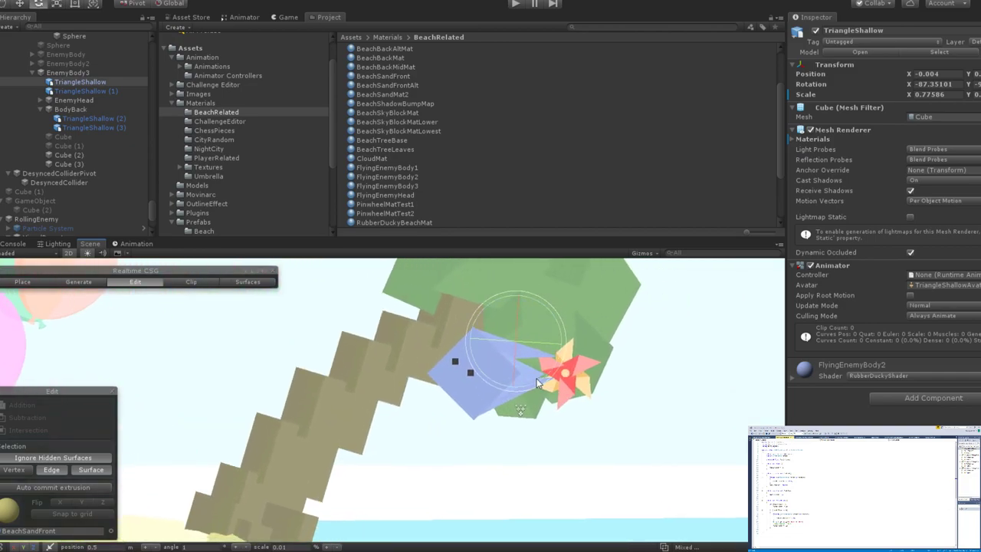
{"action": "scroll", "coordinate": [538, 384], "scroll_direction": "up", "scroll_amount": 3}
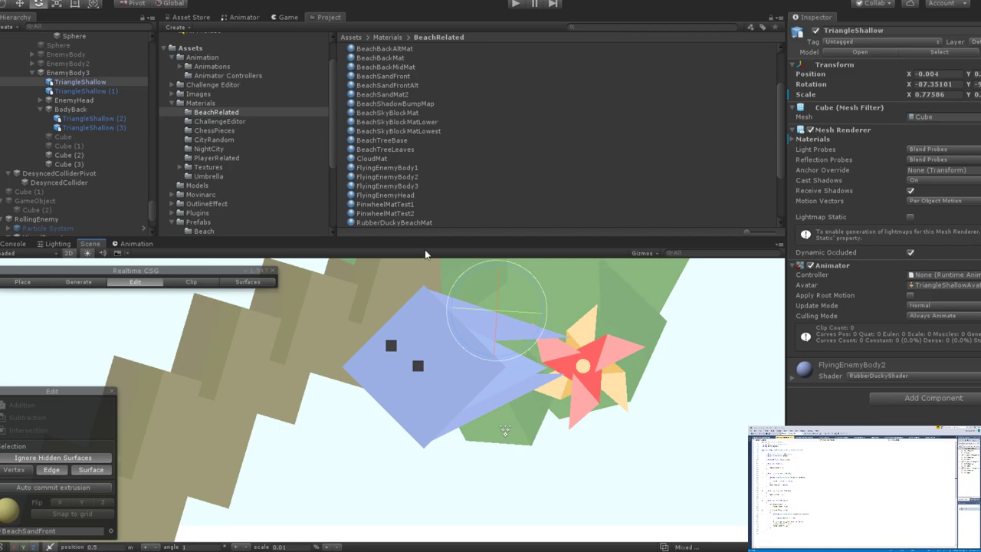
{"action": "scroll", "coordinate": [472, 331], "scroll_direction": "up", "scroll_amount": 2}
{"action": "scroll", "coordinate": [471, 331], "scroll_direction": "down", "scroll_amount": 1}
Delete the lower body piece TriangleShallow (1) from the EnemyBody3 group and select the remaining TriangleShallow.
{"action": "key", "text": "w"}
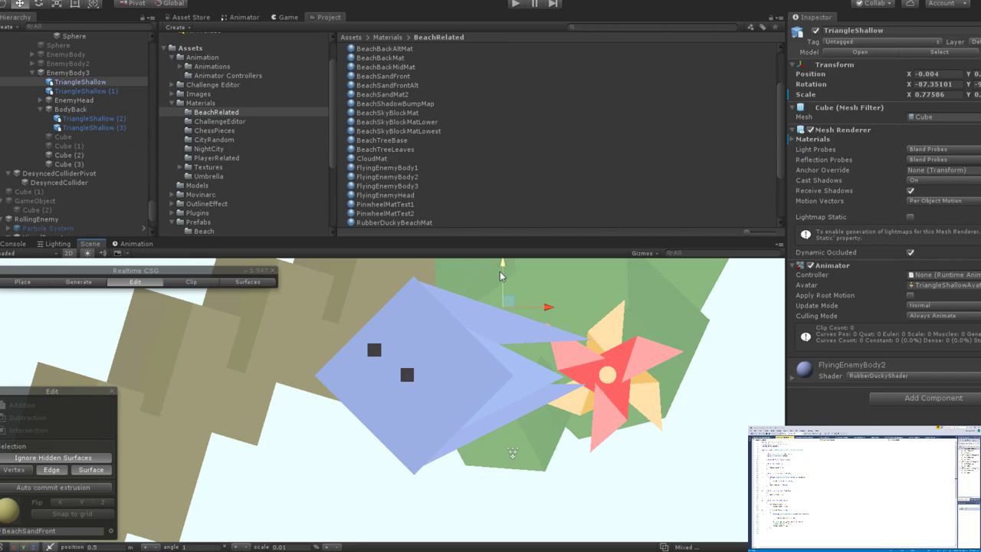
{"action": "left_click", "coordinate": [82, 91]}
{"action": "key", "text": "Delete"}
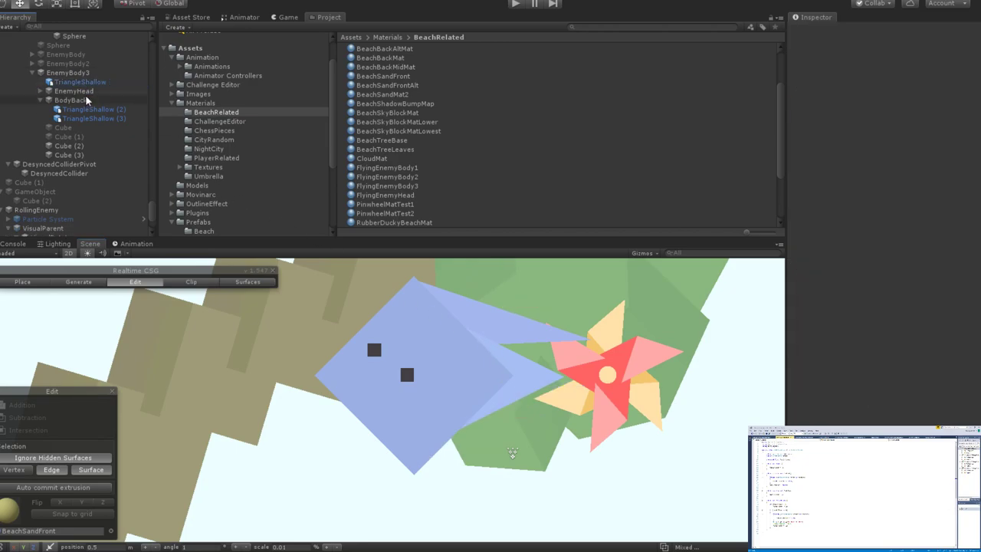
{"action": "left_click", "coordinate": [82, 82]}
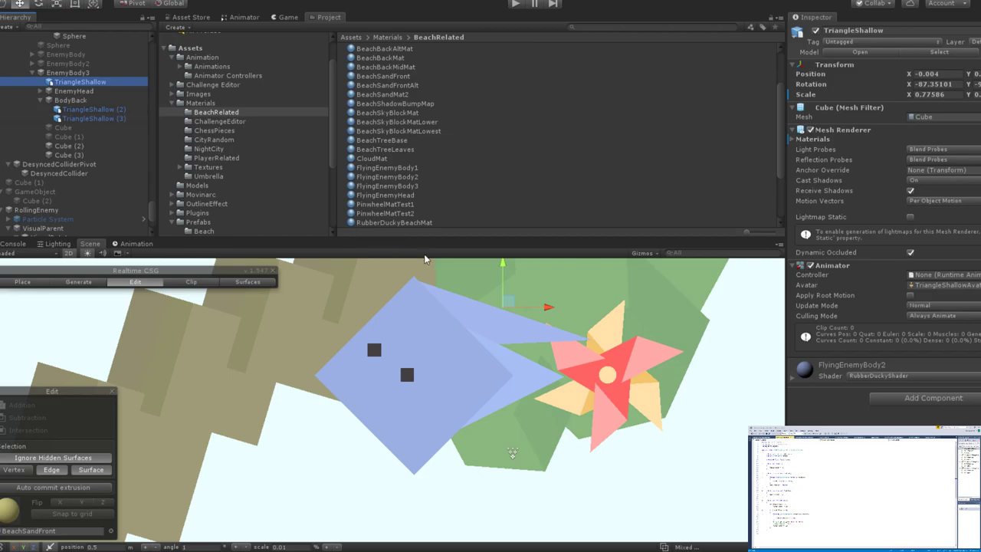
Duplicate the body piece TriangleShallow, move the copy down to form a lower tail point, and select the BodyBack group.
{"action": "key", "text": "ctrl+d"}
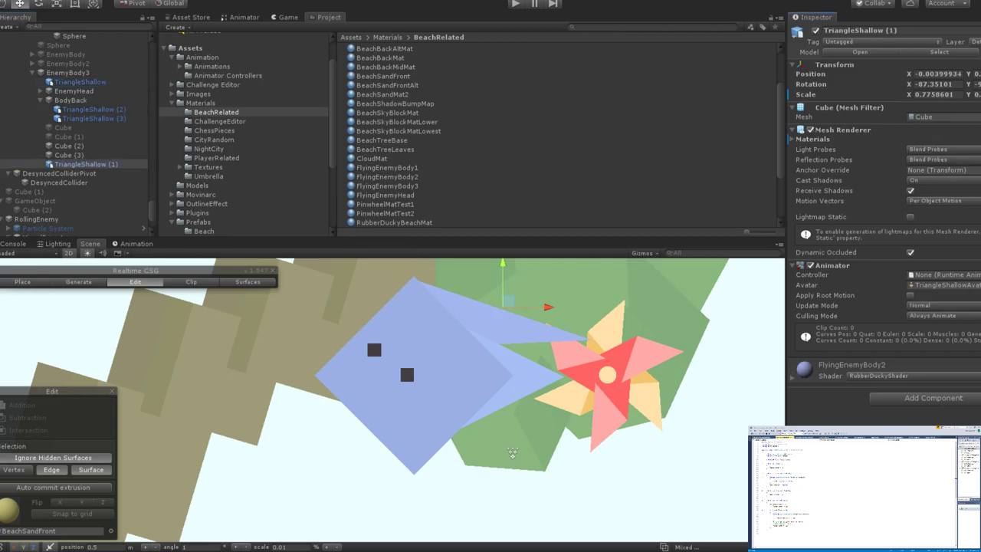
{"action": "left_click_drag", "start_coordinate": [496, 277], "coordinate": [504, 394]}
{"action": "left_click", "coordinate": [100, 119]}
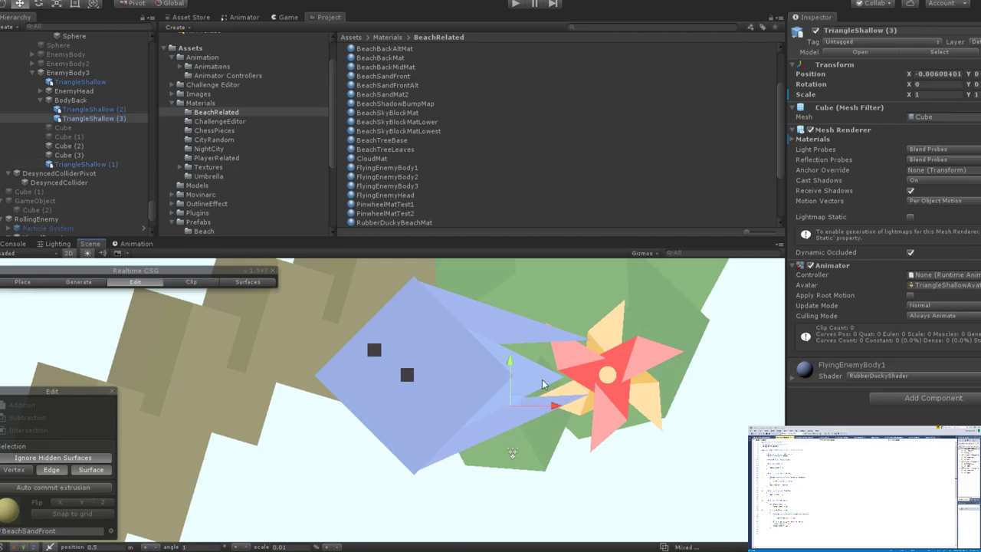
{"action": "left_click", "coordinate": [86, 100]}
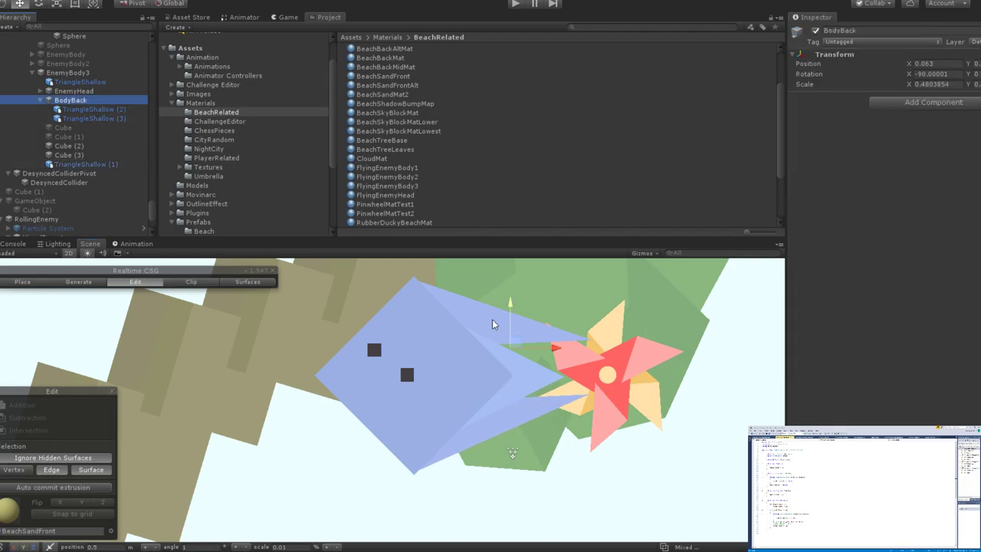
{"action": "left_click", "coordinate": [513, 304]}
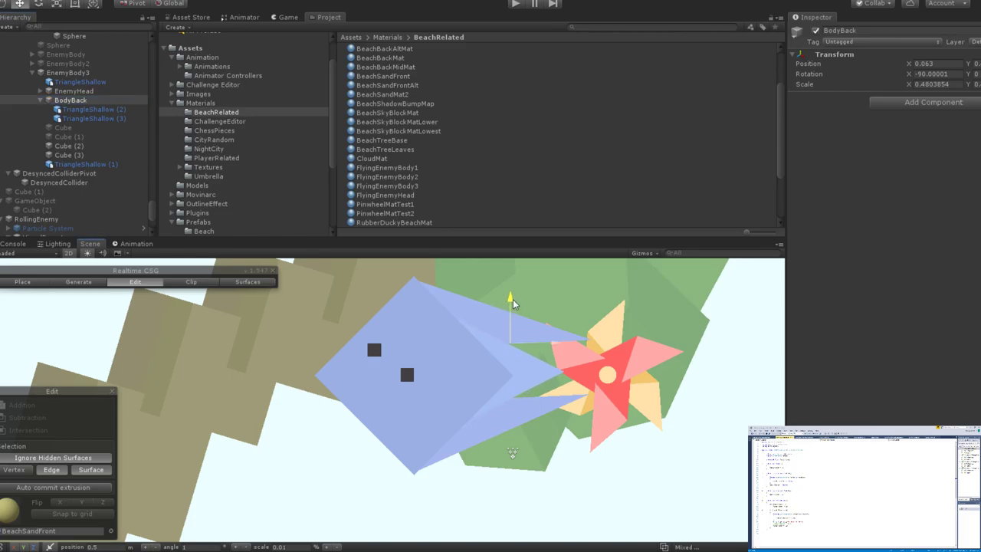
{"action": "scroll", "coordinate": [512, 302], "scroll_direction": "down", "scroll_amount": 4}
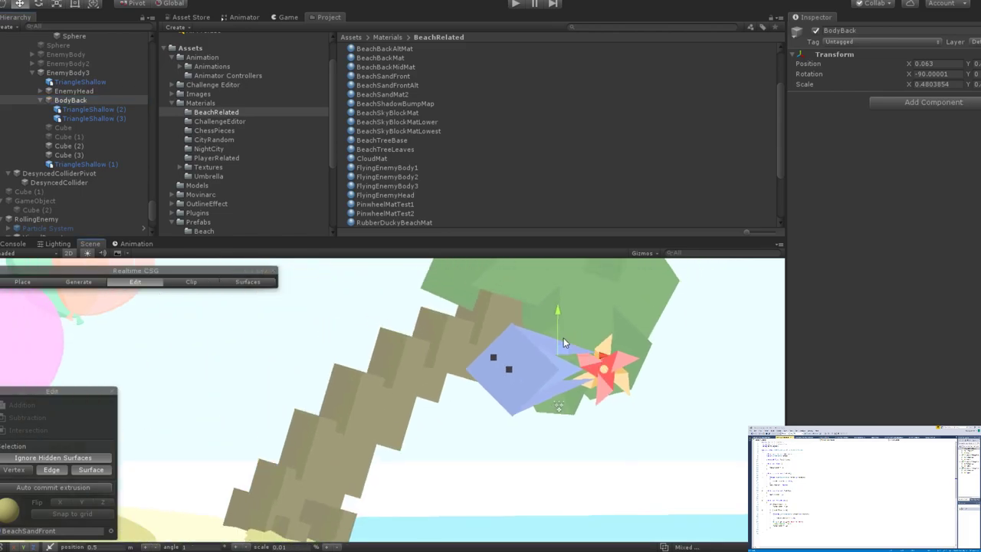
Select the lower tail piece TriangleShallow (1) and activate the Rotate tool for it.
{"action": "left_click", "coordinate": [561, 397]}
{"action": "key", "text": "e"}
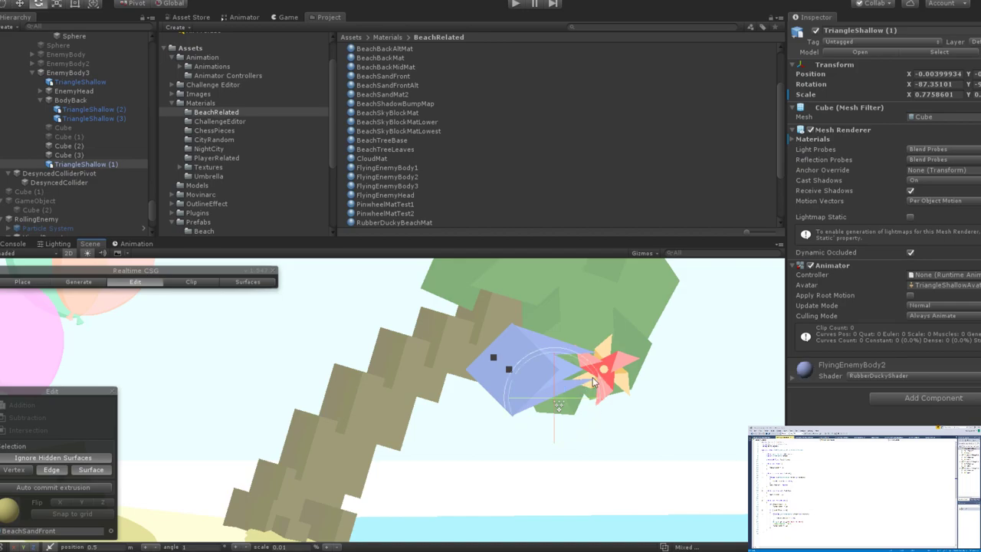
Rotate the TriangleShallow (1) tail piece of the flying enemy to about -92.2 on X.
{"action": "left_click_drag", "start_coordinate": [594, 377], "coordinate": [582, 368]}
{"action": "key", "text": "w"}
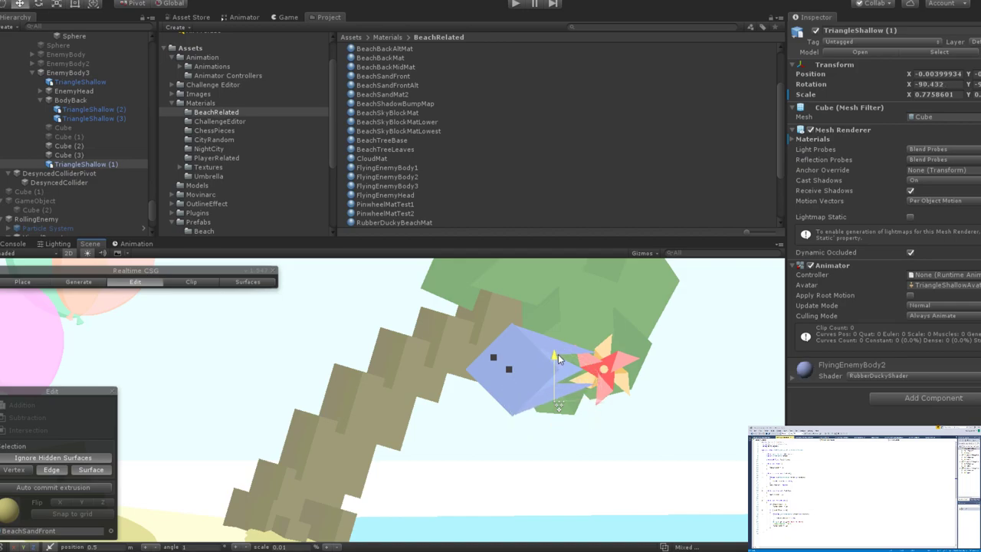
{"action": "key", "text": "e"}
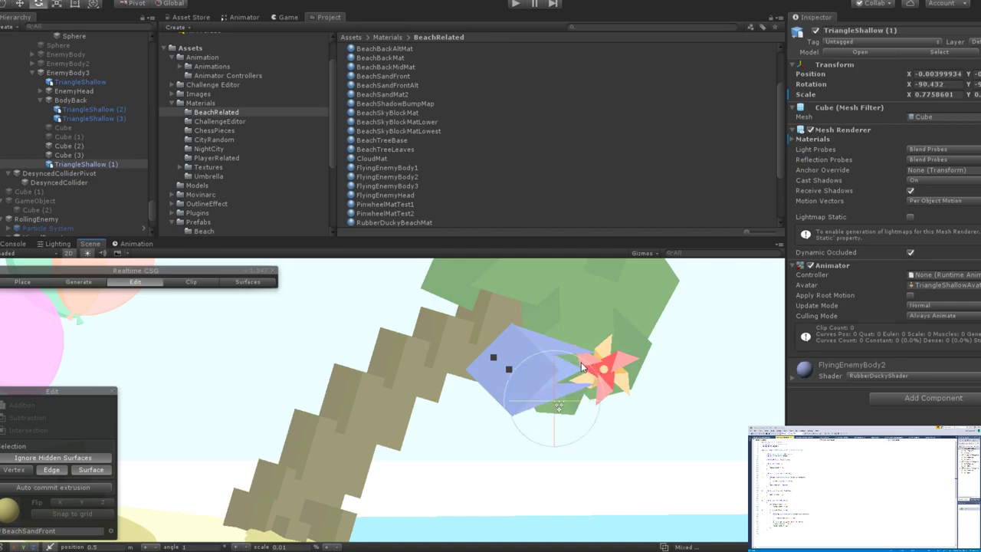
{"action": "left_click_drag", "start_coordinate": [560, 360], "coordinate": [556, 371]}
{"action": "key", "text": "w"}
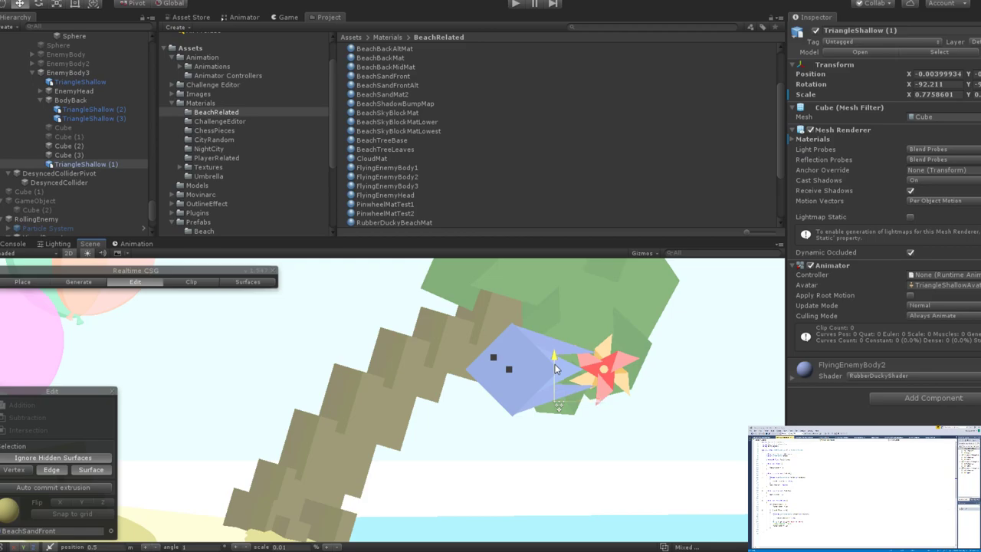
Select TriangleShallow (2) and examine the flying enemy's tail spikes and pinwheel both close up and from a distance.
{"action": "left_click", "coordinate": [557, 370]}
{"action": "scroll", "coordinate": [567, 374], "scroll_direction": "up", "scroll_amount": 3}
{"action": "scroll", "coordinate": [590, 381], "scroll_direction": "down", "scroll_amount": 5}
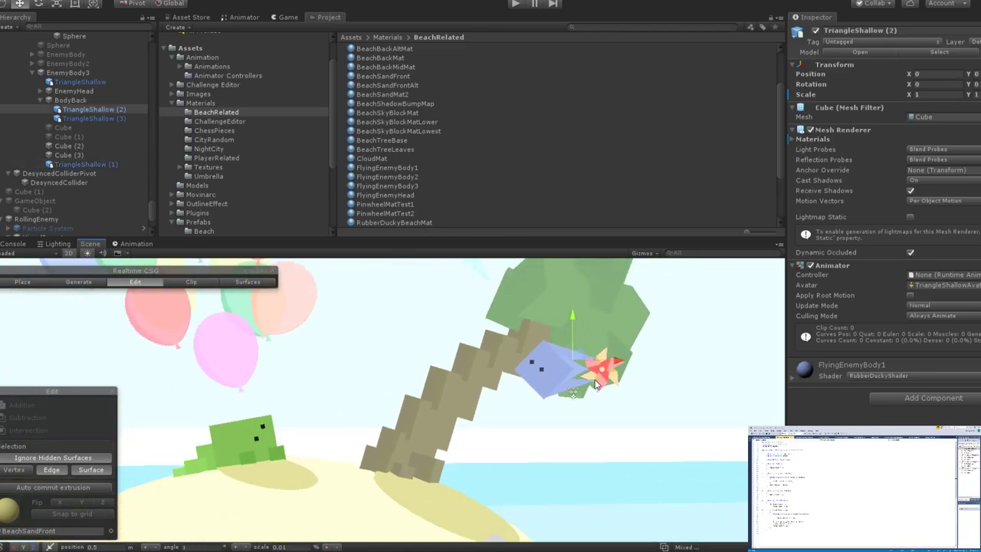
{"action": "key", "text": "f"}
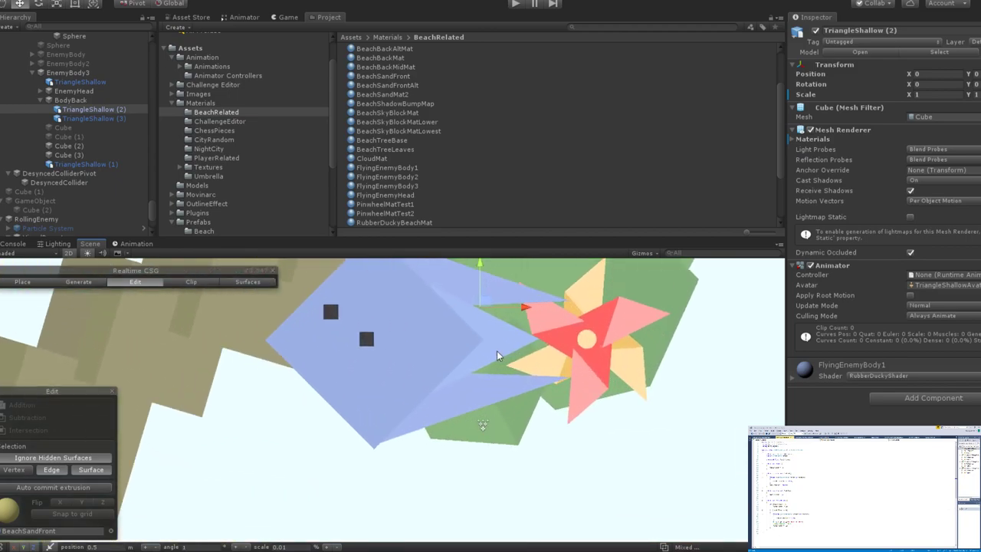
{"action": "scroll", "coordinate": [491, 346], "scroll_direction": "down", "scroll_amount": 5}
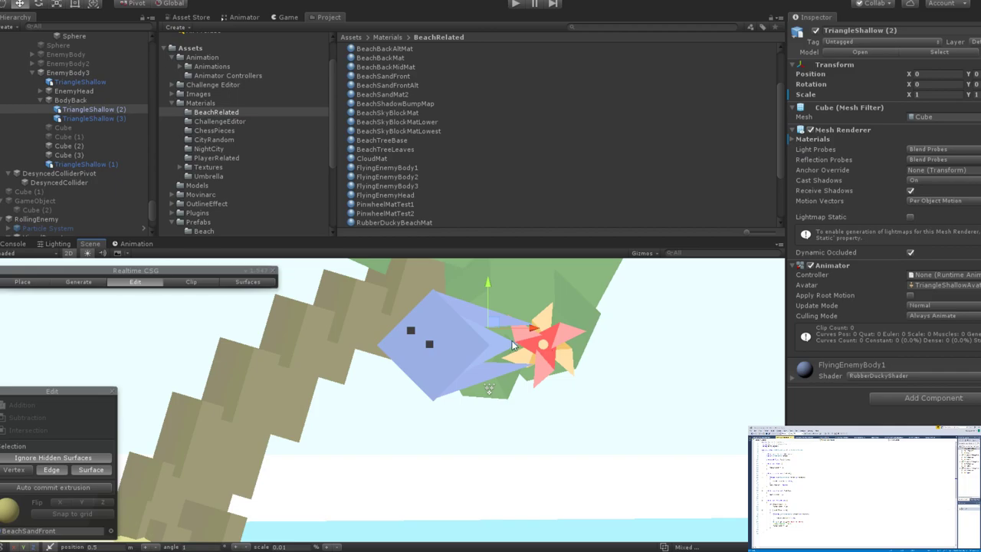
{"action": "scroll", "coordinate": [512, 346], "scroll_direction": "down", "scroll_amount": 3}
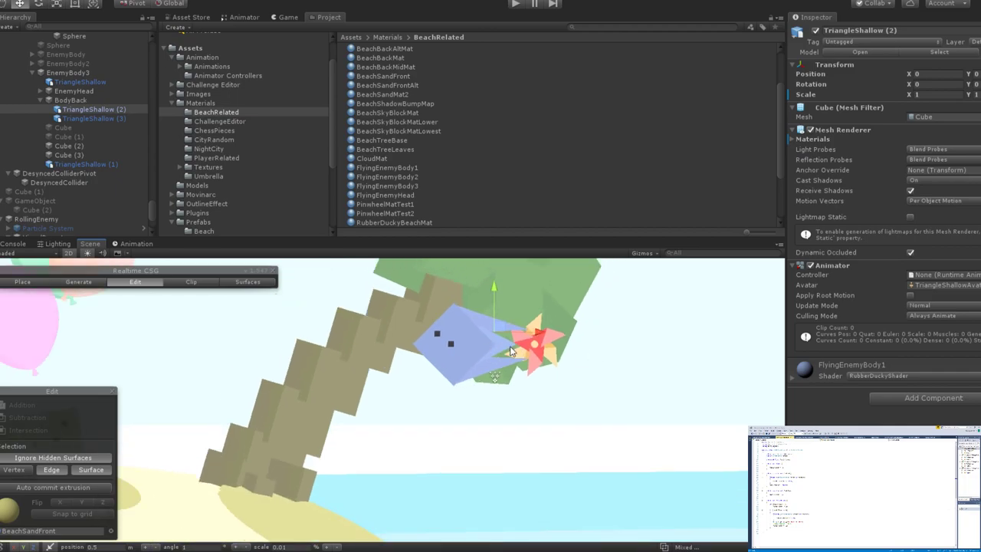
{"action": "scroll", "coordinate": [512, 350], "scroll_direction": "down", "scroll_amount": 4}
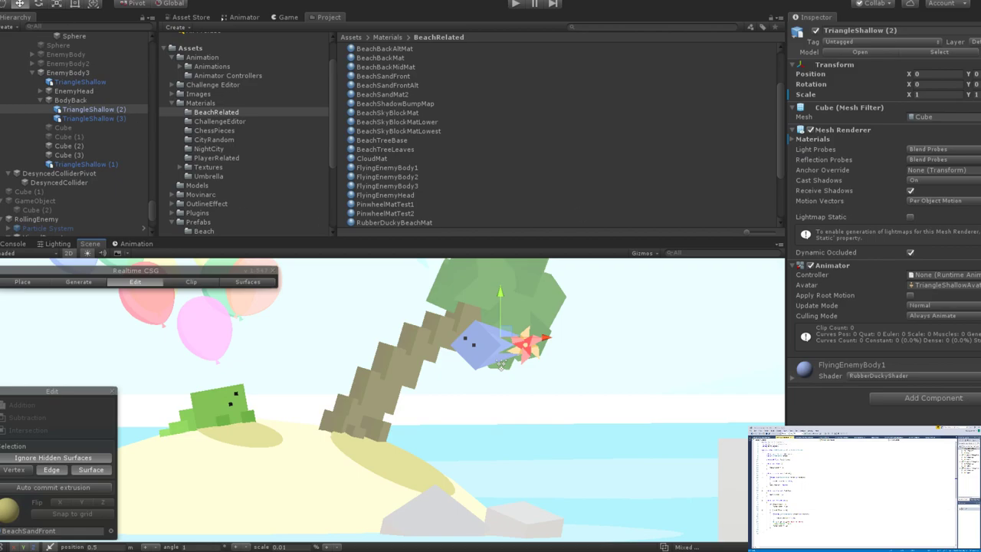
{"action": "key", "text": "f"}
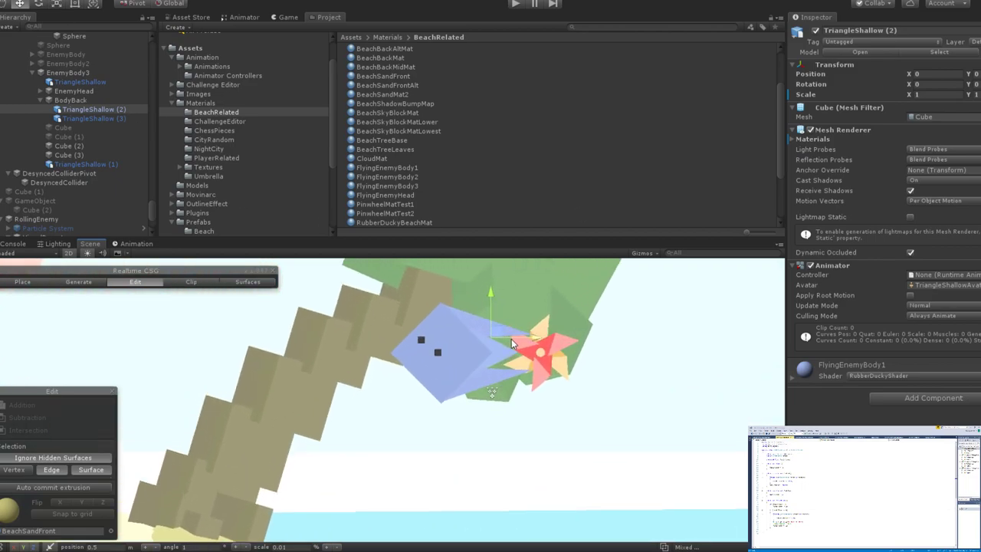
{"action": "scroll", "coordinate": [490, 360], "scroll_direction": "up", "scroll_amount": 6}
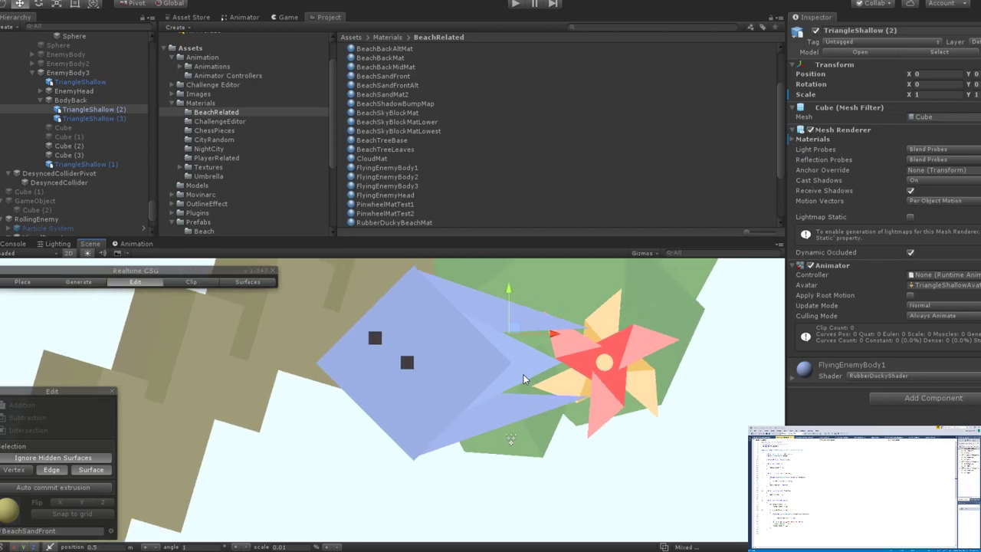
{"action": "scroll", "coordinate": [522, 374], "scroll_direction": "up", "scroll_amount": 3}
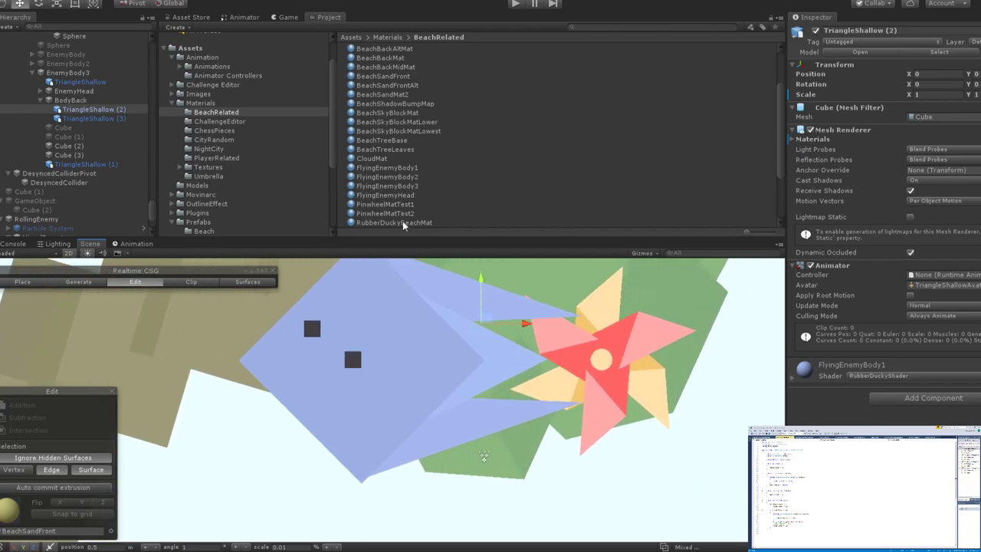
Create a new cube as a child of EnemyBody3.
{"action": "scroll", "coordinate": [71, 106], "scroll_direction": "up", "scroll_amount": 2}
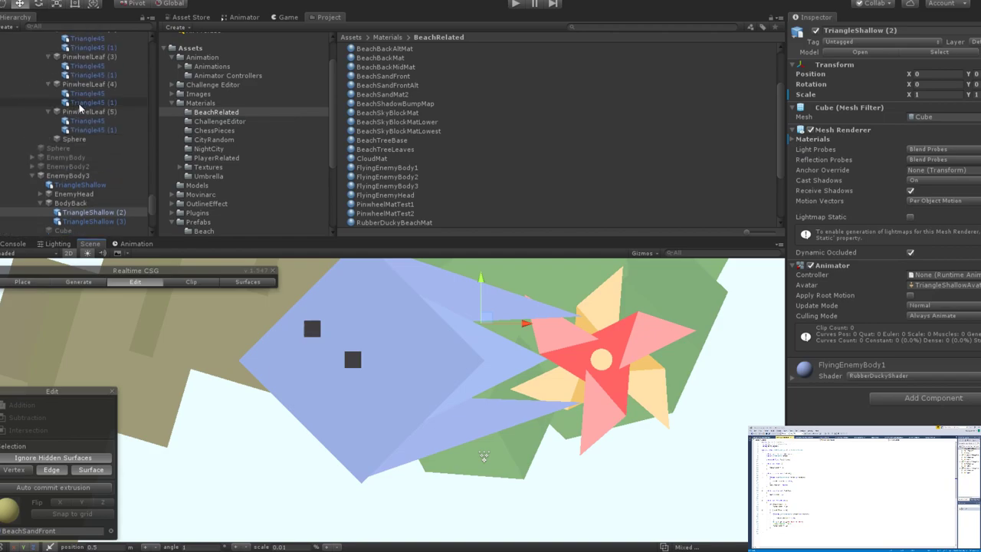
{"action": "left_click", "coordinate": [66, 108]}
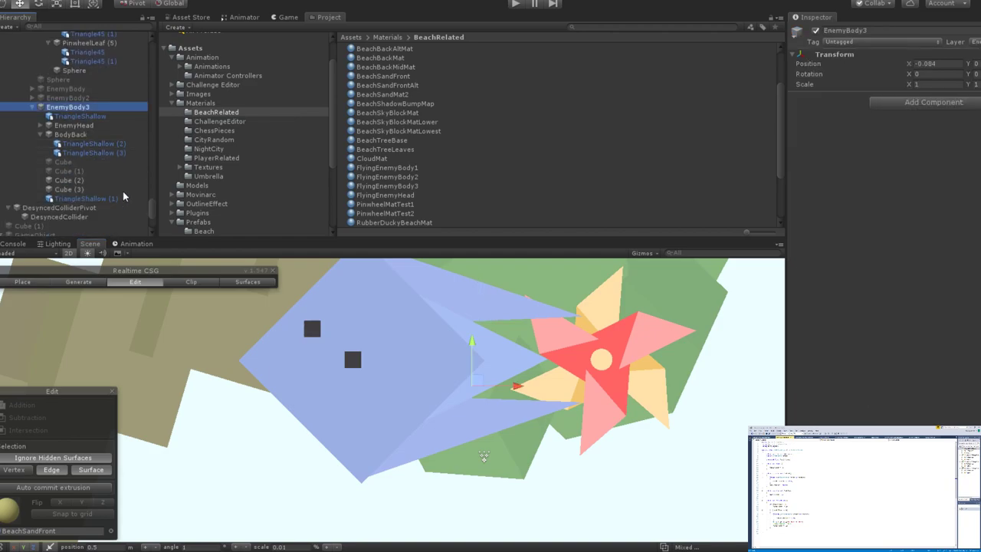
{"action": "key", "text": "ctrl+alt+c"}
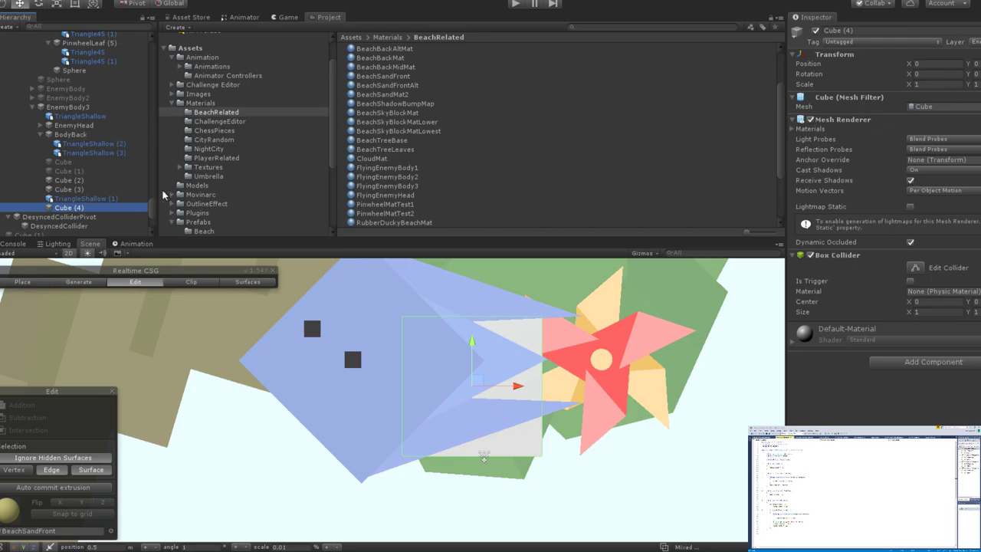
Raise the new cube and reduce its height so it fits between the enemy's upper and lower tail spikes.
{"action": "scroll", "coordinate": [491, 328], "scroll_direction": "down", "scroll_amount": 1}
{"action": "left_click", "coordinate": [472, 335]}
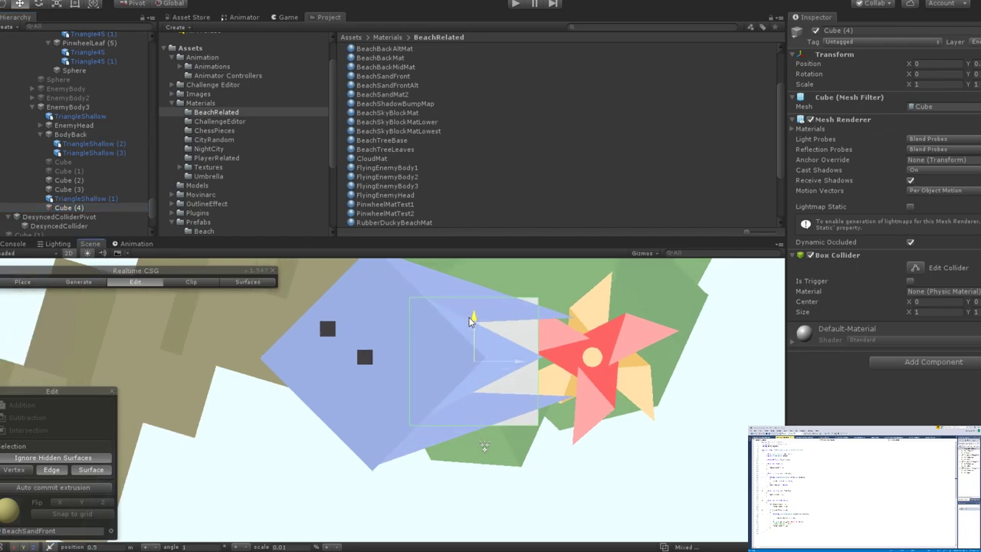
{"action": "key", "text": "r"}
{"action": "mouse_move", "coordinate": [476, 325]}
{"action": "left_mouse_down"}
{"action": "mouse_move", "coordinate": [477, 335]}
{"action": "mouse_move", "coordinate": [474, 315]}
{"action": "left_mouse_up"}
{"action": "key", "text": "w"}
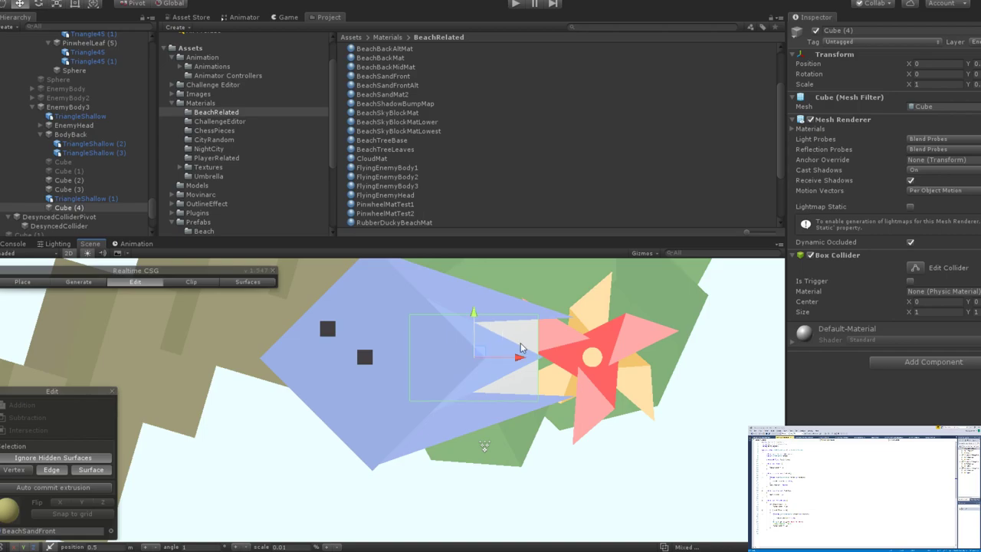
Shift the cube toward the pinwheel to about 0.268 on X and trim its height slightly.
{"action": "left_click_drag", "start_coordinate": [525, 359], "coordinate": [554, 365]}
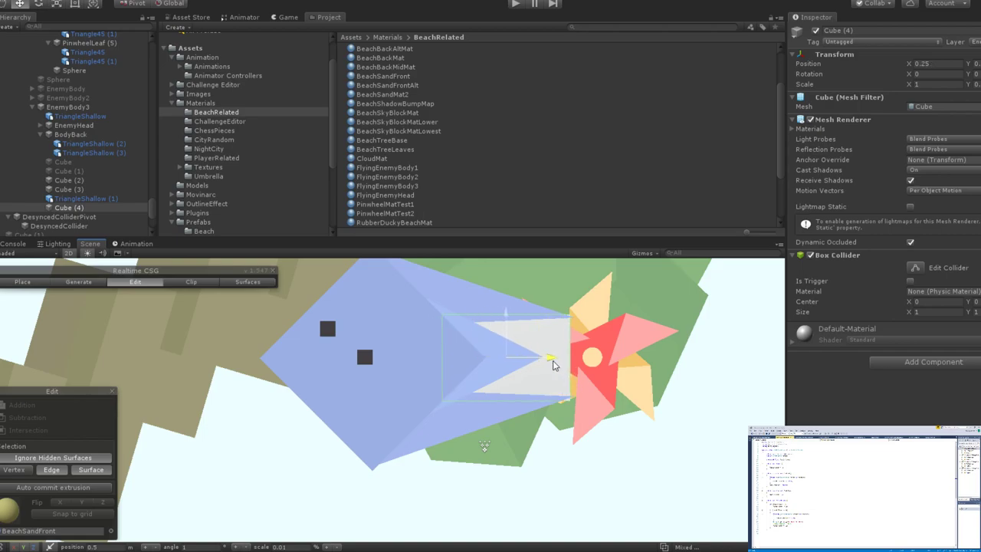
{"action": "key", "text": "e"}
{"action": "key", "text": "r"}
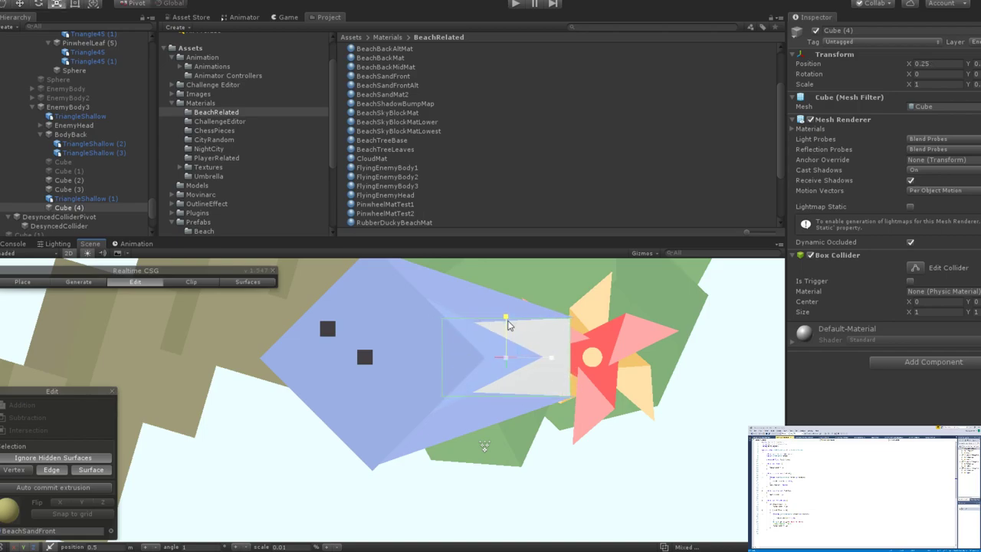
{"action": "key", "text": "w"}
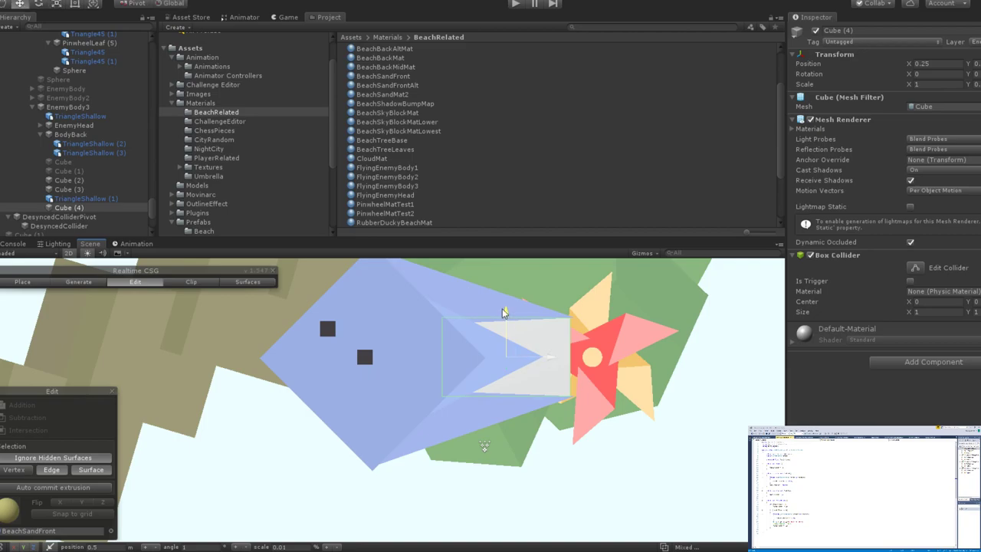
{"action": "left_click_drag", "start_coordinate": [545, 357], "coordinate": [560, 357]}
Disable the cube's Box Collider and move the cube to about 0.28 on X, against the pinwheel.
{"action": "scroll", "coordinate": [582, 354], "scroll_direction": "down", "scroll_amount": 6}
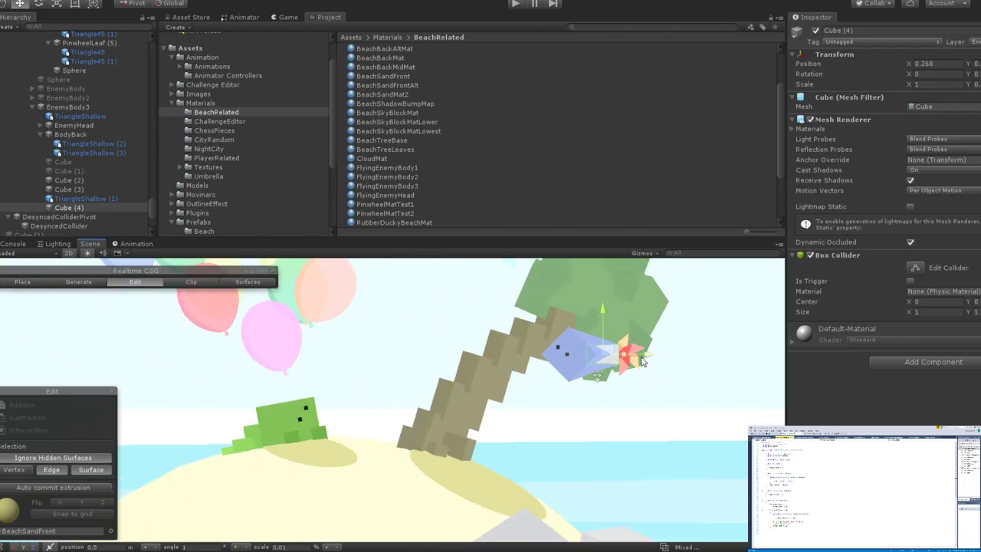
{"action": "scroll", "coordinate": [643, 361], "scroll_direction": "down", "scroll_amount": 2}
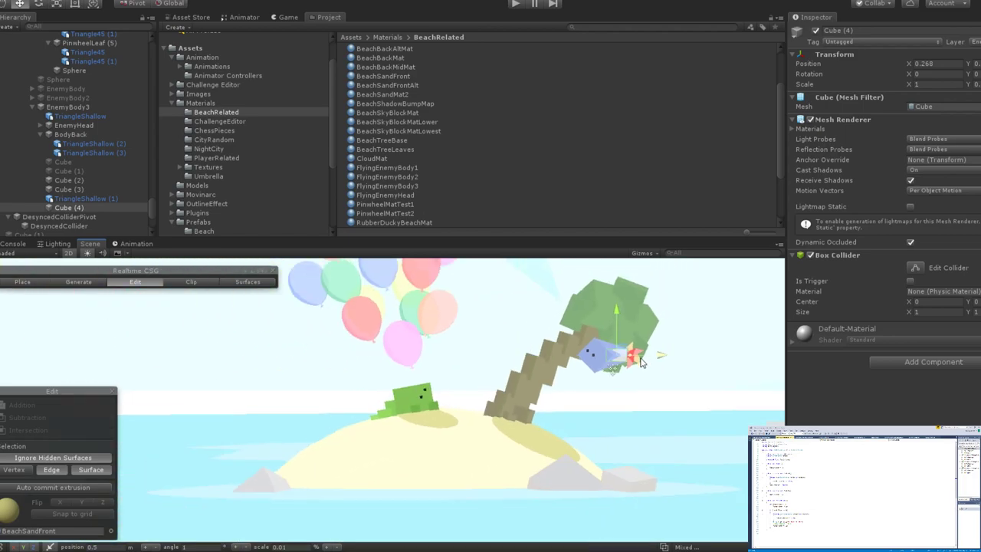
{"action": "key", "text": "f"}
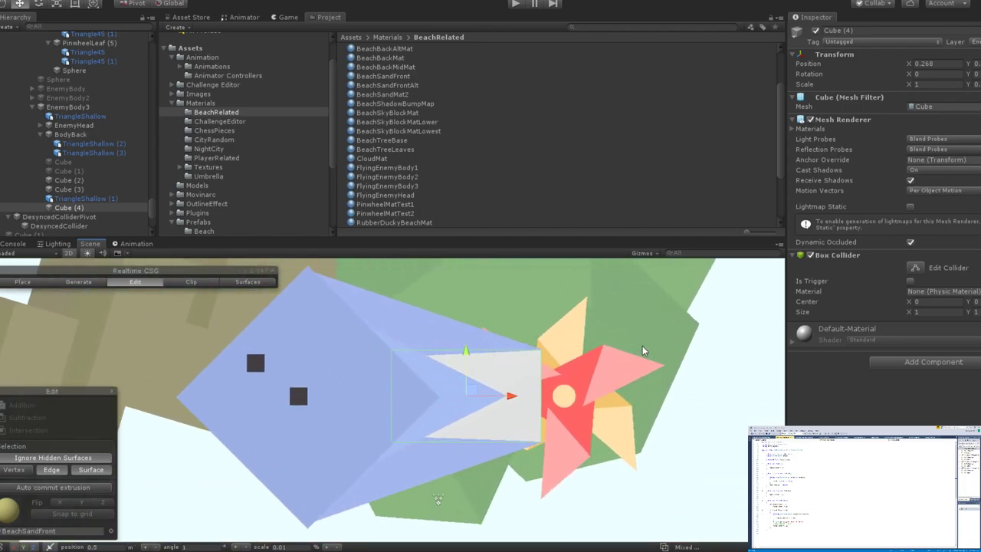
{"action": "scroll", "coordinate": [642, 349], "scroll_direction": "up", "scroll_amount": 4}
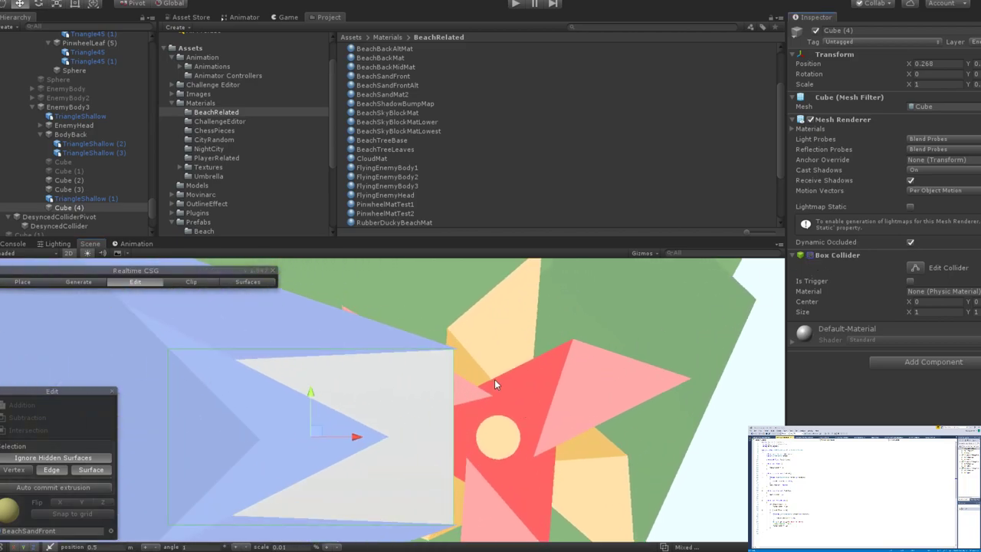
{"action": "middle_click_drag", "start_coordinate": [494, 380], "coordinate": [644, 295]}
{"action": "left_click_drag", "start_coordinate": [509, 373], "coordinate": [516, 378]}
{"action": "scroll", "coordinate": [515, 378], "scroll_direction": "down", "scroll_amount": 6}
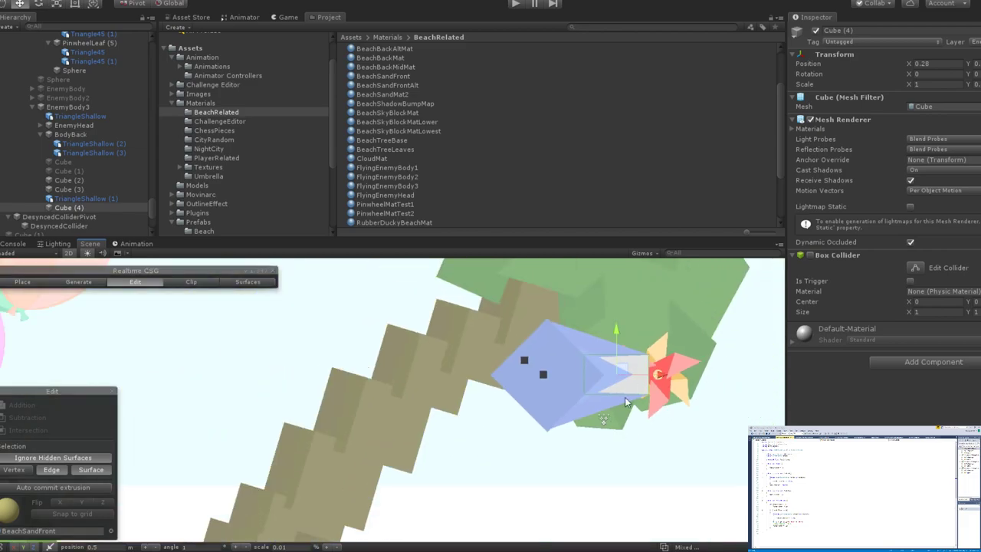
Try the FlyingEnemyBody3 material on the tail cube.
{"action": "scroll", "coordinate": [606, 418], "scroll_direction": "up", "scroll_amount": 6}
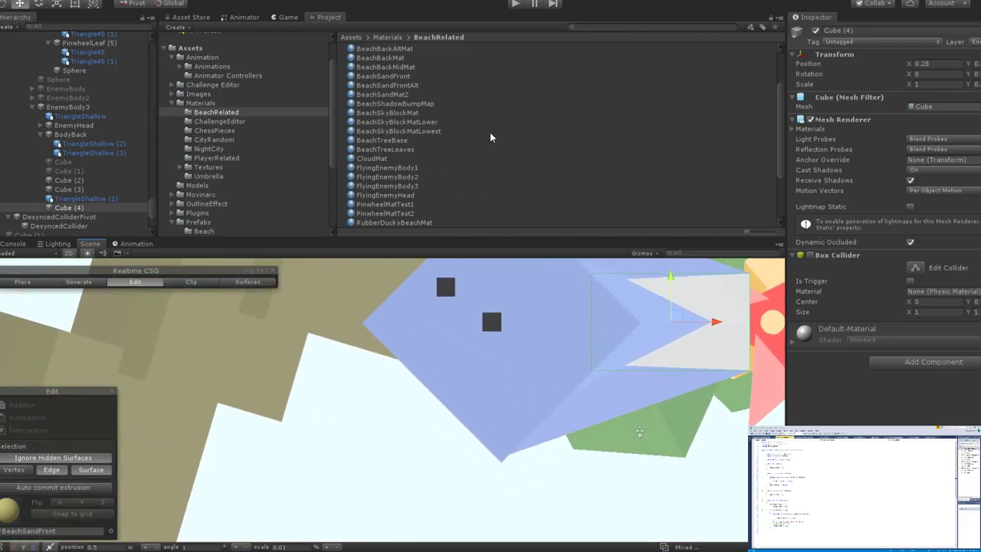
{"action": "scroll", "coordinate": [490, 138], "scroll_direction": "up", "scroll_amount": 3}
{"action": "scroll", "coordinate": [491, 138], "scroll_direction": "down", "scroll_amount": 5}
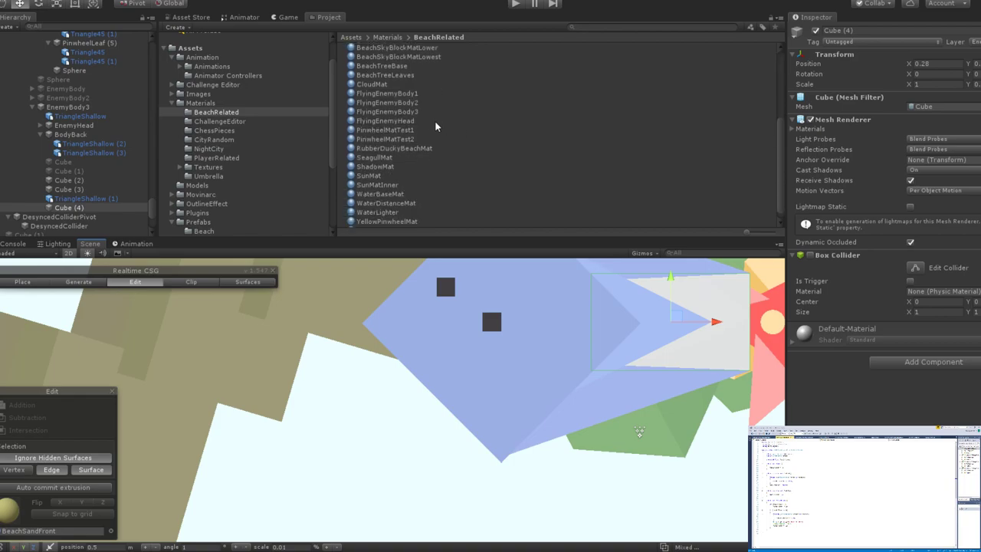
{"action": "left_click_drag", "start_coordinate": [410, 114], "coordinate": [724, 326]}
{"action": "scroll", "coordinate": [713, 337], "scroll_direction": "down", "scroll_amount": 5}
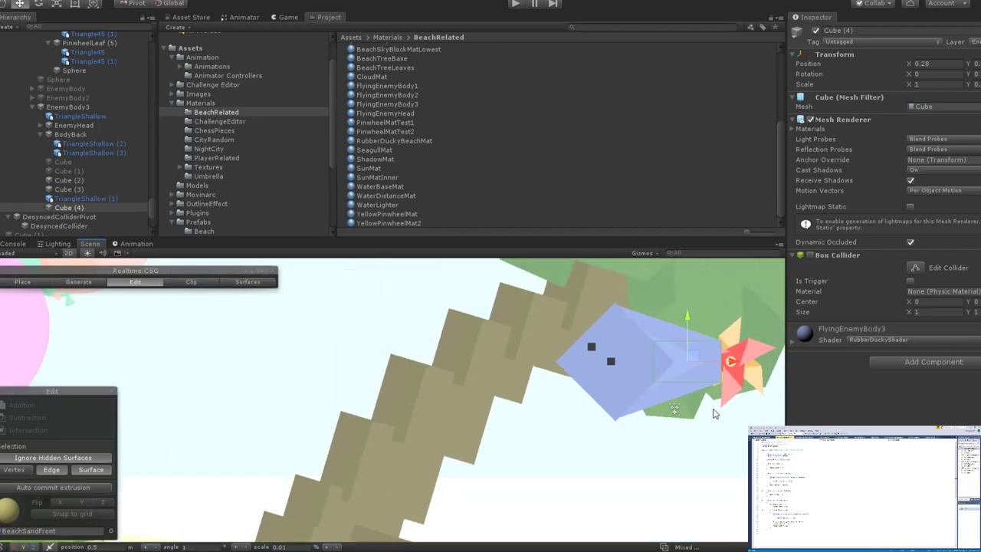
Remove the Box Collider component from the tail cube.
{"action": "scroll", "coordinate": [712, 409], "scroll_direction": "up", "scroll_amount": 2}
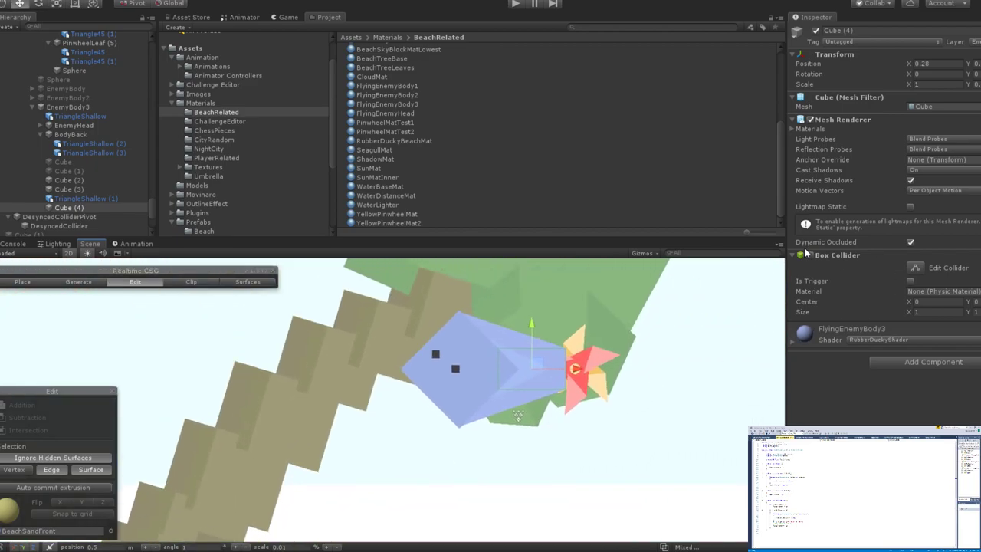
{"action": "left_click", "coordinate": [975, 254]}
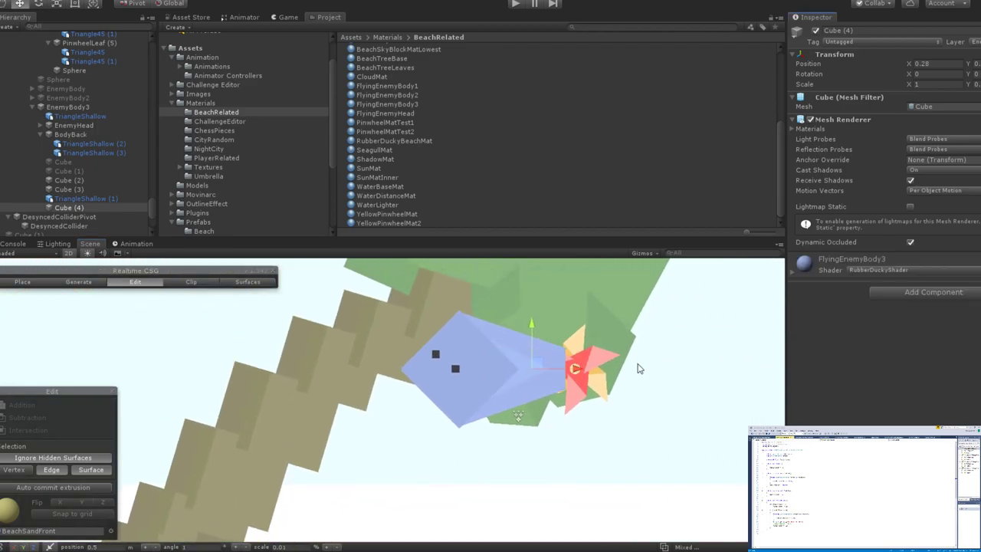
{"action": "scroll", "coordinate": [640, 367], "scroll_direction": "down", "scroll_amount": 2}
{"action": "scroll", "coordinate": [640, 368], "scroll_direction": "down", "scroll_amount": 1}
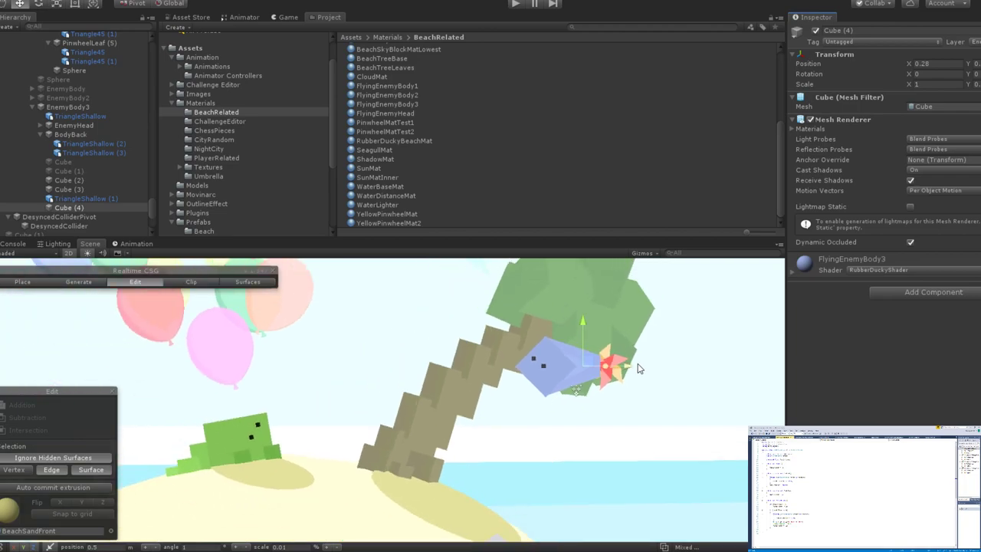
Try the FlyingEnemyBody1 material on the tail cube.
{"action": "scroll", "coordinate": [640, 368], "scroll_direction": "up", "scroll_amount": 4}
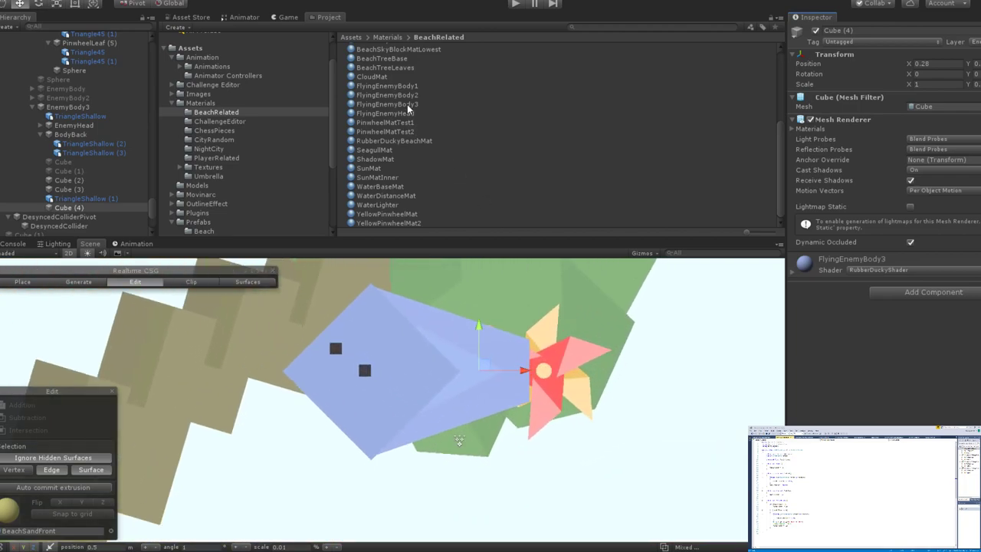
{"action": "left_click_drag", "start_coordinate": [408, 95], "coordinate": [519, 367]}
{"action": "scroll", "coordinate": [648, 391], "scroll_direction": "down", "scroll_amount": 4}
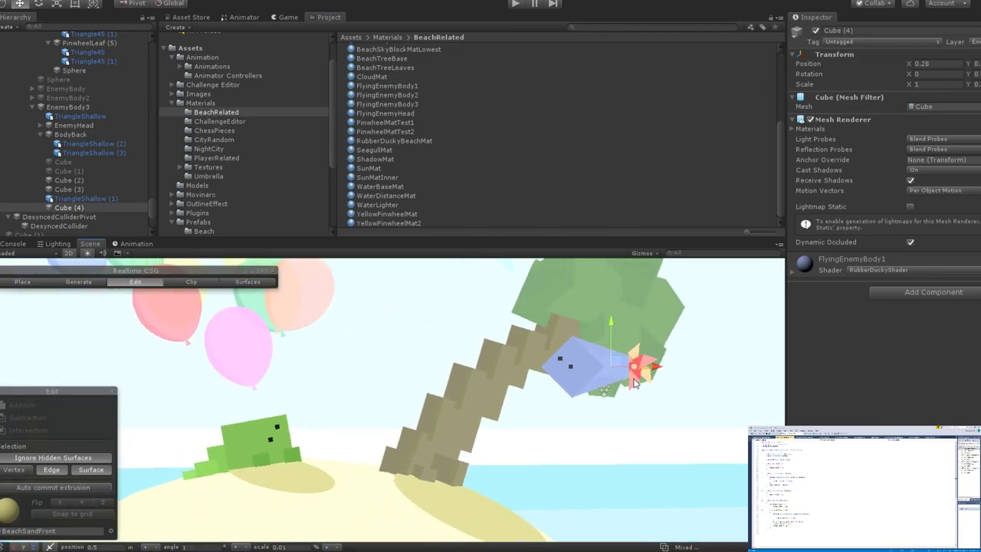
Apply the FlyingEnemyBody2 material to the tail cube and view it against the whole beach scene.
{"action": "scroll", "coordinate": [633, 383], "scroll_direction": "up", "scroll_amount": 1}
{"action": "middle_click_drag", "start_coordinate": [633, 383], "coordinate": [481, 395]}
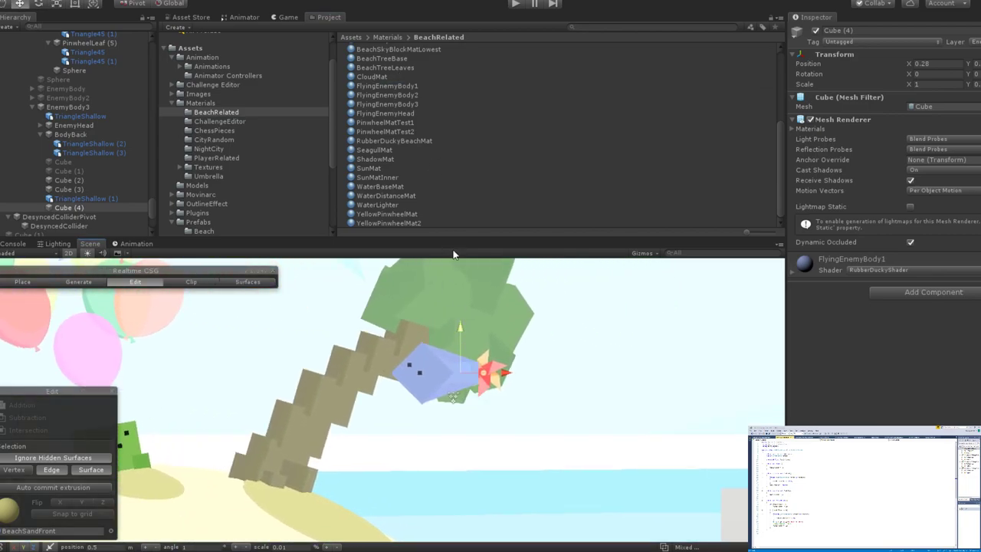
{"action": "left_click_drag", "start_coordinate": [408, 98], "coordinate": [460, 380]}
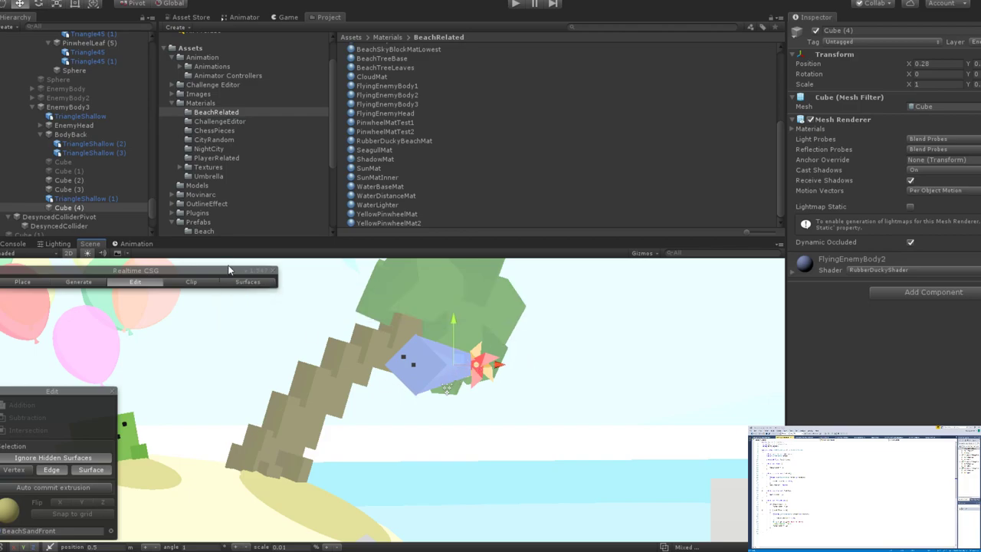
{"action": "scroll", "coordinate": [510, 384], "scroll_direction": "down", "scroll_amount": 2}
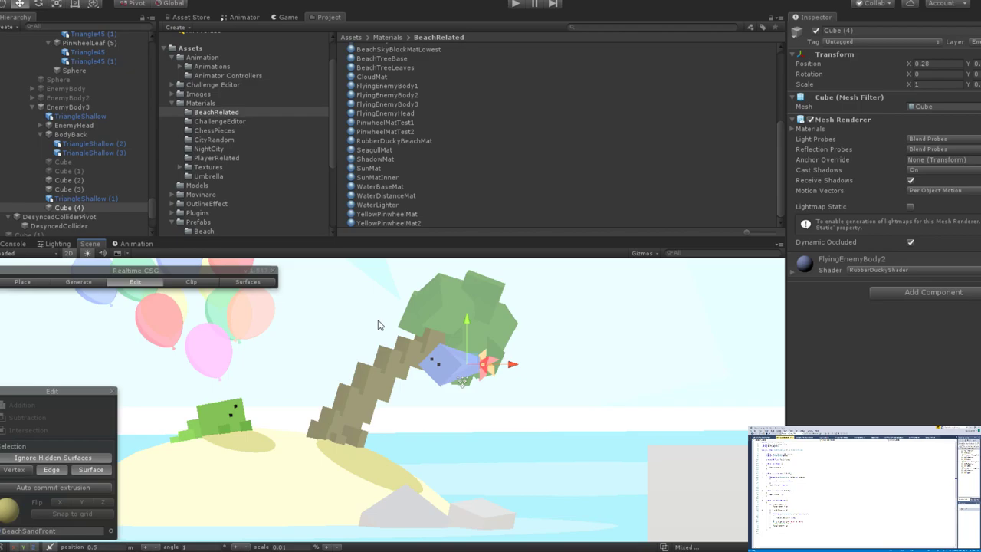
Move the whole PinwheelPivot inward over the narrow end of the enemy's body, to X about -0.16, adjusting its height slightly.
{"action": "key", "text": "f"}
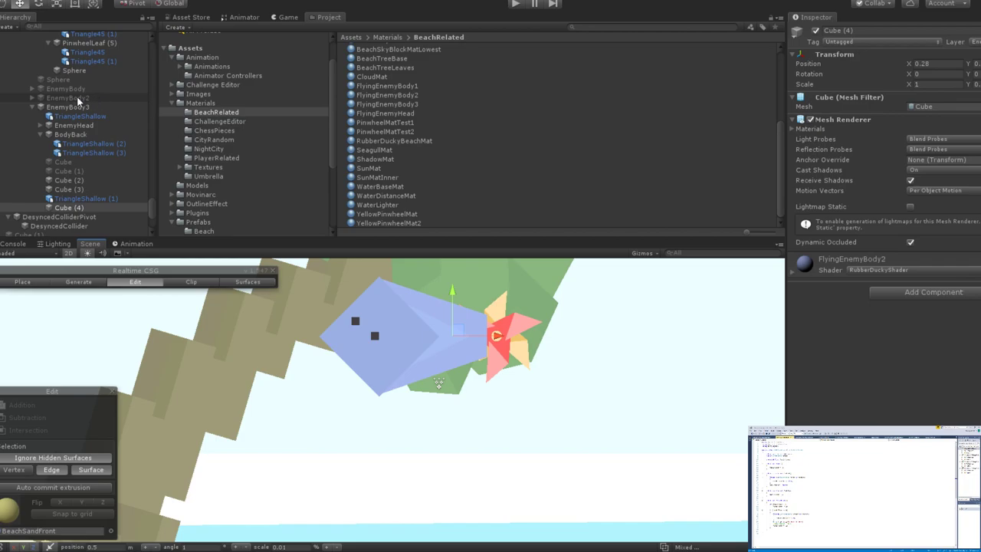
{"action": "scroll", "coordinate": [69, 111], "scroll_direction": "up", "scroll_amount": 6}
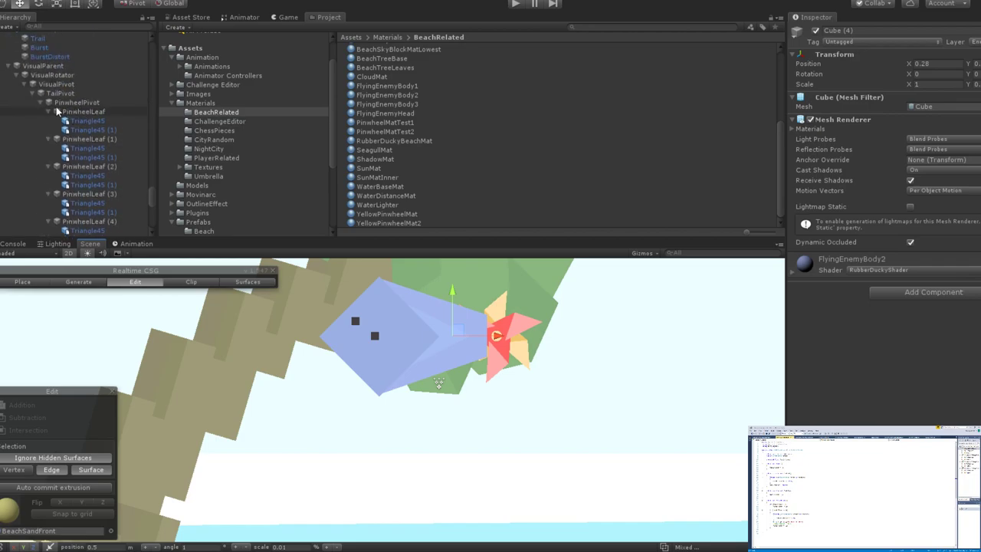
{"action": "left_click", "coordinate": [64, 113]}
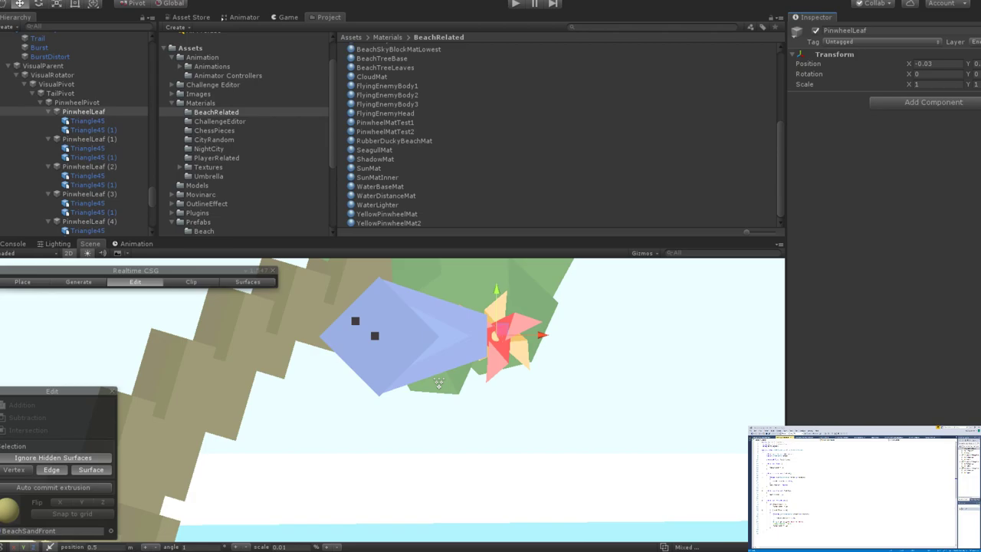
{"action": "left_click", "coordinate": [40, 102]}
{"action": "left_click", "coordinate": [59, 104]}
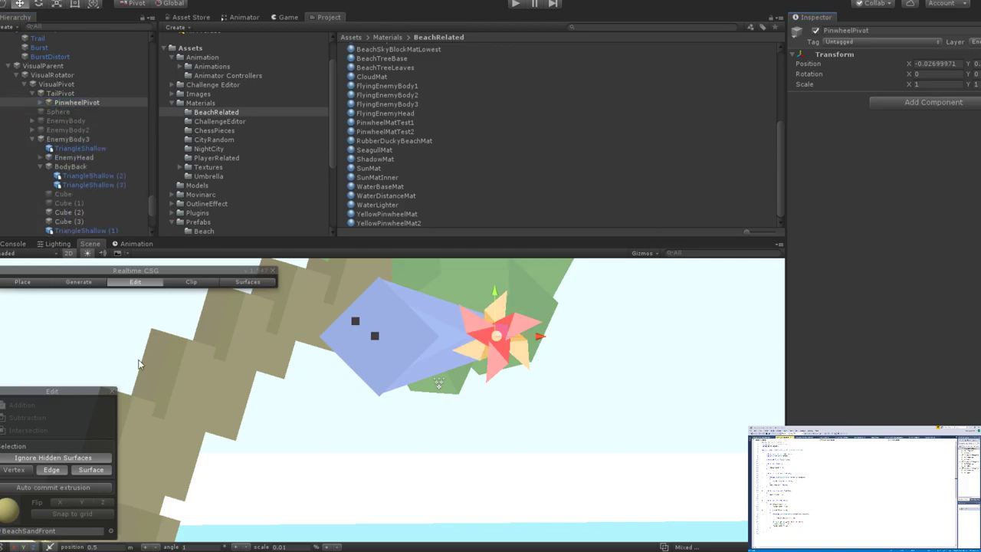
{"action": "left_click_drag", "start_coordinate": [539, 336], "coordinate": [525, 330]}
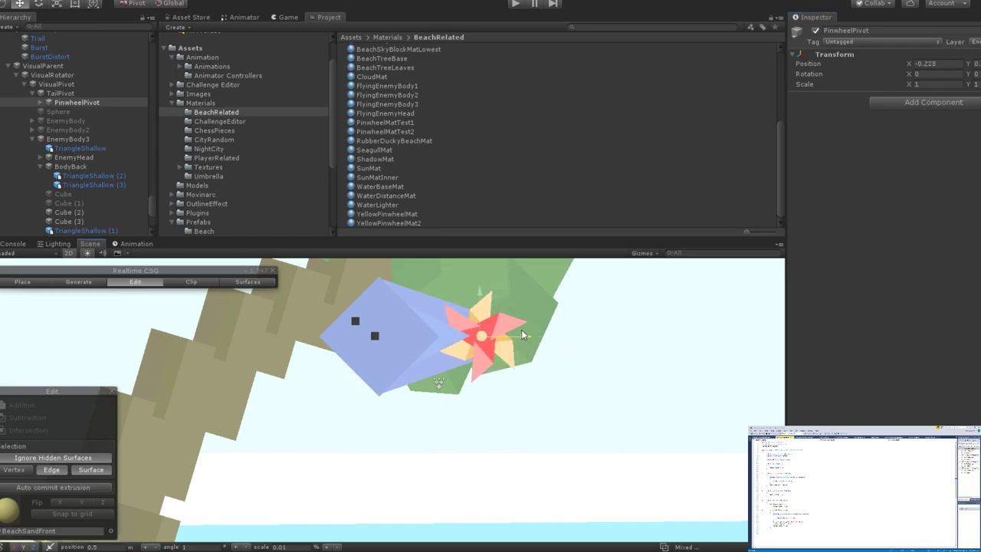
{"action": "scroll", "coordinate": [555, 391], "scroll_direction": "down", "scroll_amount": 3}
{"action": "scroll", "coordinate": [554, 390], "scroll_direction": "down", "scroll_amount": 3}
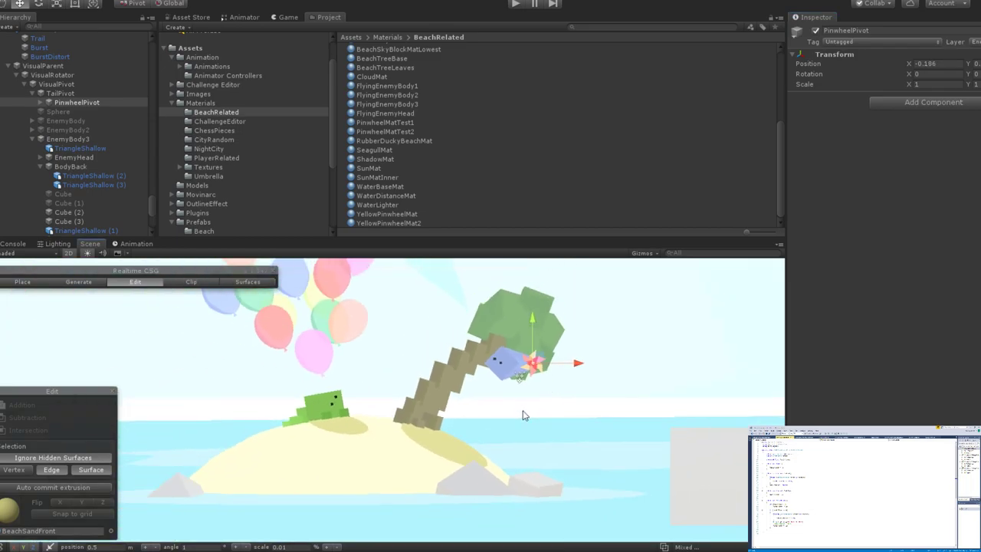
{"action": "scroll", "coordinate": [537, 406], "scroll_direction": "down", "scroll_amount": 1}
{"action": "left_click_drag", "start_coordinate": [560, 320], "coordinate": [560, 323]}
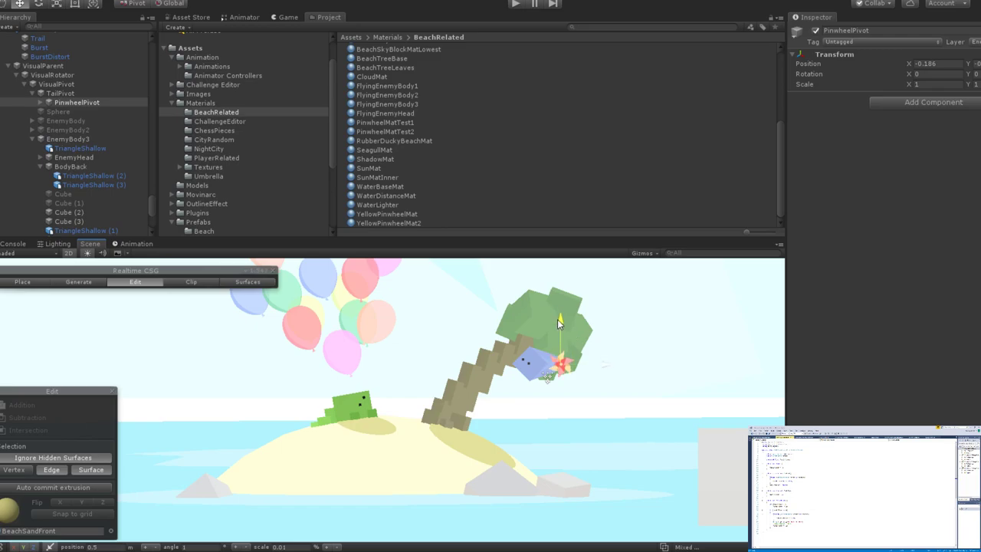
{"action": "left_click_drag", "start_coordinate": [602, 362], "coordinate": [605, 365]}
{"action": "left_click", "coordinate": [605, 364]}
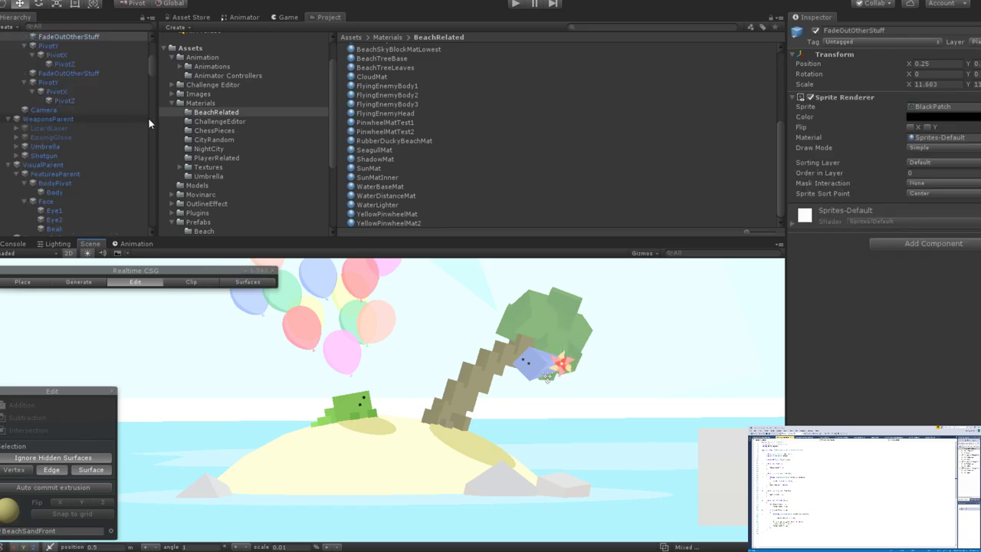
Rotate the whole PinwheelPivot about its centre in the view plane so the leaves point at a different angle.
{"action": "scroll", "coordinate": [101, 51], "scroll_direction": "up", "scroll_amount": 2}
{"action": "scroll", "coordinate": [549, 355], "scroll_direction": "up", "scroll_amount": 5}
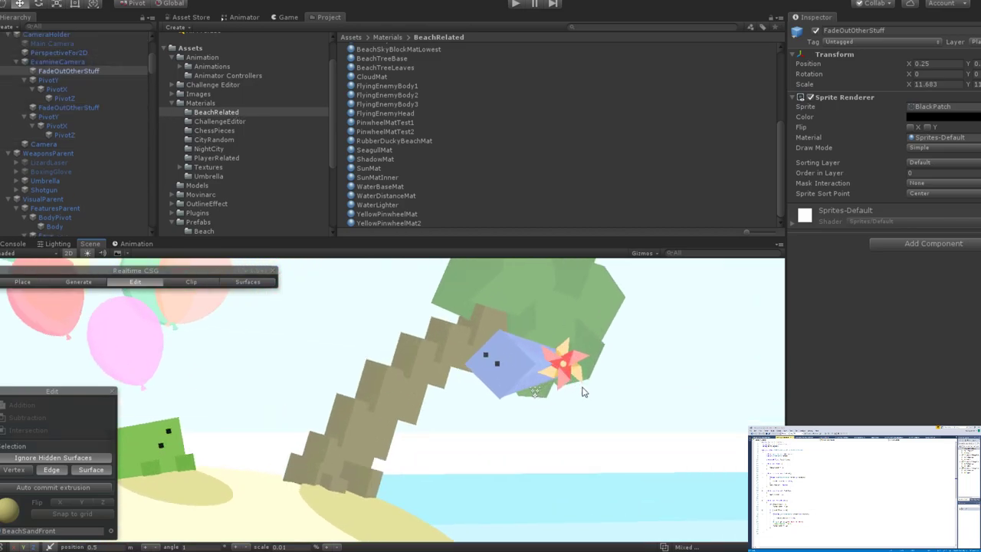
{"action": "scroll", "coordinate": [572, 396], "scroll_direction": "up", "scroll_amount": 1}
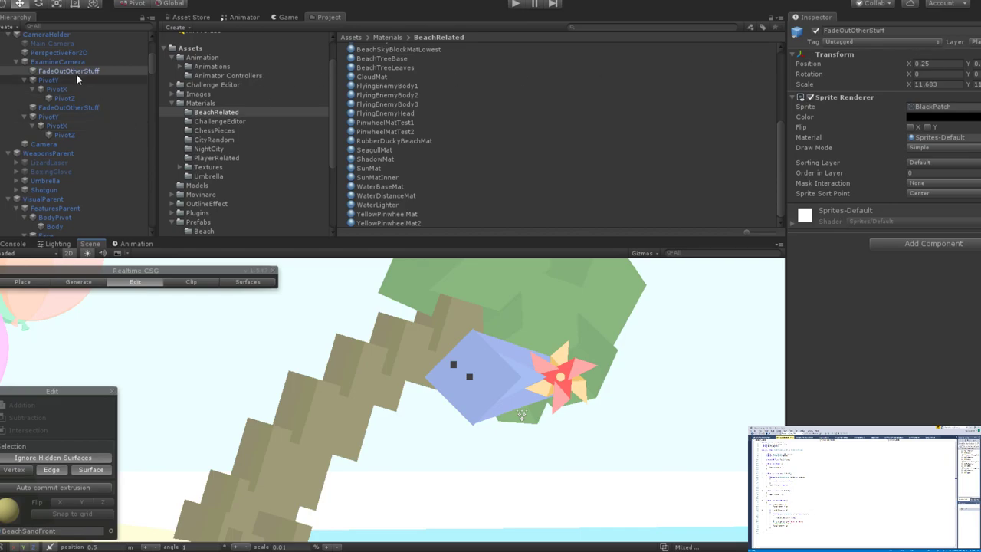
{"action": "left_click", "coordinate": [571, 364]}
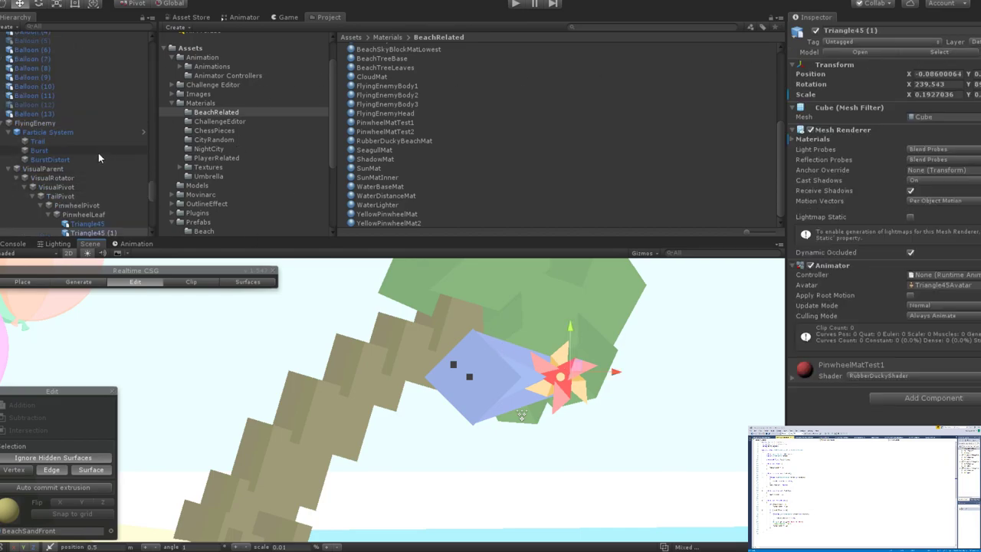
{"action": "left_click", "coordinate": [83, 214]}
{"action": "left_click", "coordinate": [76, 205]}
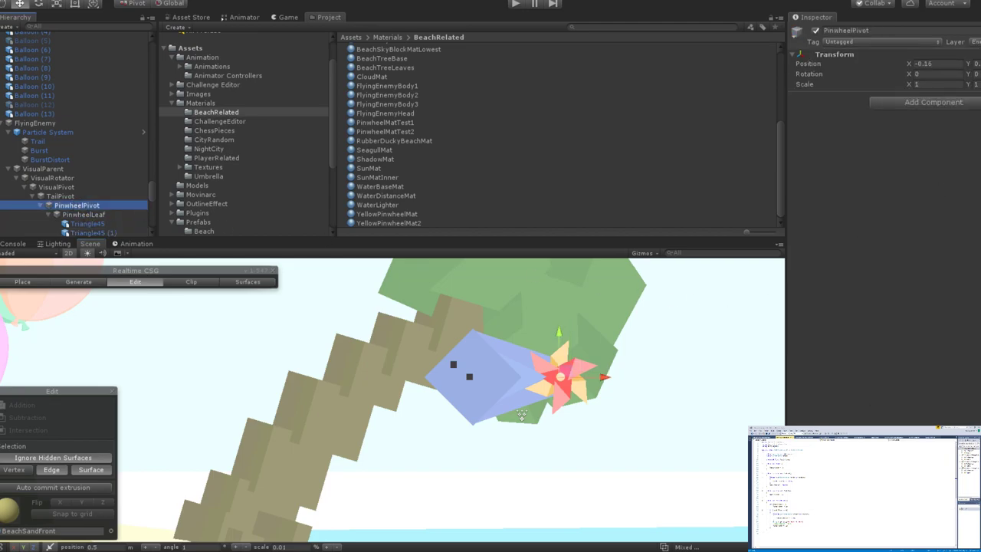
{"action": "left_click", "coordinate": [521, 415]}
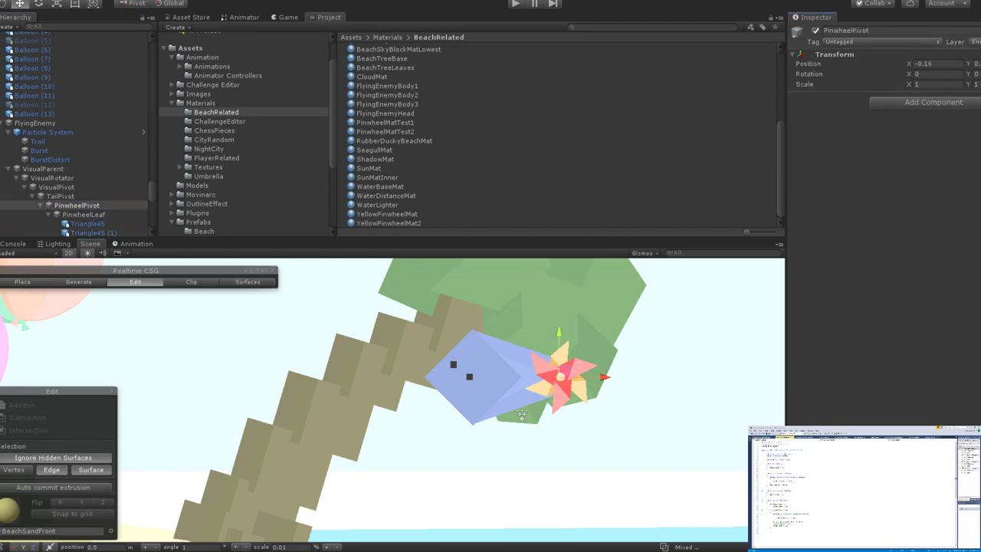
{"action": "scroll", "coordinate": [591, 431], "scroll_direction": "up", "scroll_amount": 3}
{"action": "scroll", "coordinate": [537, 421], "scroll_direction": "up", "scroll_amount": 2}
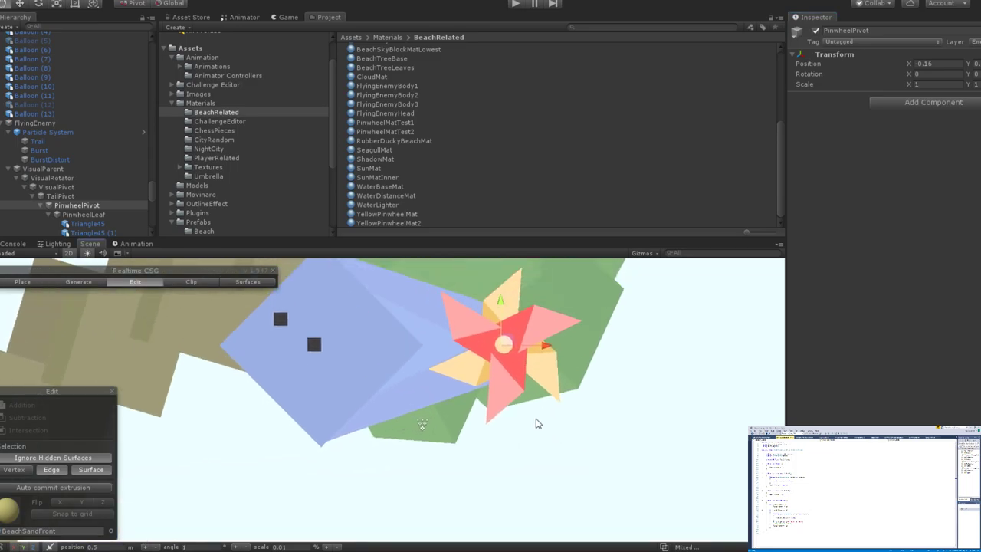
{"action": "key", "text": "e"}
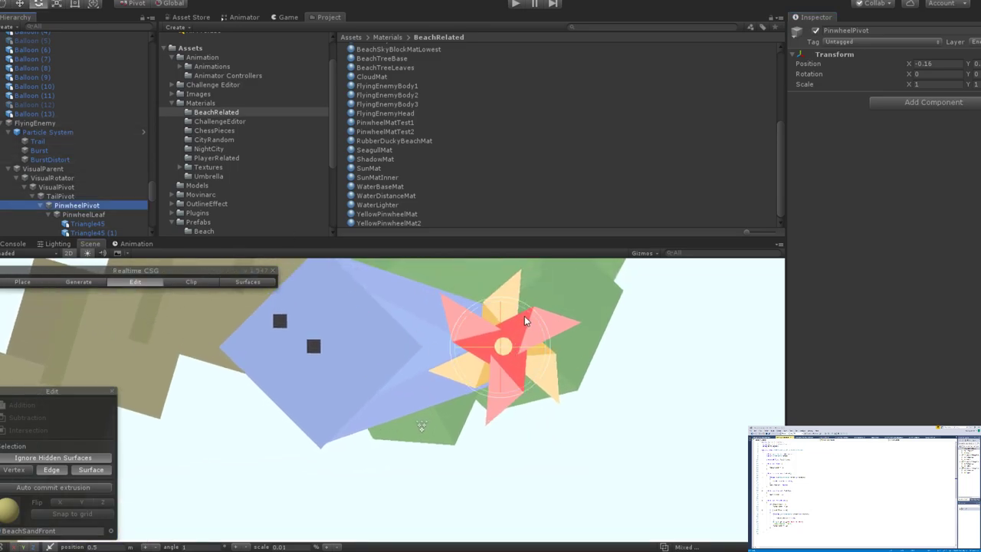
{"action": "left_click_drag", "start_coordinate": [524, 316], "coordinate": [399, 417]}
Move the PinwheelPivot slightly away from the enemy's body, to X about -0.1.
{"action": "scroll", "coordinate": [399, 417], "scroll_direction": "down", "scroll_amount": 4}
{"action": "scroll", "coordinate": [429, 453], "scroll_direction": "down", "scroll_amount": 2}
{"action": "key", "text": "w"}
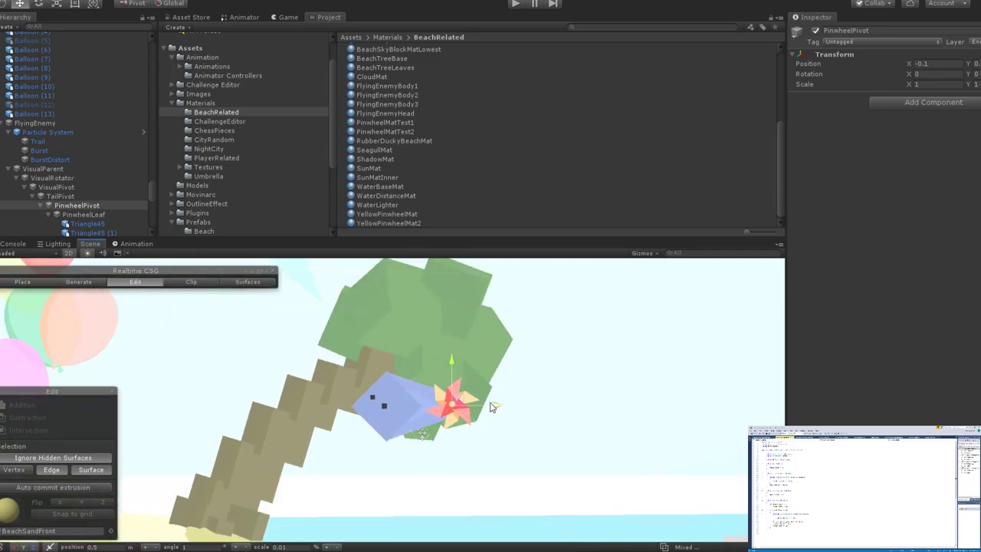
{"action": "scroll", "coordinate": [414, 391], "scroll_direction": "down", "scroll_amount": 3}
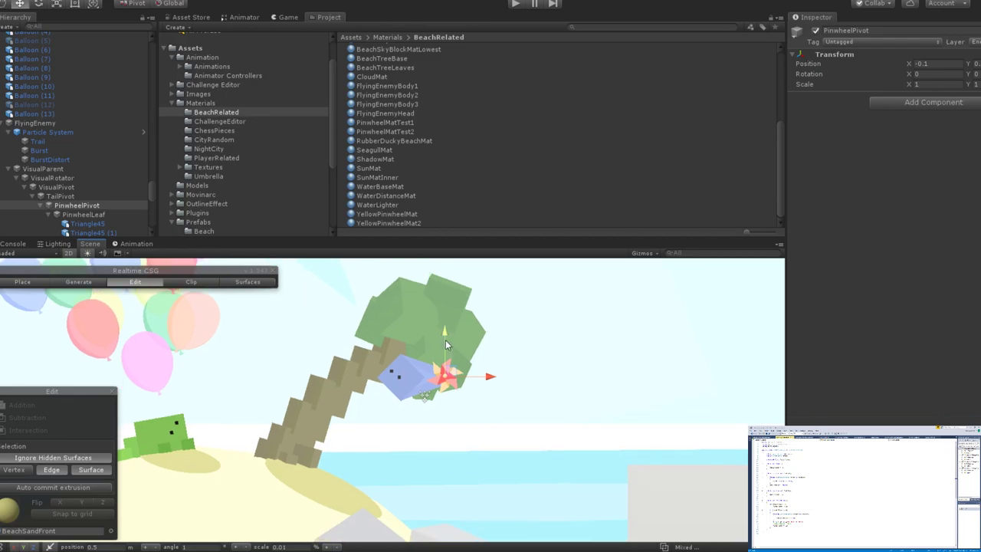
{"action": "scroll", "coordinate": [361, 410], "scroll_direction": "up", "scroll_amount": 2}
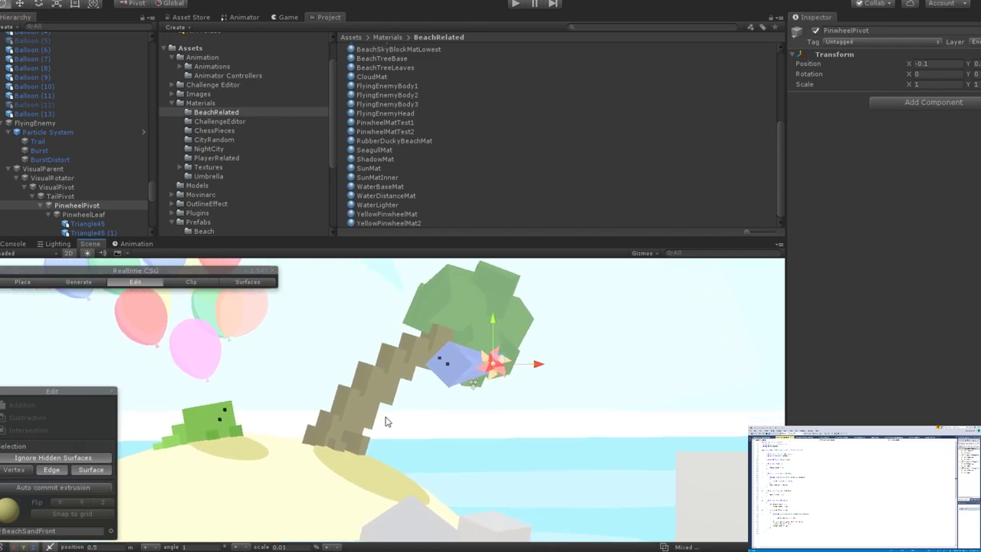
Examine the enemy's body and pinwheel tail up close and against the whole beach scene.
{"action": "left_click", "coordinate": [387, 416]}
{"action": "scroll", "coordinate": [443, 376], "scroll_direction": "up", "scroll_amount": 1}
{"action": "scroll", "coordinate": [443, 380], "scroll_direction": "up", "scroll_amount": 1}
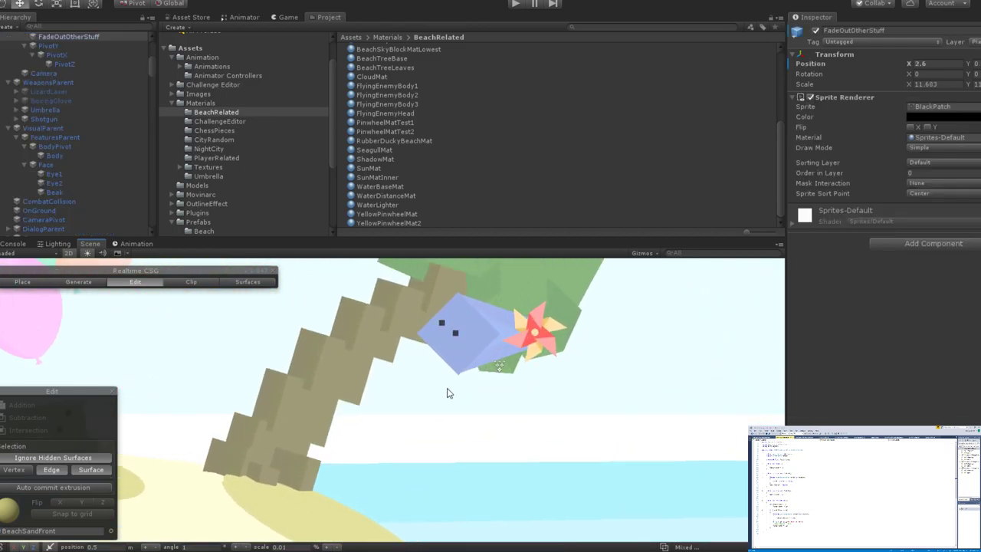
{"action": "scroll", "coordinate": [546, 342], "scroll_direction": "up", "scroll_amount": 1}
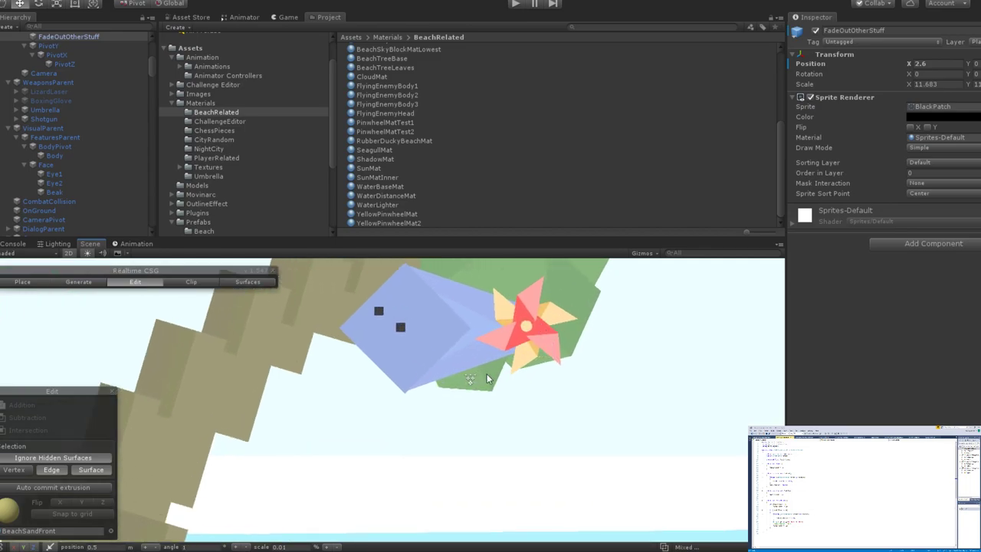
{"action": "middle_click_drag", "start_coordinate": [486, 374], "coordinate": [451, 423]}
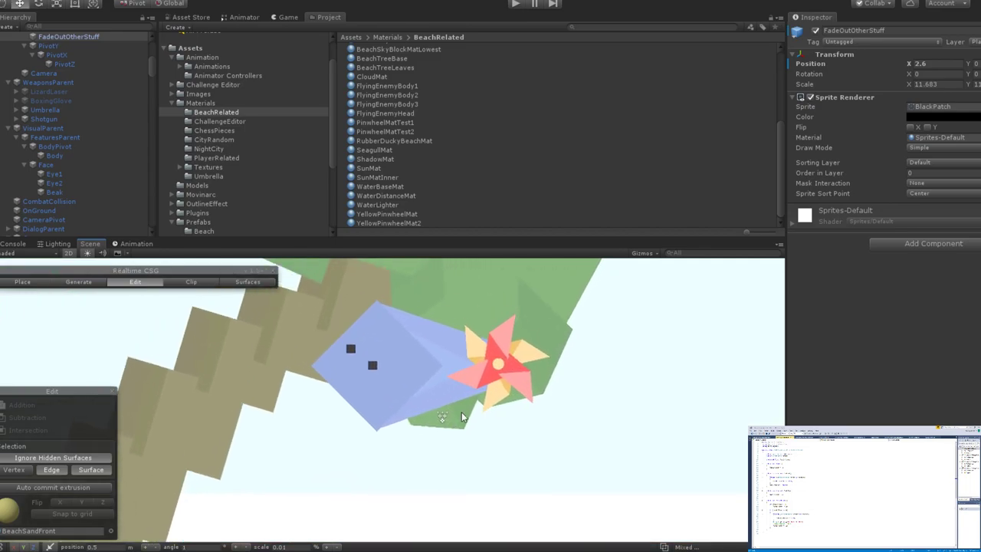
{"action": "scroll", "coordinate": [461, 416], "scroll_direction": "down", "scroll_amount": 3}
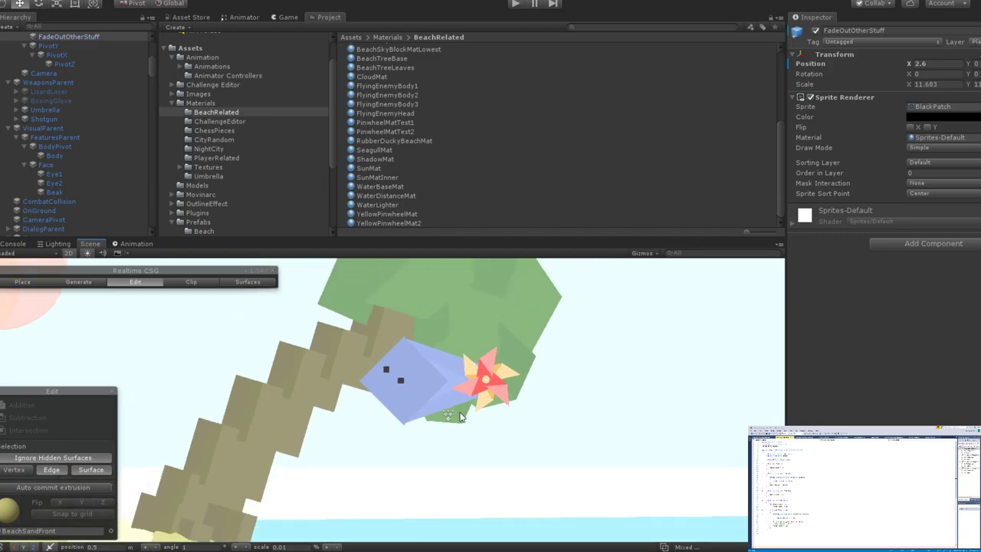
{"action": "scroll", "coordinate": [460, 417], "scroll_direction": "up", "scroll_amount": 8}
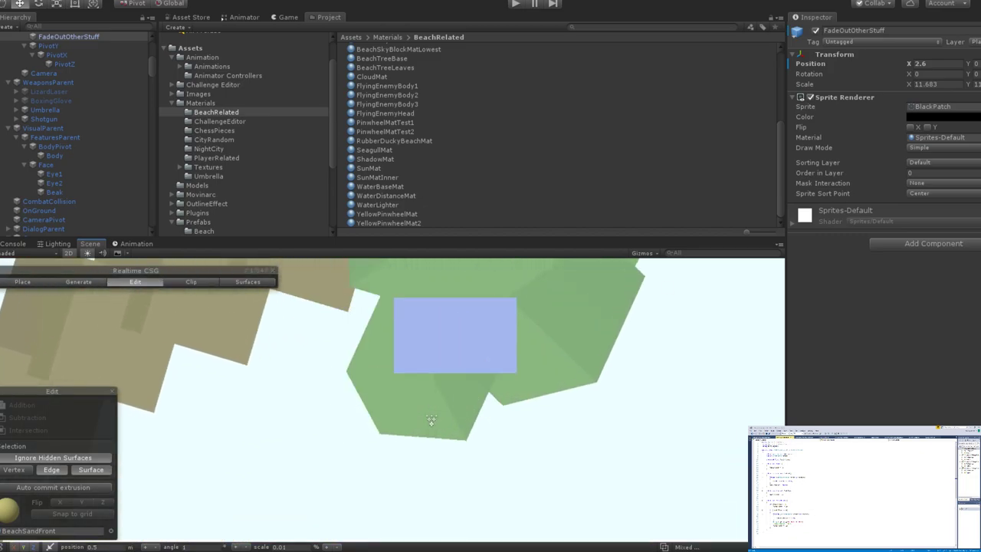
{"action": "scroll", "coordinate": [464, 300], "scroll_direction": "down", "scroll_amount": 10}
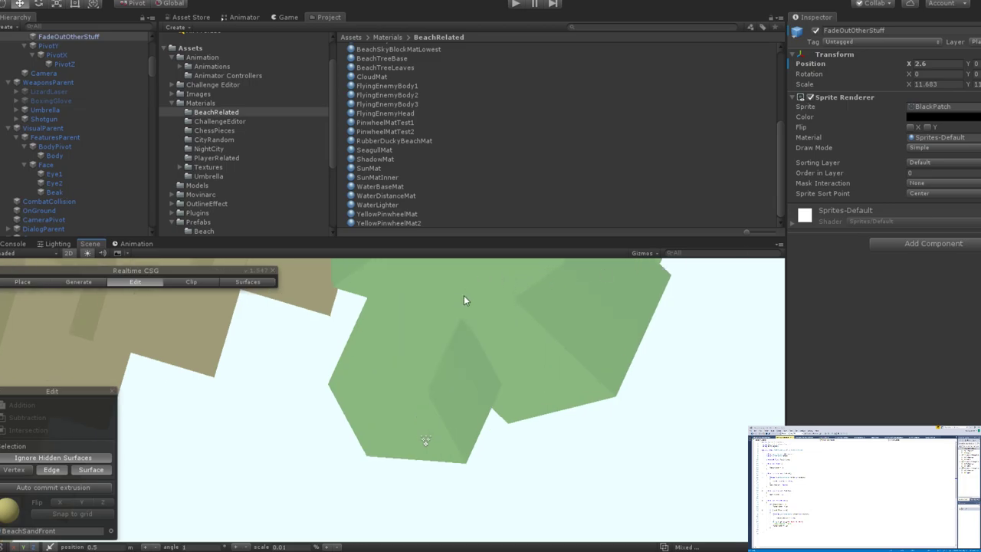
{"action": "scroll", "coordinate": [507, 357], "scroll_direction": "down", "scroll_amount": 5}
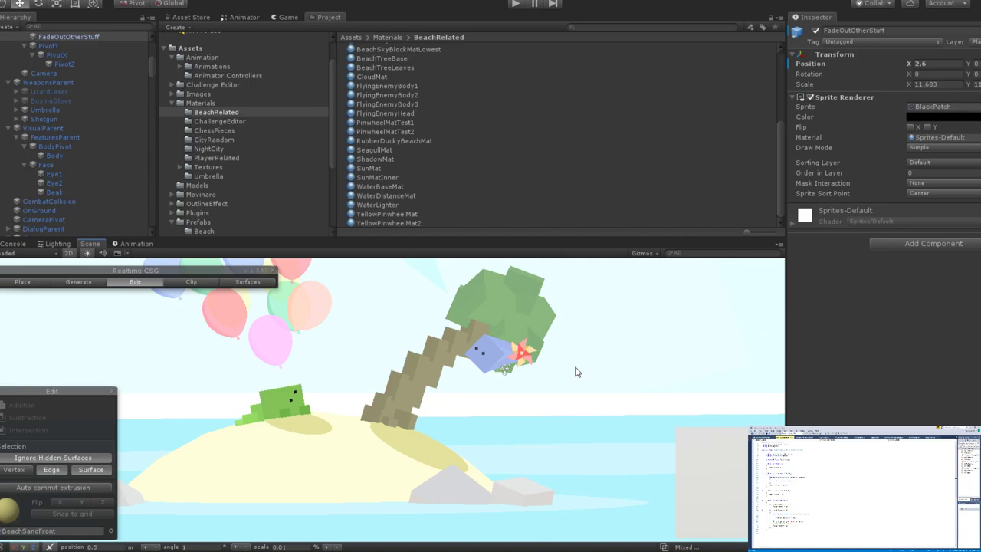
{"action": "scroll", "coordinate": [525, 372], "scroll_direction": "up", "scroll_amount": 5}
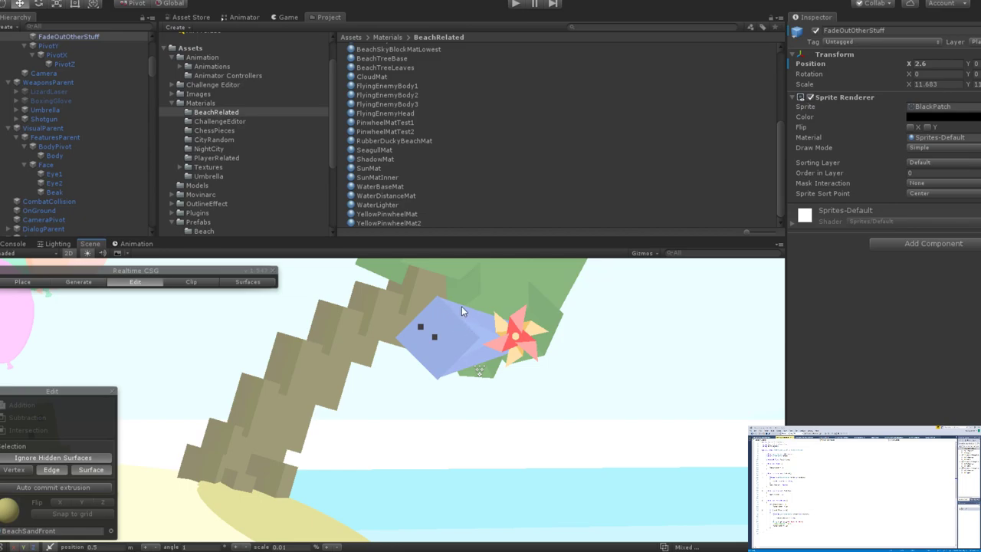
{"action": "scroll", "coordinate": [483, 336], "scroll_direction": "down", "scroll_amount": 5}
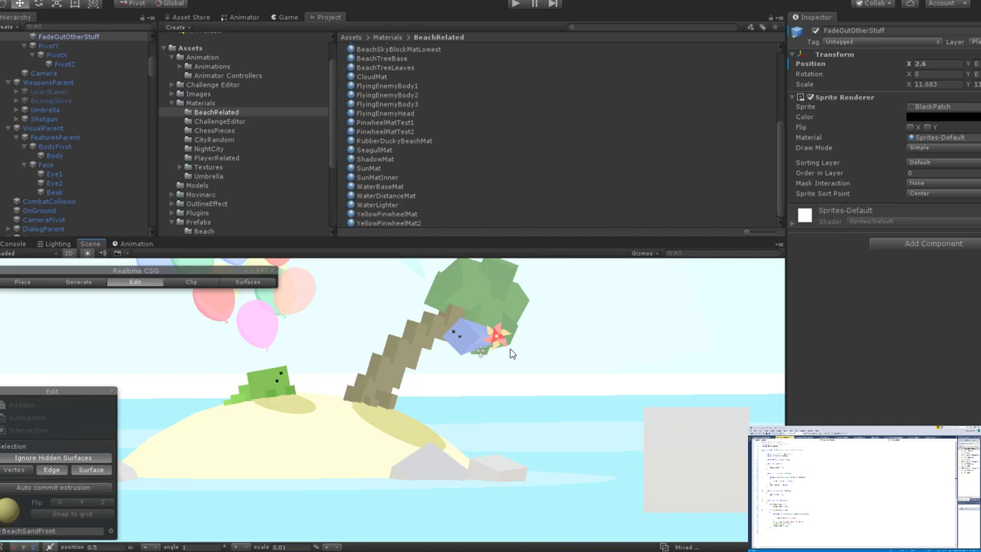
{"action": "scroll", "coordinate": [498, 341], "scroll_direction": "up", "scroll_amount": 4}
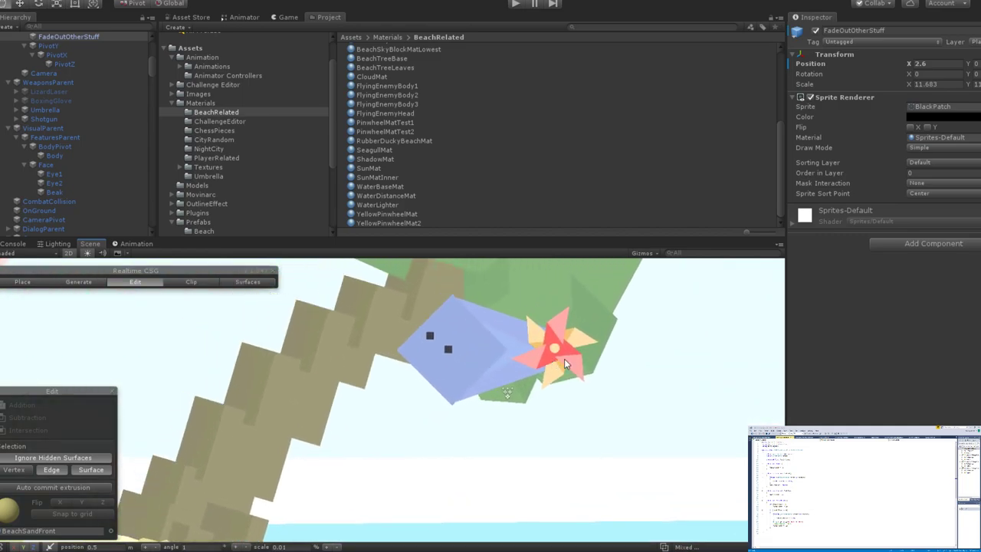
{"action": "scroll", "coordinate": [564, 353], "scroll_direction": "down", "scroll_amount": 3}
{"action": "scroll", "coordinate": [566, 357], "scroll_direction": "down", "scroll_amount": 3}
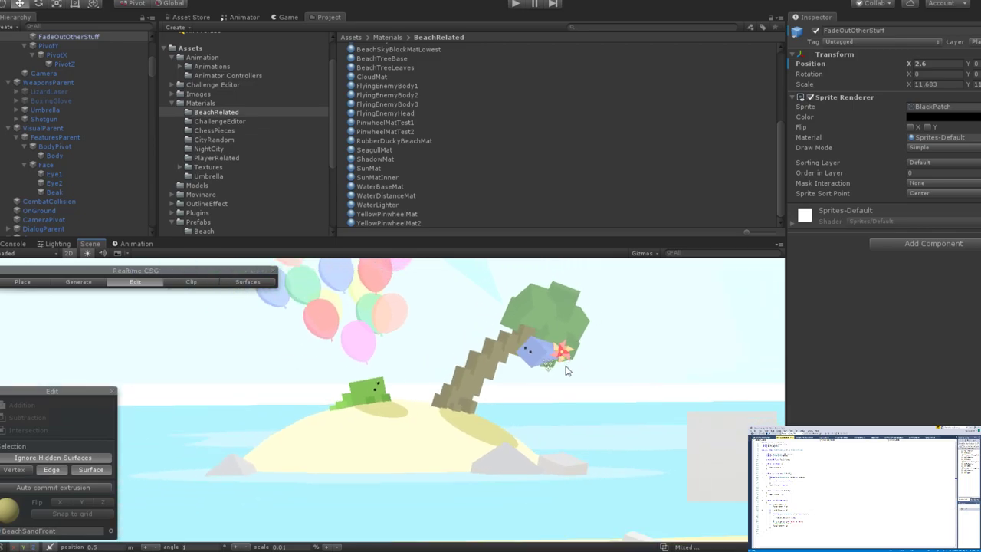
{"action": "scroll", "coordinate": [567, 368], "scroll_direction": "up", "scroll_amount": 2}
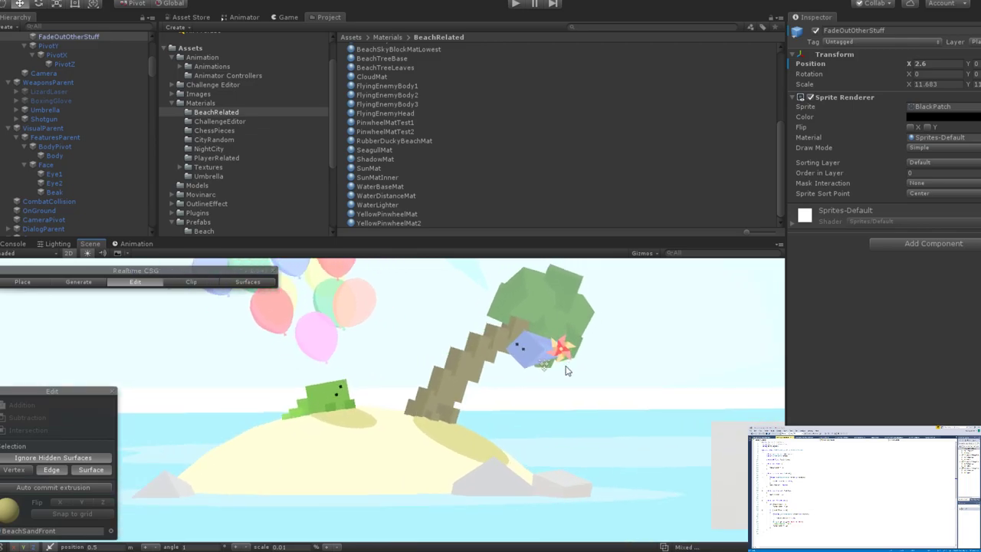
{"action": "scroll", "coordinate": [565, 368], "scroll_direction": "up", "scroll_amount": 4}
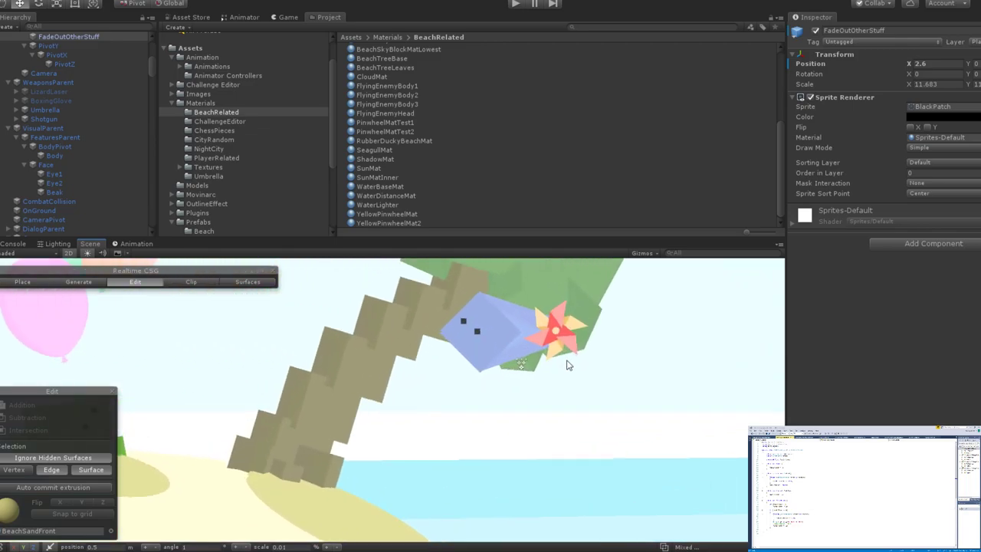
Scale the whole PinwheelPivot up to about 1.22 and move it outward to X about 0.
{"action": "scroll", "coordinate": [107, 138], "scroll_direction": "up", "scroll_amount": 4}
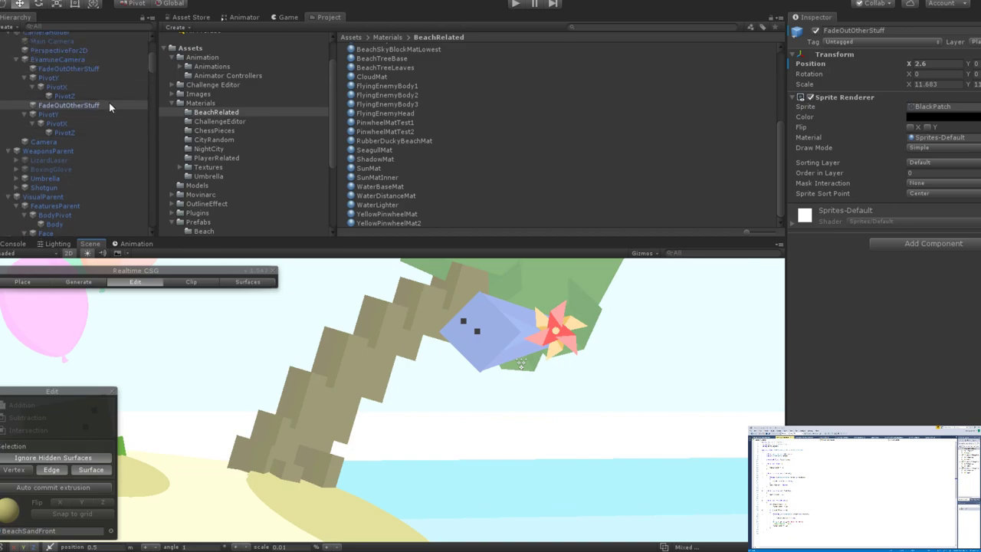
{"action": "scroll", "coordinate": [109, 102], "scroll_direction": "up", "scroll_amount": 5}
{"action": "left_click", "coordinate": [564, 331]}
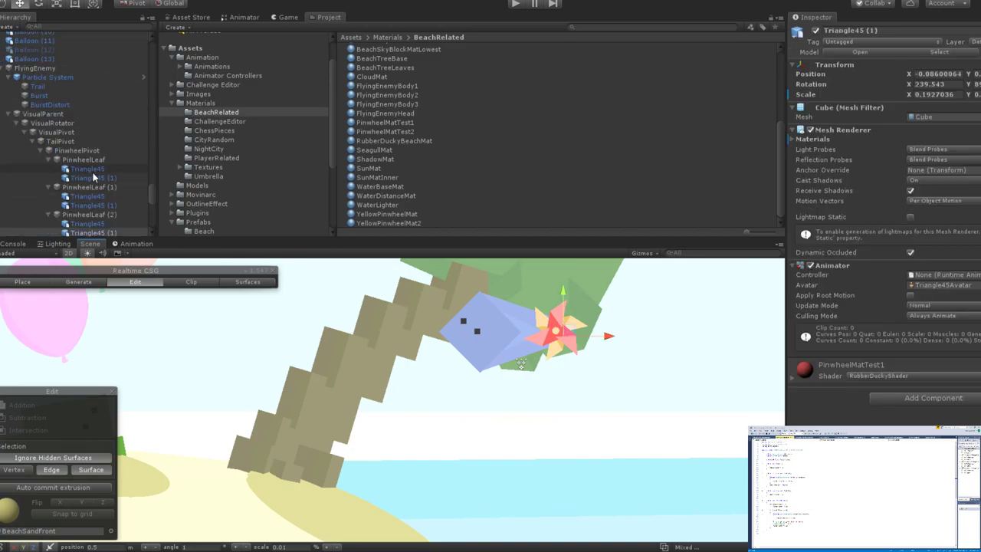
{"action": "left_click", "coordinate": [84, 151]}
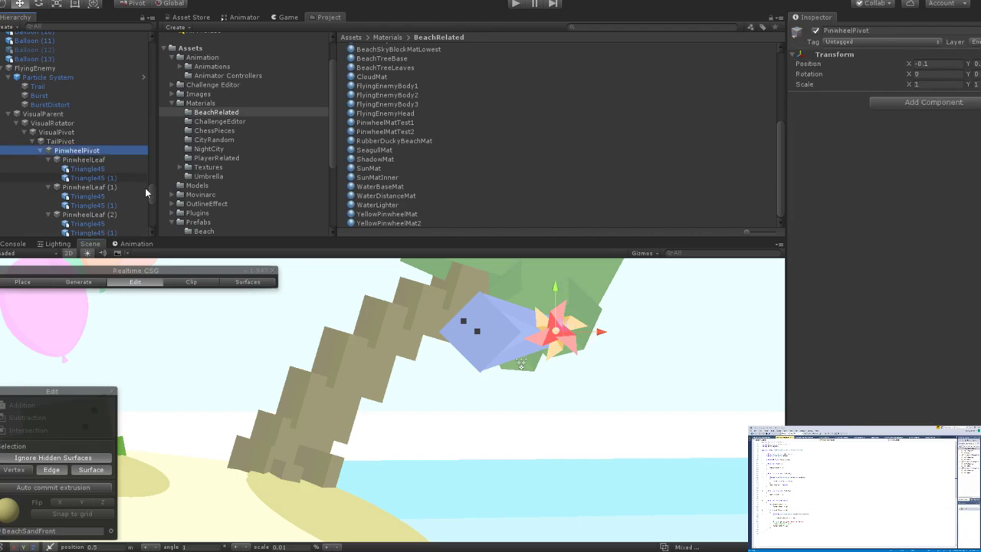
{"action": "key", "text": "e"}
{"action": "key", "text": "r"}
{"action": "left_click_drag", "start_coordinate": [558, 335], "coordinate": [602, 341]}
{"action": "key", "text": "w"}
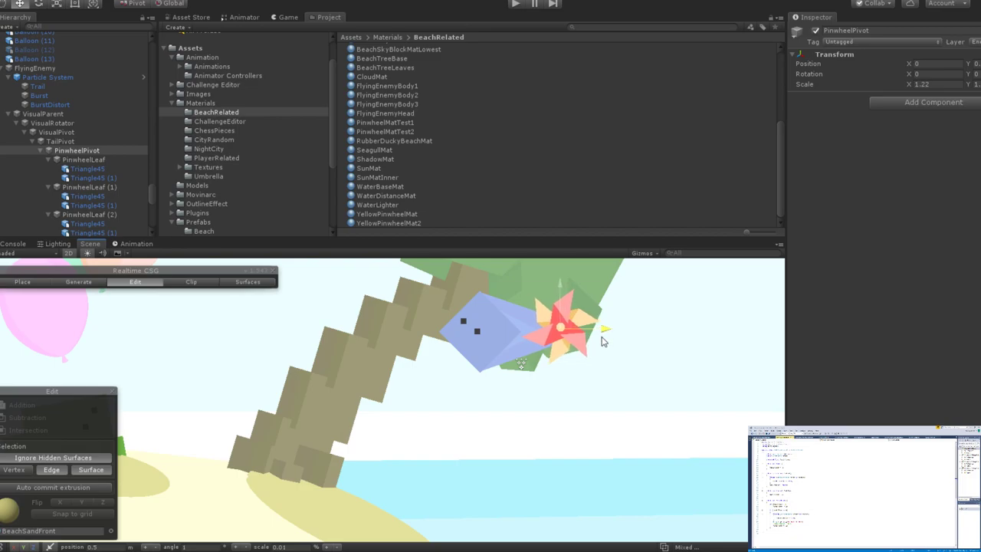
Move the PinwheelPivot back toward the enemy's body, to X about -0.06.
{"action": "scroll", "coordinate": [603, 341], "scroll_direction": "down", "scroll_amount": 10}
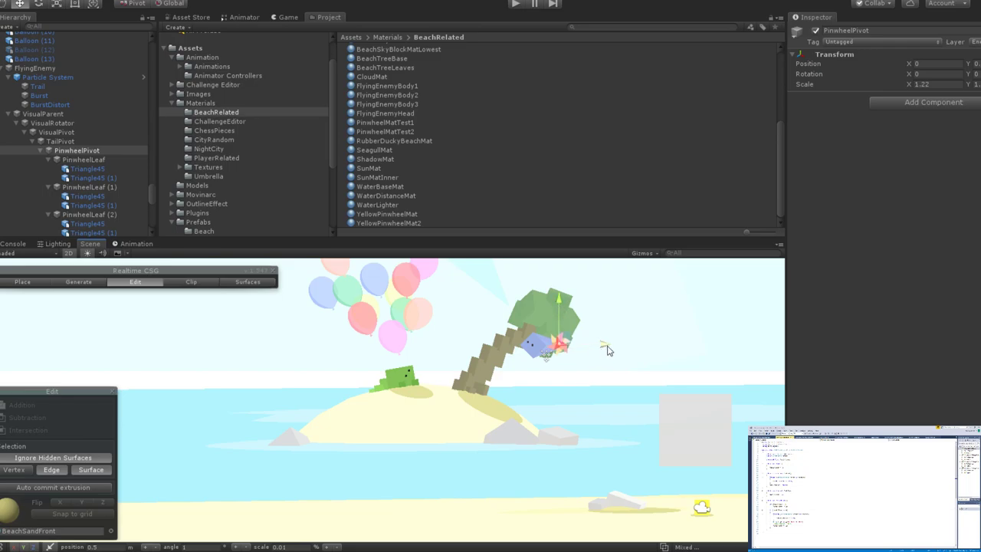
{"action": "left_click_drag", "start_coordinate": [606, 350], "coordinate": [556, 335]}
{"action": "scroll", "coordinate": [605, 349], "scroll_direction": "up", "scroll_amount": 5}
{"action": "scroll", "coordinate": [473, 376], "scroll_direction": "down", "scroll_amount": 6}
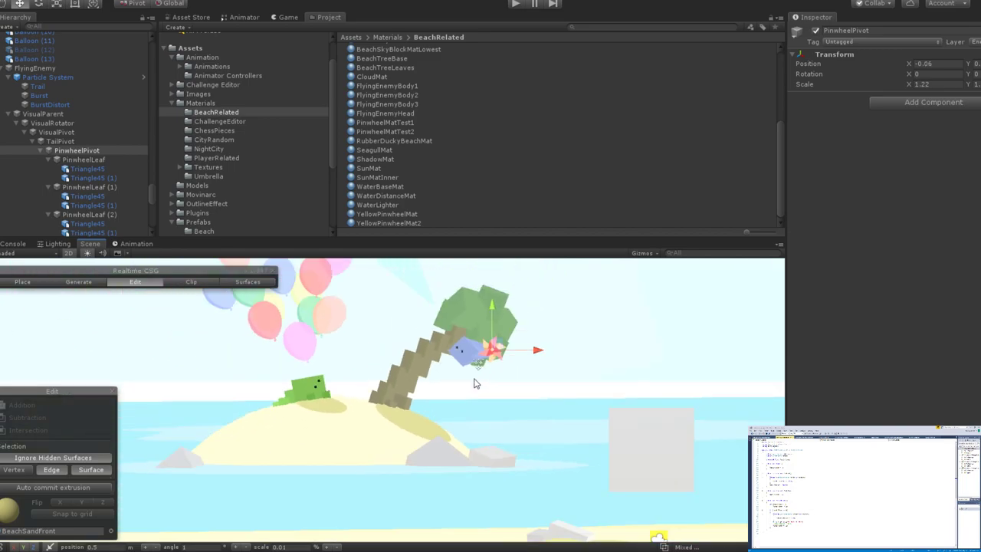
{"action": "left_click", "coordinate": [531, 387]}
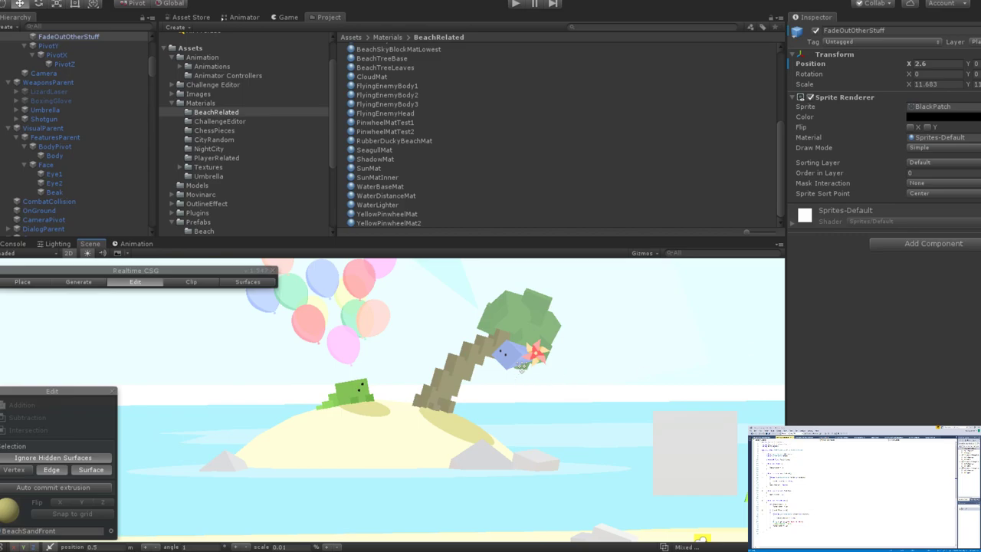
{"action": "scroll", "coordinate": [512, 372], "scroll_direction": "up", "scroll_amount": 5}
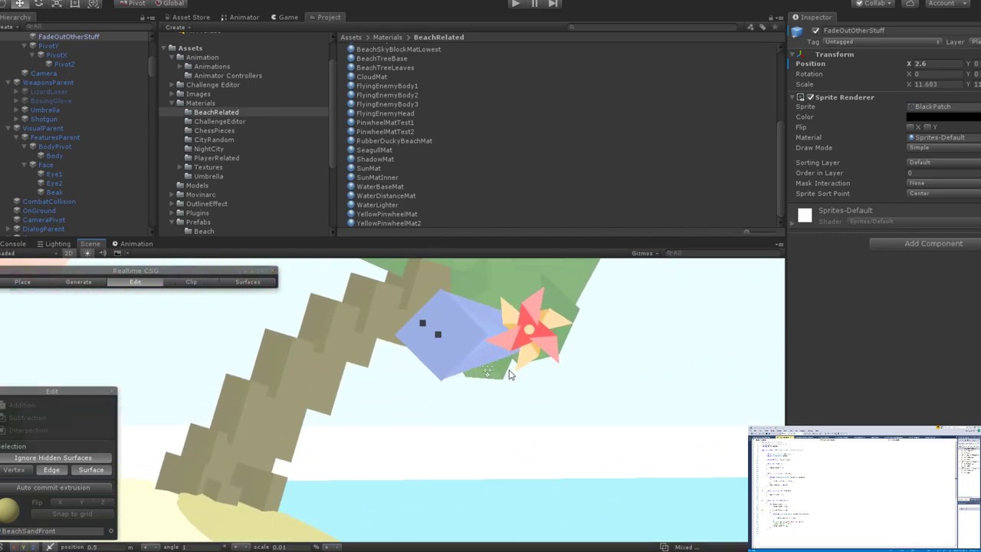
Scale the whole PinwheelPivot down uniformly to about 1.1 and compare the pinwheel tail with the body and the beach scene.
{"action": "key", "text": "ctrl+d"}
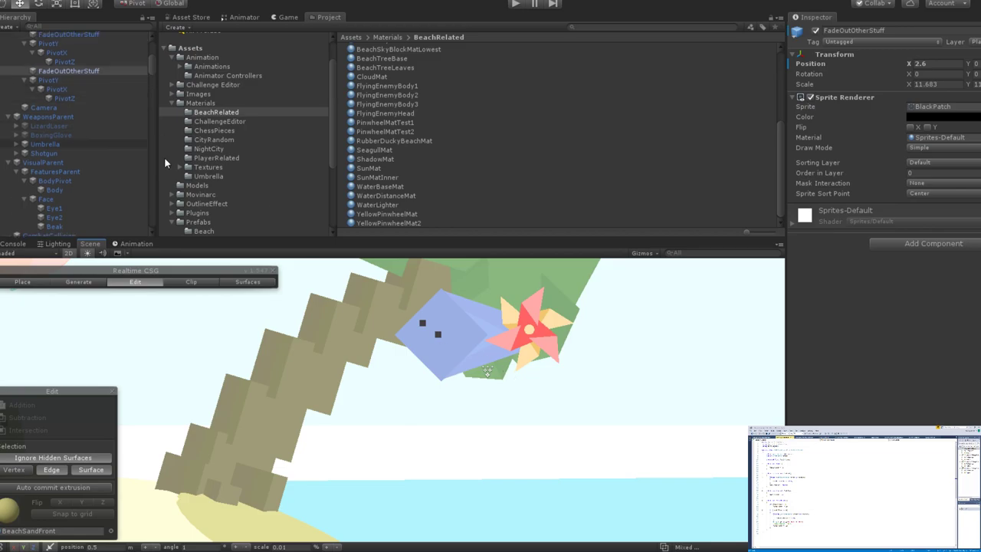
{"action": "left_click", "coordinate": [527, 334]}
{"action": "left_click", "coordinate": [89, 59]}
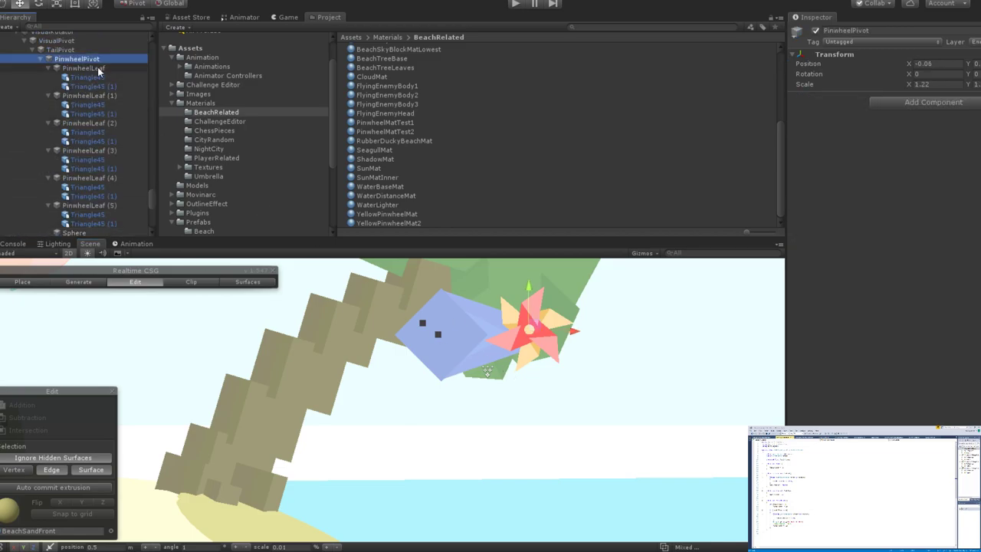
{"action": "key", "text": "r"}
{"action": "left_click_drag", "start_coordinate": [529, 330], "coordinate": [525, 331]}
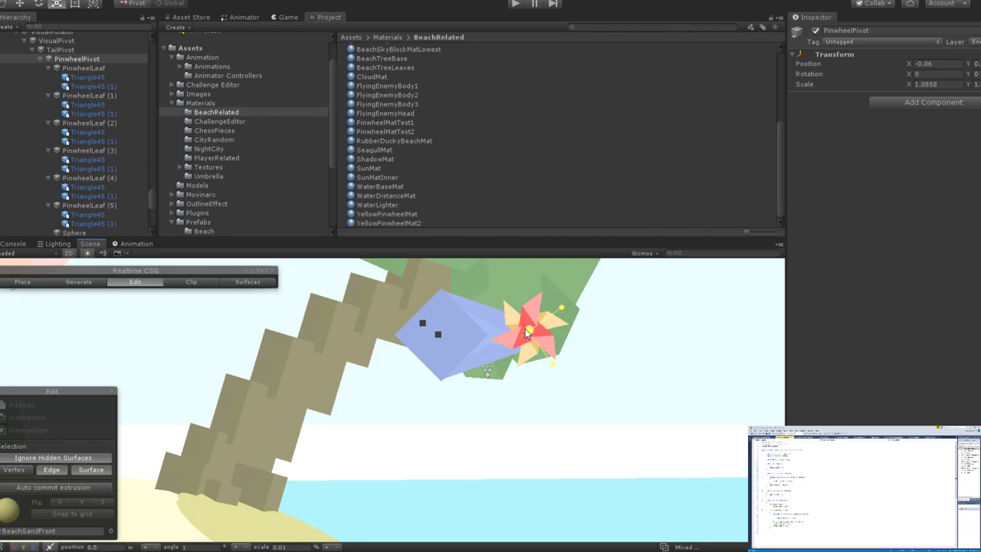
{"action": "scroll", "coordinate": [518, 368], "scroll_direction": "down", "scroll_amount": 5}
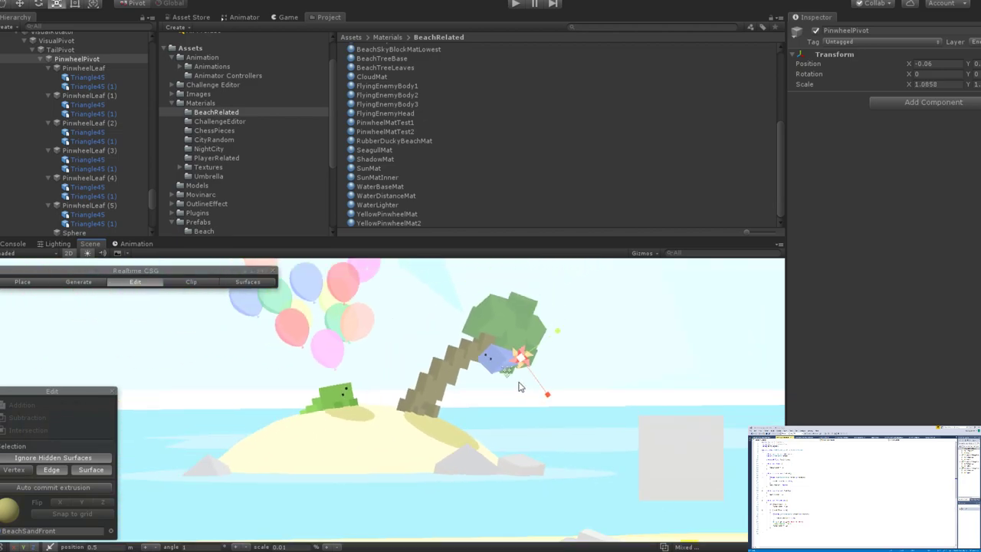
{"action": "key", "text": "w"}
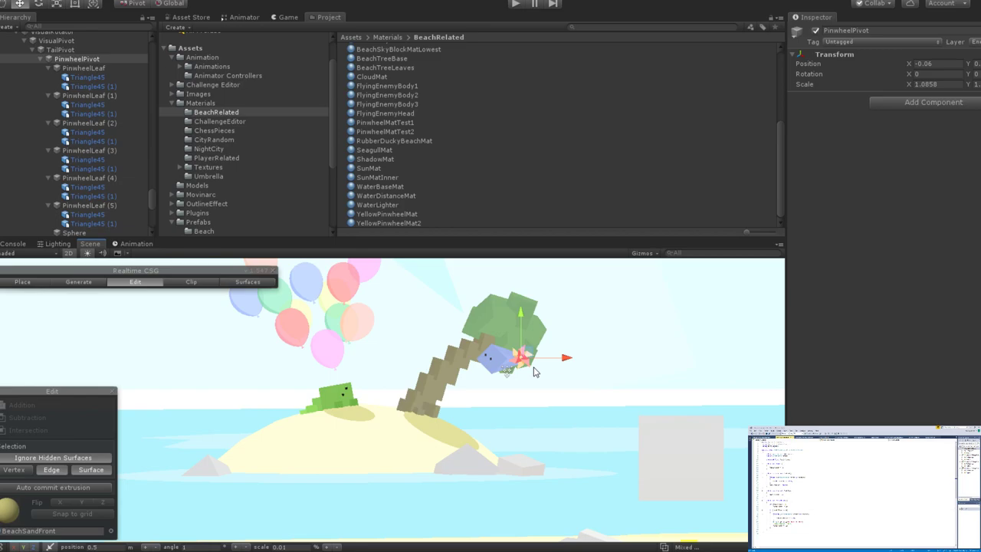
{"action": "scroll", "coordinate": [535, 371], "scroll_direction": "up", "scroll_amount": 5}
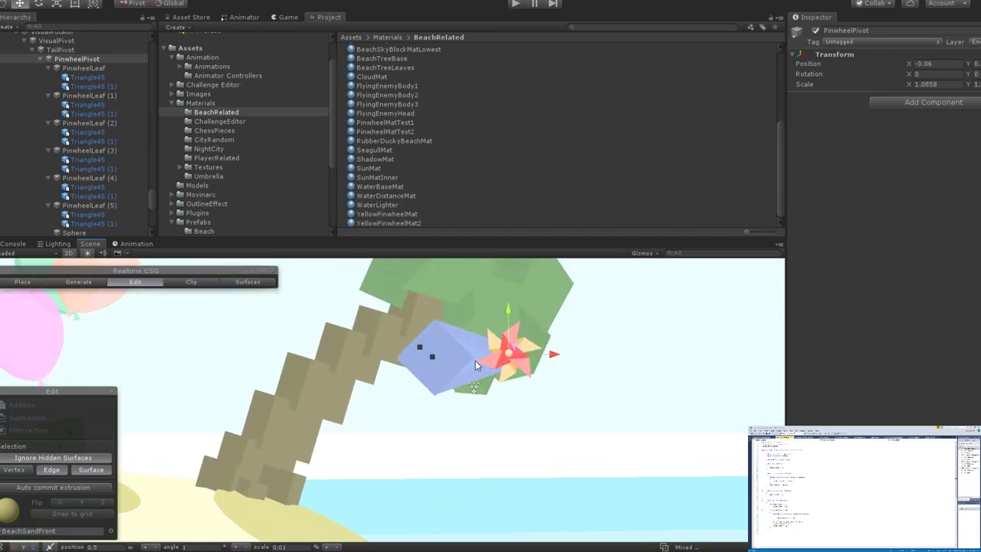
{"action": "scroll", "coordinate": [475, 361], "scroll_direction": "up", "scroll_amount": 2}
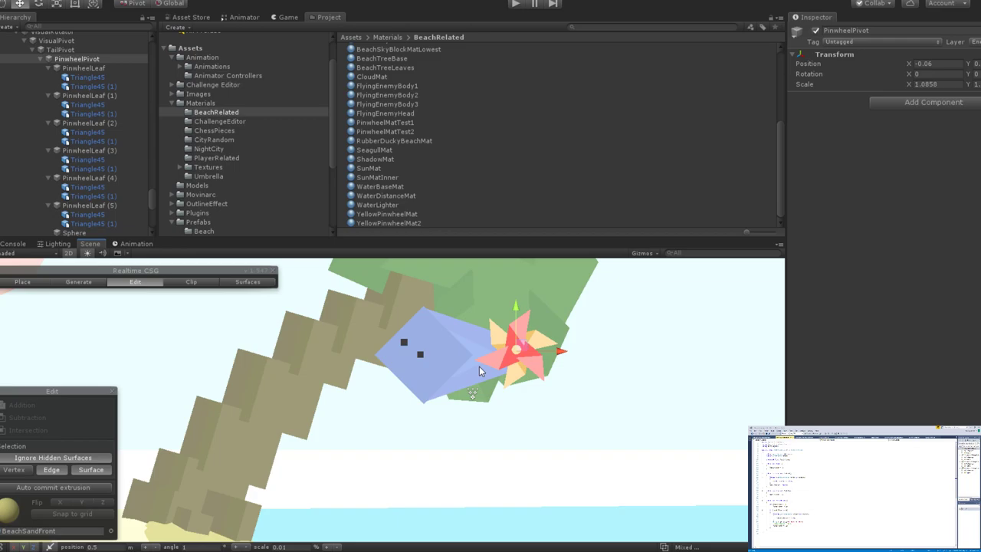
{"action": "scroll", "coordinate": [442, 357], "scroll_direction": "down", "scroll_amount": 5}
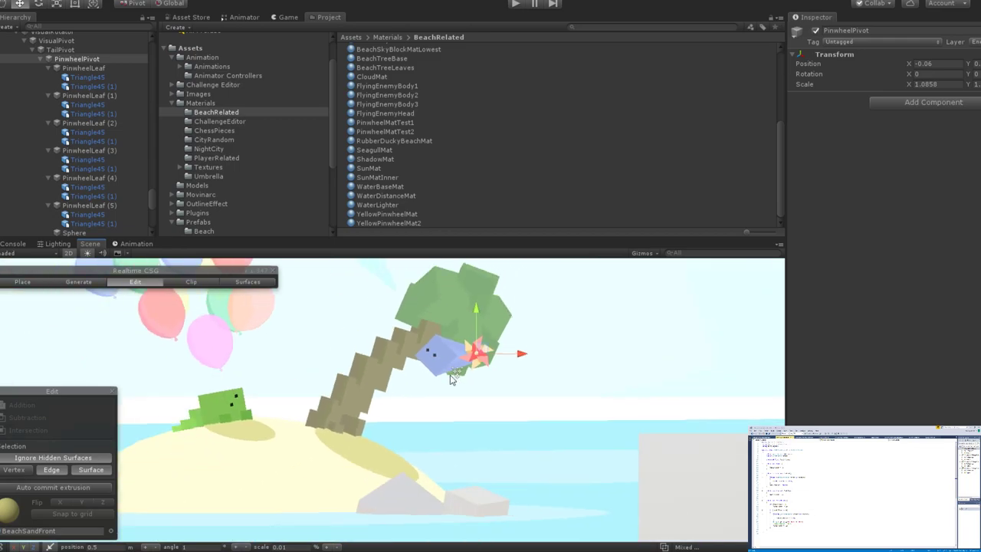
{"action": "scroll", "coordinate": [454, 352], "scroll_direction": "up", "scroll_amount": 5}
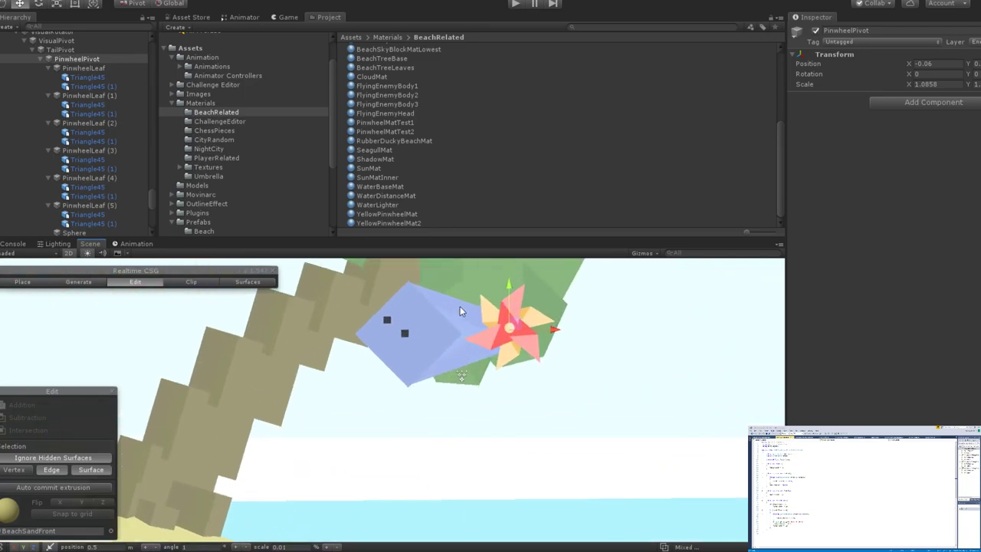
Nudge the back pieces TriangleShallow and TriangleShallow (1) of EnemyBody3 vertically toward the tail's centre line.
{"action": "left_click", "coordinate": [460, 312]}
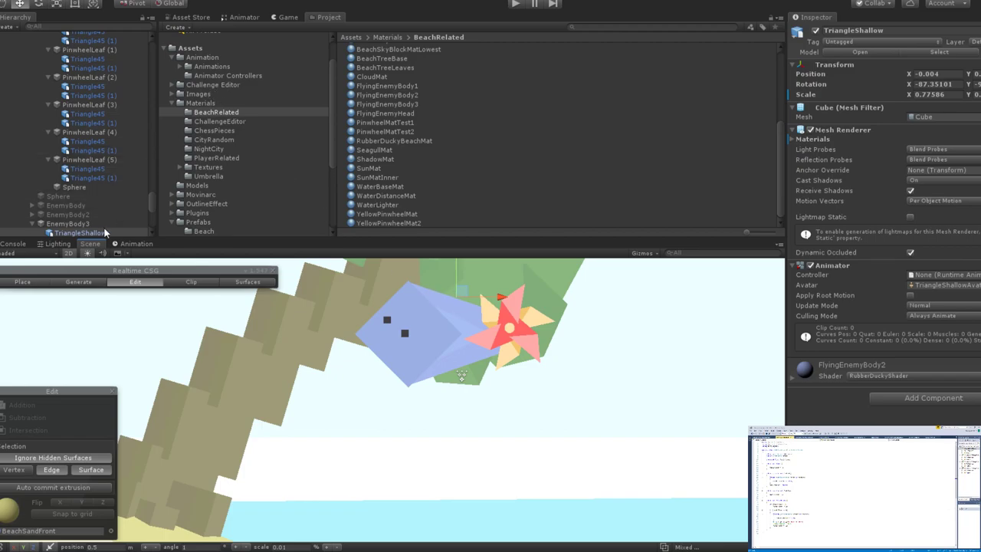
{"action": "scroll", "coordinate": [107, 223], "scroll_direction": "down", "scroll_amount": 3}
{"action": "left_click", "coordinate": [91, 165]}
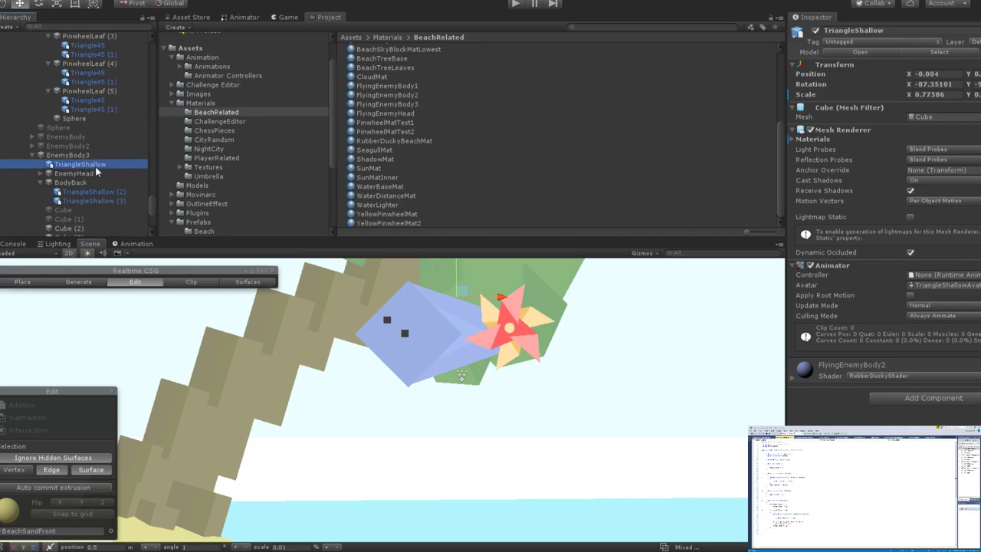
{"action": "scroll", "coordinate": [77, 180], "scroll_direction": "down", "scroll_amount": 2}
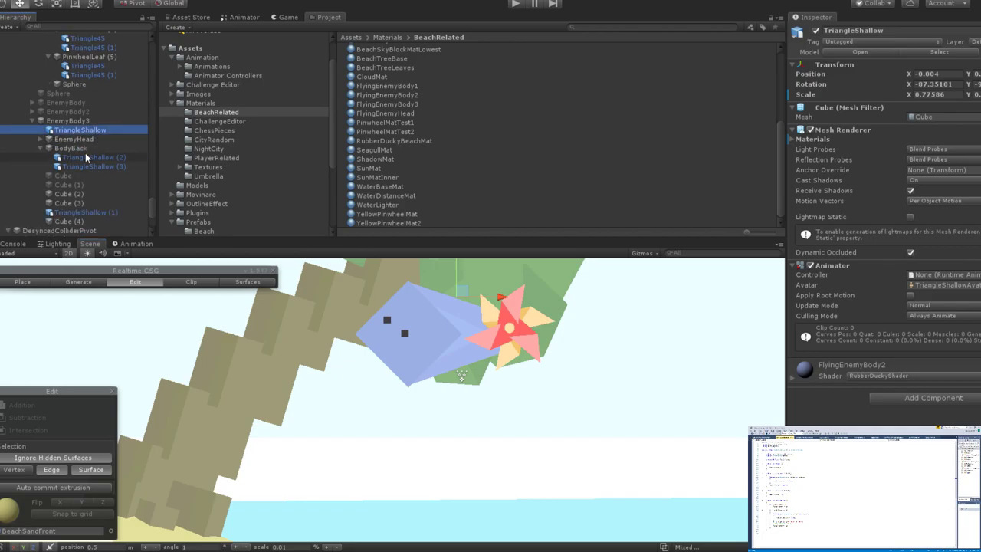
{"action": "left_click", "coordinate": [40, 148]}
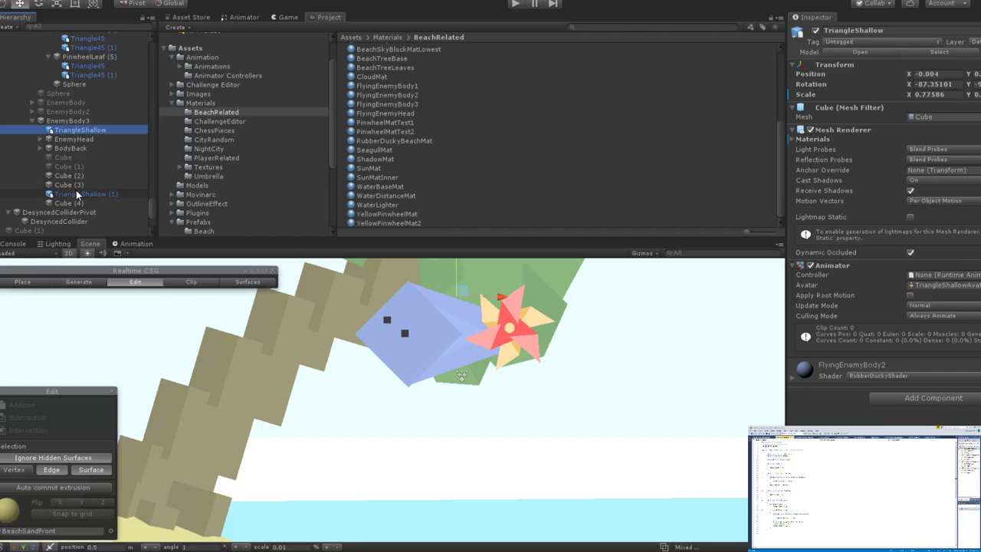
{"action": "left_click", "coordinate": [79, 194]}
{"action": "left_click", "coordinate": [455, 322]}
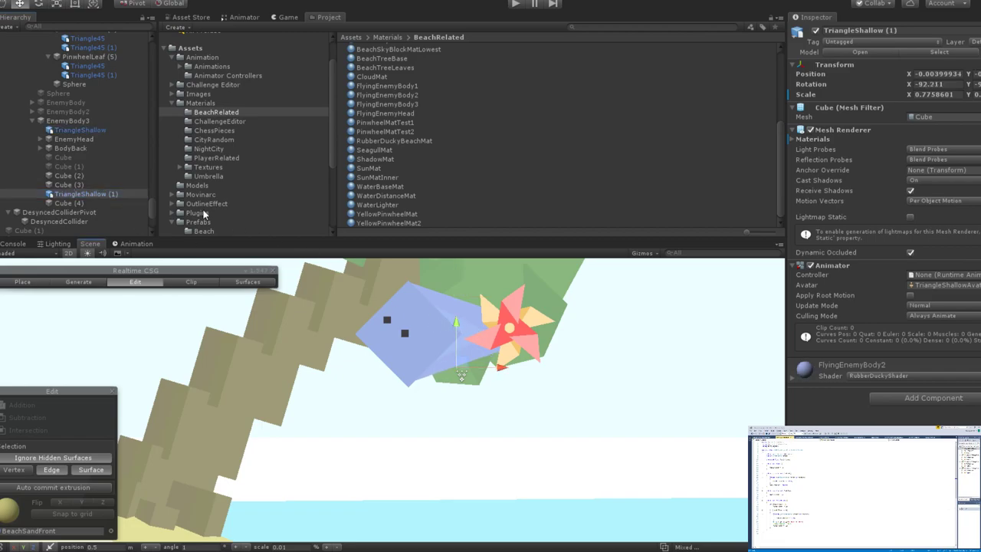
{"action": "left_click", "coordinate": [82, 130]}
{"action": "left_click", "coordinate": [457, 268]}
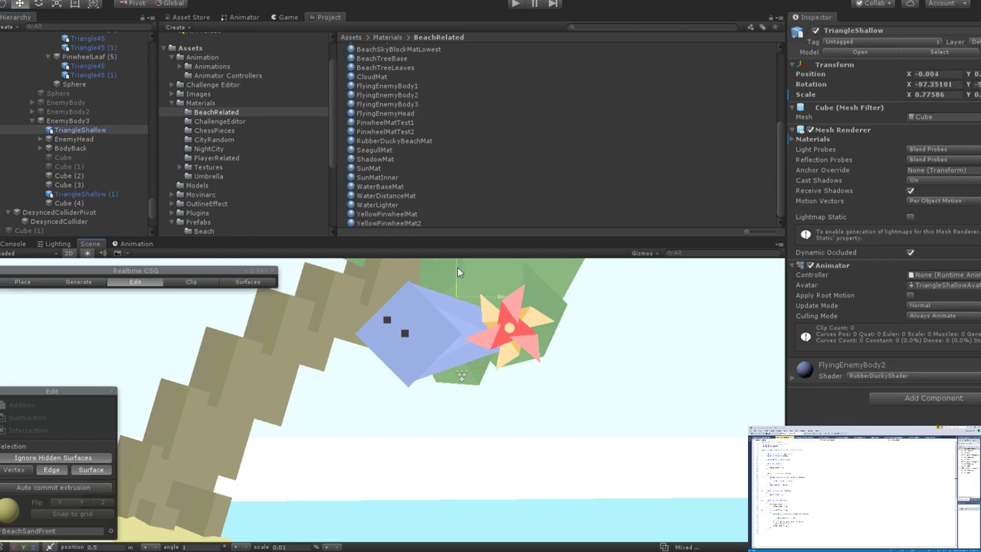
{"action": "left_click_drag", "start_coordinate": [454, 270], "coordinate": [537, 318], "text": "alt"}
{"action": "scroll", "coordinate": [537, 318], "scroll_direction": "down", "scroll_amount": 5}
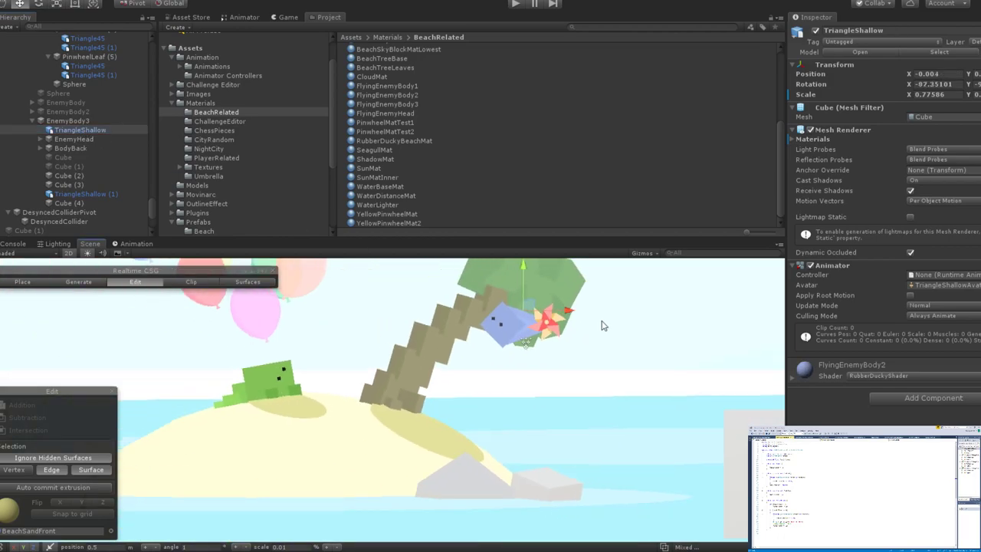
{"action": "scroll", "coordinate": [561, 318], "scroll_direction": "up", "scroll_amount": 8}
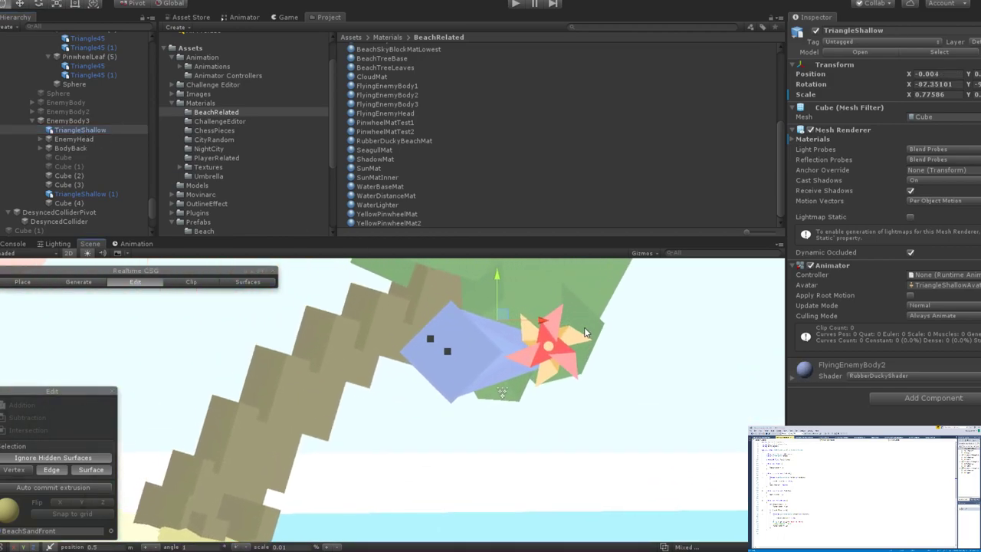
Move the lower back piece TriangleShallow (1) slightly up so the body tapers more toward the pinwheel.
{"action": "left_click_drag", "start_coordinate": [562, 318], "coordinate": [470, 397], "text": "alt"}
{"action": "left_click", "coordinate": [469, 398]}
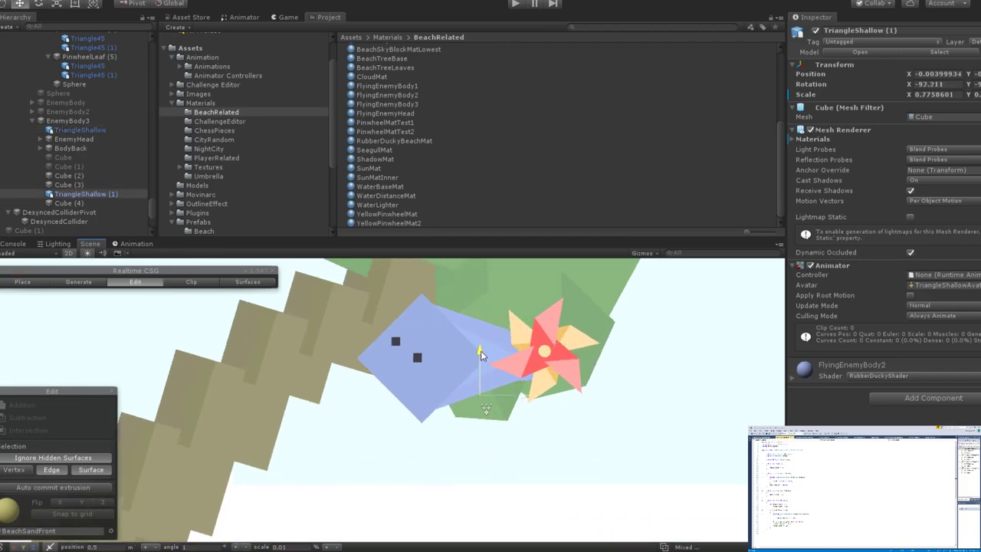
{"action": "scroll", "coordinate": [480, 353], "scroll_direction": "down", "scroll_amount": 5}
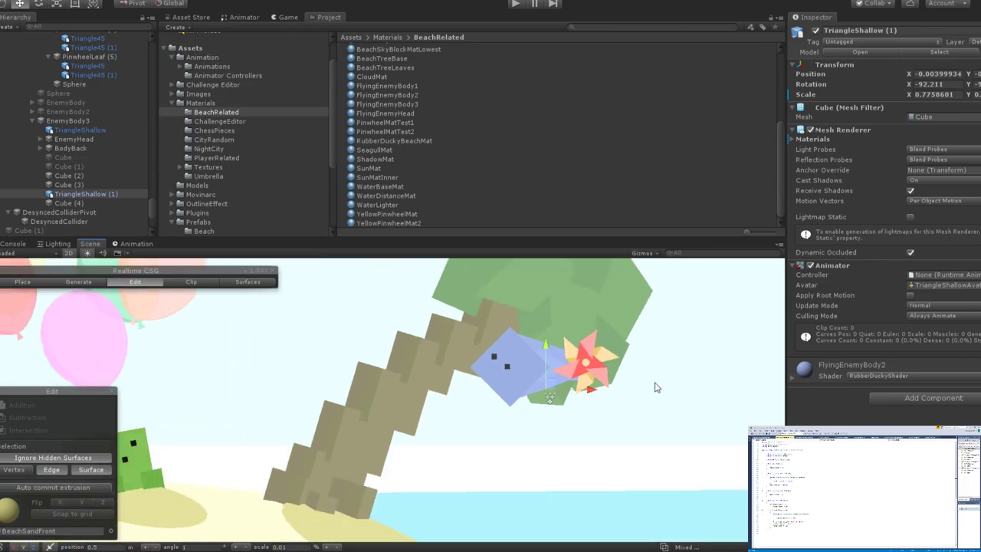
{"action": "scroll", "coordinate": [631, 380], "scroll_direction": "down", "scroll_amount": 2}
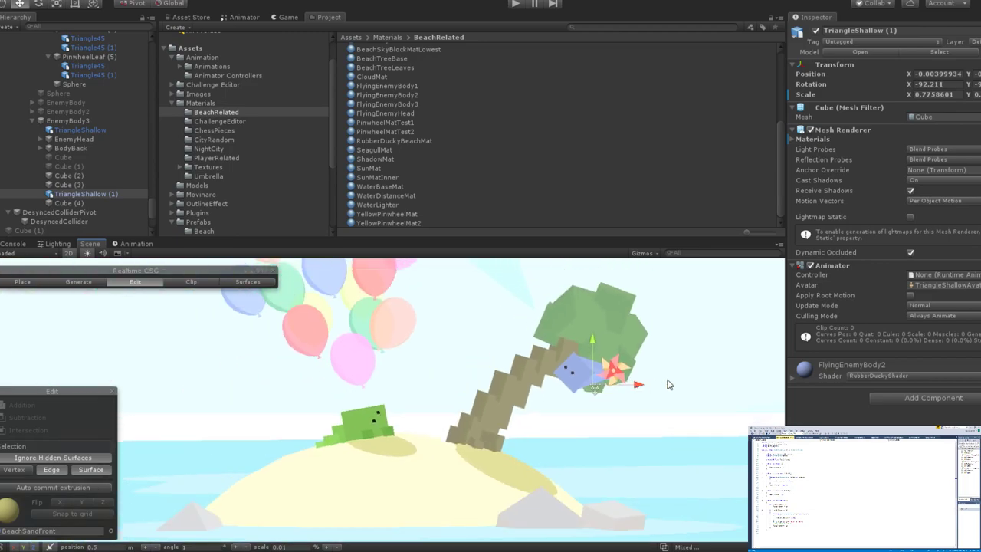
{"action": "scroll", "coordinate": [650, 365], "scroll_direction": "up", "scroll_amount": 2}
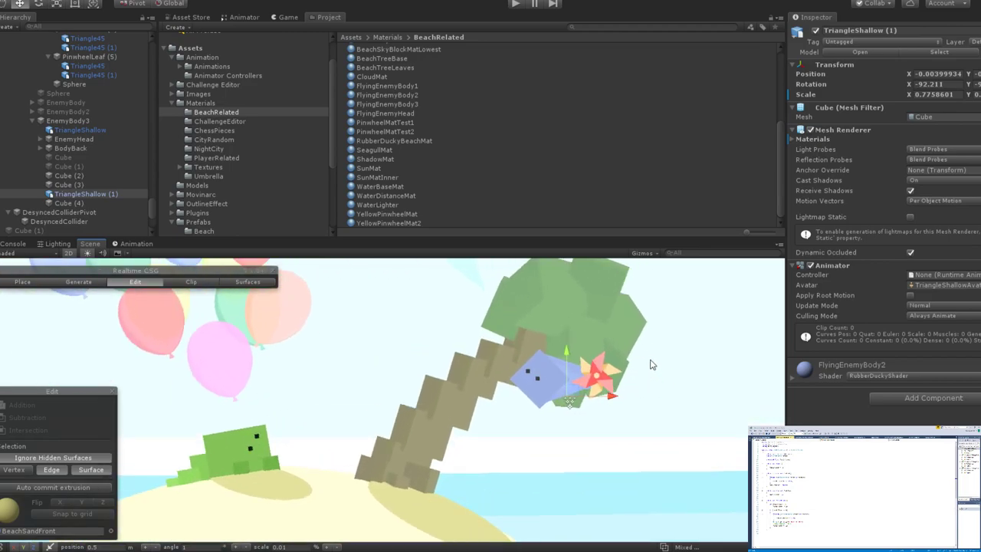
{"action": "middle_click_drag", "start_coordinate": [649, 364], "coordinate": [451, 327]}
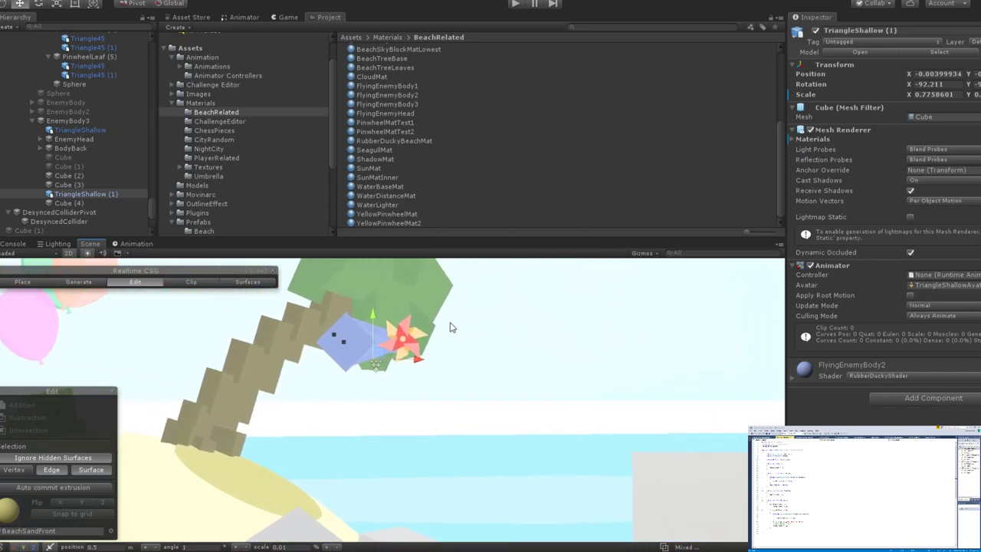
Try to deactivate Cube (2), Cube (3) and Cube (4) of EnemyBody3 together.
{"action": "left_click", "coordinate": [76, 203]}
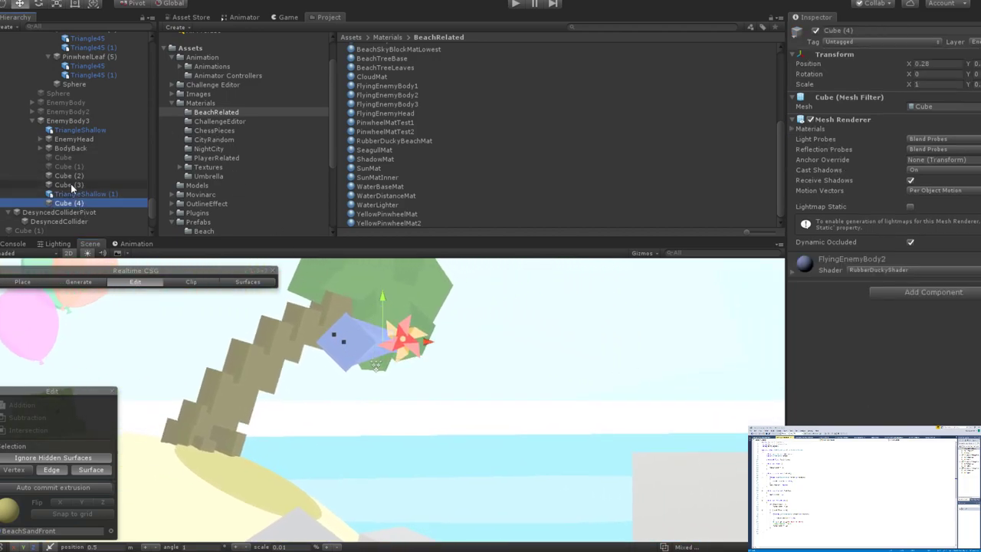
{"action": "left_click", "coordinate": [77, 185], "text": "ctrl"}
{"action": "left_click", "coordinate": [77, 175], "text": "ctrl"}
{"action": "left_click", "coordinate": [815, 31]}
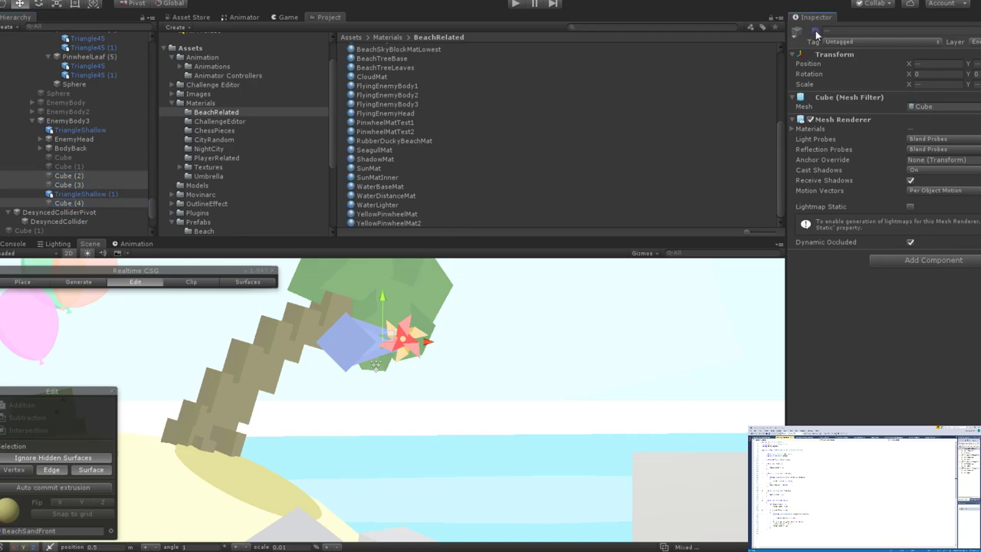
Deactivate only the two eye cubes, Cube (2) and Cube (3), of EnemyBody3.
{"action": "left_click", "coordinate": [88, 175]}
{"action": "left_click", "coordinate": [85, 184], "text": "ctrl"}
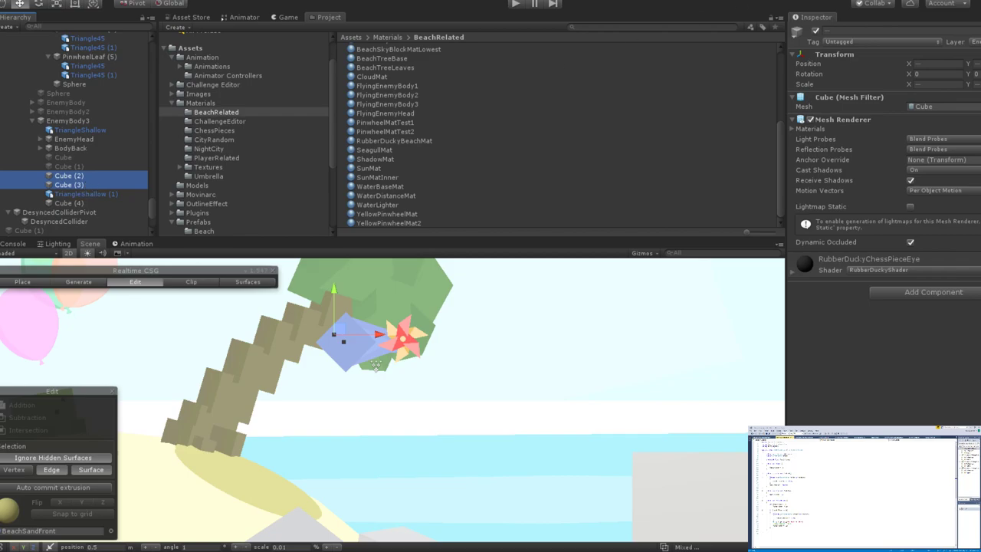
{"action": "left_click", "coordinate": [384, 261]}
Reduce the vertical scale of Cube (4), the block filling the enemy's tail behind the pinwheel, and check the body in the scene.
{"action": "scroll", "coordinate": [481, 364], "scroll_direction": "up", "scroll_amount": 5}
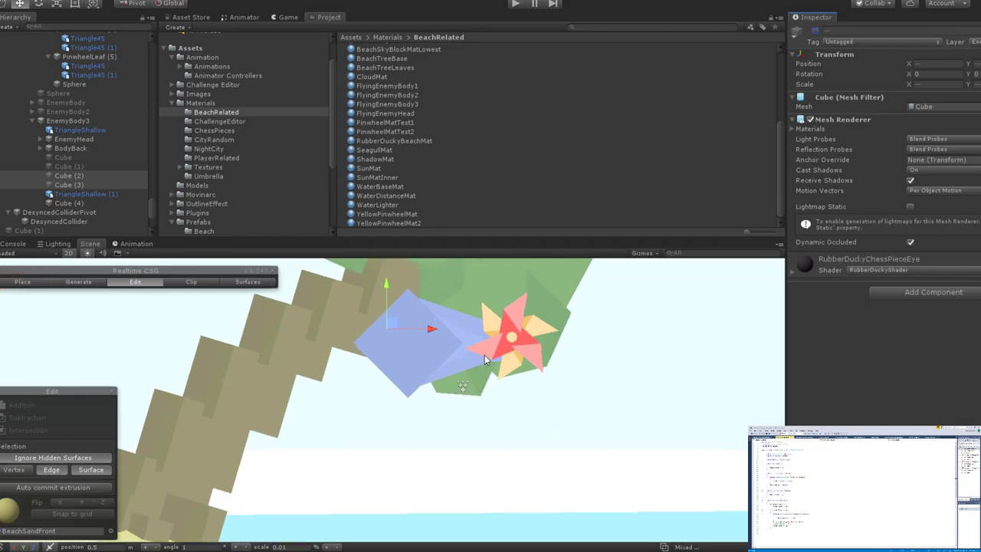
{"action": "scroll", "coordinate": [481, 364], "scroll_direction": "up", "scroll_amount": 2}
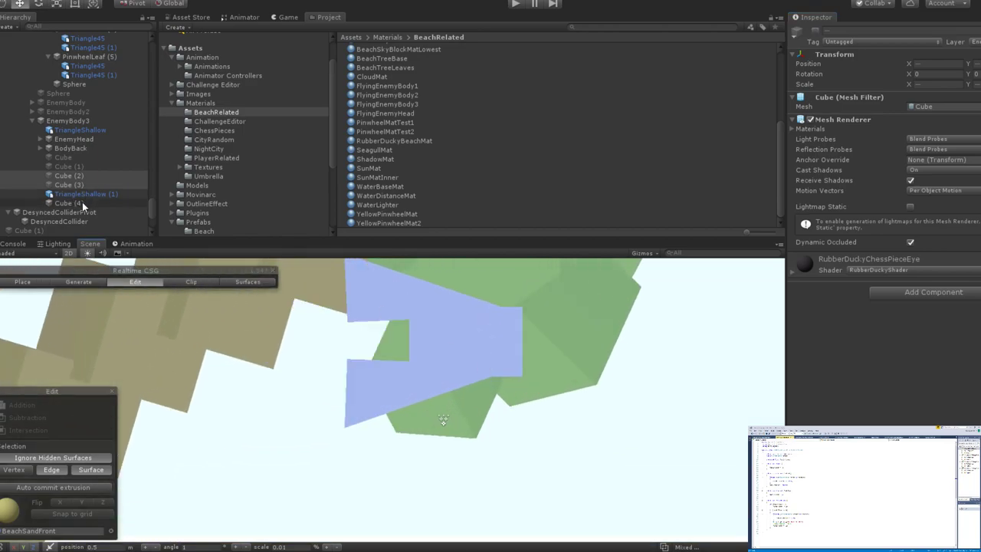
{"action": "left_click", "coordinate": [424, 320]}
{"action": "scroll", "coordinate": [447, 358], "scroll_direction": "down", "scroll_amount": 2}
{"action": "scroll", "coordinate": [452, 359], "scroll_direction": "up", "scroll_amount": 2}
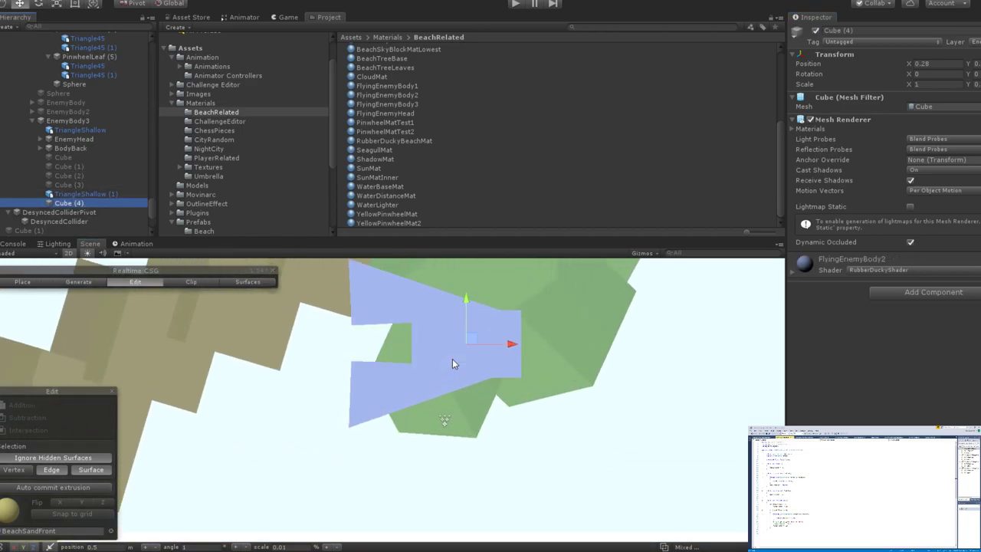
{"action": "key", "text": "e"}
{"action": "key", "text": "r"}
{"action": "left_click_drag", "start_coordinate": [465, 303], "coordinate": [481, 335]}
{"action": "key", "text": "e"}
{"action": "key", "text": "r"}
{"action": "scroll", "coordinate": [482, 338], "scroll_direction": "down", "scroll_amount": 5}
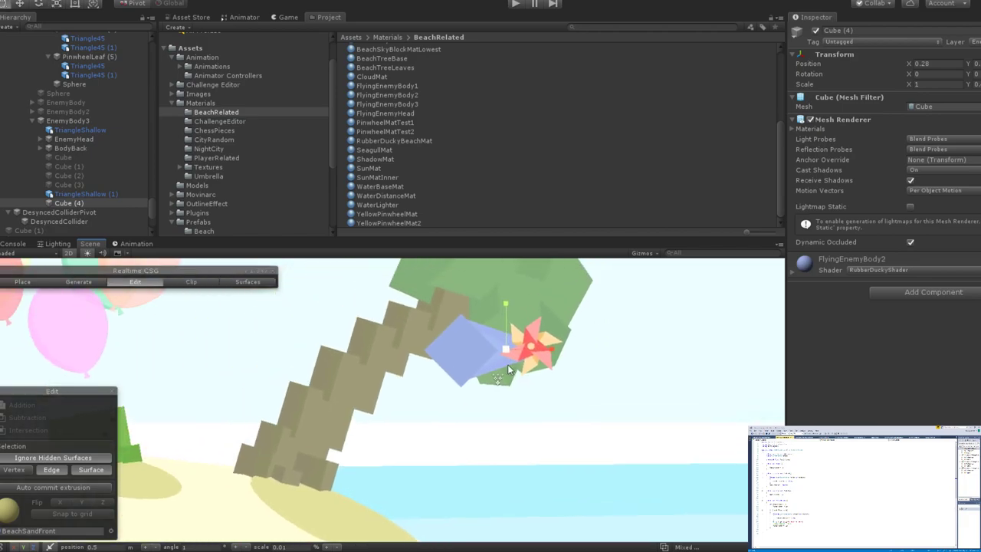
{"action": "scroll", "coordinate": [535, 353], "scroll_direction": "down", "scroll_amount": 4}
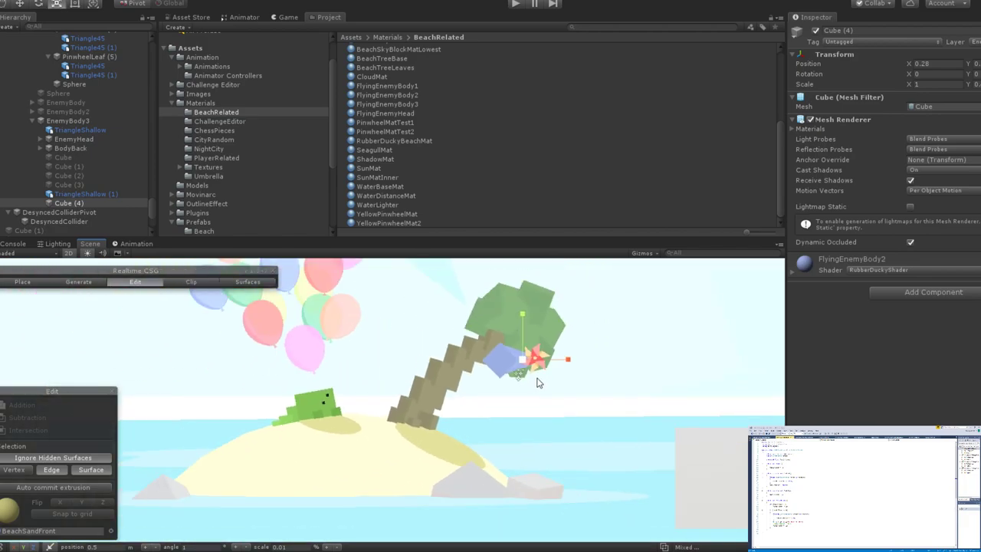
{"action": "left_click", "coordinate": [601, 379]}
{"action": "scroll", "coordinate": [601, 379], "scroll_direction": "up", "scroll_amount": 3}
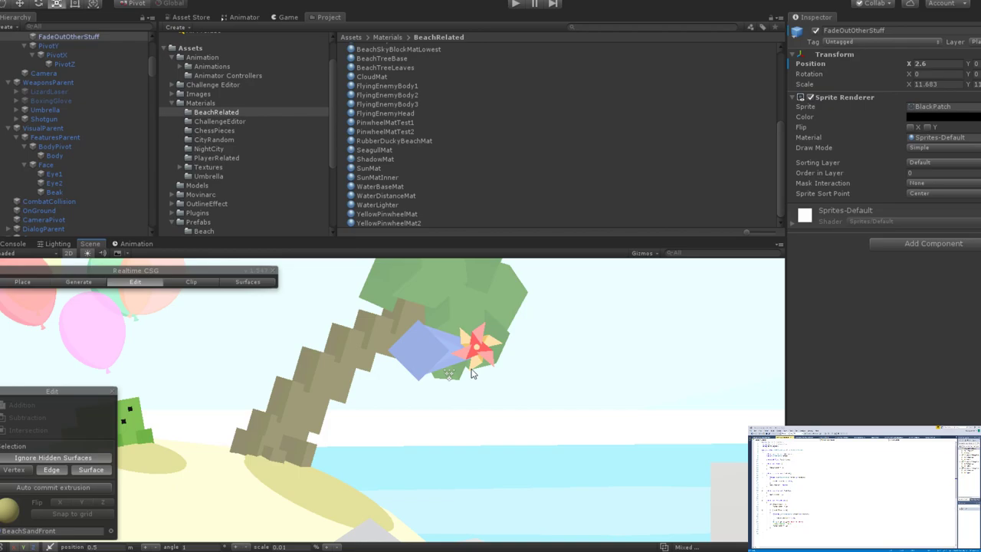
Nudge PinwheelPivot slightly to refine where the pinwheel sits at the end of the enemy's tail.
{"action": "left_click", "coordinate": [484, 346]}
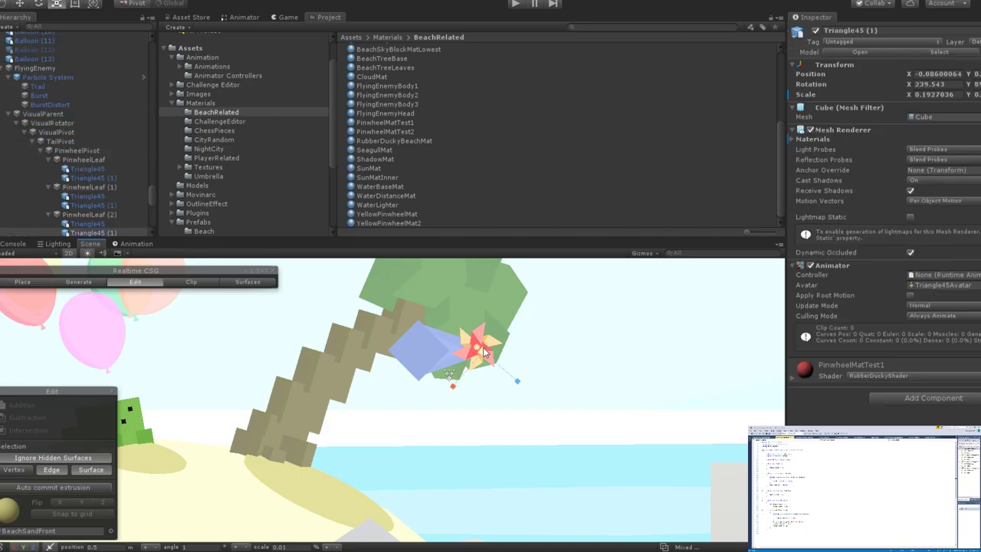
{"action": "left_click", "coordinate": [78, 151]}
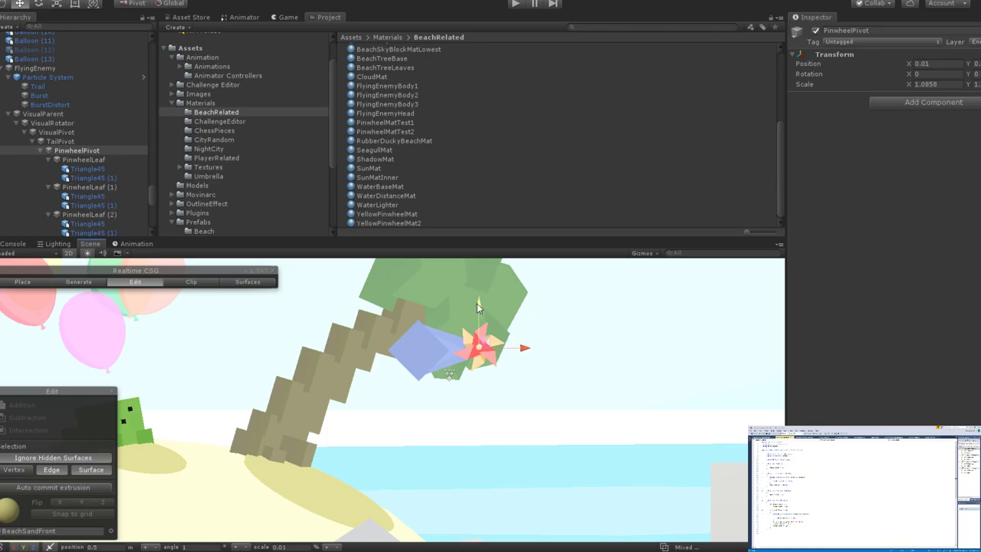
{"action": "left_click", "coordinate": [491, 317]}
{"action": "scroll", "coordinate": [491, 320], "scroll_direction": "down", "scroll_amount": 3}
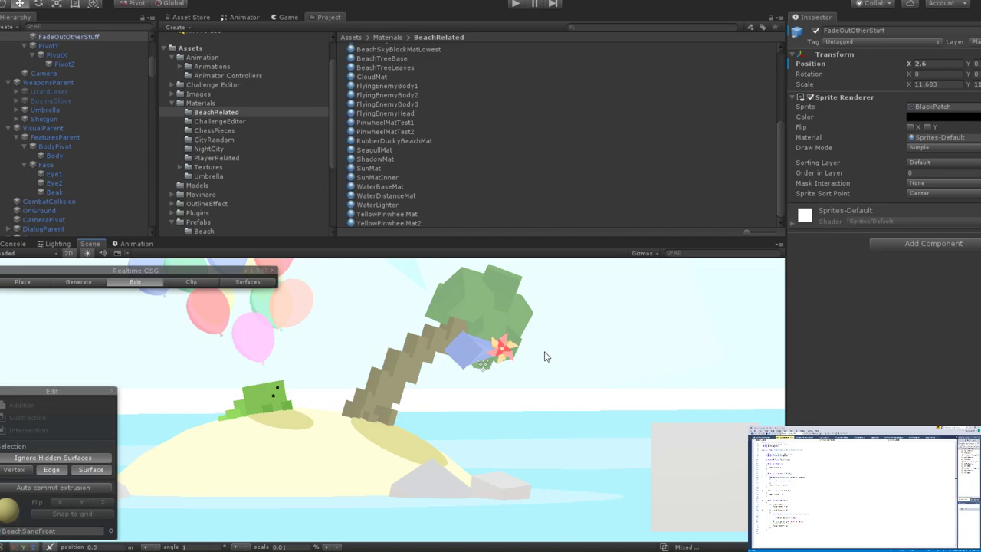
{"action": "scroll", "coordinate": [540, 356], "scroll_direction": "up", "scroll_amount": 3}
{"action": "scroll", "coordinate": [498, 363], "scroll_direction": "down", "scroll_amount": 5}
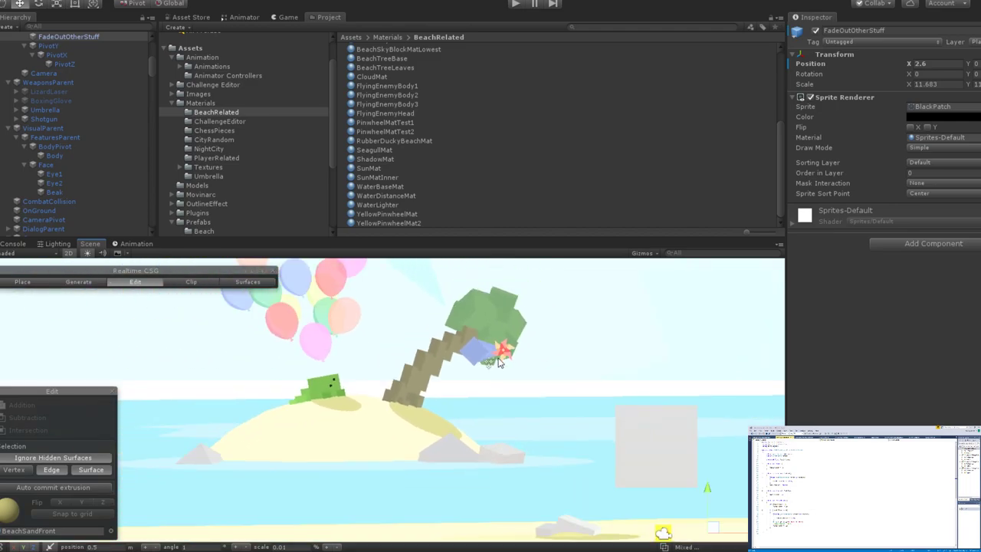
{"action": "scroll", "coordinate": [498, 363], "scroll_direction": "up", "scroll_amount": 2}
{"action": "scroll", "coordinate": [498, 363], "scroll_direction": "up", "scroll_amount": 2}
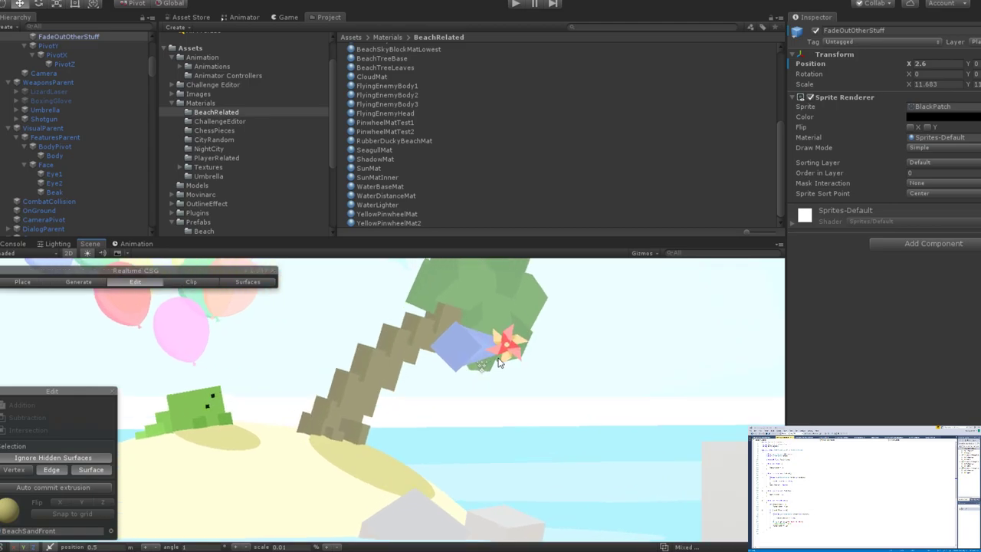
Try to activate only Cube (1) and Cube (2) of EnemyBody3.
{"action": "left_click", "coordinate": [511, 350]}
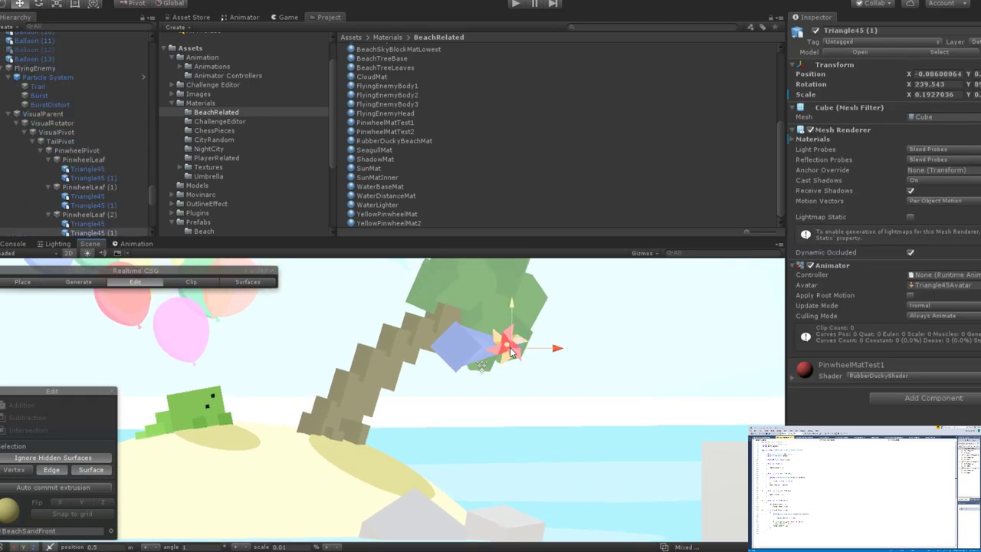
{"action": "left_click", "coordinate": [463, 346]}
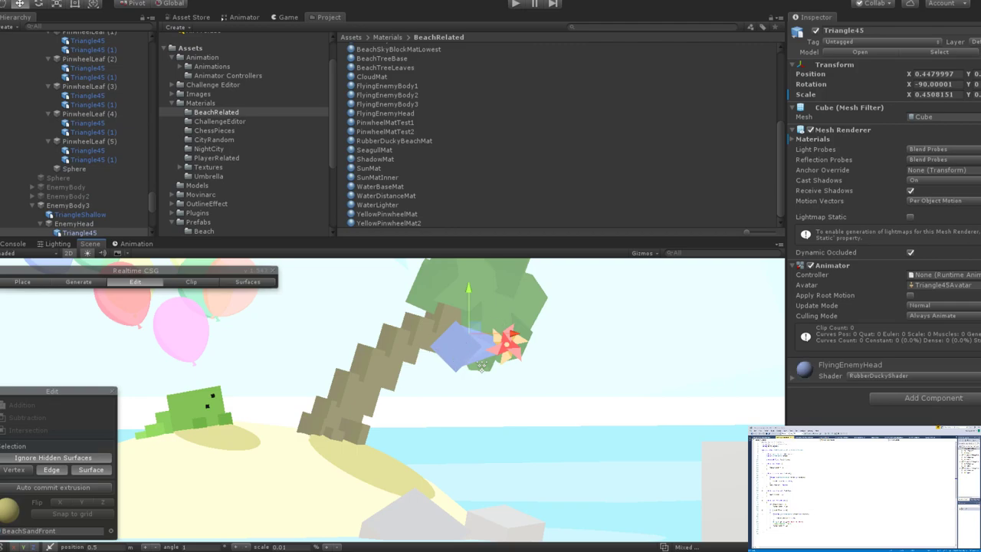
{"action": "scroll", "coordinate": [537, 376], "scroll_direction": "up", "scroll_amount": 3}
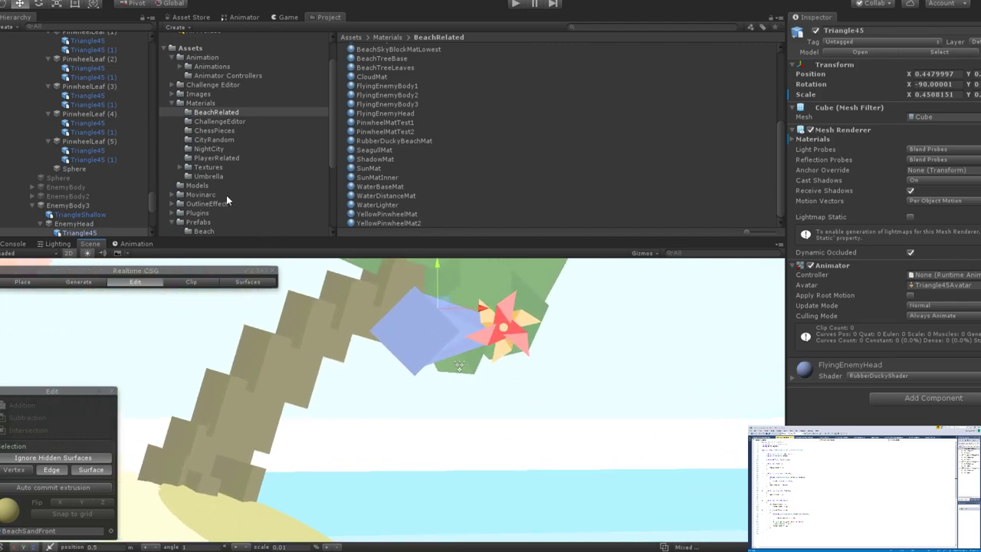
{"action": "left_click", "coordinate": [402, 329]}
{"action": "scroll", "coordinate": [94, 179], "scroll_direction": "down", "scroll_amount": 5}
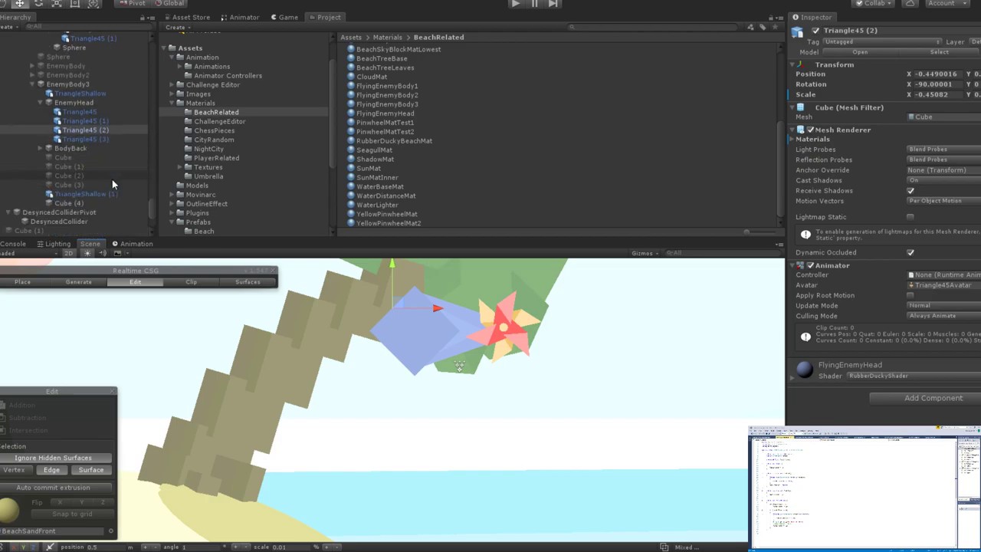
{"action": "left_click", "coordinate": [85, 175]}
{"action": "left_click", "coordinate": [82, 167], "text": "ctrl"}
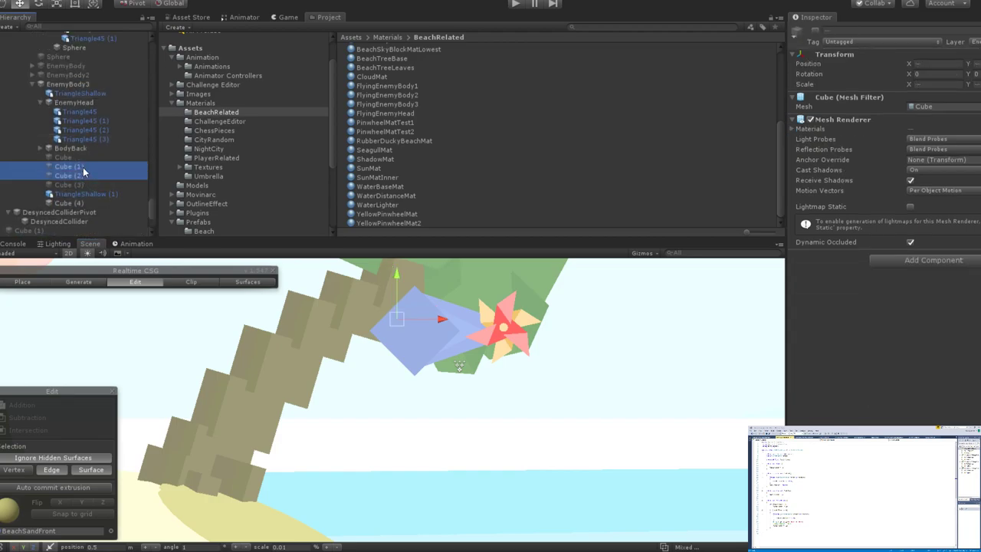
{"action": "left_click", "coordinate": [815, 32]}
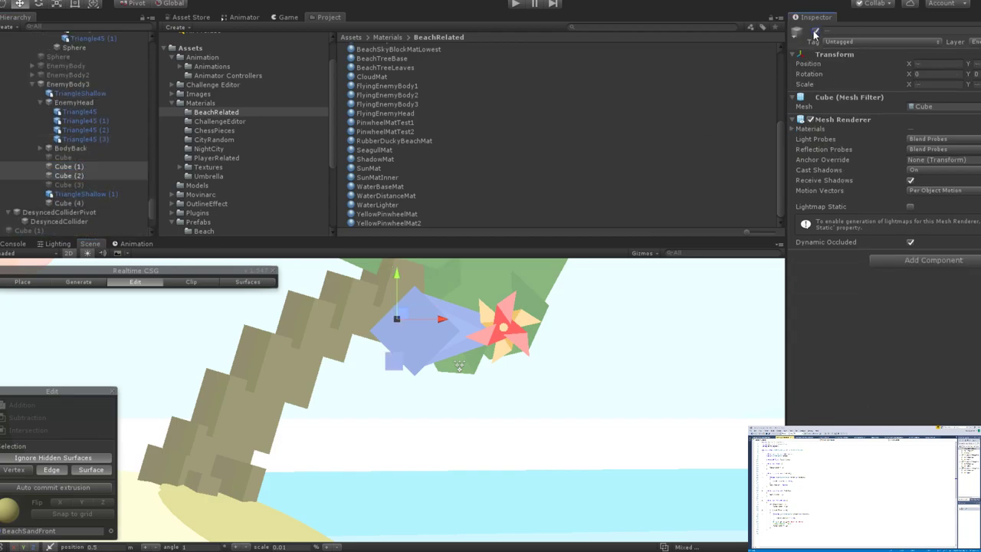
{"action": "left_click", "coordinate": [814, 32]}
Reactivate Cube, Cube (1), Cube (2) and Cube (3) of EnemyBody3 together to bring back the eyes and feet.
{"action": "left_click", "coordinate": [63, 157]}
{"action": "left_click", "coordinate": [68, 185], "text": "shift"}
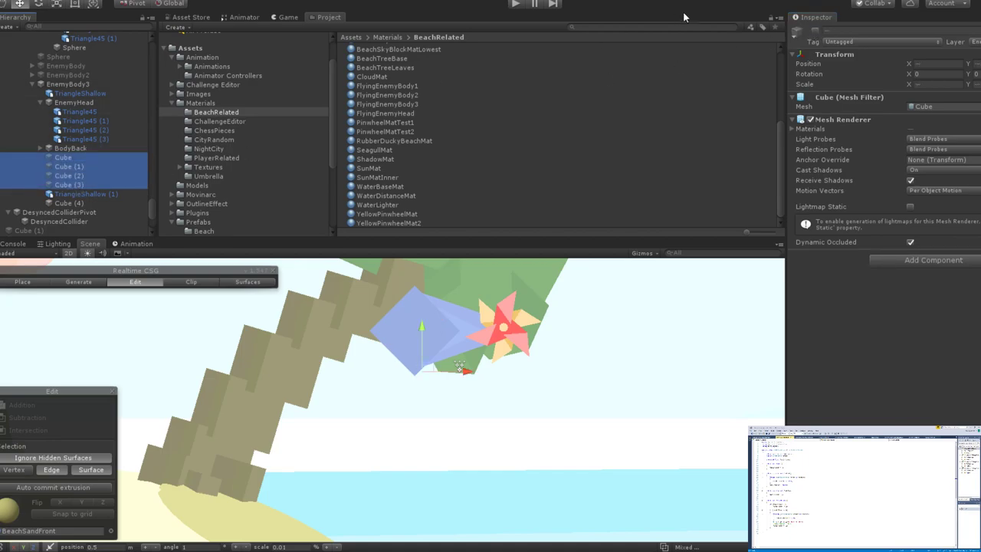
{"action": "left_click", "coordinate": [814, 33]}
{"action": "scroll", "coordinate": [585, 284], "scroll_direction": "down", "scroll_amount": 10}
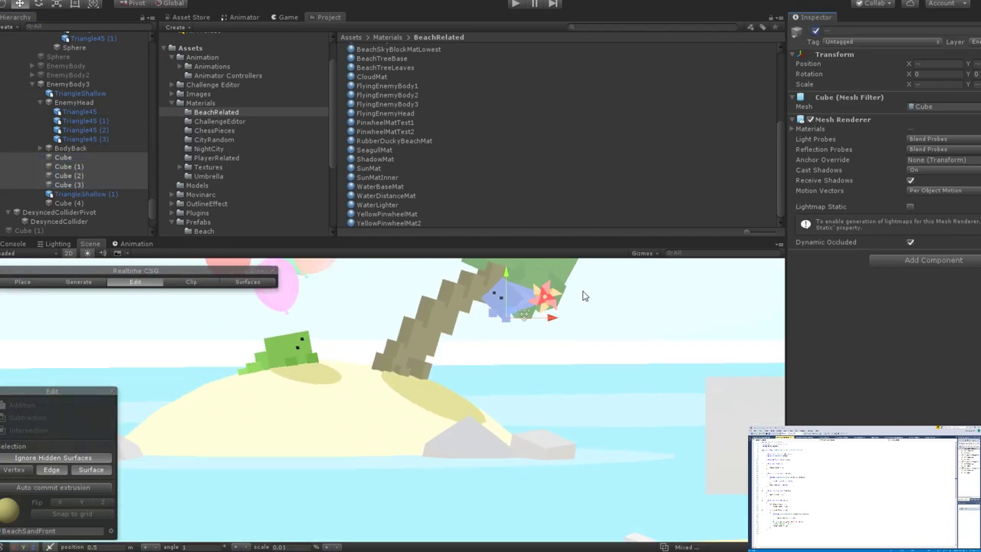
Examine the enemy's eyes, feet and tapered body beside the palm tree, both up close and from a distance.
{"action": "left_click", "coordinate": [661, 375]}
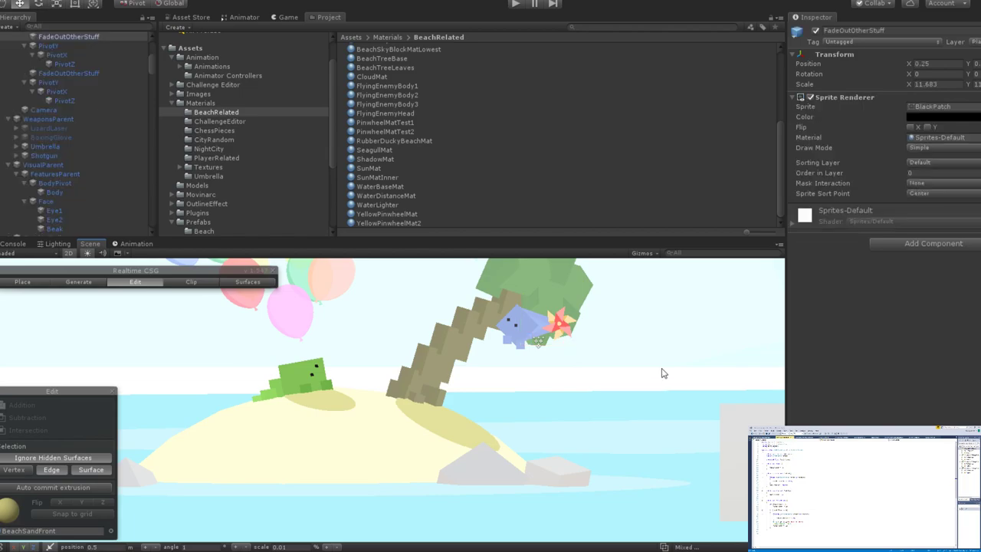
{"action": "scroll", "coordinate": [664, 373], "scroll_direction": "up", "scroll_amount": 2}
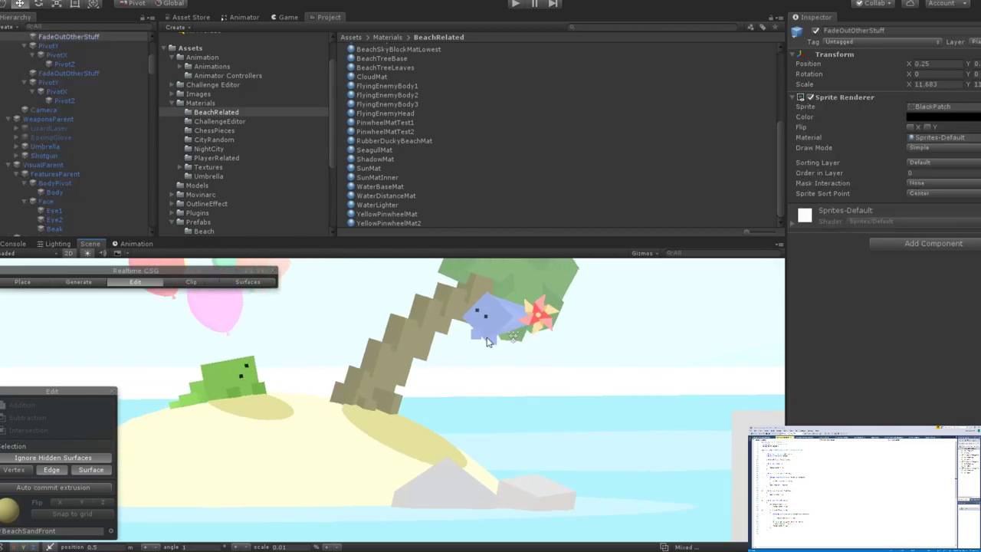
{"action": "scroll", "coordinate": [547, 363], "scroll_direction": "down", "scroll_amount": 1}
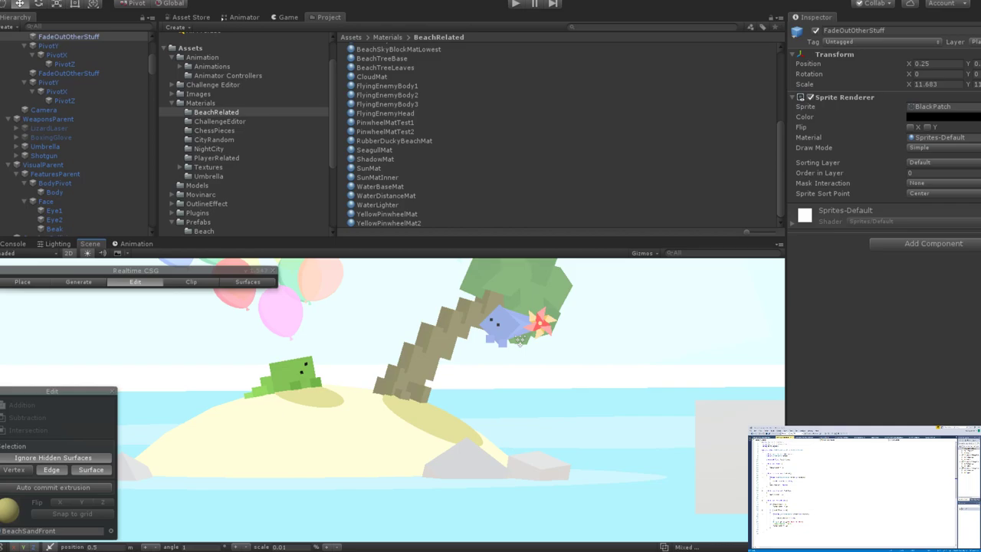
{"action": "scroll", "coordinate": [483, 422], "scroll_direction": "up", "scroll_amount": 4}
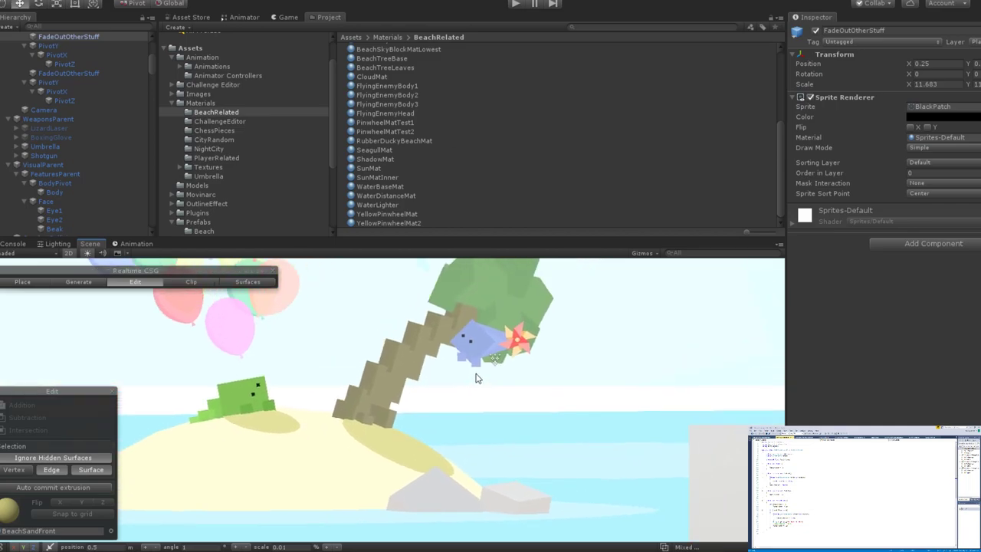
{"action": "scroll", "coordinate": [477, 381], "scroll_direction": "up", "scroll_amount": 3}
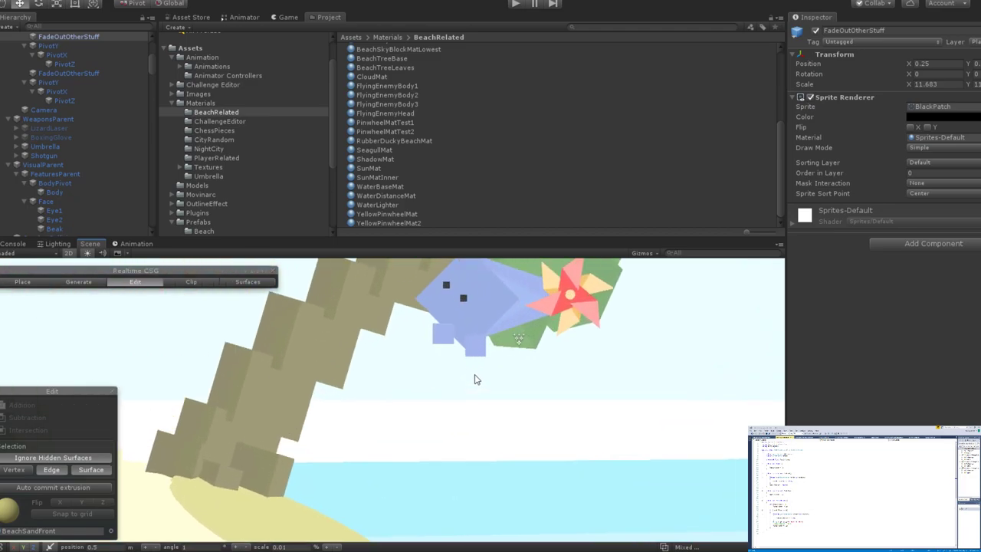
{"action": "scroll", "coordinate": [449, 417], "scroll_direction": "up", "scroll_amount": 2}
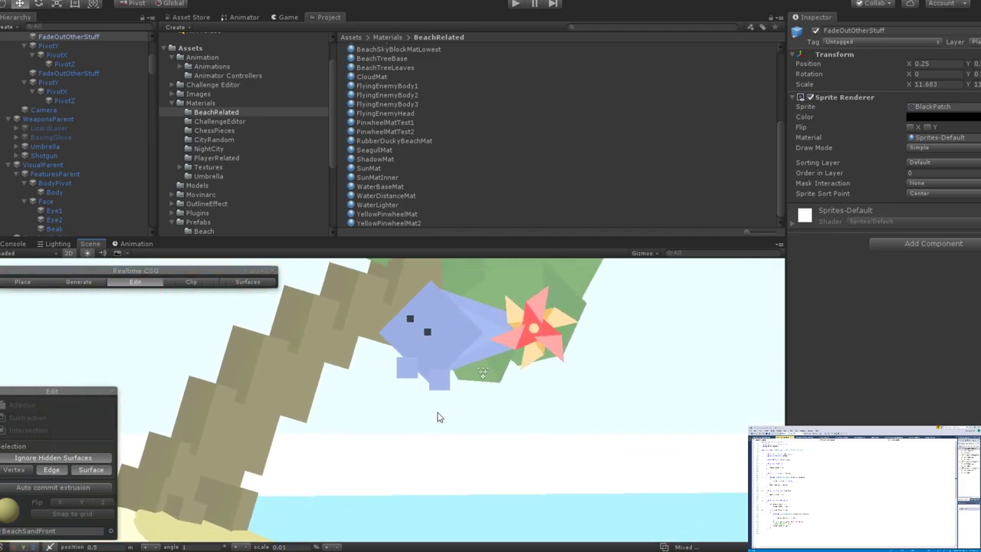
{"action": "scroll", "coordinate": [439, 417], "scroll_direction": "down", "scroll_amount": 3}
{"action": "scroll", "coordinate": [502, 385], "scroll_direction": "down", "scroll_amount": 2}
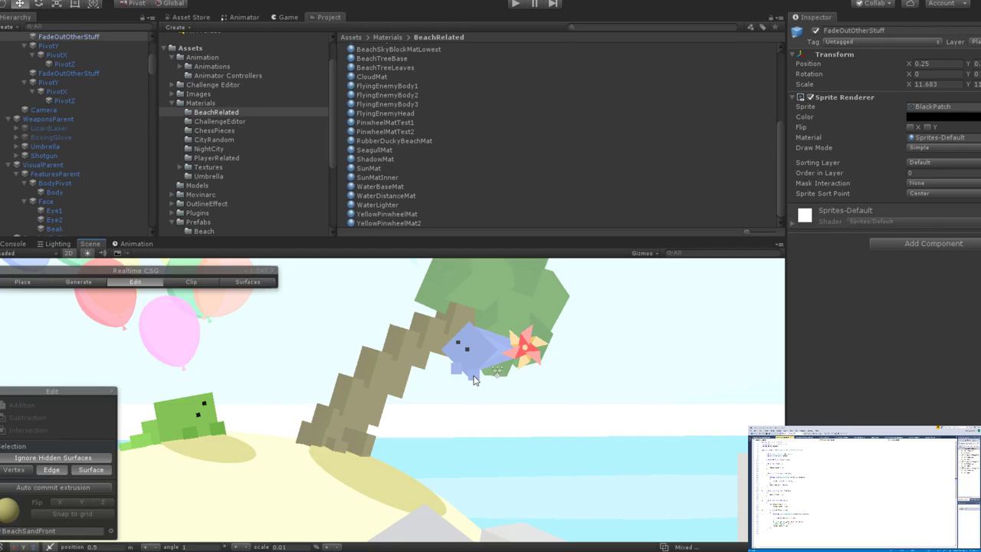
Select the two foot cubes, Cube and Cube (1), and review how the feet look within the whole island scene.
{"action": "left_click", "coordinate": [473, 381]}
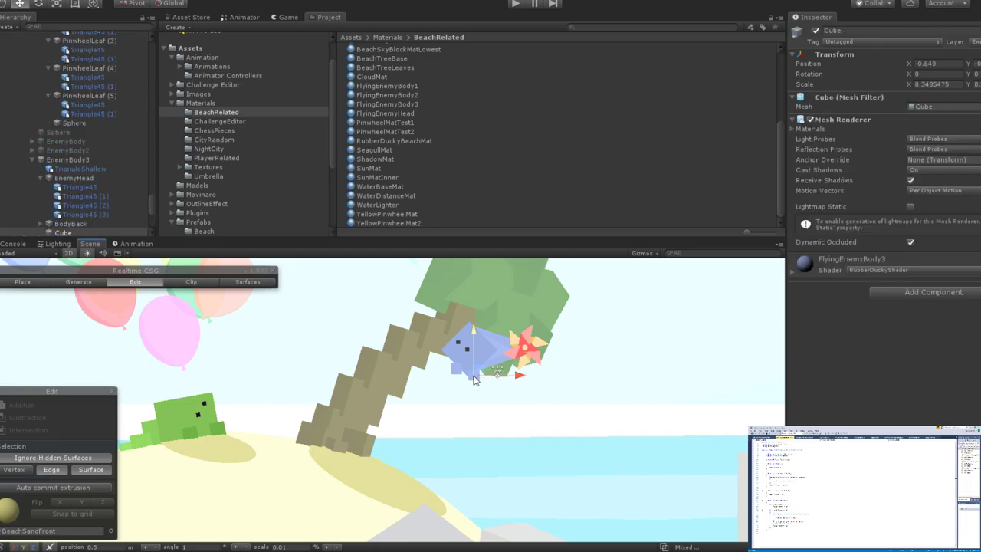
{"action": "scroll", "coordinate": [474, 380], "scroll_direction": "up", "scroll_amount": 2}
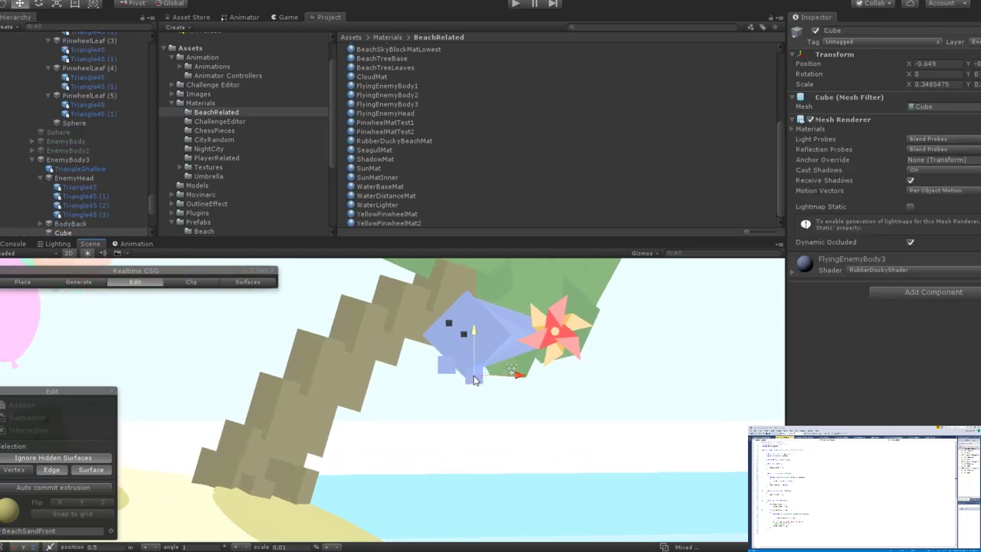
{"action": "scroll", "coordinate": [473, 381], "scroll_direction": "down", "scroll_amount": 1}
{"action": "scroll", "coordinate": [473, 380], "scroll_direction": "up", "scroll_amount": 2}
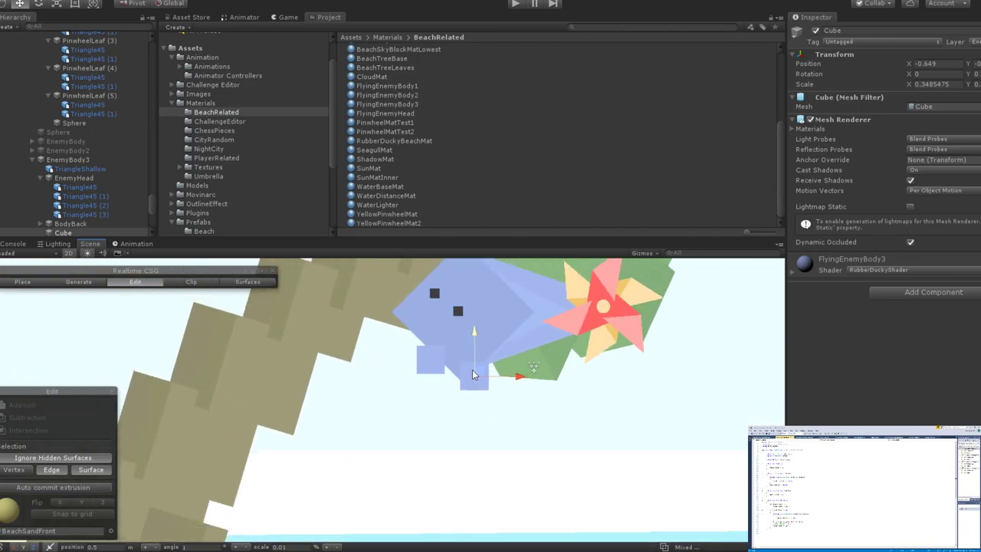
{"action": "scroll", "coordinate": [461, 363], "scroll_direction": "down", "scroll_amount": 1}
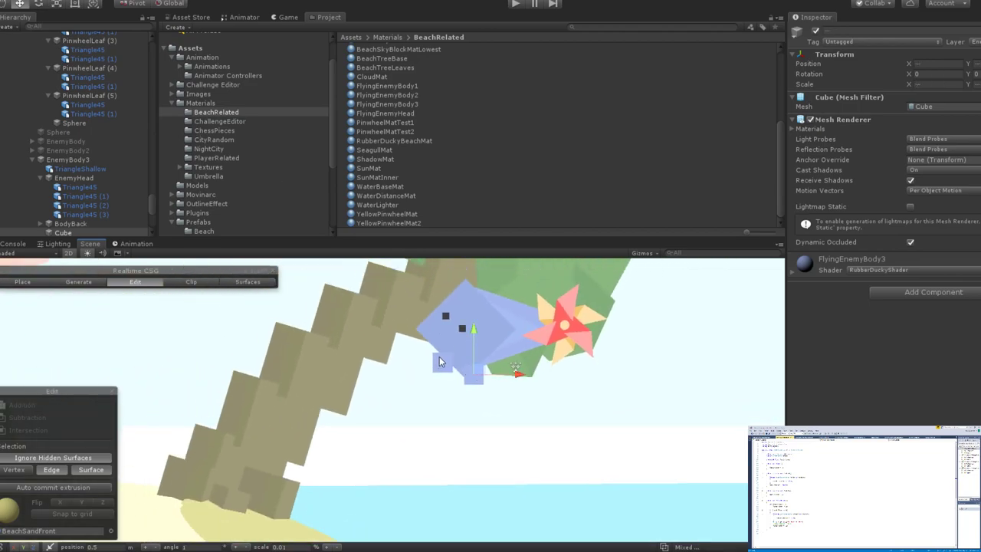
{"action": "scroll", "coordinate": [83, 182], "scroll_direction": "down", "scroll_amount": 2}
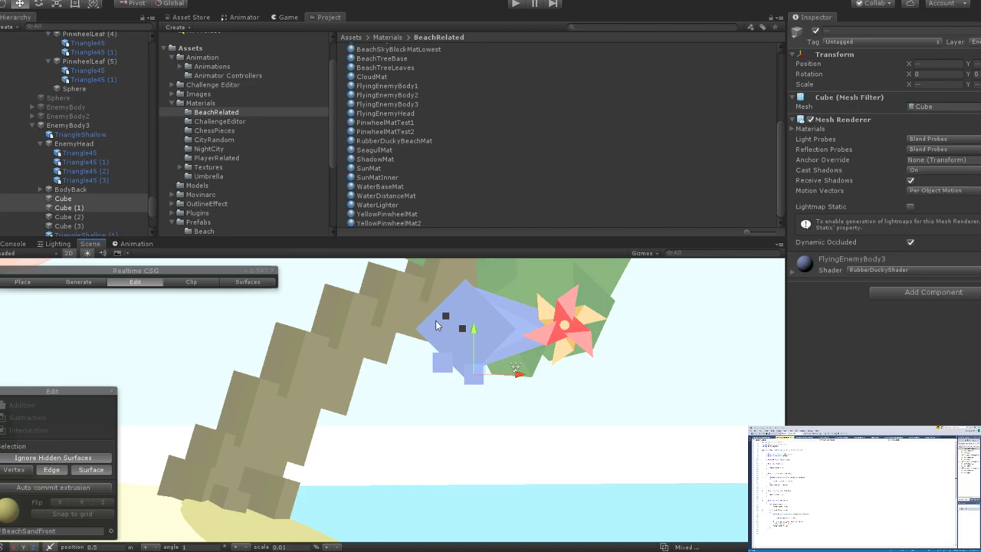
{"action": "scroll", "coordinate": [436, 325], "scroll_direction": "down", "scroll_amount": 5}
{"action": "left_click", "coordinate": [533, 379]}
{"action": "scroll", "coordinate": [534, 381], "scroll_direction": "down", "scroll_amount": 2}
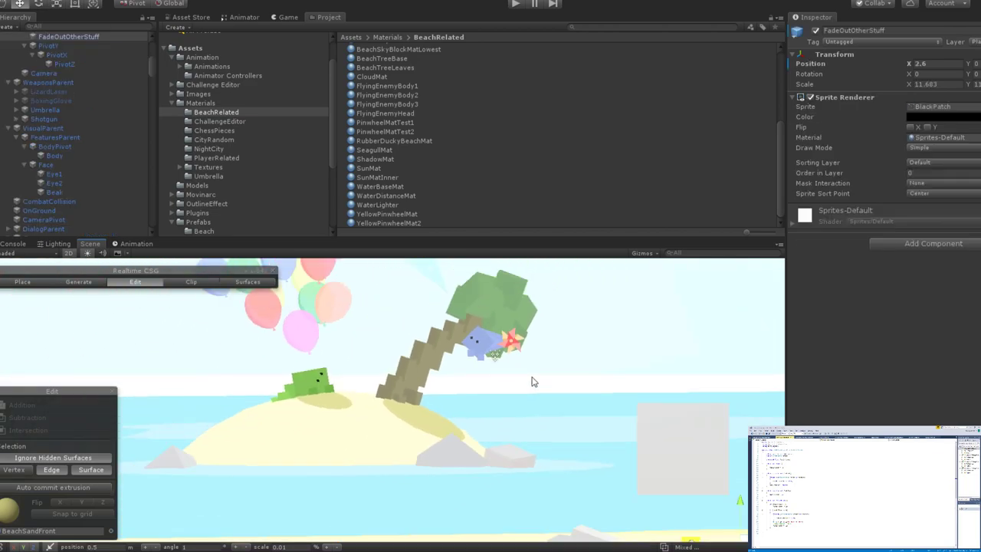
{"action": "scroll", "coordinate": [449, 344], "scroll_direction": "up", "scroll_amount": 3}
Deactivate the enemy's two foot cubes, Cube and Cube (1) of EnemyBody3.
{"action": "left_click", "coordinate": [449, 349]}
{"action": "scroll", "coordinate": [452, 357], "scroll_direction": "up", "scroll_amount": 2}
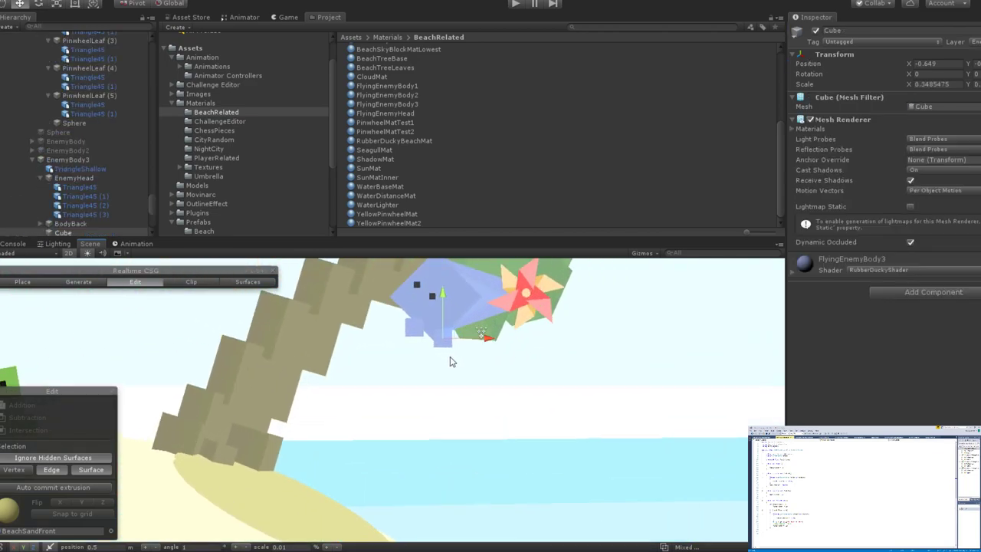
{"action": "scroll", "coordinate": [482, 434], "scroll_direction": "up", "scroll_amount": 2}
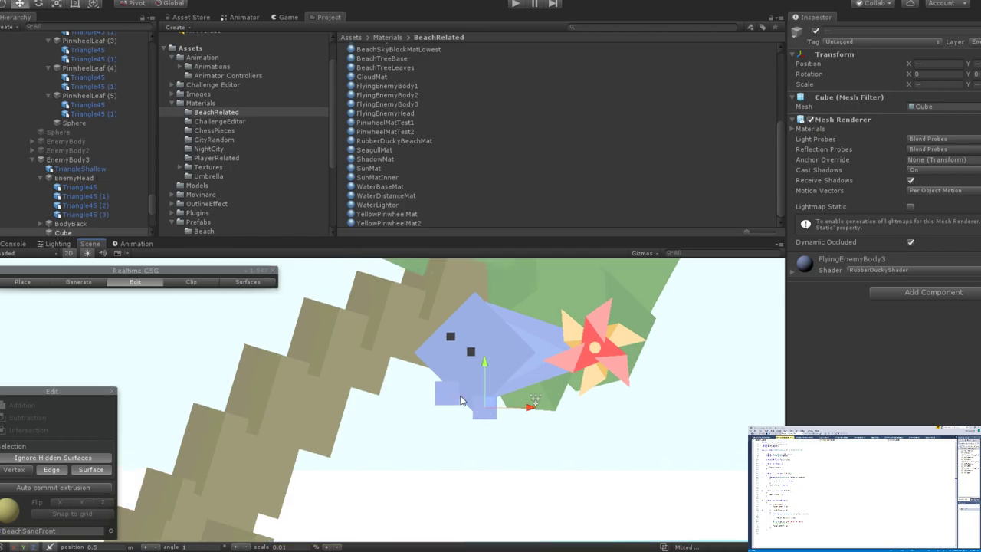
{"action": "scroll", "coordinate": [105, 210], "scroll_direction": "down", "scroll_amount": 2}
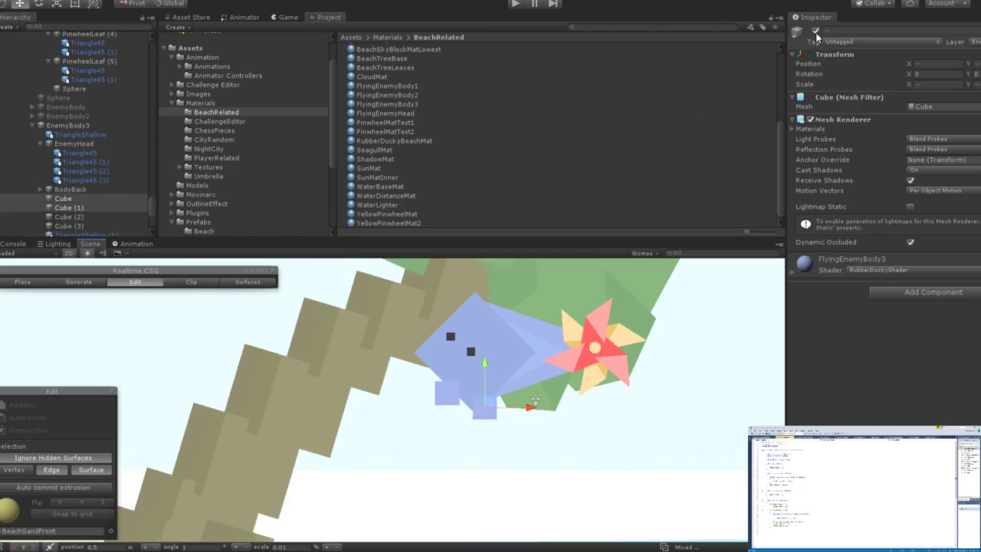
{"action": "scroll", "coordinate": [504, 357], "scroll_direction": "down", "scroll_amount": 4}
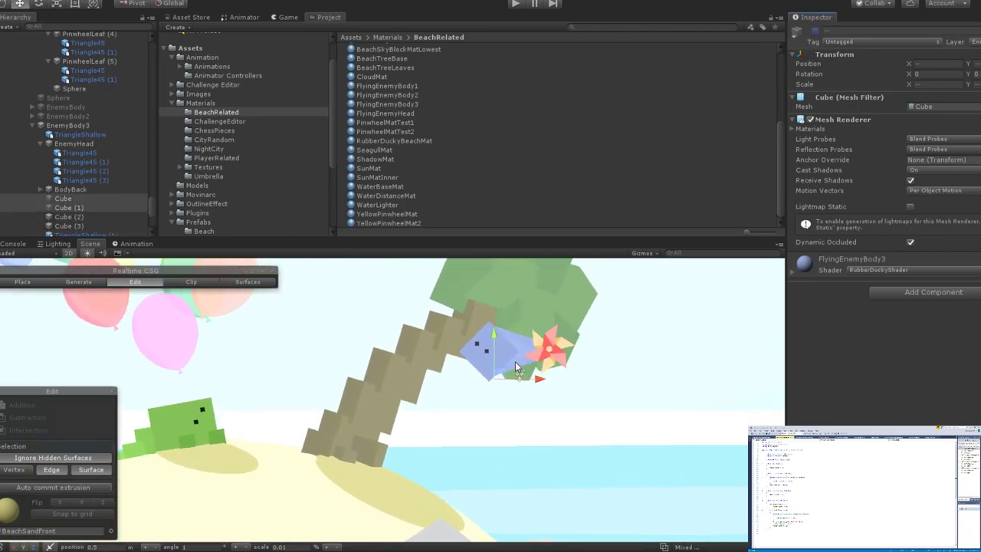
Inspect the back piece TriangleShallow and compare the footless enemy's silhouette up close and against the whole island.
{"action": "scroll", "coordinate": [517, 368], "scroll_direction": "up", "scroll_amount": 3}
{"action": "left_click", "coordinate": [517, 369]}
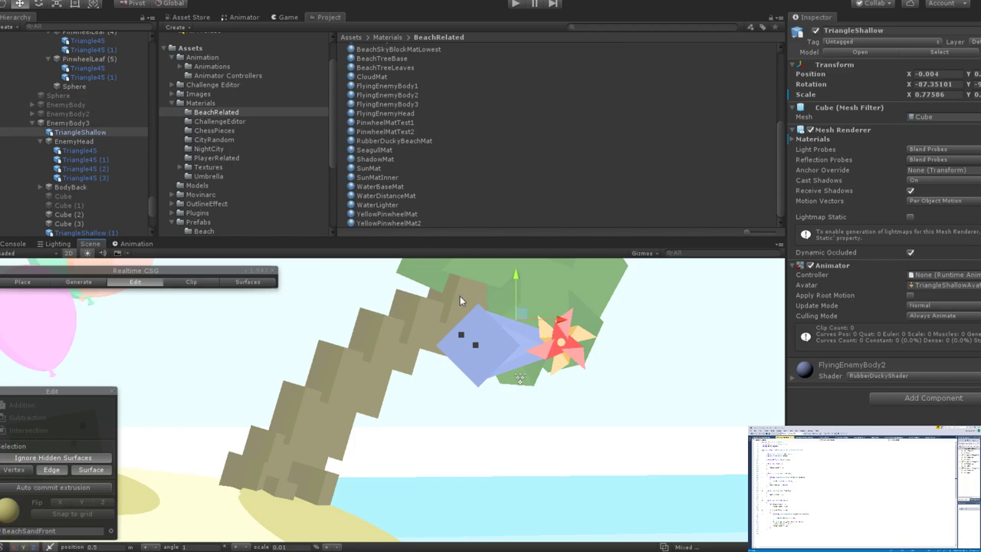
{"action": "scroll", "coordinate": [460, 300], "scroll_direction": "down", "scroll_amount": 5}
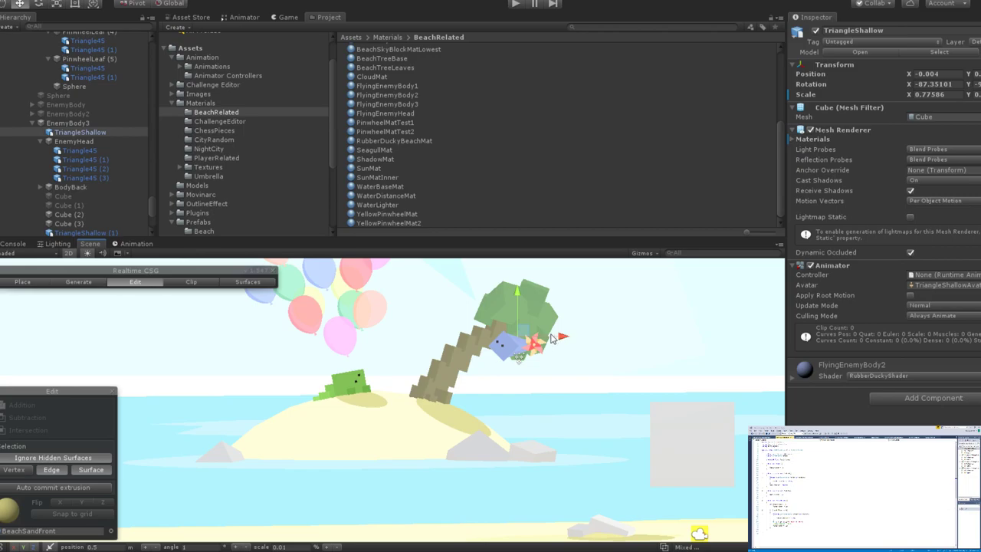
{"action": "scroll", "coordinate": [551, 339], "scroll_direction": "up", "scroll_amount": 5}
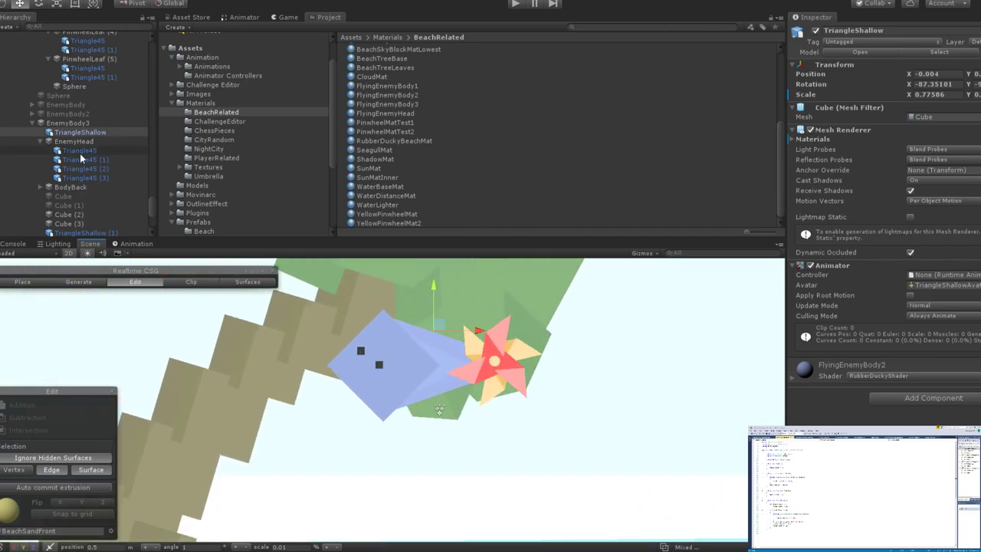
{"action": "scroll", "coordinate": [457, 340], "scroll_direction": "down", "scroll_amount": 5}
{"action": "scroll", "coordinate": [527, 360], "scroll_direction": "down", "scroll_amount": 3}
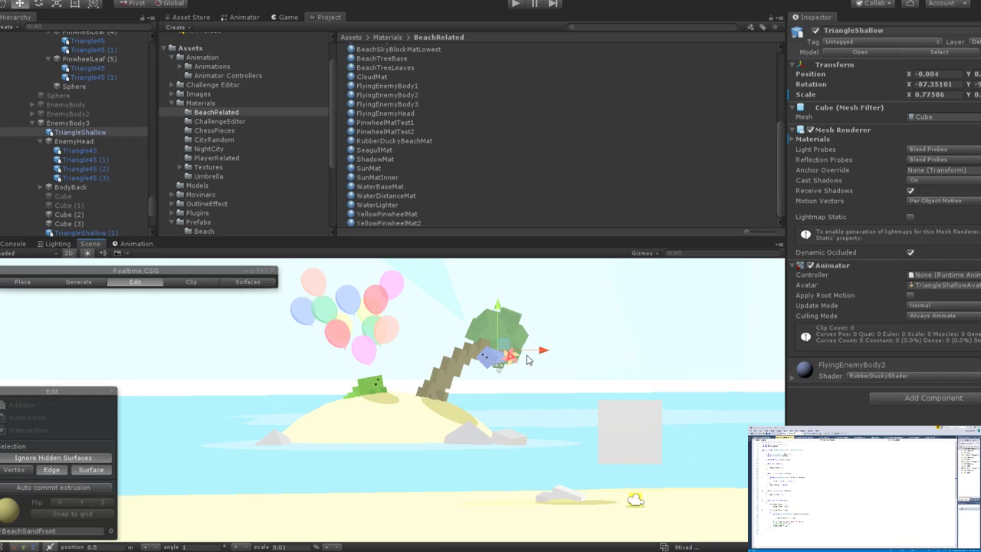
{"action": "scroll", "coordinate": [526, 360], "scroll_direction": "up", "scroll_amount": 2}
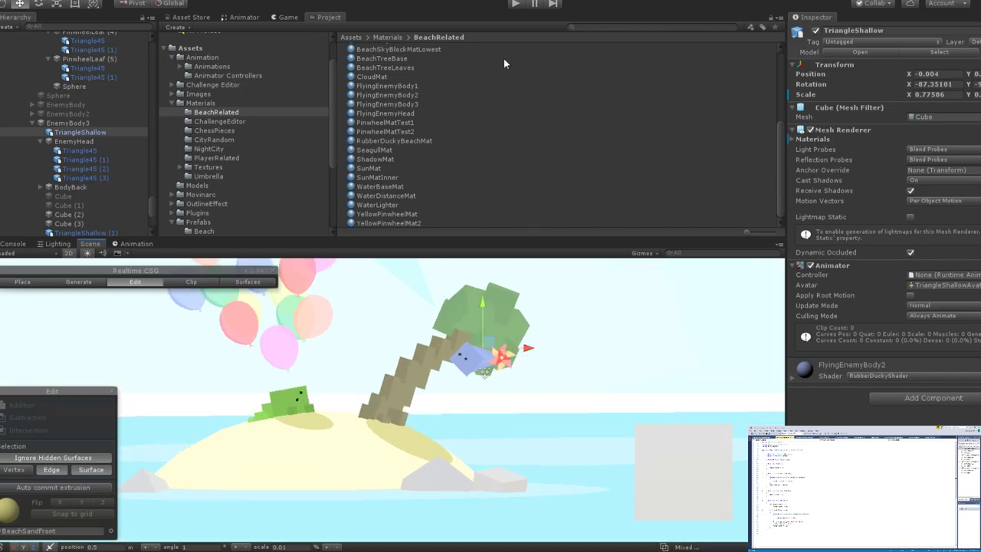
Run the level briefly, stop it, and inspect the FlyingEnemy root object beside the palm tree.
{"action": "left_click", "coordinate": [516, 4]}
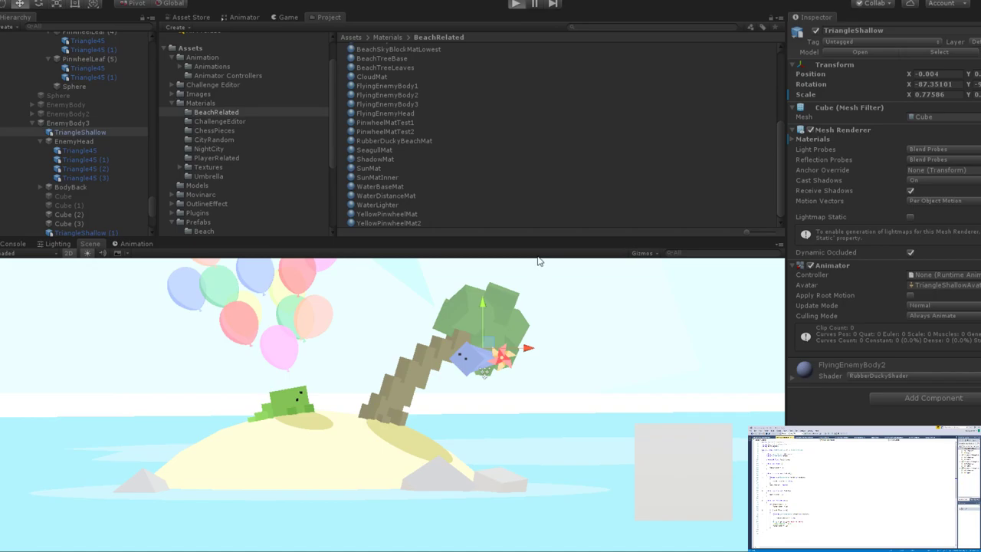
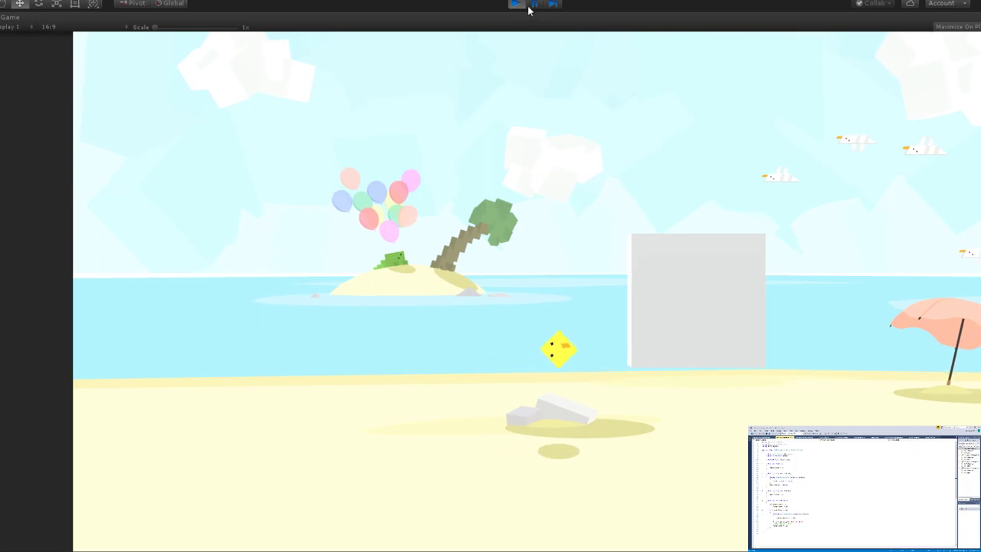
{"action": "key", "text": "ctrl+p"}
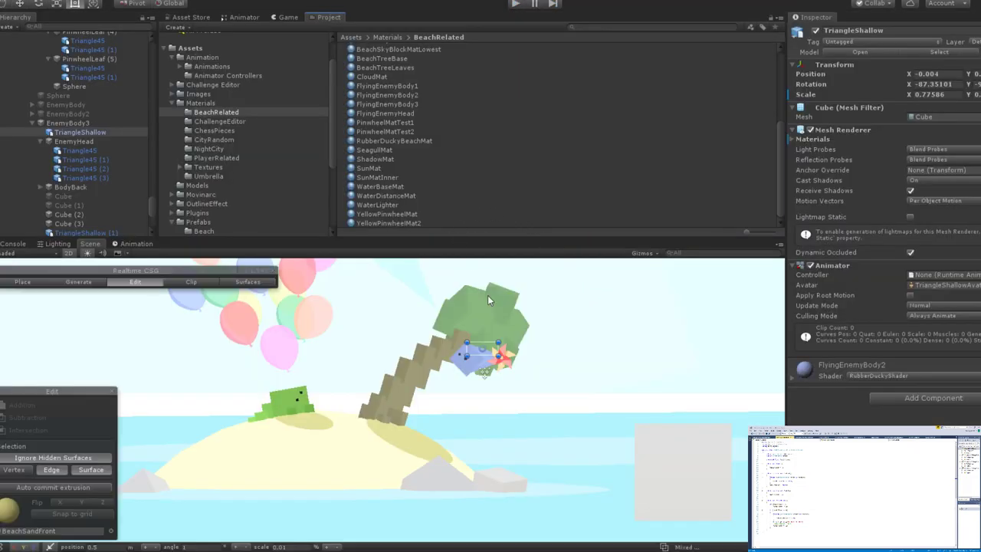
{"action": "scroll", "coordinate": [481, 382], "scroll_direction": "up", "scroll_amount": 5}
{"action": "scroll", "coordinate": [481, 381], "scroll_direction": "down", "scroll_amount": 2}
{"action": "scroll", "coordinate": [443, 385], "scroll_direction": "up", "scroll_amount": 2}
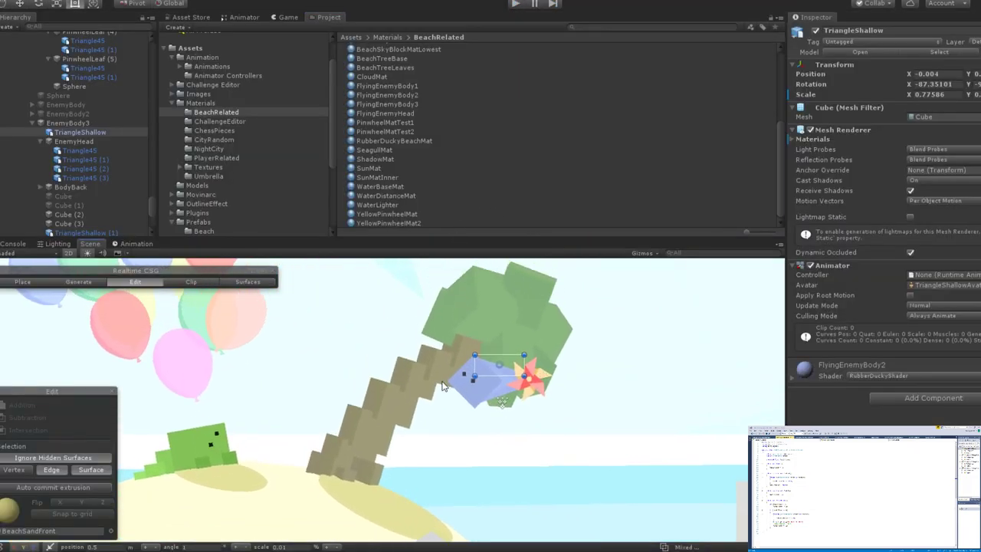
{"action": "scroll", "coordinate": [96, 124], "scroll_direction": "up", "scroll_amount": 10}
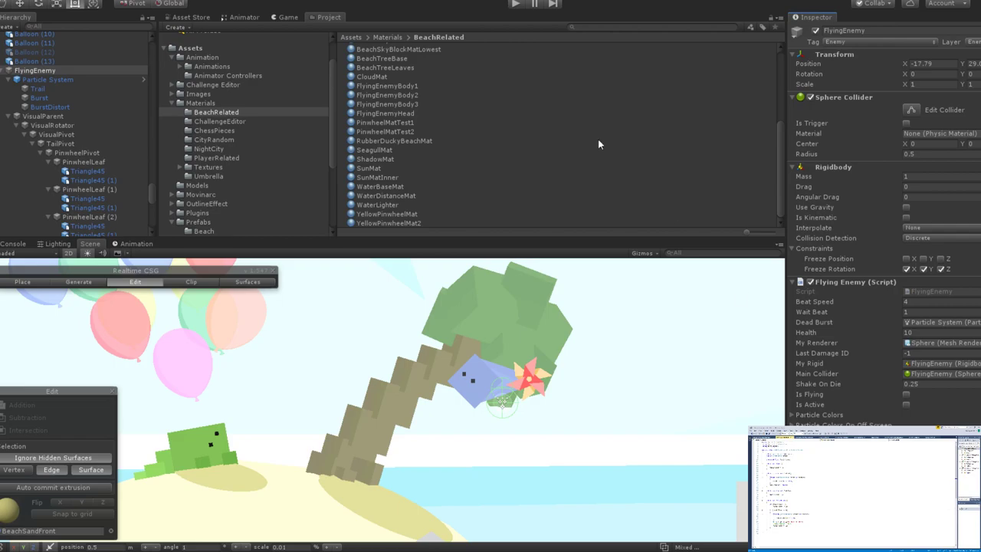
Play-test the level and move the yellow duck back and forth across the sand to watch the flying enemy in motion.
{"action": "left_click", "coordinate": [519, 4]}
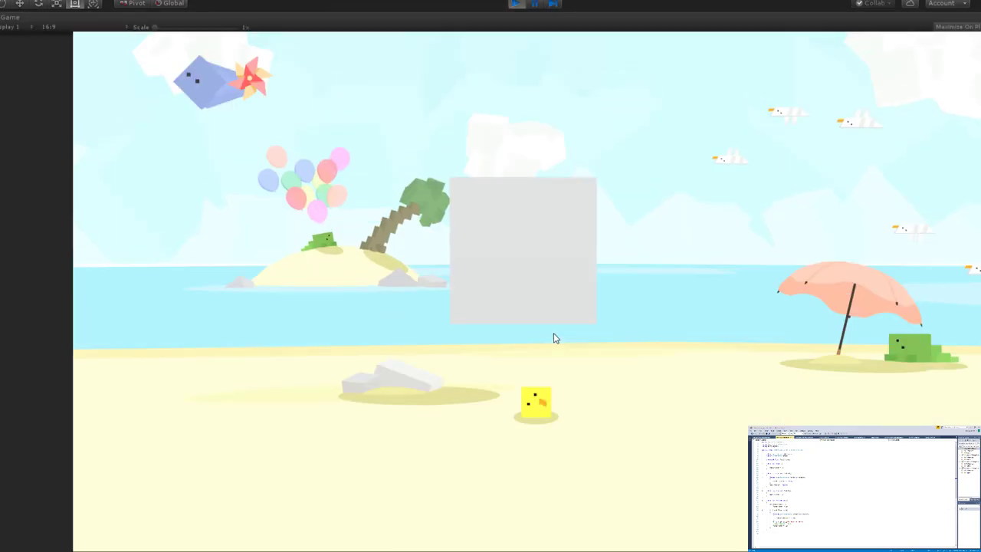
{"action": "key", "text": "Left"}
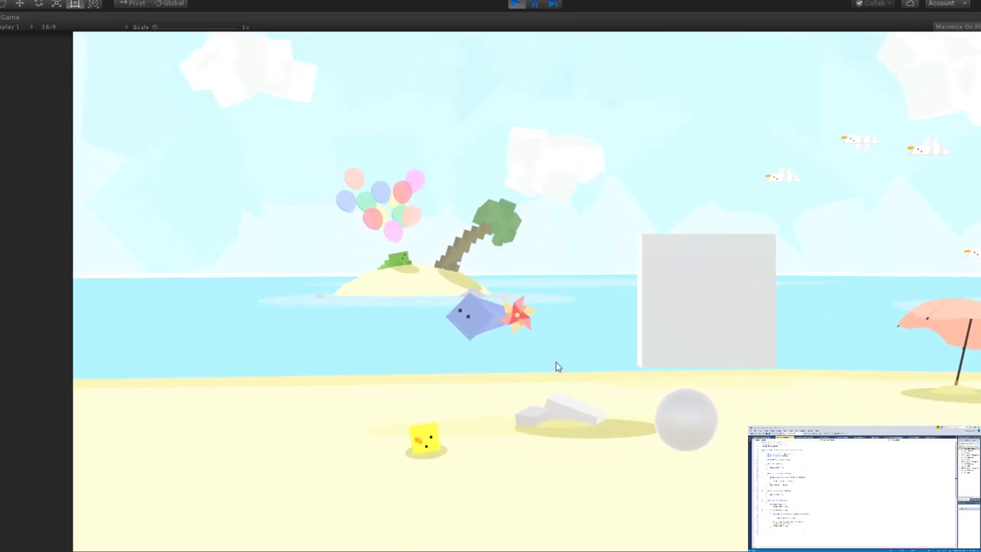
{"action": "key", "text": "Left"}
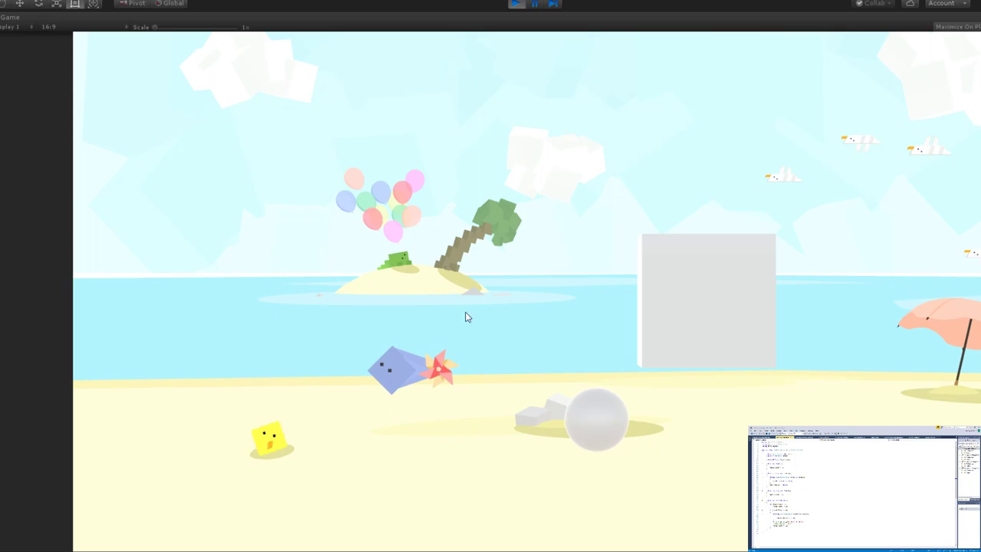
{"action": "key", "text": "Left"}
{"action": "key", "text": "Right"}
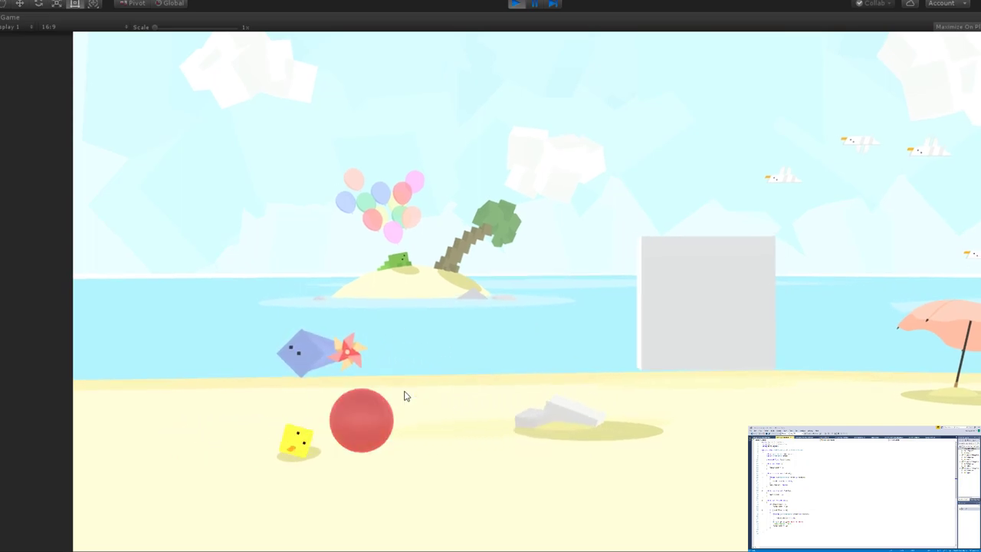
{"action": "key", "text": "Right"}
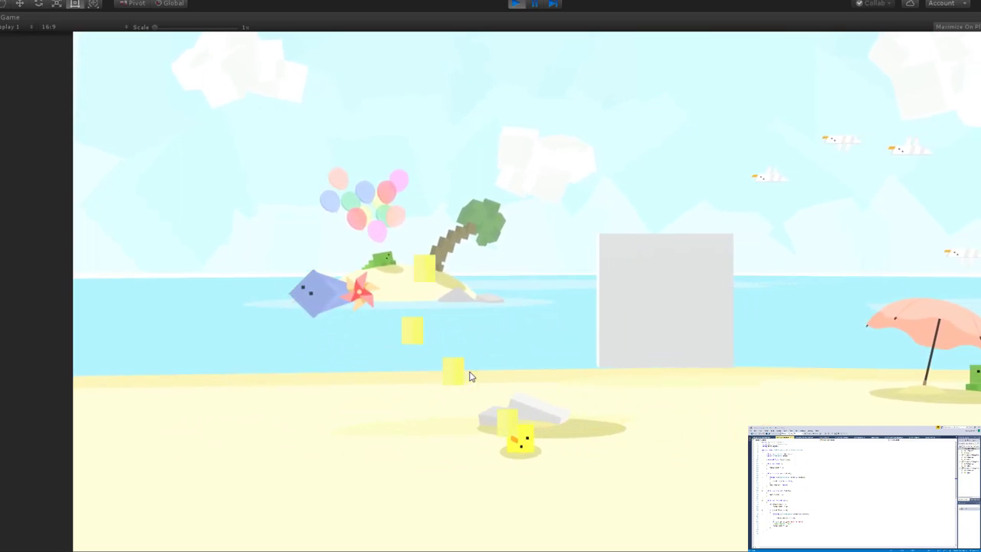
{"action": "key", "text": "Left"}
{"action": "key", "text": "space"}
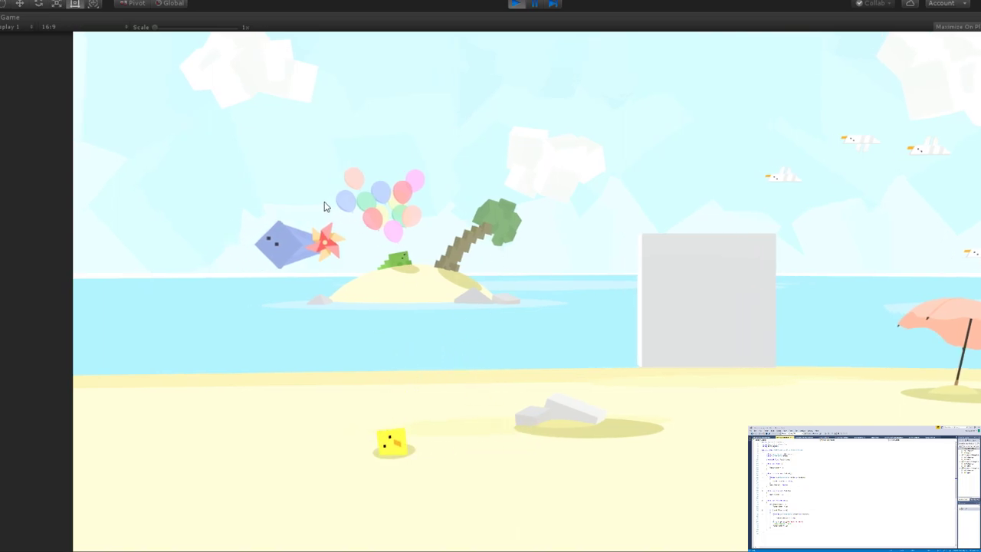
Lead the enemy along the beach from the rocks past the grey block to the umbrella, checking how its silhouette reads.
{"action": "key", "text": "Left"}
{"action": "key", "text": "Right"}
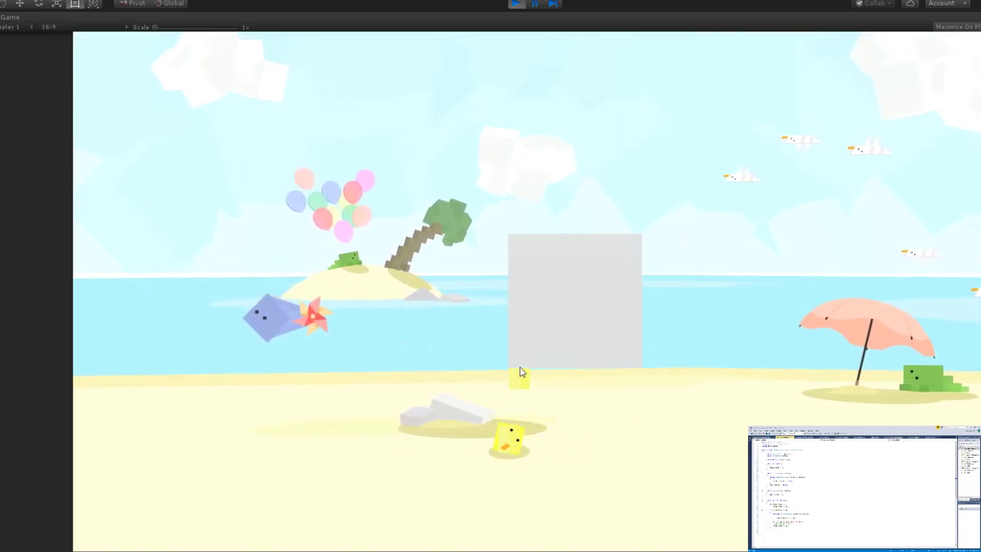
{"action": "key", "text": "Left"}
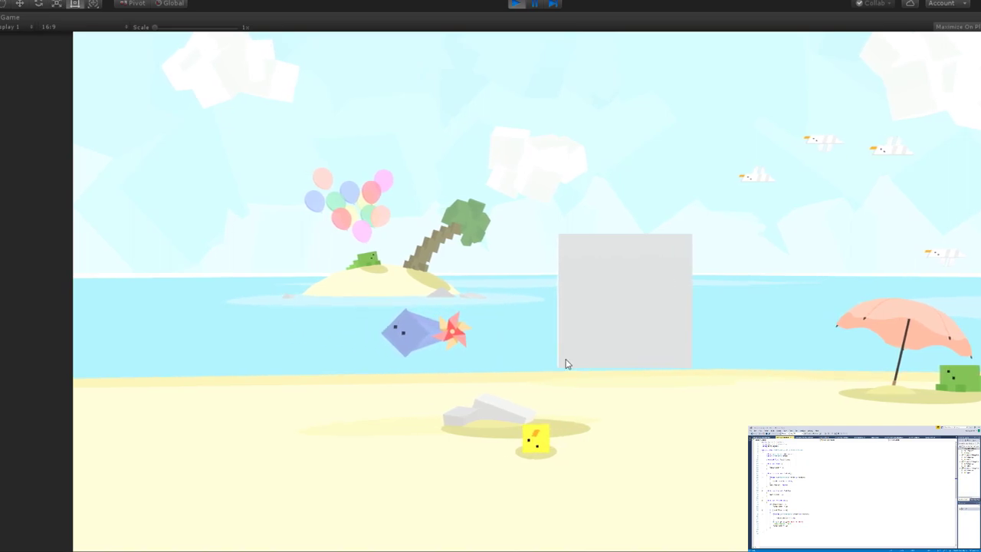
{"action": "key", "text": "Right"}
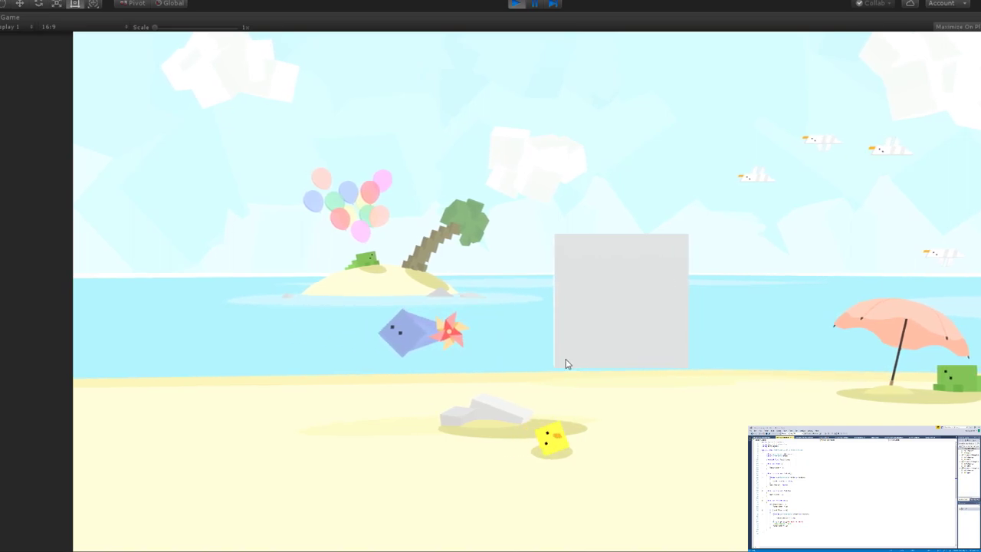
{"action": "key", "text": "Right"}
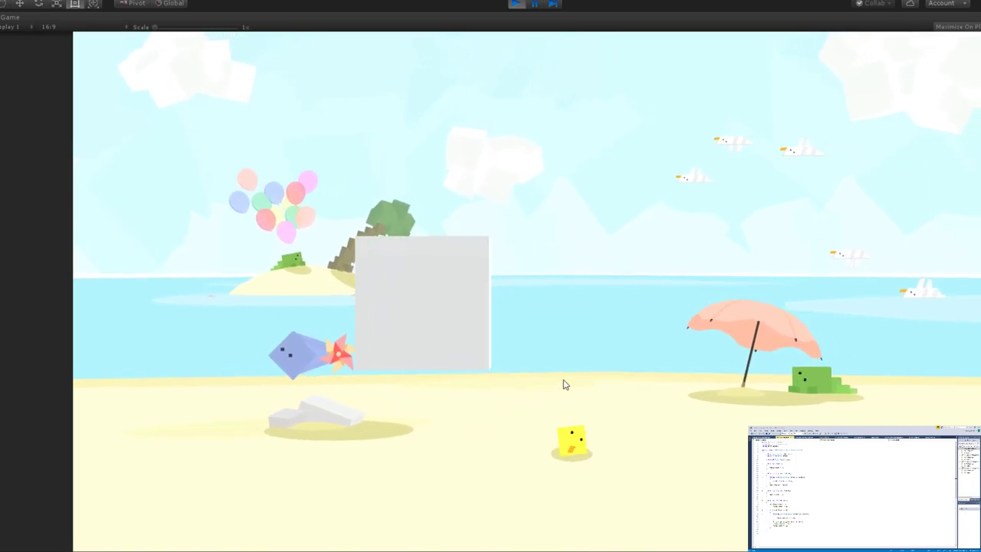
{"action": "key", "text": "Right"}
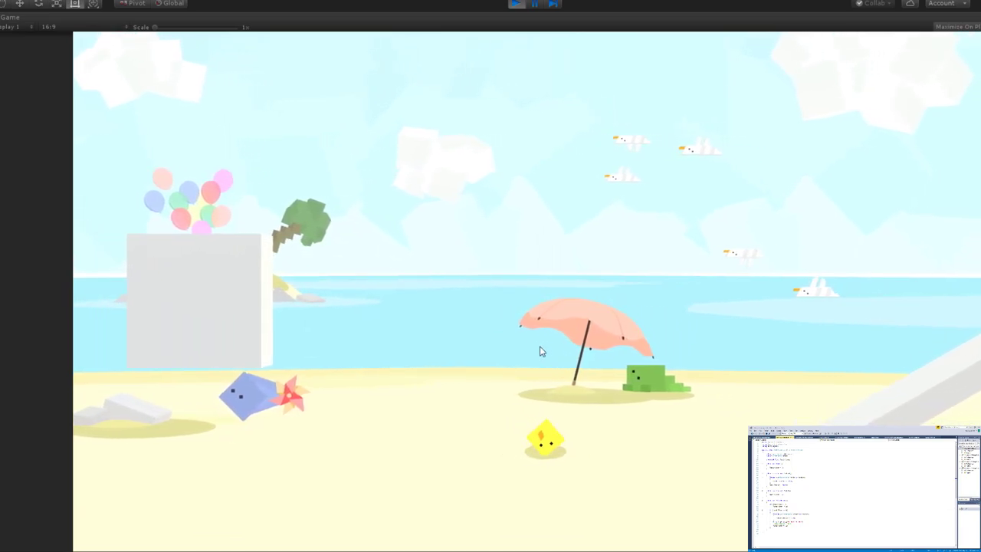
Move the duck around the umbrella and ramp and back towards the grey block to compare the enemy against the sand.
{"action": "key", "text": "Left"}
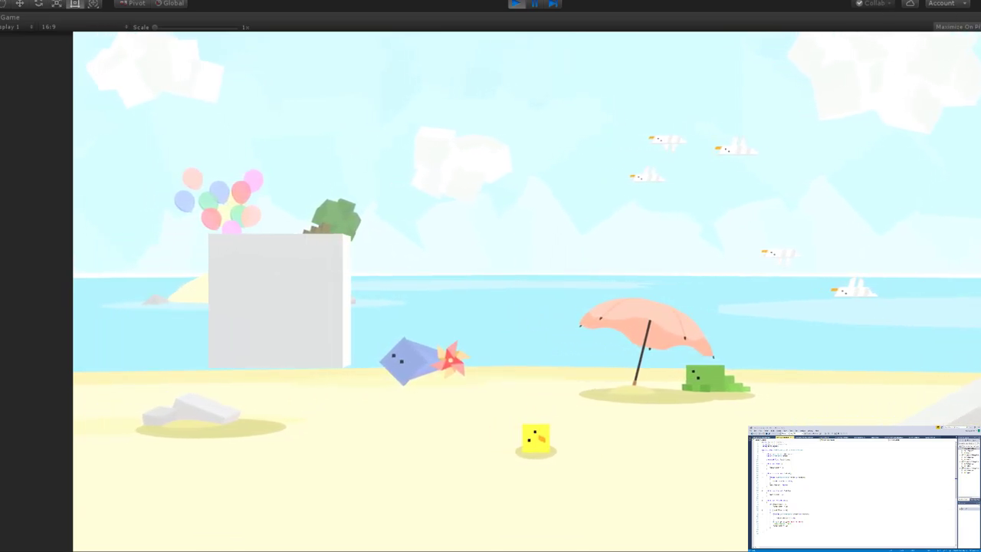
{"action": "key", "text": "Down"}
{"action": "key", "text": "Right"}
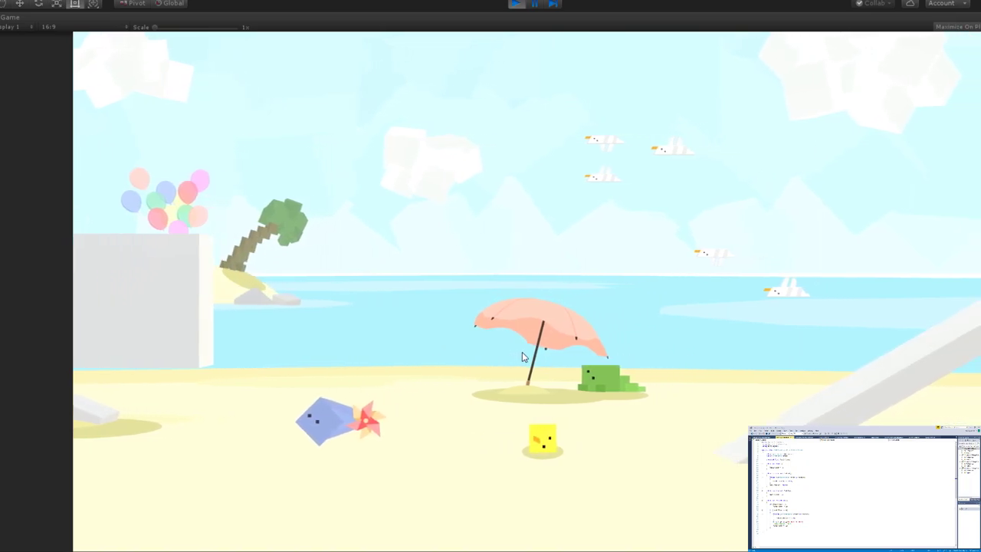
{"action": "key", "text": "space"}
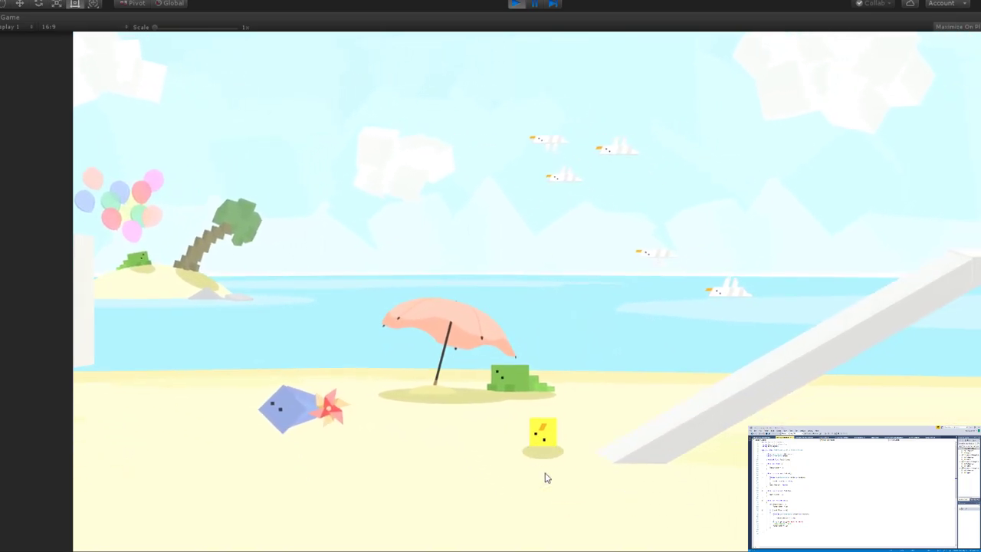
{"action": "key", "text": "Left"}
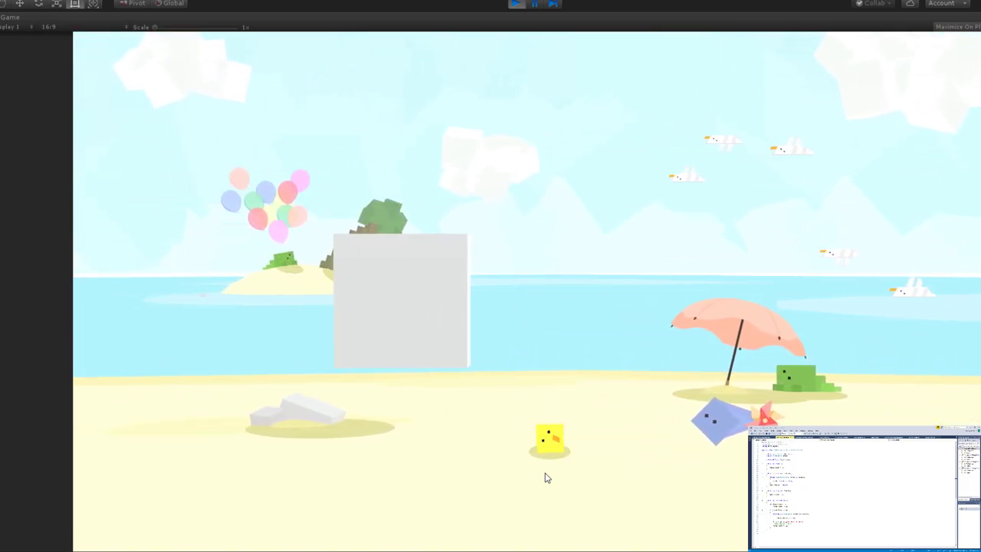
Jump the duck onto the grey block and hop there to view the enemy's body and pinwheel tail against the sea.
{"action": "key", "text": "space"}
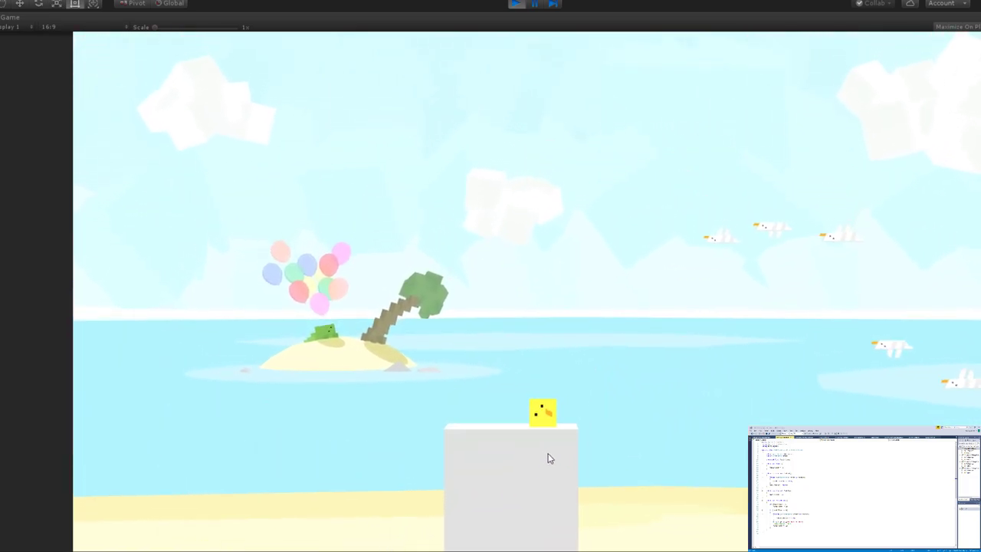
{"action": "key", "text": "Left"}
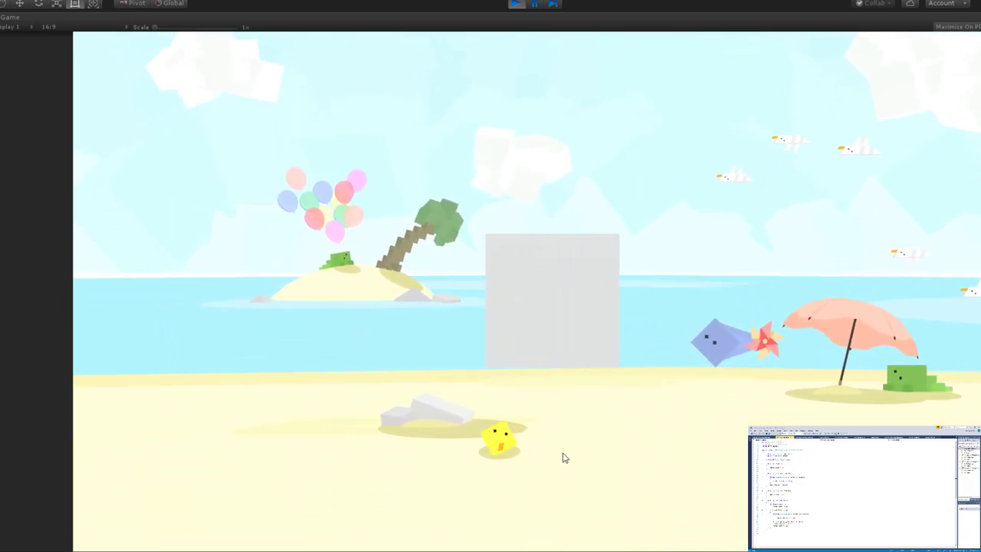
{"action": "key", "text": "space"}
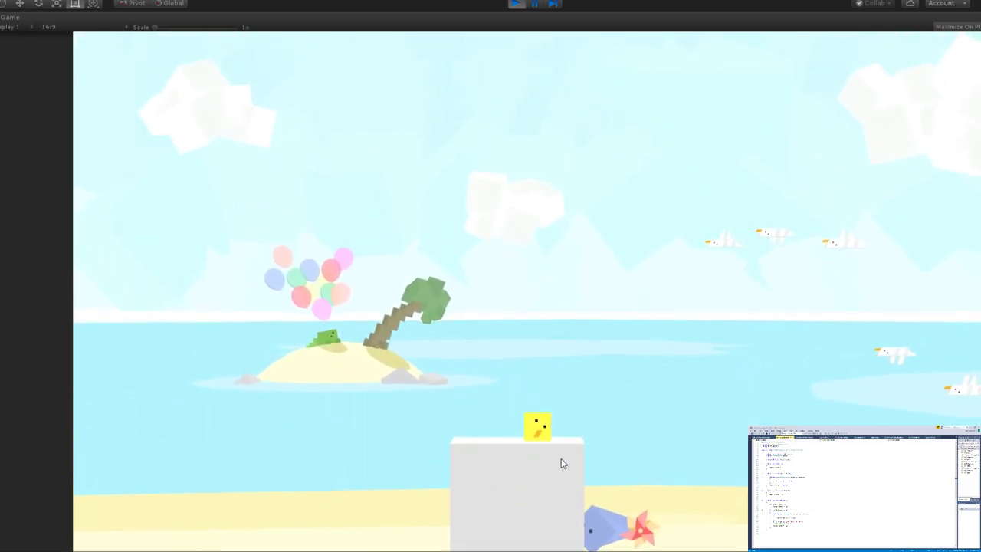
{"action": "key", "text": "space"}
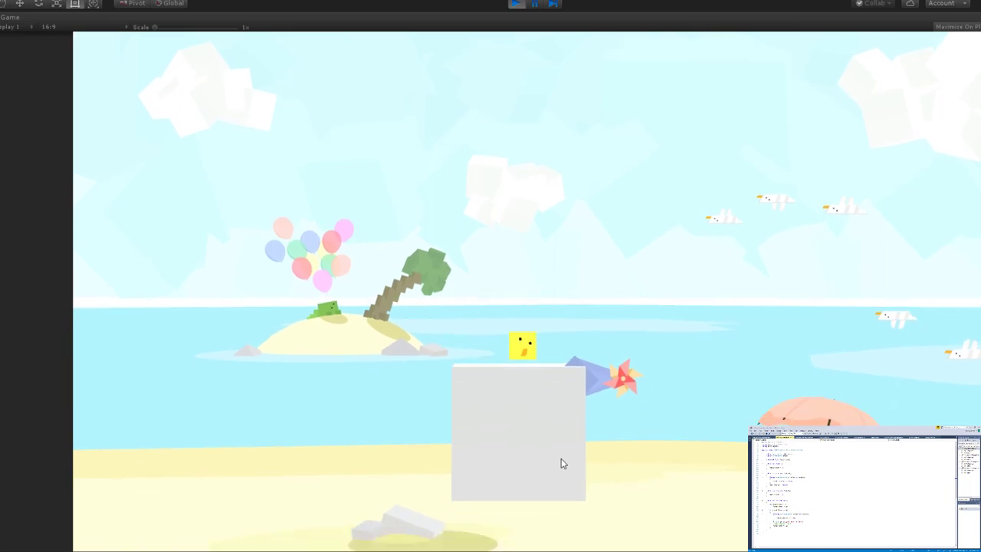
{"action": "key", "text": "Left"}
{"action": "key", "text": "space"}
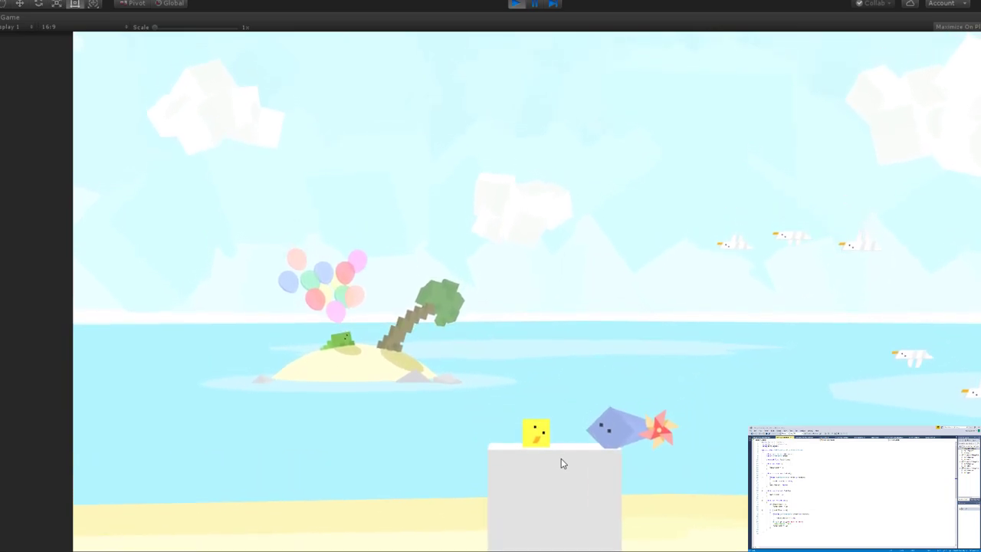
{"action": "key", "text": "space"}
{"action": "key", "text": "space"}
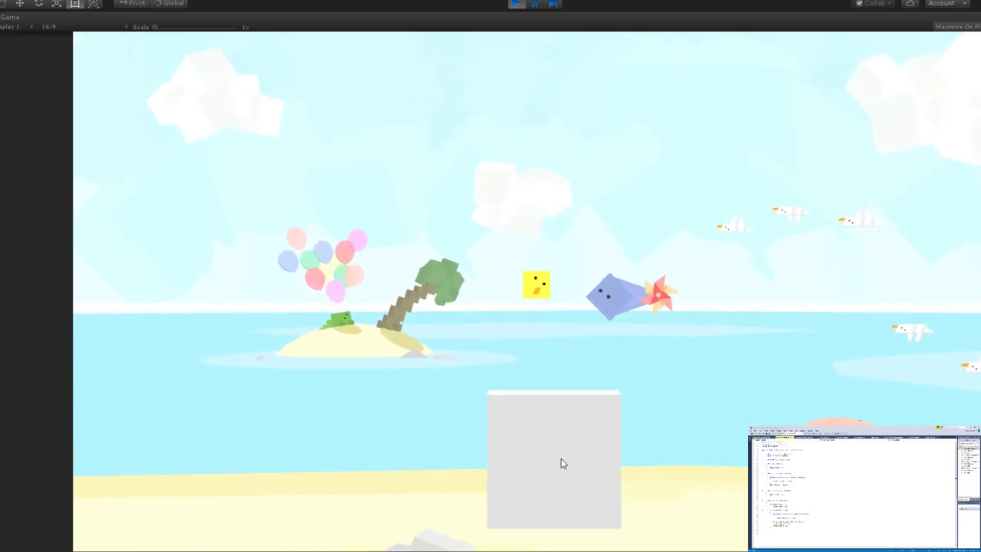
Dodge the enemy with jumps in both directions above the grey block, observing its shape against the sky and water.
{"action": "key", "text": "Right"}
{"action": "key", "text": "space"}
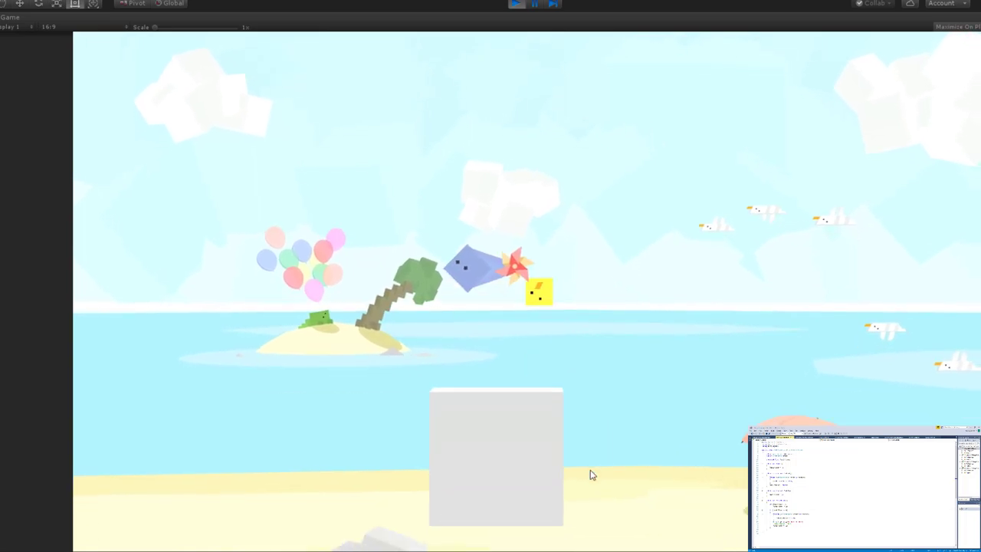
{"action": "key", "text": "space"}
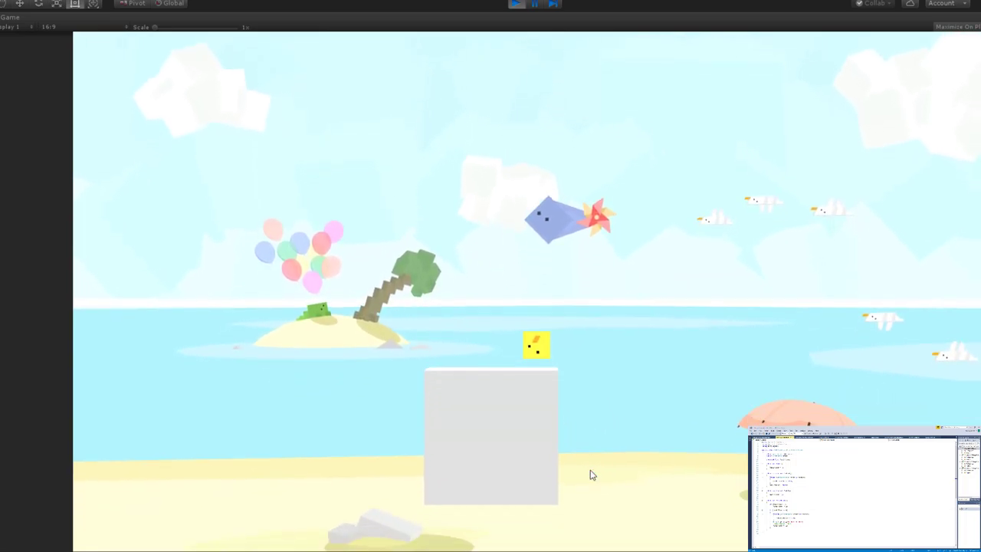
{"action": "key", "text": "Left"}
{"action": "key", "text": "Right"}
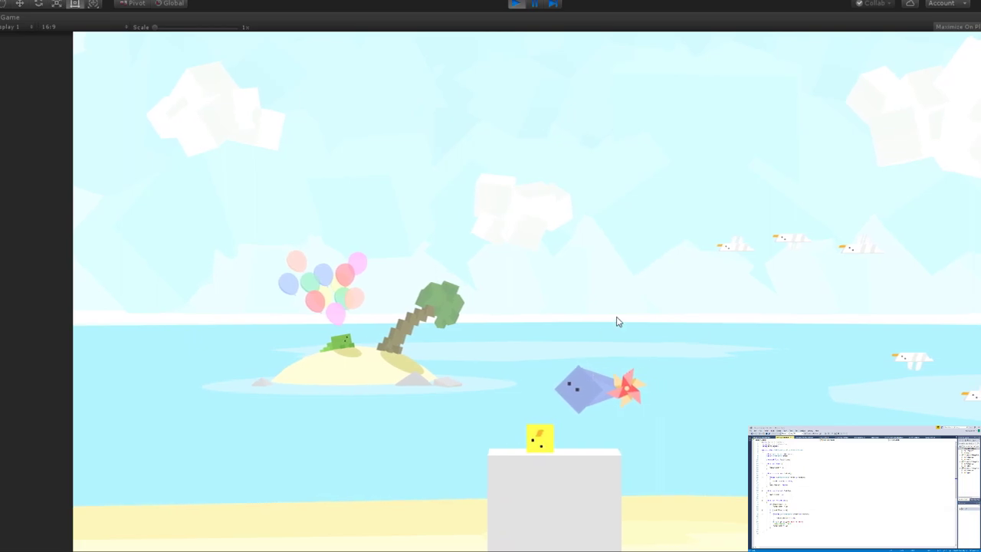
{"action": "key", "text": "Left"}
{"action": "key", "text": "space"}
{"action": "key", "text": "Right"}
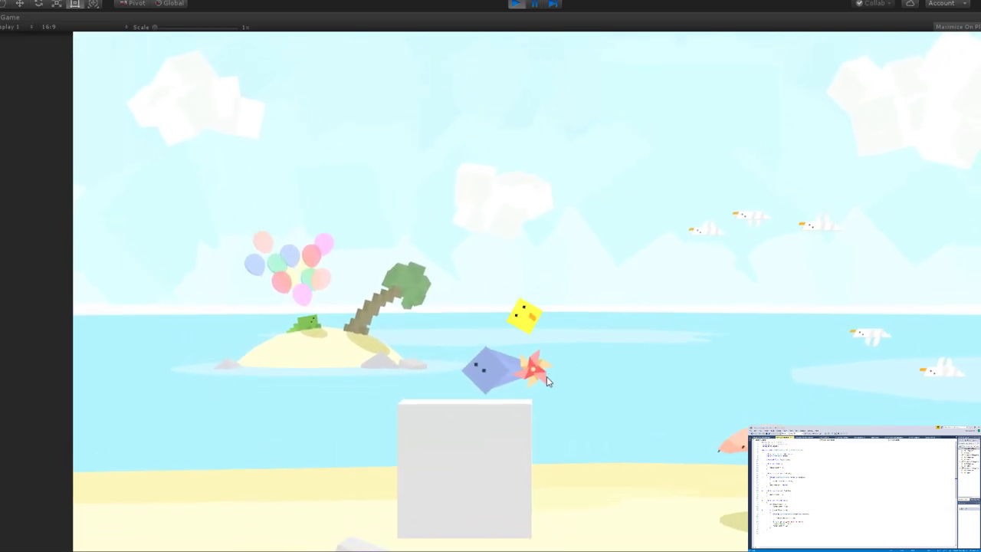
{"action": "key", "text": "Left"}
{"action": "key", "text": "space"}
{"action": "key", "text": "Right"}
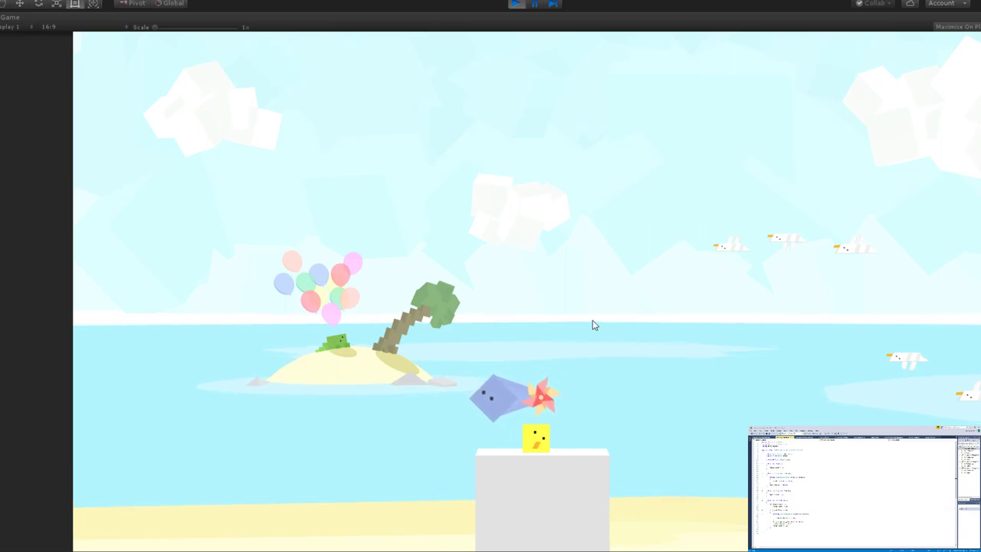
Keep the duck hopping on top of the grey block to examine the enemy's look as it passes close by.
{"action": "key", "text": "Right"}
{"action": "key", "text": "space"}
{"action": "key", "text": "Left"}
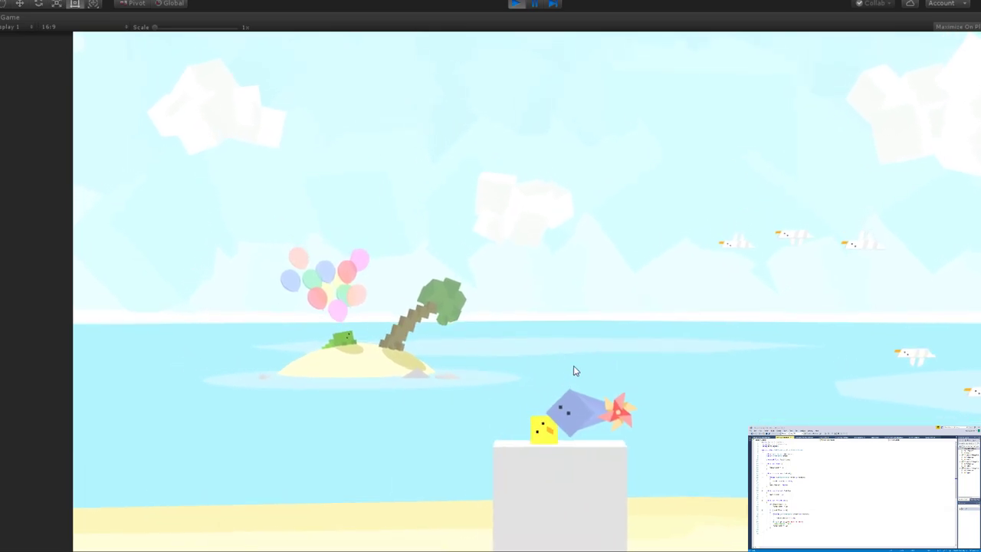
{"action": "key", "text": "space"}
{"action": "key", "text": "Right"}
{"action": "key", "text": "Left"}
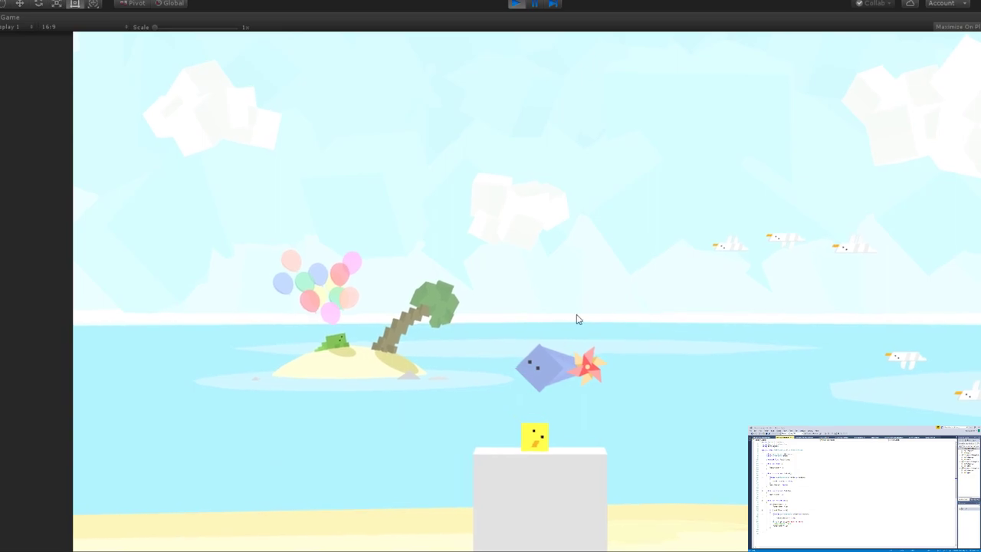
{"action": "key", "text": "Left"}
{"action": "key", "text": "space"}
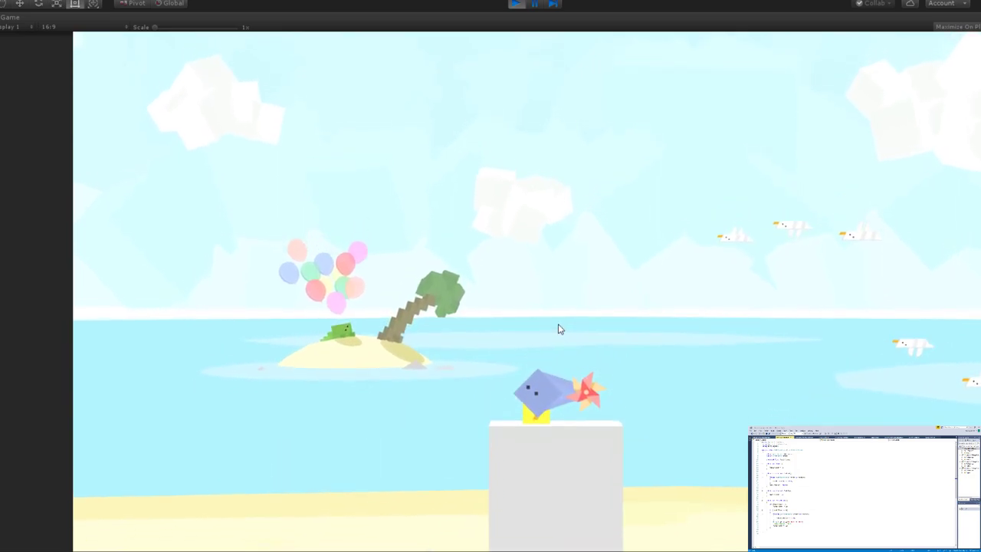
{"action": "key", "text": "space"}
{"action": "key", "text": "Right"}
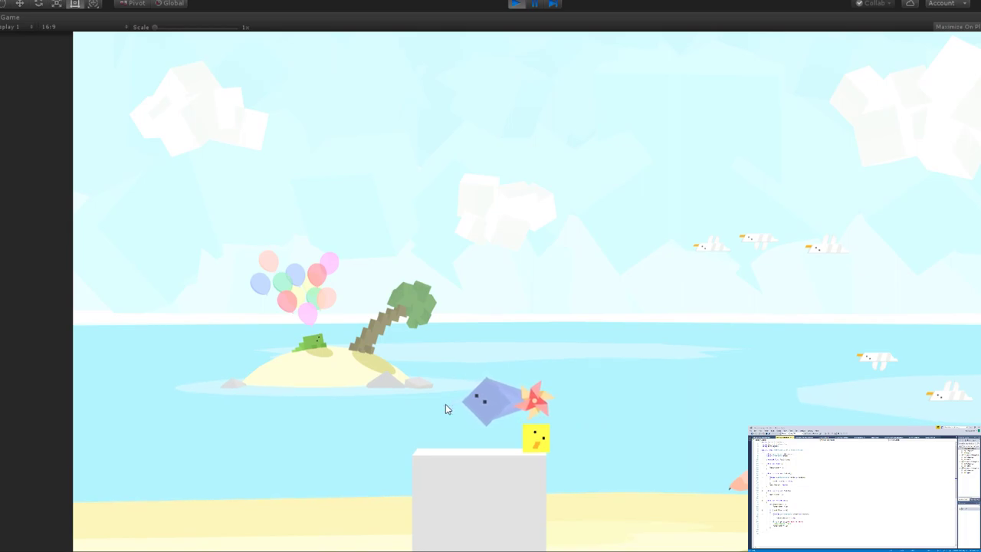
Walk the duck off the grey block and back across the sand, and stop the play-test.
{"action": "key", "text": "Left"}
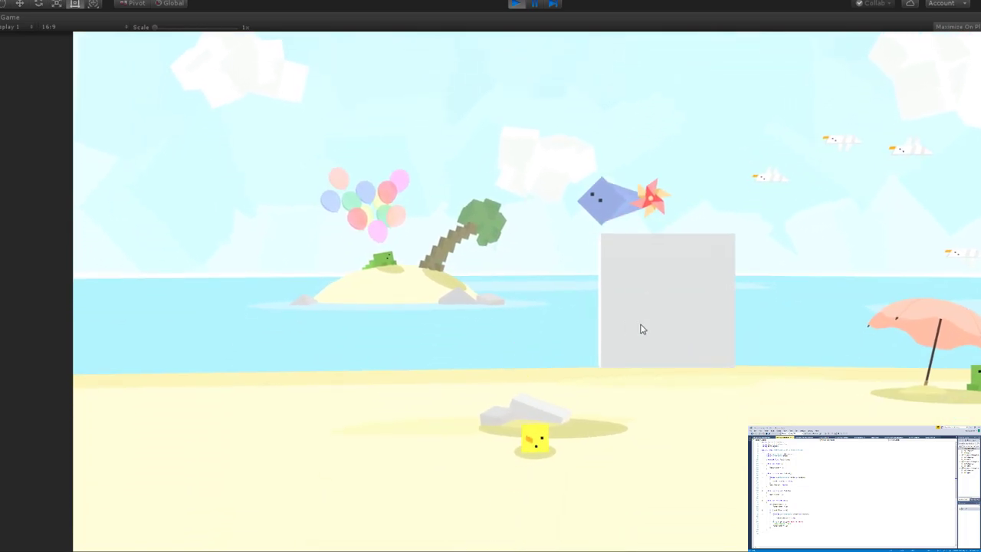
{"action": "key", "text": "Right"}
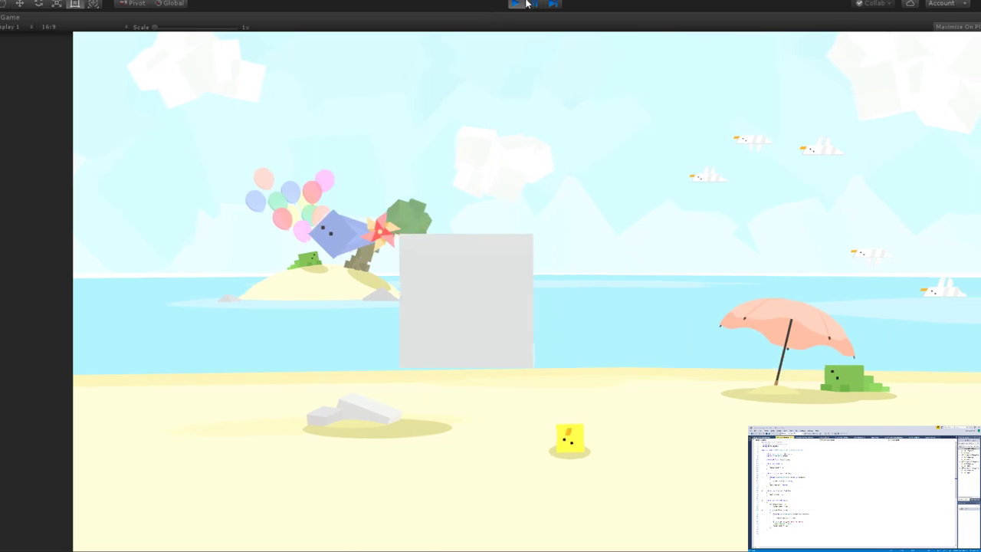
{"action": "key", "text": "ctrl+p"}
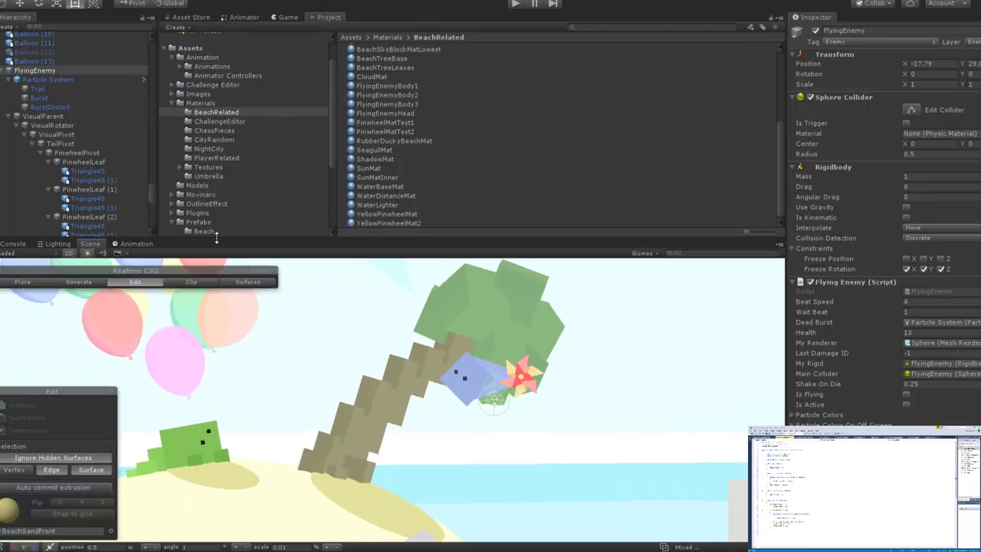
Try to shift the EnemyBody3 parts from TriangleShallow through TriangleShallow (1) in depth, and undo the change.
{"action": "left_click", "coordinate": [71, 253]}
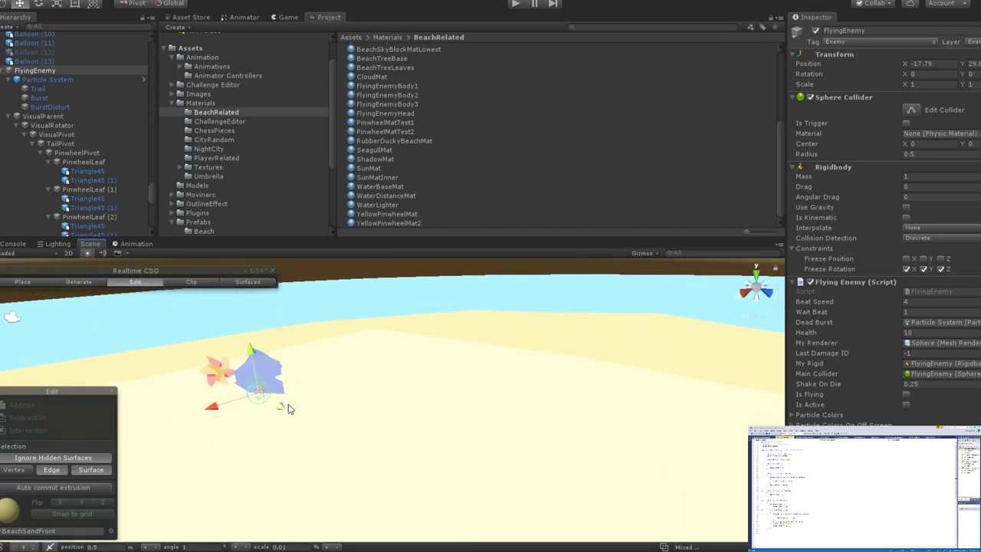
{"action": "left_click_drag", "start_coordinate": [595, 404], "coordinate": [527, 392], "text": "alt"}
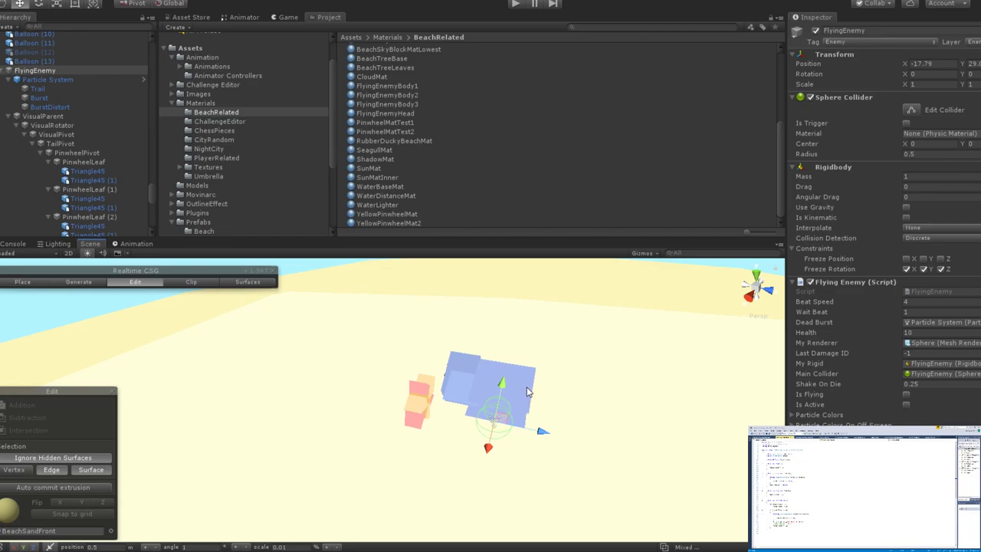
{"action": "left_click", "coordinate": [525, 392]}
{"action": "scroll", "coordinate": [125, 219], "scroll_direction": "down", "scroll_amount": 3}
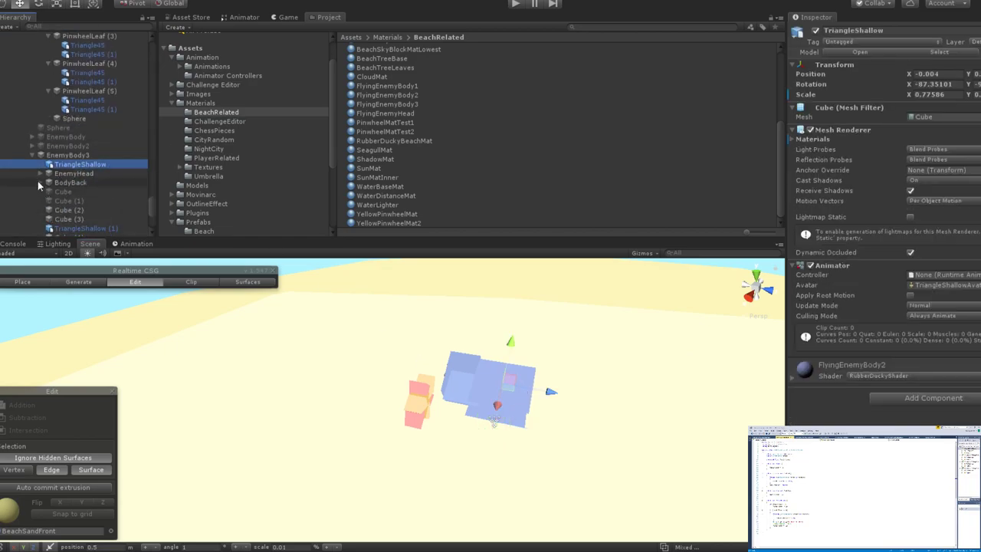
{"action": "scroll", "coordinate": [39, 185], "scroll_direction": "down", "scroll_amount": 3}
{"action": "left_click", "coordinate": [85, 159], "text": "shift"}
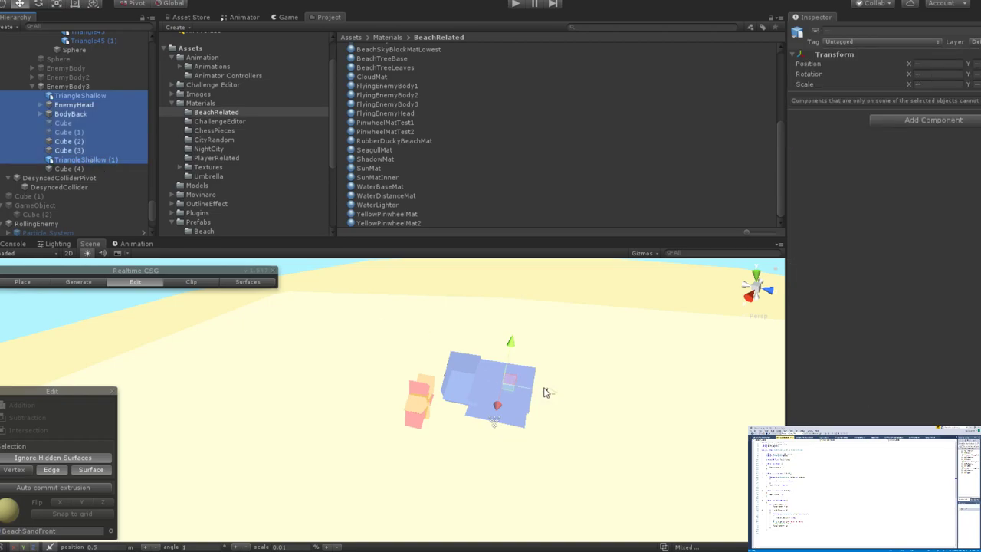
{"action": "left_click_drag", "start_coordinate": [545, 392], "coordinate": [540, 393]}
{"action": "key", "text": "ctrl+z"}
{"action": "key", "text": "ctrl+z"}
{"action": "key", "text": "ctrl+z"}
{"action": "key", "text": "ctrl+z"}
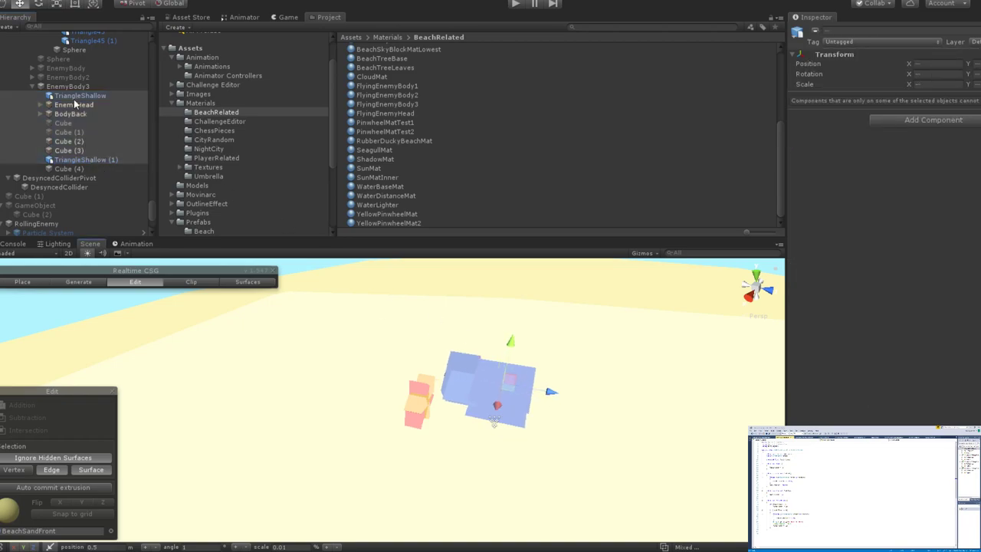
Select TriangleShallow, TriangleShallow (1) and Cube (4) of the enemy's back and move them together along the negative Z direction.
{"action": "left_click_drag", "start_coordinate": [550, 393], "coordinate": [524, 391]}
{"action": "middle_click_drag", "start_coordinate": [569, 450], "coordinate": [565, 338]}
{"action": "left_click", "coordinate": [77, 168], "text": "ctrl"}
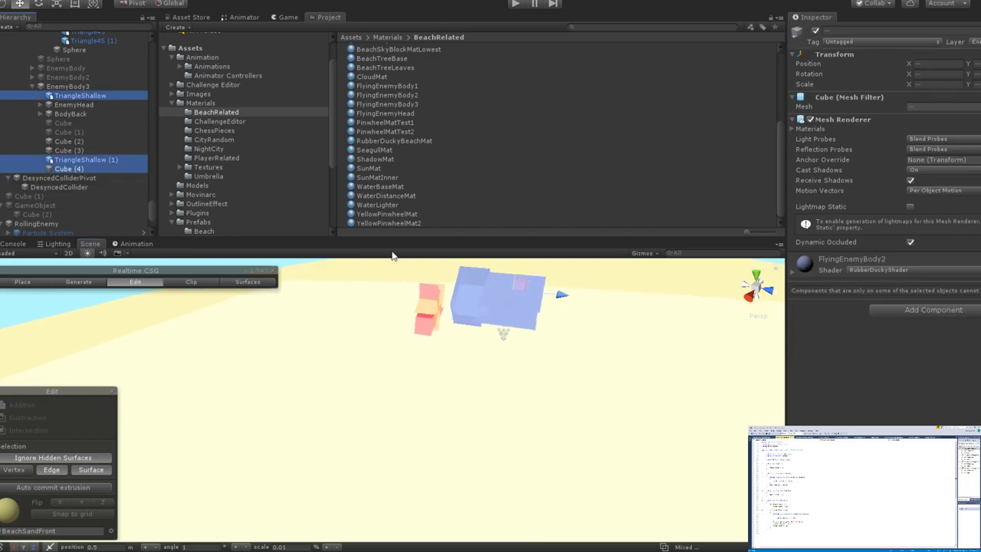
{"action": "left_click_drag", "start_coordinate": [565, 300], "coordinate": [547, 302]}
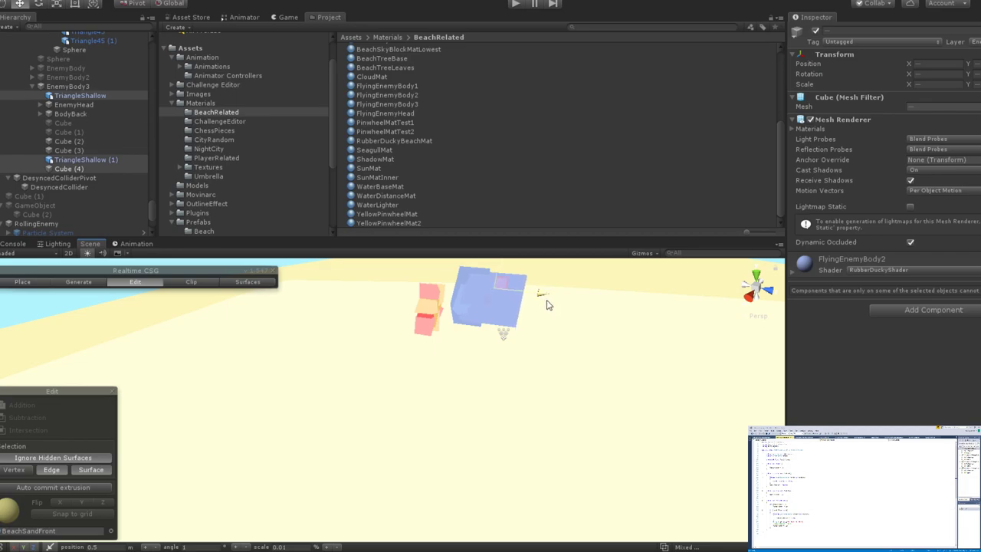
{"action": "key", "text": "e"}
{"action": "key", "text": "r"}
{"action": "left_click_drag", "start_coordinate": [539, 296], "coordinate": [526, 294]}
{"action": "key", "text": "w"}
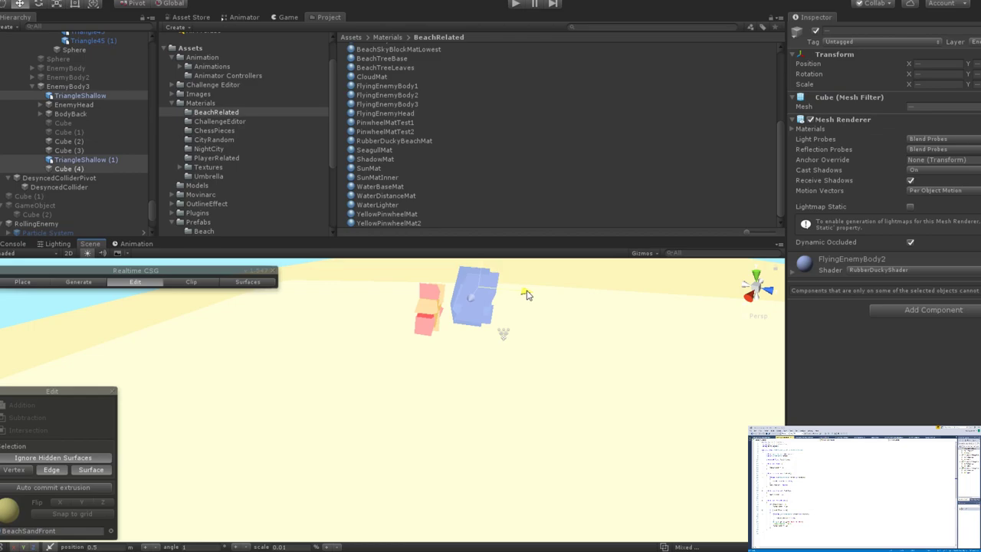
Compare the enemy in 2D and perspective, and scale the three selected back parts slightly thinner along Z.
{"action": "left_click", "coordinate": [68, 253]}
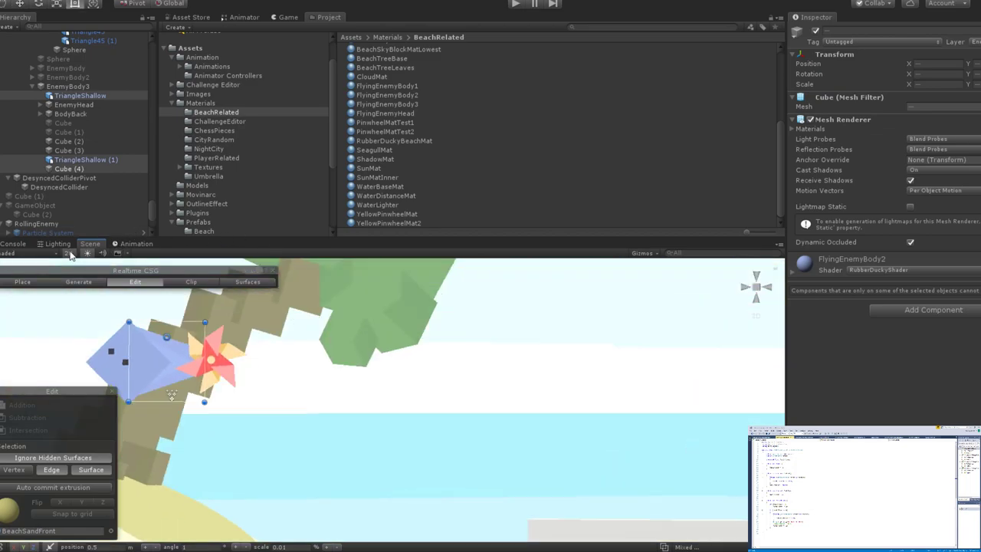
{"action": "left_click", "coordinate": [69, 254]}
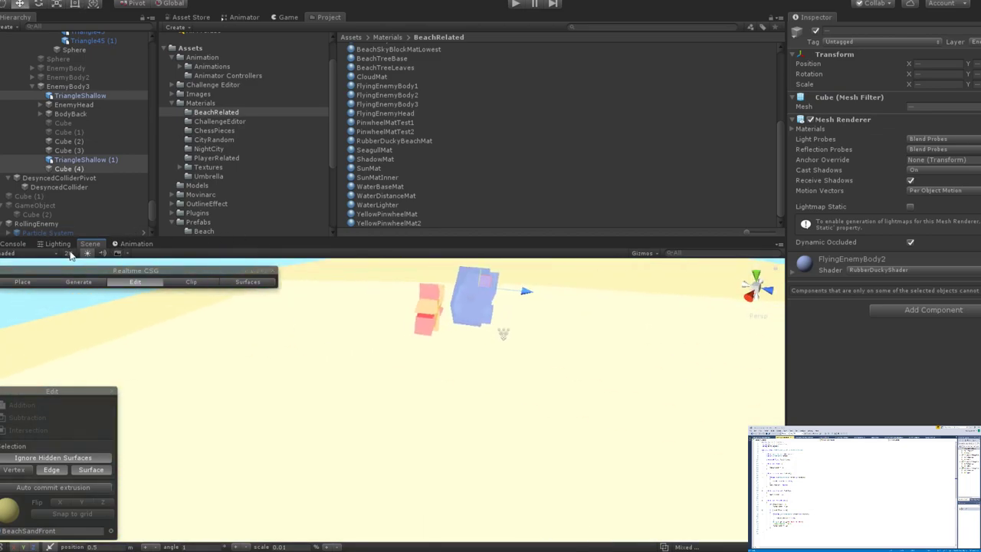
{"action": "left_click", "coordinate": [68, 254]}
{"action": "left_click", "coordinate": [68, 254]}
{"action": "left_click", "coordinate": [68, 254]}
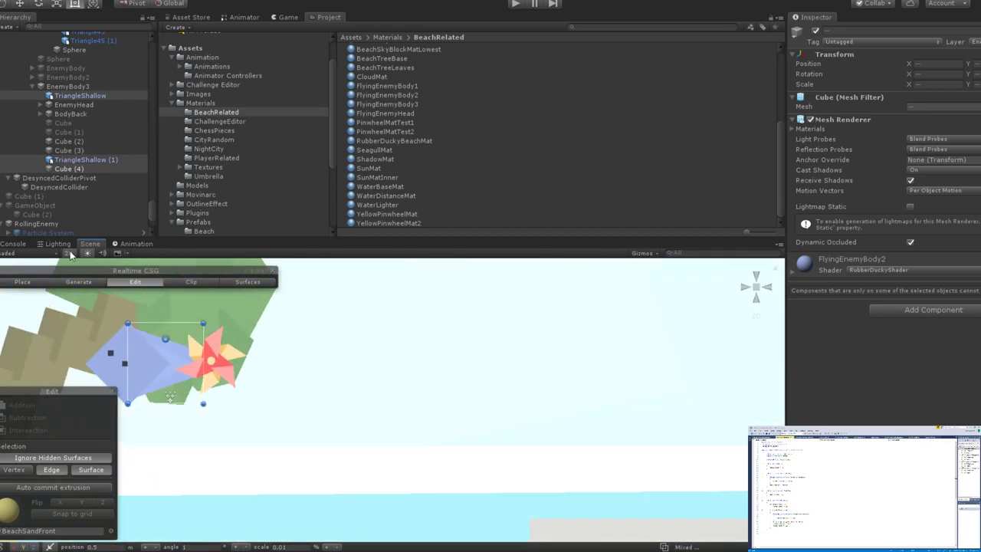
{"action": "left_click", "coordinate": [68, 254]}
{"action": "key", "text": "r"}
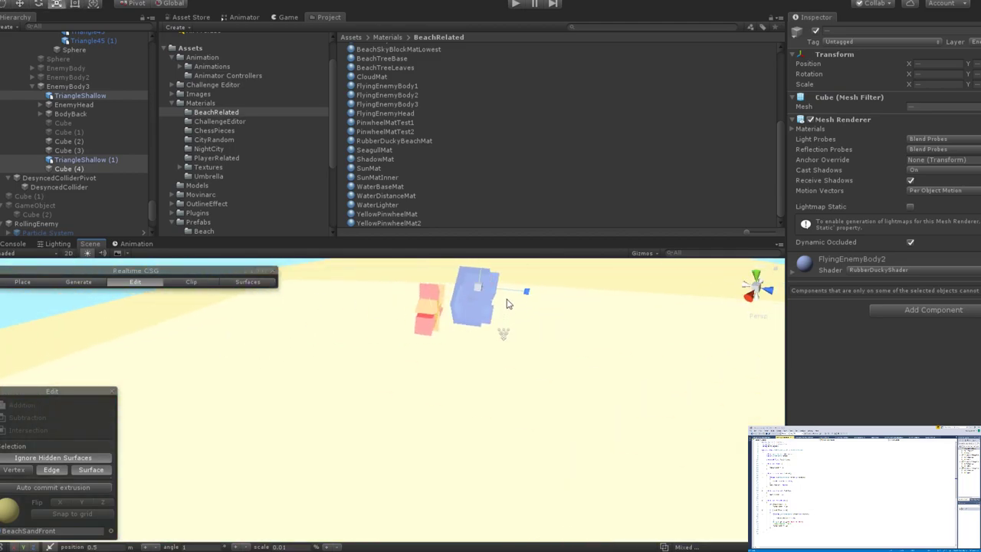
{"action": "left_click_drag", "start_coordinate": [527, 291], "coordinate": [516, 293]}
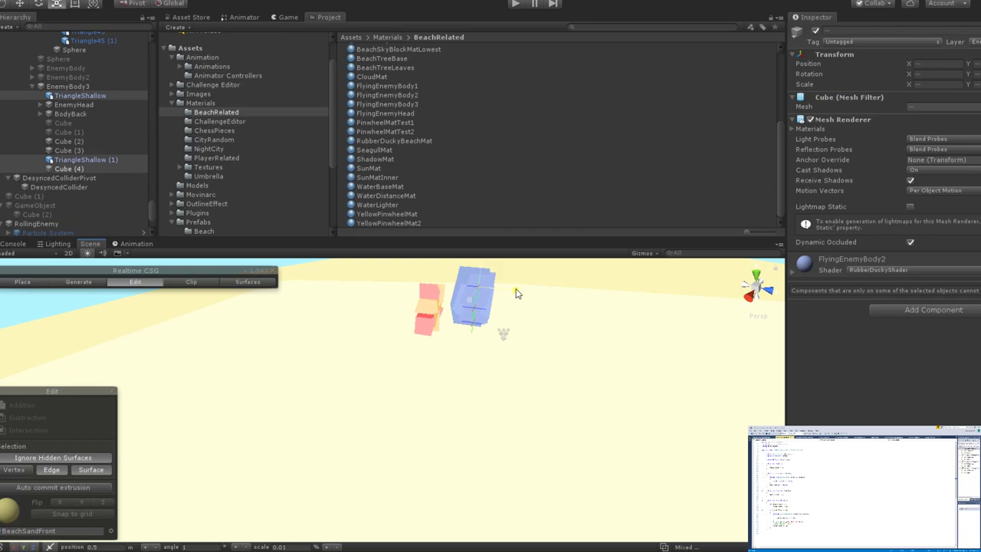
{"action": "key", "text": "w"}
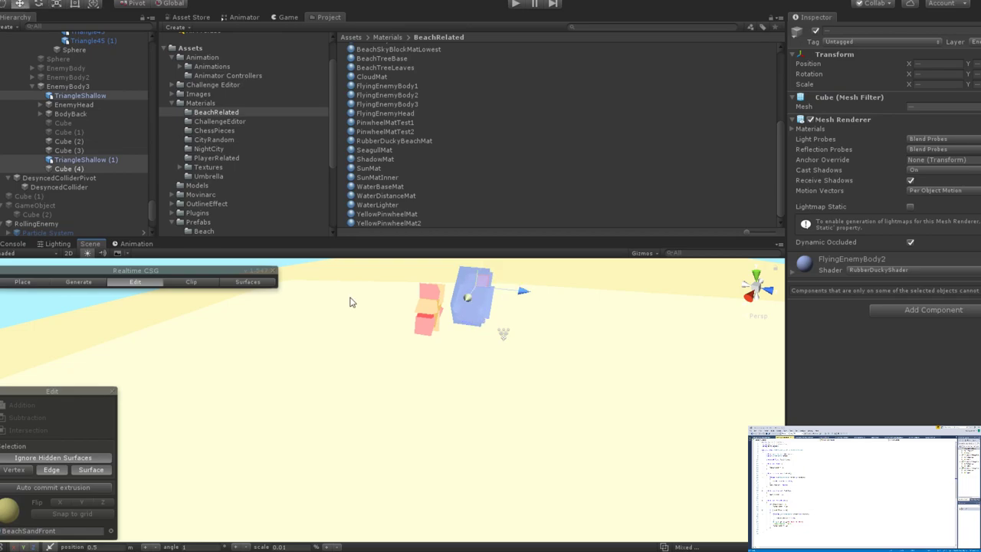
Apply the FlyingEnemyBody1 material to TriangleShallow, TriangleShallow (1) and Cube (4) on the enemy's tapered back.
{"action": "left_click", "coordinate": [68, 254]}
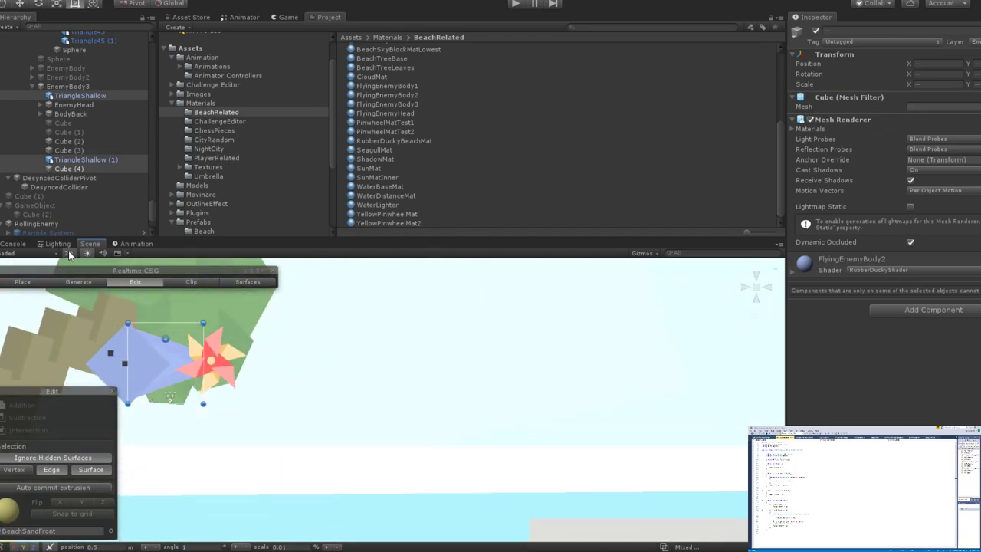
{"action": "middle_click_drag", "start_coordinate": [324, 401], "coordinate": [602, 405]}
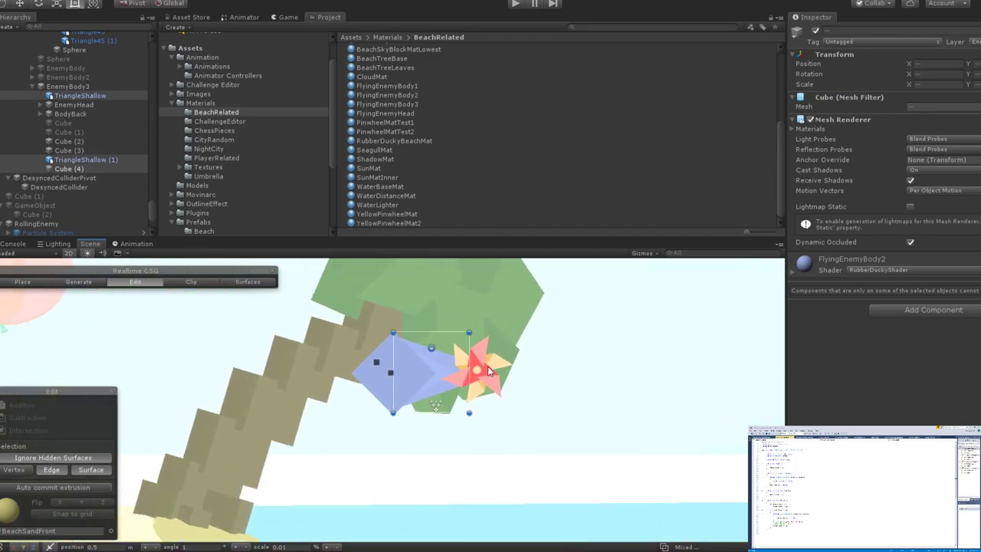
{"action": "scroll", "coordinate": [448, 357], "scroll_direction": "up", "scroll_amount": 5}
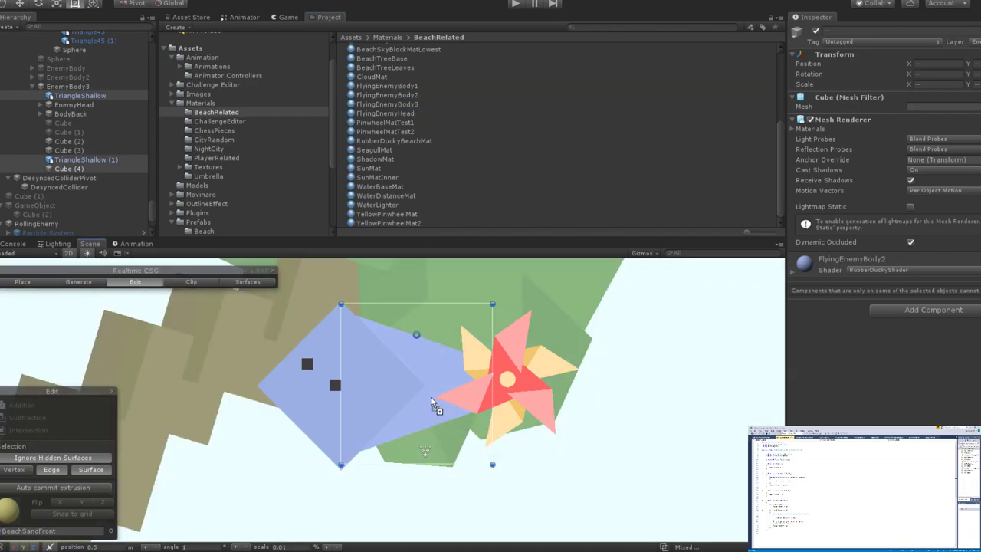
{"action": "left_click_drag", "start_coordinate": [392, 82], "coordinate": [444, 357]}
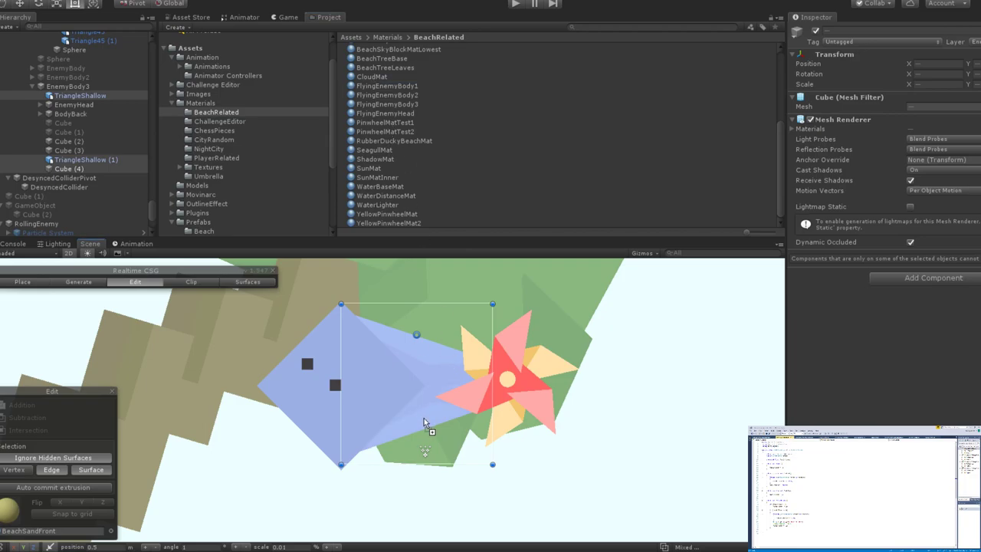
{"action": "scroll", "coordinate": [455, 351], "scroll_direction": "down", "scroll_amount": 5}
{"action": "middle_click_drag", "start_coordinate": [527, 335], "coordinate": [601, 337]}
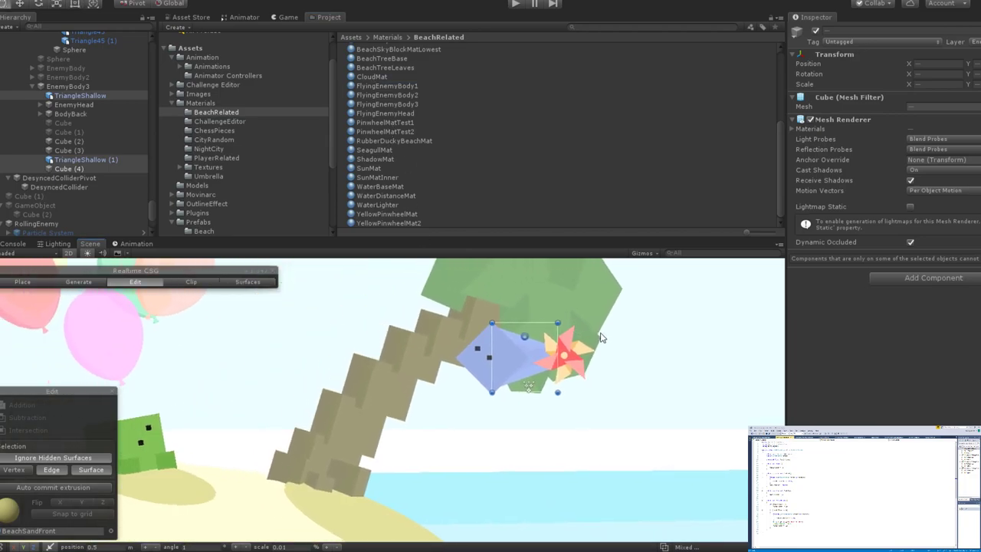
{"action": "left_click_drag", "start_coordinate": [543, 403], "coordinate": [545, 359]}
{"action": "scroll", "coordinate": [552, 360], "scroll_direction": "up", "scroll_amount": 6}
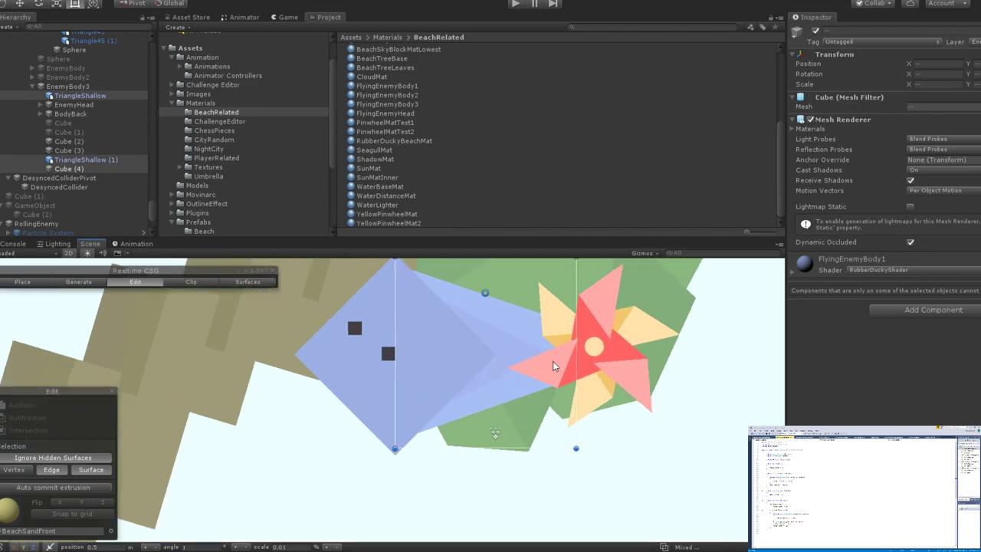
{"action": "left_click_drag", "start_coordinate": [410, 86], "coordinate": [502, 401]}
{"action": "scroll", "coordinate": [536, 341], "scroll_direction": "down", "scroll_amount": 3}
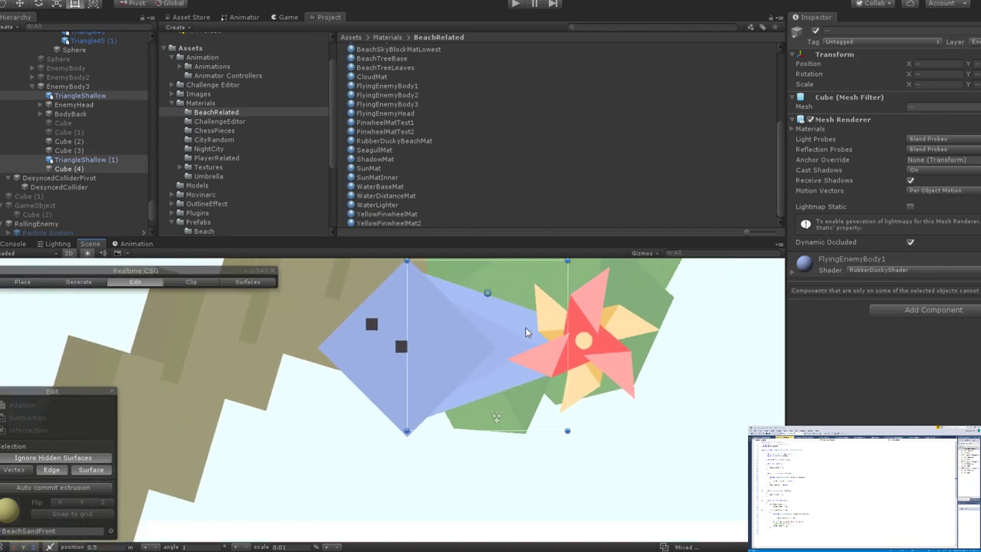
Examine the recoloured back in perspective and 2D, both close up and from afar, and select its lower triangle piece.
{"action": "left_click", "coordinate": [69, 252]}
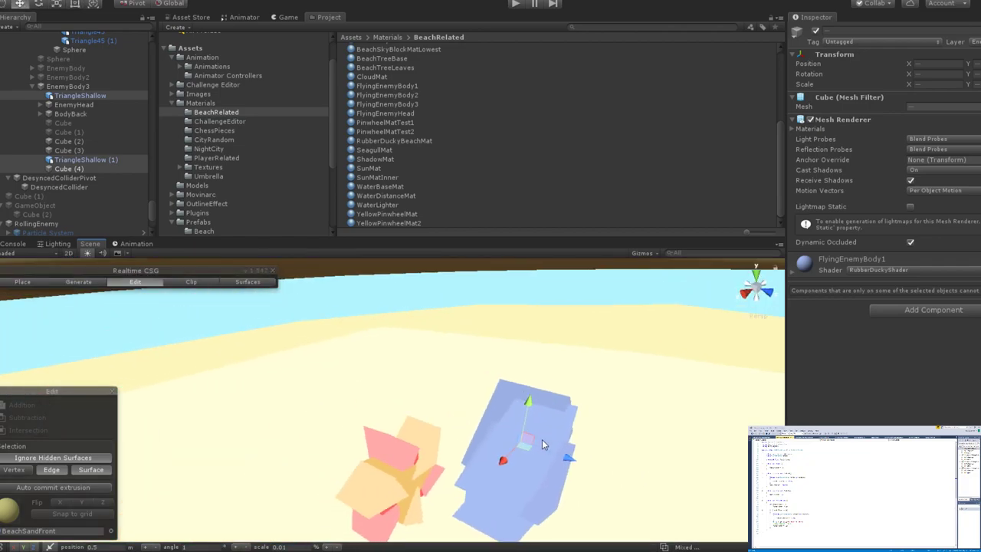
{"action": "scroll", "coordinate": [373, 328], "scroll_direction": "up", "scroll_amount": 3}
{"action": "left_click_drag", "start_coordinate": [383, 340], "coordinate": [438, 371], "text": "alt"}
{"action": "left_click", "coordinate": [69, 253]}
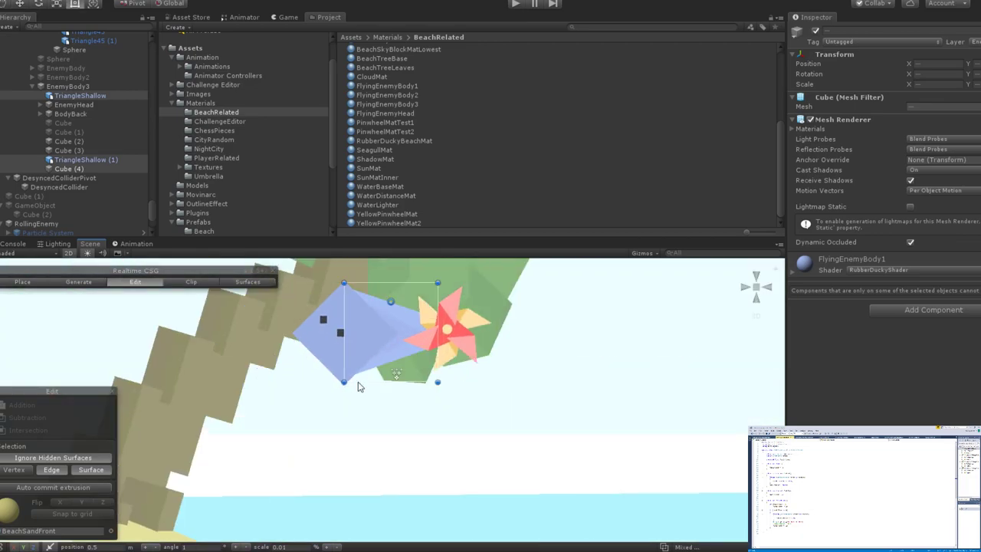
{"action": "scroll", "coordinate": [534, 461], "scroll_direction": "down", "scroll_amount": 5}
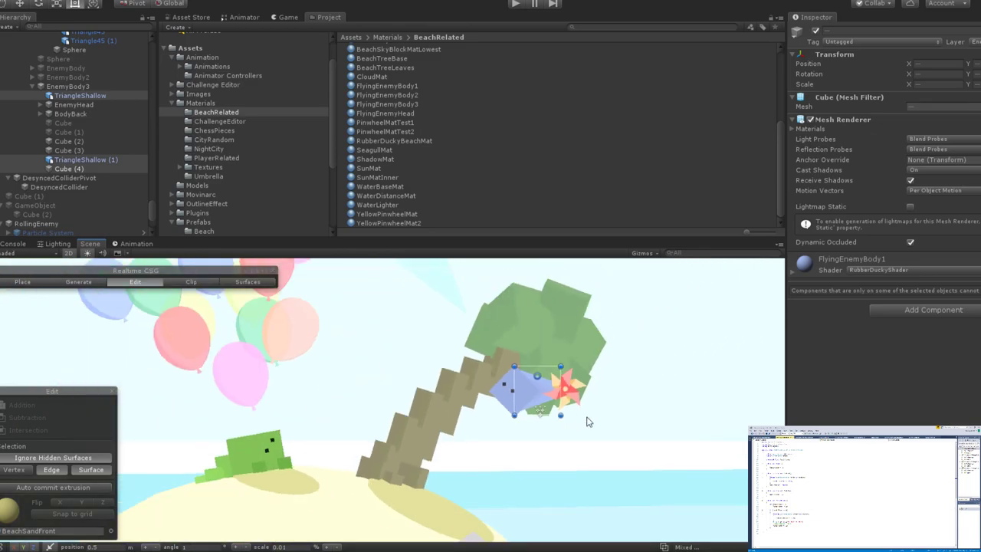
{"action": "scroll", "coordinate": [586, 424], "scroll_direction": "up", "scroll_amount": 5}
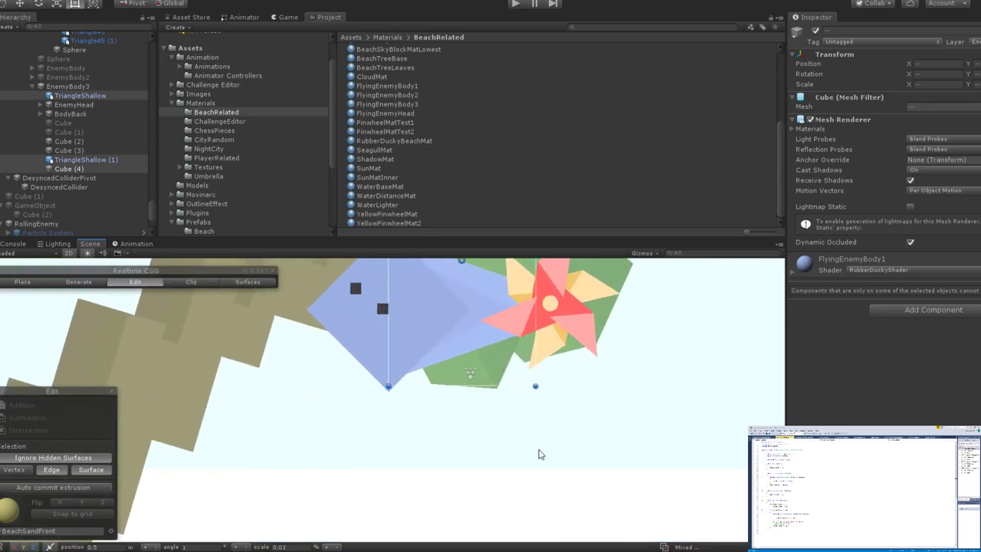
{"action": "middle_click_drag", "start_coordinate": [539, 455], "coordinate": [614, 501]}
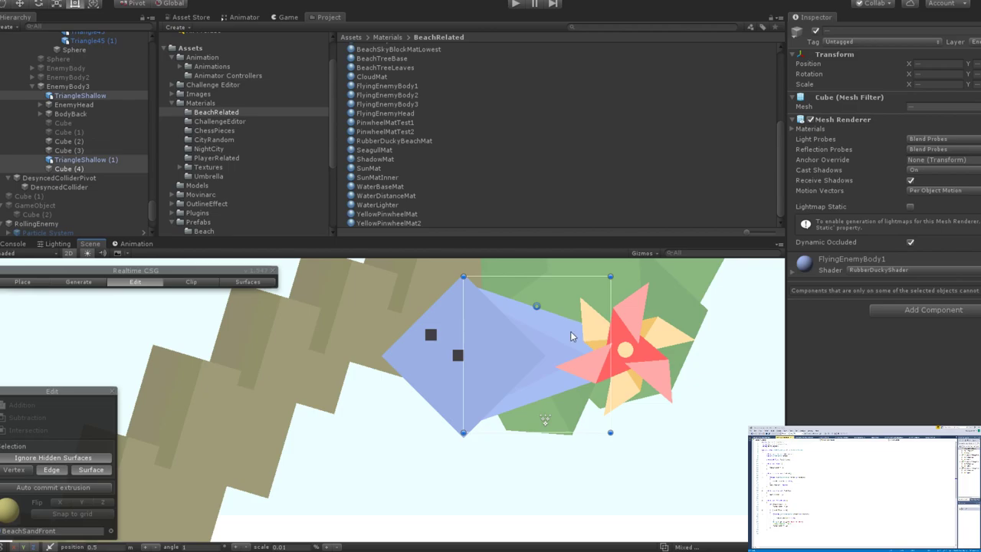
{"action": "left_click", "coordinate": [532, 398]}
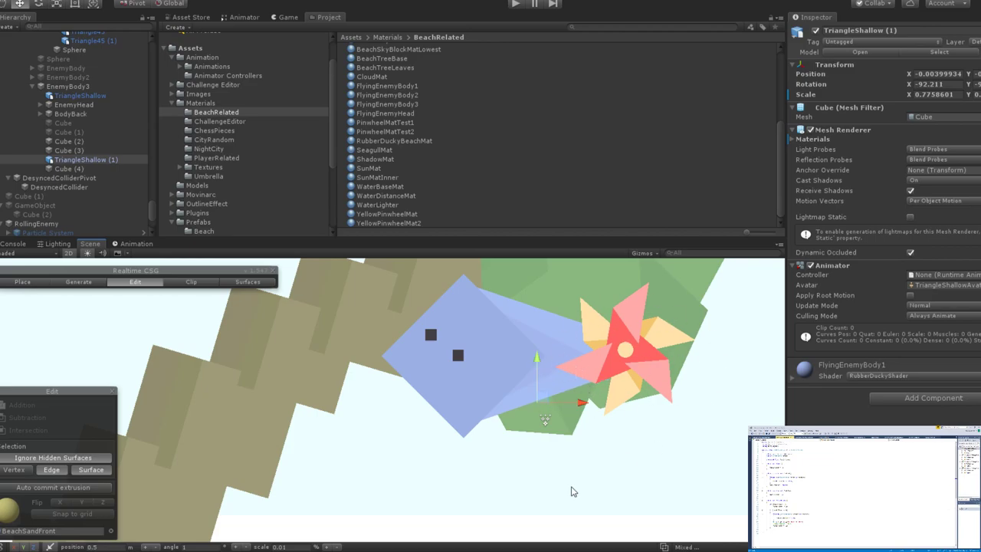
{"action": "scroll", "coordinate": [571, 491], "scroll_direction": "down", "scroll_amount": 5}
{"action": "scroll", "coordinate": [584, 417], "scroll_direction": "up", "scroll_amount": 2}
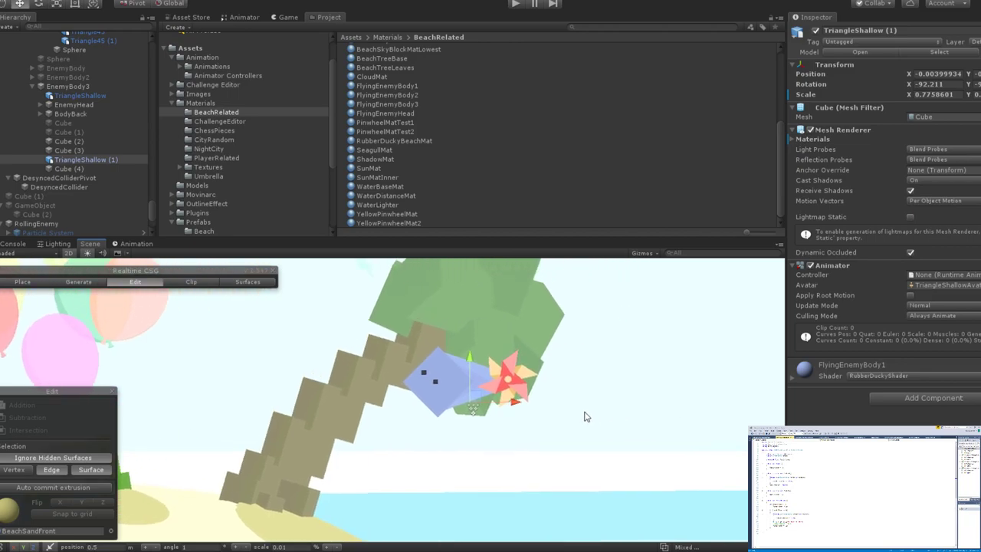
Open the FlyingEnemyBody1 material's settings and examine how its colour looks on the enemy's tapered back.
{"action": "left_click", "coordinate": [405, 87]}
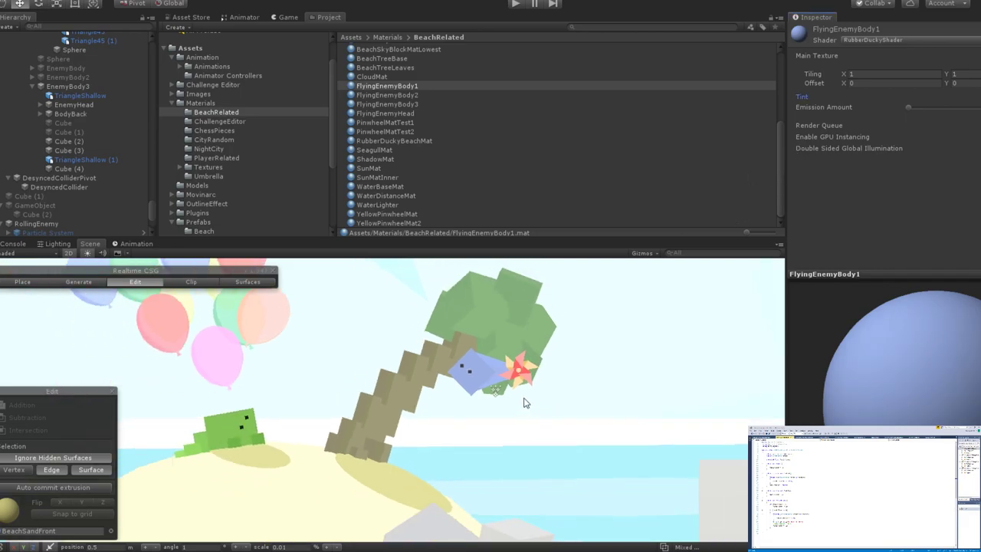
{"action": "scroll", "coordinate": [502, 412], "scroll_direction": "up", "scroll_amount": 10}
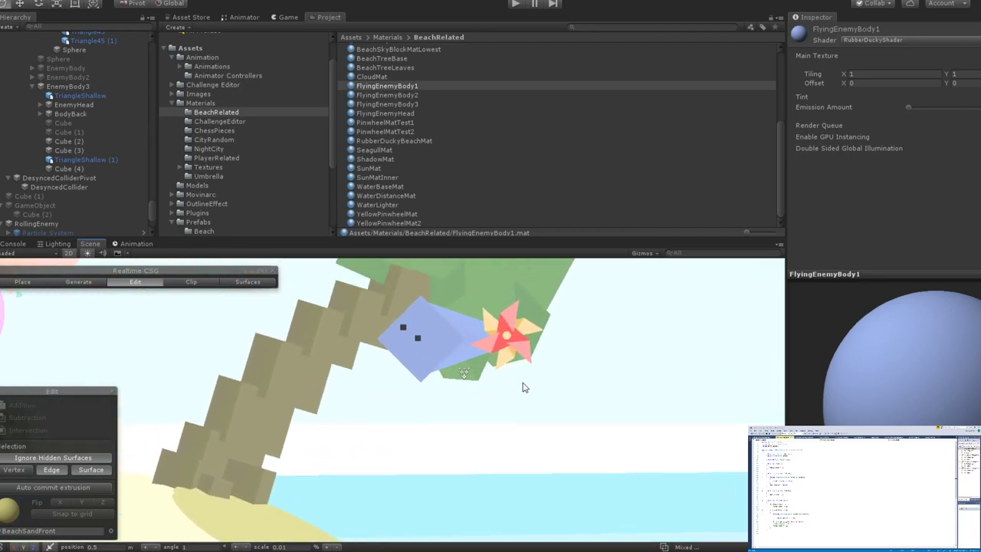
{"action": "scroll", "coordinate": [445, 402], "scroll_direction": "up", "scroll_amount": 3}
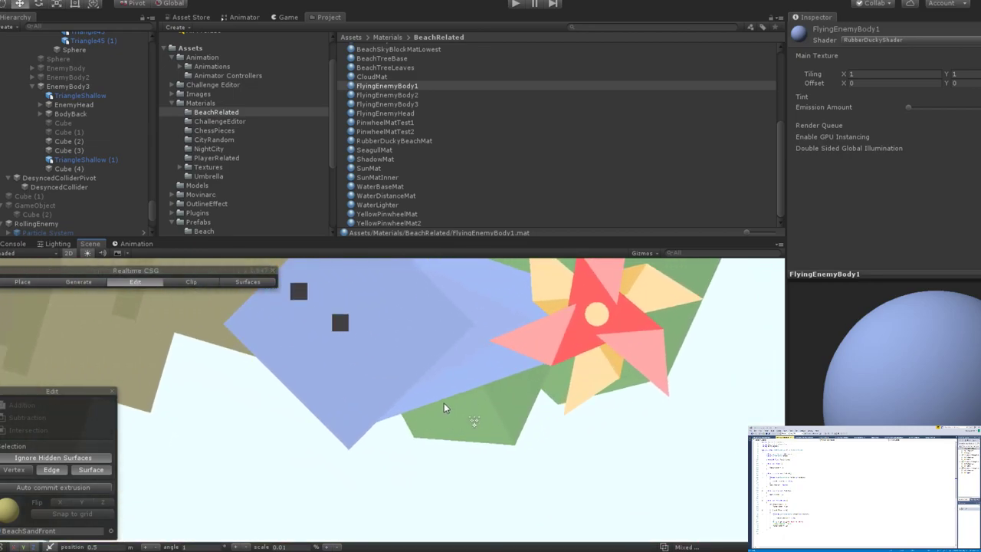
{"action": "scroll", "coordinate": [444, 402], "scroll_direction": "down", "scroll_amount": 3}
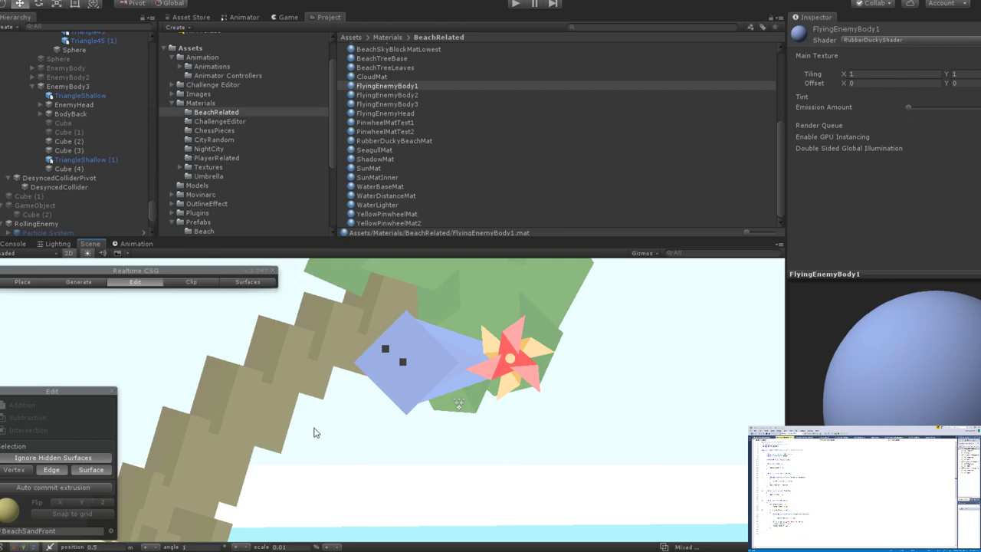
Examine the flying enemy near and far in the scene, play-test the level to check how it reads, and stop the game.
{"action": "scroll", "coordinate": [470, 373], "scroll_direction": "down", "scroll_amount": 2}
{"action": "scroll", "coordinate": [470, 373], "scroll_direction": "down", "scroll_amount": 4}
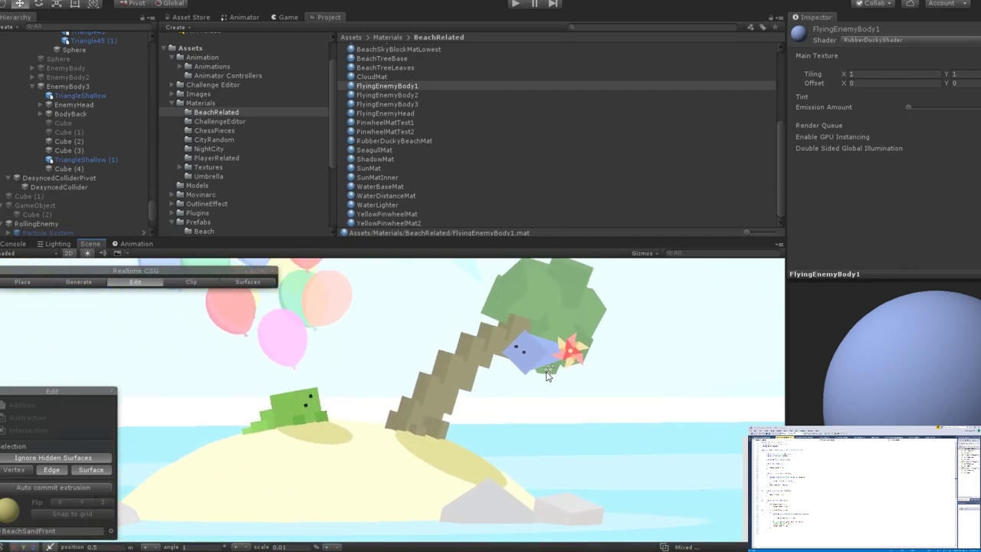
{"action": "scroll", "coordinate": [547, 376], "scroll_direction": "up", "scroll_amount": 5}
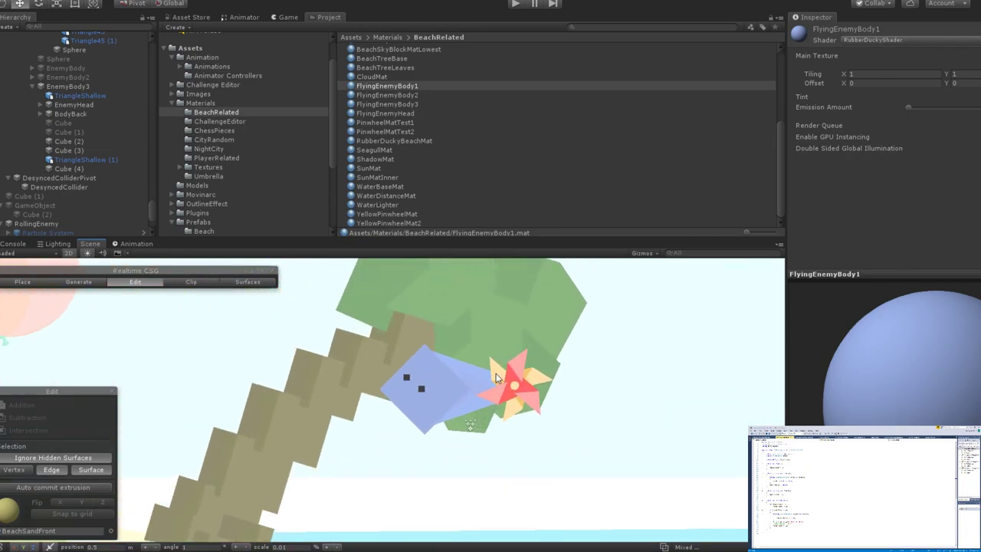
{"action": "scroll", "coordinate": [490, 372], "scroll_direction": "down", "scroll_amount": 5}
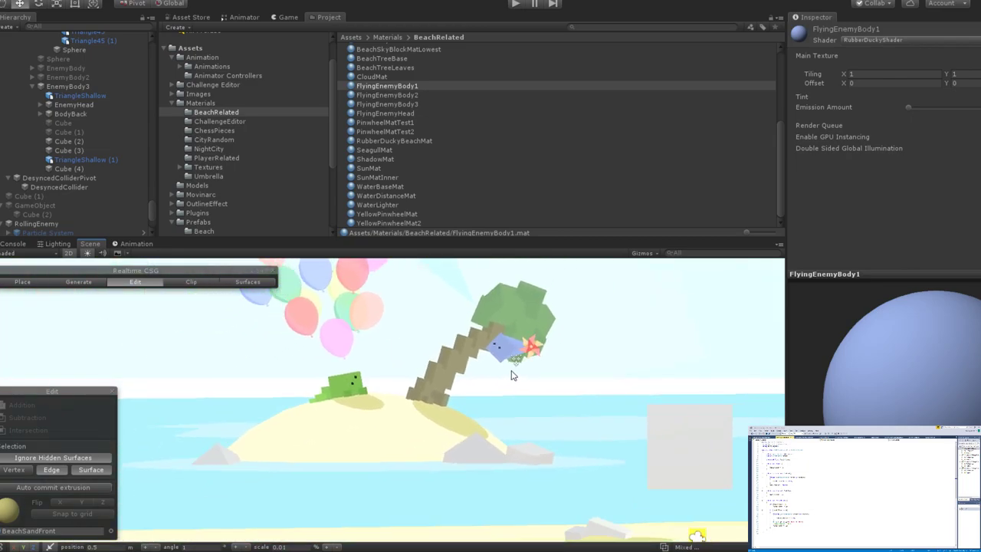
{"action": "left_click", "coordinate": [515, 3]}
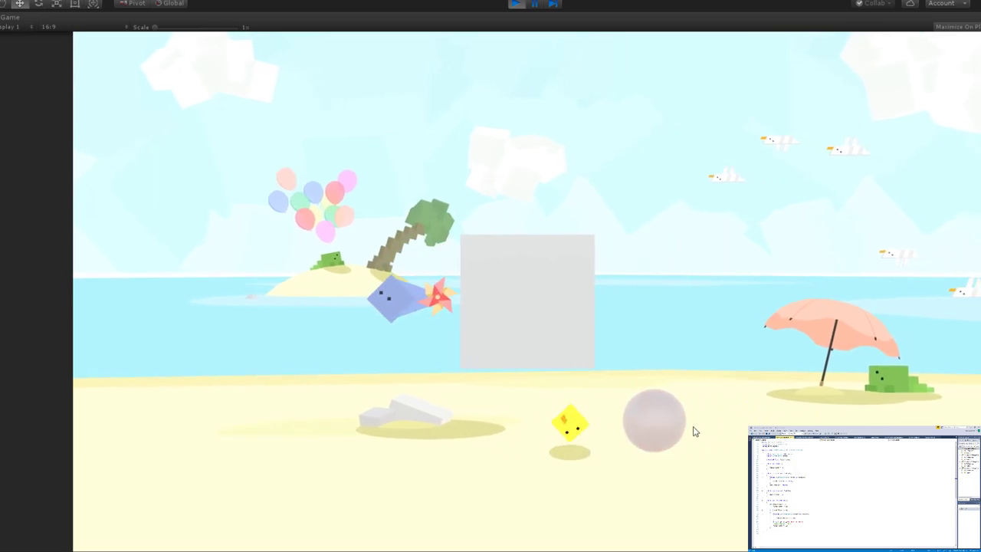
{"action": "left_click", "coordinate": [417, 442]}
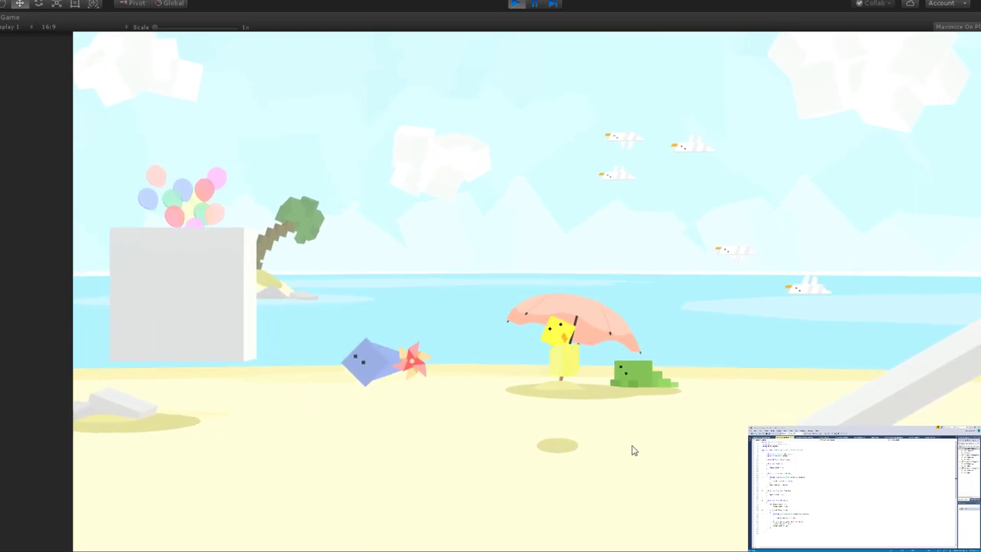
{"action": "key", "text": "ctrl+p"}
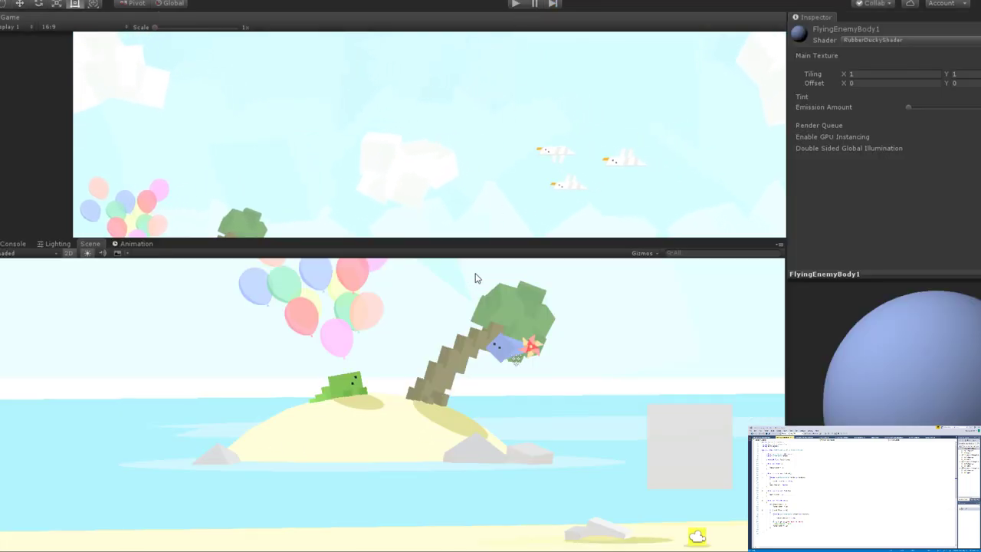
Examine the enemy's silhouette against the palm tree and island, both close up and from a distance.
{"action": "scroll", "coordinate": [515, 365], "scroll_direction": "up", "scroll_amount": 4}
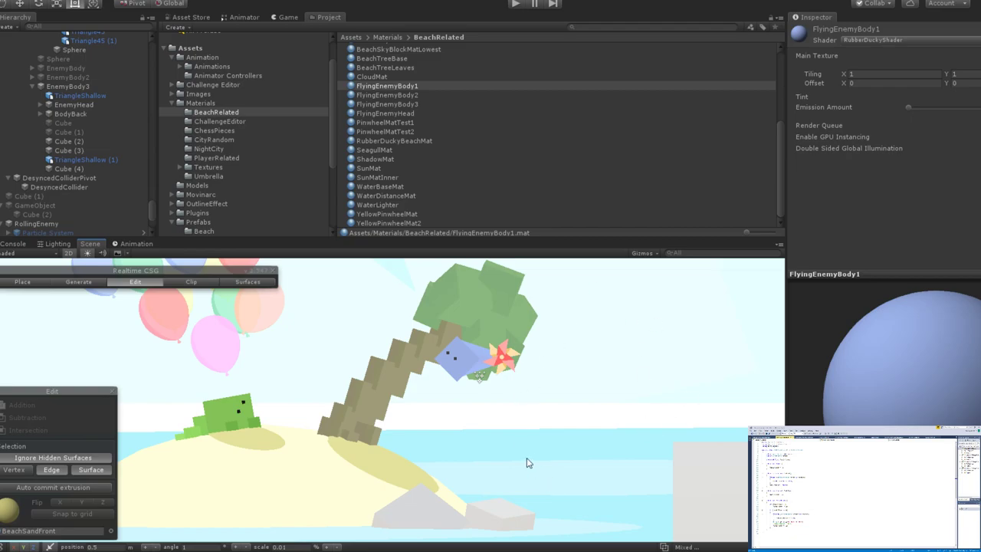
{"action": "scroll", "coordinate": [526, 462], "scroll_direction": "down", "scroll_amount": 5}
{"action": "right_click_drag", "start_coordinate": [490, 395], "coordinate": [565, 410]}
{"action": "middle_click_drag", "start_coordinate": [384, 398], "coordinate": [526, 427]}
{"action": "scroll", "coordinate": [466, 431], "scroll_direction": "up", "scroll_amount": 8}
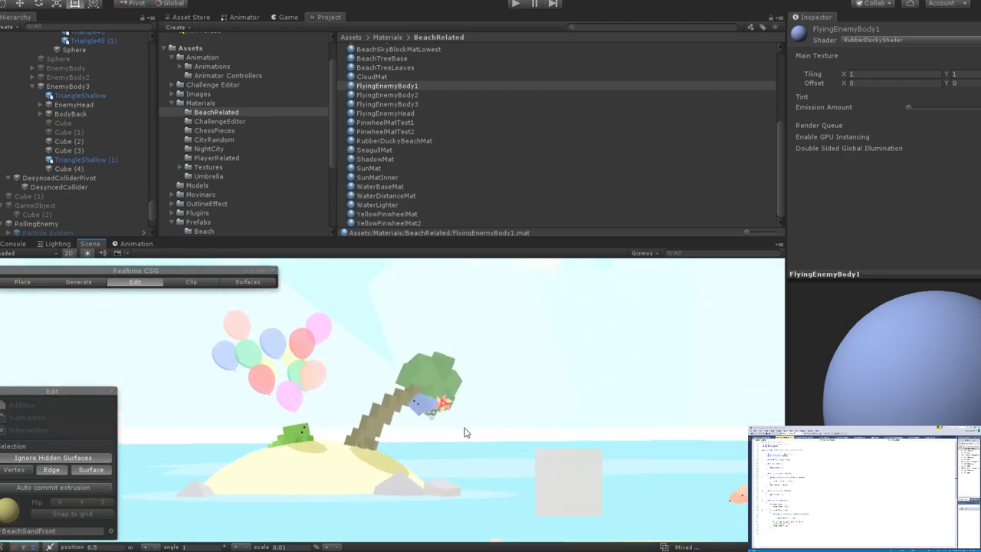
{"action": "scroll", "coordinate": [491, 410], "scroll_direction": "up", "scroll_amount": 6}
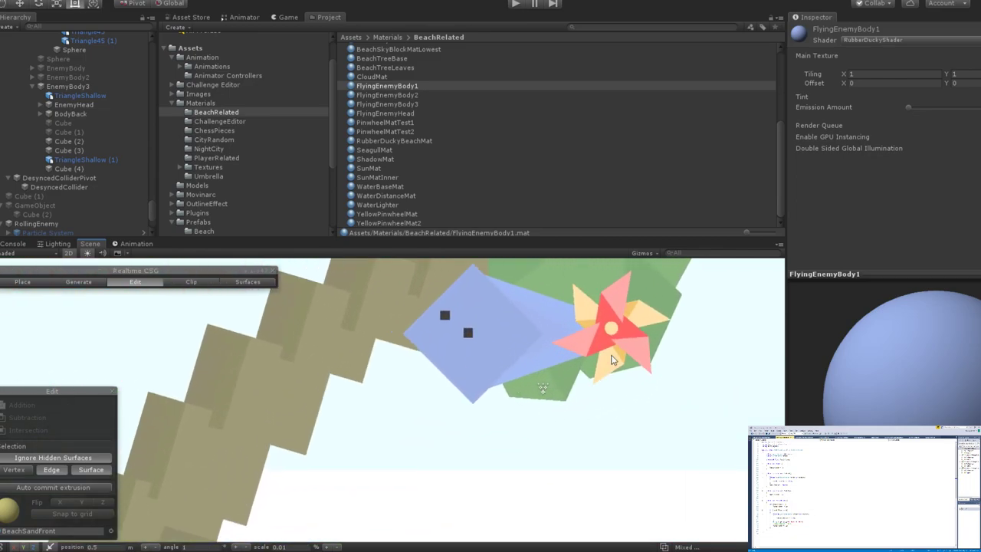
{"action": "middle_click_drag", "start_coordinate": [594, 348], "coordinate": [528, 381]}
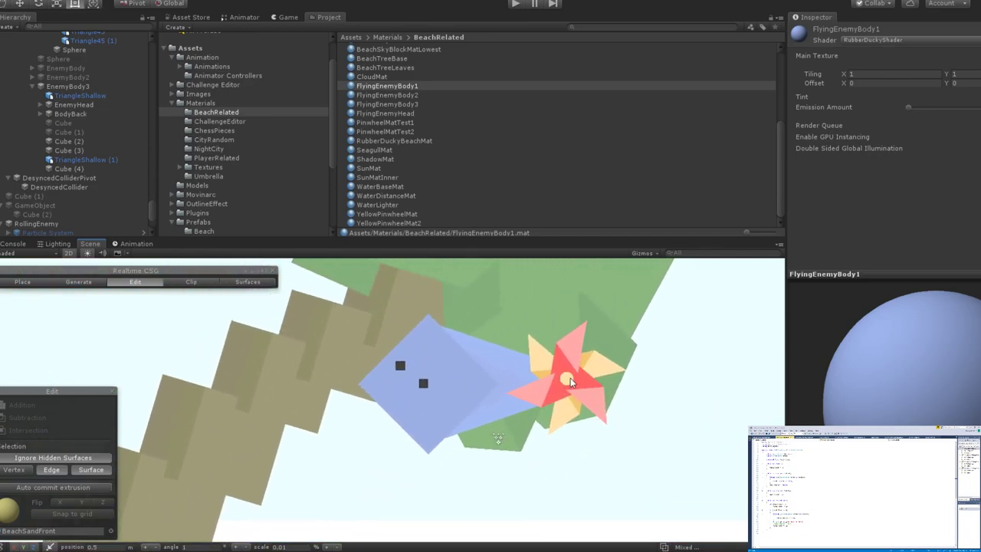
{"action": "scroll", "coordinate": [546, 384], "scroll_direction": "down", "scroll_amount": 6}
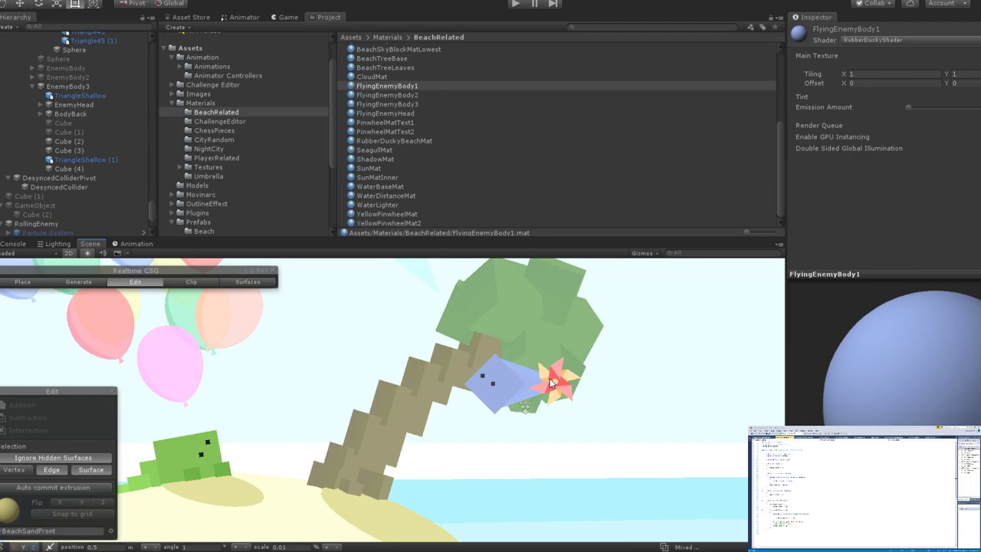
{"action": "middle_click_drag", "start_coordinate": [536, 400], "coordinate": [470, 381]}
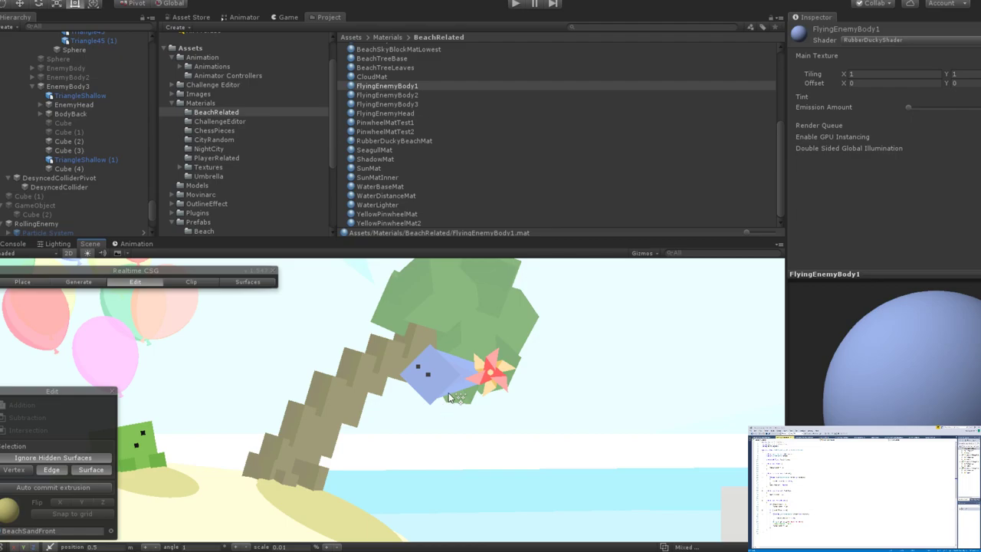
{"action": "scroll", "coordinate": [451, 390], "scroll_direction": "up", "scroll_amount": 5}
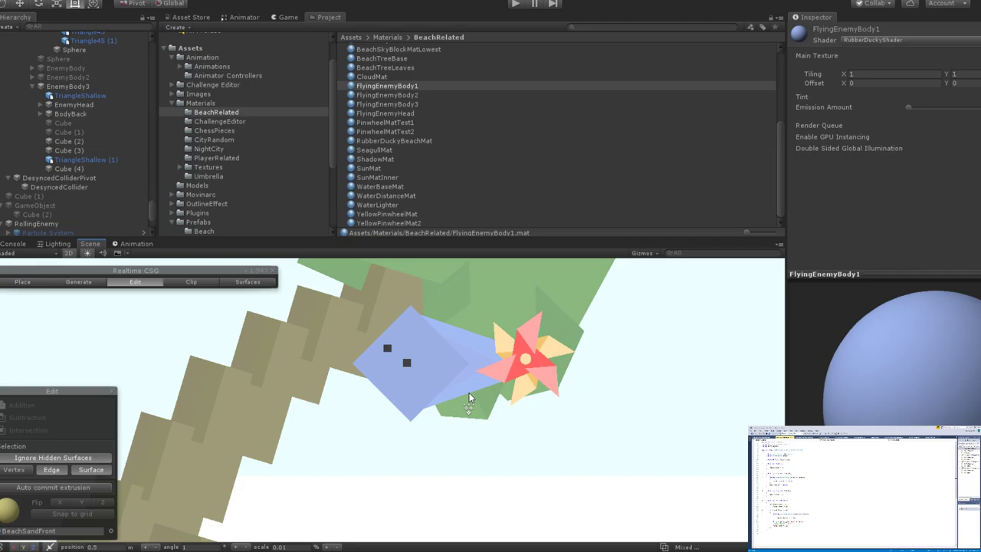
{"action": "scroll", "coordinate": [472, 360], "scroll_direction": "down", "scroll_amount": 5}
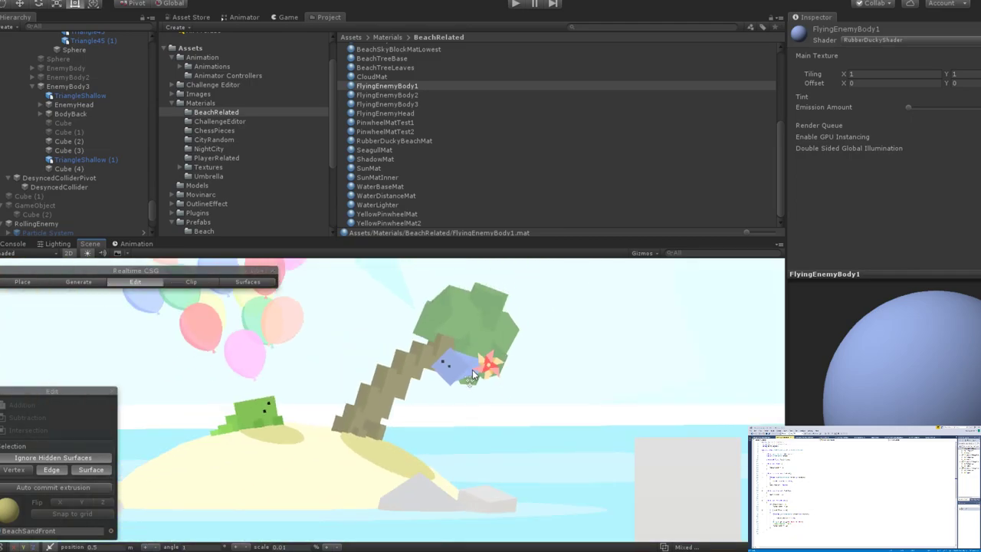
{"action": "scroll", "coordinate": [472, 370], "scroll_direction": "up", "scroll_amount": 4}
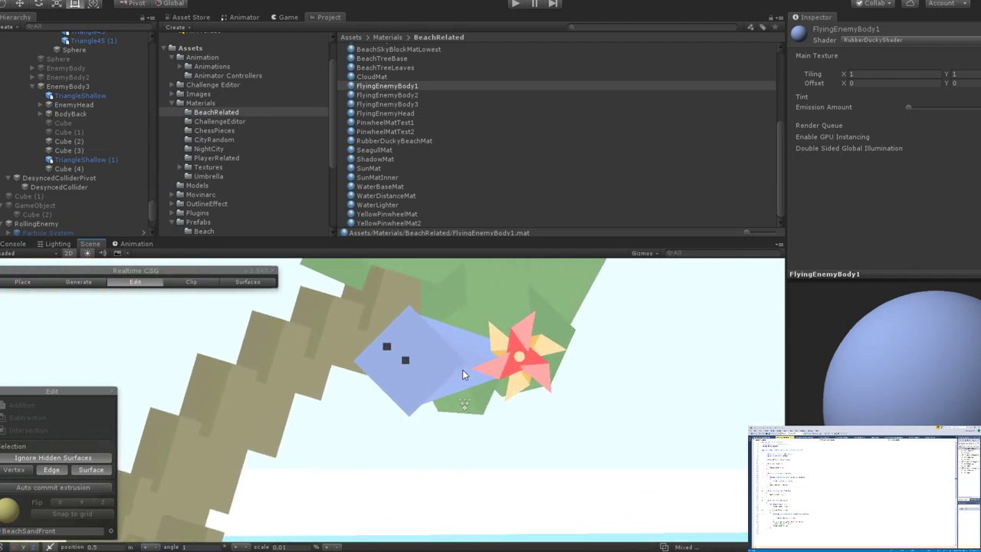
Compare the blue shades of the enemy's head and tapered back with the pinwheel and beach surroundings at several viewing distances.
{"action": "scroll", "coordinate": [452, 372], "scroll_direction": "up", "scroll_amount": 2}
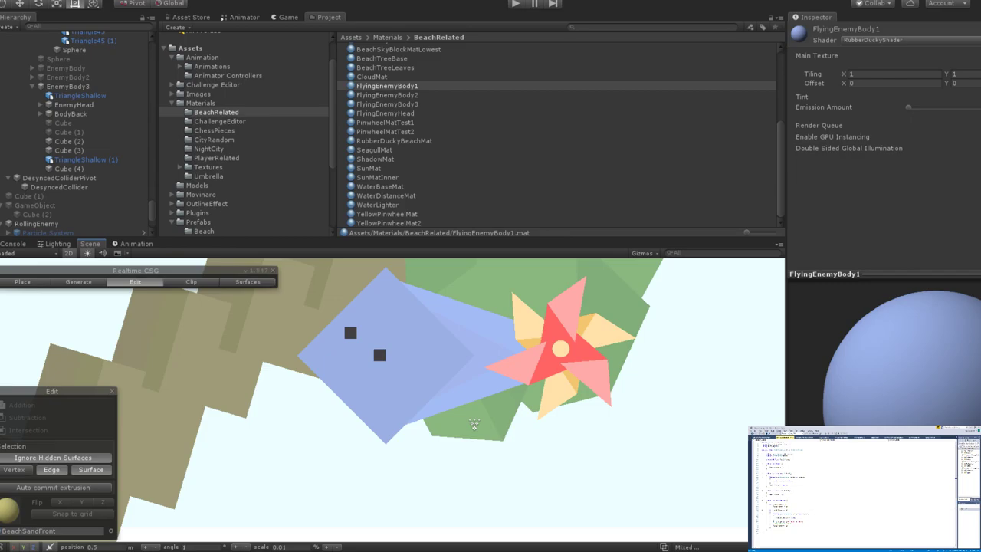
{"action": "scroll", "coordinate": [521, 368], "scroll_direction": "down", "scroll_amount": 6}
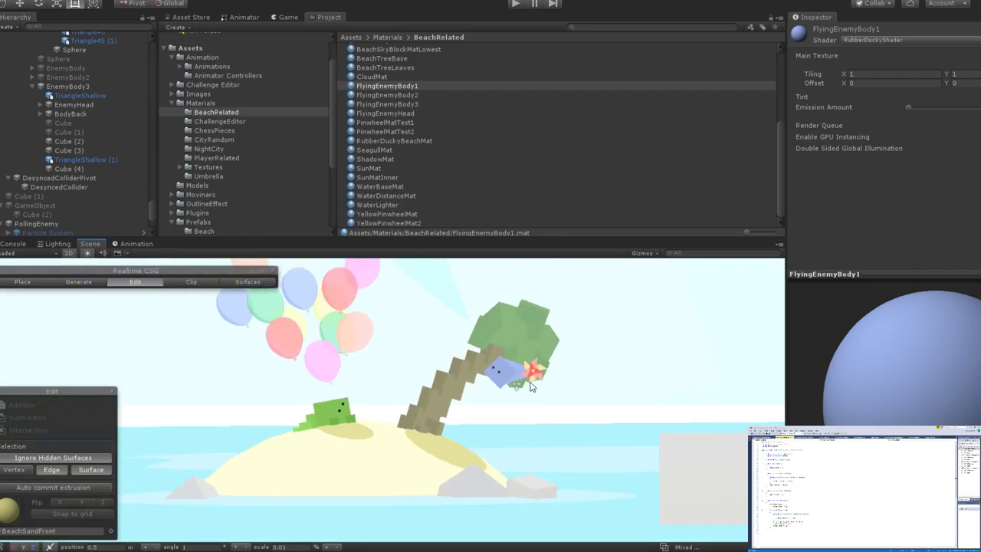
{"action": "scroll", "coordinate": [533, 389], "scroll_direction": "up", "scroll_amount": 5}
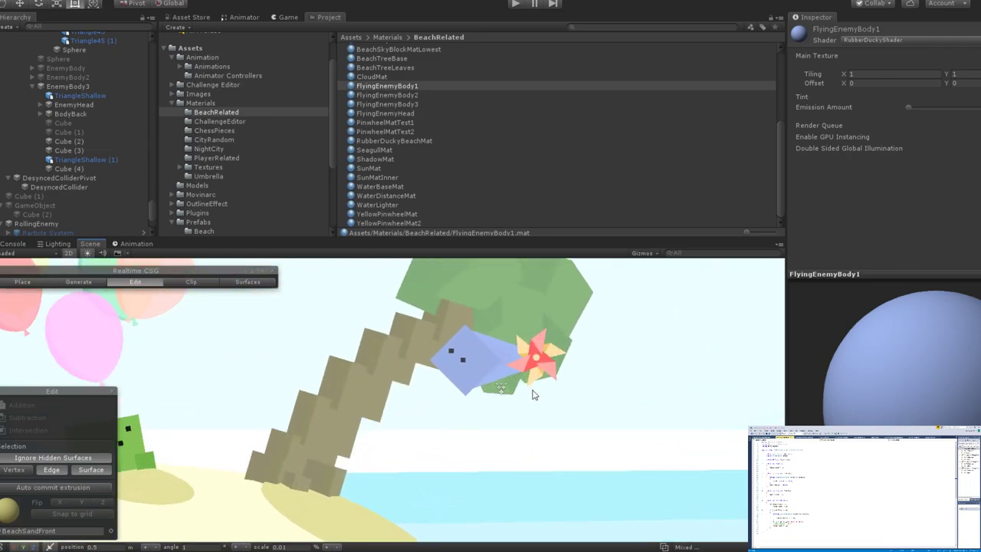
{"action": "scroll", "coordinate": [534, 394], "scroll_direction": "down", "scroll_amount": 6}
{"action": "scroll", "coordinate": [536, 389], "scroll_direction": "up", "scroll_amount": 3}
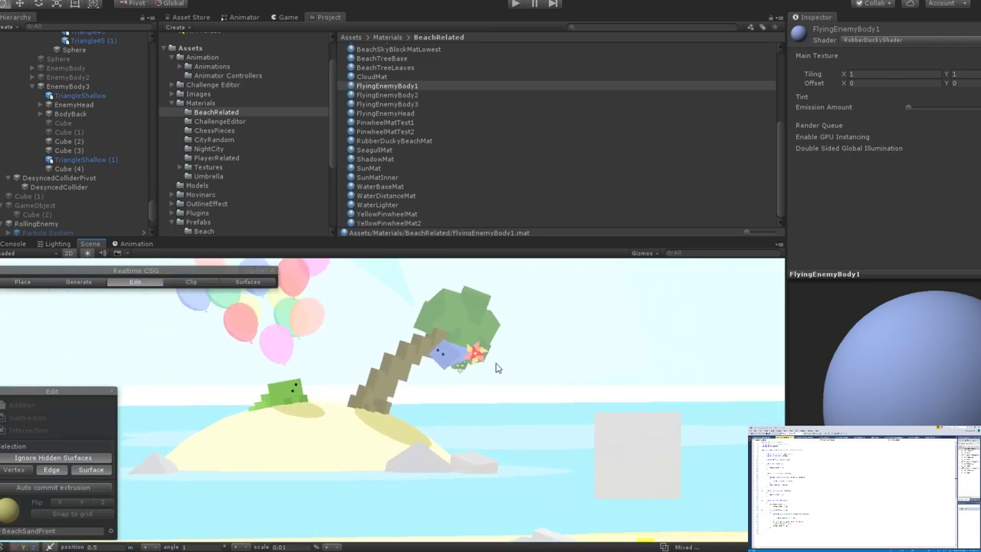
{"action": "scroll", "coordinate": [479, 373], "scroll_direction": "up", "scroll_amount": 1}
{"action": "scroll", "coordinate": [484, 384], "scroll_direction": "up", "scroll_amount": 5}
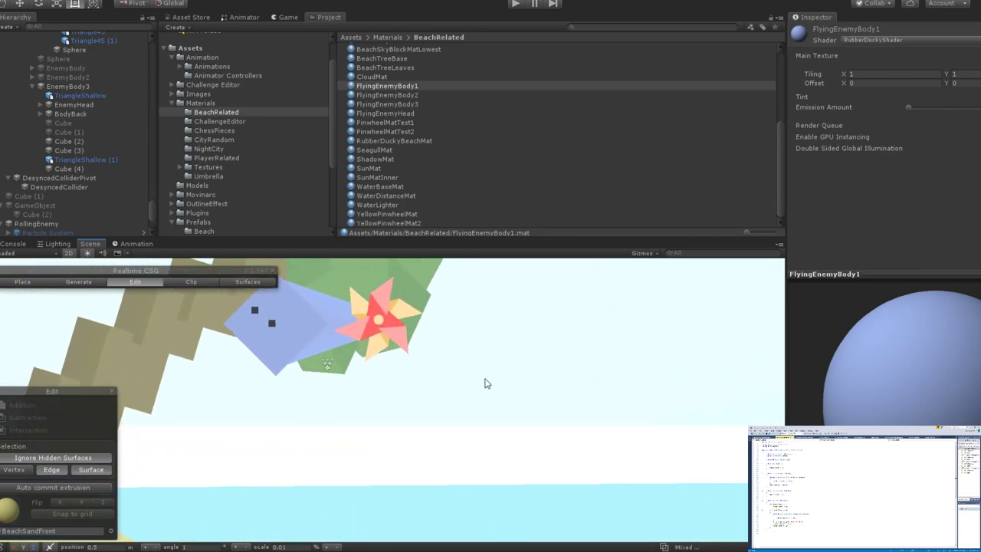
{"action": "scroll", "coordinate": [483, 376], "scroll_direction": "down", "scroll_amount": 5}
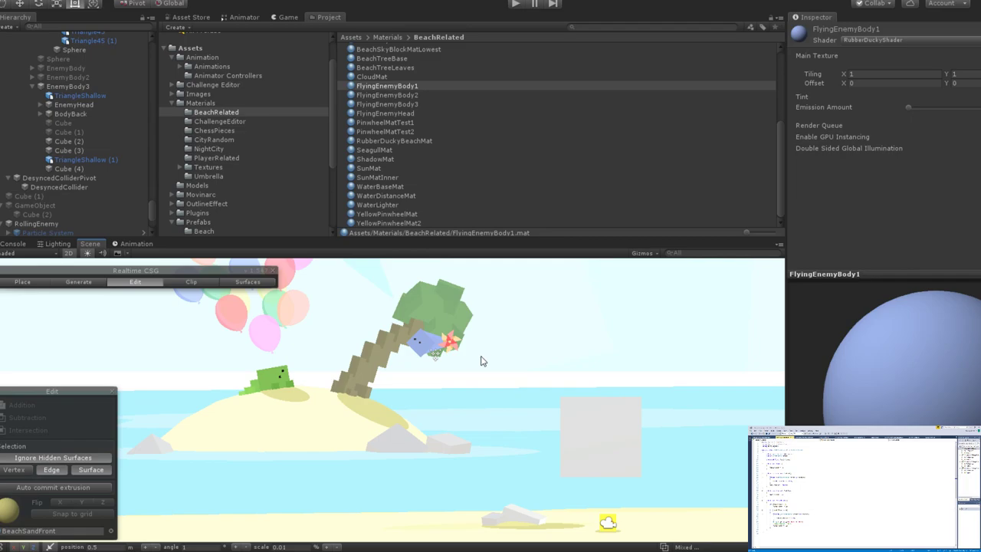
{"action": "scroll", "coordinate": [481, 357], "scroll_direction": "up", "scroll_amount": 3}
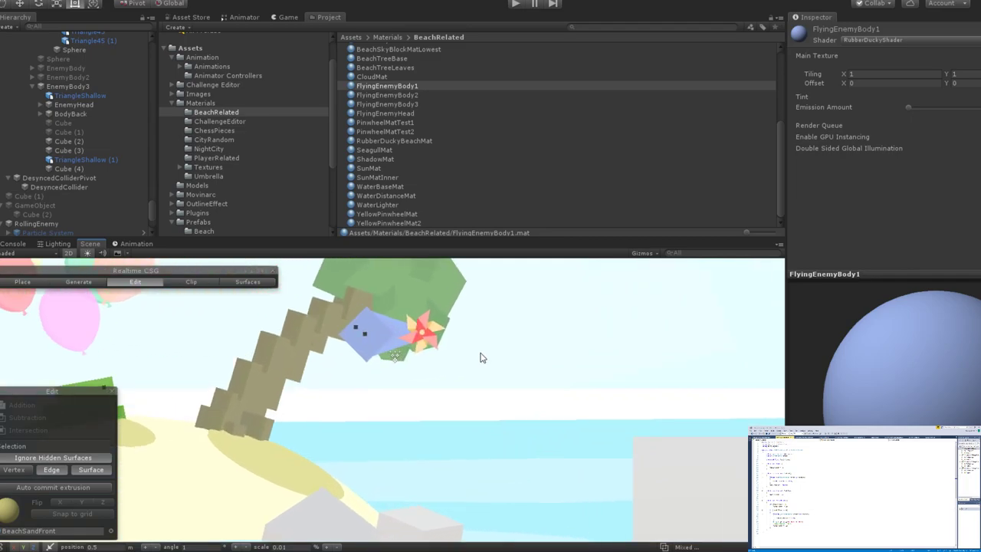
{"action": "scroll", "coordinate": [475, 355], "scroll_direction": "up", "scroll_amount": 2}
{"action": "scroll", "coordinate": [473, 354], "scroll_direction": "down", "scroll_amount": 2}
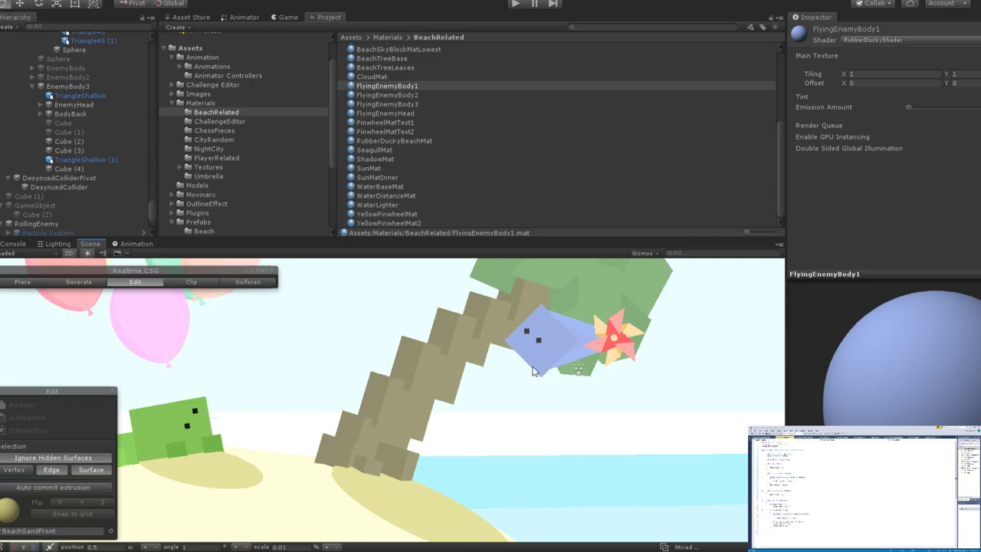
{"action": "scroll", "coordinate": [483, 417], "scroll_direction": "up", "scroll_amount": 4}
{"action": "middle_click_drag", "start_coordinate": [491, 400], "coordinate": [467, 415]}
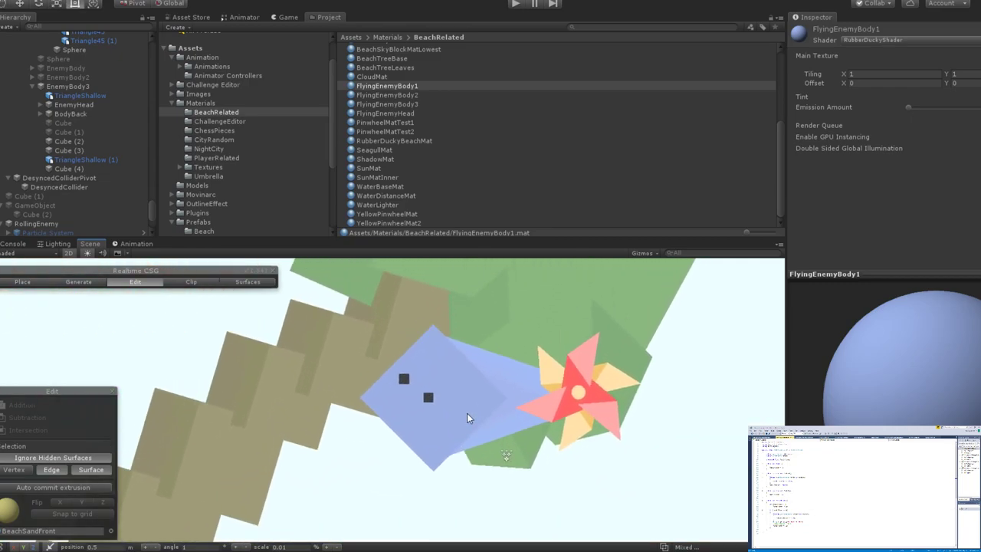
{"action": "scroll", "coordinate": [469, 416], "scroll_direction": "down", "scroll_amount": 2}
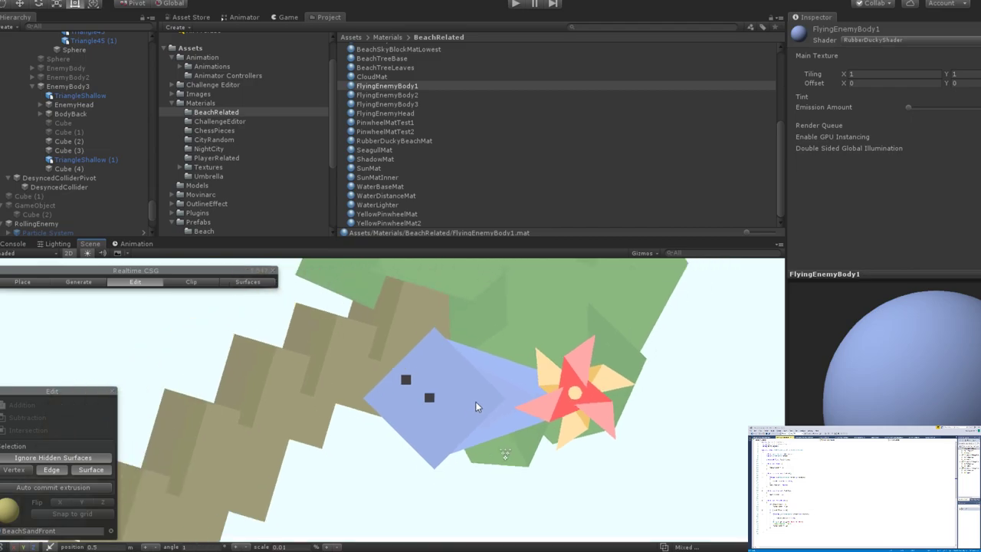
{"action": "scroll", "coordinate": [481, 407], "scroll_direction": "down", "scroll_amount": 3}
{"action": "scroll", "coordinate": [483, 404], "scroll_direction": "down", "scroll_amount": 2}
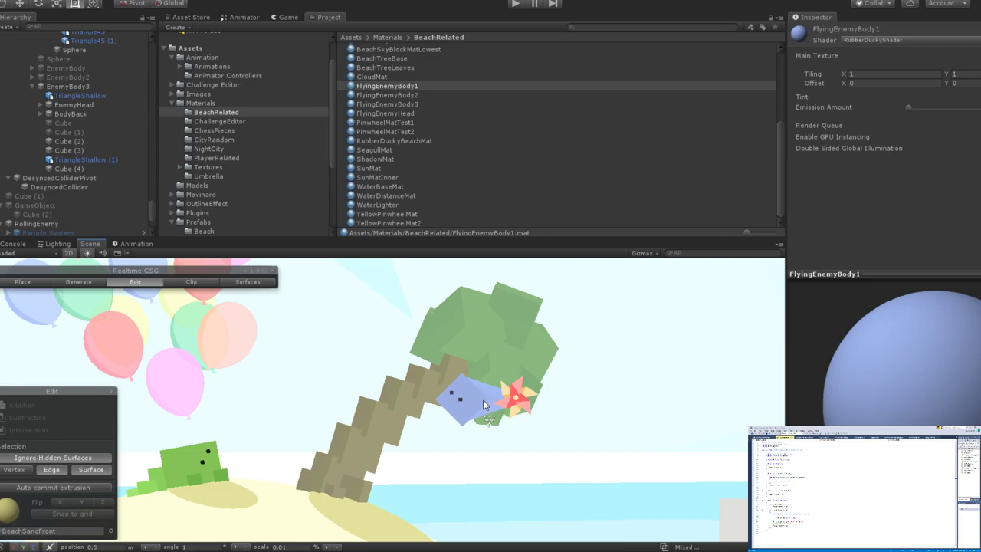
{"action": "scroll", "coordinate": [483, 399], "scroll_direction": "up", "scroll_amount": 8}
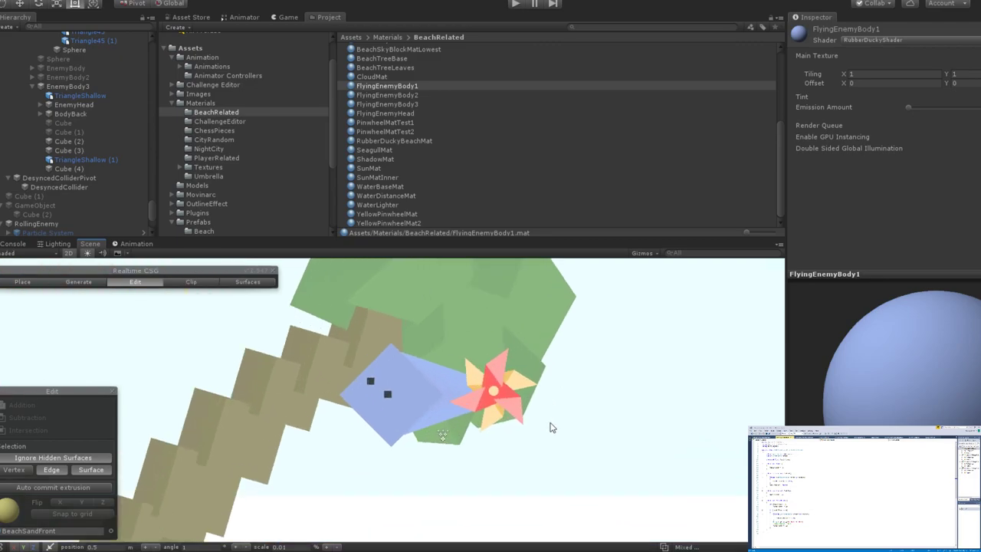
Select the Sphere at the pinwheel's centre and examine how the tail looks close up and from afar.
{"action": "left_click", "coordinate": [457, 372]}
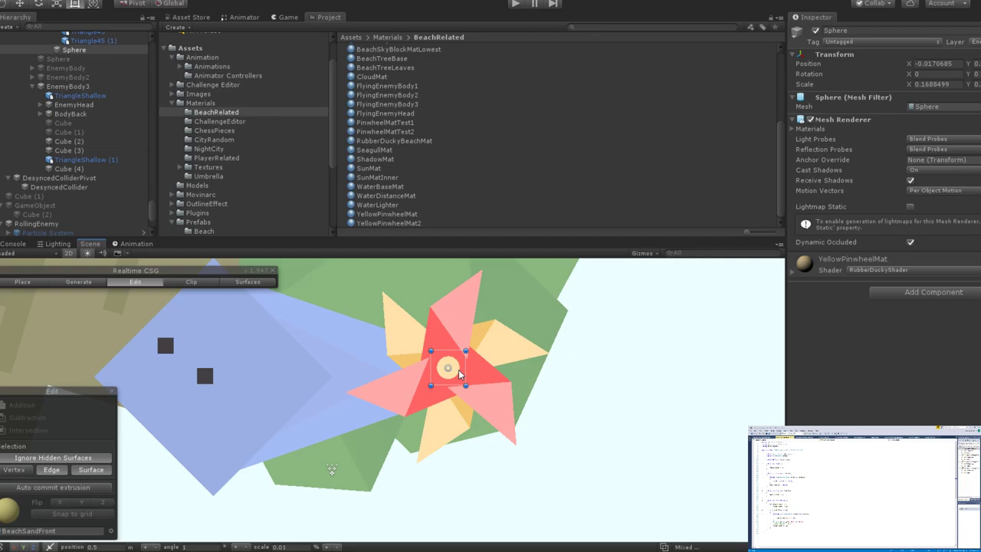
{"action": "scroll", "coordinate": [460, 374], "scroll_direction": "down", "scroll_amount": 3}
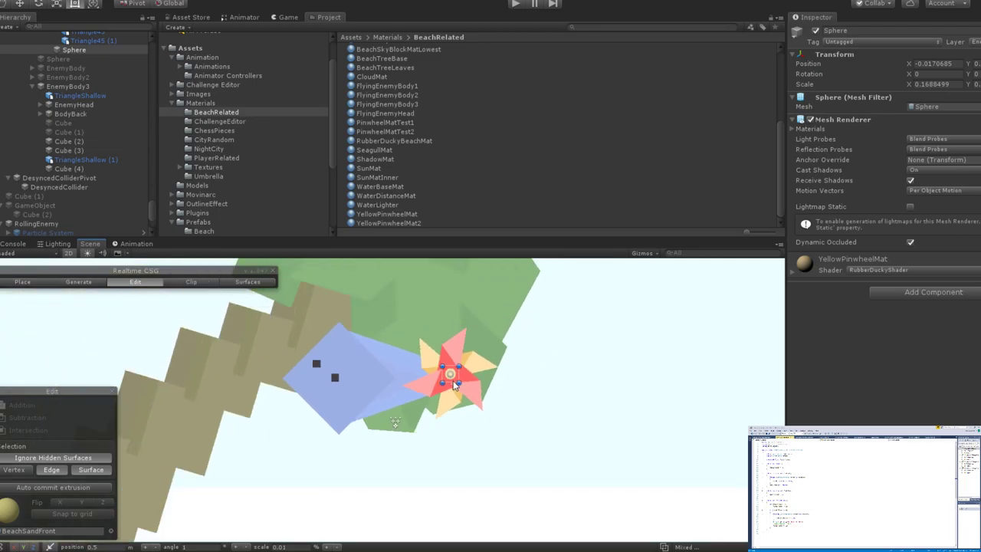
{"action": "scroll", "coordinate": [455, 383], "scroll_direction": "down", "scroll_amount": 3}
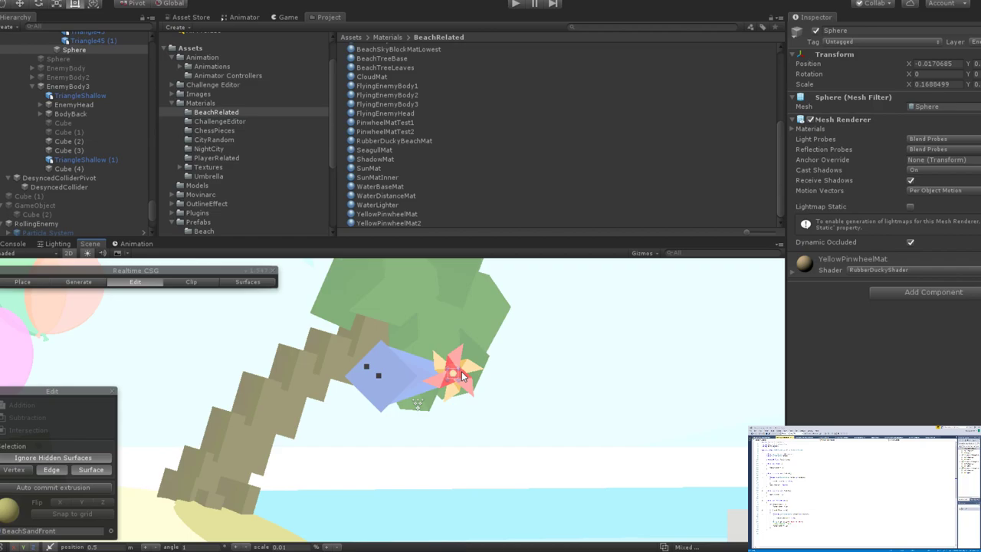
{"action": "scroll", "coordinate": [462, 372], "scroll_direction": "up", "scroll_amount": 3}
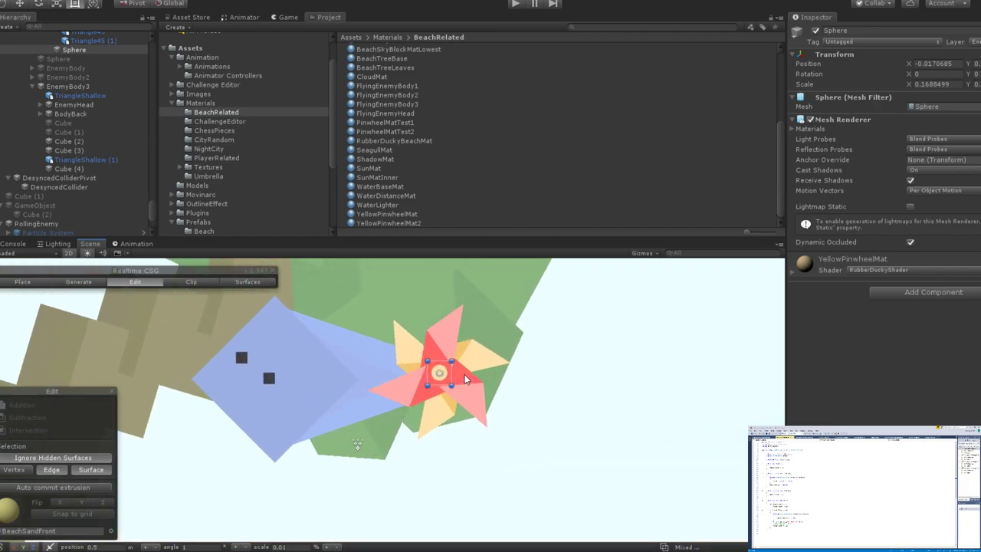
{"action": "scroll", "coordinate": [465, 379], "scroll_direction": "down", "scroll_amount": 1}
{"action": "scroll", "coordinate": [464, 377], "scroll_direction": "down", "scroll_amount": 3}
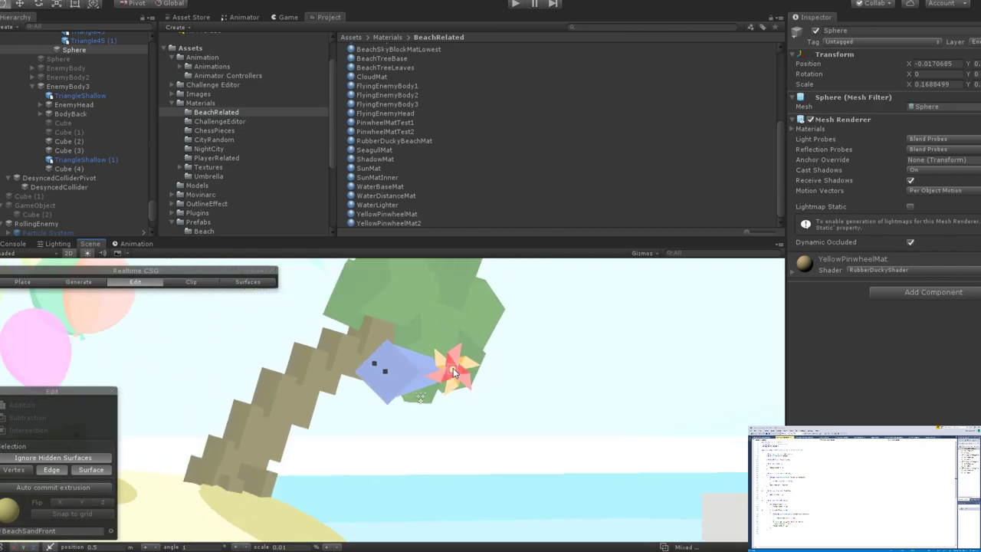
{"action": "scroll", "coordinate": [534, 376], "scroll_direction": "up", "scroll_amount": 3}
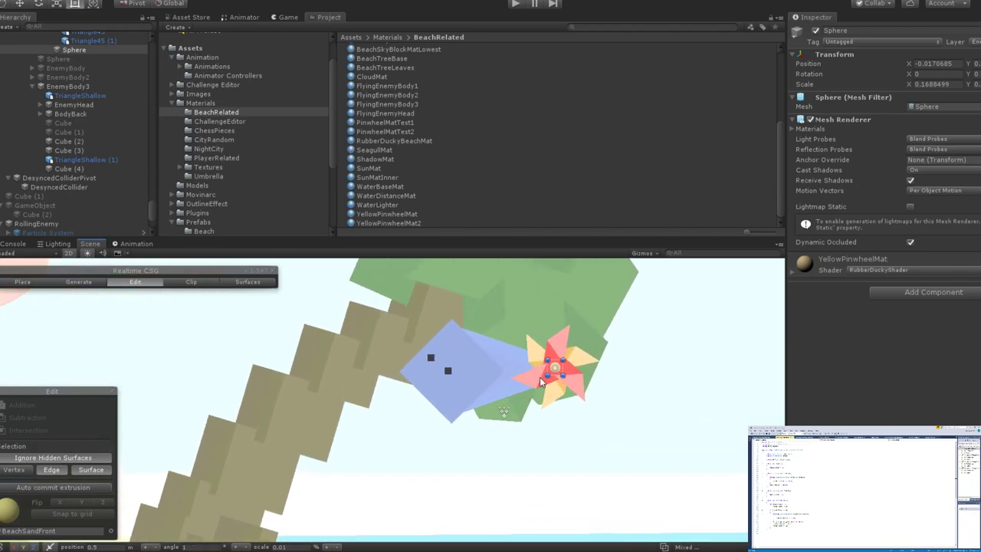
{"action": "scroll", "coordinate": [541, 381], "scroll_direction": "down", "scroll_amount": 3}
{"action": "scroll", "coordinate": [430, 322], "scroll_direction": "down", "scroll_amount": 1}
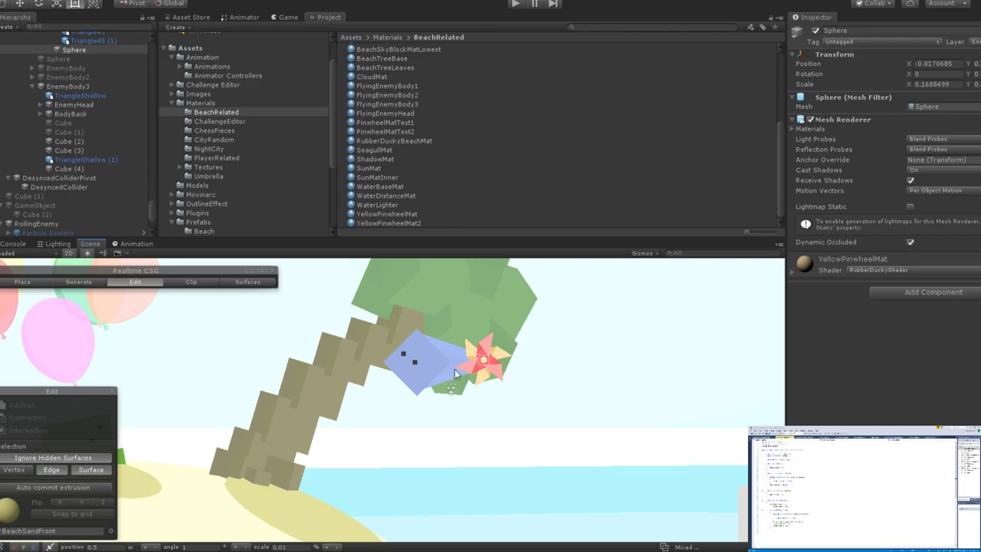
Select the Triangle45 piece of the enemy's head and examine the enemy against the palm tree from near and far.
{"action": "left_click", "coordinate": [431, 366]}
{"action": "left_click", "coordinate": [420, 356]}
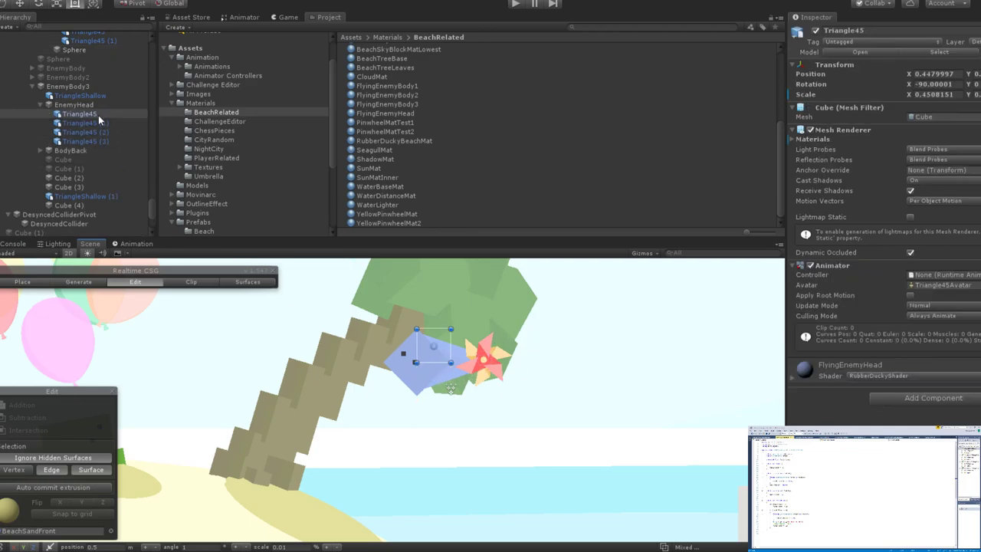
{"action": "scroll", "coordinate": [481, 369], "scroll_direction": "down", "scroll_amount": 5}
{"action": "scroll", "coordinate": [511, 392], "scroll_direction": "up", "scroll_amount": 2}
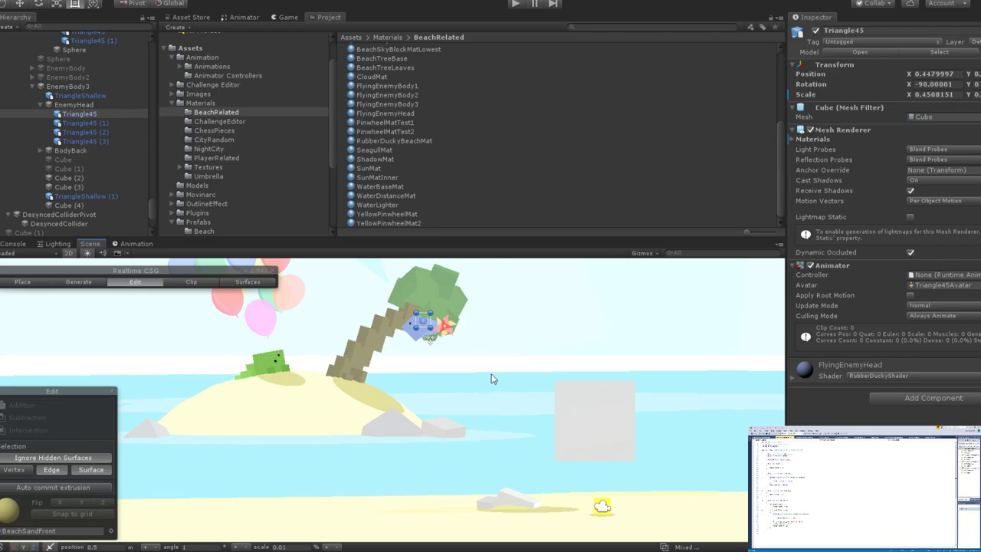
{"action": "scroll", "coordinate": [490, 383], "scroll_direction": "up", "scroll_amount": 1}
{"action": "key", "text": "f"}
{"action": "scroll", "coordinate": [449, 396], "scroll_direction": "down", "scroll_amount": 3}
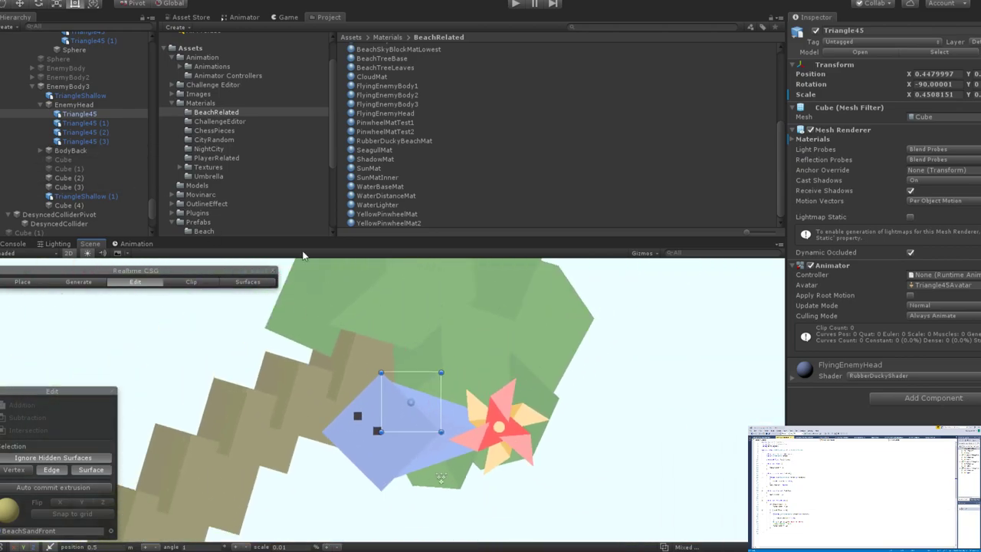
Collapse all six PinwheelLeaf groups in the hierarchy and select their parent, PinwheelPivot.
{"action": "scroll", "coordinate": [121, 154], "scroll_direction": "up", "scroll_amount": 10}
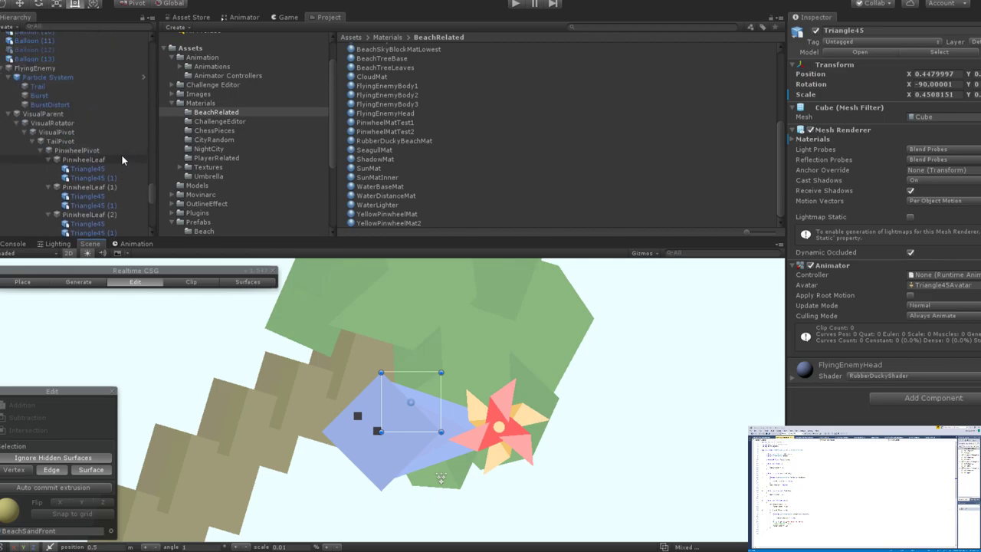
{"action": "left_click", "coordinate": [48, 159]}
{"action": "left_click", "coordinate": [48, 169]}
{"action": "left_click", "coordinate": [48, 178]}
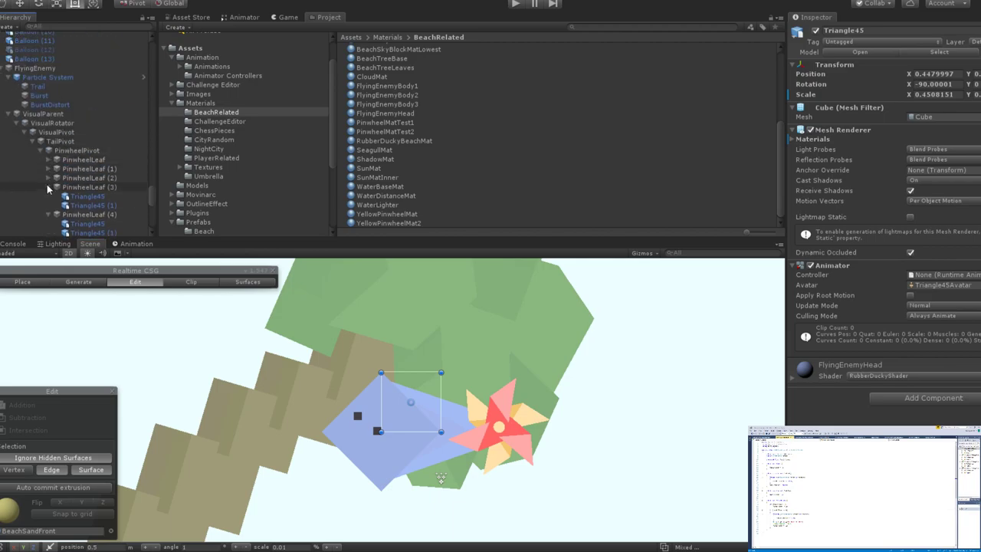
{"action": "left_click", "coordinate": [48, 187]}
{"action": "left_click", "coordinate": [49, 196]}
{"action": "scroll", "coordinate": [48, 198], "scroll_direction": "down", "scroll_amount": 2}
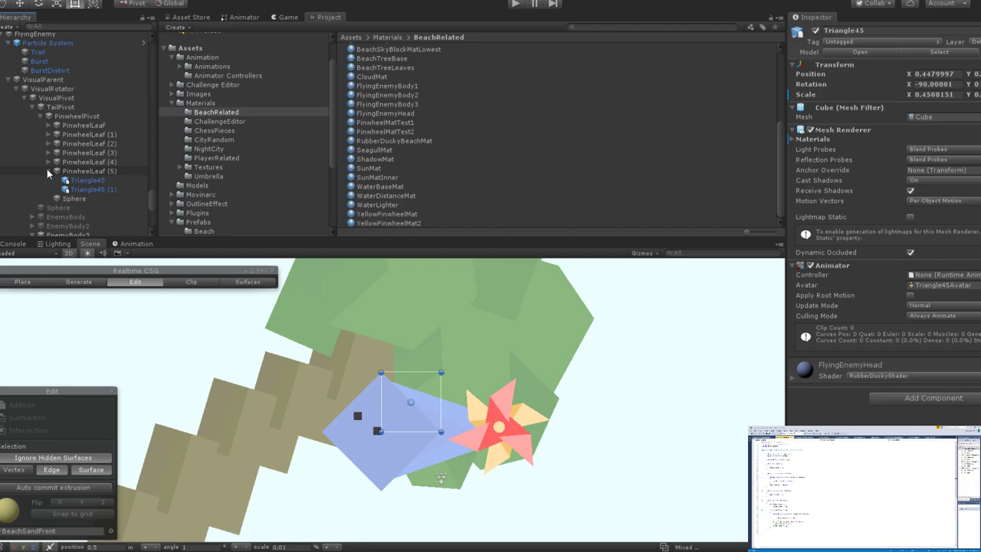
{"action": "left_click", "coordinate": [48, 171]}
{"action": "left_click", "coordinate": [59, 116]}
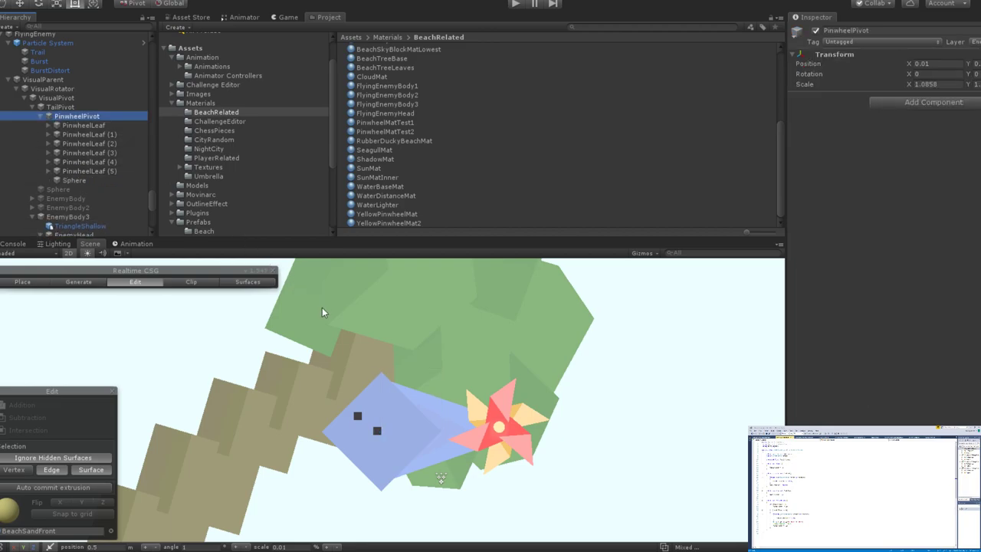
Deactivate EnemyBody3 to leave only the pinwheel tail of the flying enemy in the scene.
{"action": "scroll", "coordinate": [66, 188], "scroll_direction": "down", "scroll_amount": 4}
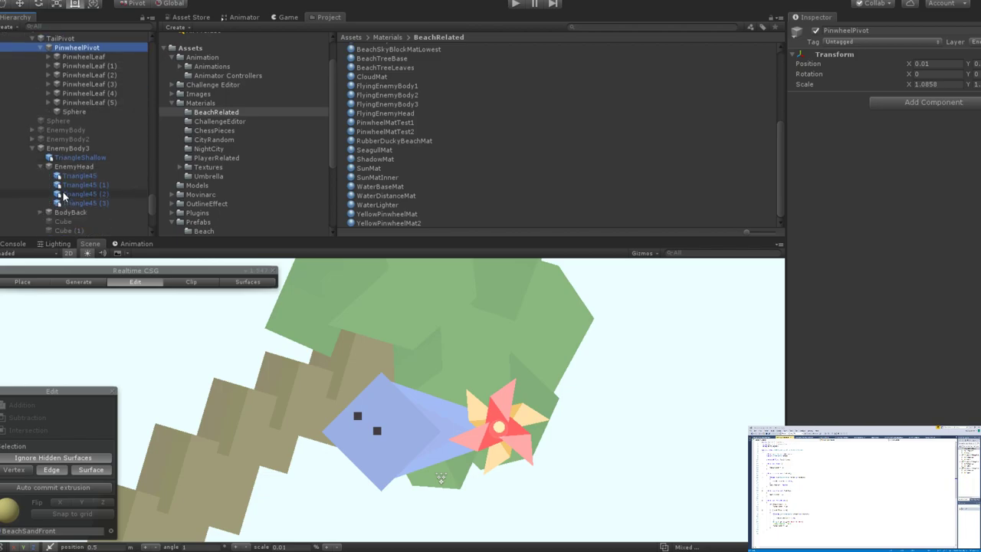
{"action": "left_click", "coordinate": [67, 148]}
{"action": "left_click", "coordinate": [815, 31]}
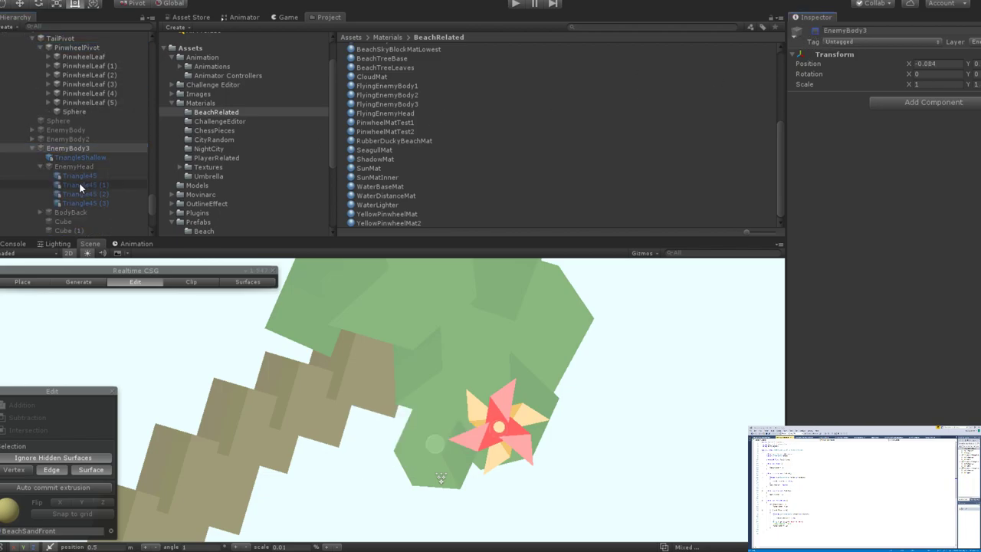
{"action": "scroll", "coordinate": [423, 389], "scroll_direction": "down", "scroll_amount": 4}
Play-test the level with the pinwheel-only enemy, leading it along the beach with the duck and attacking.
{"action": "left_click", "coordinate": [512, 5]}
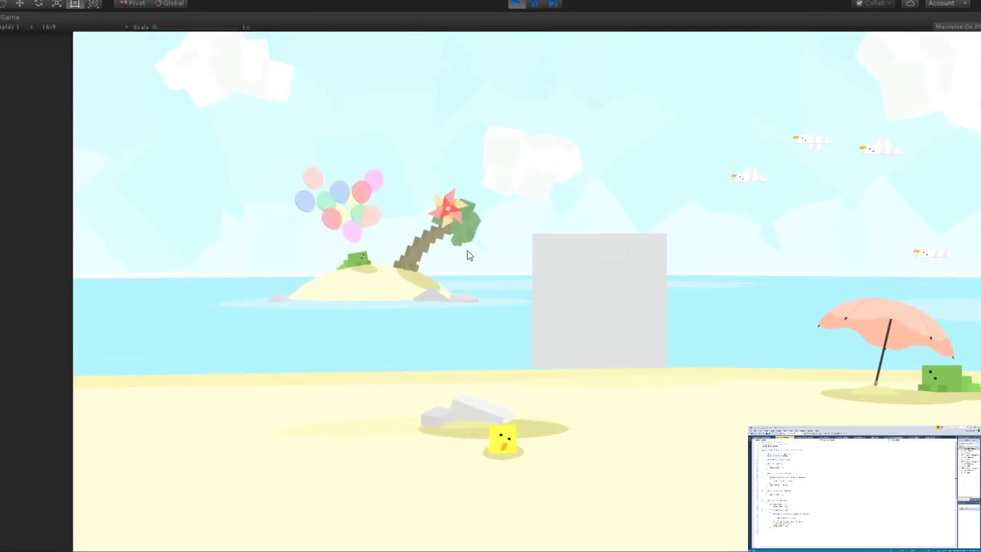
{"action": "key", "text": "Left"}
{"action": "key", "text": "space"}
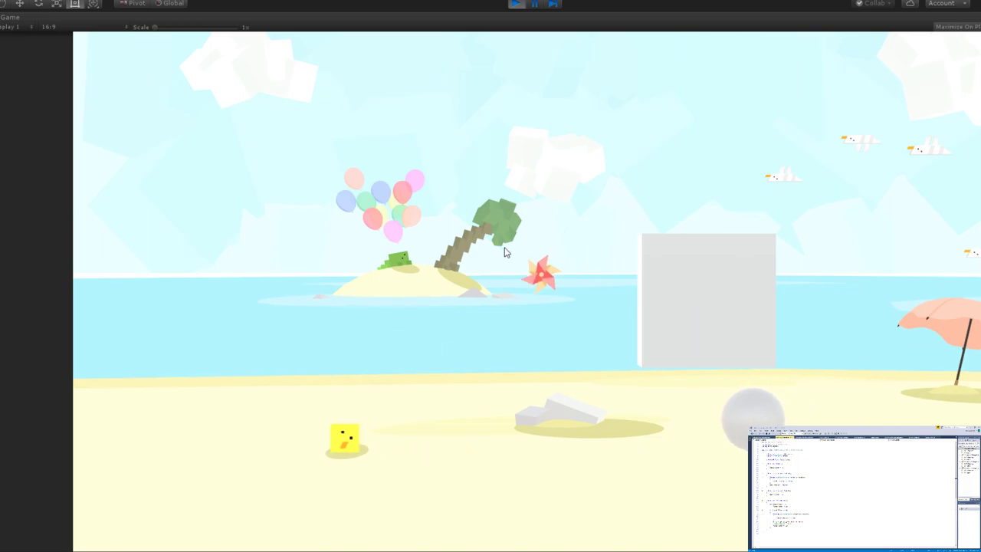
{"action": "key", "text": "Left"}
{"action": "key", "text": "Left"}
{"action": "key", "text": "Left"}
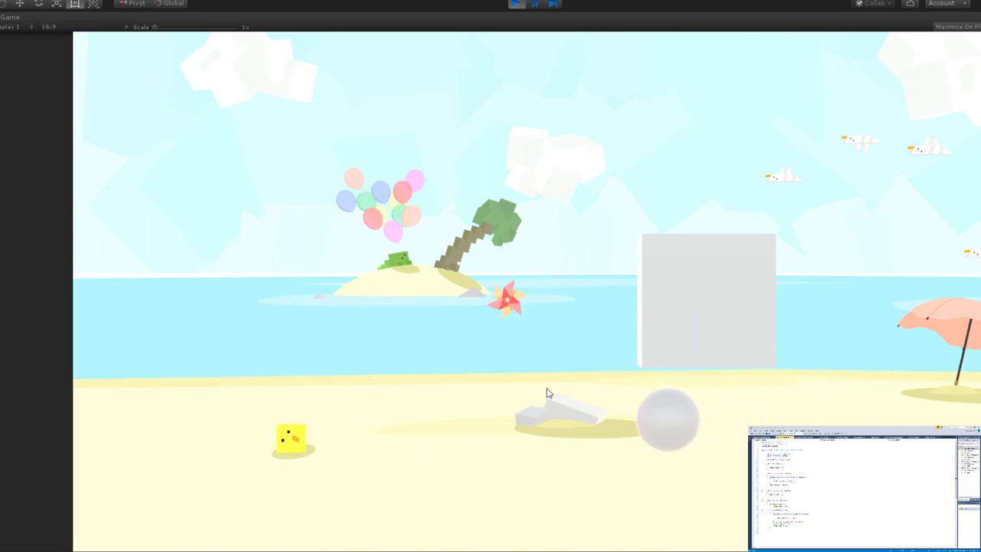
{"action": "key", "text": "space"}
{"action": "key", "text": "Left"}
{"action": "key", "text": "Left"}
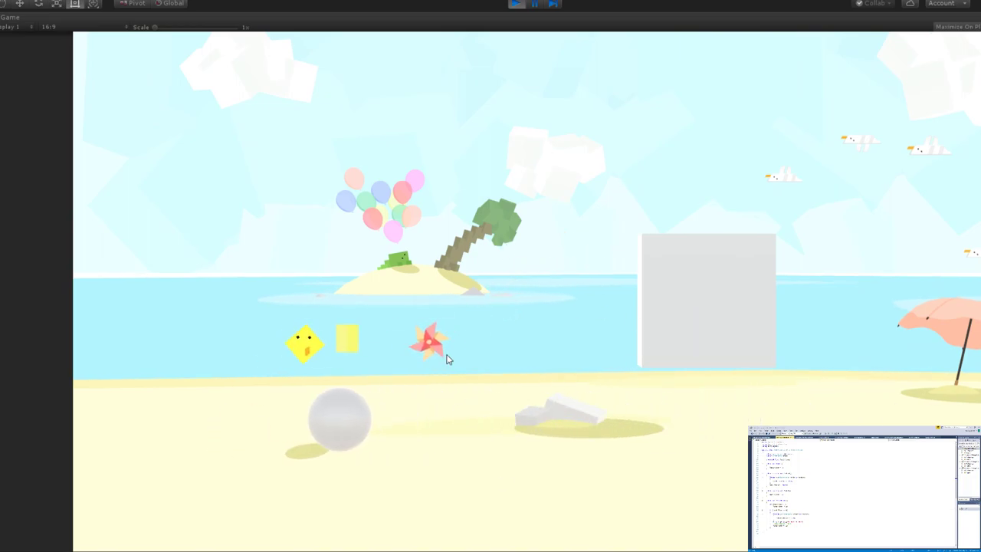
{"action": "left_click", "coordinate": [151, 414]}
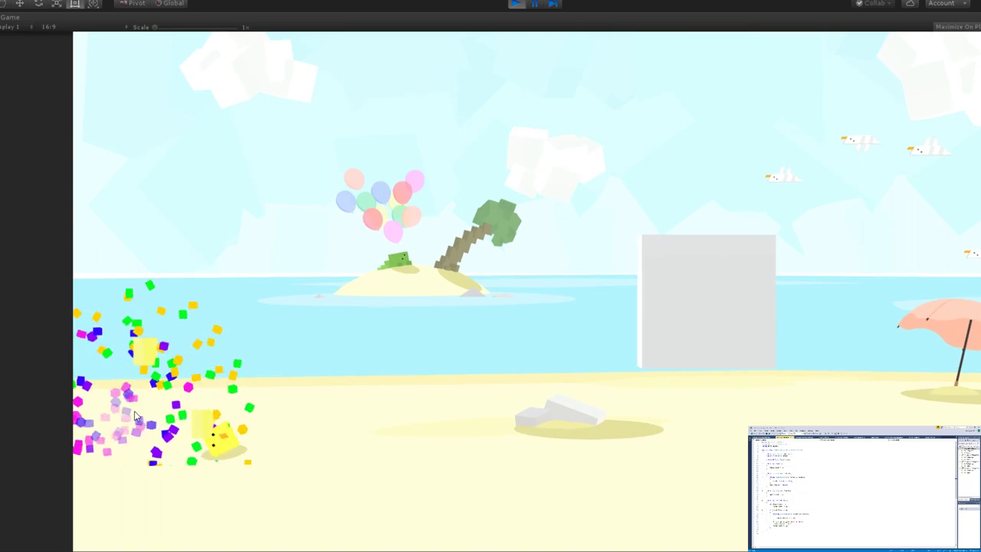
Jump the duck back past the rocks and over the grey block, and stop the game.
{"action": "key", "text": "Right"}
{"action": "key", "text": "Right"}
{"action": "key", "text": "space"}
{"action": "key", "text": "Right"}
{"action": "key", "text": "Right"}
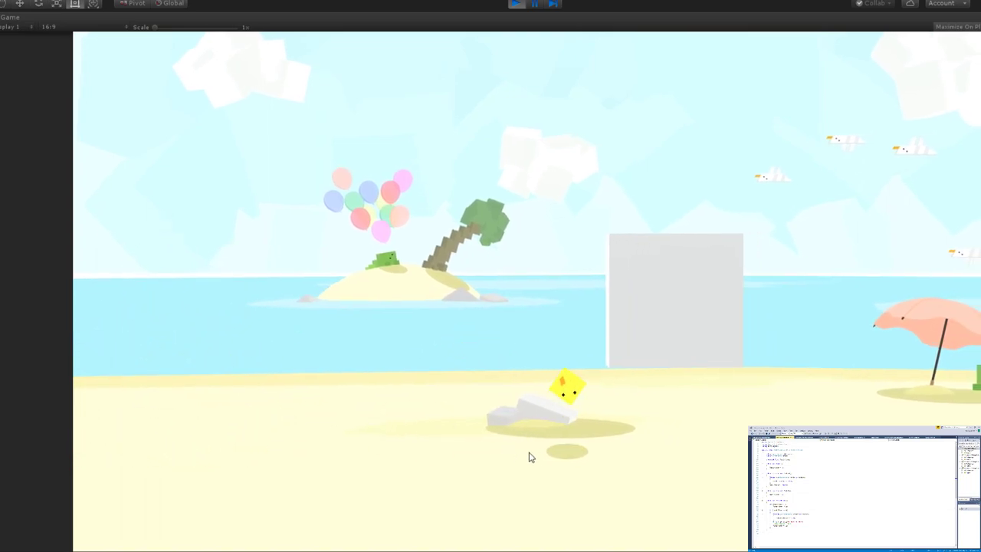
{"action": "key", "text": "space"}
{"action": "key", "text": "Right"}
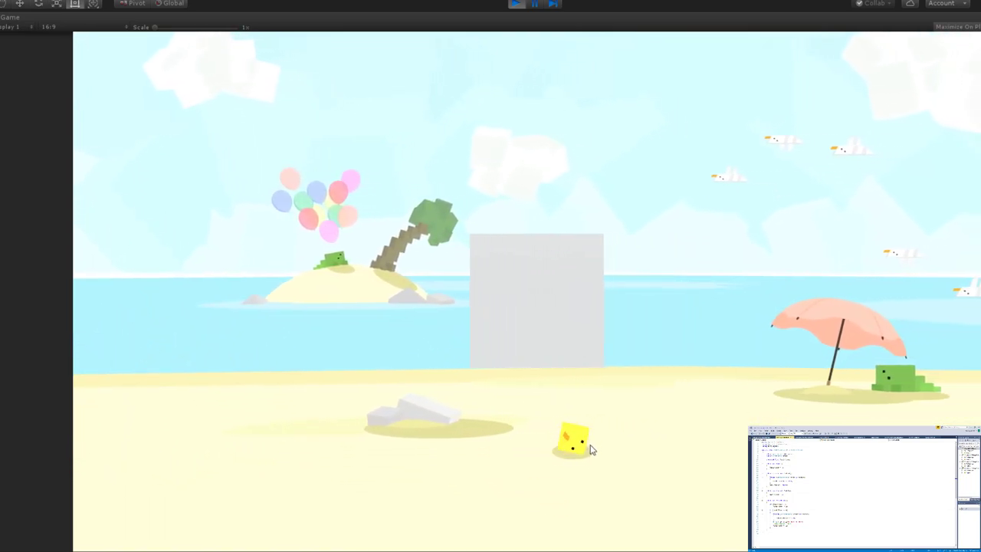
{"action": "key", "text": "space"}
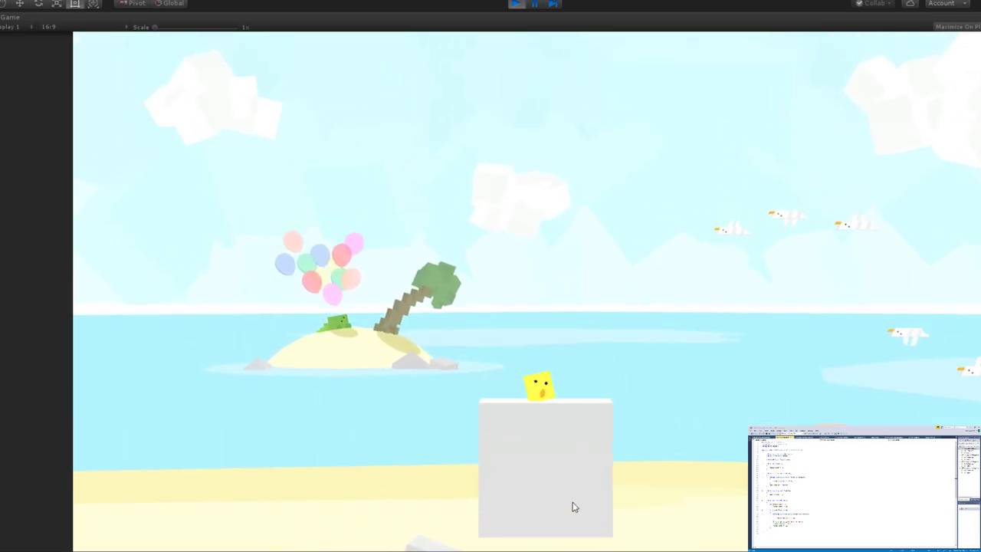
{"action": "key", "text": "space"}
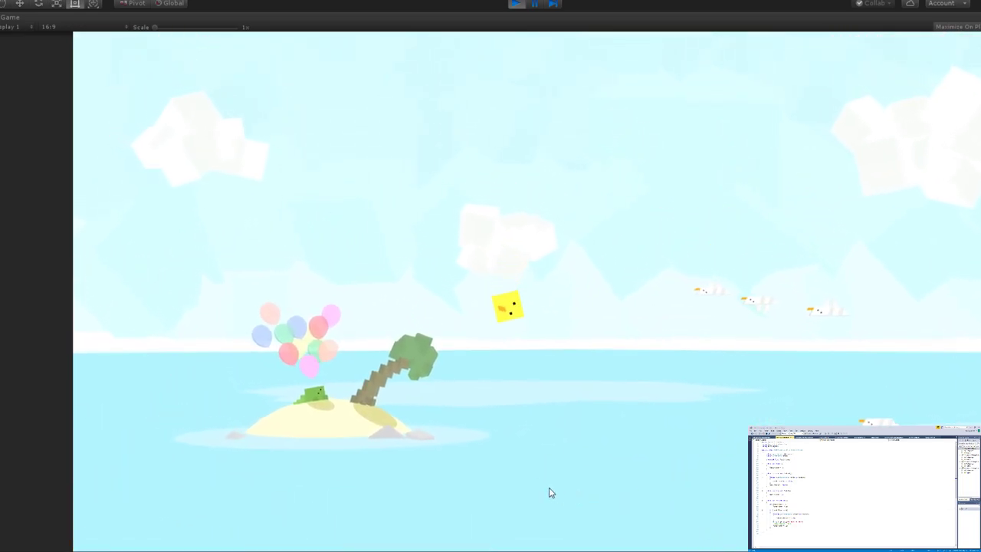
{"action": "key", "text": "space"}
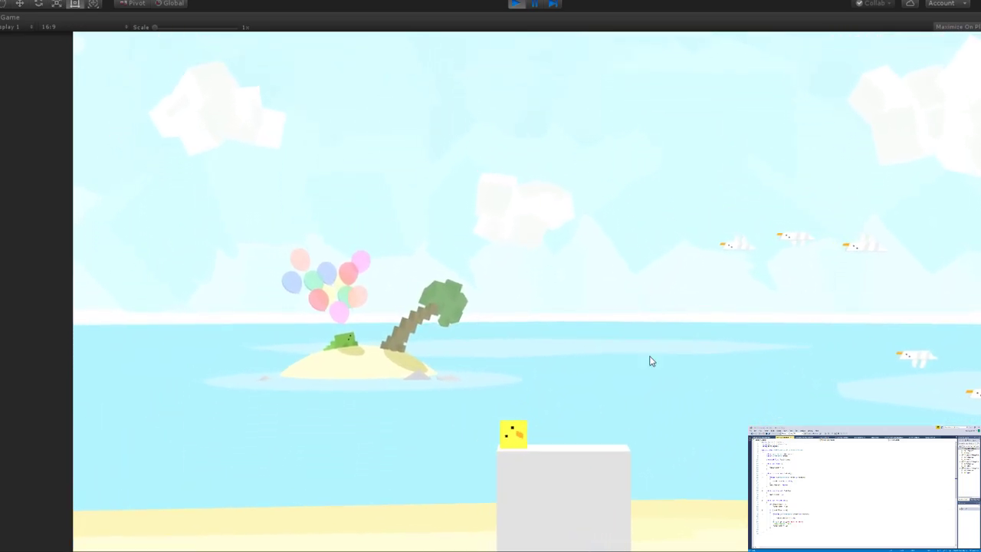
{"action": "key", "text": "space"}
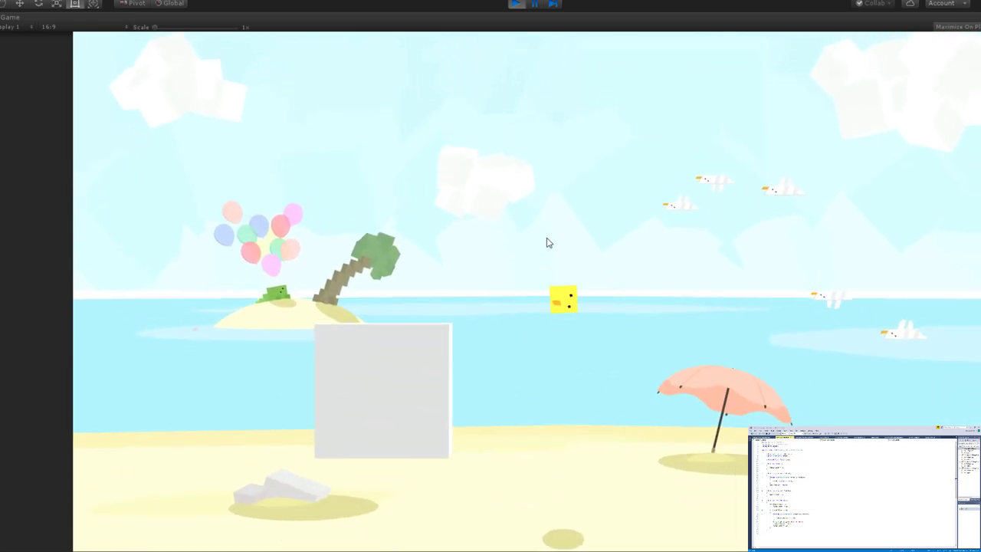
{"action": "key", "text": "ctrl+p"}
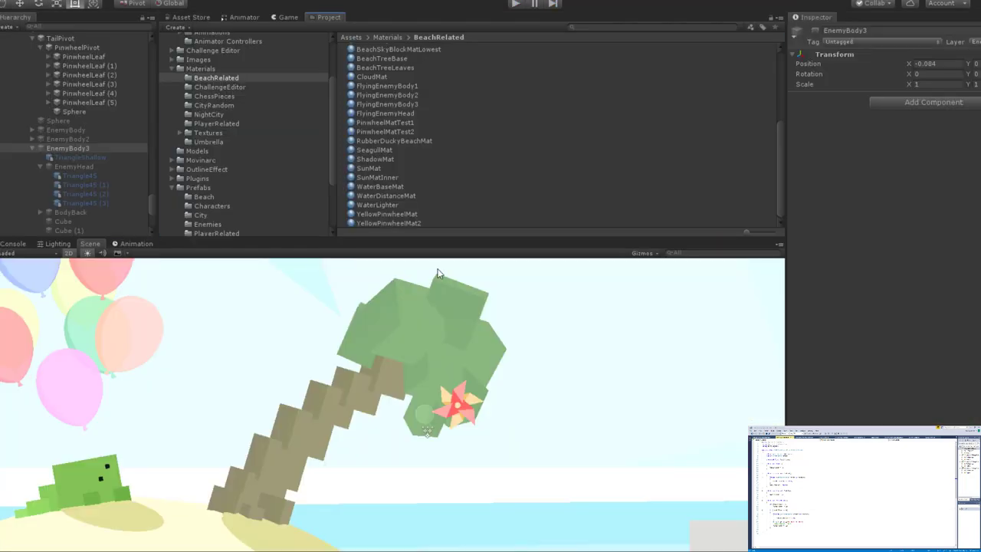
Examine the pinwheel tail up close without its body, selecting PinwheelPivot and its first PinwheelLeaf.
{"action": "scroll", "coordinate": [456, 426], "scroll_direction": "up", "scroll_amount": 5}
{"action": "middle_click_drag", "start_coordinate": [455, 426], "coordinate": [480, 423]}
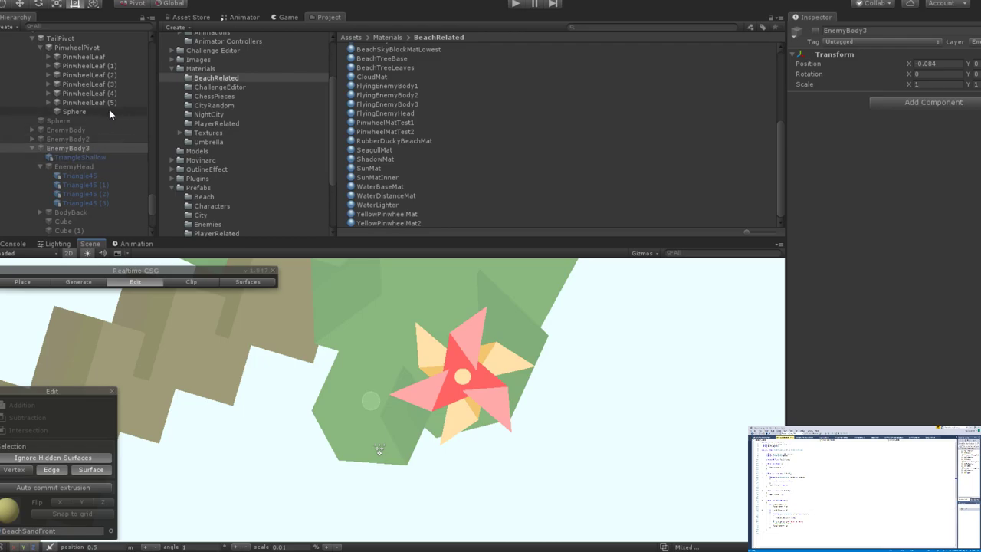
{"action": "scroll", "coordinate": [85, 147], "scroll_direction": "up", "scroll_amount": 2}
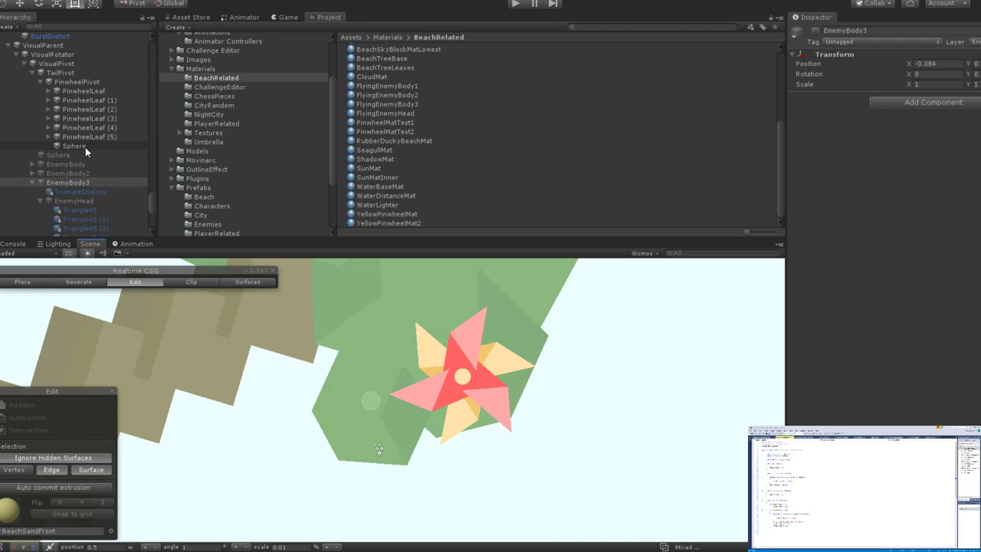
{"action": "left_click", "coordinate": [69, 81]}
{"action": "left_click", "coordinate": [72, 91]}
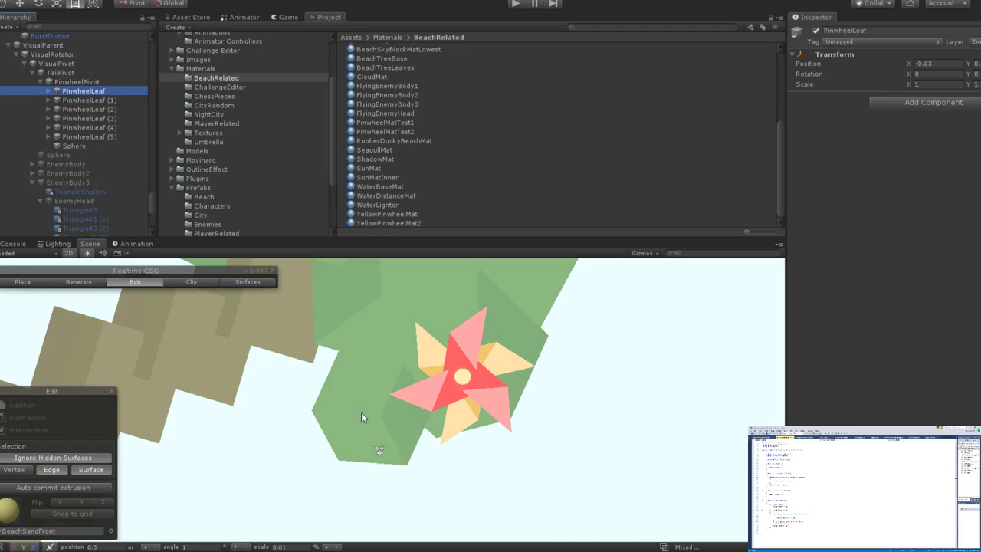
{"action": "left_click_drag", "start_coordinate": [362, 418], "coordinate": [336, 405], "text": "alt"}
Reactivate EnemyBody3, check the whole enemy from a distance, and collapse the body's group in the hierarchy.
{"action": "left_click", "coordinate": [58, 183]}
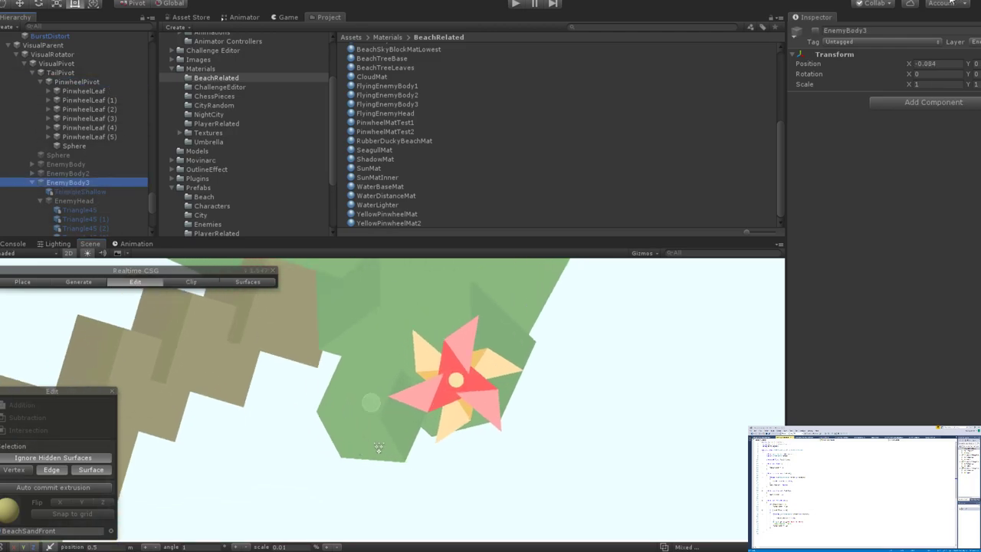
{"action": "left_click", "coordinate": [816, 31]}
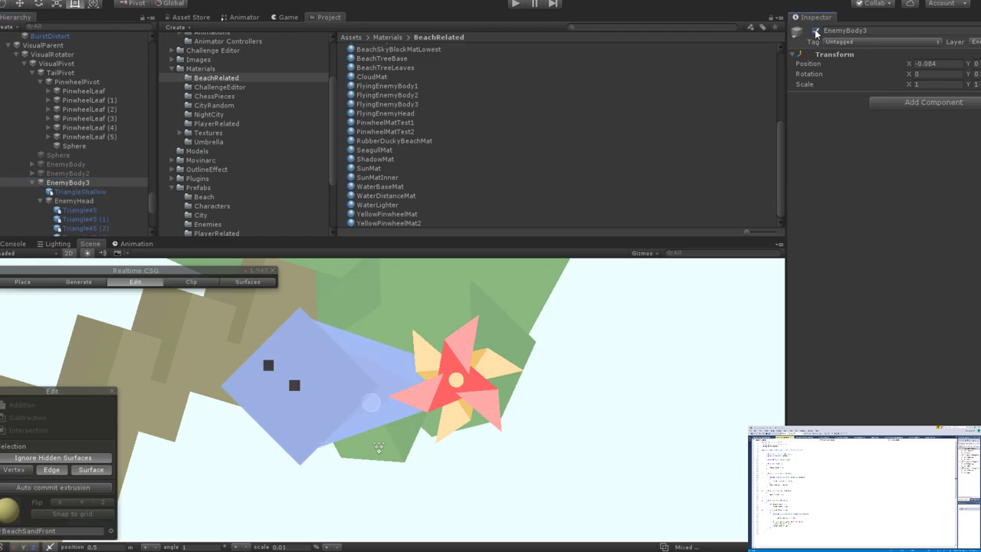
{"action": "left_click_drag", "start_coordinate": [690, 475], "coordinate": [700, 499], "text": "alt"}
{"action": "left_click_drag", "start_coordinate": [530, 363], "coordinate": [491, 383], "text": "alt"}
{"action": "left_click", "coordinate": [32, 182]}
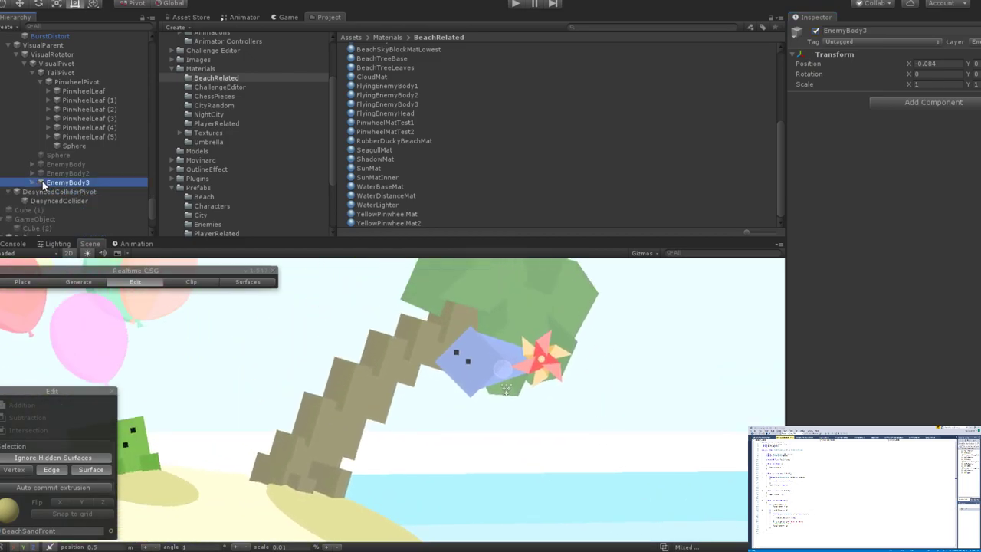
Activate the hidden EnemyBody and EnemyBody2 alongside EnemyBody3 and view the overlapping body versions up close.
{"action": "left_click", "coordinate": [73, 174]}
{"action": "left_click", "coordinate": [68, 164]}
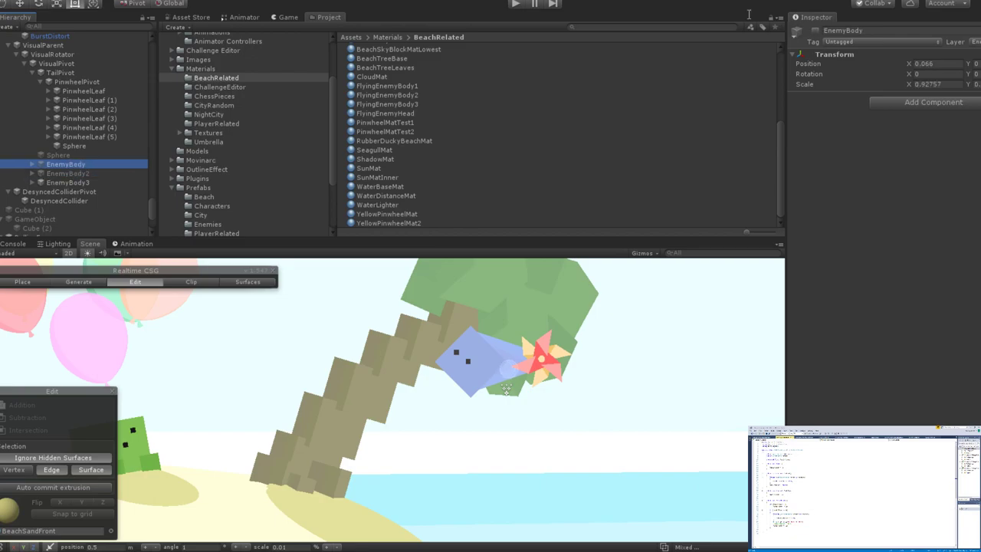
{"action": "left_click", "coordinate": [817, 31]}
{"action": "left_click", "coordinate": [817, 31]}
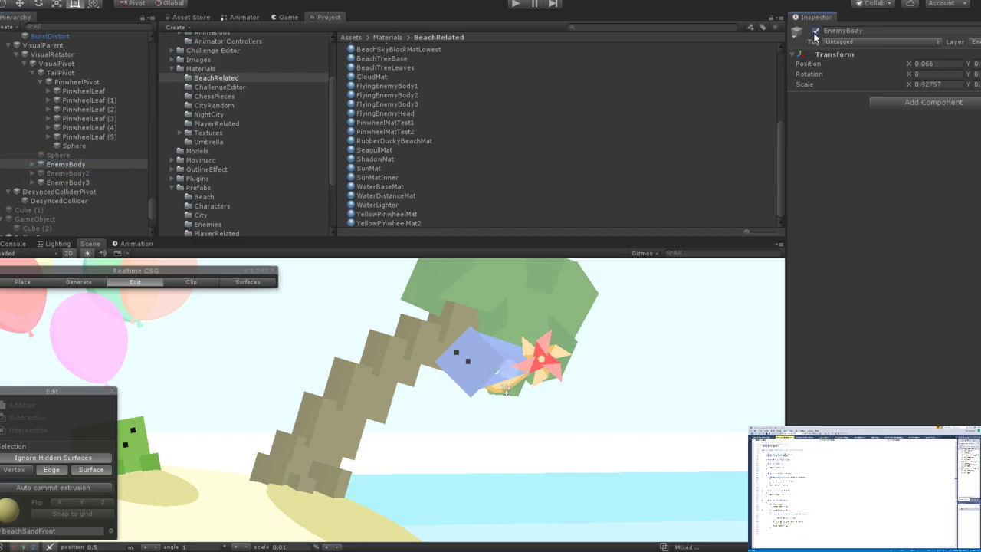
{"action": "left_click", "coordinate": [67, 174]}
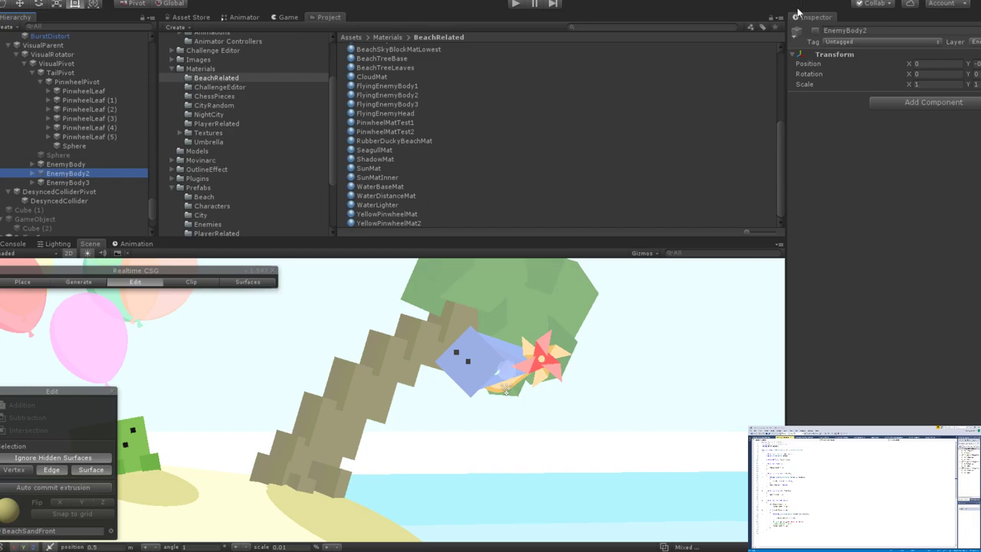
{"action": "left_click", "coordinate": [817, 31]}
{"action": "left_click", "coordinate": [817, 32]}
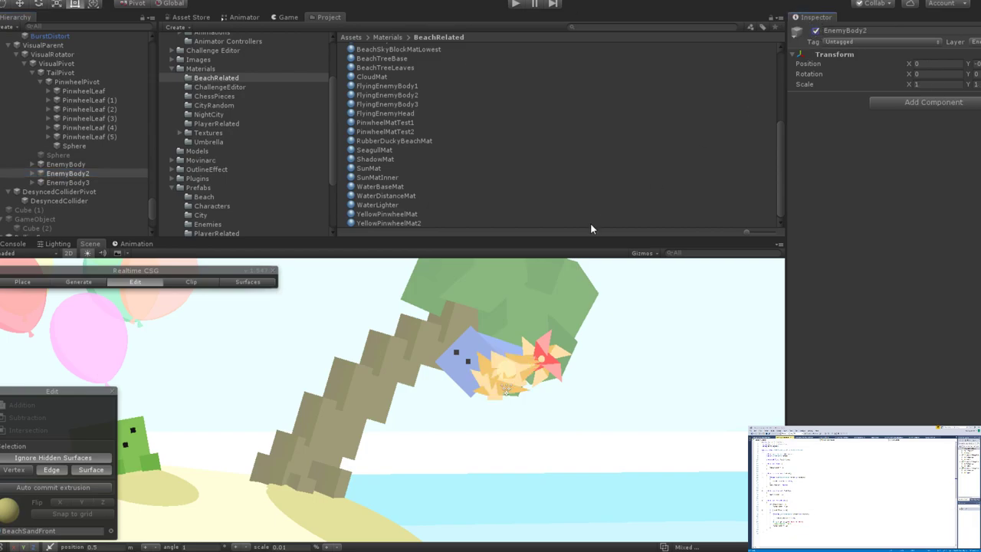
{"action": "scroll", "coordinate": [547, 332], "scroll_direction": "up", "scroll_amount": 3}
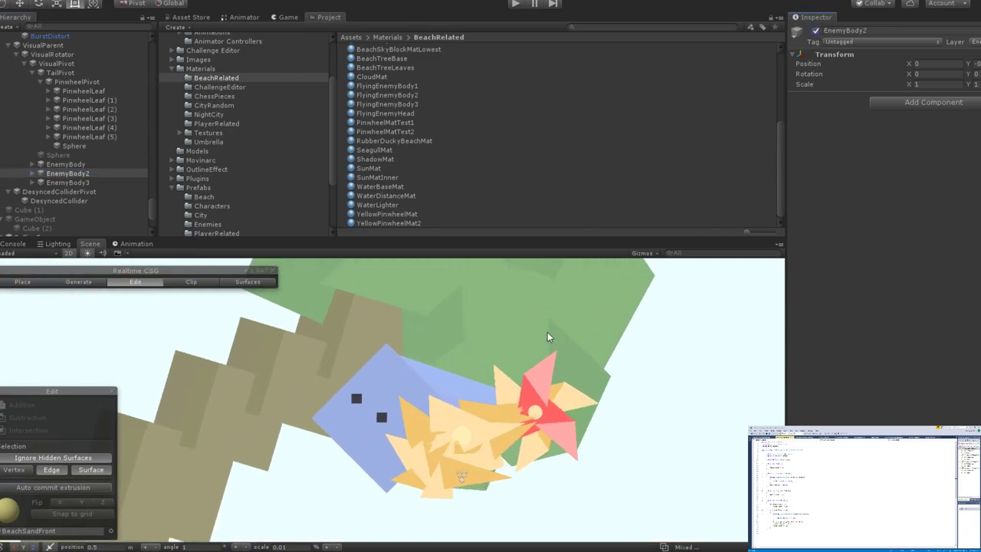
Toggle EnemyBody off and back on to compare the body versions, and deactivate EnemyBody2.
{"action": "left_click", "coordinate": [69, 183]}
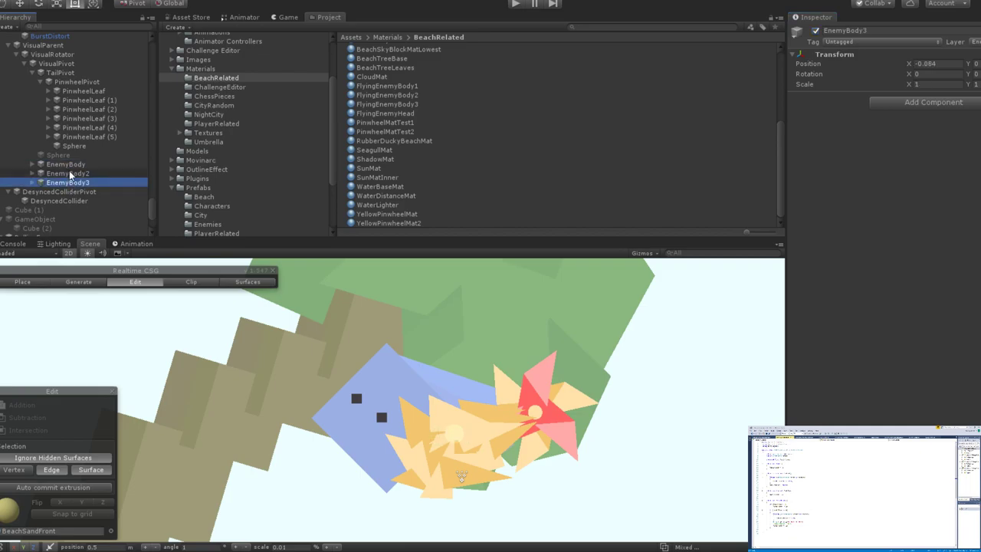
{"action": "left_click", "coordinate": [66, 164]}
{"action": "left_click", "coordinate": [816, 30]}
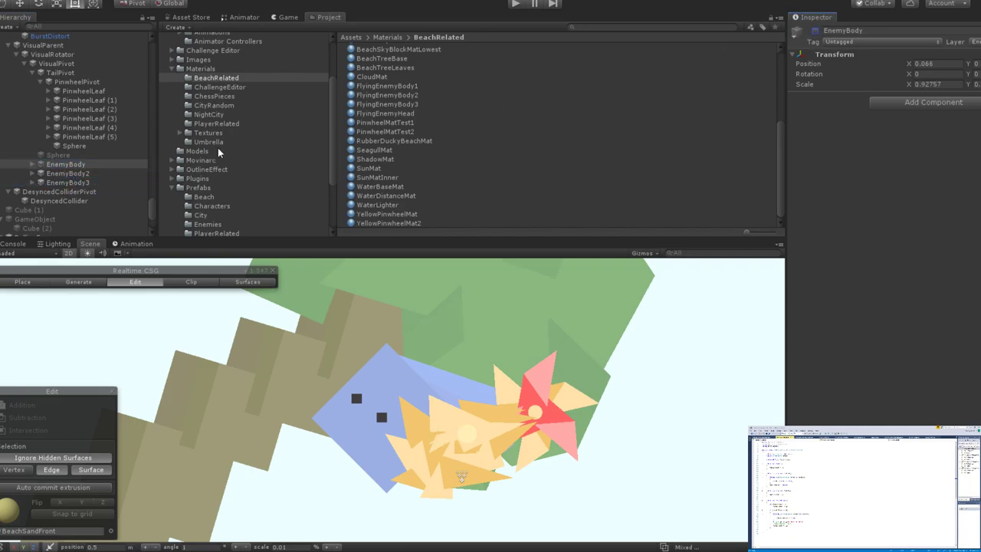
{"action": "left_click", "coordinate": [815, 31]}
{"action": "key", "text": "Down"}
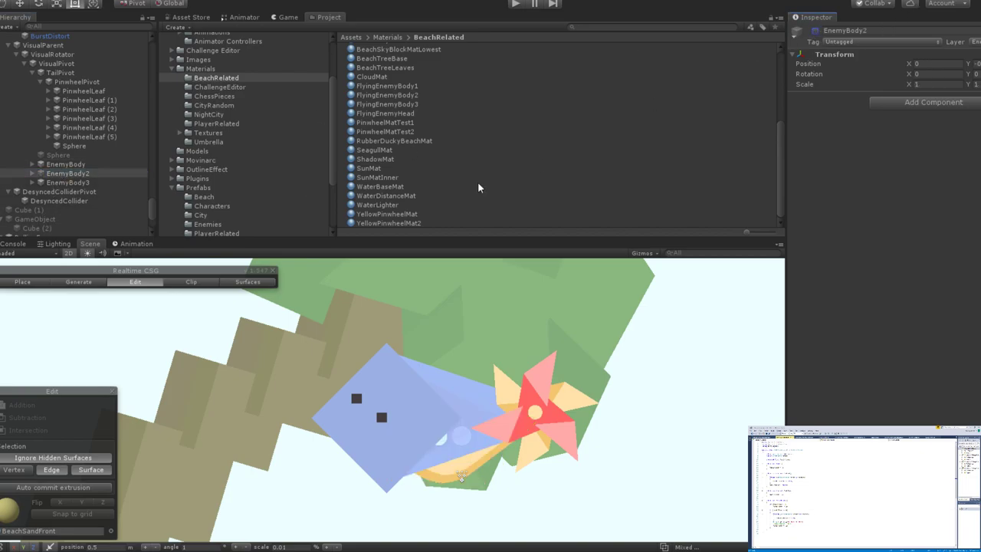
Deactivate EnemyBody3 and view the yellow EnemyBody with the pinwheel tail up close.
{"action": "left_click", "coordinate": [76, 184]}
{"action": "left_click", "coordinate": [816, 35]}
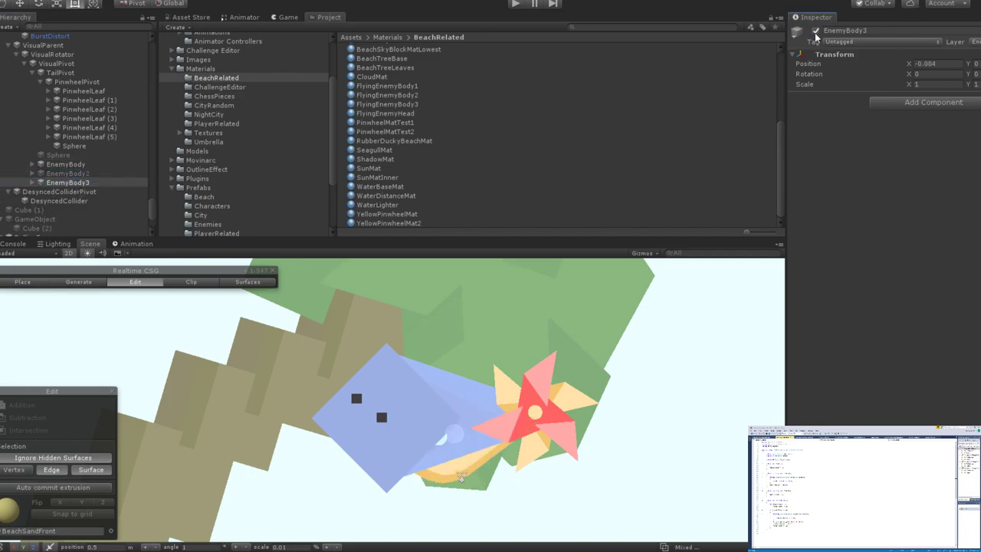
{"action": "left_click", "coordinate": [816, 31]}
{"action": "scroll", "coordinate": [429, 404], "scroll_direction": "up", "scroll_amount": 5}
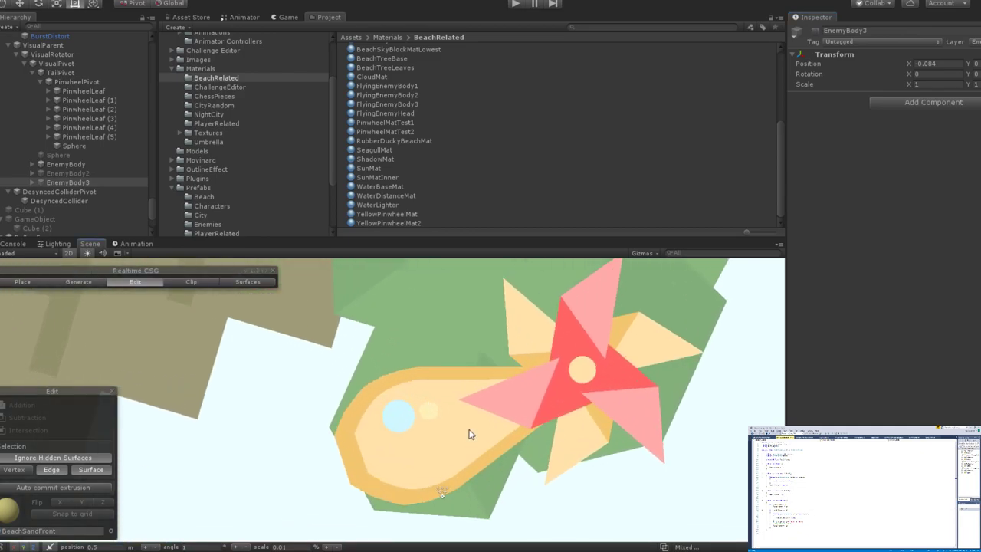
{"action": "middle_click_drag", "start_coordinate": [500, 383], "coordinate": [395, 391]}
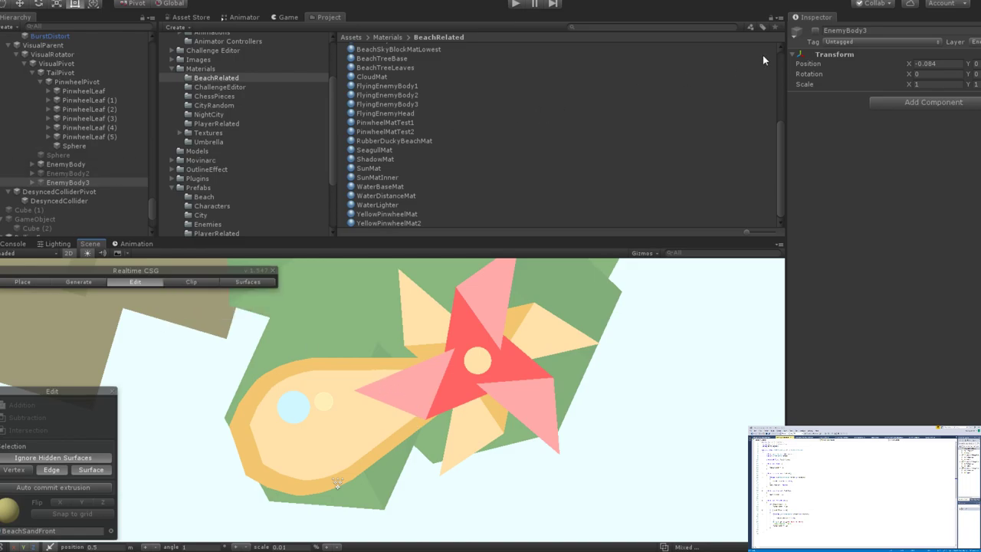
Deactivate EnemyBody, activate EnemyBody2 in its place, and view the spiky body from a distance.
{"action": "left_click", "coordinate": [66, 164]}
{"action": "left_click", "coordinate": [817, 30]}
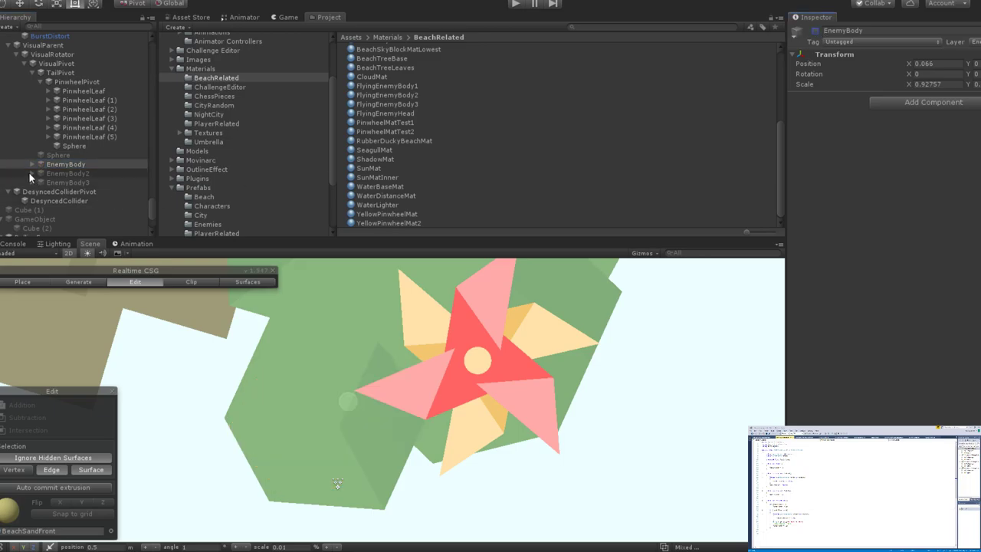
{"action": "left_click", "coordinate": [97, 175]}
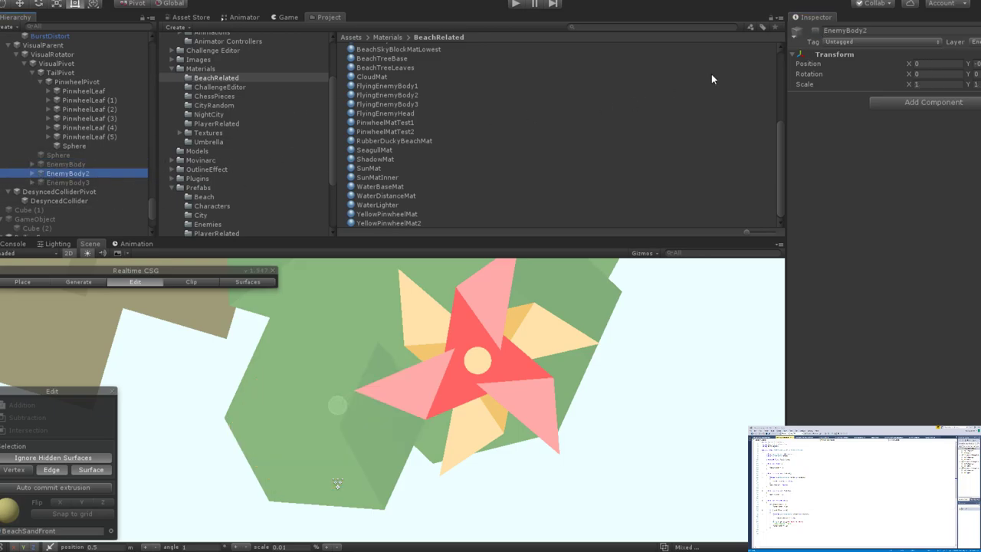
{"action": "left_click", "coordinate": [815, 31]}
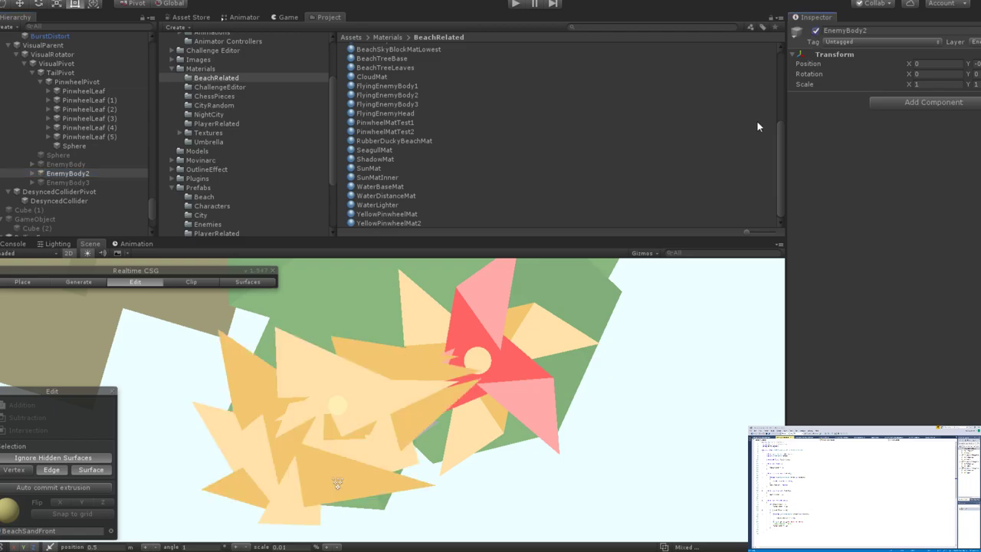
{"action": "scroll", "coordinate": [372, 438], "scroll_direction": "down", "scroll_amount": 8}
{"action": "scroll", "coordinate": [371, 422], "scroll_direction": "up", "scroll_amount": 3}
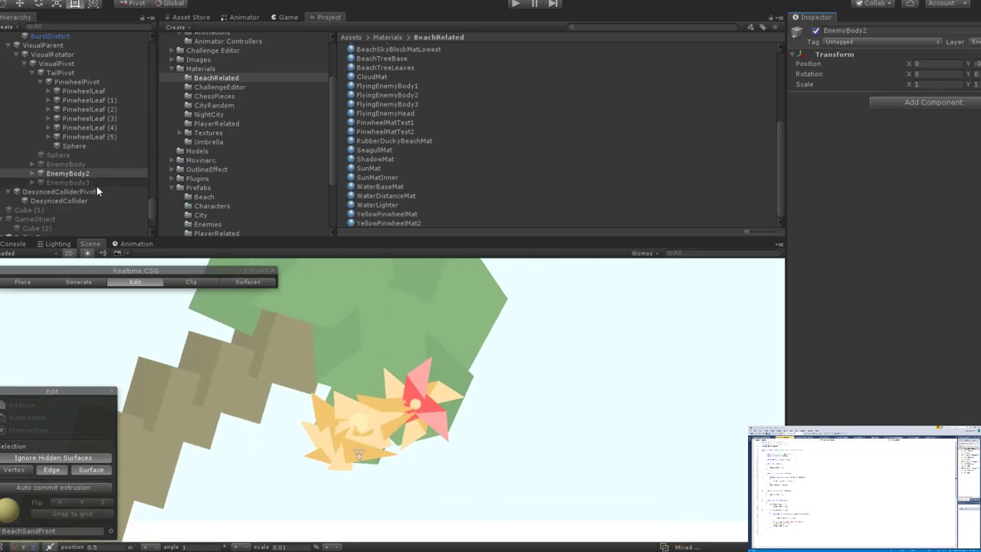
Swap EnemyBody2 for EnemyBody3 and view the blue enemy against the palm tree and the rest of the beach scene.
{"action": "left_click", "coordinate": [814, 31]}
{"action": "left_click", "coordinate": [59, 181]}
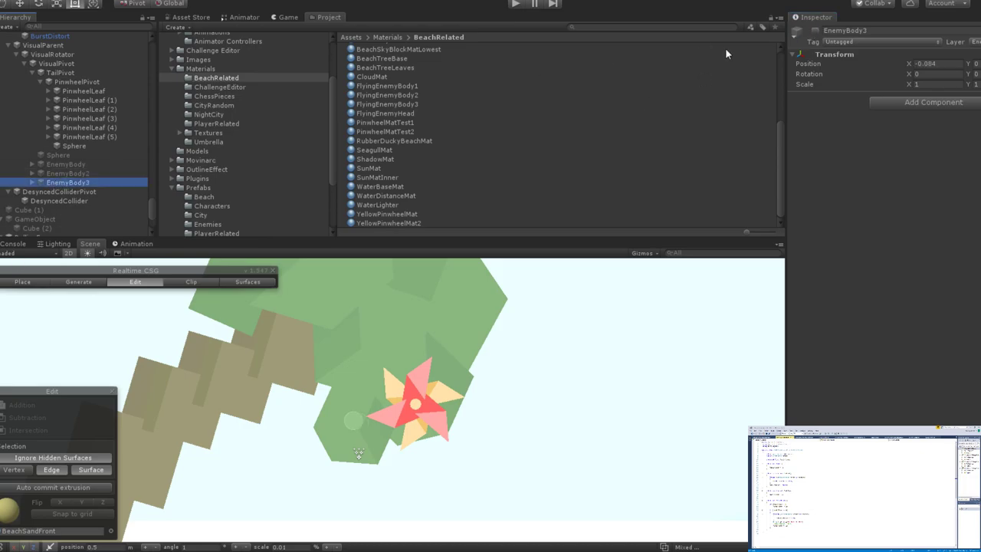
{"action": "left_click", "coordinate": [814, 32]}
{"action": "scroll", "coordinate": [331, 404], "scroll_direction": "down", "scroll_amount": 4}
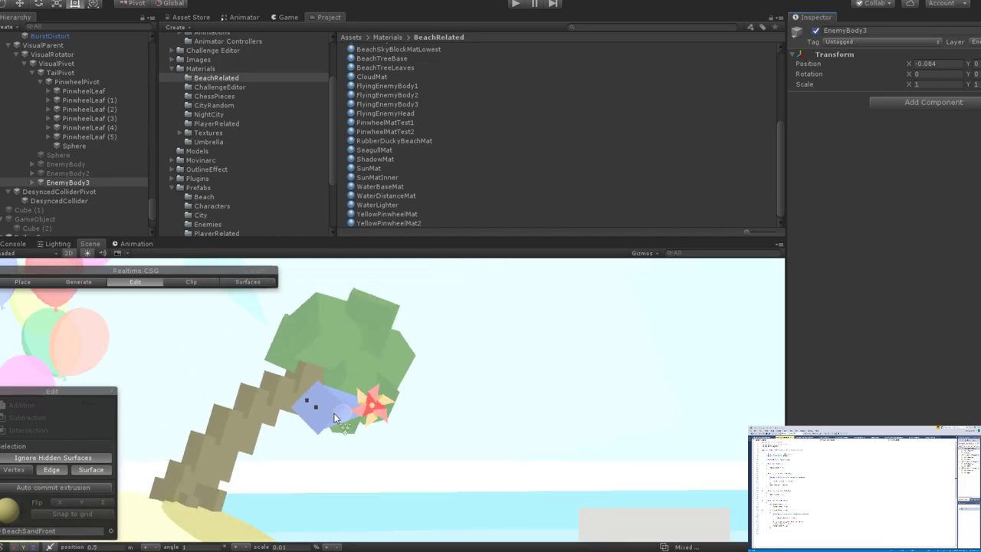
{"action": "scroll", "coordinate": [334, 419], "scroll_direction": "down", "scroll_amount": 2}
{"action": "left_click_drag", "start_coordinate": [334, 418], "coordinate": [453, 391], "text": "alt"}
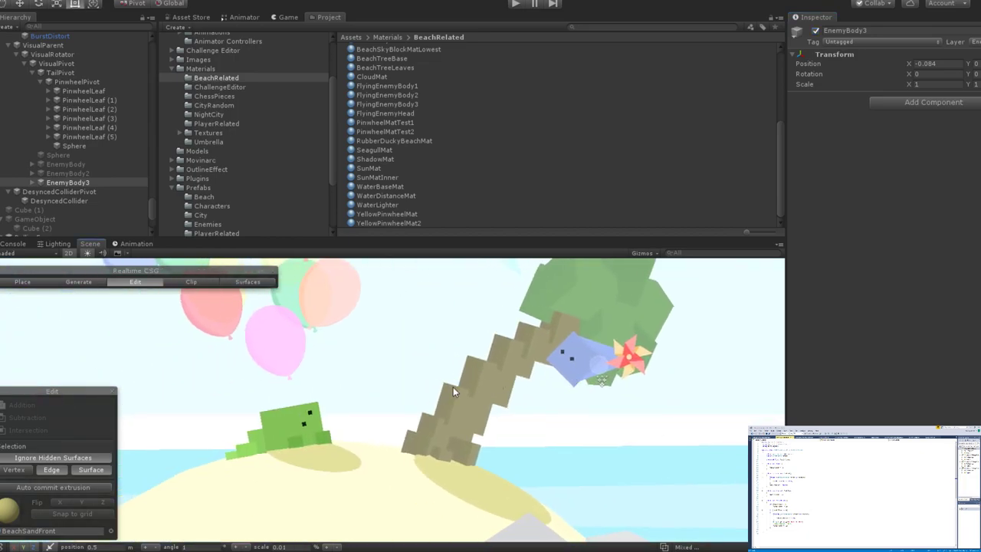
{"action": "middle_click_drag", "start_coordinate": [453, 392], "coordinate": [328, 418]}
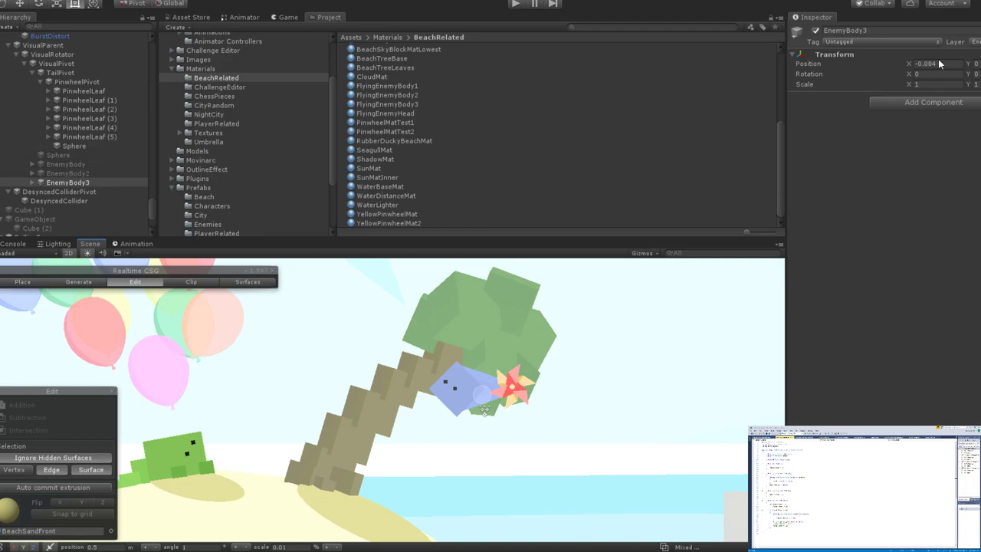
Deactivate EnemyBody3 and select all three enemy body versions together in the hierarchy.
{"action": "left_click", "coordinate": [817, 31]}
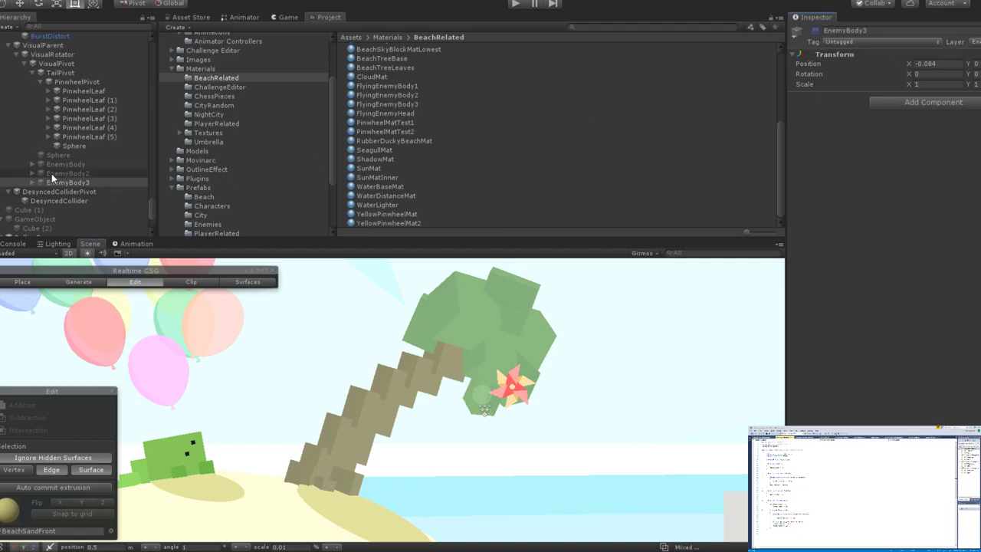
{"action": "left_click", "coordinate": [59, 156]}
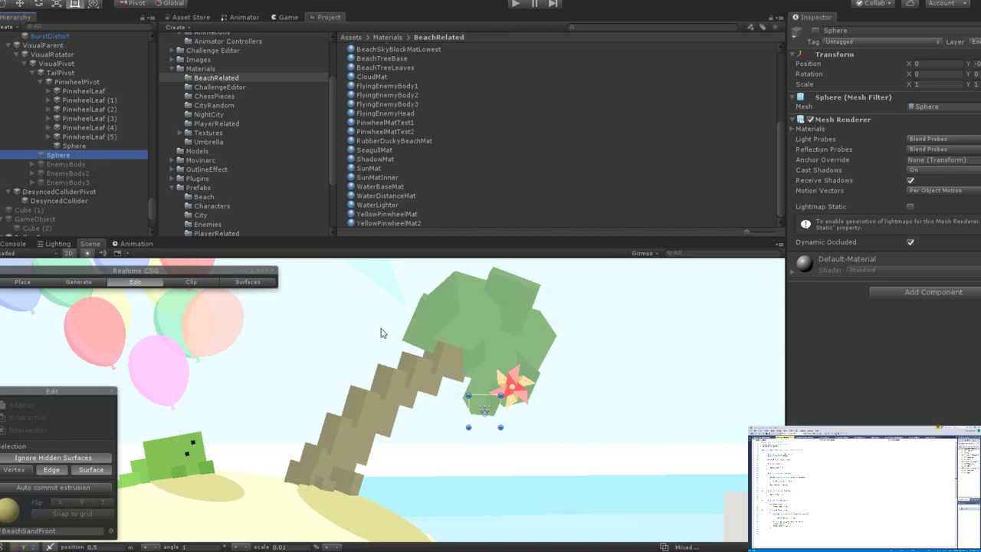
{"action": "scroll", "coordinate": [429, 366], "scroll_direction": "up", "scroll_amount": 3}
{"action": "left_click", "coordinate": [54, 164]}
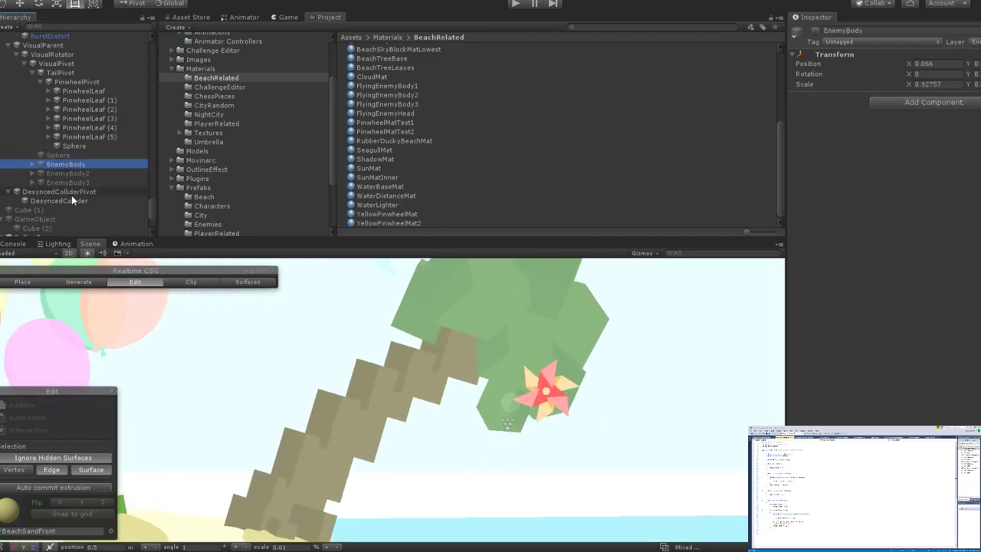
{"action": "left_click", "coordinate": [69, 181], "text": "shift"}
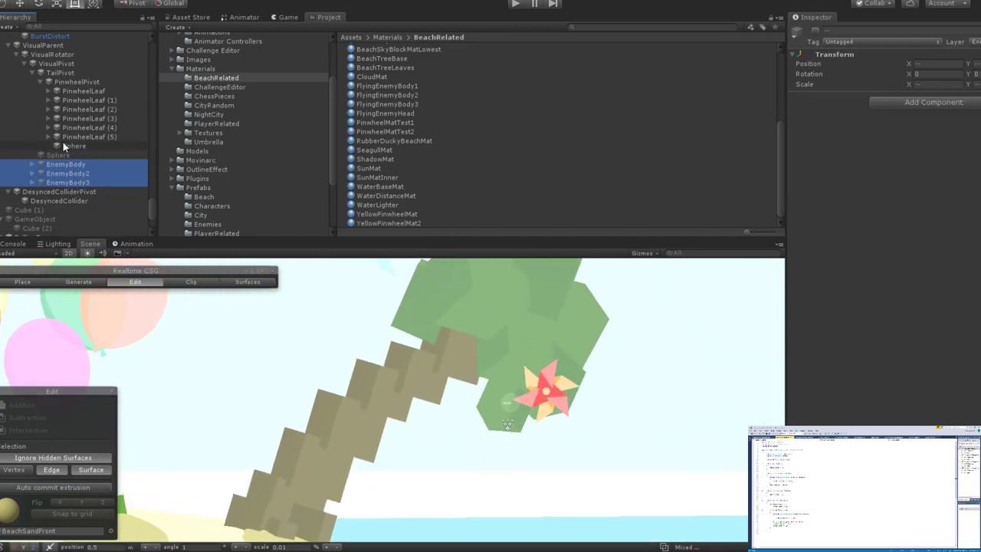
{"action": "scroll", "coordinate": [63, 142], "scroll_direction": "up", "scroll_amount": 3}
{"action": "key", "text": "f"}
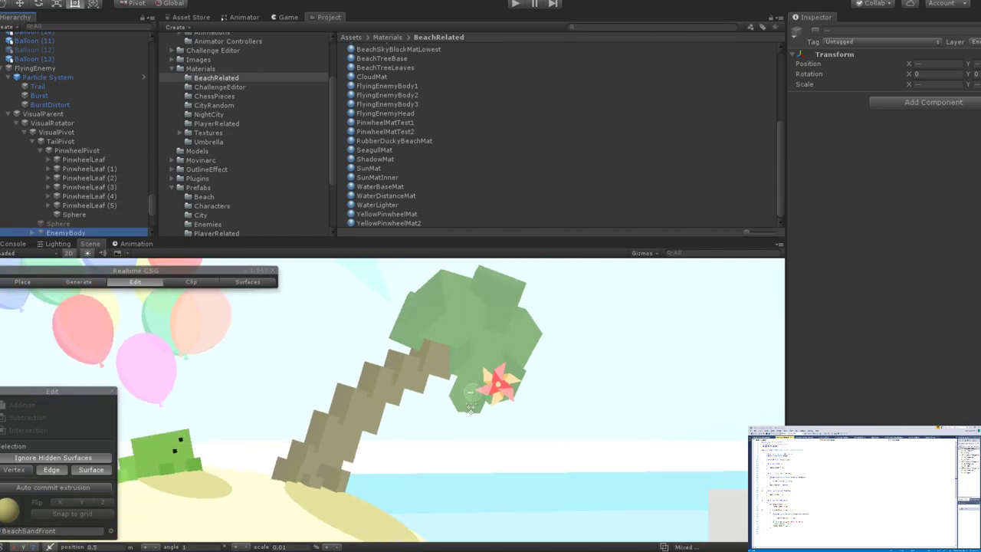
{"action": "scroll", "coordinate": [76, 153], "scroll_direction": "down", "scroll_amount": 3}
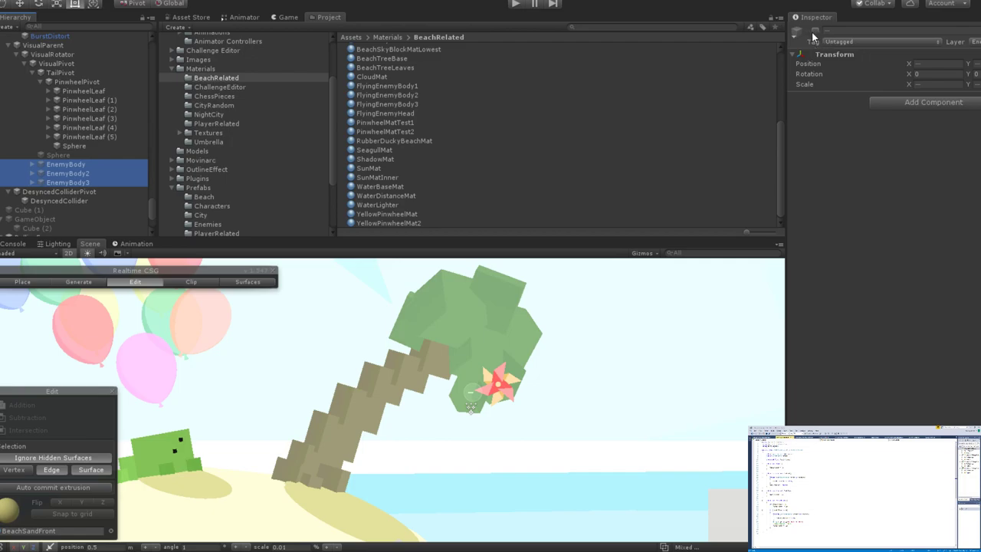
Reactivate only EnemyBody3 and frame it up close with the pinwheel tail.
{"action": "left_click", "coordinate": [96, 184]}
{"action": "left_click", "coordinate": [815, 32]}
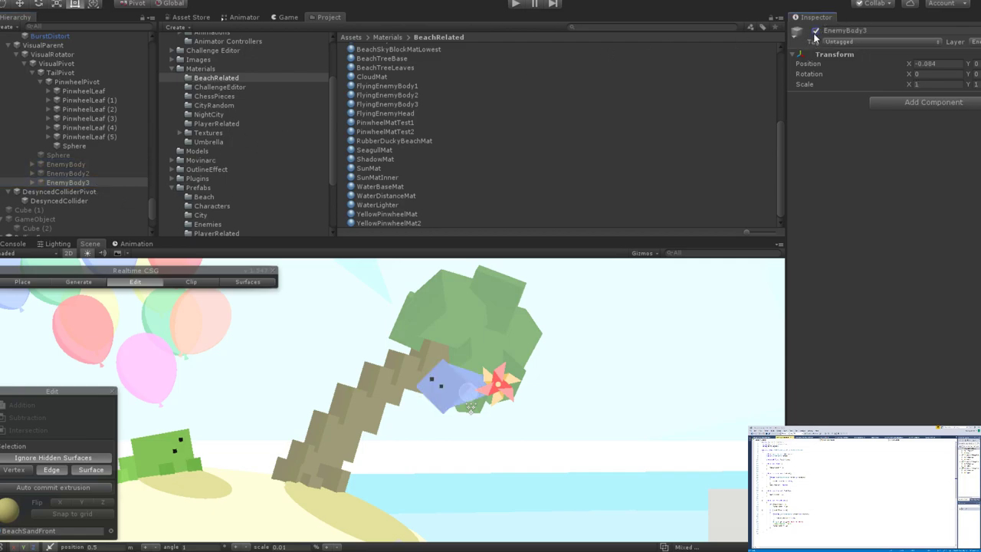
{"action": "key", "text": "f"}
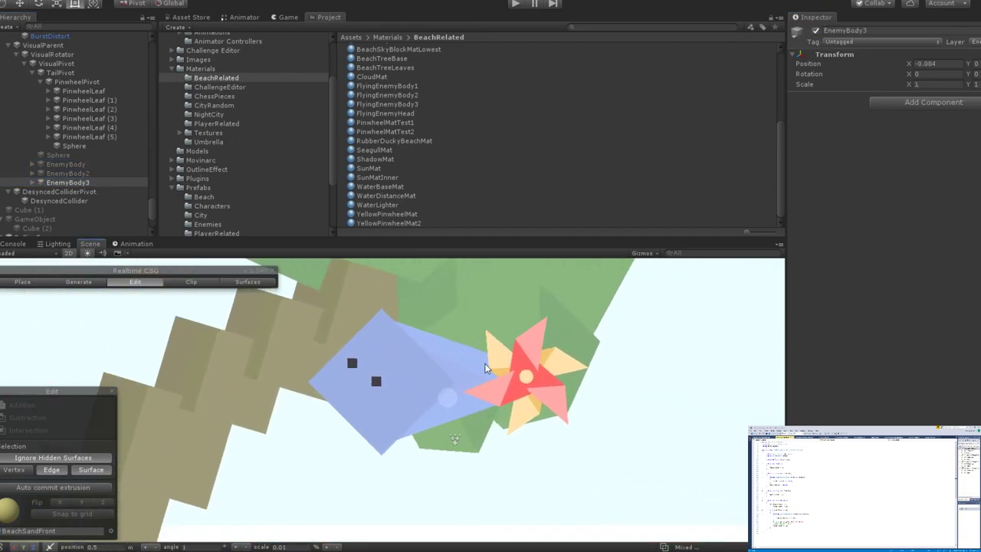
{"action": "scroll", "coordinate": [483, 369], "scroll_direction": "up", "scroll_amount": 2}
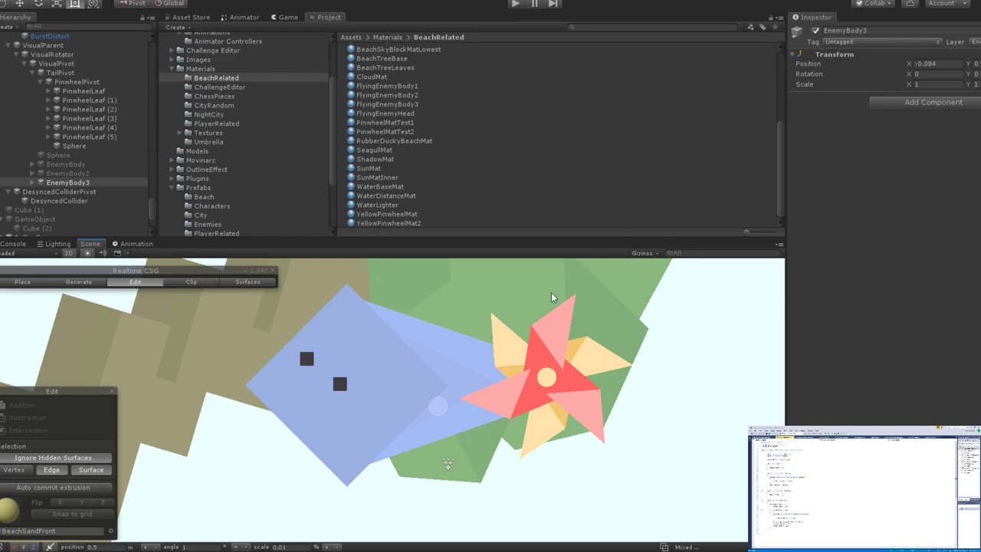
Deactivate EnemyBody3 and move EnemyBody, EnemyBody2 and EnemyBody3 out of the FlyingEnemy hierarchy, placing them just above it.
{"action": "left_click", "coordinate": [816, 31]}
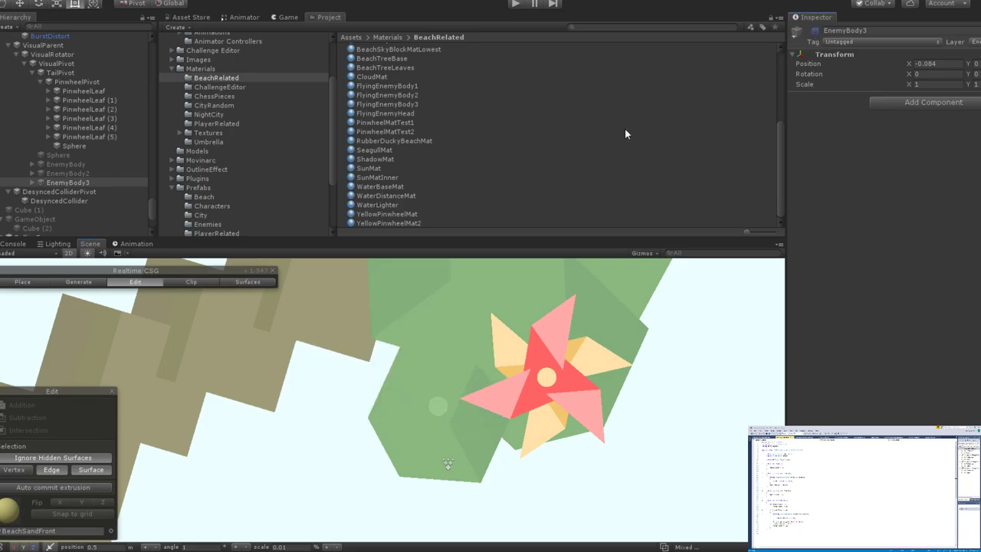
{"action": "left_click", "coordinate": [71, 164], "text": "shift"}
{"action": "scroll", "coordinate": [71, 144], "scroll_direction": "up", "scroll_amount": 3}
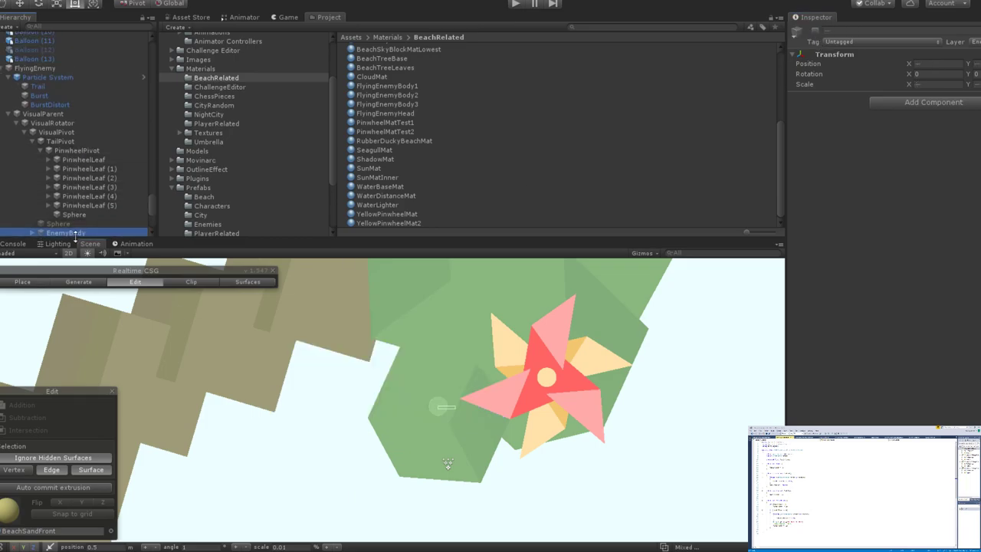
{"action": "left_click_drag", "start_coordinate": [74, 233], "coordinate": [70, 64]}
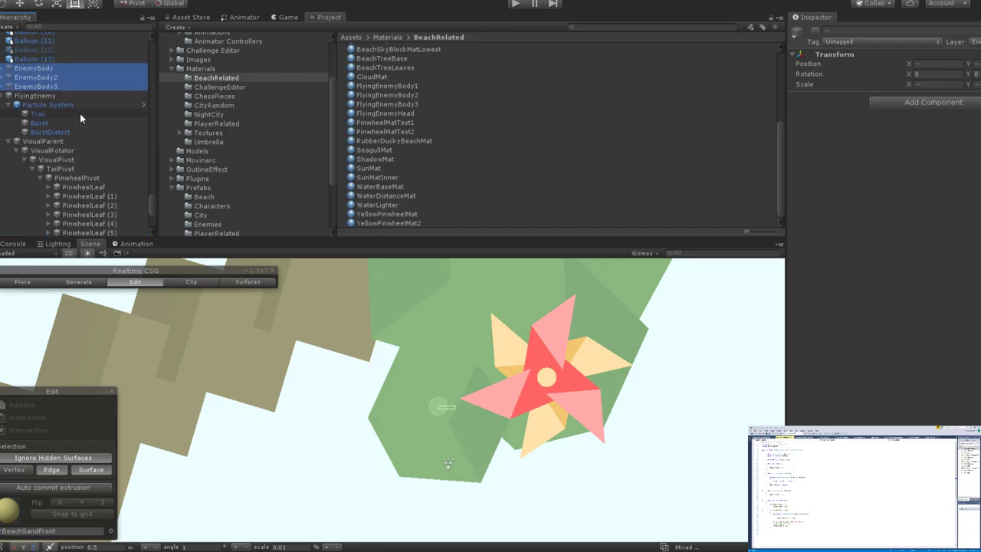
Inspect the pinwheel's centre Sphere, PinwheelPivot and TailPivot, and examine the bodiless pinwheel from several distances.
{"action": "scroll", "coordinate": [54, 104], "scroll_direction": "down", "scroll_amount": 2}
{"action": "left_click", "coordinate": [75, 208]}
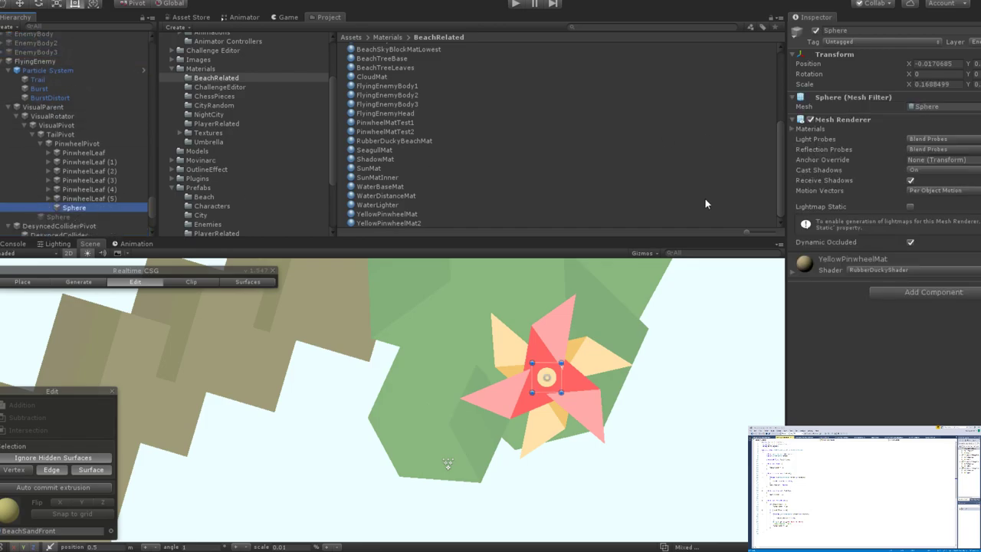
{"action": "left_click_drag", "start_coordinate": [593, 329], "coordinate": [474, 398], "text": "alt"}
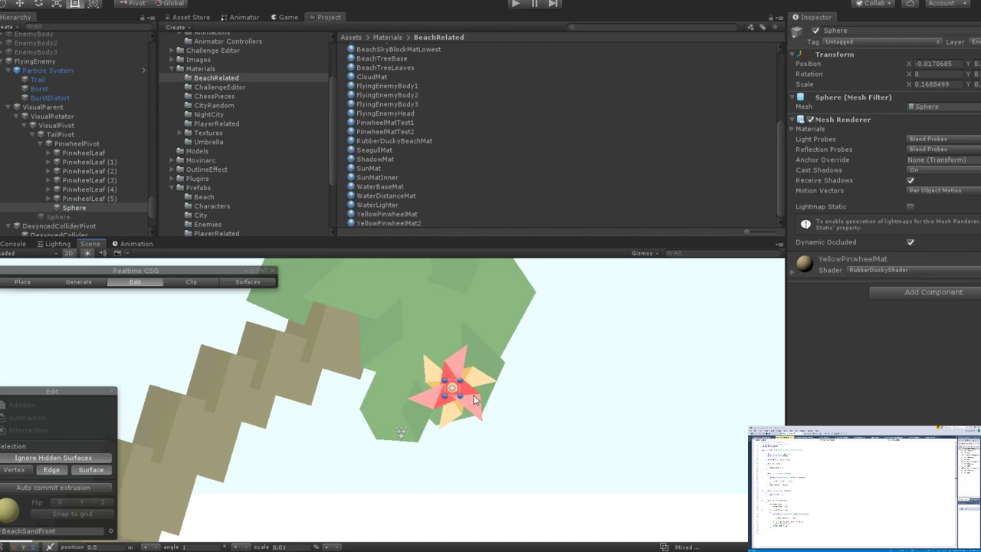
{"action": "left_click", "coordinate": [63, 144]}
{"action": "left_click", "coordinate": [73, 135]}
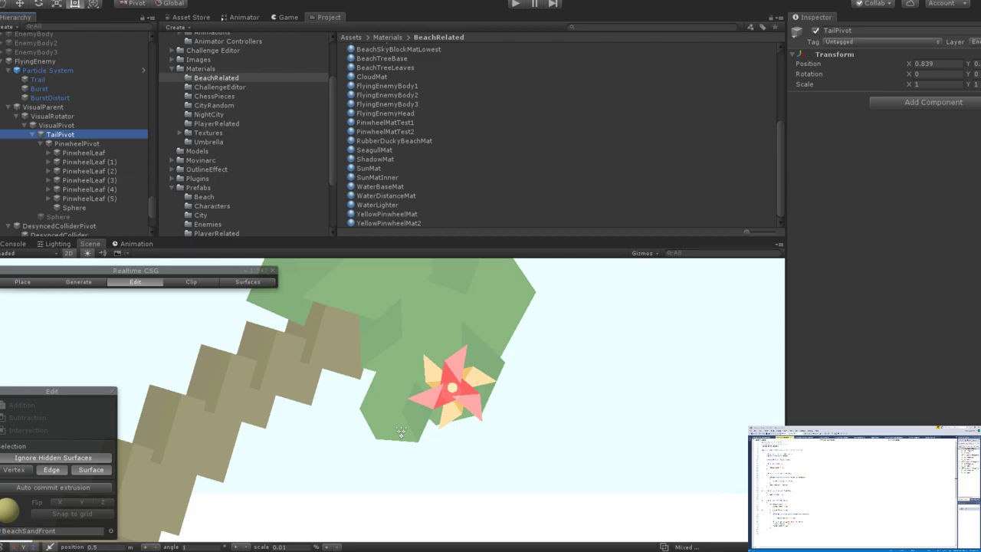
{"action": "scroll", "coordinate": [401, 433], "scroll_direction": "down", "scroll_amount": 3}
{"action": "scroll", "coordinate": [375, 445], "scroll_direction": "up", "scroll_amount": 5}
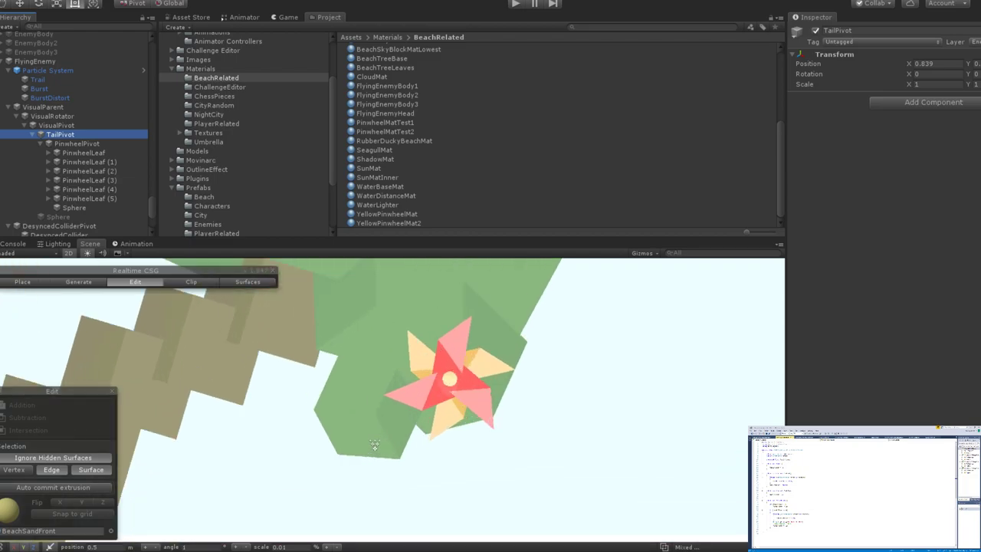
{"action": "scroll", "coordinate": [438, 368], "scroll_direction": "up", "scroll_amount": 4}
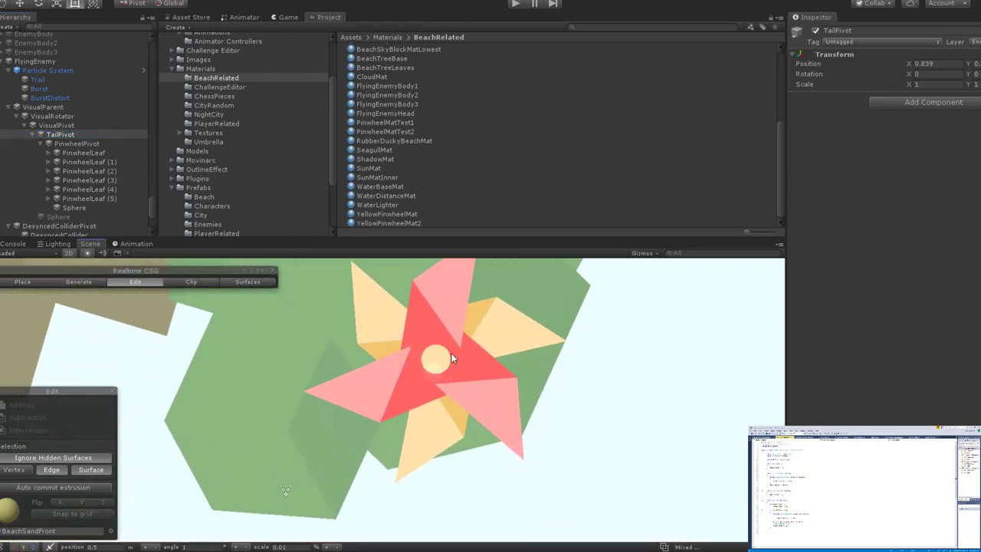
Inspect PinwheelPivot, VisualPivot, VisualRotator and VisualParent in turn, and locate the object referenced by VisualParent's My Animator.
{"action": "left_click", "coordinate": [78, 144]}
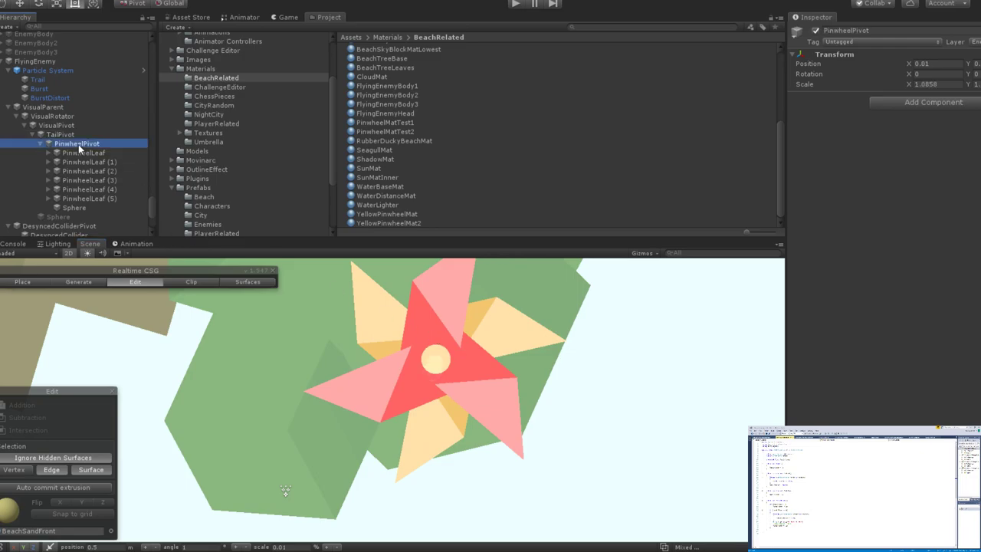
{"action": "left_click", "coordinate": [66, 125]}
{"action": "left_click", "coordinate": [61, 116]}
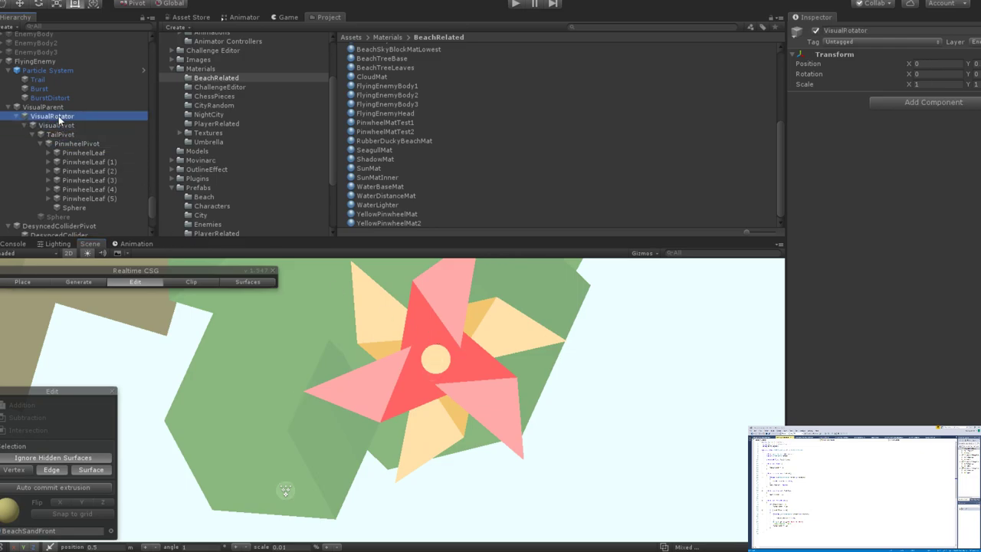
{"action": "left_click", "coordinate": [58, 108]}
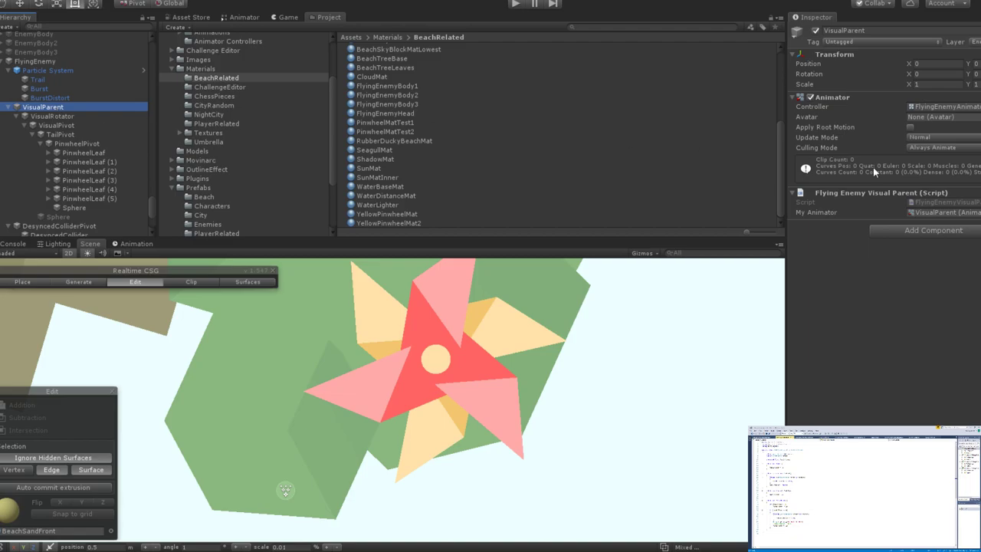
{"action": "left_click", "coordinate": [944, 213]}
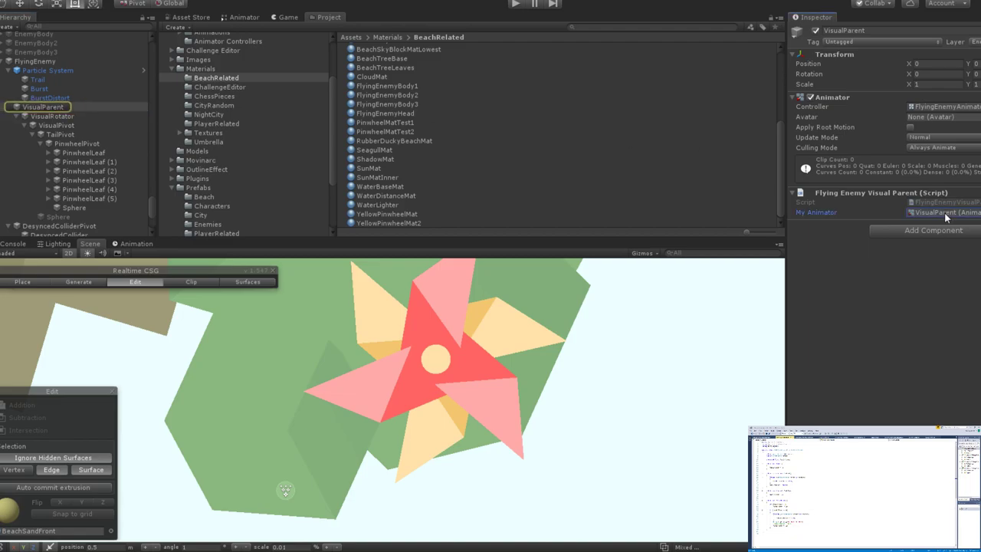
Check the console log, return to the scene and view the pinwheel up close.
{"action": "left_click", "coordinate": [26, 244]}
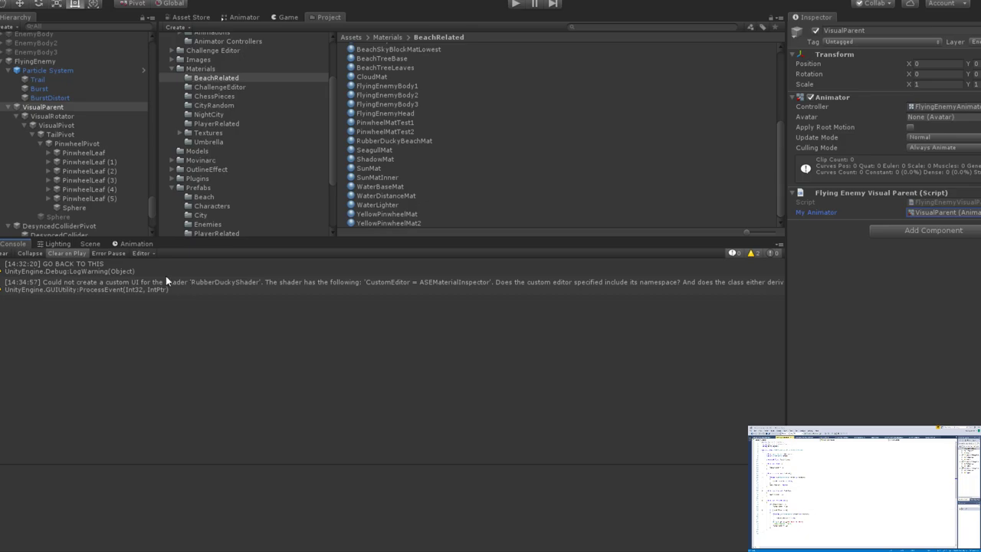
{"action": "left_click", "coordinate": [89, 244]}
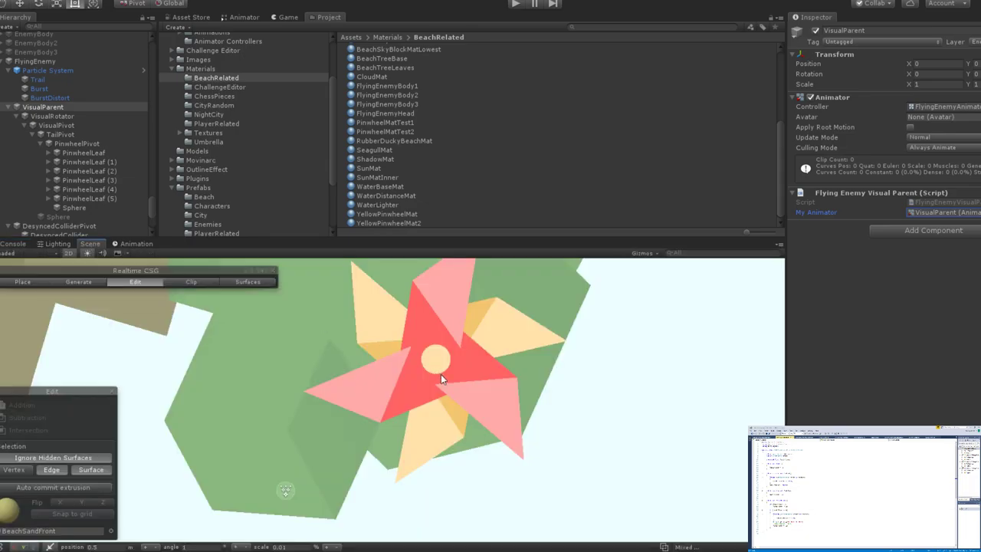
{"action": "scroll", "coordinate": [445, 368], "scroll_direction": "down", "scroll_amount": 3}
{"action": "scroll", "coordinate": [451, 380], "scroll_direction": "up", "scroll_amount": 4}
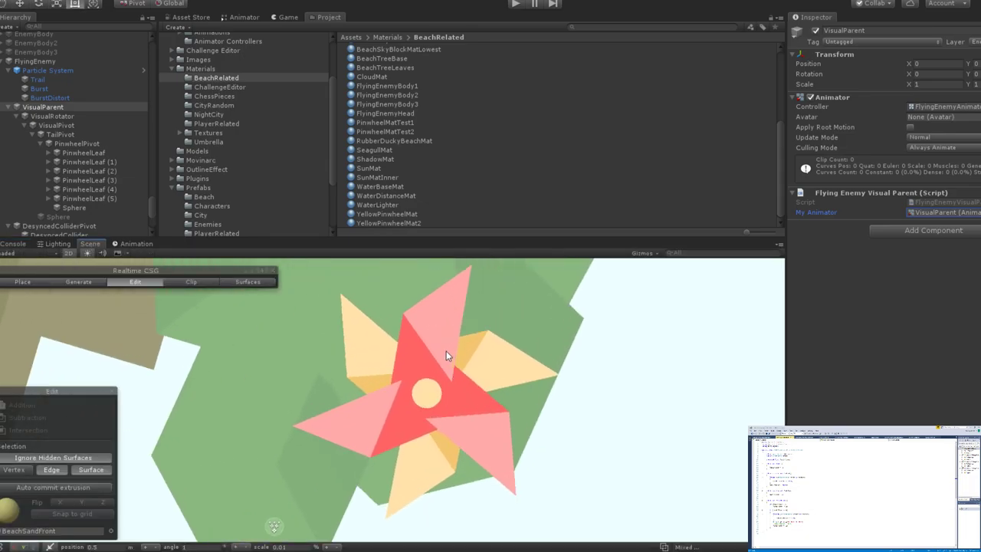
Search the project assets for "Flying" and assign FlyingEnemyAnimator as the controller of VisualParent's Animator.
{"action": "middle_click_drag", "start_coordinate": [446, 350], "coordinate": [449, 373]}
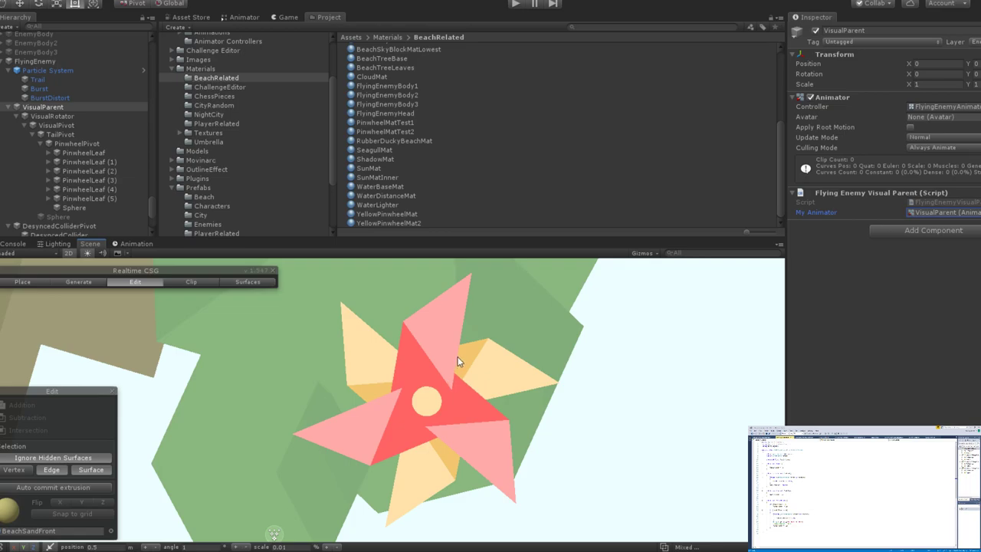
{"action": "left_click", "coordinate": [645, 26]}
{"action": "type", "text": "Flying"}
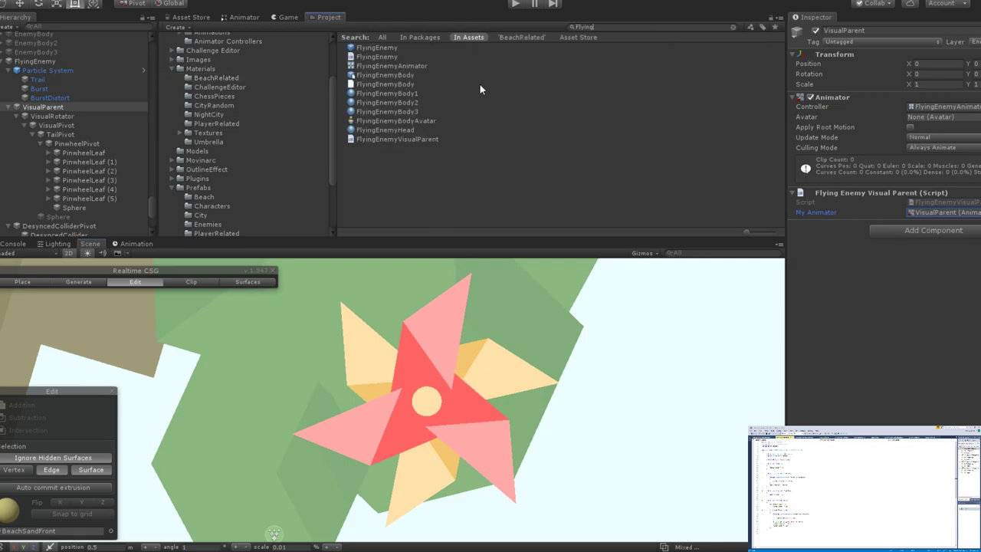
{"action": "left_click_drag", "start_coordinate": [411, 66], "coordinate": [950, 108]}
{"action": "scroll", "coordinate": [383, 433], "scroll_direction": "down", "scroll_amount": 3}
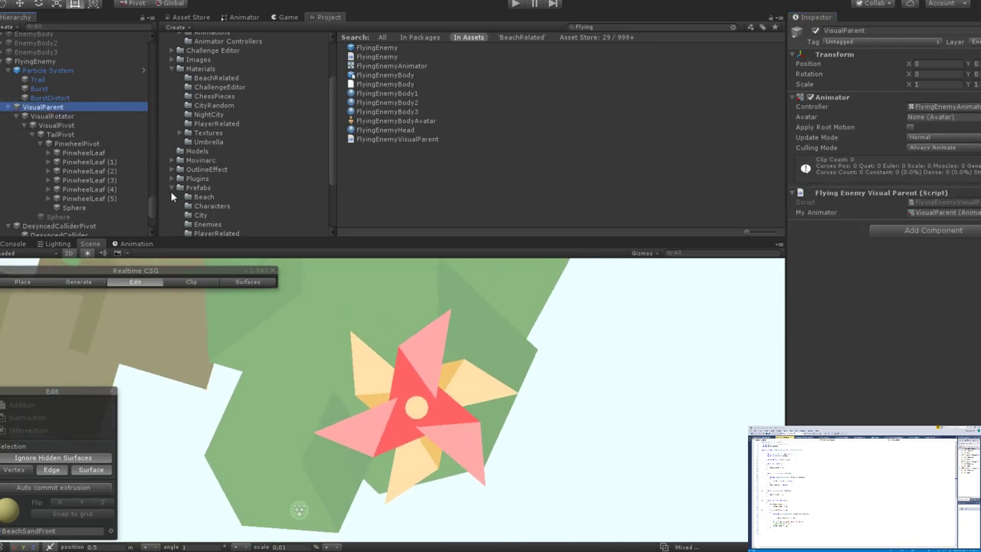
{"action": "right_click_drag", "start_coordinate": [395, 310], "coordinate": [435, 357]}
{"action": "scroll", "coordinate": [435, 356], "scroll_direction": "down", "scroll_amount": 6}
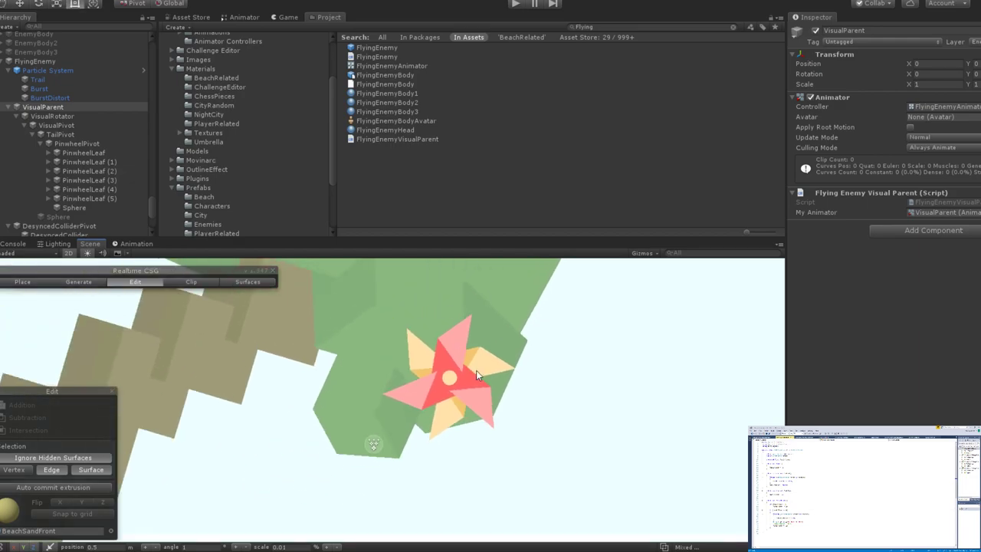
{"action": "scroll", "coordinate": [512, 367], "scroll_direction": "up", "scroll_amount": 6}
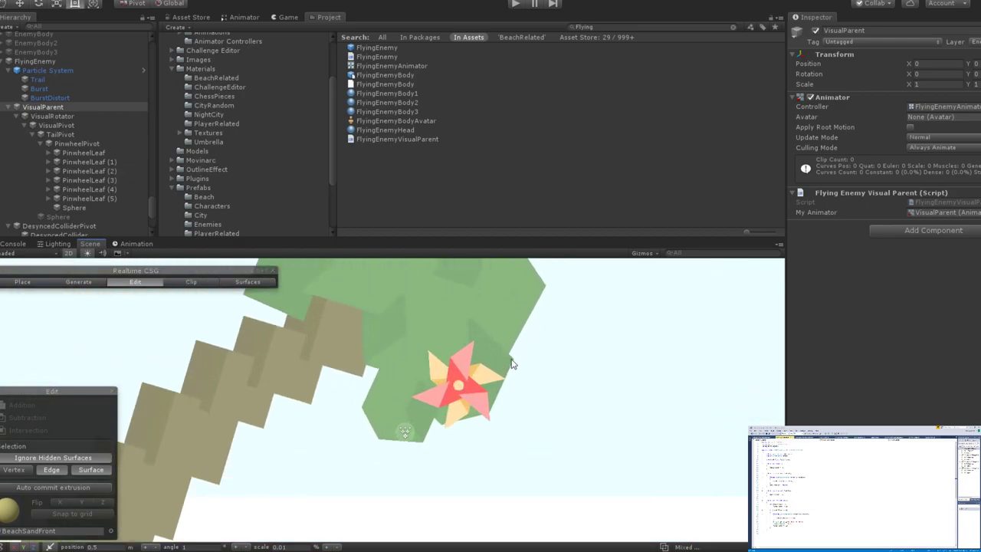
{"action": "scroll", "coordinate": [465, 389], "scroll_direction": "up", "scroll_amount": 2}
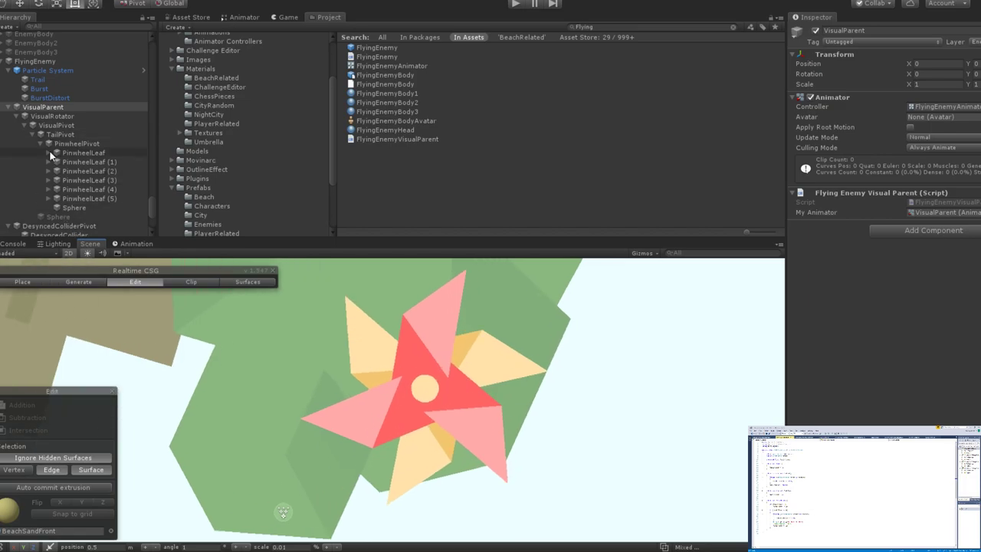
Create an empty child object named BehindLeaflets under PinwheelPivot and place it above the pinwheel leaves.
{"action": "left_click", "coordinate": [81, 161]}
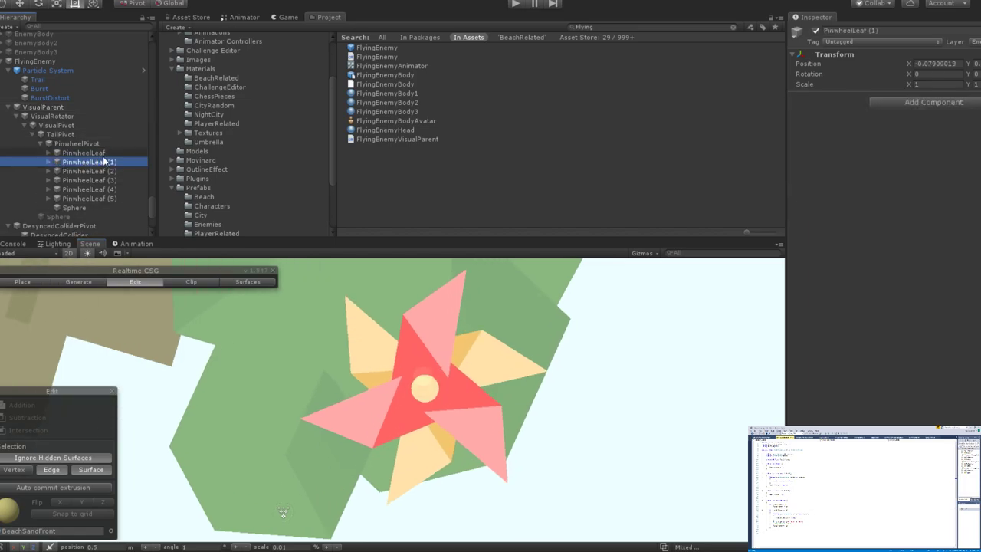
{"action": "left_click", "coordinate": [105, 172]}
{"action": "left_click", "coordinate": [72, 145]}
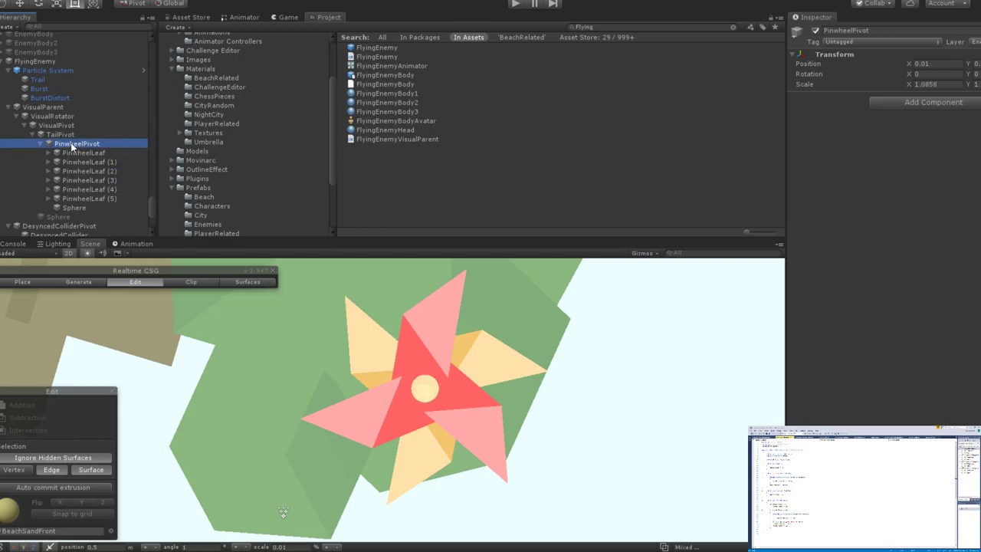
{"action": "key", "text": "alt+shift+n"}
{"action": "left_click_drag", "start_coordinate": [88, 218], "coordinate": [148, 142]}
{"action": "left_click", "coordinate": [925, 31]}
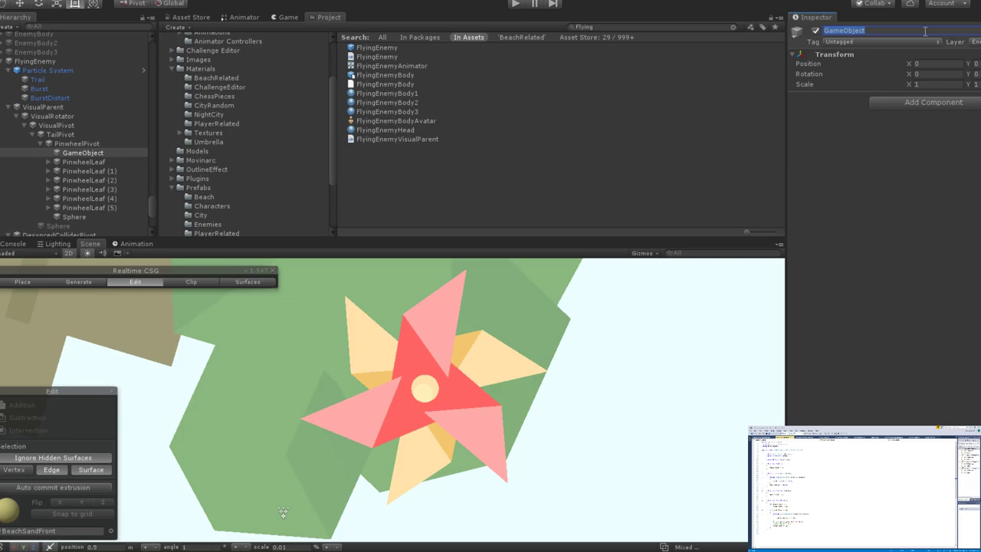
{"action": "type", "text": "BehindLeaflets"}
{"action": "key", "text": "Return"}
{"action": "left_click", "coordinate": [106, 155]}
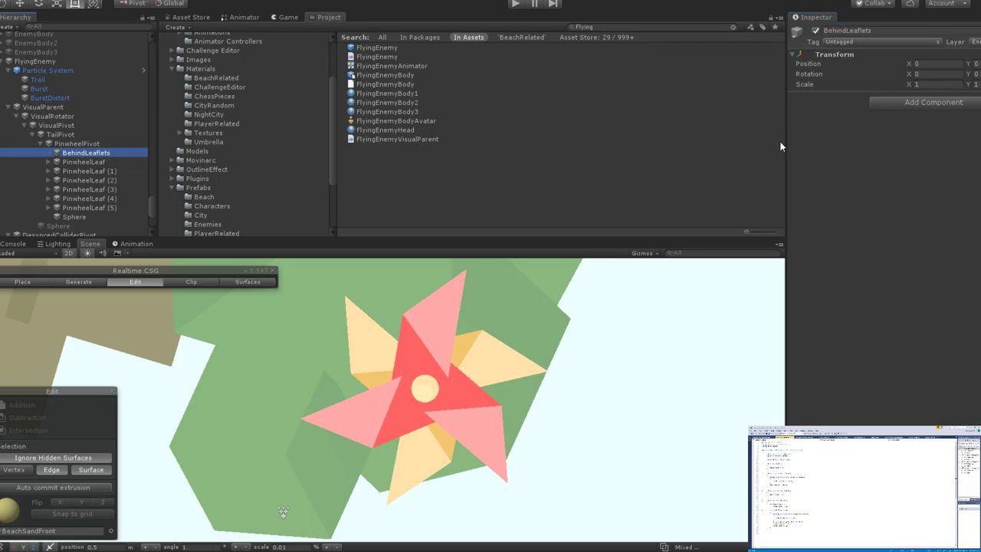
Test-move PinwheelLeaf and PinwheelLeaf (1) sideways to identify their blades, undoing each move.
{"action": "left_click", "coordinate": [80, 162]}
{"action": "left_click_drag", "start_coordinate": [466, 391], "coordinate": [545, 382]}
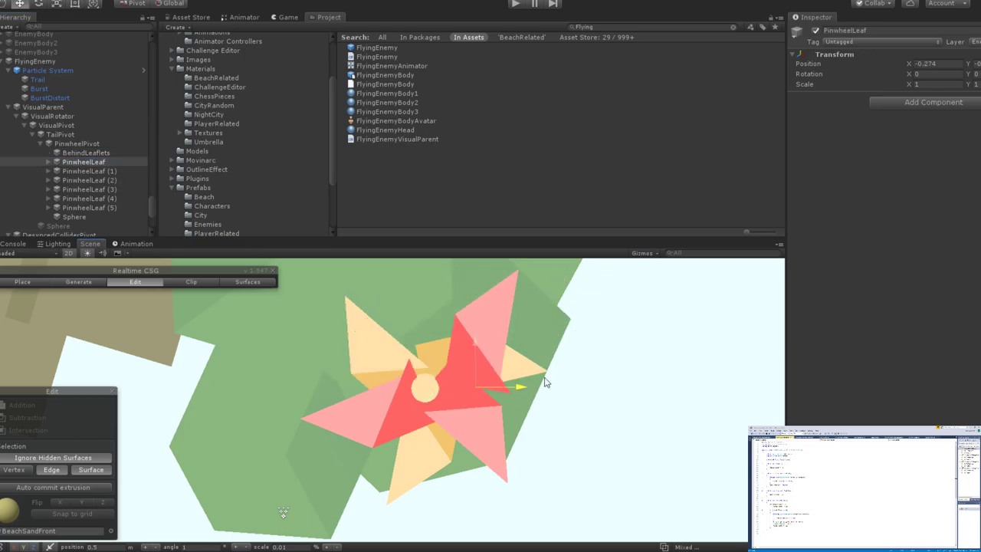
{"action": "key", "text": "ctrl+z"}
{"action": "key", "text": "ctrl+z"}
{"action": "left_click", "coordinate": [87, 171]}
{"action": "left_click_drag", "start_coordinate": [541, 418], "coordinate": [554, 377]}
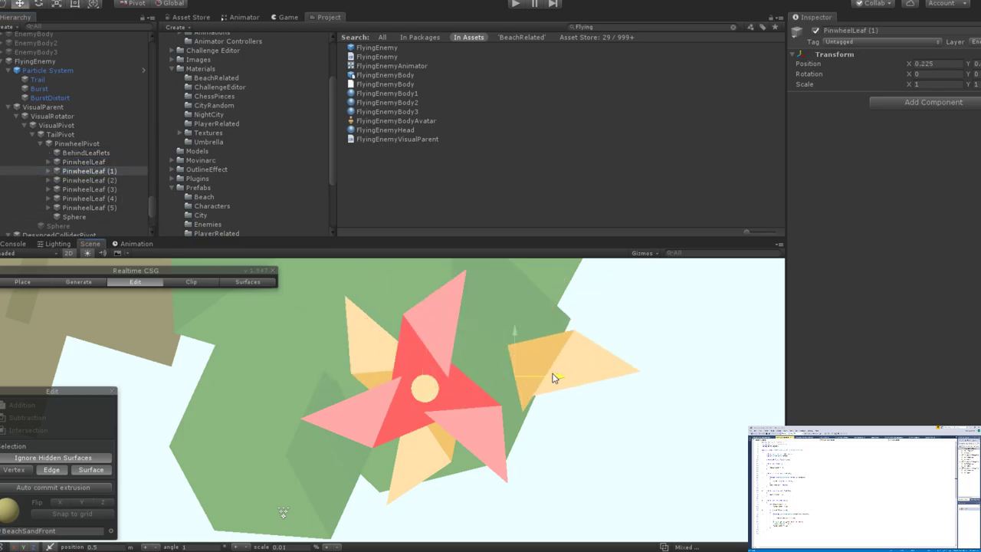
{"action": "key", "text": "ctrl+z"}
Parent PinwheelLeaf (1), PinwheelLeaf (3) and PinwheelLeaf (5) to BehindLeaflets.
{"action": "left_click_drag", "start_coordinate": [88, 171], "coordinate": [82, 154]}
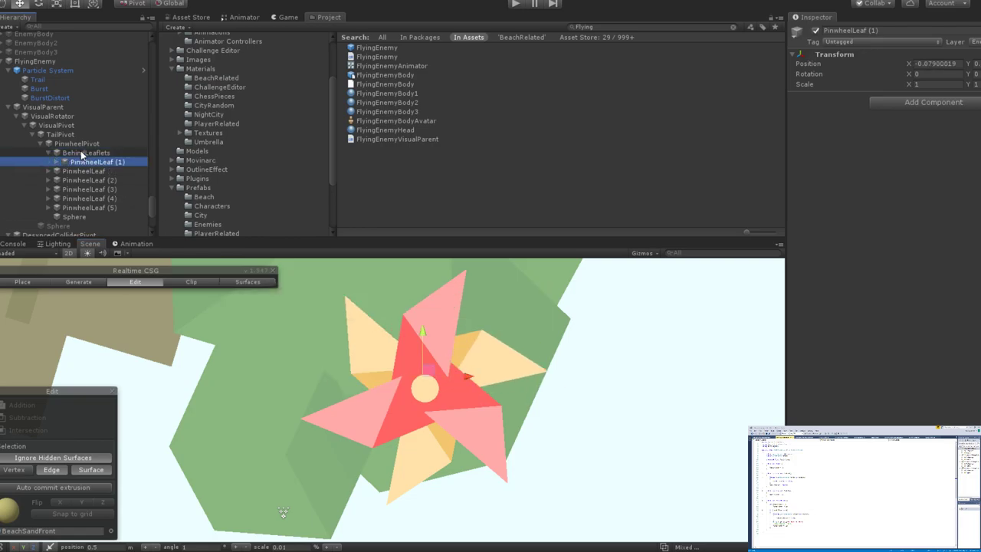
{"action": "left_click_drag", "start_coordinate": [89, 188], "coordinate": [97, 161]}
{"action": "left_click_drag", "start_coordinate": [113, 201], "coordinate": [105, 161]}
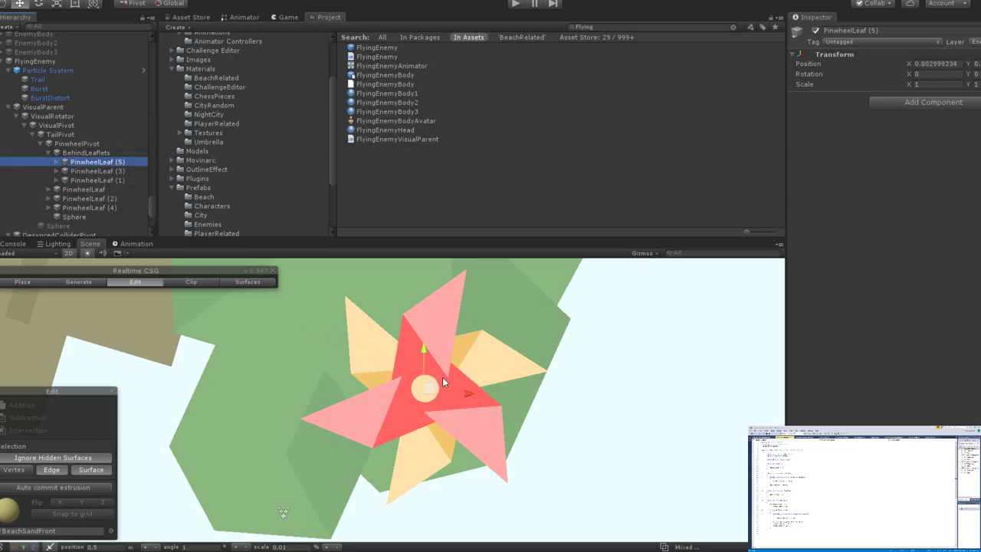
Test-move PinwheelLeaf (5) and the BehindLeaflets group sideways, undoing each move.
{"action": "left_click_drag", "start_coordinate": [469, 391], "coordinate": [589, 397]}
{"action": "key", "text": "ctrl+z"}
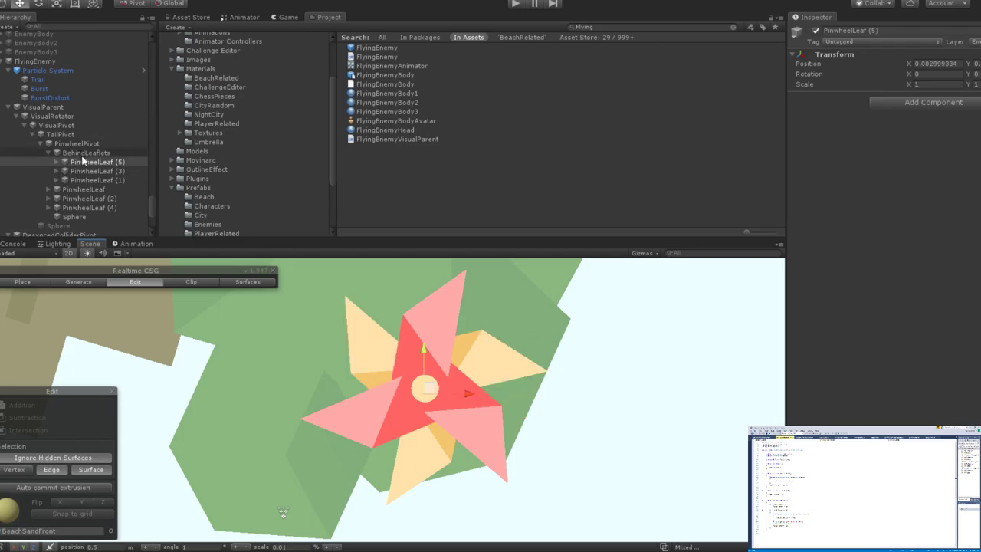
{"action": "left_click", "coordinate": [82, 153]}
{"action": "left_click_drag", "start_coordinate": [460, 406], "coordinate": [296, 379]}
{"action": "key", "text": "ctrl+z"}
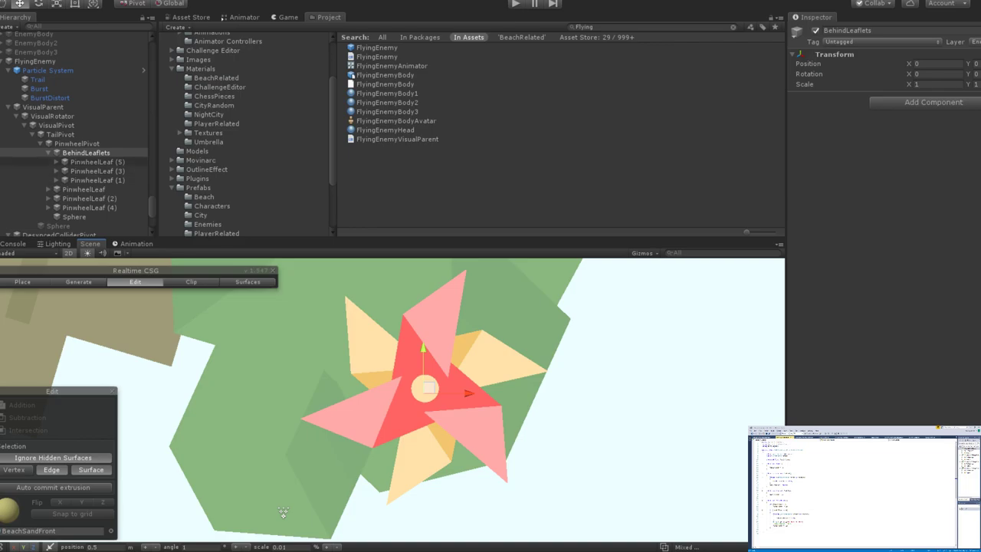
Compare the pivots of the leaves and BehindLeaflets, and try rotating the BehindLeaflets group around its centre.
{"action": "left_click", "coordinate": [468, 389]}
{"action": "left_click", "coordinate": [468, 390]}
{"action": "left_click", "coordinate": [468, 389]}
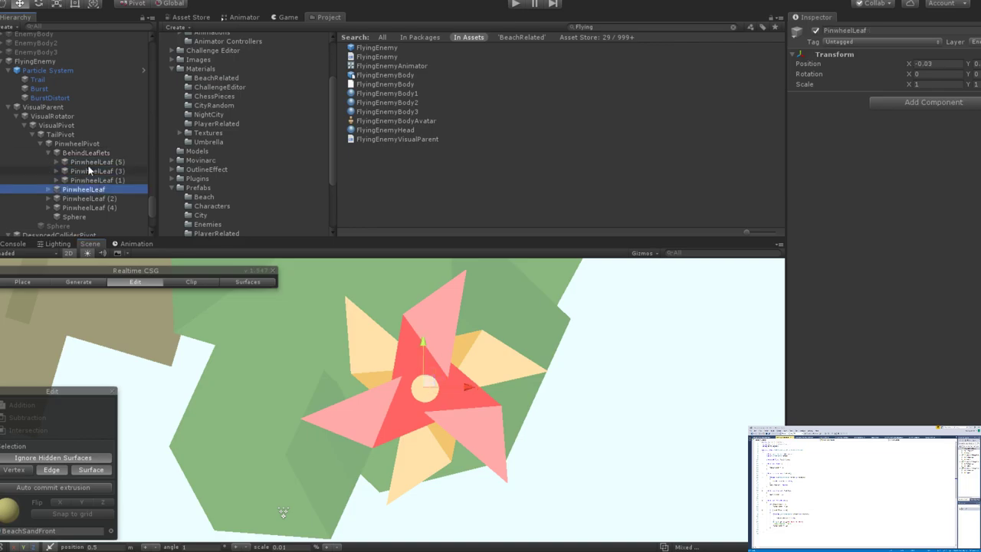
{"action": "left_click", "coordinate": [467, 390]}
{"action": "key", "text": "e"}
{"action": "key", "text": "r"}
{"action": "key", "text": "e"}
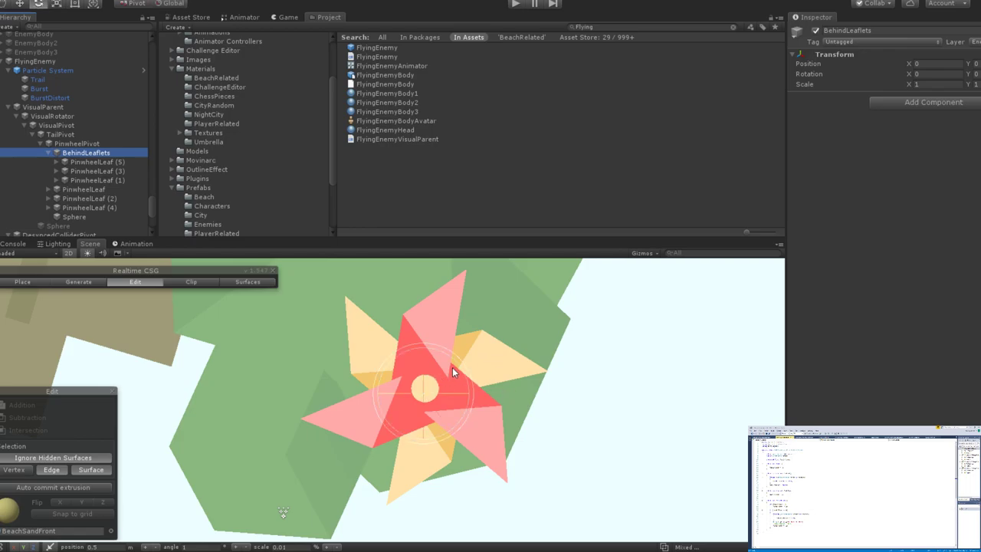
{"action": "left_click_drag", "start_coordinate": [452, 367], "coordinate": [537, 490]}
Move the three leaves out of BehindLeaflets and nudge the empty BehindLeaflets pivot to the pinwheel's centre.
{"action": "left_click", "coordinate": [93, 162]}
{"action": "left_click", "coordinate": [92, 180], "text": "shift"}
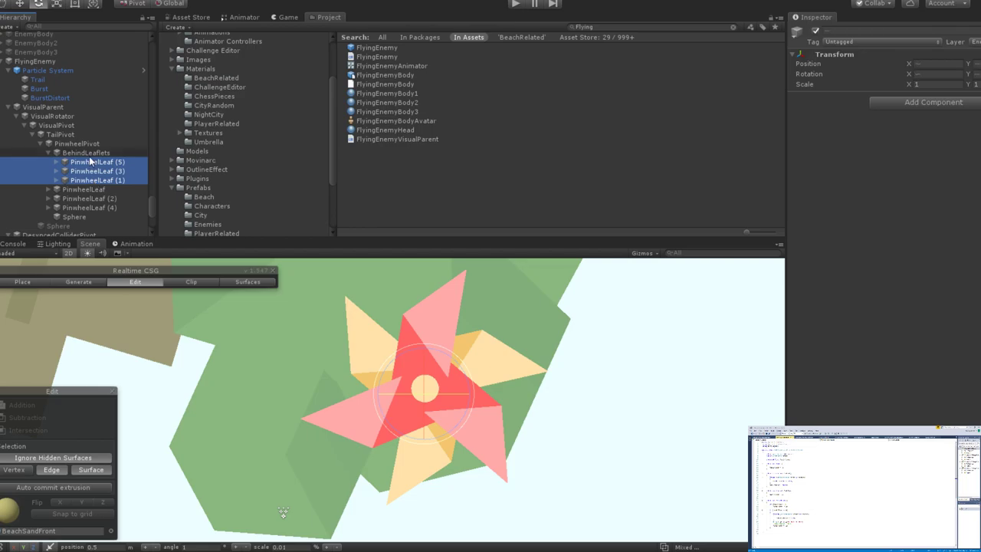
{"action": "left_click_drag", "start_coordinate": [93, 163], "coordinate": [89, 158]}
{"action": "left_click", "coordinate": [87, 180]}
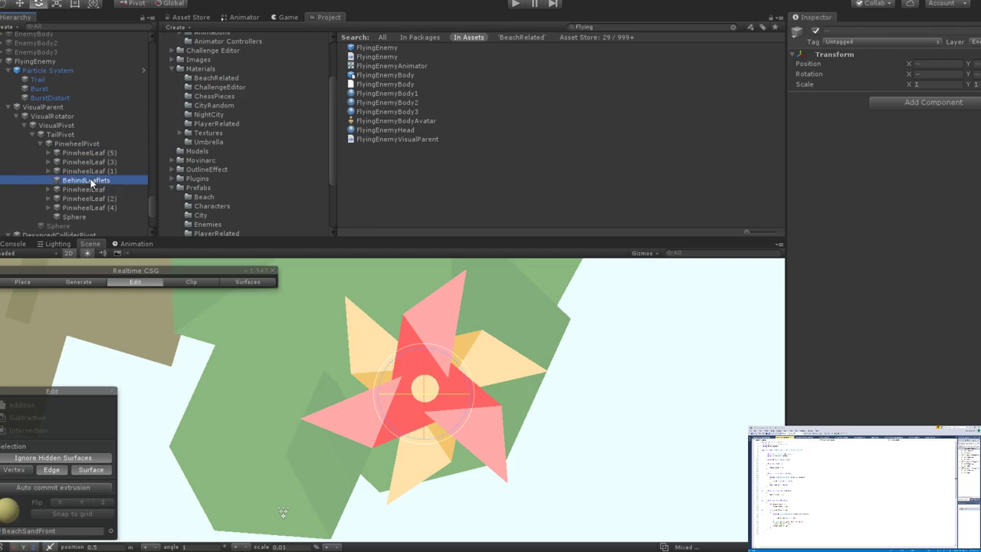
{"action": "key", "text": "w"}
{"action": "left_click_drag", "start_coordinate": [422, 352], "coordinate": [421, 348]}
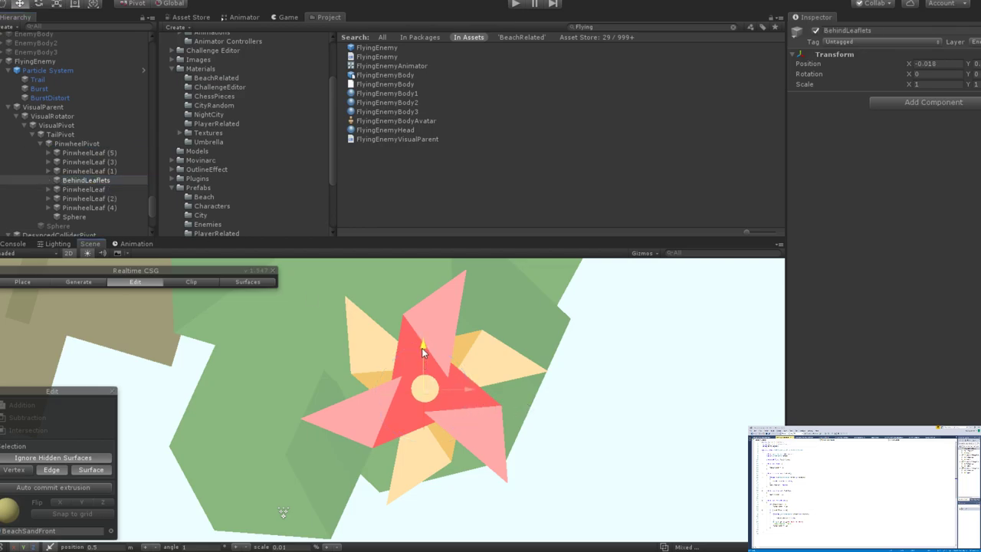
{"action": "left_click_drag", "start_coordinate": [472, 389], "coordinate": [474, 389]}
Parent PinwheelLeaf (5), (3) and (1) to the repositioned BehindLeaflets again and collapse the group.
{"action": "left_click", "coordinate": [98, 154]}
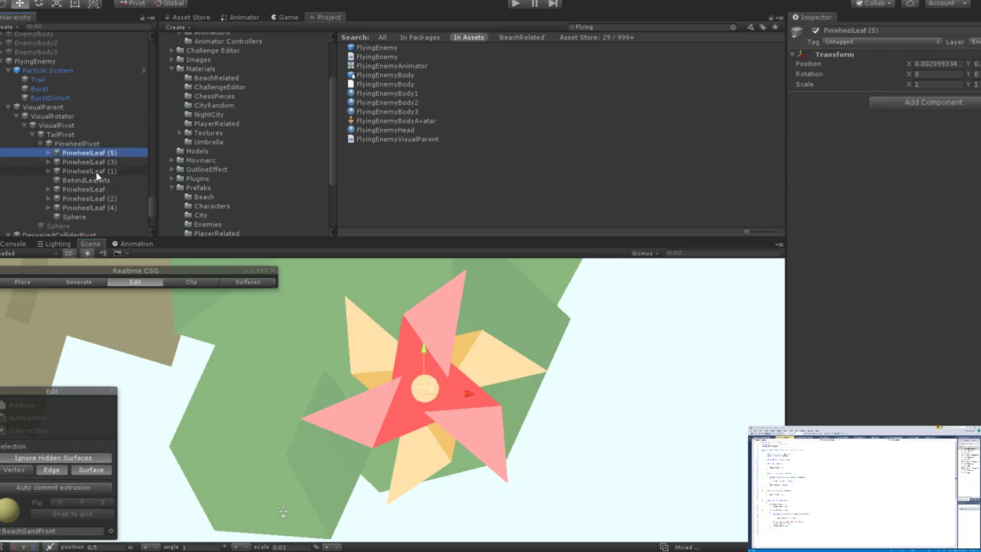
{"action": "left_click", "coordinate": [96, 173], "text": "shift"}
{"action": "mouse_move", "coordinate": [97, 173]}
{"action": "left_mouse_down"}
{"action": "mouse_move", "coordinate": [100, 185]}
{"action": "mouse_move", "coordinate": [86, 181]}
{"action": "left_mouse_up"}
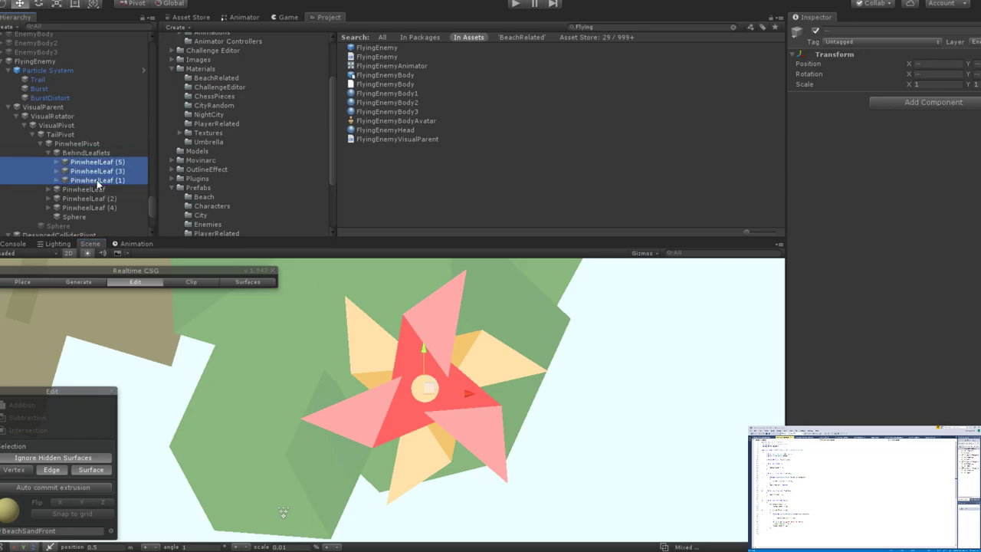
{"action": "left_click", "coordinate": [50, 153]}
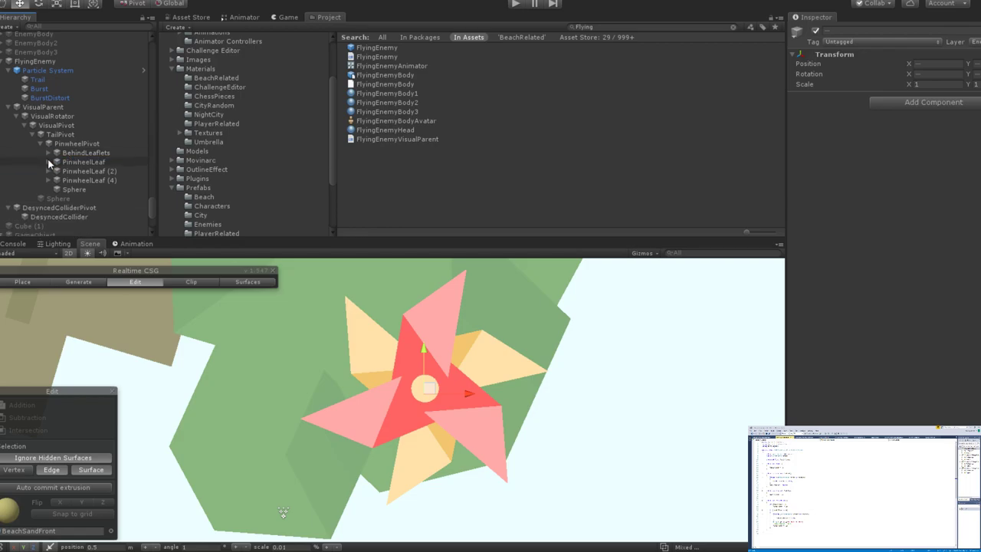
Create another empty child object under PinwheelPivot and name it FrontLeaflets.
{"action": "left_click", "coordinate": [101, 145]}
{"action": "key", "text": "alt+shift+n"}
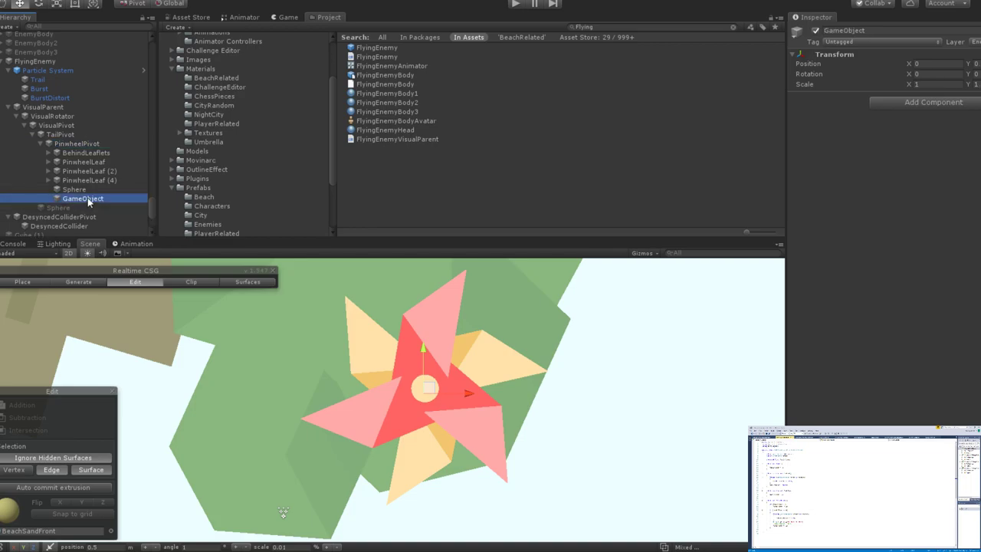
{"action": "left_click", "coordinate": [887, 31]}
{"action": "type", "text": "Fro"}
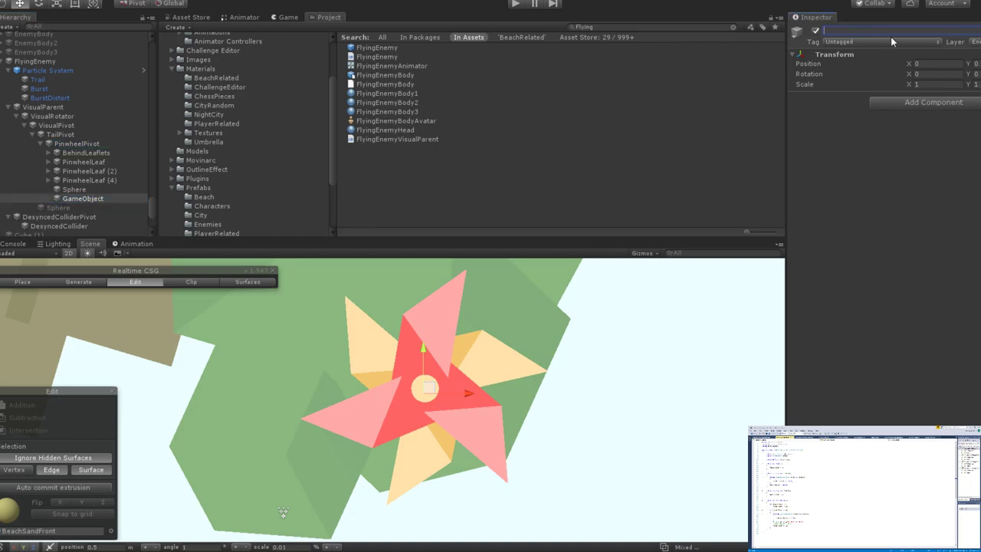
{"action": "type", "text": "ntLeaflets"}
{"action": "key", "text": "Return"}
Parent PinwheelLeaf, PinwheelLeaf (2) and PinwheelLeaf (4) to FrontLeaflets and collapse the group.
{"action": "left_click", "coordinate": [100, 180]}
{"action": "left_click", "coordinate": [91, 162], "text": "shift"}
{"action": "left_click_drag", "start_coordinate": [91, 162], "coordinate": [89, 198]}
{"action": "left_click", "coordinate": [48, 170]}
Test-rotate the FrontLeaflets group and reorder it directly beneath BehindLeaflets, above the Sphere.
{"action": "left_click", "coordinate": [73, 171]}
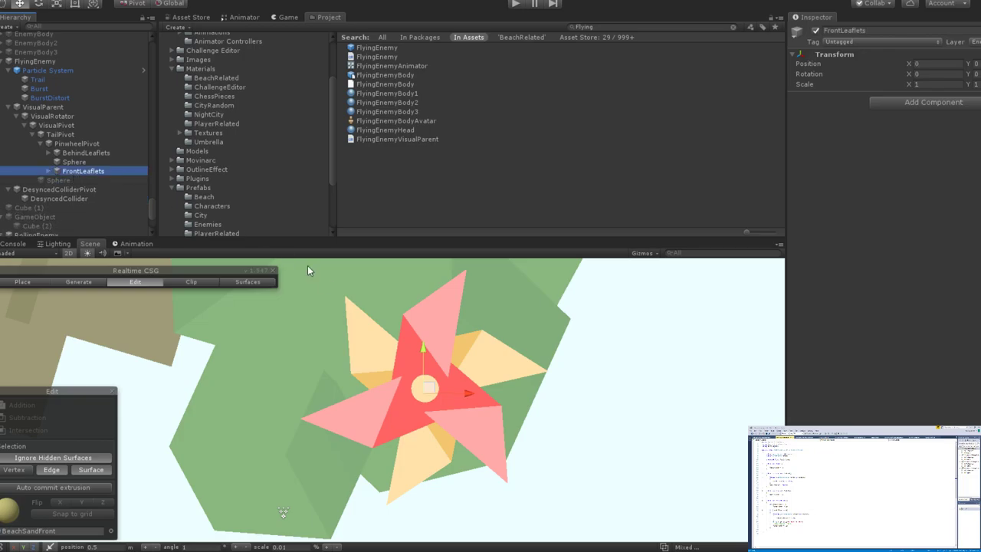
{"action": "key", "text": "e"}
{"action": "left_click_drag", "start_coordinate": [450, 358], "coordinate": [489, 408]}
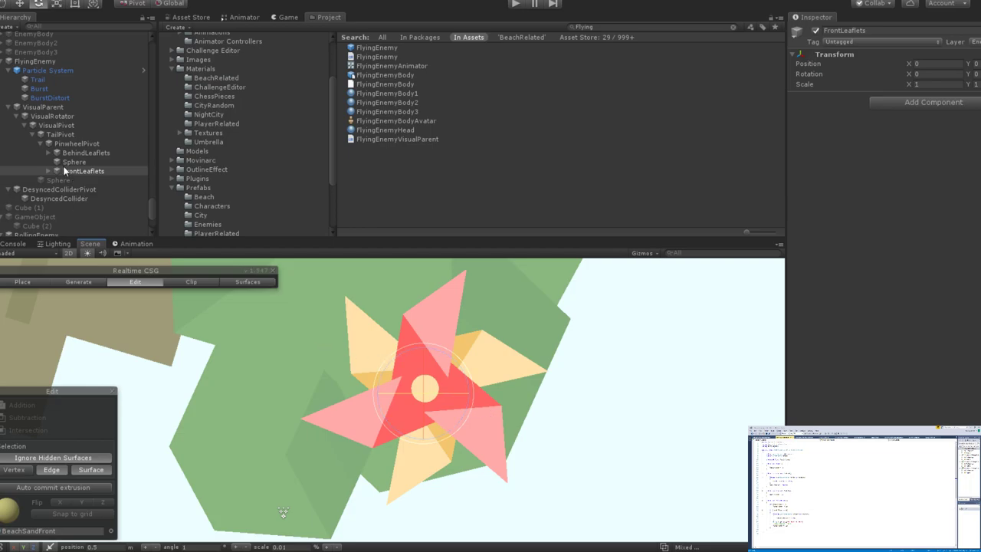
{"action": "left_click_drag", "start_coordinate": [70, 171], "coordinate": [65, 161]}
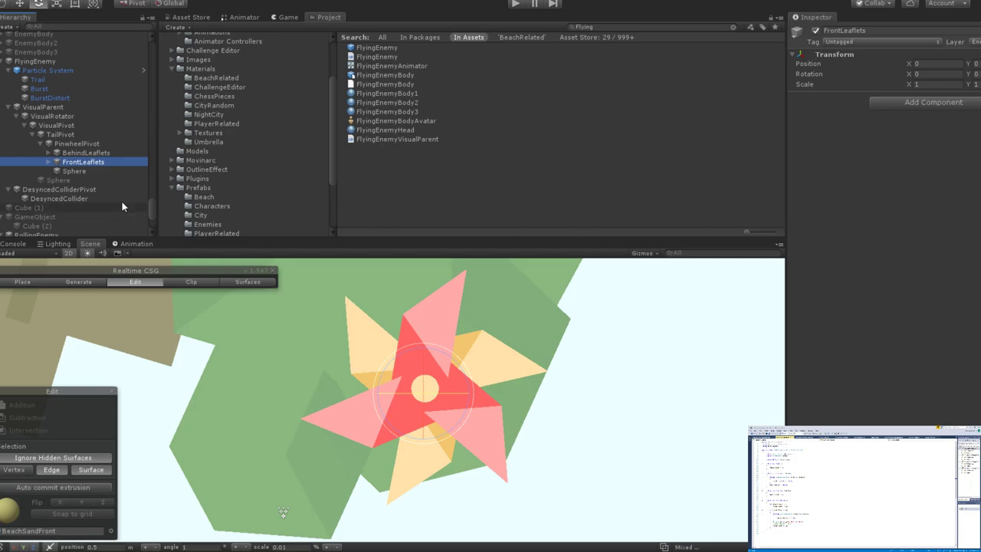
Frame the pinwheel, inspect PinwheelPivot and VisualParent, and briefly run the beach scene in play mode.
{"action": "double_click", "coordinate": [103, 163]}
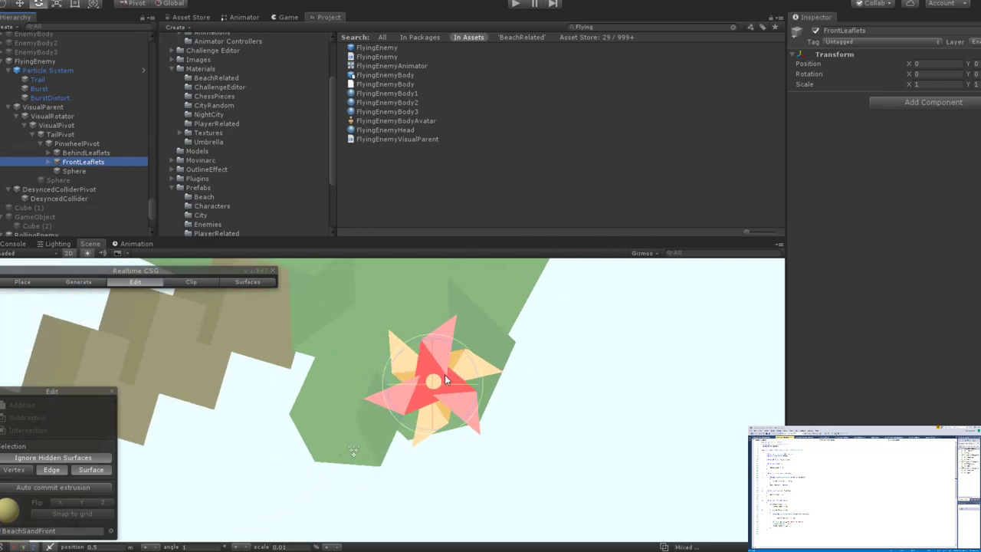
{"action": "left_click", "coordinate": [66, 144]}
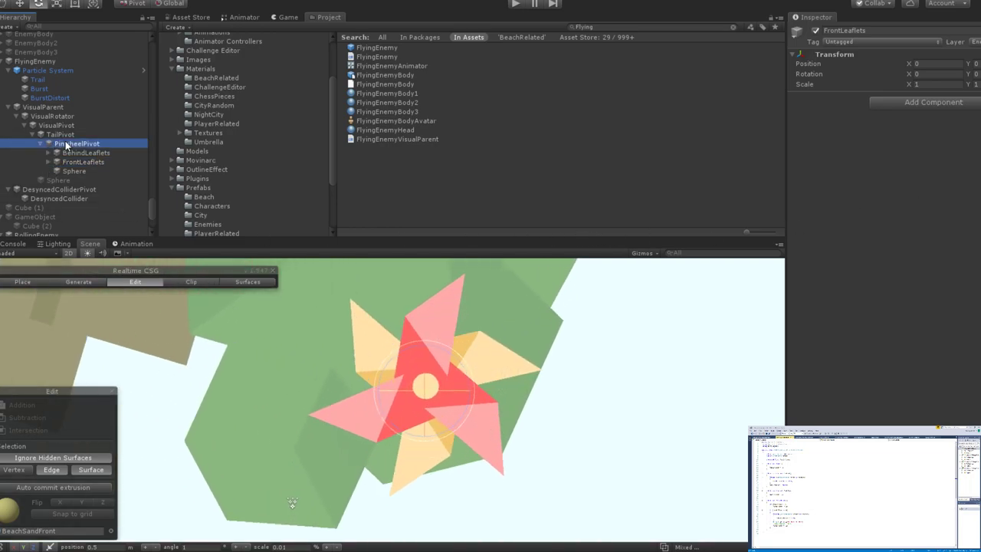
{"action": "left_click", "coordinate": [54, 107]}
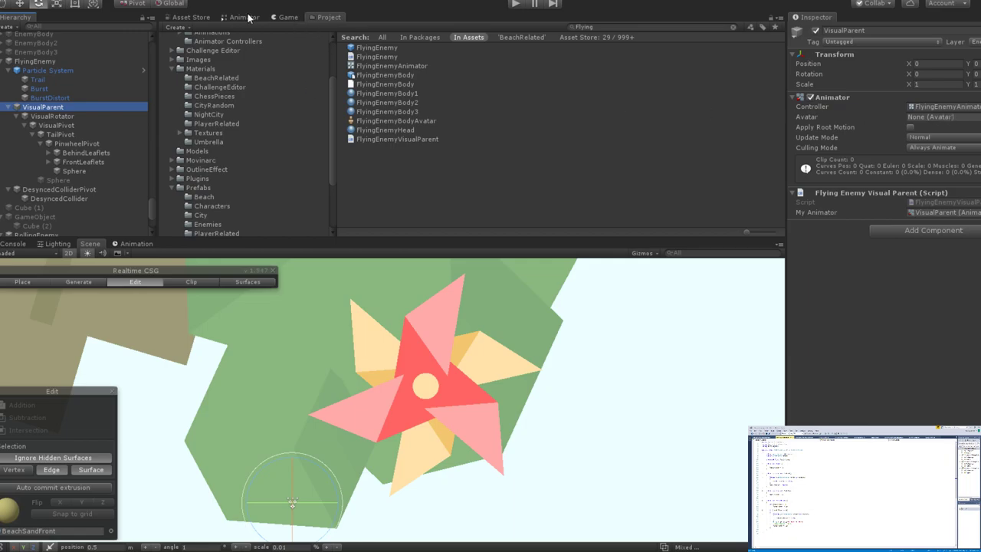
{"action": "scroll", "coordinate": [453, 358], "scroll_direction": "down", "scroll_amount": 1}
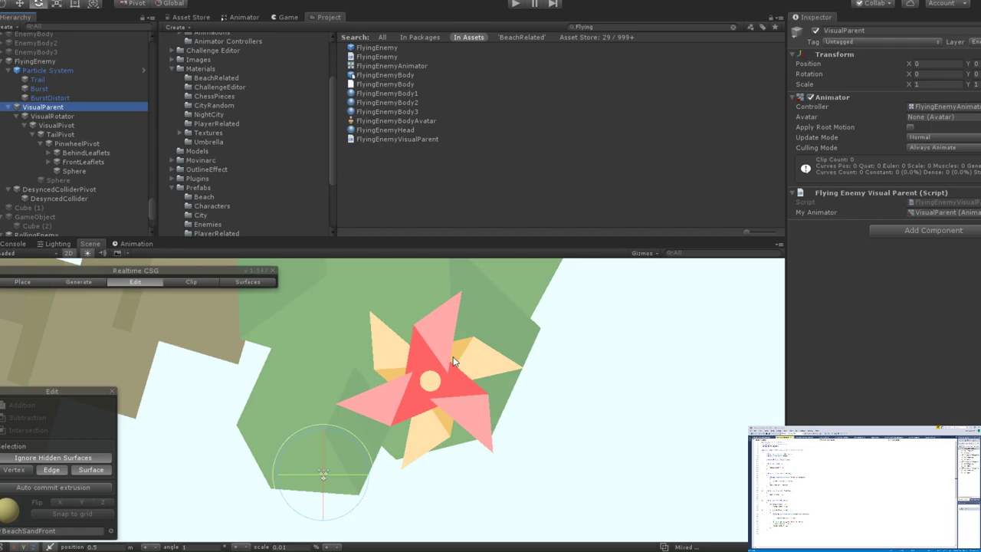
{"action": "left_click", "coordinate": [513, 4]}
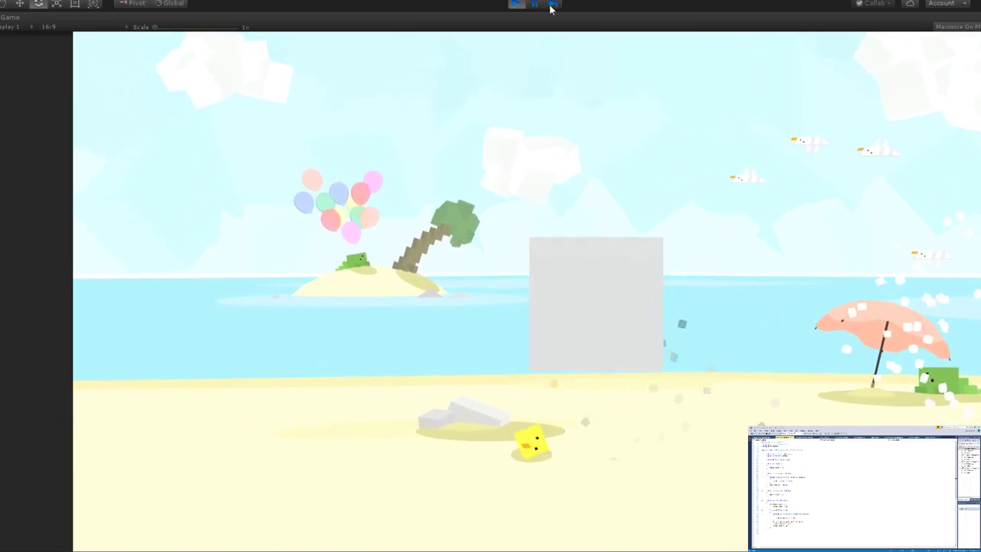
{"action": "left_click", "coordinate": [515, 4]}
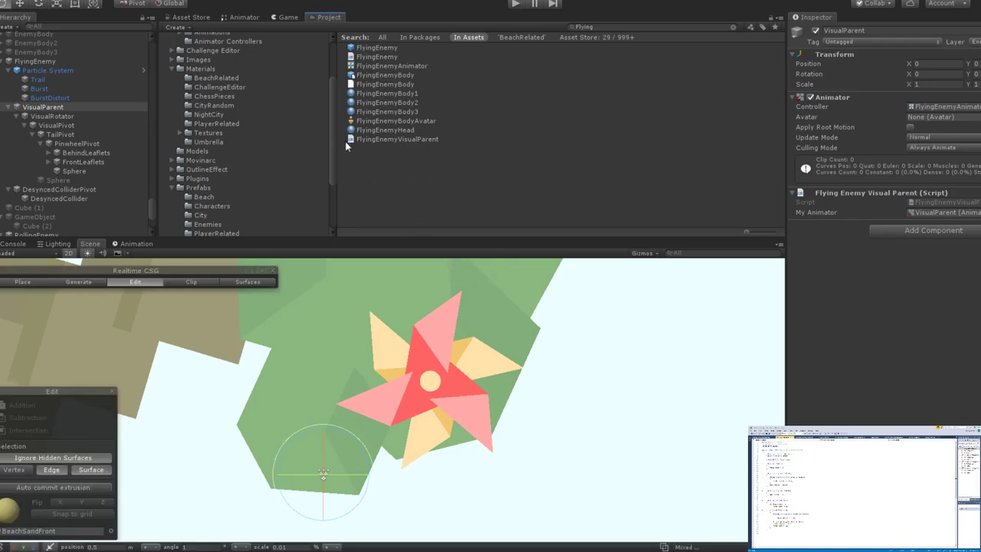
Scale PinwheelPivot up uniformly to about 1.54.
{"action": "left_click", "coordinate": [96, 144]}
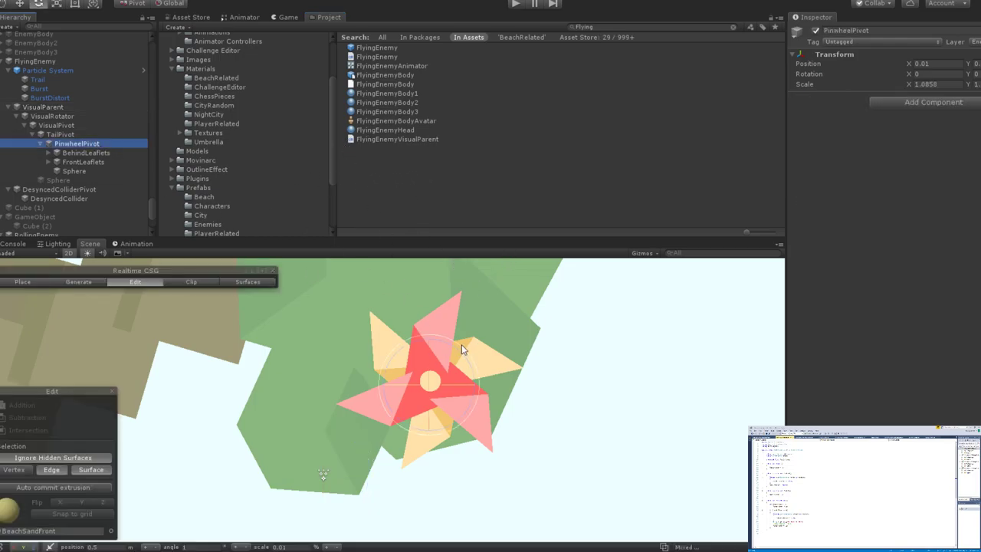
{"action": "key", "text": "r"}
{"action": "left_click_drag", "start_coordinate": [437, 389], "coordinate": [477, 365]}
Briefly run the beach scene in play mode to check the enlarged pinwheel enemy, and stop it.
{"action": "left_click", "coordinate": [514, 4]}
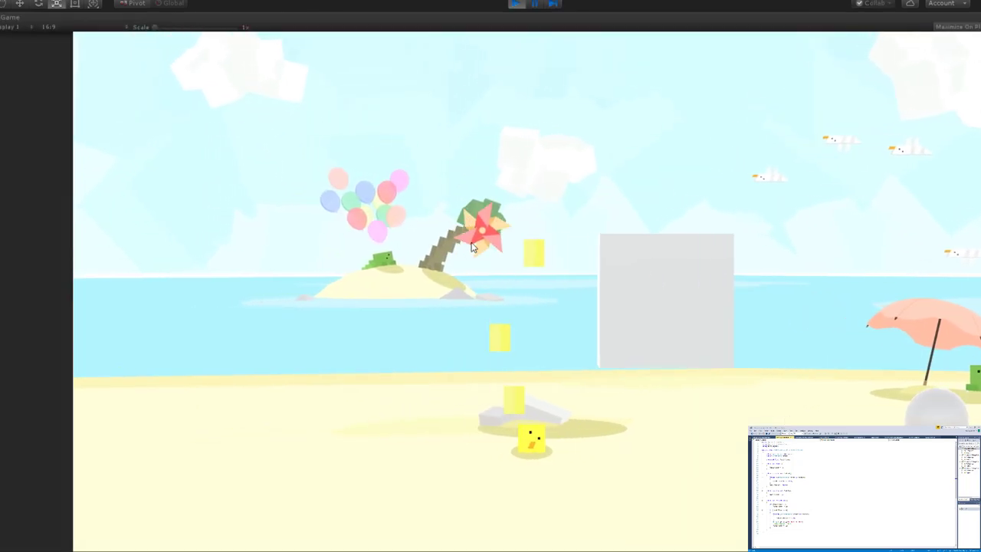
{"action": "left_click", "coordinate": [472, 246]}
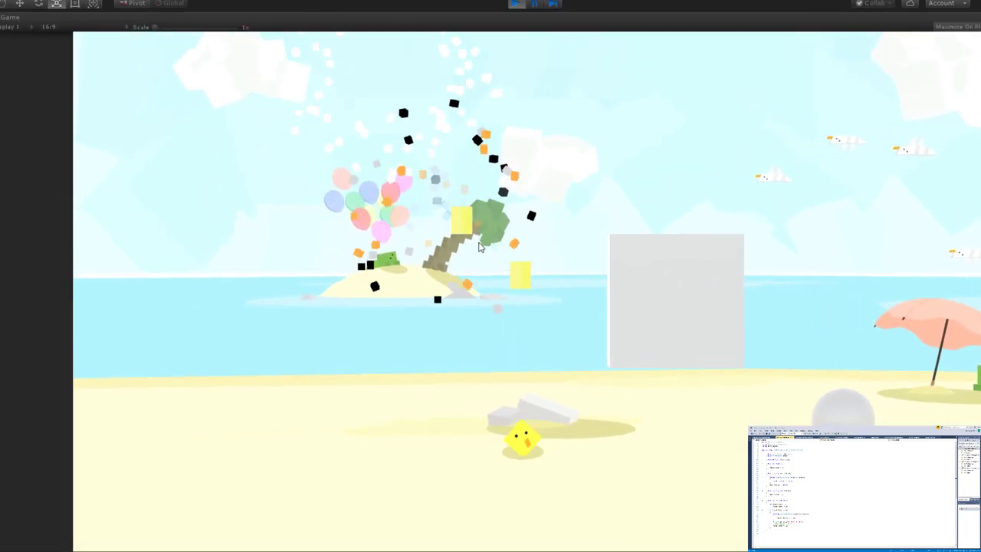
{"action": "left_click", "coordinate": [524, 3]}
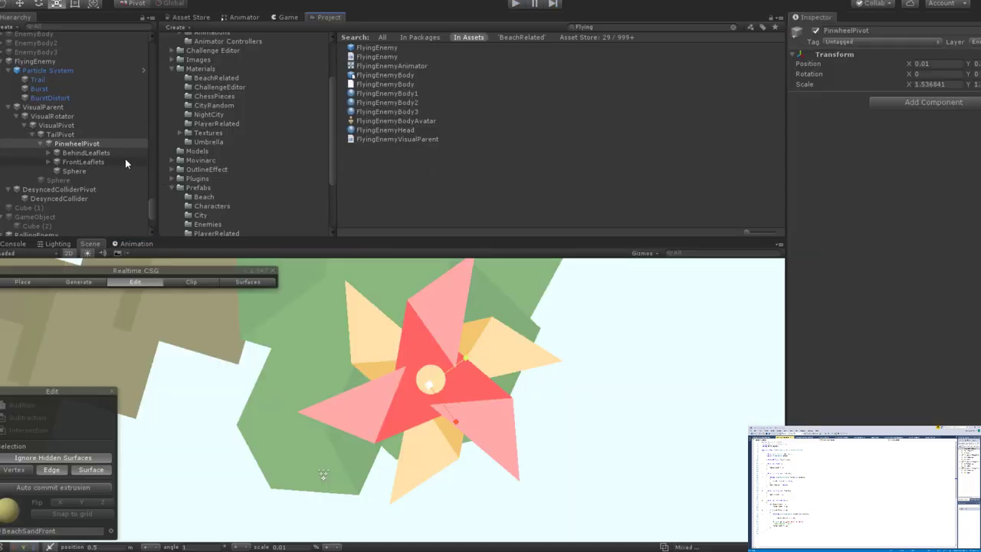
Compare the pivots and components of DesyncedCollider, DesyncedColliderPivot and VisualParent on the flying enemy.
{"action": "left_click", "coordinate": [87, 199]}
{"action": "left_click", "coordinate": [85, 190]}
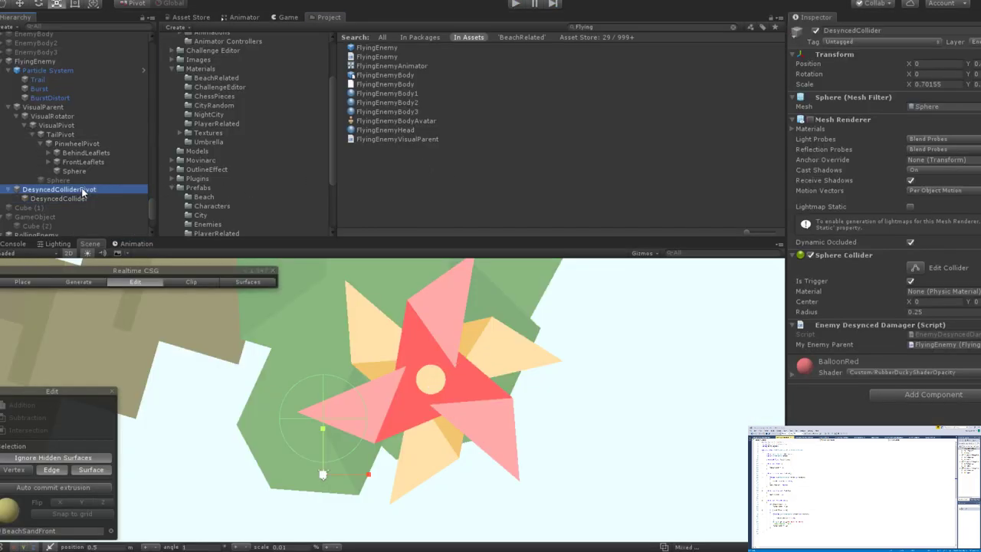
{"action": "left_click", "coordinate": [81, 198]}
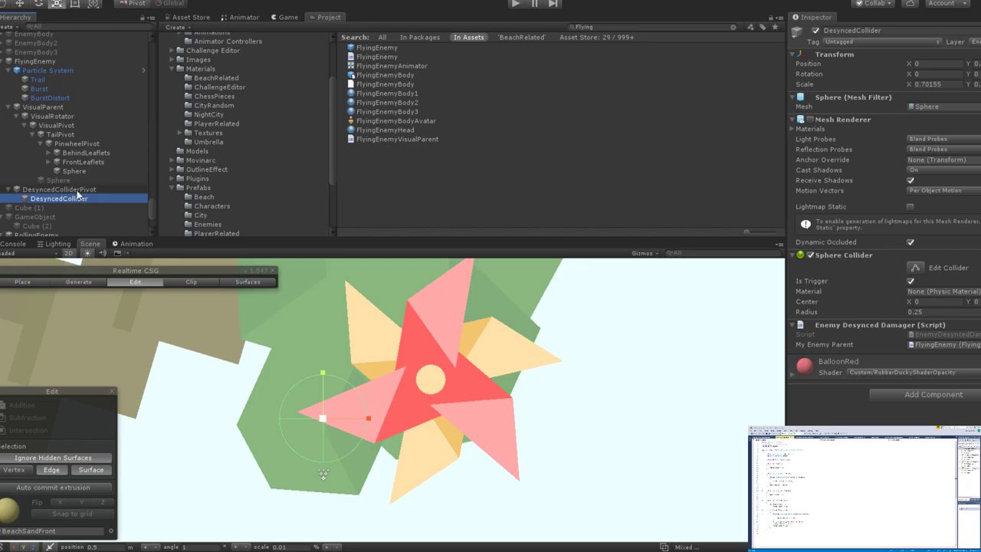
{"action": "key", "text": "Up"}
{"action": "key", "text": "Down"}
{"action": "key", "text": "Up"}
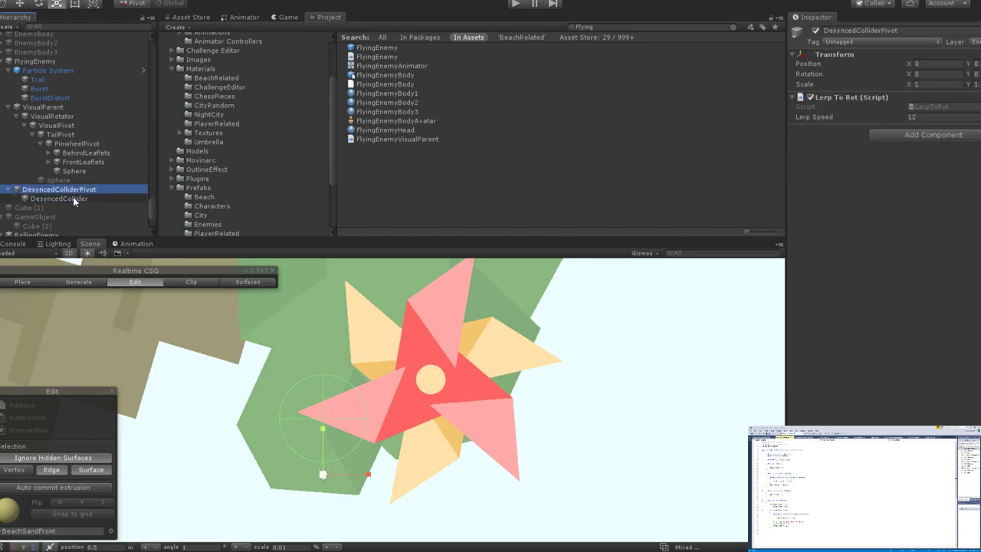
{"action": "key", "text": "Down"}
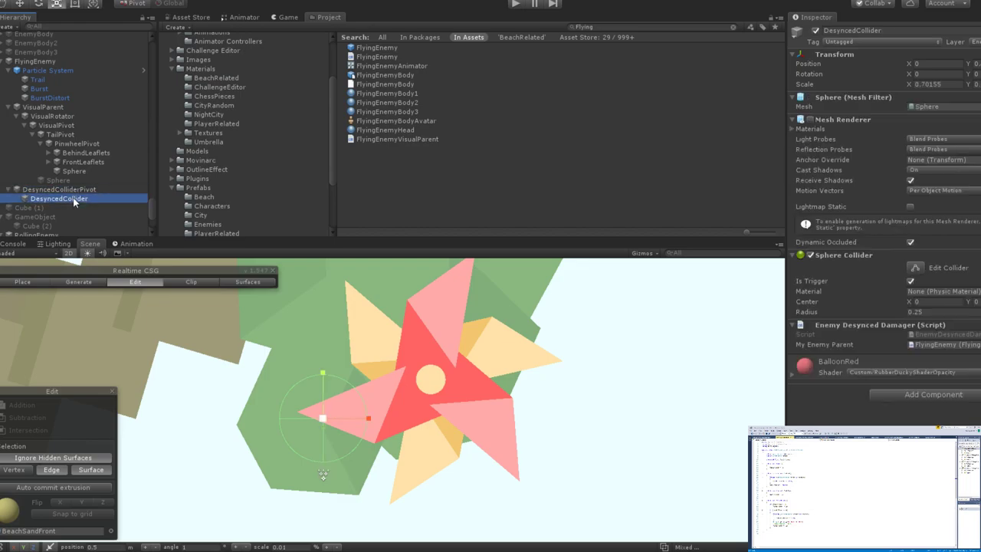
{"action": "left_click", "coordinate": [75, 124]}
{"action": "left_click", "coordinate": [70, 115]}
{"action": "left_click", "coordinate": [68, 107]}
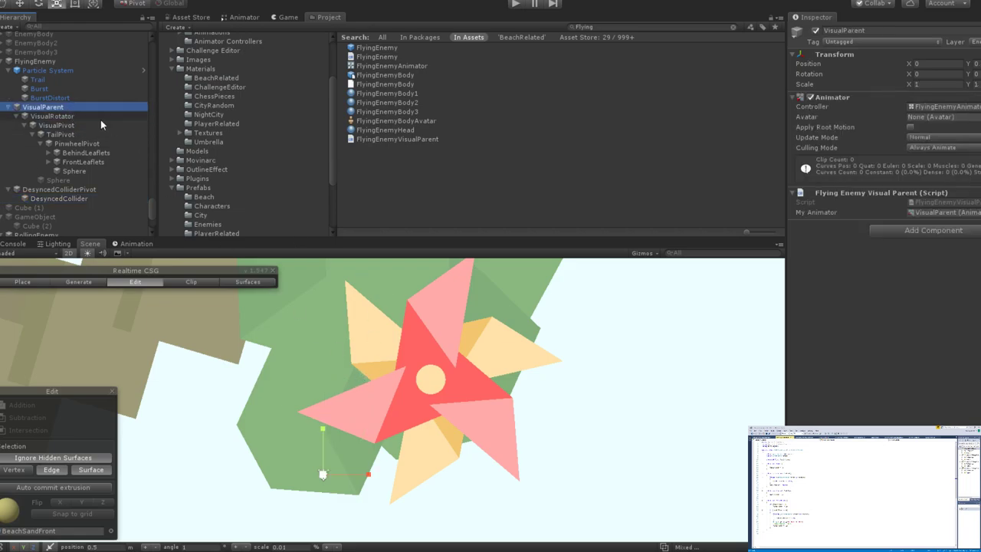
Move PinwheelPivot to X about -0.87 and lower it so the pinwheel's hub sits on the flying enemy's origin.
{"action": "left_click", "coordinate": [77, 144]}
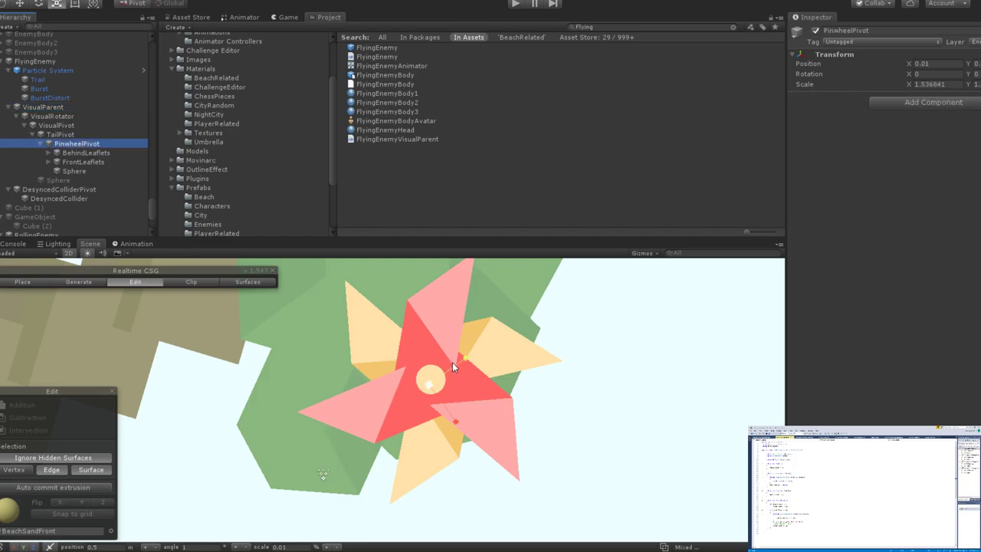
{"action": "key", "text": "w"}
{"action": "left_click_drag", "start_coordinate": [471, 387], "coordinate": [369, 397]}
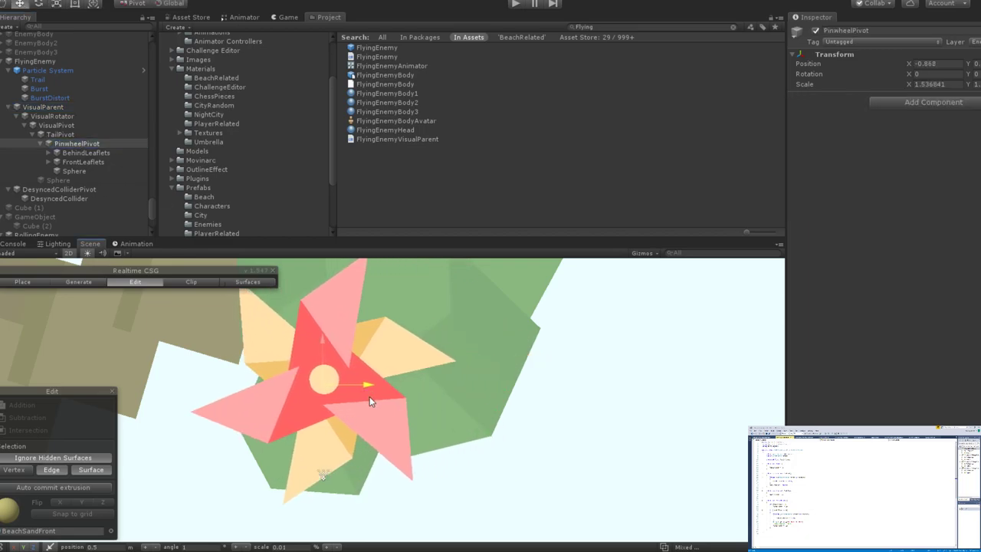
{"action": "left_click_drag", "start_coordinate": [325, 341], "coordinate": [549, 391]}
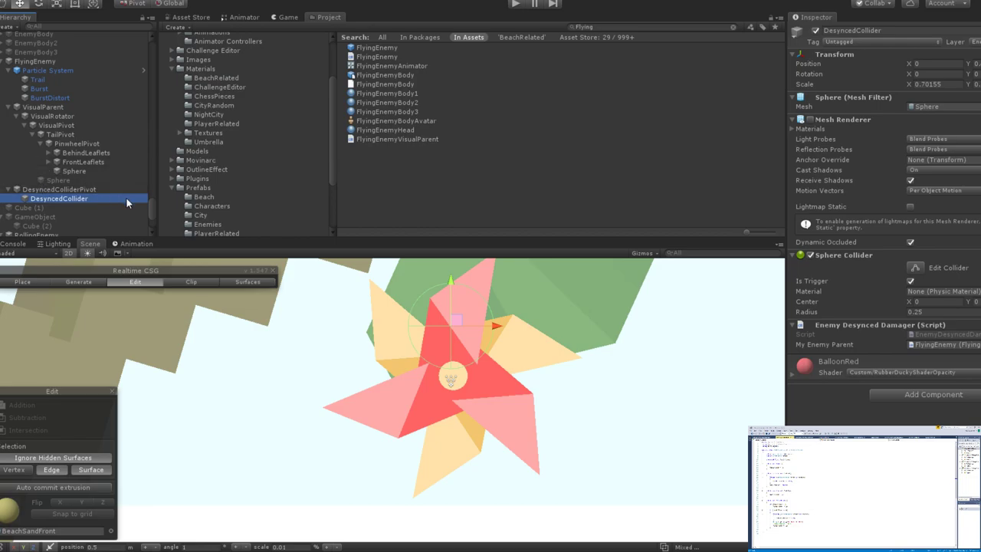
Check the pivots of VisualPivot and VisualRotator, and raise VisualParent to the height of the DesyncedCollider's centre.
{"action": "left_click", "coordinate": [50, 118]}
{"action": "left_click", "coordinate": [56, 125]}
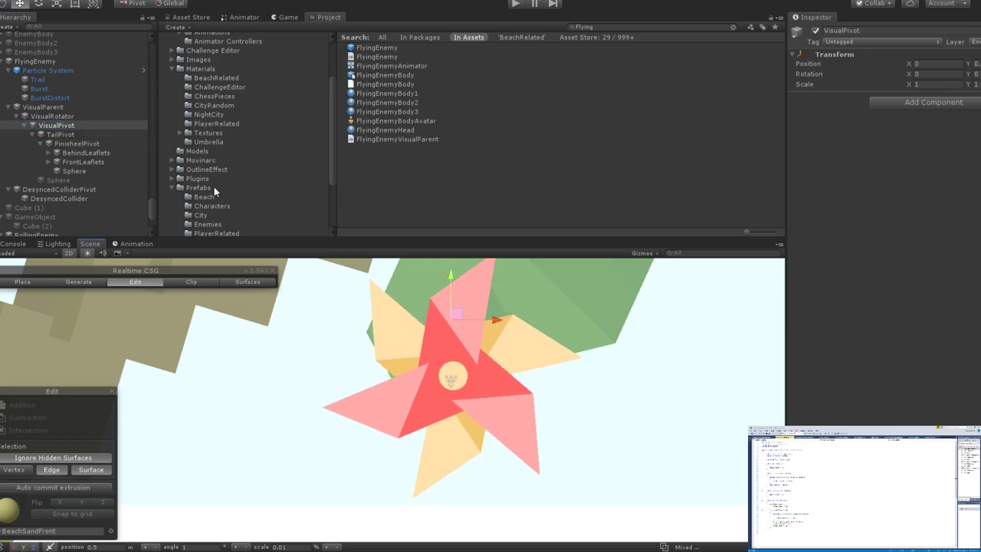
{"action": "left_click", "coordinate": [52, 116]}
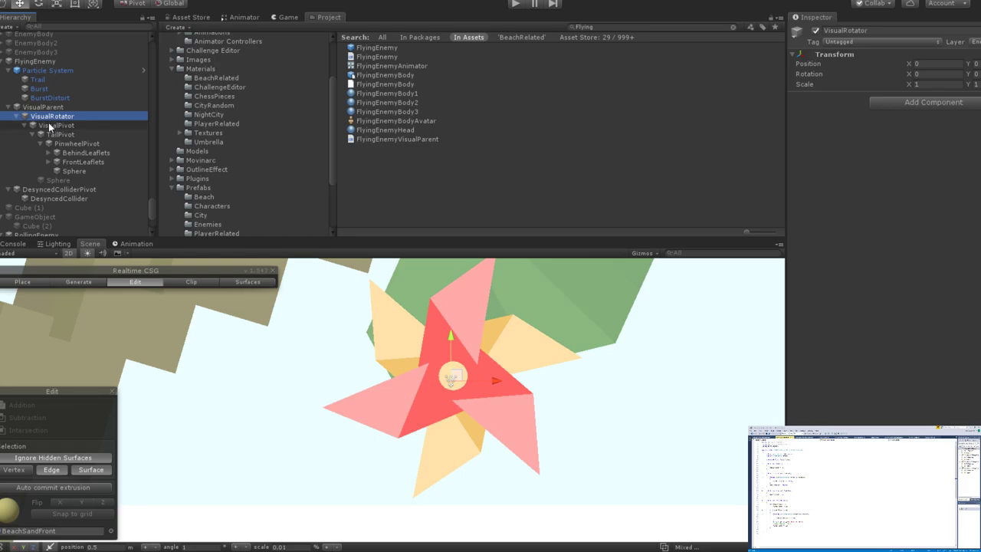
{"action": "left_click", "coordinate": [42, 107]}
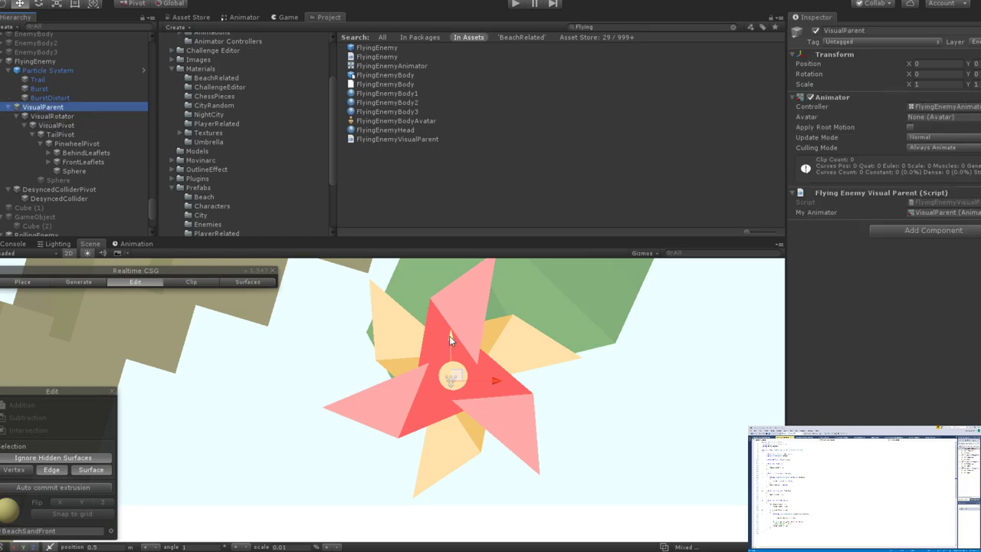
{"action": "left_click_drag", "start_coordinate": [450, 336], "coordinate": [442, 279]}
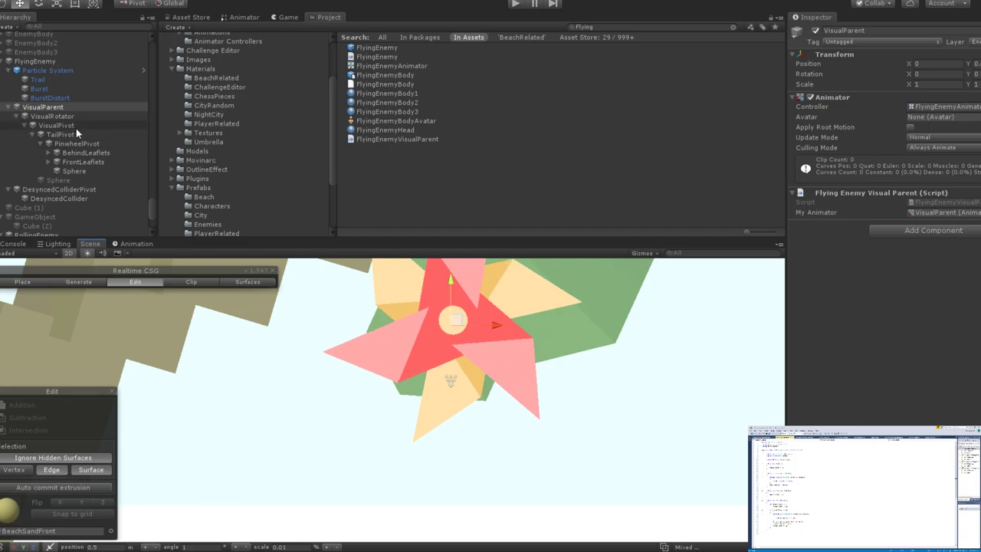
Fine-tune VisualParent's position against DesyncedCollider, nudging it slightly down and to X -0.014.
{"action": "left_click", "coordinate": [54, 110]}
{"action": "left_click", "coordinate": [62, 199]}
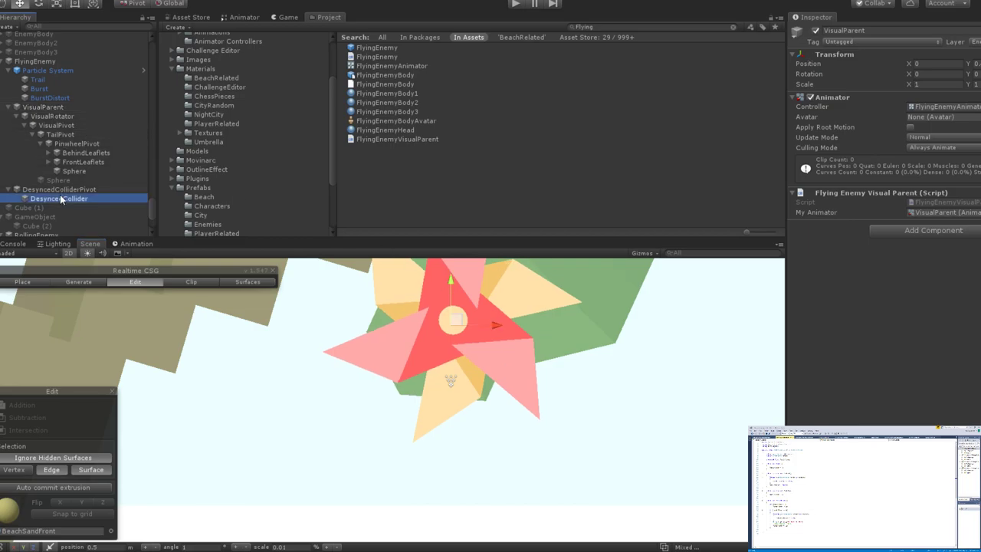
{"action": "left_click", "coordinate": [57, 110]}
{"action": "left_click_drag", "start_coordinate": [453, 290], "coordinate": [451, 287]}
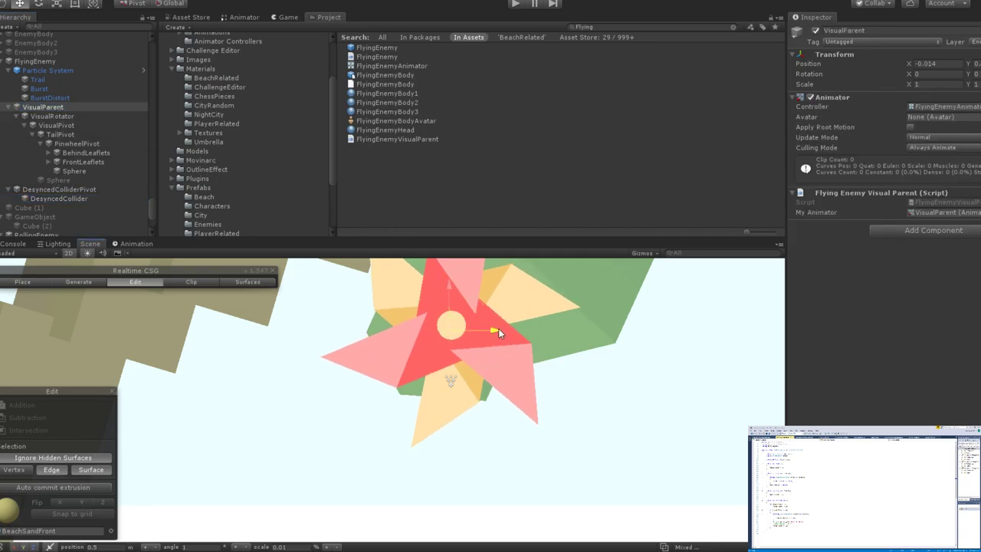
{"action": "left_click", "coordinate": [63, 198]}
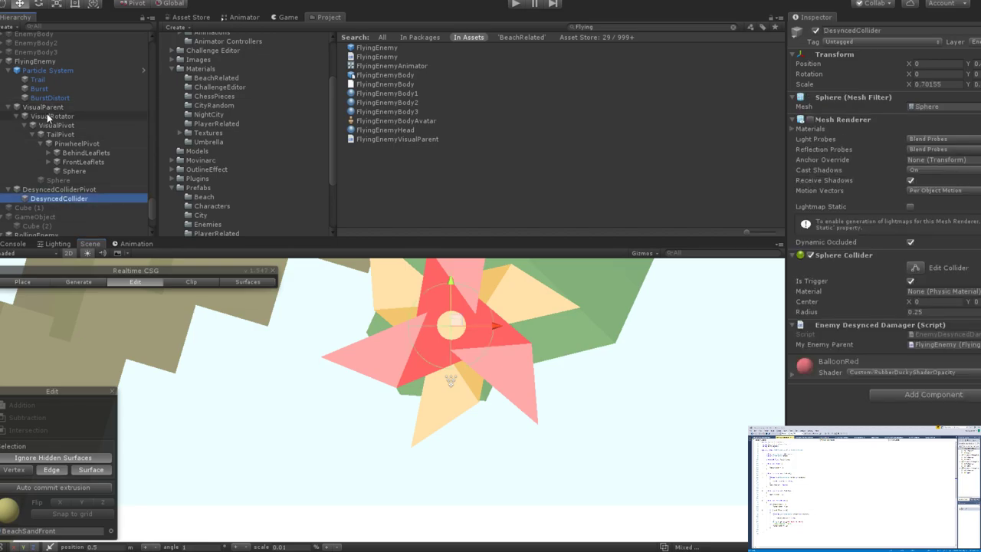
Scale VisualParent down uniformly to about 0.27 so the pinwheel fits inside the DesyncedCollider sphere.
{"action": "left_click", "coordinate": [46, 108]}
{"action": "key", "text": "e"}
{"action": "key", "text": "r"}
{"action": "left_click_drag", "start_coordinate": [466, 327], "coordinate": [416, 343]}
{"action": "left_click", "coordinate": [59, 198]}
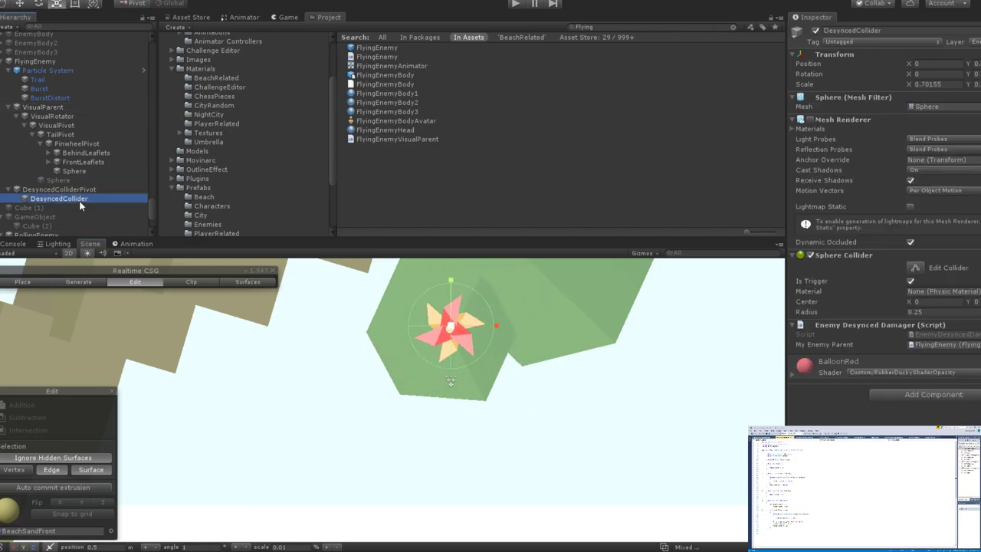
{"action": "left_click", "coordinate": [44, 107]}
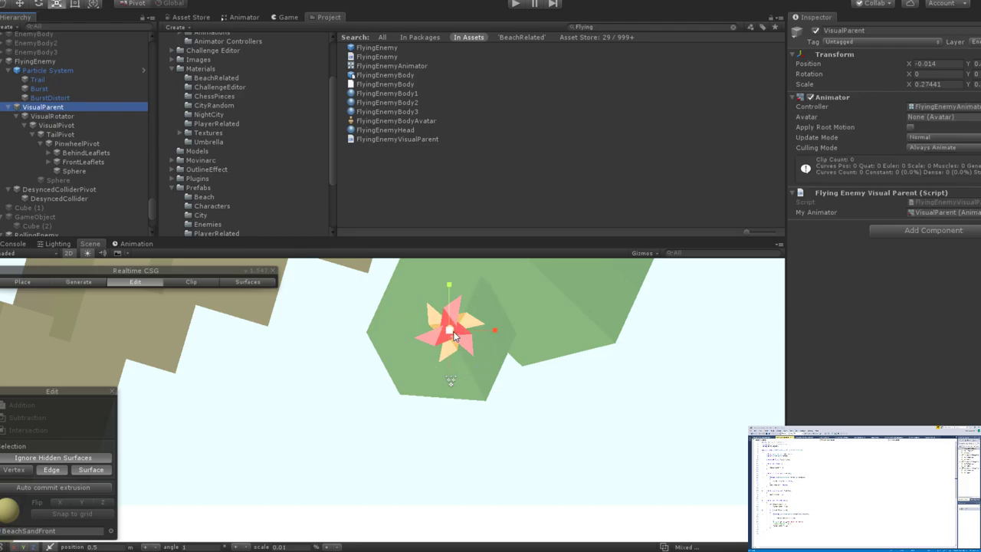
{"action": "left_click", "coordinate": [54, 199]}
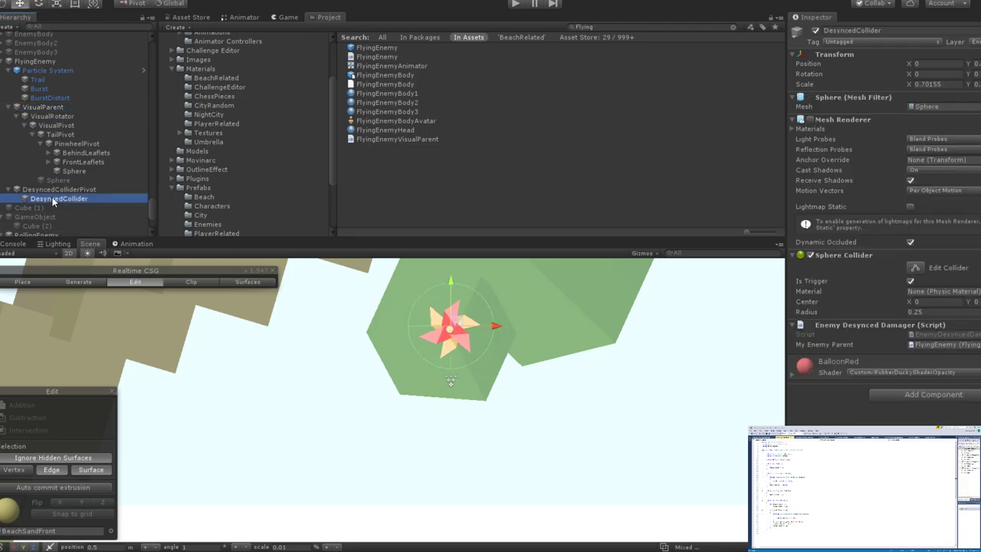
Readjust VisualParent's uniform scale to about 0.278 and compare it with the DesyncedCollider outline.
{"action": "left_click", "coordinate": [47, 107]}
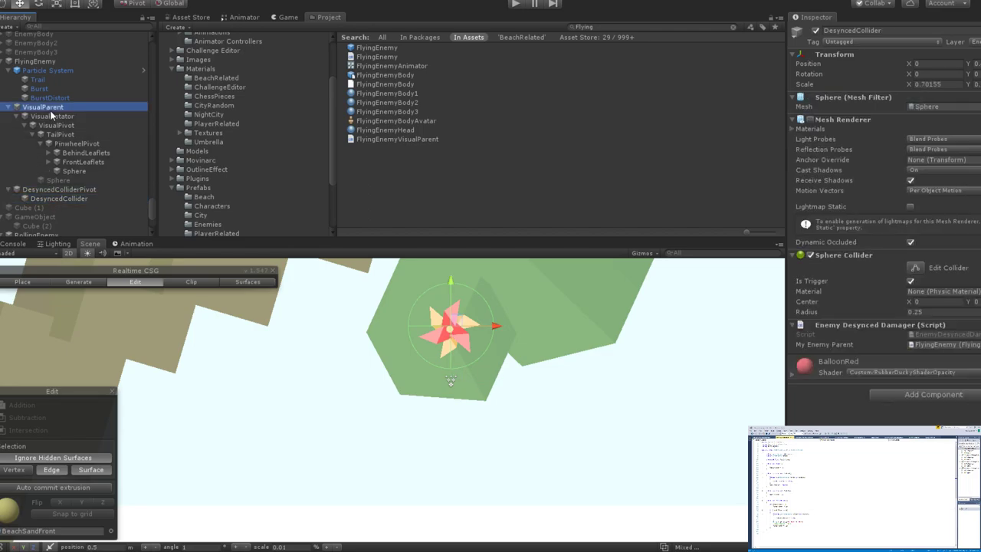
{"action": "key", "text": "r"}
{"action": "left_click", "coordinate": [451, 328]}
{"action": "key", "text": "w"}
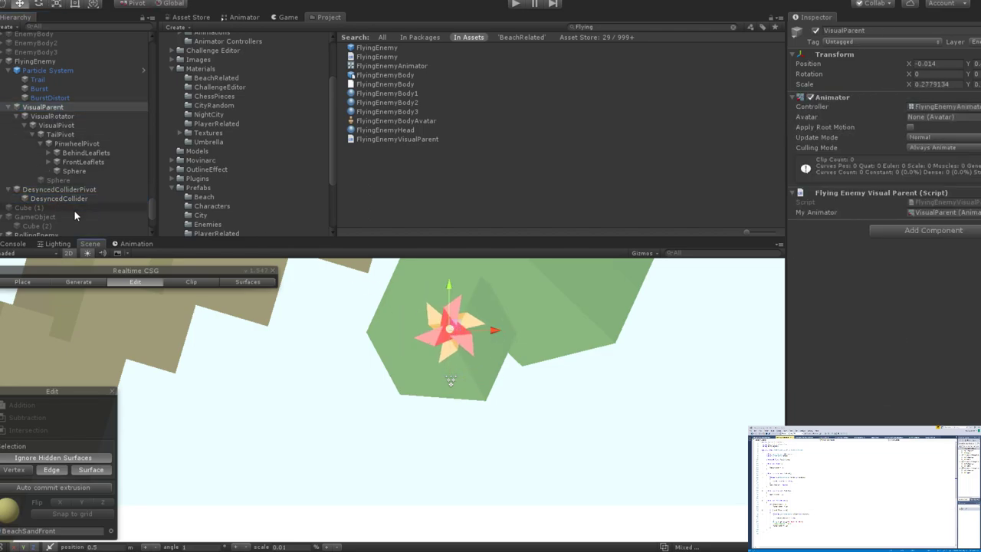
{"action": "left_click", "coordinate": [65, 198]}
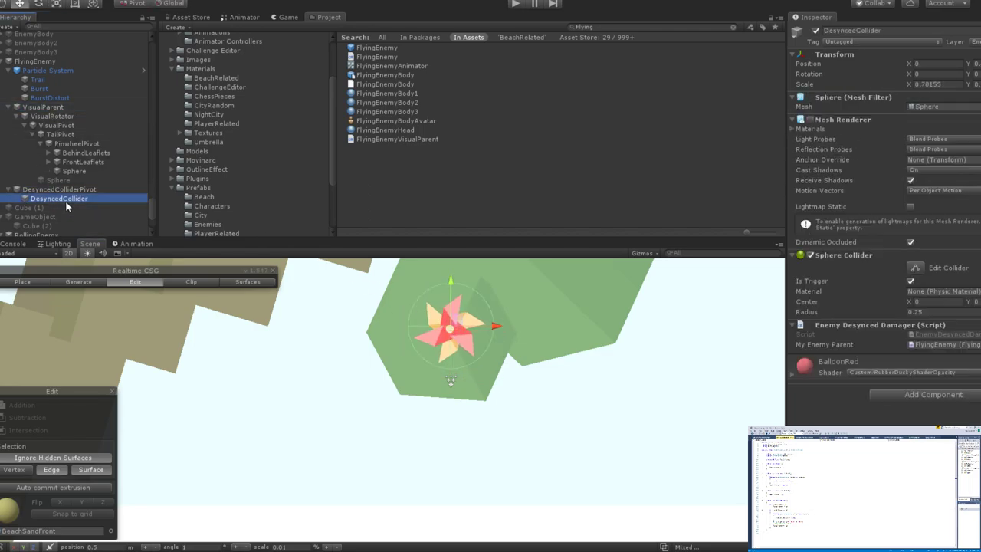
Raise VisualParent slightly to centre the pinwheel in DesyncedCollider and enlarge it to nearly fill the collider outline.
{"action": "left_click", "coordinate": [47, 109]}
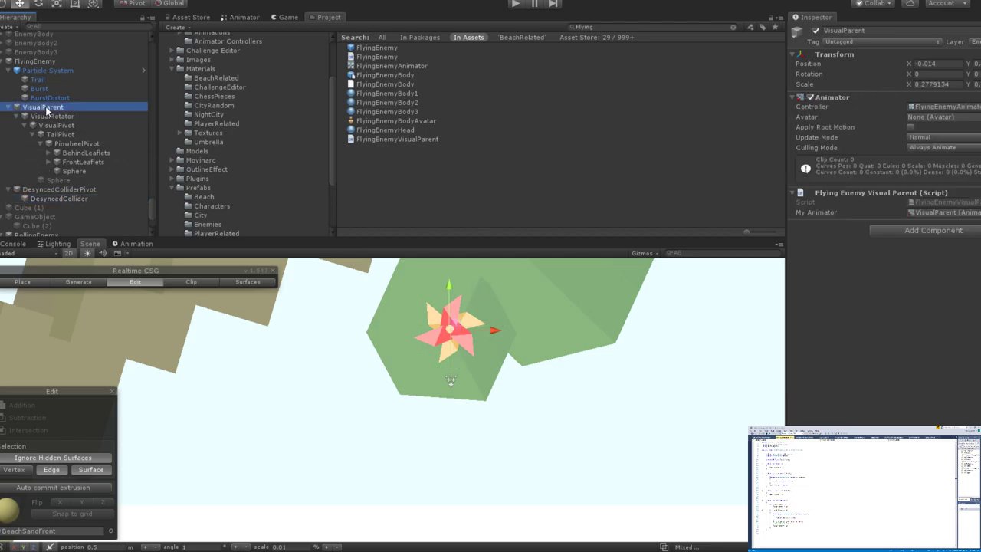
{"action": "left_click", "coordinate": [449, 287]}
{"action": "left_click", "coordinate": [64, 199]}
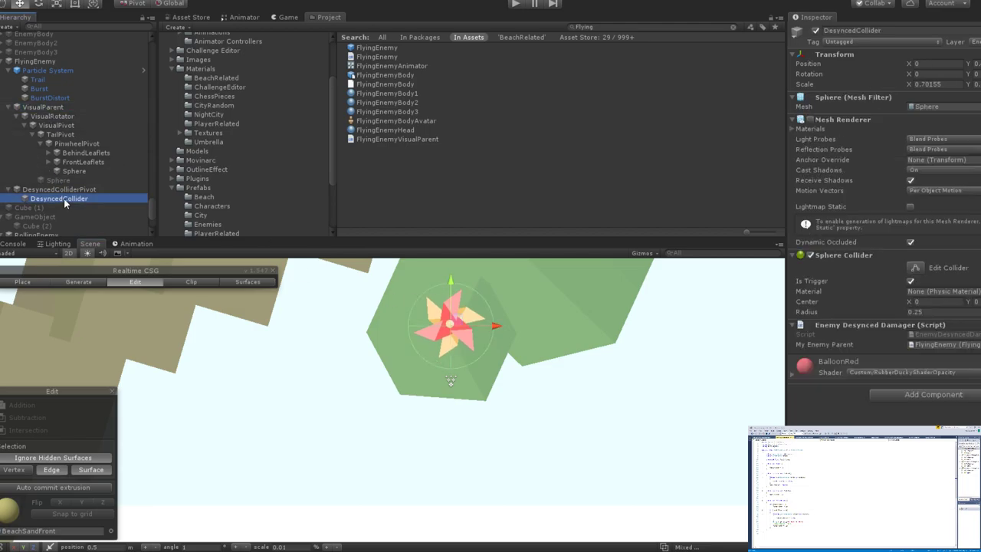
{"action": "left_click", "coordinate": [40, 108]}
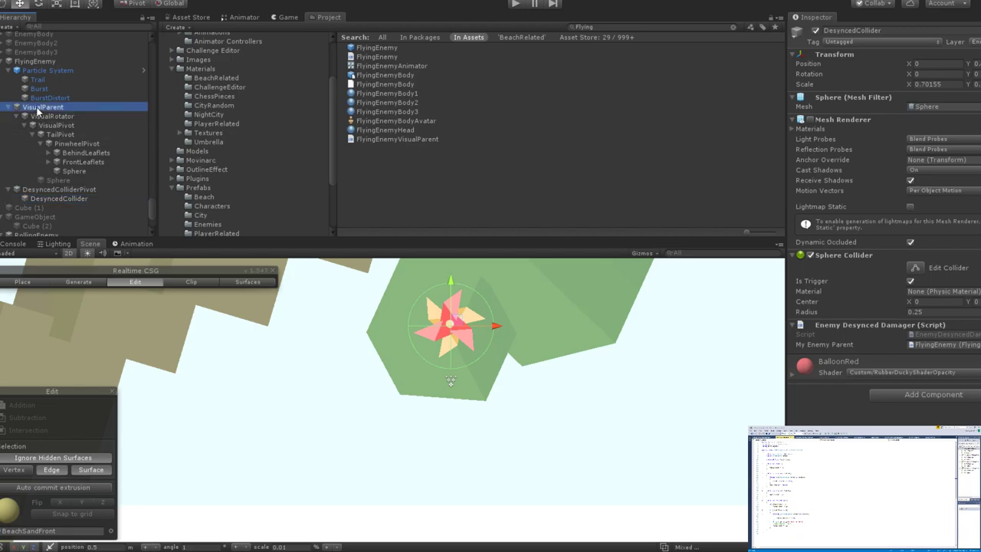
{"action": "left_click", "coordinate": [452, 323]}
{"action": "left_click", "coordinate": [57, 199]}
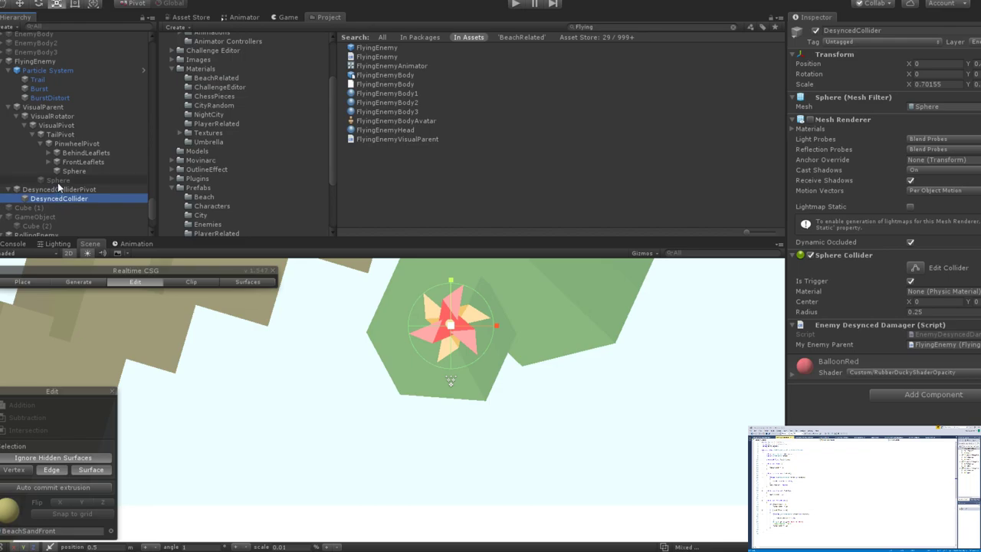
Try activating the disabled Sphere under VisualPivot and scaling it to about 1.94, undo the scaling, and deactivate it again.
{"action": "left_click", "coordinate": [58, 180]}
{"action": "left_click", "coordinate": [812, 38]}
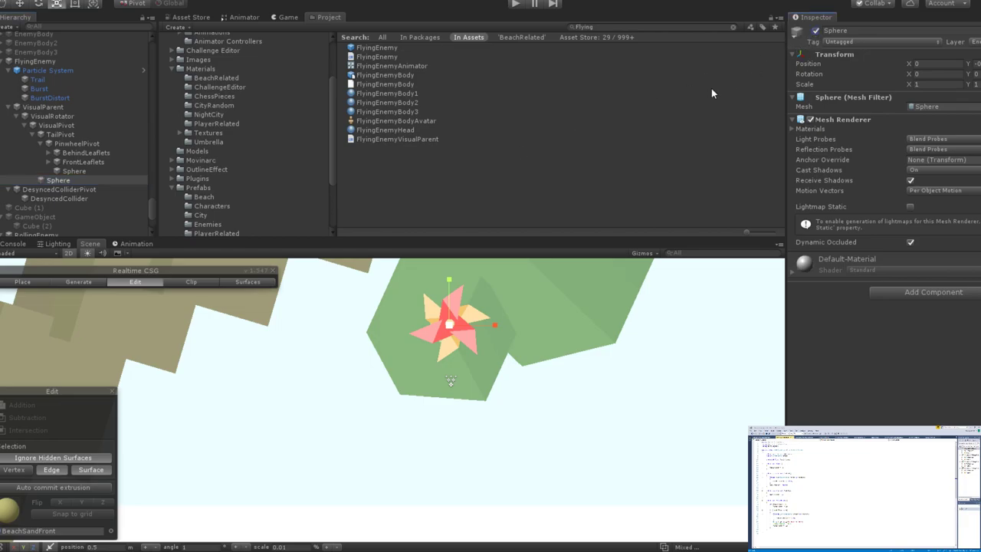
{"action": "scroll", "coordinate": [449, 331], "scroll_direction": "up", "scroll_amount": 3}
{"action": "scroll", "coordinate": [449, 331], "scroll_direction": "down", "scroll_amount": 5}
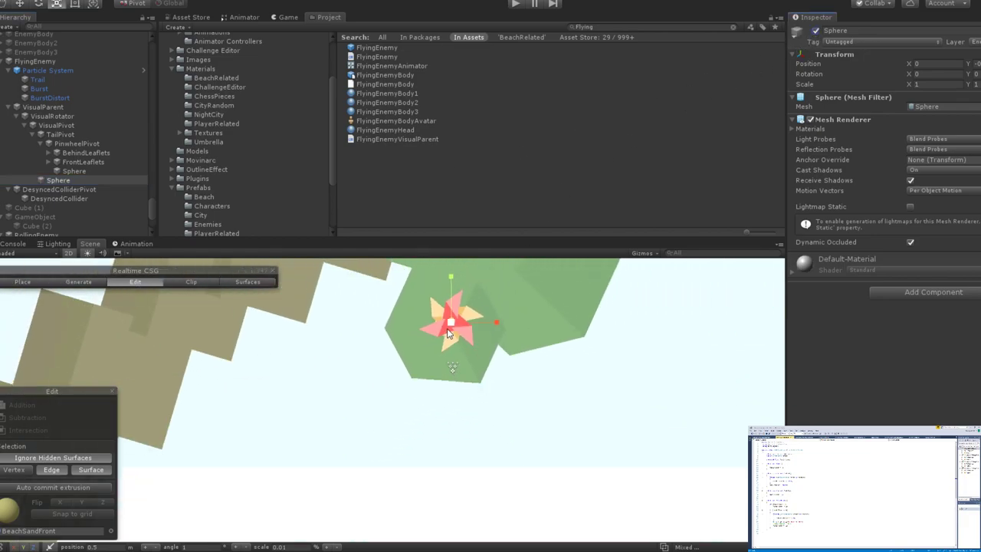
{"action": "scroll", "coordinate": [449, 332], "scroll_direction": "up", "scroll_amount": 2}
{"action": "left_click_drag", "start_coordinate": [455, 324], "coordinate": [511, 294]}
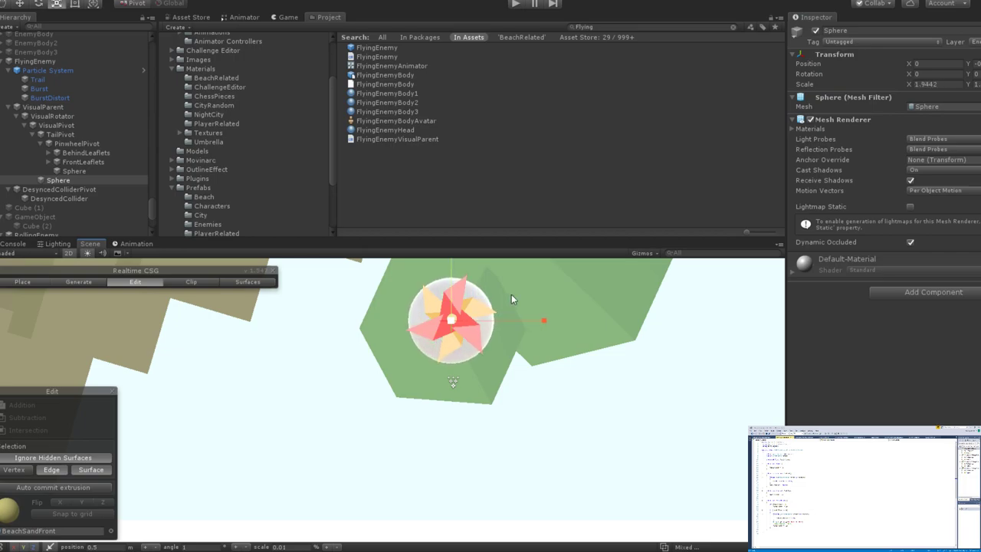
{"action": "key", "text": "ctrl+z"}
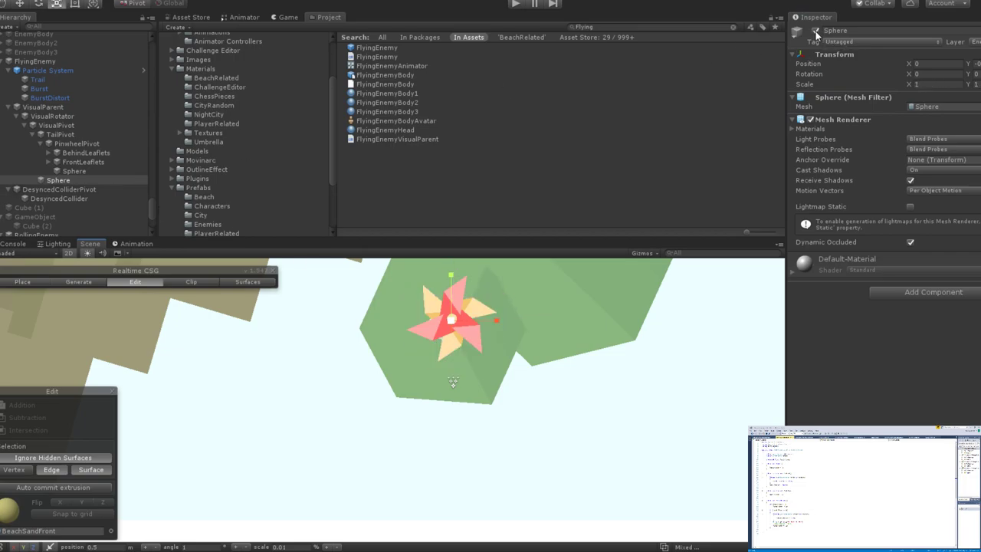
{"action": "left_click", "coordinate": [815, 31]}
Check RollingEnemy's visual hierarchy and examine the flying enemy's DesyncedCollider outline around the pinwheel up close.
{"action": "scroll", "coordinate": [58, 220], "scroll_direction": "down", "scroll_amount": 3}
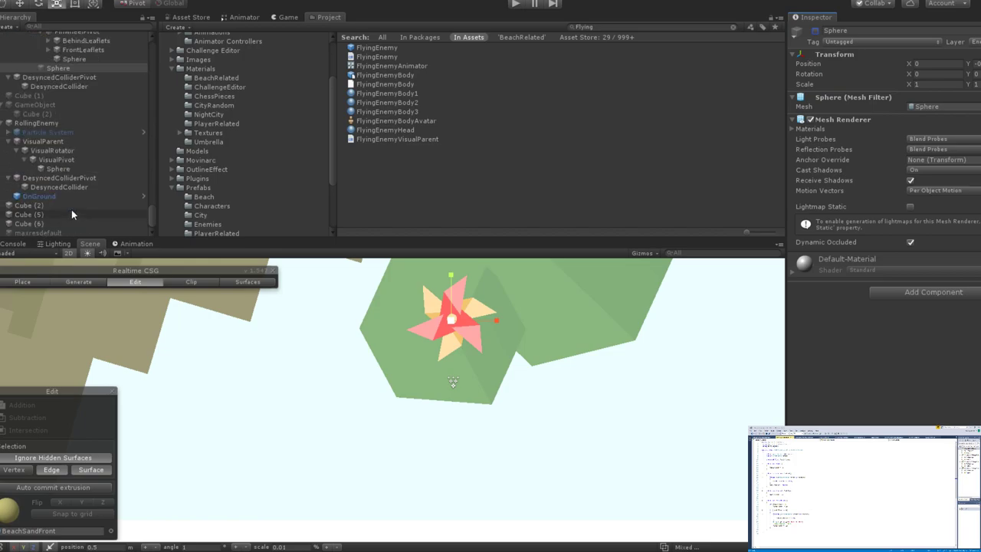
{"action": "left_click", "coordinate": [59, 168]}
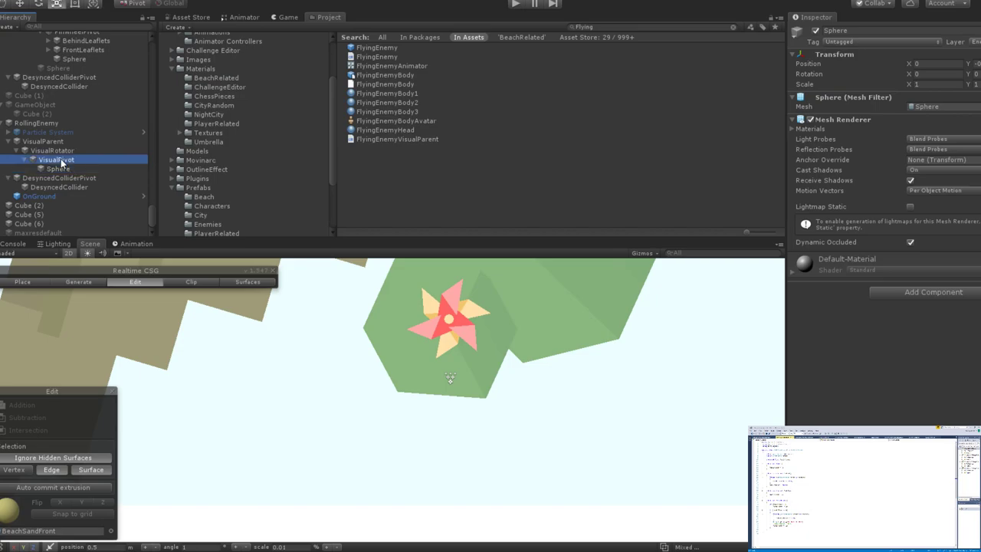
{"action": "left_click", "coordinate": [59, 86]}
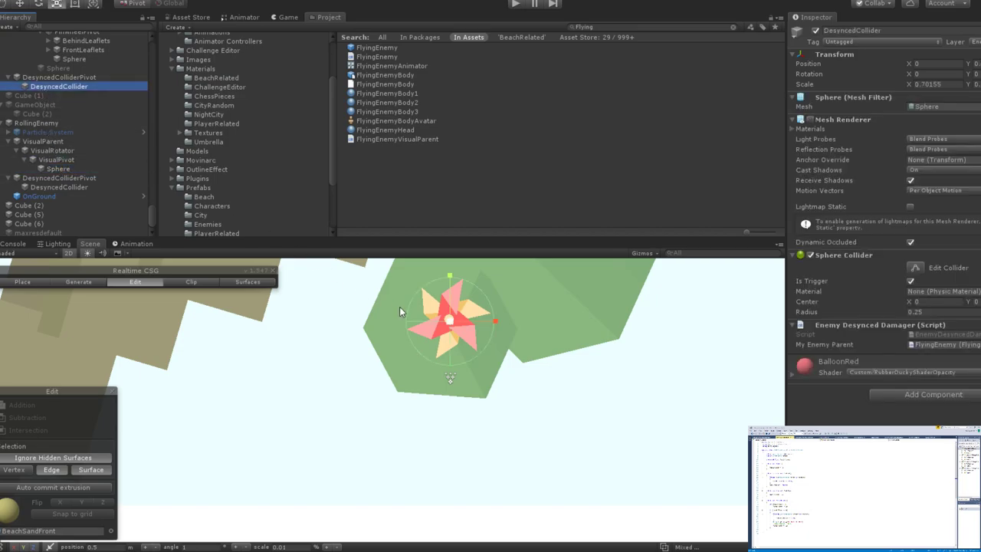
{"action": "scroll", "coordinate": [400, 308], "scroll_direction": "up", "scroll_amount": 2}
{"action": "scroll", "coordinate": [400, 306], "scroll_direction": "up", "scroll_amount": 1}
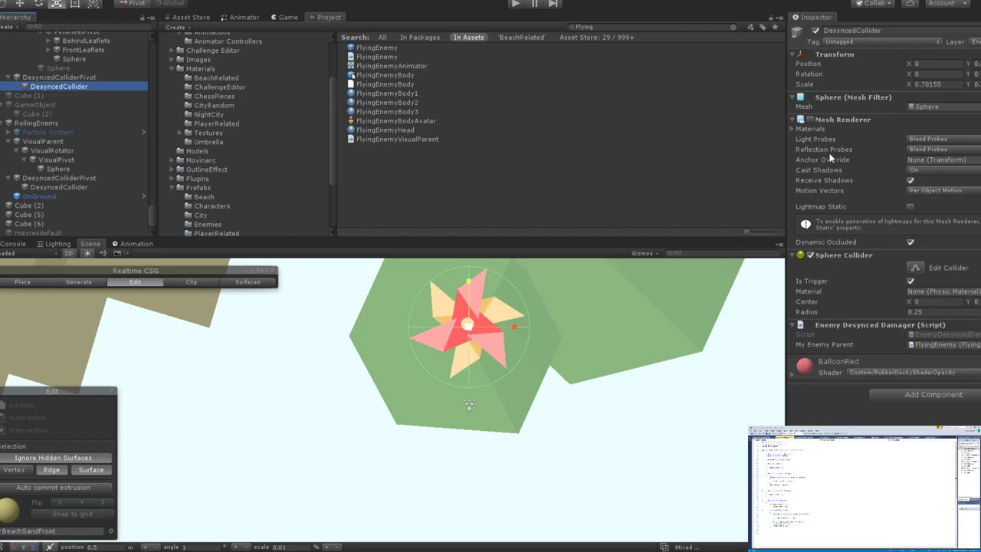
Activate the hidden Sphere under TailPivot and reparent it directly beneath FlyingEnemy, outside VisualParent.
{"action": "left_click", "coordinate": [811, 121]}
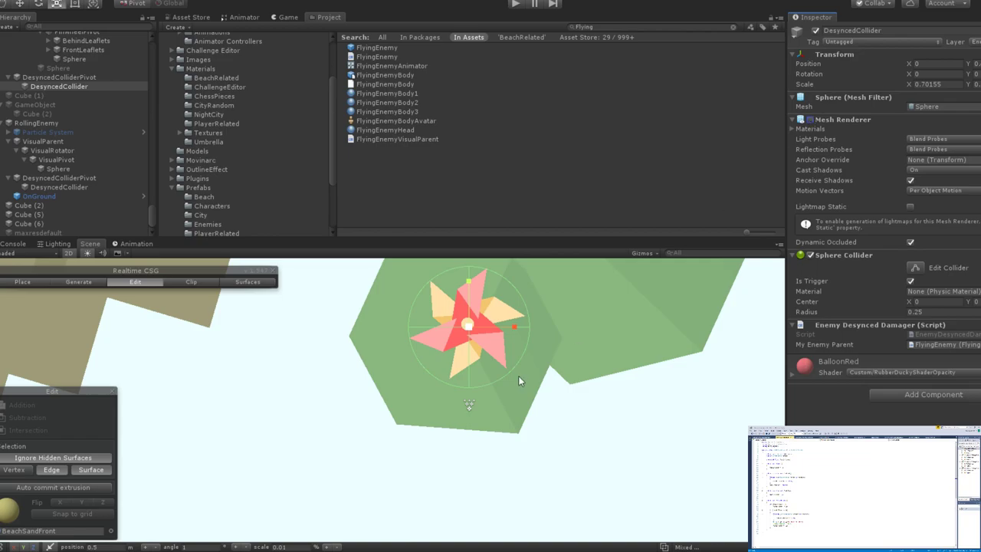
{"action": "scroll", "coordinate": [39, 85], "scroll_direction": "up", "scroll_amount": 5}
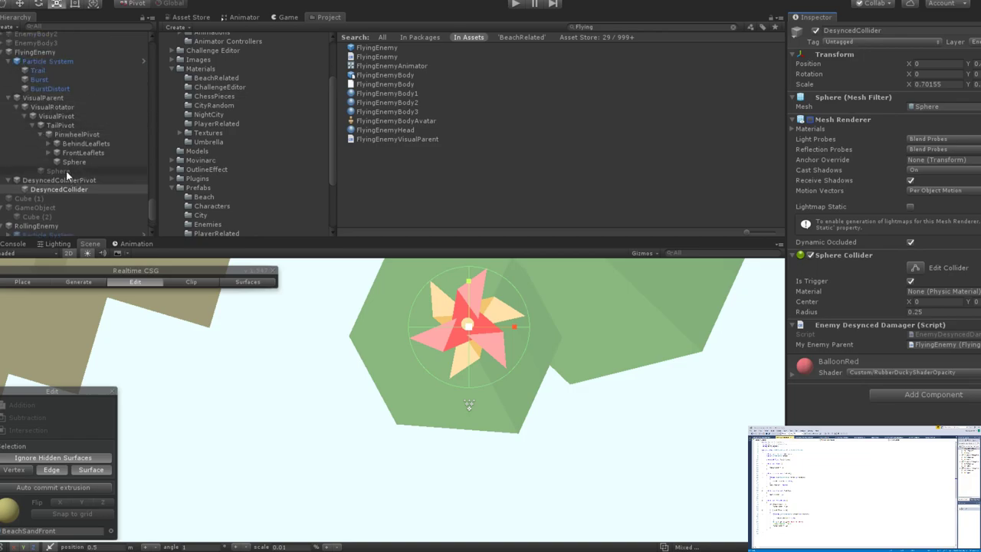
{"action": "left_click", "coordinate": [66, 171]}
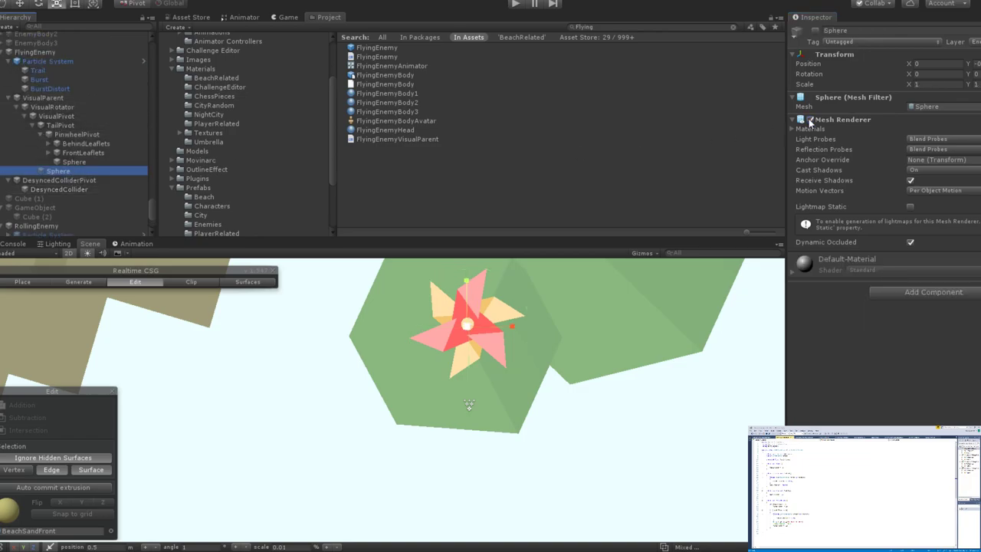
{"action": "left_click", "coordinate": [43, 98]}
{"action": "left_click", "coordinate": [815, 32]}
{"action": "left_click", "coordinate": [816, 31]}
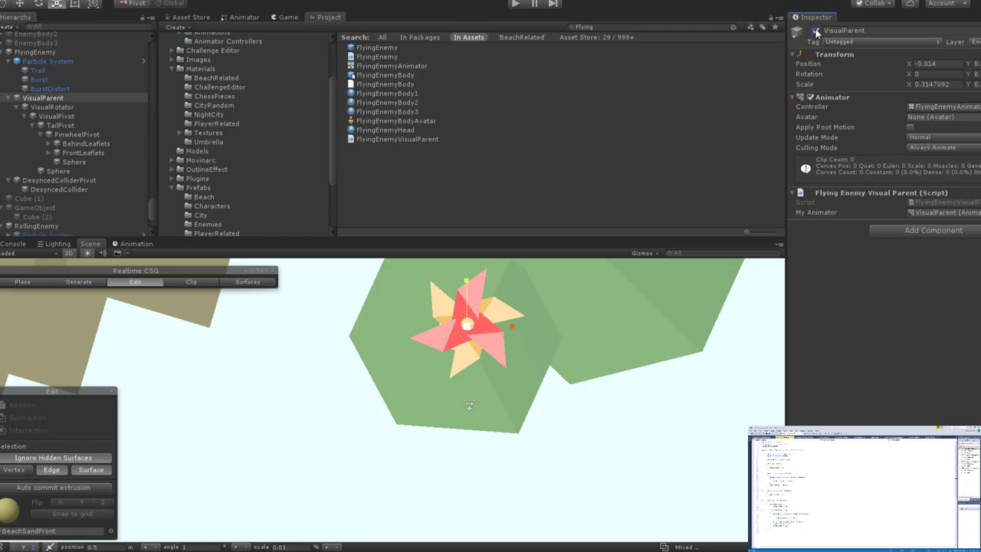
{"action": "left_click", "coordinate": [70, 162]}
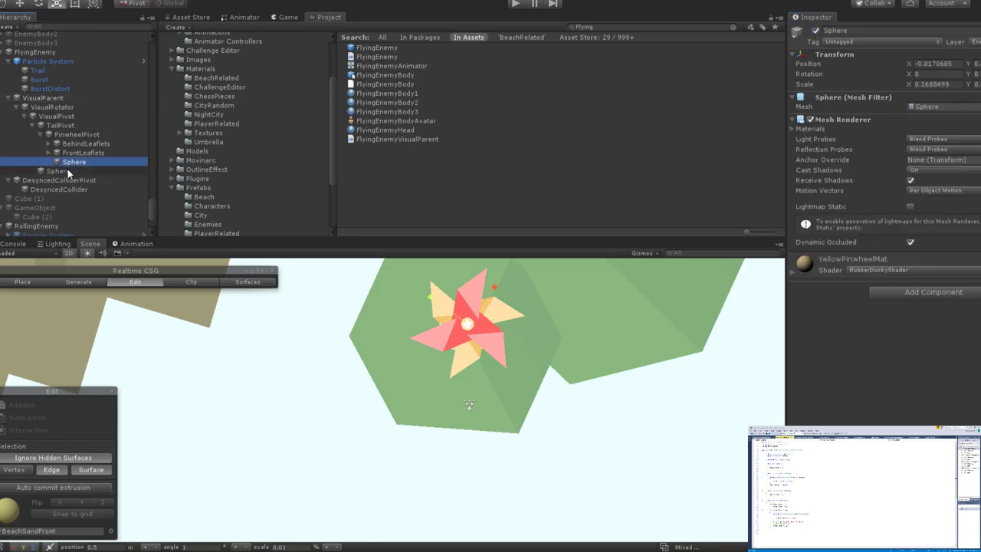
{"action": "left_click_drag", "start_coordinate": [67, 171], "coordinate": [58, 97]}
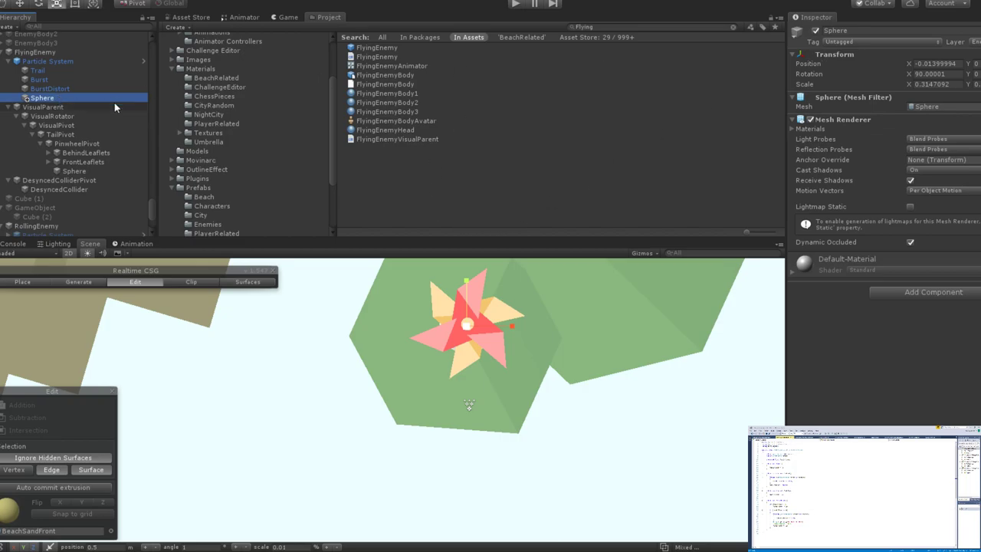
Toggle VisualParent off and on to compare the pinwheel's size with the reference Sphere.
{"action": "left_click", "coordinate": [69, 108]}
{"action": "left_click", "coordinate": [815, 31]}
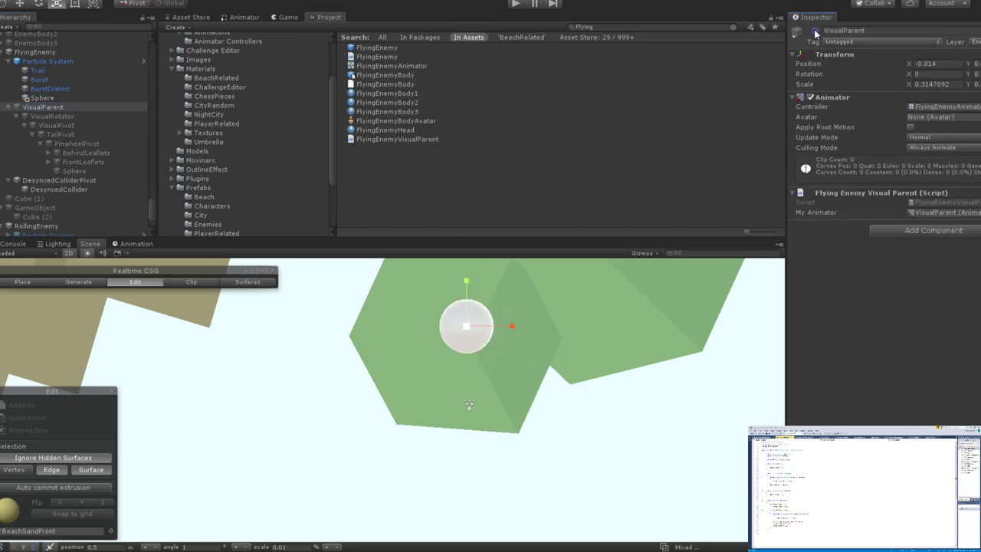
{"action": "left_click", "coordinate": [815, 31]}
{"action": "left_click", "coordinate": [816, 31]}
{"action": "left_click", "coordinate": [815, 31]}
{"action": "left_click", "coordinate": [816, 31]}
{"action": "left_click", "coordinate": [816, 31]}
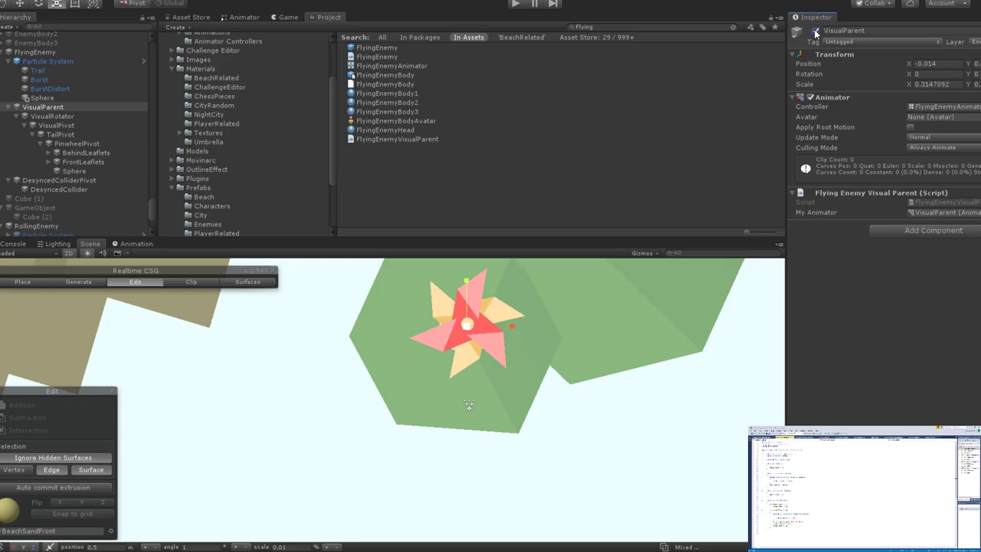
{"action": "left_click", "coordinate": [816, 31]}
{"action": "left_click", "coordinate": [816, 31]}
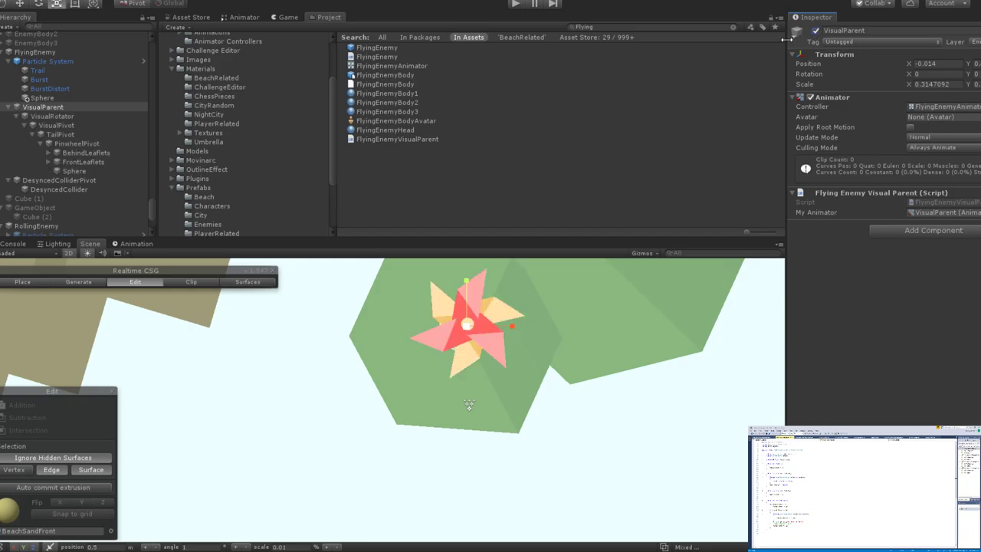
Scale VisualParent down uniformly to about 0.26.
{"action": "left_click", "coordinate": [52, 116]}
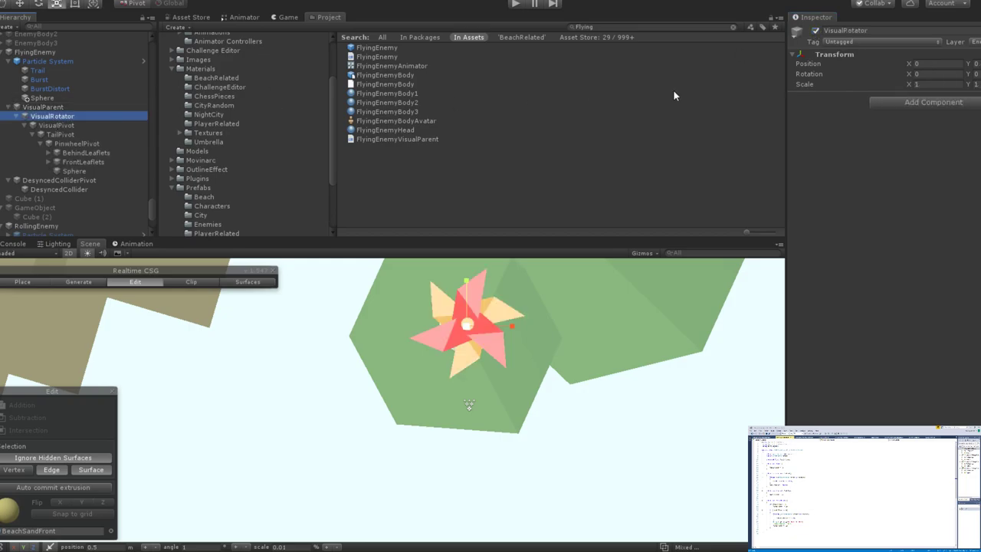
{"action": "left_click", "coordinate": [74, 107]}
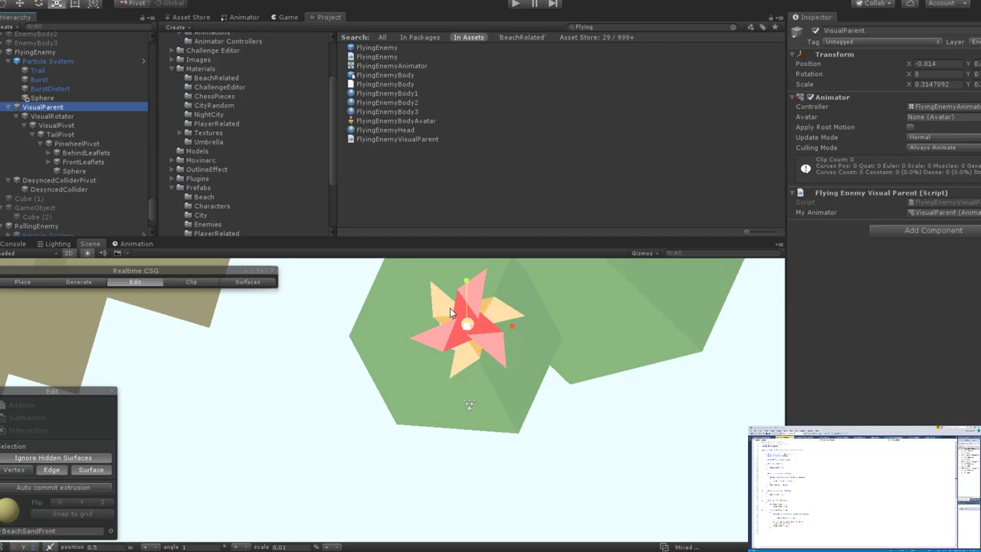
{"action": "mouse_move", "coordinate": [468, 328]}
{"action": "left_mouse_down"}
{"action": "mouse_move", "coordinate": [444, 336]}
{"action": "mouse_move", "coordinate": [464, 343]}
{"action": "left_mouse_up"}
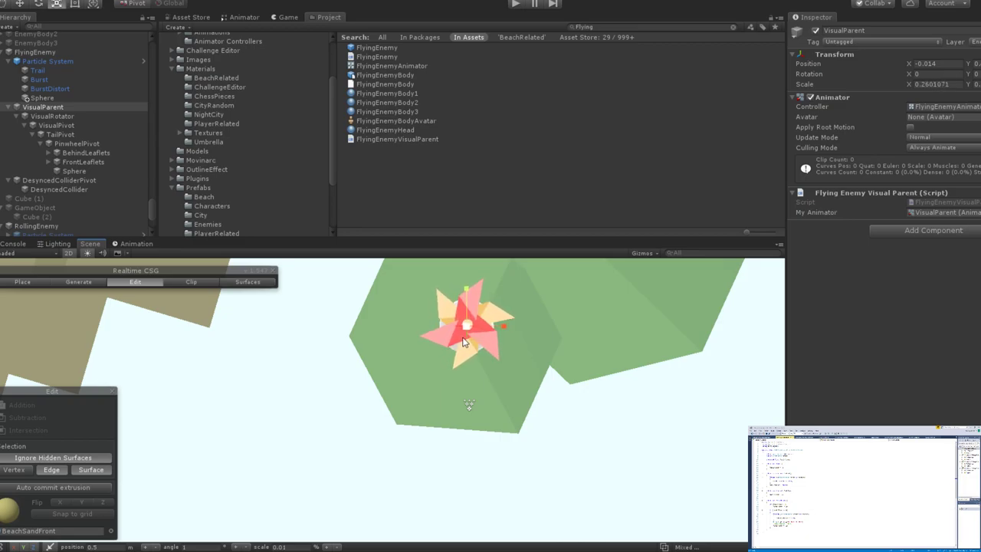
{"action": "left_click_drag", "start_coordinate": [463, 342], "coordinate": [464, 342]}
{"action": "left_click_drag", "start_coordinate": [464, 342], "coordinate": [464, 342]}
Deactivate the reference Sphere and check the pinwheel's size against the DesyncedCollider's outline.
{"action": "left_click", "coordinate": [49, 98]}
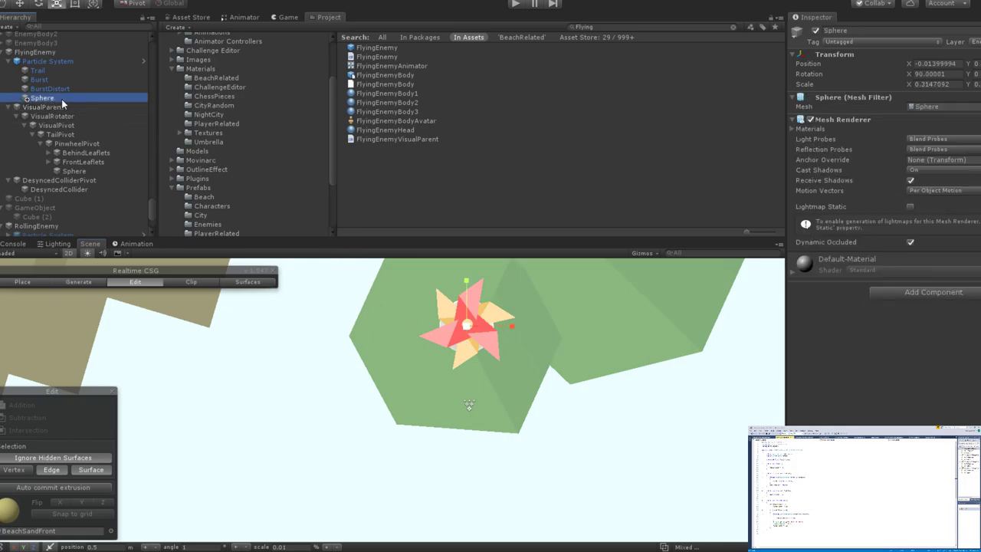
{"action": "left_click", "coordinate": [789, 46]}
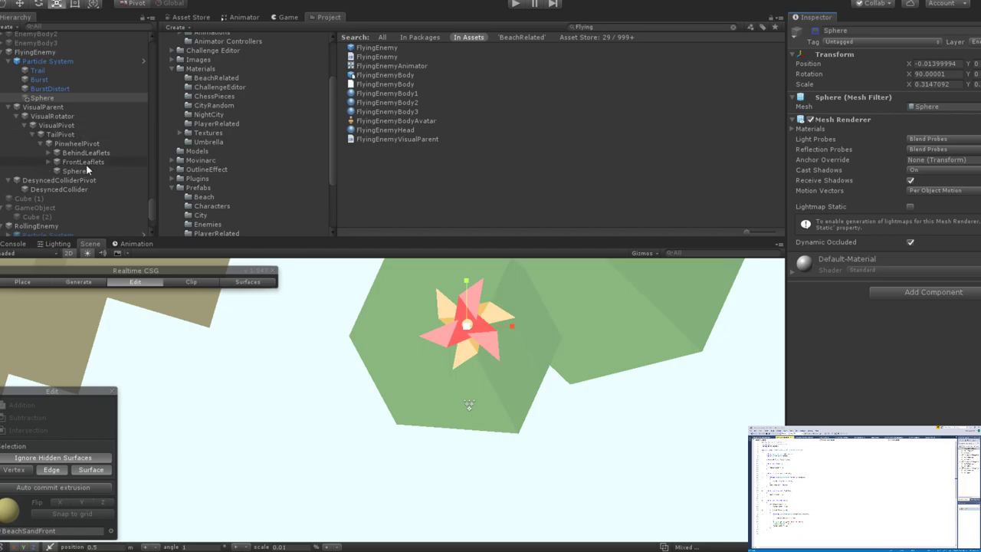
{"action": "left_click", "coordinate": [62, 190]}
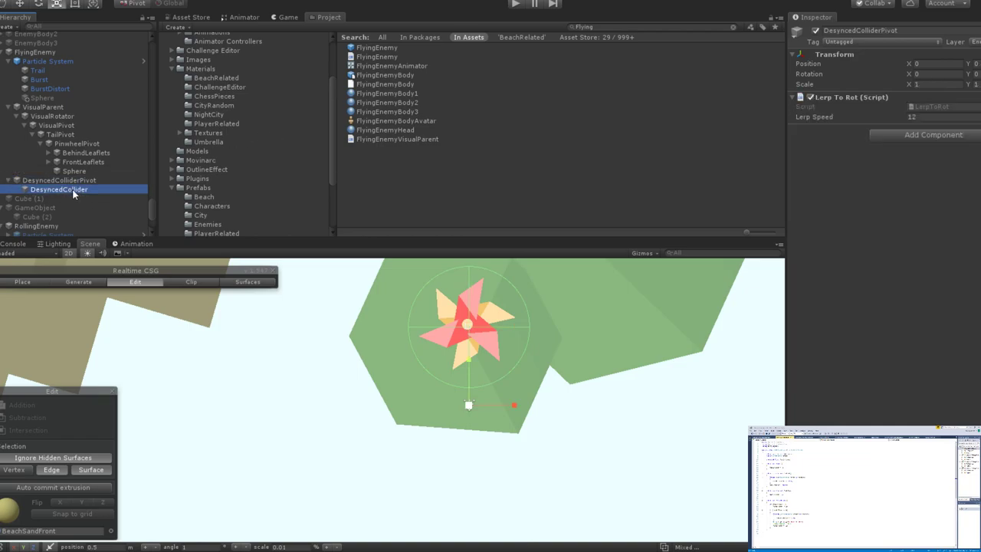
{"action": "scroll", "coordinate": [484, 320], "scroll_direction": "down", "scroll_amount": 5}
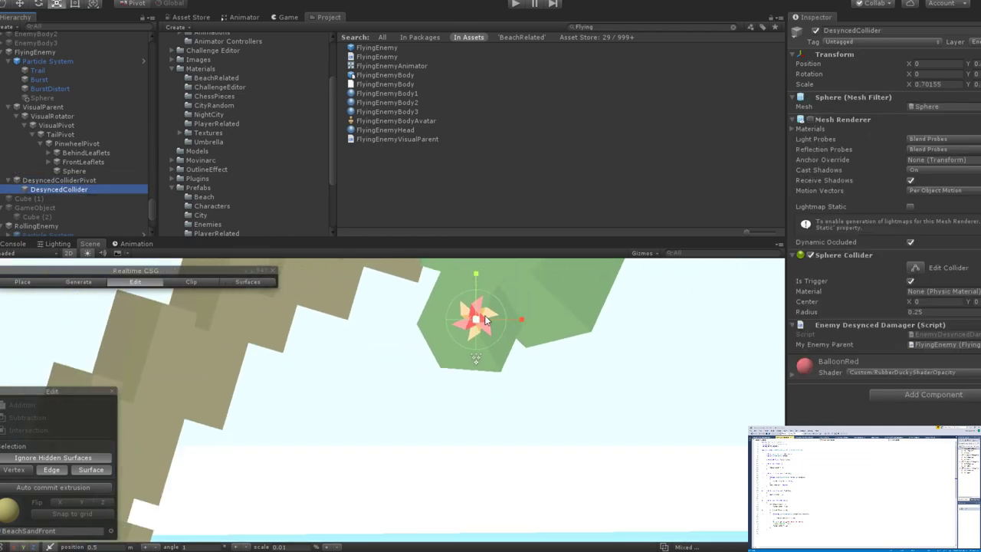
{"action": "left_click", "coordinate": [44, 107]}
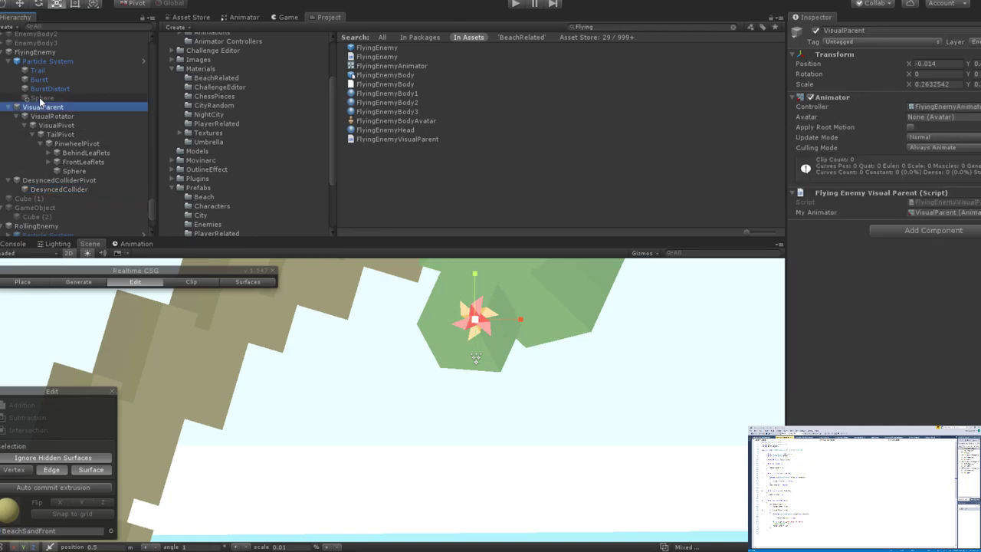
{"action": "left_click", "coordinate": [39, 97]}
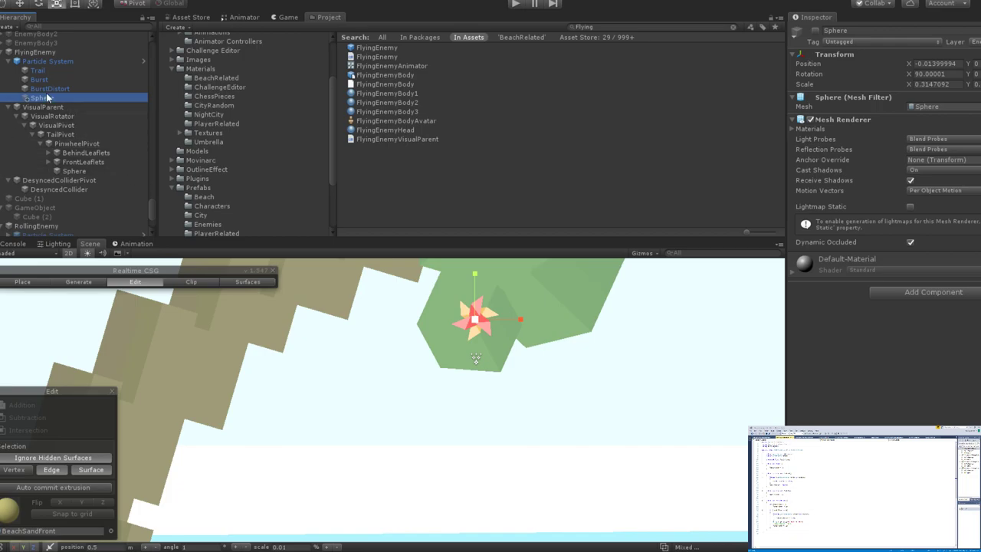
Undo the Sphere's deactivation and reparenting and all scaling of VisualParent, back to the full-size pinwheel.
{"action": "scroll", "coordinate": [481, 319], "scroll_direction": "down", "scroll_amount": 5}
{"action": "scroll", "coordinate": [481, 319], "scroll_direction": "up", "scroll_amount": 4}
{"action": "scroll", "coordinate": [482, 318], "scroll_direction": "up", "scroll_amount": 1}
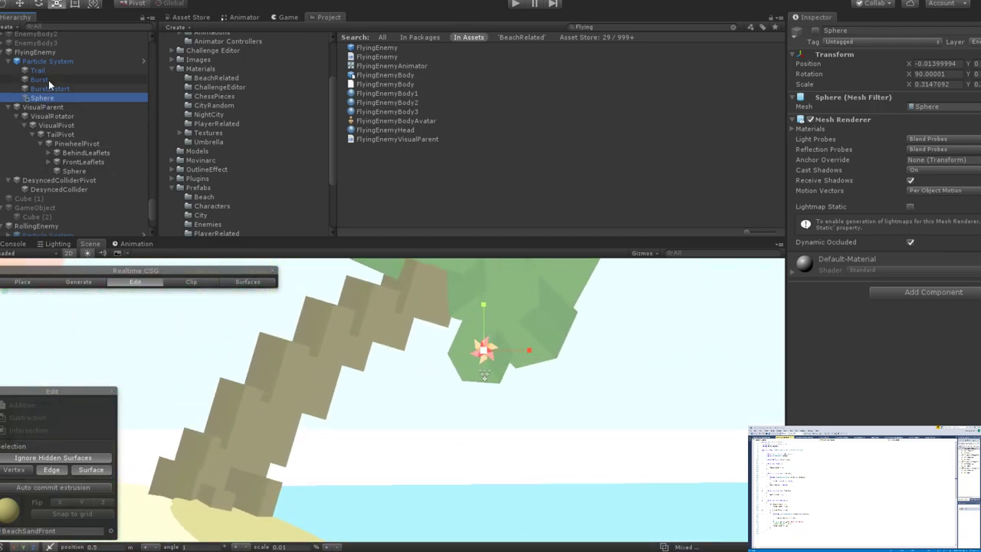
{"action": "left_click_drag", "start_coordinate": [62, 104], "coordinate": [53, 176]}
{"action": "left_click", "coordinate": [43, 98]}
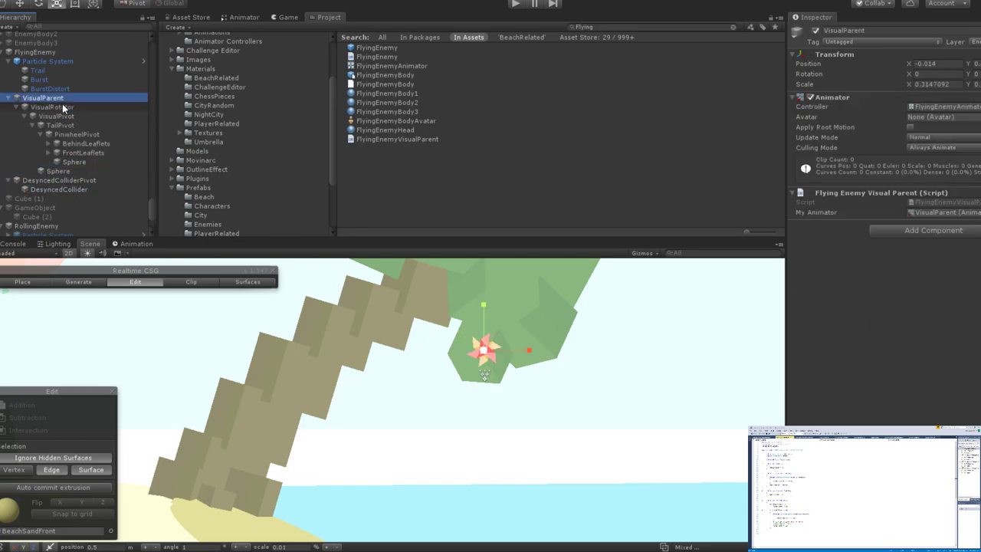
{"action": "left_click", "coordinate": [58, 188]}
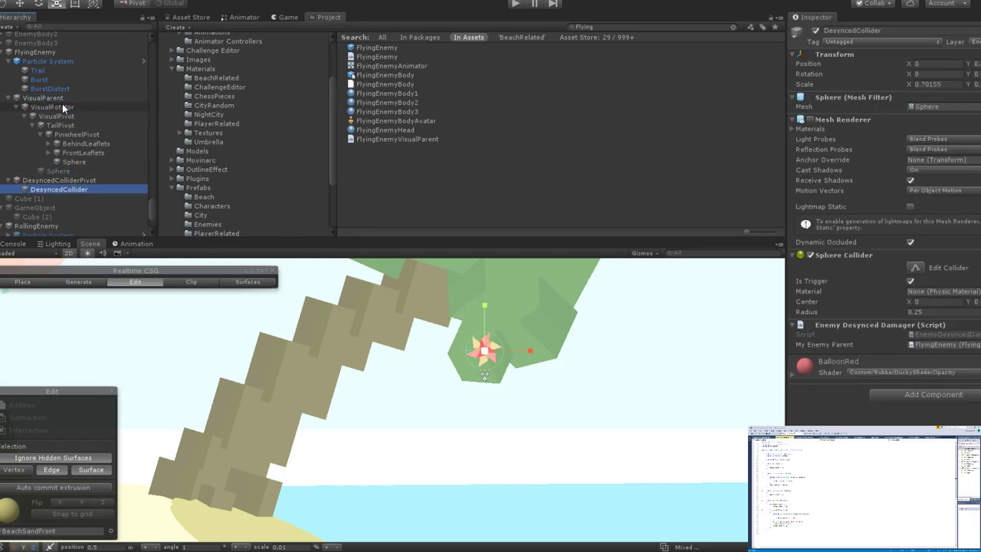
{"action": "key", "text": "ctrl+z"}
{"action": "key", "text": "ctrl+z"}
{"action": "key", "text": "ctrl+z"}
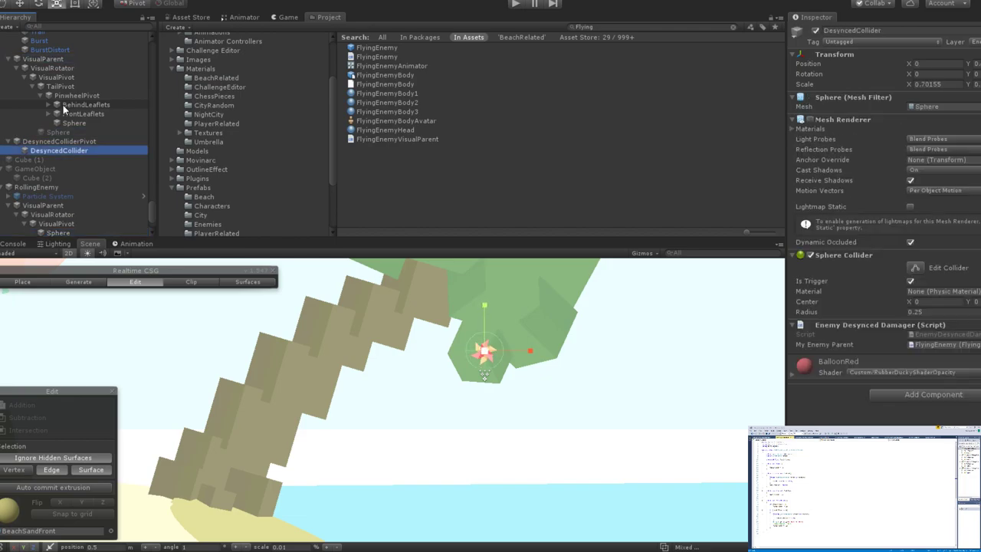
{"action": "key", "text": "ctrl+z"}
{"action": "key", "text": "ctrl+z"}
{"action": "key", "text": "ctrl+z"}
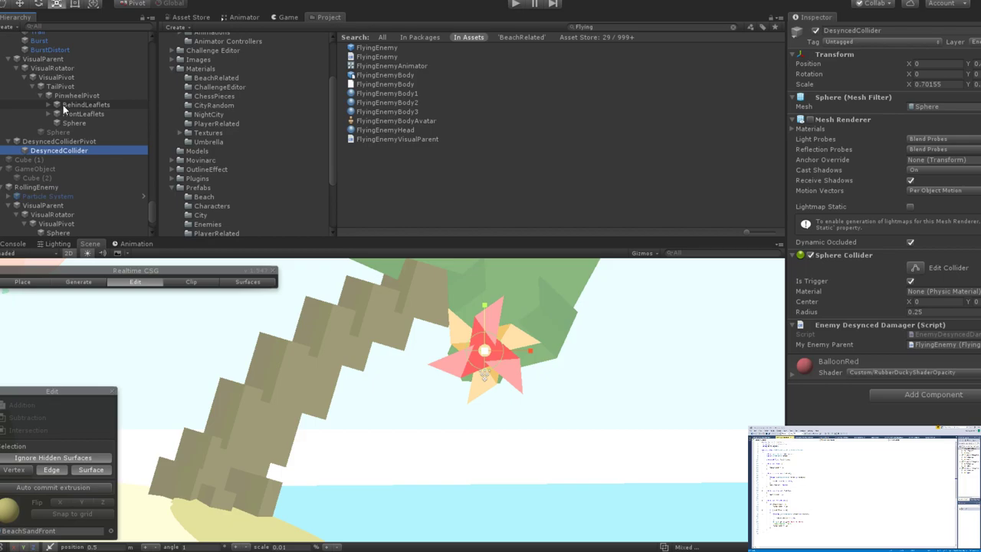
{"action": "key", "text": "ctrl+z"}
{"action": "key", "text": "ctrl+z"}
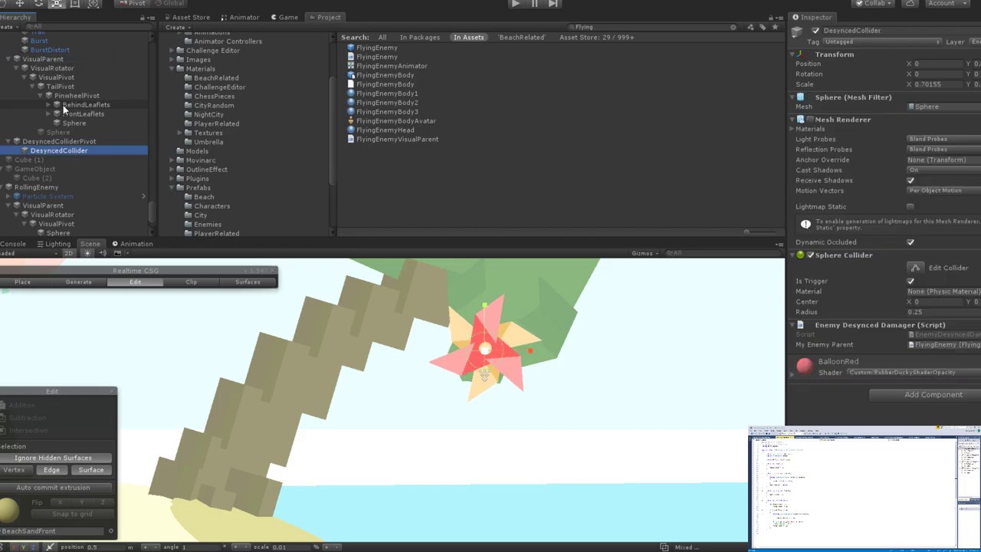
Reactivate the Sphere under TailPivot and move it in the hierarchy to just above VisualParent, as FlyingEnemy's child.
{"action": "left_click", "coordinate": [81, 132]}
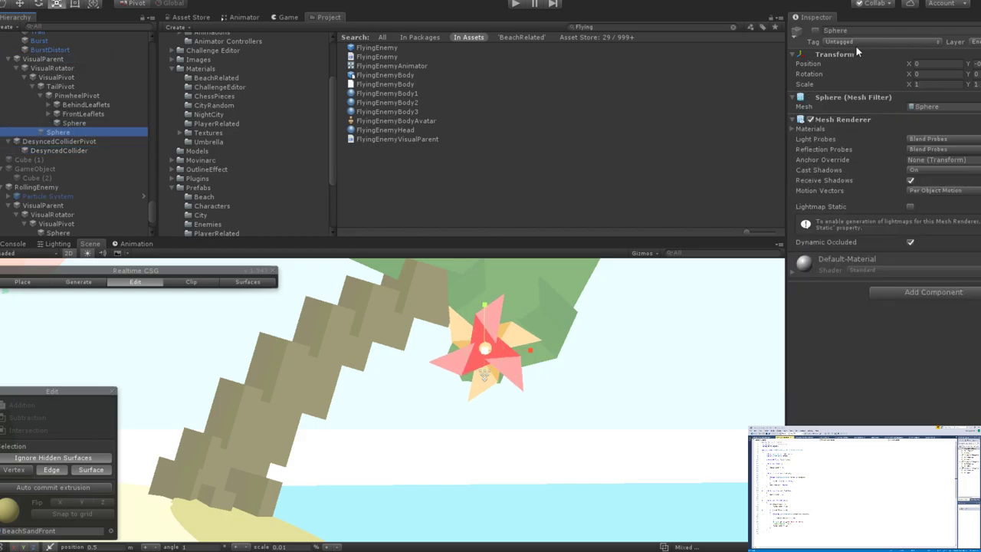
{"action": "left_click", "coordinate": [816, 31]}
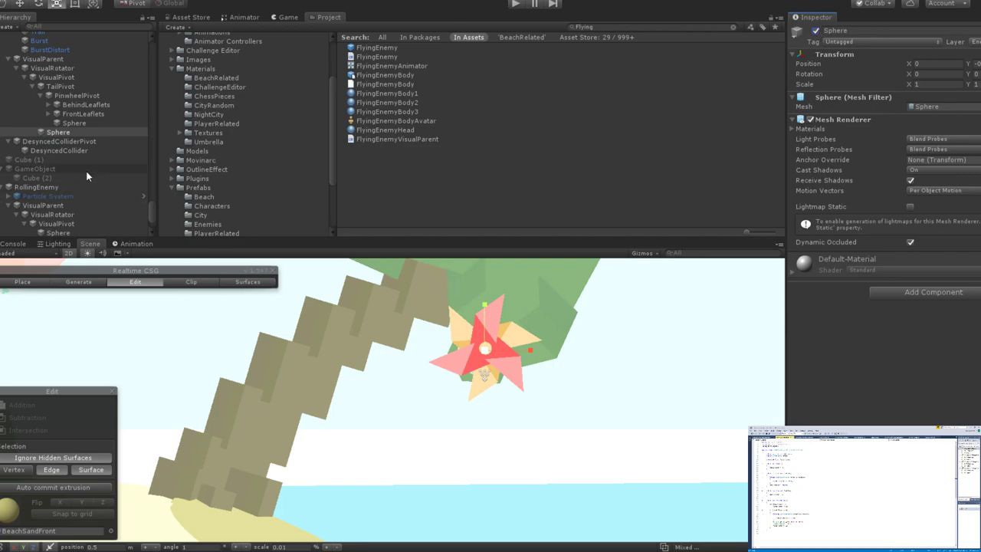
{"action": "left_click_drag", "start_coordinate": [50, 131], "coordinate": [46, 59]}
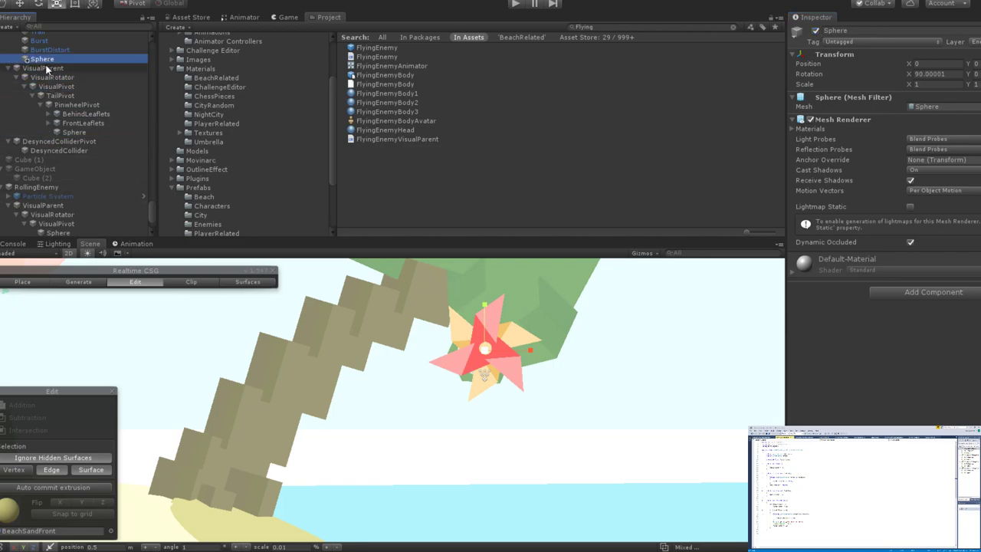
Move the Sphere in depth in the 3D scene so it sits in front of the pinwheel, and return to the 2D view.
{"action": "mouse_move", "coordinate": [485, 374]}
{"action": "left_mouse_down"}
{"action": "mouse_move", "coordinate": [472, 414]}
{"action": "mouse_move", "coordinate": [484, 374]}
{"action": "left_mouse_up"}
{"action": "key", "text": "ctrl+z"}
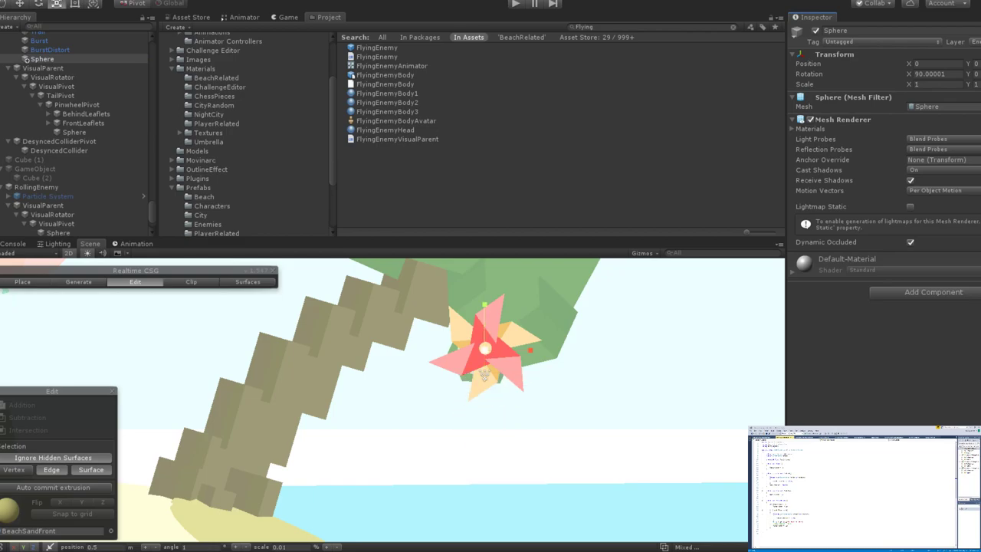
{"action": "left_click_drag", "start_coordinate": [484, 374], "coordinate": [486, 540]}
{"action": "key", "text": "ctrl+z"}
{"action": "left_click_drag", "start_coordinate": [368, 383], "coordinate": [270, 387], "text": "alt"}
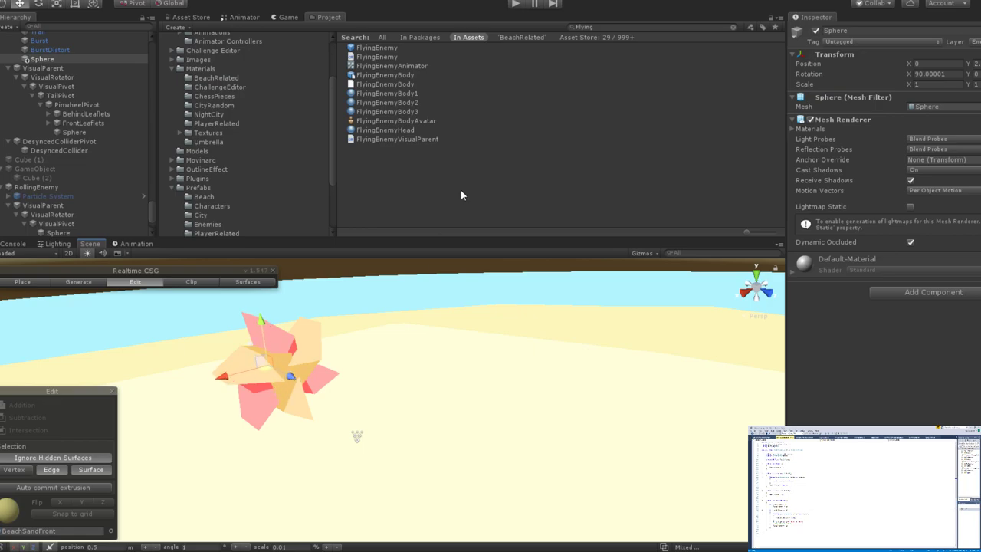
{"action": "left_click", "coordinate": [69, 253]}
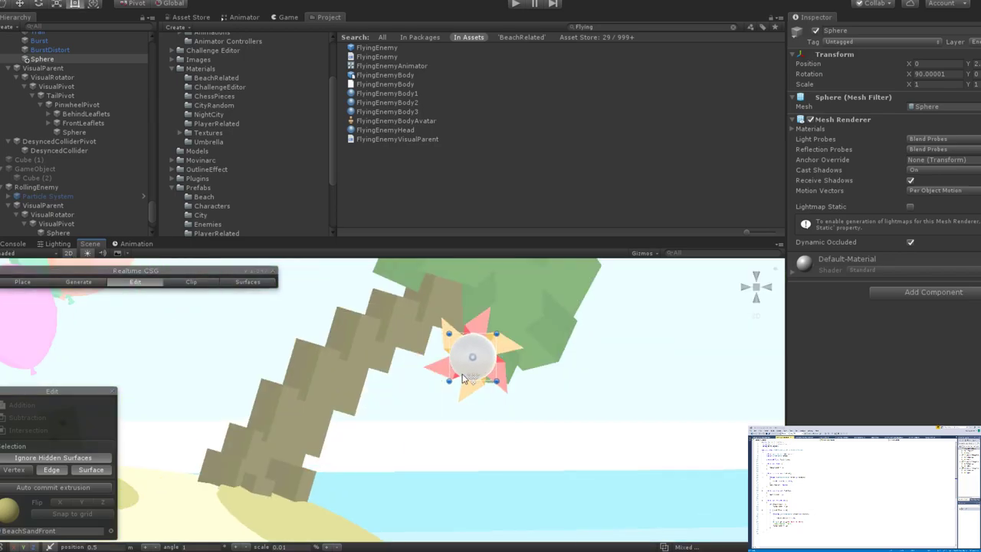
Scale VisualParent down uniformly to about 0.8, using the Sphere in front of it as the size reference.
{"action": "key", "text": "t"}
{"action": "scroll", "coordinate": [465, 376], "scroll_direction": "down", "scroll_amount": 5}
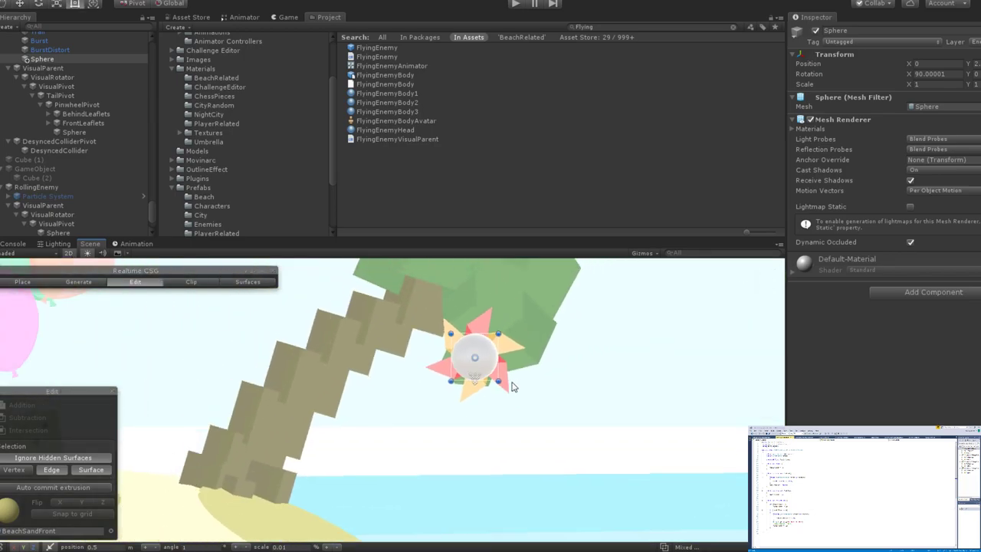
{"action": "scroll", "coordinate": [513, 390], "scroll_direction": "up", "scroll_amount": 2}
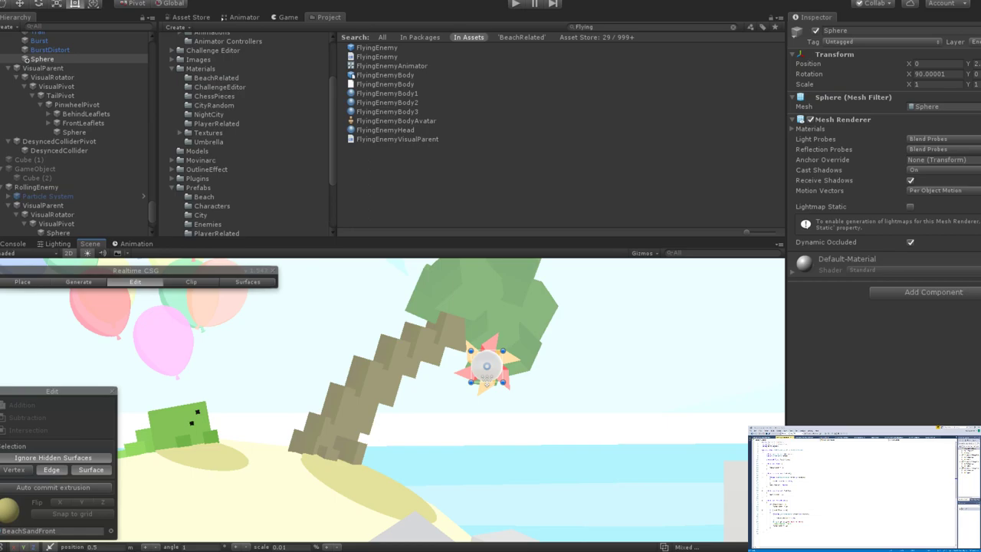
{"action": "scroll", "coordinate": [518, 315], "scroll_direction": "up", "scroll_amount": 5}
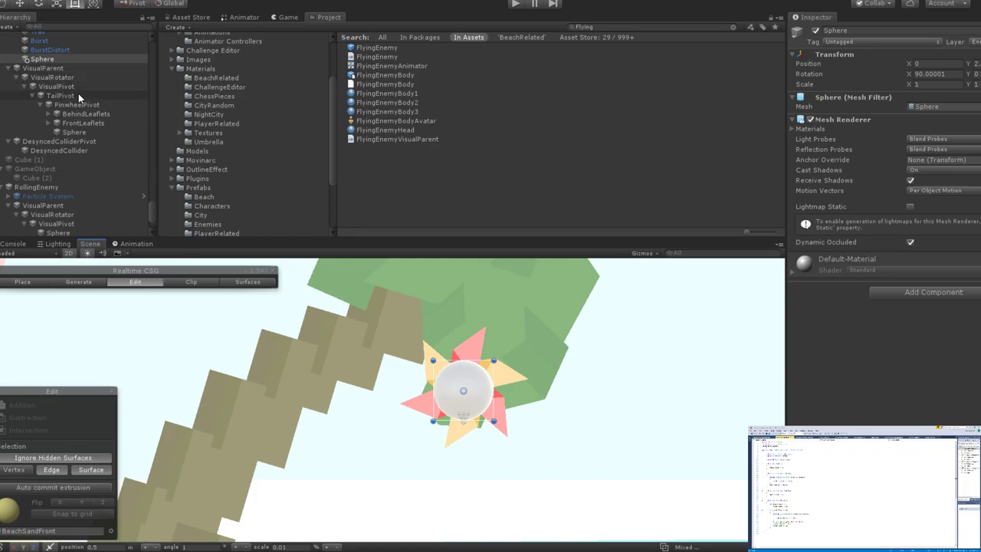
{"action": "left_click", "coordinate": [62, 68]}
{"action": "key", "text": "e"}
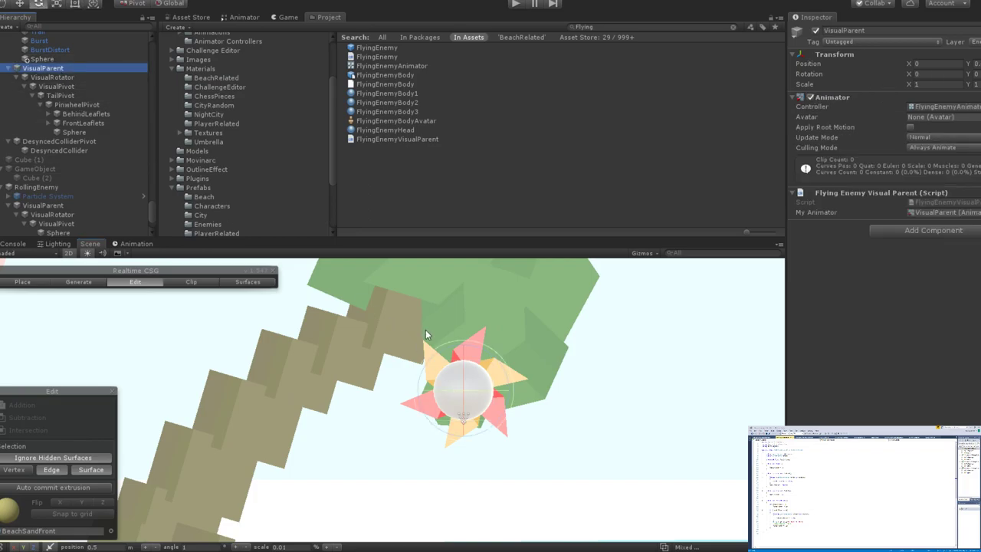
{"action": "key", "text": "r"}
{"action": "left_click_drag", "start_coordinate": [462, 392], "coordinate": [456, 395]}
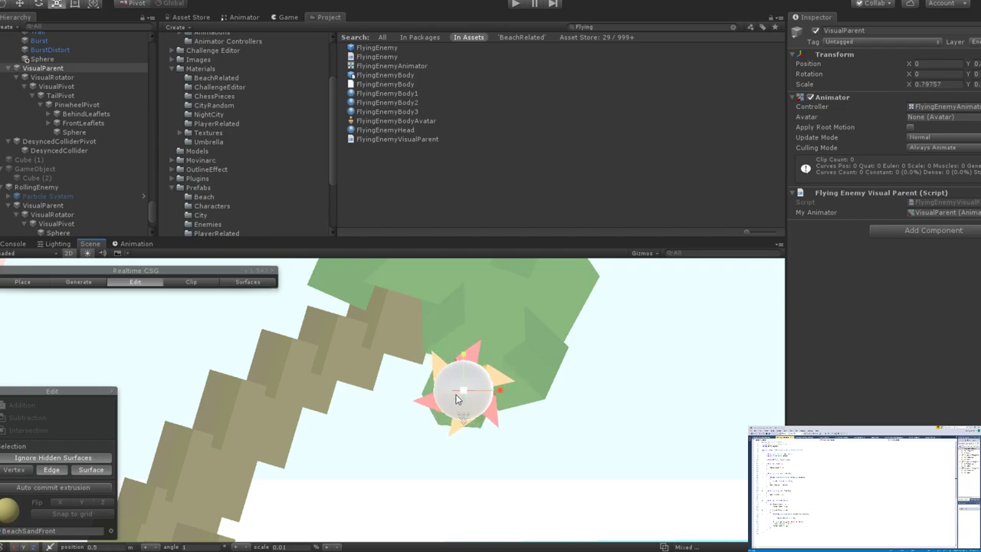
Nudge VisualParent slightly along X to -0.019 in the scene, behind the reference Sphere.
{"action": "key", "text": "w"}
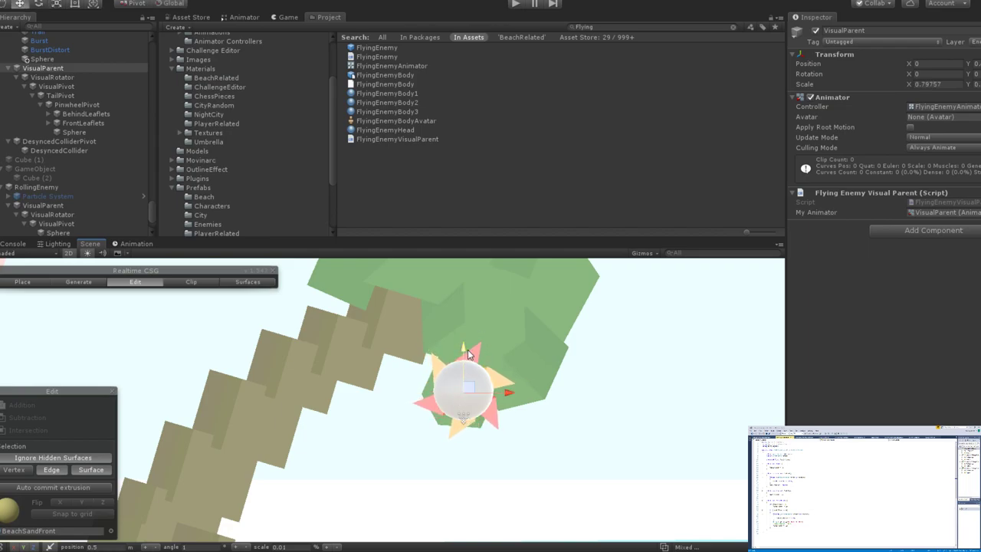
{"action": "left_click_drag", "start_coordinate": [511, 393], "coordinate": [512, 394]}
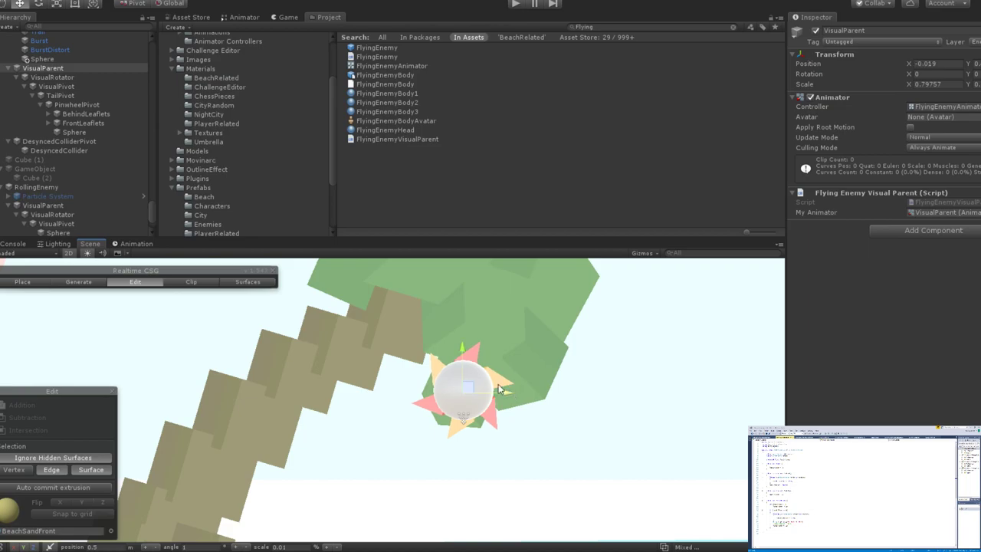
{"action": "left_click", "coordinate": [440, 380]}
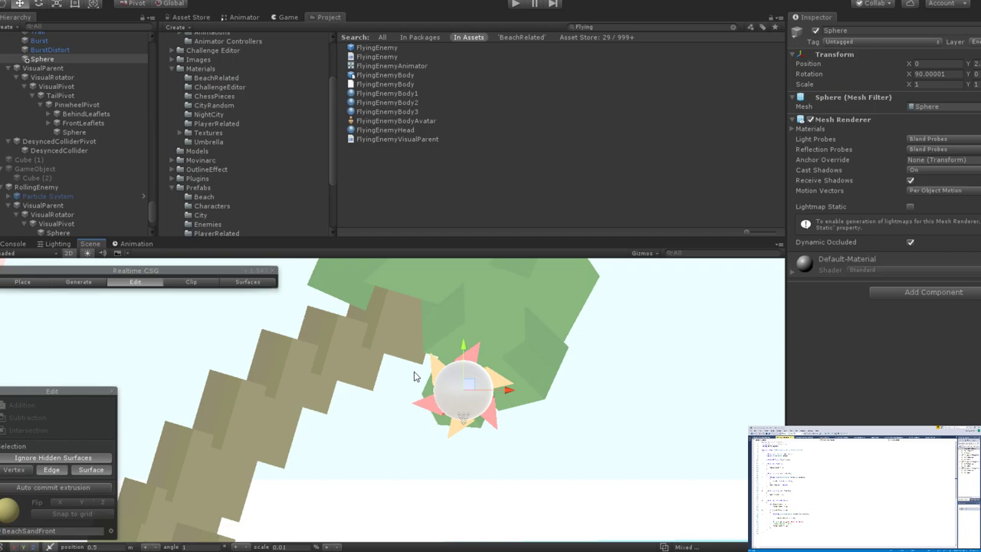
Deactivate the reference Sphere above VisualParent and enable the Mesh Renderer on DesyncedCollider.
{"action": "left_click", "coordinate": [50, 150]}
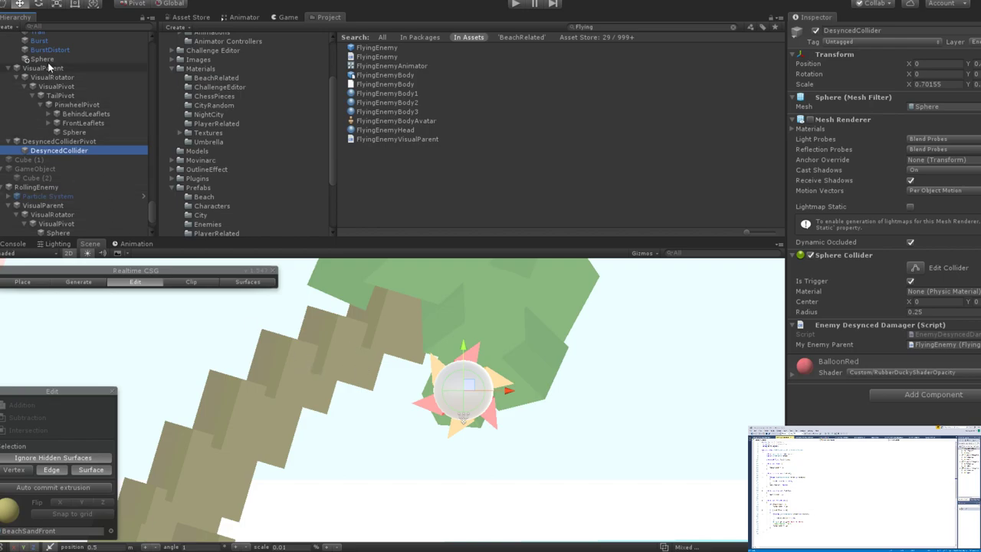
{"action": "left_click", "coordinate": [44, 60]}
{"action": "left_click", "coordinate": [813, 31]}
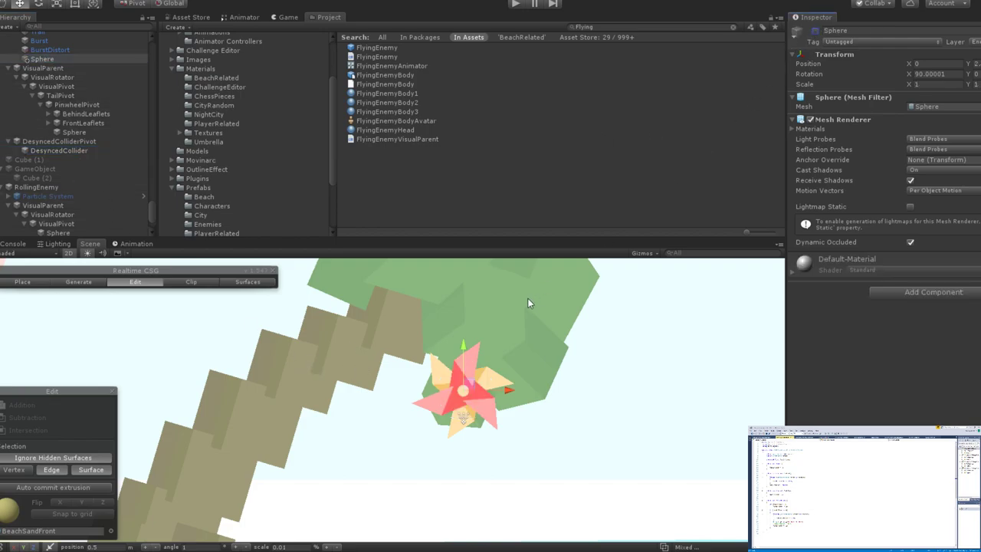
{"action": "left_click", "coordinate": [51, 150]}
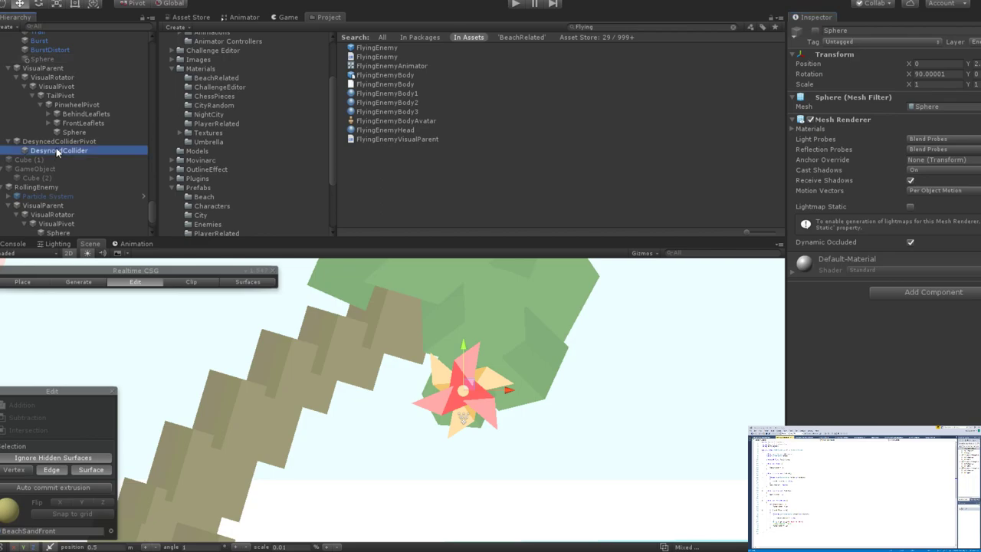
{"action": "left_click", "coordinate": [811, 124]}
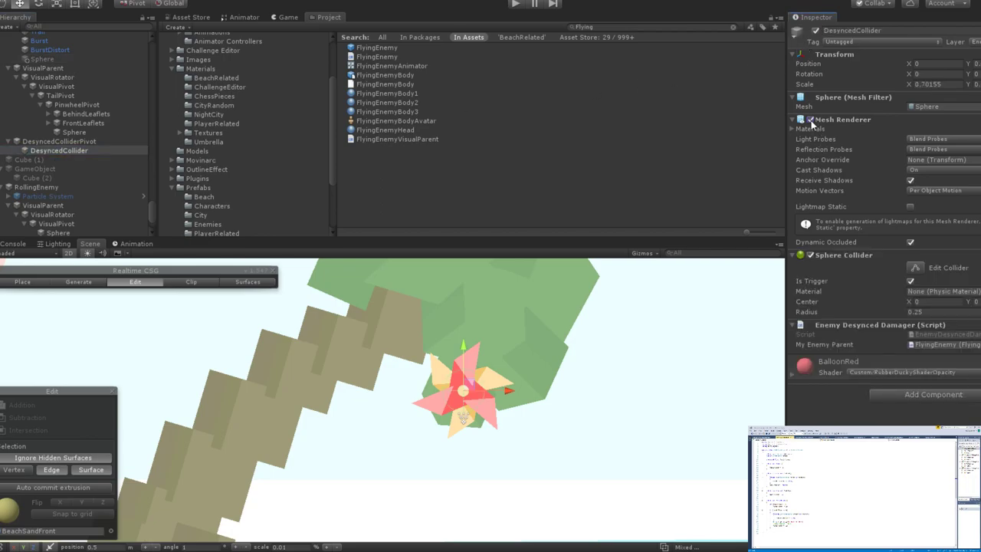
Move VisualParent down in the scene so the pinwheel's hub sits at DesyncedColliderPivot's origin.
{"action": "left_click", "coordinate": [69, 143]}
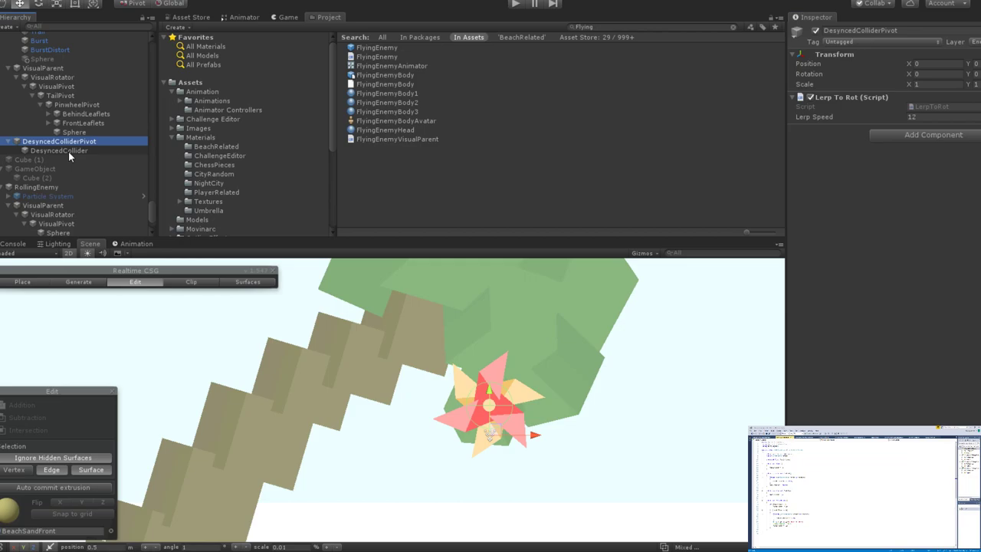
{"action": "left_click", "coordinate": [38, 67]}
{"action": "left_click_drag", "start_coordinate": [487, 362], "coordinate": [484, 392]}
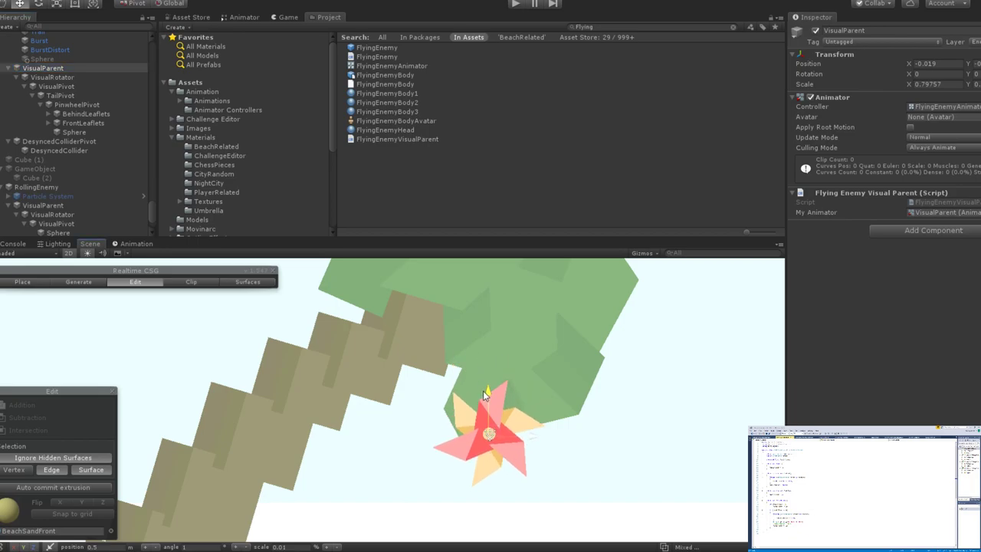
Select DesyncedCollider, run the game briefly to check the collider and pinwheel in motion, and return to editing.
{"action": "left_click", "coordinate": [86, 150]}
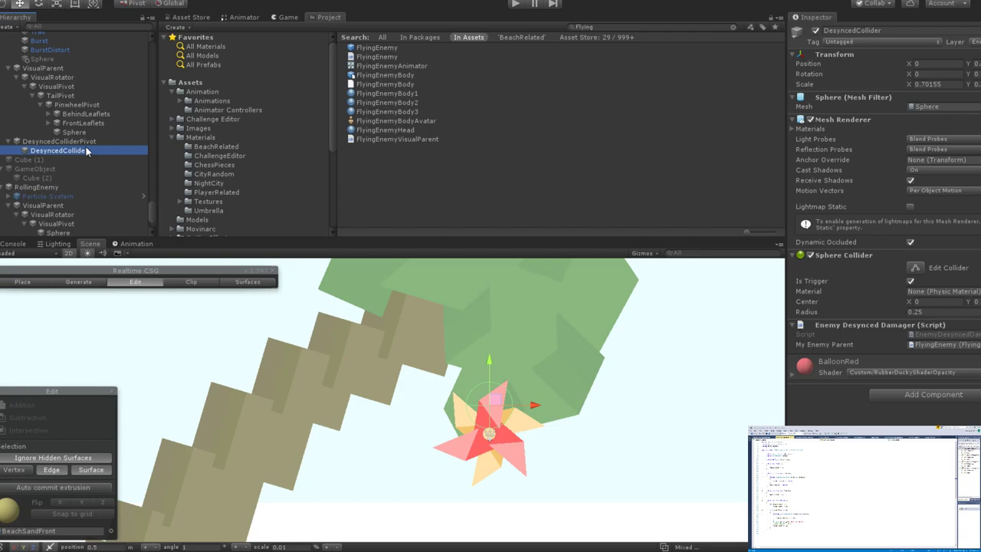
{"action": "left_click", "coordinate": [516, 4]}
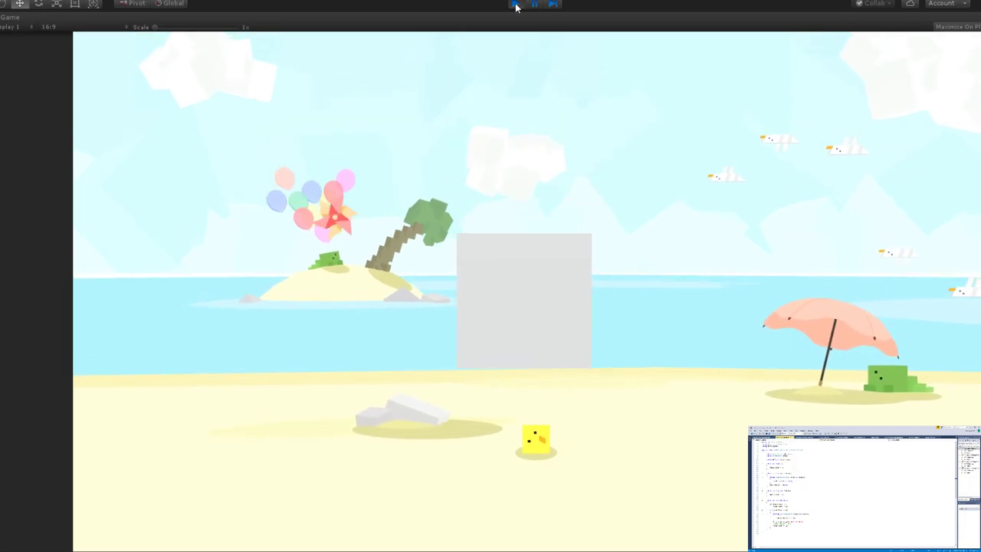
{"action": "key", "text": "ctrl+p"}
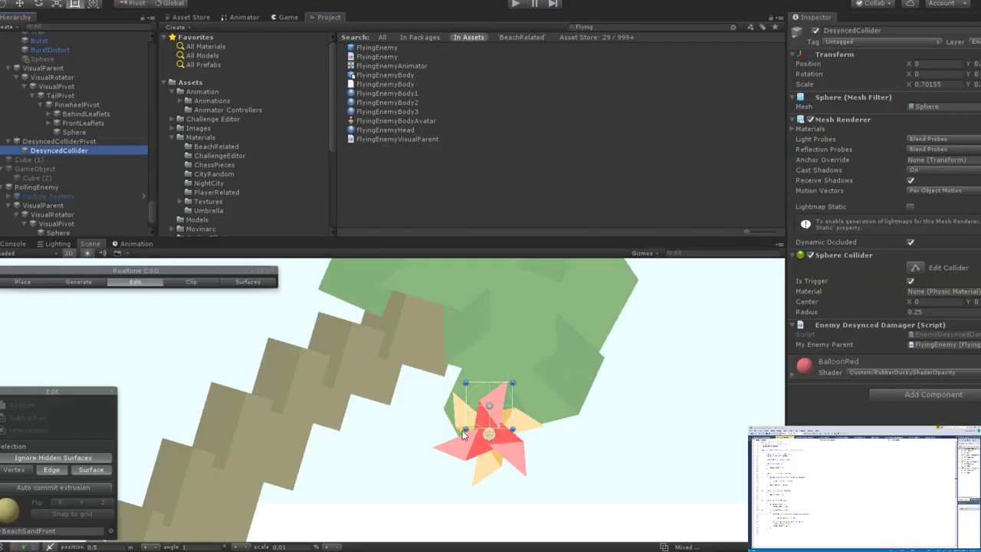
Add a 3D Sphere as a child of DesyncedCollider and disable its Sphere Collider component.
{"action": "scroll", "coordinate": [456, 418], "scroll_direction": "up", "scroll_amount": 3}
{"action": "scroll", "coordinate": [480, 408], "scroll_direction": "down", "scroll_amount": 3}
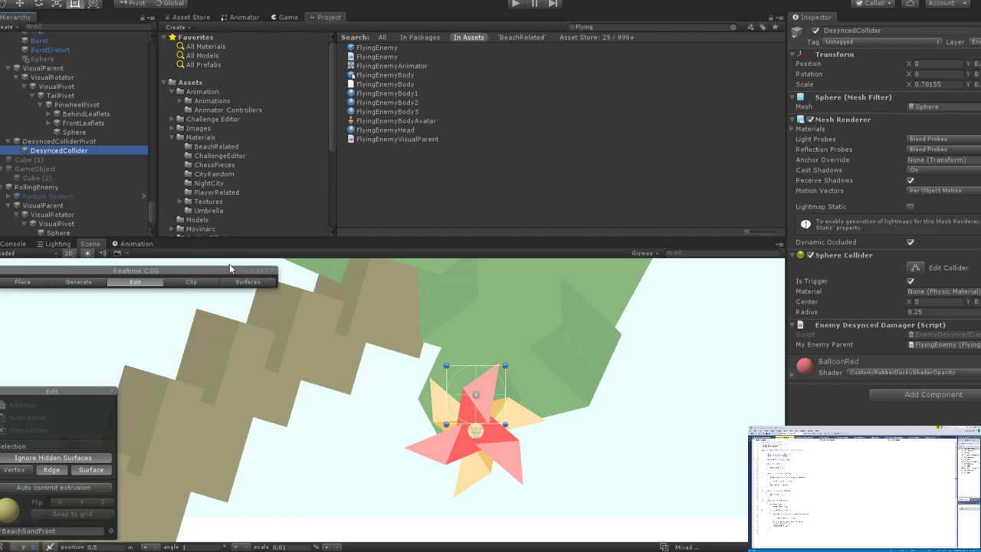
{"action": "key", "text": "ctrl+shift+n"}
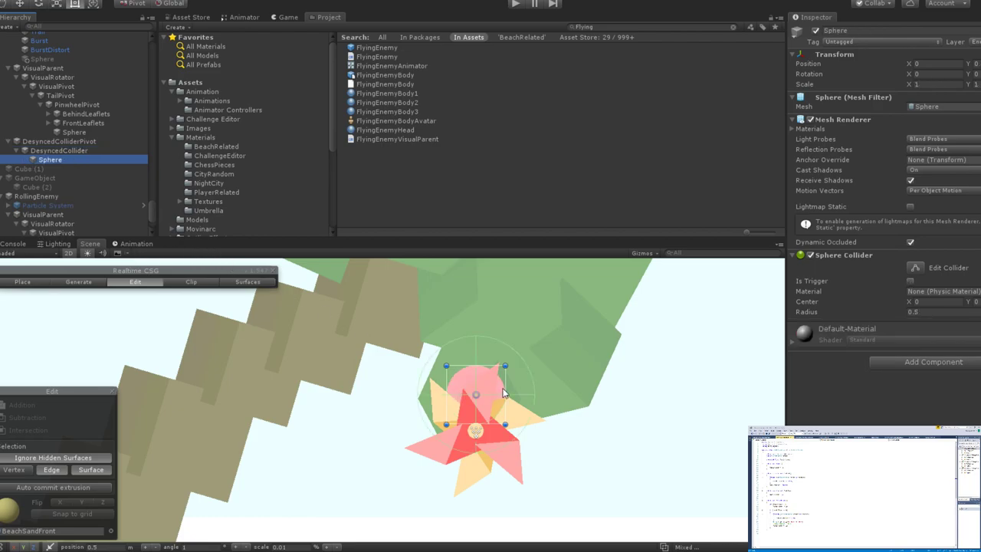
{"action": "left_click", "coordinate": [810, 258]}
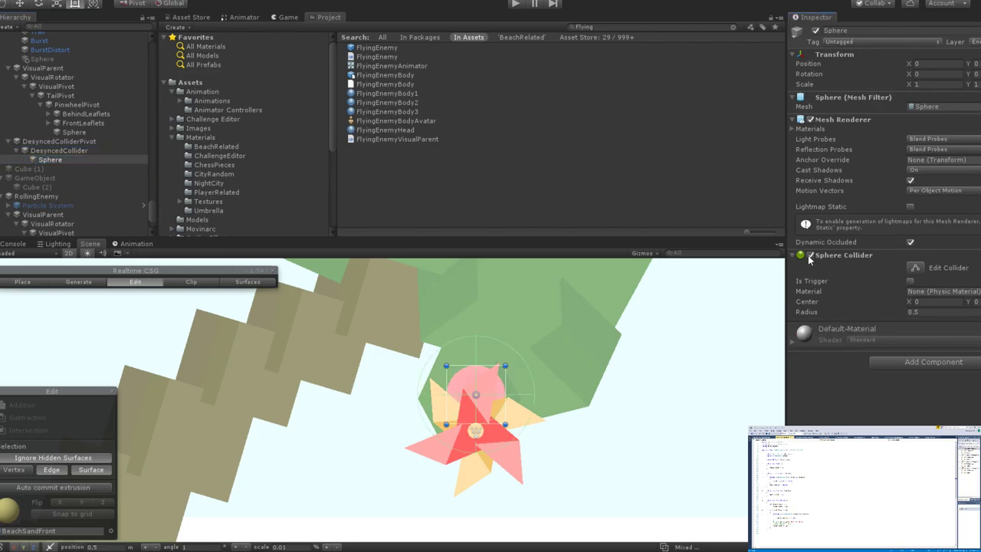
{"action": "left_click", "coordinate": [810, 258]}
Play-test the flying enemy with the visible collider Sphere in the beach scene, then stop the game.
{"action": "left_click", "coordinate": [516, 4]}
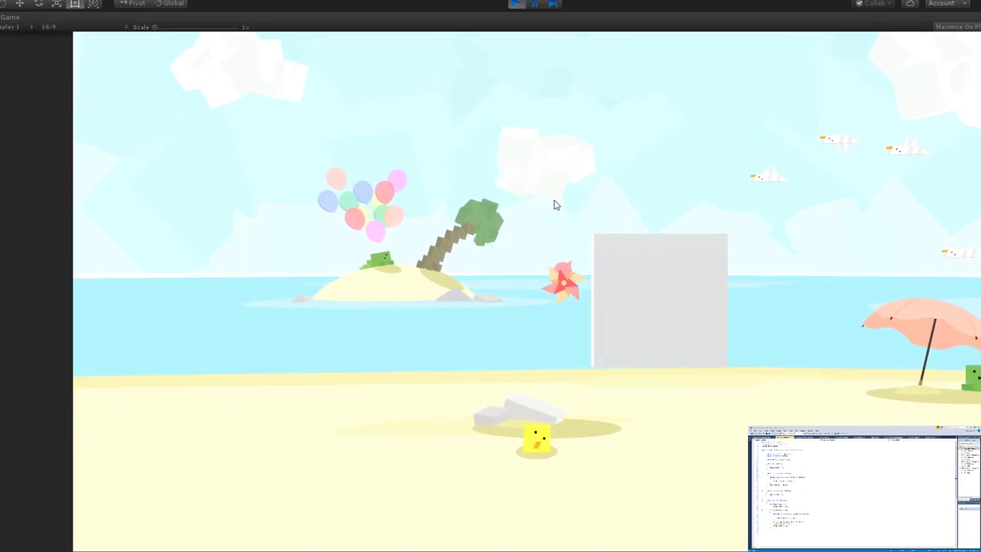
{"action": "left_click", "coordinate": [569, 176]}
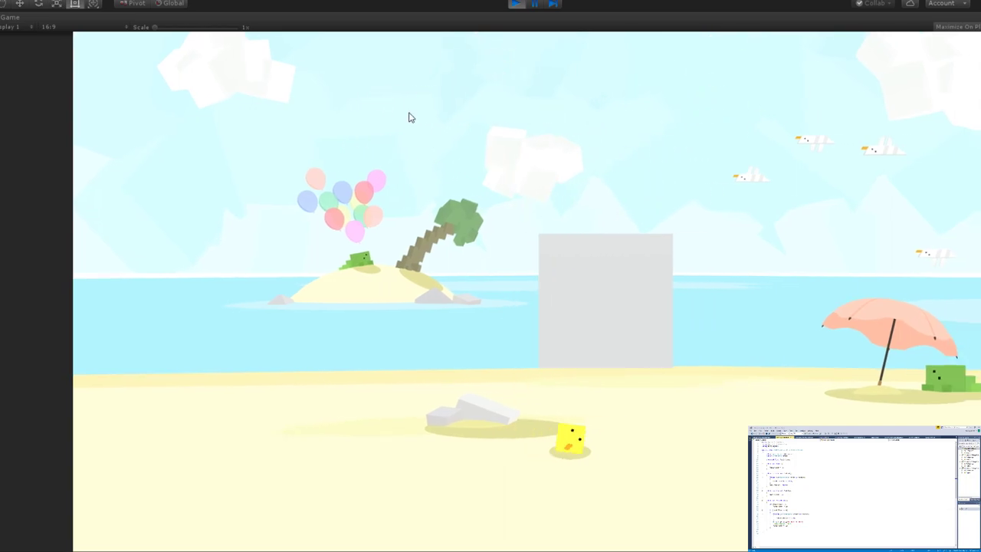
{"action": "left_click", "coordinate": [517, 4]}
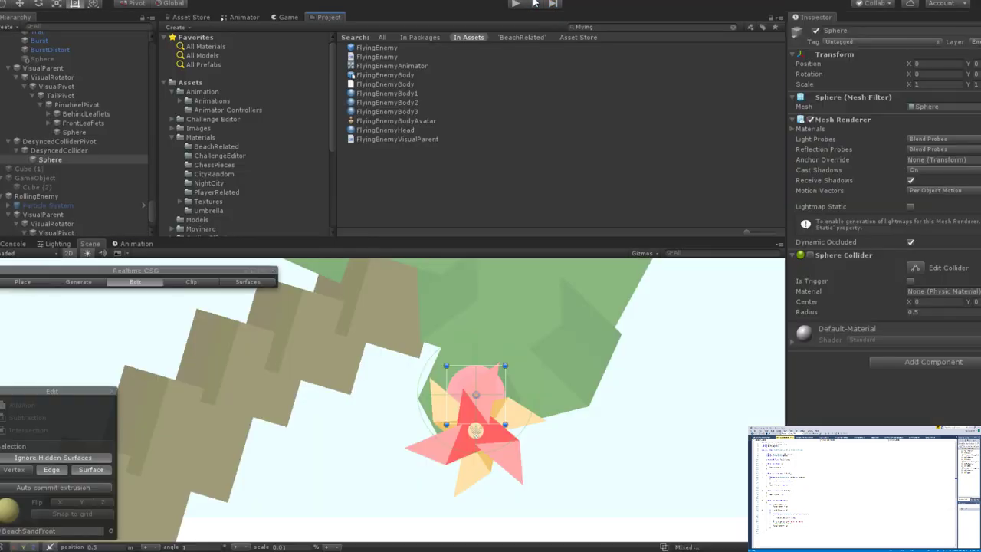
Examine the size and placement of DesyncedCollider's Sphere up close against the pinwheel leaves.
{"action": "middle_click_drag", "start_coordinate": [431, 415], "coordinate": [428, 374]}
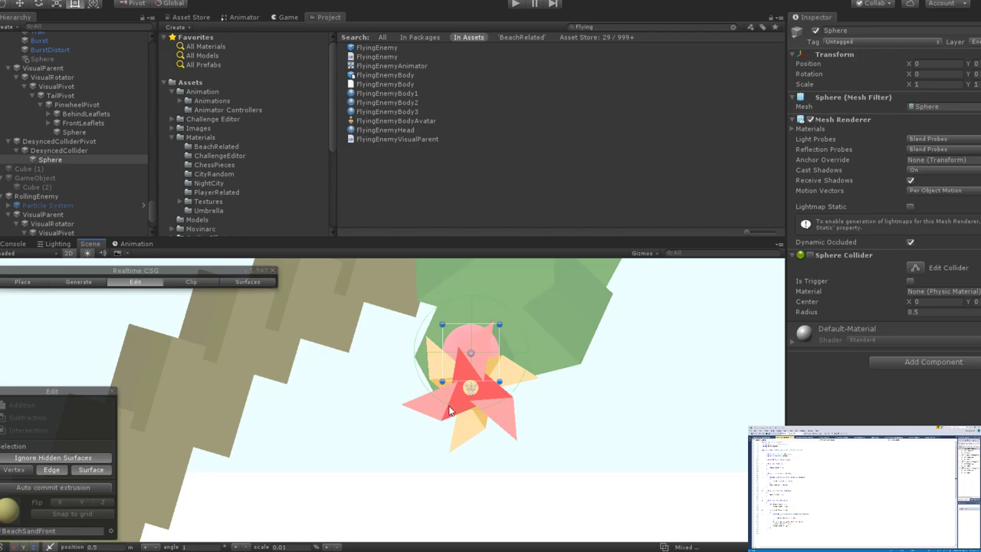
{"action": "scroll", "coordinate": [449, 410], "scroll_direction": "up", "scroll_amount": 1}
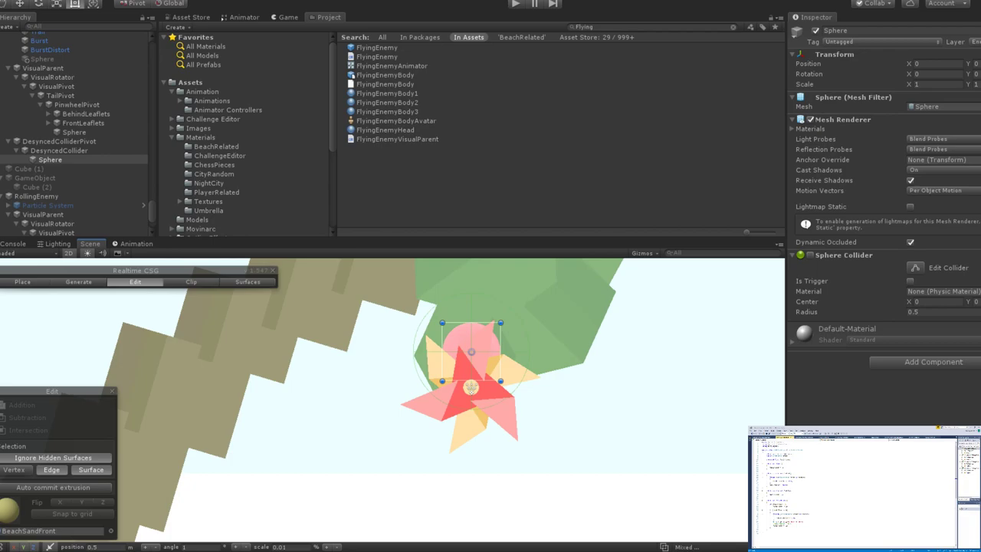
{"action": "mouse_move", "coordinate": [452, 370]}
{"action": "left_mouse_down", "text": "alt"}
{"action": "mouse_move", "coordinate": [458, 377]}
{"action": "mouse_move", "coordinate": [450, 369]}
{"action": "left_mouse_up", "text": "alt"}
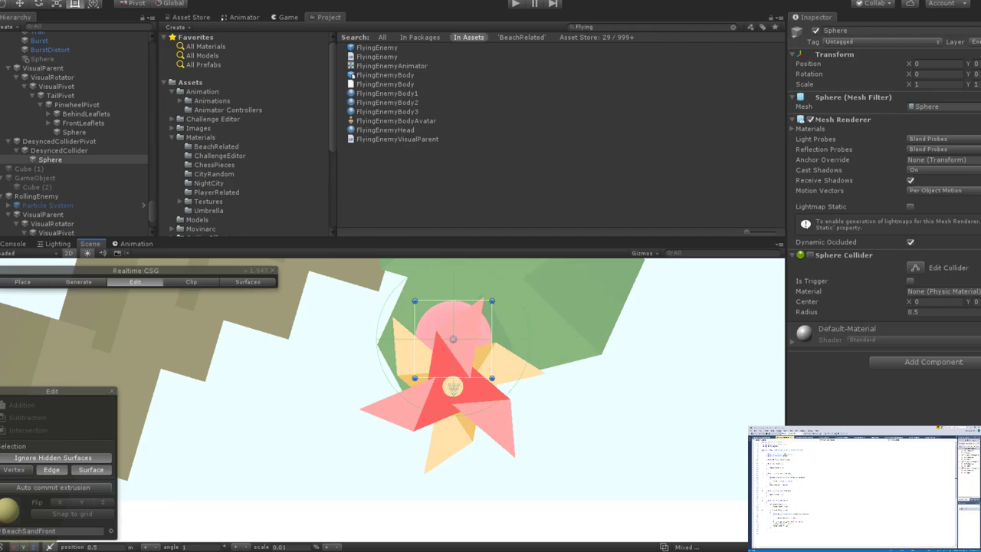
{"action": "left_click_drag", "start_coordinate": [523, 387], "coordinate": [429, 406], "text": "alt"}
{"action": "left_click", "coordinate": [387, 408]}
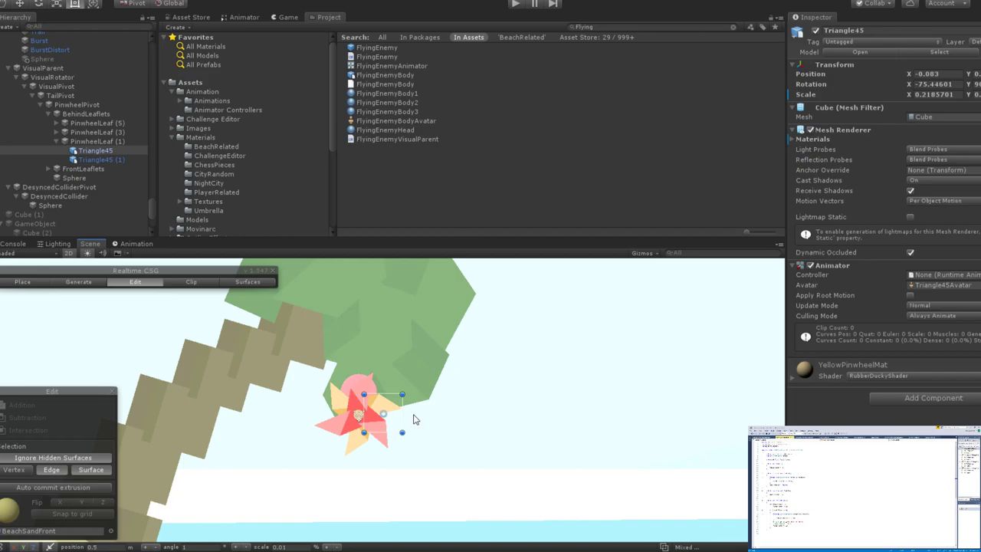
{"action": "left_click", "coordinate": [58, 187]}
{"action": "left_click", "coordinate": [50, 196]}
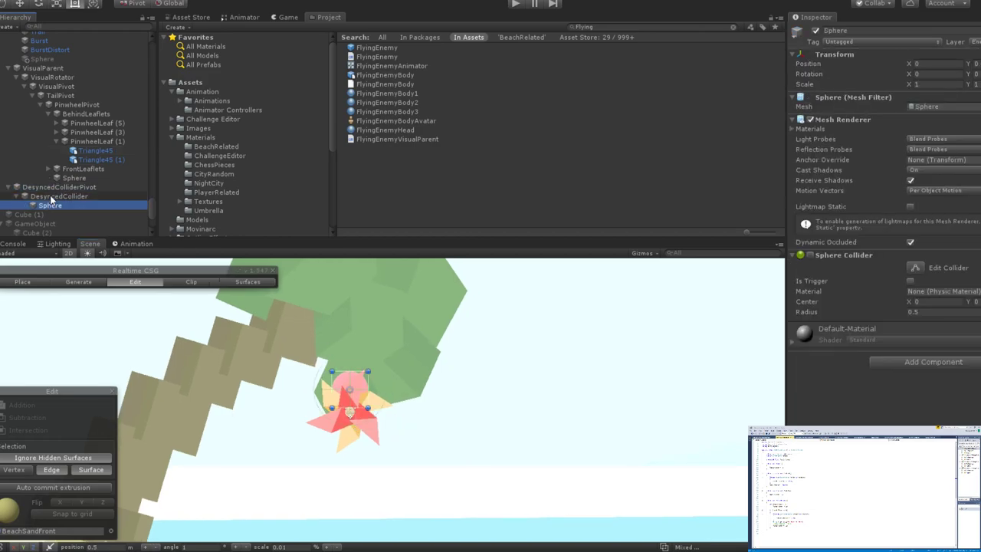
{"action": "left_click", "coordinate": [49, 204]}
{"action": "left_click", "coordinate": [89, 188]}
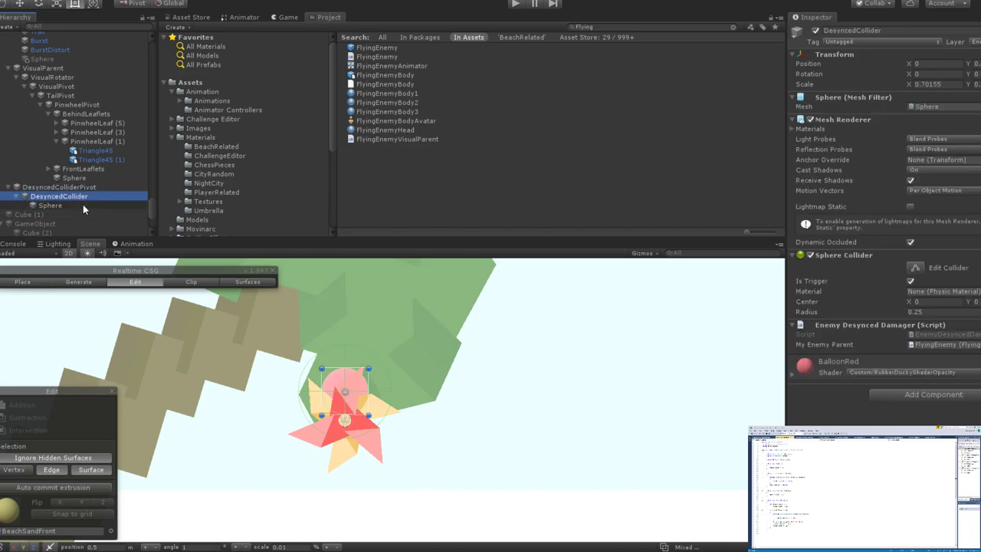
{"action": "left_click", "coordinate": [82, 204]}
{"action": "scroll", "coordinate": [267, 400], "scroll_direction": "up", "scroll_amount": 3}
{"action": "middle_click_drag", "start_coordinate": [332, 420], "coordinate": [374, 374]}
{"action": "scroll", "coordinate": [375, 376], "scroll_direction": "up", "scroll_amount": 2}
{"action": "scroll", "coordinate": [376, 375], "scroll_direction": "down", "scroll_amount": 1}
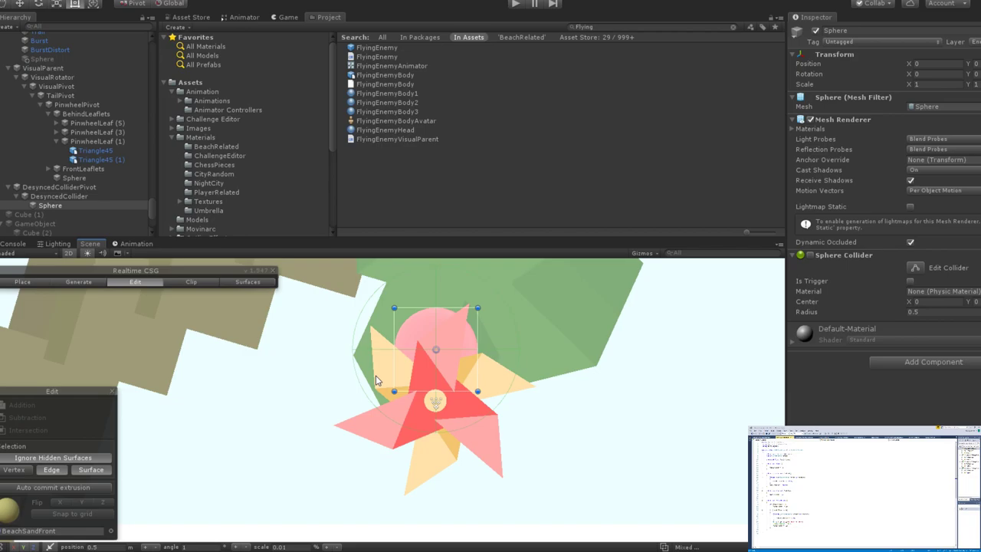
Select VisualParent and dock the Animation window beside the Animator, keeping the Scene view visible.
{"action": "scroll", "coordinate": [48, 140], "scroll_direction": "up", "scroll_amount": 2}
{"action": "left_click", "coordinate": [115, 102]}
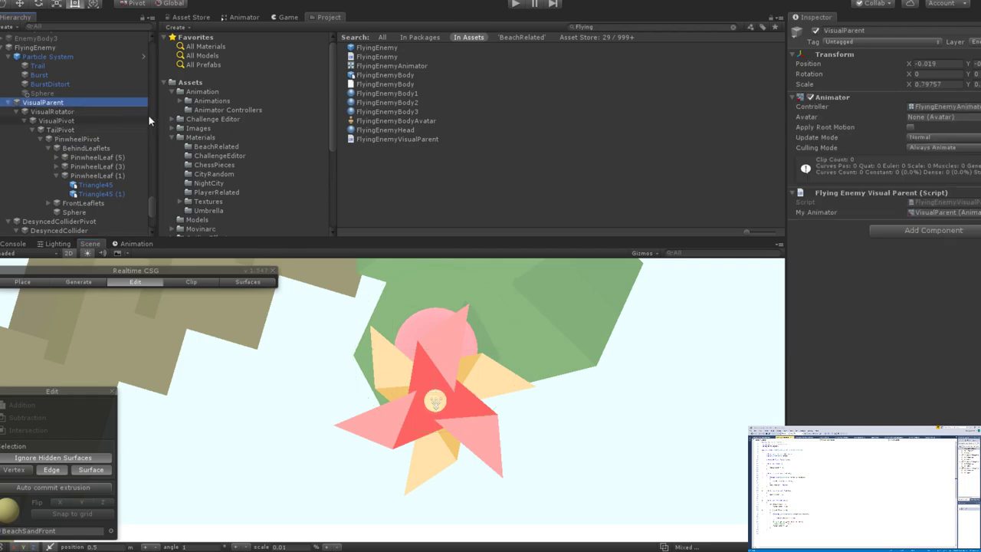
{"action": "left_click", "coordinate": [239, 17]}
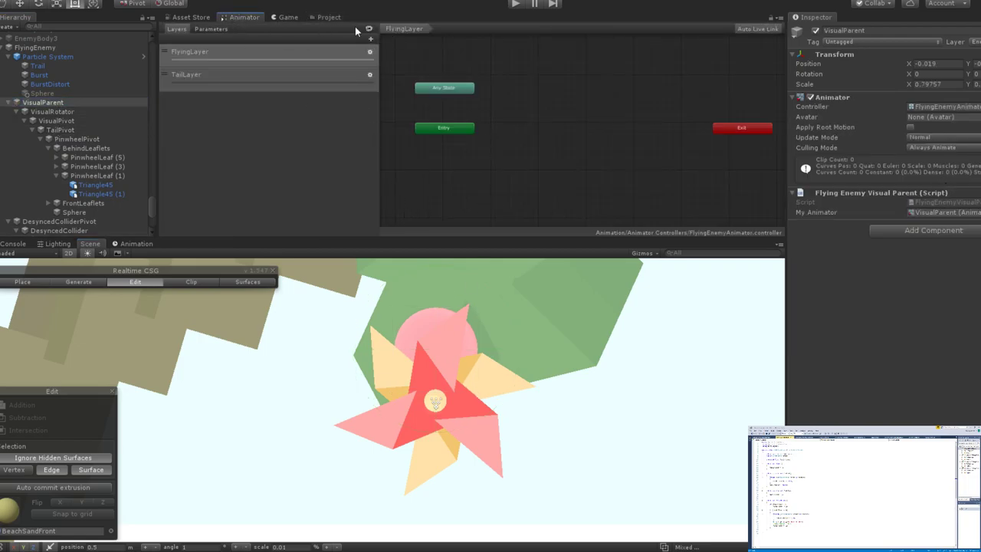
{"action": "left_click", "coordinate": [129, 243]}
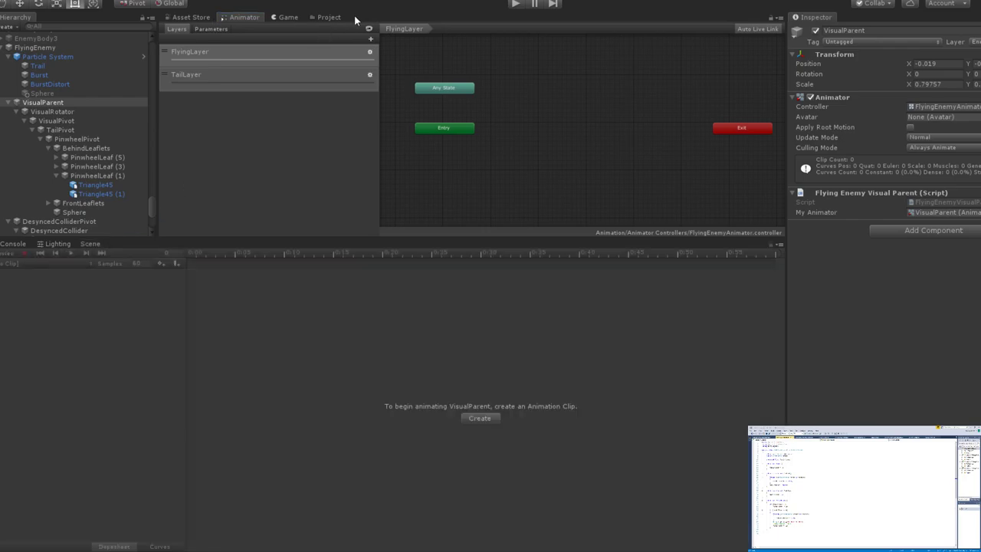
{"action": "left_click_drag", "start_coordinate": [354, 15], "coordinate": [291, 17]}
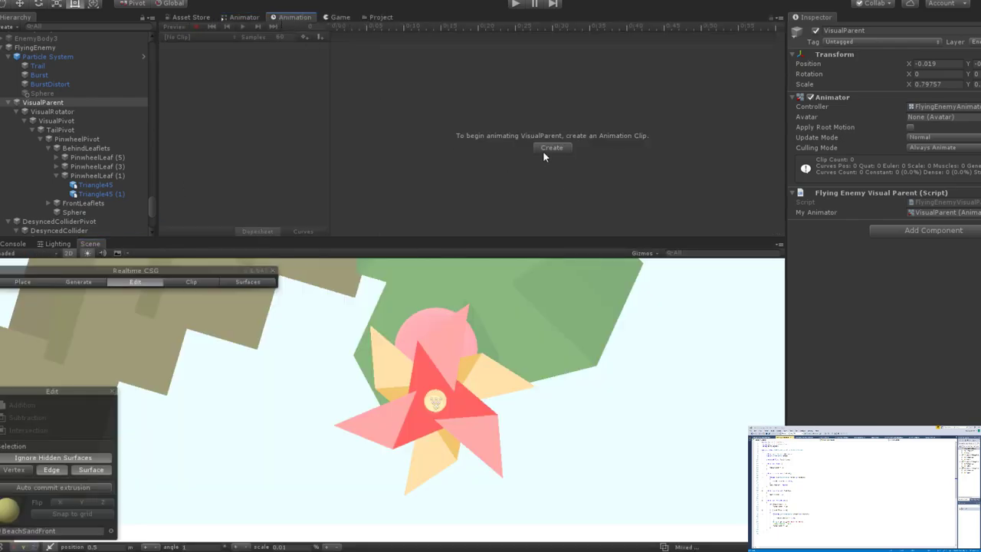
{"action": "left_click", "coordinate": [56, 103]}
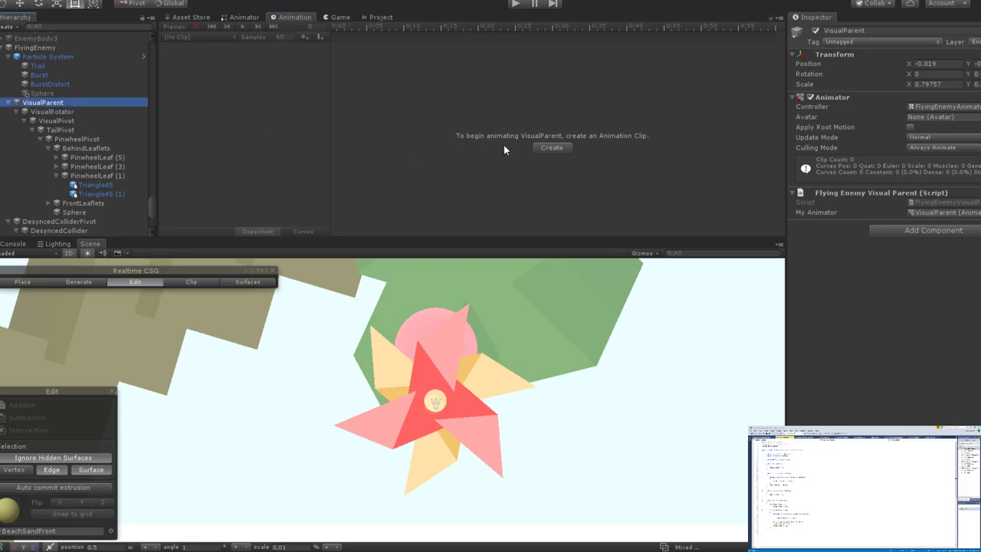
Rename the FlyingLayer in FlyingEnemyAnimator to FrontLayer.
{"action": "left_click", "coordinate": [230, 18]}
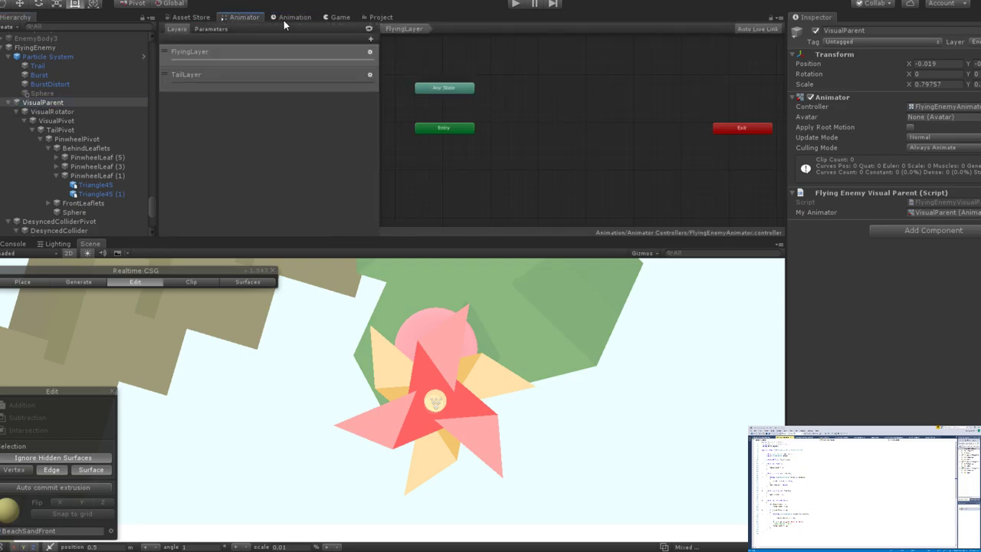
{"action": "left_click", "coordinate": [230, 55]}
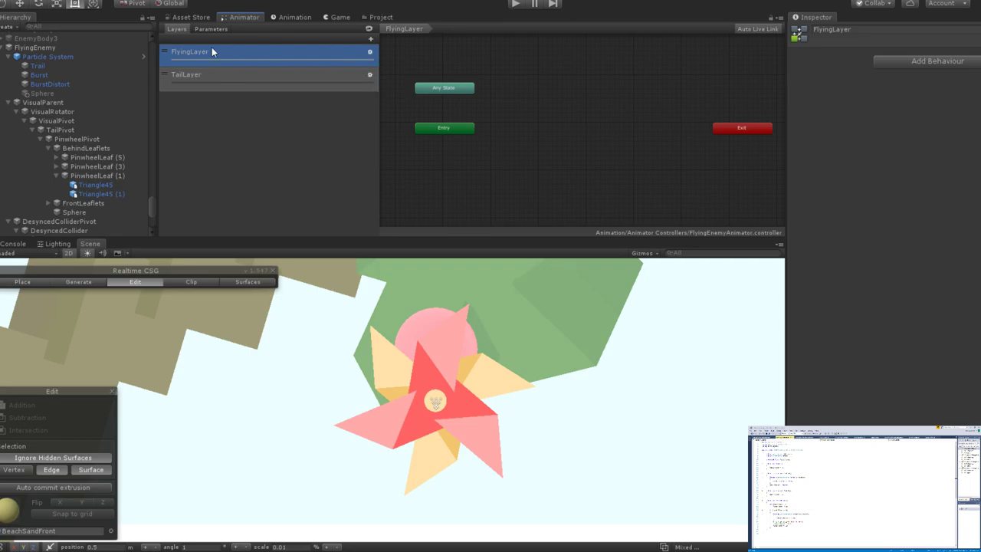
{"action": "double_click", "coordinate": [204, 55]}
{"action": "type", "text": "Fr"}
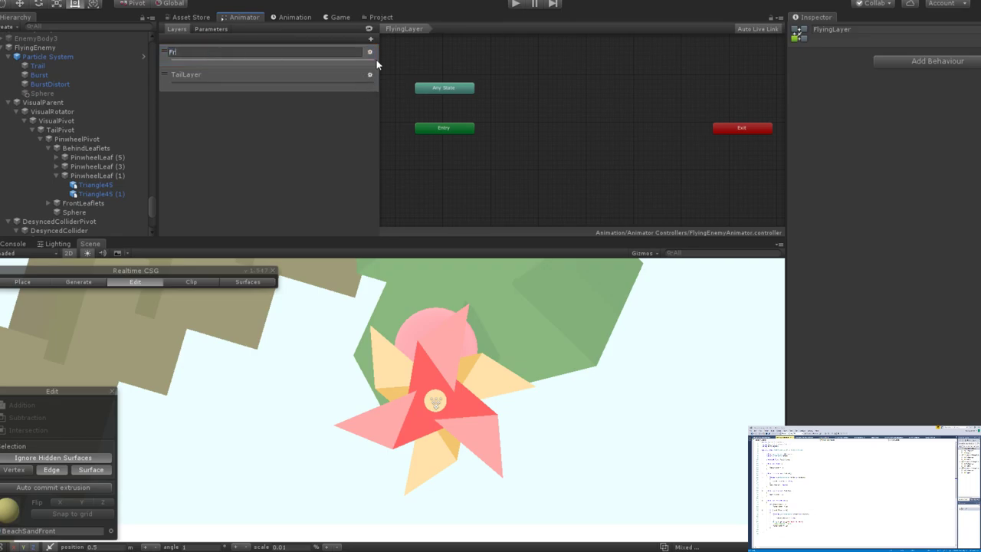
{"action": "type", "text": "ontLayer"}
{"action": "key", "text": "Return"}
Rename the TailLayer in FlyingEnemyAnimator to BackLayer and select FrontLayer.
{"action": "left_click", "coordinate": [191, 76]}
{"action": "double_click", "coordinate": [191, 76]}
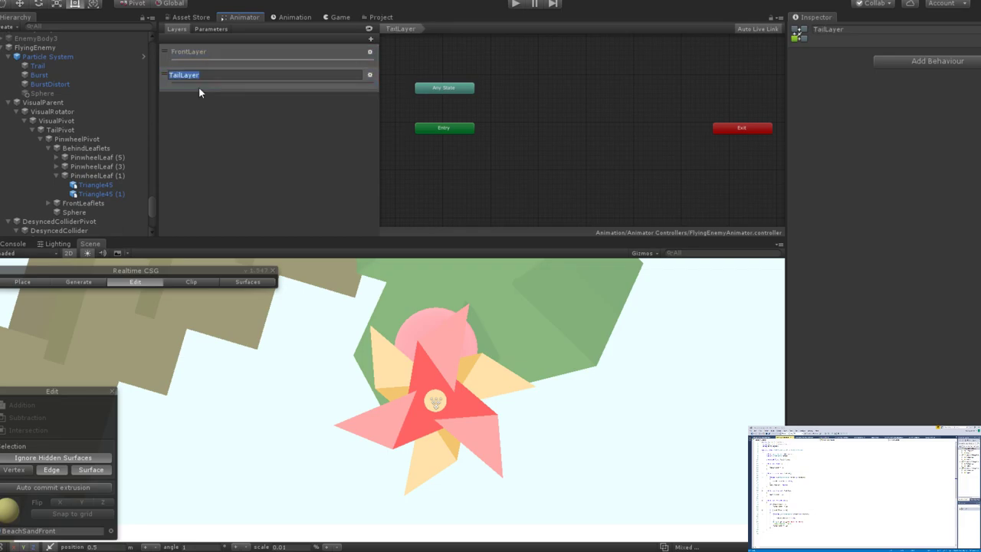
{"action": "type", "text": "BackLayer"}
{"action": "key", "text": "Return"}
{"action": "left_click", "coordinate": [205, 55]}
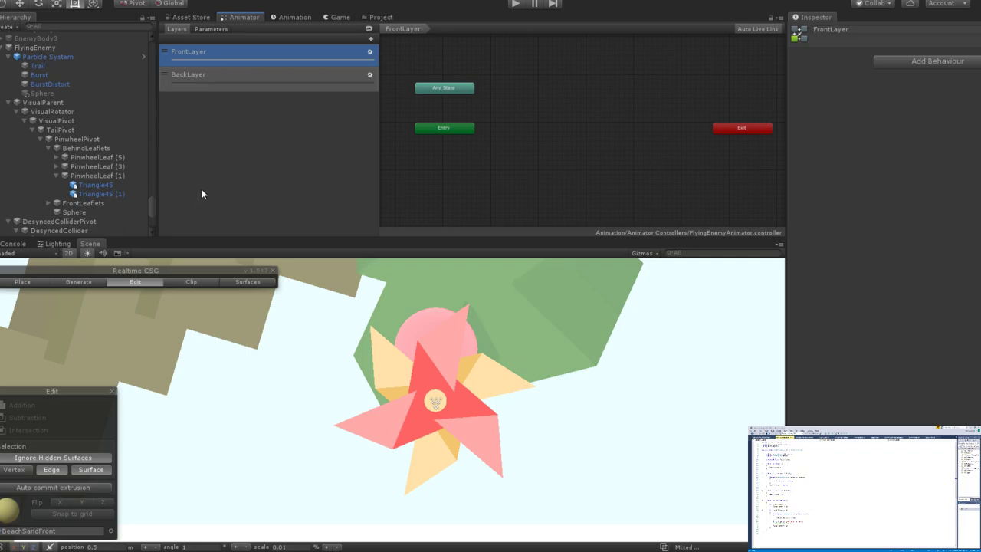
Select BackLayer in the FlyingEnemyAnimator controller to show its state graph.
{"action": "scroll", "coordinate": [546, 138], "scroll_direction": "down", "scroll_amount": 3}
{"action": "scroll", "coordinate": [546, 137], "scroll_direction": "up", "scroll_amount": 2}
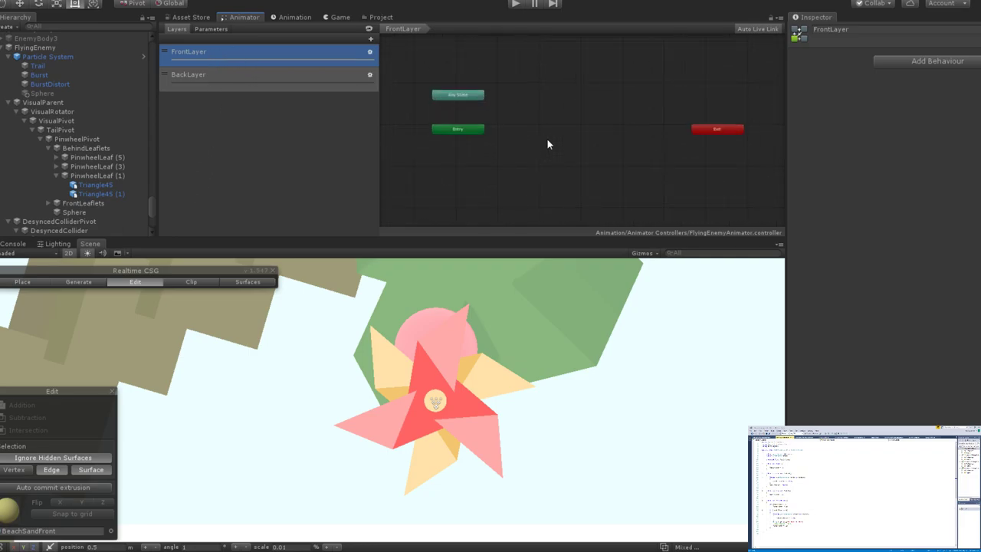
{"action": "scroll", "coordinate": [547, 140], "scroll_direction": "up", "scroll_amount": 1}
{"action": "left_click", "coordinate": [266, 77]}
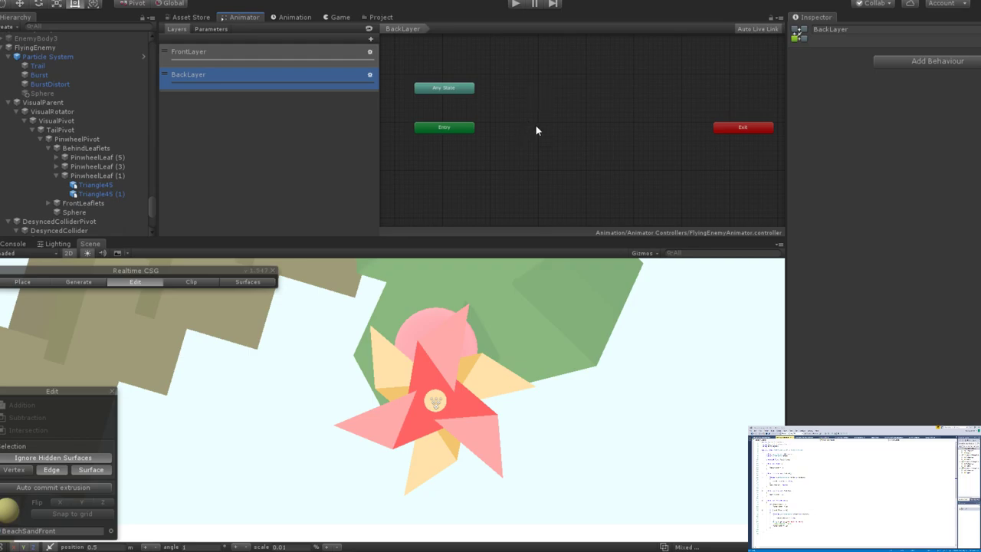
Select VisualParent and open its Flying Enemy Visual Parent script in the code editor.
{"action": "left_click", "coordinate": [42, 103]}
{"action": "left_click", "coordinate": [926, 261]}
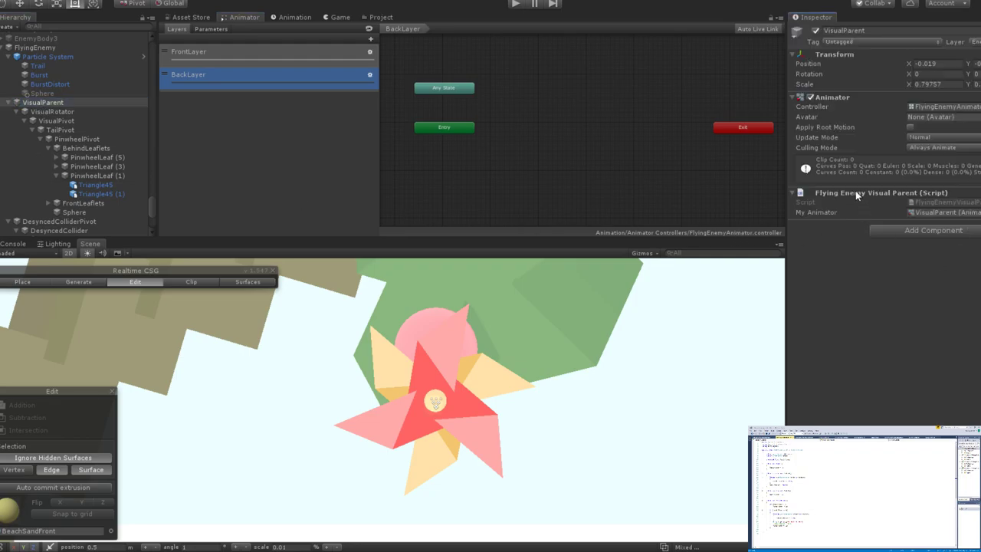
{"action": "key", "text": "q"}
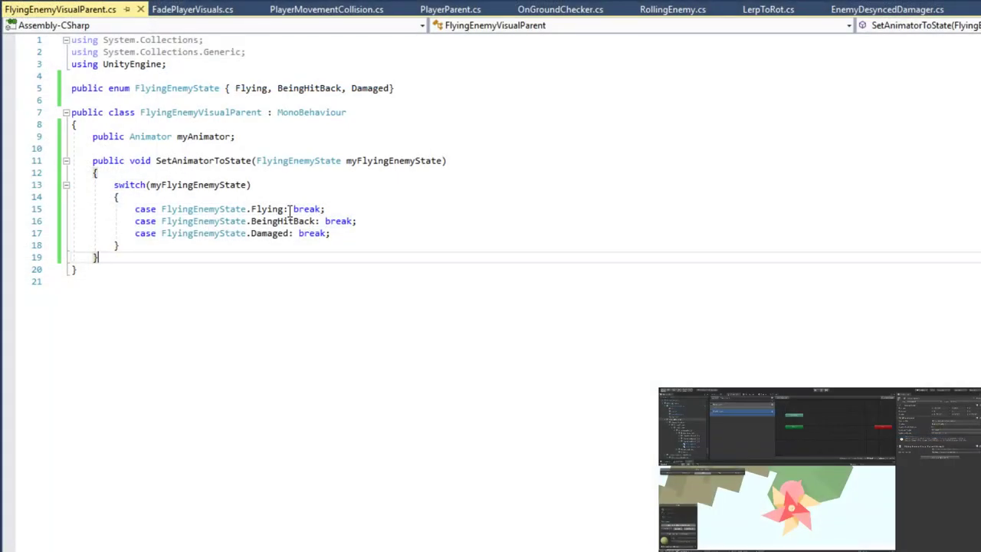
{"action": "left_click", "coordinate": [337, 233]}
{"action": "left_click", "coordinate": [350, 240]}
{"action": "left_click", "coordinate": [334, 233]}
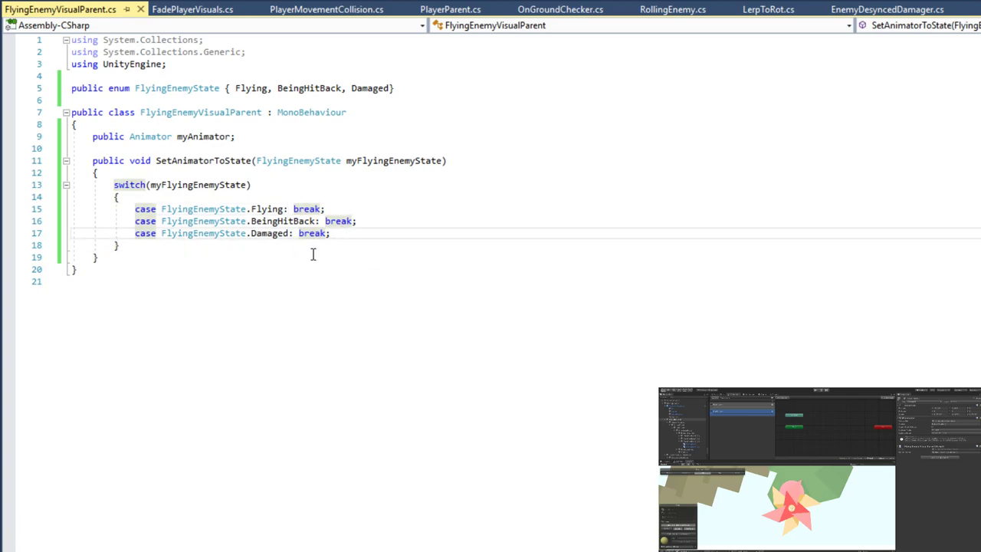
Declare public Transform fields backRotation and frontRotation below myAnimator in FlyingEnemyVisualParent.cs and save the script.
{"action": "left_click", "coordinate": [124, 148]}
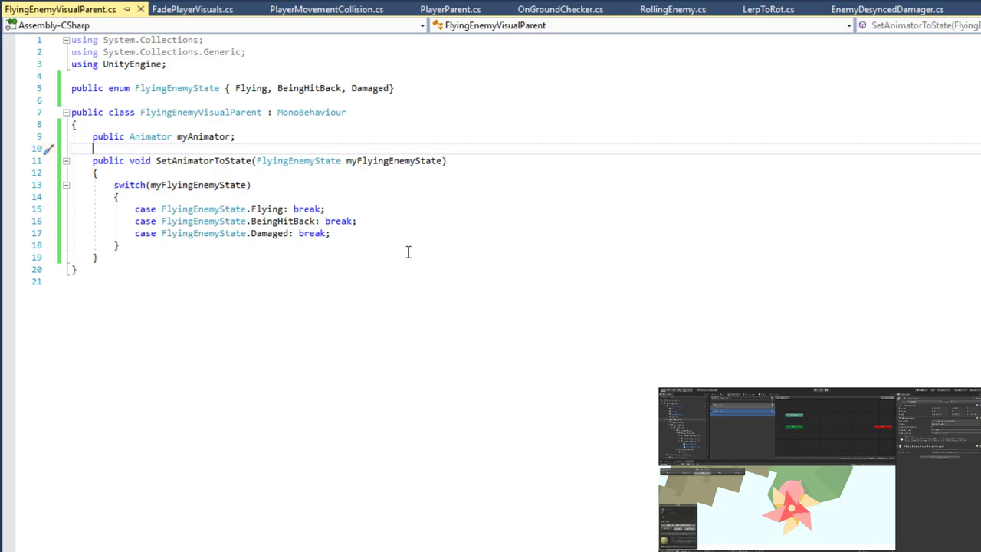
{"action": "key", "text": "ctrl+Return"}
{"action": "type", "text": "public"}
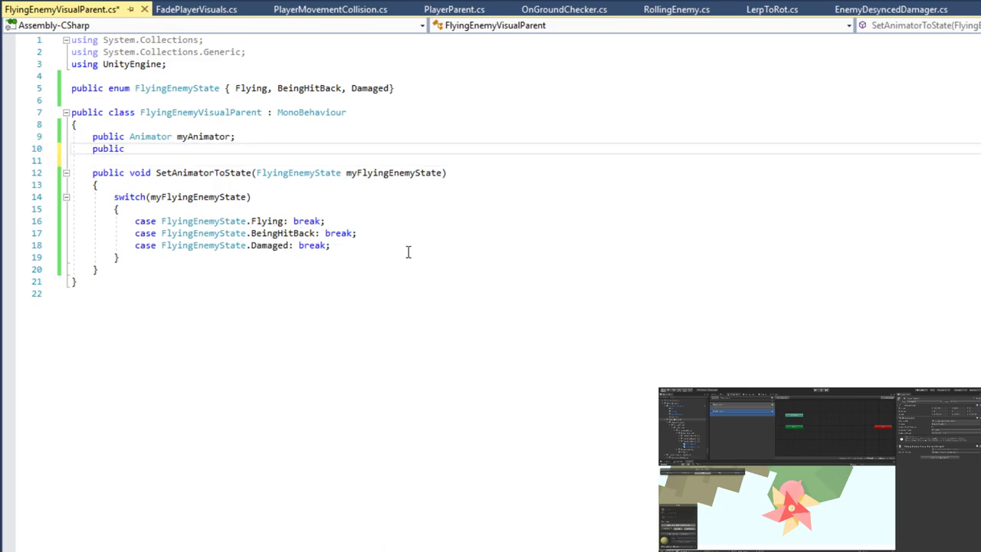
{"action": "type", "text": " G"}
{"action": "key", "text": "BackSpace"}
{"action": "type", "text": "Transform backRotation;"}
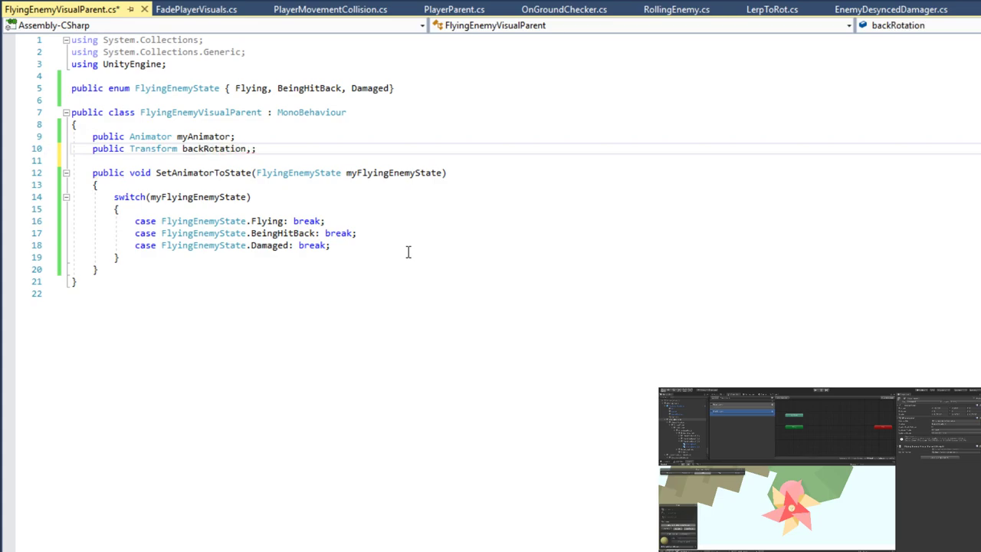
{"action": "type", "text": ", frontRotation"}
{"action": "key", "text": "BackSpace"}
{"action": "key", "text": "End"}
{"action": "key", "text": "Return"}
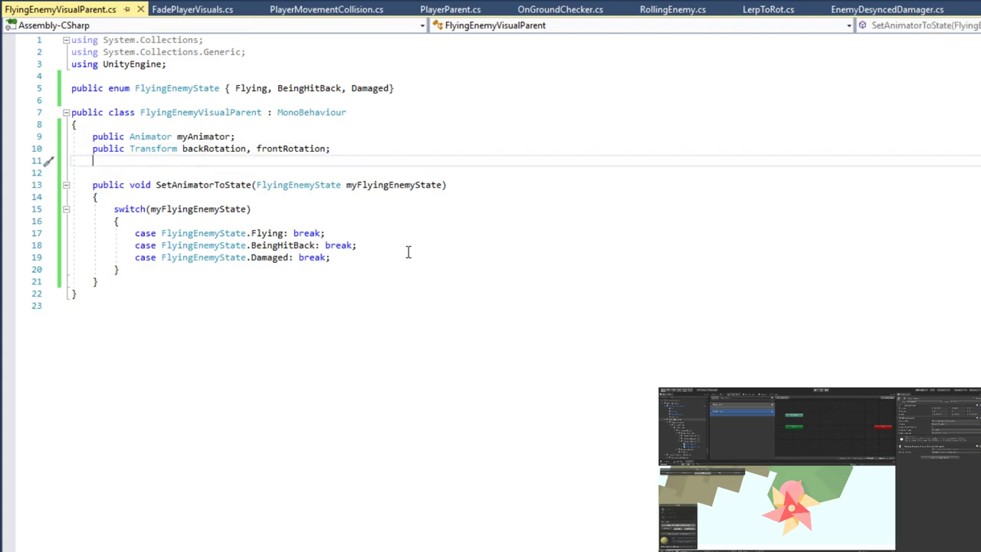
{"action": "key", "text": "BackSpace"}
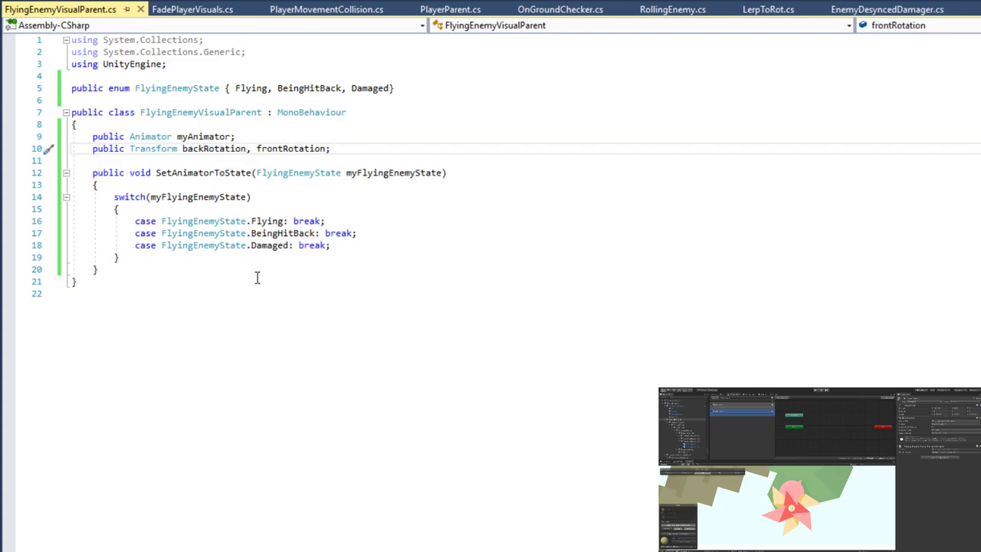
Add an empty public void Update() method after SetAnimatorToState and save the script.
{"action": "left_click", "coordinate": [136, 269]}
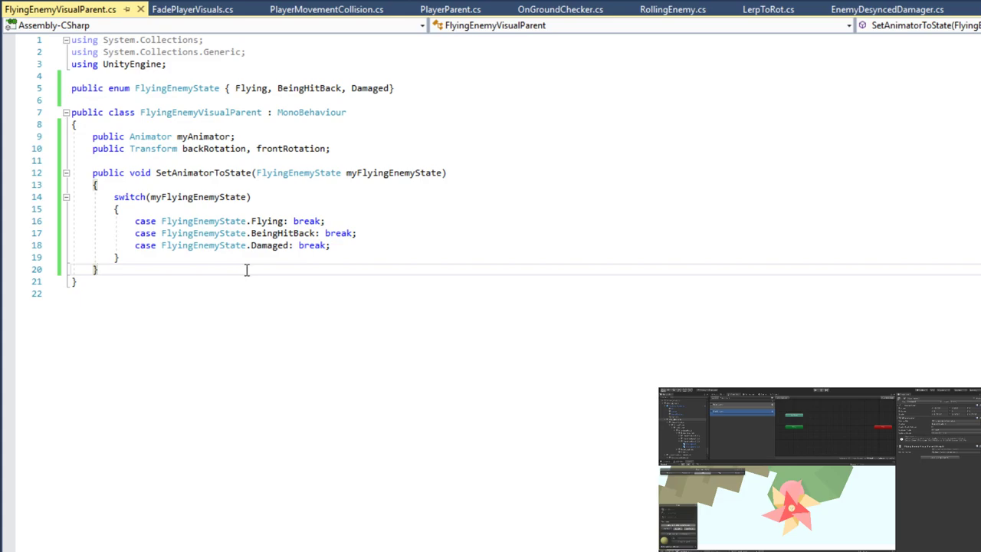
{"action": "key", "text": "Return"}
{"action": "key", "text": "Return"}
{"action": "type", "text": "public void Update"}
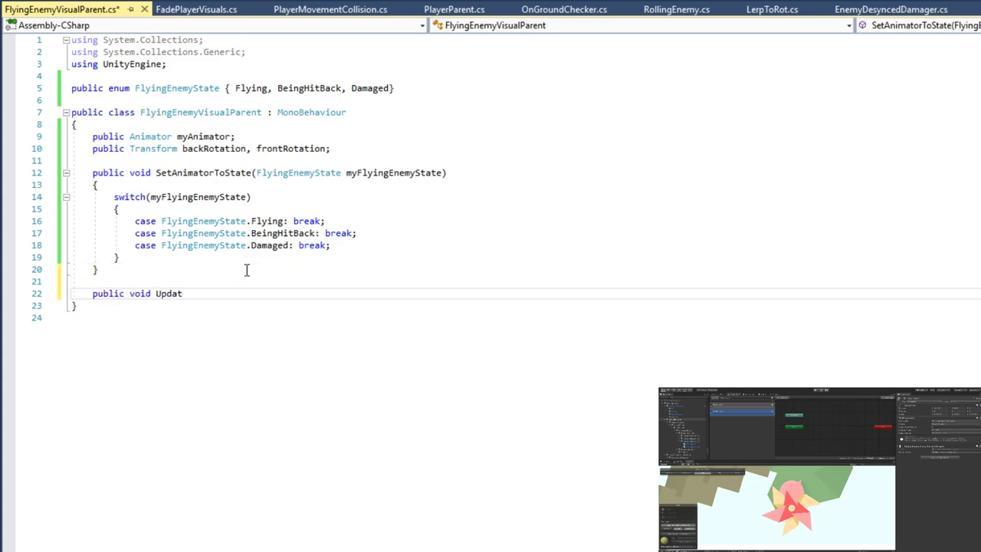
{"action": "key", "text": "Return"}
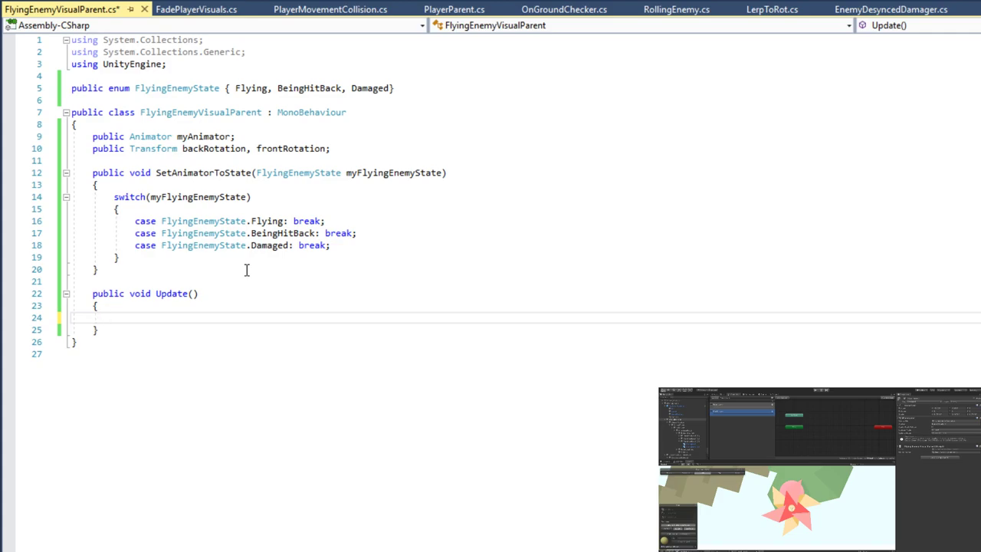
{"action": "key", "text": "ctrl+s"}
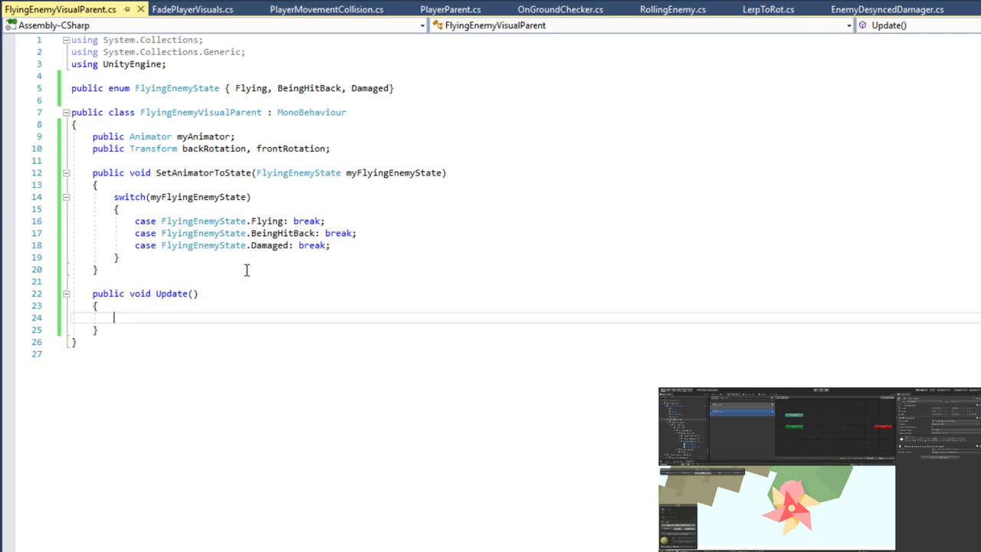
Start a backRotation.Rotate() call inside Update and declare a Vector3 rotationVector field below the Transform fields.
{"action": "type", "text": "backRotation.Ro"}
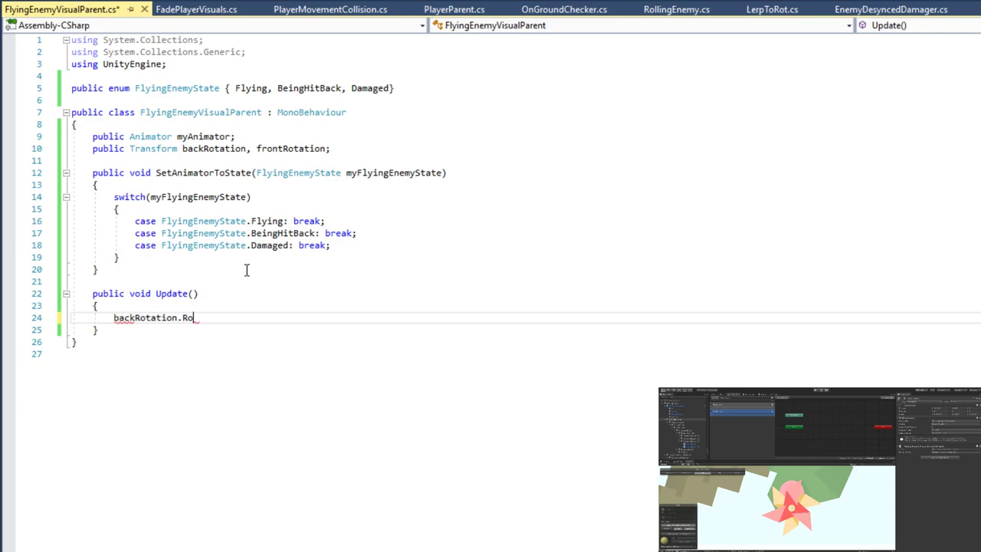
{"action": "type", "text": "tate()"}
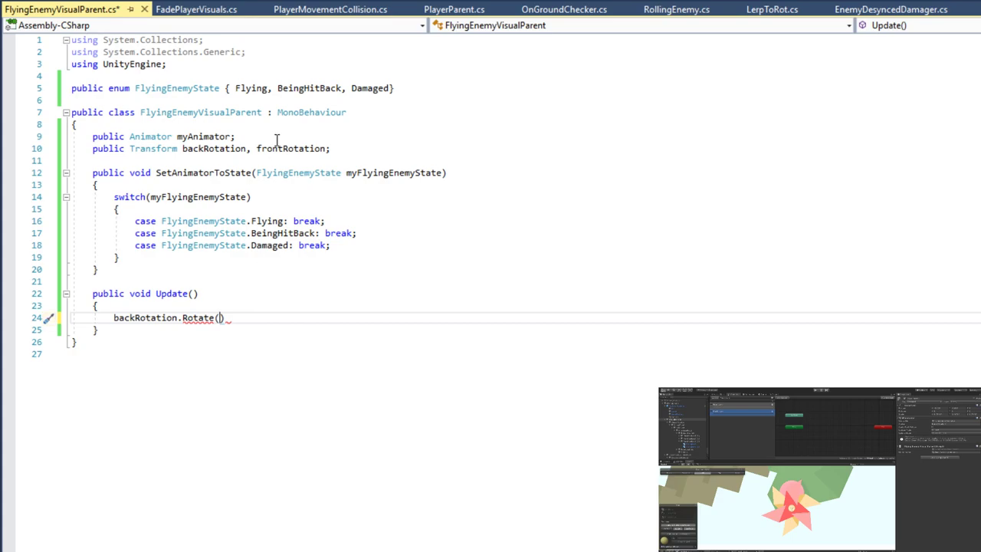
{"action": "left_click", "coordinate": [352, 150]}
{"action": "key", "text": "Return"}
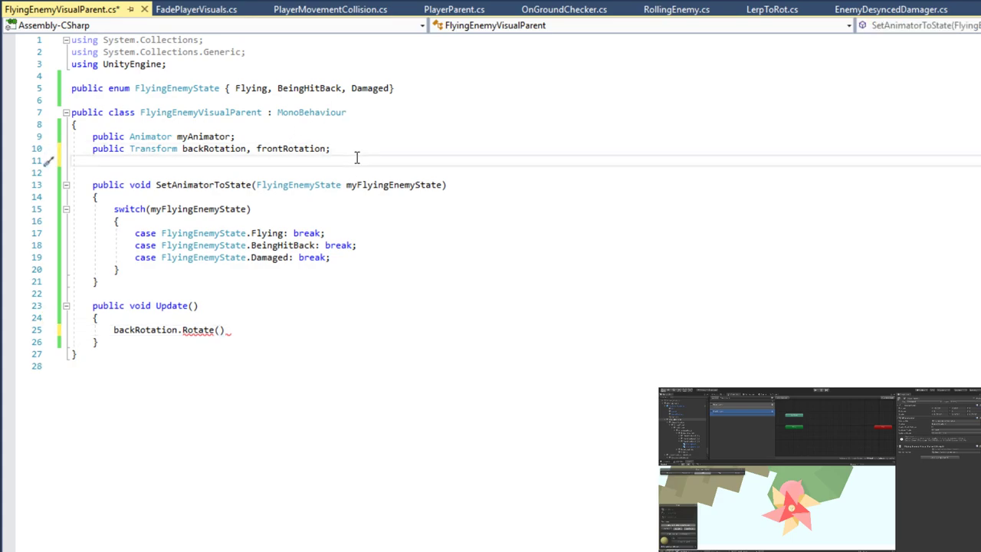
{"action": "type", "text": "Vector3 rotationVector;"}
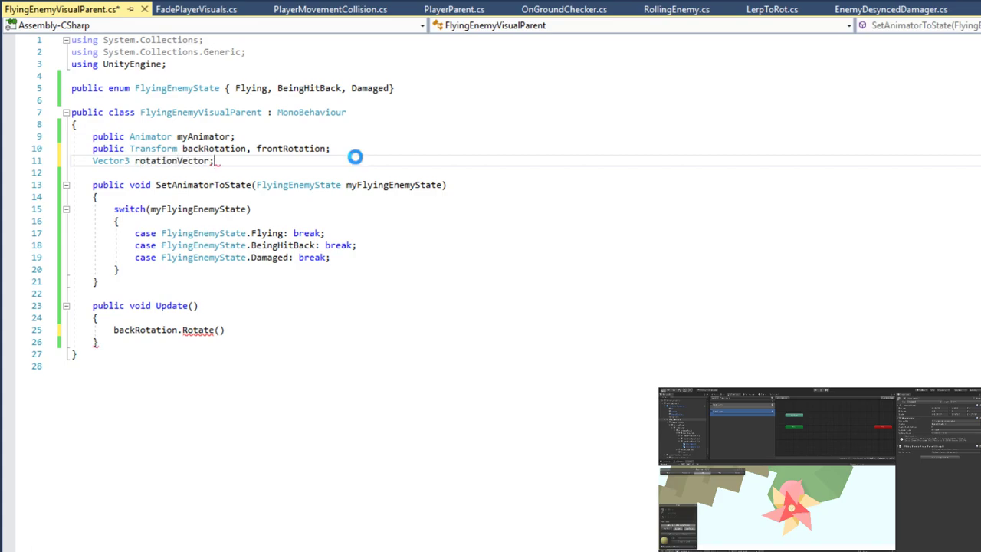
Add a public void Awake() method above SetAnimatorToState that sets rotationVector to new Vector3(0, 0, 5).
{"action": "left_click", "coordinate": [288, 171]}
{"action": "key", "text": "Return"}
{"action": "key", "text": "Return"}
{"action": "type", "text": "public void Awak"}
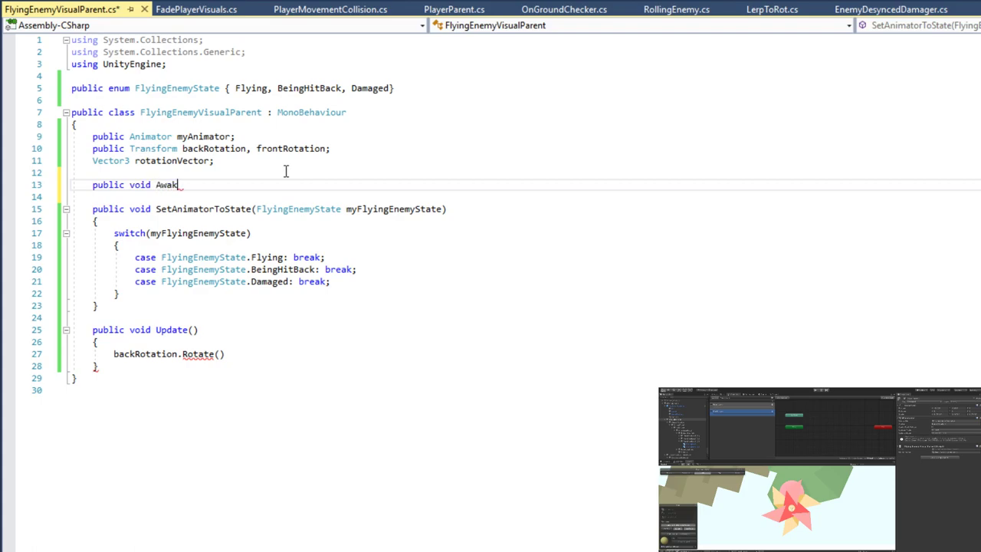
{"action": "key", "text": "Return"}
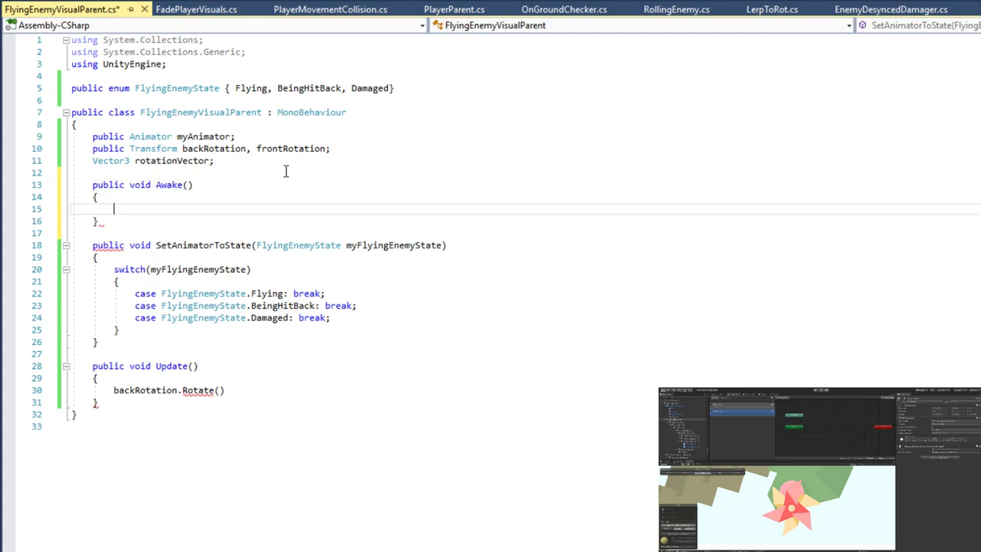
{"action": "type", "text": "rotationVector = n"}
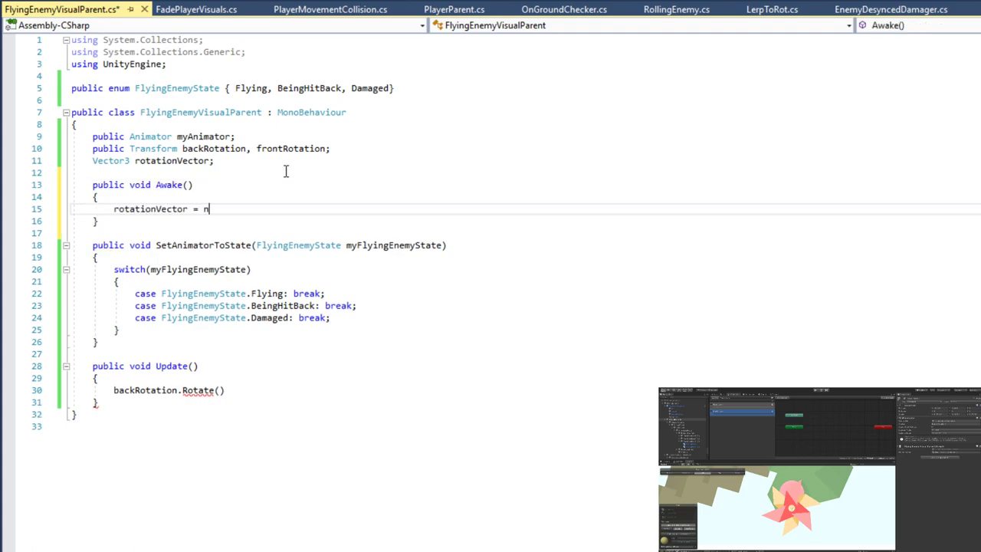
{"action": "type", "text": "ew Vector3(0, 0, 0);"}
{"action": "key", "text": "ctrl+s"}
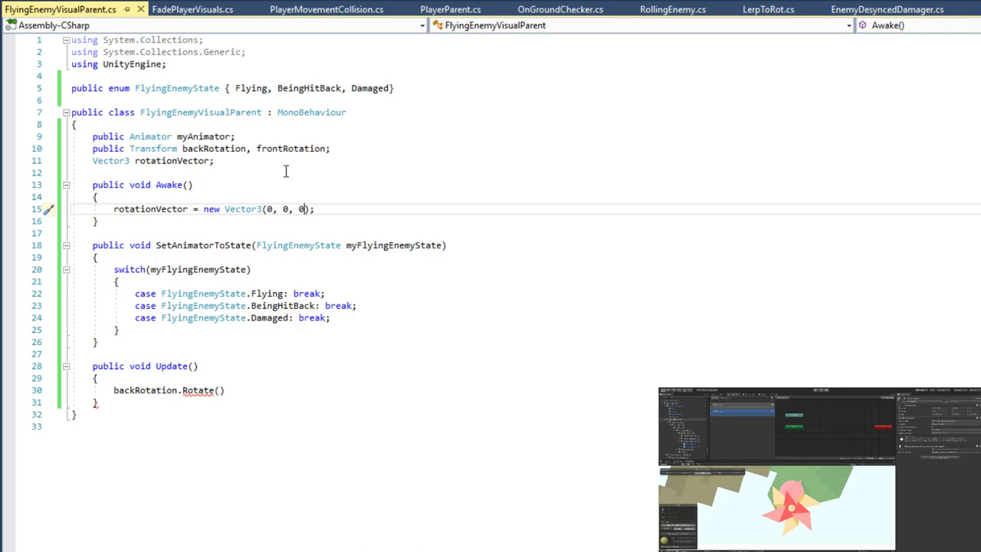
{"action": "key", "text": "BackSpace"}
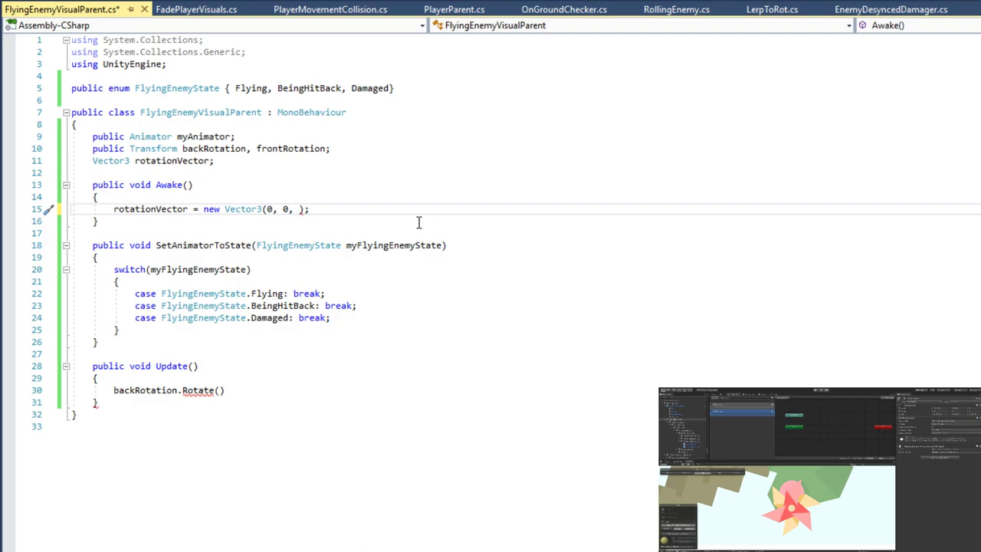
{"action": "type", "text": "5"}
Complete the Update call as backRotation.Rotate(rotationVector); and save the script.
{"action": "left_click", "coordinate": [385, 389]}
{"action": "key", "text": "Left"}
{"action": "type", "text": "rotatio"}
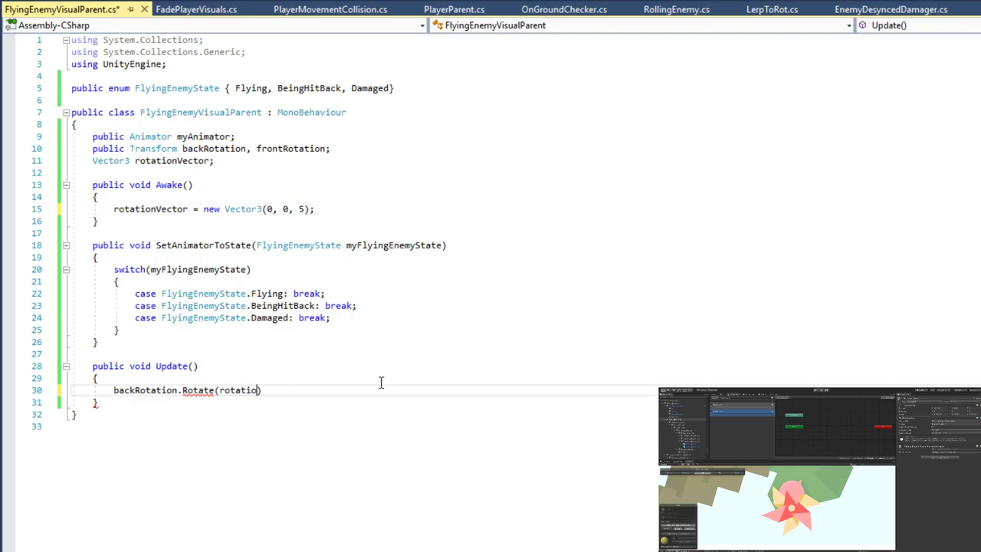
{"action": "type", "text": "nVector"}
{"action": "key", "text": "End"}
{"action": "type", "text": ";"}
{"action": "key", "text": "ctrl+s"}
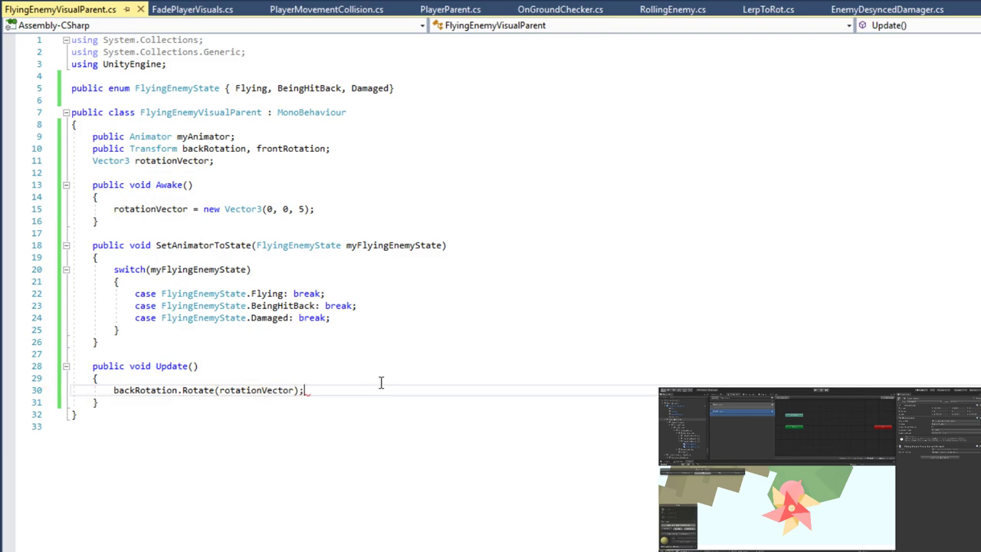
{"action": "key", "text": "Left"}
{"action": "key", "text": "Left"}
{"action": "key", "text": "Right"}
{"action": "key", "text": "Right"}
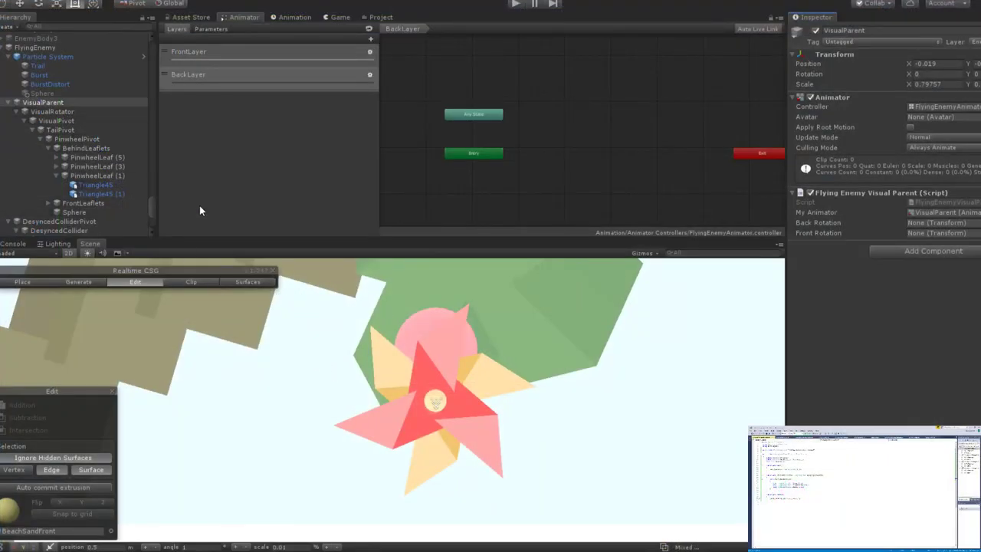
Back in Unity, assign BehindLeaflets to Back Rotation and FrontLeaflets to Front Rotation on VisualParent's script.
{"action": "left_click", "coordinate": [48, 148]}
{"action": "left_click_drag", "start_coordinate": [53, 148], "coordinate": [928, 222]}
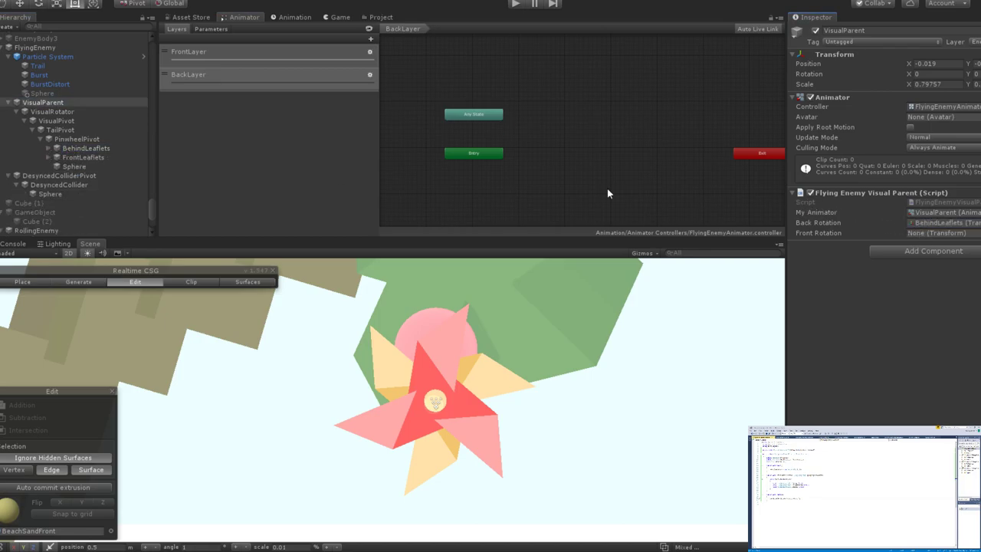
{"action": "left_click_drag", "start_coordinate": [73, 156], "coordinate": [935, 232]}
Play-test the scene with the player jumping around, examine the flying pinwheel's back leaf rotation, and stop playing.
{"action": "left_click", "coordinate": [518, 6]}
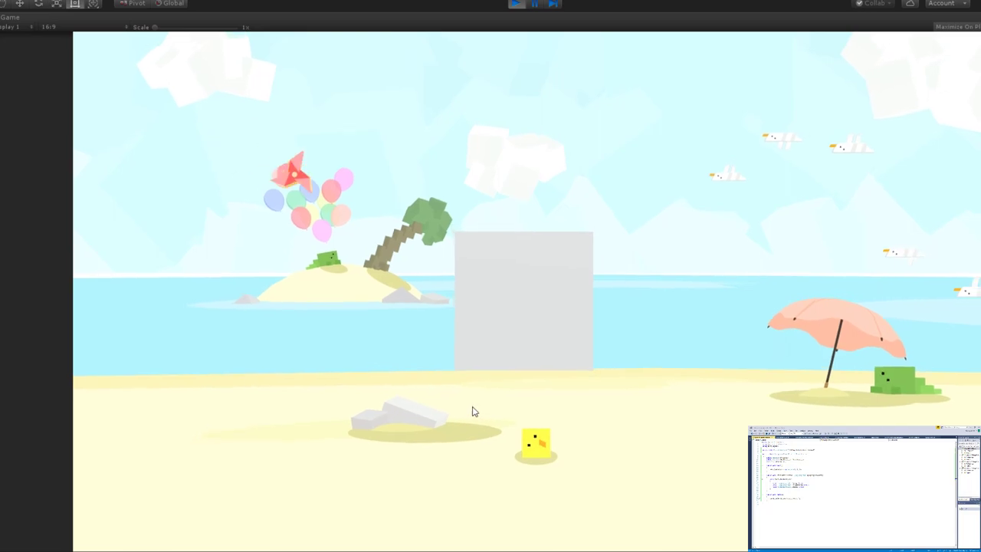
{"action": "key", "text": "space"}
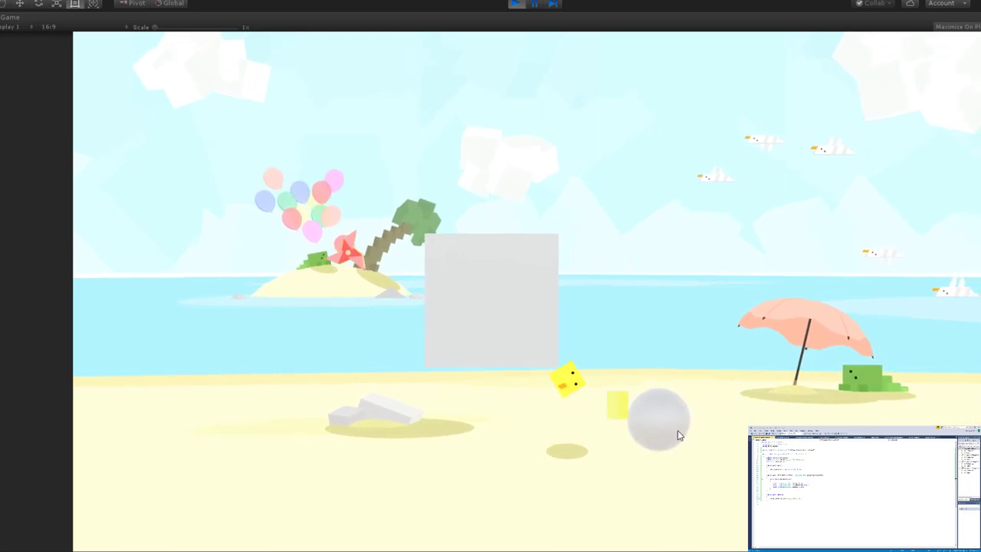
{"action": "key", "text": "space"}
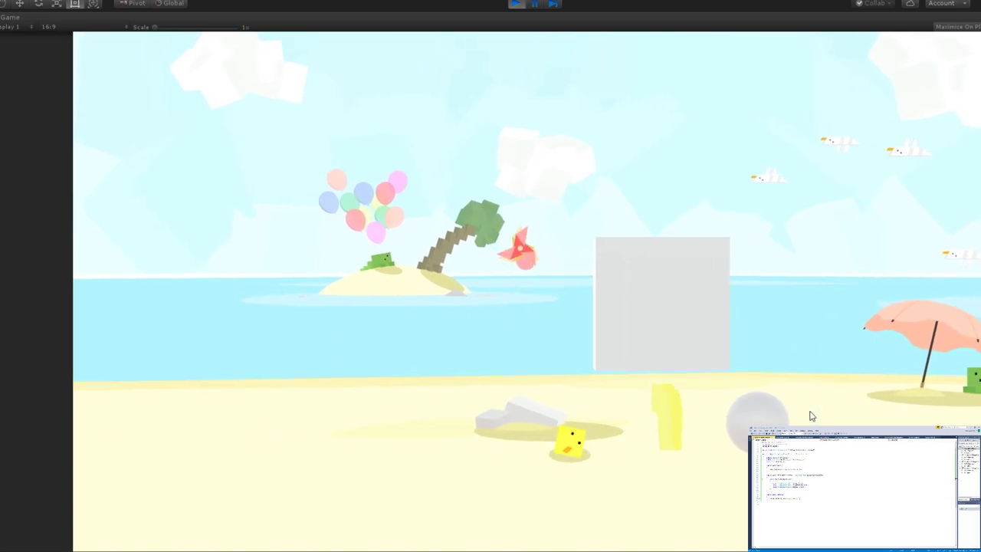
{"action": "key", "text": "space"}
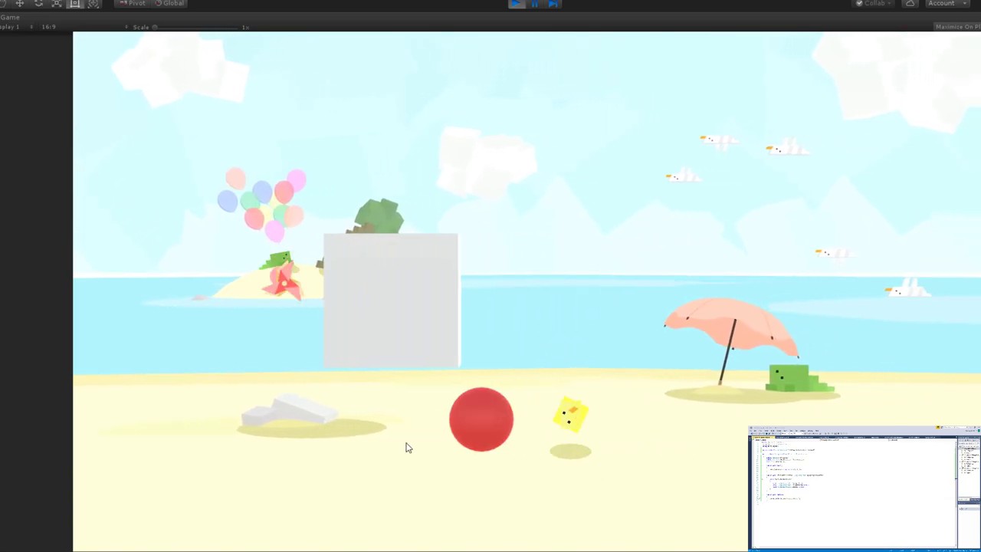
{"action": "left_click", "coordinate": [407, 440]}
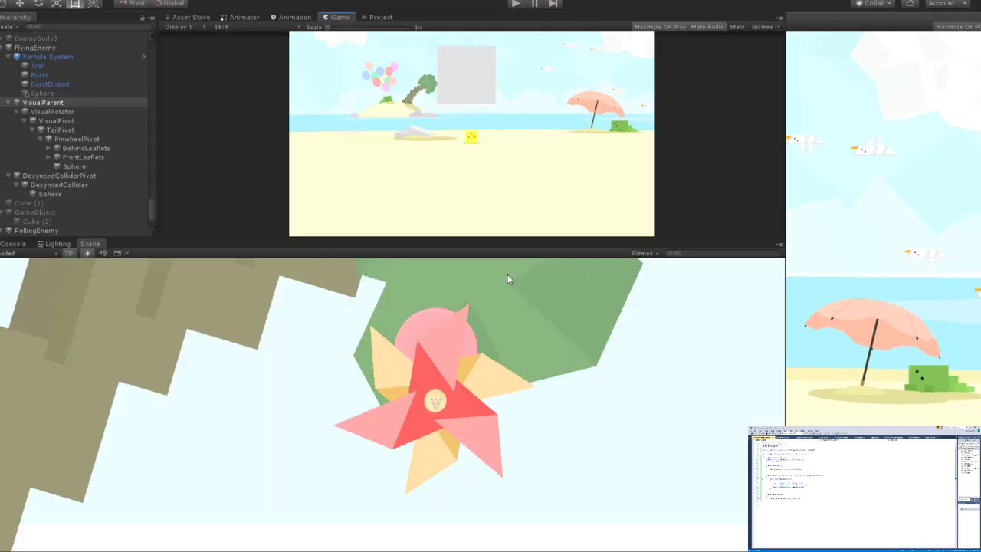
Play-test the scene again, moving and jumping the player around the pinwheel enemy to examine its leaflets' rotation, and stop playing.
{"action": "key", "text": "ctrl+p"}
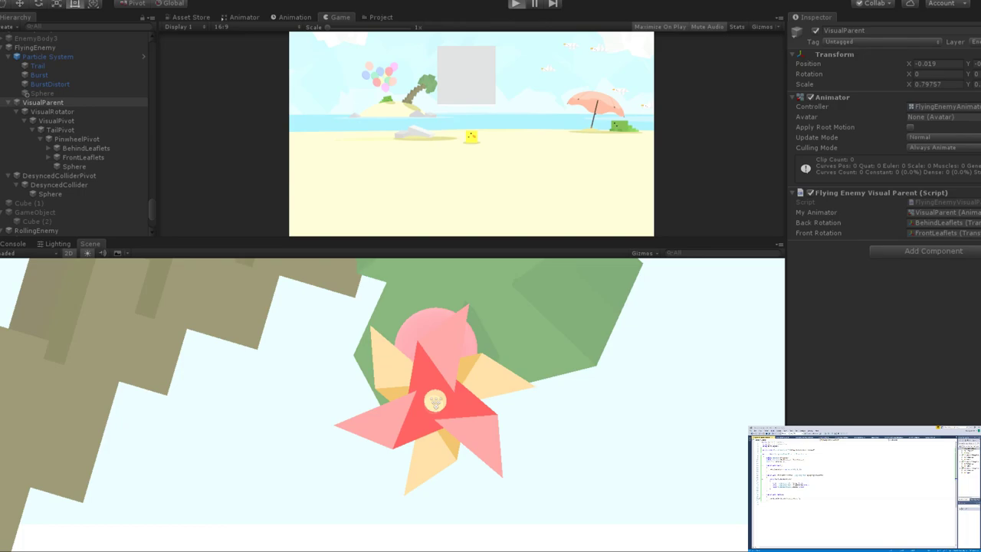
{"action": "key", "text": "ctrl+p"}
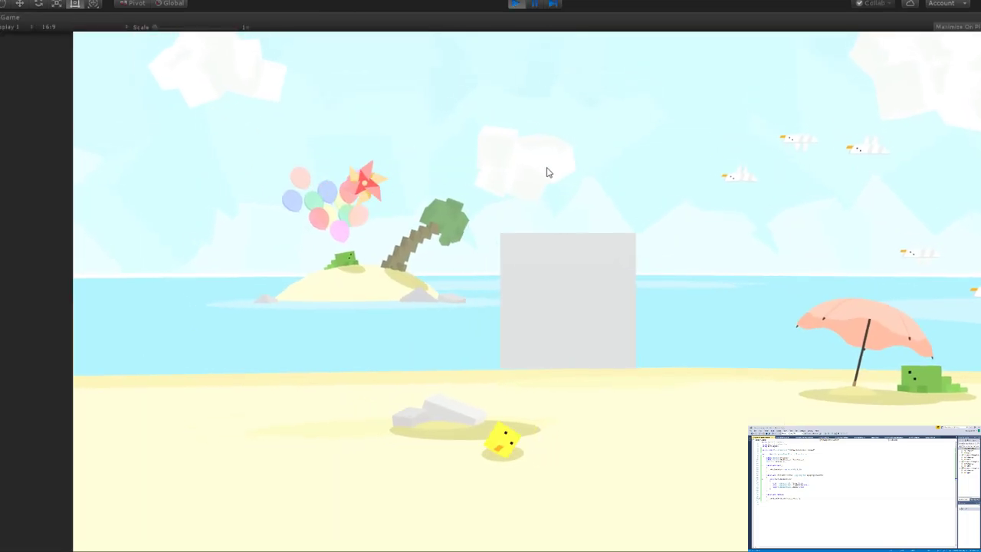
{"action": "key", "text": "a"}
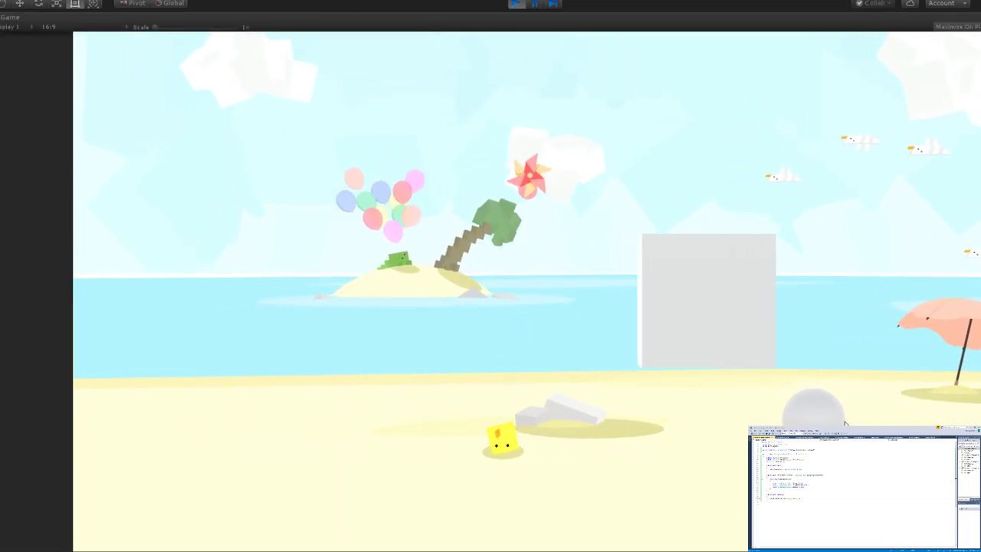
{"action": "key", "text": "d"}
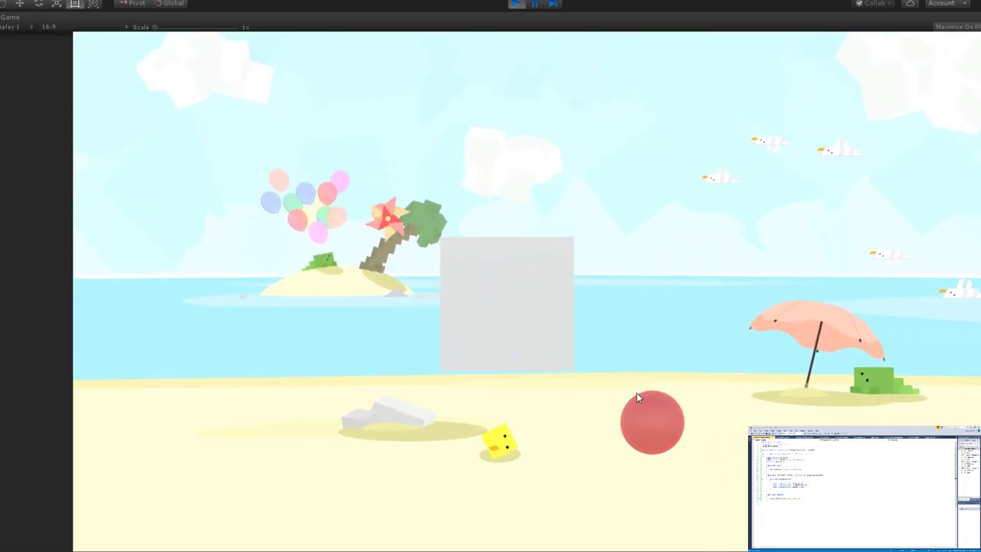
{"action": "key", "text": "a"}
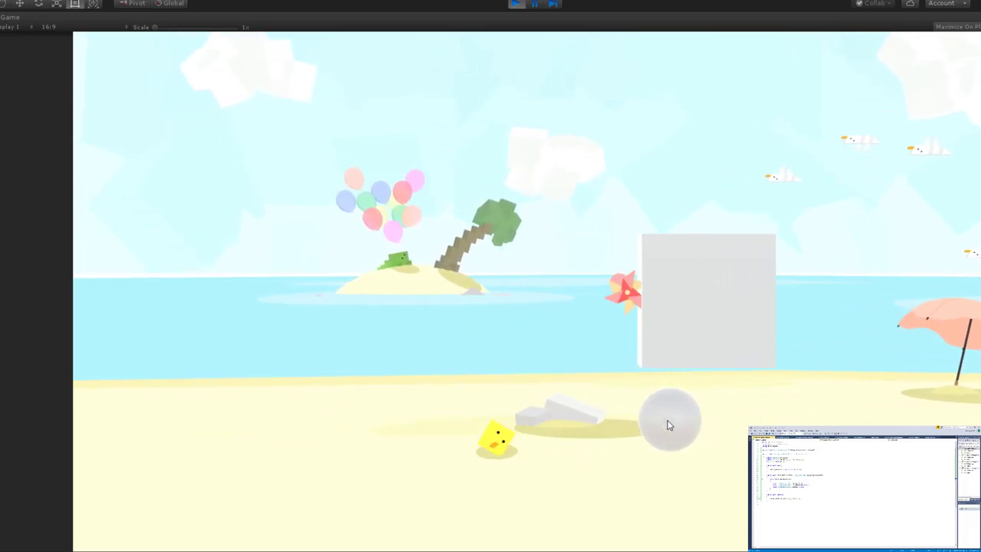
{"action": "left_click", "coordinate": [669, 425]}
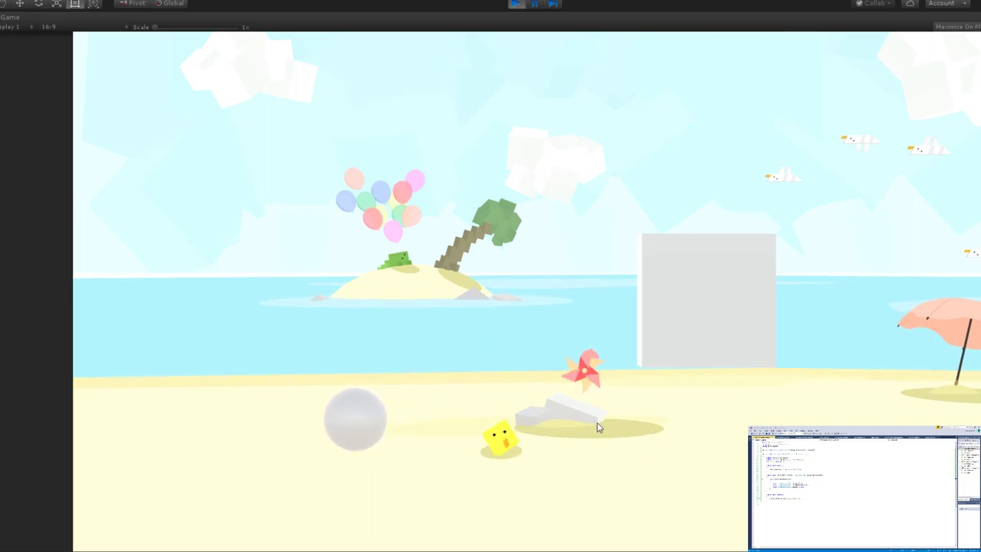
{"action": "key", "text": "d"}
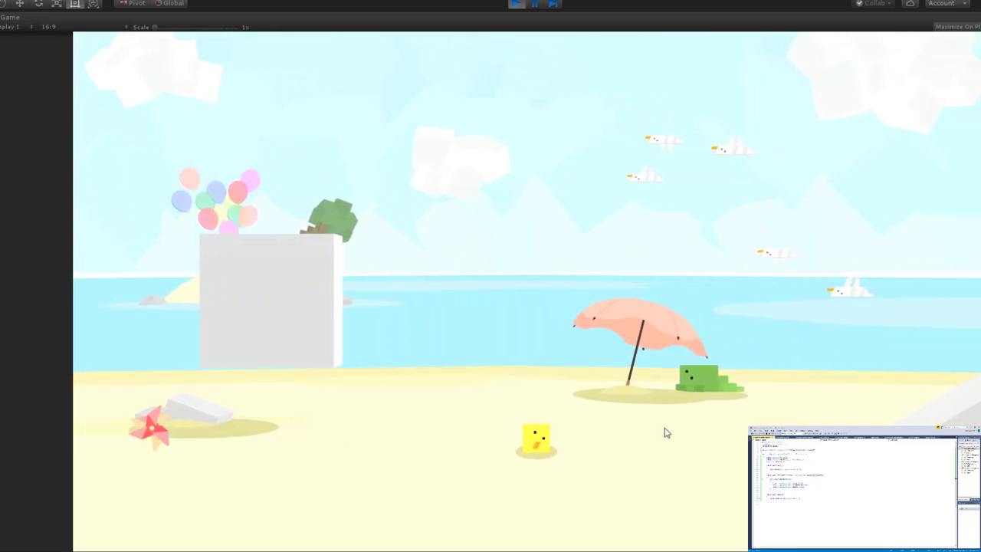
{"action": "key", "text": "a"}
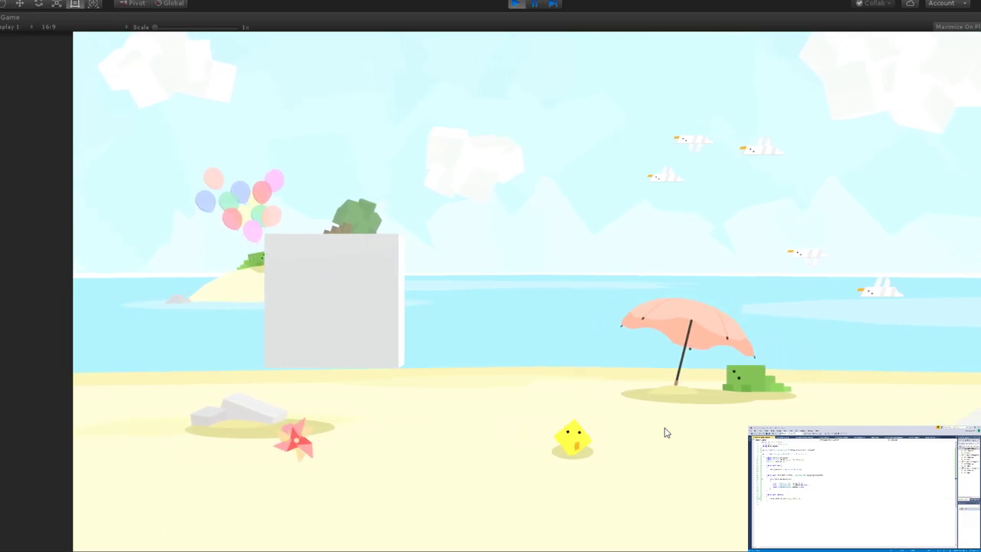
{"action": "key", "text": "d"}
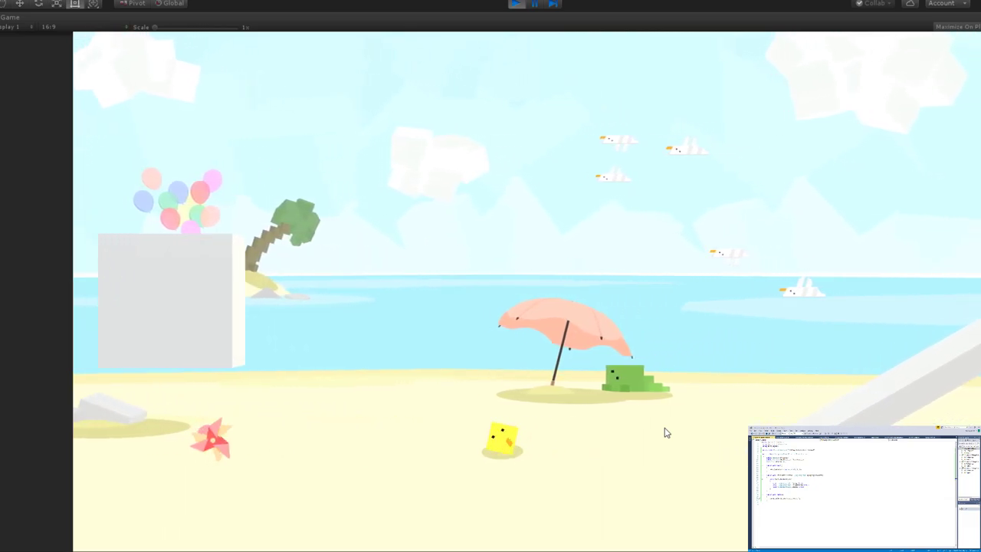
{"action": "key", "text": "d"}
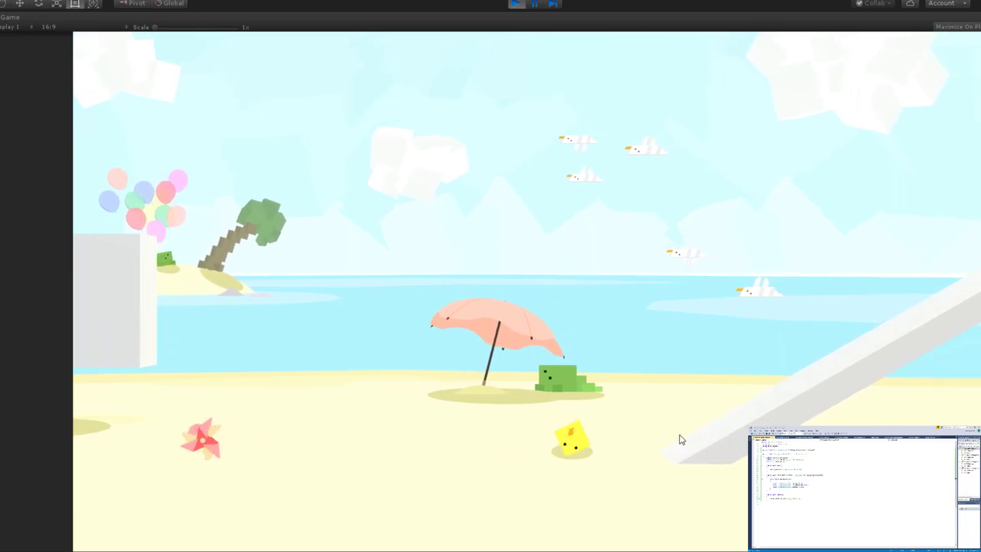
{"action": "key", "text": "space"}
{"action": "key", "text": "a"}
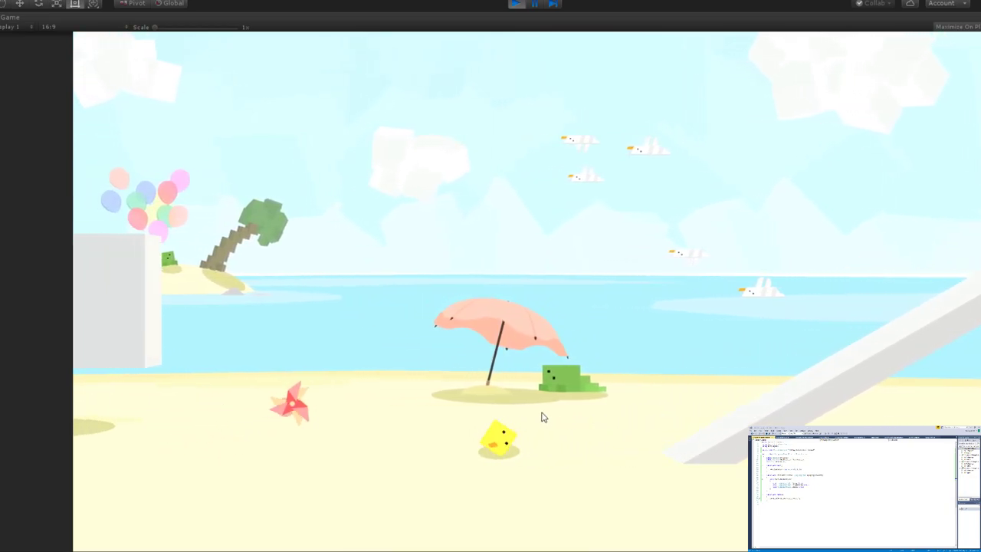
{"action": "key", "text": "a"}
{"action": "key", "text": "space"}
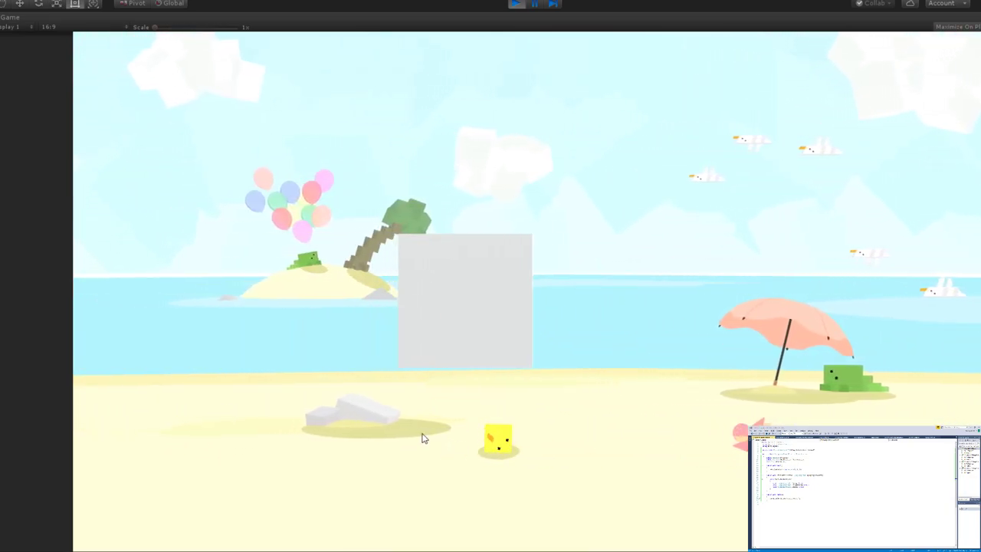
{"action": "key", "text": "space"}
{"action": "key", "text": "d"}
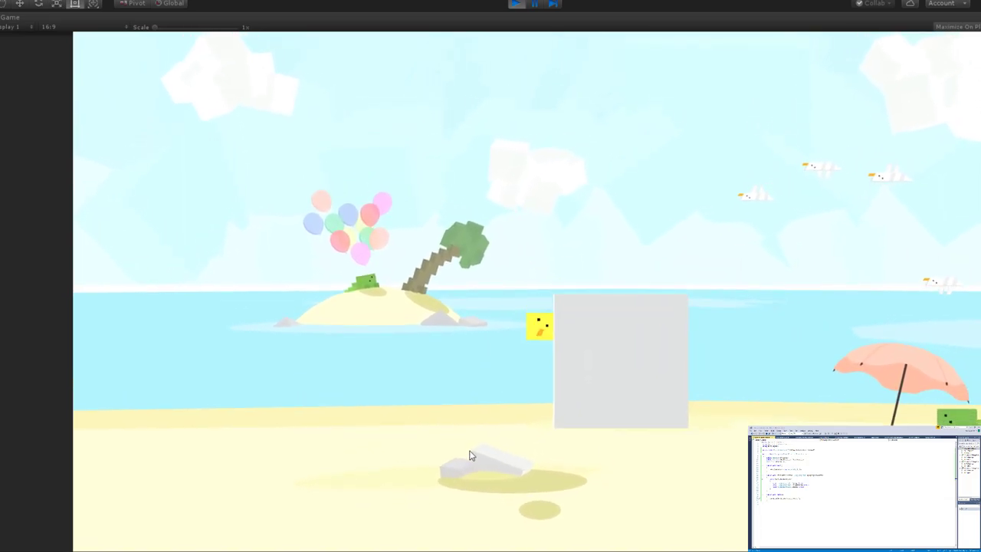
{"action": "key", "text": "a"}
{"action": "key", "text": "d"}
{"action": "key", "text": "a"}
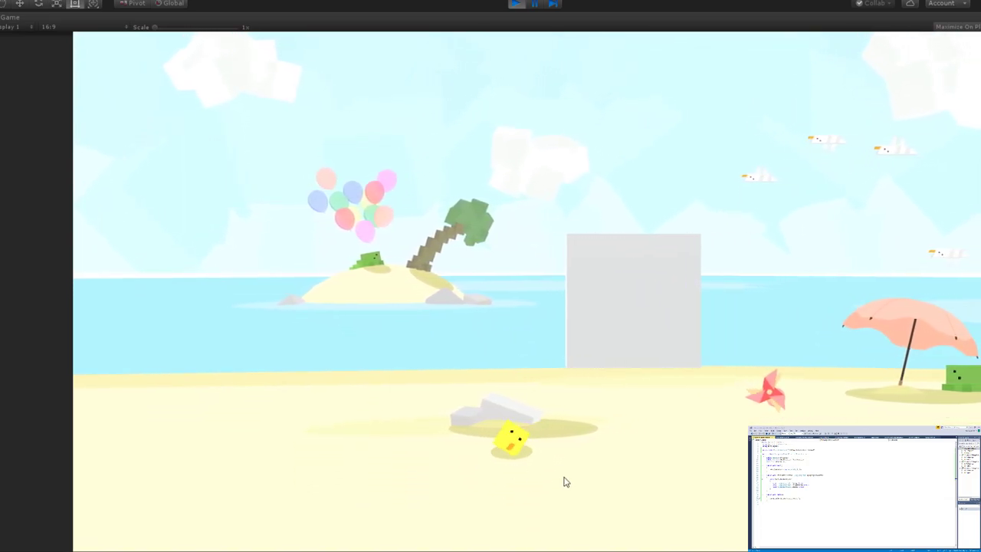
{"action": "key", "text": "a"}
{"action": "key", "text": "Left"}
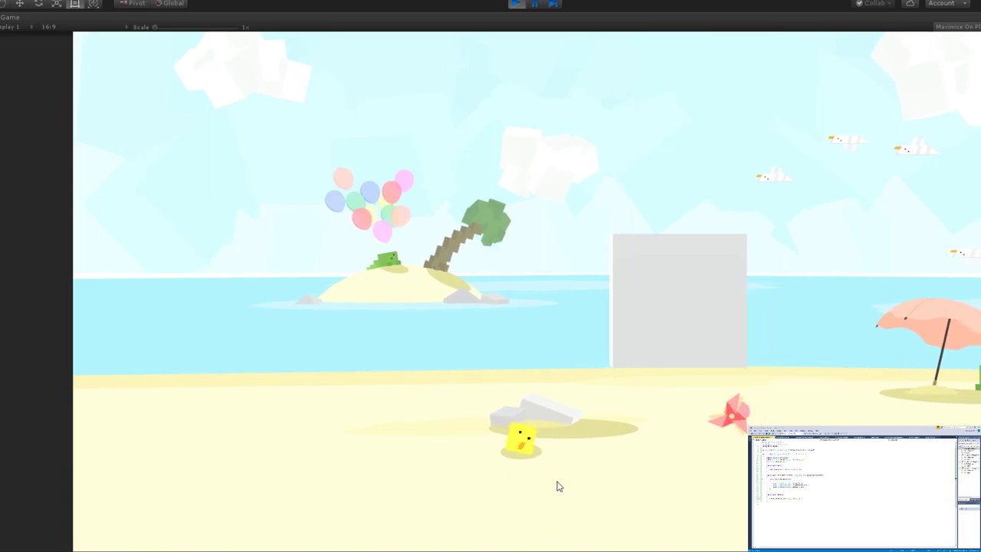
{"action": "key", "text": "Right"}
{"action": "key", "text": "space"}
{"action": "key", "text": "Left"}
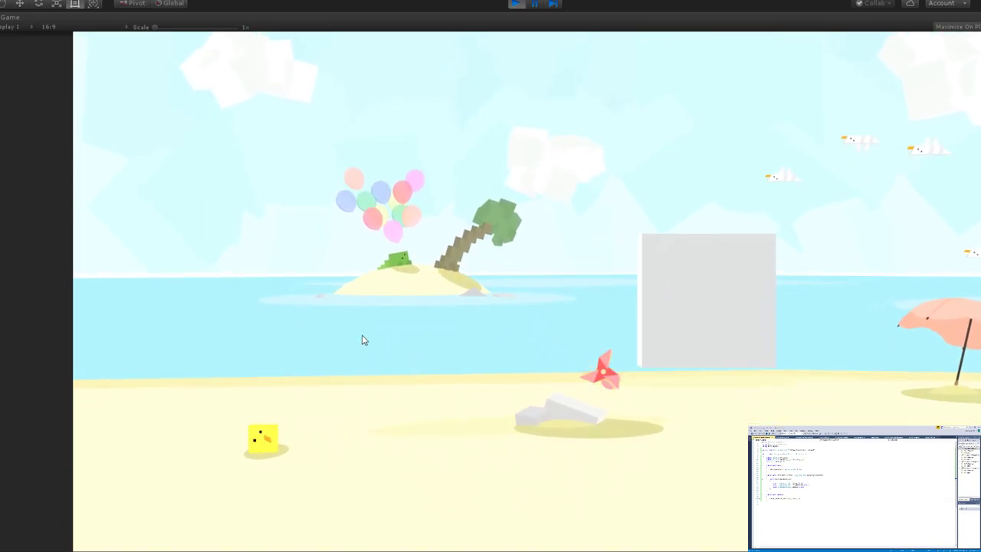
{"action": "key", "text": "Right"}
{"action": "key", "text": "space"}
{"action": "key", "text": "Right"}
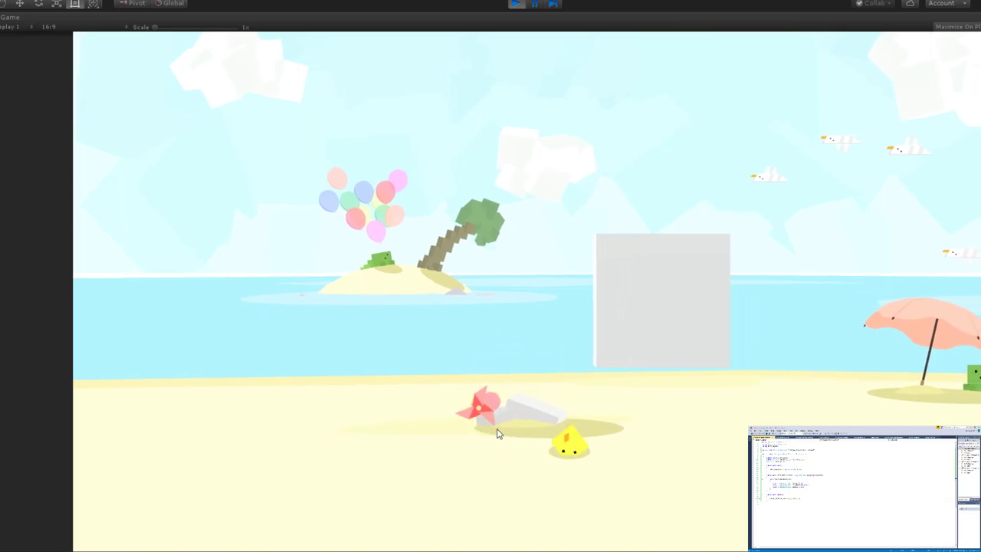
{"action": "key", "text": "Left"}
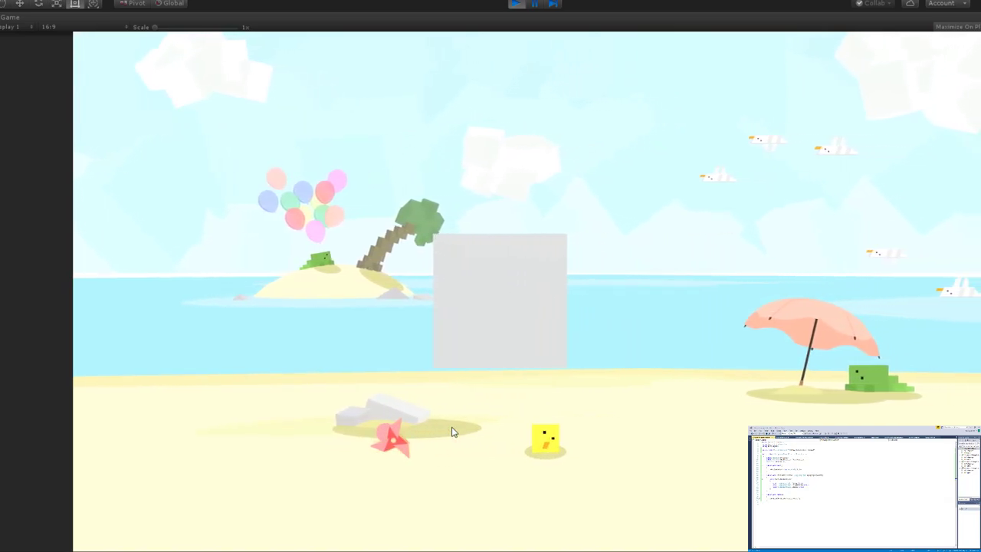
{"action": "left_click", "coordinate": [515, 3]}
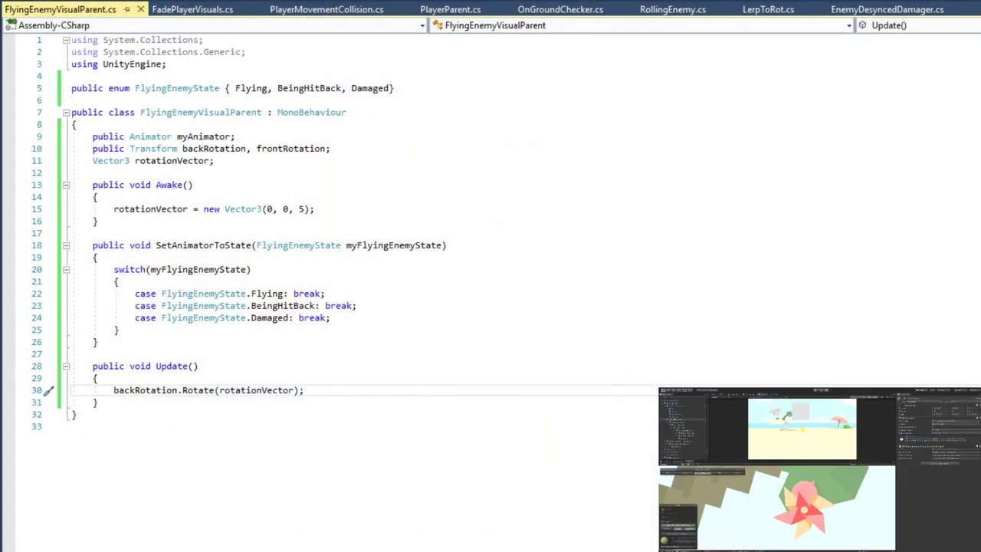
{"action": "left_click", "coordinate": [340, 320]}
{"action": "left_click", "coordinate": [376, 335]}
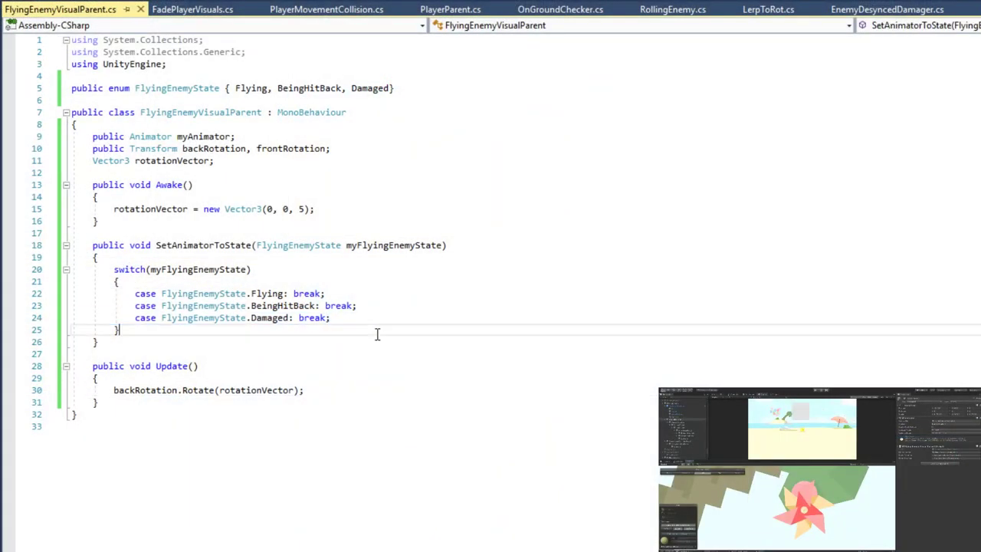
{"action": "left_click", "coordinate": [337, 394]}
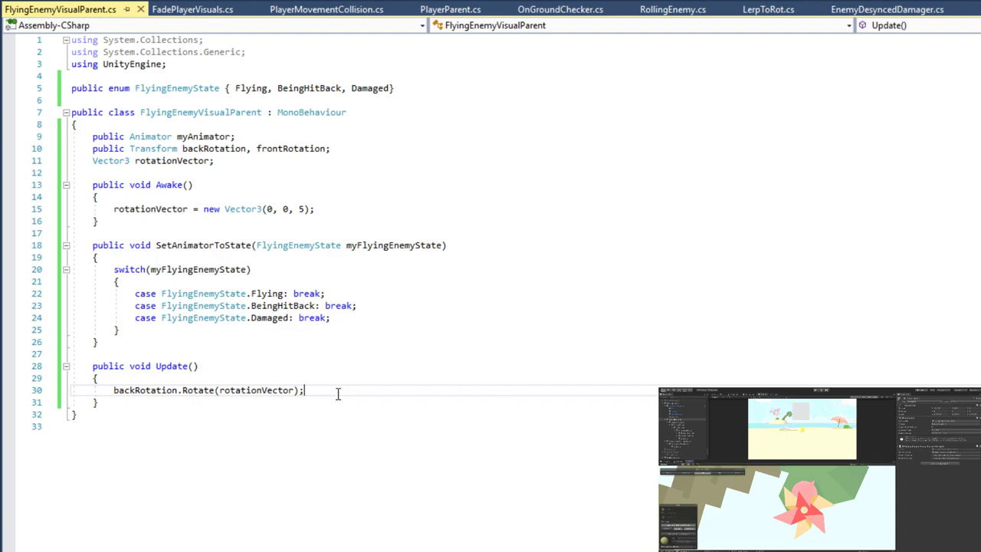
{"action": "left_click", "coordinate": [328, 208]}
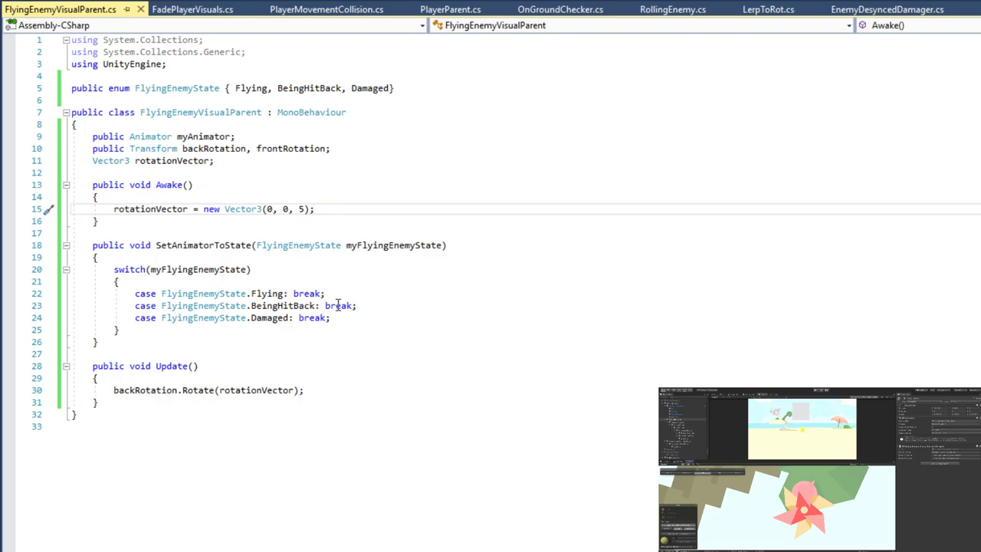
{"action": "left_click", "coordinate": [317, 390]}
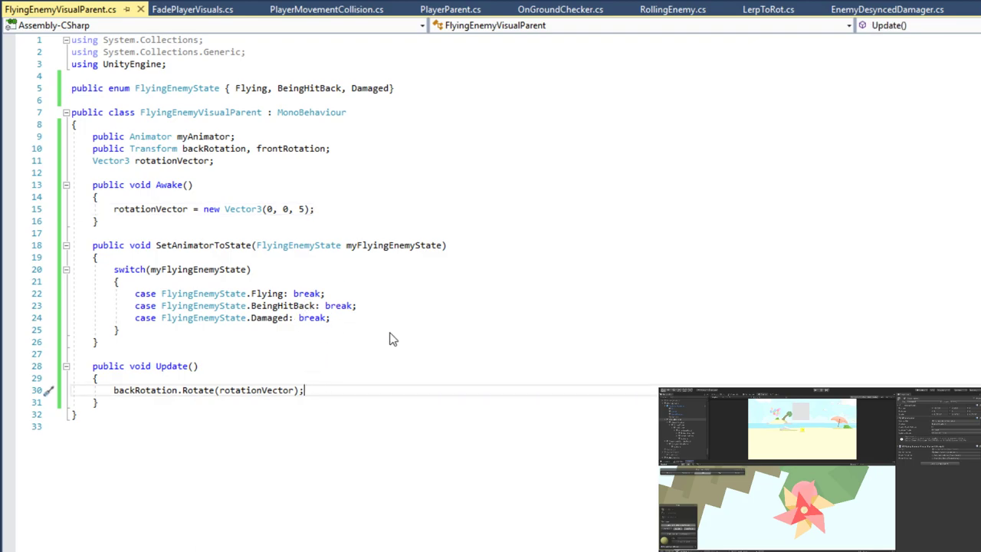
{"action": "left_click", "coordinate": [352, 208]}
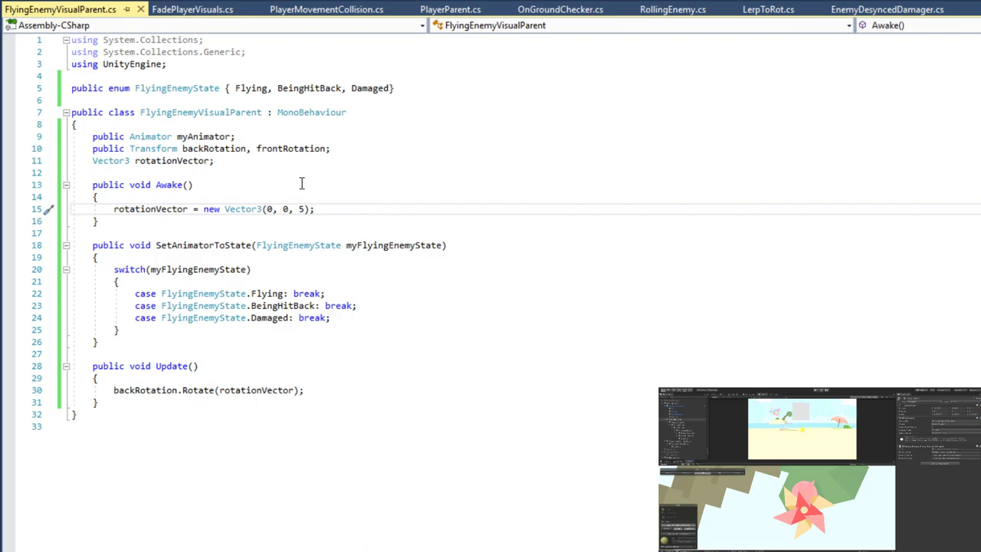
Declare a second Vector3 named frontRotationVector beside rotationVector in FlyingEnemyVisualParent.cs and save the script.
{"action": "left_click", "coordinate": [280, 161]}
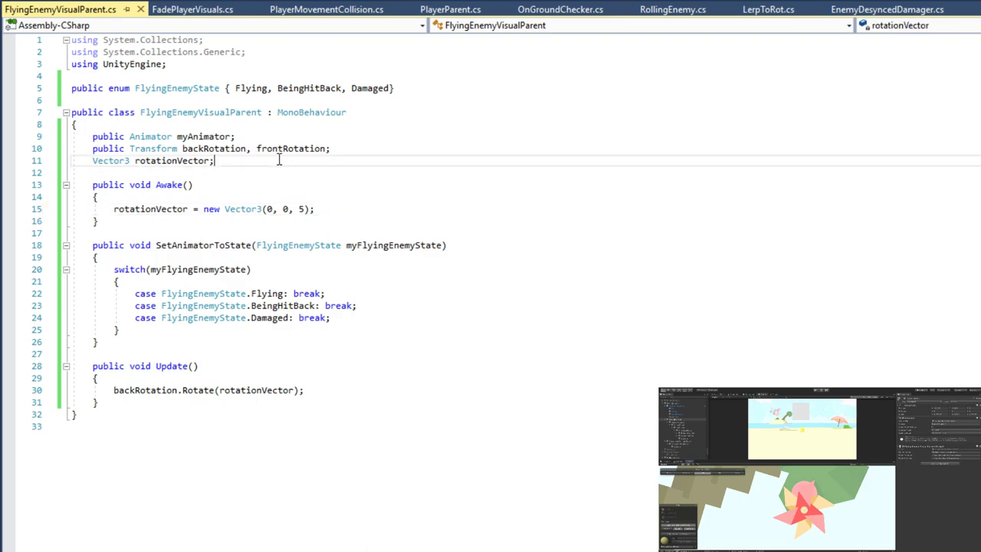
{"action": "type", "text": ","}
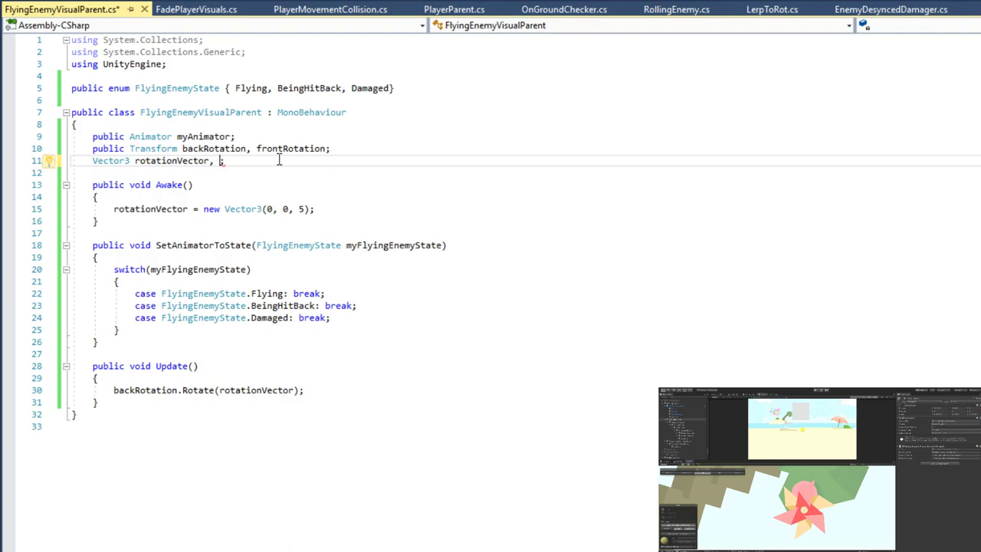
{"action": "type", "text": "frontRotation"}
{"action": "type", "text": "Vector"}
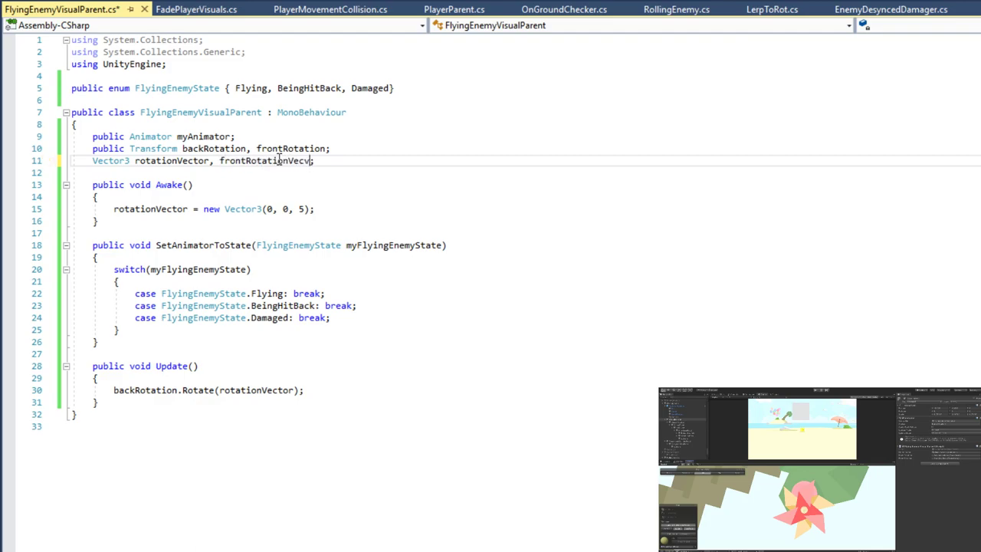
{"action": "key", "text": "ctrl+s"}
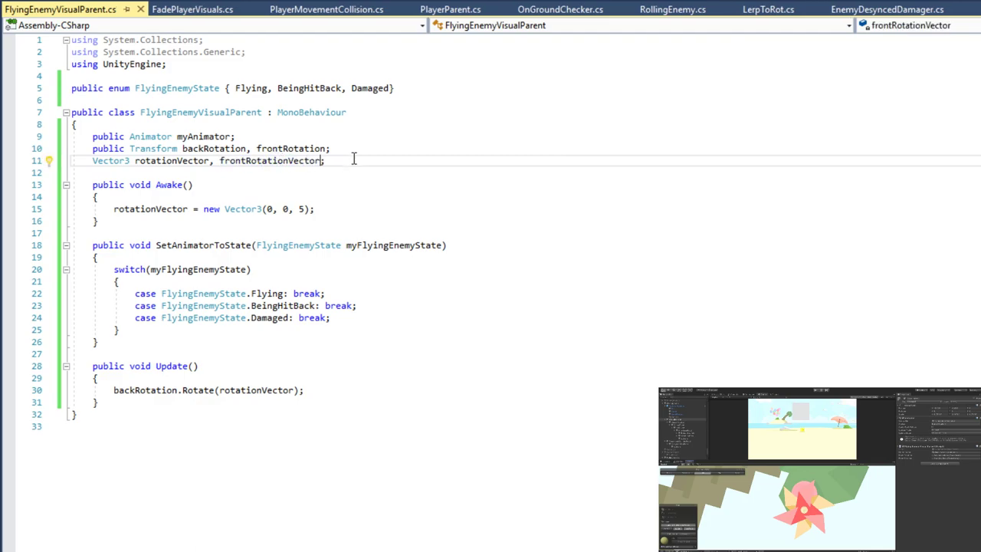
Extend the rotationVector assignment in Awake with ", frontRotationVector = new Vector3(0,0,3)" before the semicolon and save the script.
{"action": "double_click", "coordinate": [270, 161]}
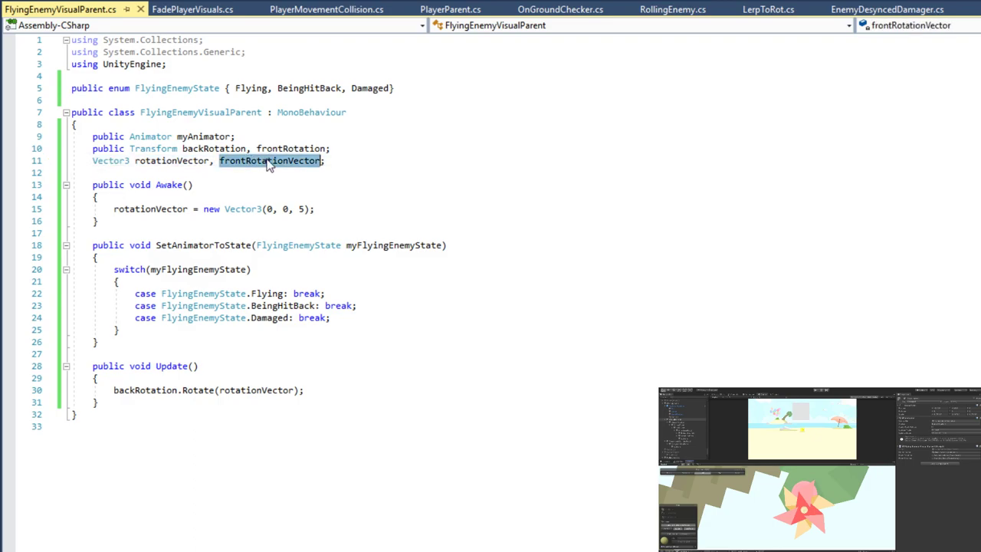
{"action": "left_click", "coordinate": [337, 210]}
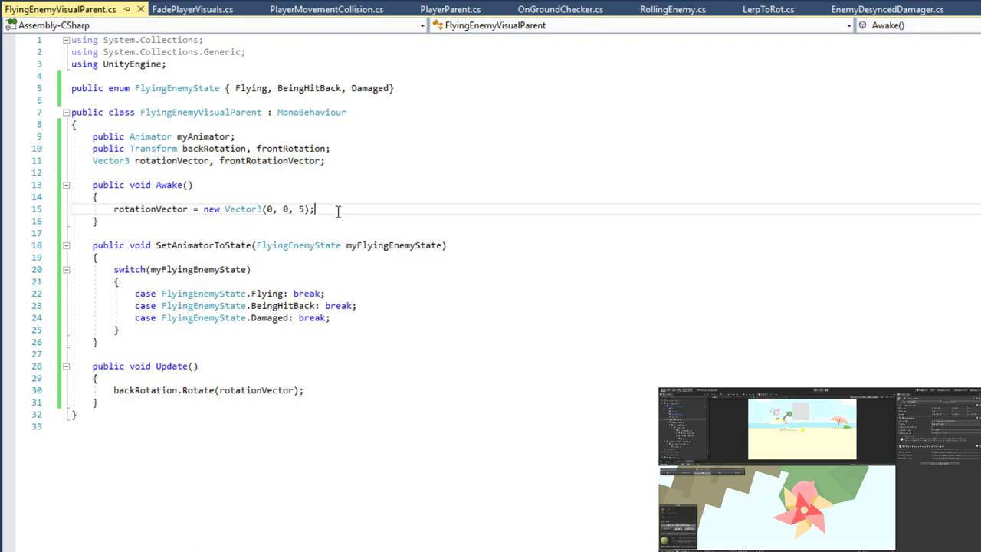
{"action": "key", "text": "Left"}
{"action": "type", "text": ", front"}
{"action": "type", "text": "RotationV"}
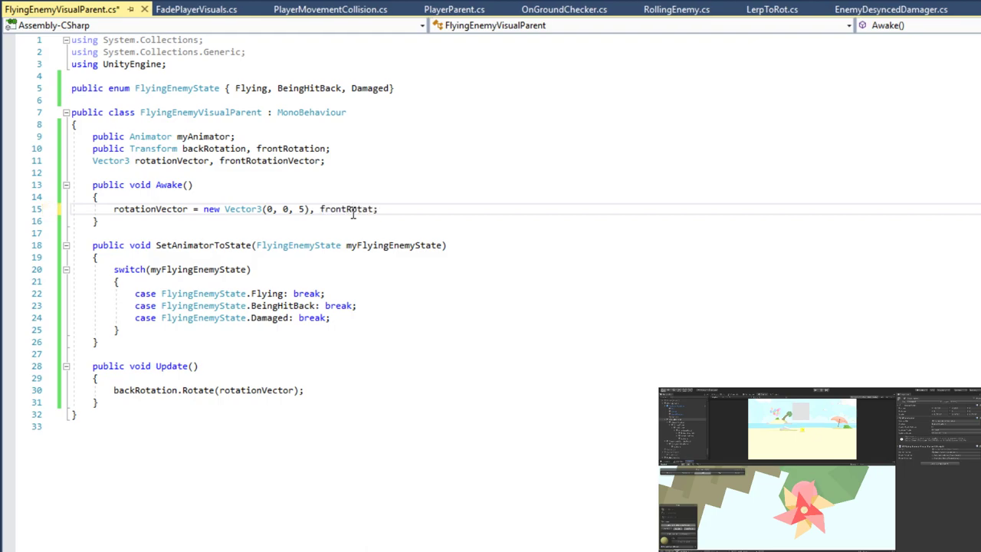
{"action": "type", "text": "ector = new Vector3(0,0,"}
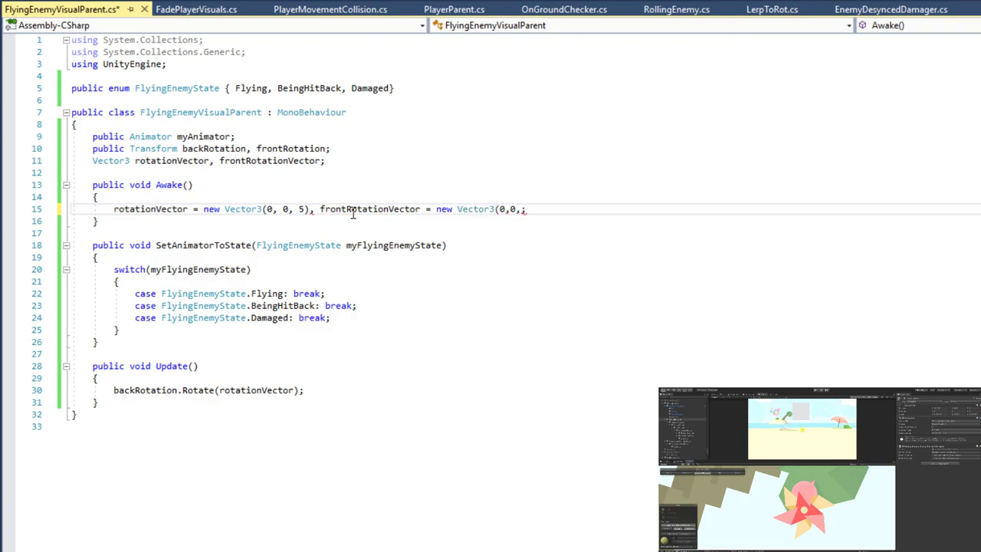
{"action": "type", "text": "3)"}
{"action": "key", "text": "ctrl+s"}
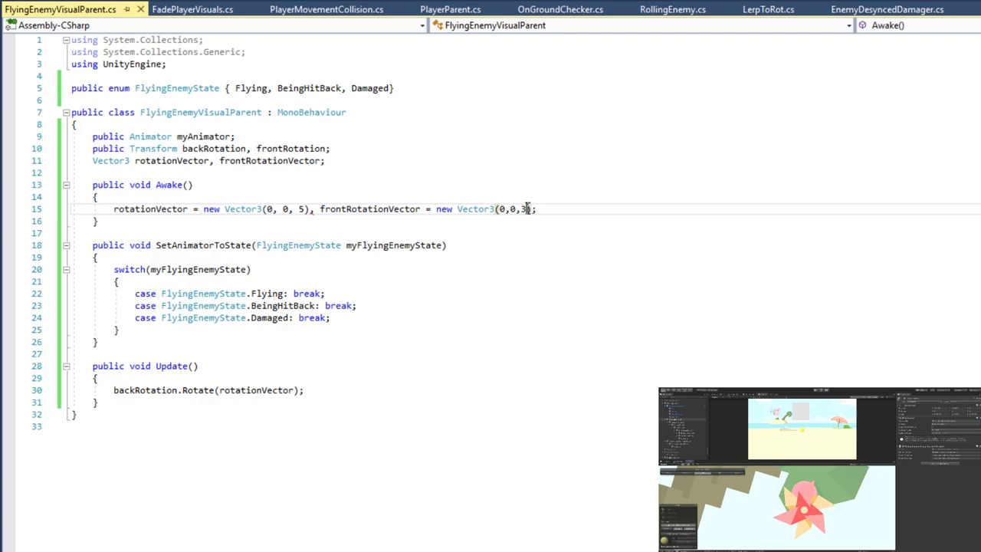
Set the Z value of frontRotationVector in Awake to -3 and try to play-test the scene.
{"action": "left_click", "coordinate": [226, 381]}
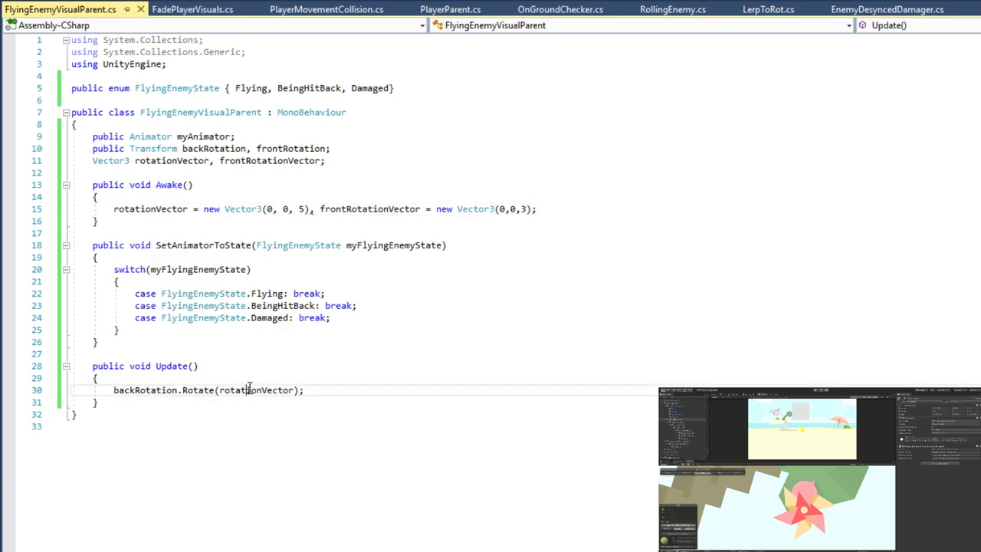
{"action": "triple_click", "coordinate": [248, 388]}
{"action": "left_click", "coordinate": [304, 388]}
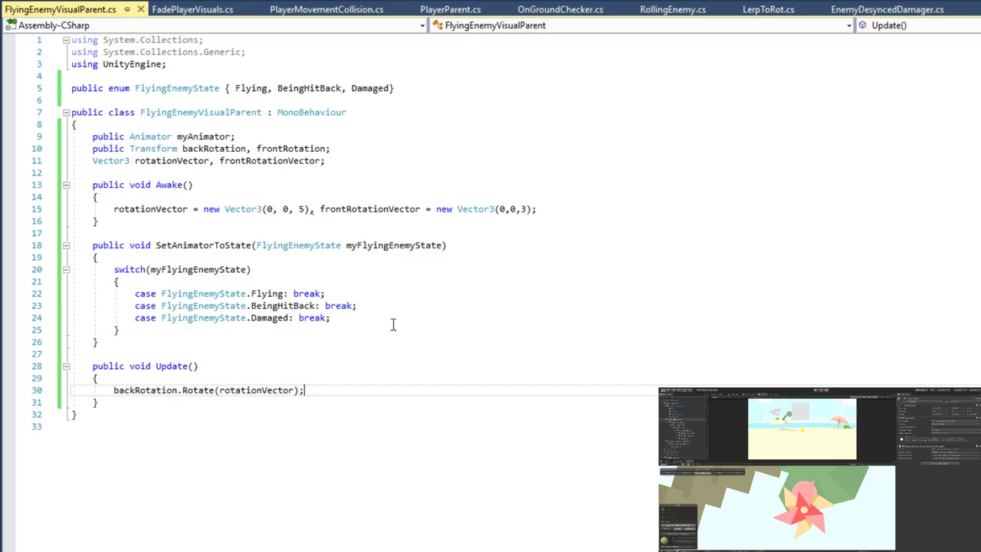
{"action": "left_click", "coordinate": [521, 209]}
{"action": "type", "text": "-"}
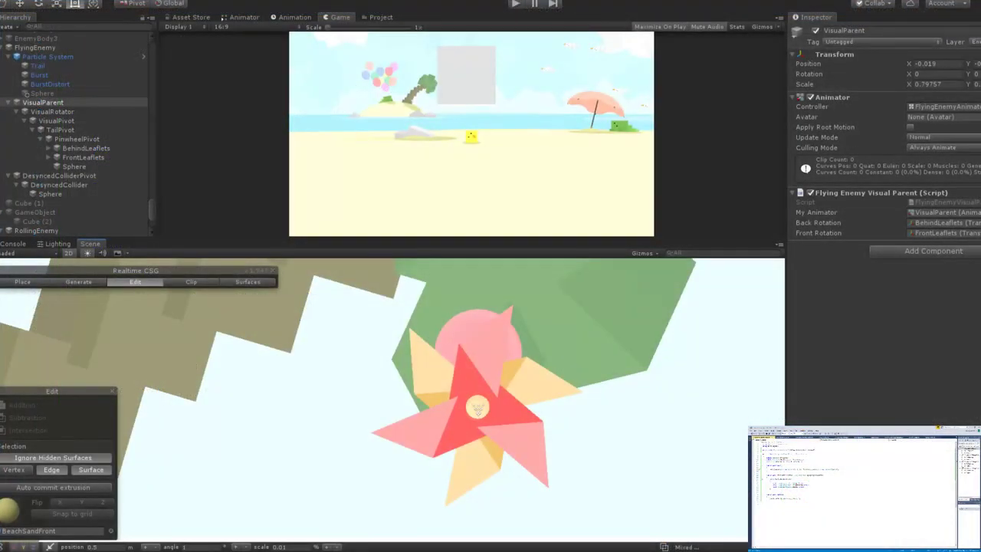
{"action": "key", "text": "ctrl+p"}
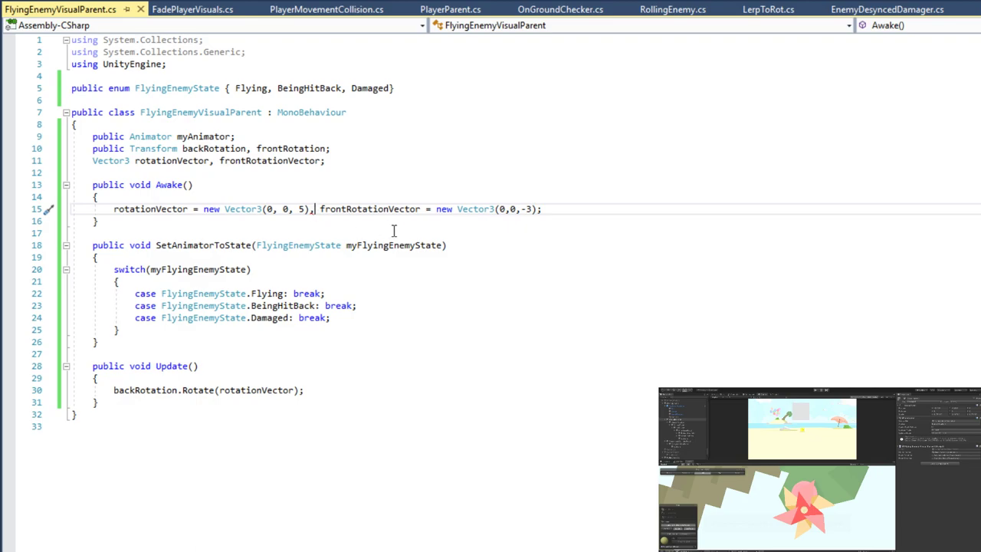
Split the Awake assignment into two statements, putting frontRotationVector on its own line after a semicolon, and save the script.
{"action": "key", "text": "BackSpace"}
{"action": "type", "text": ";"}
{"action": "key", "text": "Delete"}
{"action": "key", "text": "Return"}
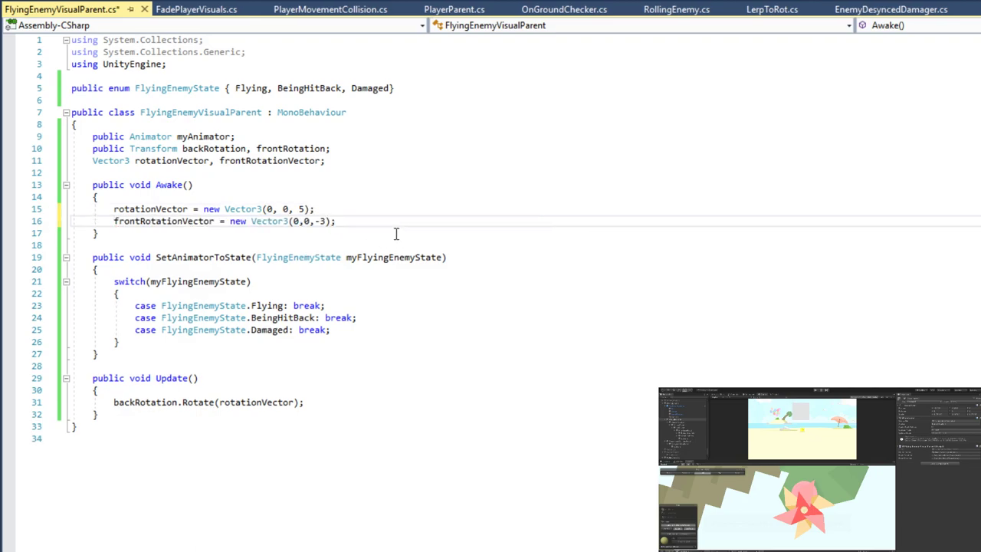
{"action": "key", "text": "ctrl+s"}
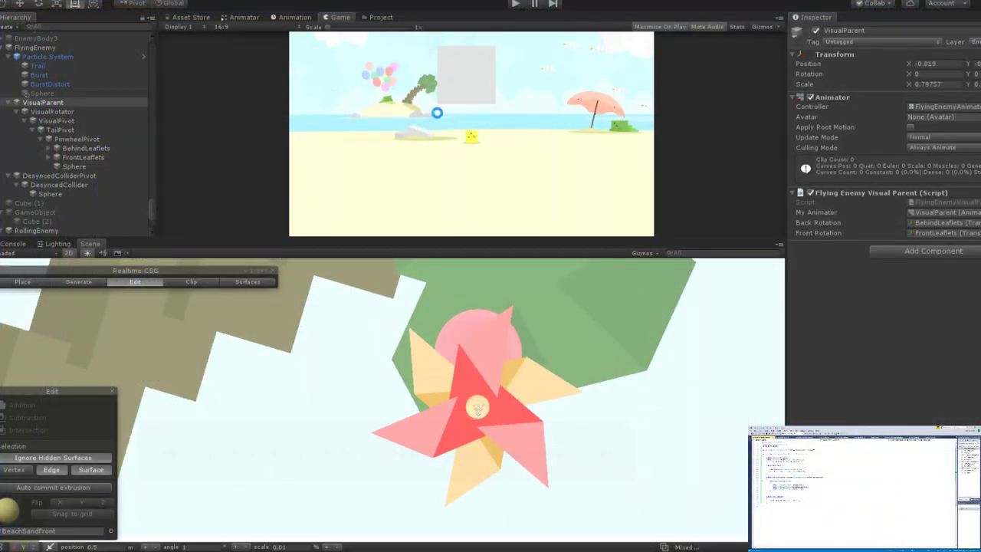
Play-test the scene with the game view maximized, examine the pinwheel's leaflets, and stop playing.
{"action": "left_click", "coordinate": [515, 4]}
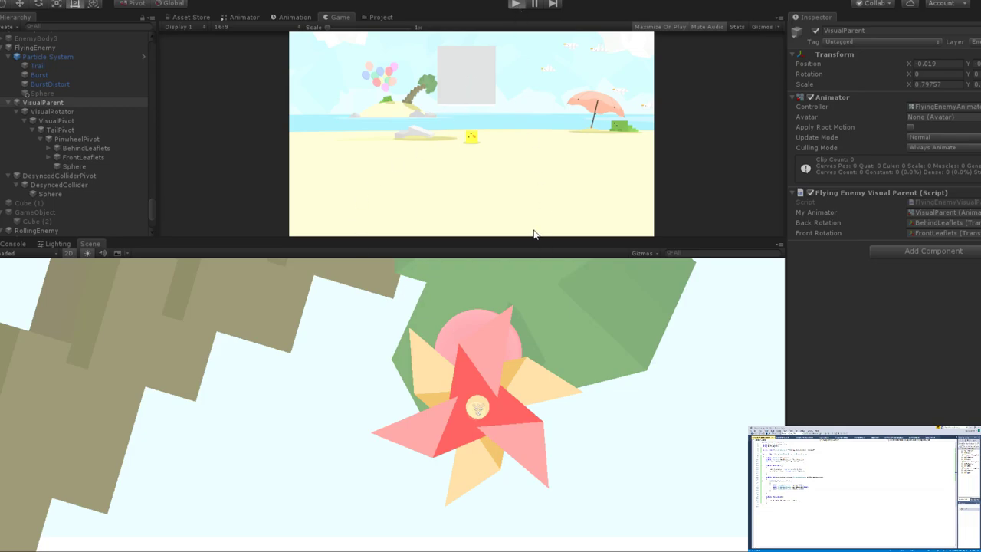
{"action": "key", "text": "shift+space"}
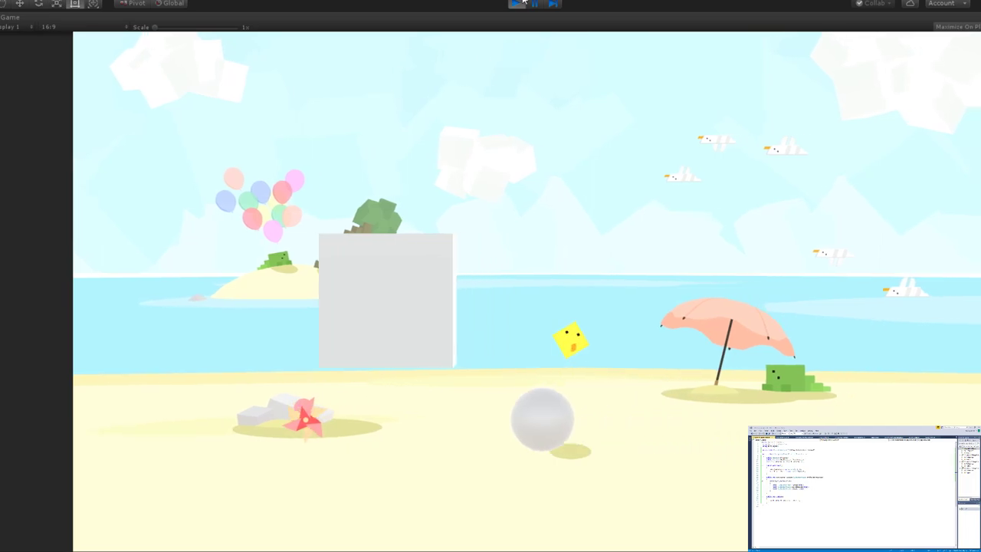
{"action": "left_click", "coordinate": [521, 2]}
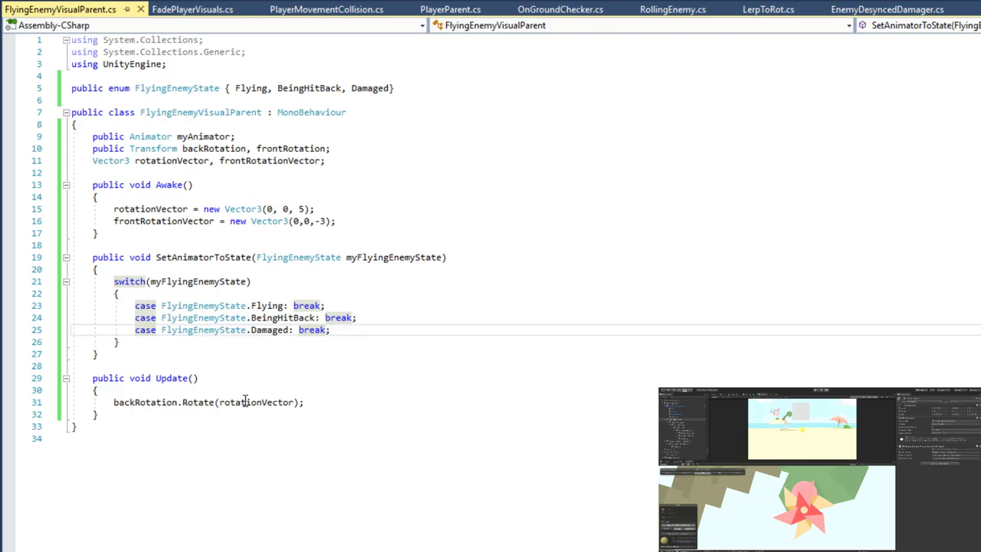
Duplicate the backRotation.Rotate line in Update and change the copy's transform to frontRotation.
{"action": "triple_click", "coordinate": [287, 404]}
{"action": "key", "text": "ctrl+c"}
{"action": "left_click", "coordinate": [314, 397]}
{"action": "key", "text": "Return"}
{"action": "key", "text": "ctrl+v"}
{"action": "key", "text": "BackSpace"}
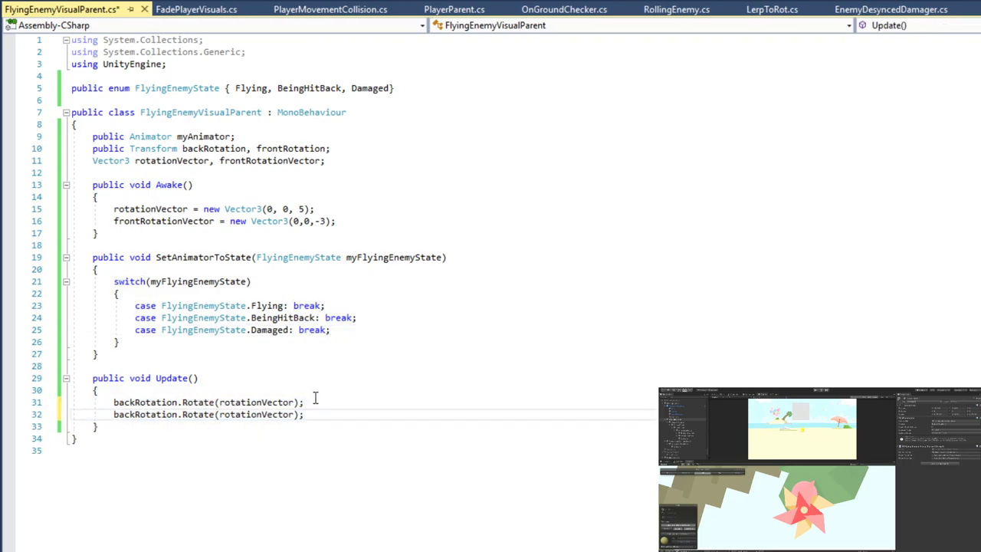
{"action": "double_click", "coordinate": [155, 415]}
{"action": "type", "text": "frontRotation"}
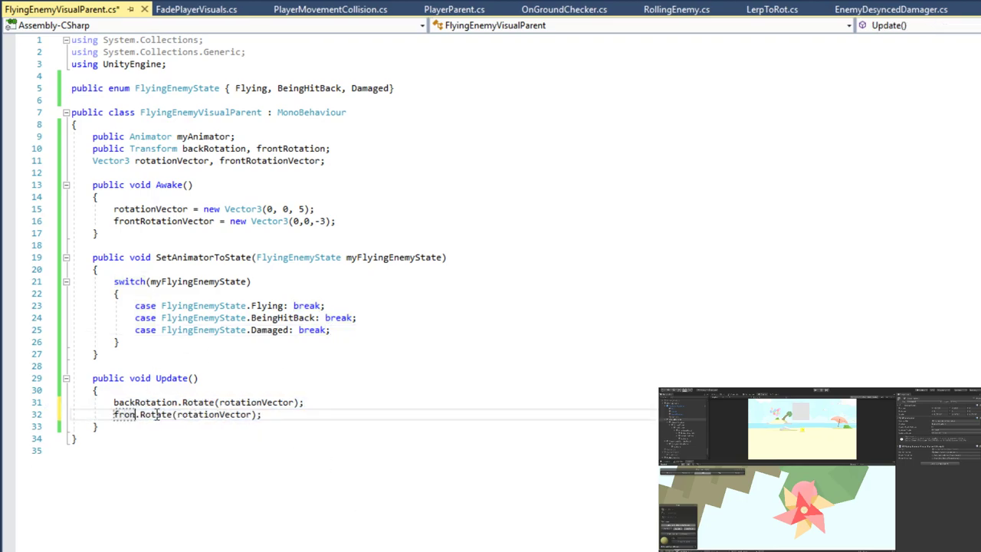
Pass frontRotationVector to the frontRotation.Rotate call in Update and save the script.
{"action": "double_click", "coordinate": [272, 161]}
{"action": "key", "text": "ctrl+c"}
{"action": "double_click", "coordinate": [256, 414]}
{"action": "key", "text": "ctrl+v"}
{"action": "key", "text": "Up"}
{"action": "key", "text": "ctrl+s"}
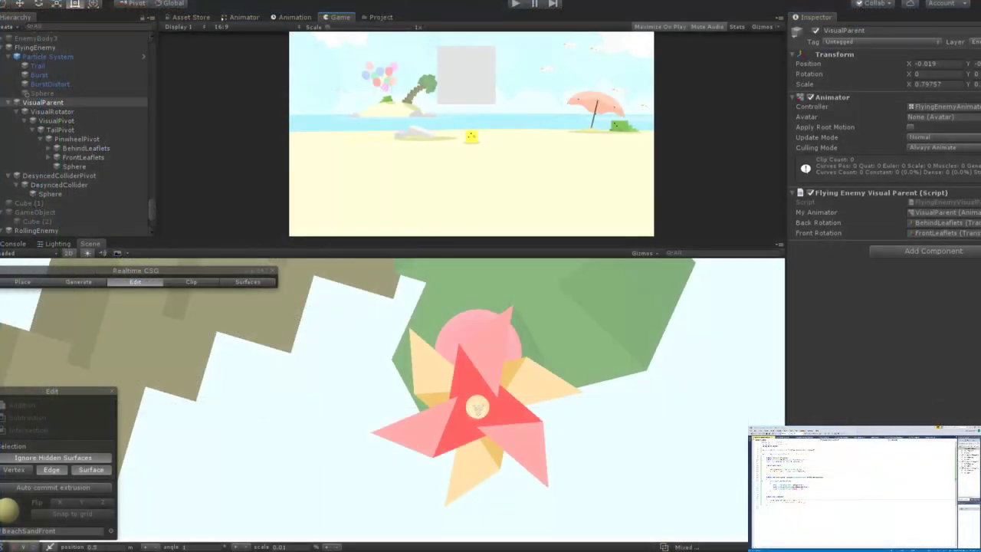
Play-test the scene, moving the player and hitting the pinwheel enemy to examine both leaflets' rotation, and stop playing.
{"action": "left_click", "coordinate": [515, 4]}
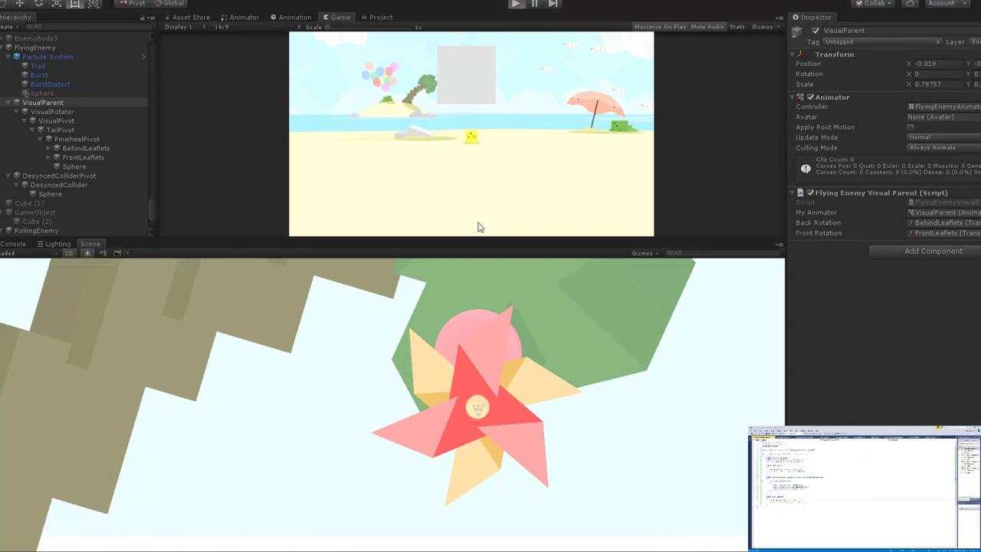
{"action": "key", "text": "shift+space"}
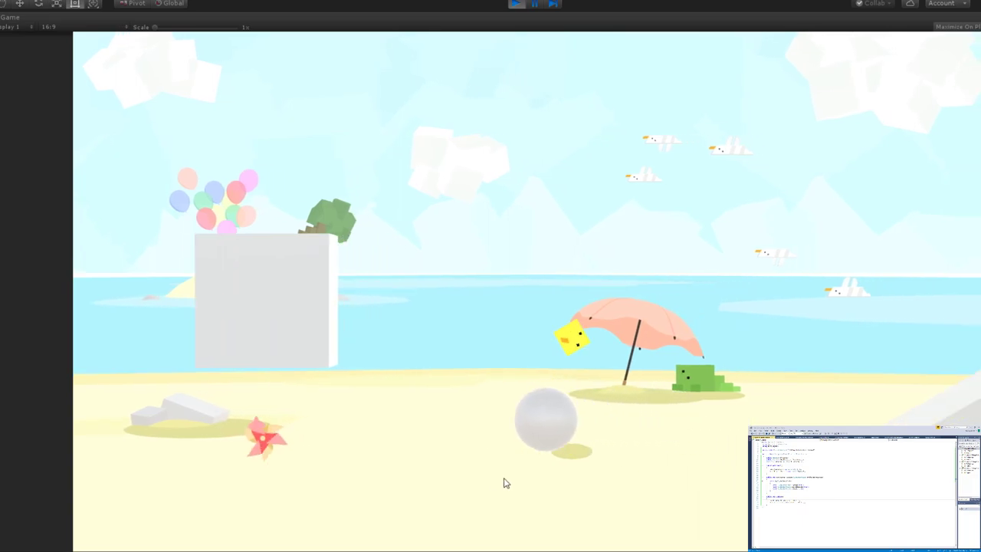
{"action": "left_click", "coordinate": [366, 418]}
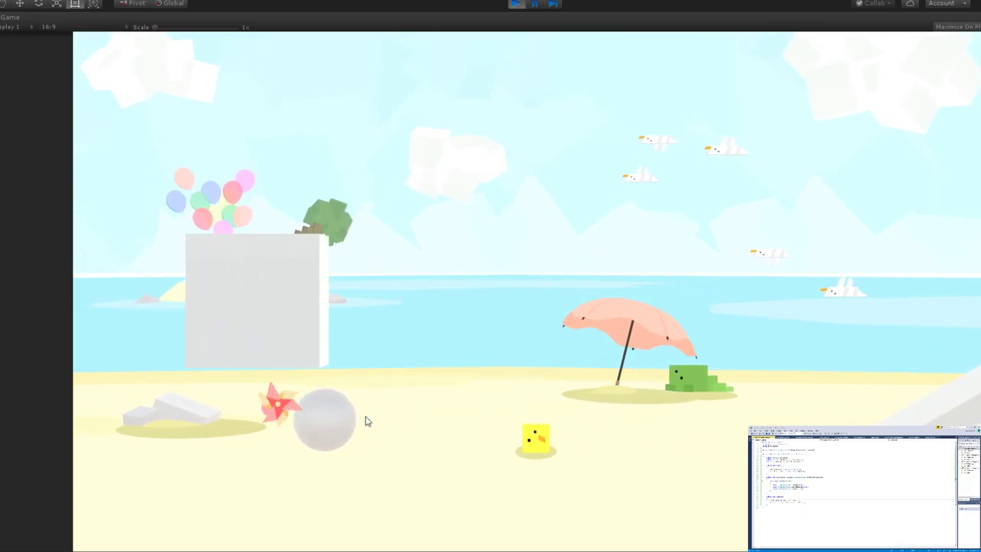
{"action": "left_click", "coordinate": [322, 408]}
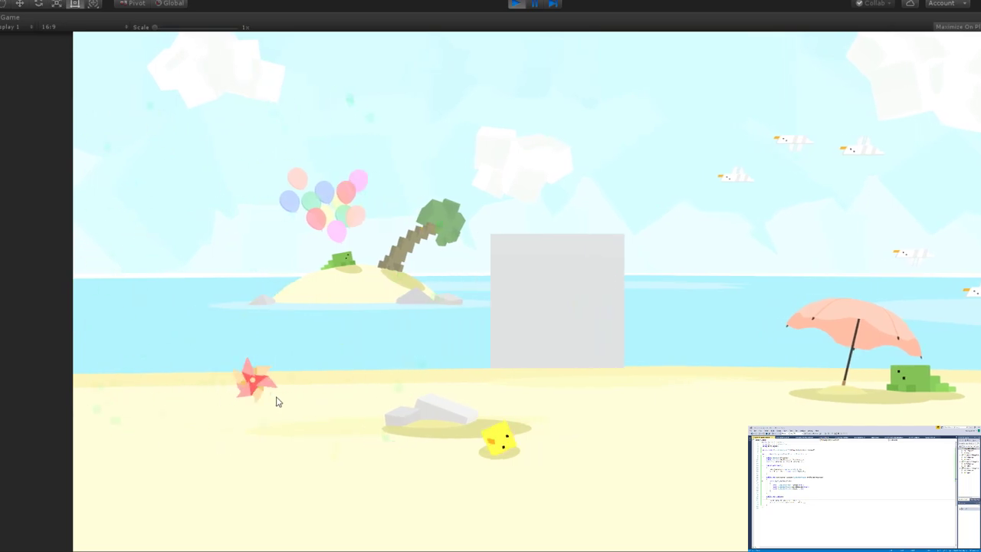
{"action": "left_click", "coordinate": [276, 276]}
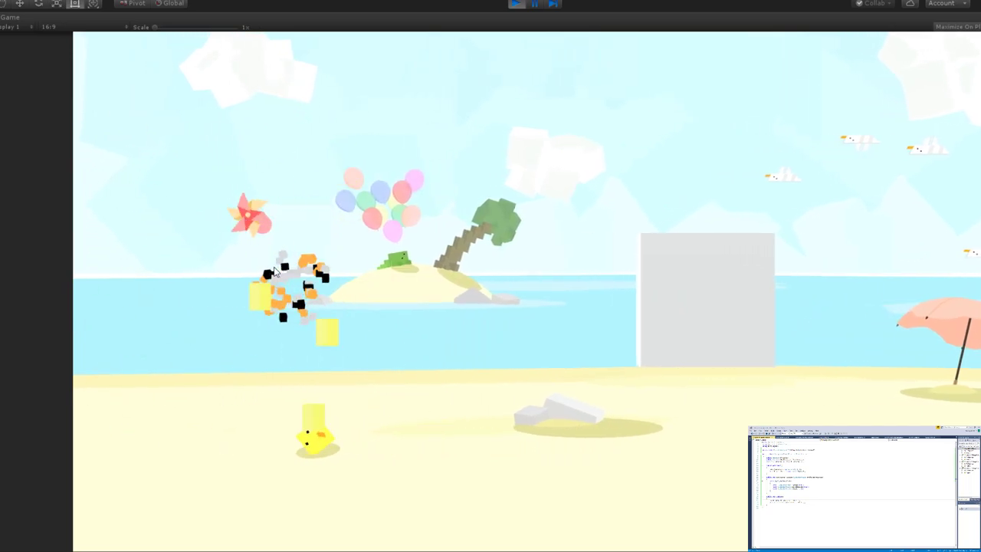
{"action": "left_click", "coordinate": [515, 4]}
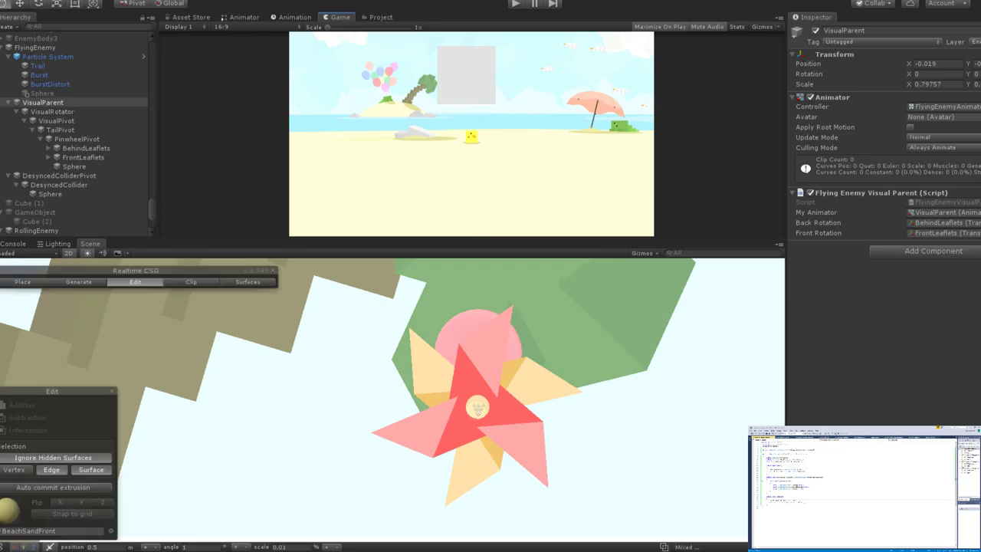
Play-test the scene once more to compare the front and back leaflets' rotation directions, and stop playing.
{"action": "key", "text": "t"}
{"action": "key", "text": "q"}
{"action": "key", "text": "t"}
{"action": "left_click", "coordinate": [515, 5]}
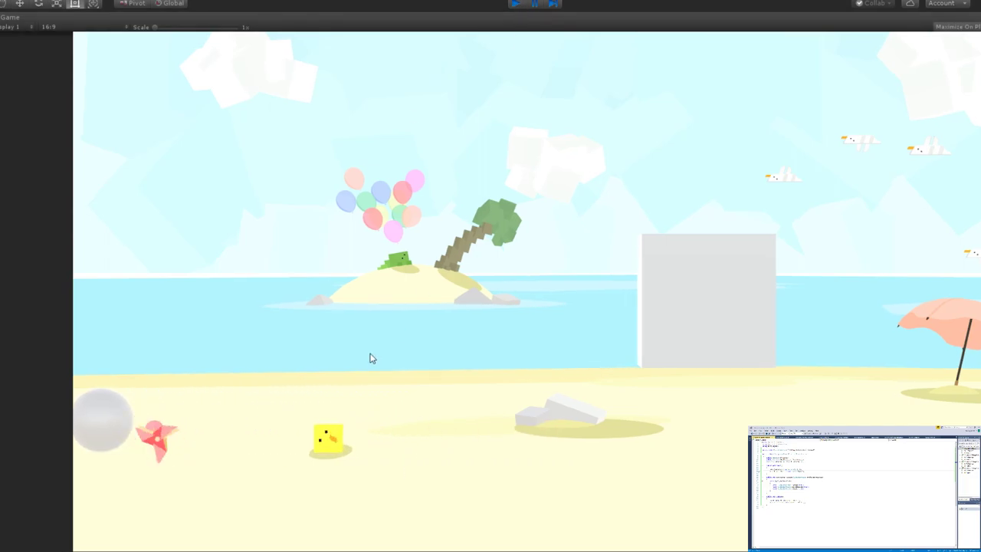
{"action": "key", "text": "ctrl+p"}
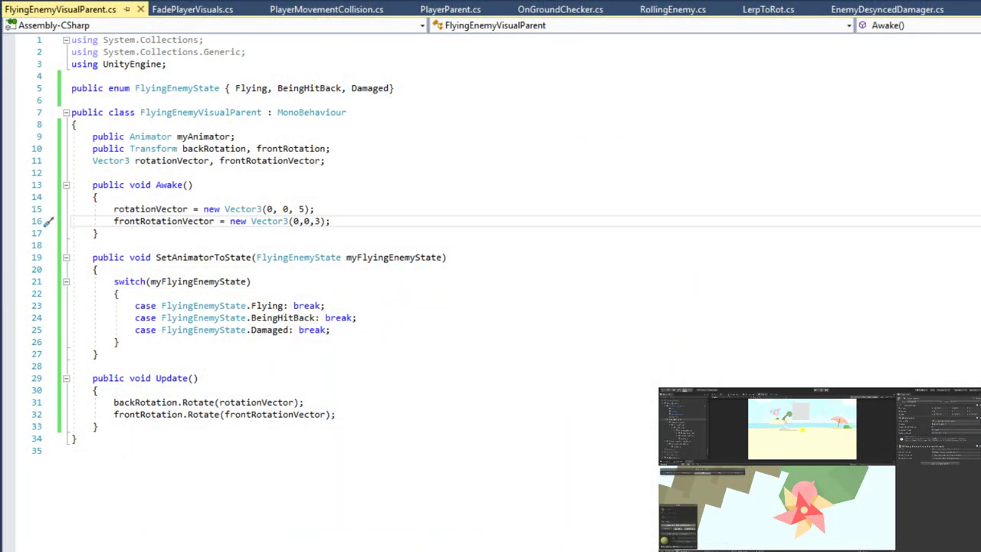
Set the Z value of rotationVector to -5 and of frontRotationVector to -3 in Awake.
{"action": "left_click", "coordinate": [300, 209]}
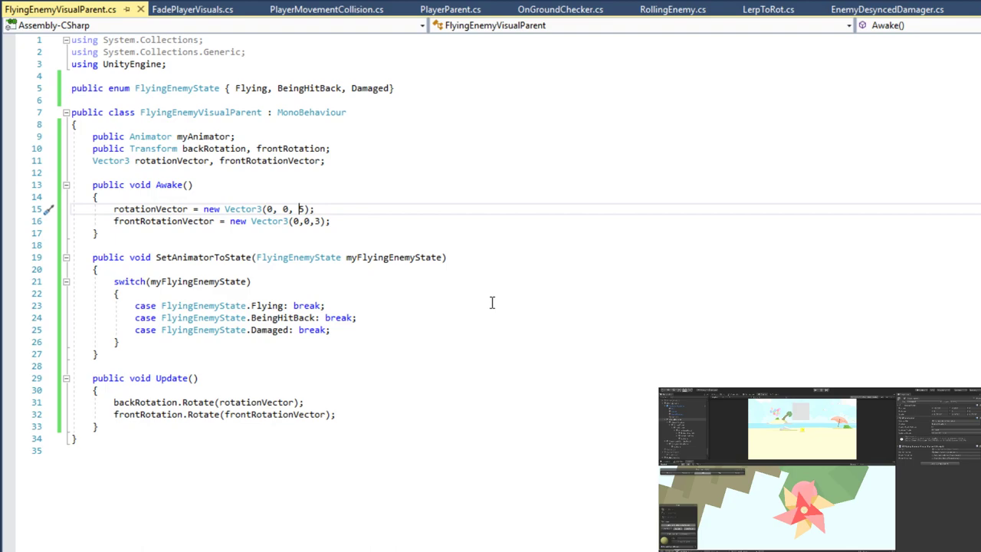
{"action": "type", "text": "-"}
{"action": "key", "text": "Down"}
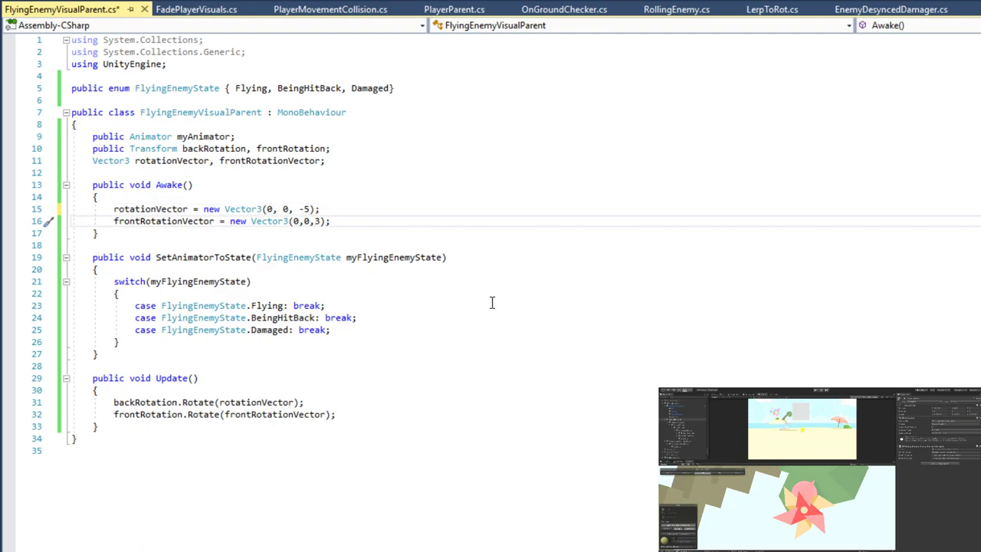
{"action": "type", "text": "-"}
Declare "public bool isRotatingRight;" below the Vector3 fields and save the script.
{"action": "left_click", "coordinate": [393, 162]}
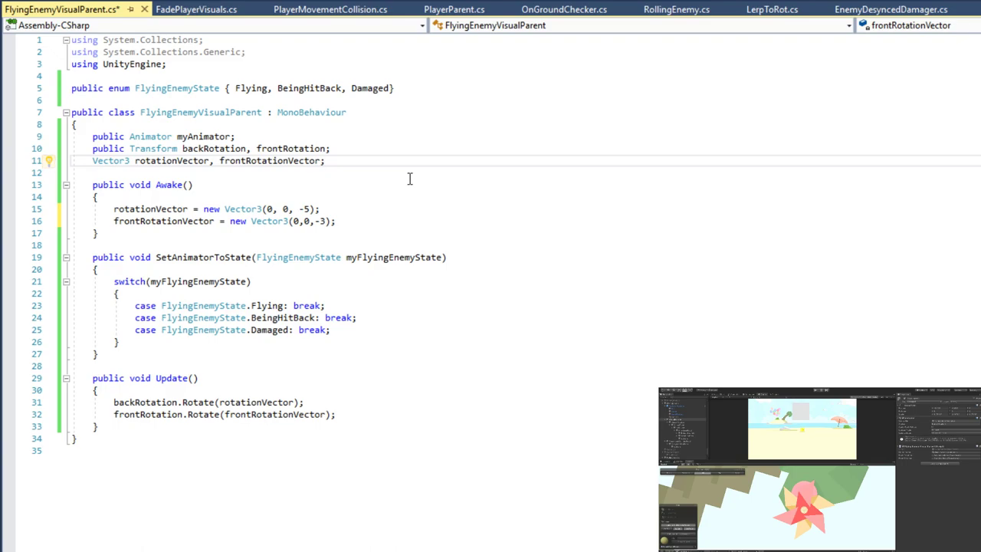
{"action": "key", "text": "Return"}
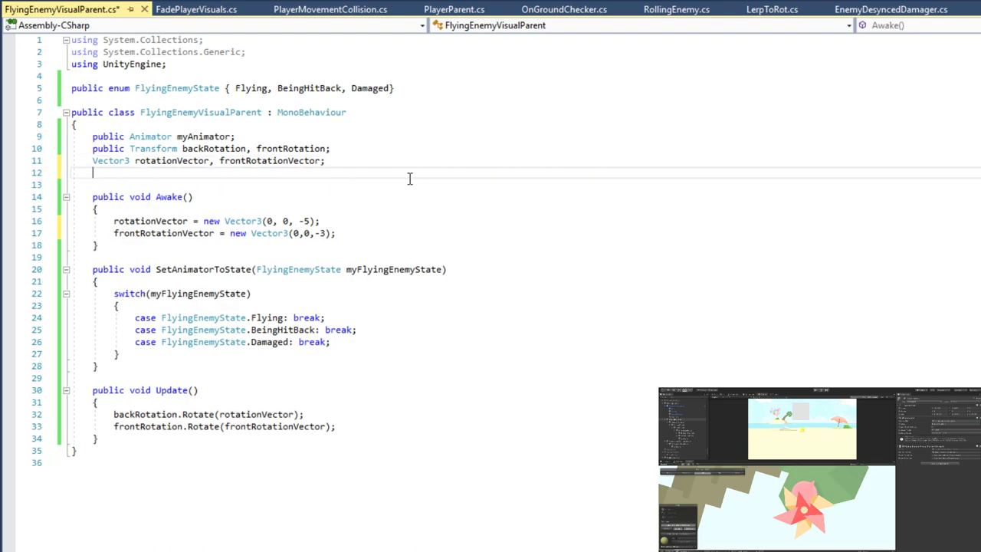
{"action": "type", "text": "public bool isRotatingRight;"}
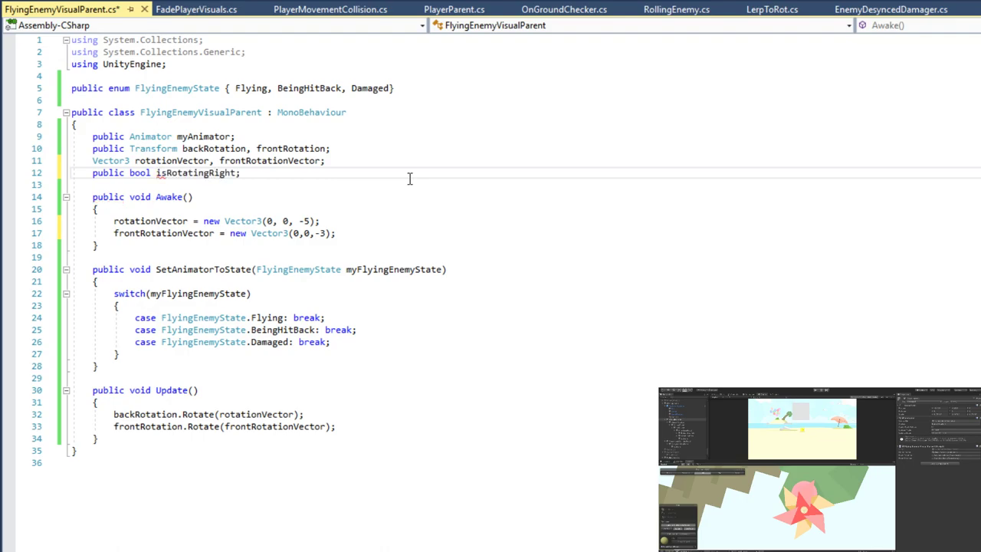
{"action": "key", "text": "ctrl+s"}
{"action": "left_click", "coordinate": [371, 234]}
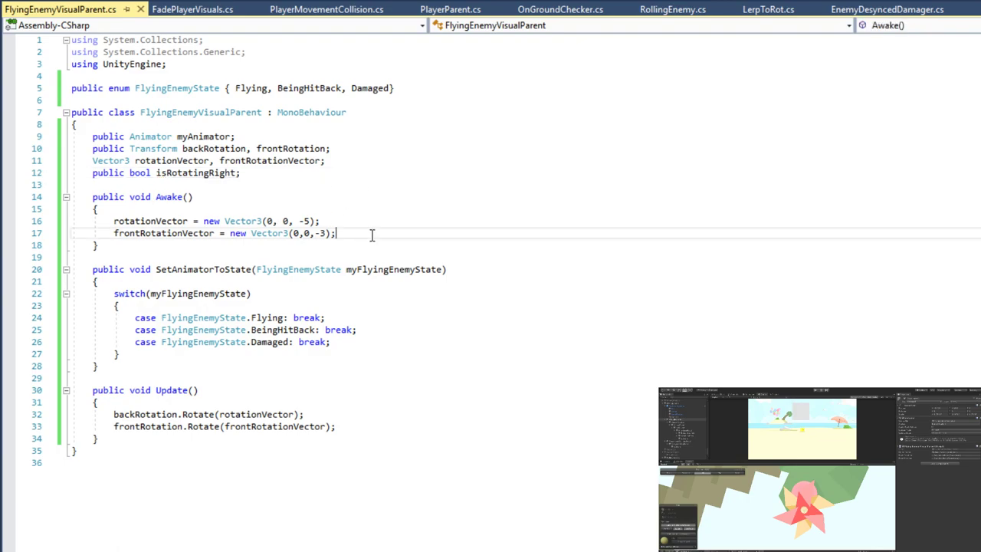
{"action": "key", "text": "Return"}
{"action": "key", "text": "Return"}
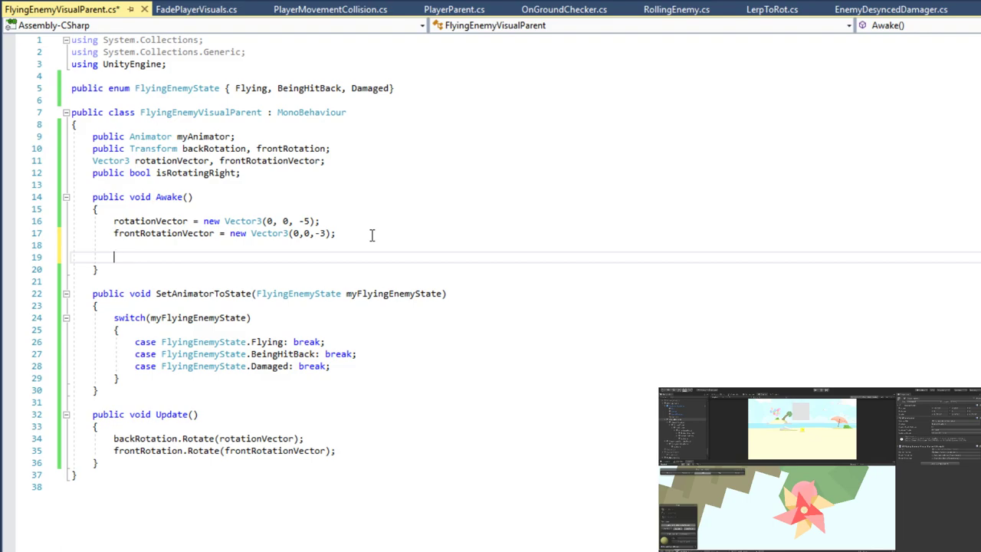
{"action": "type", "text": "isRotatingRight;"}
{"action": "key", "text": "BackSpace"}
{"action": "key", "text": "BackSpace"}
{"action": "key", "text": "BackSpace"}
{"action": "key", "text": "BackSpace"}
{"action": "key", "text": "BackSpace"}
{"action": "key", "text": "BackSpace"}
{"action": "key", "text": "BackSpace"}
{"action": "key", "text": "BackSpace"}
{"action": "key", "text": "BackSpace"}
{"action": "key", "text": "BackSpace"}
{"action": "key", "text": "BackSpace"}
{"action": "key", "text": "BackSpace"}
{"action": "key", "text": "BackSpace"}
{"action": "key", "text": "BackSpace"}
{"action": "key", "text": "BackSpace"}
{"action": "key", "text": "BackSpace"}
{"action": "type", "text": "if (myVar > .5f"}
{"action": "key", "text": "ctrl+shift+Left"}
{"action": "key", "text": "ctrl+shift+Left"}
{"action": "key", "text": "ctrl+shift+Left"}
{"action": "key", "text": "ctrl+shift+Left"}
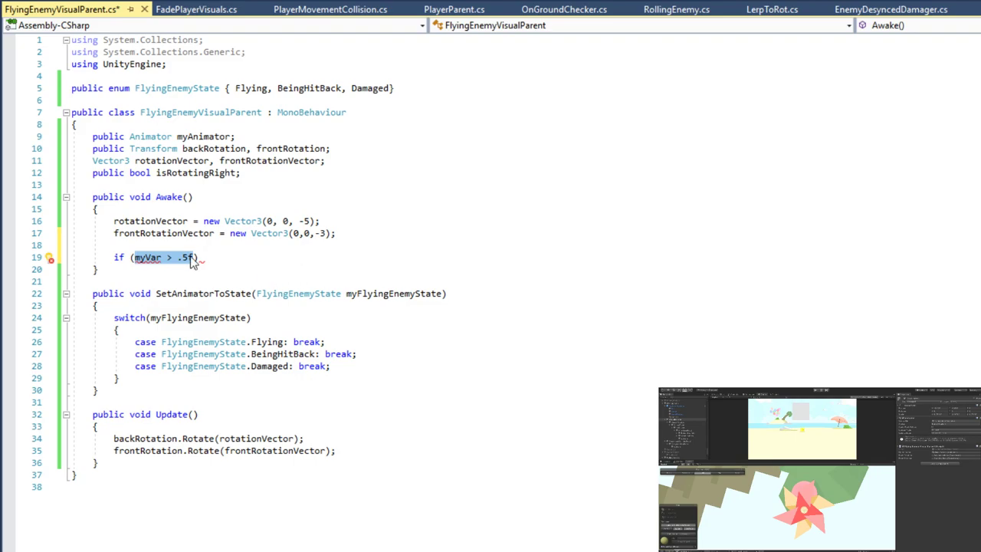
{"action": "triple_click", "coordinate": [138, 258]}
{"action": "key", "text": "BackSpace"}
{"action": "key", "text": "BackSpace"}
Add "isRotatingRight = Random.Range(0, 1) < .5f;" at the end of Awake, after a blank line, and save the script.
{"action": "key", "text": "Return"}
{"action": "key", "text": "Return"}
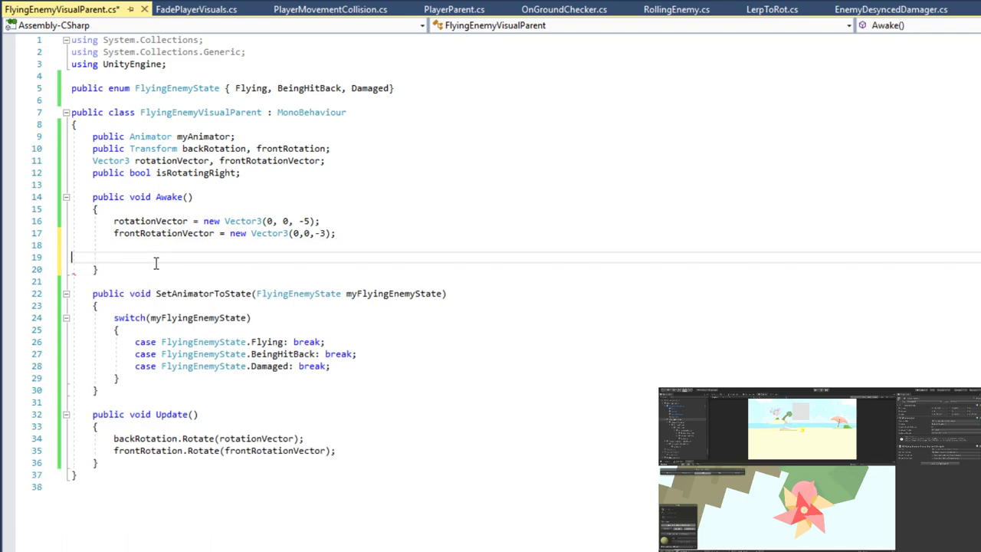
{"action": "type", "text": "isRotatingRight = Rando"}
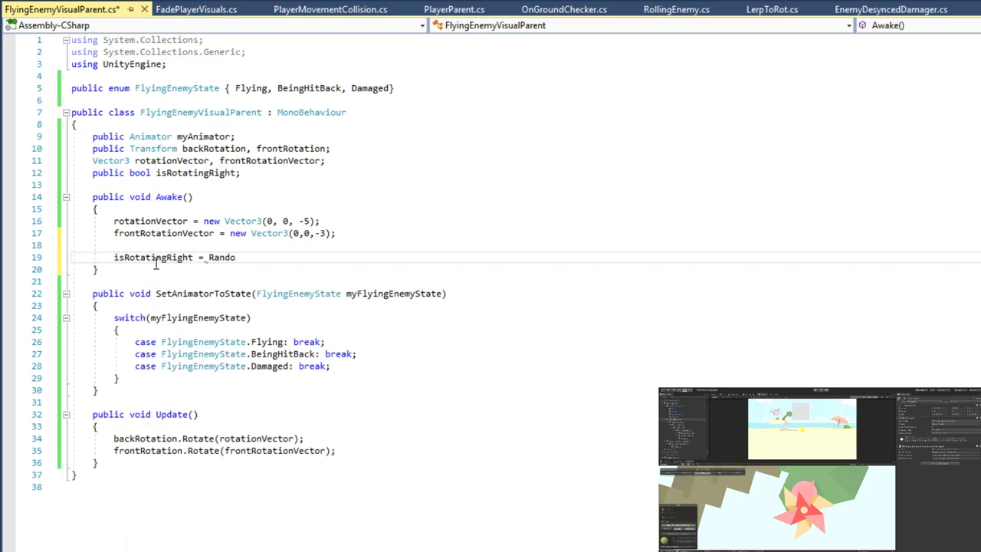
{"action": "type", "text": "m.Range(0, 1"}
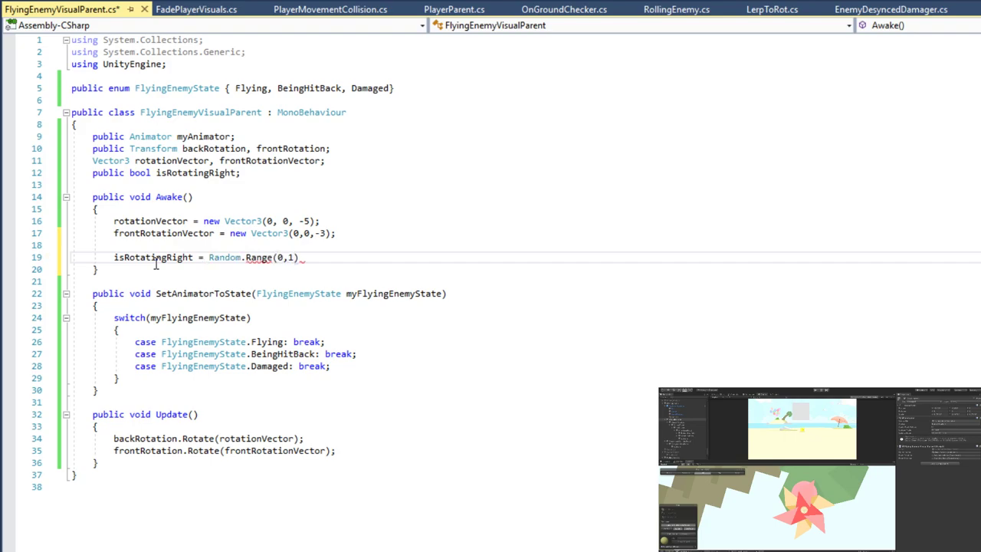
{"action": "type", "text": ") < .5f;"}
{"action": "key", "text": "ctrl+s"}
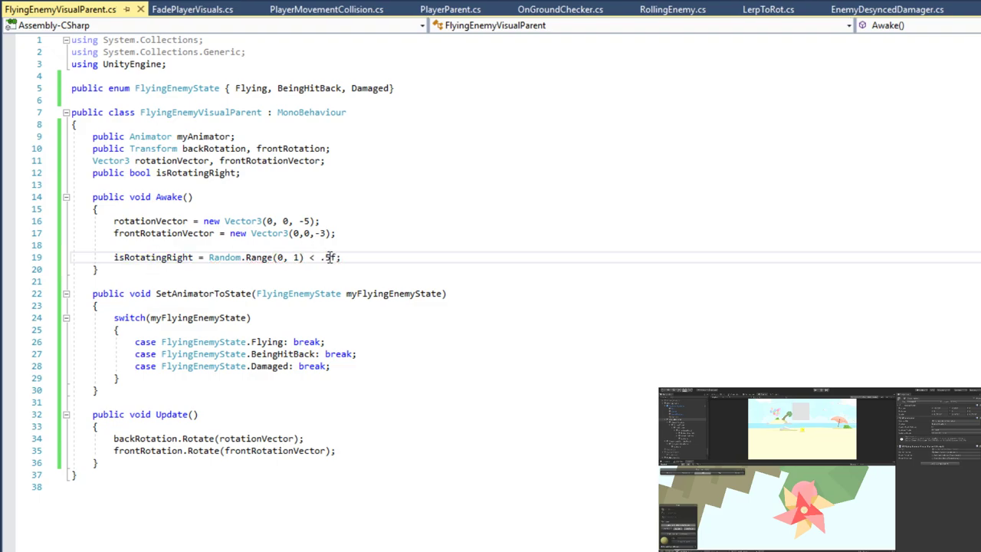
{"action": "triple_click", "coordinate": [163, 260]}
{"action": "left_click", "coordinate": [181, 257]}
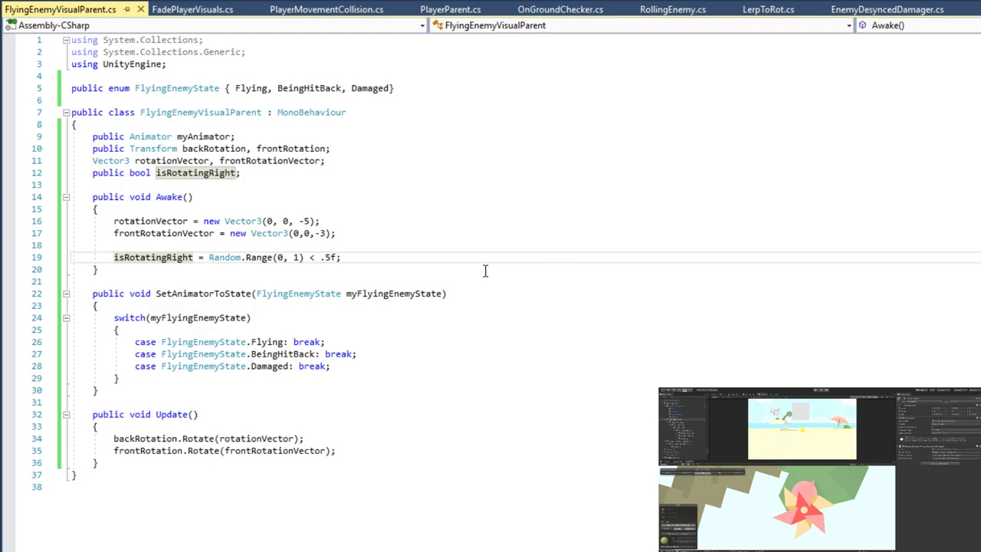
{"action": "double_click", "coordinate": [176, 257]}
{"action": "left_click", "coordinate": [374, 257]}
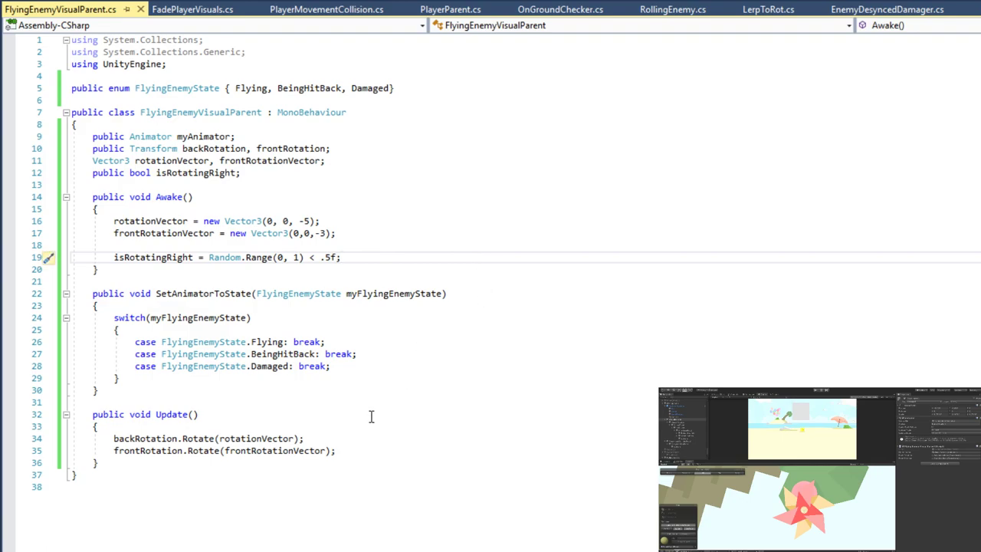
{"action": "left_click", "coordinate": [114, 439]}
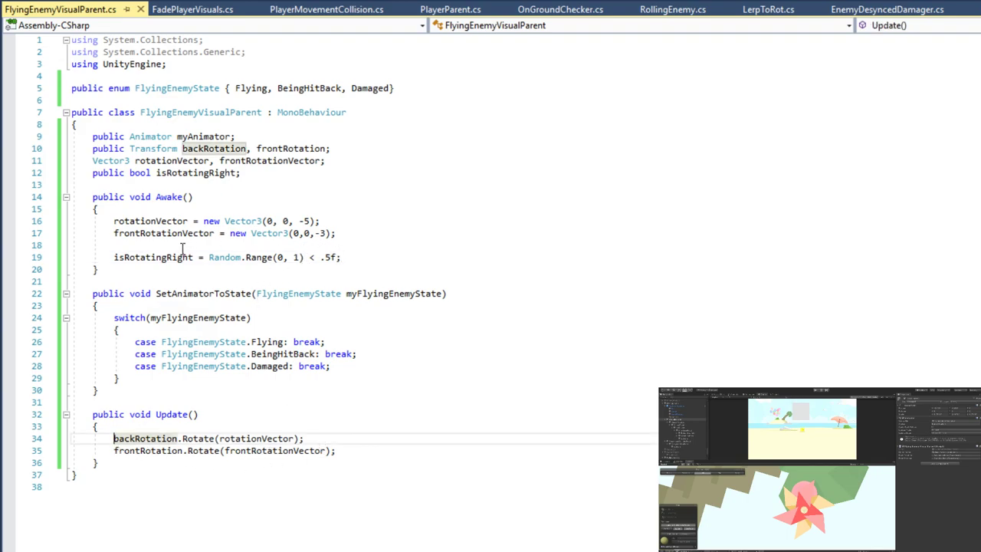
Change the type of the isRotatingRight field to int and save the script.
{"action": "double_click", "coordinate": [139, 174]}
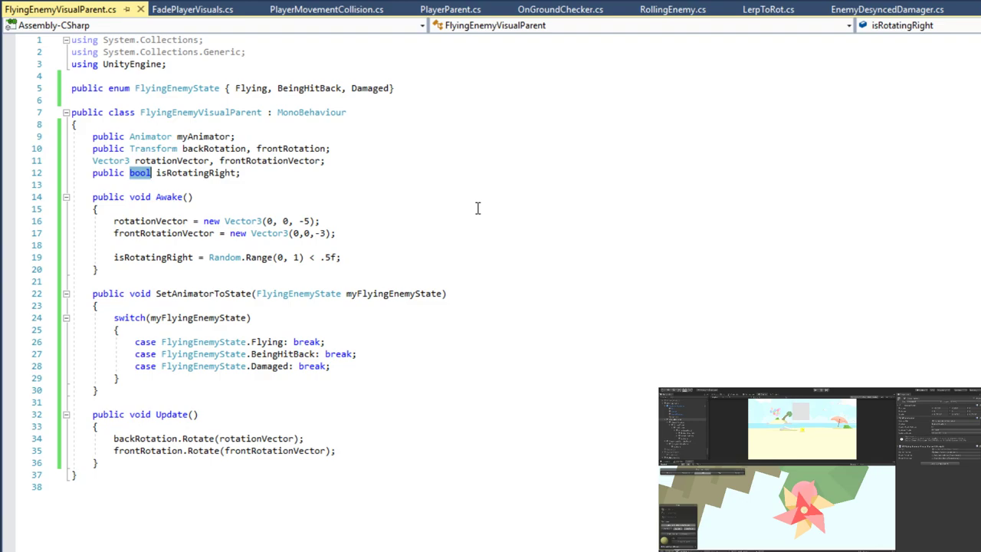
{"action": "type", "text": "itn"}
{"action": "key", "text": "BackSpace"}
{"action": "key", "text": "BackSpace"}
{"action": "type", "text": "nt"}
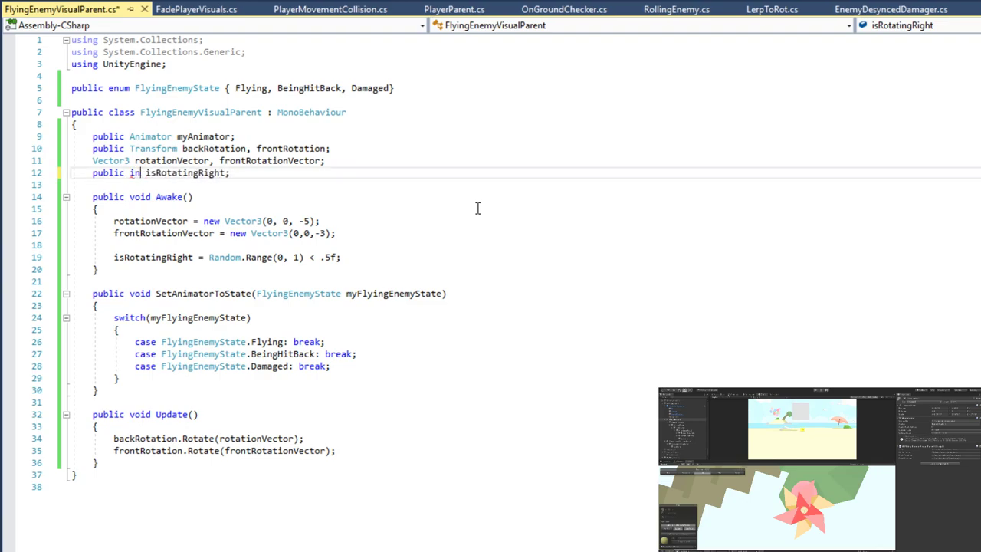
{"action": "key", "text": "ctrl+s"}
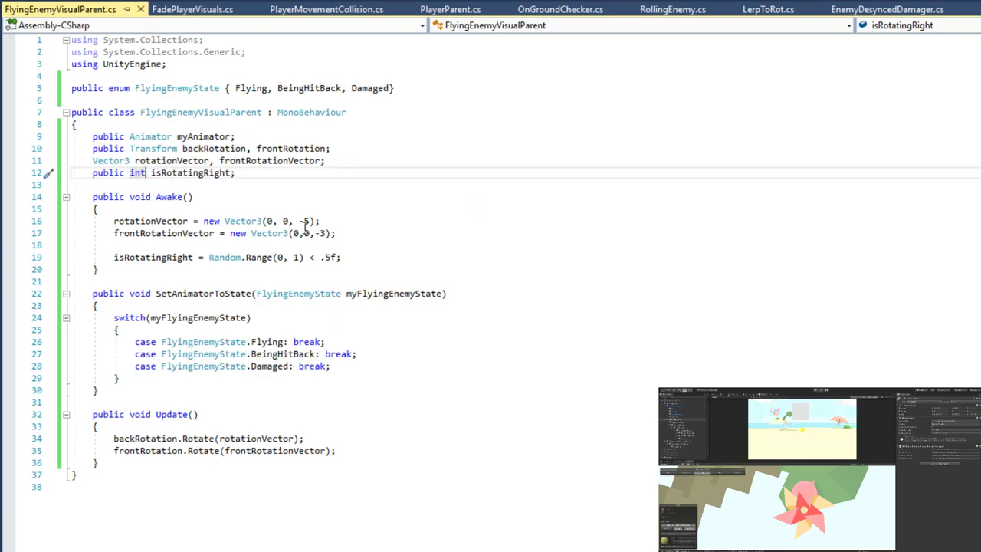
Move the isRotatingRight assignment to the start of Awake, leaving one blank line before the rotationVector assignment.
{"action": "left_click", "coordinate": [299, 222]}
{"action": "left_click_drag", "start_coordinate": [299, 222], "coordinate": [308, 223]}
{"action": "left_click", "coordinate": [304, 222]}
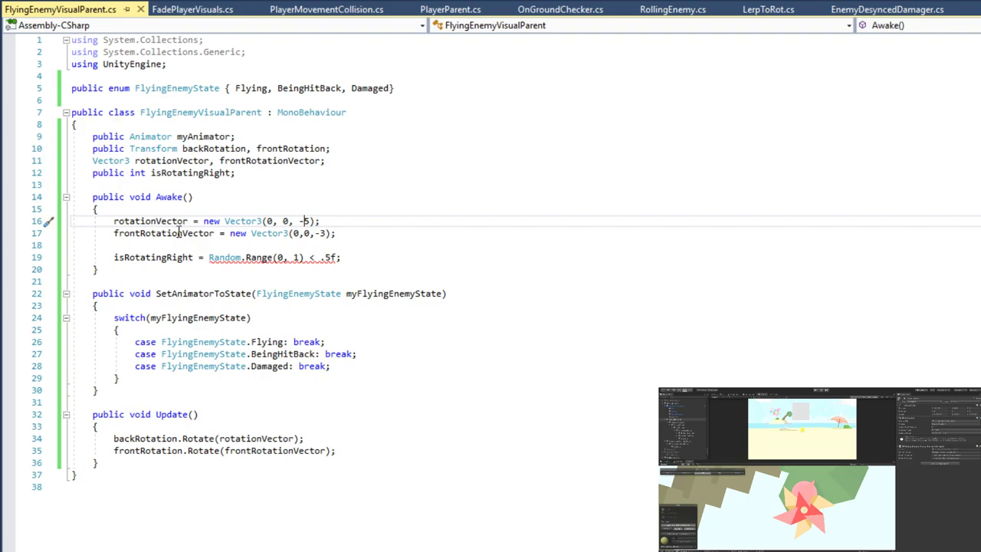
{"action": "triple_click", "coordinate": [157, 259]}
{"action": "key", "text": "ctrl+x"}
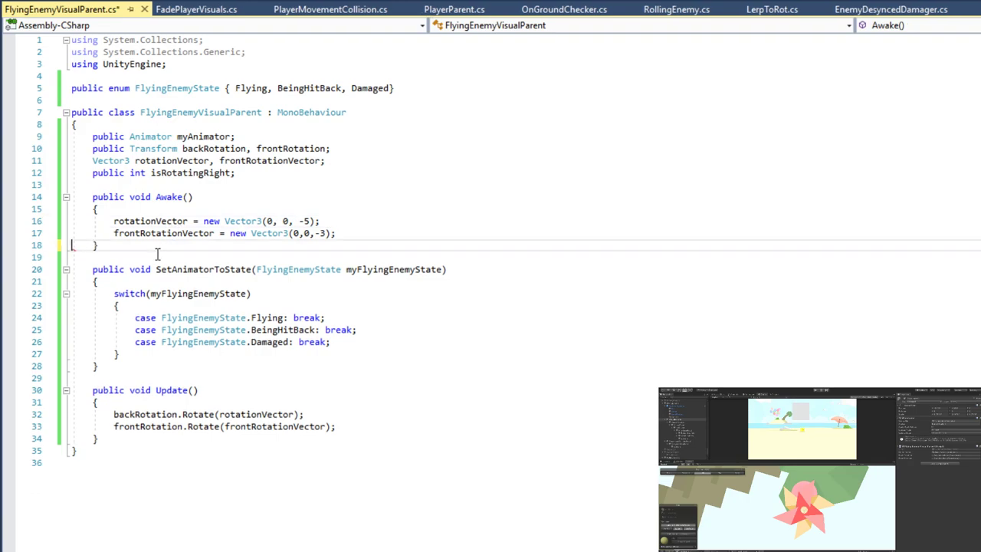
{"action": "key", "text": "Up"}
{"action": "key", "text": "Up"}
{"action": "key", "text": "Up"}
{"action": "key", "text": "Return"}
{"action": "key", "text": "ctrl+v"}
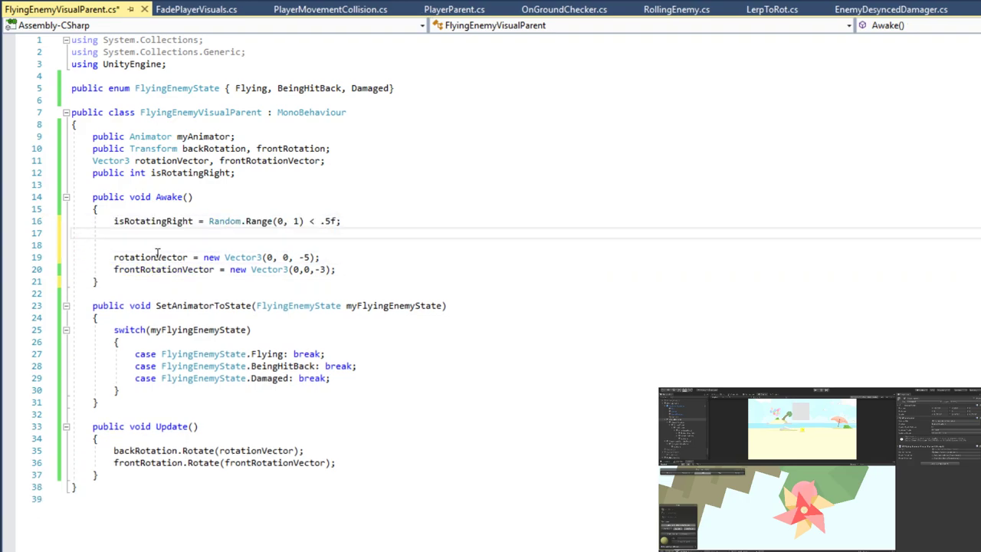
{"action": "key", "text": "BackSpace"}
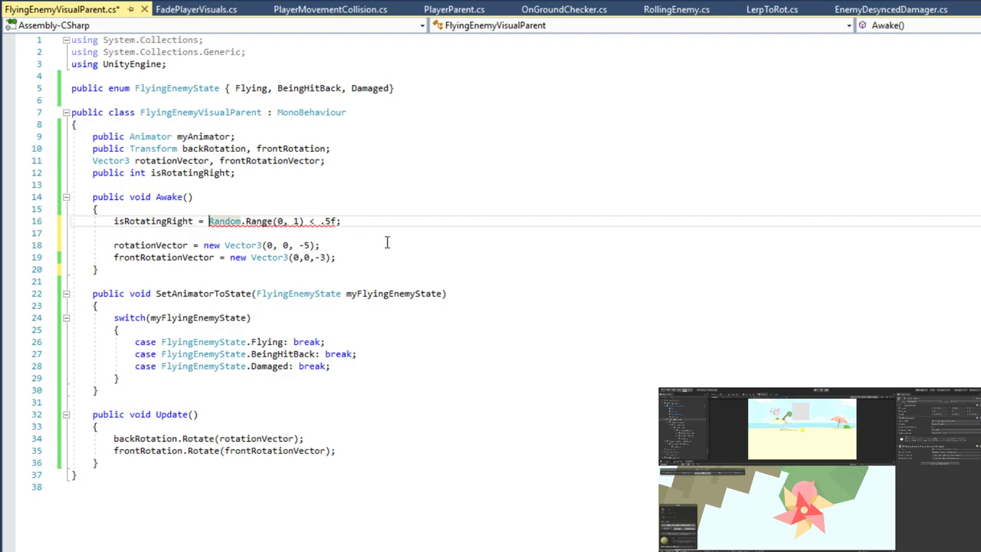
Extend the isRotatingRight assignment to "Random.Range(0, 1) < .5f ? 1 : -1;" and save the script.
{"action": "type", "text": "("}
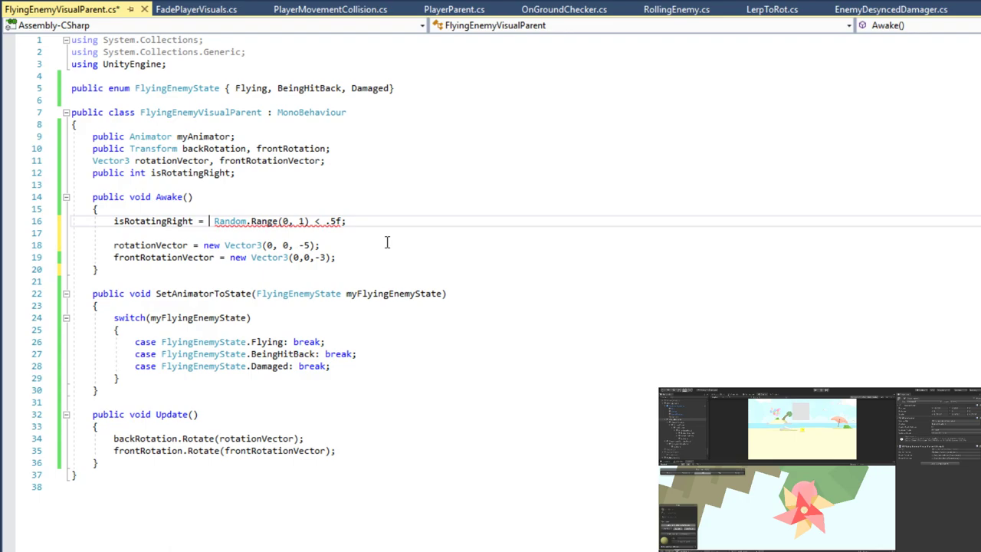
{"action": "key", "text": "Delete"}
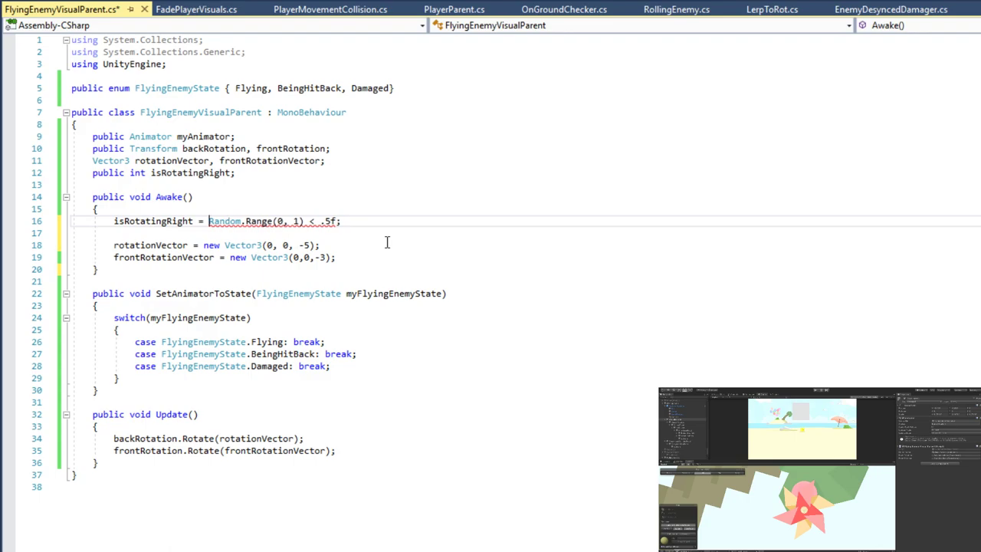
{"action": "left_click", "coordinate": [339, 220]}
{"action": "type", "text": "1"}
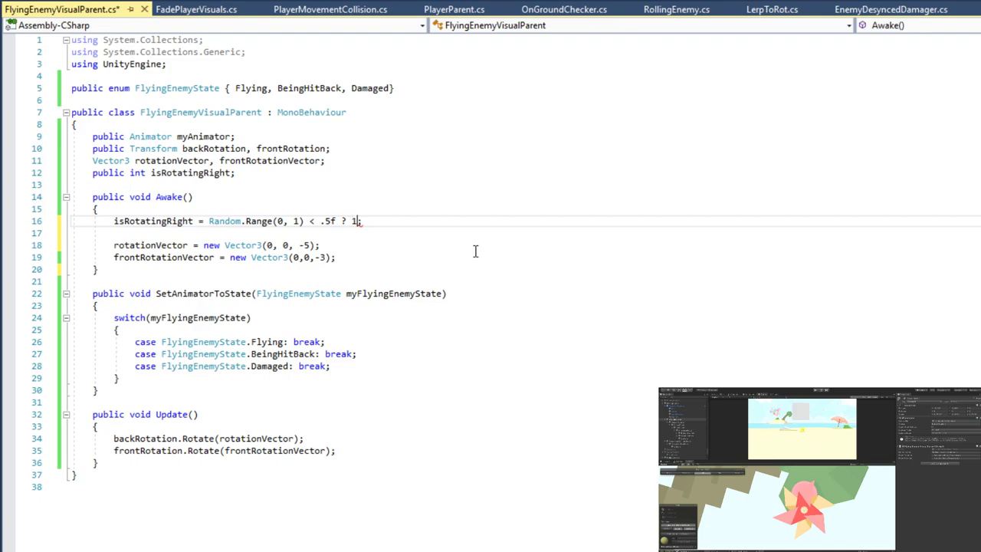
{"action": "type", "text": " : -1"}
{"action": "key", "text": "ctrl+s"}
{"action": "key", "text": "End"}
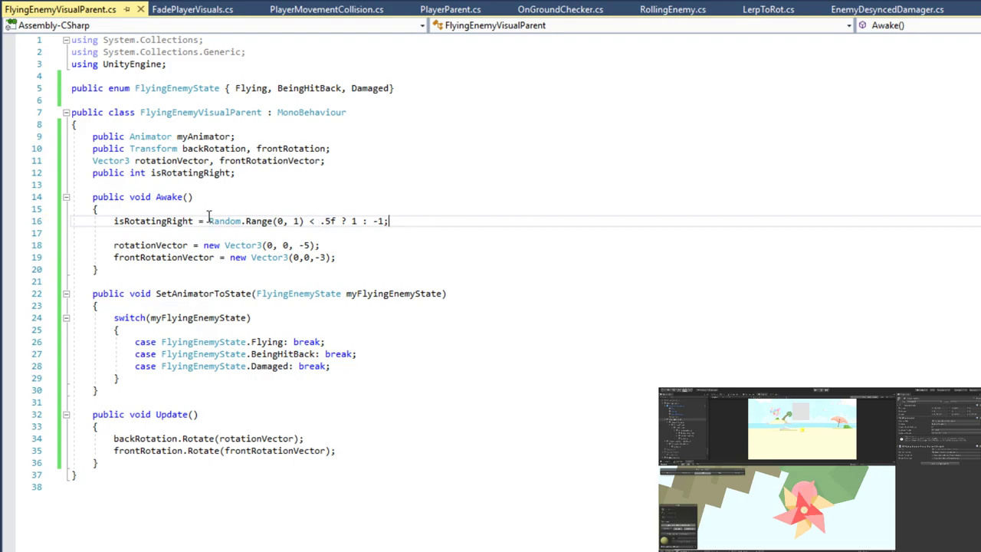
Examine the condition and the two outcomes of the conditional expression assigned to isRotatingRight.
{"action": "left_click_drag", "start_coordinate": [209, 221], "coordinate": [343, 221]}
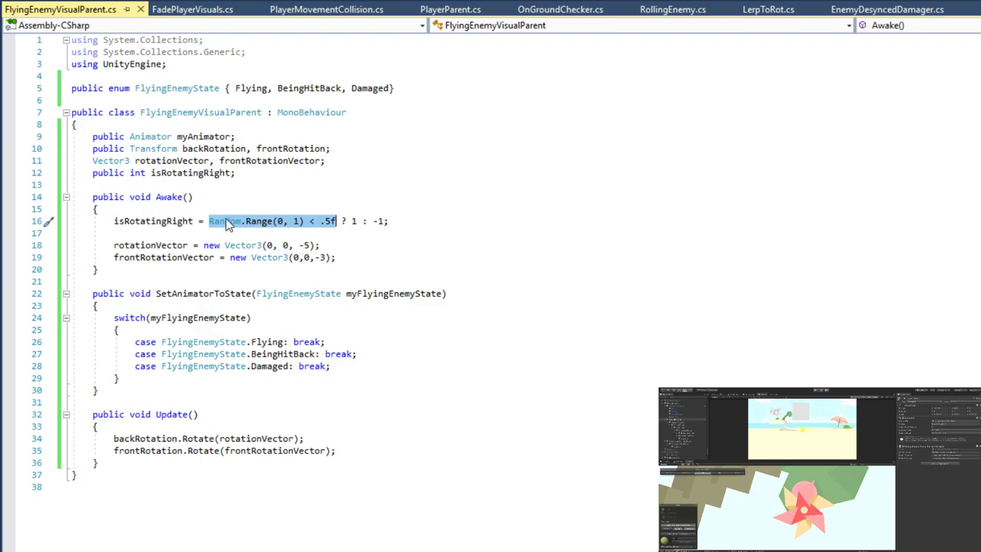
{"action": "left_click_drag", "start_coordinate": [216, 220], "coordinate": [347, 223]}
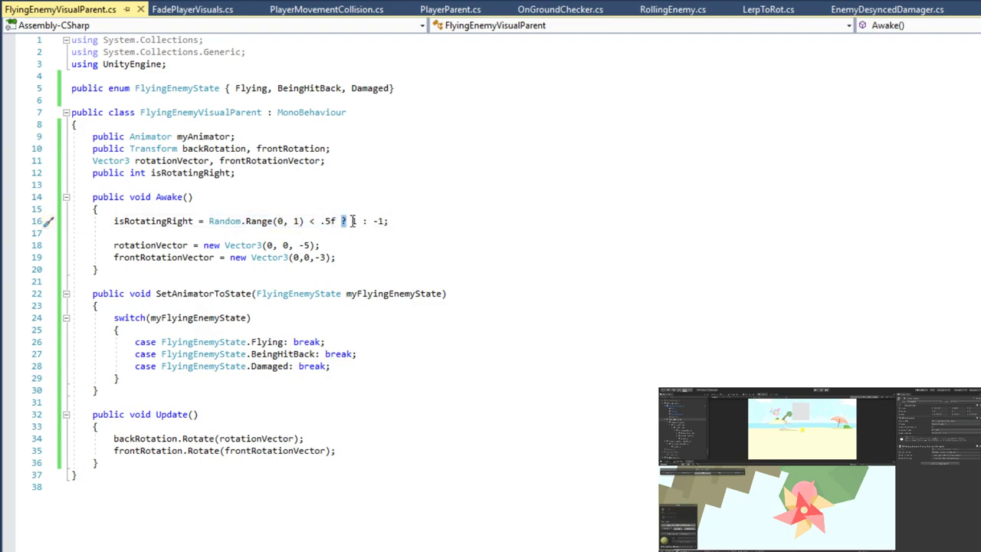
{"action": "double_click", "coordinate": [353, 221]}
{"action": "left_click", "coordinate": [354, 223]}
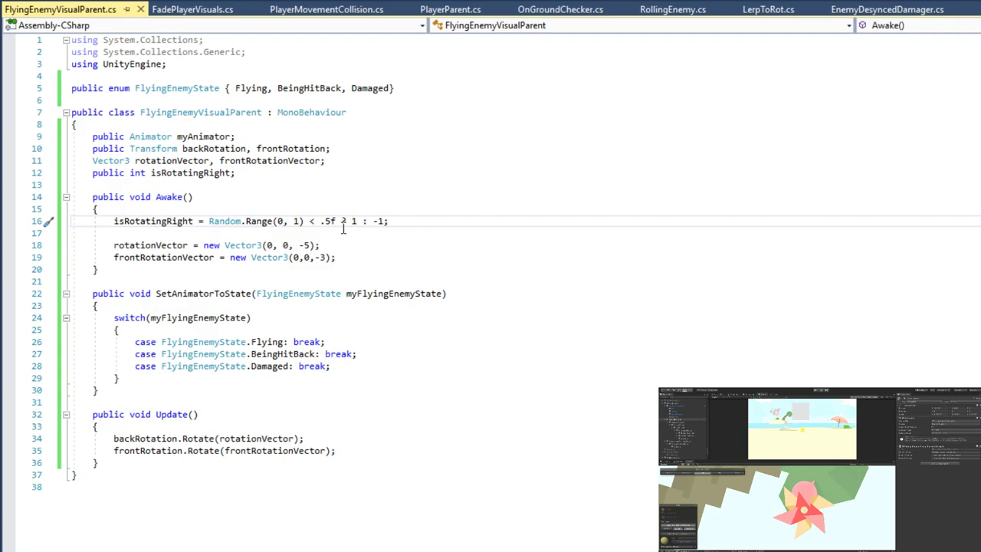
{"action": "double_click", "coordinate": [354, 222]}
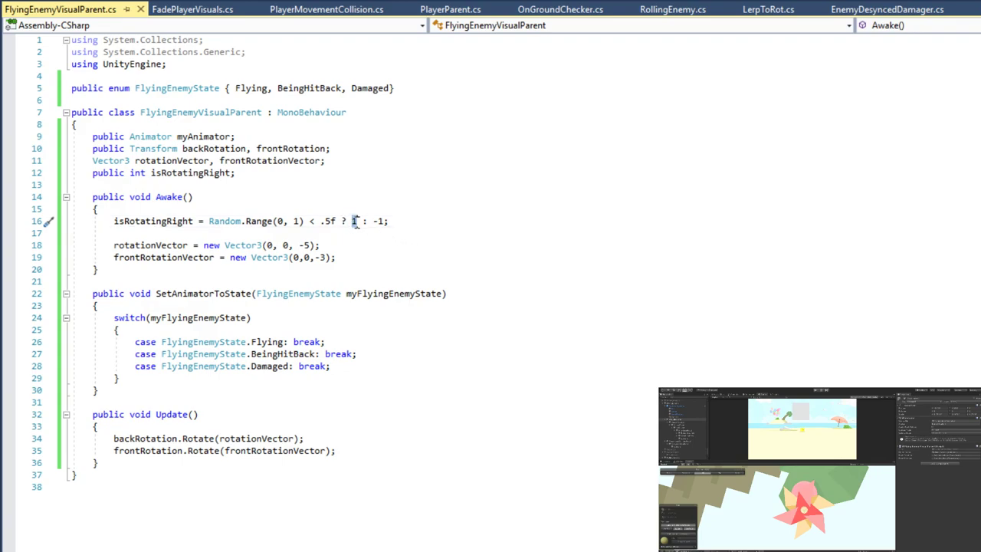
{"action": "key", "text": "ctrl+z"}
{"action": "key", "text": "ctrl+z"}
{"action": "key", "text": "ctrl+z"}
{"action": "key", "text": "ctrl+y"}
{"action": "key", "text": "ctrl+y"}
{"action": "key", "text": "ctrl+y"}
{"action": "left_click", "coordinate": [177, 221]}
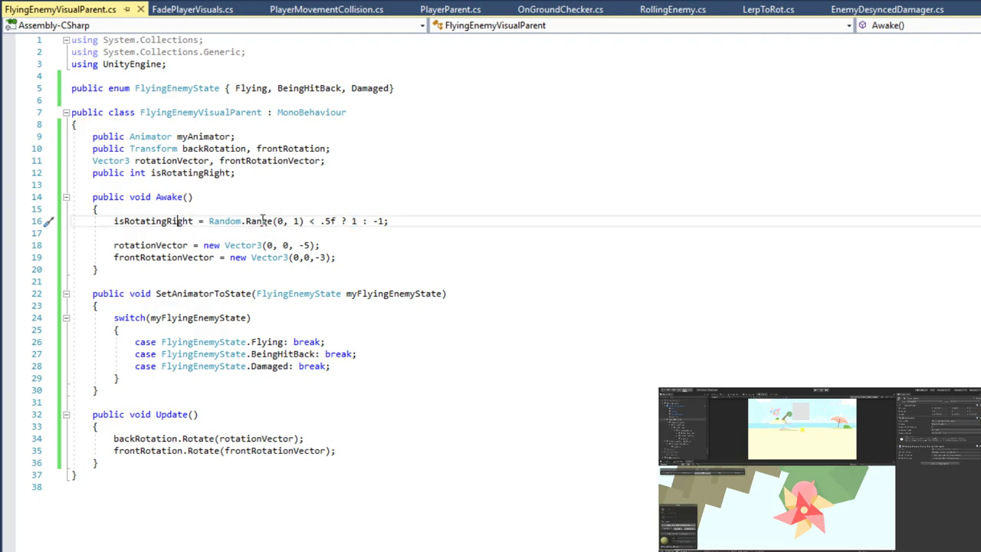
Swap the outcomes of the isRotatingRight conditional to "? -1 : 1" and save the script.
{"action": "left_click", "coordinate": [353, 221]}
{"action": "type", "text": "-"}
{"action": "key", "text": "Right"}
{"action": "key", "text": "Right"}
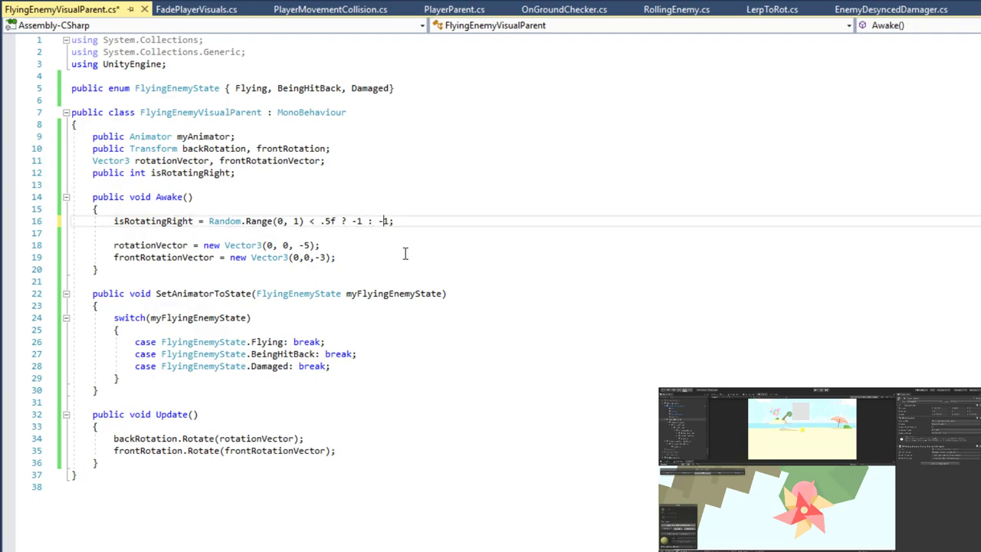
{"action": "key", "text": "BackSpace"}
{"action": "key", "text": "ctrl+s"}
Set the Z value of rotationVector in Awake to "5 * isRotatingRight".
{"action": "key", "text": "Down"}
{"action": "key", "text": "Down"}
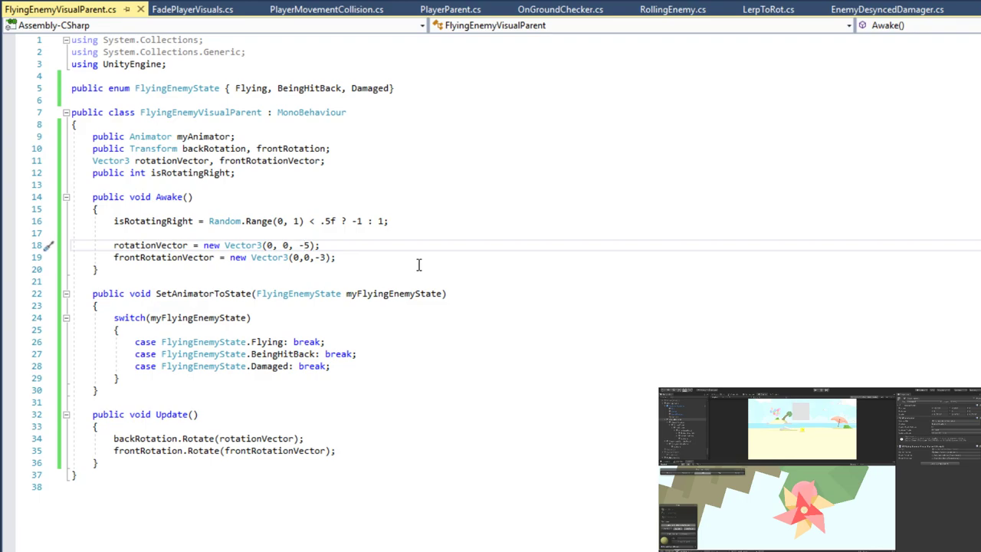
{"action": "key", "text": "BackSpace"}
{"action": "key", "text": "Right"}
{"action": "type", "text": "* rot"}
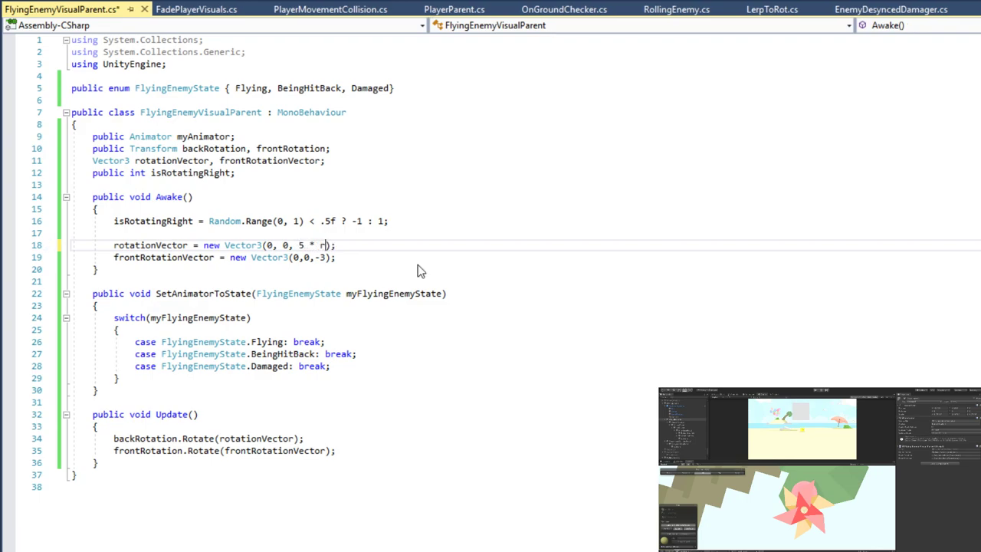
{"action": "type", "text": "ating"}
{"action": "key", "text": "ctrl+space"}
Set the Z value of frontRotationVector to "3 * isRotatingRight", reusing the variable name from the line above, and save the script.
{"action": "double_click", "coordinate": [360, 245]}
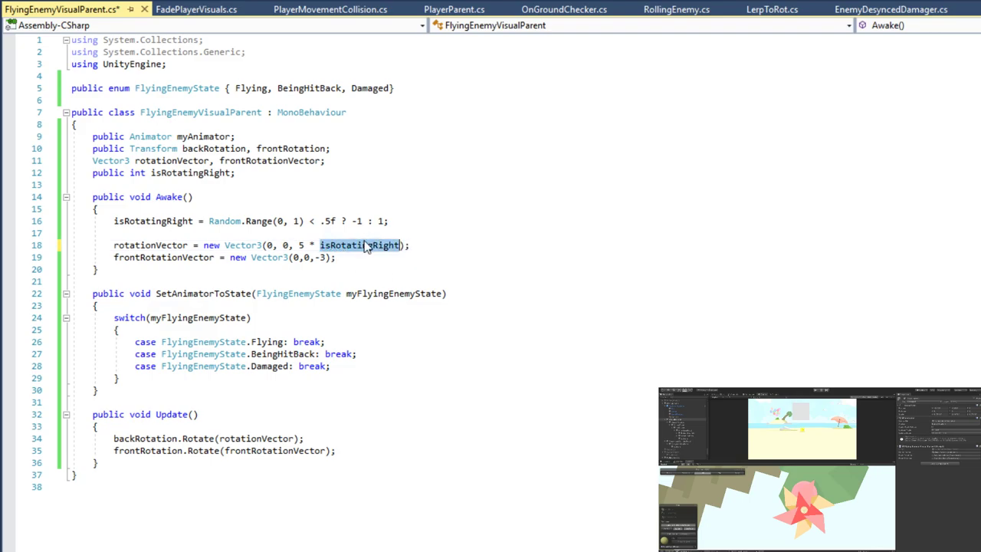
{"action": "left_click", "coordinate": [325, 258]}
{"action": "key", "text": "Left"}
{"action": "key", "text": "BackSpace"}
{"action": "key", "text": "Right"}
{"action": "type", "text": "*"}
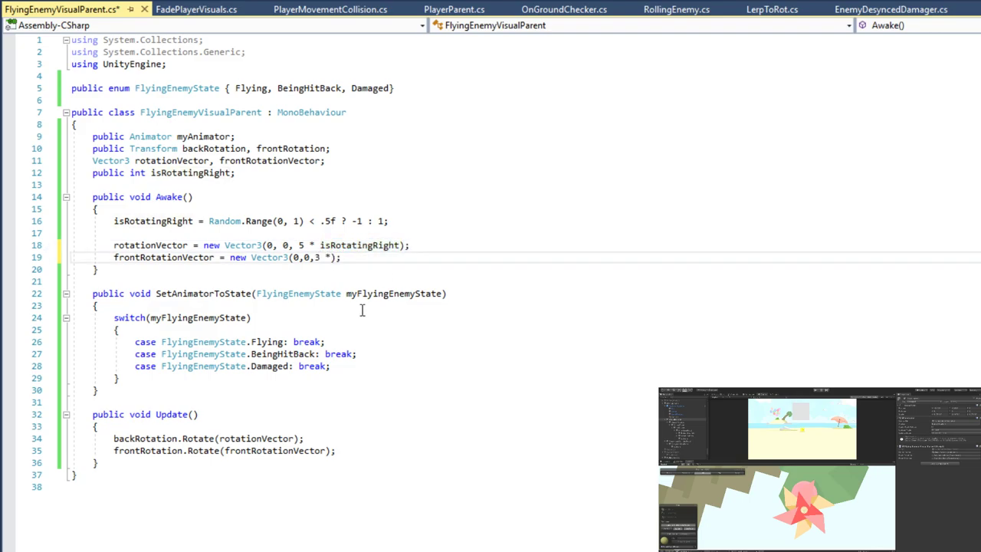
{"action": "key", "text": "ctrl+v"}
{"action": "key", "text": "ctrl+s"}
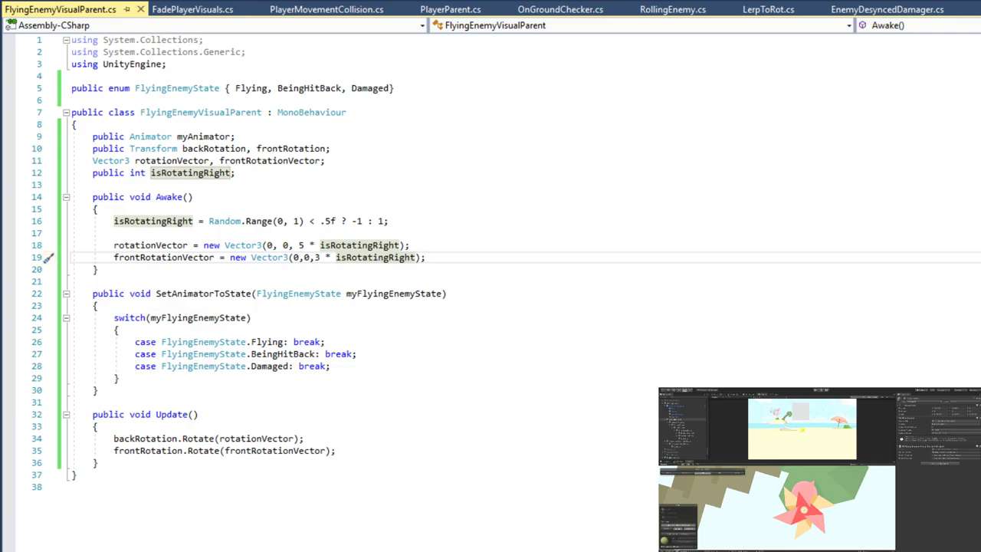
{"action": "triple_click", "coordinate": [330, 245]}
{"action": "triple_click", "coordinate": [330, 258]}
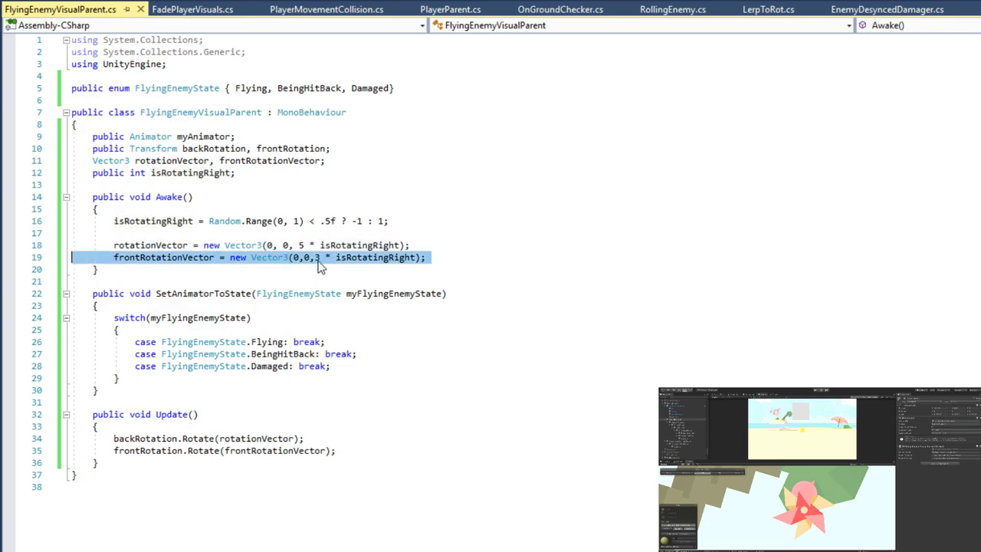
{"action": "left_click", "coordinate": [331, 260]}
{"action": "triple_click", "coordinate": [445, 220]}
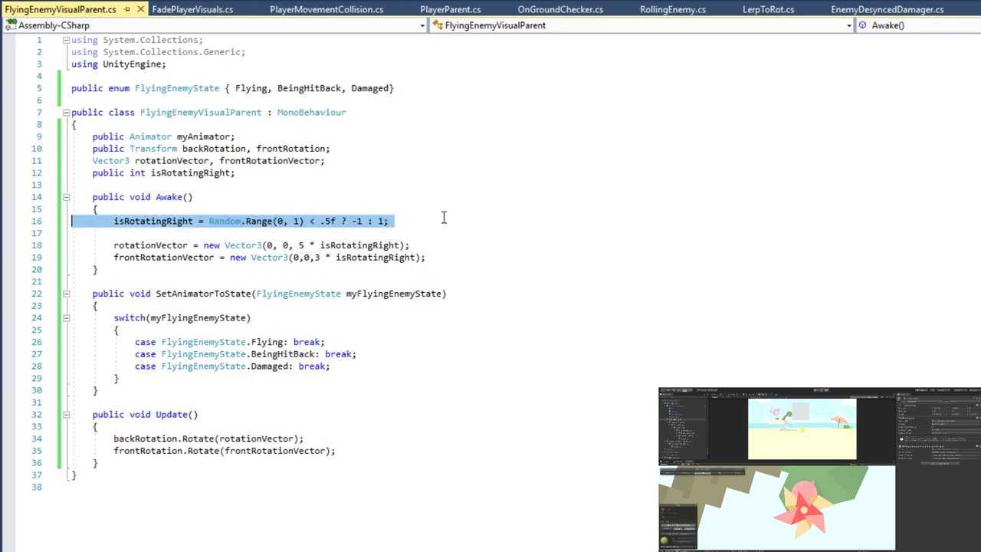
{"action": "left_click", "coordinate": [445, 220]}
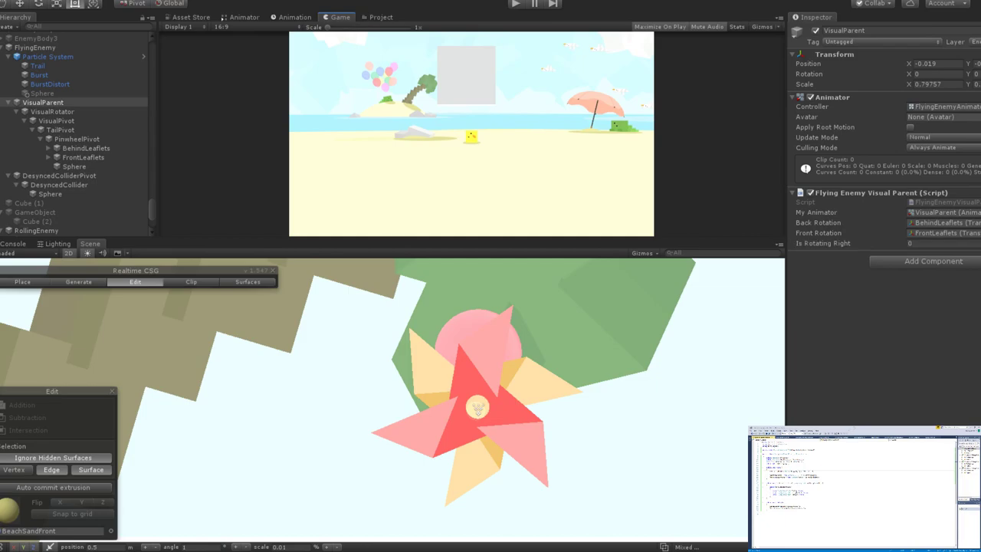
Switch to Unity, play-test the scene to check the pinwheel's rotation, and stop playing.
{"action": "left_click", "coordinate": [516, 3]}
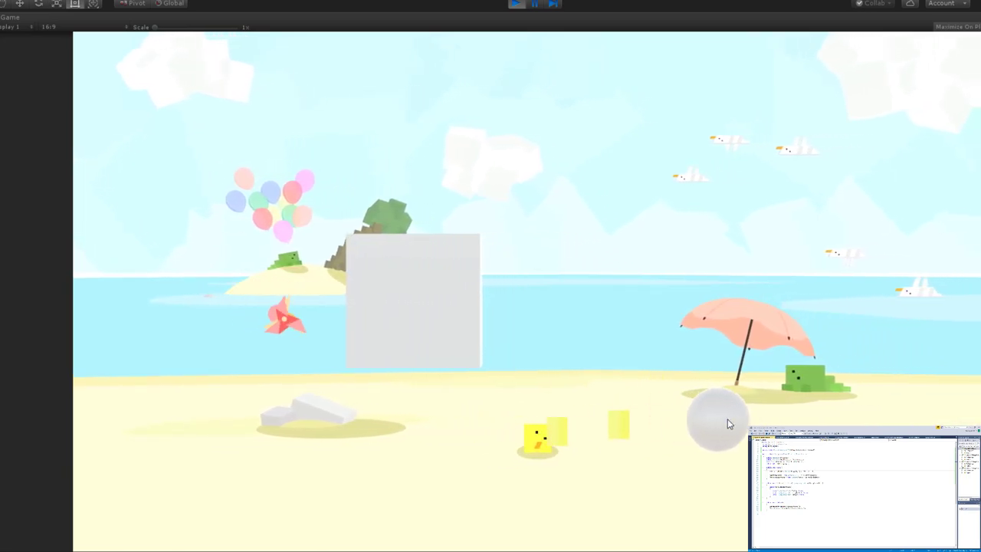
{"action": "left_click", "coordinate": [534, 4]}
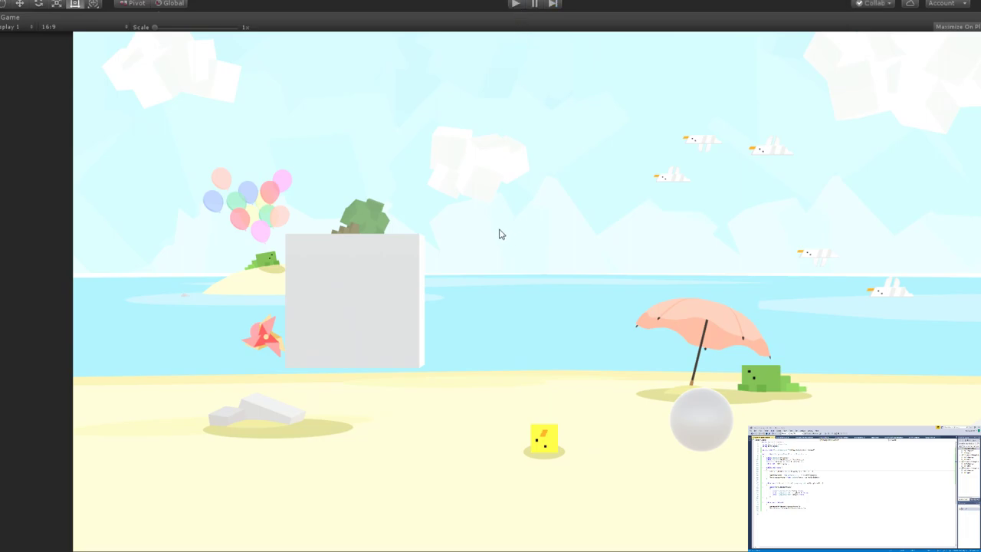
{"action": "key", "text": "ctrl+p"}
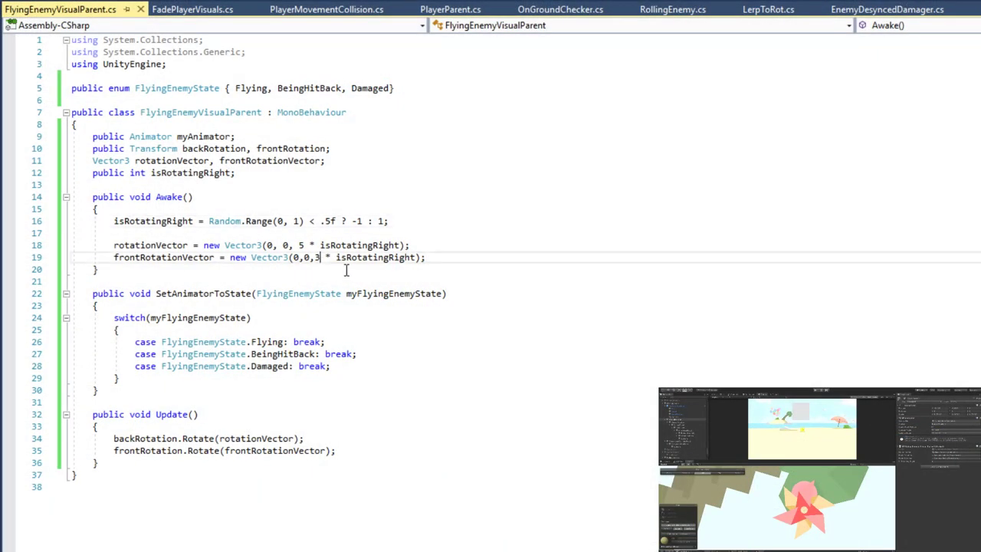
Change the Z value of frontRotationVector in the script to "8 * isRotatingRight" and save.
{"action": "key", "text": "BackSpace"}
{"action": "type", "text": "3"}
{"action": "key", "text": "BackSpace"}
{"action": "type", "text": "8"}
Declare "public float backRotSpeed, frontRotSpeed;" below the isRotatingRight field and save the script.
{"action": "left_click", "coordinate": [259, 172]}
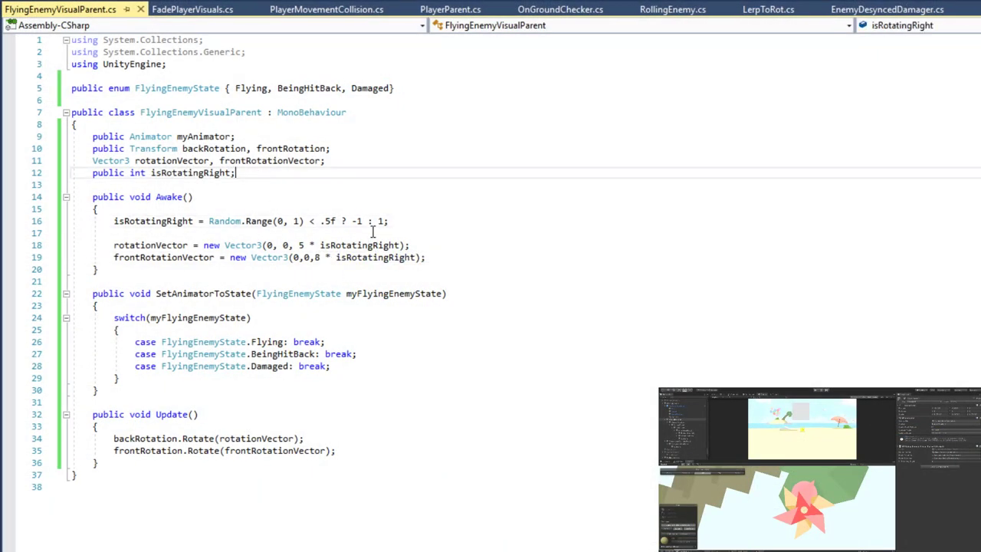
{"action": "key", "text": "Return"}
{"action": "type", "text": "public "}
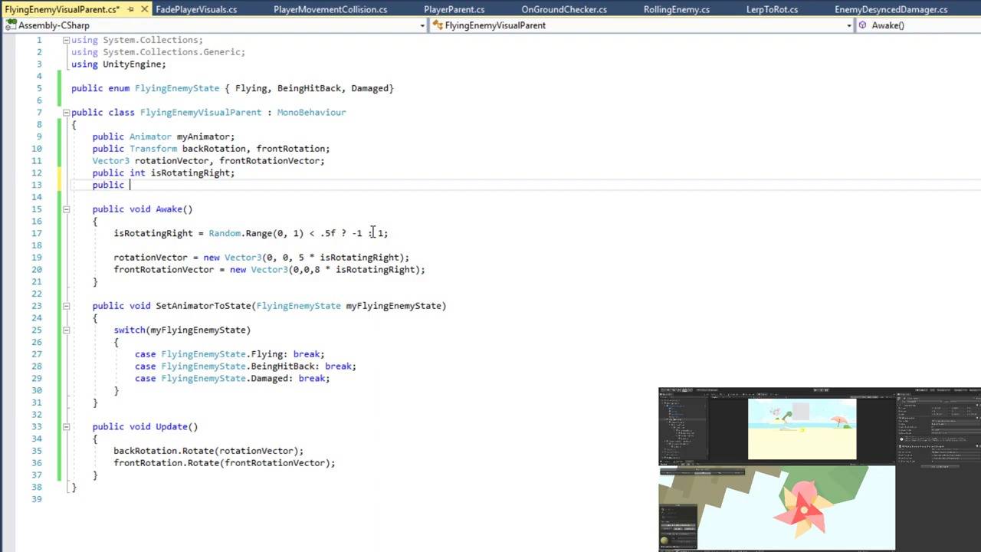
{"action": "type", "text": "float"}
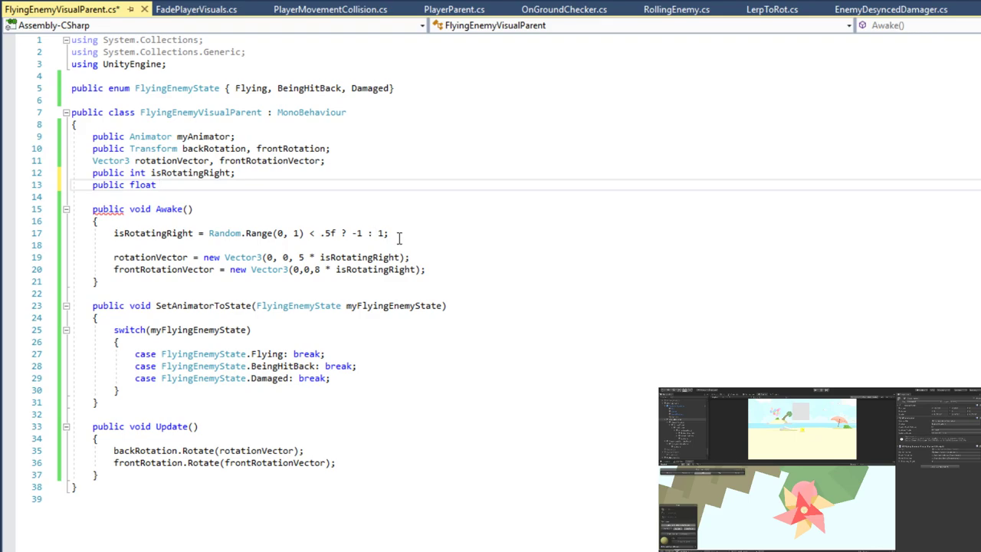
{"action": "left_click", "coordinate": [391, 233]}
{"action": "triple_click", "coordinate": [404, 231]}
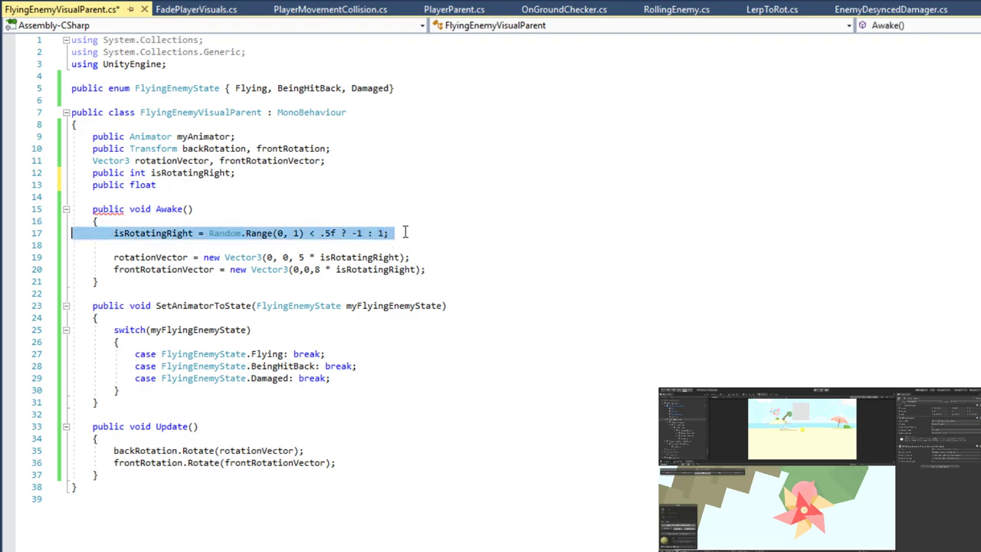
{"action": "left_click", "coordinate": [404, 232]}
{"action": "left_click", "coordinate": [164, 174]}
{"action": "left_click", "coordinate": [205, 184]}
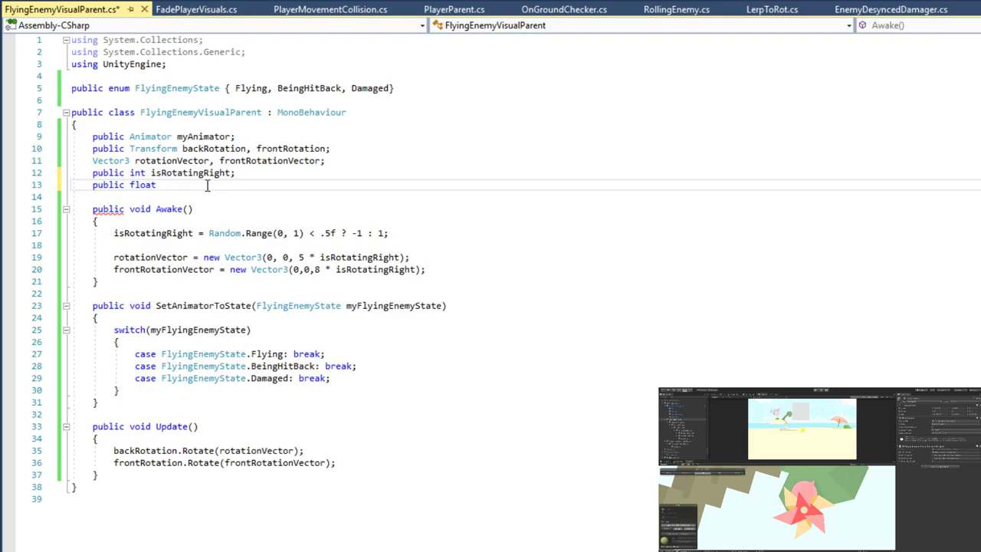
{"action": "type", "text": "backRotSpeed, r"}
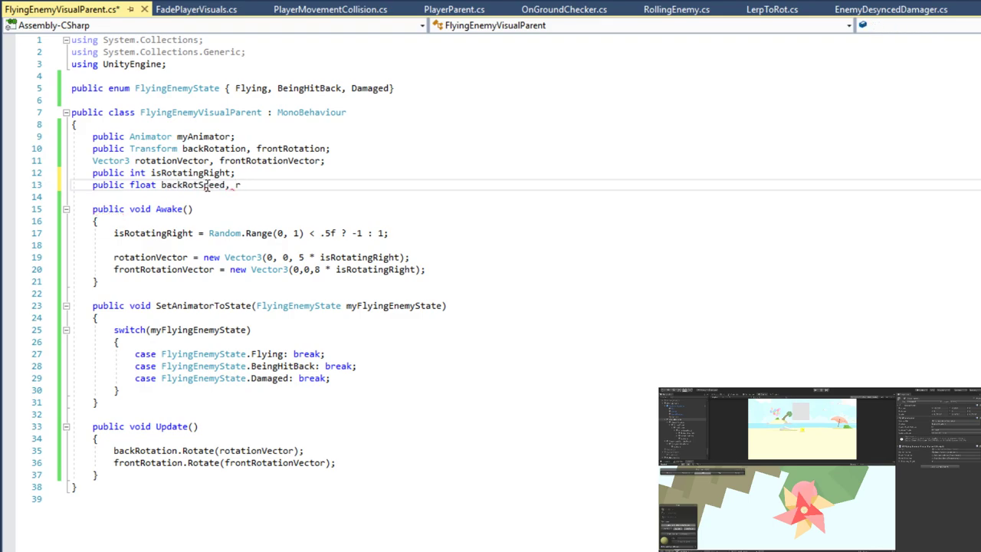
{"action": "key", "text": "BackSpace"}
{"action": "type", "text": "frontRotSpeed;"}
{"action": "key", "text": "ctrl+s"}
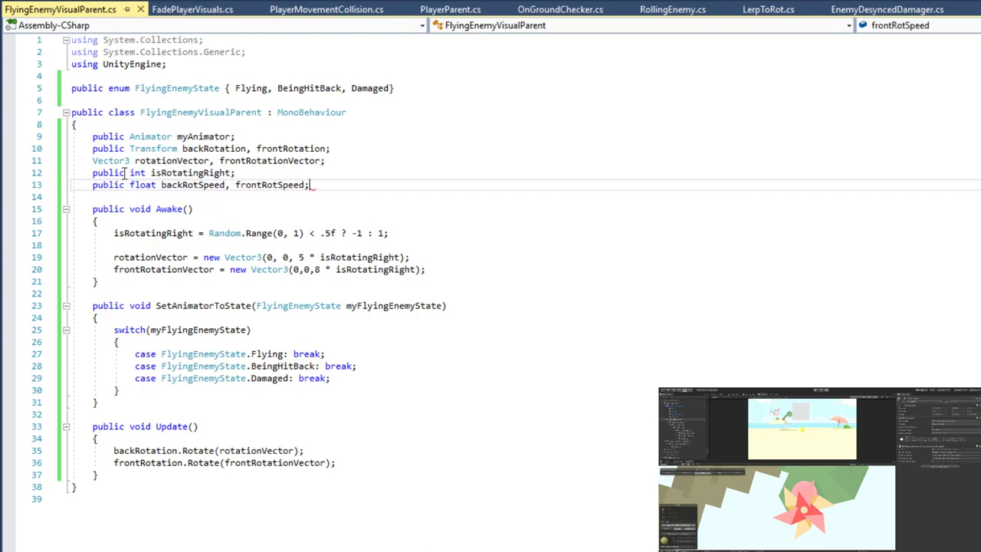
Remove the public modifier from the isRotatingRight field in the FlyingEnemyVisualParent script and save.
{"action": "double_click", "coordinate": [121, 173]}
{"action": "key", "text": "BackSpace"}
{"action": "key", "text": "Delete"}
{"action": "key", "text": "ctrl+s"}
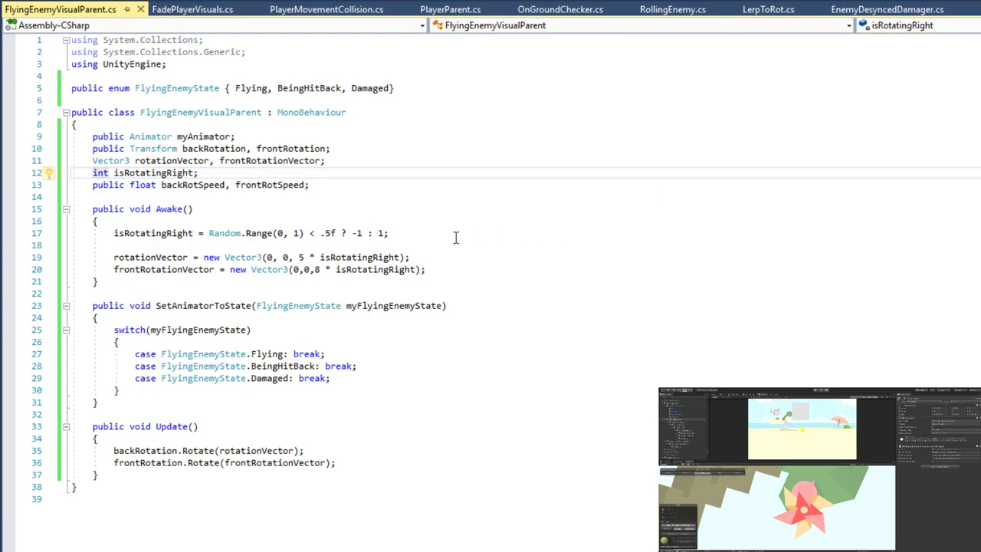
{"action": "left_click", "coordinate": [353, 195]}
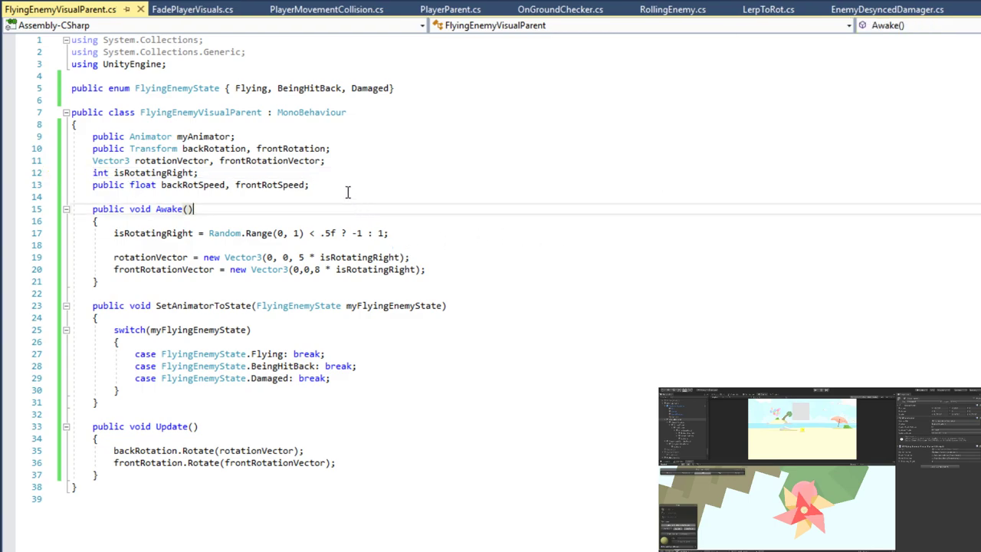
{"action": "left_click", "coordinate": [370, 185]}
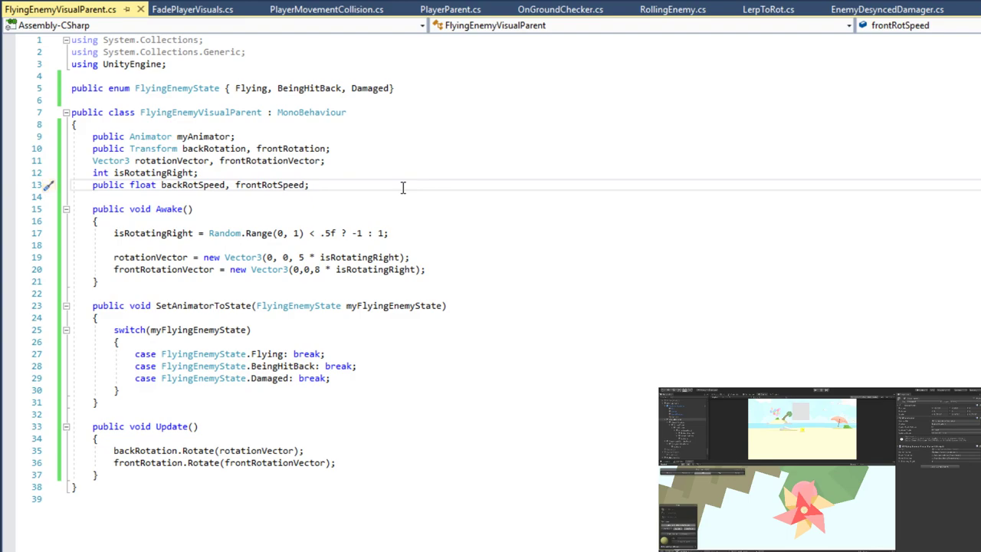
{"action": "left_click", "coordinate": [442, 268]}
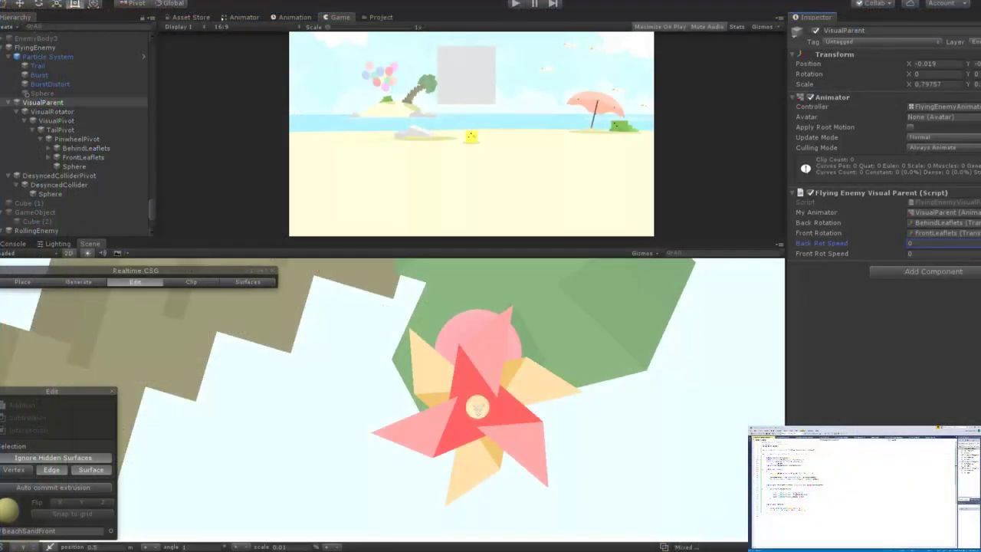
In Unity, set VisualParent's Back Rot Speed to 5 and Front Rot Speed to 8 in the Flying Enemy Visual Parent component.
{"action": "left_click", "coordinate": [936, 246]}
{"action": "type", "text": "5"}
{"action": "key", "text": "Tab"}
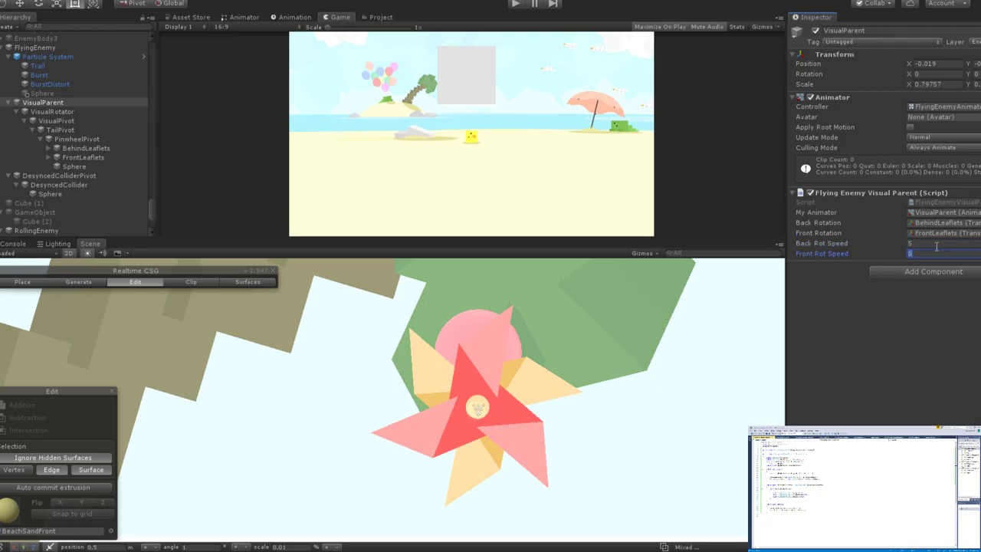
{"action": "type", "text": "8"}
Play-test the scene to check the pinwheel leaflets' rotation speeds, and stop playing.
{"action": "left_click", "coordinate": [515, 6]}
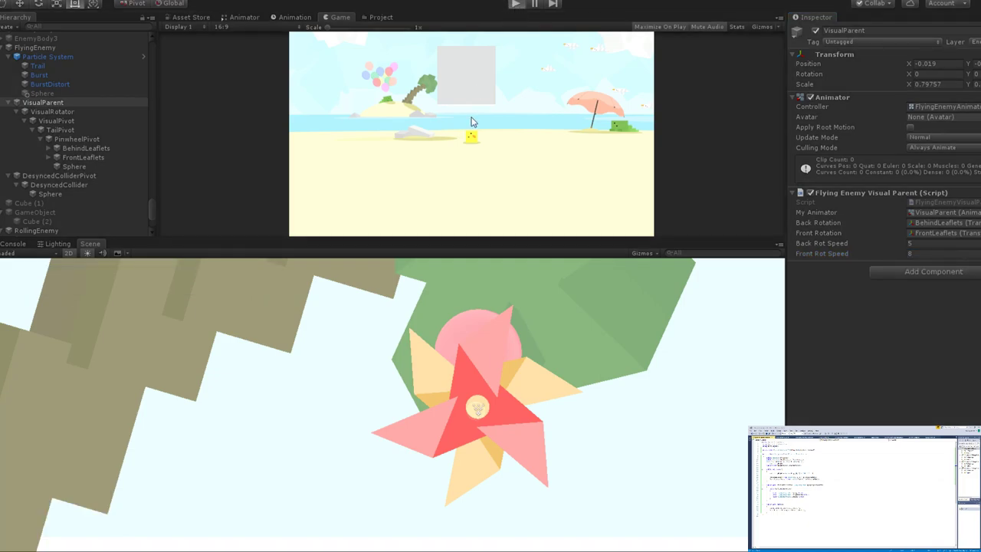
{"action": "key", "text": "shift+space"}
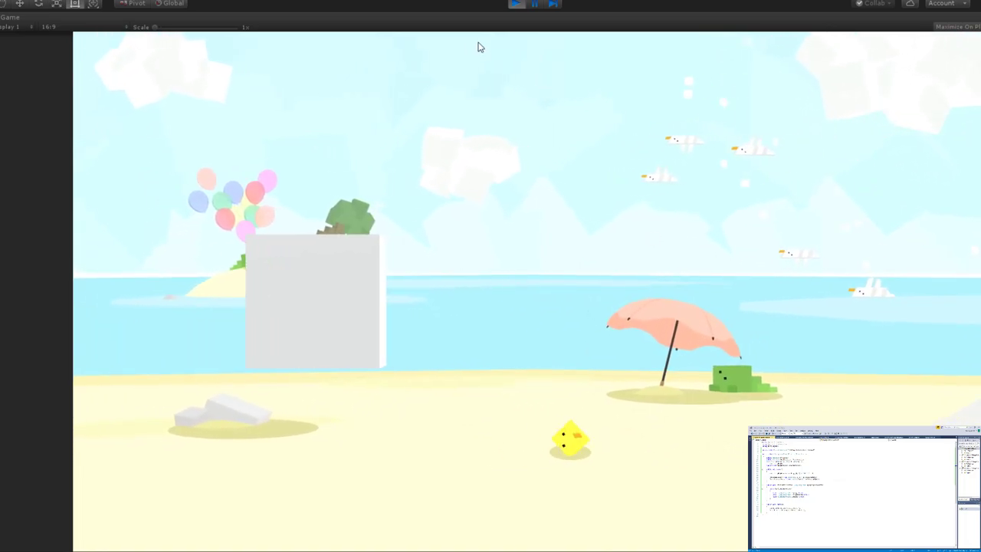
{"action": "key", "text": "ctrl+p"}
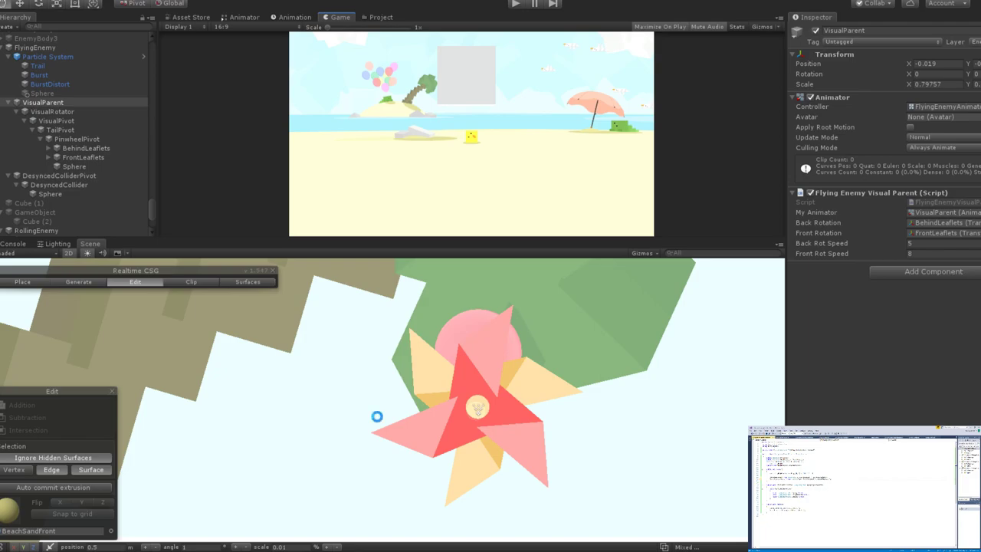
Run the scene again, attack the enemies while watching the pinwheel spin, and stop playing.
{"action": "key", "text": "t"}
{"action": "left_click", "coordinate": [516, 4]}
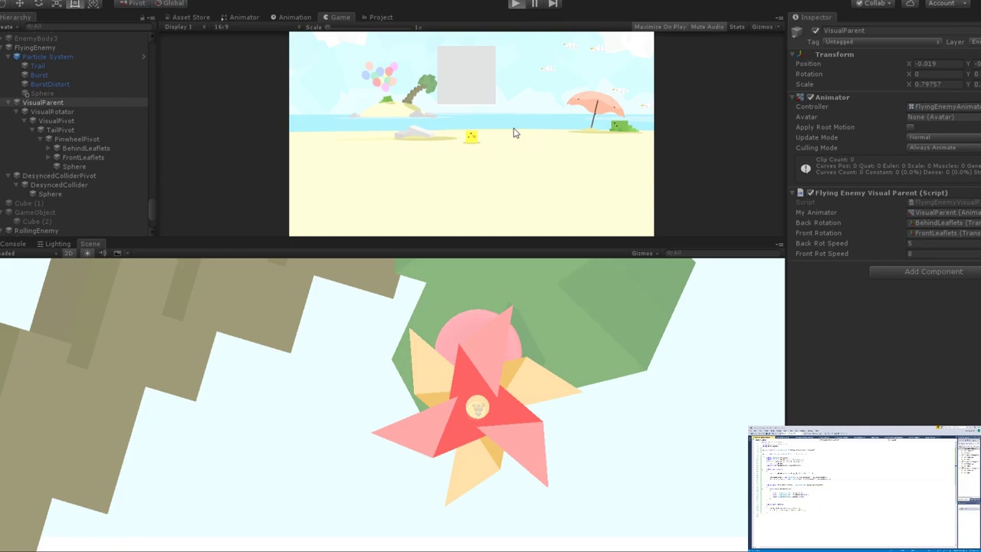
{"action": "key", "text": "shift+space"}
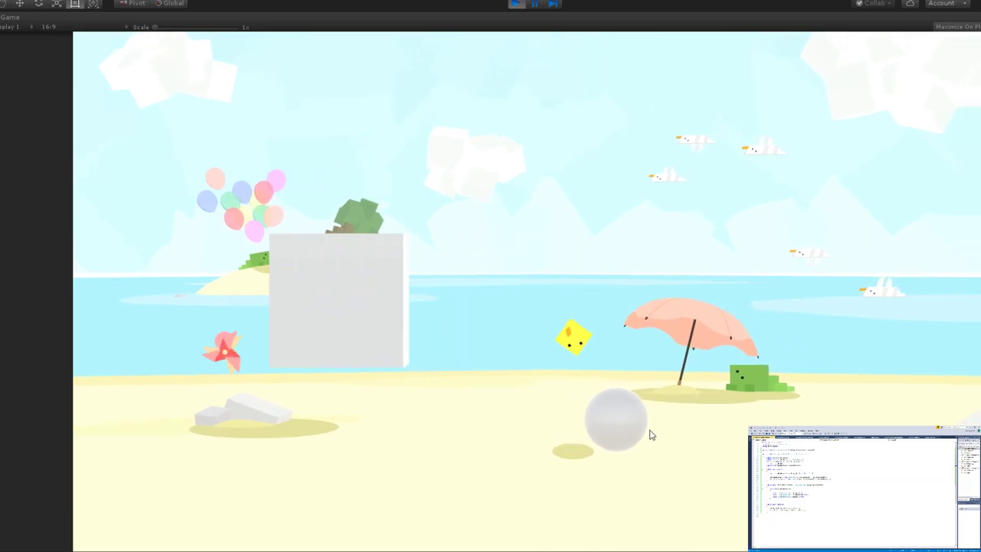
{"action": "left_click", "coordinate": [416, 408]}
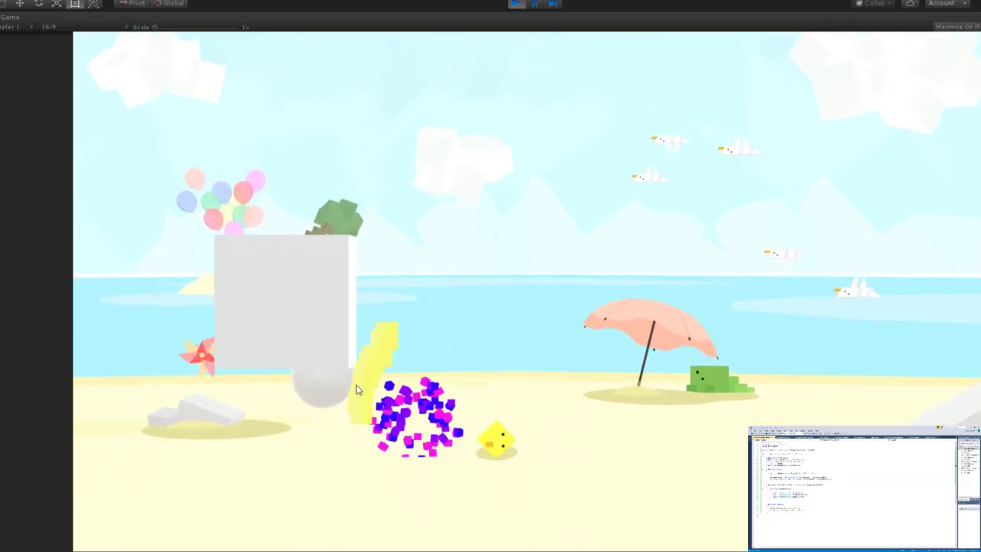
{"action": "left_click", "coordinate": [394, 360]}
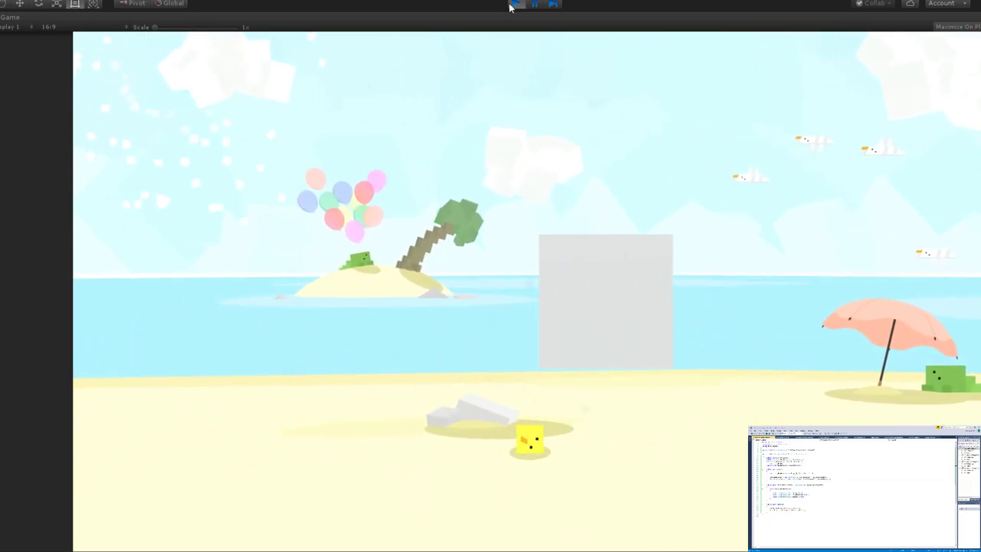
{"action": "key", "text": "ctrl+p"}
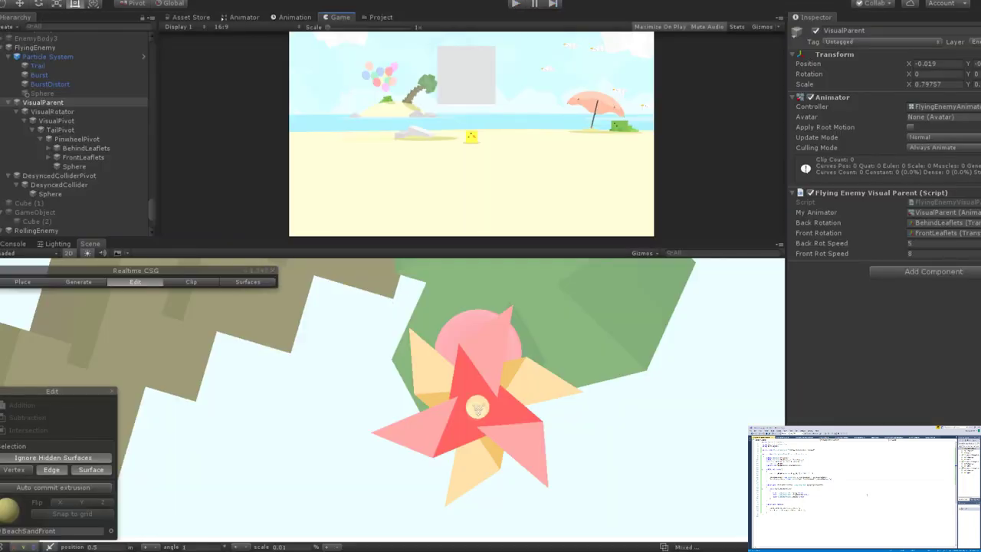
Set VisualParent's Back Rot Speed to 3 and Front Rot Speed to 4.
{"action": "key", "text": "q"}
{"action": "left_click", "coordinate": [929, 244]}
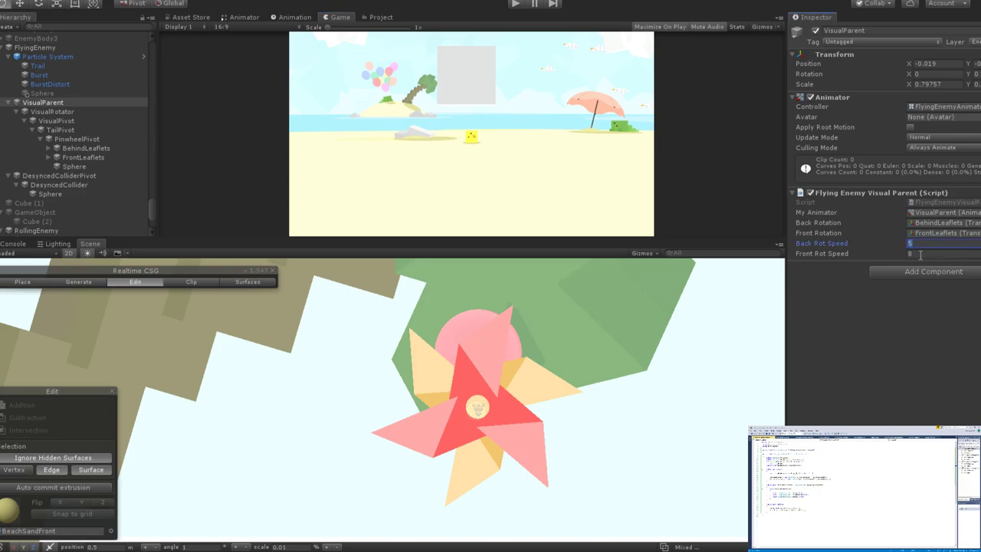
{"action": "type", "text": "3"}
{"action": "left_click", "coordinate": [919, 254]}
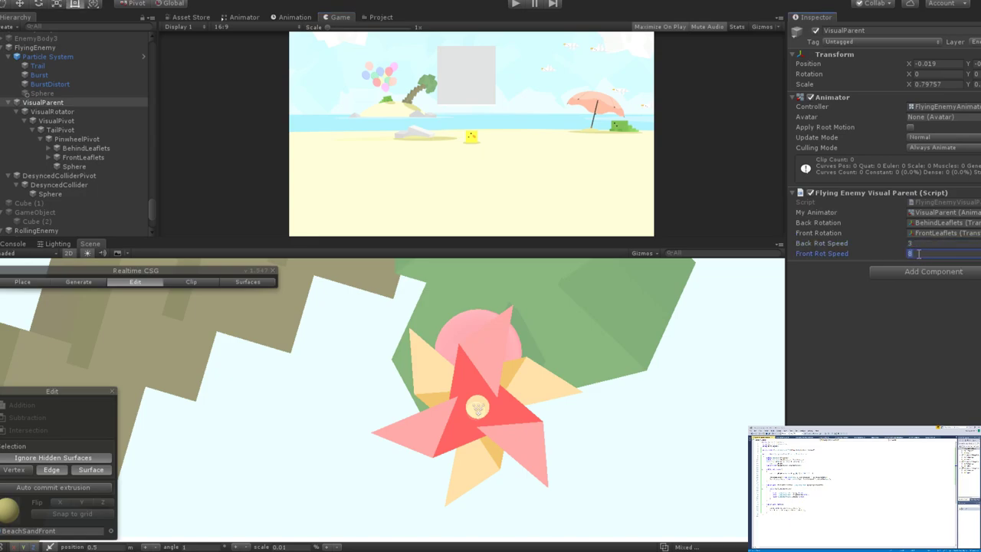
{"action": "type", "text": "4"}
Play-test the scene twice with the slower leaflet speeds, attacking the enemies in the first run, and stop playing.
{"action": "left_click", "coordinate": [514, 5]}
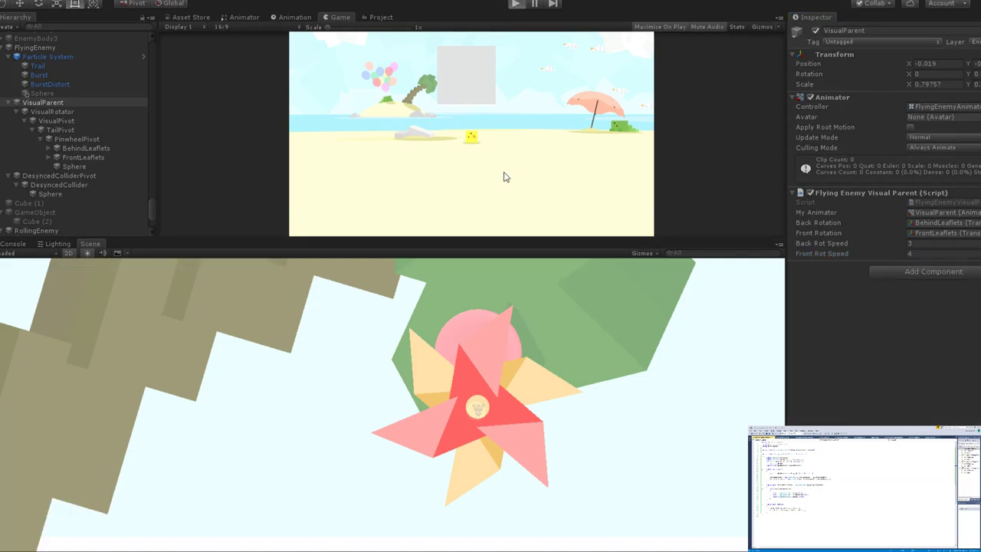
{"action": "key", "text": "shift+space"}
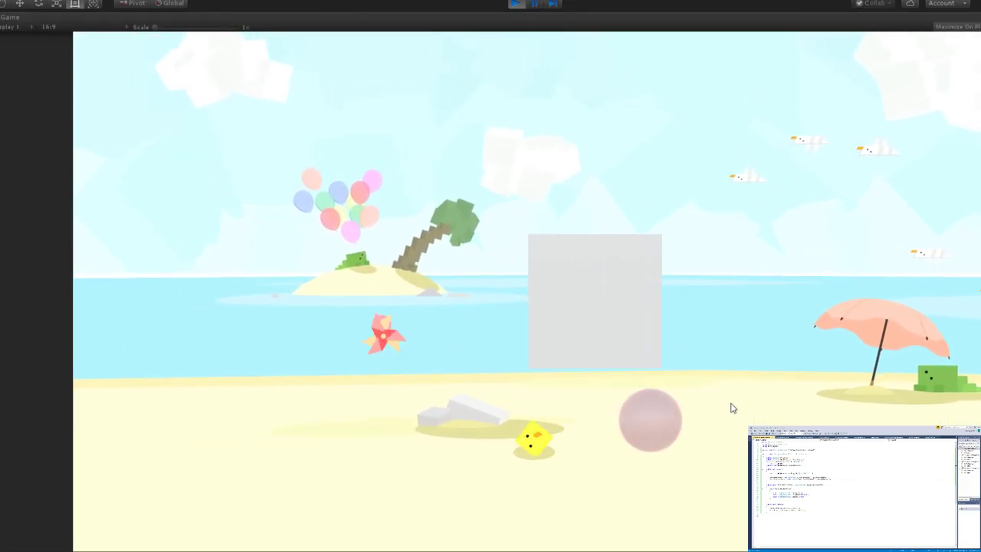
{"action": "left_click", "coordinate": [634, 419]}
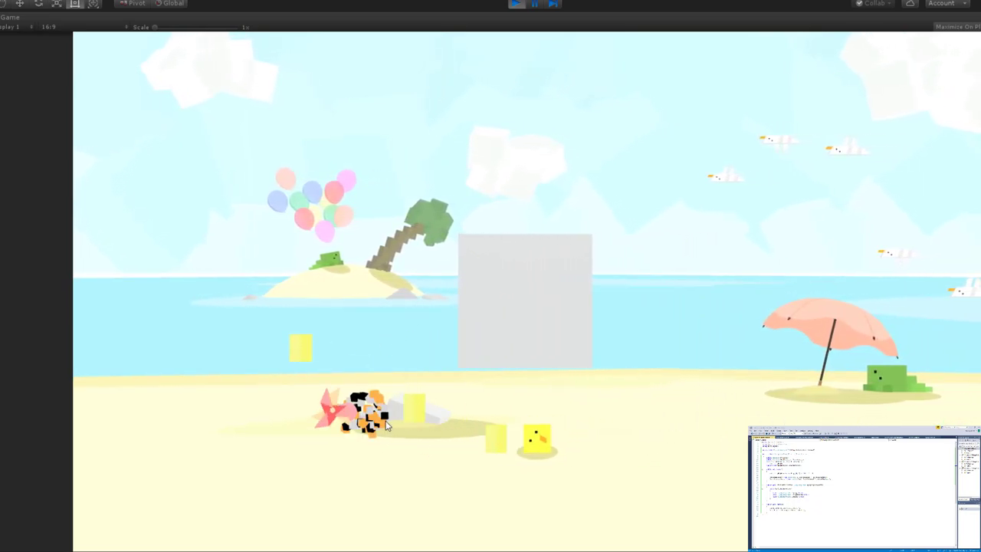
{"action": "left_click", "coordinate": [340, 321]}
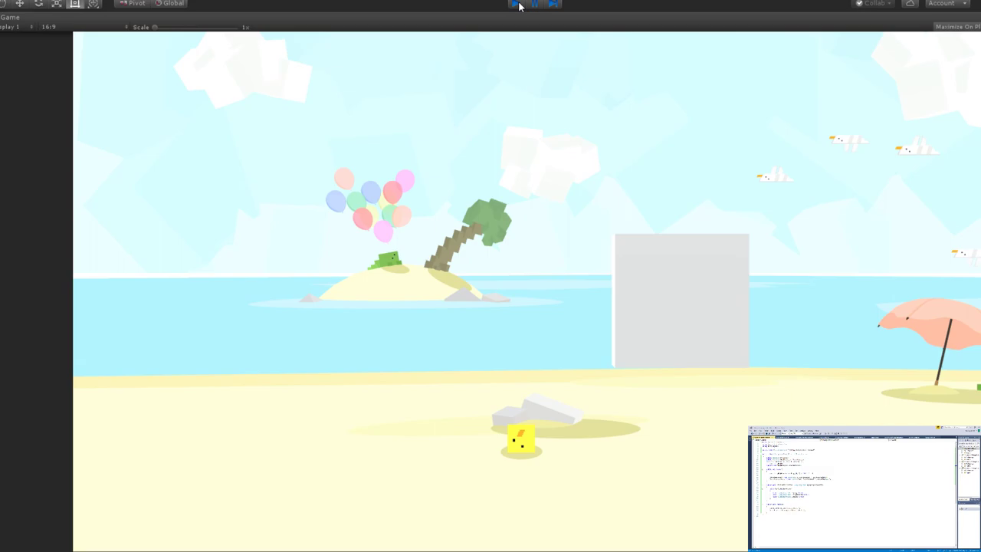
{"action": "left_click", "coordinate": [519, 6]}
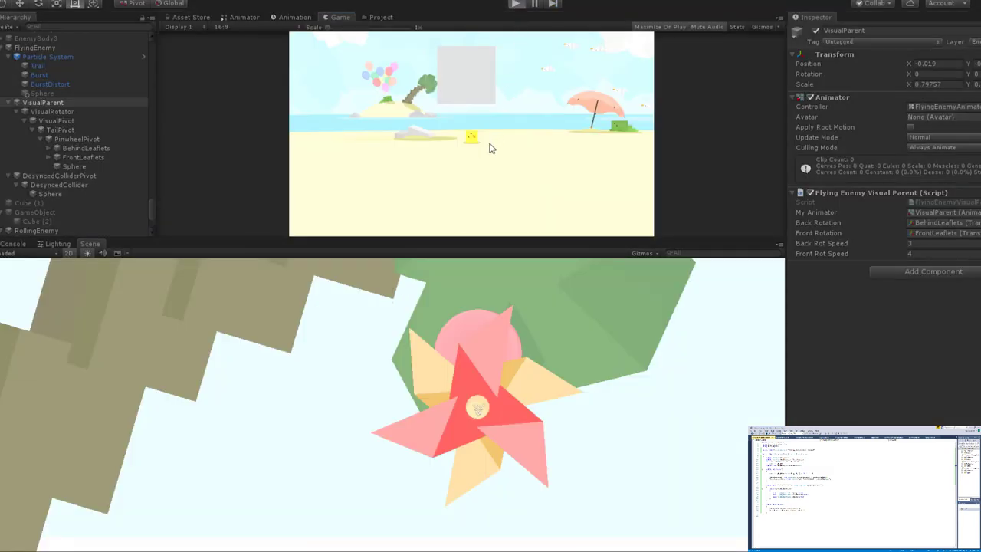
{"action": "left_click", "coordinate": [515, 4]}
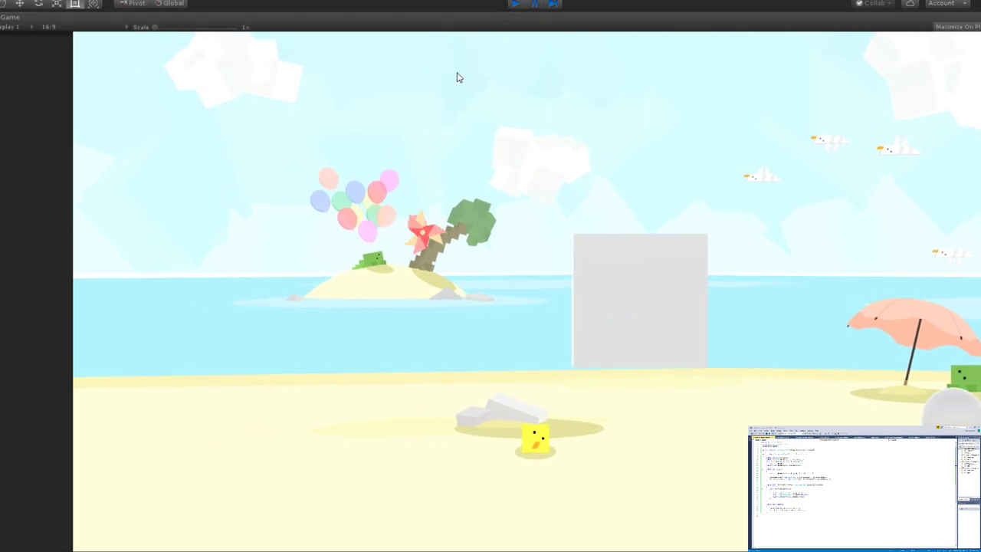
{"action": "key", "text": "ctrl+p"}
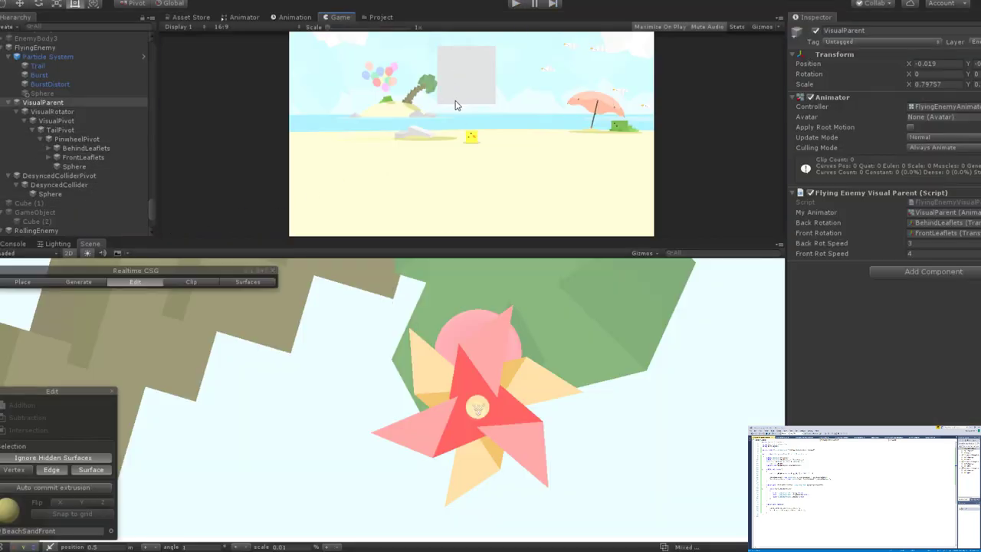
Deactivate the Sphere object under DesyncedCollider, then play-test the scene twice to check the pinwheel's appearance, stopping after each run.
{"action": "left_click", "coordinate": [474, 321]}
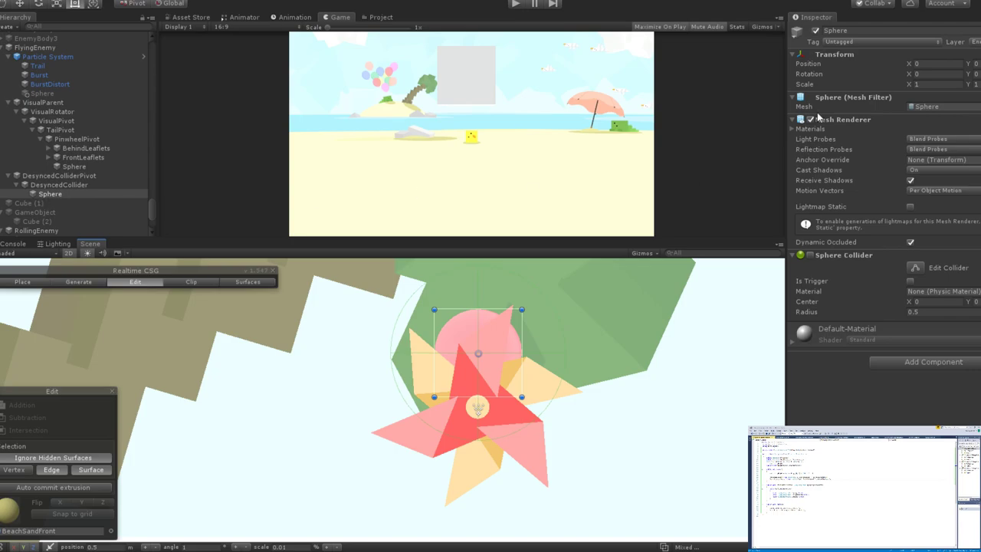
{"action": "left_click", "coordinate": [815, 31]}
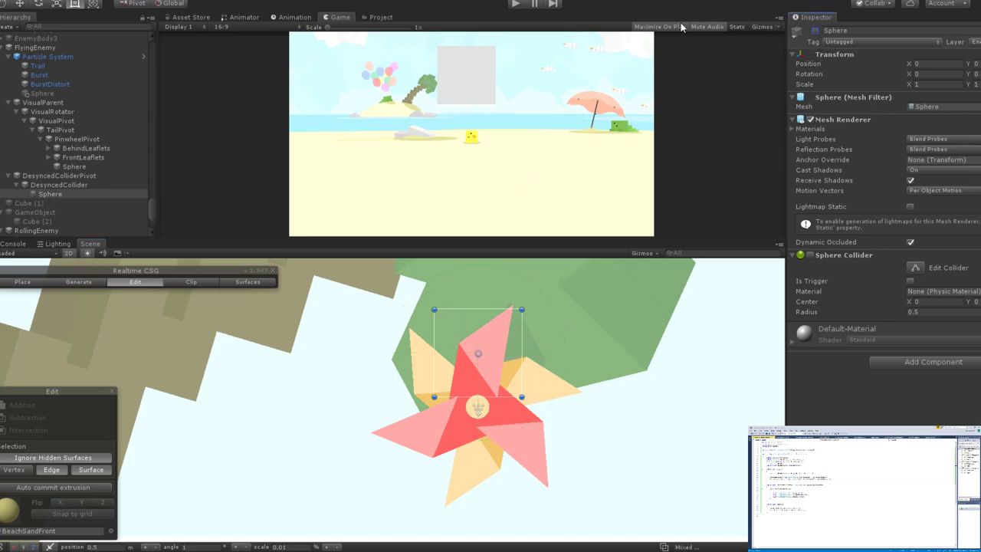
{"action": "left_click", "coordinate": [518, 4]}
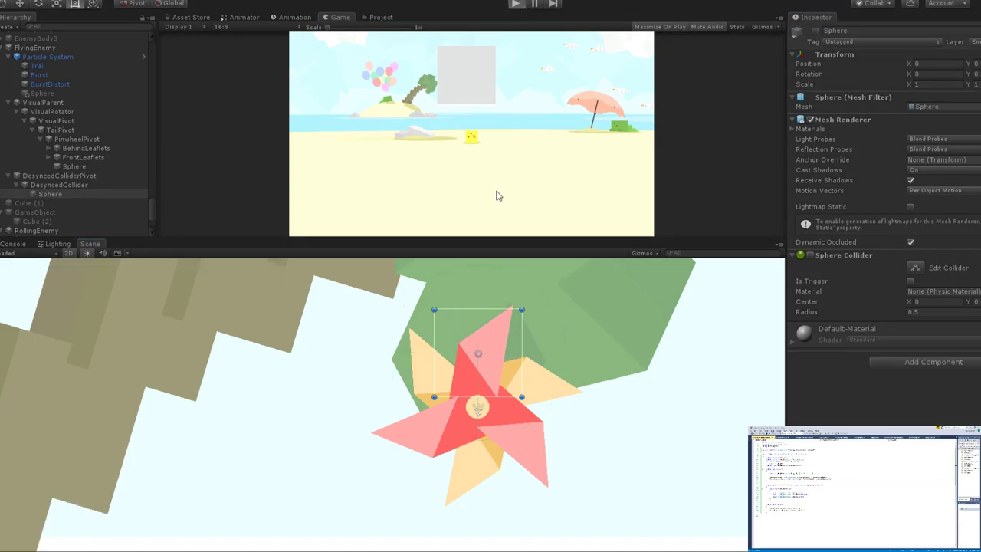
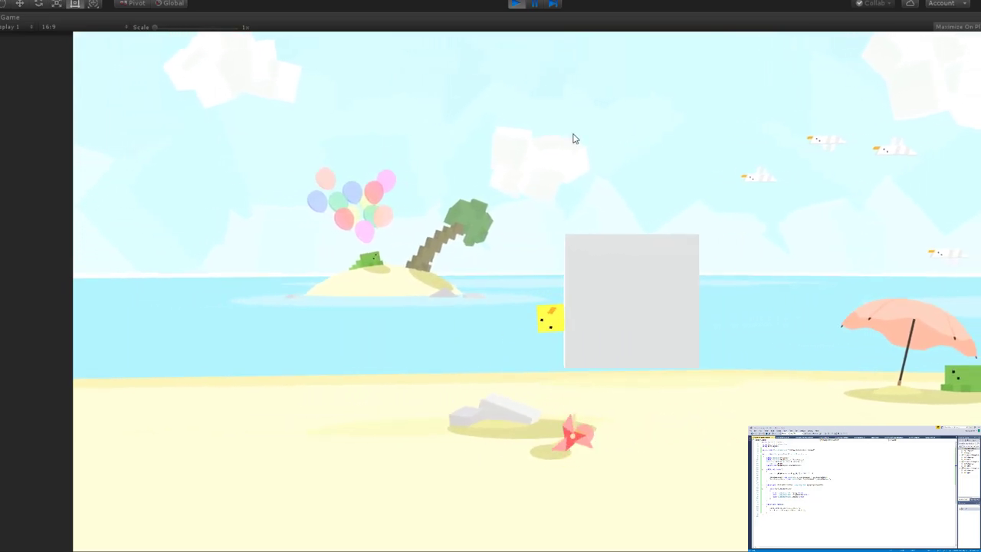
{"action": "left_click", "coordinate": [516, 5]}
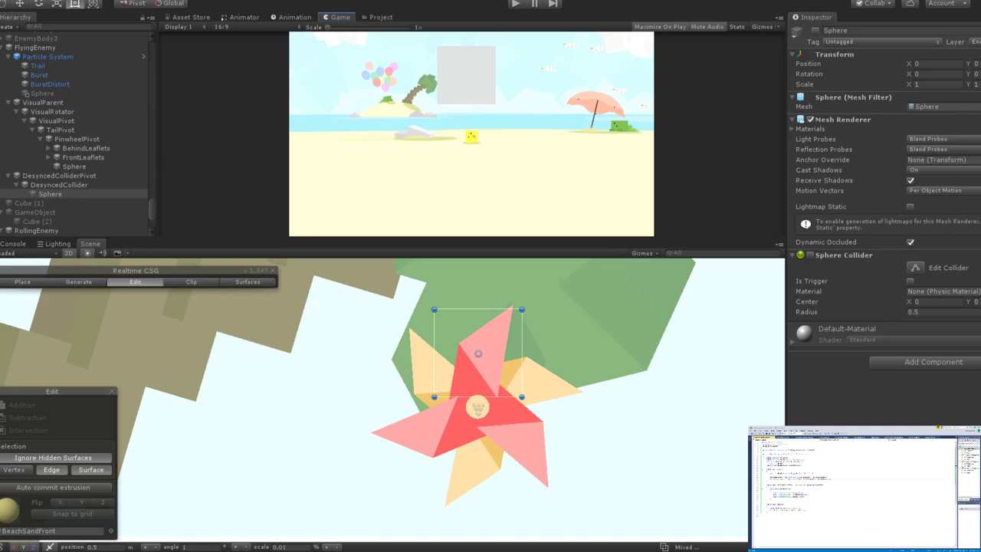
{"action": "left_click", "coordinate": [518, 4]}
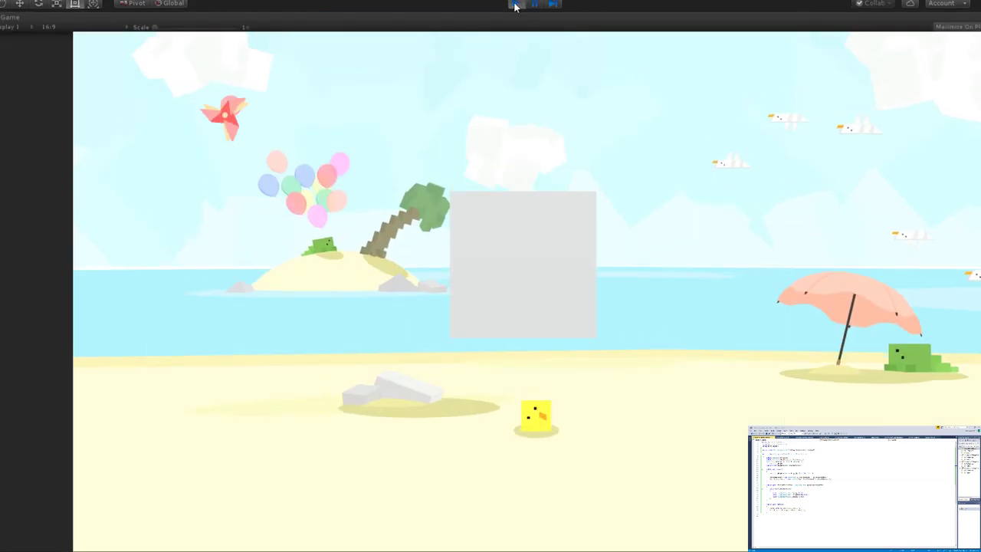
{"action": "left_click", "coordinate": [516, 5]}
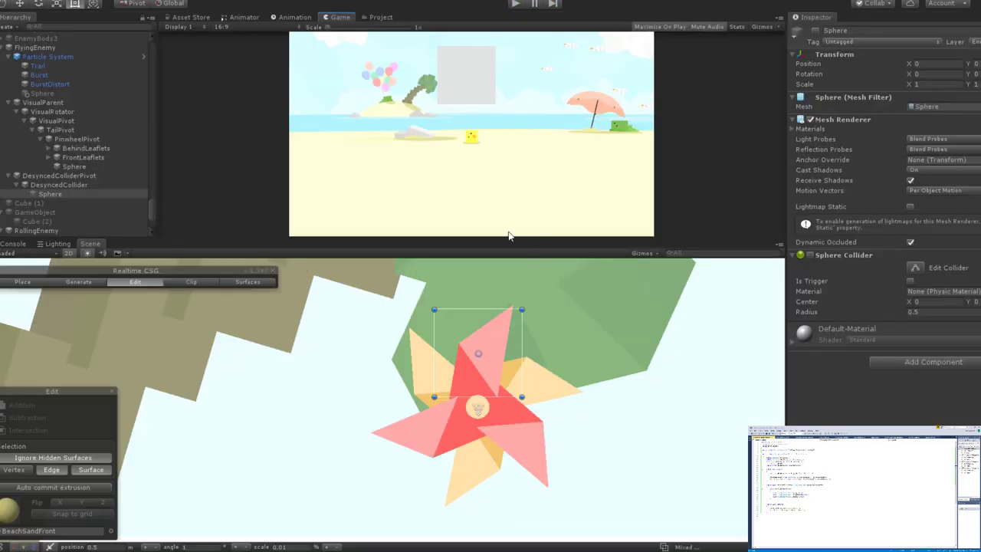
{"action": "left_click", "coordinate": [68, 254]}
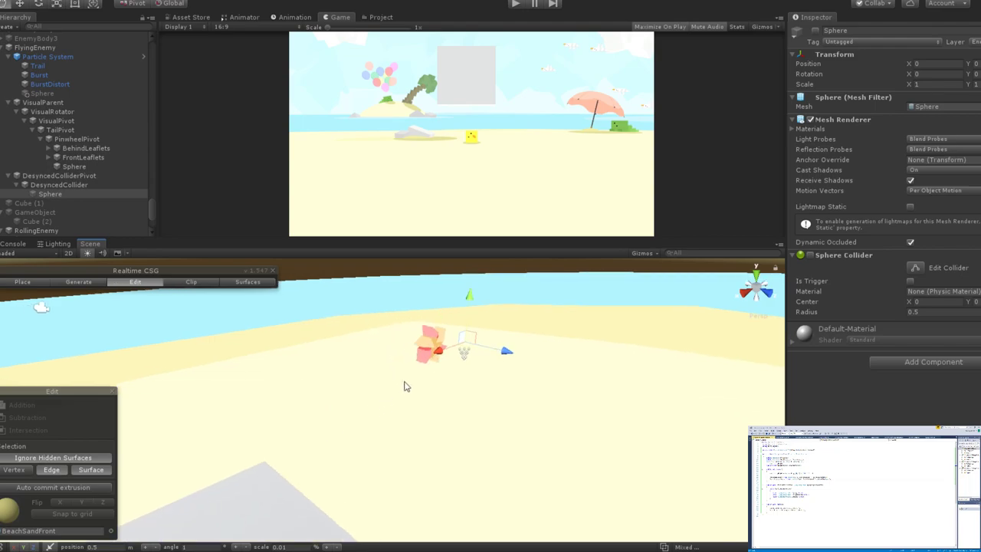
{"action": "right_click_drag", "start_coordinate": [406, 386], "coordinate": [448, 410]}
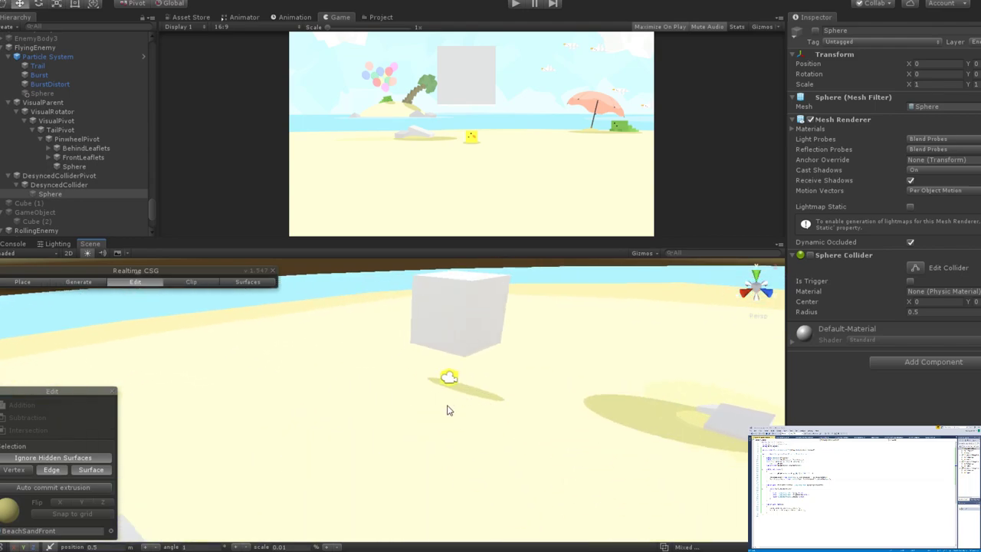
{"action": "scroll", "coordinate": [449, 410], "scroll_direction": "up", "scroll_amount": 5}
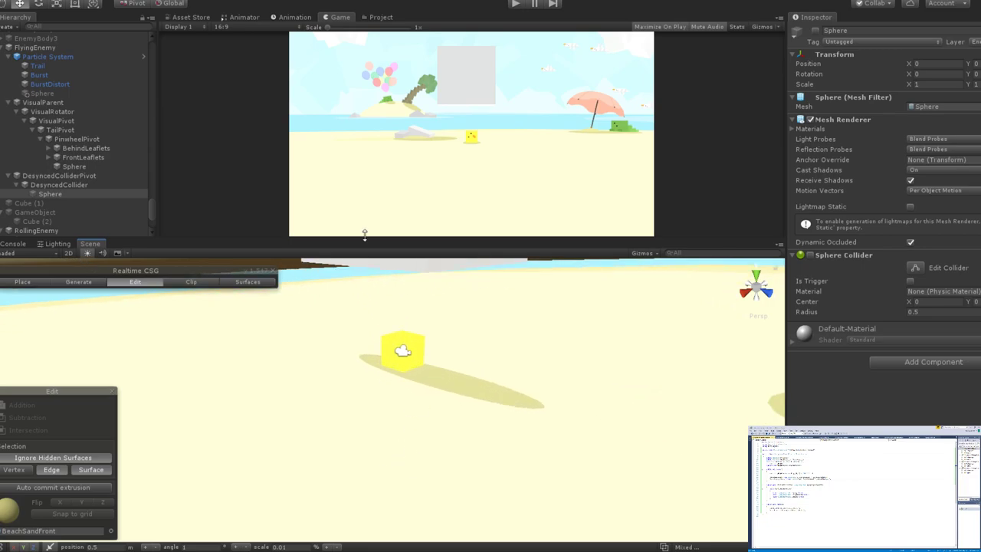
{"action": "left_click_drag", "start_coordinate": [73, 259], "coordinate": [426, 396], "text": "alt"}
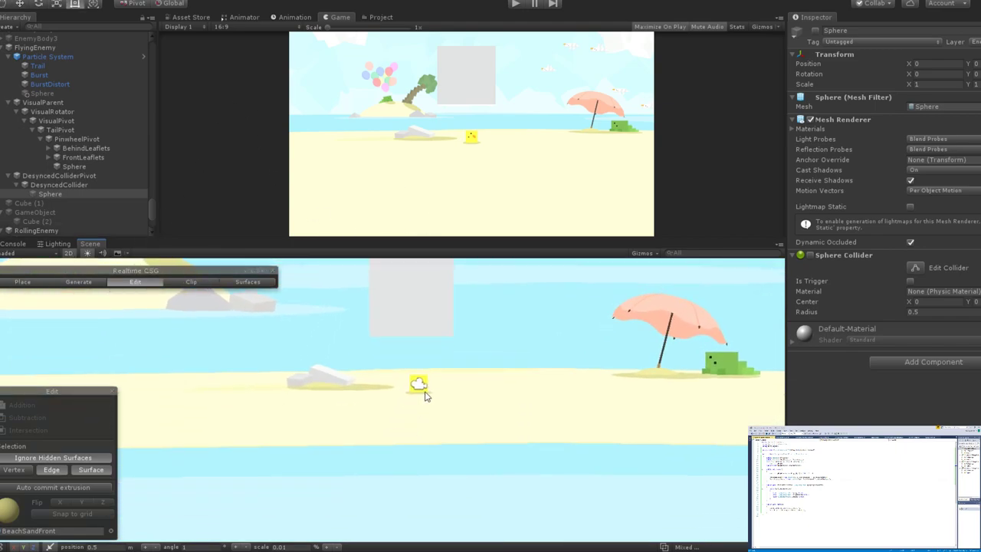
Play-test the scene once more, moving the player around and attacking while watching the pinwheel, and stop playing.
{"action": "left_click", "coordinate": [516, 4]}
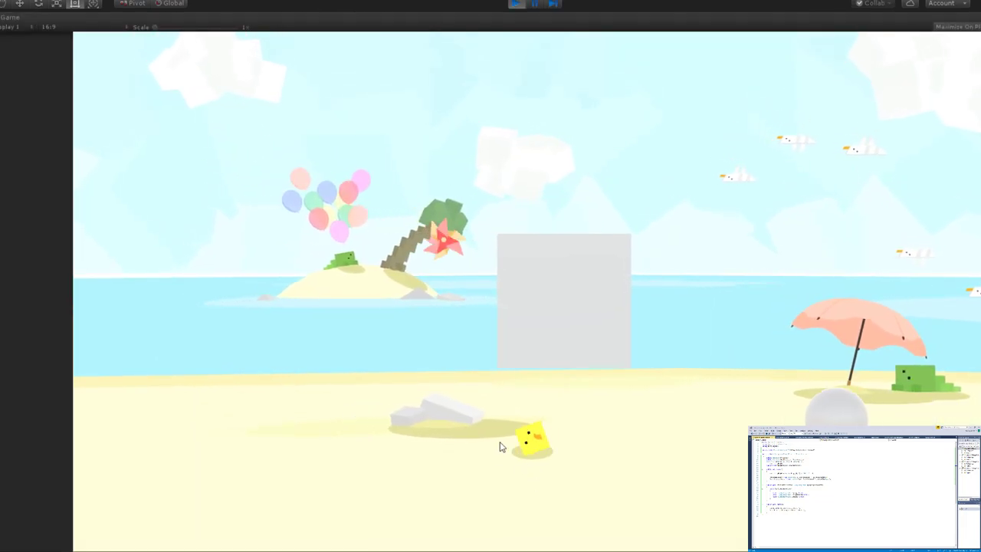
{"action": "key", "text": "Left"}
{"action": "key", "text": "Left"}
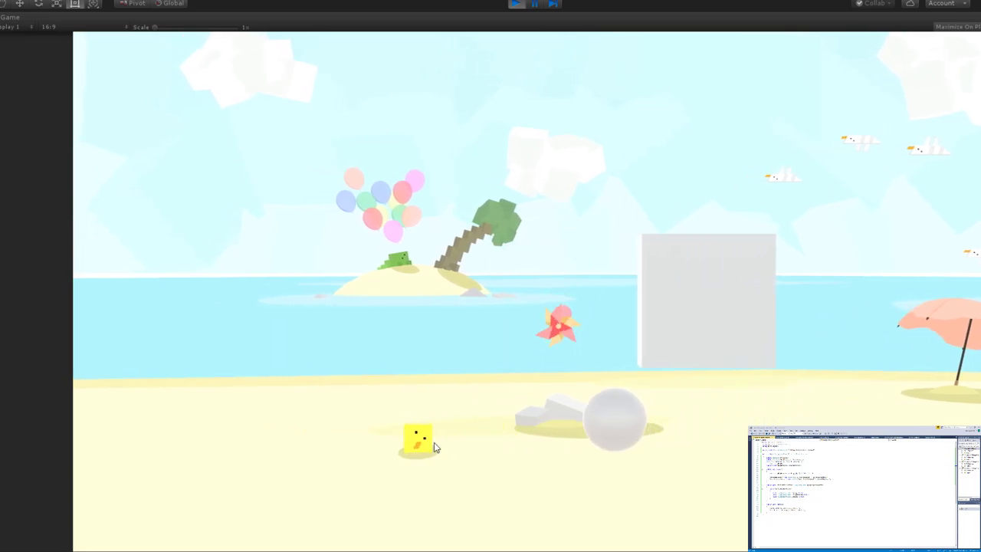
{"action": "key", "text": "Right"}
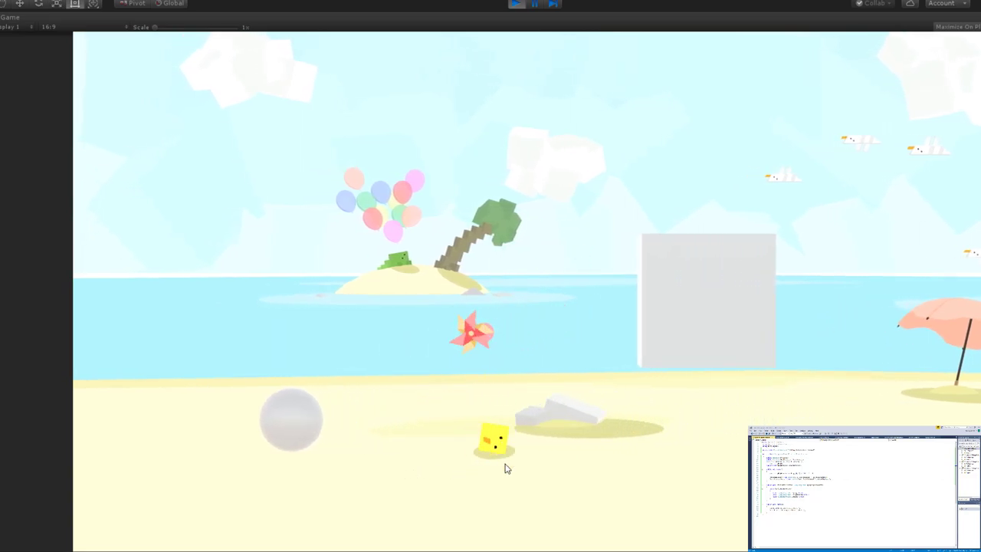
{"action": "key", "text": "Left"}
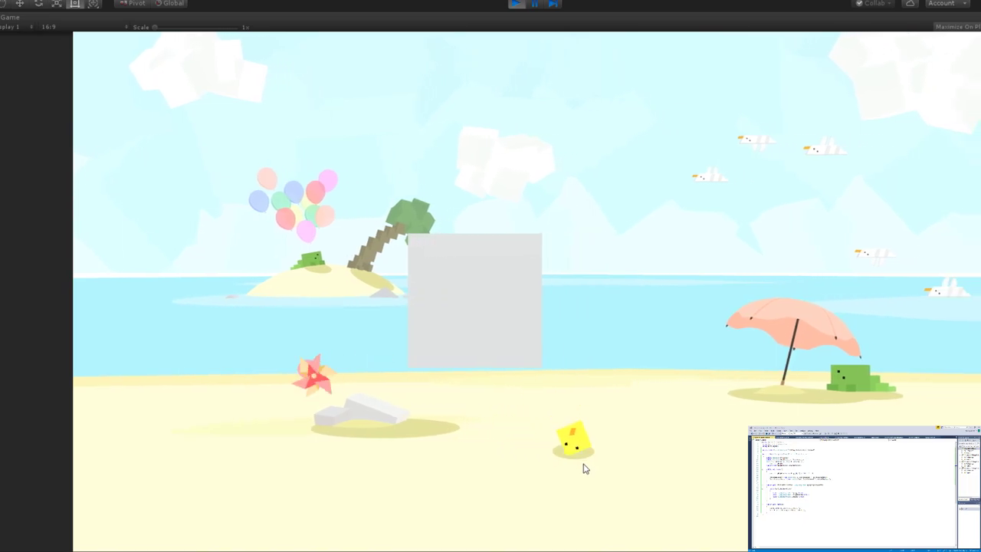
{"action": "key", "text": "space"}
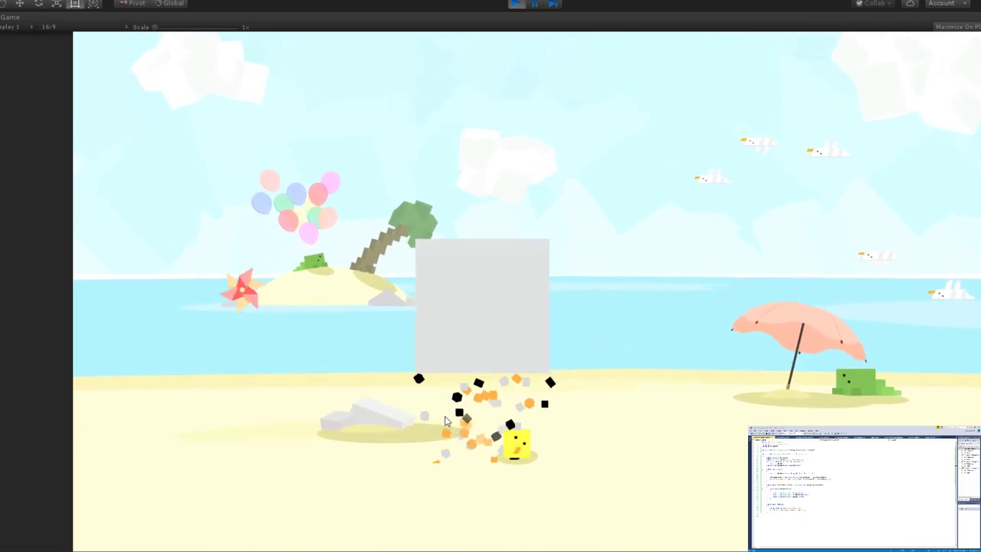
{"action": "key", "text": "Left"}
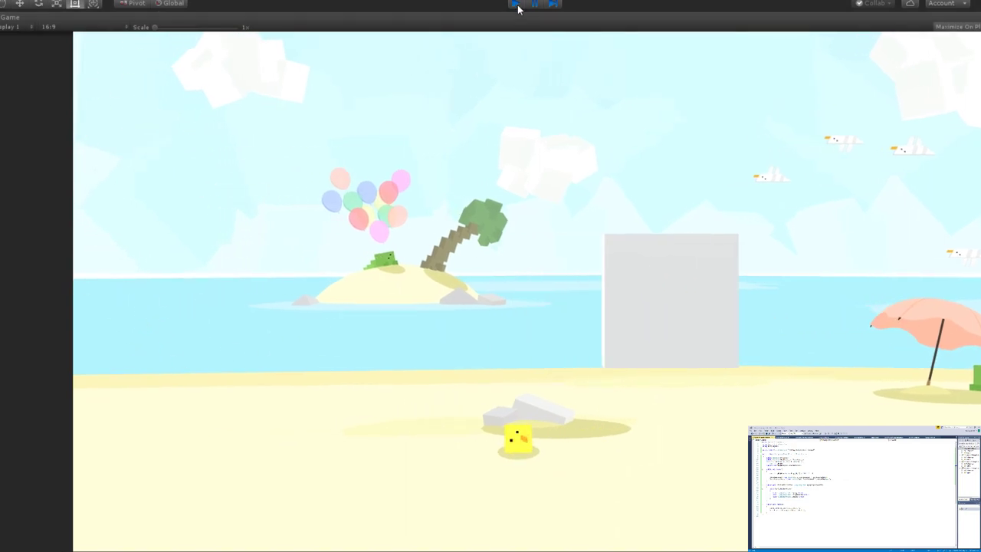
{"action": "left_click", "coordinate": [514, 4]}
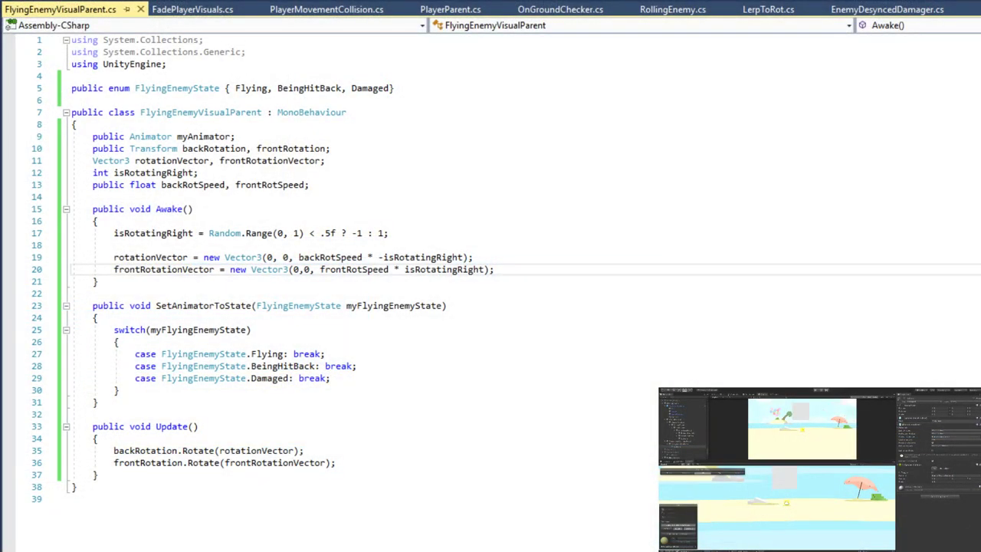
In FlyingEnemyVisualParent.cs, add backRotSpeed += Random.Range(-1, 1); to Awake() below the isRotatingRight assignment.
{"action": "left_click", "coordinate": [406, 234]}
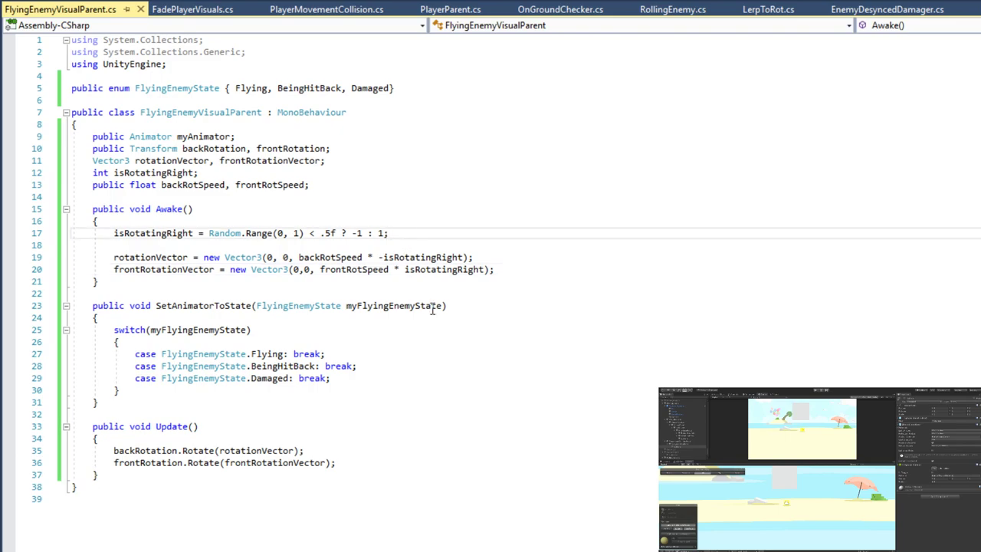
{"action": "key", "text": "Return"}
{"action": "key", "text": "Return"}
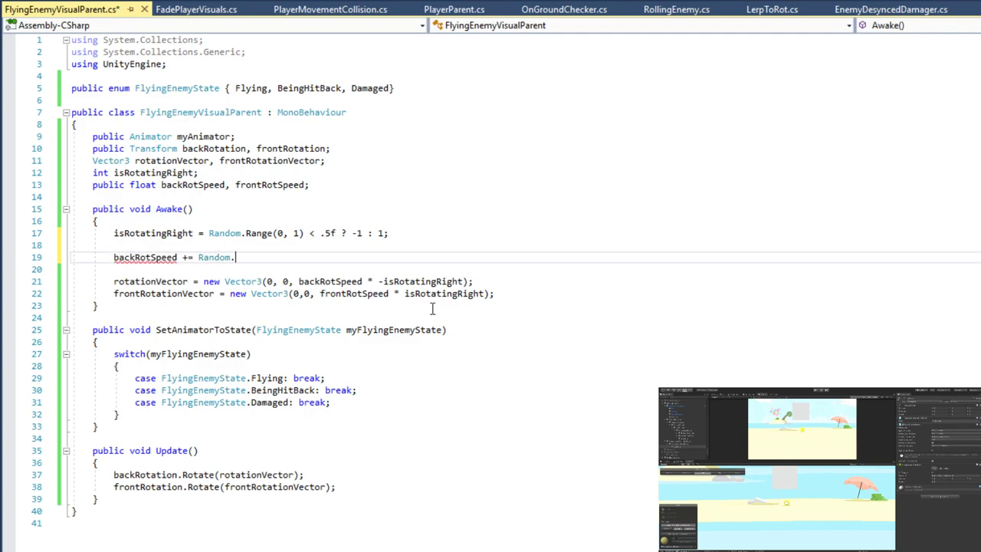
{"action": "type", "text": "ge"}
{"action": "key", "text": "Return"}
{"action": "type", "text": "("}
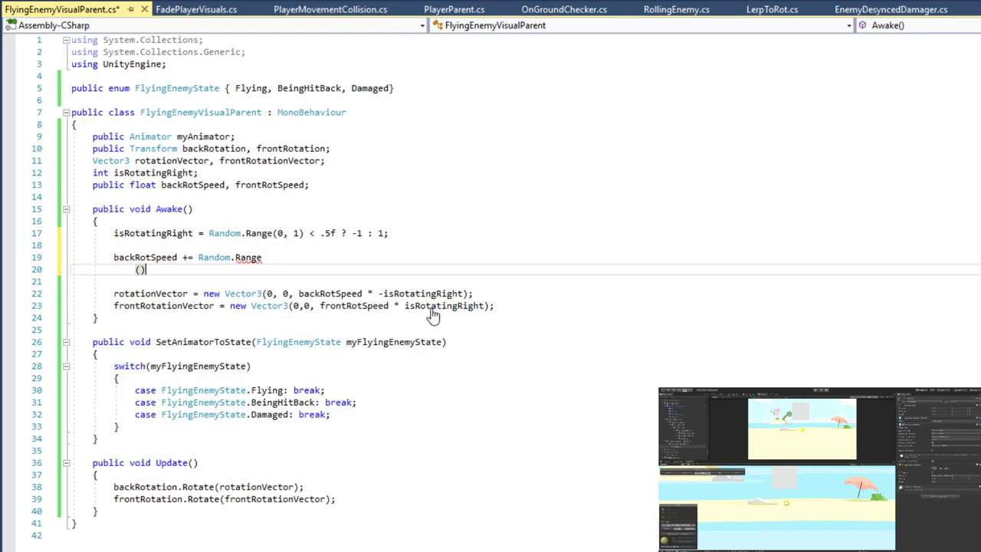
{"action": "key", "text": "BackSpace"}
{"action": "key", "text": "BackSpace"}
{"action": "key", "text": "BackSpace"}
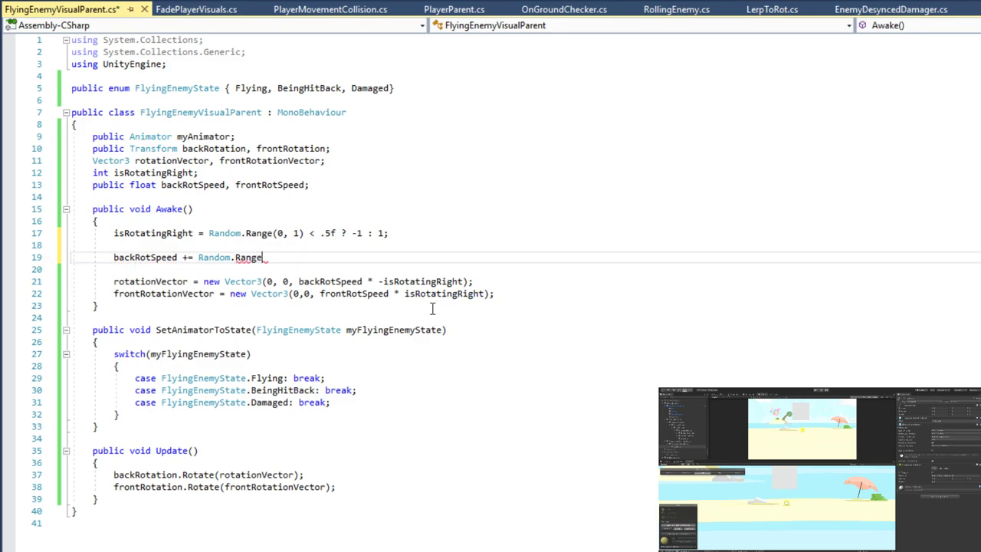
{"action": "type", "text": ");"}
{"action": "key", "text": "Return"}
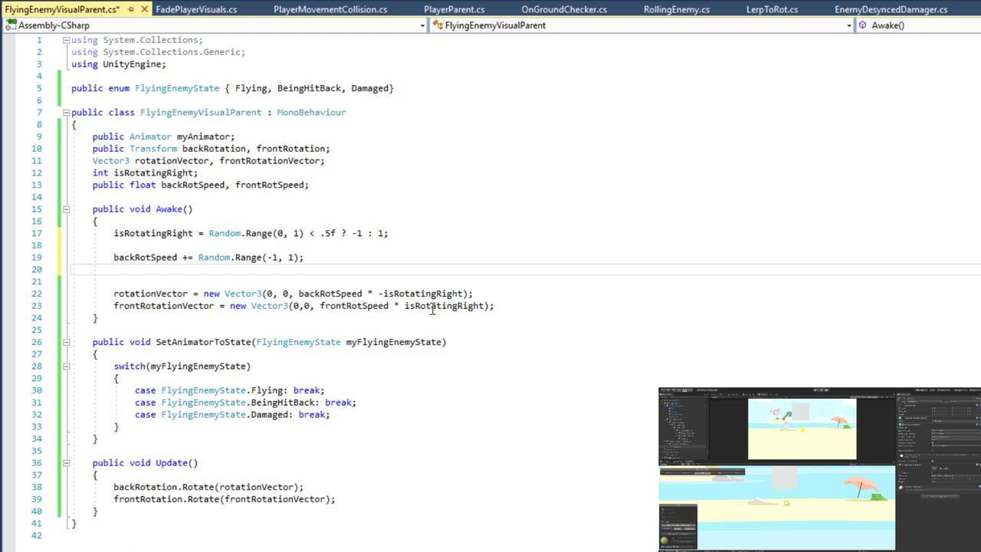
Add frontRotSpeed += Random.Range(-1, 1); below the backRotSpeed line and save the script.
{"action": "type", "text": "frontRotSpeed +"}
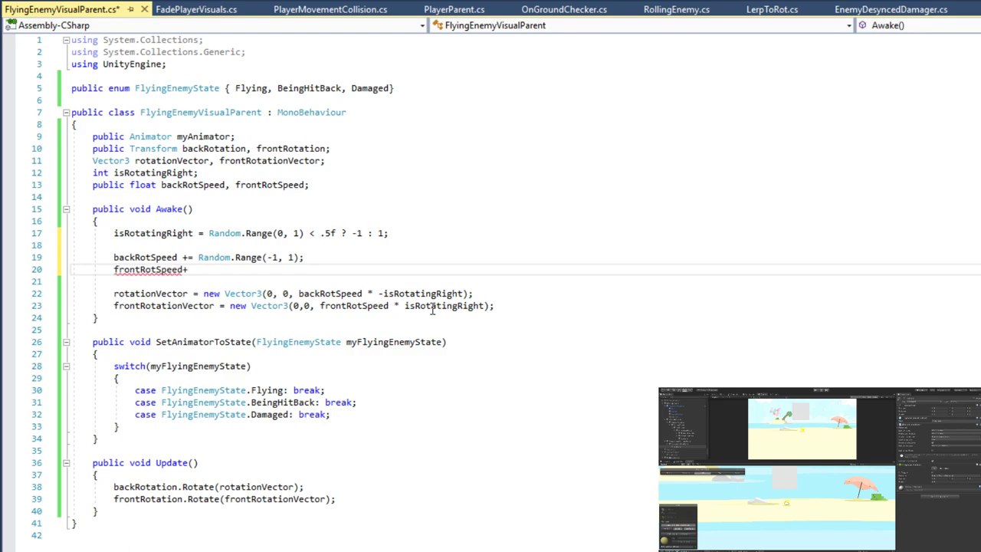
{"action": "type", "text": "= Rand"}
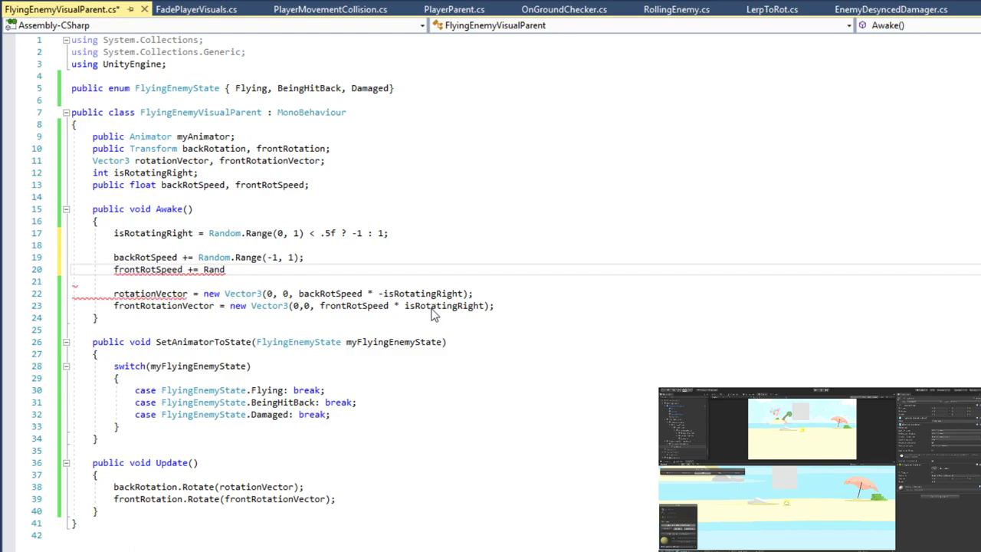
{"action": "type", "text": "om.Range(-1"}
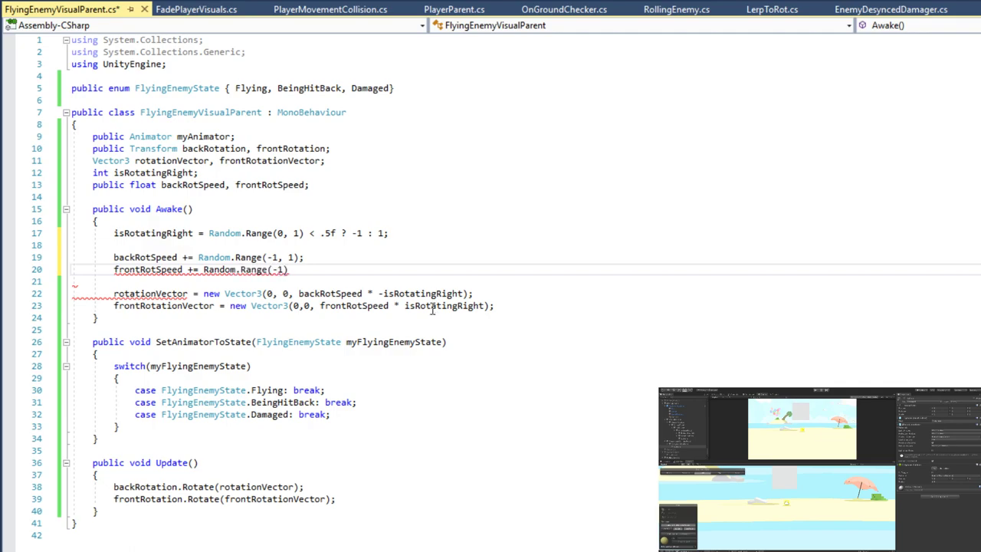
{"action": "type", "text": ", 1)"}
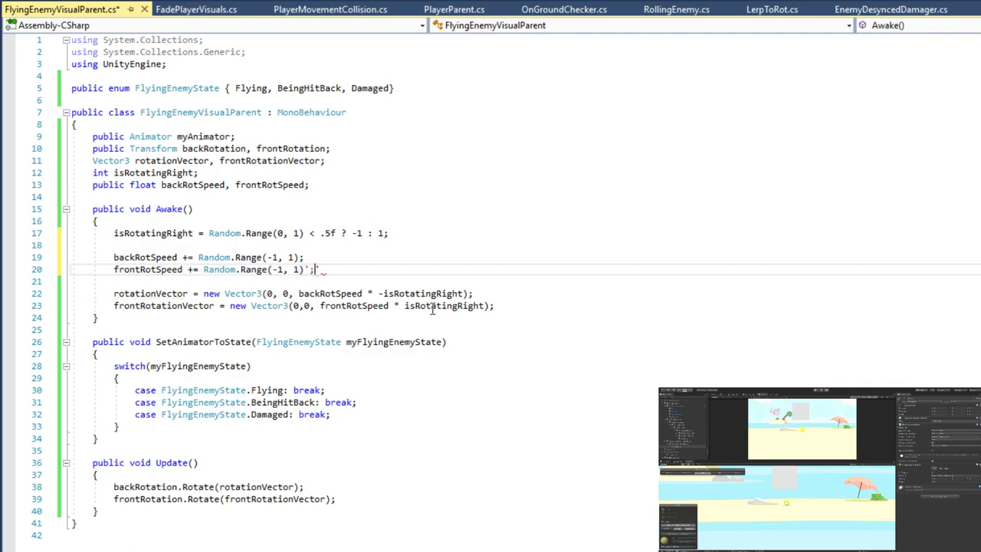
{"action": "type", "text": ";"}
{"action": "key", "text": "ctrl+s"}
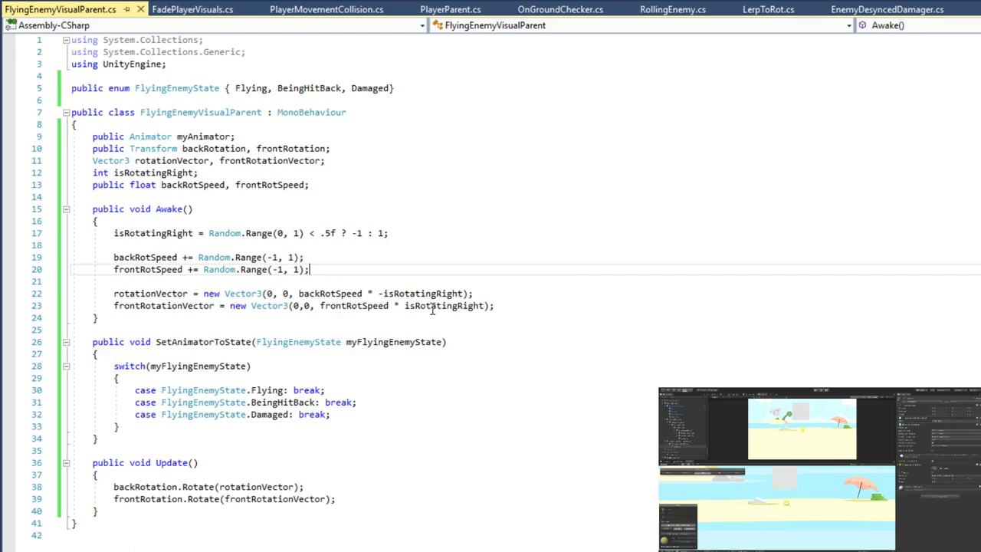
Change the backRotSpeed random range in Awake() to -.5f, .5f.
{"action": "left_click", "coordinate": [278, 257]}
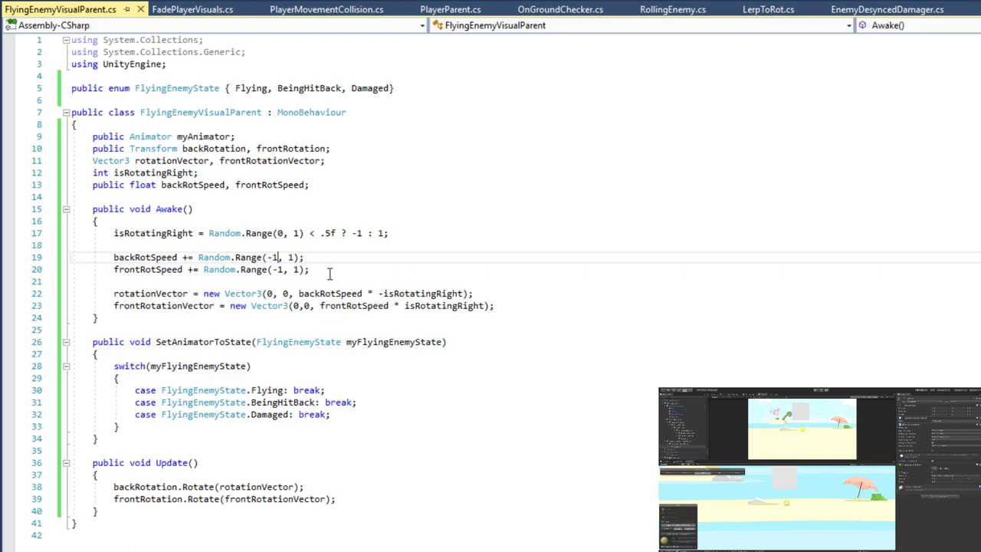
{"action": "key", "text": "BackSpace"}
{"action": "type", "text": ".5f"}
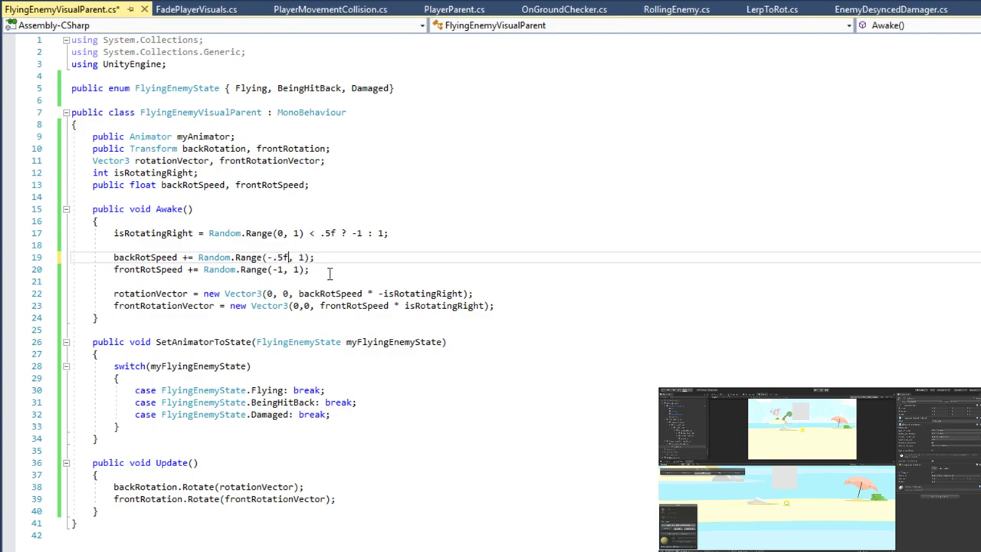
{"action": "key", "text": "shift+Left"}
{"action": "key", "text": "shift+Left"}
{"action": "key", "text": "shift+Left"}
{"action": "key", "text": "ctrl+c"}
{"action": "key", "text": "Right"}
{"action": "key", "text": "Right"}
{"action": "key", "text": "Right"}
{"action": "key", "text": "Delete"}
{"action": "key", "text": "ctrl+v"}
Change the frontRotSpeed random range to -.5f, .5f as well and save the script.
{"action": "key", "text": "Down"}
{"action": "key", "text": "Left"}
{"action": "key", "text": "Left"}
{"action": "key", "text": "BackSpace"}
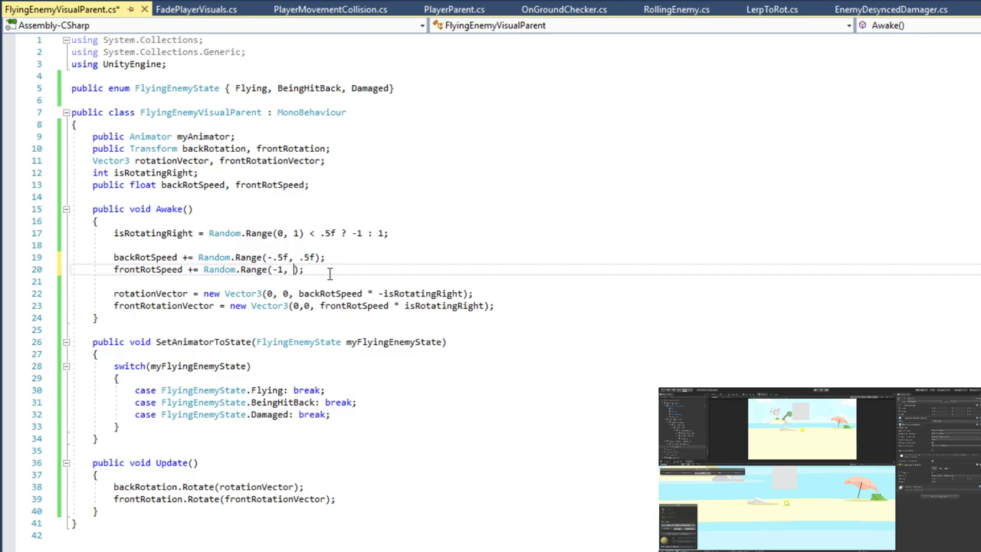
{"action": "key", "text": "ctrl+v"}
{"action": "key", "text": "Delete"}
{"action": "key", "text": "ctrl+v"}
{"action": "key", "text": "ctrl+s"}
{"action": "triple_click", "coordinate": [338, 271]}
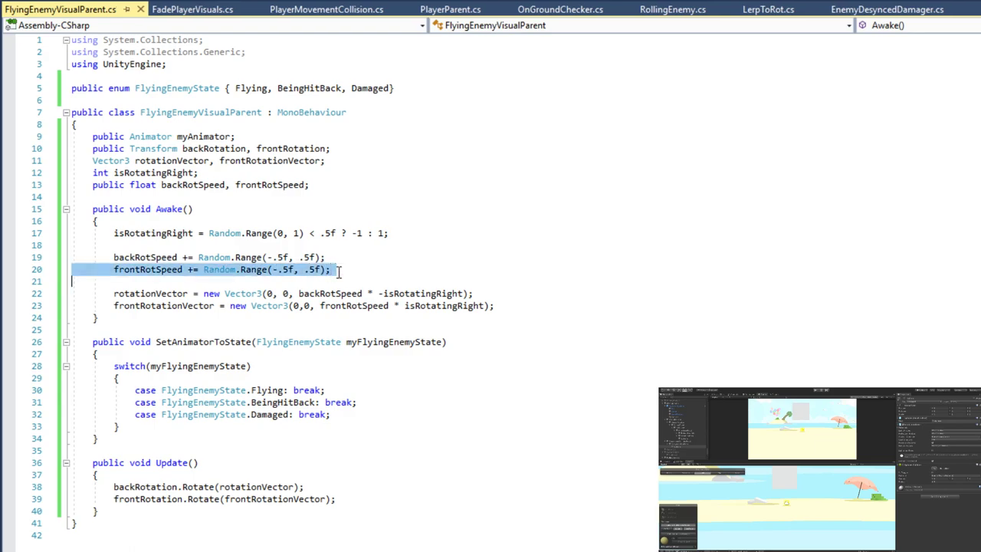
{"action": "left_click", "coordinate": [349, 270]}
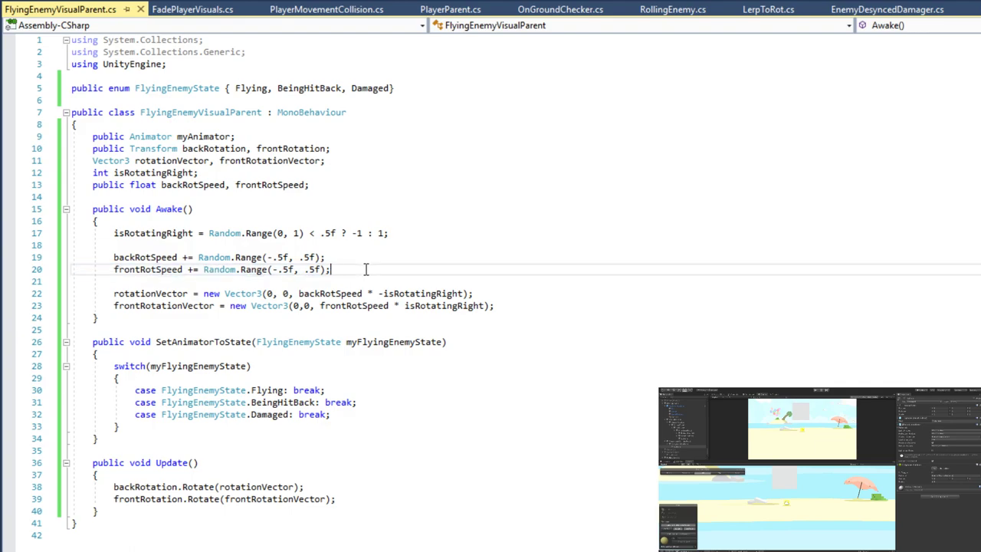
{"action": "triple_click", "coordinate": [365, 269]}
{"action": "left_click", "coordinate": [382, 269]}
{"action": "key", "text": "shift+Home"}
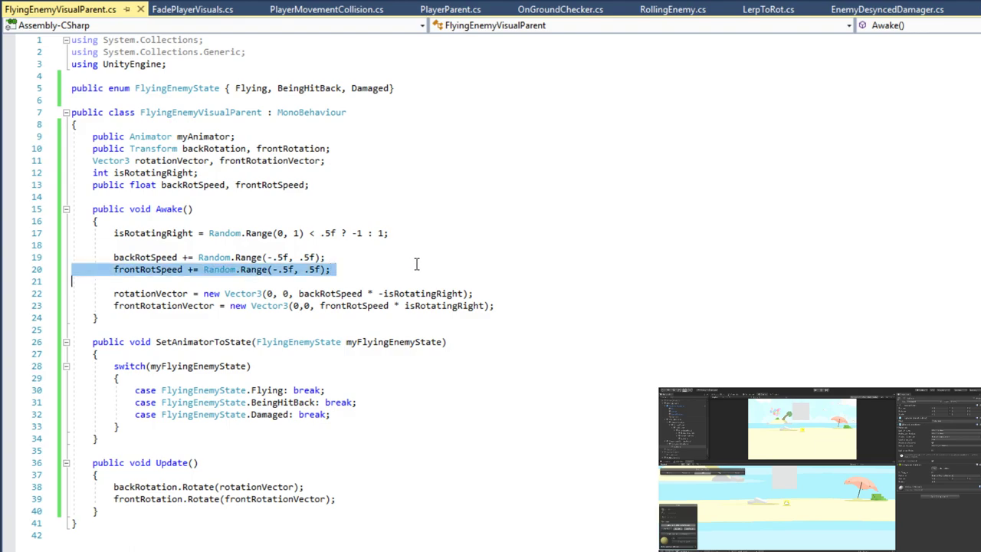
{"action": "key", "text": "End"}
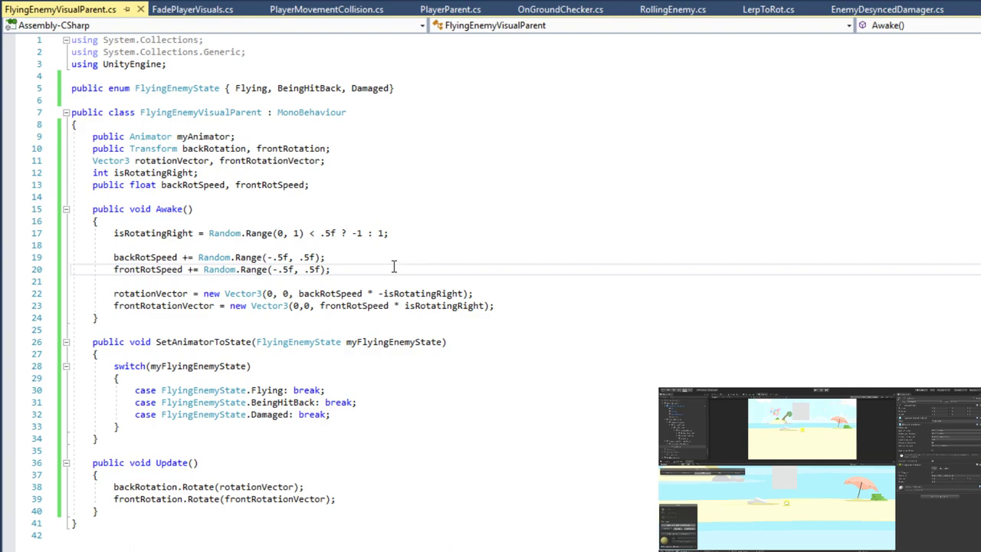
{"action": "key", "text": "Home"}
{"action": "key", "text": "Home"}
{"action": "key", "text": "shift+Down"}
{"action": "left_click", "coordinate": [406, 267]}
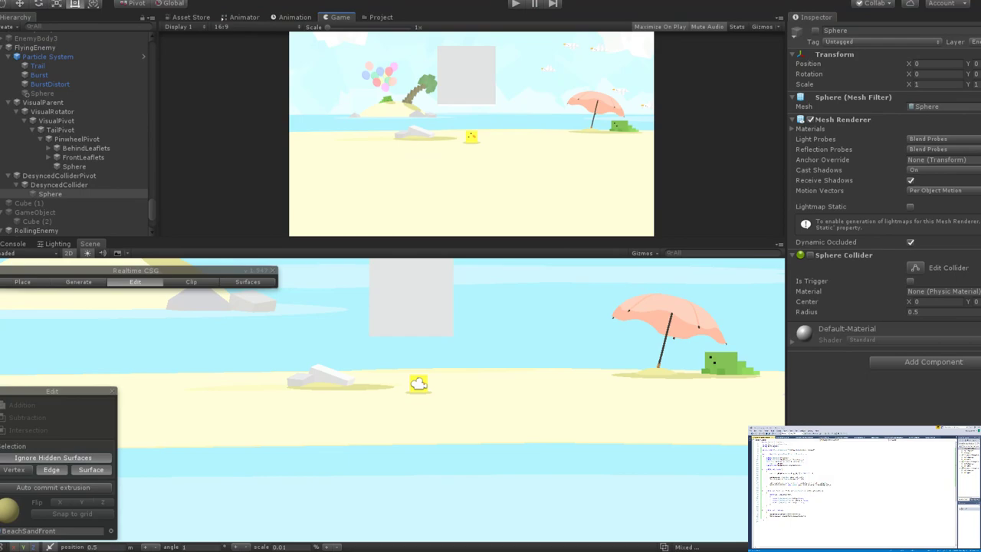
Back in Unity, duplicate FlyingEnemy and move the copy up and to the right of the original, beside the palm tree.
{"action": "left_click", "coordinate": [56, 48]}
{"action": "scroll", "coordinate": [377, 357], "scroll_direction": "down", "scroll_amount": 3}
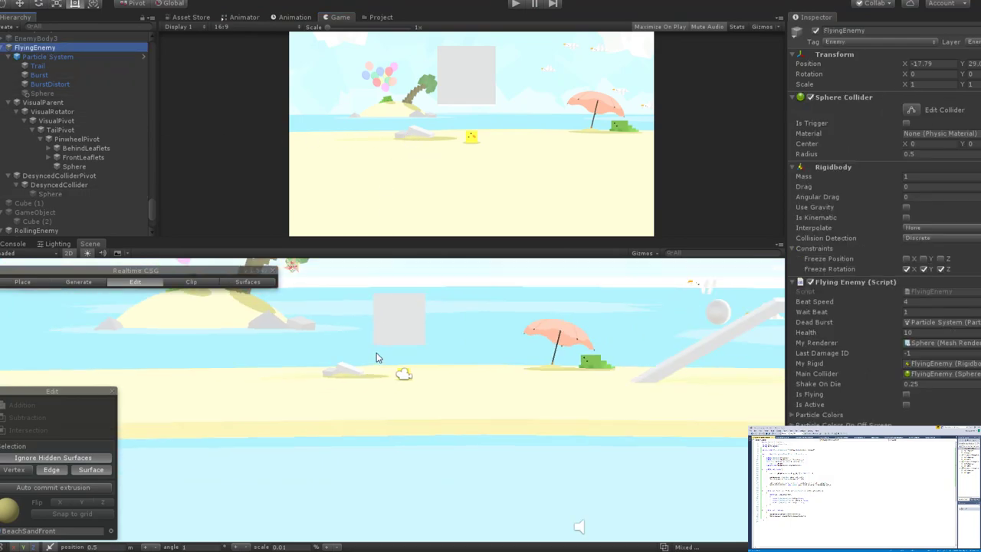
{"action": "scroll", "coordinate": [376, 357], "scroll_direction": "down", "scroll_amount": 2}
{"action": "right_click_drag", "start_coordinate": [521, 478], "coordinate": [437, 377]}
{"action": "key", "text": "ctrl+d"}
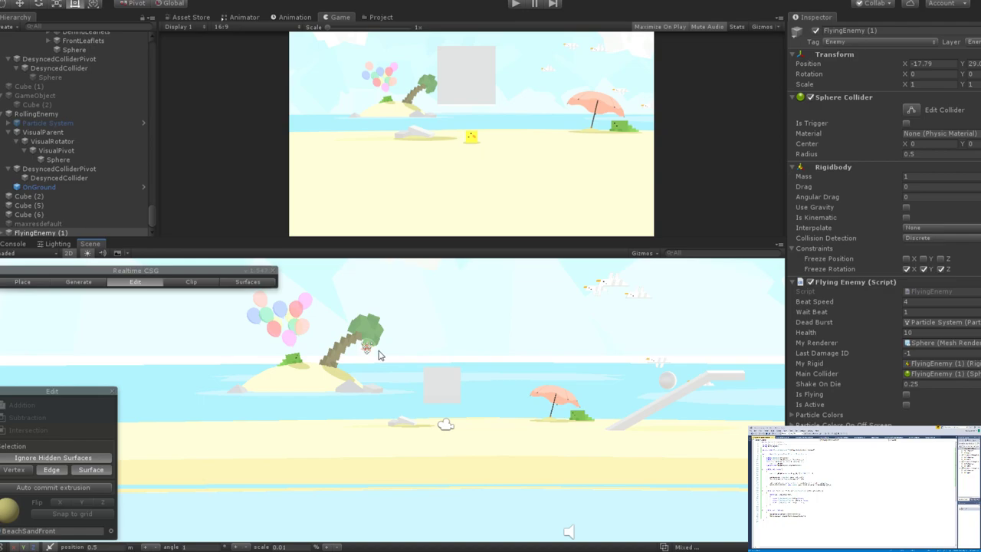
{"action": "key", "text": "w"}
{"action": "left_click_drag", "start_coordinate": [398, 349], "coordinate": [408, 338]}
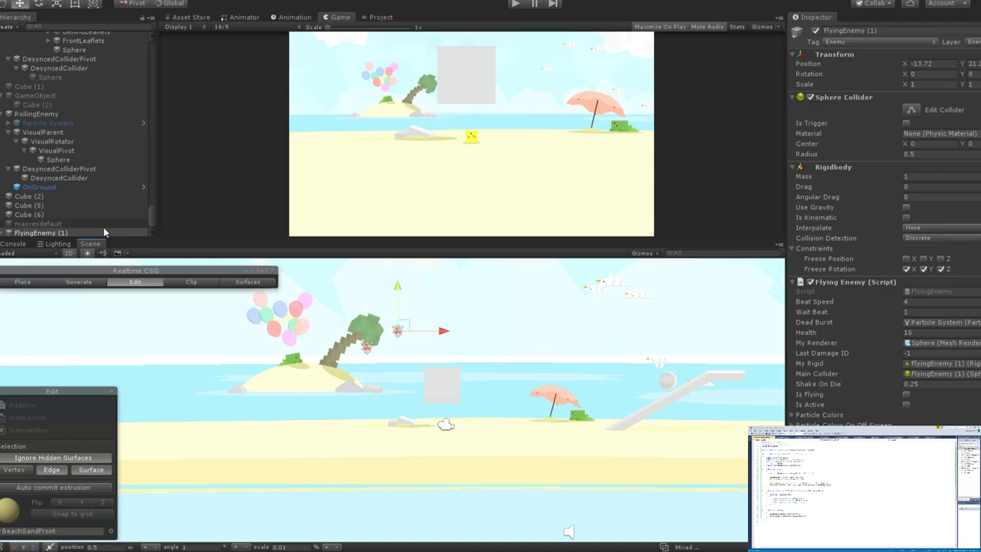
Duplicate the flying enemy four more times, up to FlyingEnemy (5), and spread the copies around the palm tree and balloons.
{"action": "left_click", "coordinate": [105, 232]}
{"action": "key", "text": "ctrl+d"}
{"action": "left_click_drag", "start_coordinate": [439, 330], "coordinate": [325, 264]}
{"action": "key", "text": "ctrl+d"}
{"action": "left_click", "coordinate": [119, 236]}
{"action": "key", "text": "ctrl+d"}
{"action": "key", "text": "ctrl+d"}
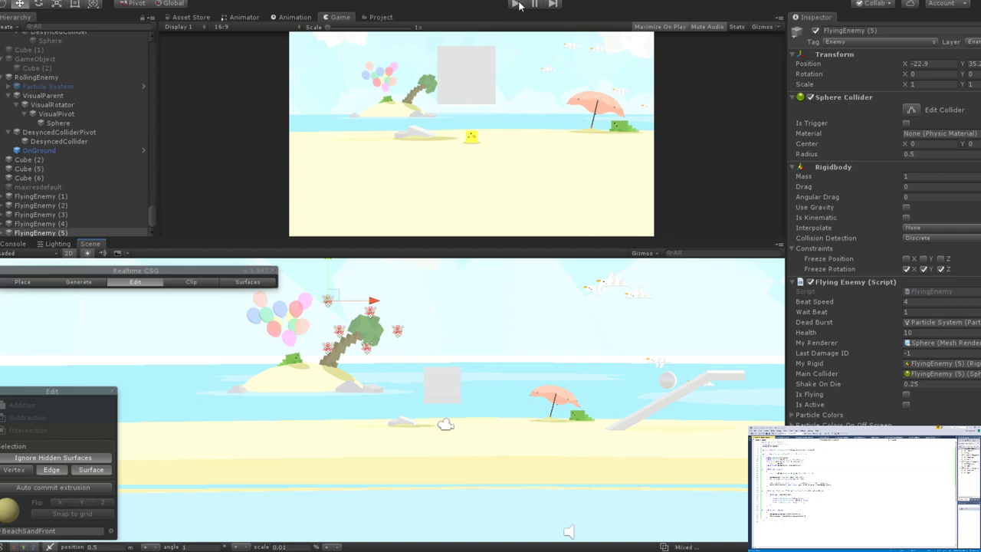
Play-test the scene, moving and jumping with the player on the beach to watch the six flying enemies' pinwheels spin.
{"action": "left_click", "coordinate": [516, 5]}
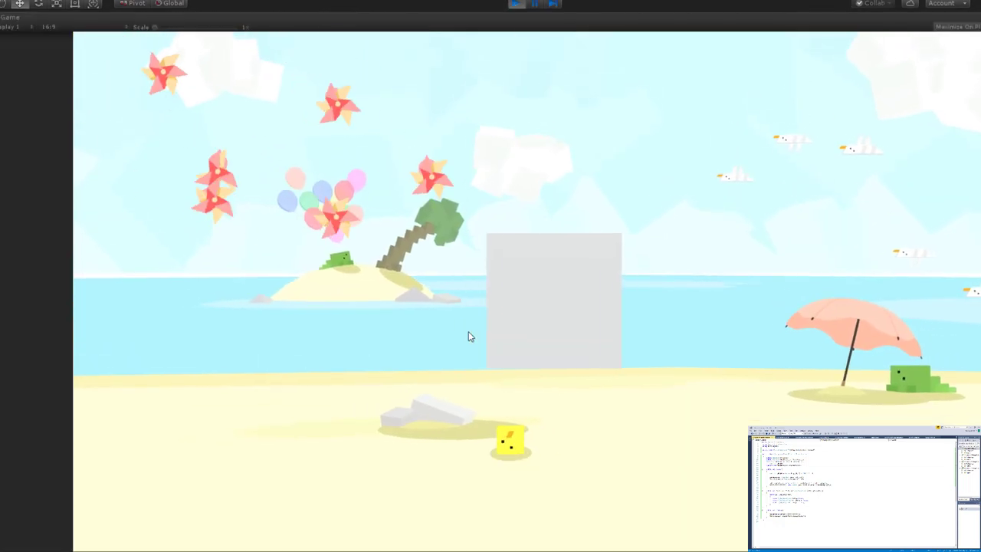
{"action": "key", "text": "d"}
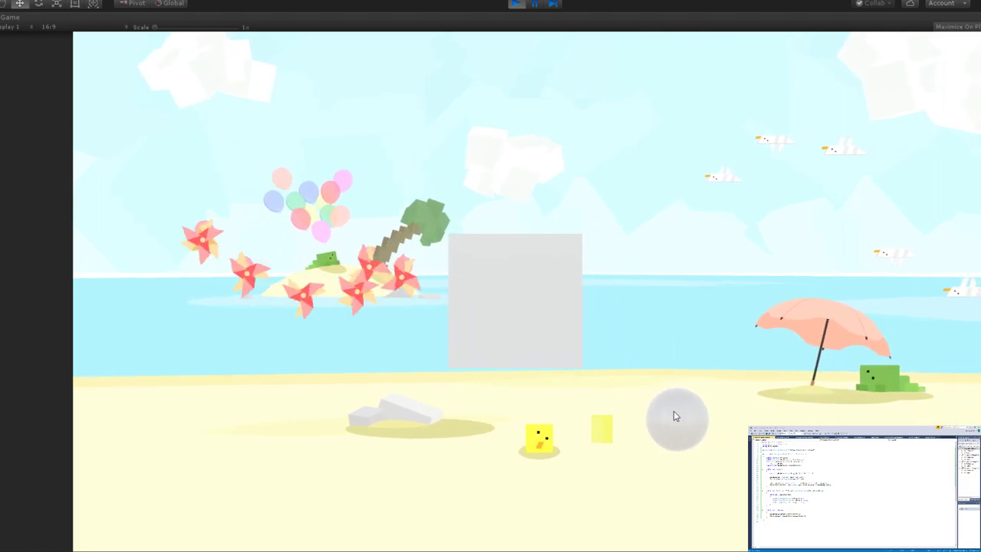
{"action": "key", "text": "space"}
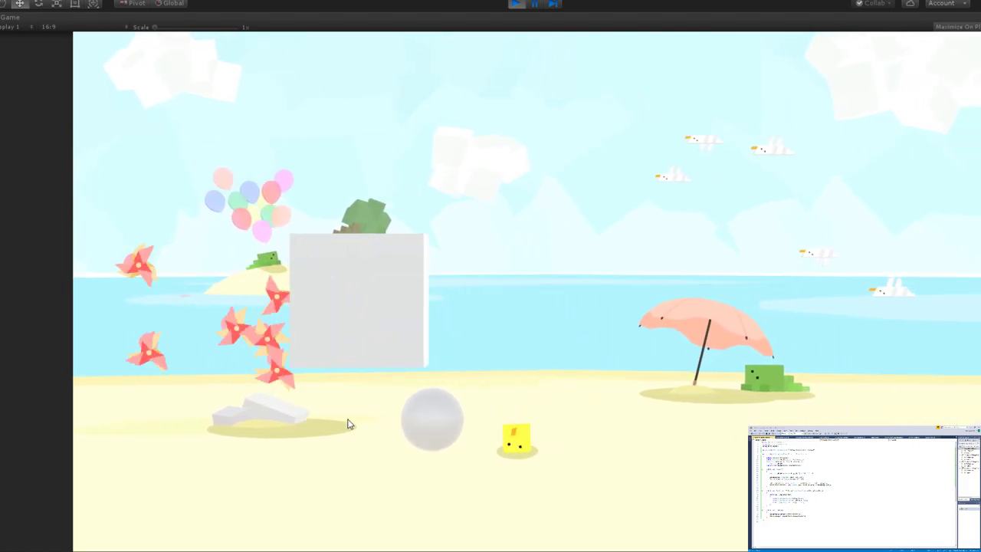
{"action": "key", "text": "a"}
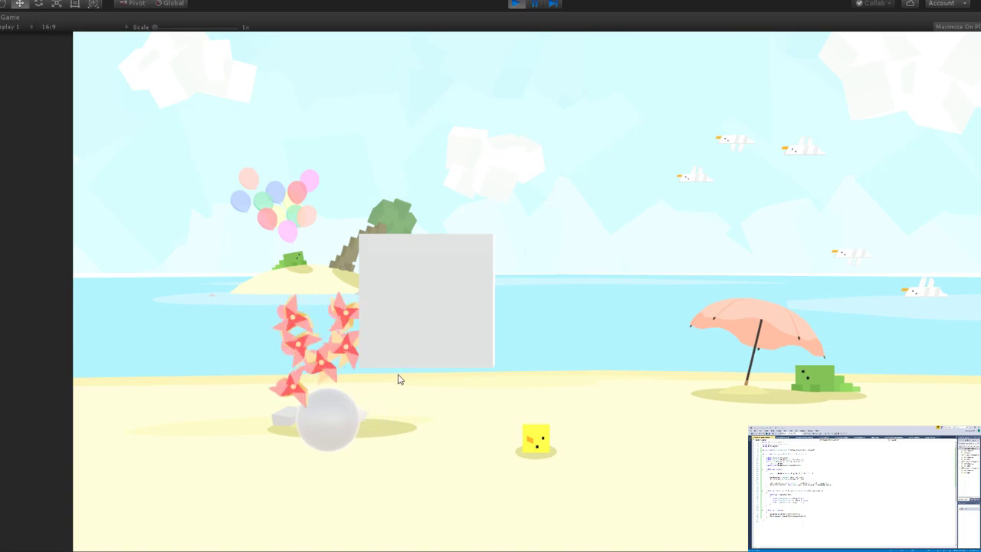
{"action": "key", "text": "d"}
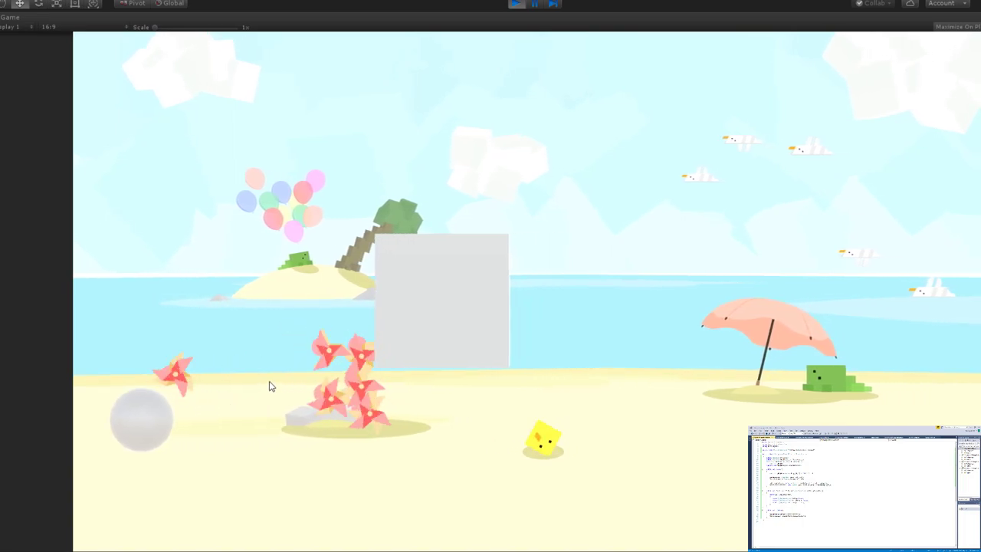
{"action": "key", "text": "a"}
{"action": "key", "text": "d"}
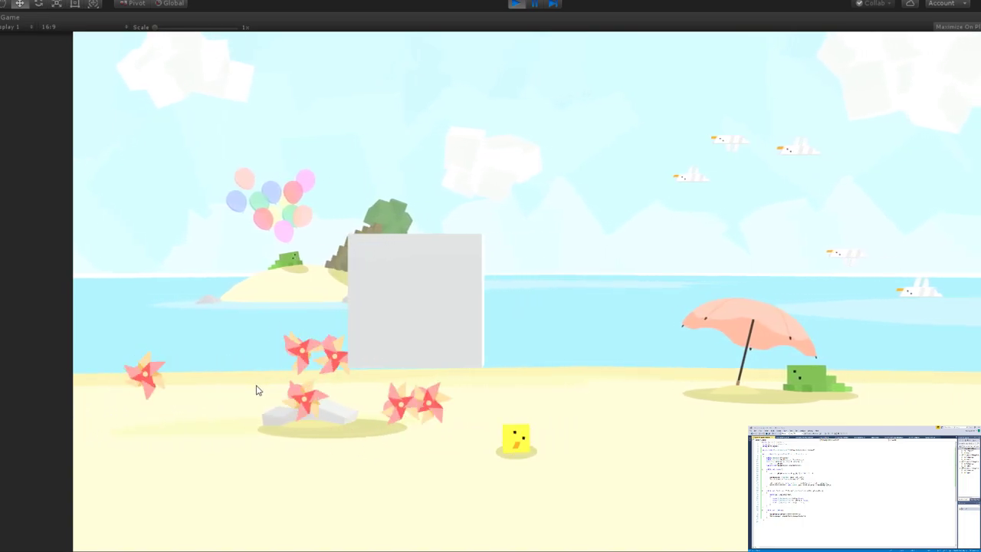
{"action": "key", "text": "d"}
{"action": "key", "text": "a"}
{"action": "key", "text": "space"}
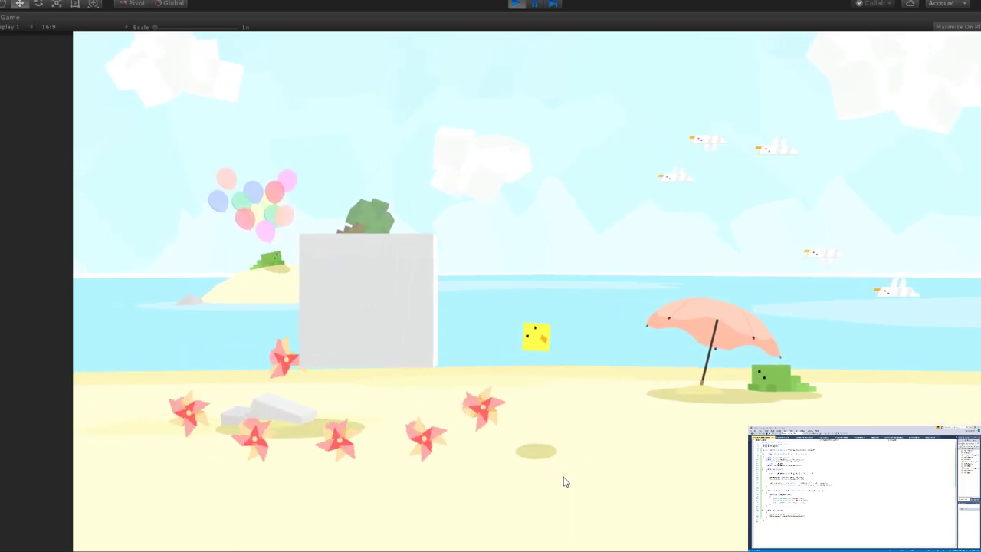
Lead the flying enemies past the umbrella to the ramp and back to compare their rotation, and stop the play test.
{"action": "key", "text": "d"}
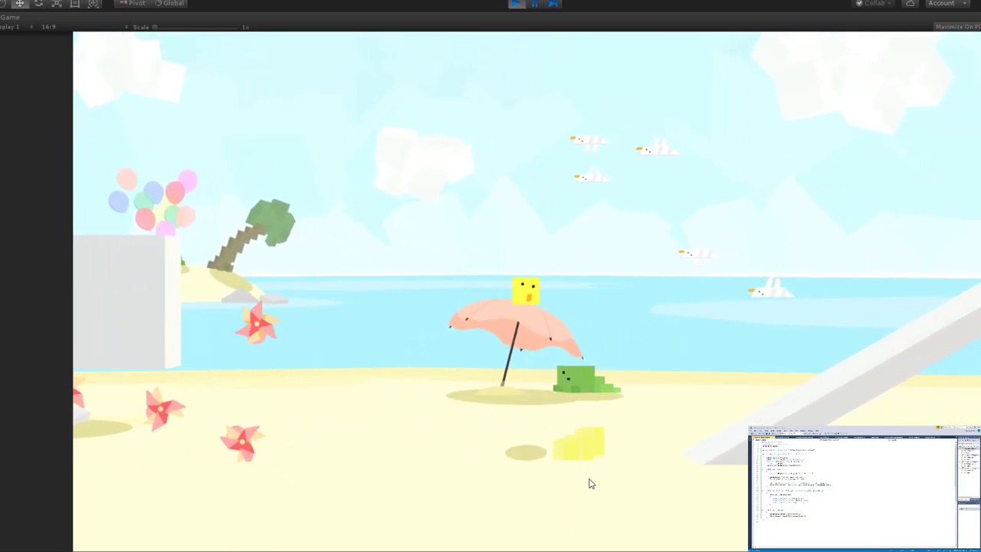
{"action": "key", "text": "space"}
{"action": "key", "text": "d"}
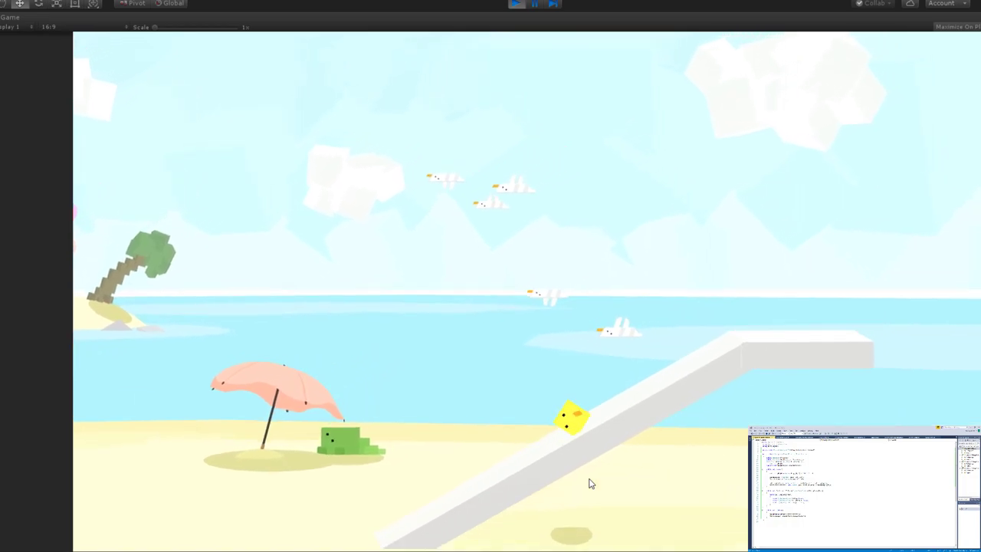
{"action": "key", "text": "space"}
{"action": "key", "text": "a"}
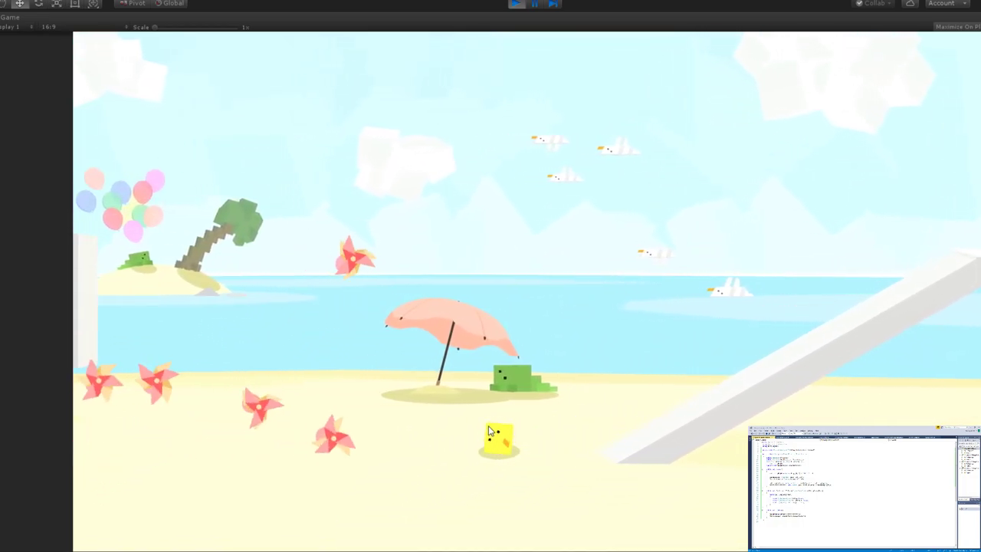
{"action": "key", "text": "space"}
{"action": "key", "text": "d"}
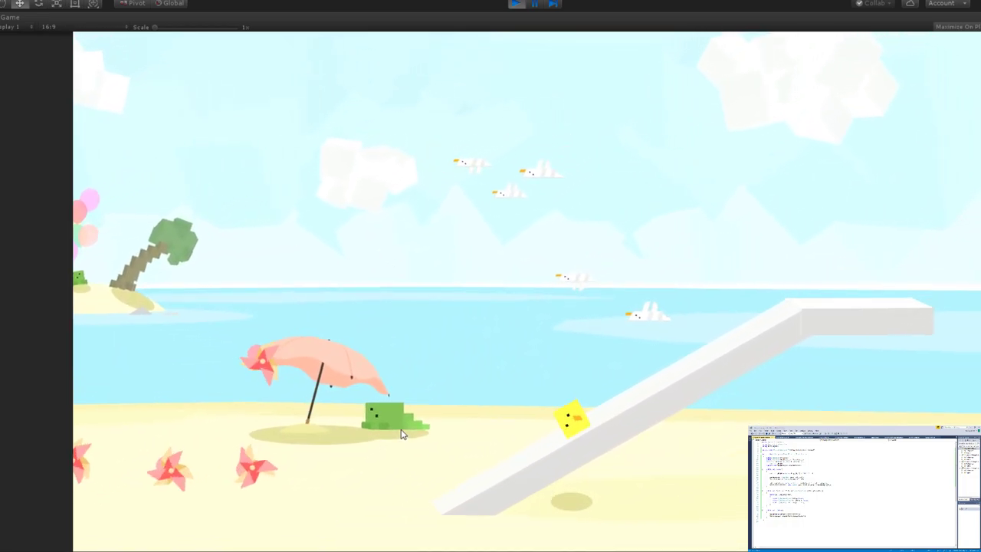
{"action": "left_click", "coordinate": [517, 4]}
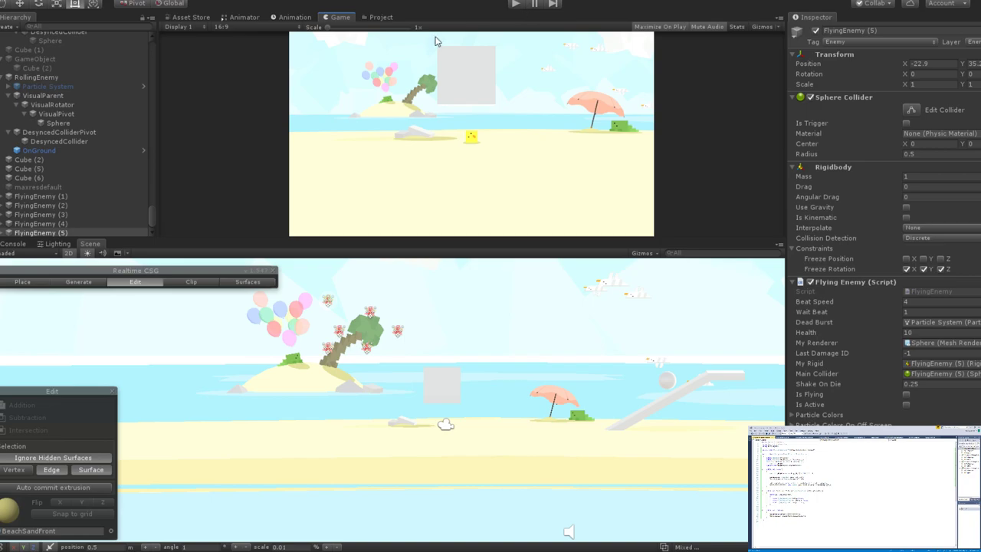
In Visual Studio, add Debug.Log(isRotatingRight); below the isRotatingRight assignment in Awake() of FlyingEnemyVisualParent.cs and save the script.
{"action": "right_click_drag", "start_coordinate": [478, 336], "coordinate": [471, 449]}
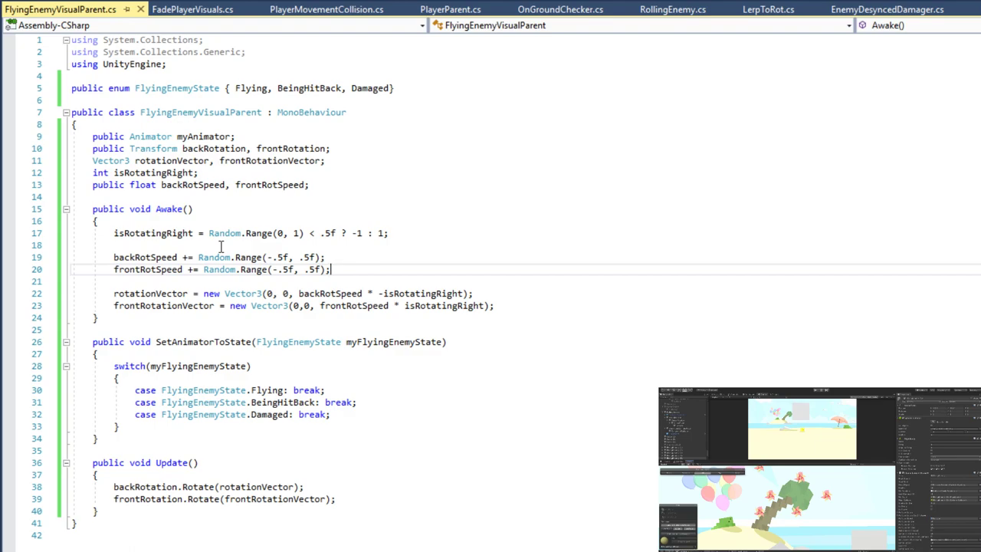
{"action": "triple_click", "coordinate": [259, 235]}
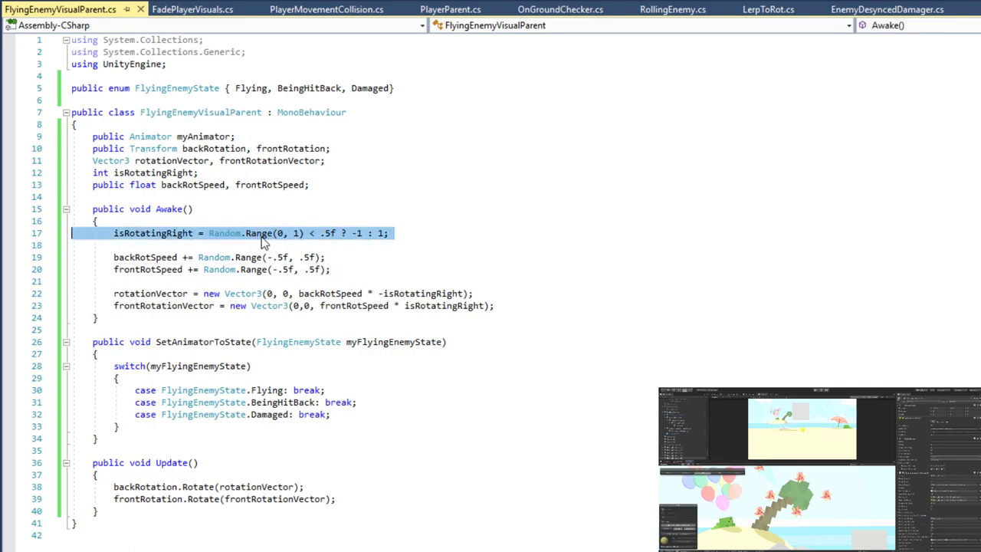
{"action": "left_click", "coordinate": [263, 236]}
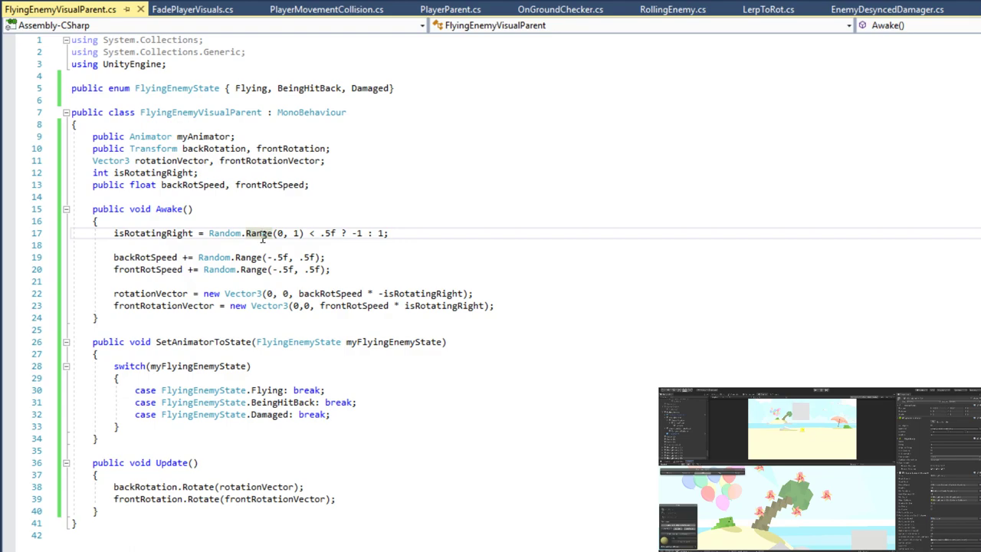
{"action": "triple_click", "coordinate": [262, 235]}
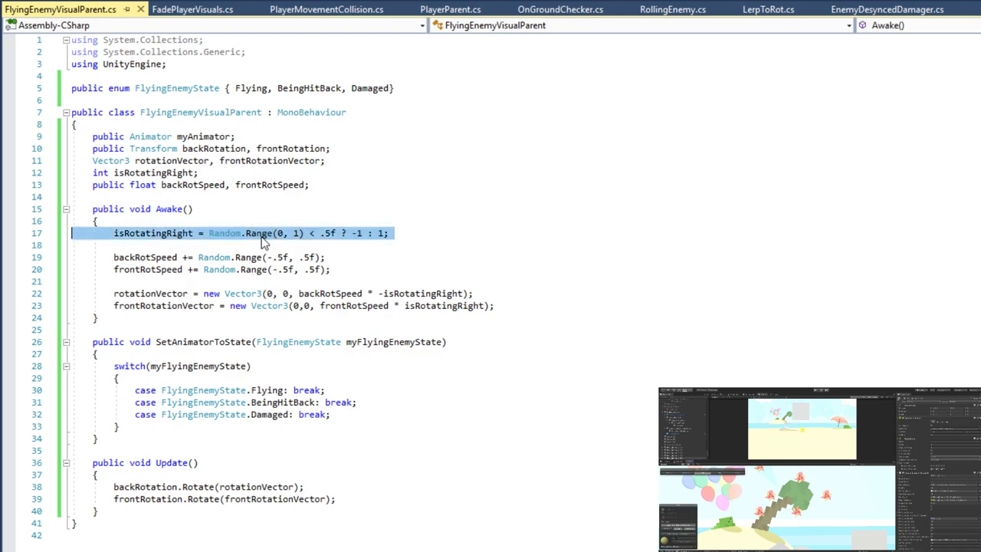
{"action": "triple_click", "coordinate": [265, 236]}
{"action": "triple_click", "coordinate": [277, 238]}
{"action": "left_click", "coordinate": [298, 237]}
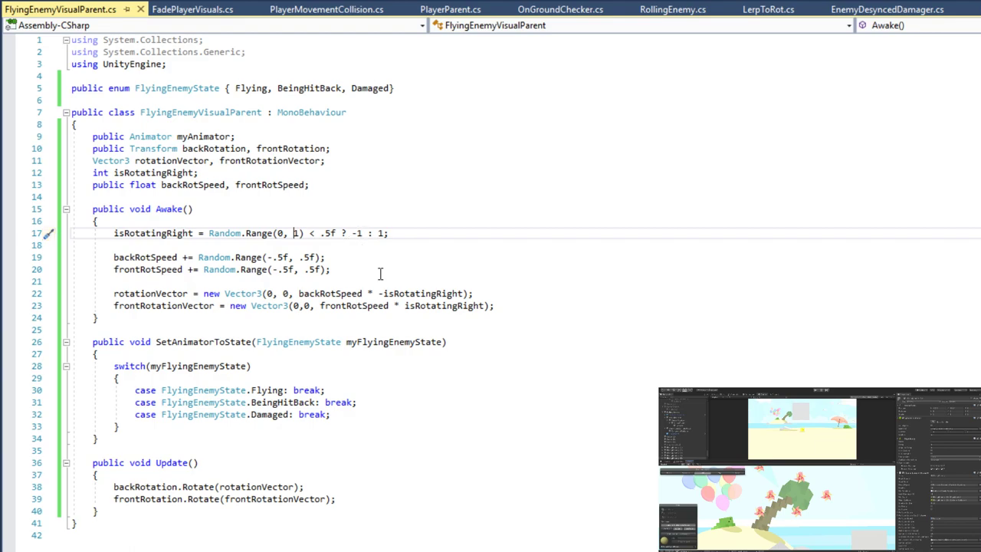
{"action": "left_click", "coordinate": [370, 248]}
{"action": "key", "text": "Return"}
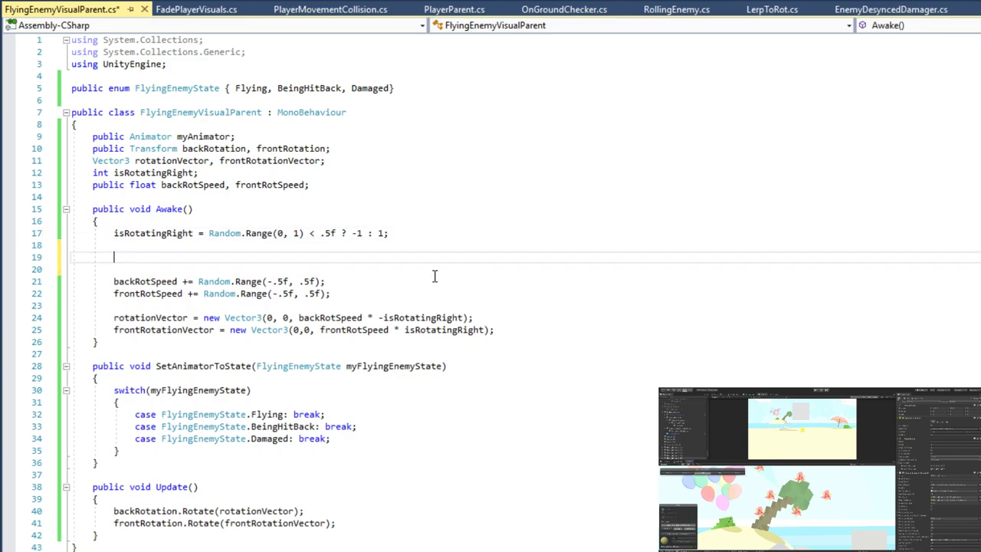
{"action": "type", "text": "Debug.Log(isR"}
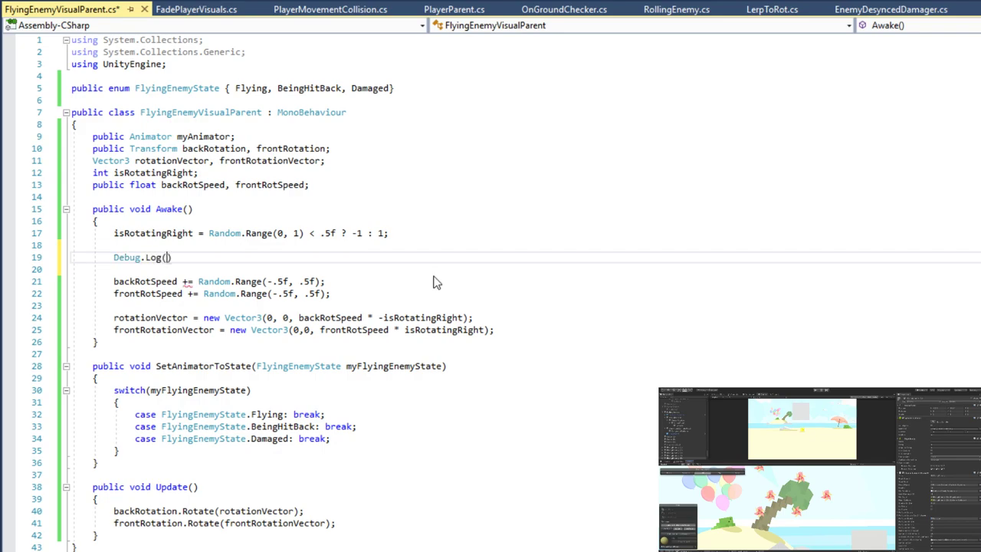
{"action": "type", "text": "otatingRight"}
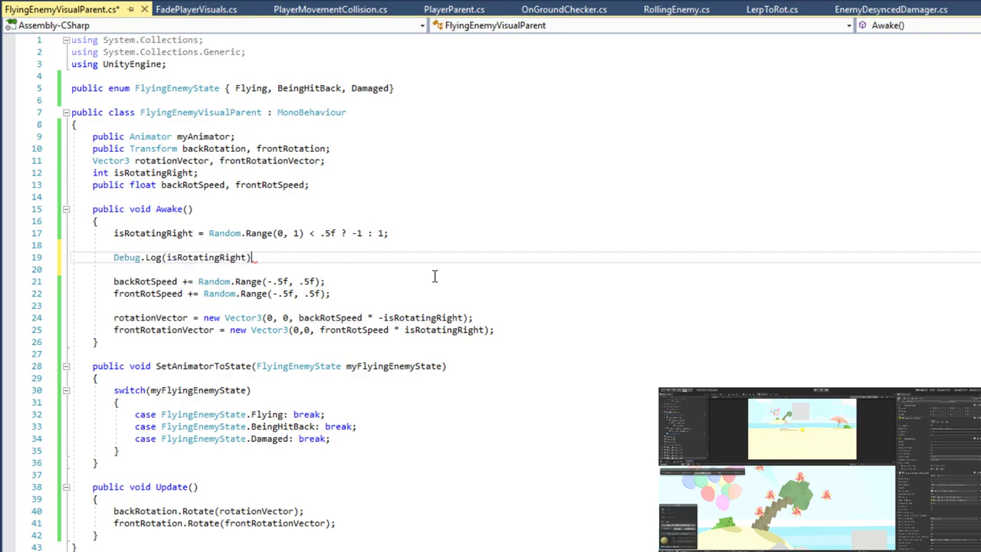
{"action": "type", "text": ");"}
{"action": "key", "text": "ctrl+s"}
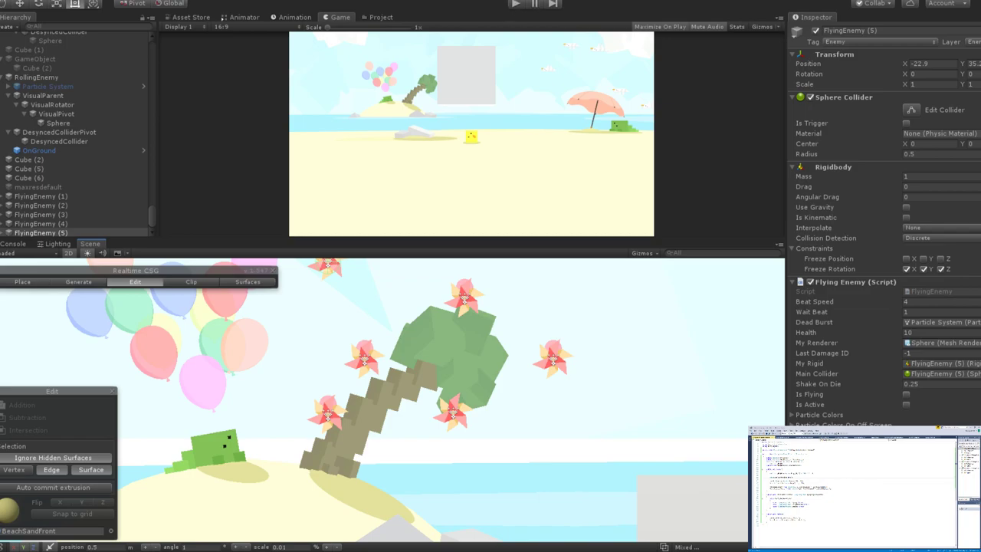
Back in Unity, play and pause the scene, check the logged isRotatingRight values in the Console, and stop playing.
{"action": "left_click", "coordinate": [518, 4]}
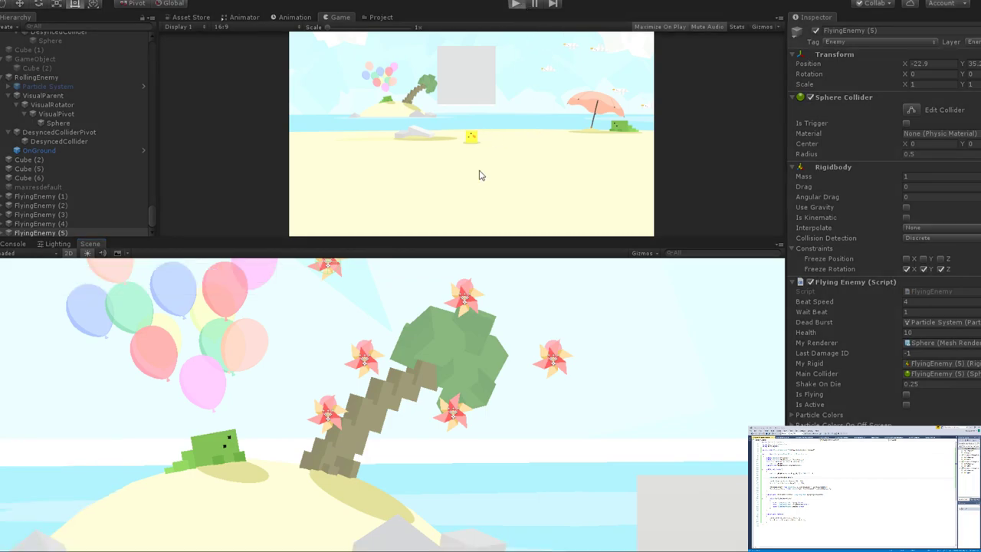
{"action": "key", "text": "shift+space"}
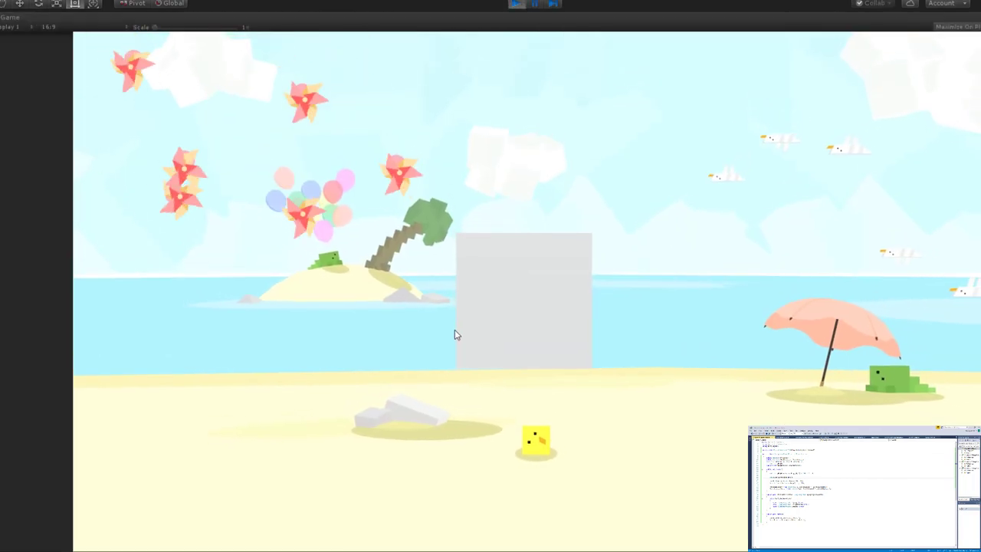
{"action": "key", "text": "d"}
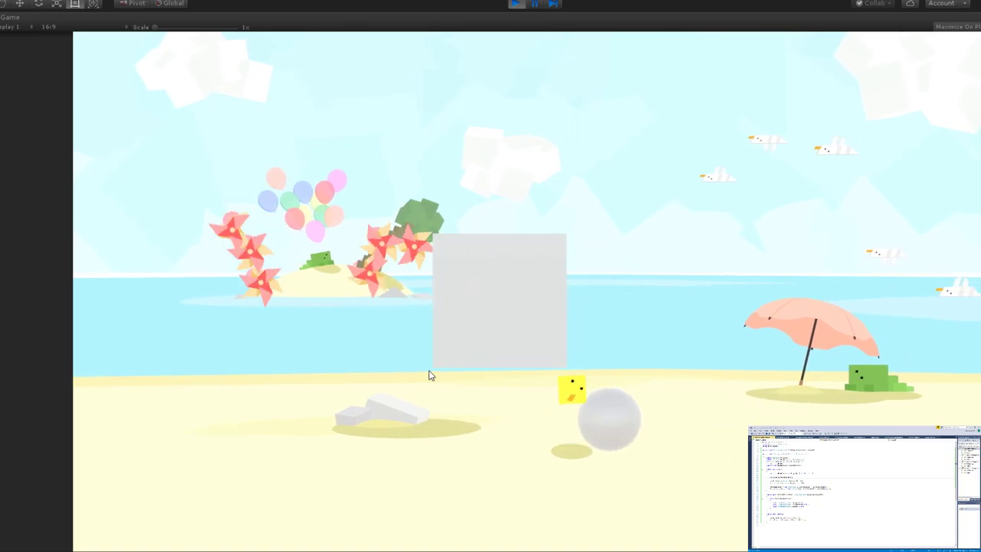
{"action": "key", "text": "space"}
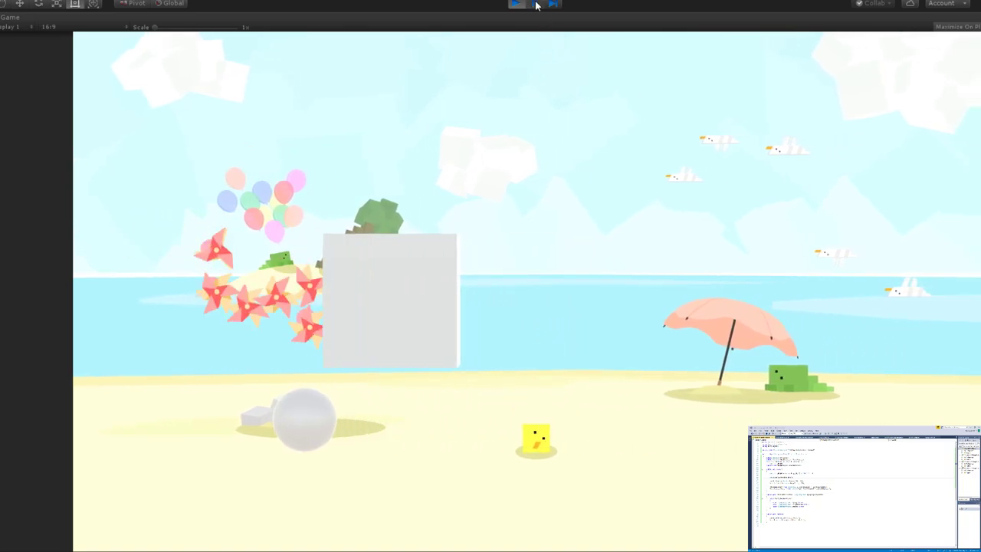
{"action": "left_click", "coordinate": [555, 5]}
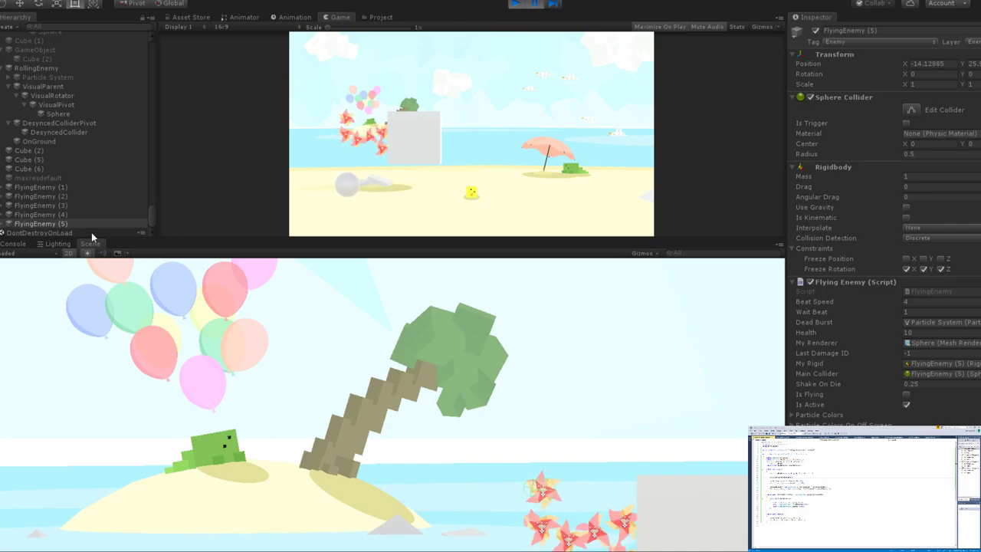
{"action": "left_click", "coordinate": [29, 245]}
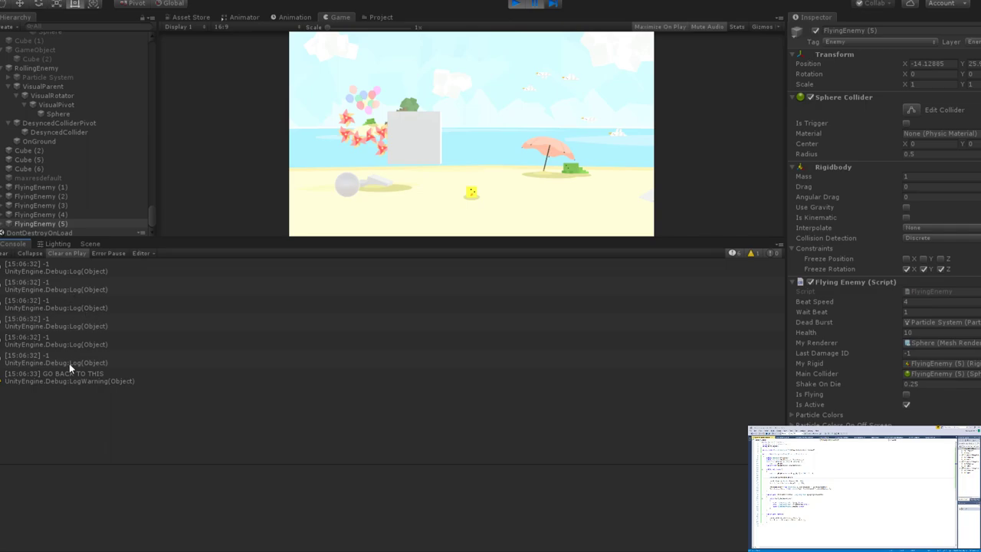
{"action": "left_click", "coordinate": [511, 6]}
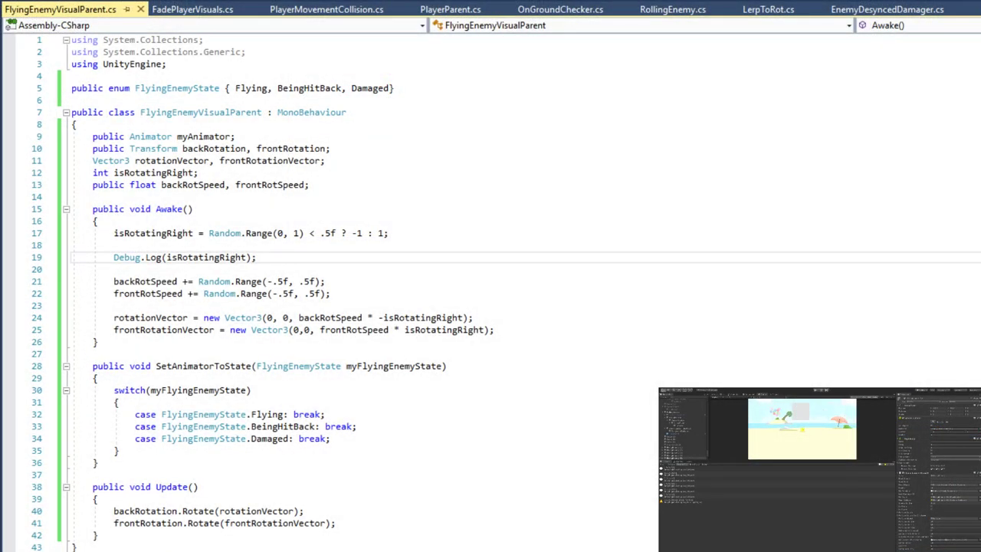
In Visual Studio, wrap the Random.Range(0, 1) < .5f condition of the isRotatingRight assignment in parentheses and save the script.
{"action": "triple_click", "coordinate": [403, 233]}
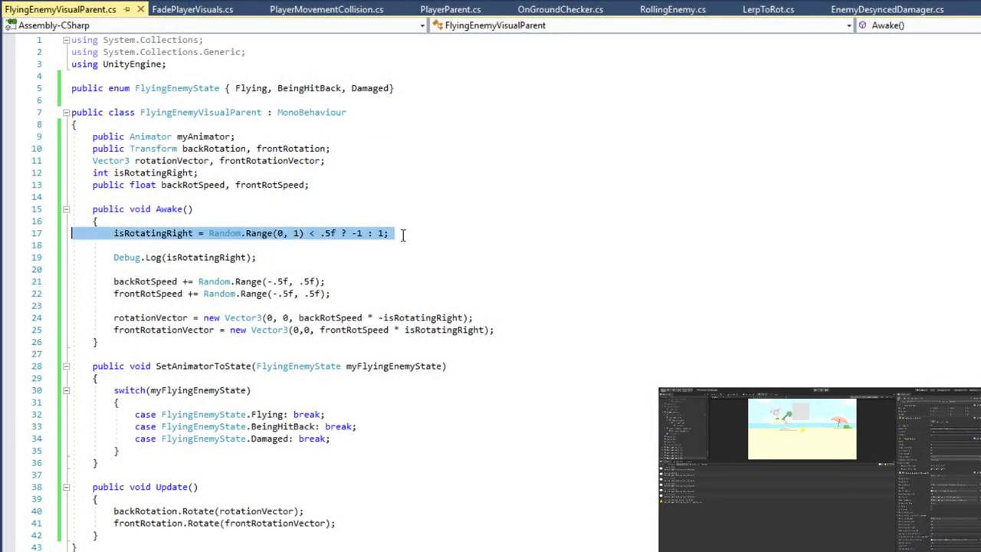
{"action": "left_click", "coordinate": [403, 233]}
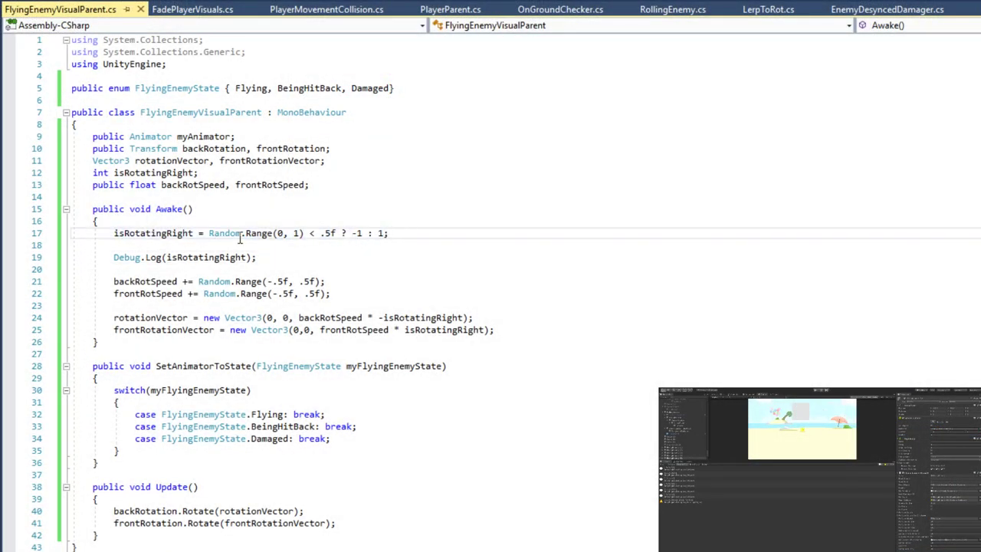
{"action": "left_click", "coordinate": [209, 233]}
{"action": "left_click_drag", "start_coordinate": [210, 233], "coordinate": [337, 237]}
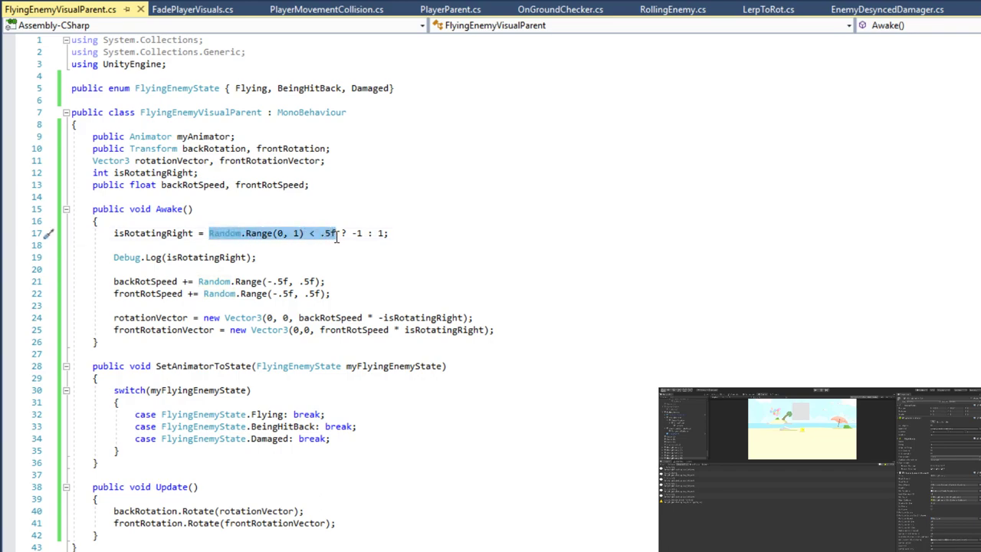
{"action": "left_click", "coordinate": [337, 236]}
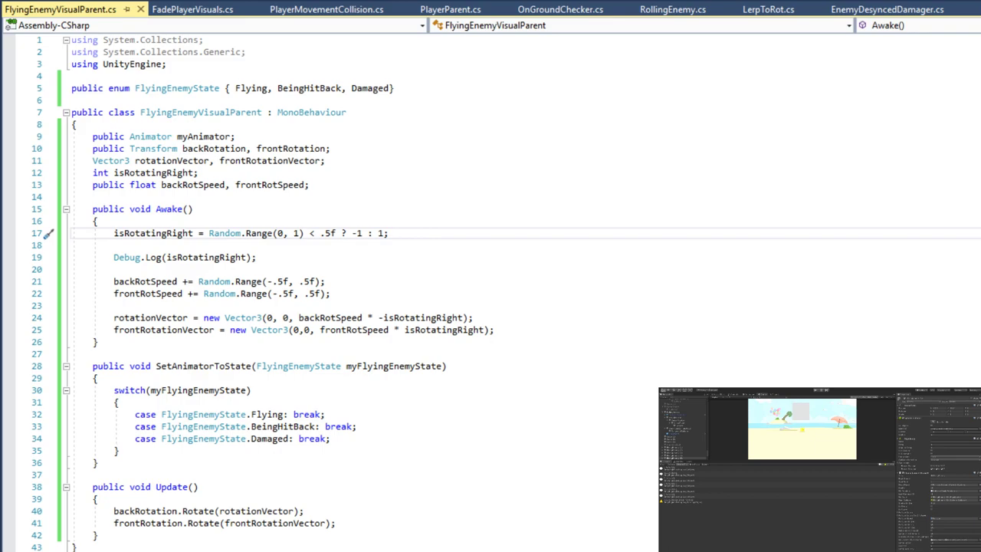
{"action": "left_click", "coordinate": [209, 234]}
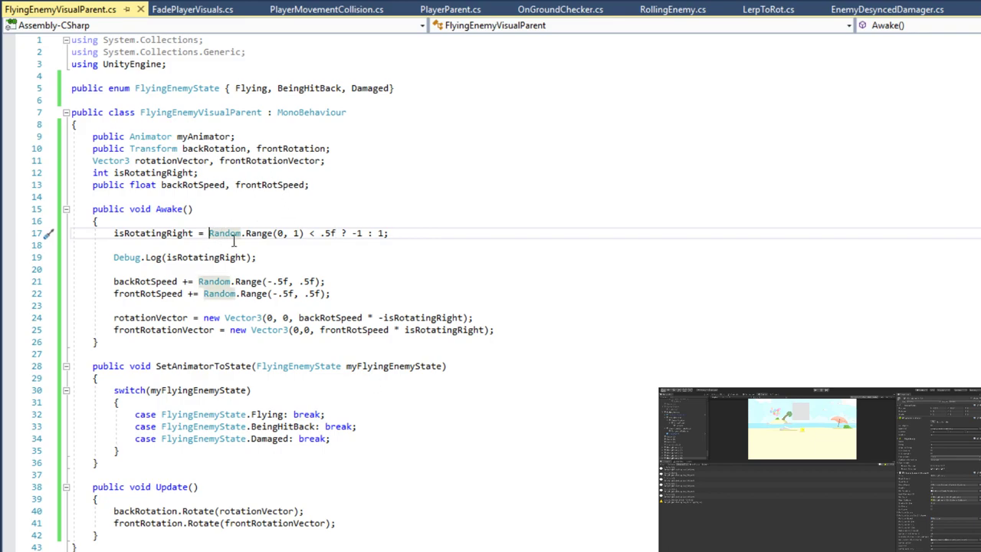
{"action": "type", "text": "("}
{"action": "left_click", "coordinate": [342, 233]}
{"action": "type", "text": ")"}
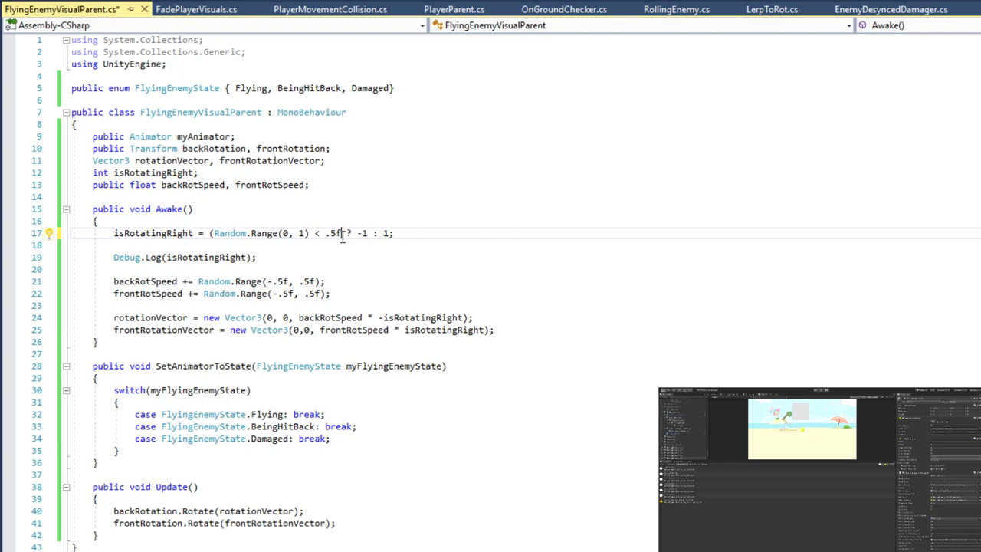
{"action": "key", "text": "ctrl+s"}
{"action": "key", "text": "End"}
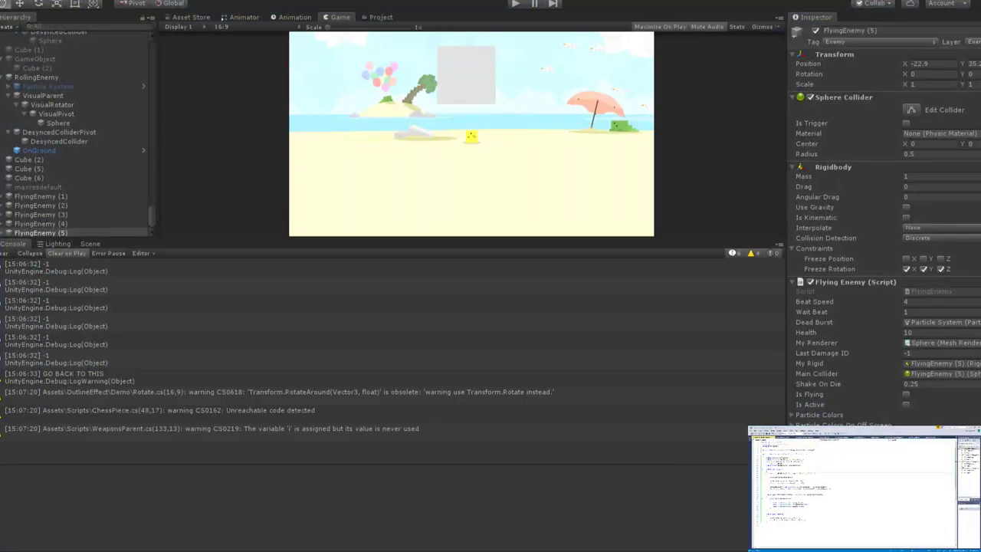
In Unity, play the scene again, check the isRotatingRight values logged in the Console, and stop playing.
{"action": "left_click", "coordinate": [515, 4]}
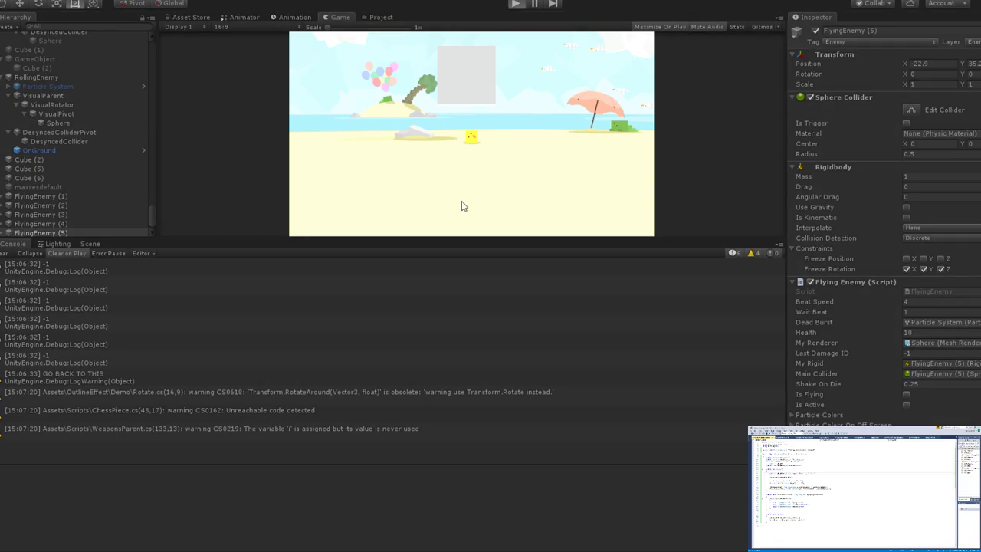
{"action": "key", "text": "shift+space"}
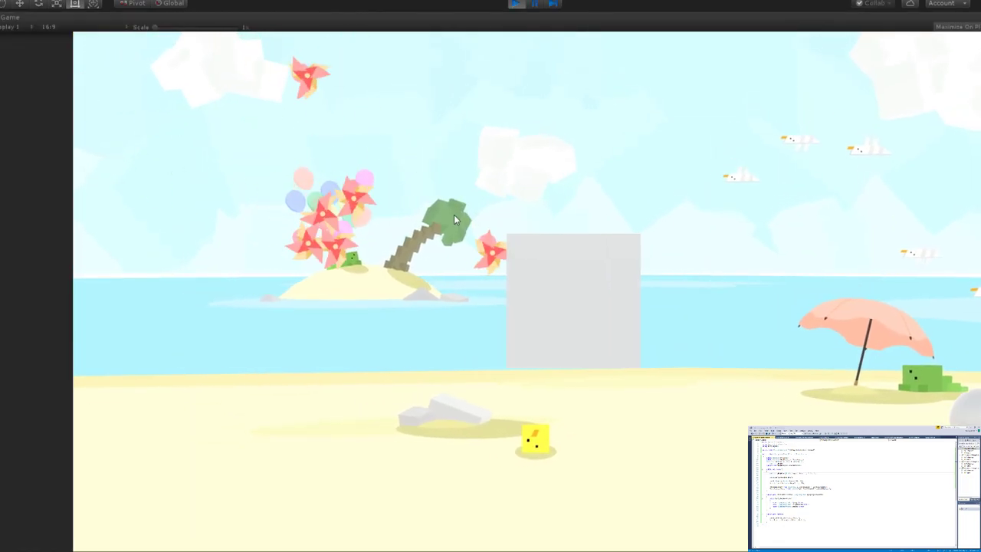
{"action": "key", "text": "shift+space"}
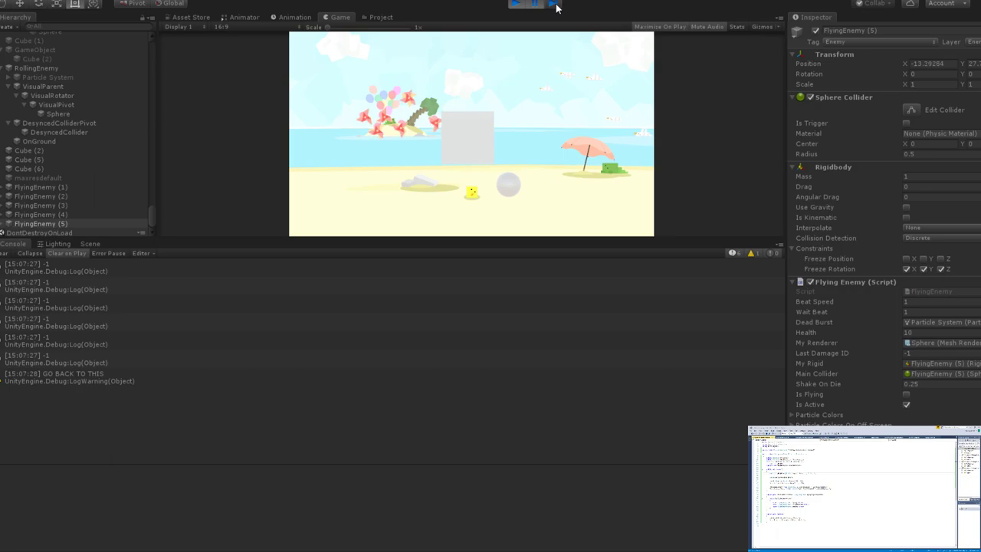
{"action": "left_click", "coordinate": [512, 5]}
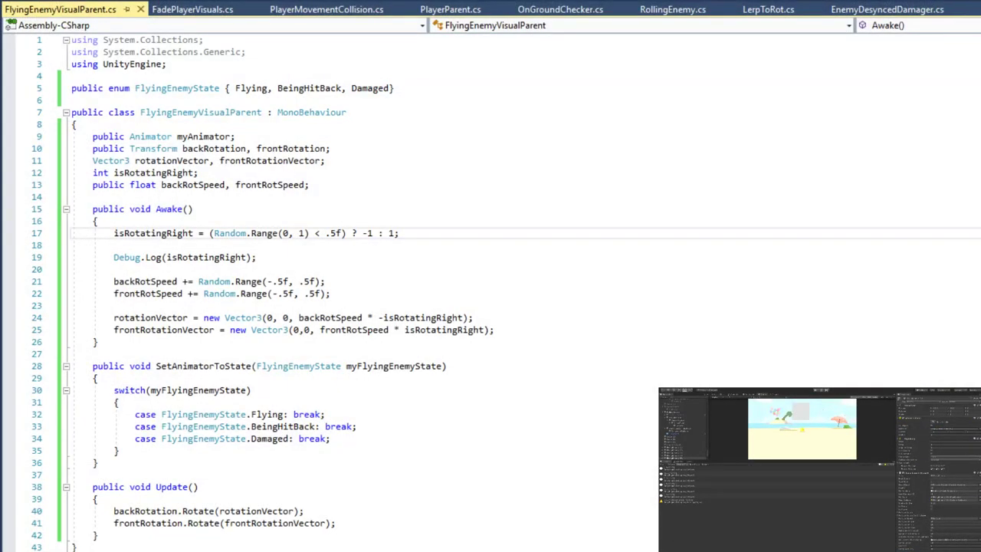
In Visual Studio, examine each part of the isRotatingRight ternary assignment in Awake(): the Random.Range call, the comparison and the two result values.
{"action": "left_click", "coordinate": [209, 234]}
{"action": "double_click", "coordinate": [227, 233]}
{"action": "left_click_drag", "start_coordinate": [253, 232], "coordinate": [310, 239]}
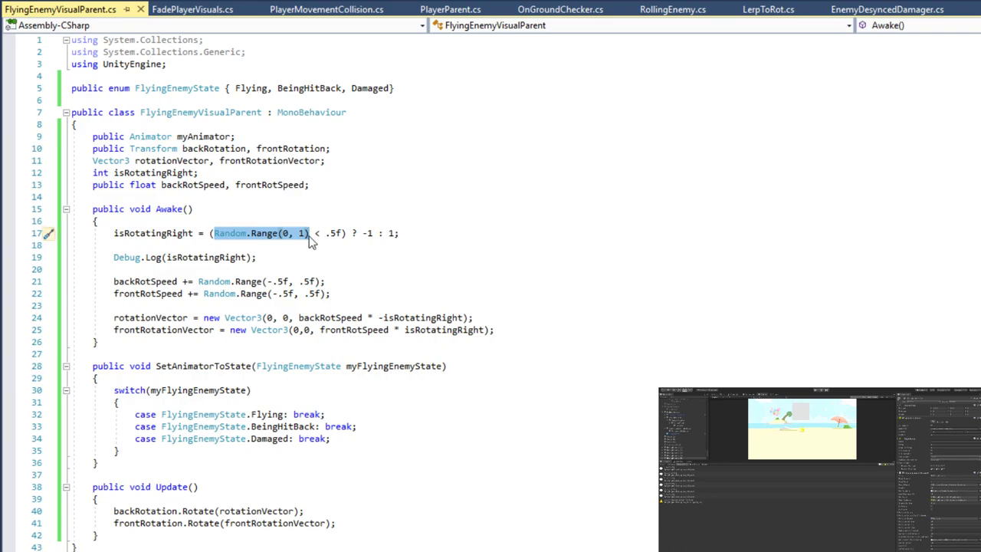
{"action": "left_click", "coordinate": [311, 239]}
{"action": "double_click", "coordinate": [317, 233]}
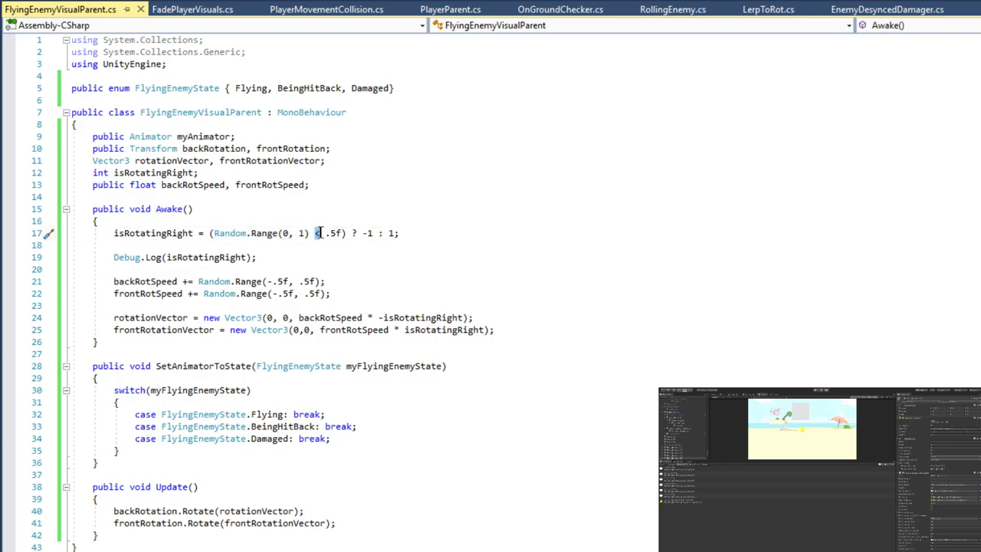
{"action": "left_click", "coordinate": [320, 238]}
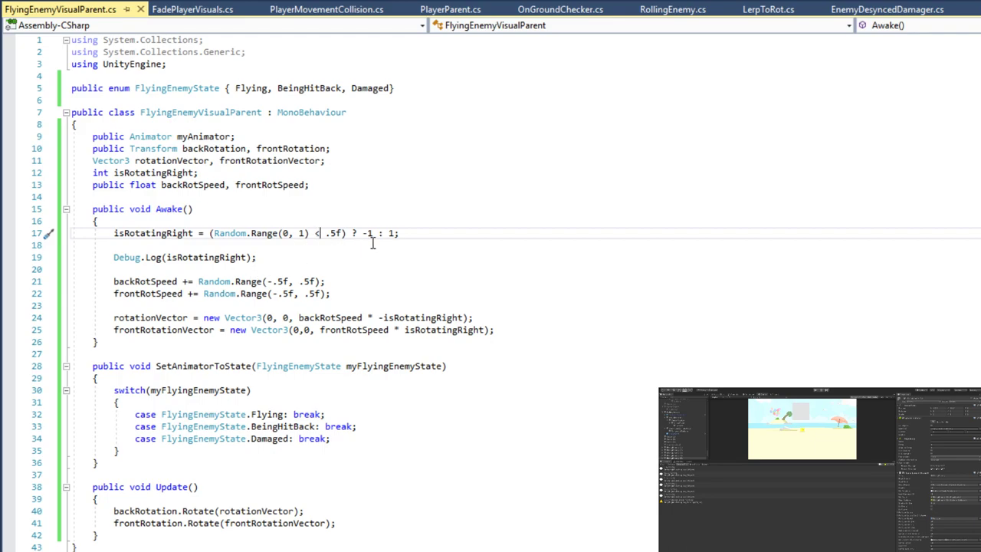
{"action": "left_click_drag", "start_coordinate": [168, 235], "coordinate": [207, 237]}
{"action": "left_click", "coordinate": [155, 239]}
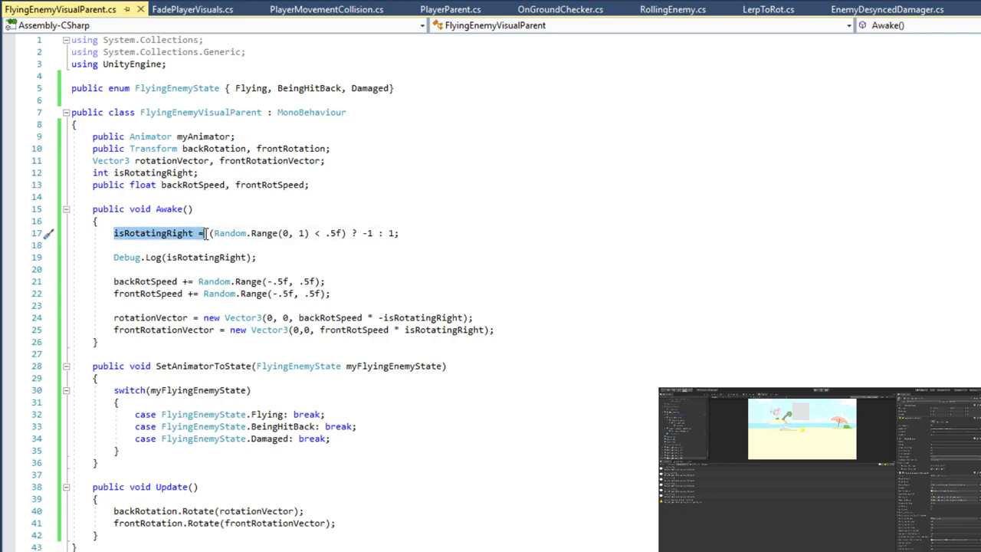
{"action": "left_click", "coordinate": [210, 237]}
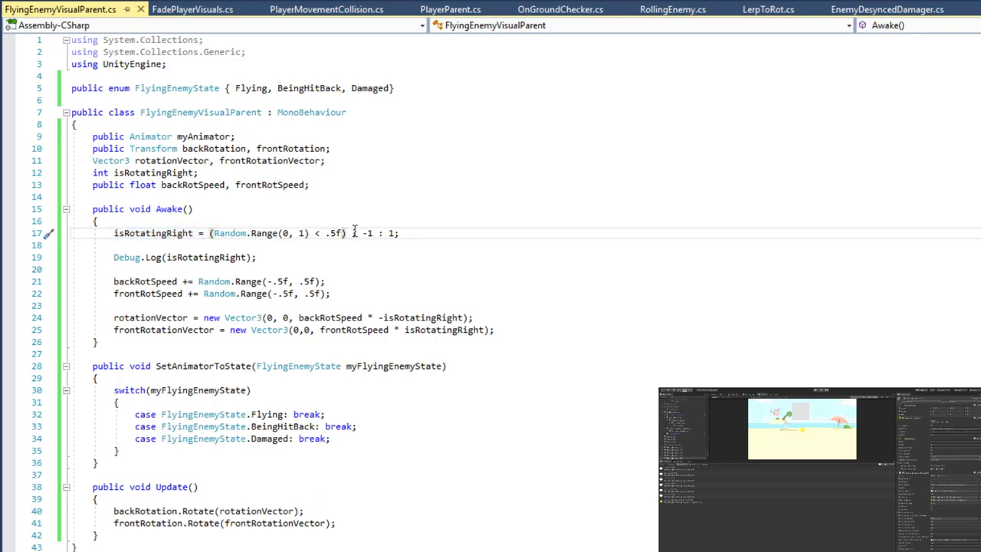
{"action": "left_click_drag", "start_coordinate": [361, 233], "coordinate": [395, 234]}
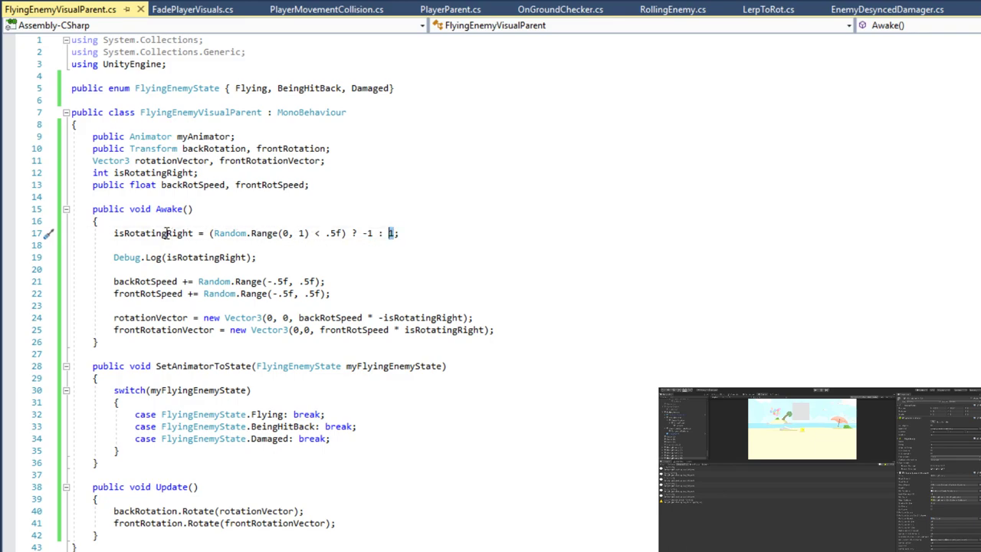
{"action": "left_click_drag", "start_coordinate": [112, 233], "coordinate": [196, 234]}
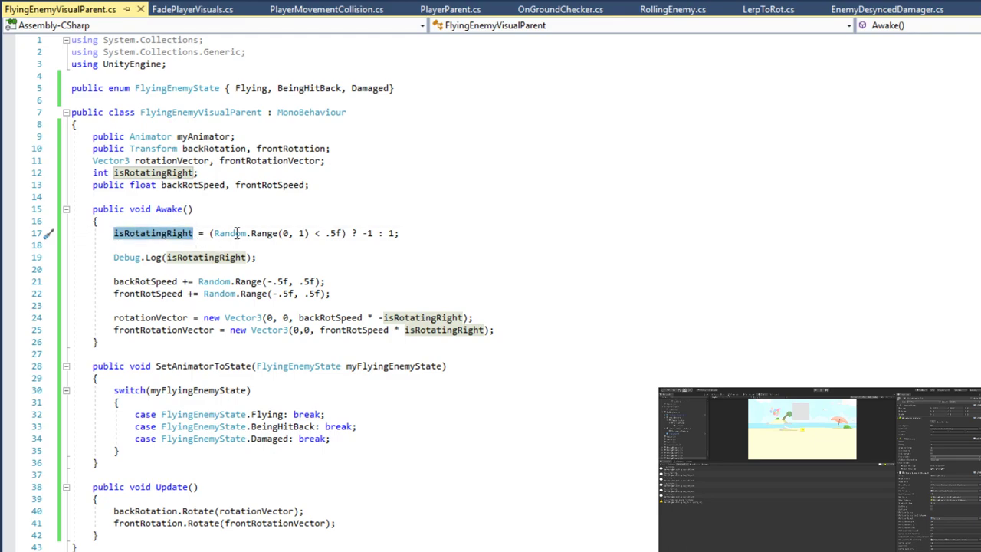
{"action": "left_click", "coordinate": [346, 233]}
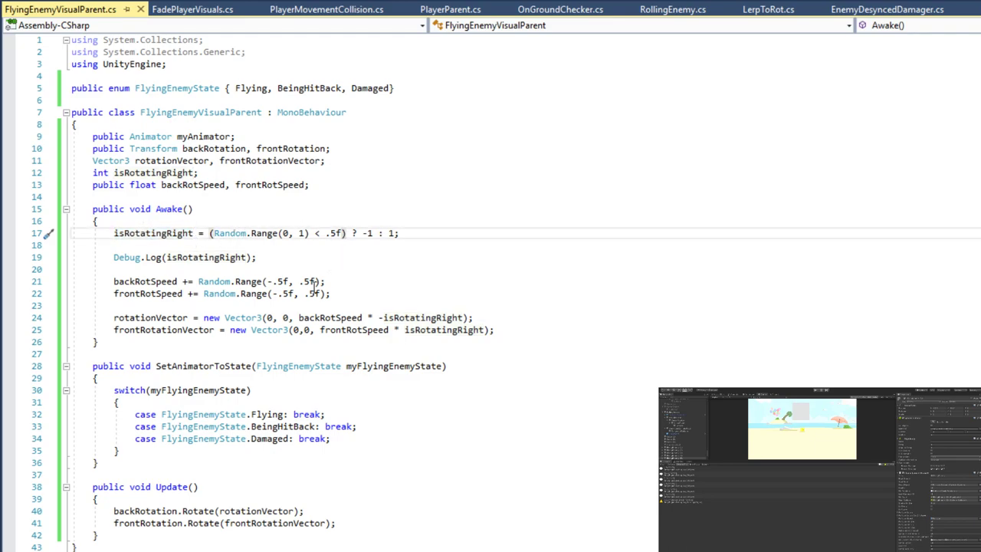
Comment out the ternary isRotatingRight assignment in Awake() and add isRotatingRight = -1; on a new line below it.
{"action": "left_click", "coordinate": [405, 233]}
{"action": "key", "text": "Home"}
{"action": "type", "text": "//"}
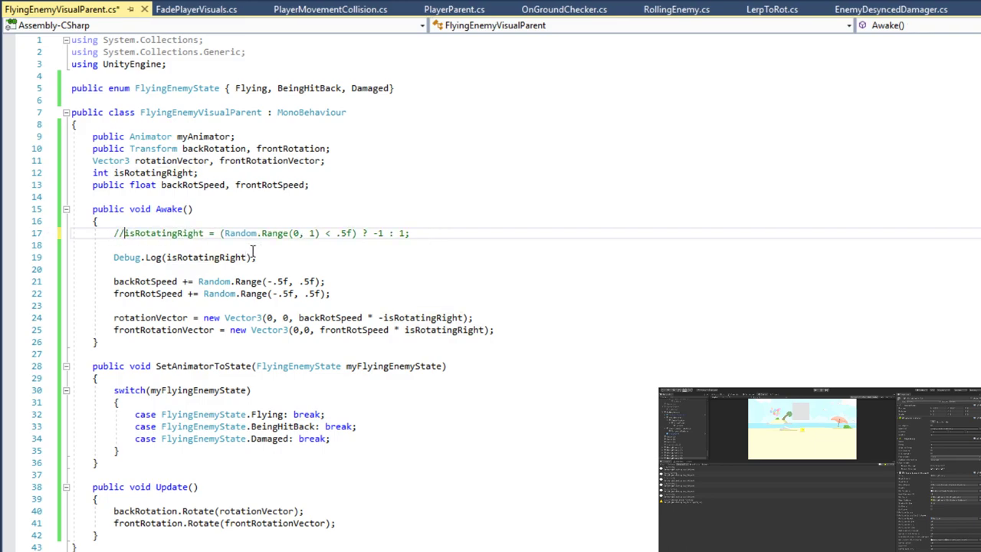
{"action": "key", "text": "End"}
{"action": "key", "text": "Return"}
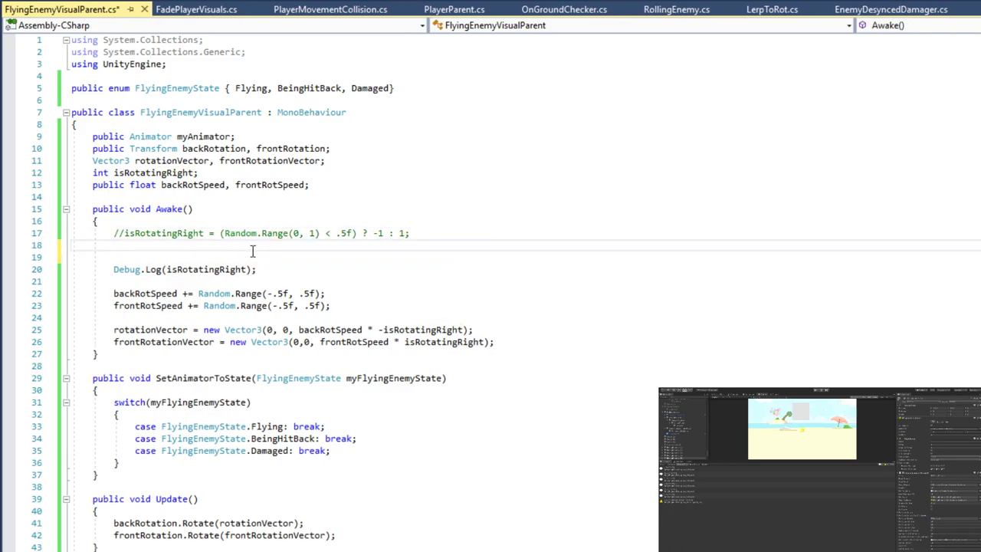
{"action": "type", "text": "isRotatingRight ="}
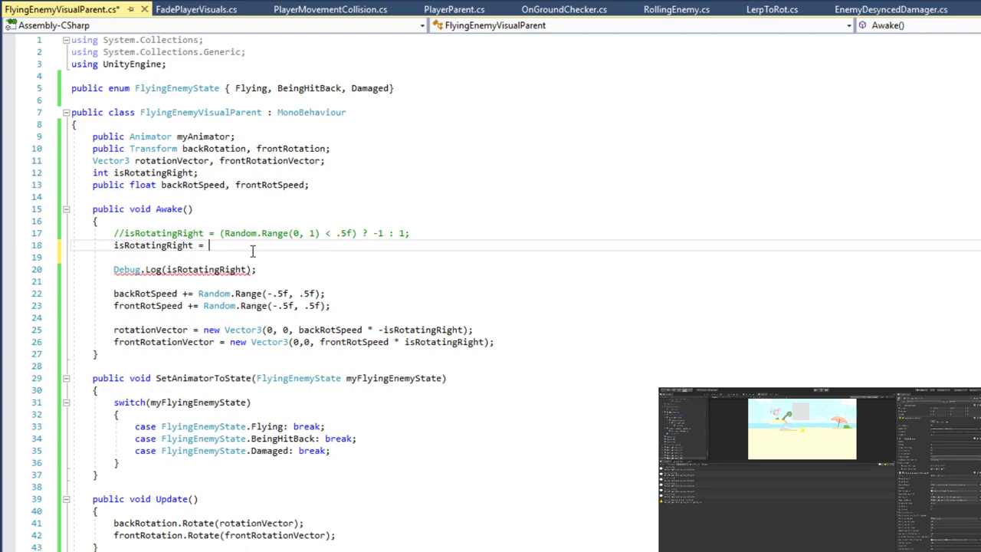
{"action": "type", "text": "-2"}
{"action": "type", "text": ";"}
{"action": "key", "text": "Return"}
{"action": "key", "text": "Return"}
Add if (Random.Range(0, 1) < .5f) isRotatingRight = 1; directly under the -1 assignment, with a blank line separating both from the commented-out line.
{"action": "type", "text": "if ("}
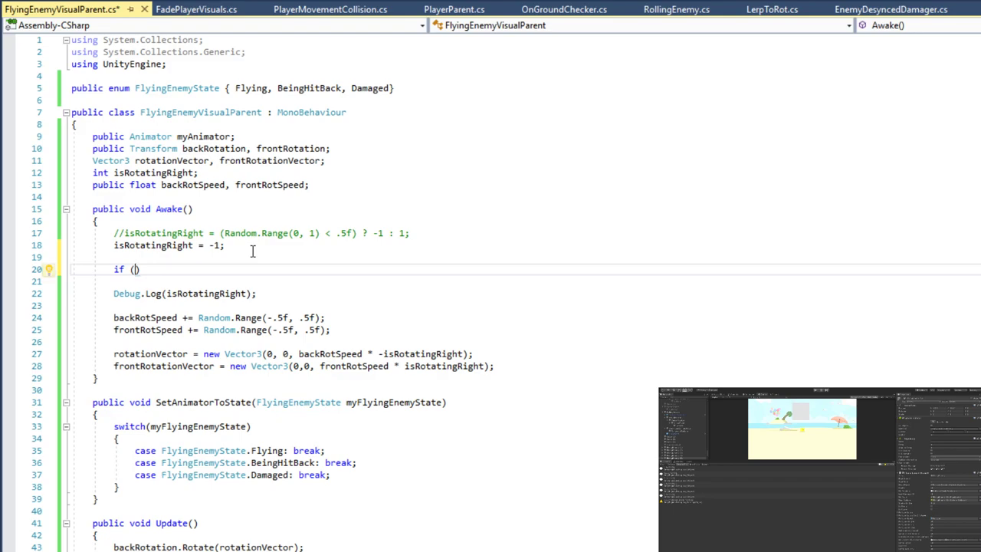
{"action": "type", "text": "Random.Ran"}
{"action": "type", "text": "ge(0, "}
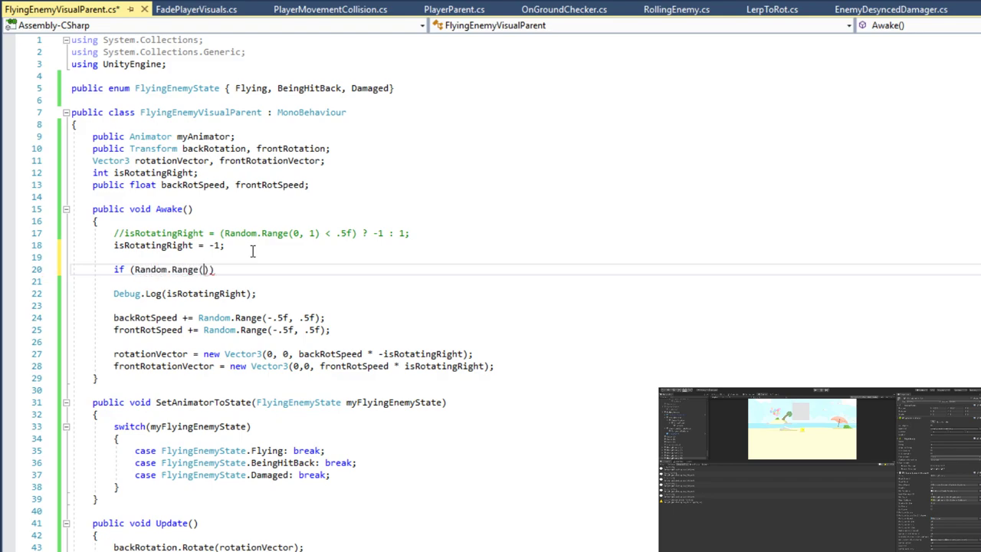
{"action": "type", "text": "1) < .5f) "}
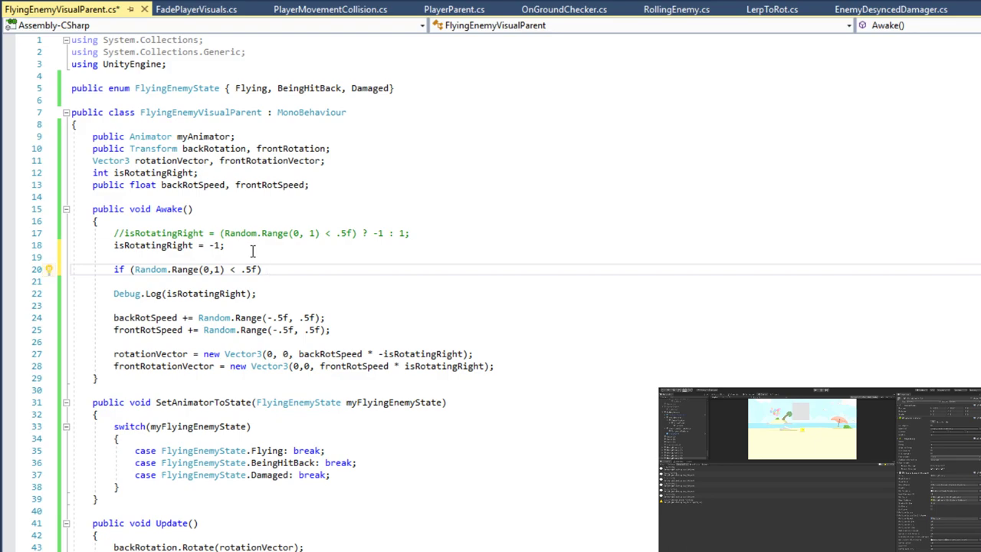
{"action": "type", "text": "isRotatingRight = 1;"}
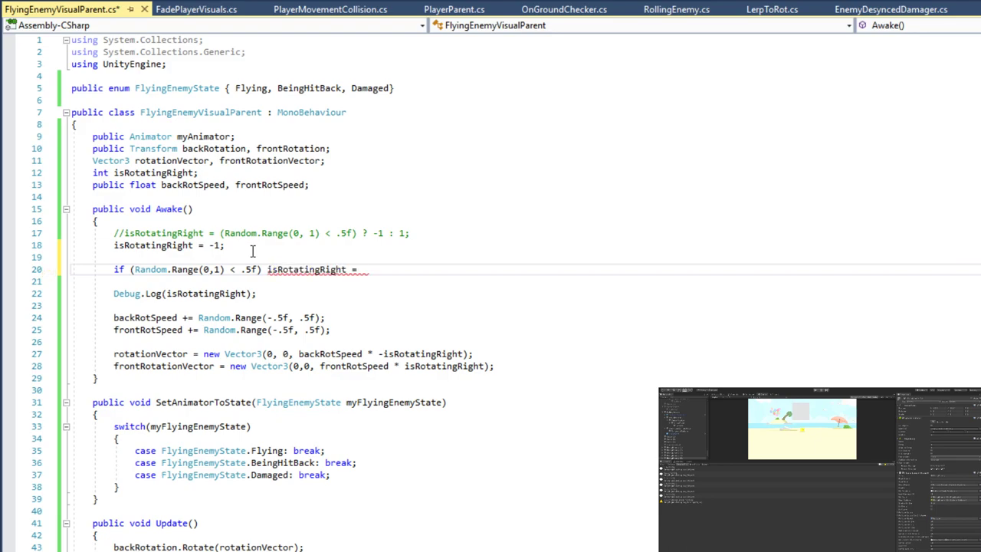
{"action": "left_click", "coordinate": [159, 255]}
{"action": "key", "text": "BackSpace"}
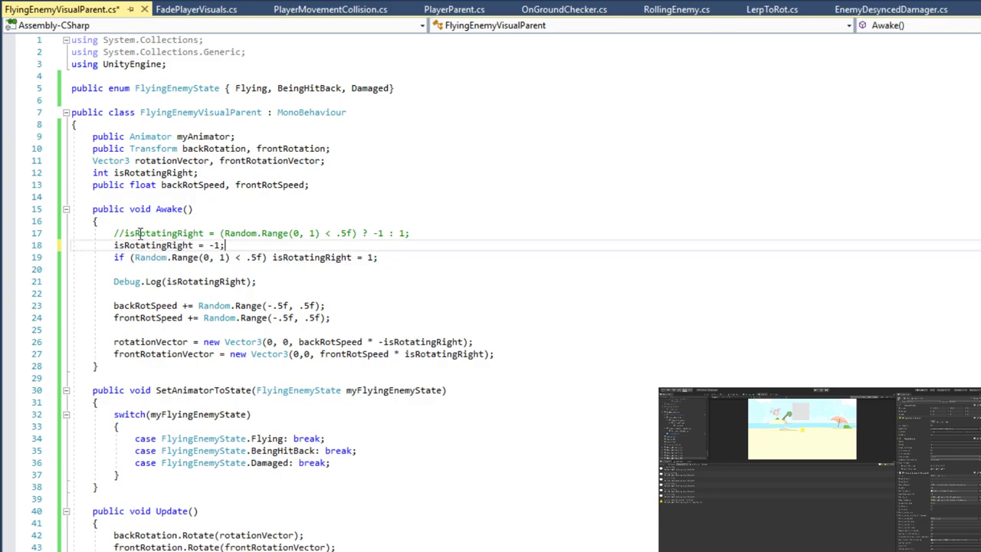
{"action": "triple_click", "coordinate": [140, 236]}
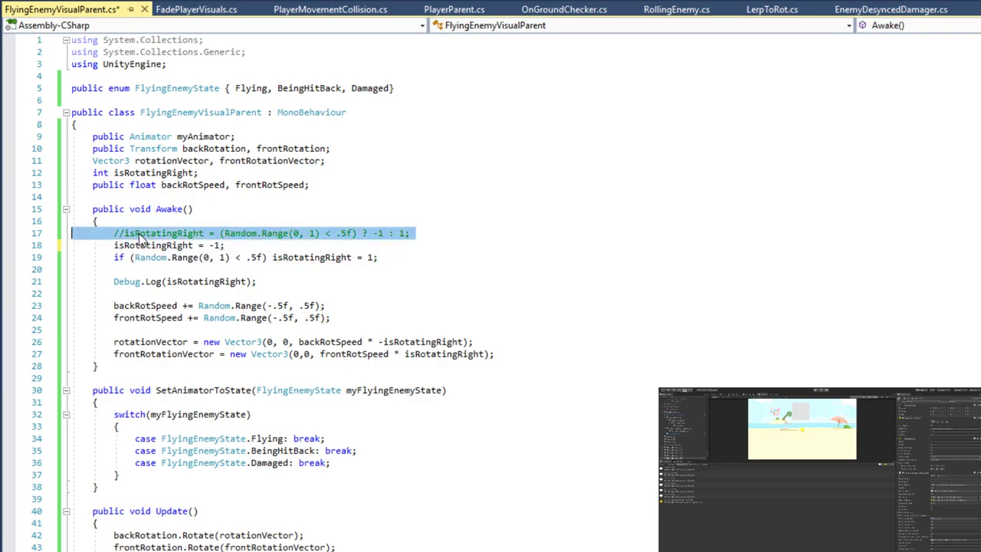
{"action": "left_click", "coordinate": [459, 233]}
{"action": "key", "text": "Return"}
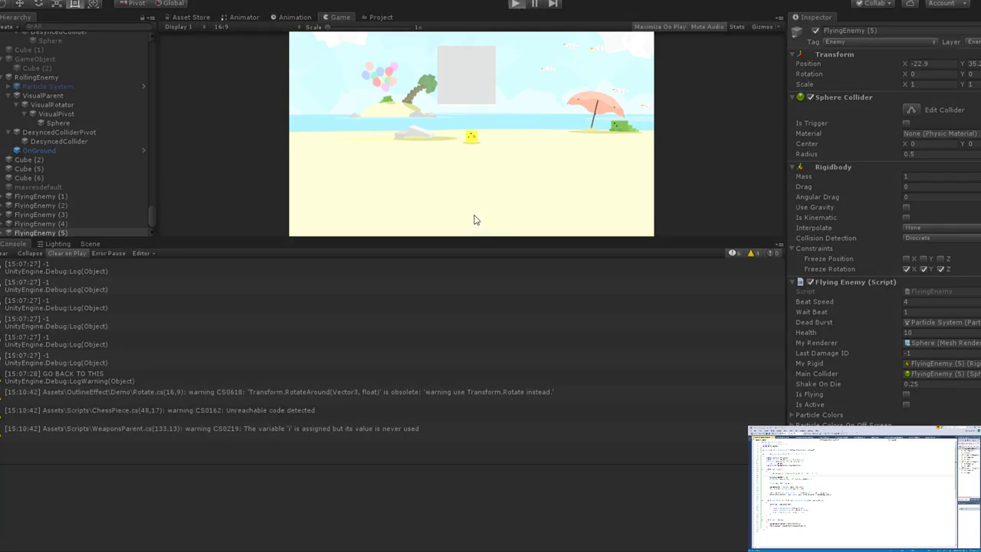
Back in Unity, play and pause the scene to check the values logged by the if-based assignment, and stop playing.
{"action": "key", "text": "ctrl+p"}
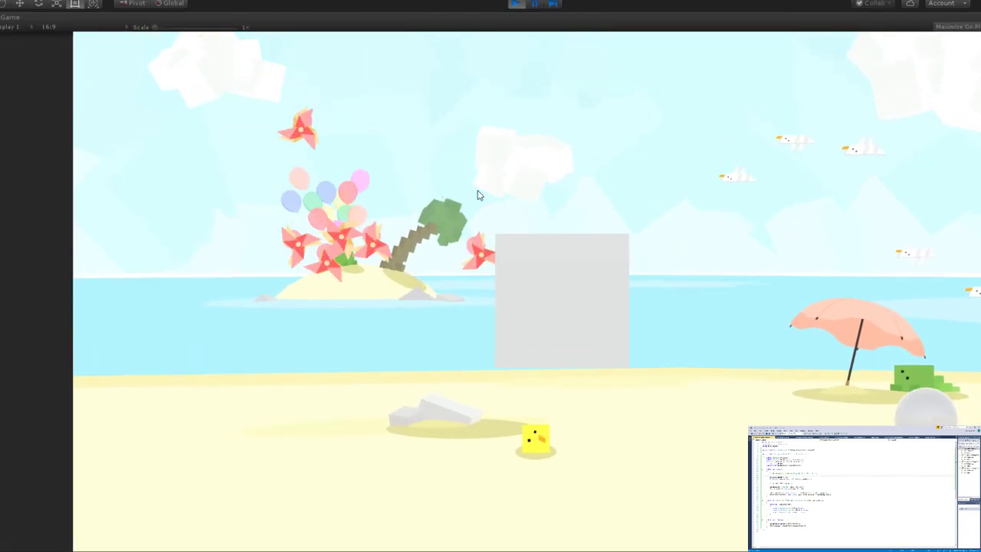
{"action": "left_click", "coordinate": [534, 4]}
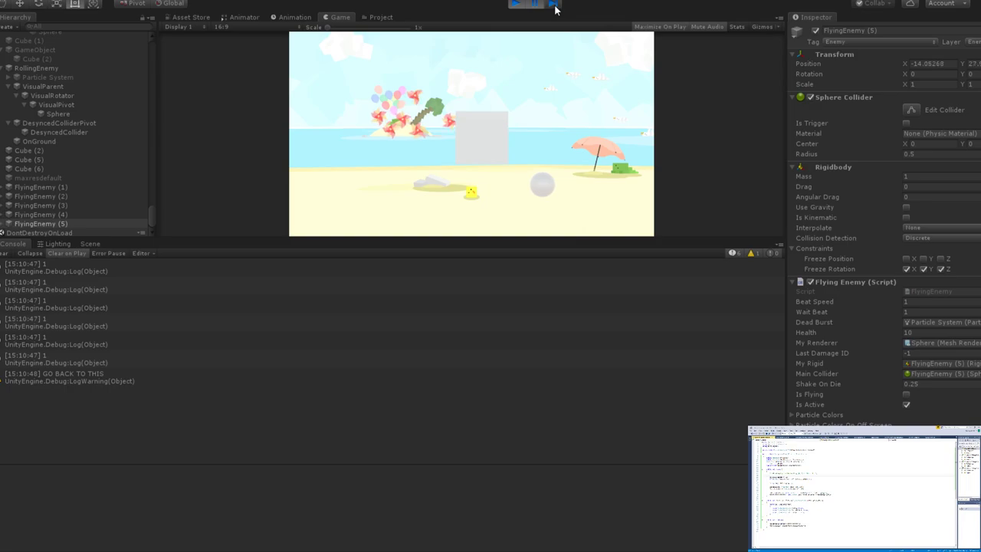
{"action": "left_click", "coordinate": [515, 4]}
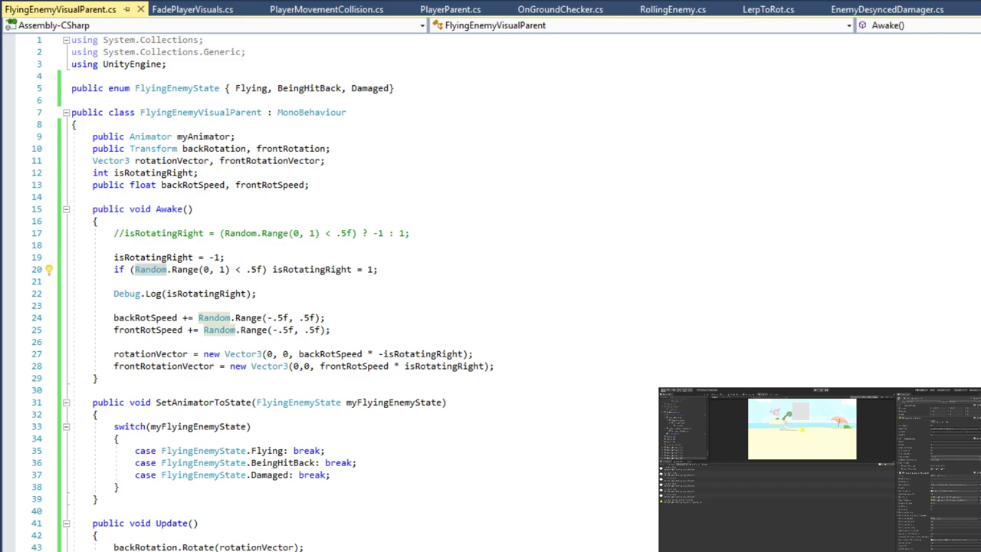
In Visual Studio, change the if condition's random call to the float version Random.Range(0f, 1f) and save the script.
{"action": "left_click_drag", "start_coordinate": [266, 269], "coordinate": [134, 269]}
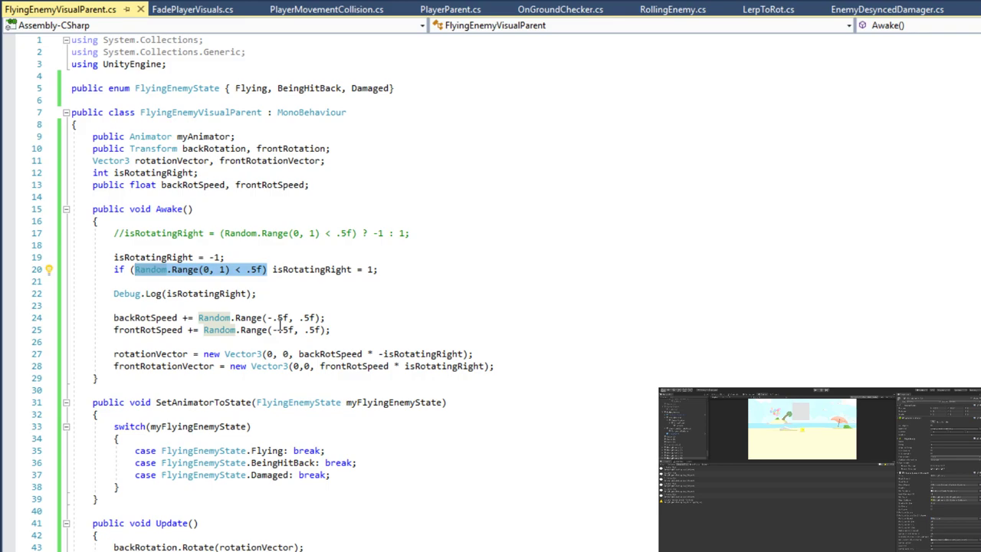
{"action": "key", "text": "Right"}
{"action": "key", "text": "Left"}
{"action": "key", "text": "Left"}
{"action": "key", "text": "Left"}
{"action": "key", "text": "Left"}
{"action": "key", "text": "Left"}
{"action": "key", "text": "Left"}
{"action": "key", "text": "Left"}
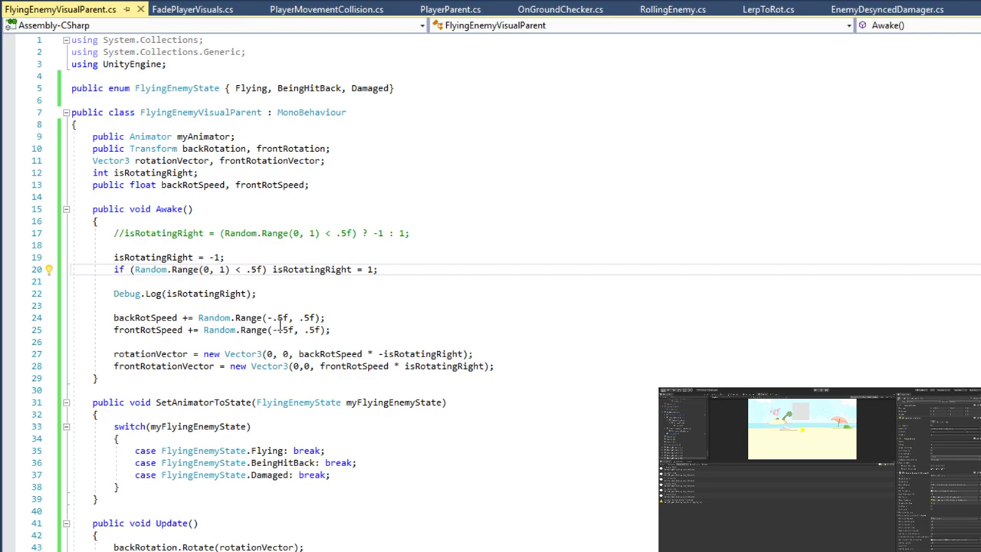
{"action": "type", "text": "f"}
{"action": "key", "text": "Left"}
{"action": "key", "text": "Left"}
{"action": "key", "text": "Left"}
{"action": "key", "text": "Left"}
{"action": "type", "text": "f"}
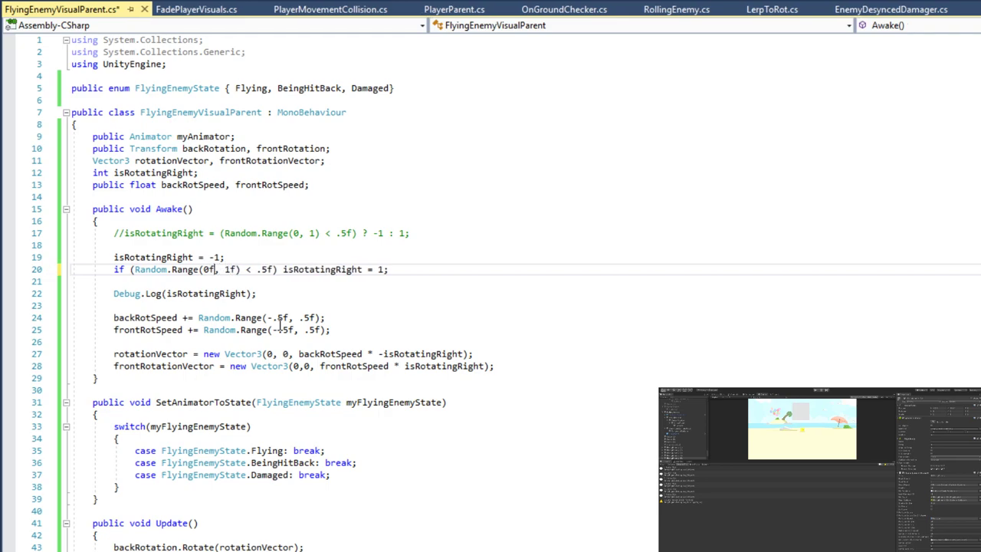
{"action": "key", "text": "ctrl+s"}
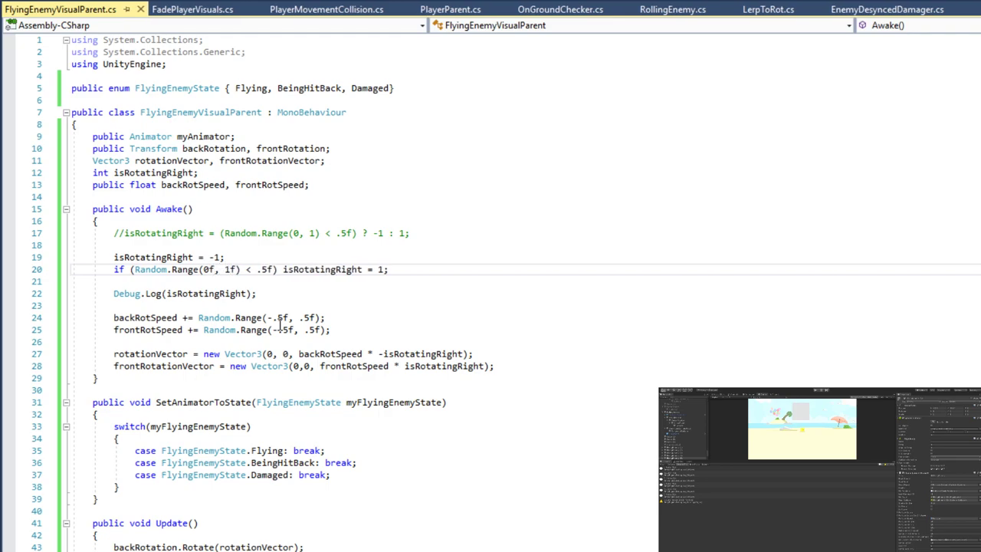
Uncomment the ternary isRotatingRight assignment and comment out the isRotatingRight = -1; line and the if line below it.
{"action": "left_click", "coordinate": [123, 233]}
{"action": "key", "text": "BackSpace"}
{"action": "key", "text": "BackSpace"}
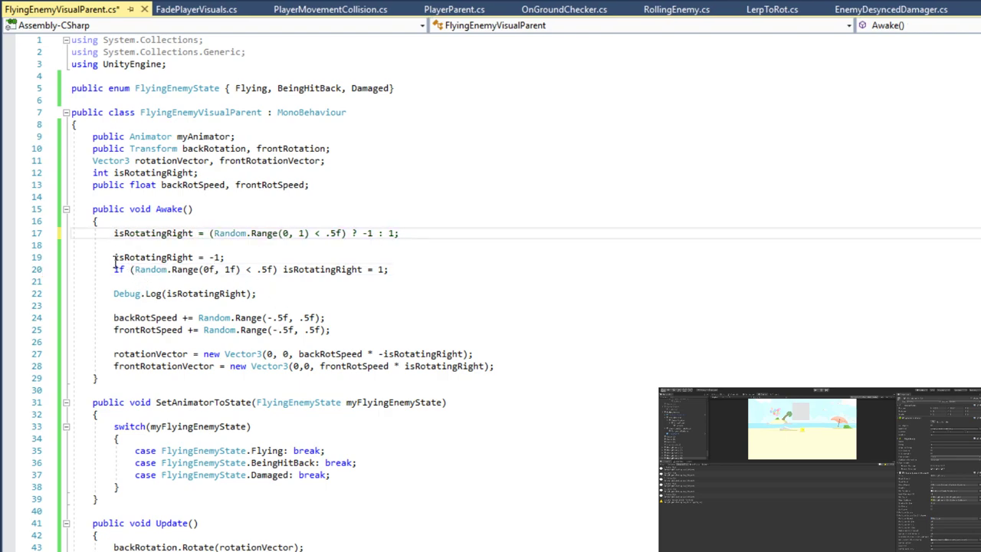
{"action": "left_click", "coordinate": [114, 257]}
{"action": "type", "text": "//"}
{"action": "left_click", "coordinate": [115, 269]}
{"action": "type", "text": "//"}
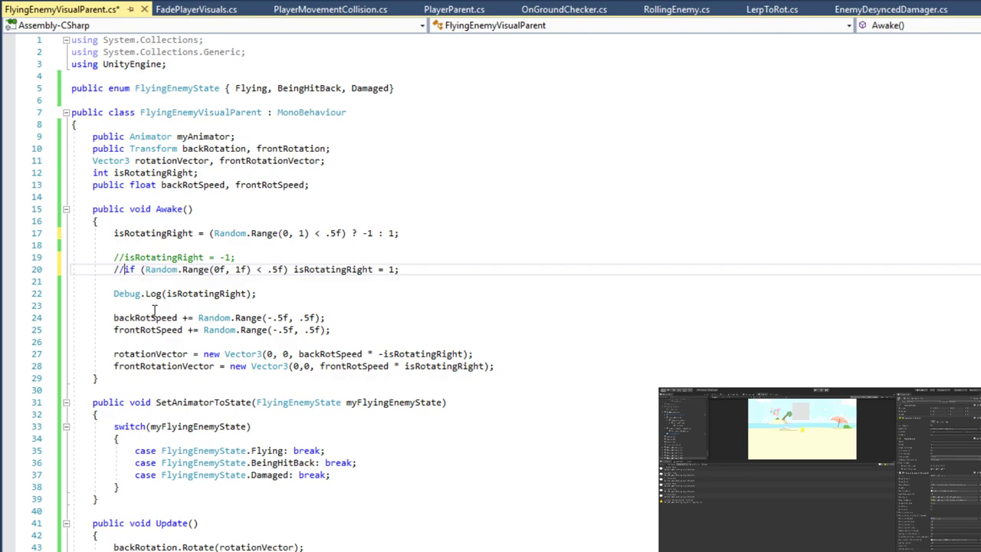
Change the ternary assignment's random call to Random.Range(0f, 1f) and save the script.
{"action": "left_click", "coordinate": [283, 233]}
{"action": "type", "text": "f"}
{"action": "key", "text": "Right"}
{"action": "key", "text": "Right"}
{"action": "key", "text": "Right"}
{"action": "type", "text": "f"}
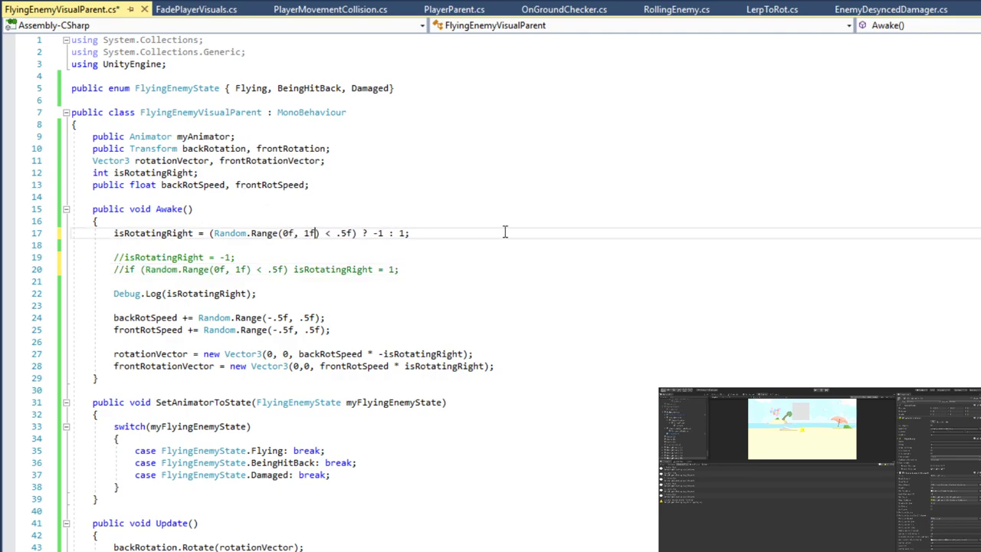
{"action": "key", "text": "ctrl+s"}
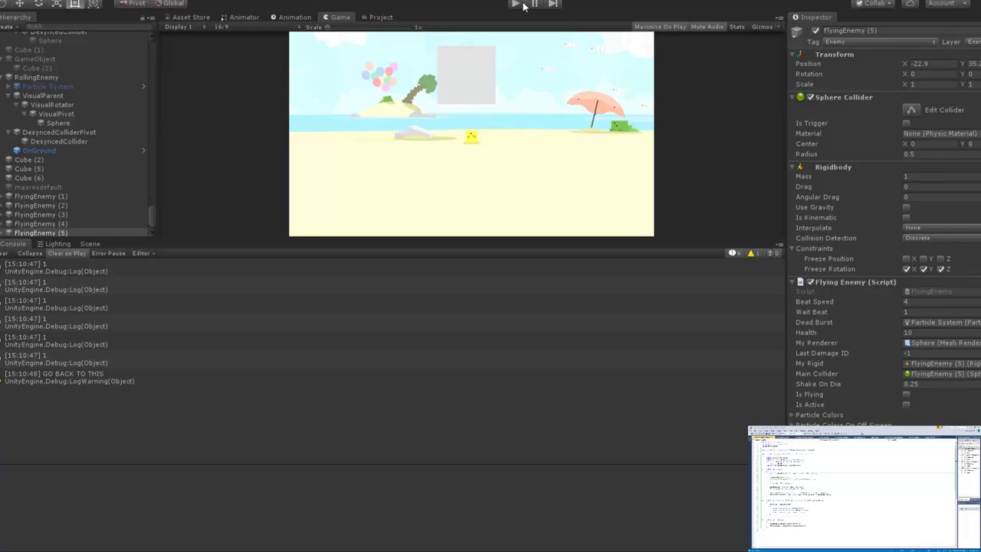
Back in Unity, play and pause the scene to compare the flying enemies' rotation and the isRotatingRight values in the Console.
{"action": "left_click", "coordinate": [515, 4]}
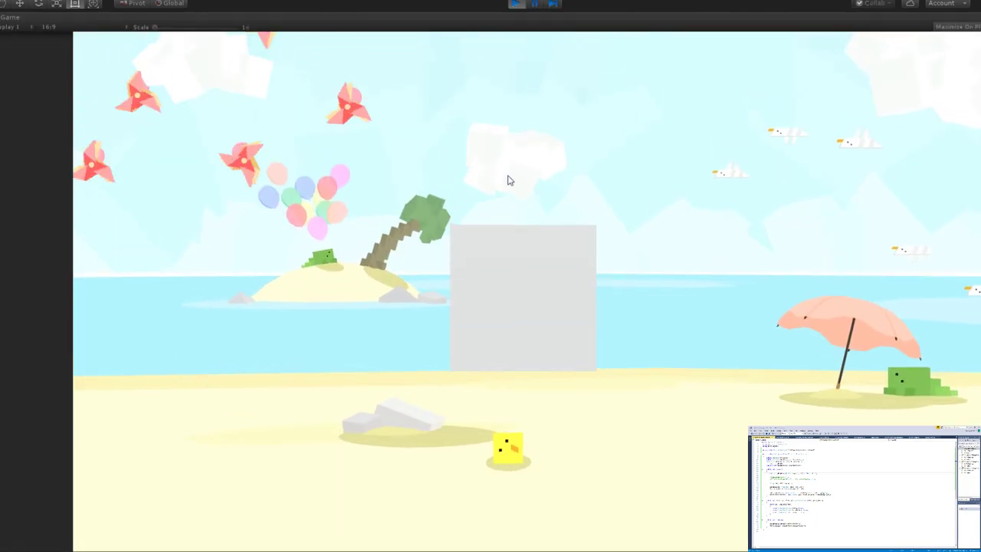
{"action": "left_click", "coordinate": [535, 4]}
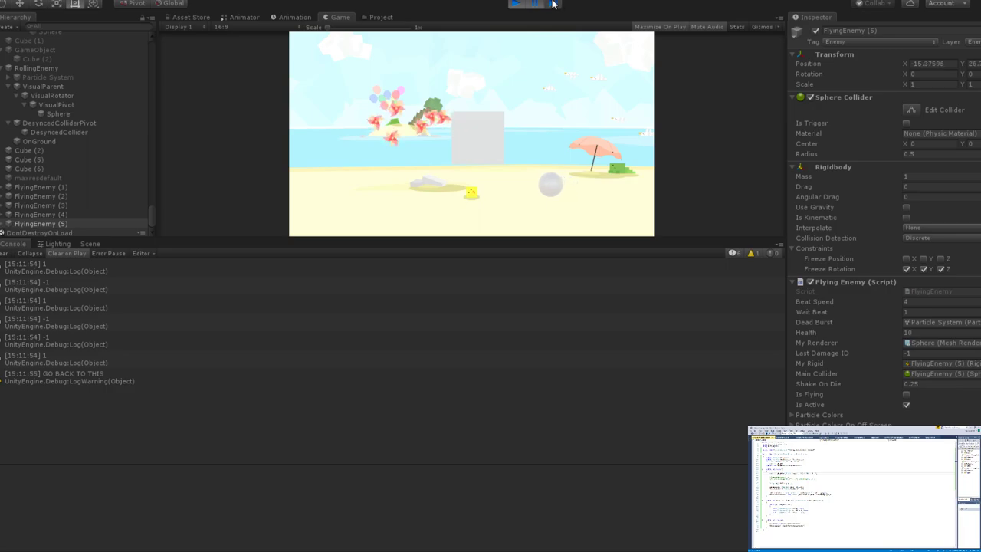
Stop the scene, switch to Visual Studio, change the ternary assignment's random call to Random.Range(0, 1), and save the script.
{"action": "left_click", "coordinate": [516, 5]}
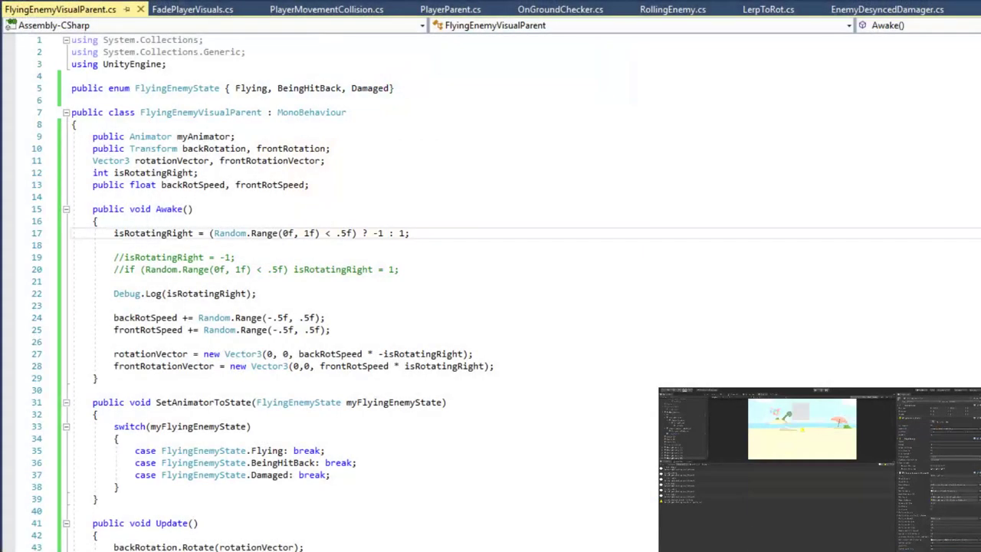
{"action": "left_click", "coordinate": [289, 233]}
{"action": "key", "text": "Delete"}
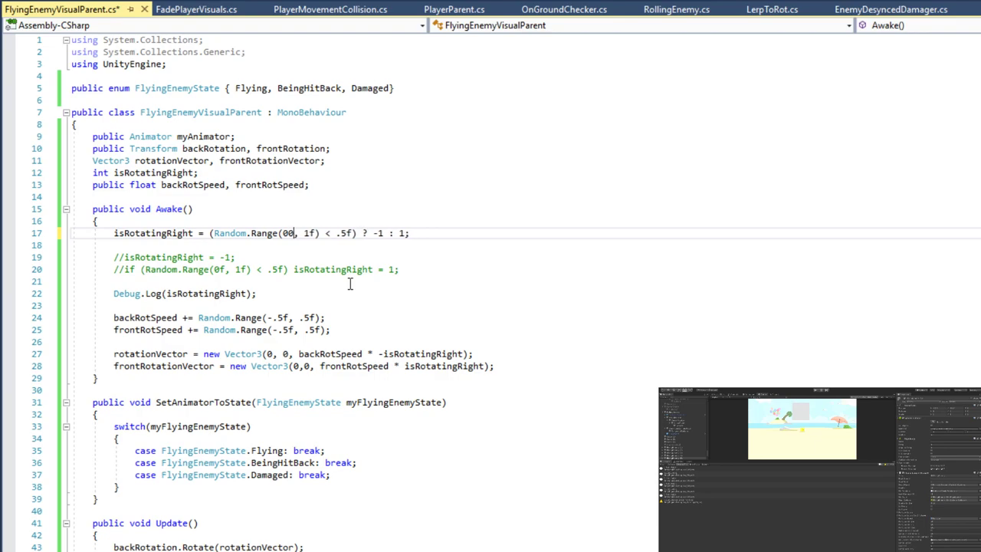
{"action": "key", "text": "Right"}
{"action": "key", "text": "Right"}
{"action": "key", "text": "Right"}
{"action": "key", "text": "Delete"}
{"action": "key", "text": "ctrl+s"}
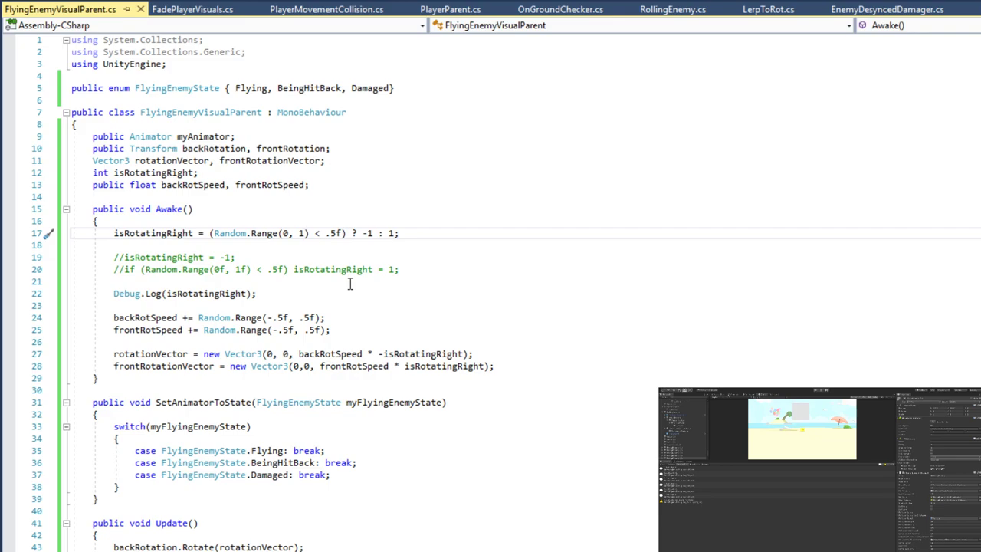
Restore the float arguments in the ternary isRotatingRight assignment so the call reads Random.Range(0f, 1f).
{"action": "type", "text": "f"}
{"action": "key", "text": "Left"}
{"action": "key", "text": "Left"}
{"action": "key", "text": "Left"}
{"action": "key", "text": "Left"}
{"action": "type", "text": "f"}
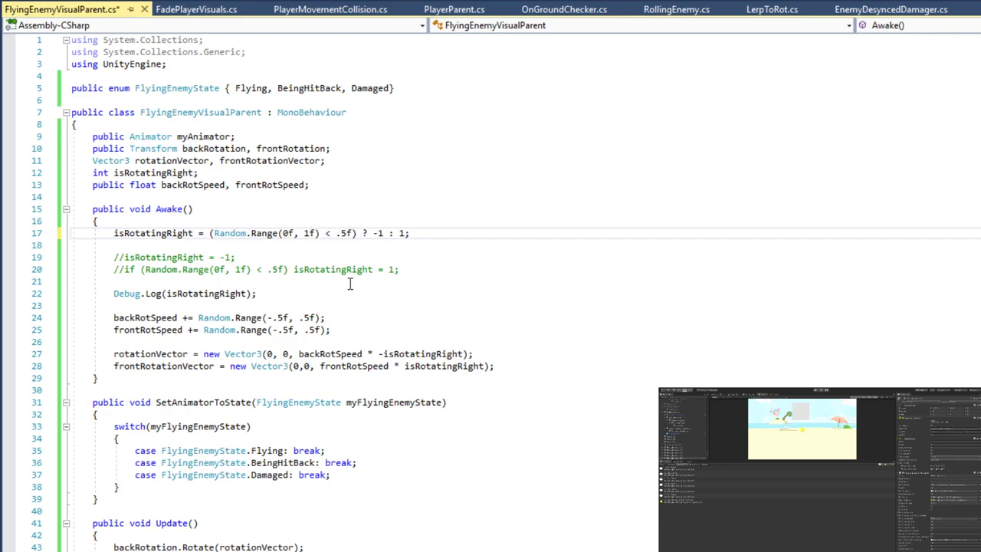
Delete the two commented-out isRotatingRight lines and the extra blank line below the ternary assignment, and save the script.
{"action": "left_click_drag", "start_coordinate": [422, 267], "coordinate": [17, 264]}
{"action": "key", "text": "Delete"}
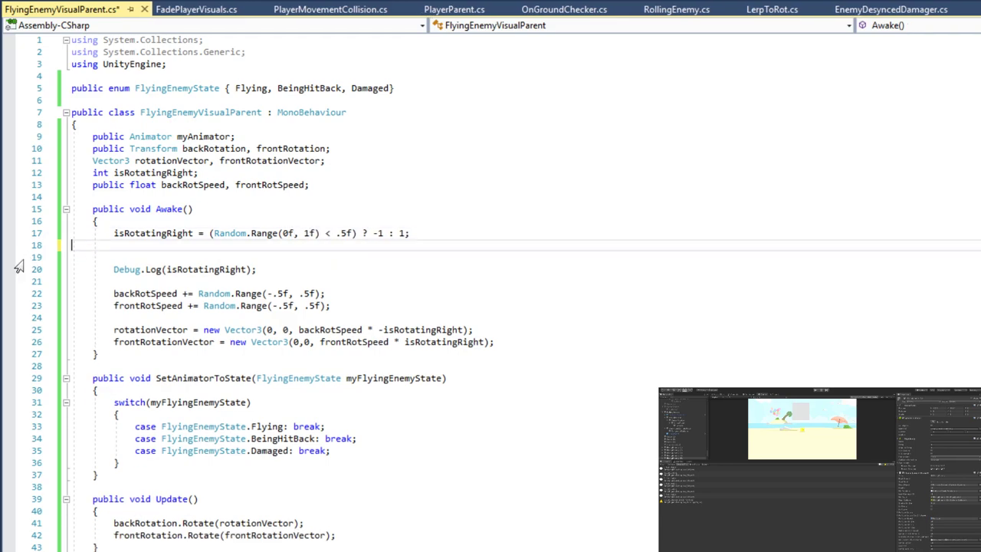
{"action": "key", "text": "BackSpace"}
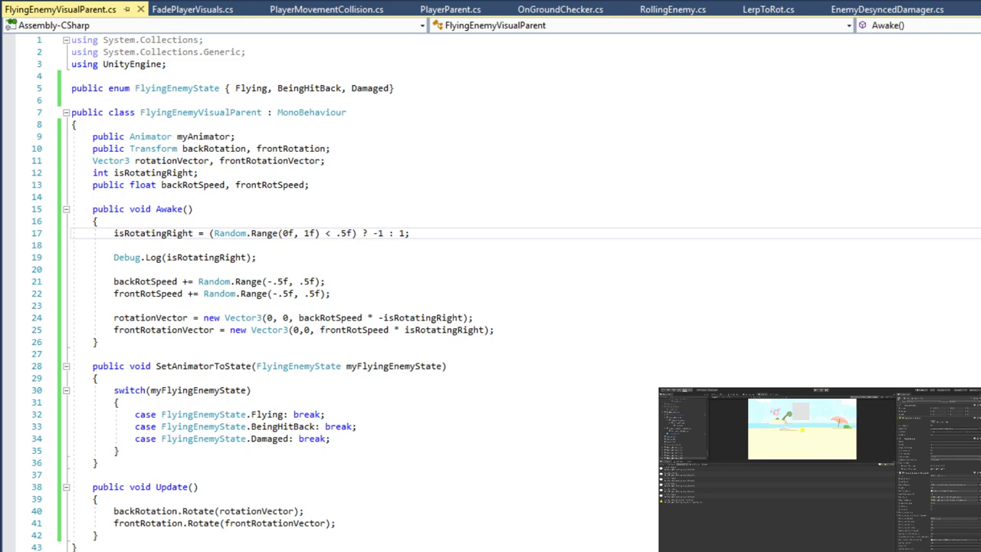
{"action": "left_click", "coordinate": [407, 356]}
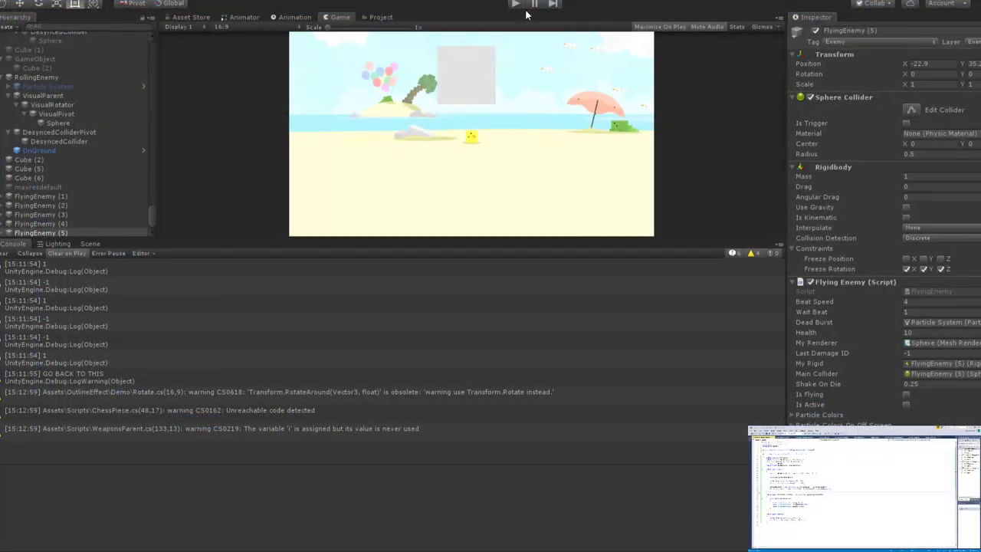
Switch to Unity and play the scene twice, attacking the flying enemies to check their pinwheel rotation, and stop it after each run.
{"action": "left_click", "coordinate": [516, 4]}
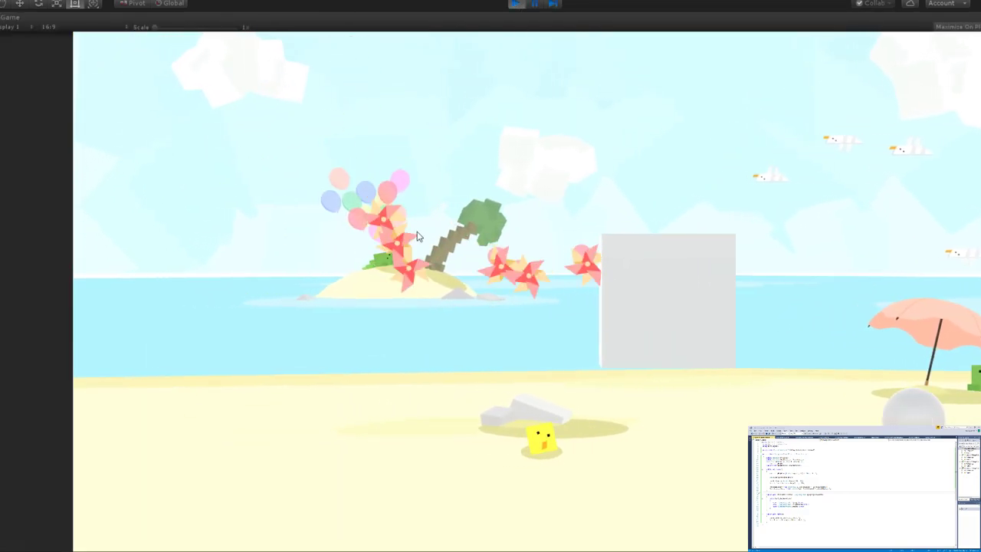
{"action": "left_click", "coordinate": [496, 231]}
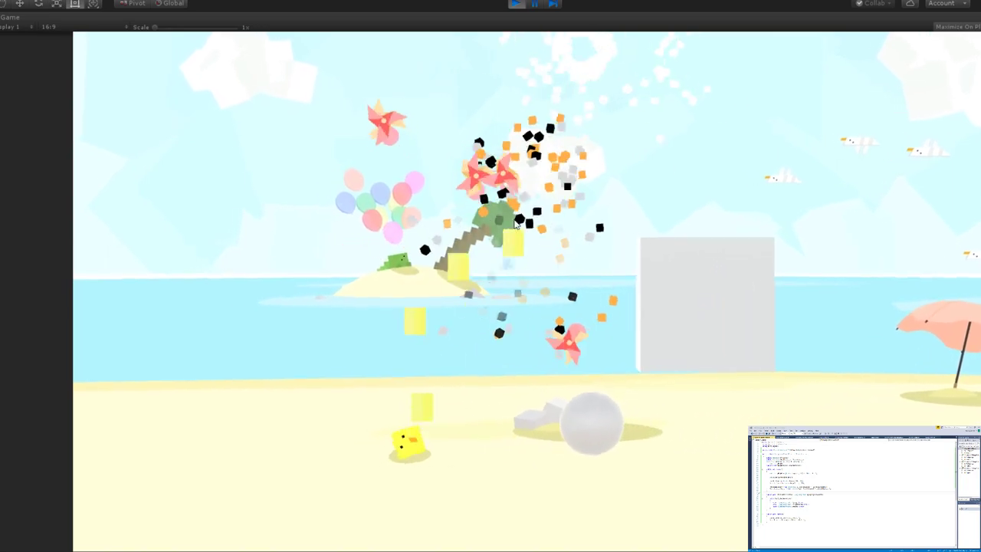
{"action": "left_click", "coordinate": [462, 180]}
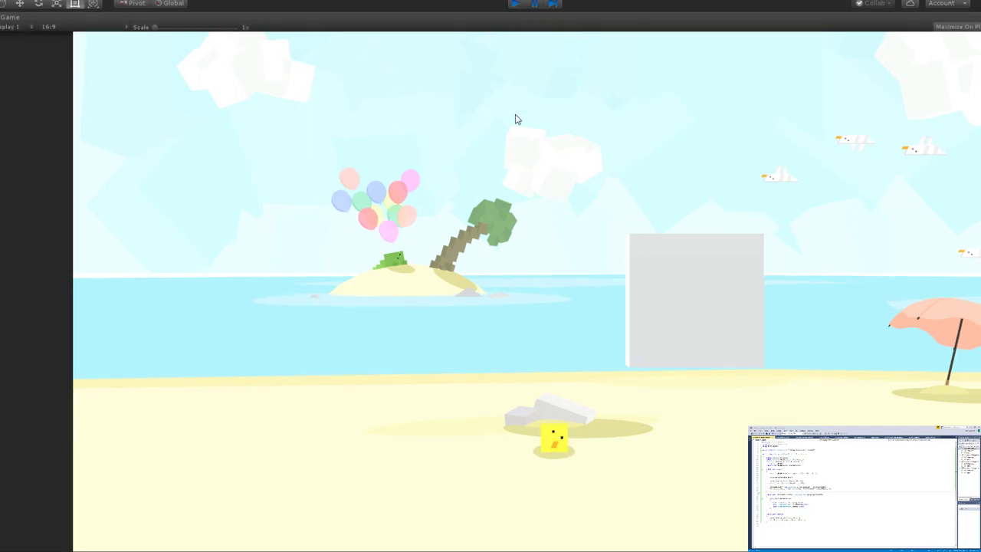
{"action": "key", "text": "ctrl+p"}
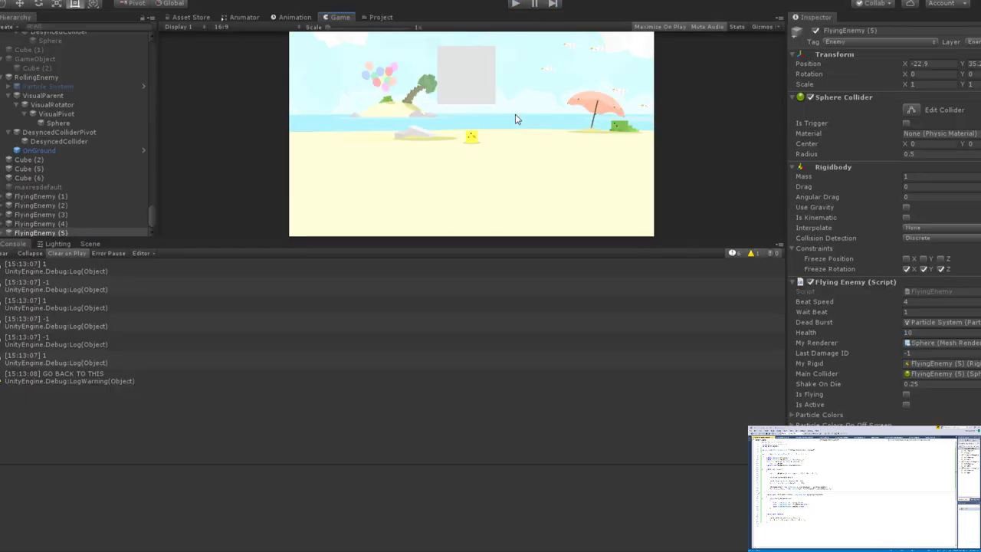
{"action": "left_click", "coordinate": [515, 3]}
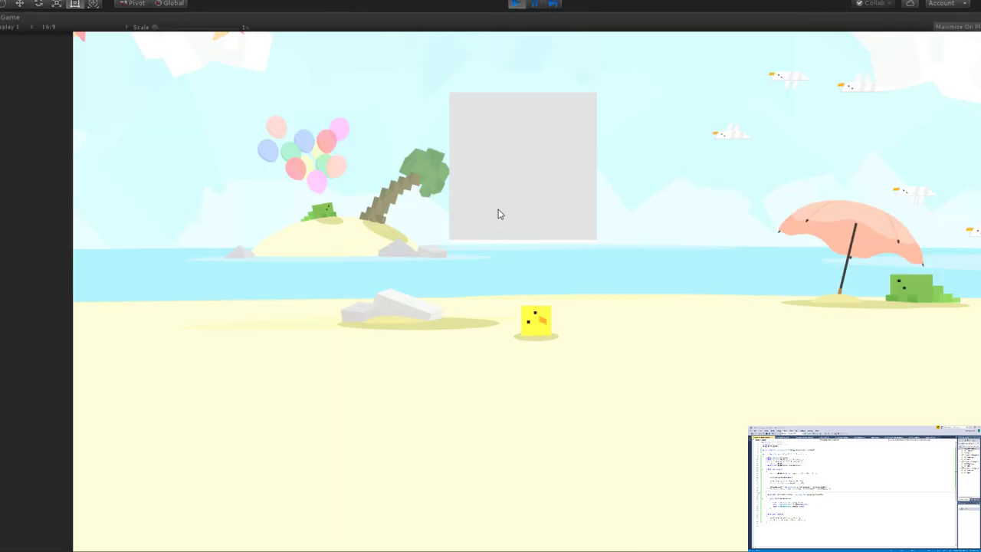
{"action": "key", "text": "space"}
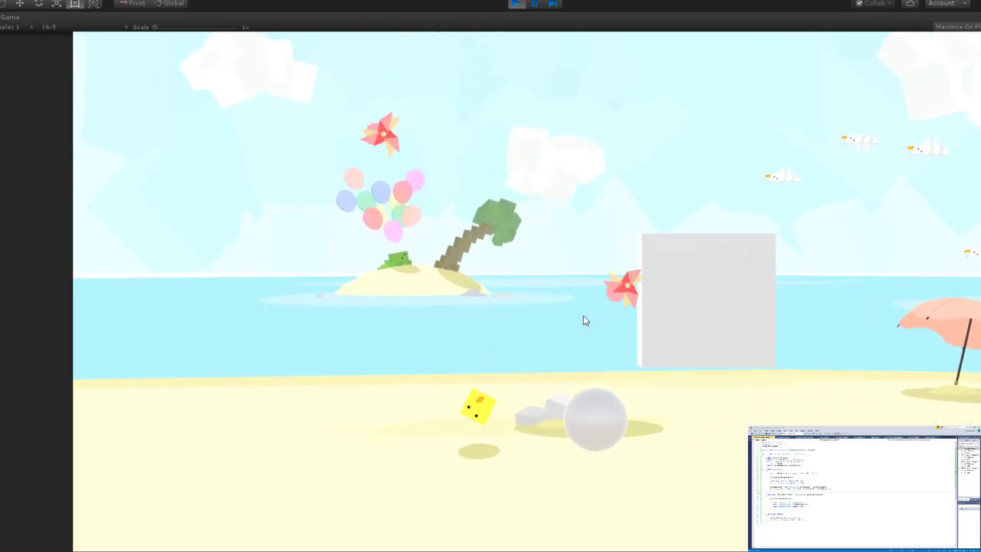
{"action": "left_click", "coordinate": [604, 249]}
{"action": "left_click", "coordinate": [510, 145]}
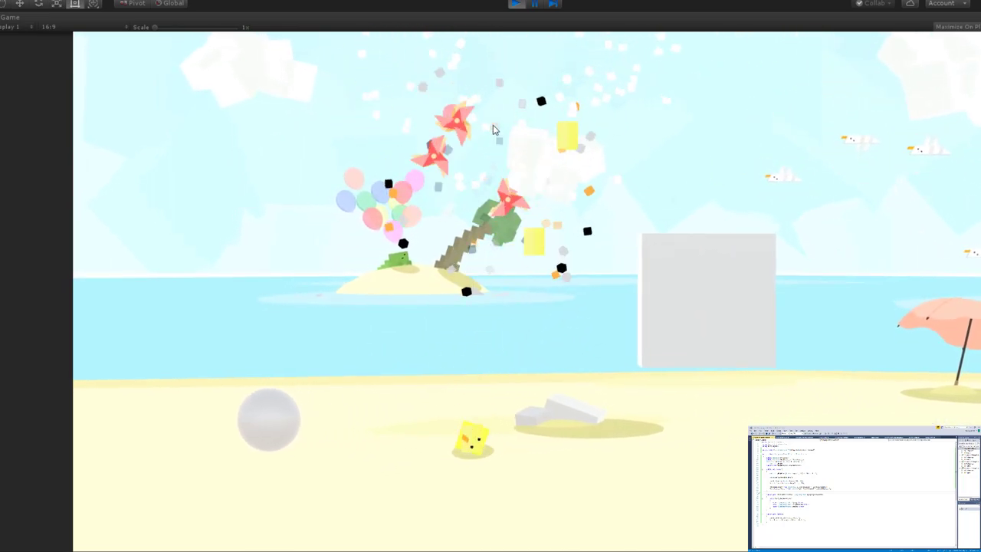
{"action": "left_click", "coordinate": [499, 127]}
{"action": "left_click", "coordinate": [460, 90]}
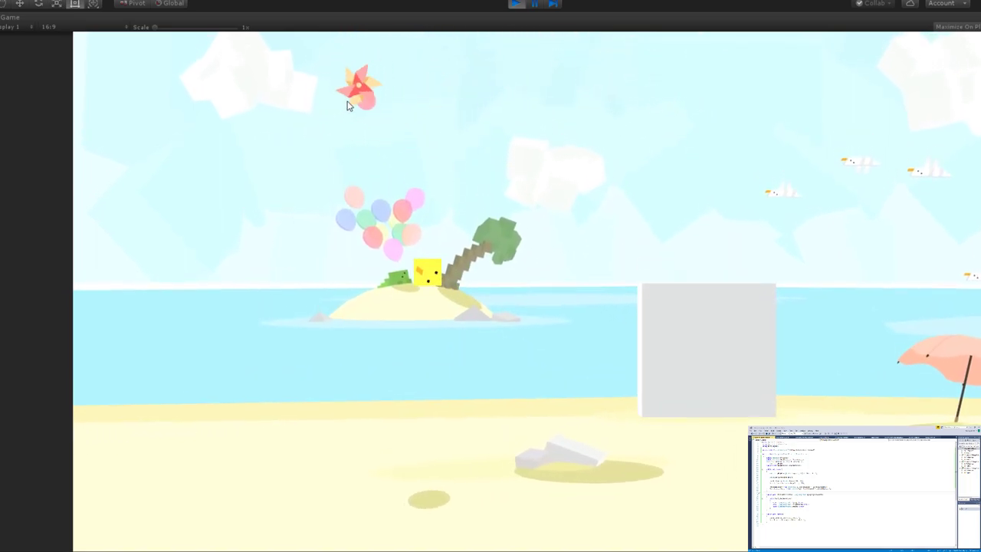
{"action": "left_click", "coordinate": [357, 96]}
{"action": "left_click", "coordinate": [524, 10]}
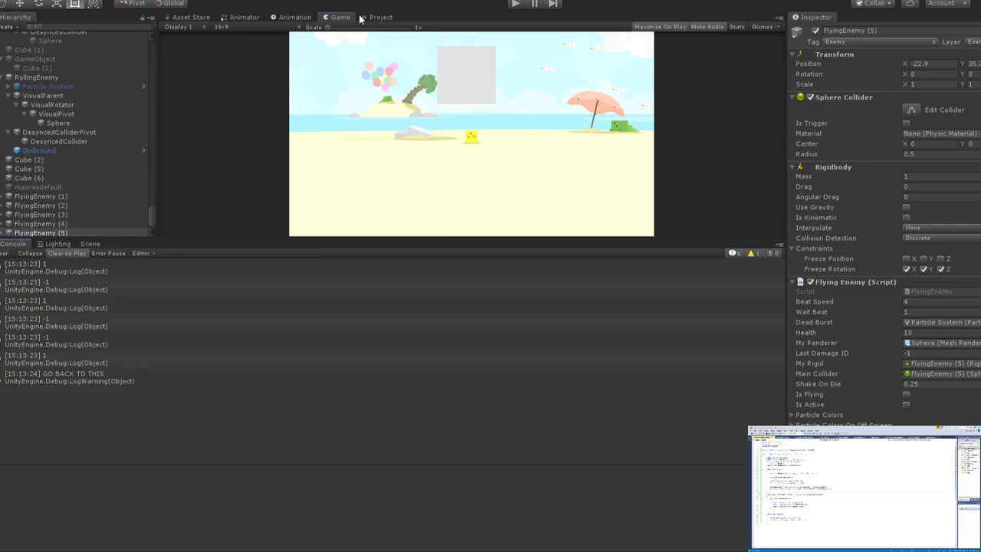
Search the project assets for EnemyPar and open the EnemyParent script in Visual Studio.
{"action": "left_click", "coordinate": [379, 16]}
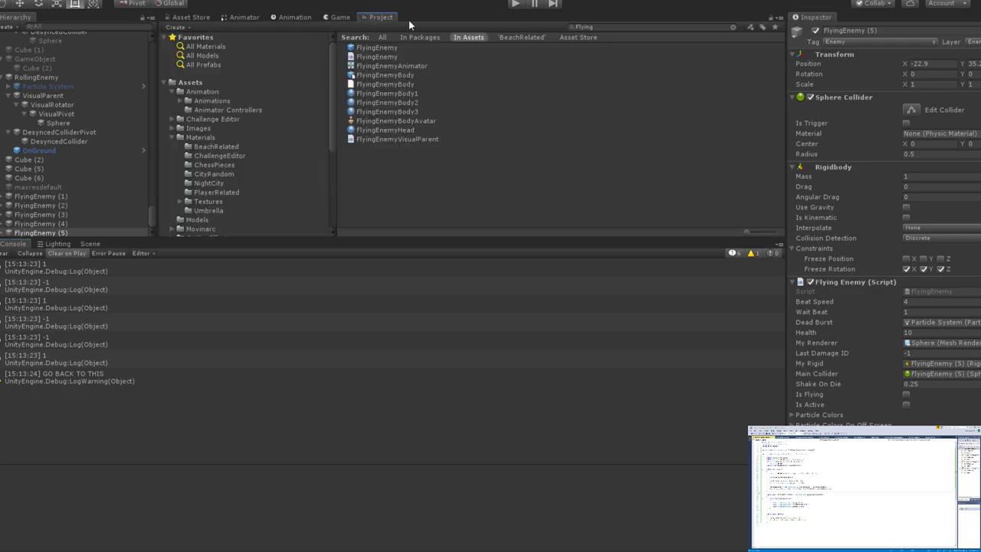
{"action": "left_click", "coordinate": [596, 28]}
{"action": "type", "text": "EnemyPar"}
{"action": "left_click", "coordinate": [404, 48]}
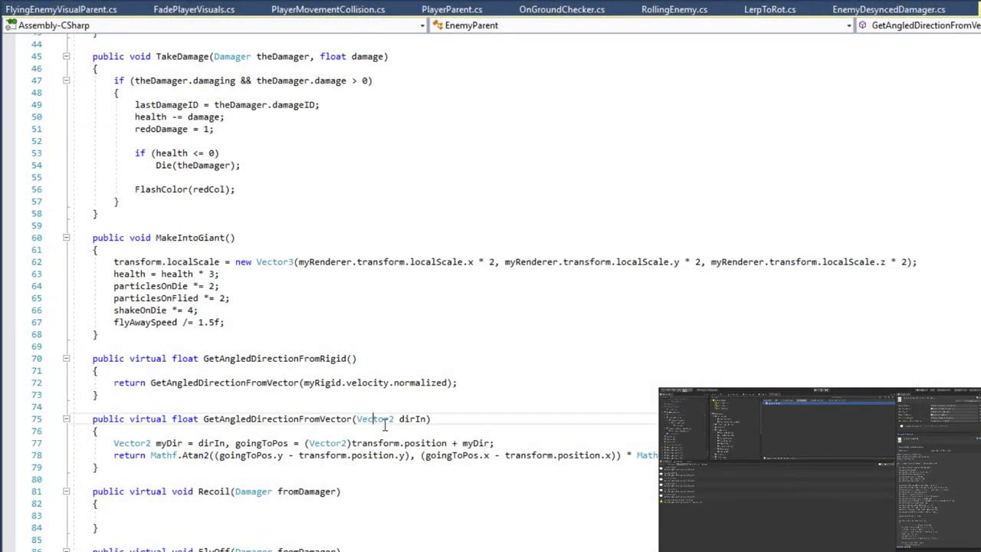
Examine the FlyOff velocity line in EnemyParent and go back to the TakeDamage method.
{"action": "left_click", "coordinate": [375, 419]}
{"action": "scroll", "coordinate": [602, 254], "scroll_direction": "down", "scroll_amount": 5}
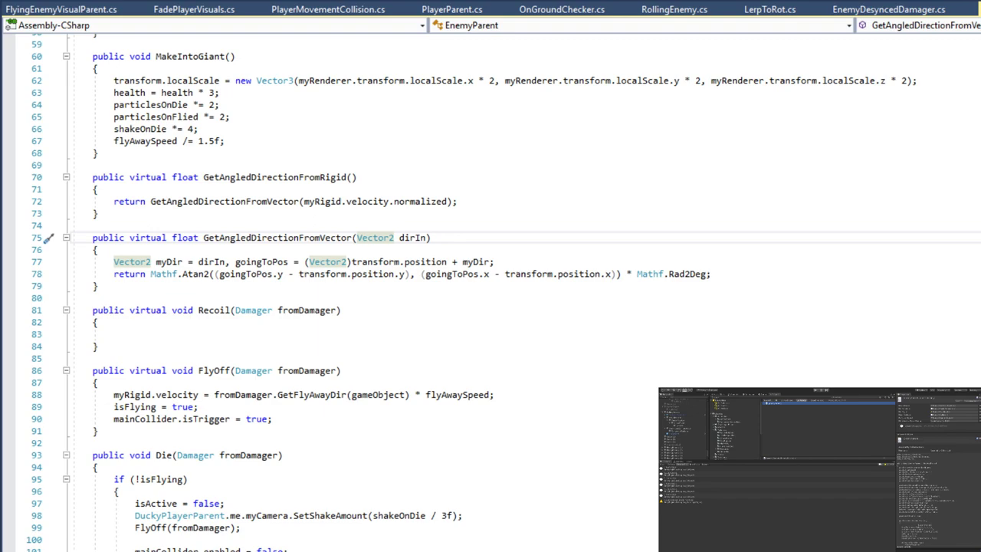
{"action": "triple_click", "coordinate": [452, 397]}
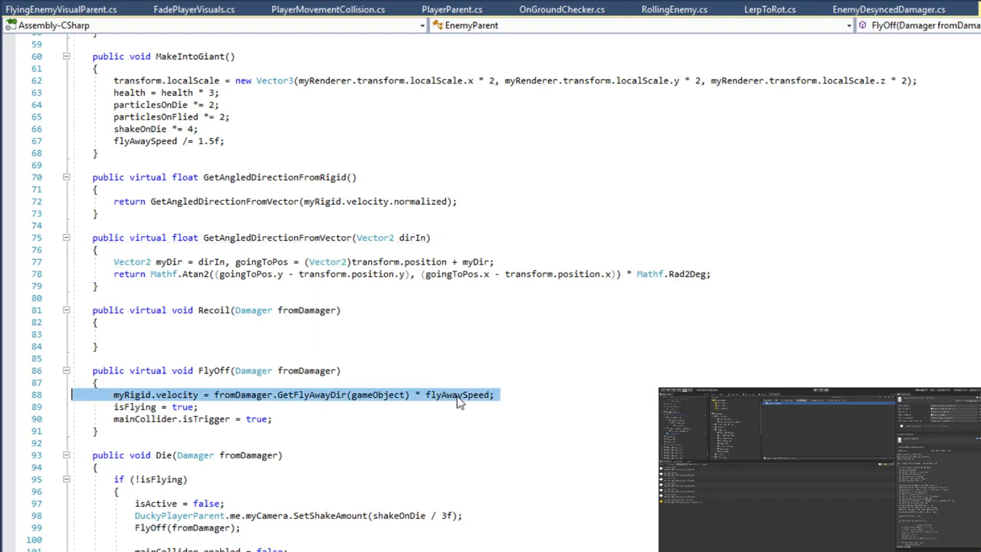
{"action": "left_click", "coordinate": [379, 395]}
{"action": "key", "text": "ctrl+minus"}
{"action": "key", "text": "ctrl+minus"}
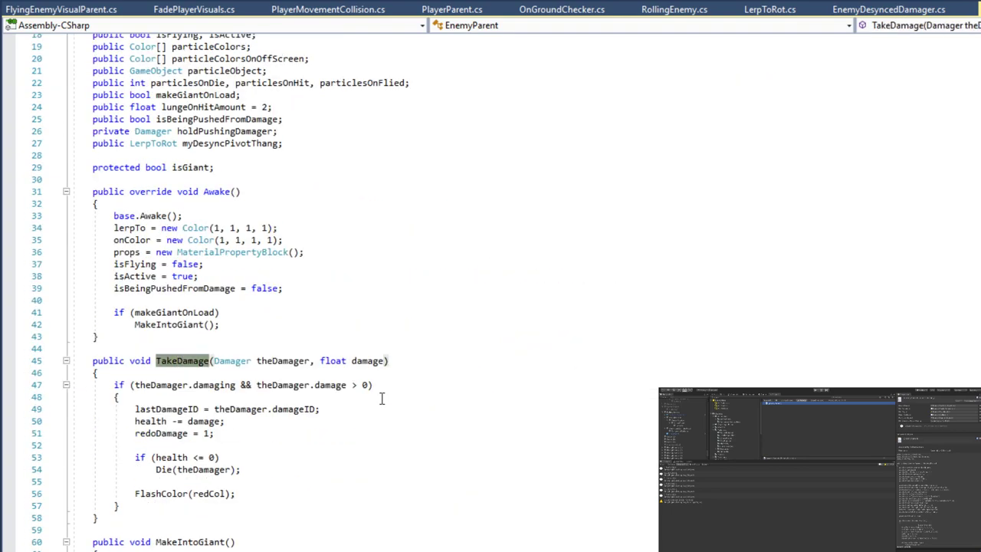
Trace the FlashColor call in TakeDamage to its definition and follow onColor to the SetColor line in Update.
{"action": "double_click", "coordinate": [169, 493]}
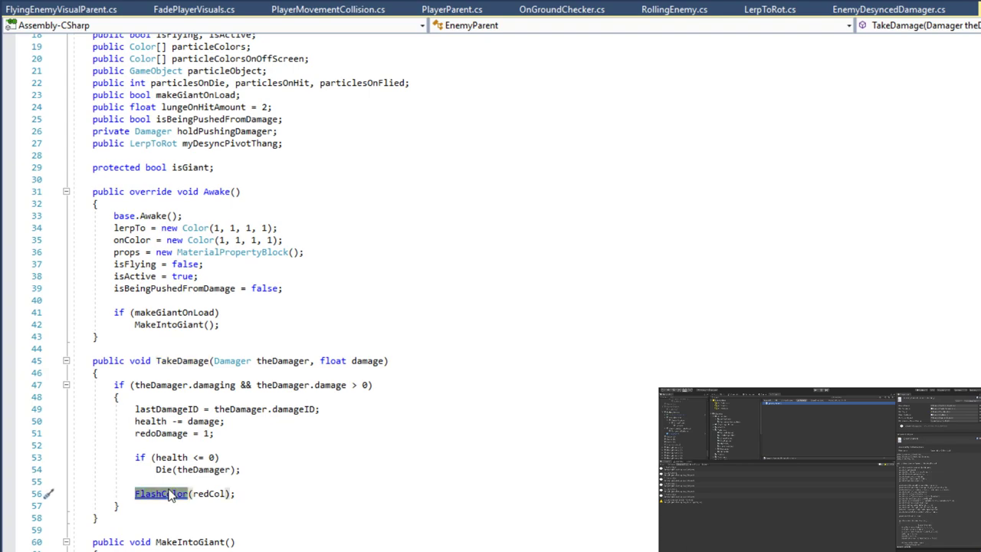
{"action": "key", "text": "F12"}
{"action": "key", "text": "ctrl+minus"}
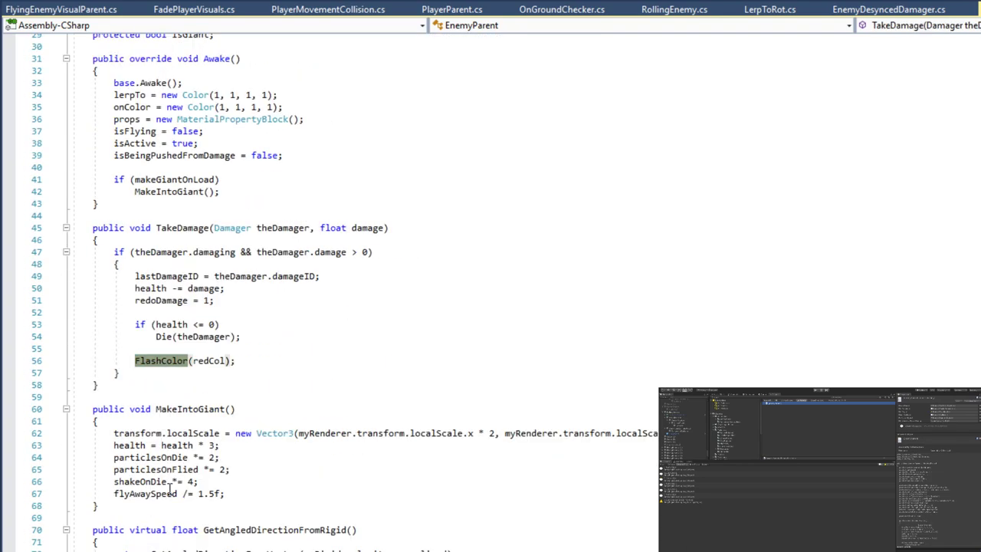
{"action": "key", "text": "F12"}
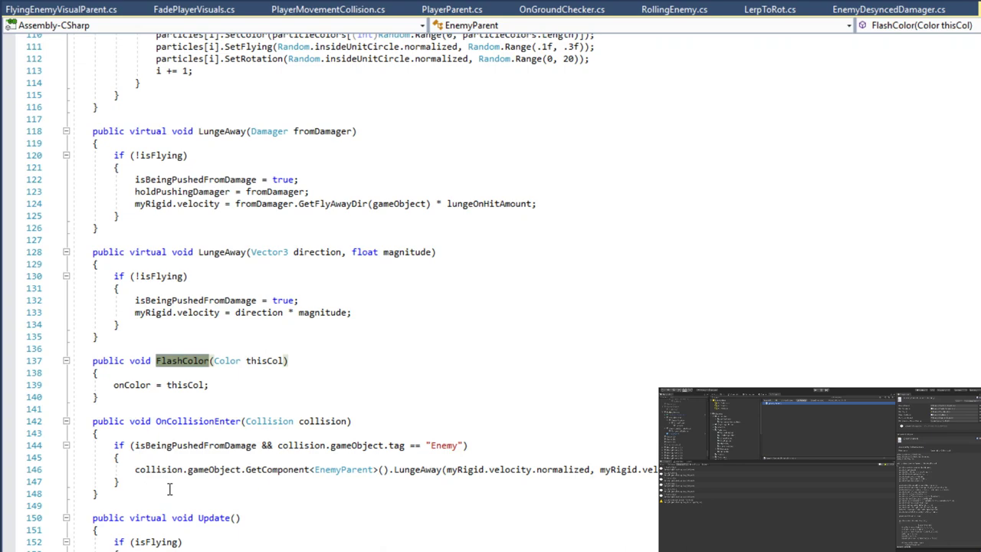
{"action": "double_click", "coordinate": [142, 385]}
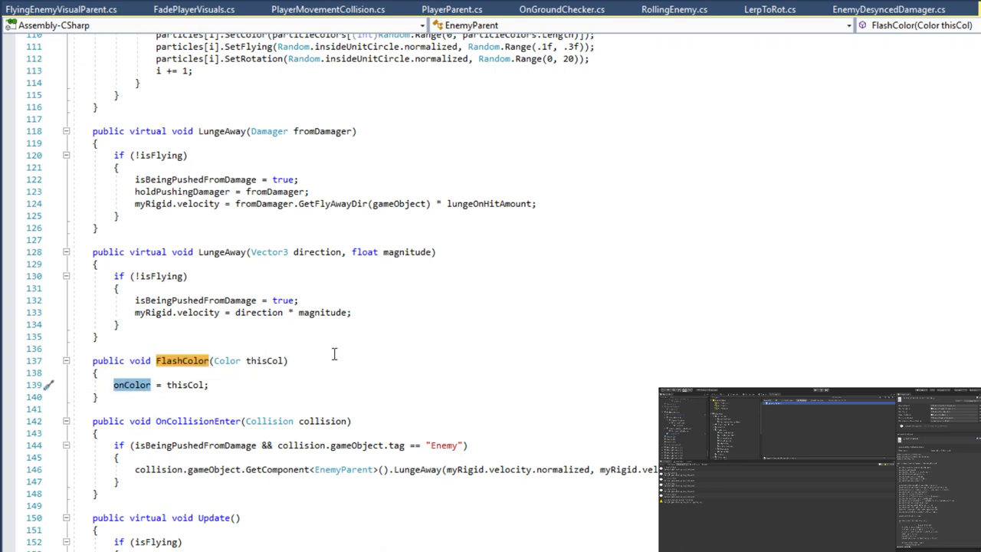
{"action": "key", "text": "ctrl+shift+Down"}
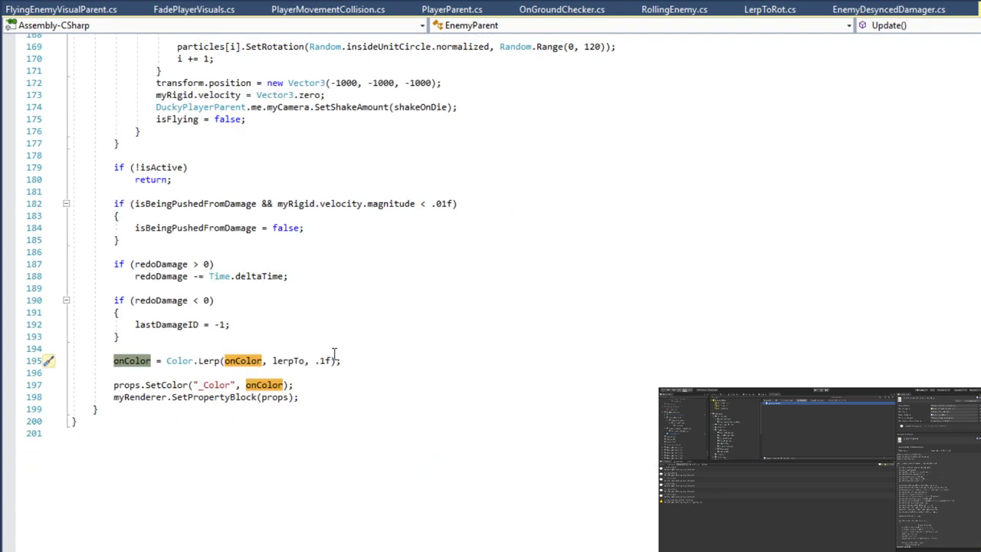
{"action": "double_click", "coordinate": [167, 385]}
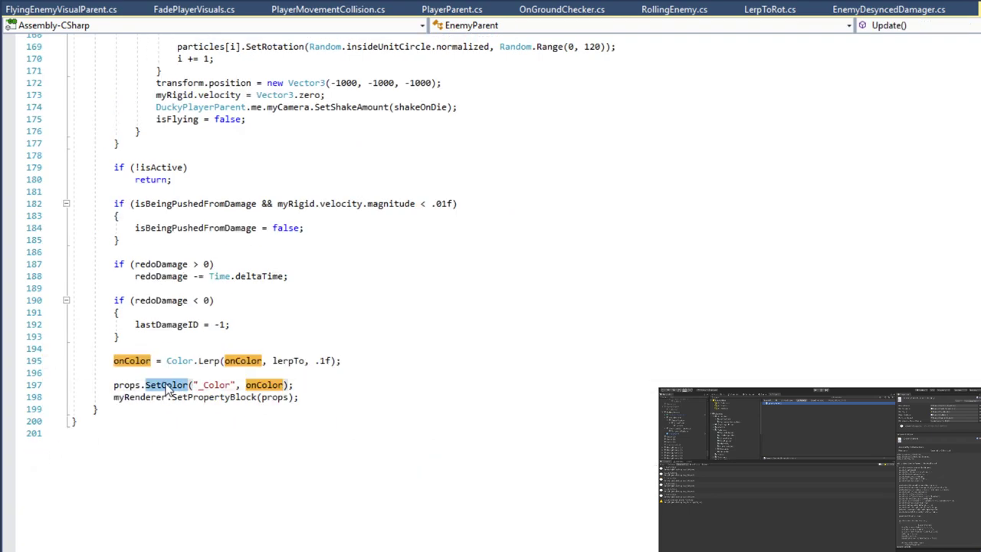
{"action": "left_click", "coordinate": [308, 384]}
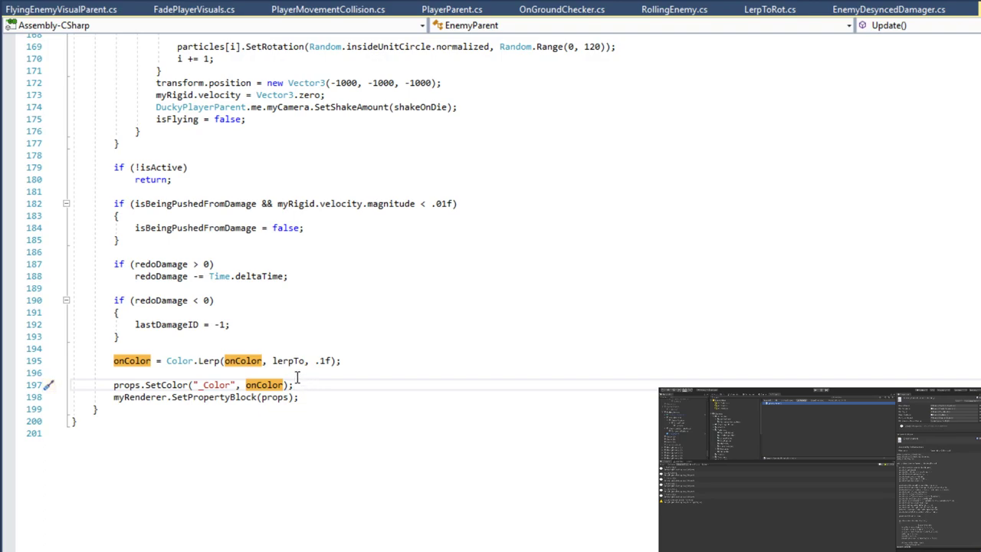
Turn EnemyParent's myRenderer field into a MeshRenderer[] array named myRenderers.
{"action": "scroll", "coordinate": [297, 377], "scroll_direction": "up", "scroll_amount": 20}
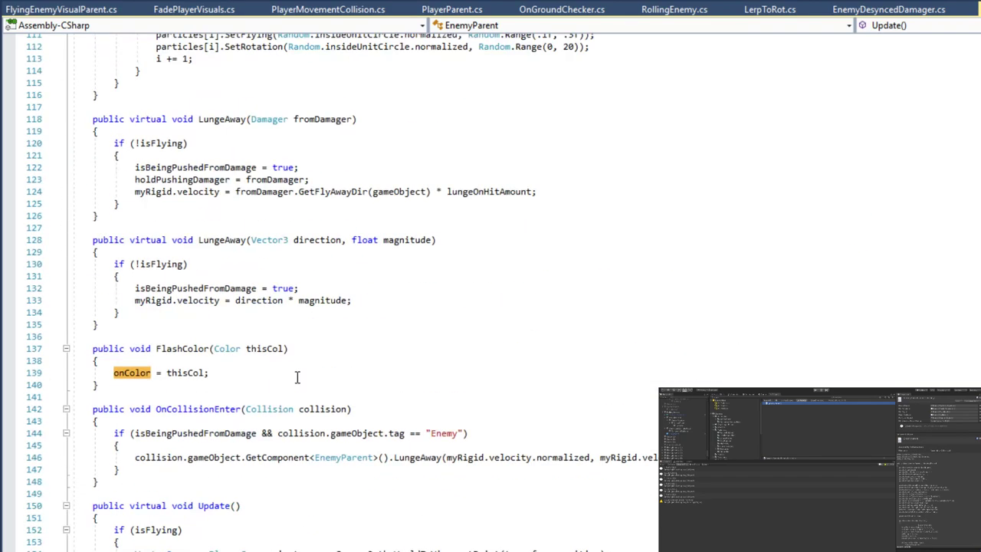
{"action": "scroll", "coordinate": [297, 377], "scroll_direction": "up", "scroll_amount": 1}
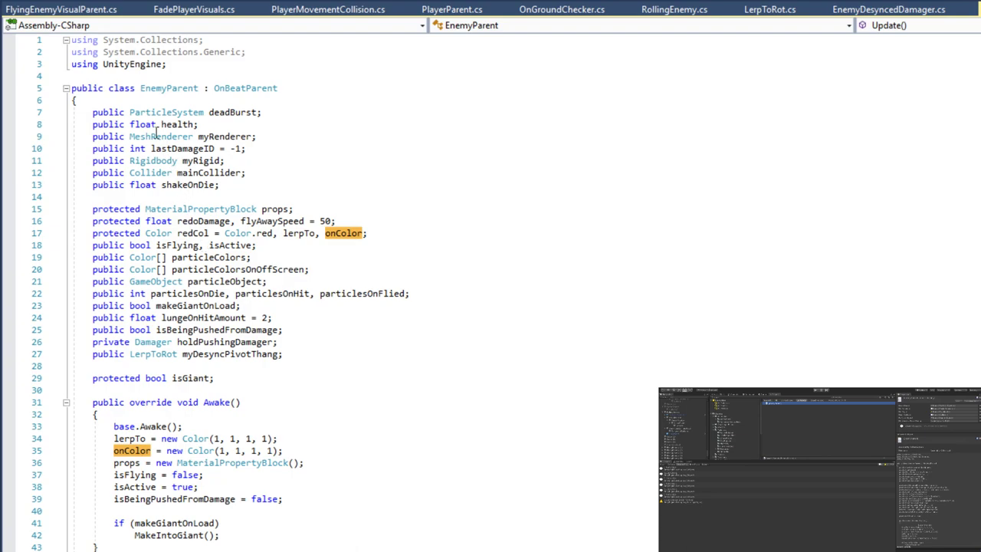
{"action": "scroll", "coordinate": [216, 143], "scroll_direction": "down", "scroll_amount": 20}
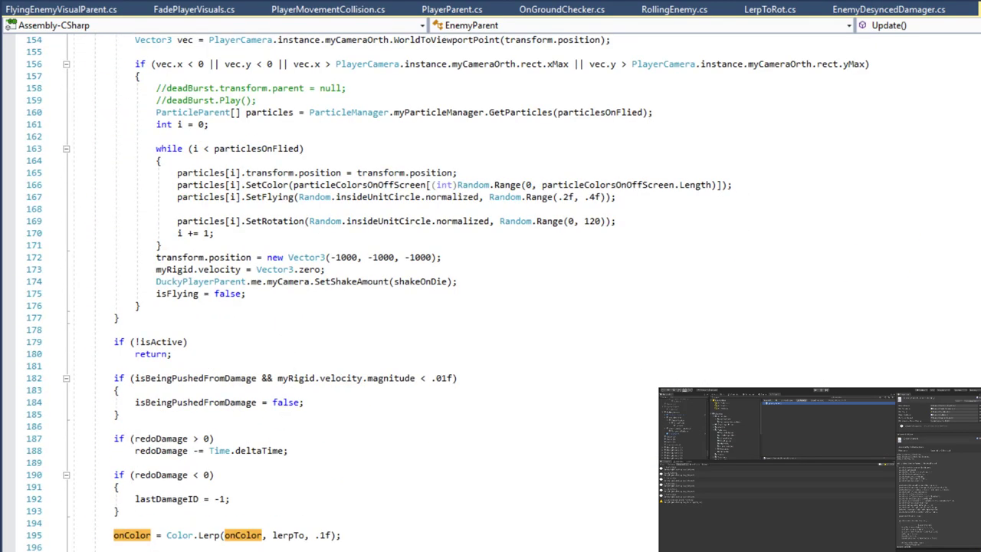
{"action": "scroll", "coordinate": [324, 524], "scroll_direction": "down", "scroll_amount": 8}
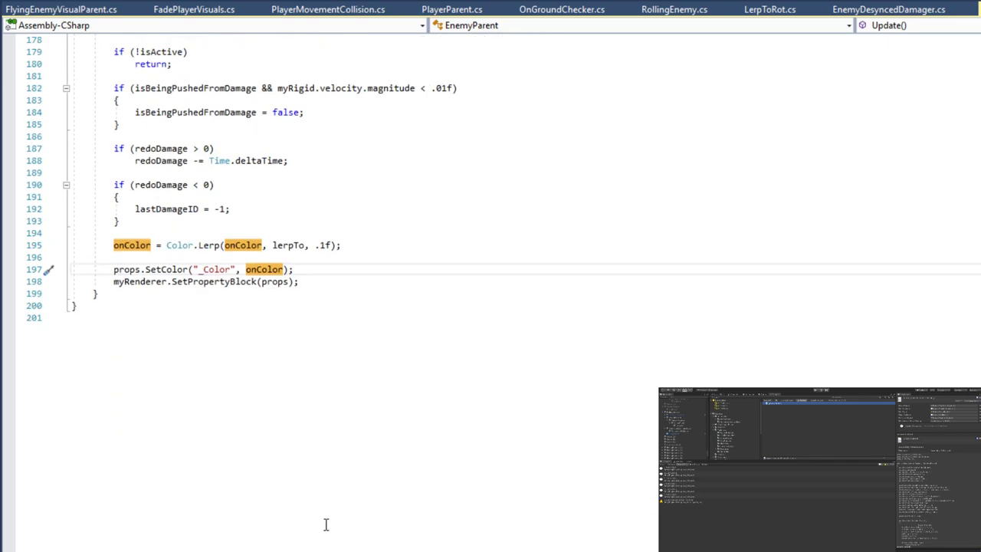
{"action": "scroll", "coordinate": [319, 388], "scroll_direction": "up", "scroll_amount": 20}
{"action": "scroll", "coordinate": [355, 385], "scroll_direction": "up", "scroll_amount": 20}
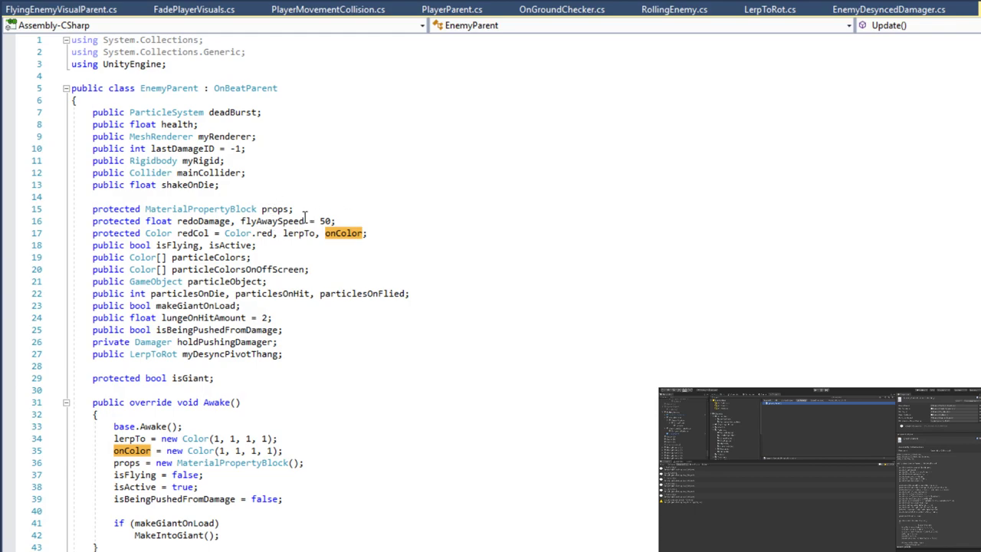
{"action": "left_click", "coordinate": [267, 137]}
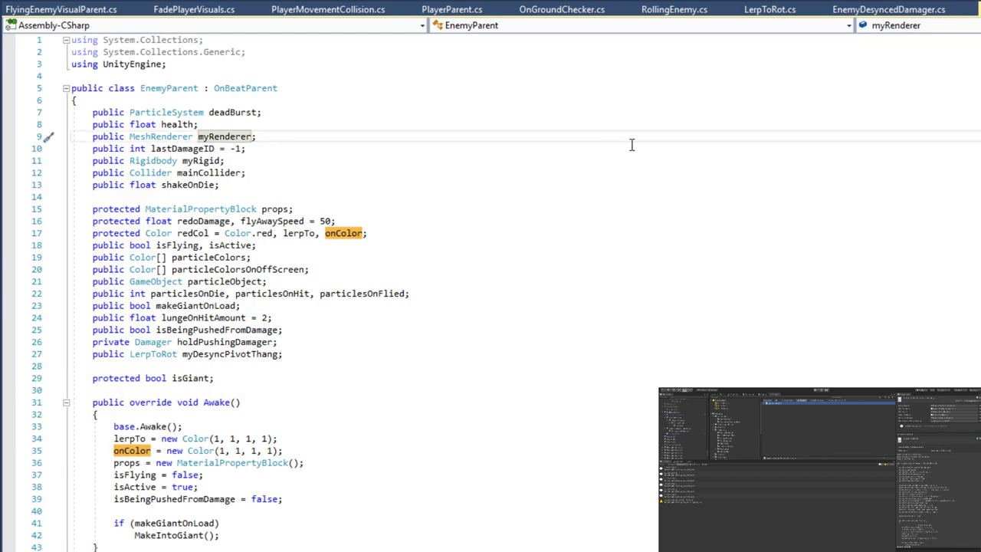
{"action": "key", "text": "Left"}
{"action": "key", "text": "Left"}
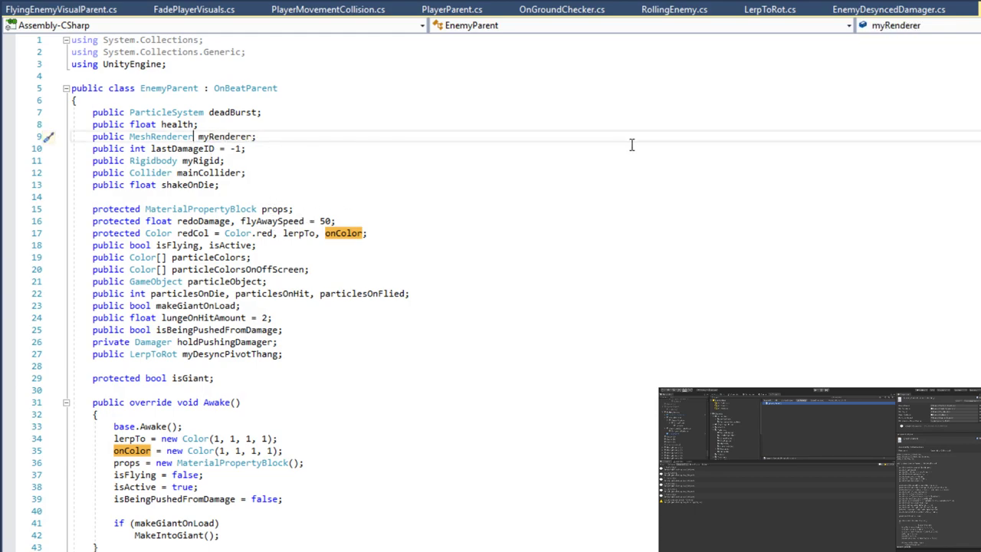
{"action": "type", "text": "[]"}
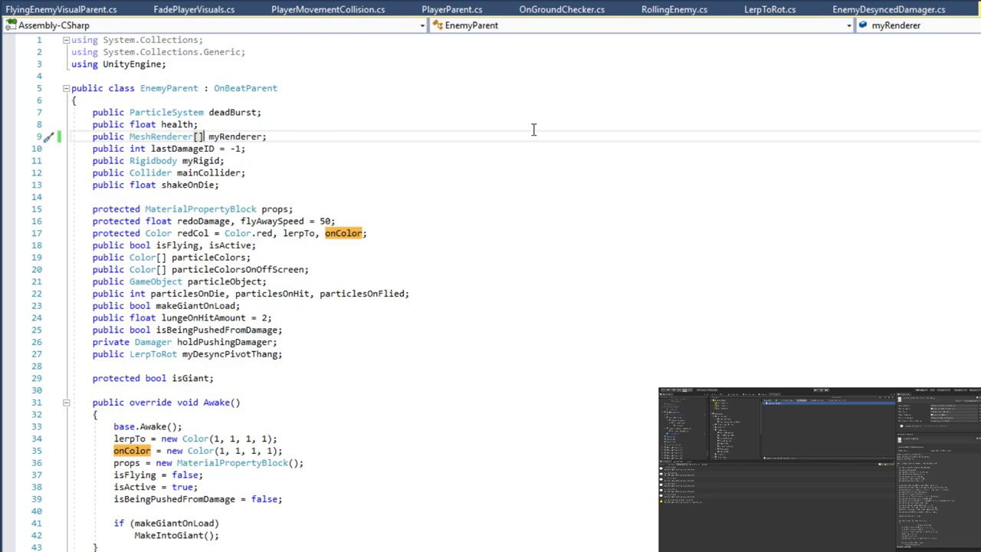
{"action": "left_click", "coordinate": [260, 136]}
{"action": "type", "text": "s"}
Add a foreach loop over myRenderers at the start of MakeIntoGiant, with a MeshRenderer variable named renderer.
{"action": "scroll", "coordinate": [506, 230], "scroll_direction": "down", "scroll_amount": 10}
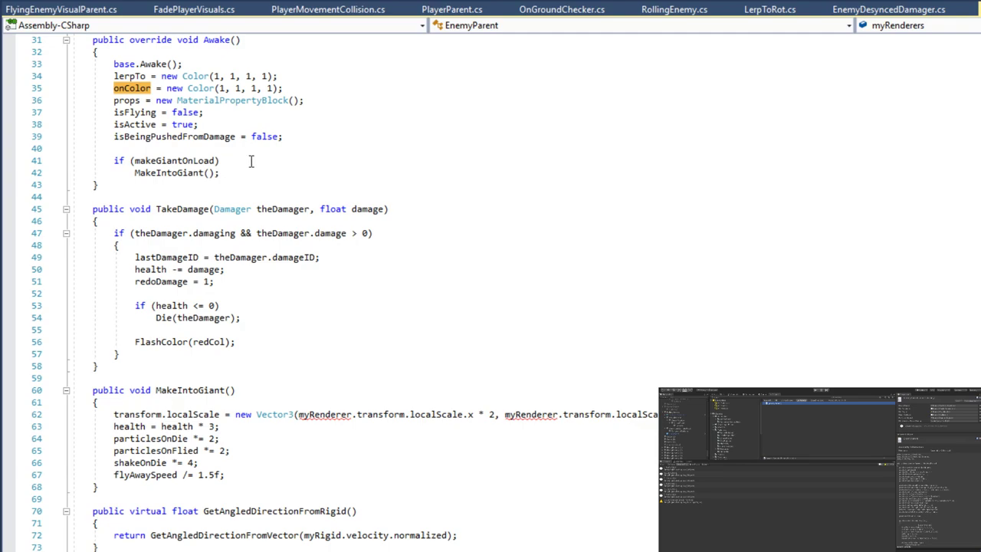
{"action": "scroll", "coordinate": [289, 252], "scroll_direction": "down", "scroll_amount": 2}
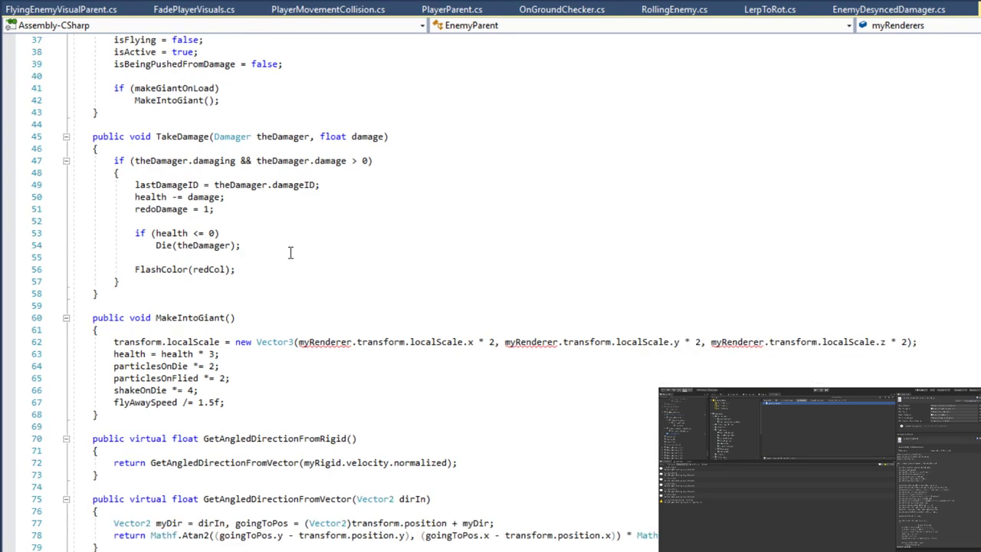
{"action": "left_click", "coordinate": [351, 345]}
{"action": "left_click", "coordinate": [126, 331]}
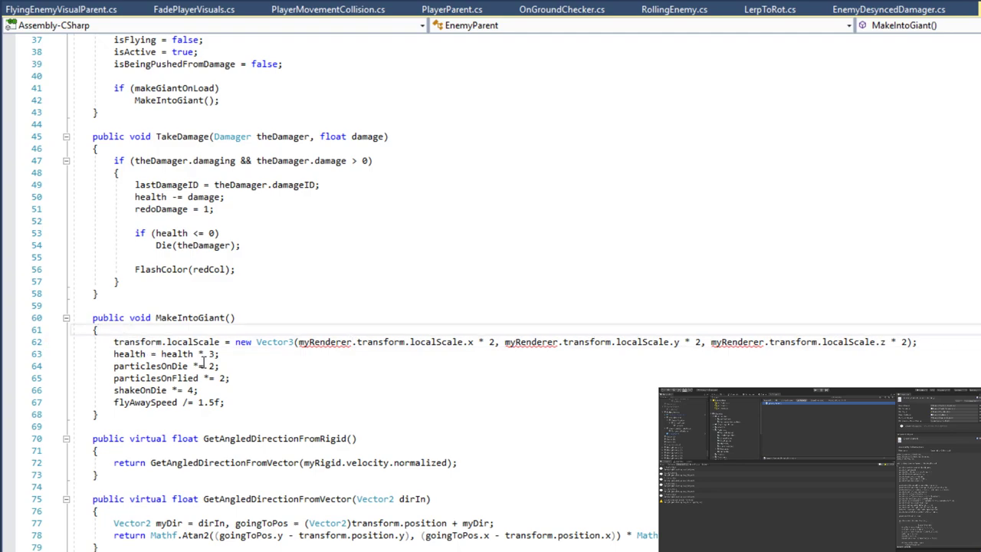
{"action": "key", "text": "Return"}
{"action": "type", "text": "foreacf"}
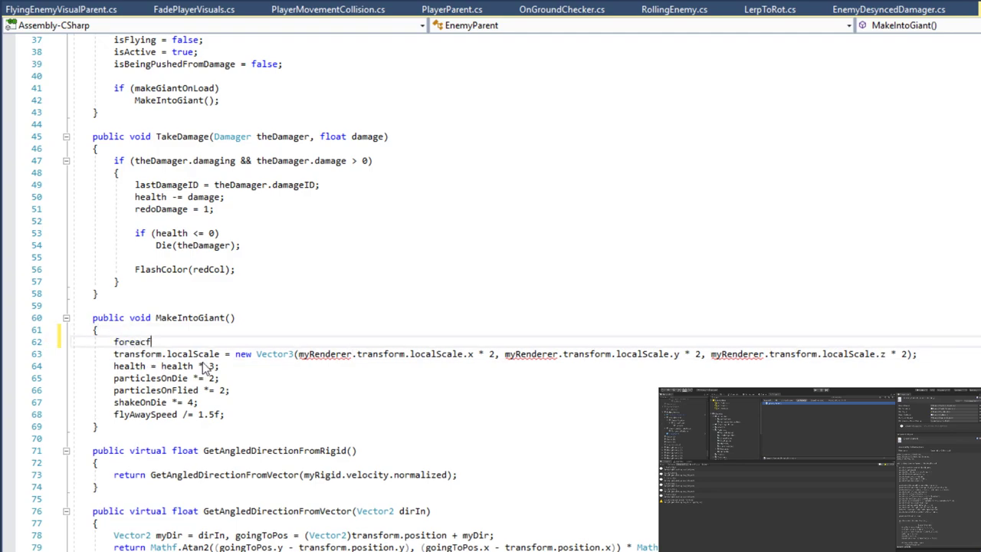
{"action": "key", "text": "BackSpace"}
{"action": "type", "text": "h(MeshRenderer renderer i"}
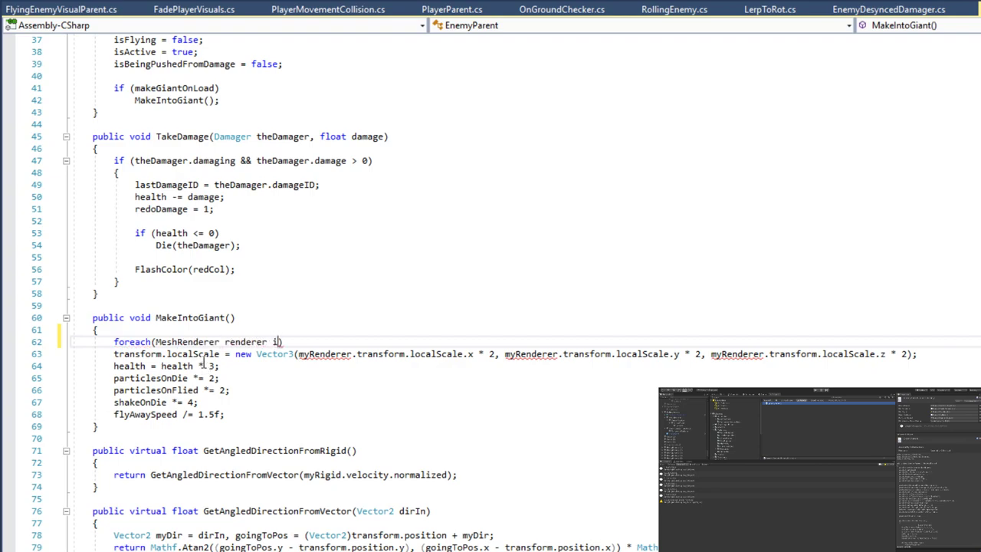
{"action": "type", "text": "n my"}
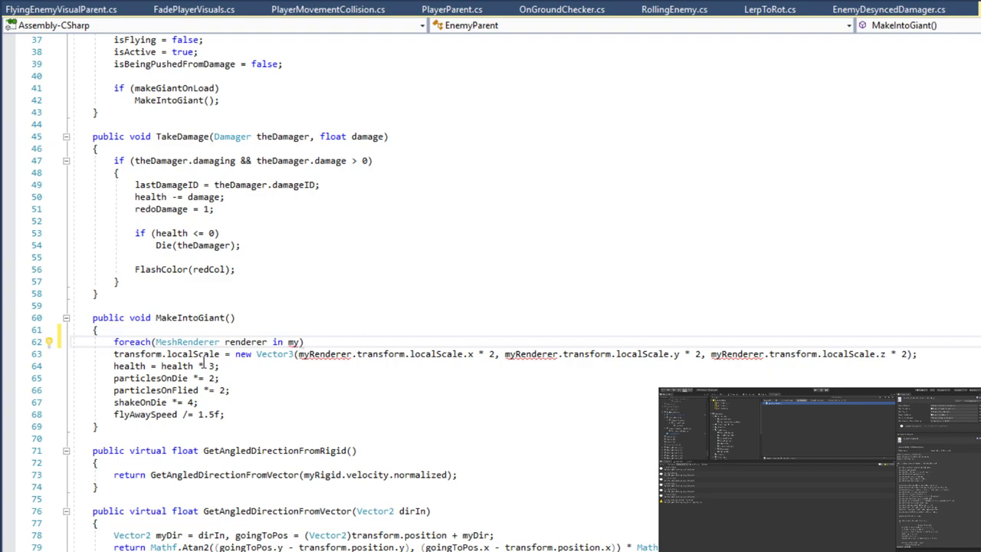
{"action": "type", "text": "Renderers)"}
Enclose the transform.localScale line of MakeIntoGiant in the foreach loop's braces.
{"action": "key", "text": "Return"}
{"action": "type", "text": "{"}
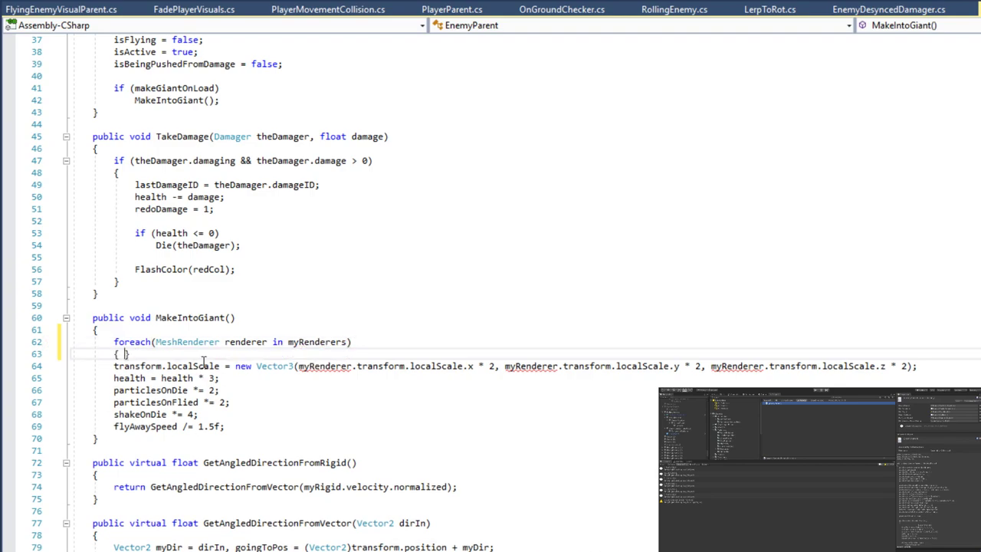
{"action": "key", "text": "Delete"}
{"action": "left_click", "coordinate": [941, 366]}
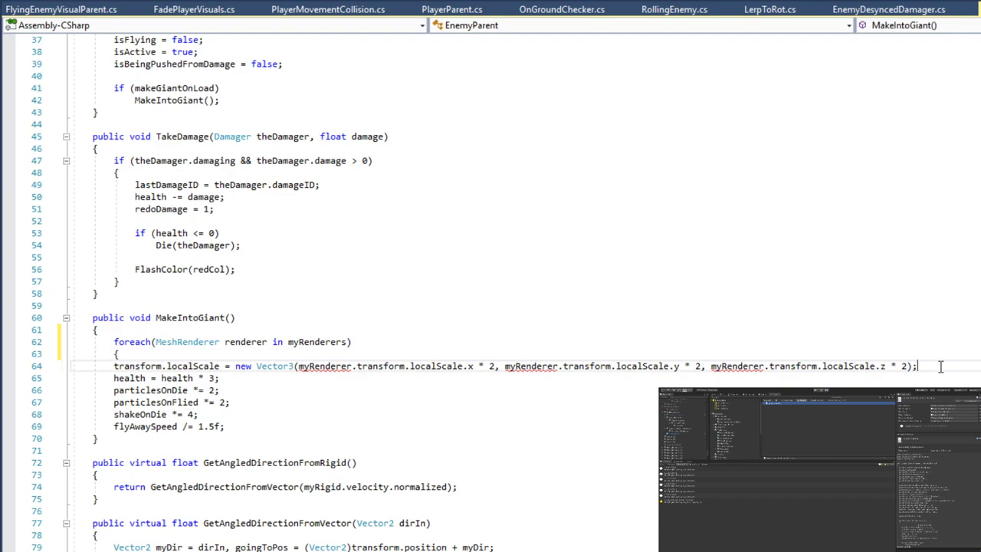
{"action": "key", "text": "Return"}
{"action": "type", "text": "}"}
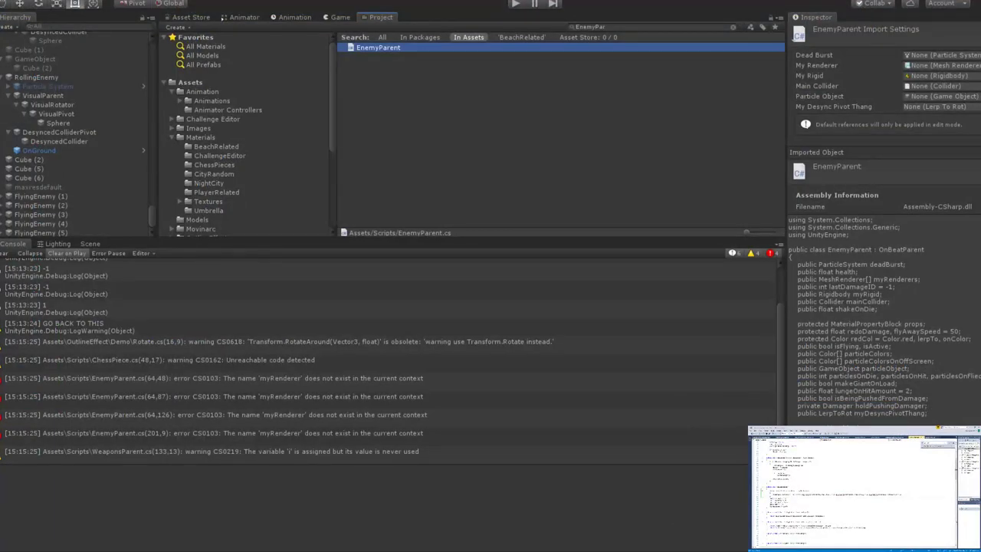
Switch to Unity and select the RollingEnemy object to examine its components.
{"action": "left_click", "coordinate": [36, 78]}
{"action": "scroll", "coordinate": [852, 360], "scroll_direction": "down", "scroll_amount": 1}
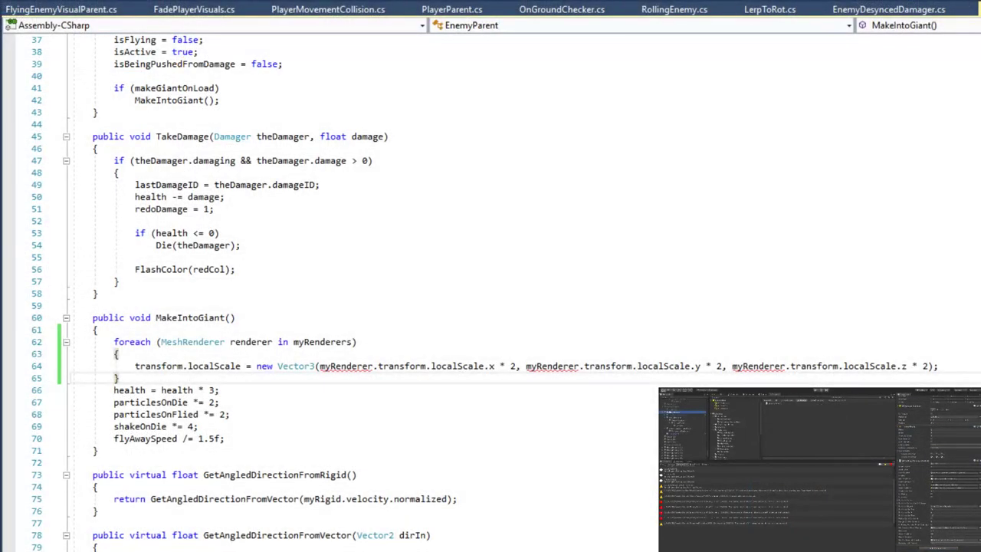
Return to Visual Studio and replace the myRenderer references in MakeIntoGiant's localScale line with the loop variable renderer.
{"action": "double_click", "coordinate": [354, 367]}
{"action": "double_click", "coordinate": [250, 341]}
{"action": "key", "text": "ctrl+c"}
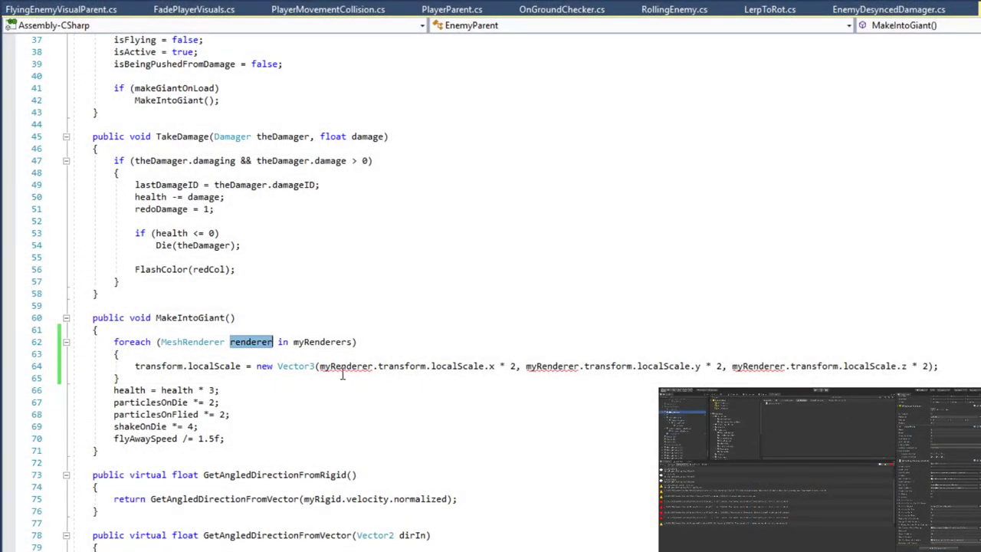
{"action": "double_click", "coordinate": [345, 365]}
{"action": "key", "text": "ctrl+v"}
{"action": "double_click", "coordinate": [541, 365]}
{"action": "key", "text": "ctrl+v"}
{"action": "double_click", "coordinate": [737, 366]}
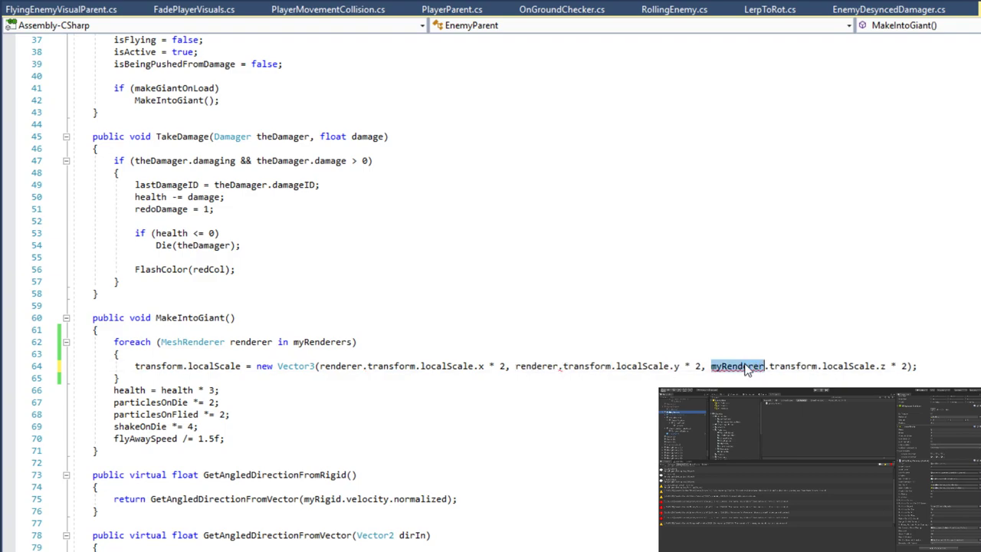
Undo the replacements of myRenderer with renderer in the localScale line of MakeIntoGiant.
{"action": "key", "text": "ctrl+v"}
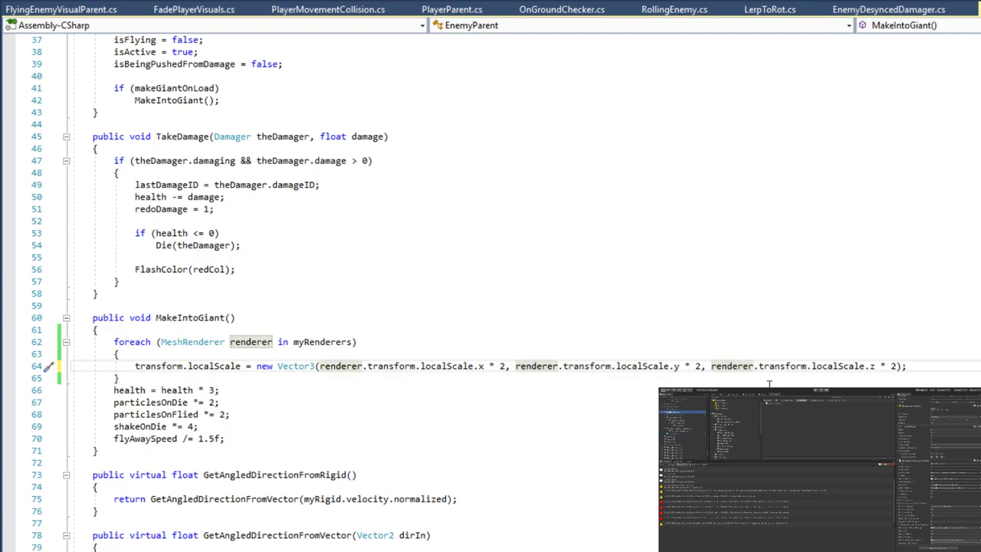
{"action": "key", "text": "ctrl+z"}
{"action": "key", "text": "ctrl+z"}
{"action": "key", "text": "ctrl+z"}
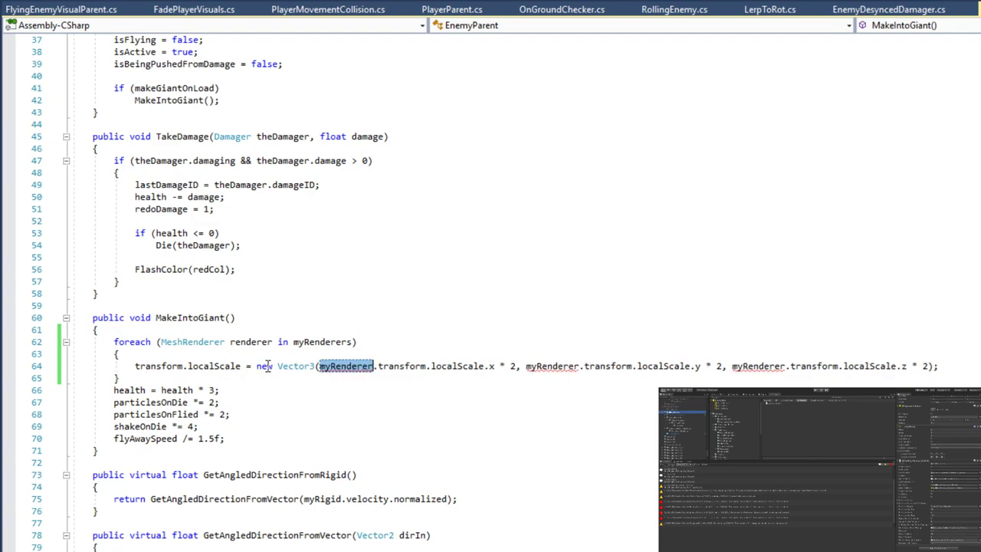
Remove the foreach loop and its braces around the localScale line in MakeIntoGiant and align that line with the method body.
{"action": "left_click", "coordinate": [210, 355]}
{"action": "left_click_drag", "start_coordinate": [210, 355], "coordinate": [26, 340]}
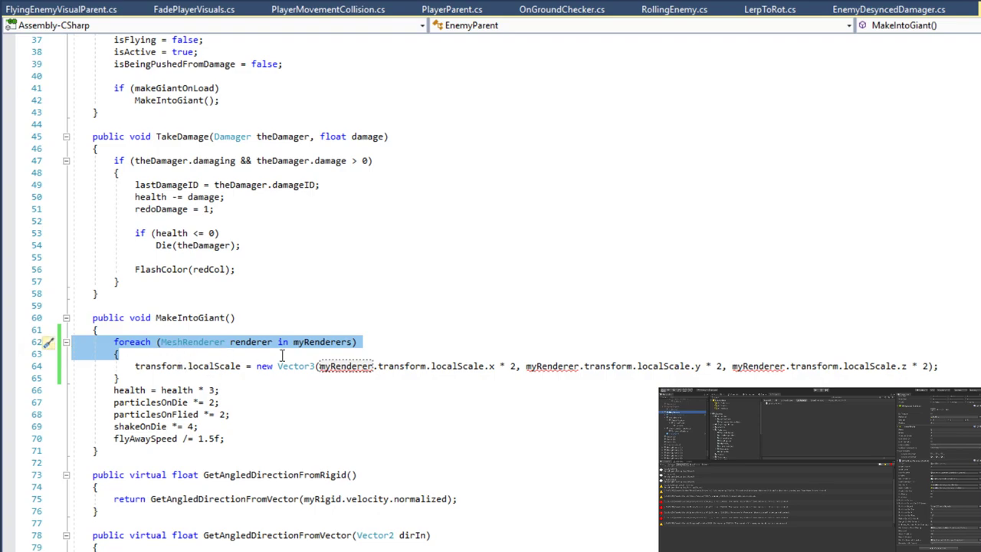
{"action": "key", "text": "Delete"}
{"action": "key", "text": "shift+Home"}
{"action": "key", "text": "shift+Home"}
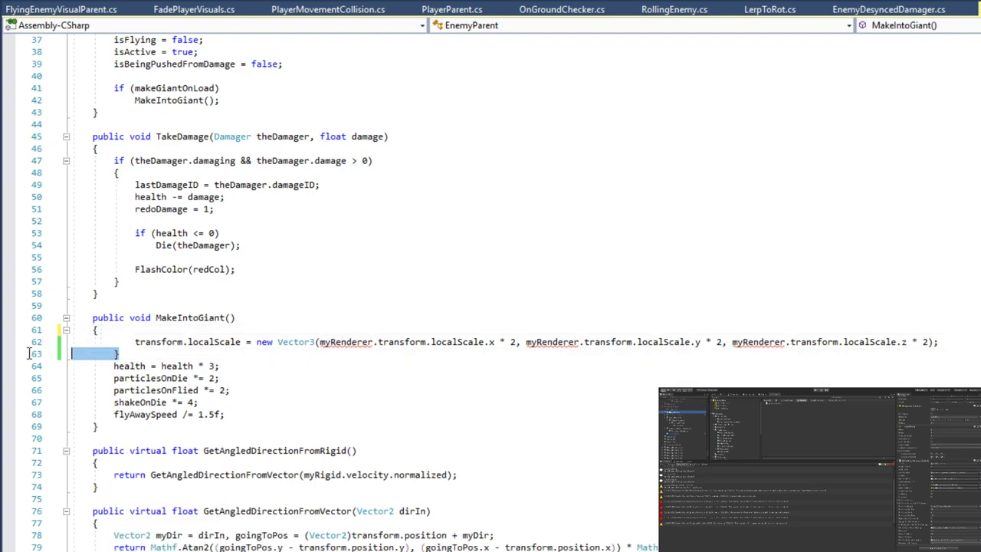
{"action": "key", "text": "BackSpace"}
{"action": "key", "text": "BackSpace"}
{"action": "left_click", "coordinate": [134, 341]}
{"action": "key", "text": "BackSpace"}
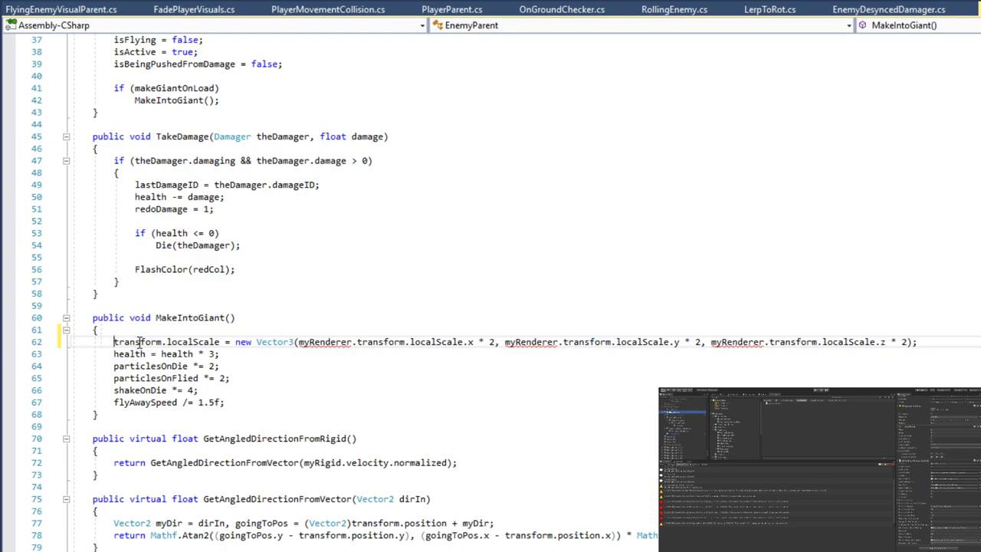
Comment out the localScale line and add the comment "//TODO: COME BACK TO THIS" above it.
{"action": "type", "text": "//"}
{"action": "key", "text": "Up"}
{"action": "key", "text": "Return"}
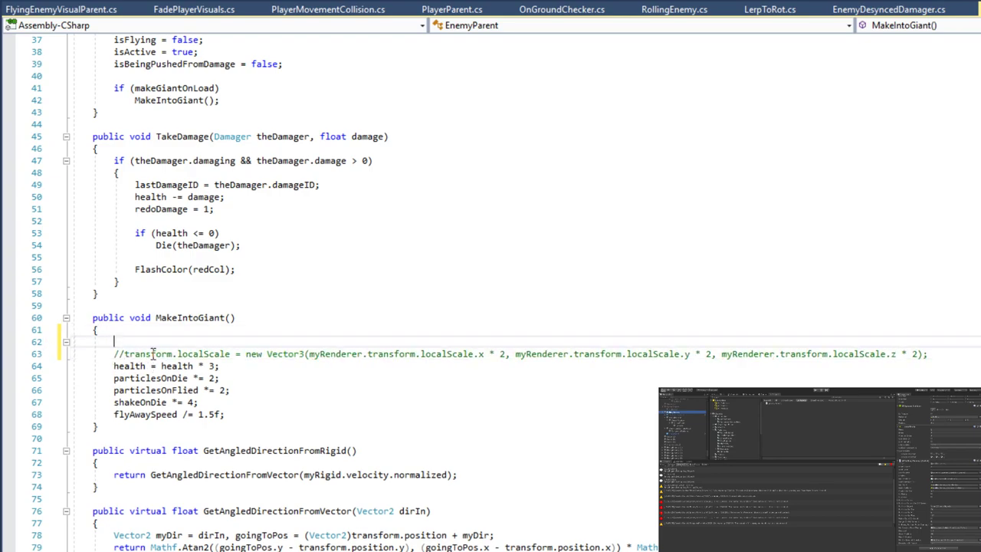
{"action": "type", "text": "//TODO: COME BACK TO THIS"}
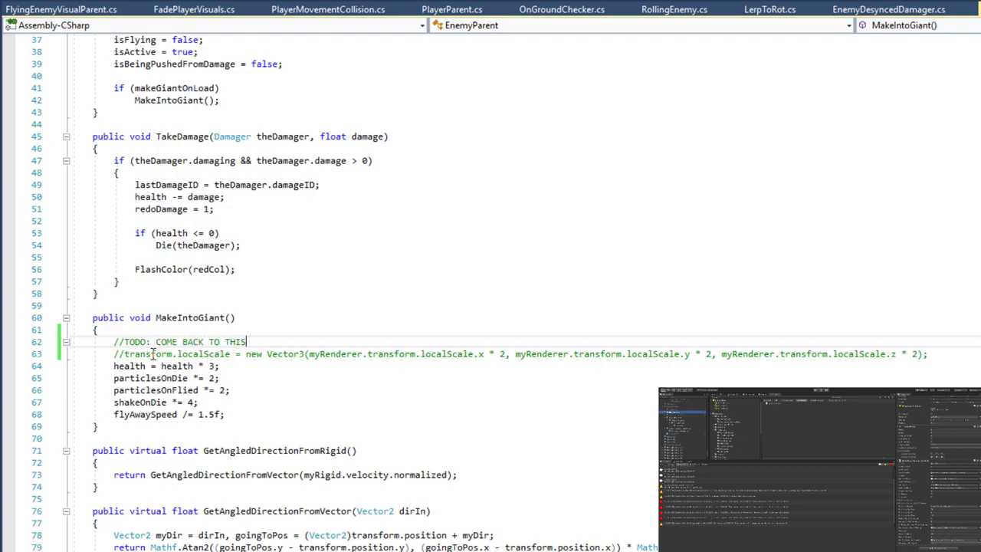
Insert a blank line above "health = health * 3;" in MakeIntoGiant.
{"action": "key", "text": "Down"}
{"action": "key", "text": "Down"}
{"action": "key", "text": "Left"}
{"action": "key", "text": "Left"}
{"action": "key", "text": "Left"}
{"action": "key", "text": "Left"}
{"action": "key", "text": "Left"}
{"action": "key", "text": "Left"}
{"action": "key", "text": "Left"}
{"action": "key", "text": "Left"}
{"action": "key", "text": "Left"}
{"action": "key", "text": "Left"}
{"action": "key", "text": "Left"}
{"action": "key", "text": "Left"}
{"action": "key", "text": "Left"}
{"action": "key", "text": "Left"}
{"action": "key", "text": "Left"}
{"action": "key", "text": "Left"}
{"action": "key", "text": "Left"}
{"action": "key", "text": "Left"}
{"action": "key", "text": "Left"}
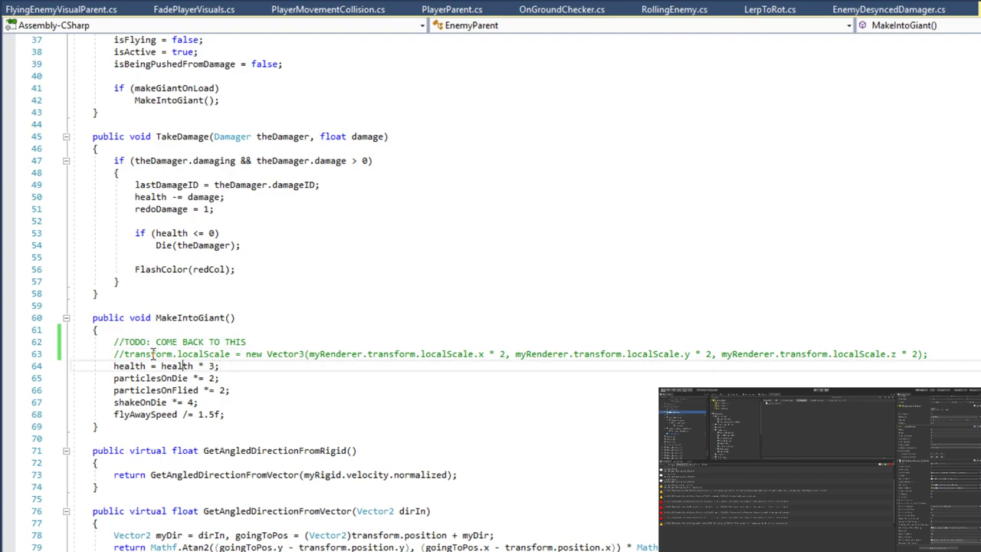
{"action": "key", "text": "ctrl+Return"}
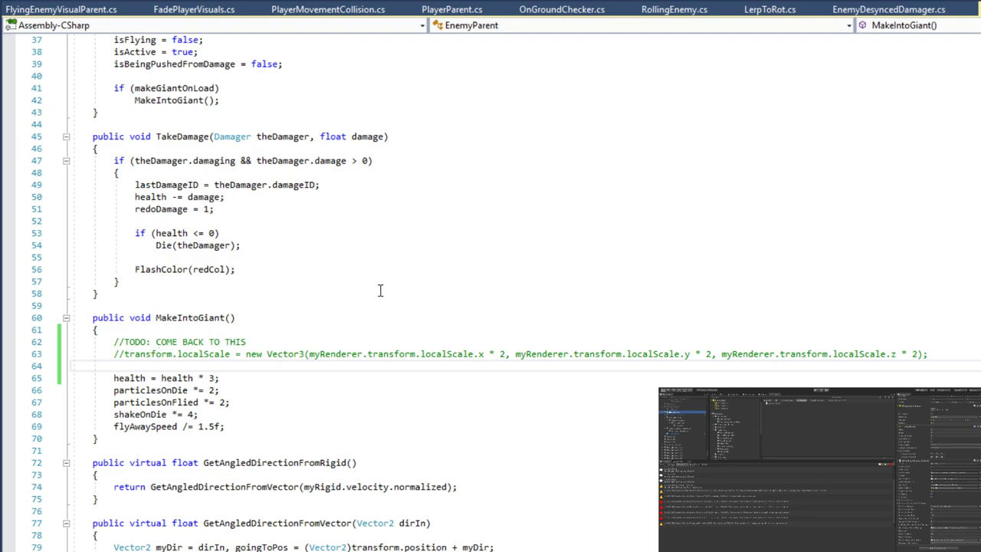
Insert empty lines between props.SetColor and the SetPropertyBlock call at the end of Update.
{"action": "scroll", "coordinate": [338, 317], "scroll_direction": "down", "scroll_amount": 5}
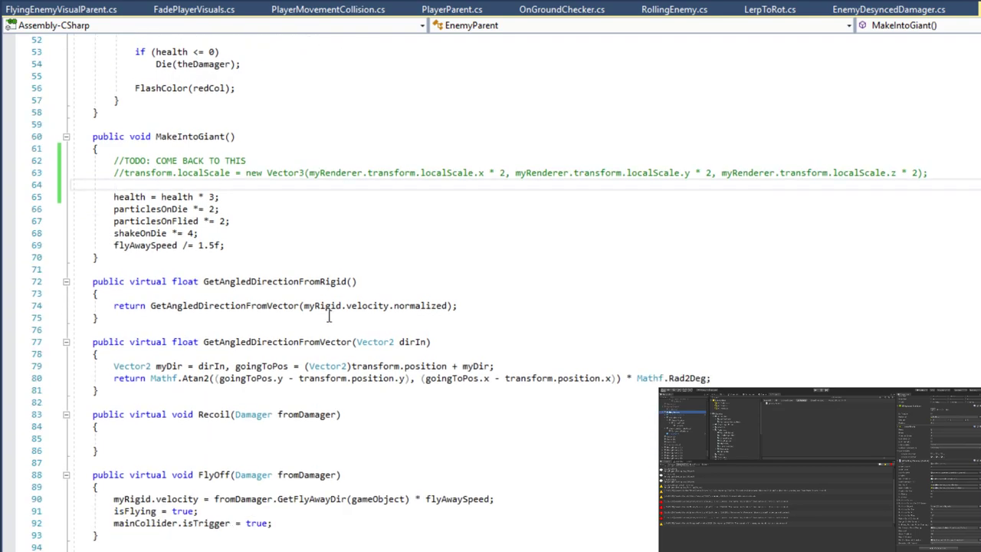
{"action": "scroll", "coordinate": [328, 316], "scroll_direction": "down", "scroll_amount": 20}
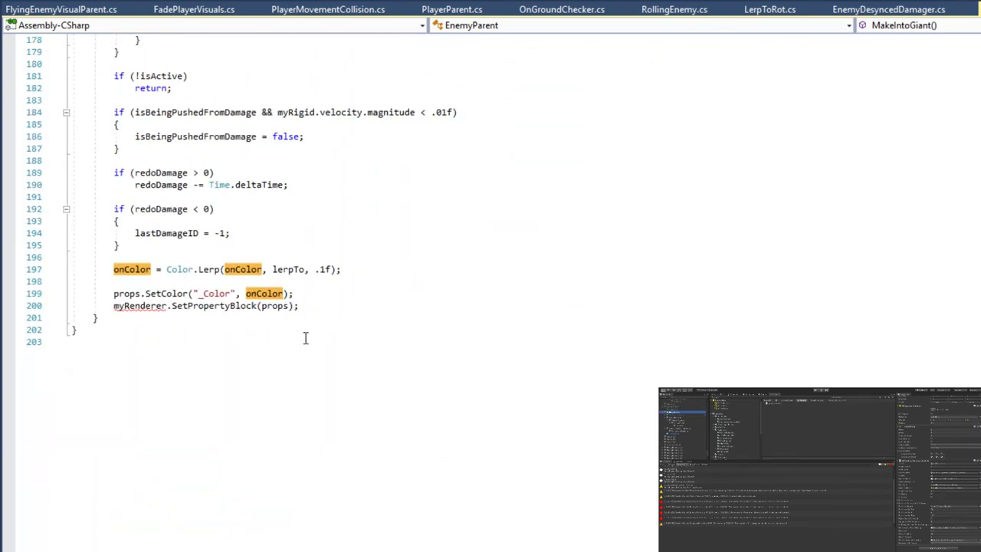
{"action": "scroll", "coordinate": [305, 338], "scroll_direction": "up", "scroll_amount": 2}
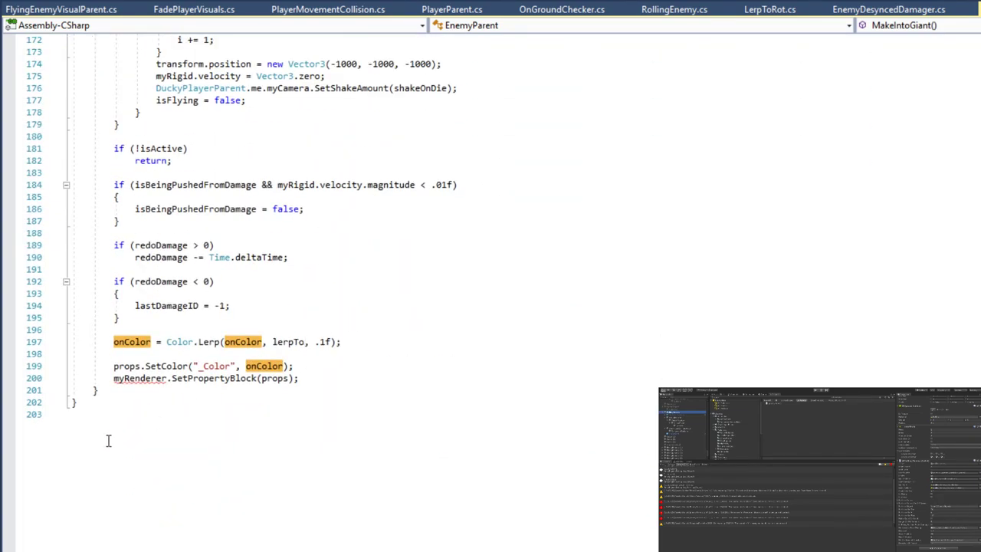
{"action": "left_click", "coordinate": [310, 378]}
{"action": "key", "text": "Up"}
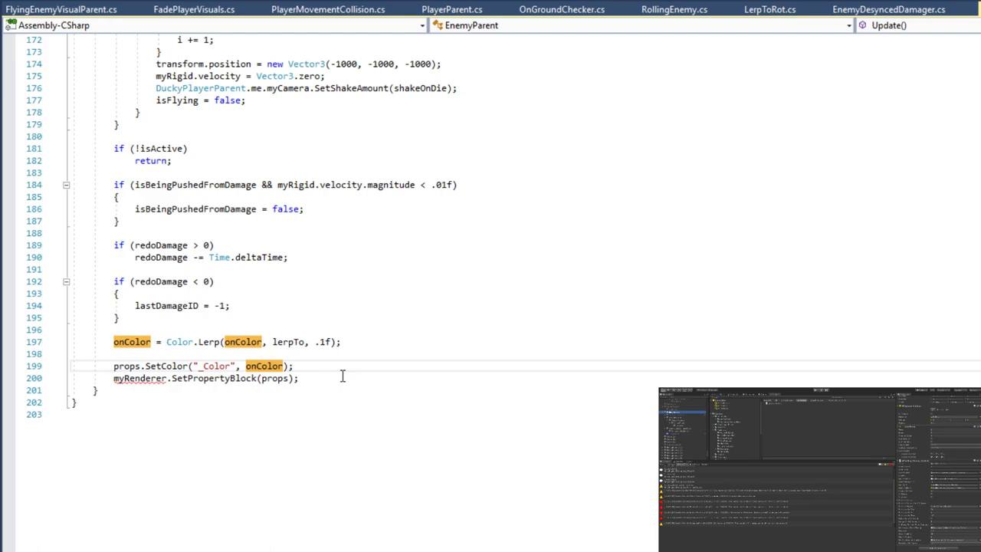
{"action": "key", "text": "Return"}
{"action": "key", "text": "Return"}
{"action": "type", "text": "if ("}
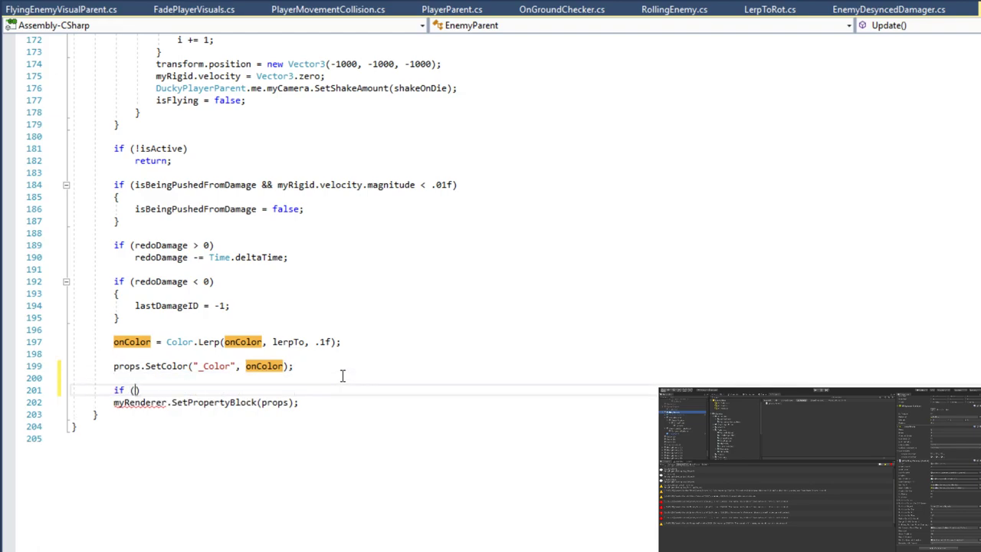
{"action": "key", "text": "BackSpace"}
{"action": "key", "text": "BackSpace"}
{"action": "key", "text": "BackSpace"}
{"action": "key", "text": "BackSpace"}
{"action": "key", "text": "BackSpace"}
{"action": "key", "text": "BackSpace"}
{"action": "key", "text": "BackSpace"}
Add the loop header "foreach(MeshRenderer renderer in myRenderers)" above the SetPropertyBlock call in Update.
{"action": "key", "text": "Return"}
{"action": "type", "text": "foreach()"}
{"action": "type", "text": "Mat"}
{"action": "key", "text": "BackSpace"}
{"action": "key", "text": "BackSpace"}
{"action": "type", "text": "eshRen"}
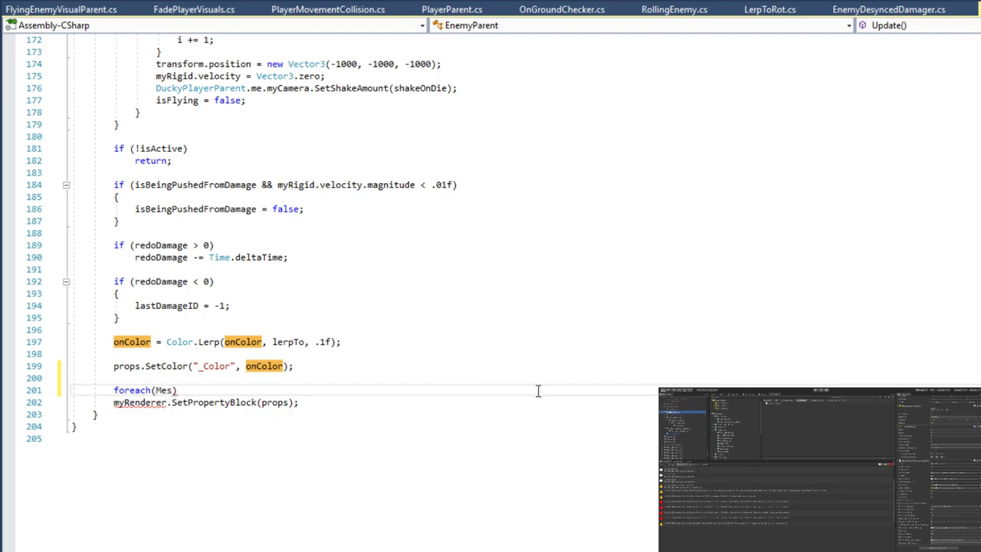
{"action": "type", "text": "derer renderer "}
{"action": "type", "text": "in myR"}
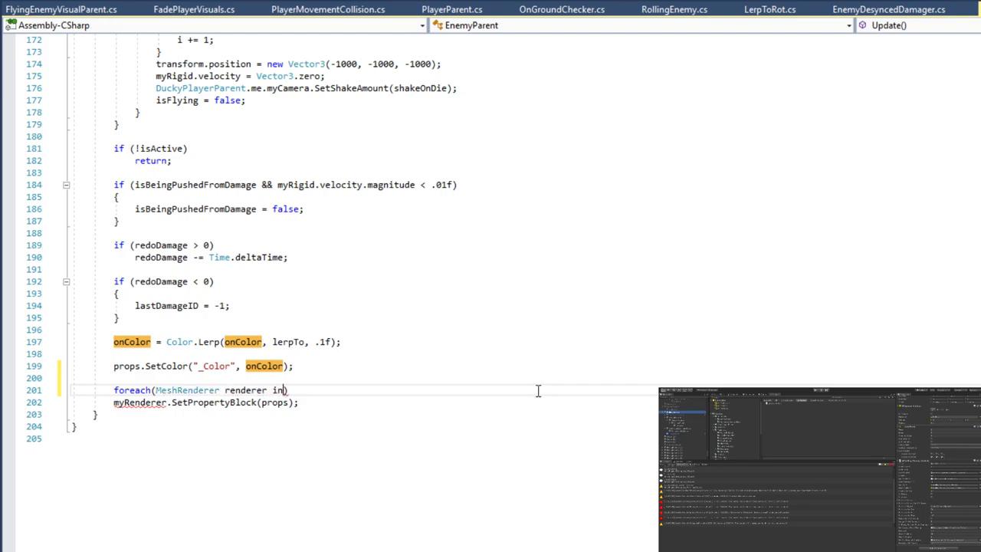
{"action": "type", "text": "enderers"}
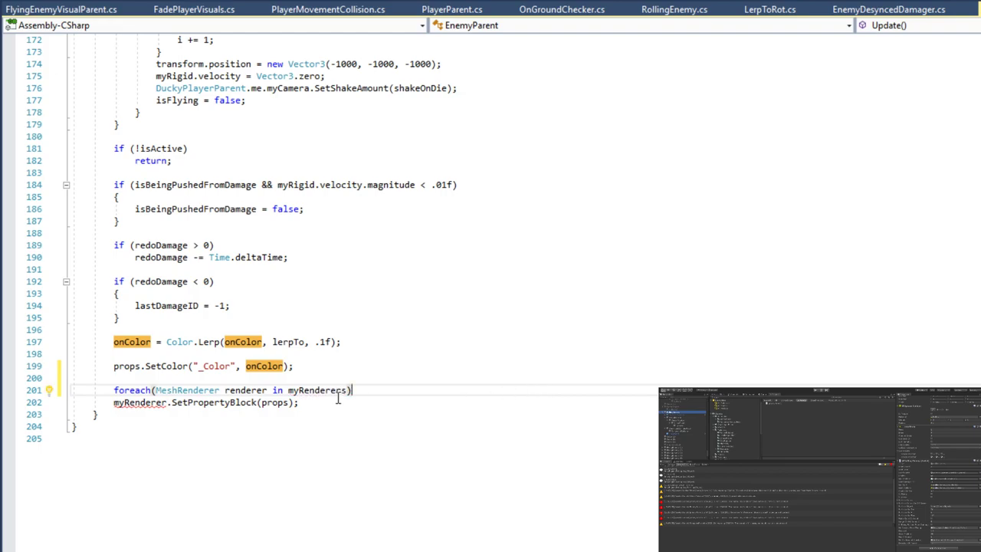
Indent the SetPropertyBlock line under the foreach, replace its myRenderer with renderer, and save the script.
{"action": "key", "text": "Down"}
{"action": "key", "text": "Home"}
{"action": "key", "text": "Tab"}
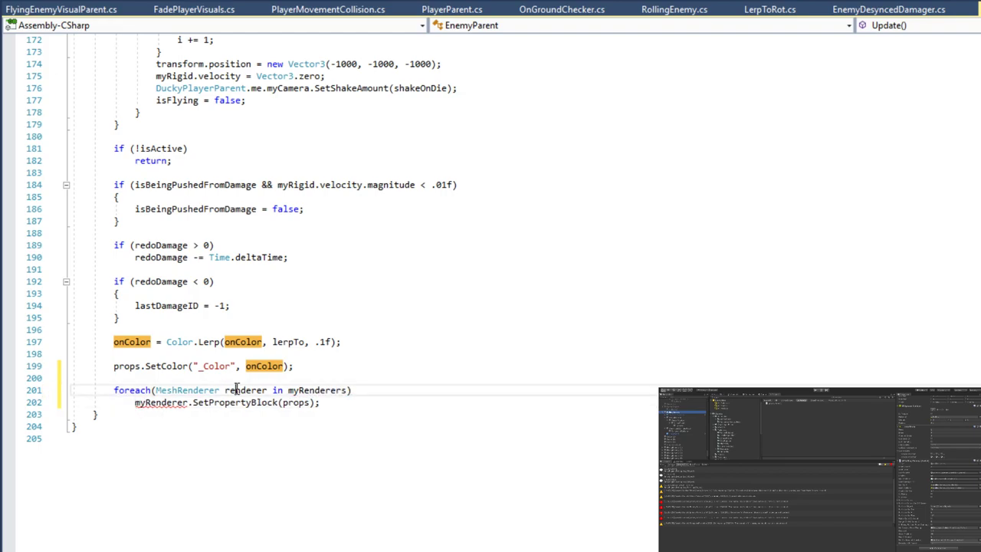
{"action": "double_click", "coordinate": [244, 390]}
{"action": "key", "text": "ctrl+c"}
{"action": "double_click", "coordinate": [165, 402]}
{"action": "key", "text": "ctrl+v"}
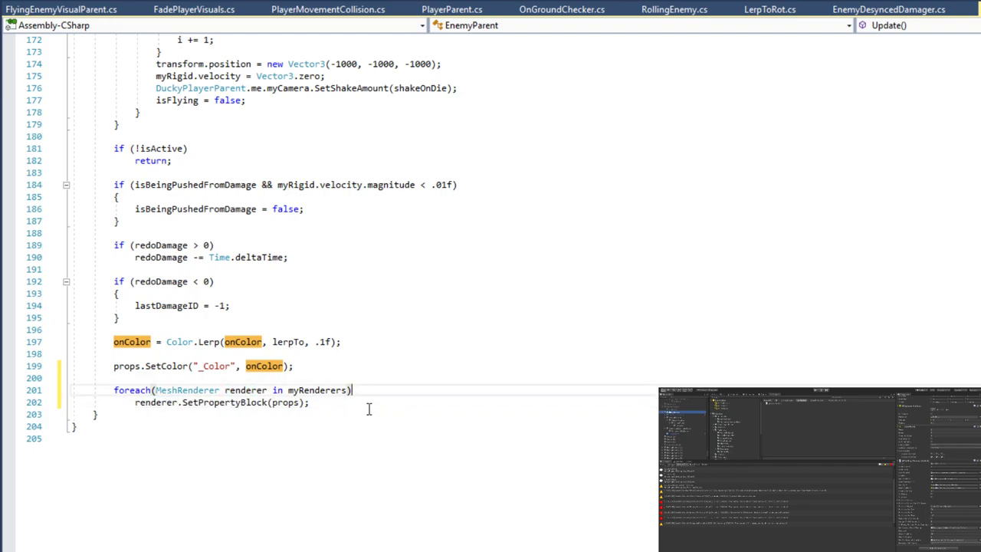
{"action": "key", "text": "ctrl+s"}
{"action": "left_click", "coordinate": [333, 401]}
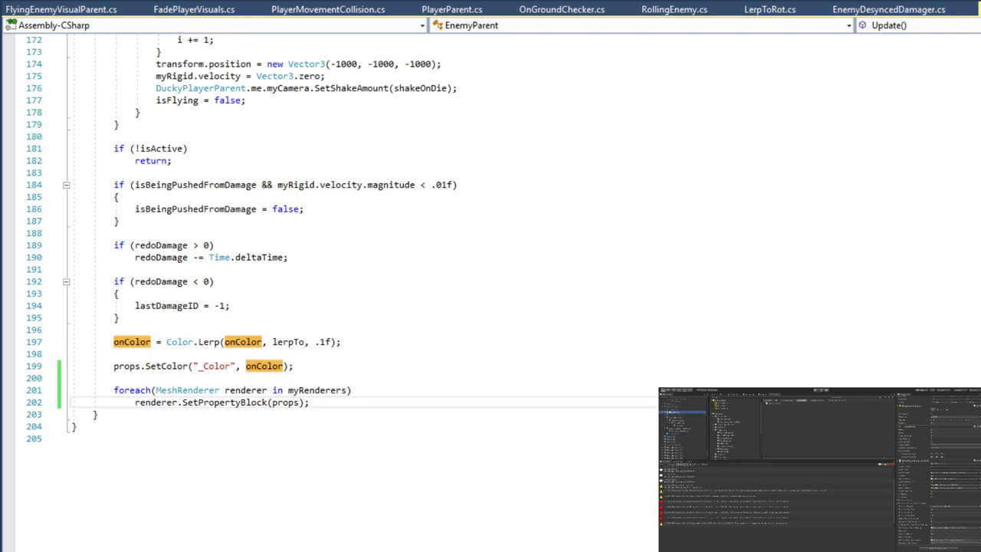
{"action": "left_click", "coordinate": [466, 375]}
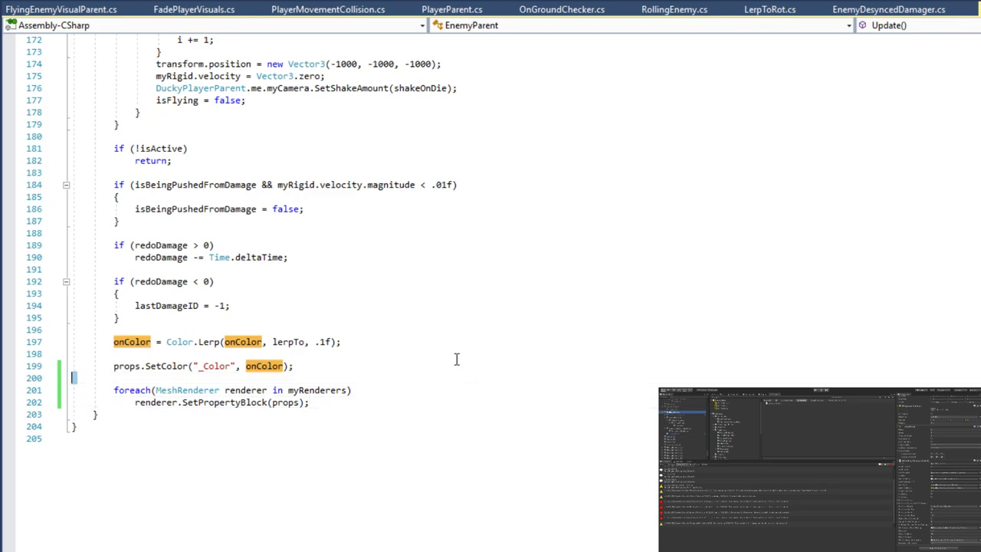
{"action": "scroll", "coordinate": [455, 359], "scroll_direction": "up", "scroll_amount": 6}
{"action": "scroll", "coordinate": [454, 363], "scroll_direction": "up", "scroll_amount": 20}
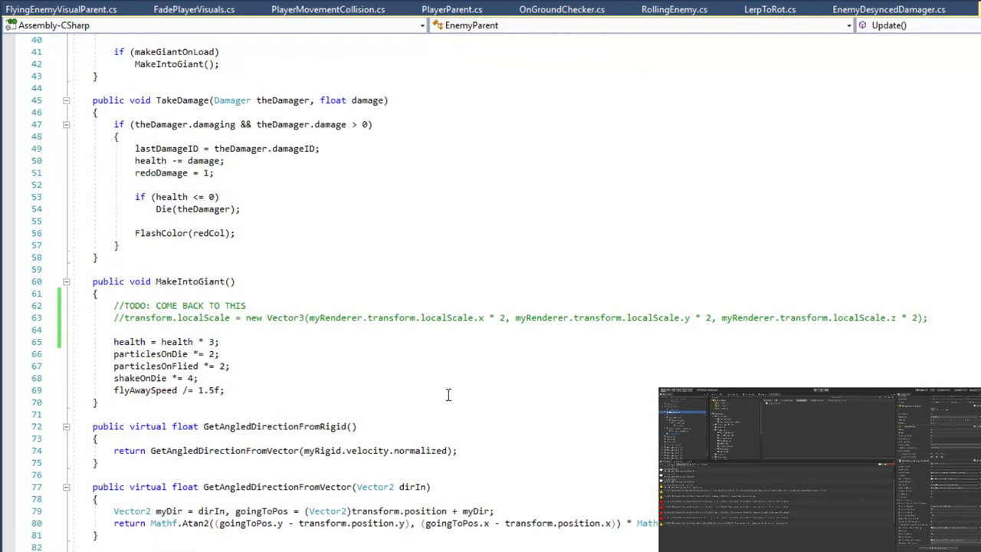
{"action": "scroll", "coordinate": [447, 398], "scroll_direction": "down", "scroll_amount": 20}
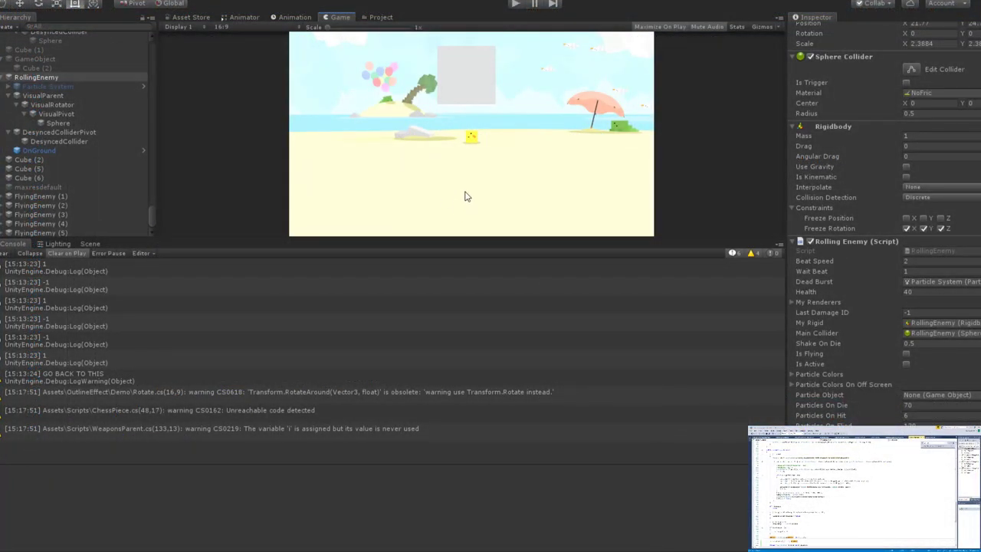
Switch to Unity and delete the duplicates FlyingEnemy (1) through FlyingEnemy (5) from the scene.
{"action": "left_click", "coordinate": [63, 196]}
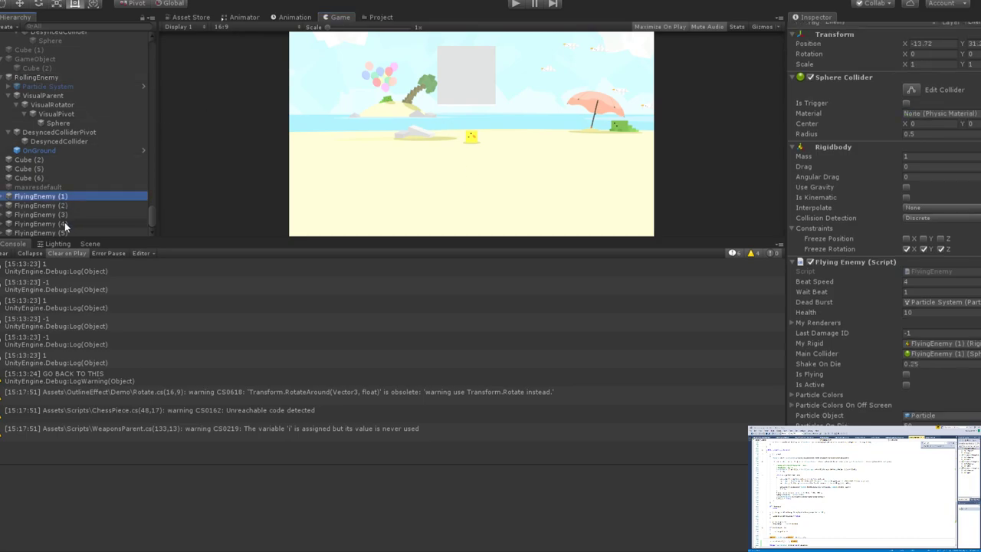
{"action": "left_click", "coordinate": [66, 230], "text": "shift"}
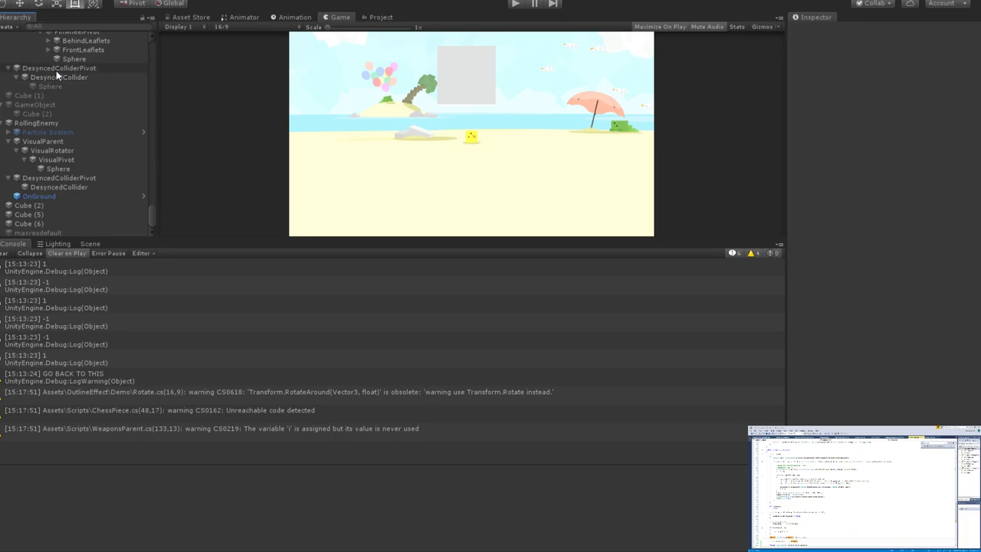
Show the Scene view and set the size of FlyingEnemy's My Renderers array to 10.
{"action": "scroll", "coordinate": [56, 70], "scroll_direction": "up", "scroll_amount": 10}
{"action": "left_click", "coordinate": [57, 112]}
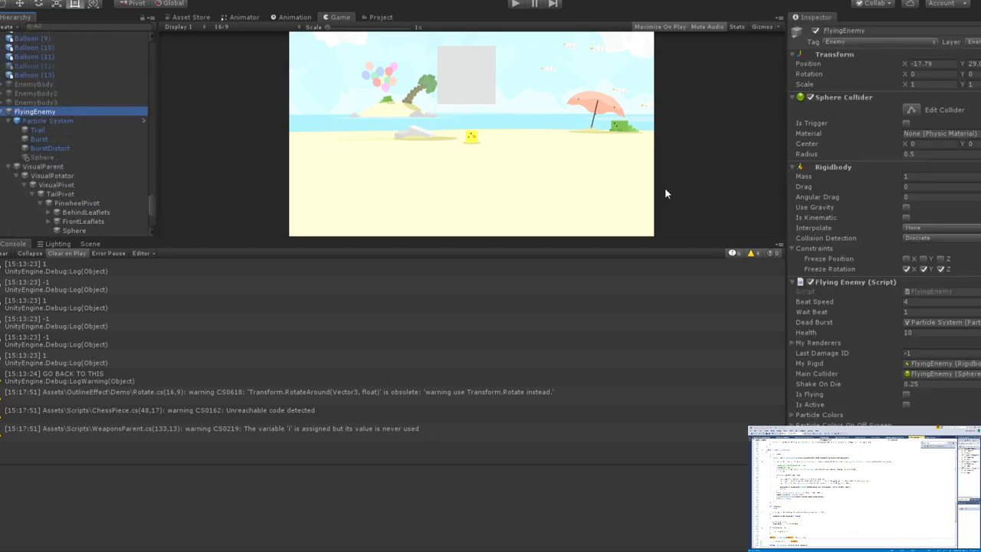
{"action": "scroll", "coordinate": [815, 364], "scroll_direction": "down", "scroll_amount": 1}
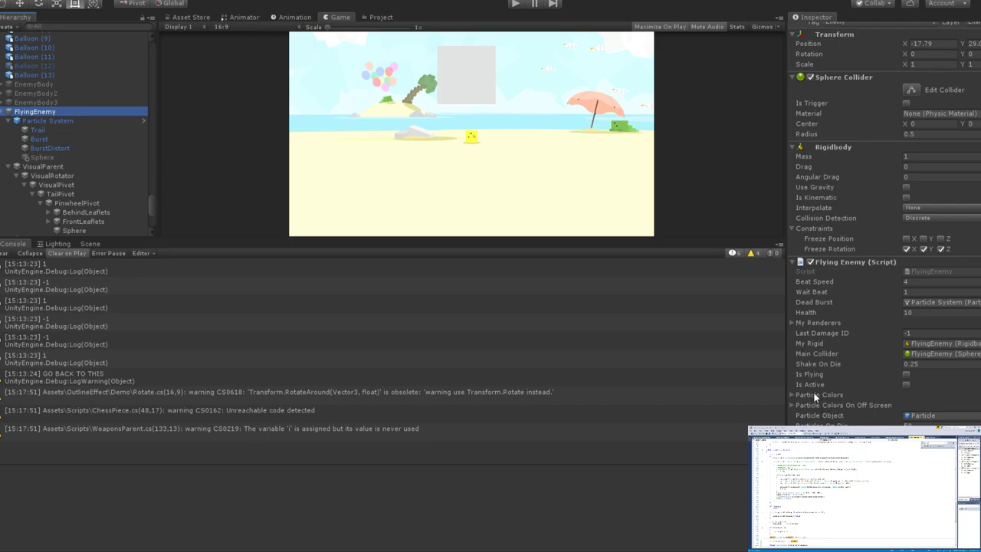
{"action": "left_click", "coordinate": [793, 322]}
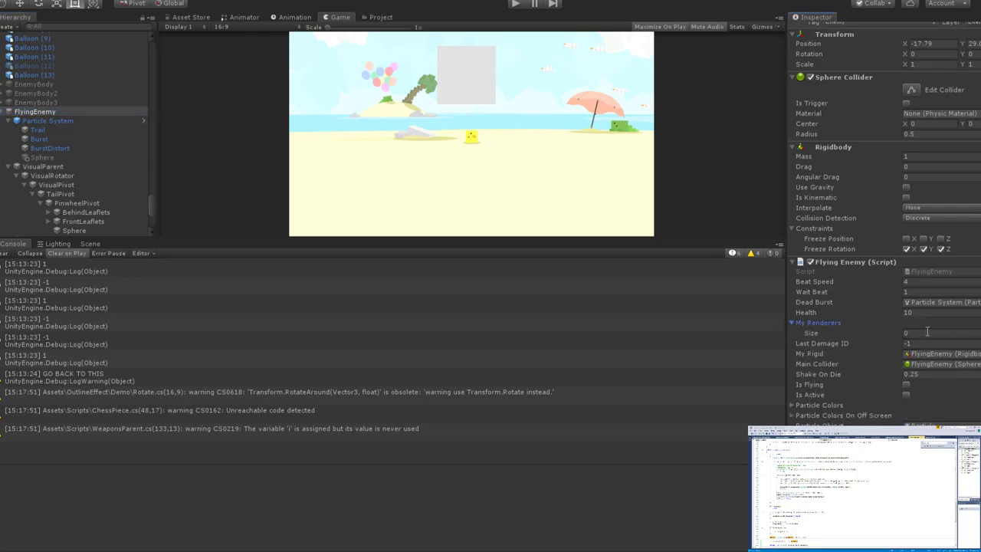
{"action": "left_click", "coordinate": [916, 331]}
{"action": "scroll", "coordinate": [66, 177], "scroll_direction": "down", "scroll_amount": 2}
{"action": "scroll", "coordinate": [65, 177], "scroll_direction": "down", "scroll_amount": 2}
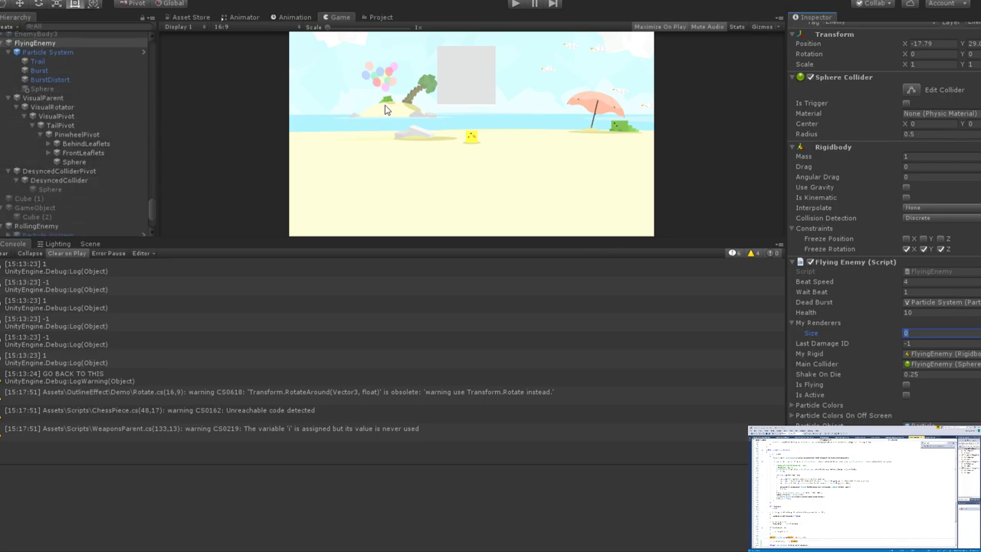
{"action": "left_click", "coordinate": [91, 243]}
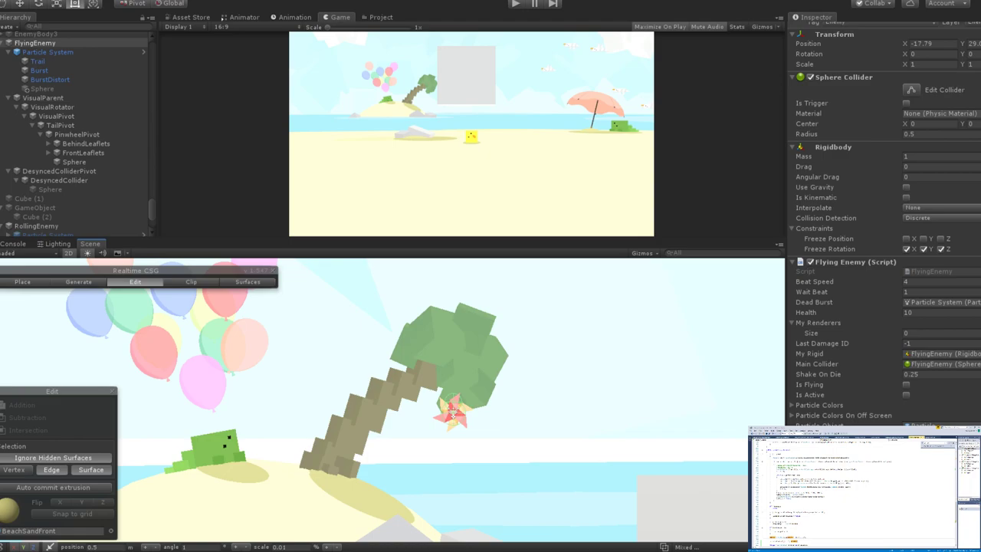
{"action": "left_click", "coordinate": [928, 333]}
{"action": "type", "text": "10"}
{"action": "key", "text": "Return"}
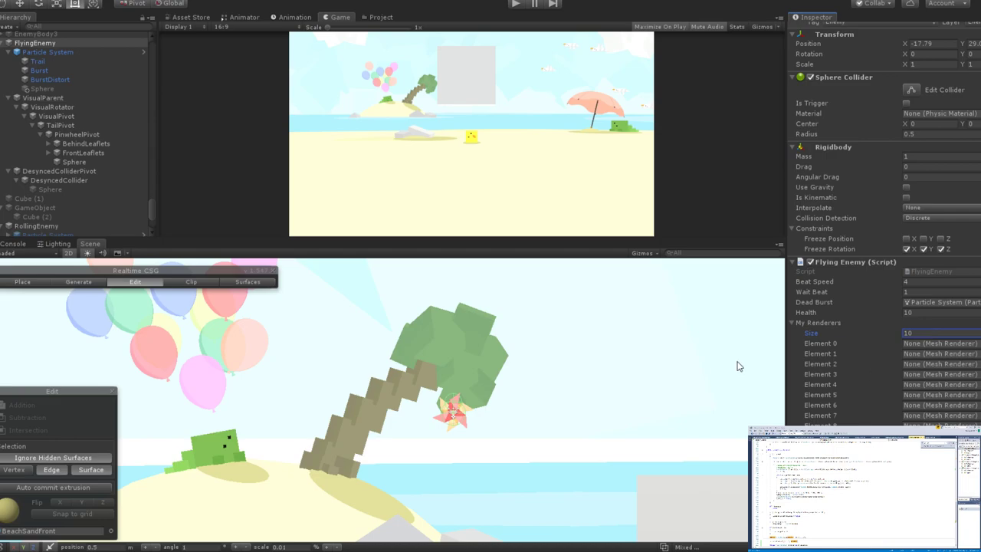
Assign Triangle45 and Triangle45 (1) of PinwheelLeaf (5) under BehindLeaflets to Elements 0 and 1 of My Renderers.
{"action": "left_click", "coordinate": [48, 144]}
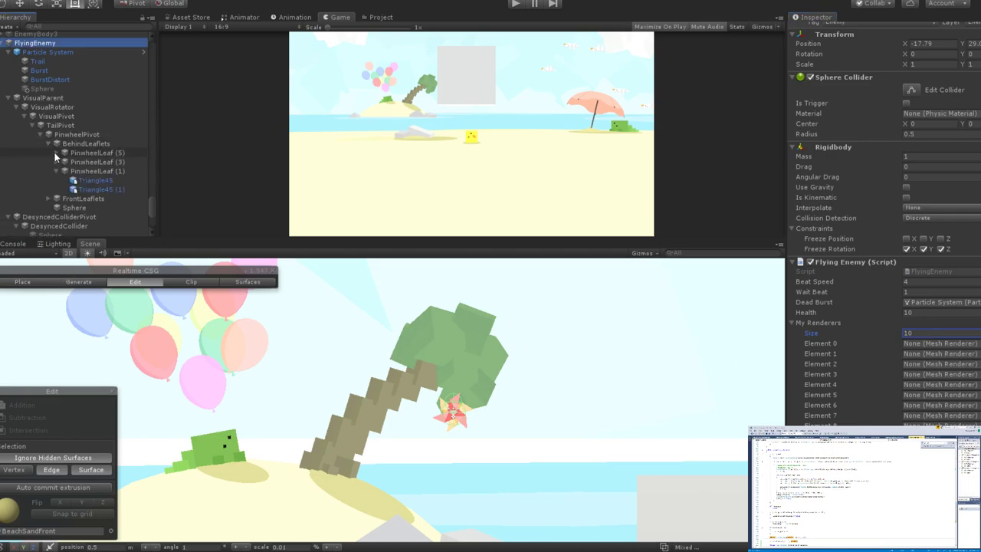
{"action": "left_click", "coordinate": [56, 153]}
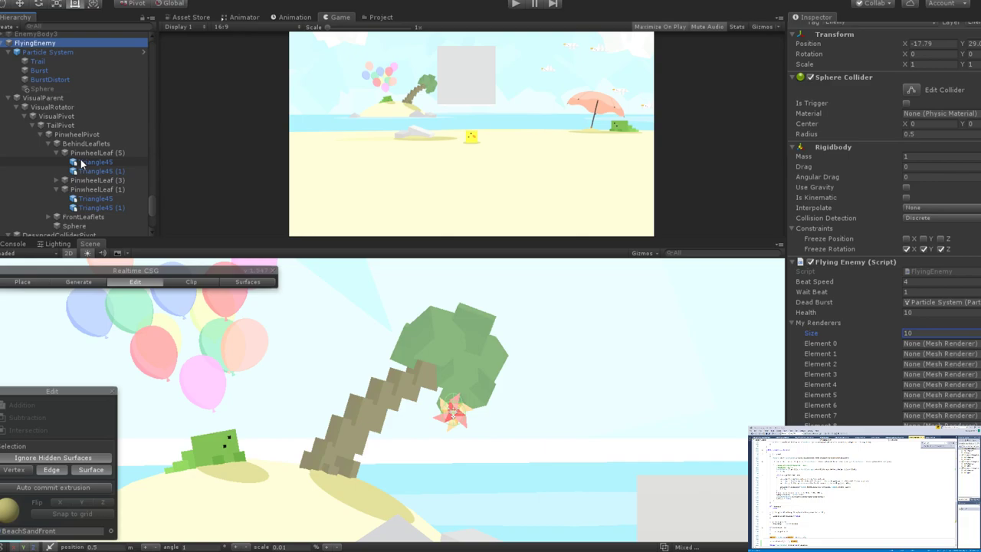
{"action": "left_click_drag", "start_coordinate": [81, 162], "coordinate": [941, 343]}
{"action": "left_click_drag", "start_coordinate": [116, 171], "coordinate": [941, 354]}
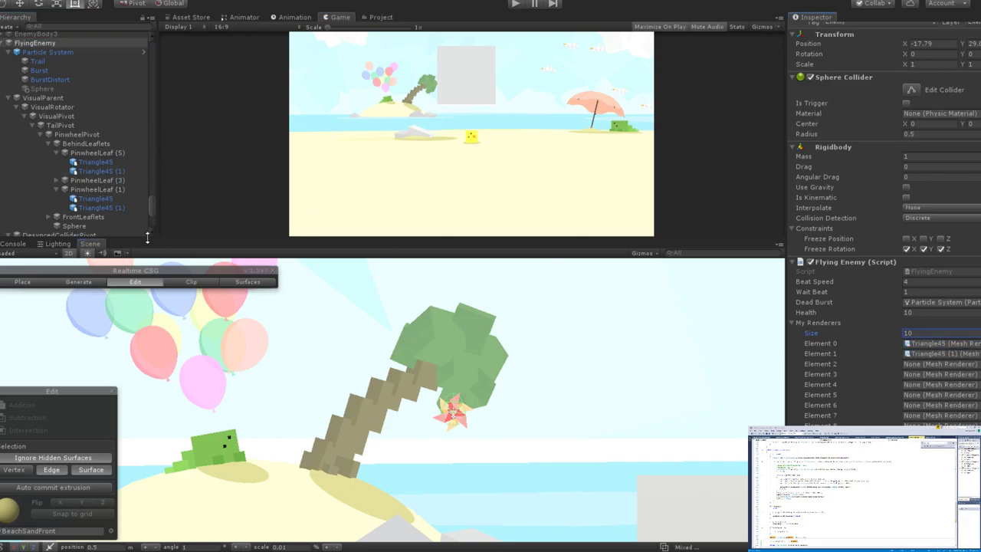
Assign both triangles of PinwheelLeaf (3) to Elements 2 and 3, and both of PinwheelLeaf (1) to Elements 4 and 5.
{"action": "left_click", "coordinate": [60, 180]}
{"action": "scroll", "coordinate": [76, 169], "scroll_direction": "down", "scroll_amount": 2}
{"action": "left_click_drag", "start_coordinate": [89, 154], "coordinate": [934, 364]}
{"action": "left_click_drag", "start_coordinate": [108, 164], "coordinate": [935, 374]}
{"action": "left_click_drag", "start_coordinate": [90, 182], "coordinate": [935, 384]}
{"action": "left_click_drag", "start_coordinate": [110, 192], "coordinate": [935, 395]}
Assign Triangle45 and Triangle45 (1) of PinwheelLeaf under FrontLeaflets to Elements 6 and 7, and set the My Renderers size to 13.
{"action": "left_click", "coordinate": [48, 200]}
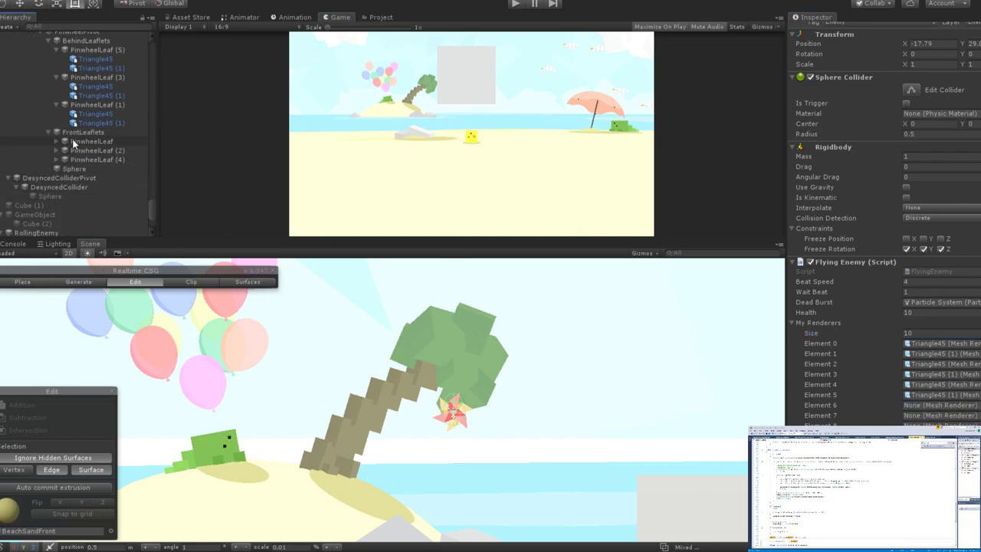
{"action": "left_click", "coordinate": [56, 141]}
{"action": "left_click_drag", "start_coordinate": [88, 155], "coordinate": [943, 414]}
{"action": "double_click", "coordinate": [923, 334]}
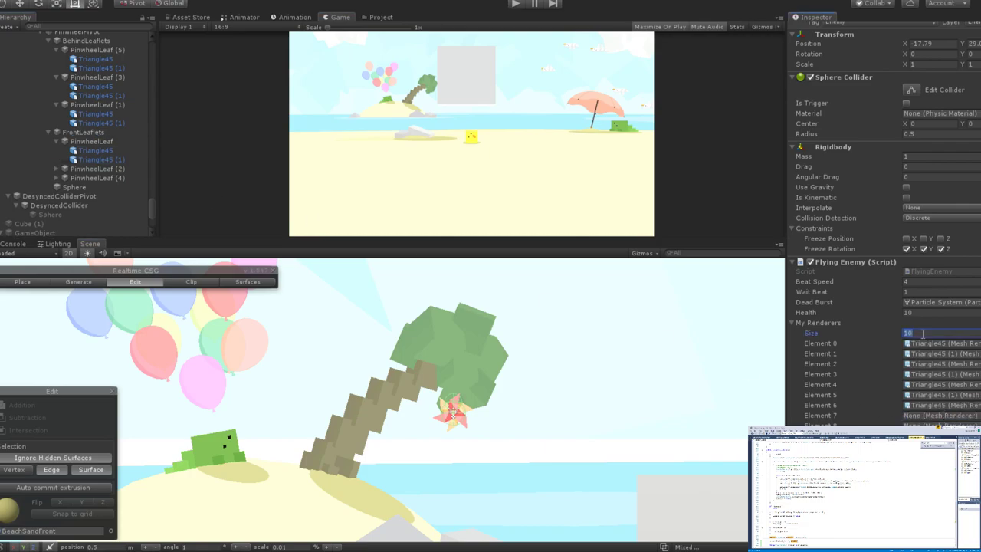
{"action": "type", "text": "13"}
{"action": "scroll", "coordinate": [108, 120], "scroll_direction": "up", "scroll_amount": 2}
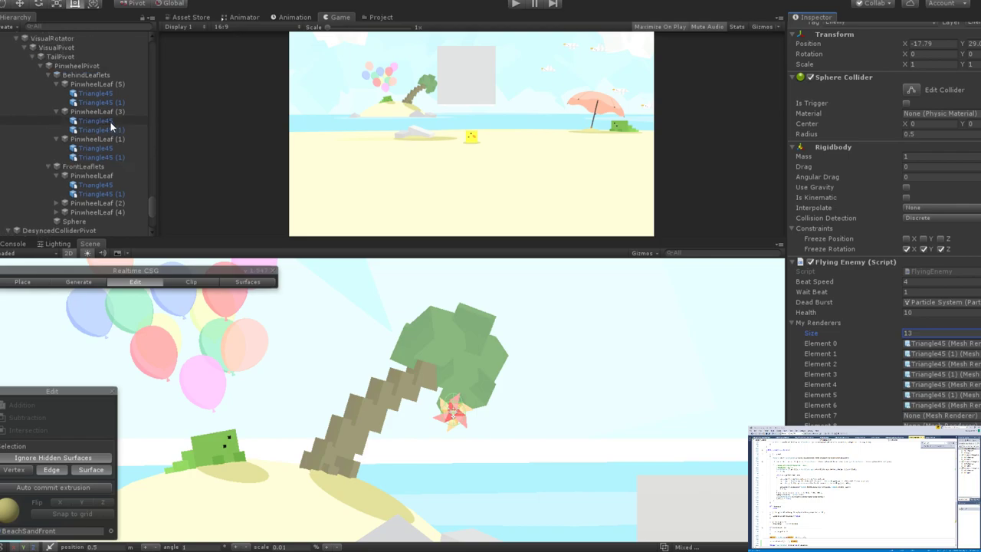
{"action": "left_click_drag", "start_coordinate": [110, 122], "coordinate": [967, 418]}
Assign both triangles of PinwheelLeaf (2) to Elements 8 and 9, both of PinwheelLeaf (4) to Elements 10 and 11, and Sphere to Element 12.
{"action": "scroll", "coordinate": [55, 209], "scroll_direction": "down", "scroll_amount": 2}
{"action": "left_click", "coordinate": [56, 168]}
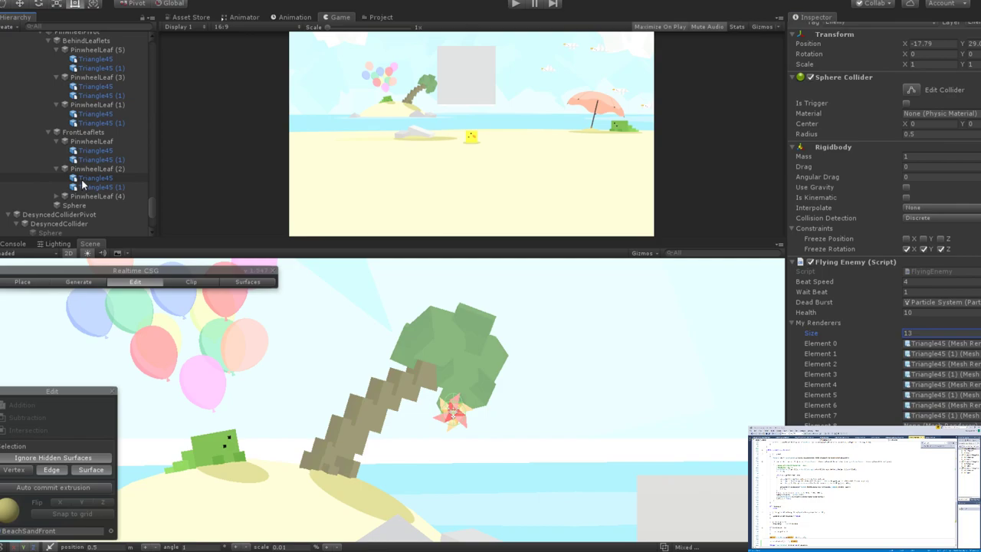
{"action": "left_click_drag", "start_coordinate": [77, 181], "coordinate": [943, 424]}
{"action": "left_click", "coordinate": [56, 196]}
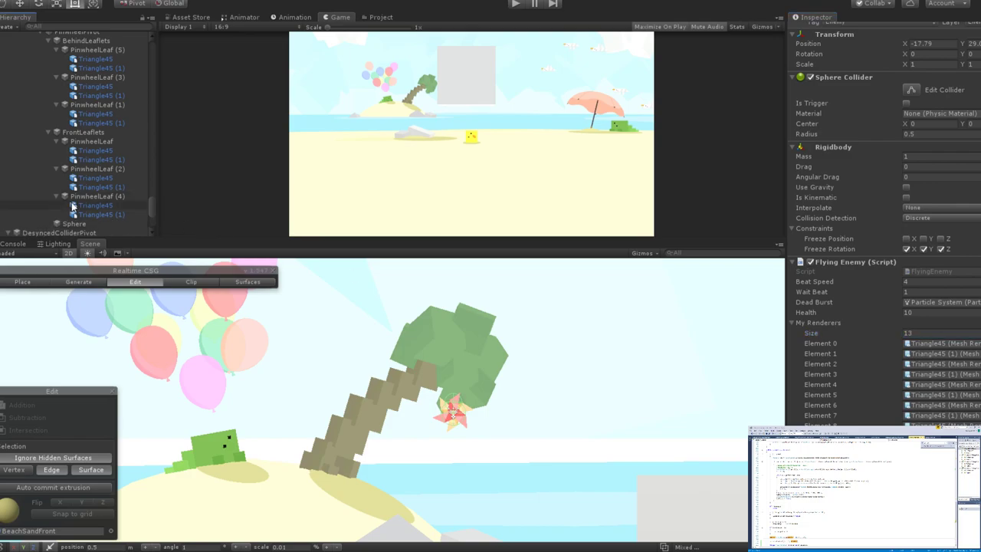
{"action": "scroll", "coordinate": [56, 197], "scroll_direction": "down", "scroll_amount": 2}
{"action": "left_click", "coordinate": [938, 332]}
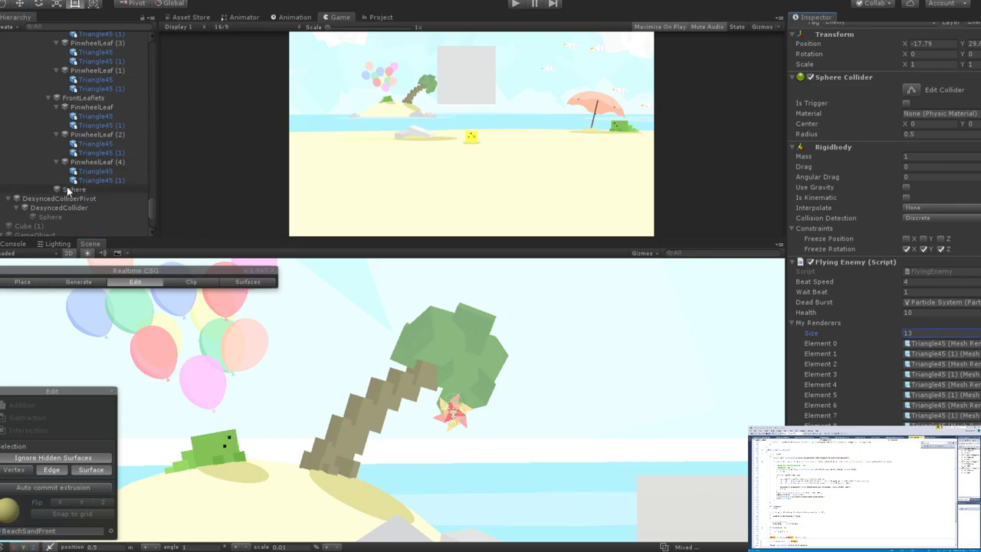
{"action": "scroll", "coordinate": [67, 192], "scroll_direction": "up", "scroll_amount": 5}
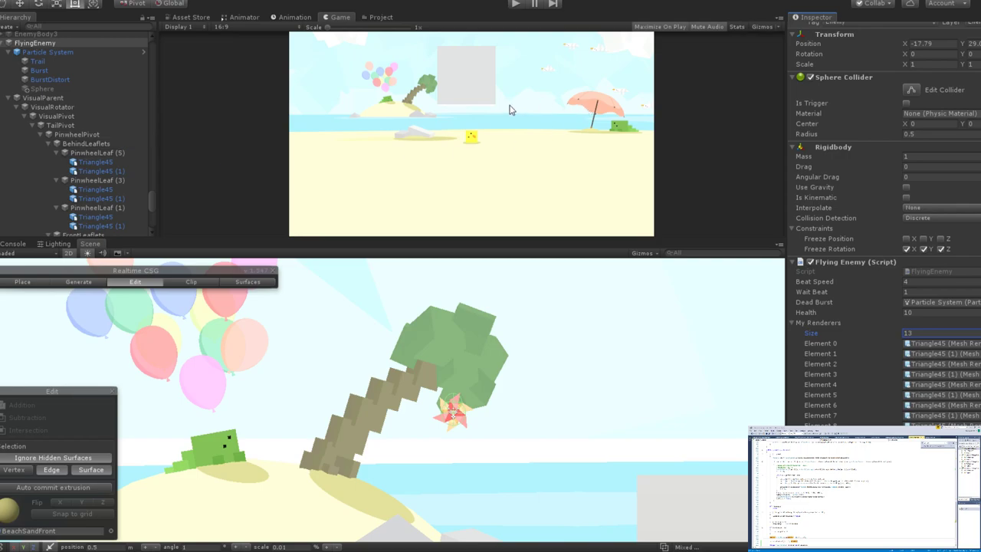
Play-test the scene twice to check how the pinwheel enemy reacts to being hit, stopping play mode each time.
{"action": "left_click", "coordinate": [516, 4]}
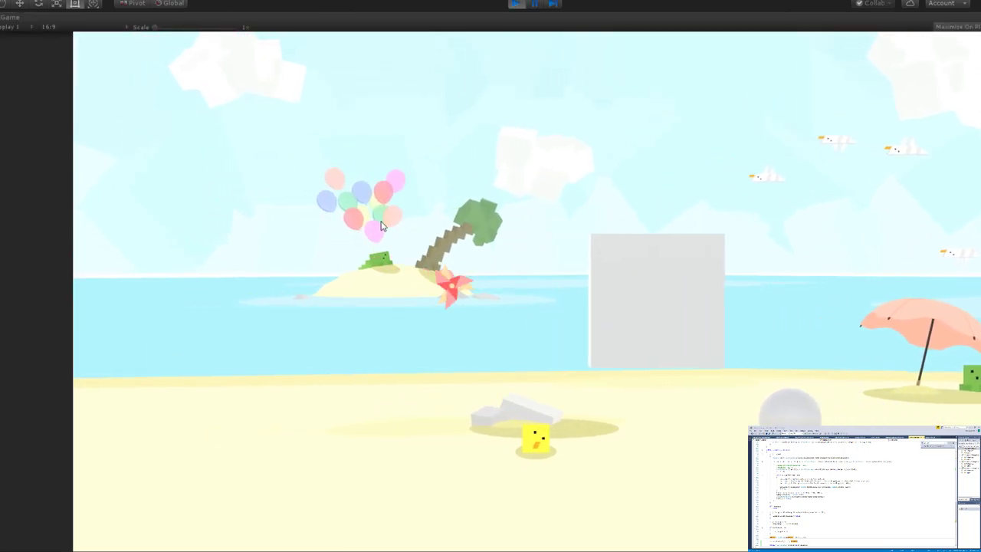
{"action": "left_click", "coordinate": [515, 5]}
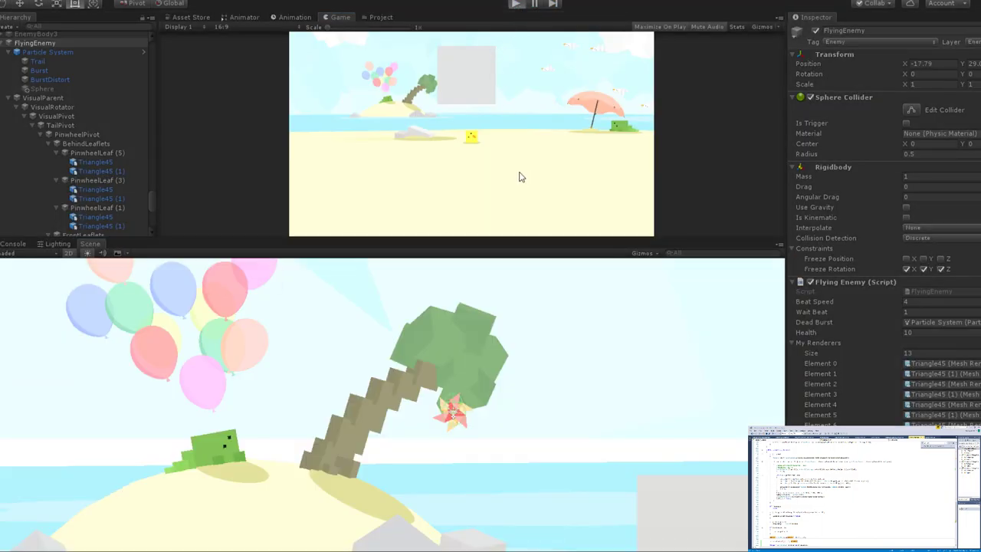
{"action": "key", "text": "ctrl+p"}
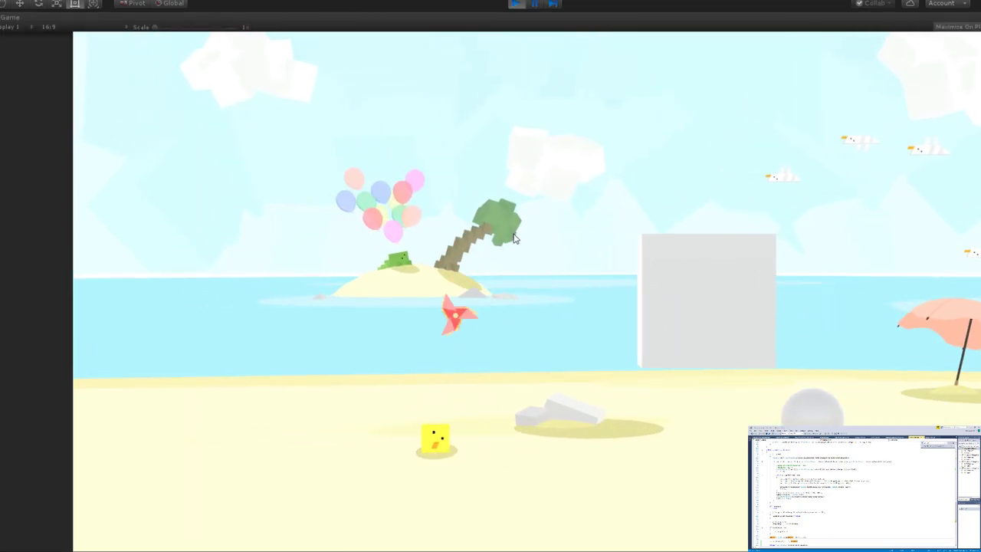
{"action": "left_click", "coordinate": [506, 218]}
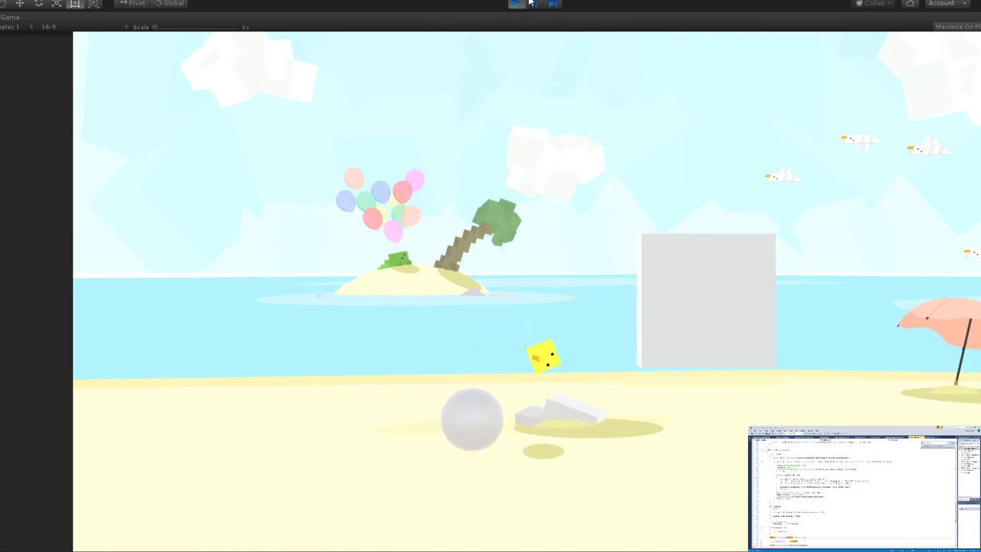
{"action": "key", "text": "ctrl+p"}
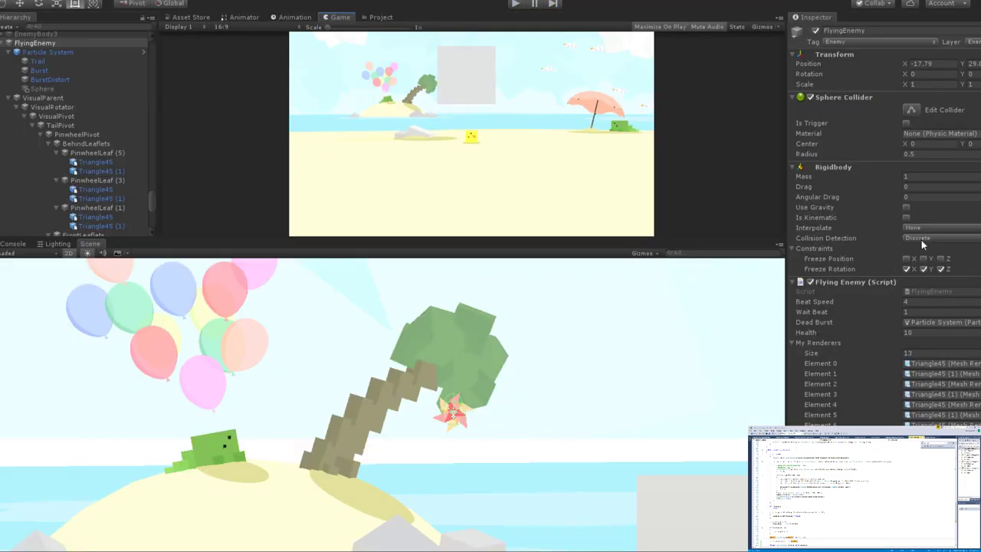
Set FlyingEnemy's Health to 10000 and play-test hitting the pinwheel enemy.
{"action": "left_click", "coordinate": [911, 332]}
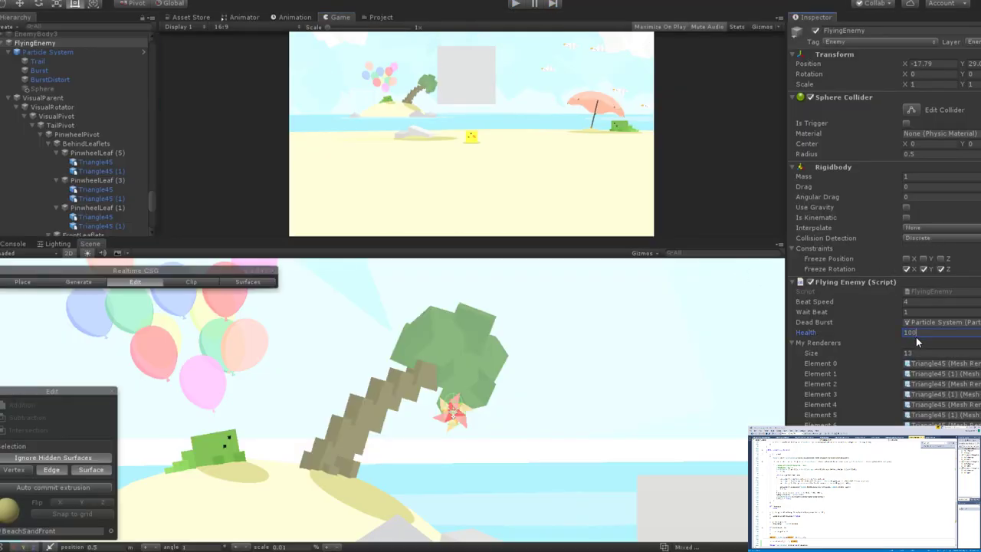
{"action": "type", "text": "10000"}
{"action": "left_click", "coordinate": [521, 5]}
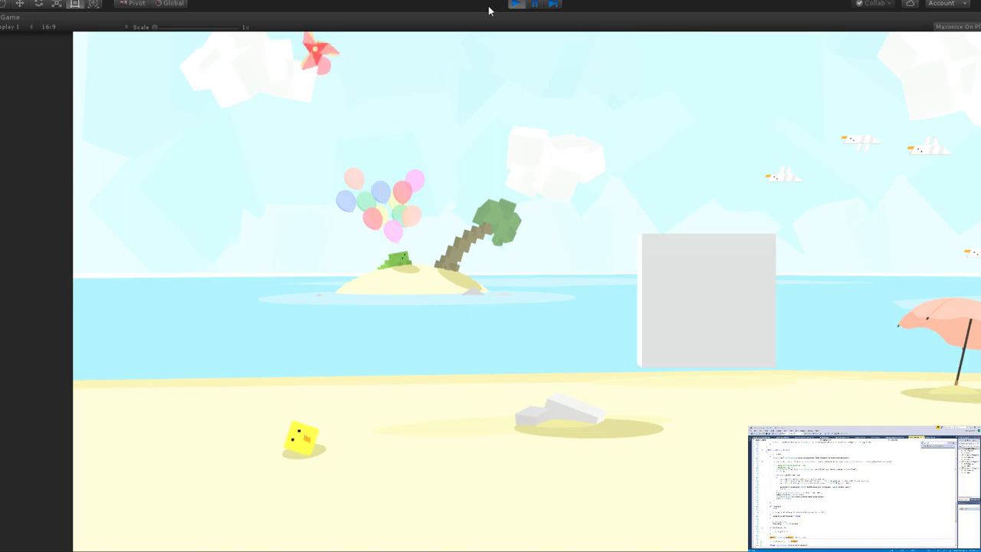
{"action": "key", "text": "ctrl+p"}
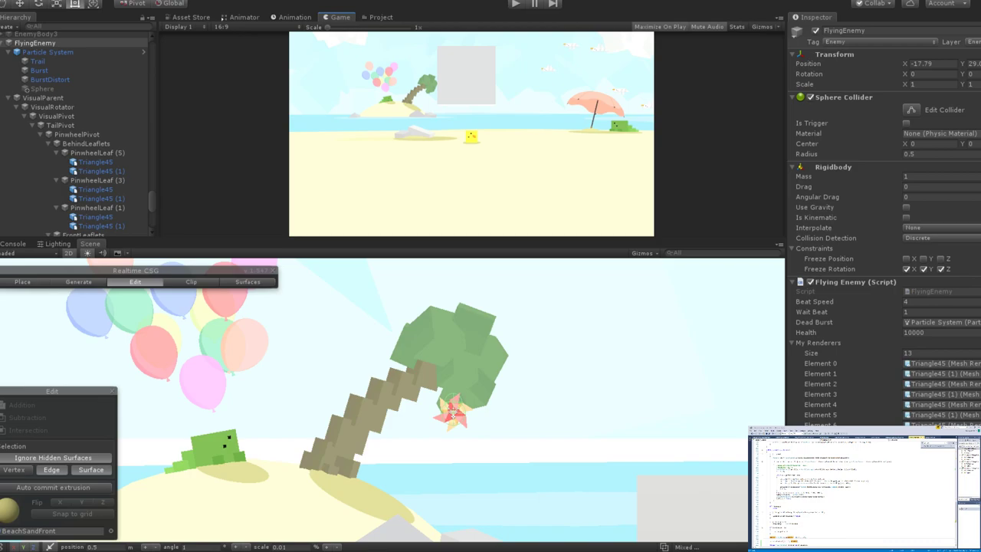
Set FlyingEnemy's Health to 10.
{"action": "scroll", "coordinate": [881, 230], "scroll_direction": "down", "scroll_amount": 3}
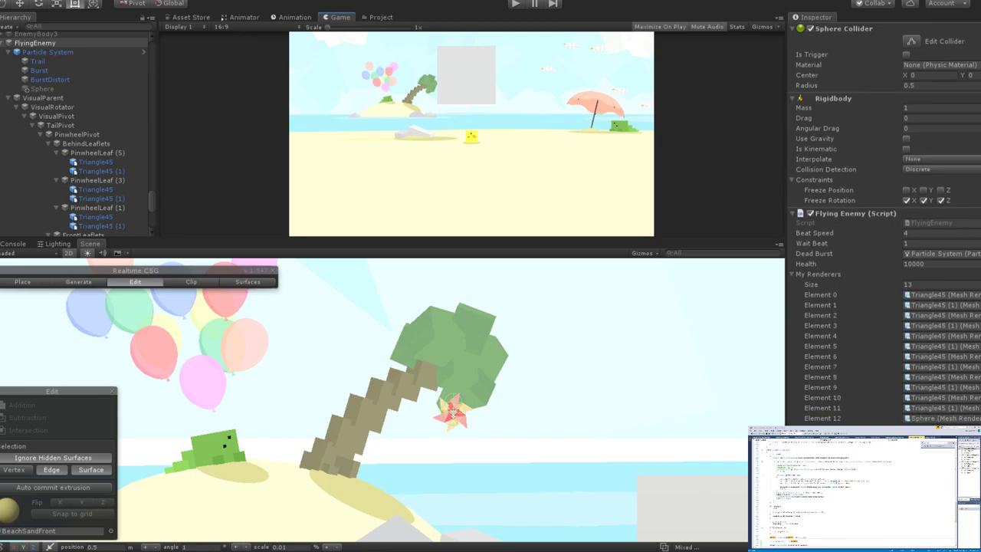
{"action": "left_click", "coordinate": [919, 264]}
{"action": "type", "text": "10"}
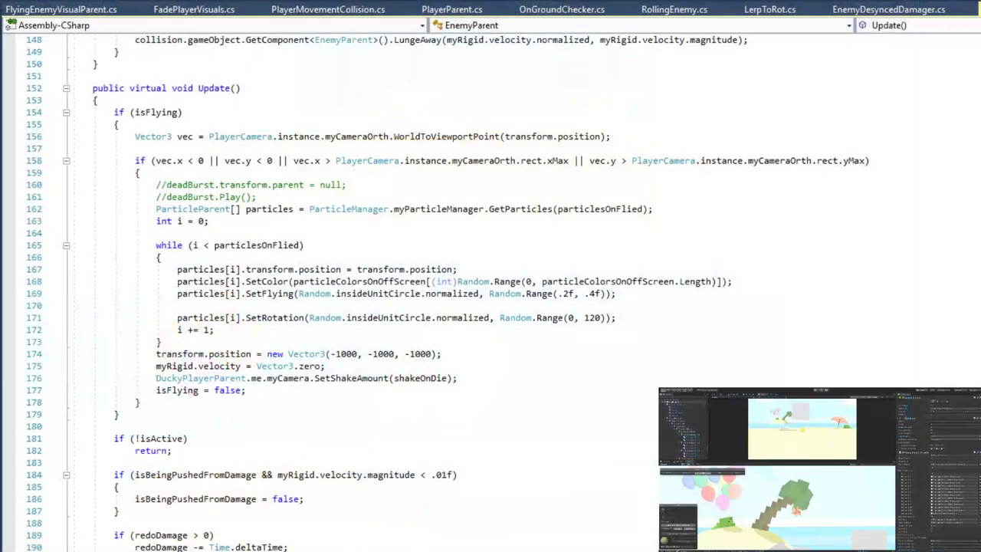
In Visual Studio, examine the EnemyParent fields, FlashColor and the renderer coloring code in Update.
{"action": "scroll", "coordinate": [490, 283], "scroll_direction": "up", "scroll_amount": 20}
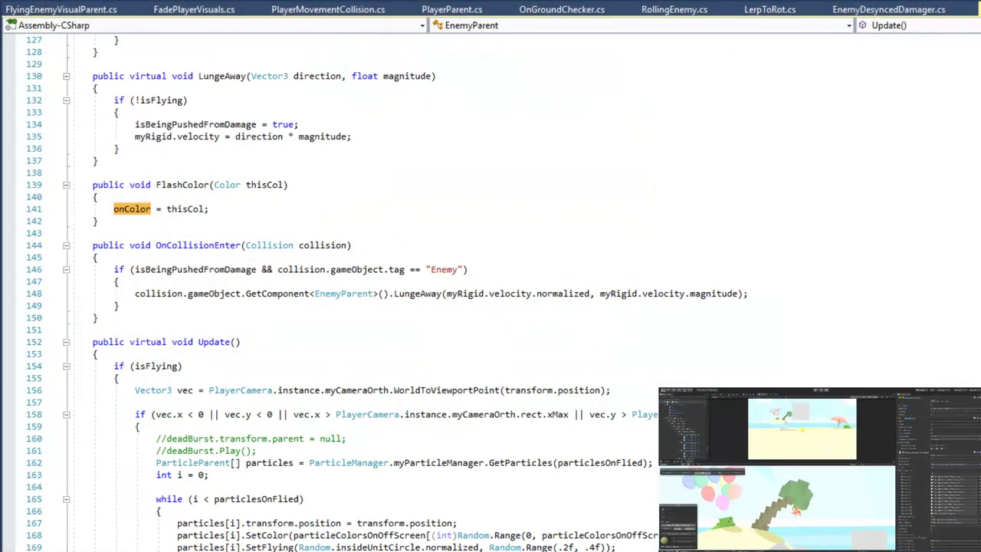
{"action": "scroll", "coordinate": [491, 283], "scroll_direction": "up", "scroll_amount": 15}
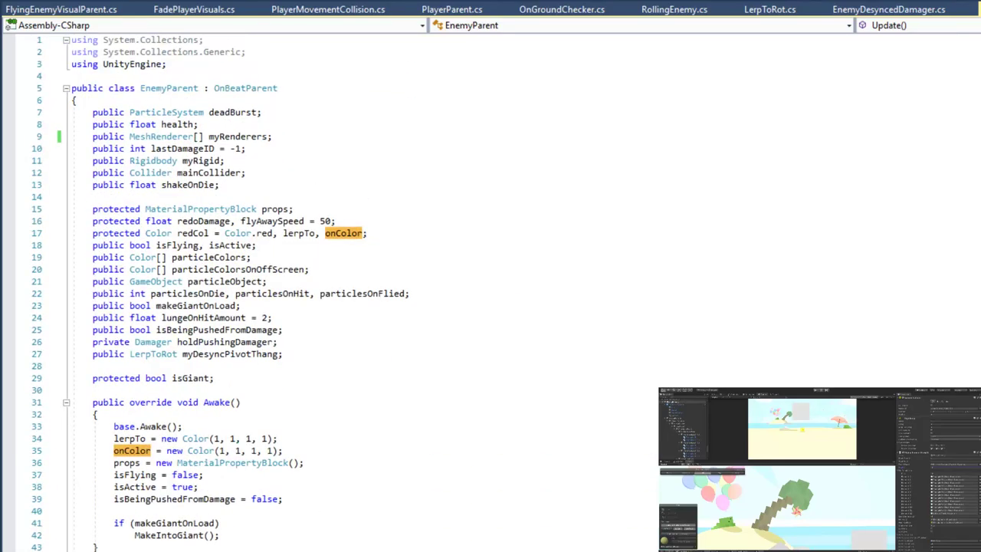
{"action": "scroll", "coordinate": [490, 283], "scroll_direction": "down", "scroll_amount": 20}
{"action": "scroll", "coordinate": [490, 283], "scroll_direction": "up", "scroll_amount": 4}
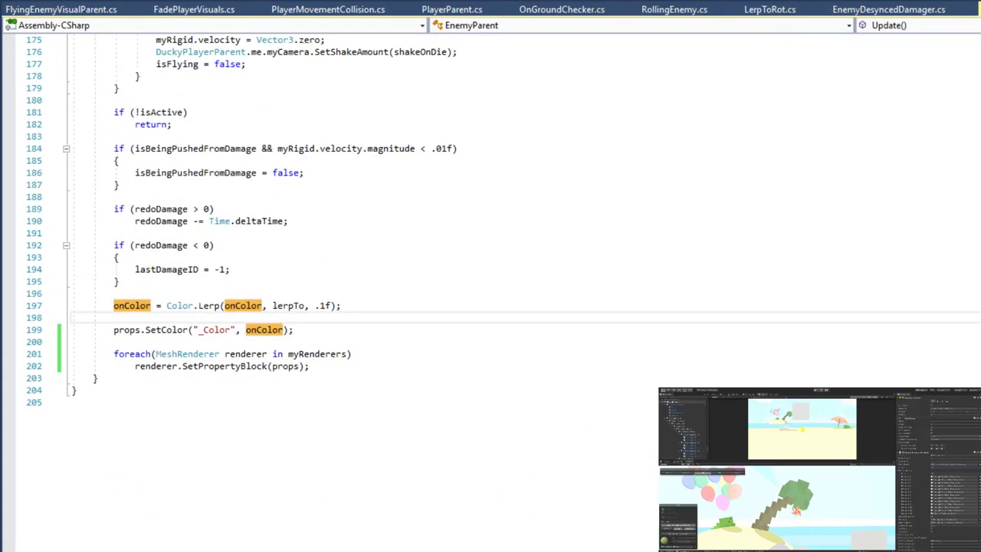
{"action": "scroll", "coordinate": [490, 283], "scroll_direction": "up", "scroll_amount": 10}
{"action": "scroll", "coordinate": [490, 284], "scroll_direction": "down", "scroll_amount": 2}
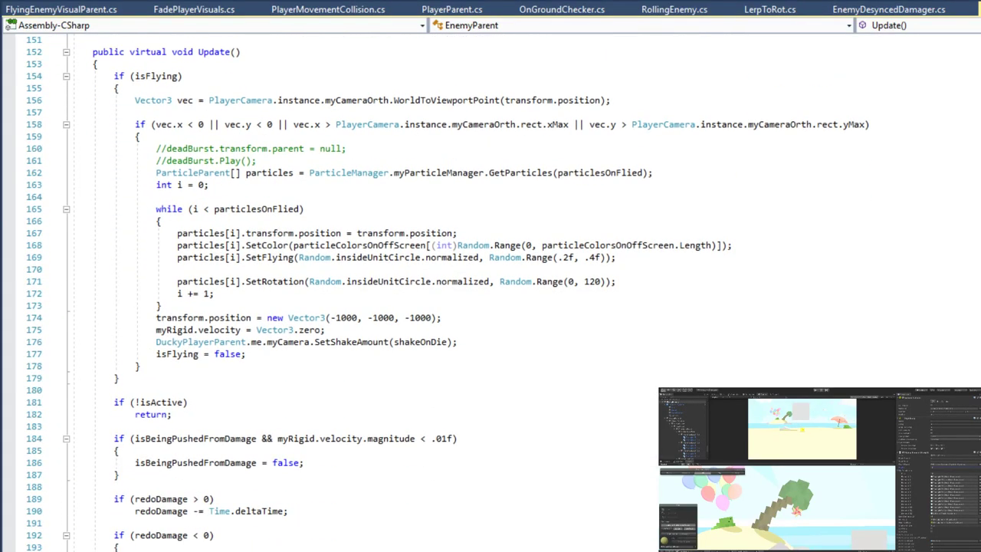
{"action": "scroll", "coordinate": [491, 284], "scroll_direction": "down", "scroll_amount": 4}
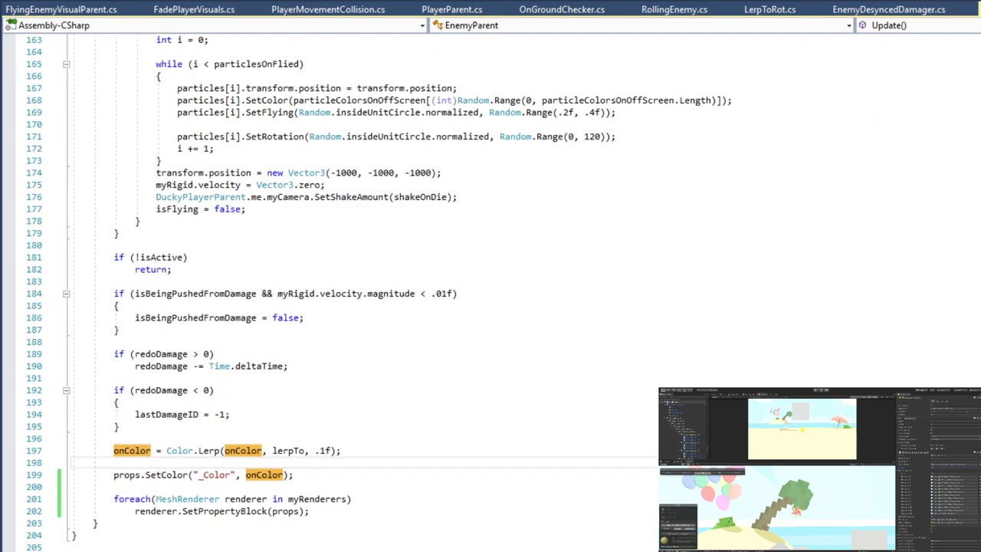
{"action": "scroll", "coordinate": [490, 284], "scroll_direction": "down", "scroll_amount": 2}
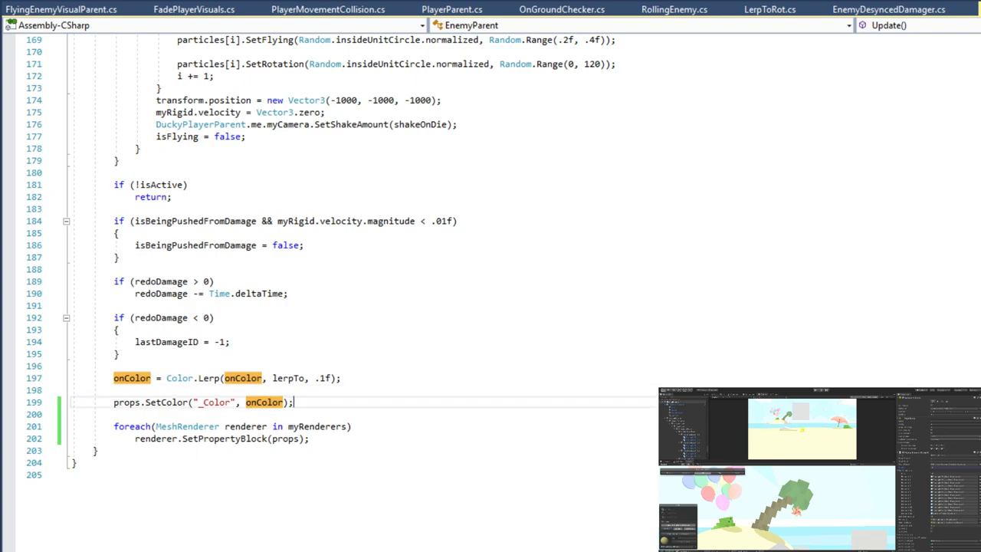
Add Debug.Log(myRenderers.Length); above the foreach loop in EnemyParent's Update method and save the script.
{"action": "triple_click", "coordinate": [319, 405]}
{"action": "left_click", "coordinate": [320, 414]}
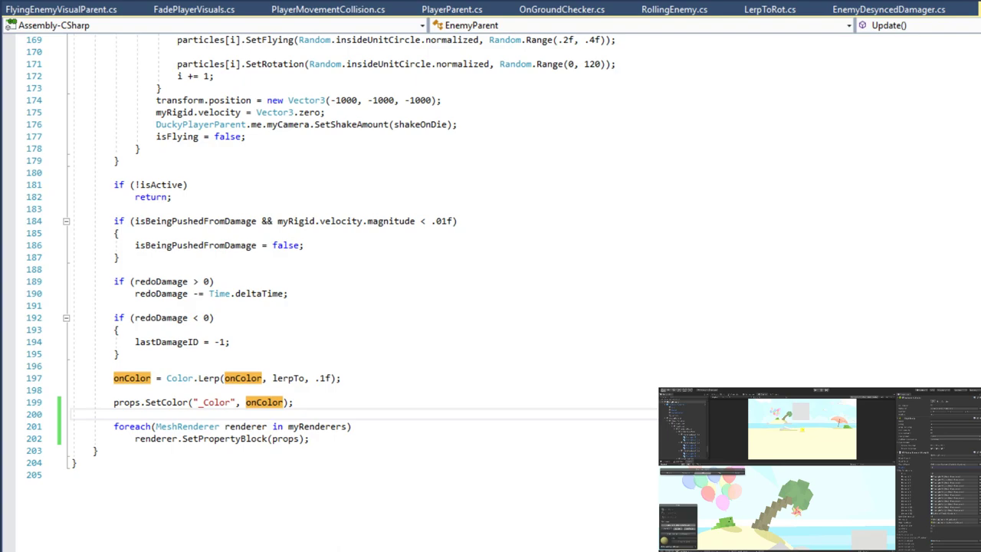
{"action": "triple_click", "coordinate": [352, 403]}
{"action": "left_click", "coordinate": [391, 414]}
{"action": "key", "text": "Return"}
{"action": "key", "text": "Return"}
{"action": "key", "text": "Up"}
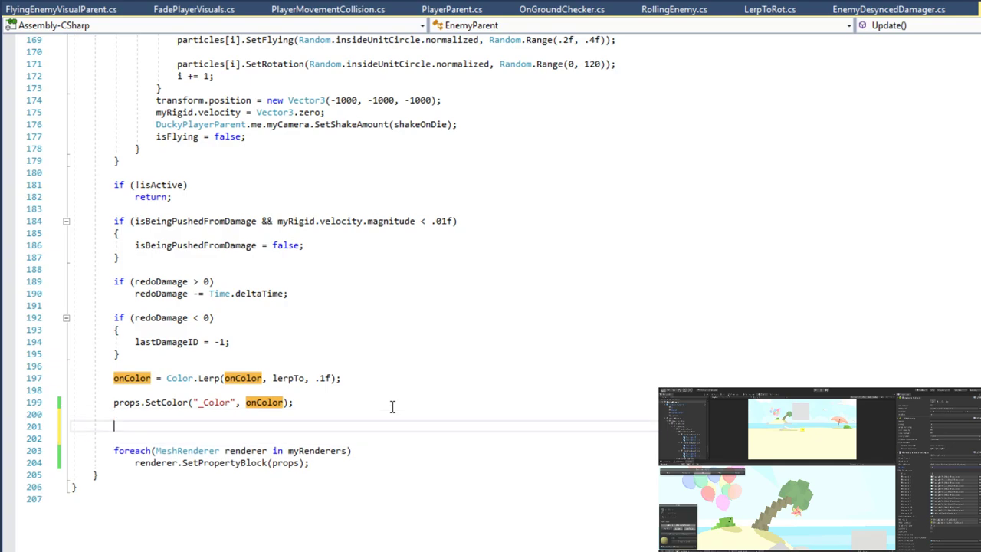
{"action": "type", "text": "Debug.Log(myRe"}
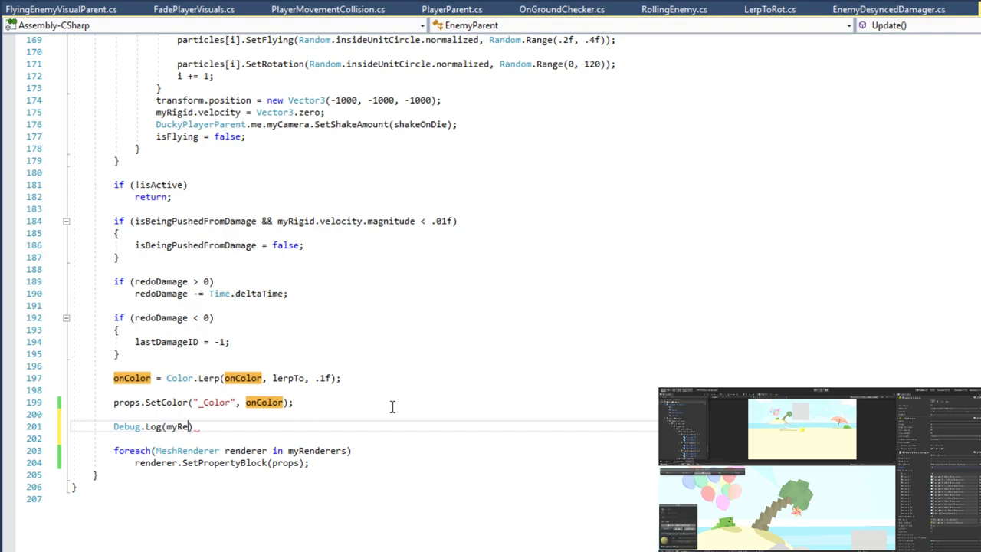
{"action": "type", "text": "nderers.Length);"}
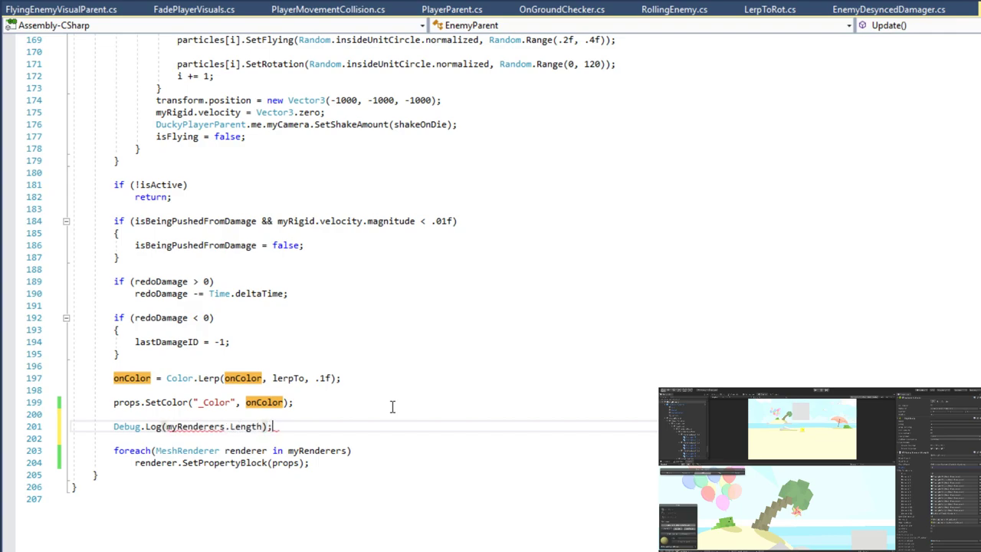
{"action": "key", "text": "ctrl+s"}
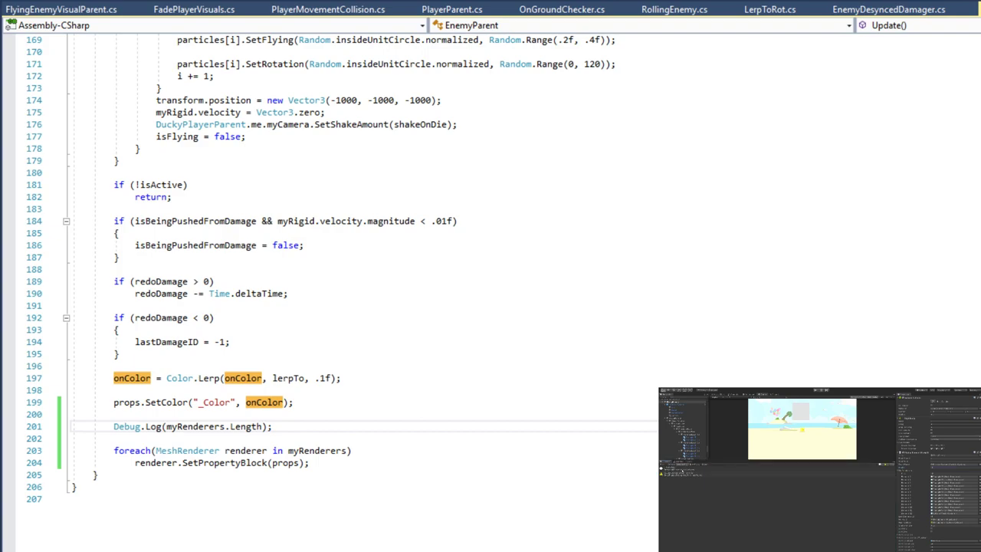
Open the source of the logged isRotatingRight message and delete that Debug.Log line from Awake in FlyingEnemyVisualParent.cs.
{"action": "double_click", "coordinate": [705, 485]}
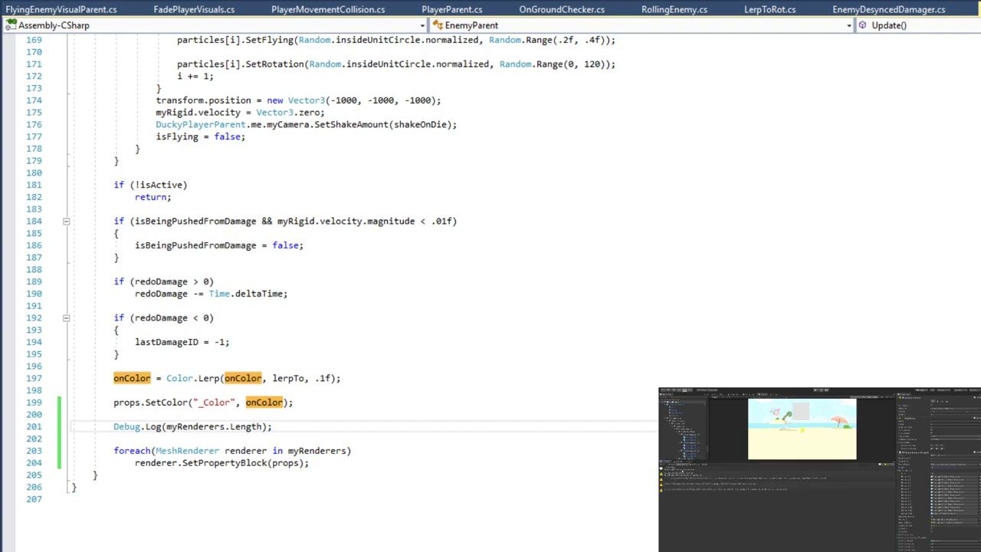
{"action": "triple_click", "coordinate": [187, 257]}
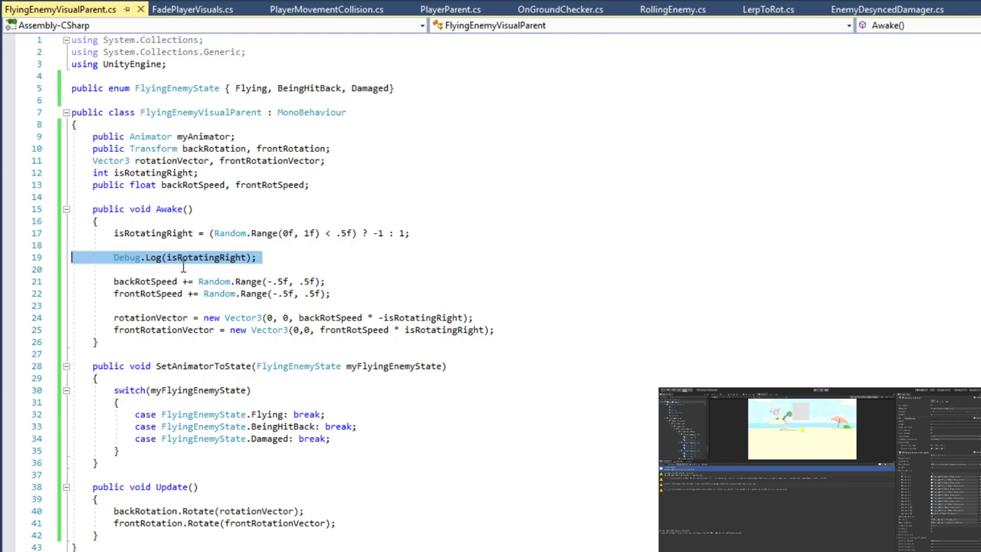
{"action": "key", "text": "BackSpace"}
{"action": "key", "text": "BackSpace"}
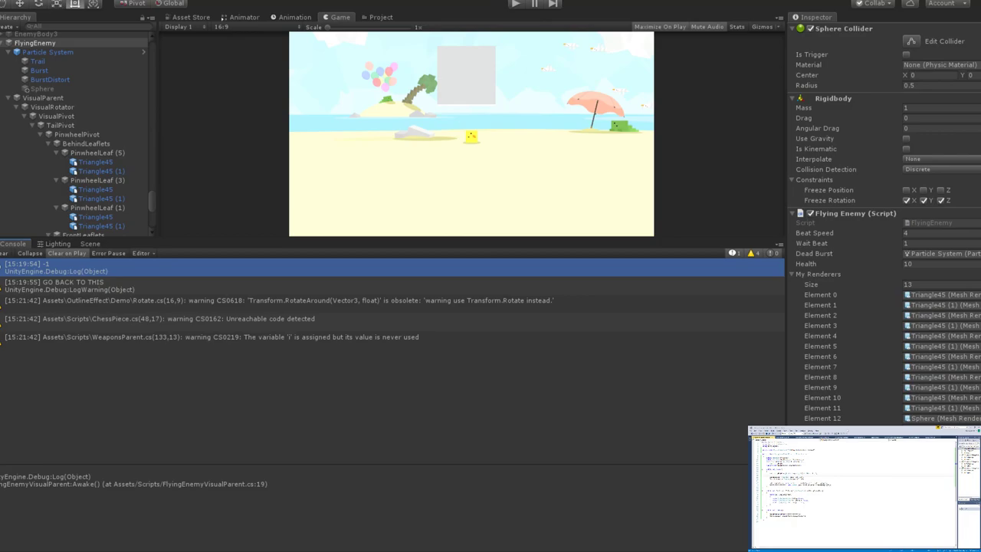
Switch to Unity, play-test the scene, and inspect the logged renderer array lengths in the console.
{"action": "left_click", "coordinate": [516, 5]}
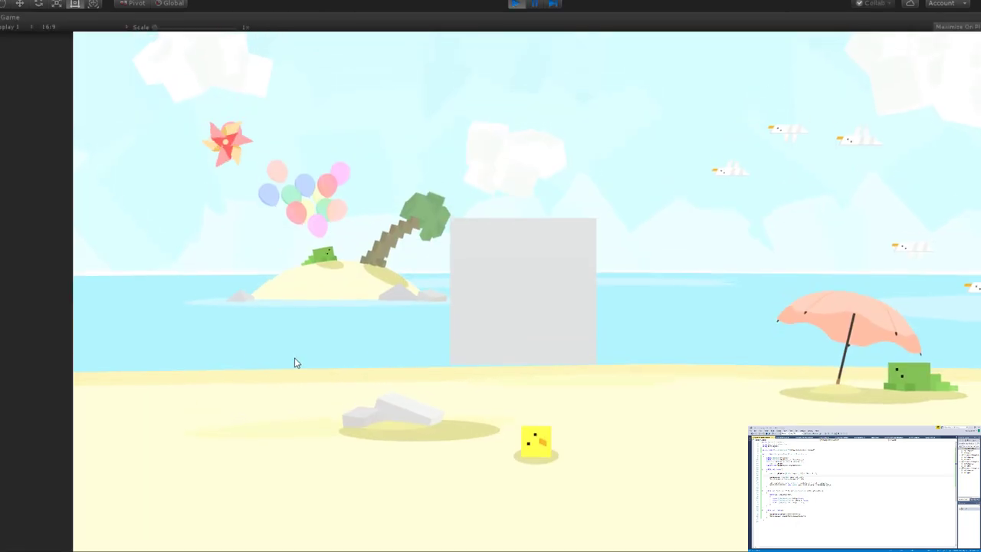
{"action": "left_click", "coordinate": [360, 297]}
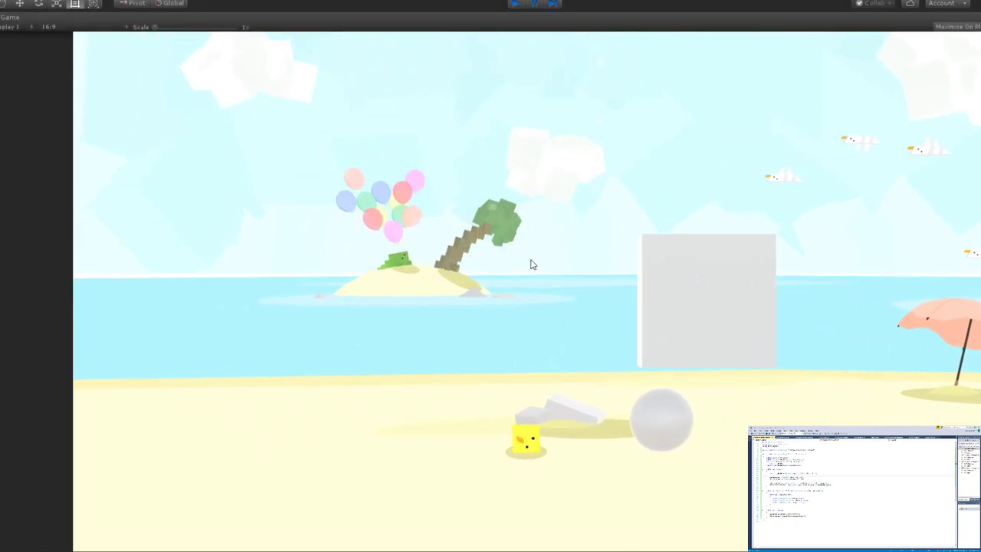
{"action": "key", "text": "ctrl+p"}
{"action": "scroll", "coordinate": [85, 328], "scroll_direction": "up", "scroll_amount": 5}
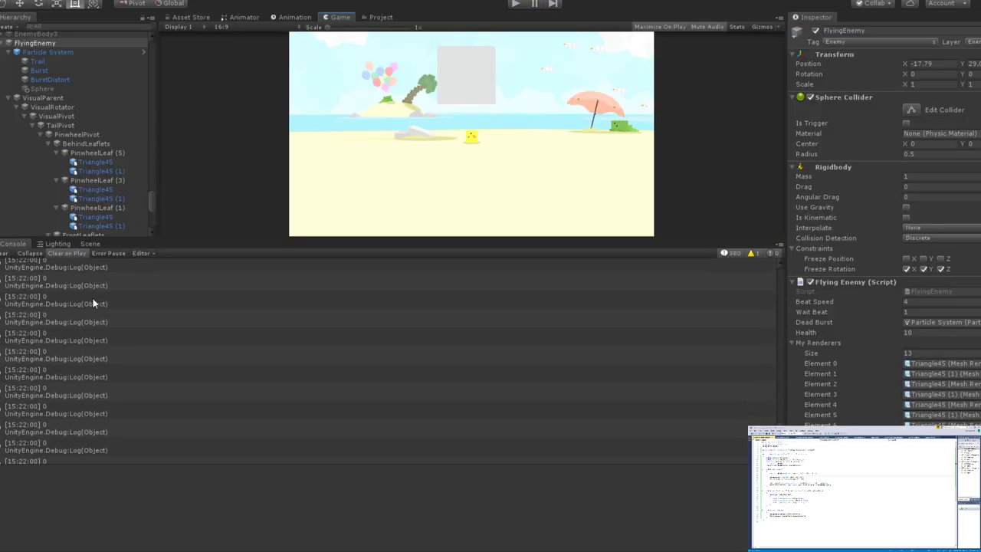
{"action": "scroll", "coordinate": [89, 370], "scroll_direction": "up", "scroll_amount": 5}
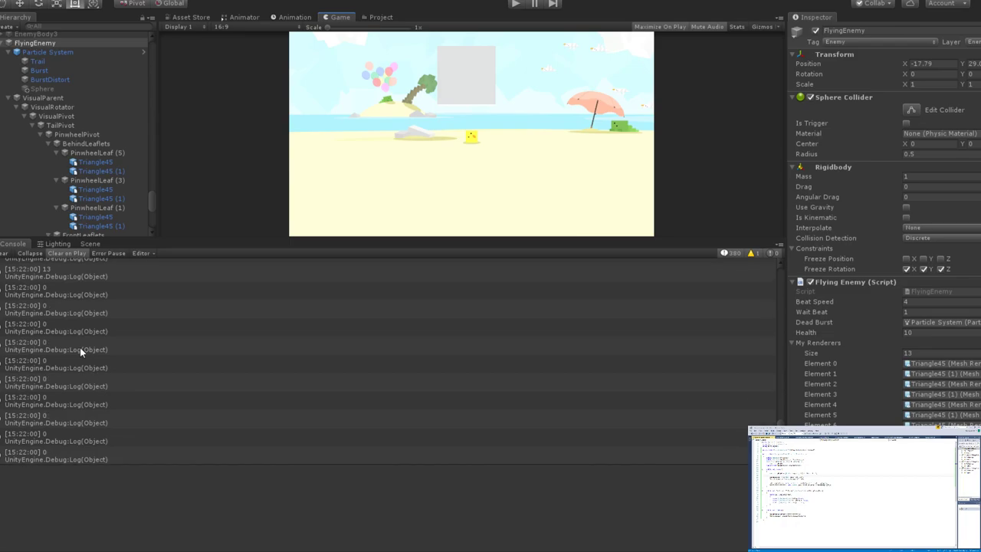
Check a logged entry's source, then in Visual Studio extend EnemyParent's log to Debug.Log(myRenderers.Length + gameObject.name); and save.
{"action": "scroll", "coordinate": [109, 368], "scroll_direction": "down", "scroll_amount": 5}
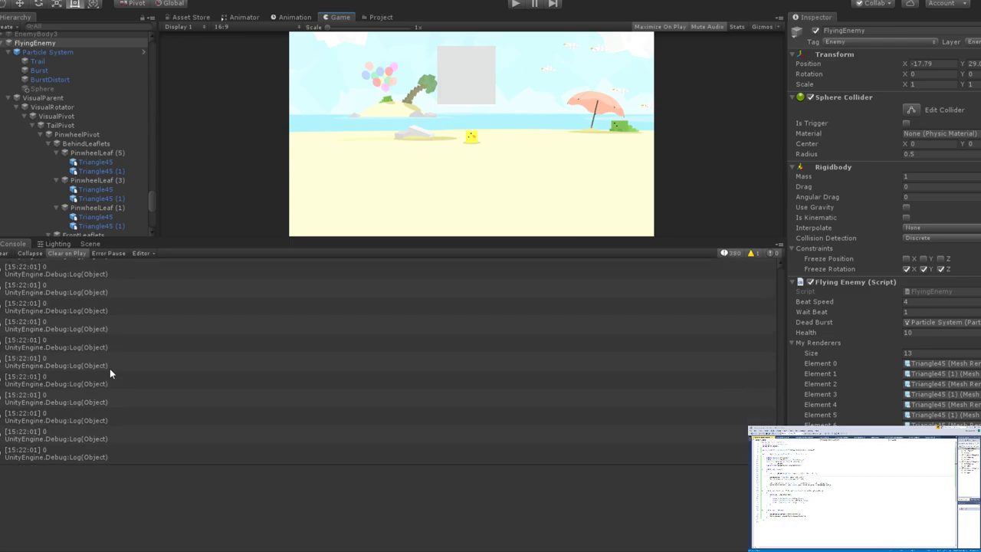
{"action": "left_click", "coordinate": [97, 372]}
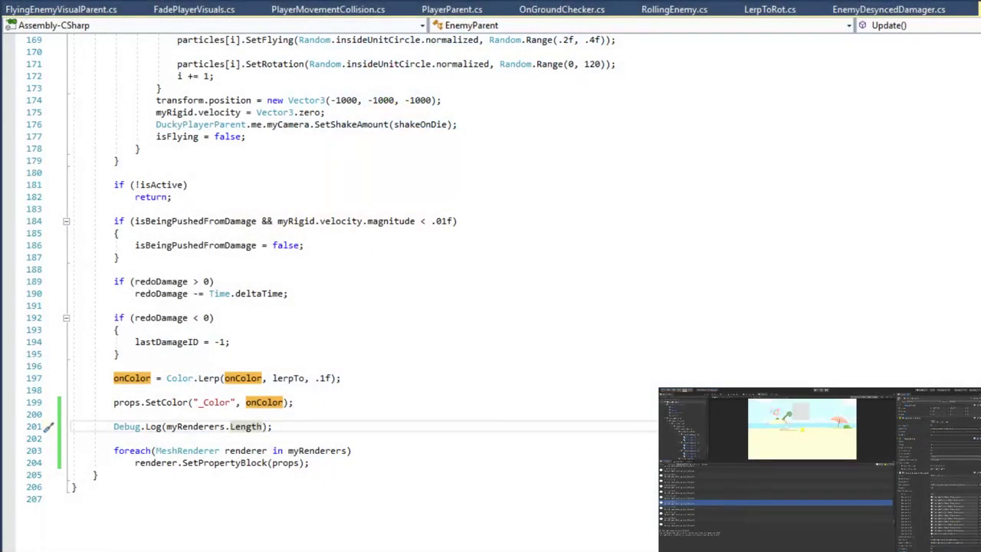
{"action": "left_click", "coordinate": [265, 427]}
{"action": "type", "text": "+ gam"}
{"action": "type", "text": "eObject.name)"}
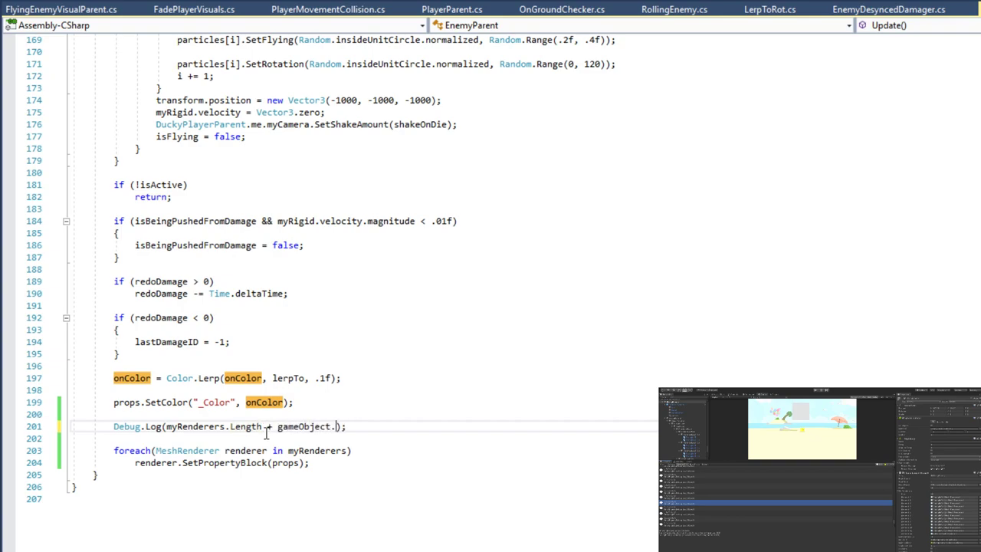
{"action": "key", "text": "ctrl+s"}
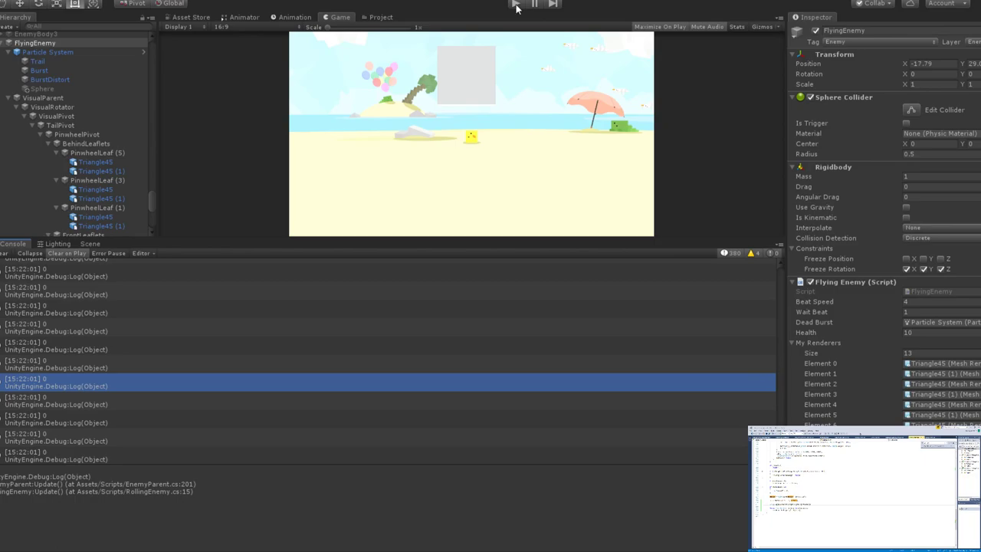
Switch to Unity, play-test the scene, and inspect which enemy names are logged with each renderer array length.
{"action": "left_click", "coordinate": [516, 6]}
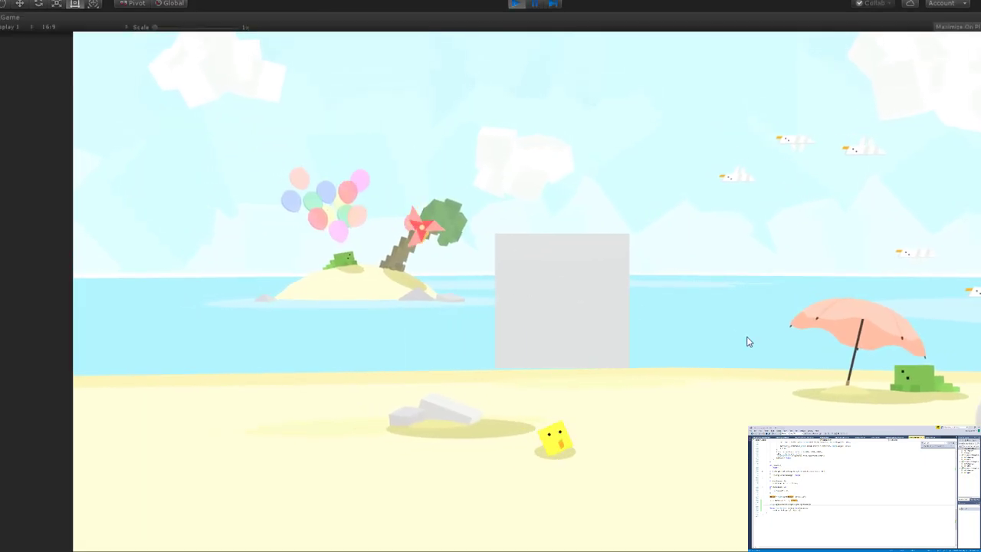
{"action": "key", "text": "w"}
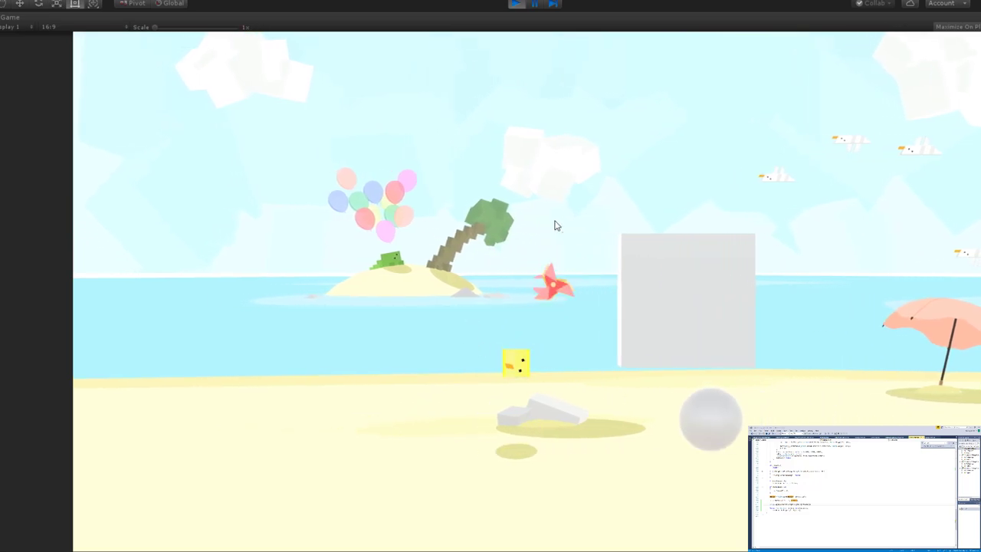
{"action": "key", "text": "s"}
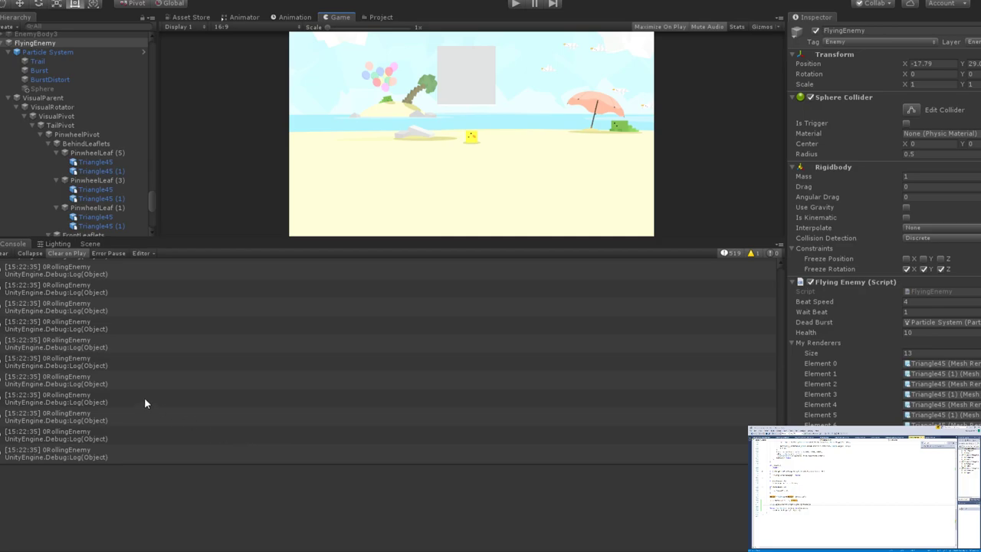
{"action": "scroll", "coordinate": [143, 401], "scroll_direction": "up", "scroll_amount": 5}
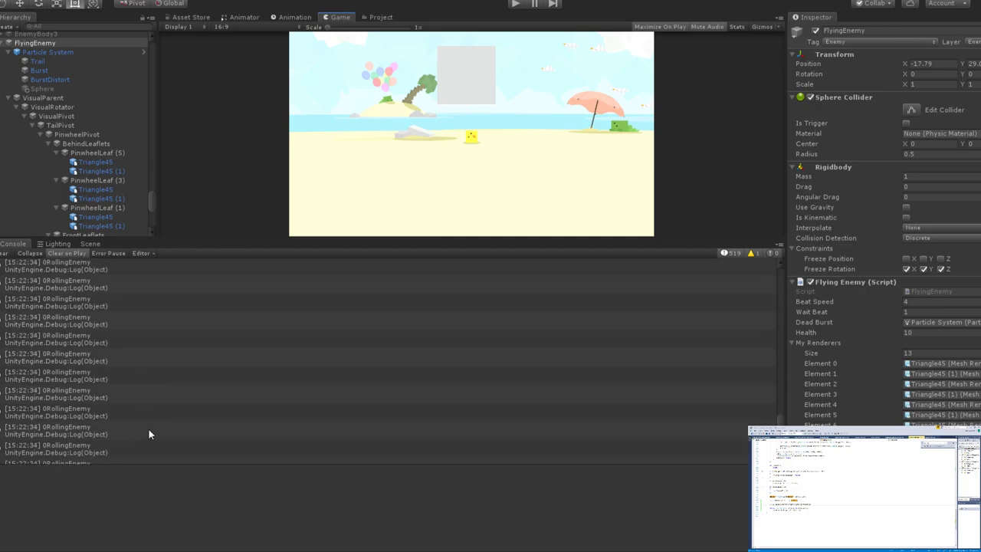
{"action": "scroll", "coordinate": [153, 429], "scroll_direction": "up", "scroll_amount": 5}
{"action": "left_click", "coordinate": [83, 315]}
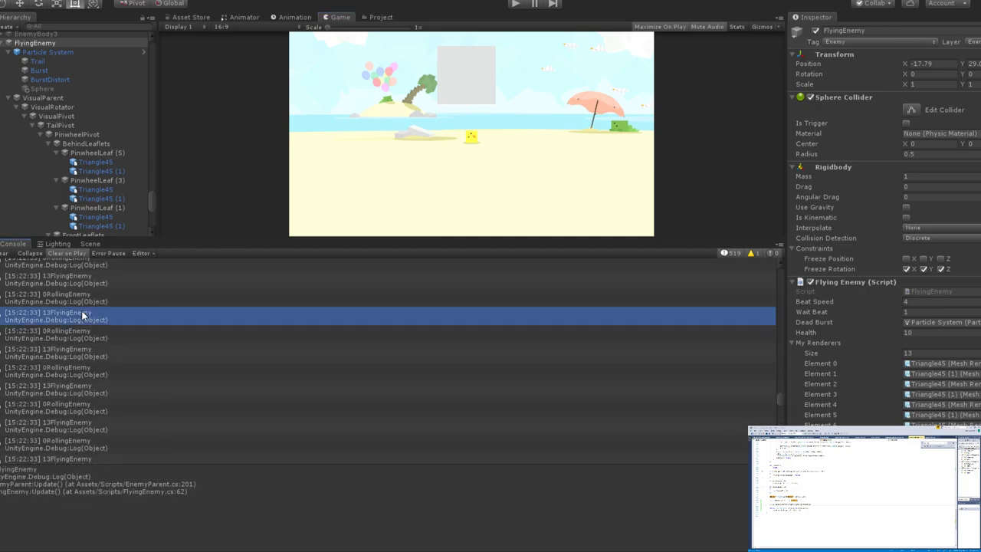
{"action": "left_click", "coordinate": [94, 427]}
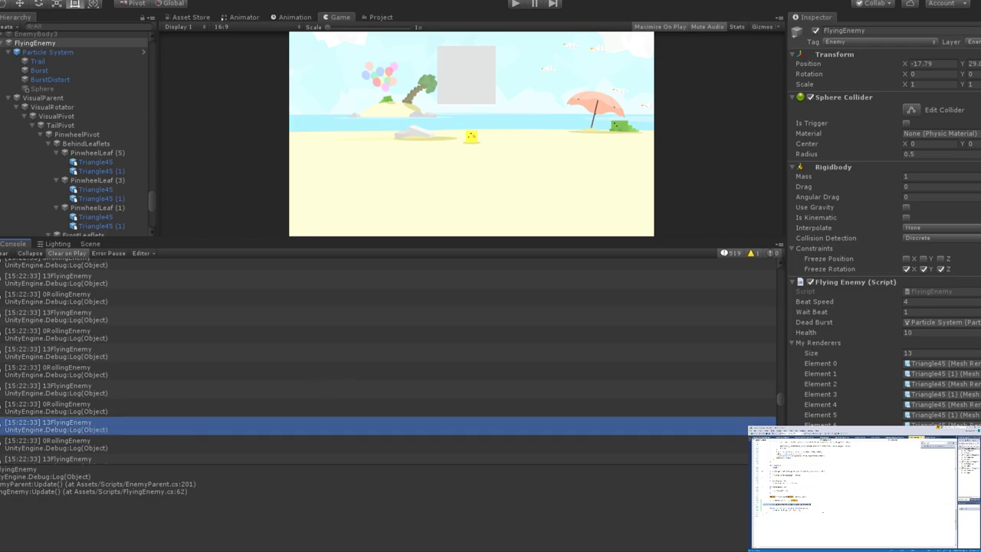
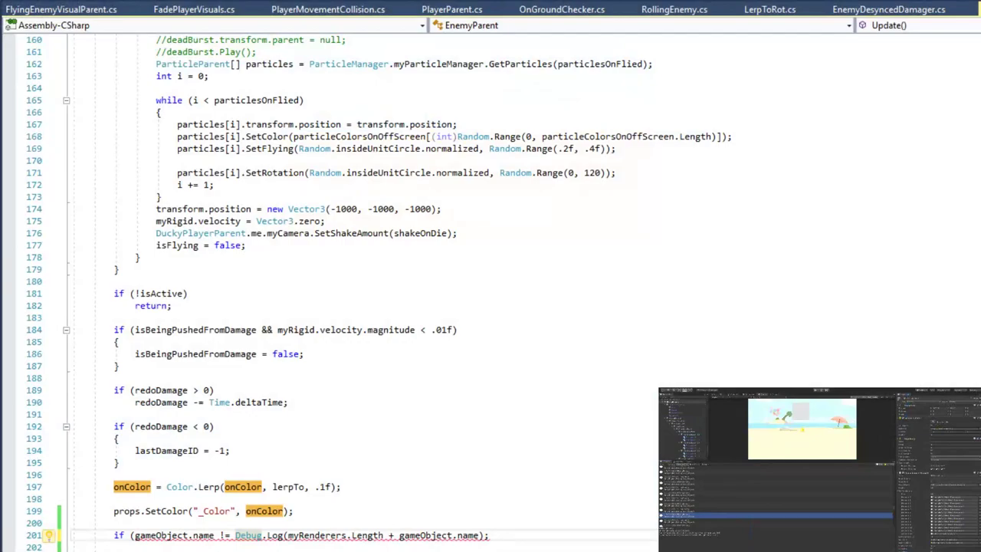
In Visual Studio, complete the condition if (gameObject.name != "RollingEnemy") before the Debug.Log call, placing the call on its own line.
{"action": "type", "text": "\"Rolluin"}
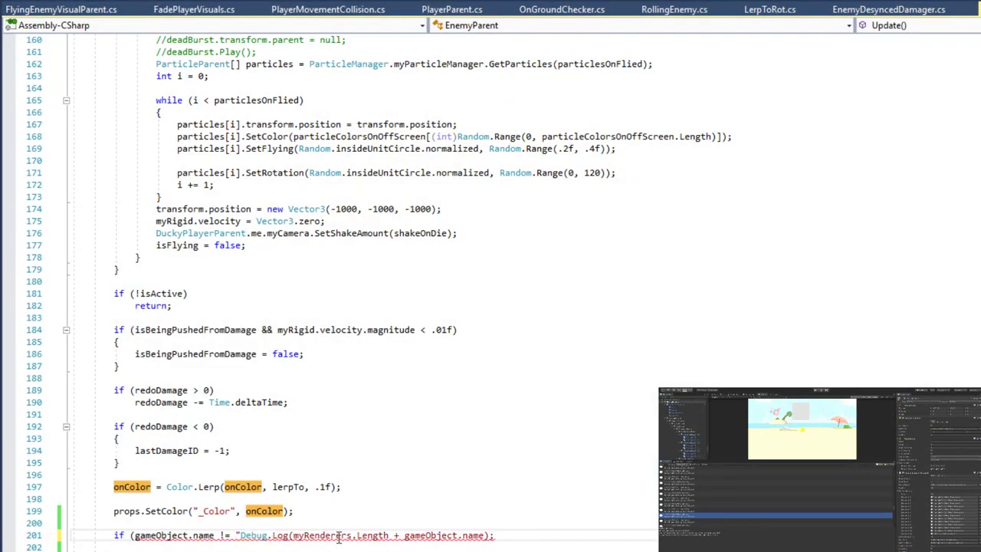
{"action": "key", "text": "BackSpace"}
{"action": "key", "text": "BackSpace"}
{"action": "key", "text": "BackSpace"}
{"action": "type", "text": "ingEnemy\""}
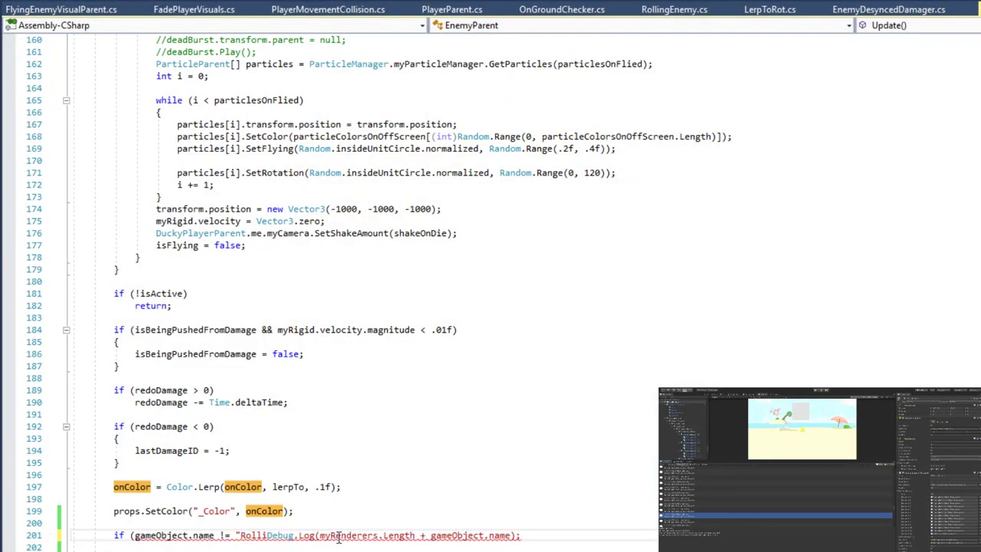
{"action": "type", "text": ")"}
{"action": "key", "text": "Return"}
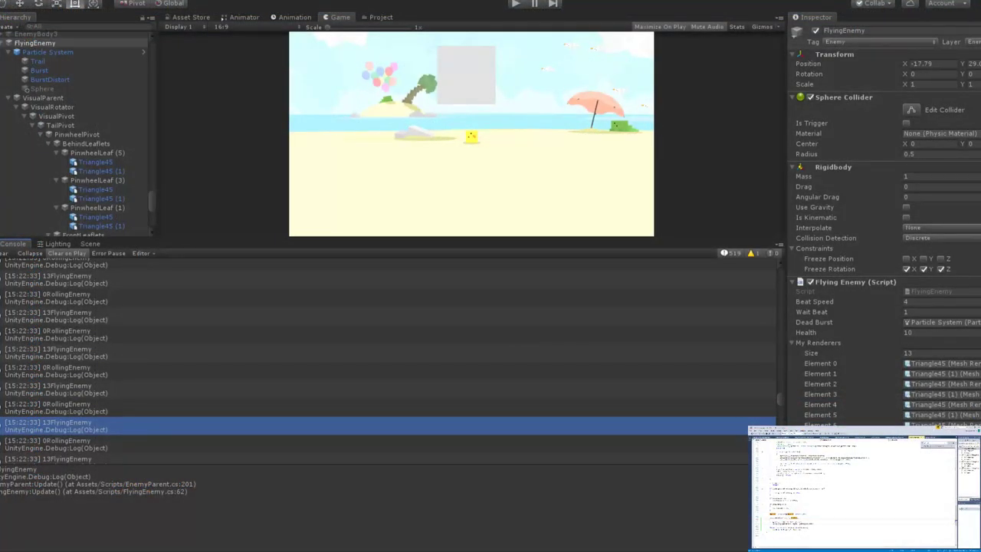
Switch to Unity and play-test the scene, attacking the pinwheel enemy to check its damage flash.
{"action": "left_click", "coordinate": [517, 6]}
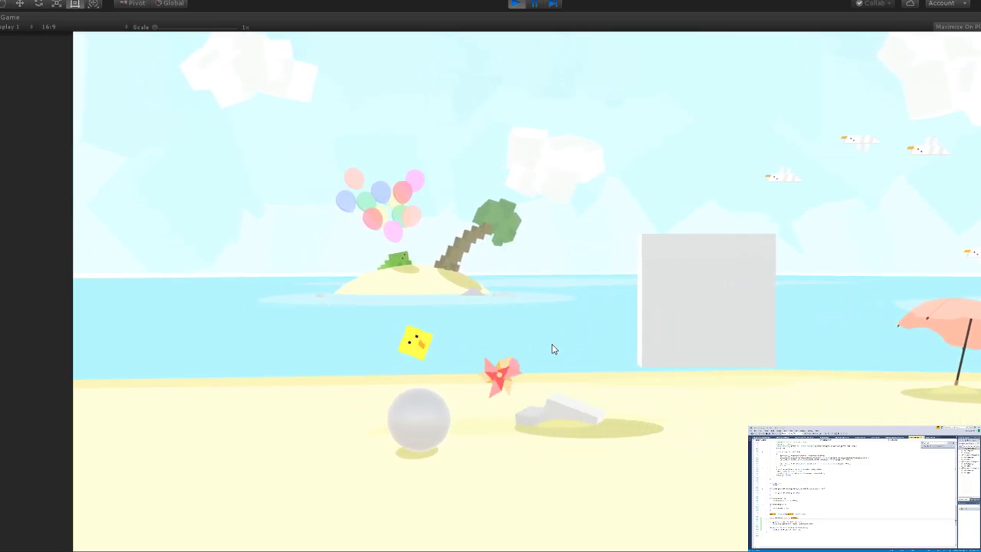
{"action": "mouse_move", "coordinate": [511, 382]}
{"action": "left_mouse_down"}
{"action": "mouse_move", "coordinate": [587, 279]}
{"action": "mouse_move", "coordinate": [591, 252]}
{"action": "left_mouse_up"}
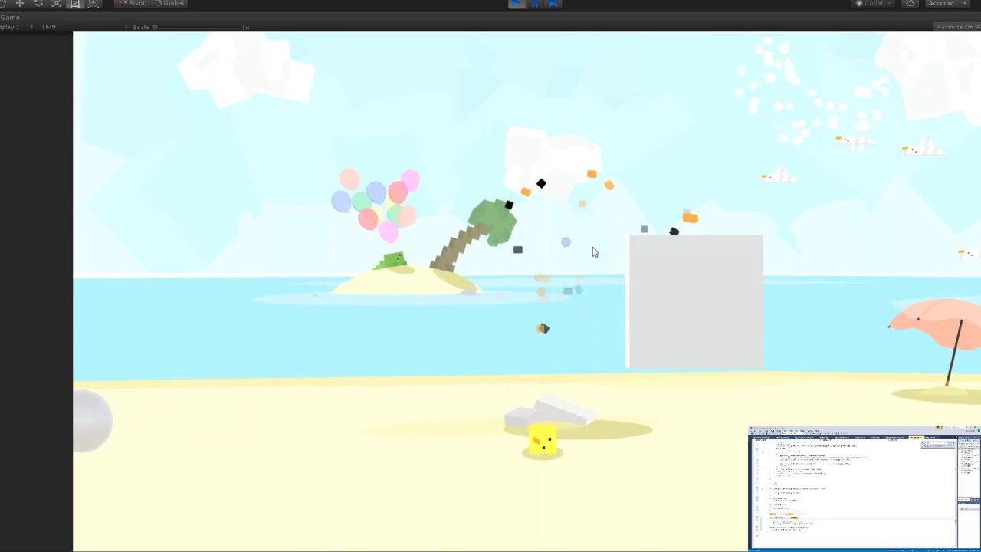
{"action": "left_click", "coordinate": [515, 4]}
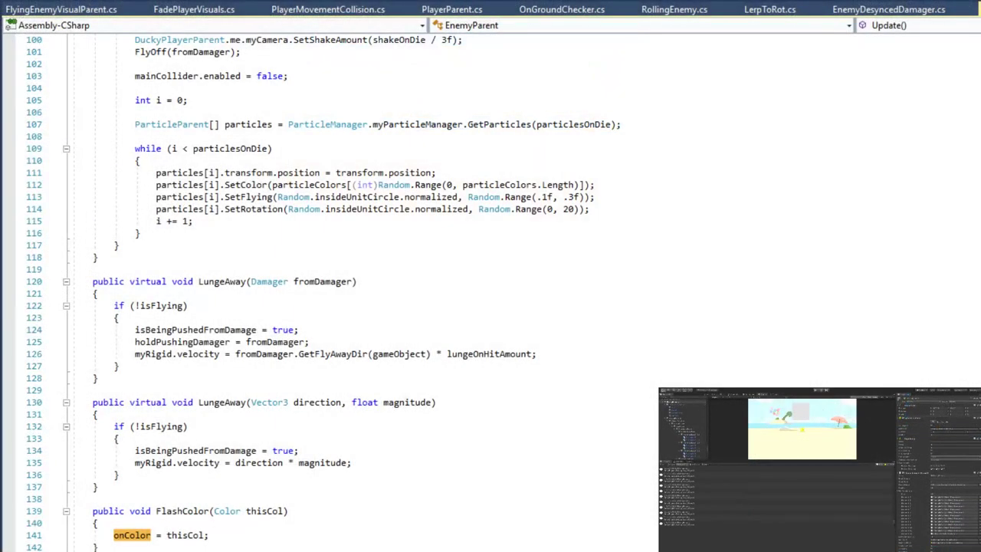
In Visual Studio, examine how EnemyParent declares, initializes and applies props and onColor in Awake, FlashColor and Update.
{"action": "scroll", "coordinate": [491, 291], "scroll_direction": "up", "scroll_amount": 14}
{"action": "scroll", "coordinate": [278, 269], "scroll_direction": "up", "scroll_amount": 17}
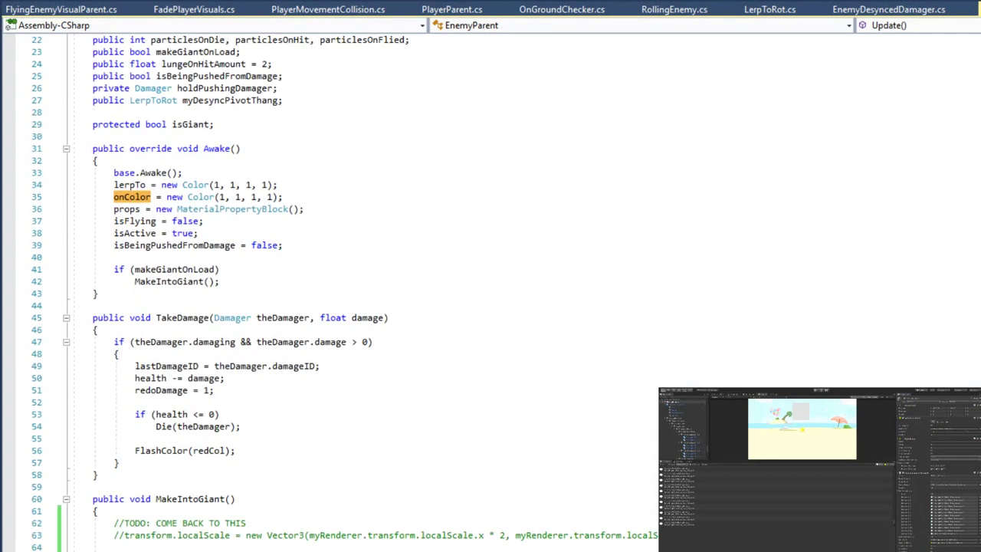
{"action": "left_click", "coordinate": [279, 268]}
{"action": "left_click", "coordinate": [276, 270]}
{"action": "key", "text": "Down"}
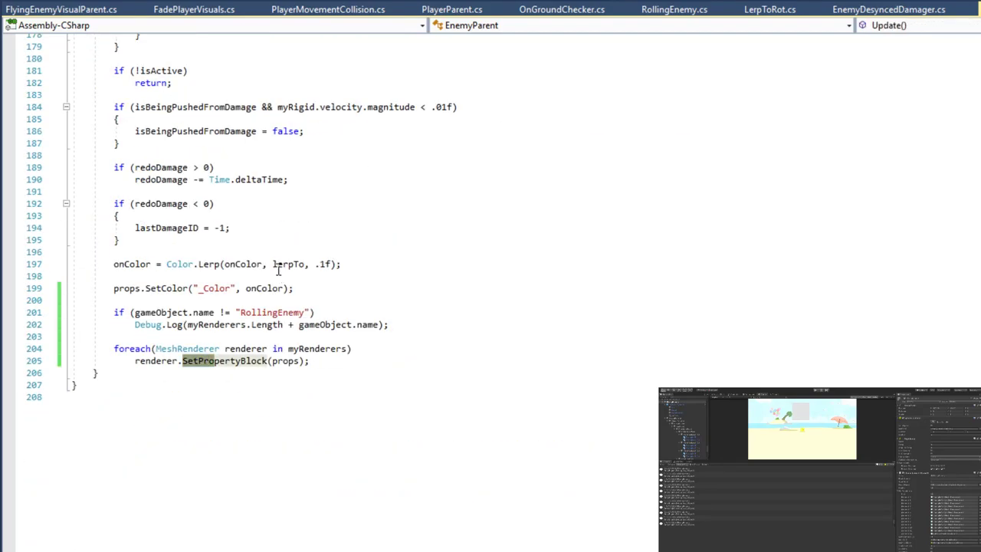
{"action": "scroll", "coordinate": [368, 291], "scroll_direction": "up", "scroll_amount": 15}
{"action": "scroll", "coordinate": [368, 291], "scroll_direction": "up", "scroll_amount": 20}
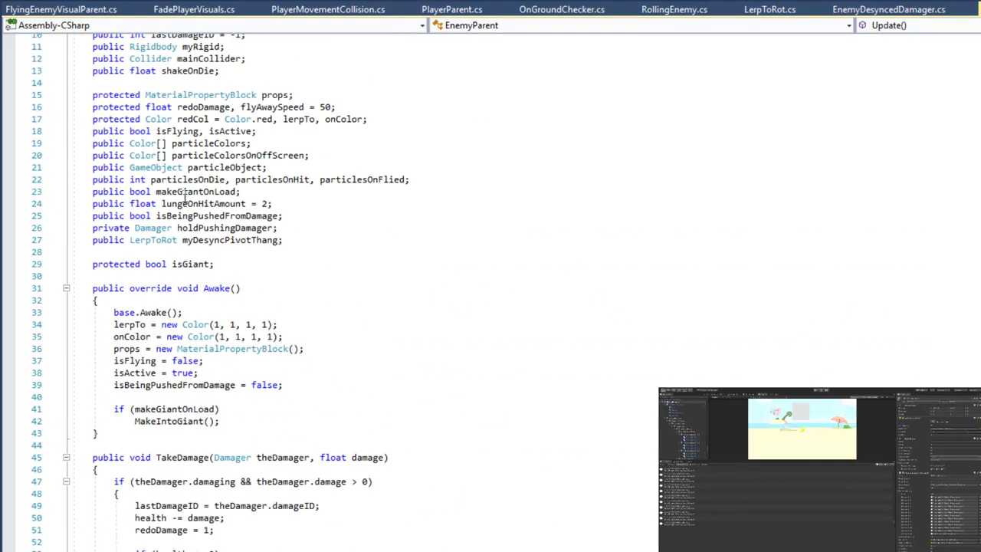
{"action": "scroll", "coordinate": [285, 230], "scroll_direction": "up", "scroll_amount": 1}
{"action": "double_click", "coordinate": [273, 131]}
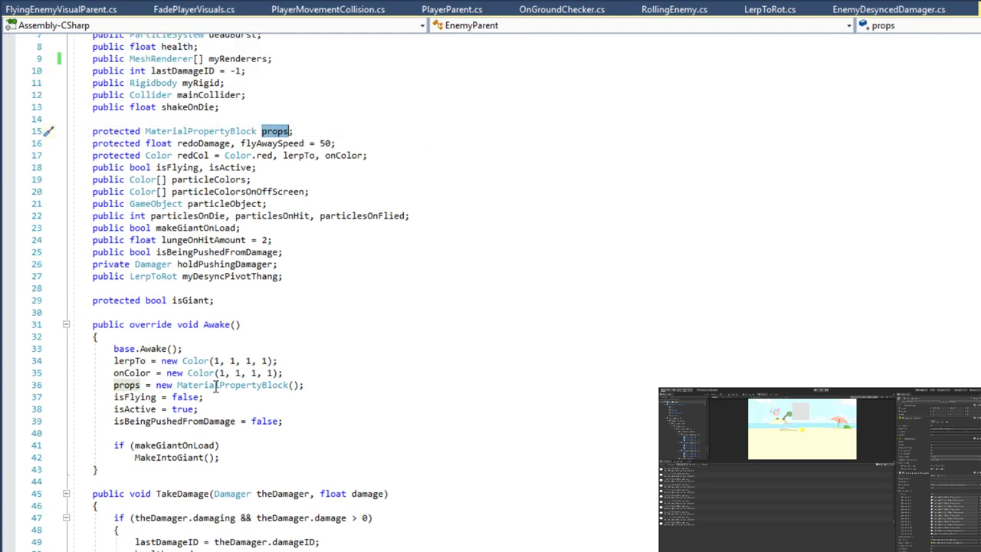
{"action": "scroll", "coordinate": [300, 332], "scroll_direction": "down", "scroll_amount": 8}
{"action": "scroll", "coordinate": [361, 394], "scroll_direction": "down", "scroll_amount": 20}
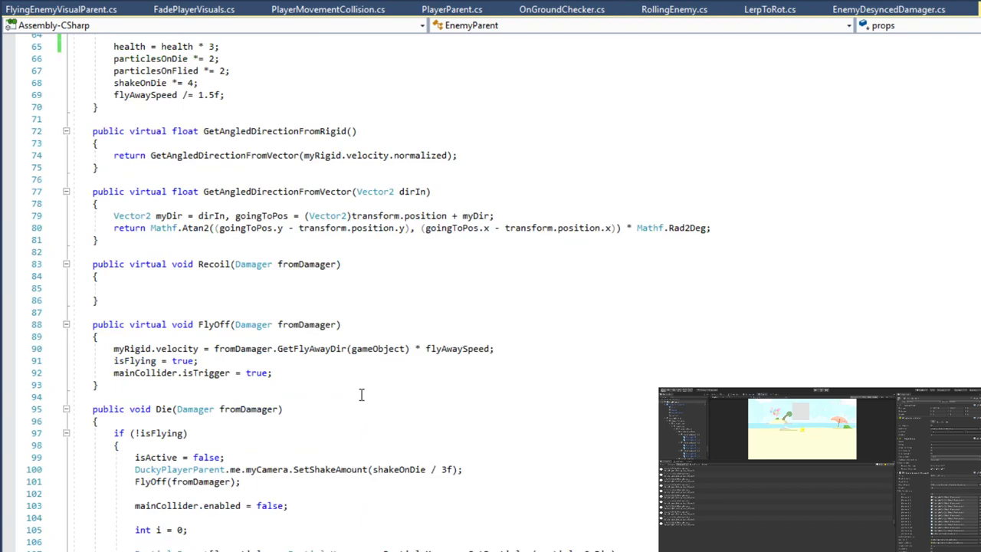
{"action": "scroll", "coordinate": [361, 394], "scroll_direction": "down", "scroll_amount": 20}
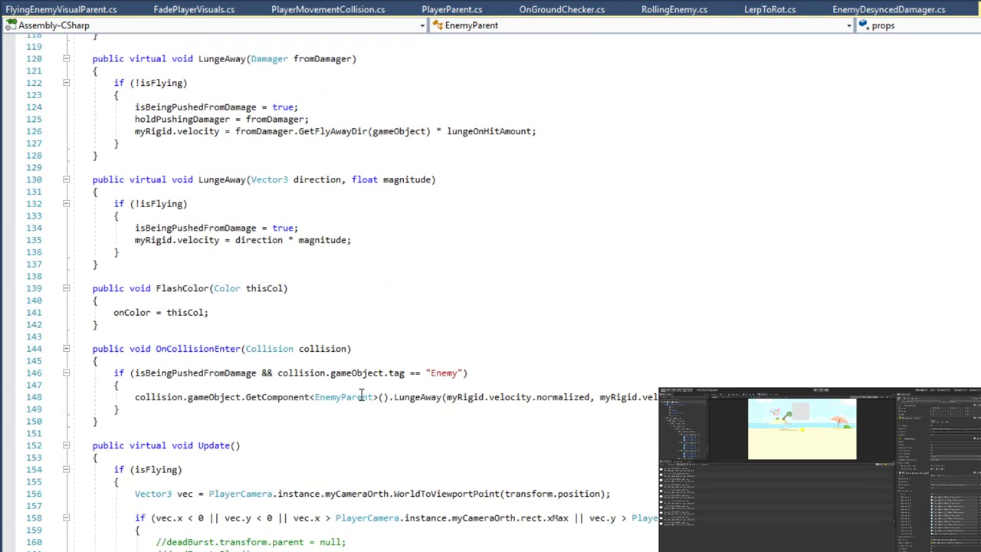
{"action": "scroll", "coordinate": [361, 395], "scroll_direction": "down", "scroll_amount": 2}
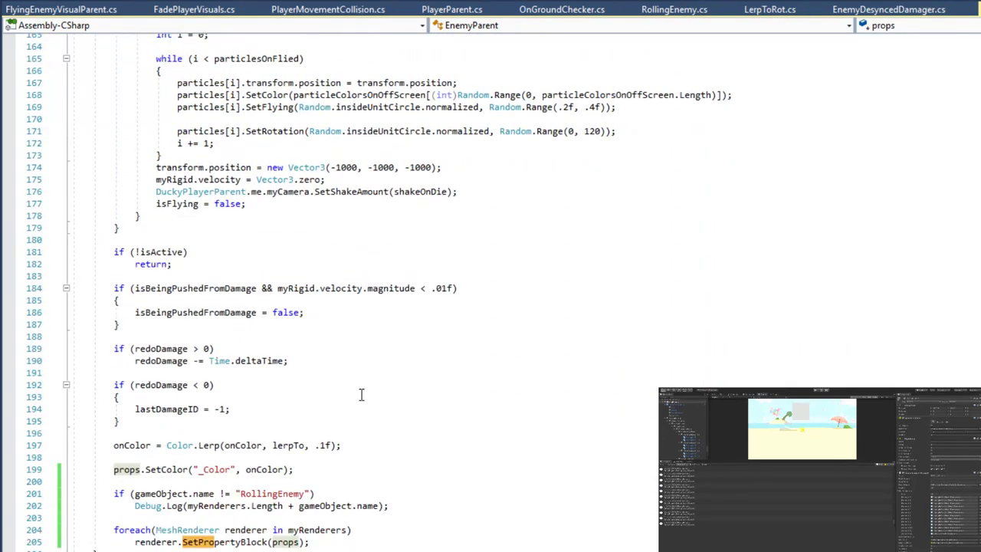
{"action": "scroll", "coordinate": [360, 395], "scroll_direction": "up", "scroll_amount": 20}
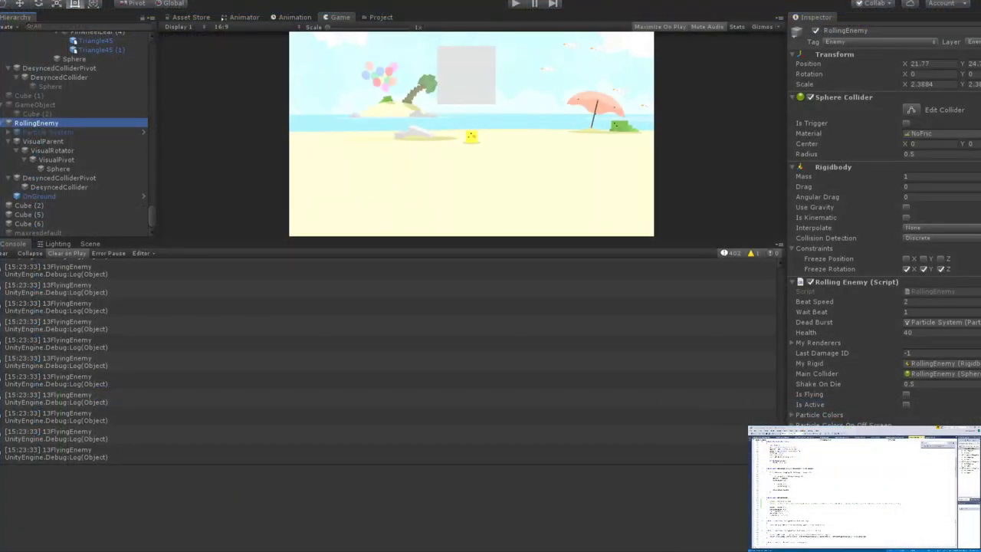
In Unity, set RollingEnemy's My Renderers size to 1 and assign its Sphere under VisualPivot as Element 0.
{"action": "scroll", "coordinate": [885, 225], "scroll_direction": "down", "scroll_amount": 2}
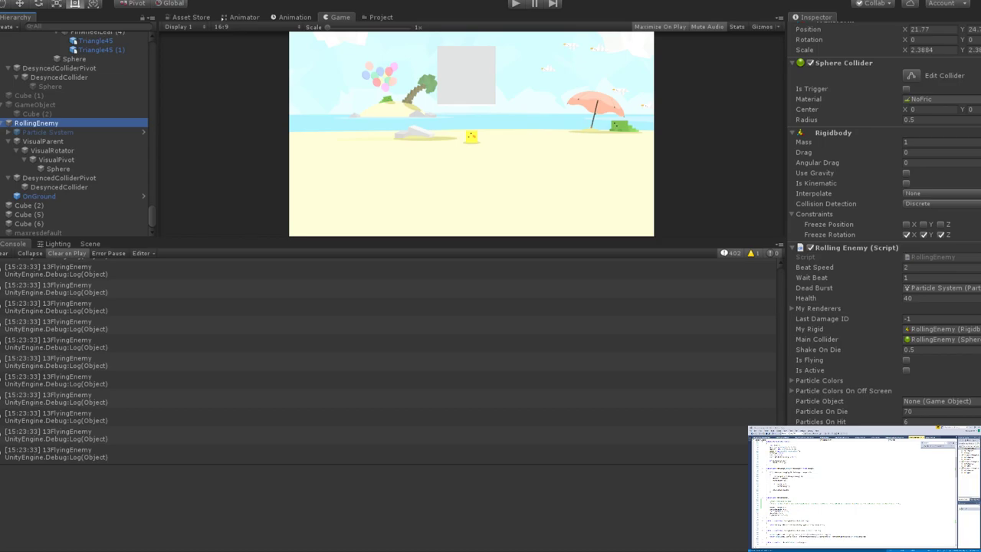
{"action": "left_click", "coordinate": [793, 309]}
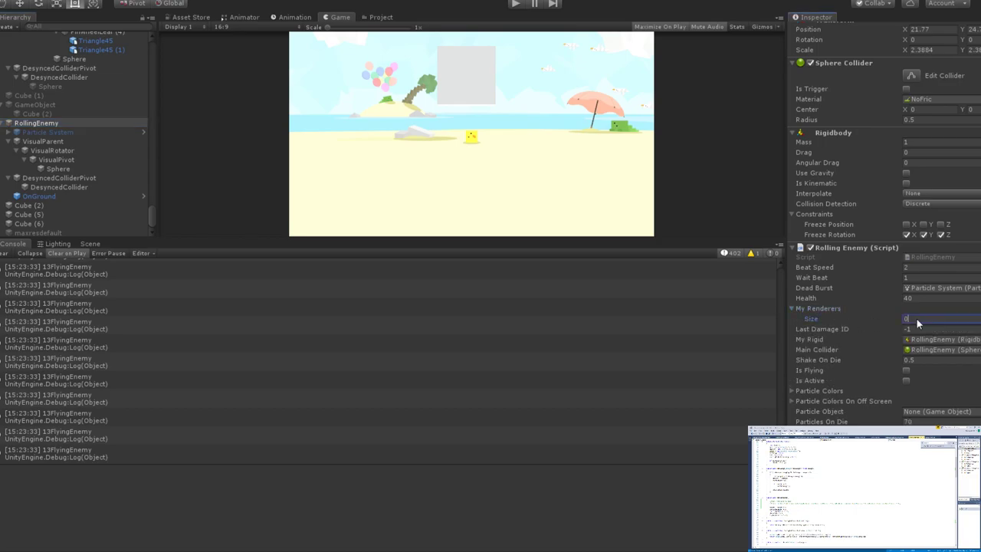
{"action": "left_click", "coordinate": [916, 319]}
{"action": "type", "text": "1"}
{"action": "key", "text": "Return"}
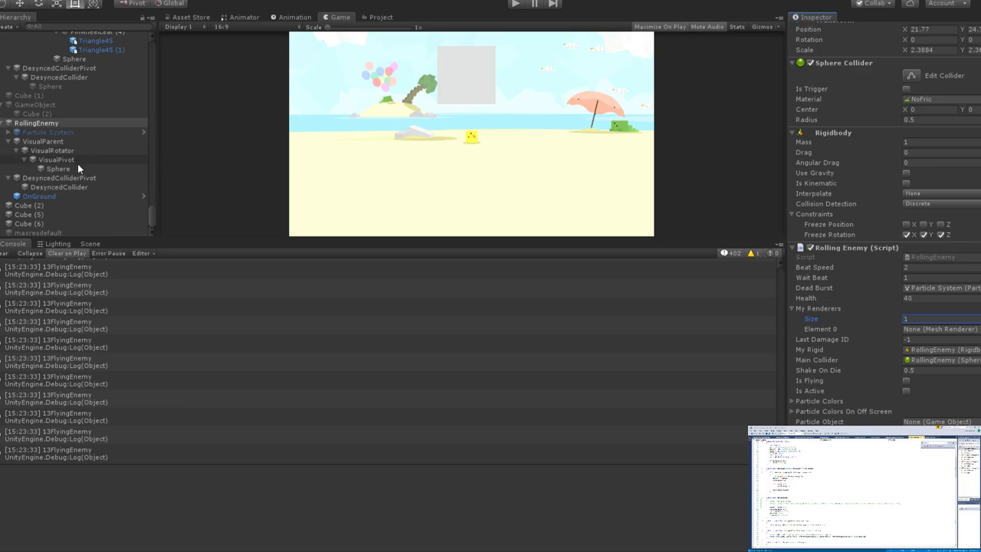
{"action": "left_click_drag", "start_coordinate": [78, 163], "coordinate": [927, 329]}
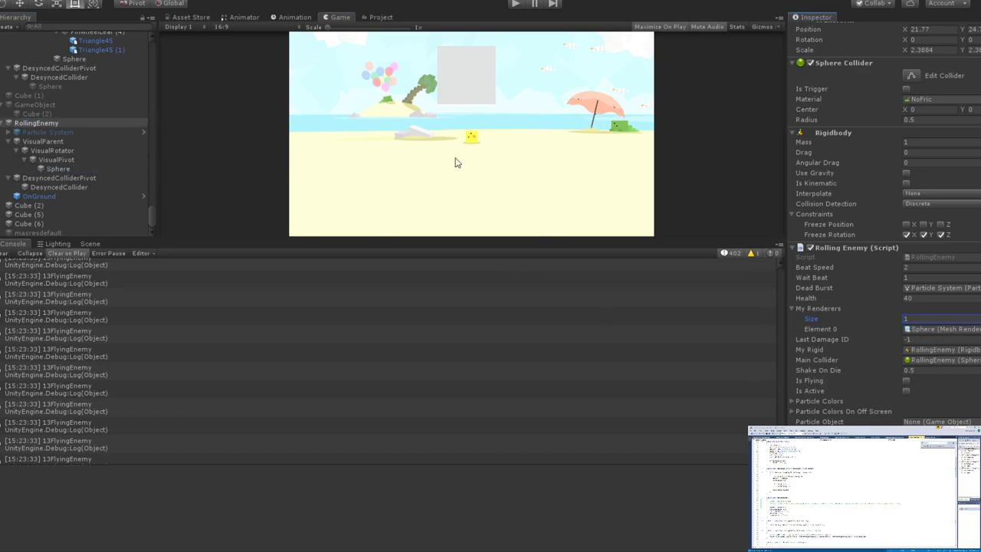
Play-test the scene and attack the rolling enemy to check its color flash on damage.
{"action": "left_click", "coordinate": [517, 4]}
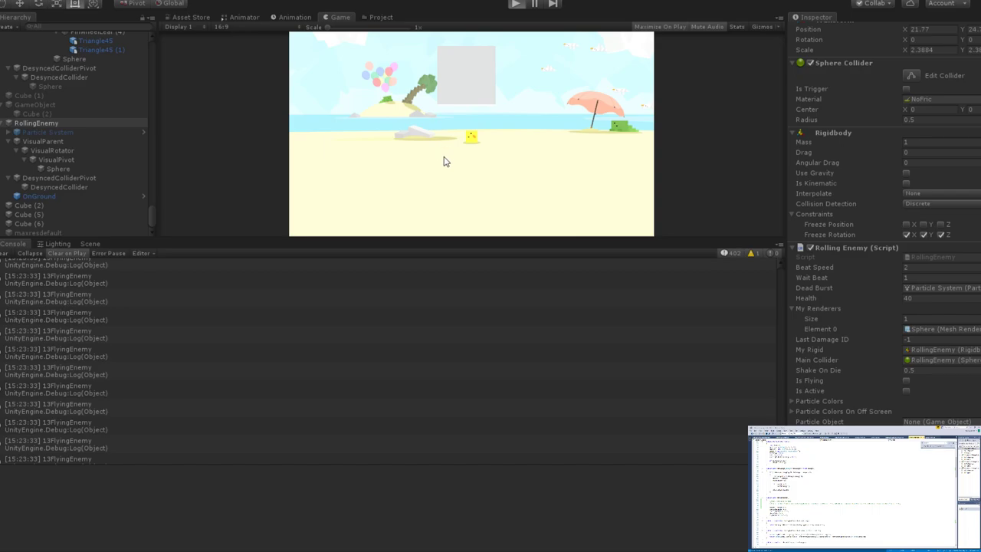
{"action": "key", "text": "shift+space"}
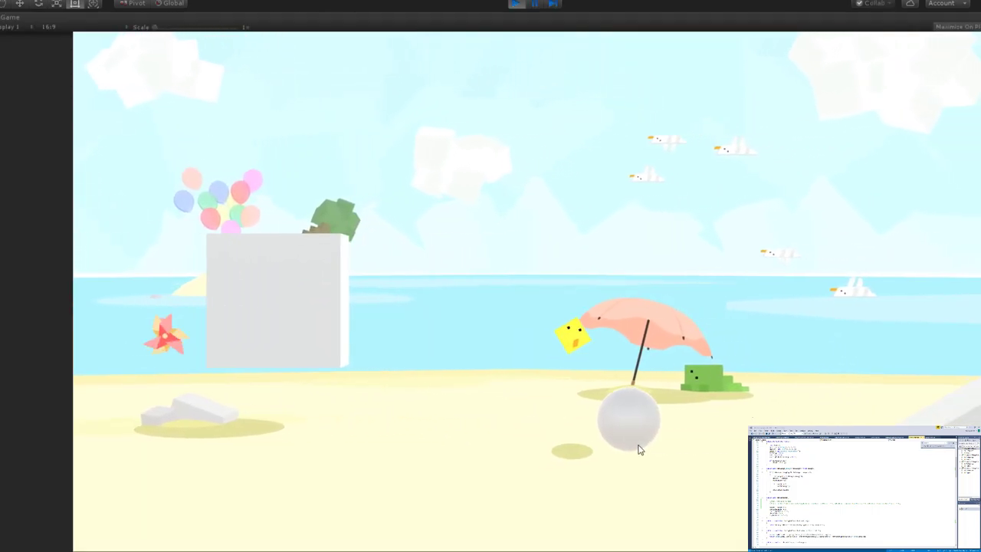
{"action": "left_click", "coordinate": [414, 410]}
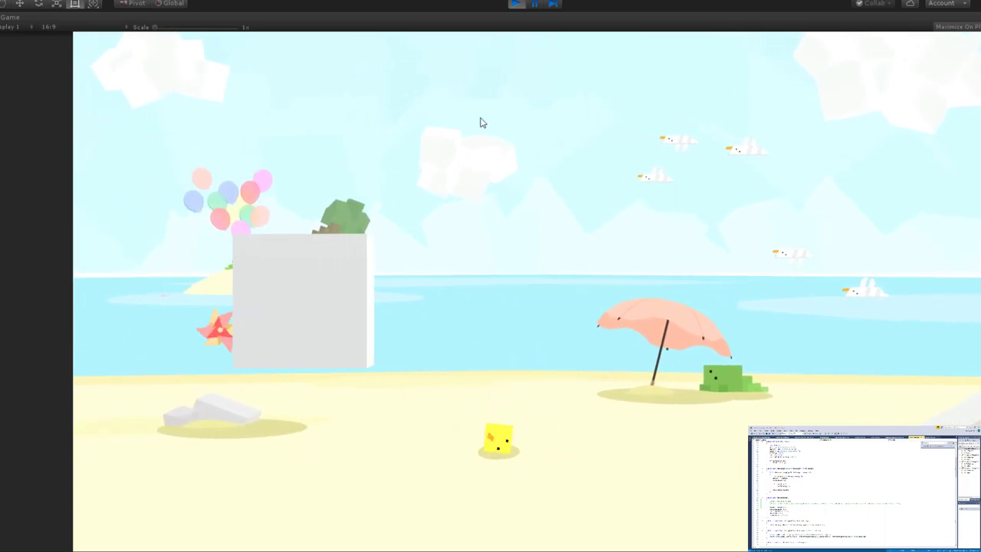
{"action": "left_click", "coordinate": [515, 4]}
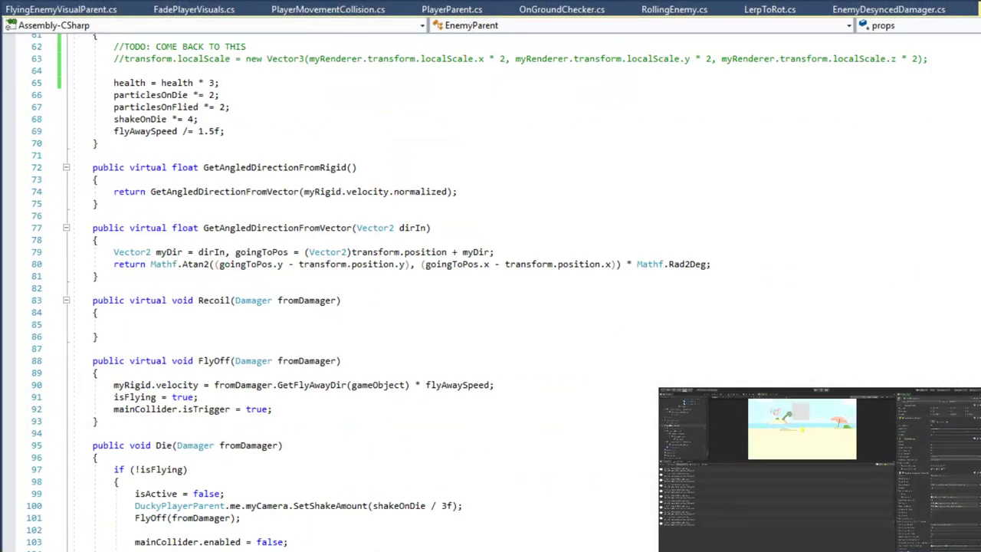
In Visual Studio, examine the "_Color" property name passed to props.SetColor in EnemyParent's Update method.
{"action": "scroll", "coordinate": [491, 276], "scroll_direction": "down", "scroll_amount": 20}
{"action": "scroll", "coordinate": [490, 276], "scroll_direction": "up", "scroll_amount": 8}
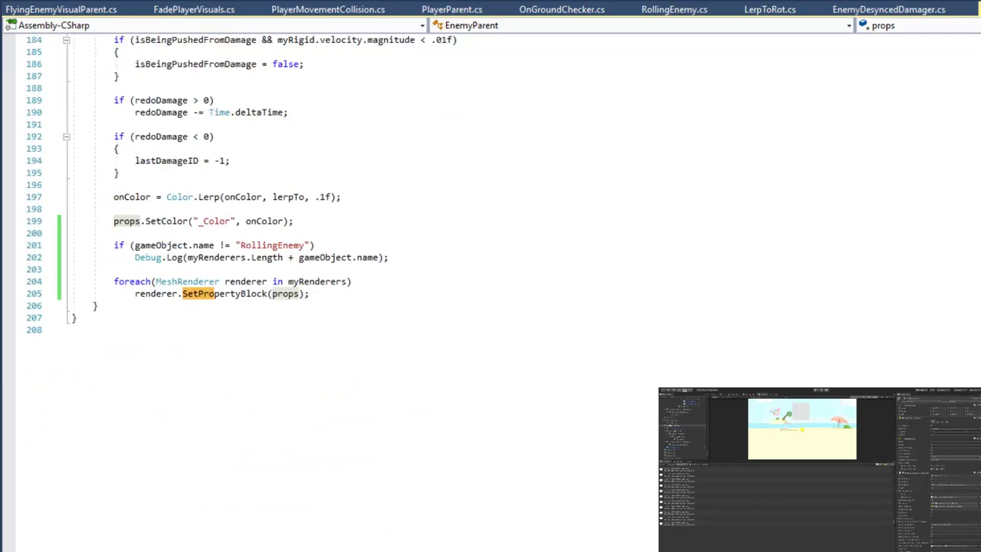
{"action": "scroll", "coordinate": [490, 276], "scroll_direction": "up", "scroll_amount": 3}
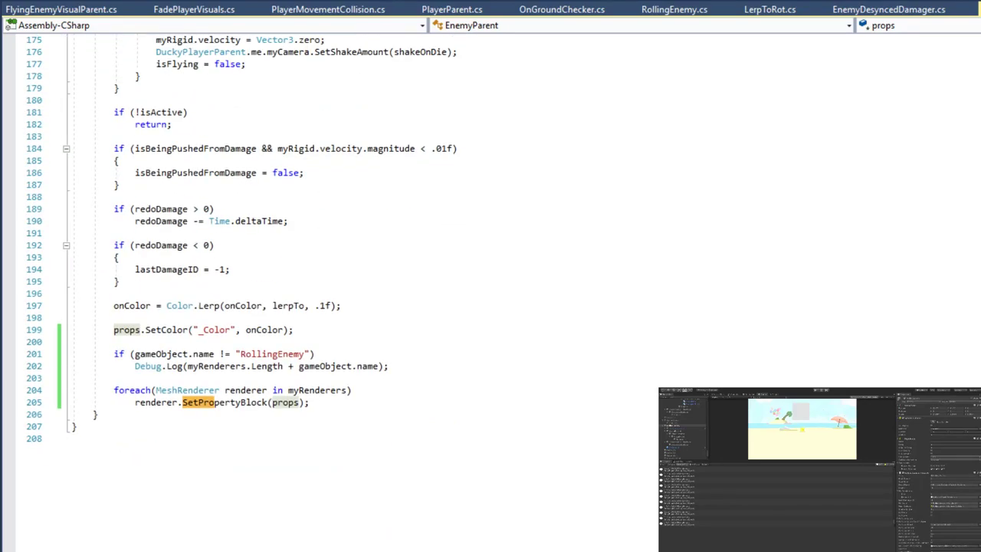
{"action": "double_click", "coordinate": [214, 330]}
{"action": "left_click", "coordinate": [214, 331]}
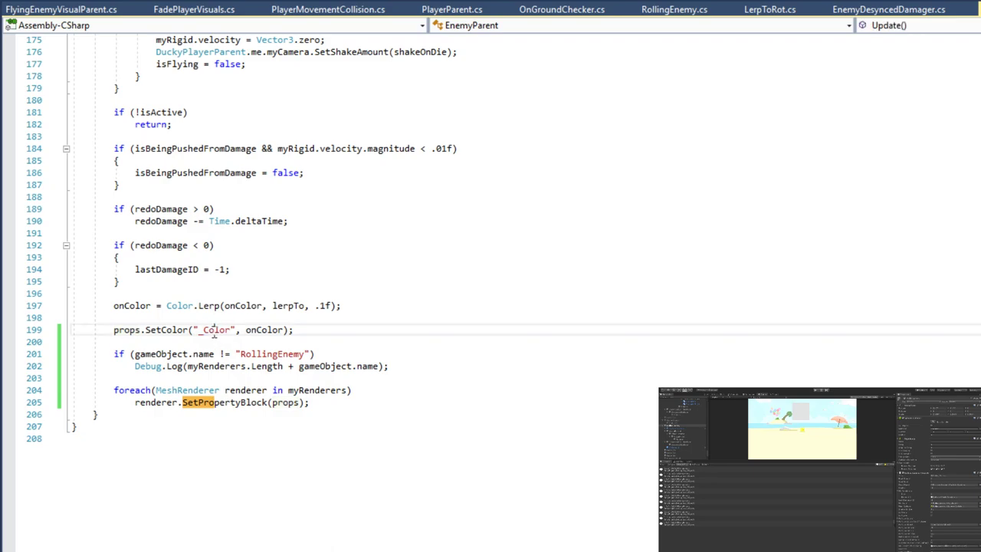
{"action": "double_click", "coordinate": [213, 329]}
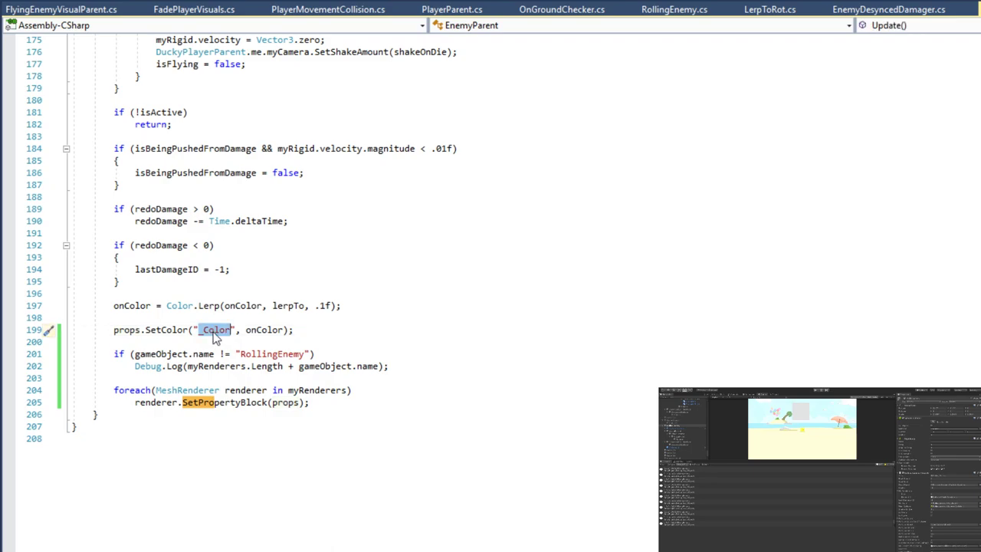
{"action": "left_click", "coordinate": [214, 330]}
{"action": "double_click", "coordinate": [214, 332]}
{"action": "left_click", "coordinate": [215, 334]}
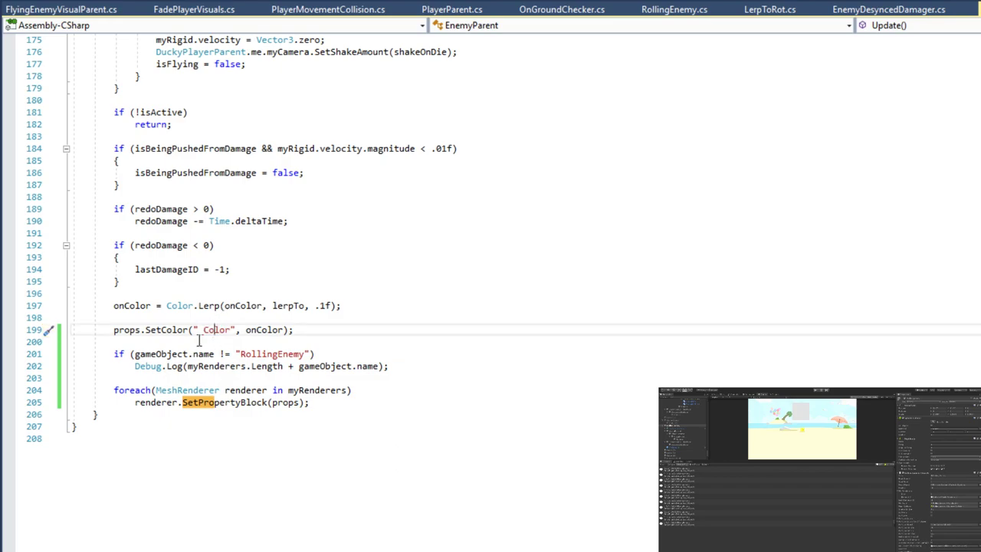
{"action": "double_click", "coordinate": [212, 334]}
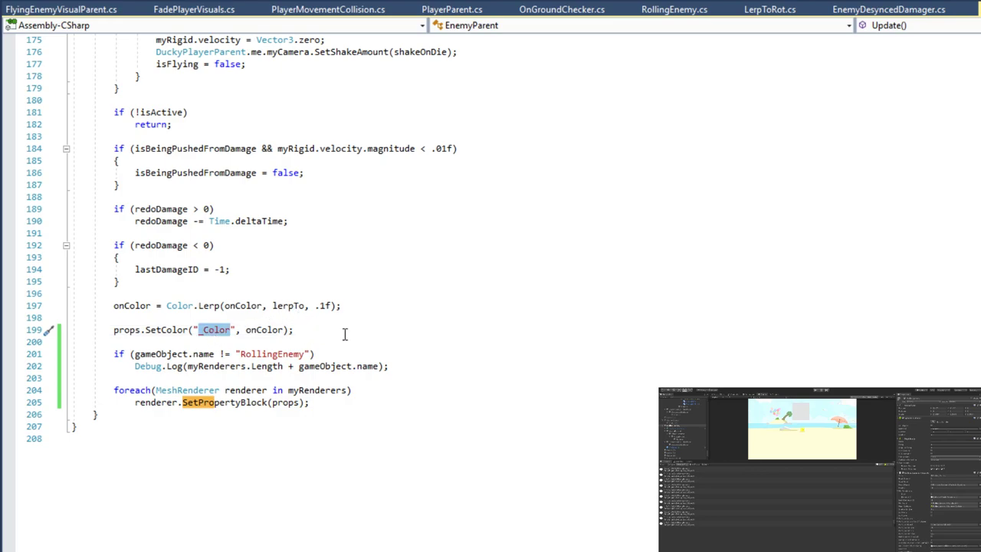
{"action": "left_click", "coordinate": [375, 340]}
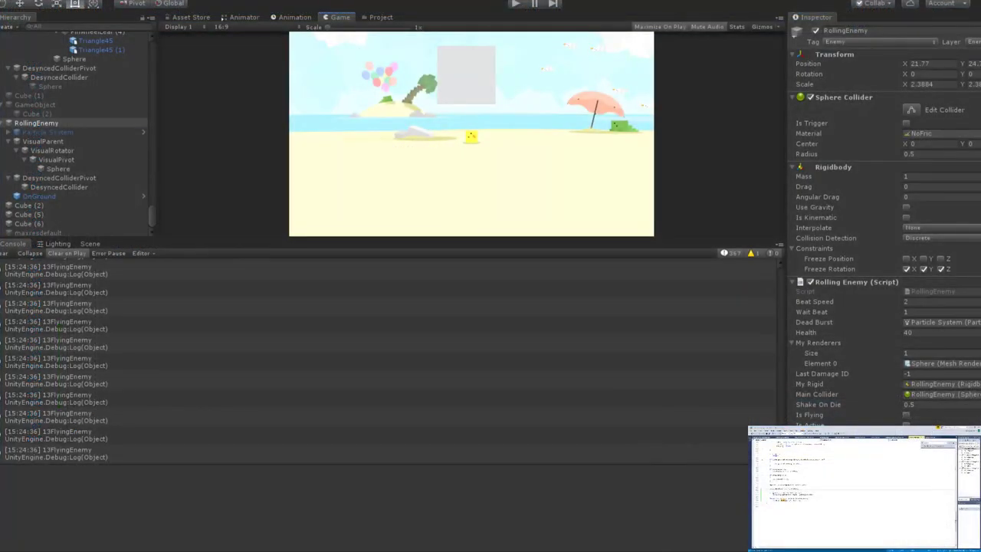
Switch to Unity, inspect the first Triangle45 of FlyingEnemy's pinwheel, and find the RubberDuckyMat material in the project assets.
{"action": "scroll", "coordinate": [74, 134], "scroll_direction": "up", "scroll_amount": 5}
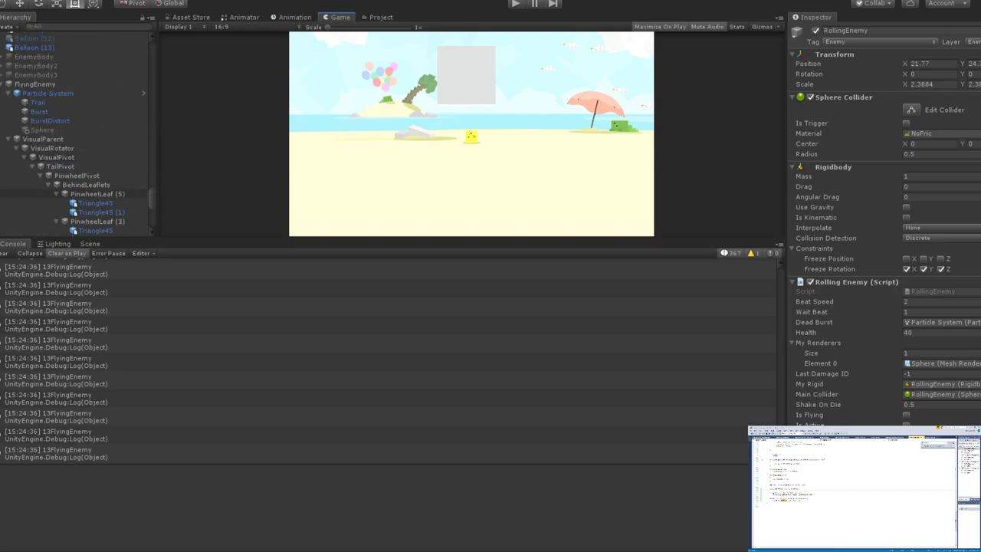
{"action": "left_click", "coordinate": [89, 205]}
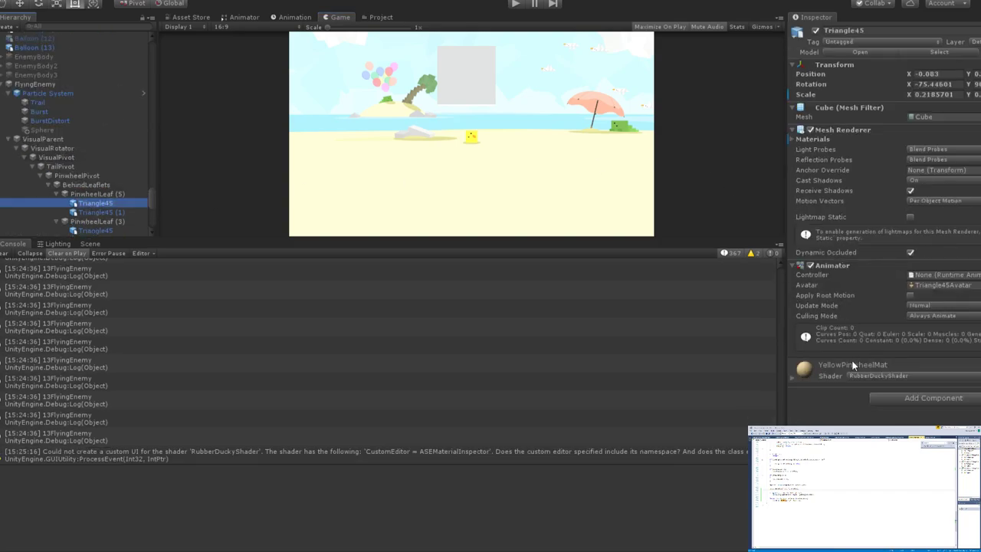
{"action": "left_click", "coordinate": [381, 17]}
{"action": "left_click", "coordinate": [613, 26]}
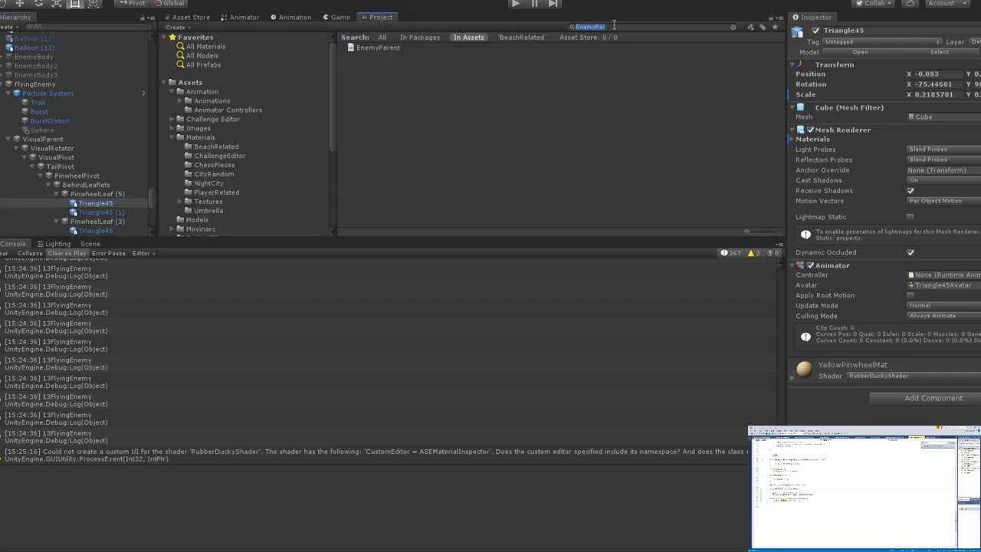
{"action": "type", "text": "RubberD"}
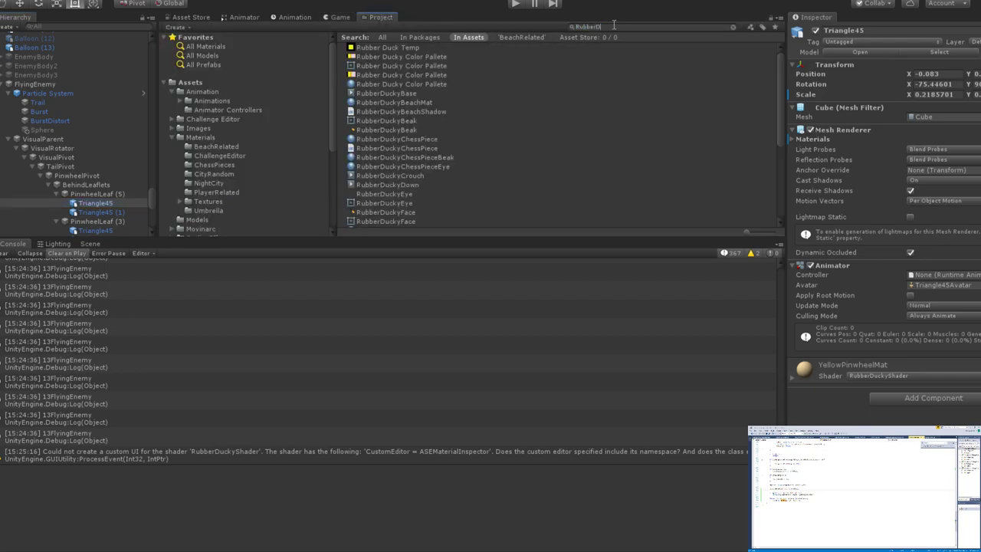
{"action": "type", "text": "uckyMa"}
{"action": "left_click", "coordinate": [403, 46]}
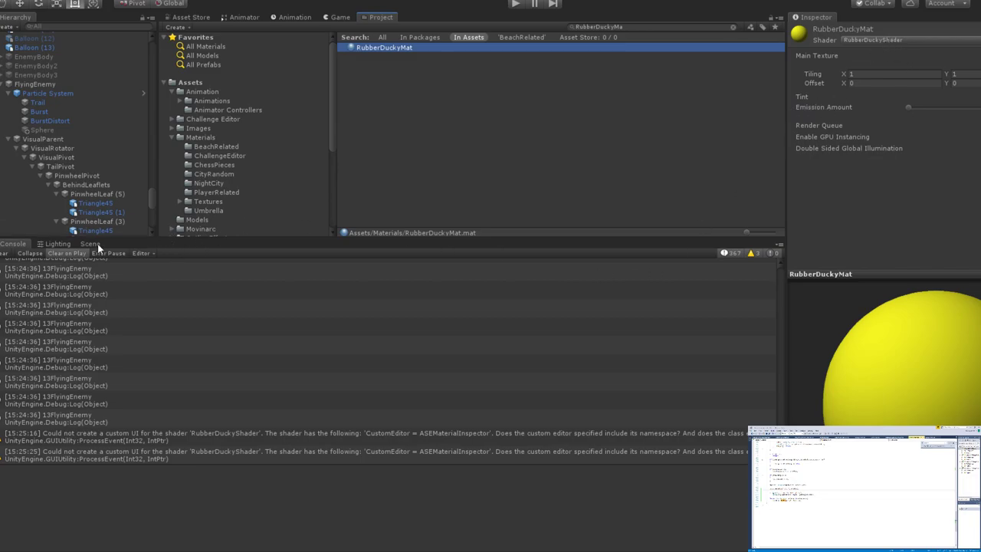
Search the project assets for RubberDucky and open RubberDuckyShader's source code.
{"action": "left_click", "coordinate": [611, 28]}
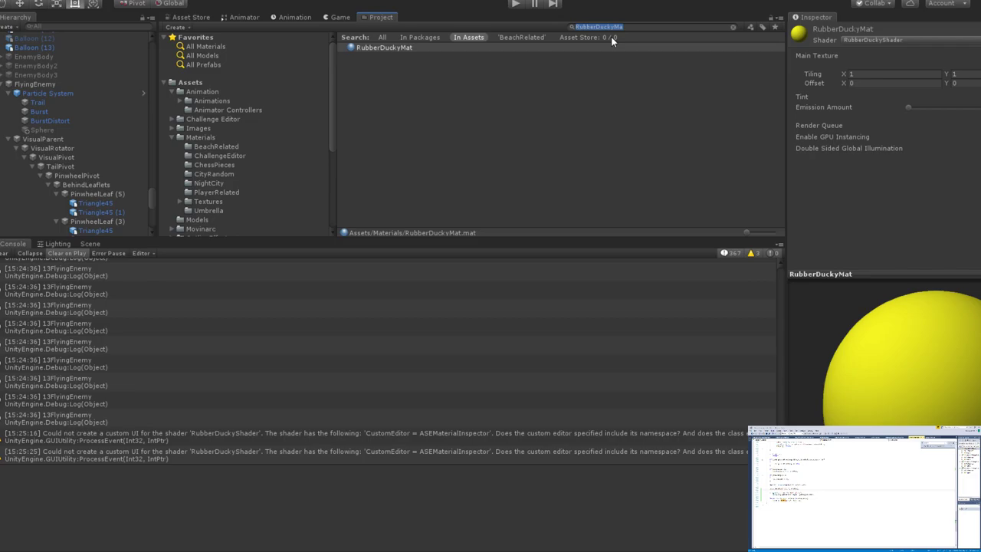
{"action": "type", "text": "RubberDuc"}
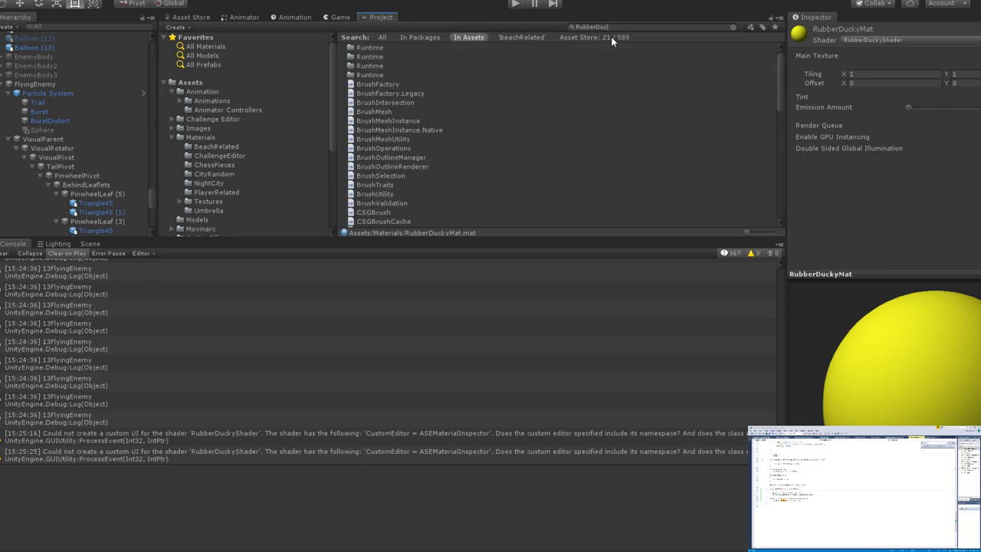
{"action": "type", "text": "ky"}
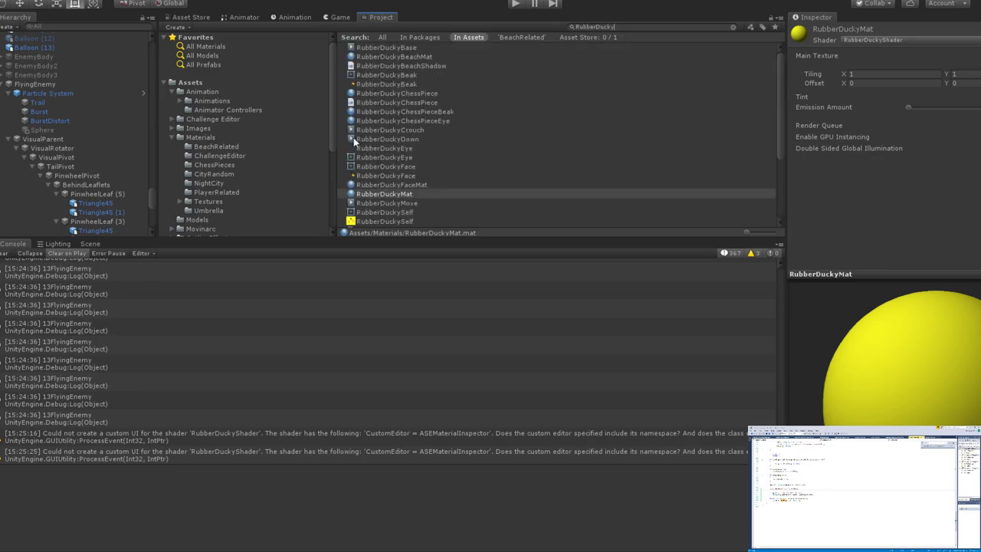
{"action": "scroll", "coordinate": [410, 142], "scroll_direction": "down", "scroll_amount": 3}
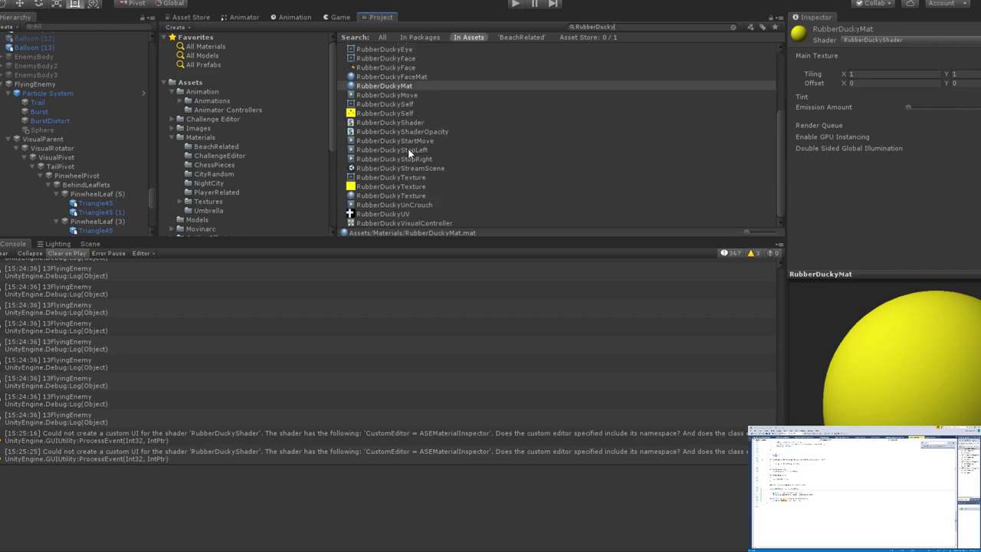
{"action": "left_click", "coordinate": [385, 124]}
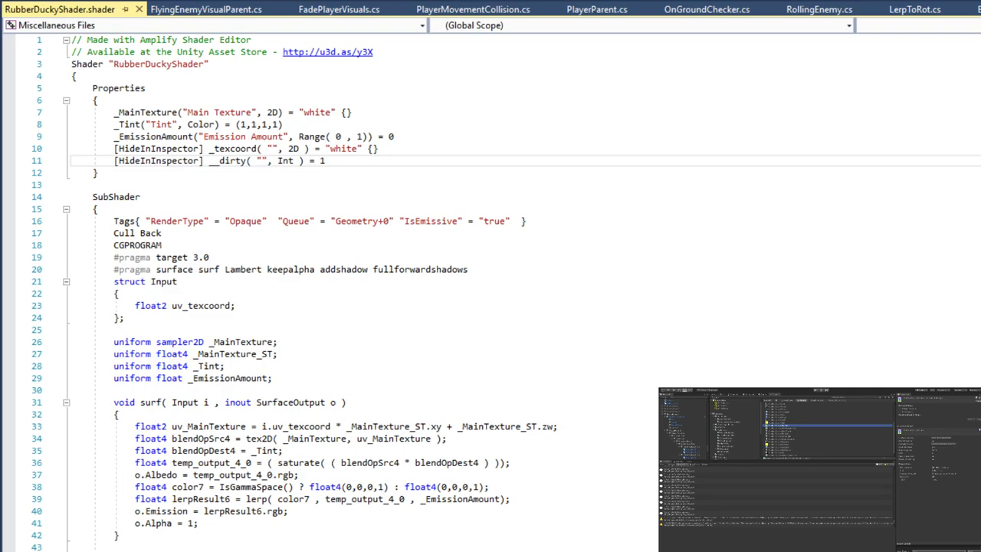
Copy the Tint name from the shader's properties and replace "_Color" with it in EnemyParent's props.SetColor call.
{"action": "left_click", "coordinate": [289, 389]}
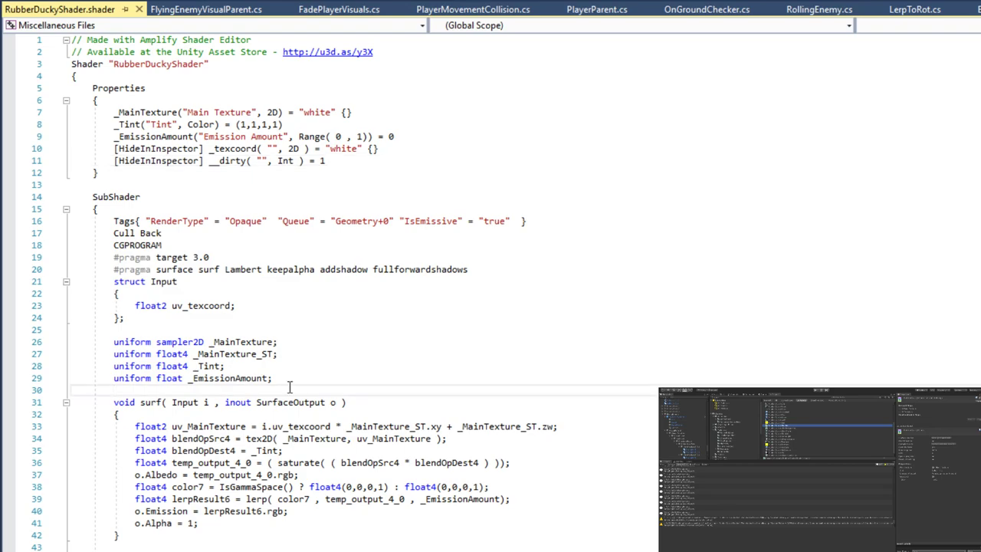
{"action": "left_click", "coordinate": [152, 125]}
{"action": "double_click", "coordinate": [151, 125]}
{"action": "key", "text": "ctrl+c"}
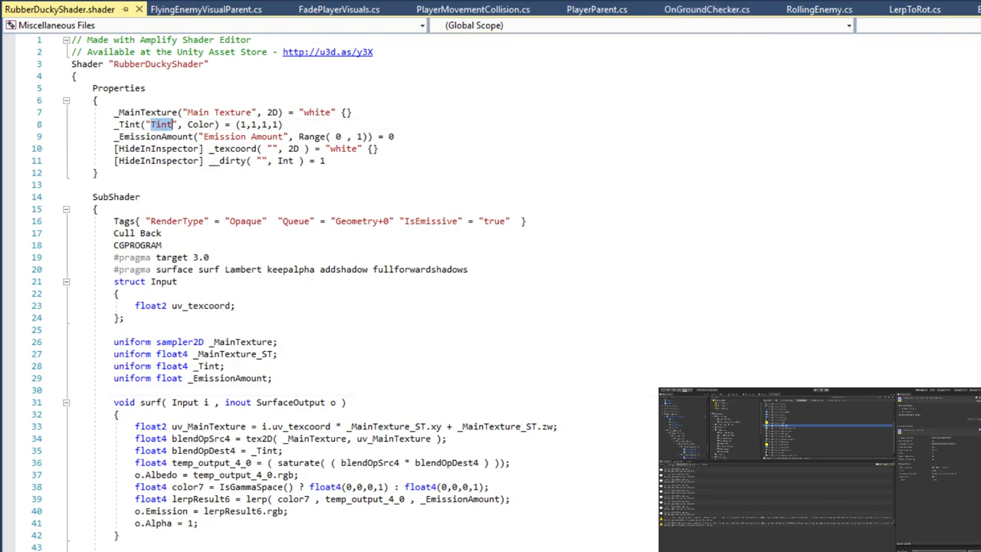
{"action": "key", "text": "ctrl+Tab"}
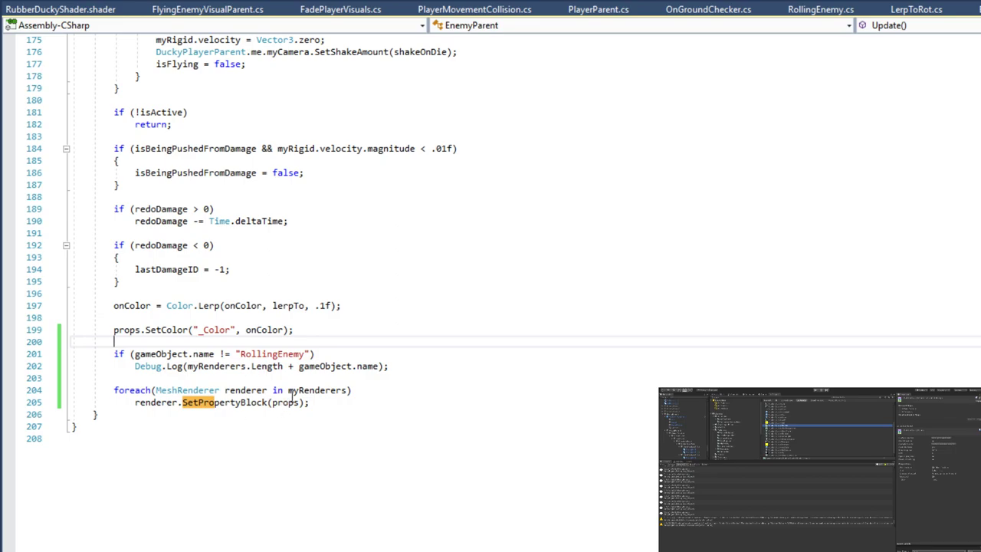
{"action": "double_click", "coordinate": [218, 331]}
{"action": "key", "text": "ctrl+v"}
{"action": "scroll", "coordinate": [346, 333], "scroll_direction": "up", "scroll_amount": 20}
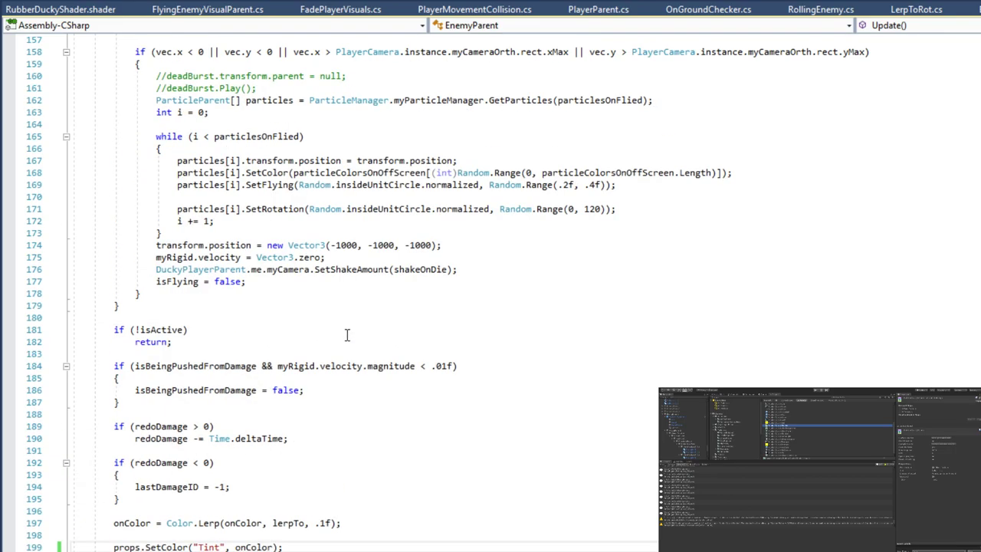
{"action": "scroll", "coordinate": [350, 337], "scroll_direction": "up", "scroll_amount": 20}
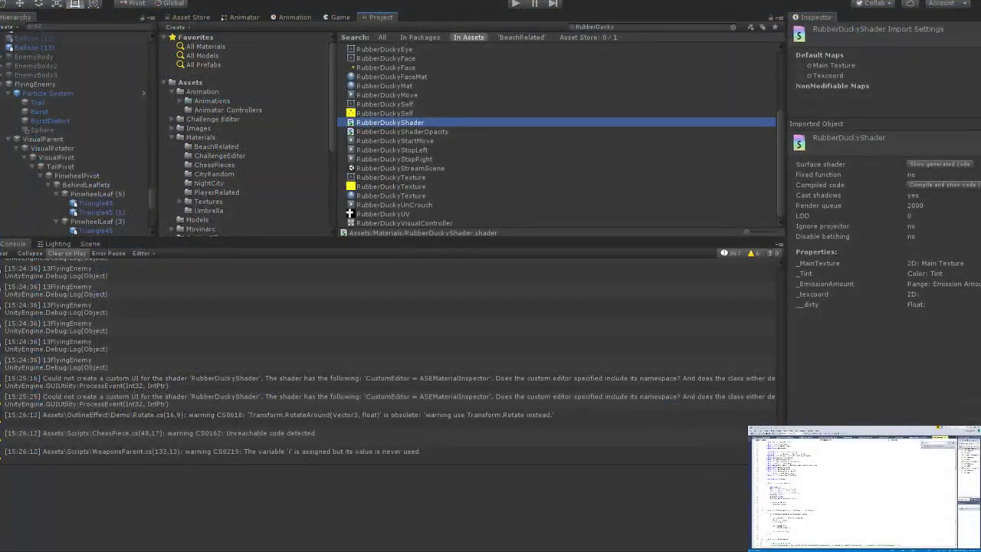
In Unity, play-test the scene briefly to check the pinwheel enemy's damage flash with the edited property name.
{"action": "left_click", "coordinate": [341, 17]}
{"action": "left_click", "coordinate": [515, 3]}
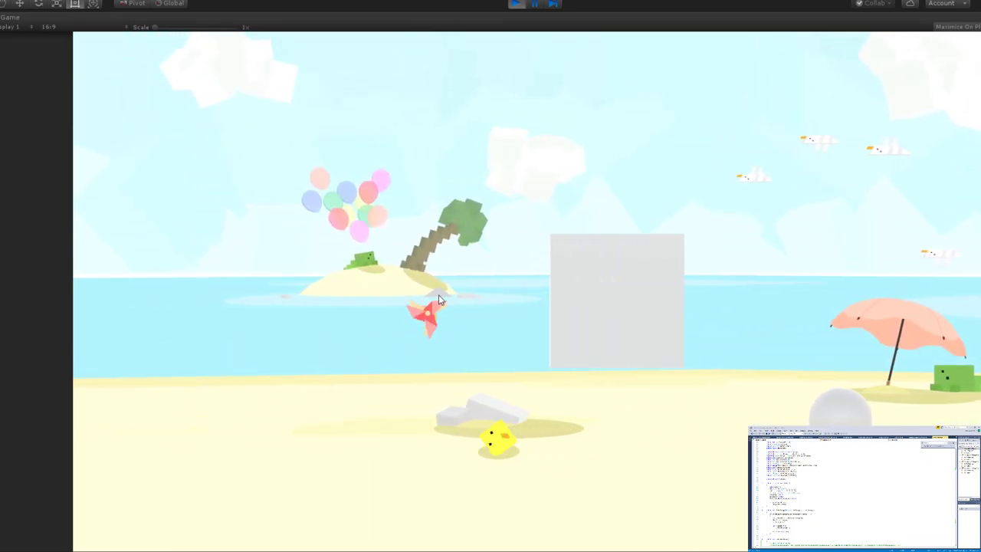
{"action": "left_click", "coordinate": [464, 279]}
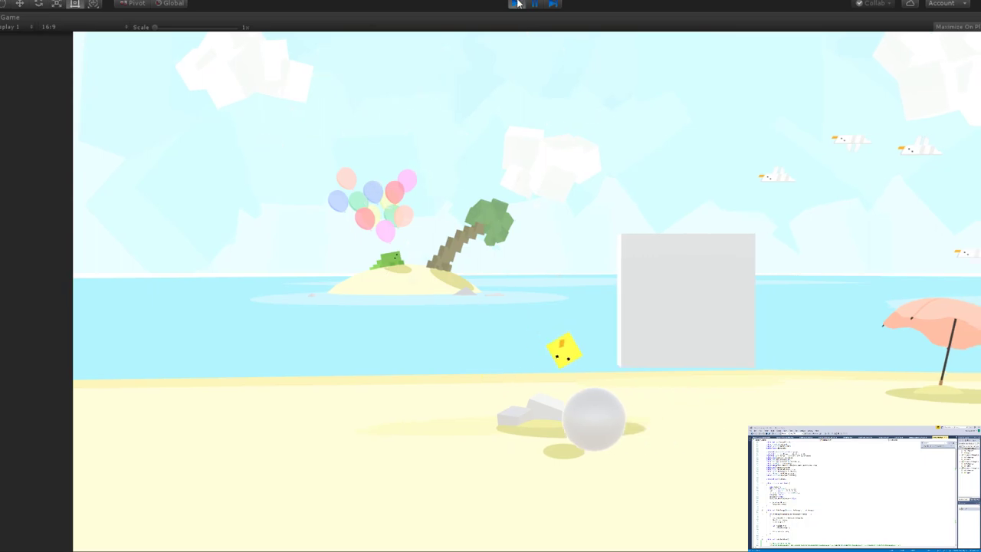
{"action": "key", "text": "ctrl+p"}
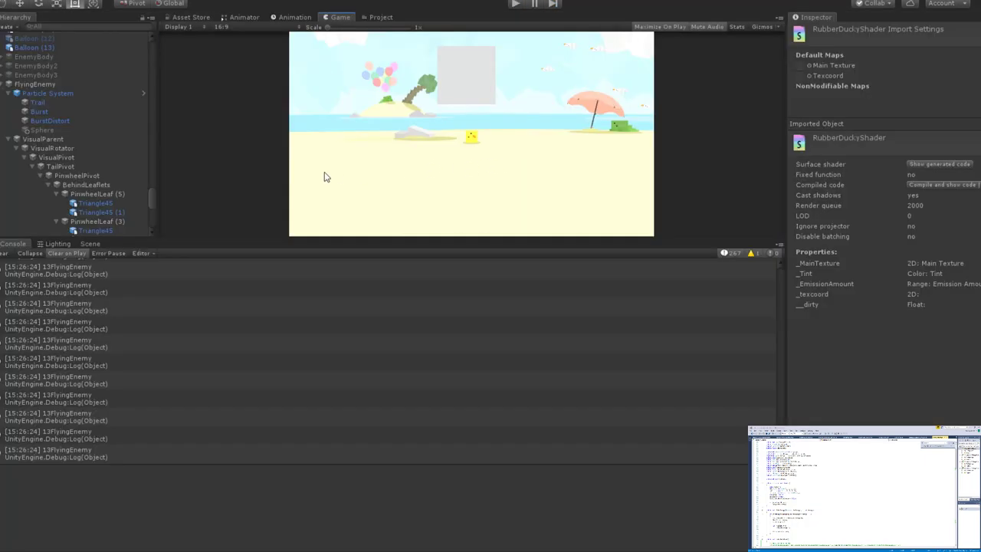
Set FlyingEnemy's Health to 1000 in its Flying Enemy script.
{"action": "left_click", "coordinate": [40, 84]}
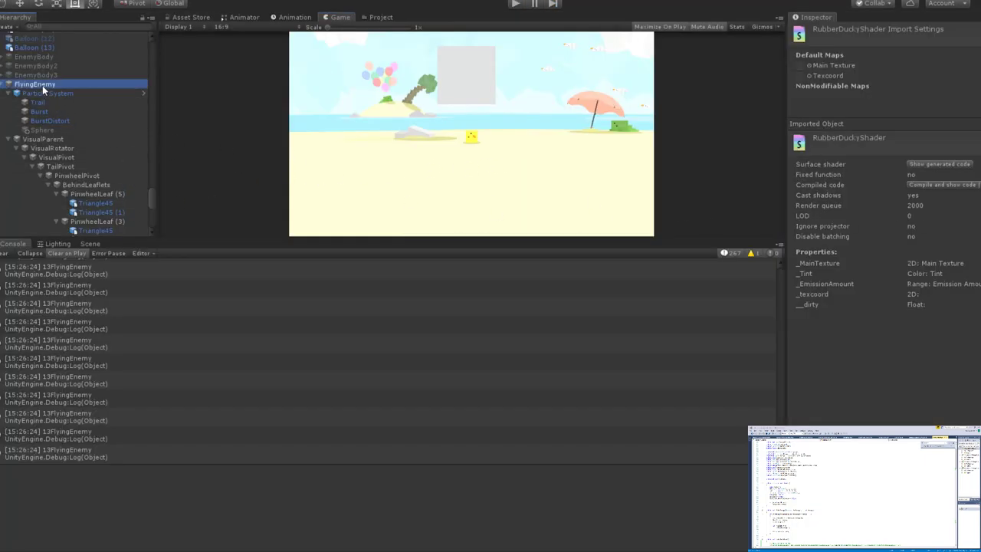
{"action": "left_click", "coordinate": [919, 333]}
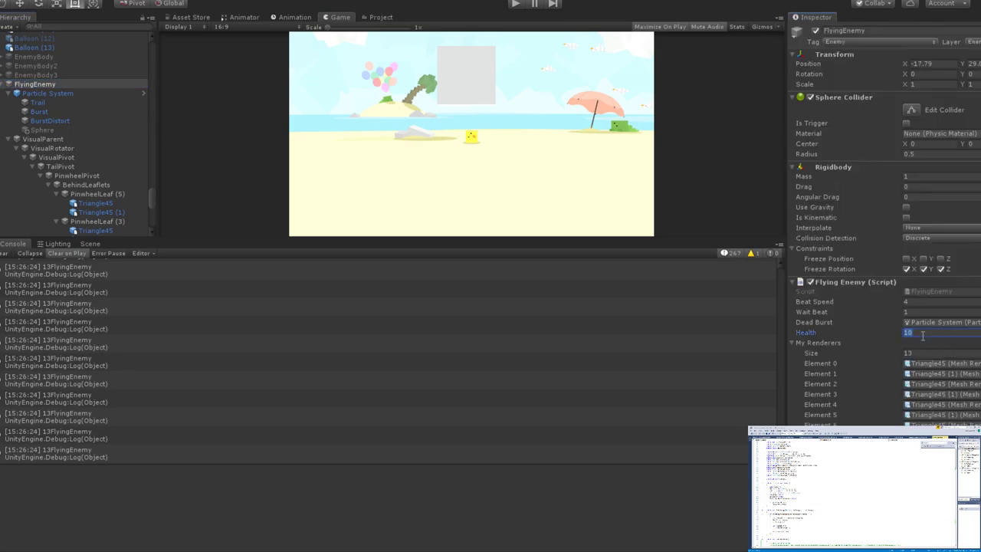
{"action": "type", "text": "1000"}
Play-test the scene, moving and jumping while shooting the pinwheel enemy repeatedly to check its color flash.
{"action": "left_click", "coordinate": [517, 4]}
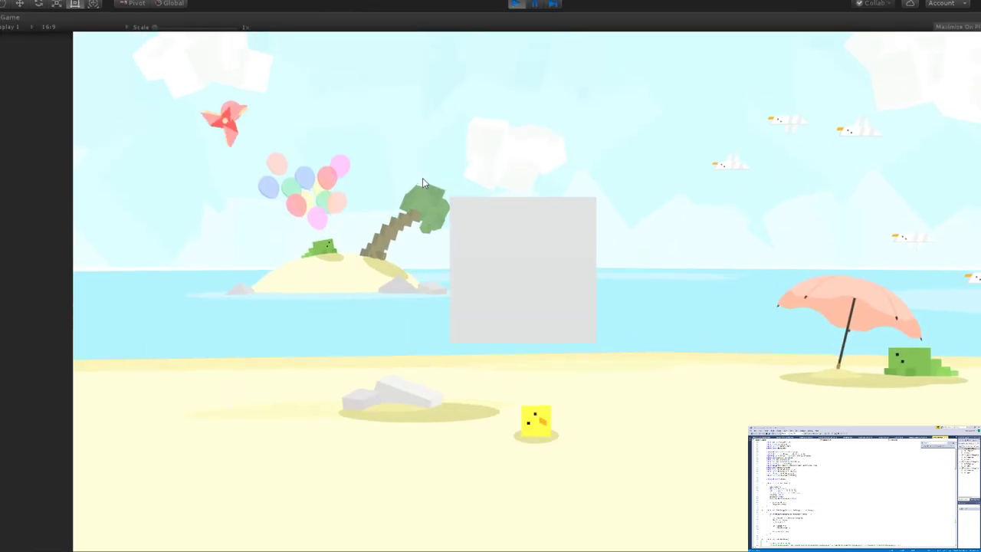
{"action": "key", "text": "a"}
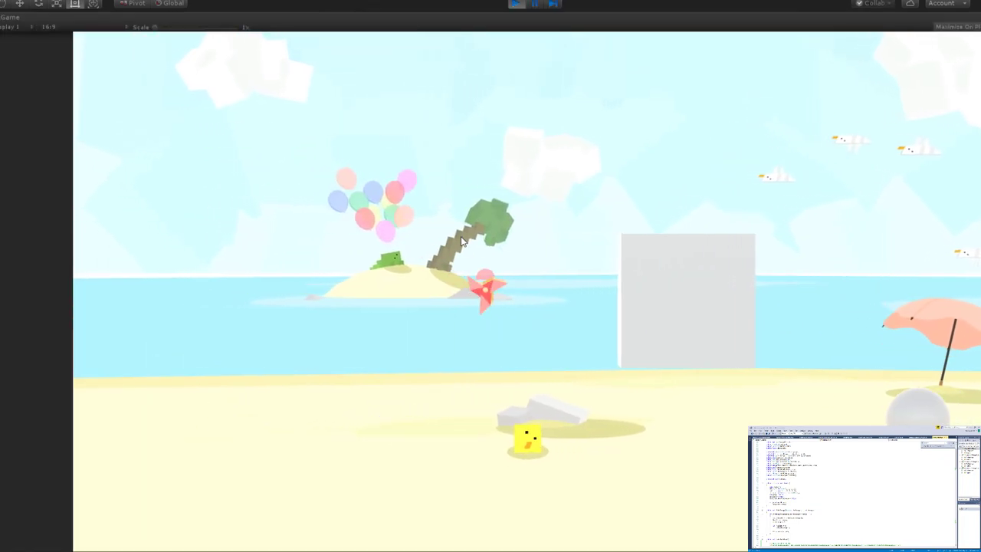
{"action": "left_click", "coordinate": [532, 270]}
{"action": "left_click", "coordinate": [546, 259]}
{"action": "left_click", "coordinate": [574, 219]}
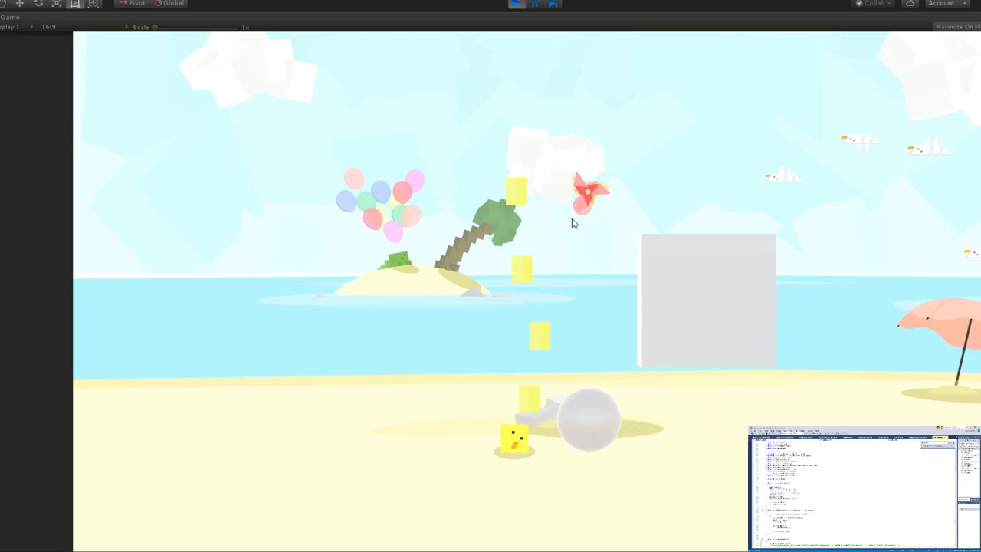
{"action": "key", "text": "space"}
{"action": "key", "text": "d"}
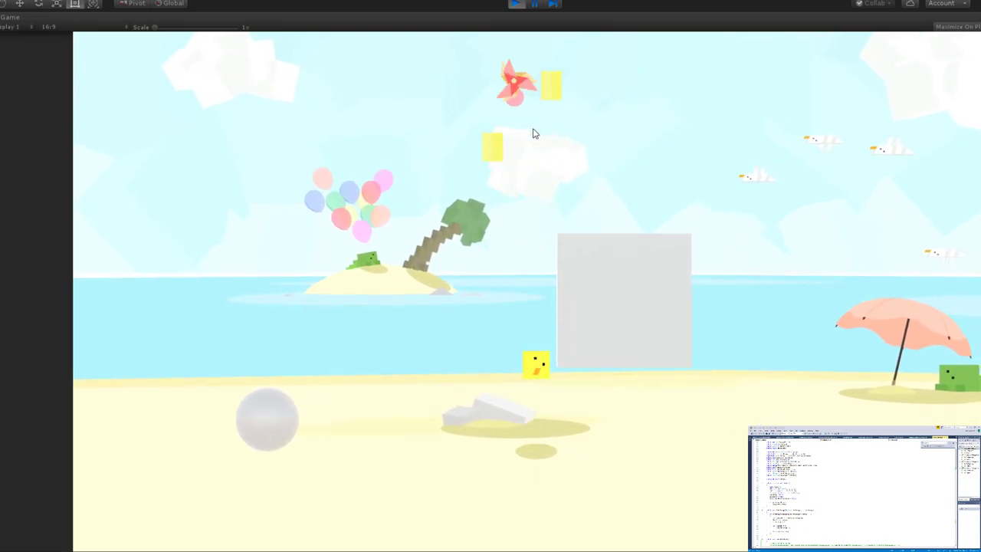
{"action": "key", "text": "space"}
{"action": "left_click", "coordinate": [532, 112]}
{"action": "left_click", "coordinate": [530, 102]}
{"action": "key", "text": "d"}
{"action": "left_click", "coordinate": [513, 5]}
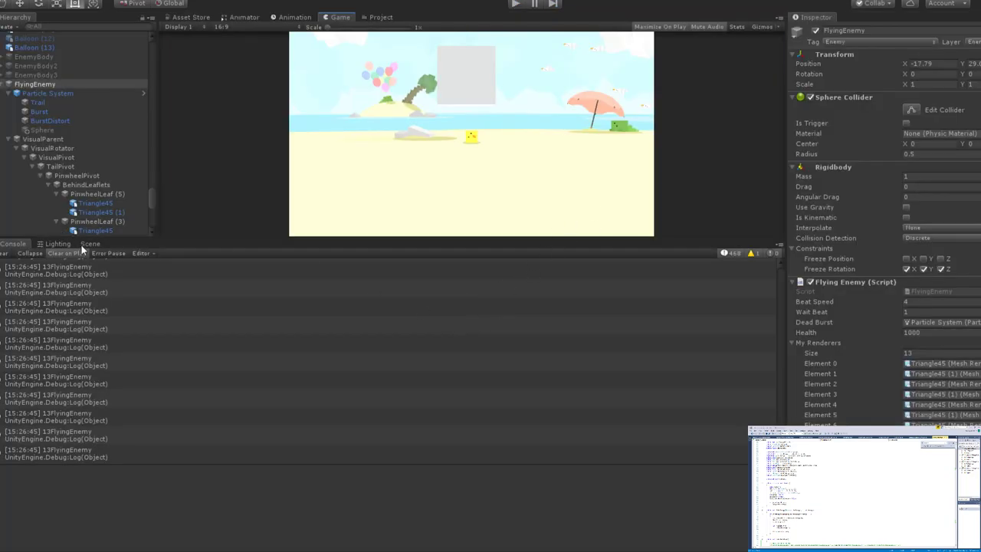
Review RubberDuckyShader's property names in the project assets and return to the game view.
{"action": "left_click", "coordinate": [380, 17]}
{"action": "left_click", "coordinate": [383, 113]}
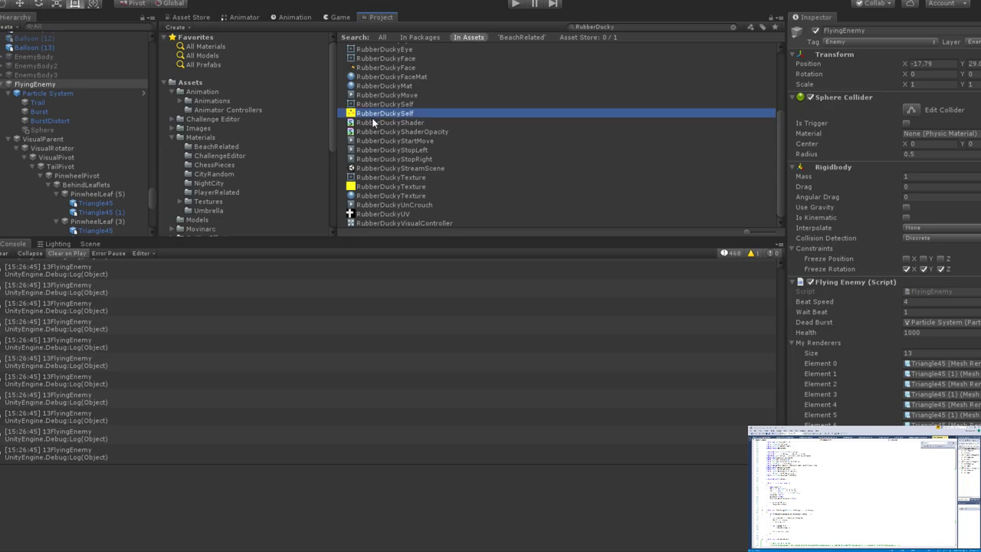
{"action": "left_click", "coordinate": [387, 121]}
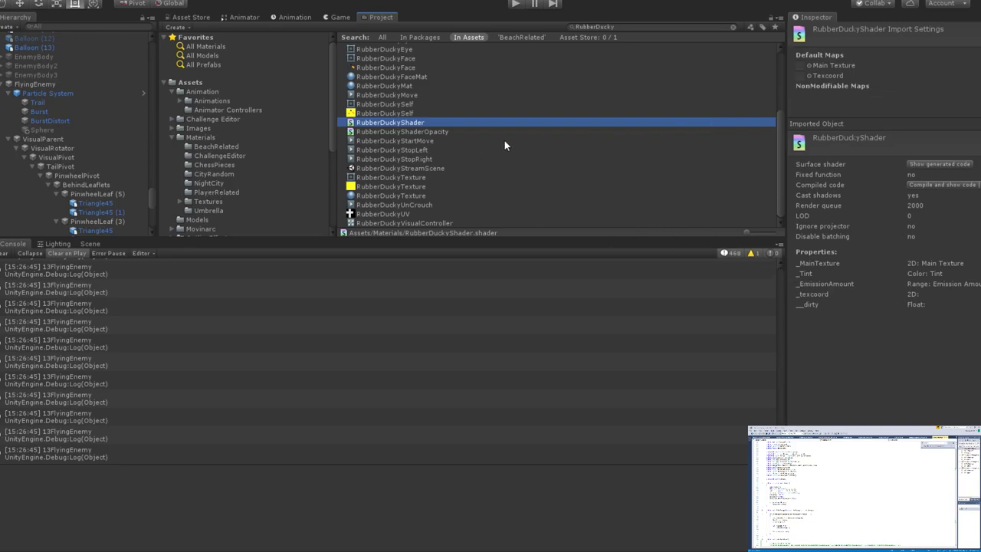
{"action": "left_click", "coordinate": [337, 17]}
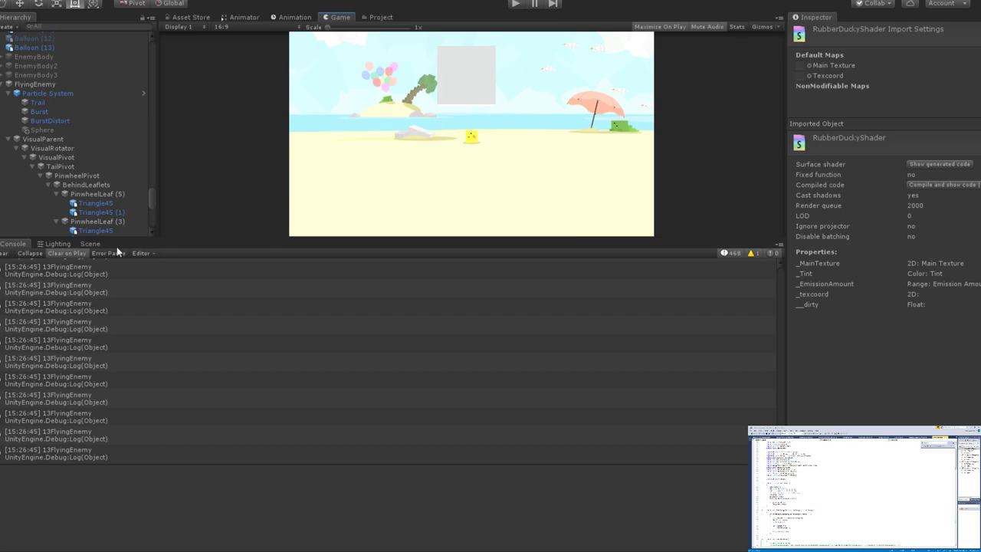
Change the property name in EnemyParent's props.SetColor call from "Tint" to "_Tint" in the Update method.
{"action": "left_click", "coordinate": [89, 243]}
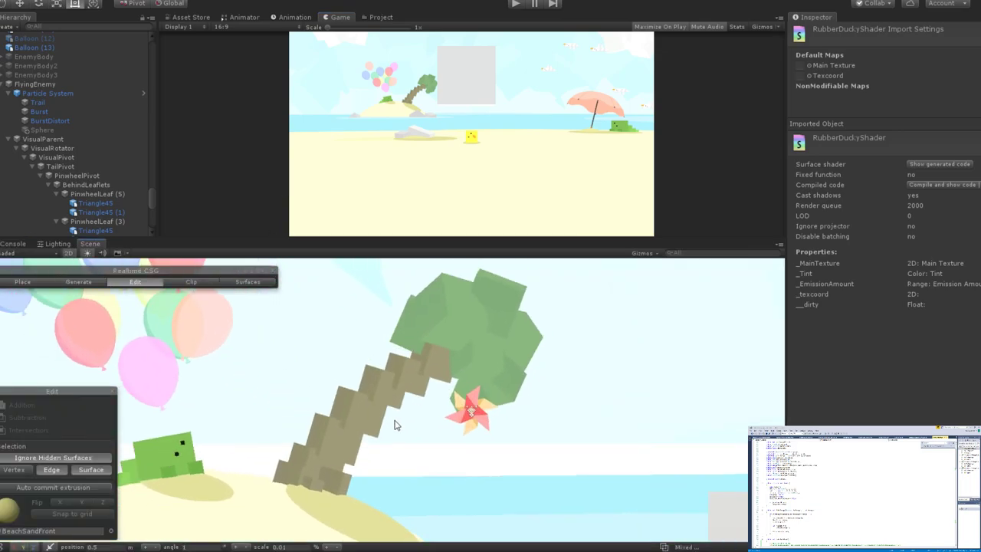
{"action": "scroll", "coordinate": [394, 426], "scroll_direction": "down", "scroll_amount": 2}
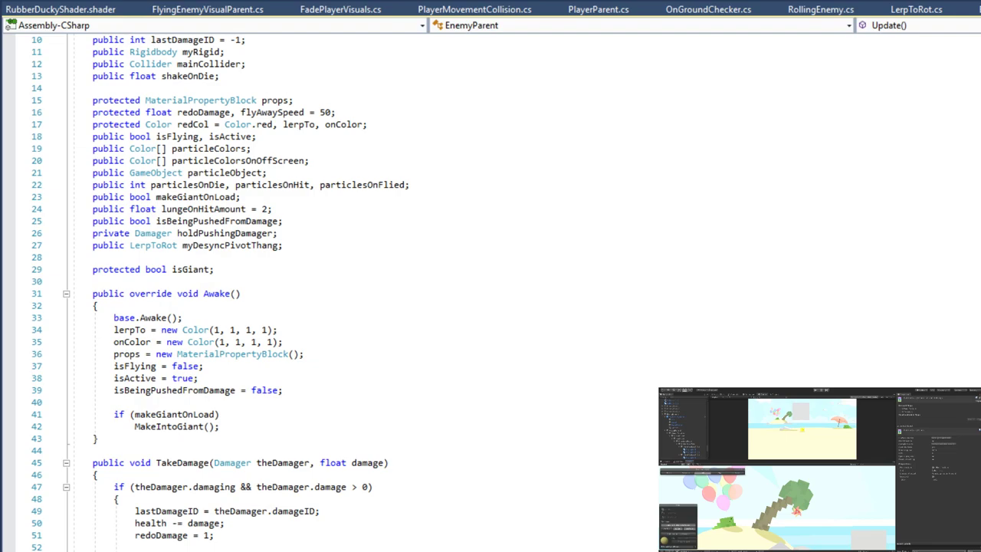
{"action": "scroll", "coordinate": [490, 291], "scroll_direction": "down", "scroll_amount": 20}
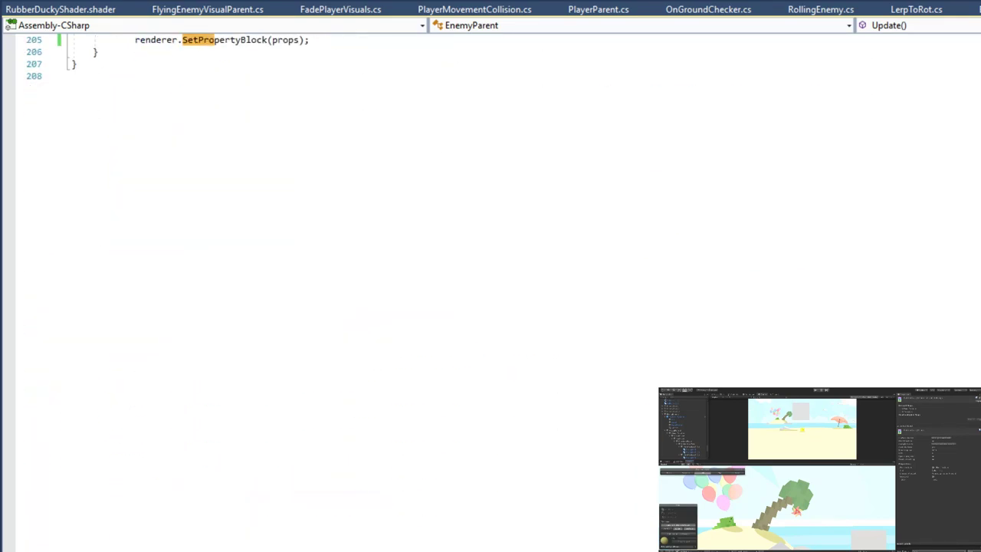
{"action": "scroll", "coordinate": [490, 184], "scroll_direction": "up", "scroll_amount": 7}
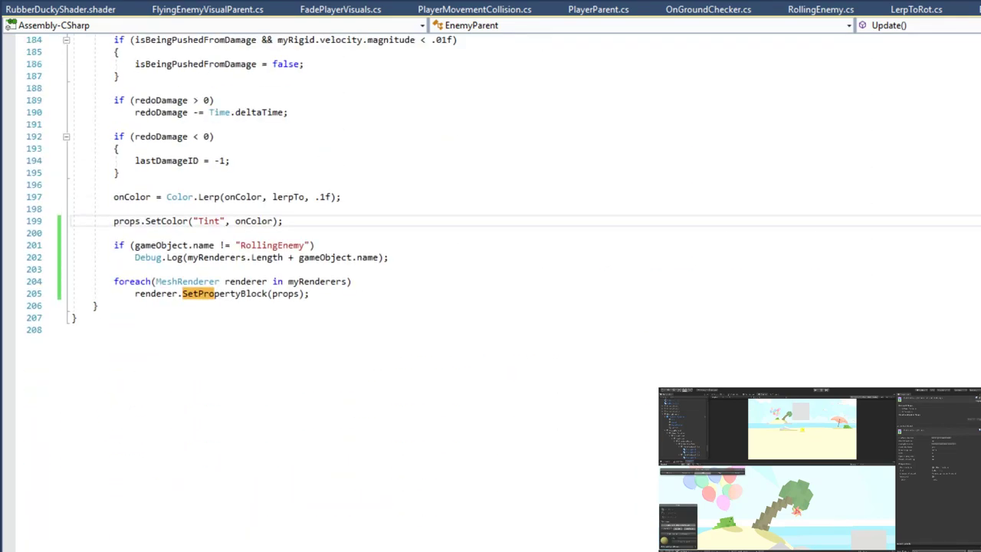
{"action": "left_click", "coordinate": [201, 220]}
{"action": "type", "text": "_"}
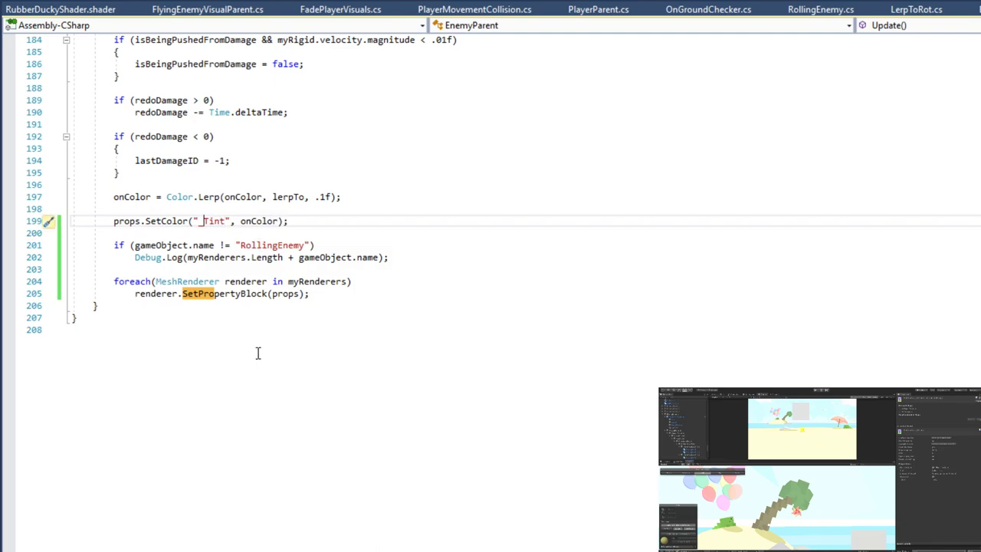
Review the code of EnemyParent's Update method above the SetColor call, from the particle loop to the onColor lerp.
{"action": "scroll", "coordinate": [234, 378], "scroll_direction": "up", "scroll_amount": 6}
{"action": "scroll", "coordinate": [233, 378], "scroll_direction": "down", "scroll_amount": 3}
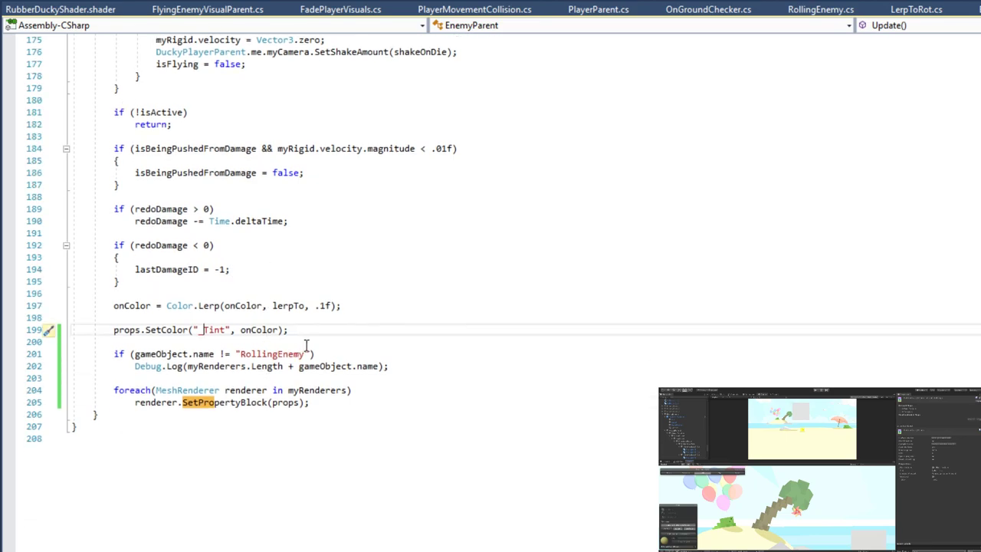
{"action": "scroll", "coordinate": [311, 349], "scroll_direction": "up", "scroll_amount": 5}
{"action": "scroll", "coordinate": [357, 340], "scroll_direction": "down", "scroll_amount": 5}
{"action": "scroll", "coordinate": [359, 335], "scroll_direction": "up", "scroll_amount": 2}
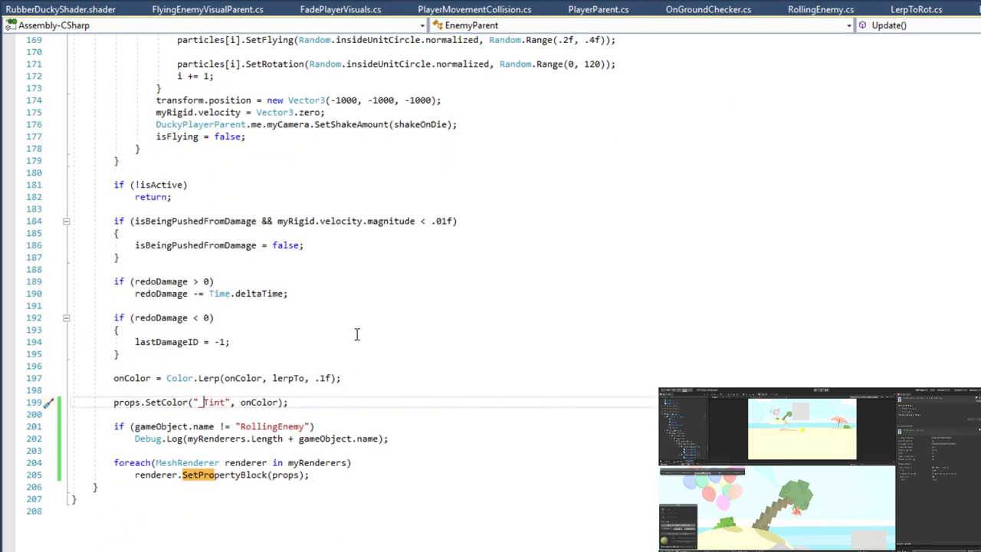
{"action": "scroll", "coordinate": [354, 333], "scroll_direction": "up", "scroll_amount": 6}
{"action": "scroll", "coordinate": [365, 322], "scroll_direction": "down", "scroll_amount": 8}
{"action": "left_click", "coordinate": [502, 306]}
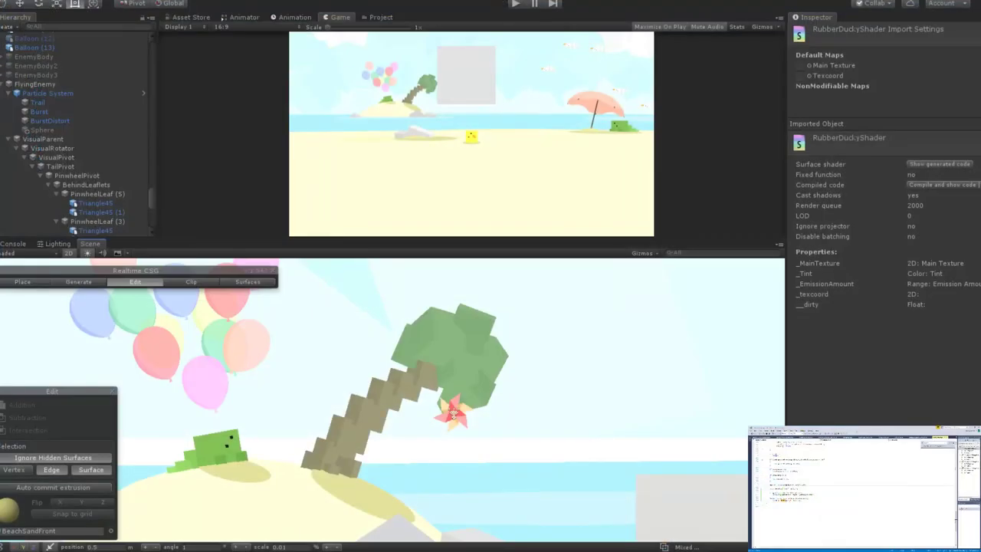
In Unity, play-test the scene in a maximized game view to check the enemy's damage flash, and stop it.
{"action": "left_click", "coordinate": [515, 3]}
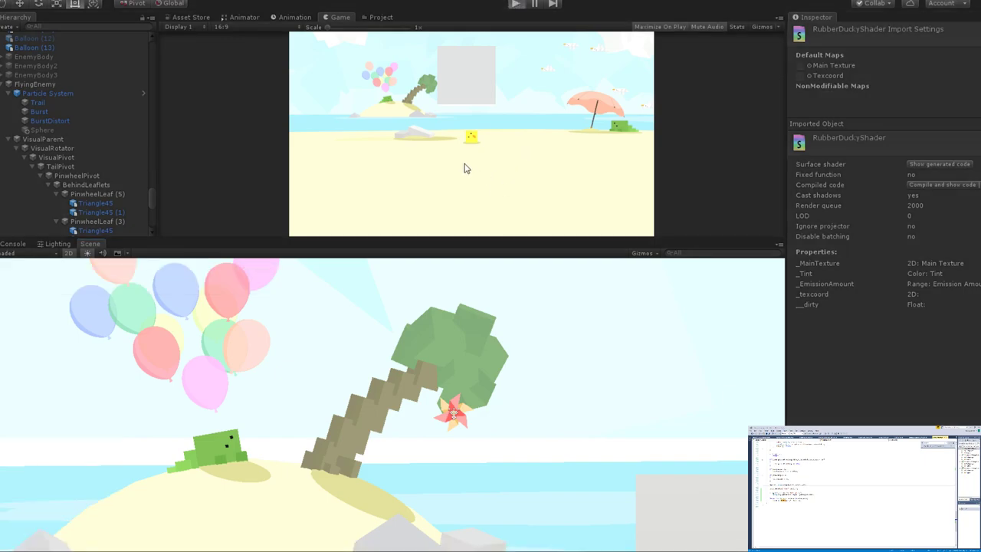
{"action": "key", "text": "shift+space"}
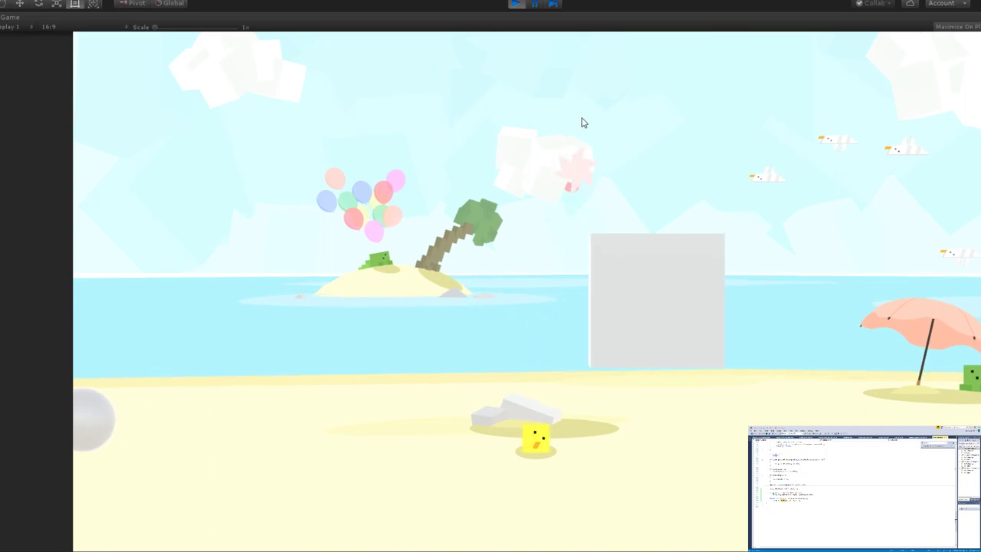
{"action": "left_click", "coordinate": [514, 4]}
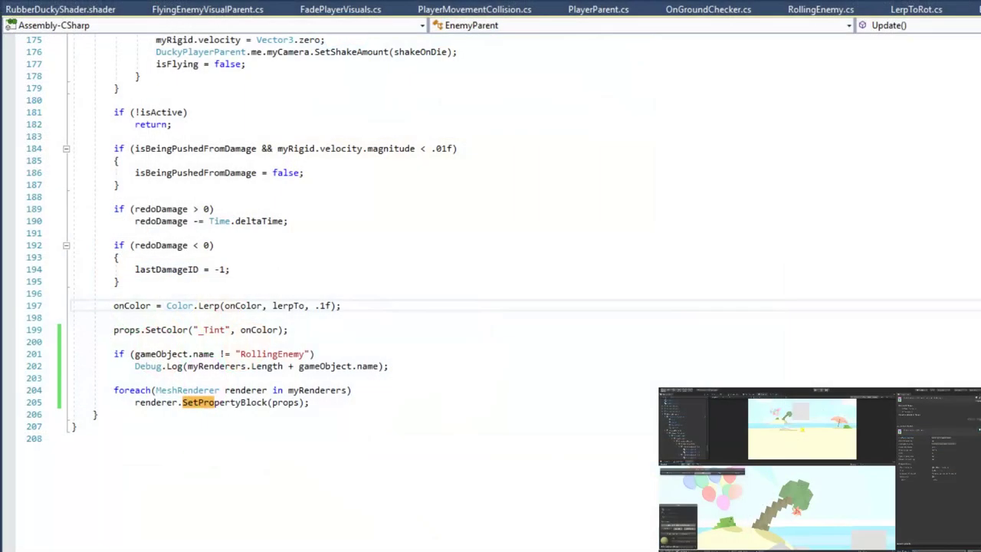
Back in the code editor, review EnemyParent from the SetColor line up through its fields, Awake, TakeDamage and MakeIntoGiant methods.
{"action": "triple_click", "coordinate": [409, 354]}
{"action": "triple_click", "coordinate": [409, 330]}
{"action": "left_click", "coordinate": [420, 333]}
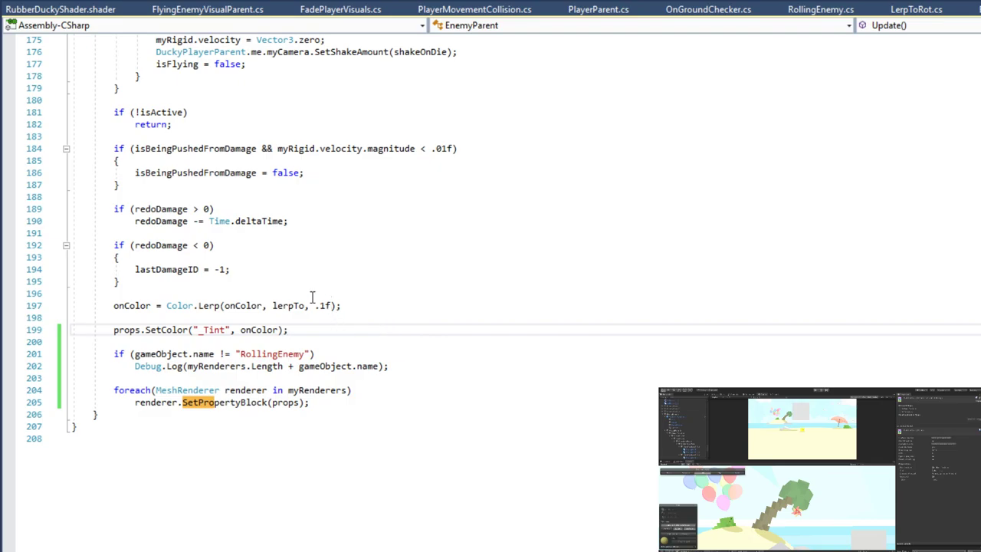
{"action": "scroll", "coordinate": [322, 306], "scroll_direction": "up", "scroll_amount": 13}
{"action": "scroll", "coordinate": [329, 337], "scroll_direction": "down", "scroll_amount": 8}
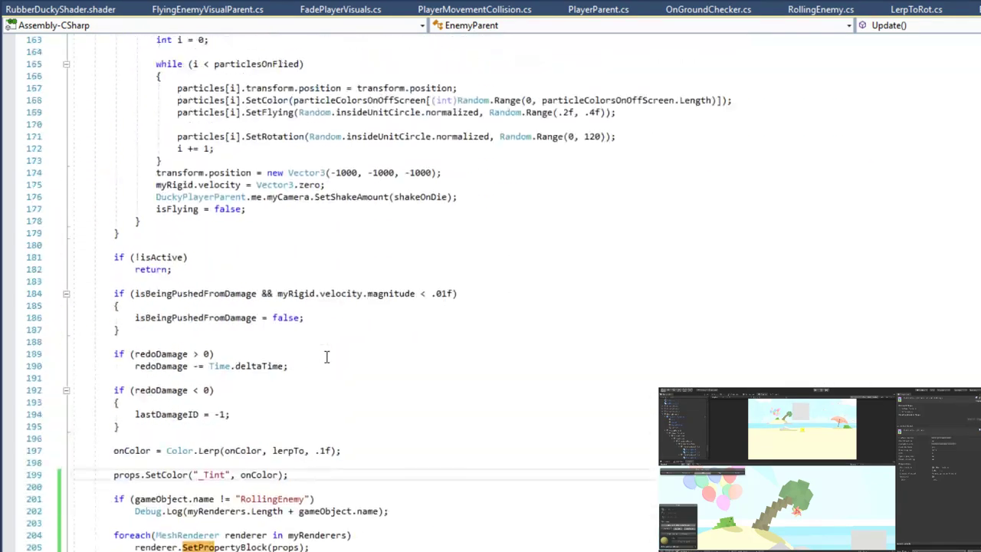
{"action": "scroll", "coordinate": [328, 355], "scroll_direction": "up", "scroll_amount": 20}
{"action": "scroll", "coordinate": [331, 366], "scroll_direction": "up", "scroll_amount": 17}
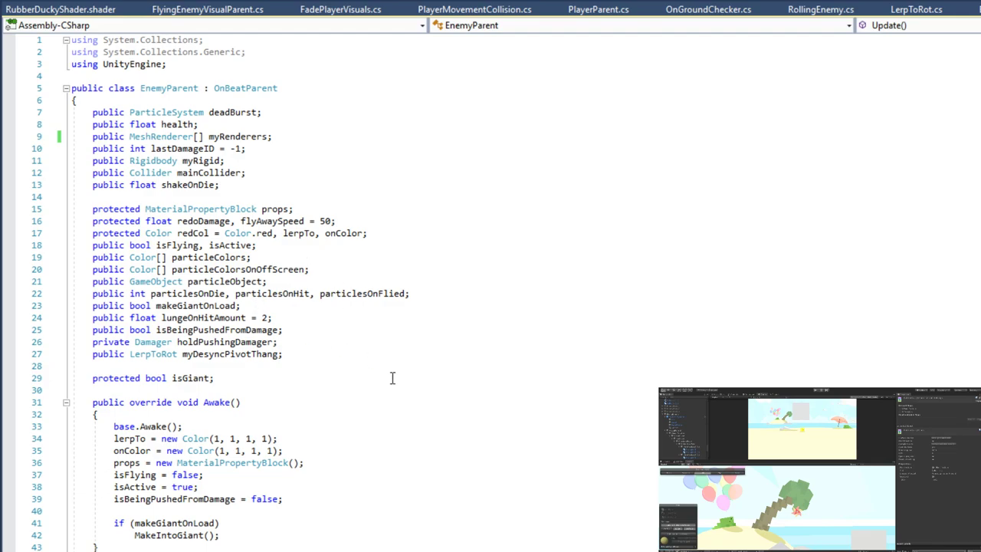
{"action": "left_click", "coordinate": [314, 316]}
{"action": "scroll", "coordinate": [371, 324], "scroll_direction": "down", "scroll_amount": 5}
{"action": "scroll", "coordinate": [368, 326], "scroll_direction": "up", "scroll_amount": 4}
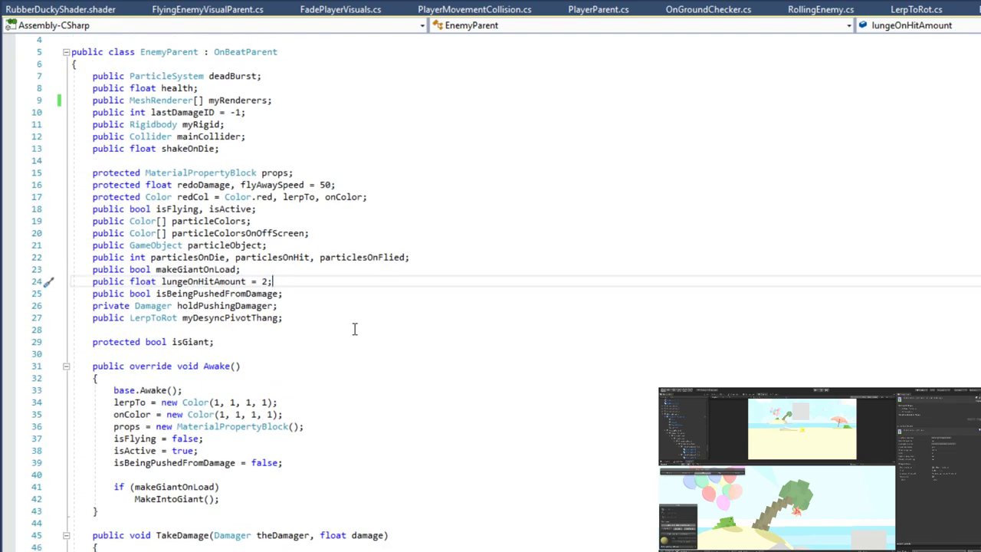
{"action": "scroll", "coordinate": [355, 328], "scroll_direction": "down", "scroll_amount": 9}
{"action": "scroll", "coordinate": [355, 331], "scroll_direction": "up", "scroll_amount": 6}
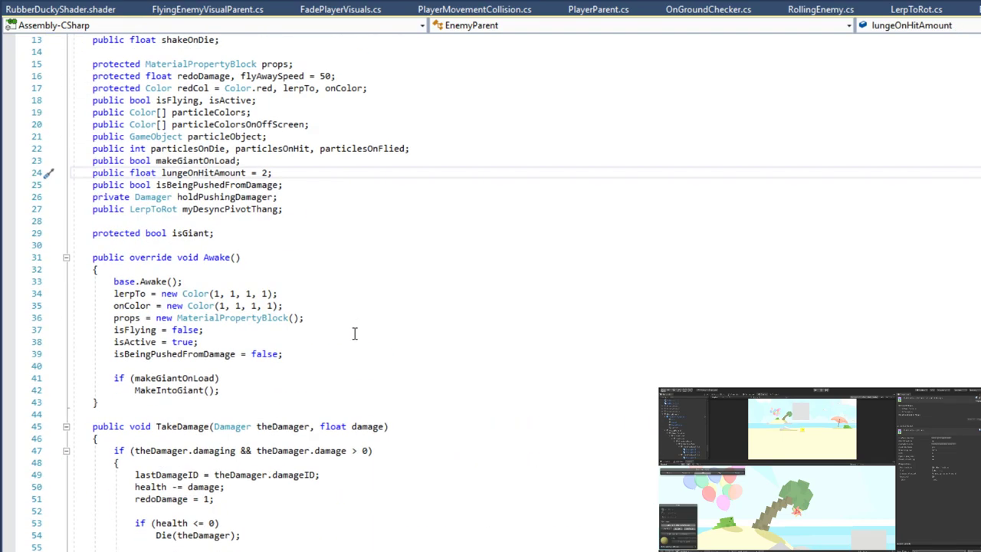
{"action": "scroll", "coordinate": [359, 345], "scroll_direction": "down", "scroll_amount": 7}
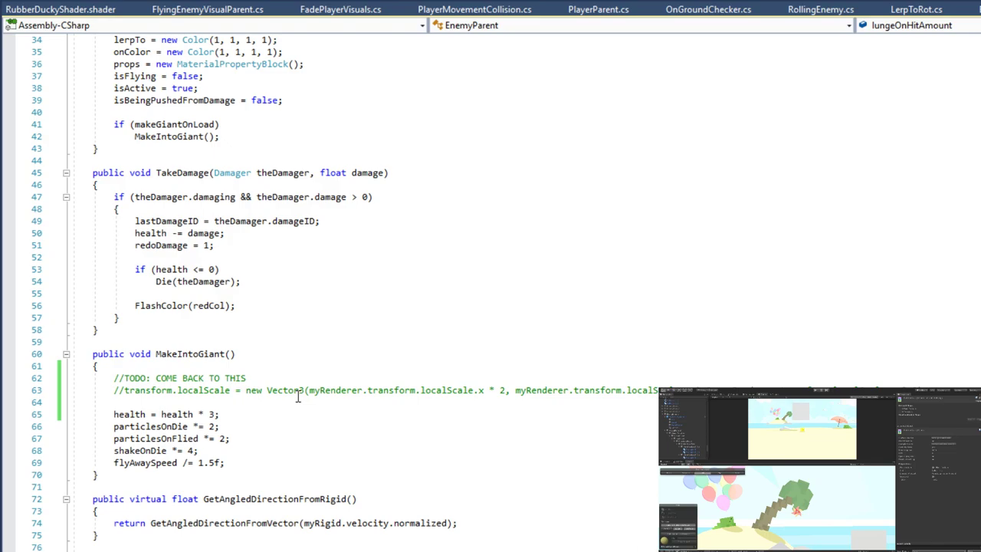
{"action": "triple_click", "coordinate": [298, 302]}
{"action": "left_click", "coordinate": [302, 296]}
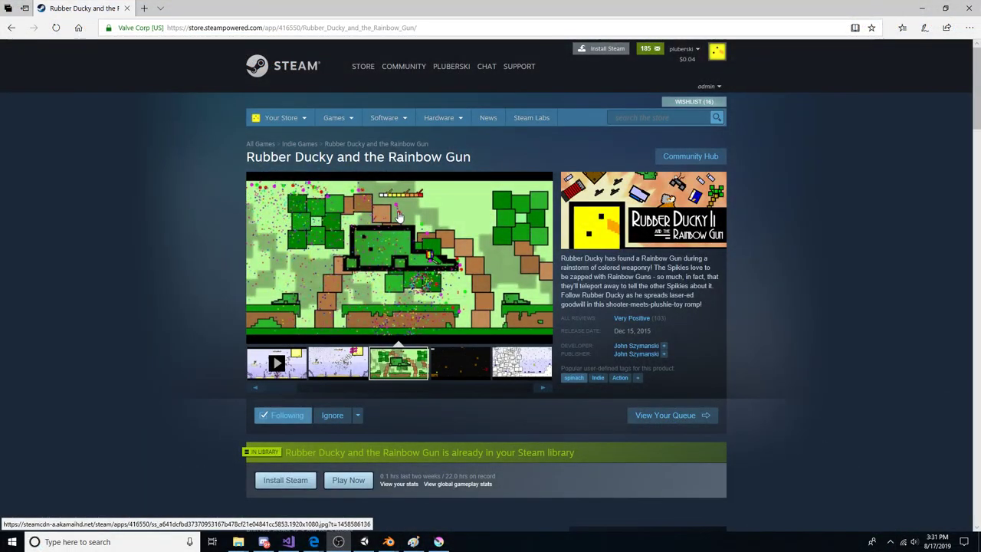
In the browser, look through the Steam store page of Rubber Ducky and the Rainbow Gun and open its full achievements list.
{"action": "scroll", "coordinate": [391, 274], "scroll_direction": "down", "scroll_amount": 6}
{"action": "scroll", "coordinate": [585, 309], "scroll_direction": "up", "scroll_amount": 6}
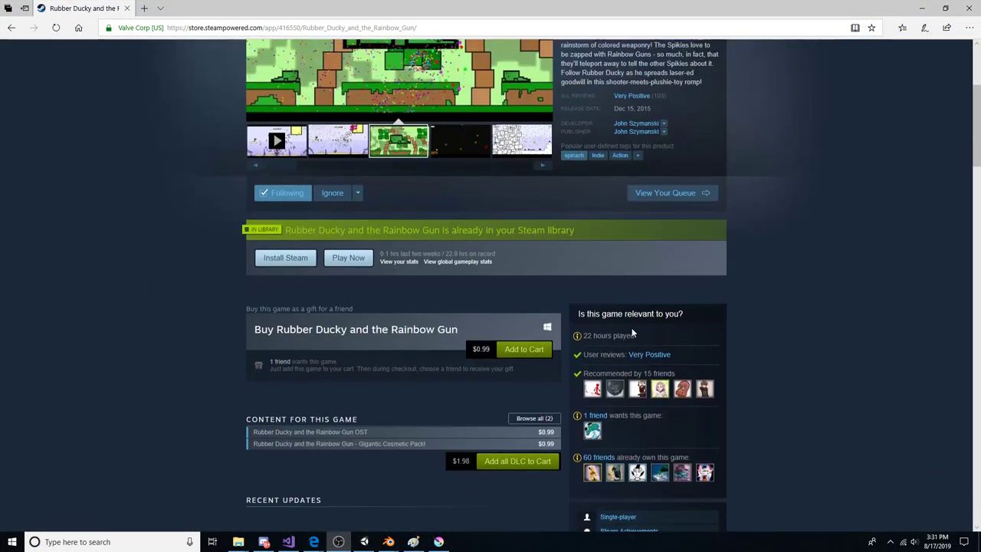
{"action": "scroll", "coordinate": [586, 310], "scroll_direction": "down", "scroll_amount": 10}
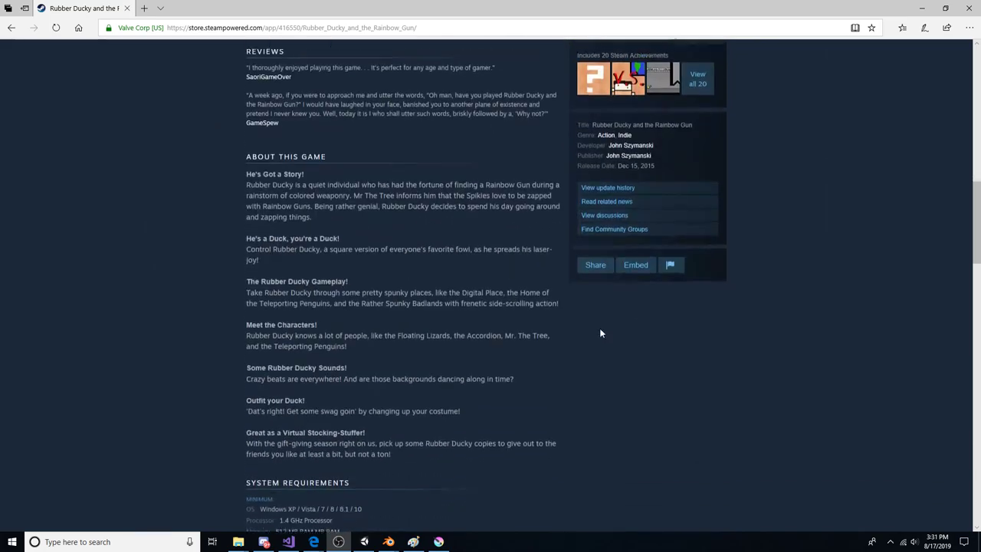
{"action": "left_click", "coordinate": [702, 290]}
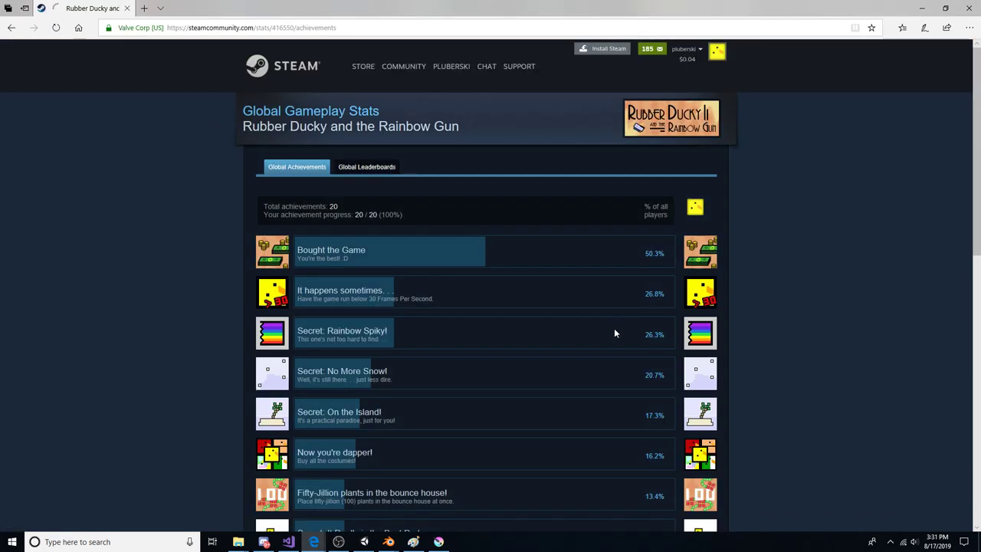
View the game's global speed-run leaderboard and look through its Global Achievements list.
{"action": "left_click", "coordinate": [347, 172]}
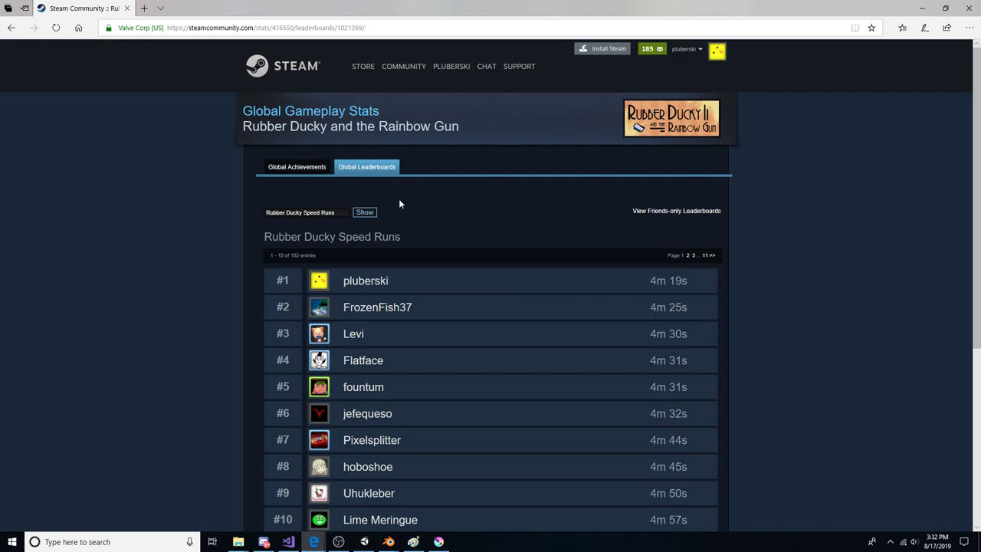
{"action": "left_click", "coordinate": [314, 169]}
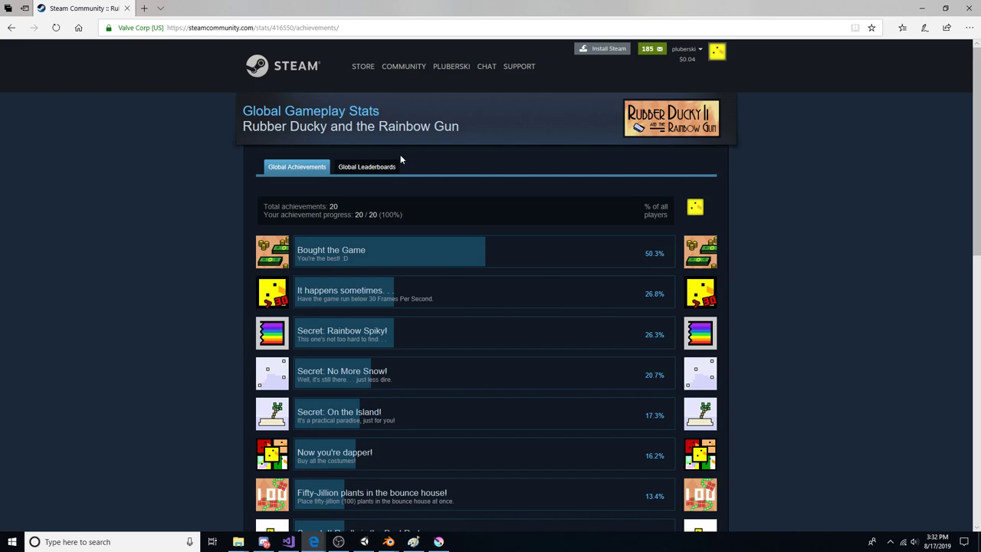
{"action": "scroll", "coordinate": [443, 261], "scroll_direction": "down", "scroll_amount": 3}
{"action": "scroll", "coordinate": [441, 269], "scroll_direction": "up", "scroll_amount": 3}
{"action": "scroll", "coordinate": [440, 274], "scroll_direction": "down", "scroll_amount": 6}
{"action": "scroll", "coordinate": [379, 244], "scroll_direction": "up", "scroll_amount": 6}
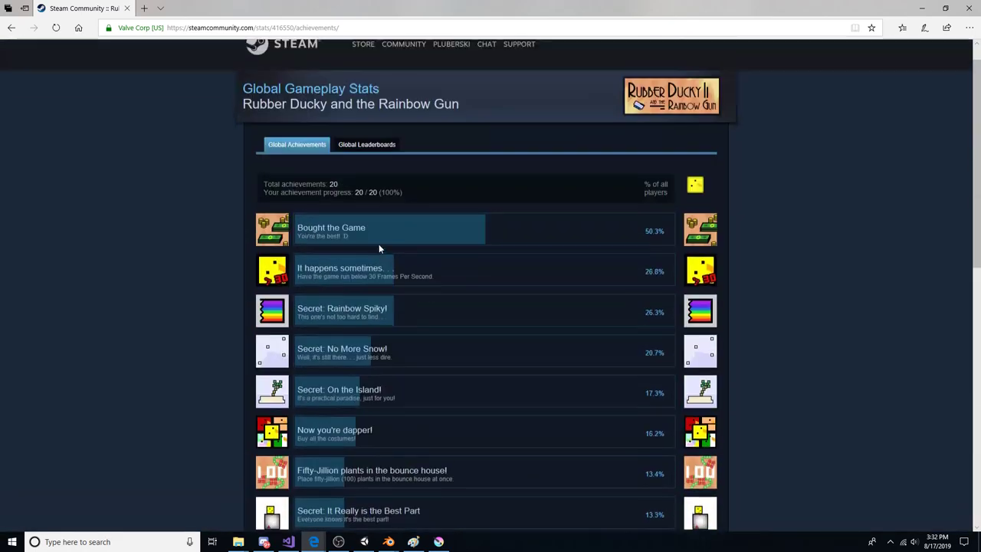
Show the Top Score Leaderboard in the global leaderboards and highlight the first-place score.
{"action": "left_click", "coordinate": [359, 168]}
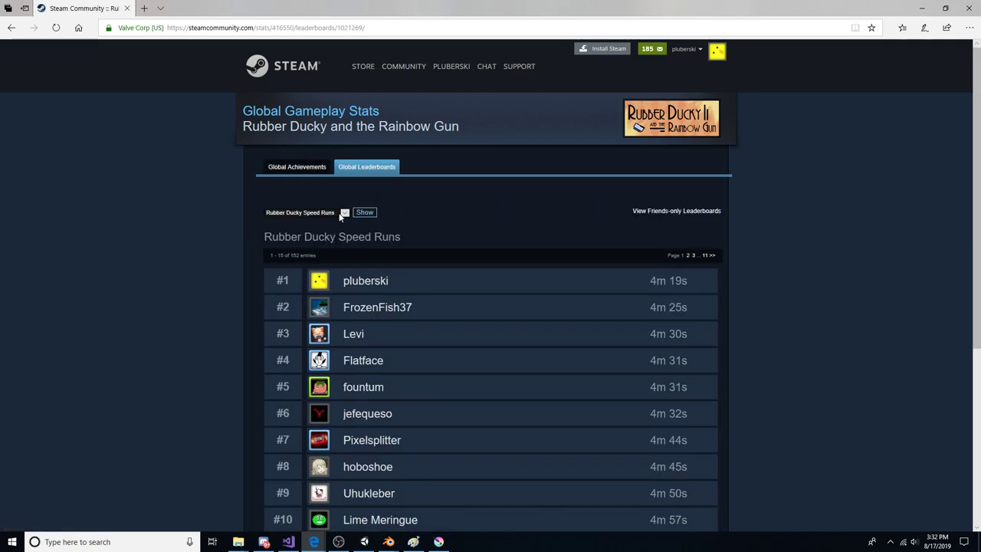
{"action": "left_click", "coordinate": [339, 215]}
{"action": "left_click", "coordinate": [335, 220]}
{"action": "left_click", "coordinate": [362, 213]}
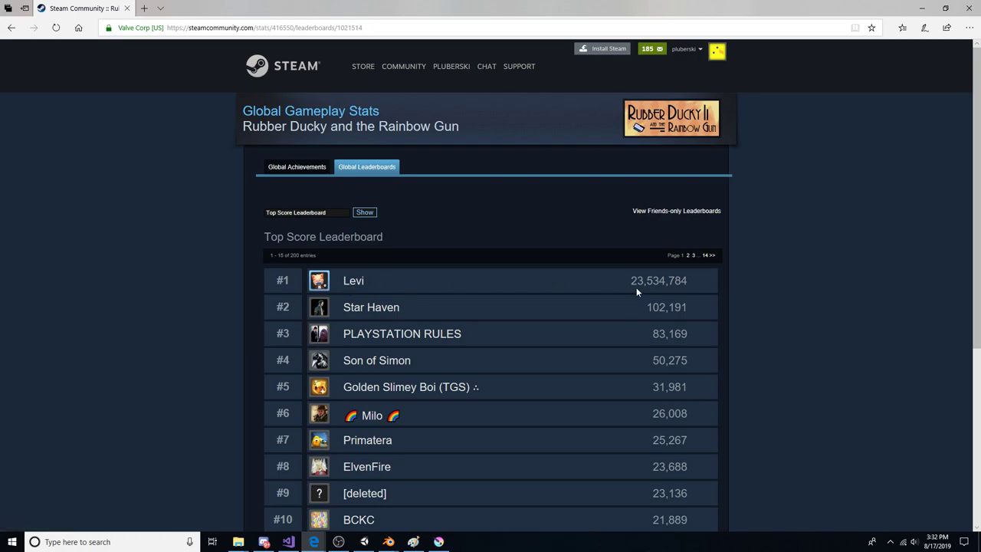
{"action": "left_click_drag", "start_coordinate": [631, 288], "coordinate": [687, 290]}
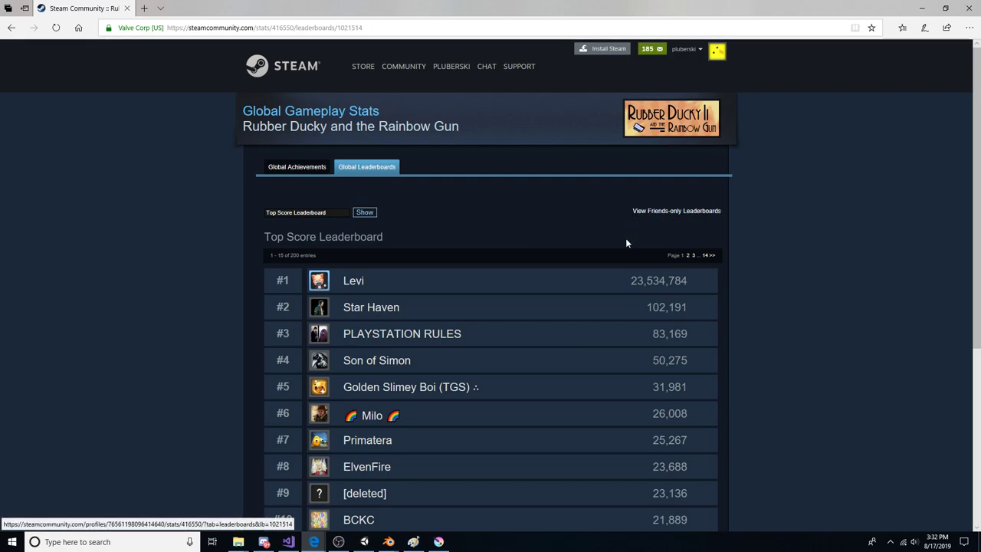
{"action": "left_click_drag", "start_coordinate": [626, 282], "coordinate": [711, 284]}
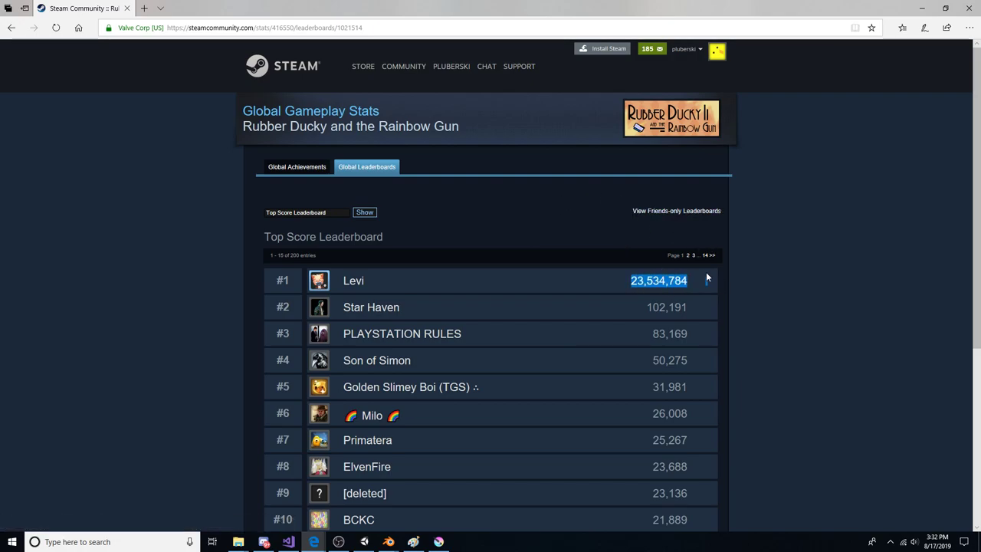
{"action": "left_click_drag", "start_coordinate": [665, 286], "coordinate": [634, 286]}
Open the 13th-ranked player's game stats from the Top Score Leaderboard and return to the leaderboard.
{"action": "scroll", "coordinate": [637, 283], "scroll_direction": "down", "scroll_amount": 4}
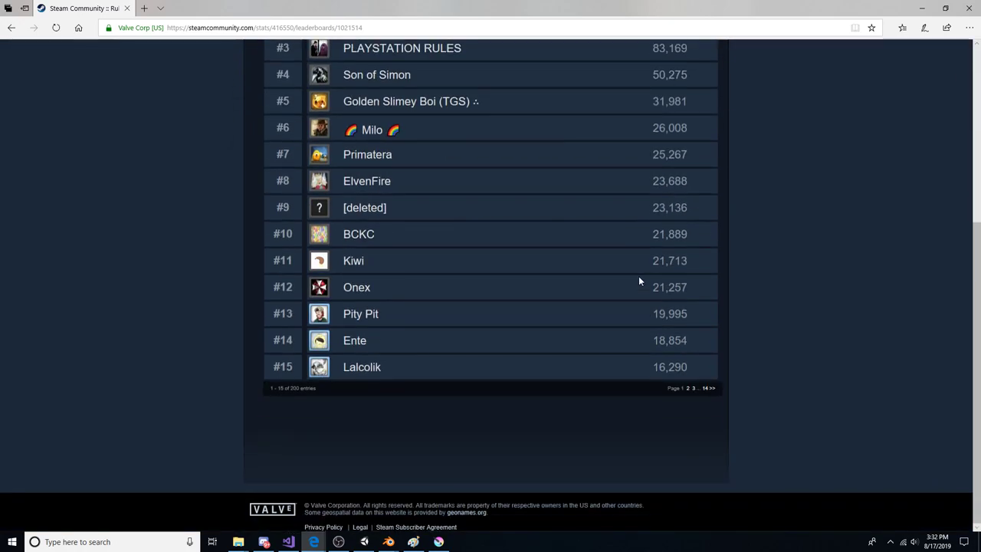
{"action": "left_click_drag", "start_coordinate": [386, 314], "coordinate": [342, 312]}
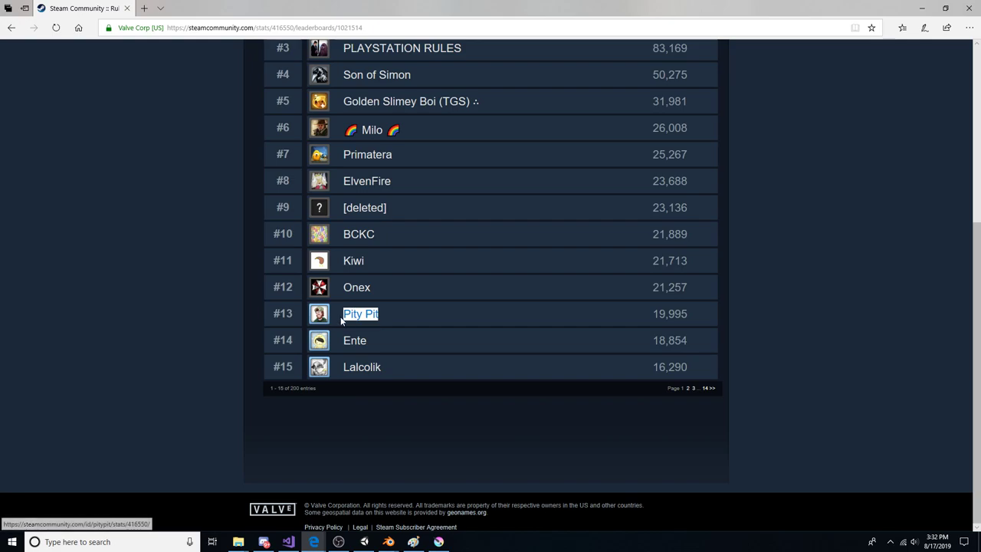
{"action": "left_click", "coordinate": [363, 316]}
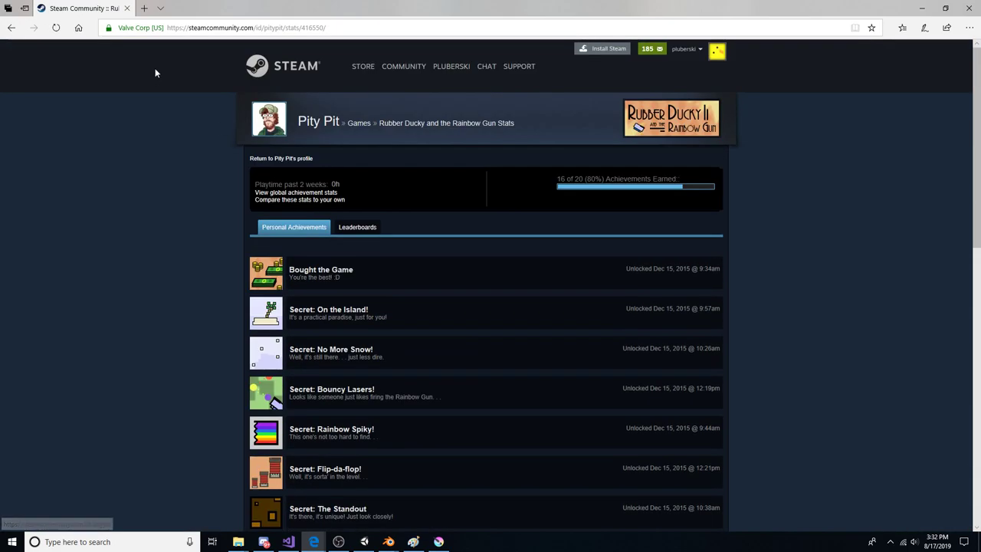
{"action": "left_click", "coordinate": [10, 27]}
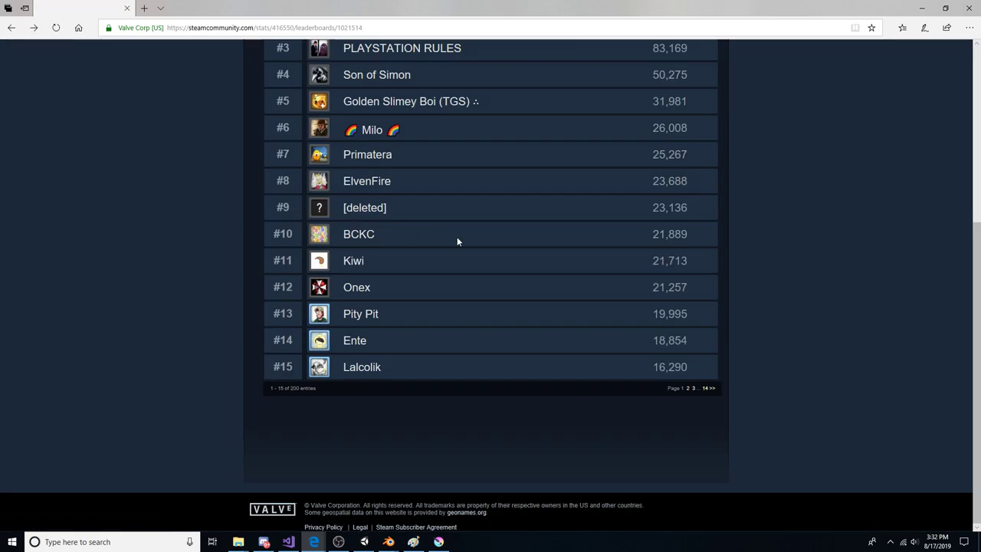
Highlight the first-place score on the Top Score Leaderboard again and clear the selection.
{"action": "scroll", "coordinate": [643, 268], "scroll_direction": "up", "scroll_amount": 4}
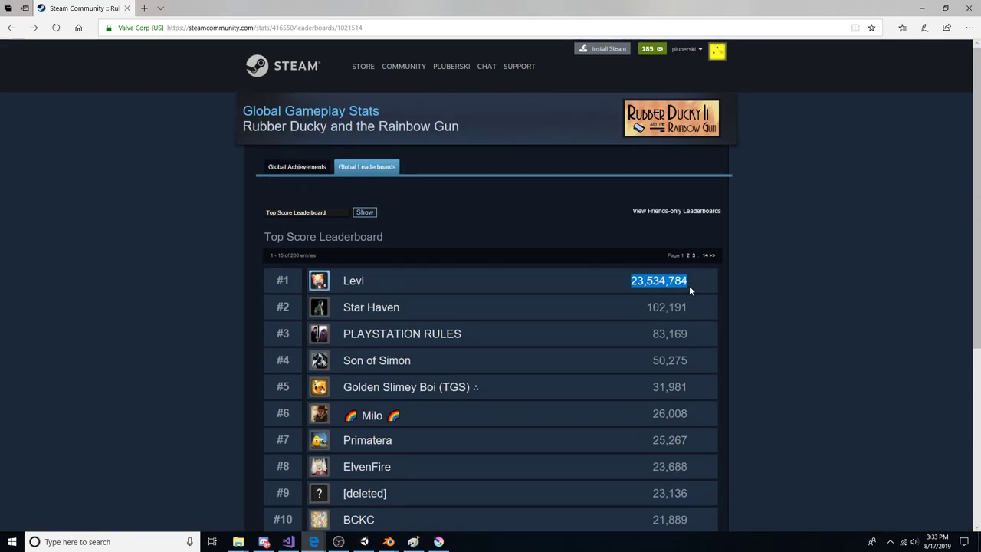
{"action": "left_click_drag", "start_coordinate": [691, 281], "coordinate": [630, 281]}
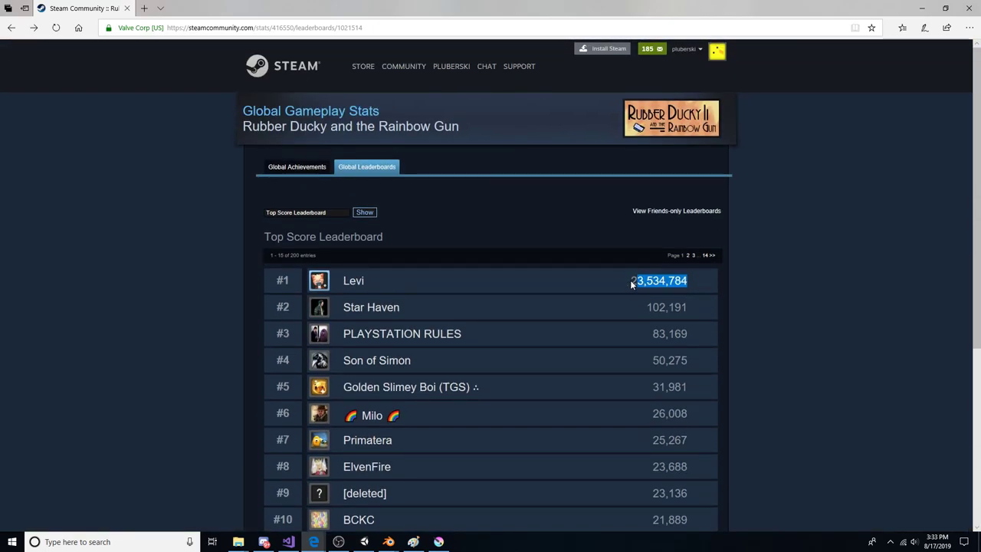
{"action": "left_click", "coordinate": [629, 280]}
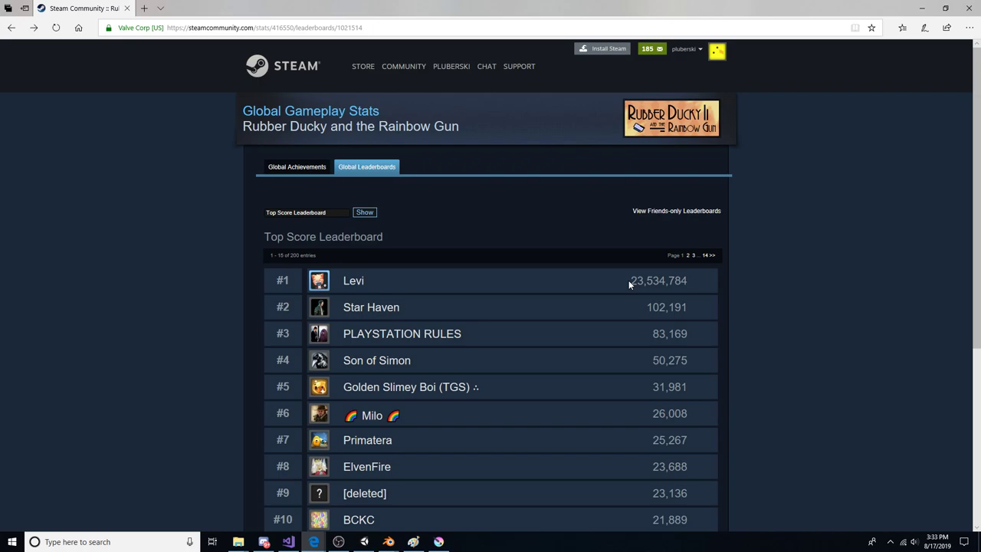
Highlight the top score once more and switch the global leaderboard to Rubber Ducky Speed Runs.
{"action": "left_click_drag", "start_coordinate": [628, 280], "coordinate": [747, 283]}
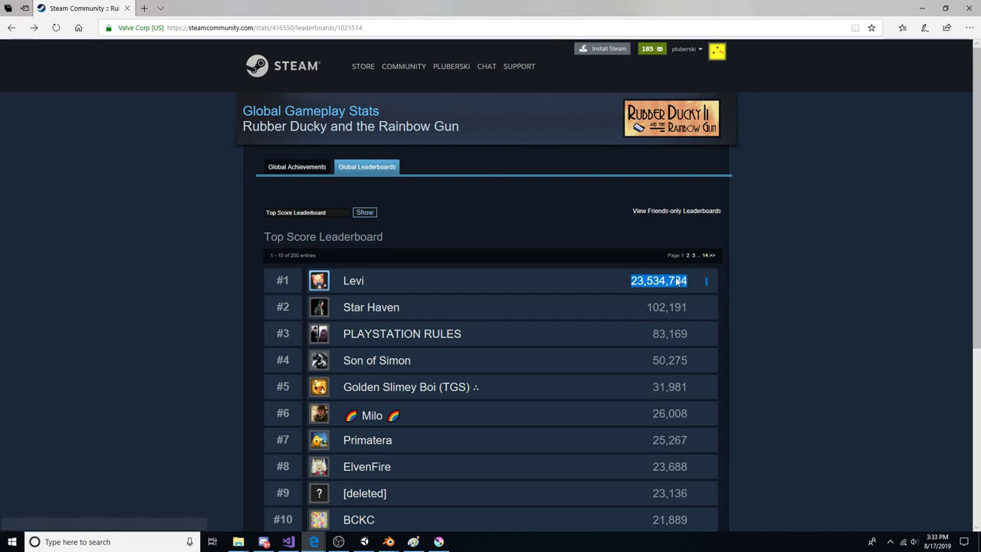
{"action": "left_click", "coordinate": [620, 266]}
{"action": "left_click", "coordinate": [344, 215]}
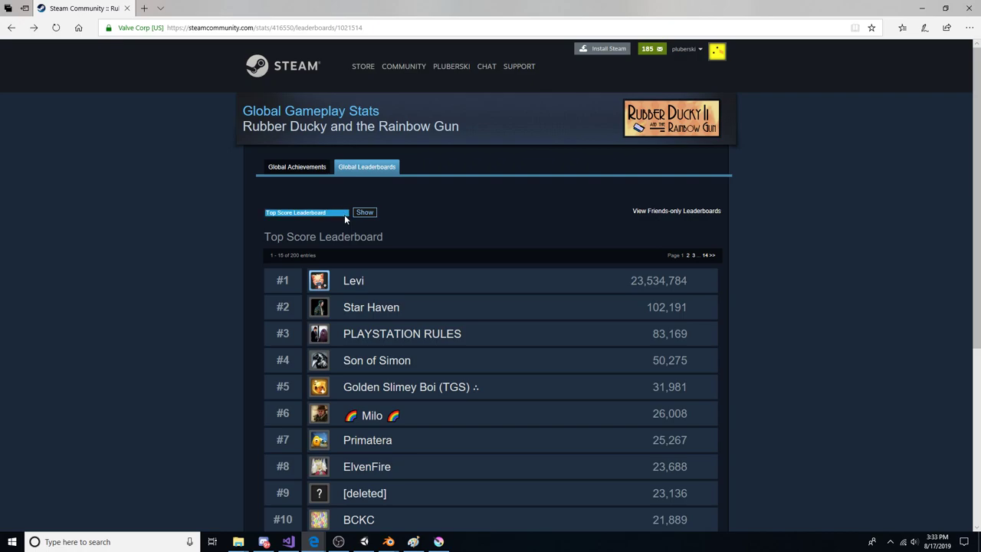
{"action": "left_click", "coordinate": [337, 205]}
{"action": "left_click", "coordinate": [358, 213]}
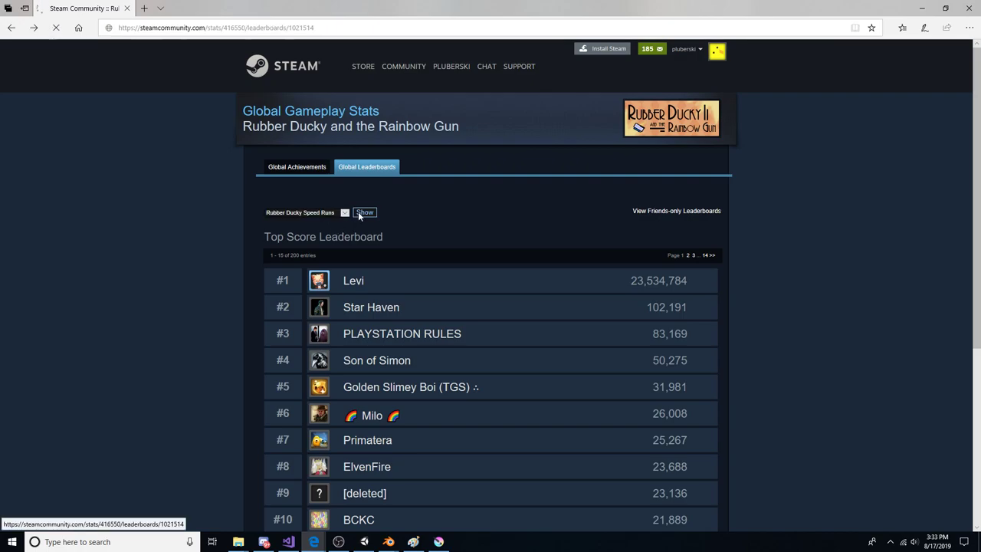
{"action": "scroll", "coordinate": [518, 277], "scroll_direction": "down", "scroll_amount": 1}
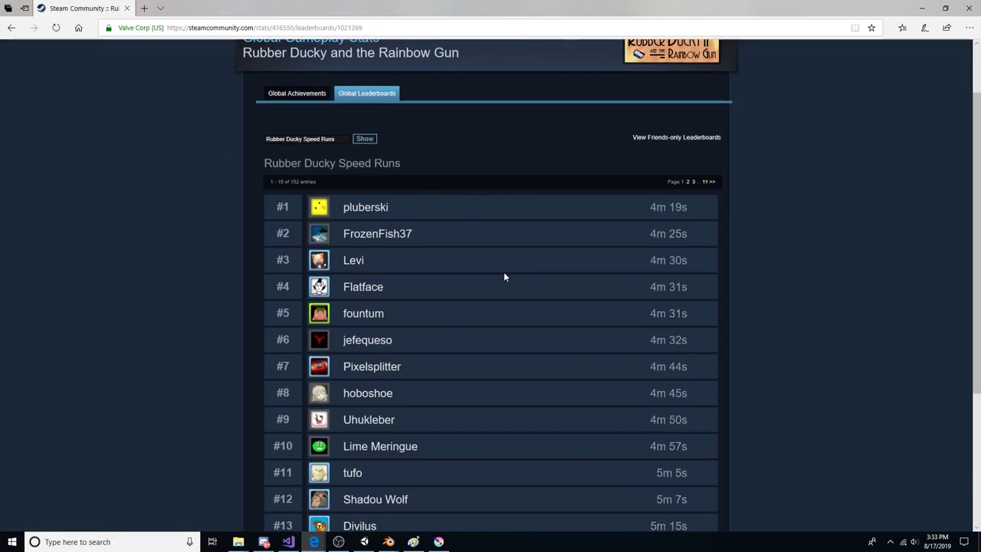
{"action": "scroll", "coordinate": [504, 277], "scroll_direction": "down", "scroll_amount": 1}
Highlight the seventh-place time on the Rubber Ducky Speed Runs leaderboard and clear the selection.
{"action": "left_click_drag", "start_coordinate": [415, 293], "coordinate": [344, 302]}
{"action": "left_click_drag", "start_coordinate": [692, 296], "coordinate": [630, 300]}
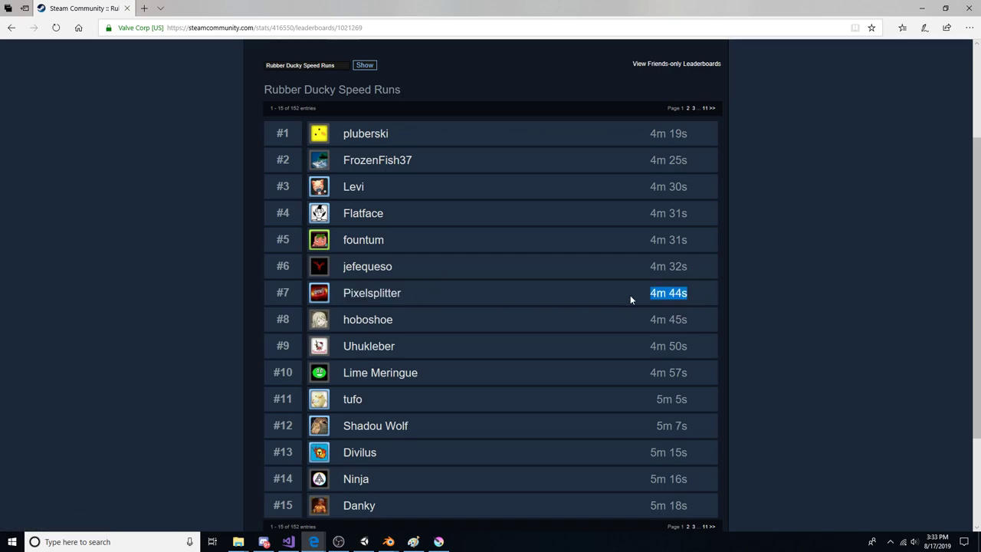
{"action": "left_click", "coordinate": [697, 299]}
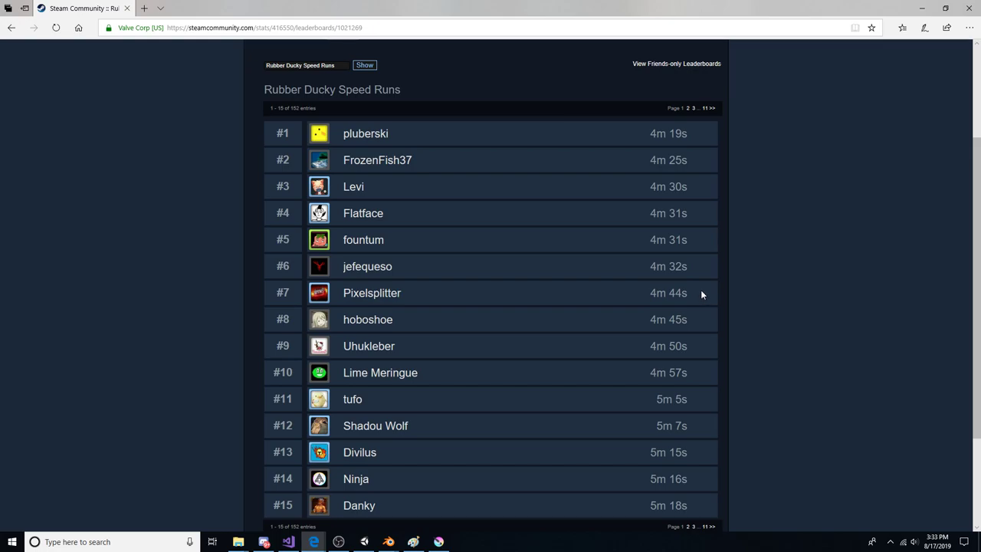
{"action": "left_click_drag", "start_coordinate": [700, 292], "coordinate": [648, 298]}
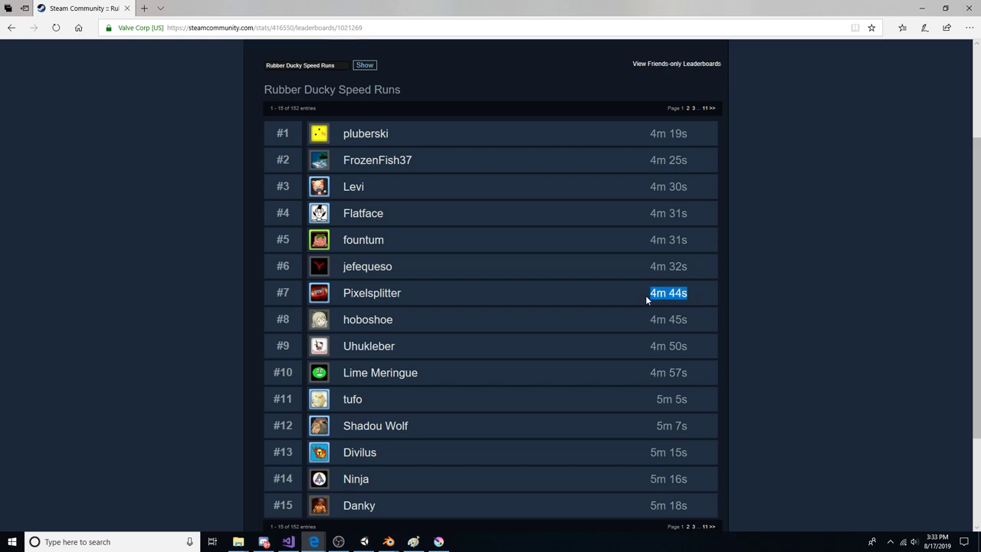
{"action": "left_click", "coordinate": [697, 295]}
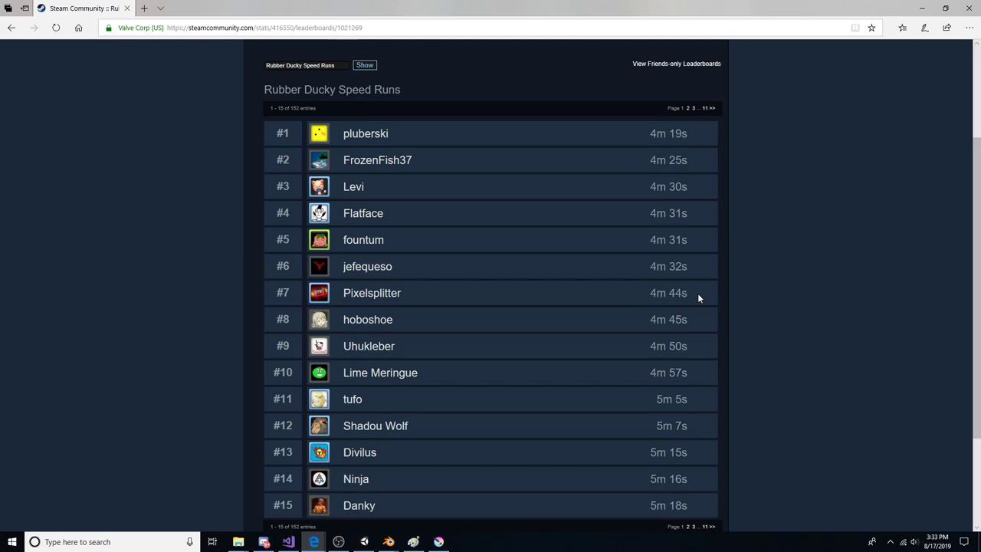
Highlight the first-place time on the Rubber Ducky Speed Runs leaderboard and clear the selection.
{"action": "scroll", "coordinate": [697, 293], "scroll_direction": "up", "scroll_amount": 2}
{"action": "left_click", "coordinate": [699, 286]}
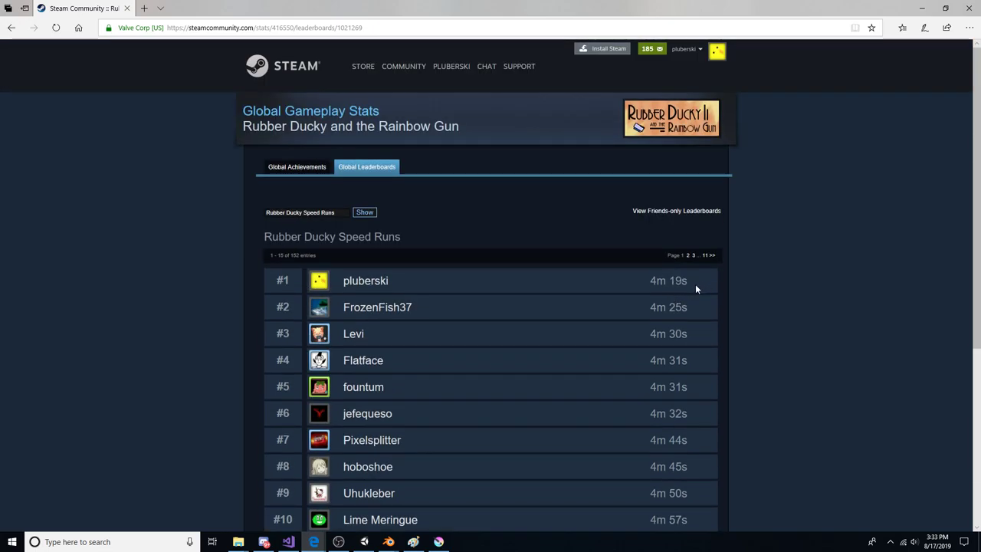
{"action": "left_click_drag", "start_coordinate": [695, 288], "coordinate": [655, 284]}
{"action": "left_click", "coordinate": [654, 284]}
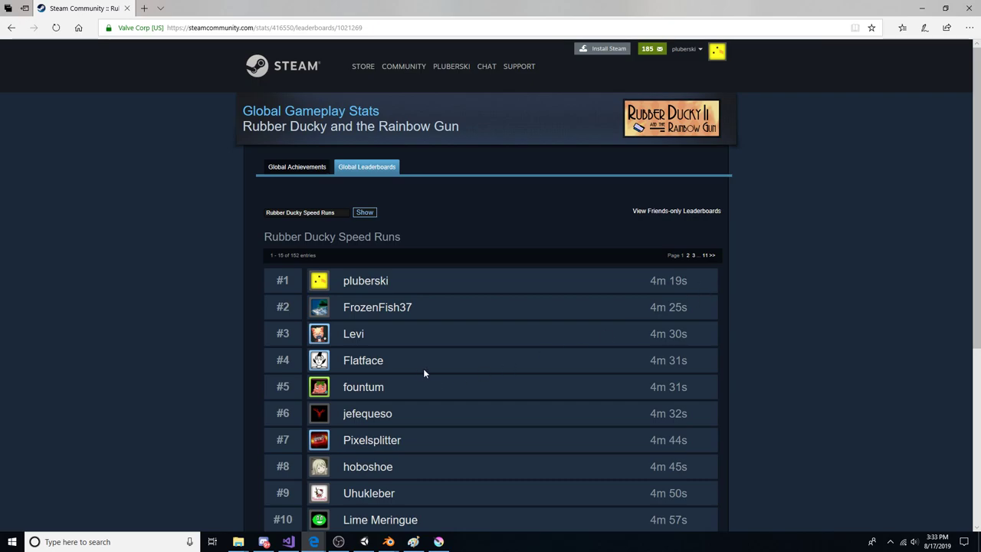
Highlight part of the fourth-place player's name and look through the top 15 speed-run entries.
{"action": "scroll", "coordinate": [425, 373], "scroll_direction": "down", "scroll_amount": 2}
{"action": "left_click_drag", "start_coordinate": [343, 214], "coordinate": [361, 214]}
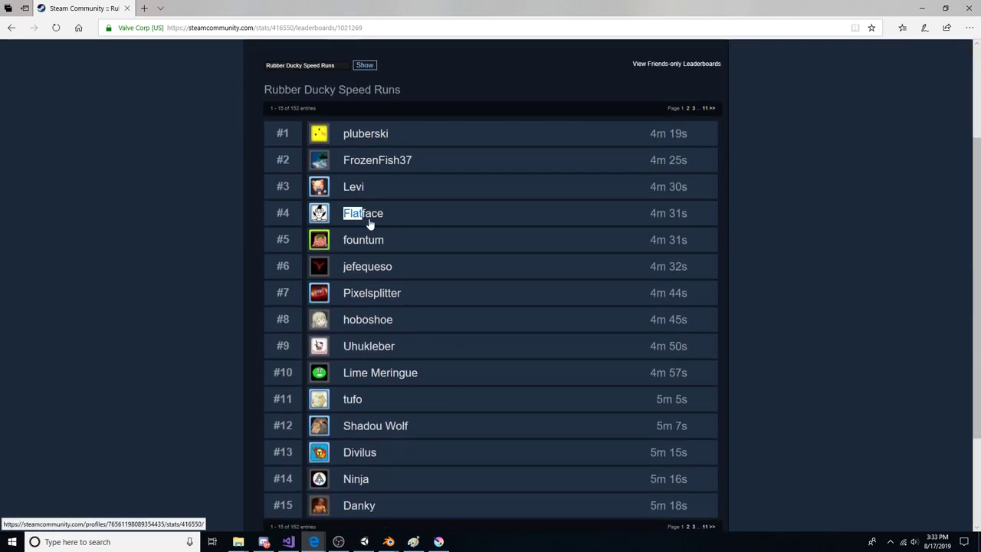
{"action": "left_click", "coordinate": [757, 340]}
{"action": "scroll", "coordinate": [761, 342], "scroll_direction": "down", "scroll_amount": 1}
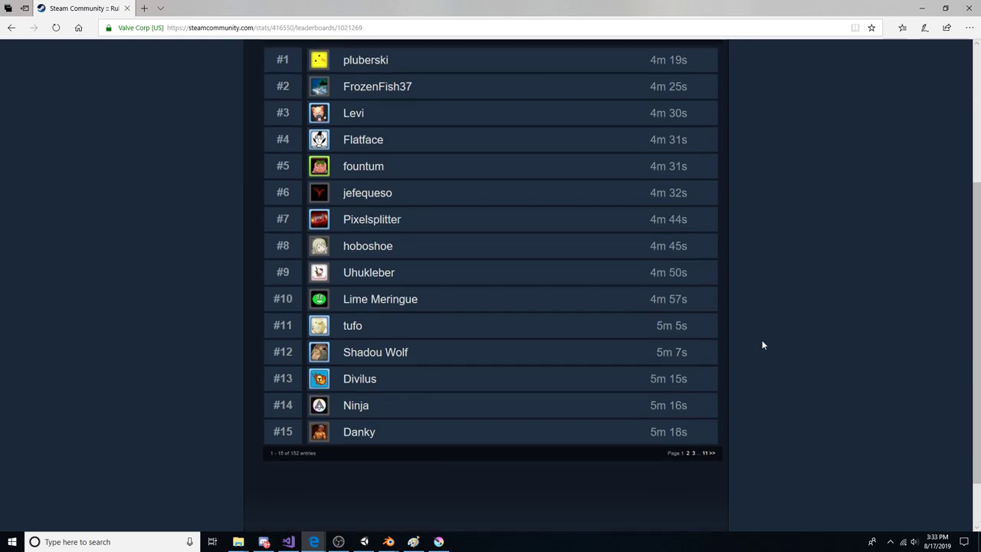
{"action": "scroll", "coordinate": [762, 345], "scroll_direction": "up", "scroll_amount": 1}
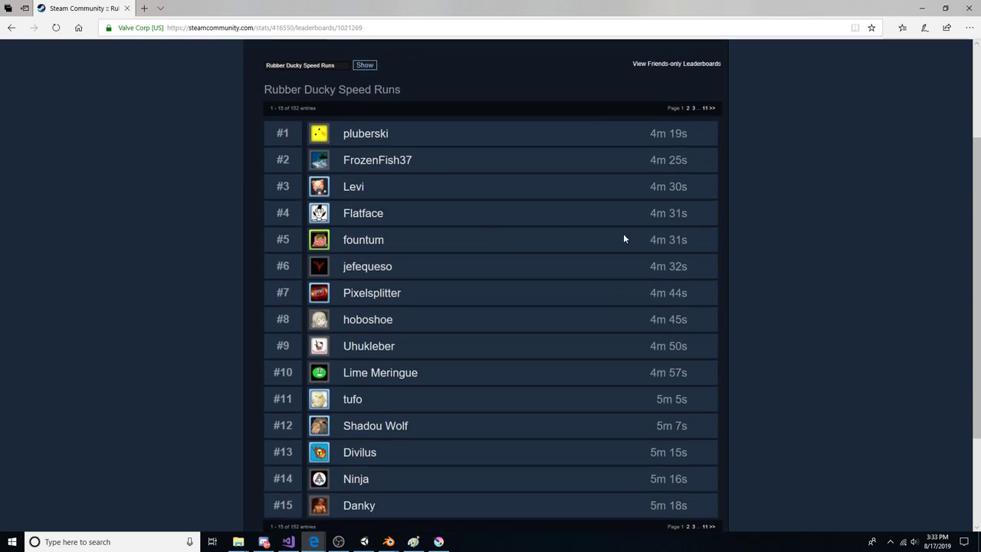
{"action": "scroll", "coordinate": [623, 237], "scroll_direction": "down", "scroll_amount": 1}
{"action": "scroll", "coordinate": [624, 239], "scroll_direction": "up", "scroll_amount": 3}
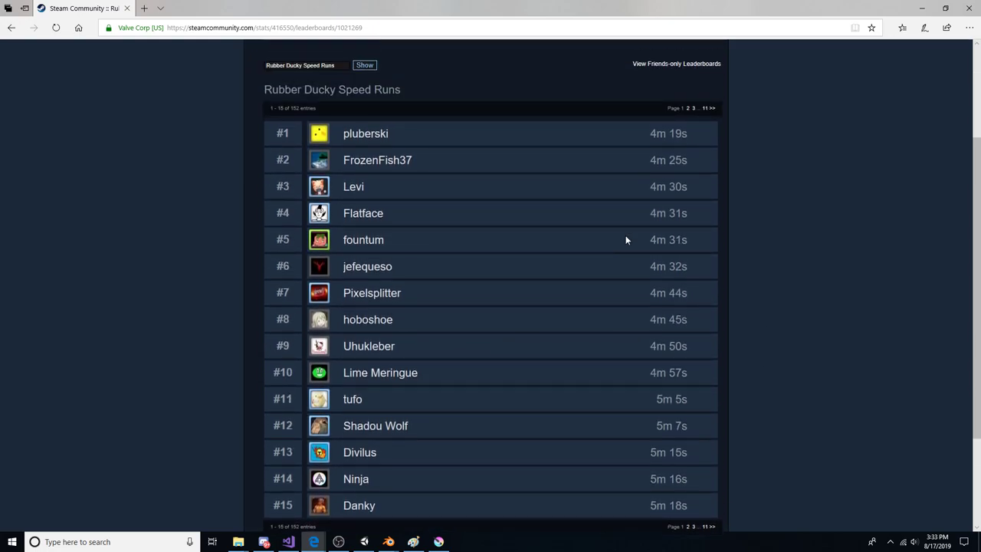
Switch back to the Top Score Leaderboard, highlight the first-place score and look through the entries below it.
{"action": "left_click", "coordinate": [340, 212]}
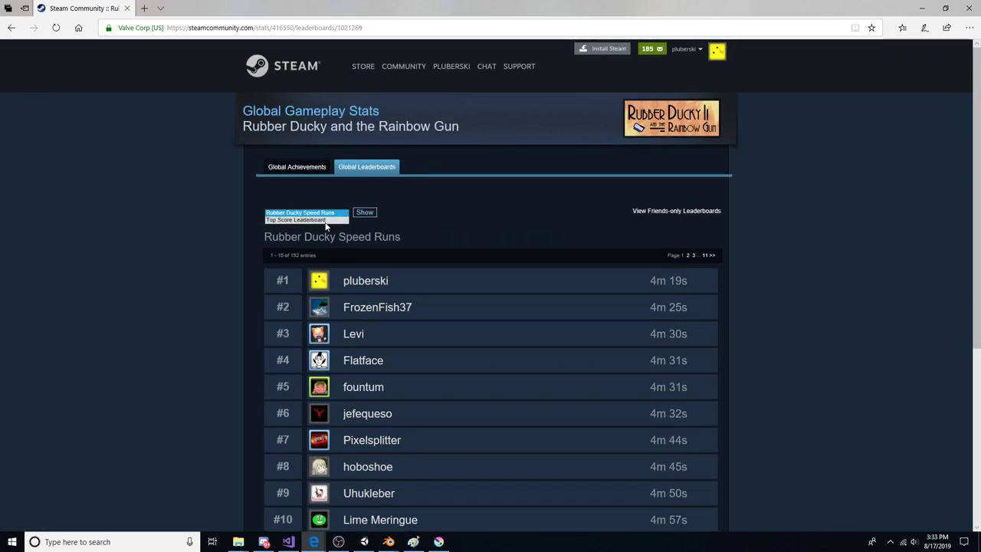
{"action": "left_click", "coordinate": [299, 223]}
{"action": "left_click", "coordinate": [358, 215]}
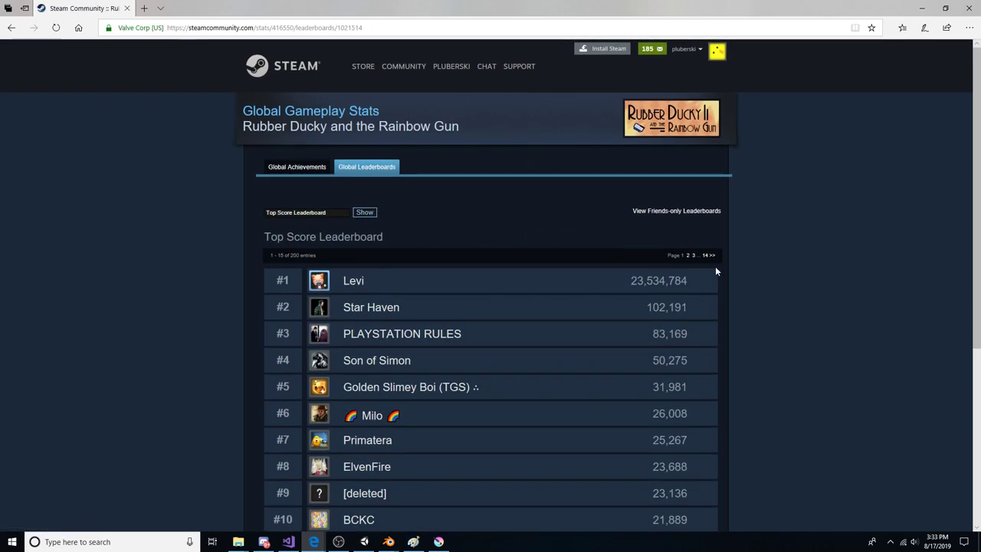
{"action": "left_click_drag", "start_coordinate": [614, 286], "coordinate": [688, 283]}
{"action": "scroll", "coordinate": [661, 277], "scroll_direction": "down", "scroll_amount": 5}
{"action": "scroll", "coordinate": [661, 277], "scroll_direction": "up", "scroll_amount": 3}
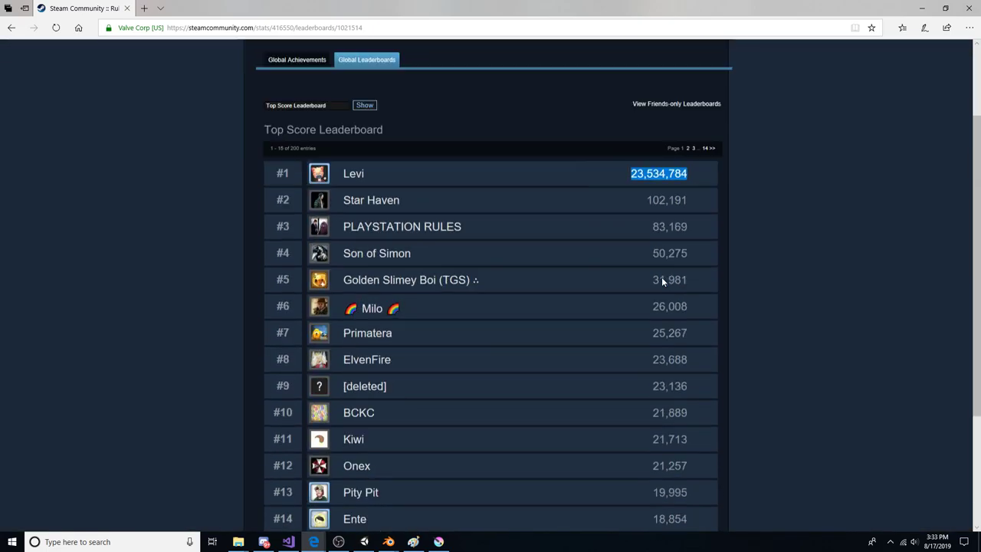
Clear the highlight from the first-place score on the Top Score Leaderboard and highlight that score again.
{"action": "scroll", "coordinate": [661, 277], "scroll_direction": "down", "scroll_amount": 2}
{"action": "scroll", "coordinate": [661, 277], "scroll_direction": "up", "scroll_amount": 1}
{"action": "left_click_drag", "start_coordinate": [618, 136], "coordinate": [718, 142]}
{"action": "left_click", "coordinate": [788, 152]}
{"action": "left_click_drag", "start_coordinate": [630, 134], "coordinate": [688, 134]}
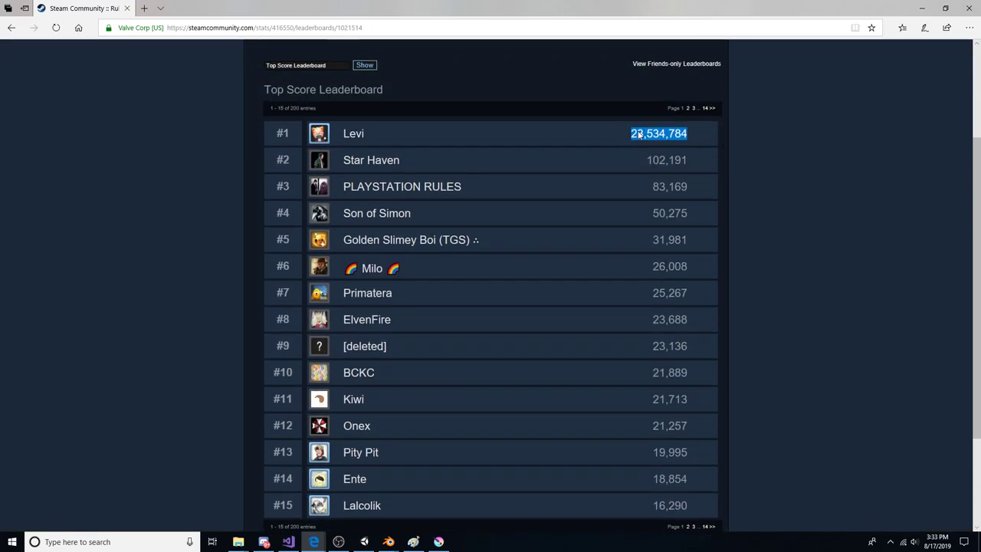
Show the Rubber Ducky Speed Runs leaderboard again and highlight the third-place player's name and time.
{"action": "left_click", "coordinate": [365, 105]}
{"action": "left_click", "coordinate": [344, 65]}
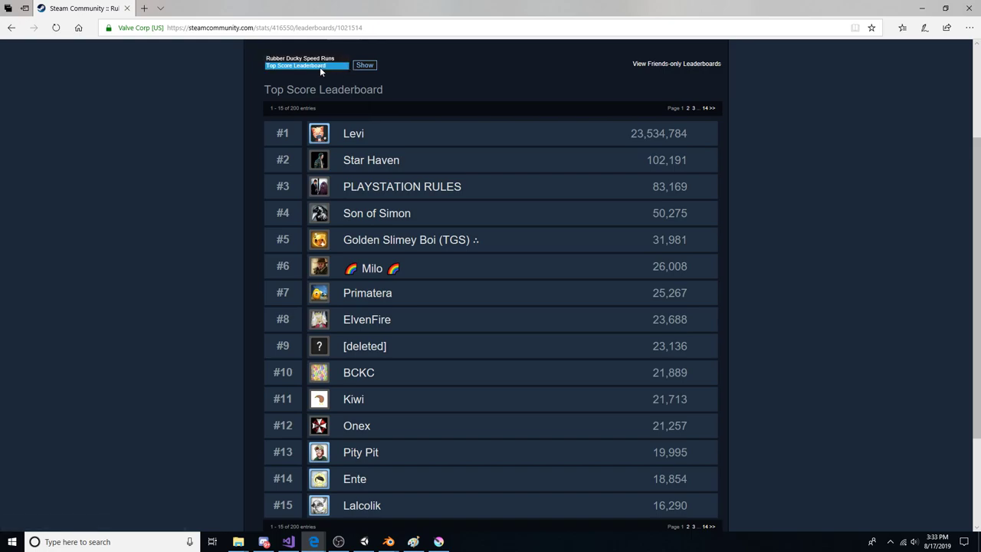
{"action": "left_click", "coordinate": [365, 65]}
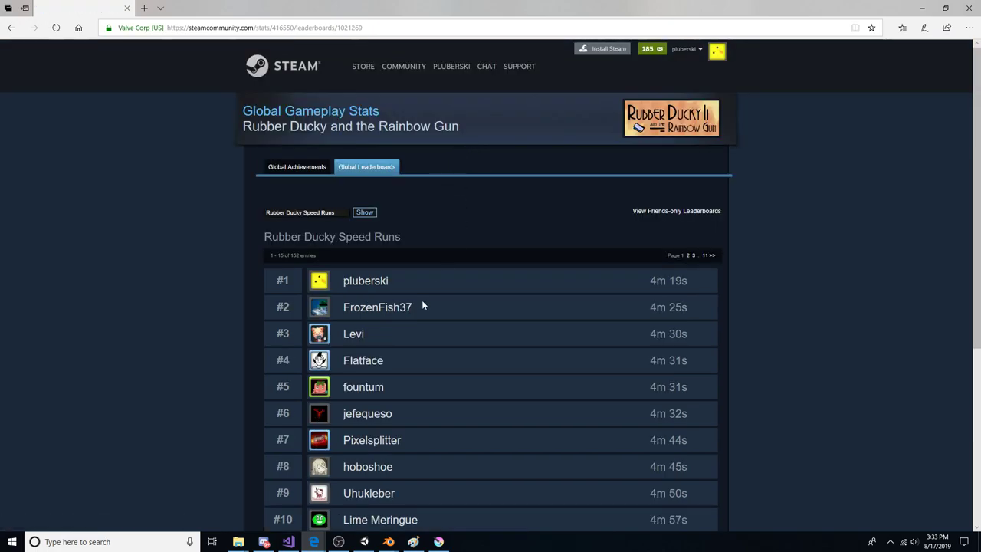
{"action": "double_click", "coordinate": [353, 333]}
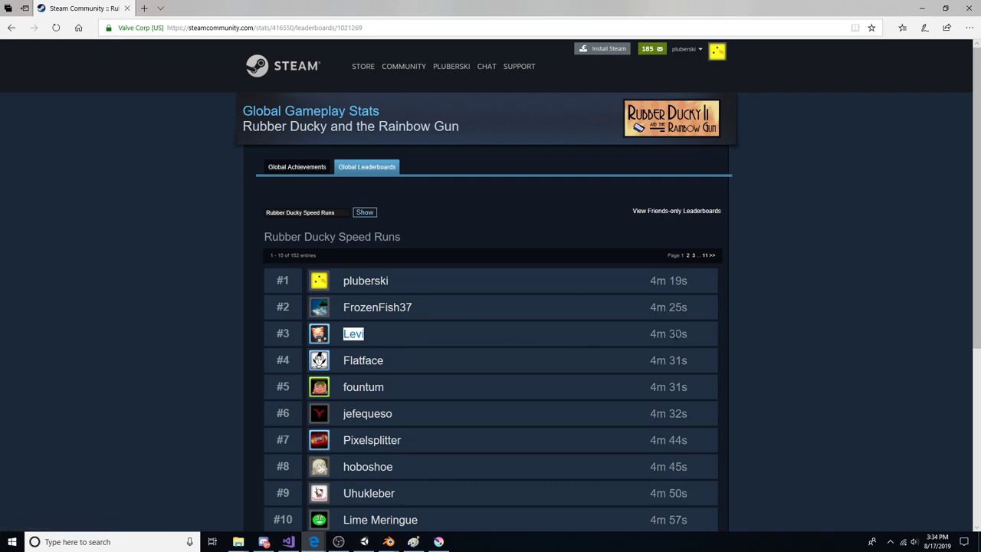
{"action": "left_click_drag", "start_coordinate": [632, 337], "coordinate": [704, 338]}
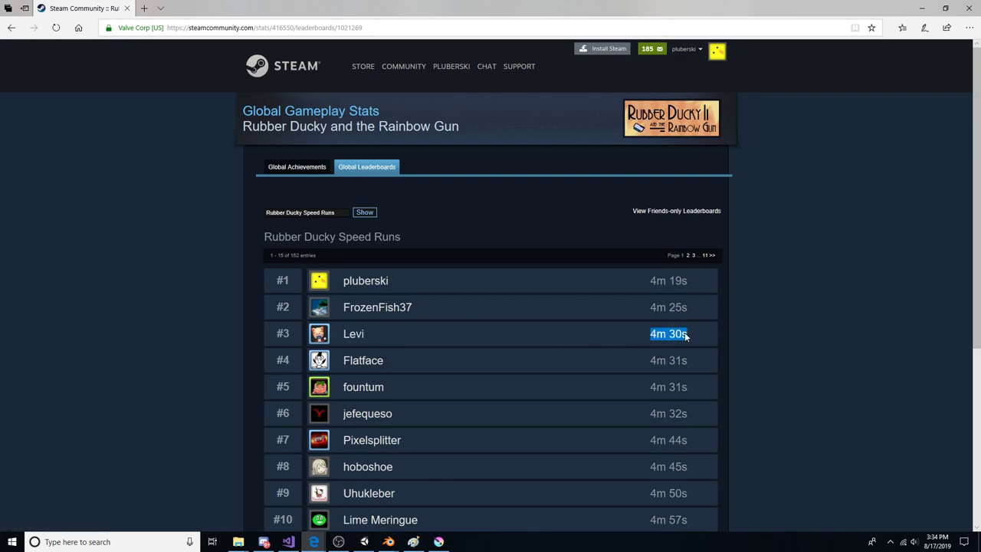
{"action": "left_click", "coordinate": [687, 337]}
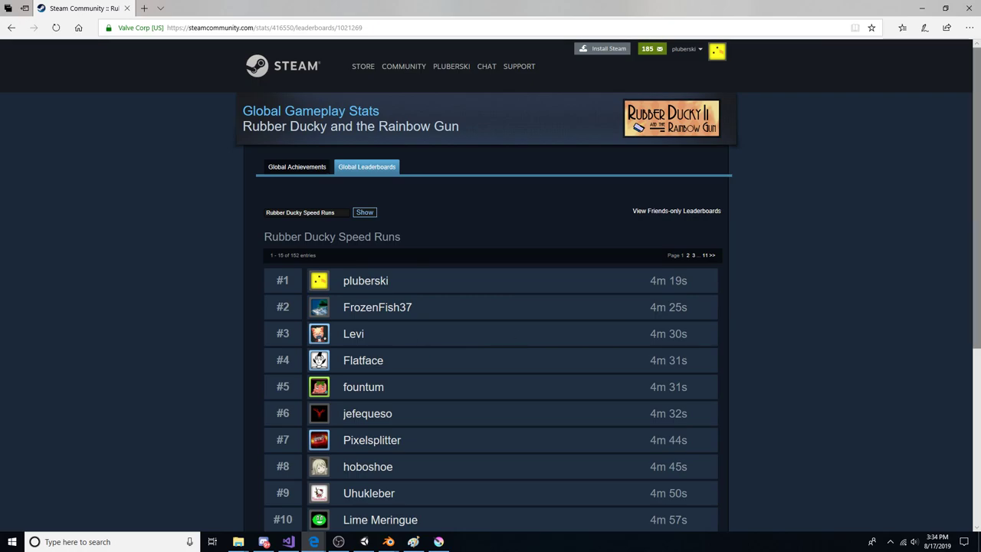
{"action": "left_click", "coordinate": [338, 541]}
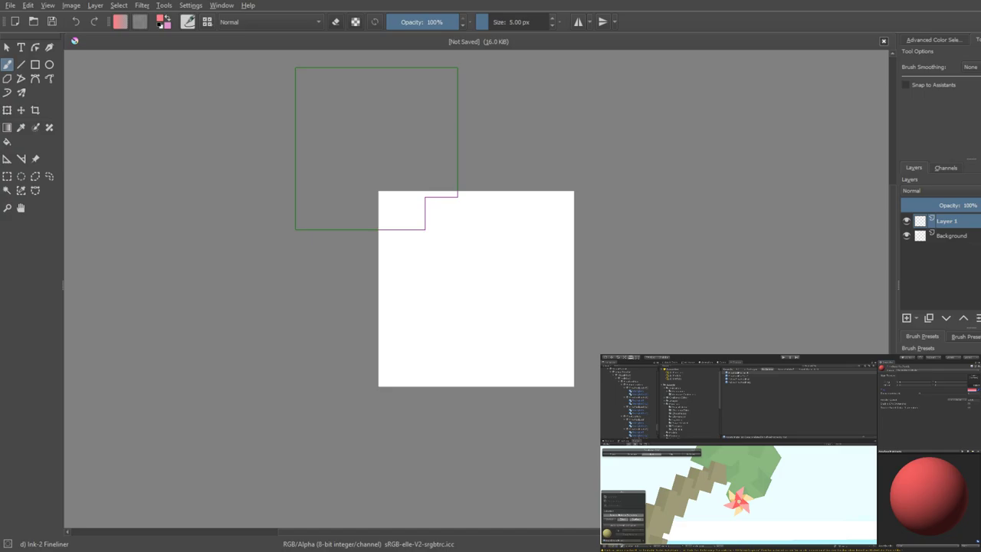
In Krita, fill Layer 1 of the new square canvas with the red foreground color using the Fill tool.
{"action": "left_click", "coordinate": [7, 142]}
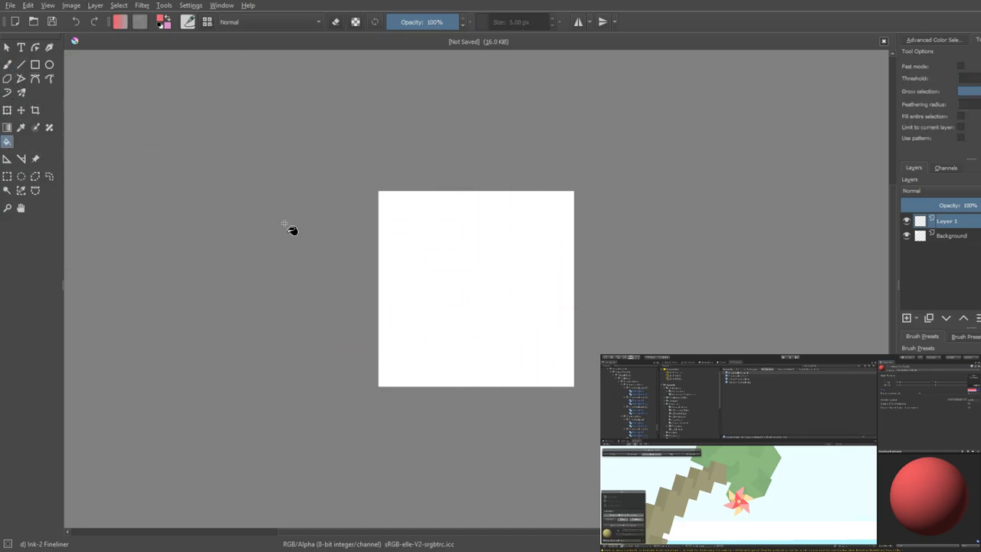
{"action": "key", "text": "shift+BackSpace"}
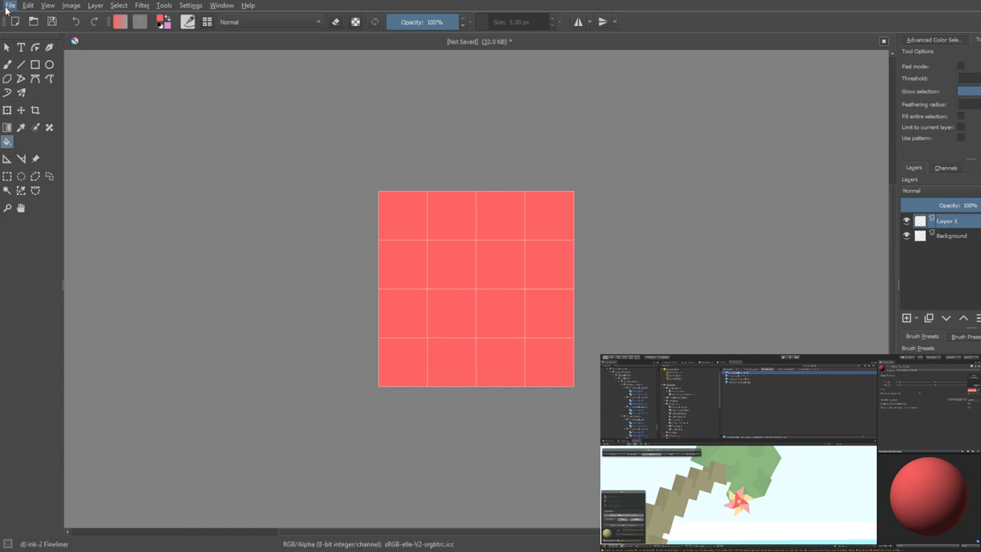
{"action": "key", "text": "Escape"}
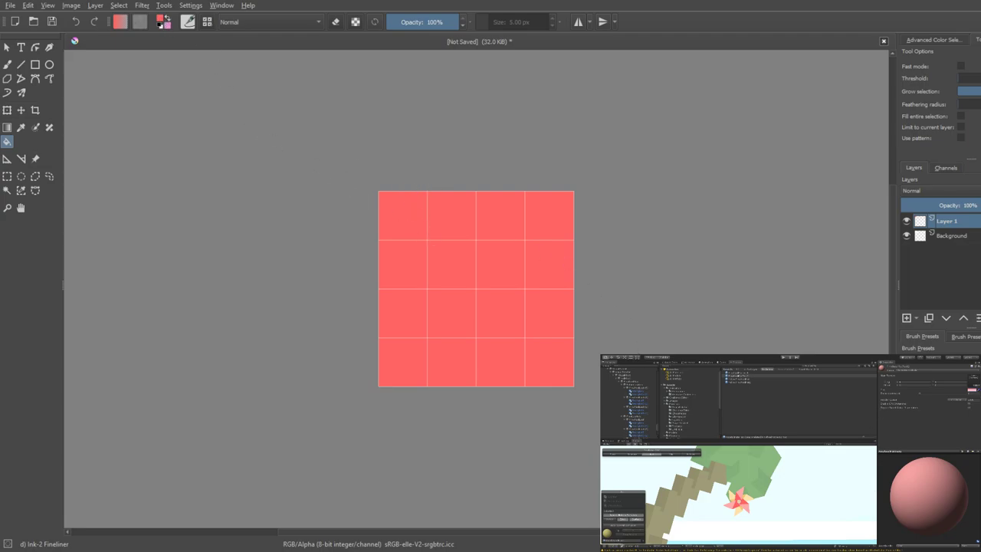
Refill the canvas one after another with the light pink, pale orange and darker yellow pinwheel colors.
{"action": "left_click", "coordinate": [489, 310]}
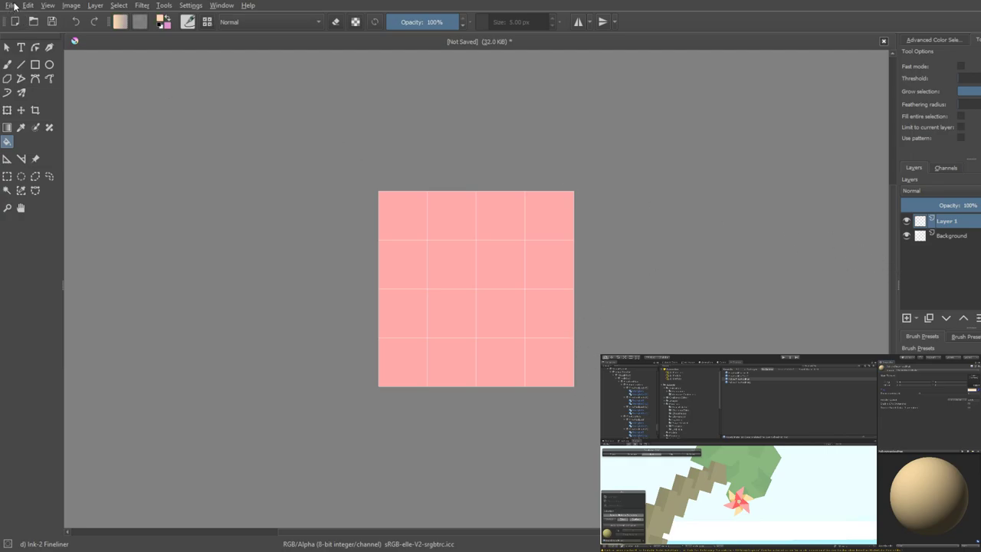
{"action": "left_click", "coordinate": [471, 252]}
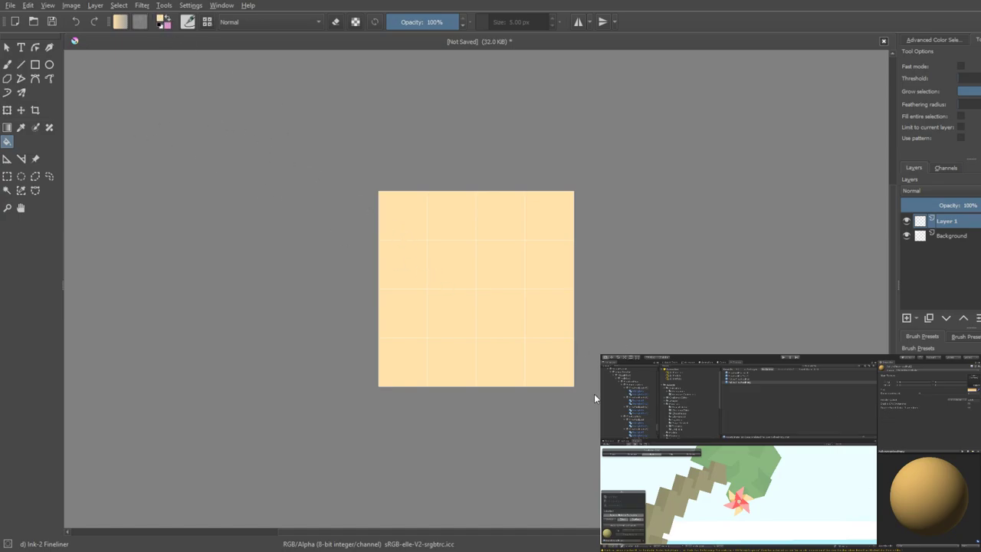
{"action": "left_click", "coordinate": [459, 309]}
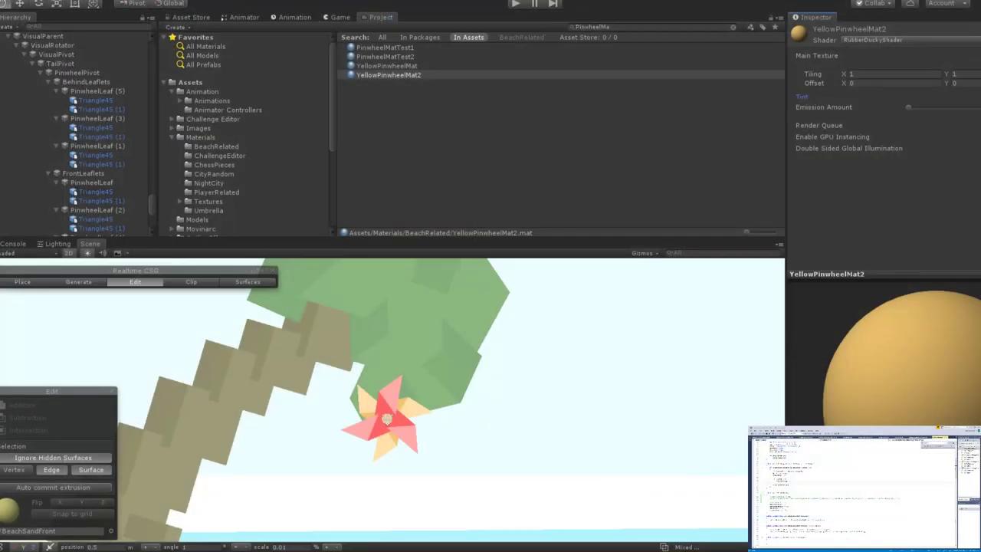
In Unity, give the PinwheelMatTest1 material its red main texture and adjust its tint to restore the light red color.
{"action": "key", "text": "t"}
{"action": "left_click", "coordinate": [397, 49]}
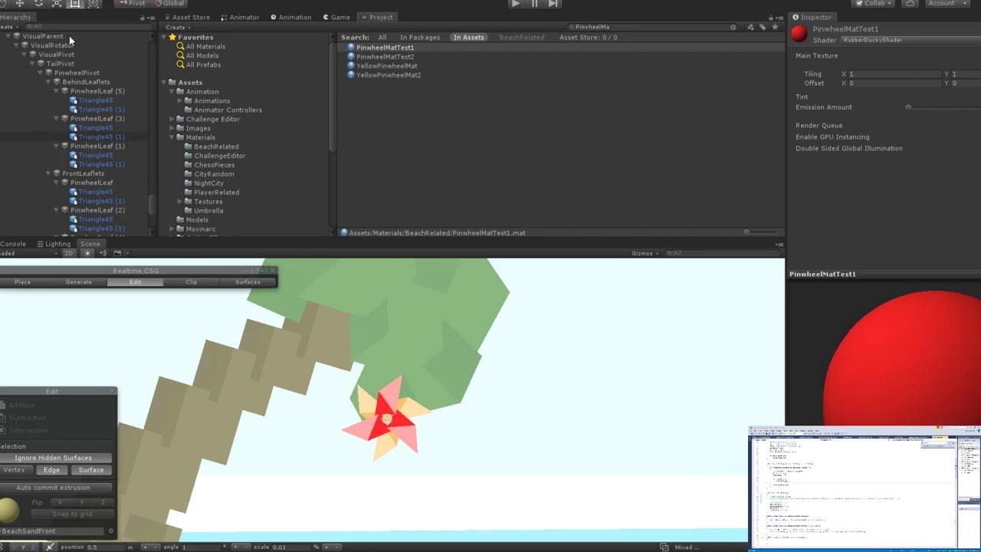
{"action": "key", "text": "alt+Tab"}
{"action": "key", "text": "alt+Tab"}
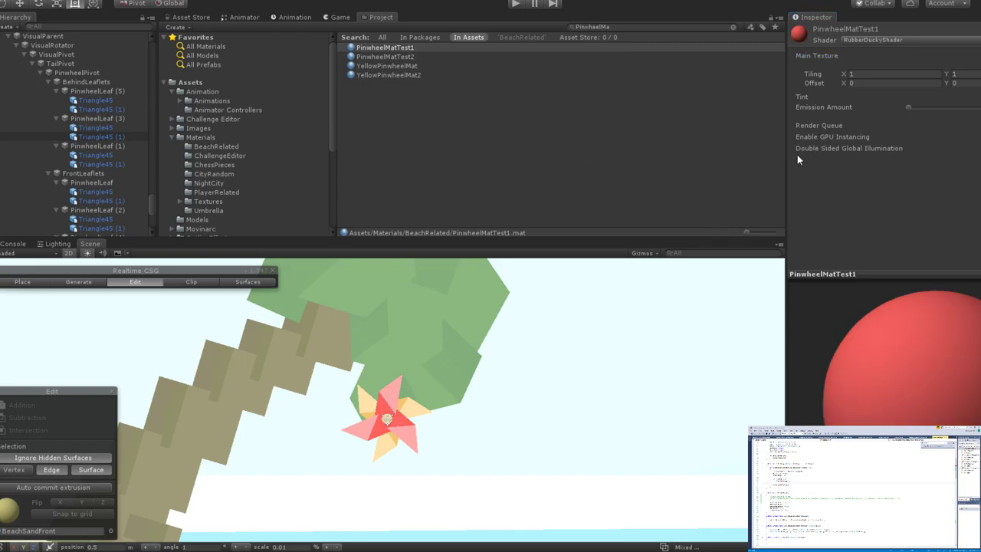
Give the PinwheelMatTest2 material its light pink main texture and adjust its tint.
{"action": "key", "text": "alt+Tab"}
{"action": "left_click", "coordinate": [404, 56]}
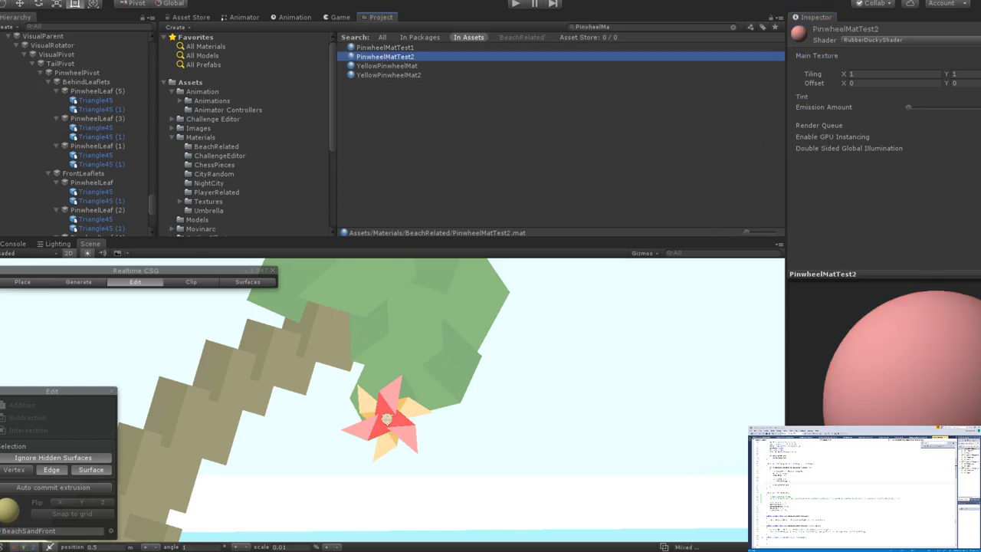
{"action": "key", "text": "alt+Tab"}
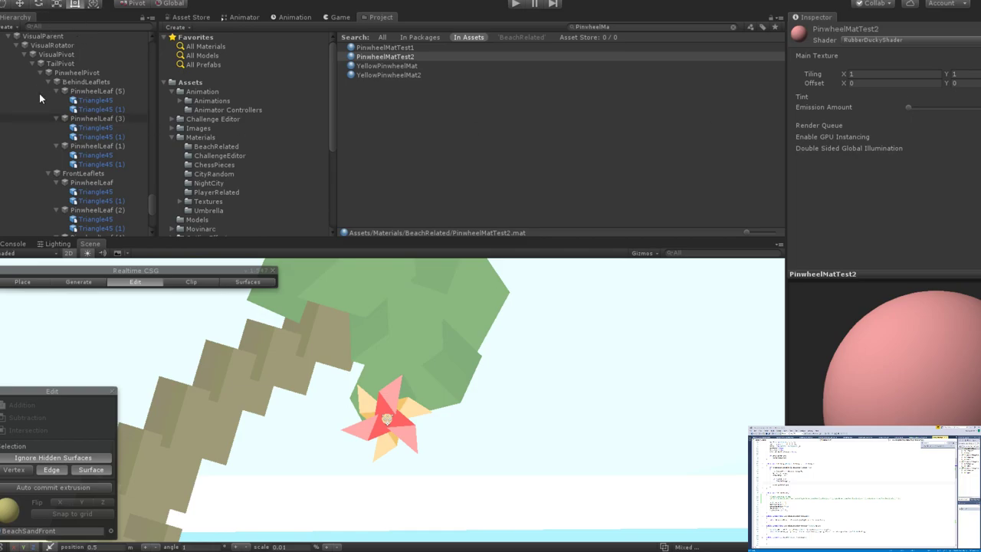
{"action": "left_click", "coordinate": [816, 55]}
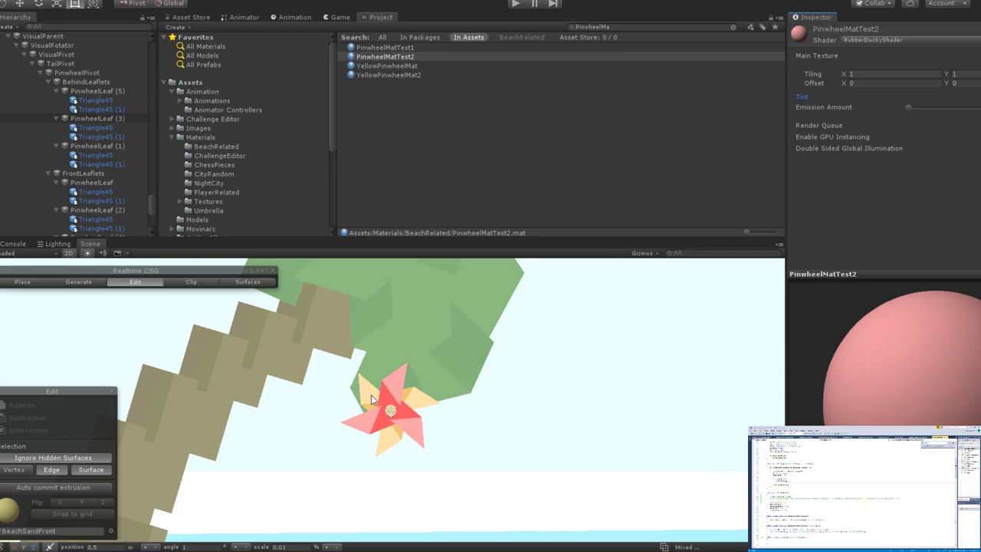
Give YellowPinwheelMat and YellowPinwheelMat2 their yellow main textures and adjusted tints, and play-test the flying enemy's damage flash.
{"action": "left_click", "coordinate": [386, 66]}
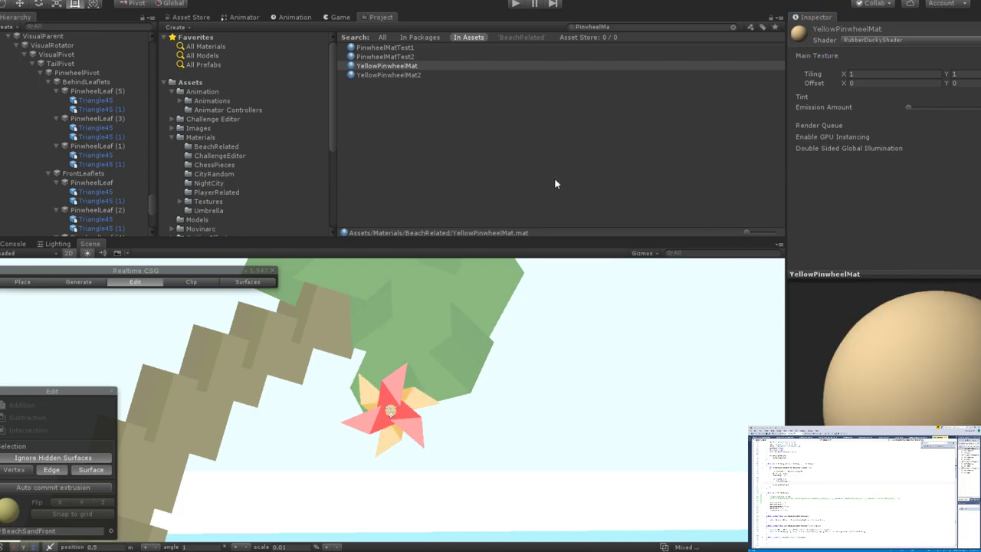
{"action": "left_click", "coordinate": [387, 75]}
{"action": "left_click", "coordinate": [876, 112]}
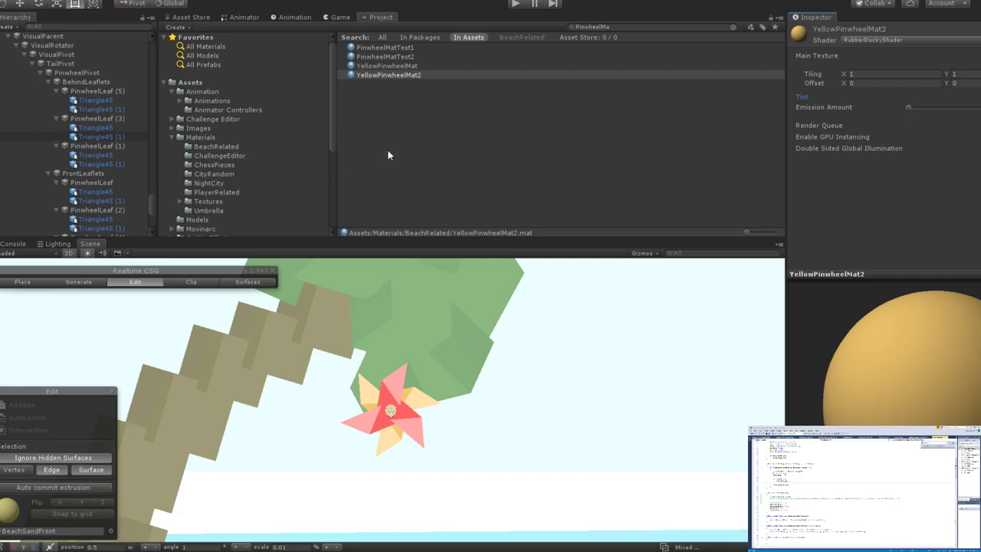
{"action": "key", "text": "ctrl+p"}
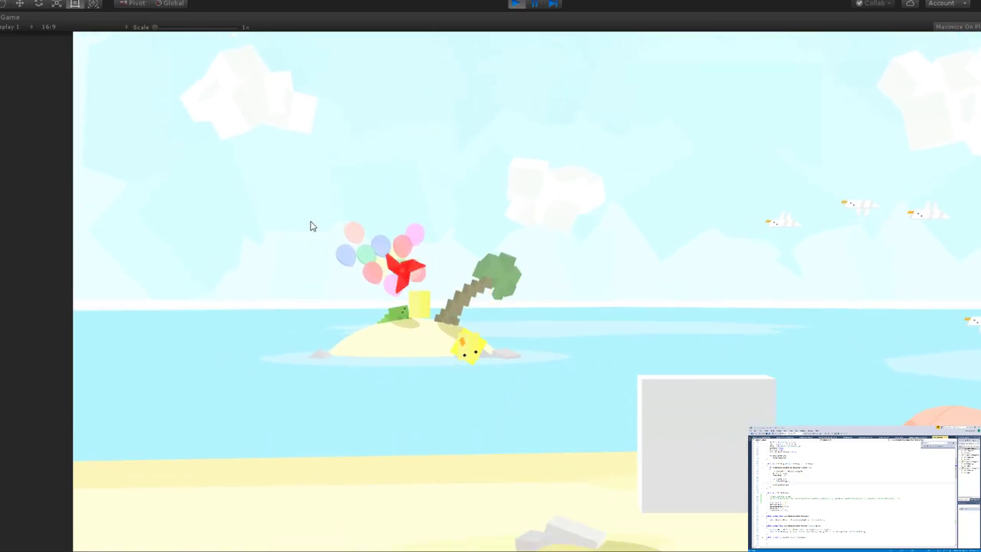
{"action": "left_click", "coordinate": [519, 3]}
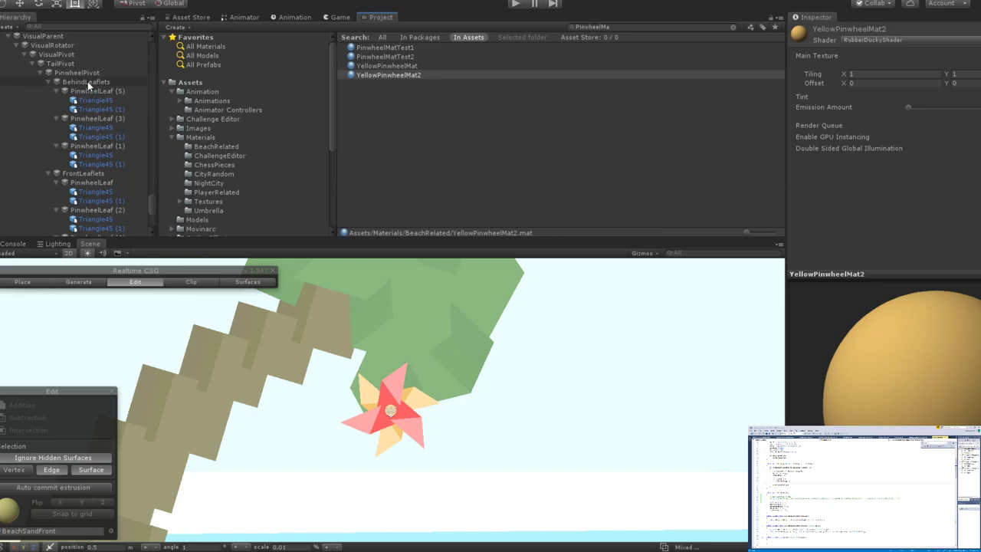
Set the Health of the FlyingEnemy object's Flying Enemy script to 10.
{"action": "scroll", "coordinate": [58, 67], "scroll_direction": "up", "scroll_amount": 2}
{"action": "left_click", "coordinate": [46, 69]}
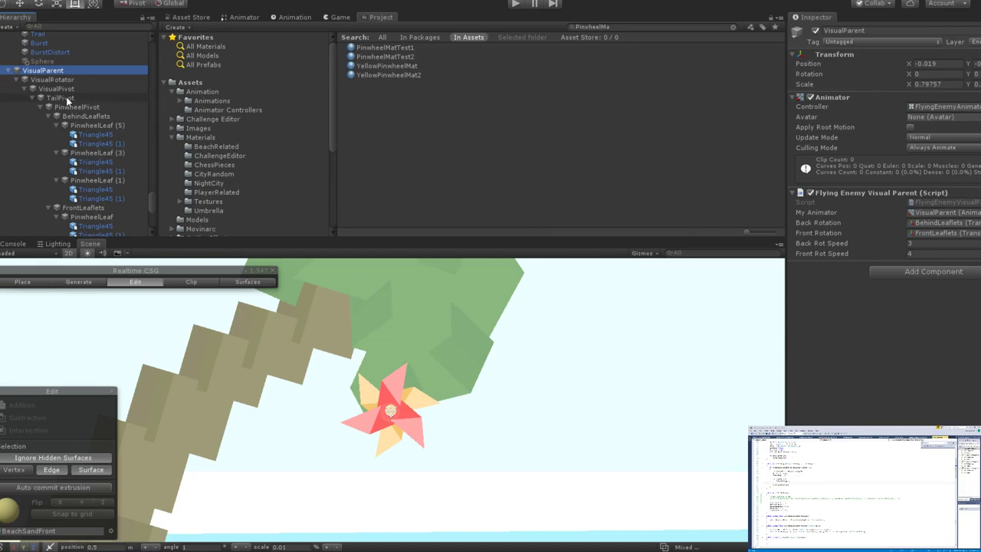
{"action": "scroll", "coordinate": [69, 96], "scroll_direction": "up", "scroll_amount": 3}
{"action": "left_click", "coordinate": [42, 84]}
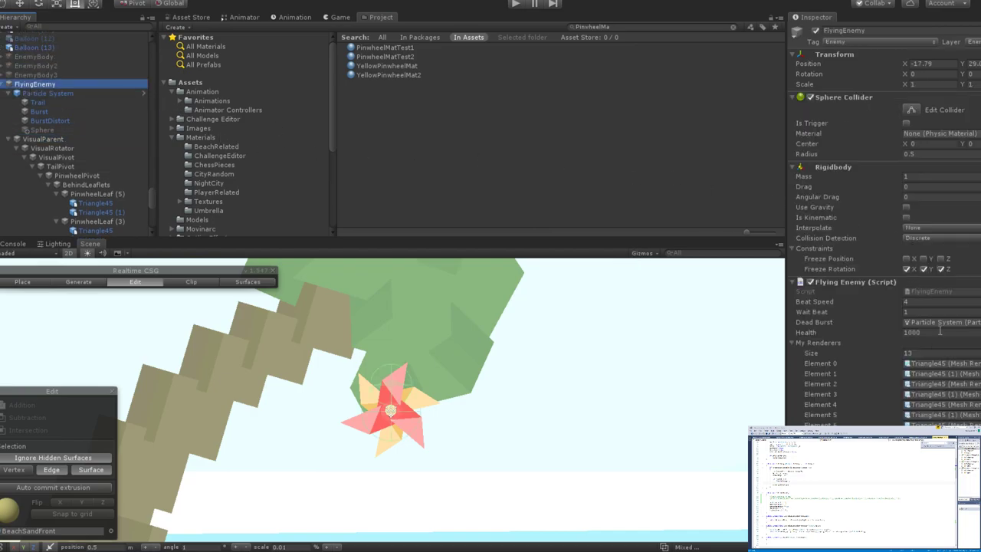
{"action": "left_click", "coordinate": [915, 334]}
{"action": "type", "text": "10"}
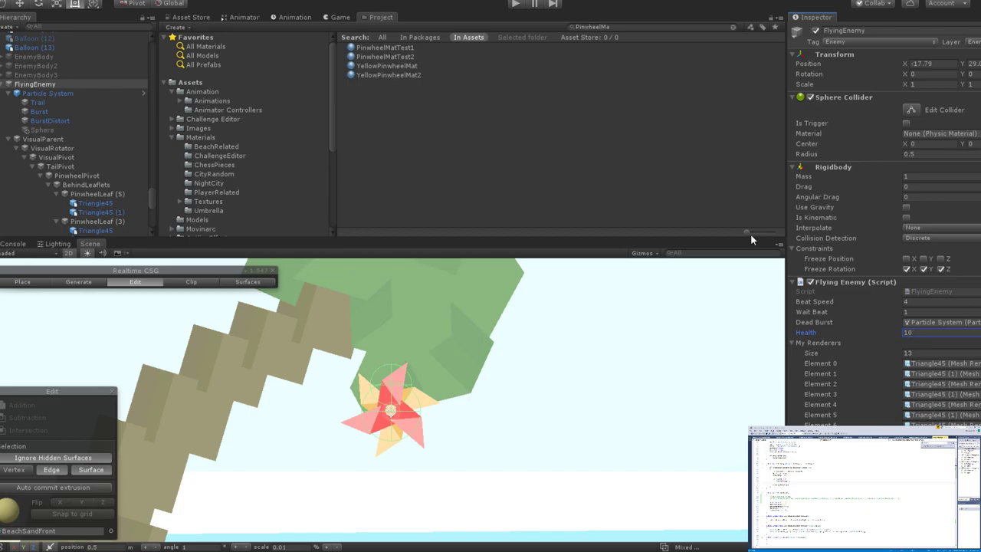
Find the FlyingEnemy prefab in the project assets and replace it with the scene's updated FlyingEnemy object.
{"action": "left_click", "coordinate": [8, 85]}
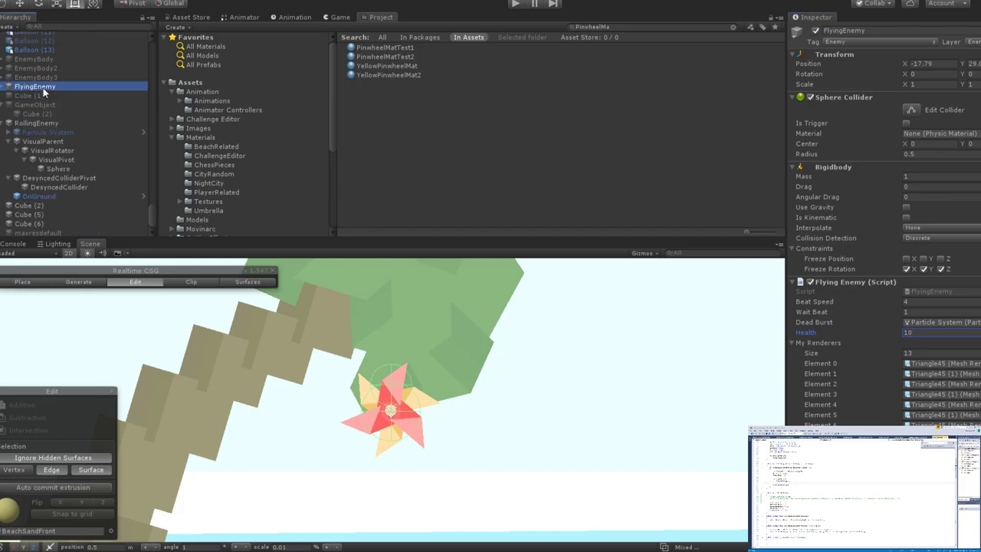
{"action": "left_click", "coordinate": [664, 27]}
{"action": "type", "text": "FlyingEnemy"}
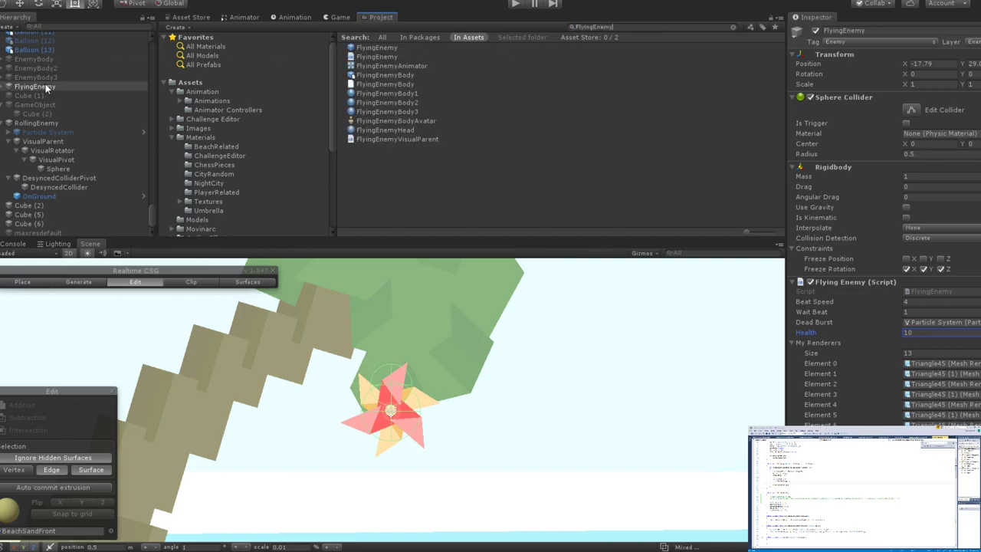
{"action": "left_click_drag", "start_coordinate": [45, 86], "coordinate": [386, 50]}
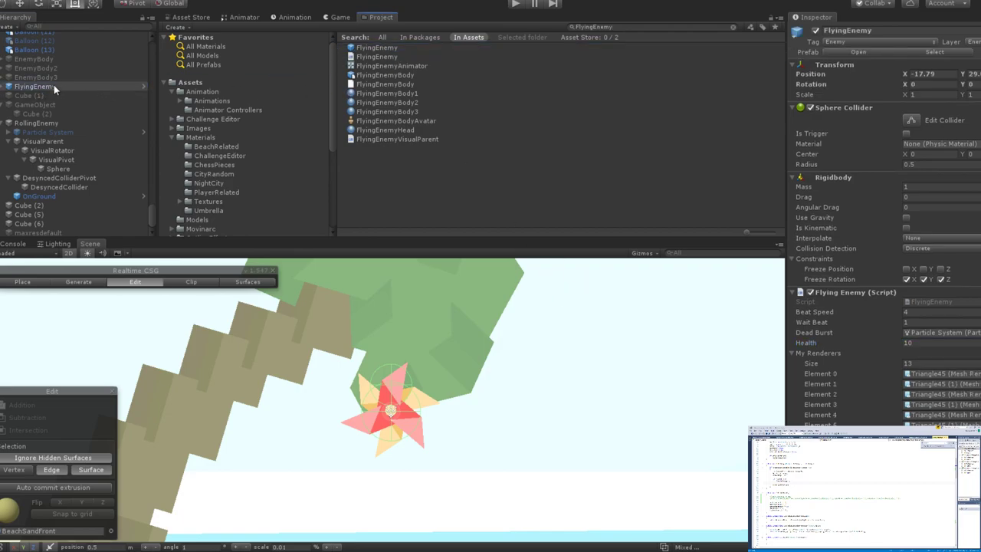
Duplicate the FlyingEnemy prefab instance in the scene fourteen times.
{"action": "left_click", "coordinate": [25, 87]}
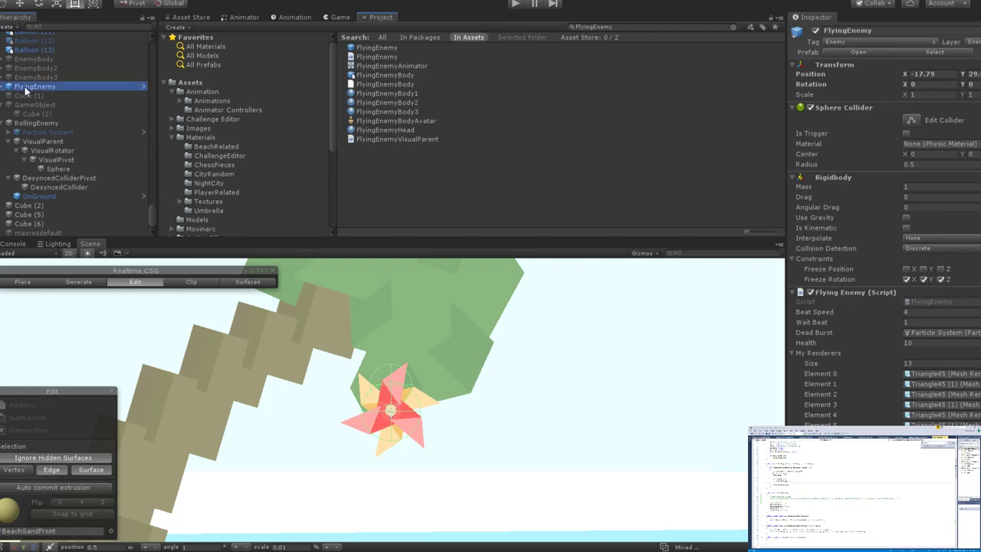
{"action": "key", "text": "ctrl+d"}
{"action": "key", "text": "ctrl+d"}
{"action": "key", "text": "ctrl+d"}
{"action": "key", "text": "ctrl+d"}
{"action": "key", "text": "ctrl+d"}
{"action": "key", "text": "ctrl+d"}
{"action": "key", "text": "ctrl+d"}
{"action": "key", "text": "ctrl+d"}
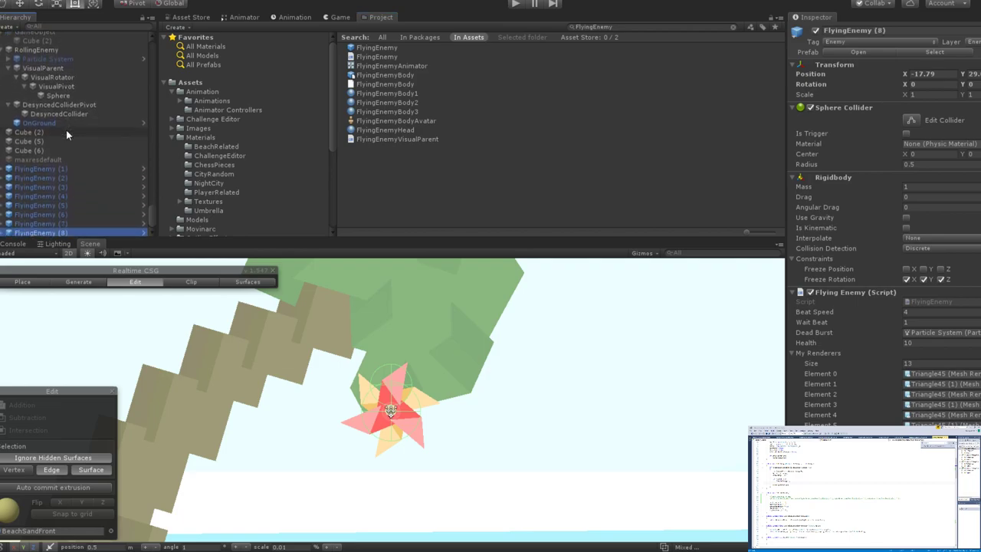
{"action": "key", "text": "ctrl+d"}
{"action": "key", "text": "ctrl+d"}
{"action": "key", "text": "ctrl+d"}
{"action": "key", "text": "ctrl+d"}
{"action": "key", "text": "ctrl+d"}
{"action": "key", "text": "ctrl+d"}
Play-test the beach level twice against the group of duplicated pinwheel enemies, stopping play mode after each run.
{"action": "left_click", "coordinate": [515, 5]}
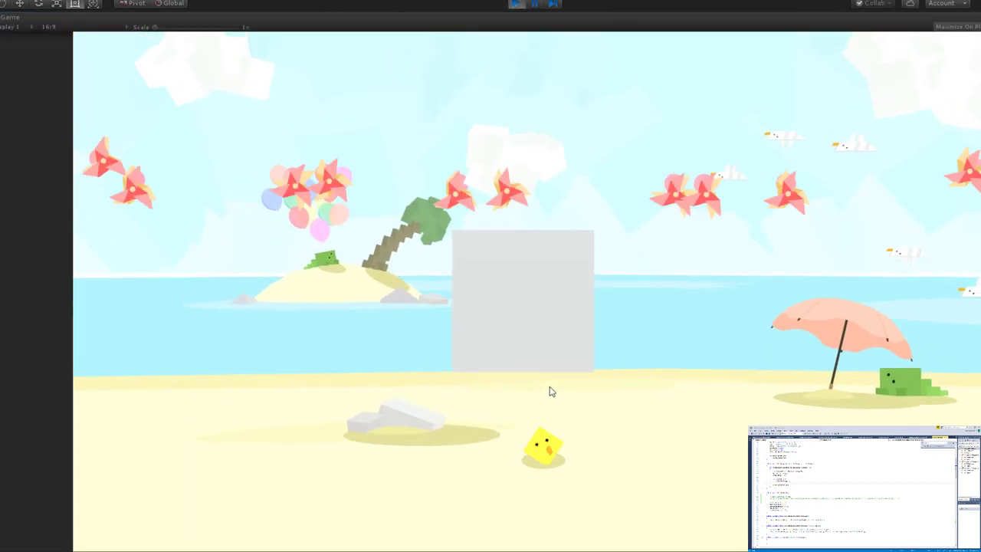
{"action": "mouse_move", "coordinate": [367, 299]}
{"action": "left_mouse_down"}
{"action": "mouse_move", "coordinate": [493, 222]}
{"action": "mouse_move", "coordinate": [416, 283]}
{"action": "mouse_move", "coordinate": [334, 241]}
{"action": "mouse_move", "coordinate": [612, 284]}
{"action": "mouse_move", "coordinate": [590, 375]}
{"action": "mouse_move", "coordinate": [278, 329]}
{"action": "mouse_move", "coordinate": [152, 340]}
{"action": "mouse_move", "coordinate": [158, 283]}
{"action": "mouse_move", "coordinate": [406, 331]}
{"action": "mouse_move", "coordinate": [411, 258]}
{"action": "mouse_move", "coordinate": [565, 265]}
{"action": "mouse_move", "coordinate": [646, 333]}
{"action": "mouse_move", "coordinate": [828, 373]}
{"action": "mouse_move", "coordinate": [618, 280]}
{"action": "mouse_move", "coordinate": [345, 344]}
{"action": "mouse_move", "coordinate": [207, 357]}
{"action": "mouse_move", "coordinate": [217, 346]}
{"action": "mouse_move", "coordinate": [365, 331]}
{"action": "mouse_move", "coordinate": [294, 296]}
{"action": "mouse_move", "coordinate": [314, 311]}
{"action": "mouse_move", "coordinate": [394, 467]}
{"action": "left_mouse_up"}
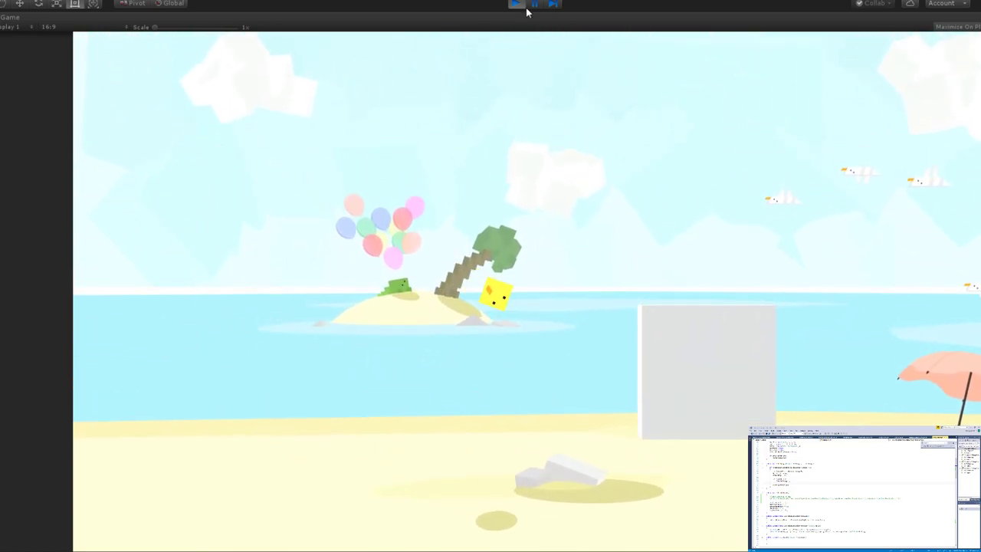
{"action": "left_click", "coordinate": [516, 4]}
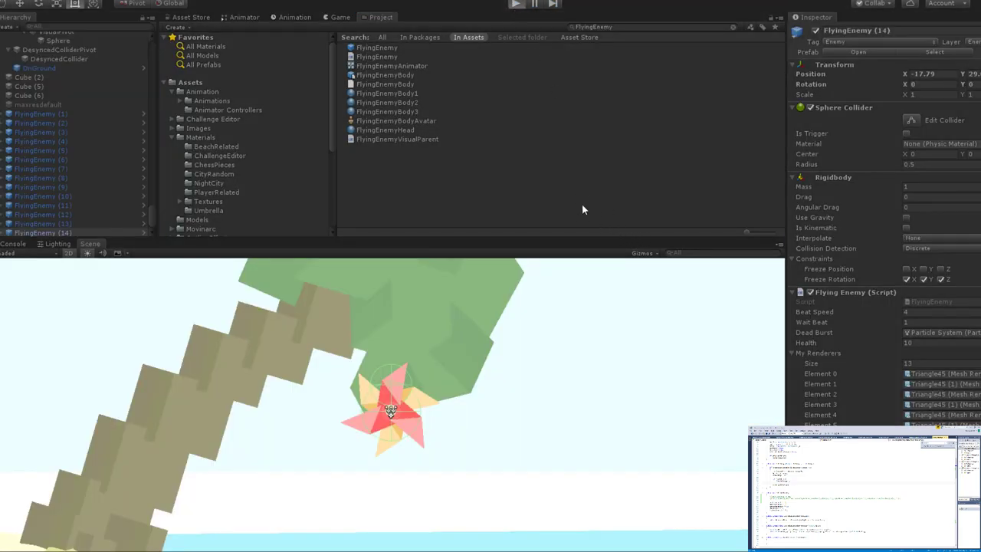
{"action": "key", "text": "ctrl+p"}
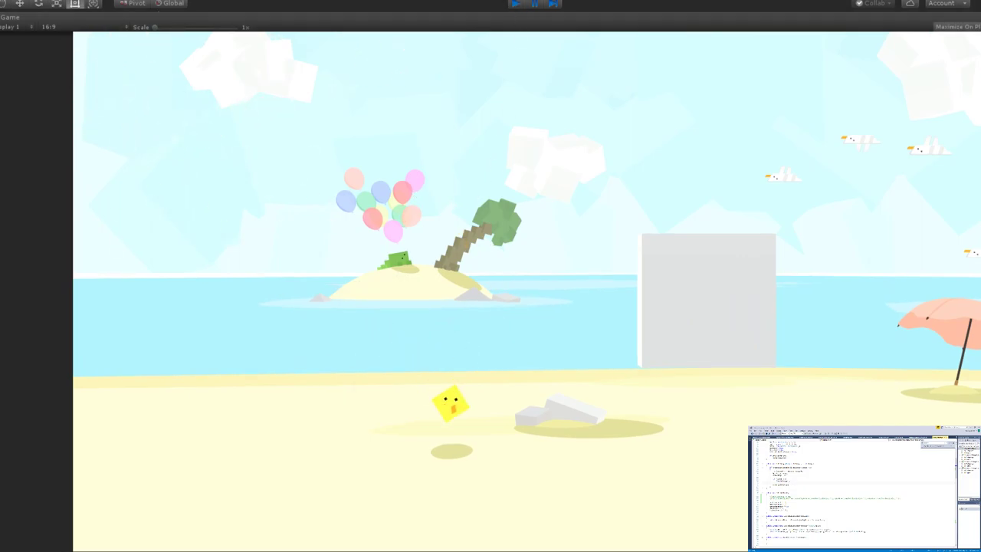
{"action": "left_click", "coordinate": [515, 5]}
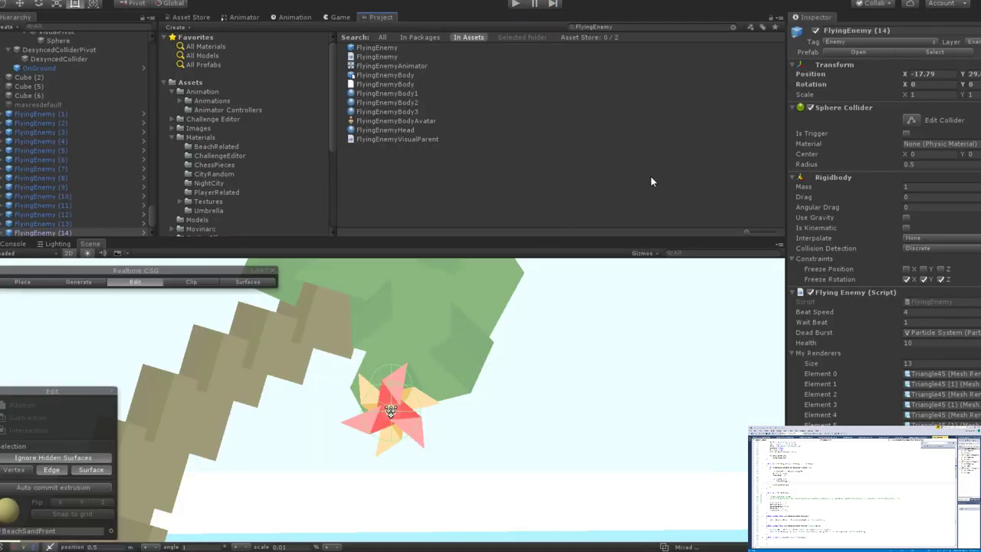
Delete the duplicates FlyingEnemy (1) through FlyingEnemy (14) from the scene, keeping the original.
{"action": "scroll", "coordinate": [399, 407], "scroll_direction": "up", "scroll_amount": 3}
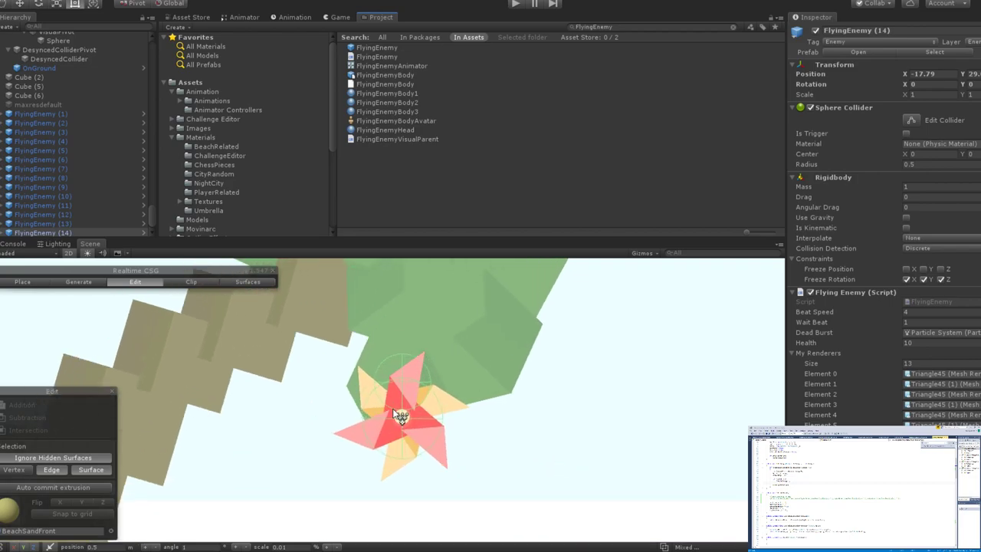
{"action": "scroll", "coordinate": [400, 415], "scroll_direction": "up", "scroll_amount": 2}
{"action": "scroll", "coordinate": [66, 200], "scroll_direction": "down", "scroll_amount": 2}
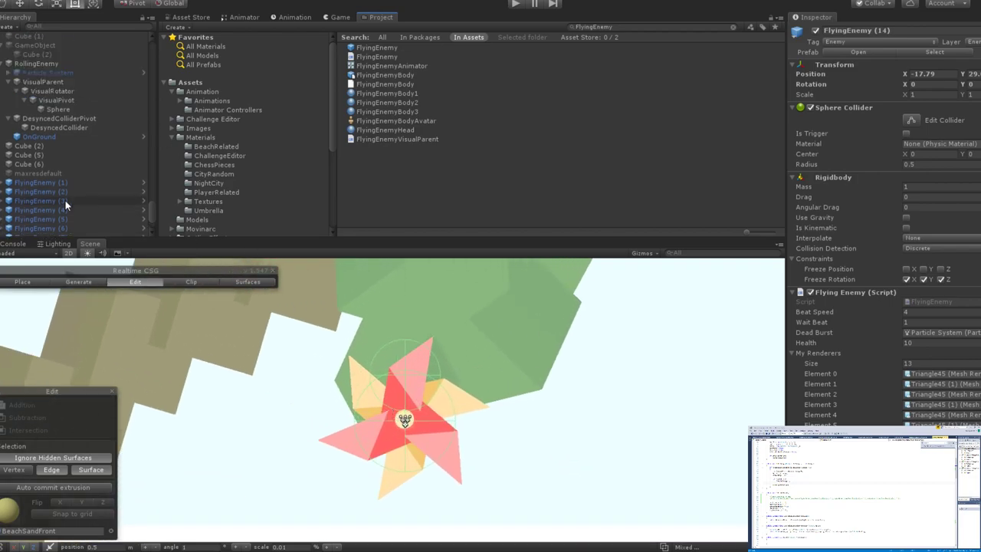
{"action": "scroll", "coordinate": [61, 190], "scroll_direction": "down", "scroll_amount": 2}
{"action": "scroll", "coordinate": [38, 194], "scroll_direction": "up", "scroll_amount": 4}
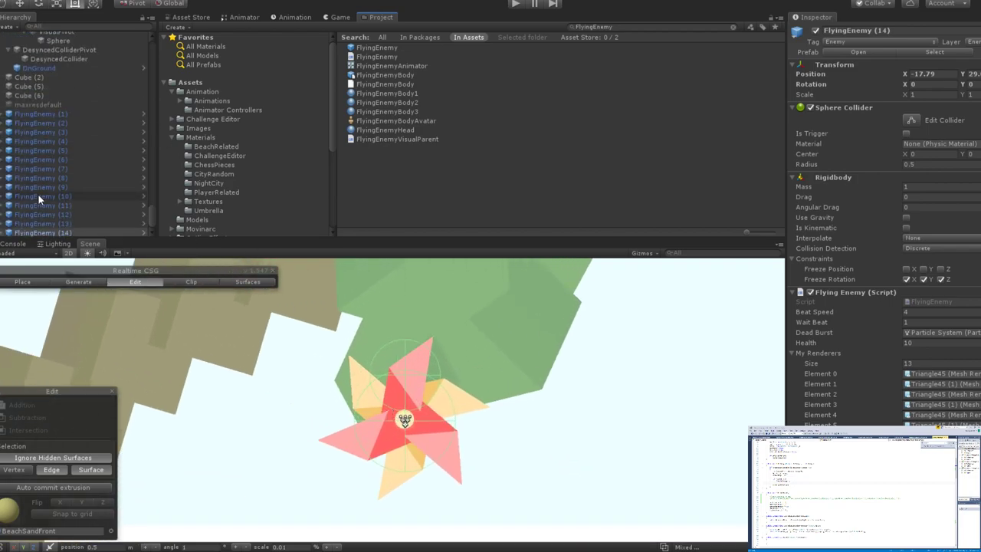
{"action": "left_click", "coordinate": [48, 115], "text": "shift"}
{"action": "key", "text": "Delete"}
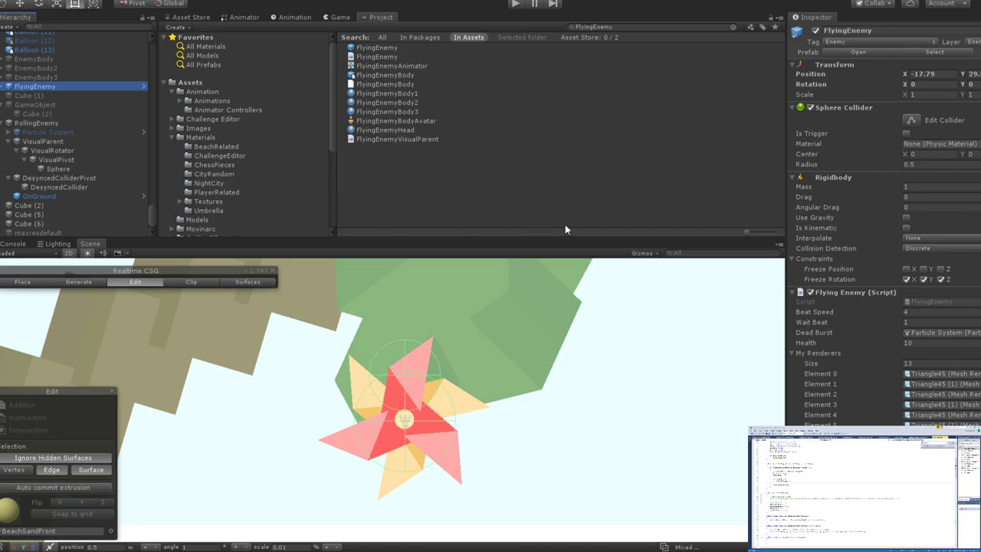
Set Element 0 of the FlyingEnemy's Particle Colors to the red sampled from the pinwheel's front leaf.
{"action": "left_click_drag", "start_coordinate": [429, 429], "coordinate": [383, 397], "text": "alt"}
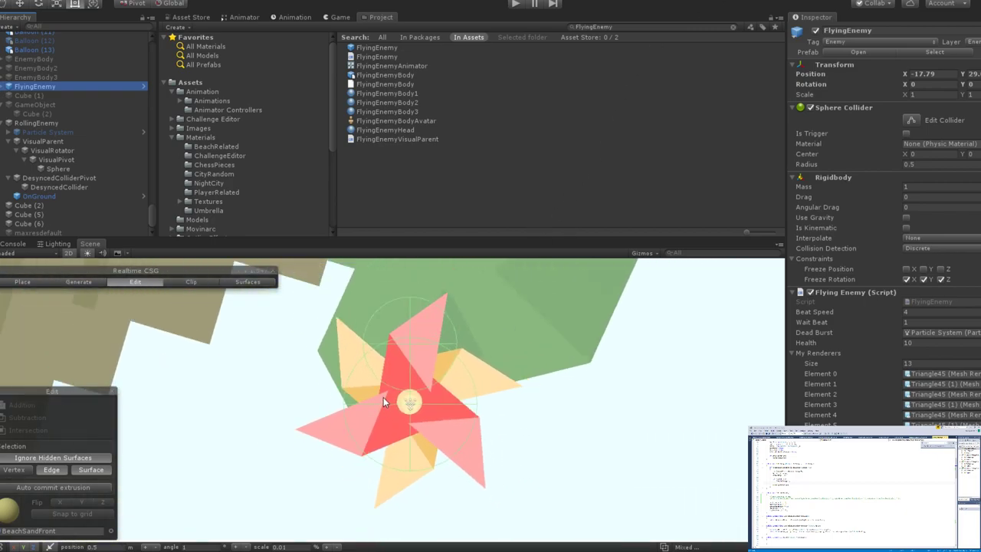
{"action": "middle_click_drag", "start_coordinate": [383, 397], "coordinate": [411, 401]}
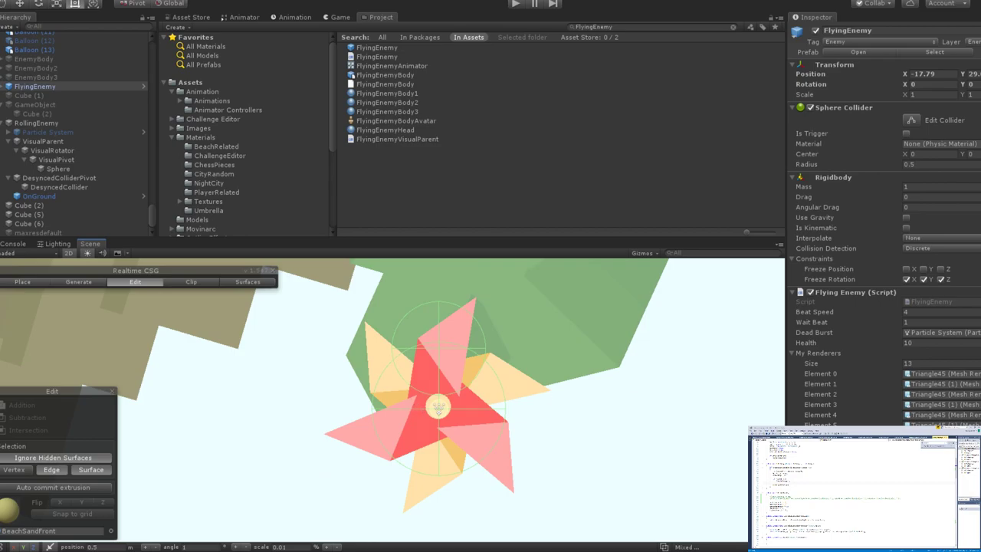
{"action": "left_click_drag", "start_coordinate": [429, 368], "coordinate": [460, 339], "text": "alt"}
{"action": "scroll", "coordinate": [865, 355], "scroll_direction": "down", "scroll_amount": 6}
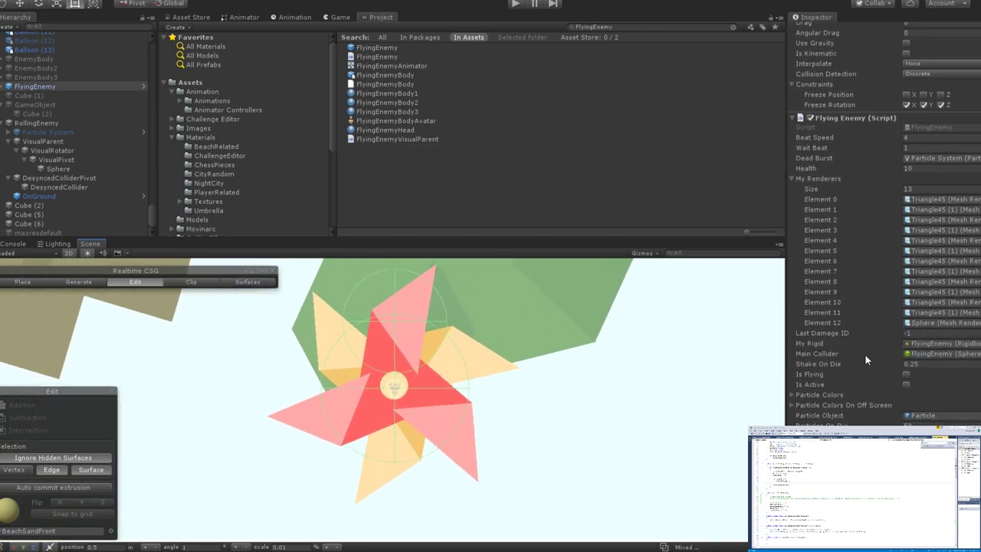
{"action": "scroll", "coordinate": [864, 351], "scroll_direction": "up", "scroll_amount": 6}
{"action": "scroll", "coordinate": [415, 386], "scroll_direction": "up", "scroll_amount": 2}
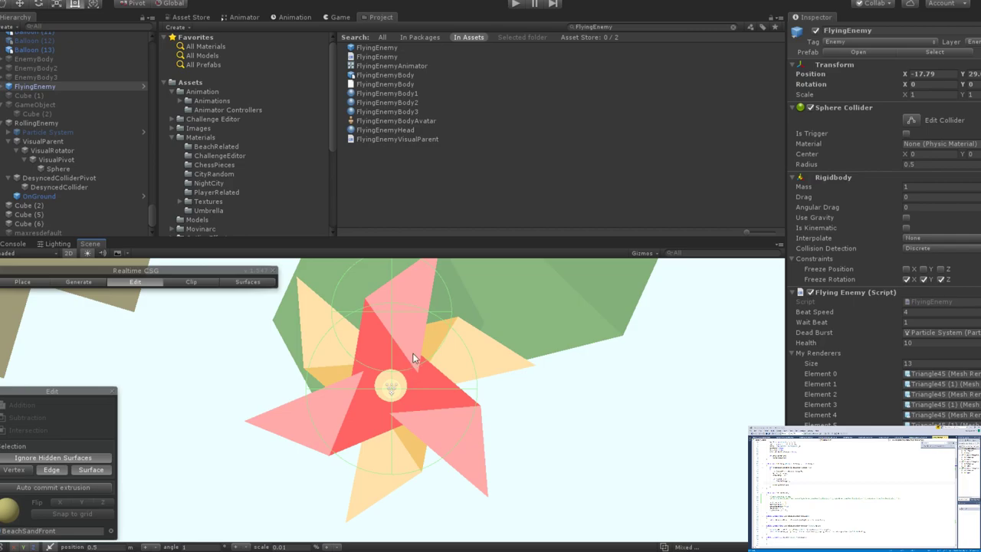
{"action": "scroll", "coordinate": [863, 357], "scroll_direction": "down", "scroll_amount": 4}
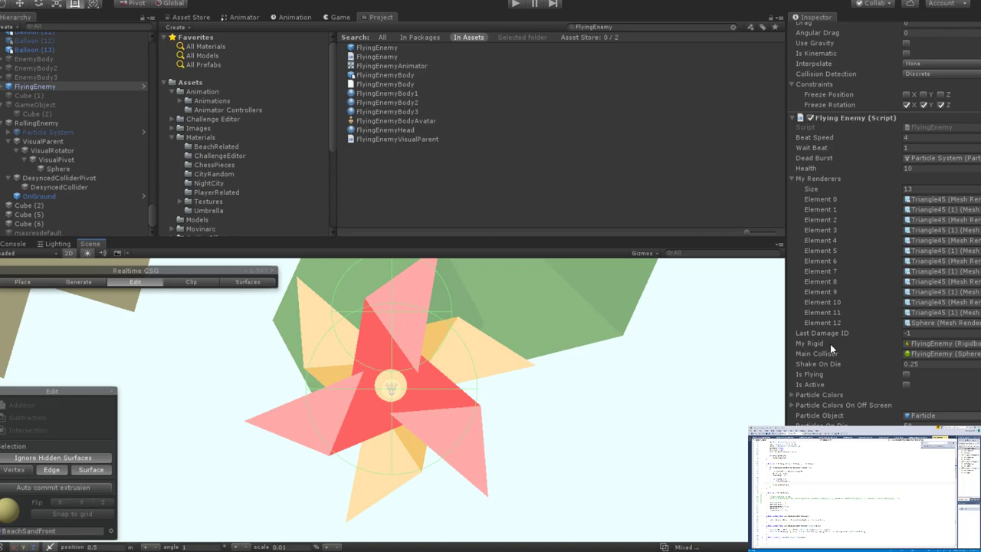
{"action": "left_click", "coordinate": [793, 395]}
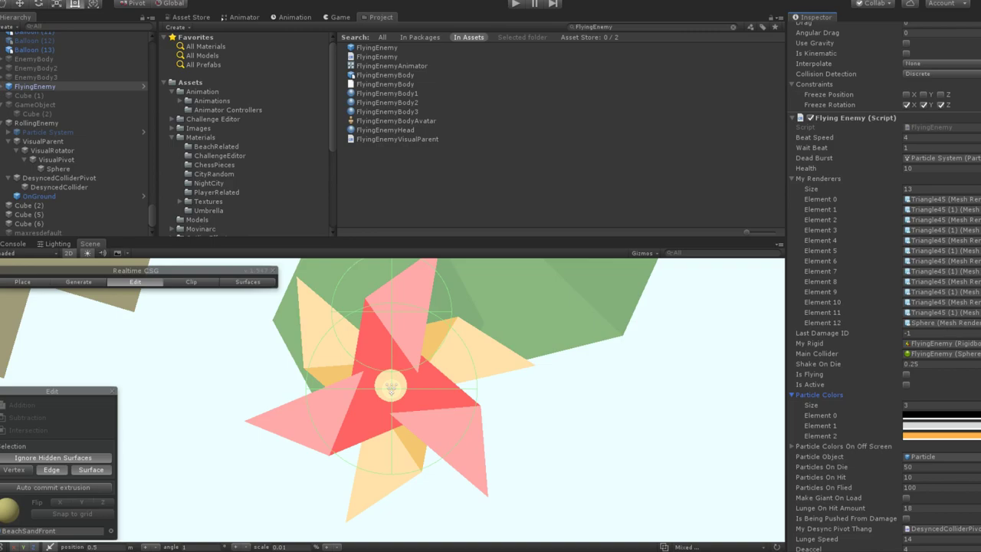
{"action": "left_click", "coordinate": [437, 400]}
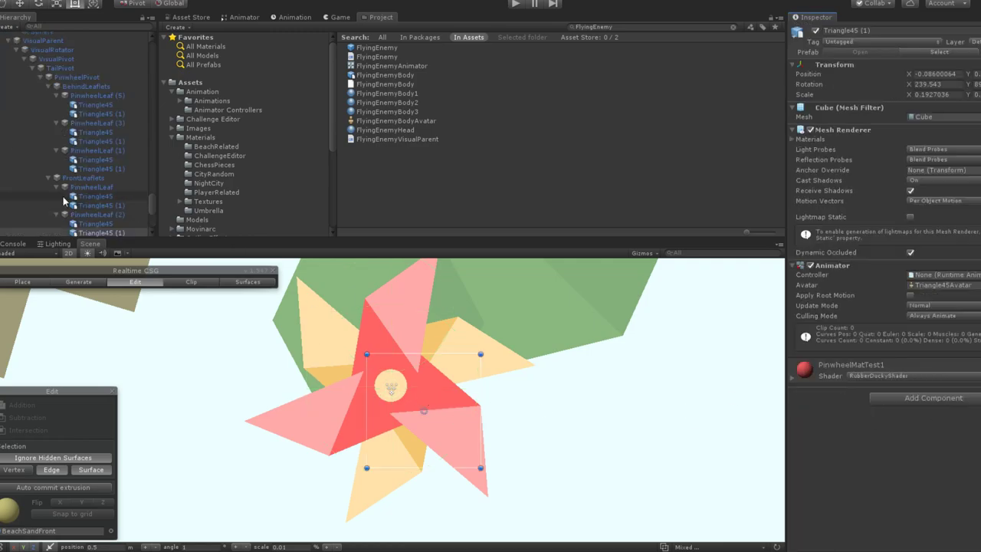
Set the FlyingEnemy's Particle Colors Element 1 to the pinwheel's sampled pale yellow and Element 2 to its darker yellow.
{"action": "scroll", "coordinate": [38, 91], "scroll_direction": "up", "scroll_amount": 3}
{"action": "scroll", "coordinate": [38, 90], "scroll_direction": "up", "scroll_amount": 2}
{"action": "left_click", "coordinate": [39, 90]}
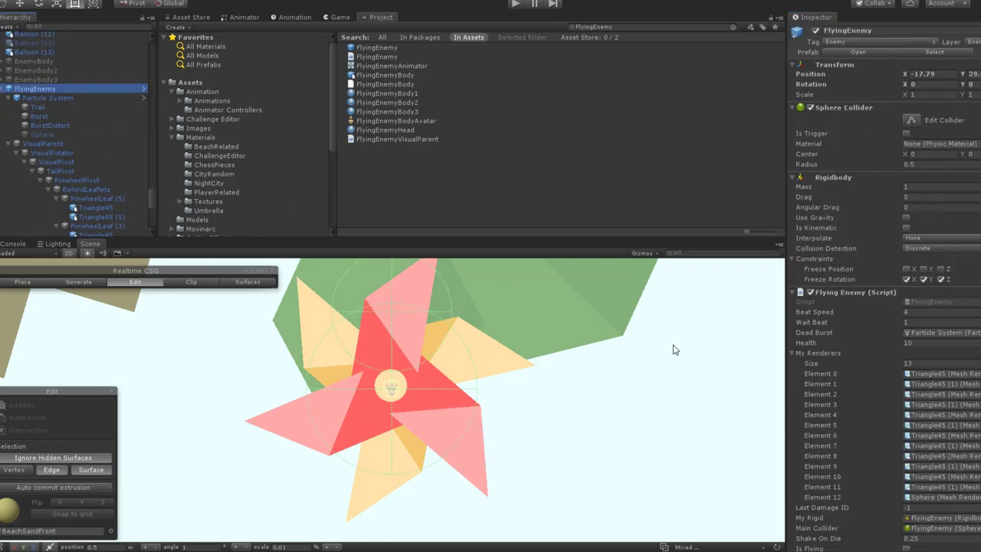
{"action": "scroll", "coordinate": [859, 426], "scroll_direction": "down", "scroll_amount": 10}
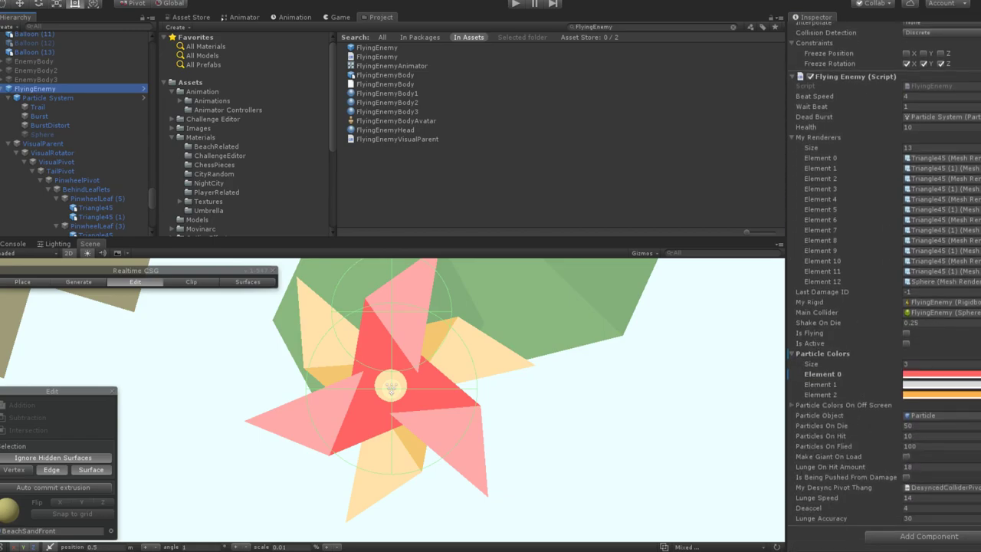
{"action": "left_click", "coordinate": [449, 366]}
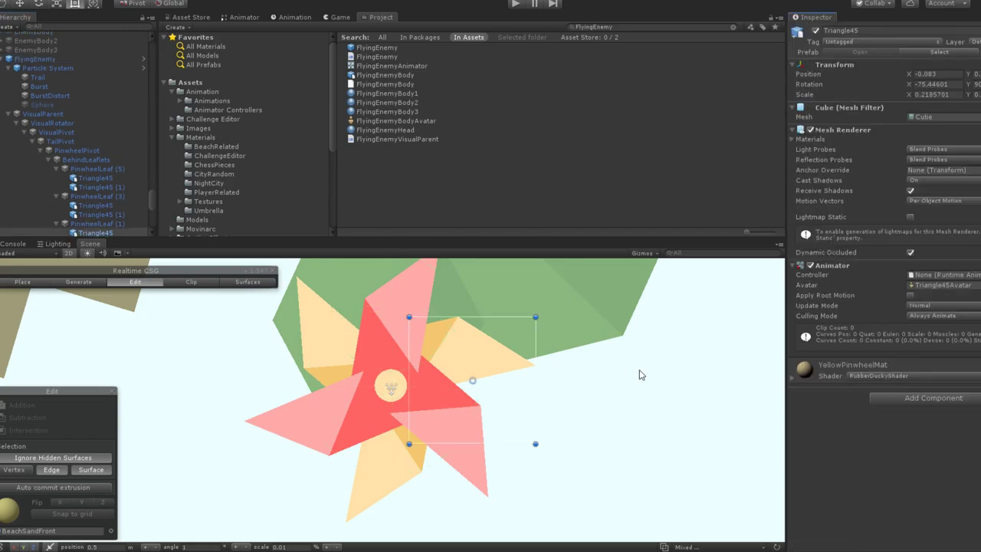
{"action": "double_click", "coordinate": [53, 60]}
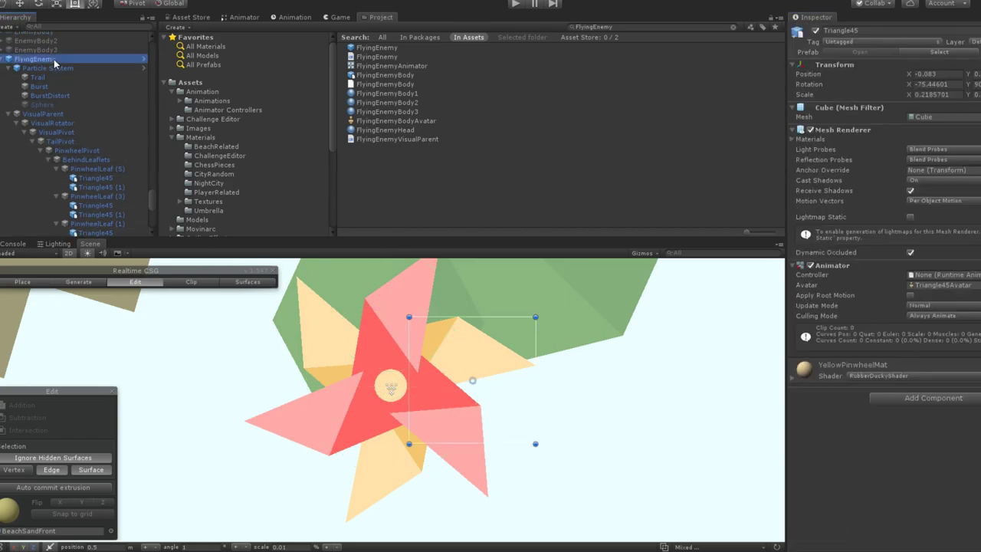
{"action": "left_click", "coordinate": [433, 445]}
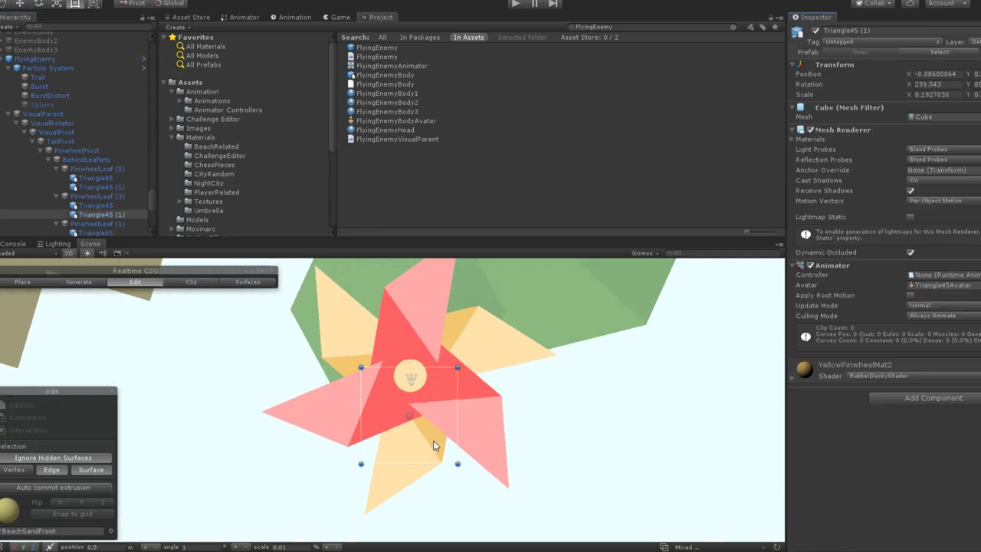
Set the FlyingEnemy's Particle Colors size to 4 and set Element 3 to the light pink of the pinwheel's front leaf.
{"action": "left_click", "coordinate": [9, 113]}
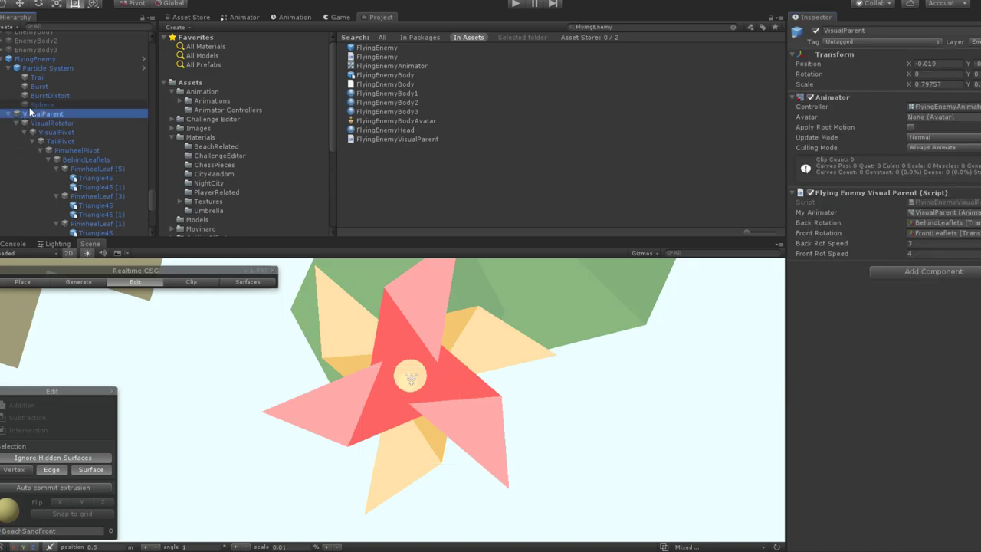
{"action": "left_click", "coordinate": [34, 59]}
{"action": "left_click", "coordinate": [920, 364]}
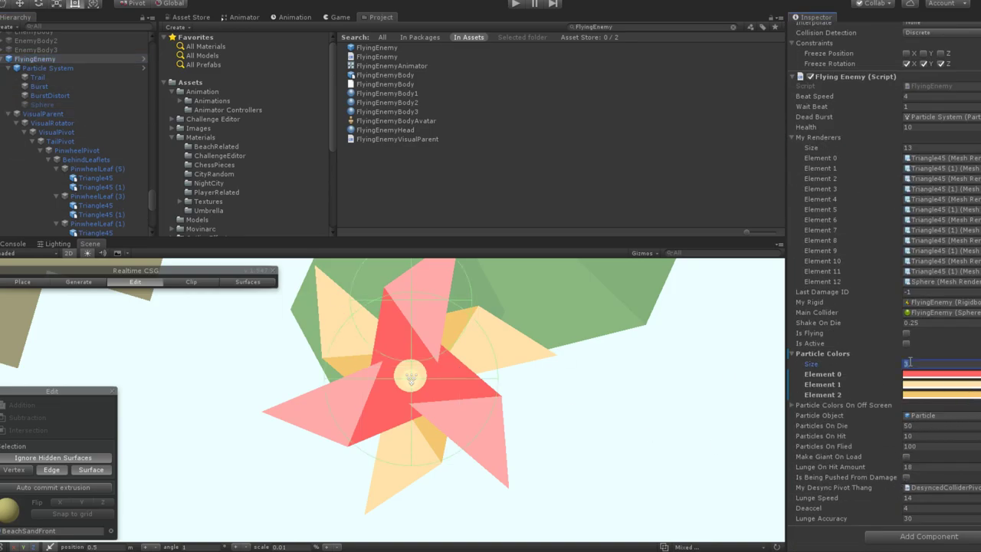
{"action": "type", "text": "4"}
{"action": "key", "text": "Return"}
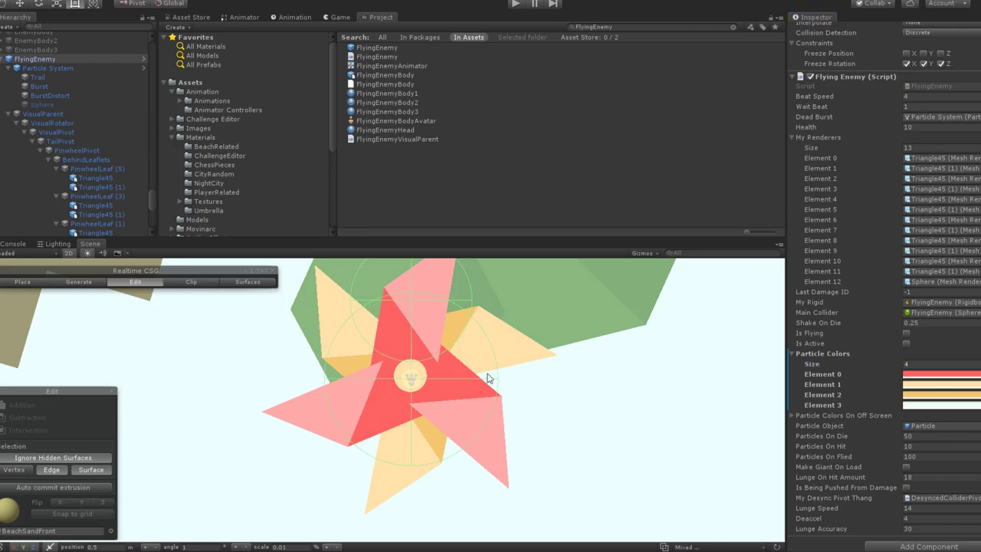
{"action": "left_click", "coordinate": [351, 395]}
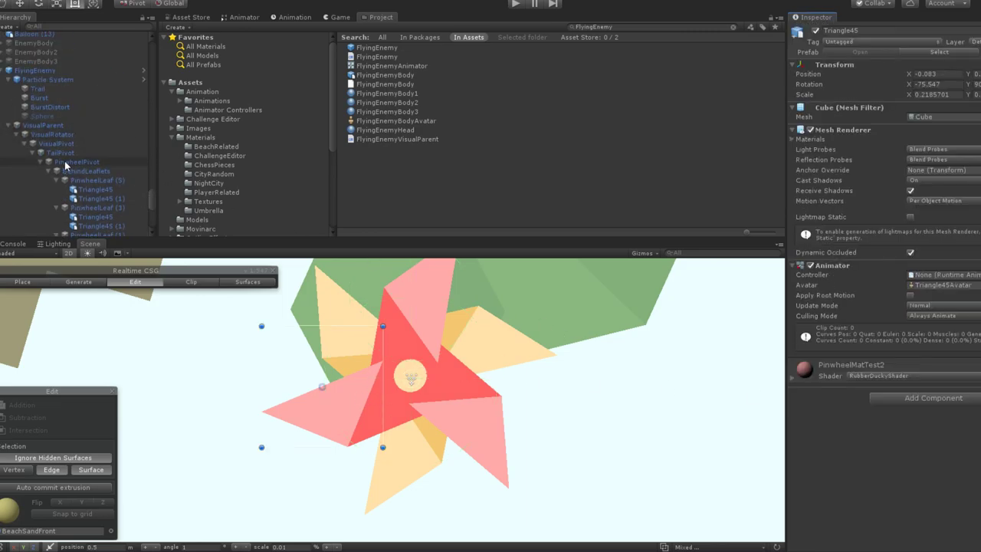
{"action": "scroll", "coordinate": [68, 165], "scroll_direction": "up", "scroll_amount": 2}
{"action": "left_click", "coordinate": [45, 106]}
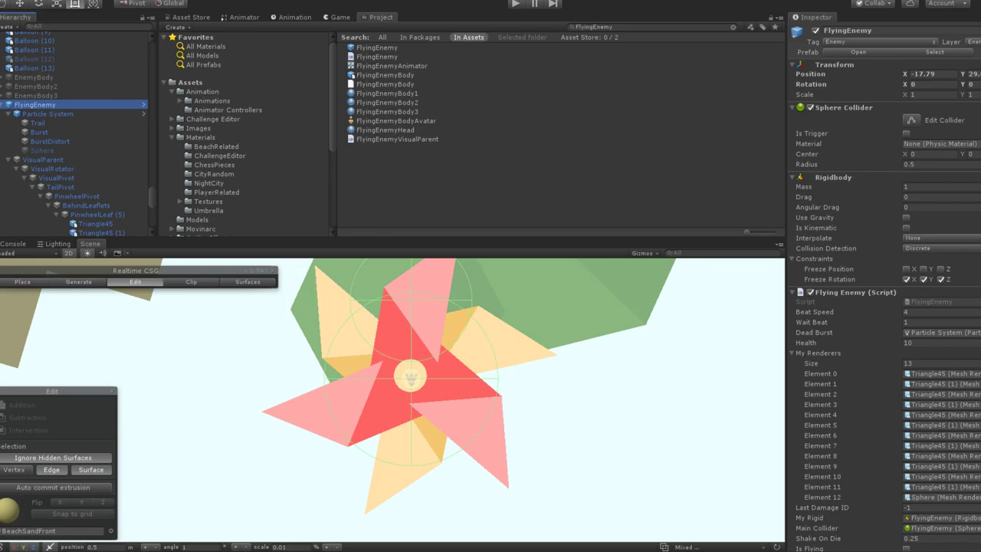
{"action": "key", "text": "ctrl+d"}
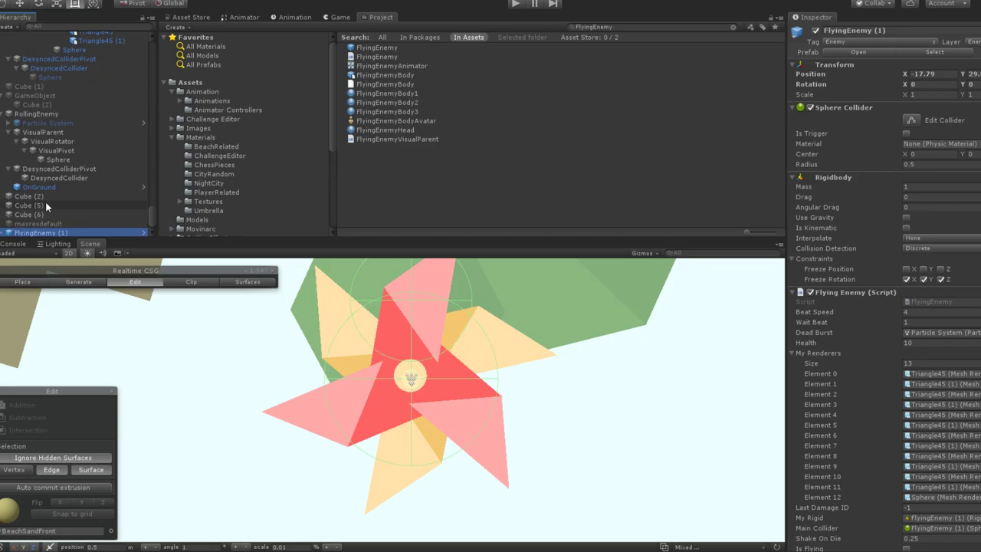
{"action": "key", "text": "Delete"}
{"action": "scroll", "coordinate": [50, 184], "scroll_direction": "up", "scroll_amount": 5}
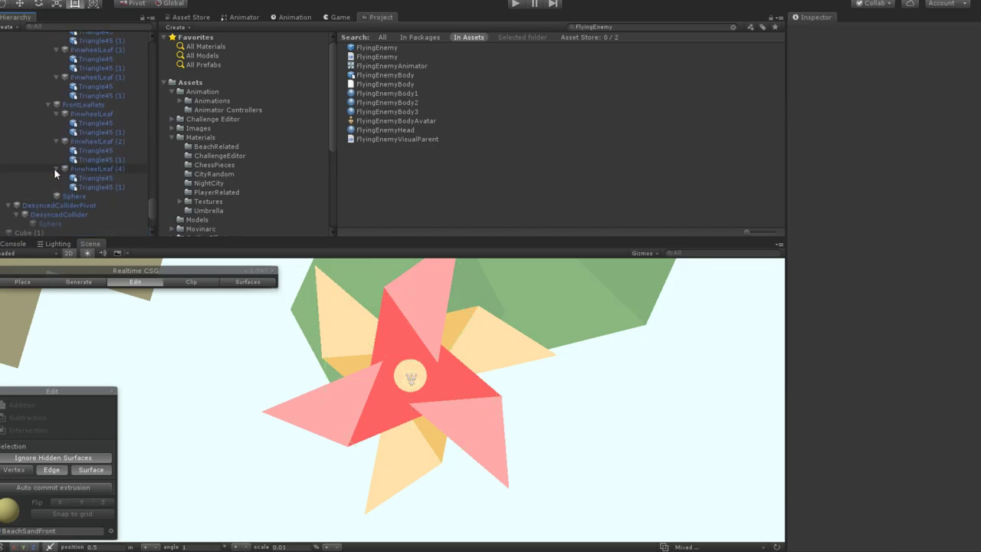
{"action": "left_click", "coordinate": [40, 118]}
Expand the FlyingEnemy's Particle Colors On Off Screen list and set its size to 4.
{"action": "scroll", "coordinate": [659, 368], "scroll_direction": "down", "scroll_amount": 2}
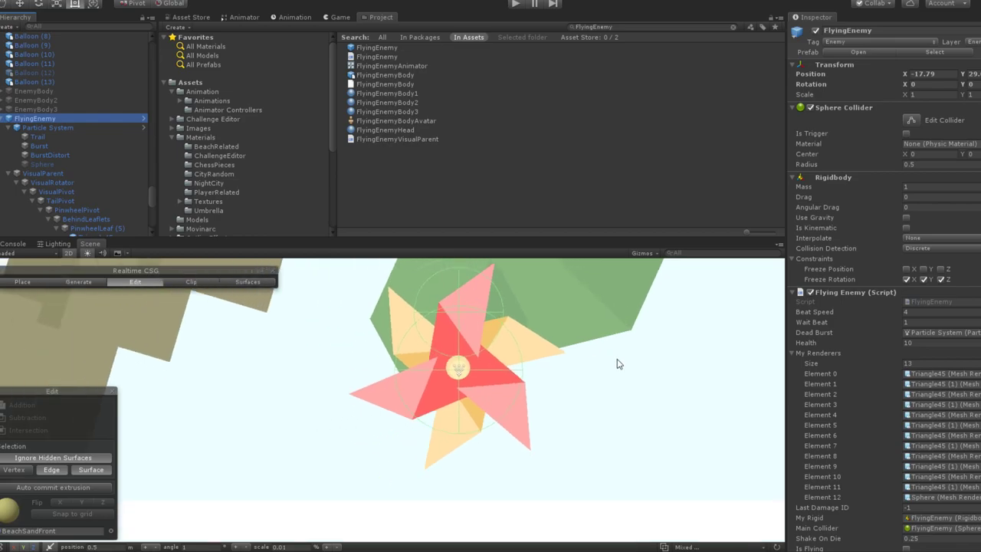
{"action": "scroll", "coordinate": [952, 415], "scroll_direction": "down", "scroll_amount": 5}
{"action": "left_click", "coordinate": [792, 406]}
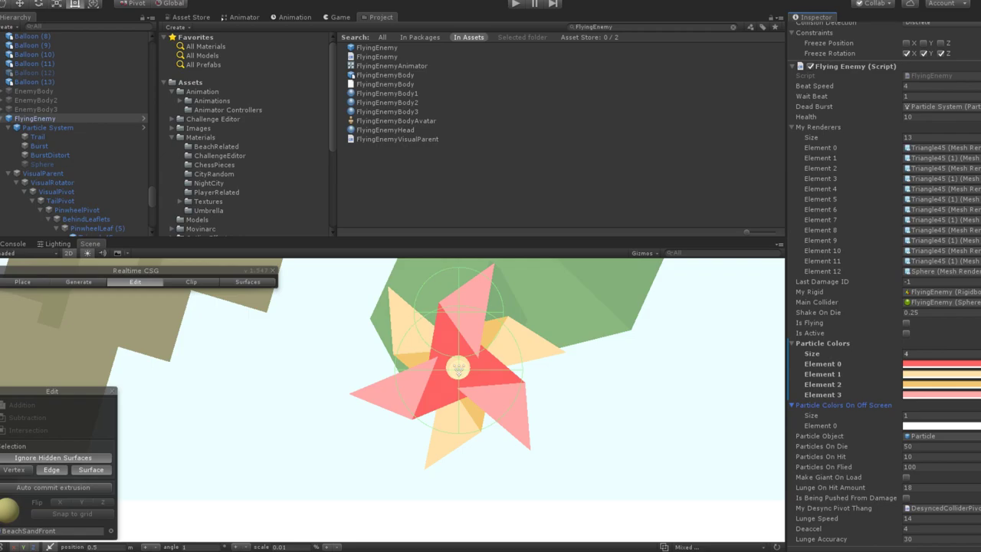
{"action": "left_click", "coordinate": [941, 414]}
{"action": "type", "text": "4"}
{"action": "key", "text": "Return"}
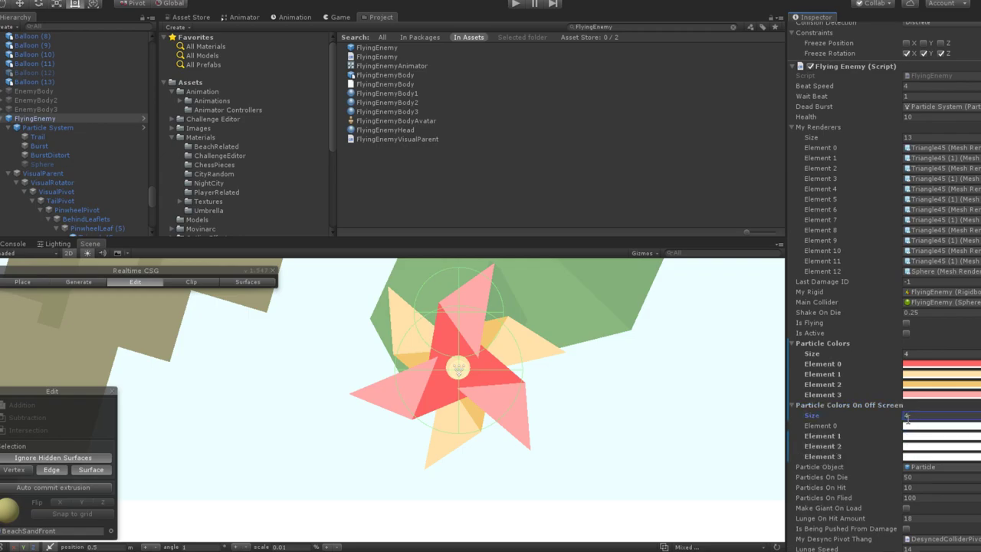
Set Elements 0 to 3 of Particle Colors On Off Screen to the same red, pale yellow, darker yellow and pink as Particle Colors.
{"action": "left_click", "coordinate": [860, 321]}
{"action": "key", "text": "ctrl+y"}
{"action": "key", "text": "ctrl+z"}
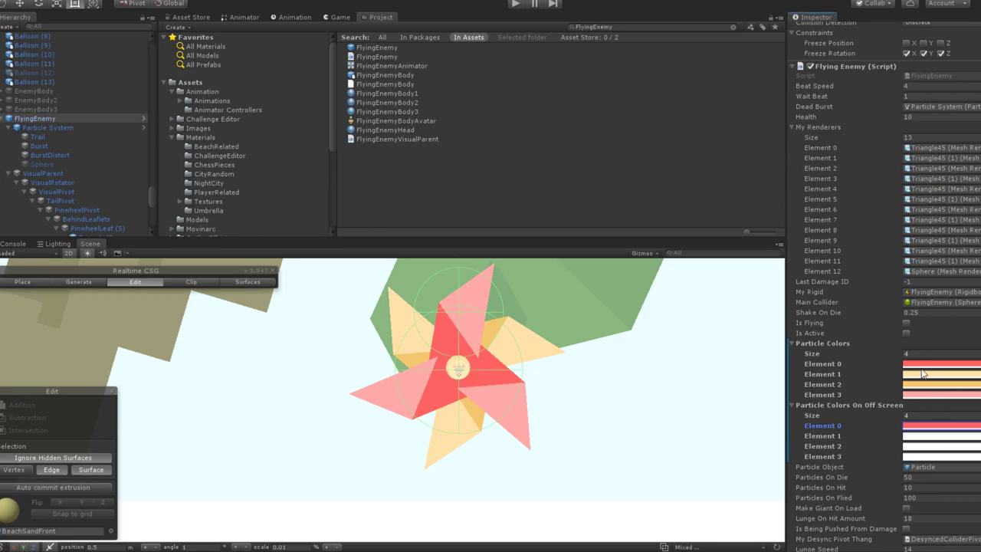
{"action": "key", "text": "ctrl+y"}
{"action": "key", "text": "ctrl+y"}
{"action": "key", "text": "ctrl+z"}
{"action": "key", "text": "ctrl+y"}
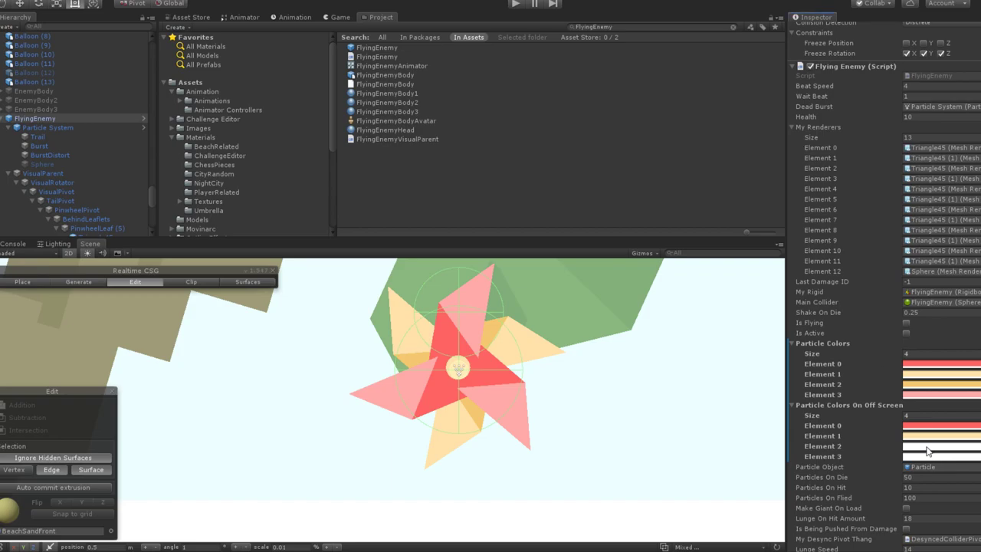
{"action": "key", "text": "ctrl+y"}
Play-test the beach level briefly, stop play mode and collapse the FlyingEnemy's children in the scene hierarchy.
{"action": "left_click", "coordinate": [516, 4]}
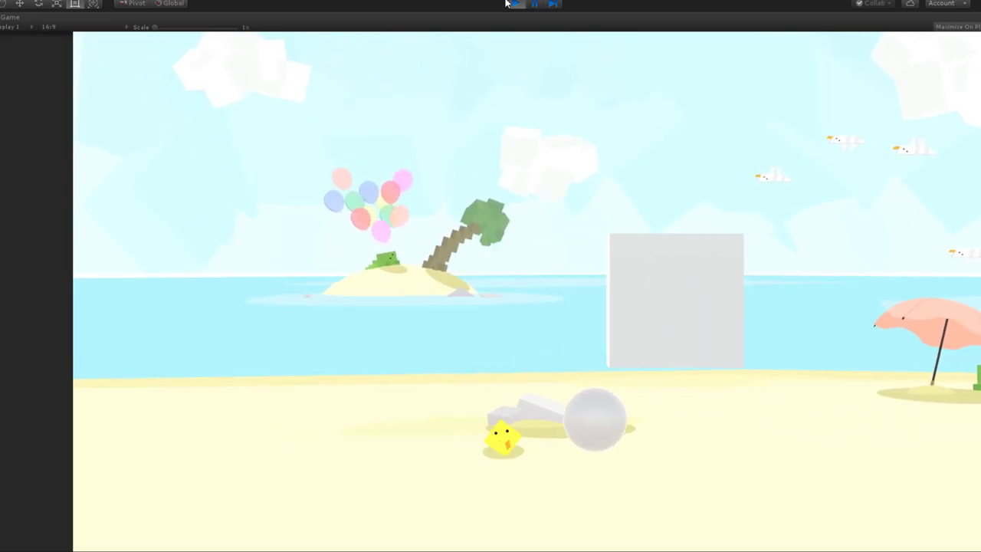
{"action": "left_click", "coordinate": [508, 4]}
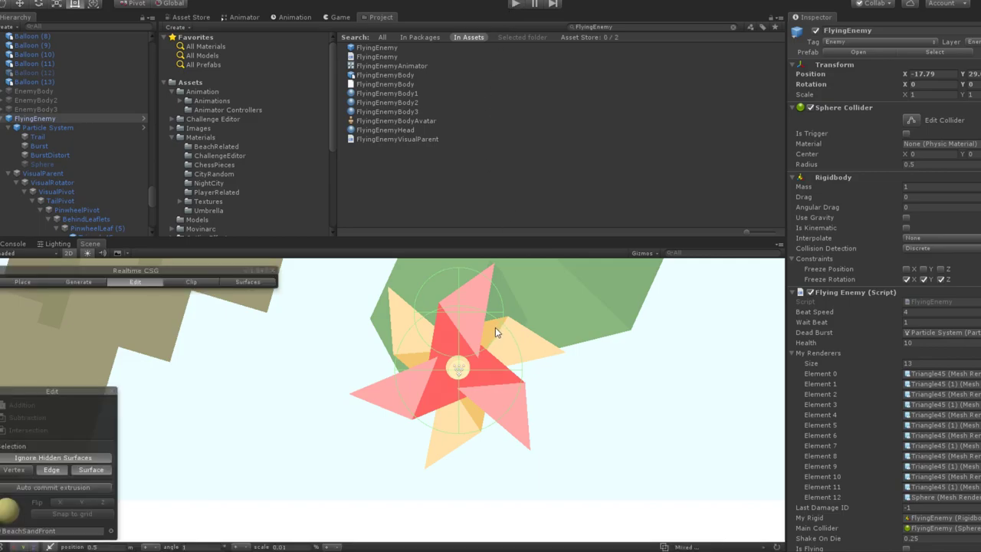
{"action": "left_click", "coordinate": [30, 119]}
{"action": "key", "text": "Left"}
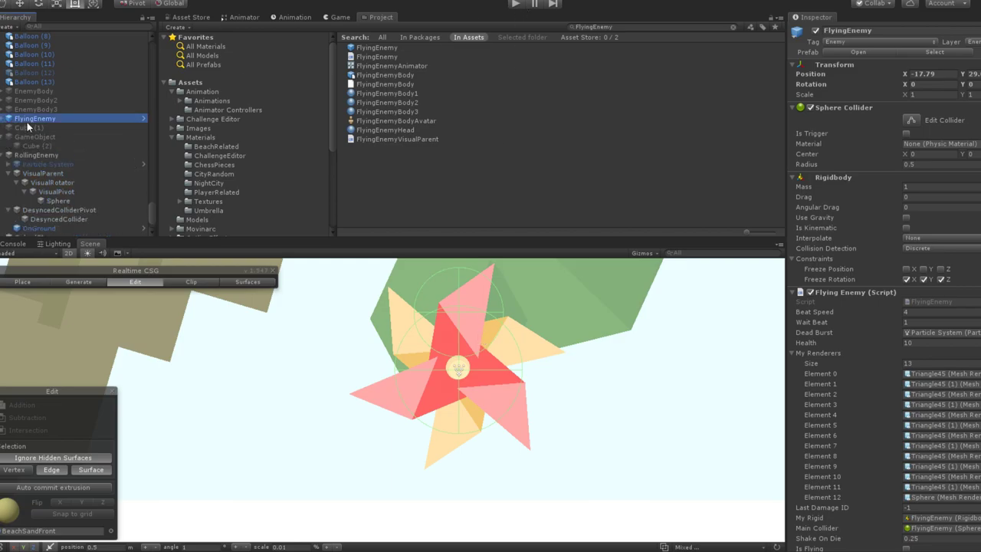
Duplicate the FlyingEnemy repeatedly to create FlyingEnemy (1) through FlyingEnemy (22).
{"action": "left_click", "coordinate": [29, 128]}
{"action": "left_click", "coordinate": [26, 115]}
{"action": "key", "text": "ctrl+d"}
{"action": "key", "text": "ctrl+d"}
{"action": "key", "text": "ctrl+d"}
{"action": "key", "text": "ctrl+d"}
{"action": "key", "text": "ctrl+d"}
{"action": "key", "text": "ctrl+d"}
{"action": "key", "text": "ctrl+d"}
{"action": "key", "text": "ctrl+d"}
{"action": "key", "text": "ctrl+d"}
{"action": "key", "text": "ctrl+d"}
{"action": "key", "text": "ctrl+d"}
{"action": "key", "text": "ctrl+d"}
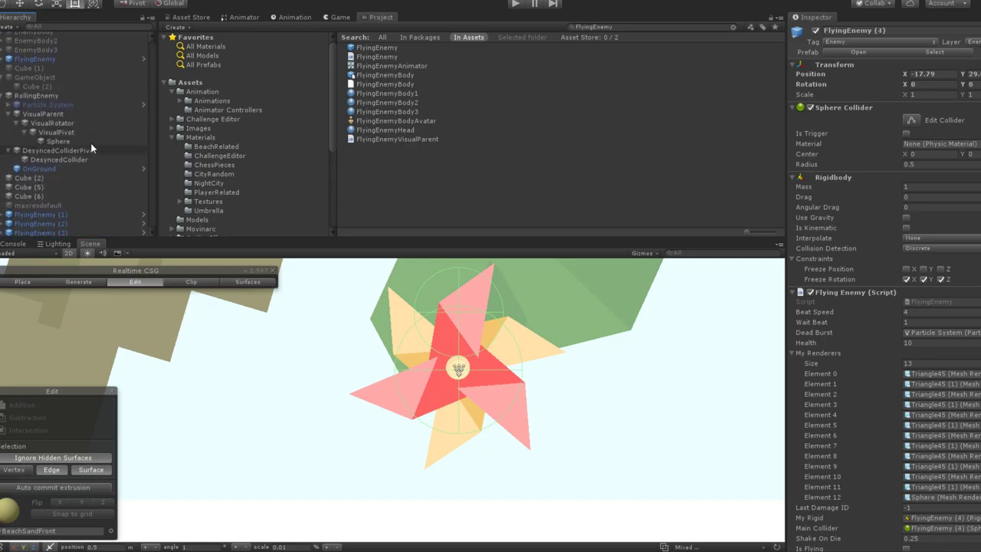
{"action": "key", "text": "ctrl+d"}
{"action": "key", "text": "ctrl+d"}
{"action": "key", "text": "ctrl+d"}
{"action": "key", "text": "ctrl+d"}
{"action": "key", "text": "ctrl+d"}
{"action": "key", "text": "ctrl+d"}
{"action": "key", "text": "ctrl+d"}
{"action": "key", "text": "ctrl+d"}
{"action": "key", "text": "ctrl+d"}
{"action": "key", "text": "ctrl+d"}
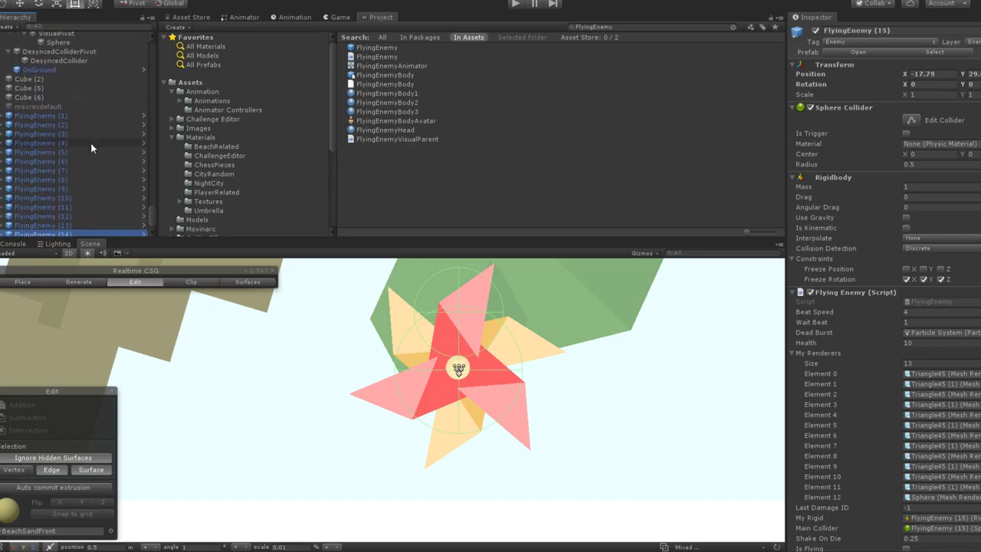
Play-test the beach level by moving, jumping and shooting the pinwheel enemies to check their particle bursts, and stop play mode.
{"action": "left_click", "coordinate": [515, 4]}
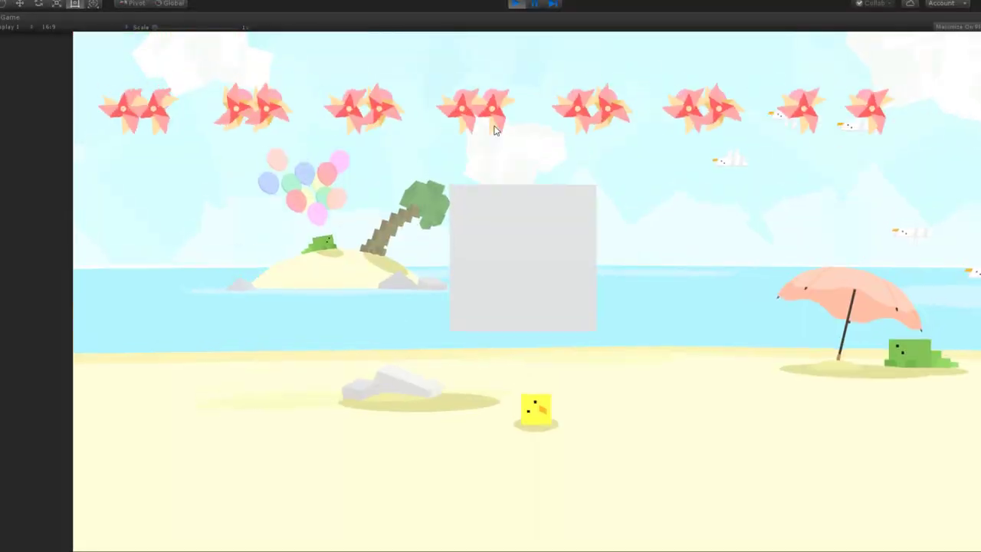
{"action": "key", "text": "Left"}
{"action": "key", "text": "space"}
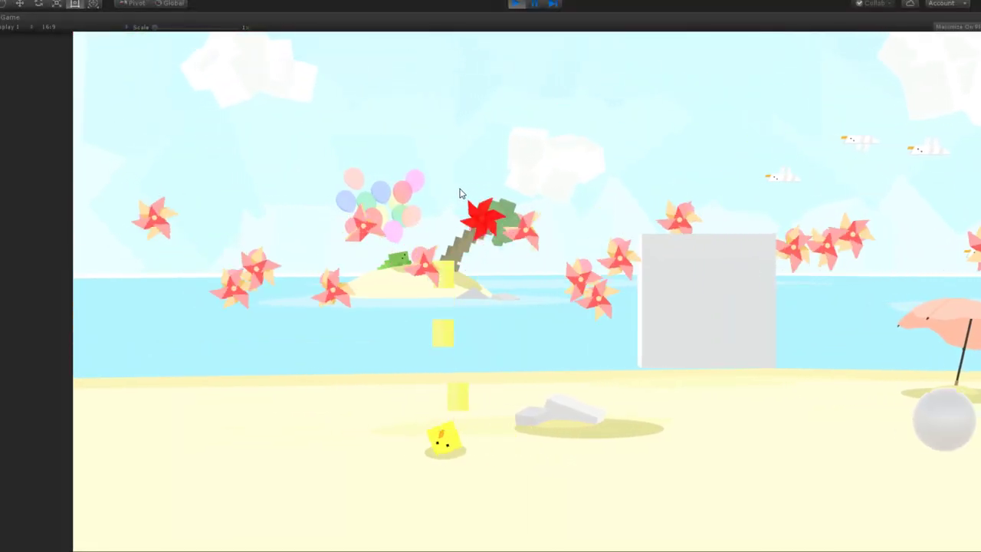
{"action": "key", "text": "space"}
{"action": "key", "text": "Right"}
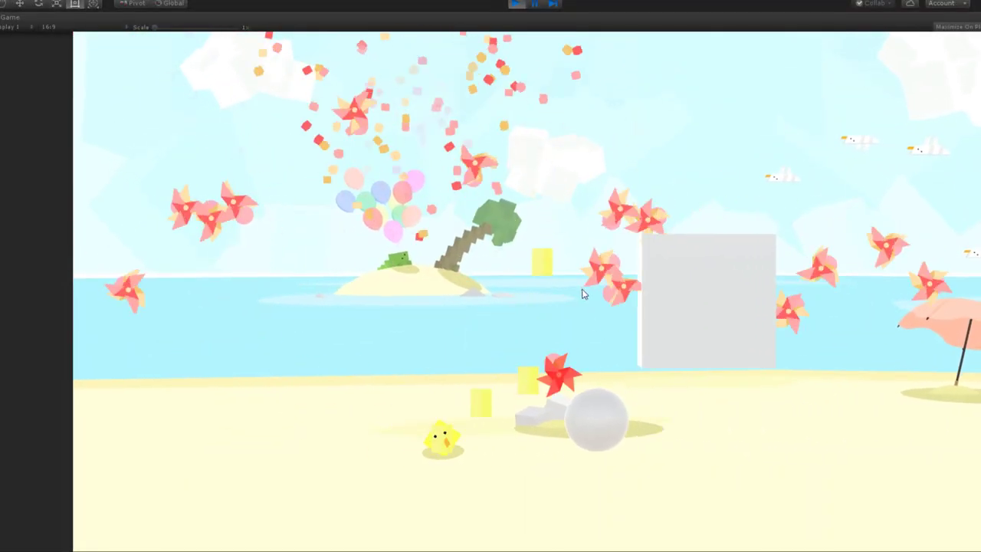
{"action": "key", "text": "space"}
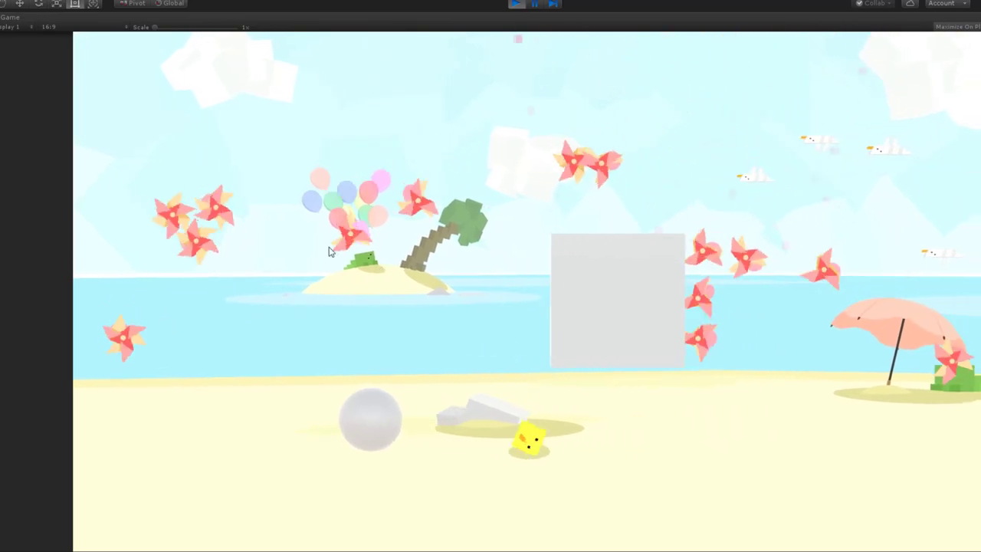
{"action": "key", "text": "Left"}
{"action": "key", "text": "space"}
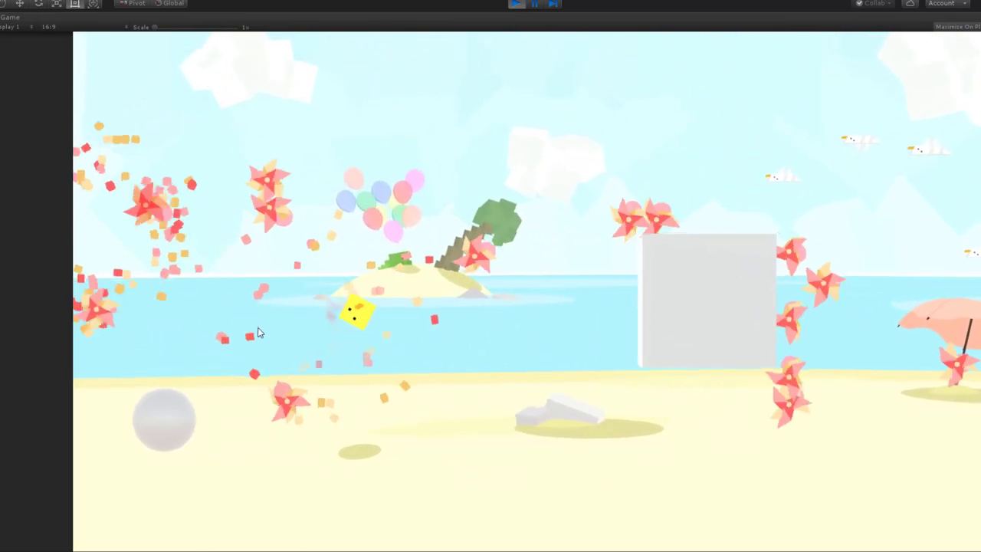
{"action": "key", "text": "Left"}
{"action": "key", "text": "space"}
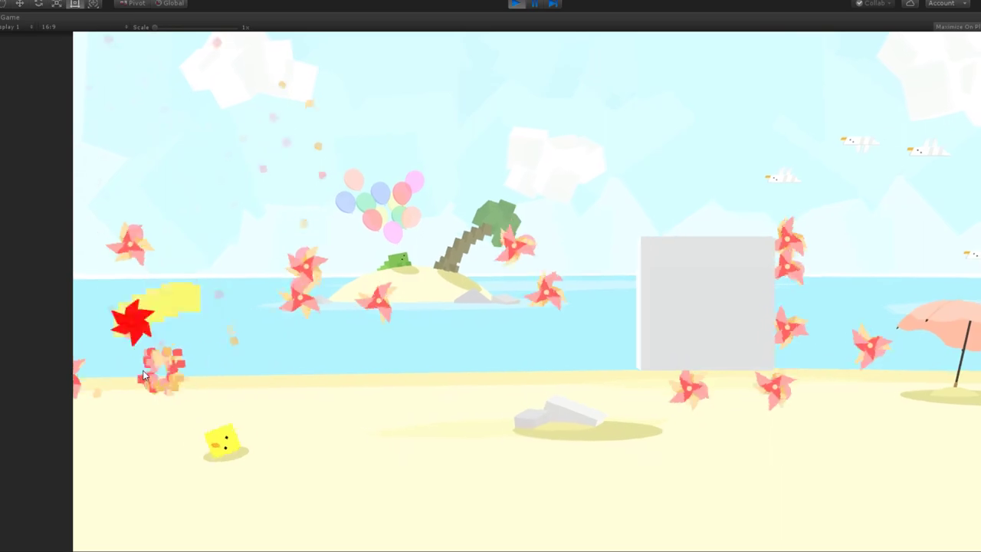
{"action": "key", "text": "Right"}
{"action": "key", "text": "Right"}
{"action": "key", "text": "space"}
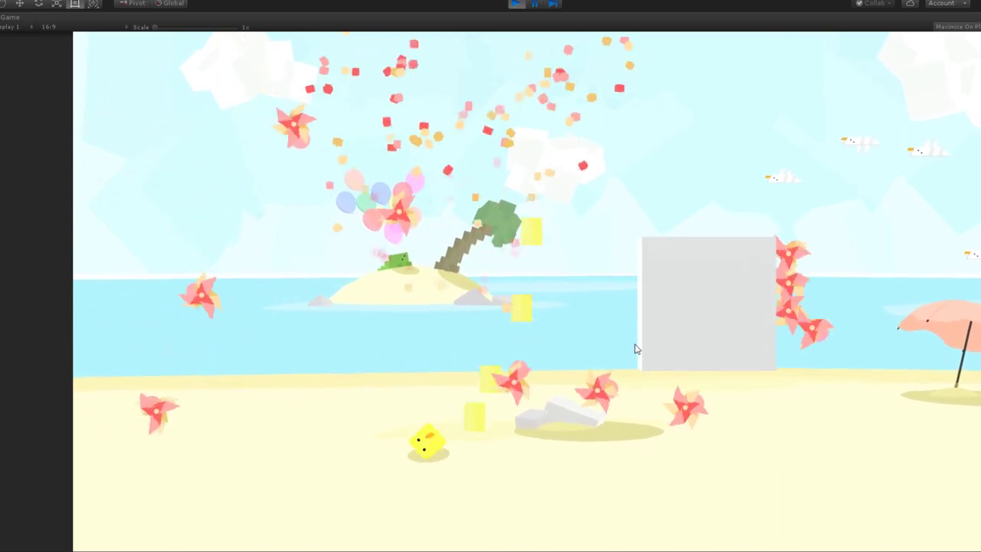
{"action": "key", "text": "Right"}
{"action": "key", "text": "space"}
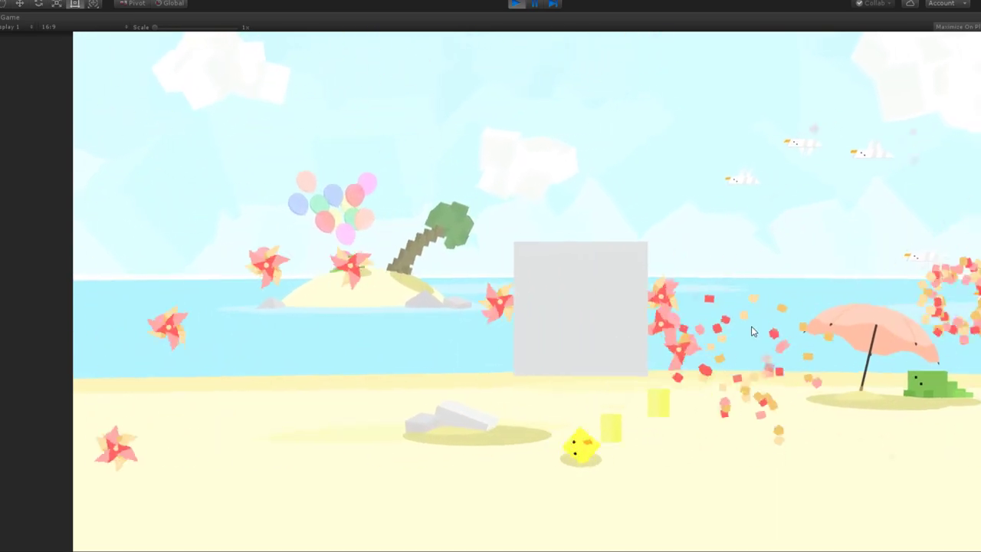
{"action": "key", "text": "Left"}
{"action": "key", "text": "space"}
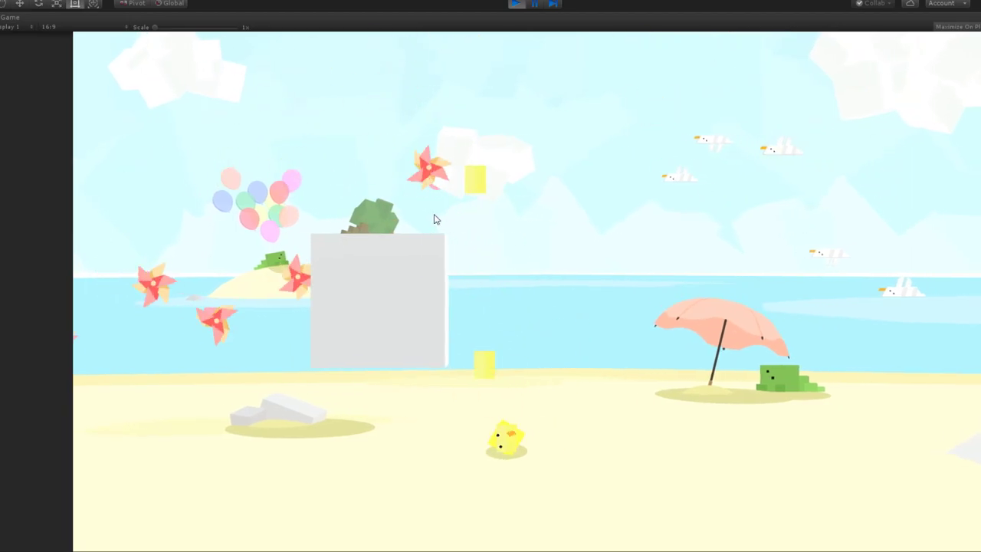
{"action": "key", "text": "Left"}
{"action": "key", "text": "space"}
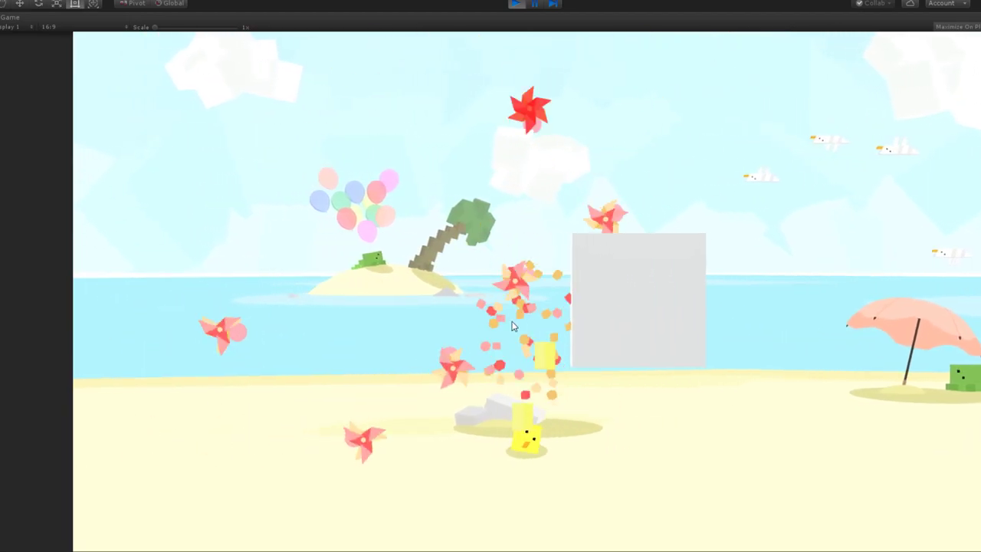
{"action": "key", "text": "Left"}
{"action": "key", "text": "space"}
{"action": "key", "text": "Right"}
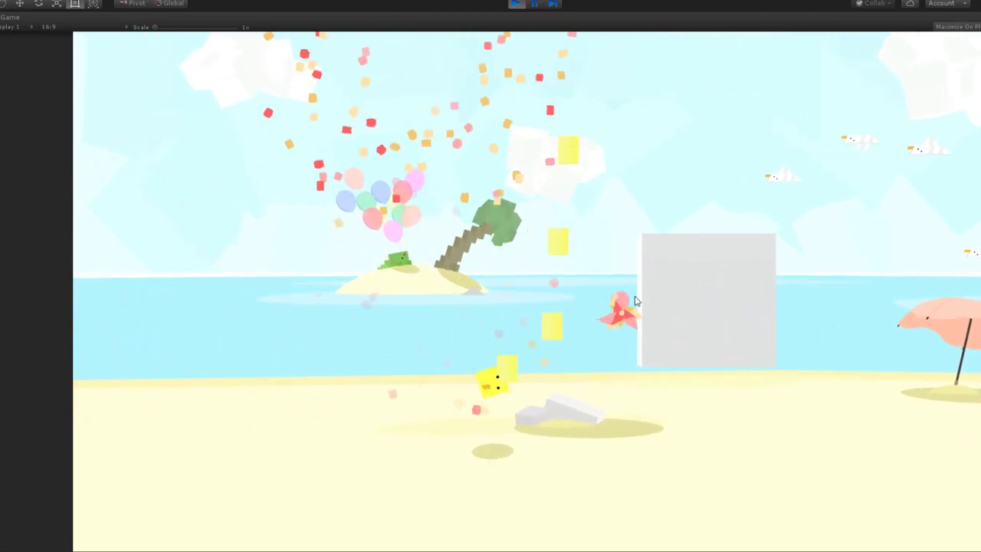
{"action": "key", "text": "Left"}
{"action": "key", "text": "space"}
{"action": "key", "text": "Right"}
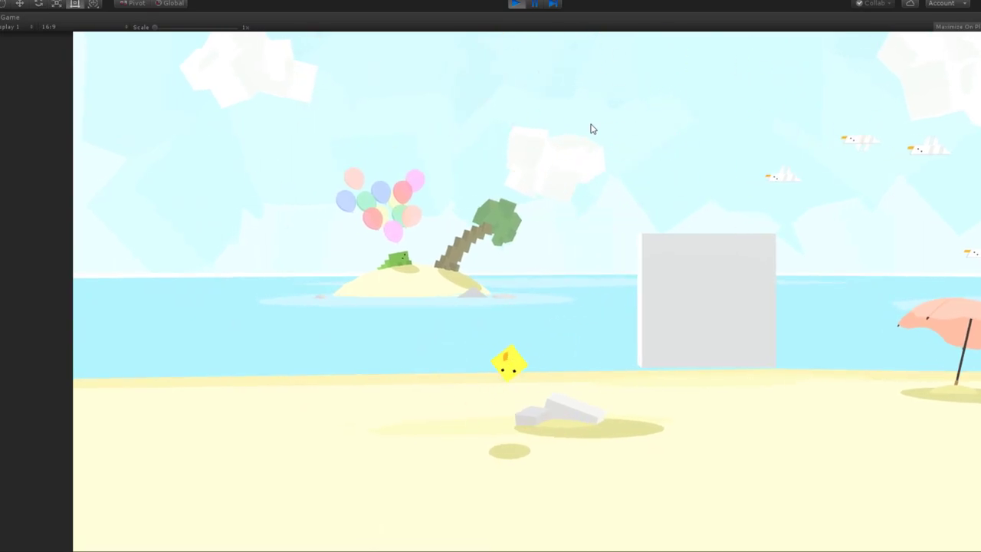
{"action": "left_click", "coordinate": [516, 5]}
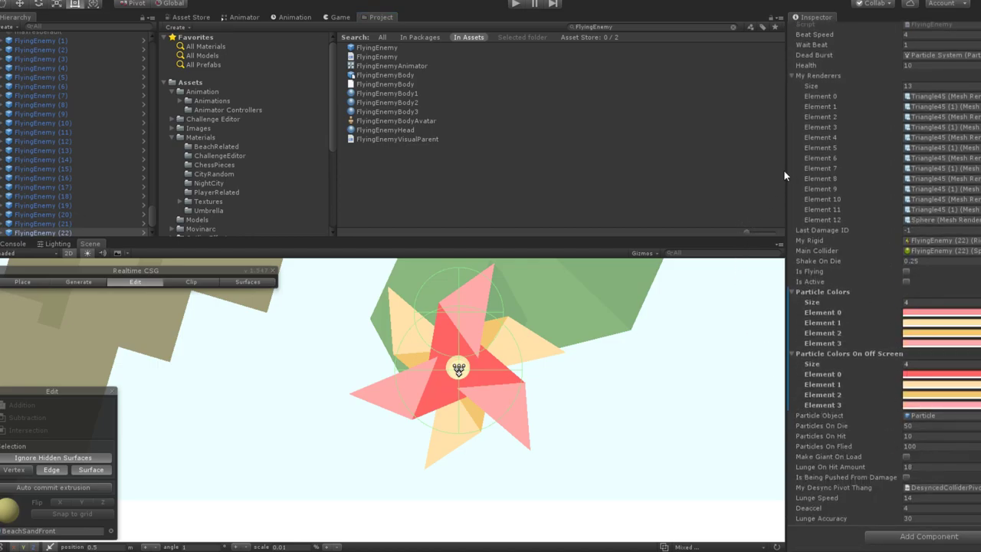
Lighten the colors in Particle Colors and Particle Colors On Off Screen, Elements 0 to 3, on FlyingEnemy (22).
{"action": "left_click", "coordinate": [939, 311]}
{"action": "left_click", "coordinate": [950, 322]}
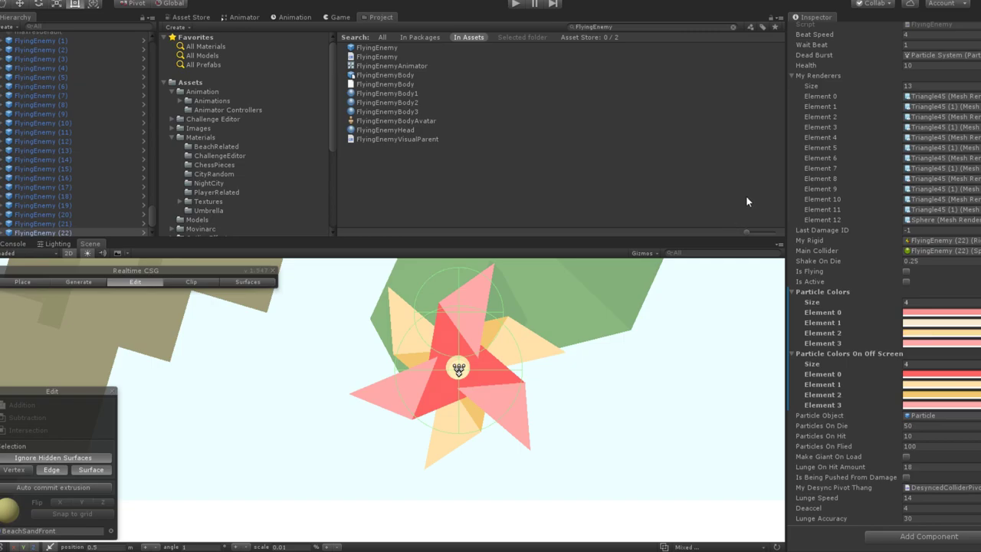
{"action": "key", "text": "Tab"}
{"action": "key", "text": "Tab"}
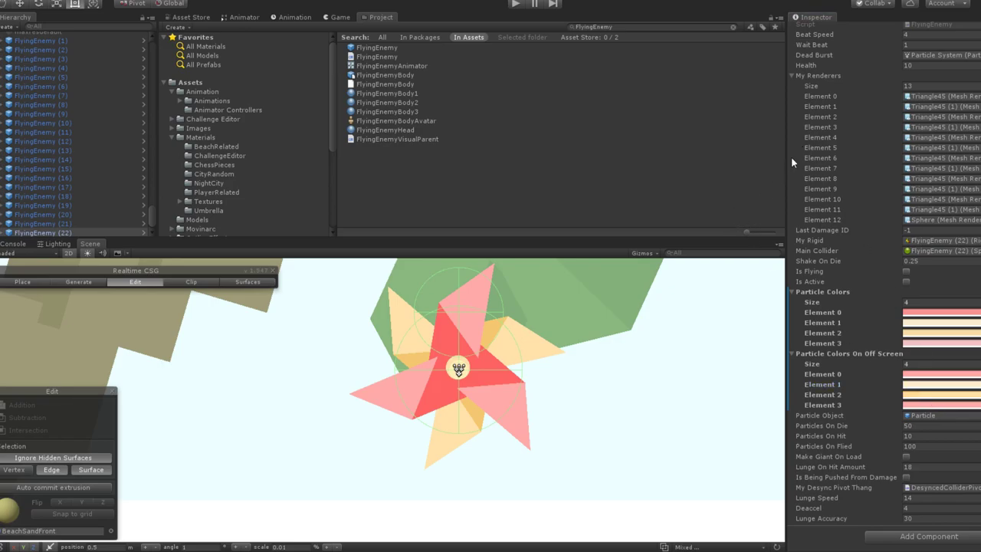
{"action": "key", "text": "Tab"}
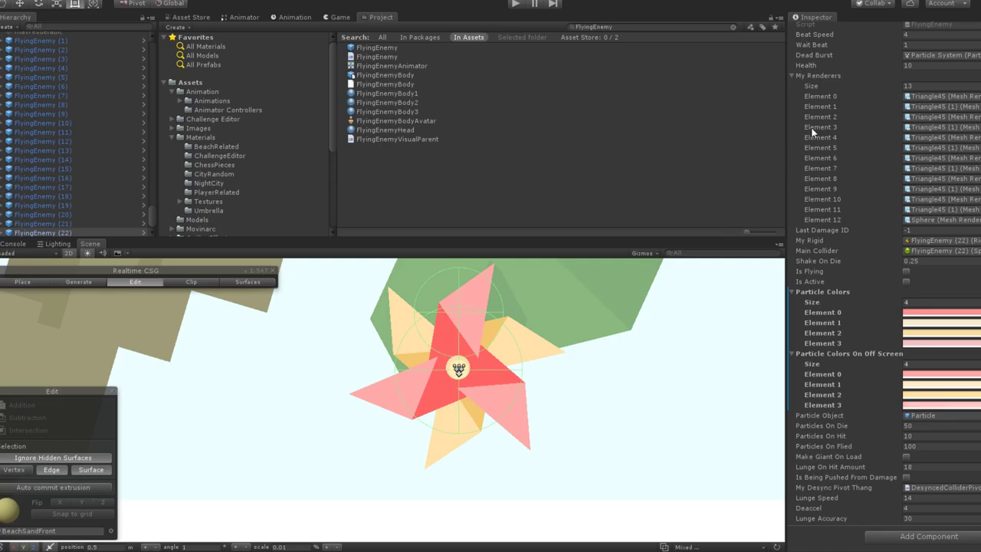
Play-test the level again to check the lightened particle colors against the pinwheel enemies, and stop play mode.
{"action": "left_click", "coordinate": [516, 3]}
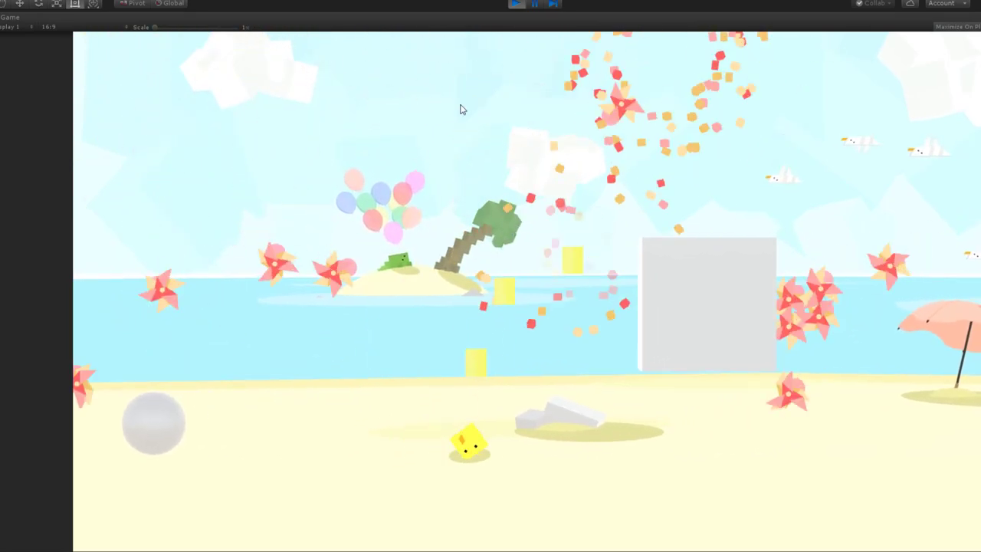
{"action": "key", "text": "ctrl+p"}
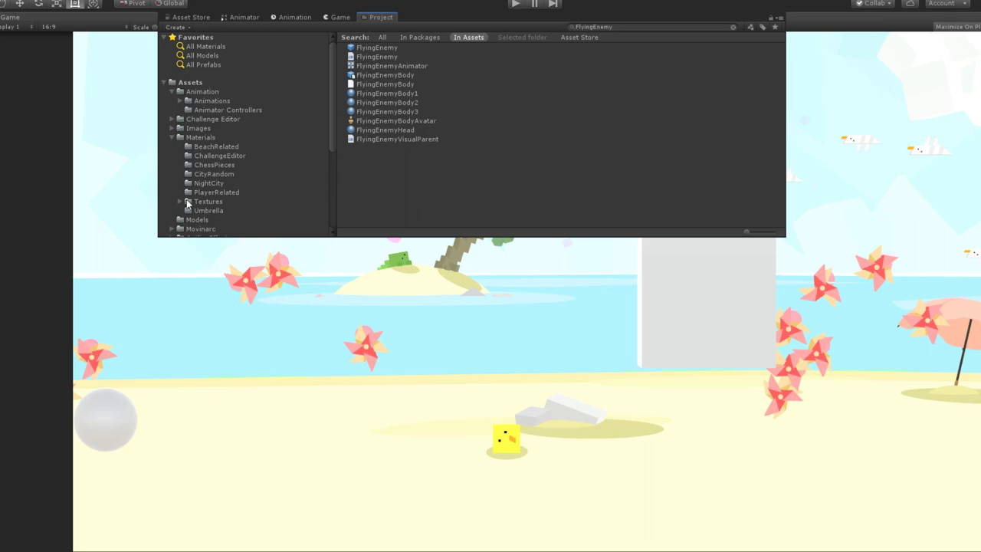
Delete FlyingEnemy (1) through FlyingEnemy (21) and the original FlyingEnemy, keeping only FlyingEnemy (22) with the lightened particle colors.
{"action": "scroll", "coordinate": [74, 209], "scroll_direction": "up", "scroll_amount": 5}
{"action": "scroll", "coordinate": [74, 207], "scroll_direction": "down", "scroll_amount": 3}
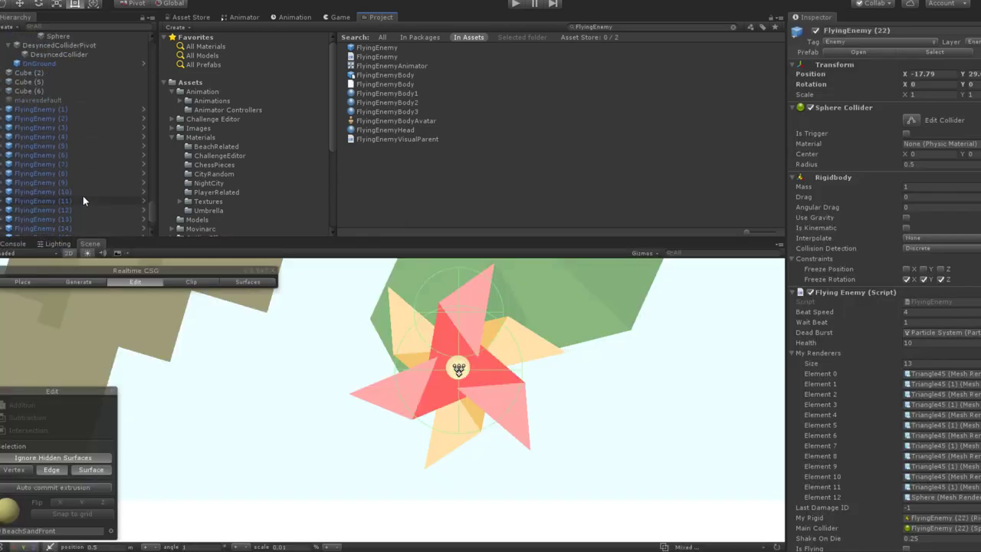
{"action": "scroll", "coordinate": [82, 195], "scroll_direction": "up", "scroll_amount": 2}
{"action": "left_click", "coordinate": [78, 179], "text": "shift"}
{"action": "scroll", "coordinate": [79, 175], "scroll_direction": "down", "scroll_amount": 5}
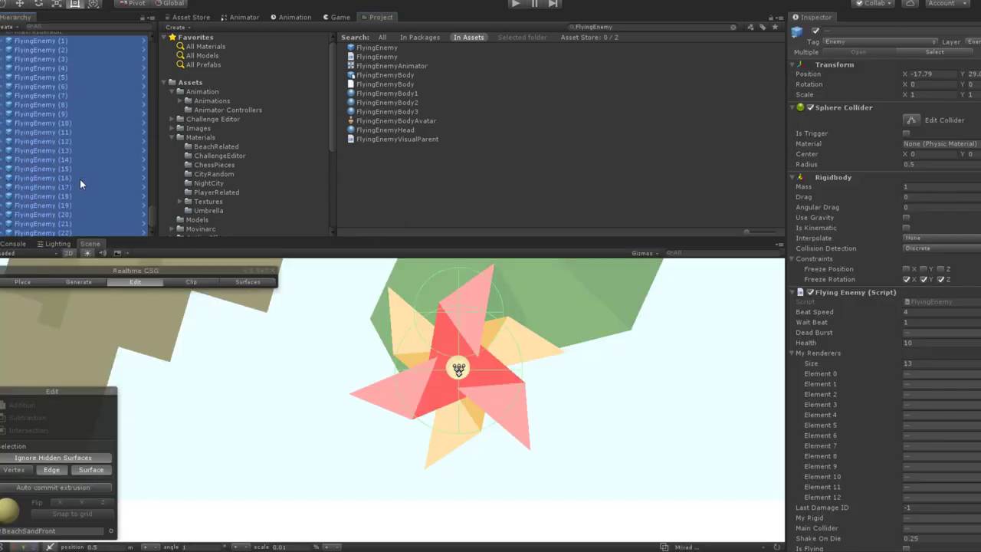
{"action": "left_click", "coordinate": [70, 233]}
{"action": "scroll", "coordinate": [819, 353], "scroll_direction": "down", "scroll_amount": 5}
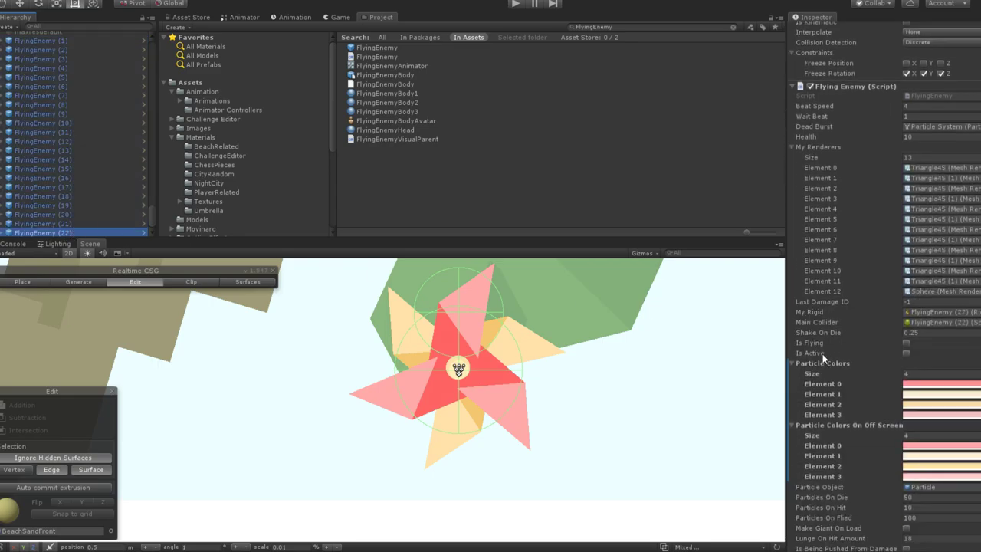
{"action": "scroll", "coordinate": [68, 183], "scroll_direction": "up", "scroll_amount": 4}
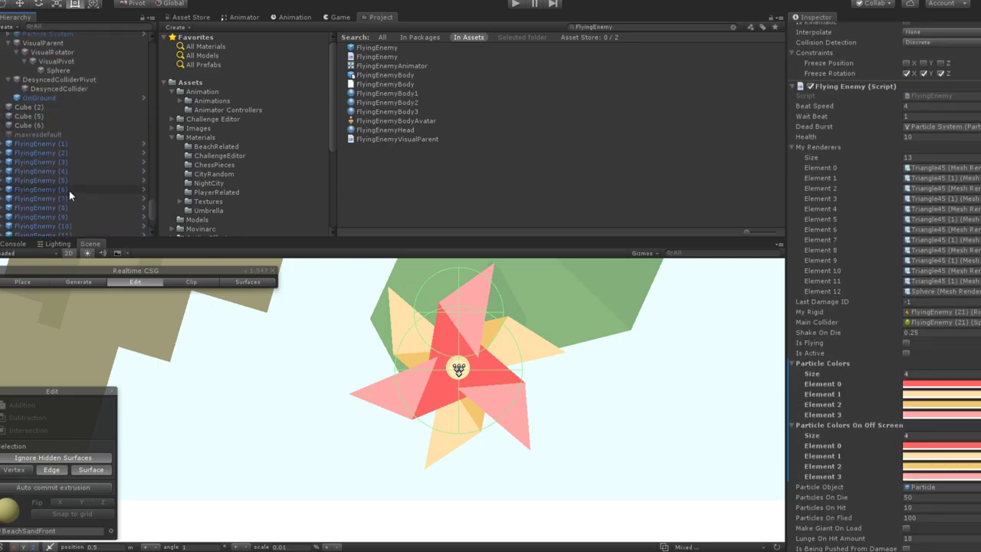
{"action": "left_click", "coordinate": [65, 144], "text": "shift"}
{"action": "key", "text": "Delete"}
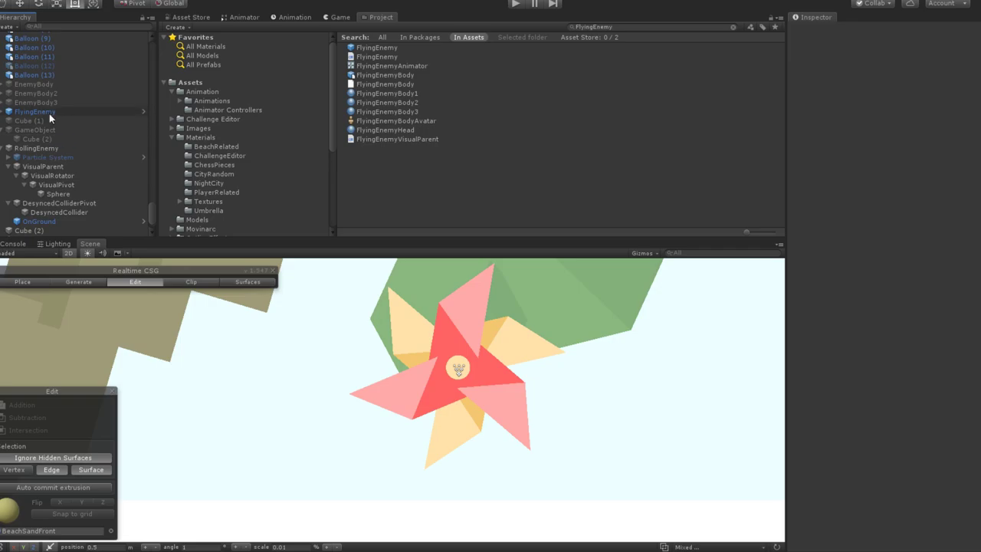
{"action": "key", "text": "ctrl+z"}
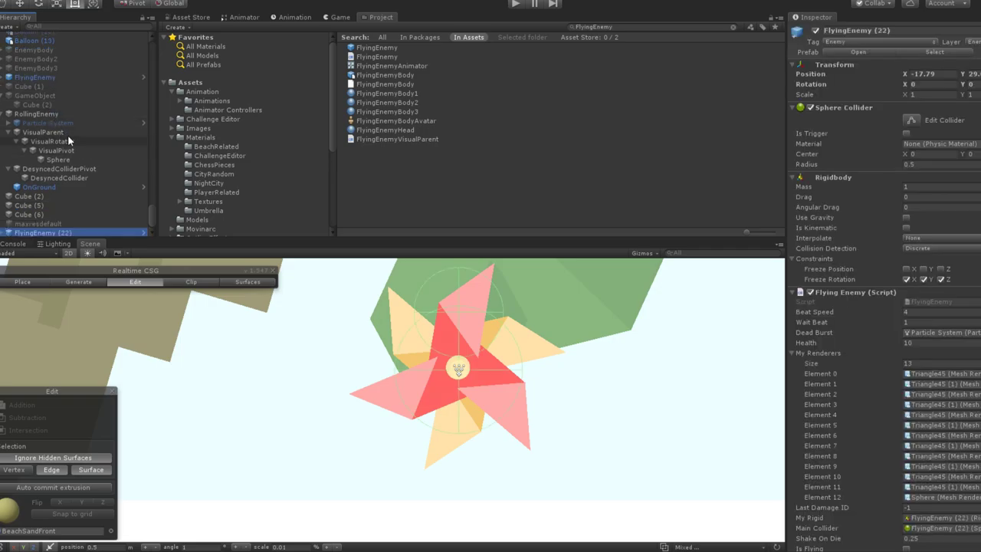
{"action": "left_click", "coordinate": [43, 77]}
{"action": "key", "text": "Delete"}
Duplicate FlyingEnemy (22) repeatedly until the copies reach FlyingEnemy (45).
{"action": "left_click", "coordinate": [49, 233]}
{"action": "key", "text": "ctrl+d"}
{"action": "key", "text": "ctrl+d"}
{"action": "key", "text": "ctrl+d"}
{"action": "key", "text": "ctrl+d"}
{"action": "key", "text": "ctrl+d"}
{"action": "key", "text": "ctrl+d"}
{"action": "key", "text": "ctrl+d"}
{"action": "key", "text": "ctrl+d"}
{"action": "key", "text": "ctrl+d"}
{"action": "key", "text": "ctrl+d"}
{"action": "key", "text": "ctrl+d"}
{"action": "key", "text": "ctrl+d"}
{"action": "key", "text": "ctrl+d"}
{"action": "key", "text": "ctrl+d"}
{"action": "key", "text": "ctrl+d"}
{"action": "key", "text": "ctrl+d"}
{"action": "key", "text": "ctrl+d"}
{"action": "key", "text": "ctrl+d"}
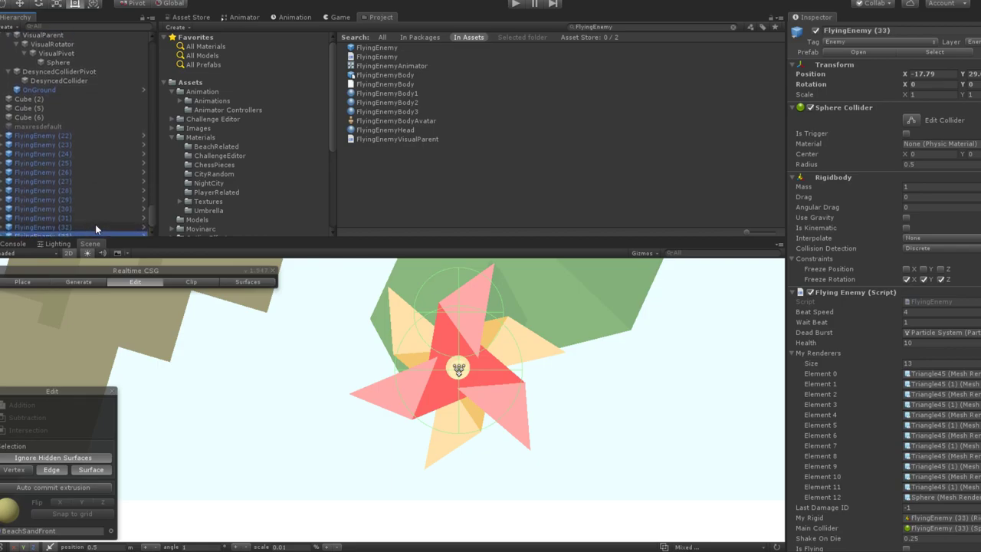
{"action": "key", "text": "ctrl+d"}
{"action": "key", "text": "ctrl+d"}
{"action": "key", "text": "ctrl+d"}
{"action": "key", "text": "ctrl+d"}
{"action": "key", "text": "ctrl+d"}
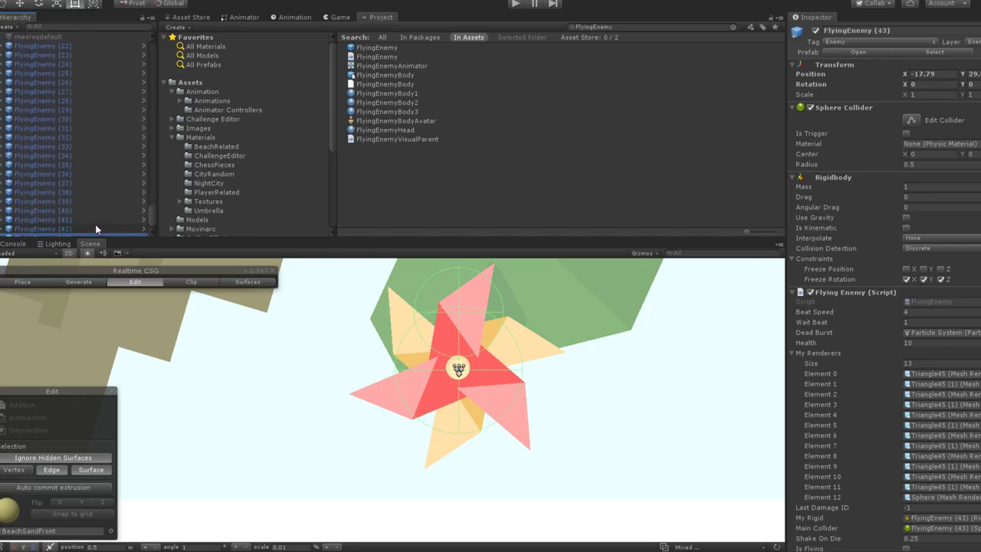
Play-test the beach level by moving, jumping and shooting the duplicated pinwheels to check their flashes and particle bursts, and stop play mode.
{"action": "left_click", "coordinate": [514, 4]}
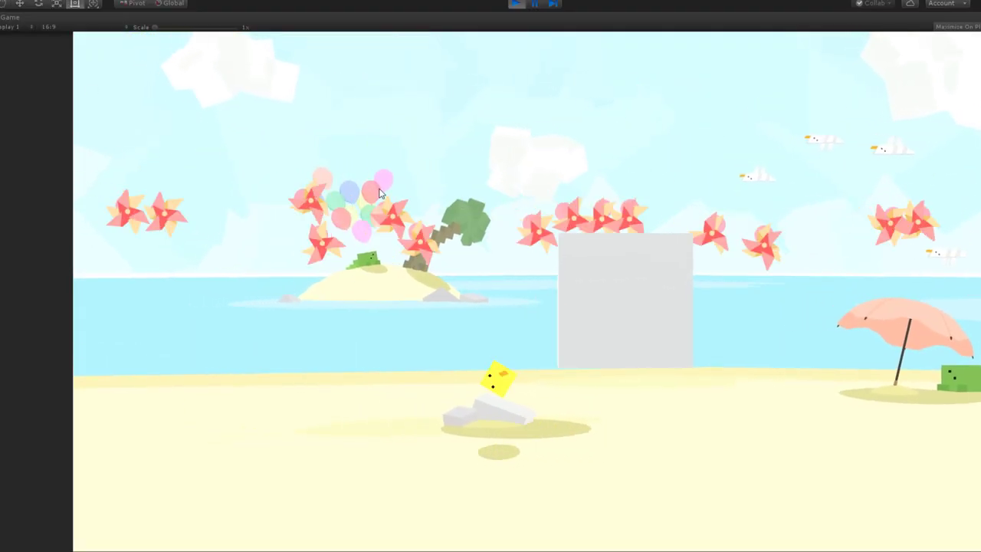
{"action": "key", "text": "Left"}
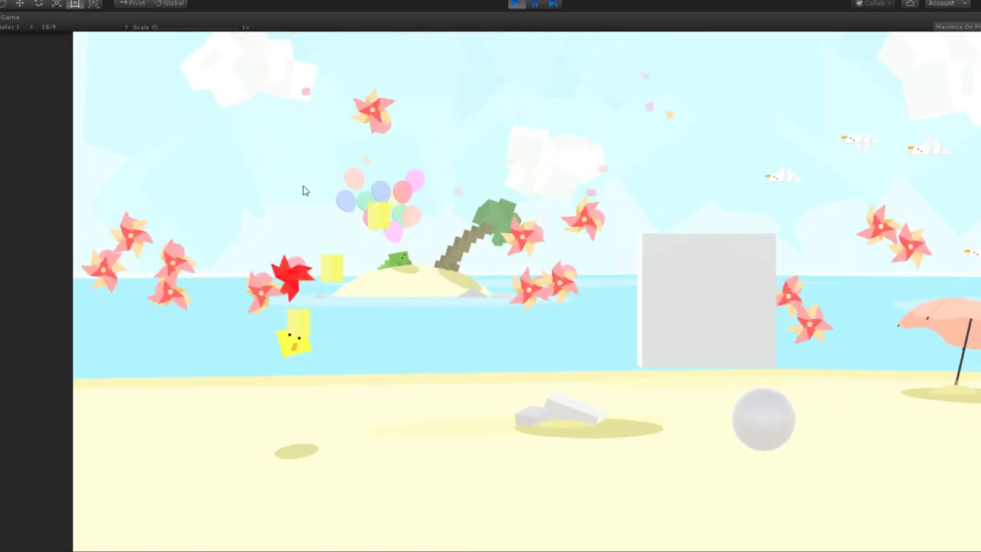
{"action": "key", "text": "Left"}
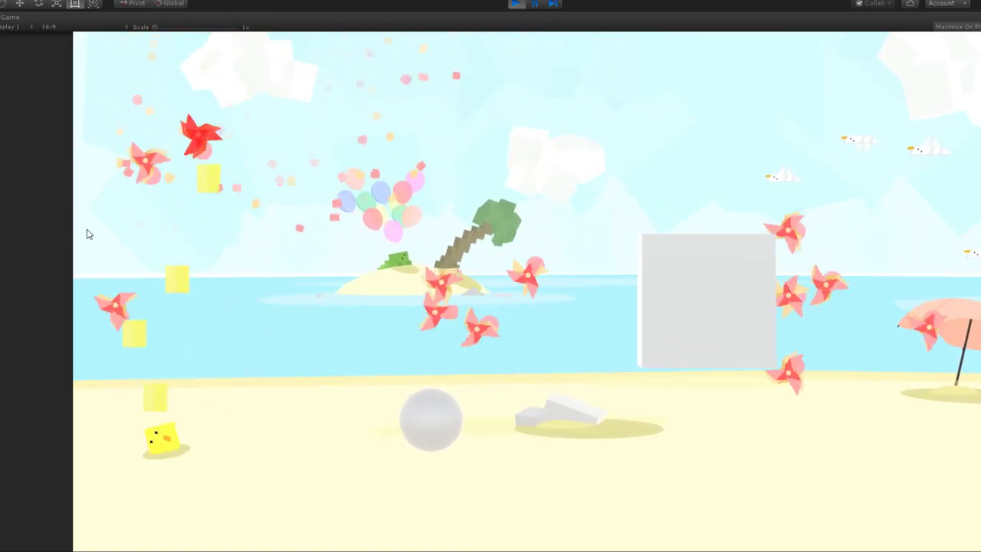
{"action": "key", "text": "Right"}
{"action": "key", "text": "space"}
{"action": "key", "text": "Right"}
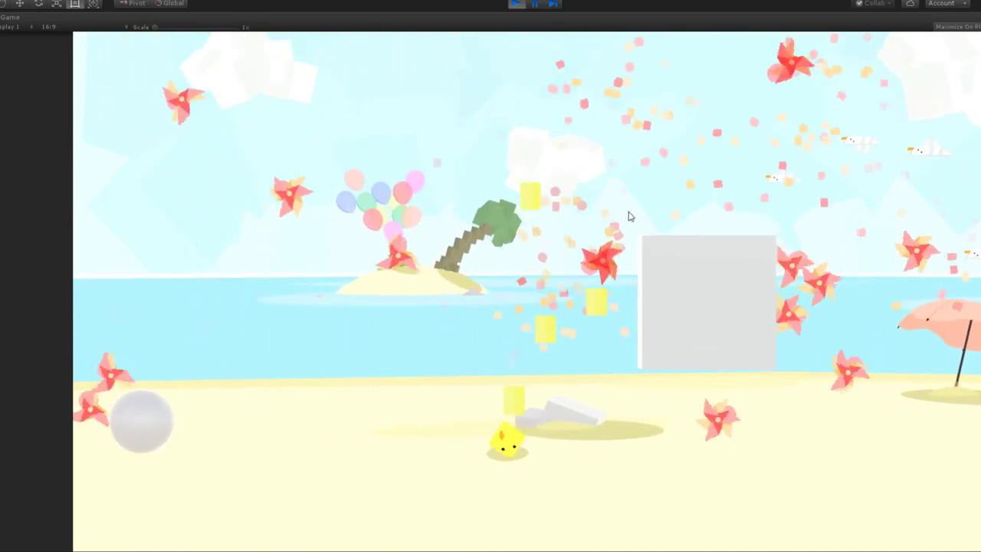
{"action": "key", "text": "Right"}
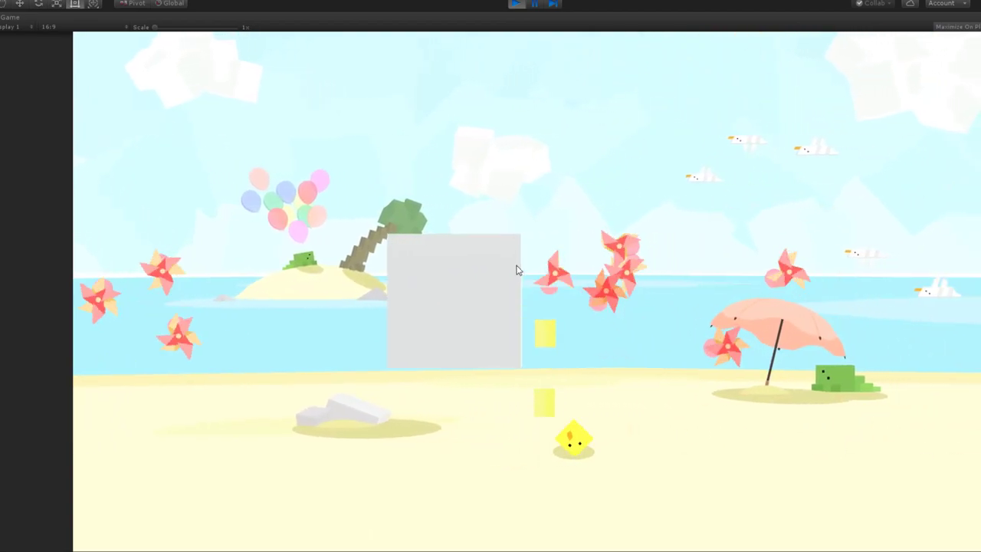
{"action": "key", "text": "Right"}
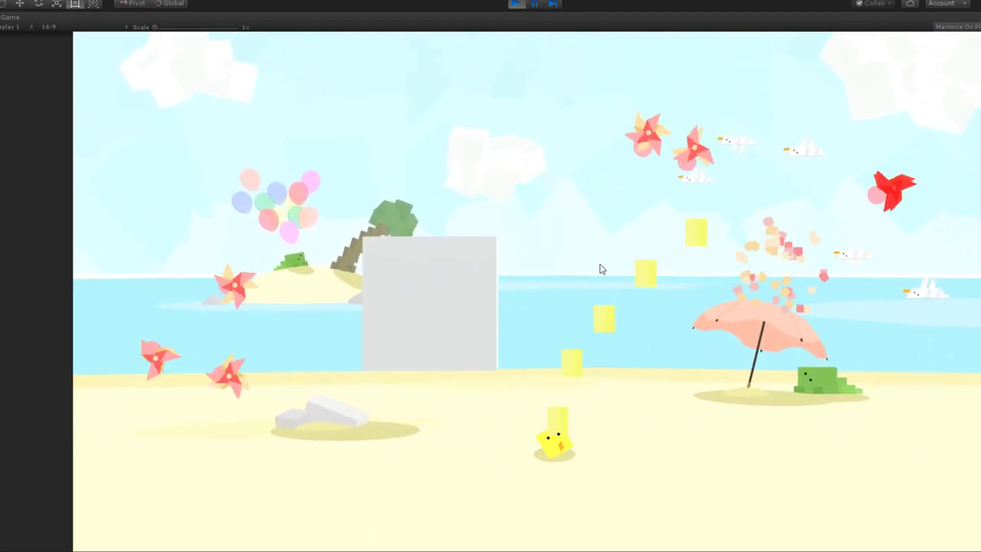
{"action": "key", "text": "Left"}
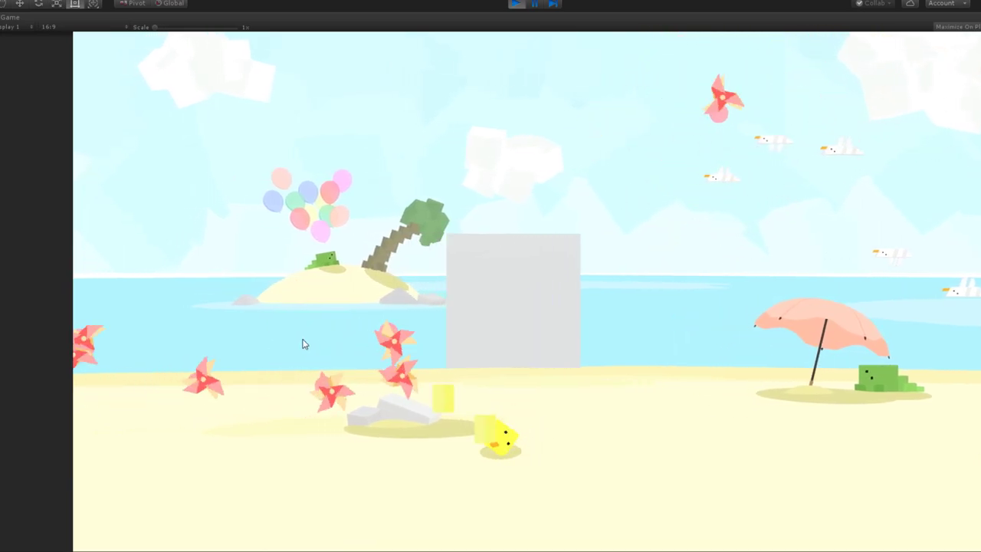
{"action": "key", "text": "Left"}
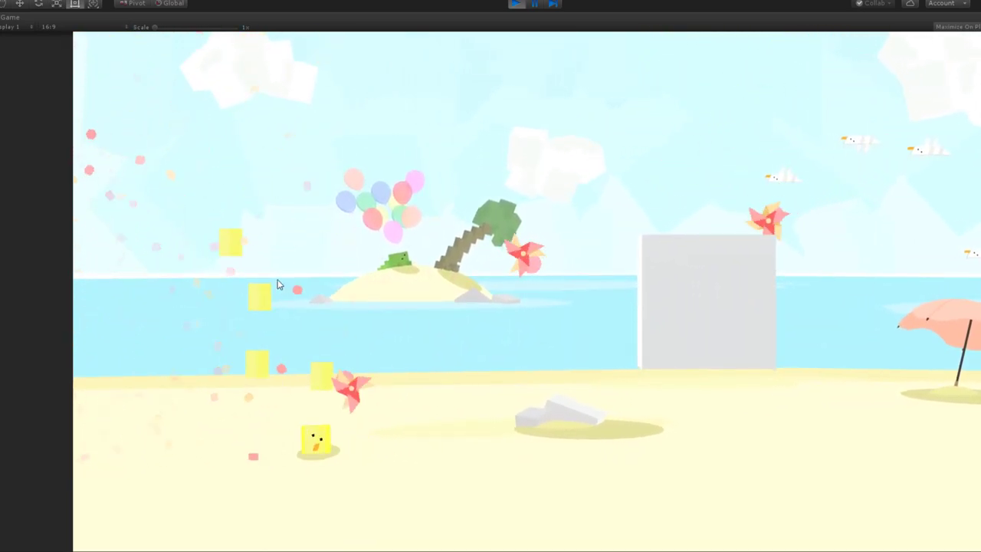
{"action": "key", "text": "Right"}
{"action": "key", "text": "Left"}
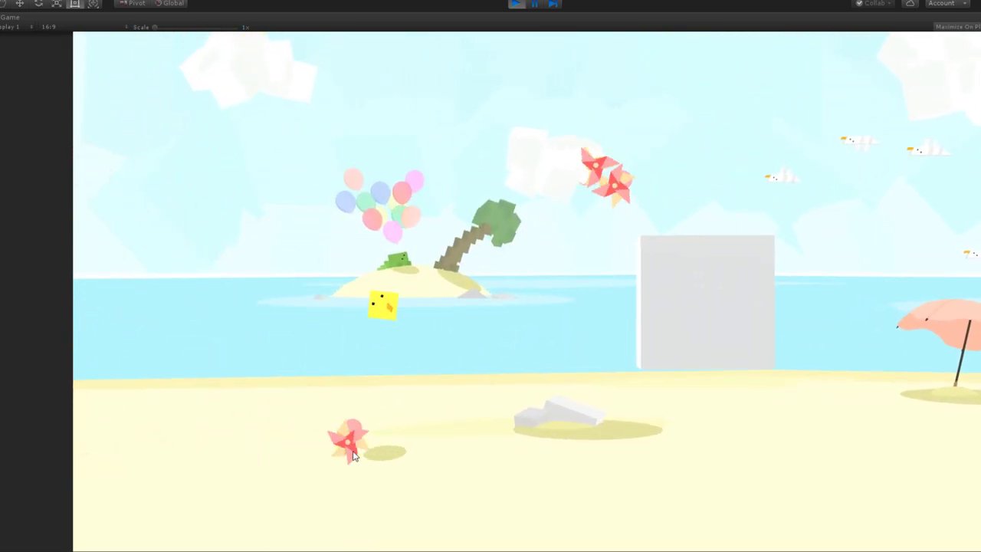
{"action": "key", "text": "Left"}
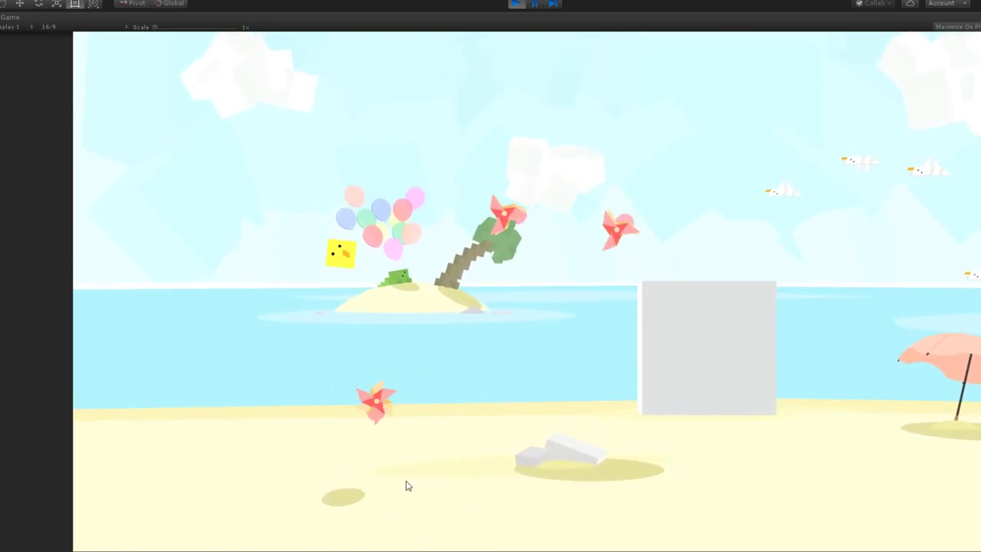
{"action": "key", "text": "Down"}
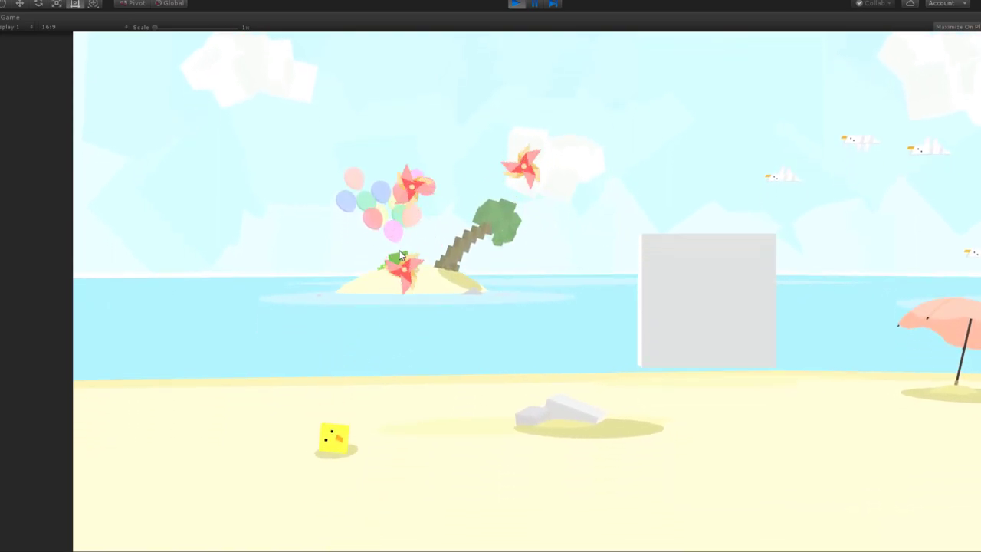
{"action": "key", "text": "Up"}
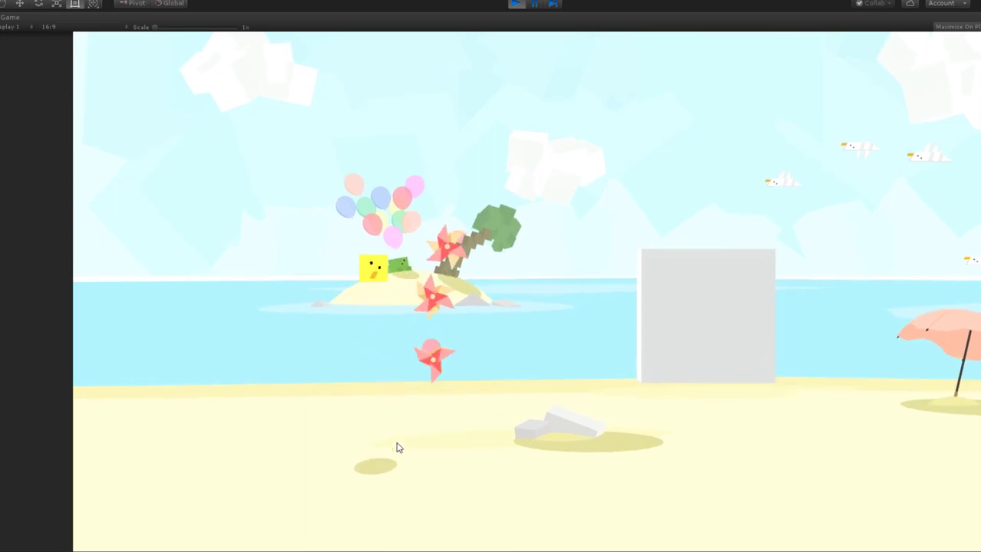
{"action": "key", "text": "Down"}
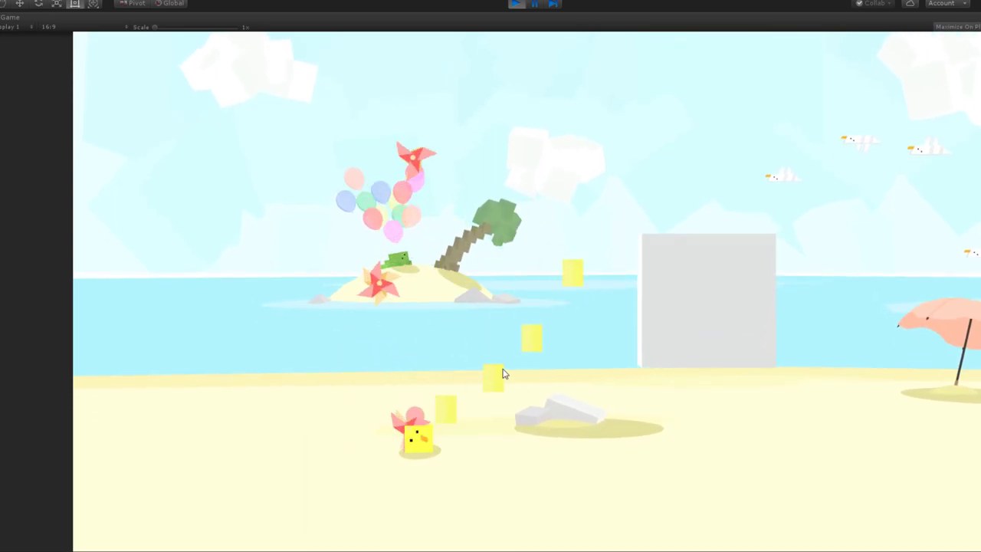
{"action": "key", "text": "Up"}
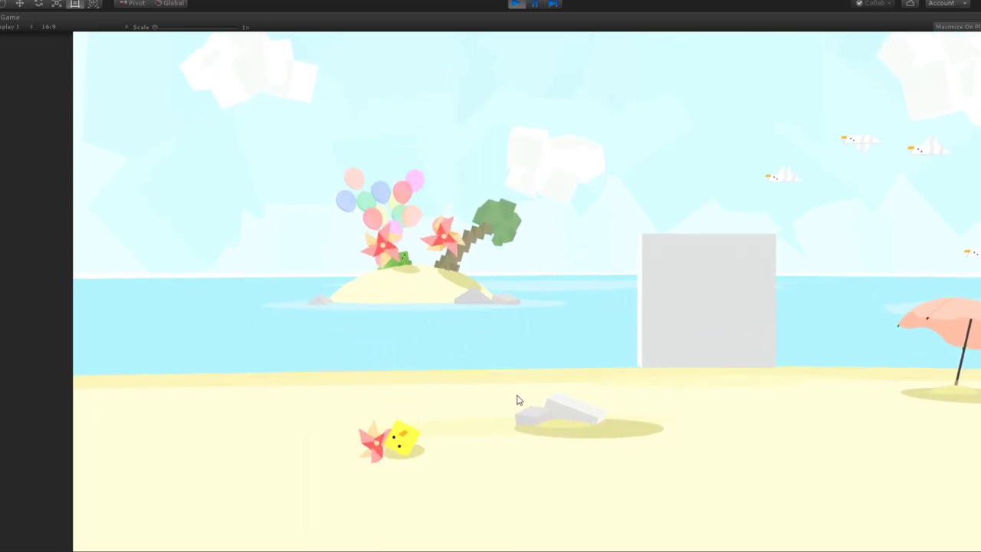
{"action": "key", "text": "Up"}
{"action": "key", "text": "Up"}
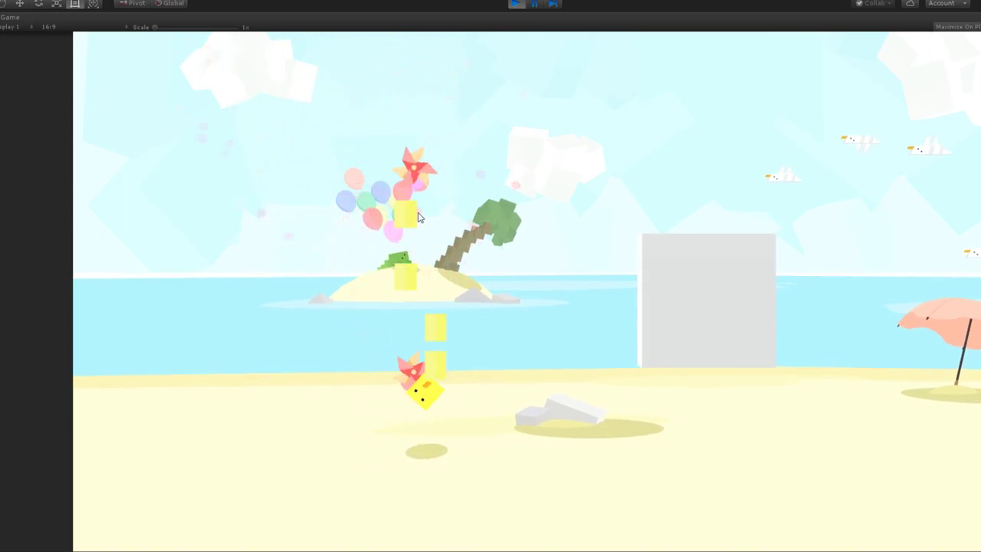
{"action": "key", "text": "Up"}
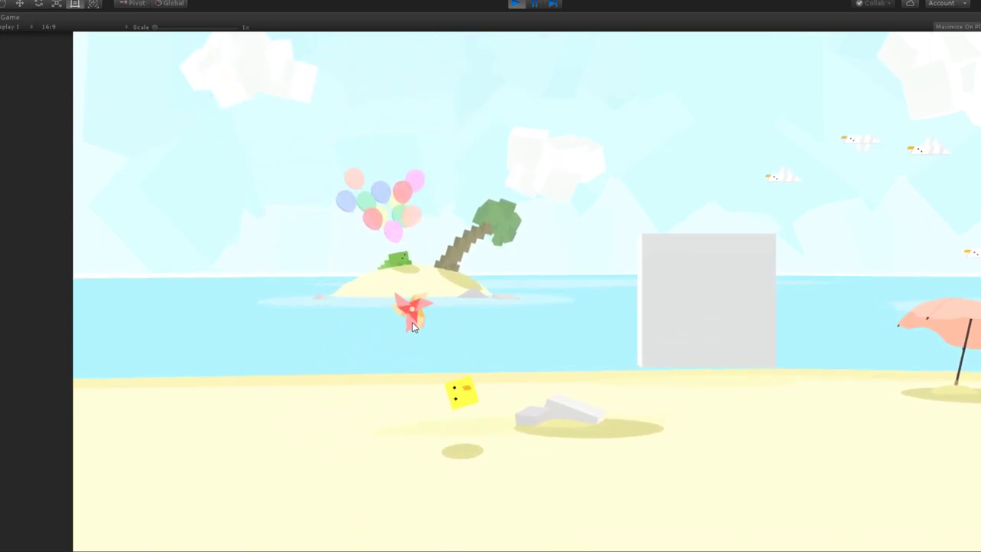
{"action": "key", "text": "Left"}
{"action": "key", "text": "Right"}
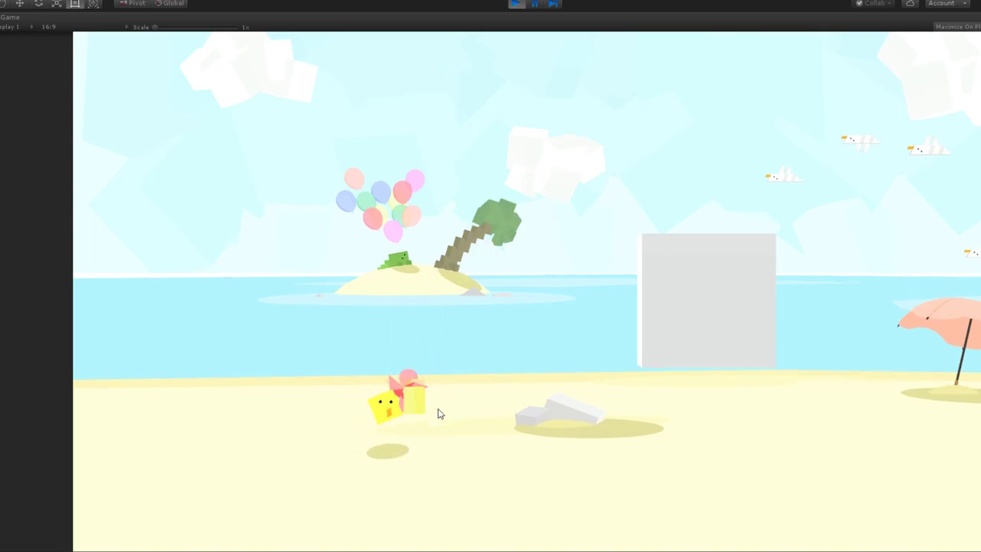
{"action": "left_click", "coordinate": [518, 7]}
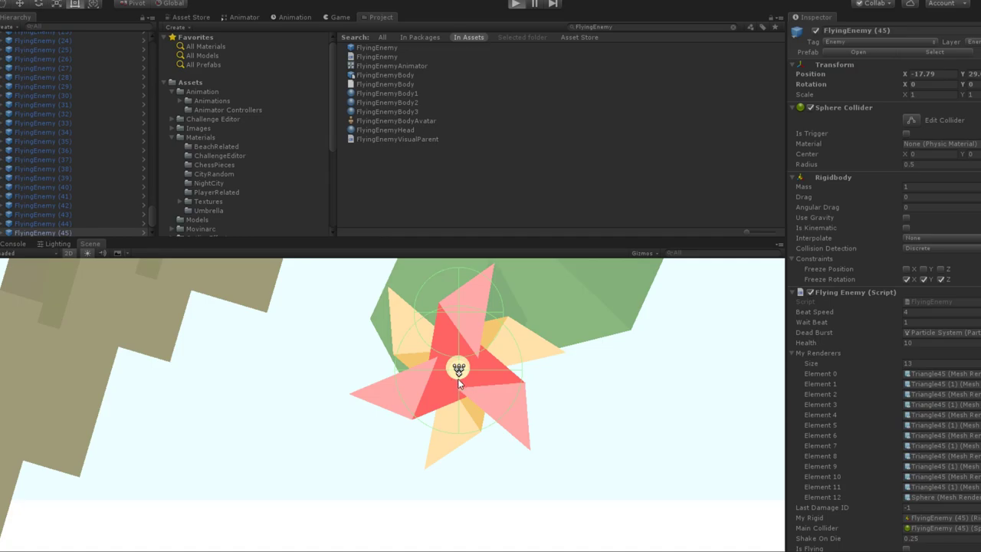
{"action": "key", "text": "ctrl+p"}
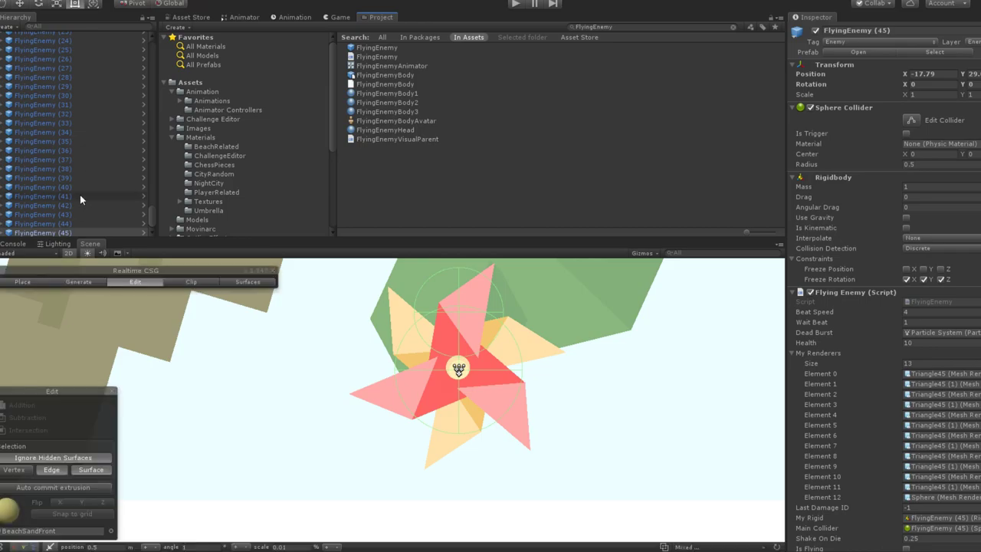
Delete the duplicates FlyingEnemy (23) through FlyingEnemy (45), keeping FlyingEnemy (22).
{"action": "scroll", "coordinate": [79, 193], "scroll_direction": "up", "scroll_amount": 5}
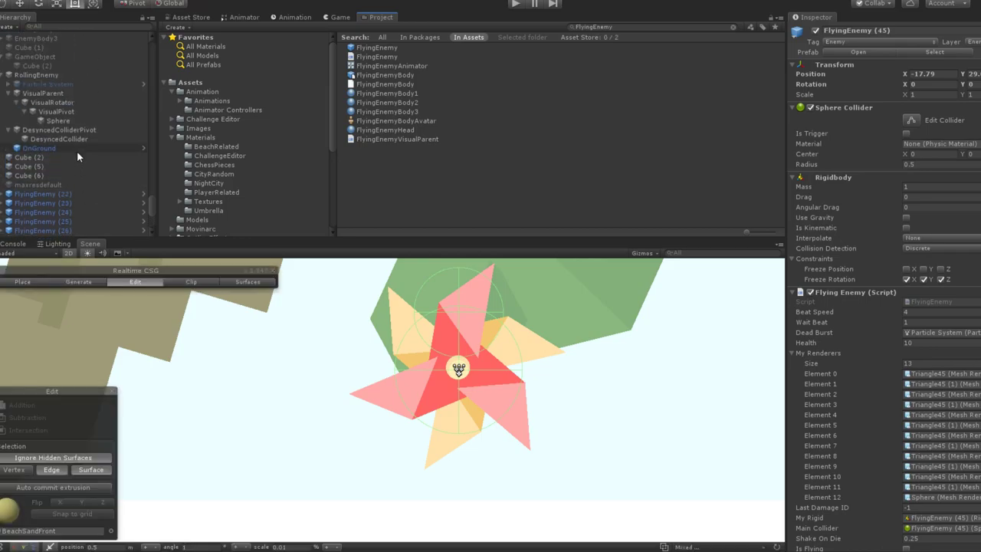
{"action": "left_click", "coordinate": [69, 193], "text": "shift"}
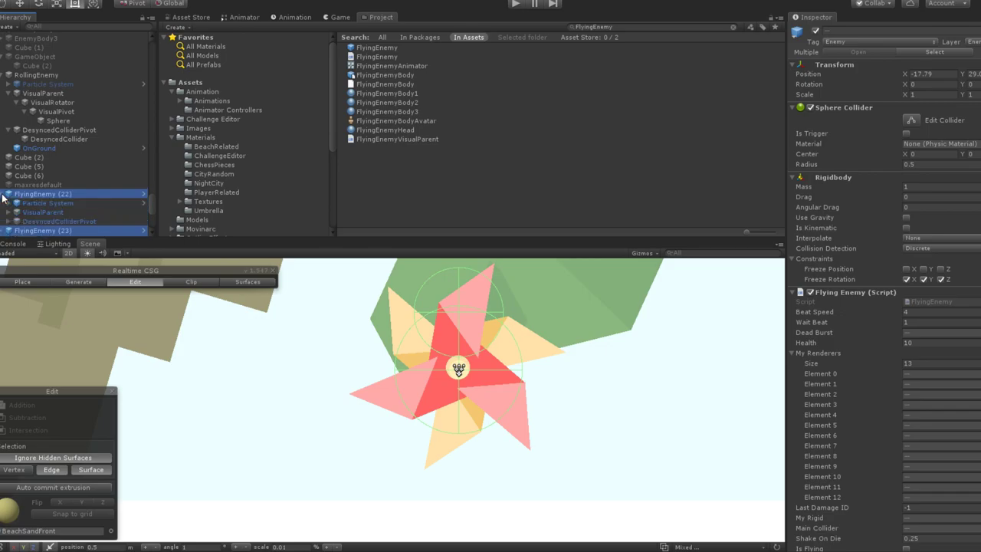
{"action": "scroll", "coordinate": [42, 100], "scroll_direction": "down", "scroll_amount": 3}
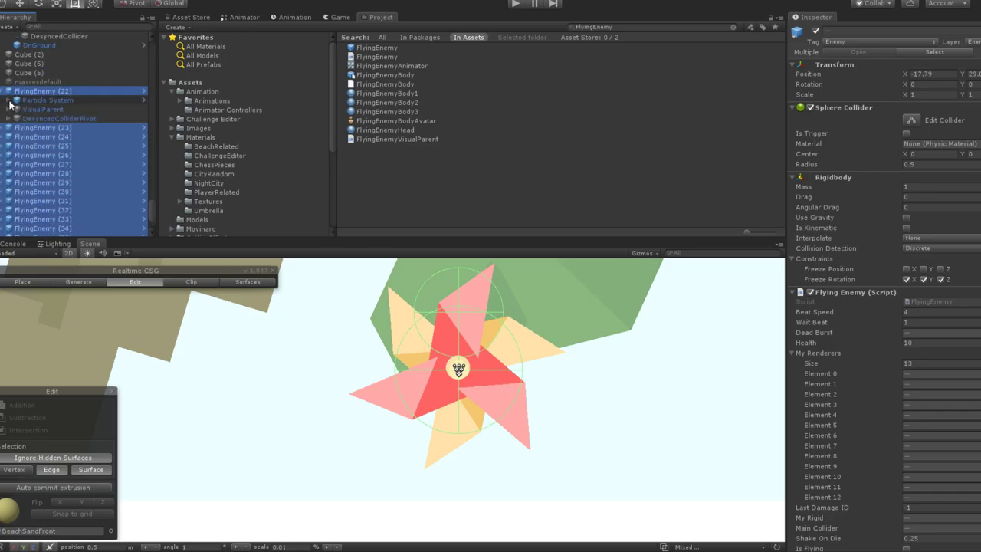
{"action": "scroll", "coordinate": [43, 134], "scroll_direction": "down", "scroll_amount": 3}
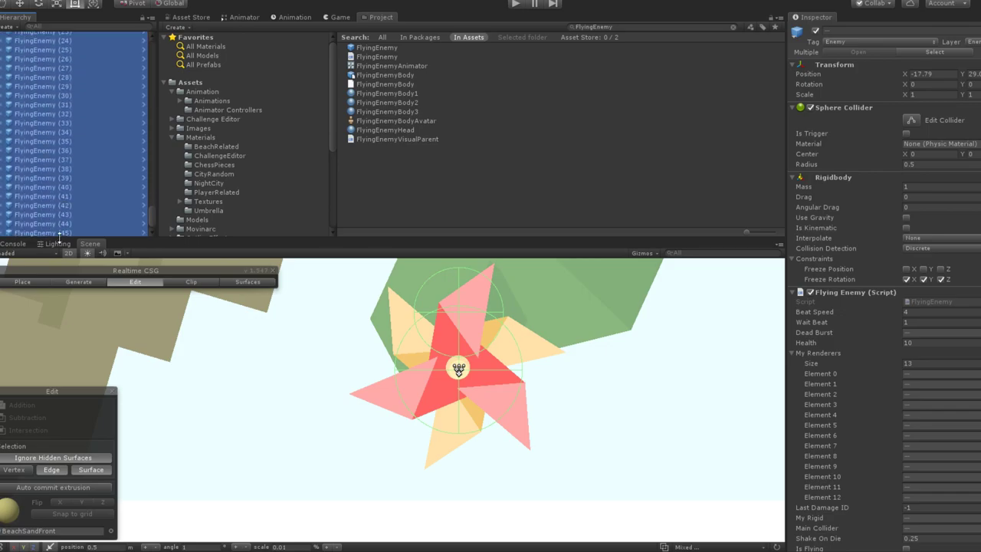
{"action": "scroll", "coordinate": [59, 229], "scroll_direction": "up", "scroll_amount": 5}
{"action": "key", "text": "Delete"}
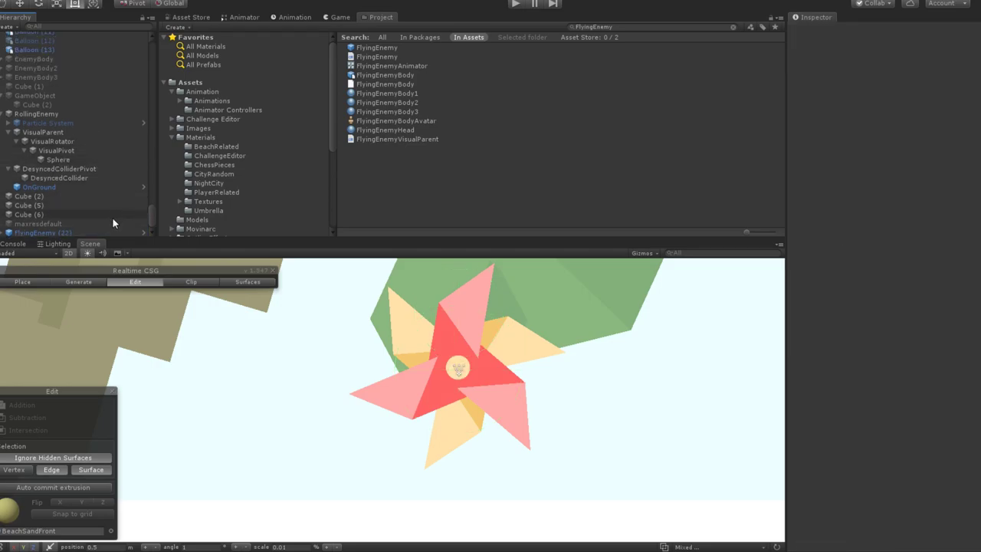
Expand FlyingEnemy (22) down to its leaflets and desynced collider, and inspect the DesyncedCollider's Mesh Renderer.
{"action": "left_click", "coordinate": [46, 232]}
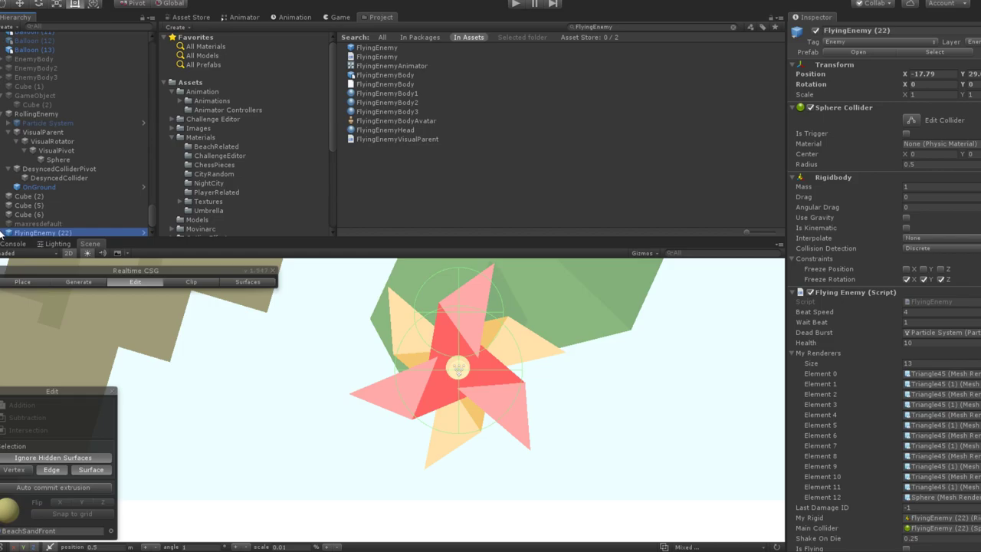
{"action": "left_click", "coordinate": [7, 232]}
{"action": "scroll", "coordinate": [60, 196], "scroll_direction": "down", "scroll_amount": 1}
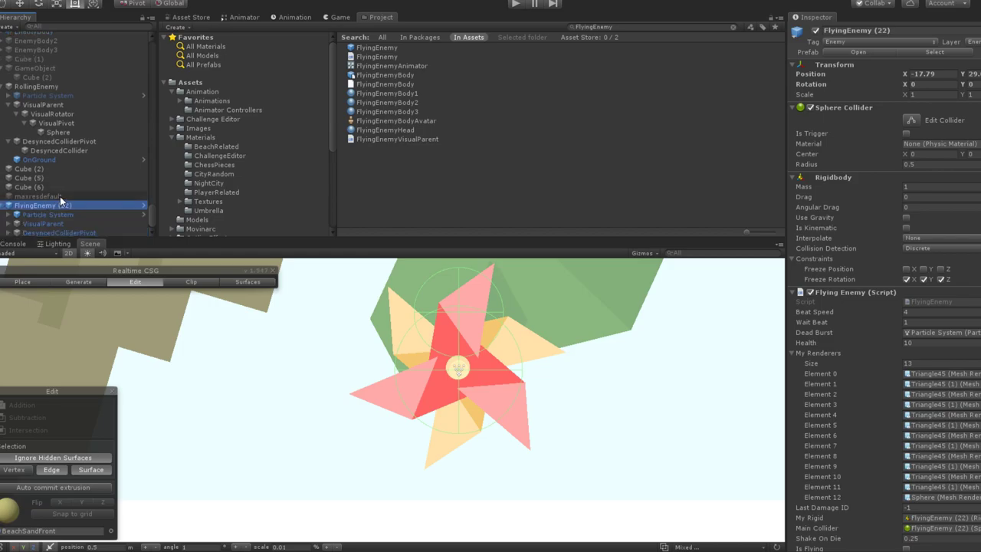
{"action": "left_click", "coordinate": [8, 224]}
{"action": "scroll", "coordinate": [17, 219], "scroll_direction": "down", "scroll_amount": 1}
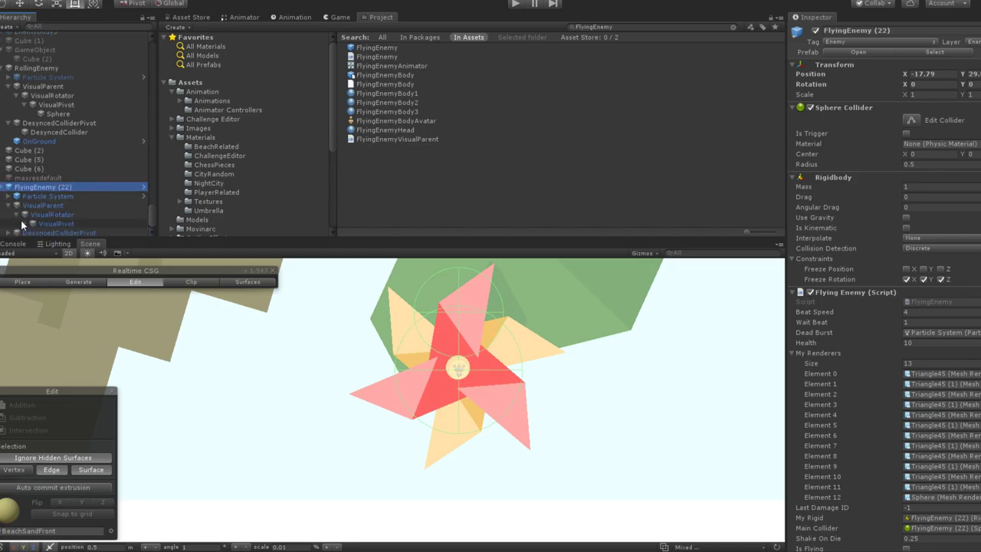
{"action": "scroll", "coordinate": [24, 227], "scroll_direction": "down", "scroll_amount": 1}
{"action": "scroll", "coordinate": [34, 226], "scroll_direction": "down", "scroll_amount": 1}
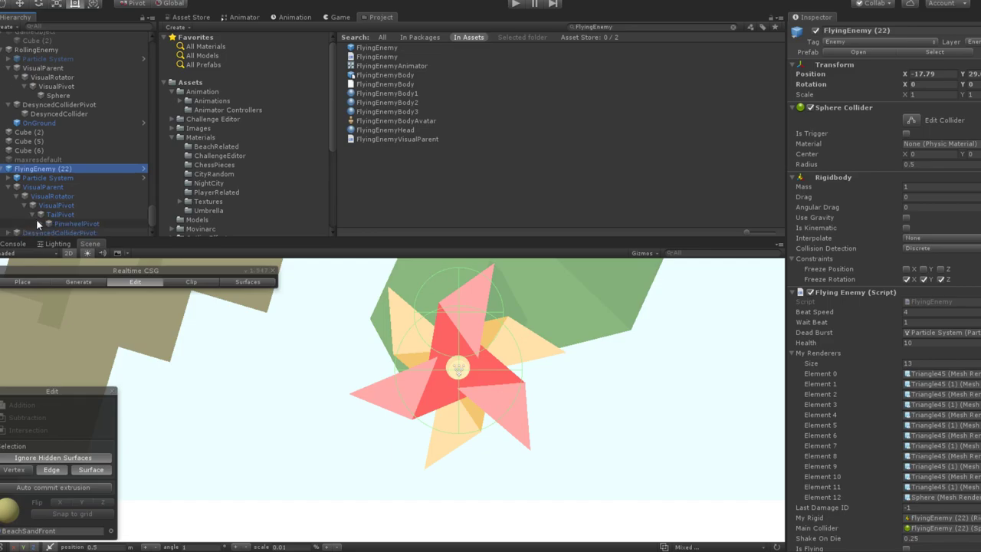
{"action": "scroll", "coordinate": [42, 224], "scroll_direction": "down", "scroll_amount": 3}
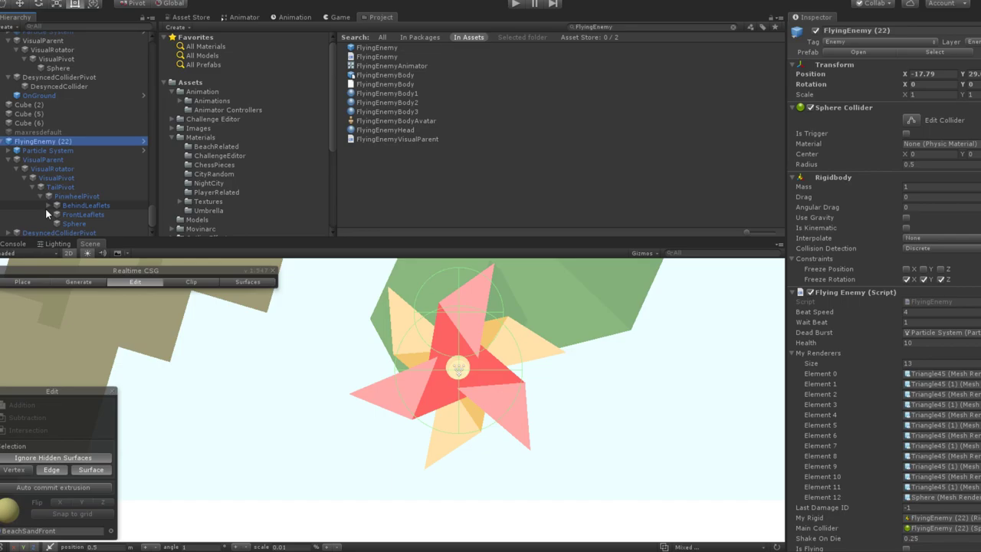
{"action": "scroll", "coordinate": [21, 224], "scroll_direction": "down", "scroll_amount": 1}
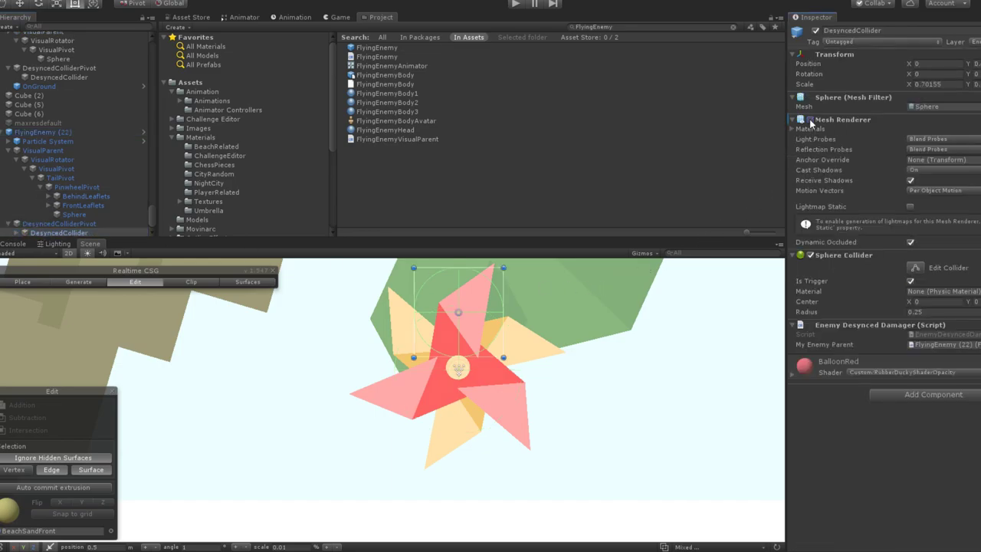
Run a short play test of the beach level with the single pinwheel enemy, and stop play mode.
{"action": "left_click", "coordinate": [521, 4]}
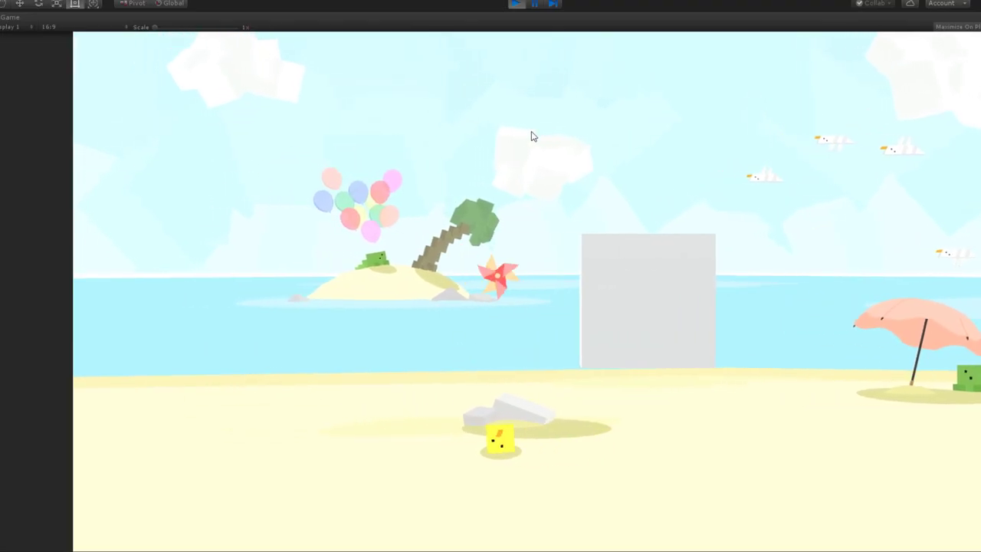
{"action": "key", "text": "a"}
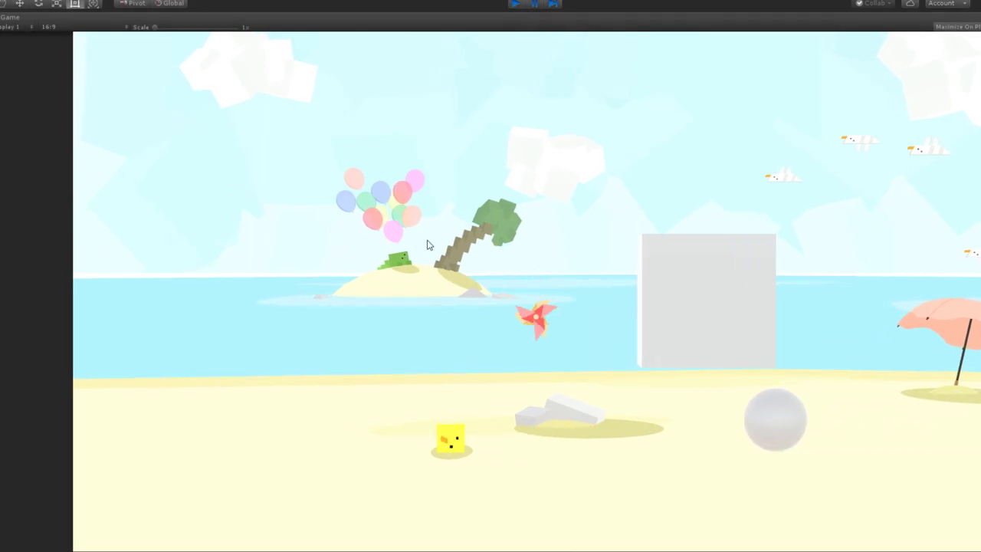
{"action": "key", "text": "ctrl+p"}
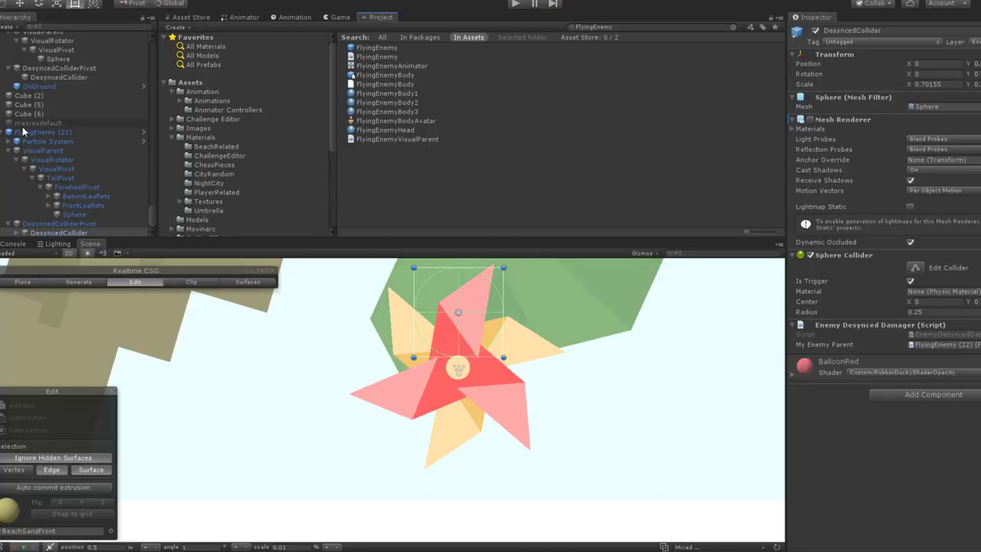
Duplicate FlyingEnemy (22) repeatedly until the copies reach FlyingEnemy (58).
{"action": "left_click", "coordinate": [50, 230]}
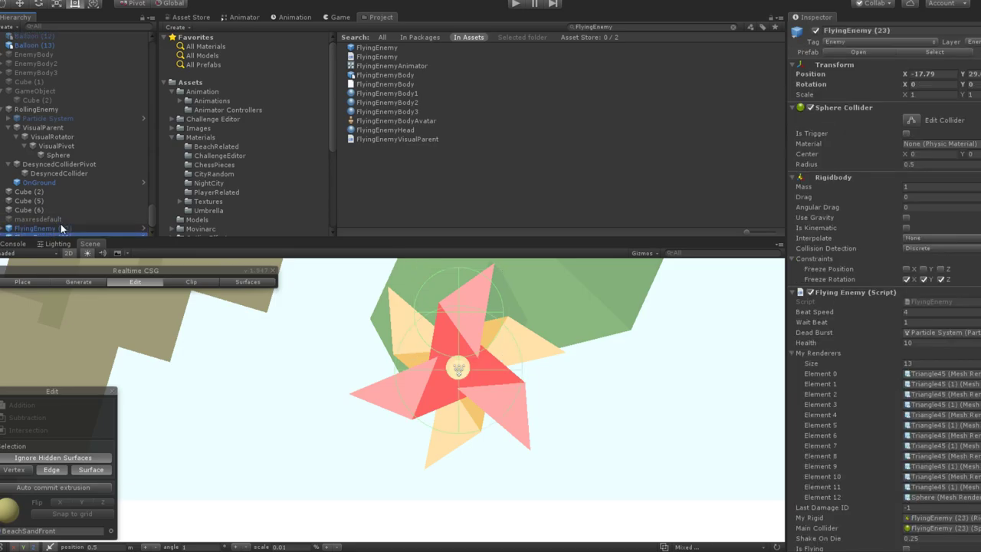
{"action": "key", "text": "ctrl+d"}
{"action": "key", "text": "ctrl+d"}
{"action": "key", "text": "ctrl+d"}
{"action": "key", "text": "ctrl+d"}
{"action": "key", "text": "ctrl+d"}
{"action": "key", "text": "ctrl+d"}
{"action": "key", "text": "ctrl+d"}
{"action": "key", "text": "ctrl+d"}
{"action": "key", "text": "ctrl+d"}
{"action": "key", "text": "ctrl+d"}
{"action": "key", "text": "ctrl+d"}
{"action": "key", "text": "ctrl+d"}
{"action": "key", "text": "ctrl+d"}
{"action": "key", "text": "ctrl+d"}
{"action": "key", "text": "ctrl+d"}
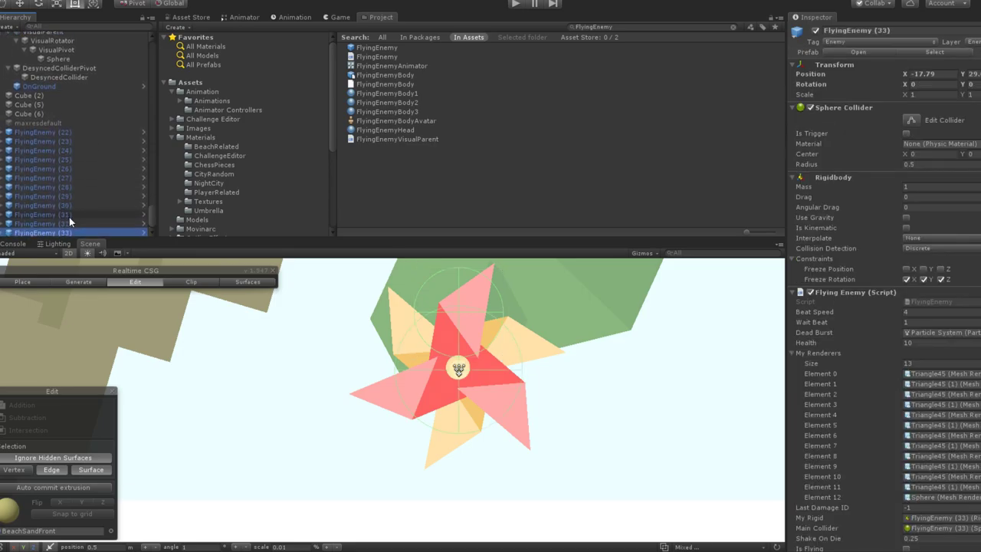
{"action": "key", "text": "ctrl+d"}
{"action": "key", "text": "ctrl+d"}
{"action": "key", "text": "ctrl+d"}
{"action": "key", "text": "ctrl+d"}
{"action": "key", "text": "ctrl+d"}
{"action": "key", "text": "ctrl+d"}
{"action": "key", "text": "ctrl+d"}
{"action": "key", "text": "ctrl+d"}
{"action": "key", "text": "ctrl+d"}
{"action": "key", "text": "ctrl+d"}
{"action": "key", "text": "ctrl+d"}
{"action": "key", "text": "ctrl+d"}
{"action": "key", "text": "ctrl+d"}
{"action": "key", "text": "ctrl+d"}
{"action": "key", "text": "ctrl+d"}
{"action": "key", "text": "ctrl+d"}
{"action": "key", "text": "ctrl+d"}
Play-test the level by shooting the swarm of pinwheels until all are destroyed, and stop play mode.
{"action": "key", "text": "ctrl+p"}
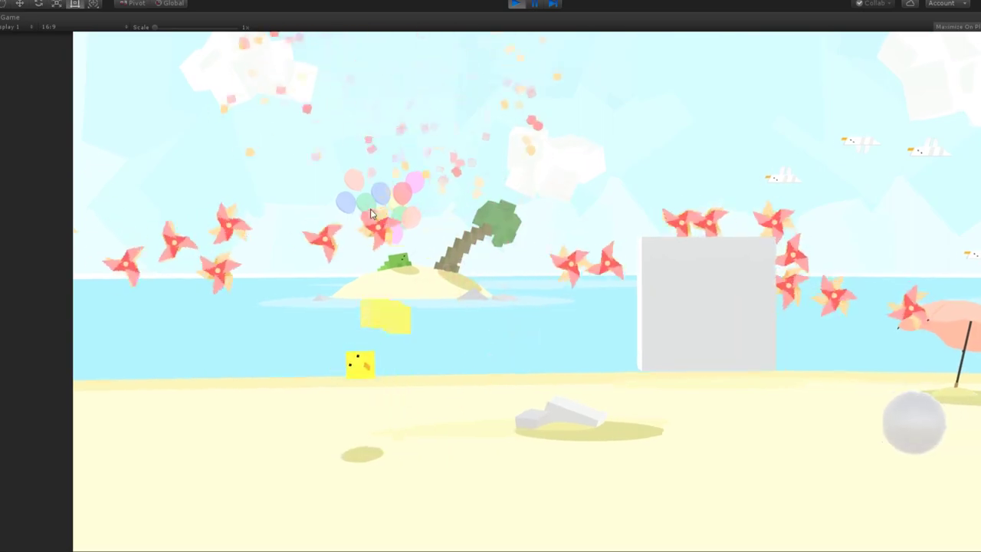
{"action": "left_click", "coordinate": [383, 232]}
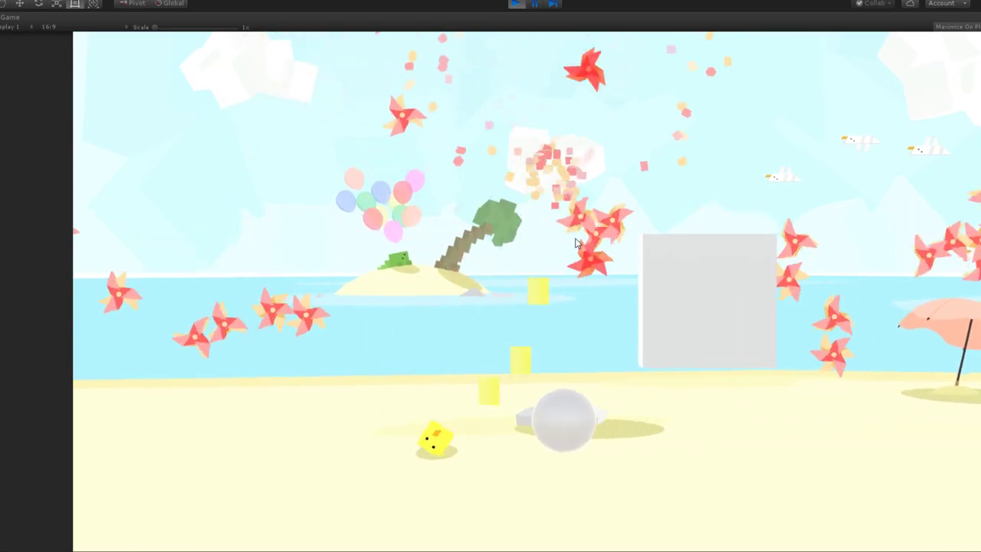
{"action": "left_click", "coordinate": [272, 306]}
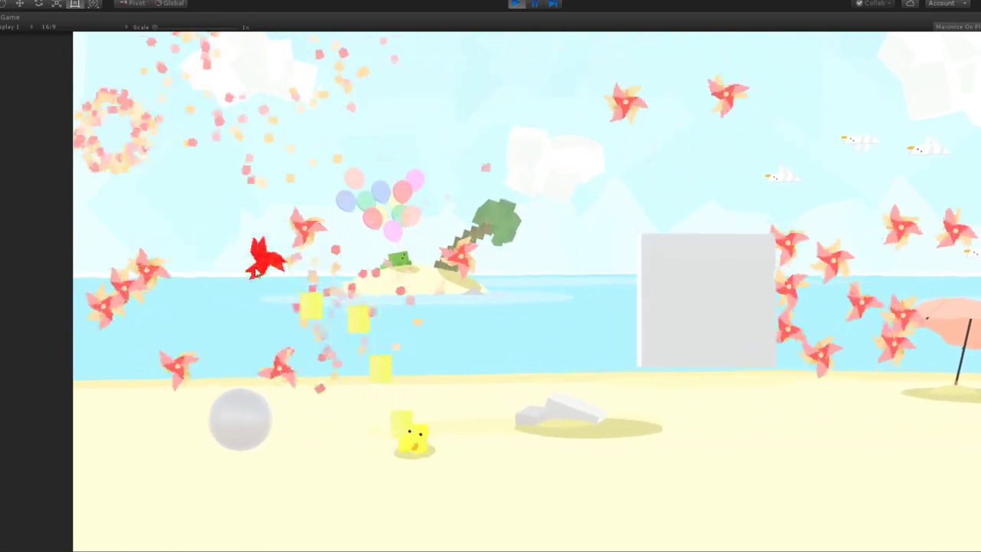
{"action": "left_click", "coordinate": [272, 306]}
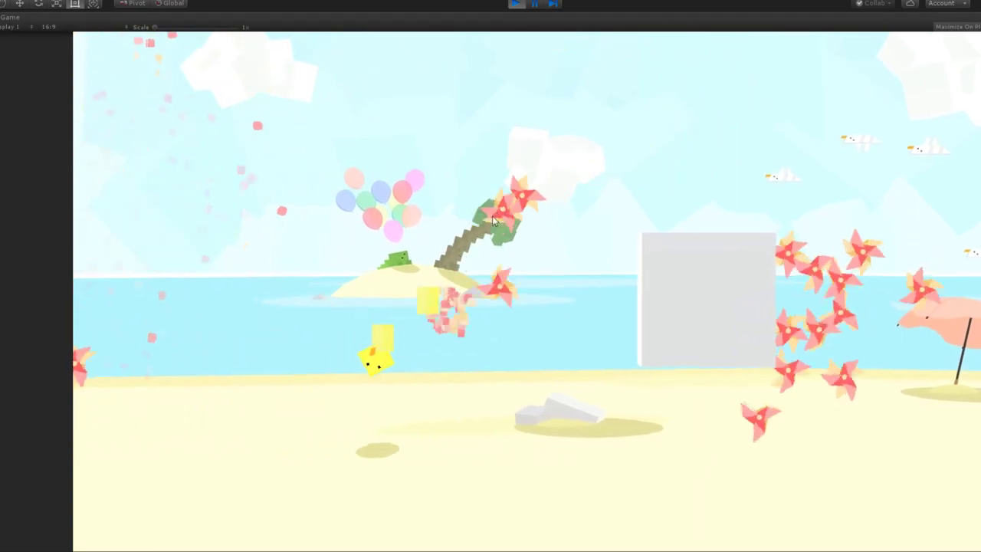
{"action": "left_click", "coordinate": [565, 195]}
{"action": "left_click", "coordinate": [787, 381]}
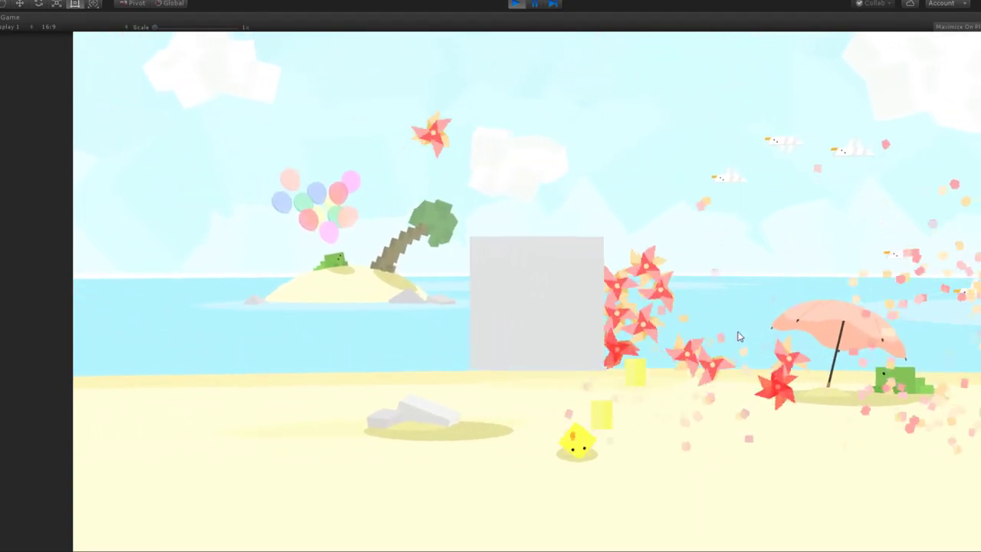
{"action": "left_click", "coordinate": [589, 258]}
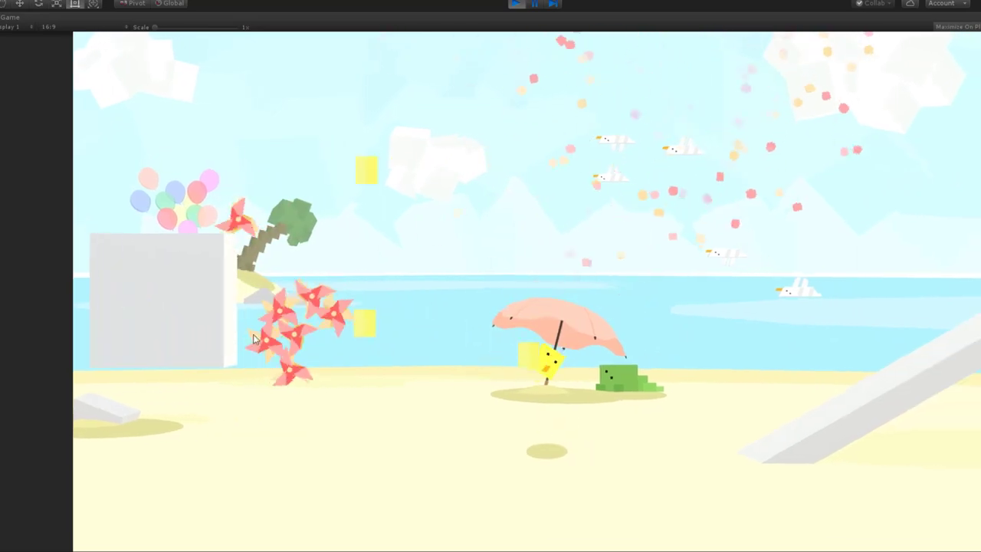
{"action": "left_click", "coordinate": [239, 314]}
{"action": "left_click", "coordinate": [454, 220]}
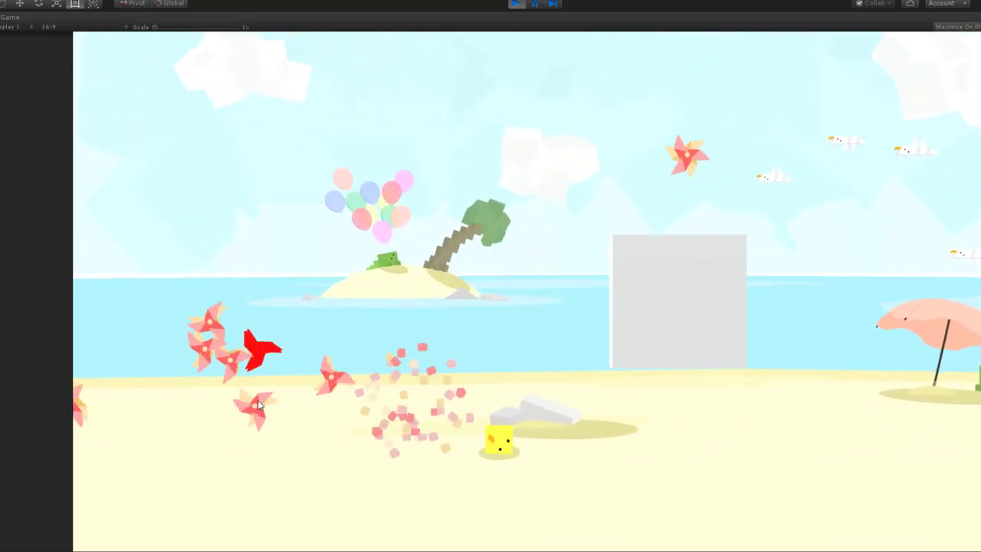
{"action": "left_click", "coordinate": [273, 375]}
{"action": "left_click", "coordinate": [213, 303]}
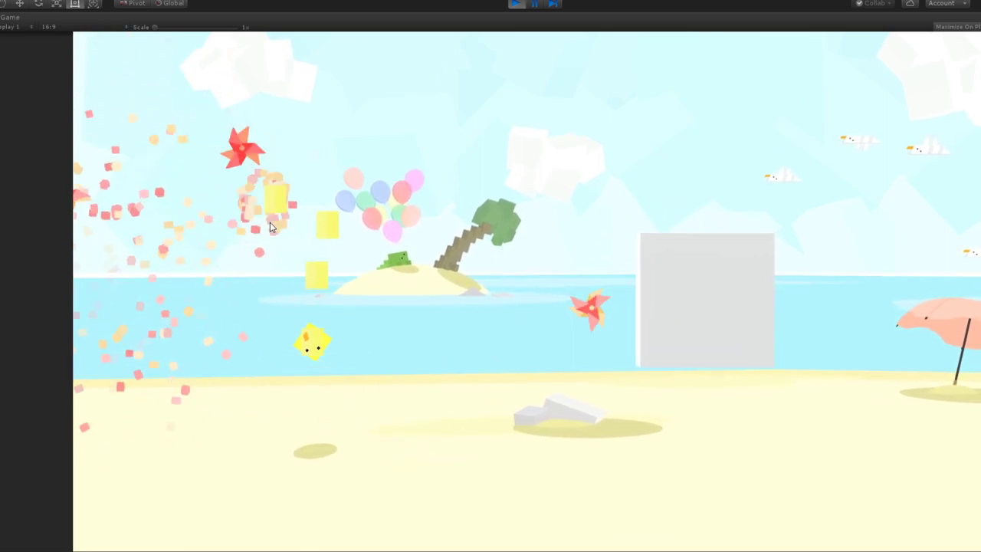
{"action": "left_click", "coordinate": [596, 320]}
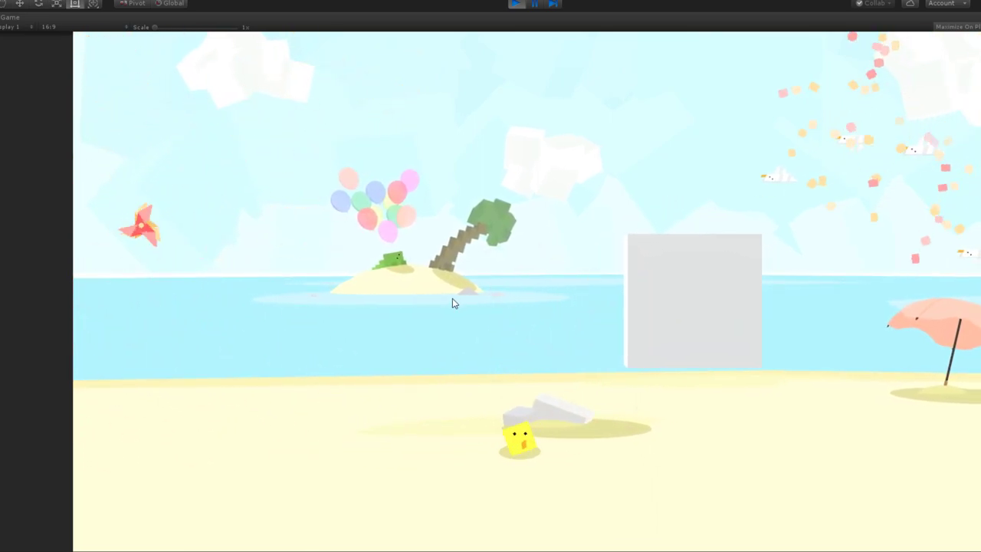
{"action": "left_click", "coordinate": [265, 348]}
{"action": "left_click", "coordinate": [247, 355]}
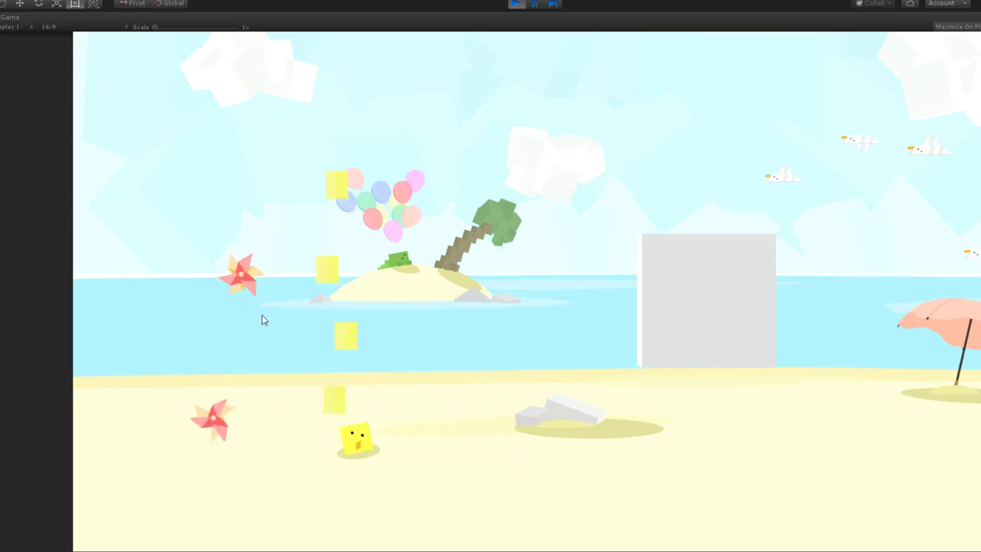
{"action": "left_click", "coordinate": [213, 418]}
{"action": "left_click", "coordinate": [202, 379]}
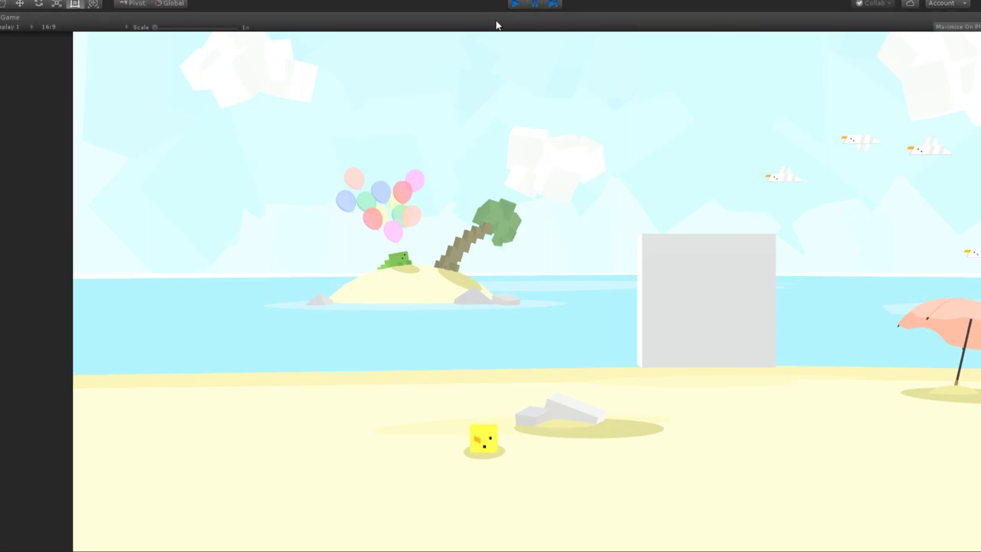
{"action": "left_click", "coordinate": [513, 4]}
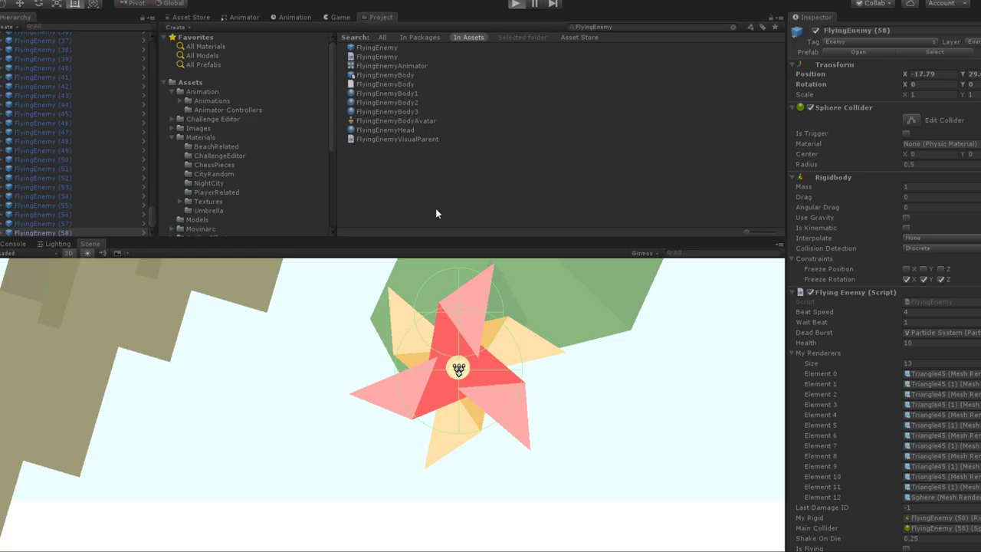
Play-test the duplicated pinwheels in two more runs, moving, jumping and shooting to check flashes and particle bursts, stopping play mode after each.
{"action": "key", "text": "ctrl+p"}
{"action": "left_click", "coordinate": [472, 138]}
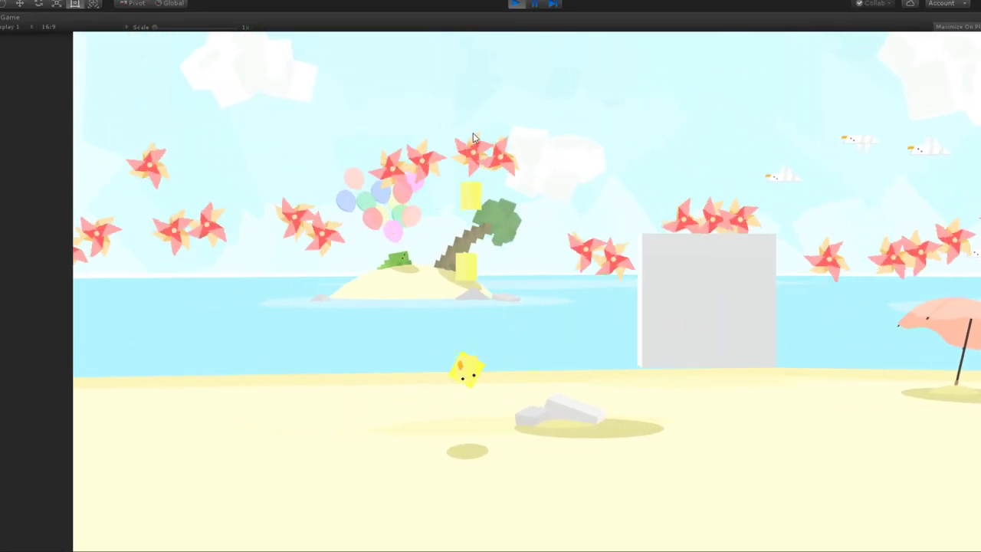
{"action": "key", "text": "a"}
{"action": "left_click", "coordinate": [329, 164]}
{"action": "left_click", "coordinate": [240, 181]}
{"action": "left_click", "coordinate": [232, 168]}
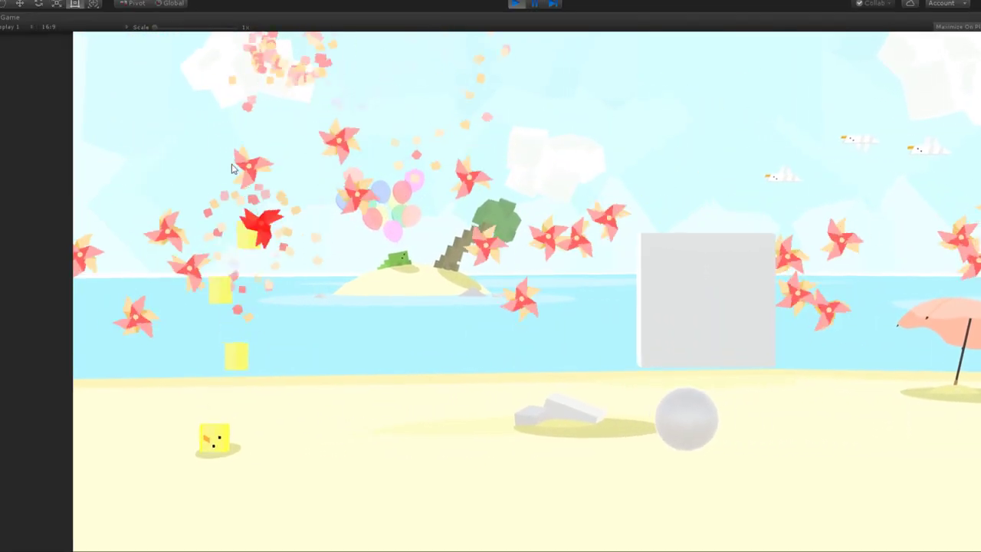
{"action": "key", "text": "d"}
{"action": "key", "text": "space"}
{"action": "left_click", "coordinate": [473, 274]}
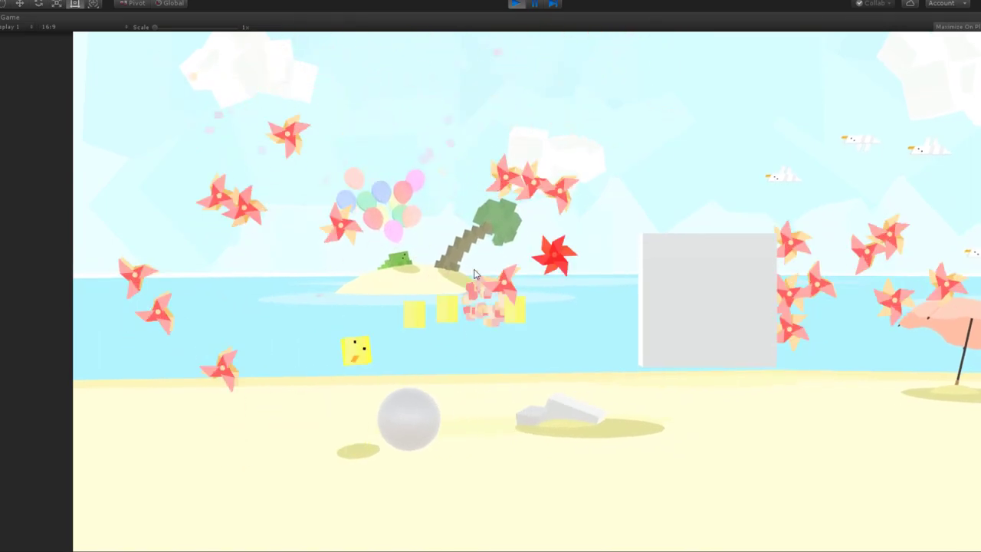
{"action": "key", "text": "d"}
{"action": "left_click", "coordinate": [509, 191]}
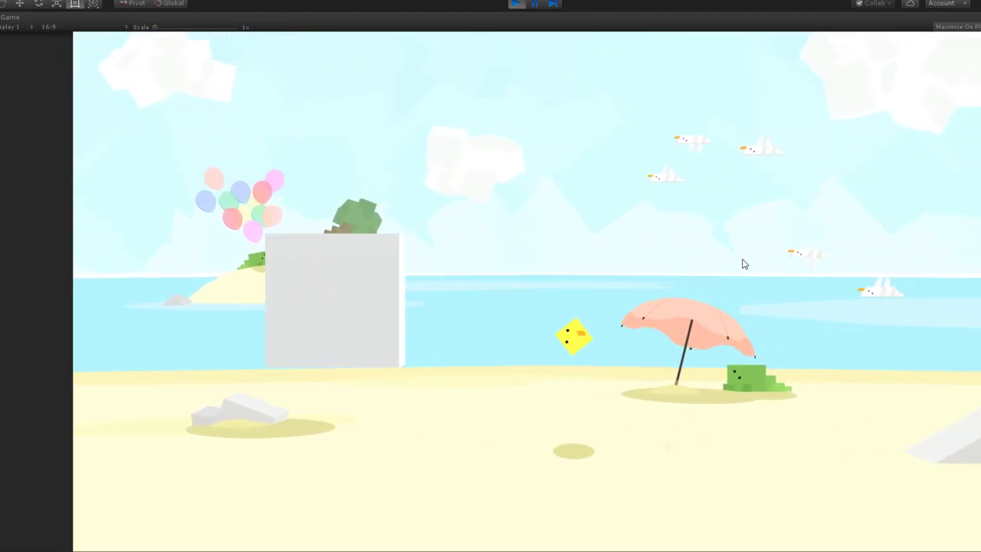
{"action": "left_click", "coordinate": [514, 3]}
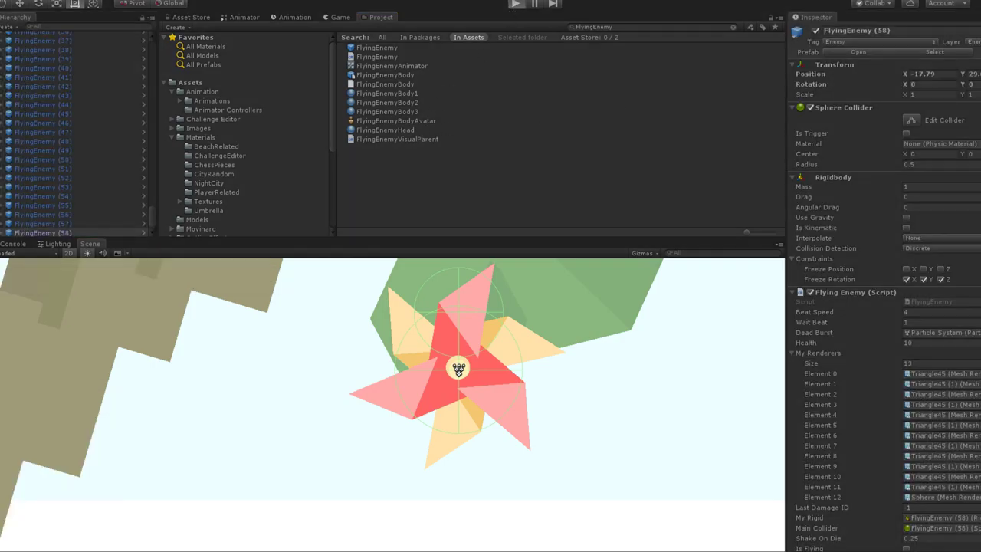
{"action": "key", "text": "ctrl+p"}
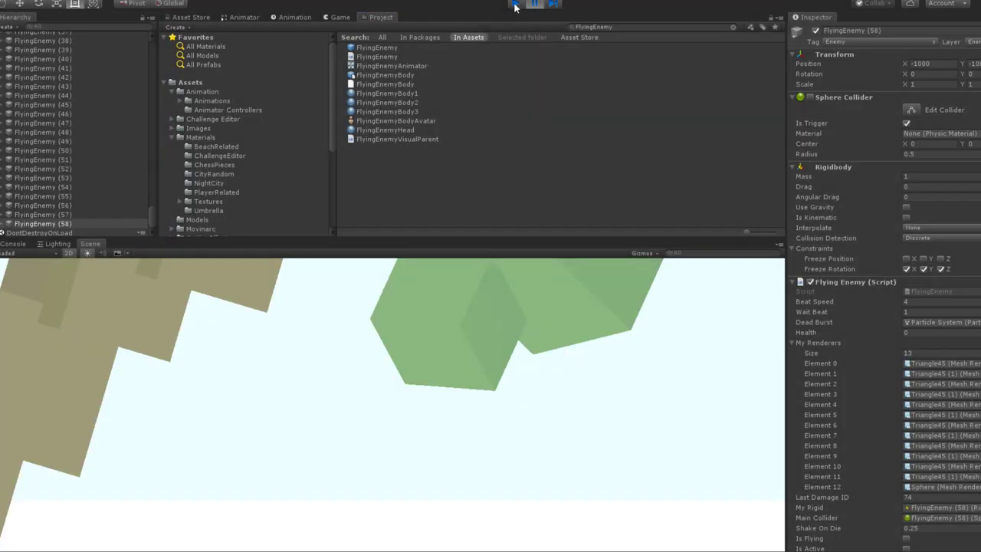
{"action": "left_click", "coordinate": [514, 5]}
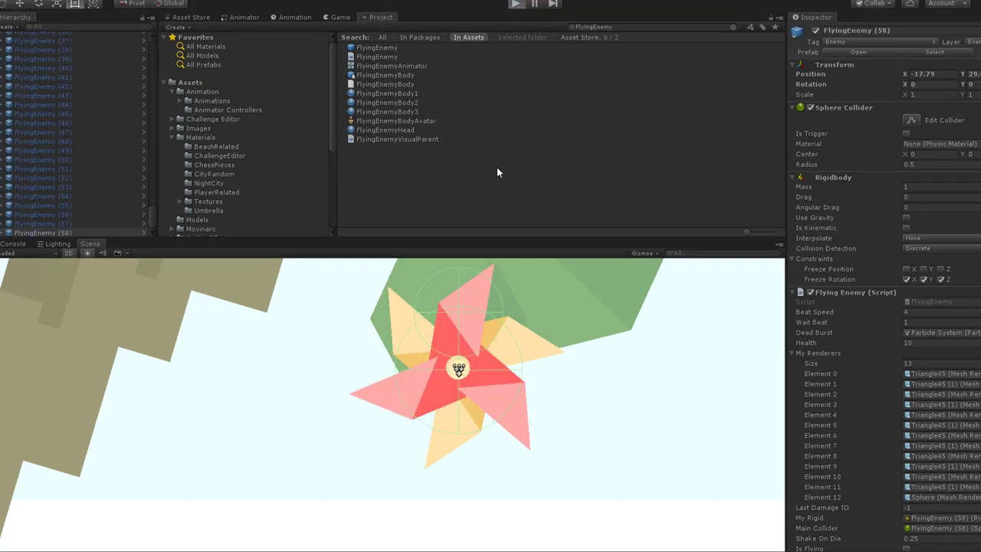
Play-test the beach level, moving, jumping and shooting both ways until the whole pinwheel swarm is destroyed, and stop play mode.
{"action": "key", "text": "ctrl+p"}
{"action": "key", "text": "a"}
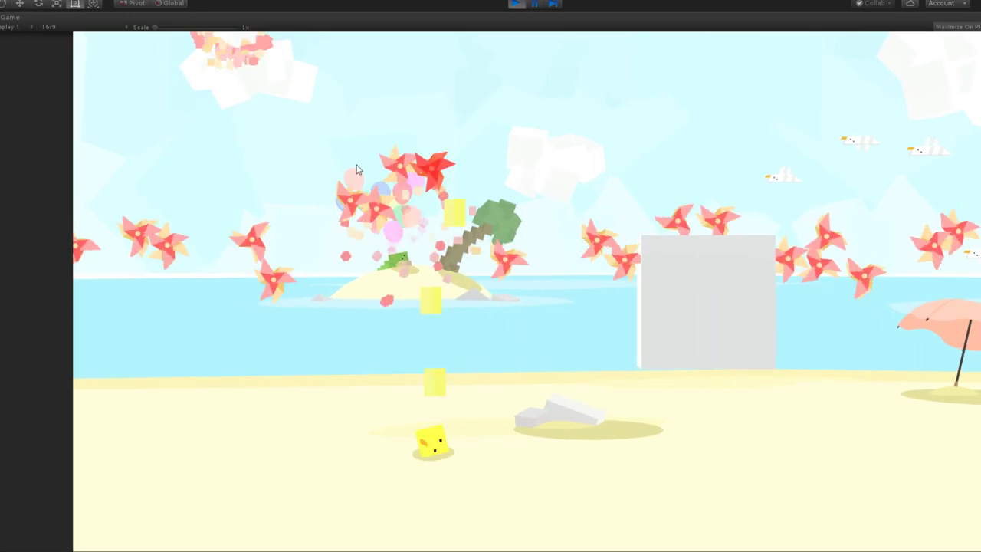
{"action": "key", "text": "d"}
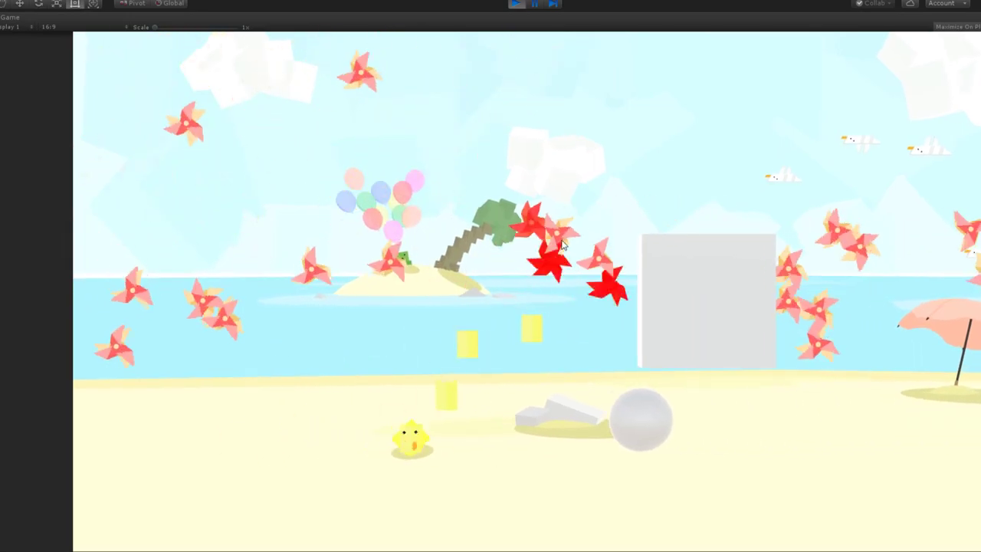
{"action": "key", "text": "d"}
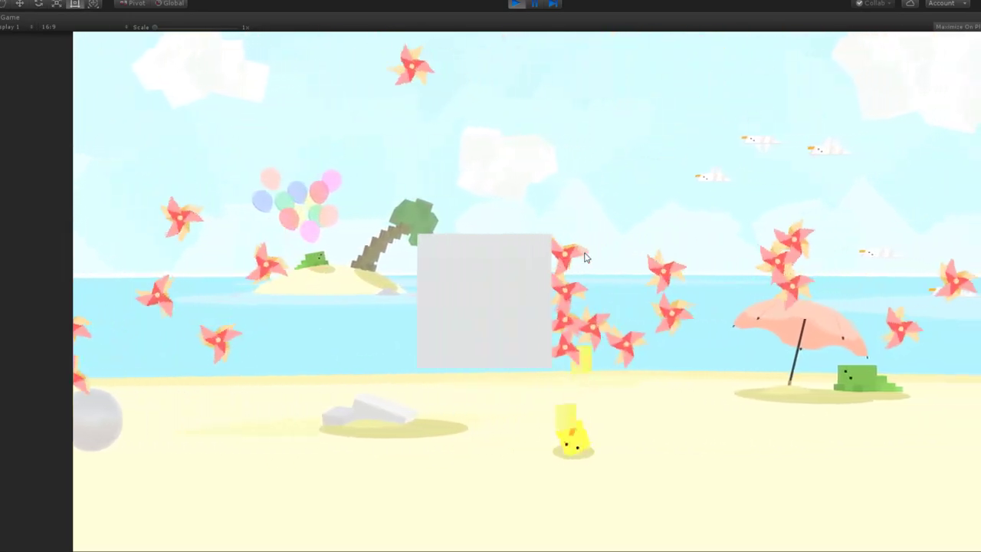
{"action": "key", "text": "d"}
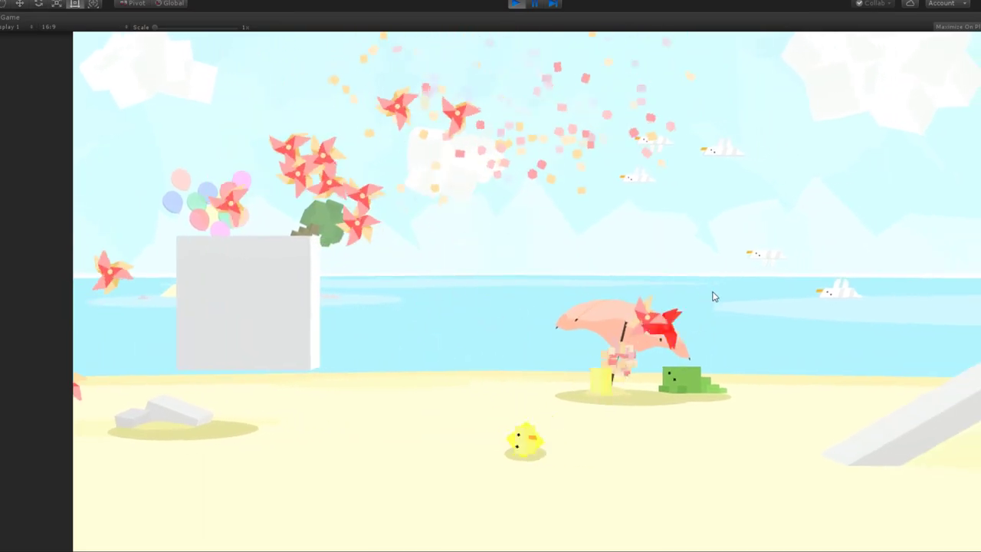
{"action": "key", "text": "a"}
{"action": "key", "text": "space"}
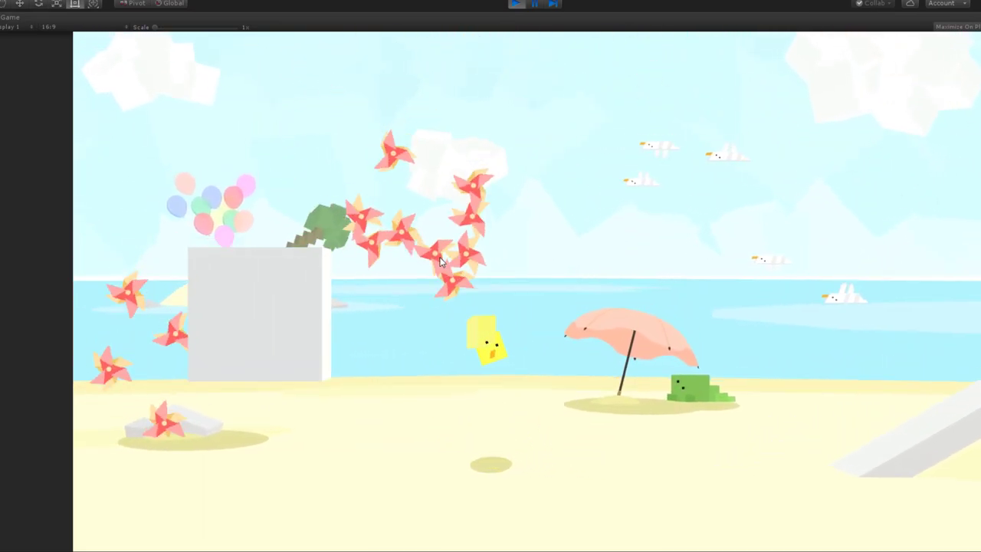
{"action": "key", "text": "space"}
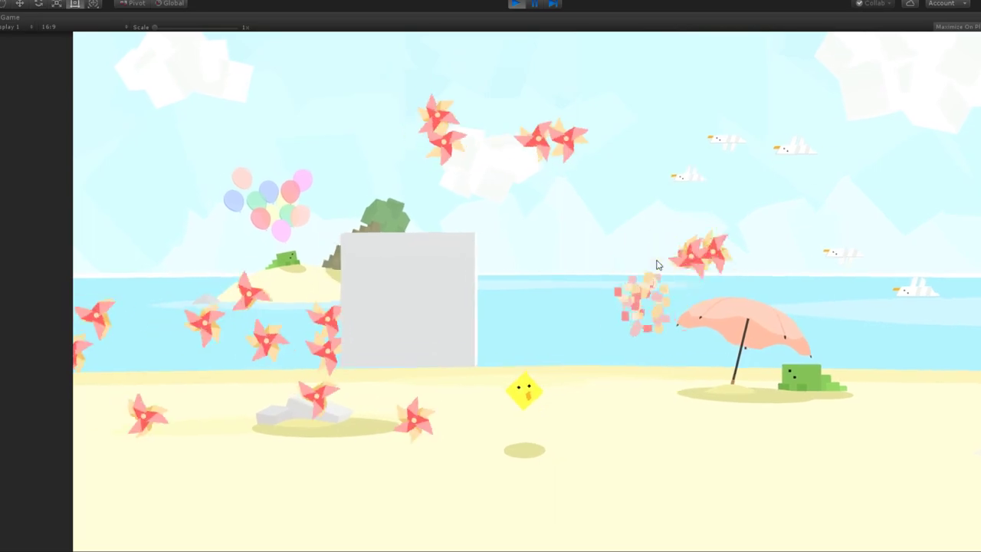
{"action": "key", "text": "a"}
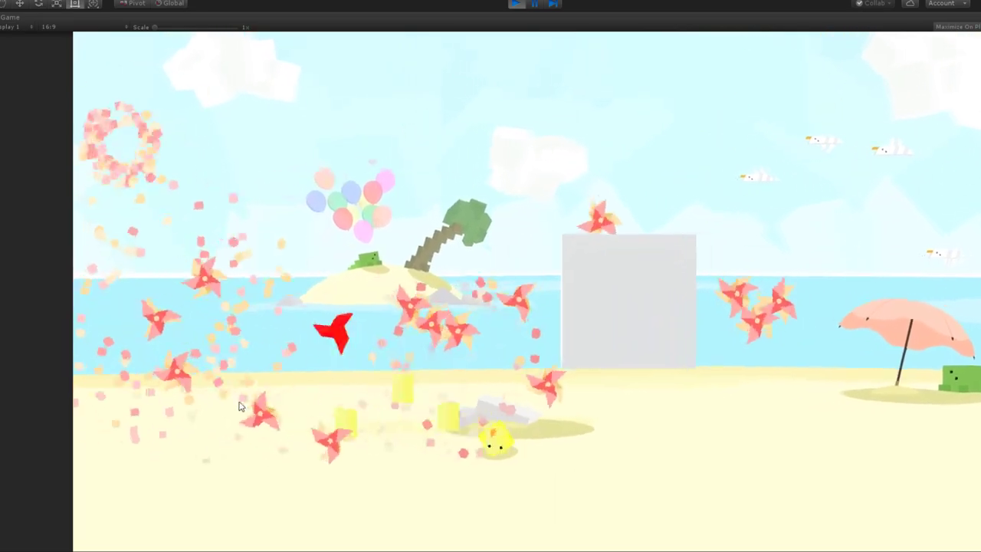
{"action": "key", "text": "a"}
{"action": "key", "text": "space"}
{"action": "key", "text": "d"}
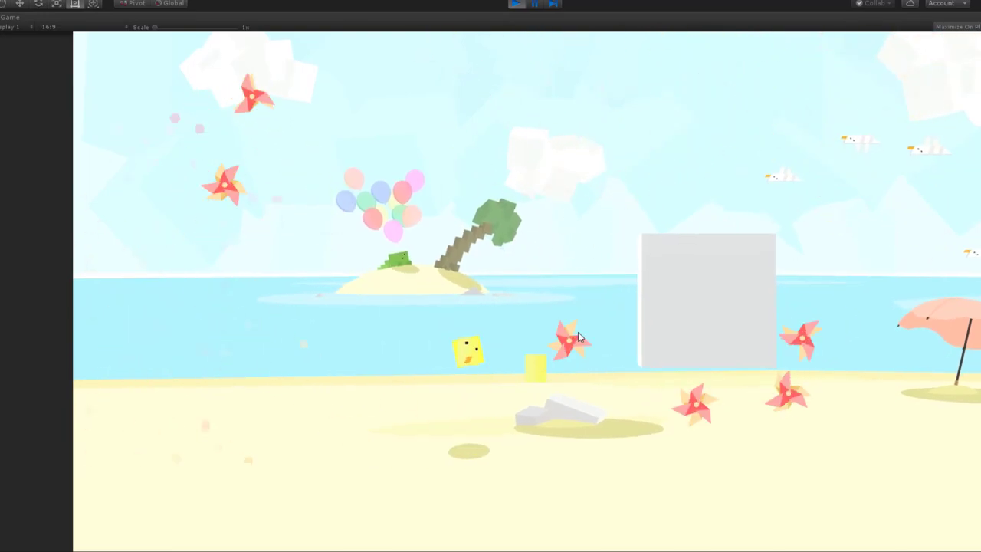
{"action": "key", "text": "d"}
{"action": "key", "text": "space"}
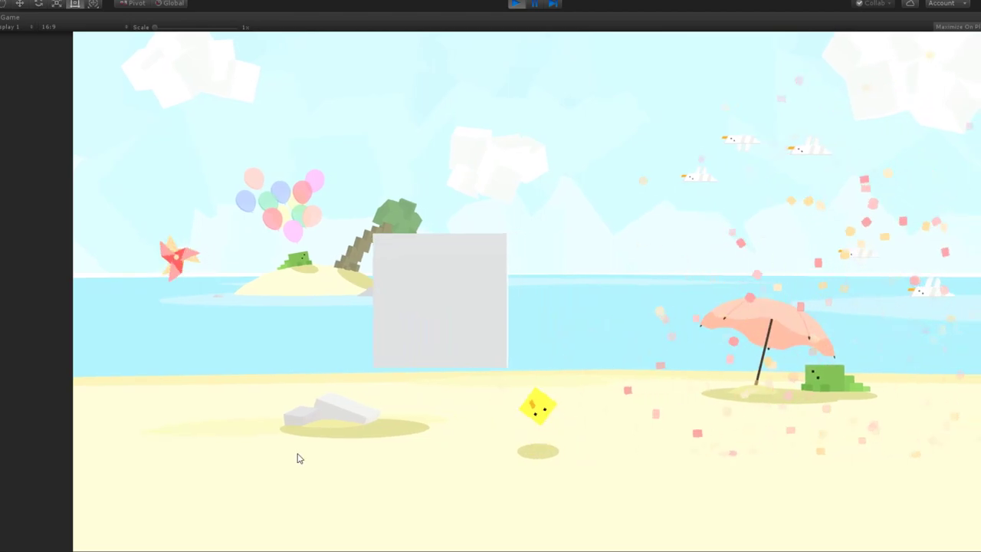
{"action": "key", "text": "a"}
{"action": "key", "text": "space"}
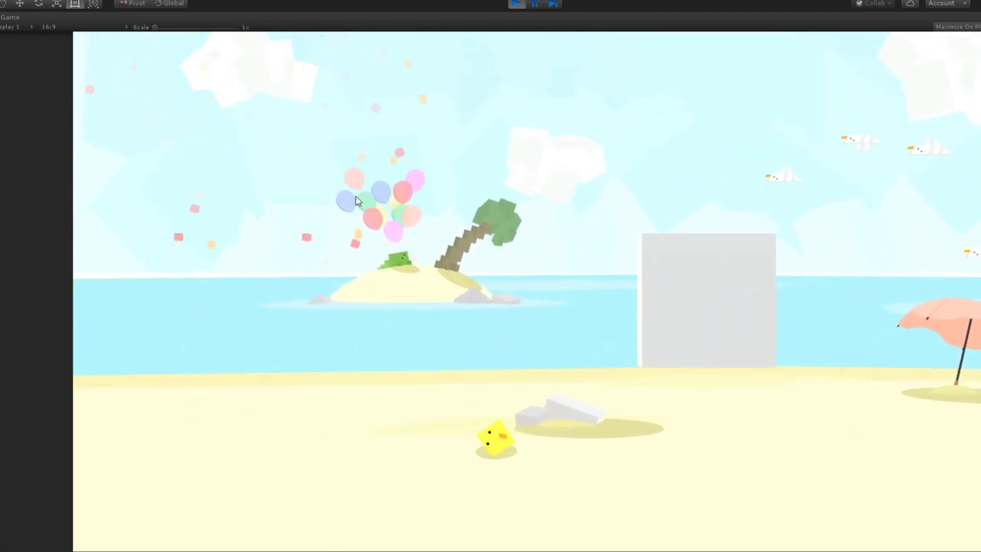
{"action": "left_click", "coordinate": [518, 6]}
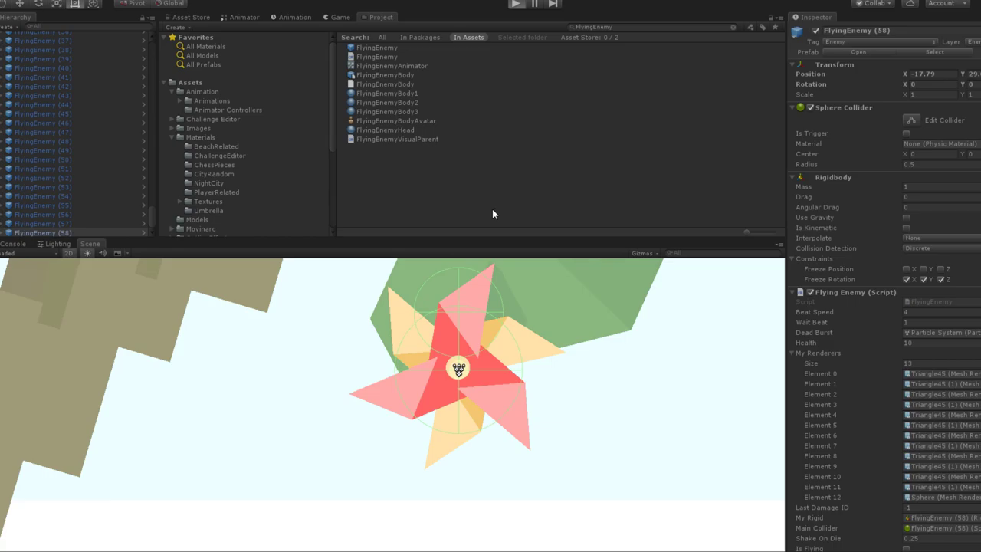
Run two more play tests of the level against the pinwheel swarm, stopping play mode after each.
{"action": "key", "text": "ctrl+p"}
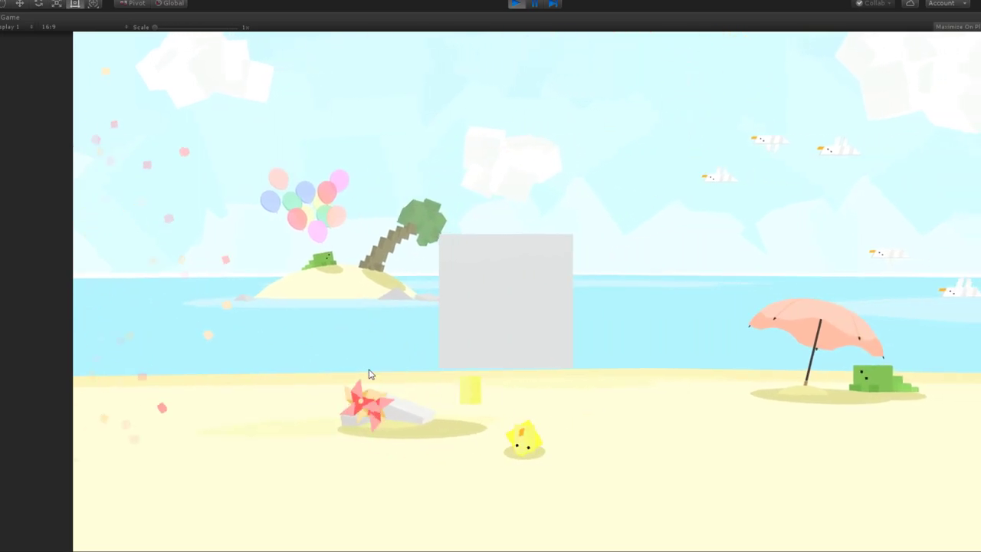
{"action": "left_click", "coordinate": [513, 5]}
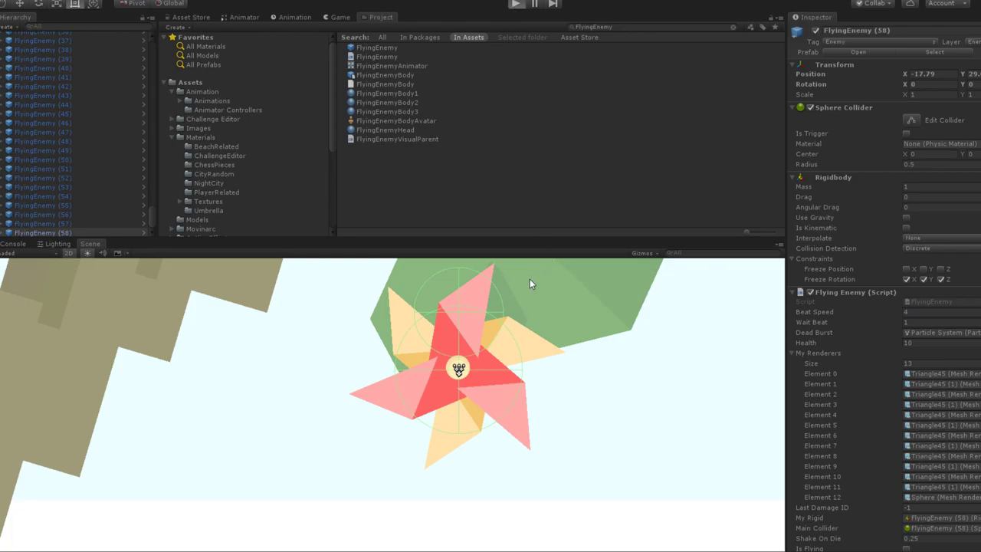
{"action": "key", "text": "ctrl+p"}
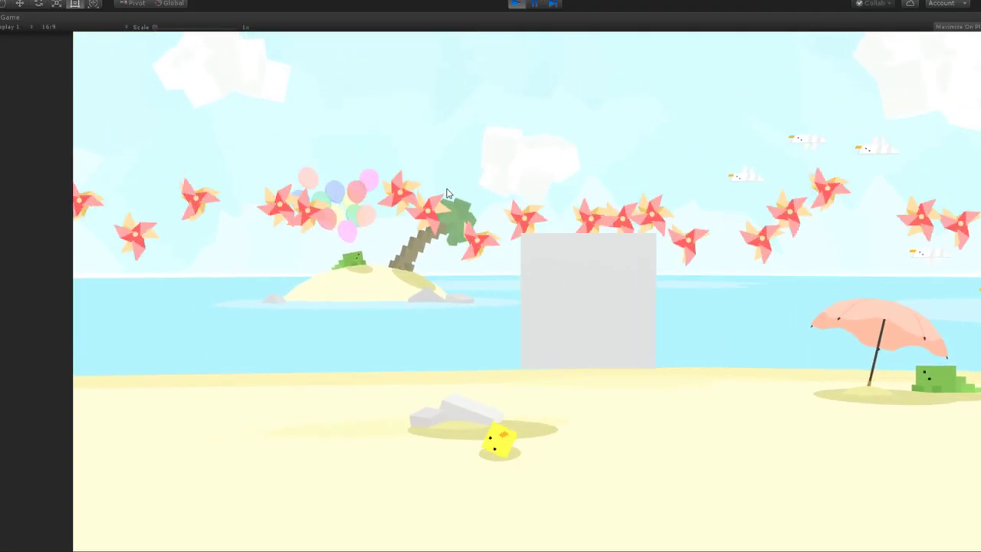
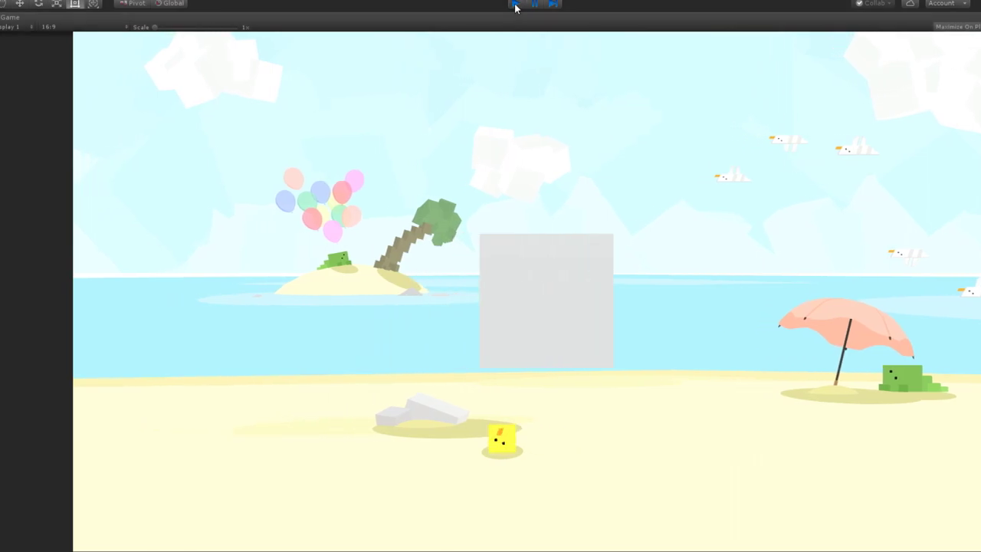
{"action": "left_click", "coordinate": [515, 5]}
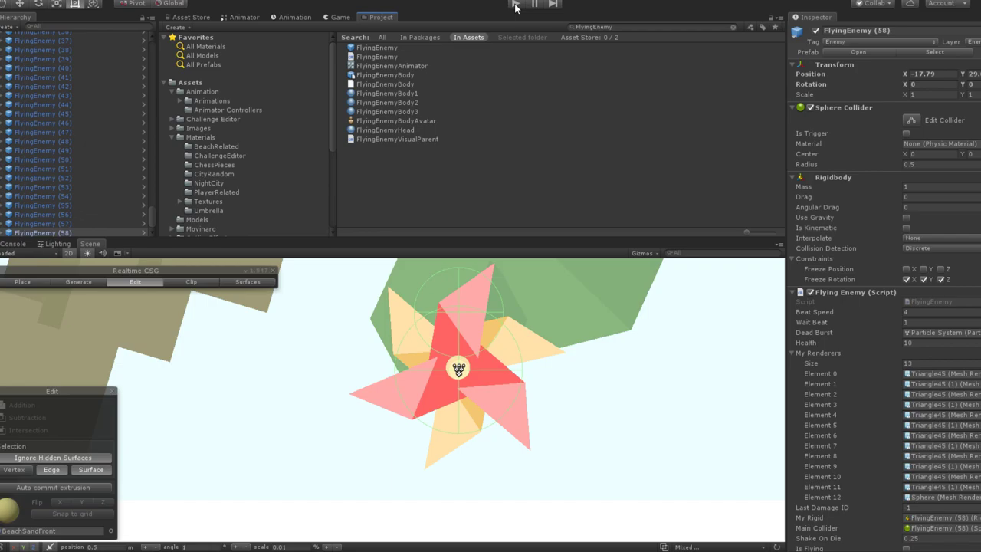
Select the pinwheel FlyingEnemy (41) beside the palm tree and examine its blades and colliders up close and from farther away.
{"action": "left_click_drag", "start_coordinate": [460, 368], "coordinate": [406, 403], "text": "alt"}
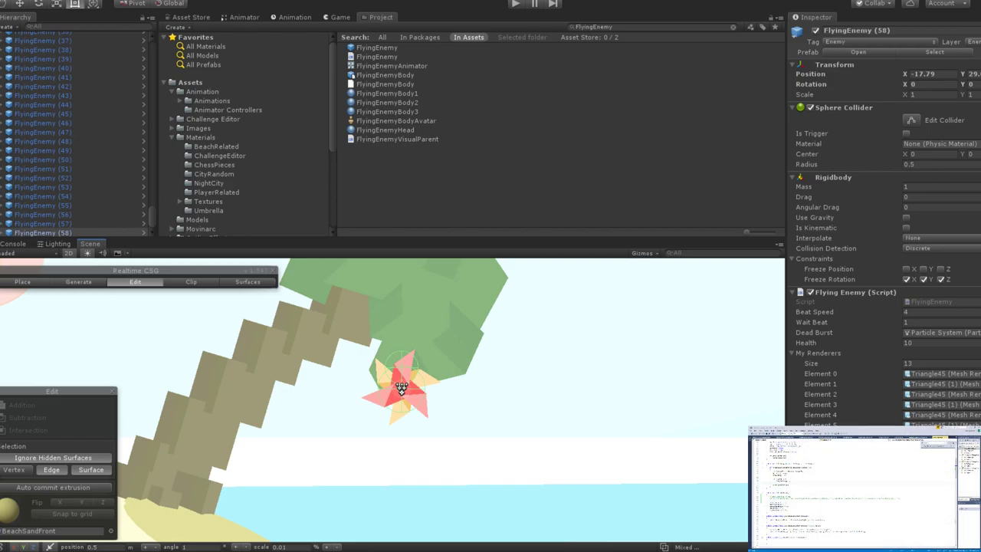
{"action": "scroll", "coordinate": [399, 399], "scroll_direction": "up", "scroll_amount": 5}
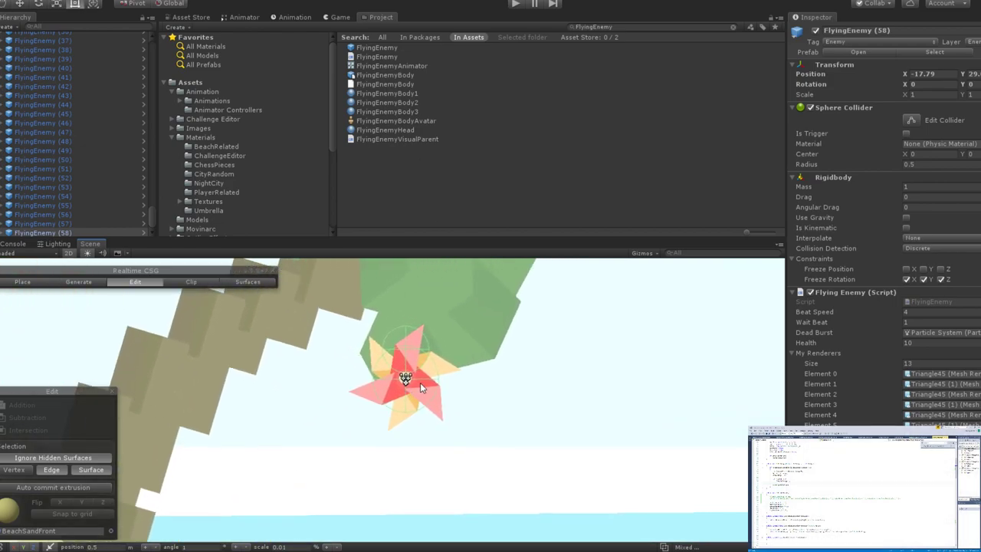
{"action": "middle_click_drag", "start_coordinate": [420, 376], "coordinate": [432, 401]}
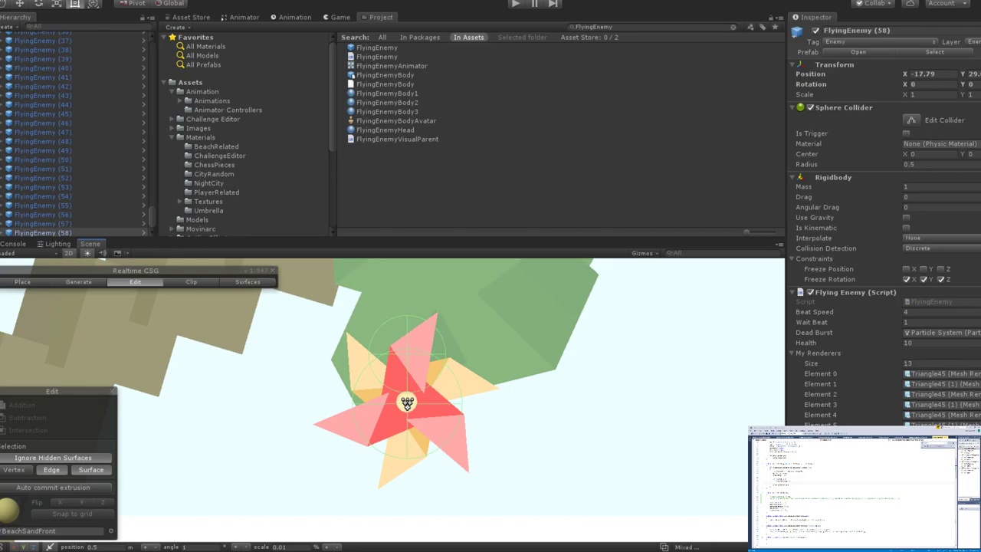
{"action": "left_click", "coordinate": [383, 392]}
{"action": "left_click", "coordinate": [376, 397]}
{"action": "mouse_move", "coordinate": [401, 377]}
{"action": "middle_mouse_down"}
{"action": "mouse_move", "coordinate": [391, 372]}
{"action": "mouse_move", "coordinate": [410, 380]}
{"action": "middle_mouse_up"}
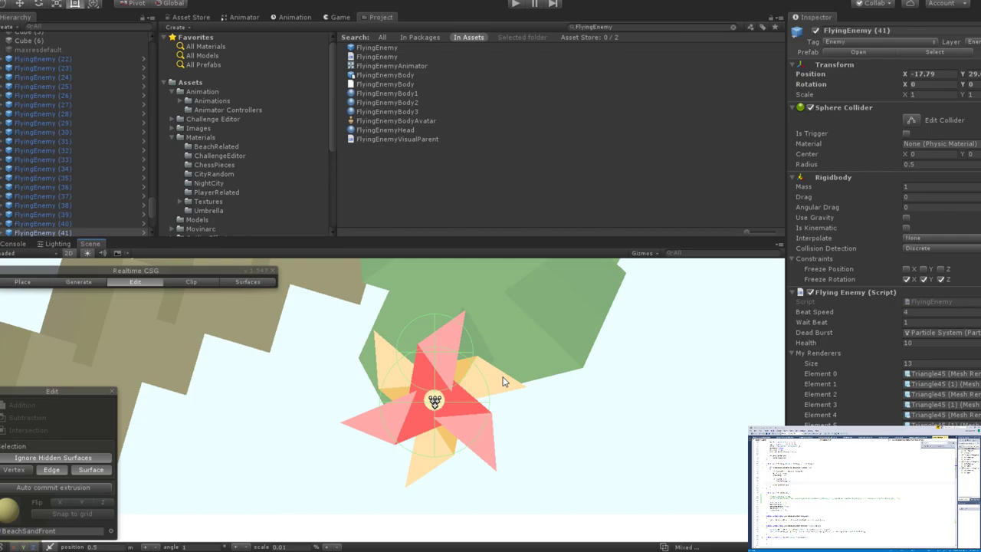
{"action": "scroll", "coordinate": [490, 380], "scroll_direction": "down", "scroll_amount": 3}
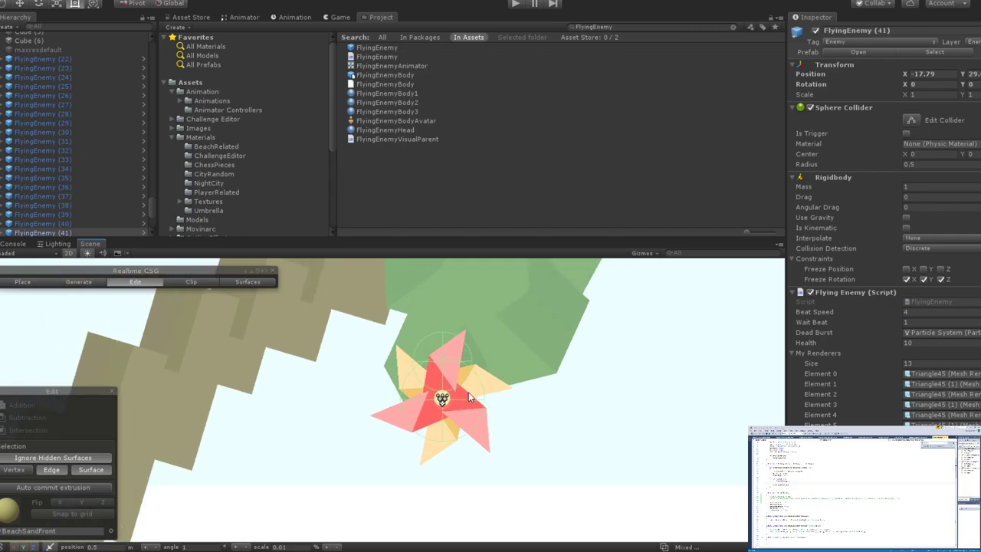
{"action": "scroll", "coordinate": [465, 388], "scroll_direction": "up", "scroll_amount": 4}
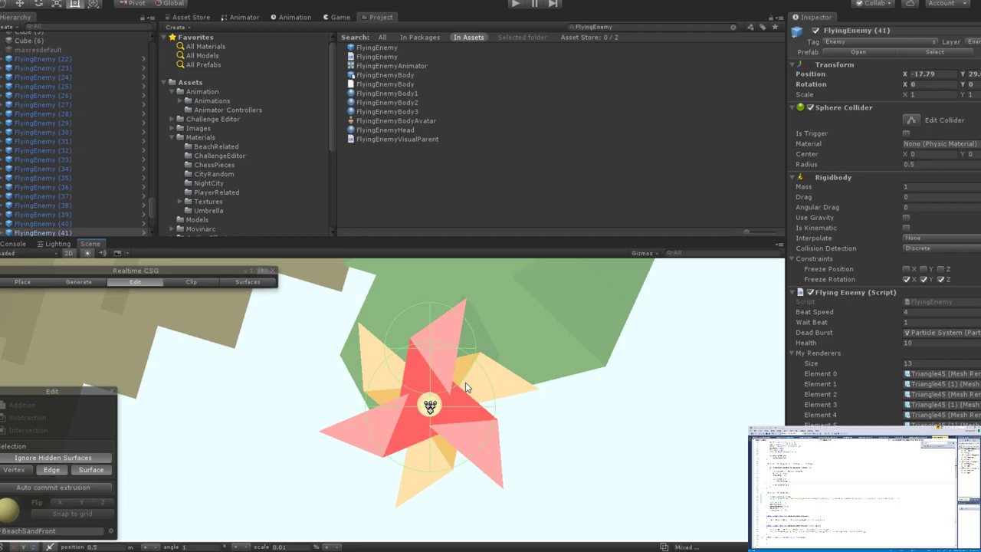
{"action": "scroll", "coordinate": [451, 409], "scroll_direction": "down", "scroll_amount": 5}
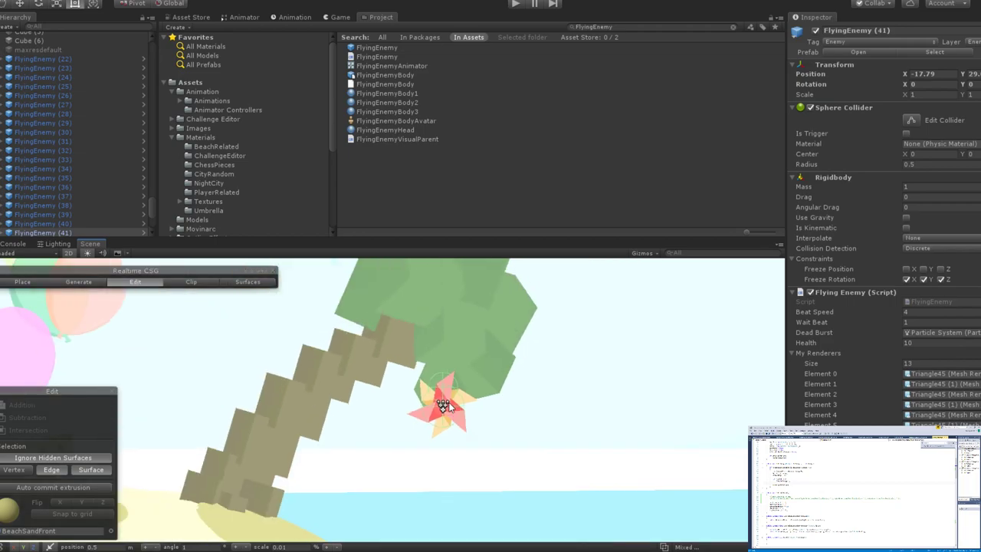
{"action": "scroll", "coordinate": [451, 408], "scroll_direction": "up", "scroll_amount": 2}
Start a play test of the beach level and shoot the pinwheels flying above the island and the shore.
{"action": "left_click", "coordinate": [518, 5]}
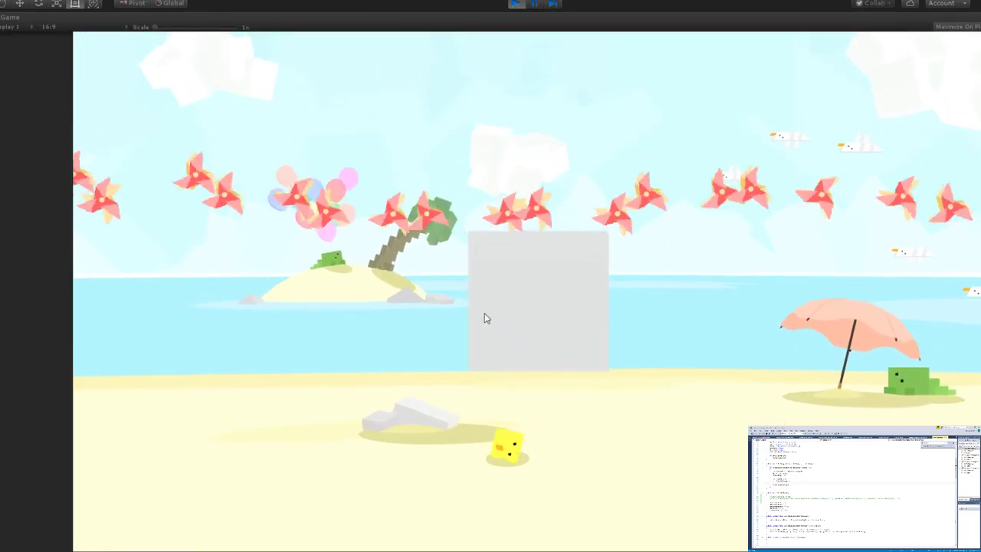
{"action": "left_click", "coordinate": [495, 218]}
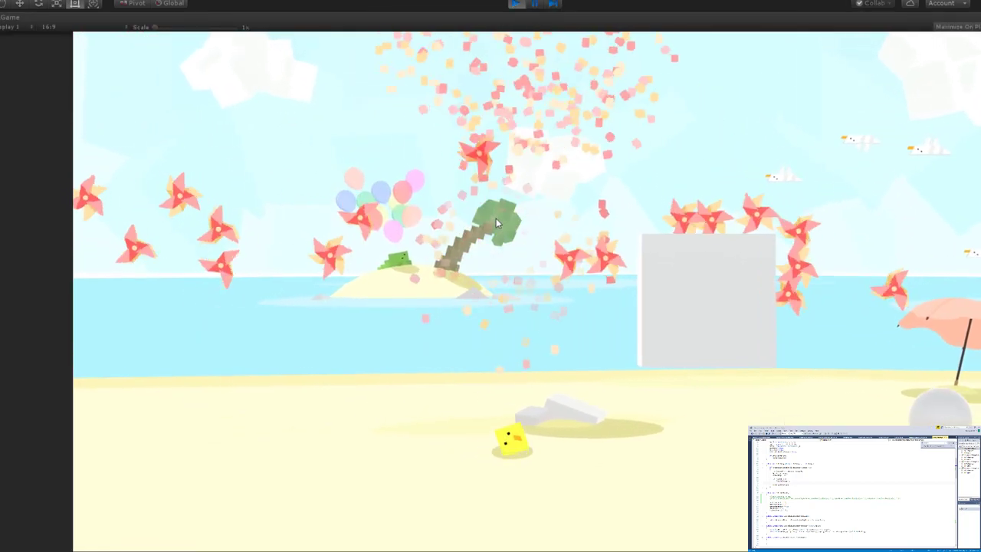
{"action": "left_click", "coordinate": [328, 230]}
{"action": "left_click", "coordinate": [575, 286]}
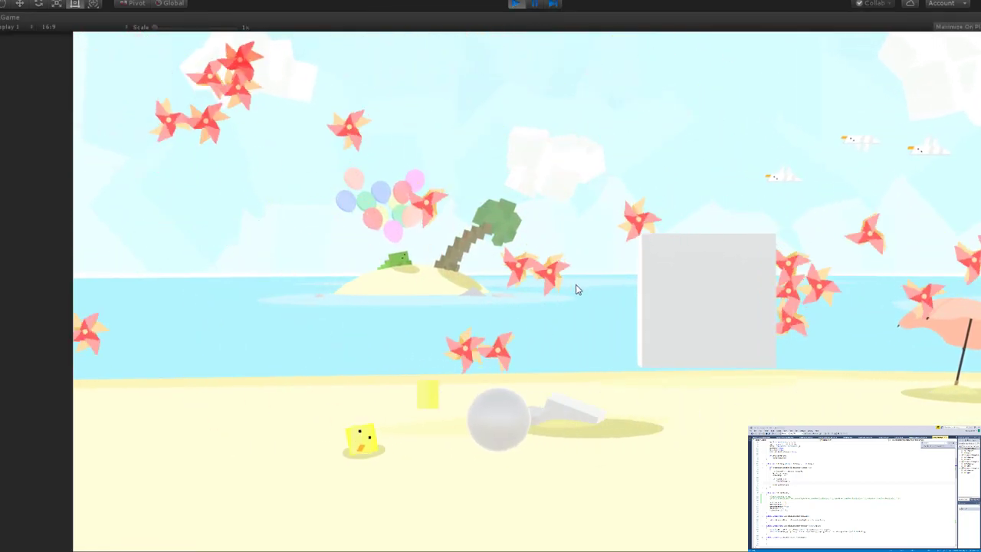
{"action": "left_click", "coordinate": [552, 268]}
{"action": "left_click", "coordinate": [582, 266]}
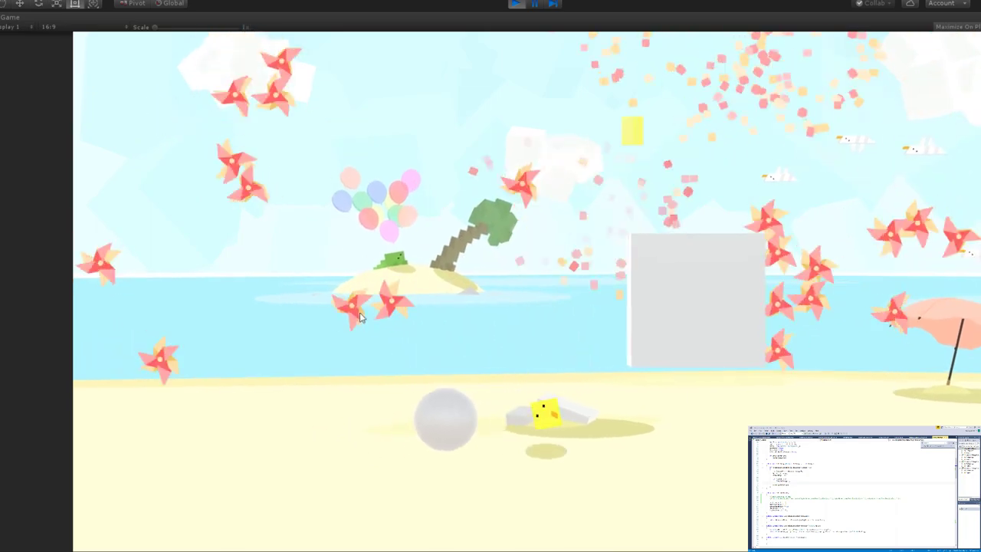
{"action": "left_click", "coordinate": [299, 268]}
{"action": "left_click", "coordinate": [201, 329]}
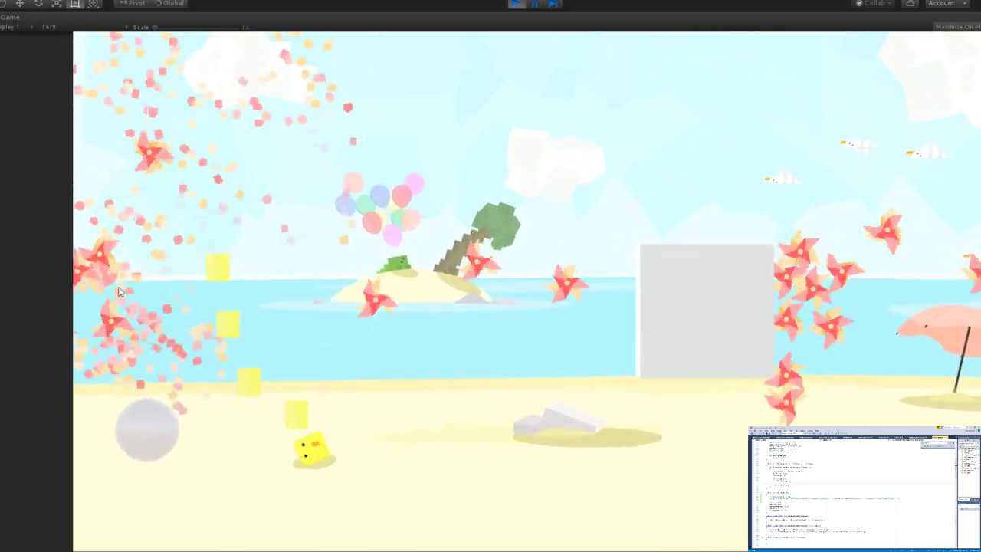
Move toward the umbrella while shooting the pinwheels clustered beside the gray block and in the sky.
{"action": "left_click", "coordinate": [537, 228]}
{"action": "left_click", "coordinate": [738, 326]}
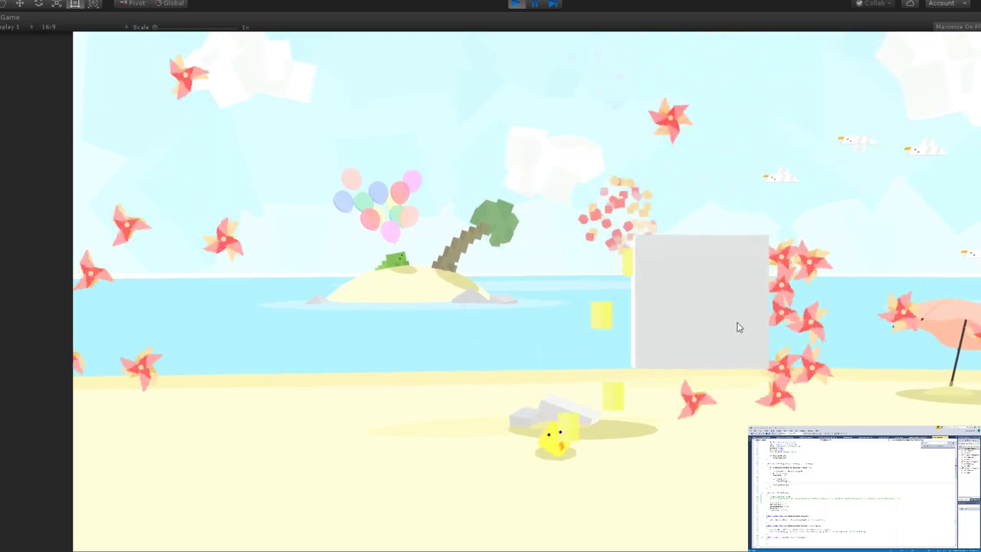
{"action": "left_click", "coordinate": [768, 355]}
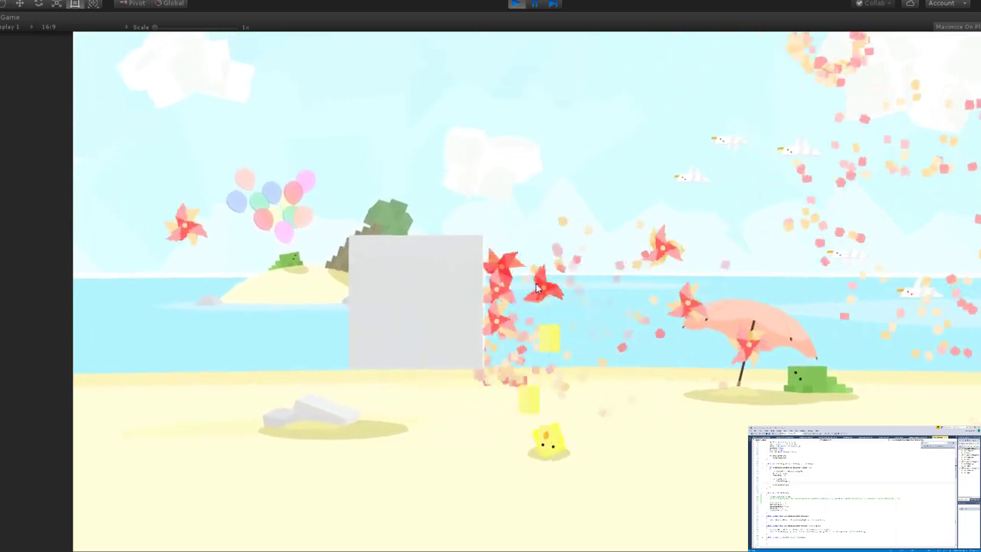
{"action": "left_click", "coordinate": [555, 268]}
{"action": "left_click", "coordinate": [771, 245]}
{"action": "left_click", "coordinate": [696, 246]}
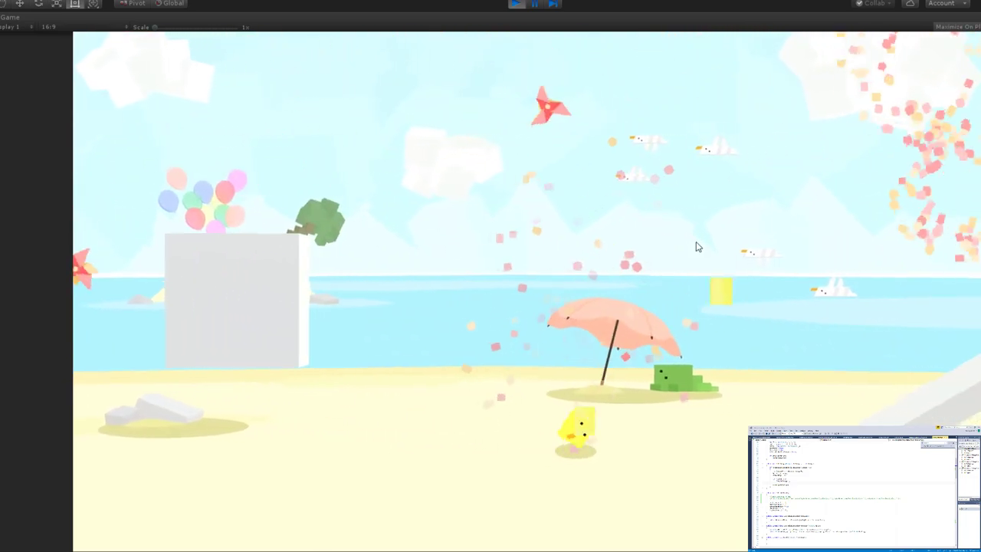
{"action": "left_click", "coordinate": [468, 168]}
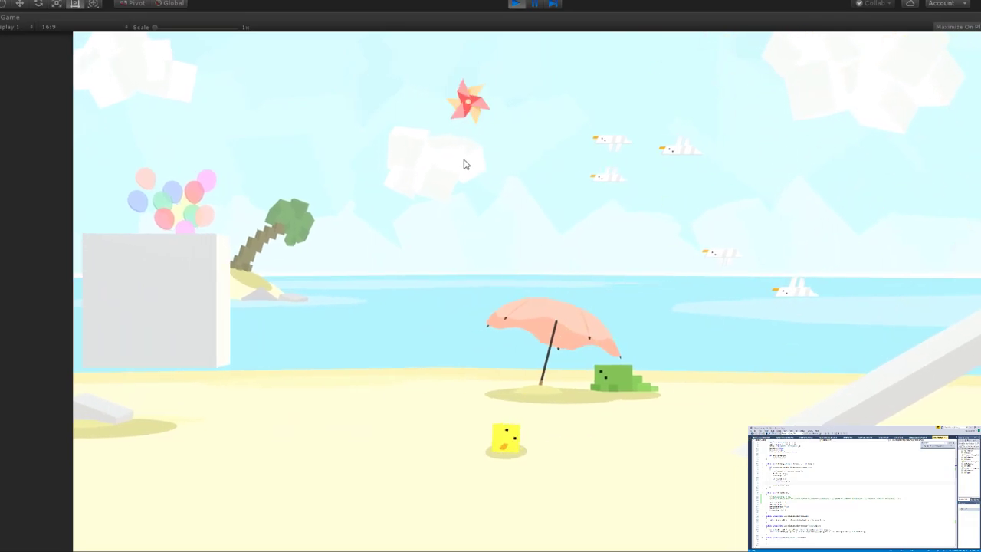
Move back and forth in front of the island, shooting the remaining pinwheels to check their damage flashes and particle bursts.
{"action": "key", "text": "a"}
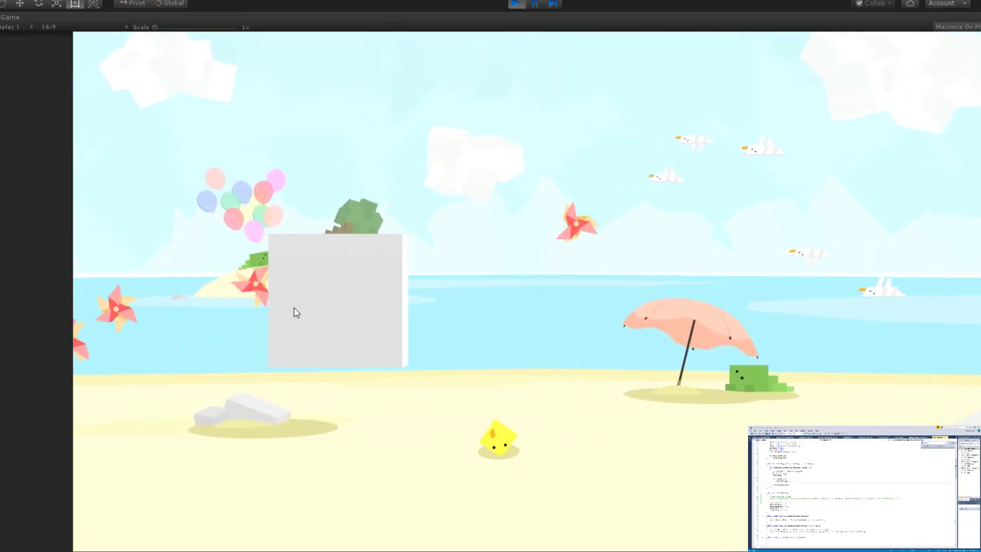
{"action": "left_click", "coordinate": [242, 324]}
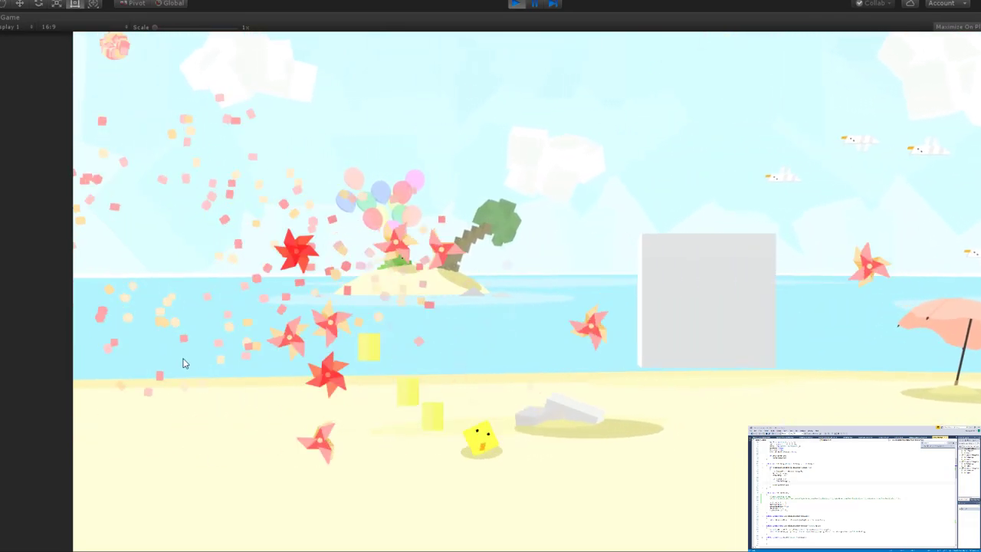
{"action": "left_click", "coordinate": [236, 241]}
{"action": "key", "text": "d"}
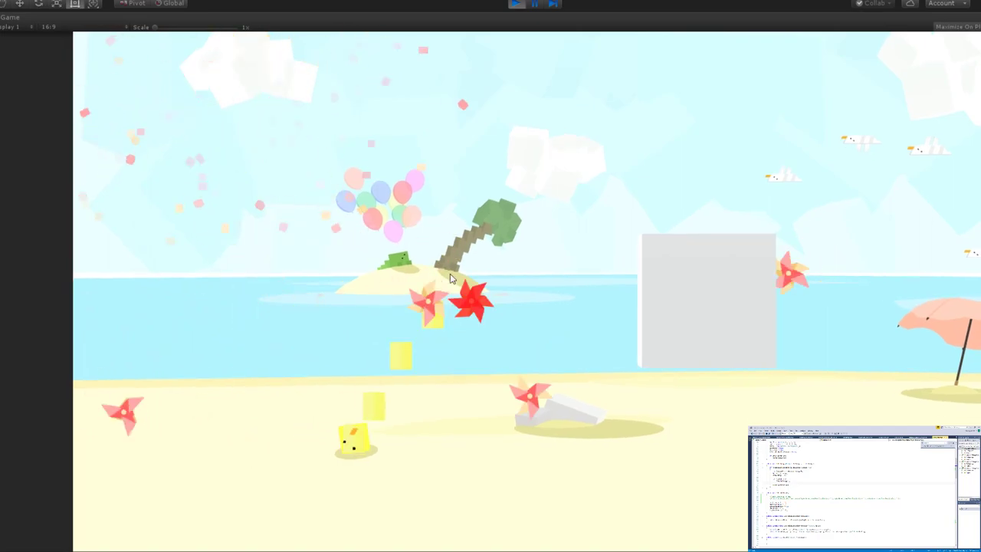
{"action": "left_click", "coordinate": [606, 386]}
{"action": "left_click", "coordinate": [568, 352]}
{"action": "key", "text": "a"}
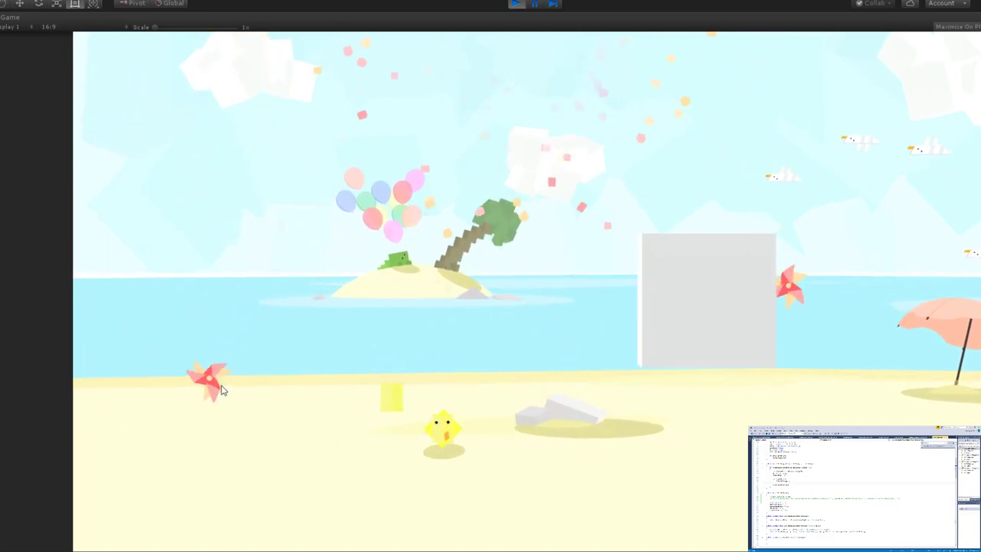
{"action": "left_click", "coordinate": [142, 376]}
{"action": "key", "text": "d"}
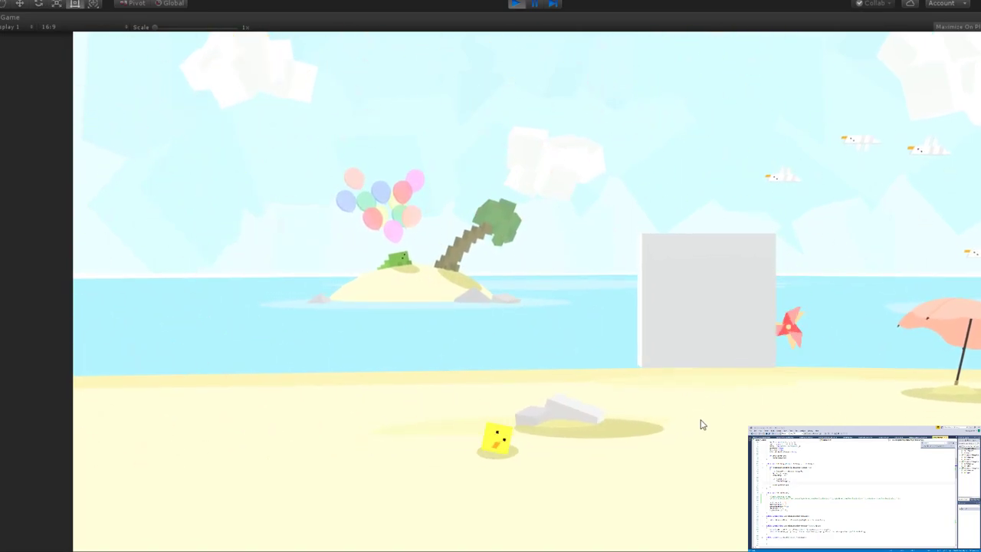
Jump past the gray block and shoot the last pinwheel hovering at its side.
{"action": "key", "text": "space"}
{"action": "left_click", "coordinate": [532, 504]}
{"action": "key", "text": "d"}
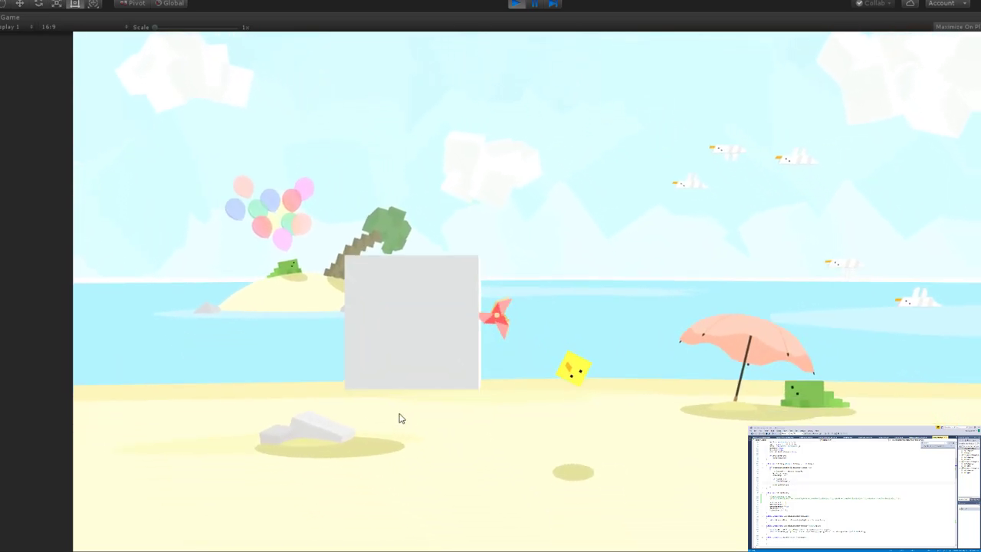
{"action": "left_click", "coordinate": [494, 243]}
{"action": "key", "text": "a"}
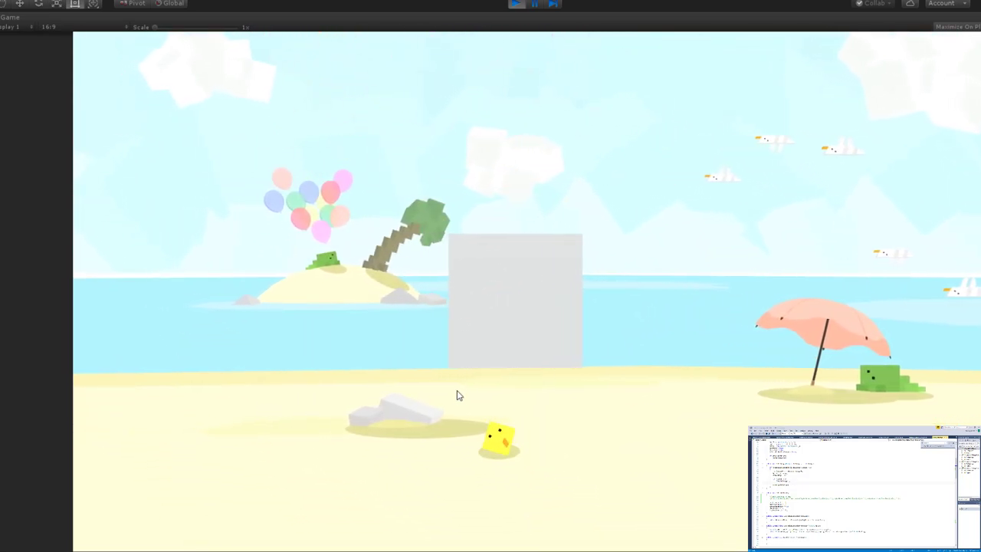
Jump and move both ways around the gray block on the cleared beach, and stop play mode.
{"action": "key", "text": "space"}
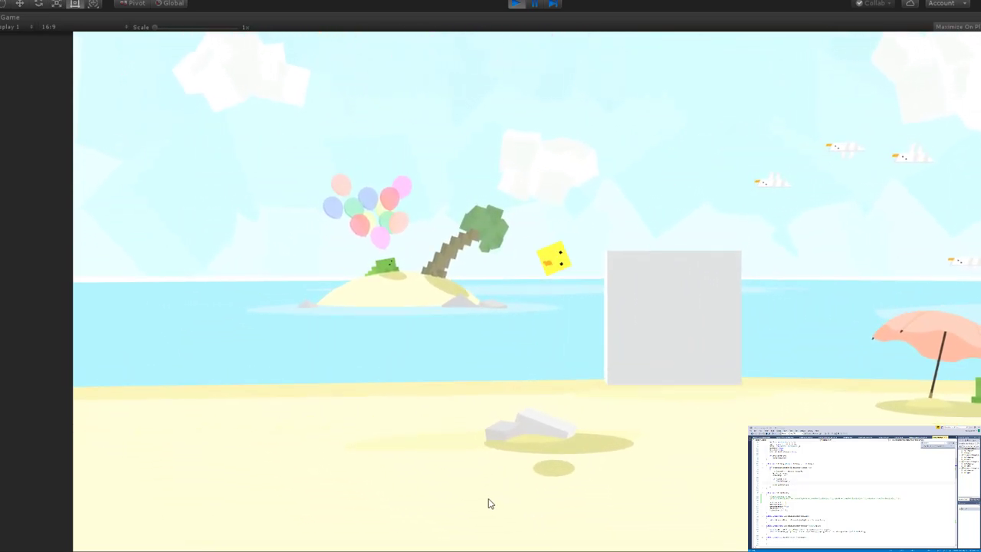
{"action": "key", "text": "d"}
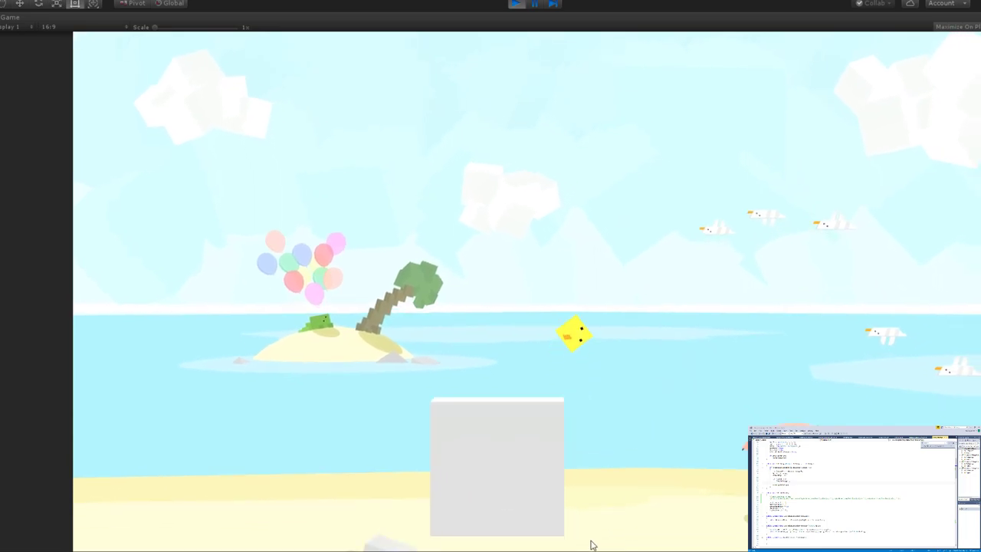
{"action": "key", "text": "space"}
{"action": "key", "text": "a"}
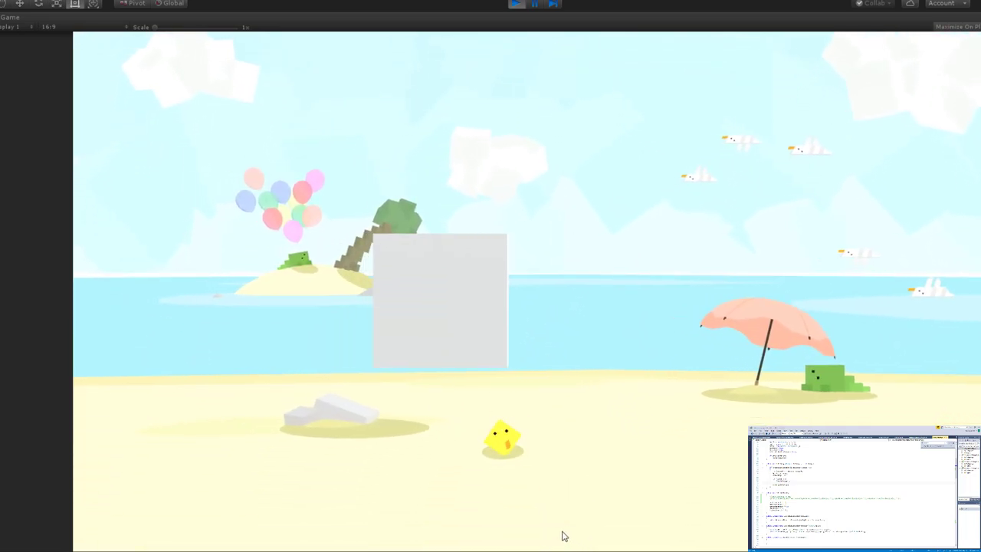
{"action": "key", "text": "space"}
{"action": "key", "text": "a"}
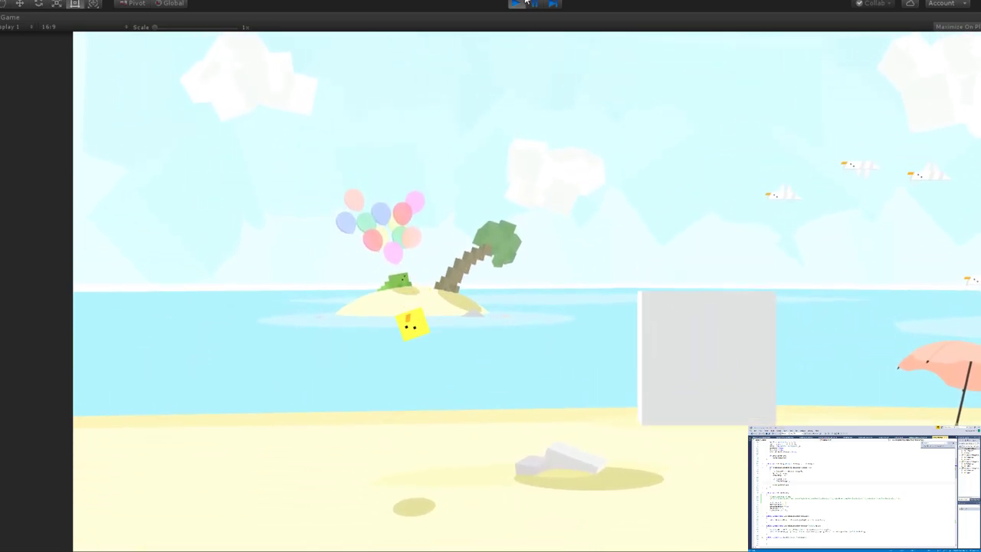
{"action": "left_click", "coordinate": [518, 5]}
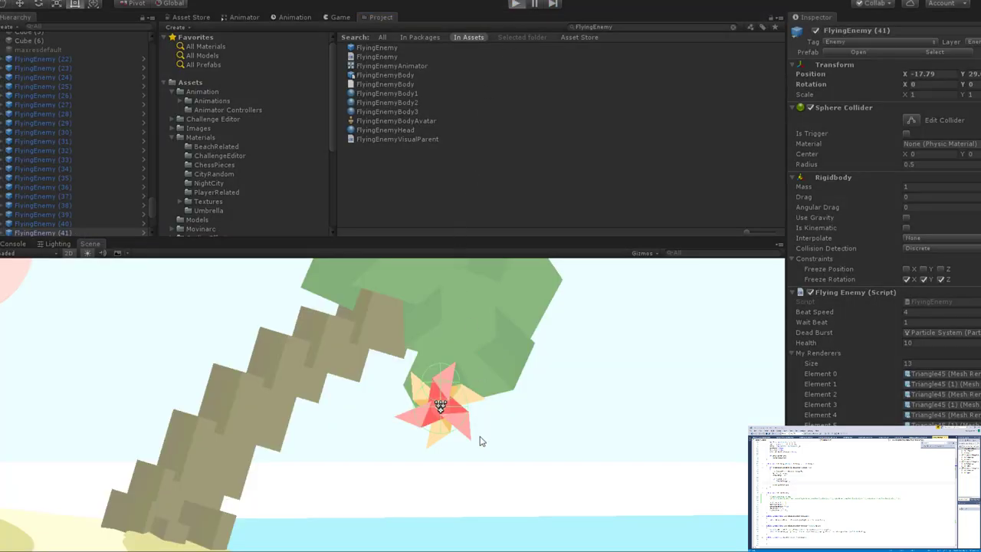
Run another play test shooting at the pinwheel swarm, stop play mode, and view FlyingEnemy (41) beside the palm tree.
{"action": "key", "text": "ctrl+p"}
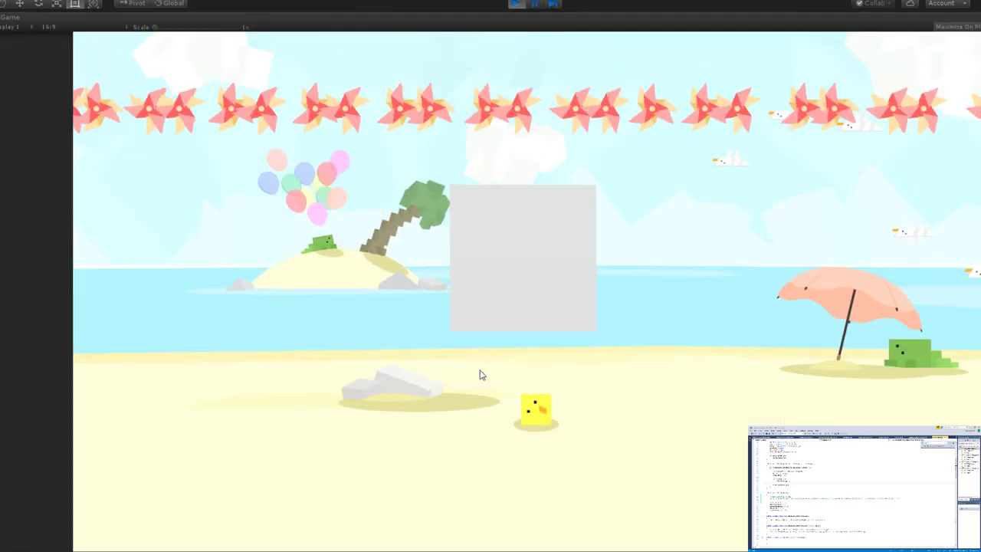
{"action": "left_click", "coordinate": [596, 236]}
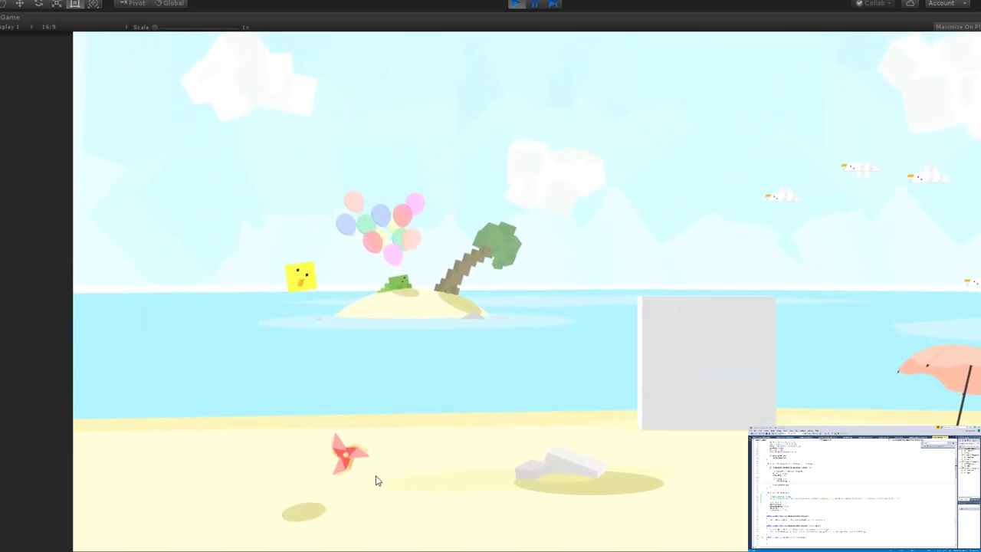
{"action": "left_click", "coordinate": [512, 5]}
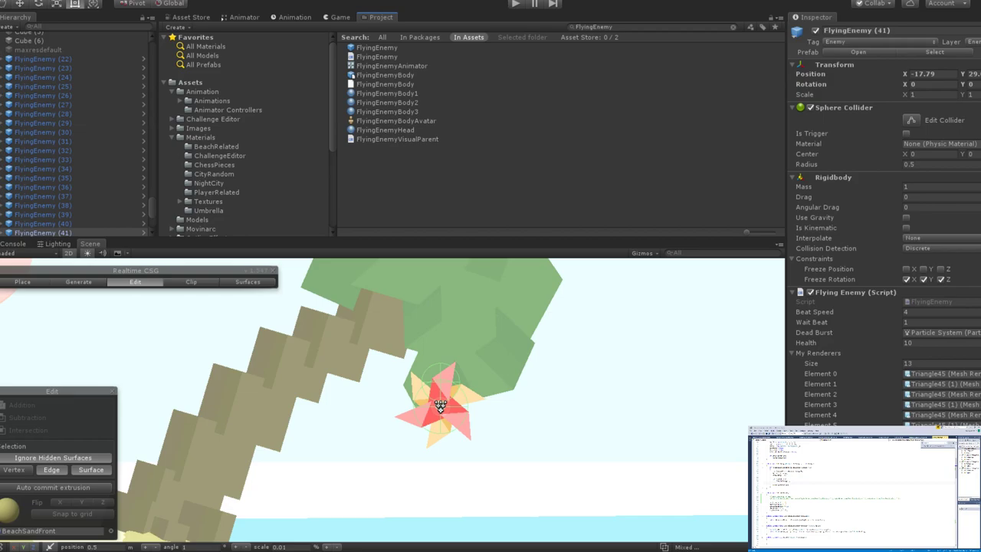
{"action": "right_click_drag", "start_coordinate": [414, 292], "coordinate": [453, 394]}
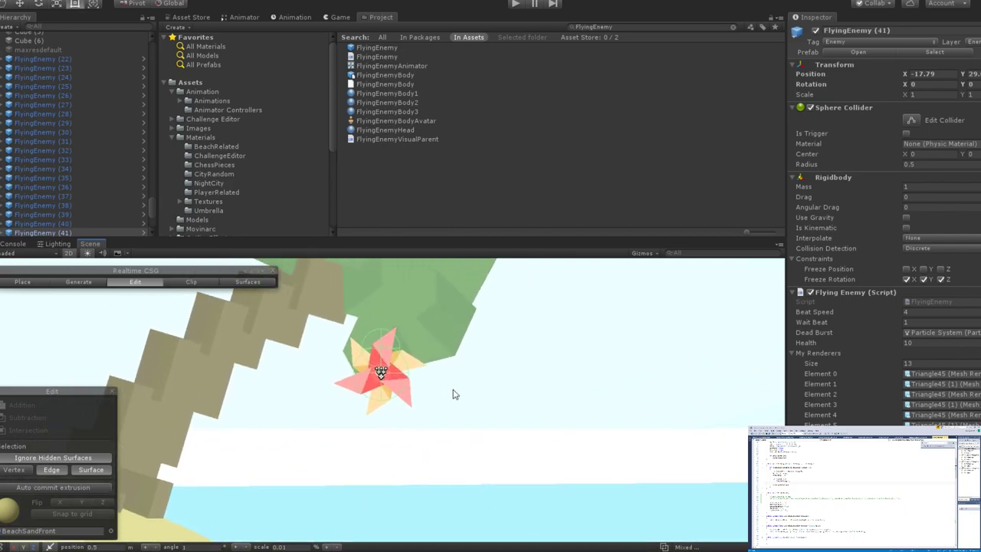